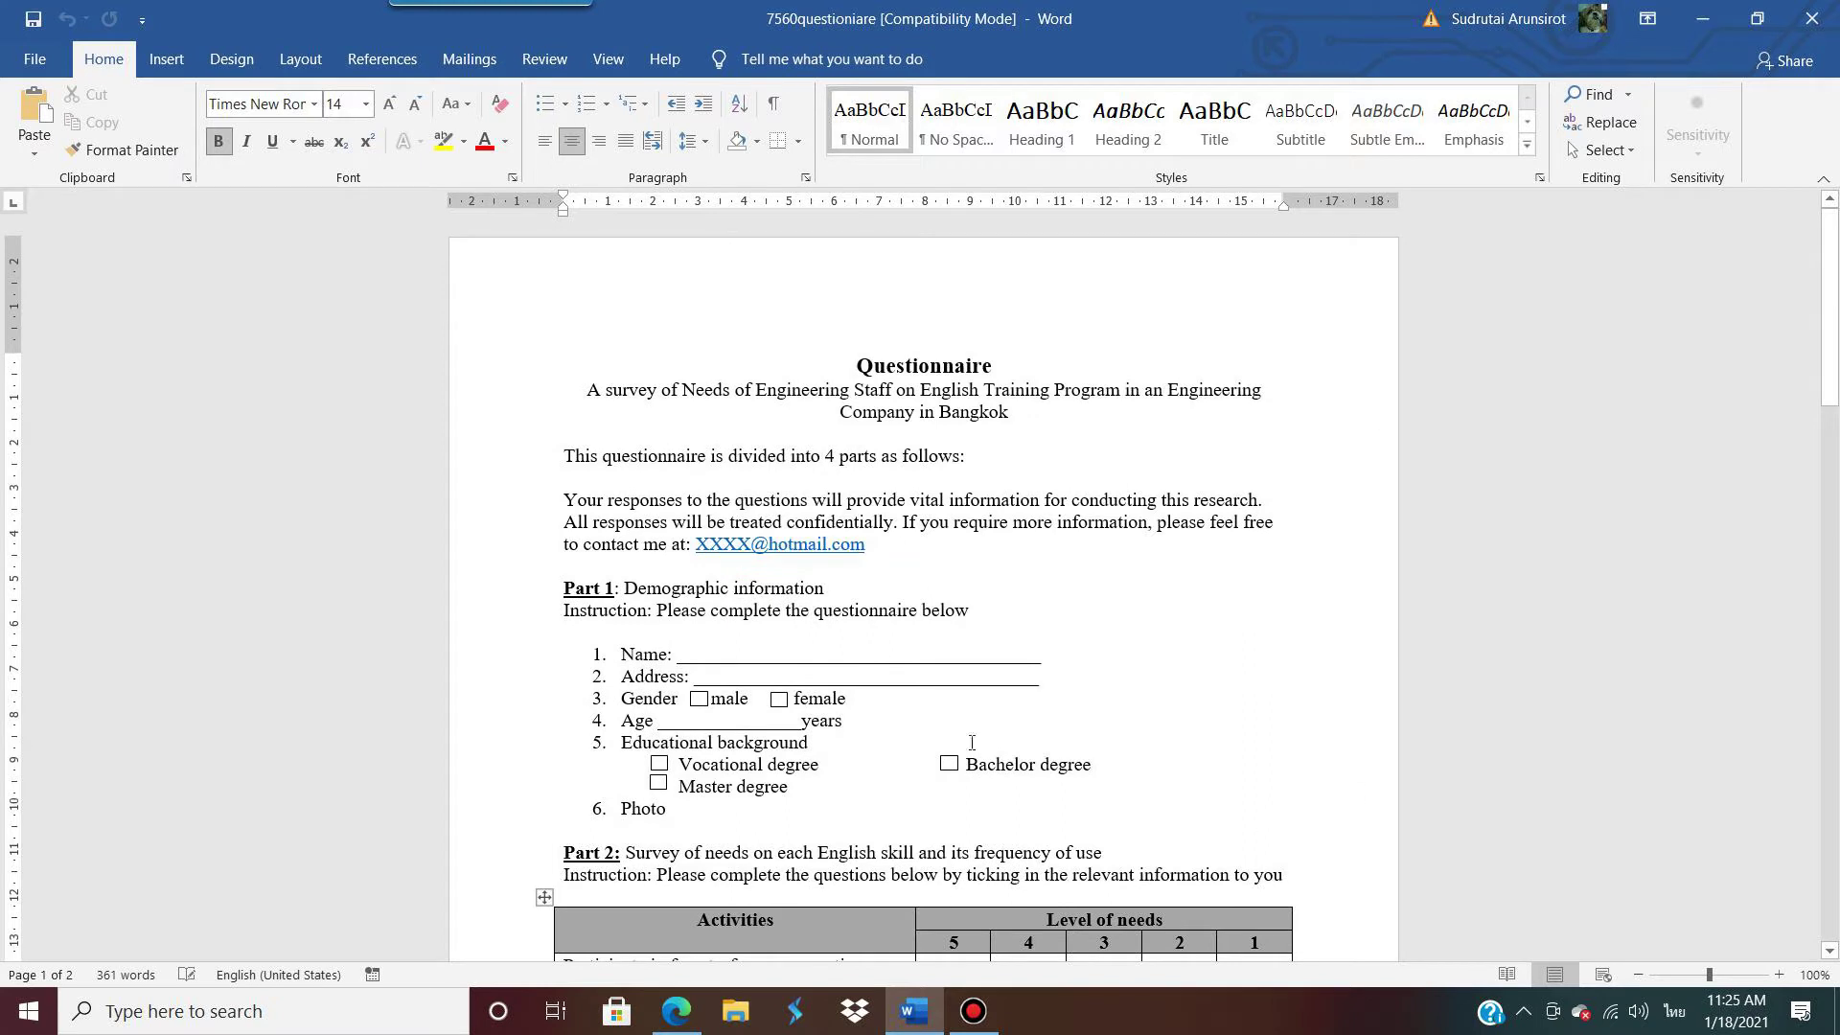
# Step: Set Word aside and search Google in Edge for 'google form'
pyautogui.click(1702, 19)
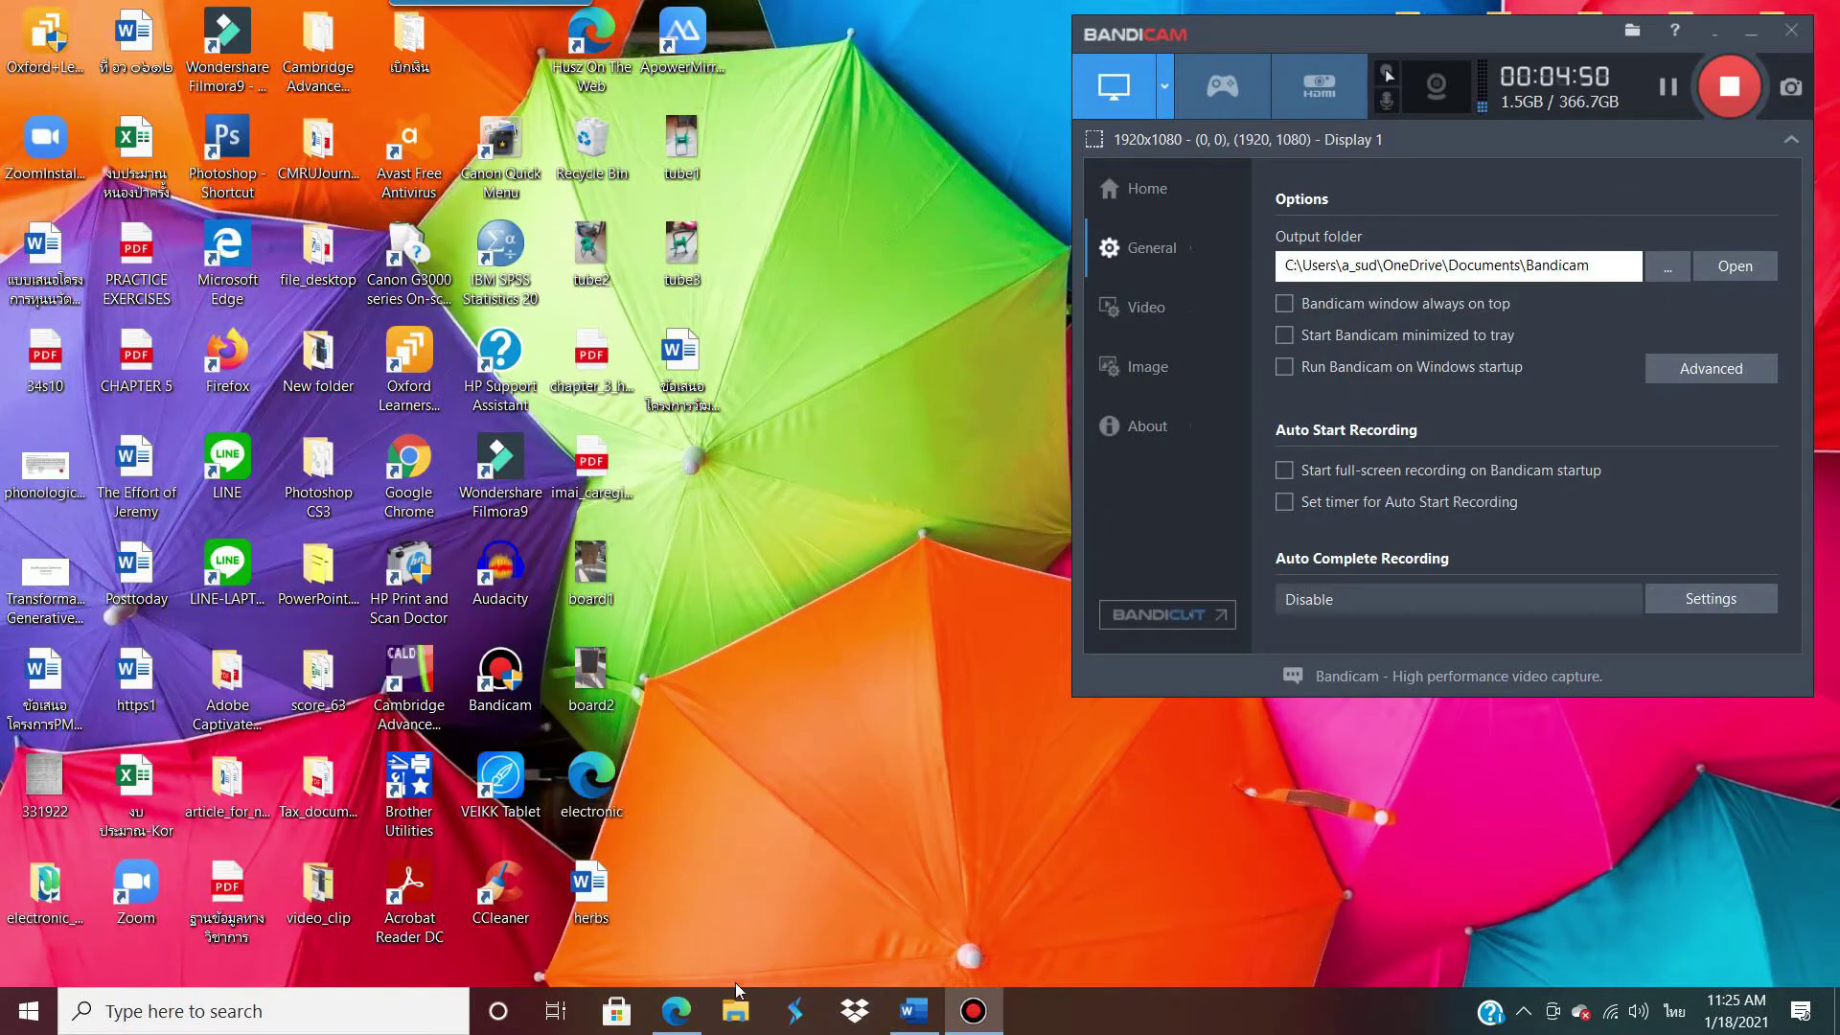
pyautogui.click(676, 1011)
pyautogui.click(753, 438)
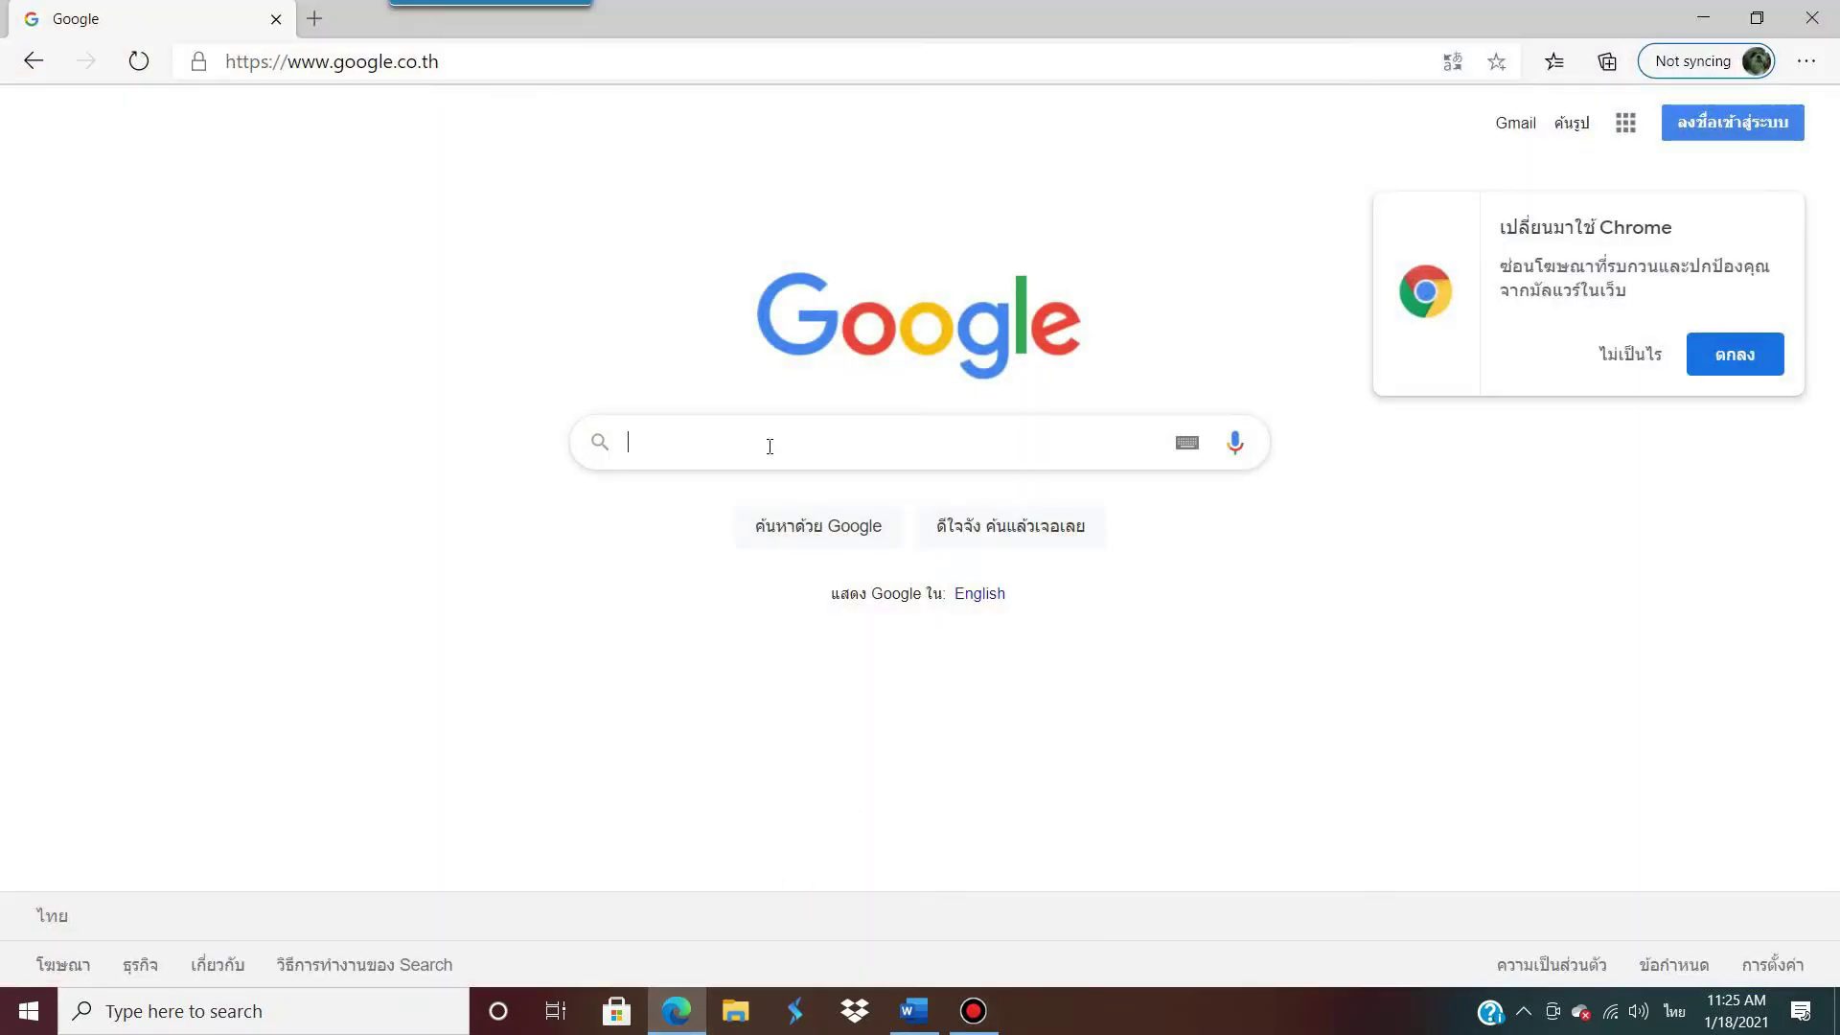
pyautogui.write('ไไ')
pyautogui.press('BackSpace')
pyautogui.press('BackSpace')
pyautogui.press('`')
pyautogui.write('gog')
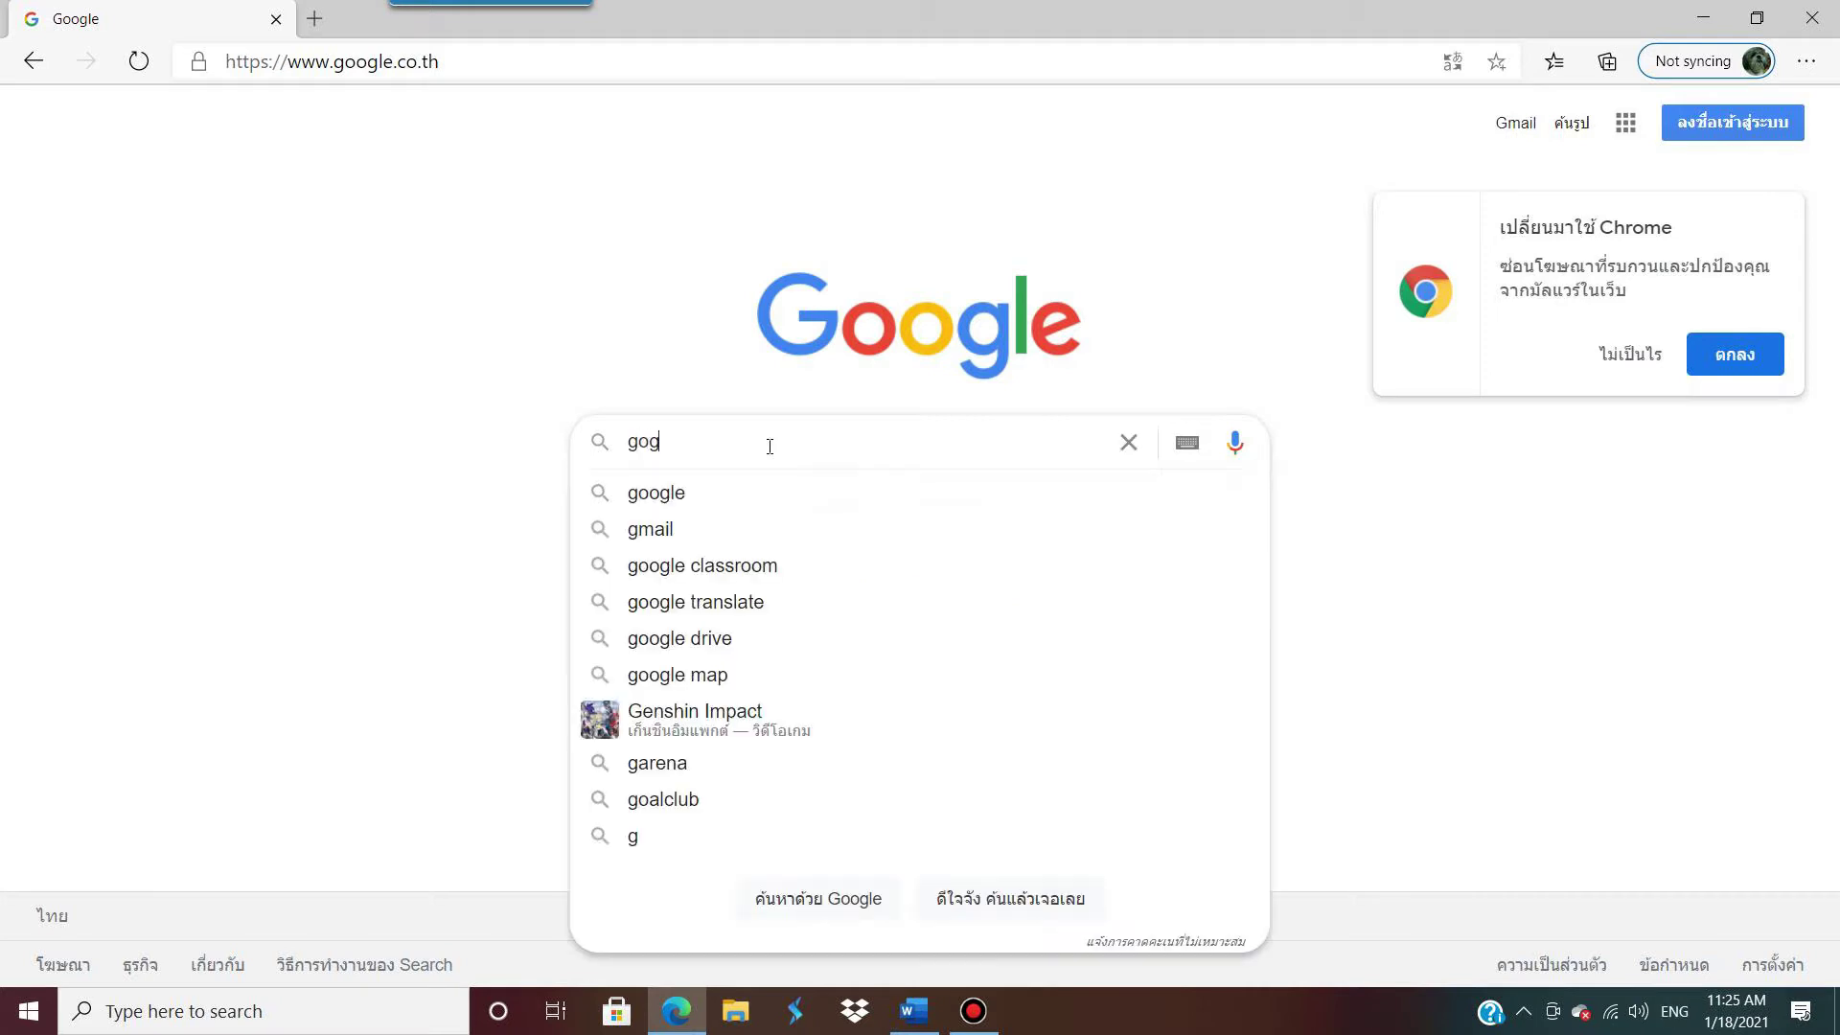
pyautogui.press('BackSpace')
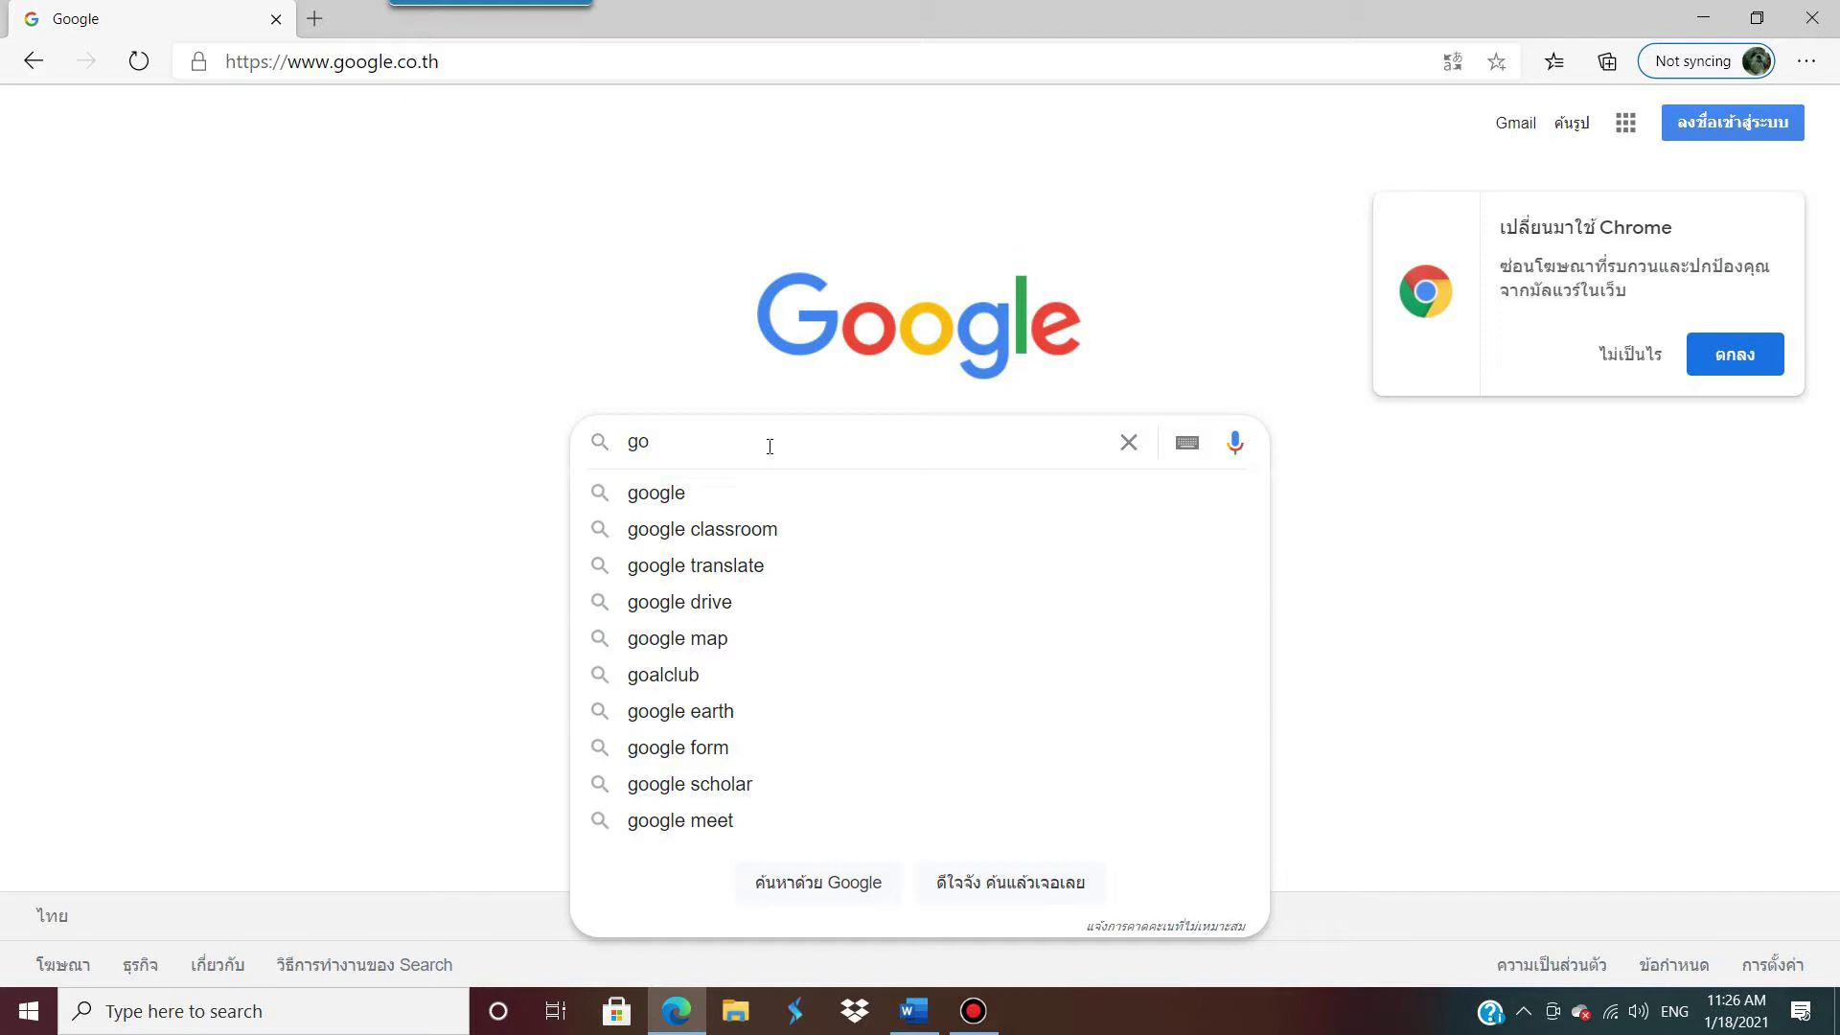
pyautogui.write('ogle form')
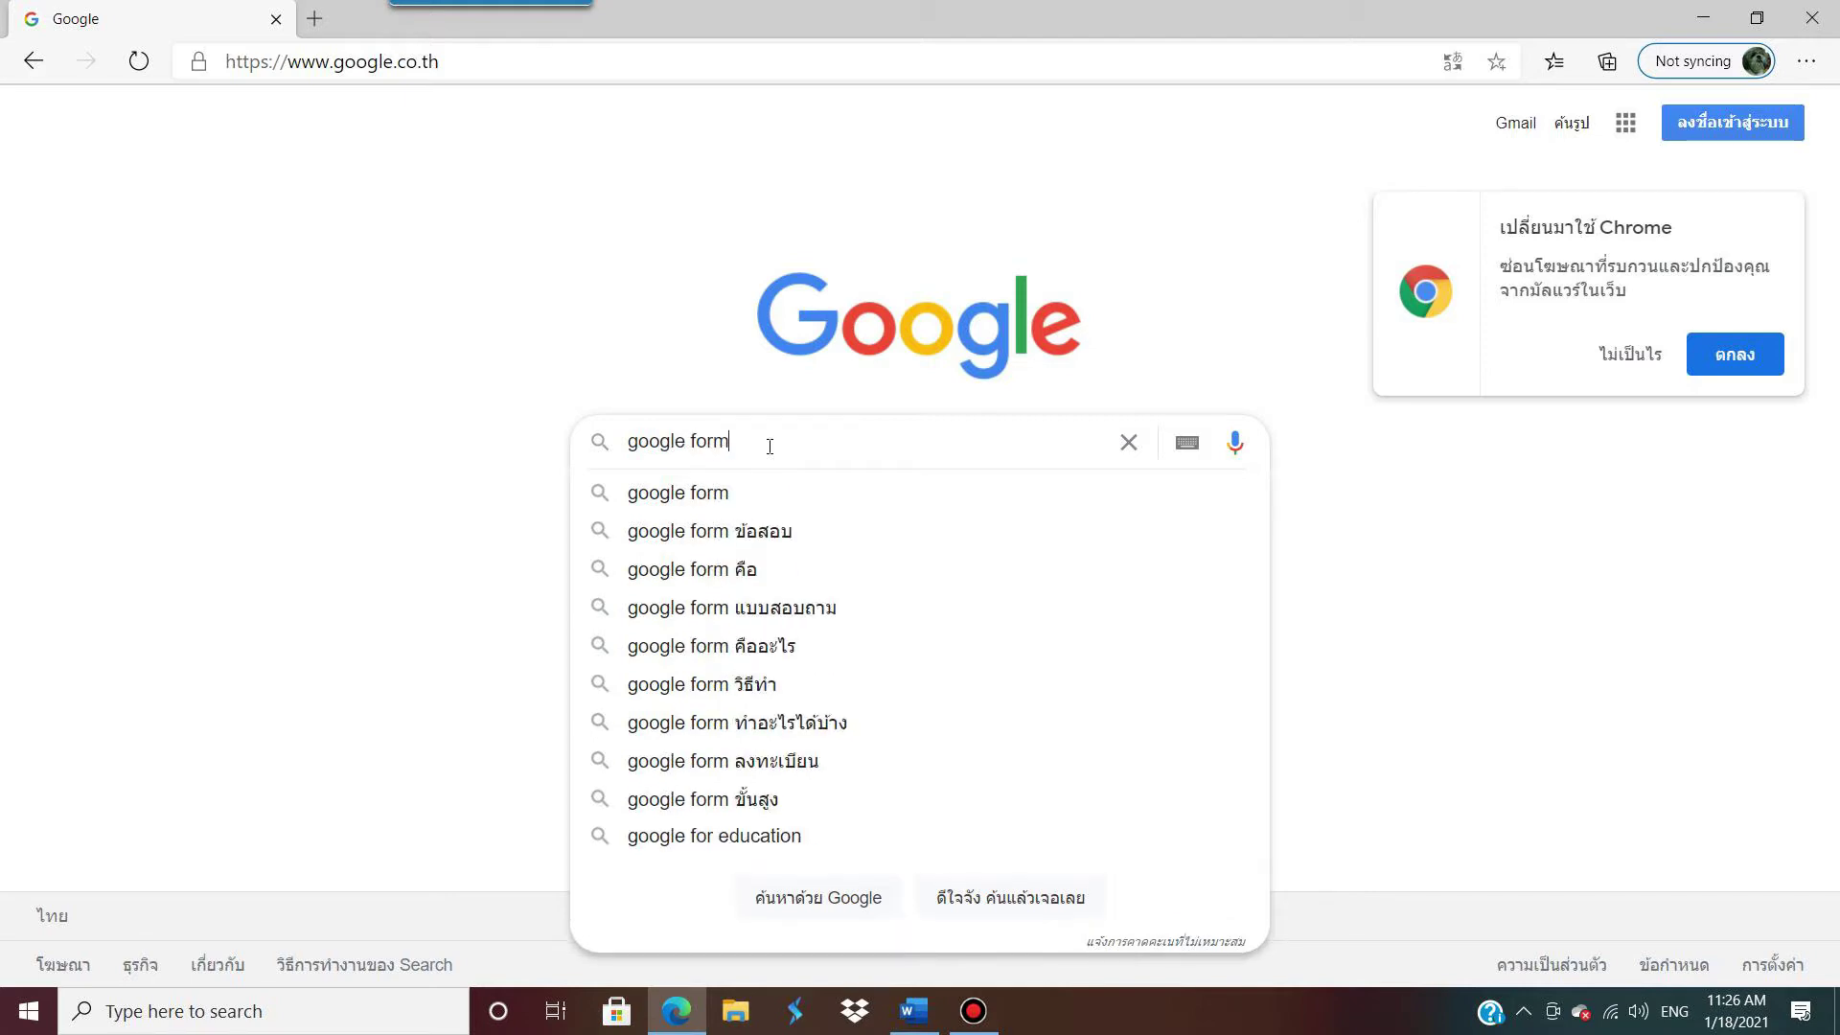
pyautogui.press('Return')
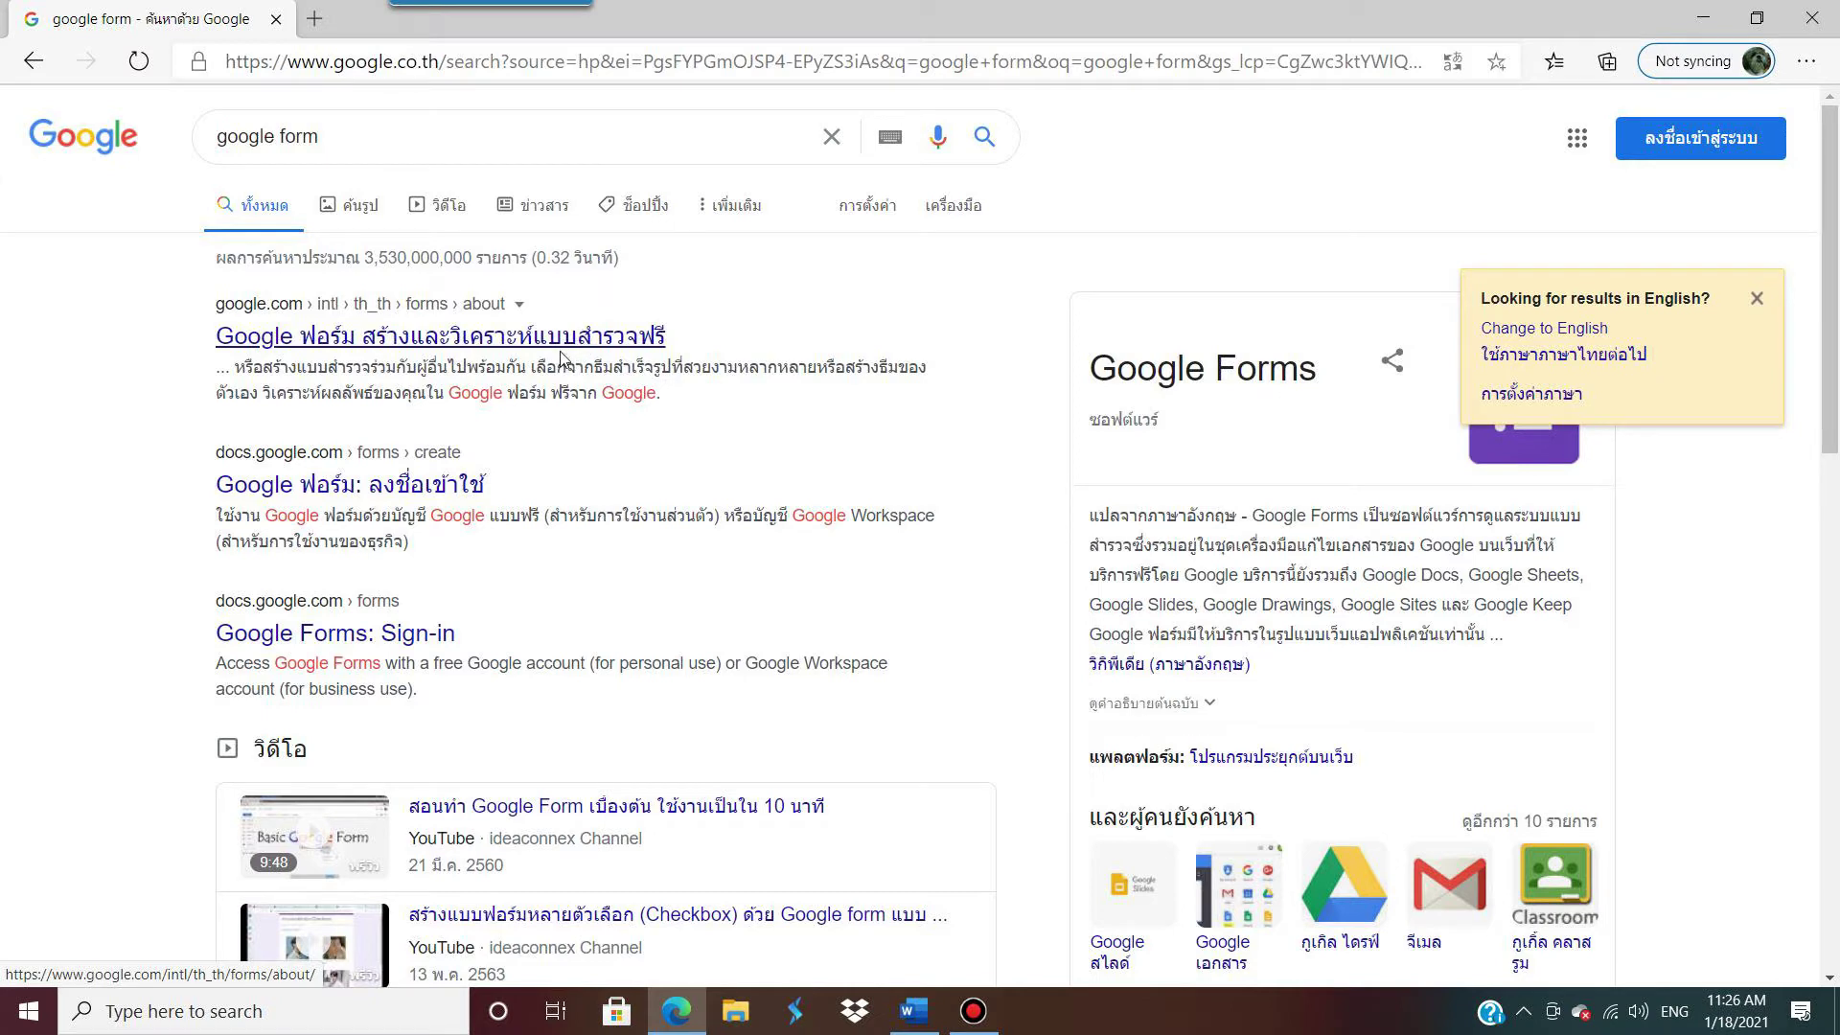
# Step: Go from the Google Forms result to the Forms home page, then start a new browser tab
pyautogui.click(534, 340)
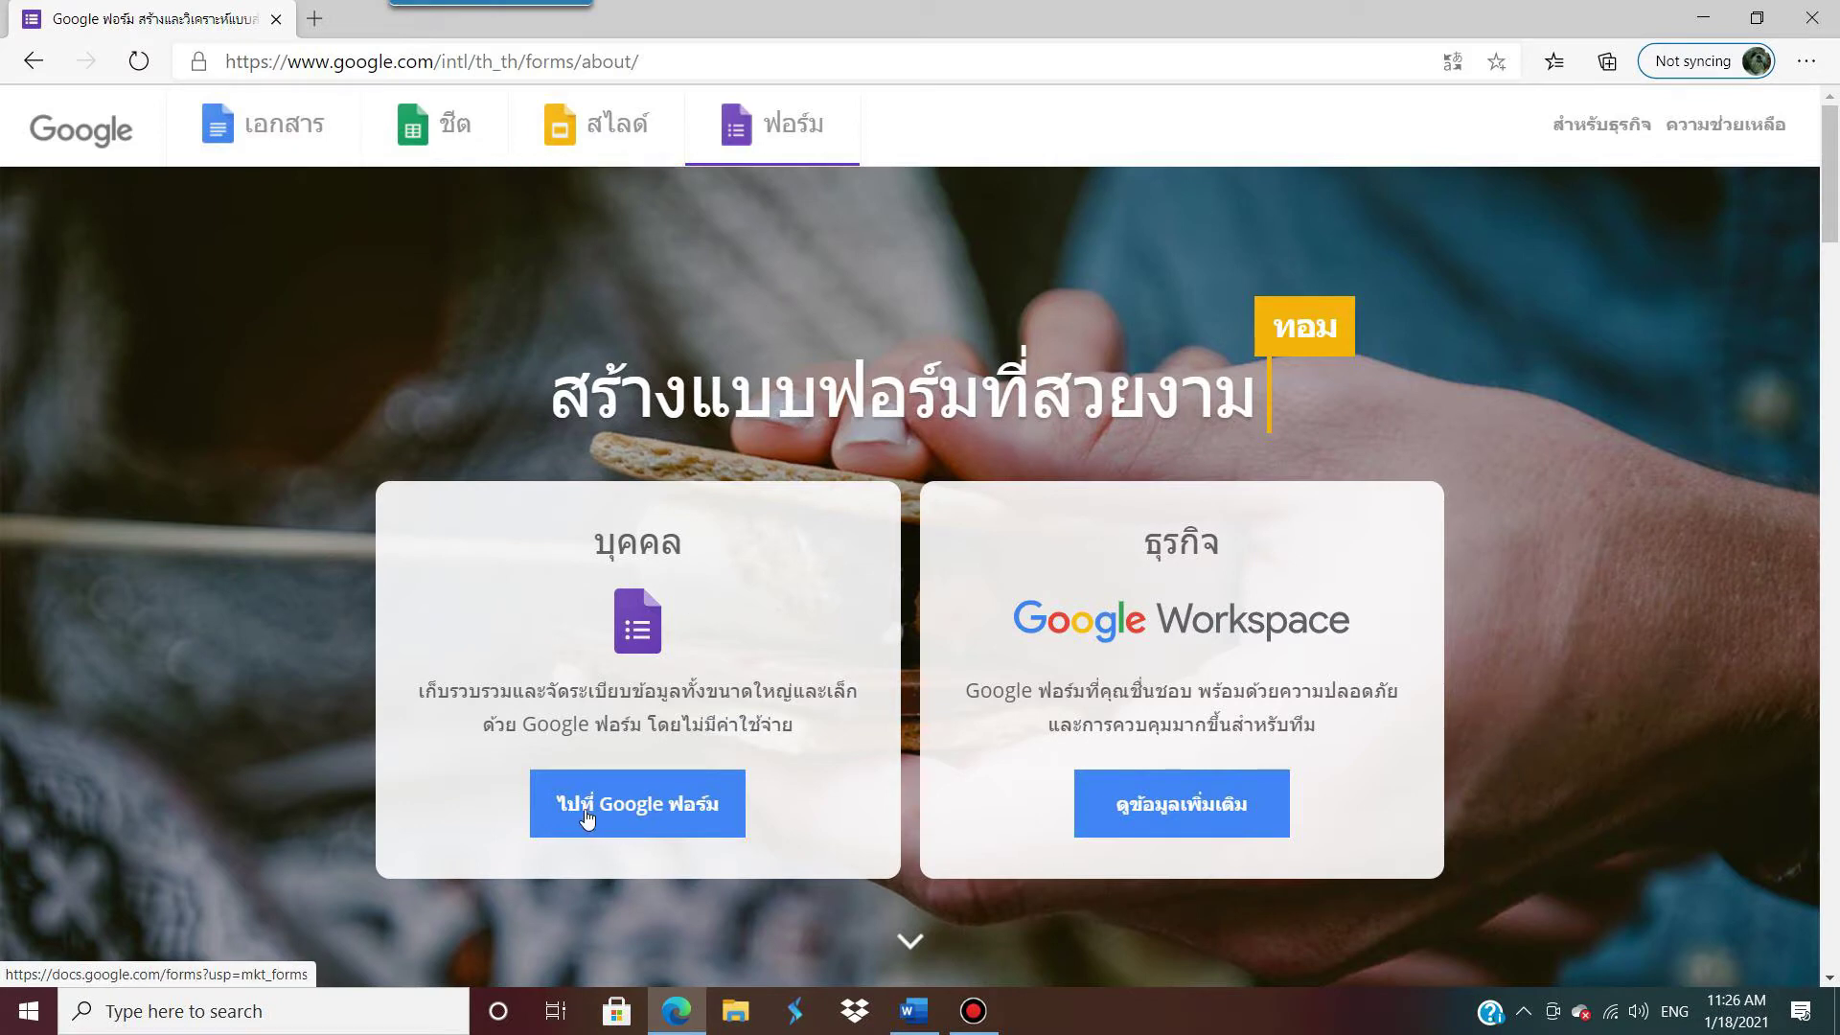
pyautogui.click(669, 810)
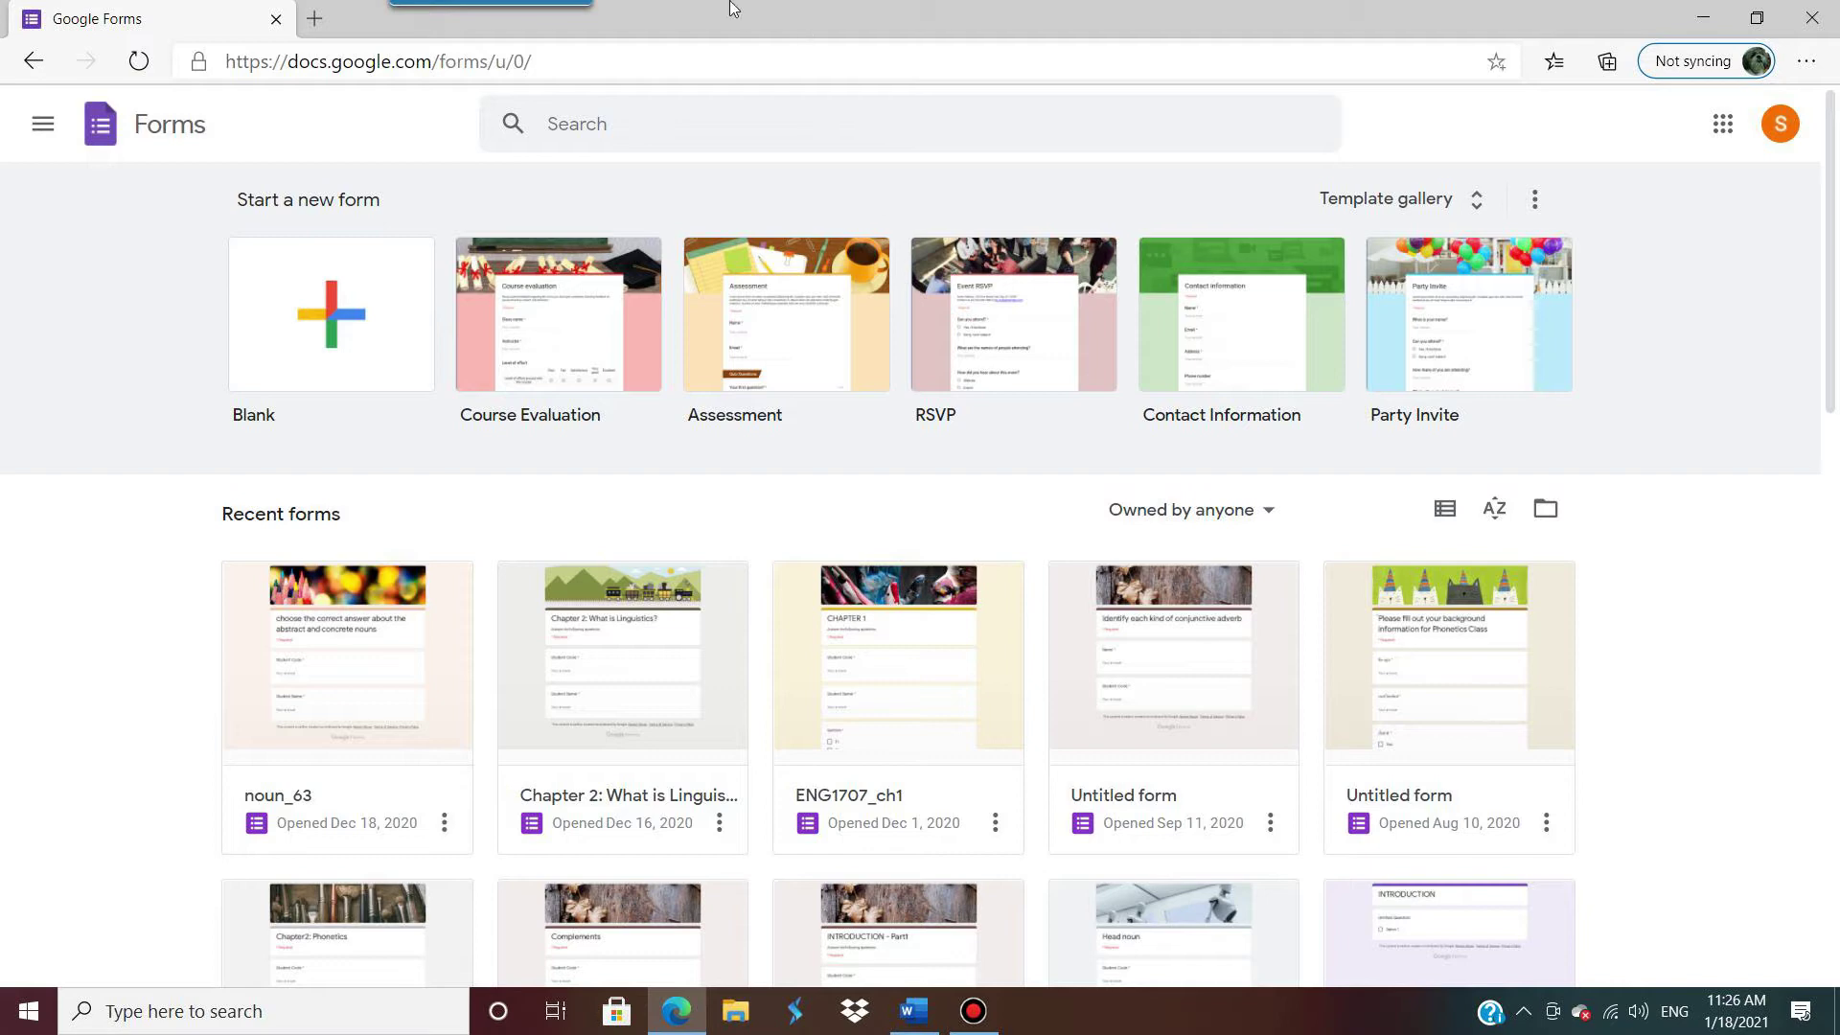
pyautogui.click(312, 20)
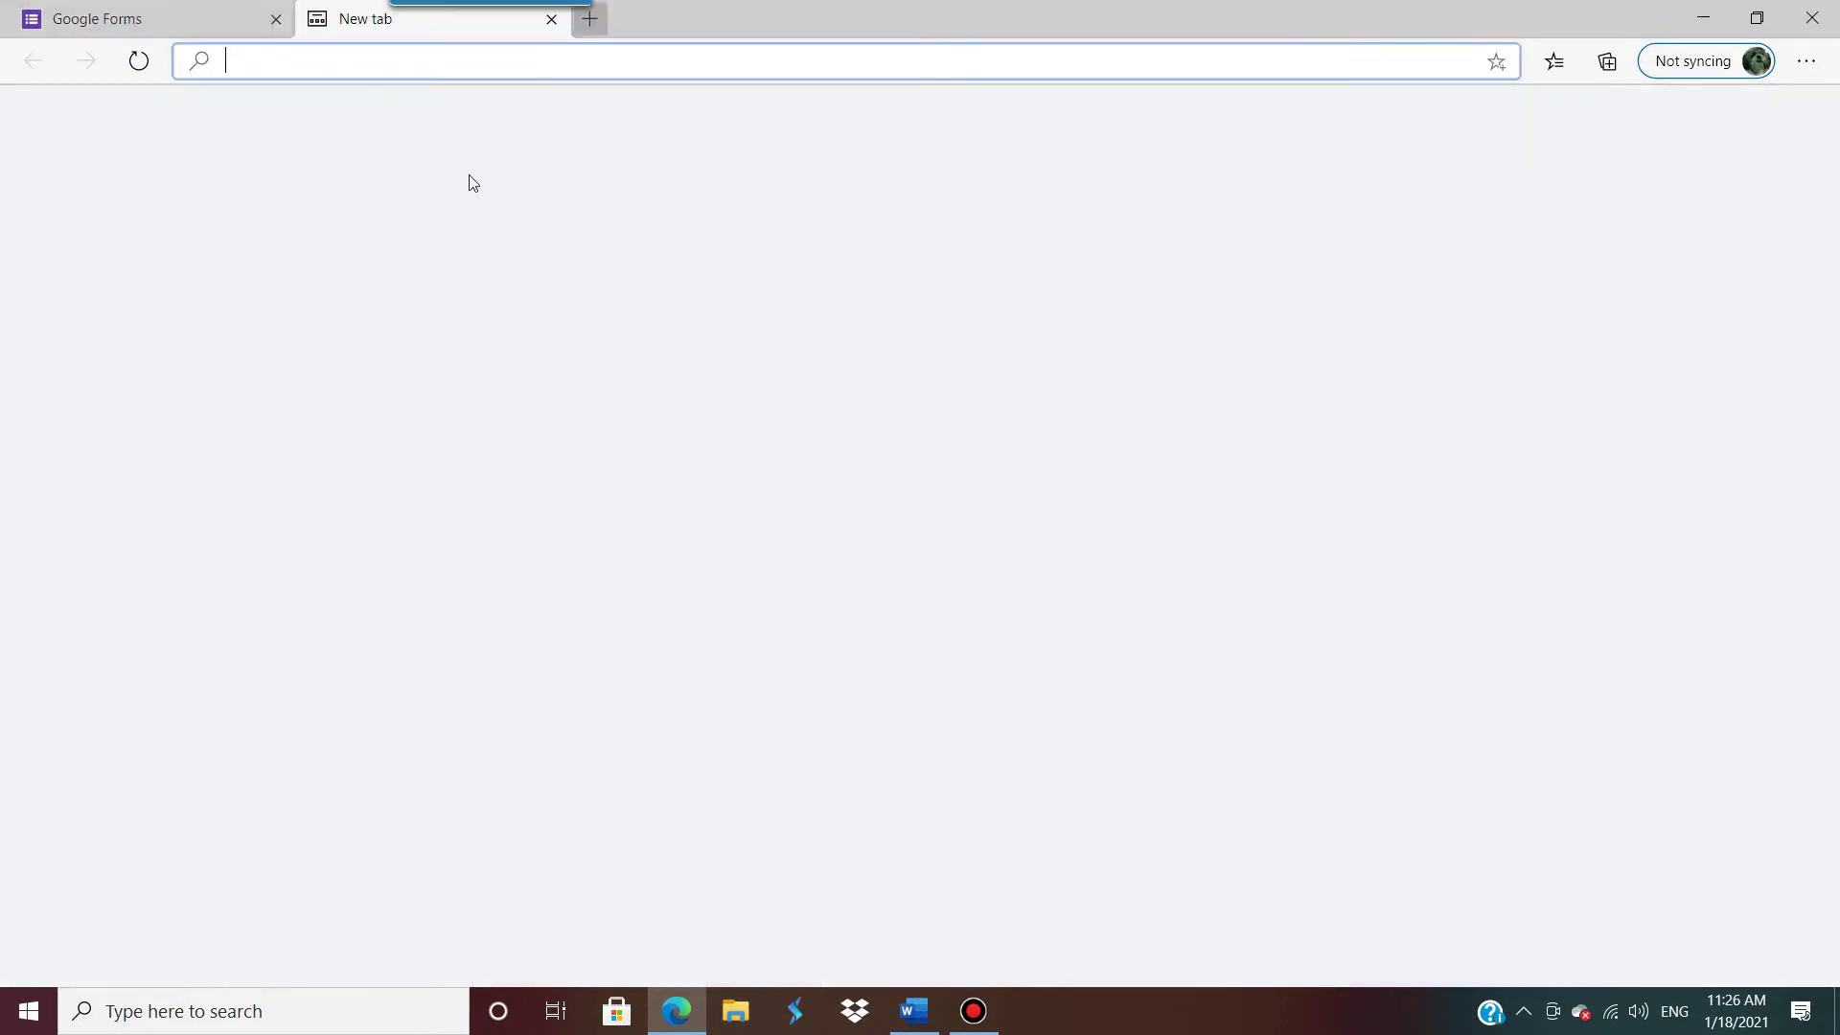
pyautogui.write('www.')
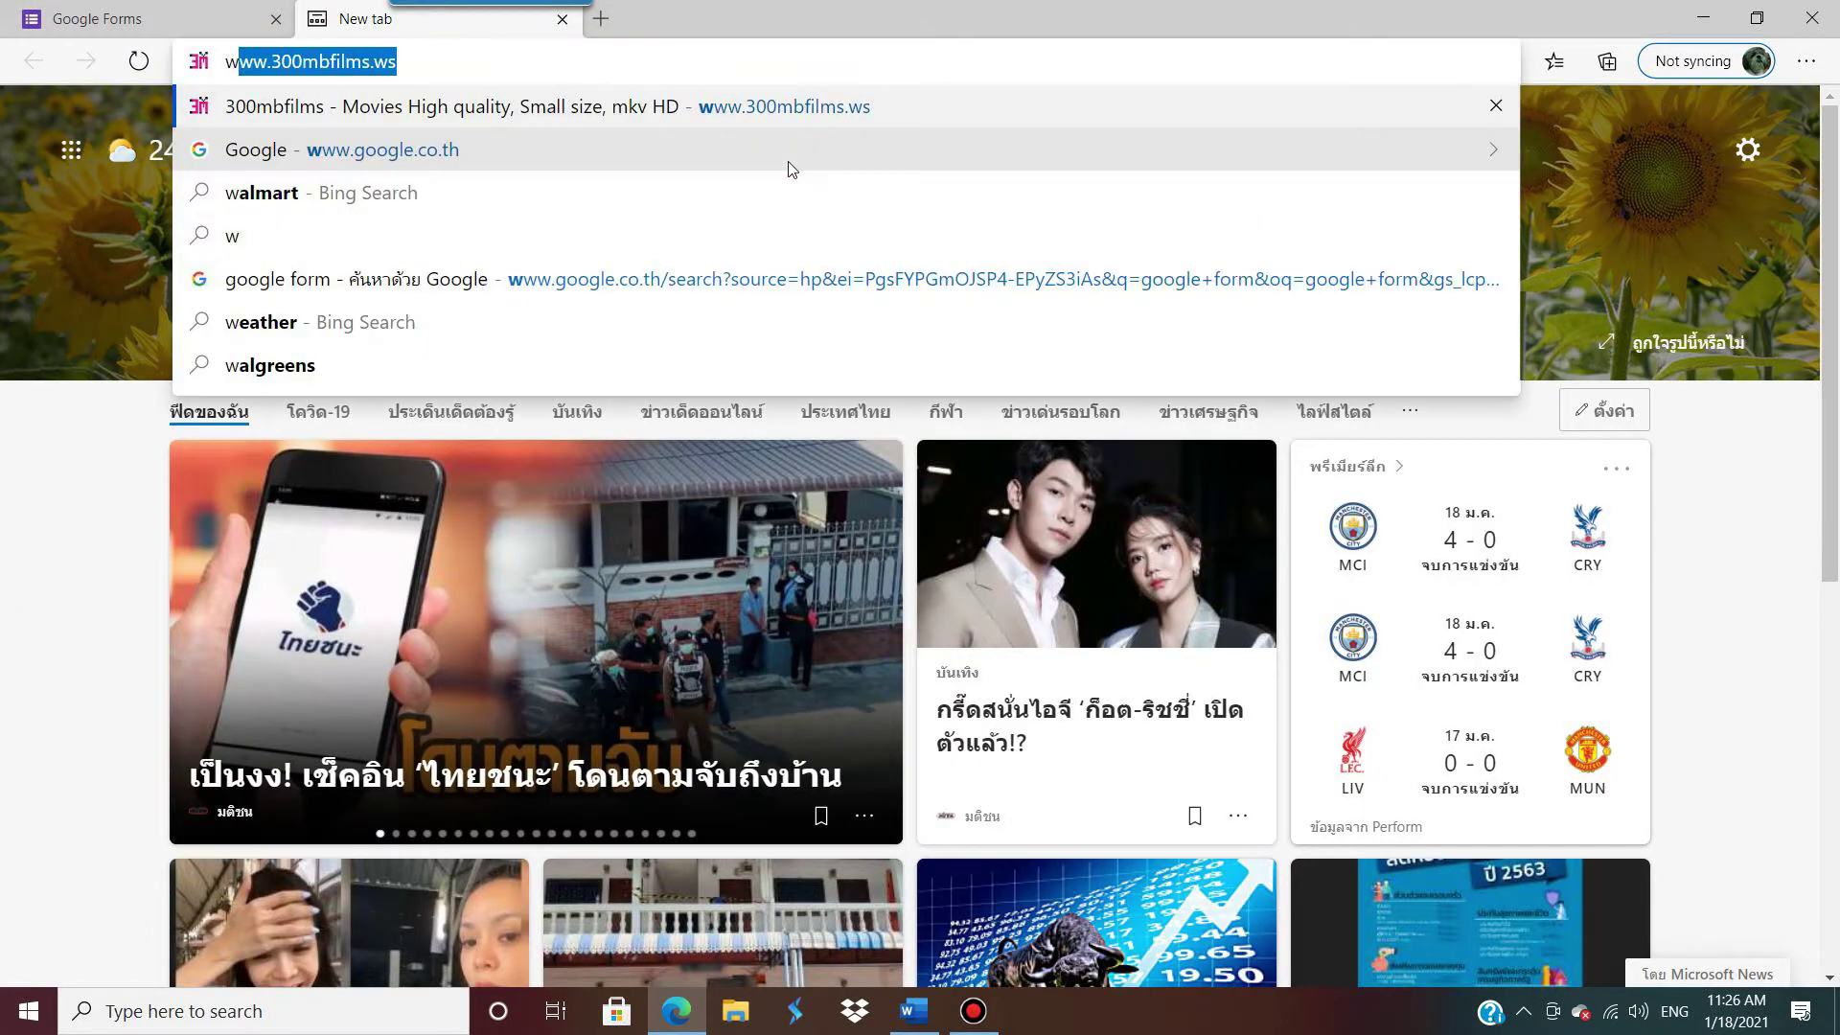
pyautogui.write('google.co.th')
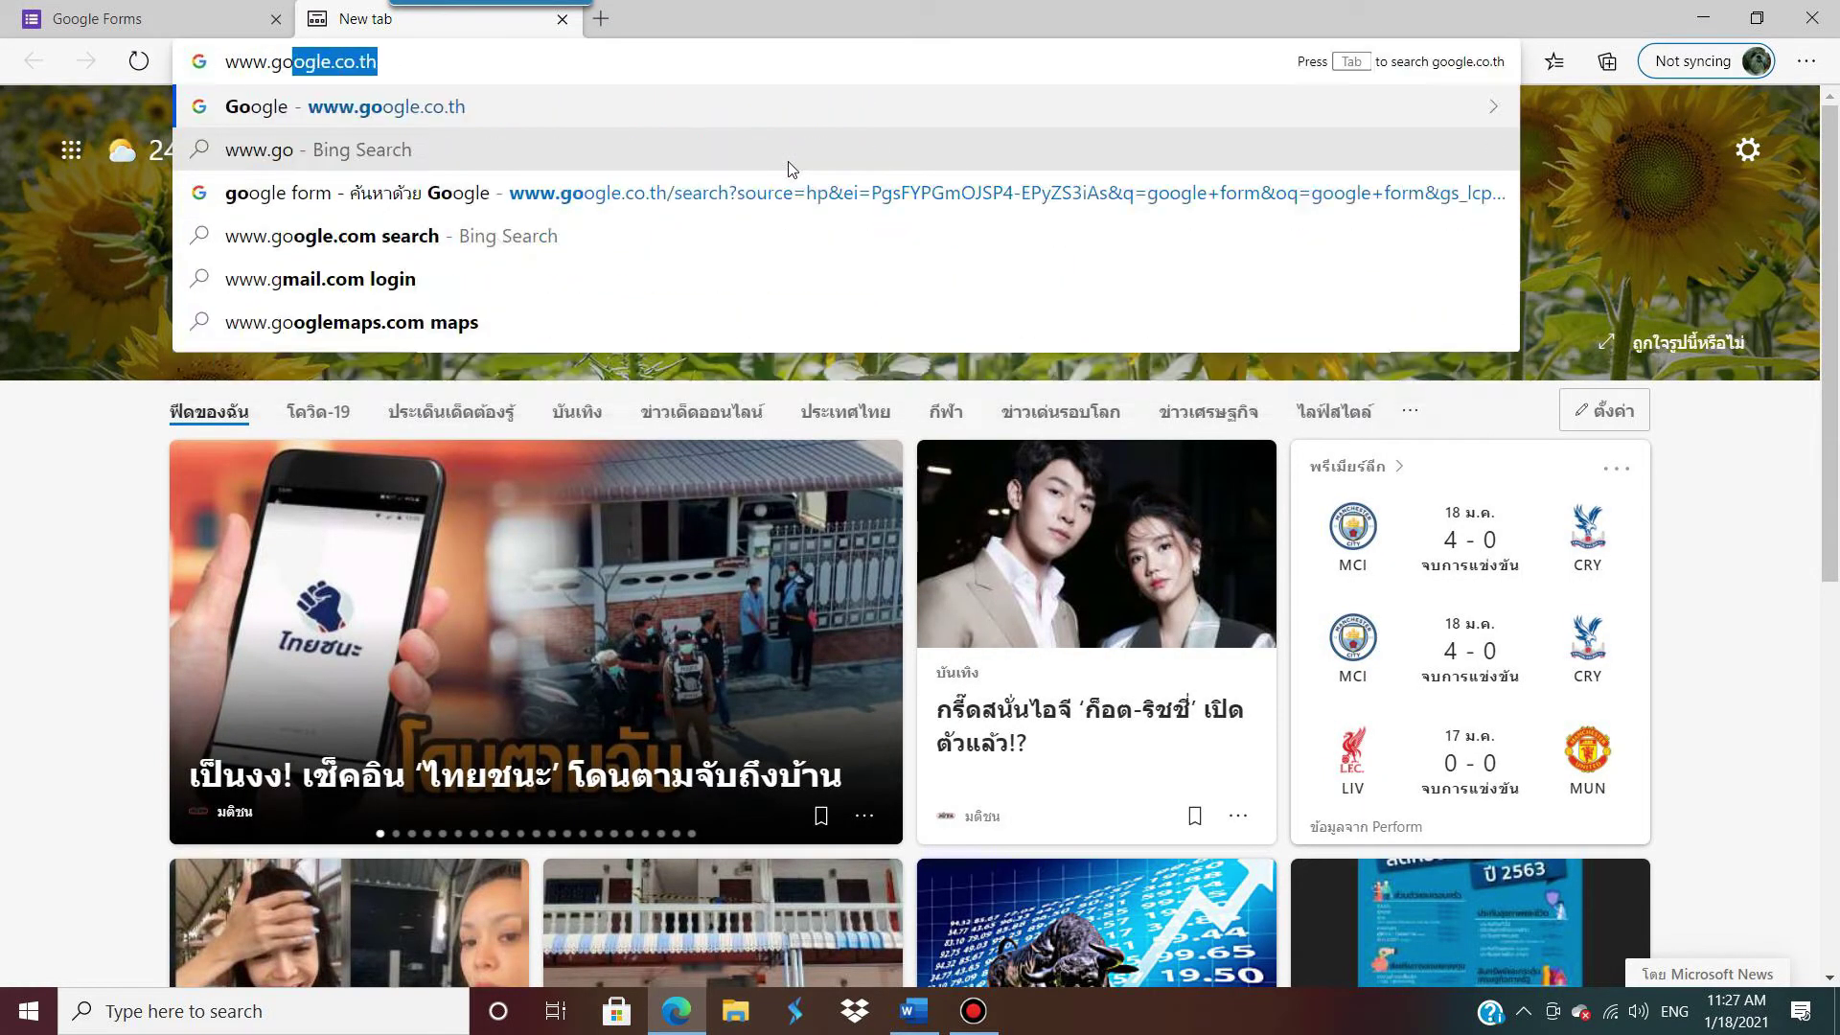
pyautogui.press('Return')
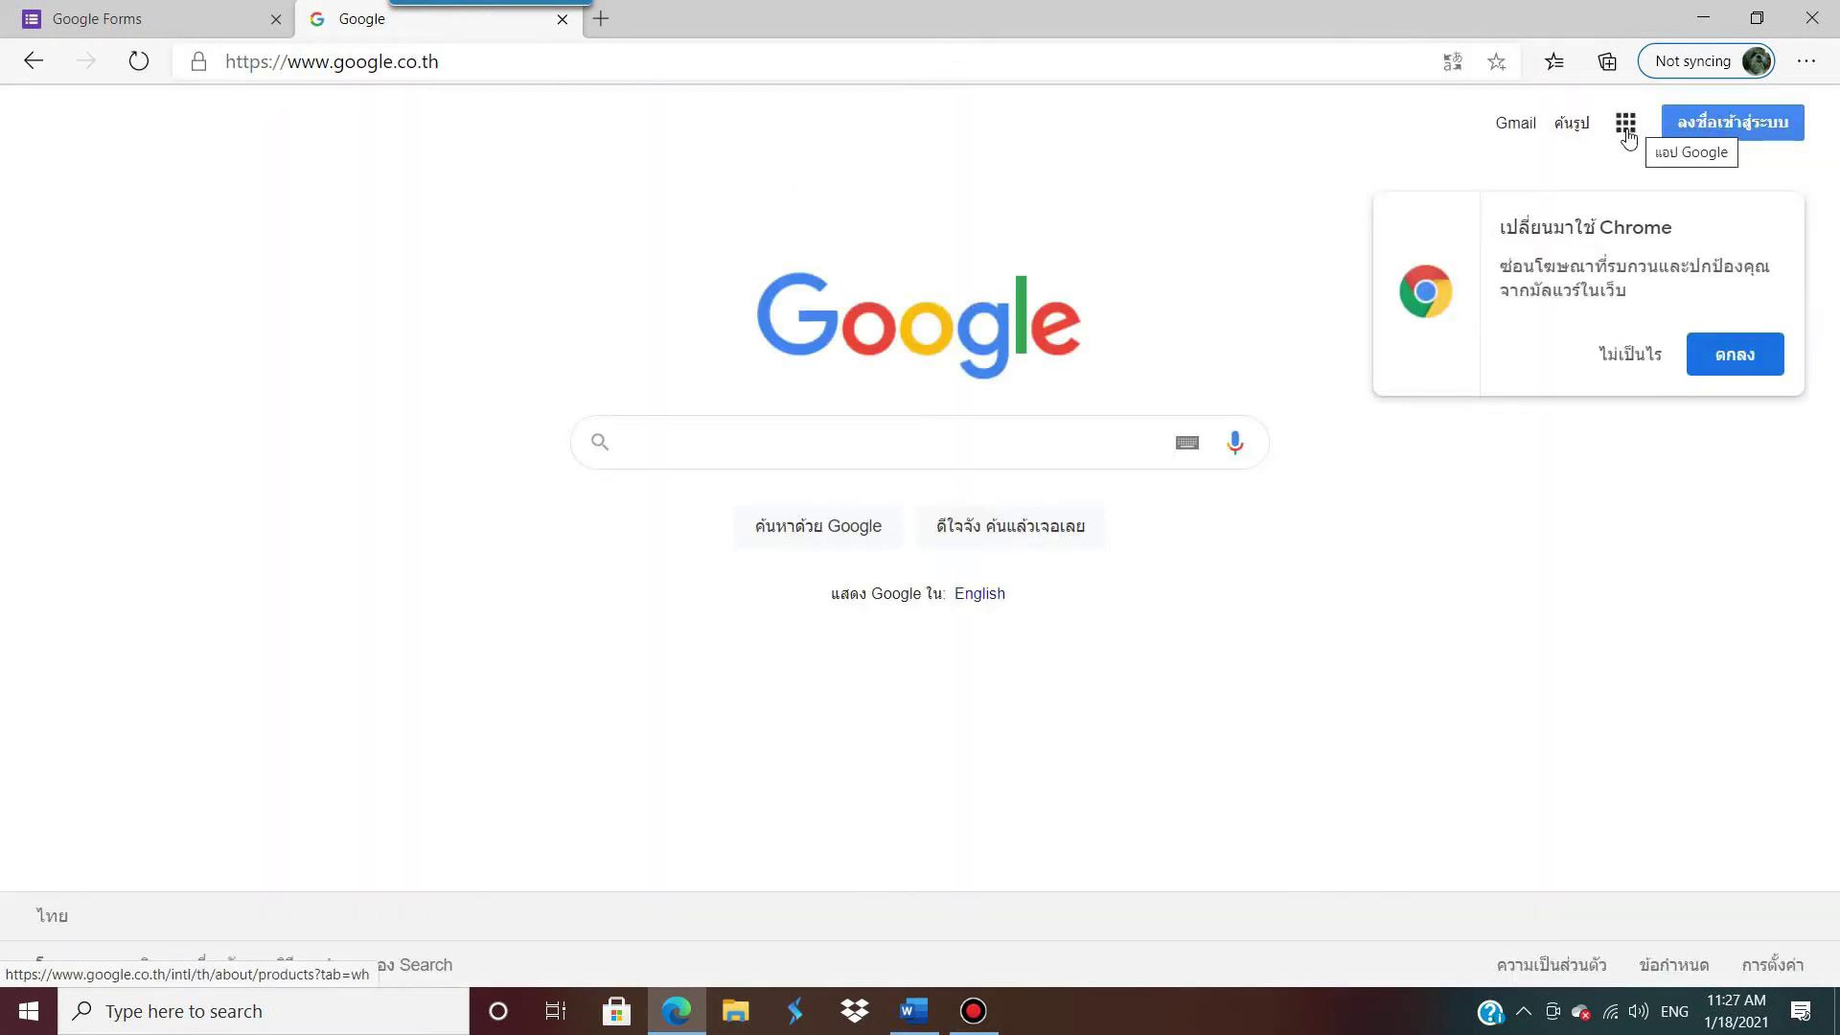
pyautogui.click(1716, 135)
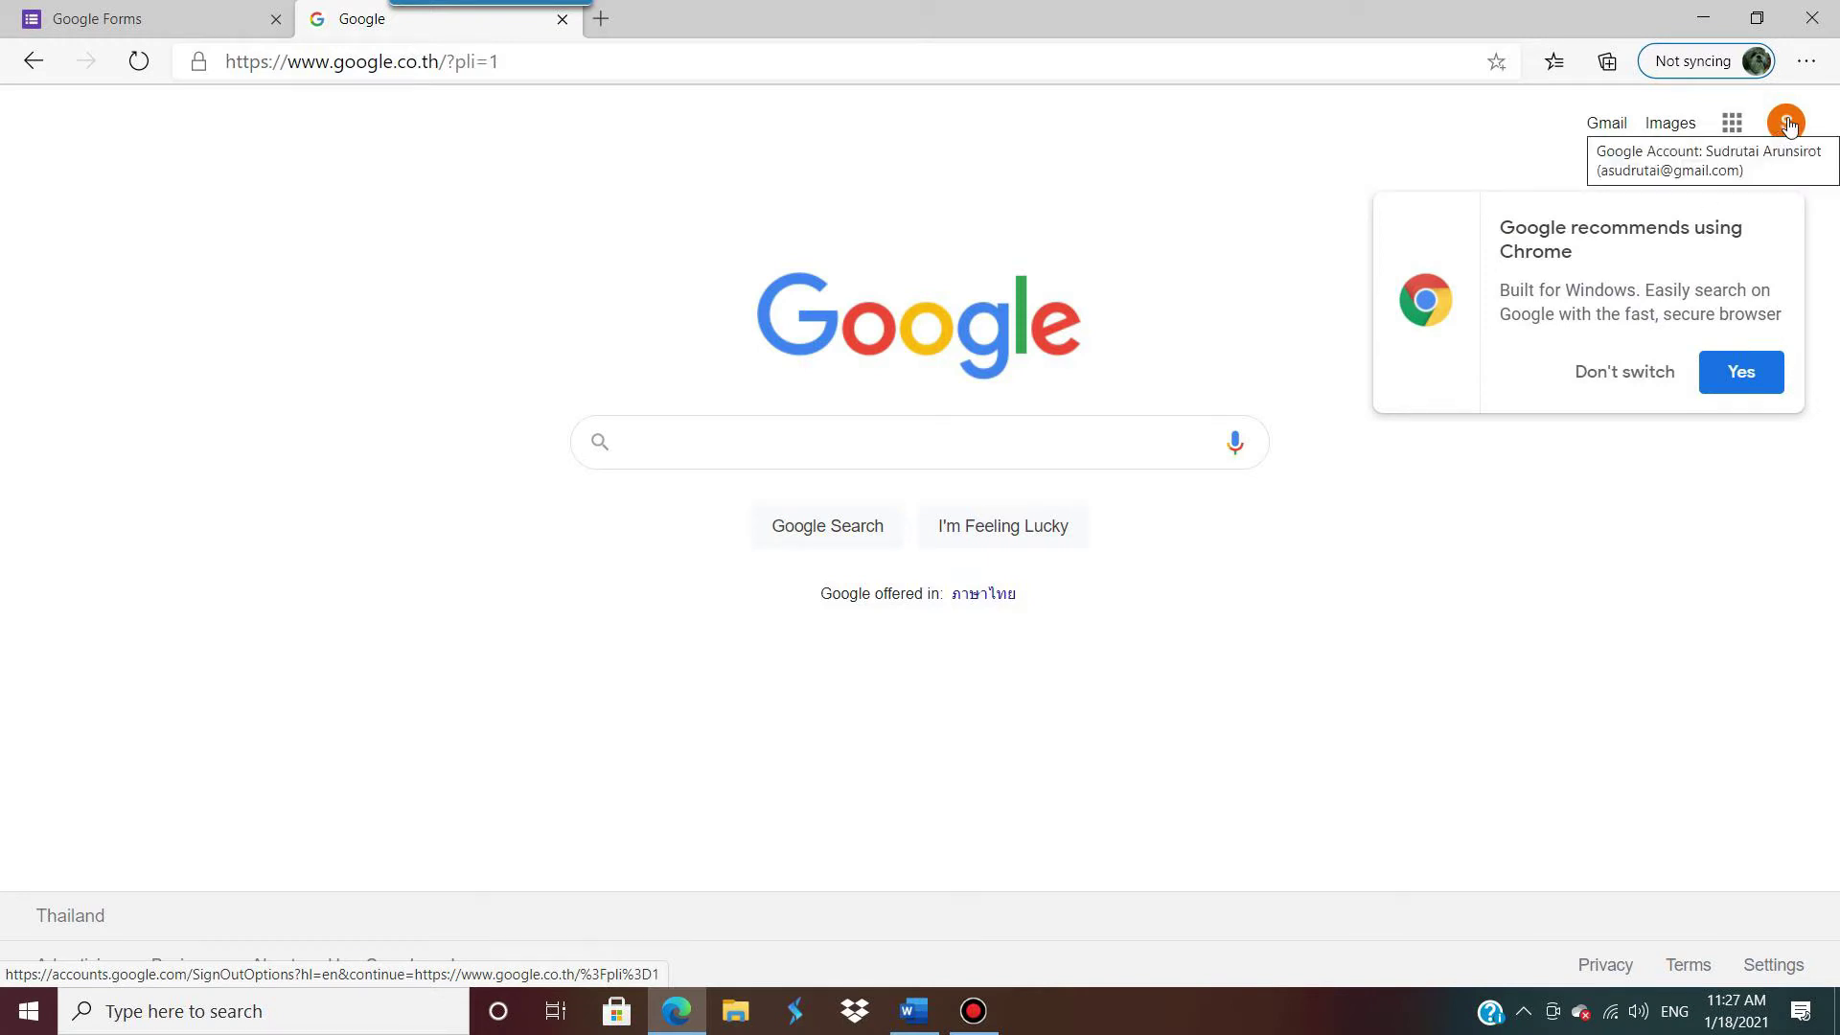
pyautogui.click(1728, 130)
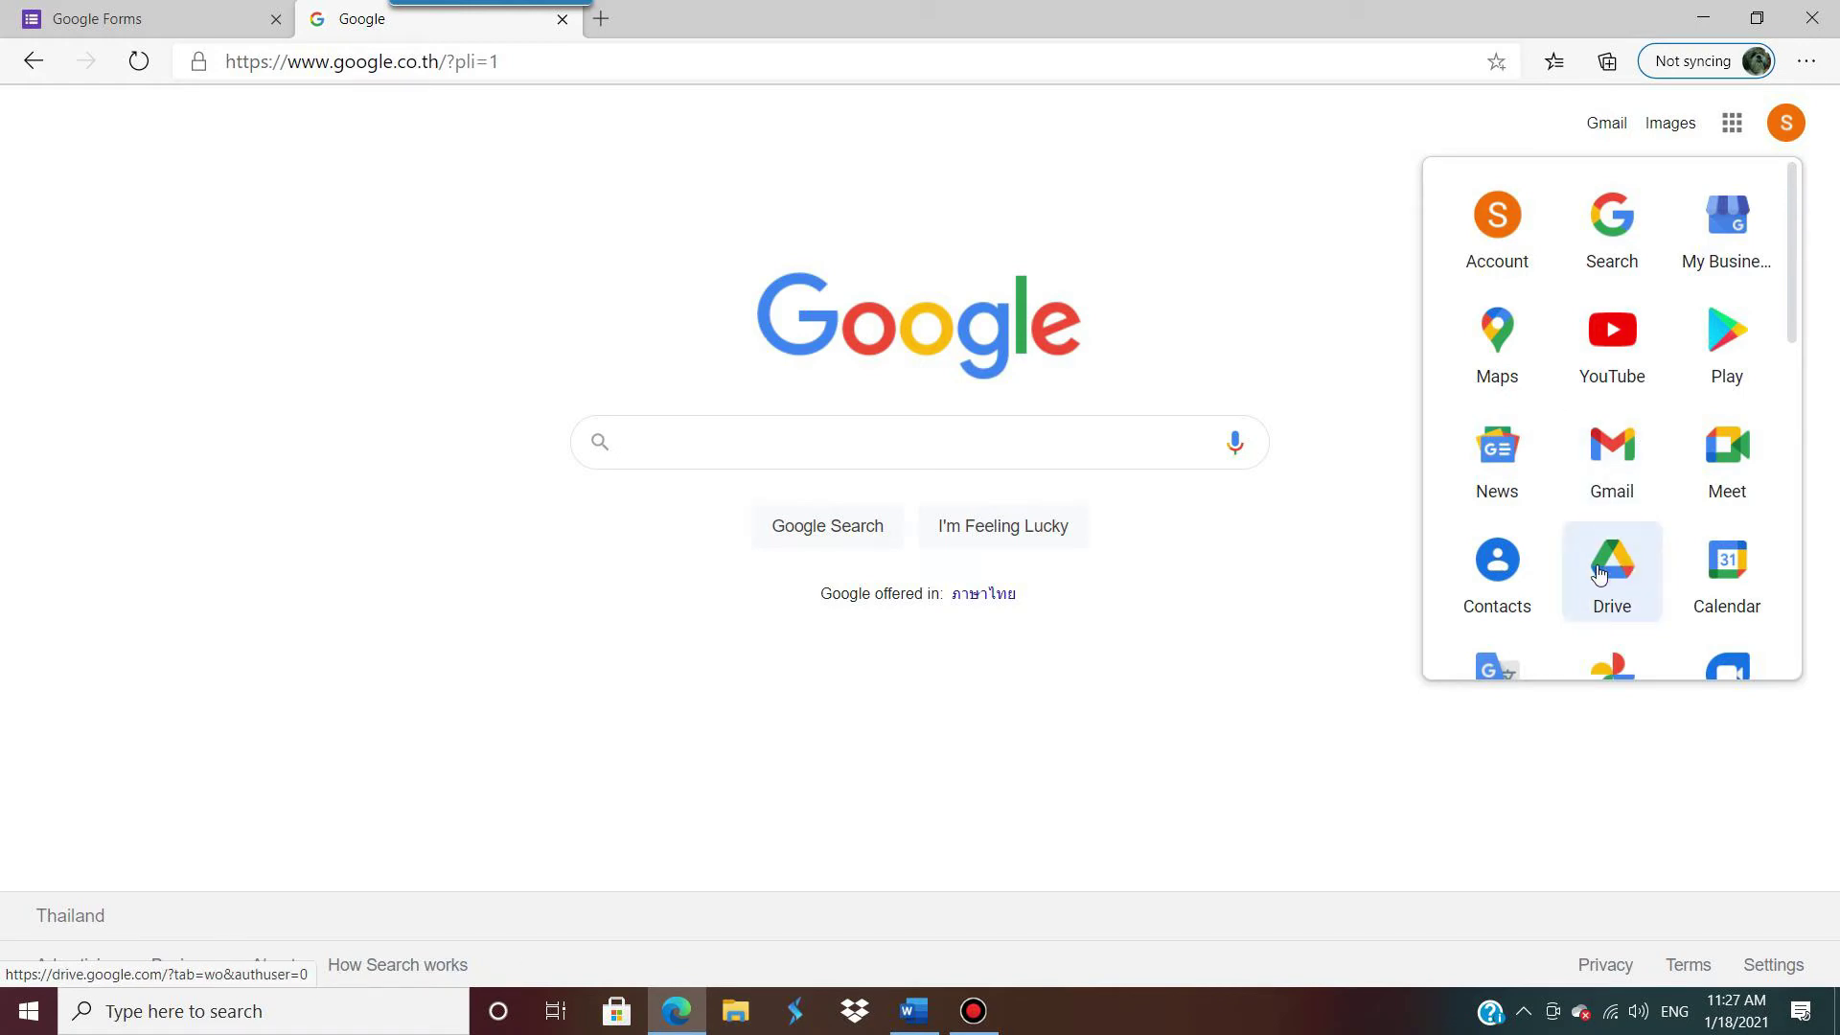
pyautogui.click(1605, 563)
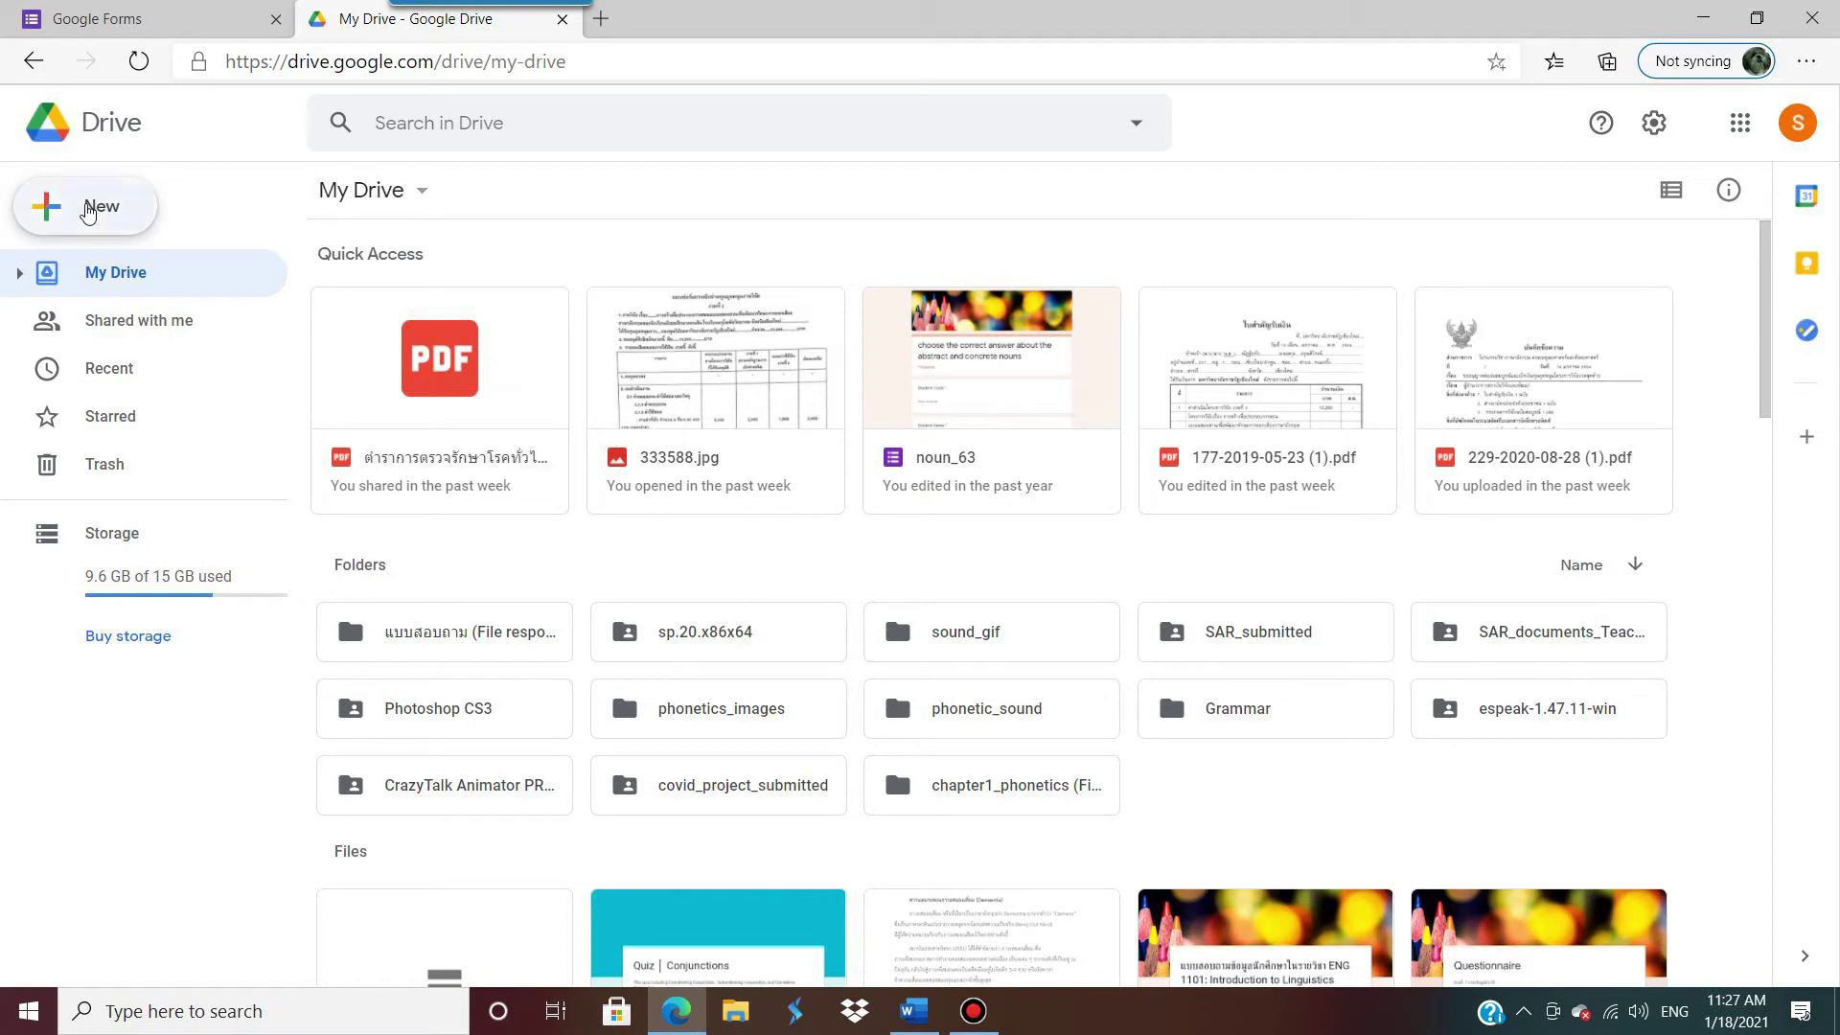
# Step: Create a Blank form from Drive's New > Google Forms menu
pyautogui.click(88, 212)
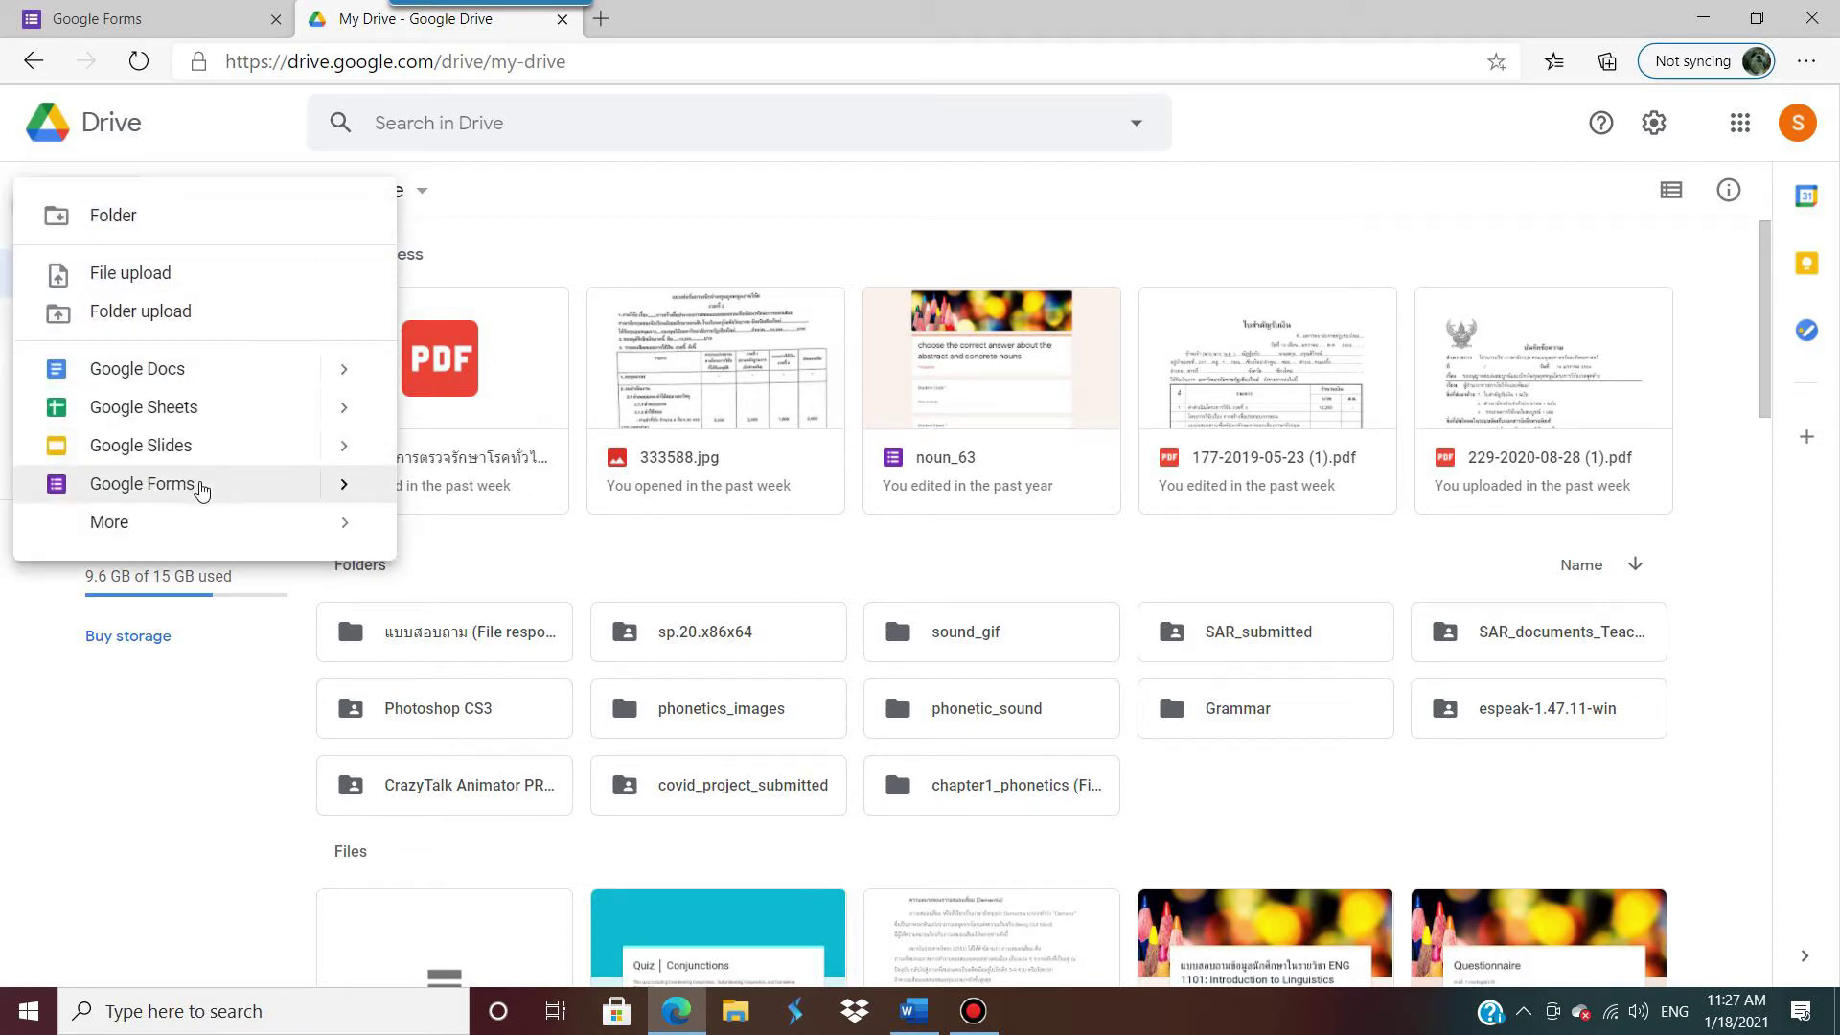
pyautogui.moveTo(343, 483)
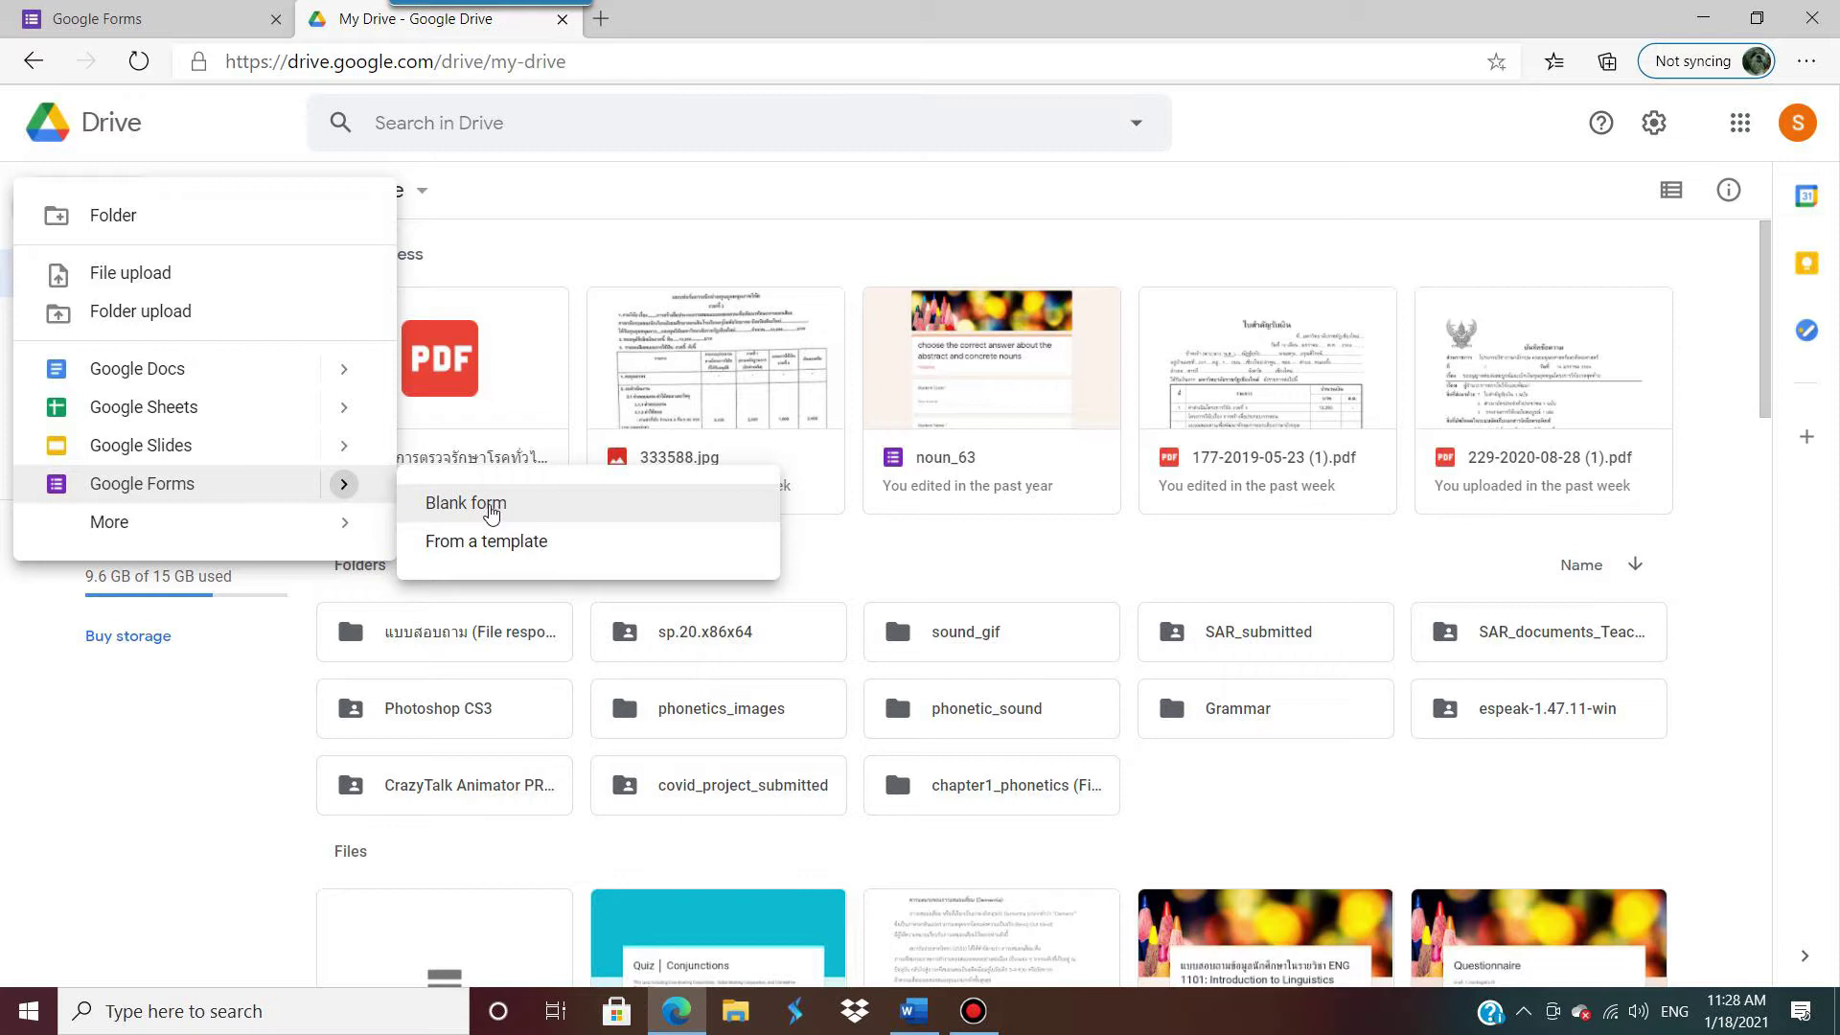
pyautogui.click(491, 512)
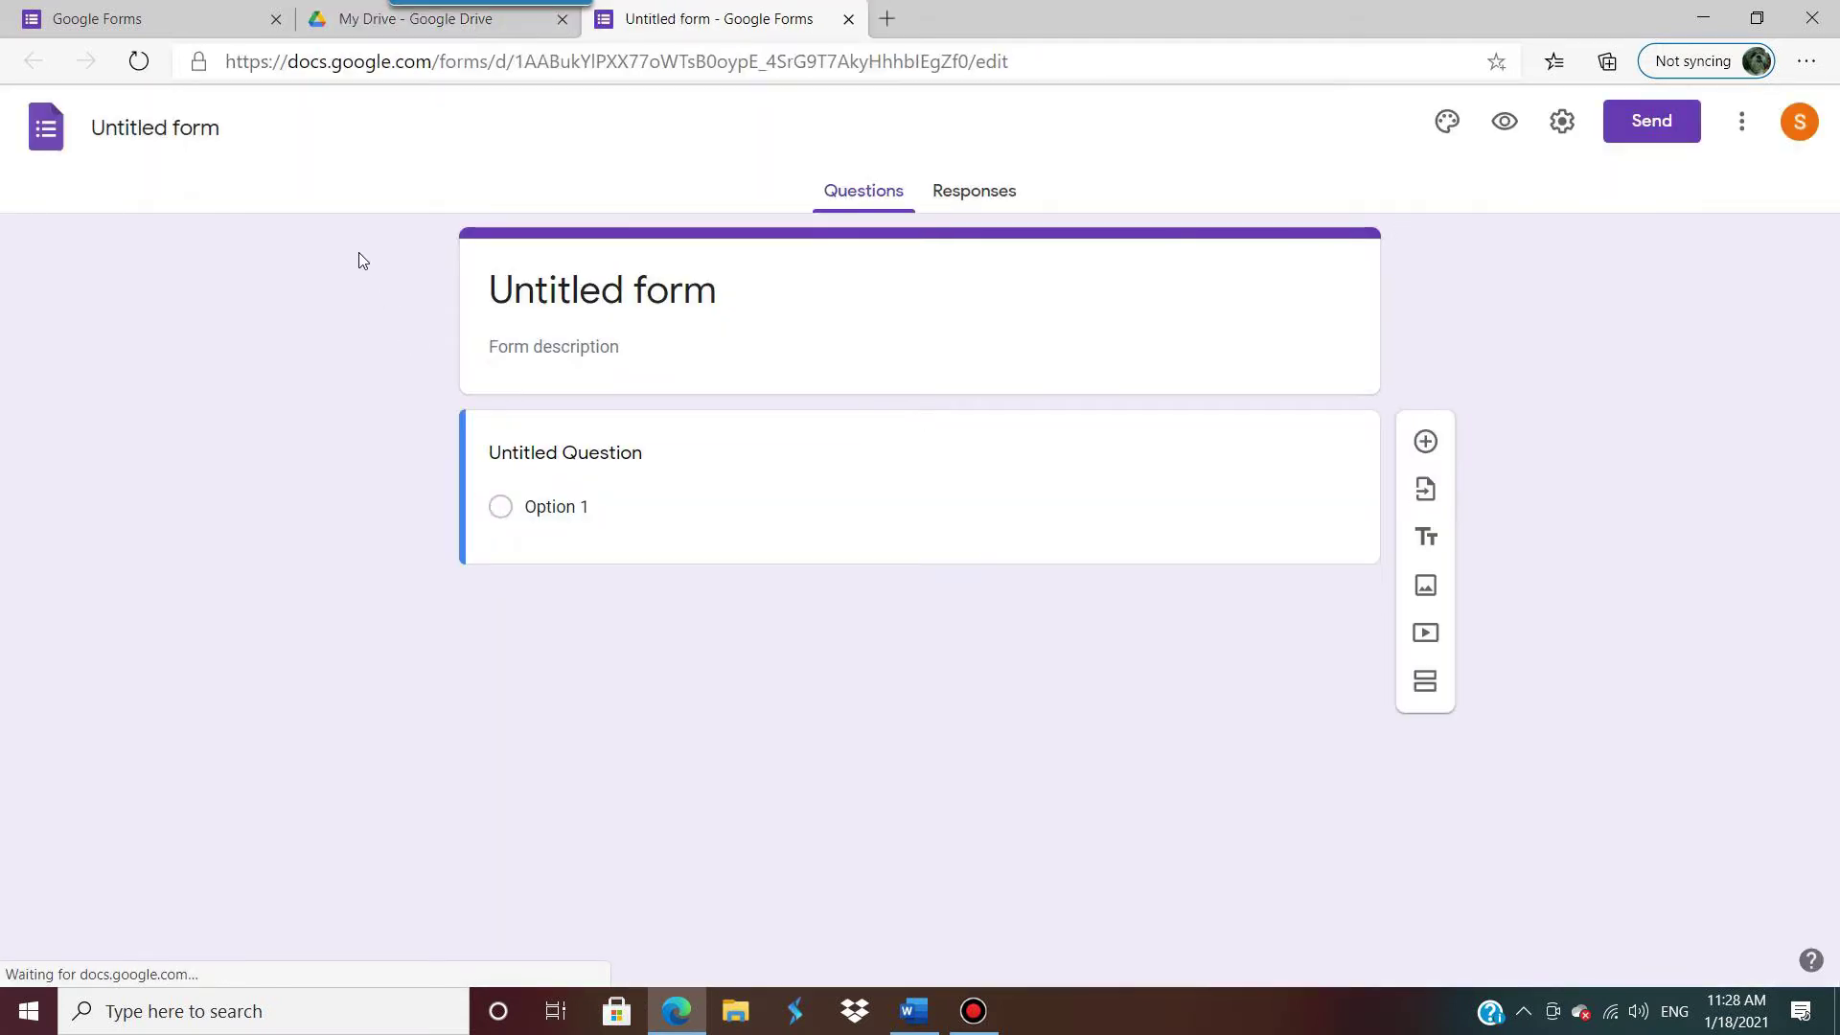
# Step: Start another blank form from the Blank template on the Google Forms home page
pyautogui.click(176, 23)
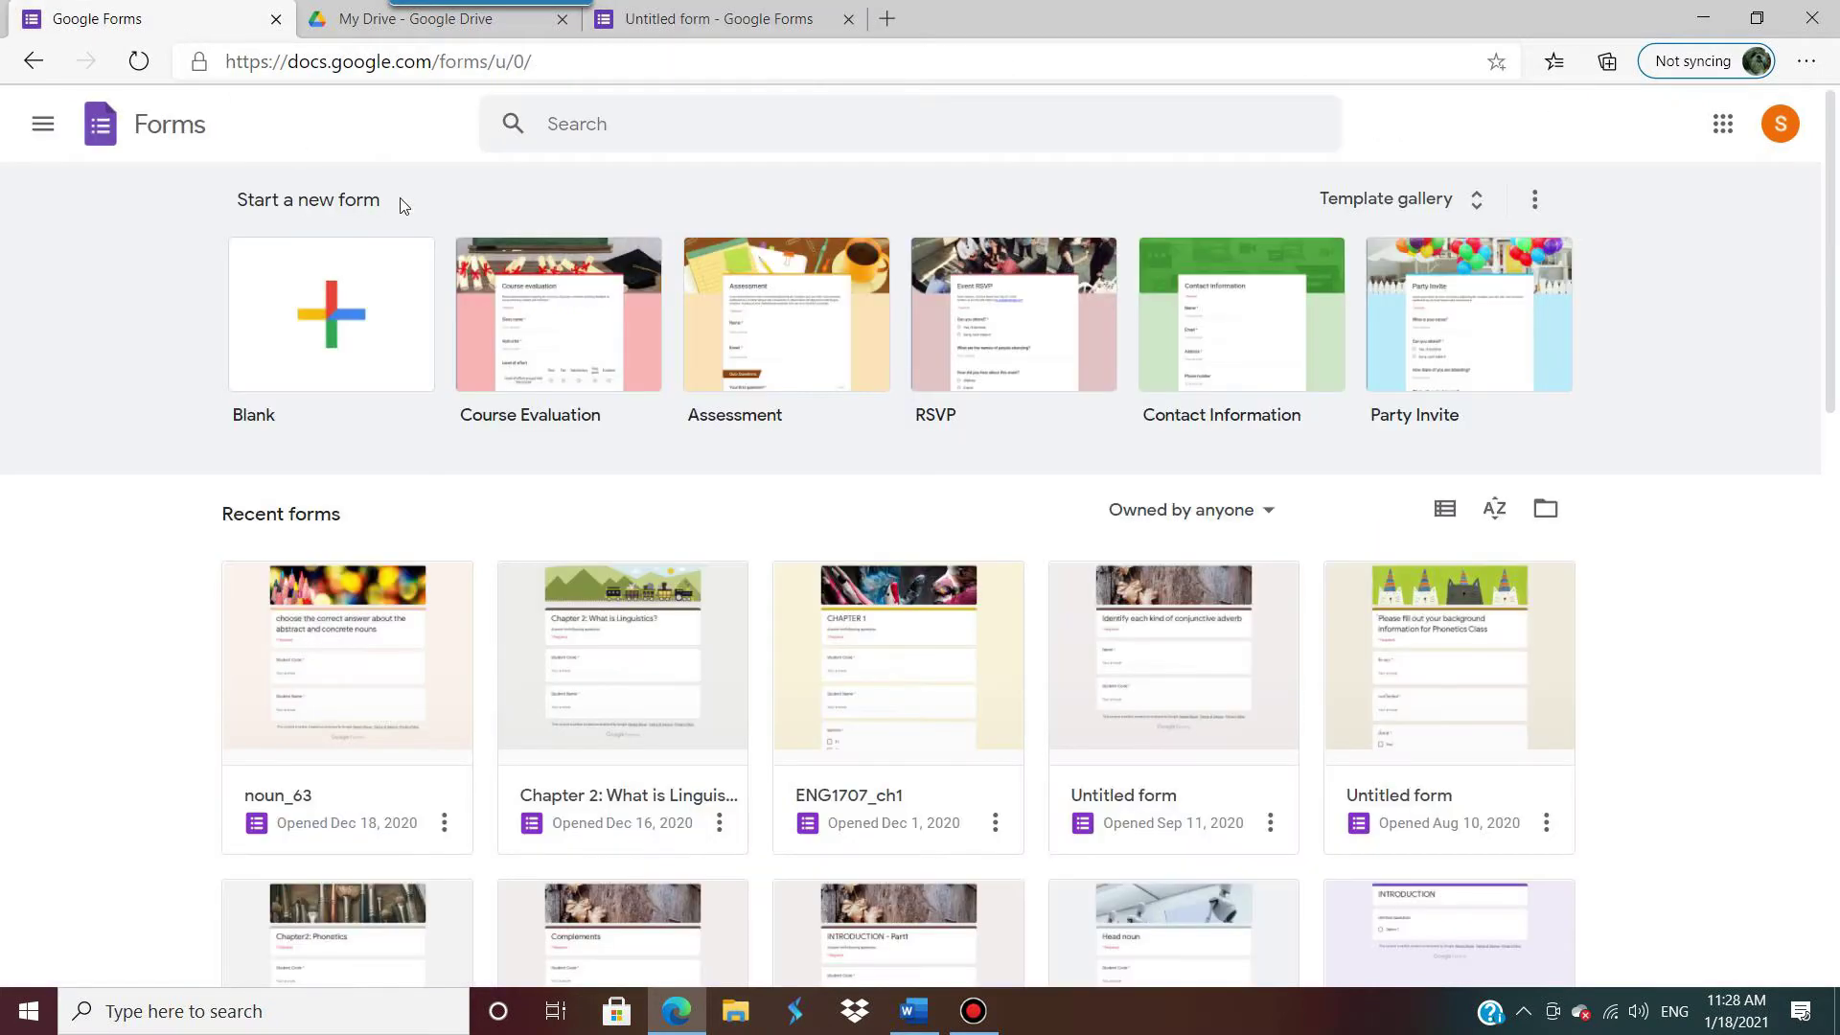
pyautogui.click(742, 17)
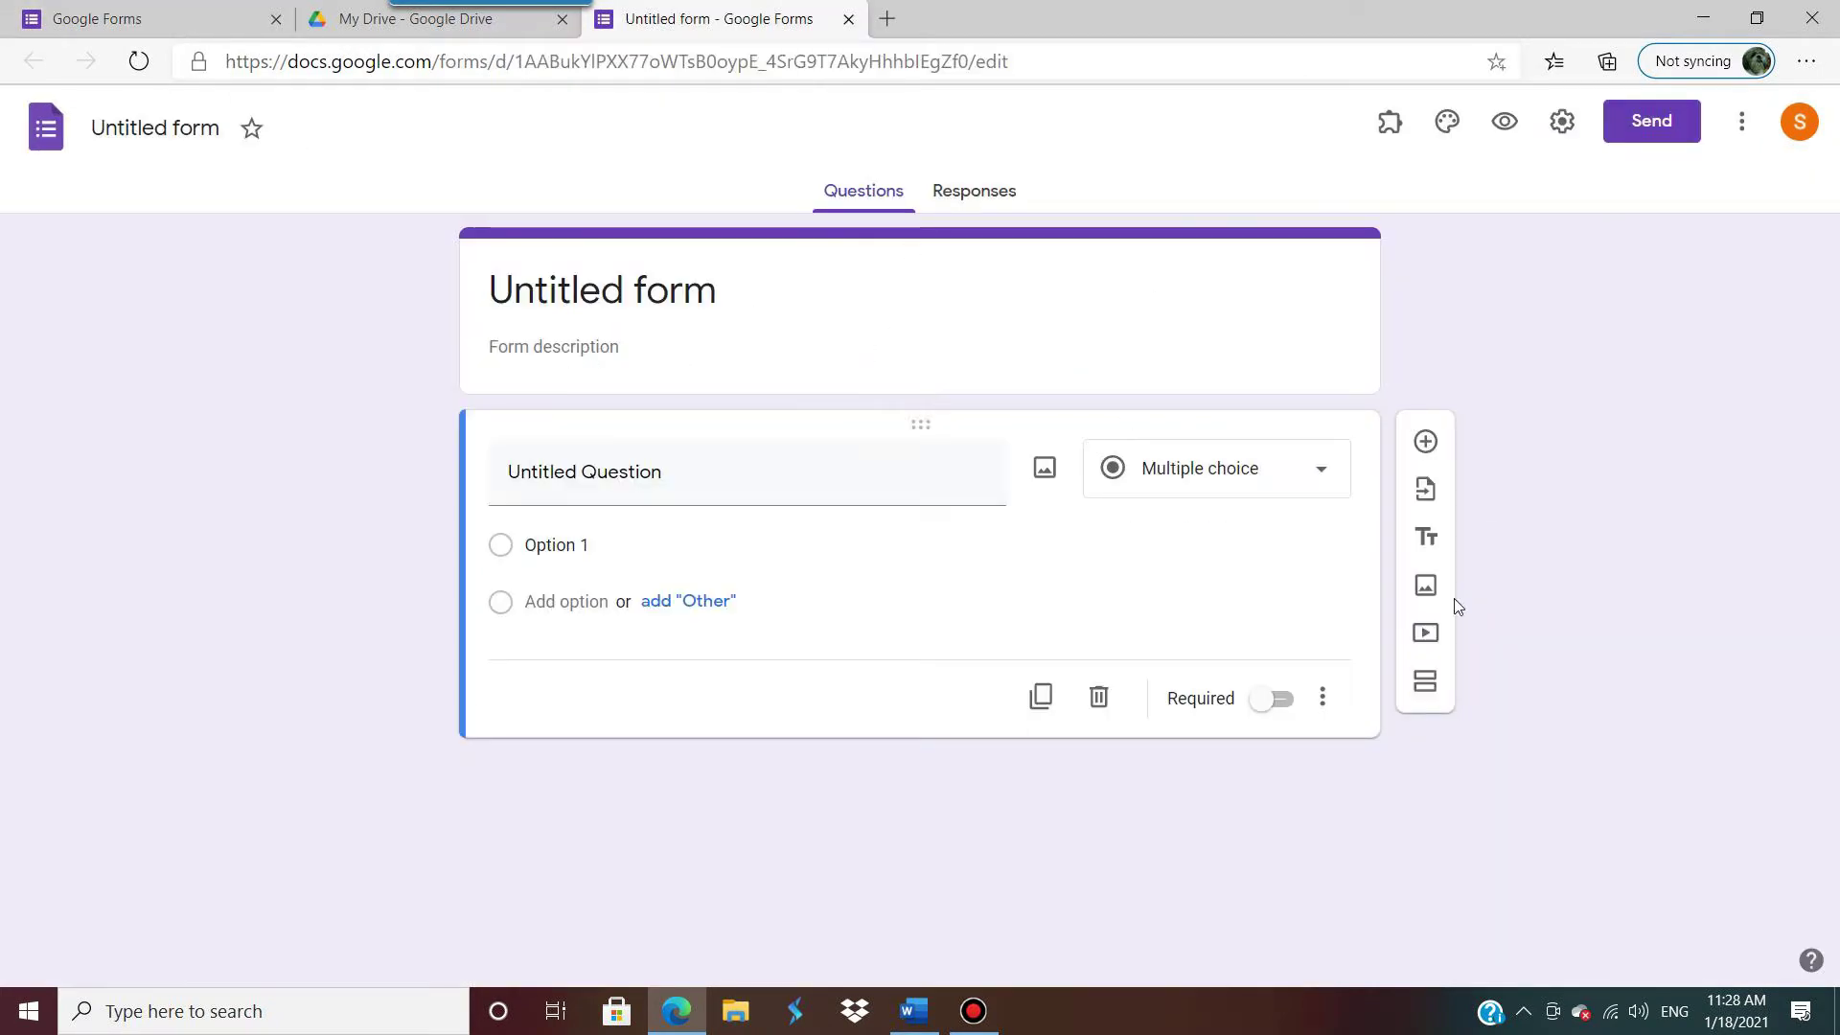
pyautogui.click(110, 16)
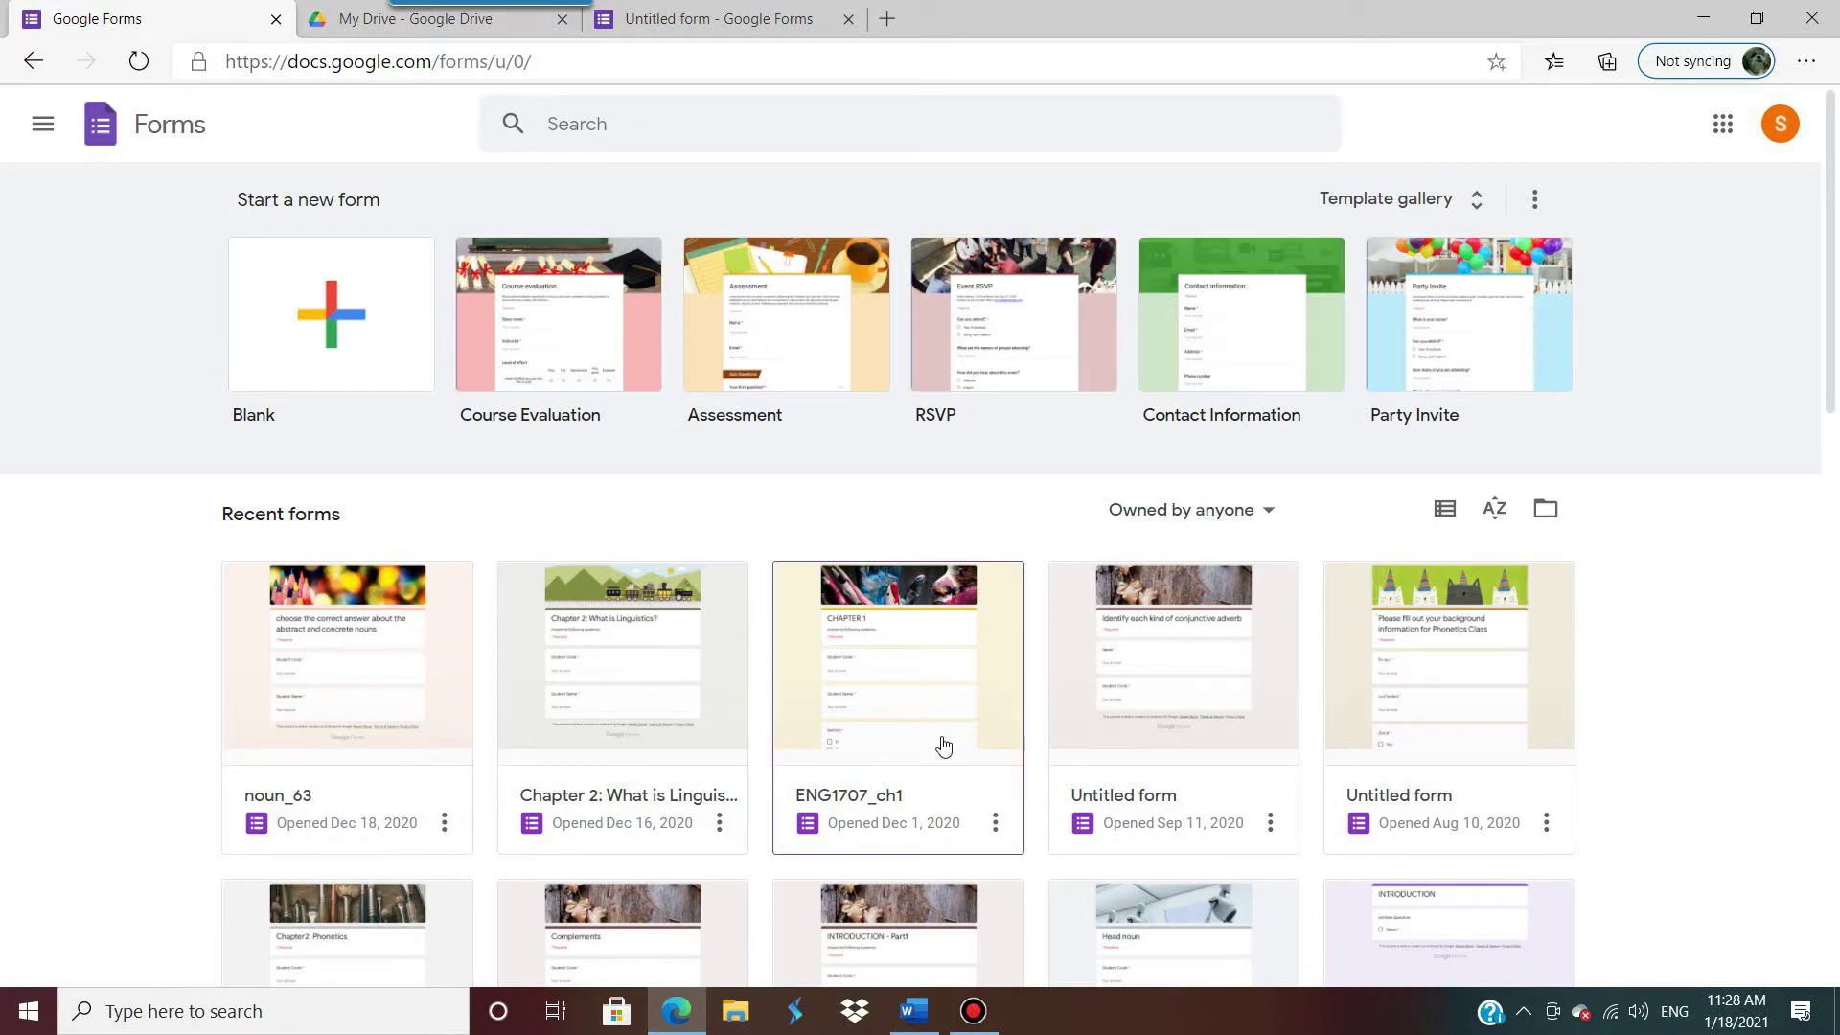
pyautogui.scroll(-10, 944, 746)
pyautogui.scroll(10, 944, 743)
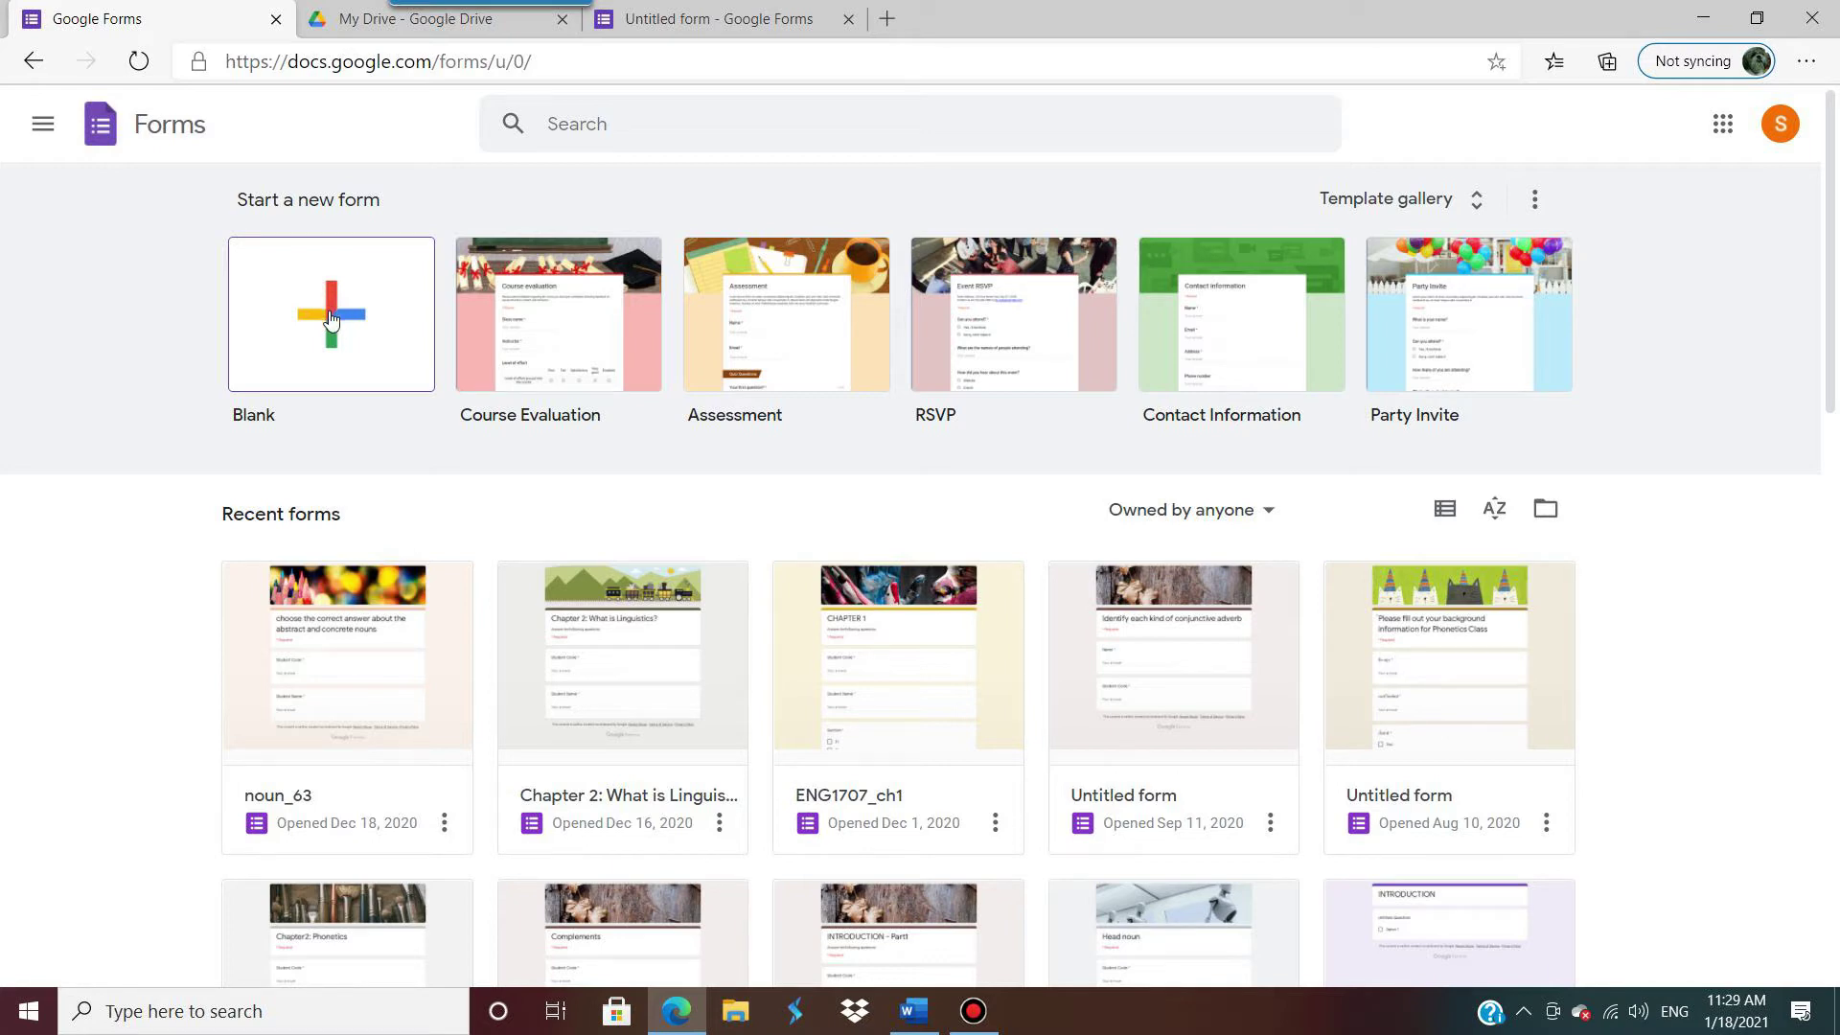
pyautogui.click(331, 319)
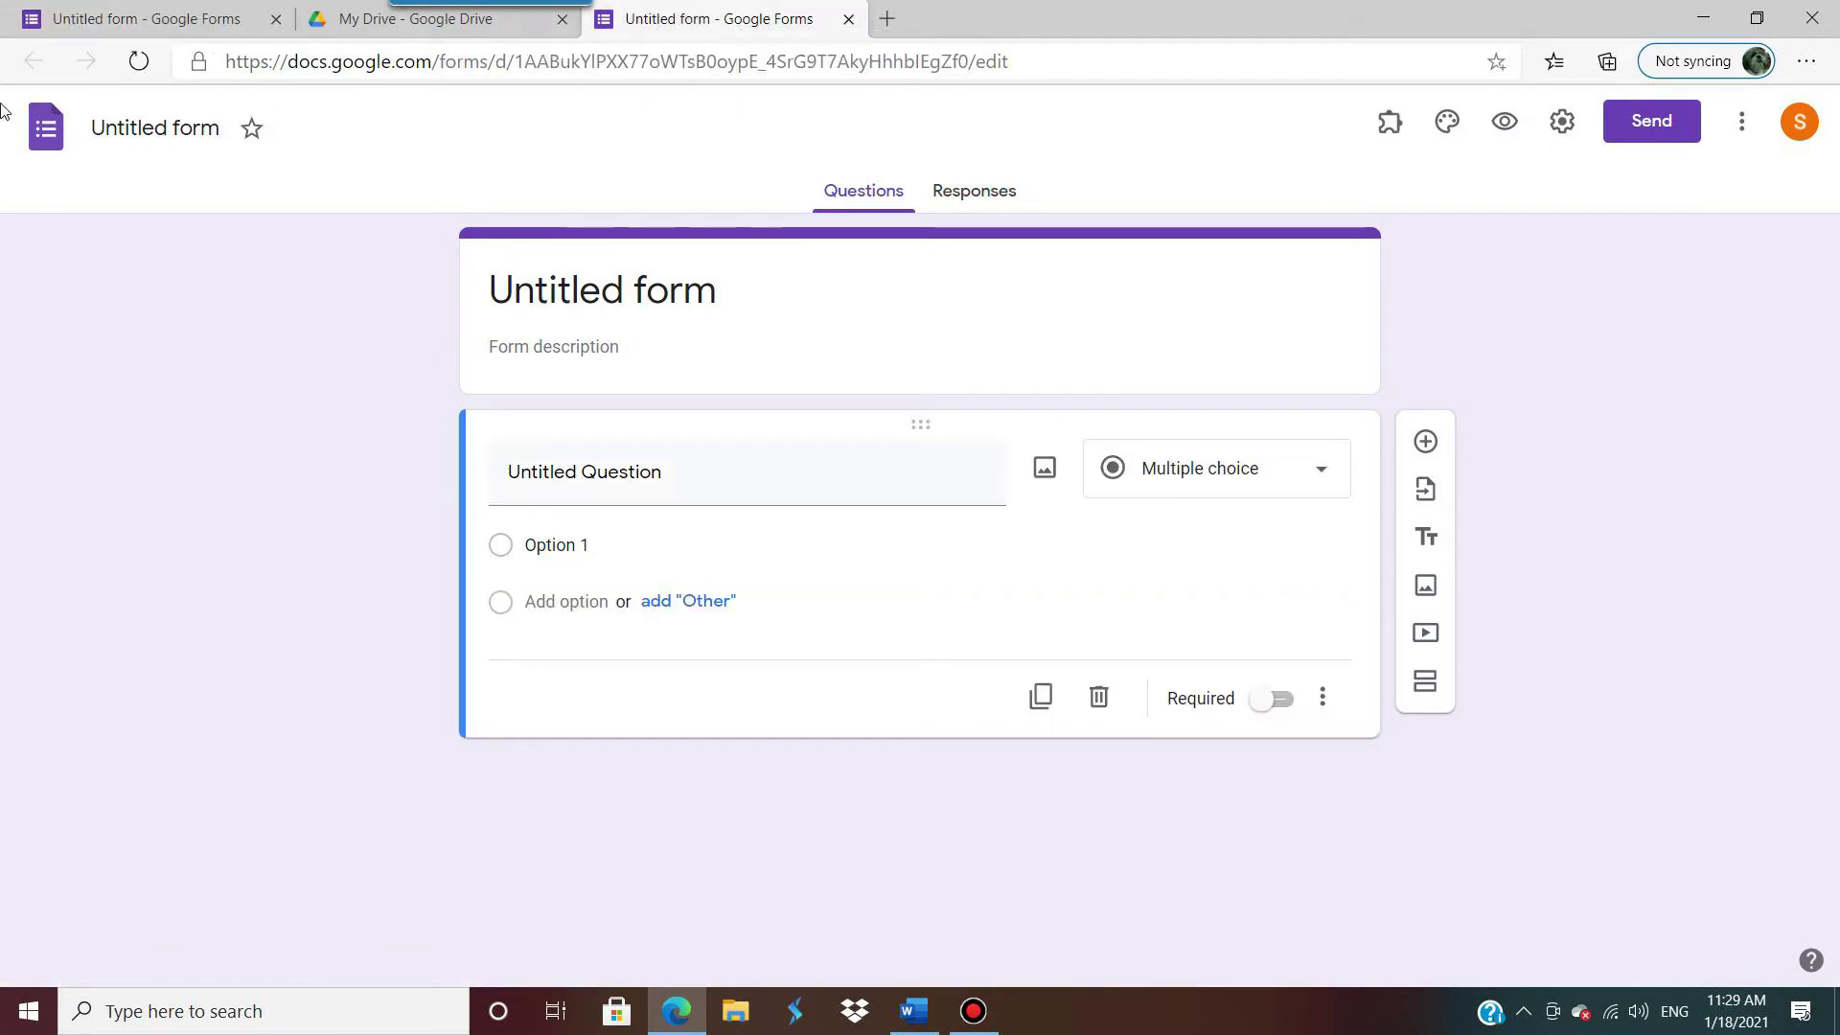
# Step: Switch between the untitled form tabs, ending on the original untitled form
pyautogui.click(153, 19)
pyautogui.click(729, 21)
pyautogui.click(192, 21)
pyautogui.click(716, 23)
pyautogui.click(124, 27)
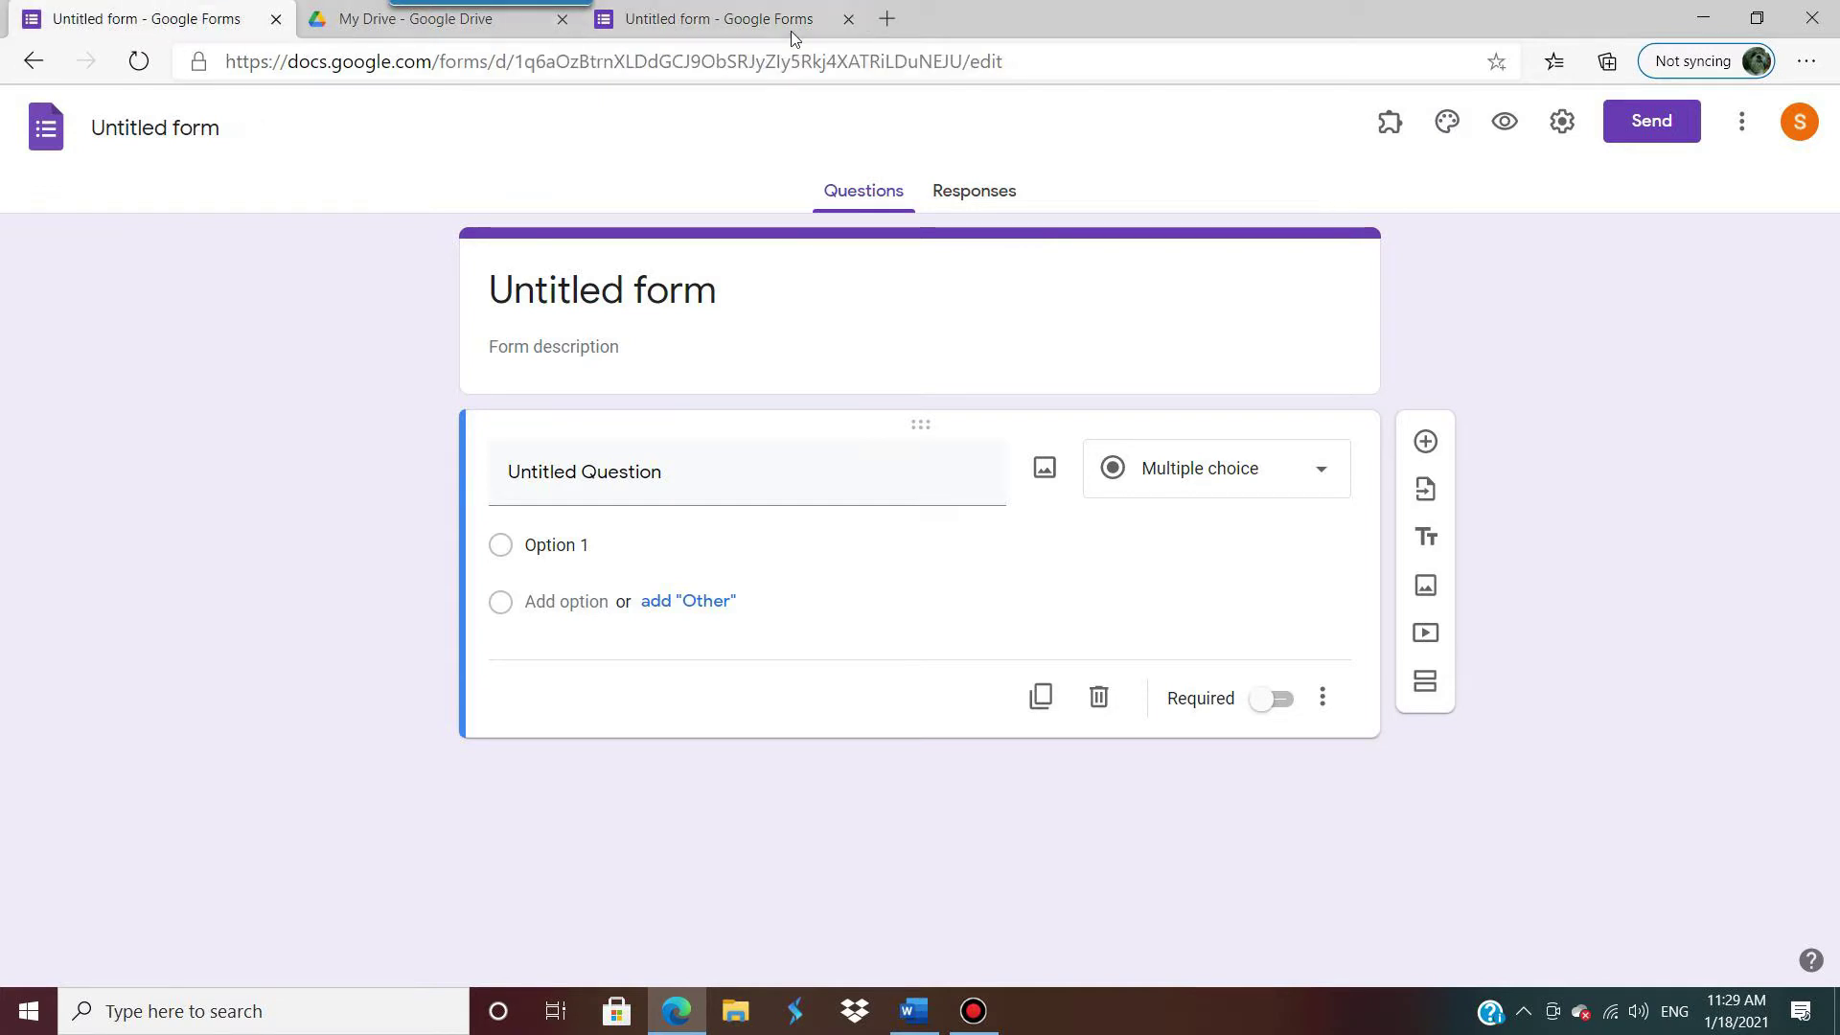
pyautogui.click(793, 27)
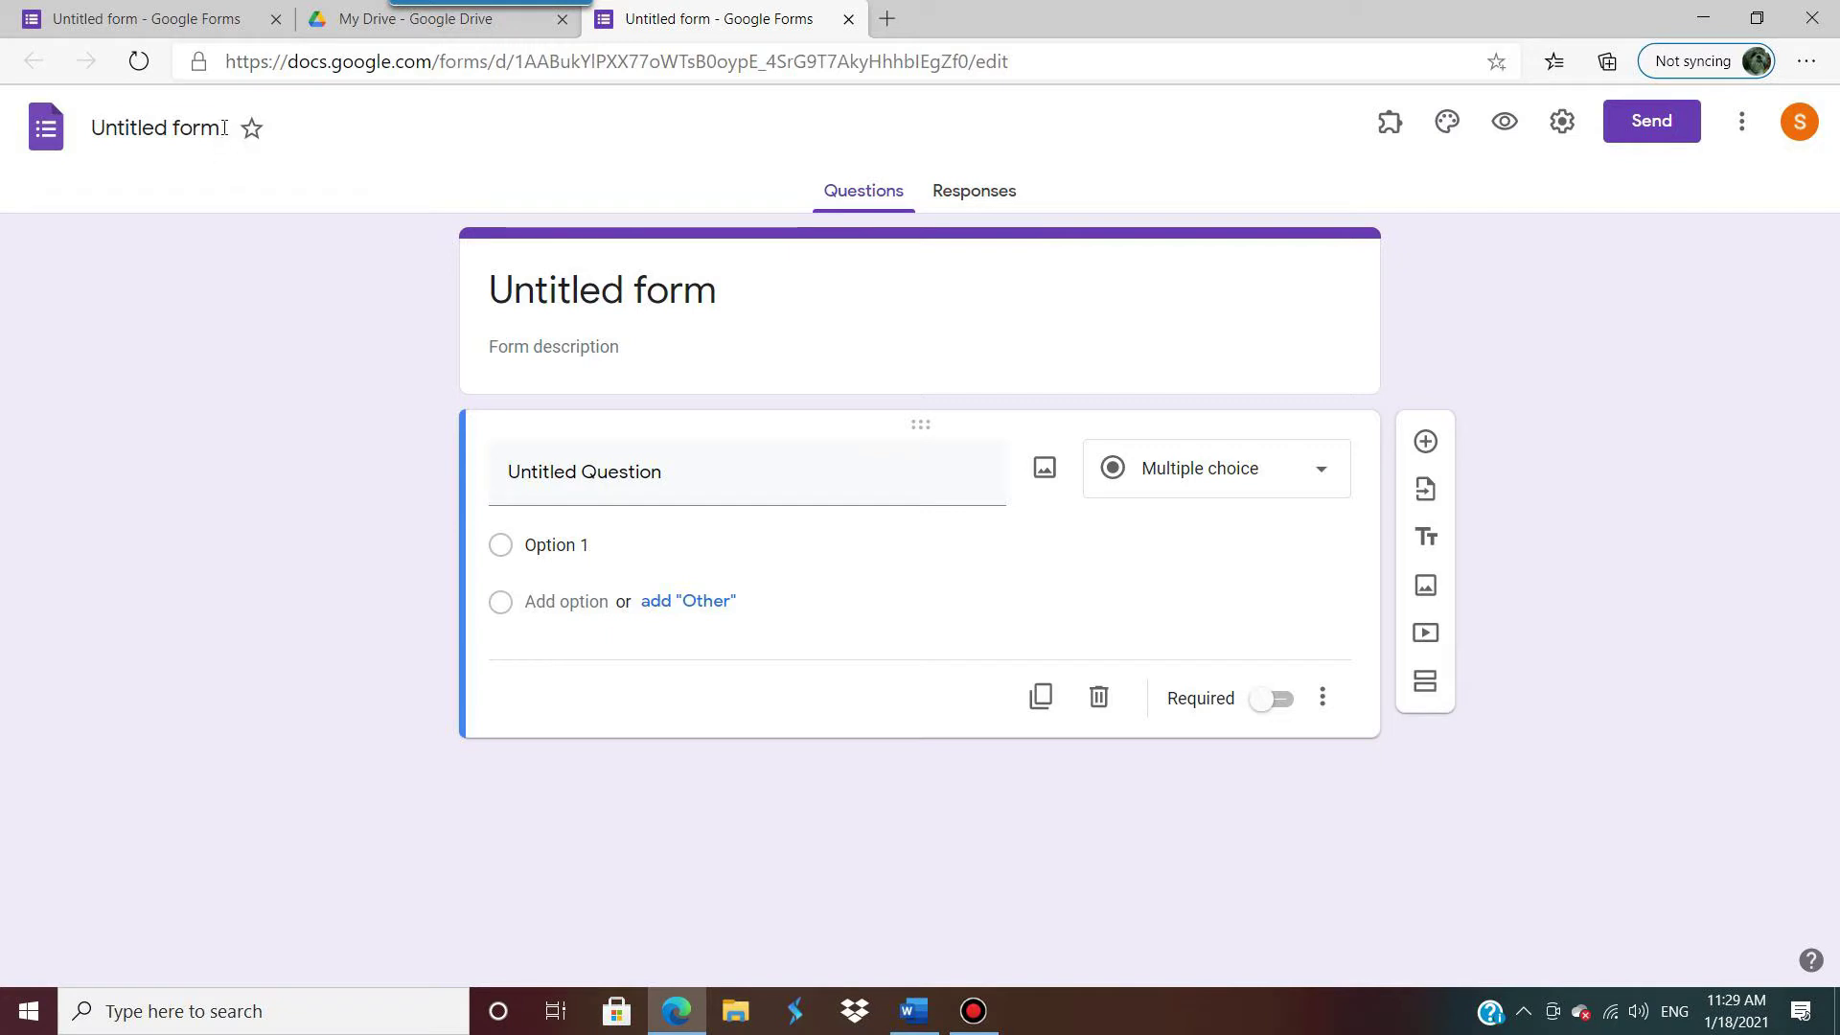
# Step: Change the form name at top left to 'Needs_Survey_for_engineer', fixing typos along the way
pyautogui.click(223, 128)
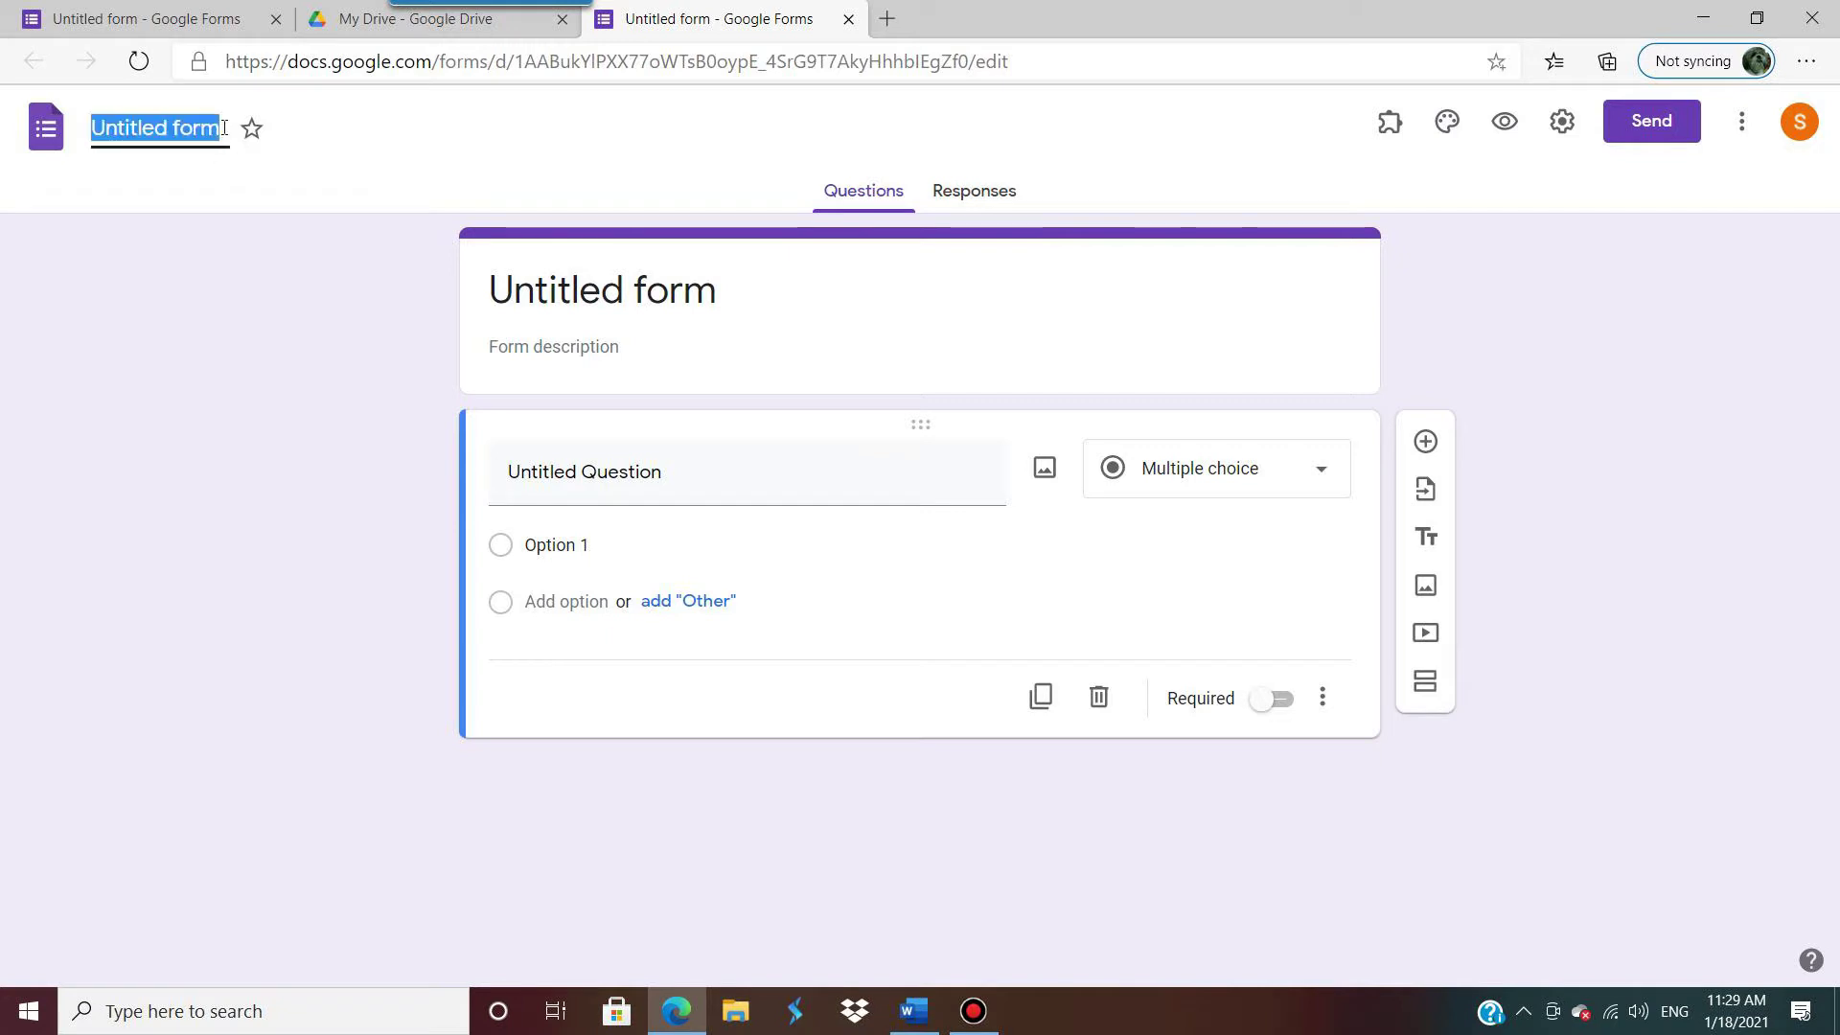
pyautogui.write('Survey')
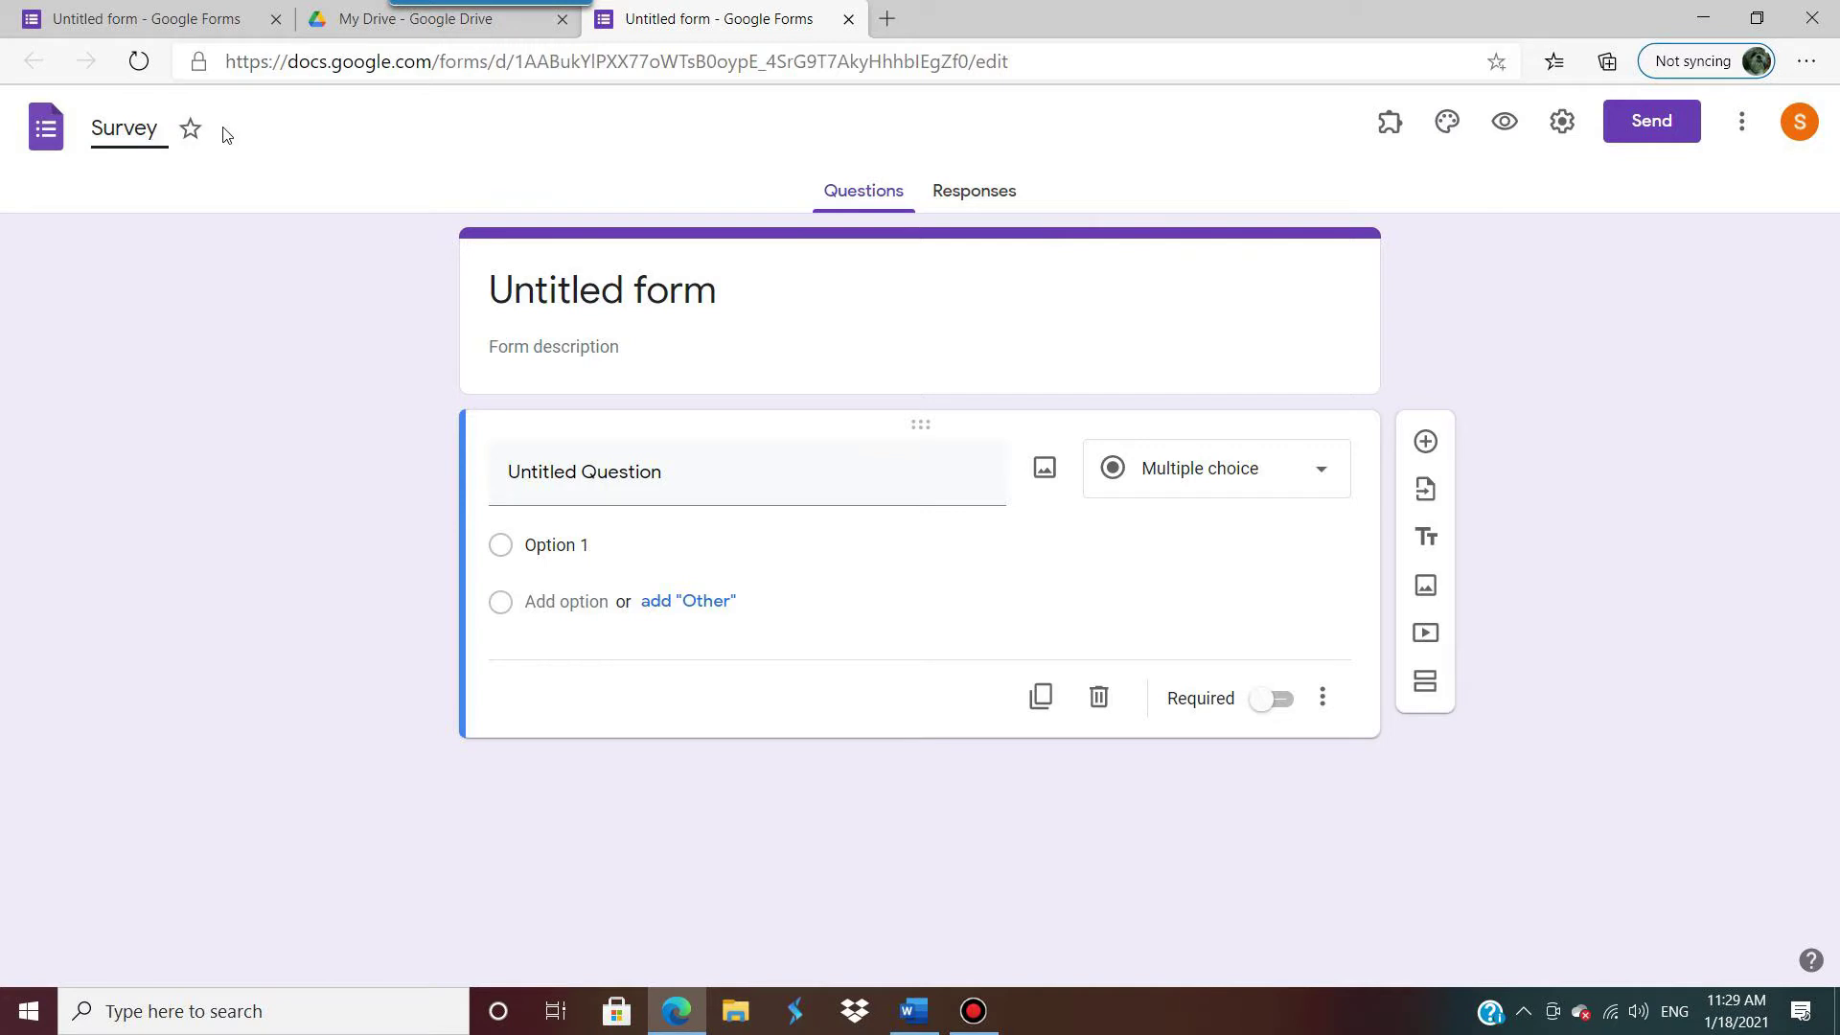
pyautogui.press('BackSpace')
pyautogui.press('BackSpace')
pyautogui.press('BackSpace')
pyautogui.press('BackSpace')
pyautogui.press('BackSpace')
pyautogui.press('BackSpace')
pyautogui.write('Ne')
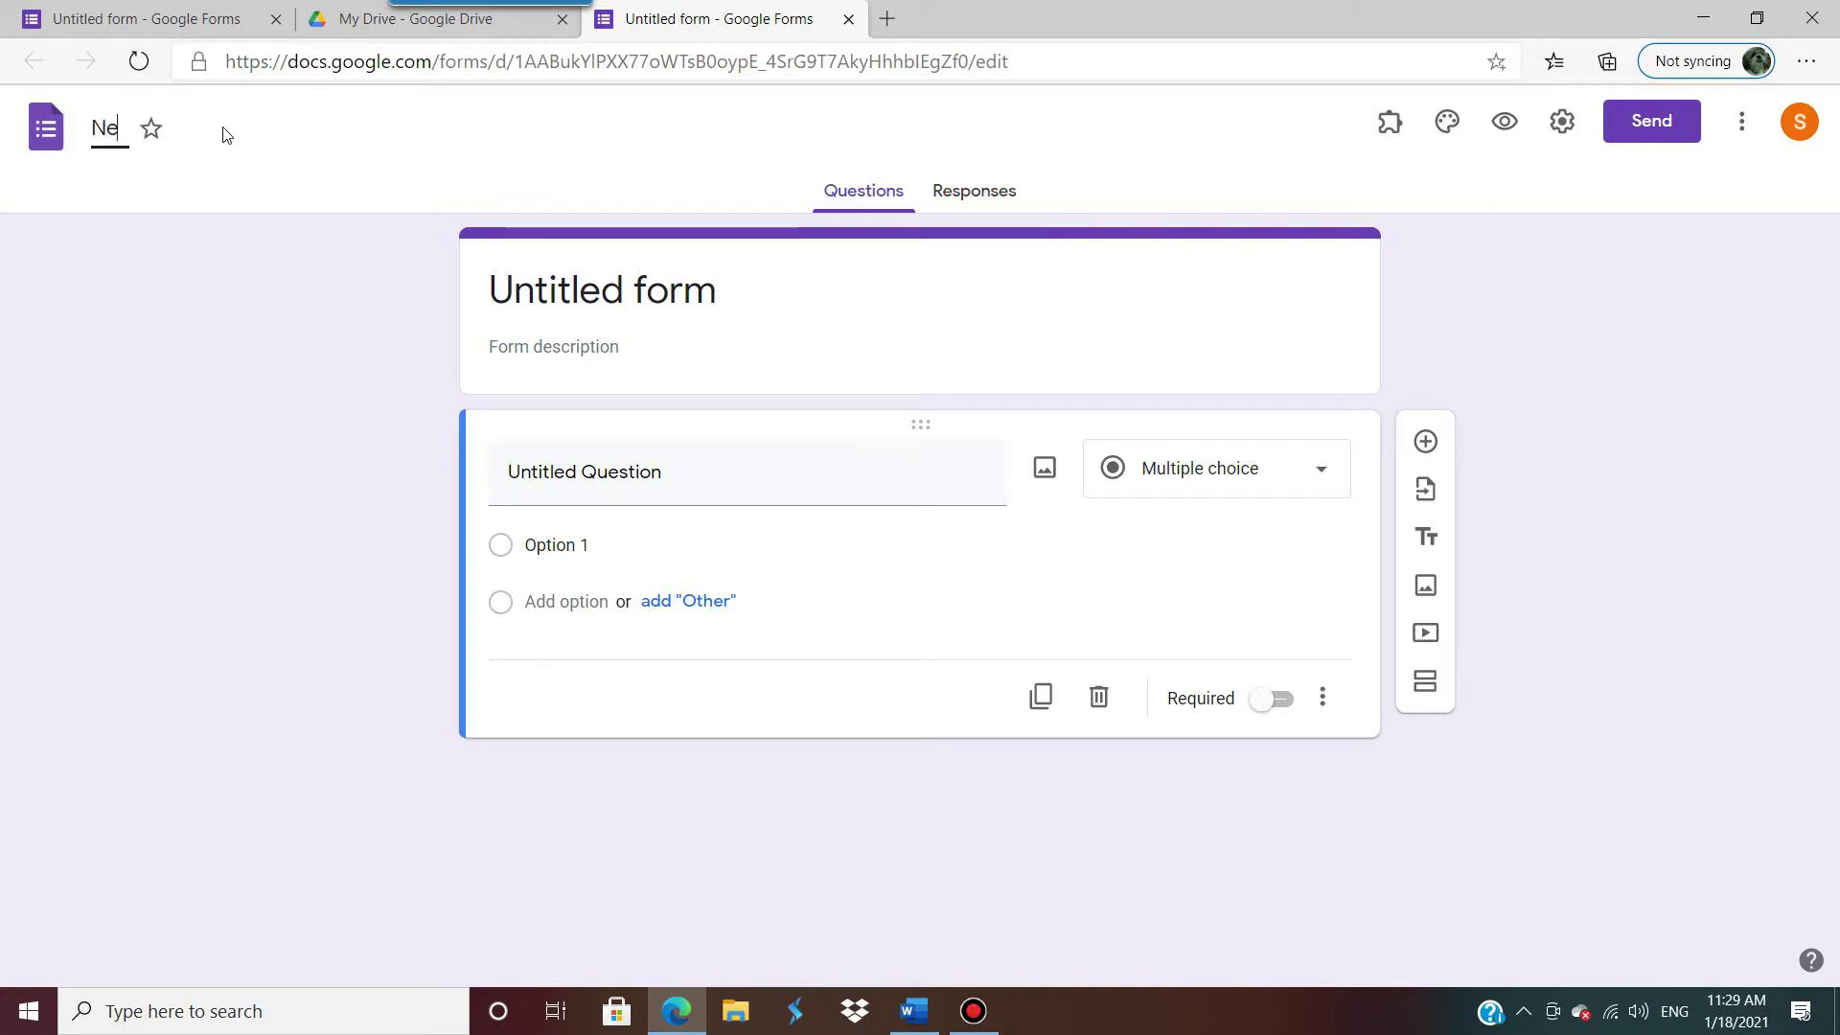
pyautogui.write('dd')
pyautogui.press('BackSpace')
pyautogui.press('BackSpace')
pyautogui.write('eds_Sury')
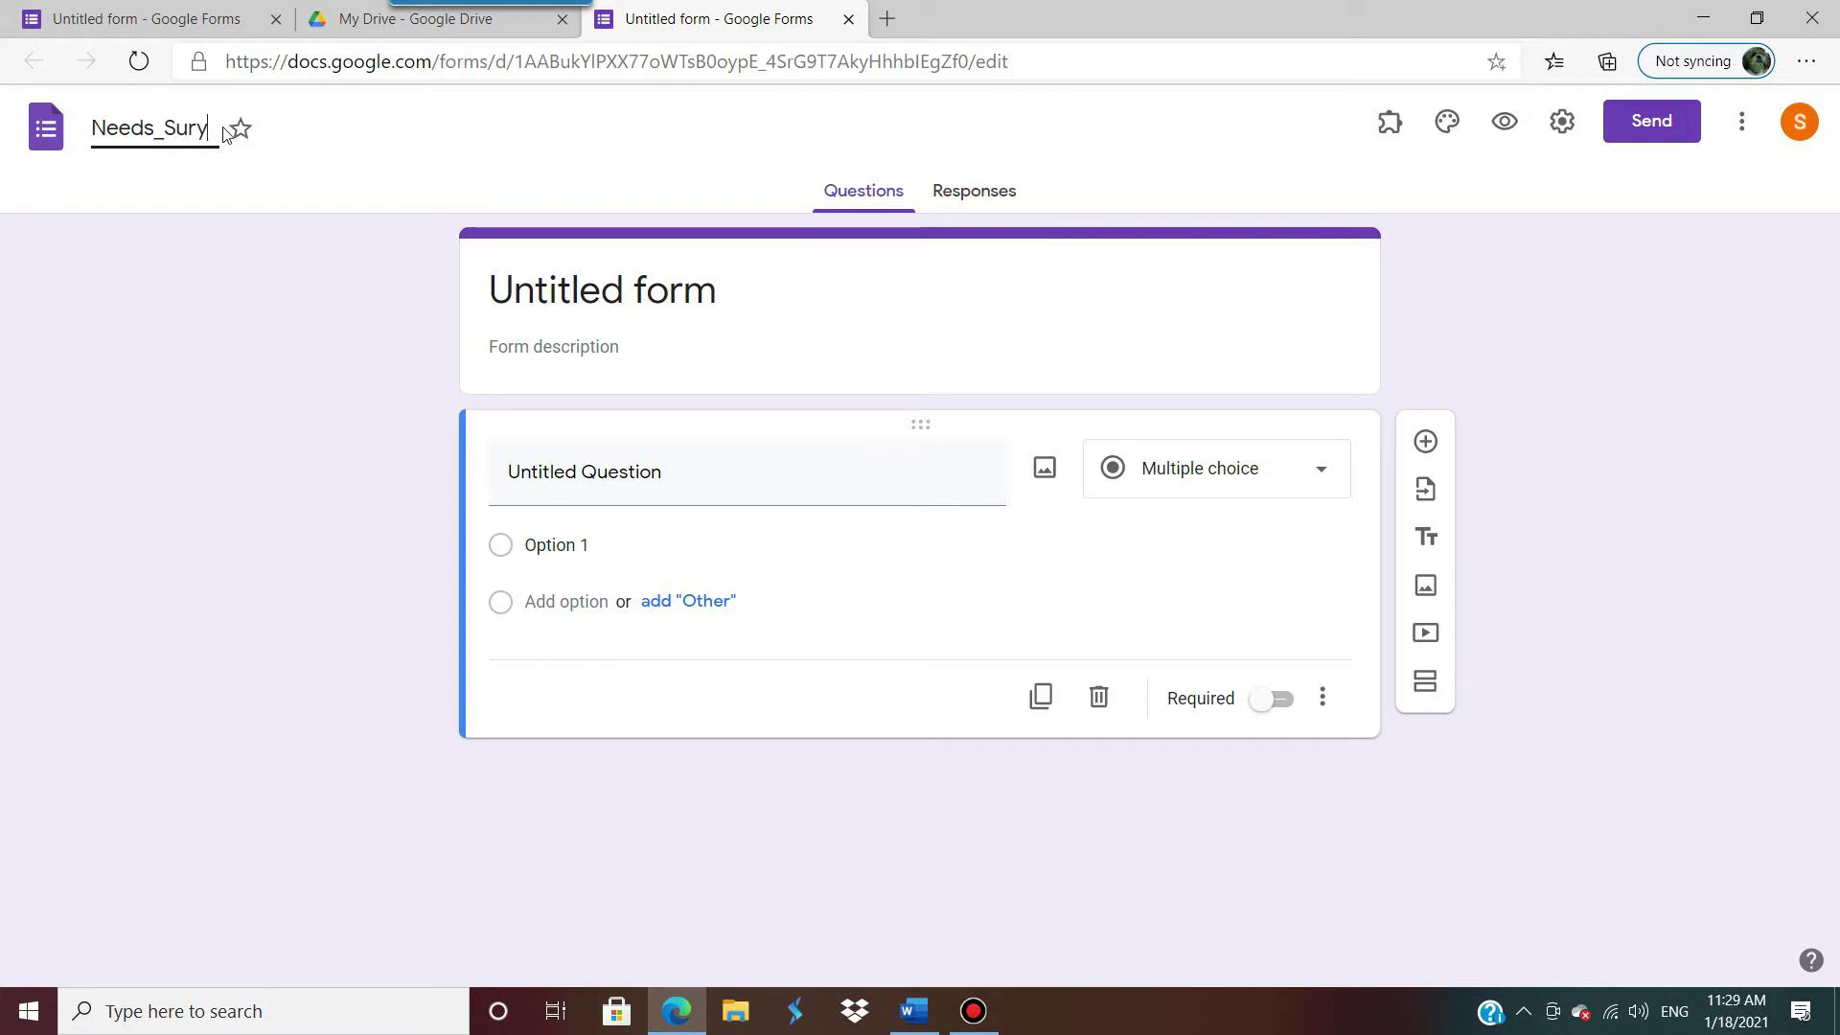
pyautogui.press('BackSpace')
pyautogui.write('vey_for_en')
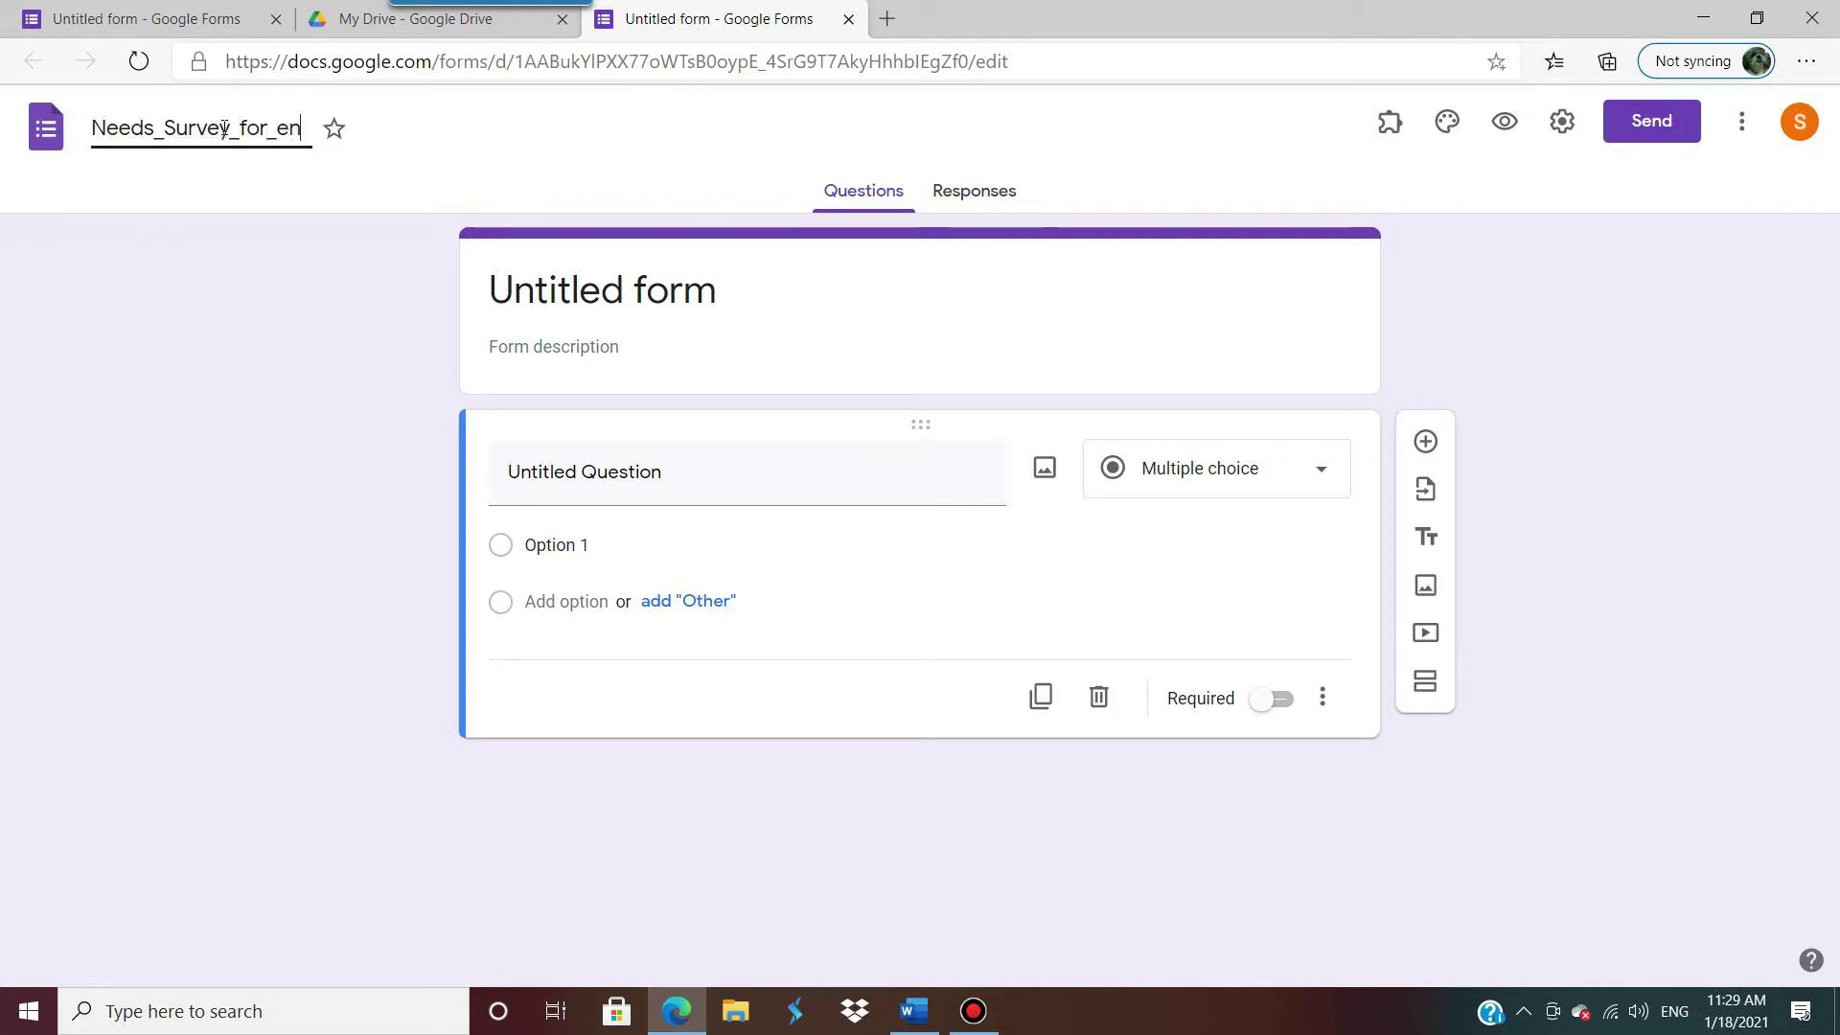
pyautogui.write('gineer')
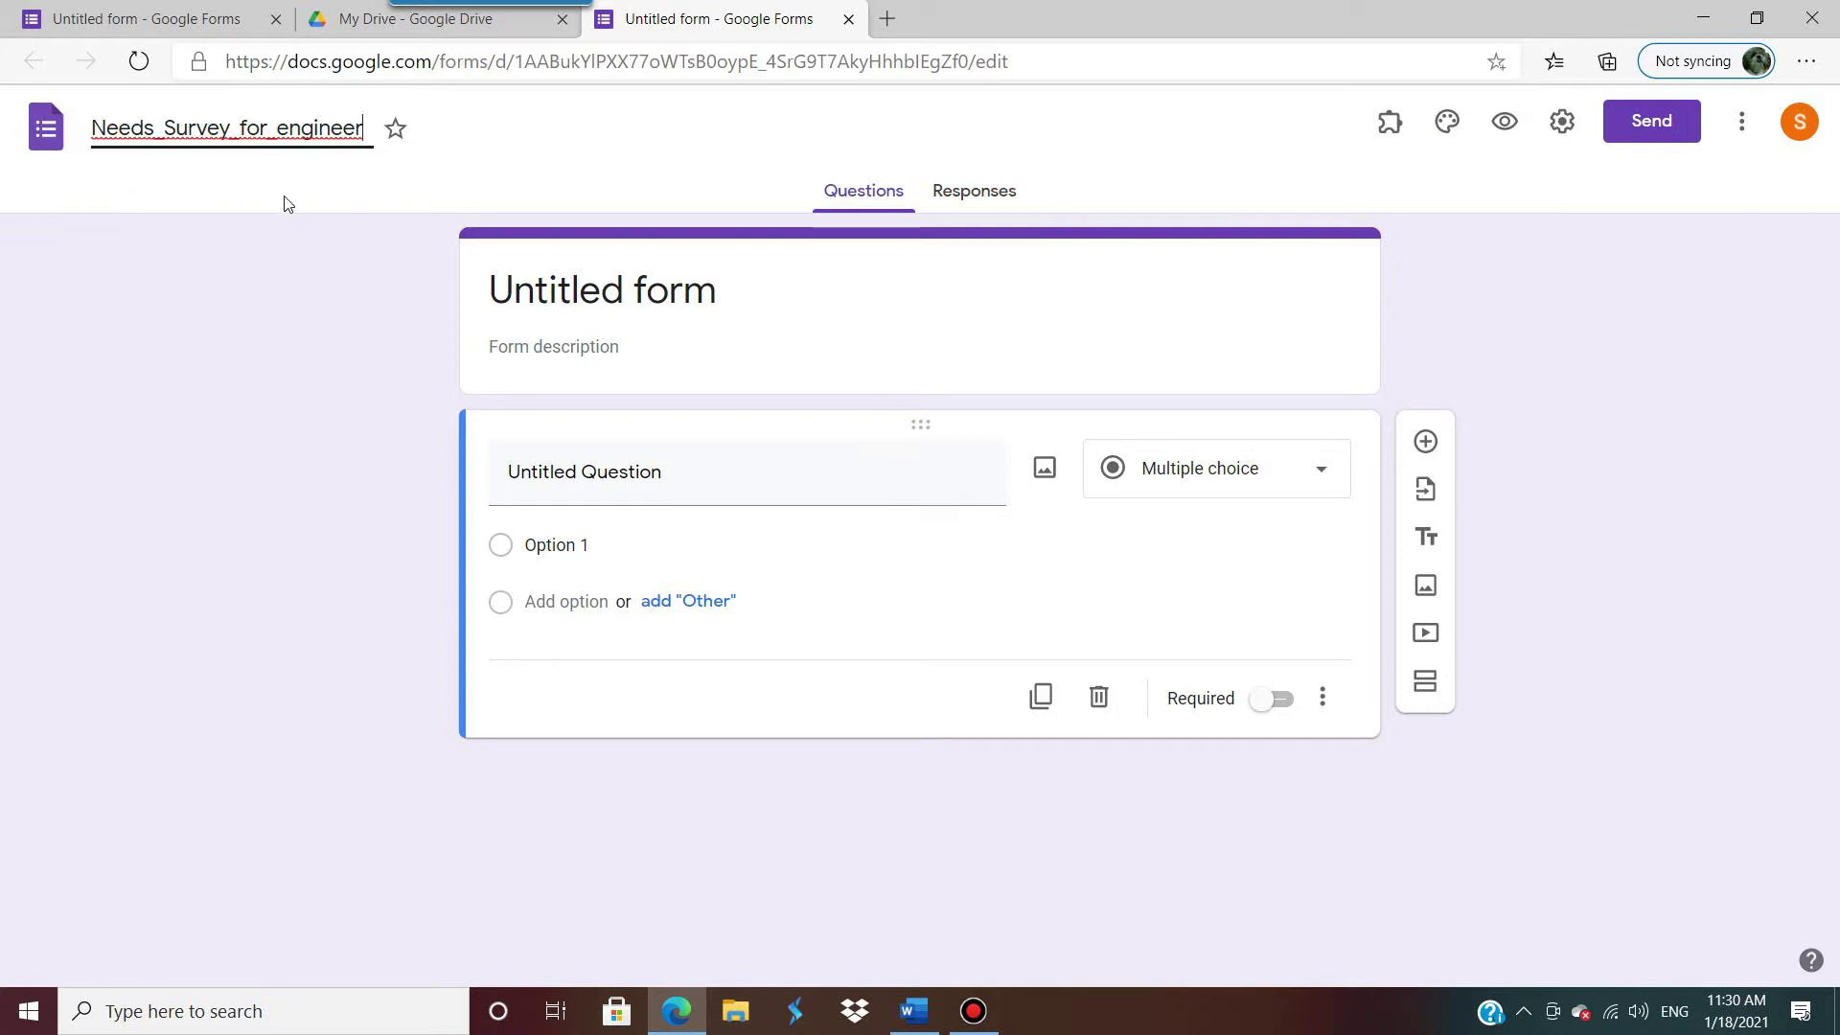
pyautogui.click(205, 206)
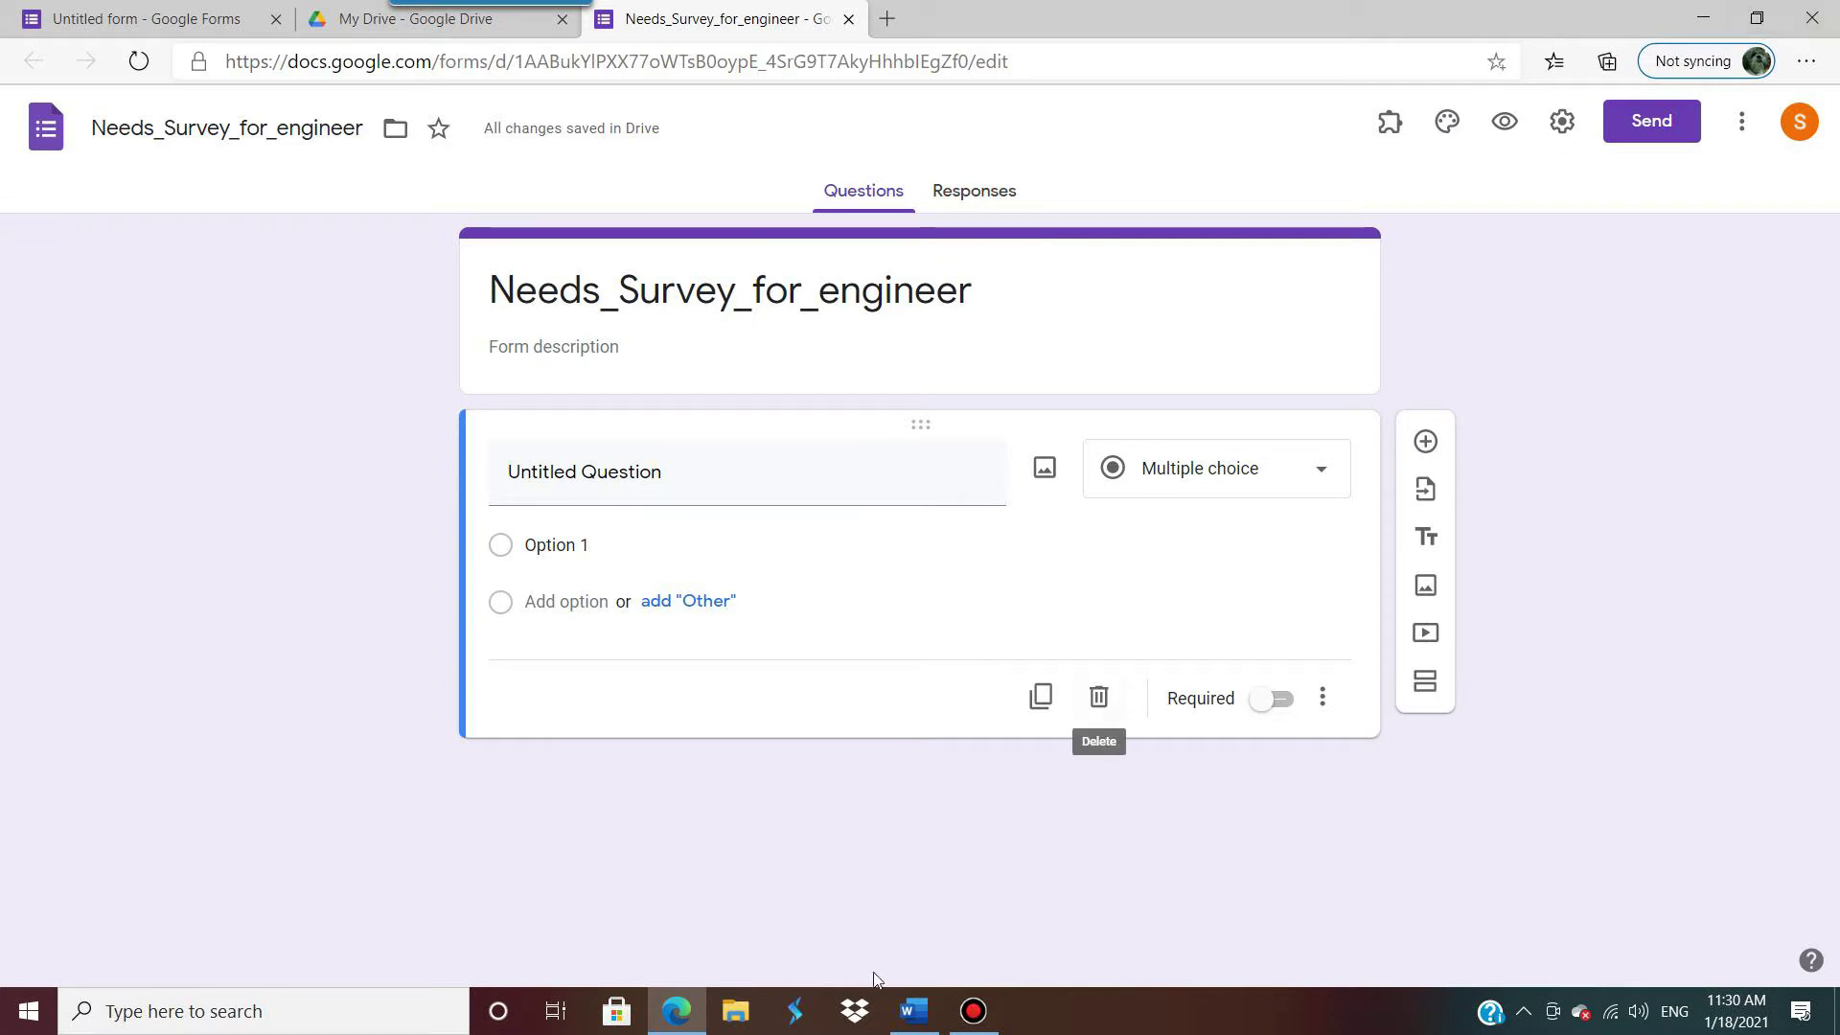
# Step: Copy the Word questionnaire's subtitle on Bangkok engineering staff's English training needs, then select the form title
pyautogui.click(915, 1013)
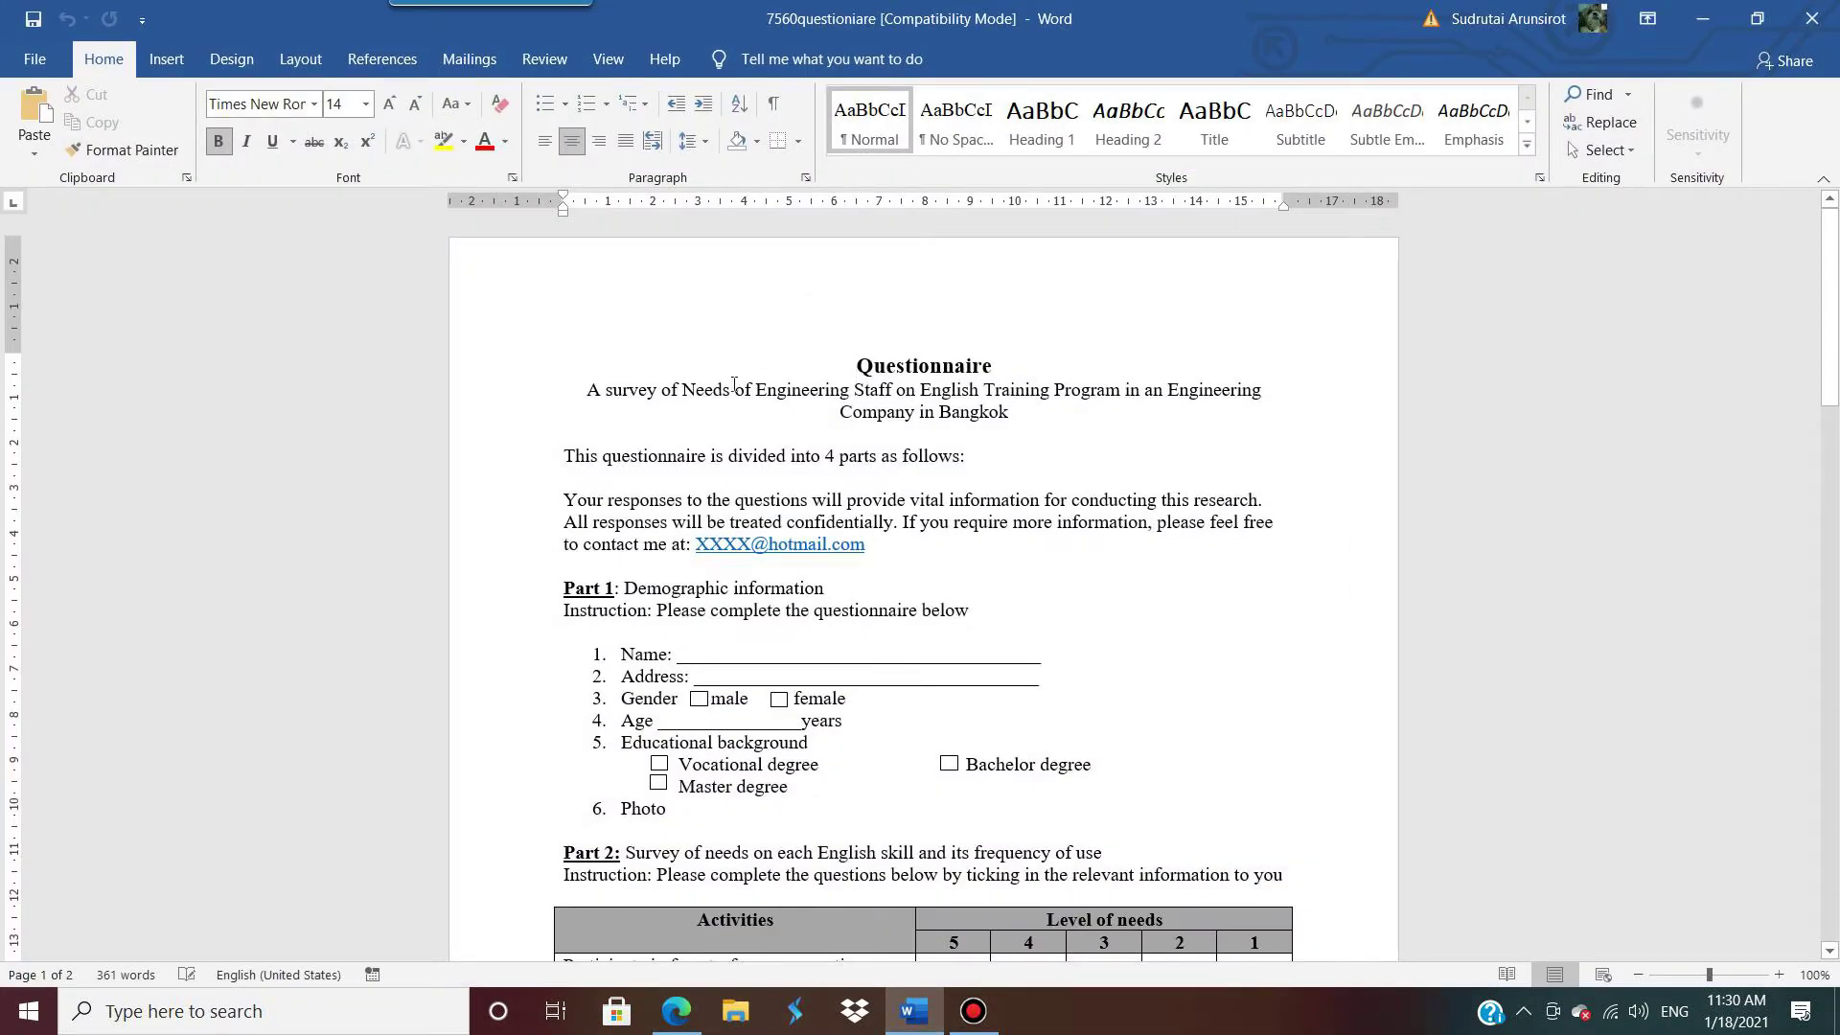
pyautogui.moveTo(593, 390); pyautogui.dragTo(1011, 411)
pyautogui.hotkey('ctrl', 'c')
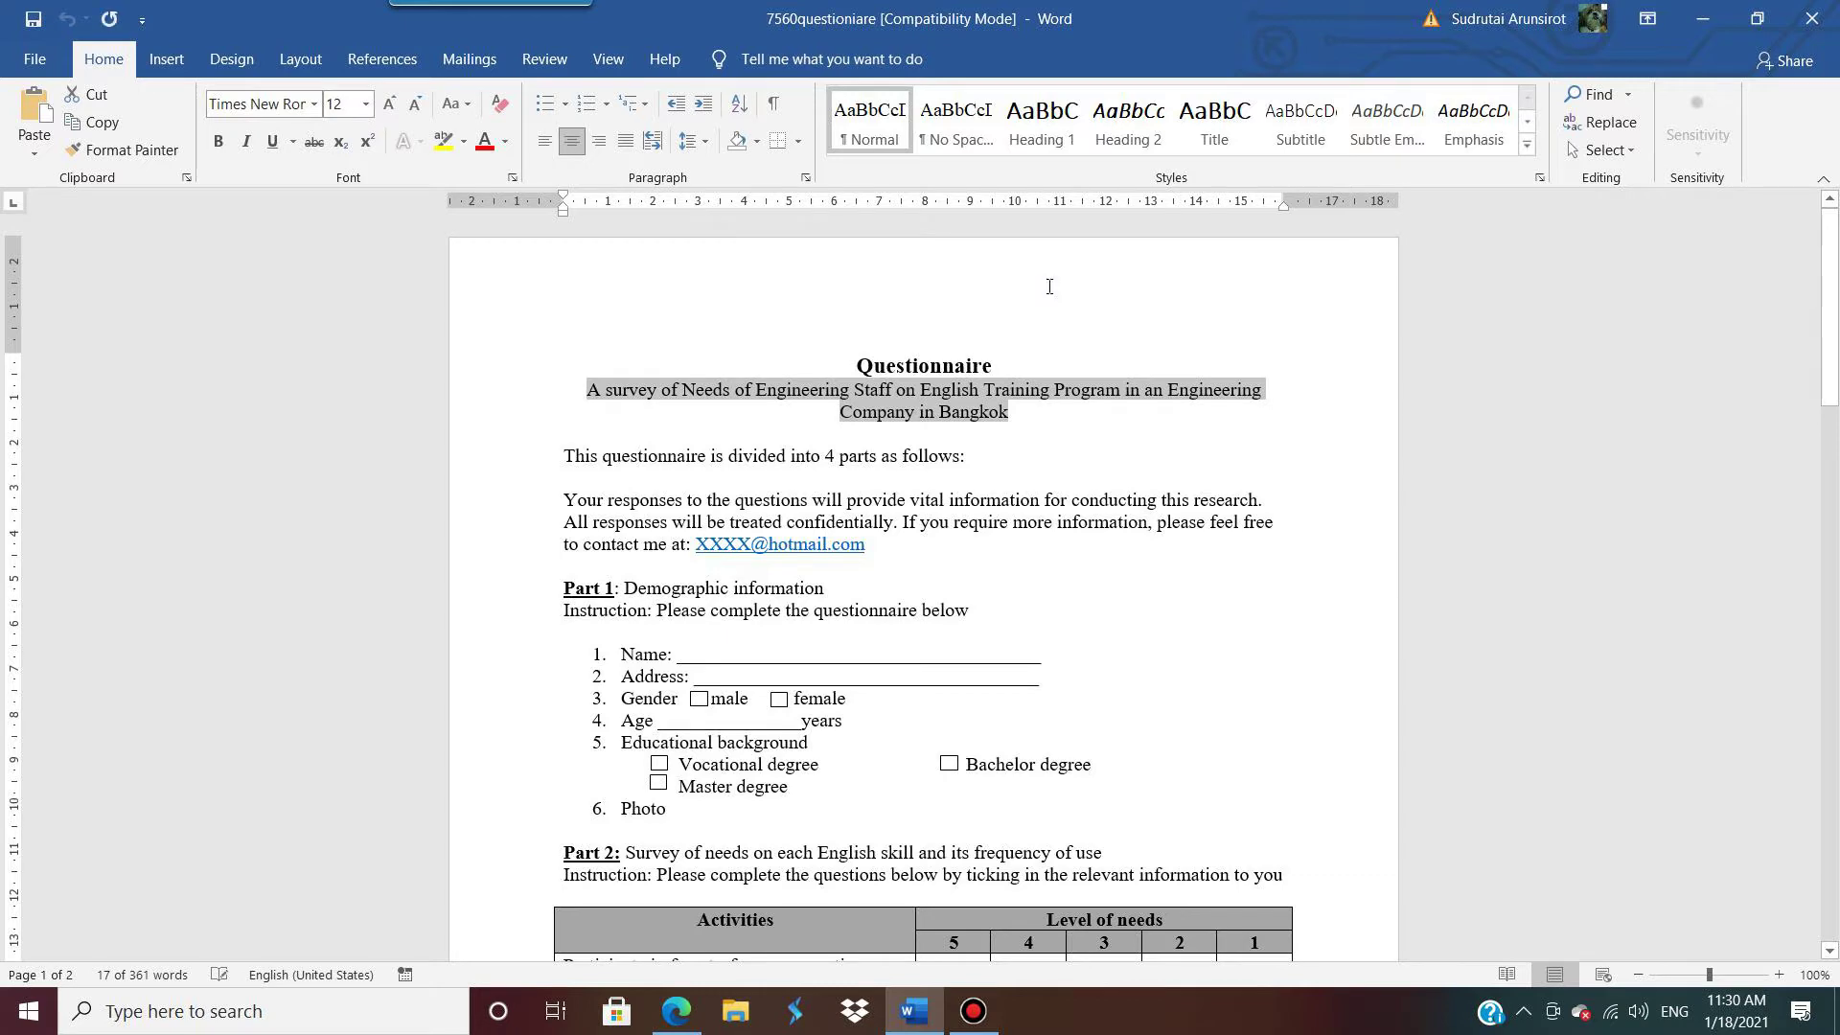
pyautogui.click(1702, 19)
pyautogui.click(958, 292)
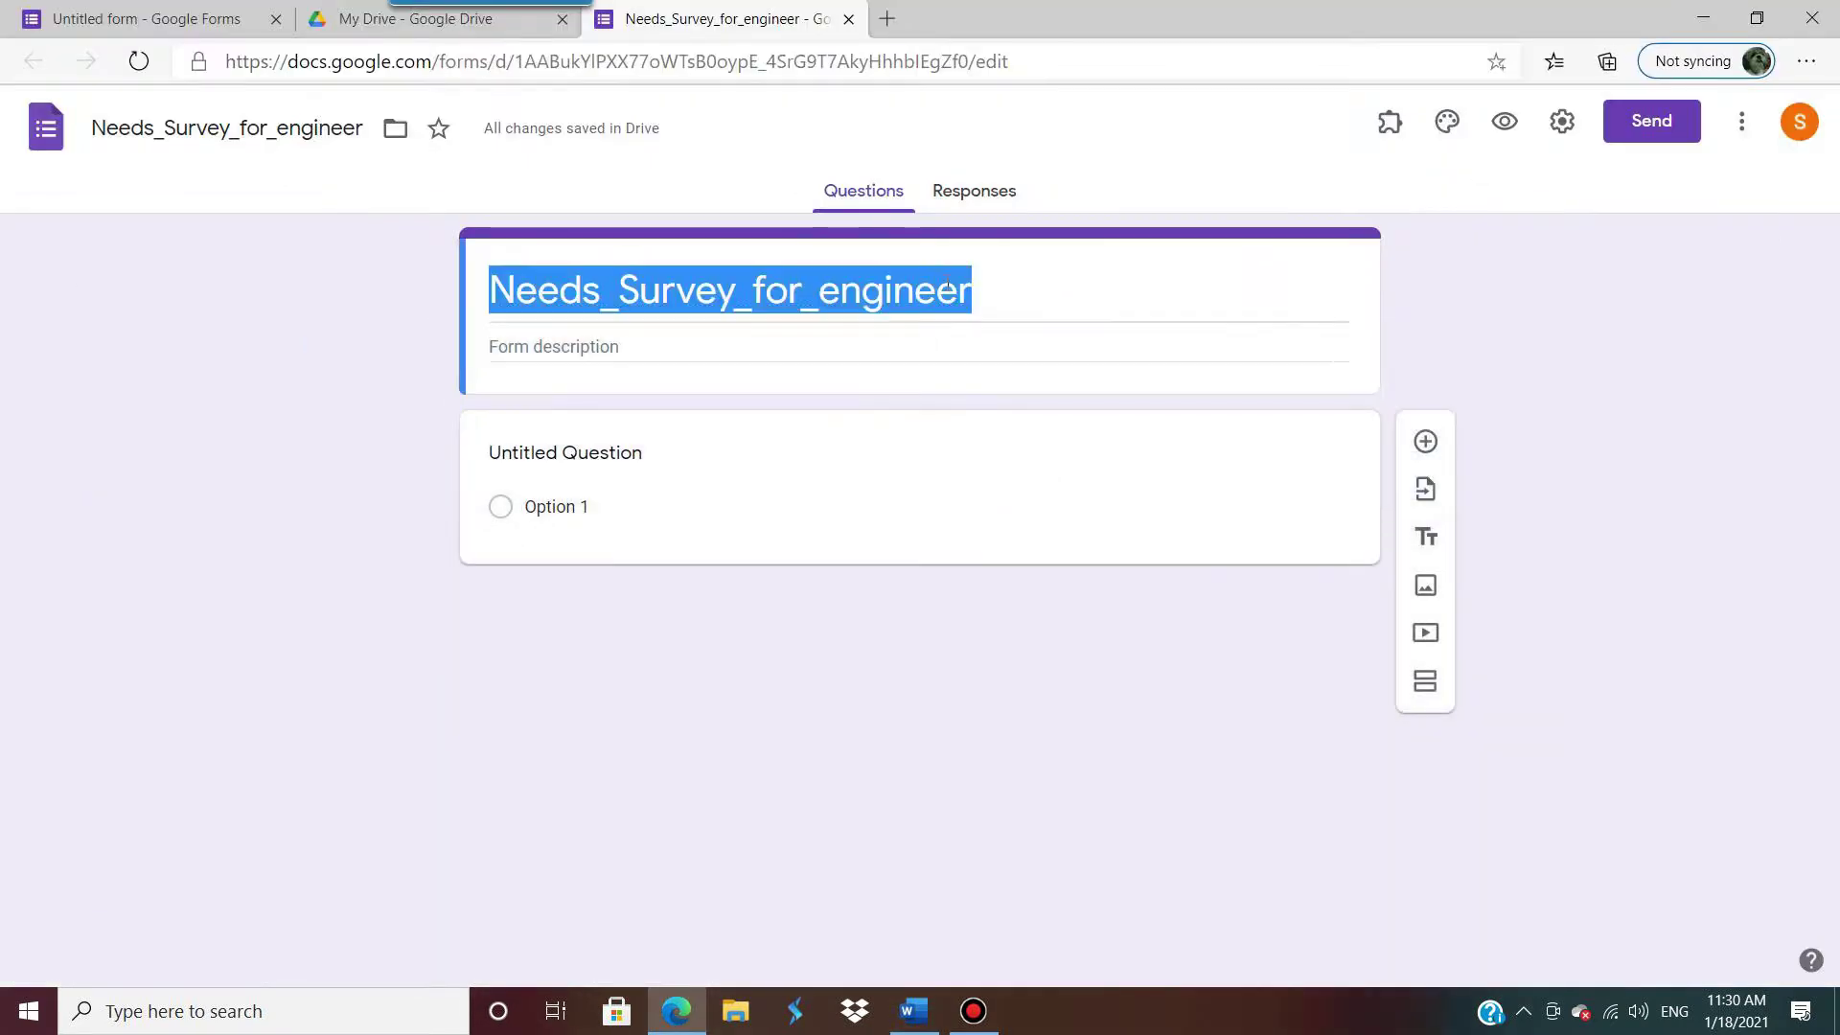
# Step: Paste the copied subtitle as the form title and move to the form description
pyautogui.hotkey('ctrl', 'v')
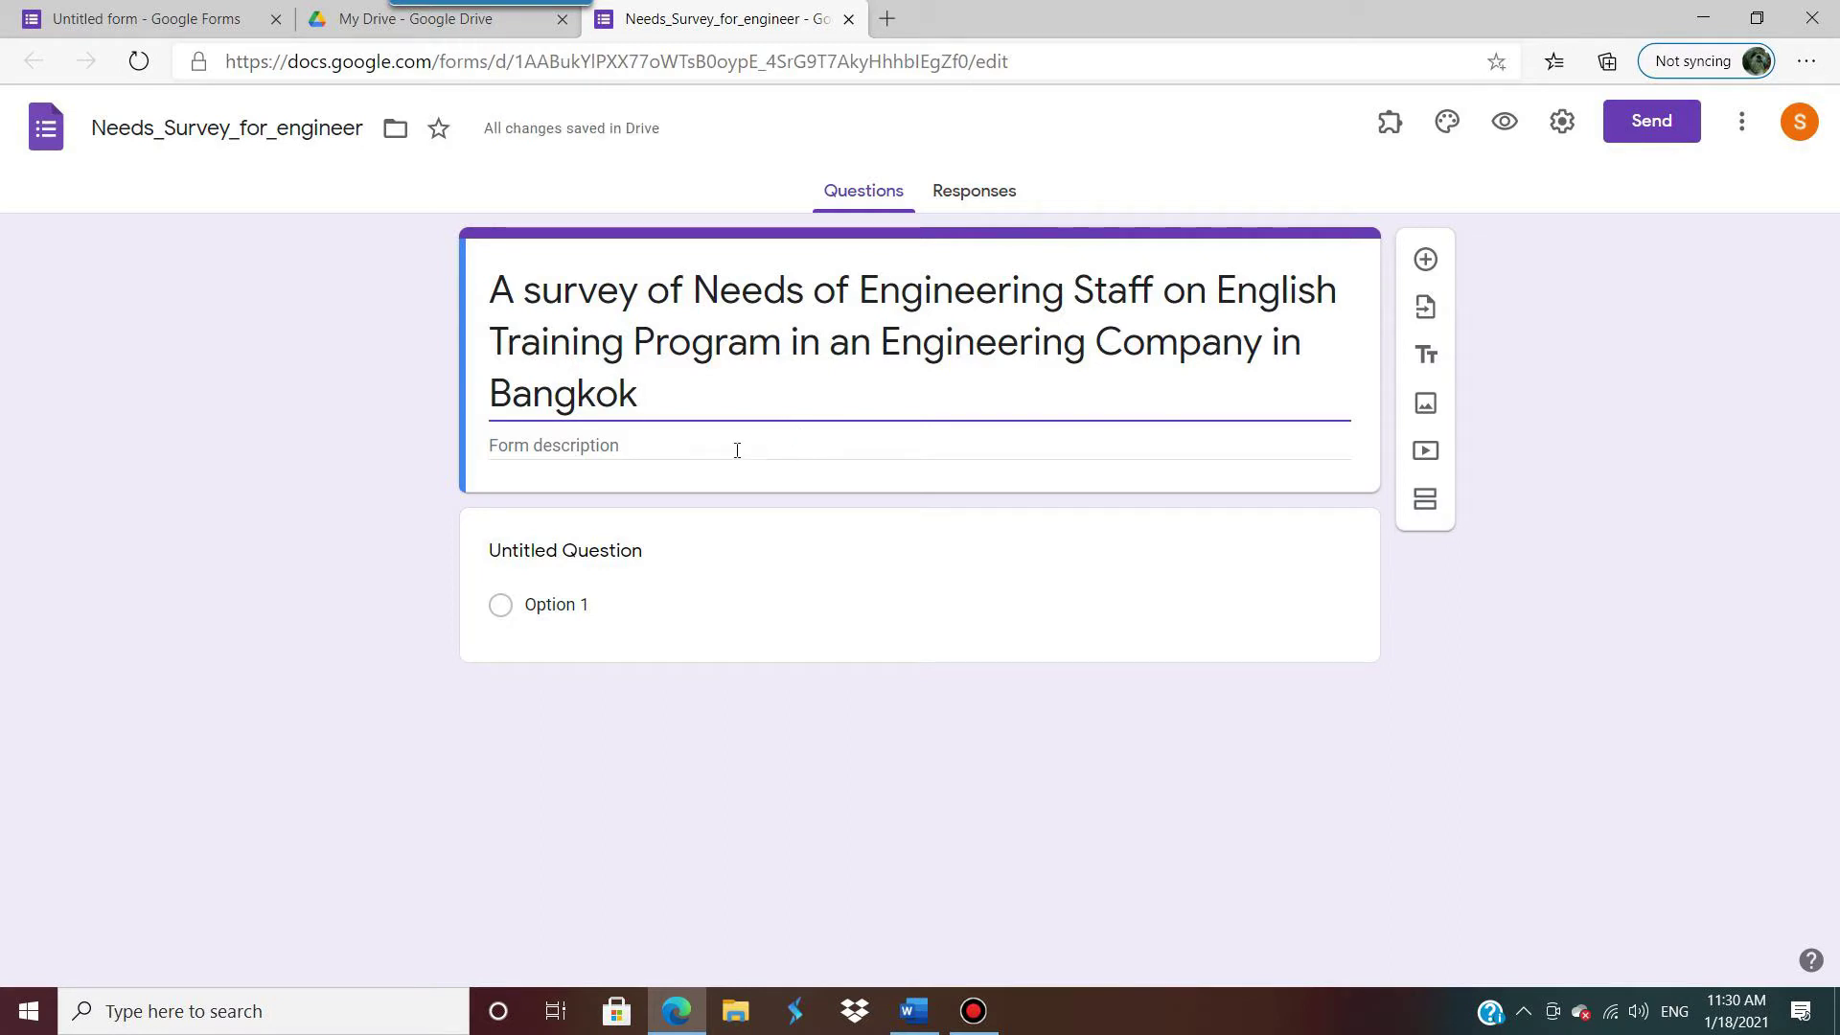
pyautogui.click(671, 451)
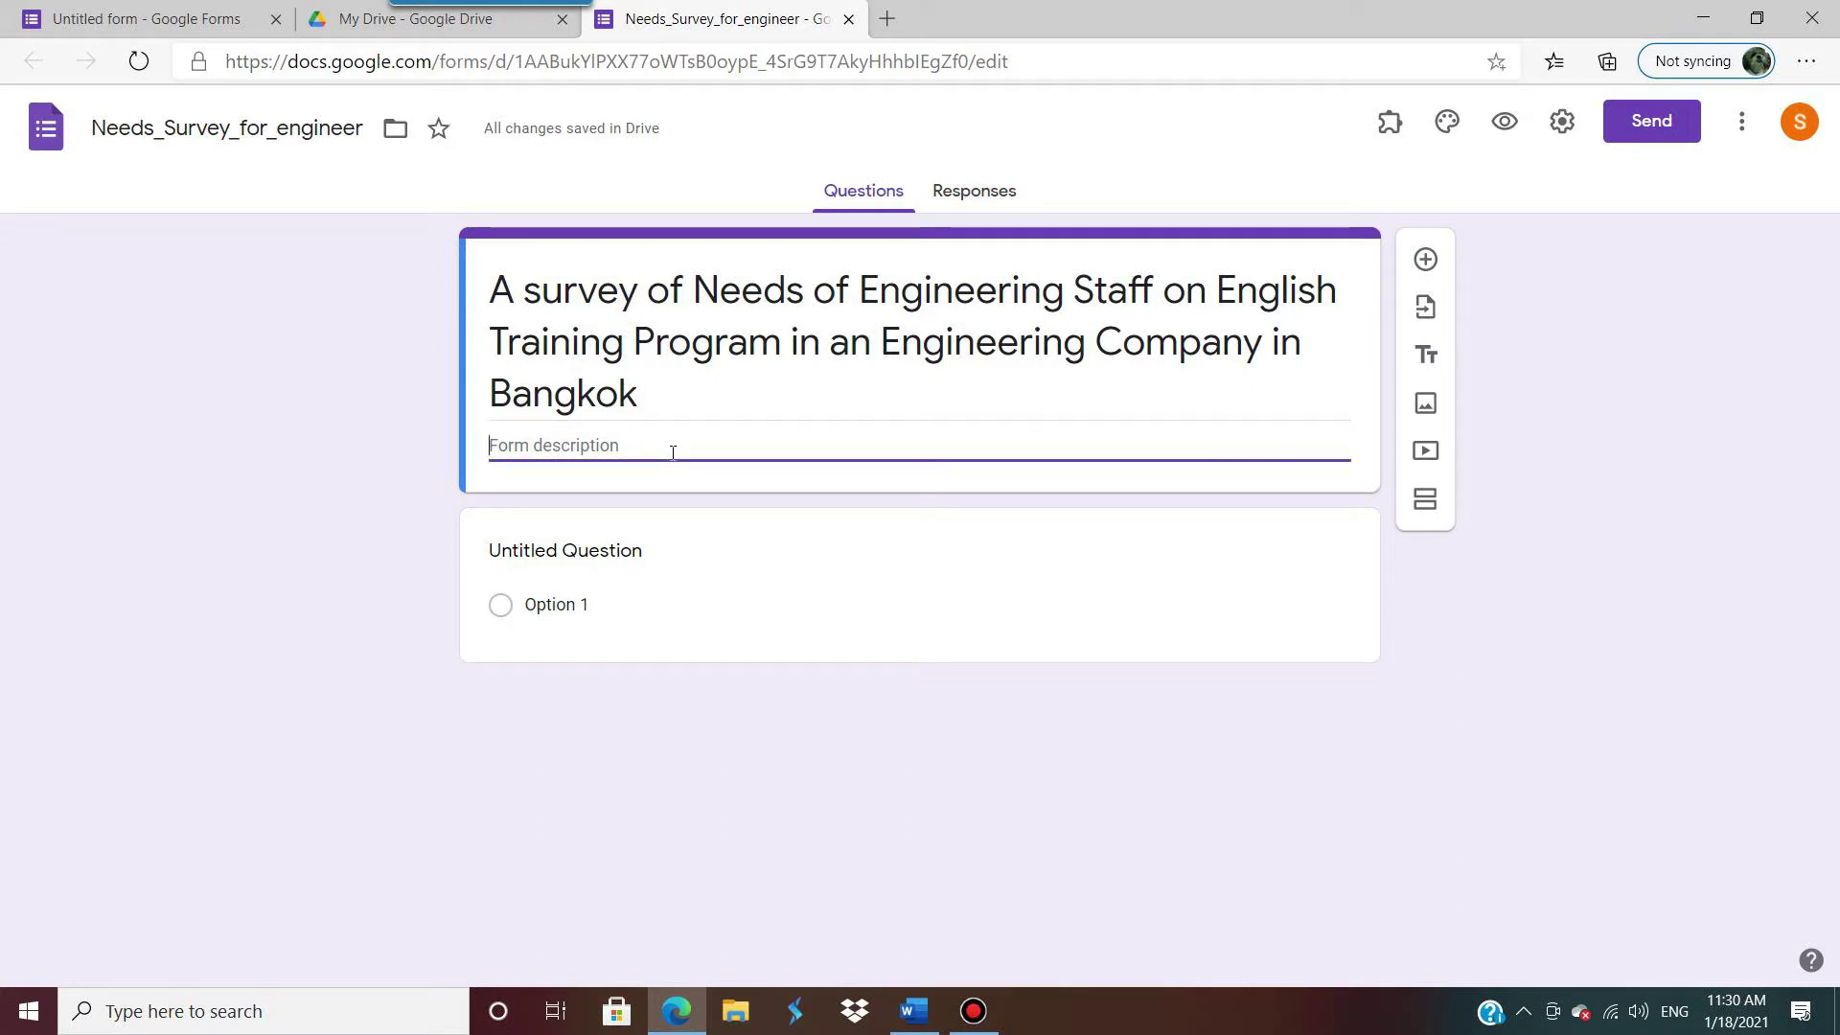
pyautogui.click(1703, 18)
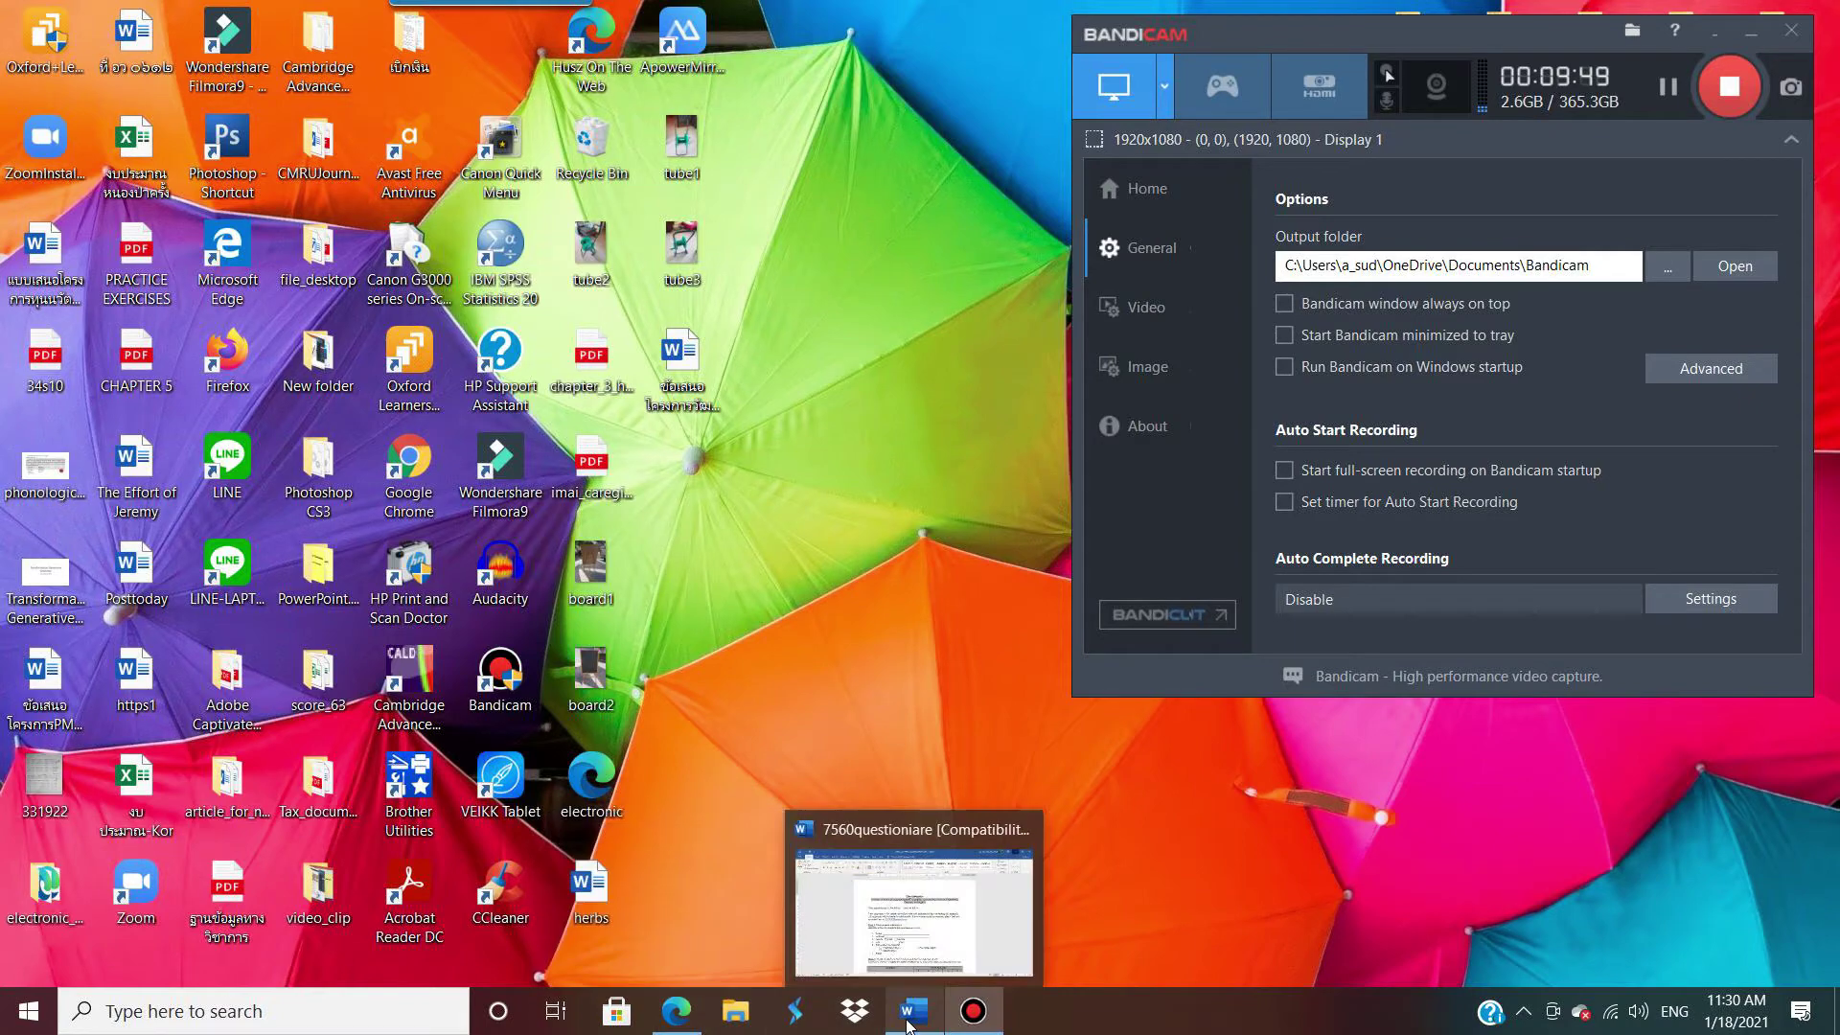
# Step: Copy the Word questionnaire's intro paragraphs through the e-mail address and paste them into the form description
pyautogui.click(882, 969)
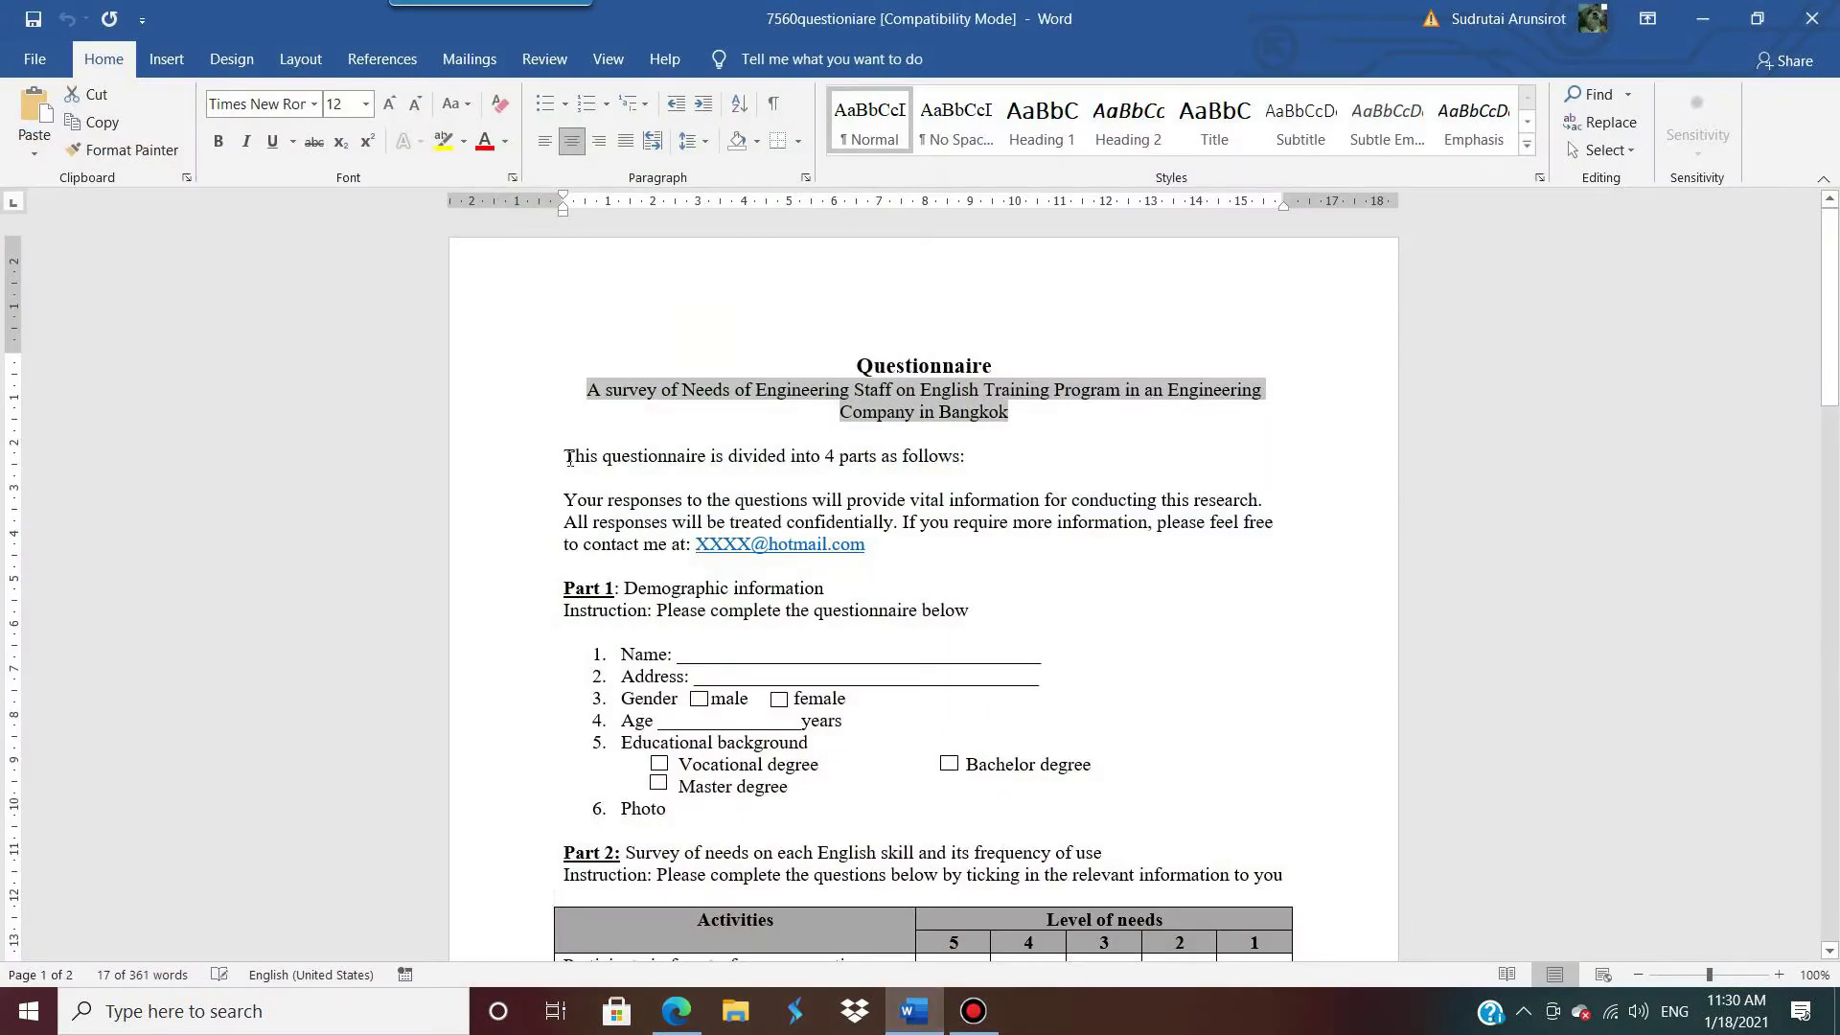
pyautogui.moveTo(566, 457); pyautogui.dragTo(954, 543)
pyautogui.hotkey('ctrl', 'c')
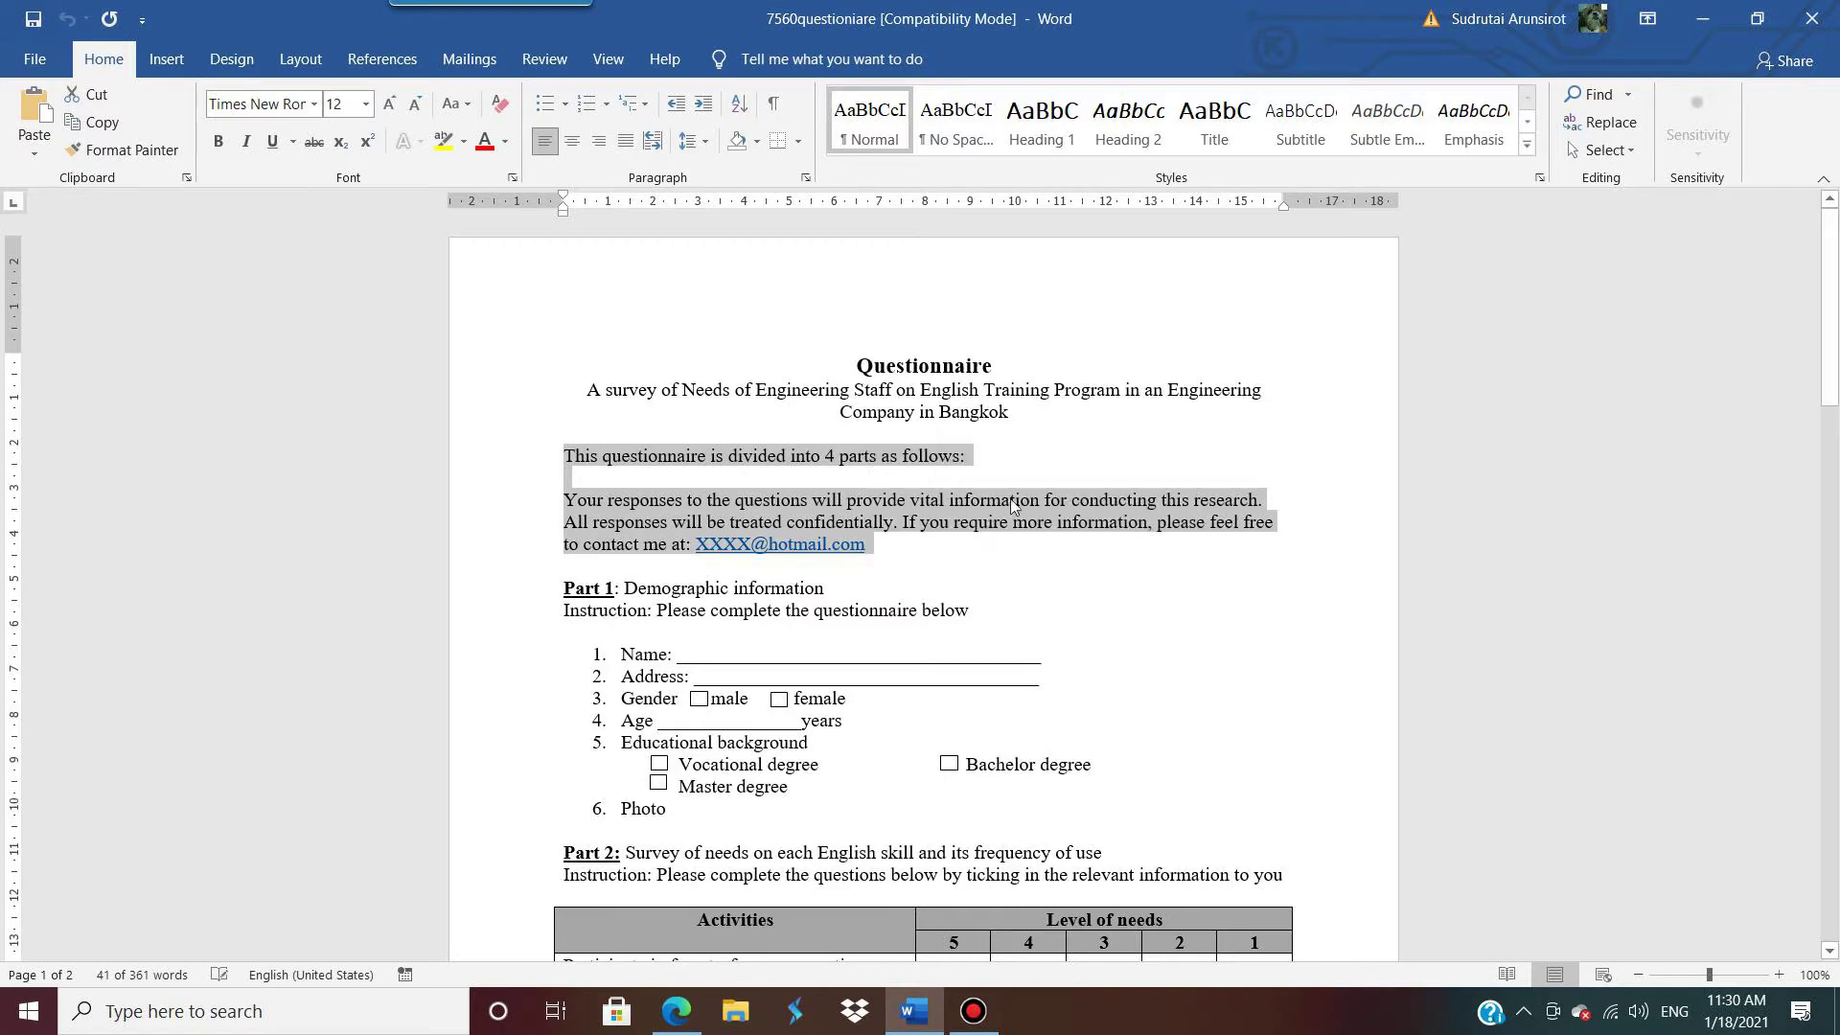
pyautogui.click(1702, 18)
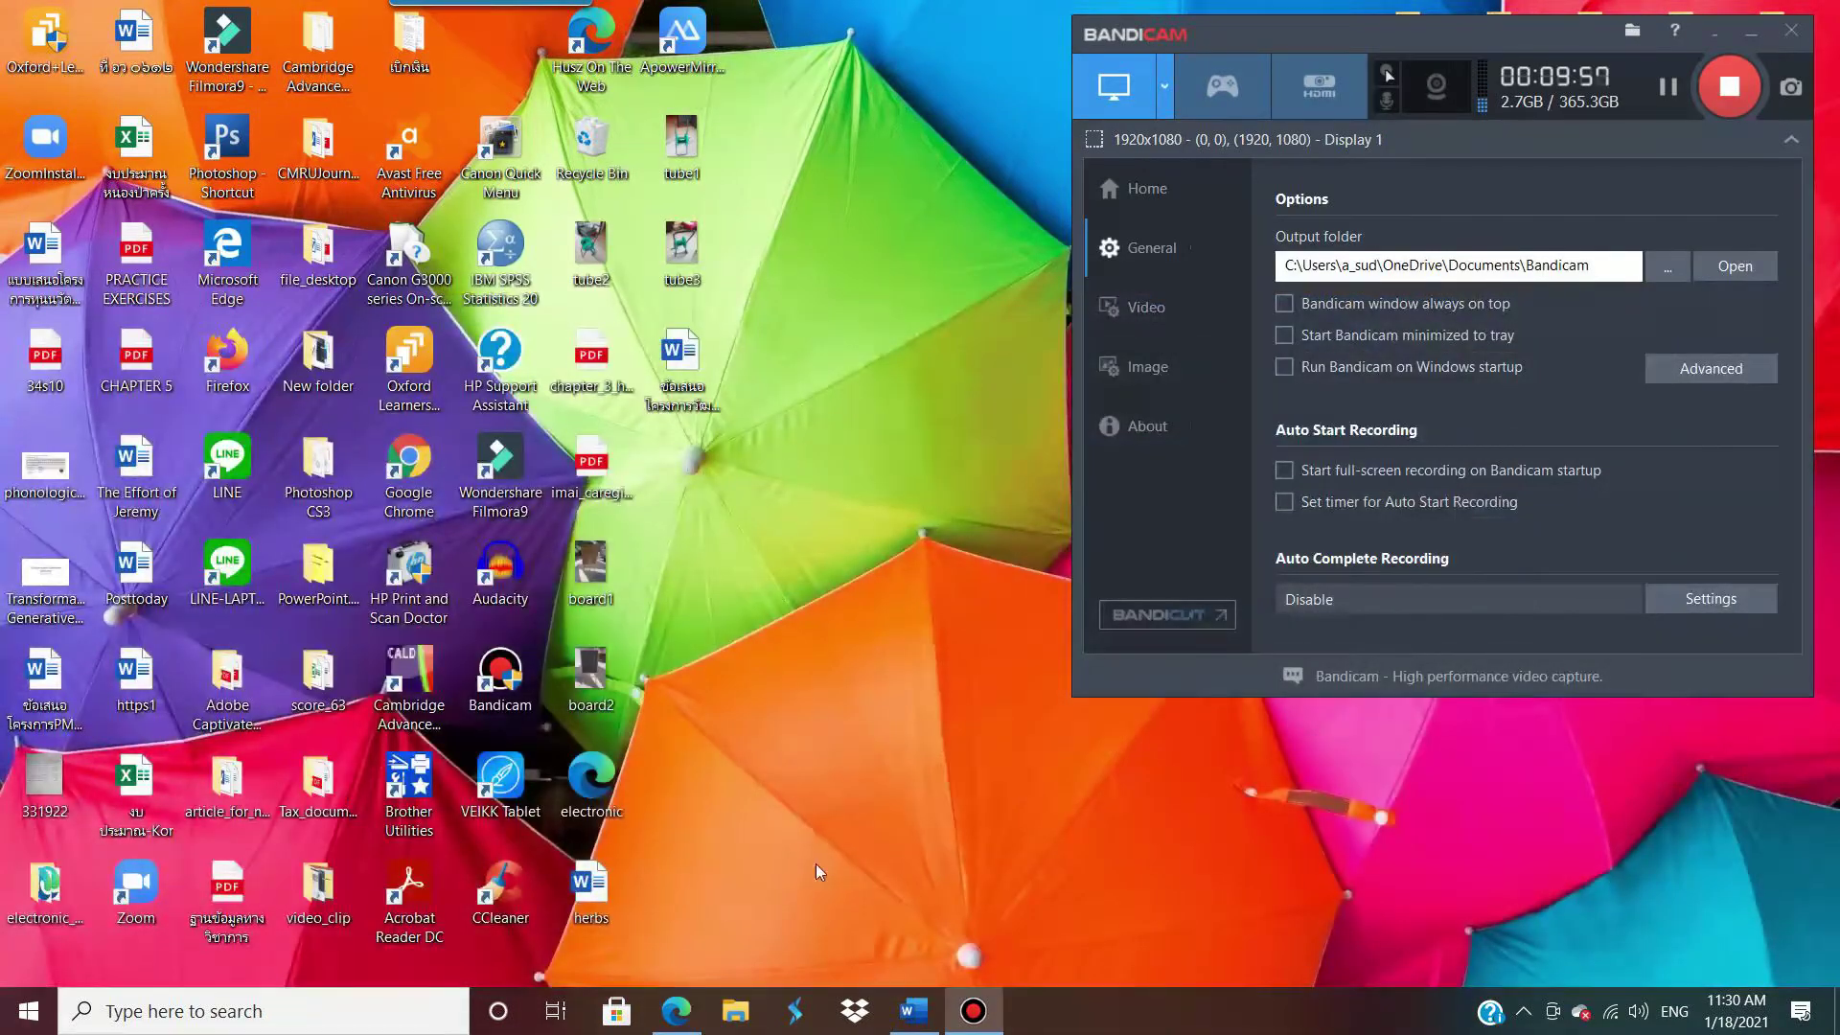
pyautogui.click(910, 1027)
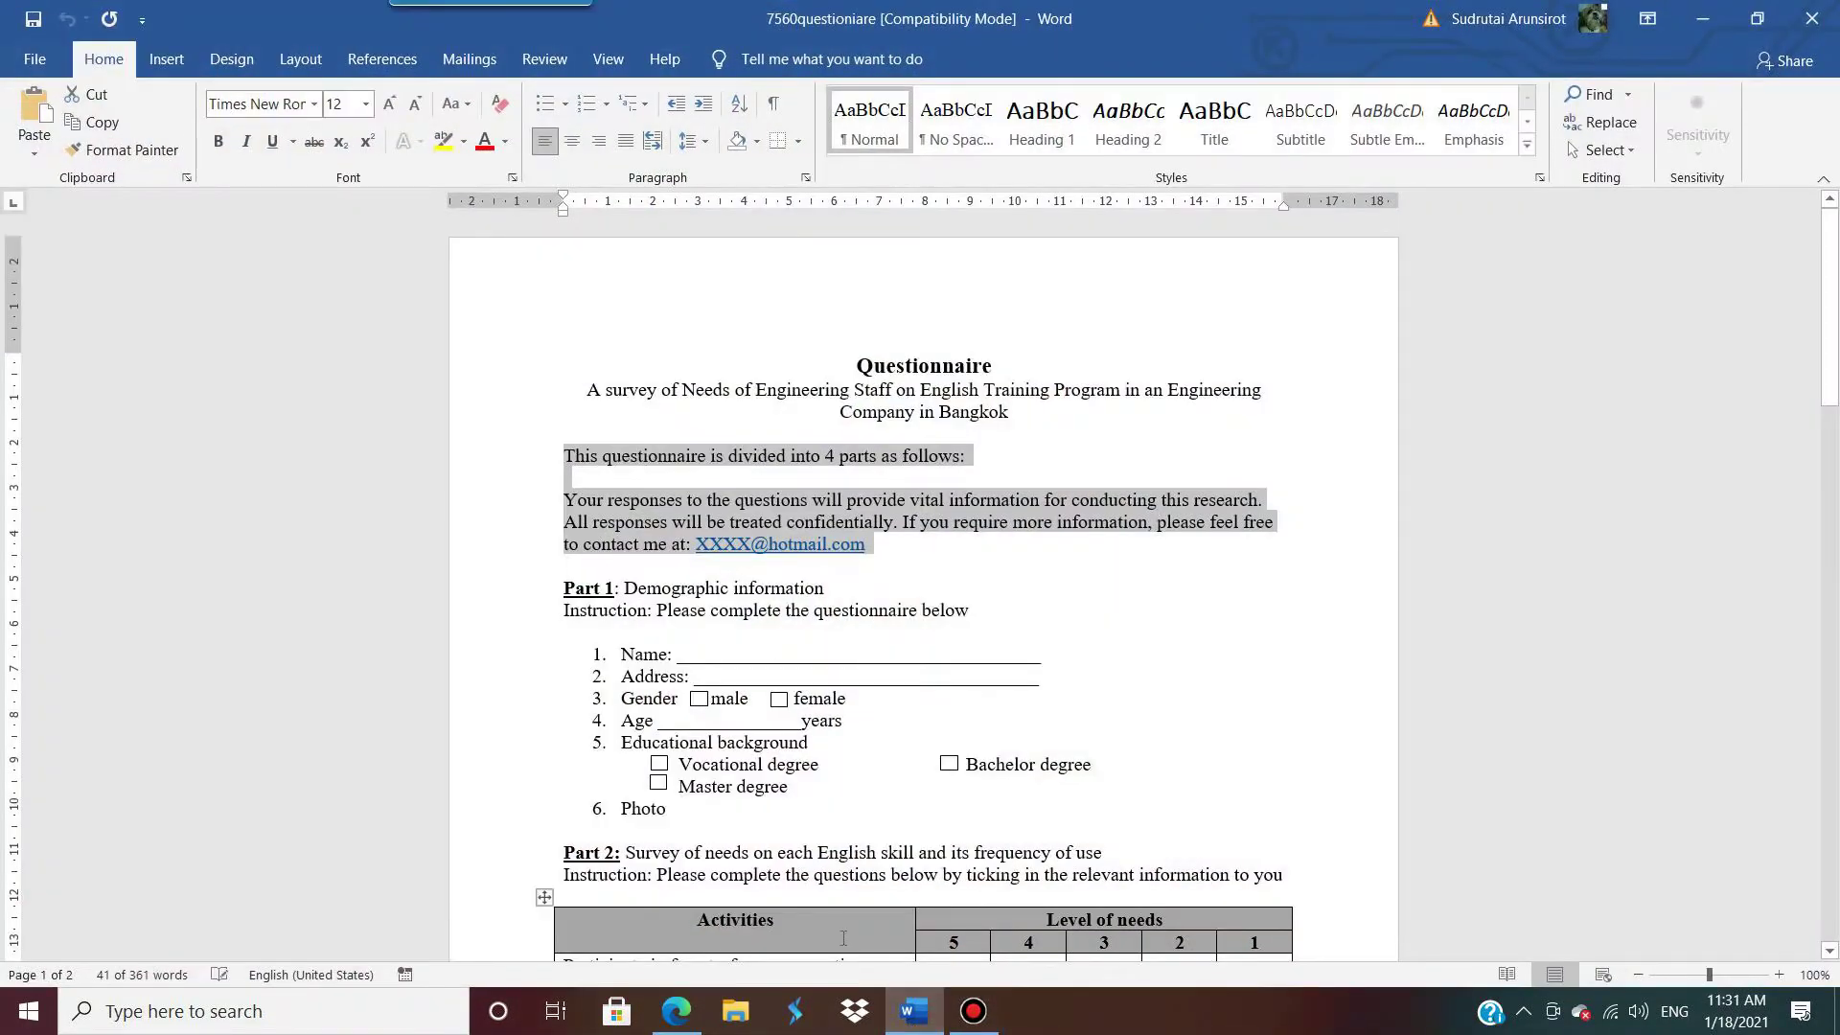
pyautogui.click(677, 1011)
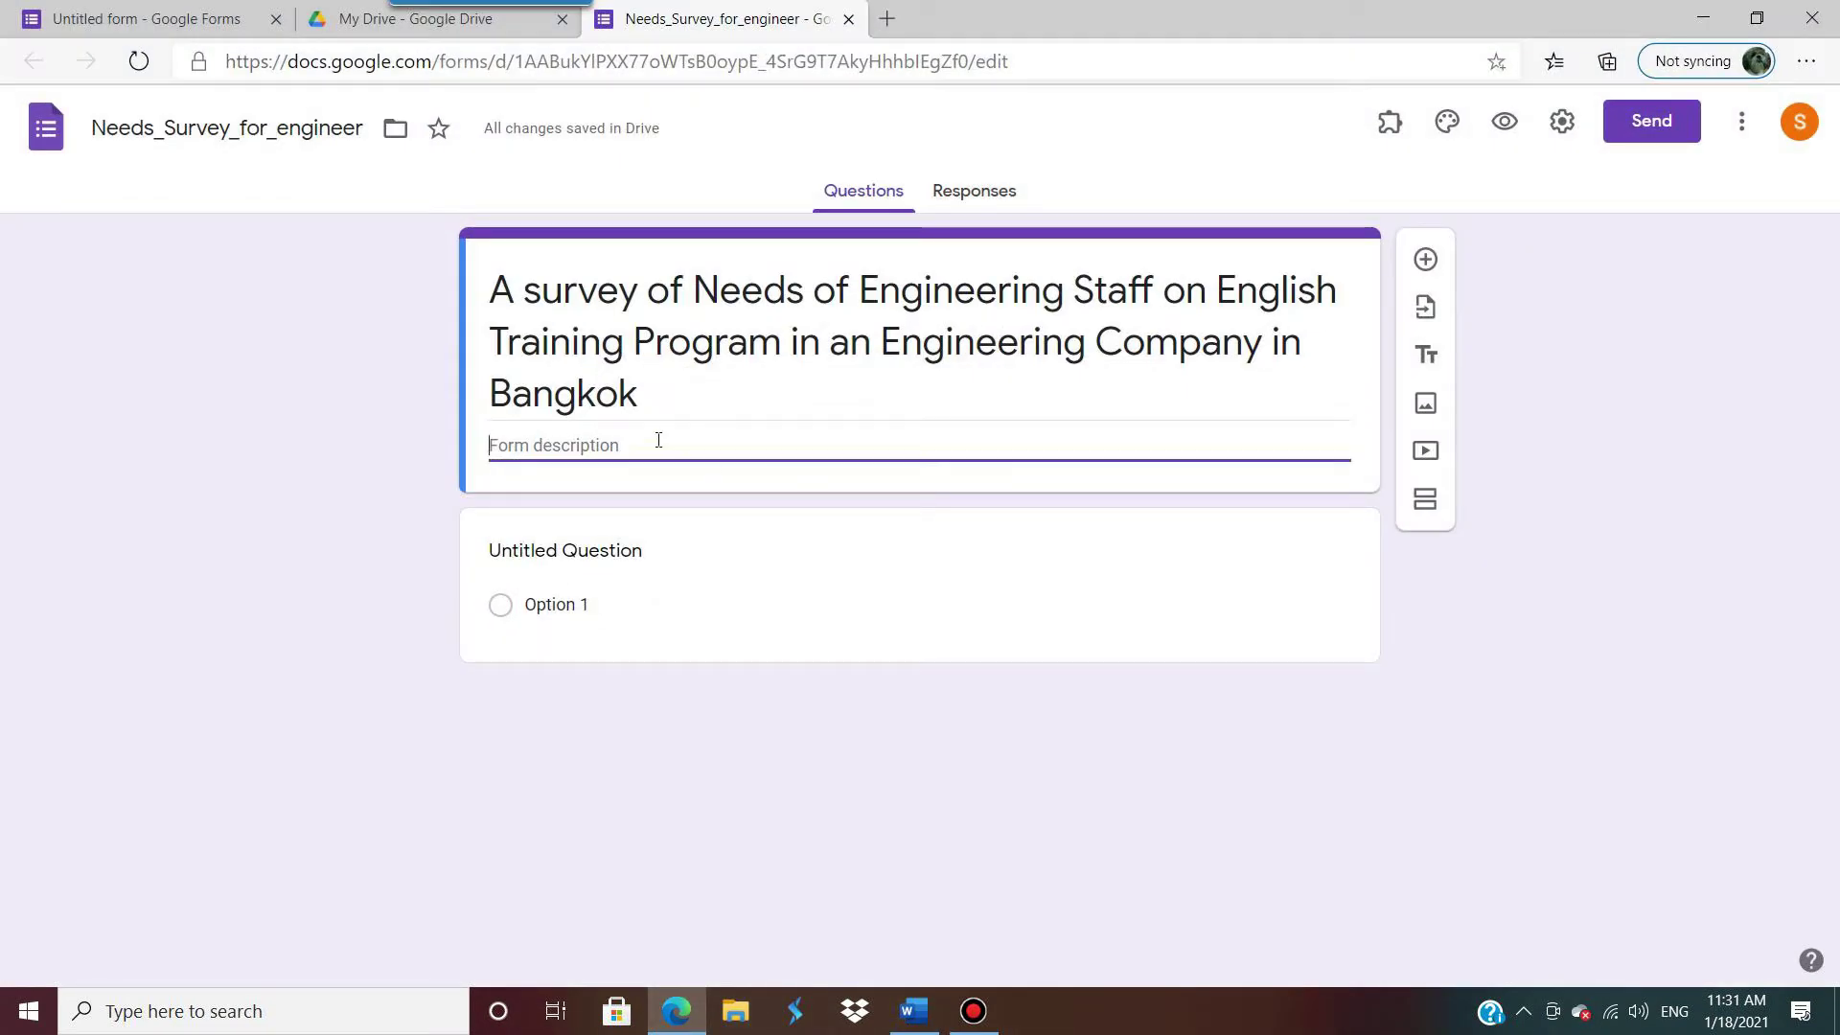
pyautogui.hotkey('ctrl', 'v')
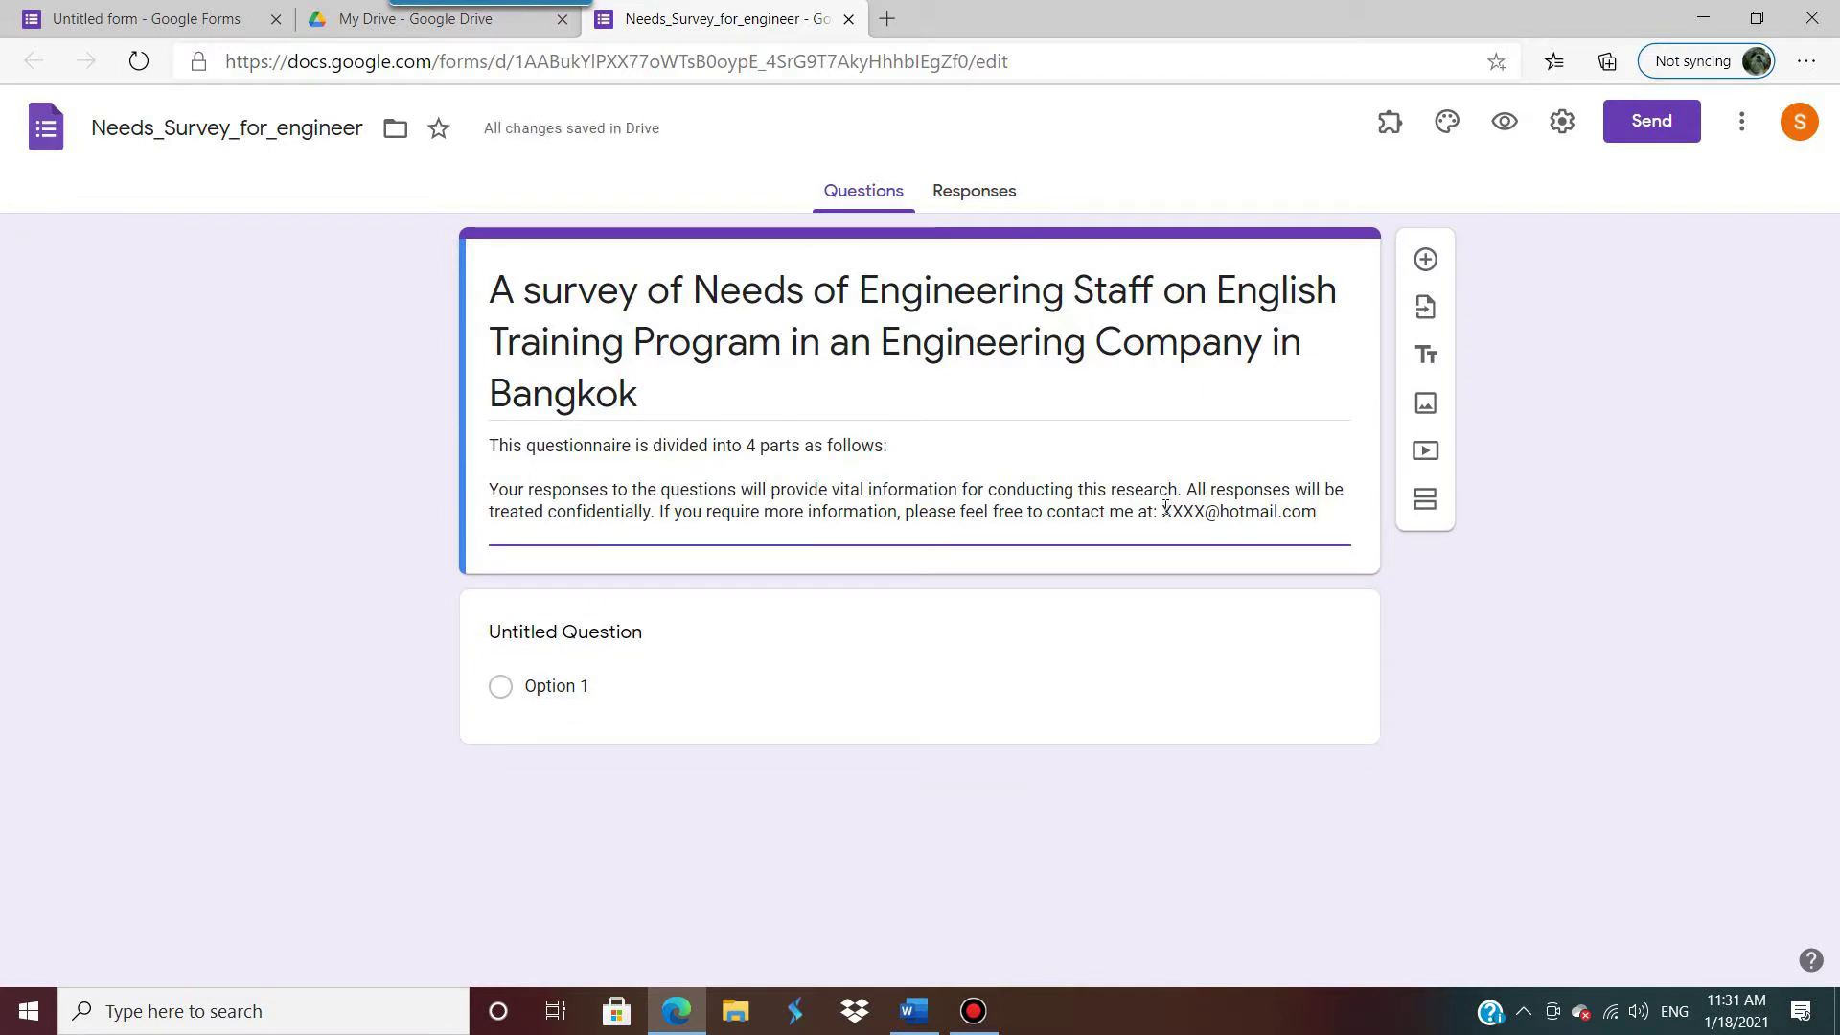
# Step: Select XXXX in the description's contact e-mail and type the real address prefix in its place
pyautogui.moveTo(1164, 510); pyautogui.dragTo(1204, 511)
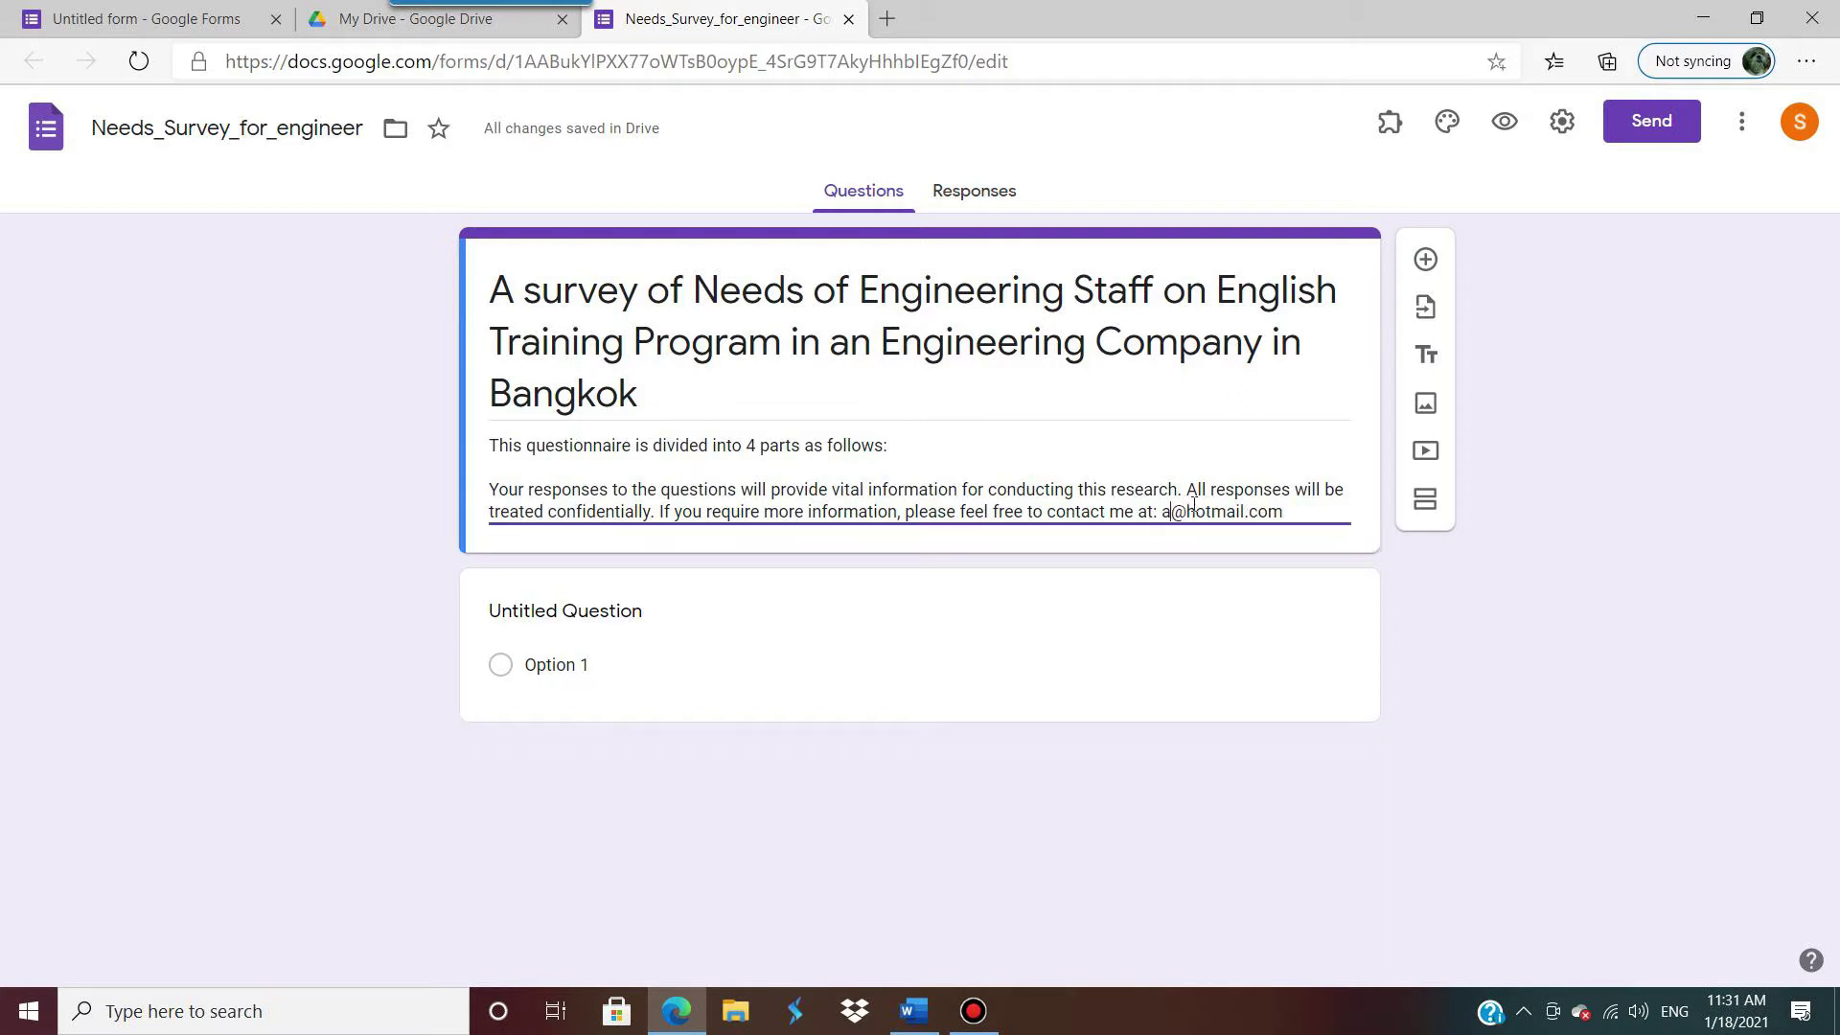
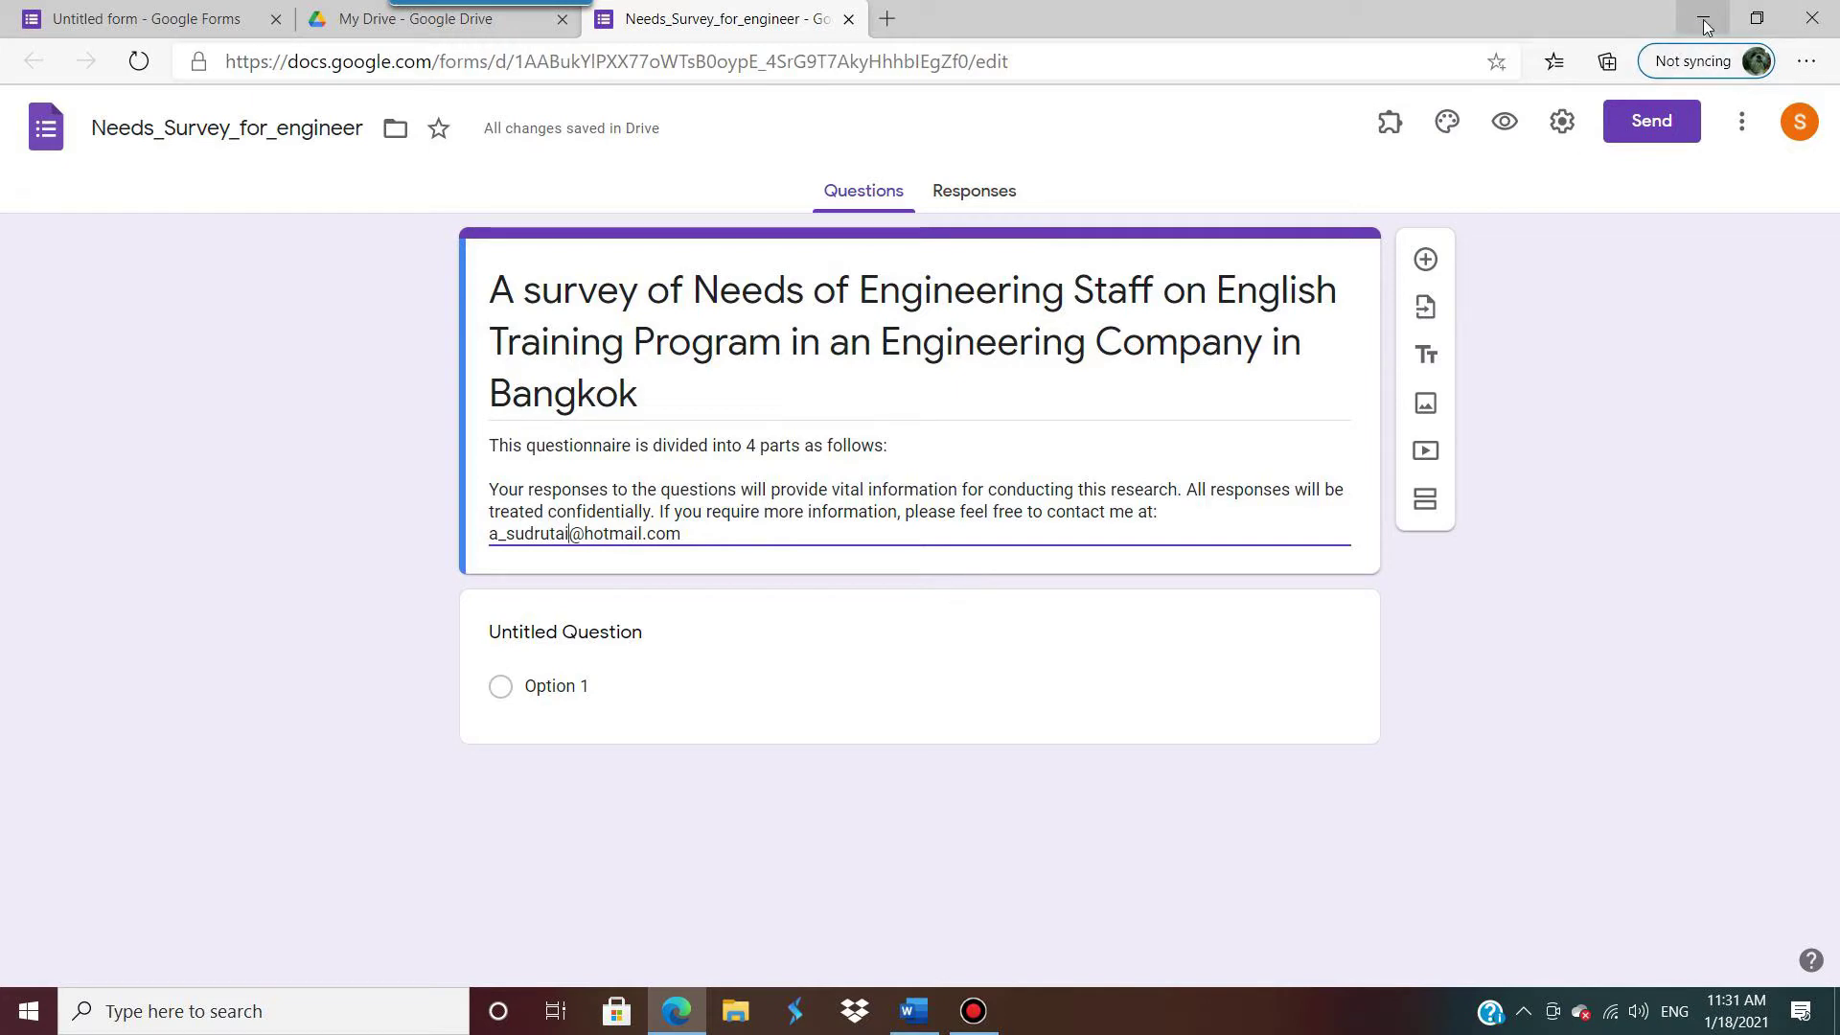
# Step: Select the Part 1 demographic block in the Word questionnaire, then go back to the form's first question title
pyautogui.click(913, 1011)
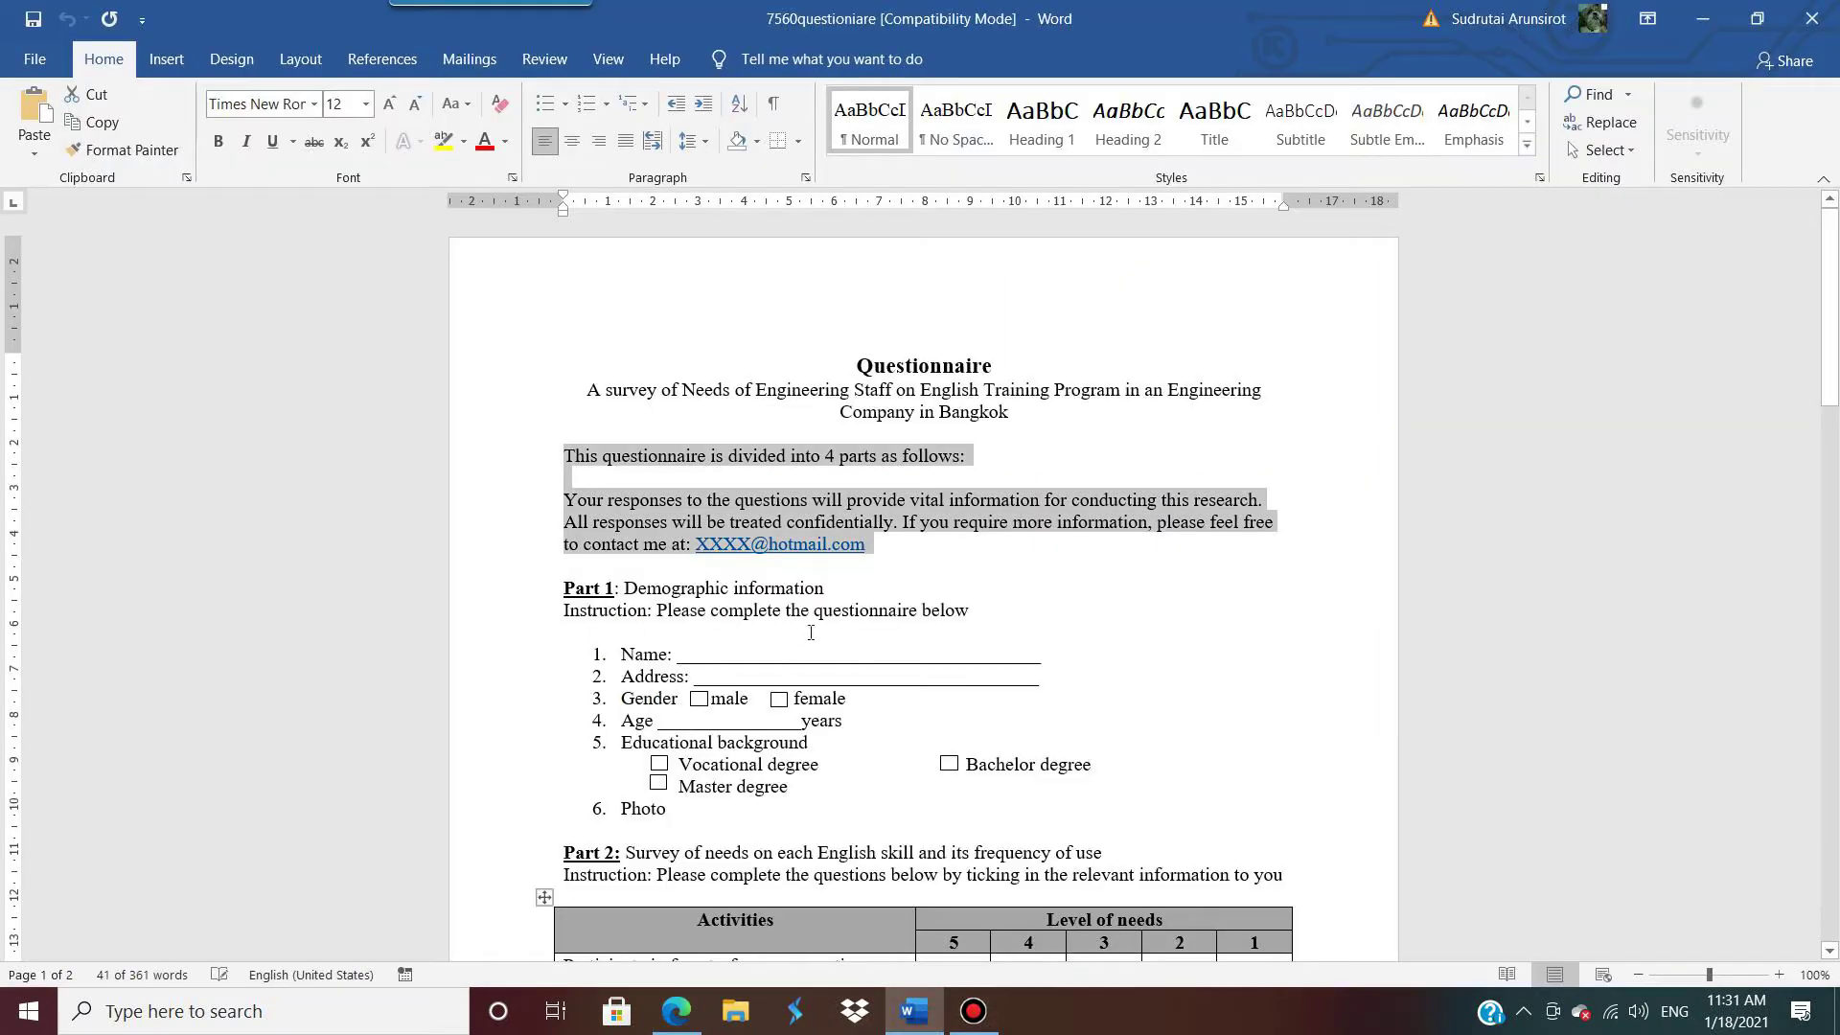
pyautogui.scroll(-2, 619, 499)
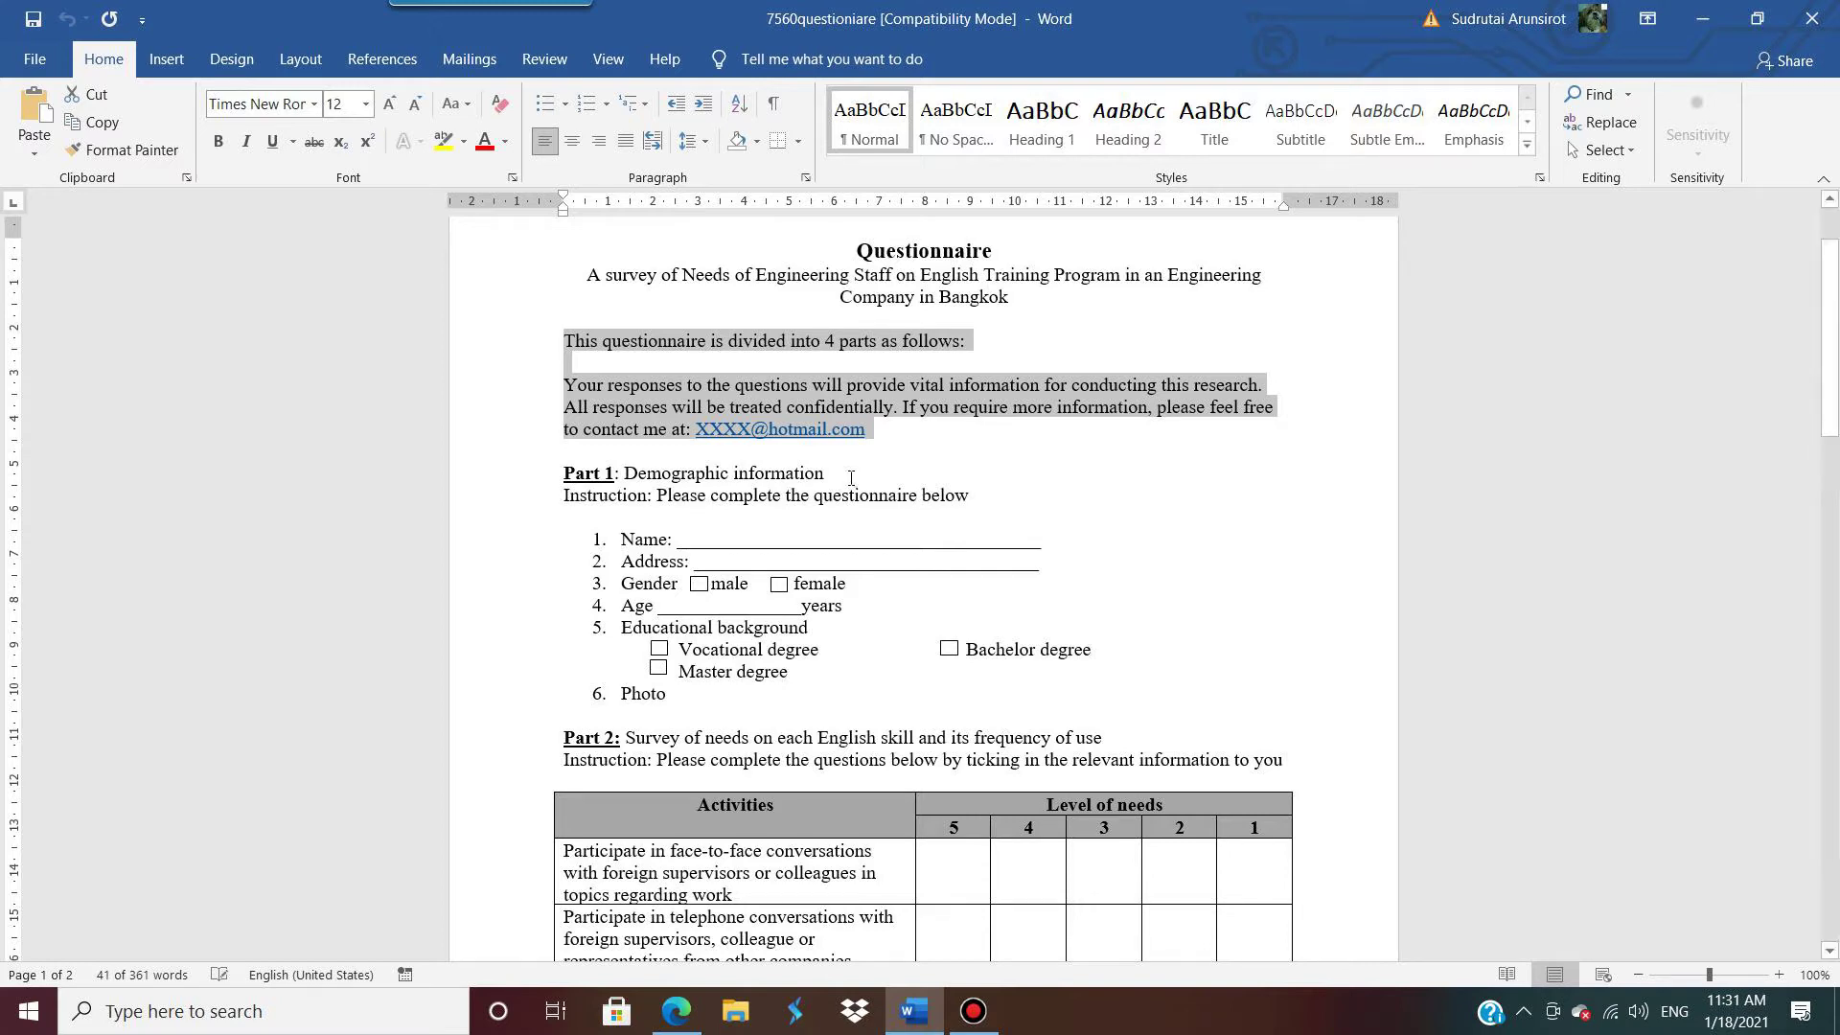
pyautogui.moveTo(825, 473); pyautogui.dragTo(832, 712)
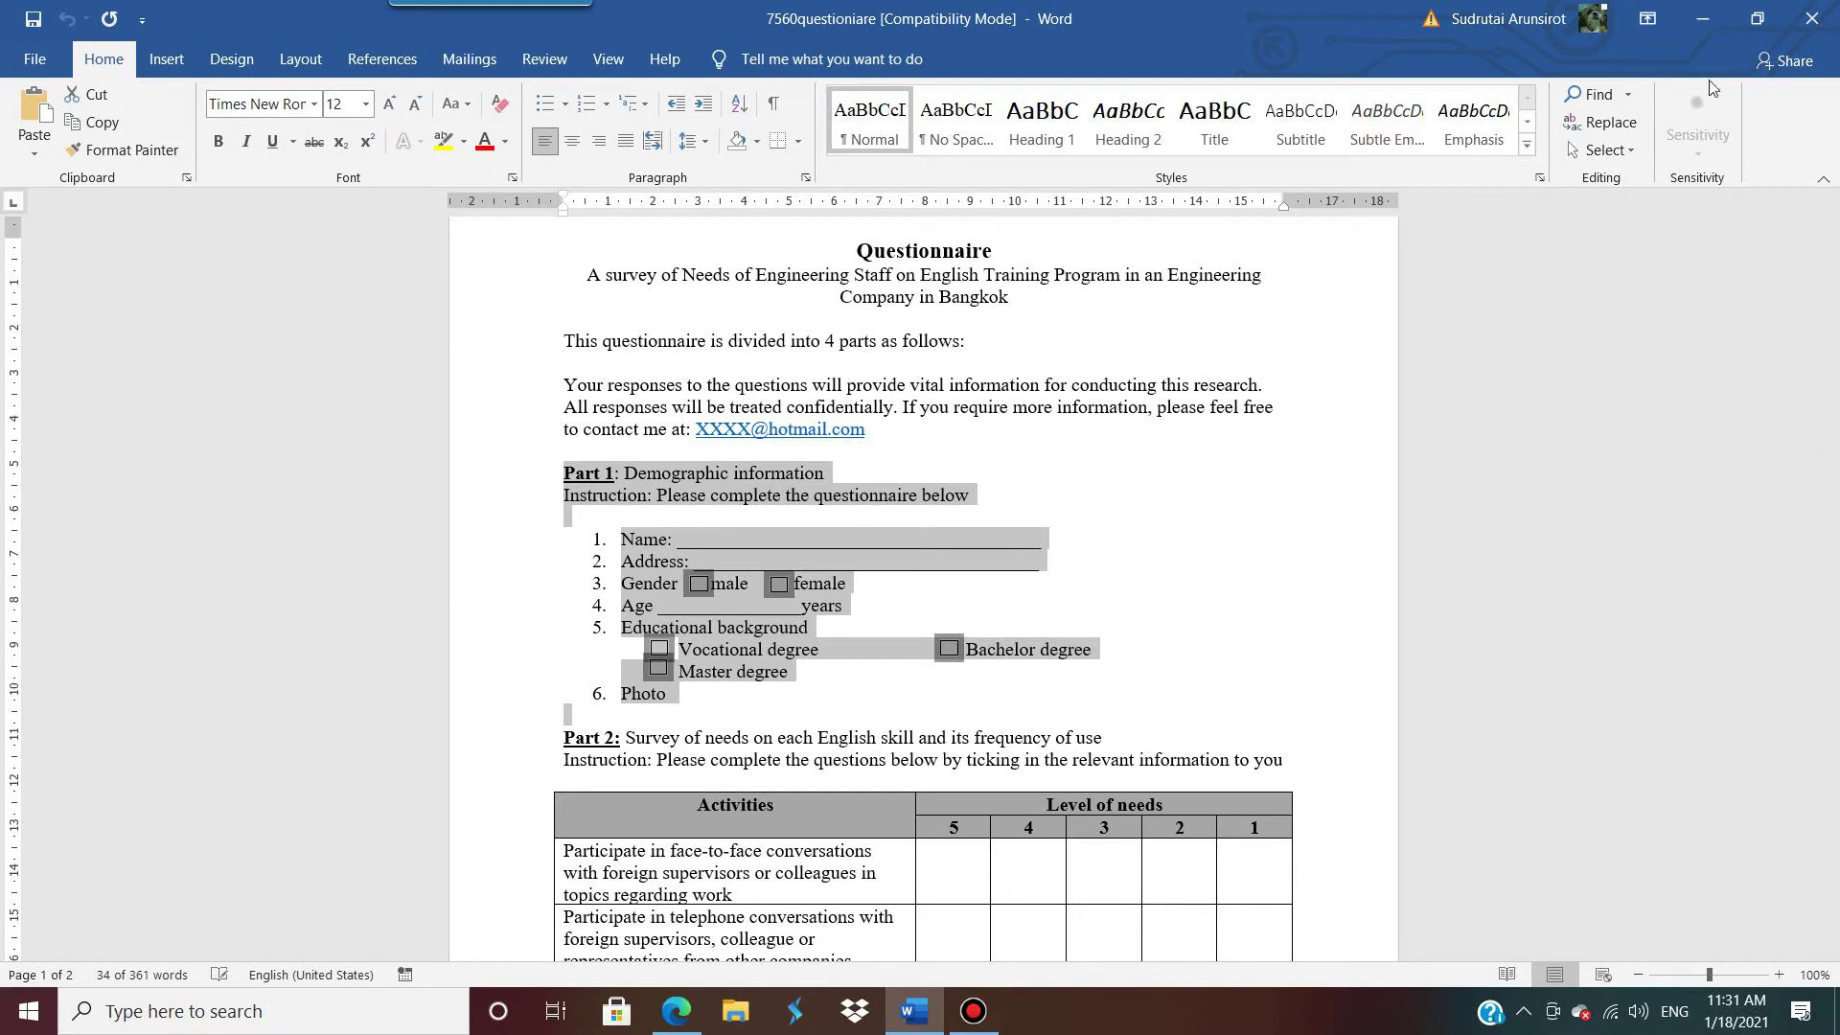
pyautogui.click(1702, 18)
pyautogui.click(601, 636)
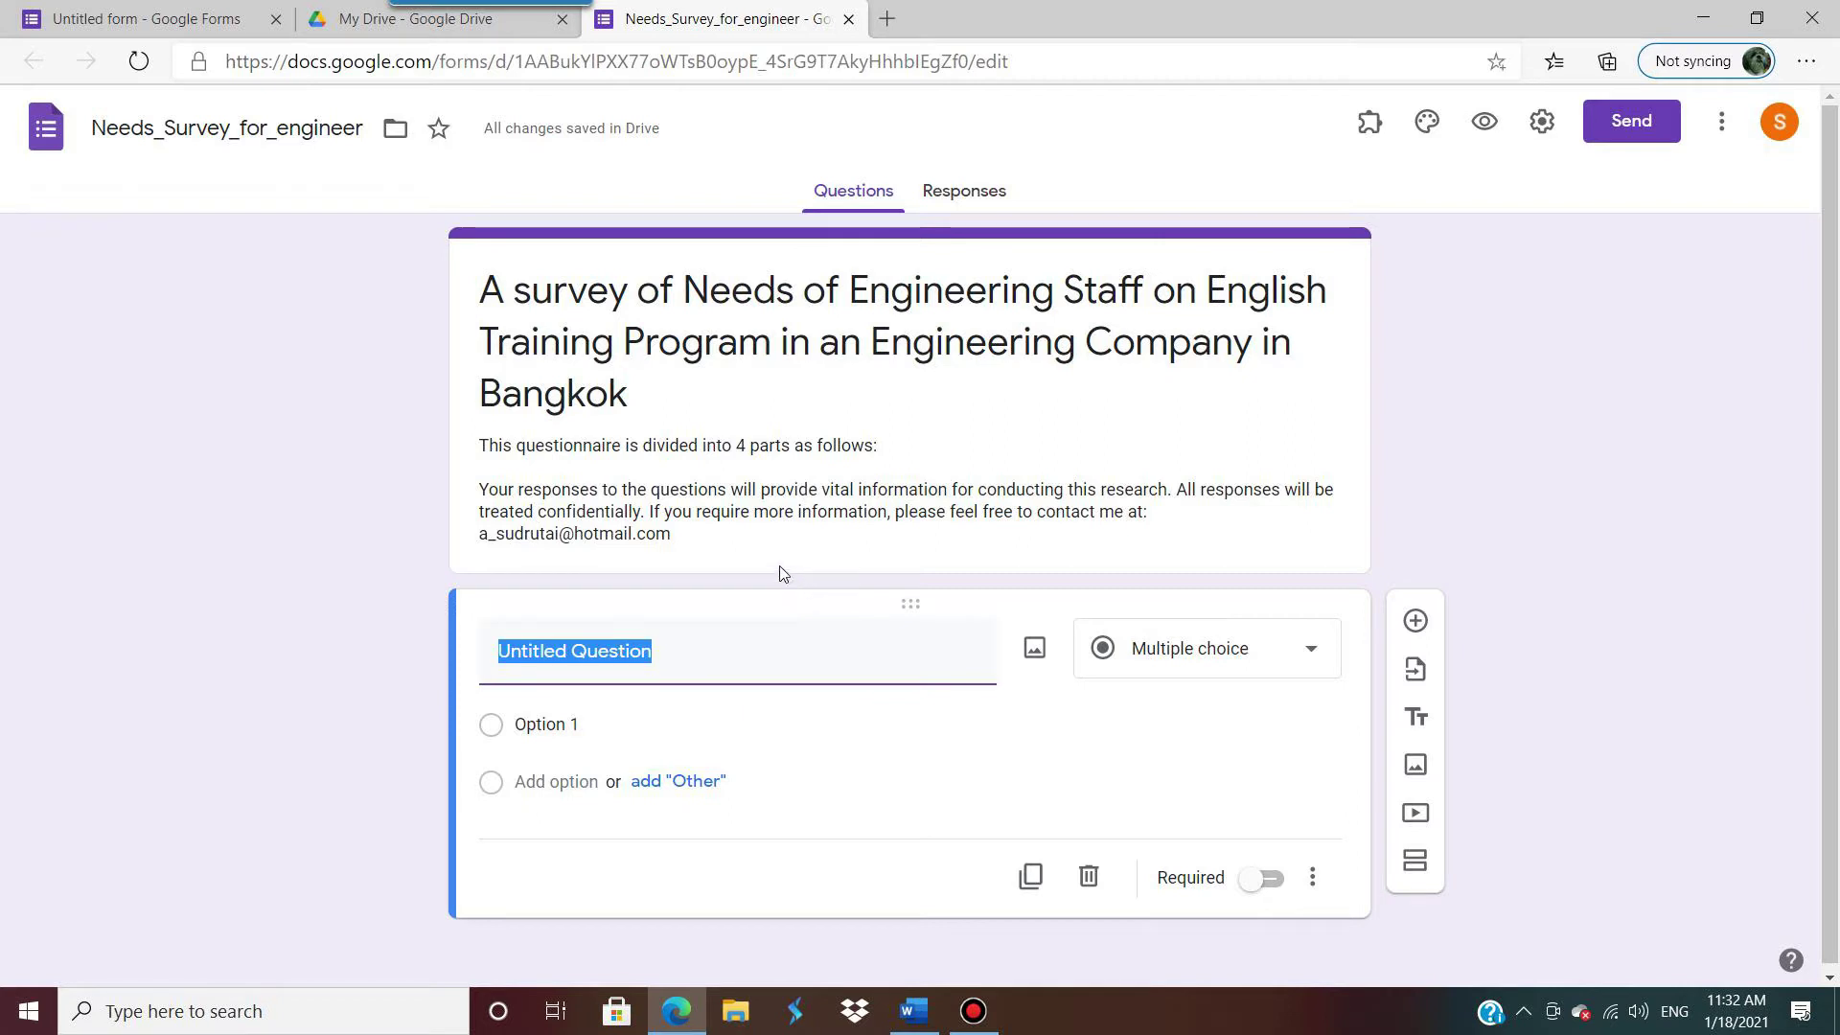
# Step: Add a new untitled section after the form's title card and check both sections
pyautogui.click(958, 554)
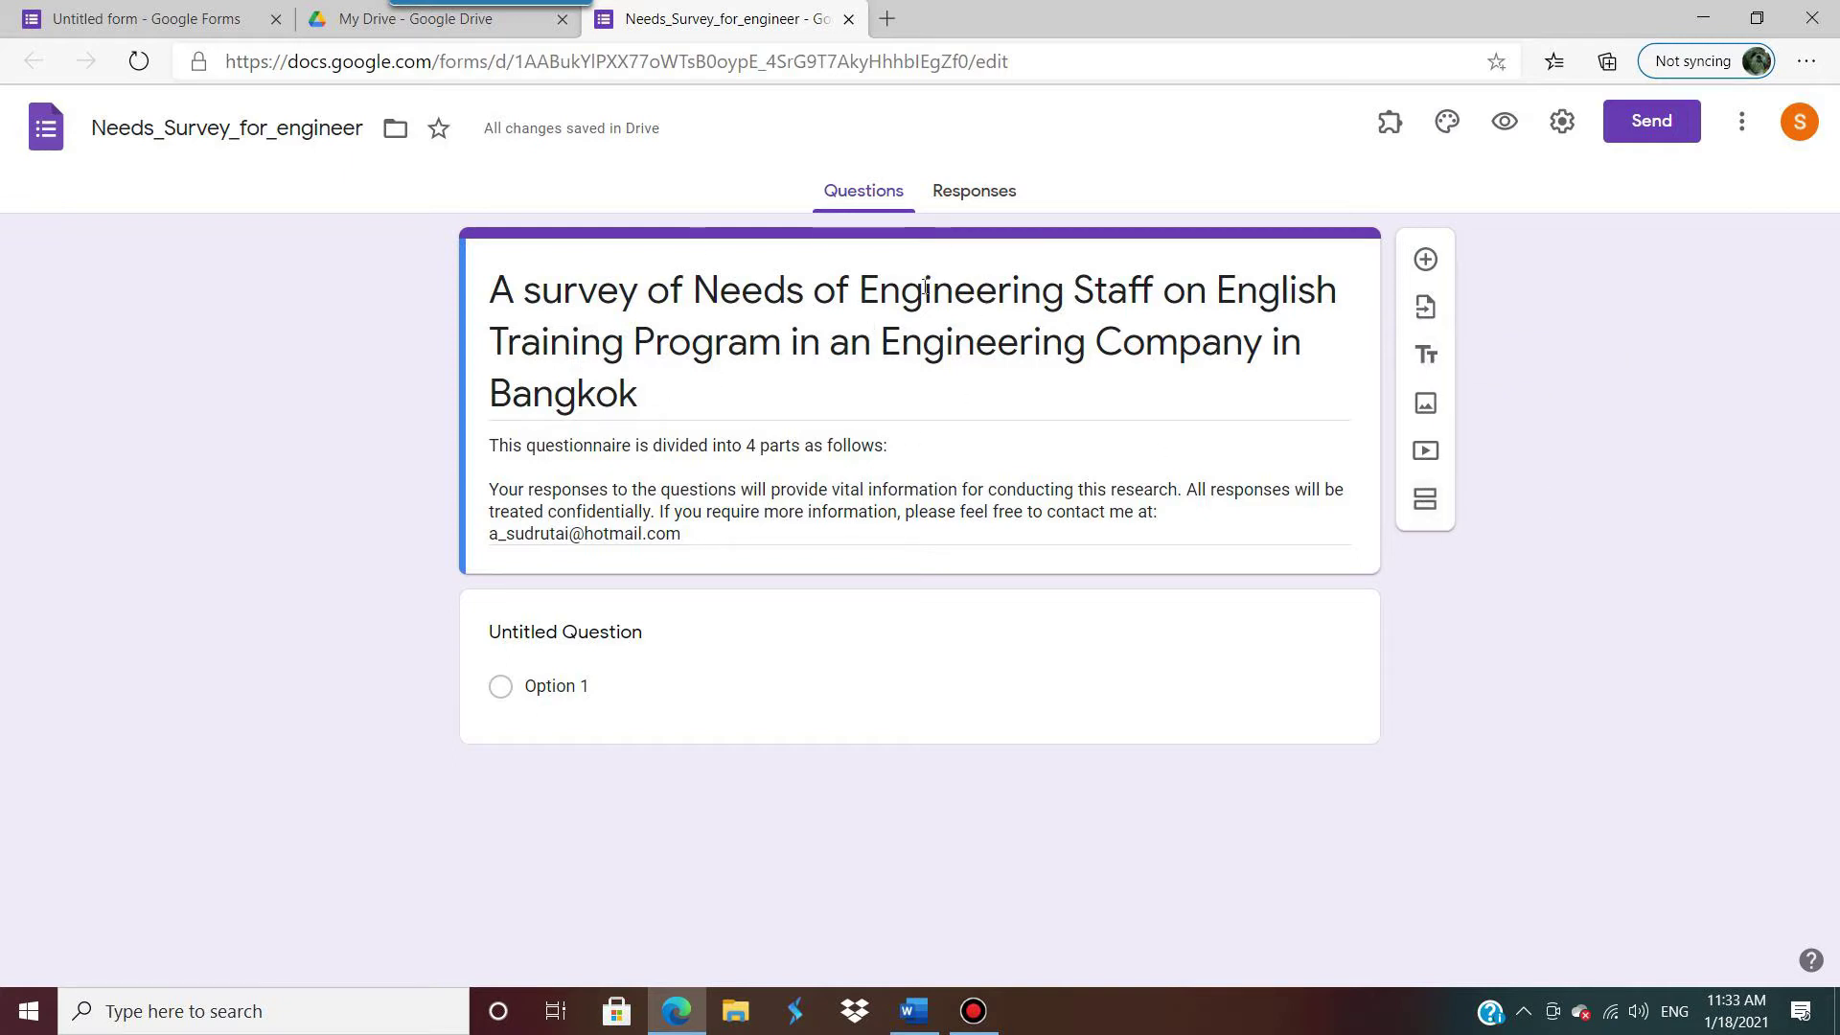
pyautogui.click(1426, 502)
pyautogui.scroll(-1, 613, 613)
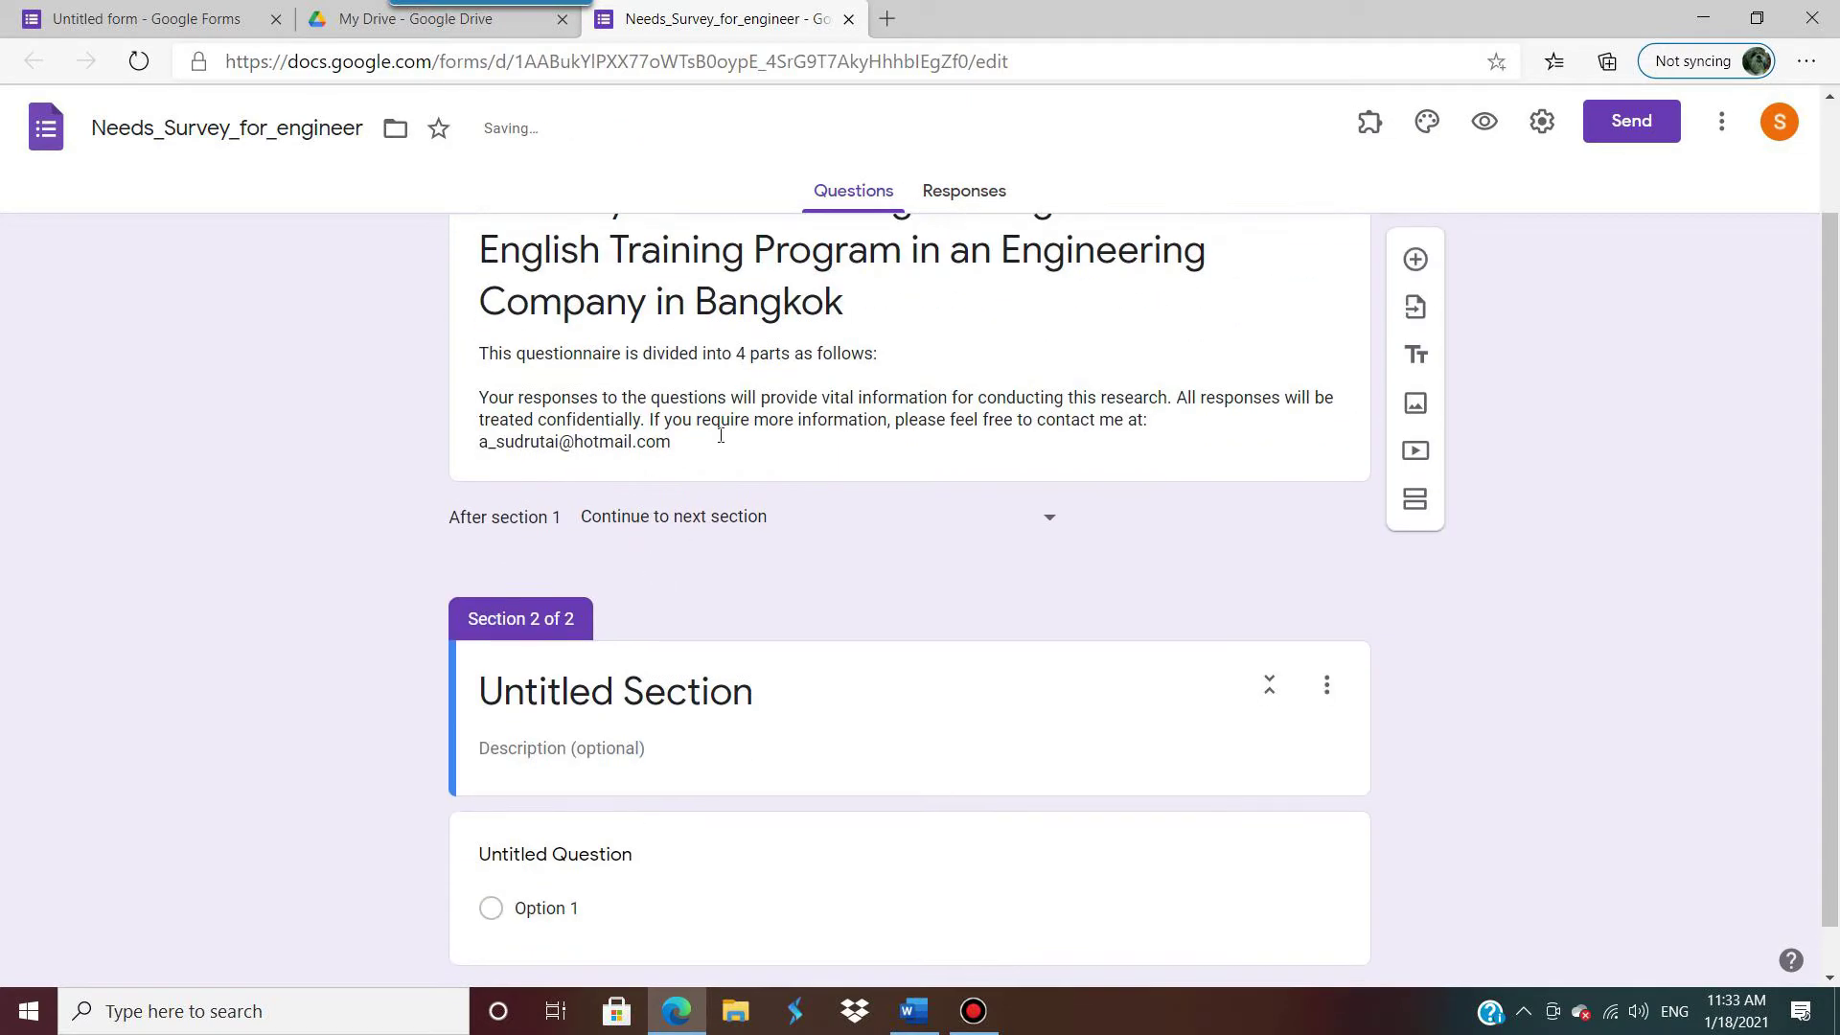
pyautogui.scroll(1, 767, 537)
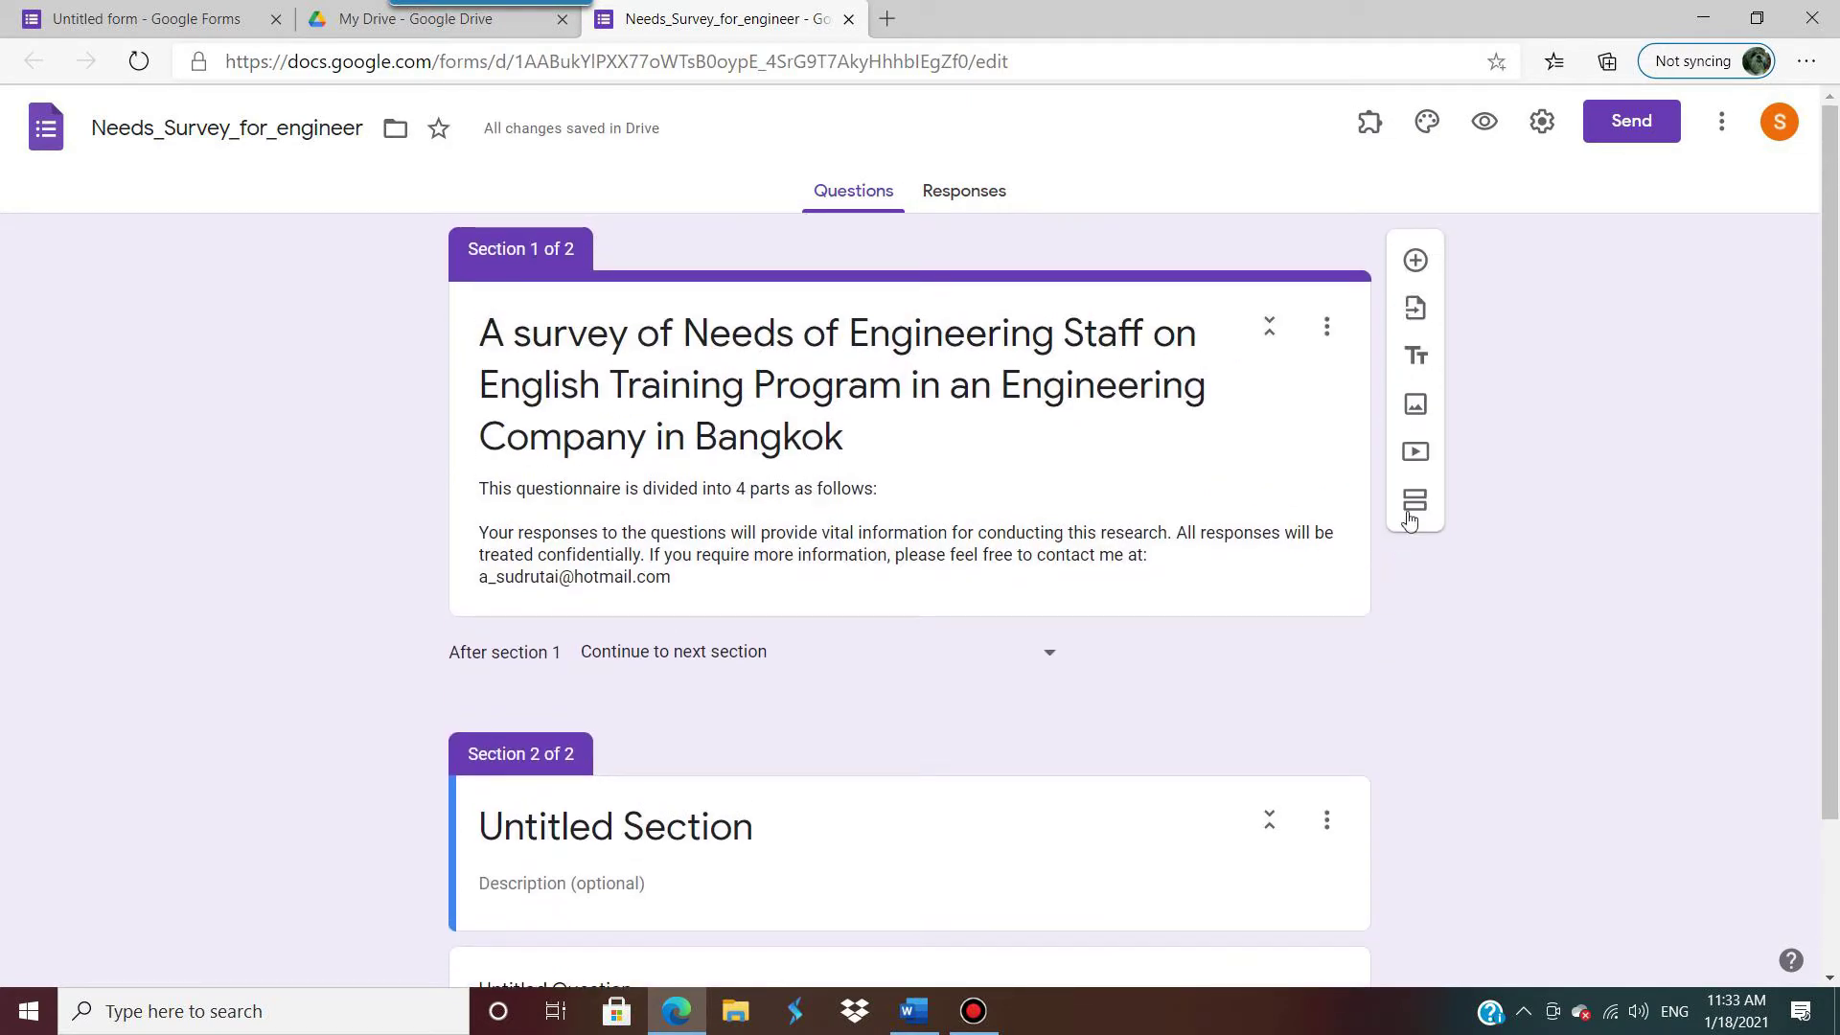
pyautogui.scroll(-1, 786, 661)
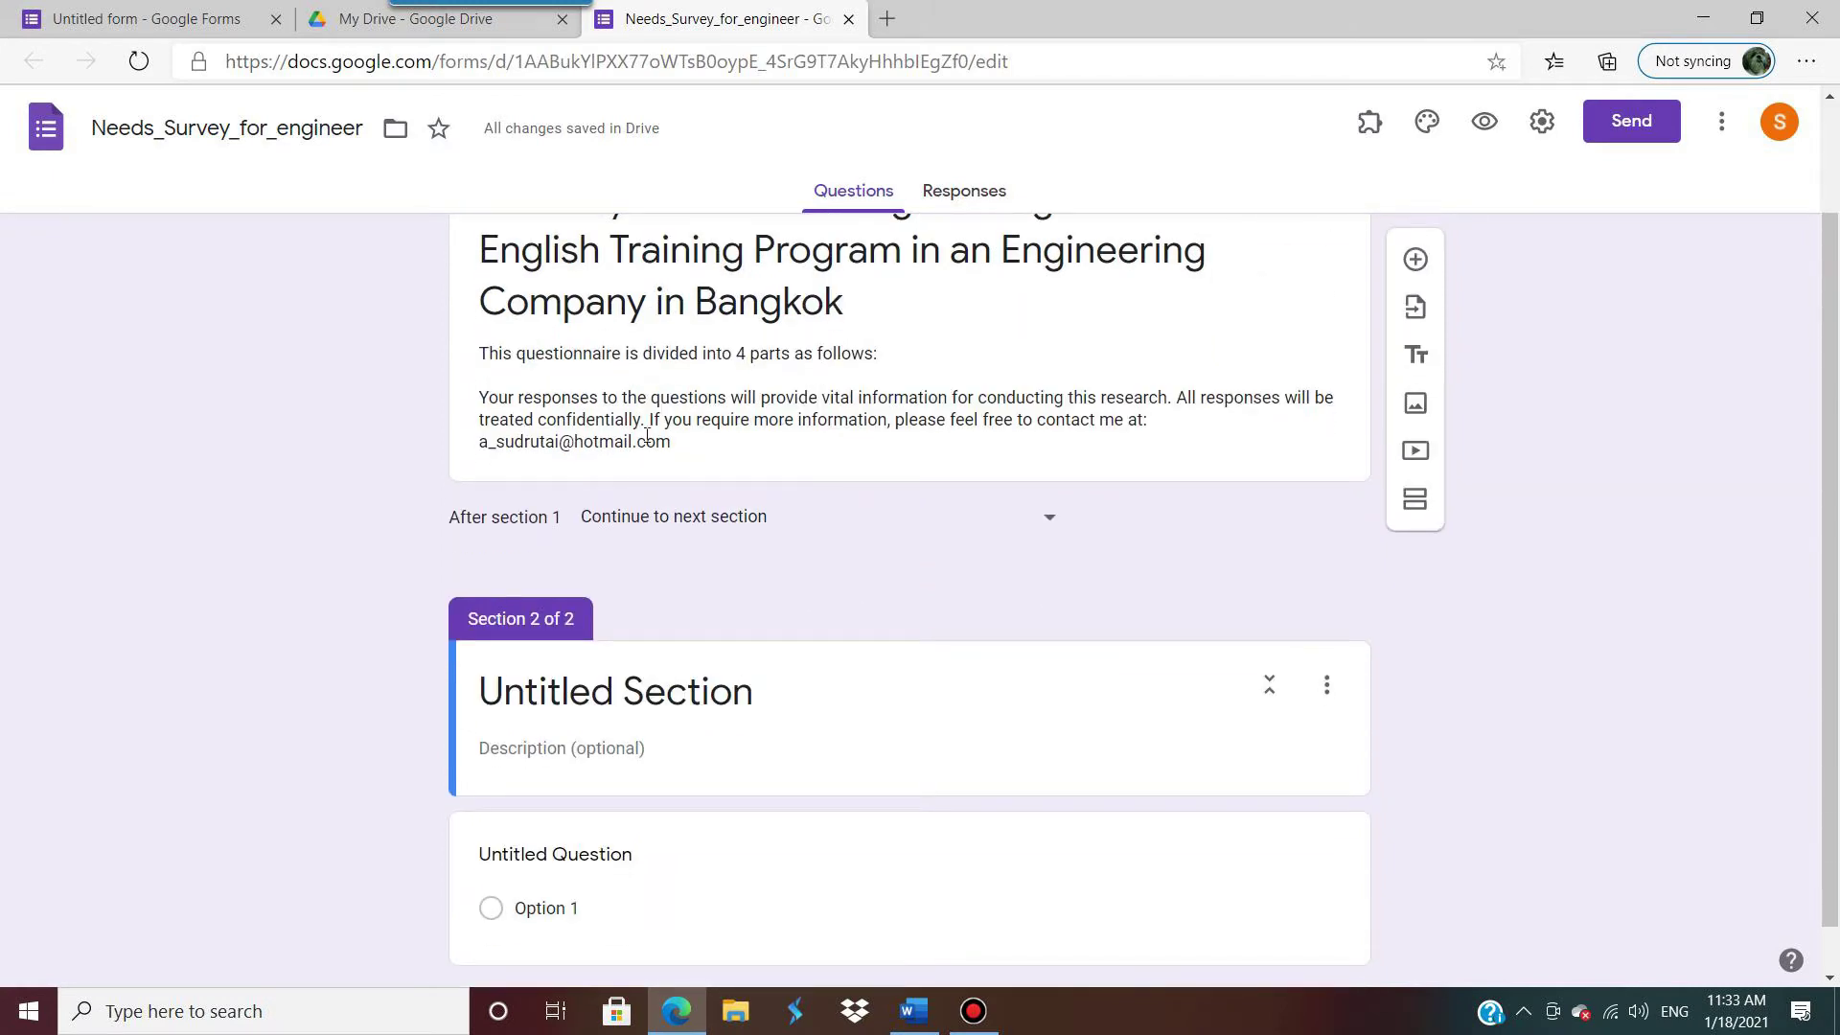
pyautogui.scroll(1, 502, 609)
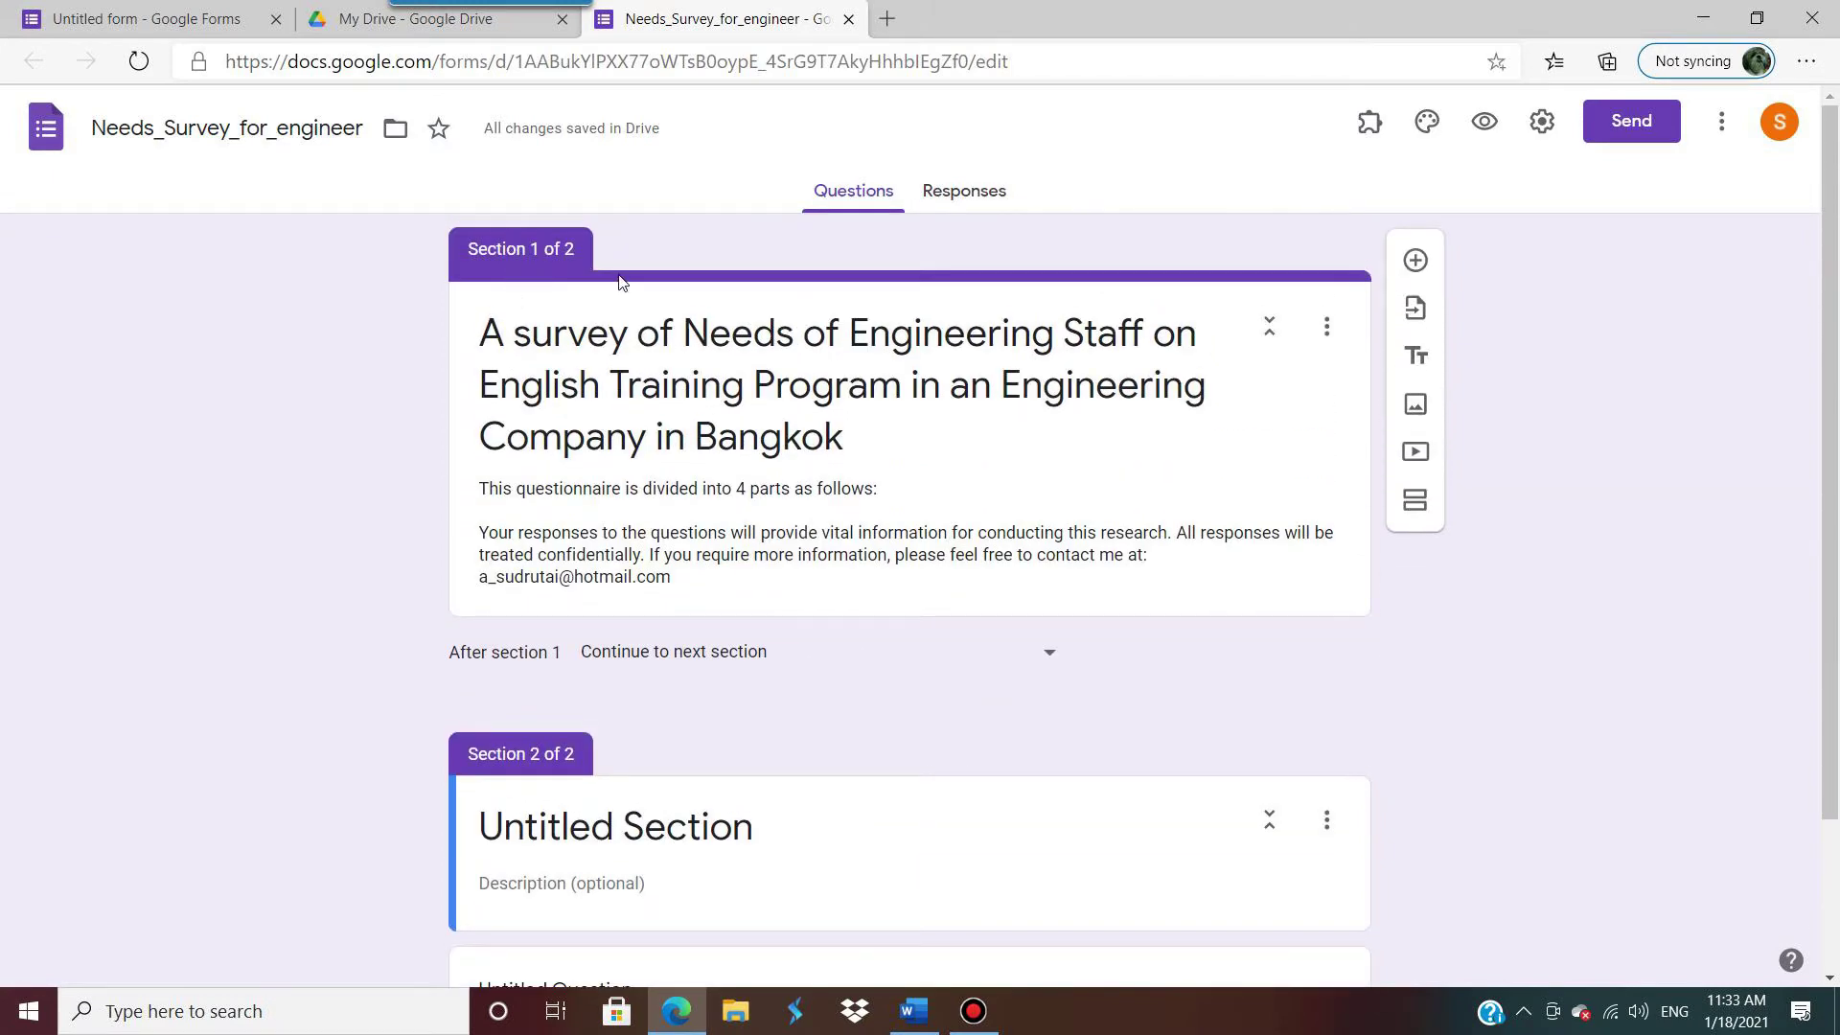
pyautogui.scroll(-2, 422, 575)
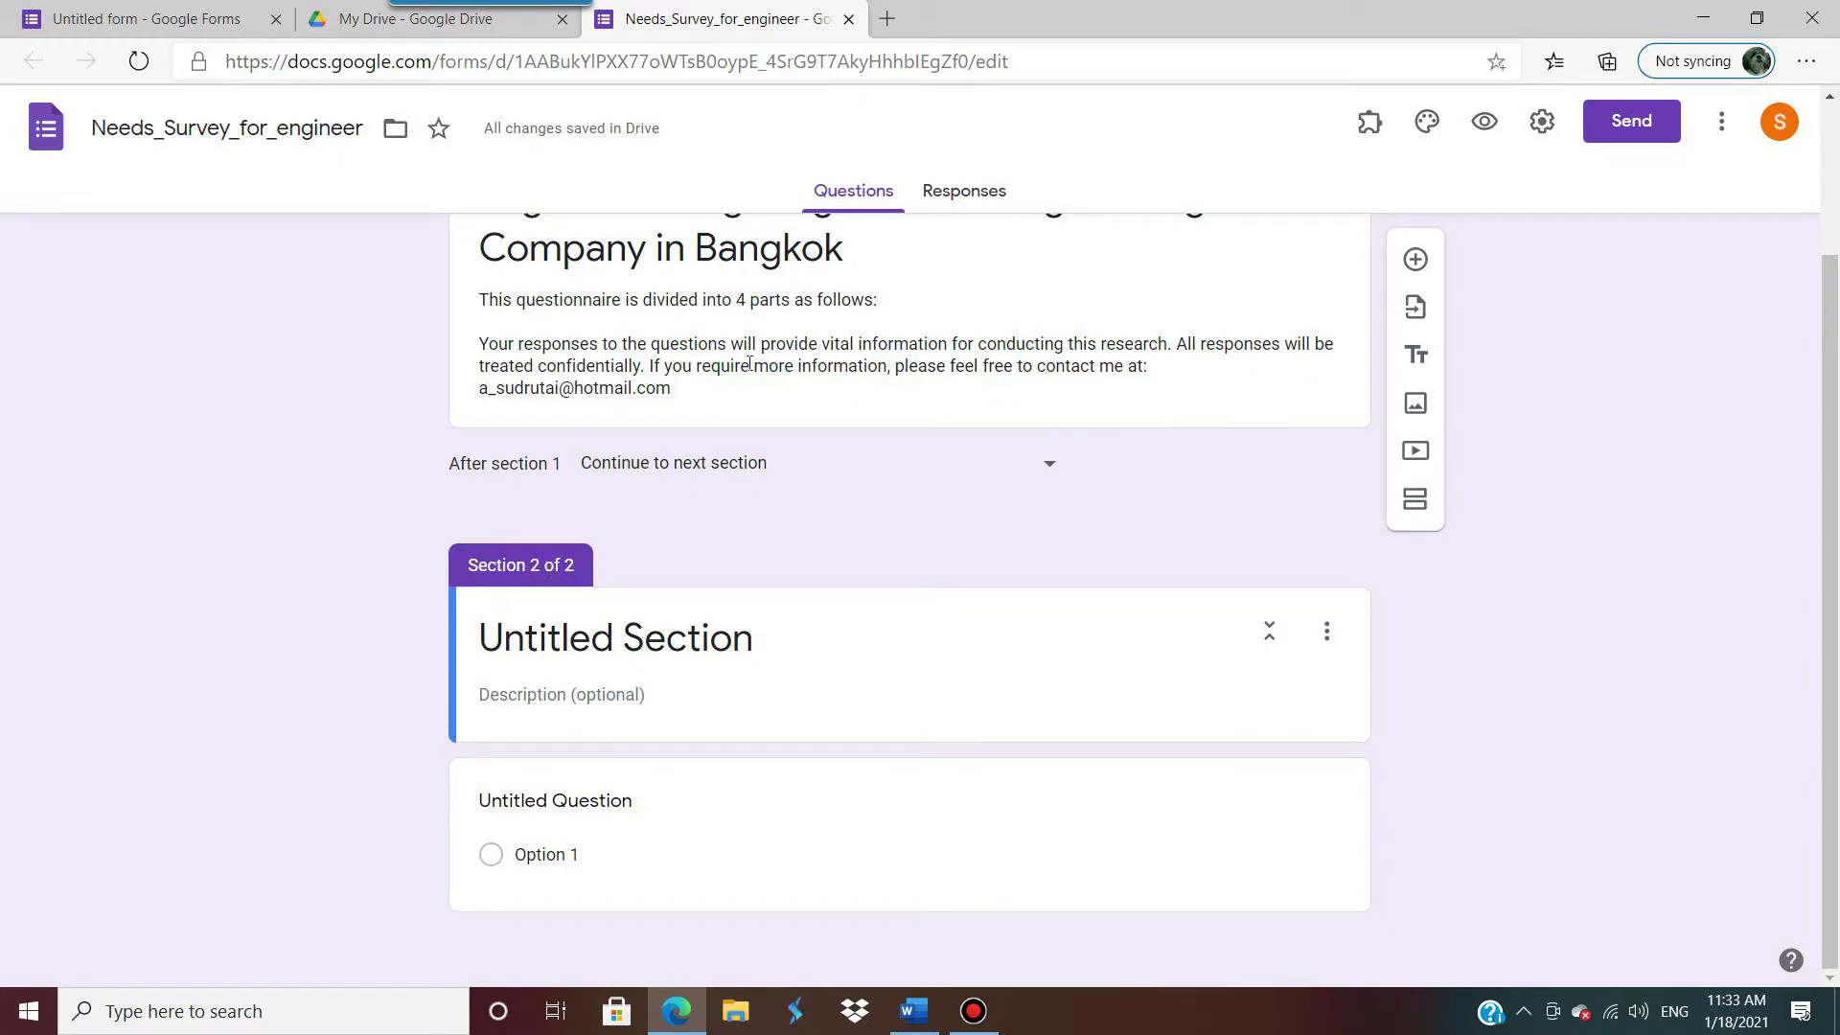
pyautogui.click(1709, 21)
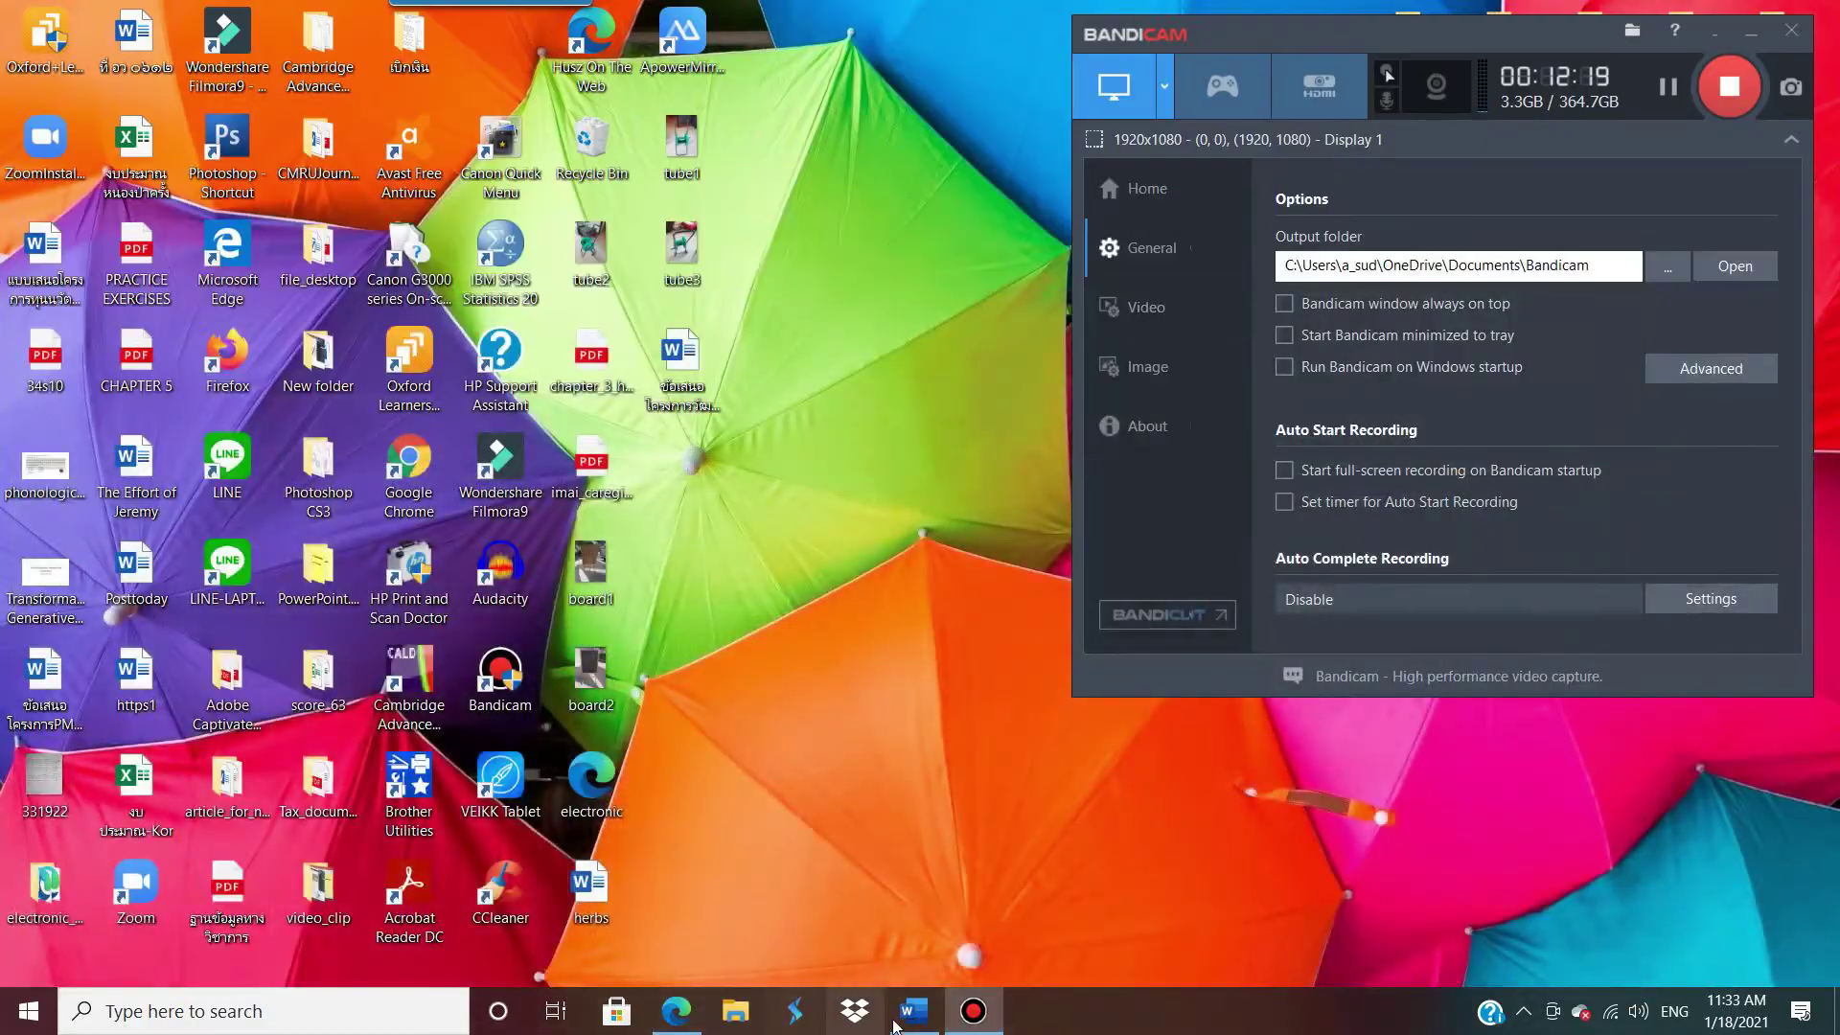
# Step: Copy the Part 1 heading from Word and paste it as the second section's title, 'Part 1: Demographic information'
pyautogui.click(915, 1011)
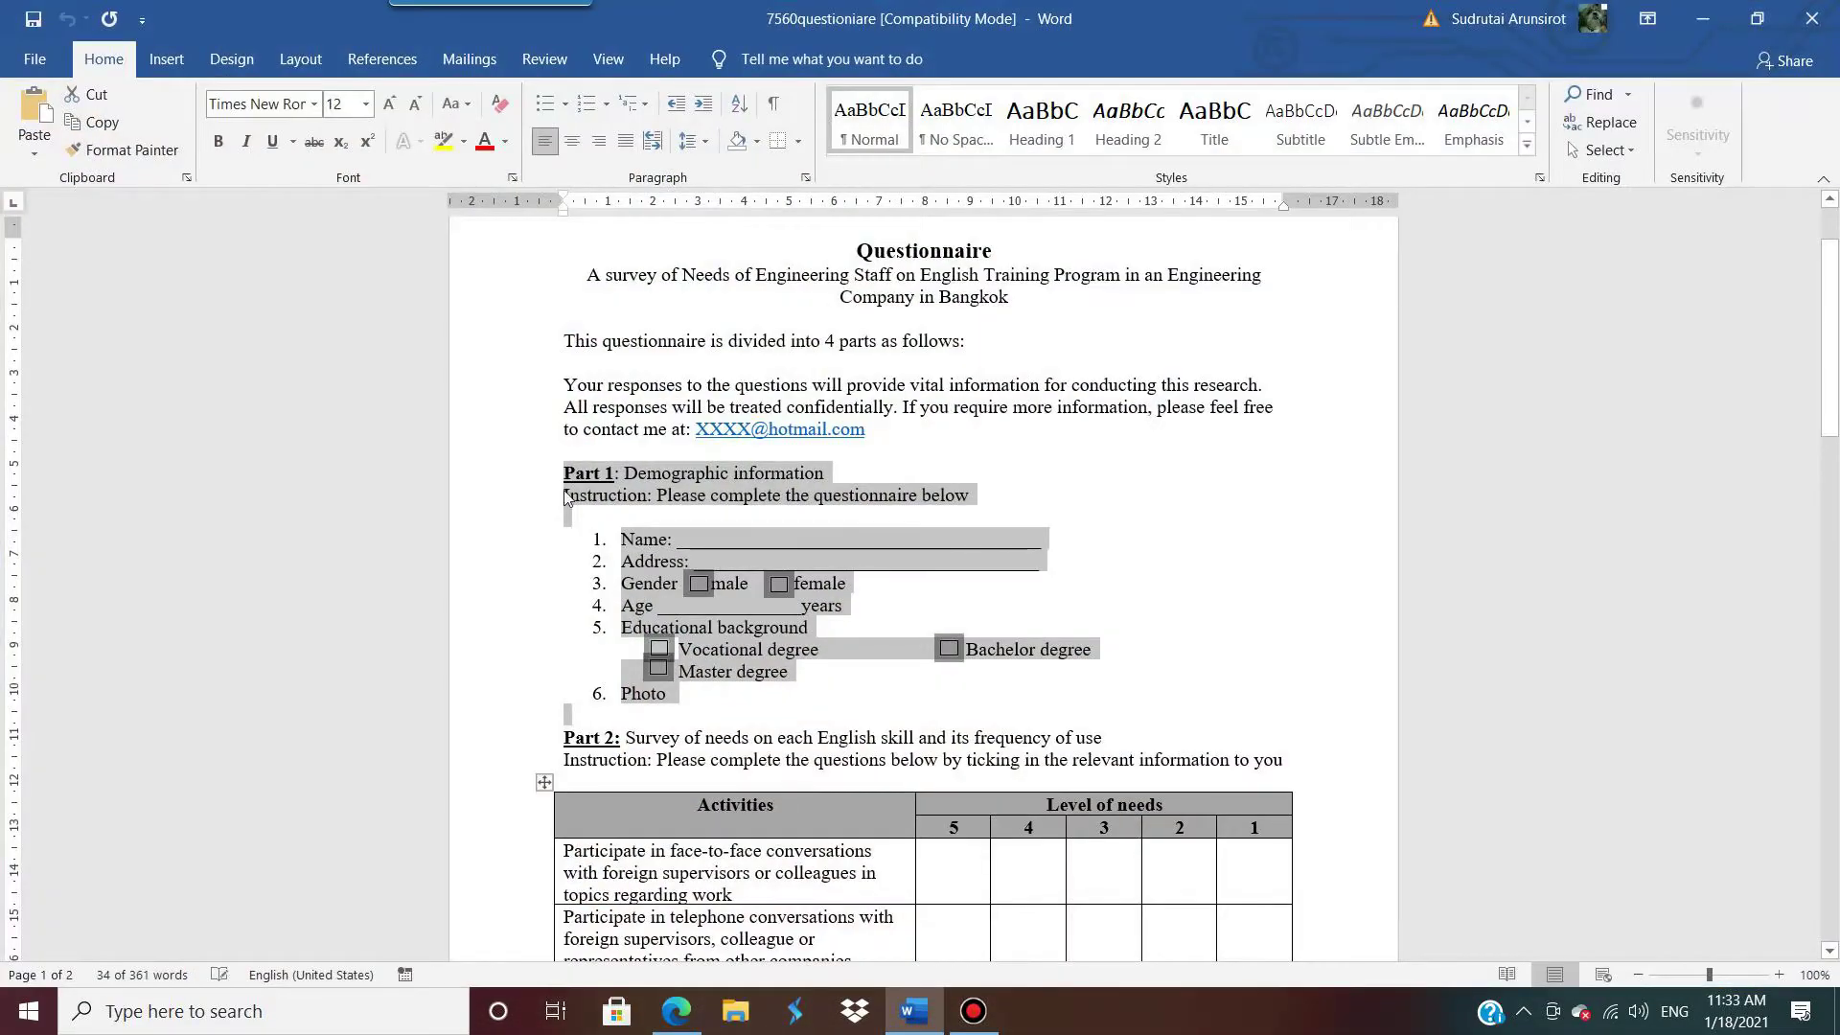
pyautogui.click(565, 490)
pyautogui.moveTo(565, 475); pyautogui.dragTo(783, 706)
pyautogui.moveTo(948, 476); pyautogui.dragTo(565, 473)
pyautogui.hotkey('ctrl', 'c')
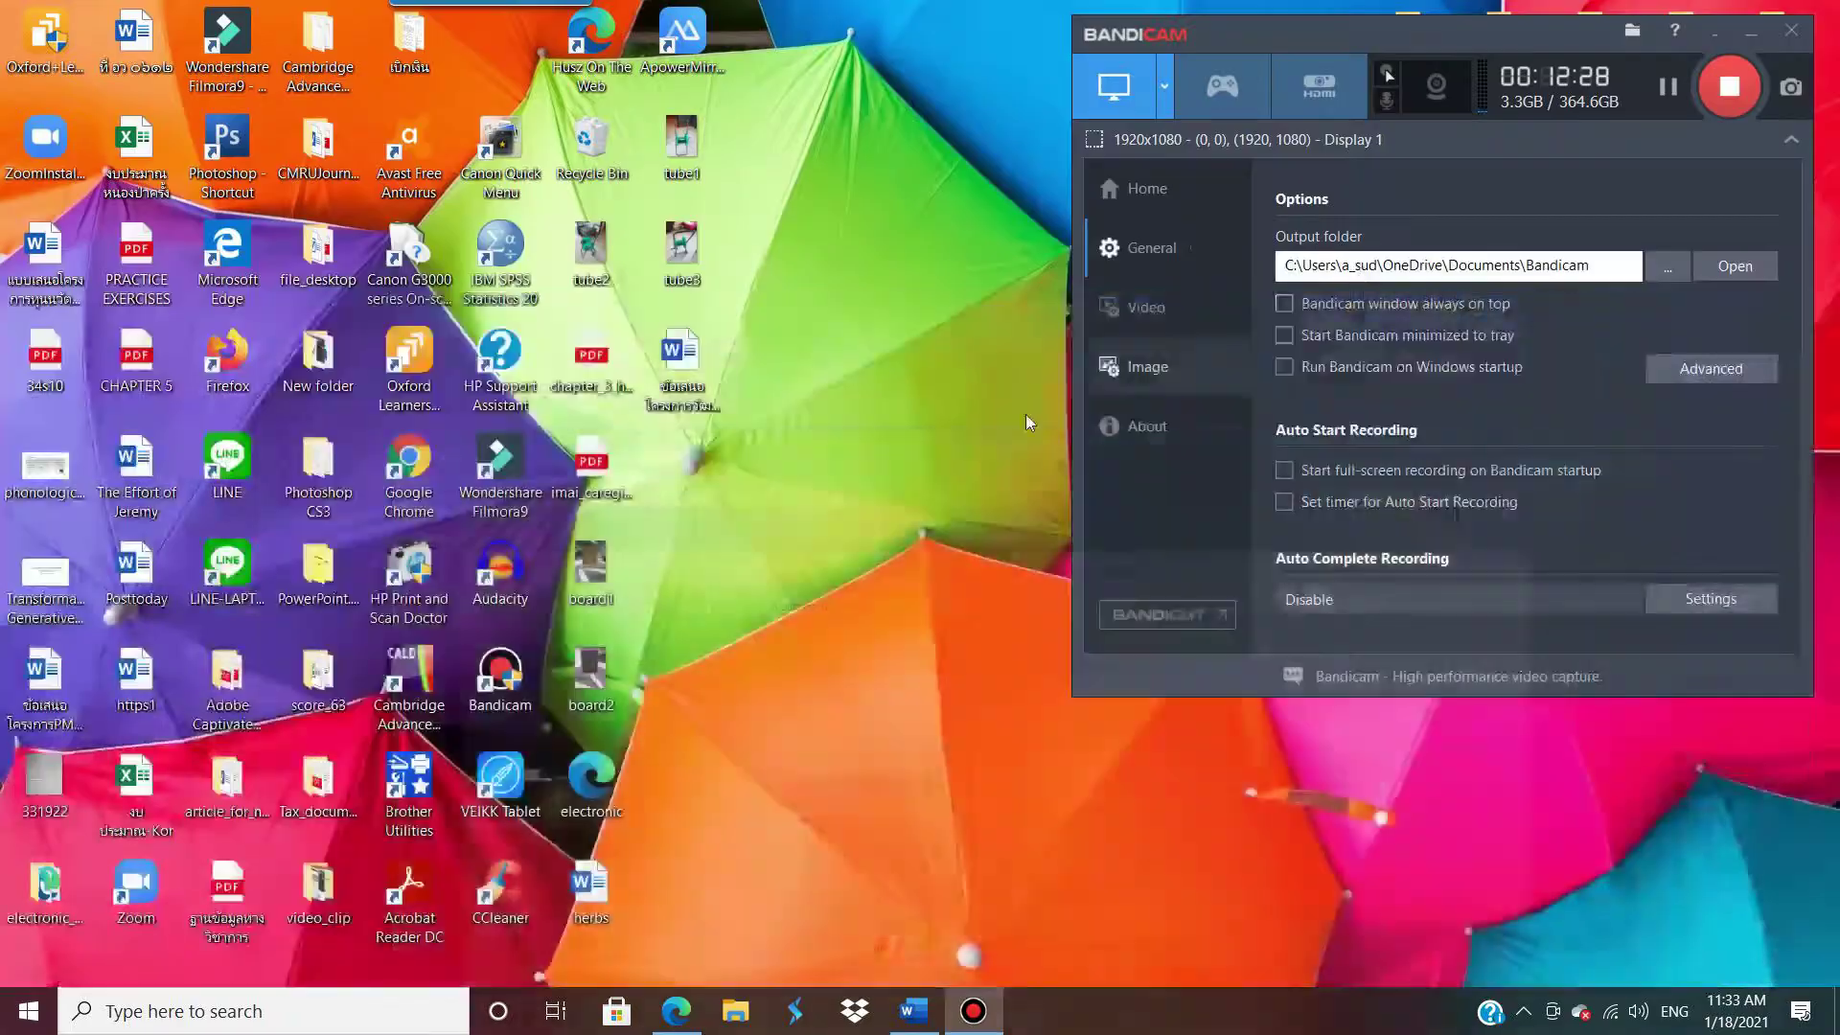
pyautogui.click(1702, 18)
pyautogui.click(676, 1011)
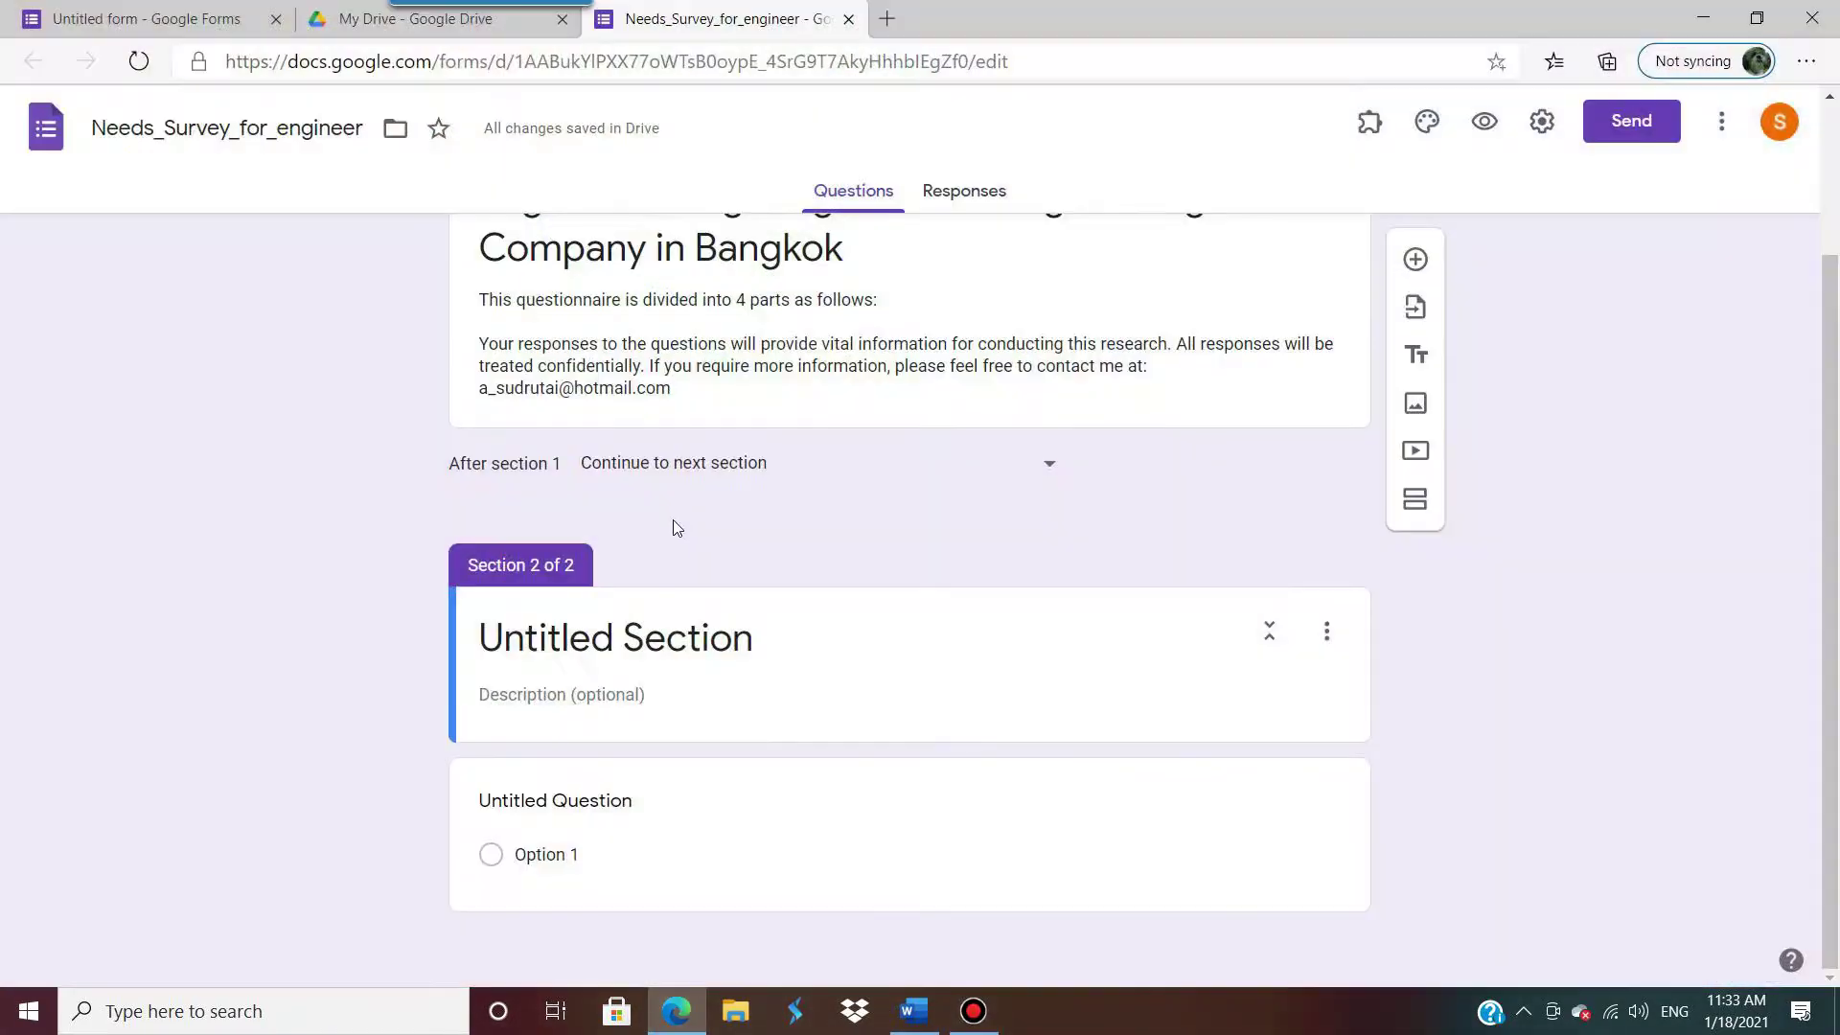
pyautogui.click(586, 633)
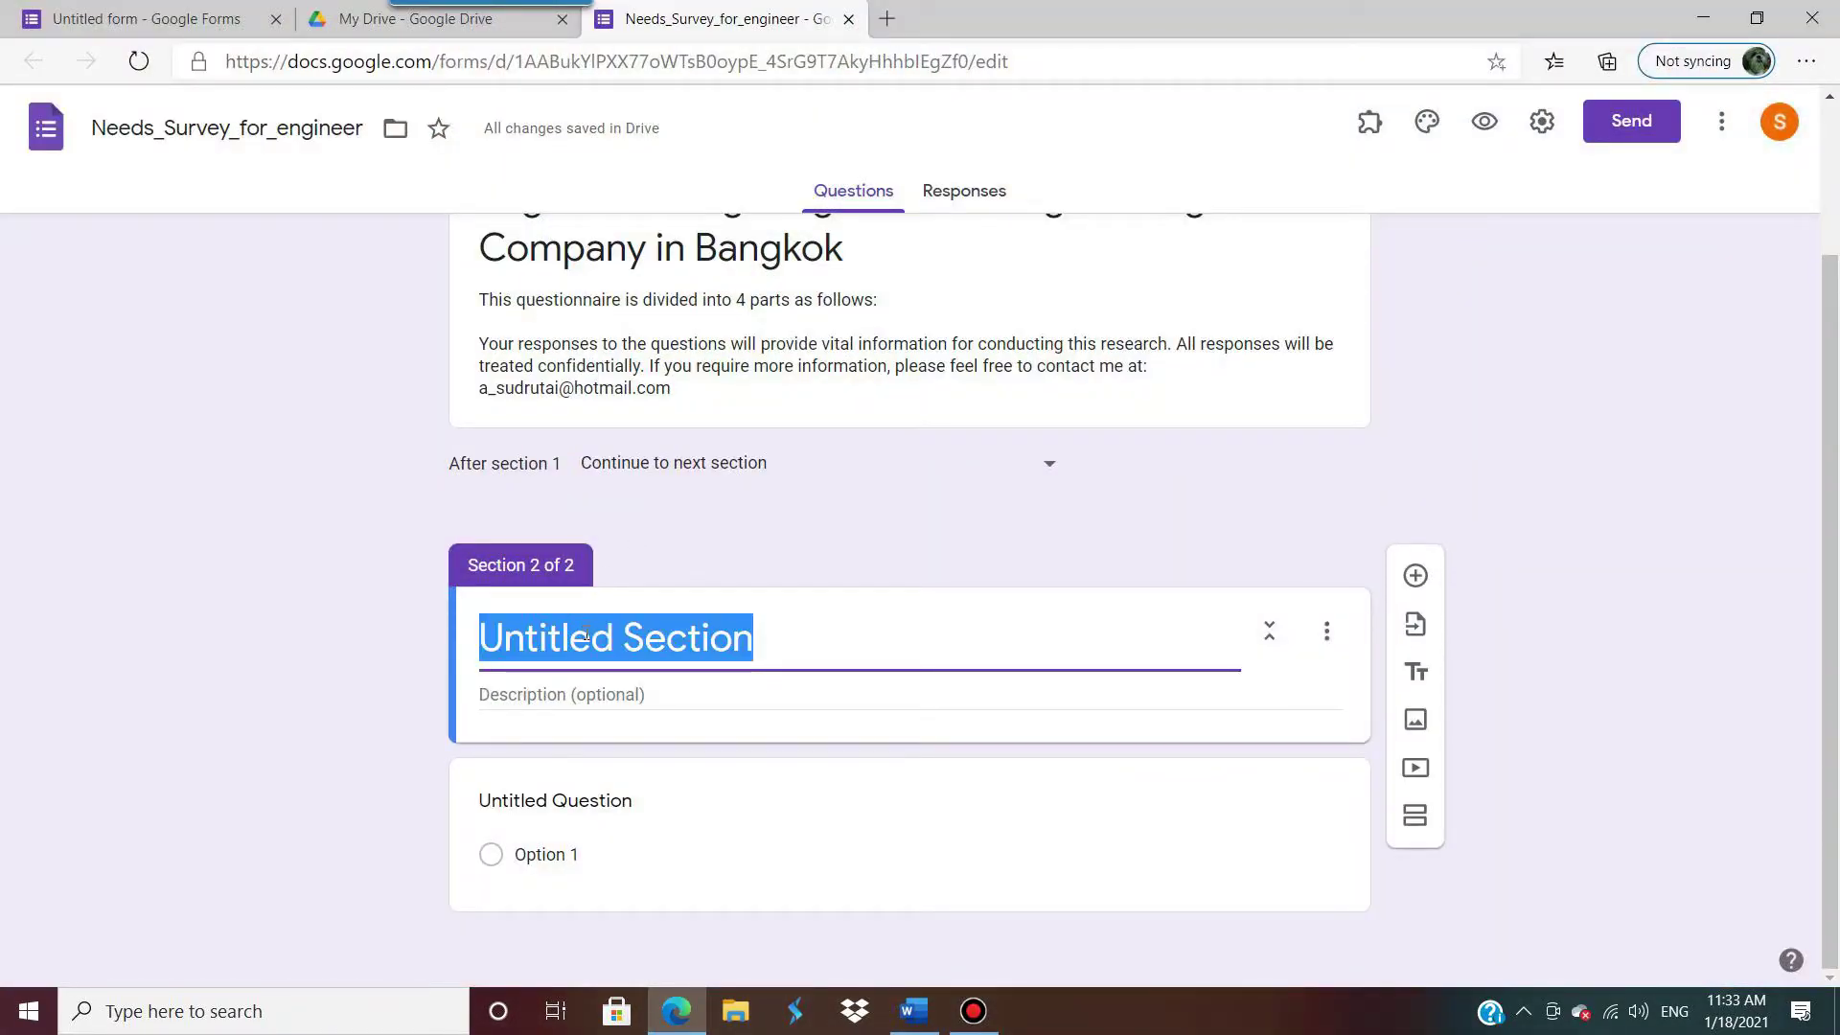
pyautogui.hotkey('ctrl', 'v')
# Step: Set the section description to 'Instruction: Please complete the questionnaire below.', copied from Word
pyautogui.click(731, 694)
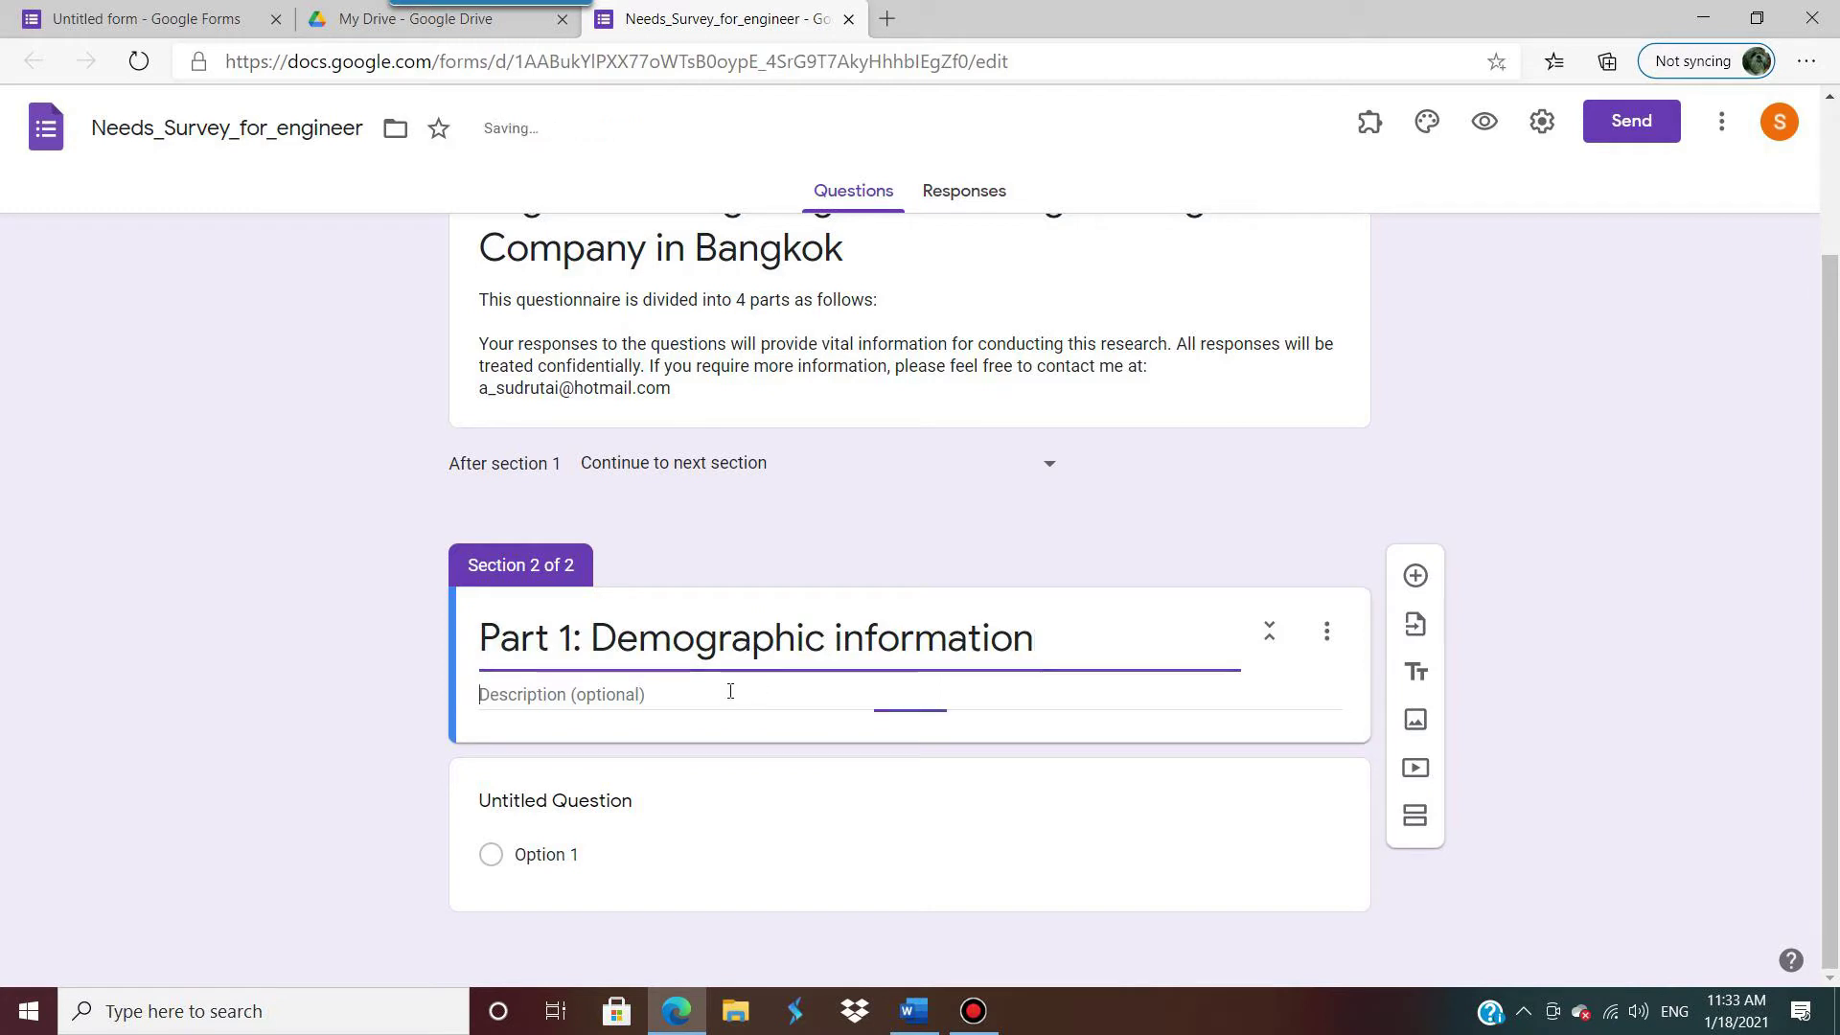
pyautogui.click(1702, 18)
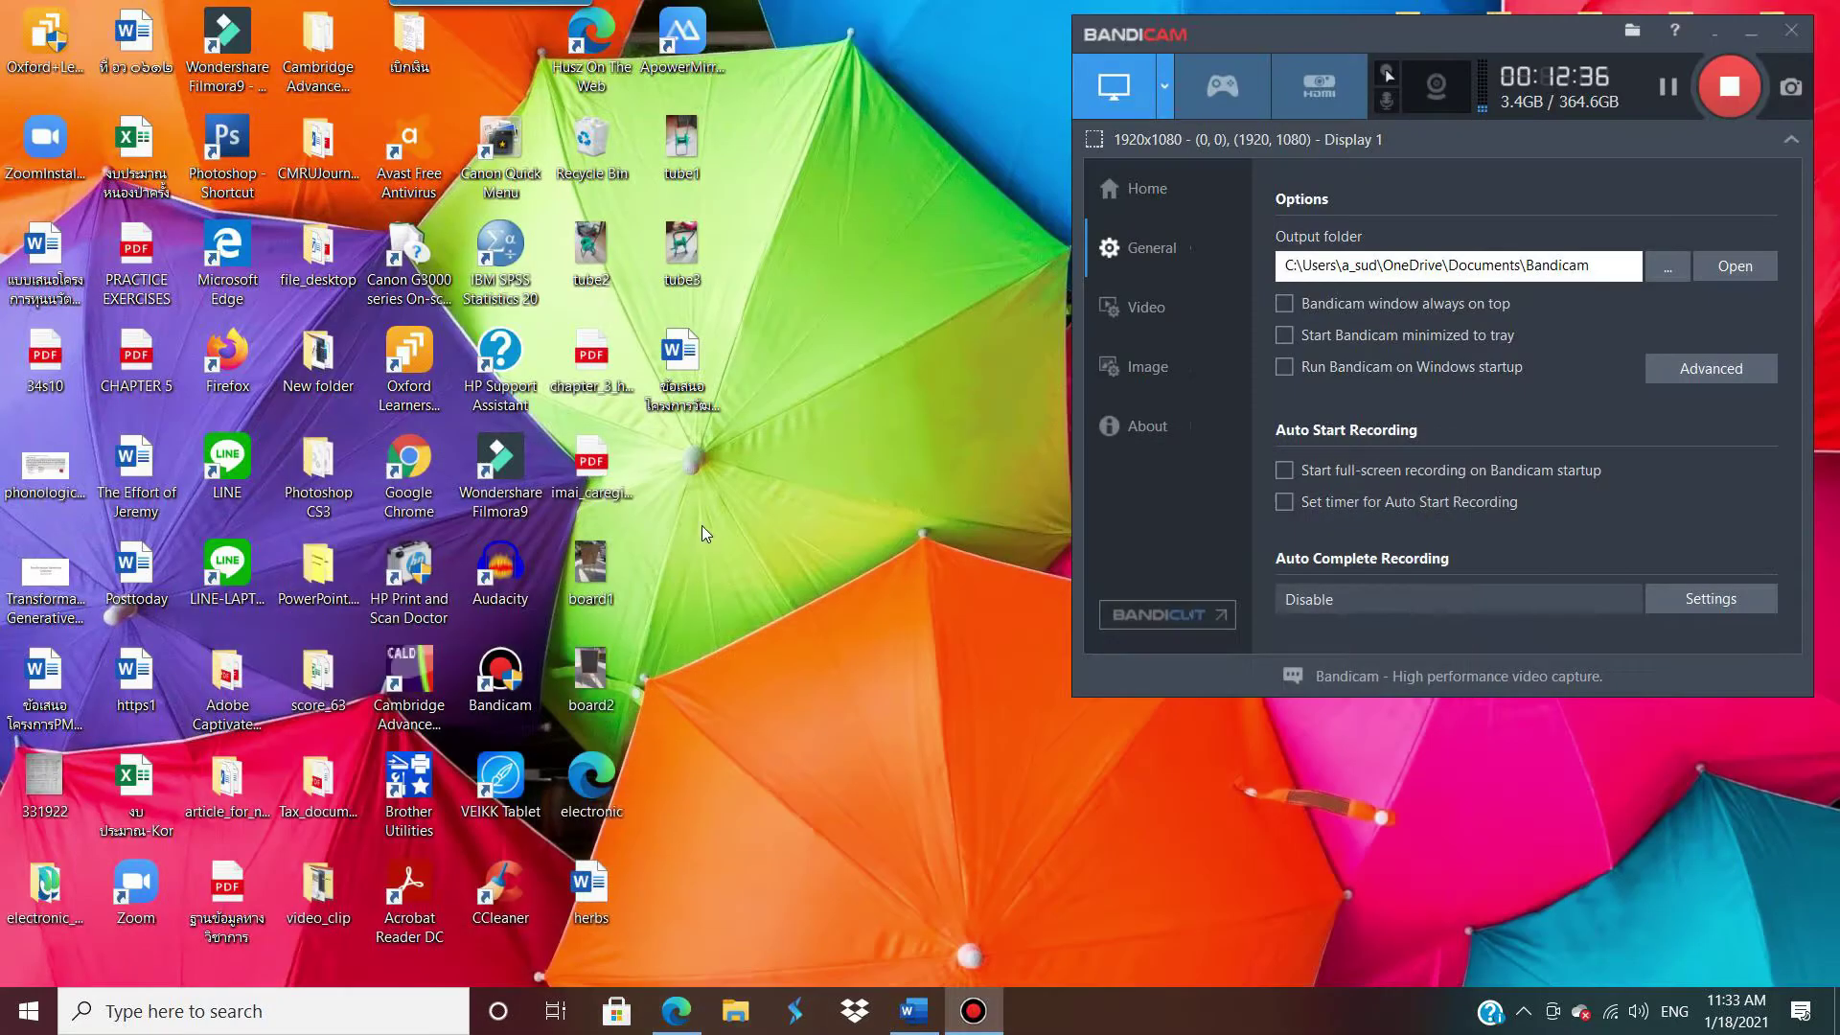
pyautogui.click(913, 1011)
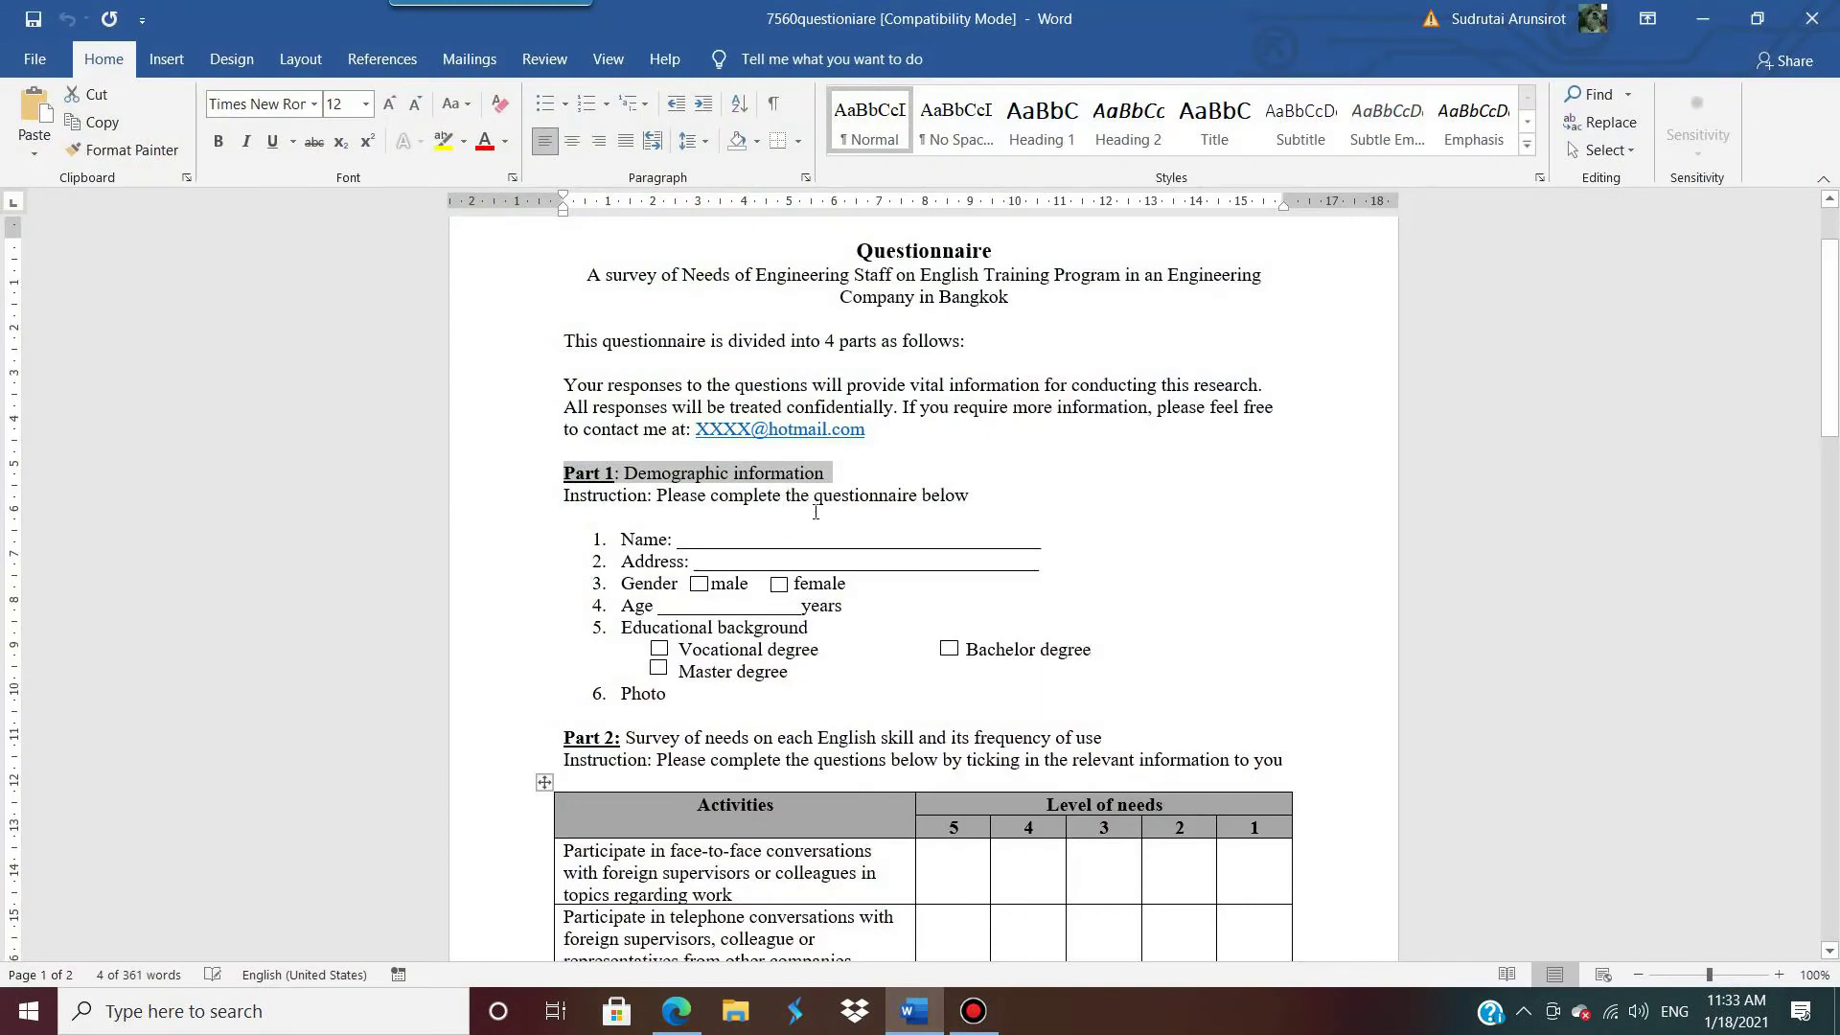
pyautogui.moveTo(973, 496); pyautogui.dragTo(567, 496)
pyautogui.hotkey('ctrl', 'c')
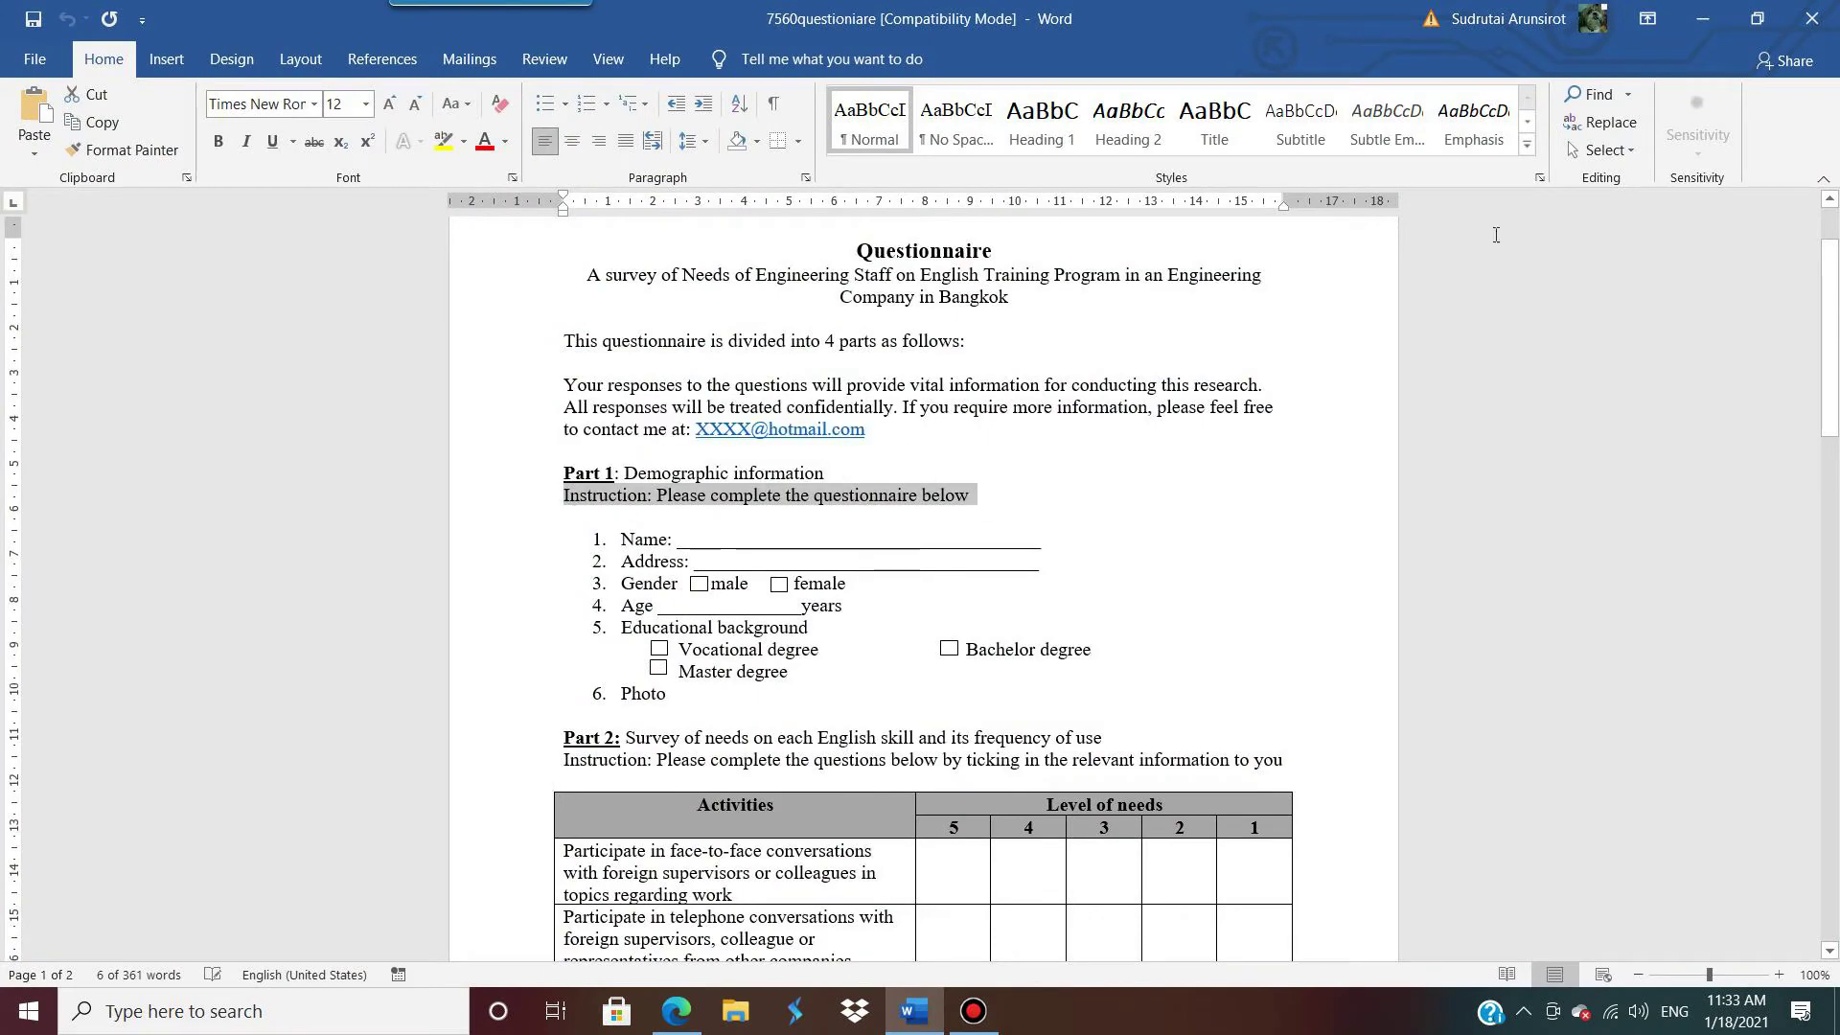
pyautogui.click(1705, 23)
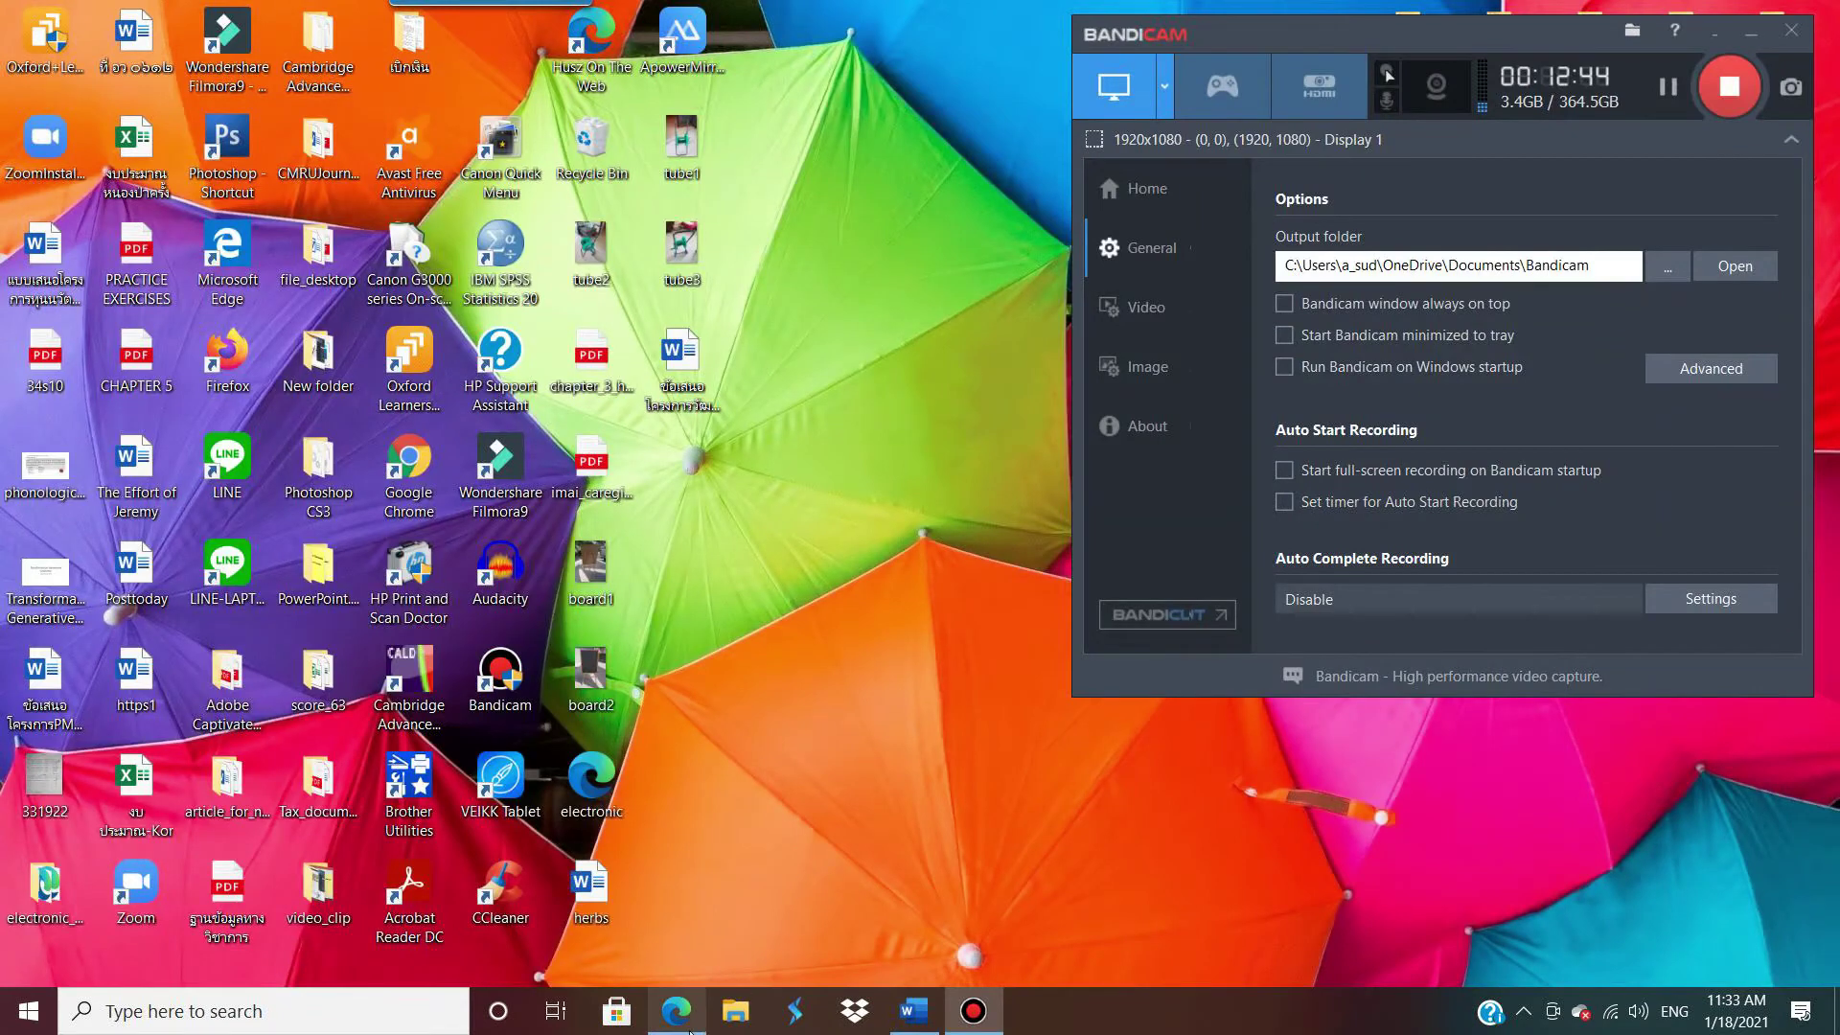
pyautogui.click(677, 1011)
pyautogui.click(659, 691)
pyautogui.hotkey('ctrl', 'v')
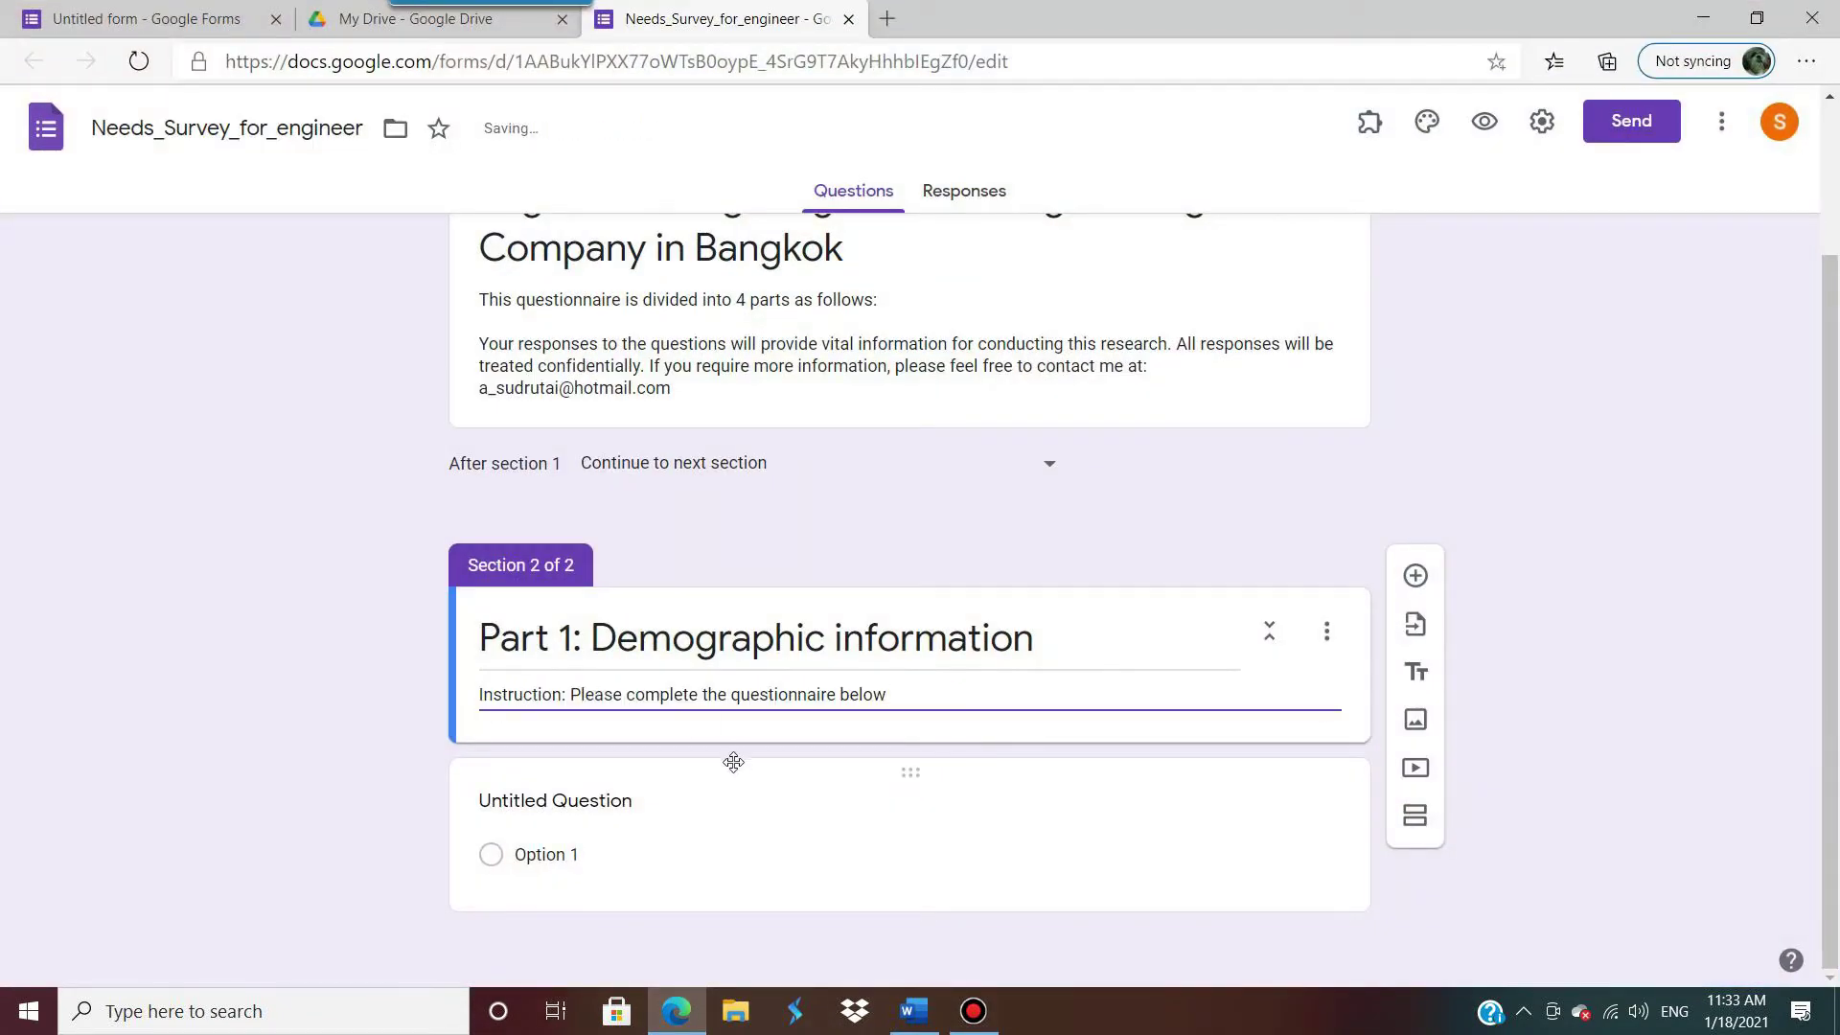
# Step: Check the Word questionnaire again, then return to the section's untitled first question
pyautogui.click(1702, 18)
pyautogui.click(915, 1014)
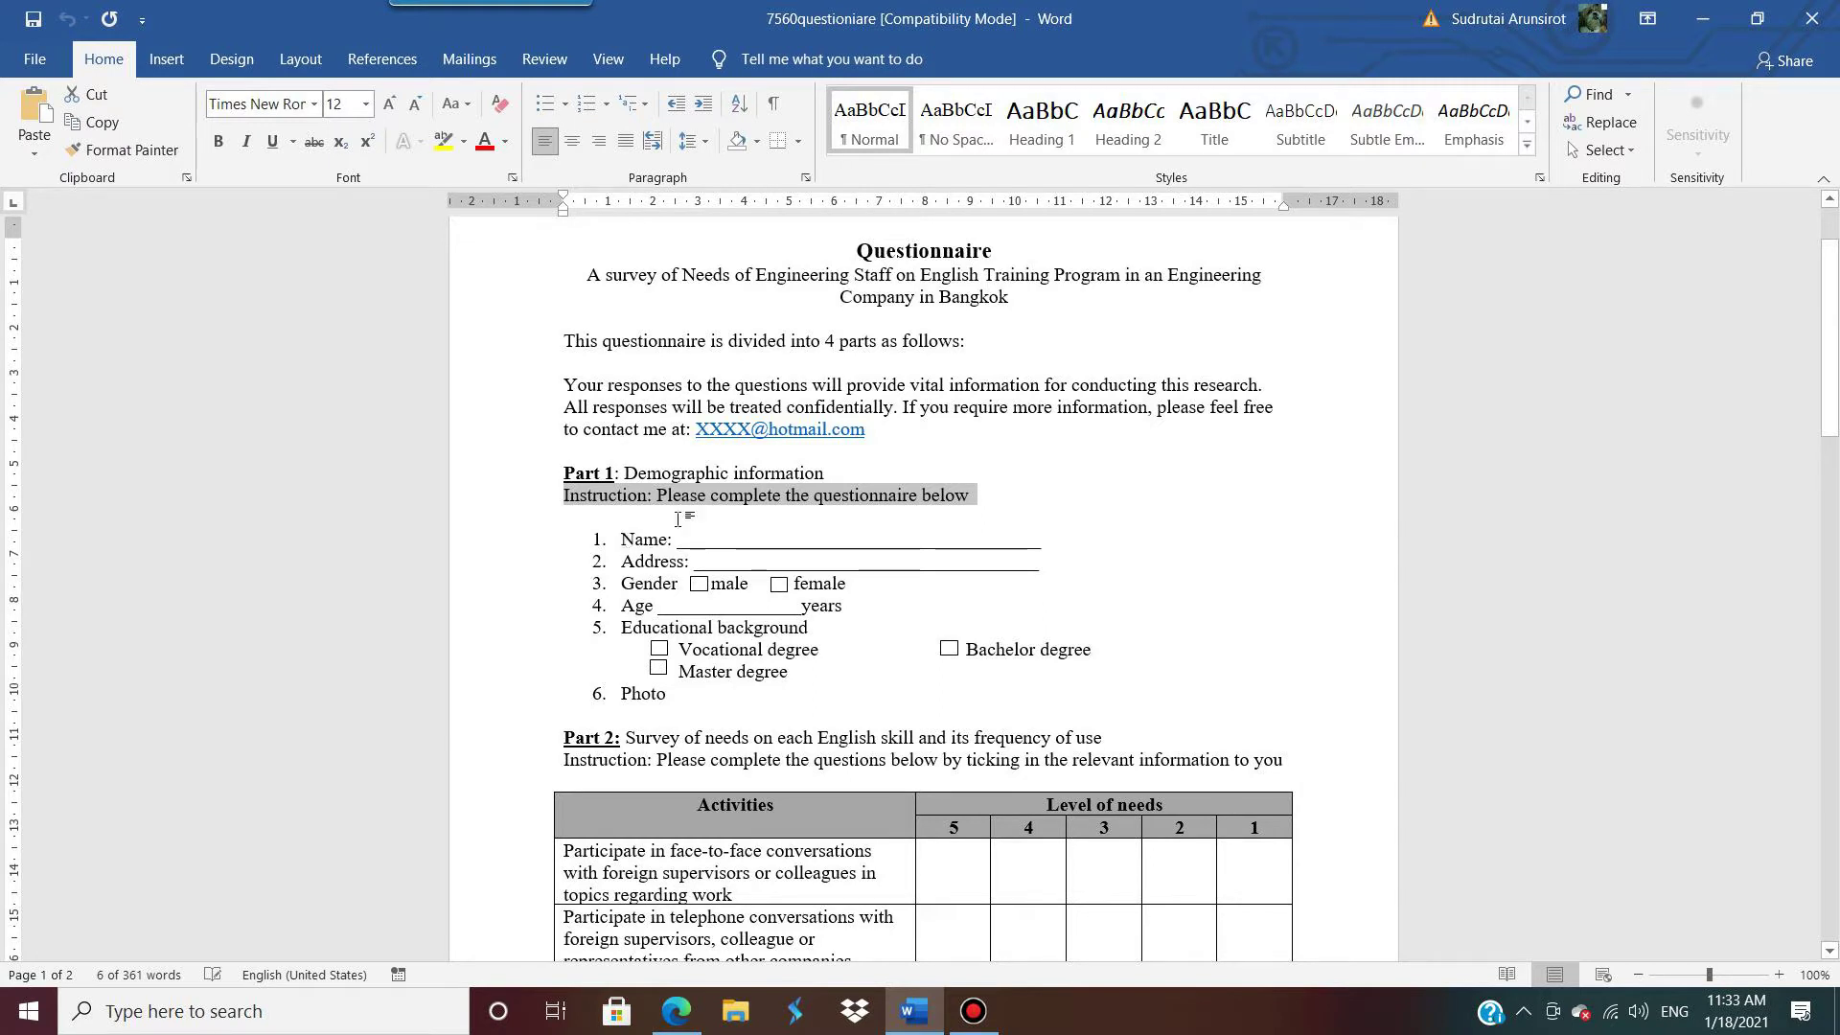
pyautogui.click(1702, 19)
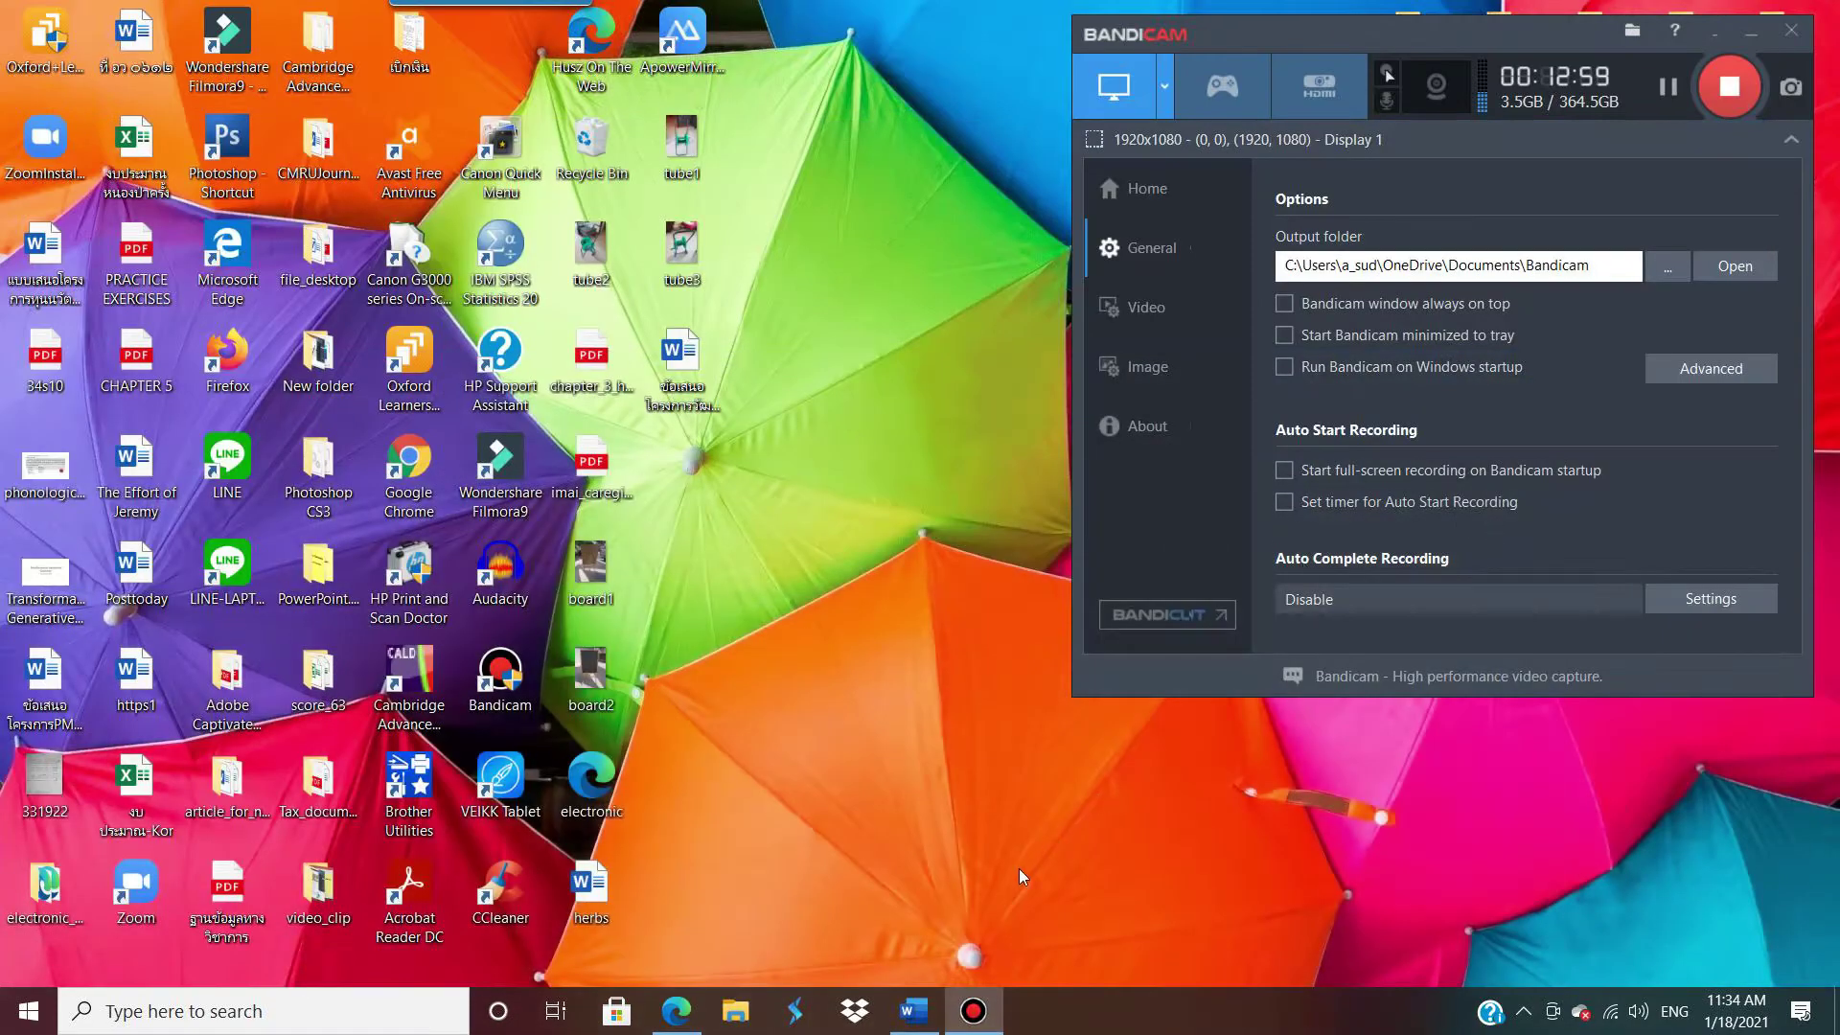
pyautogui.click(914, 1011)
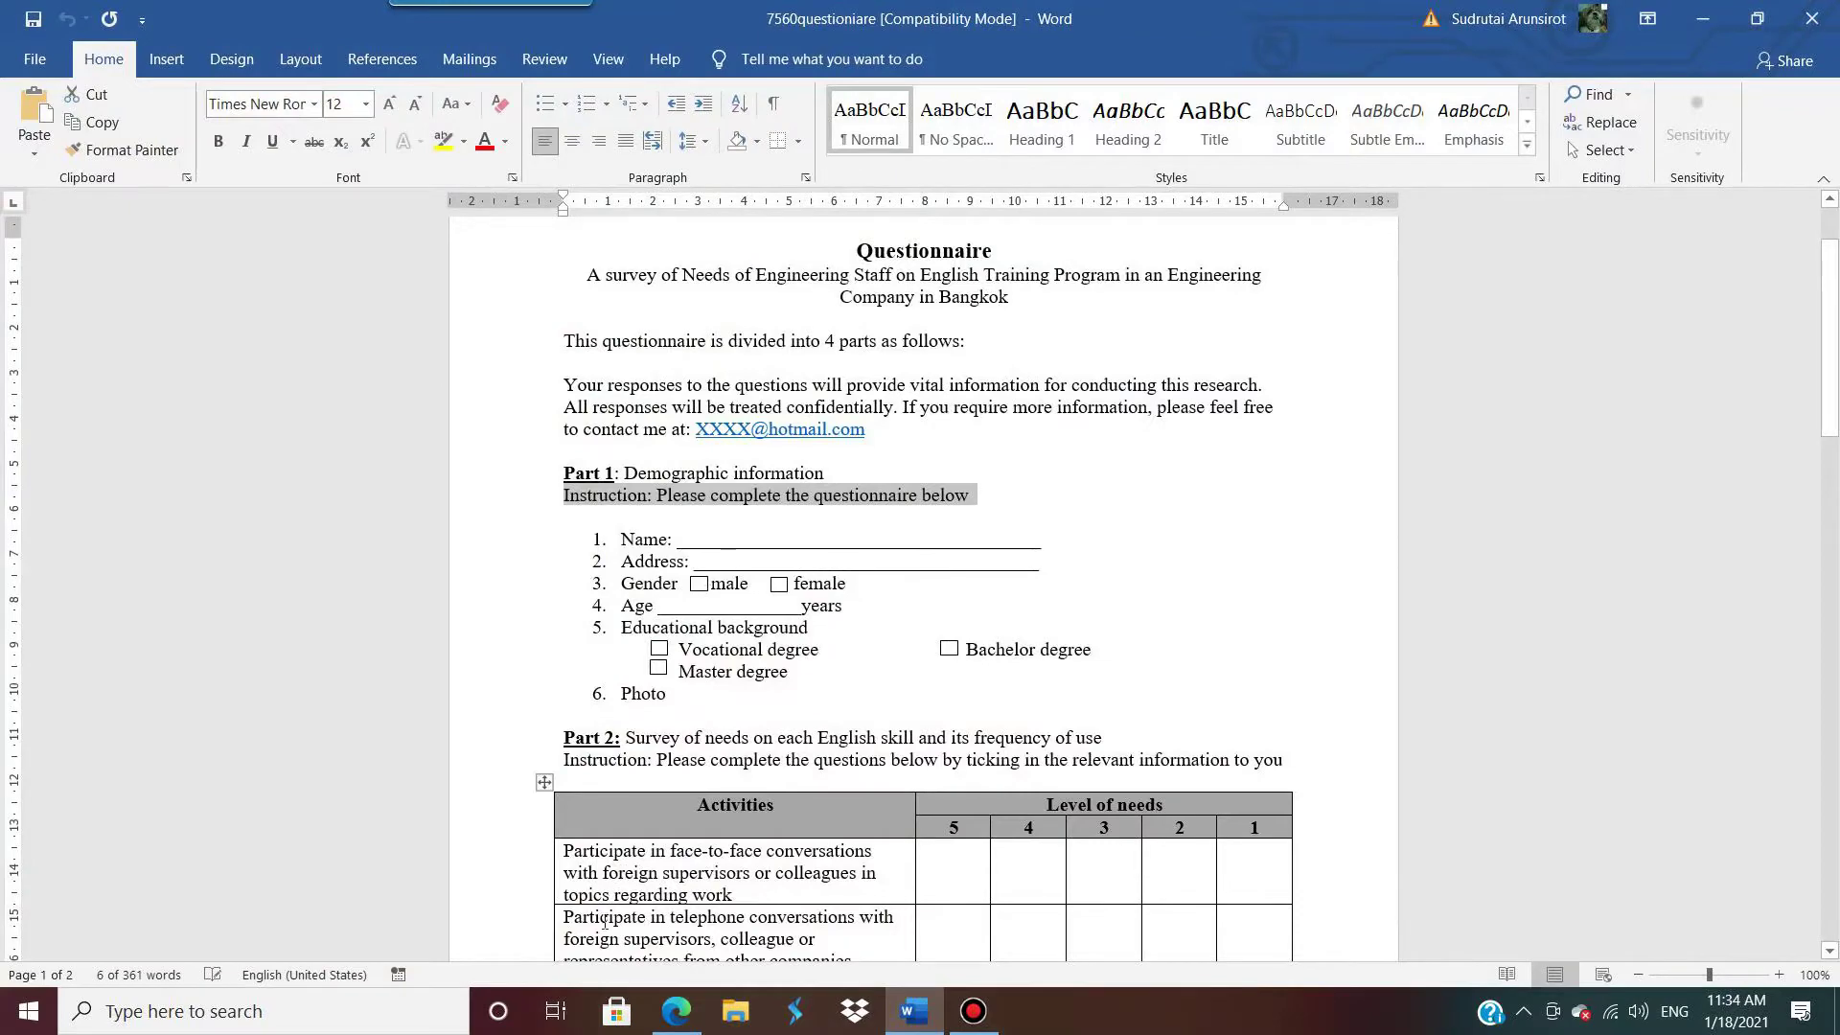
pyautogui.click(676, 1011)
pyautogui.click(592, 805)
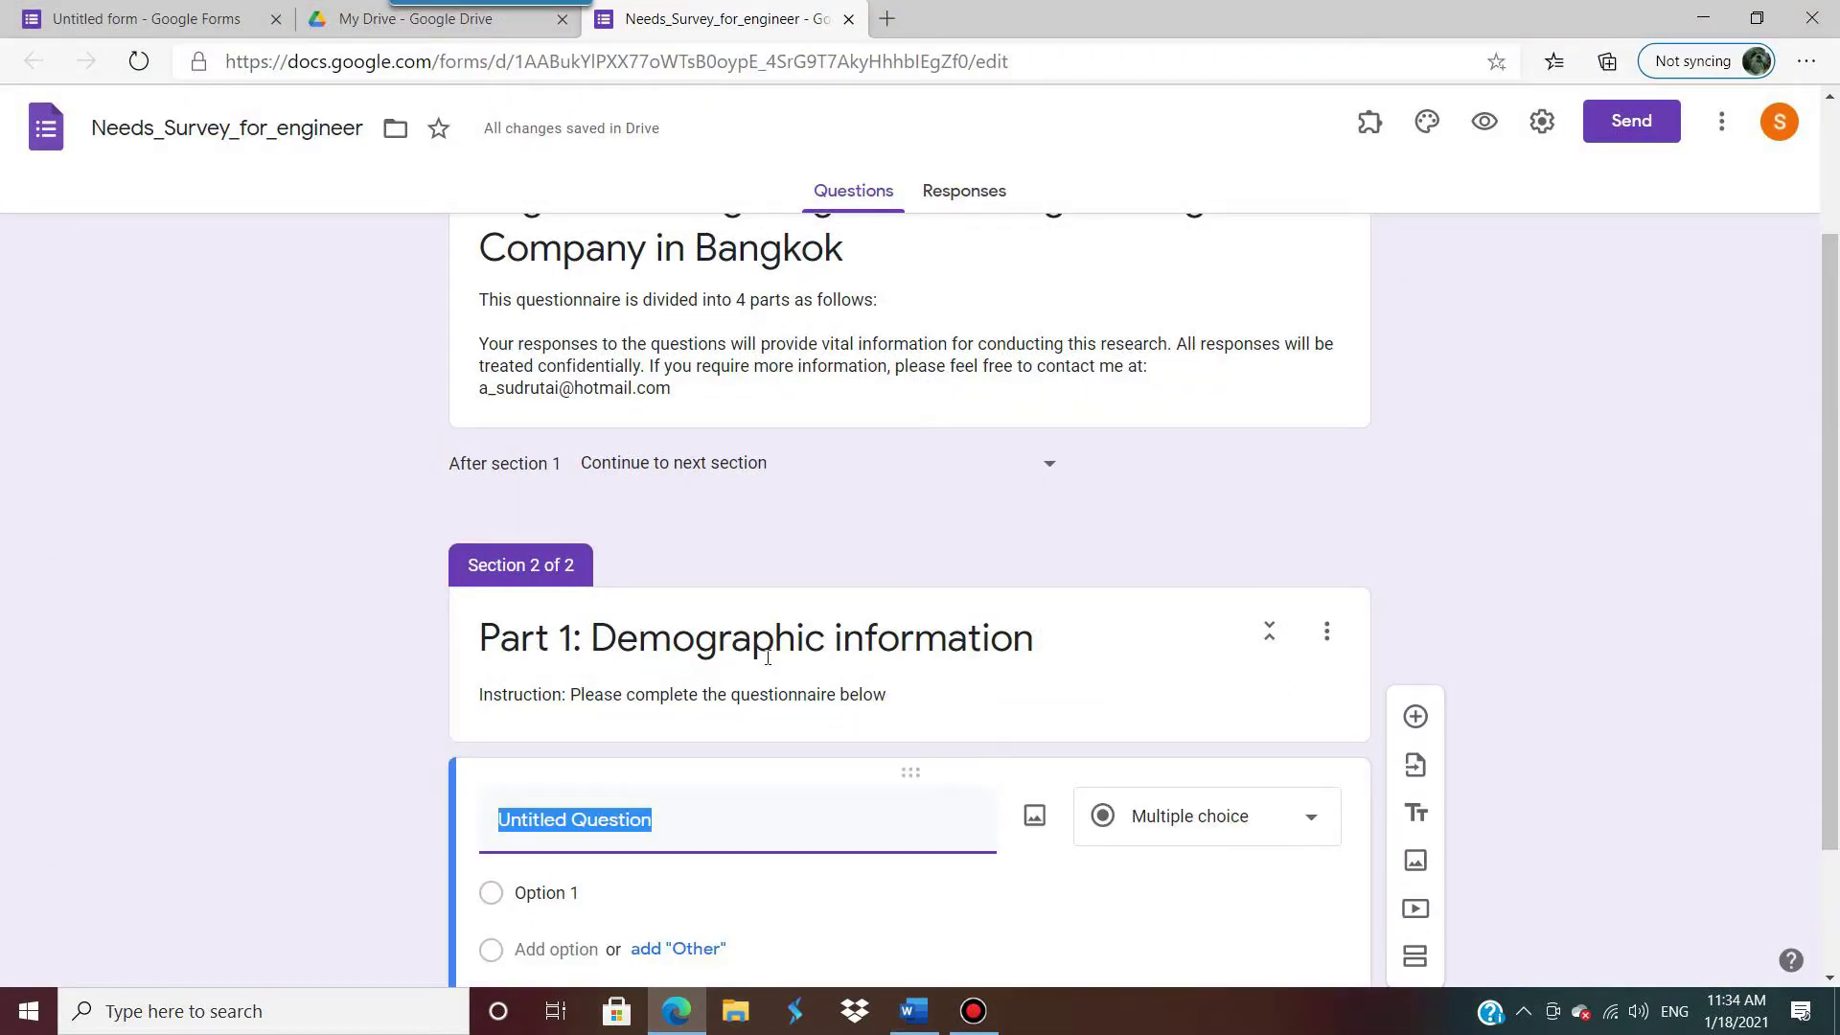
# Step: Title the first question 'Name-Surname' and open its question-type list
pyautogui.write('Name')
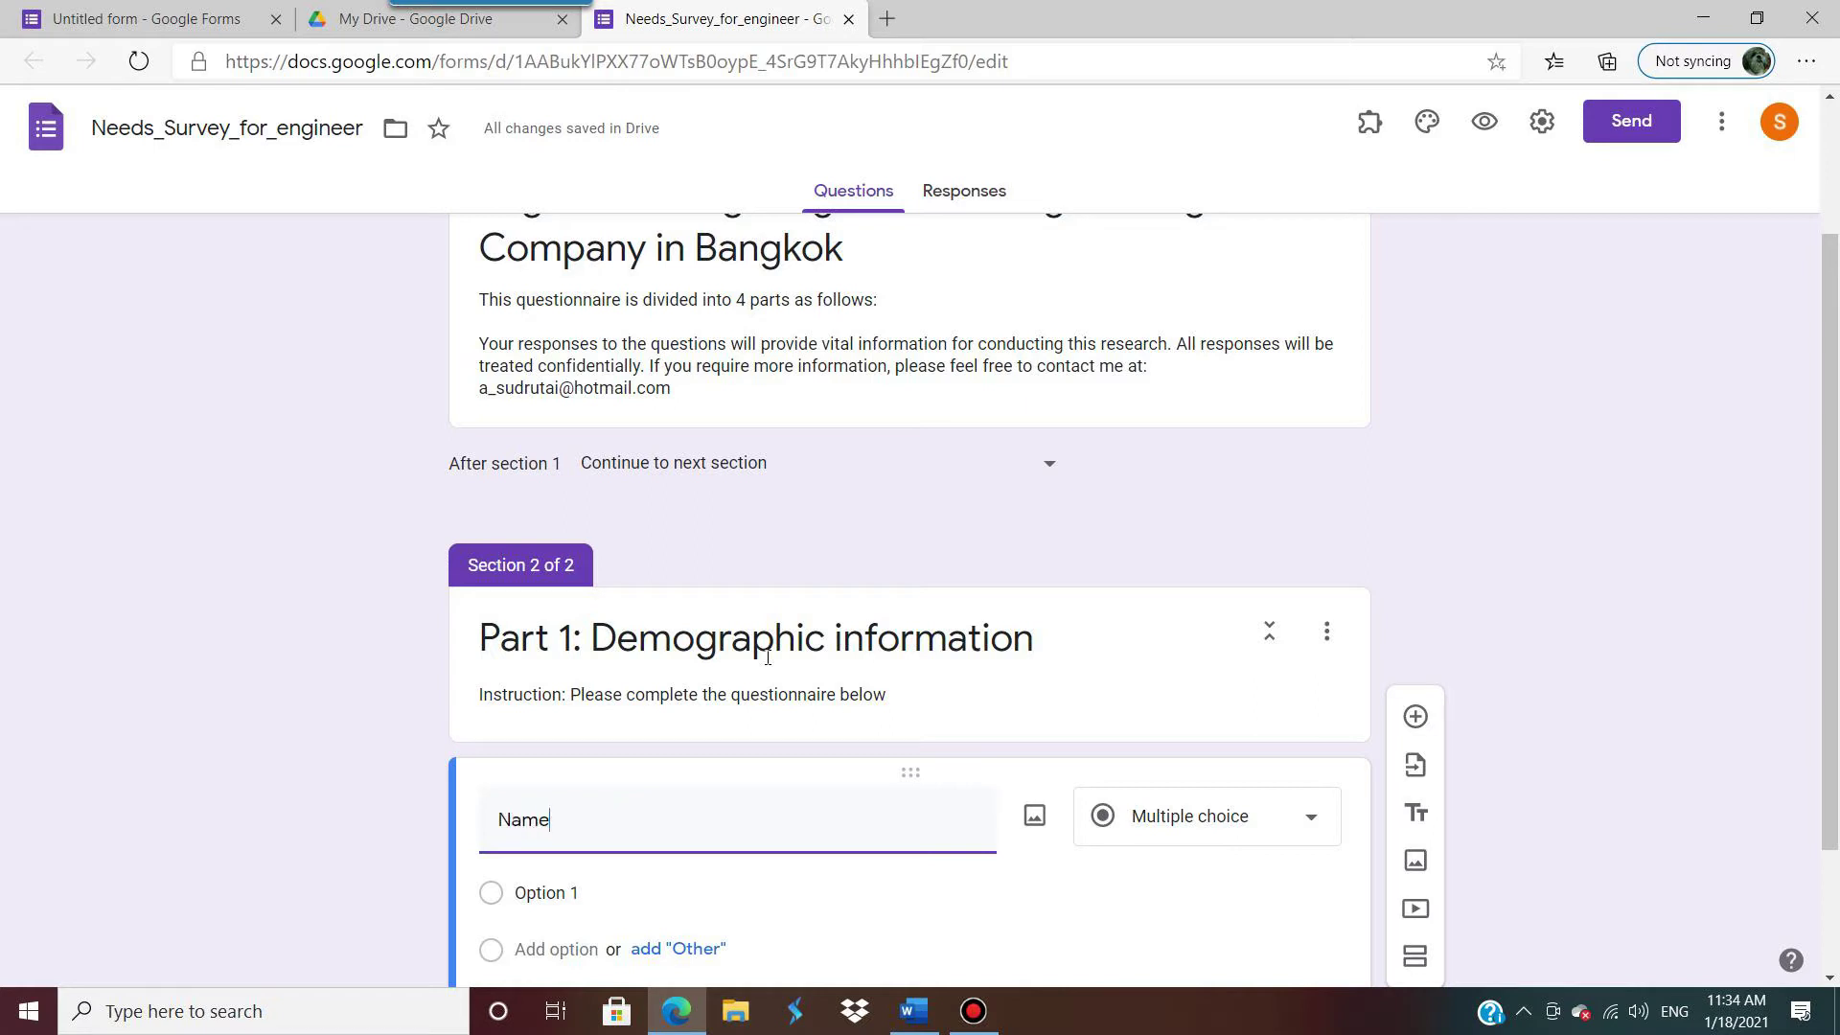
pyautogui.write('-S')
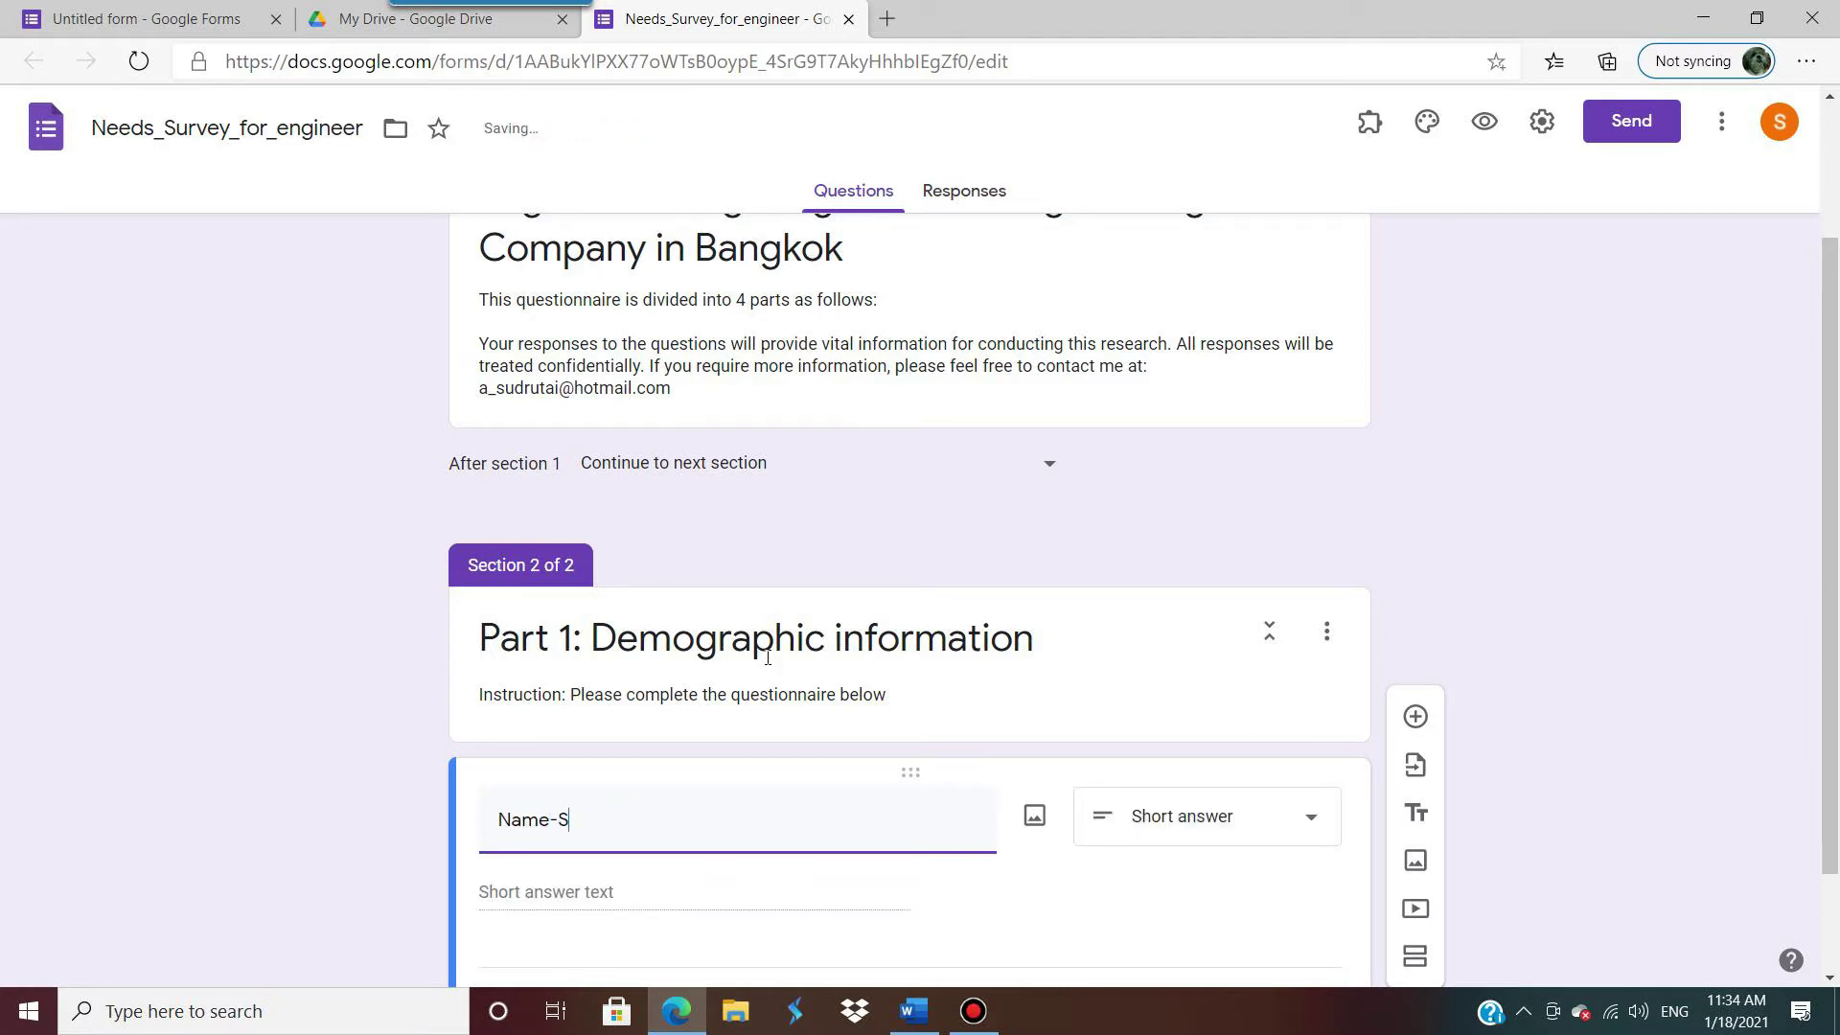
pyautogui.write('urname')
pyautogui.scroll(-1, 1012, 594)
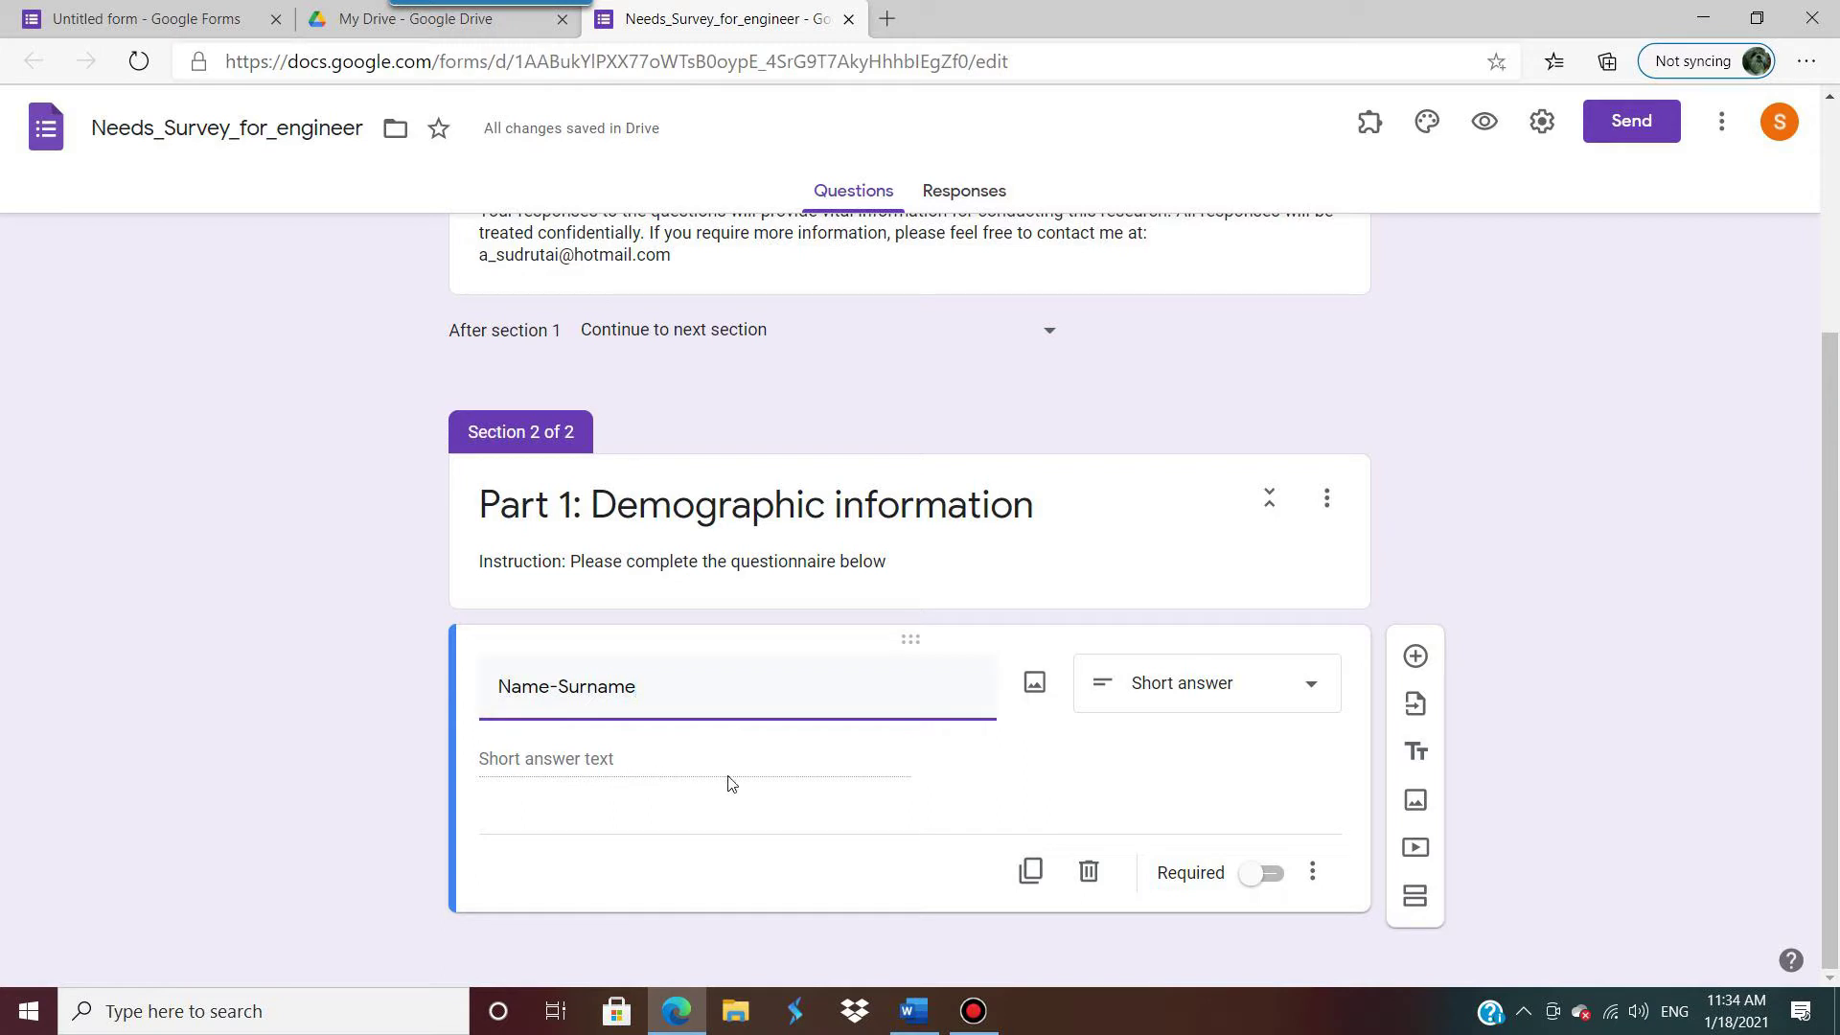
pyautogui.click(1313, 695)
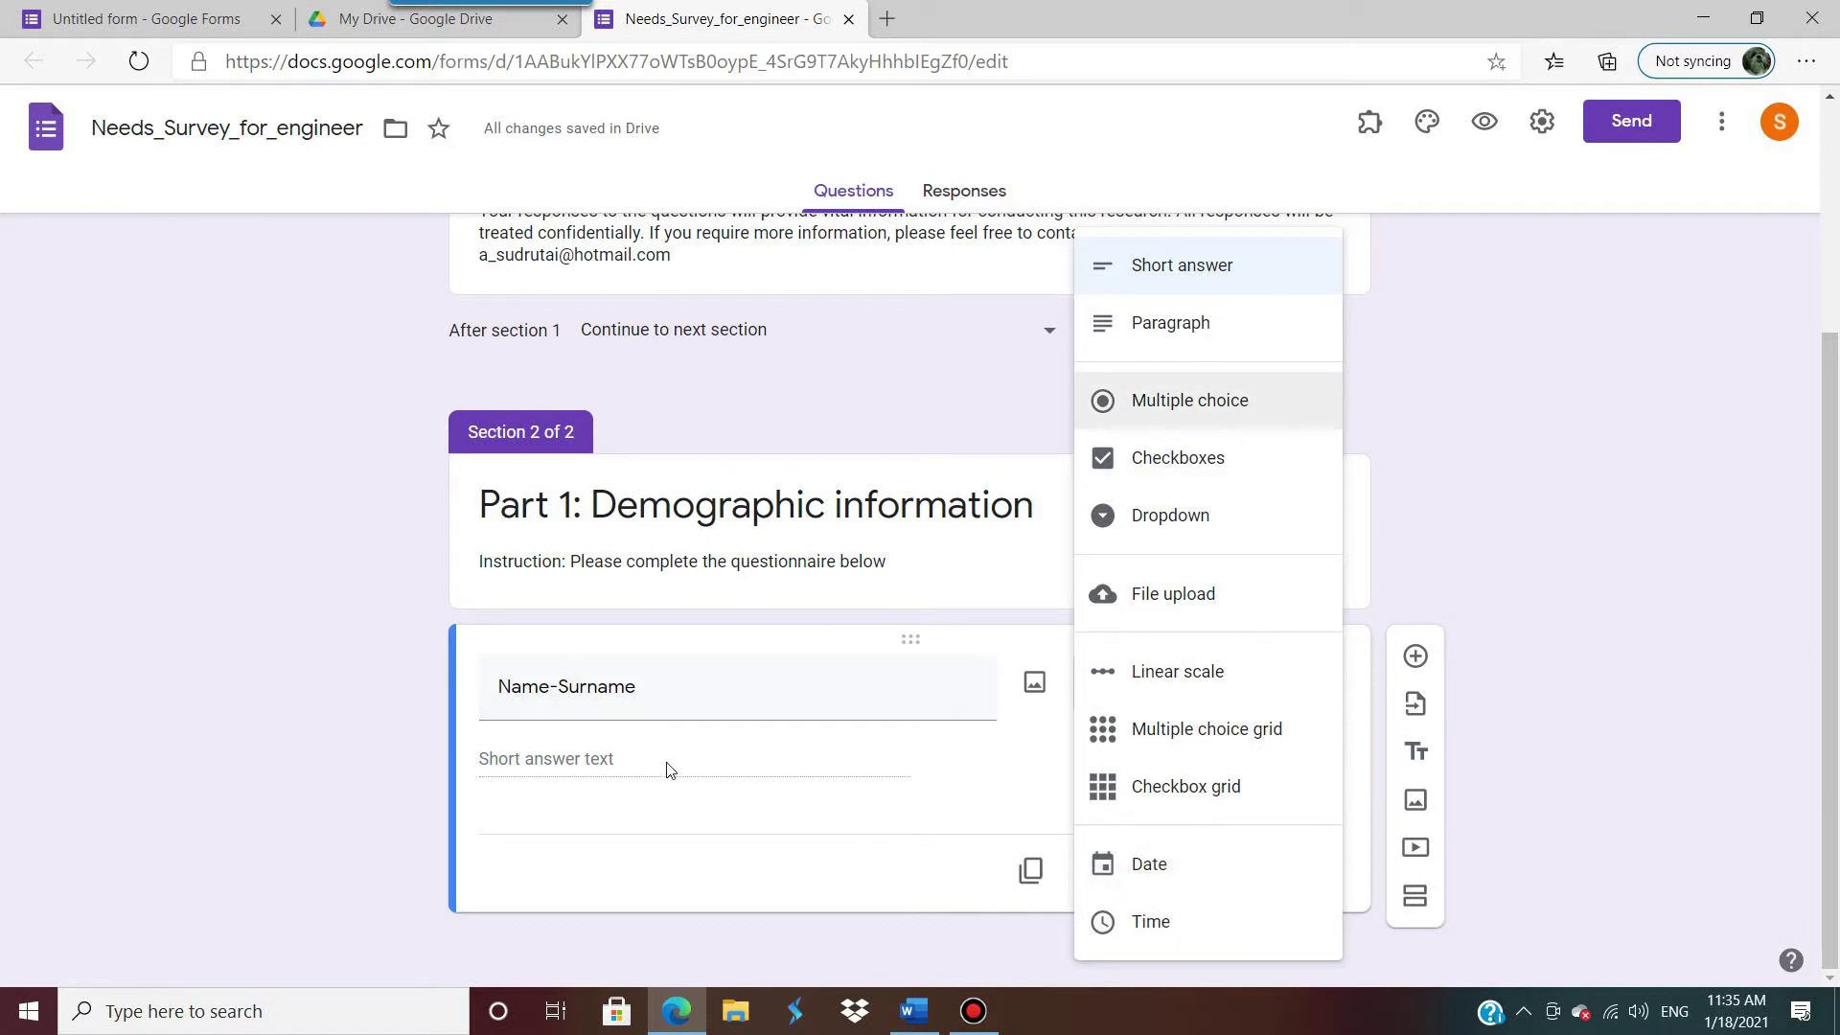
# Step: Keep Name-Surname as Short answer, mark it required, and duplicate it
pyautogui.click(1215, 275)
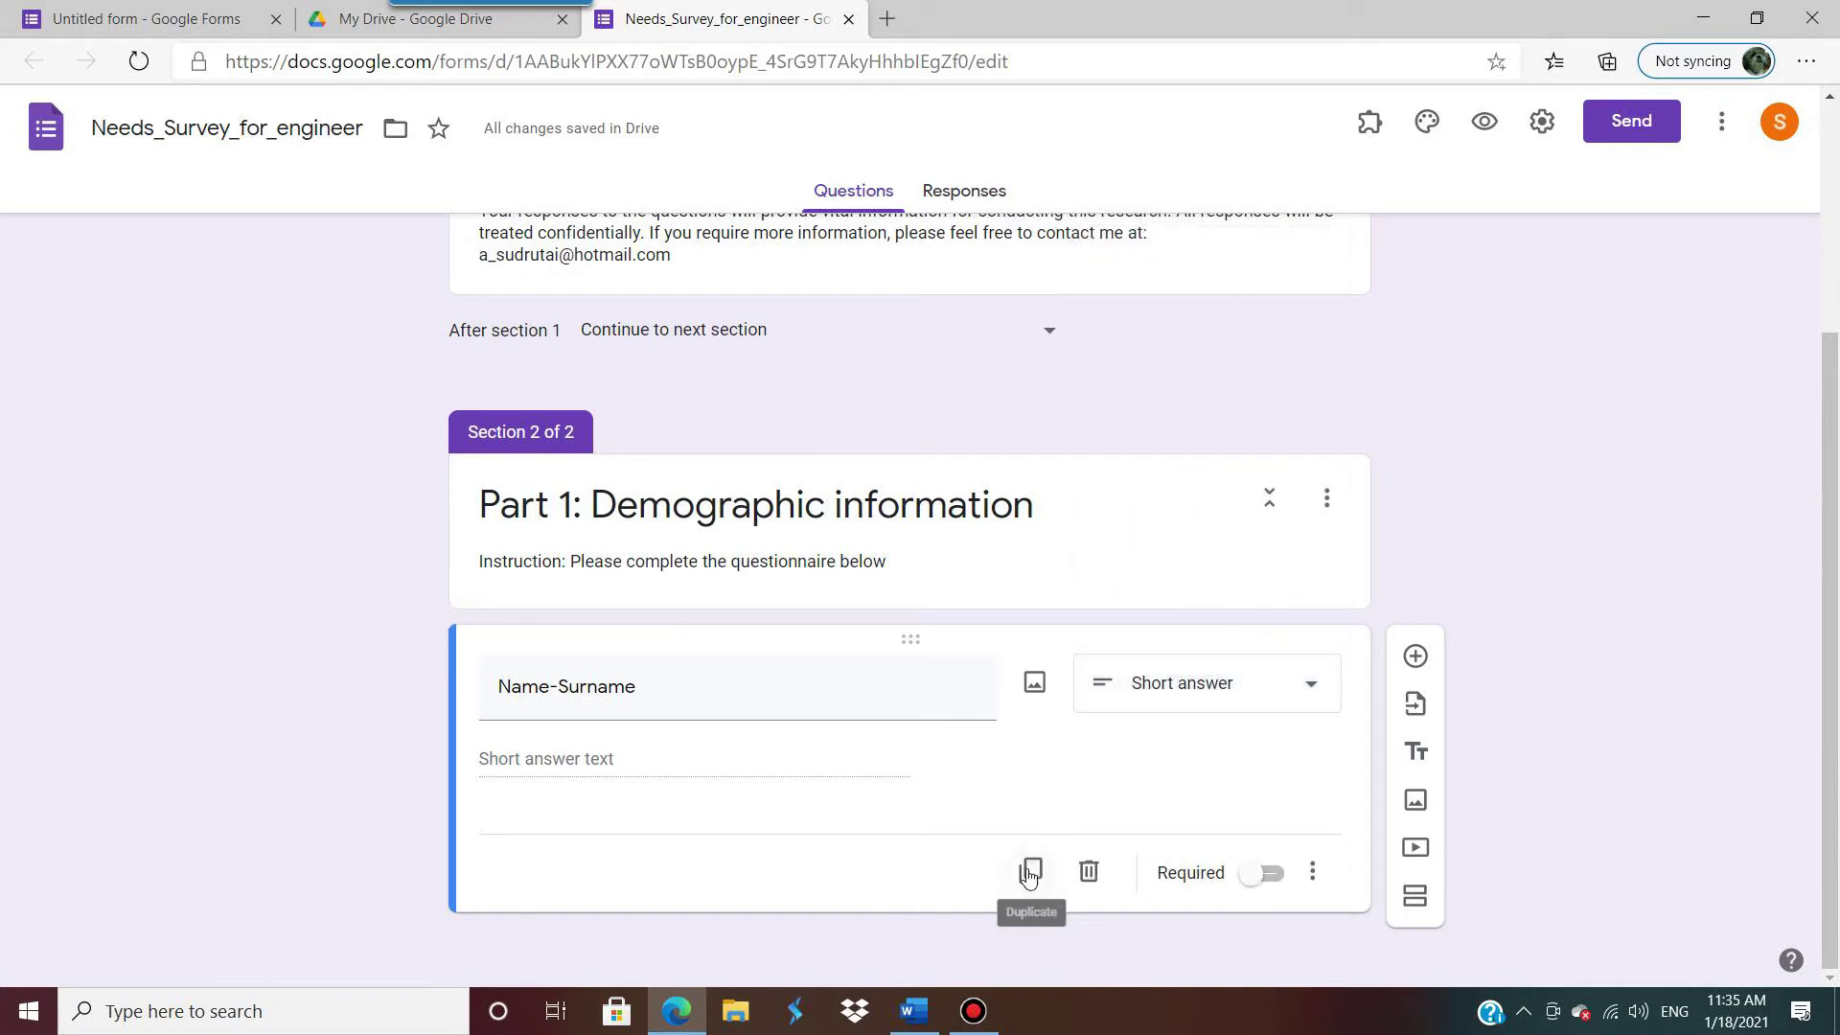
pyautogui.click(1258, 875)
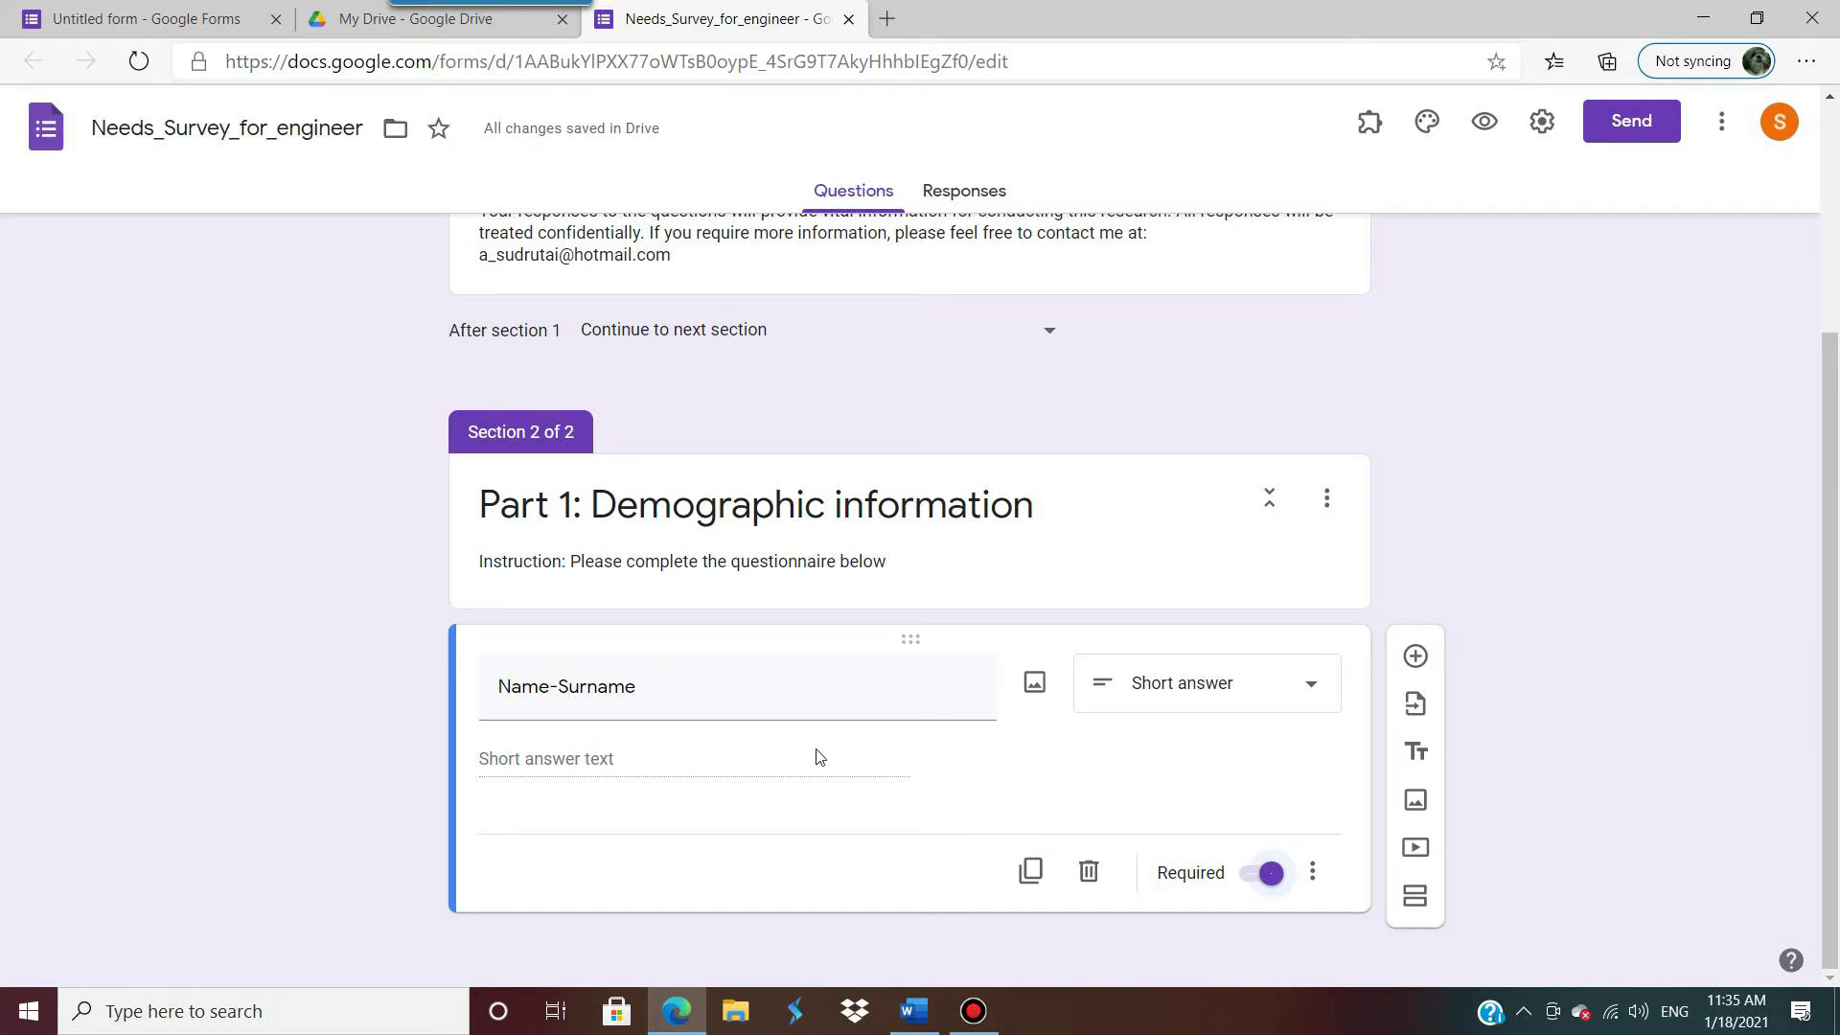
pyautogui.click(1267, 875)
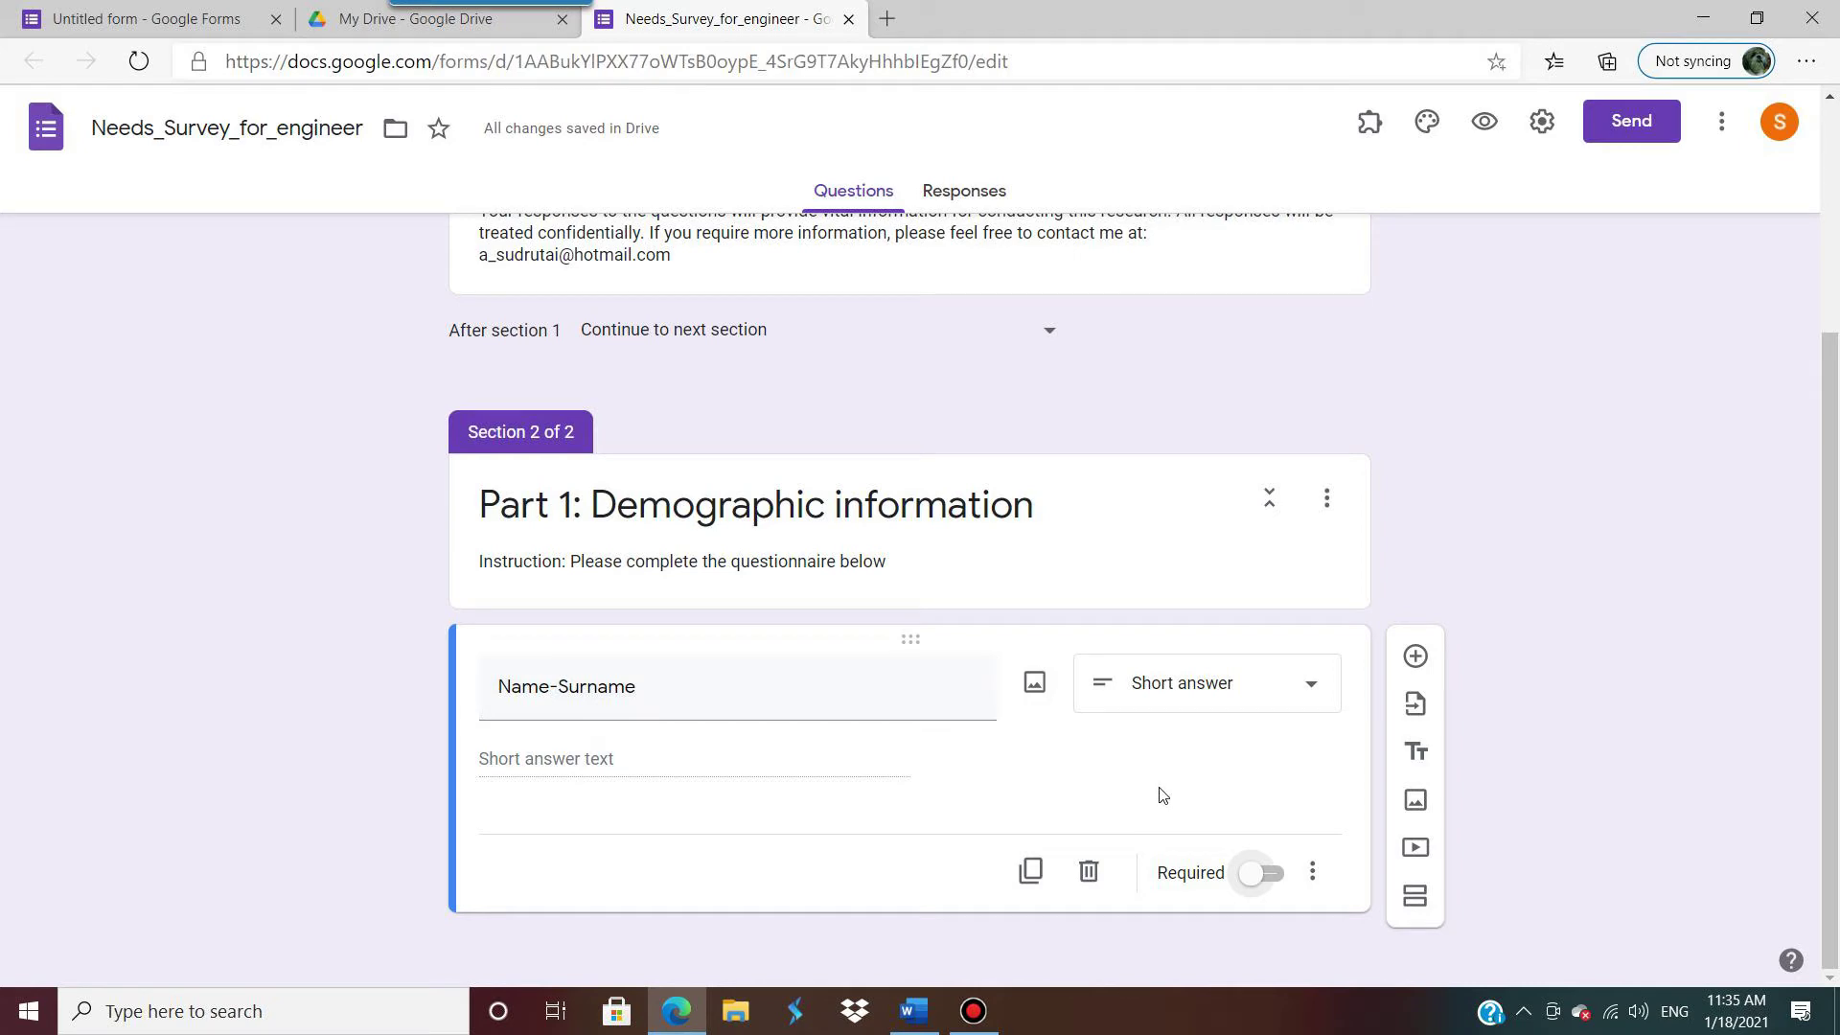
pyautogui.click(1280, 882)
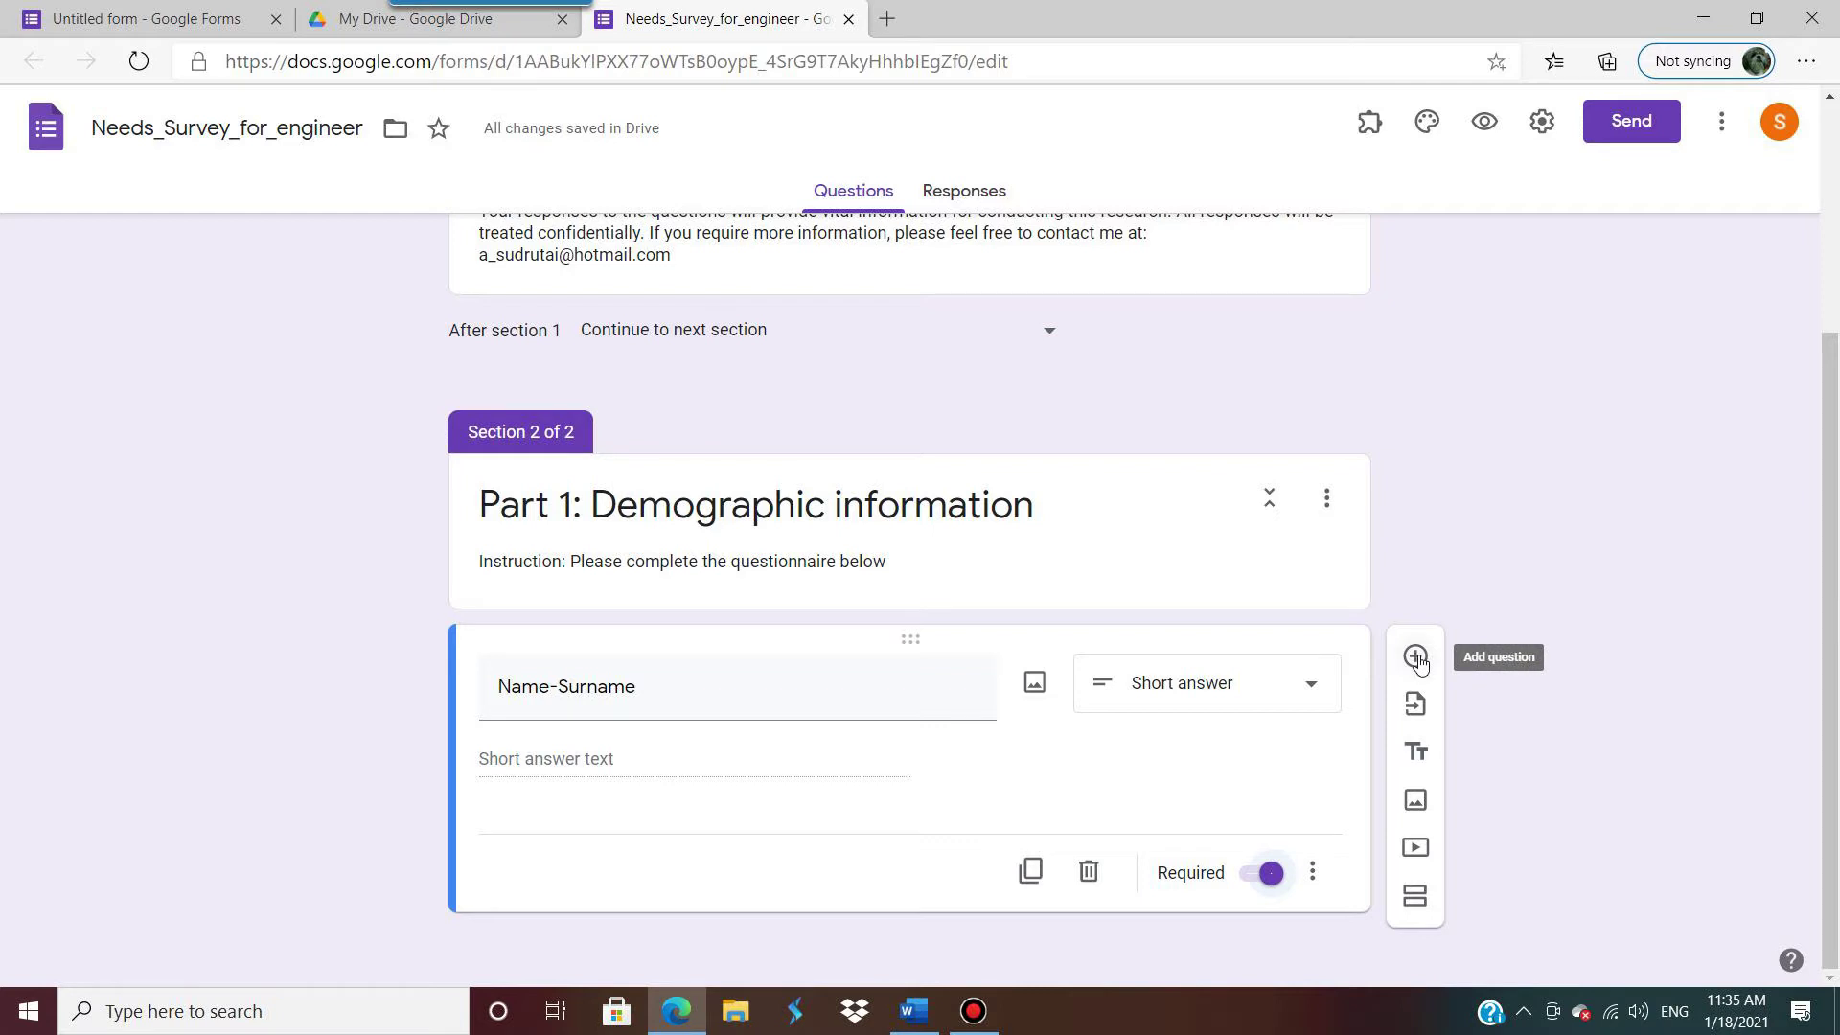
pyautogui.click(1032, 872)
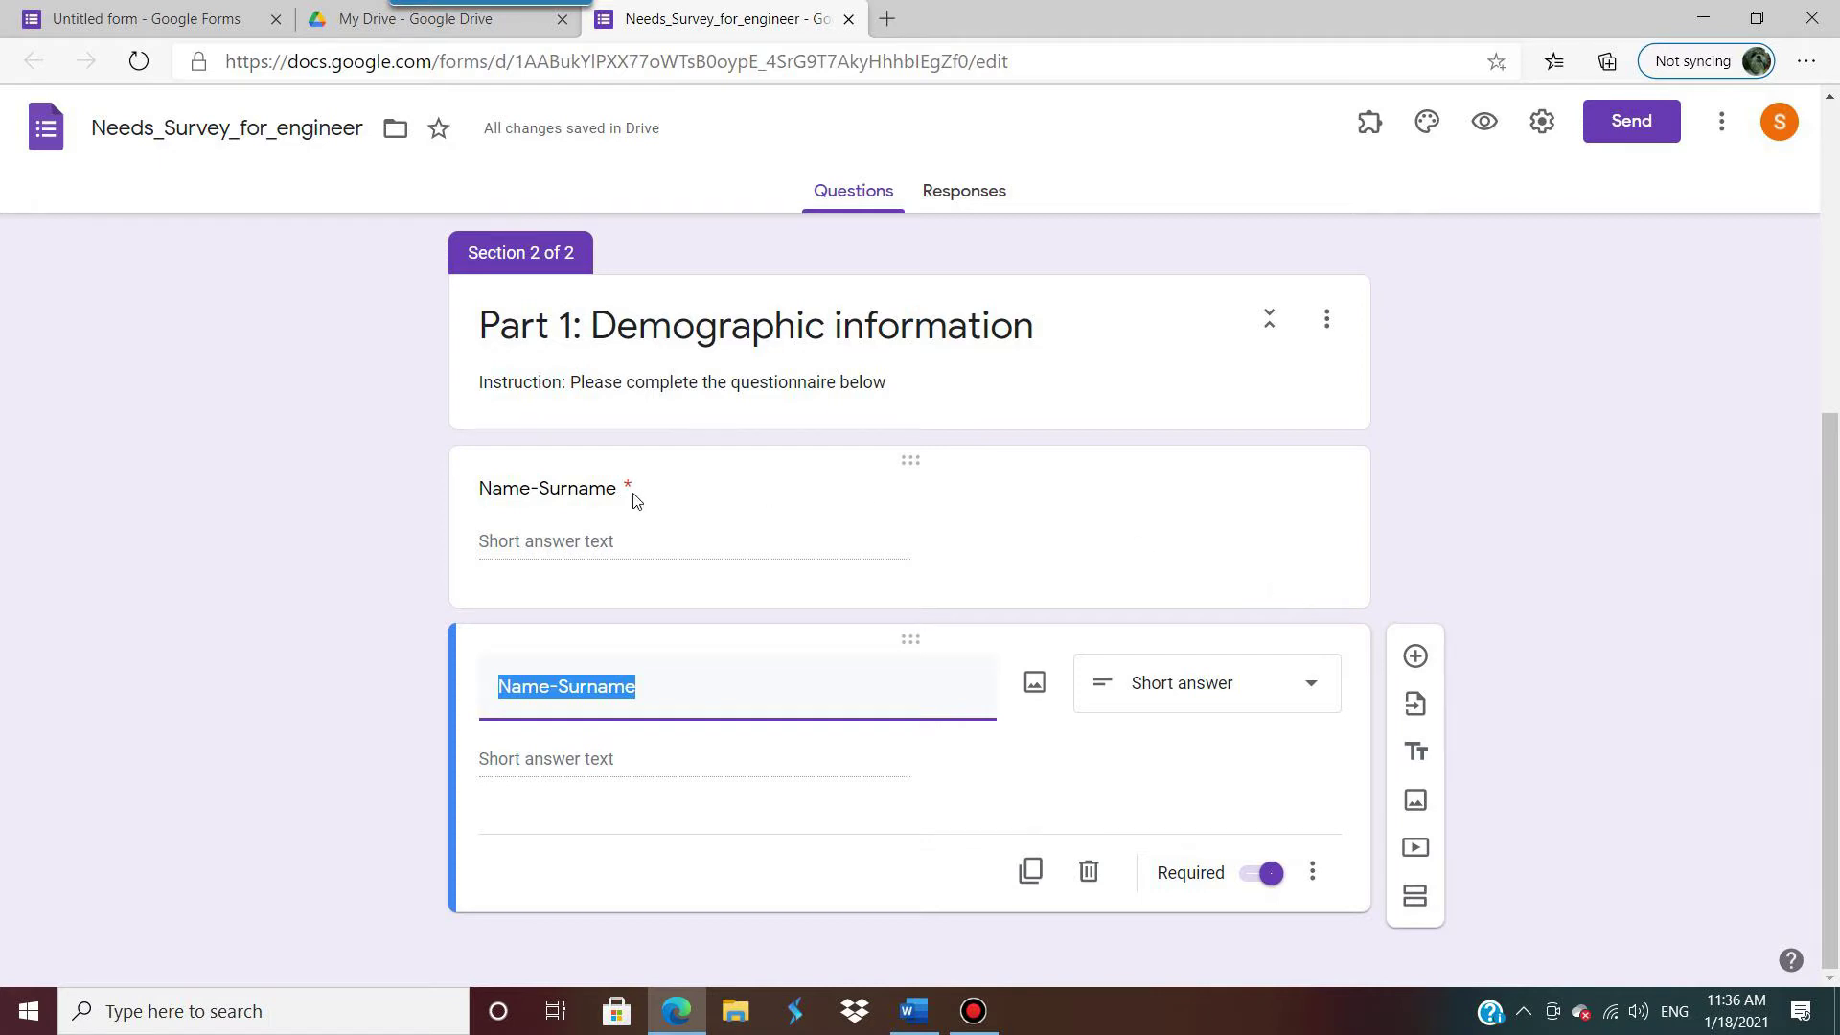
# Step: Retitle the copy 'Address' as a required Paragraph question and duplicate it
pyautogui.hotkey('ctrl', 'shift', 'Up')
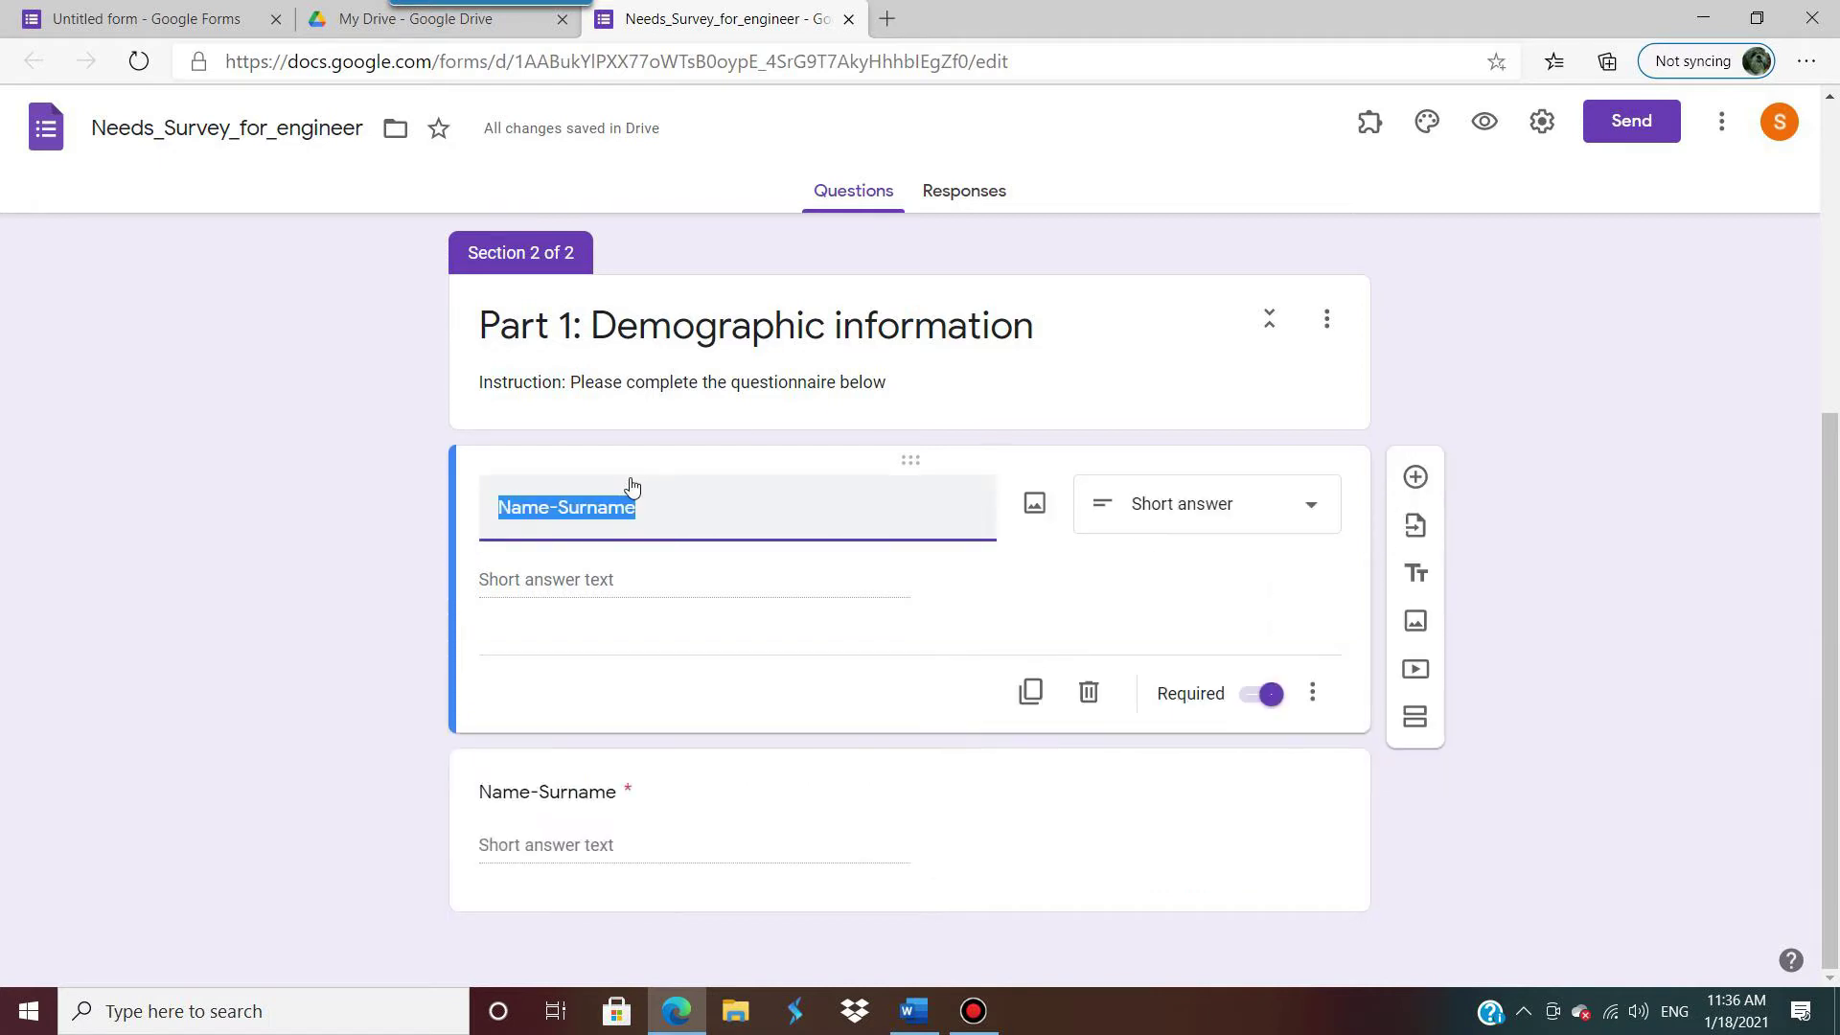
pyautogui.click(1151, 609)
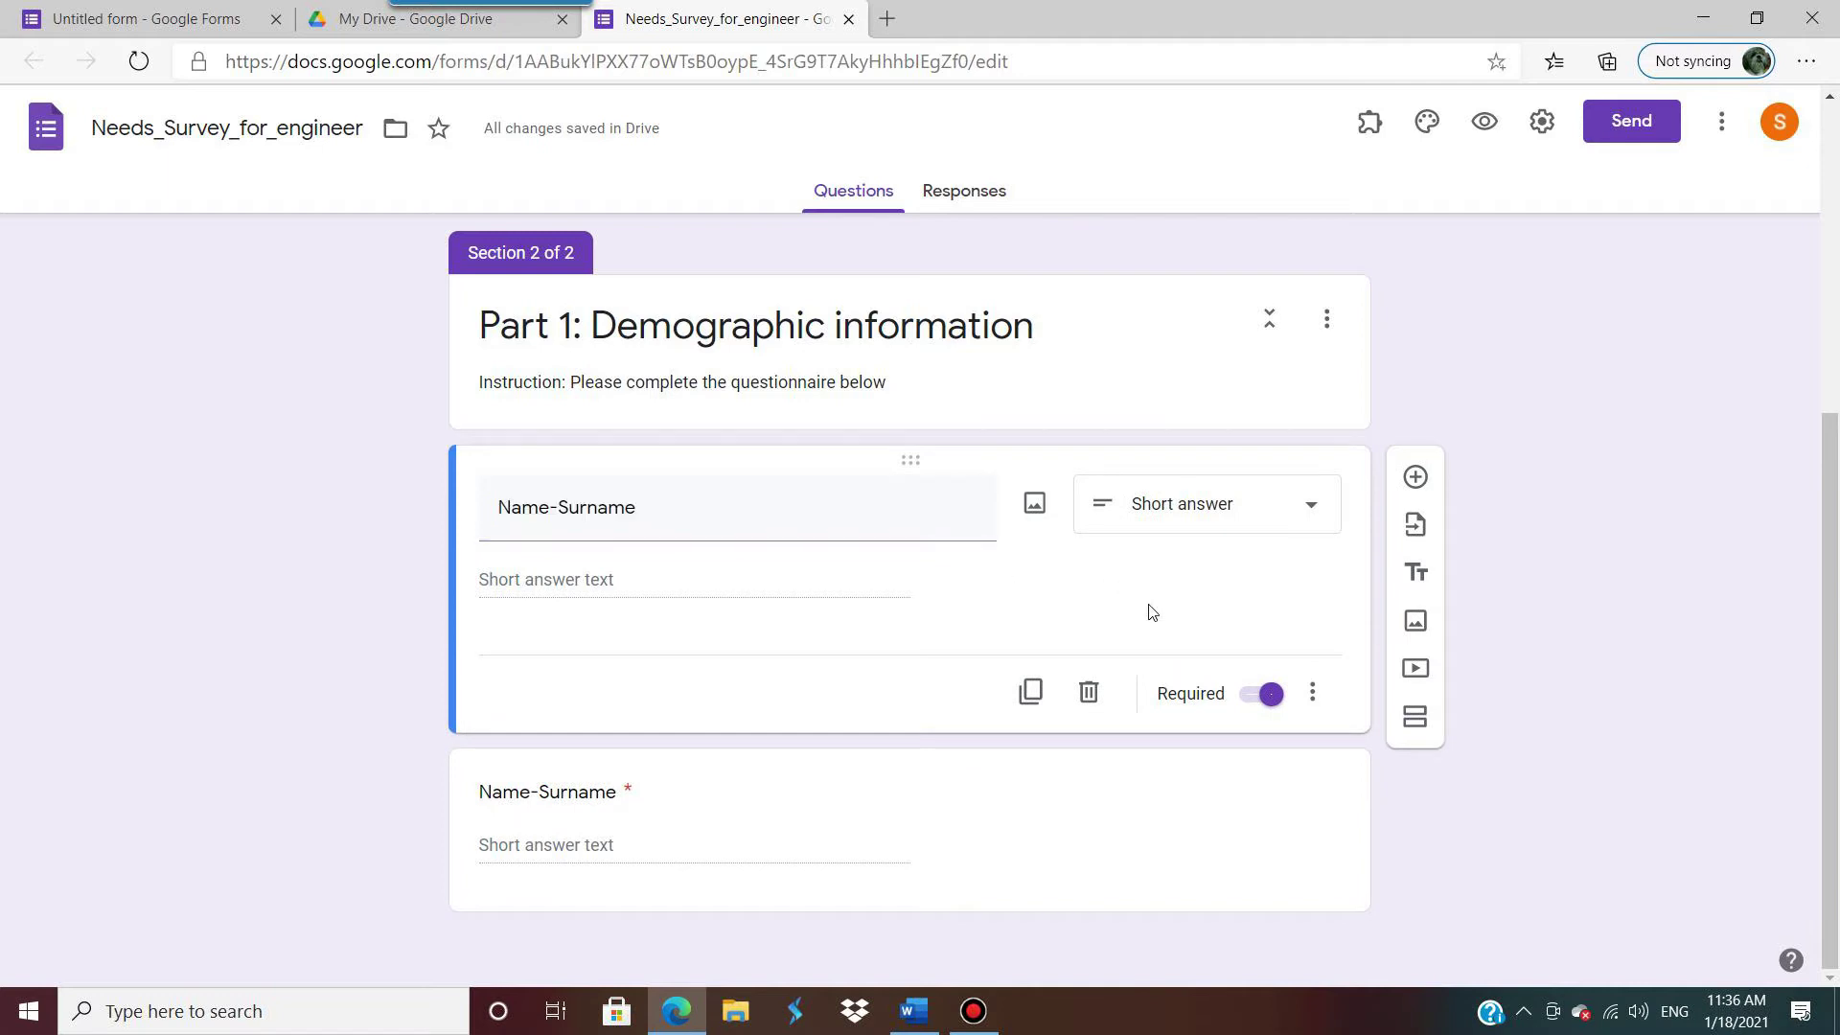
pyautogui.click(1008, 817)
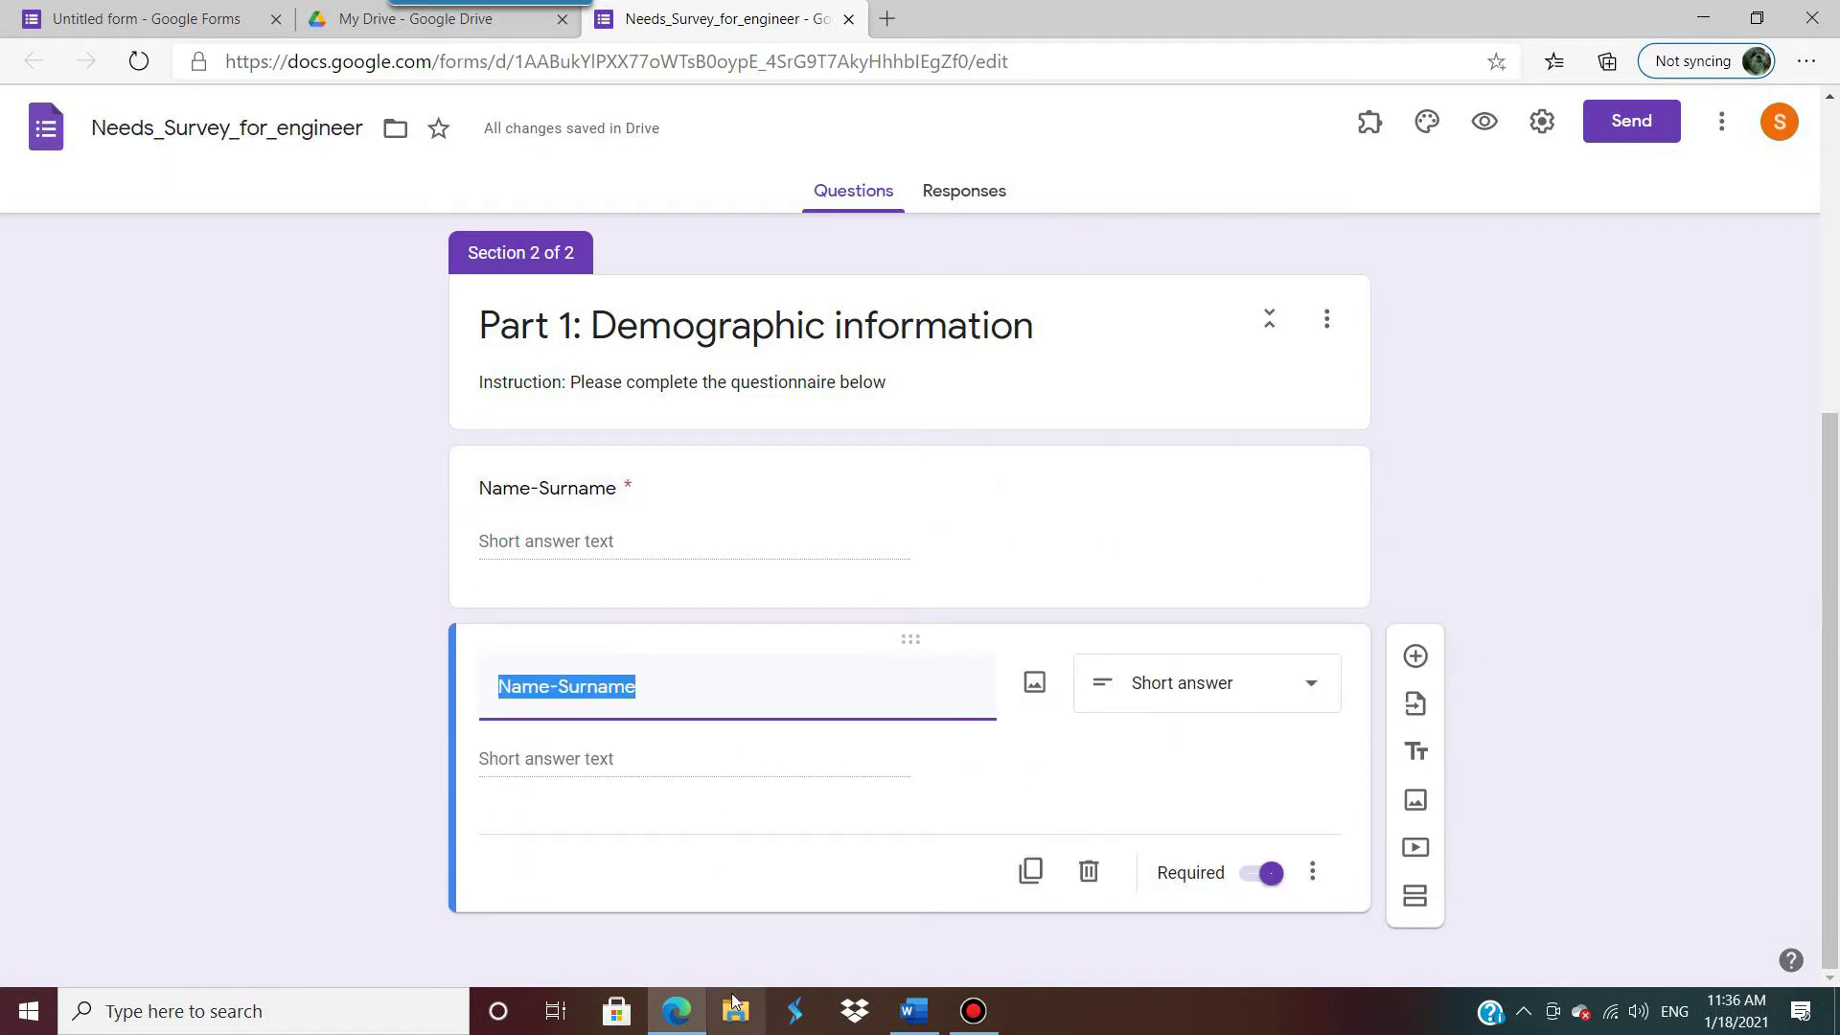
pyautogui.click(913, 1010)
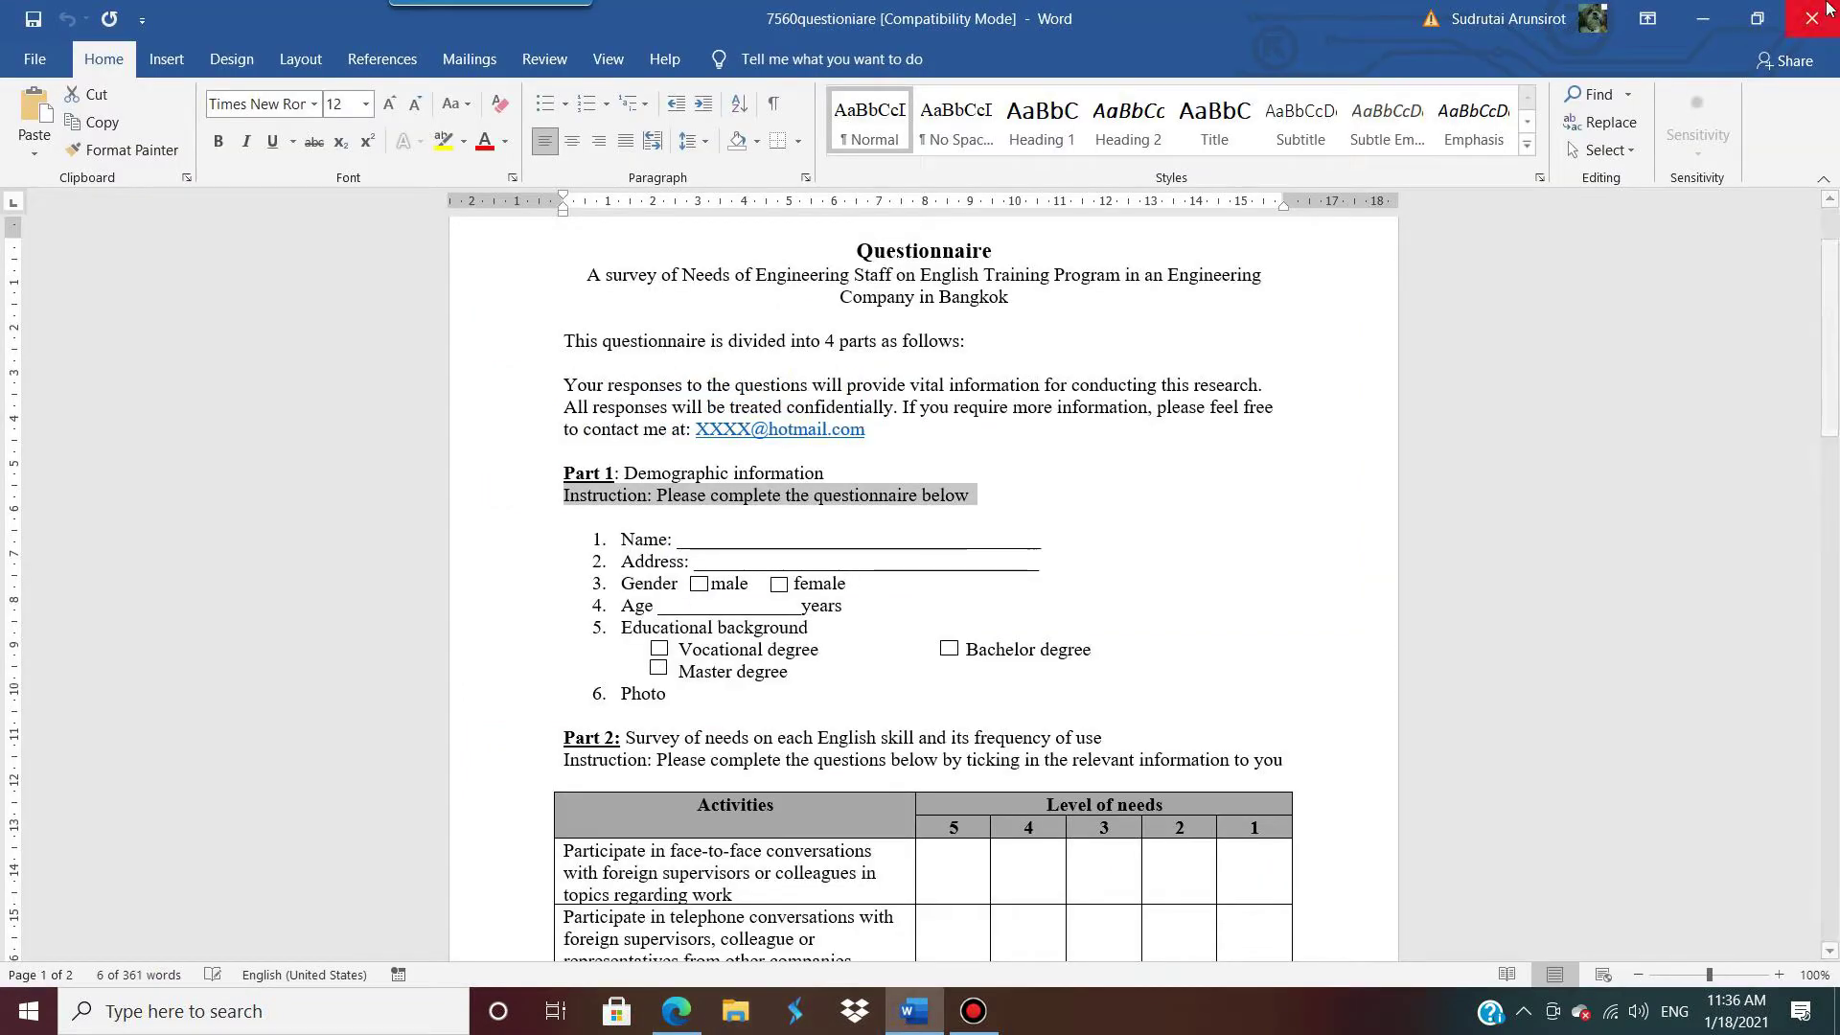
pyautogui.click(1703, 18)
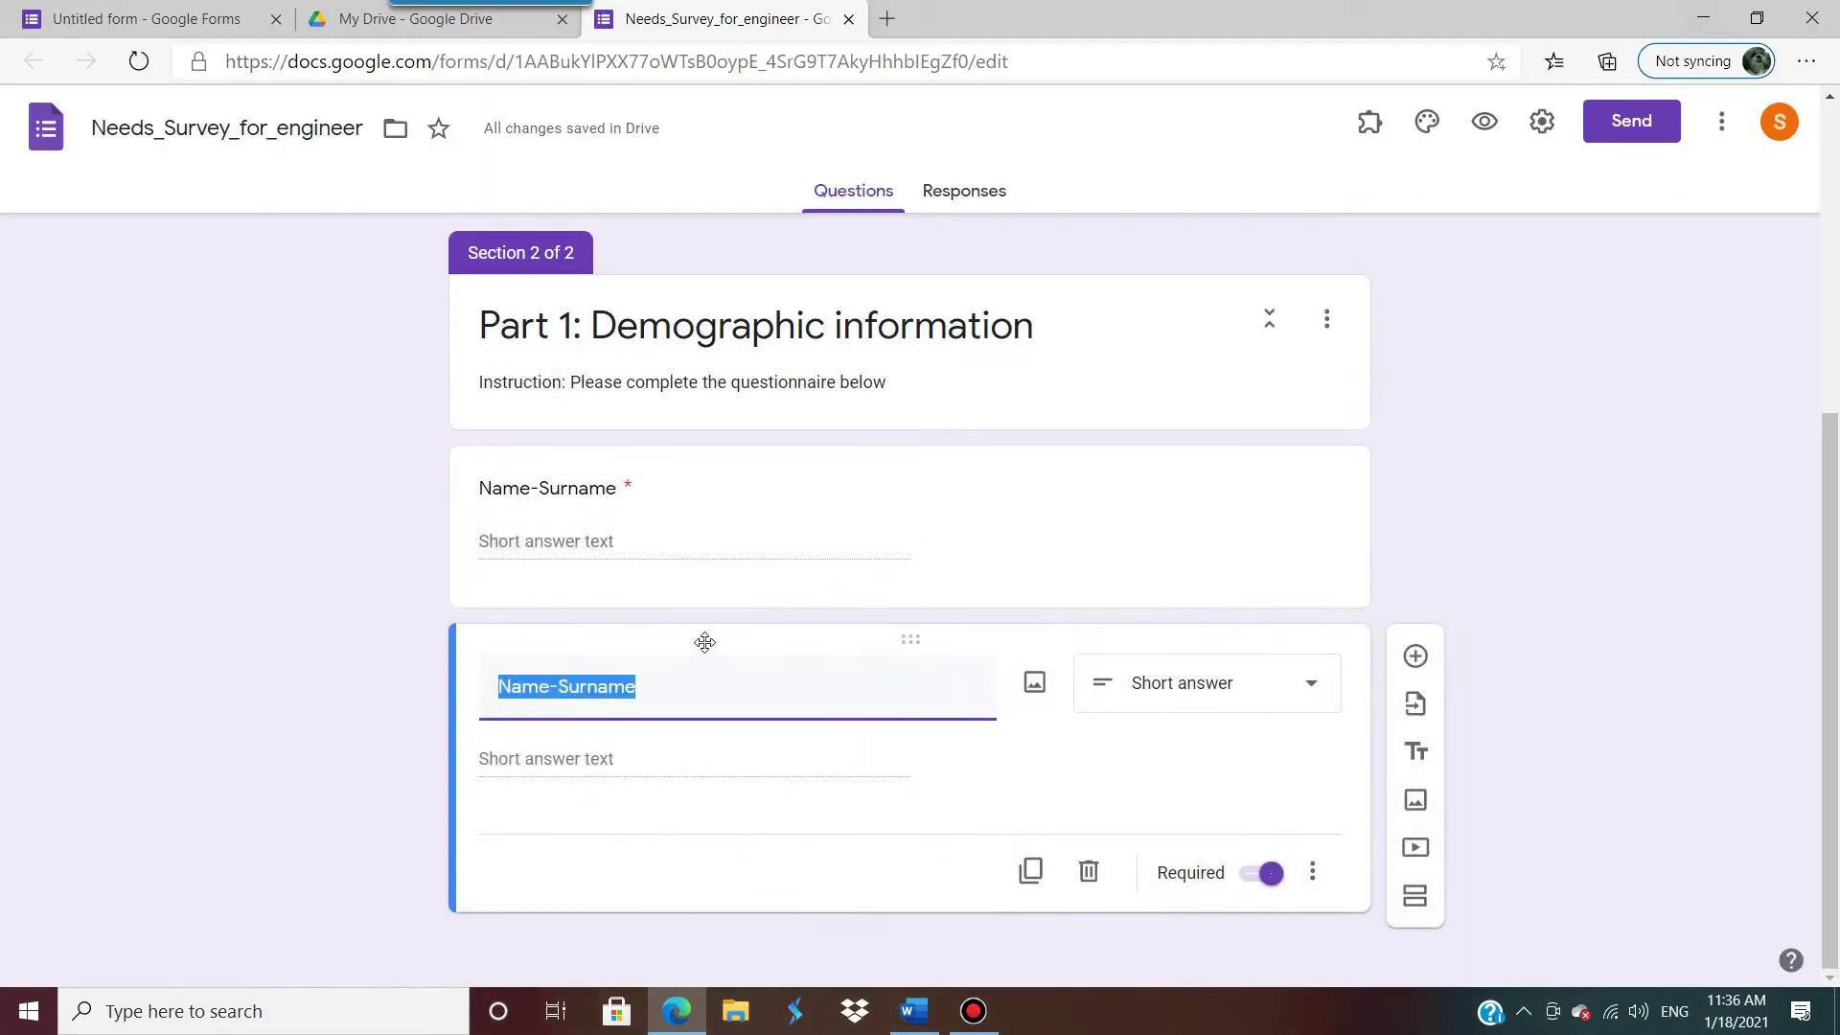
pyautogui.write('Address')
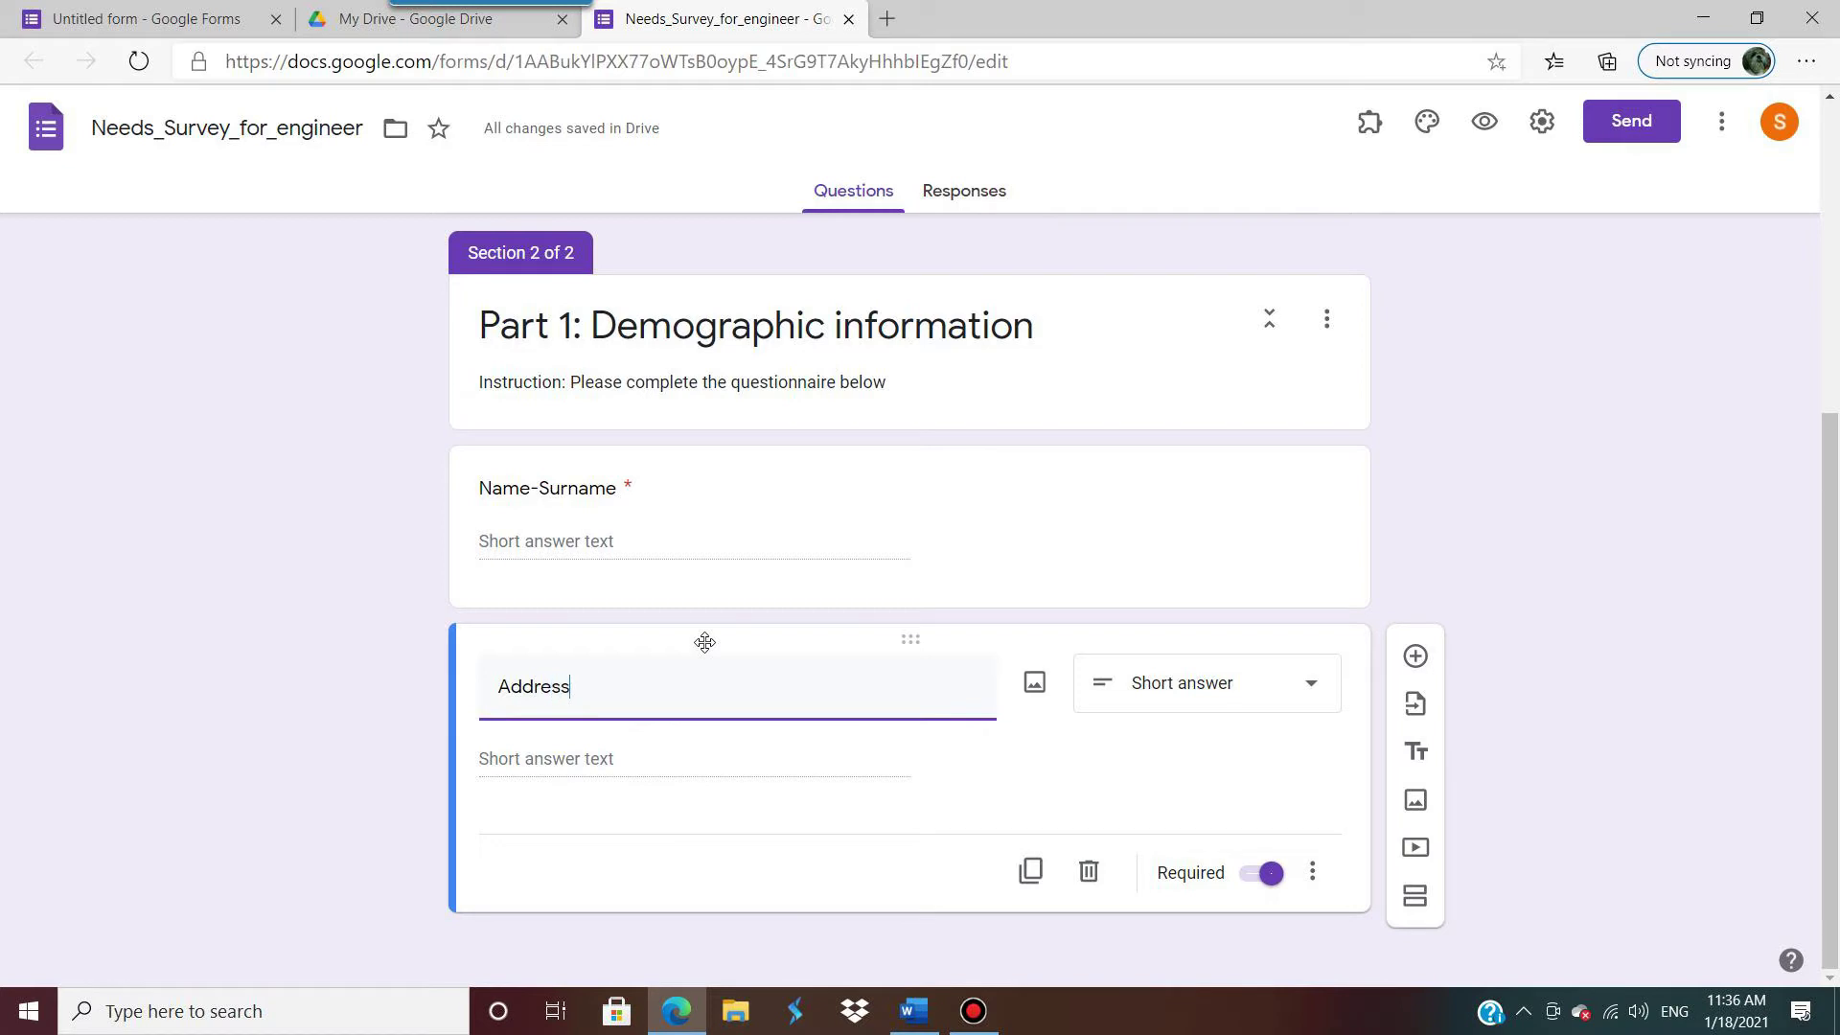
pyautogui.click(667, 765)
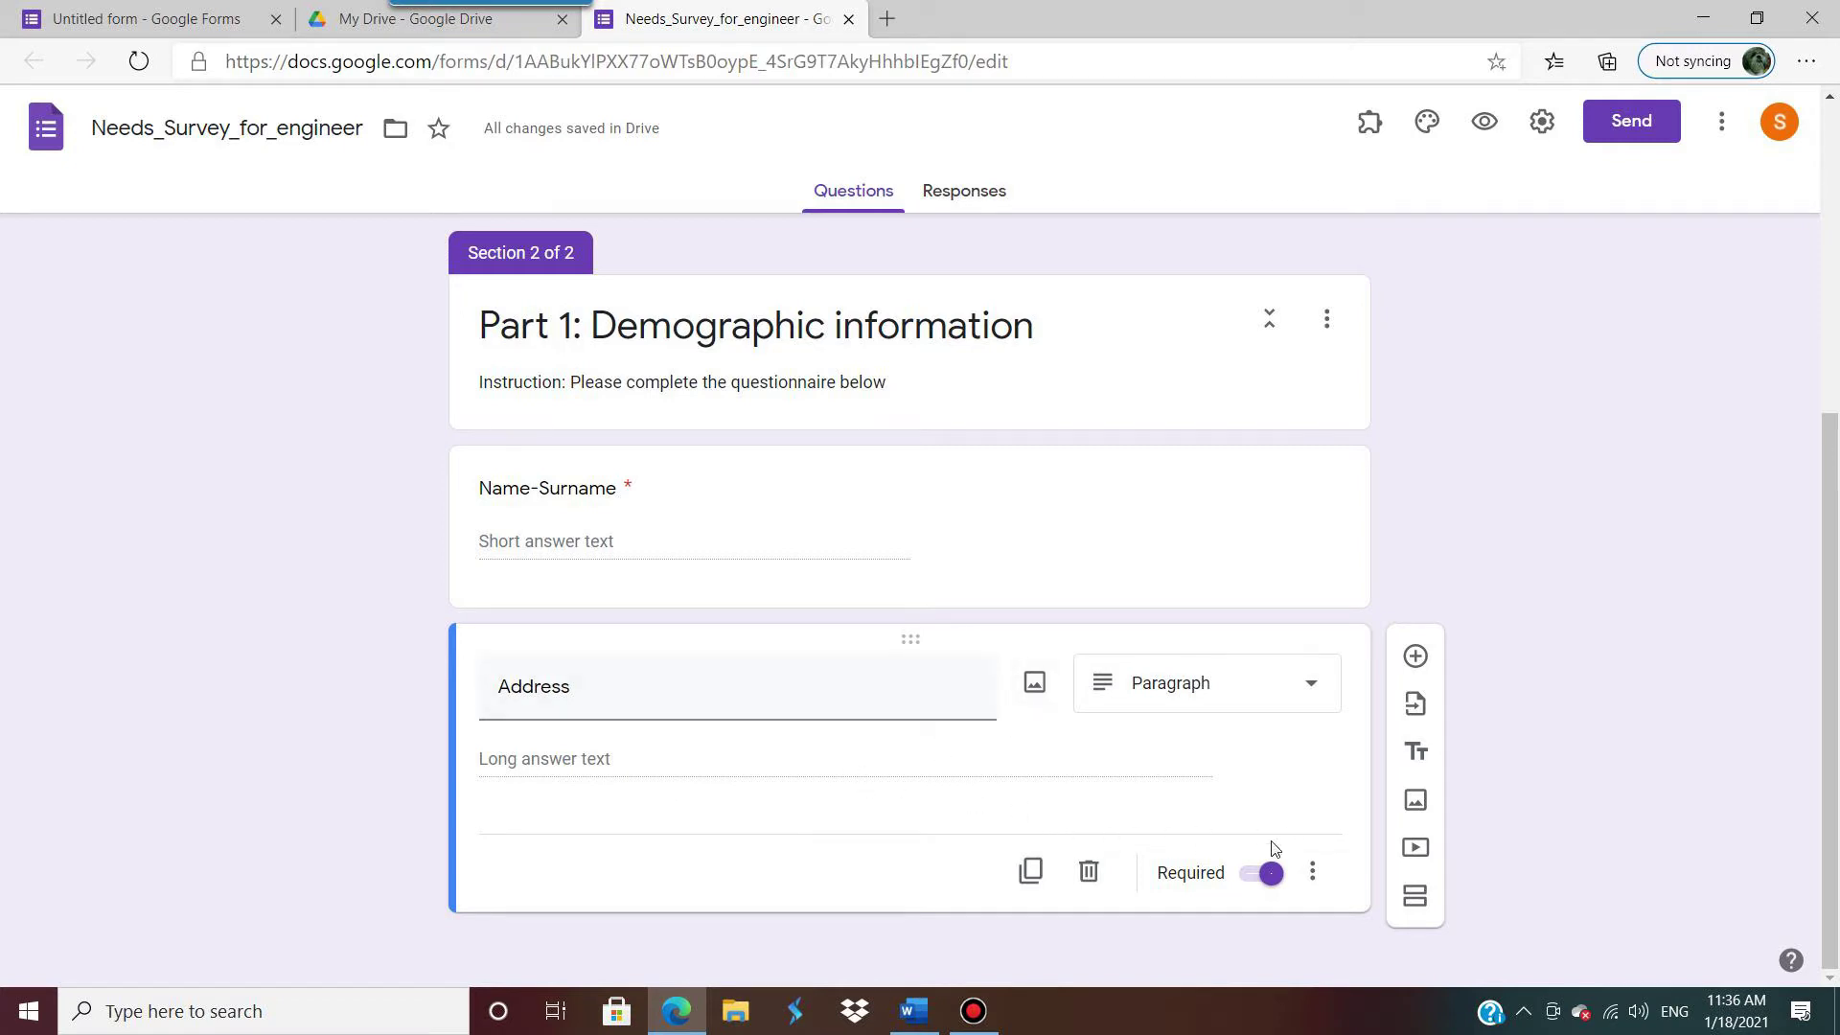
pyautogui.click(1031, 872)
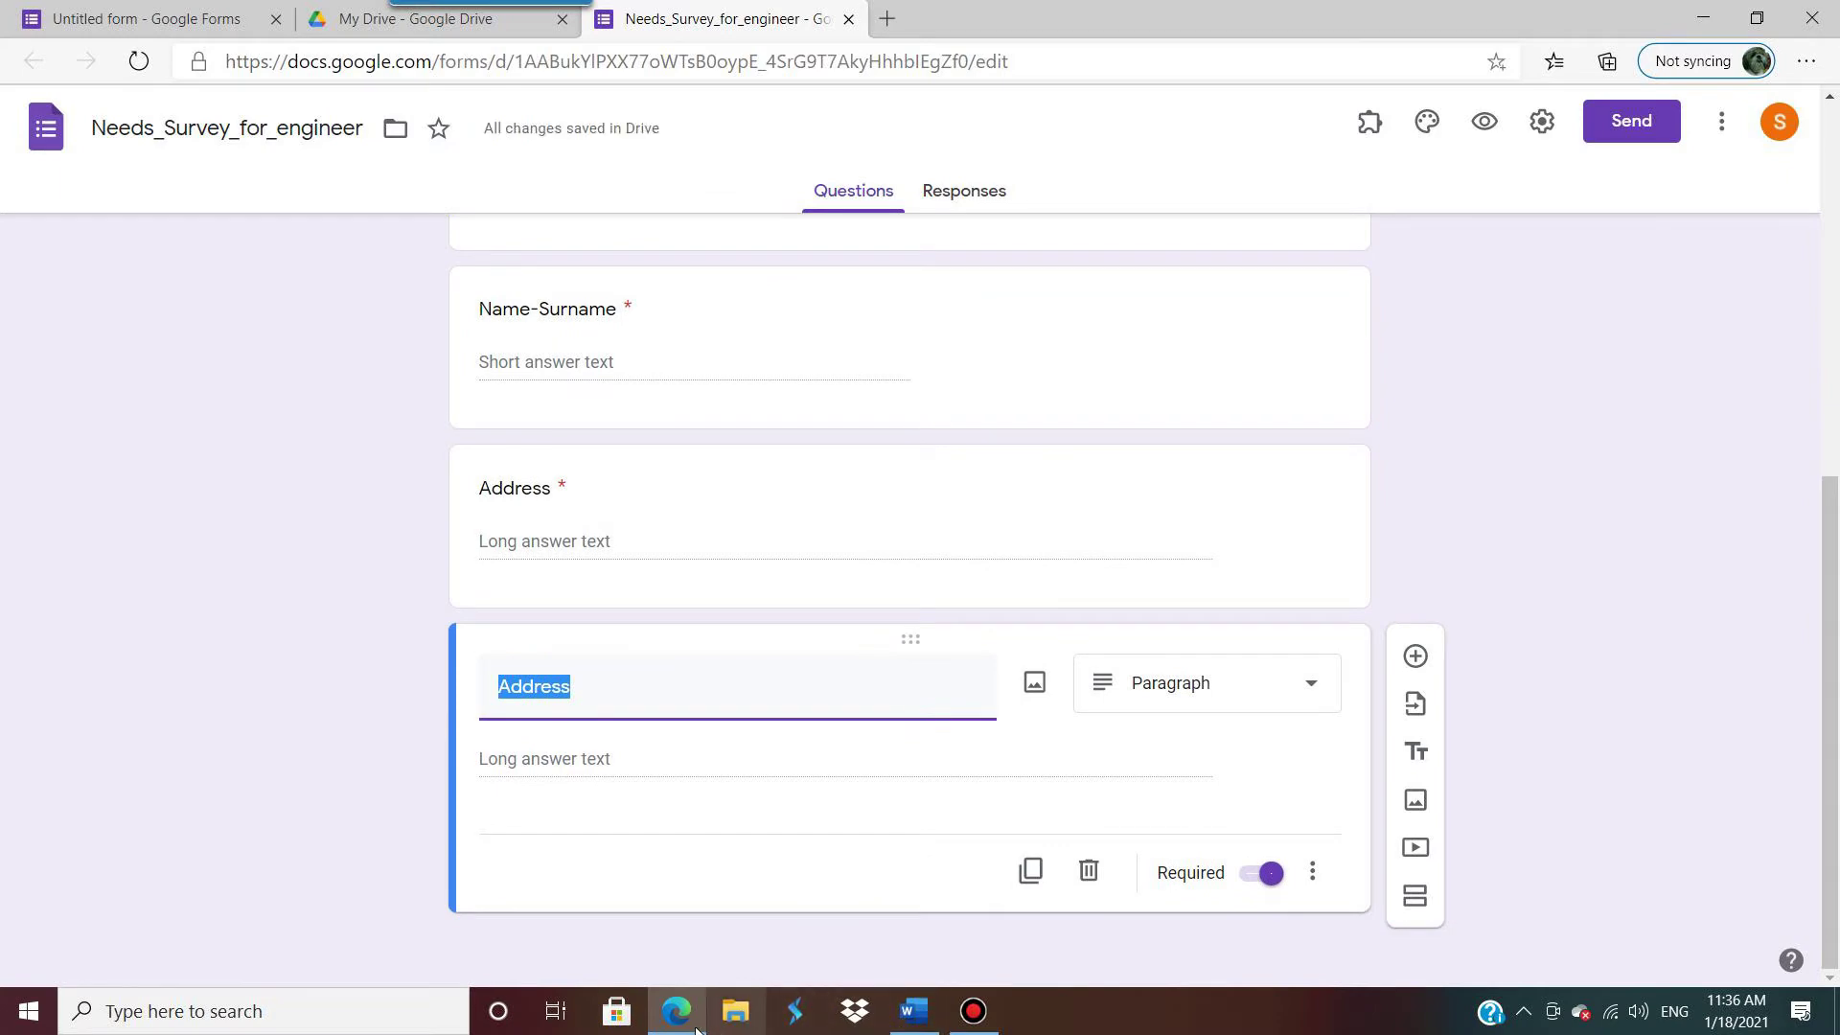
pyautogui.click(909, 1015)
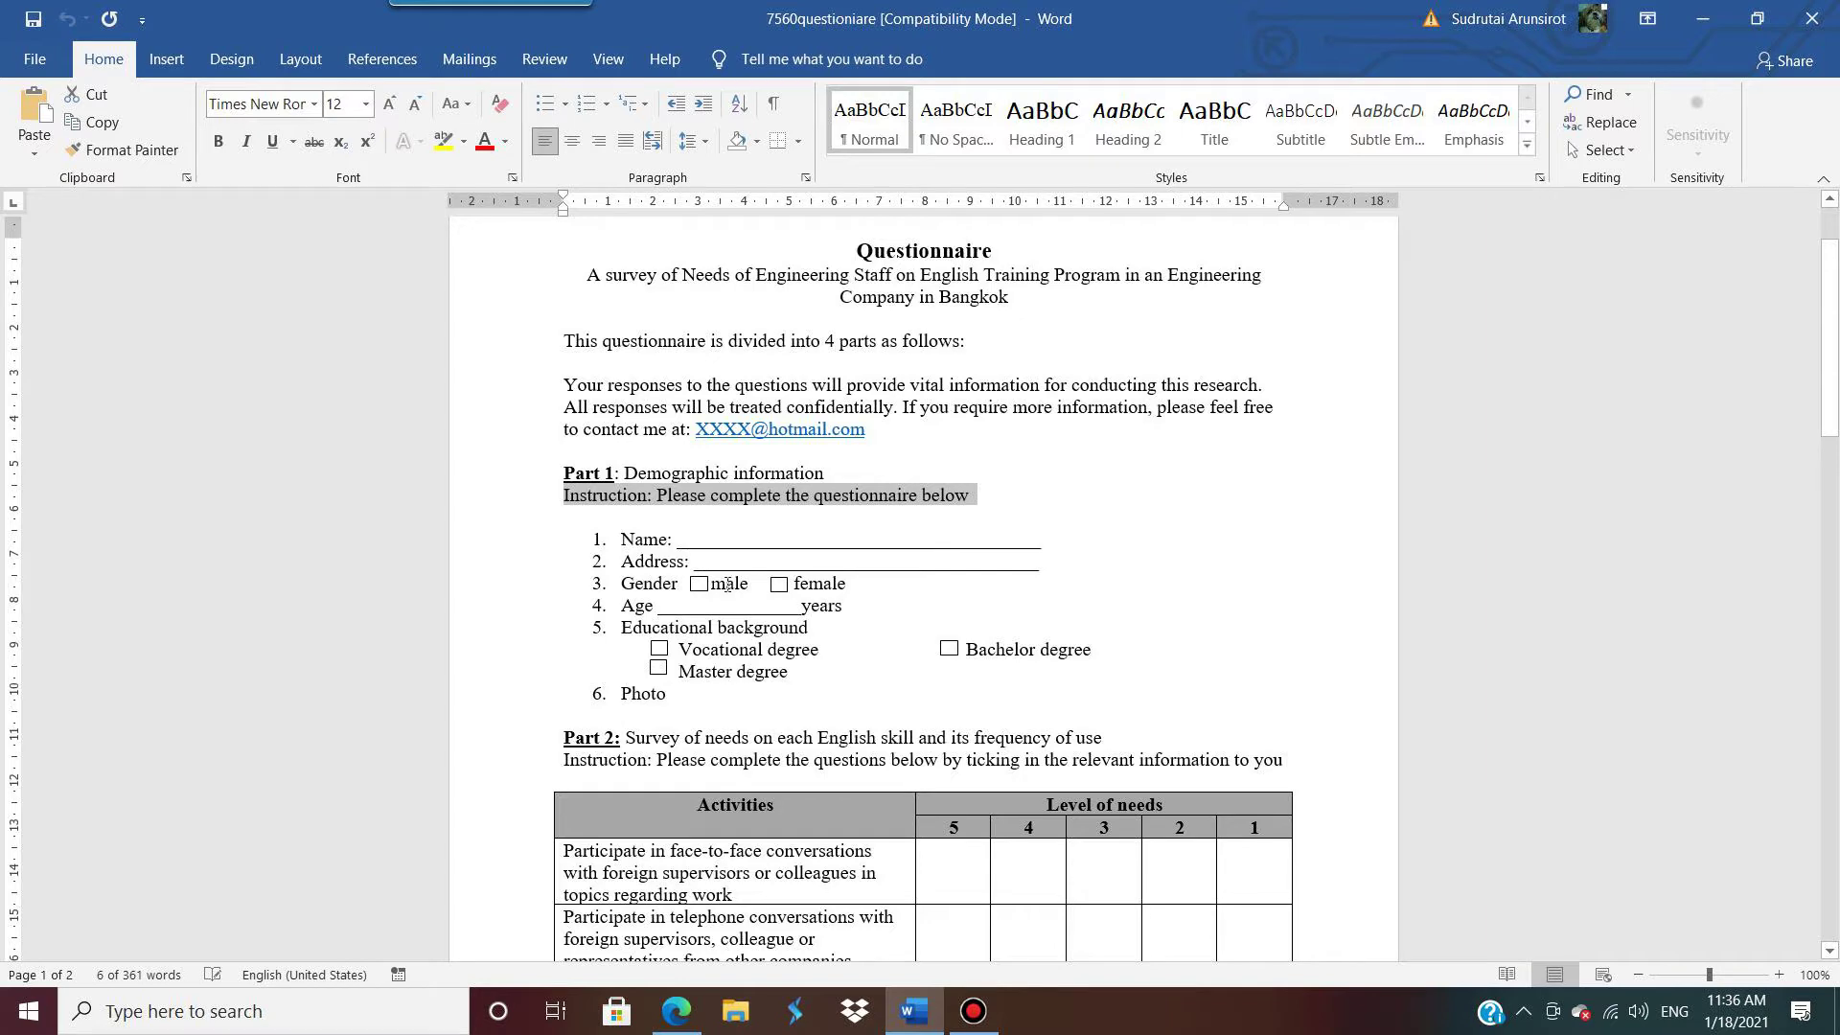
# Step: Retitle the Address copy 'Gender' and start its first option as 'm'
pyautogui.click(1703, 19)
pyautogui.write('Gender')
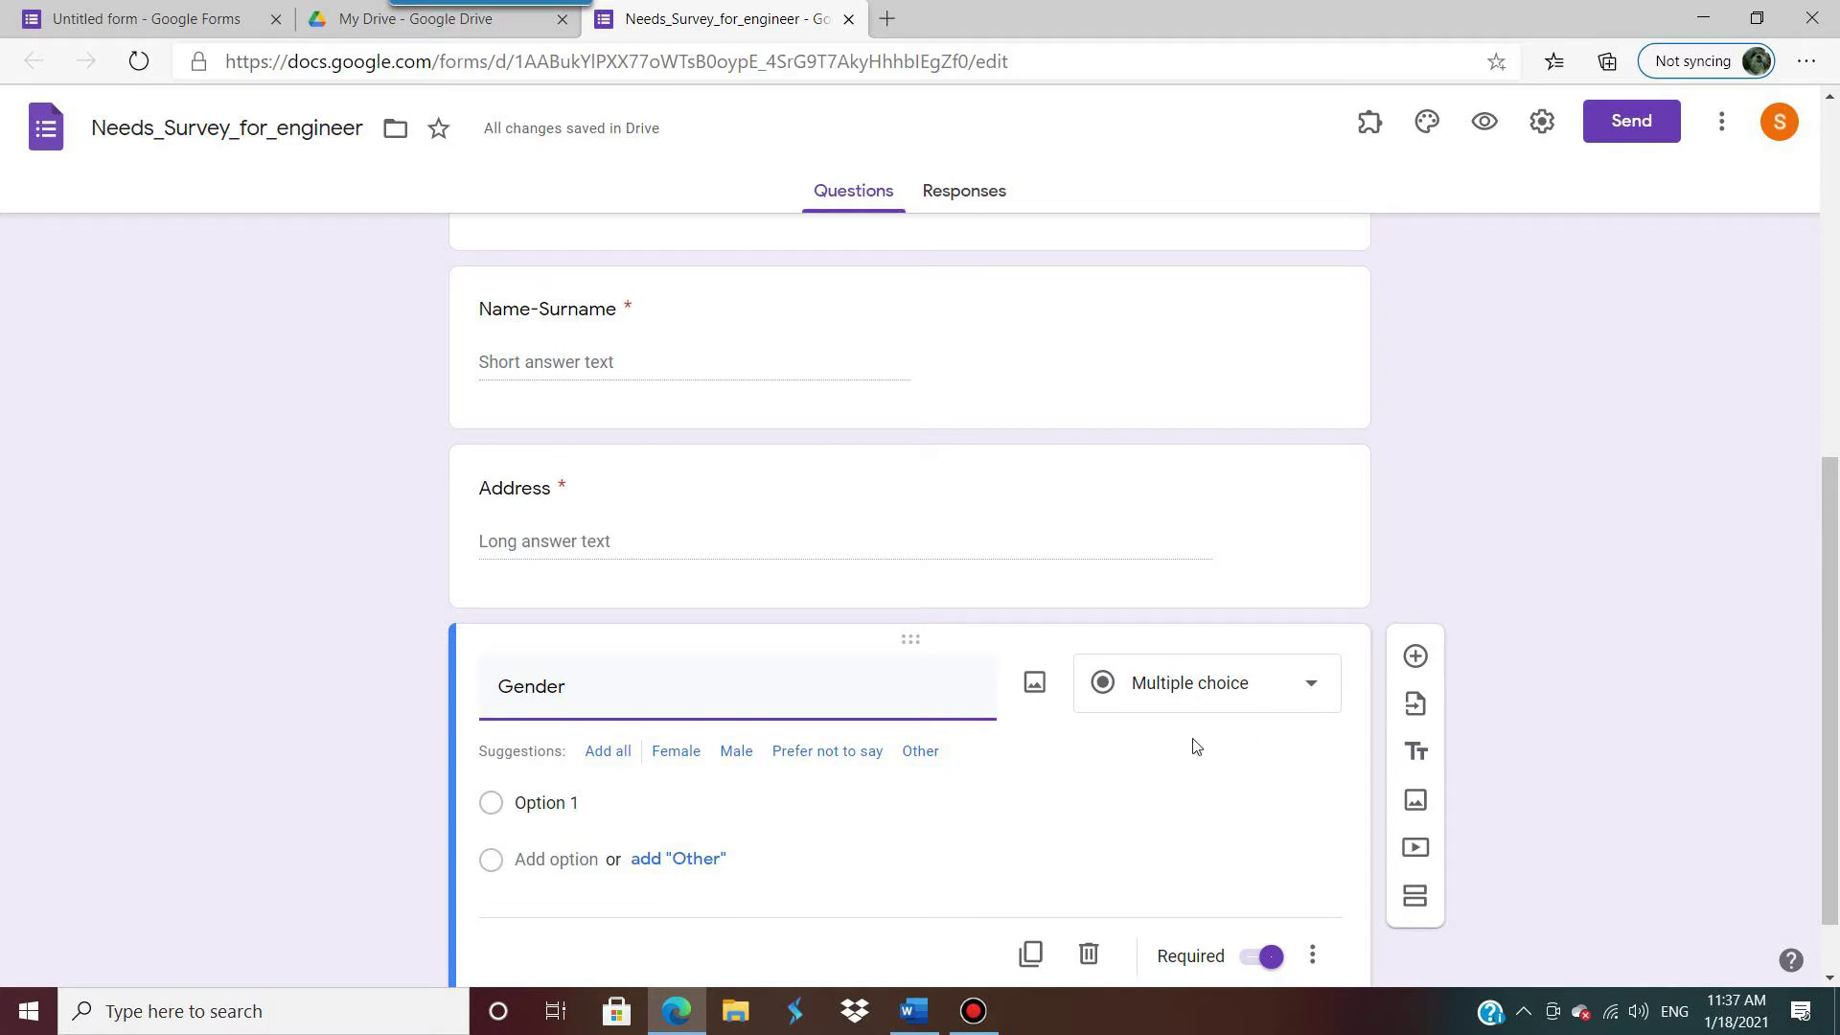
pyautogui.click(533, 802)
pyautogui.write('ma')
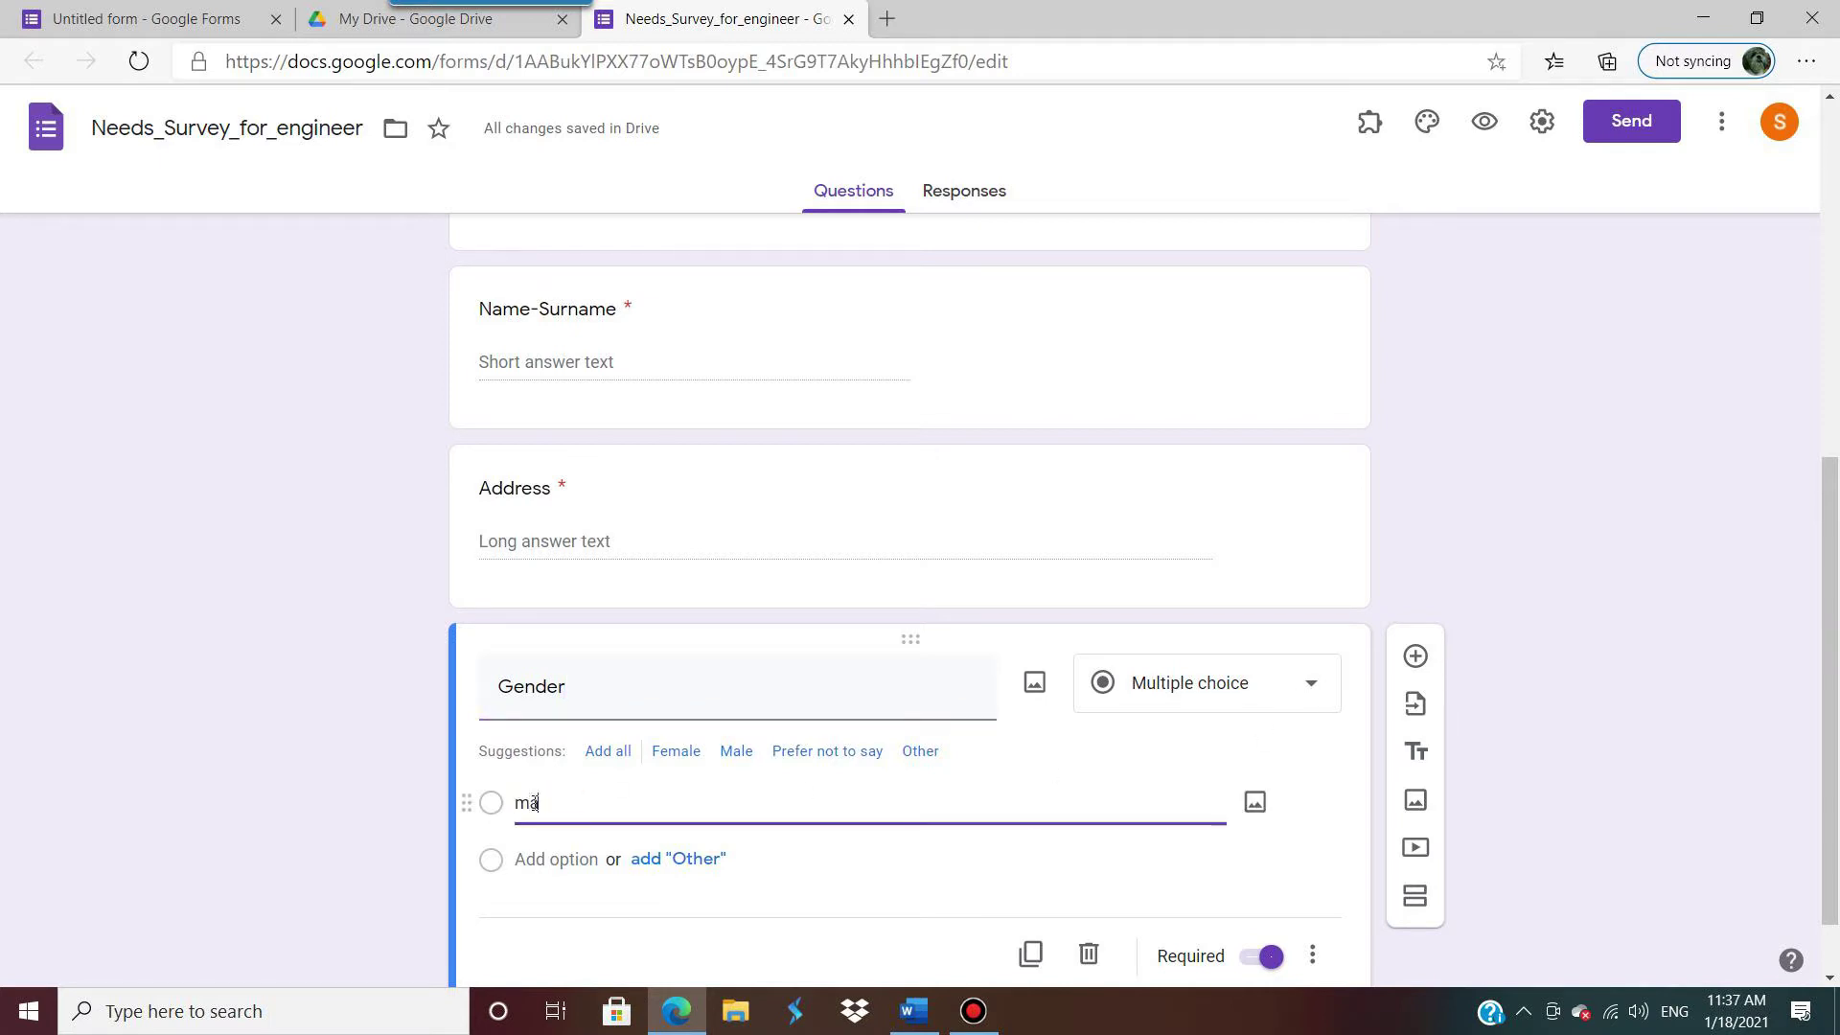
pyautogui.press('BackSpace')
pyautogui.press('BackSpace')
# Step: Change the Gender question's type to Dropdown
pyautogui.click(1317, 694)
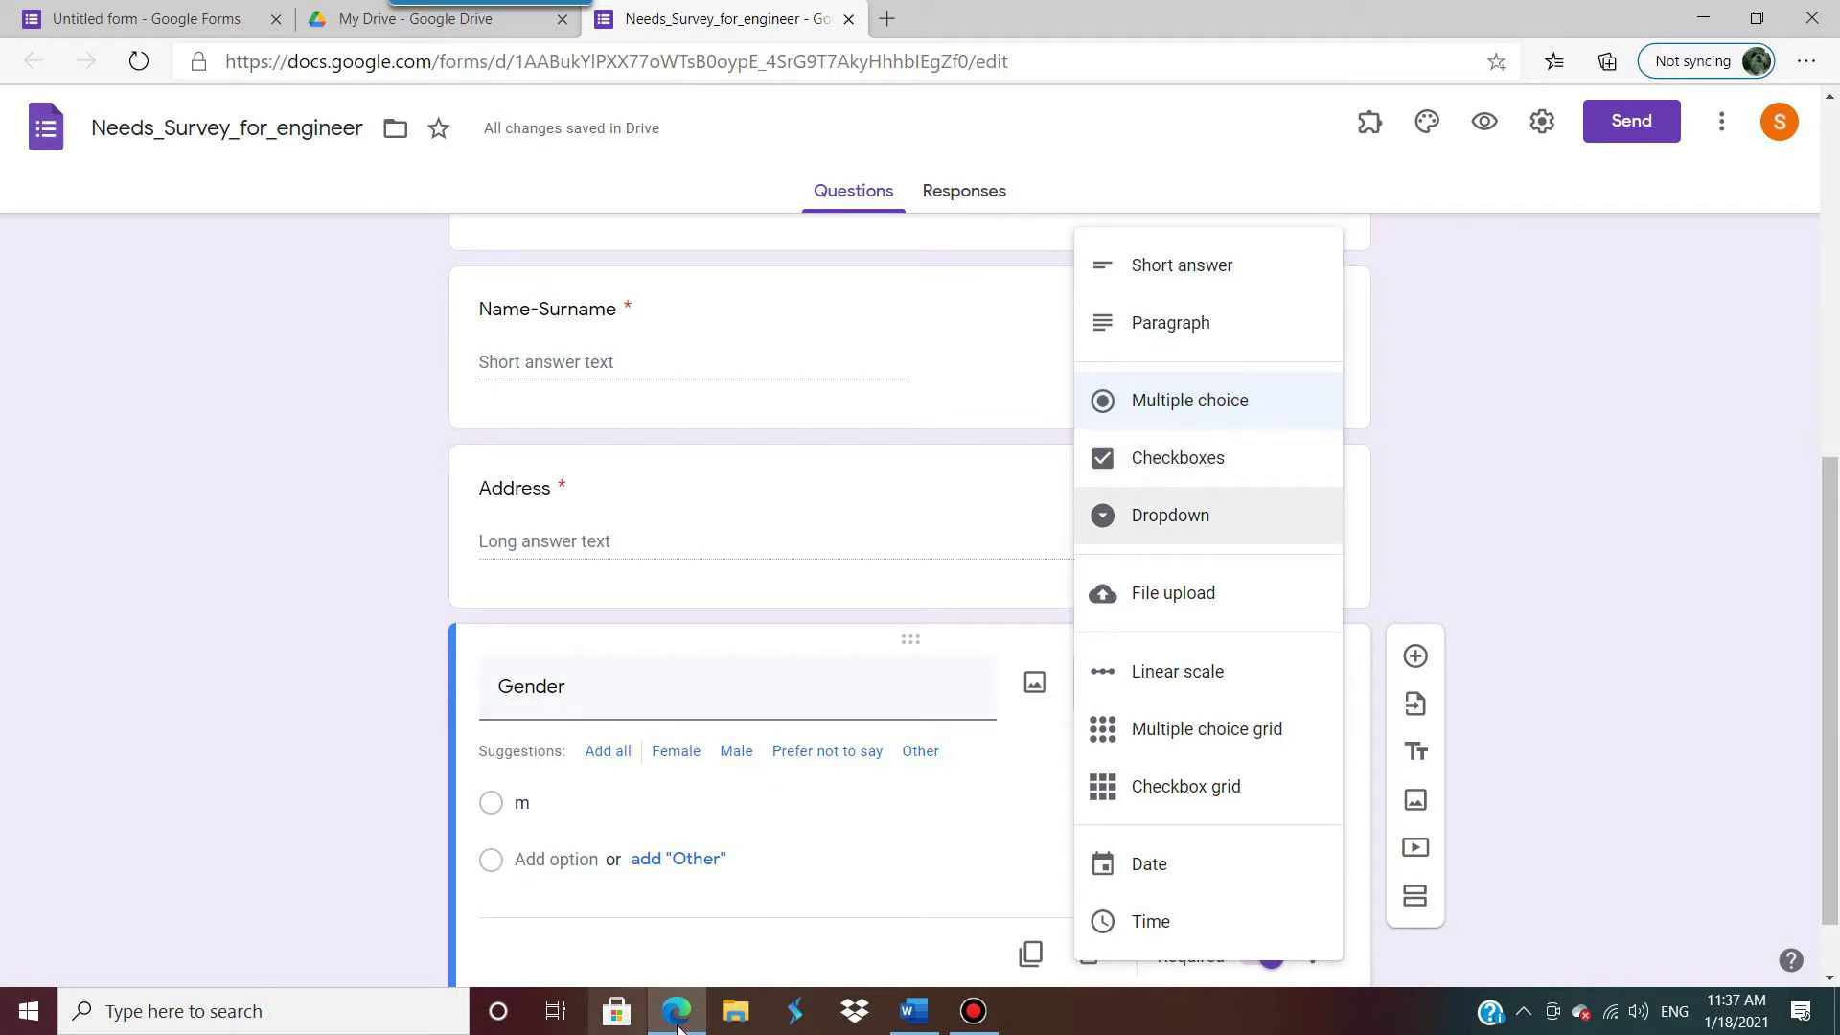
pyautogui.click(914, 1011)
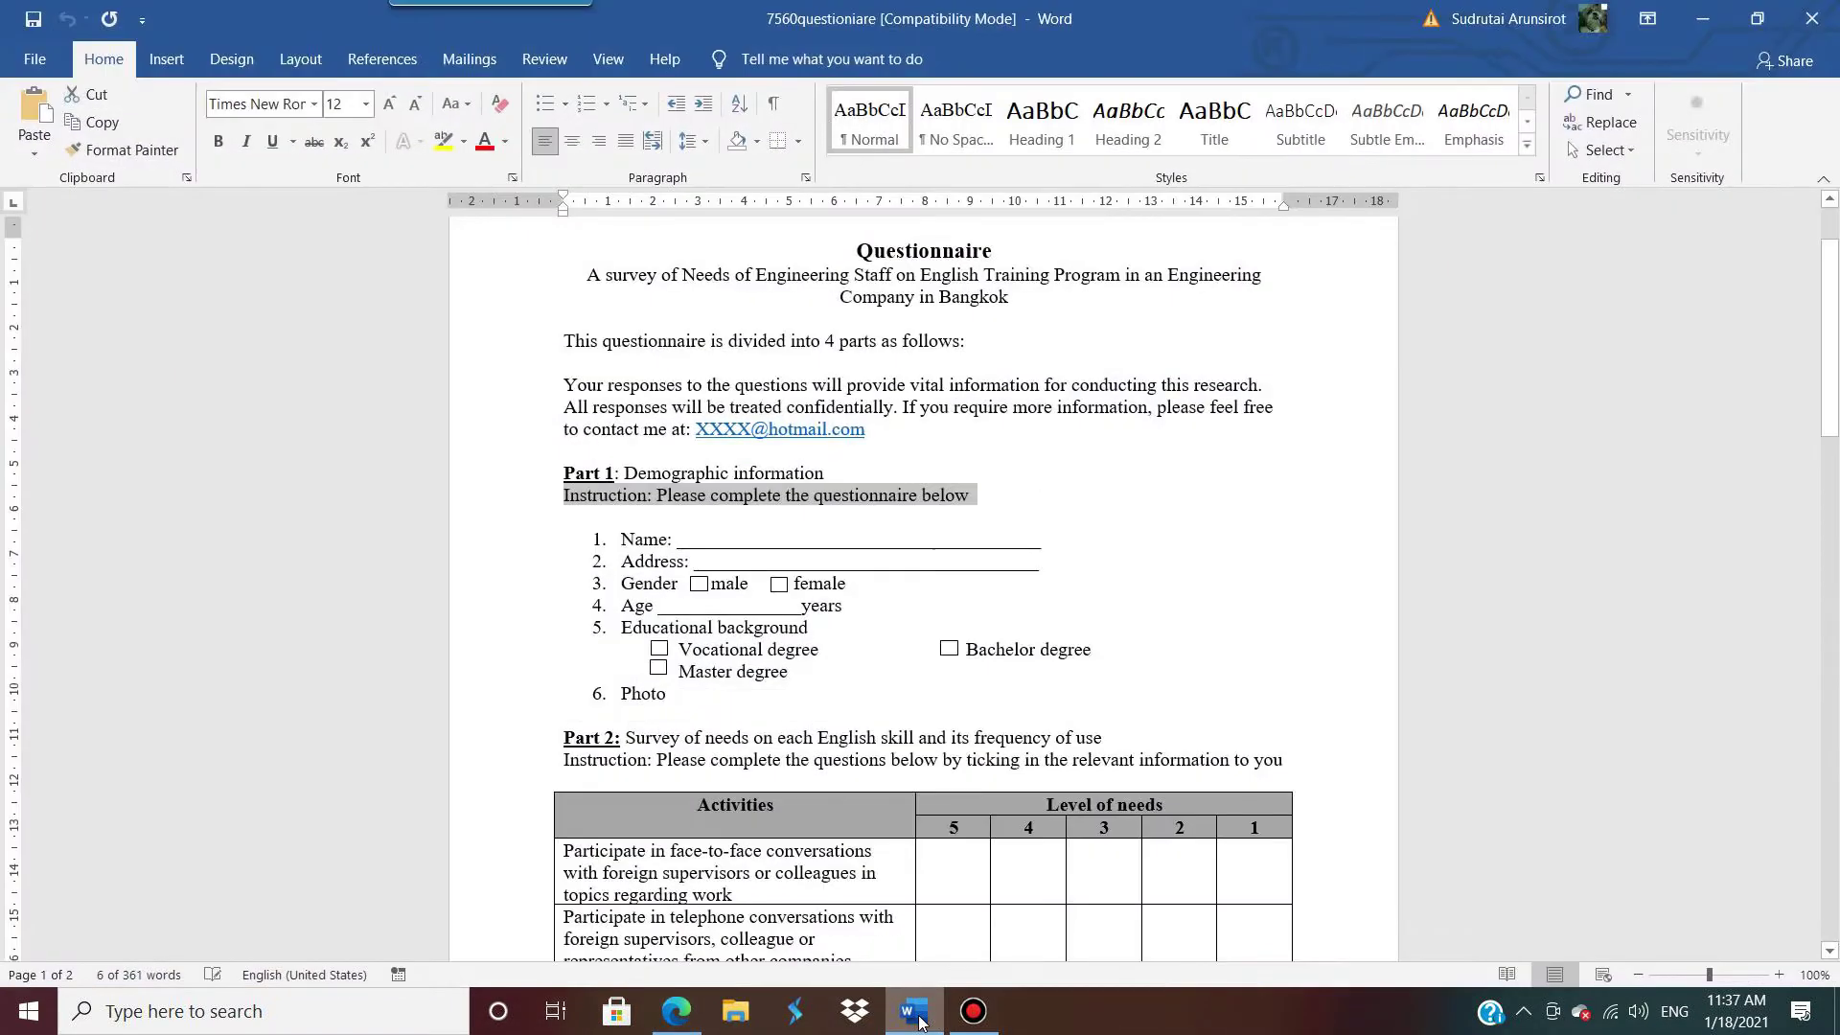
pyautogui.click(680, 1023)
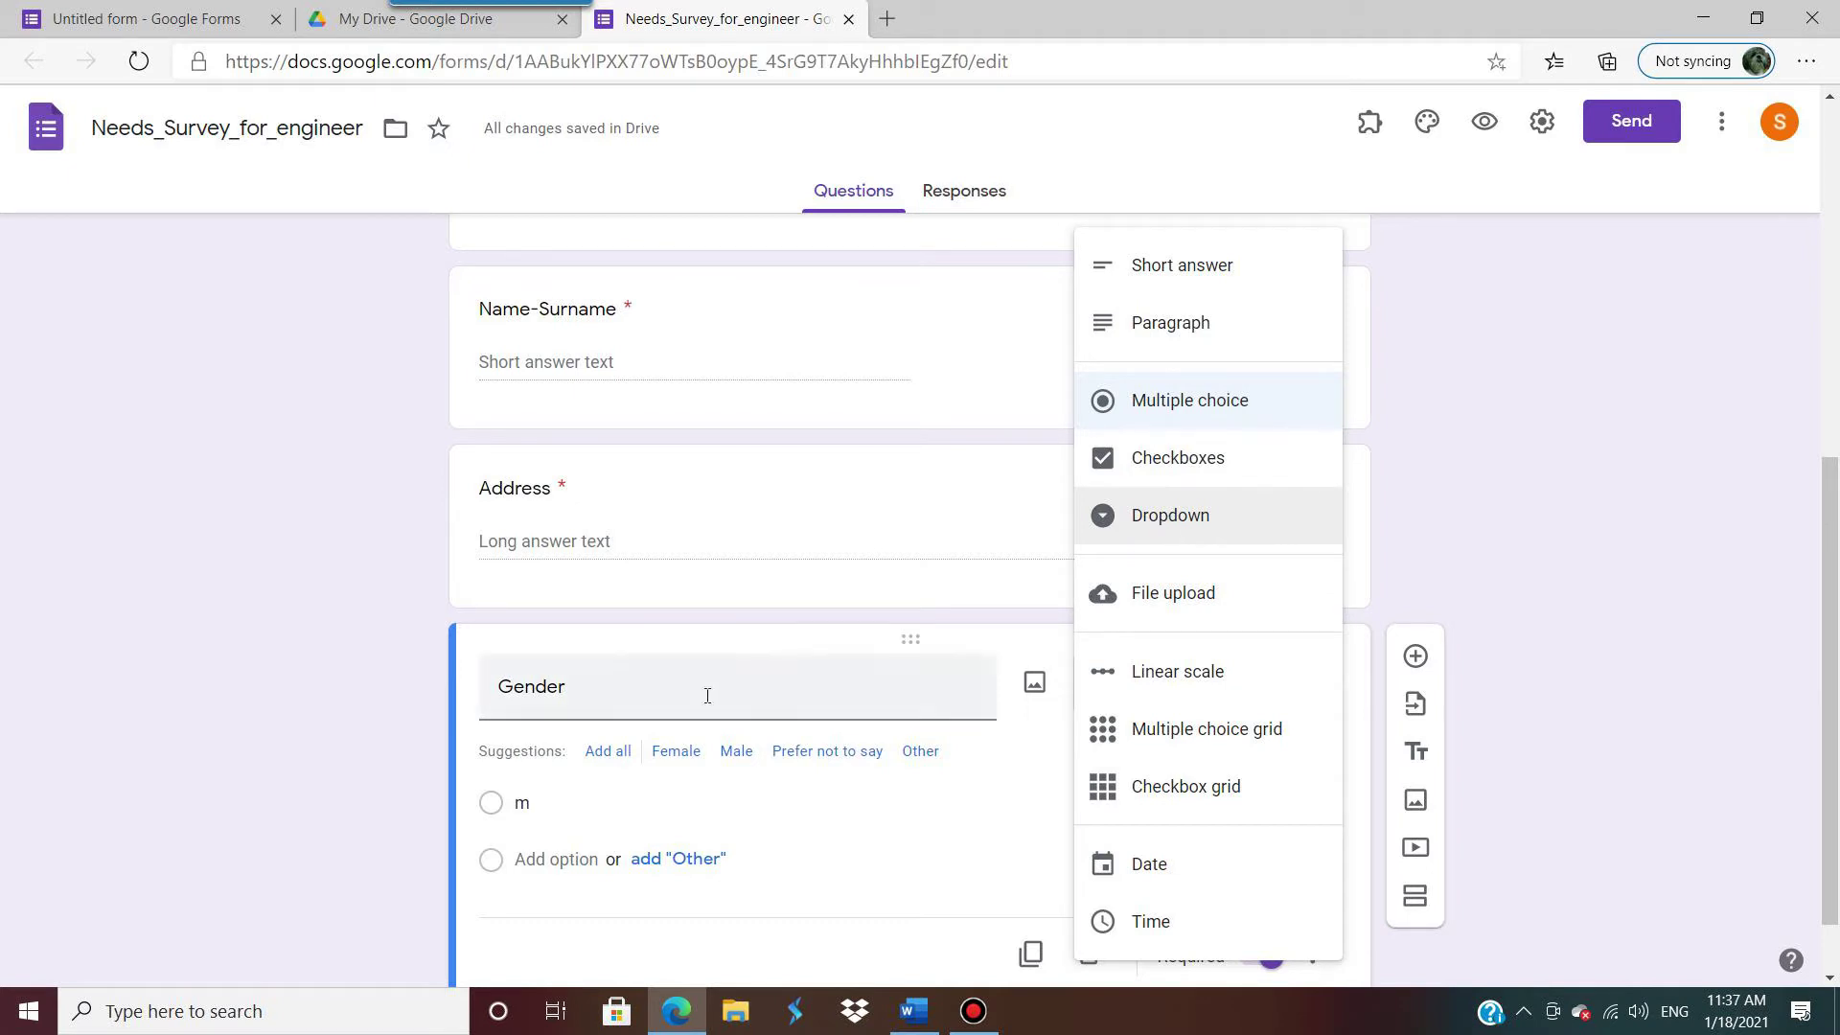
pyautogui.click(613, 792)
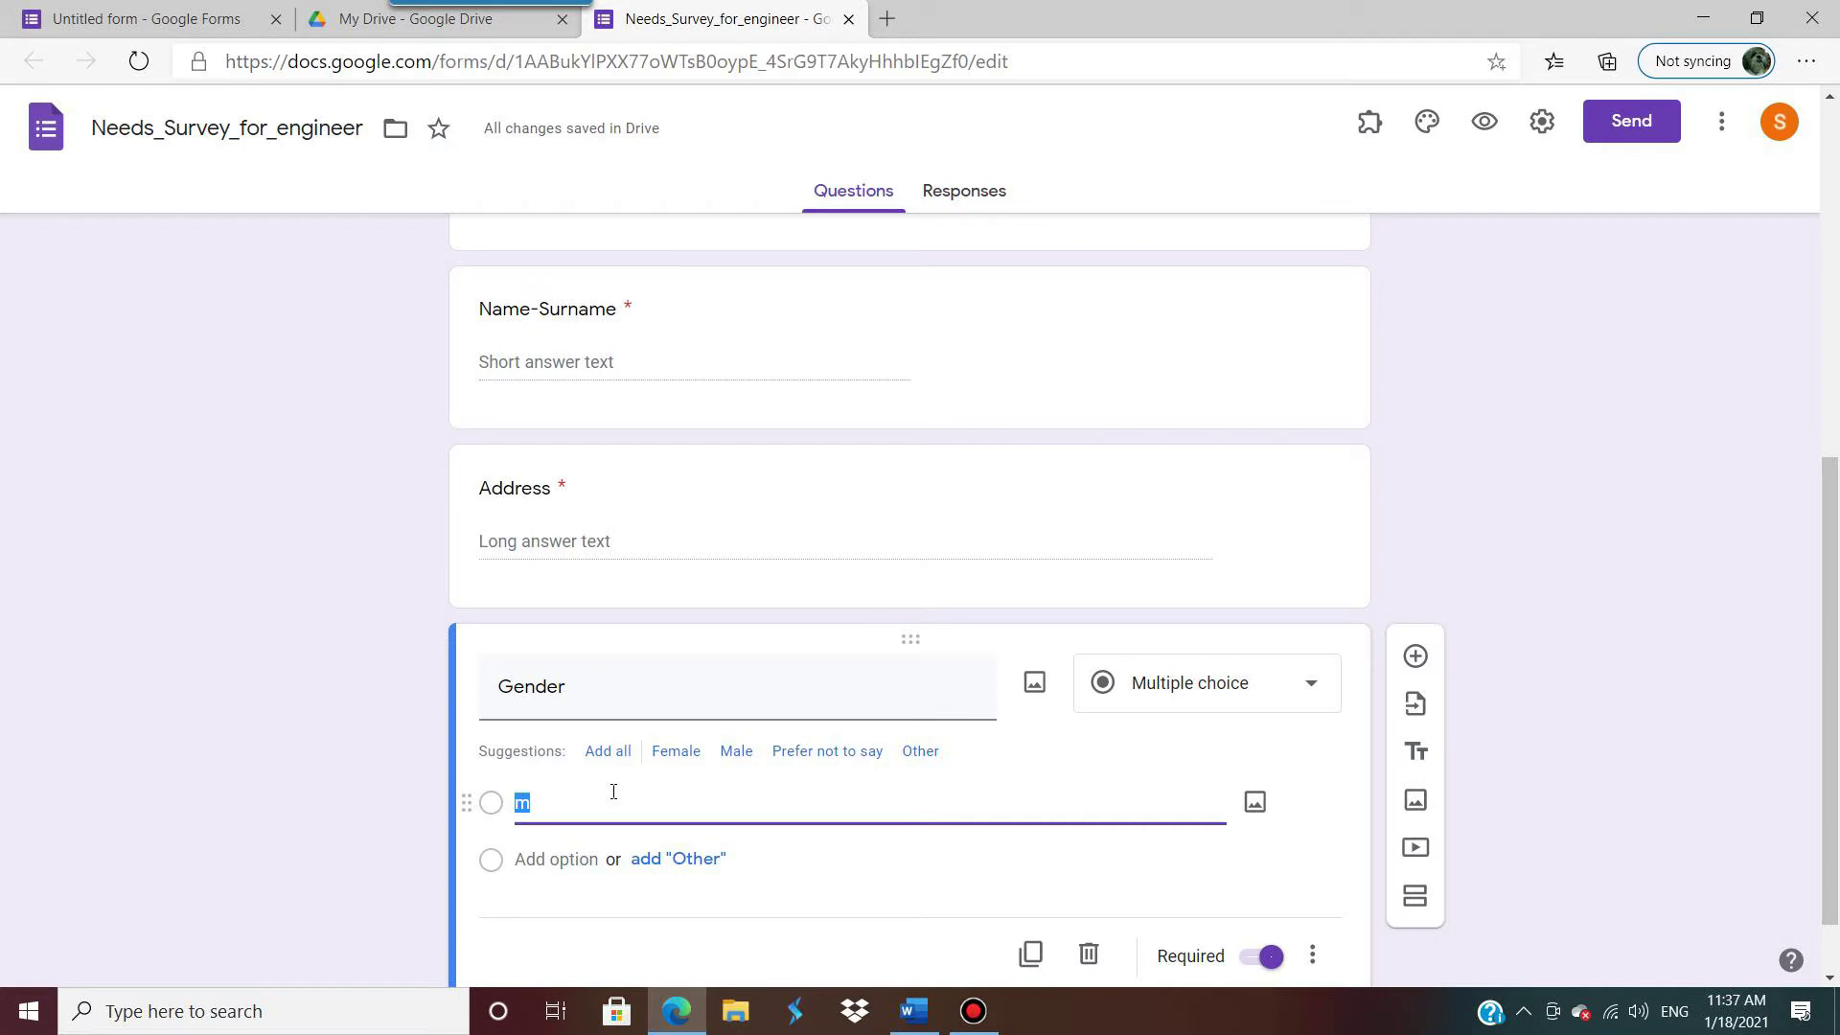
pyautogui.click(1319, 701)
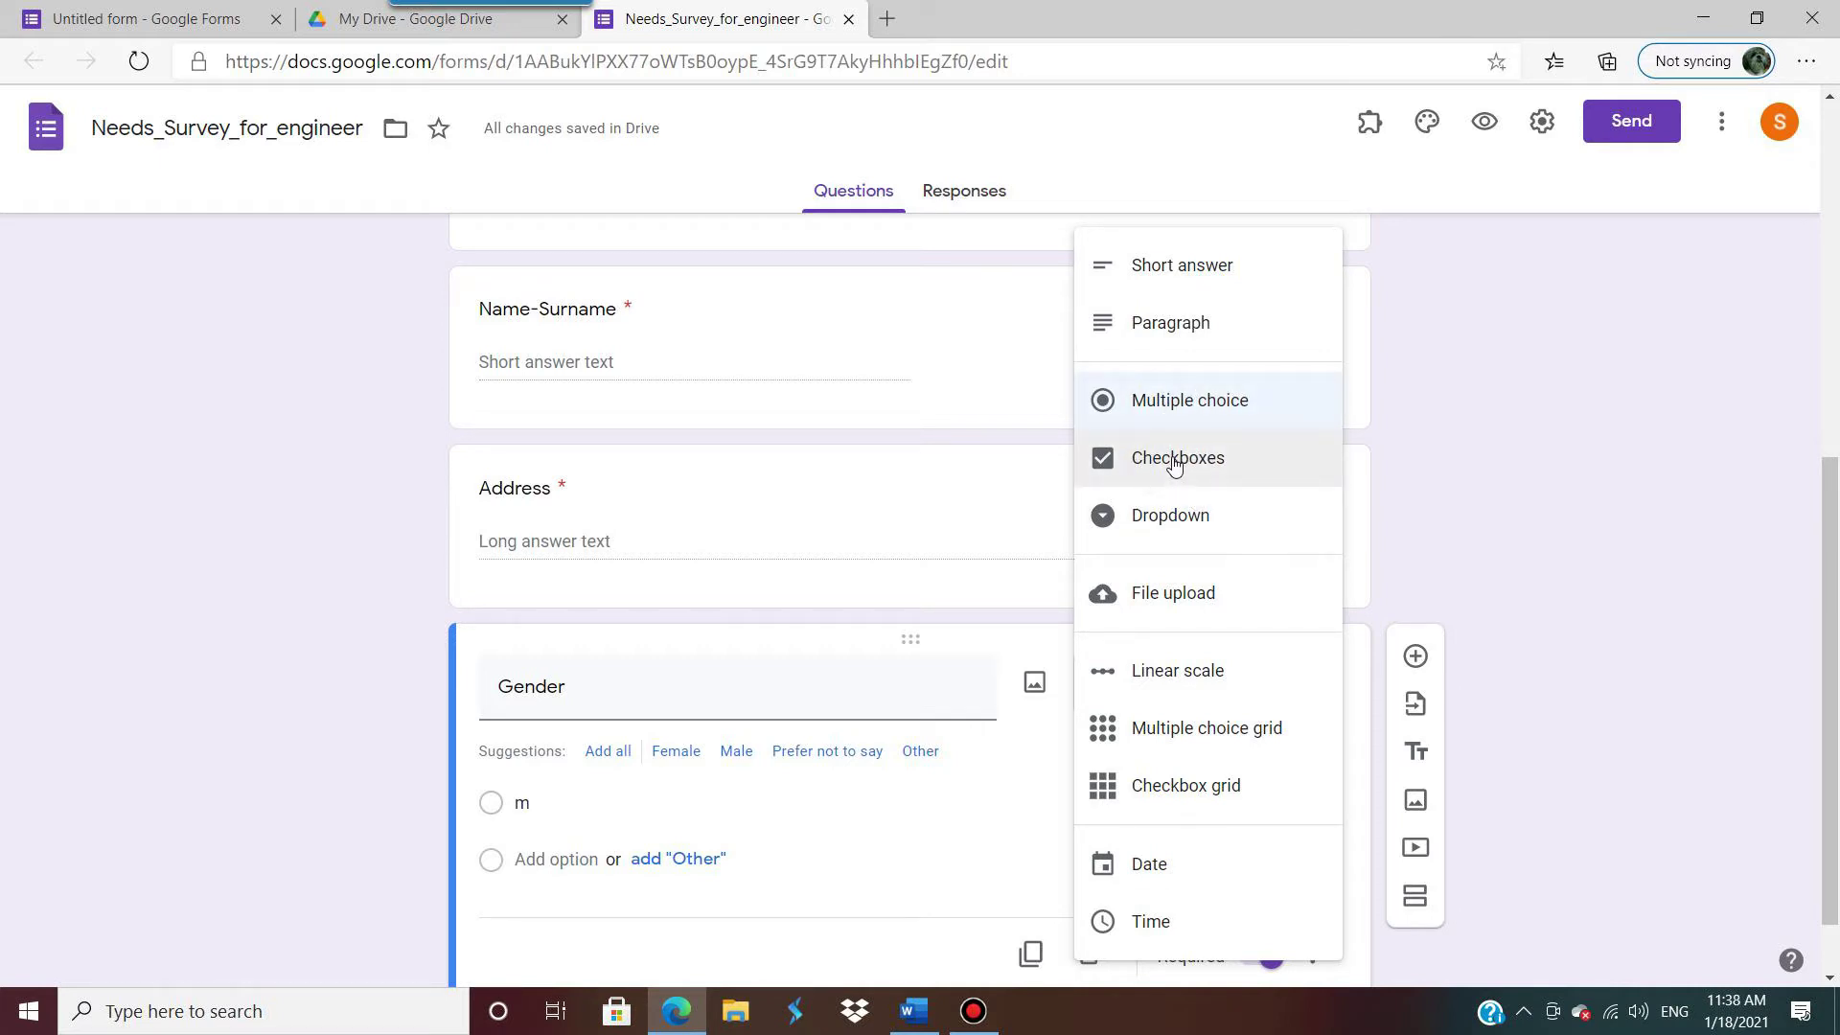
pyautogui.click(1182, 518)
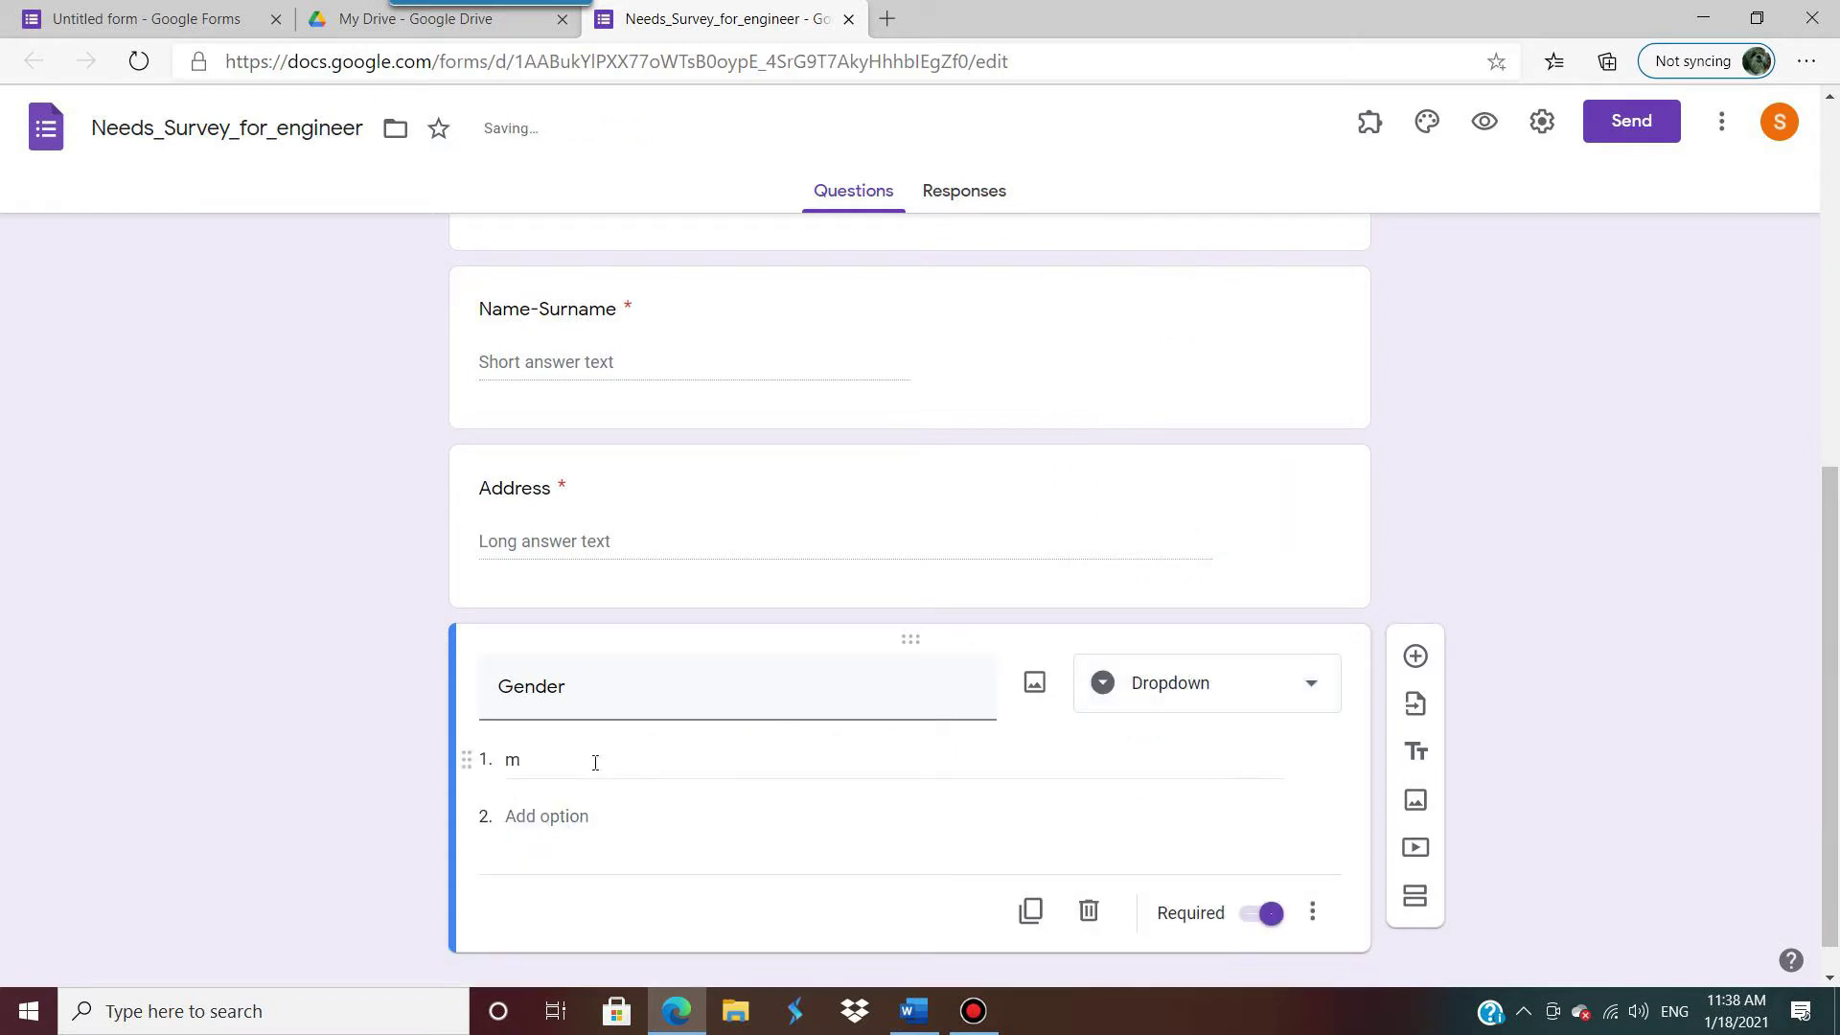
# Step: Give the Gender dropdown the options 'male' and 'female'
pyautogui.click(595, 762)
pyautogui.write('male')
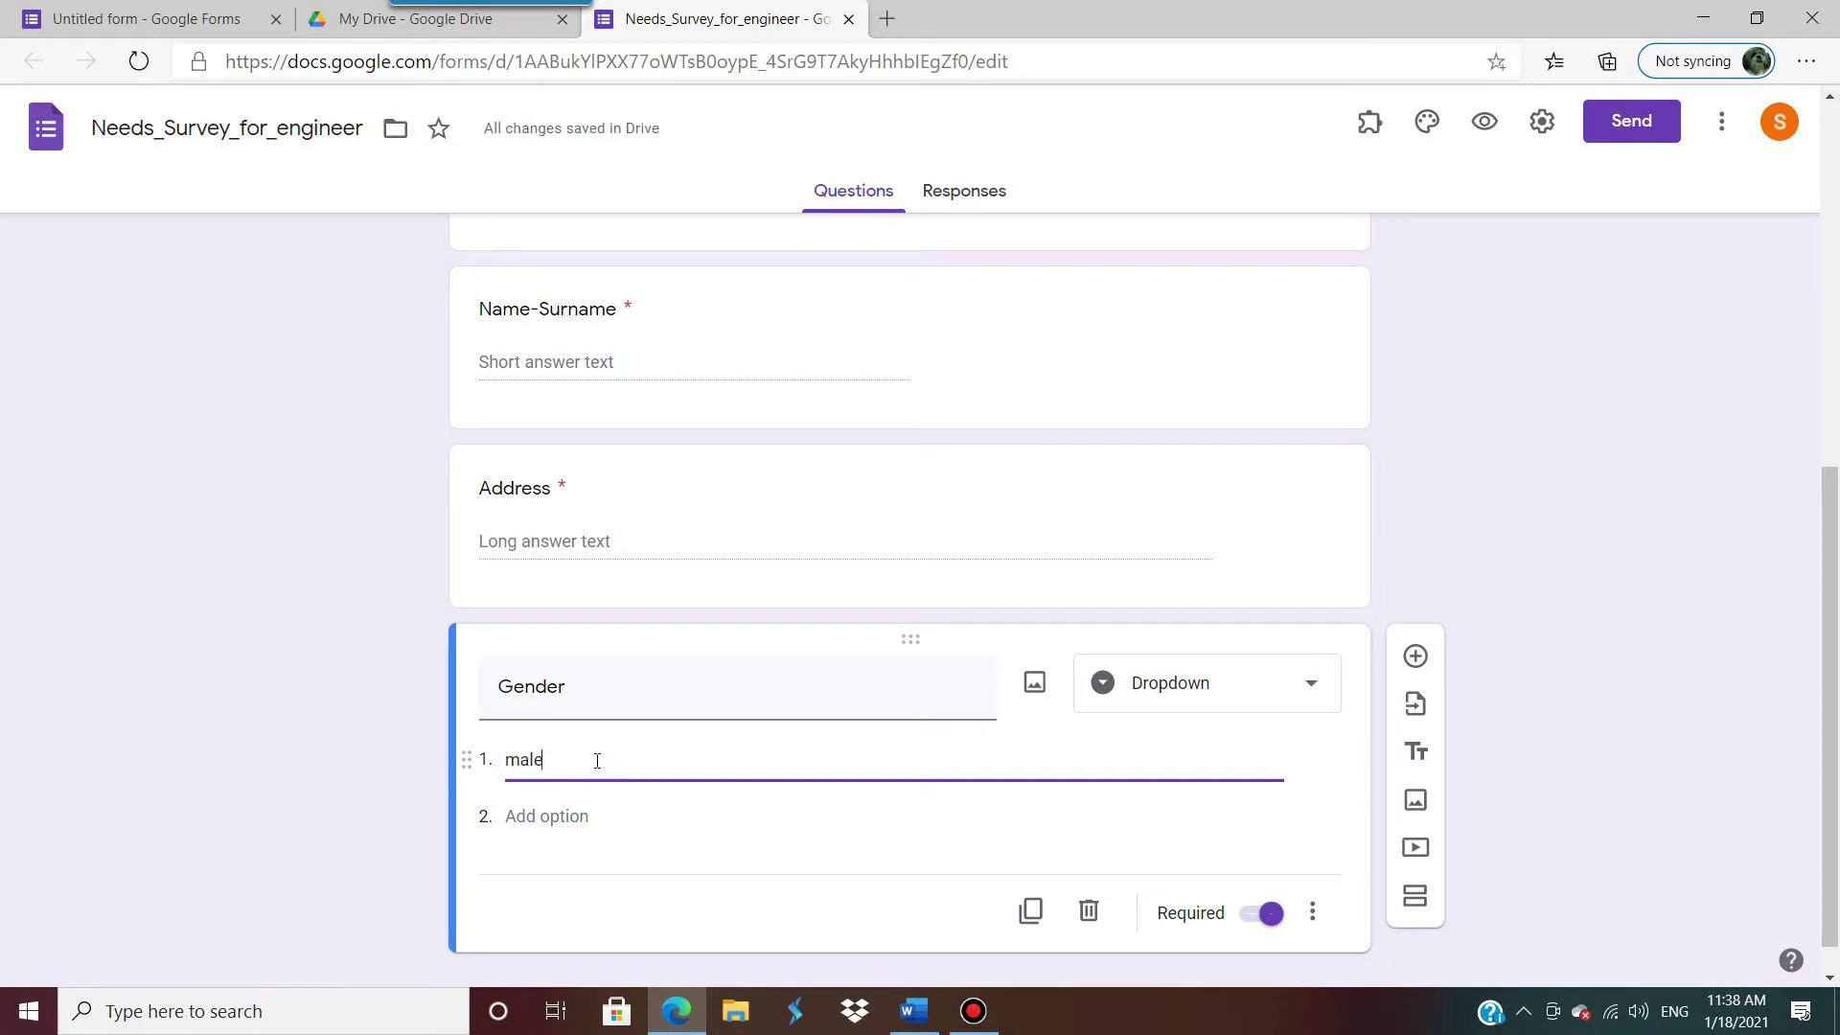
pyautogui.click(567, 859)
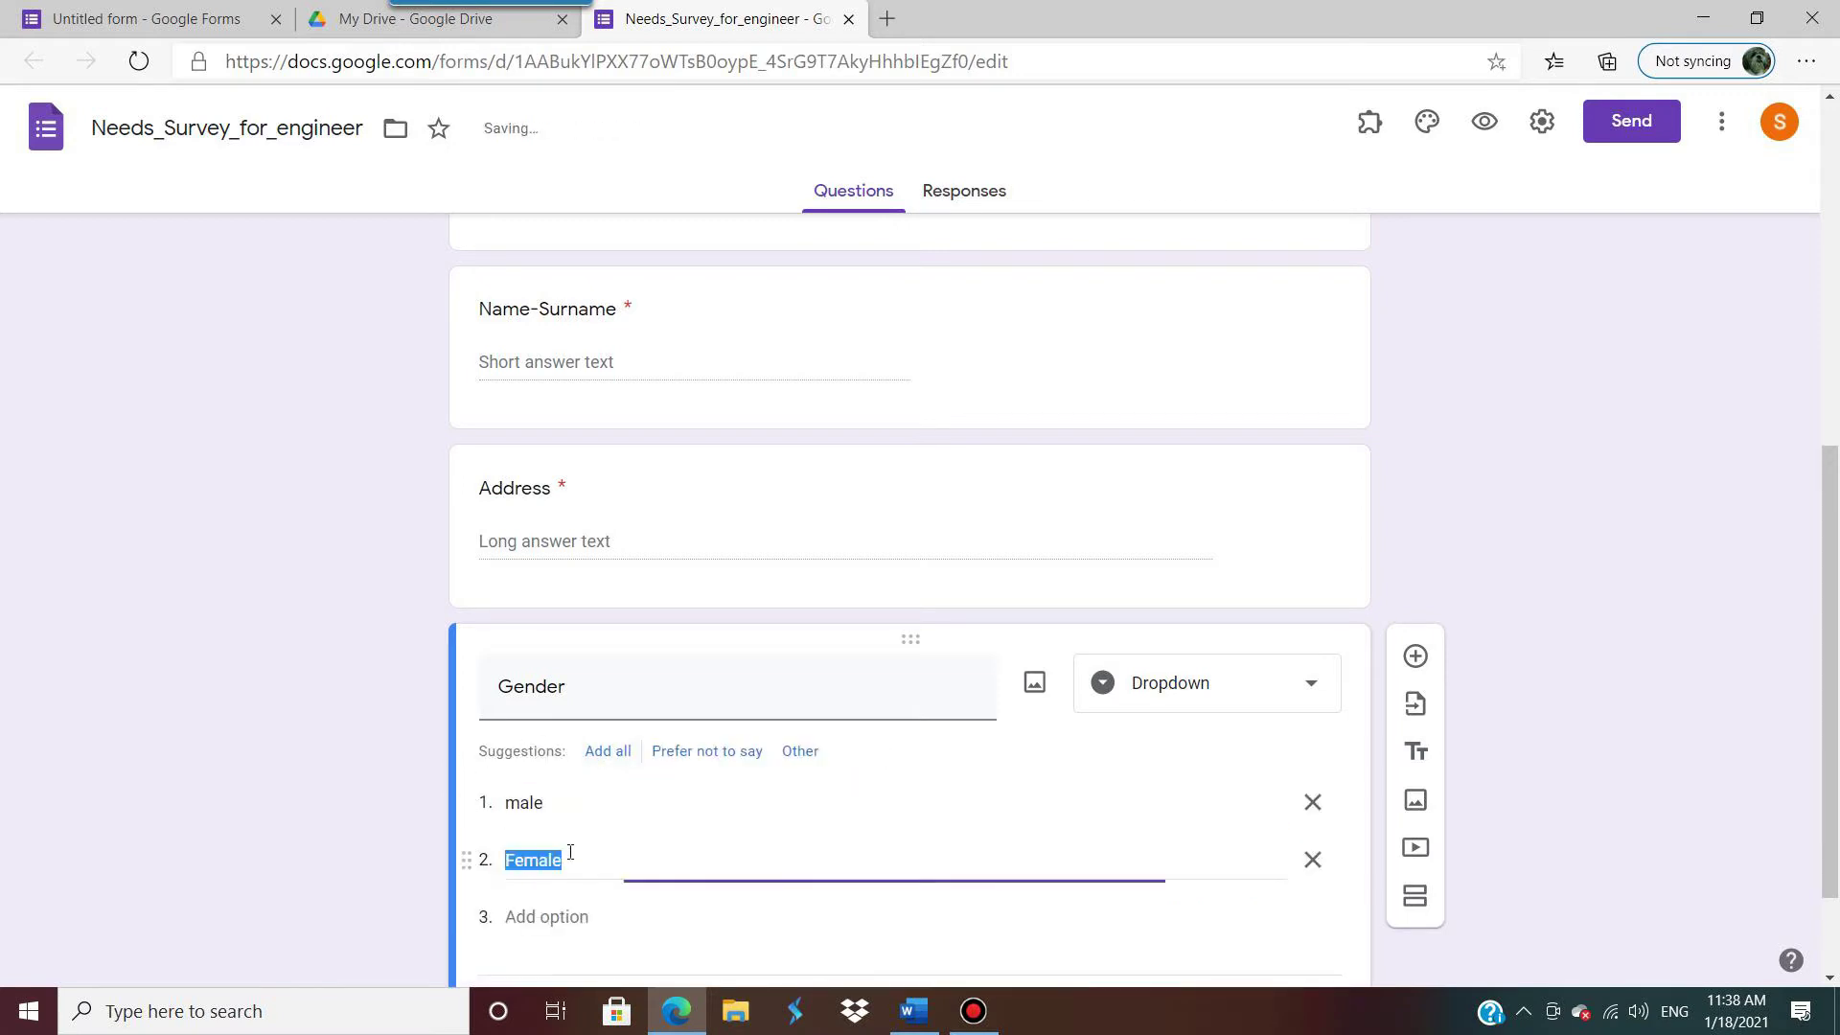
pyautogui.write('fema')
pyautogui.click(1296, 756)
# Step: Keep Gender required and add a new blank question below it
pyautogui.scroll(-1, 1301, 753)
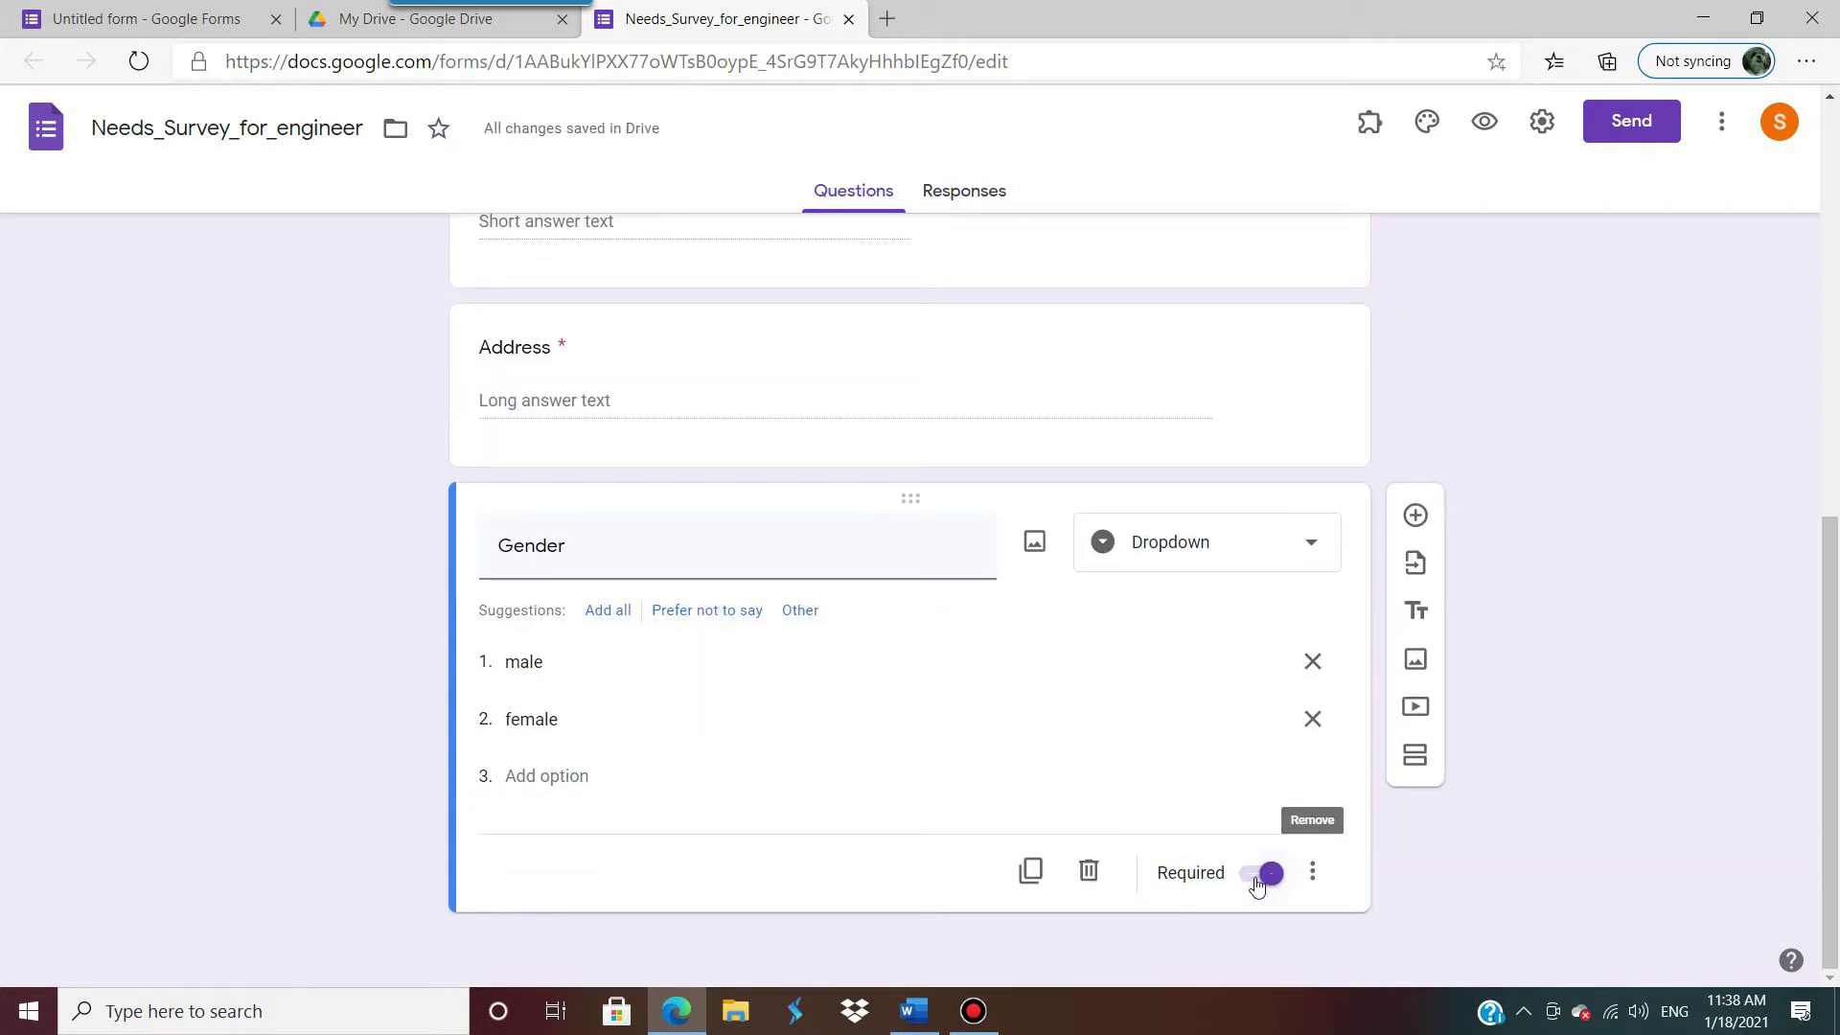
pyautogui.click(1274, 882)
pyautogui.click(1274, 882)
pyautogui.click(1415, 515)
# Step: Title the new short-answer question 'Age' and make it required
pyautogui.scroll(-1, 879, 854)
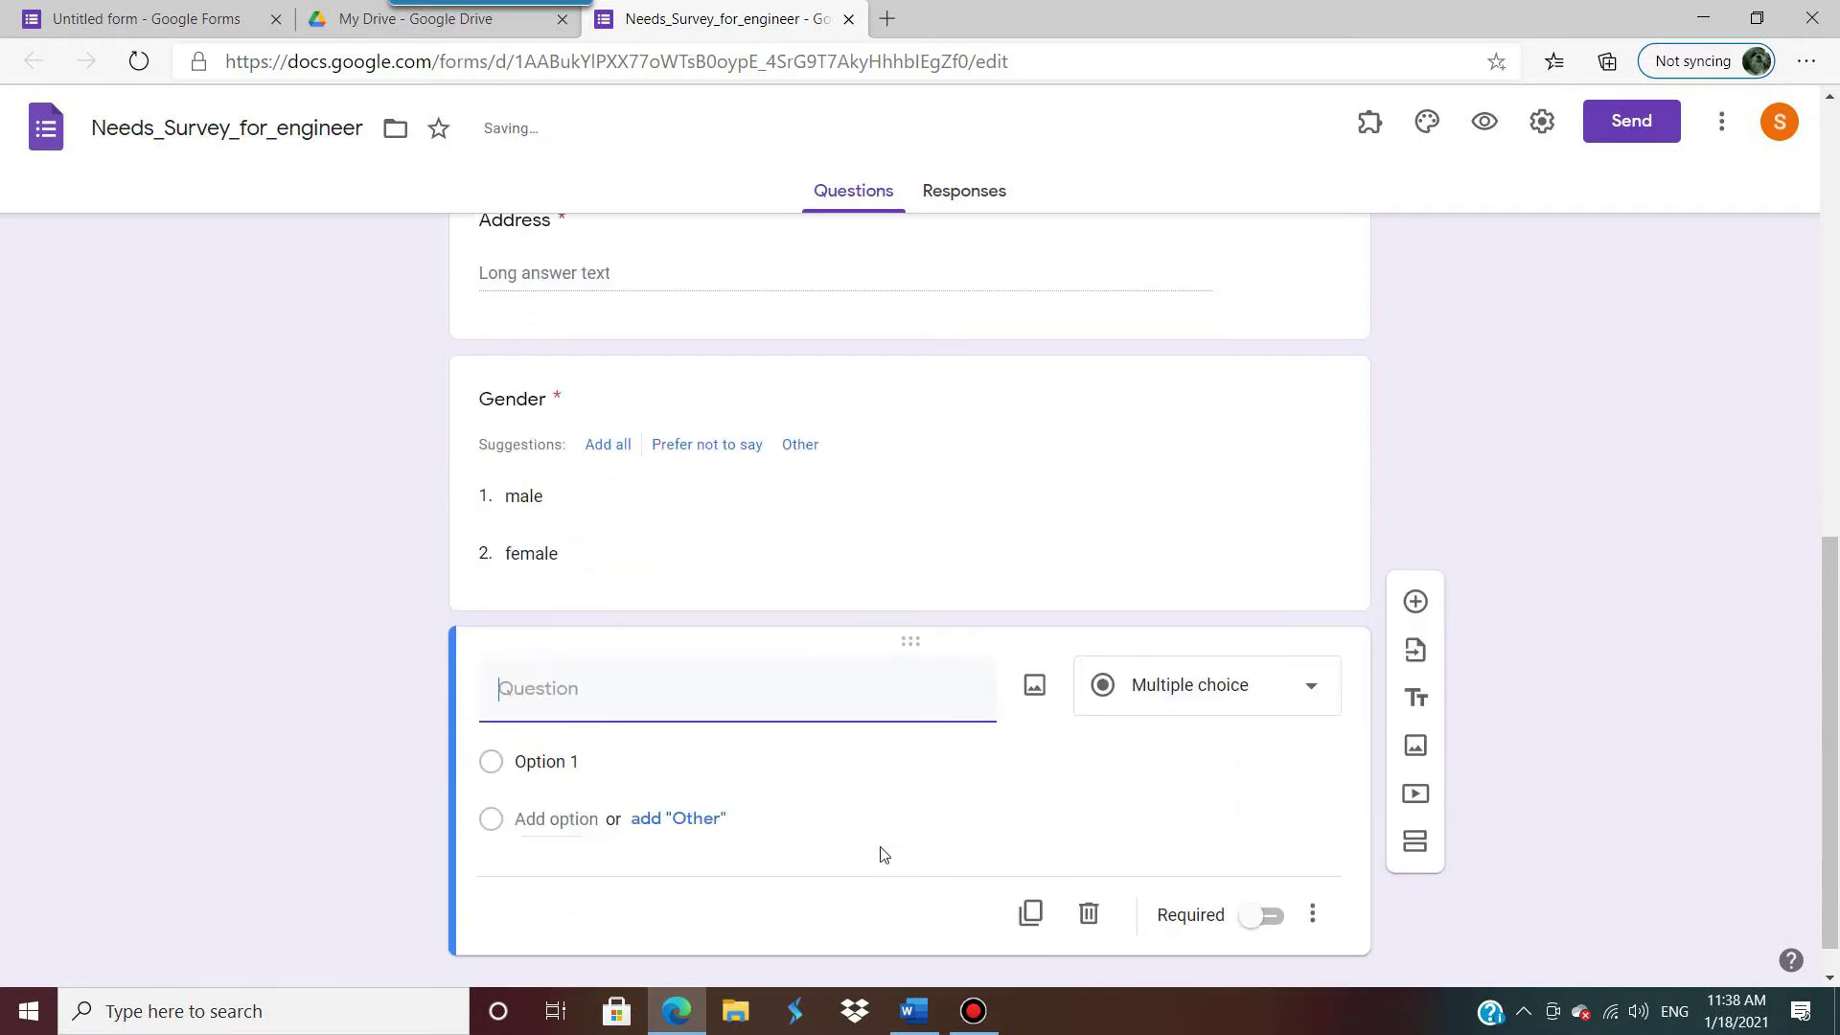
pyautogui.click(926, 1024)
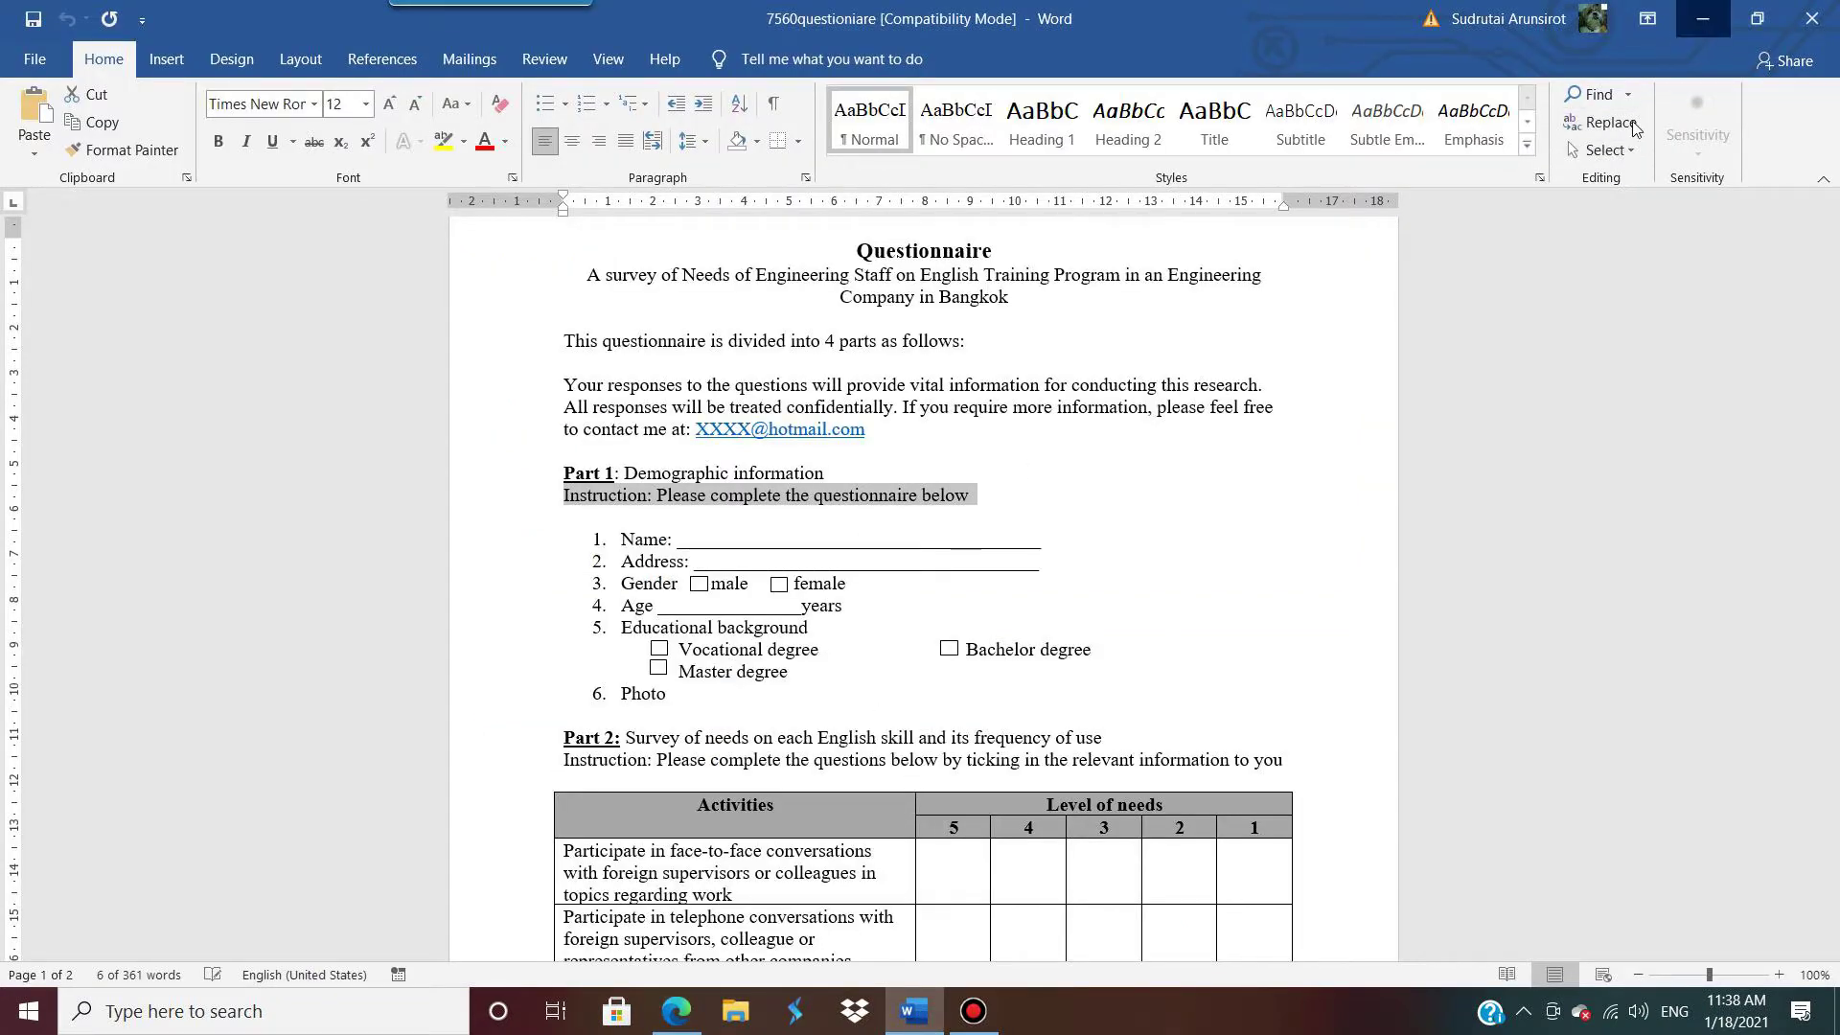
pyautogui.click(1703, 18)
pyautogui.write('Age')
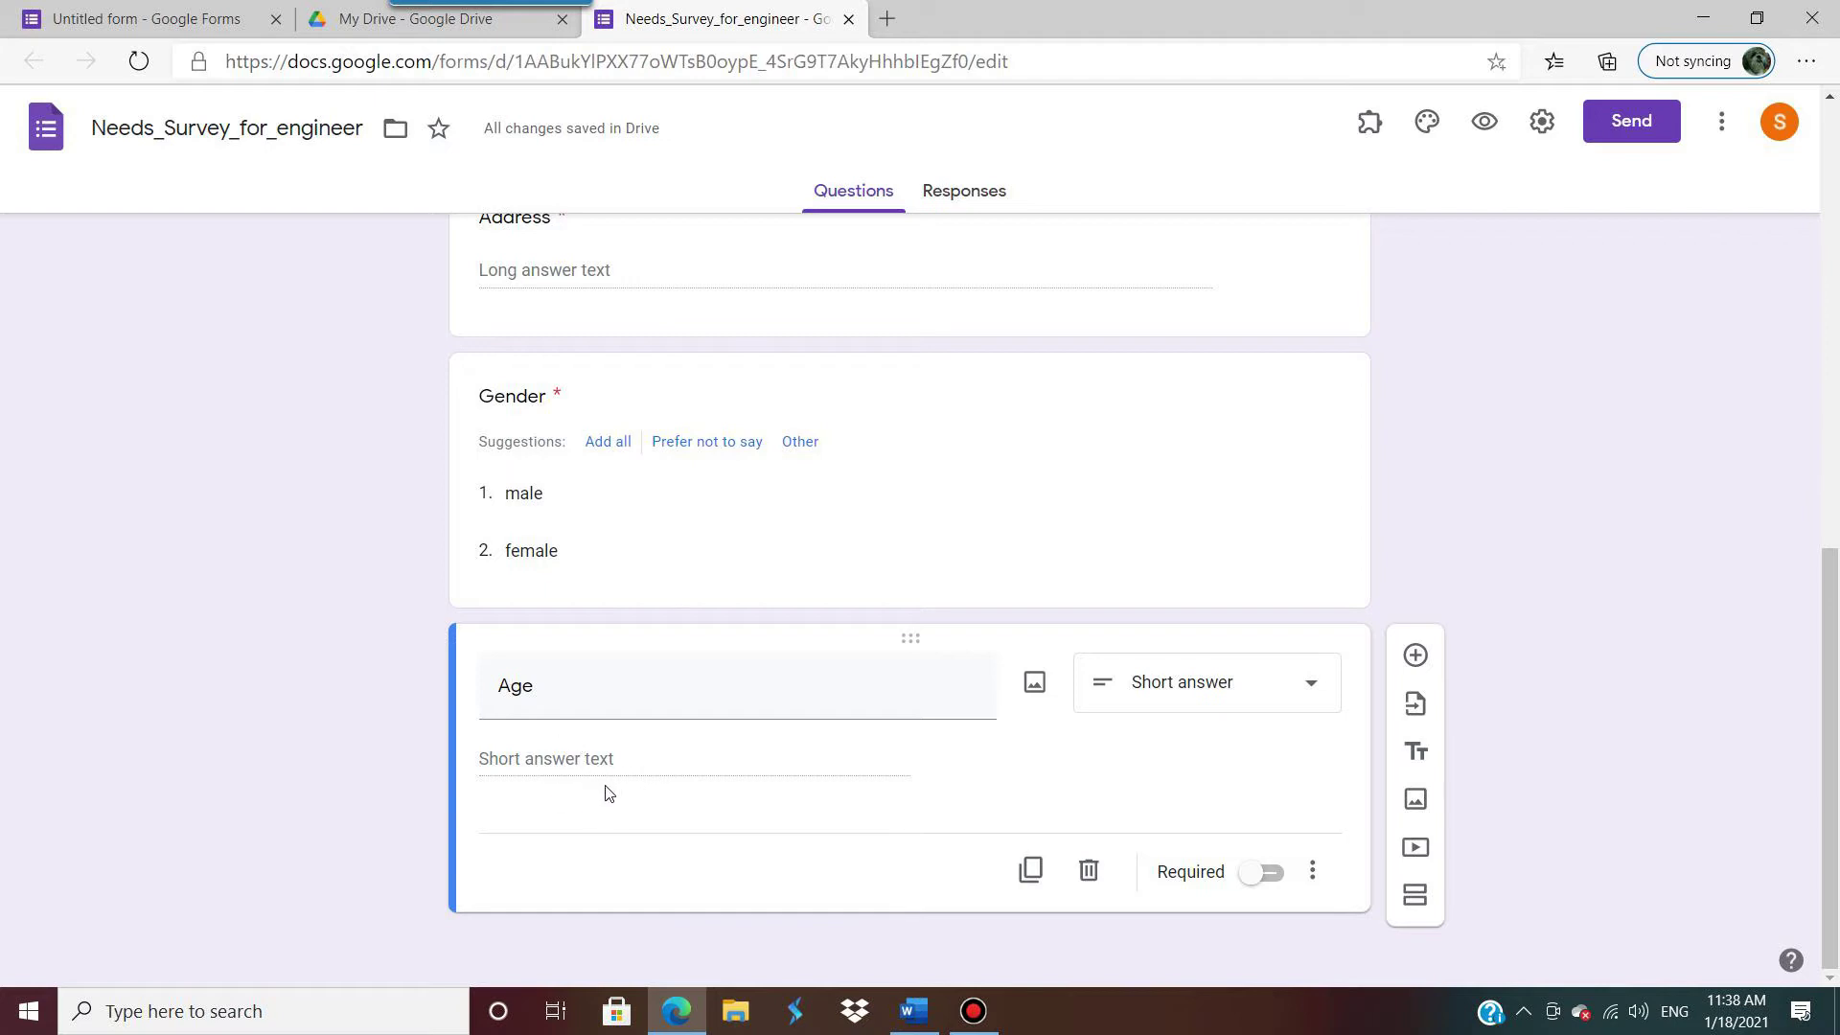
pyautogui.click(1286, 880)
pyautogui.click(1279, 880)
pyautogui.click(1271, 880)
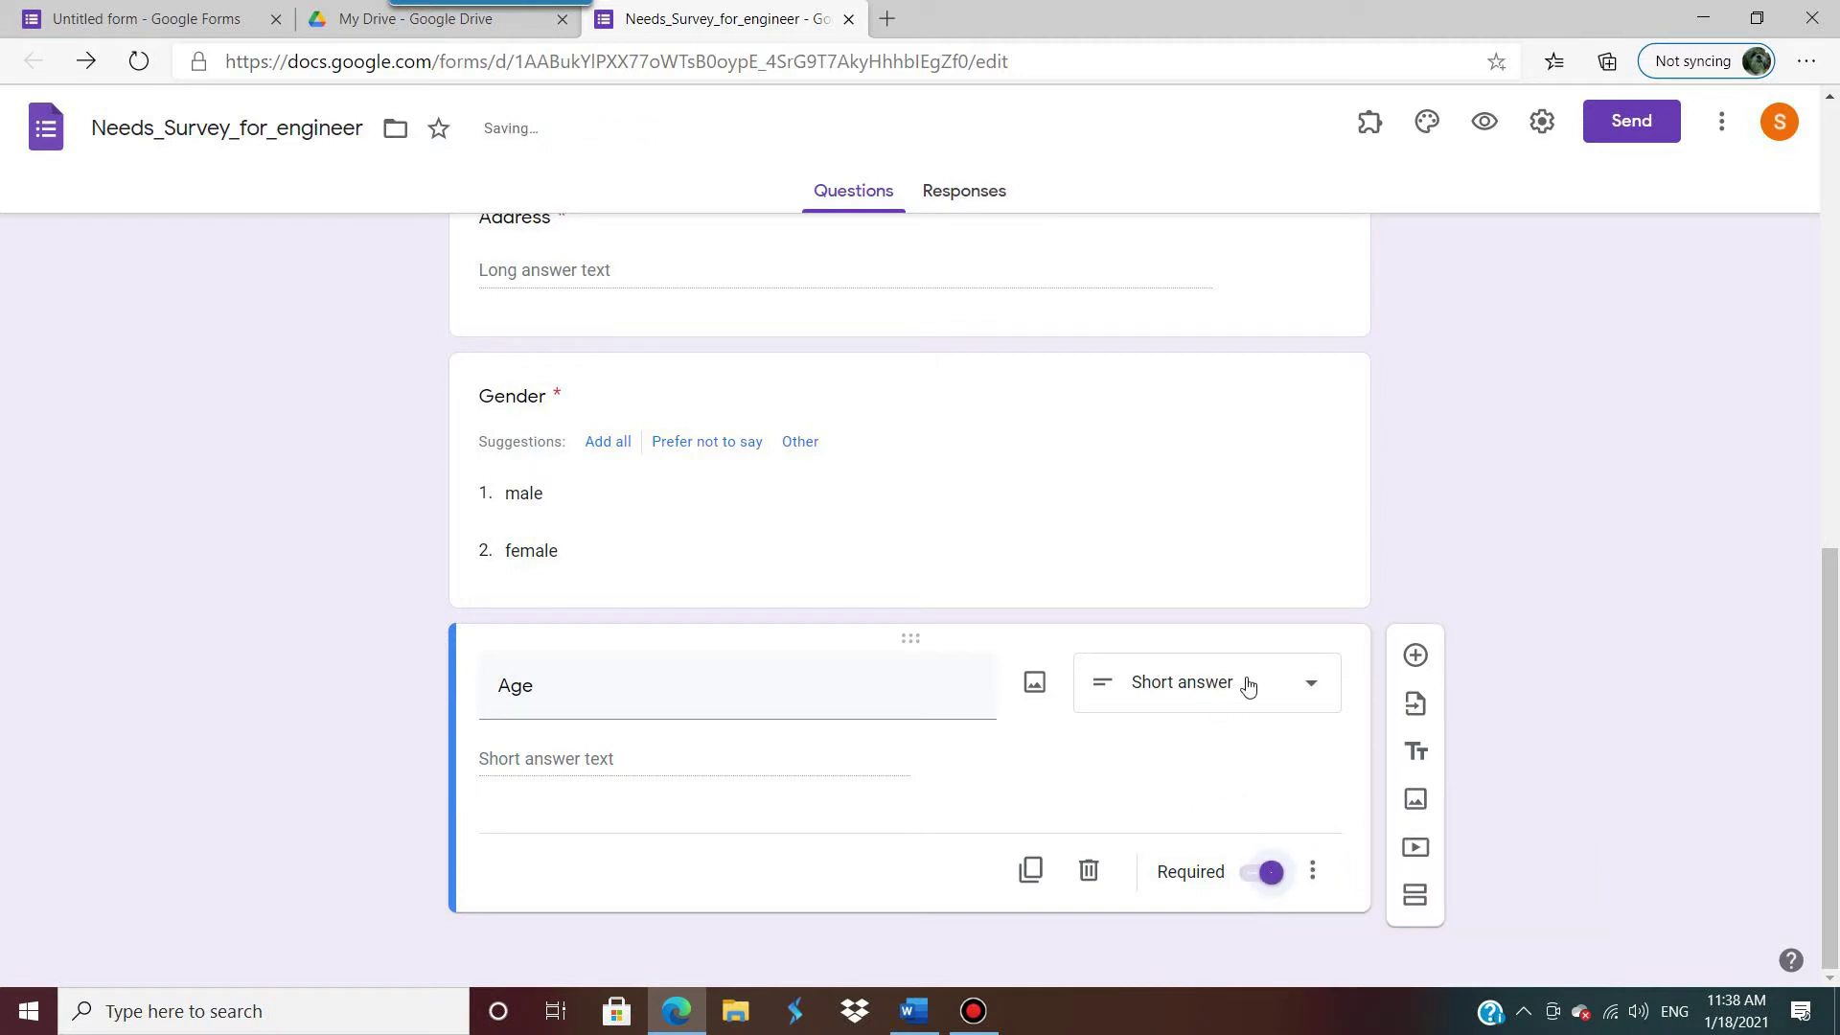
# Step: Add a question below Age titled 'Educational background', copied from Word with the '5.' removed
pyautogui.click(1416, 655)
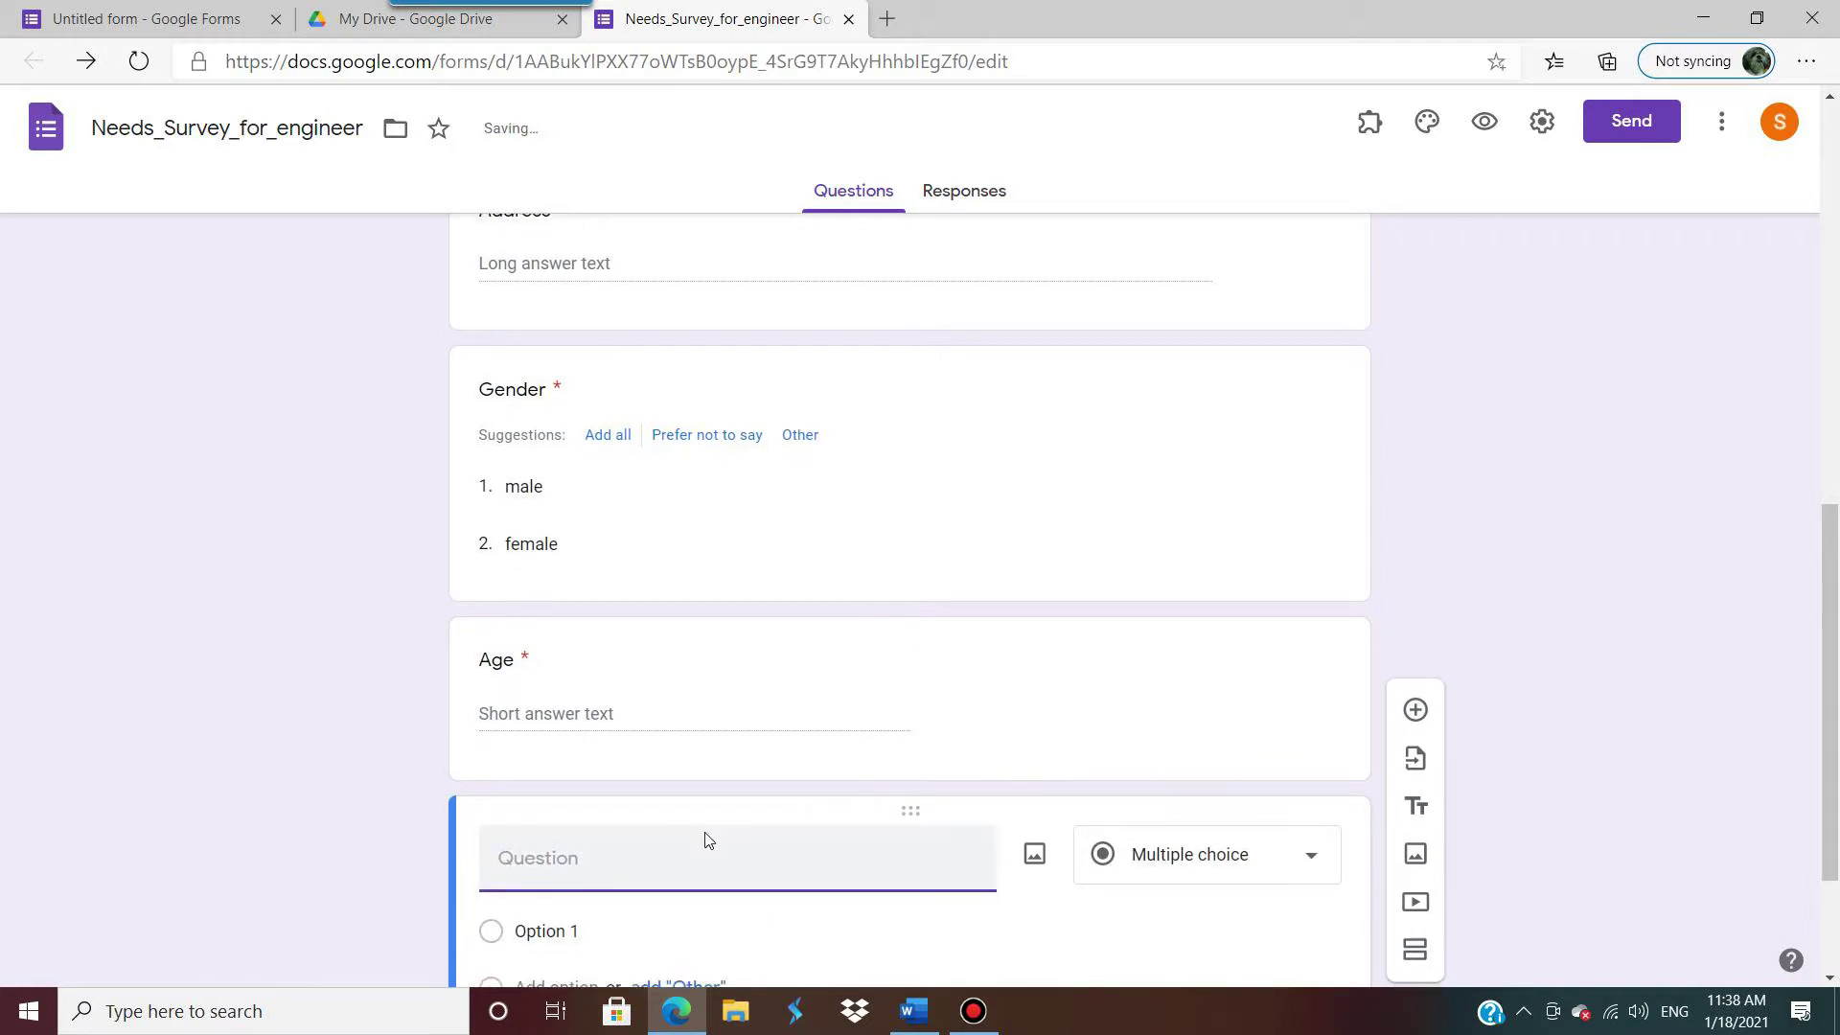
pyautogui.click(914, 1009)
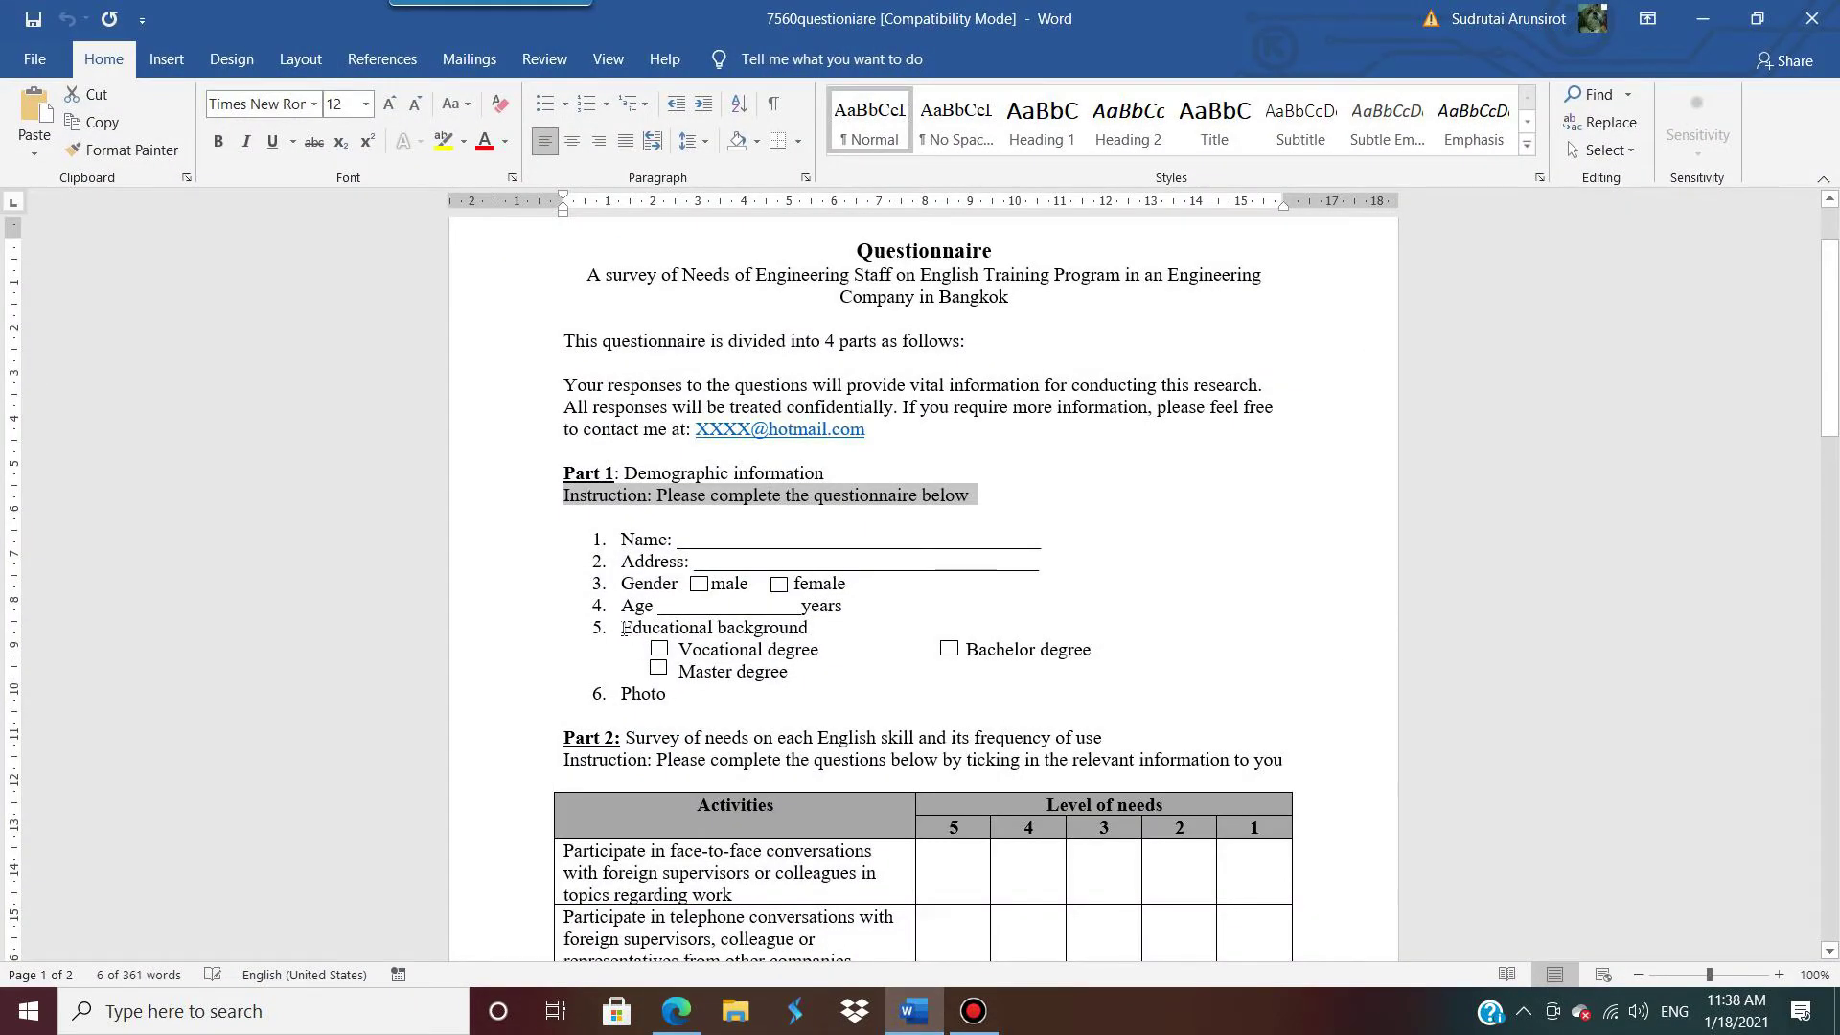
pyautogui.moveTo(623, 629); pyautogui.dragTo(810, 633)
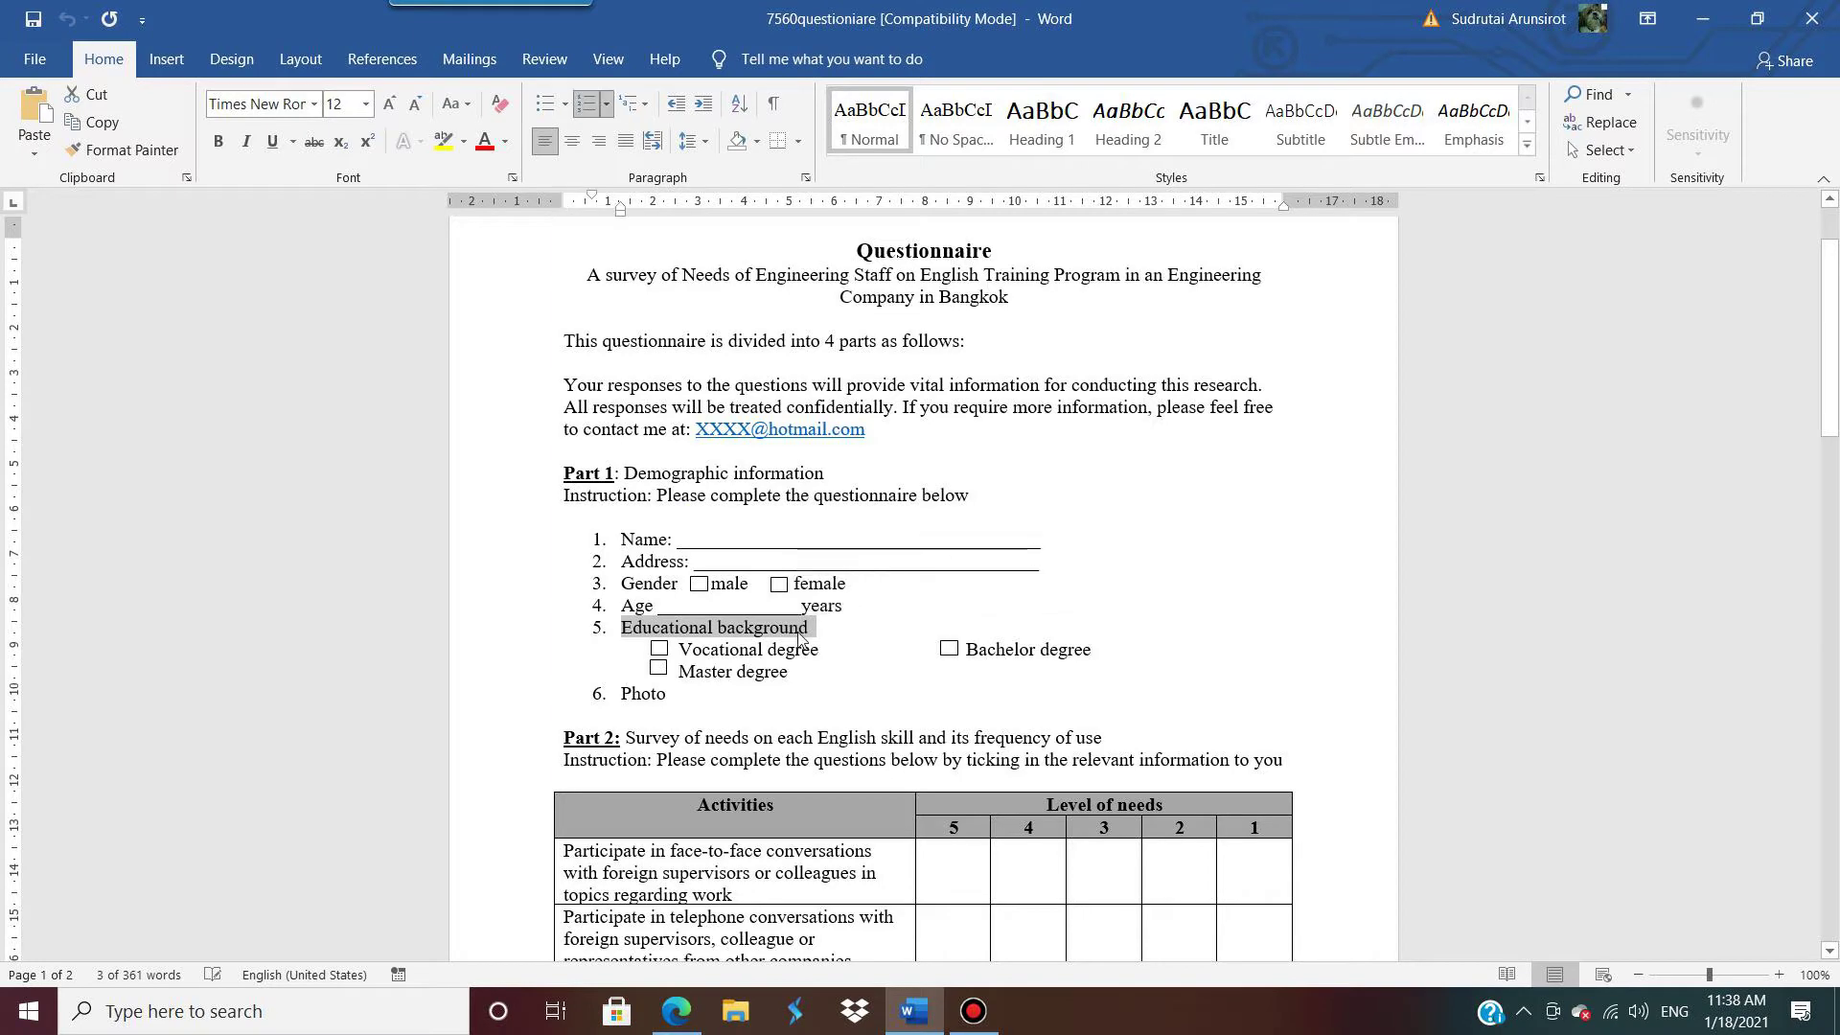
pyautogui.click(1702, 18)
pyautogui.write('5.\tEducational background')
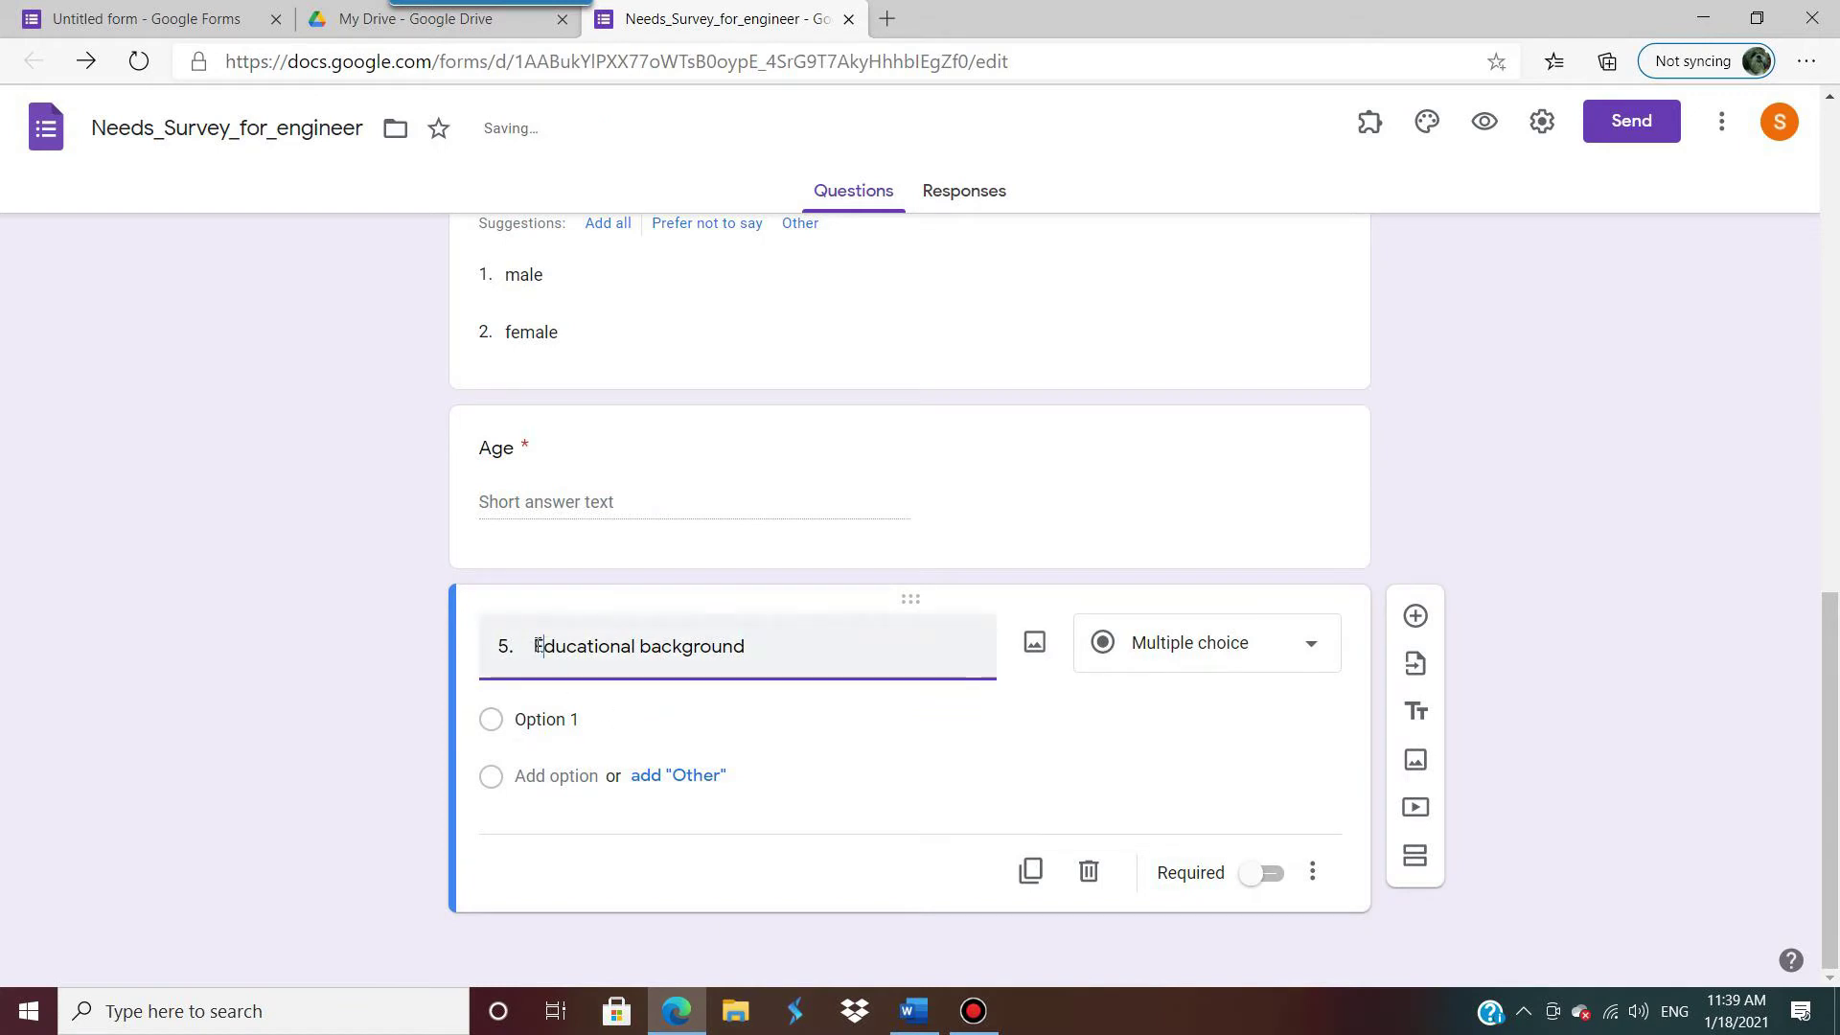
pyautogui.moveTo(535, 646); pyautogui.dragTo(393, 654)
pyautogui.press('BackSpace')
# Step: Set the Educational background question's type to Checkboxes
pyautogui.click(518, 716)
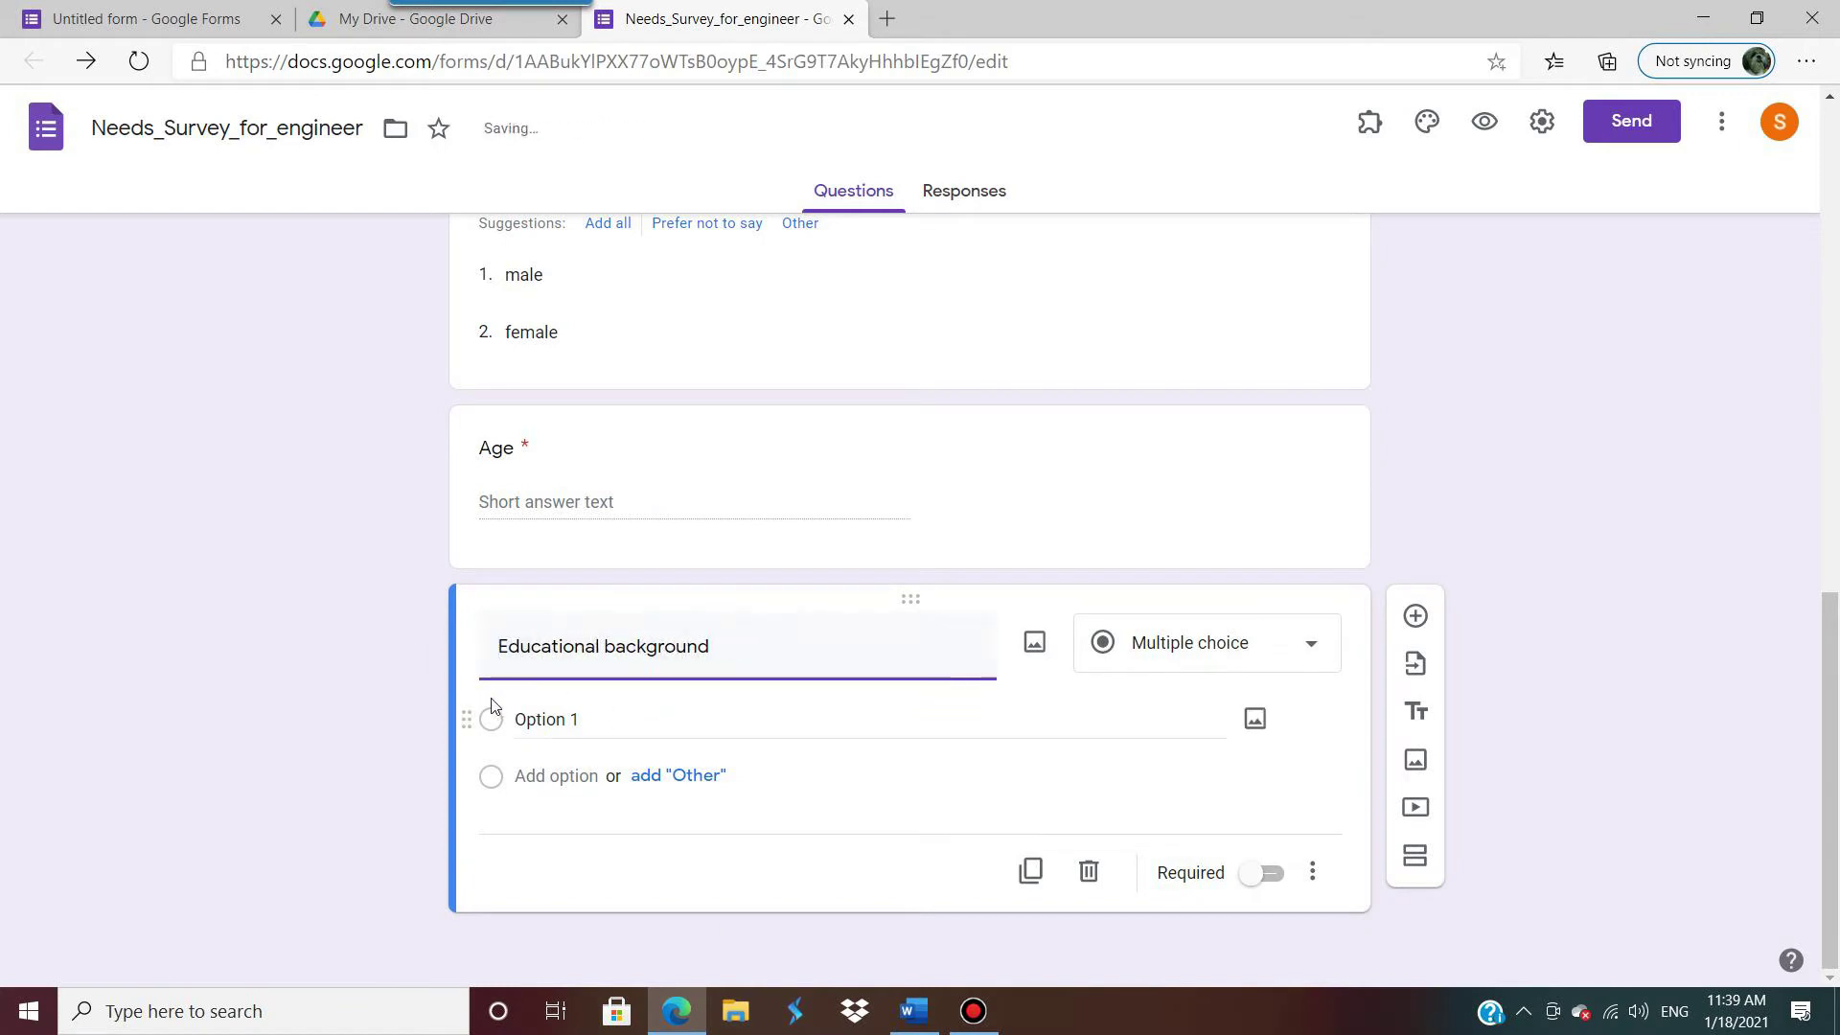
pyautogui.scroll(5, 1117, 476)
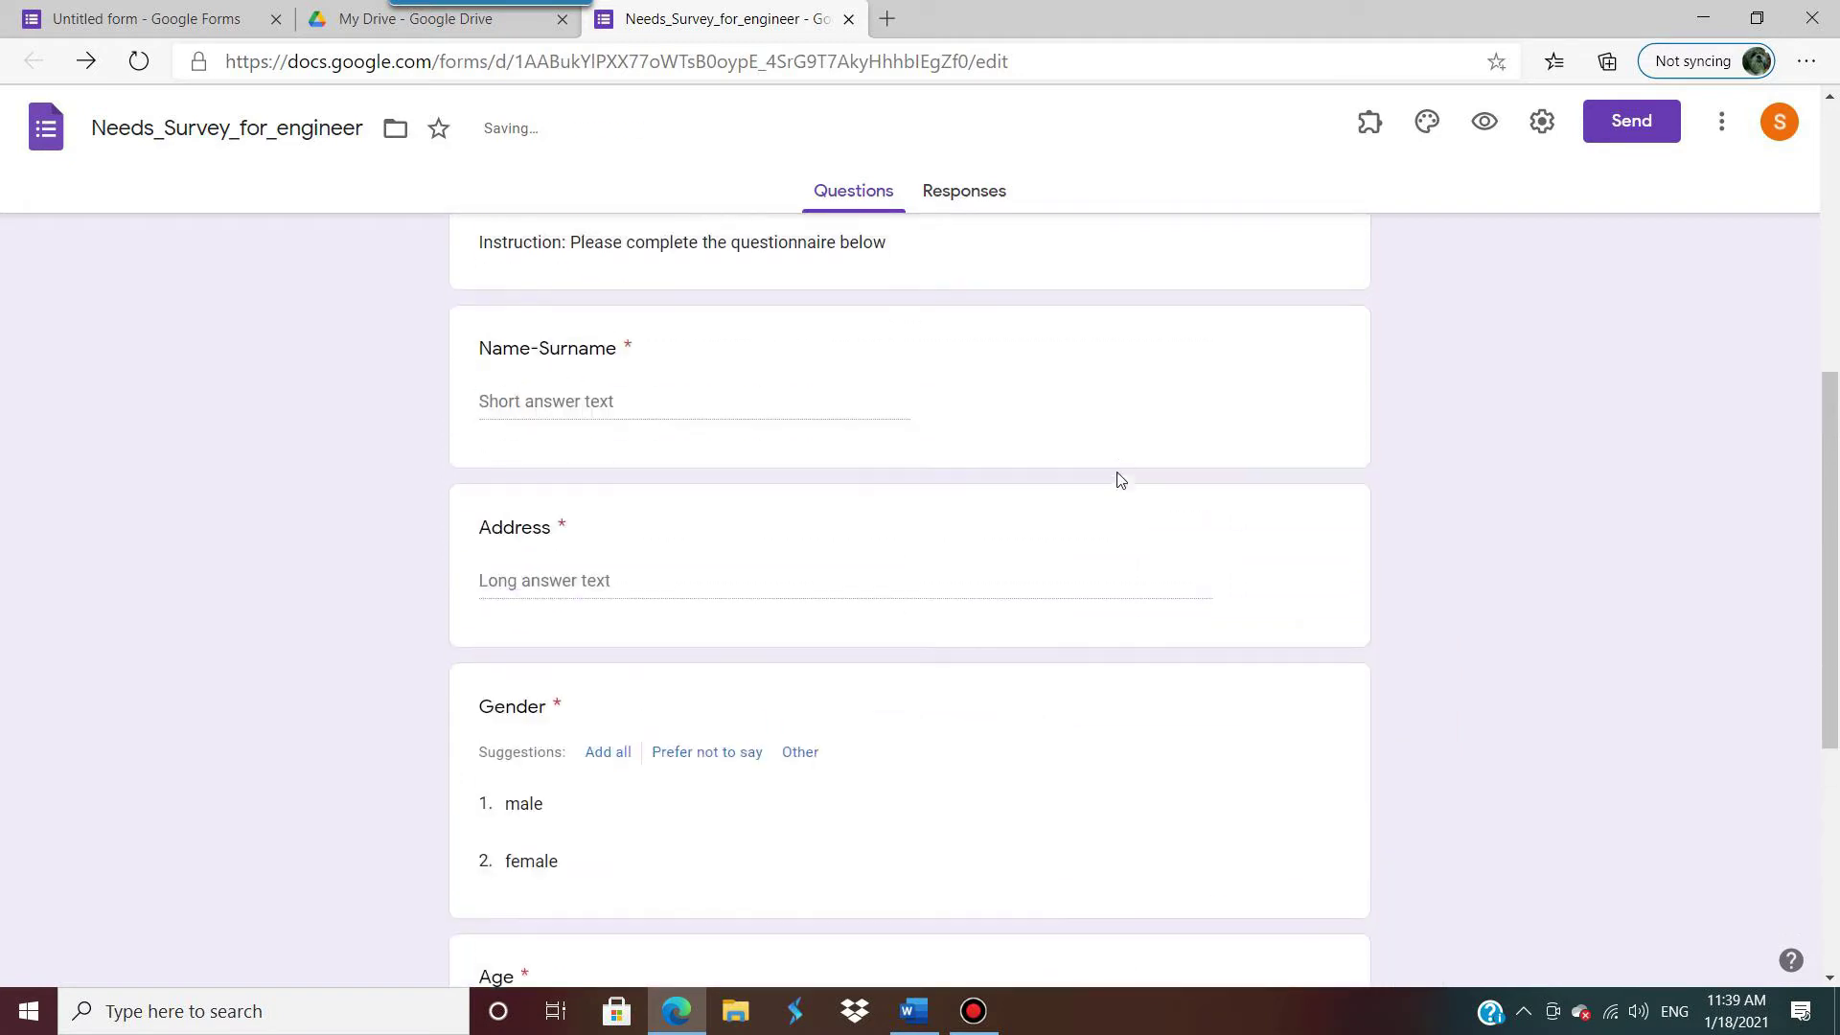
pyautogui.scroll(-5, 1153, 688)
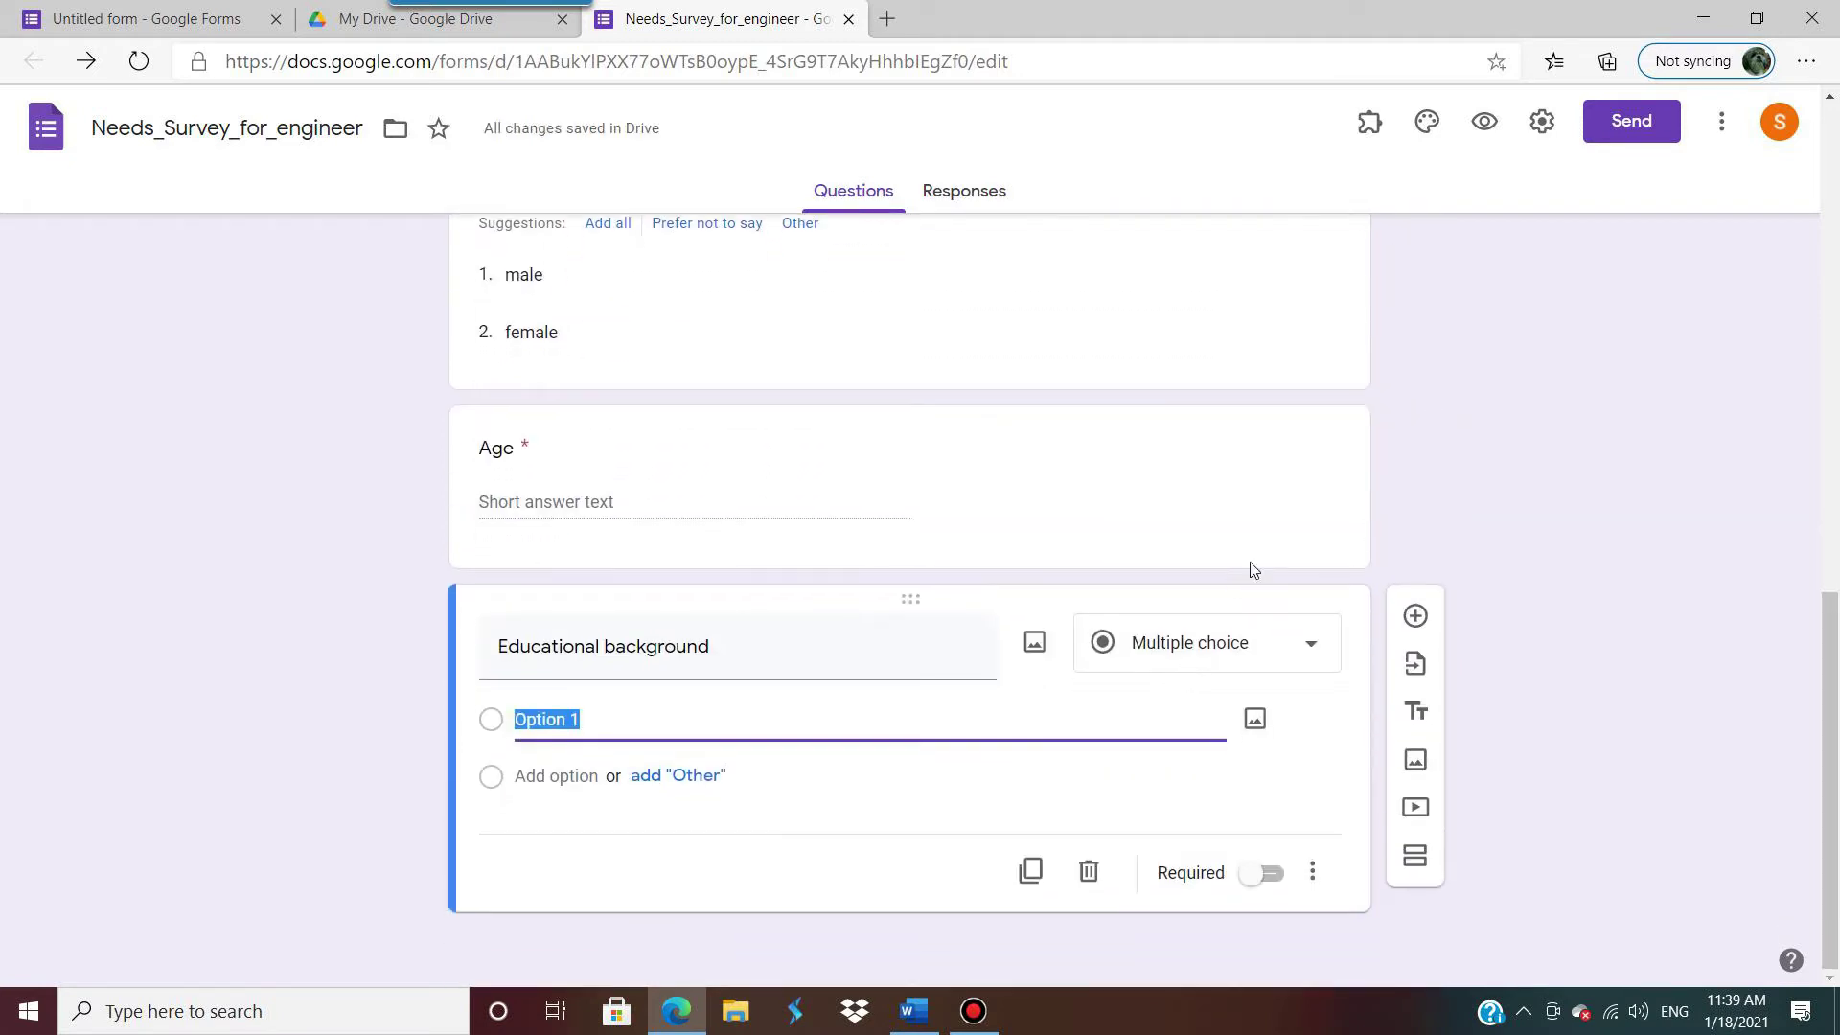
pyautogui.click(1309, 648)
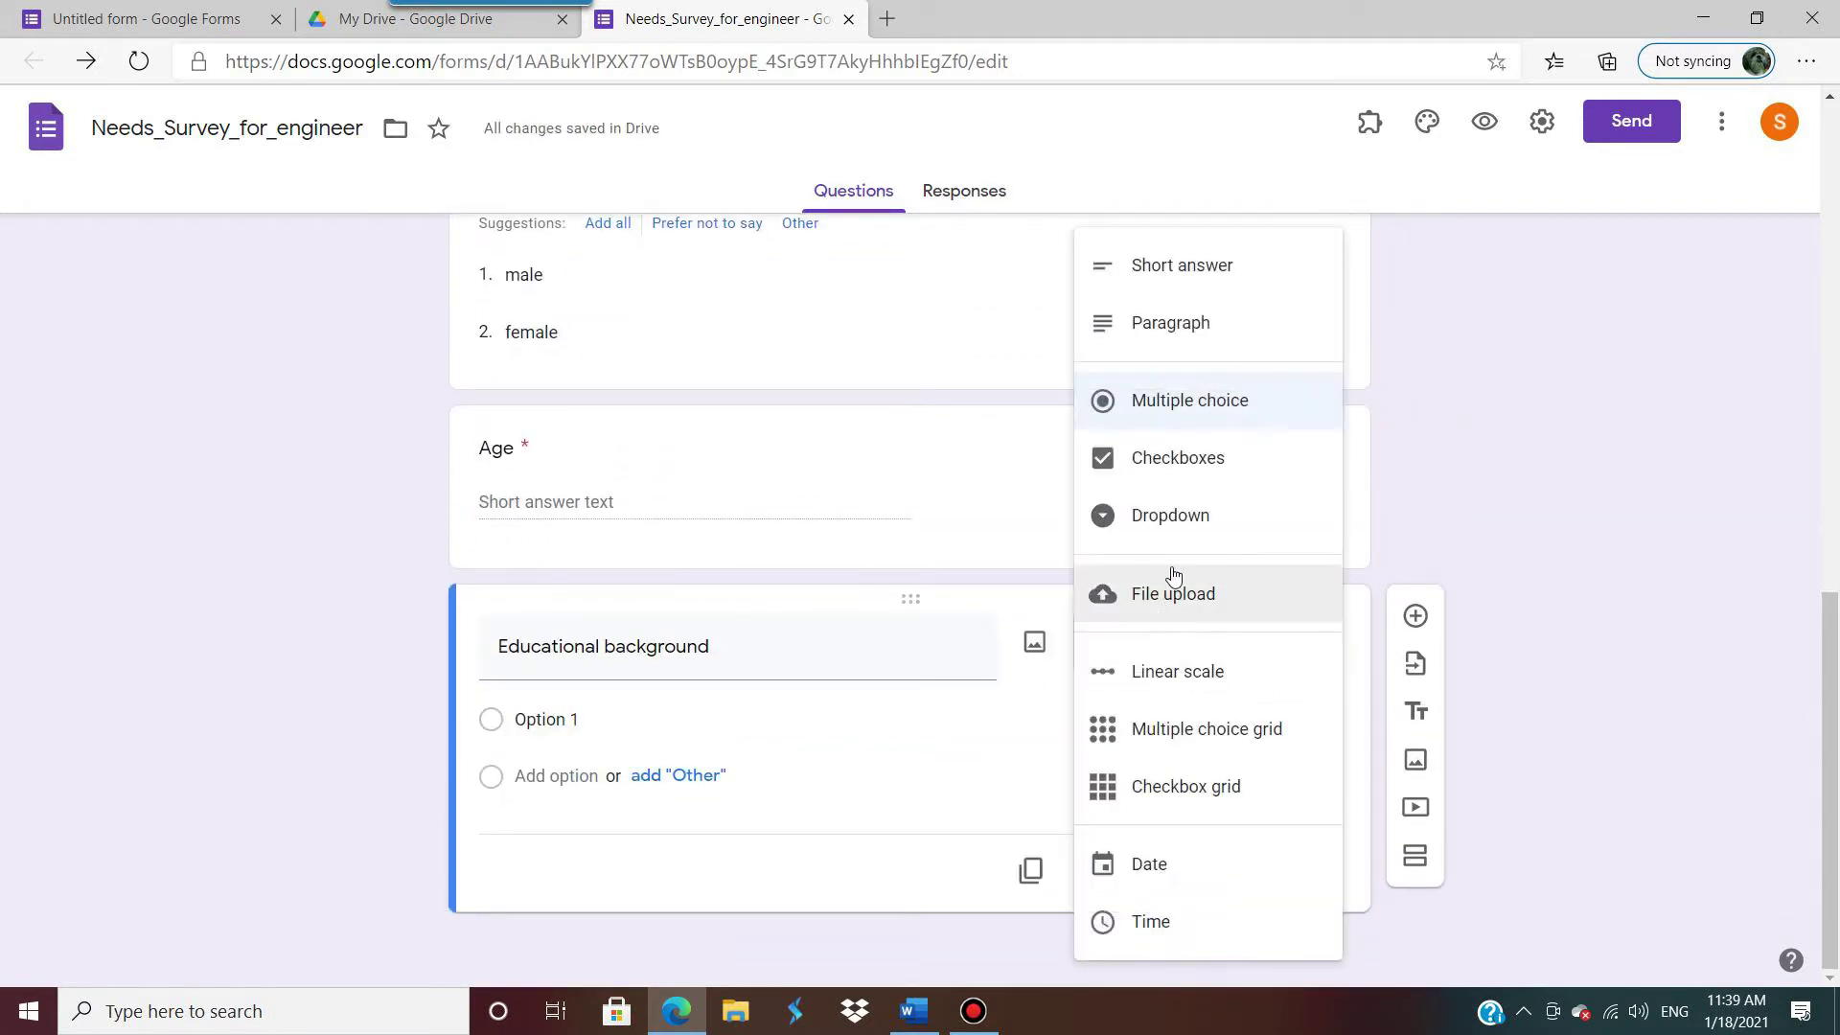
pyautogui.click(1188, 461)
pyautogui.click(609, 711)
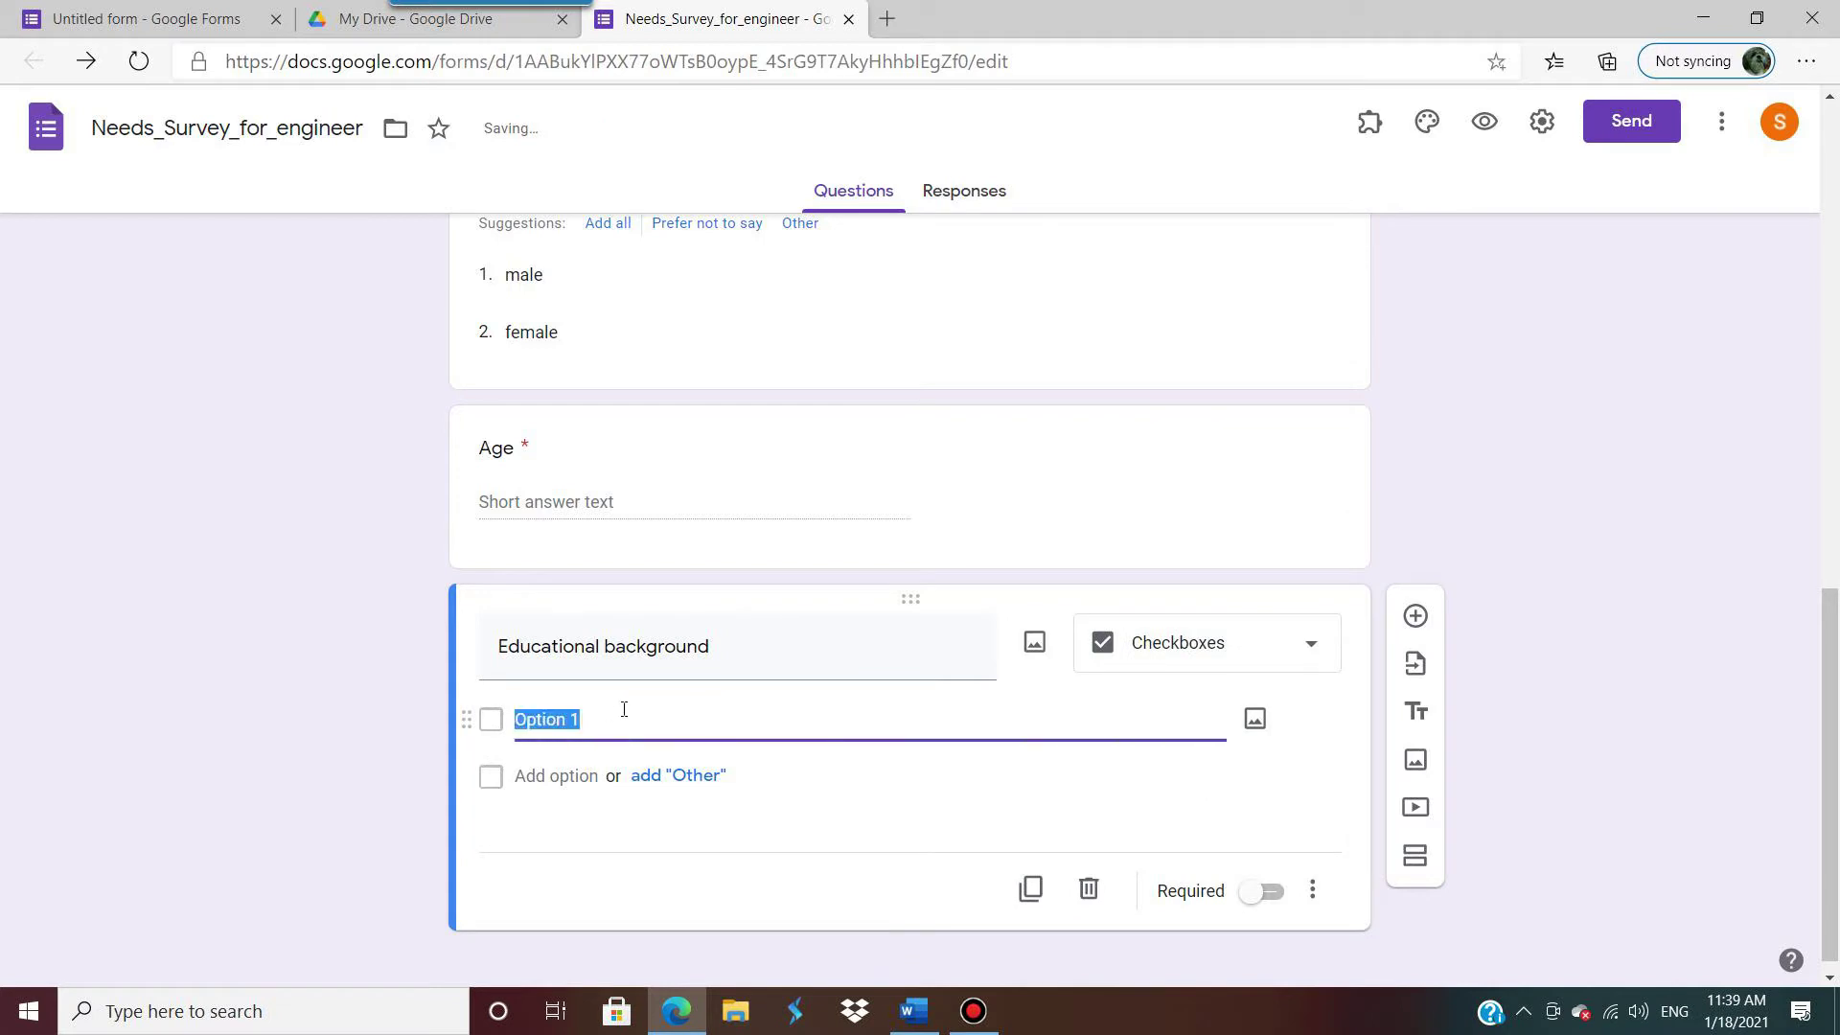
pyautogui.click(1305, 641)
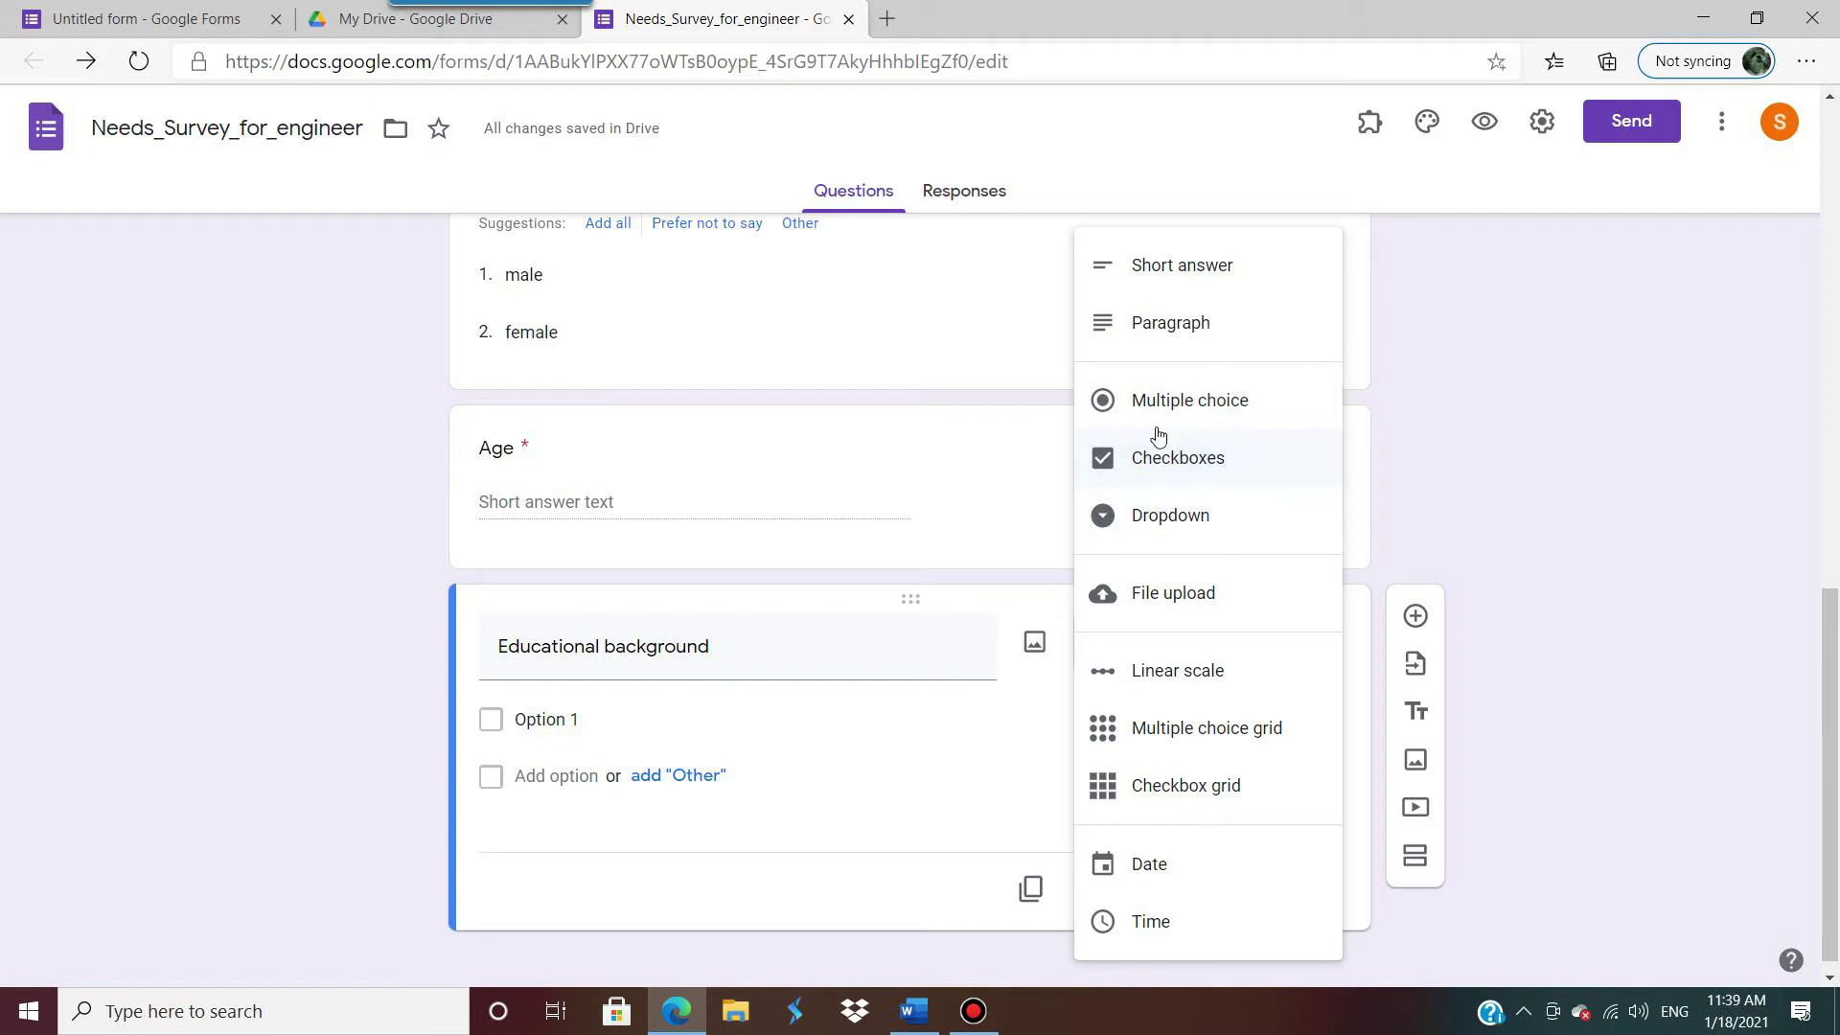
# Step: Keep Checkboxes as the type and paste 'Vocational degree' from the Word questionnaire as option 1
pyautogui.click(688, 714)
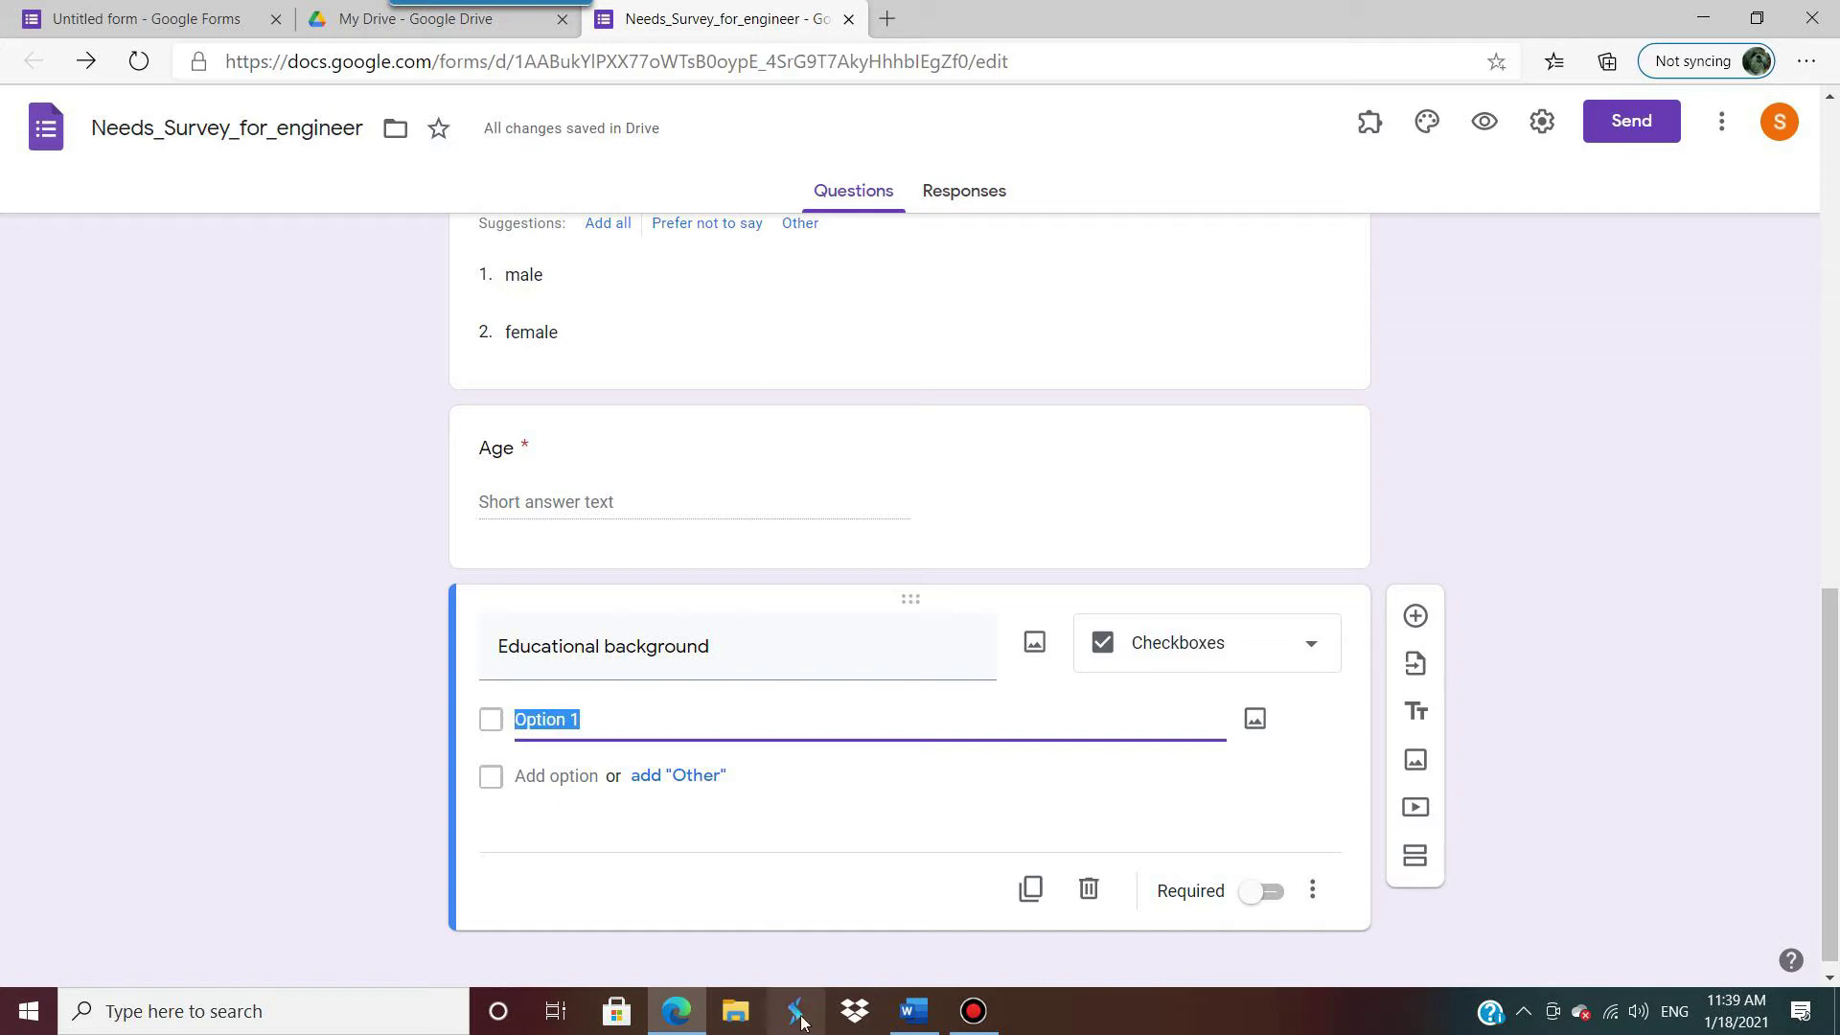
pyautogui.click(913, 1010)
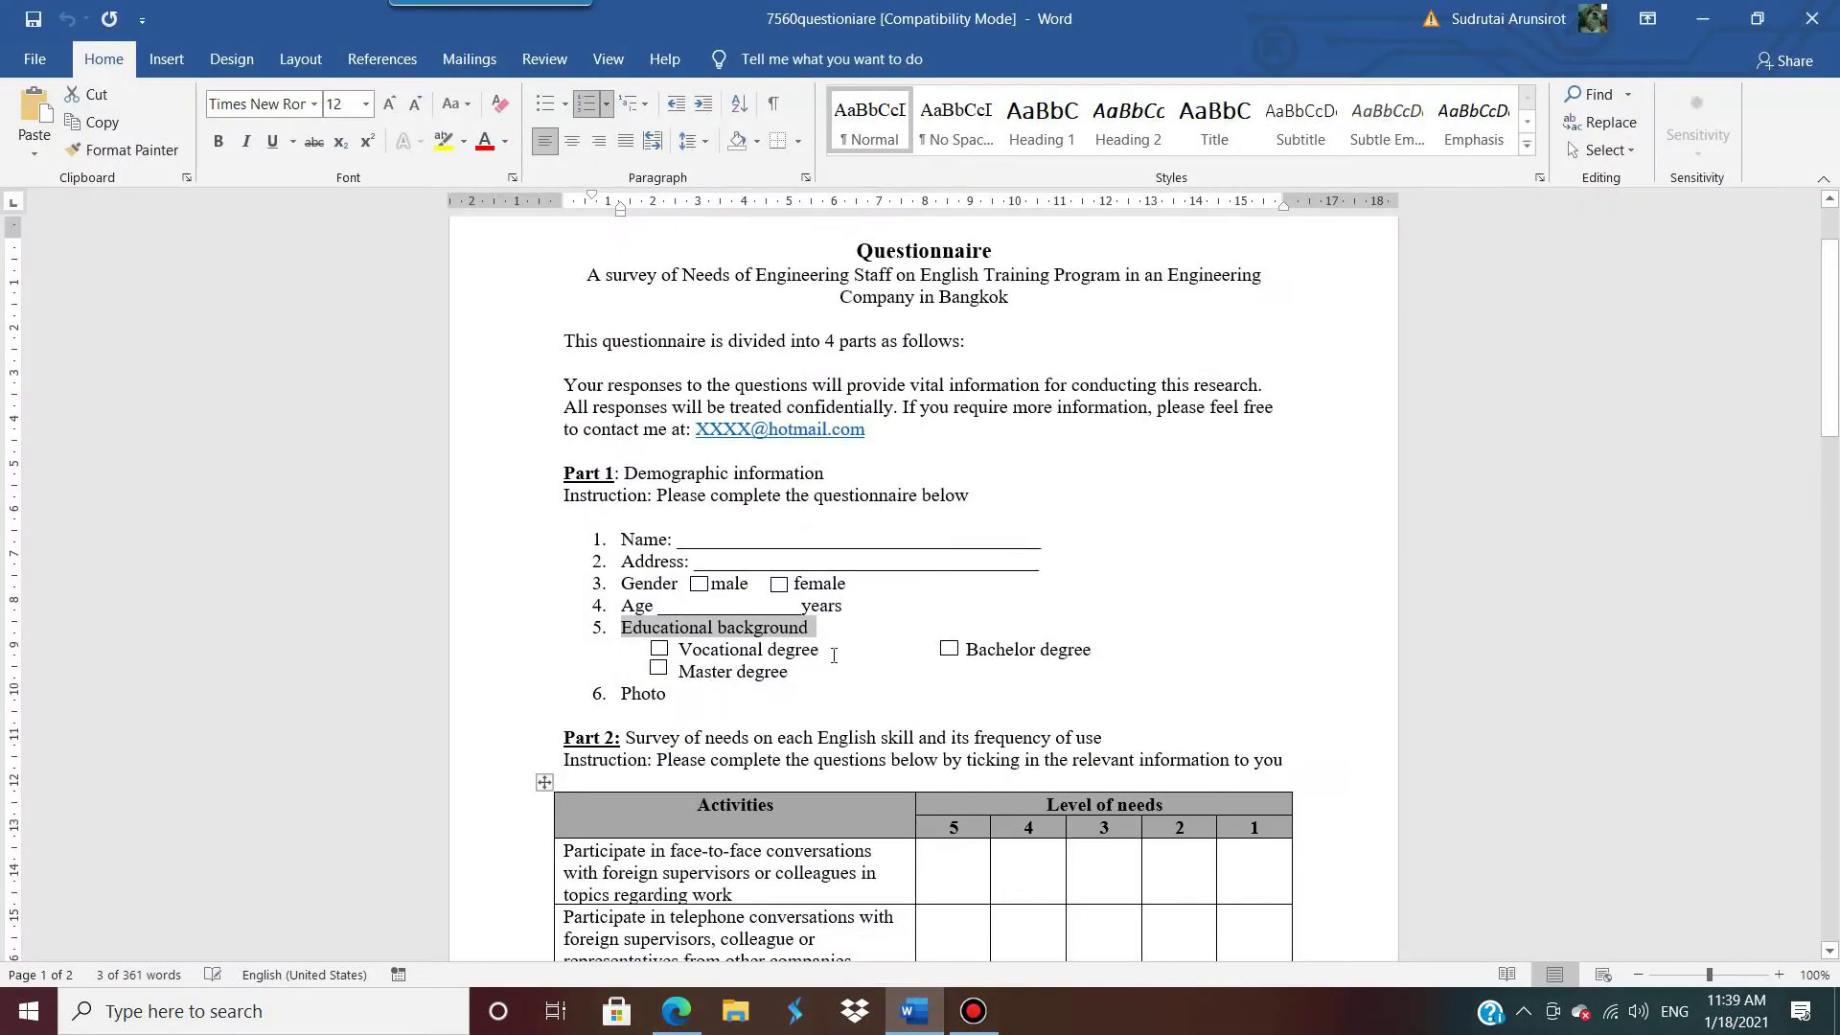
pyautogui.moveTo(838, 652); pyautogui.dragTo(705, 662)
pyautogui.hotkey('ctrl', 'c')
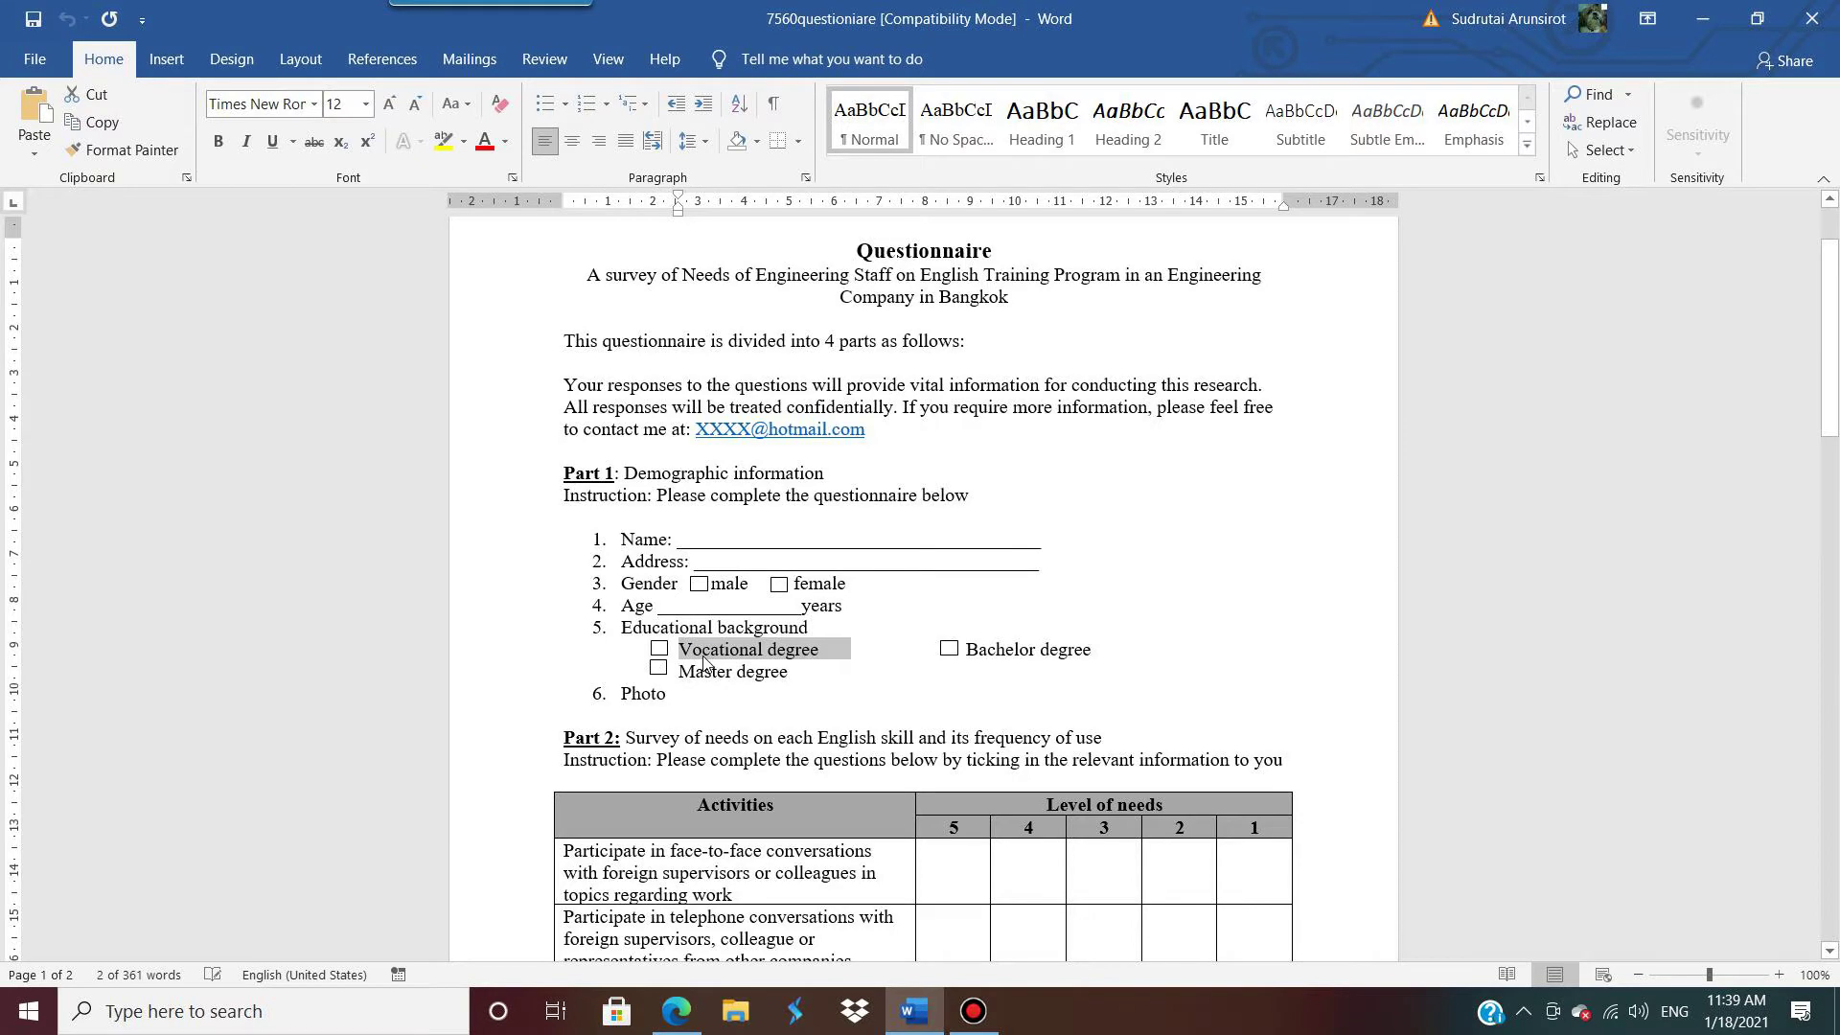
pyautogui.click(1702, 18)
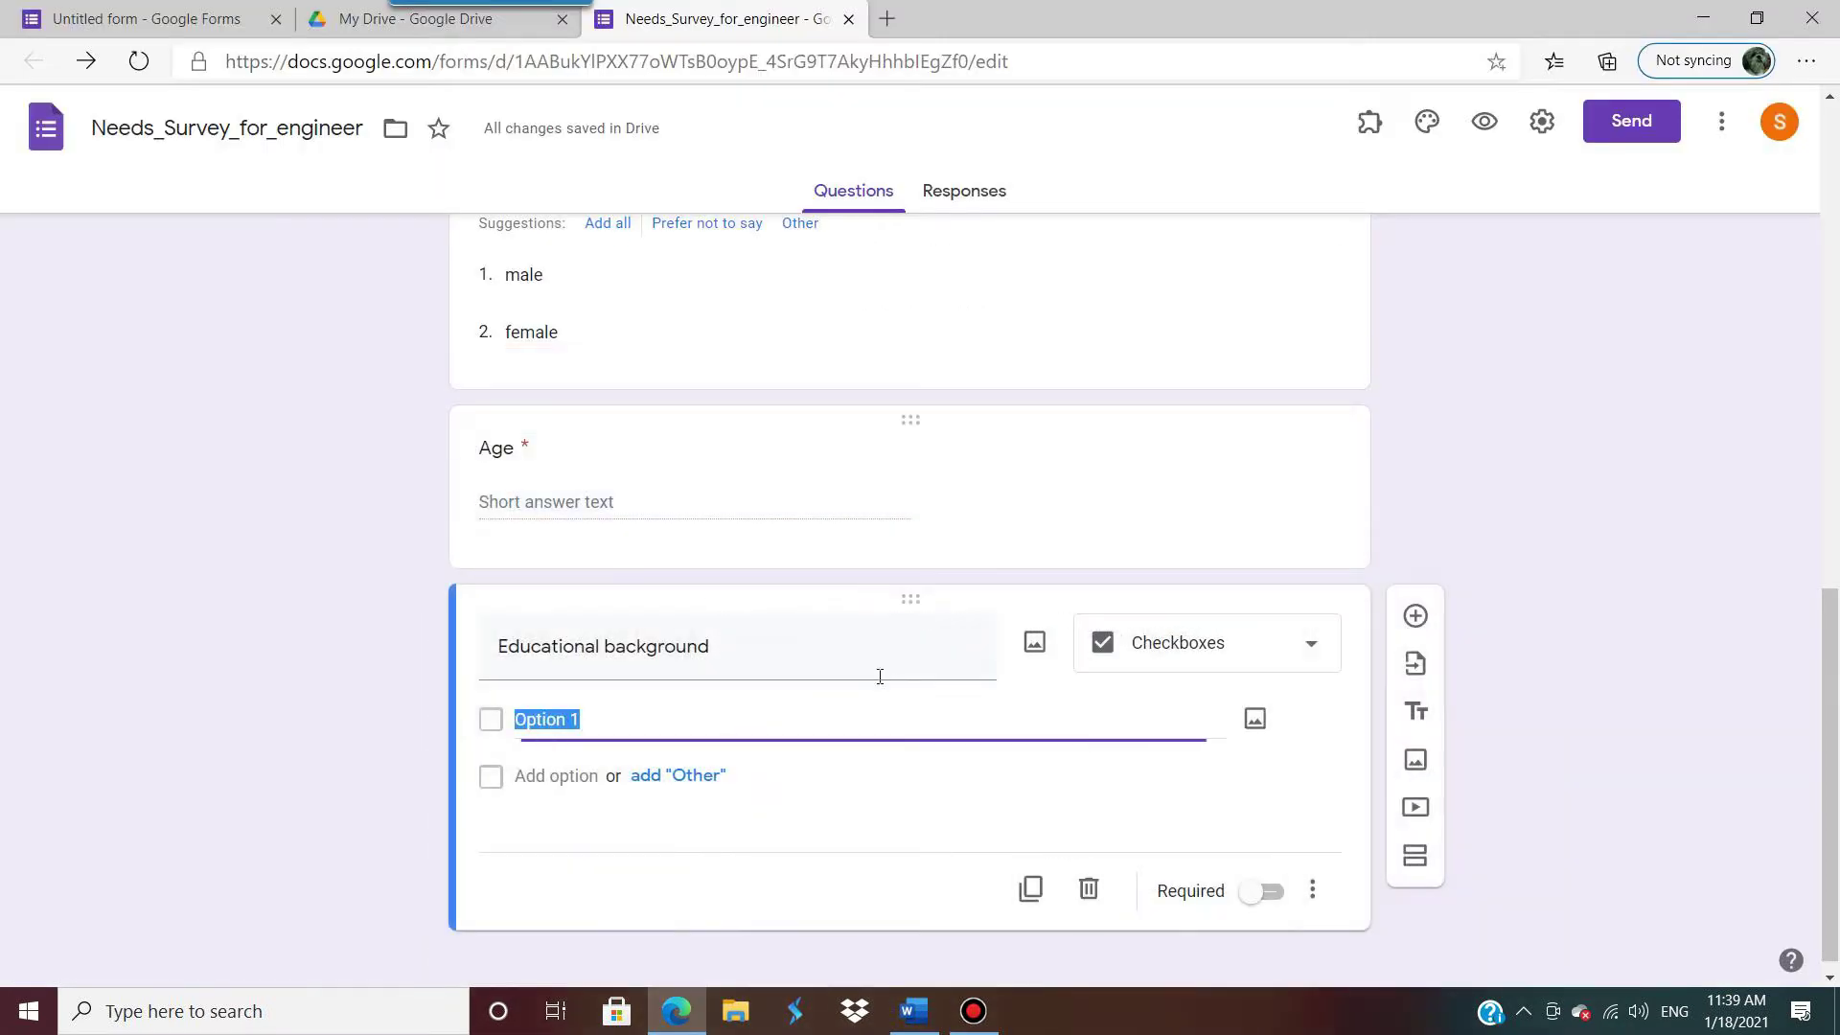
pyautogui.hotkey('ctrl', 'v')
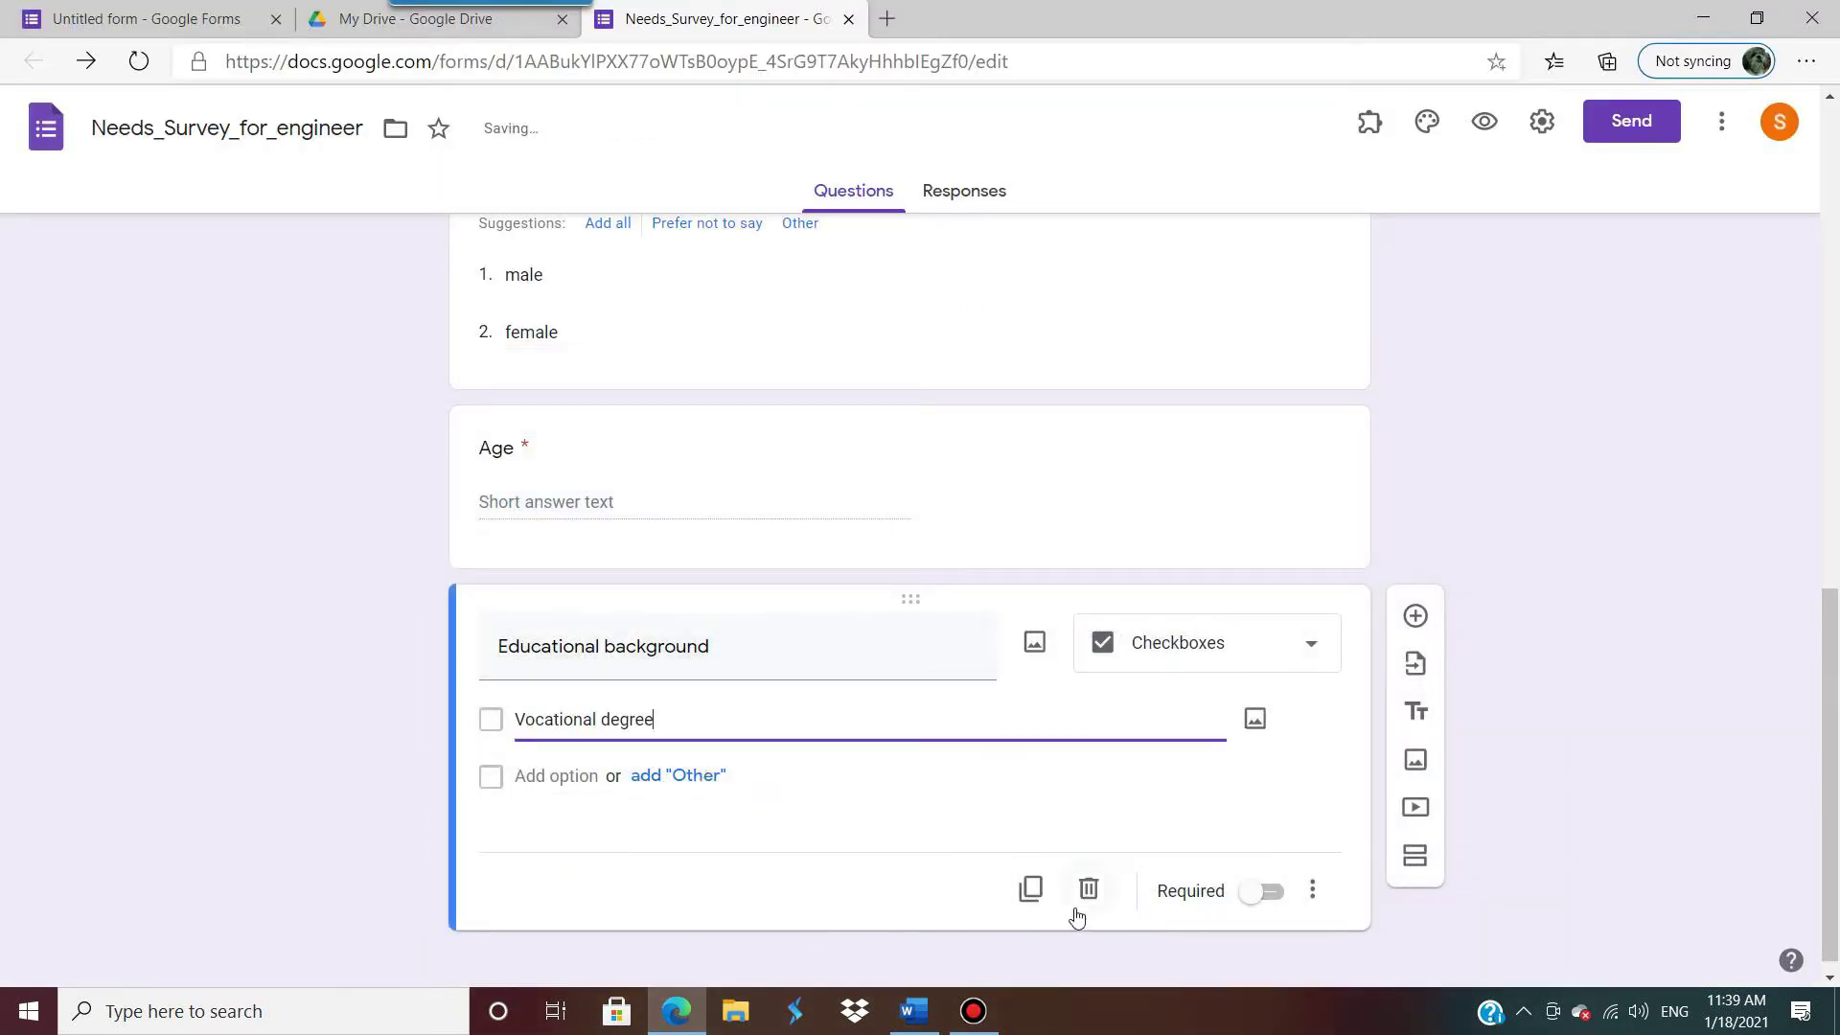
# Step: Add 'Bachelor degree' and 'Master degree' as options 2 and 3, and make the question required
pyautogui.click(914, 1010)
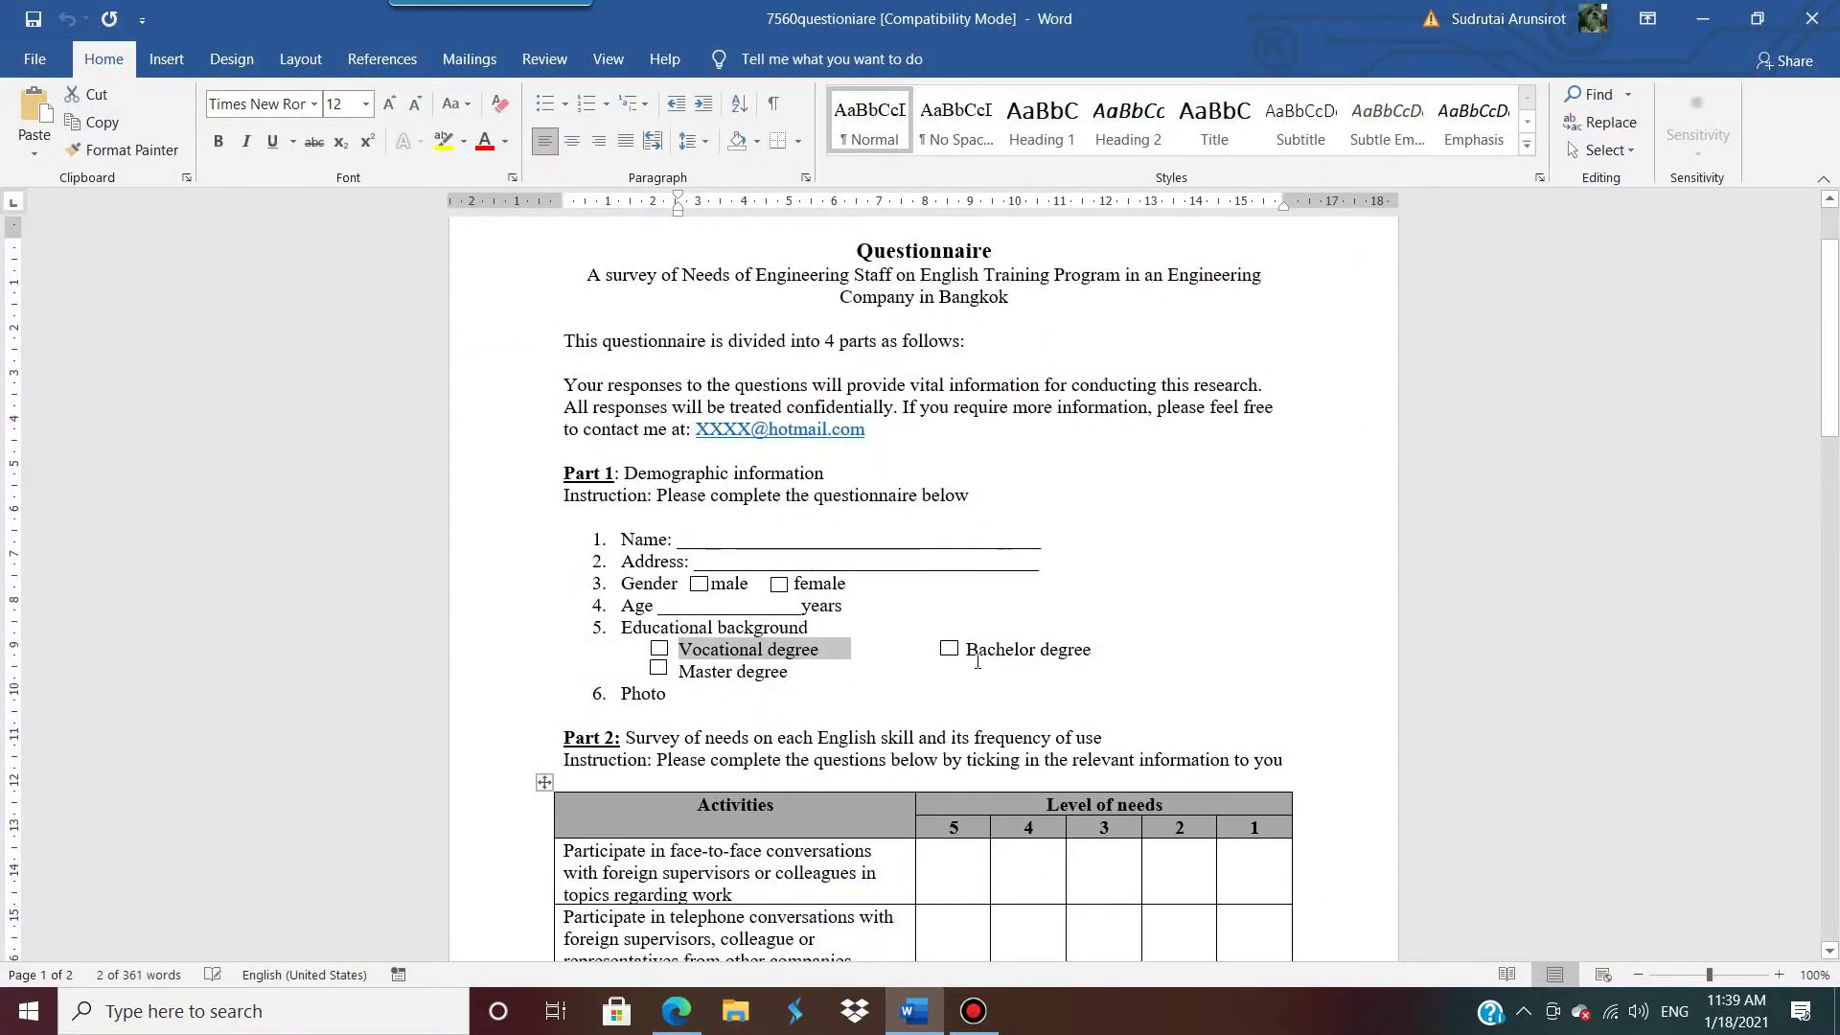
pyautogui.moveTo(965, 650); pyautogui.dragTo(1125, 654)
pyautogui.hotkey('ctrl', 'c')
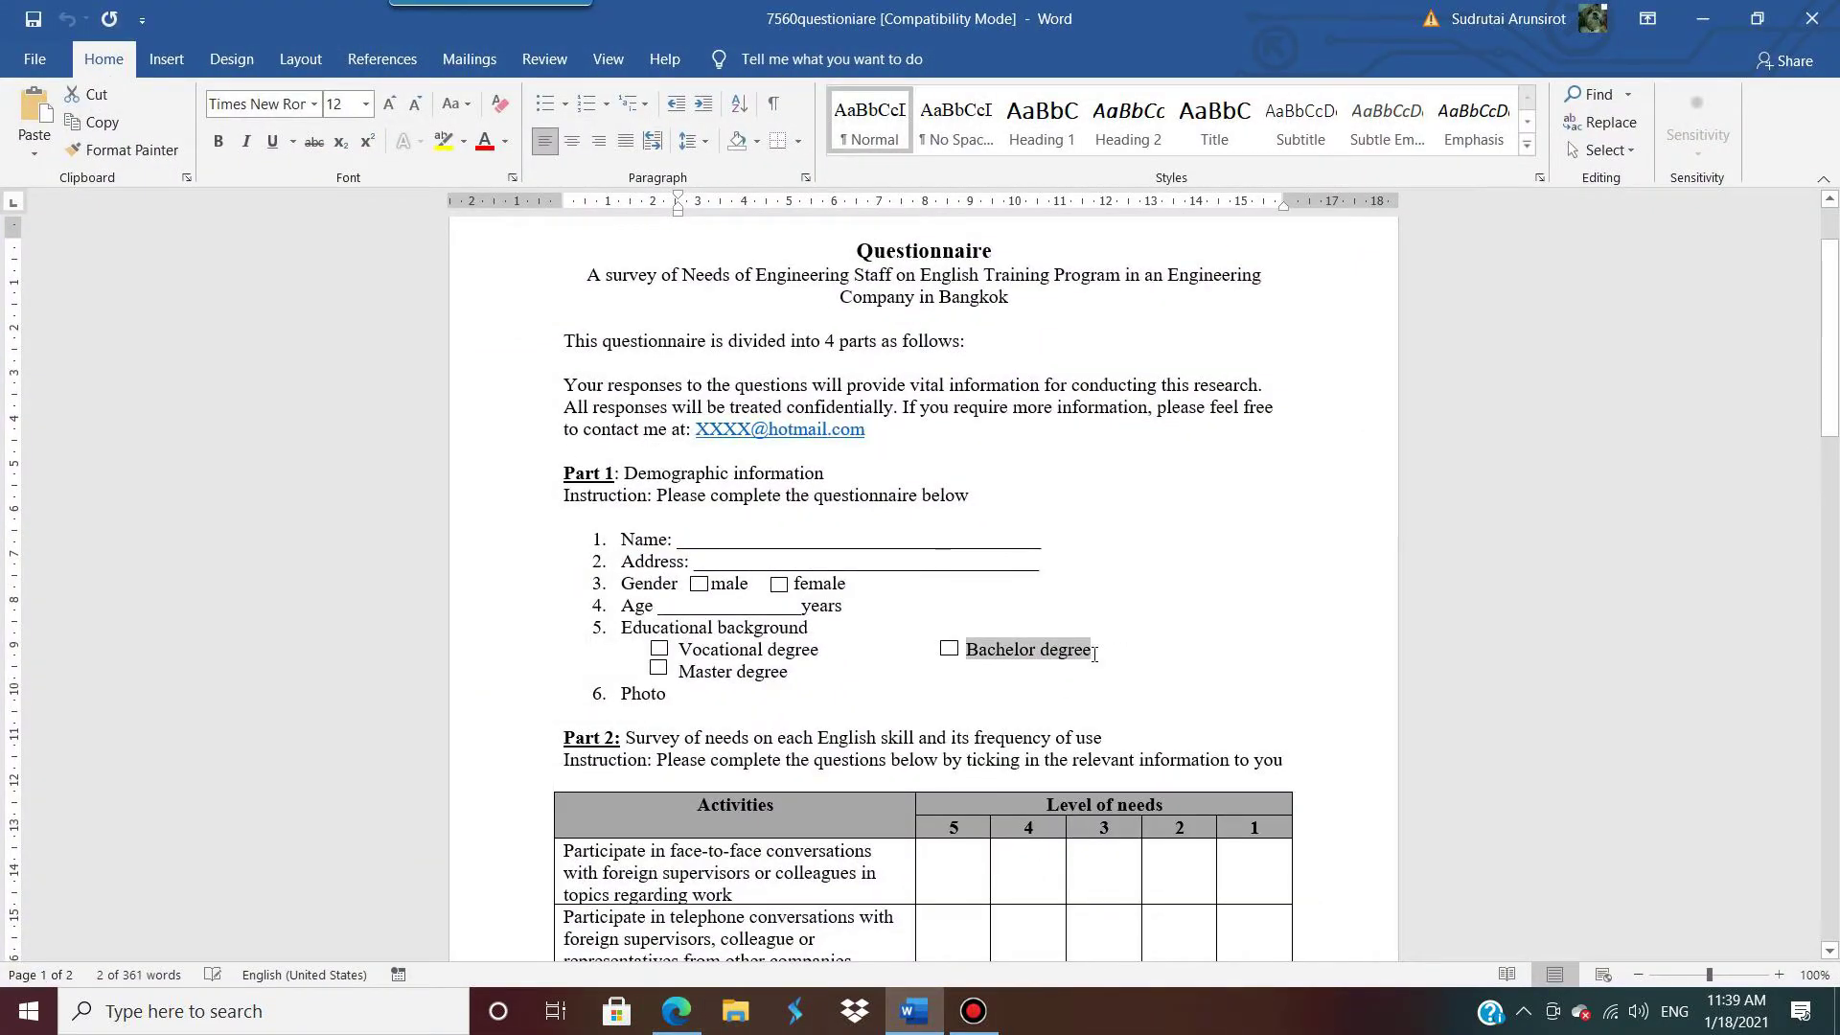
pyautogui.click(1702, 18)
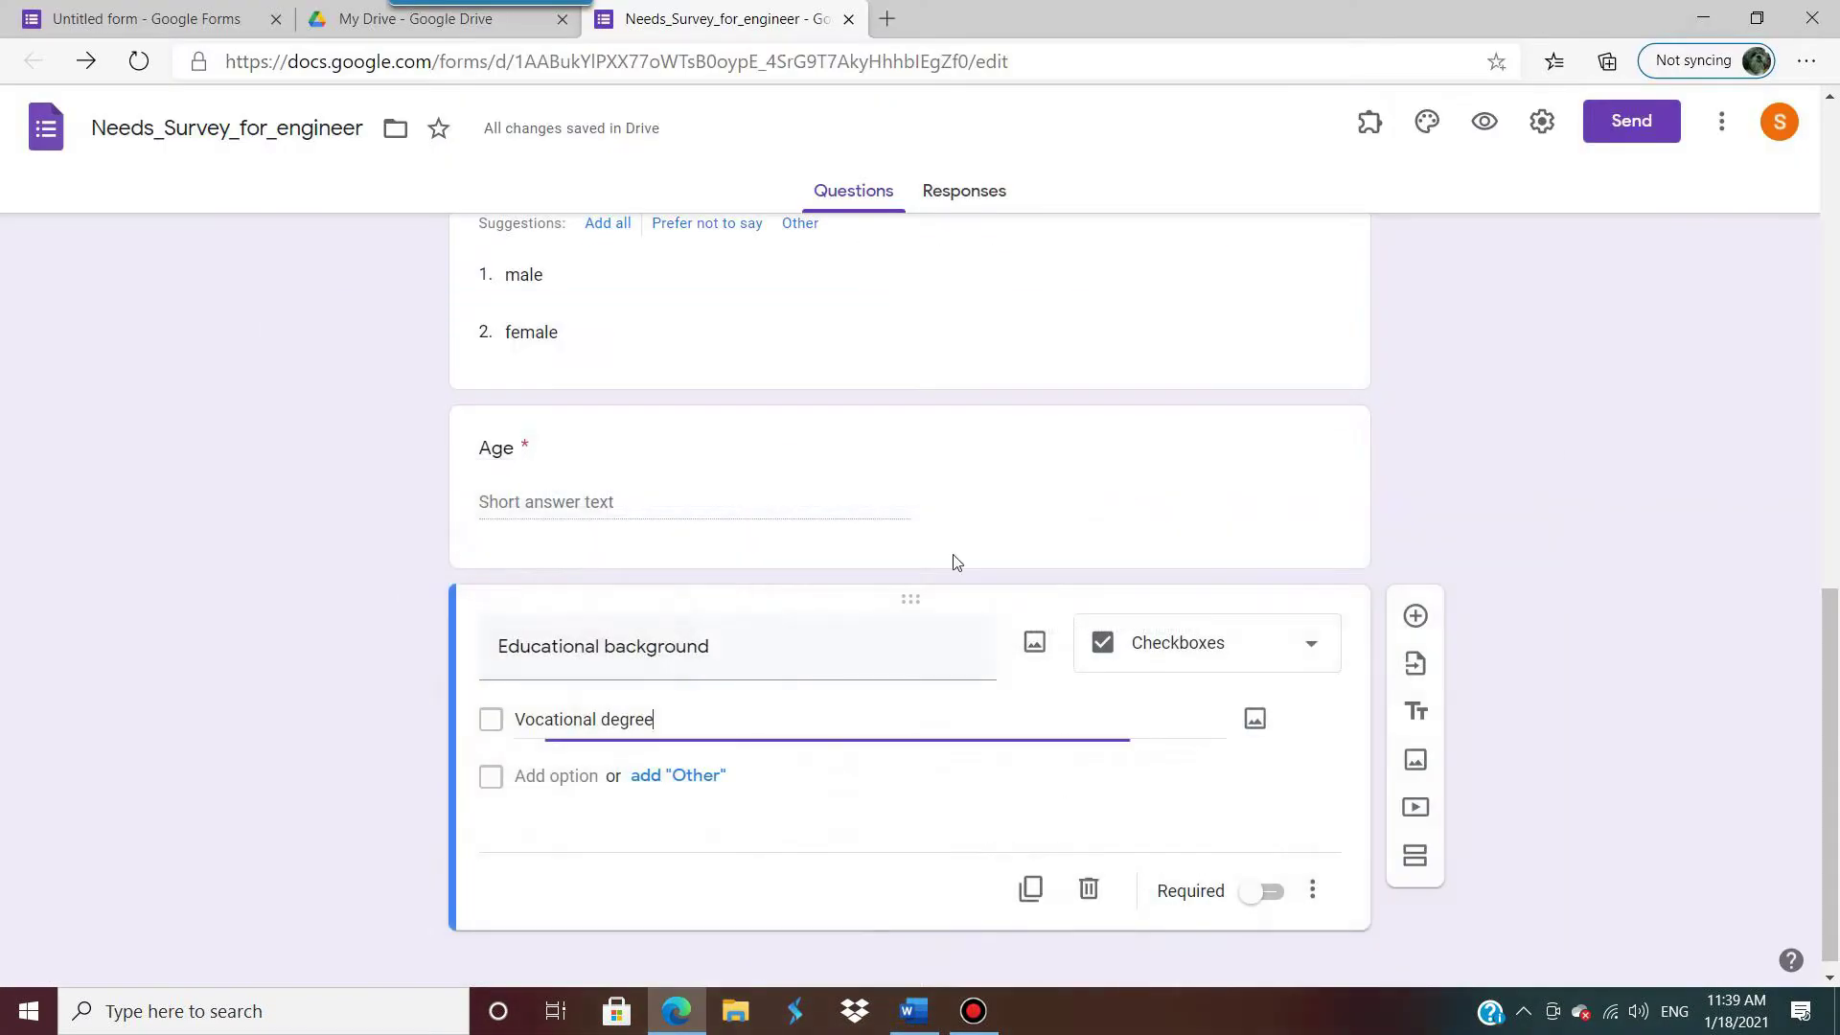
pyautogui.click(565, 774)
pyautogui.hotkey('ctrl', 'v')
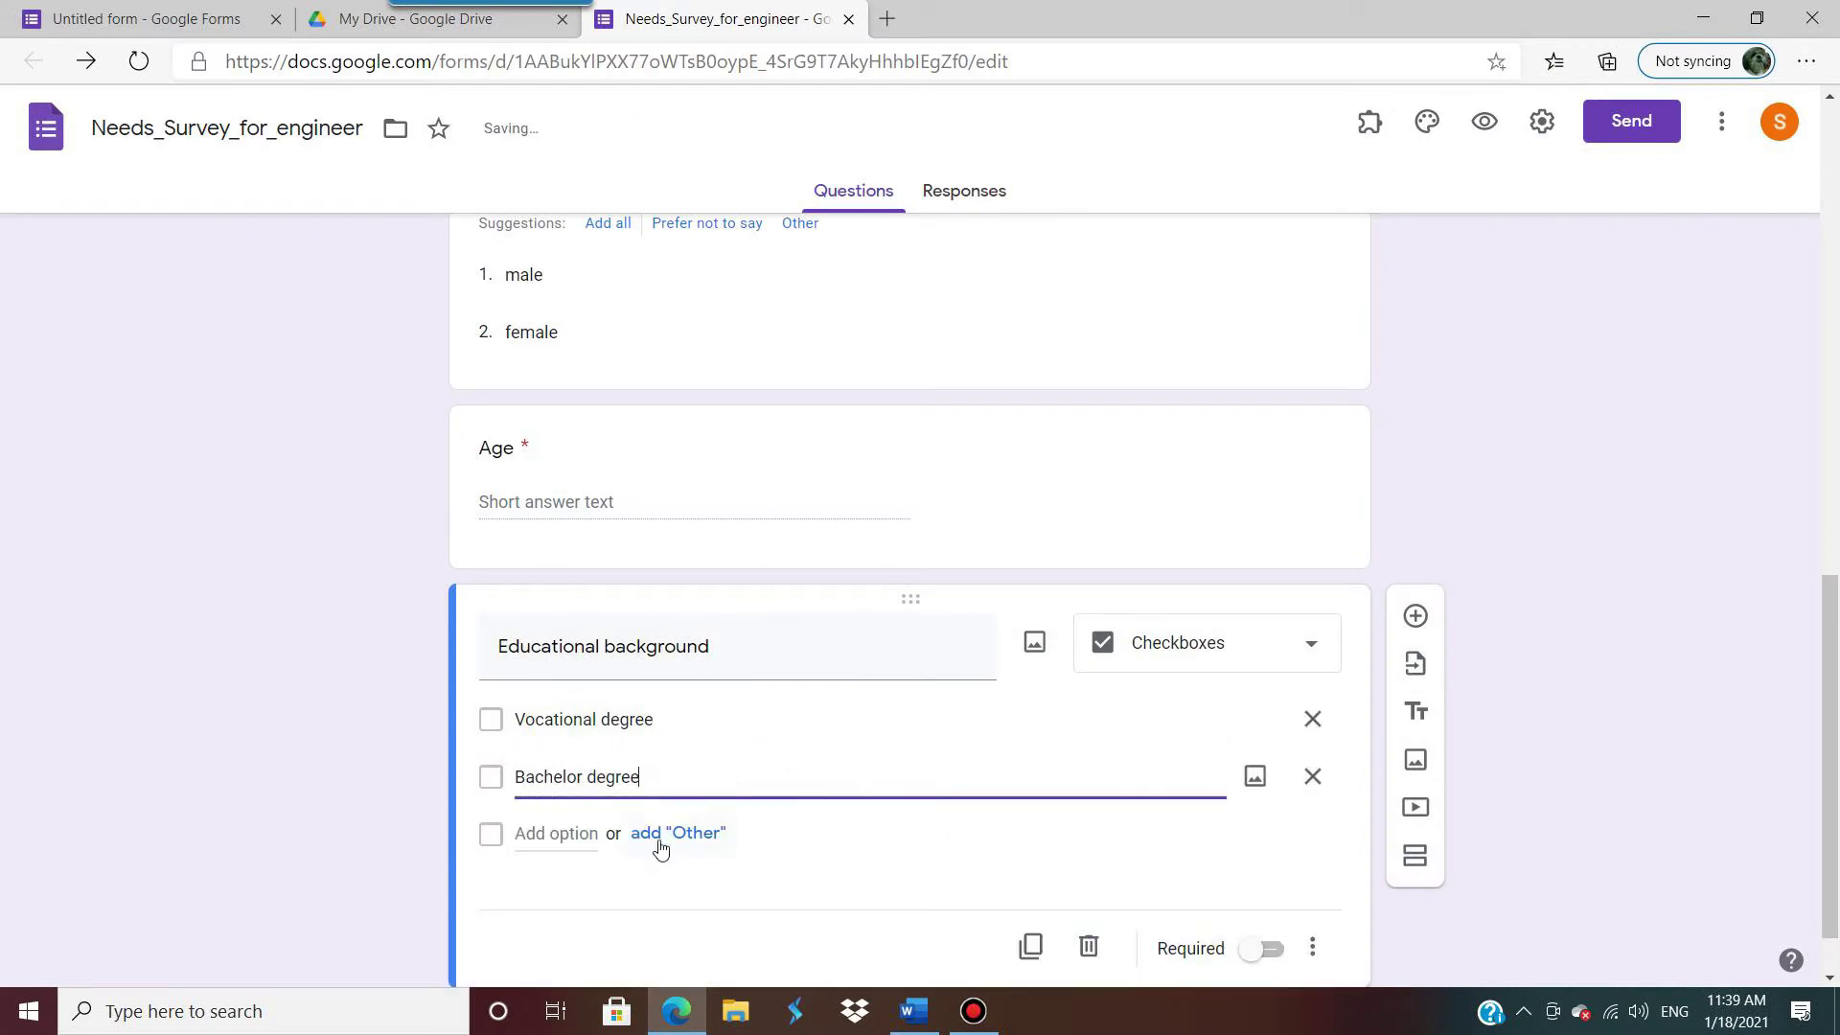
pyautogui.click(578, 831)
pyautogui.write('Ma')
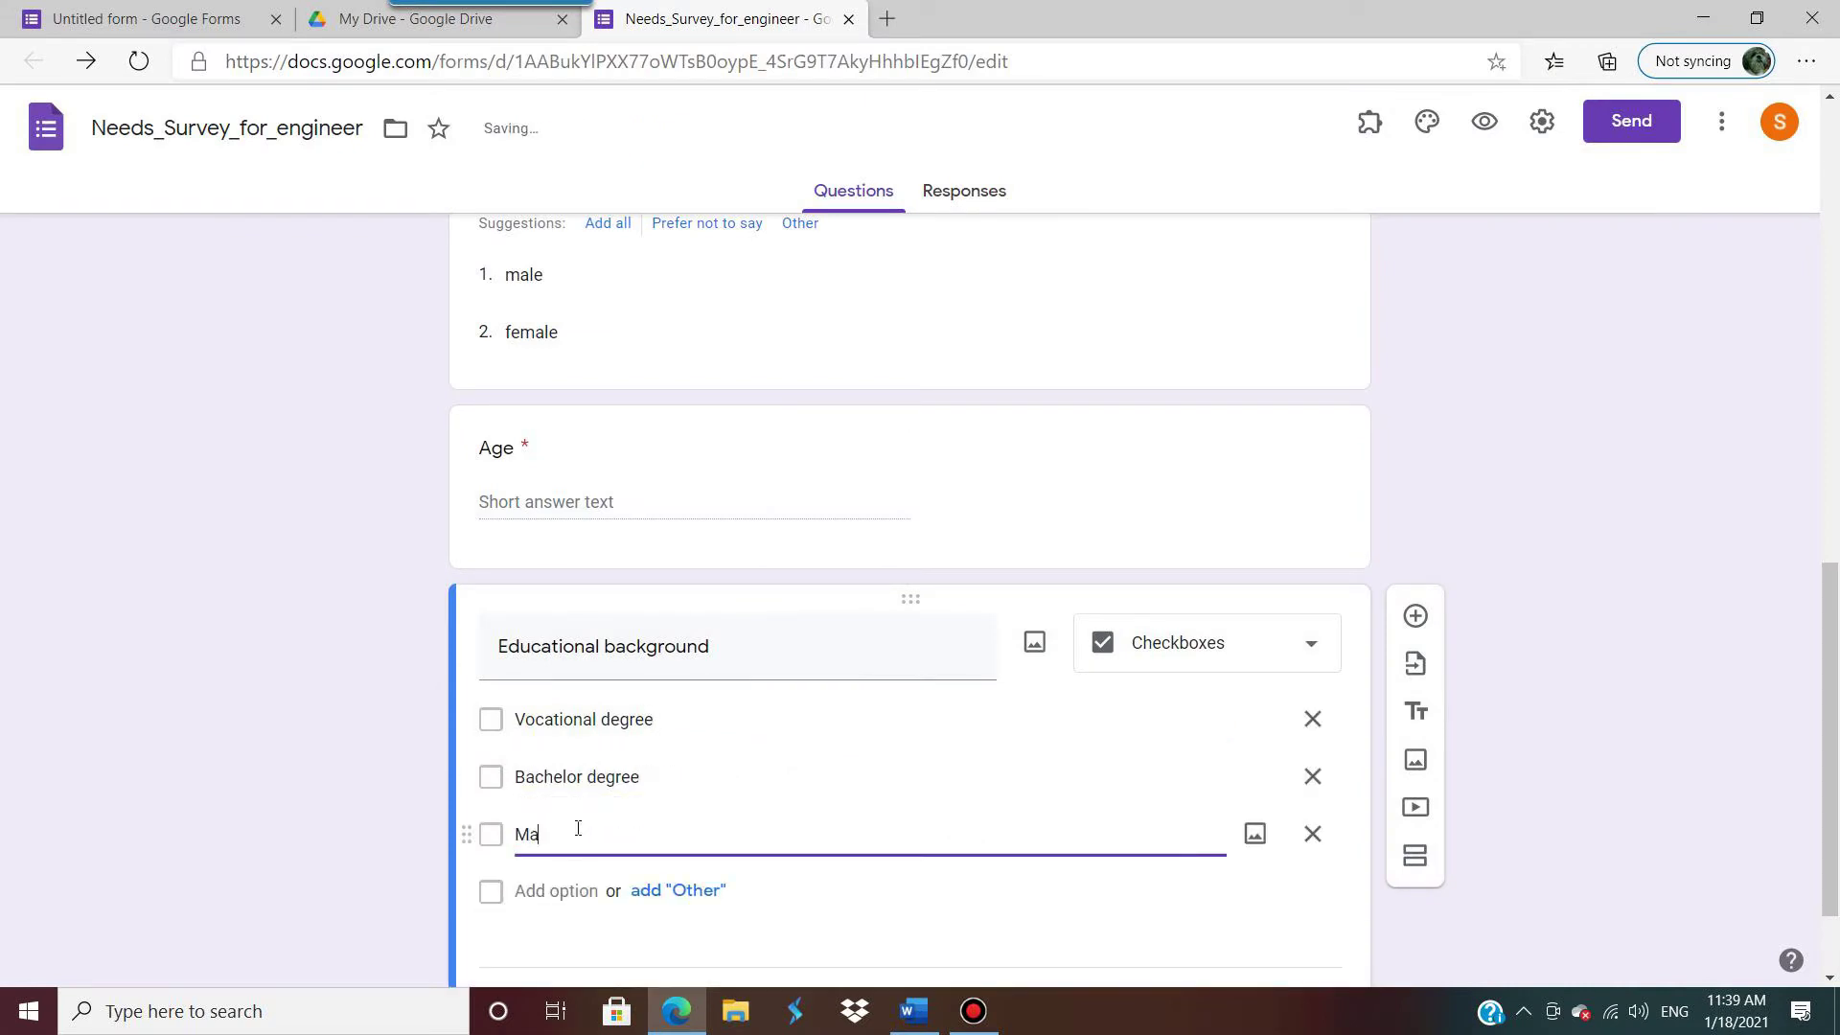
pyautogui.write('ster degre')
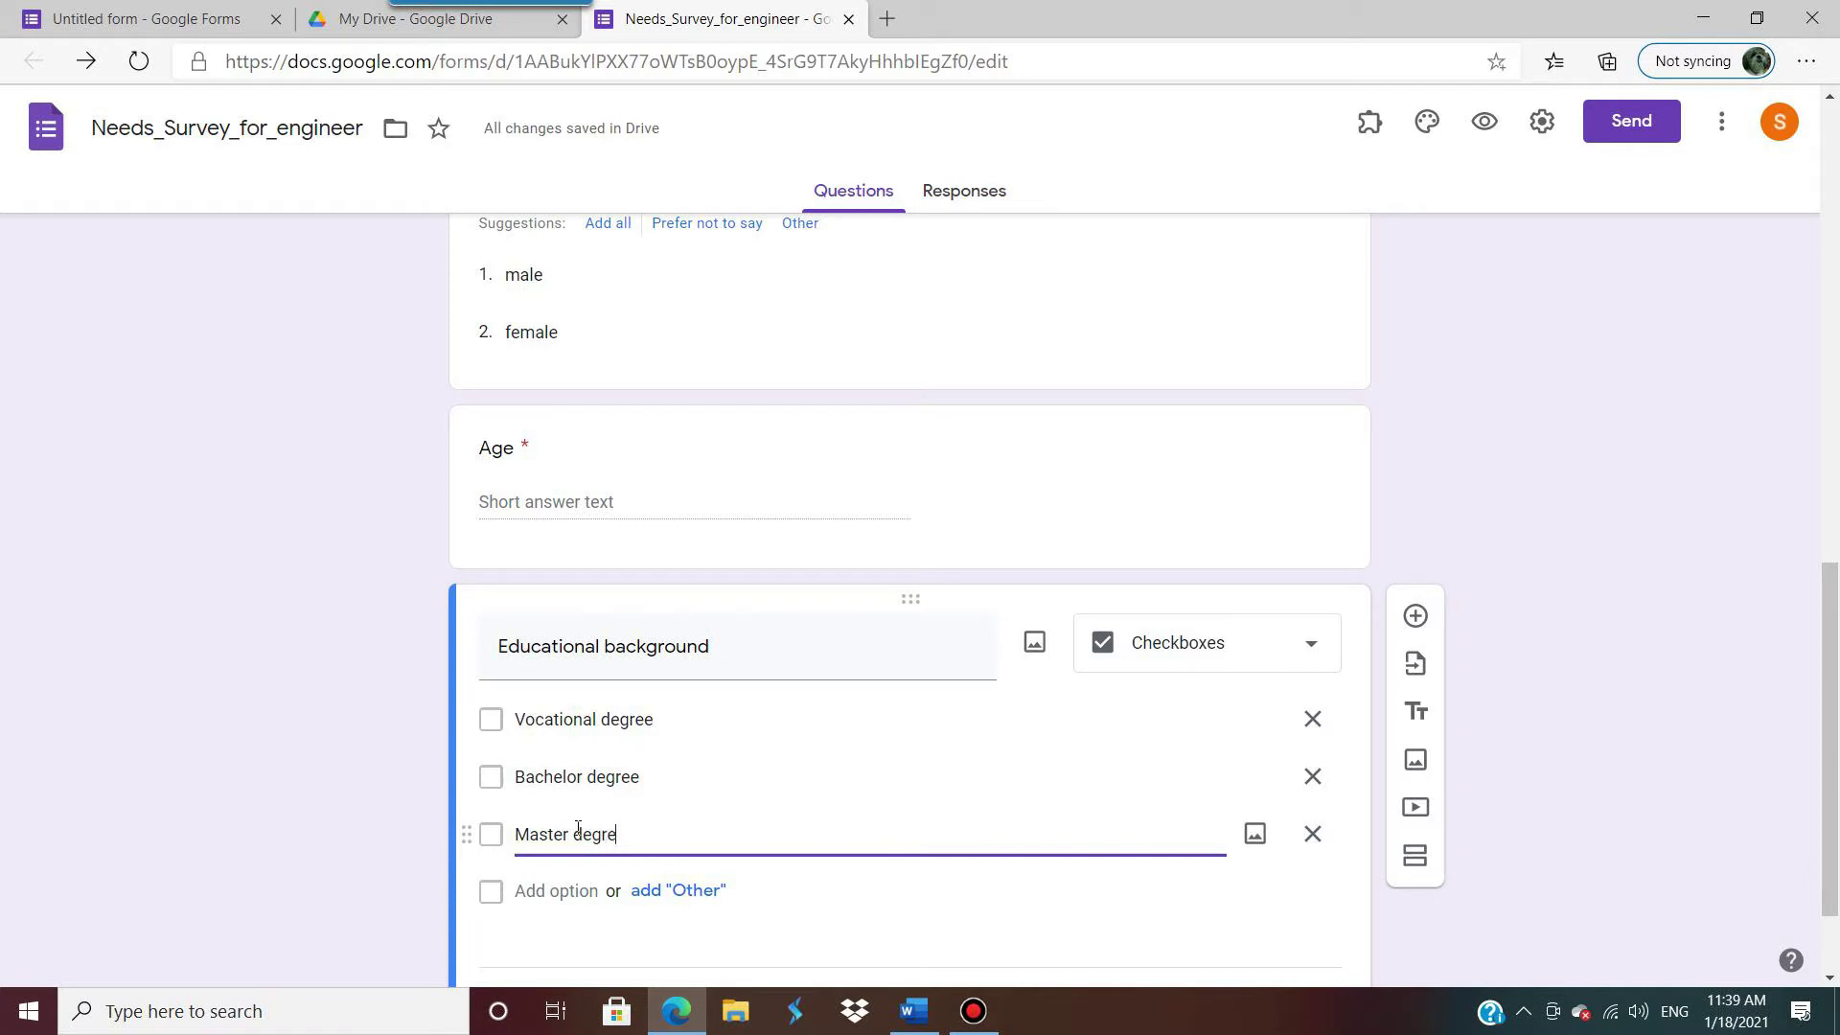
pyautogui.write('e')
pyautogui.scroll(-1, 1140, 694)
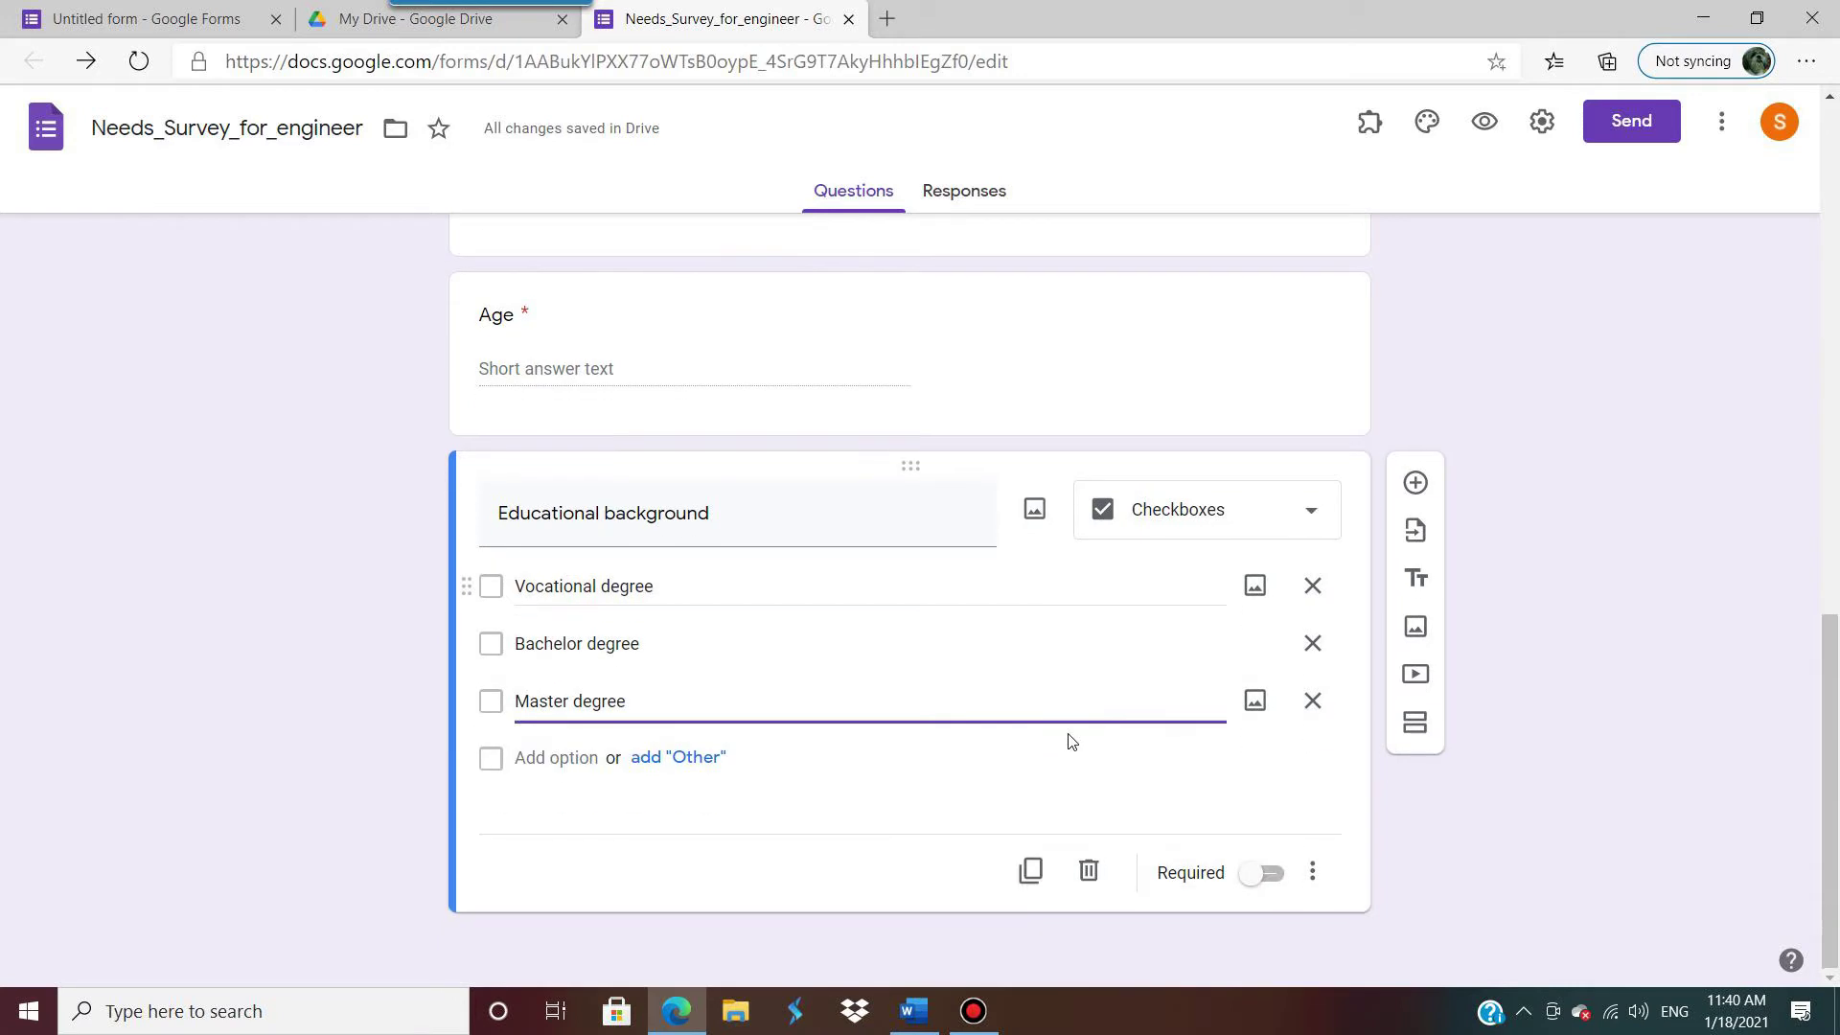
pyautogui.click(1274, 874)
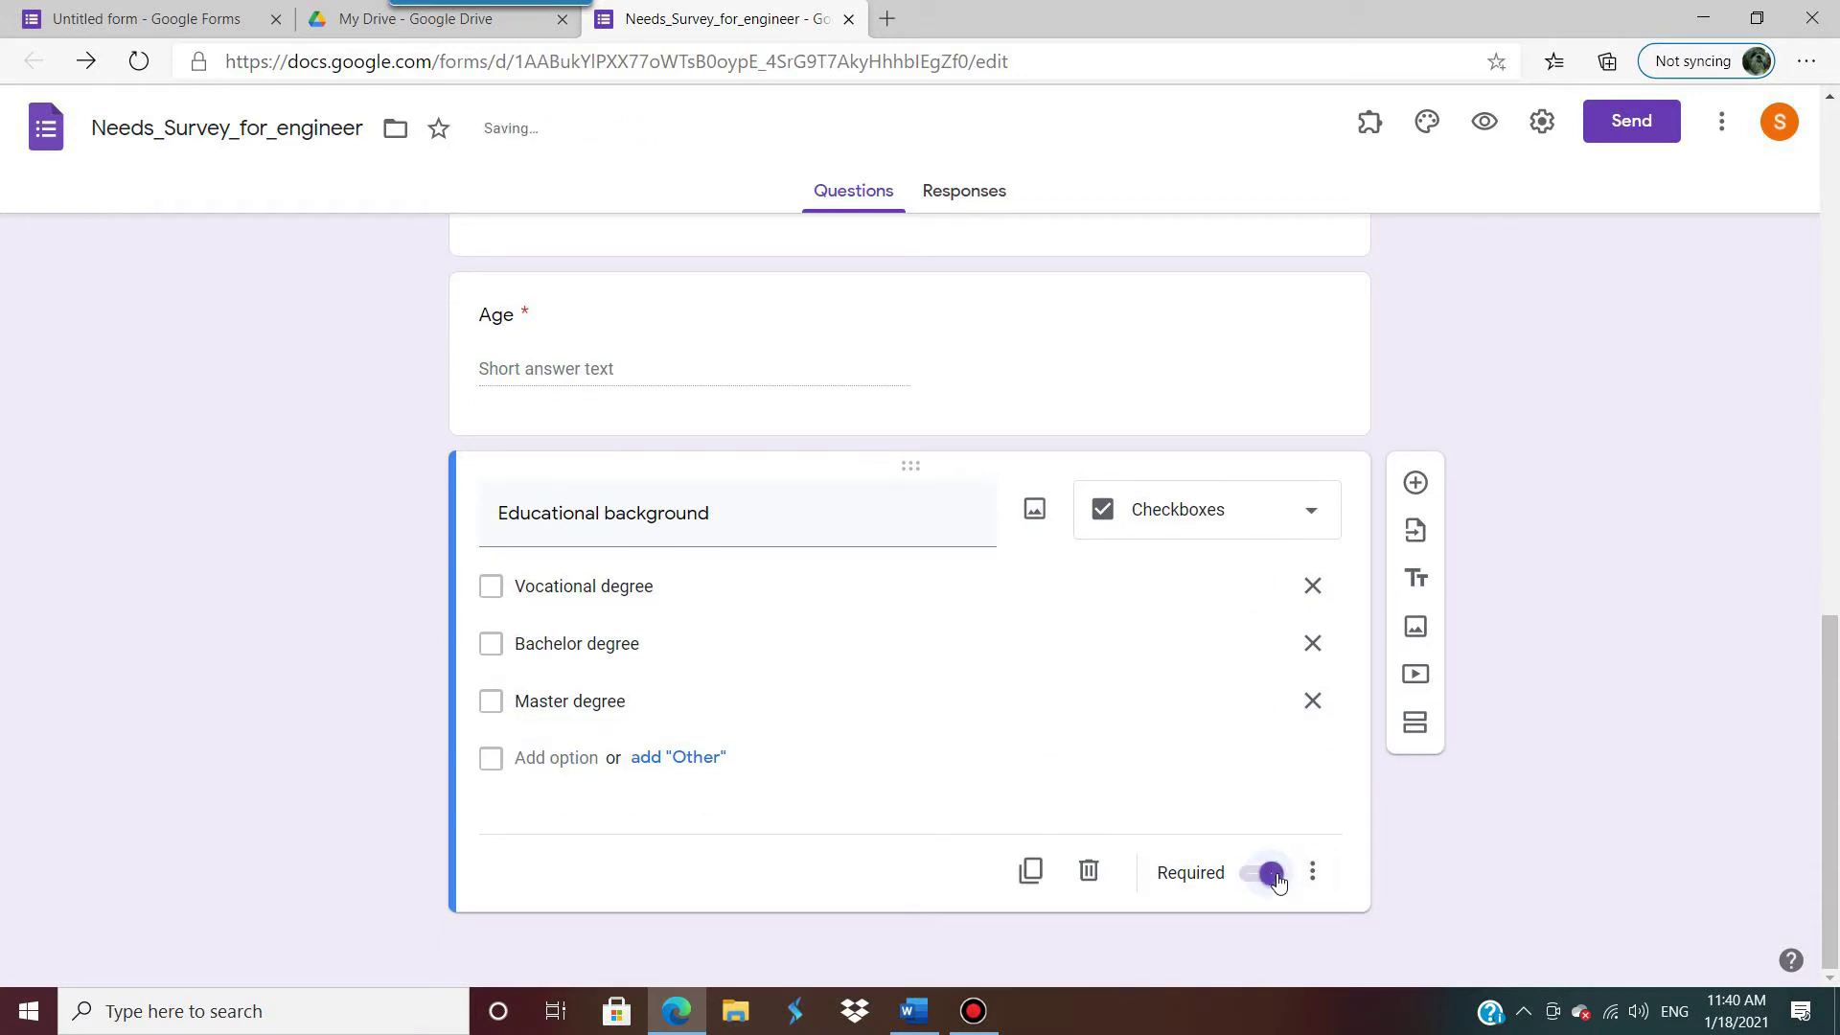
# Step: Insert a new question after Educational background and title it 'Photo'
pyautogui.click(1415, 482)
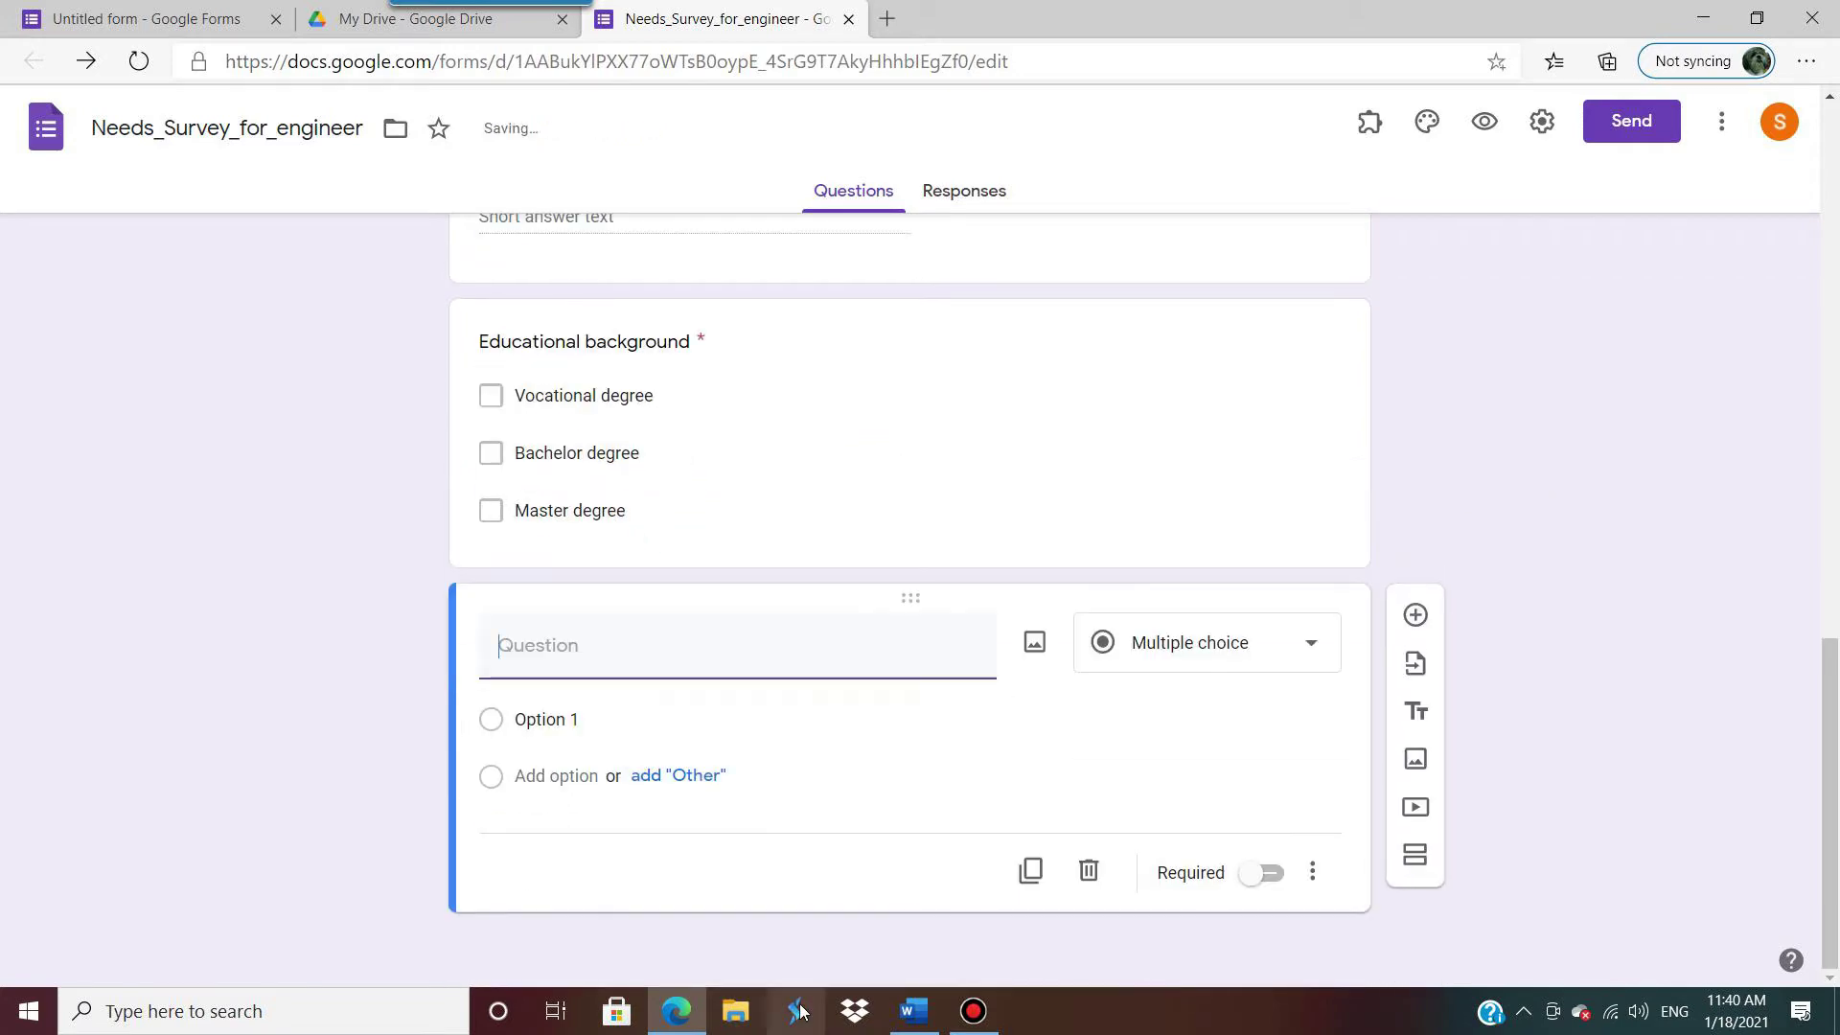
pyautogui.click(915, 1011)
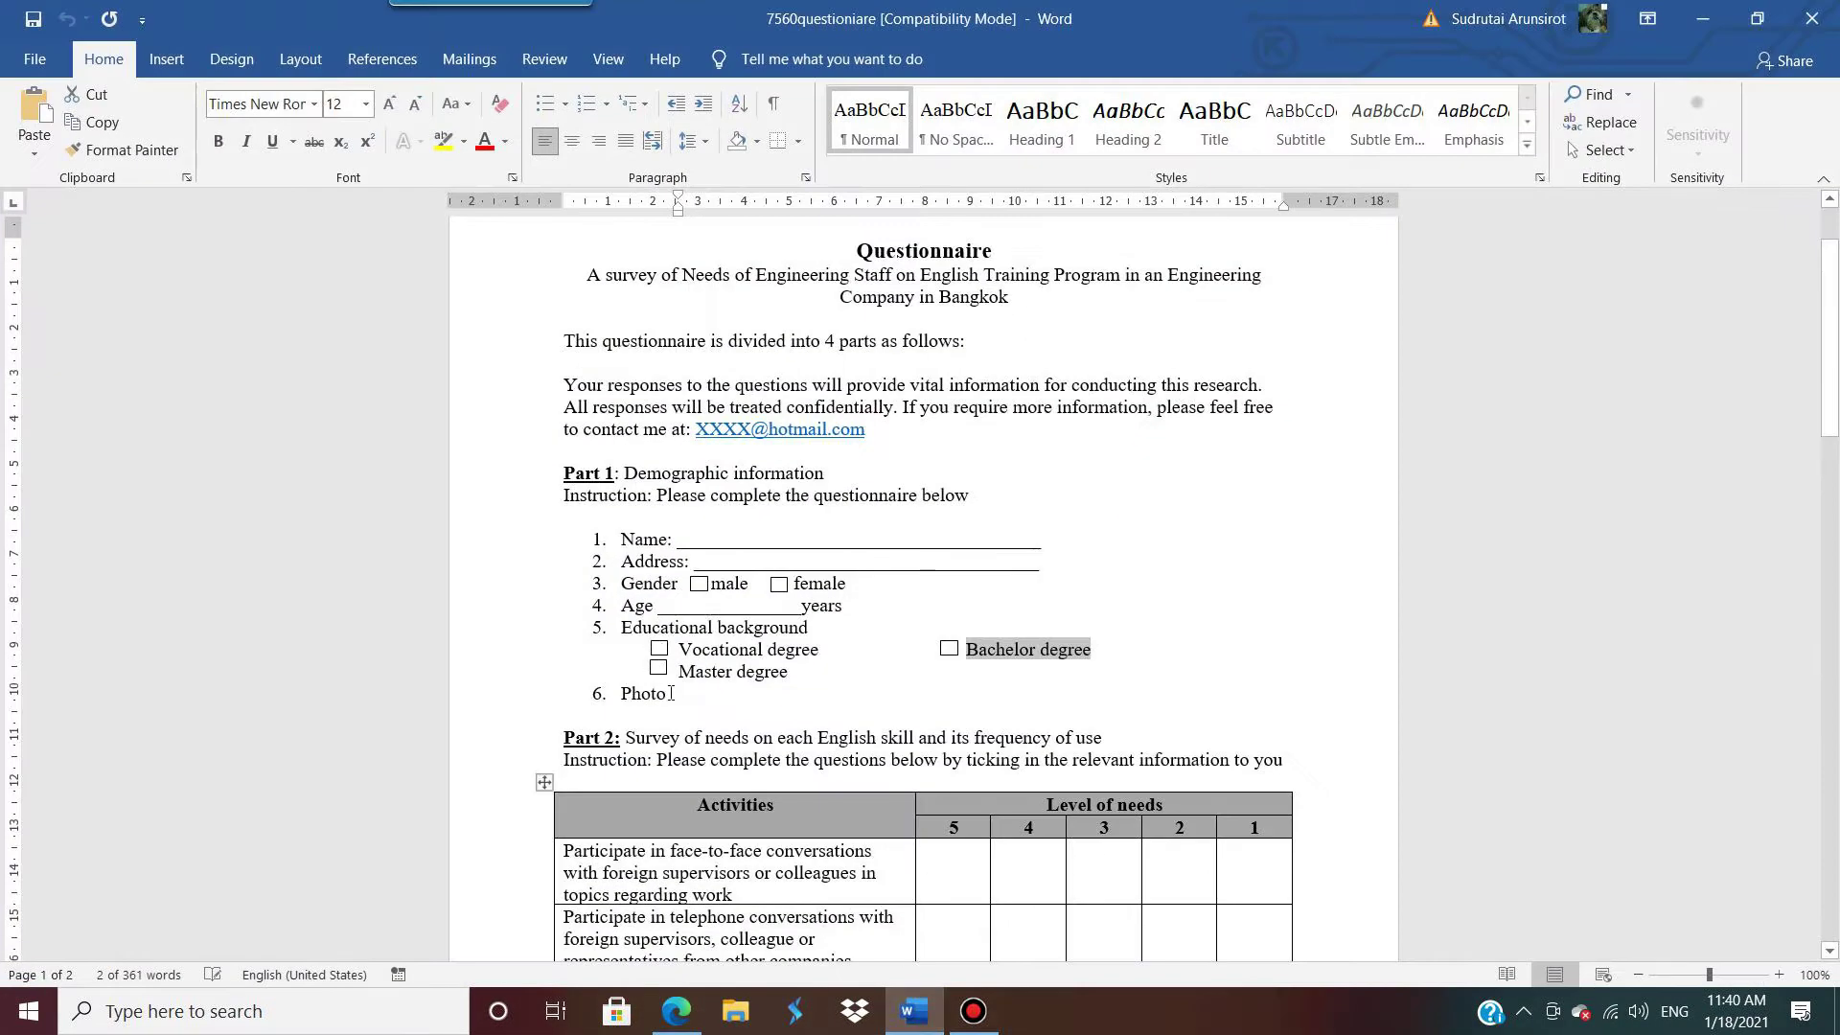
pyautogui.click(1703, 18)
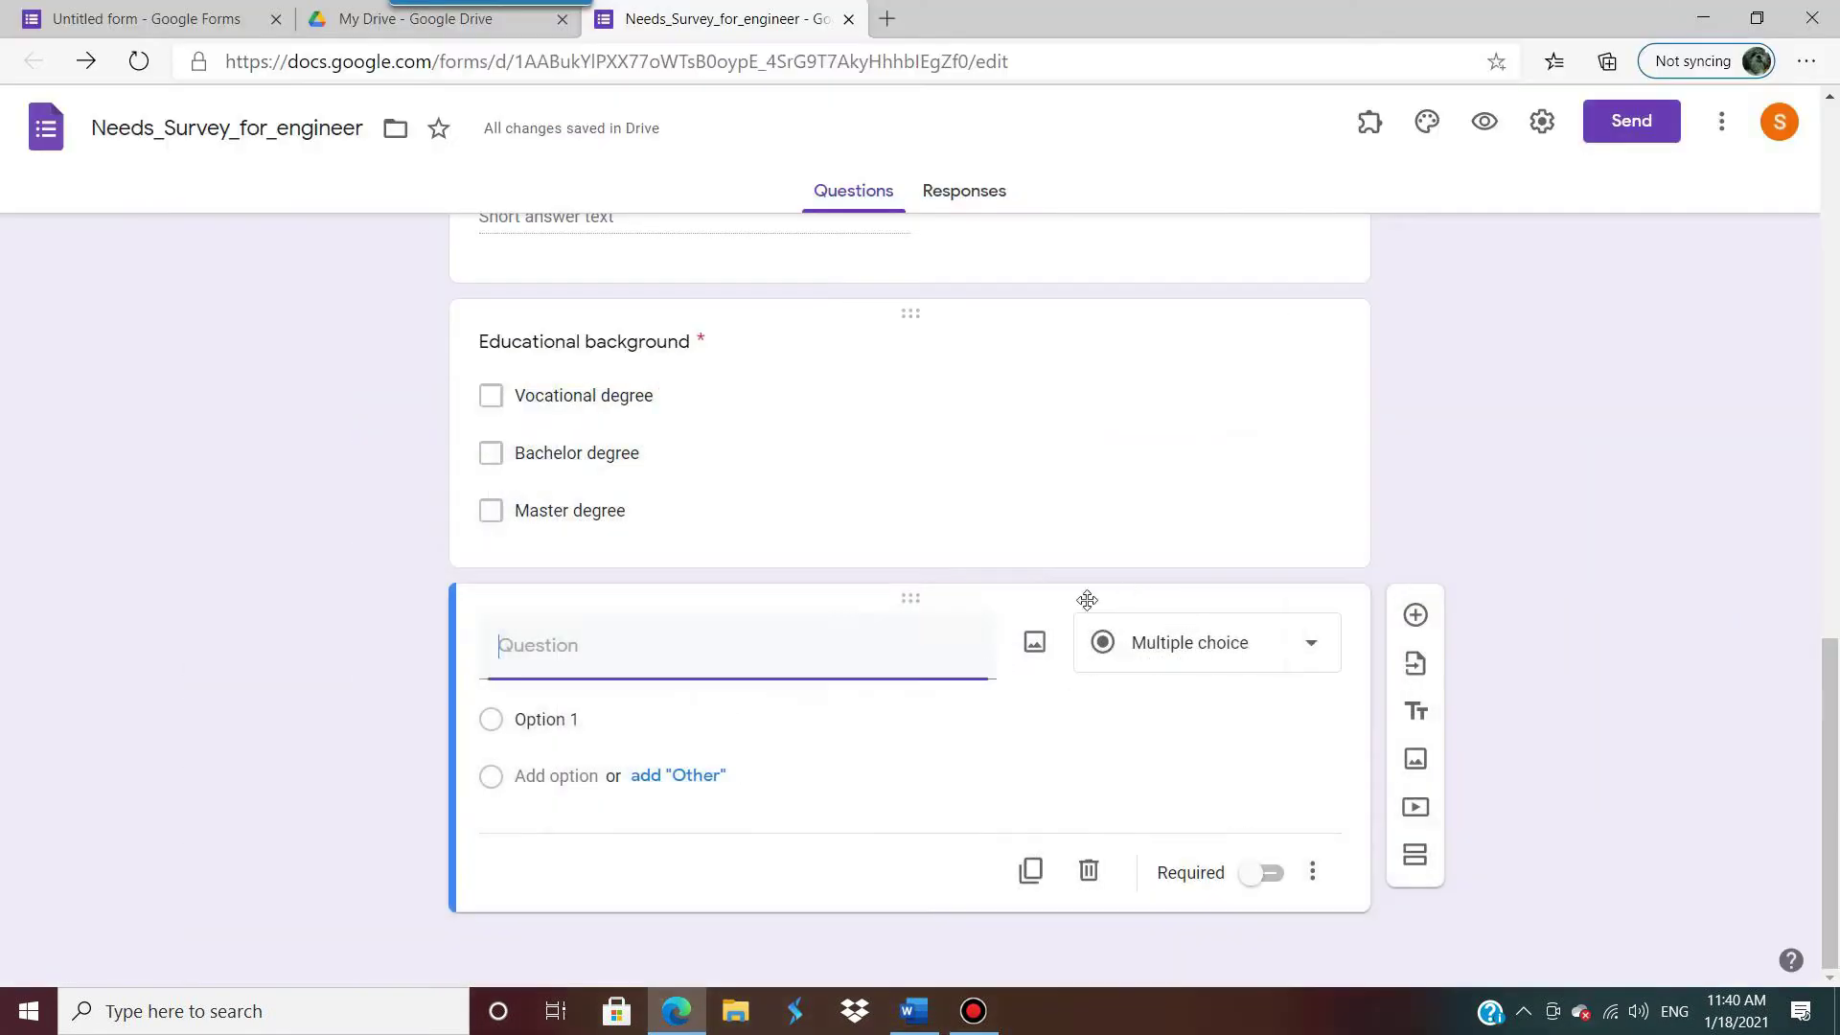
pyautogui.write('Photo')
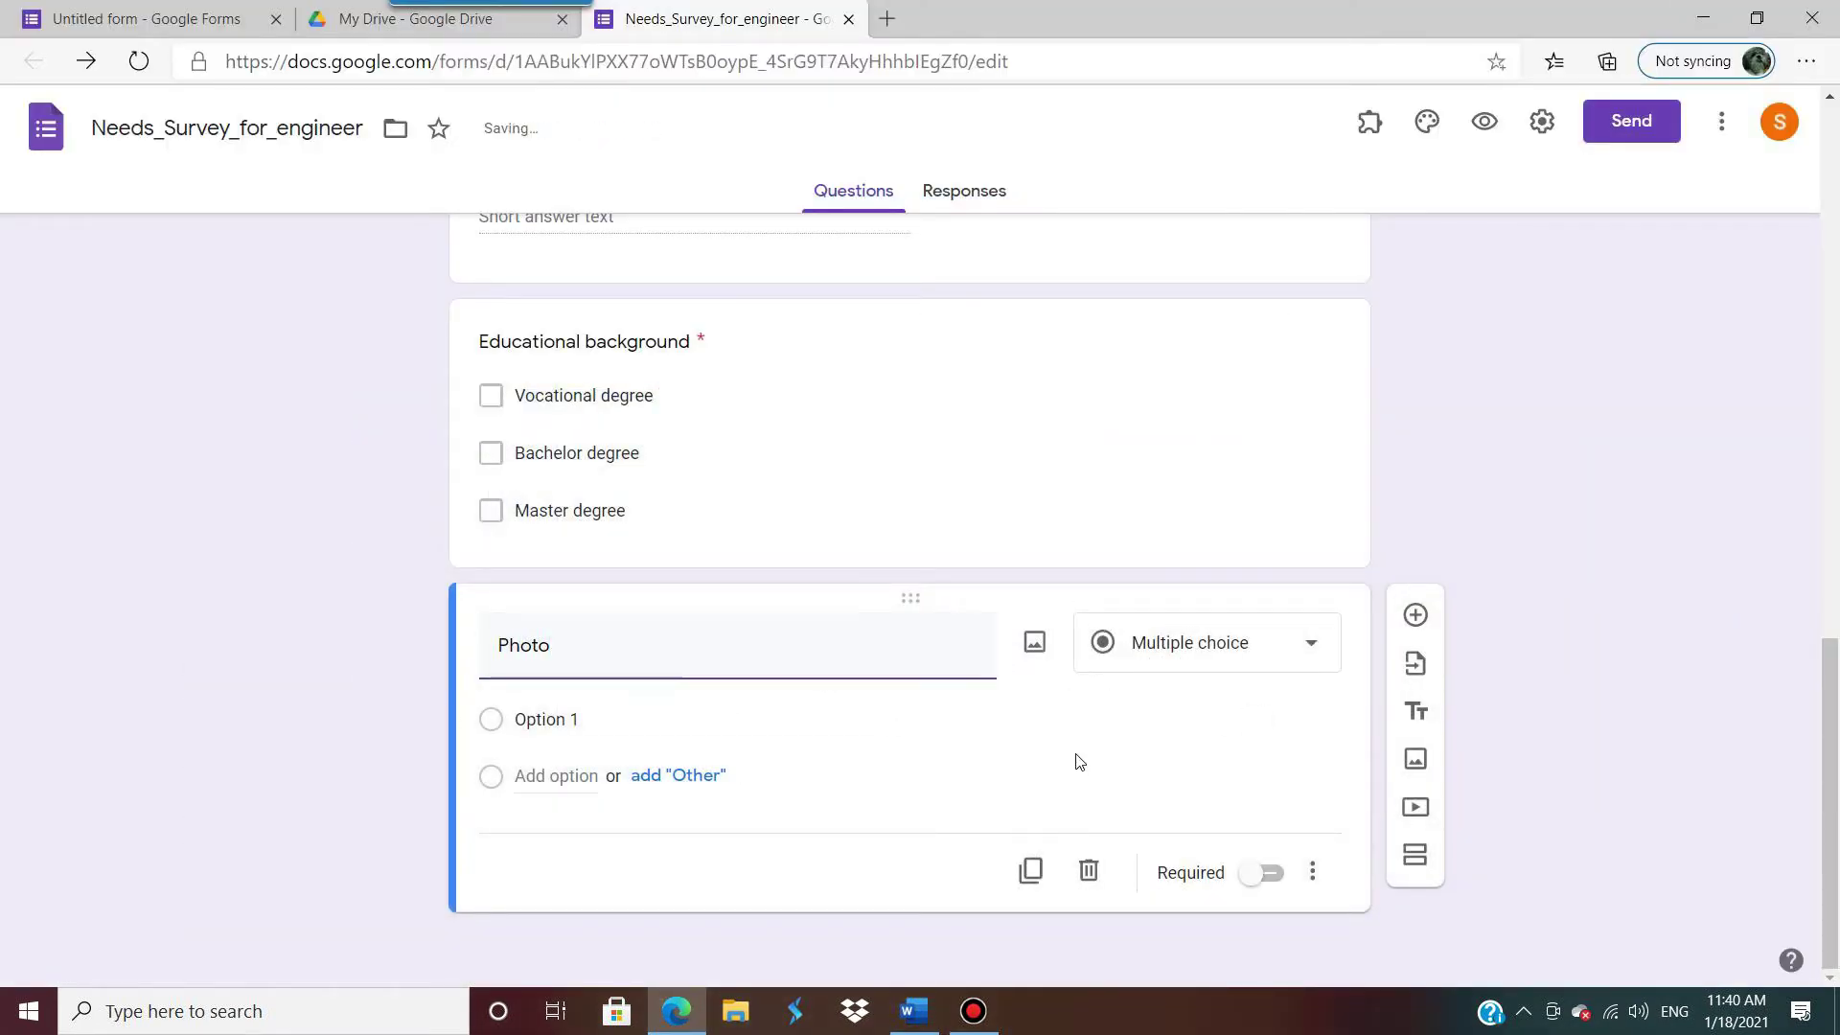
pyautogui.click(1112, 736)
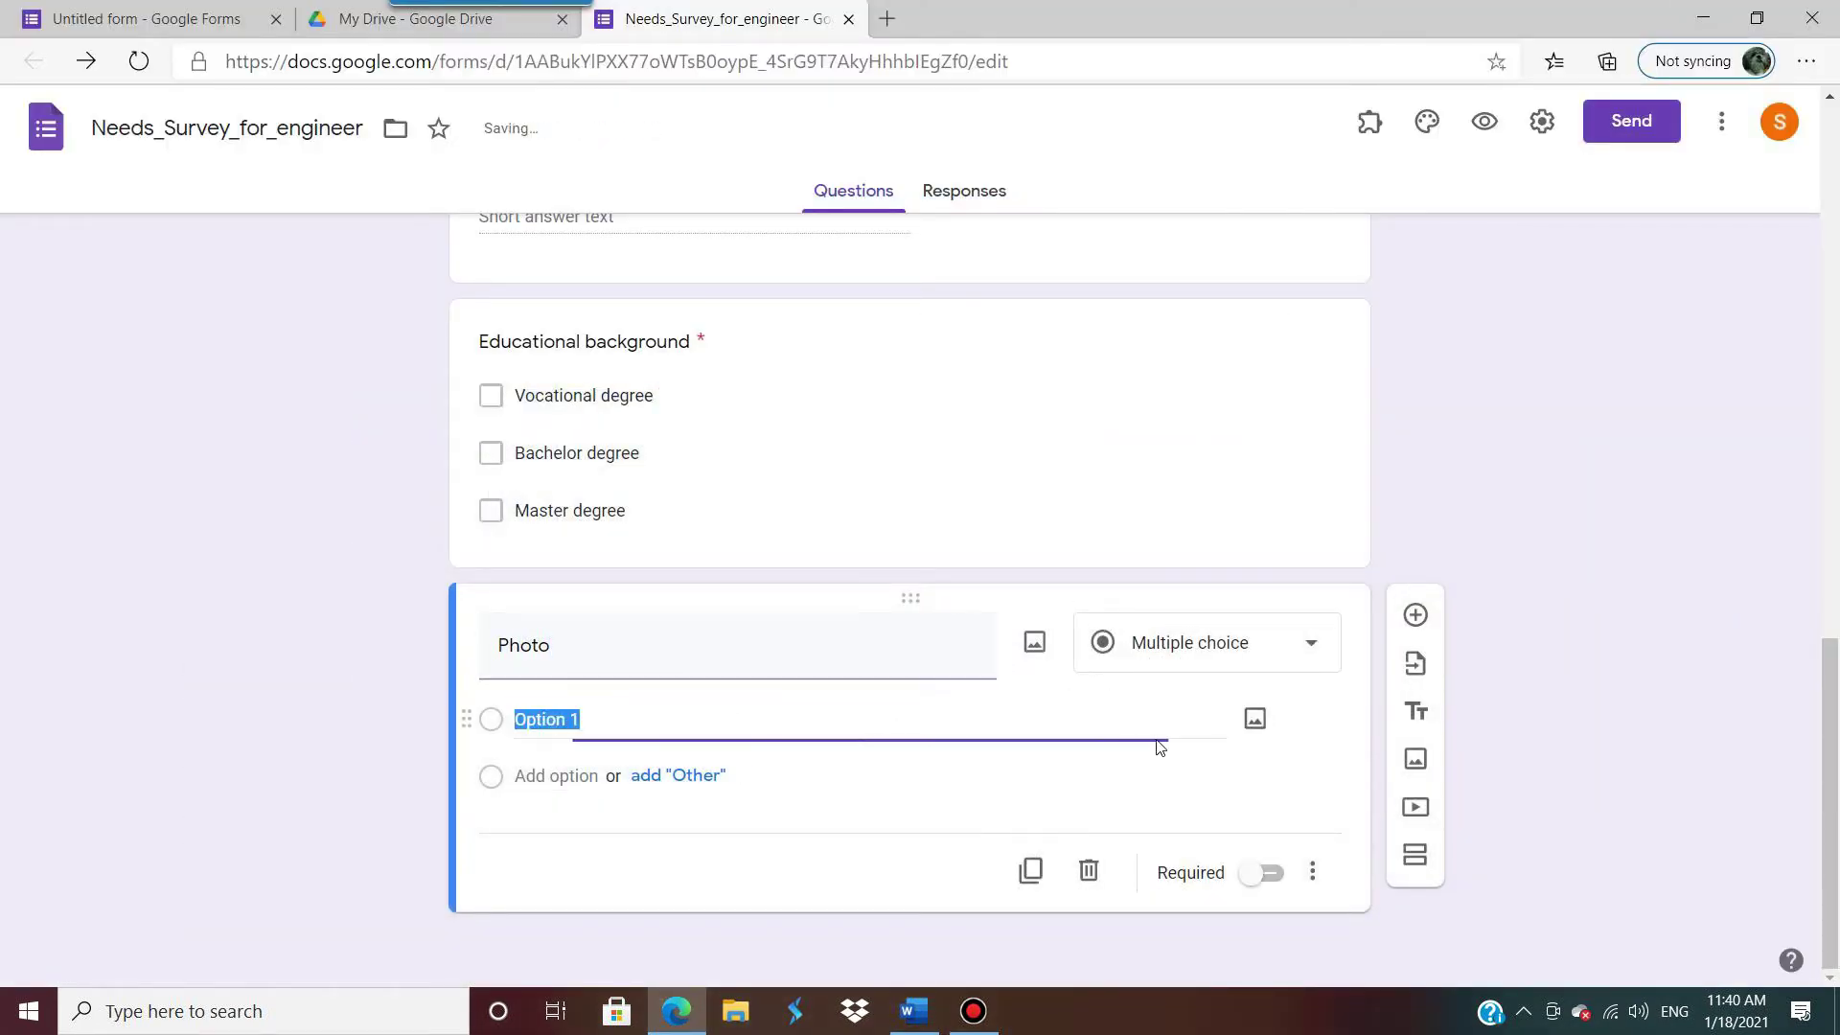
pyautogui.click(1313, 648)
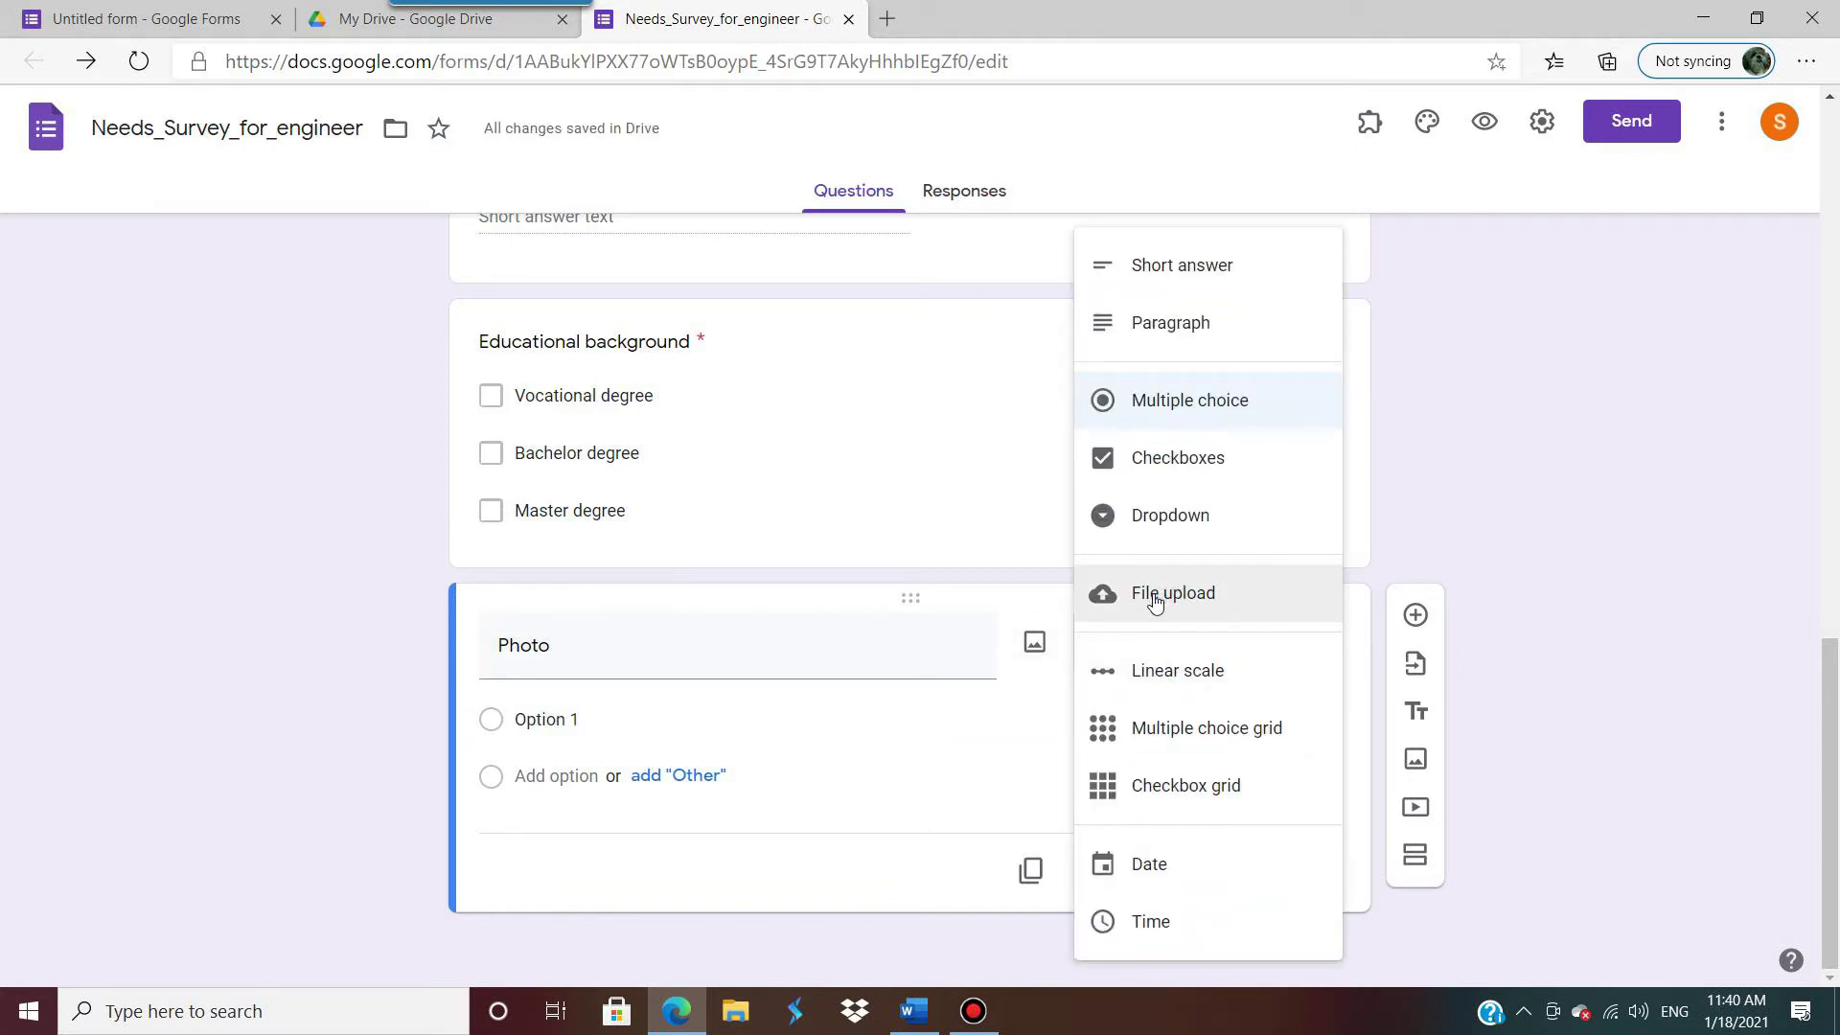
# Step: Convert Photo to a File upload question, accept the Drive notice, and allow only specific file types
pyautogui.click(1157, 601)
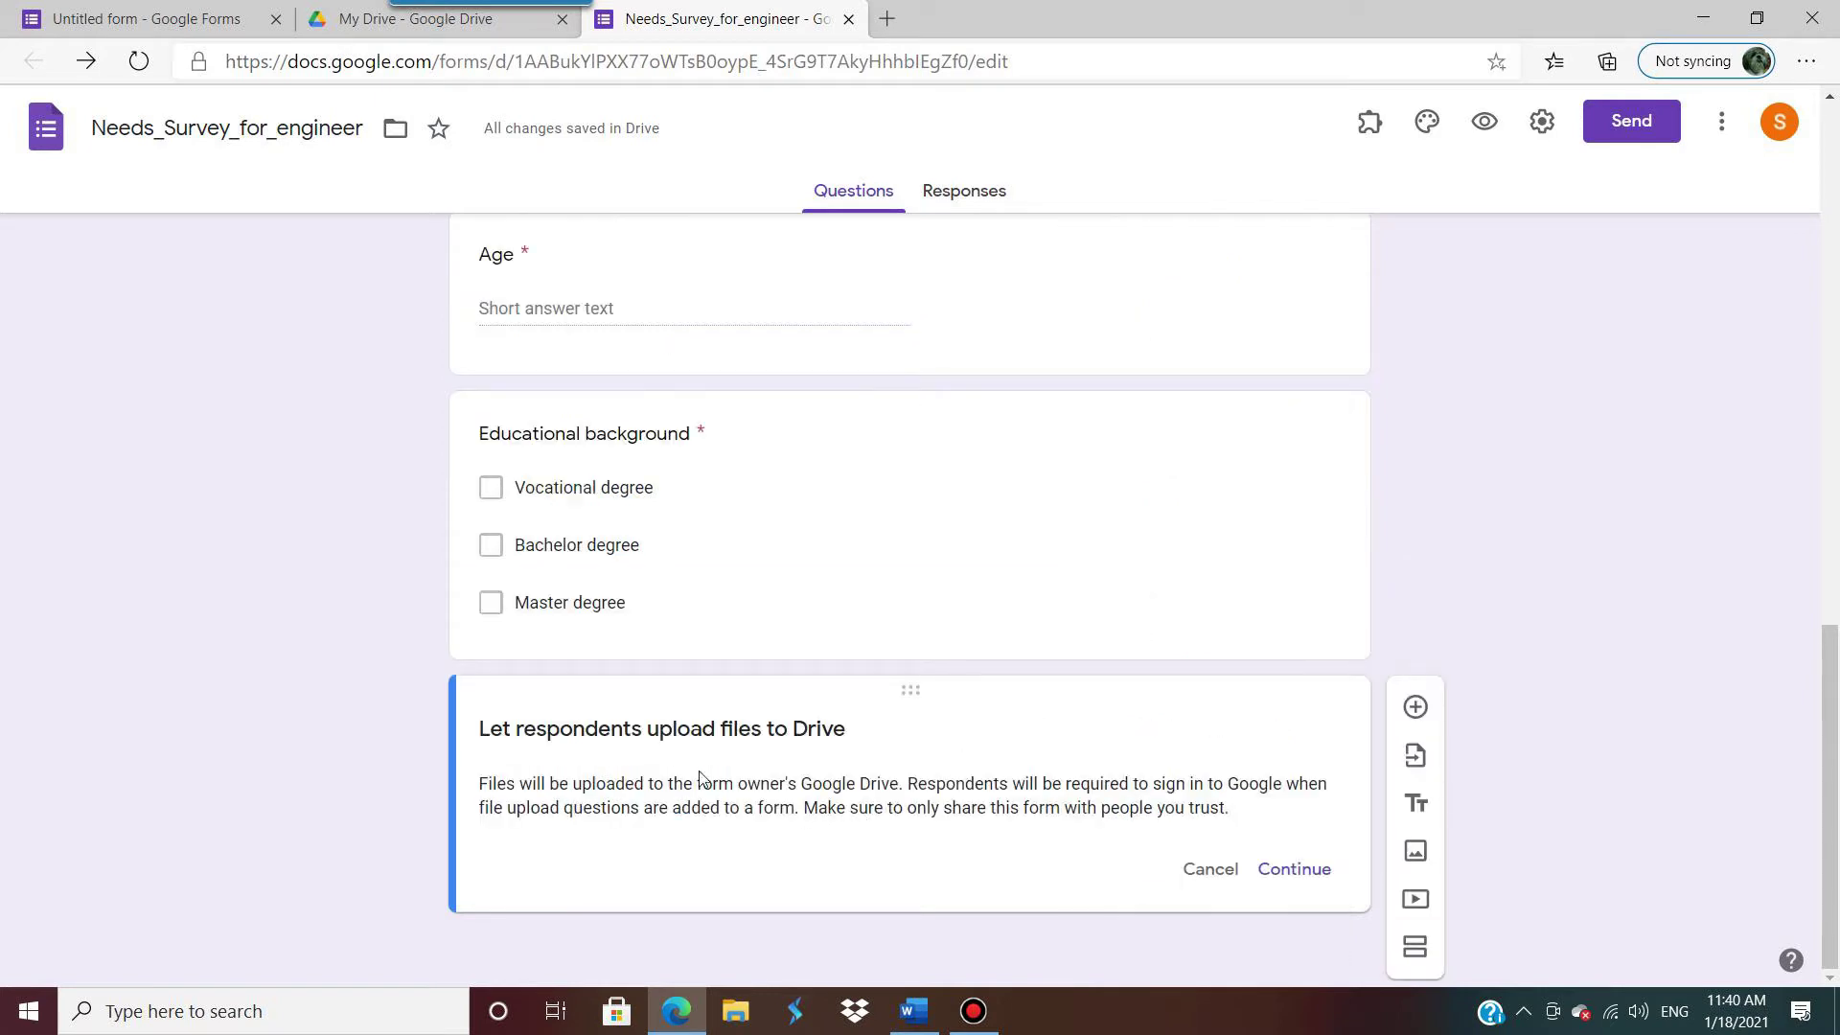
pyautogui.click(1308, 872)
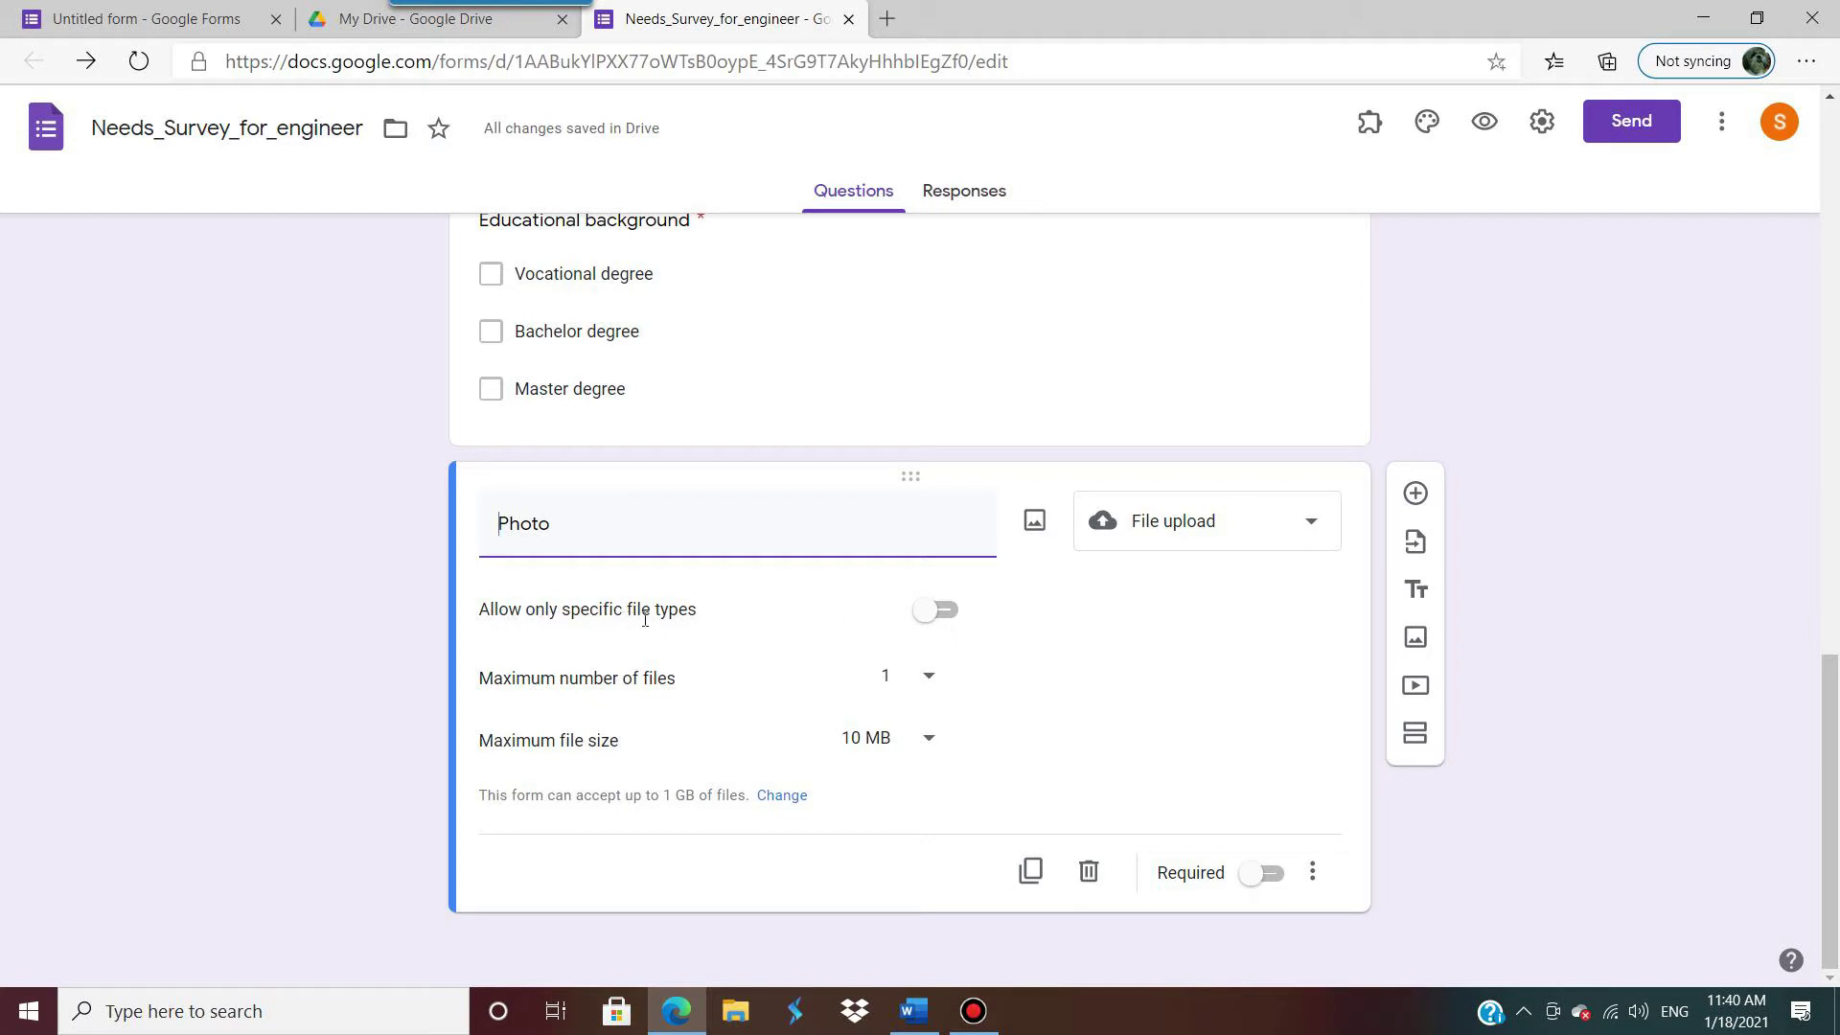
pyautogui.click(948, 613)
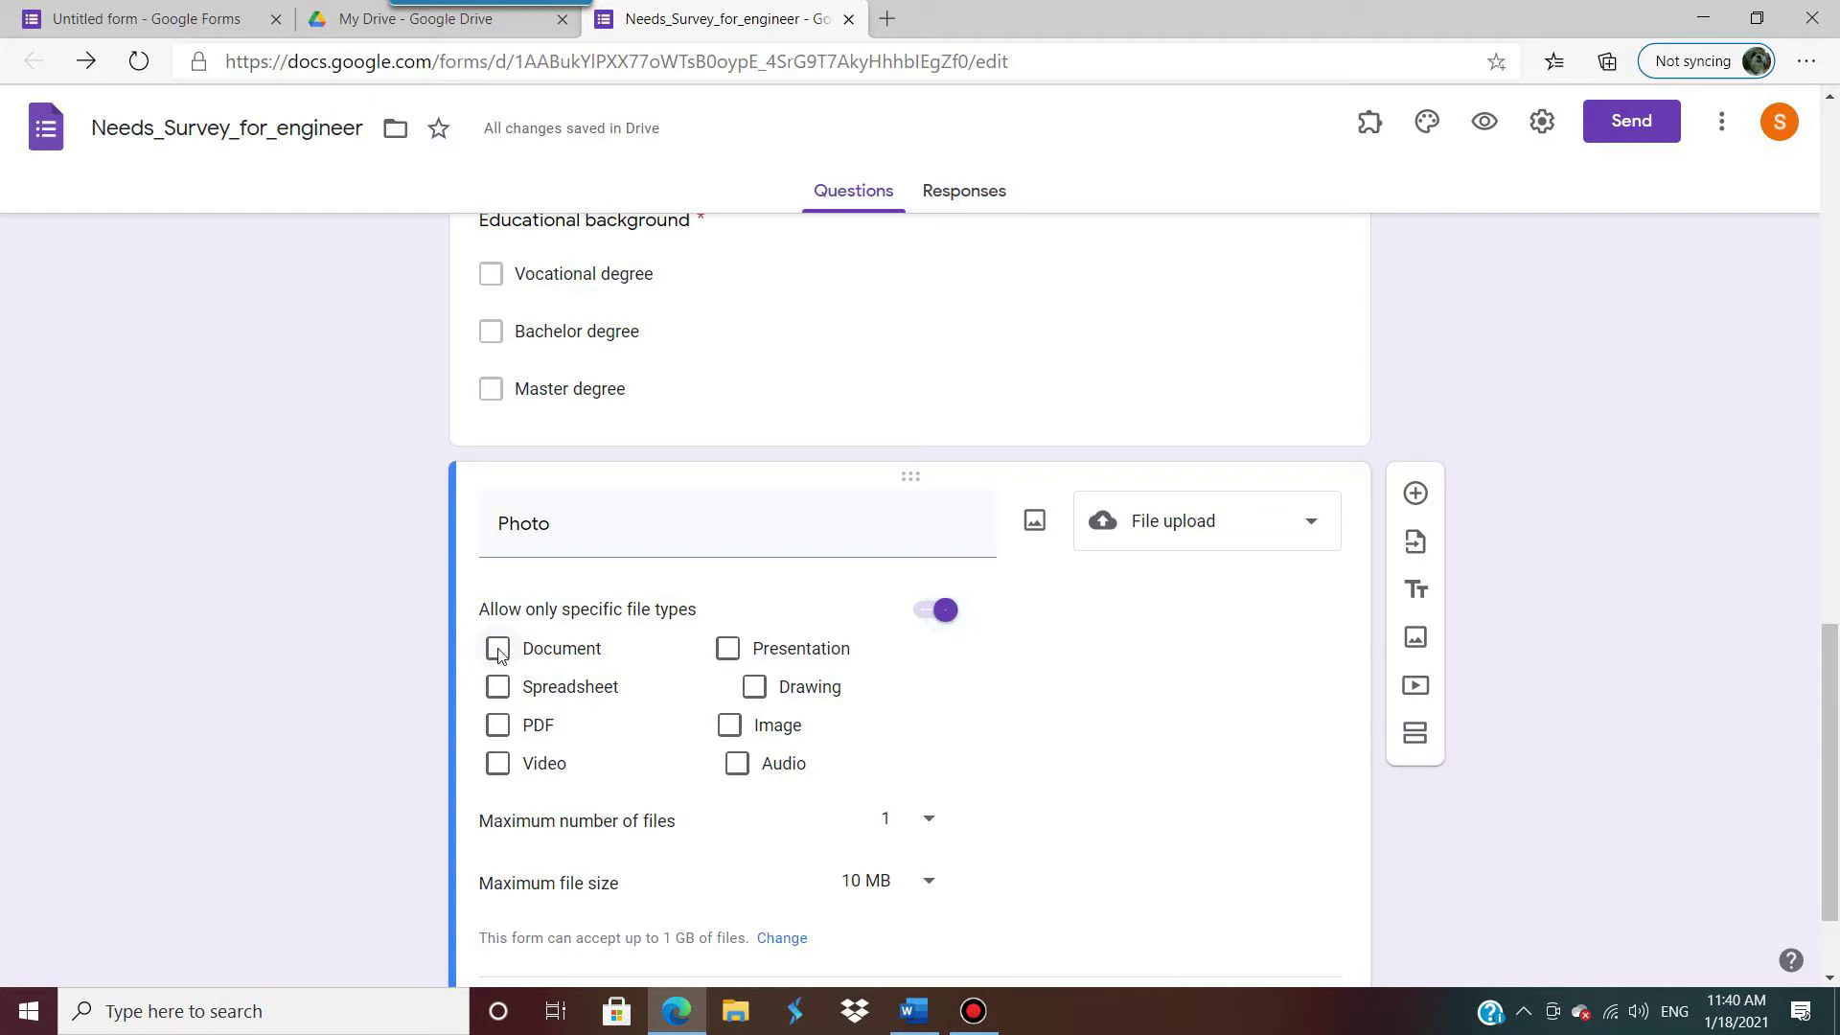
# Step: Try the Document, Spreadsheet and Image types, then remove the file-type restriction entirely
pyautogui.click(498, 649)
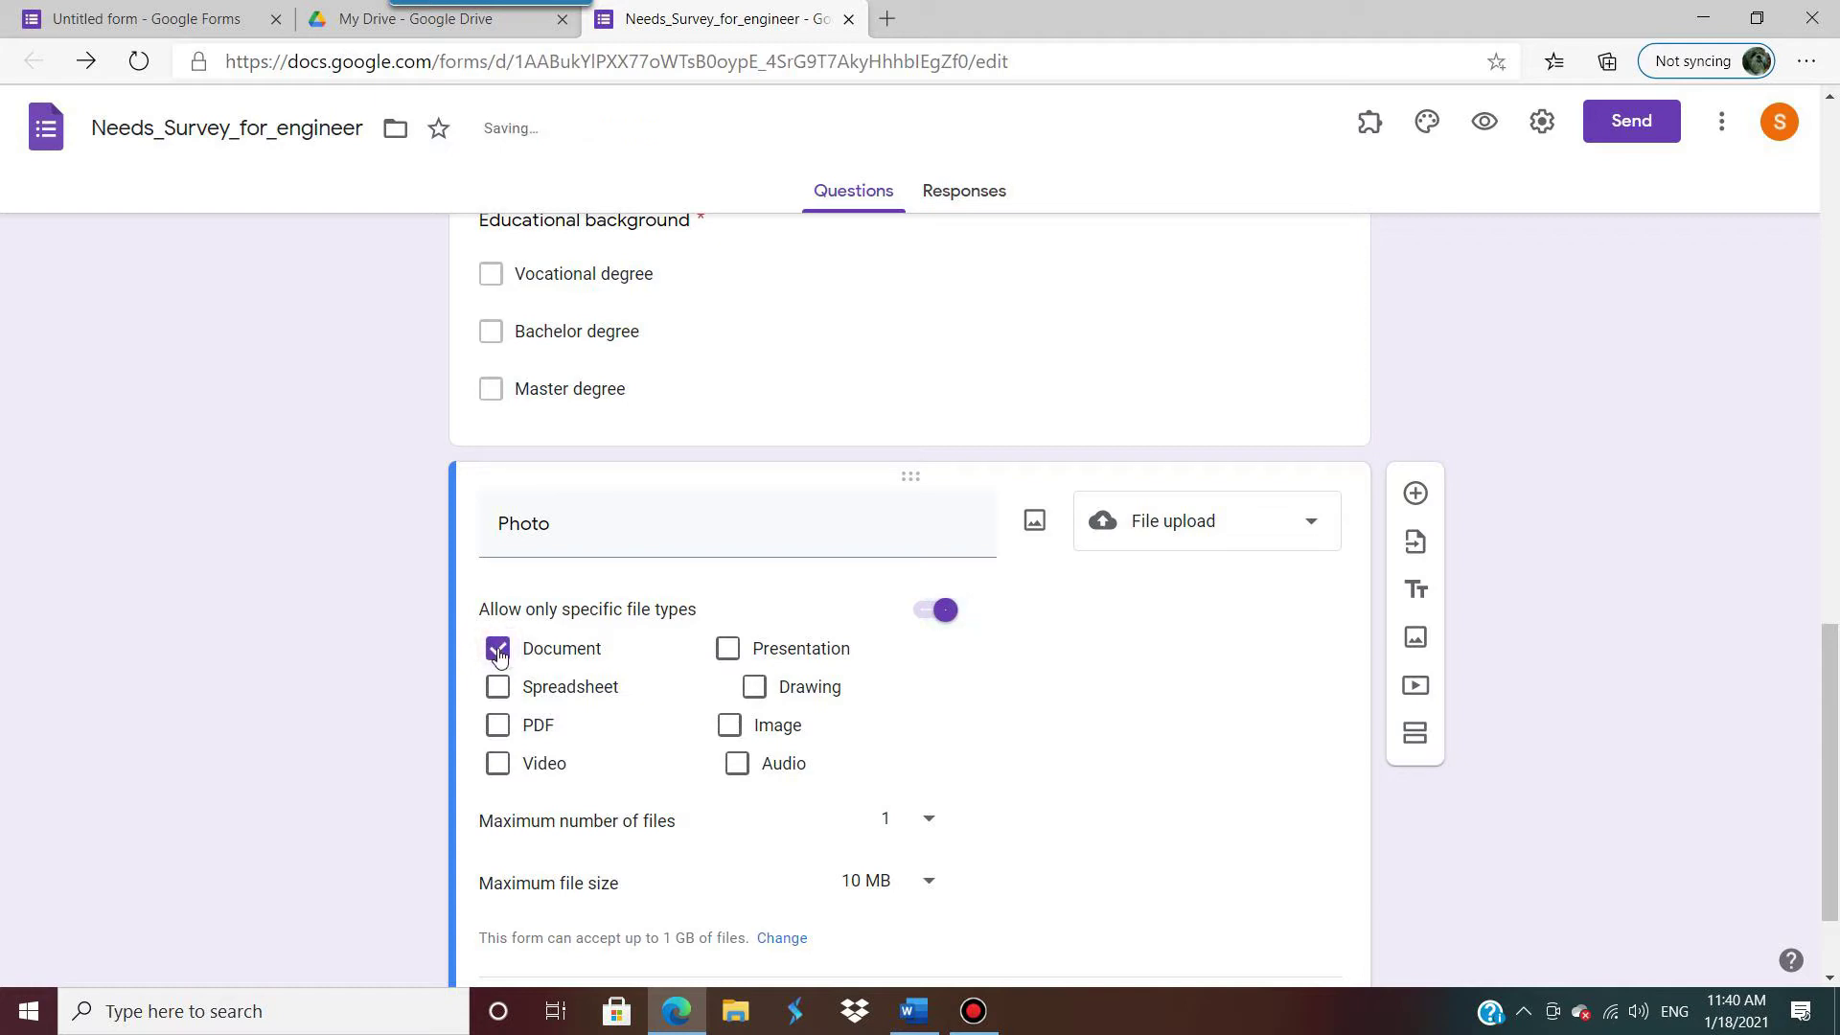
pyautogui.click(499, 652)
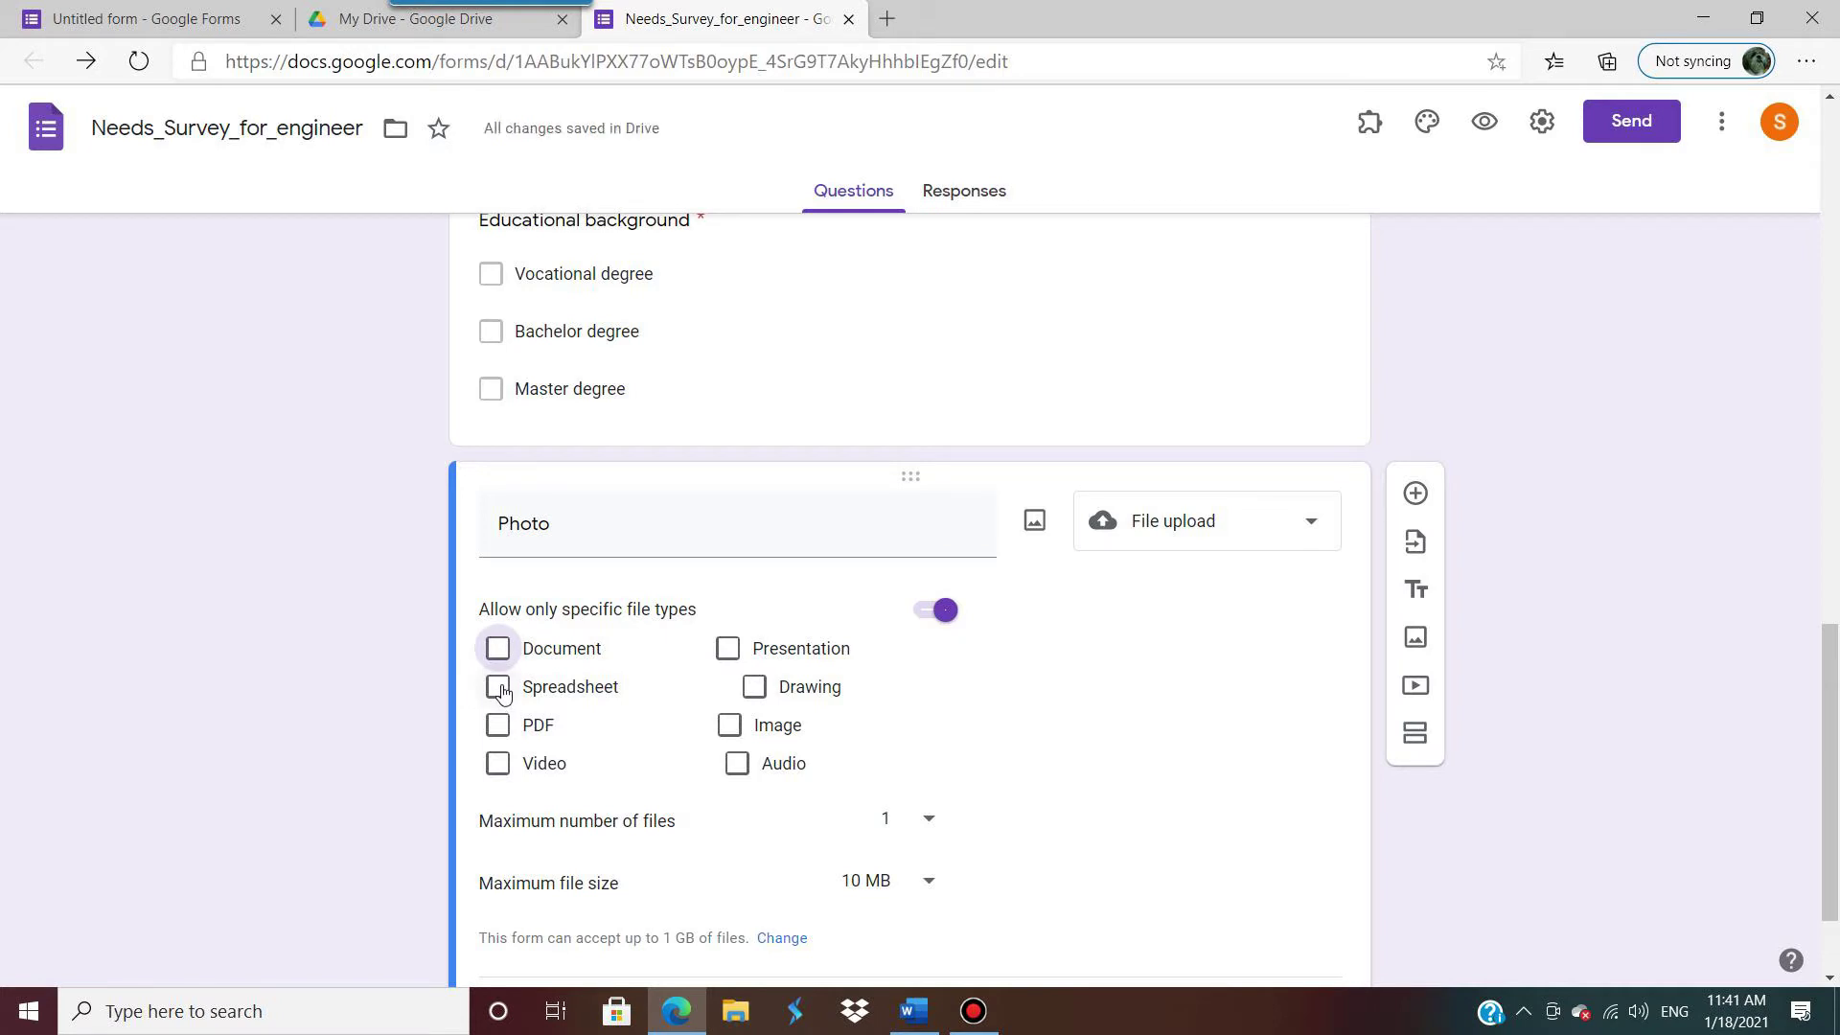
pyautogui.click(498, 688)
pyautogui.click(497, 688)
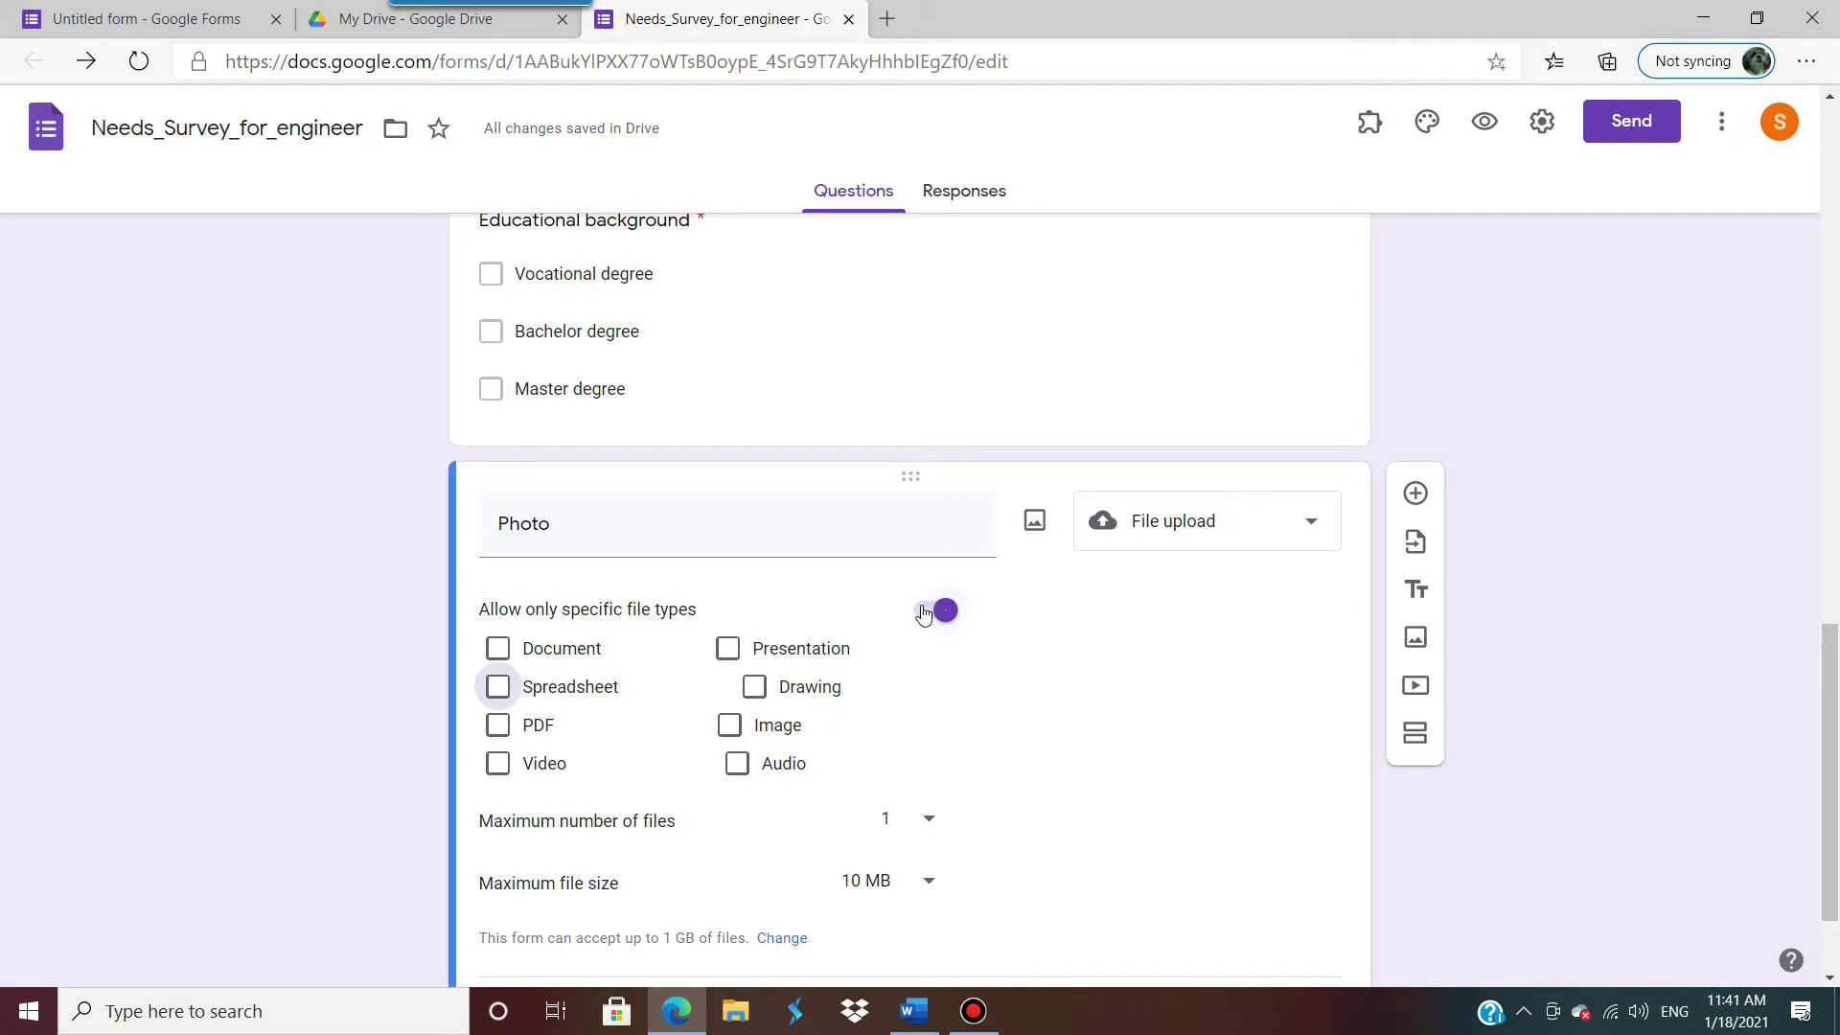
pyautogui.click(728, 725)
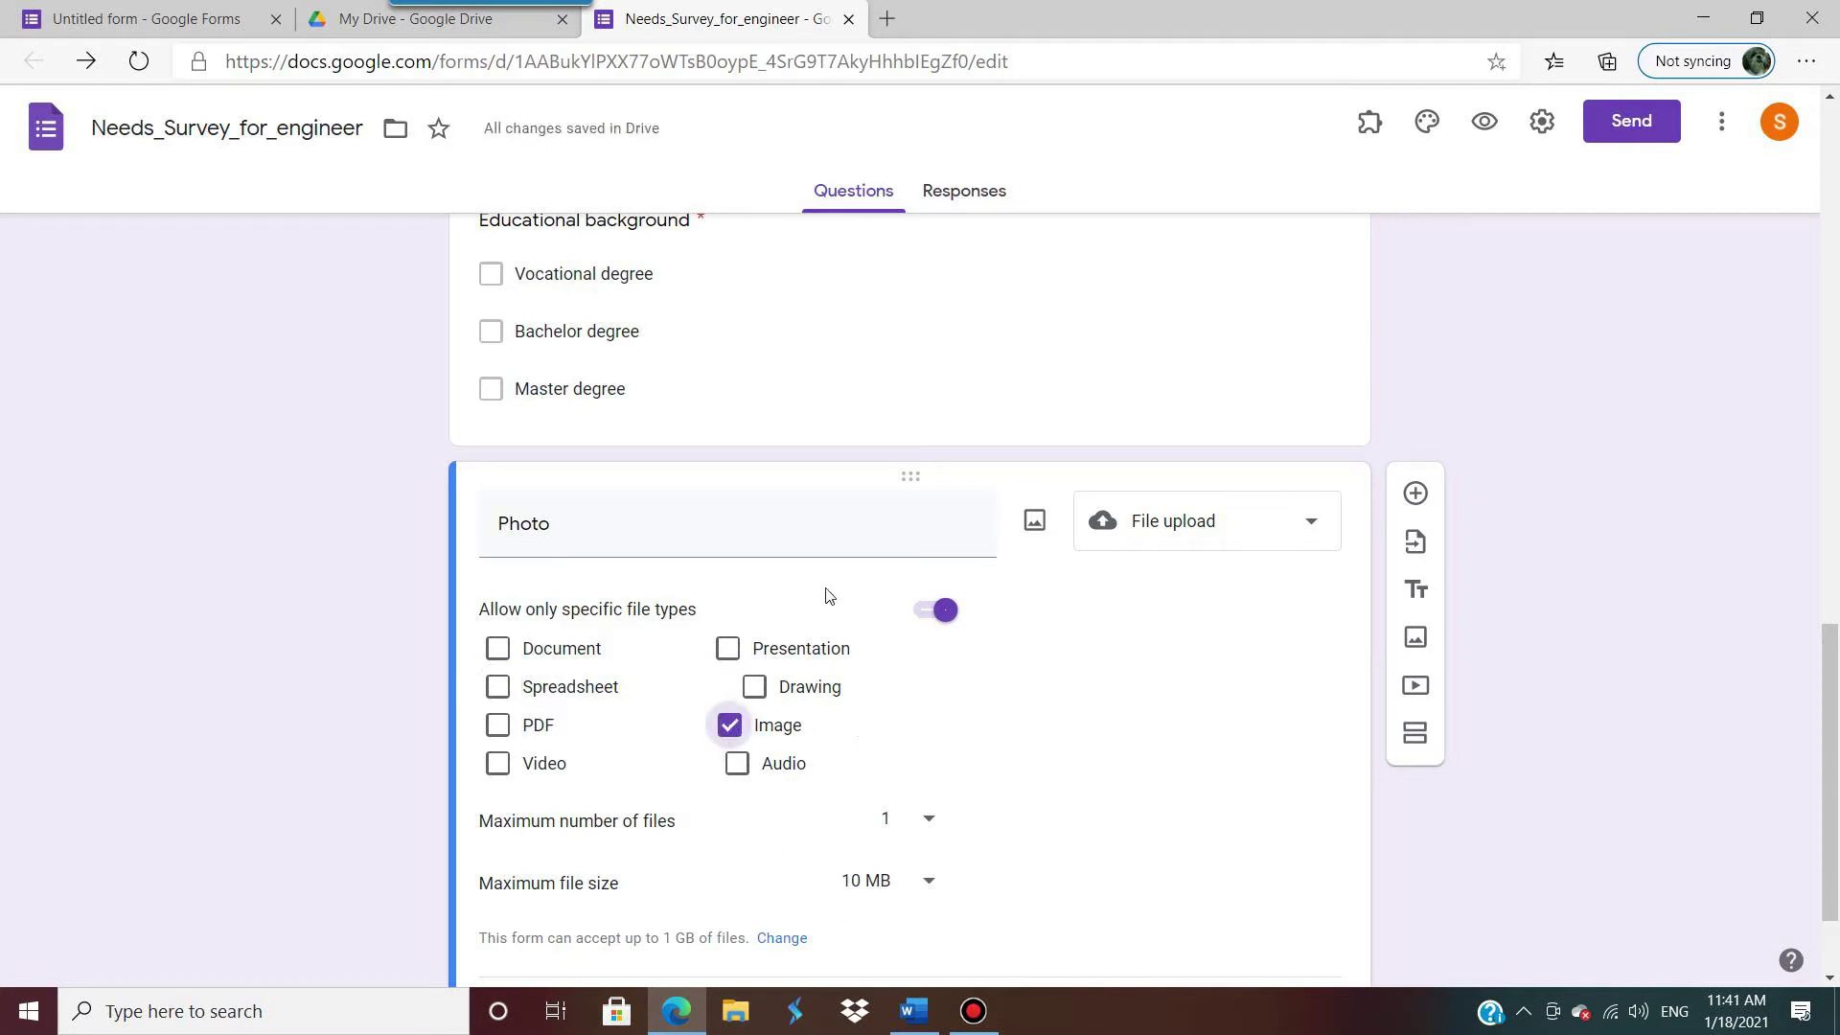
pyautogui.click(923, 620)
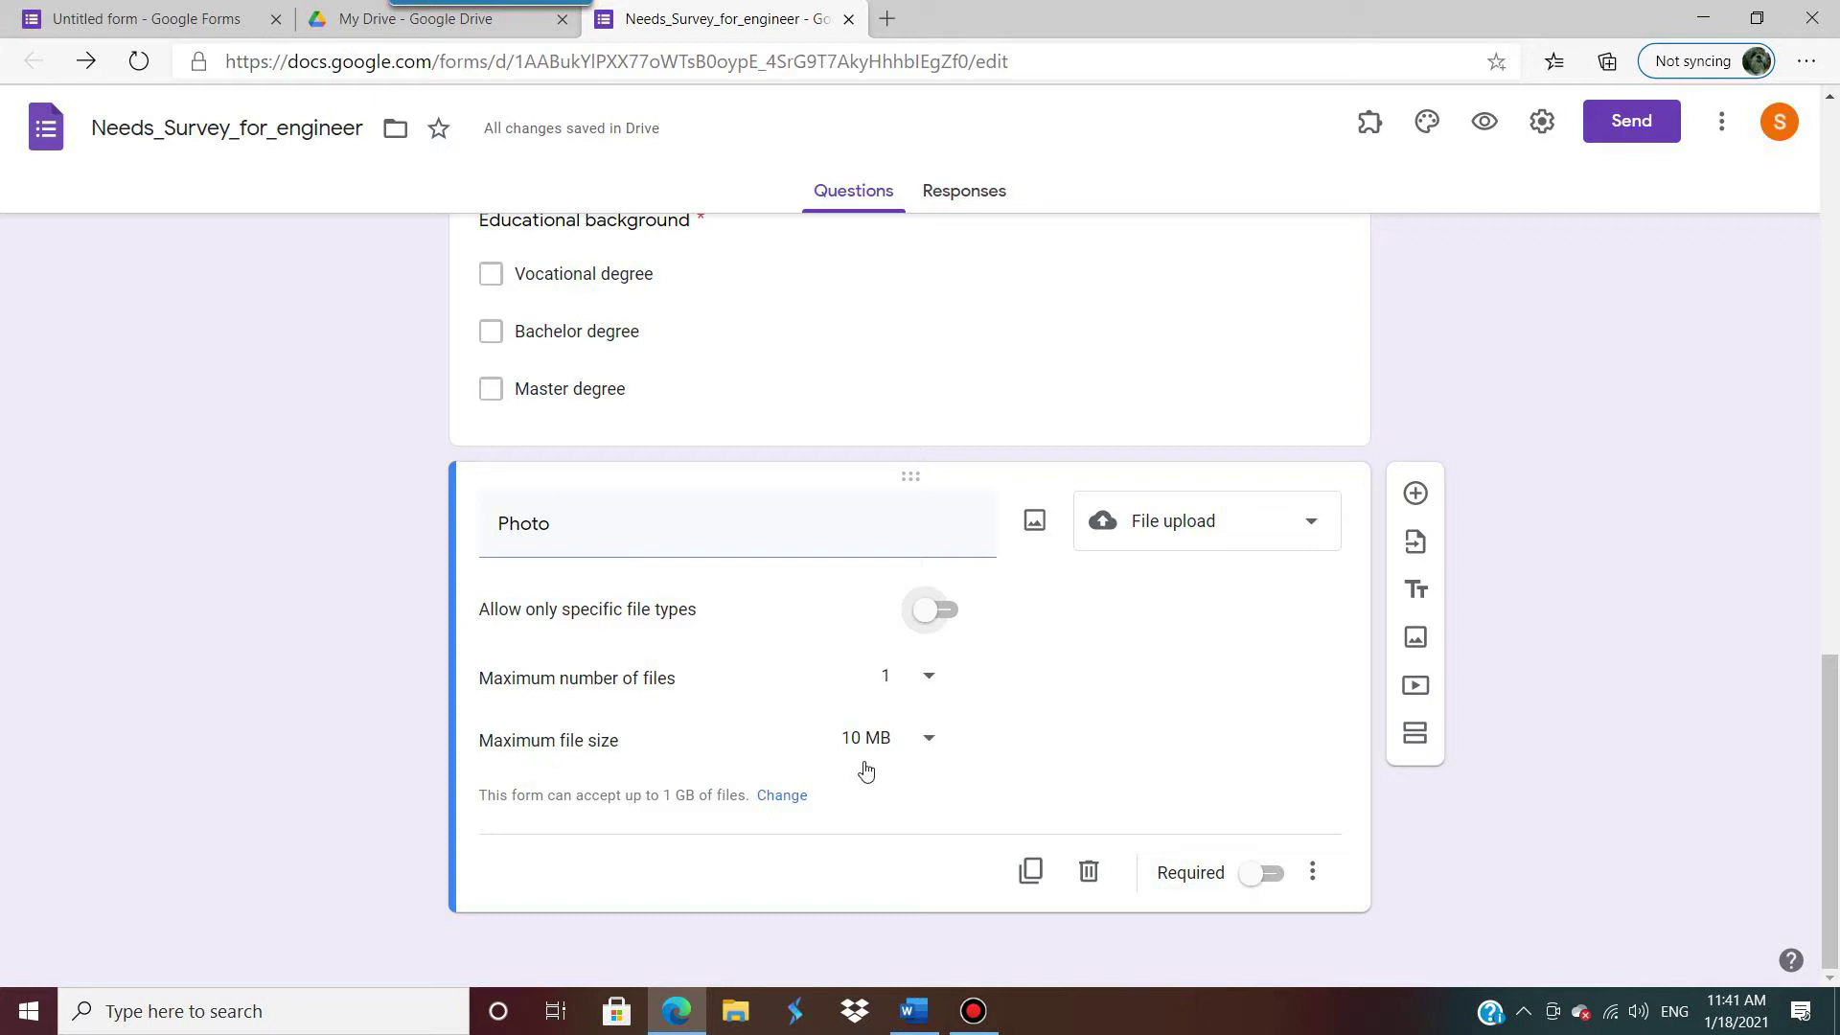
# Step: Choose 1 MB as the Photo upload's maximum file size
pyautogui.click(928, 739)
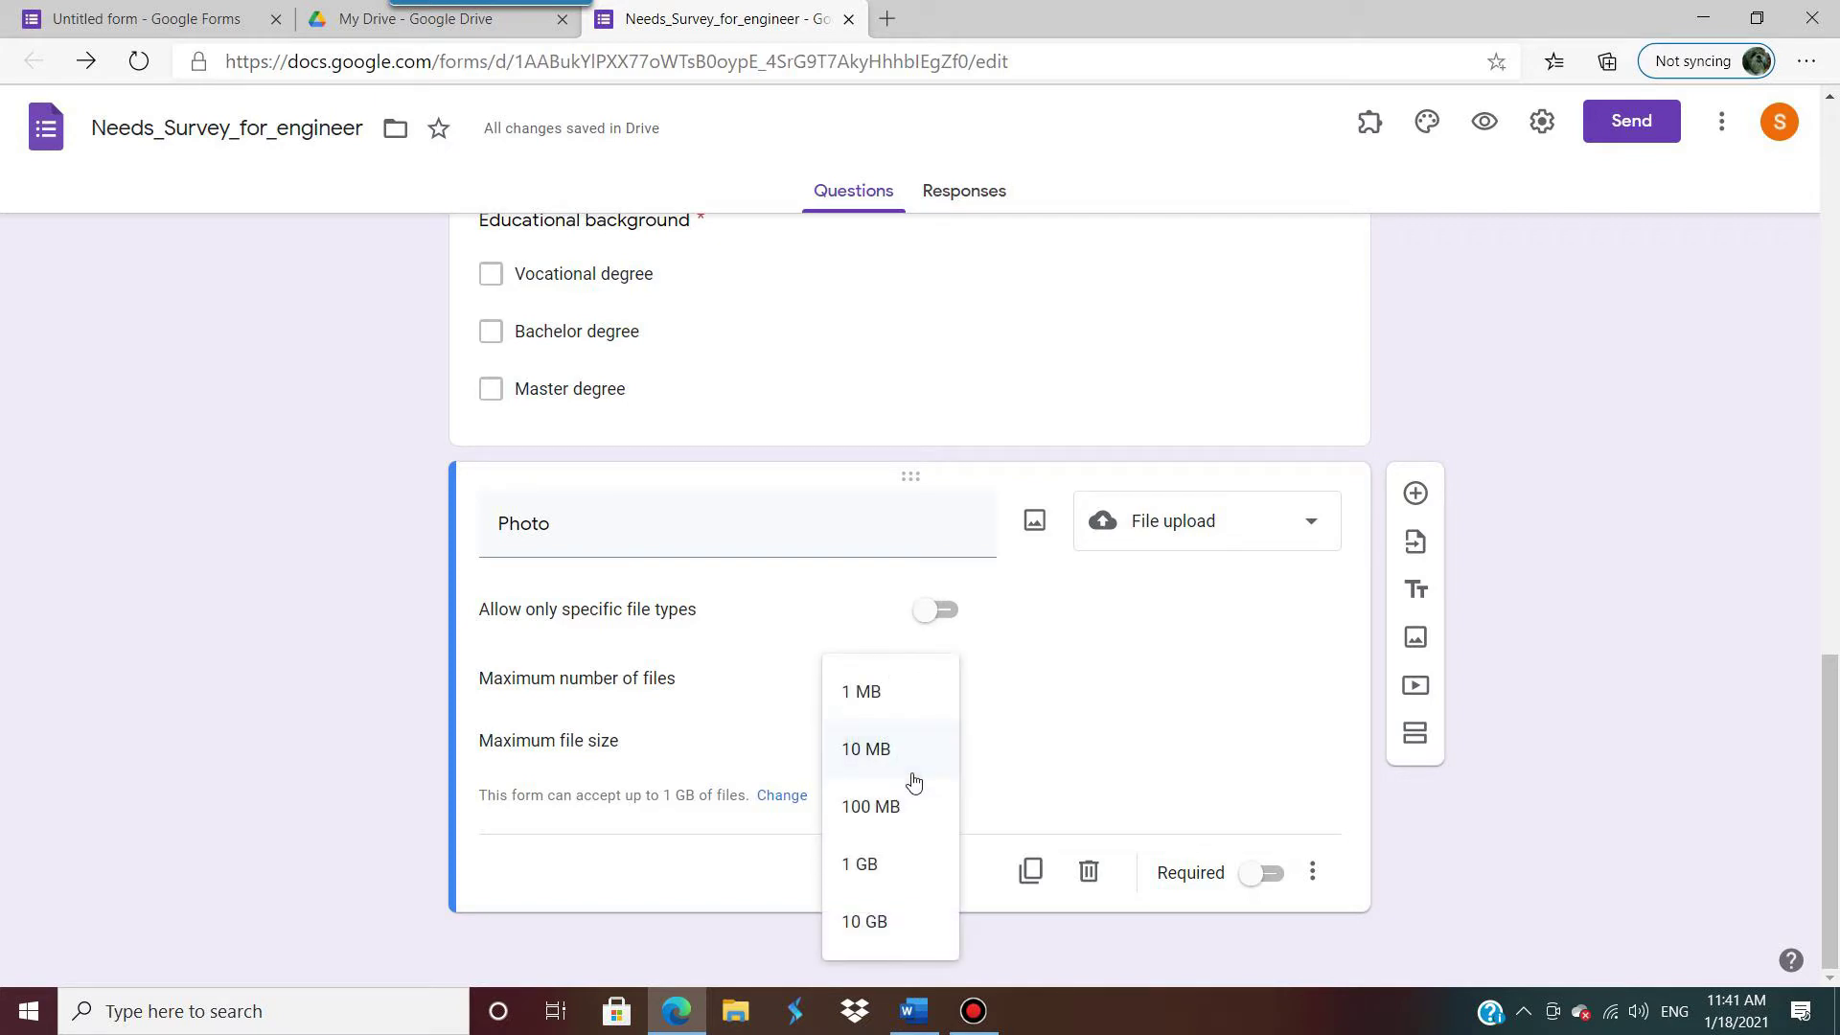
pyautogui.click(1026, 743)
pyautogui.click(928, 739)
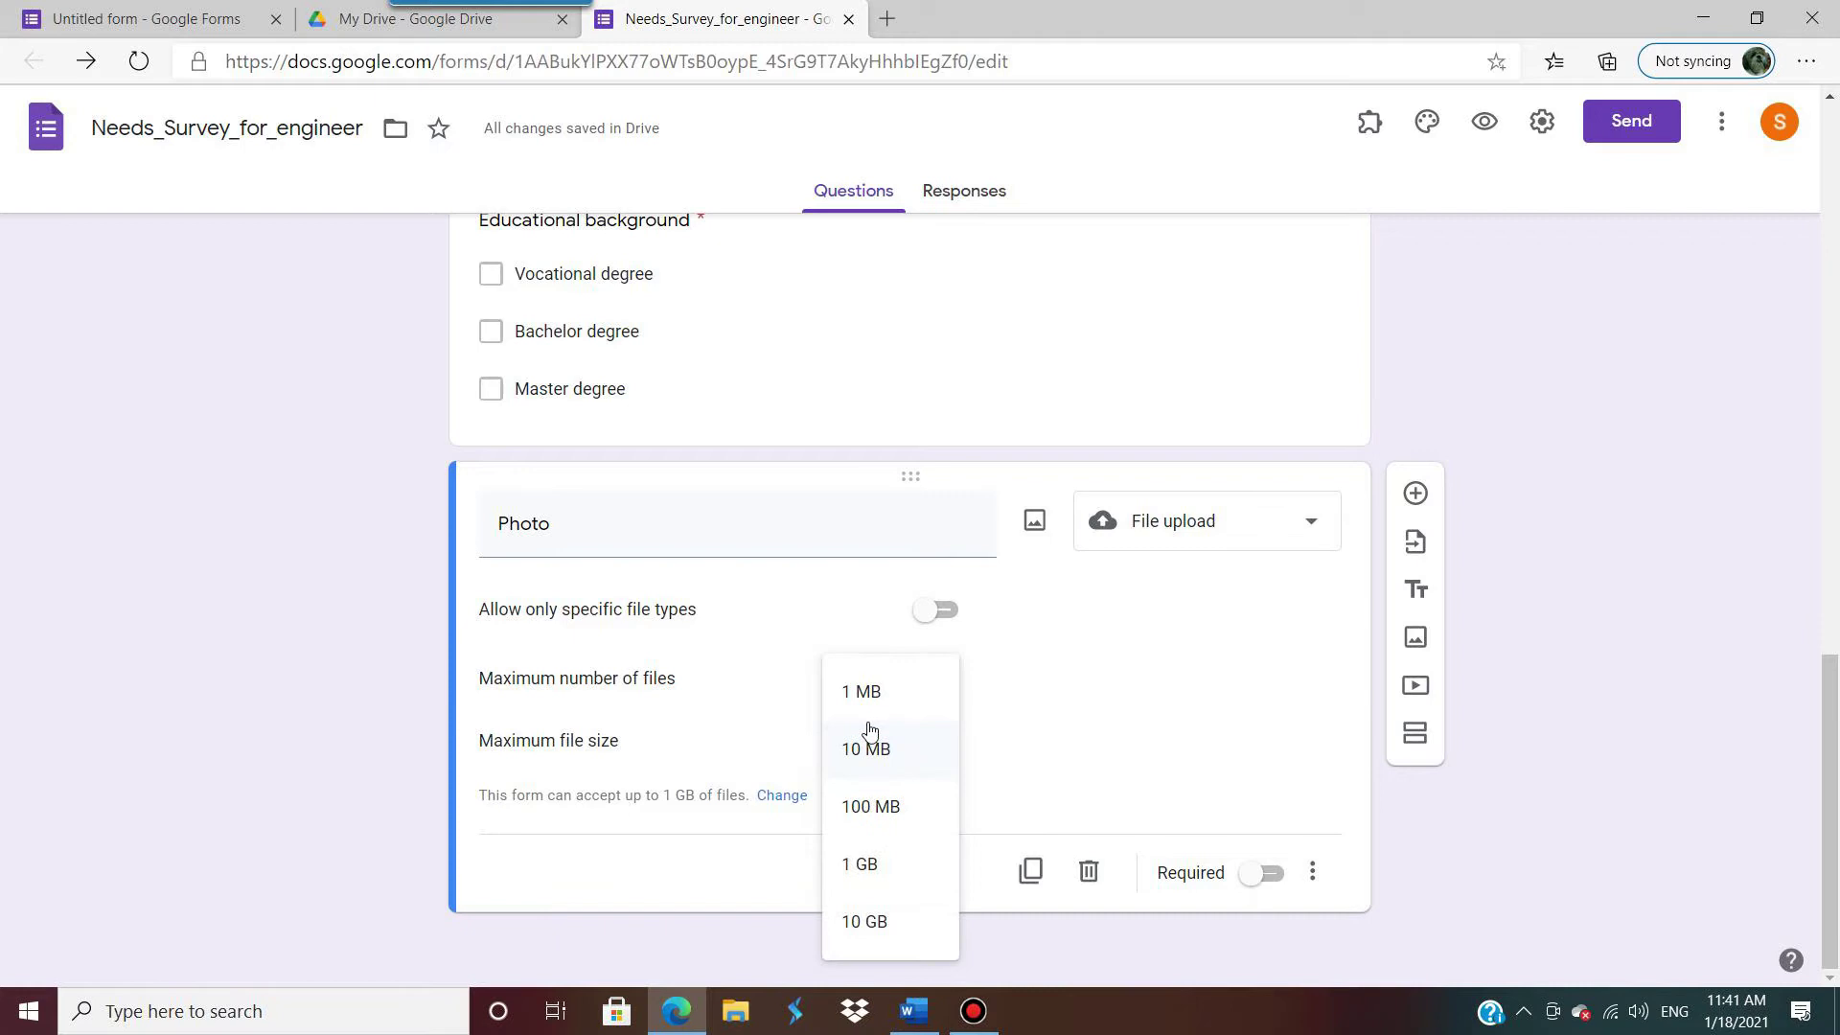
pyautogui.click(1021, 789)
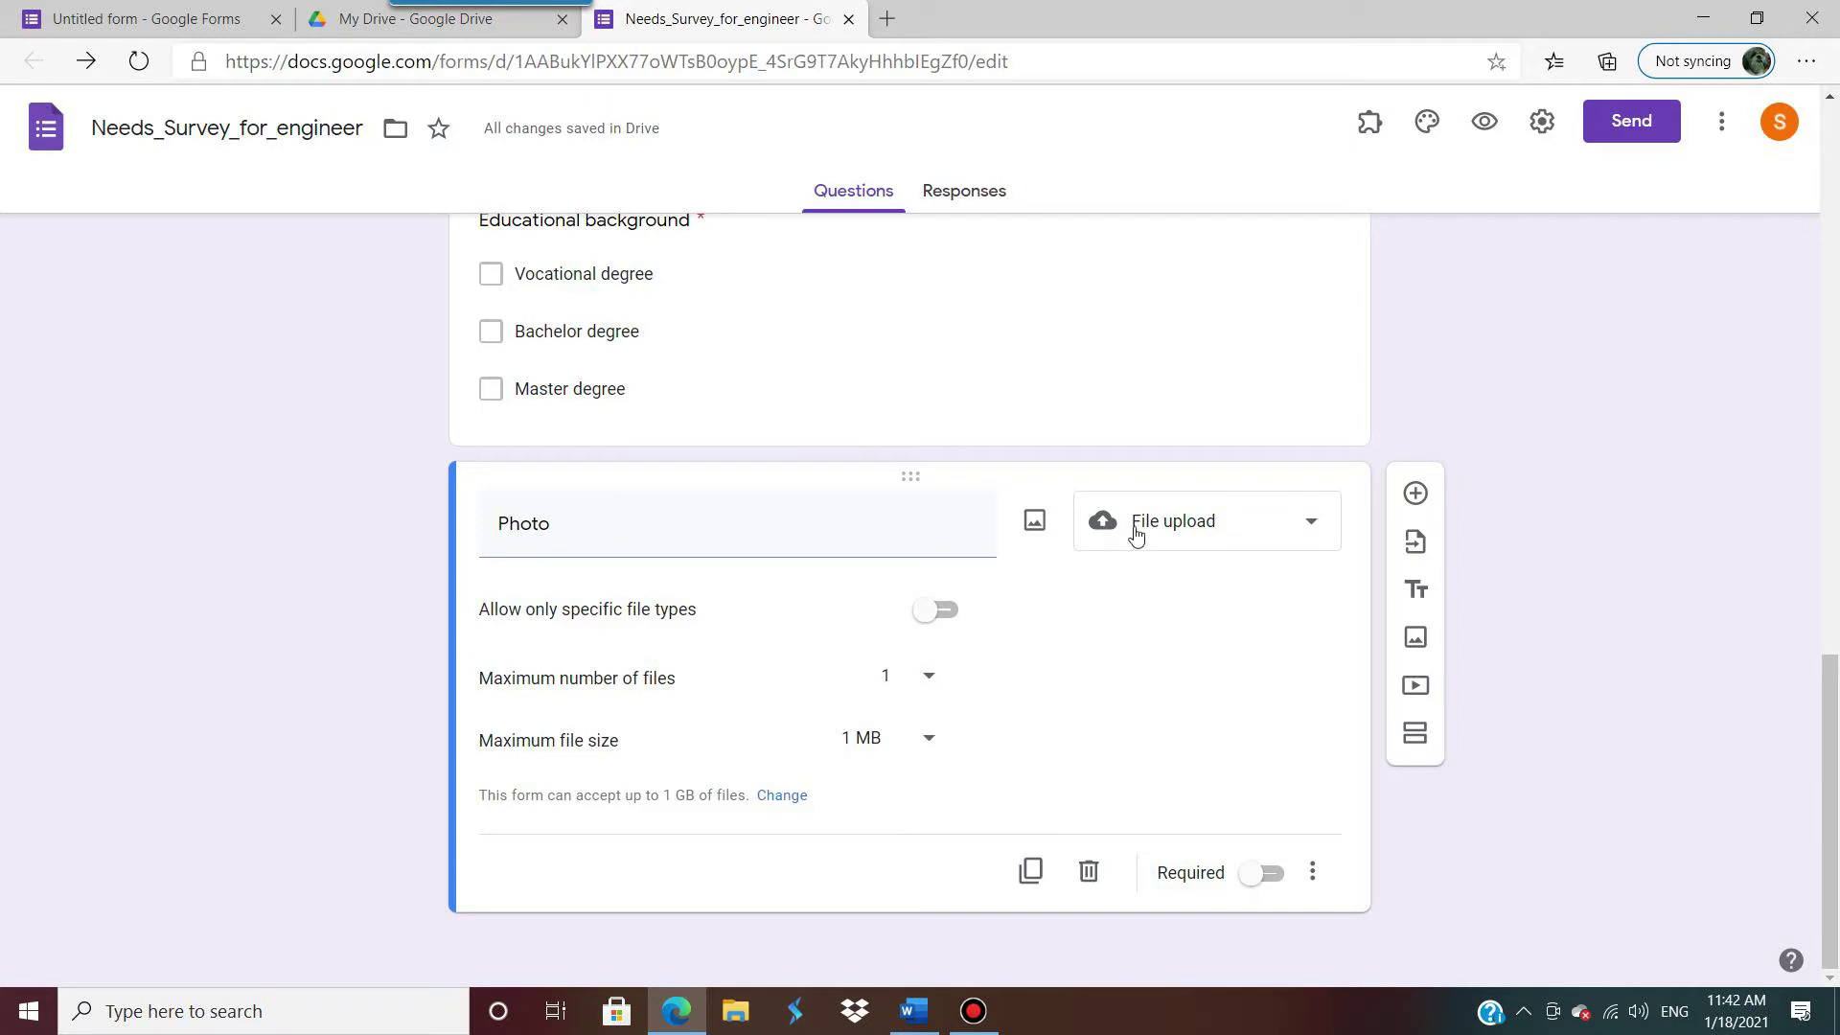
pyautogui.scroll(15, 1130, 527)
pyautogui.scroll(-5, 1090, 511)
pyautogui.scroll(5, 1090, 511)
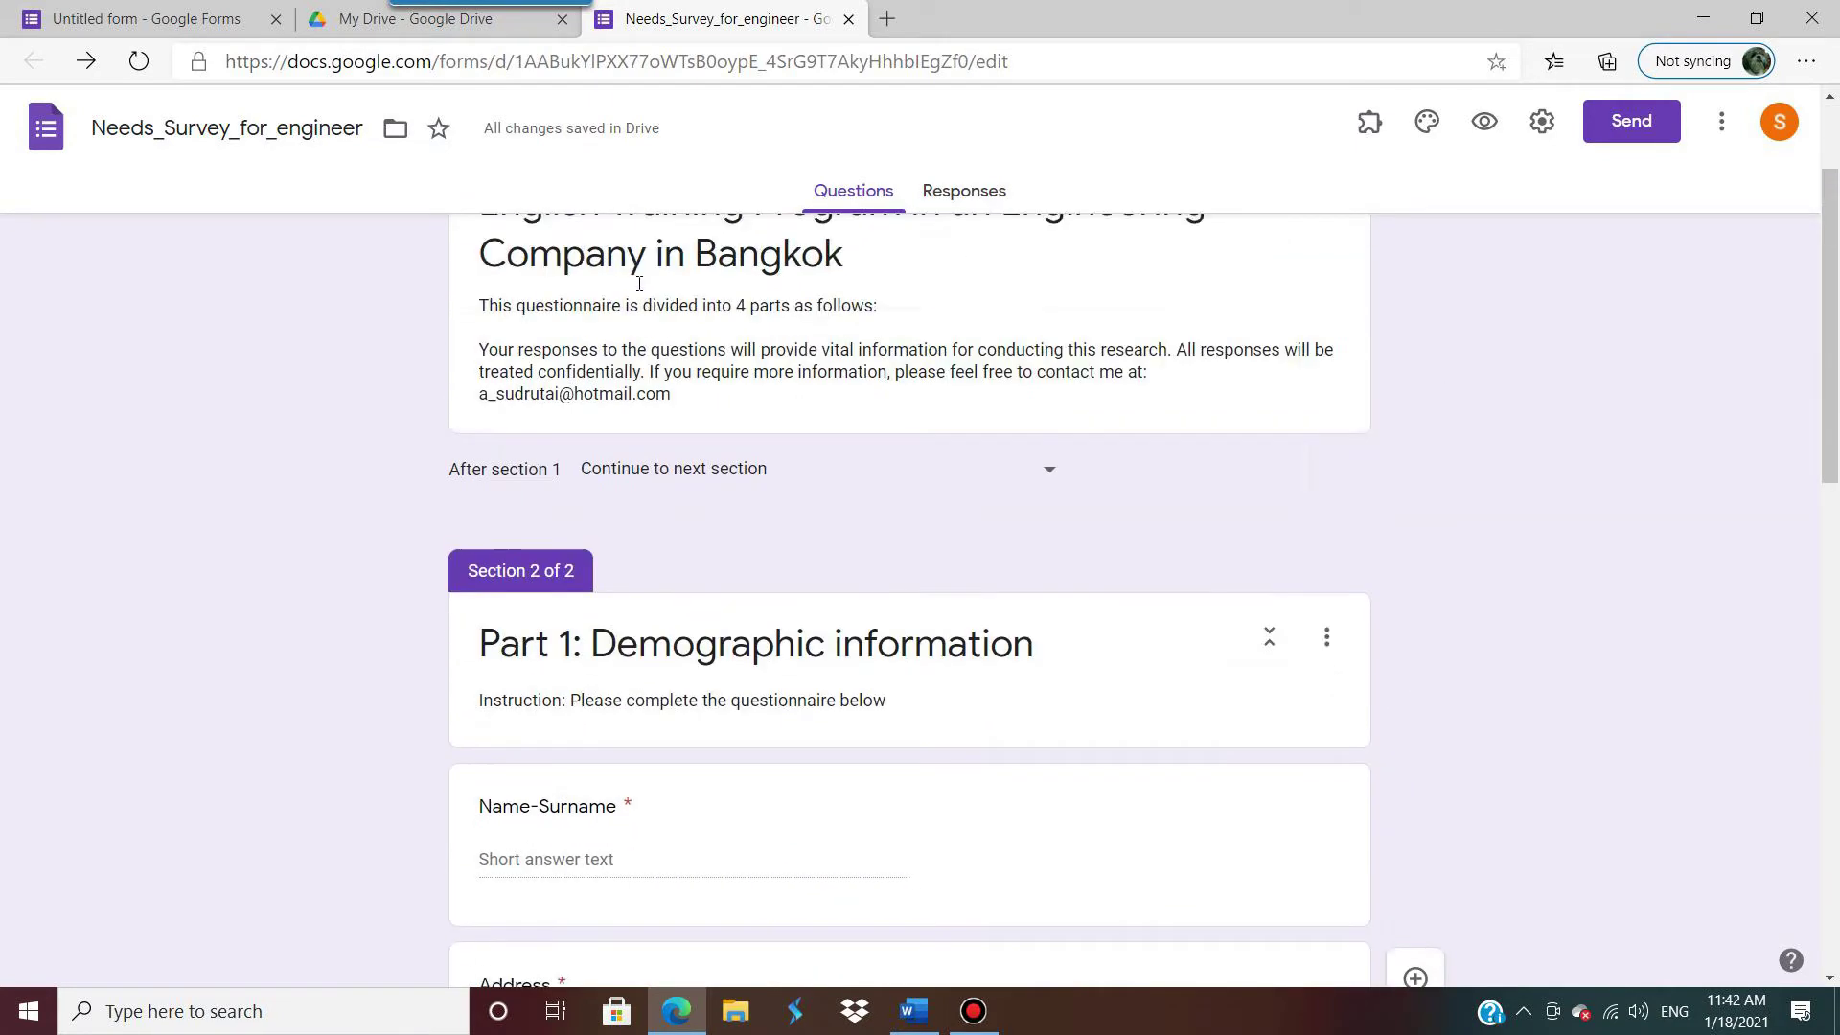
pyautogui.scroll(-6, 682, 305)
pyautogui.scroll(1, 734, 387)
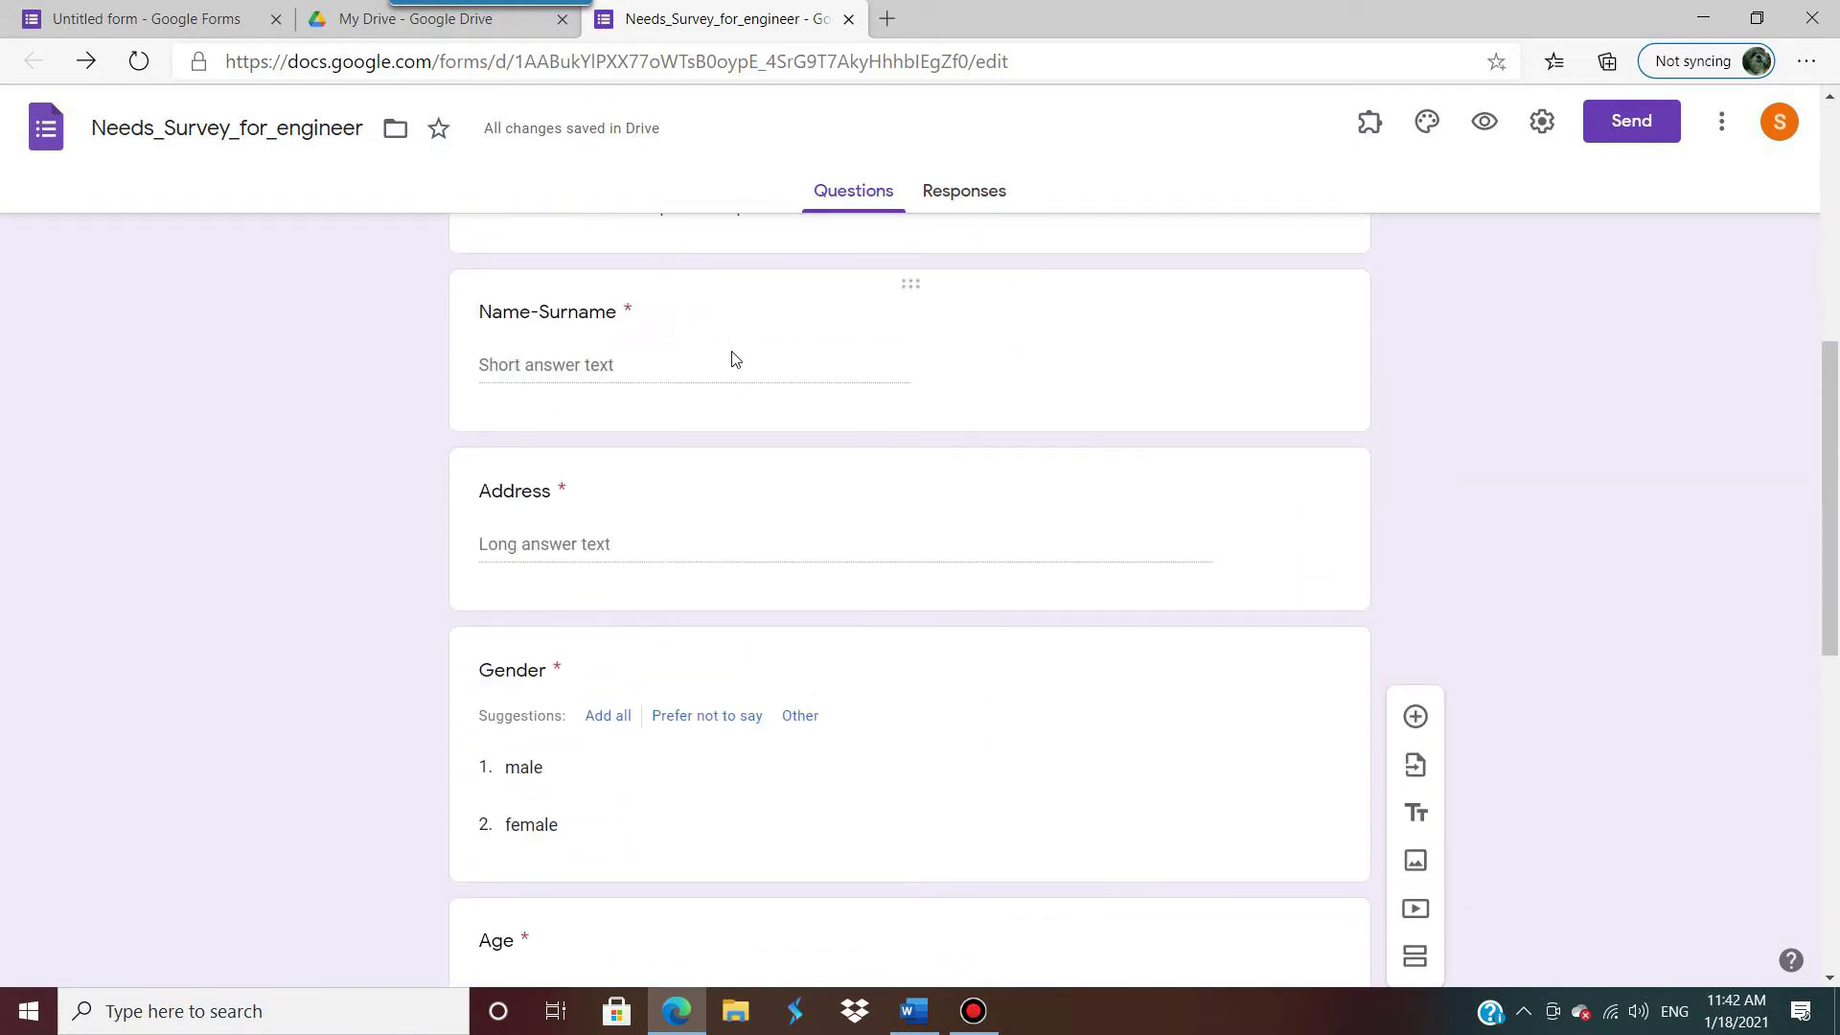
pyautogui.scroll(-3, 734, 358)
pyautogui.scroll(-4, 738, 316)
pyautogui.scroll(4, 738, 315)
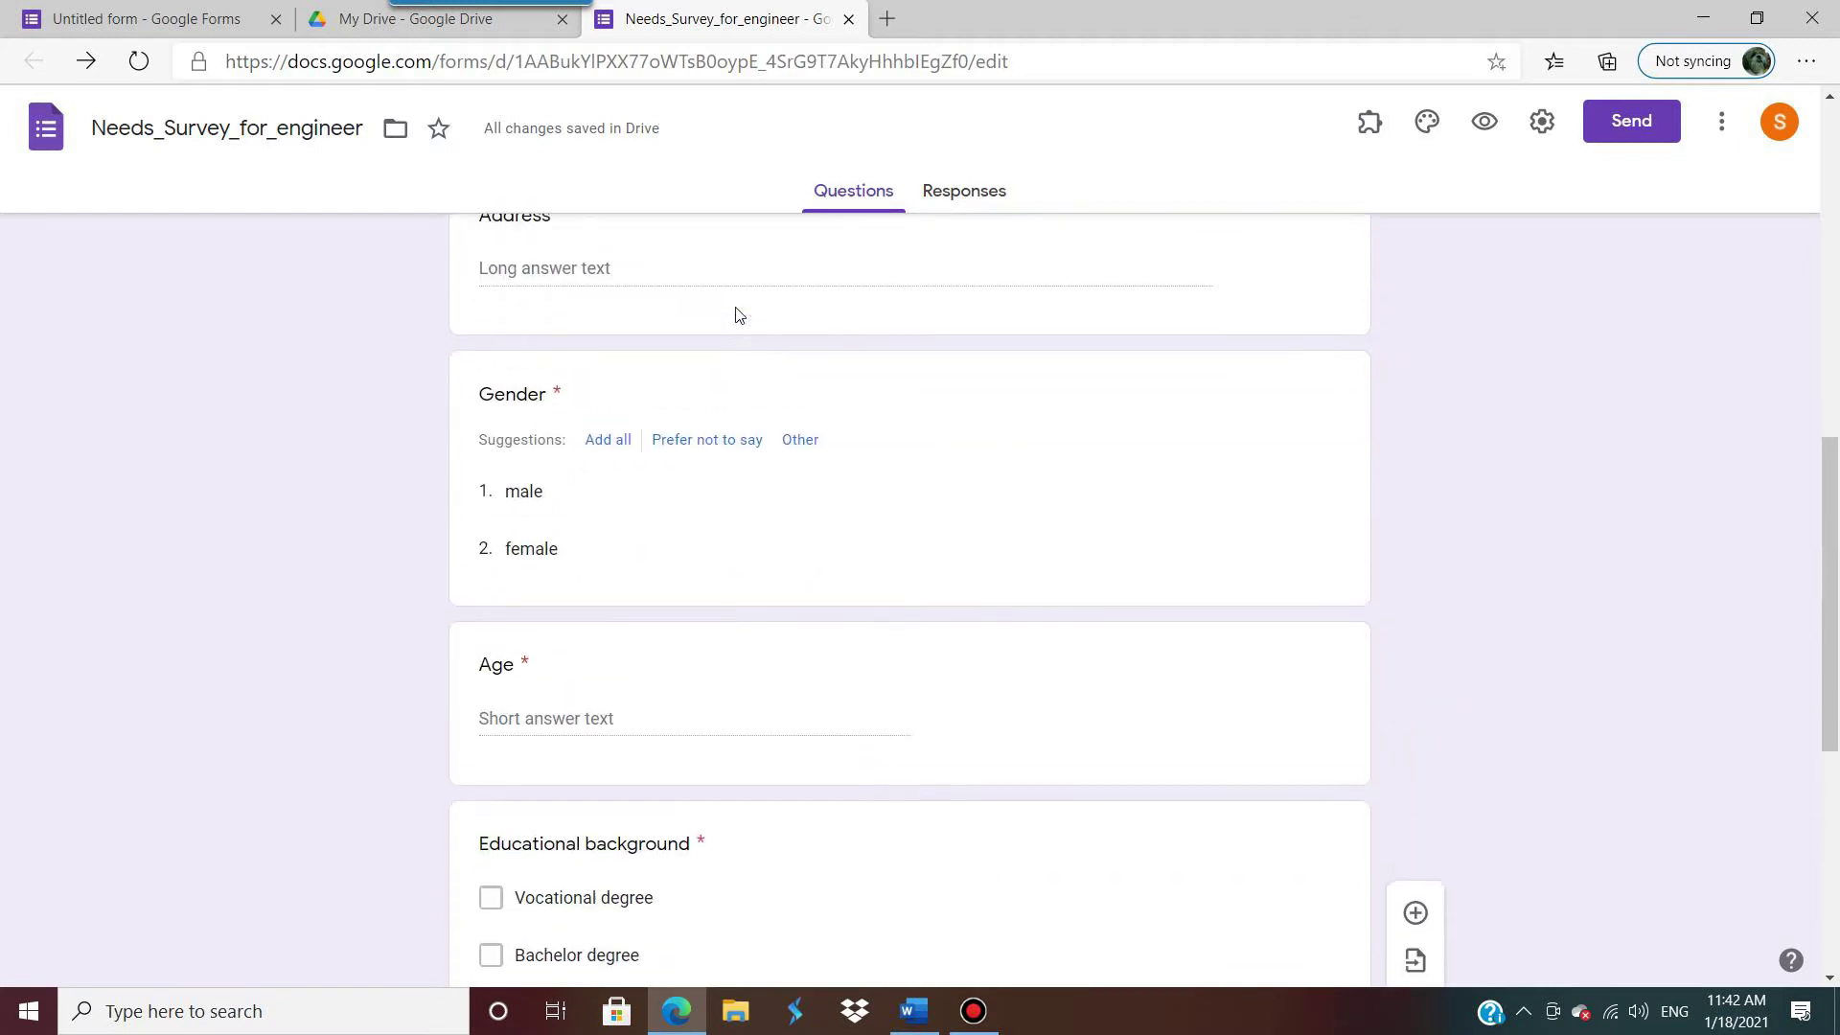
pyautogui.scroll(-3, 738, 316)
pyautogui.scroll(-2, 713, 451)
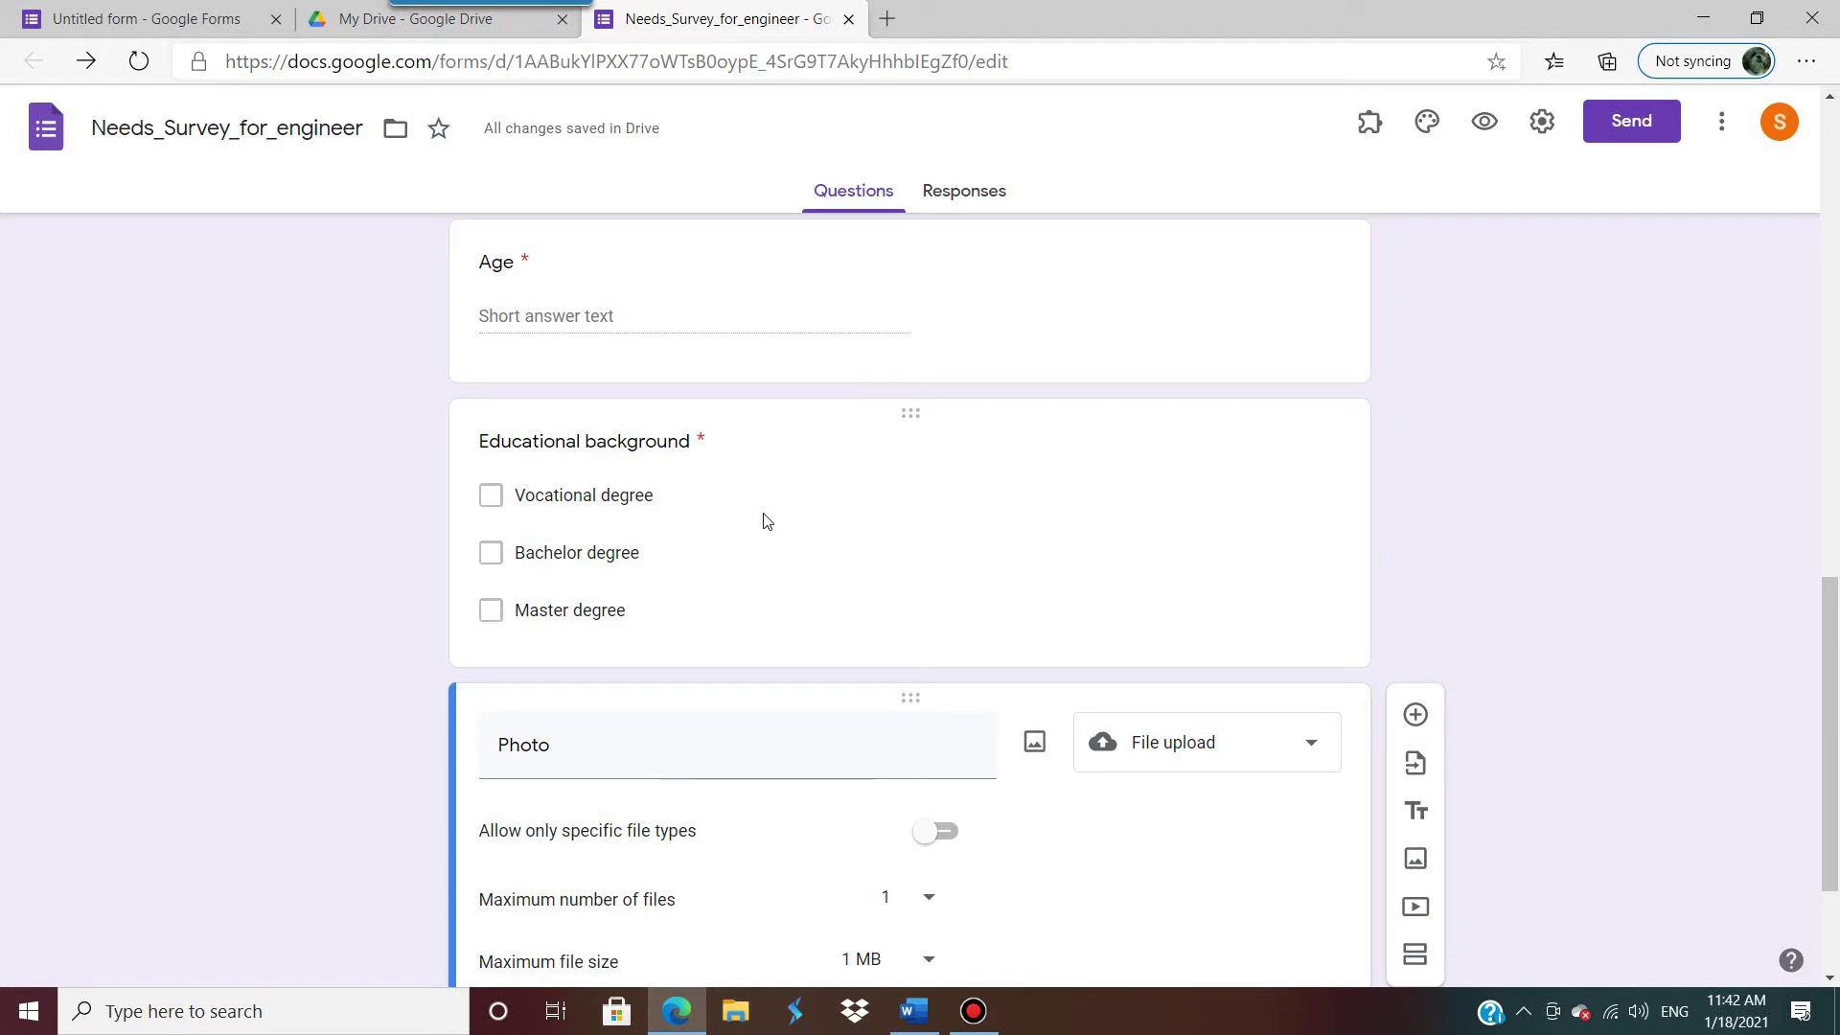
pyautogui.scroll(-3, 766, 521)
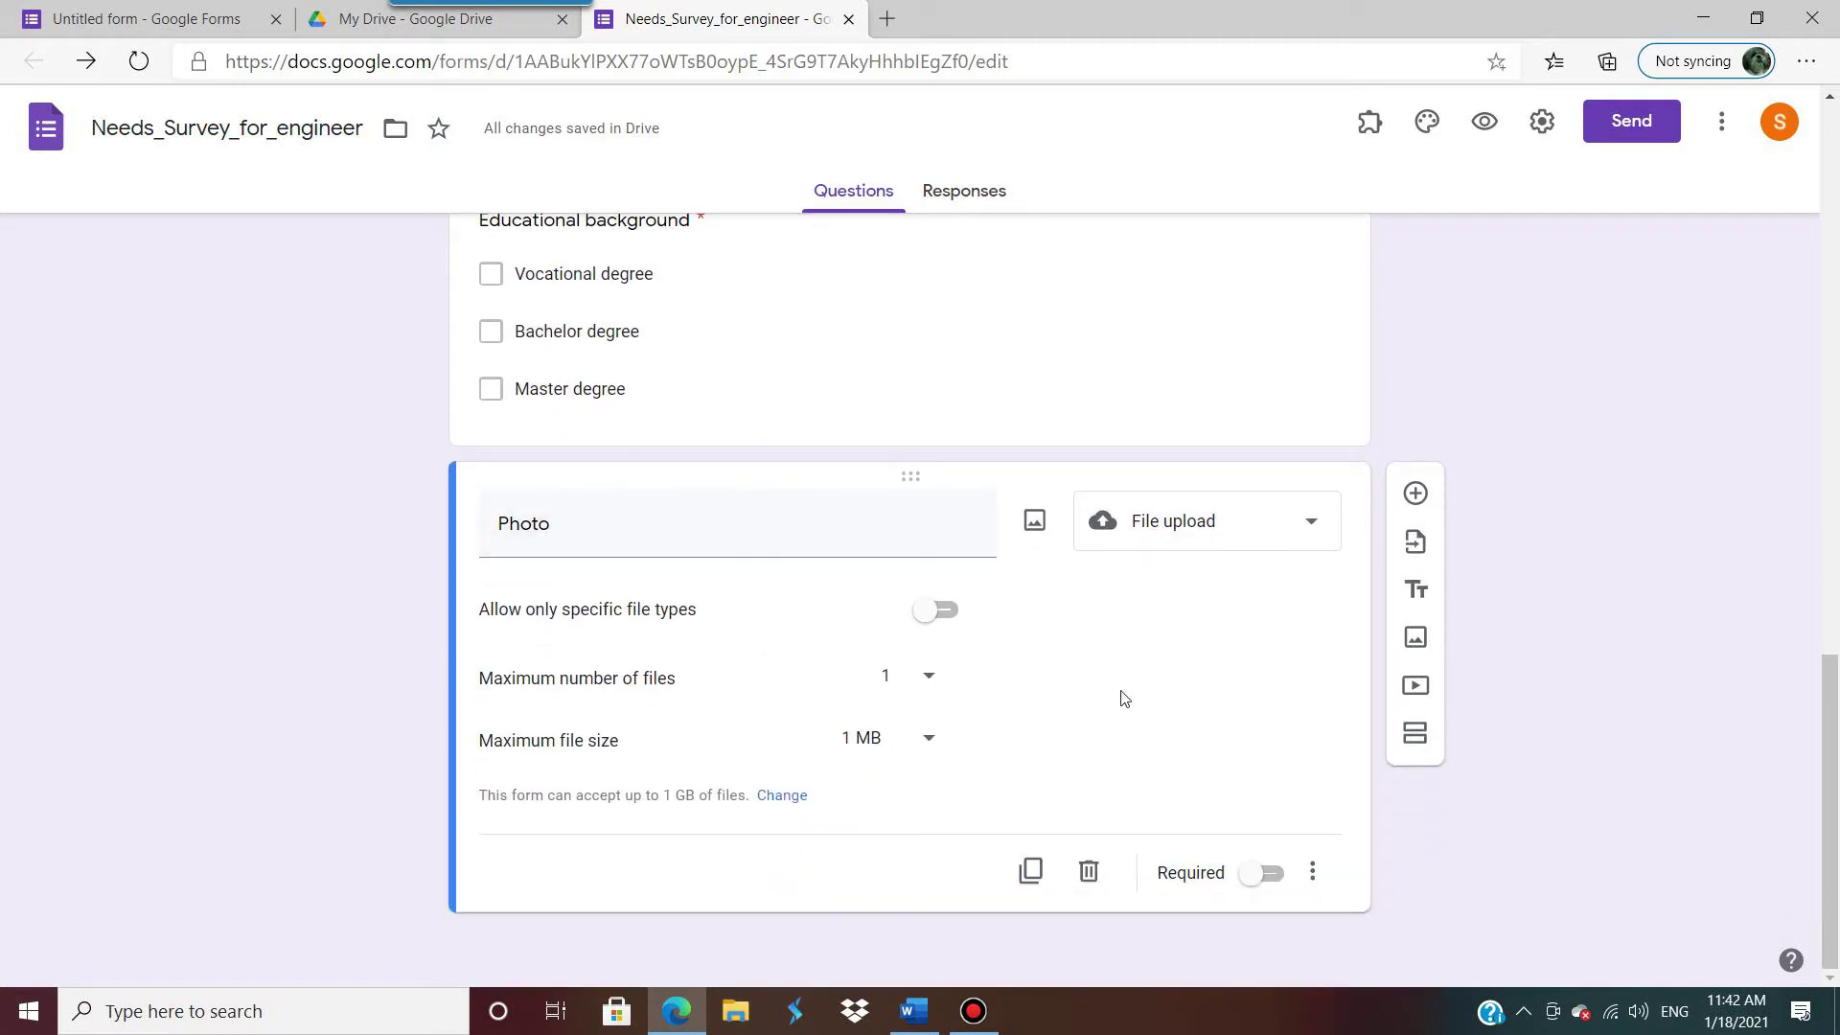
pyautogui.scroll(1, 1246, 680)
pyautogui.scroll(15, 965, 509)
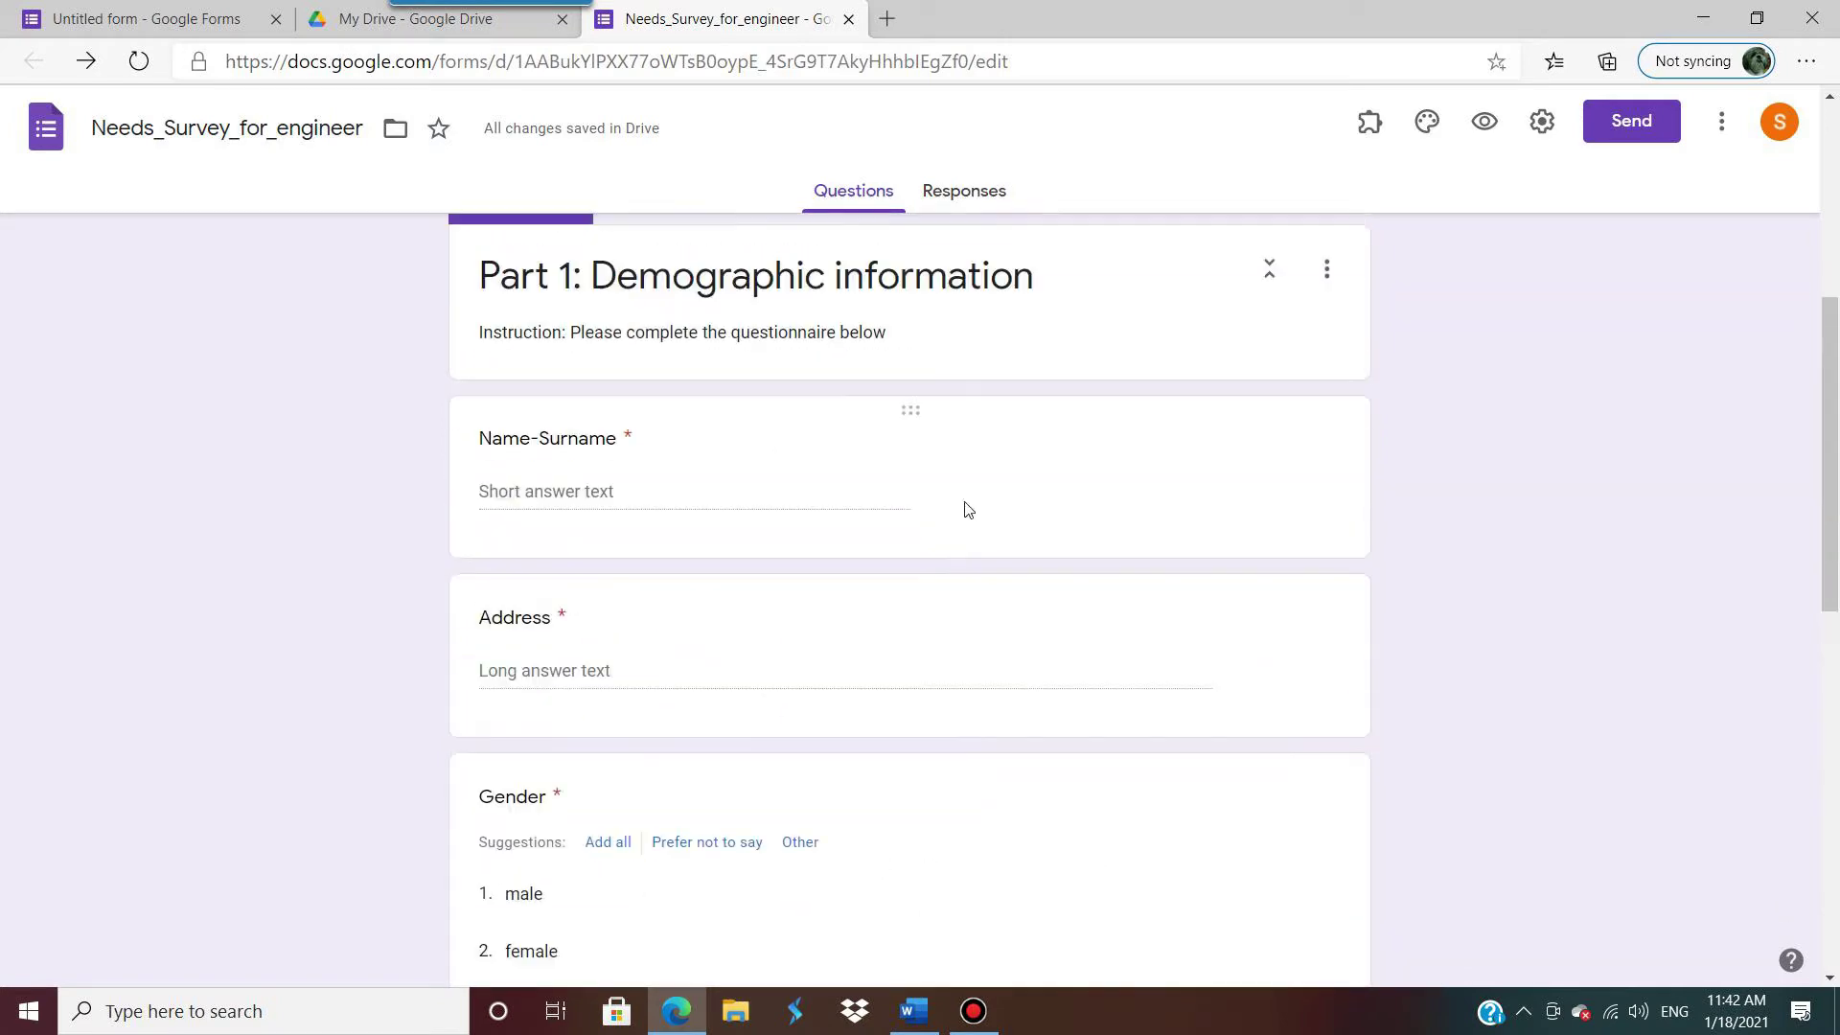
pyautogui.scroll(-3, 965, 629)
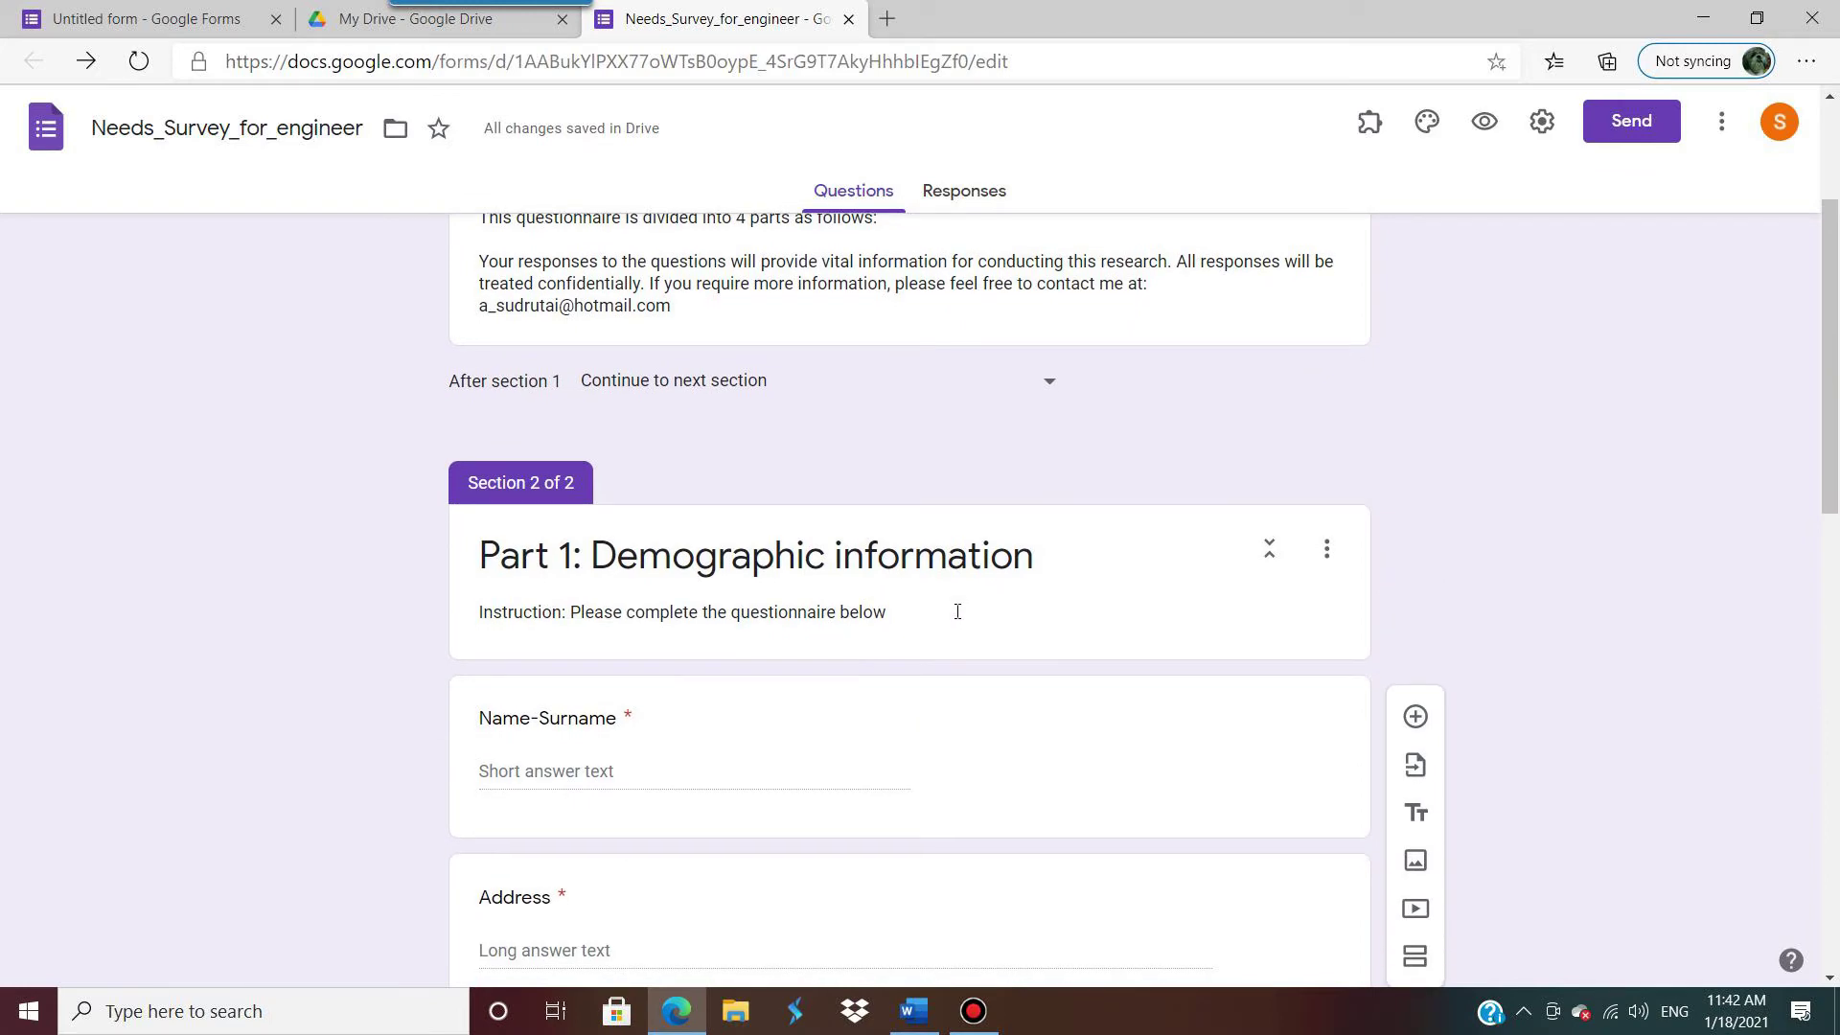
pyautogui.scroll(-5, 957, 613)
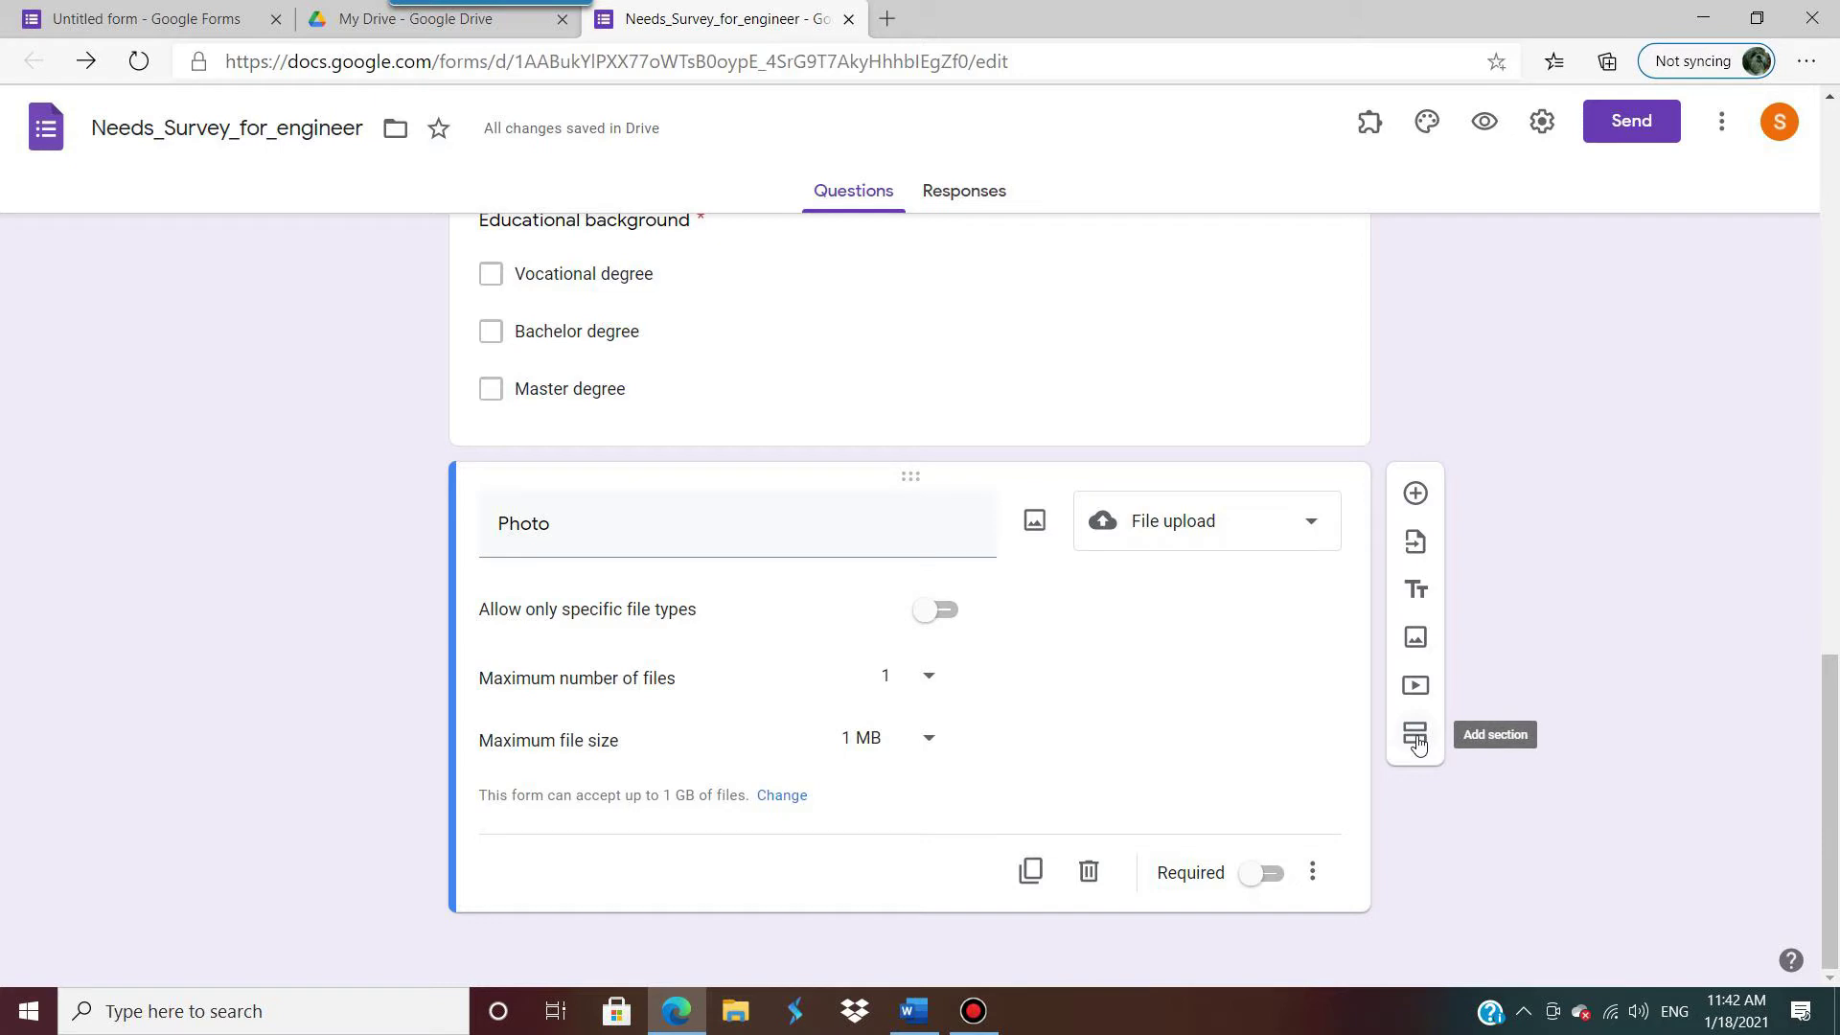
pyautogui.scroll(15, 1022, 614)
pyautogui.scroll(-15, 1038, 629)
# Step: Add a new section and paste the Part 2 heading from Word as its title
pyautogui.click(1419, 736)
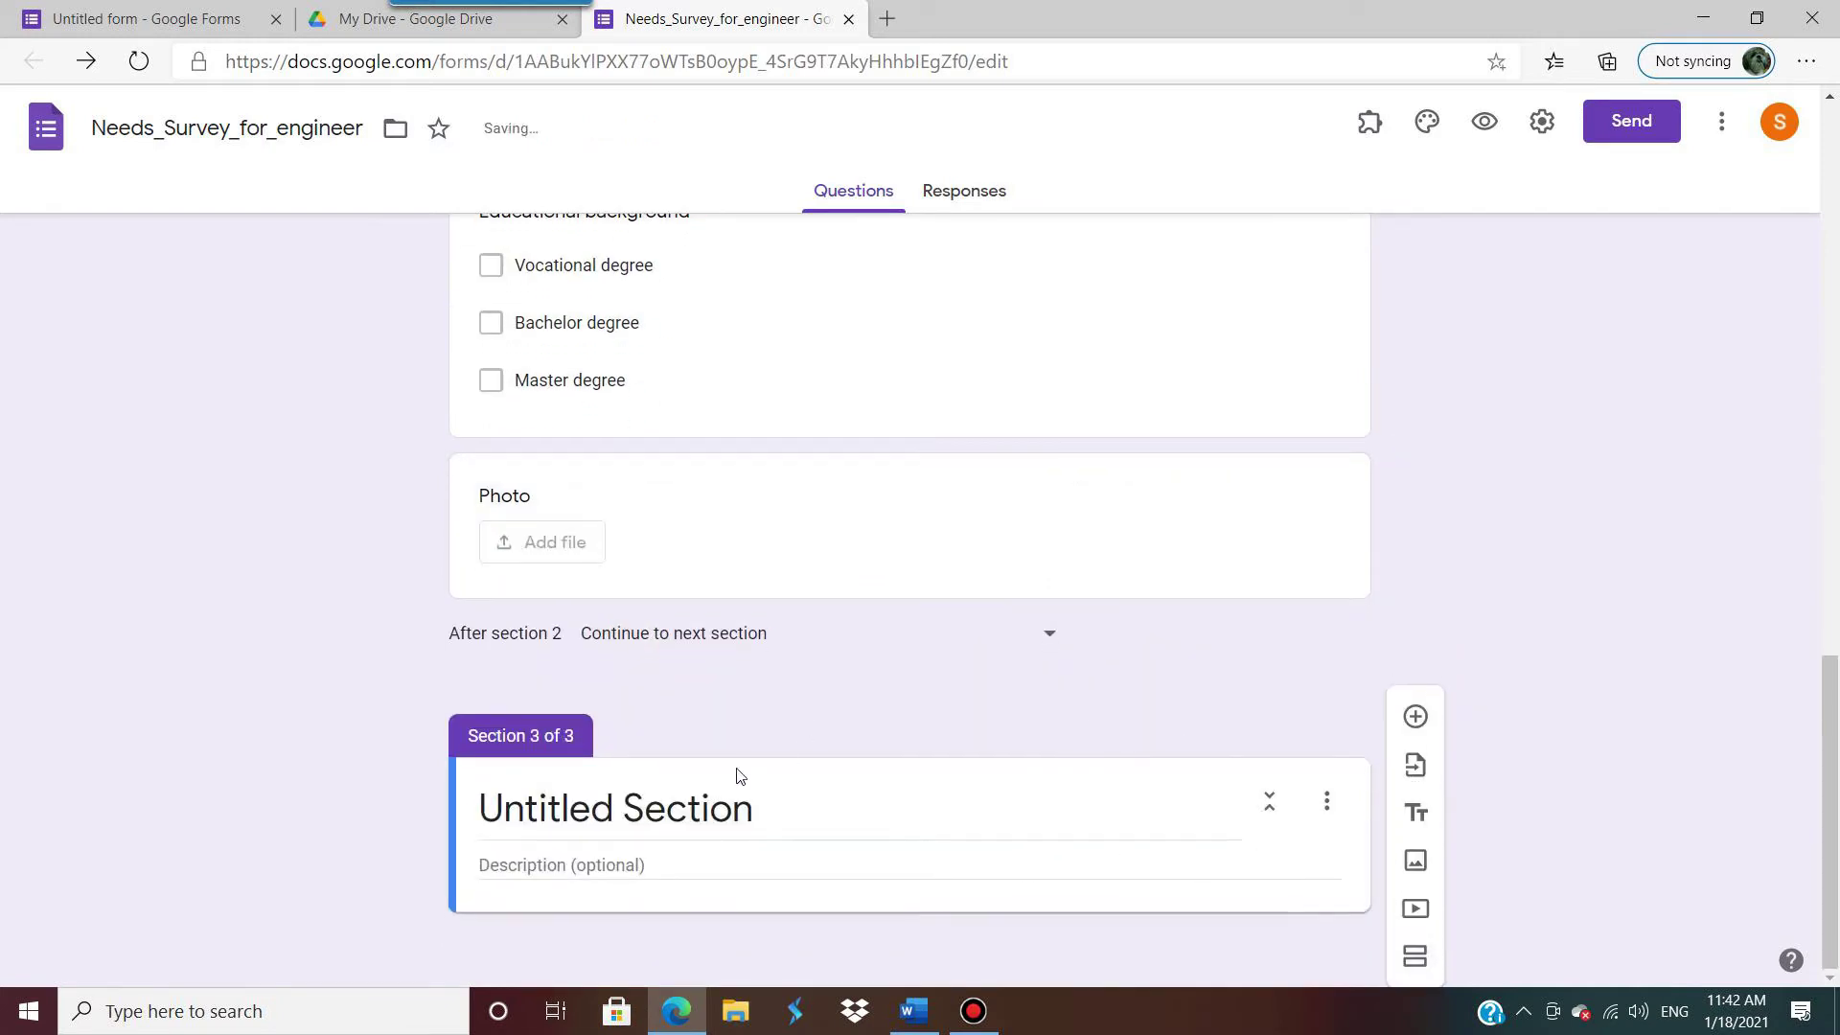
pyautogui.click(718, 821)
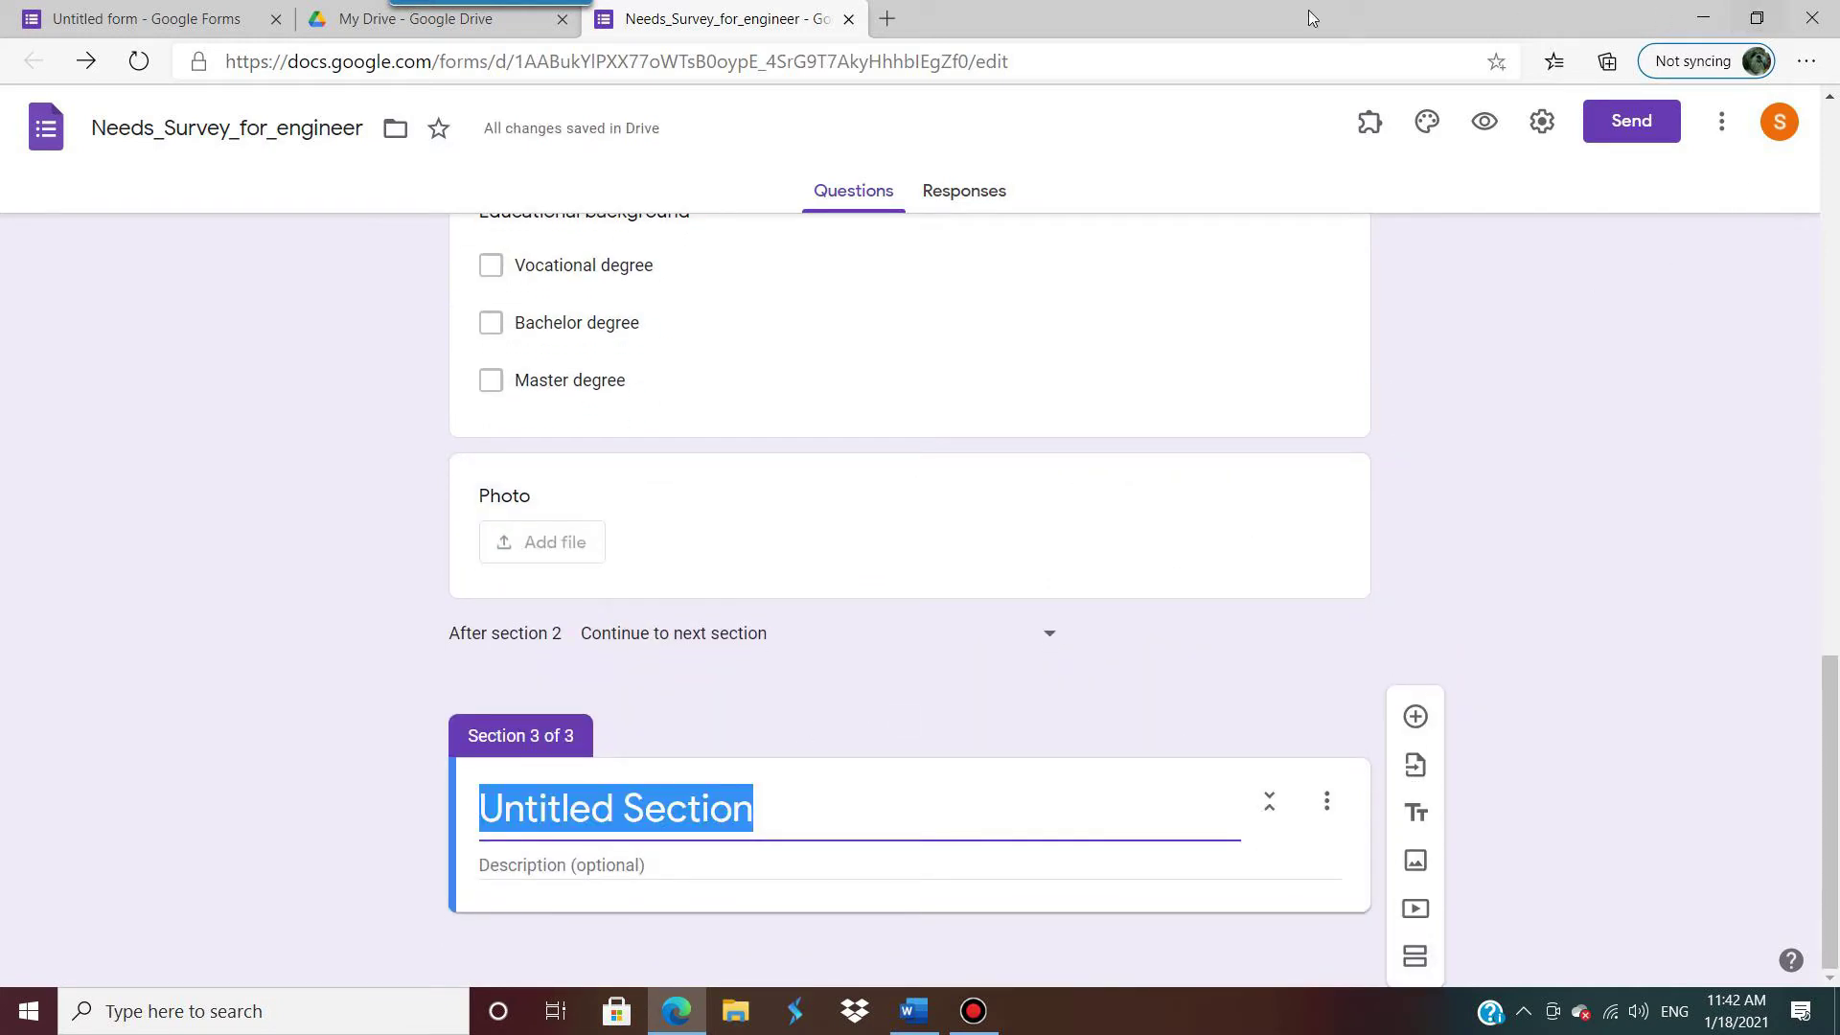
pyautogui.click(913, 1008)
pyautogui.scroll(-1, 753, 678)
pyautogui.scroll(-3, 753, 677)
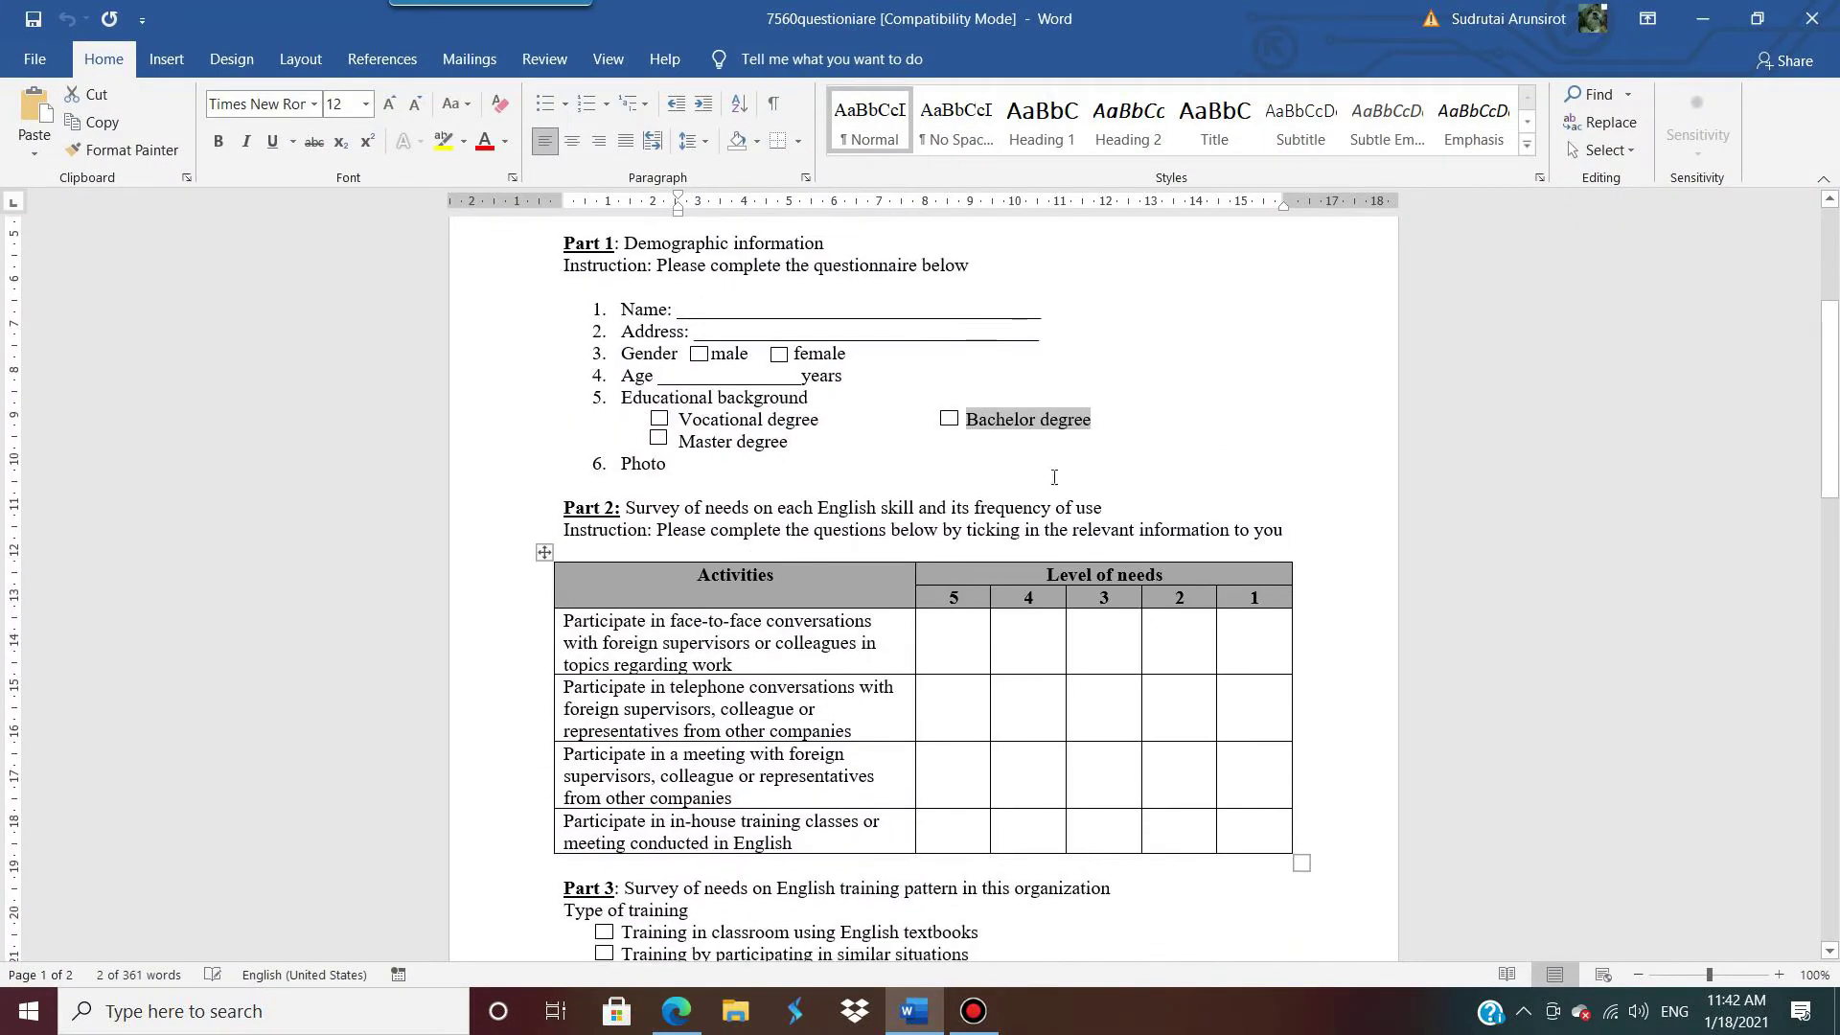
pyautogui.moveTo(1114, 515); pyautogui.dragTo(587, 508)
pyautogui.hotkey('ctrl', 'c')
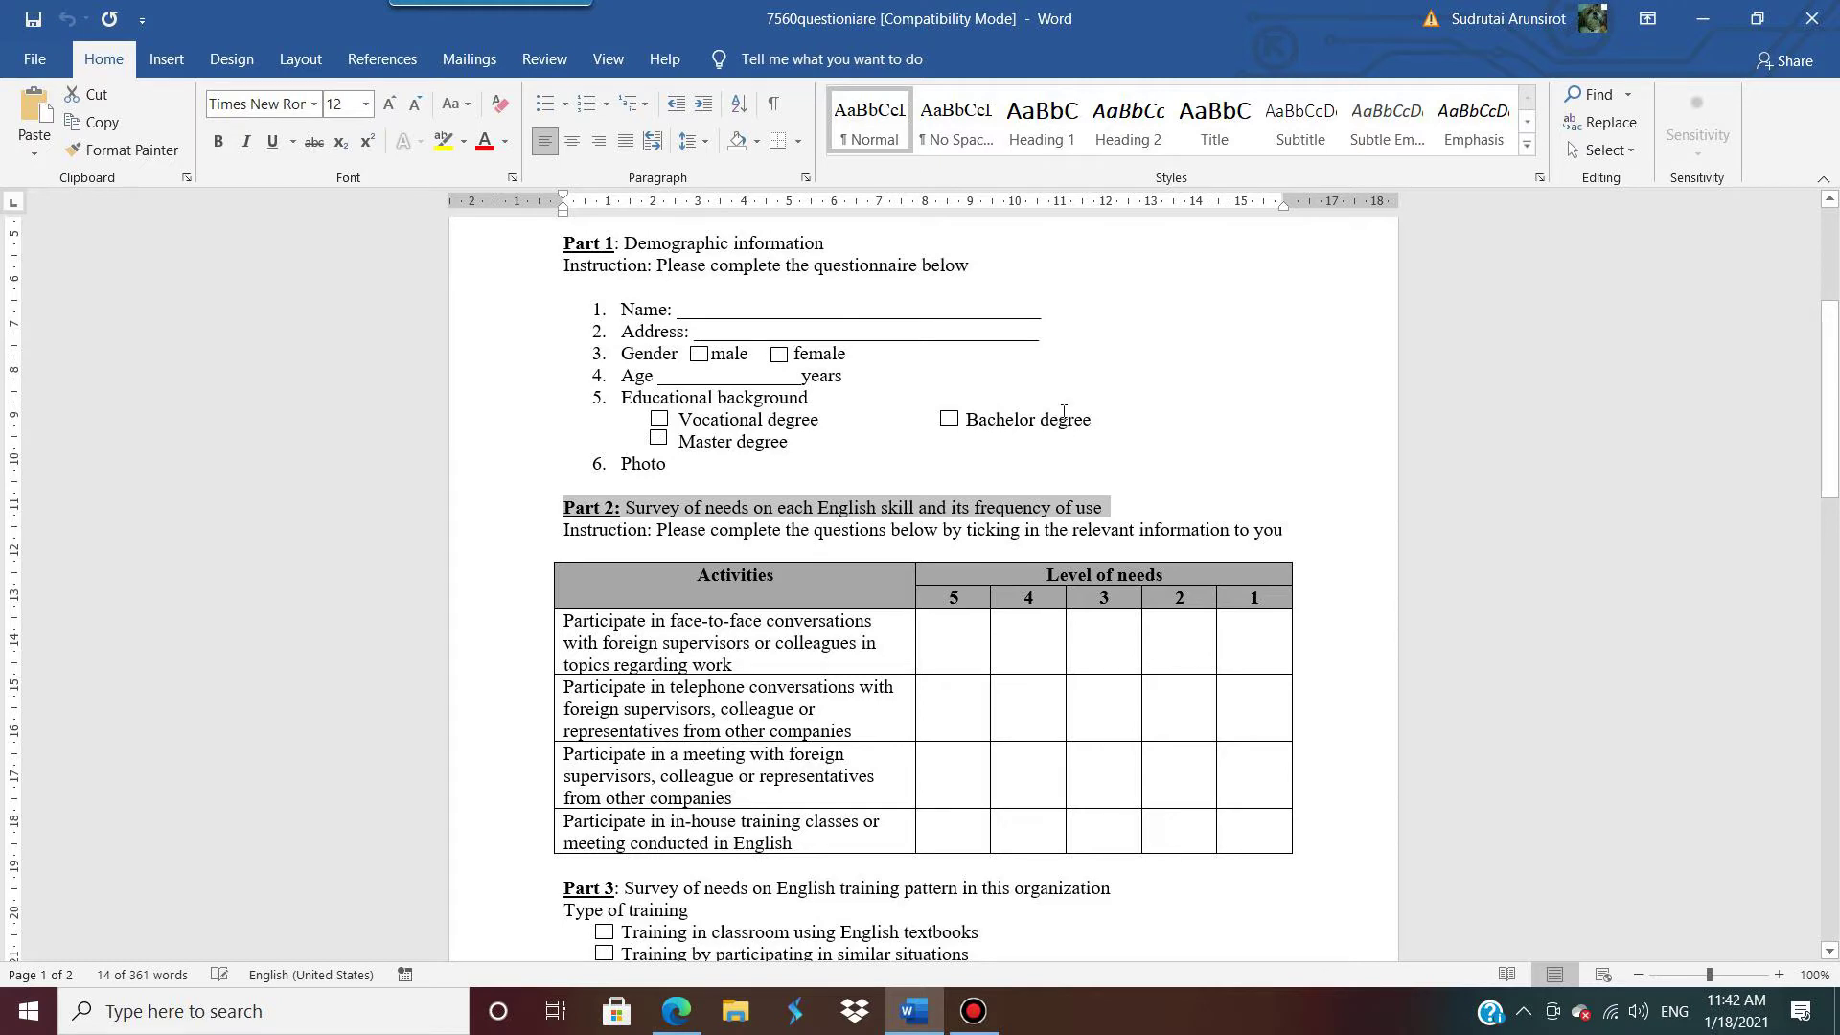
pyautogui.click(1719, 21)
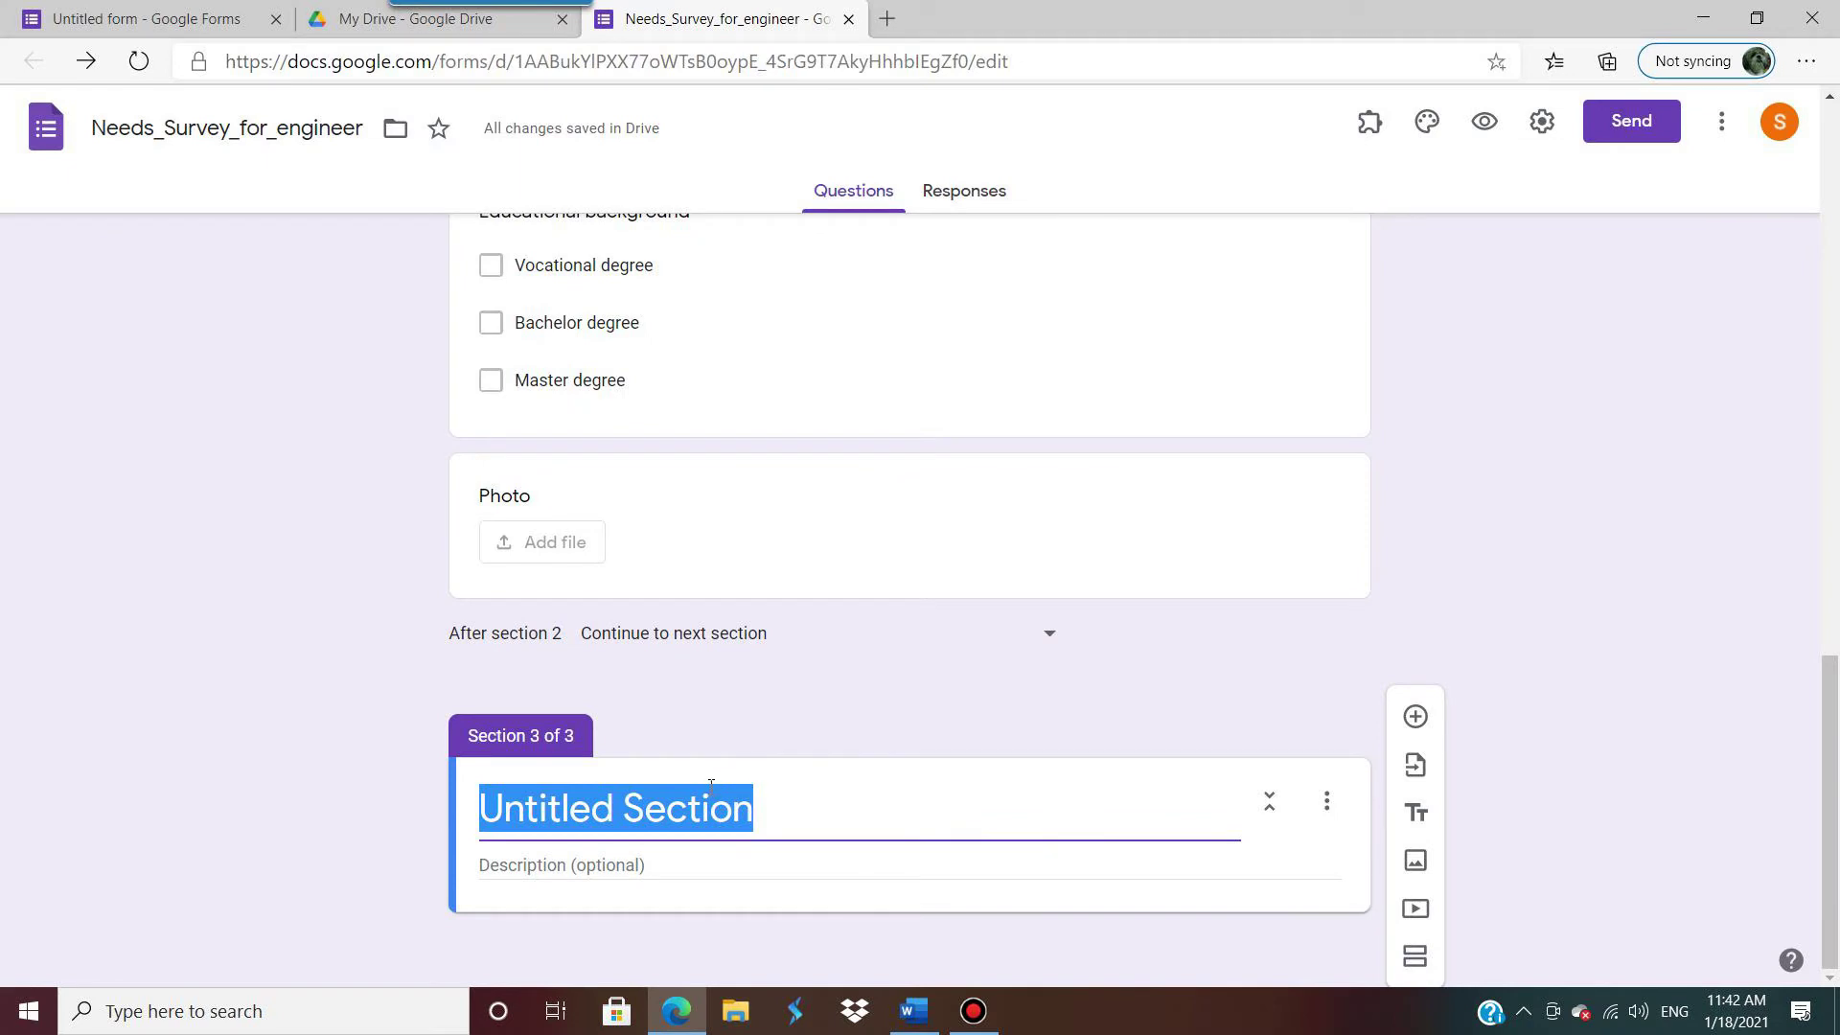
pyautogui.hotkey('ctrl', 'v')
# Step: Paste the Part 2 instruction line from Word as the section description
pyautogui.click(677, 911)
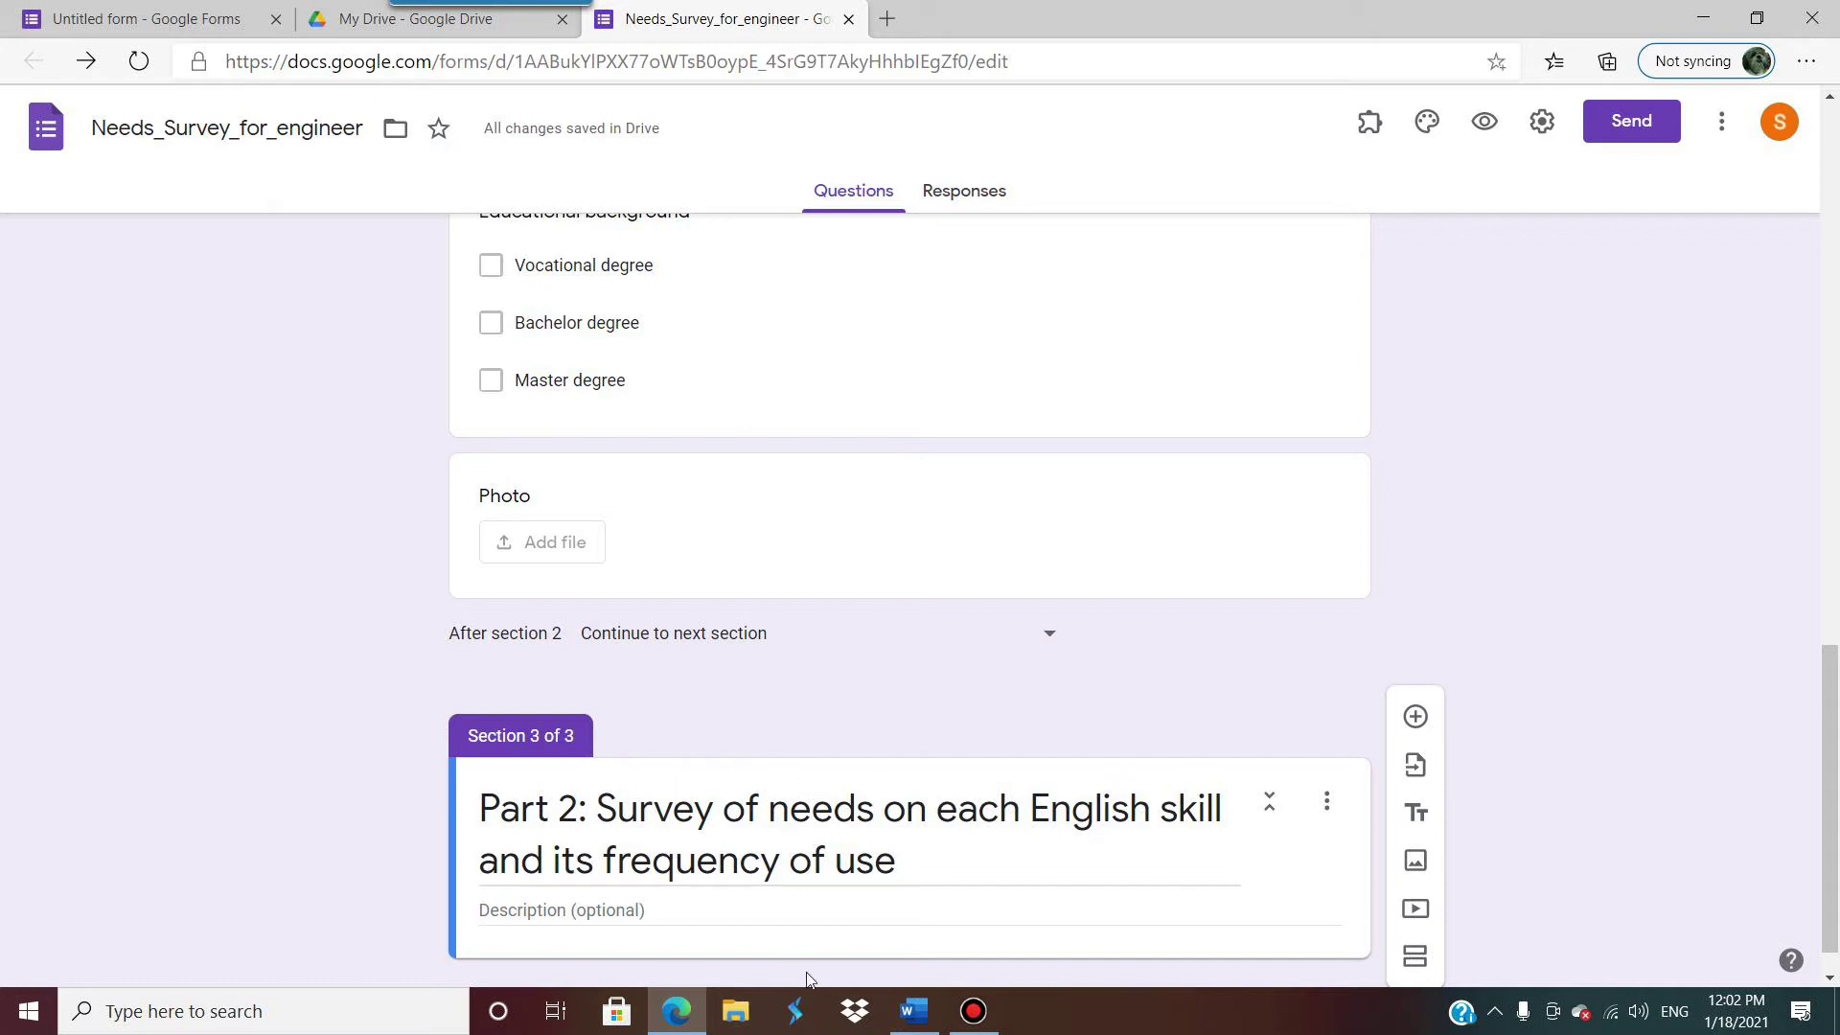
pyautogui.click(915, 1011)
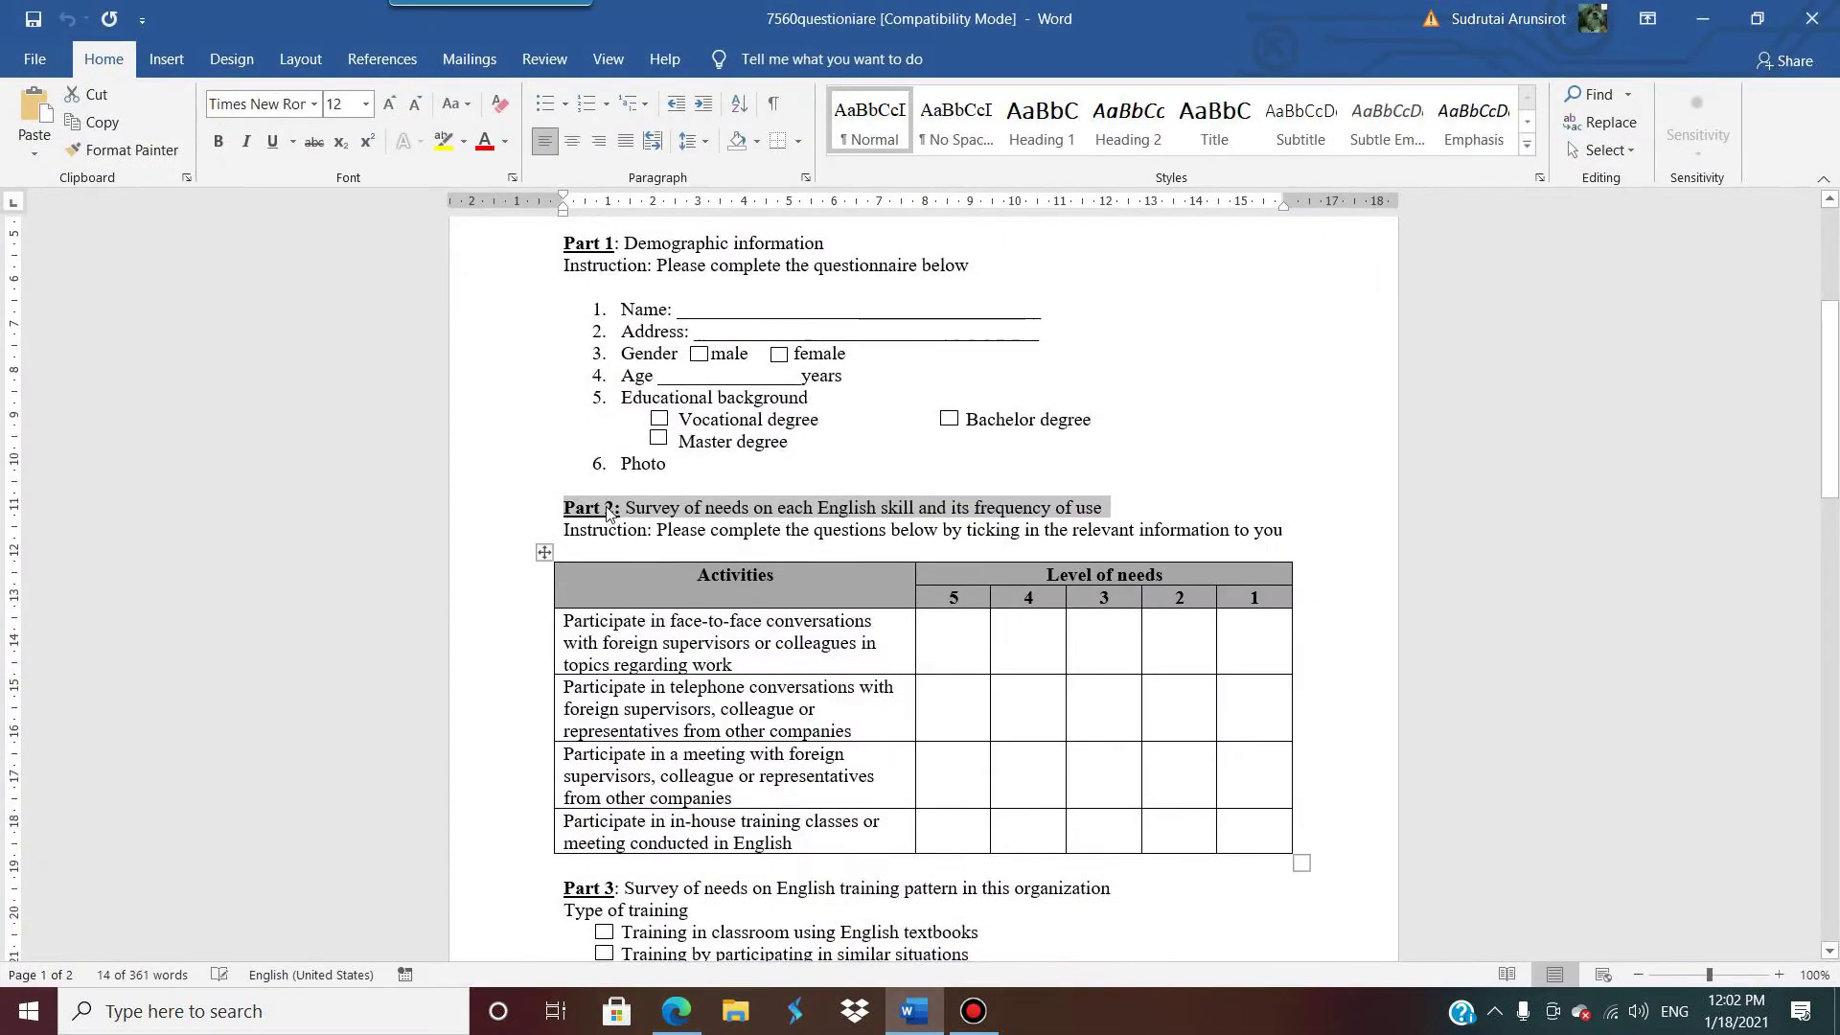
pyautogui.moveTo(565, 529); pyautogui.dragTo(1289, 530)
pyautogui.hotkey('ctrl', 'c')
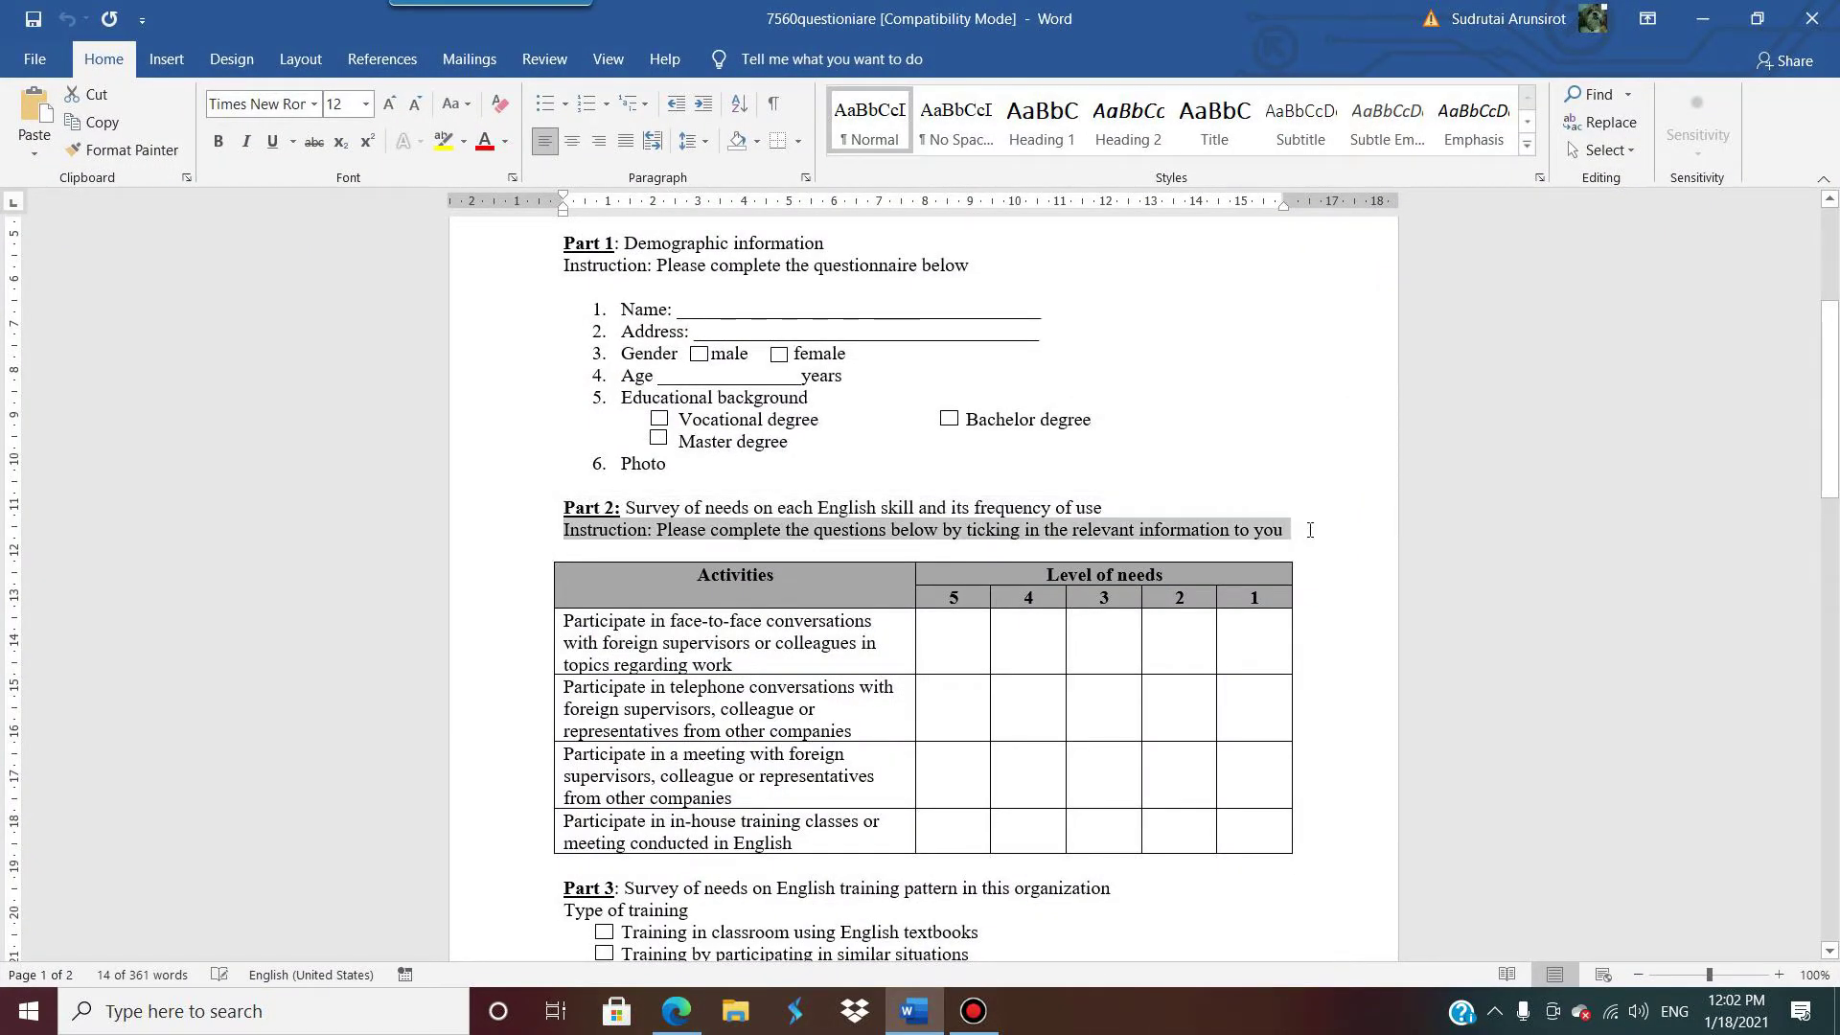
pyautogui.click(1703, 18)
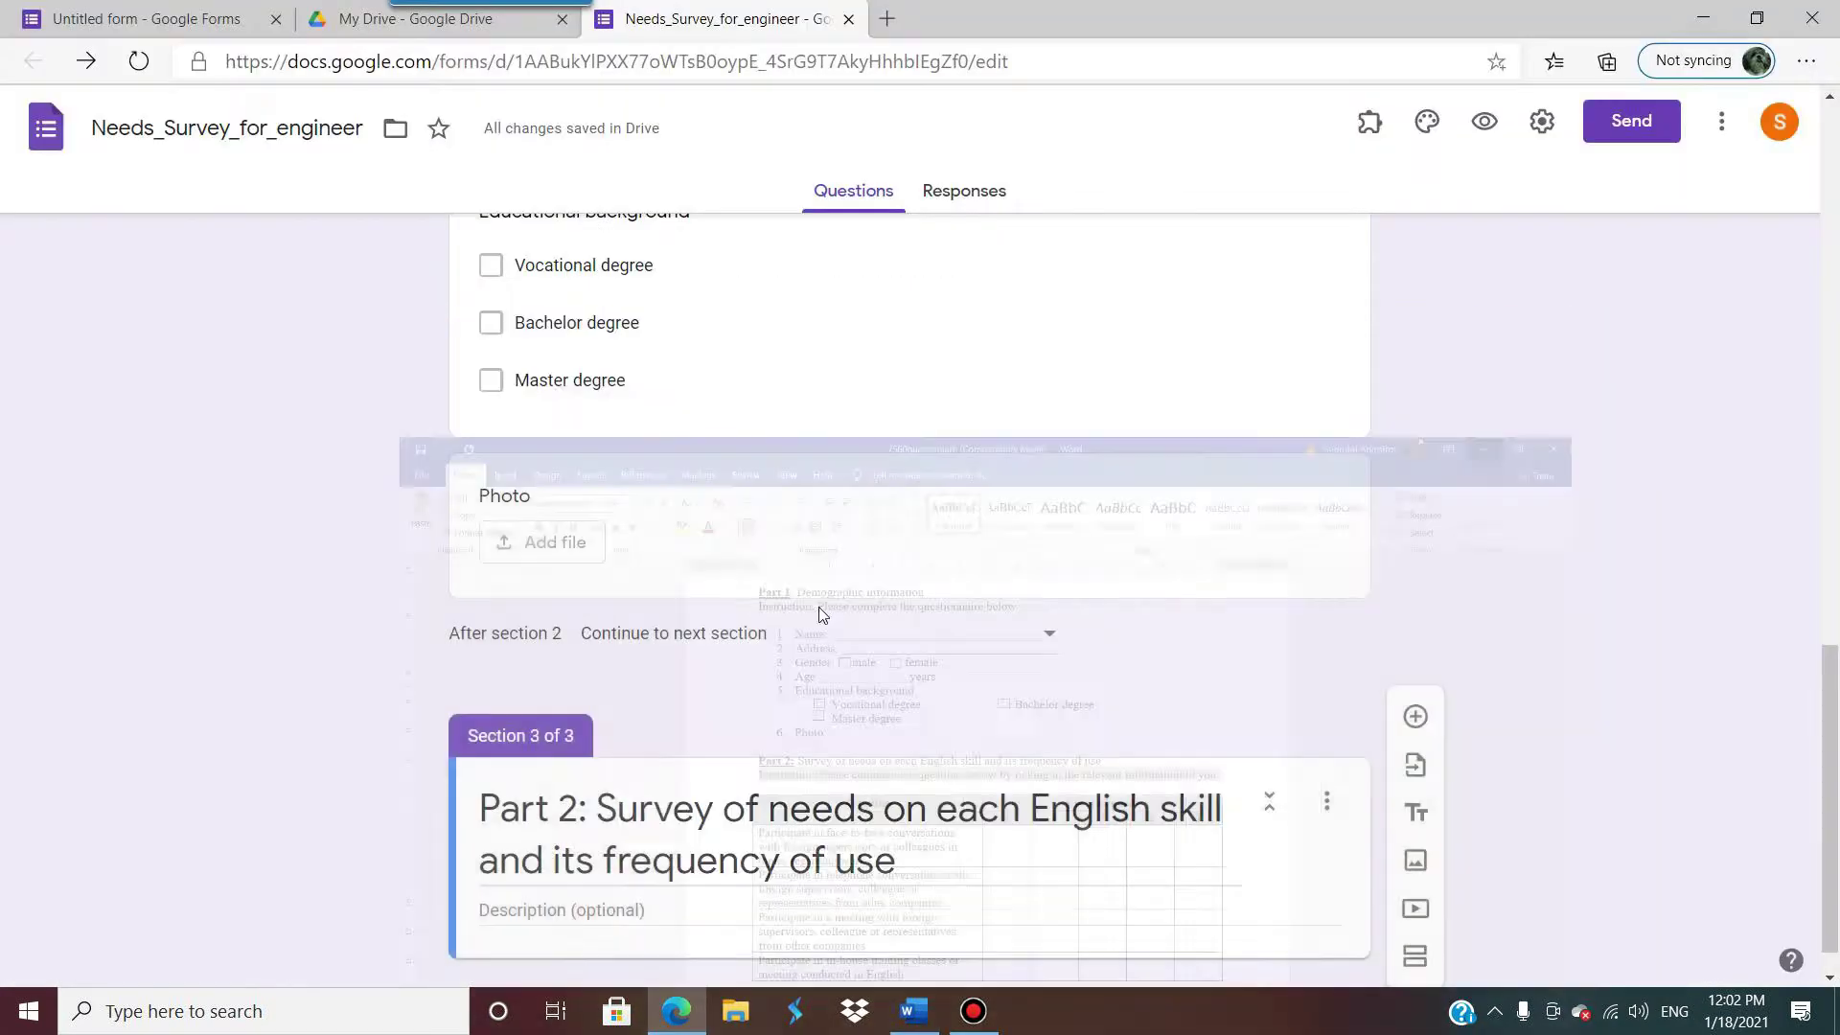
pyautogui.click(539, 910)
pyautogui.hotkey('ctrl', 'v')
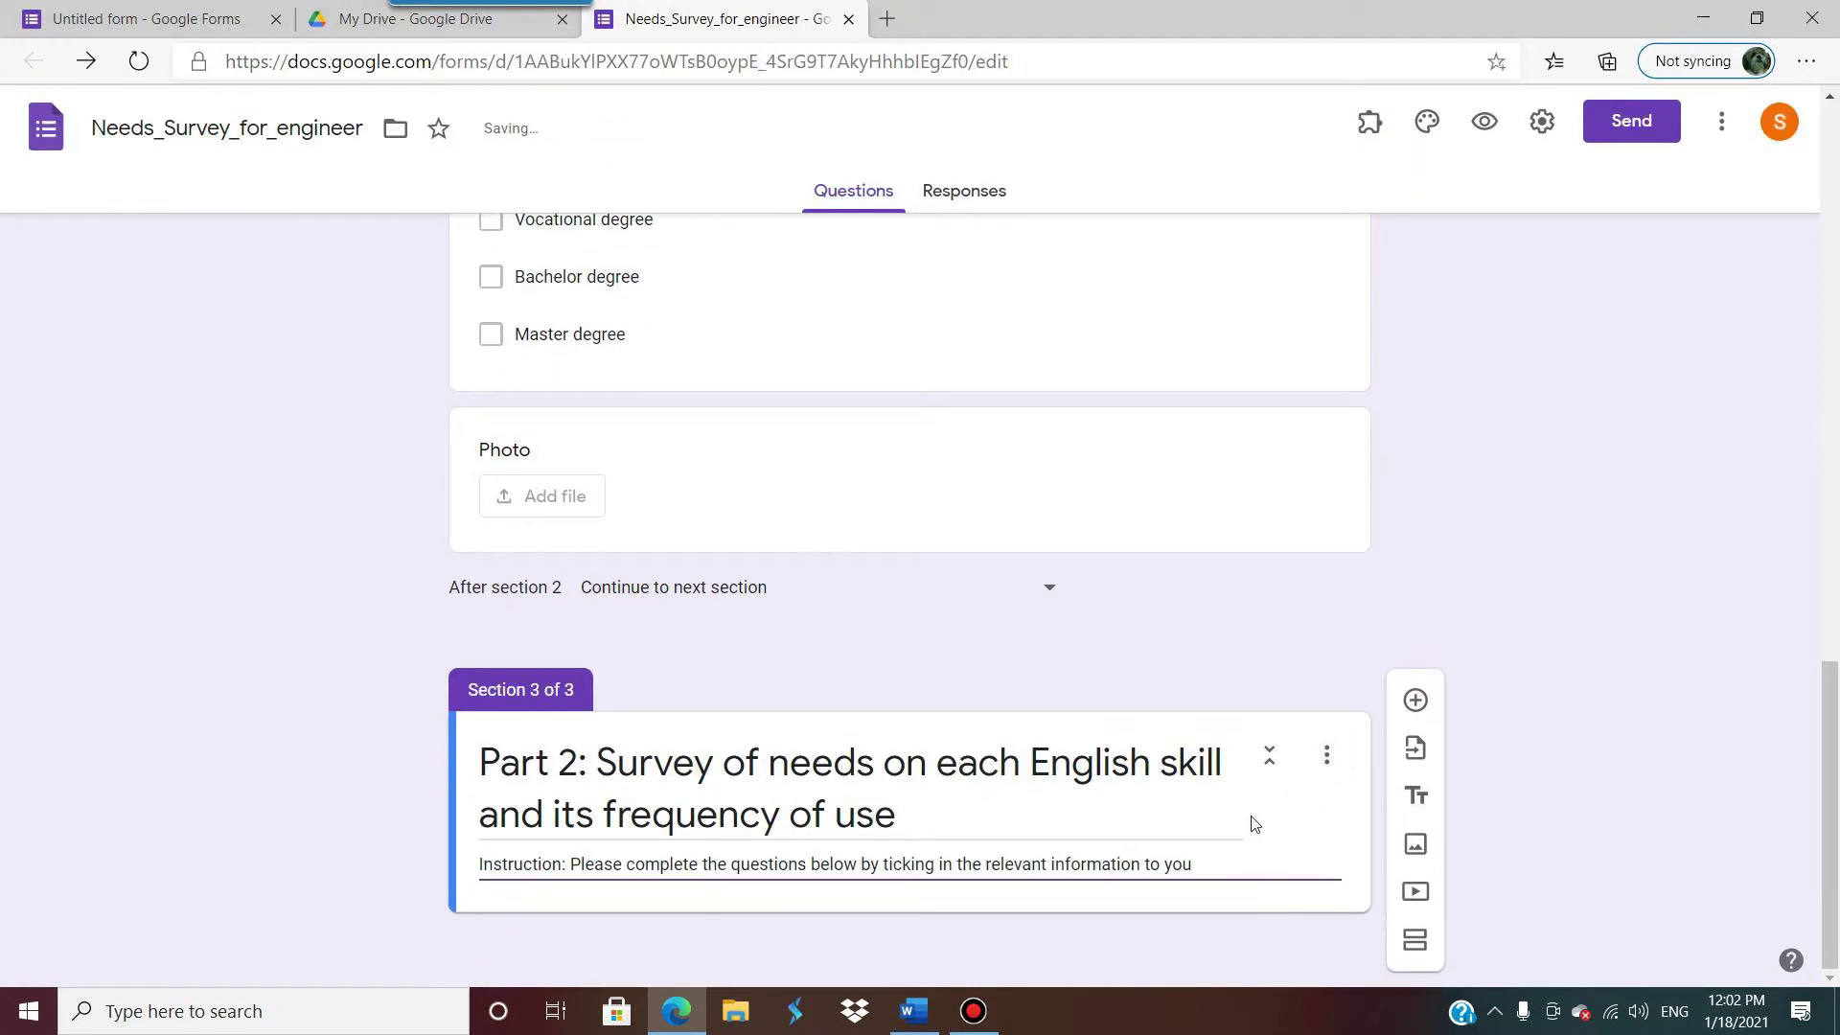
# Step: Add a question to Section 3 and set its type to Checkbox grid
pyautogui.click(1417, 702)
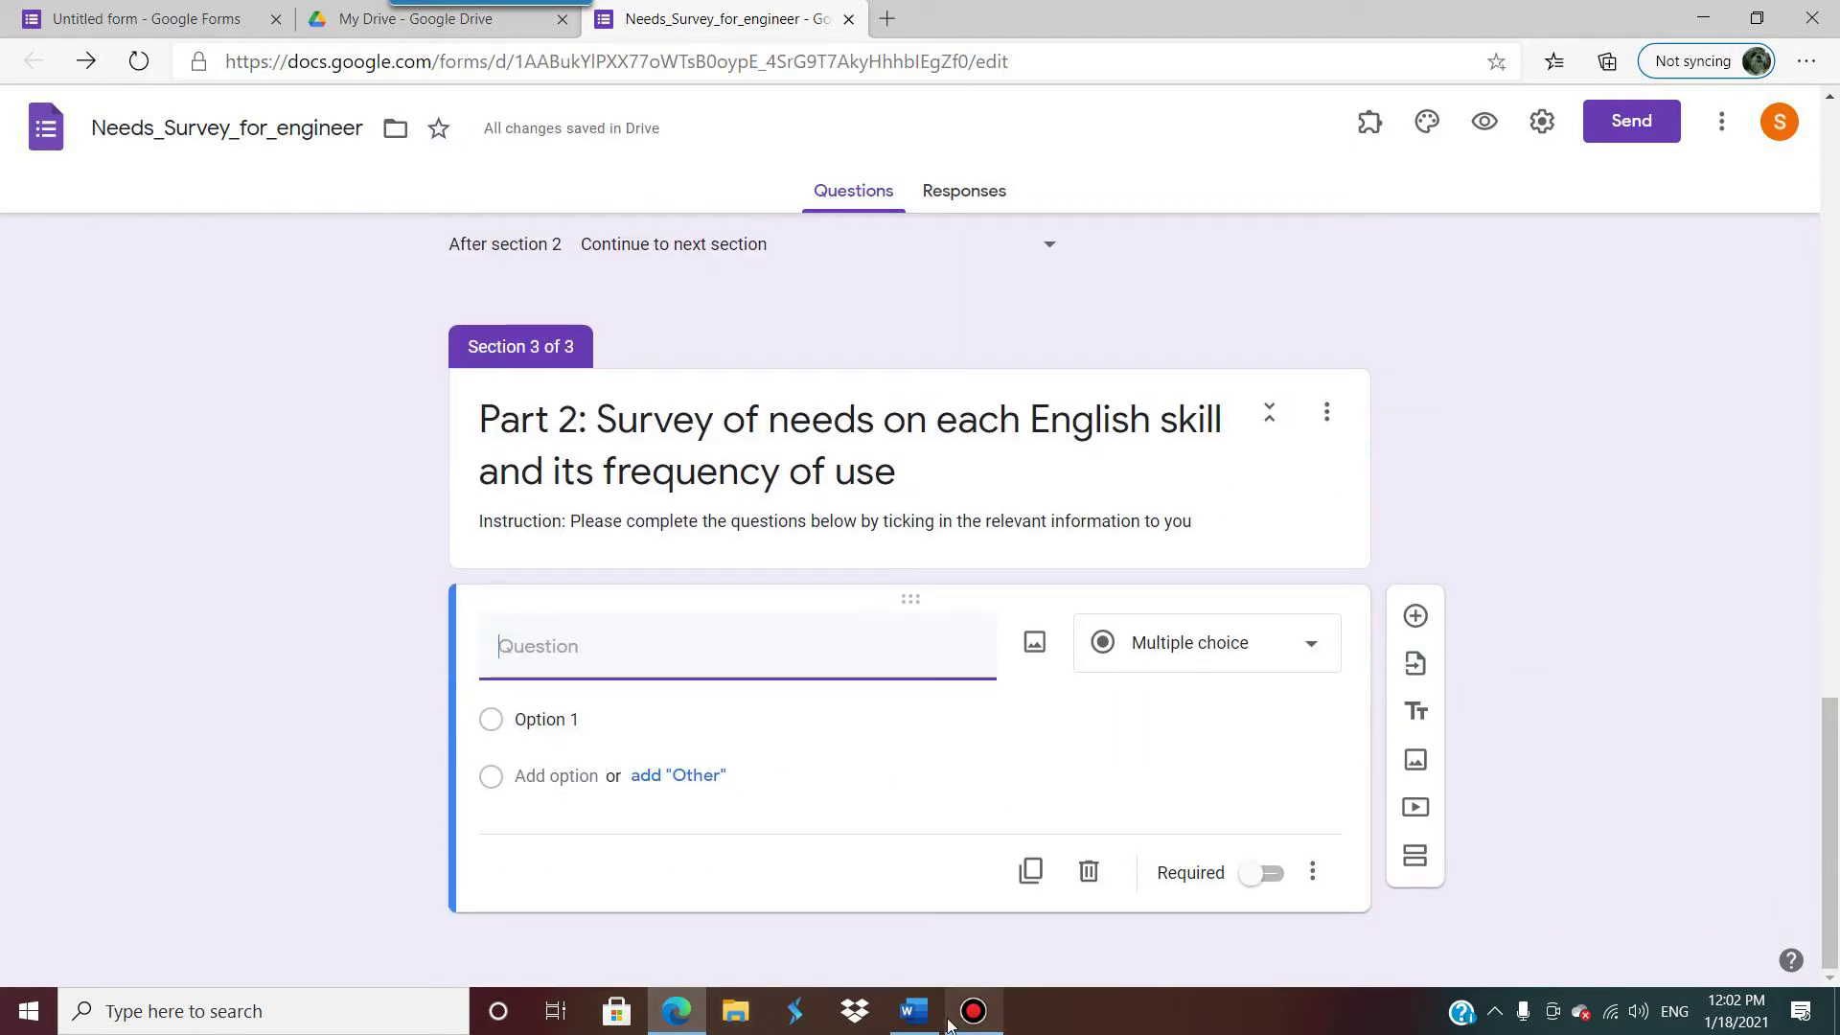
pyautogui.click(677, 1011)
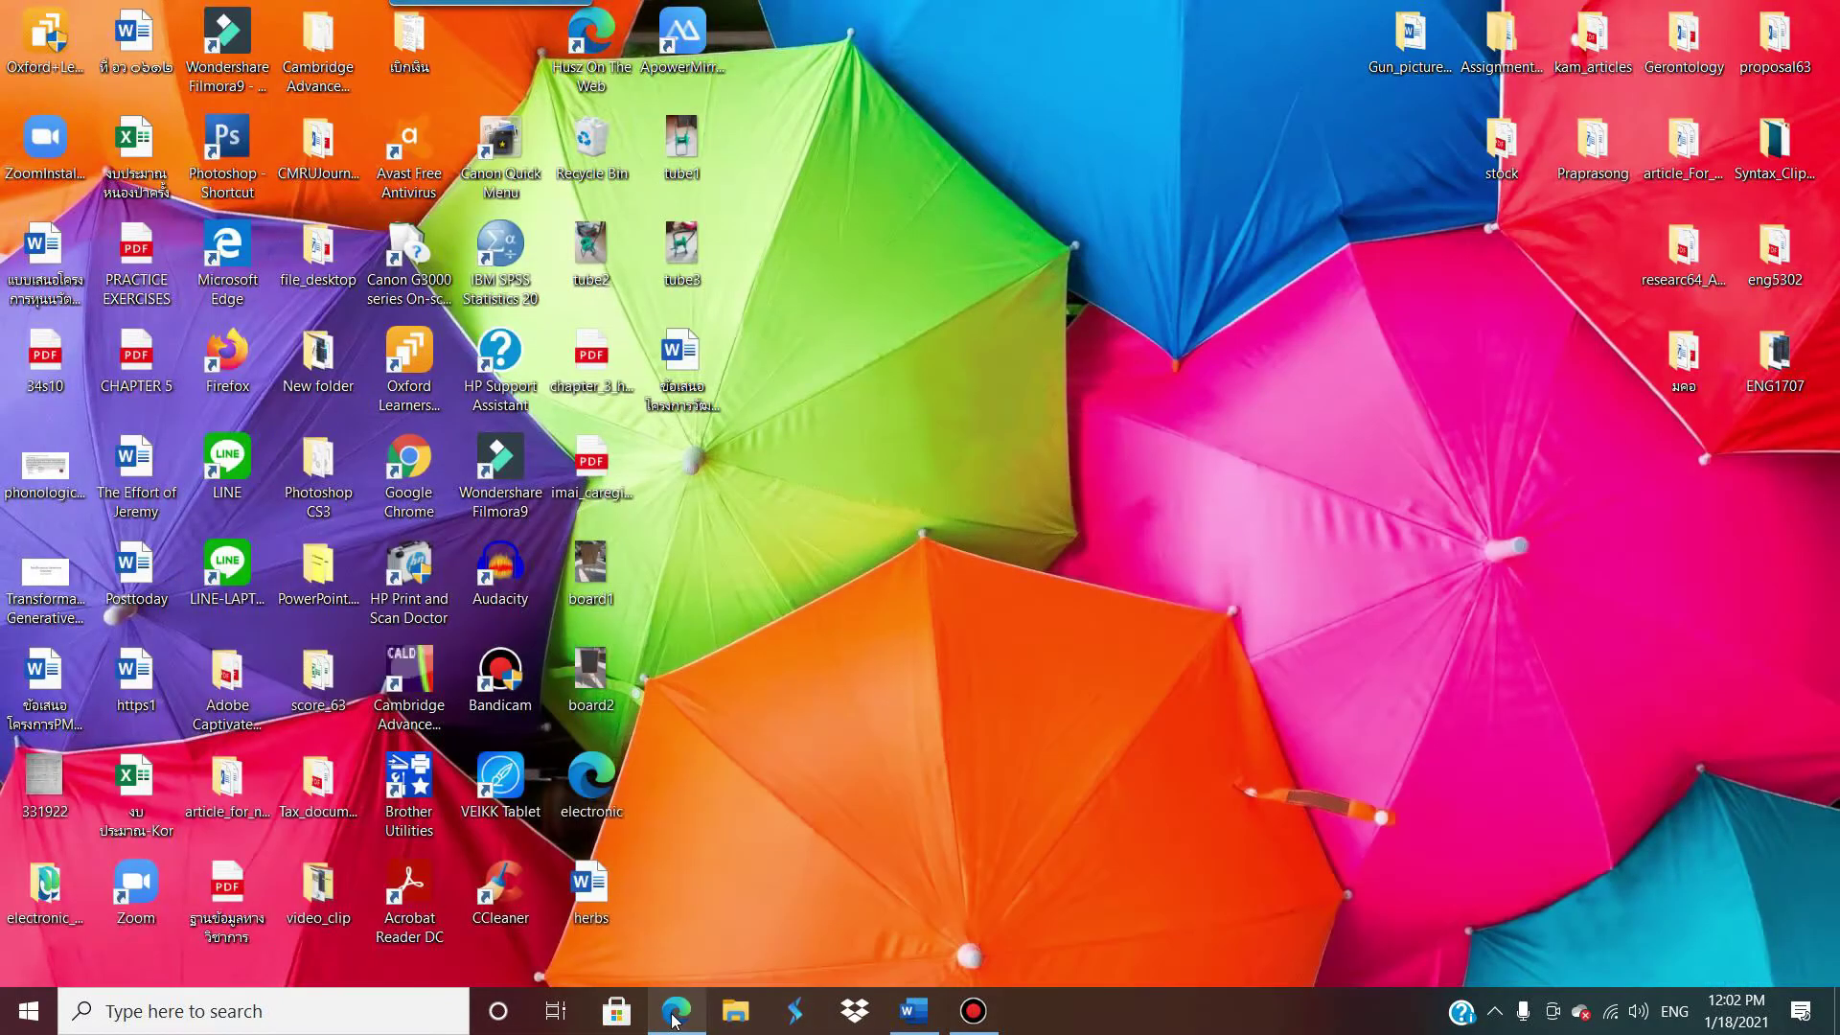
pyautogui.click(915, 1014)
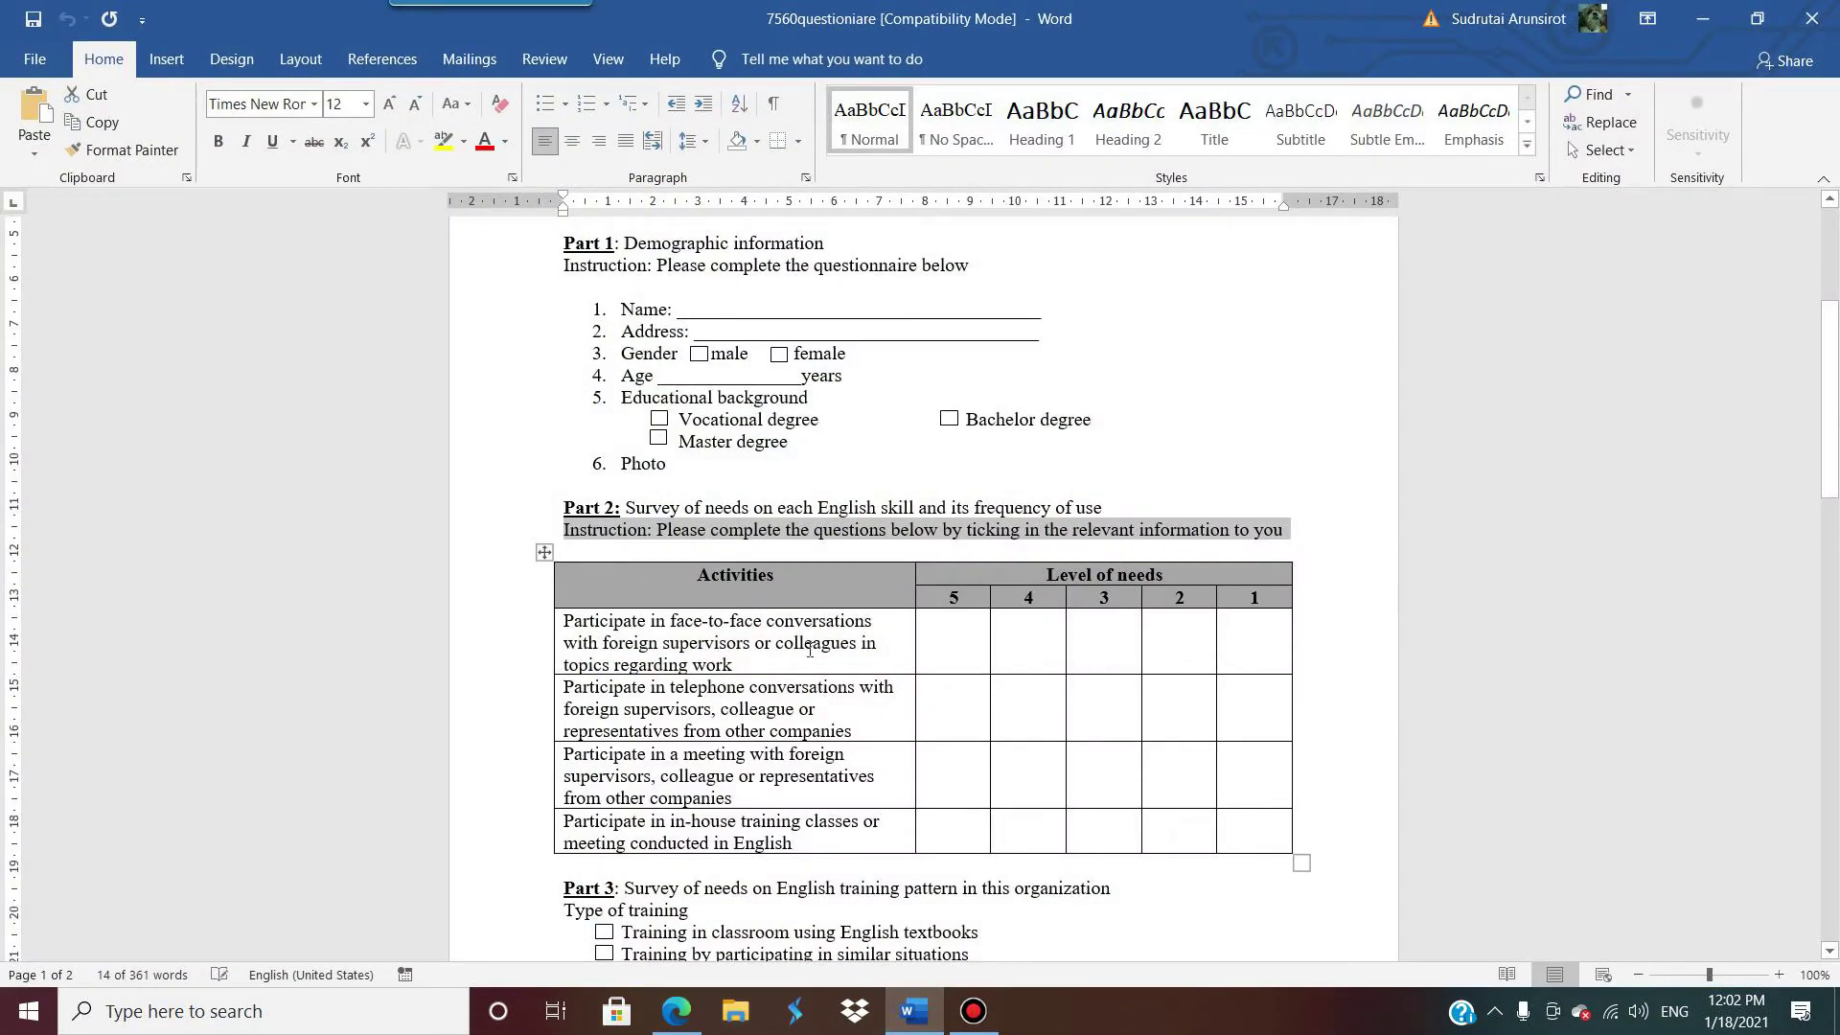
pyautogui.scroll(-2, 810, 650)
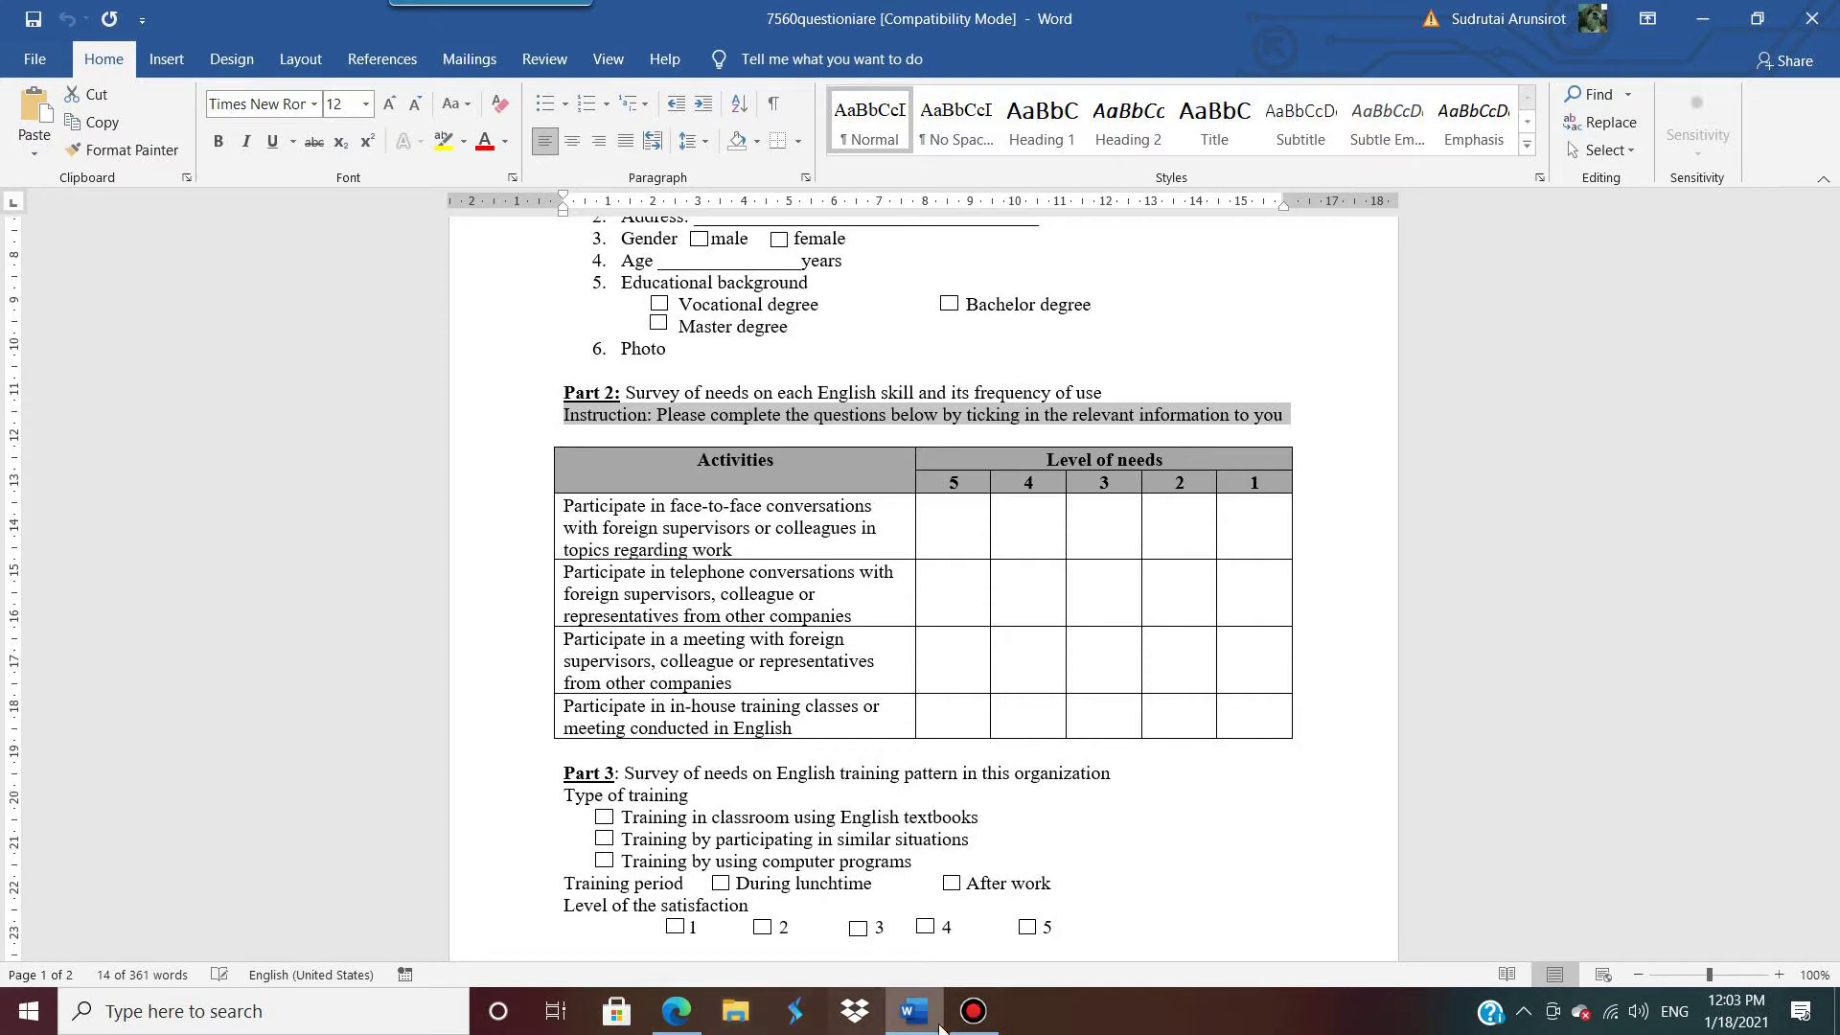
pyautogui.click(676, 1010)
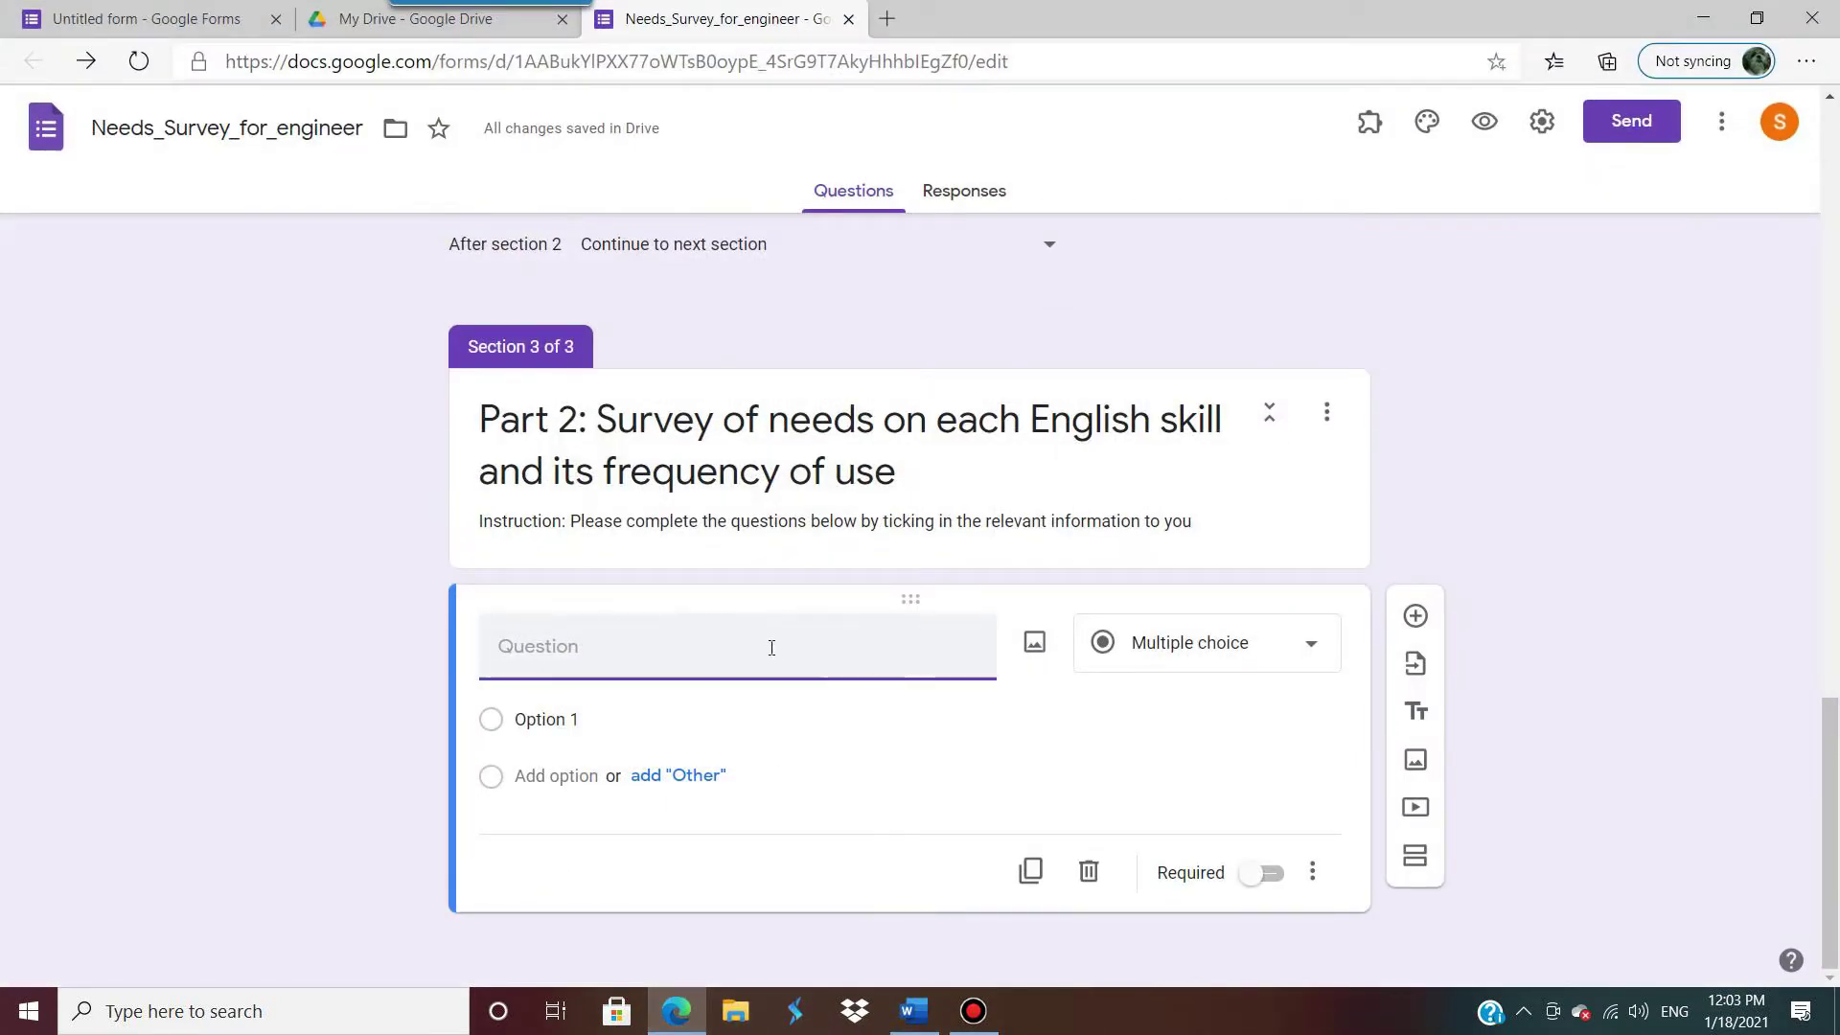
pyautogui.click(1313, 645)
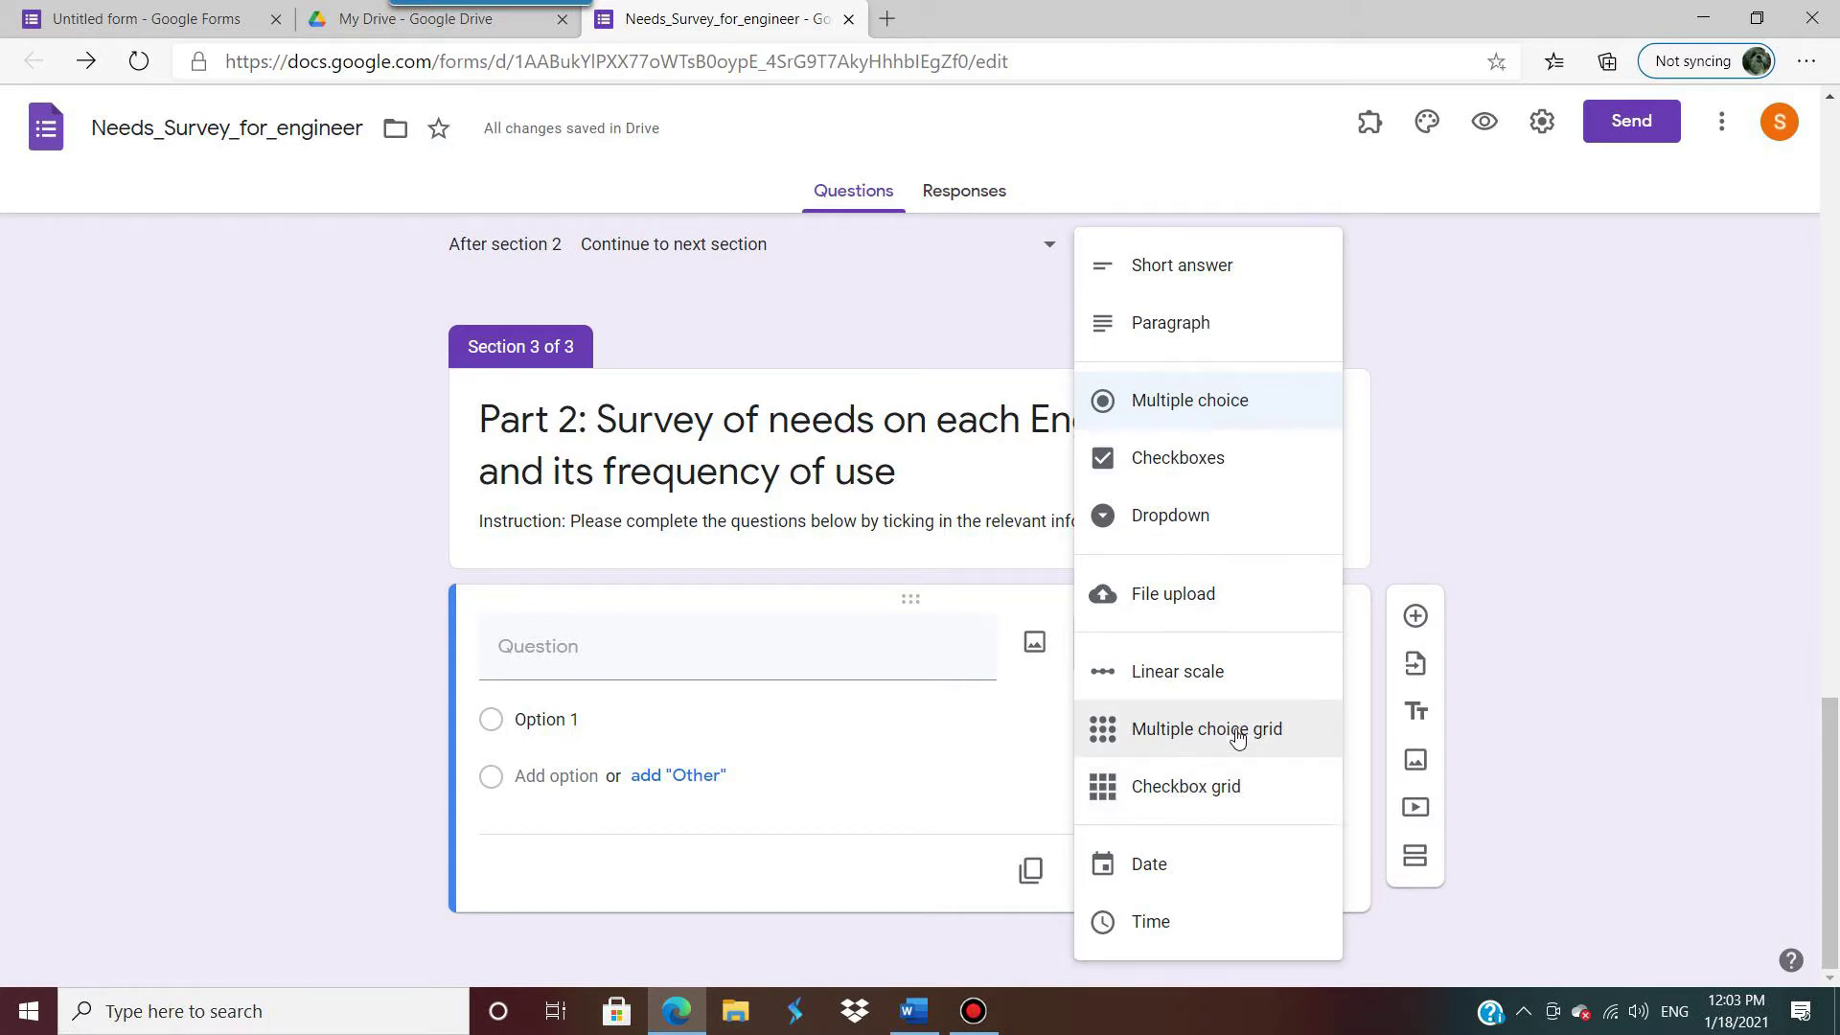
pyautogui.click(1176, 790)
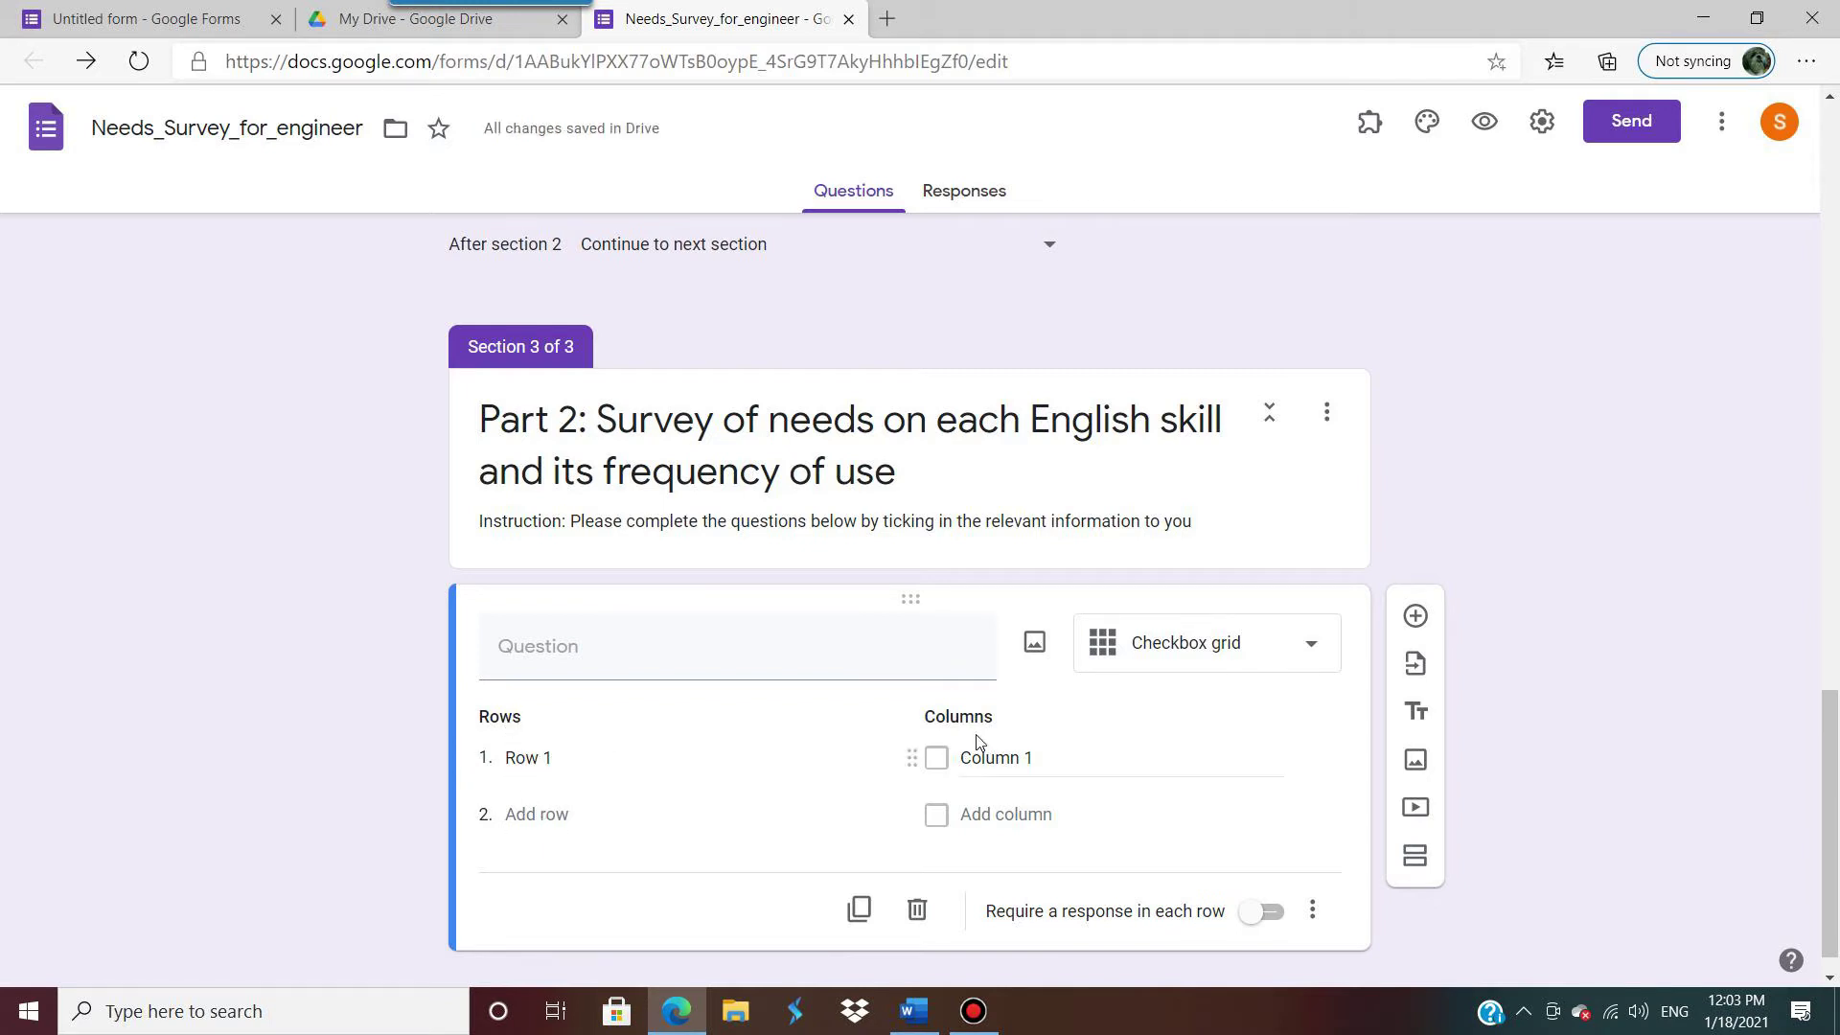
# Step: Title the grid question 'Activities/ Level of Needs'
pyautogui.click(915, 1011)
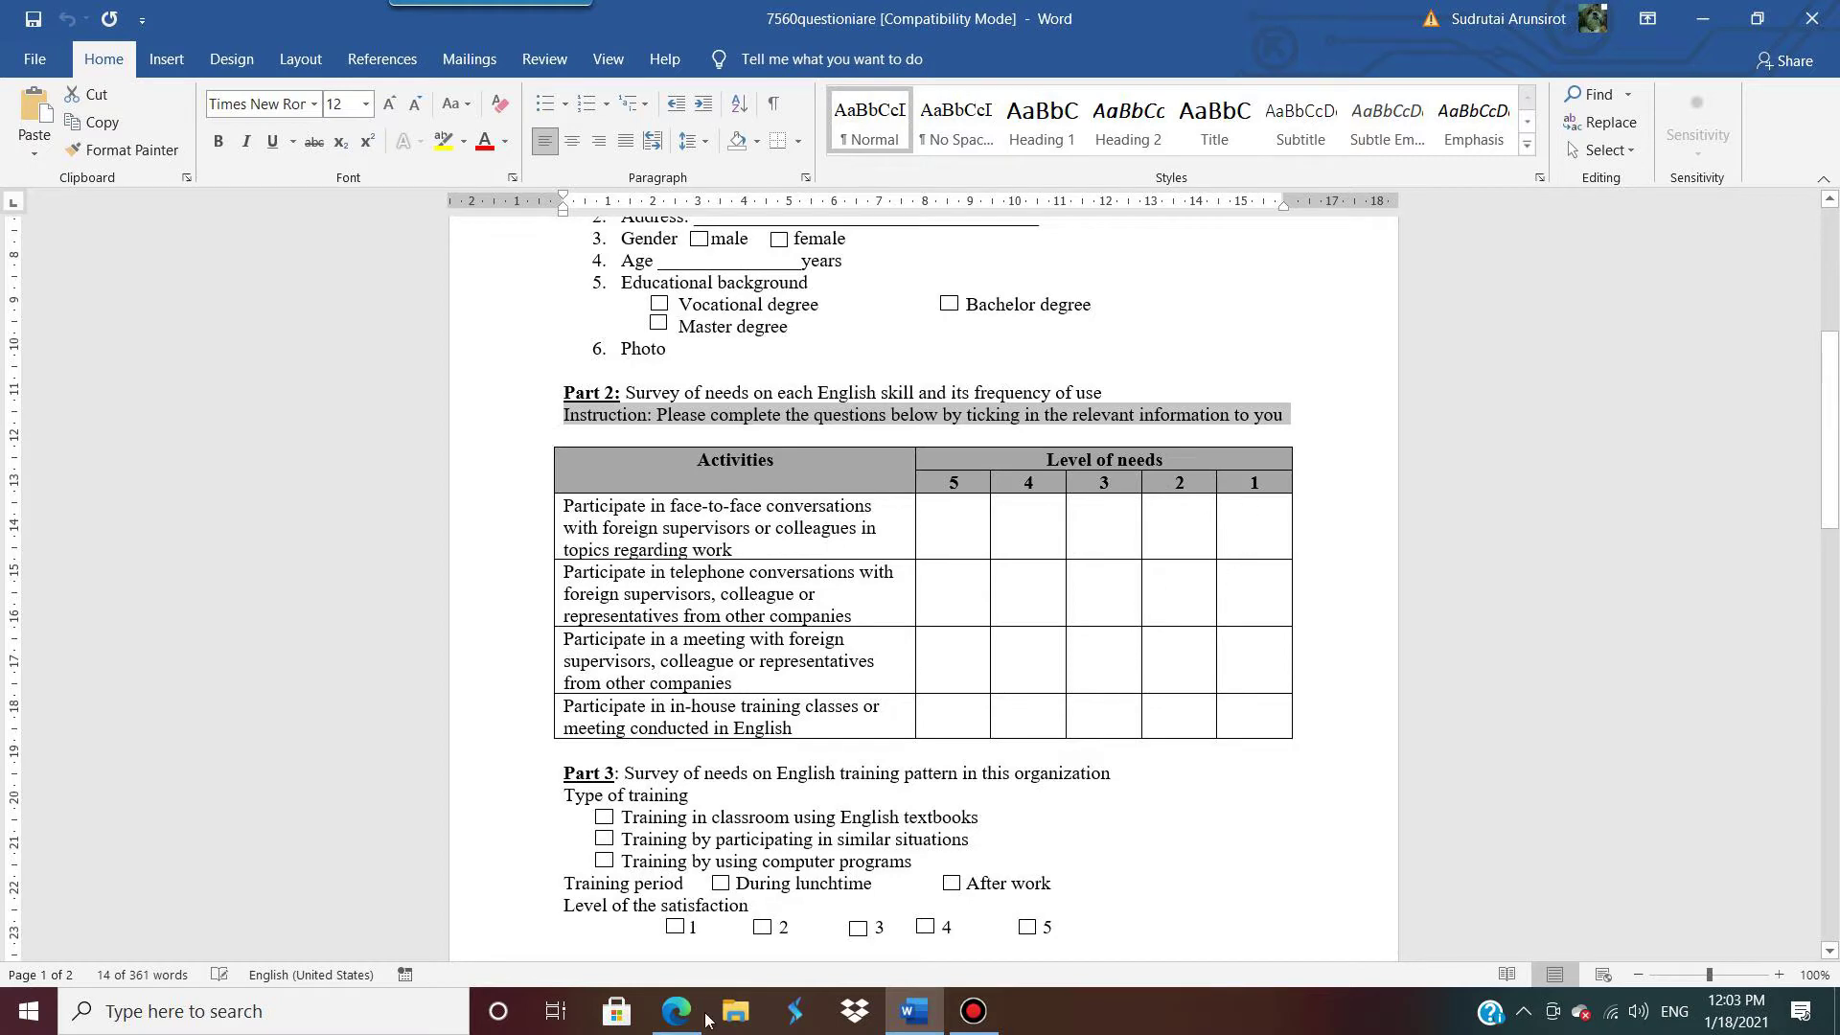
pyautogui.click(674, 1014)
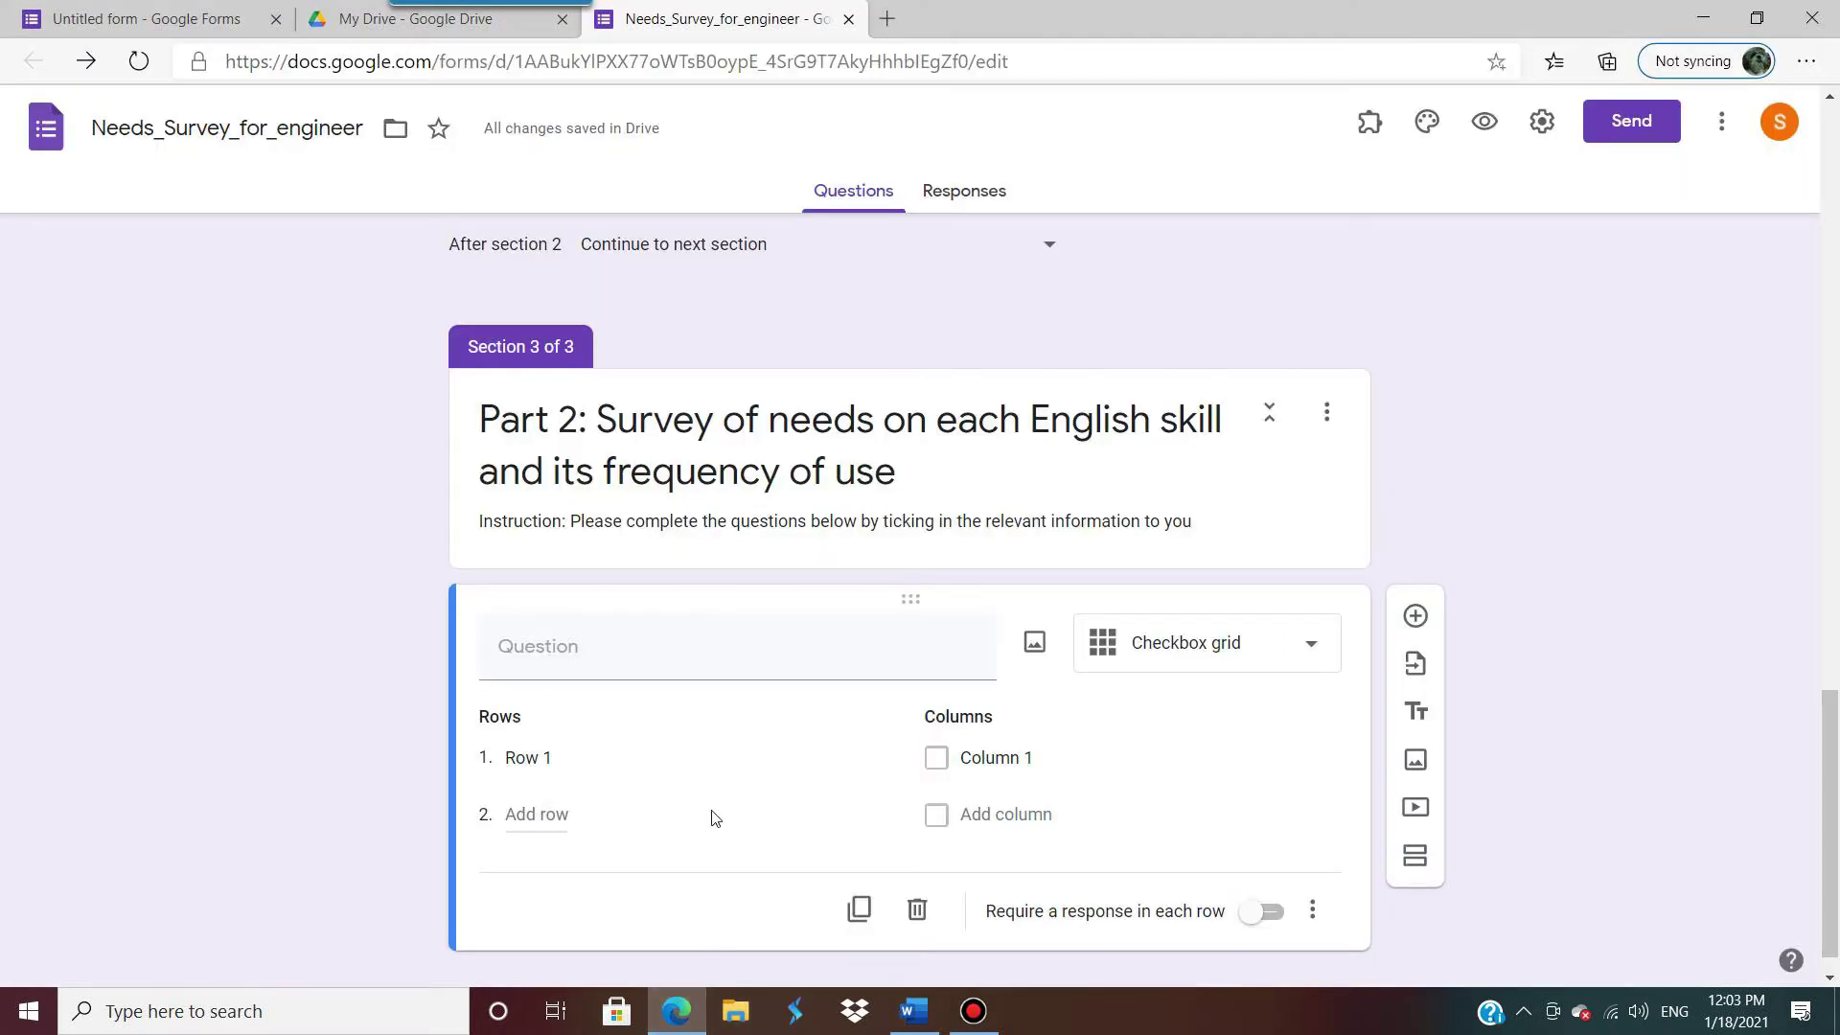
pyautogui.click(683, 645)
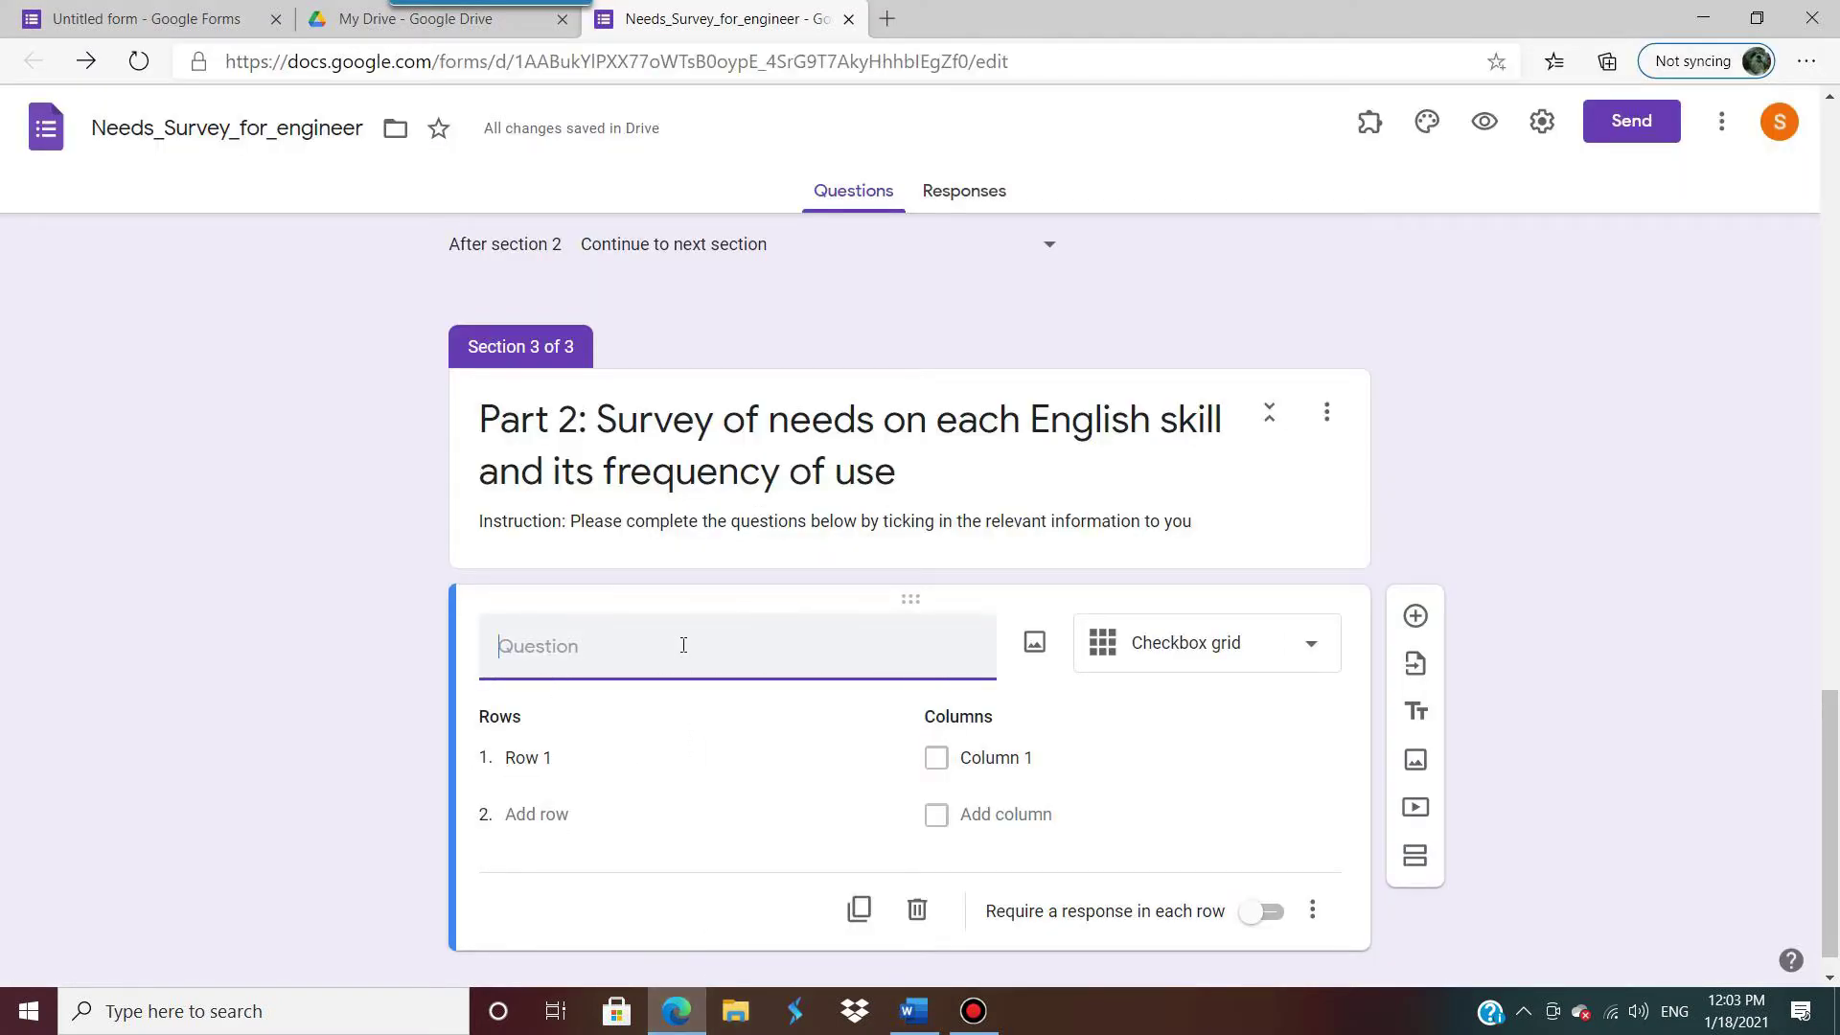
pyautogui.write('Activ')
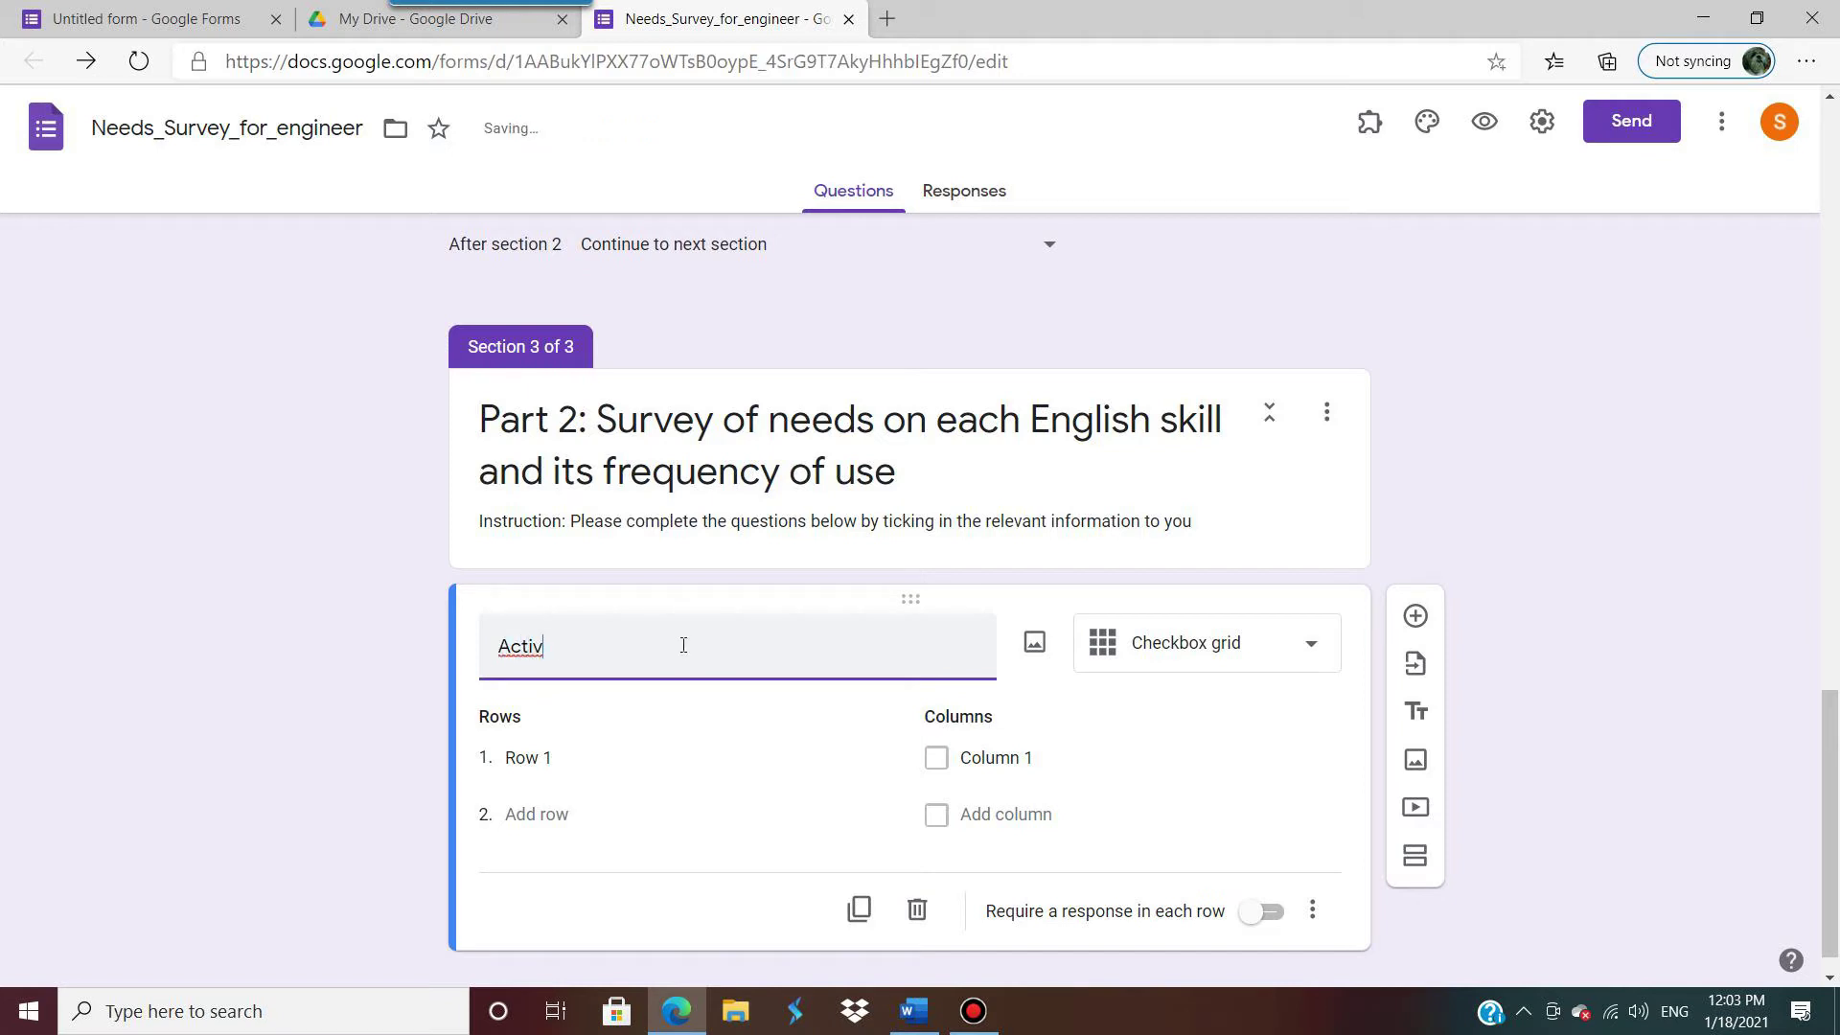
pyautogui.write('ities/ ')
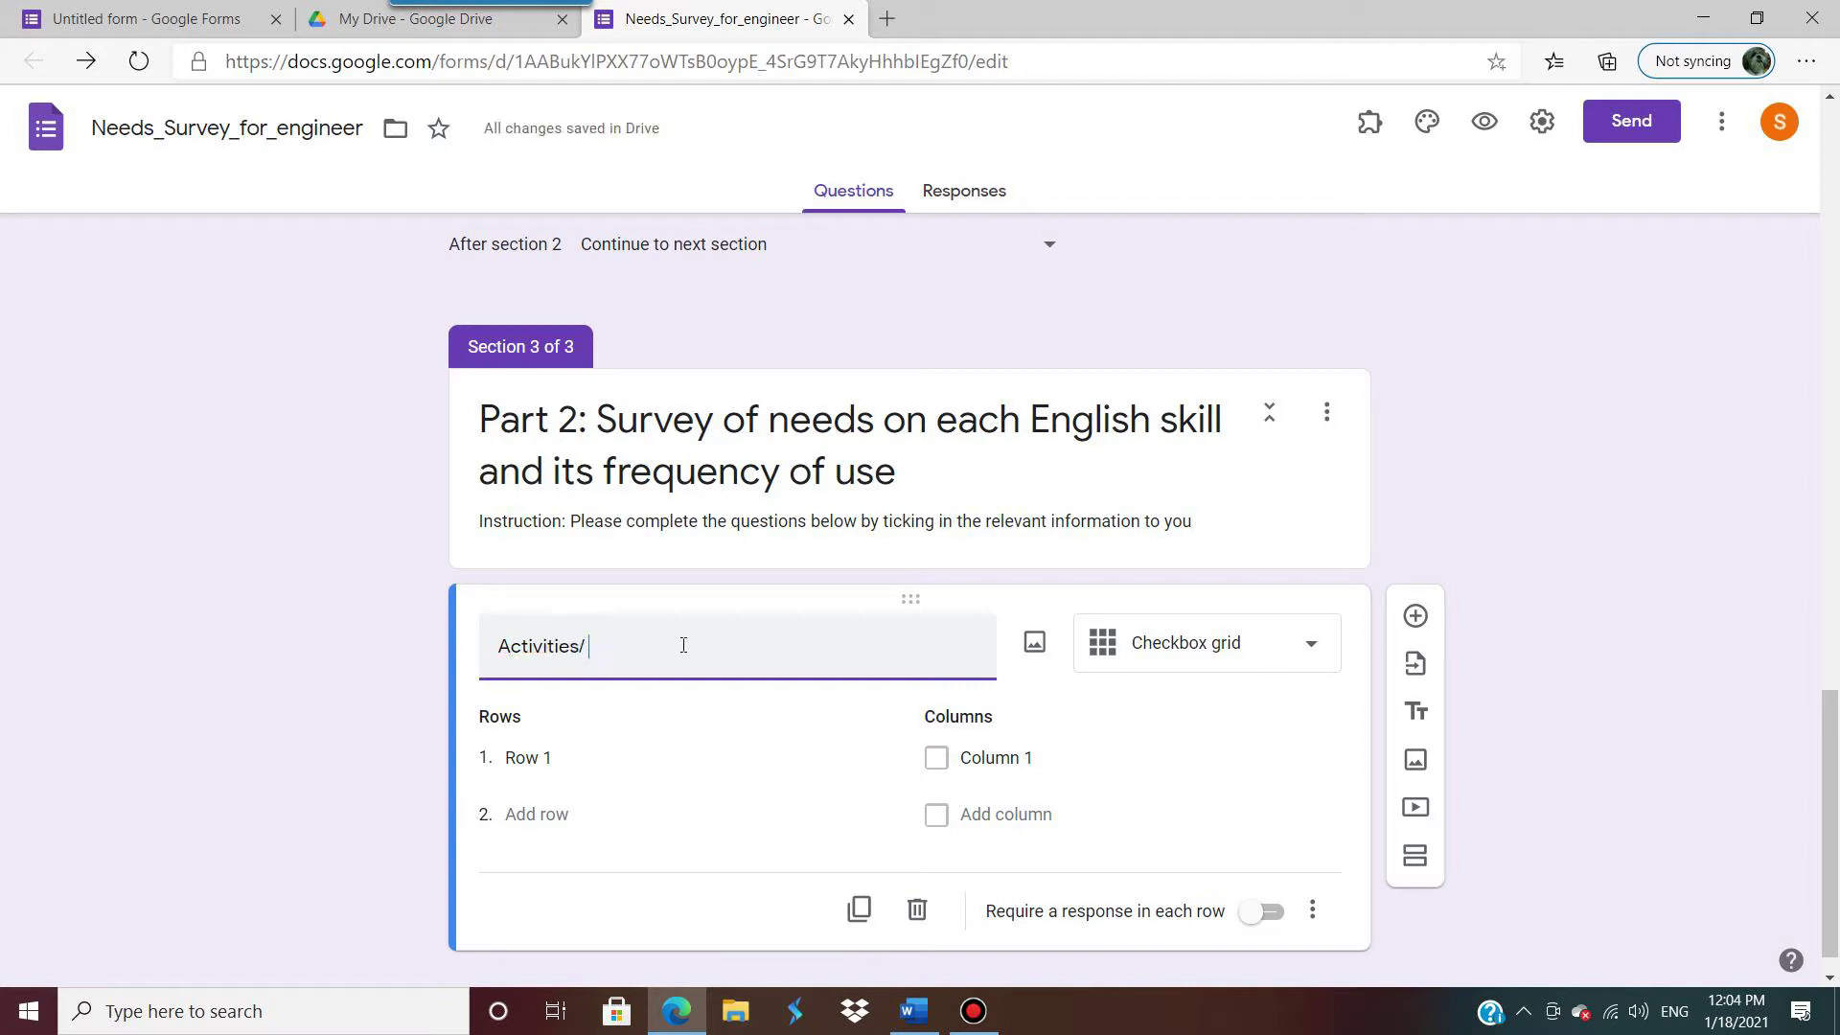
pyautogui.write('Level of Needs')
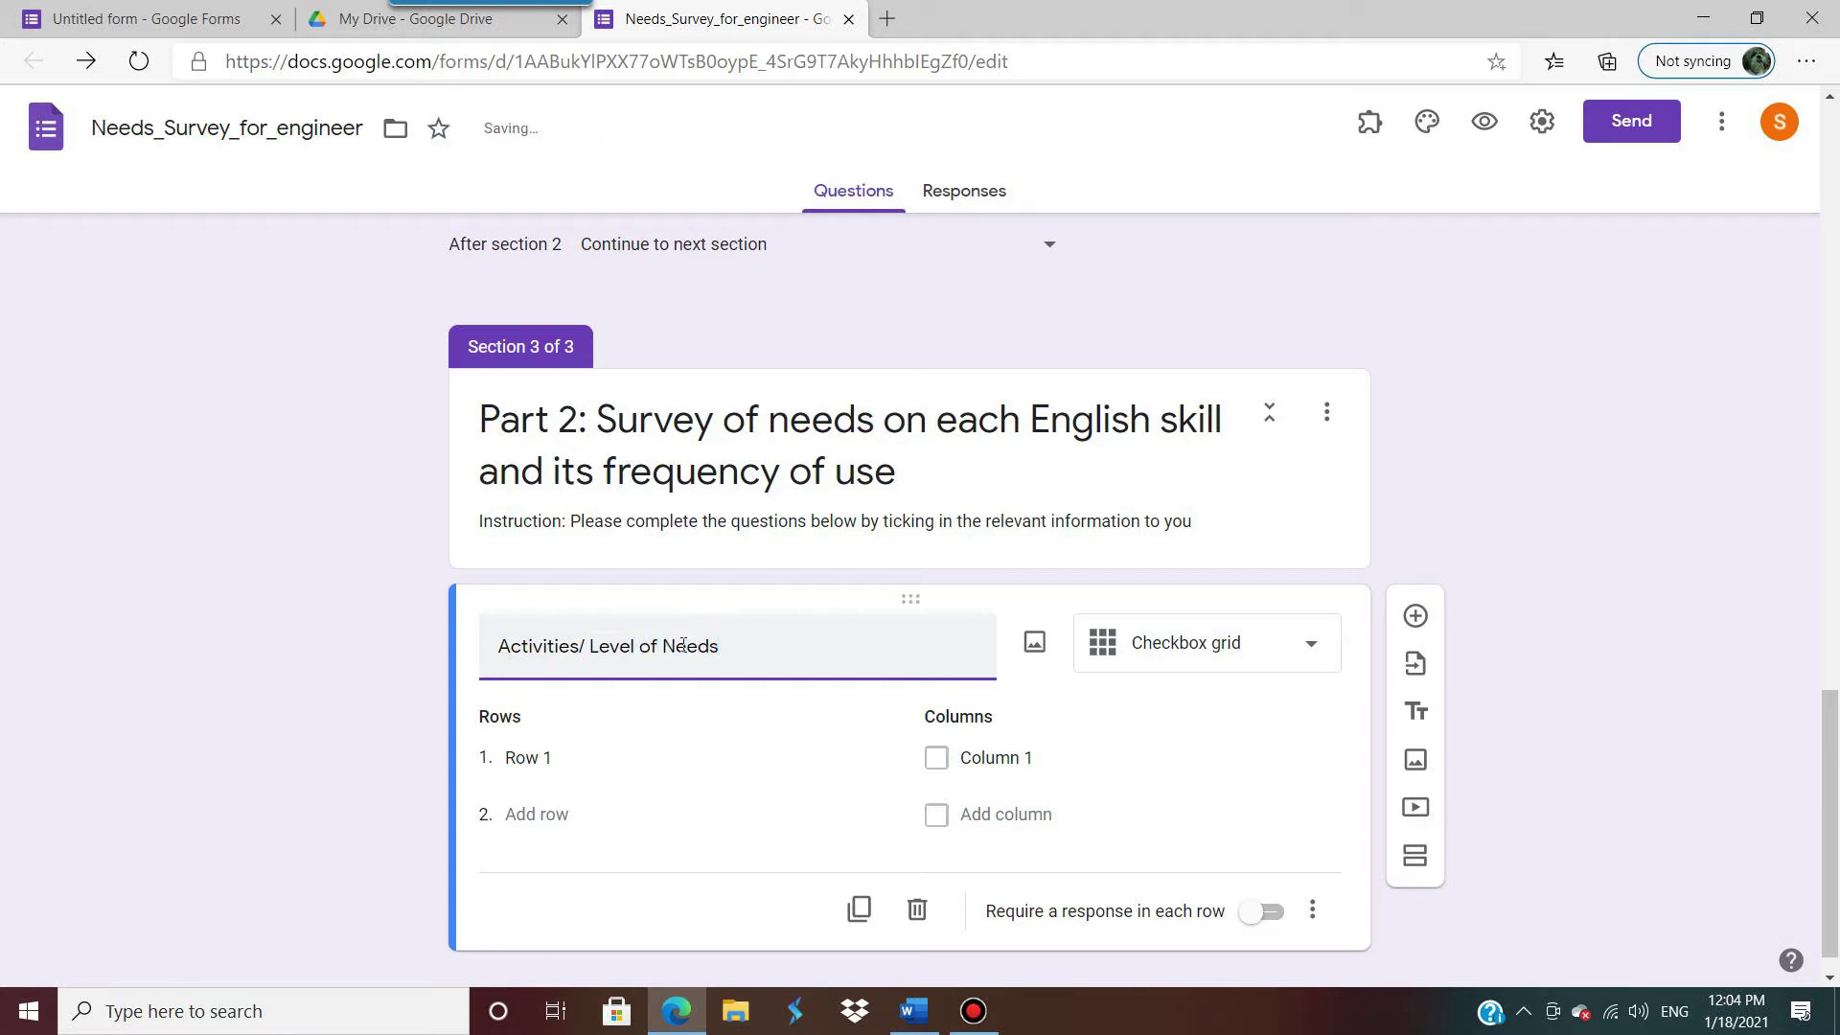
# Step: Paste the face-to-face and telephone conversation activities from Word into rows 1 and 2
pyautogui.click(537, 753)
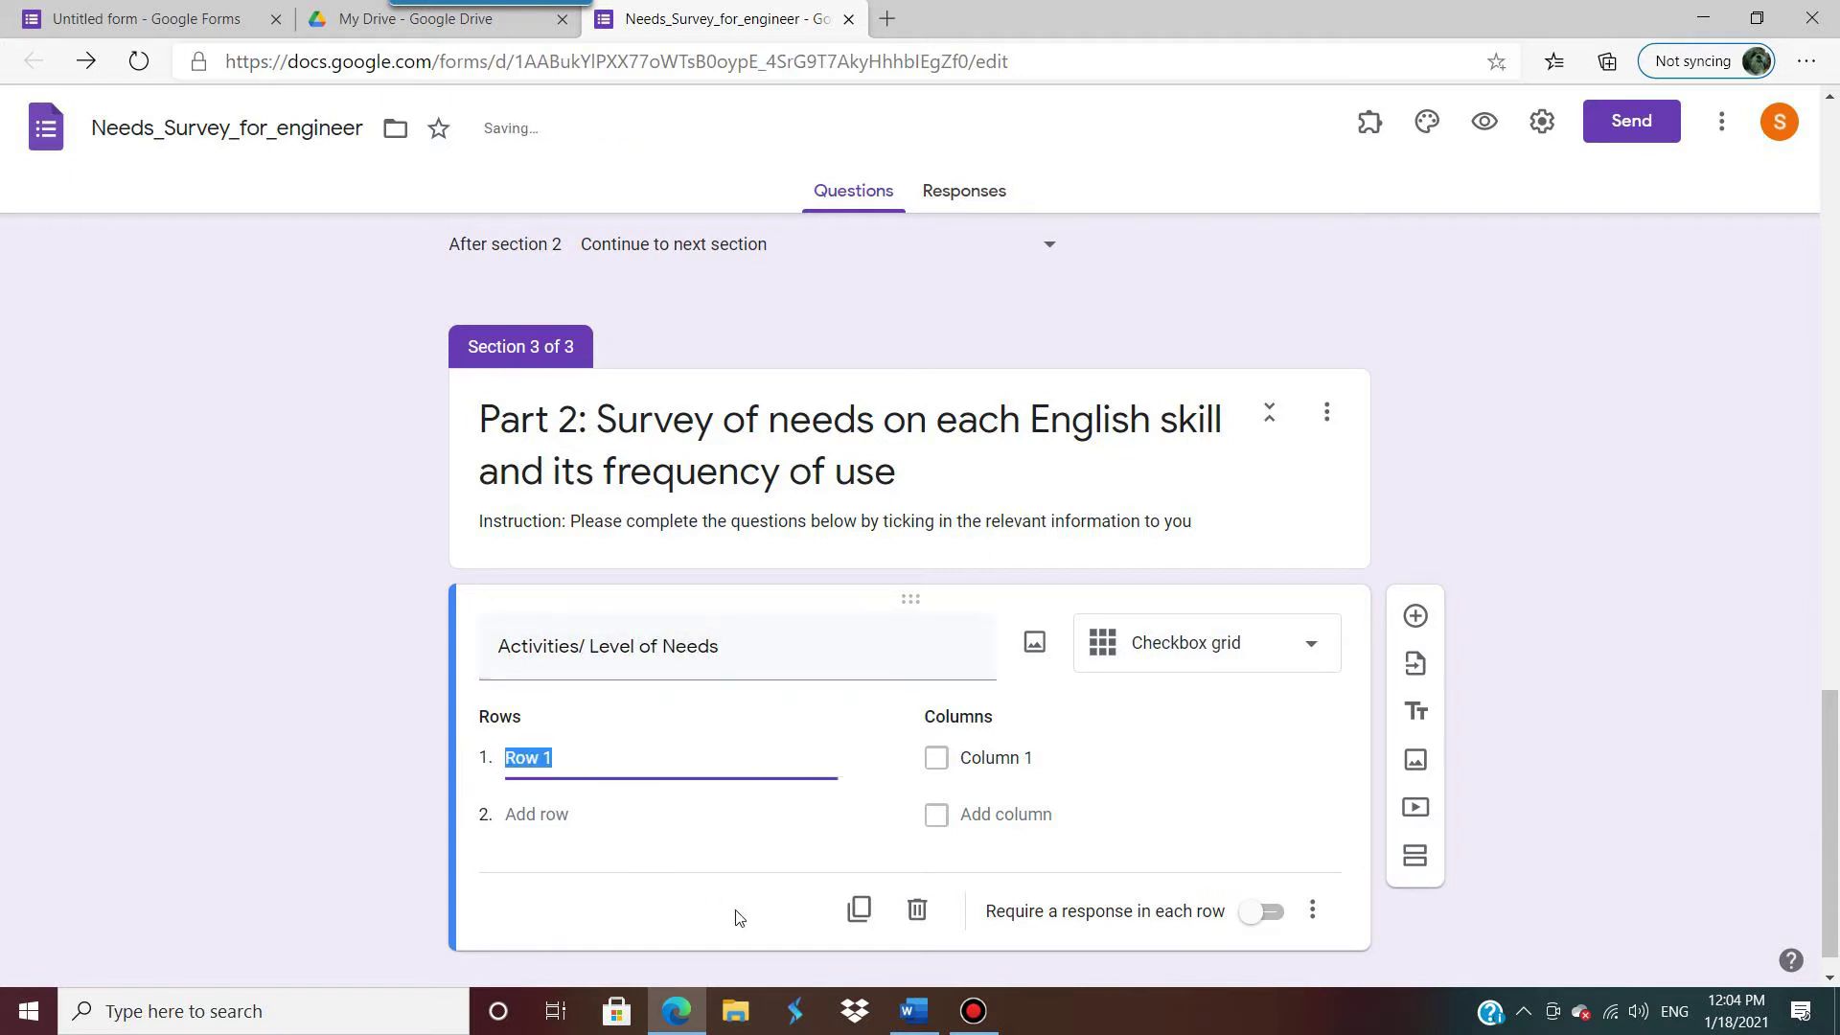
pyautogui.click(896, 1009)
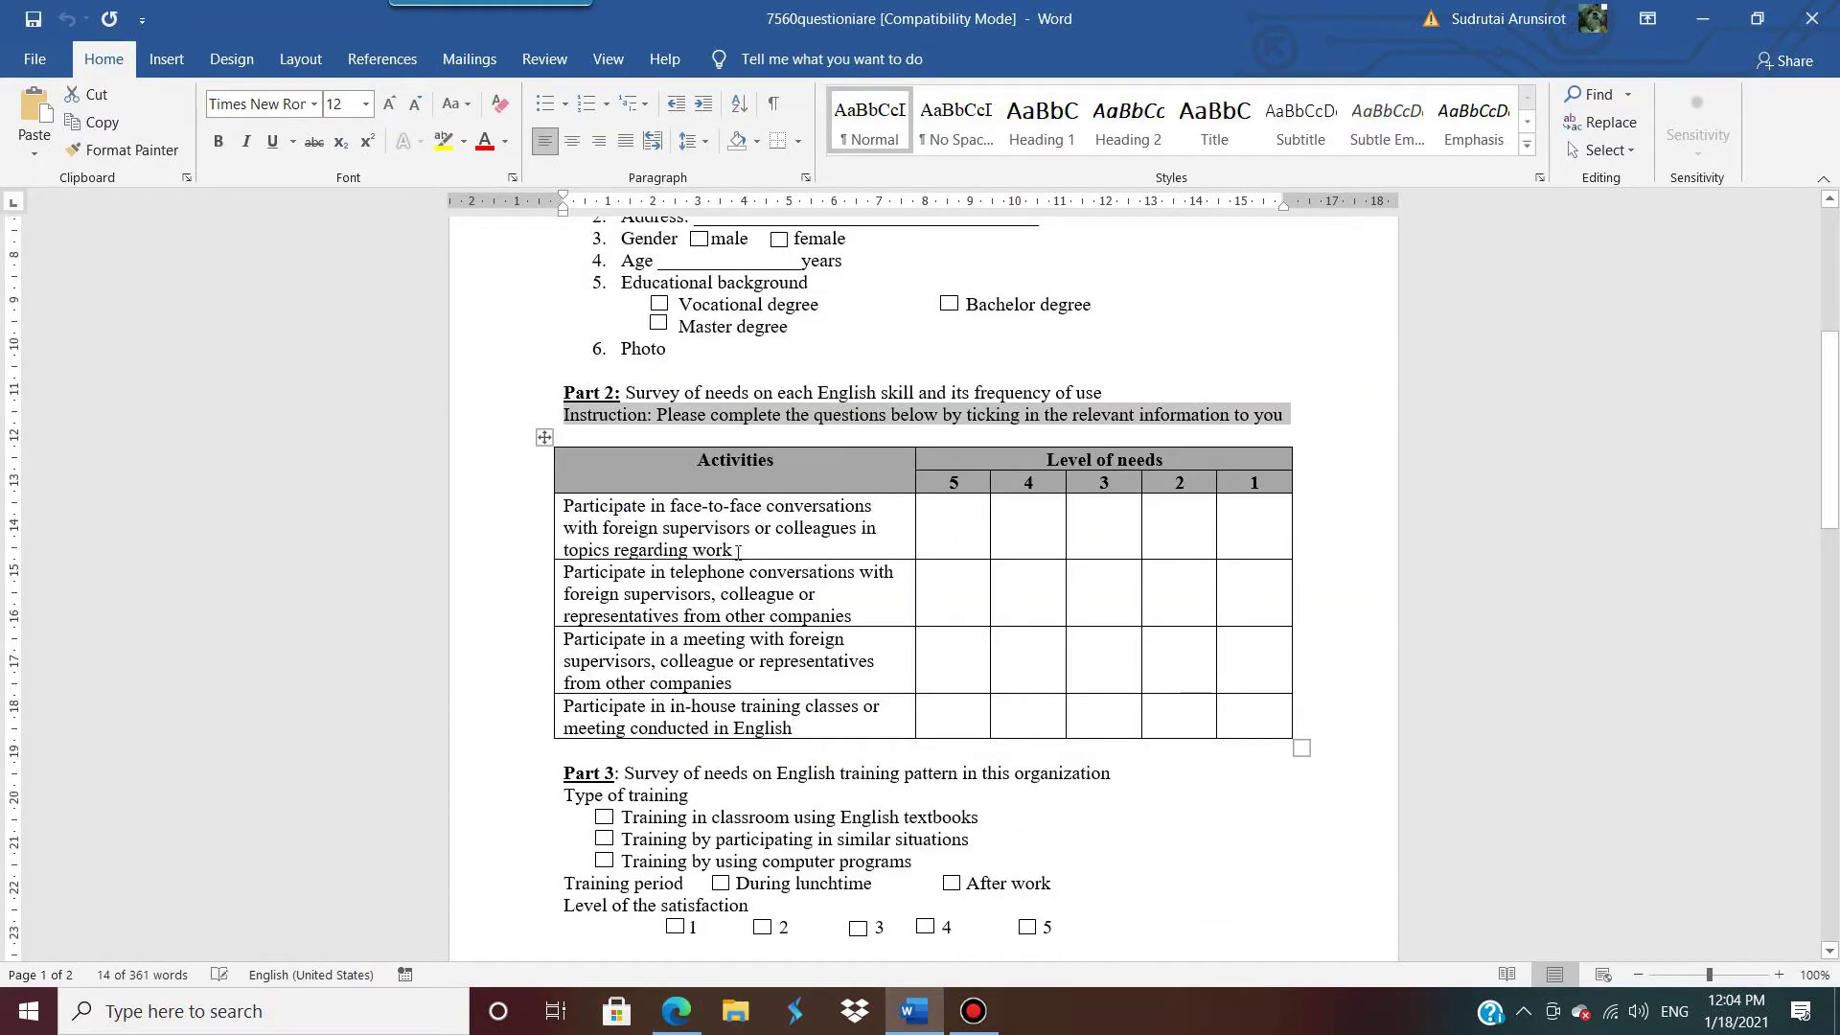
pyautogui.moveTo(738, 552); pyautogui.dragTo(593, 505)
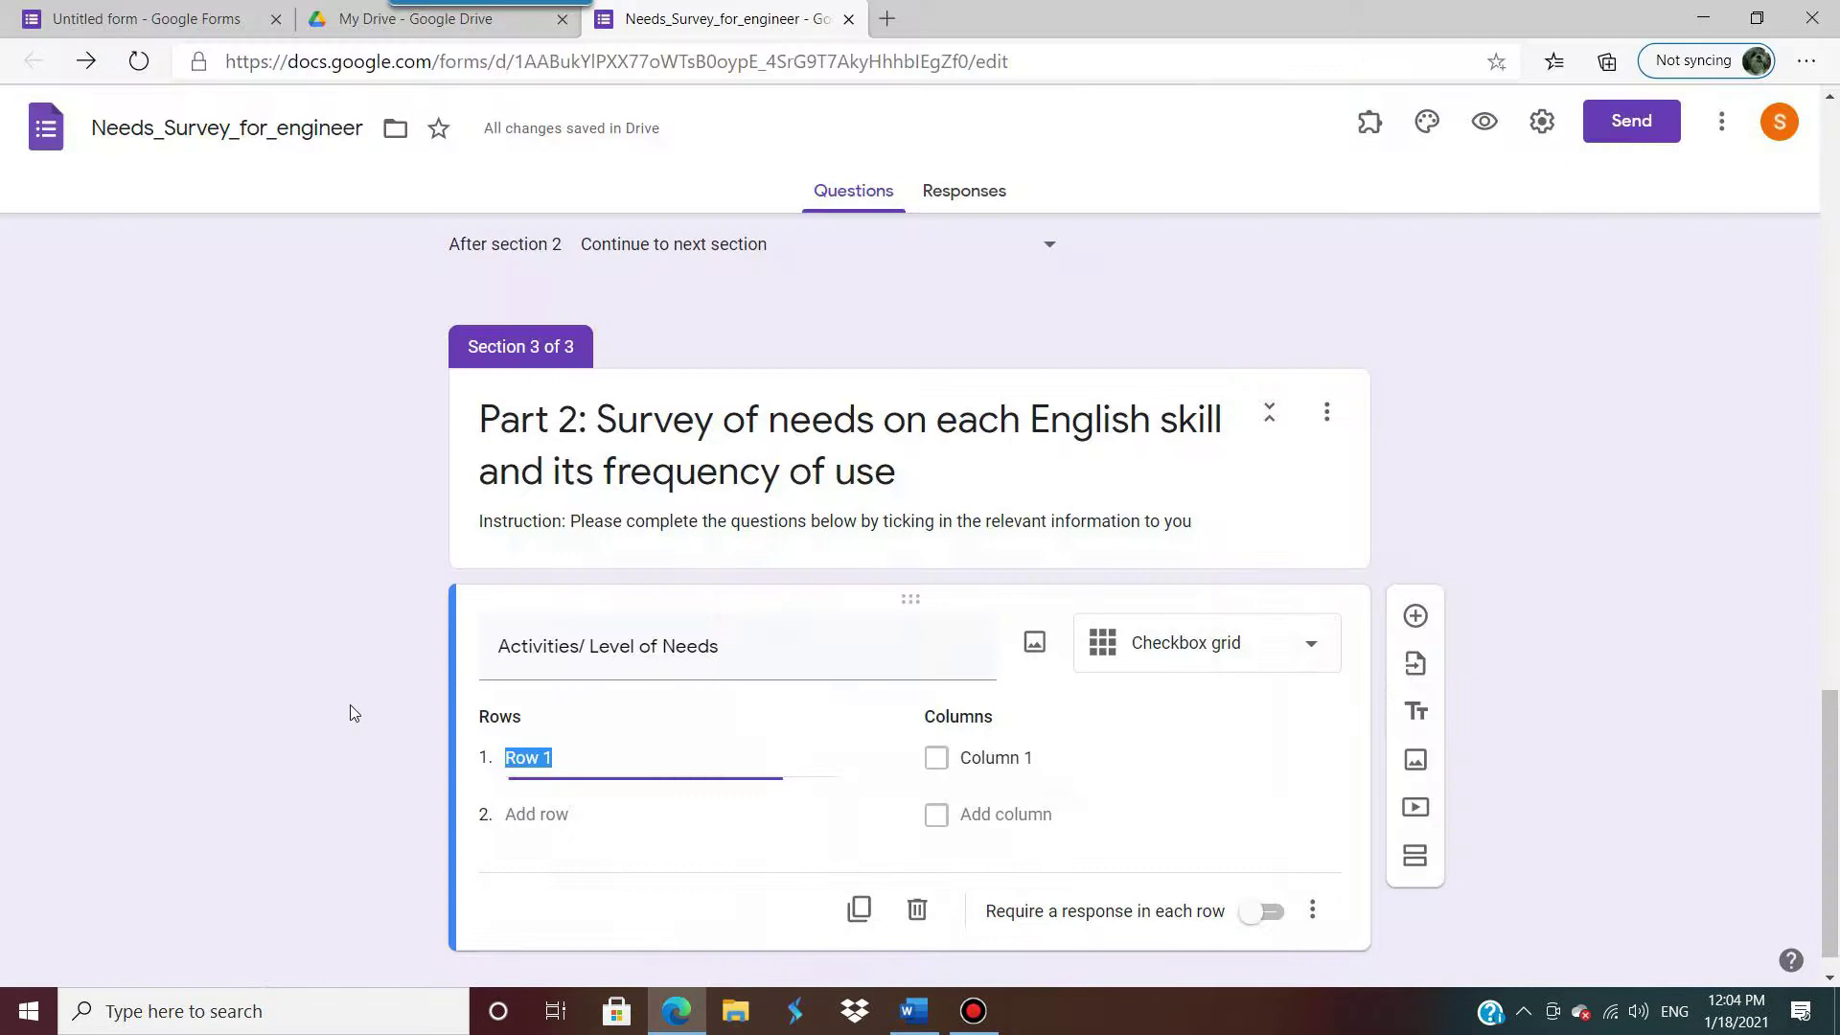
pyautogui.click(1701, 18)
pyautogui.hotkey('ctrl', 'v')
pyautogui.click(536, 813)
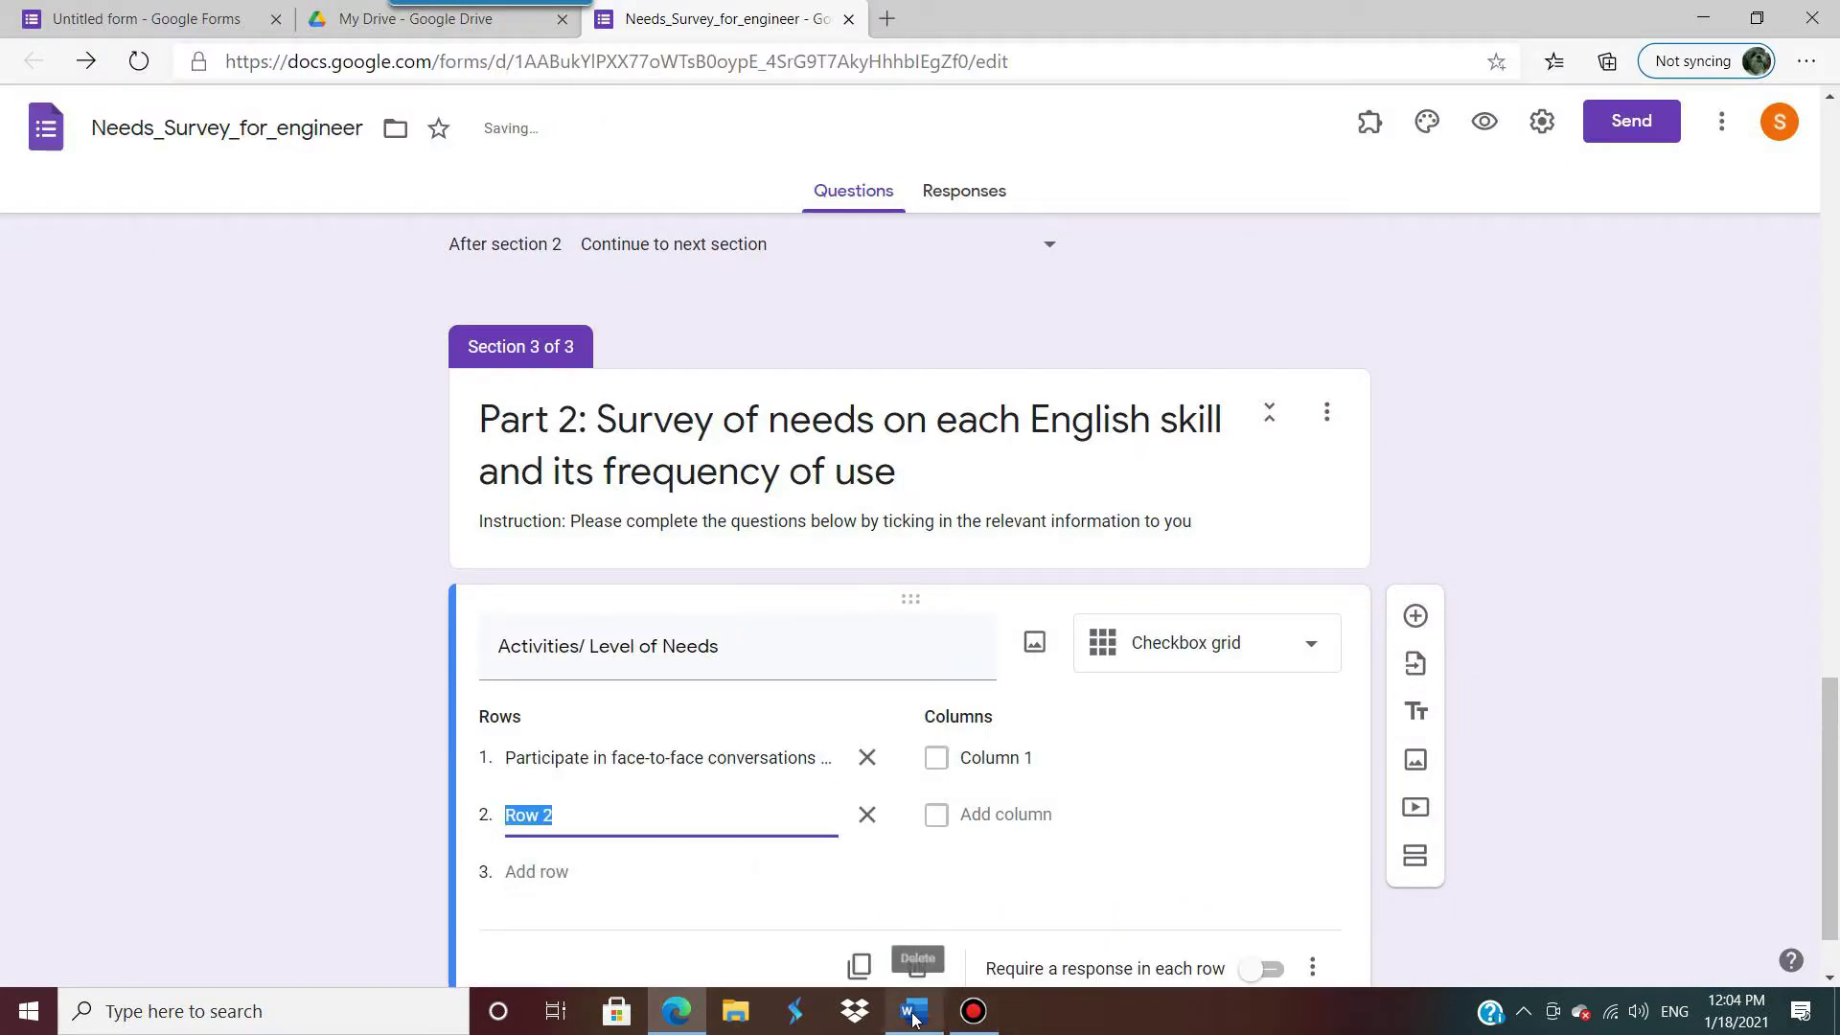
pyautogui.click(913, 1011)
pyautogui.moveTo(564, 572); pyautogui.dragTo(852, 616)
pyautogui.hotkey('ctrl', 'c')
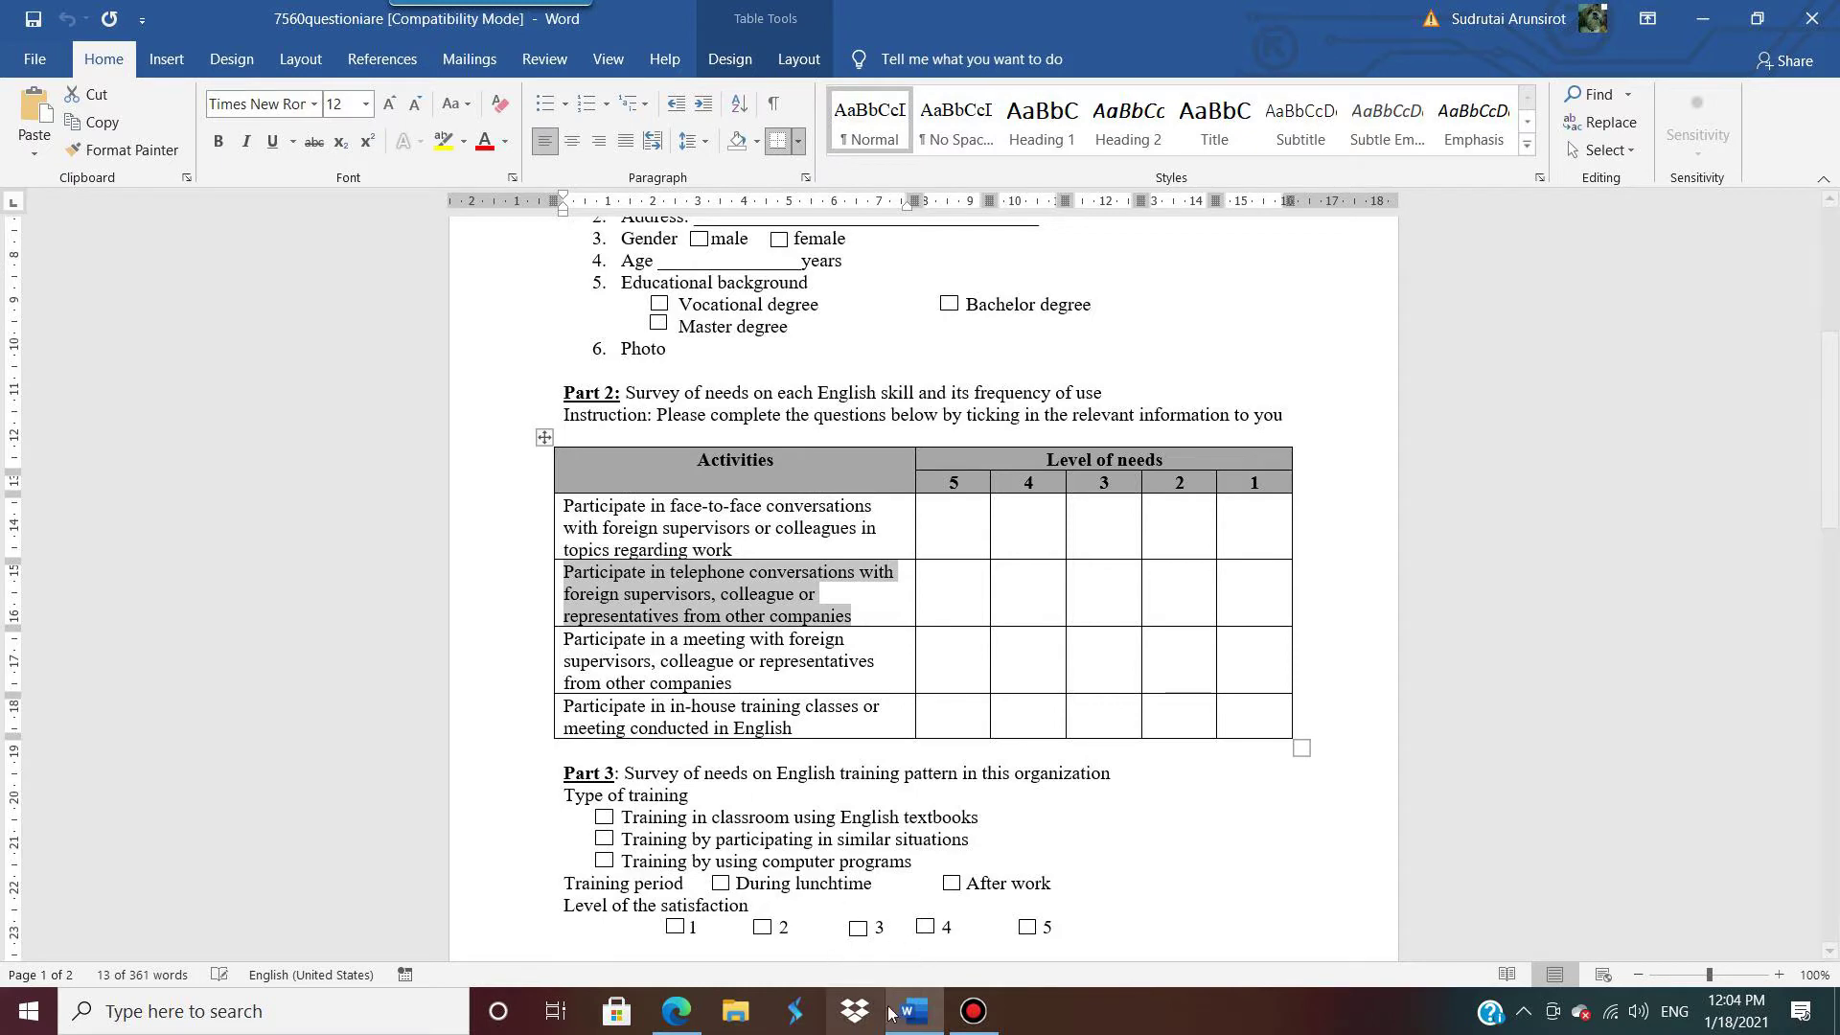
pyautogui.click(678, 1011)
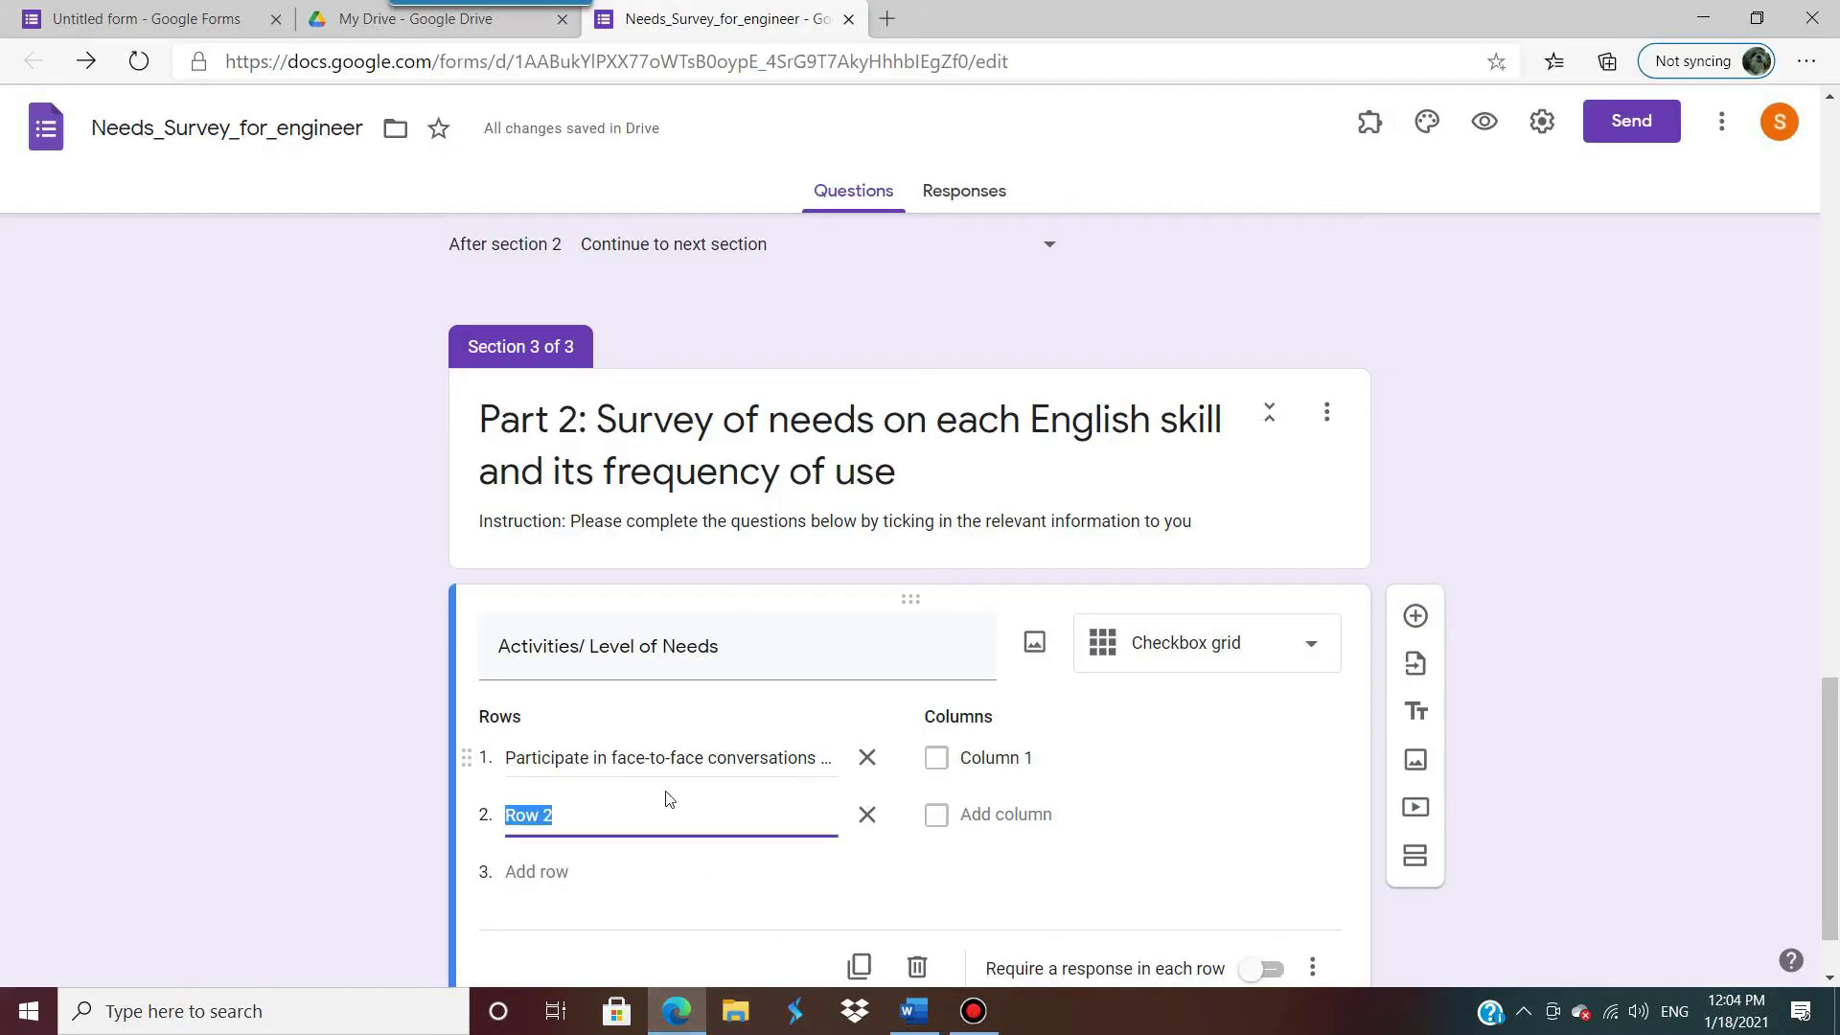
pyautogui.hotkey('ctrl', 'v')
# Step: Paste the meeting and in-house training activities from Word into rows 3 and 4
pyautogui.scroll(-1, 821, 924)
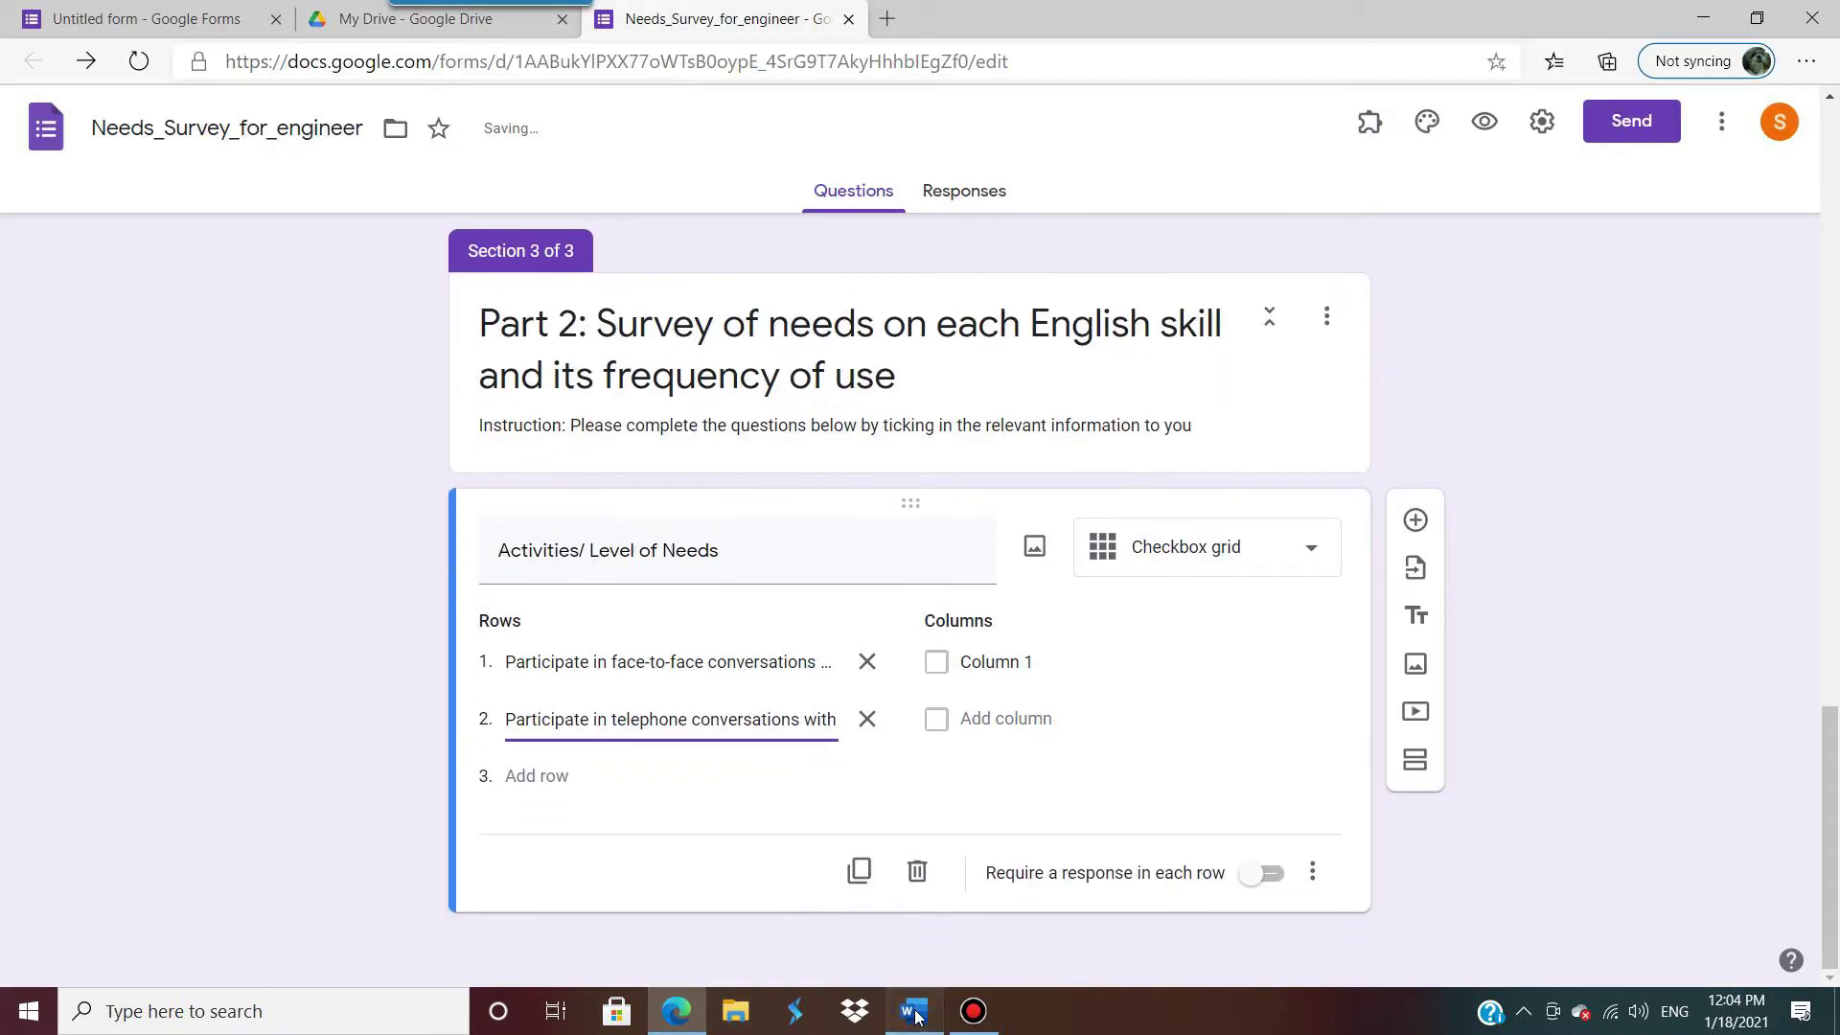
pyautogui.click(915, 1011)
pyautogui.moveTo(565, 640); pyautogui.dragTo(601, 659)
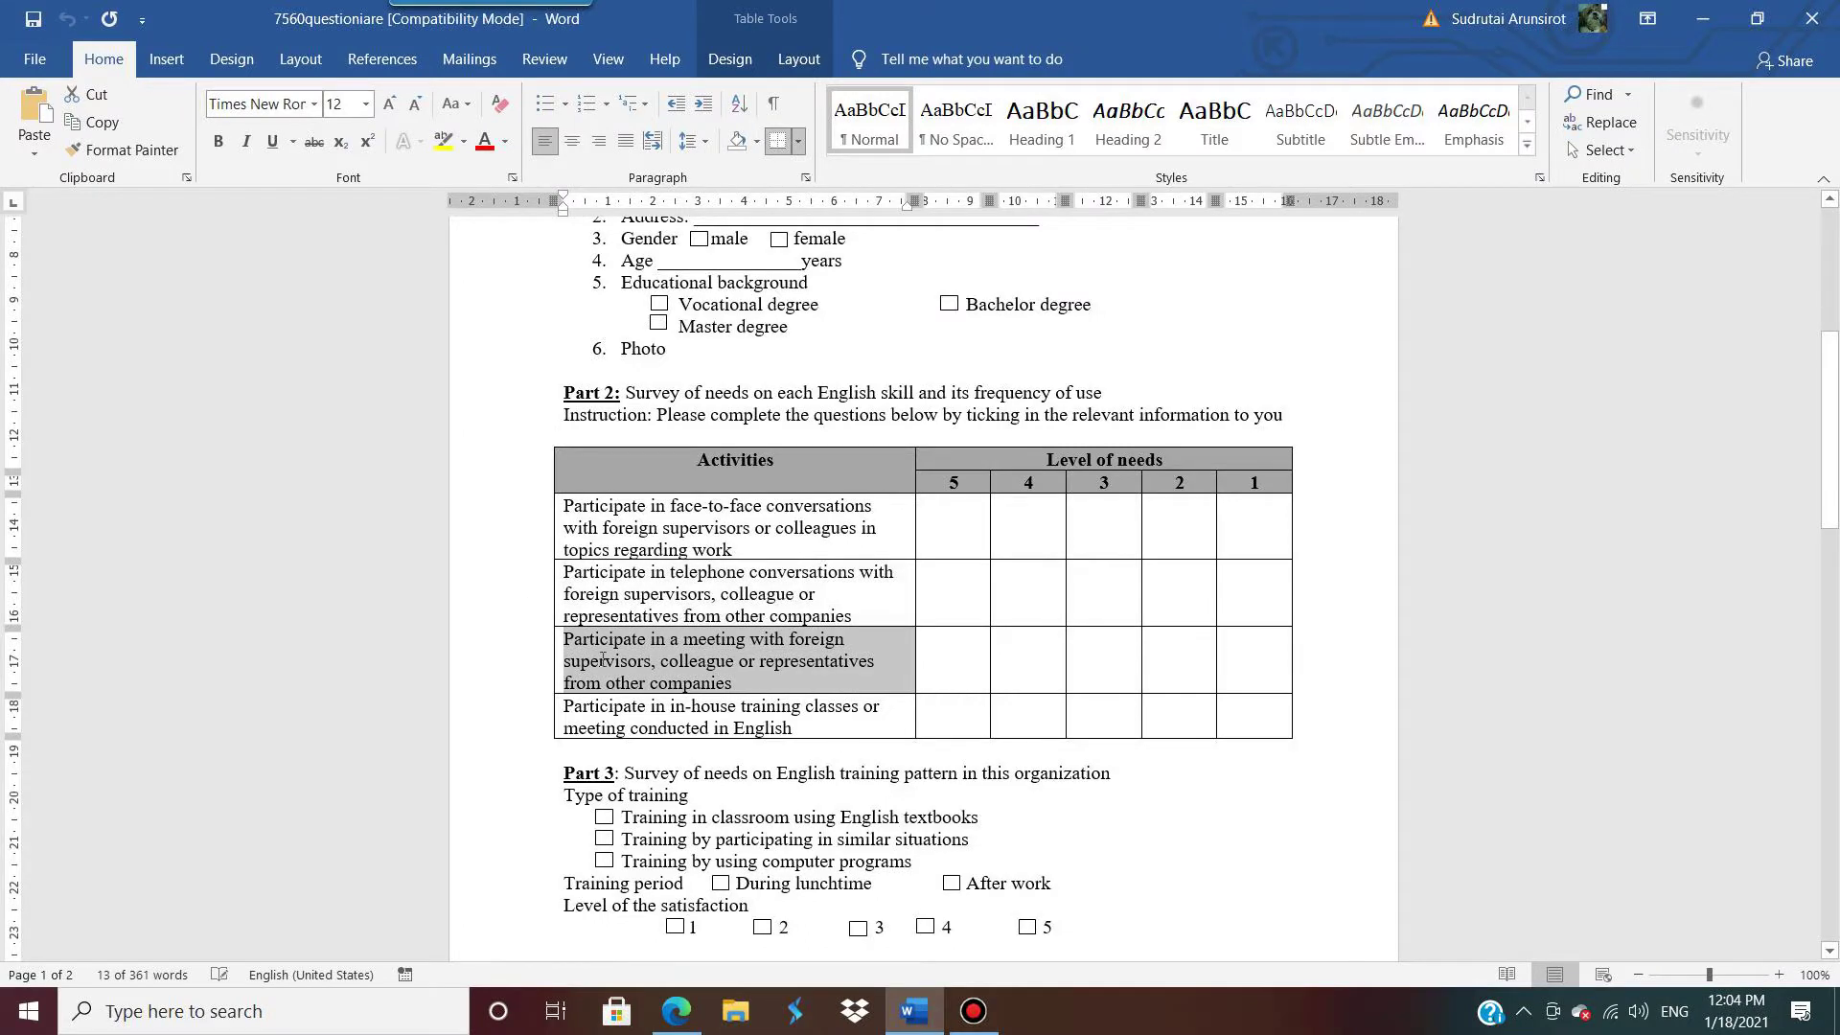
pyautogui.moveTo(732, 684); pyautogui.dragTo(569, 629)
pyautogui.hotkey('ctrl', 'c')
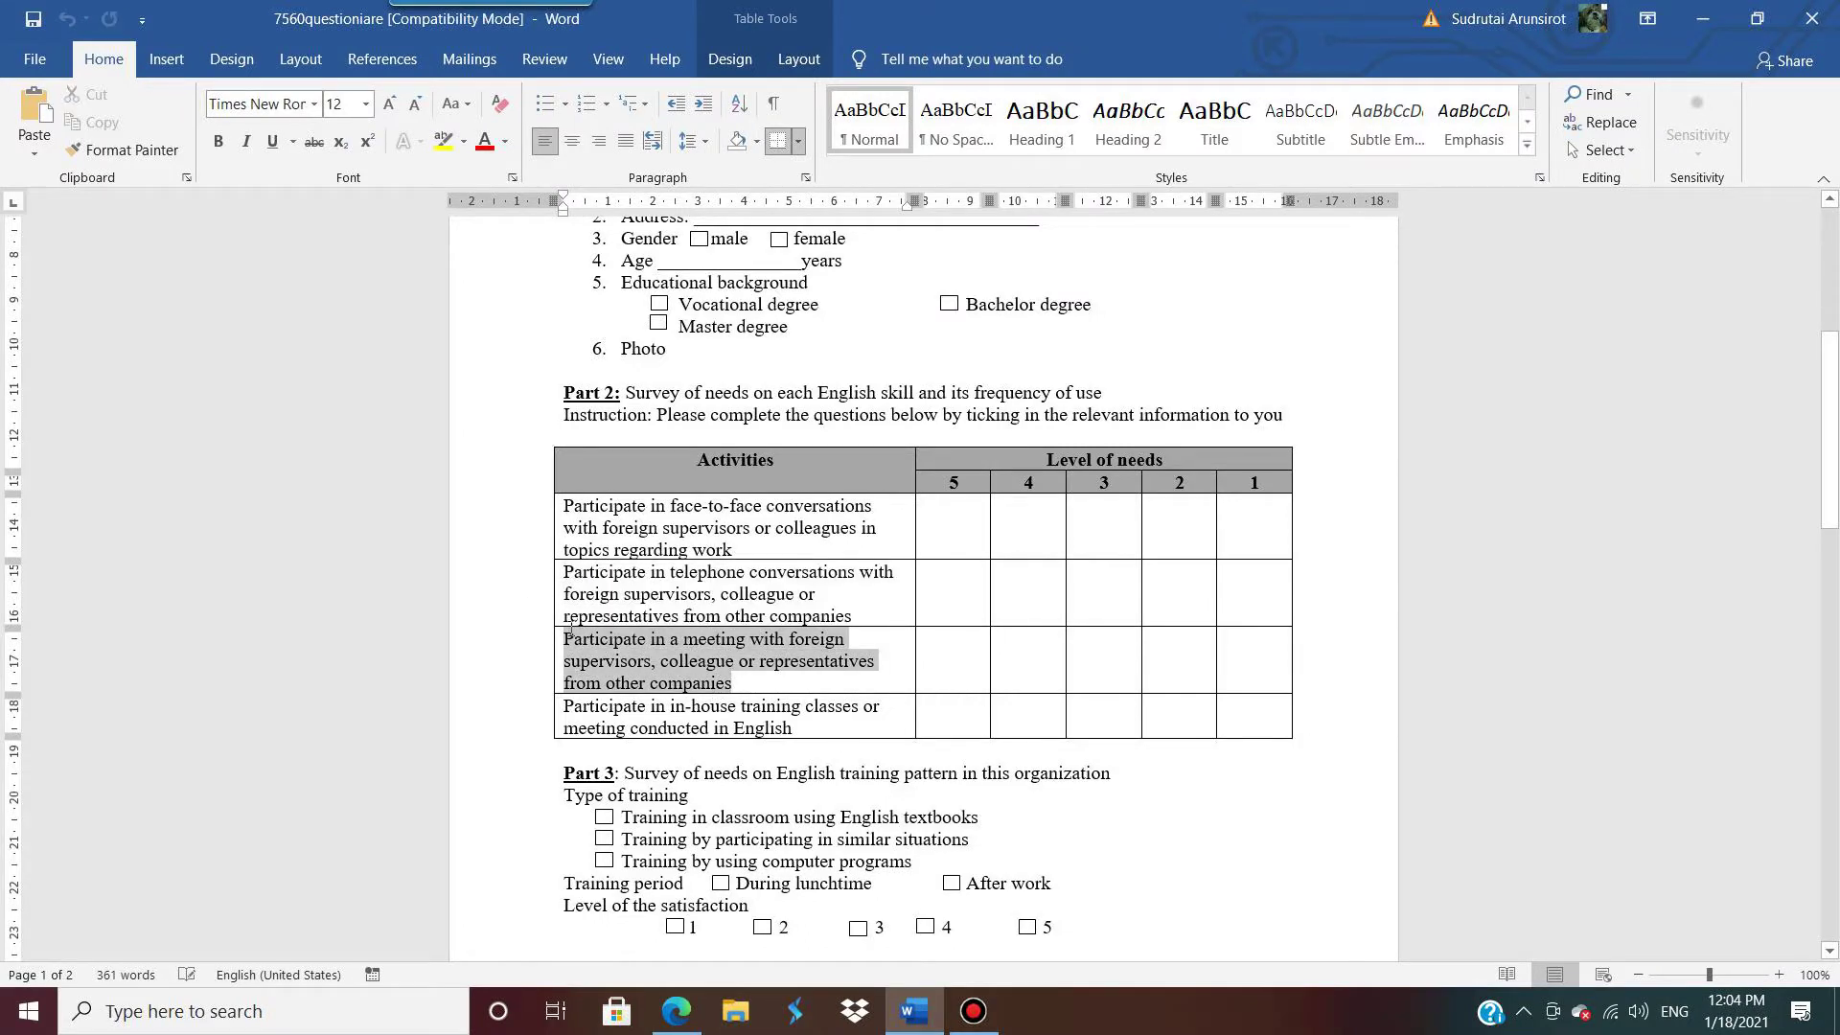
pyautogui.click(677, 1011)
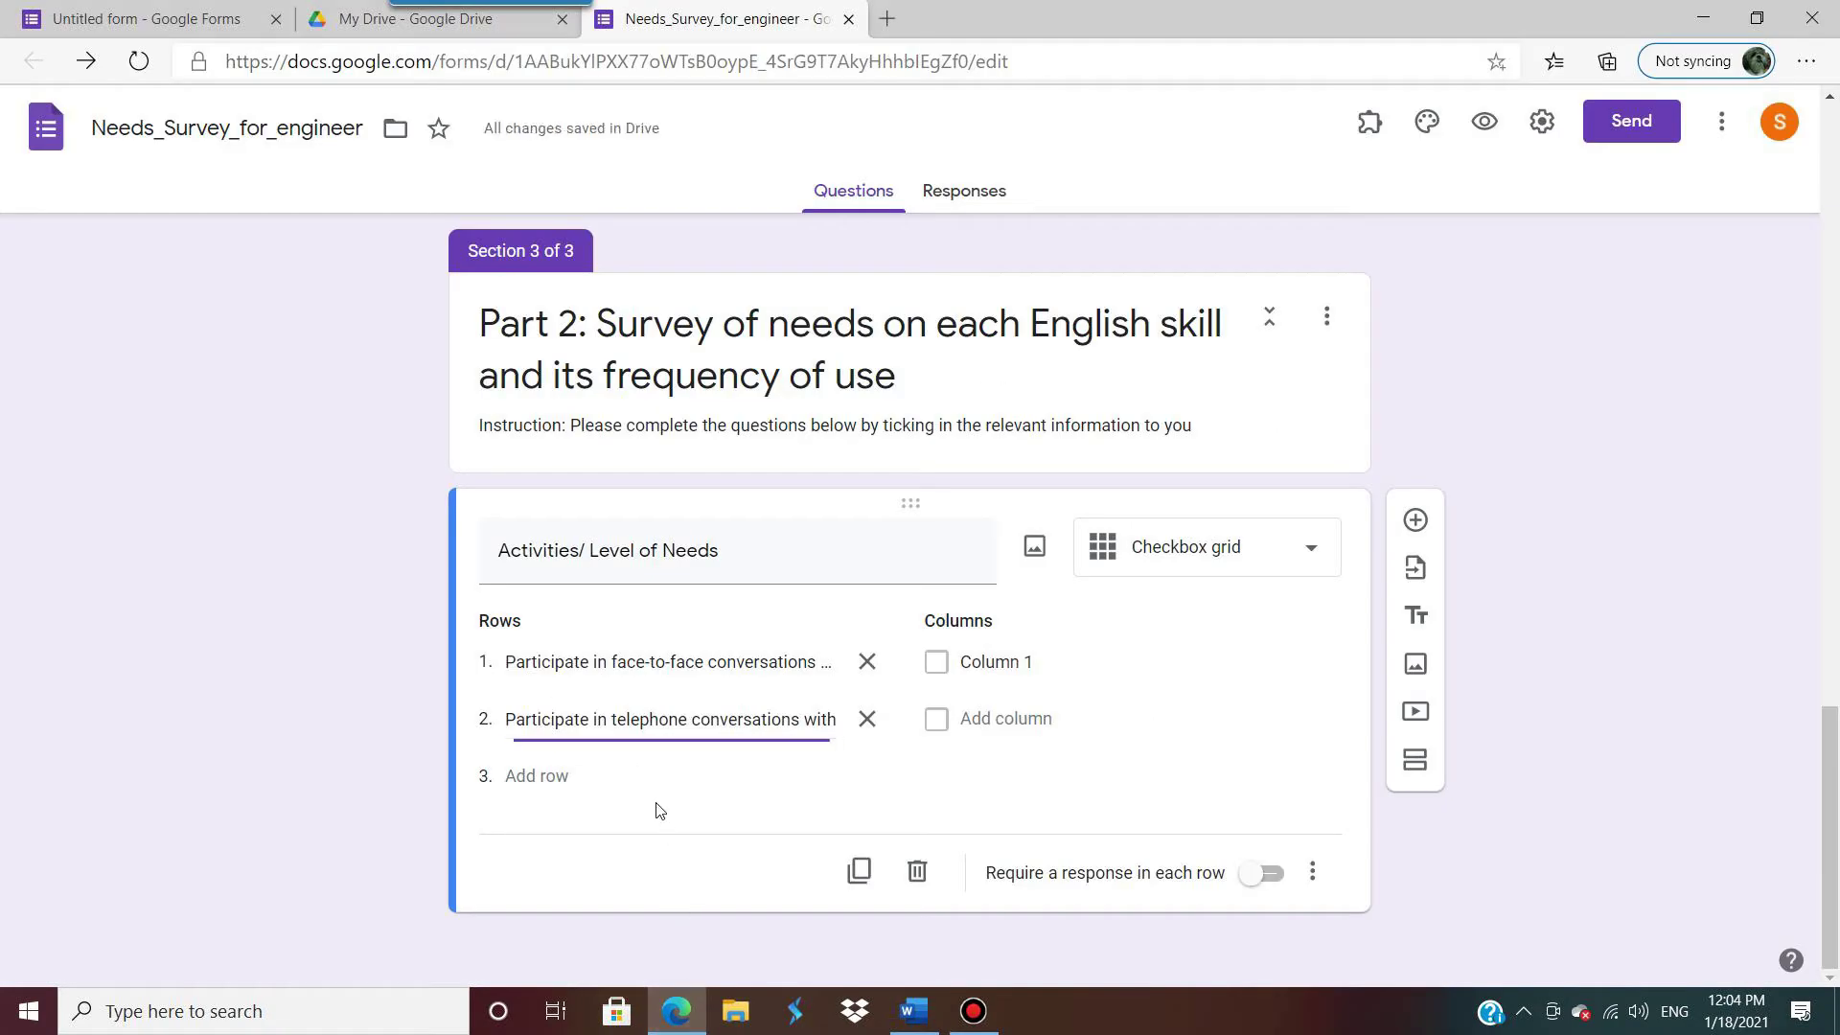
pyautogui.click(548, 776)
pyautogui.hotkey('ctrl', 'v')
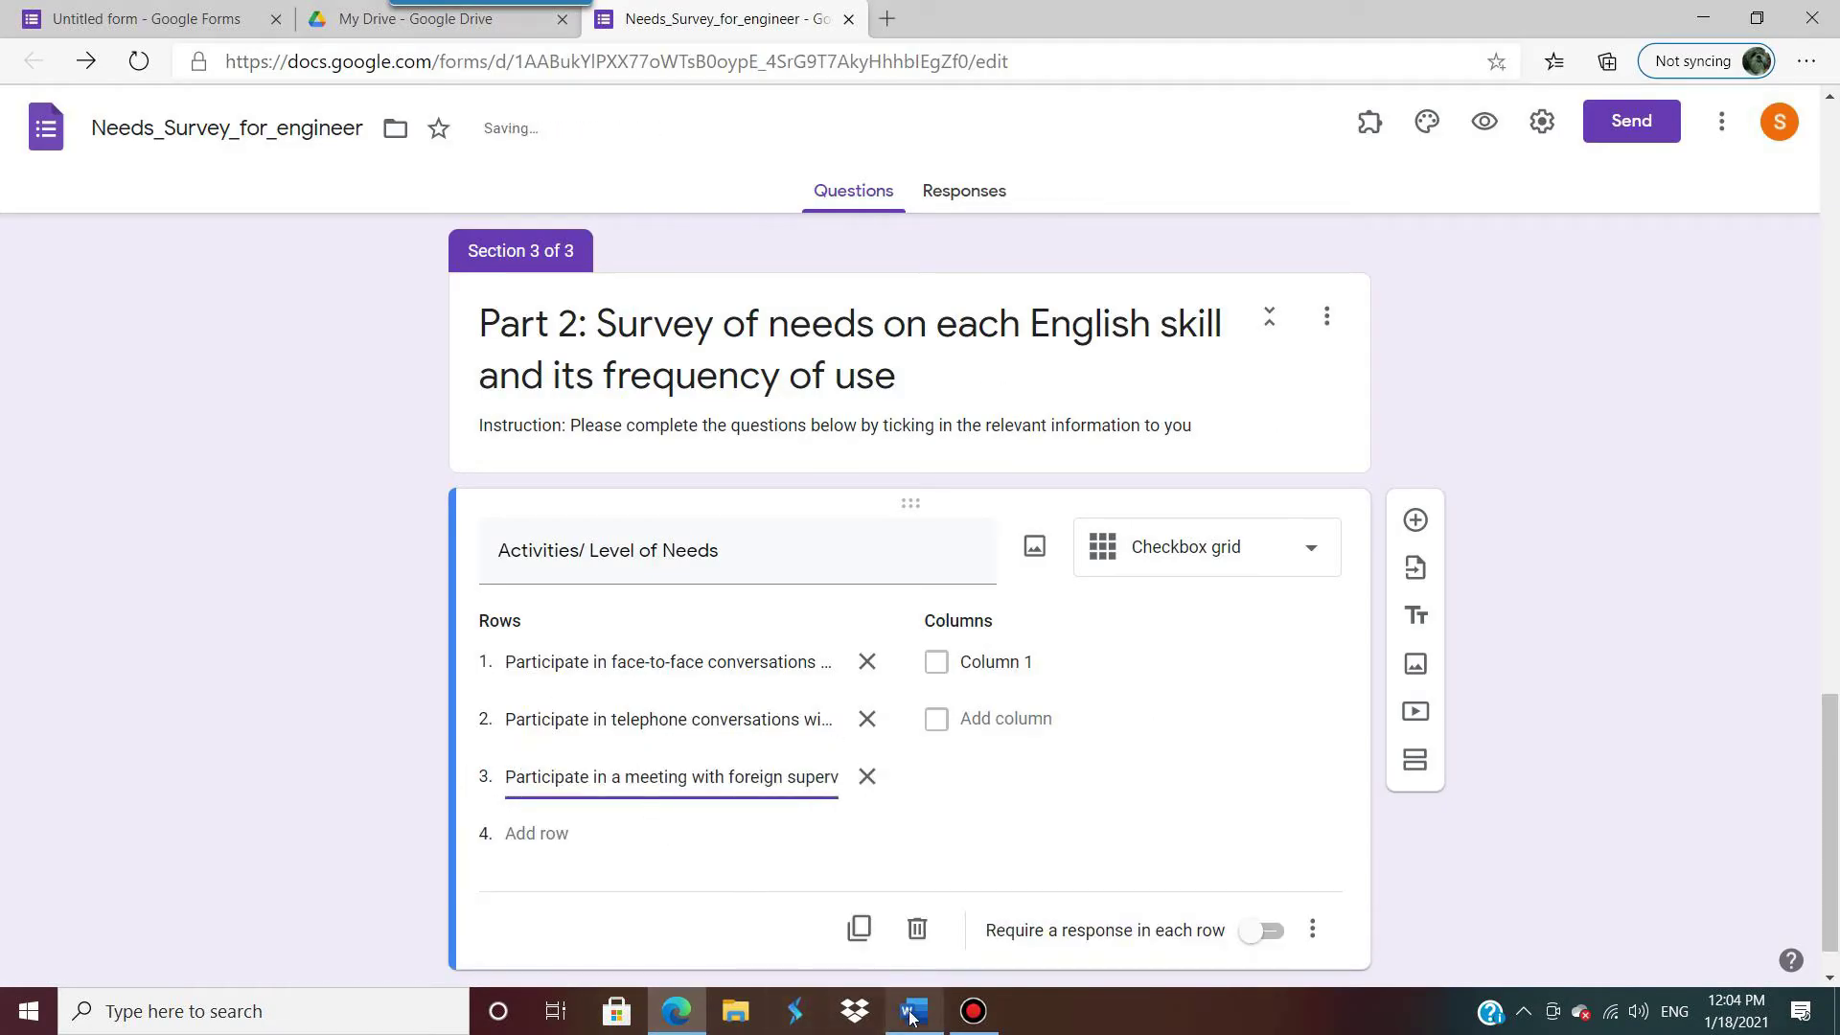
pyautogui.click(913, 1011)
pyautogui.moveTo(793, 728); pyautogui.dragTo(565, 707)
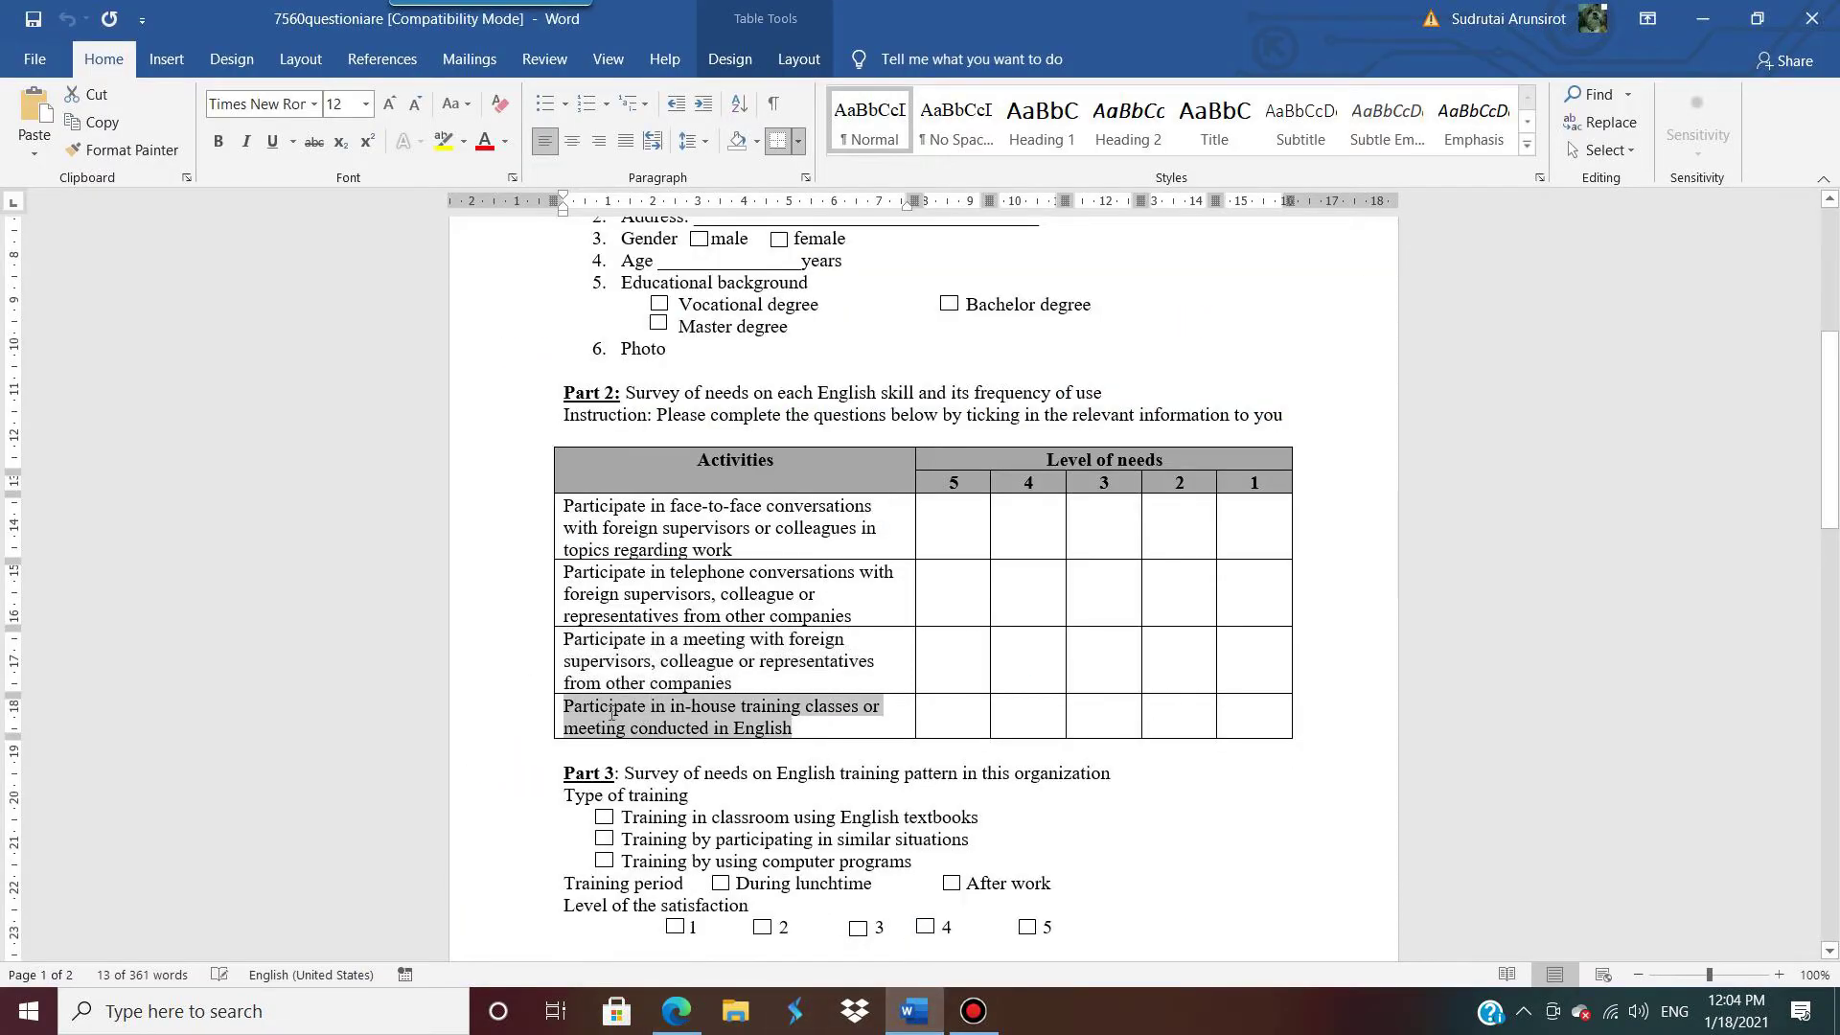
pyautogui.click(676, 1011)
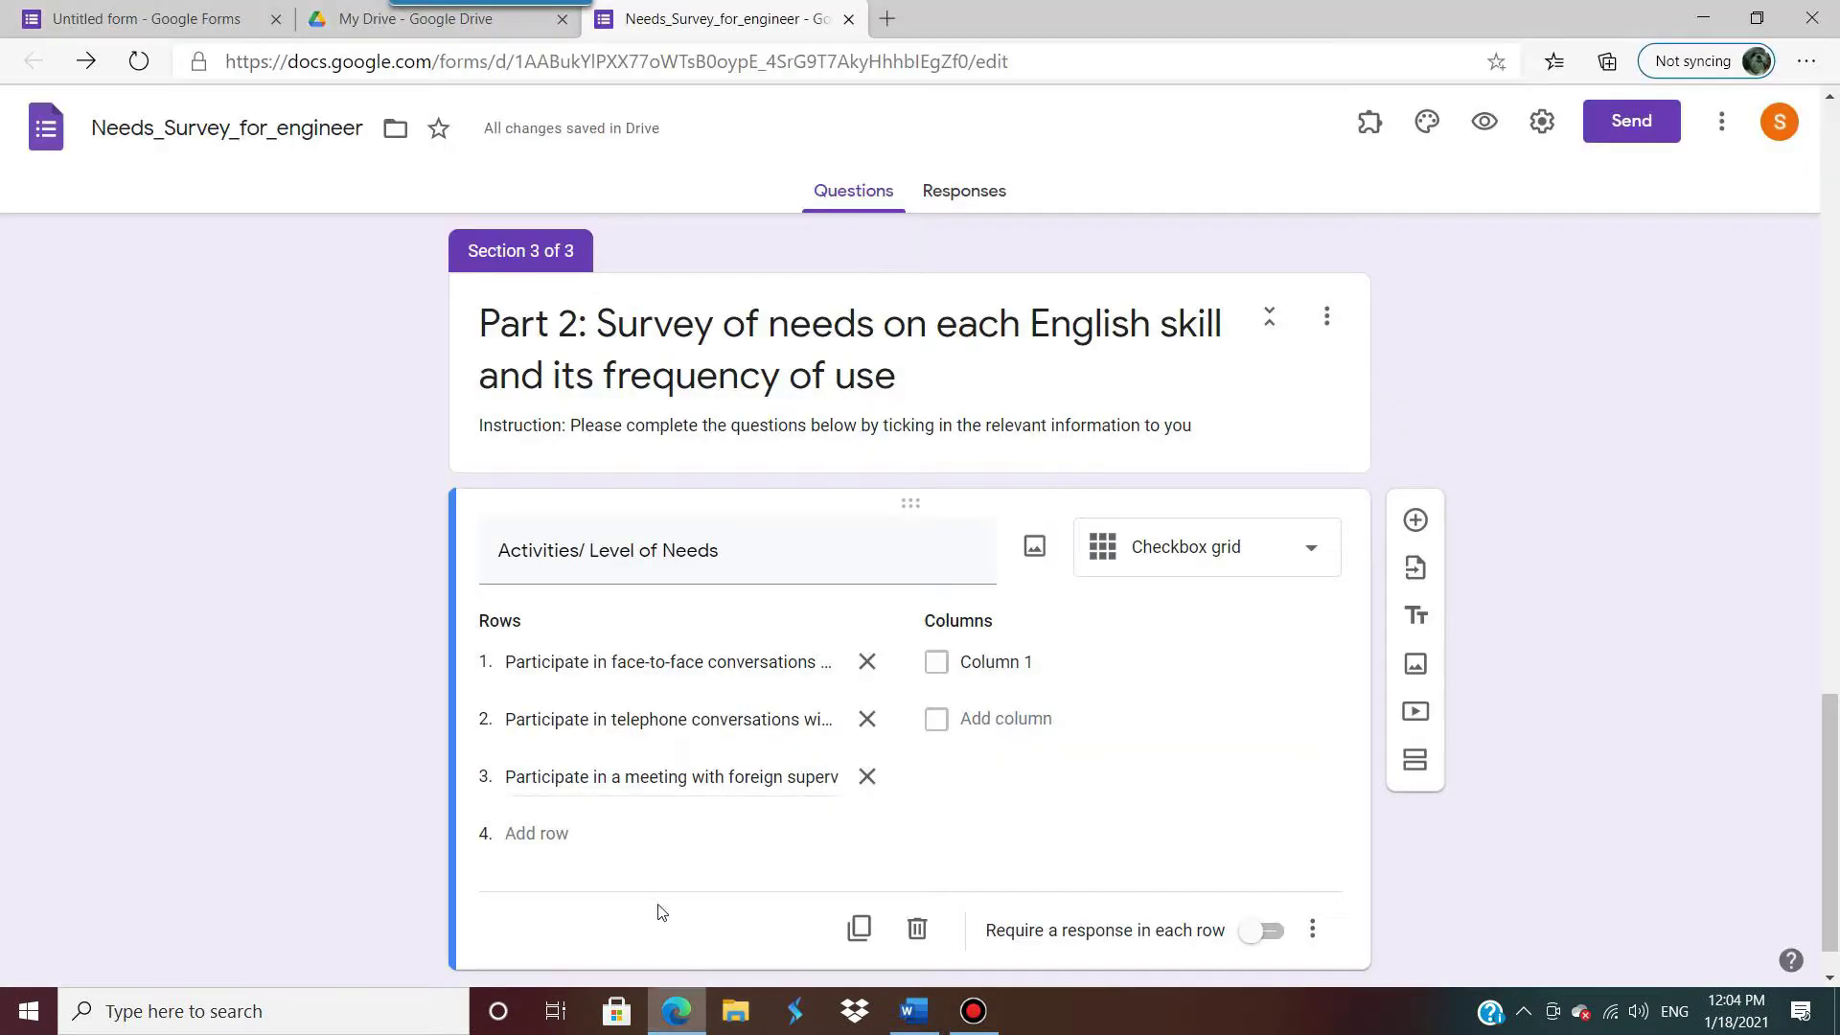
pyautogui.click(546, 834)
pyautogui.hotkey('ctrl', 'v')
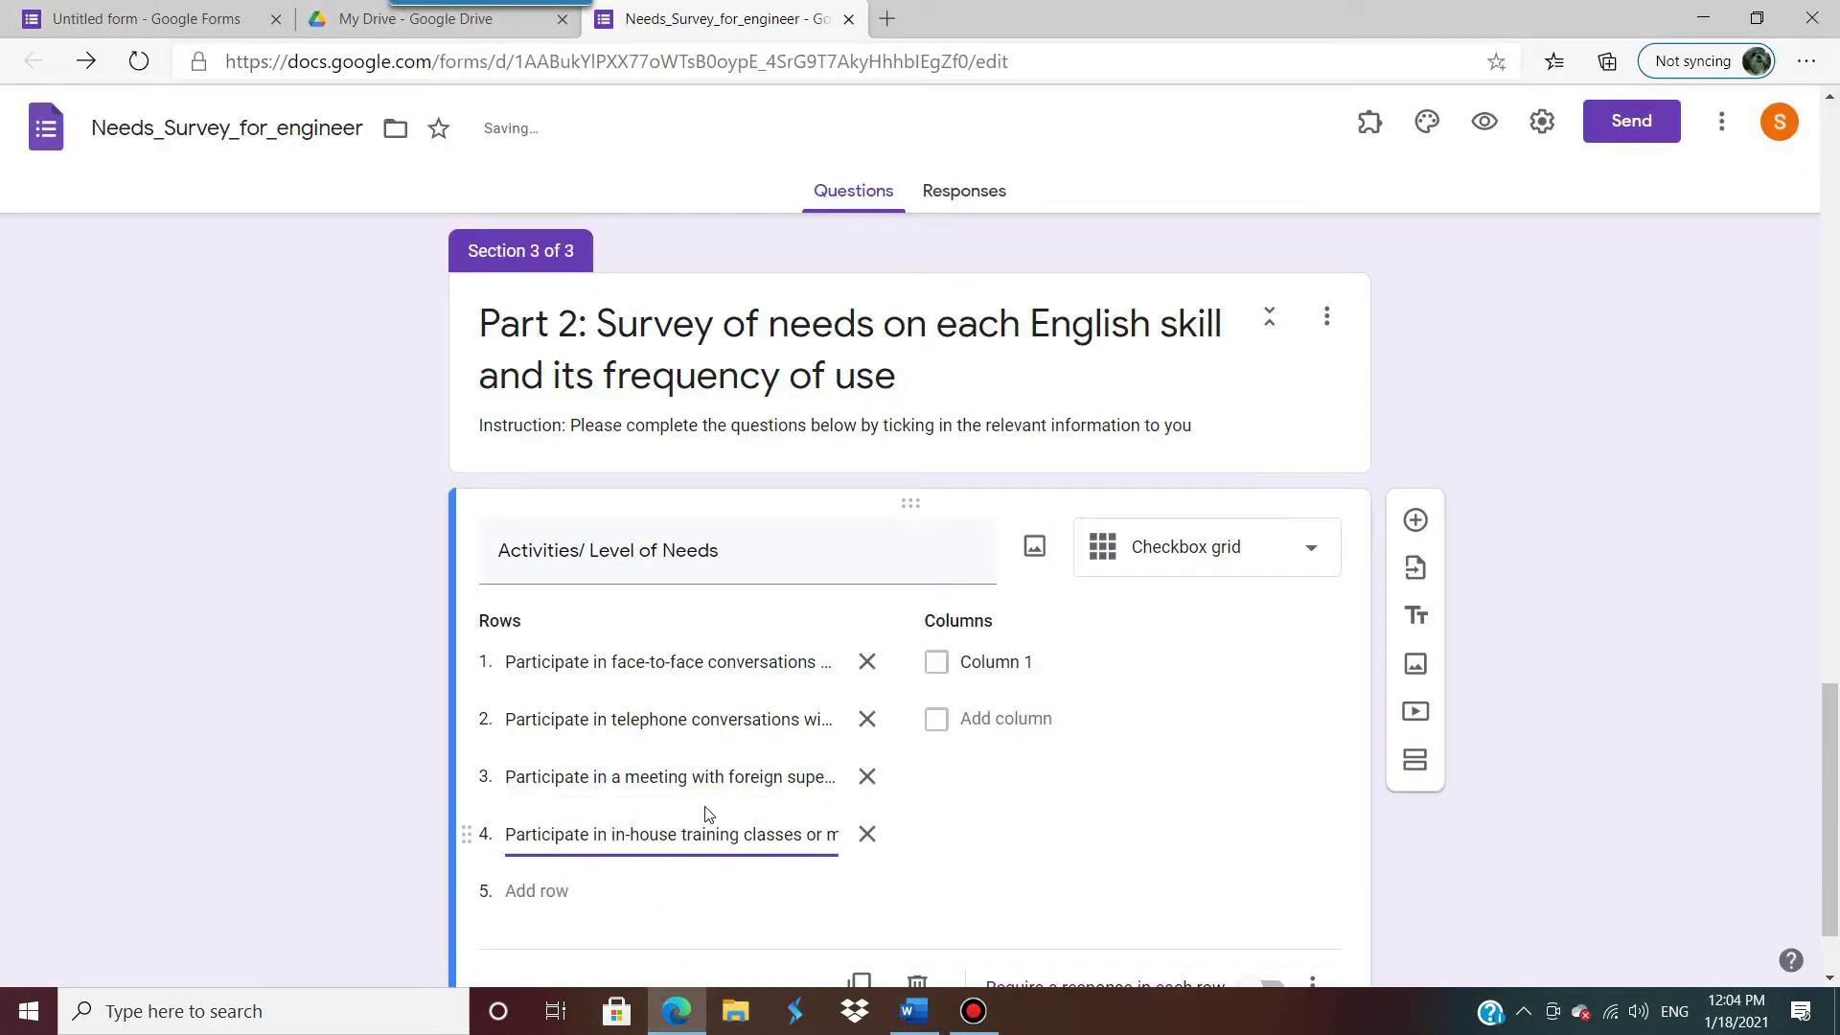
pyautogui.click(915, 1011)
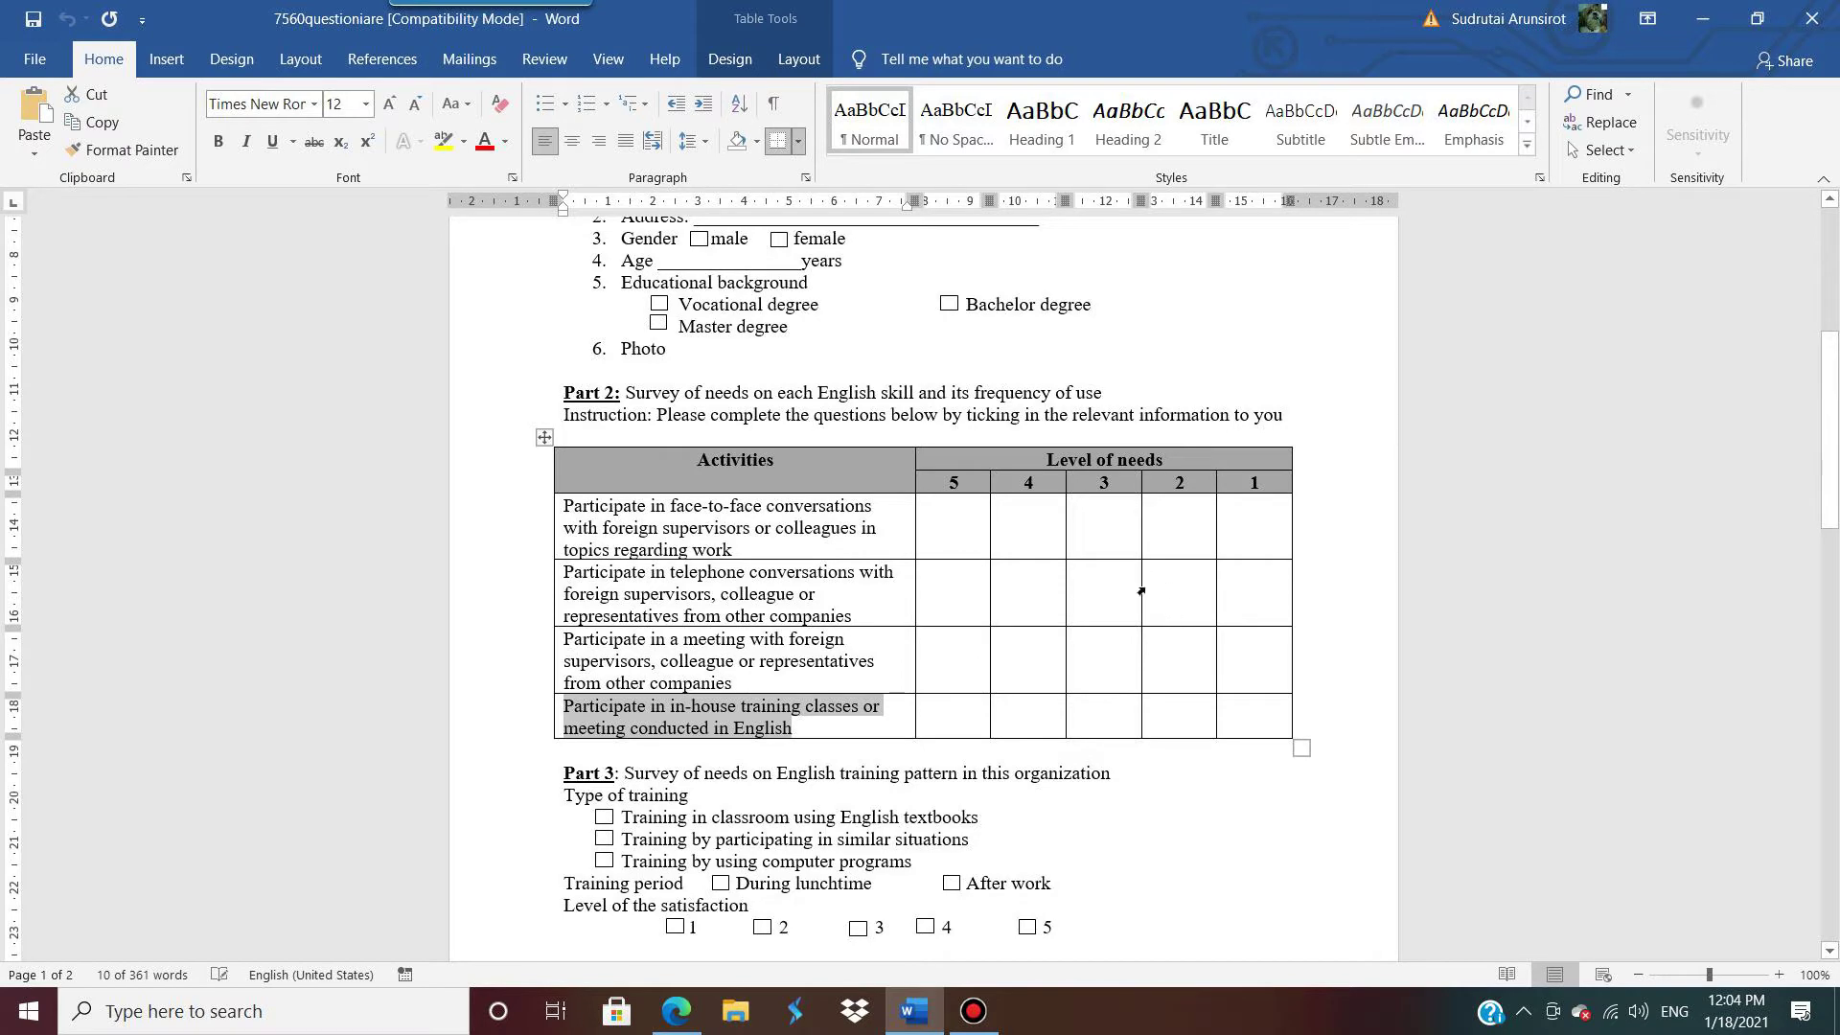
pyautogui.click(915, 1021)
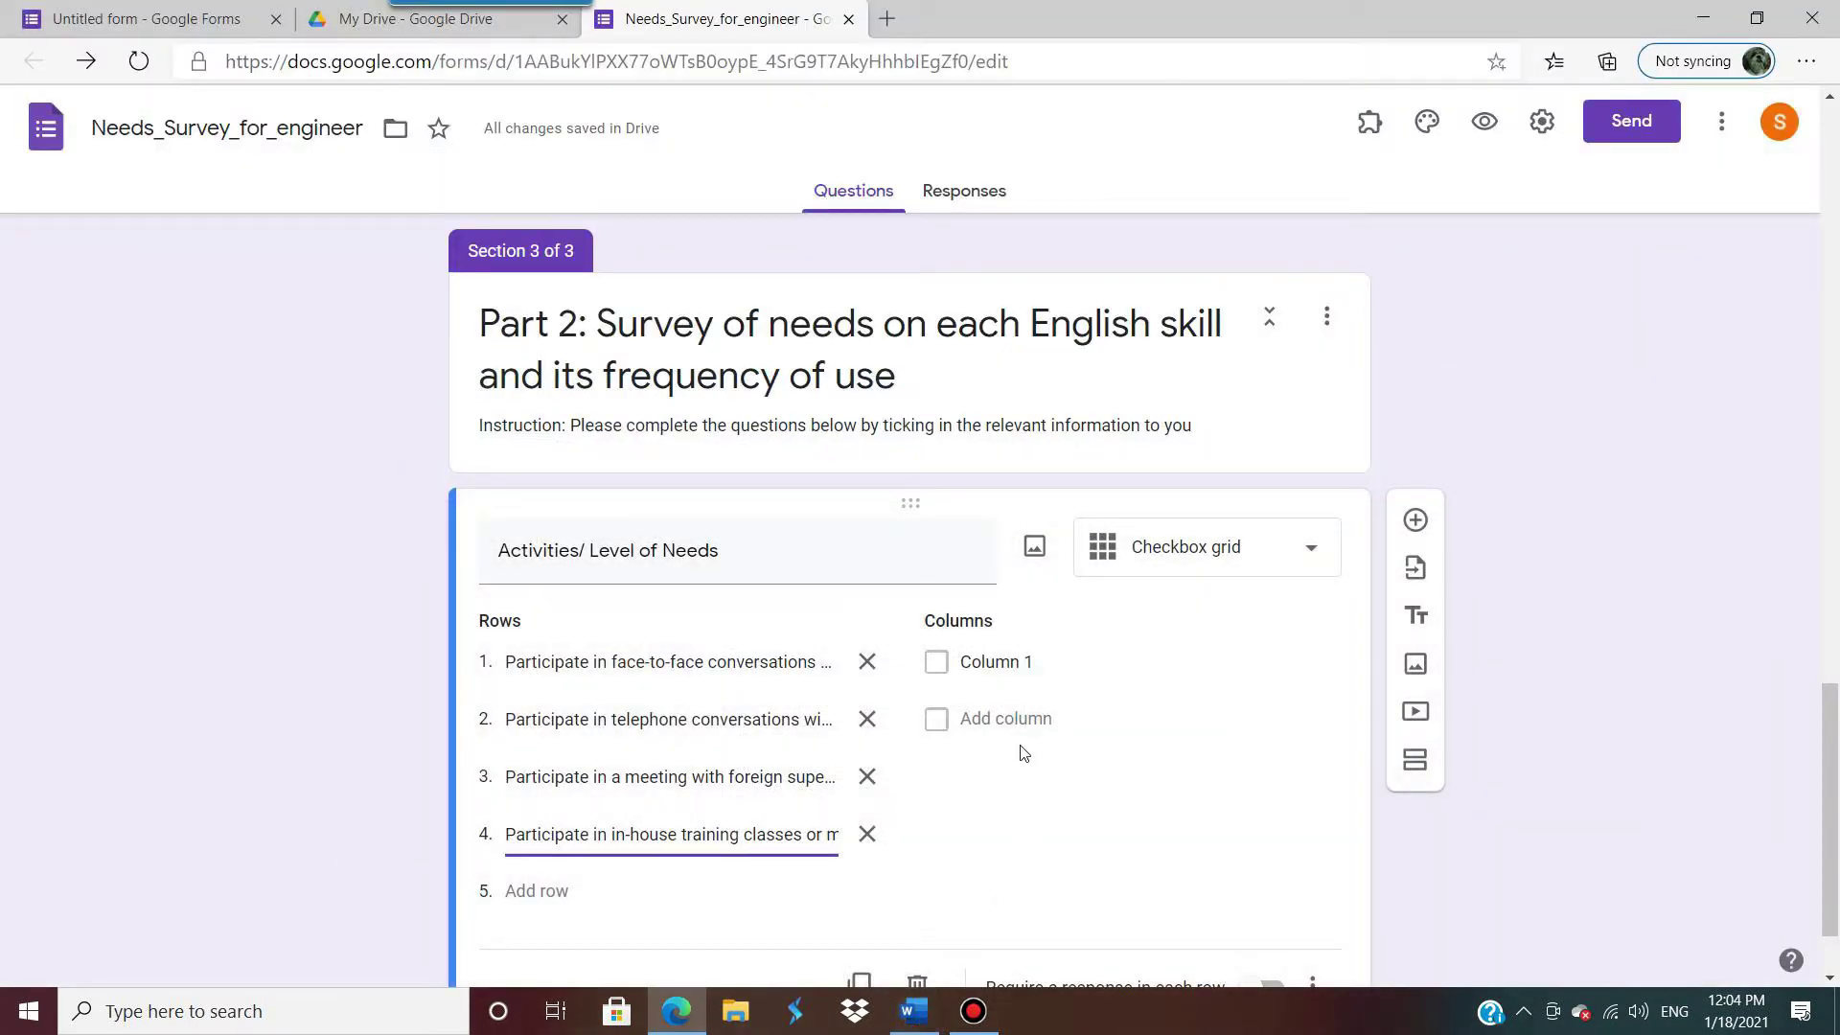
# Step: Label the grid columns 5=most, 4=more, 3=neutral, 2=less and 1=least
pyautogui.click(992, 657)
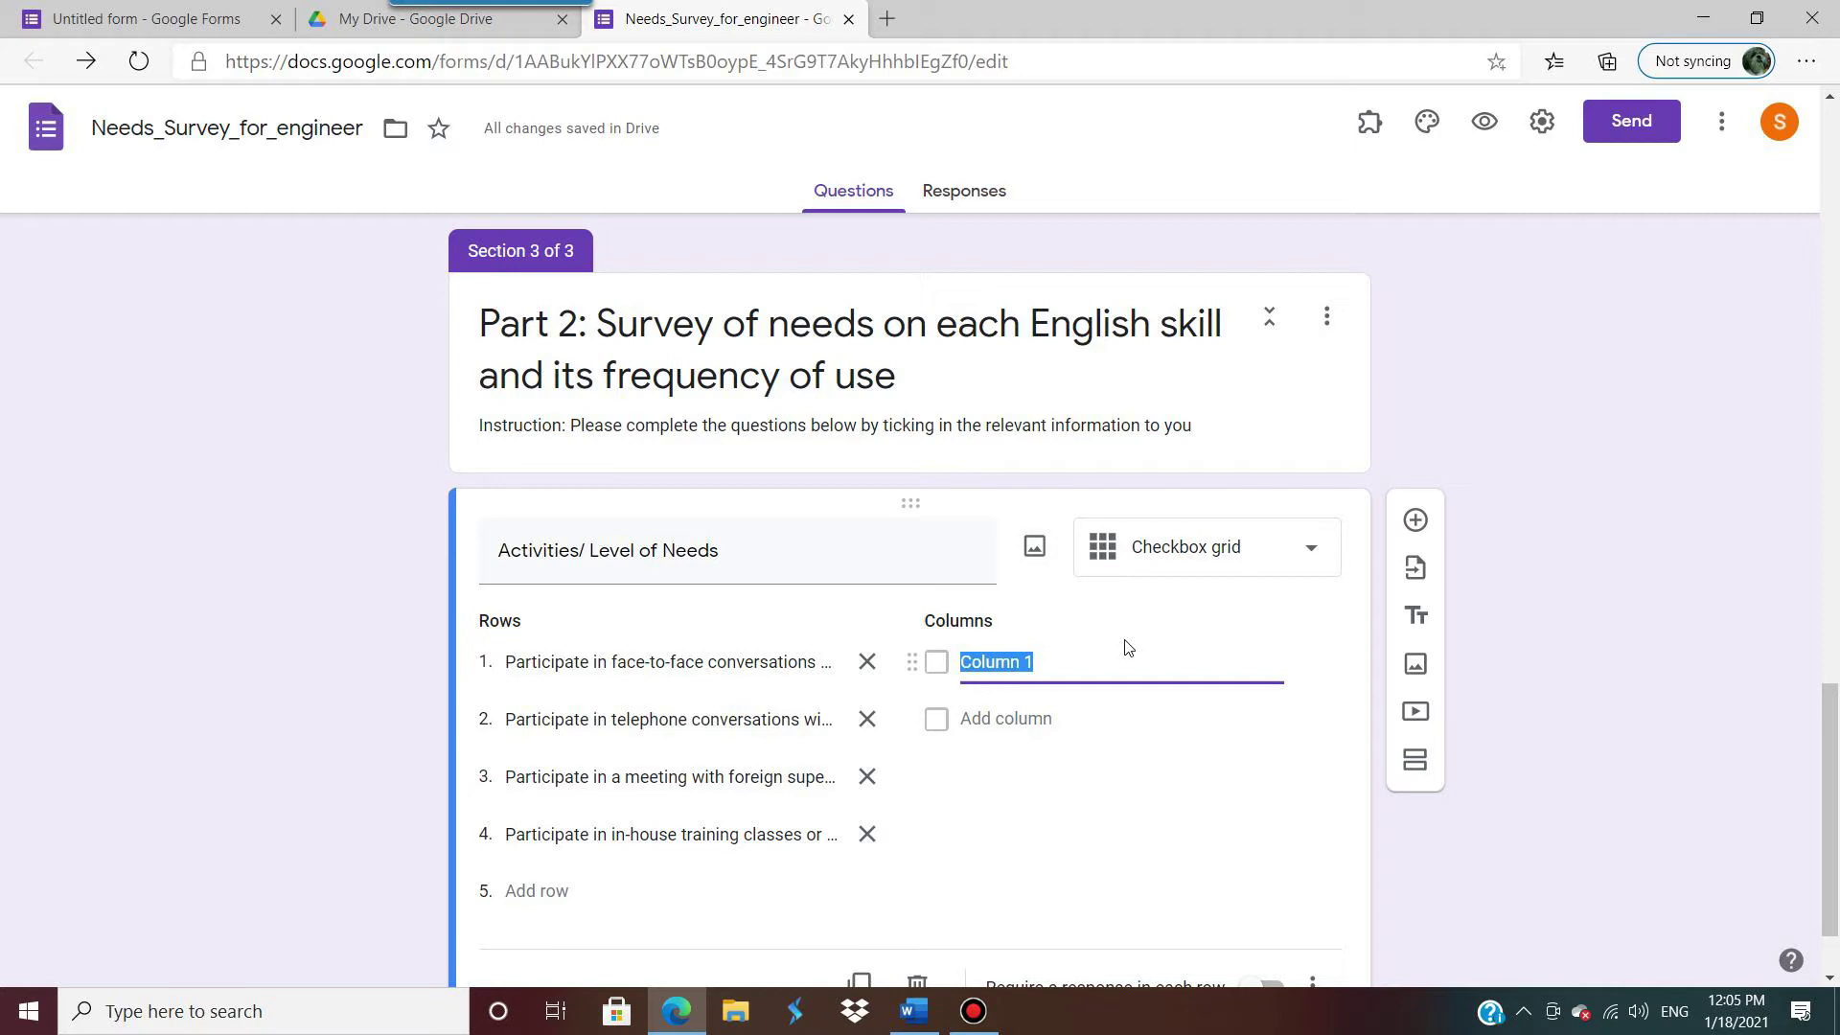
pyautogui.write('5=most')
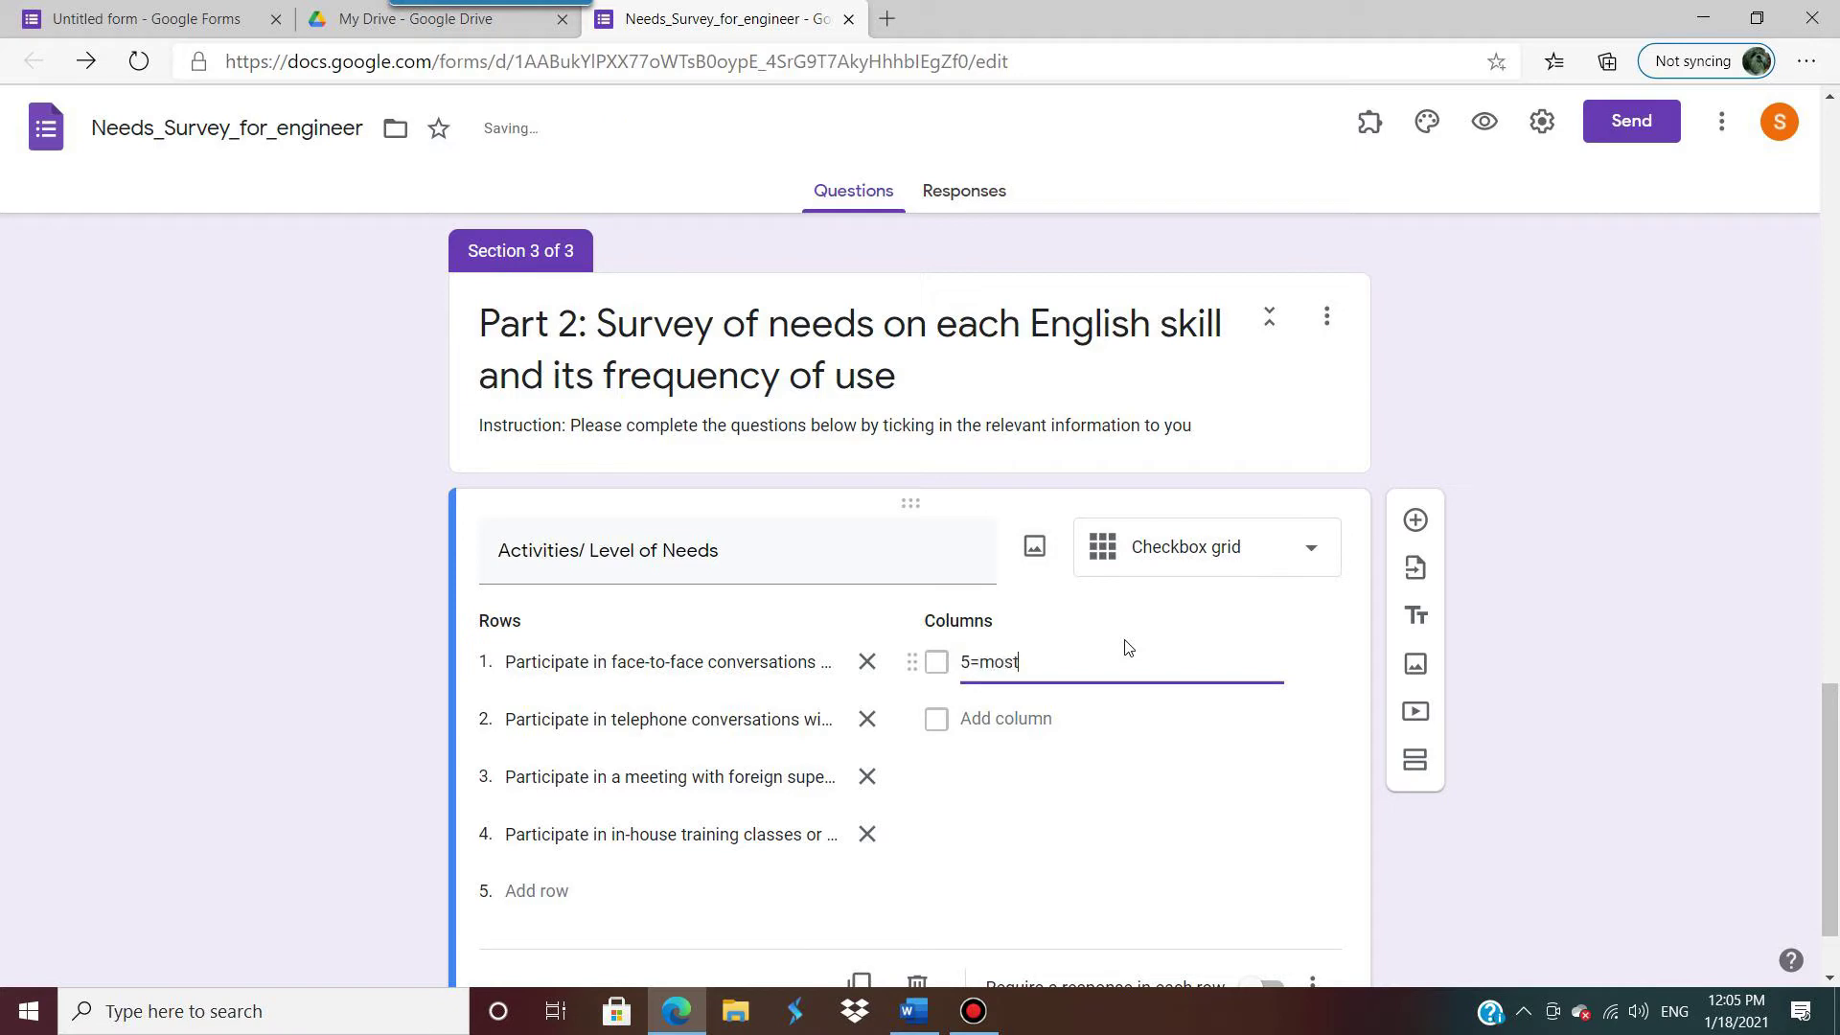
pyautogui.click(1006, 719)
pyautogui.write('4=more')
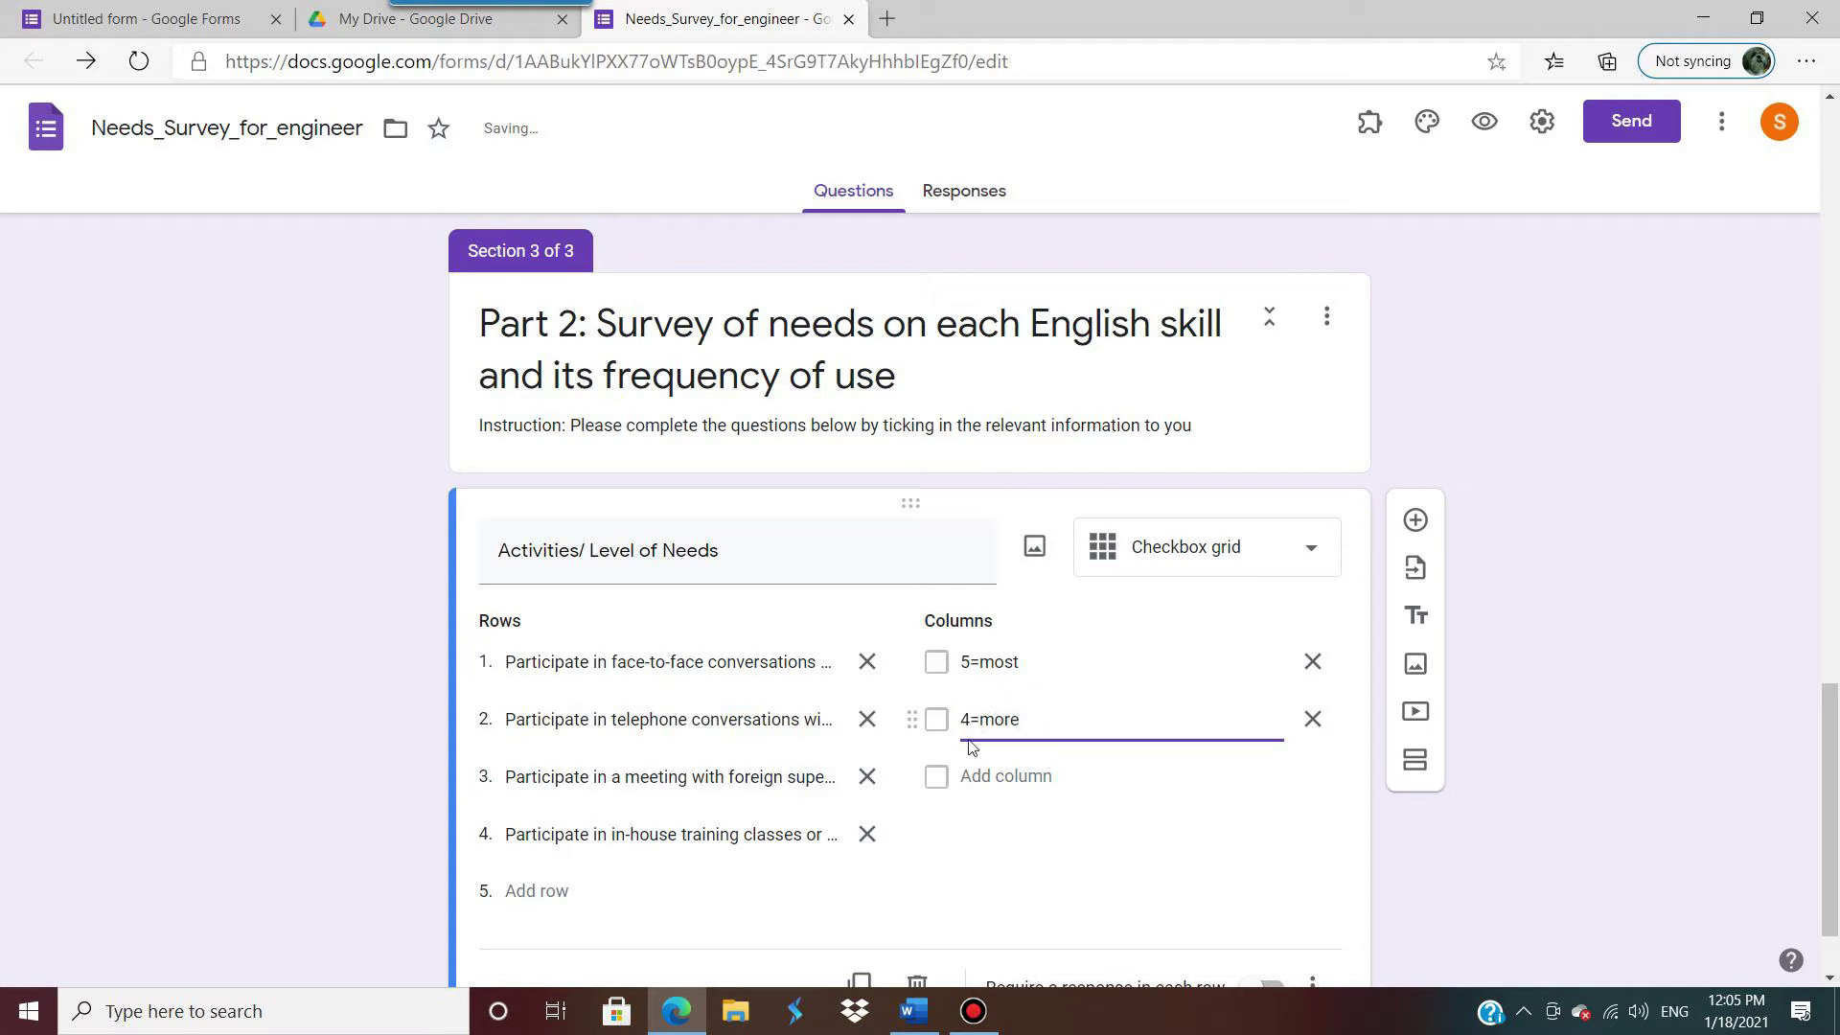
pyautogui.click(972, 776)
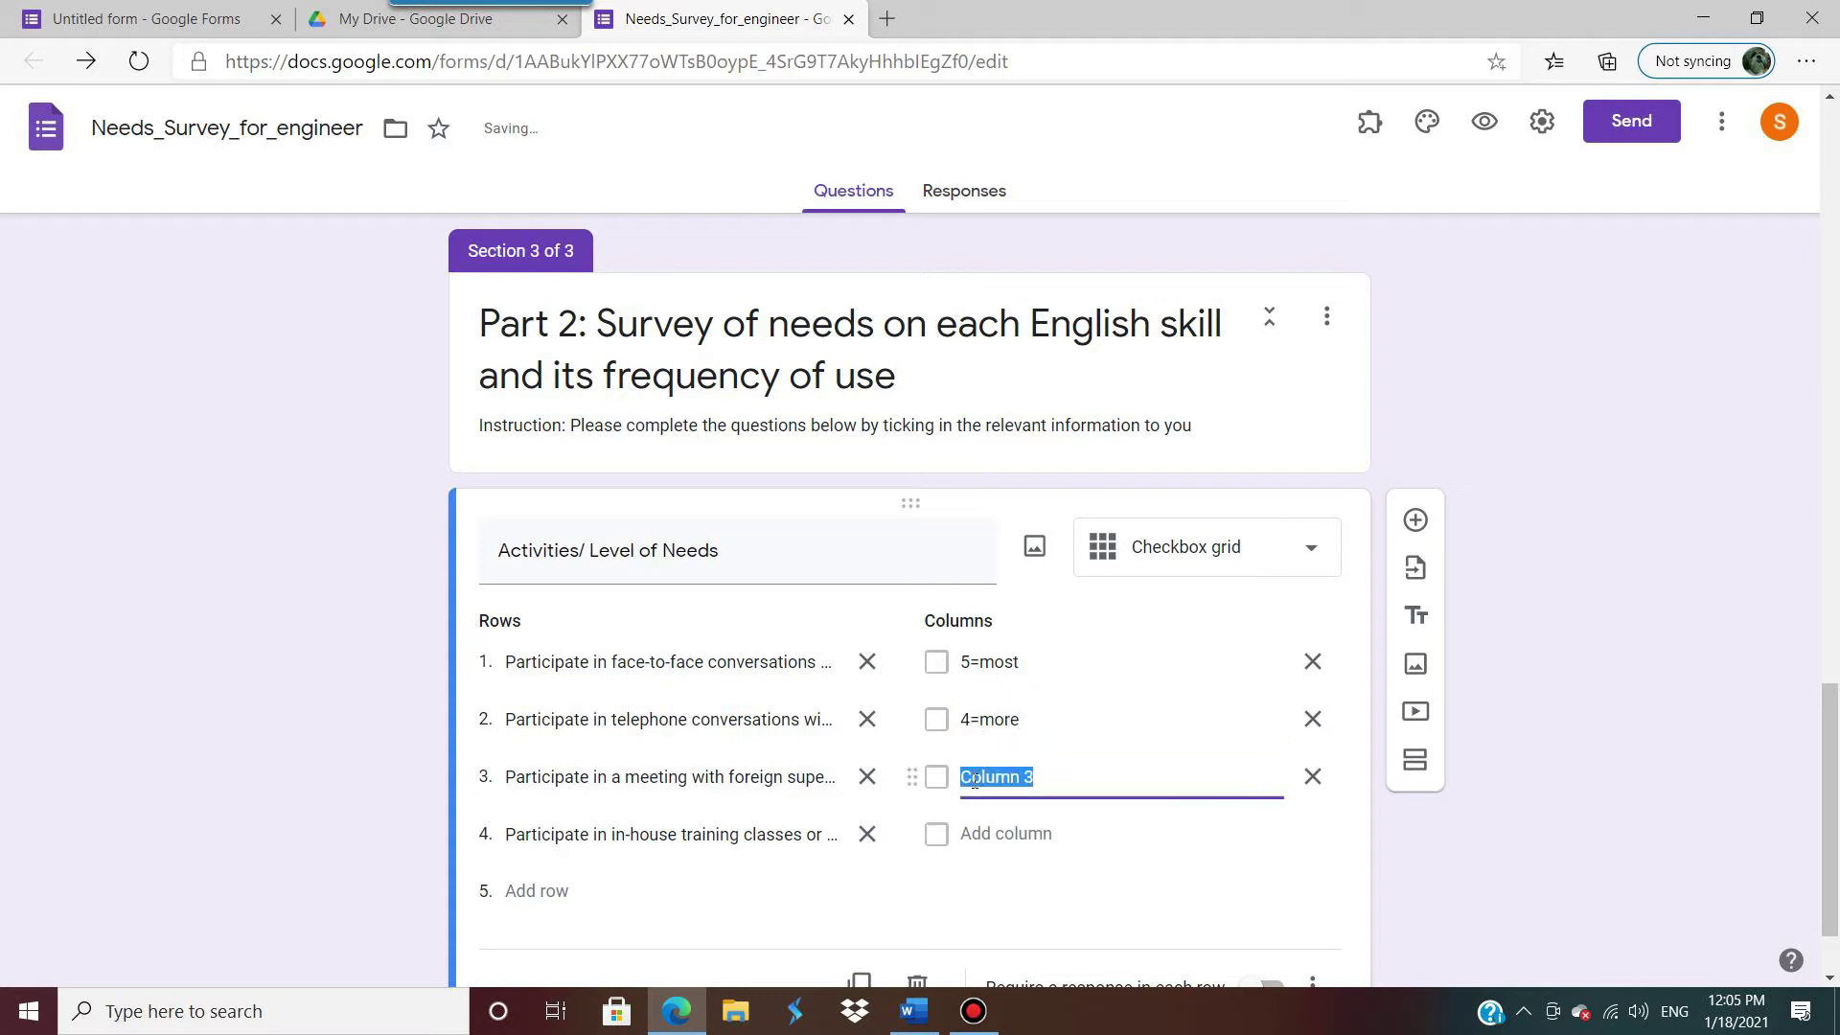
pyautogui.write('3=neutral')
pyautogui.click(984, 834)
pyautogui.write('=less')
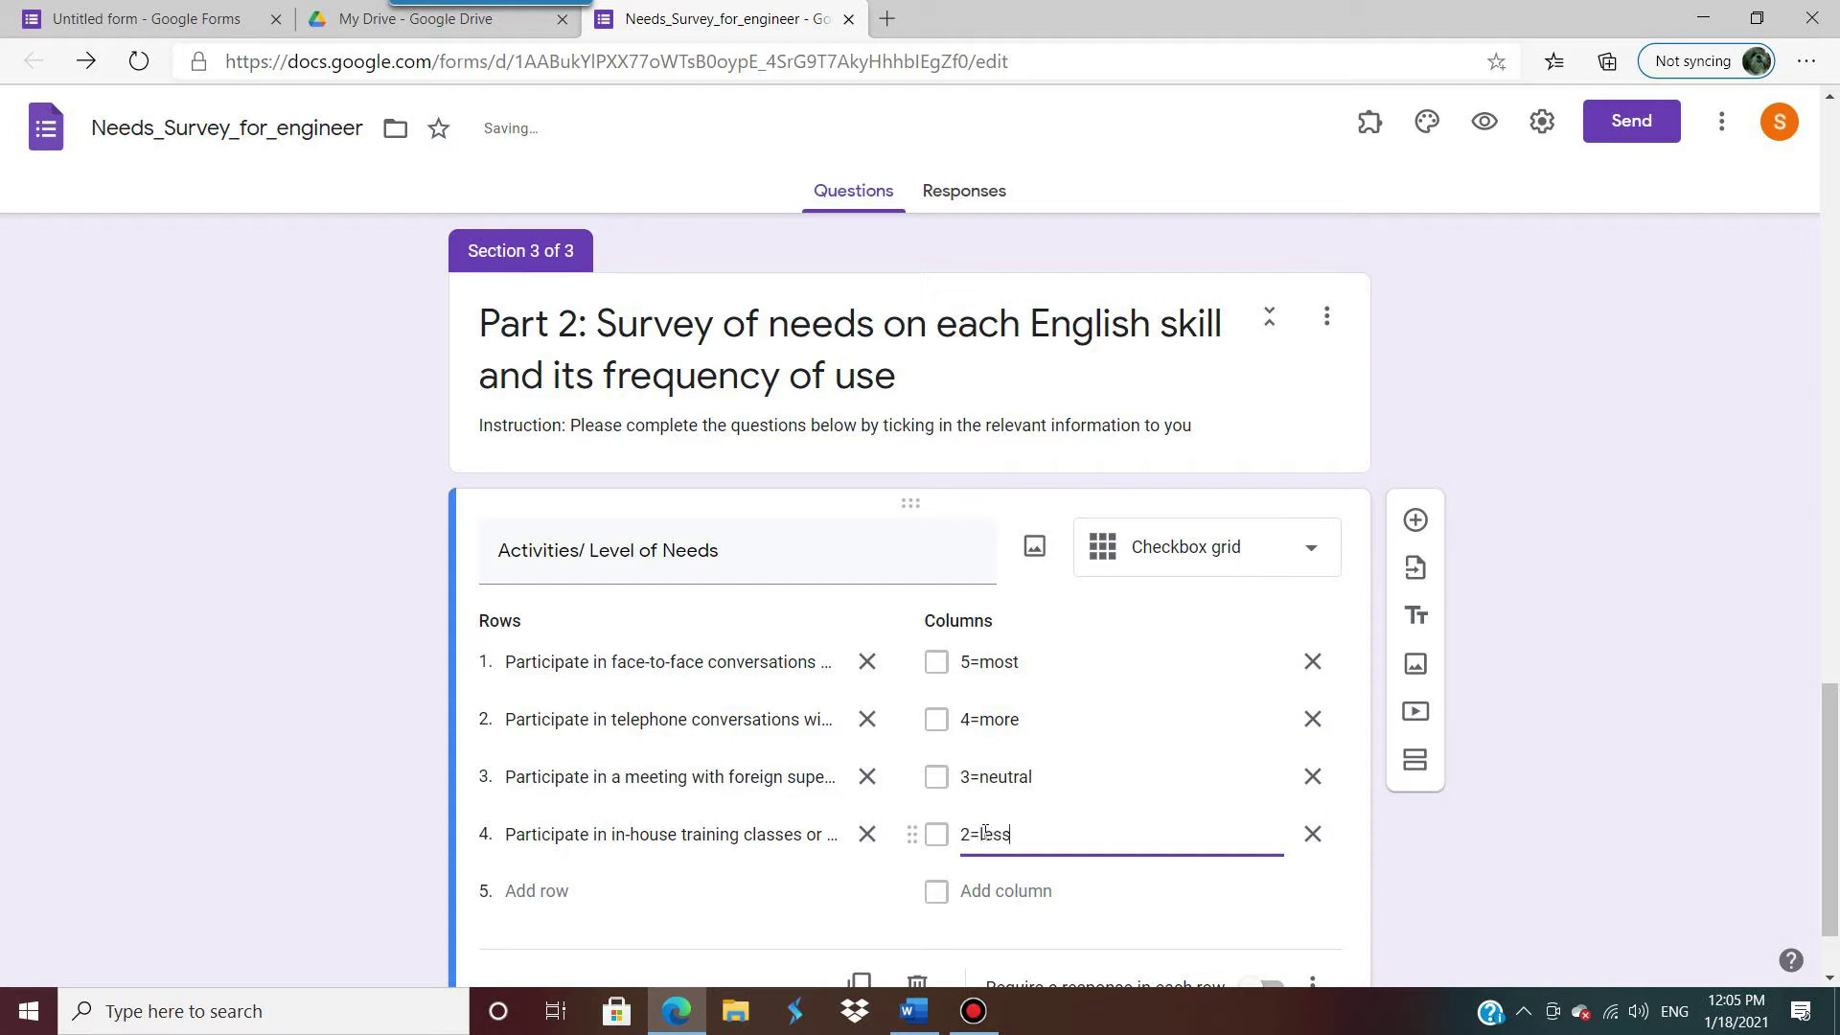
pyautogui.click(982, 891)
pyautogui.write('1=least')
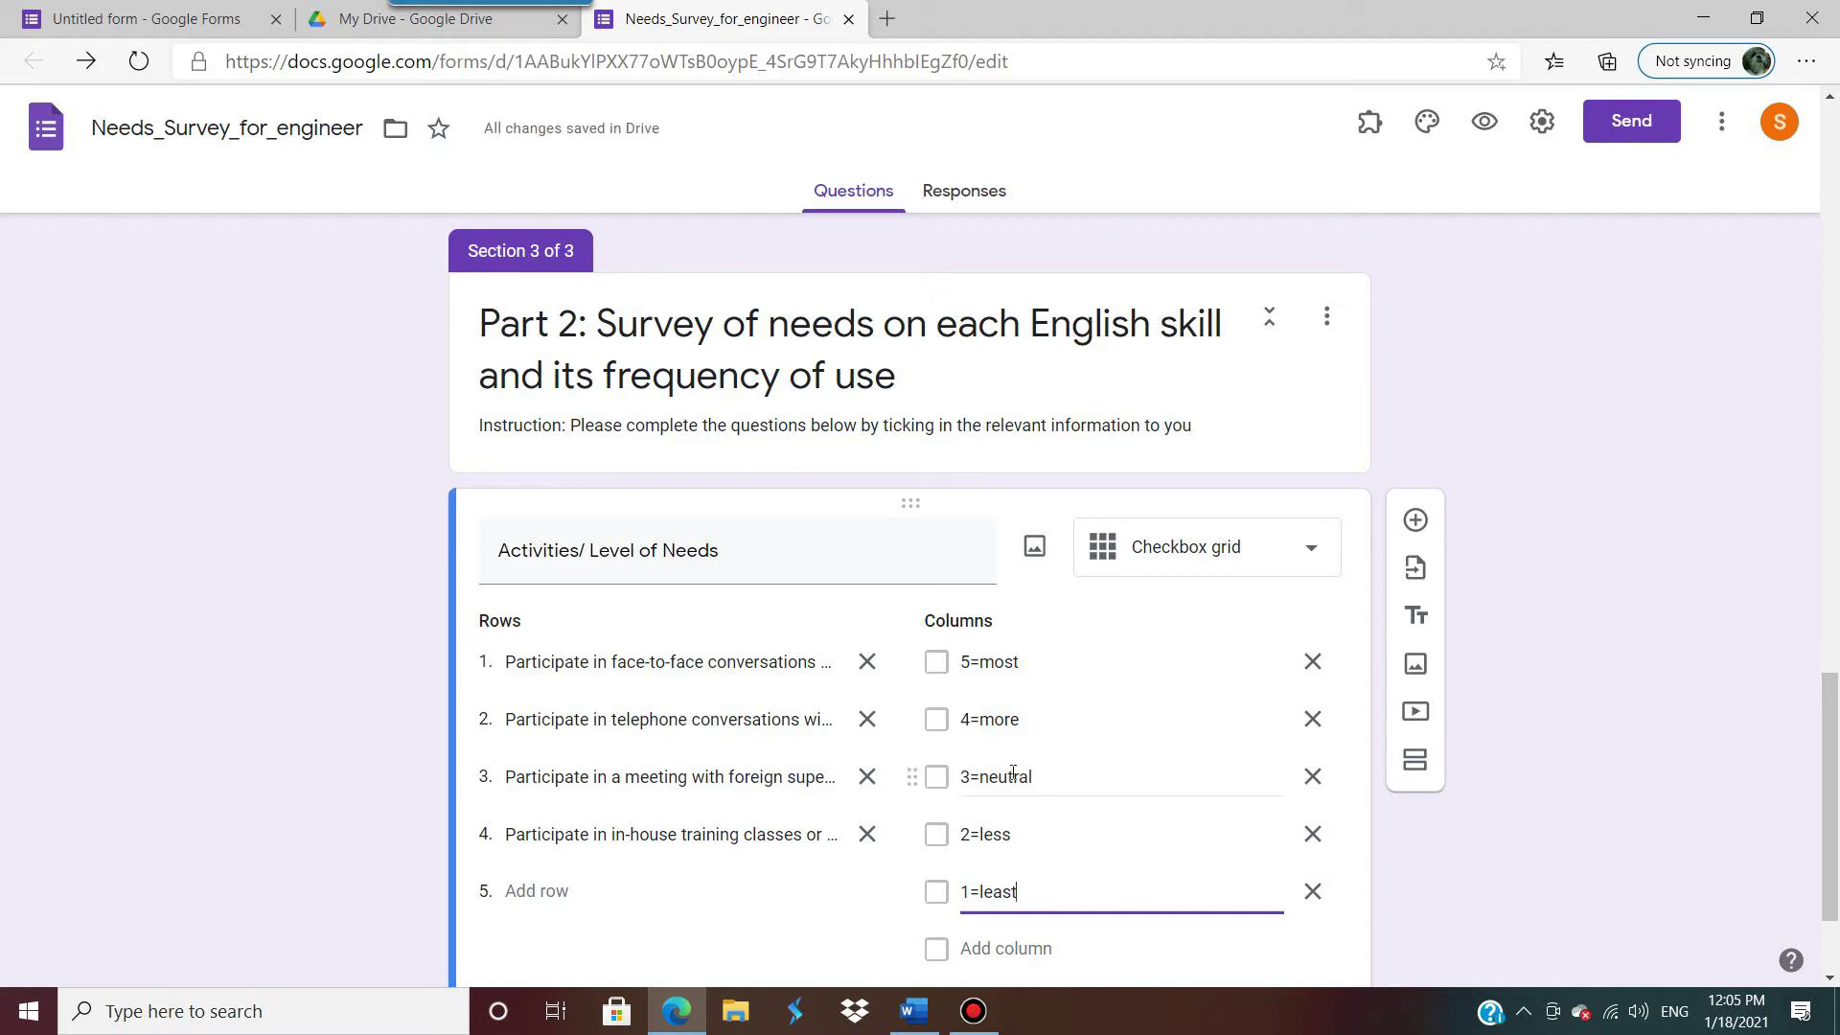
pyautogui.click(1374, 860)
pyautogui.scroll(-2, 1374, 861)
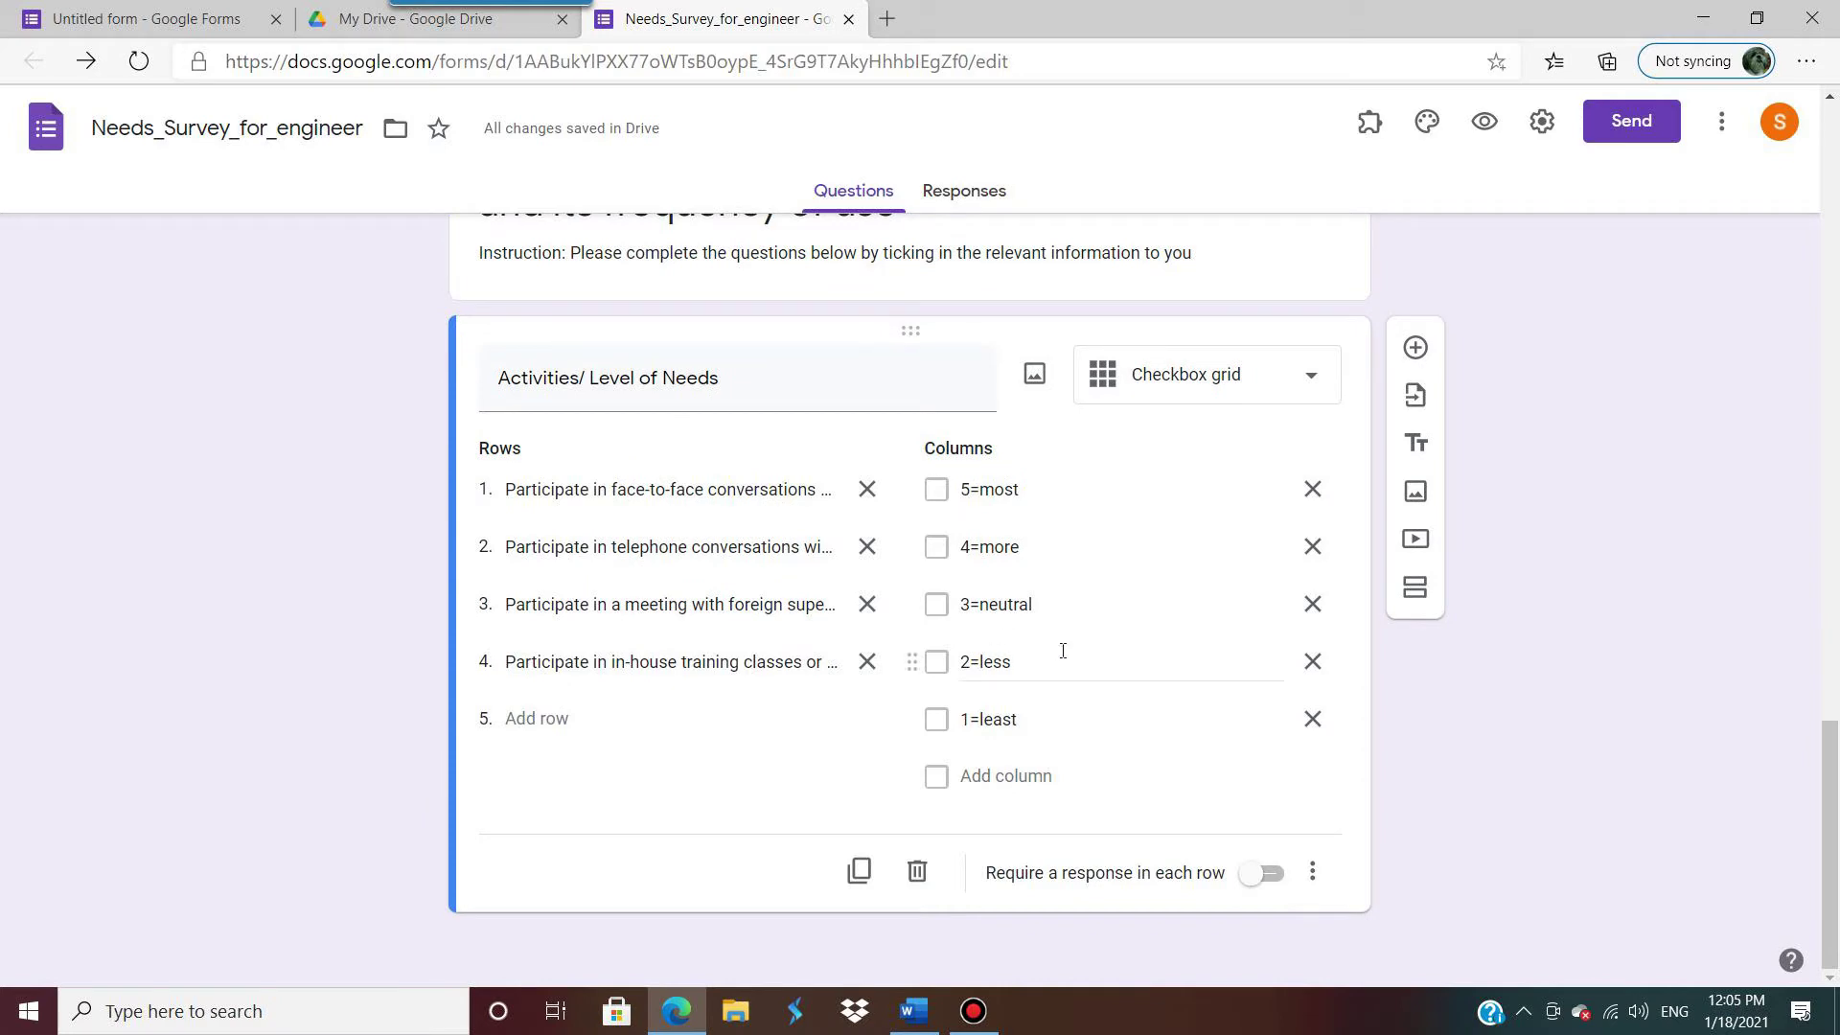
# Step: Require a response in each row of the Activities/ Level of Needs grid
pyautogui.click(1278, 883)
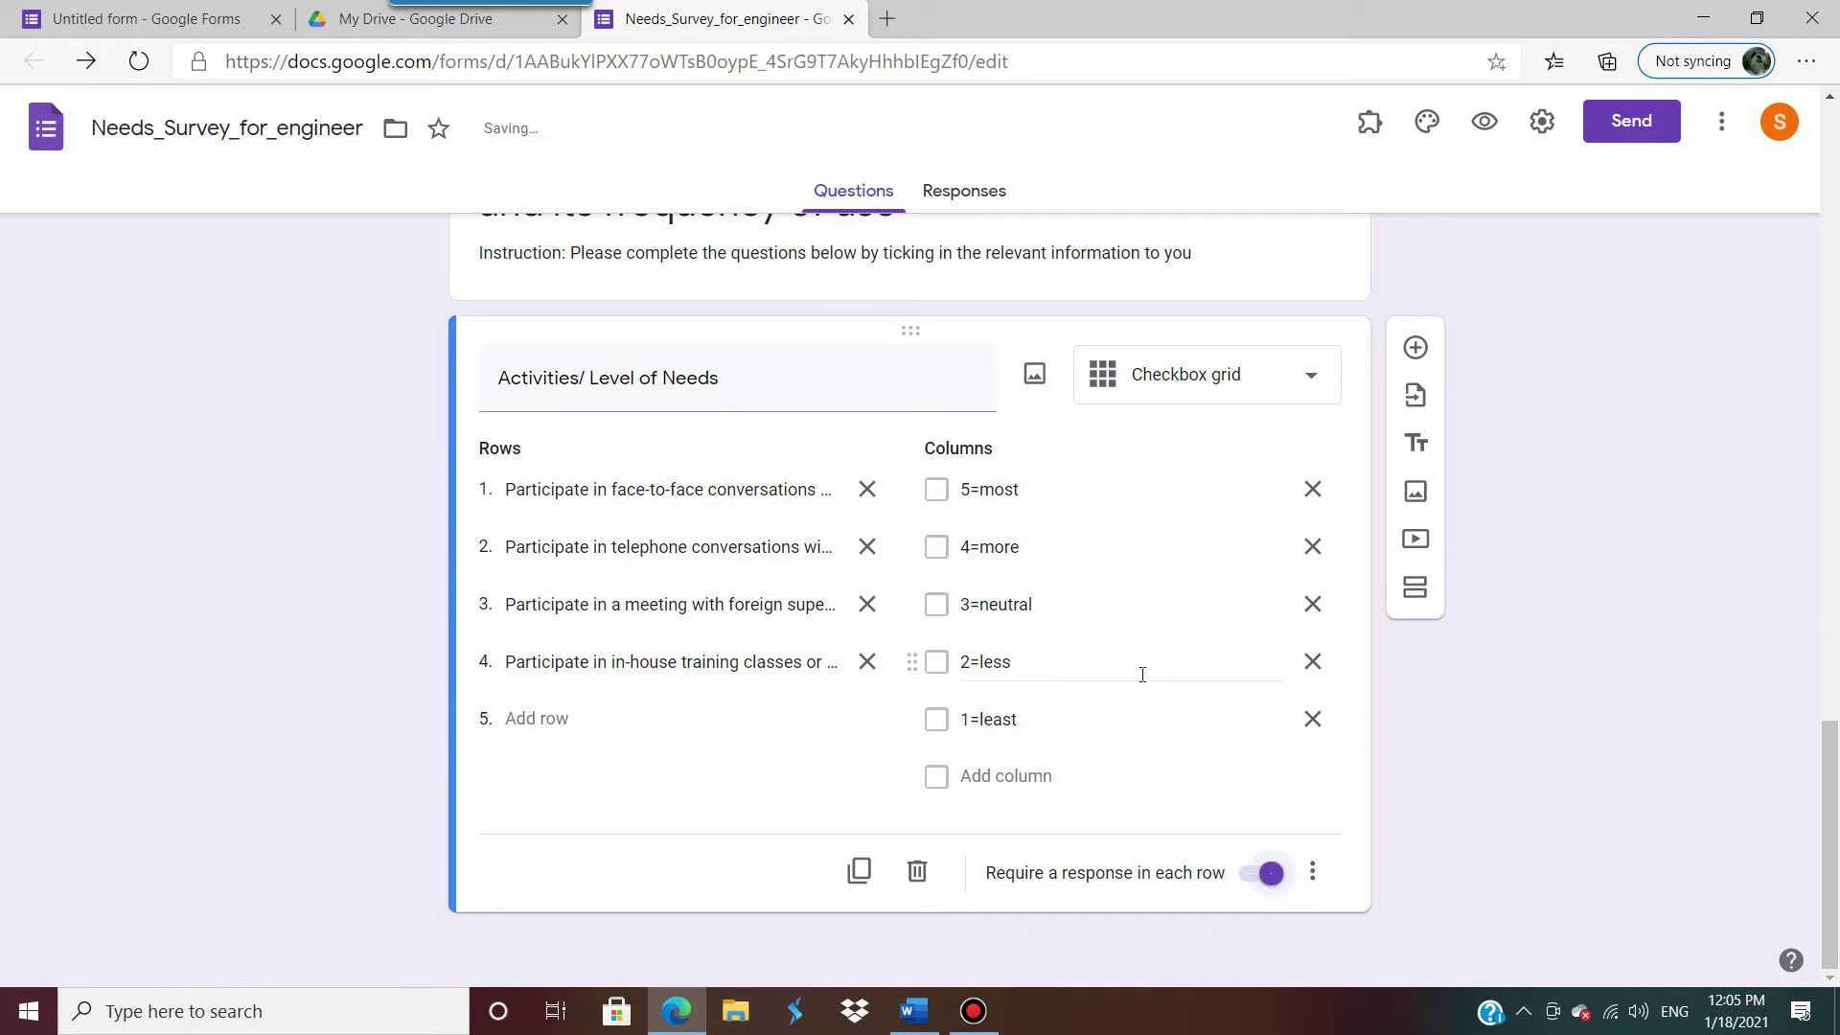
pyautogui.scroll(4, 673, 554)
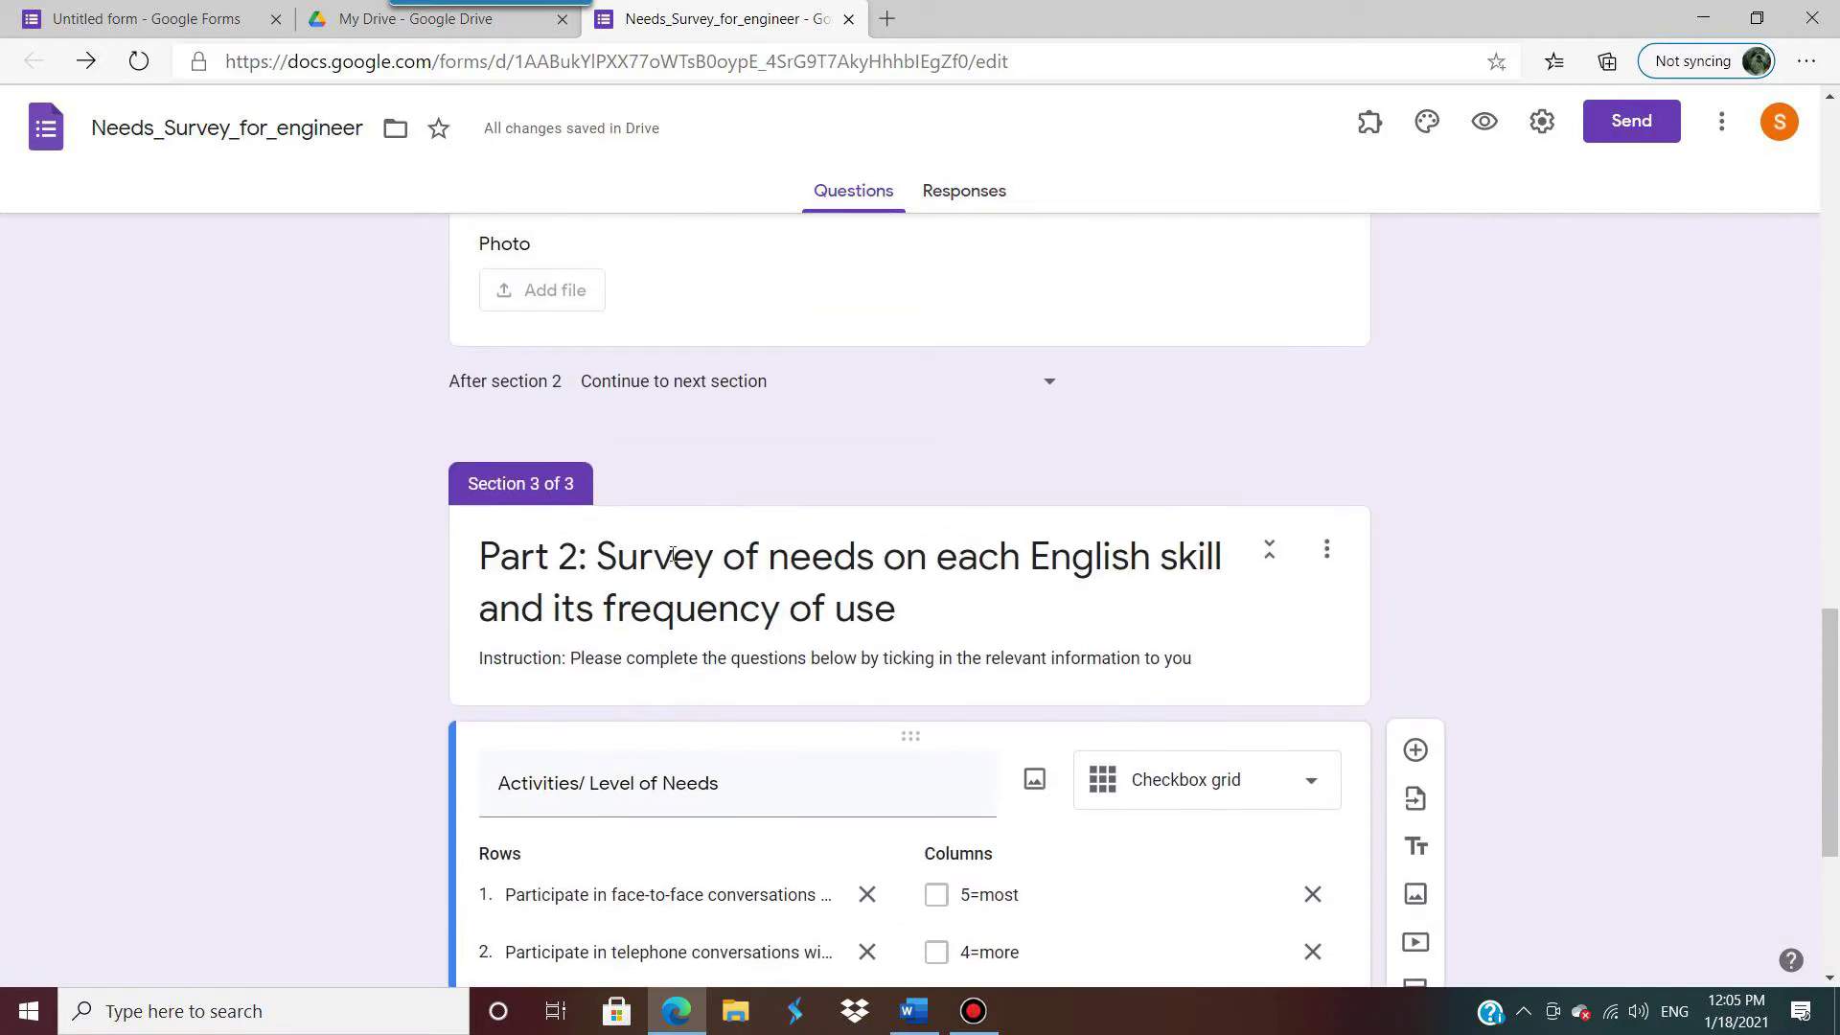
pyautogui.scroll(-4, 632, 525)
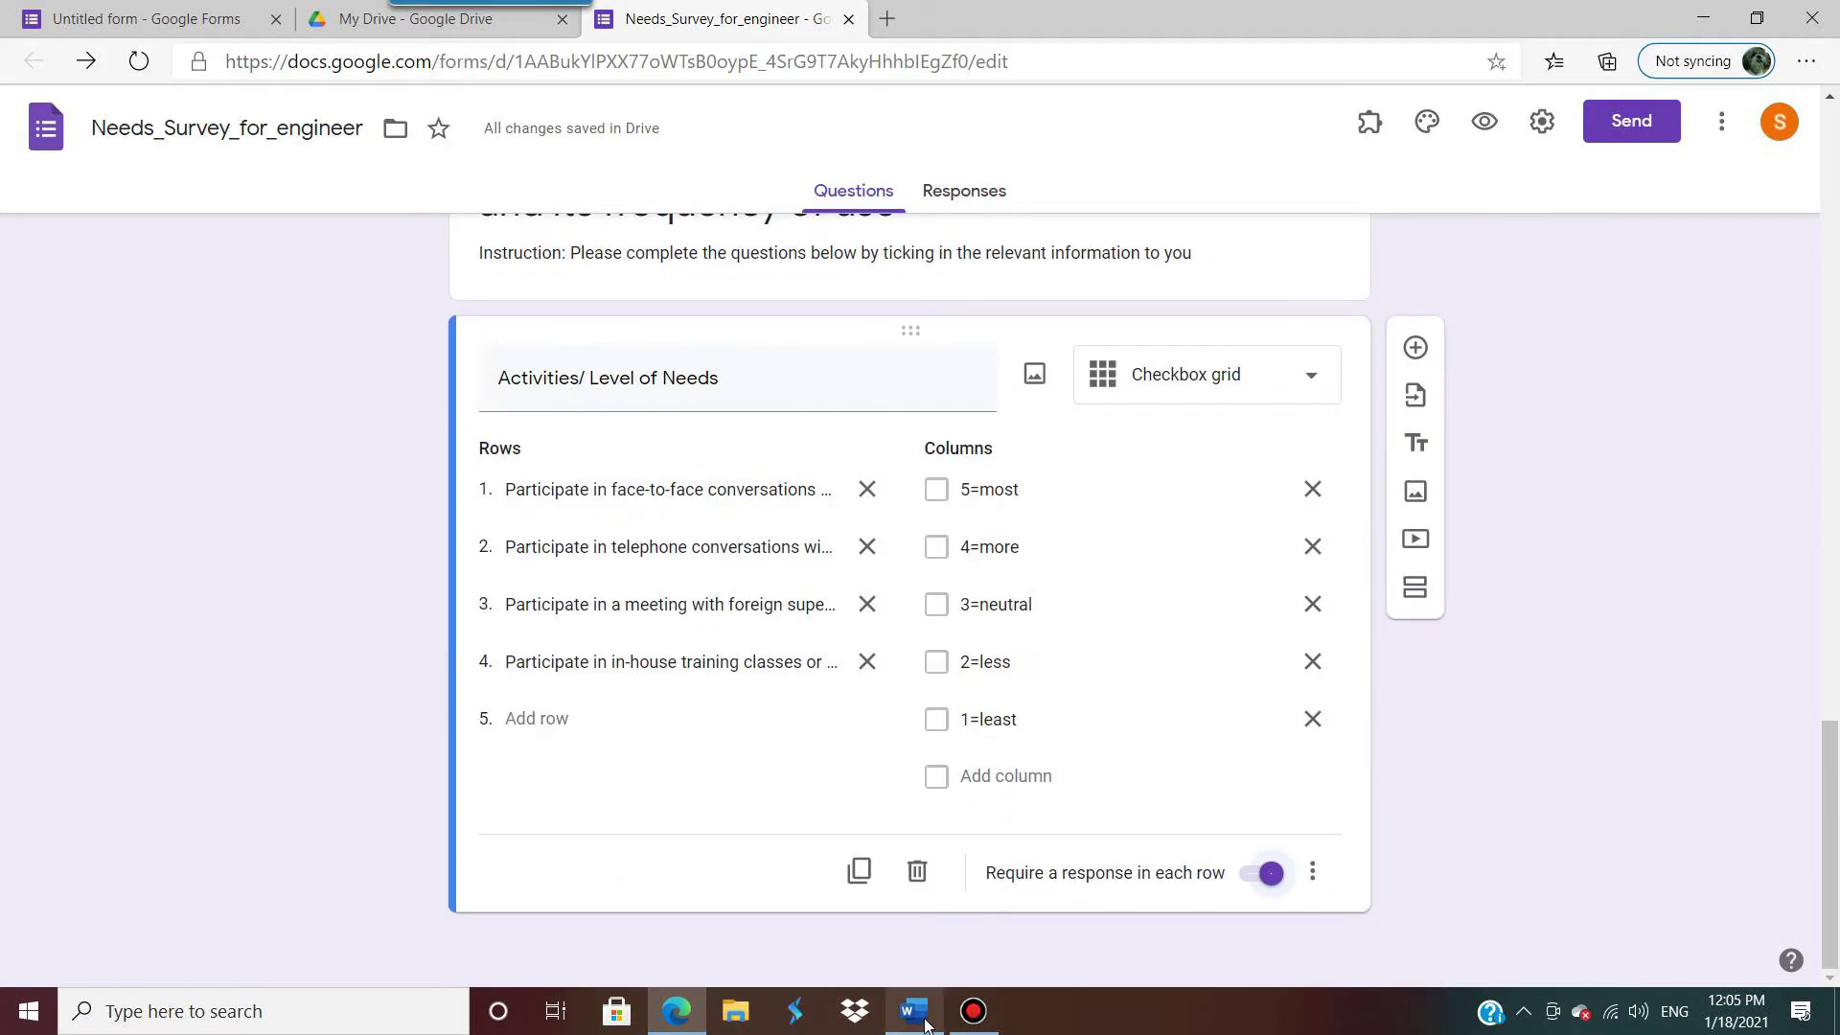
# Step: Copy the Part 3 heading line from the Word questionnaire
pyautogui.click(915, 1011)
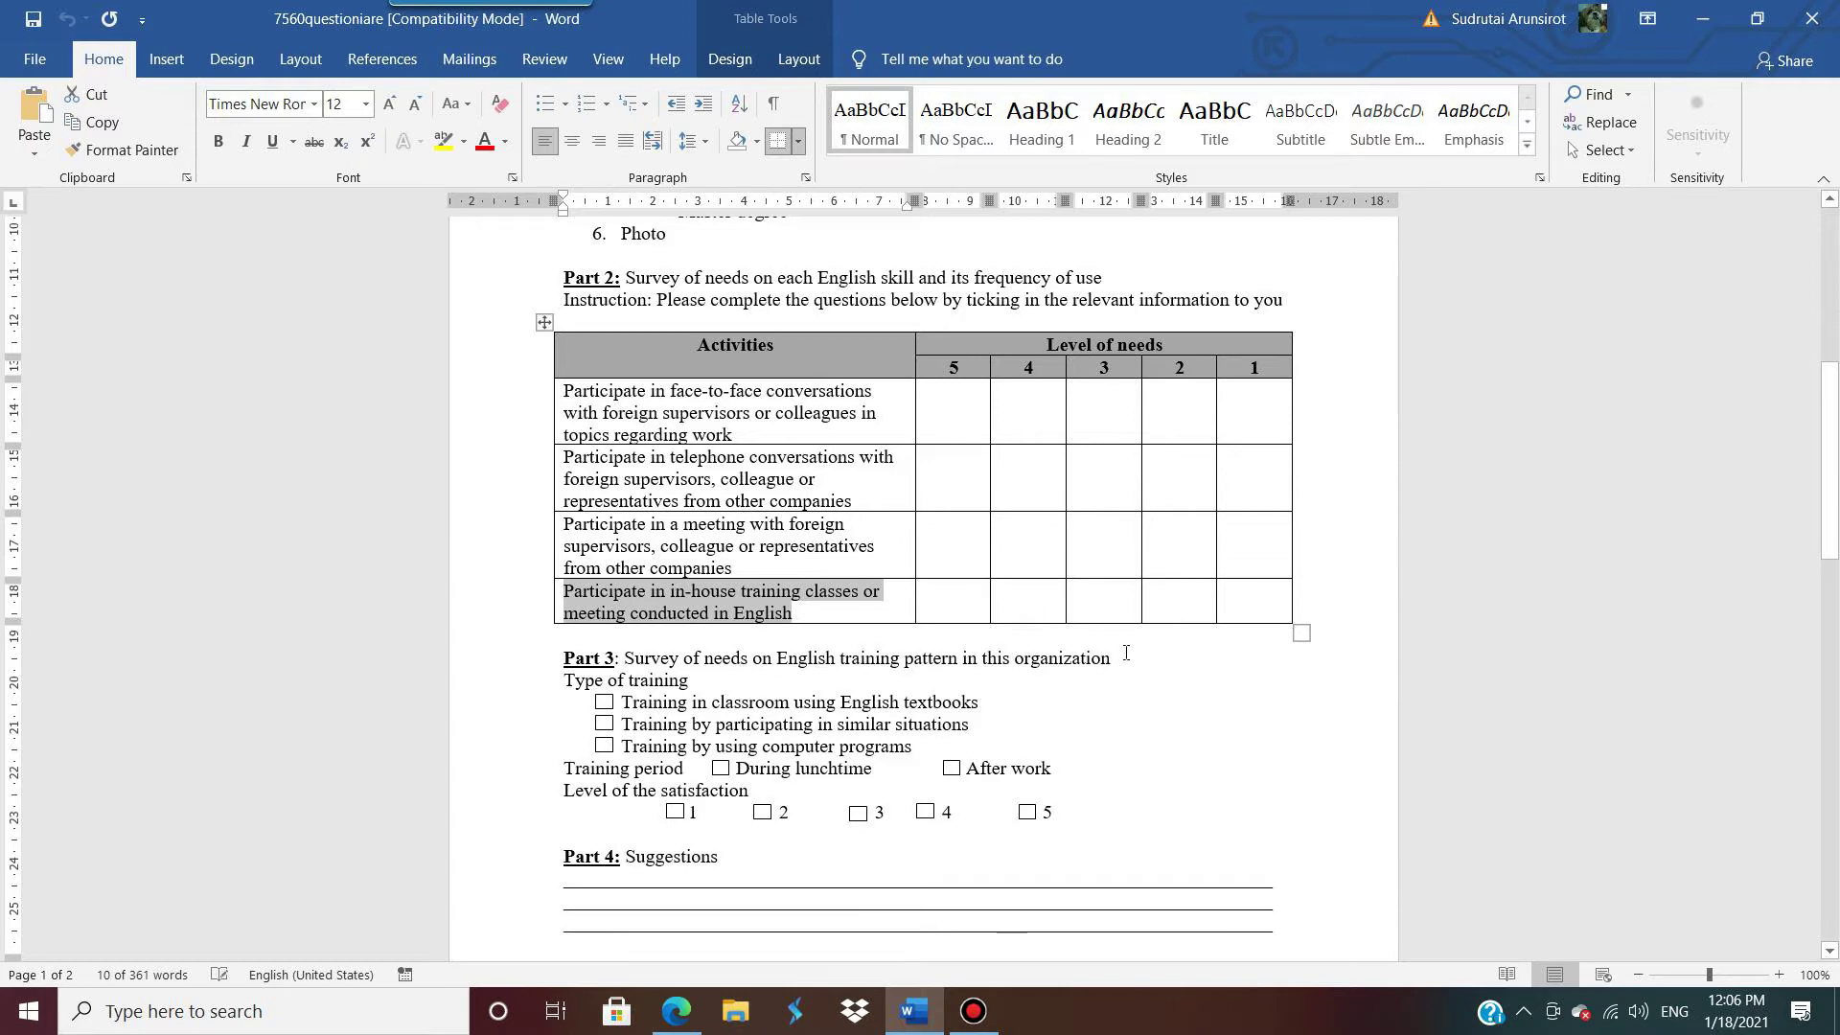
pyautogui.moveTo(1126, 652); pyautogui.dragTo(561, 659)
pyautogui.hotkey('ctrl', 'c')
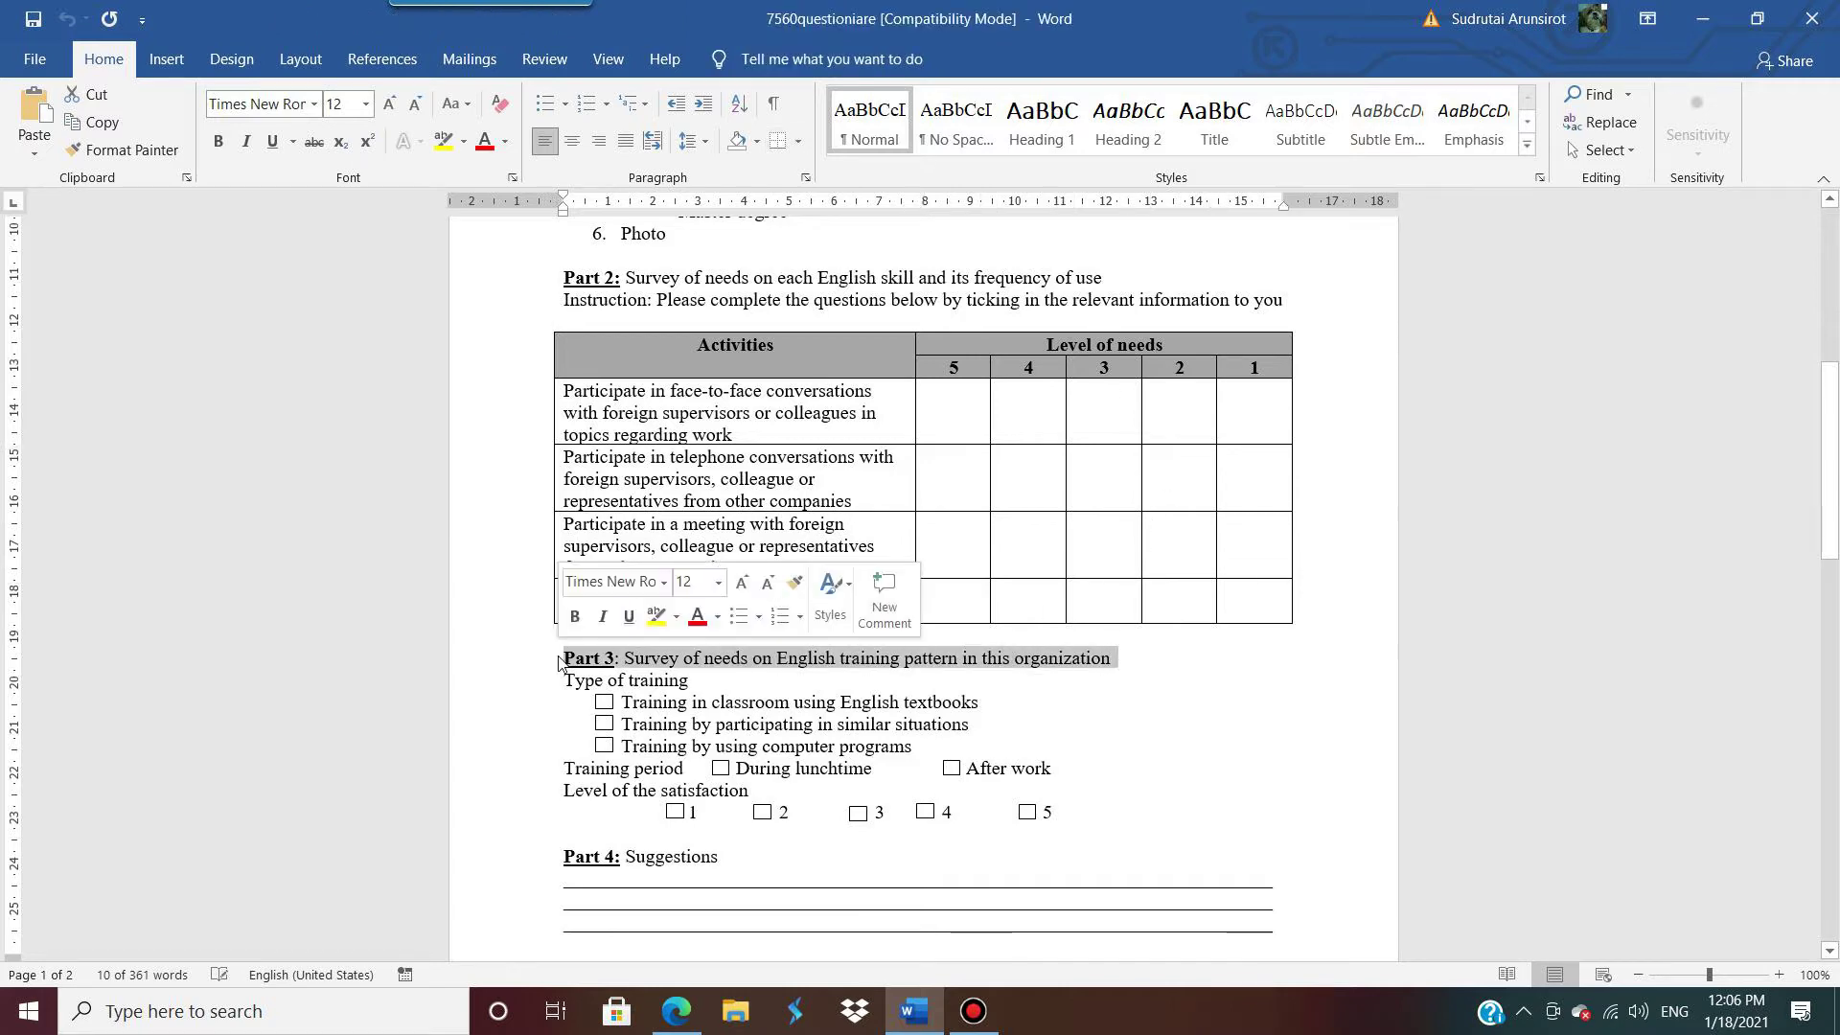
pyautogui.click(1701, 18)
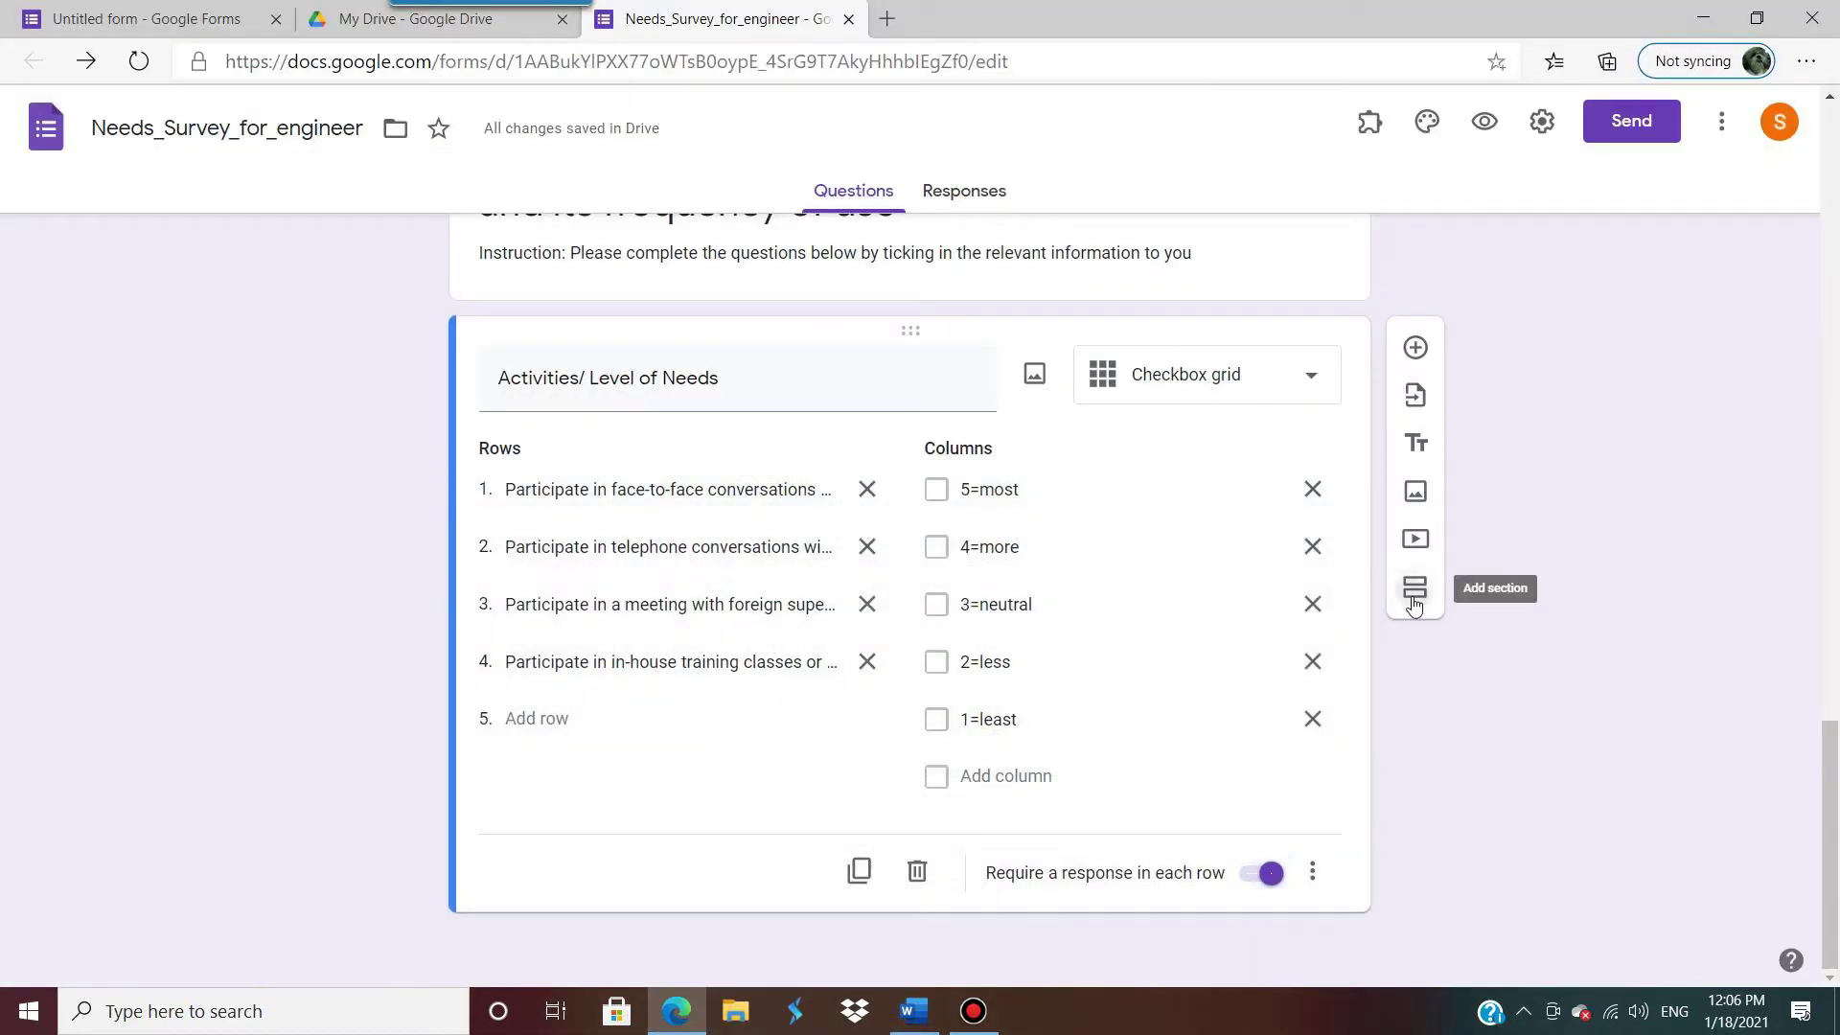
# Step: Add a new section titled with the pasted Part 3 heading, 'Survey of needs on English training pattern'
pyautogui.click(1414, 588)
pyautogui.click(698, 796)
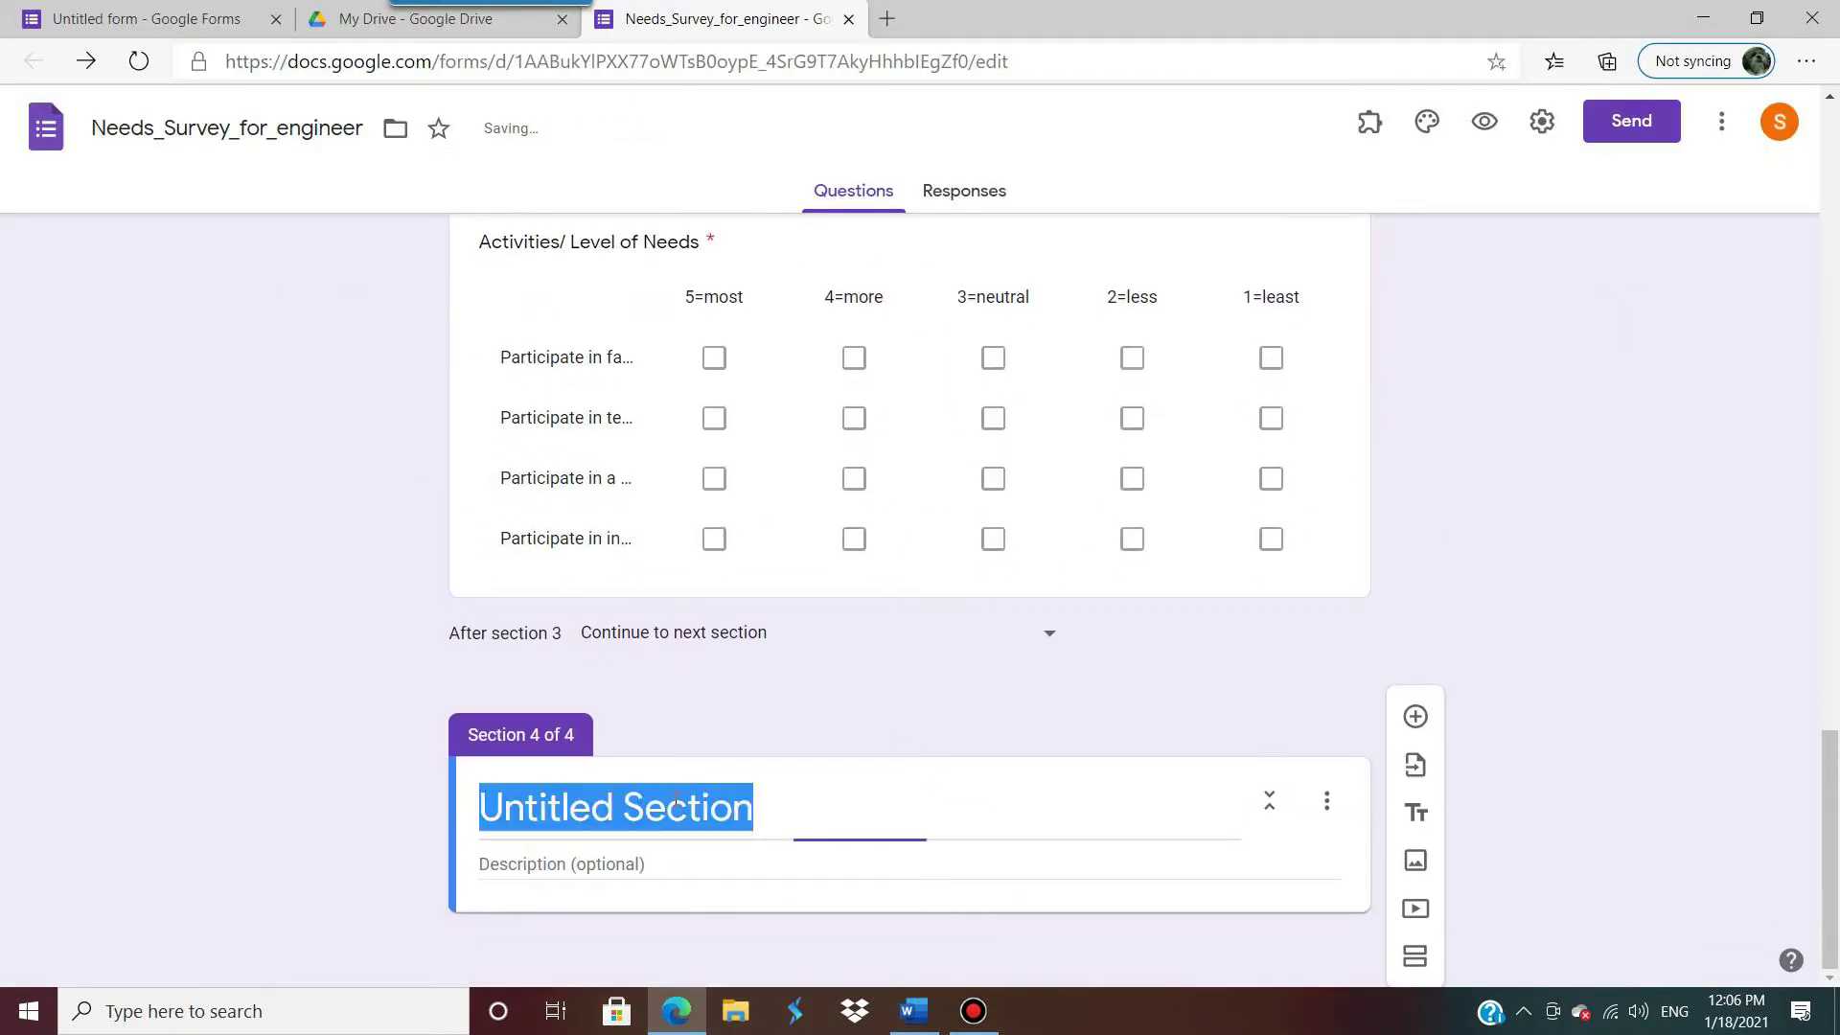
pyautogui.hotkey('ctrl', 'v')
# Step: Add a question to Part 3 and copy 'Type of training' from the Word questionnaire
pyautogui.click(1416, 716)
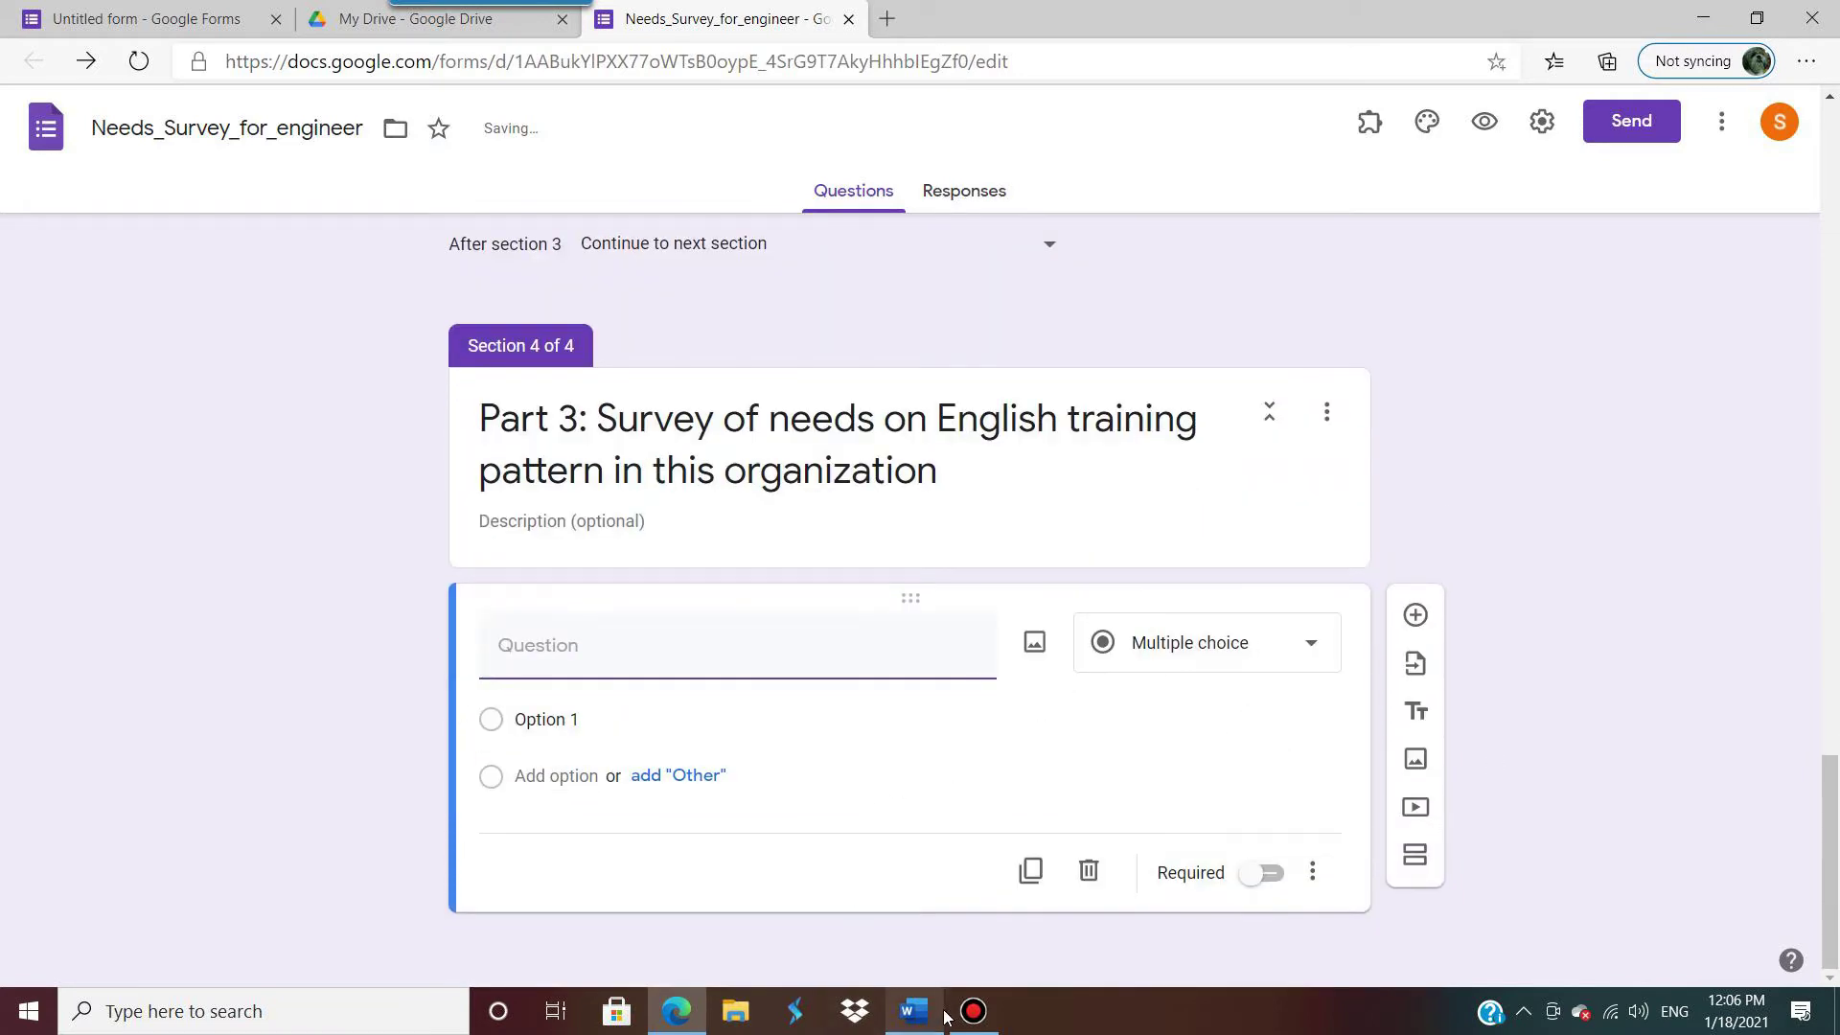
pyautogui.click(913, 1012)
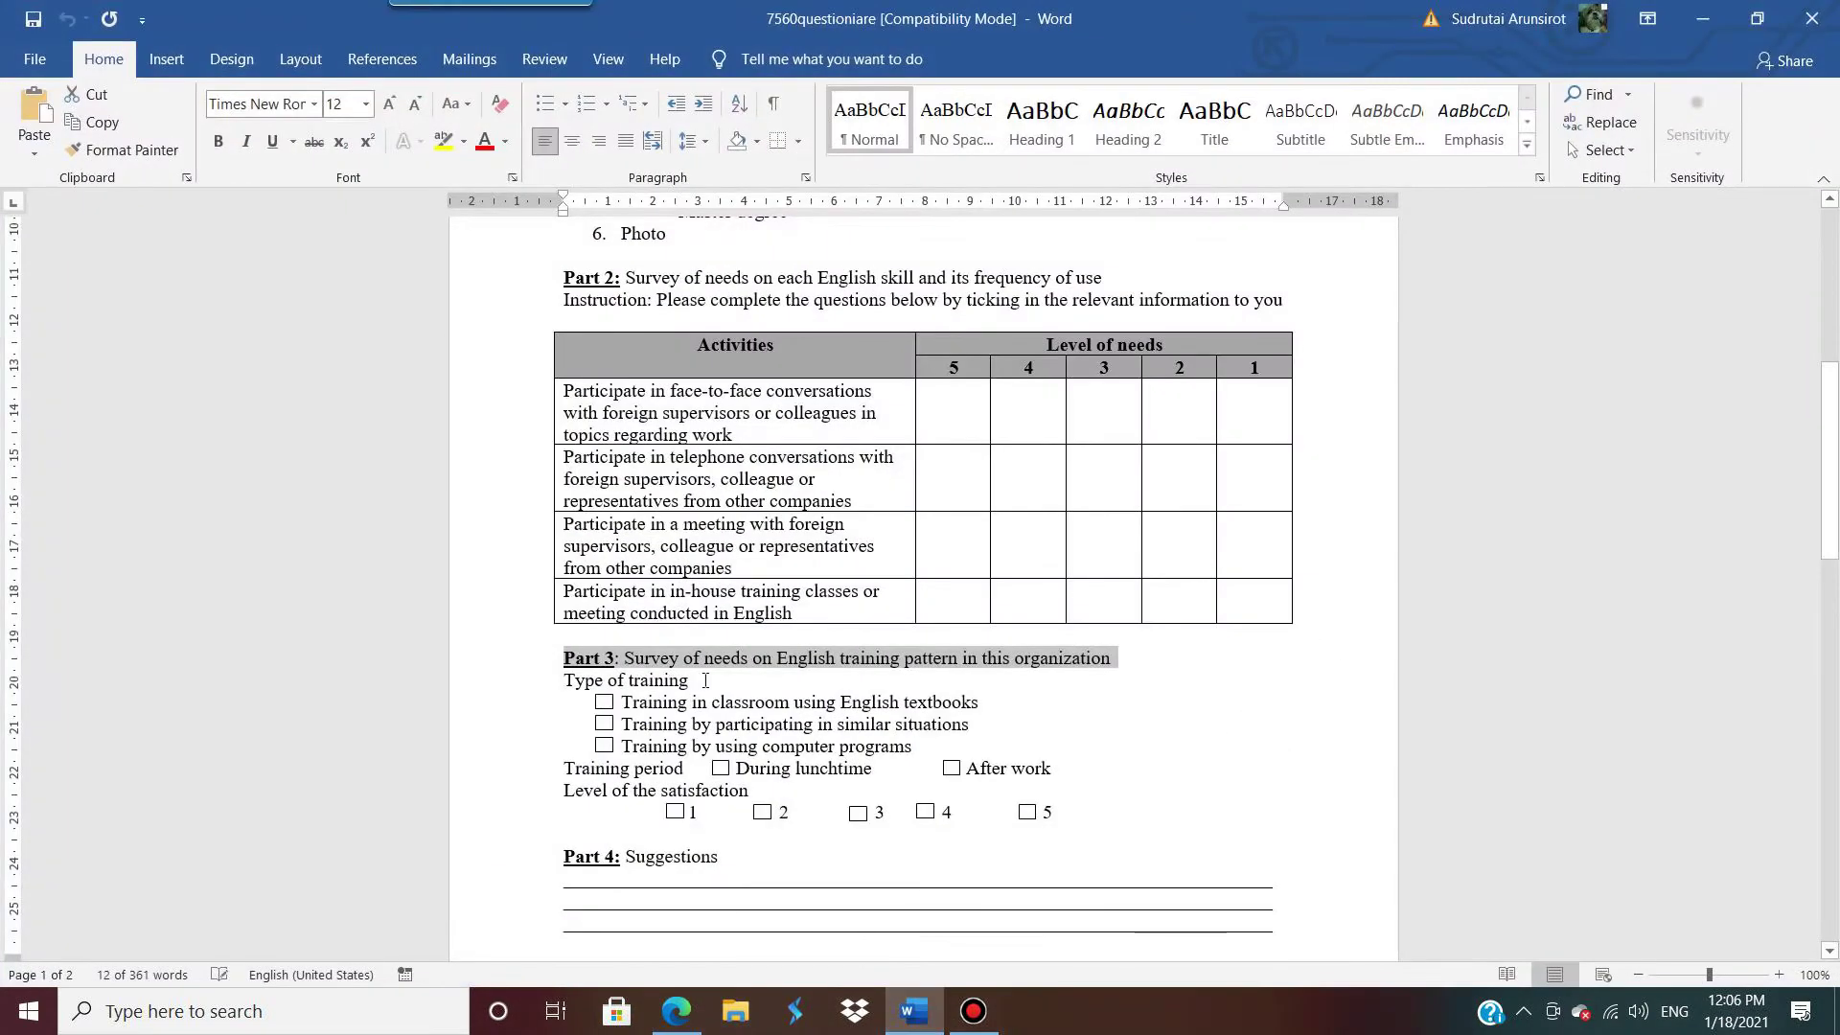
pyautogui.moveTo(705, 680); pyautogui.dragTo(562, 684)
pyautogui.hotkey('ctrl', 'c')
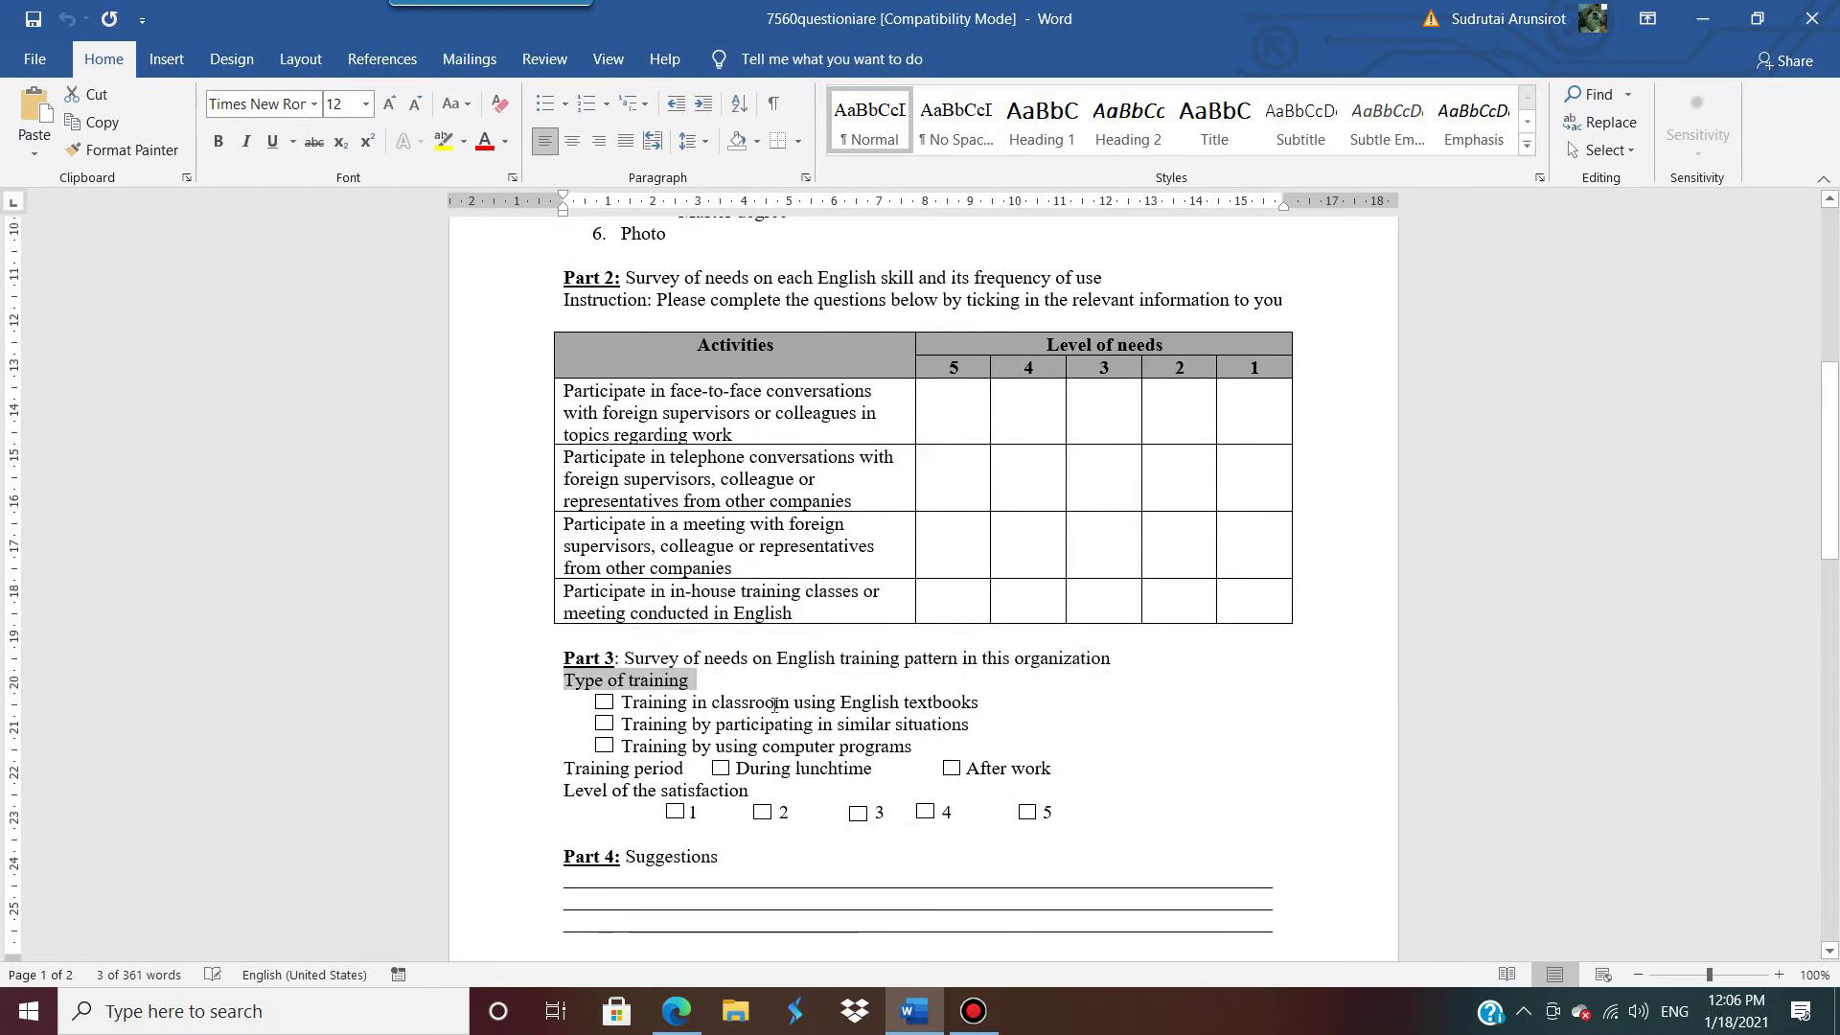
# Step: Title the question 'Type of training' and paste the classroom textbooks option as the first answer
pyautogui.click(1702, 18)
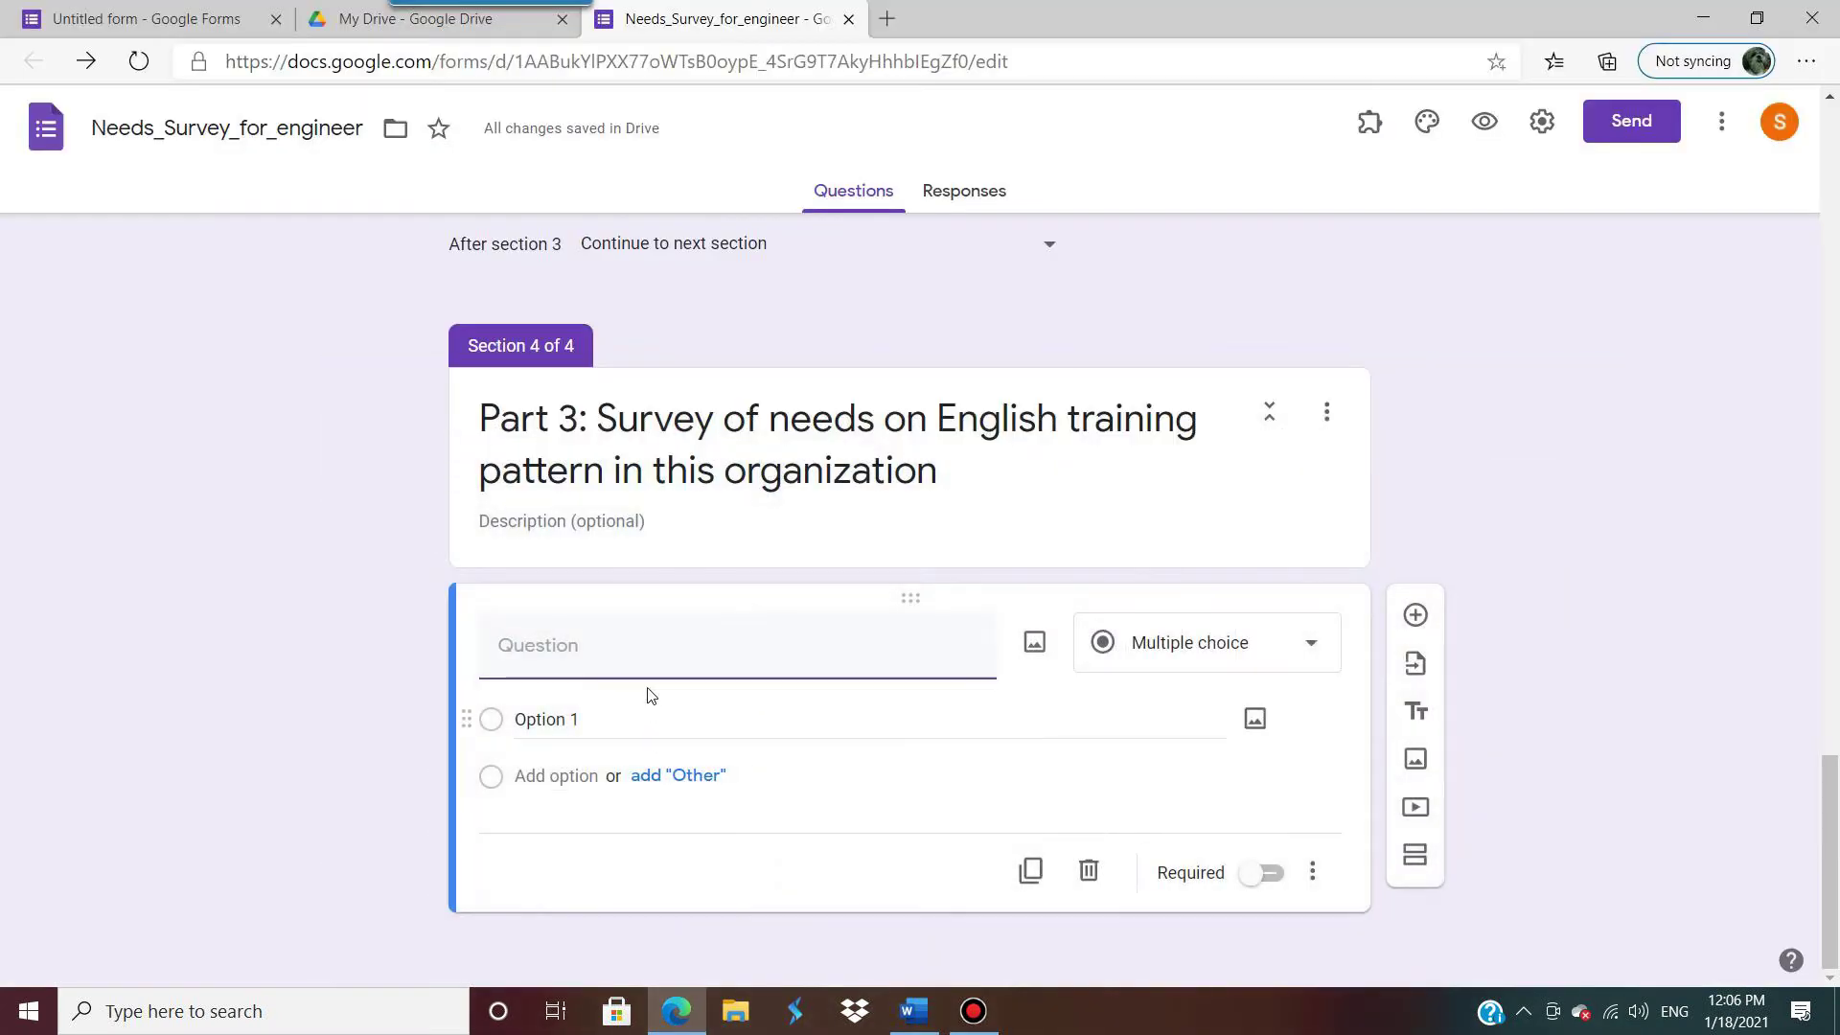
pyautogui.click(644, 649)
pyautogui.hotkey('ctrl', 'v')
pyautogui.click(644, 718)
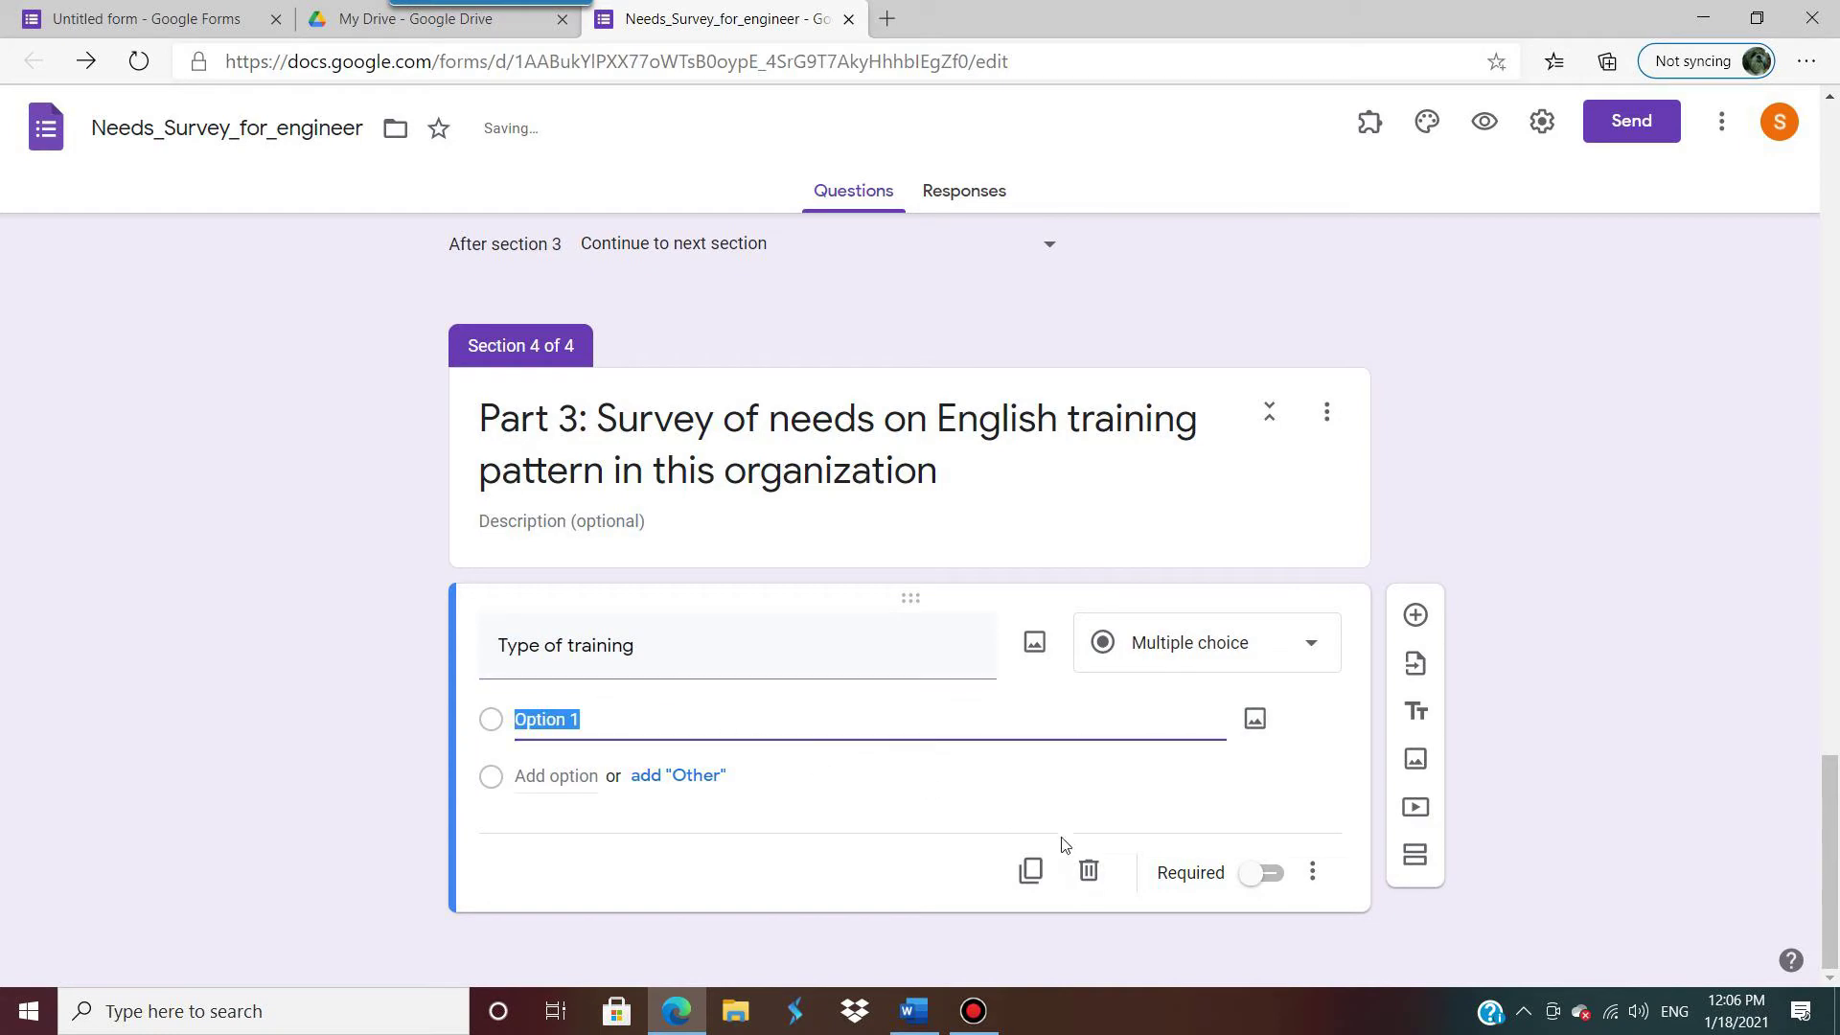
pyautogui.click(915, 1011)
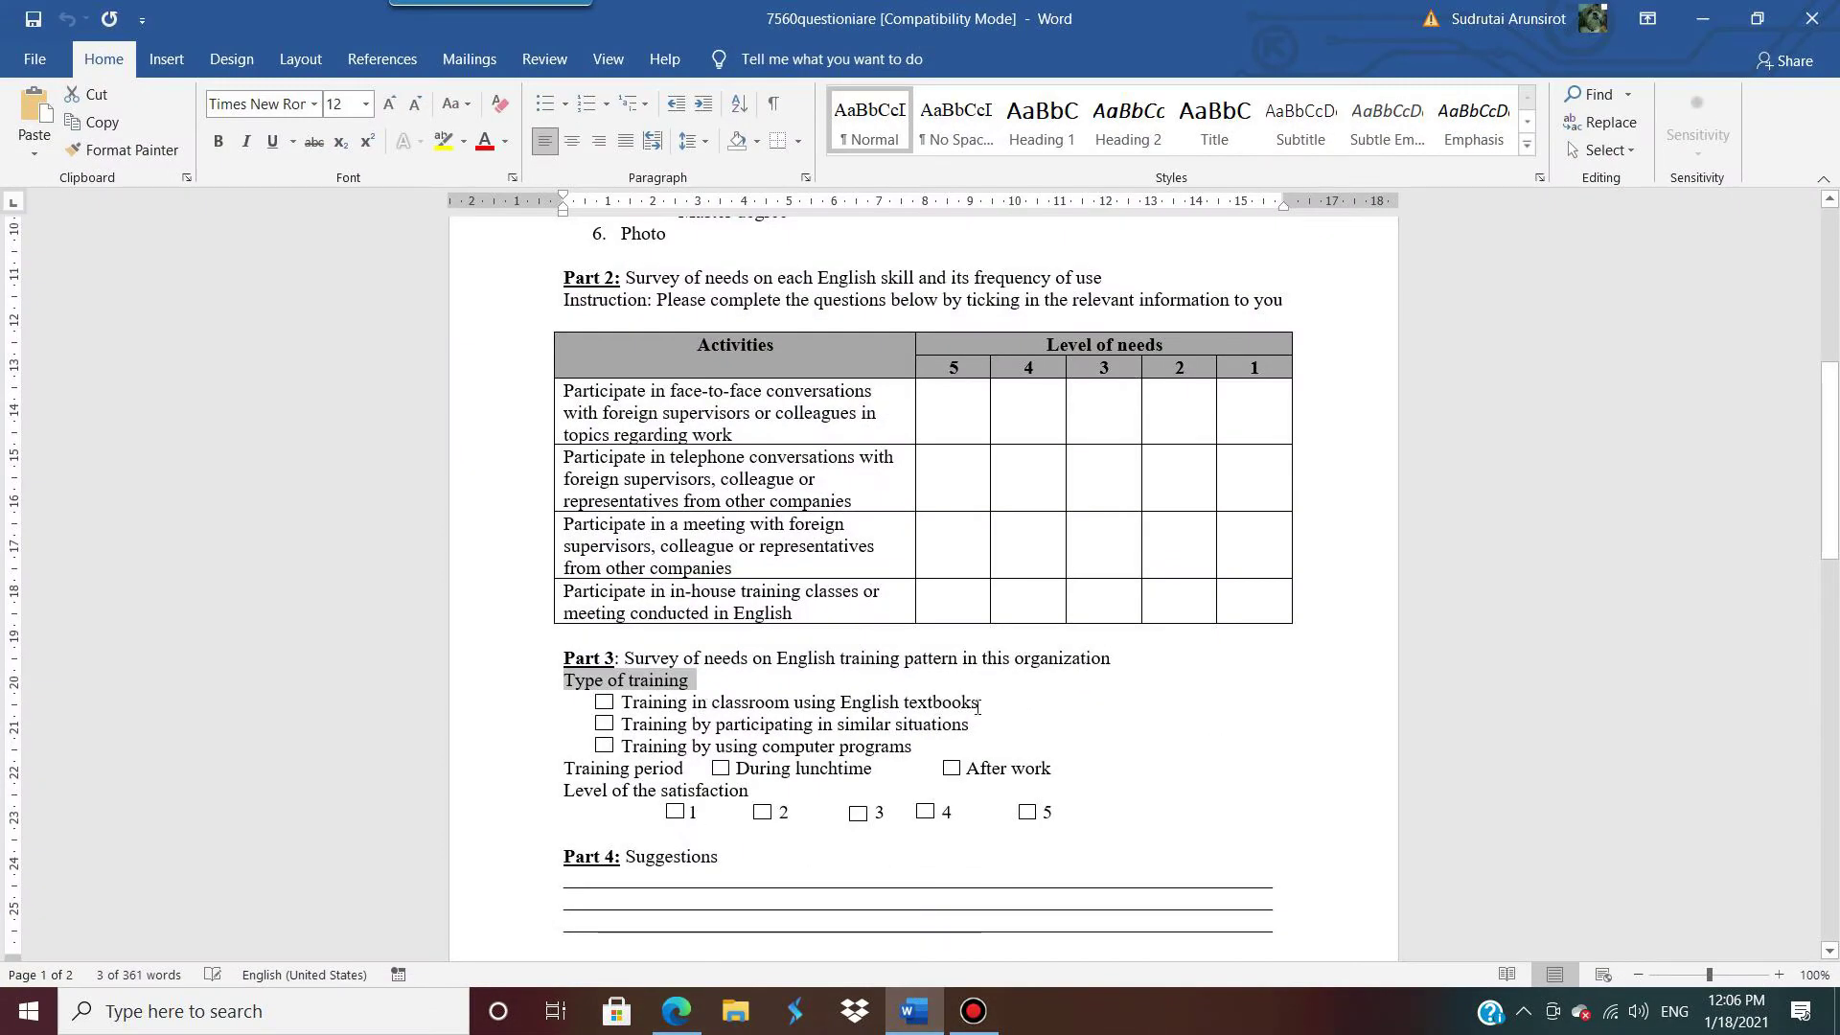
pyautogui.moveTo(979, 702); pyautogui.dragTo(638, 707)
pyautogui.hotkey('ctrl', 'c')
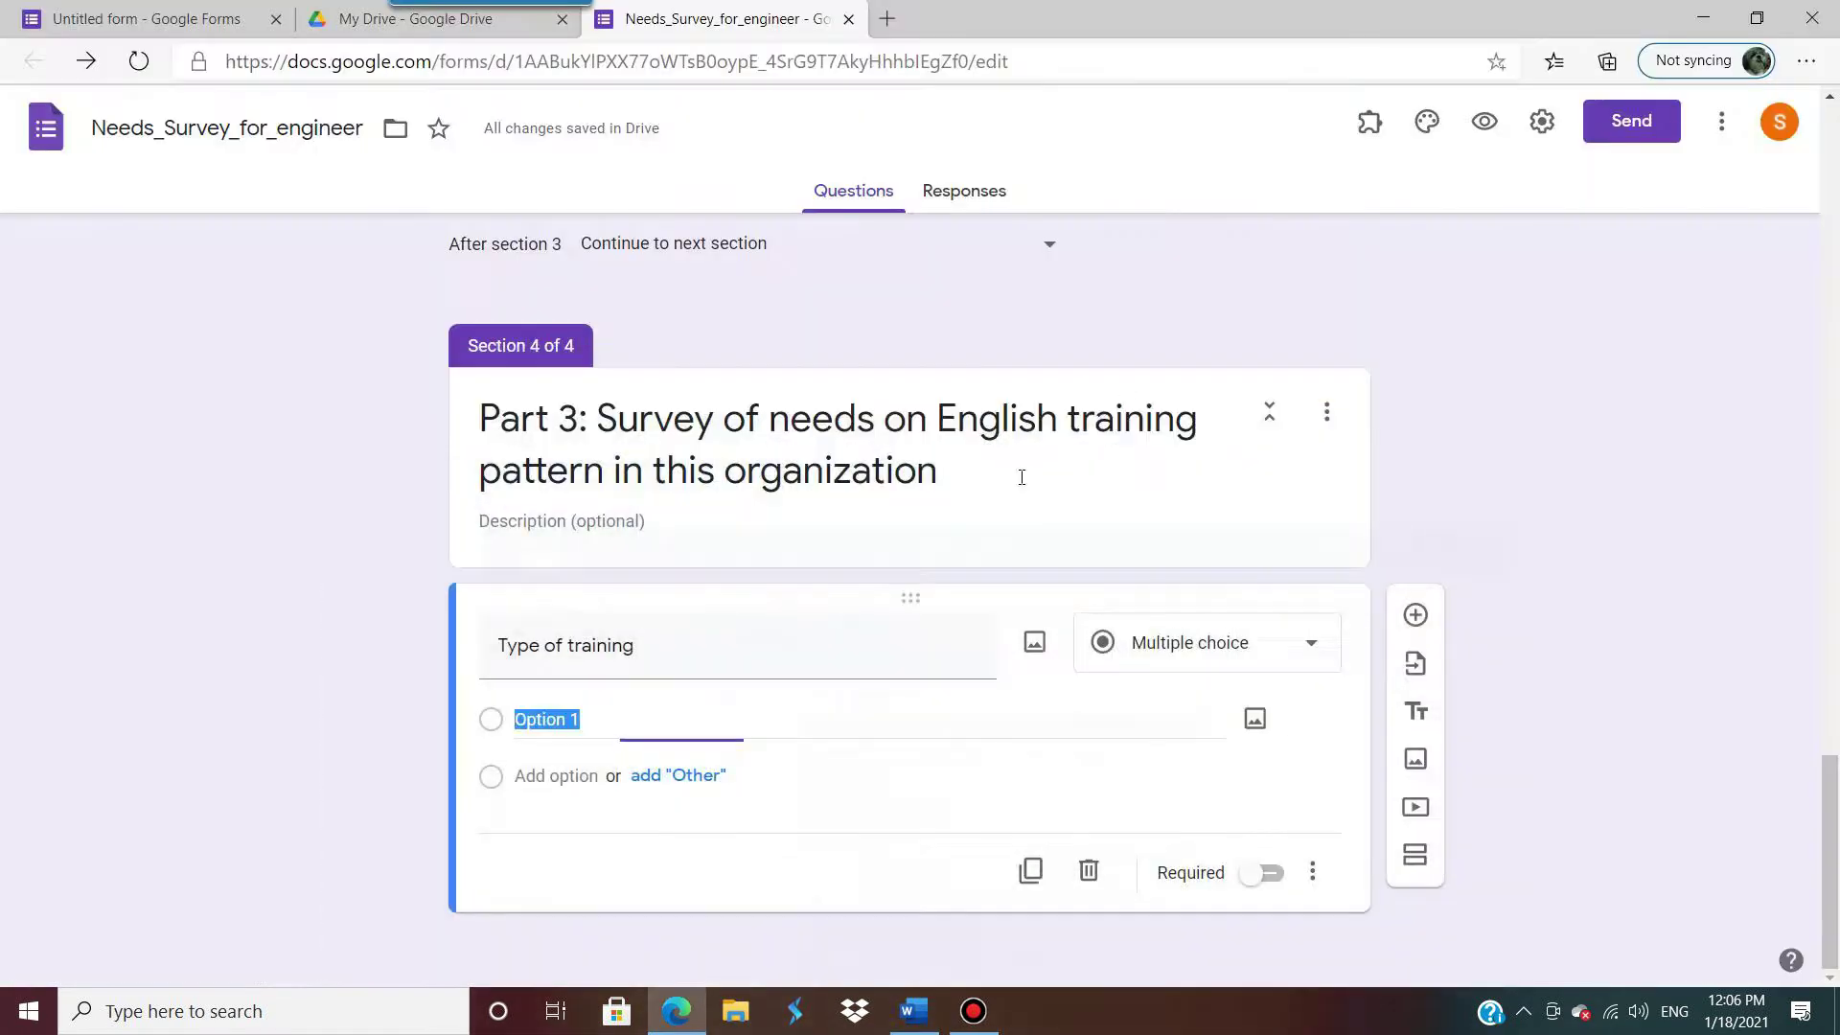
pyautogui.click(1702, 19)
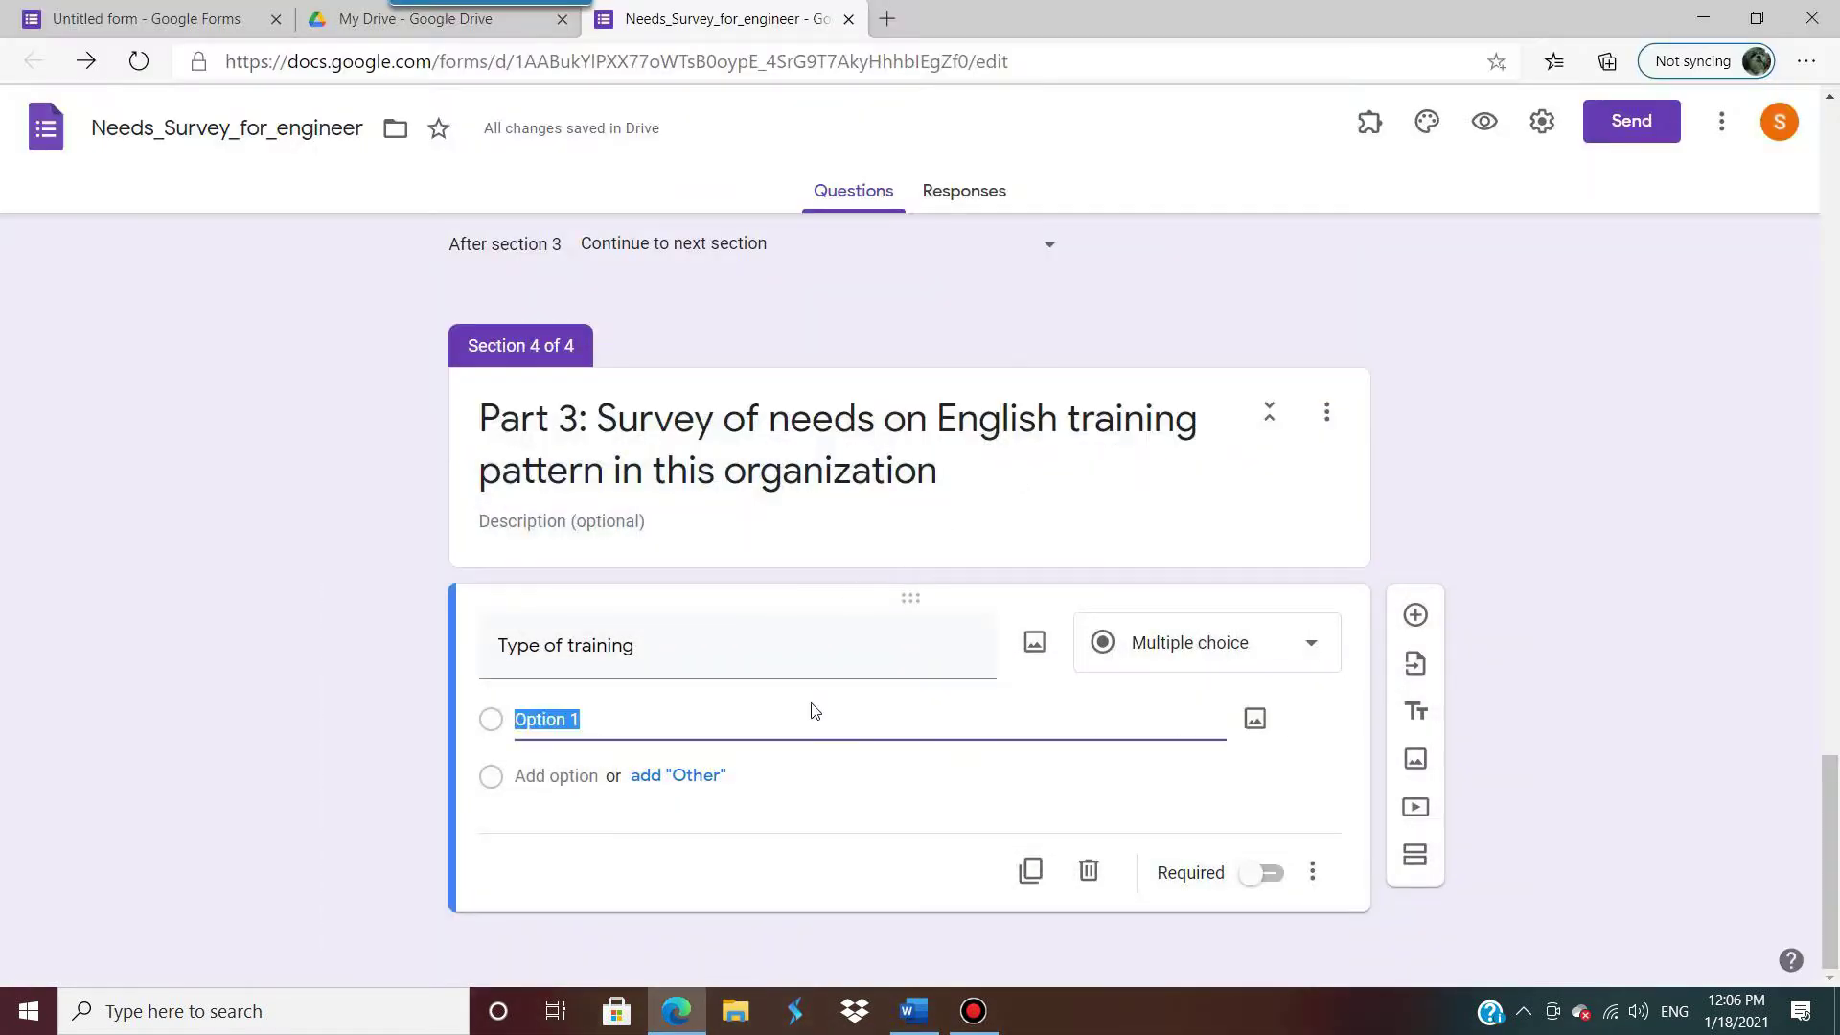
pyautogui.hotkey('ctrl', 'v')
# Step: Add the similar situations training text from Word as the second answer option
pyautogui.click(555, 775)
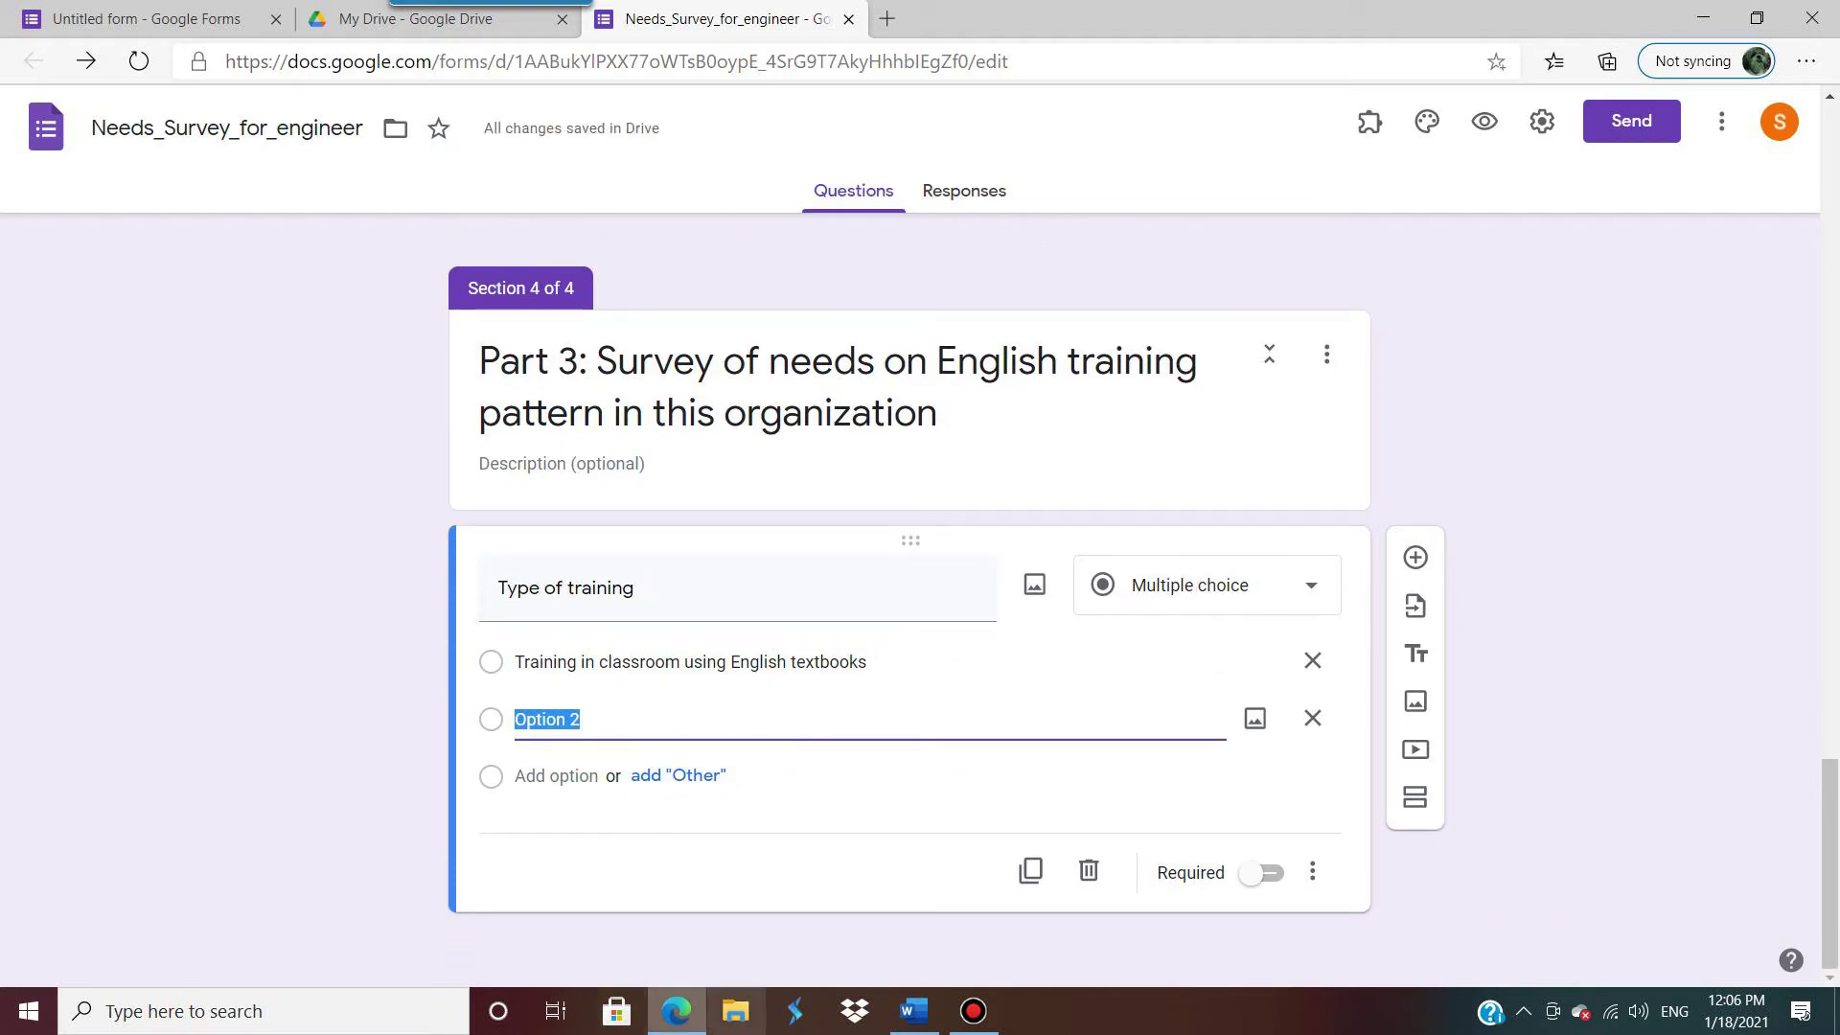
pyautogui.click(913, 1011)
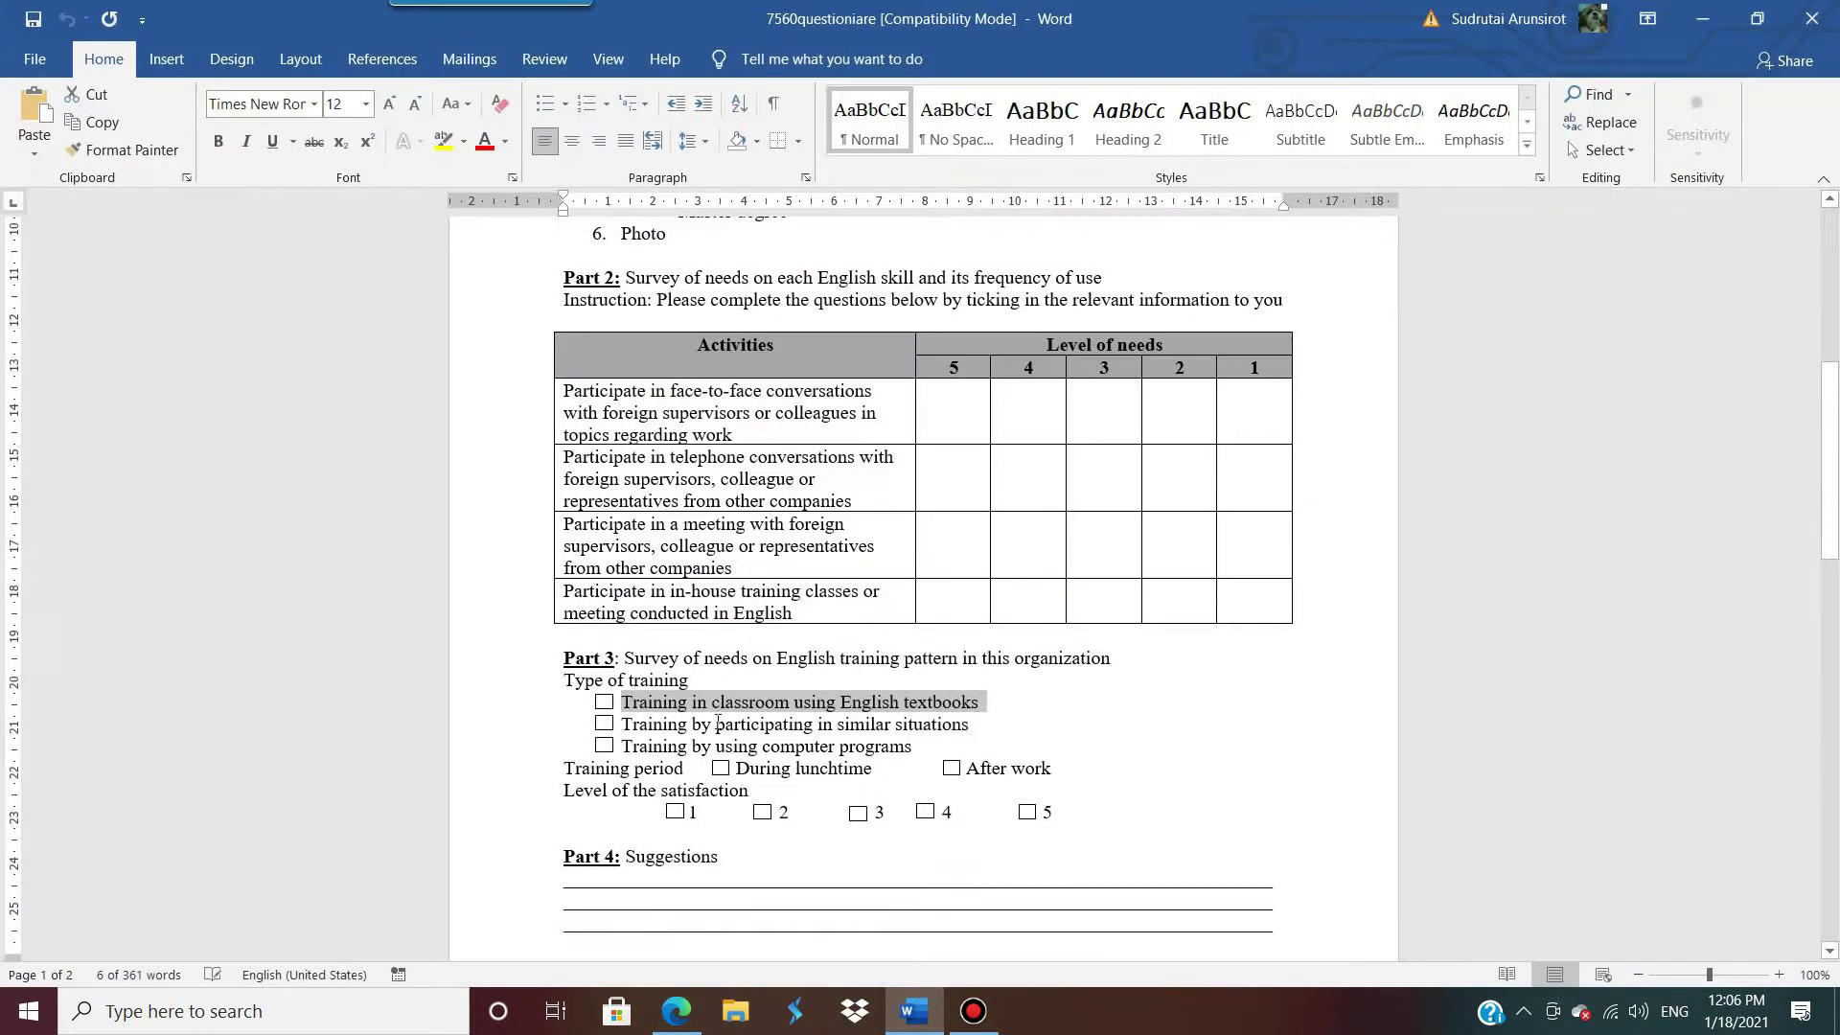
pyautogui.moveTo(991, 731); pyautogui.dragTo(661, 733)
pyautogui.hotkey('ctrl', 'c')
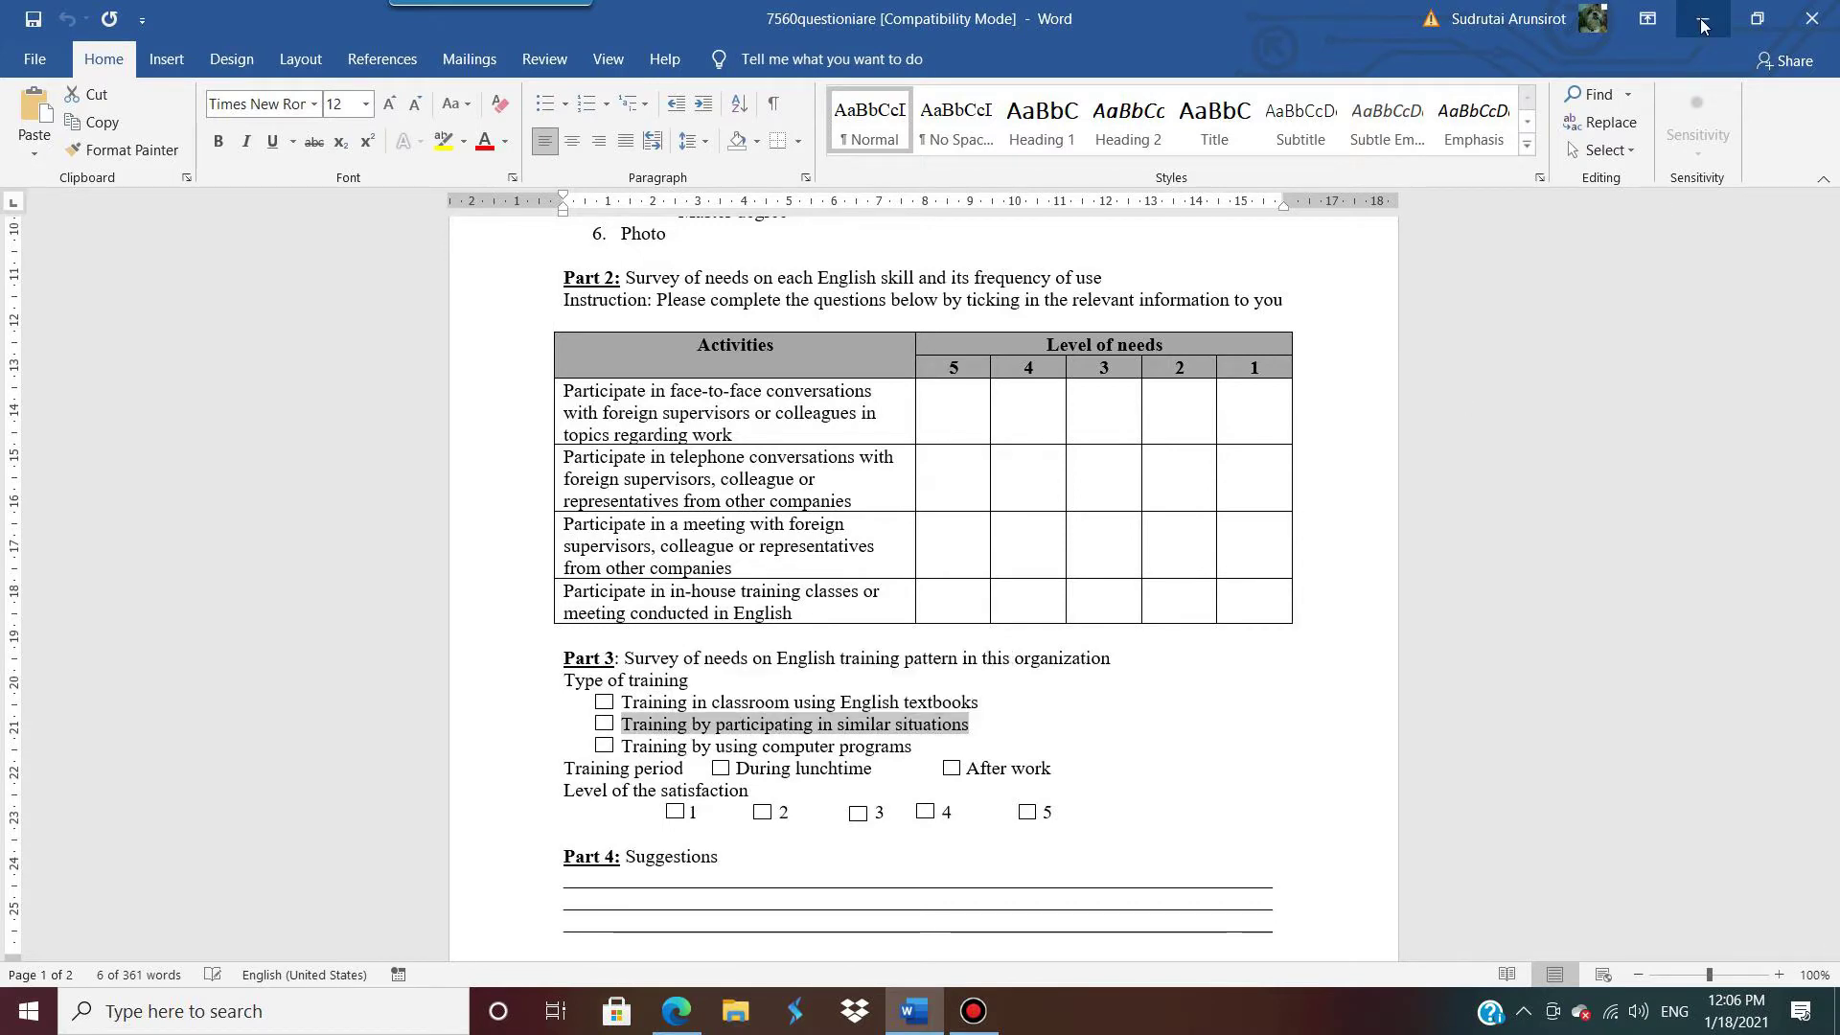
pyautogui.click(1702, 19)
pyautogui.hotkey('ctrl', 'v')
# Step: Add the computer programs training text as the third option and make the question required
pyautogui.click(546, 778)
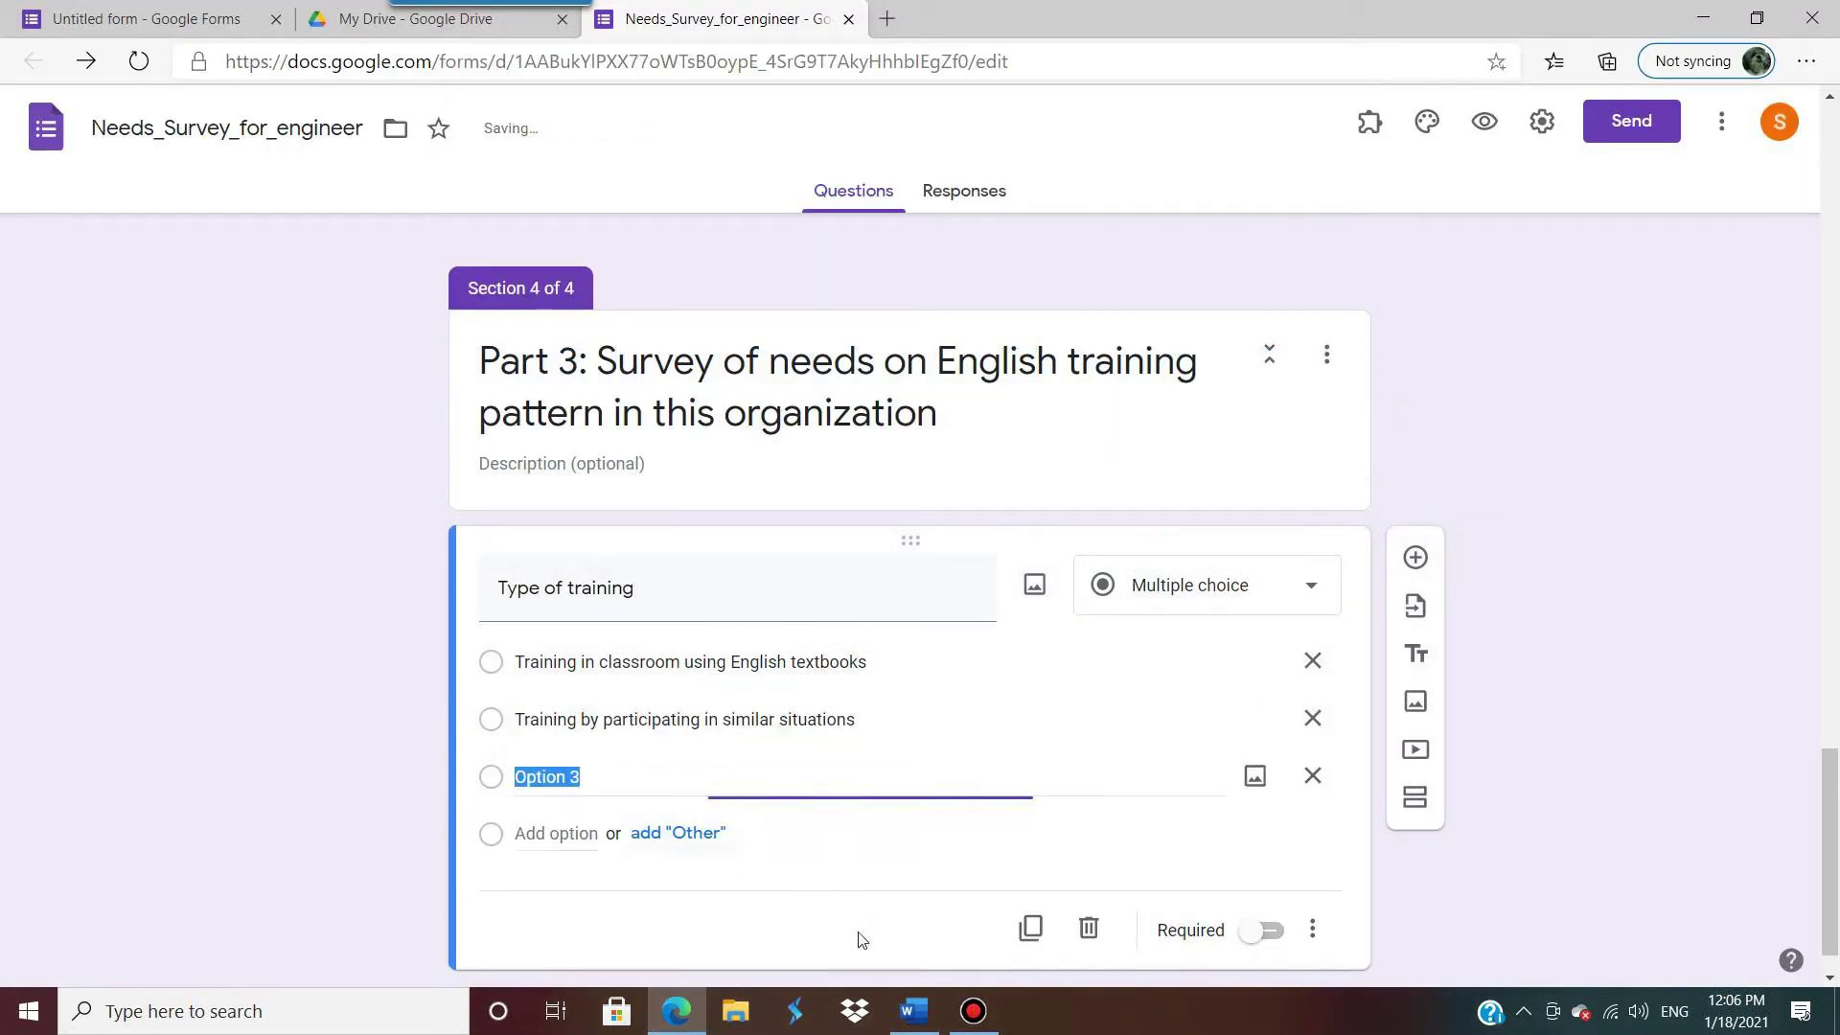
pyautogui.hotkey('alt', 'Tab')
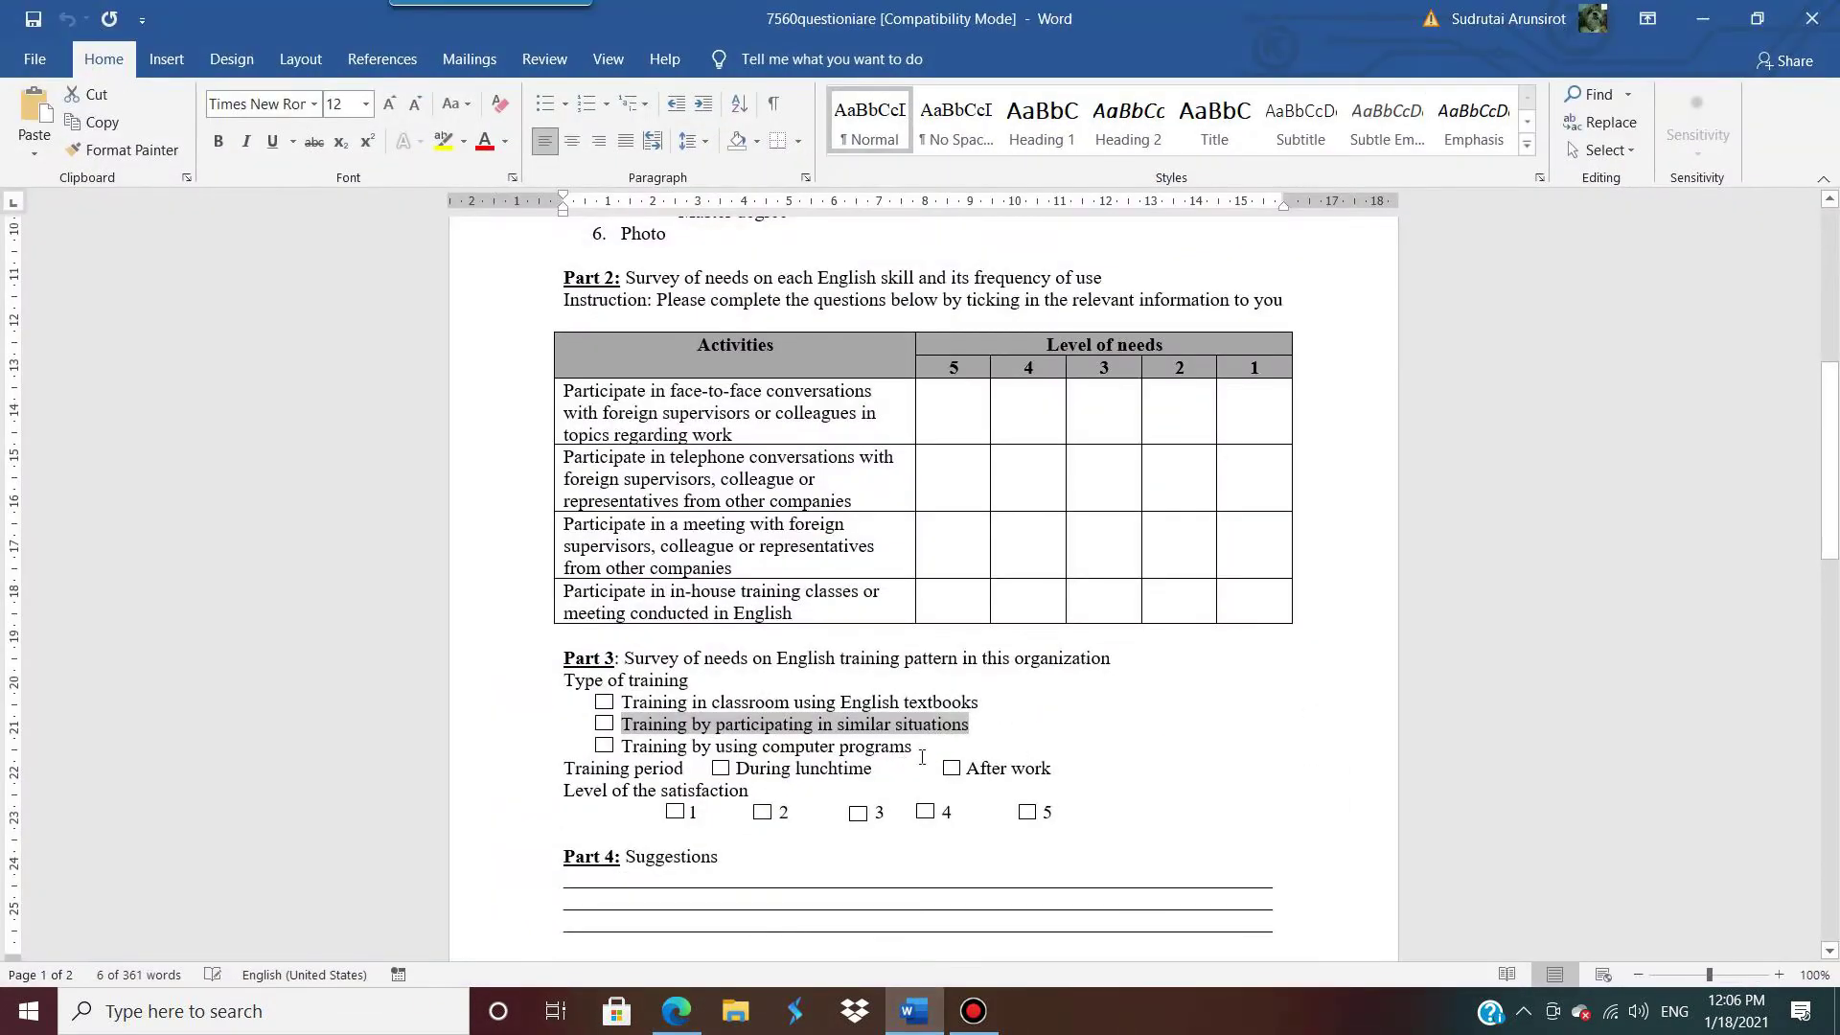
pyautogui.moveTo(922, 757); pyautogui.dragTo(622, 746)
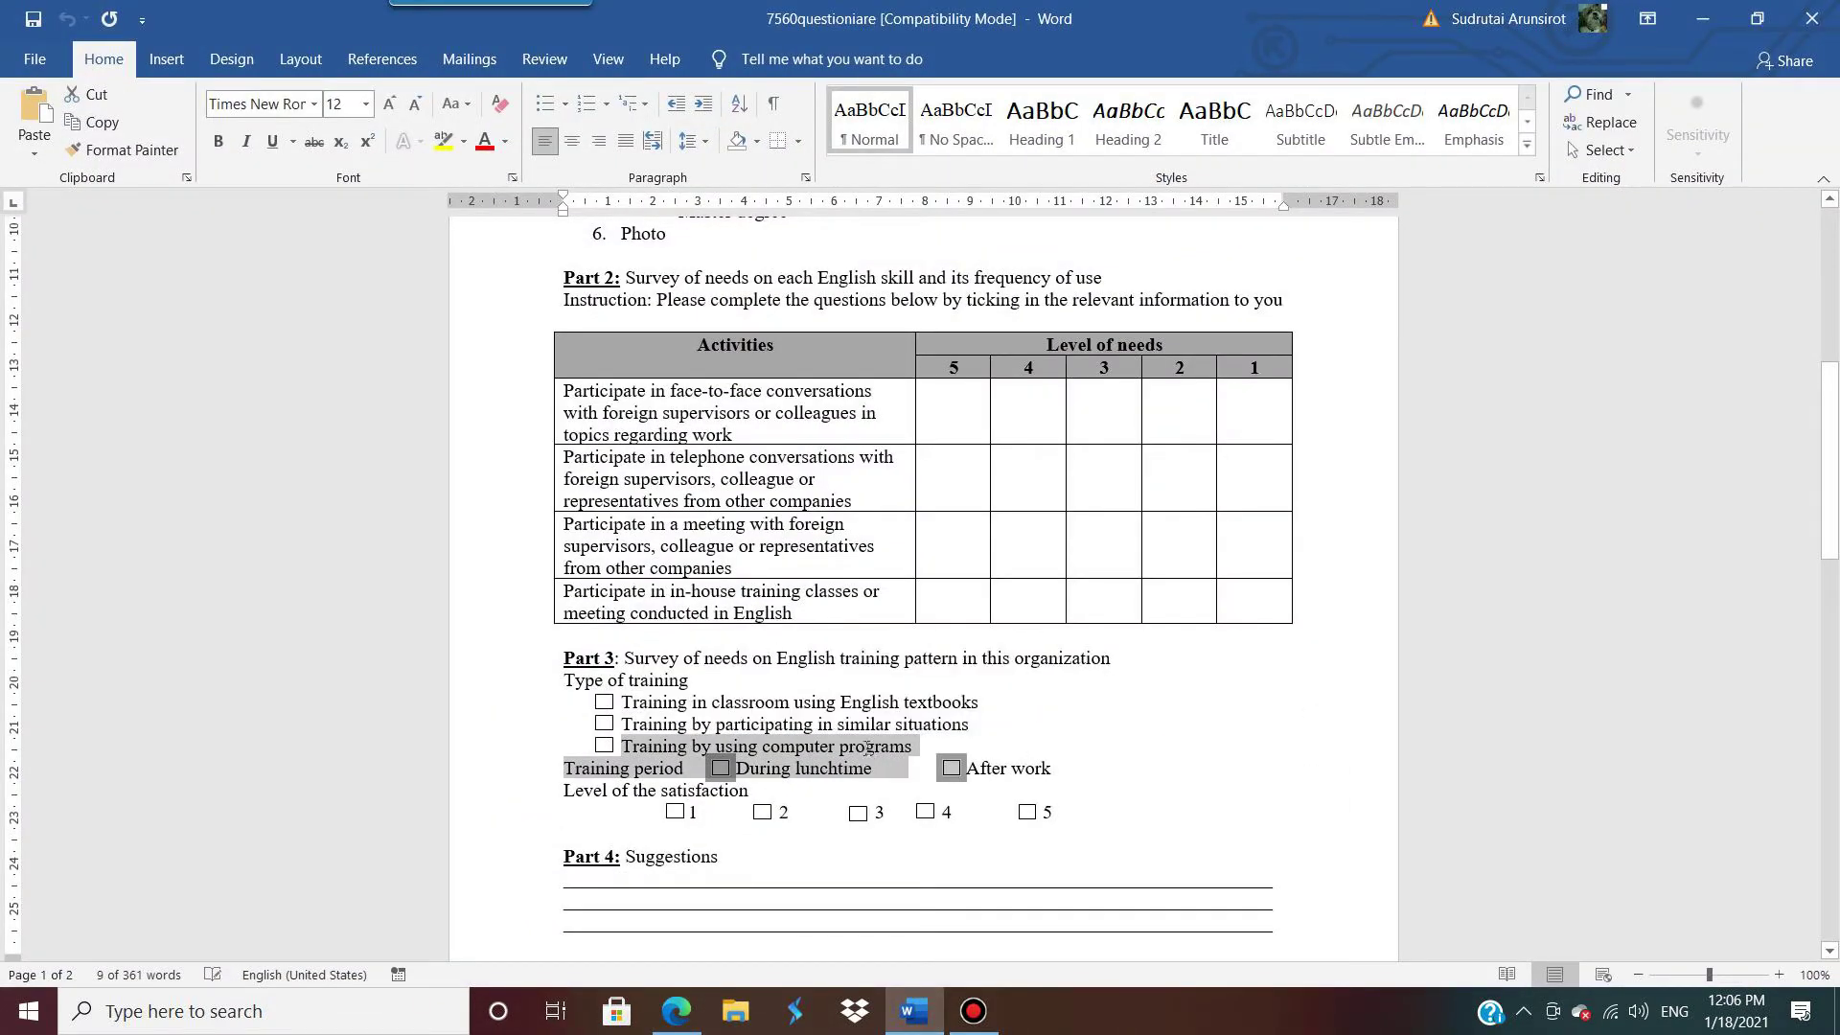
pyautogui.moveTo(912, 747); pyautogui.dragTo(653, 756)
pyautogui.hotkey('ctrl', 'c')
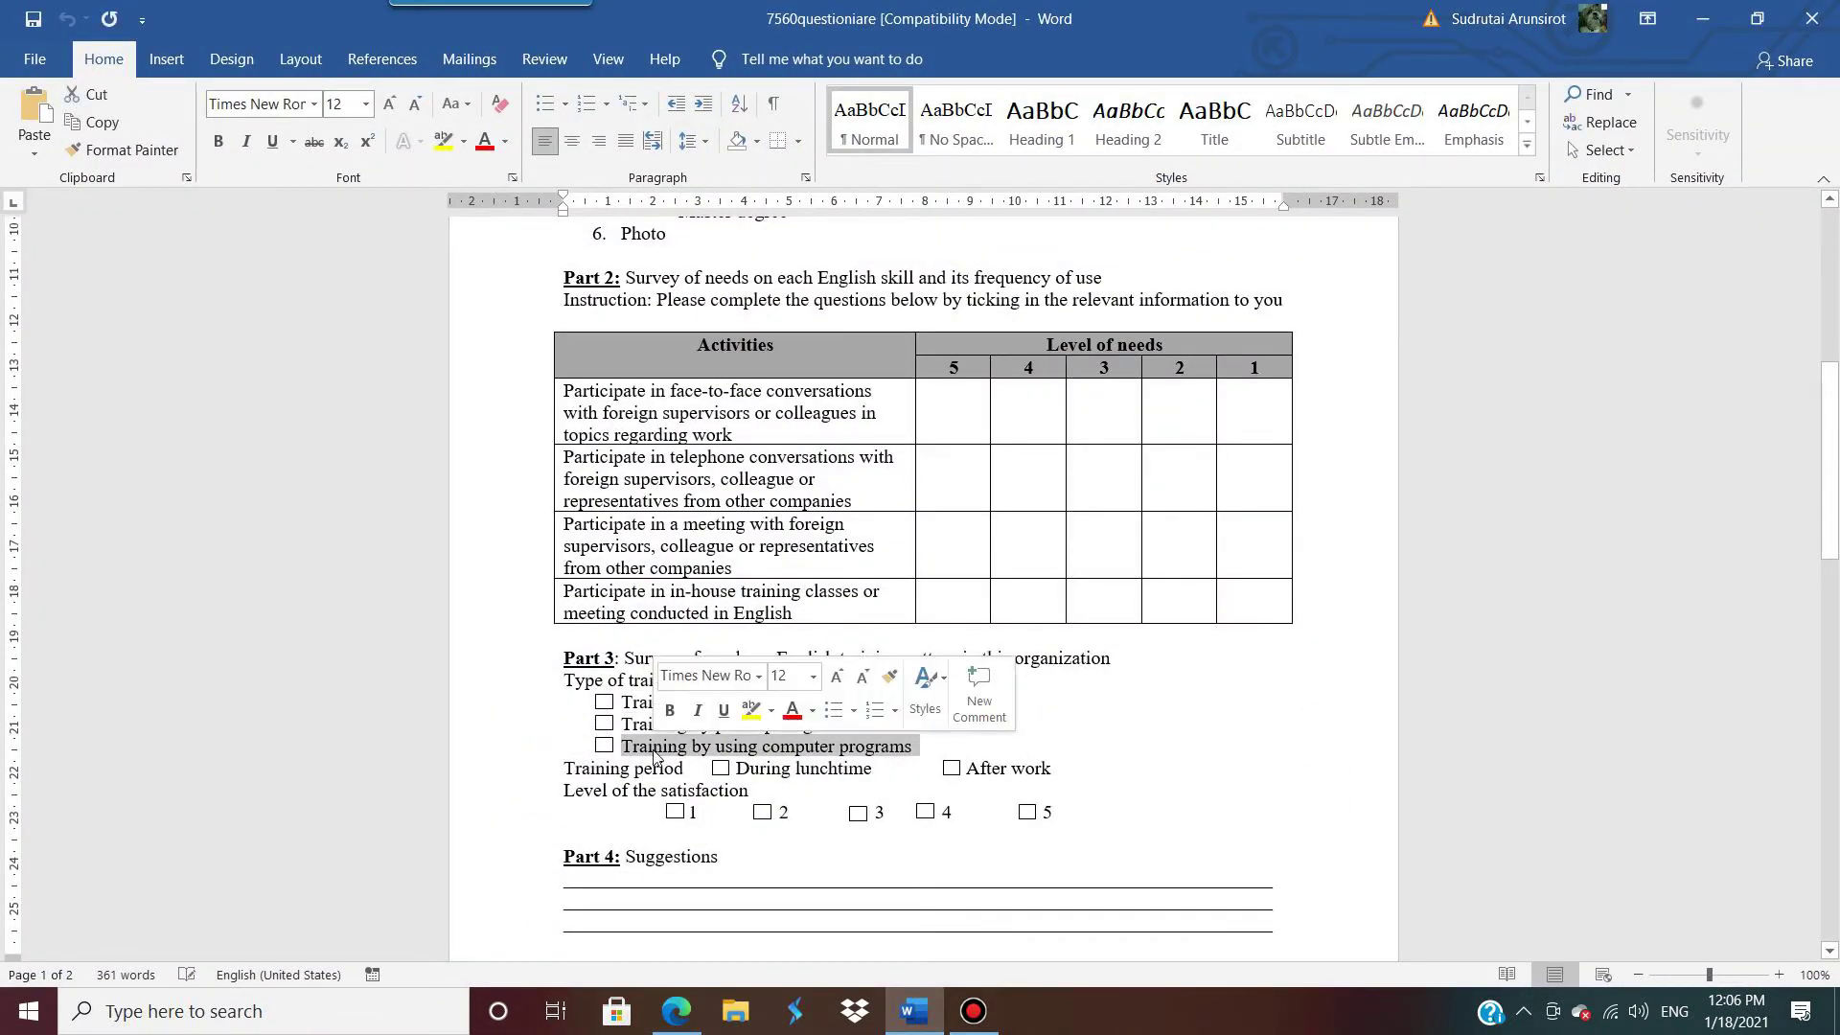
pyautogui.click(1702, 18)
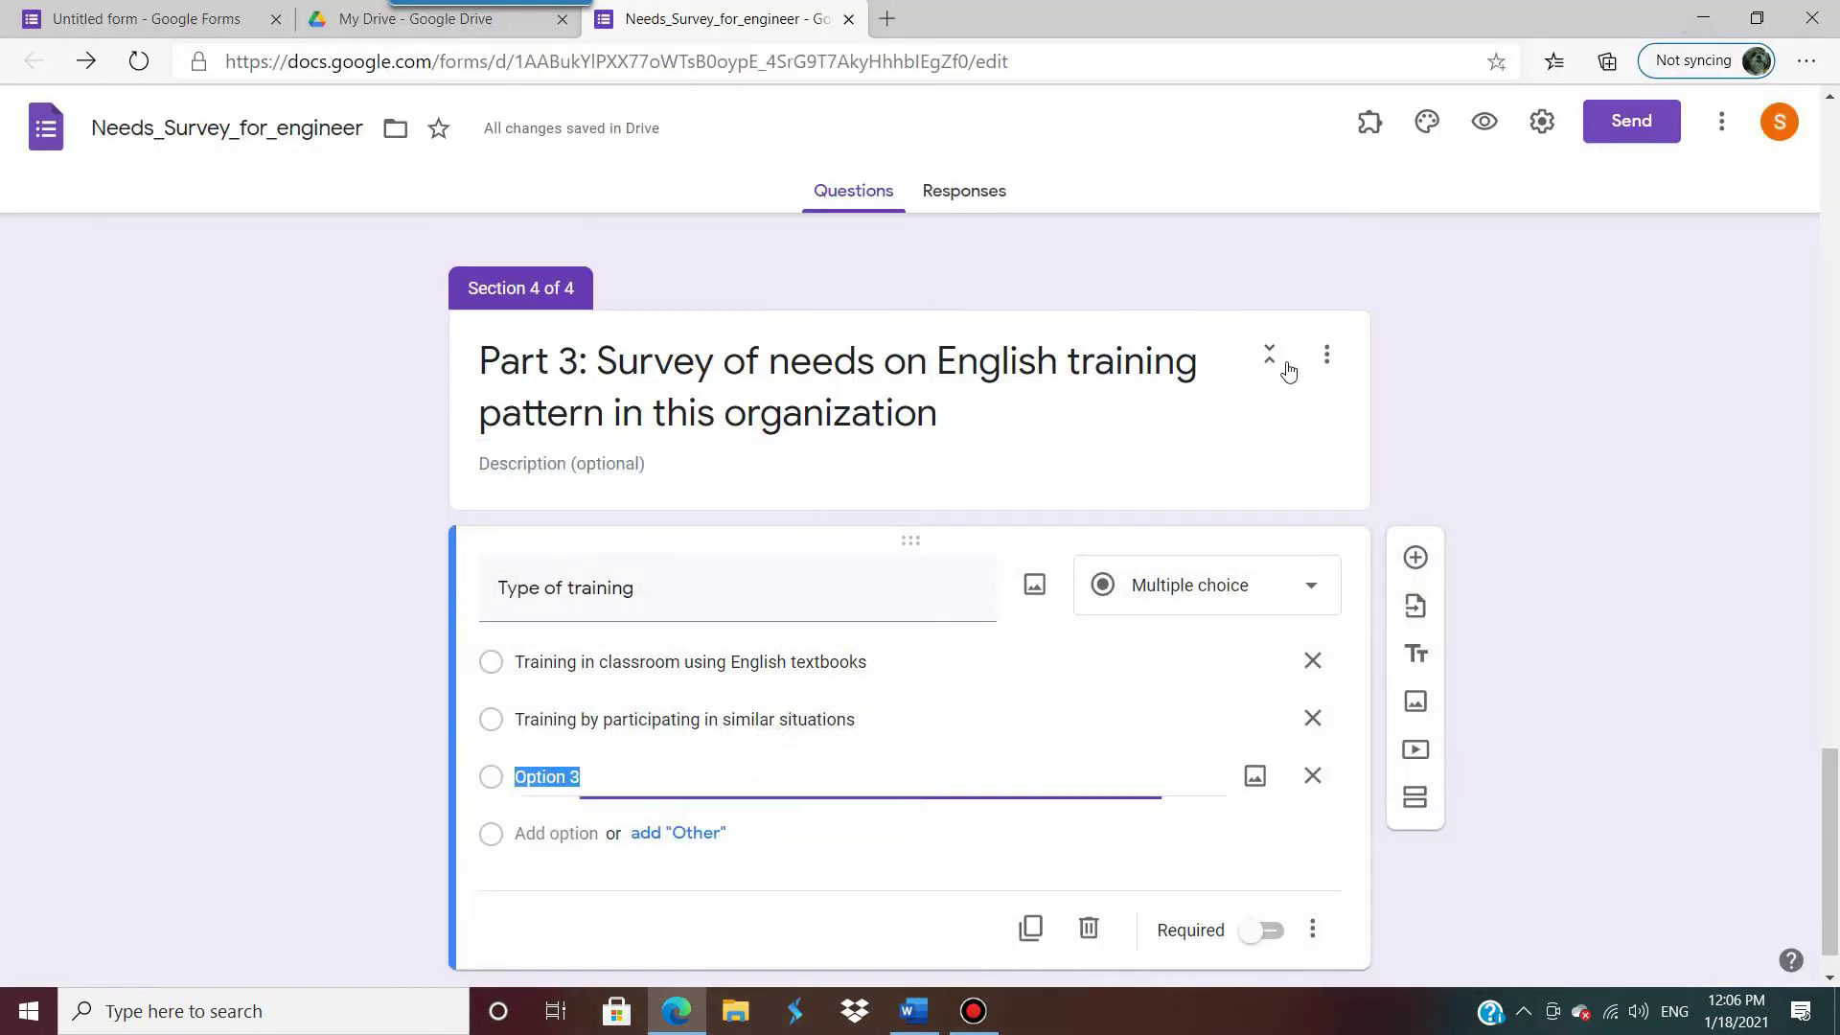
pyautogui.hotkey('ctrl', 'v')
pyautogui.scroll(-1, 1273, 850)
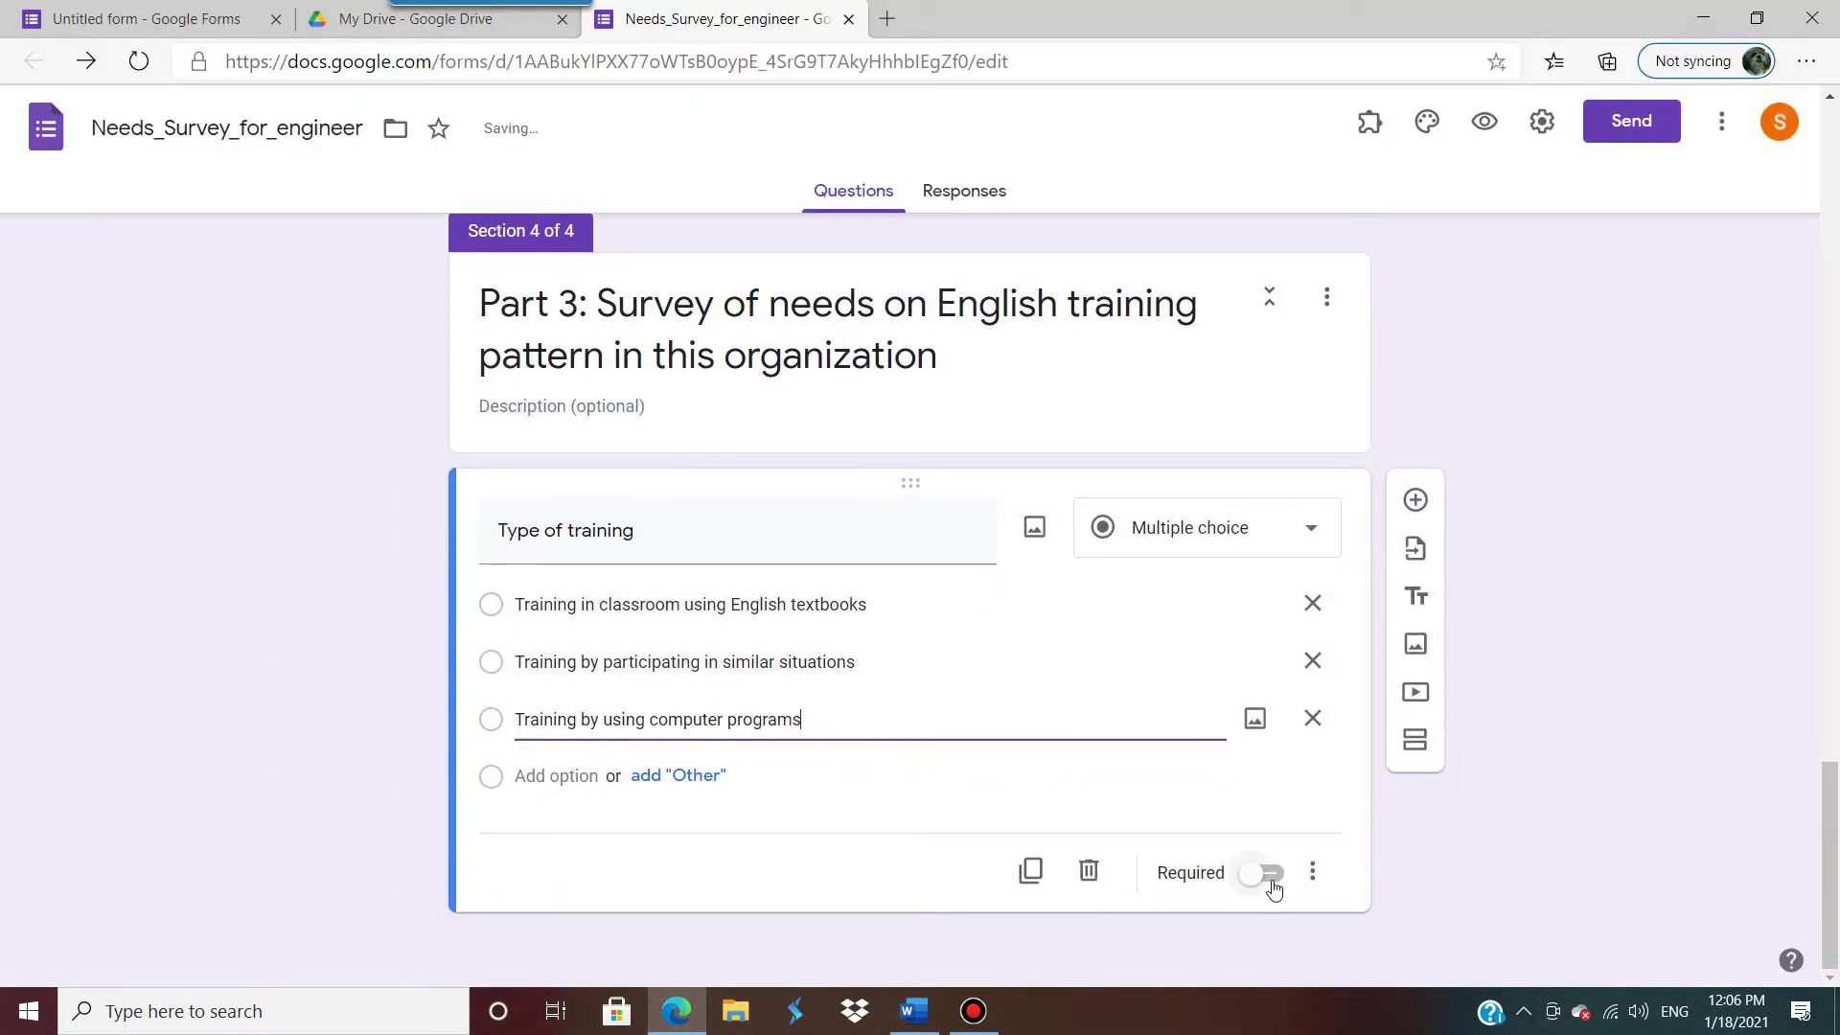
pyautogui.click(1270, 877)
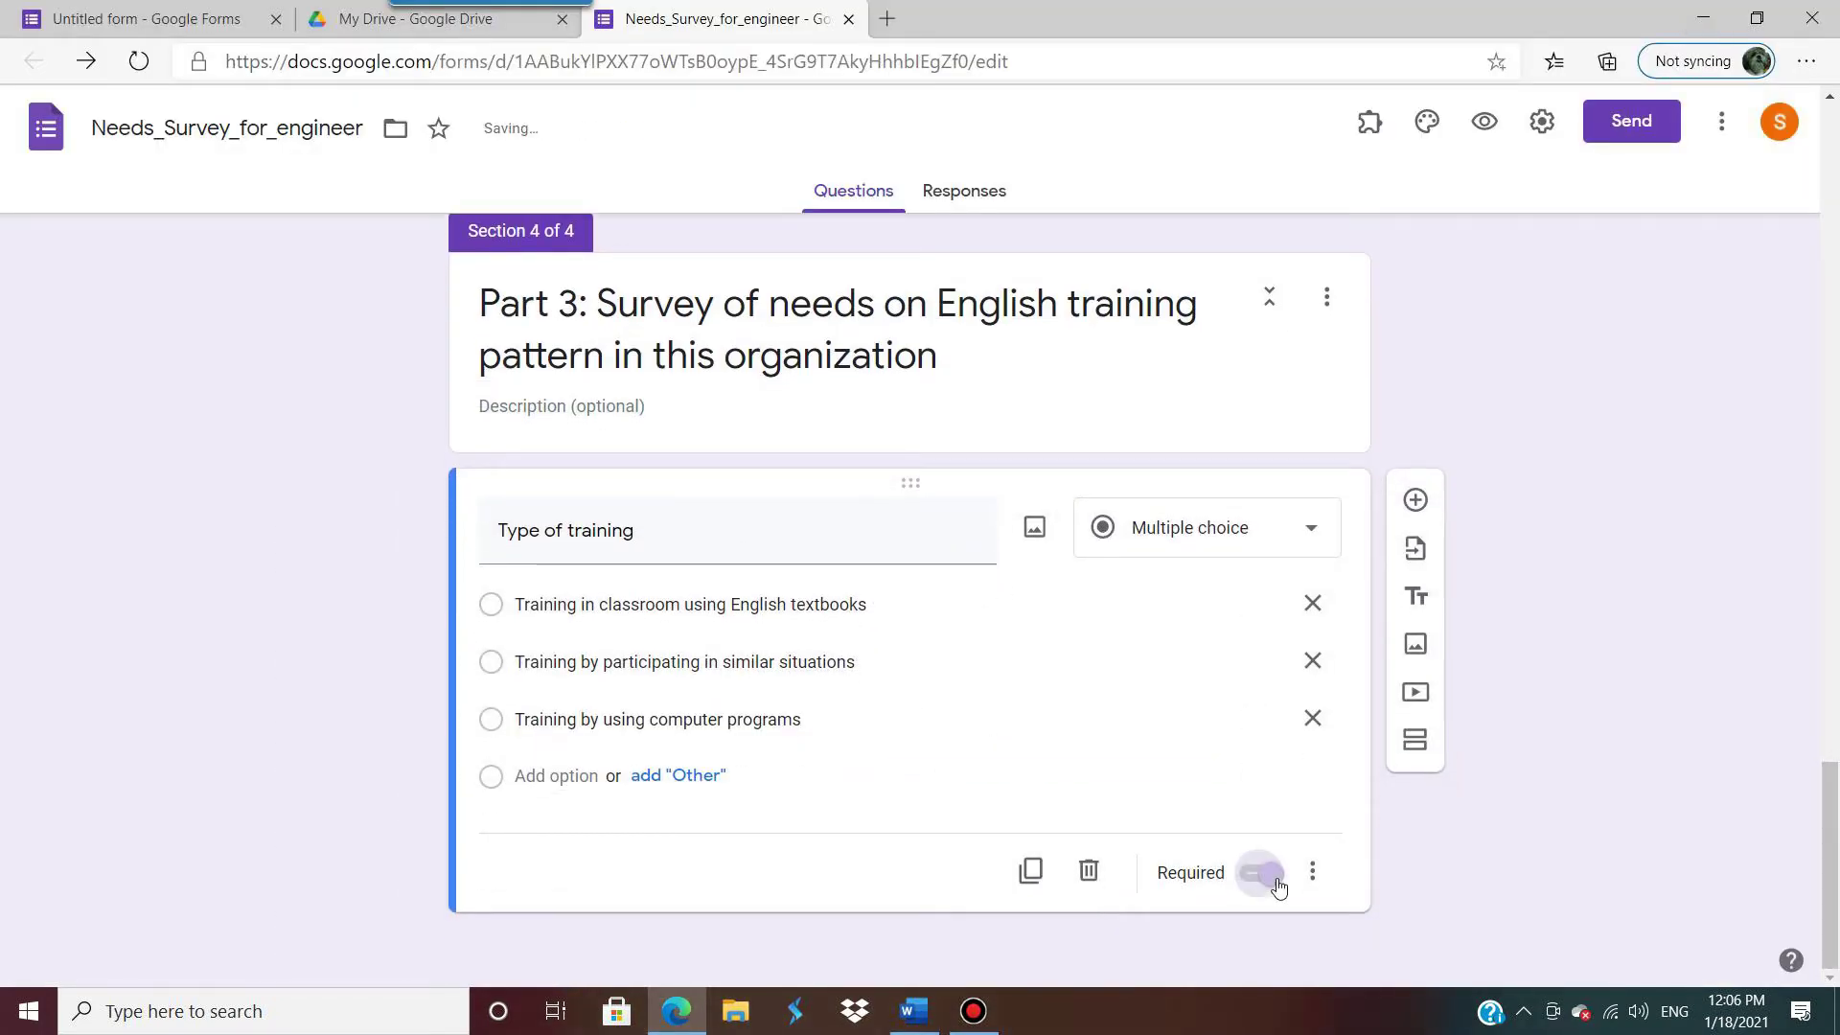
# Step: Add a new question titled 'Training period', copied from the questionnaire
pyautogui.click(1416, 500)
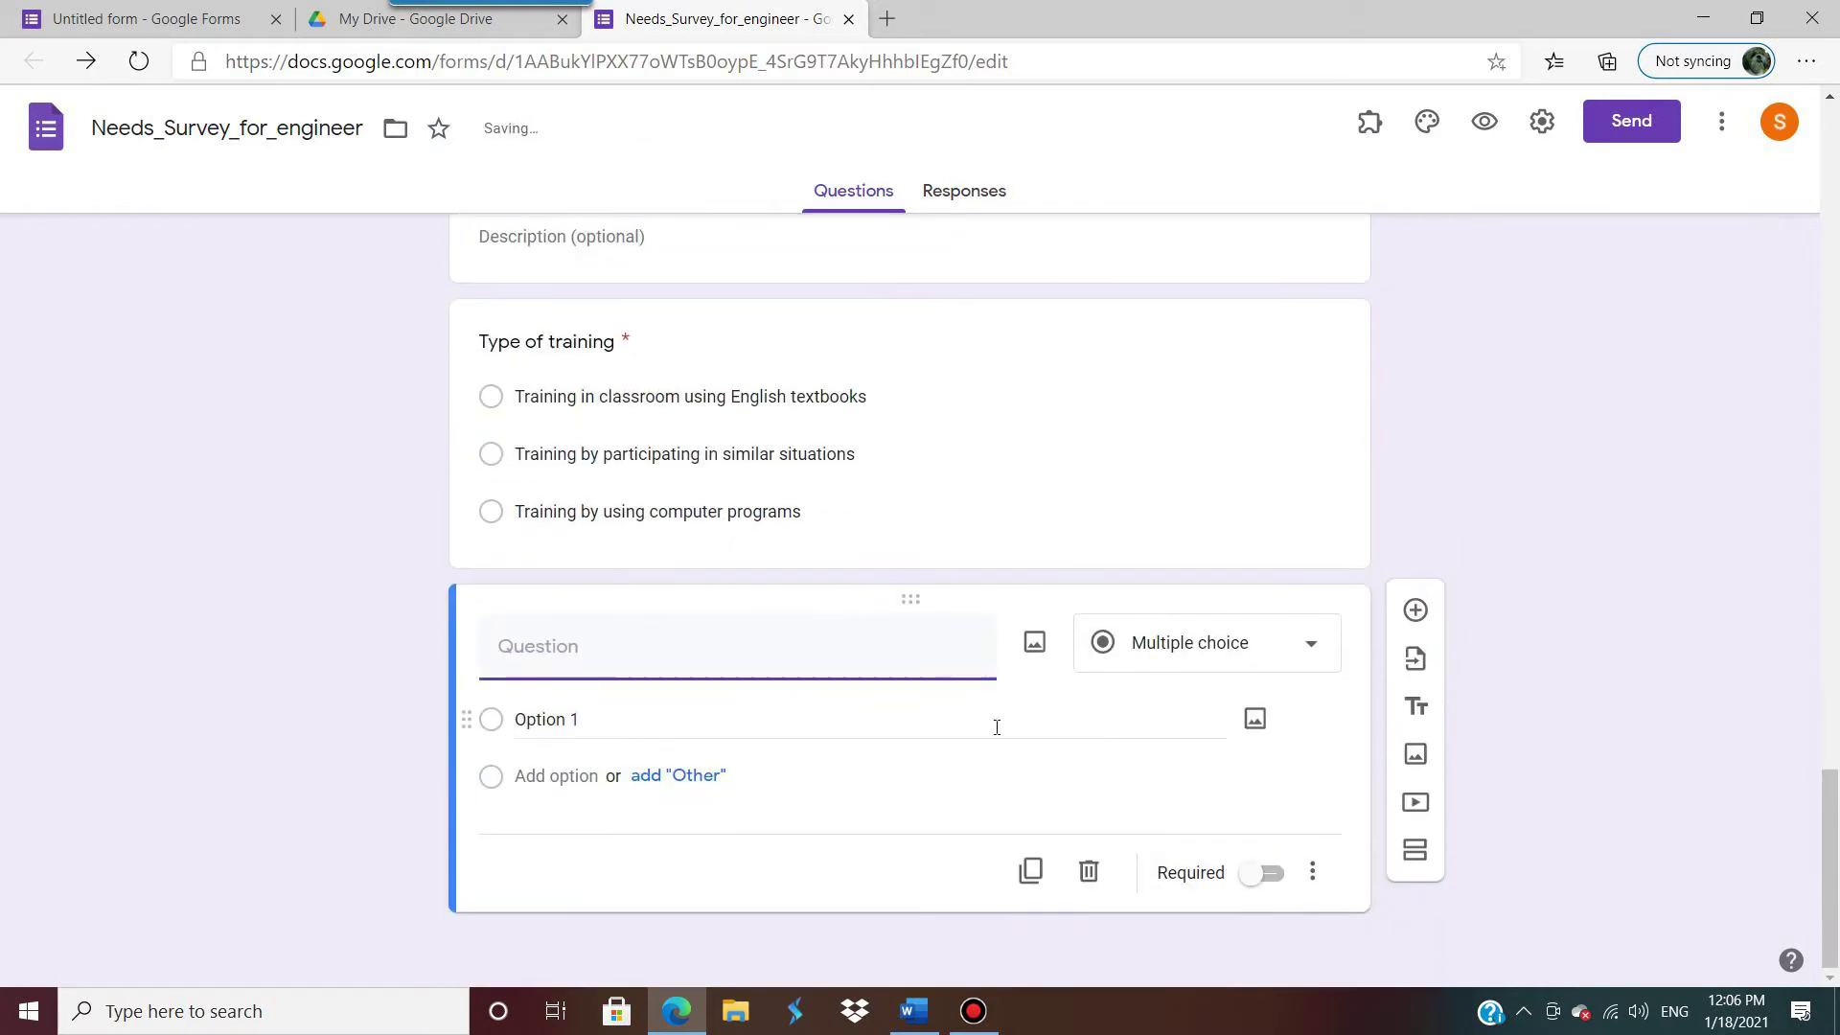
pyautogui.click(914, 1011)
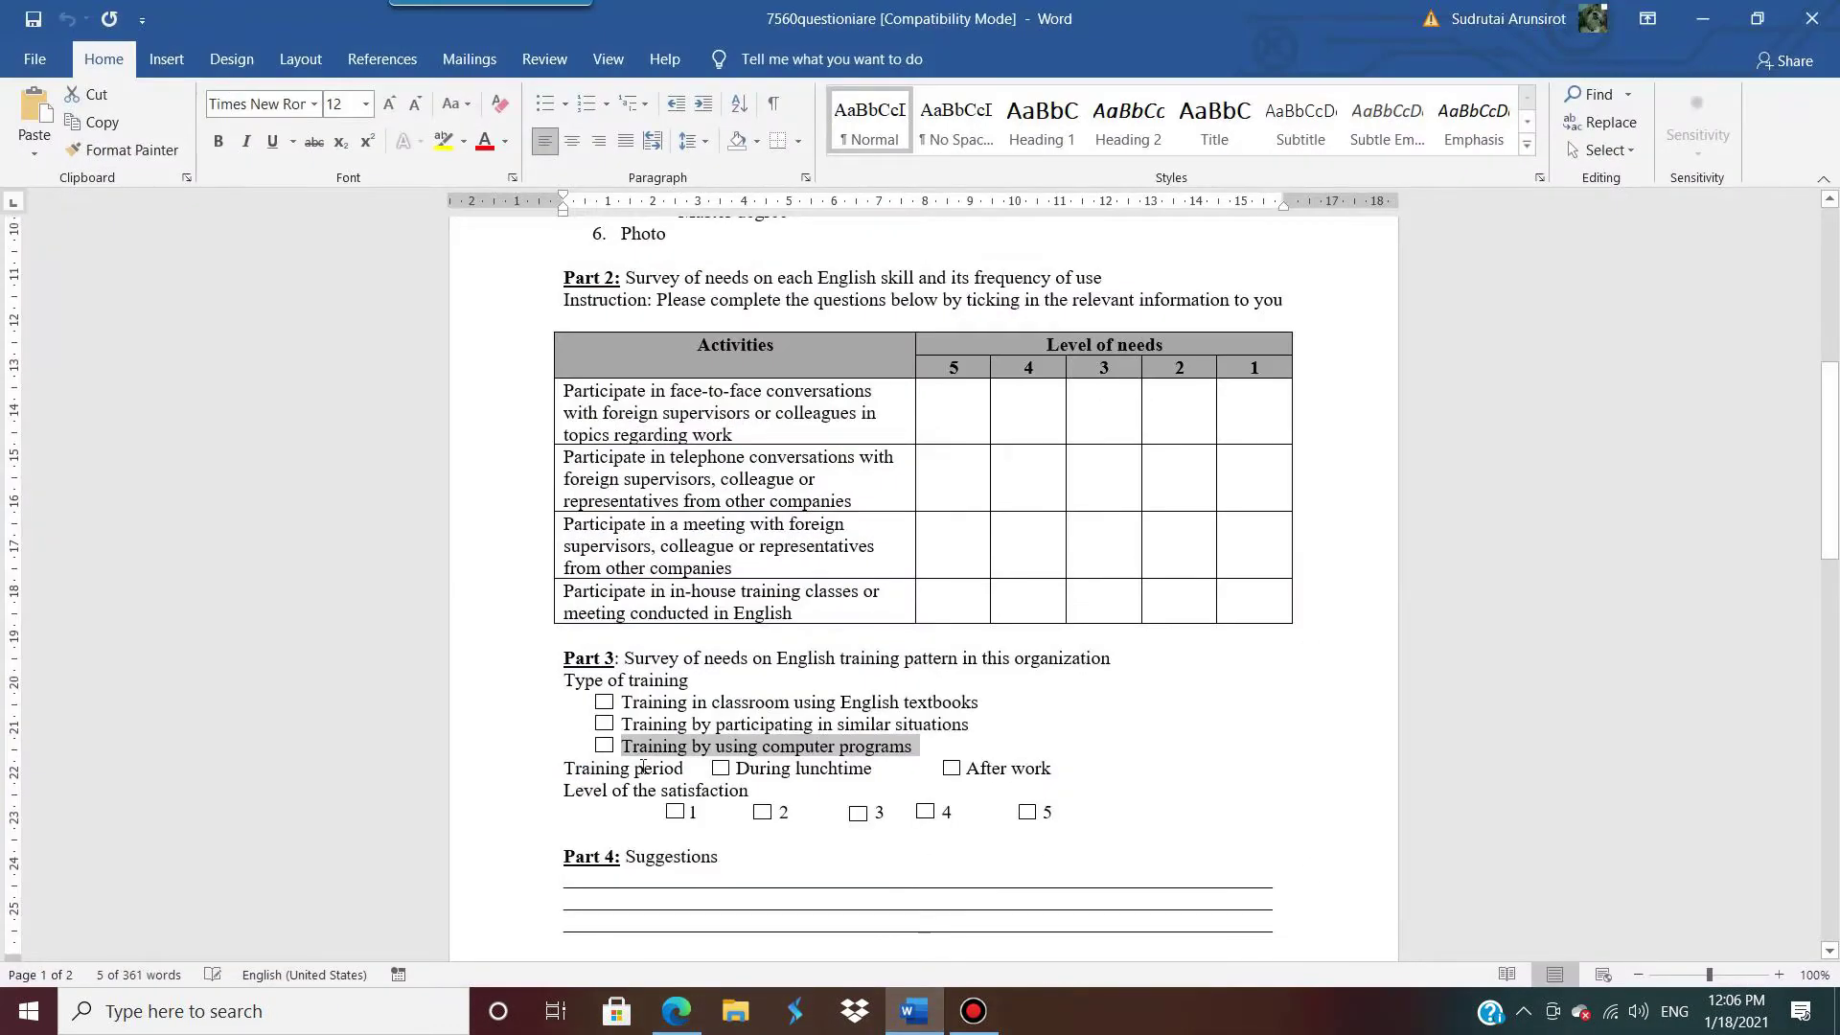
pyautogui.moveTo(566, 768); pyautogui.dragTo(685, 767)
pyautogui.hotkey('ctrl', 'c')
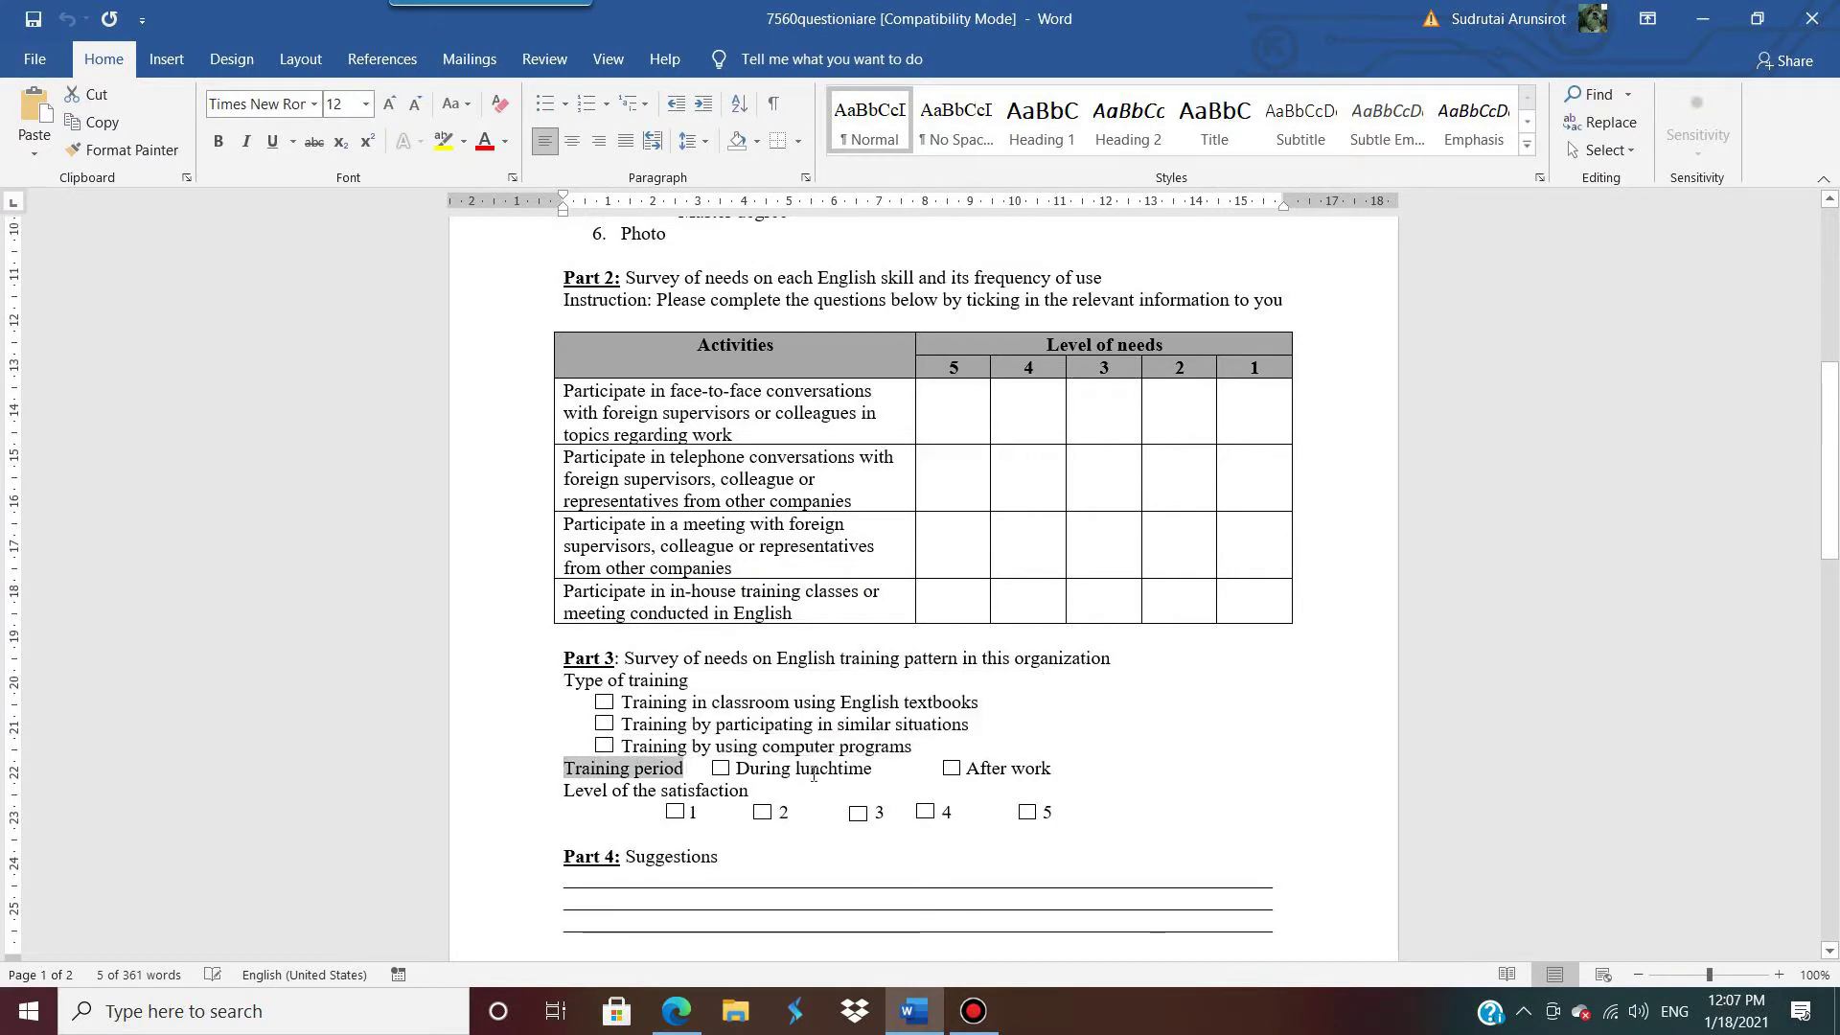
pyautogui.hotkey('alt', 'Tab')
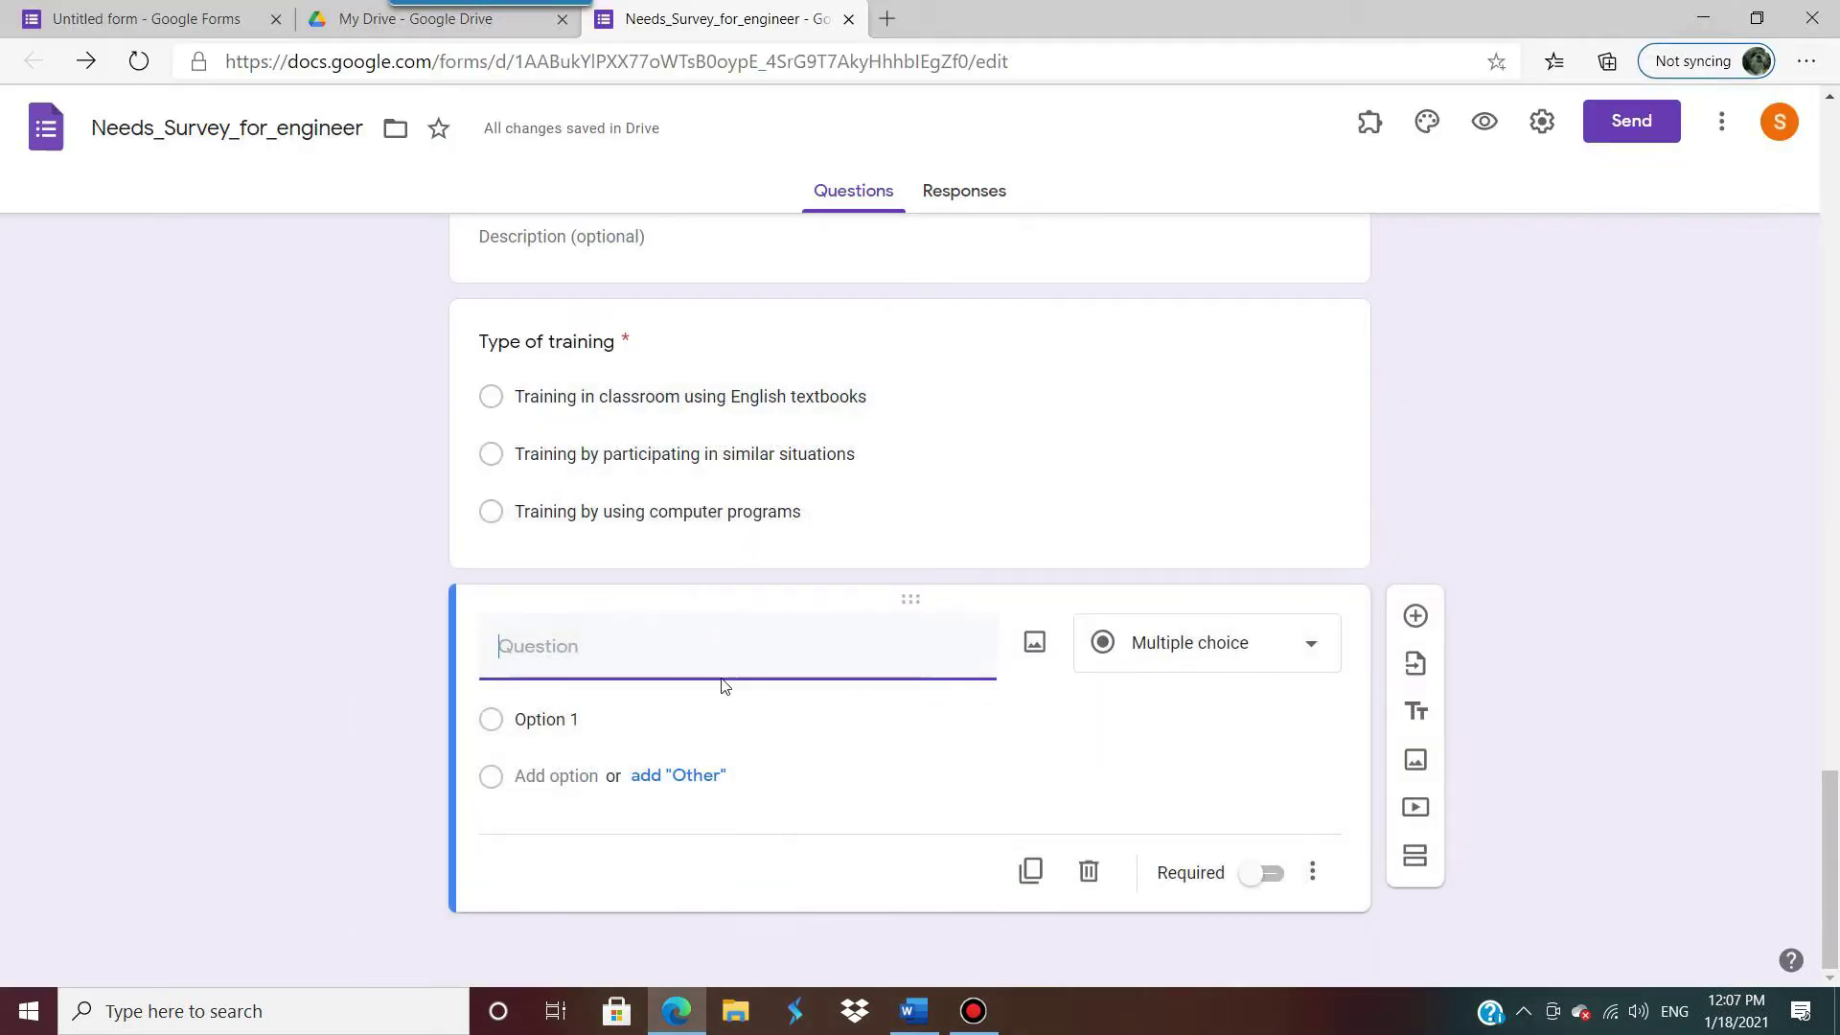
pyautogui.hotkey('ctrl', 'v')
# Step: Change the Training period question type to Checkboxes
pyautogui.click(537, 718)
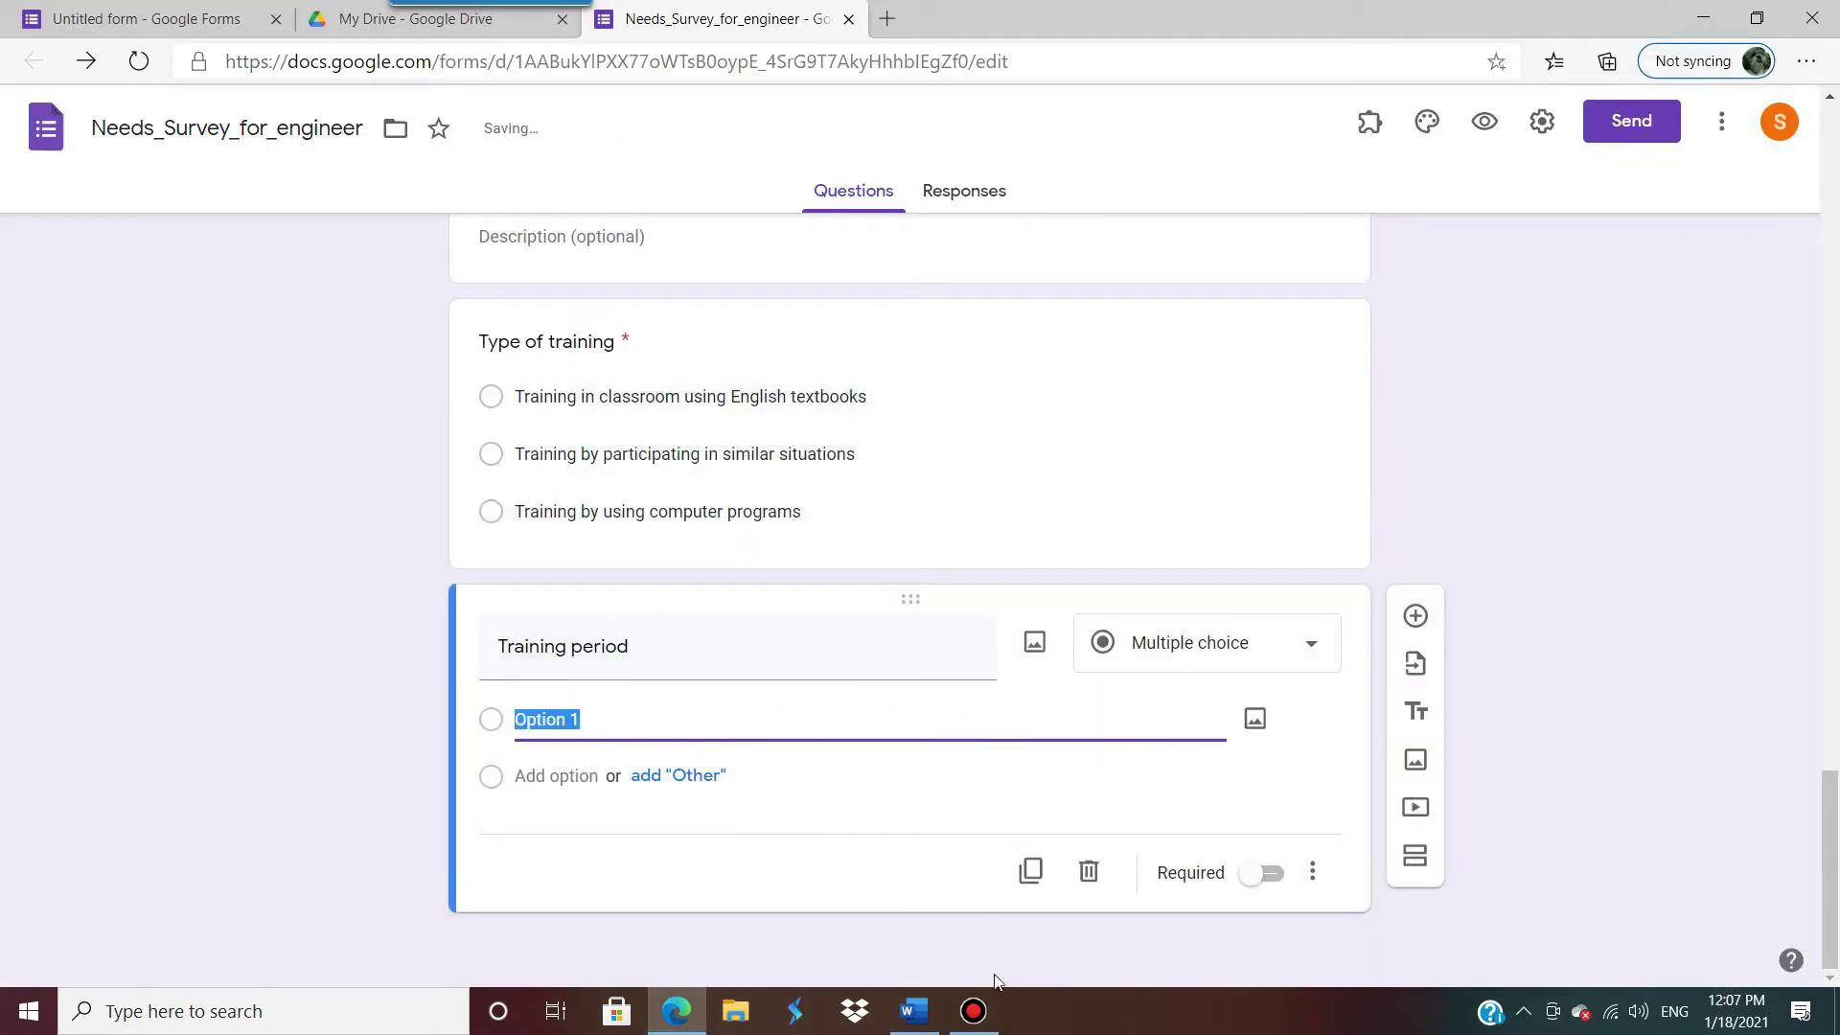
pyautogui.click(913, 1018)
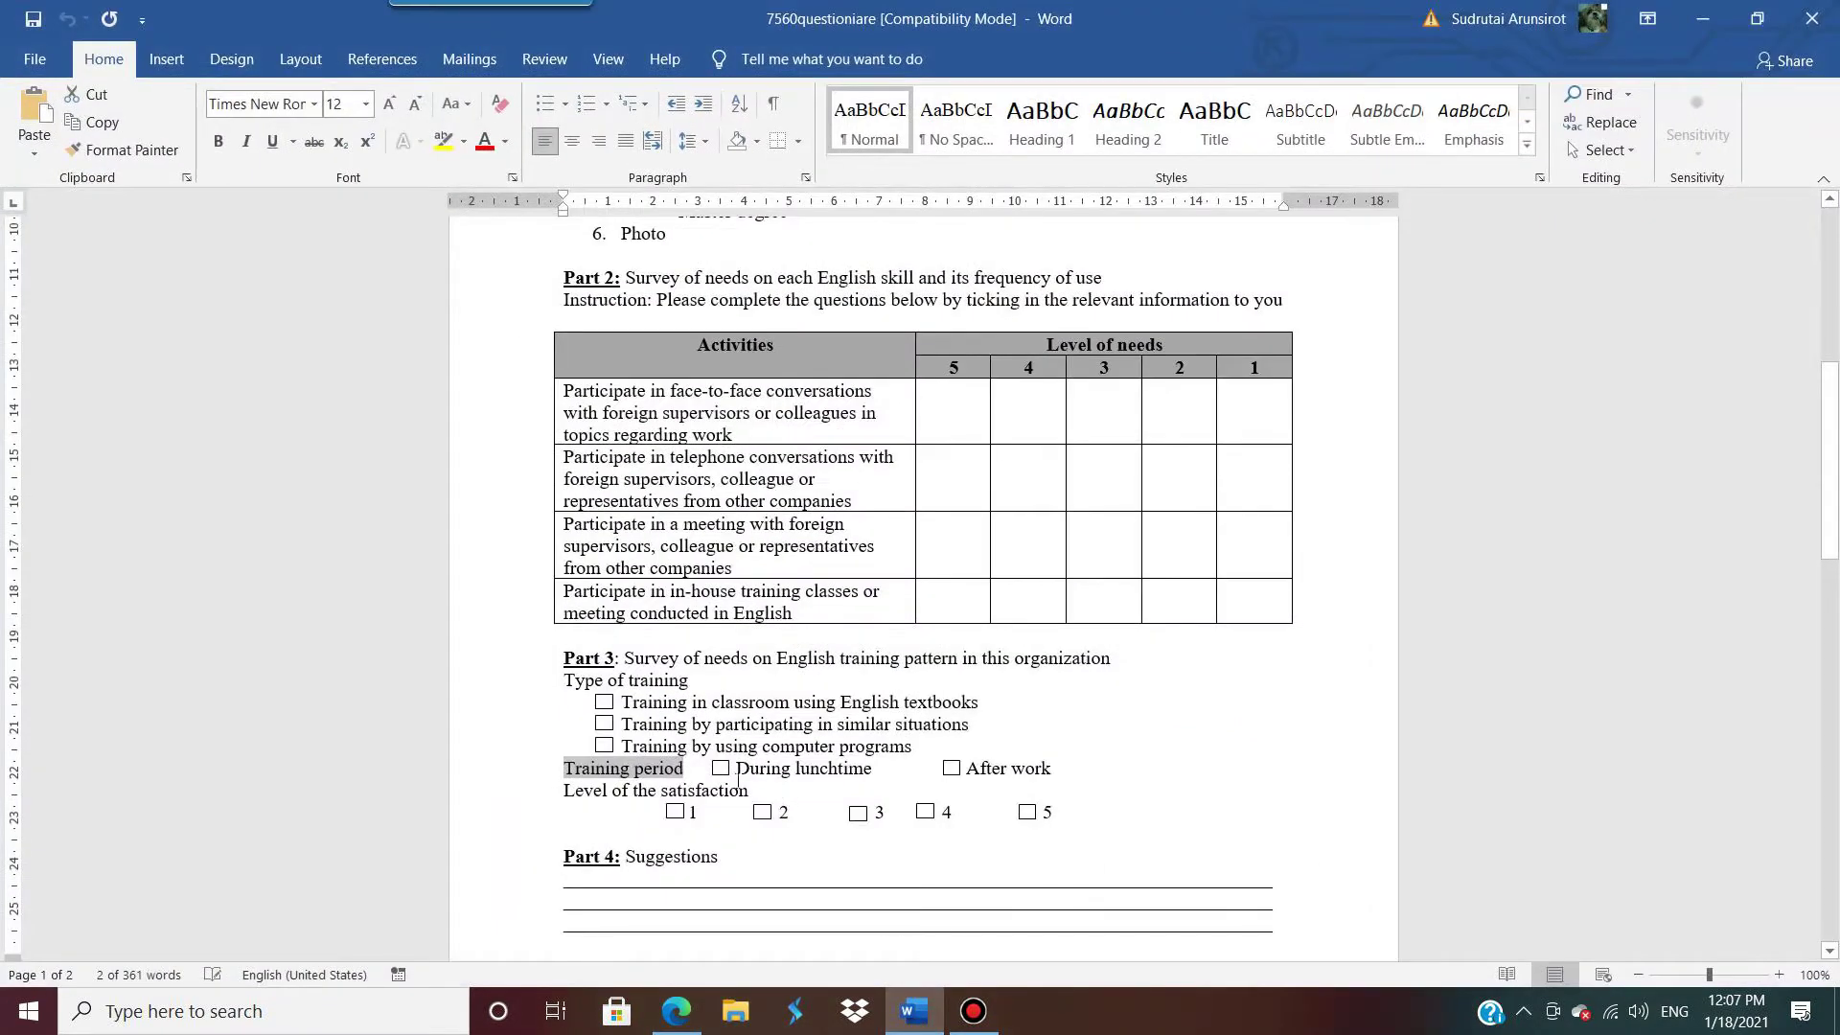
pyautogui.moveTo(795, 767); pyautogui.dragTo(1054, 781)
pyautogui.click(872, 767)
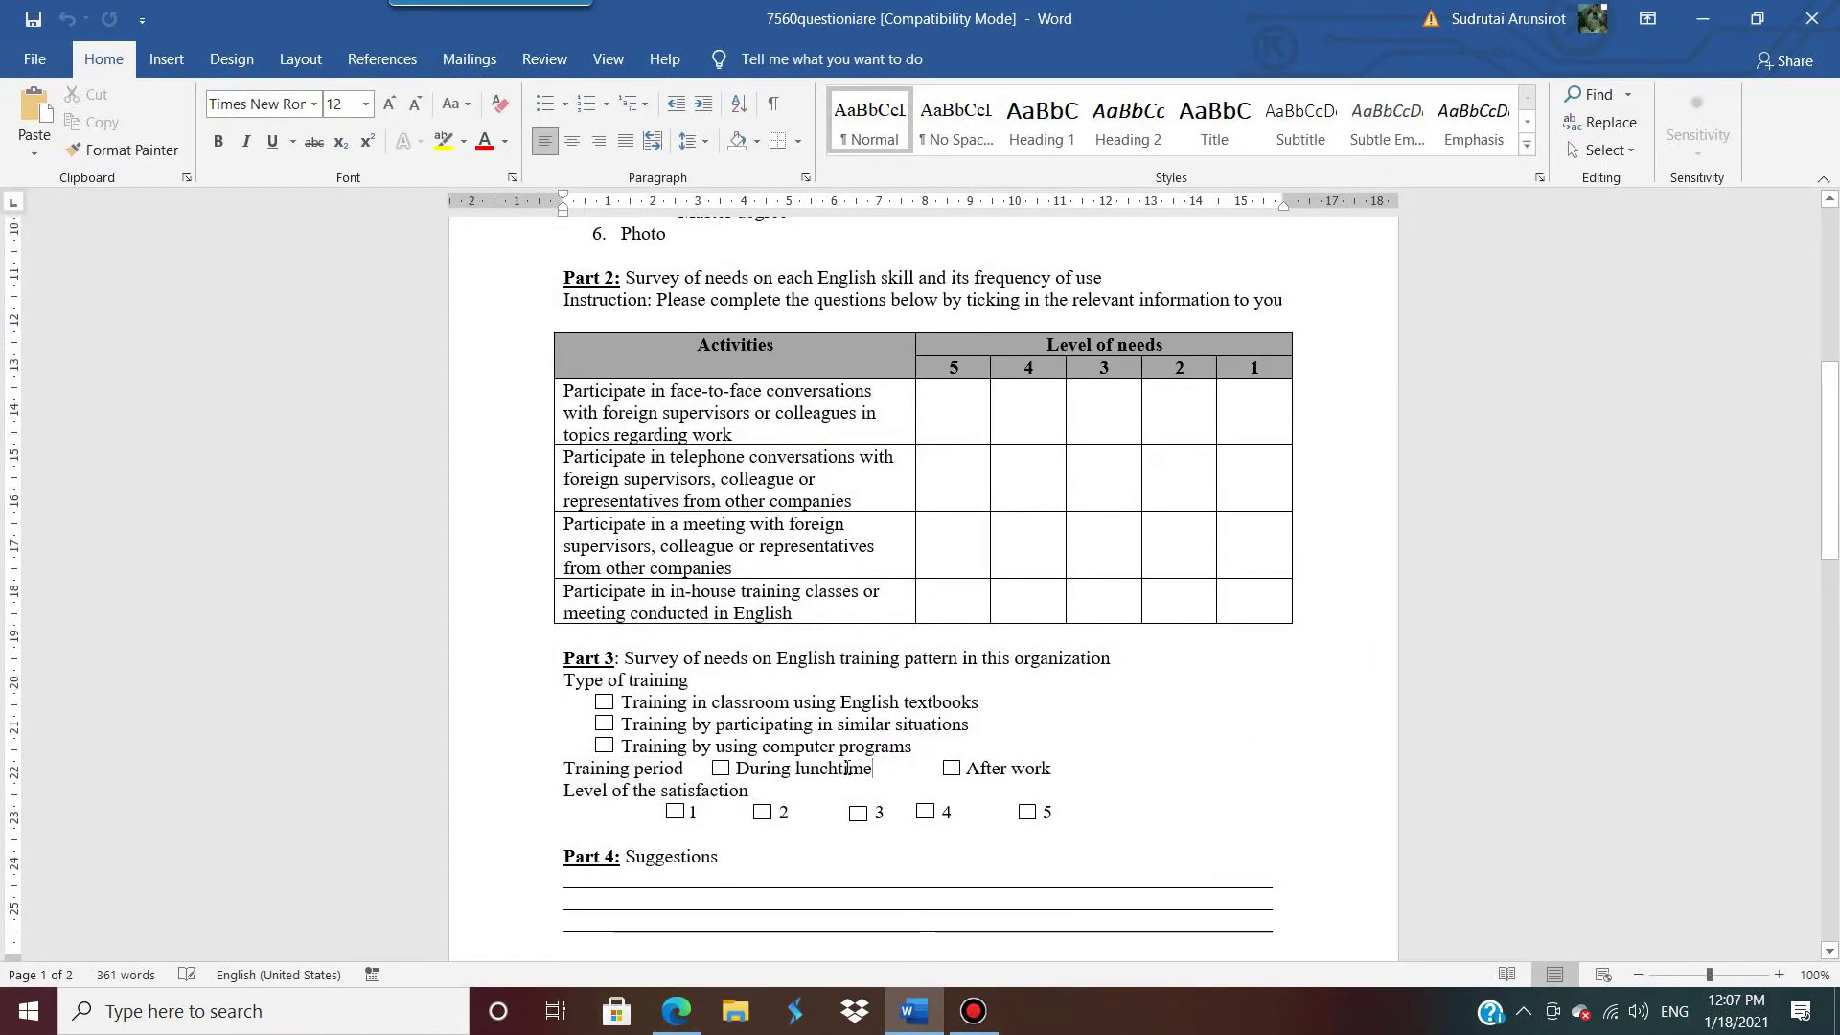
pyautogui.moveTo(846, 768); pyautogui.dragTo(736, 767)
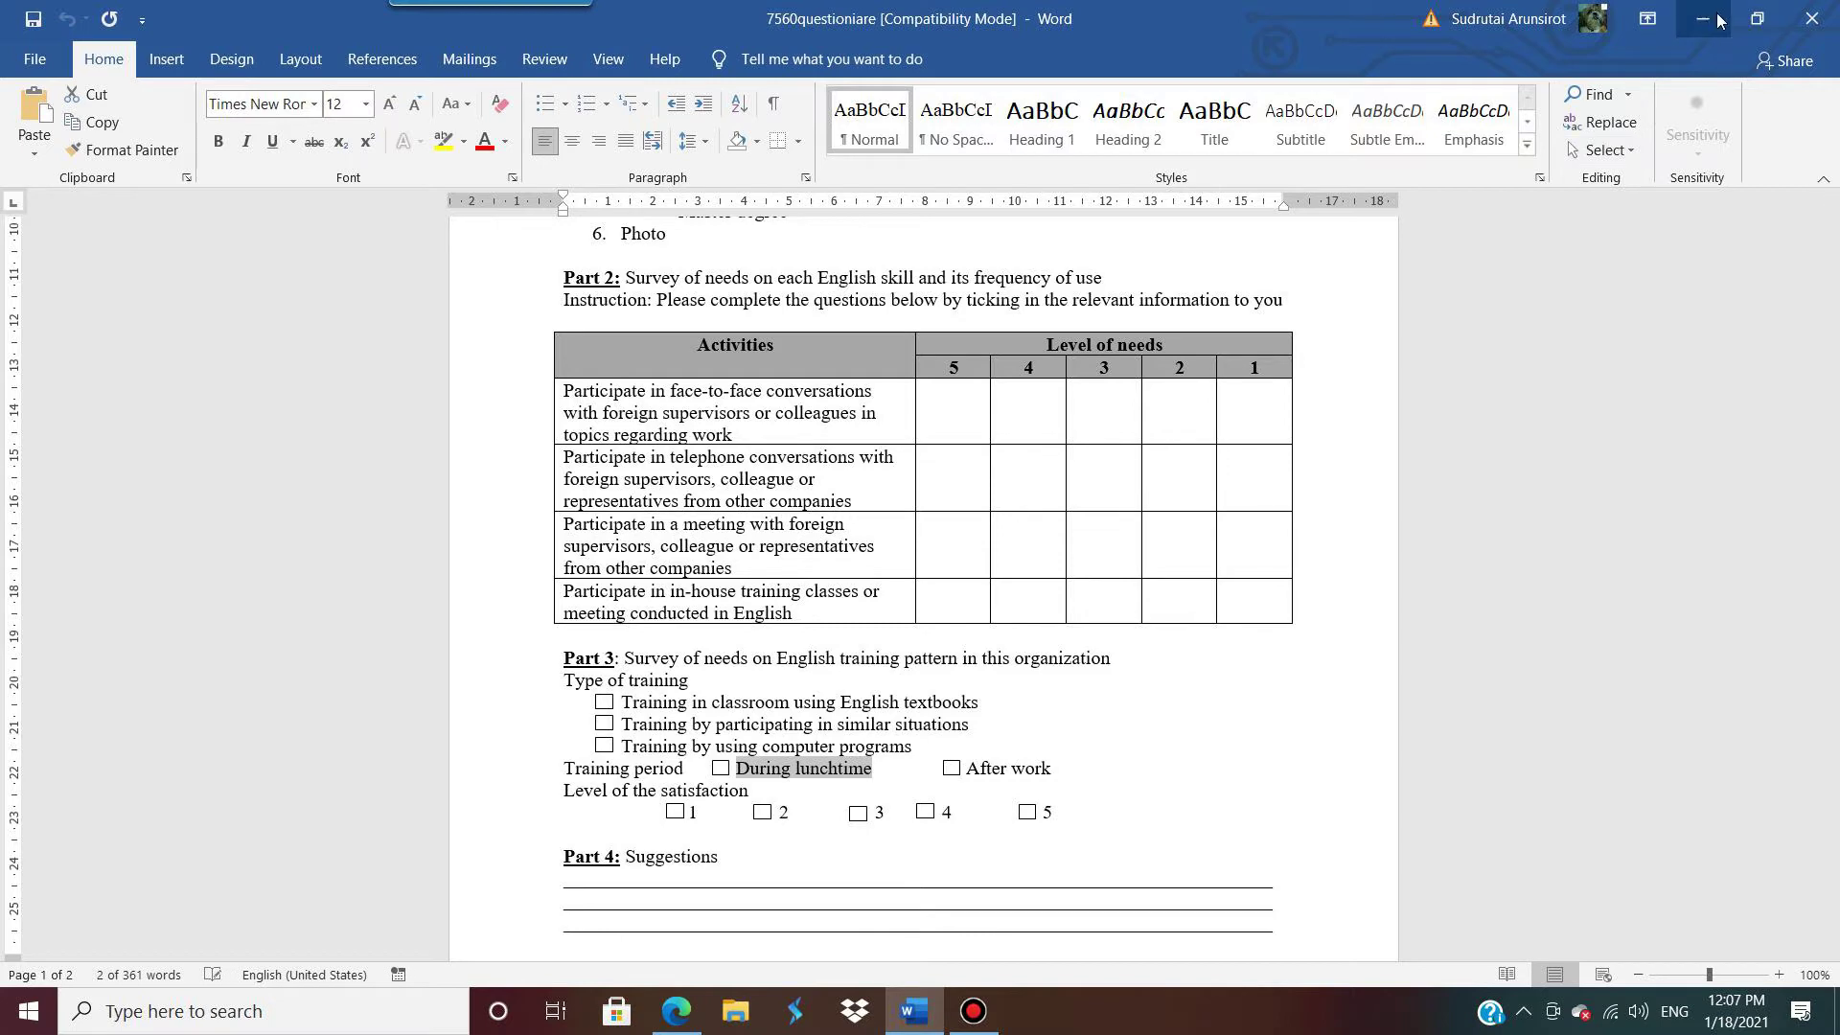
pyautogui.click(1718, 19)
pyautogui.click(1295, 650)
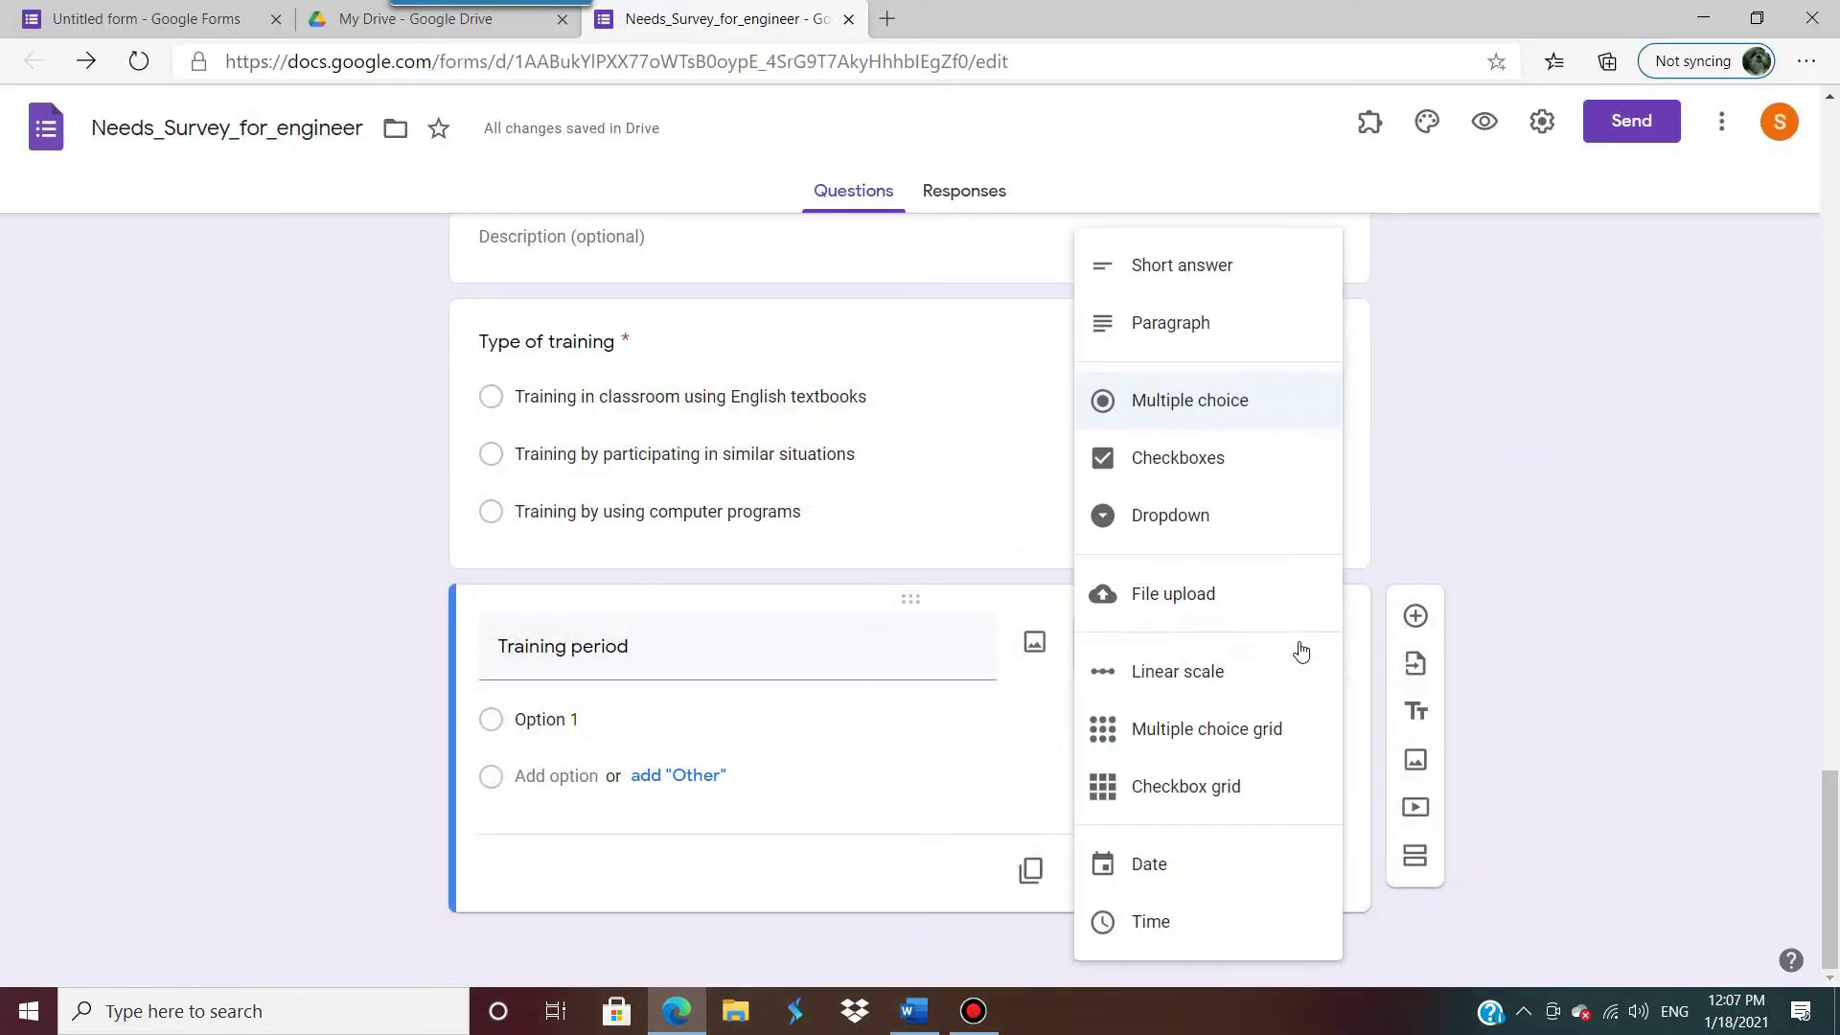
pyautogui.click(1226, 523)
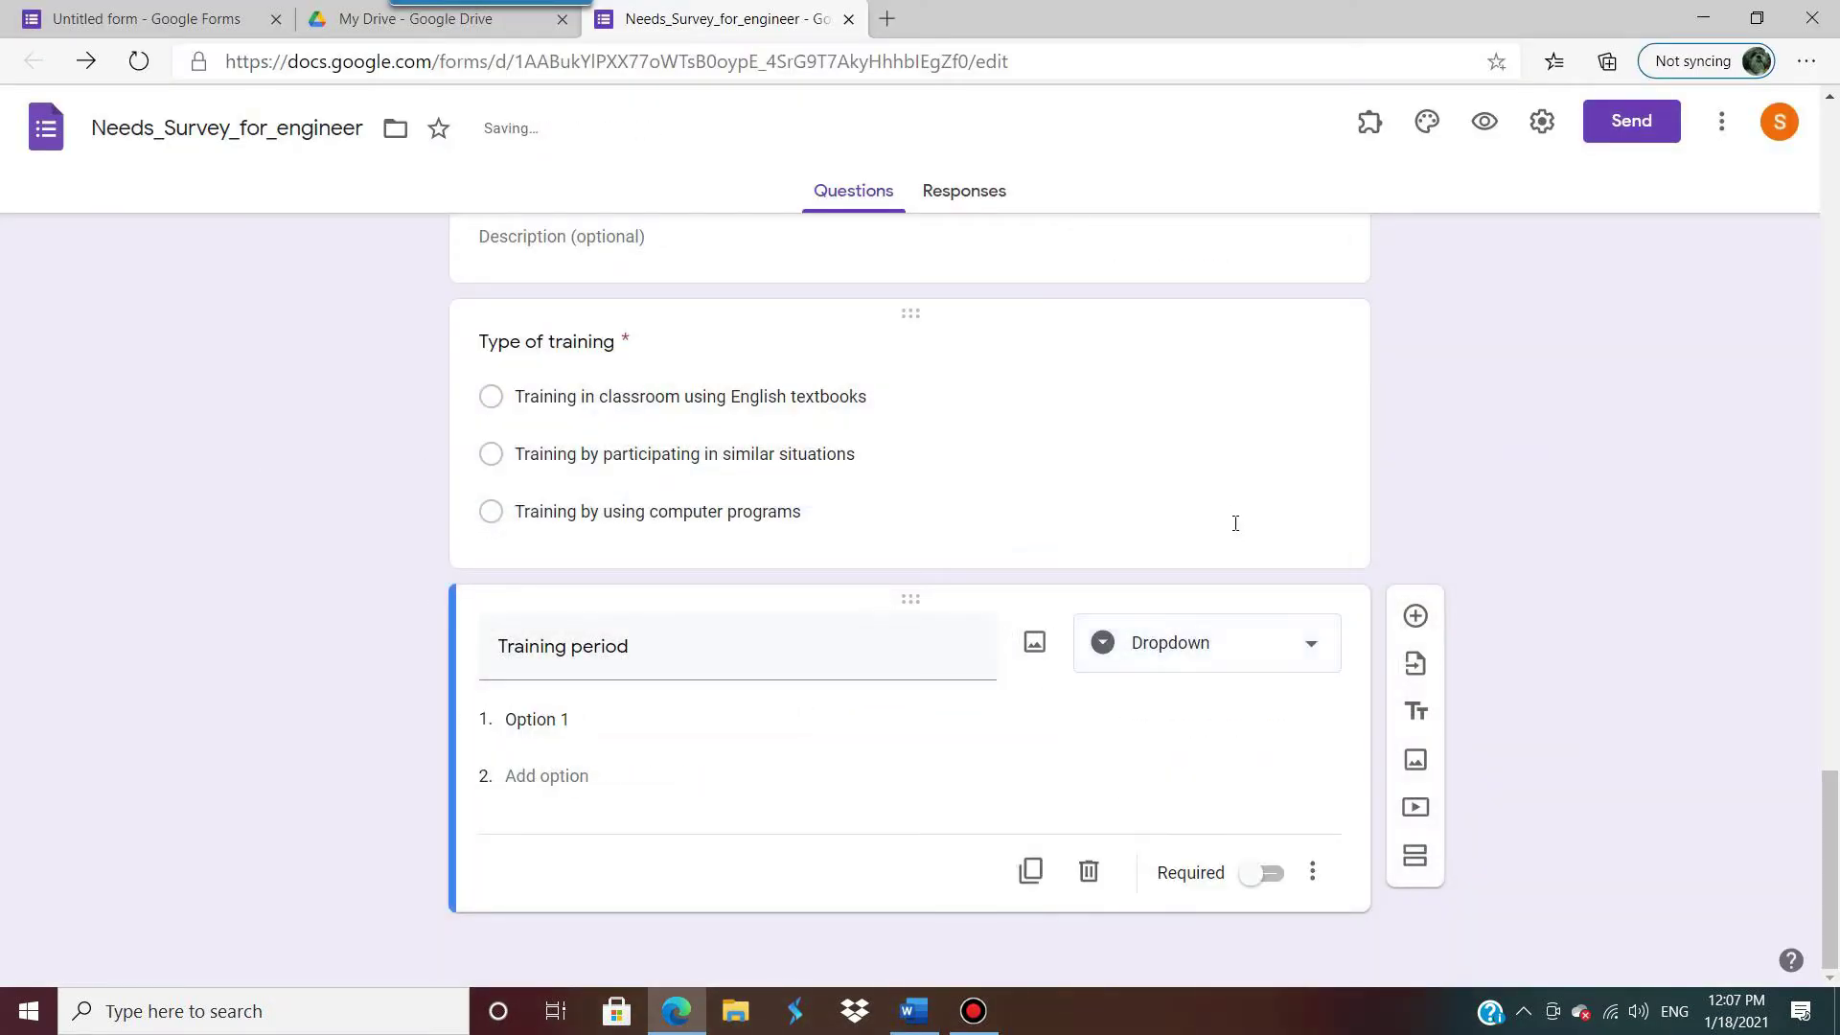
pyautogui.click(1315, 648)
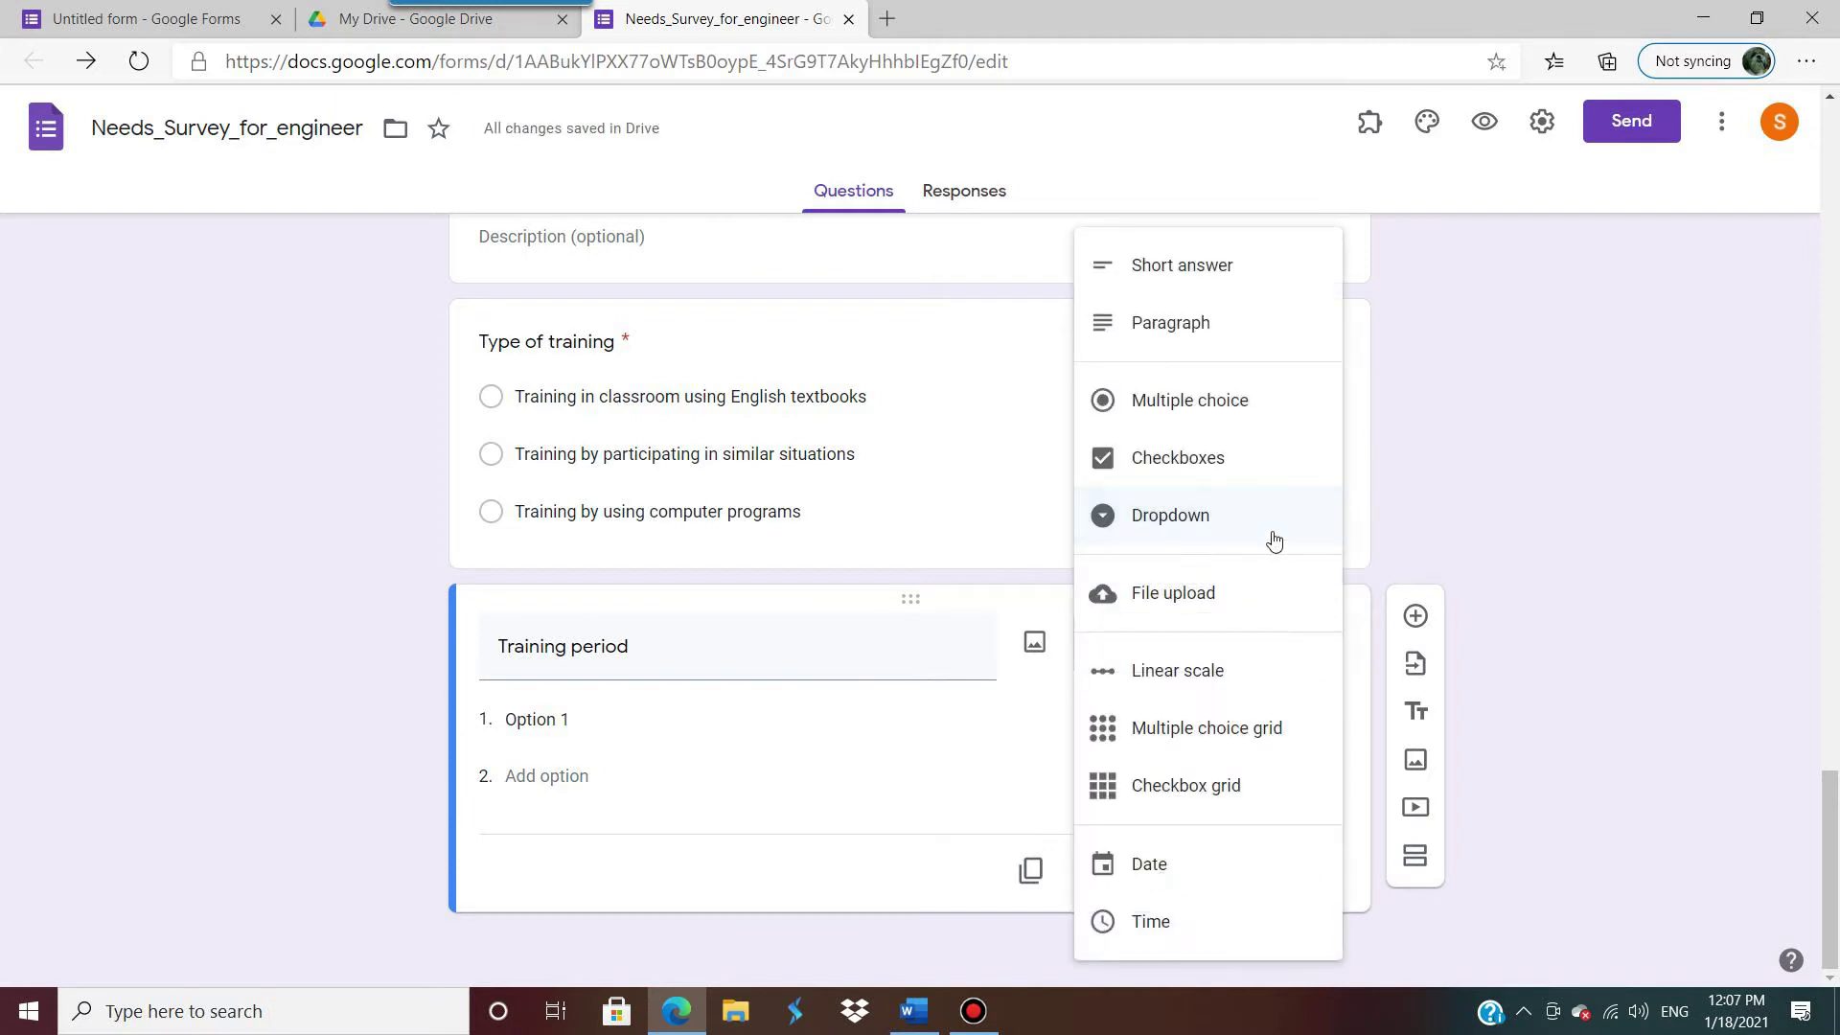
pyautogui.click(1270, 467)
# Step: Give it options 'During lunchtime' and 'After work', make it required, and add a new question
pyautogui.click(589, 709)
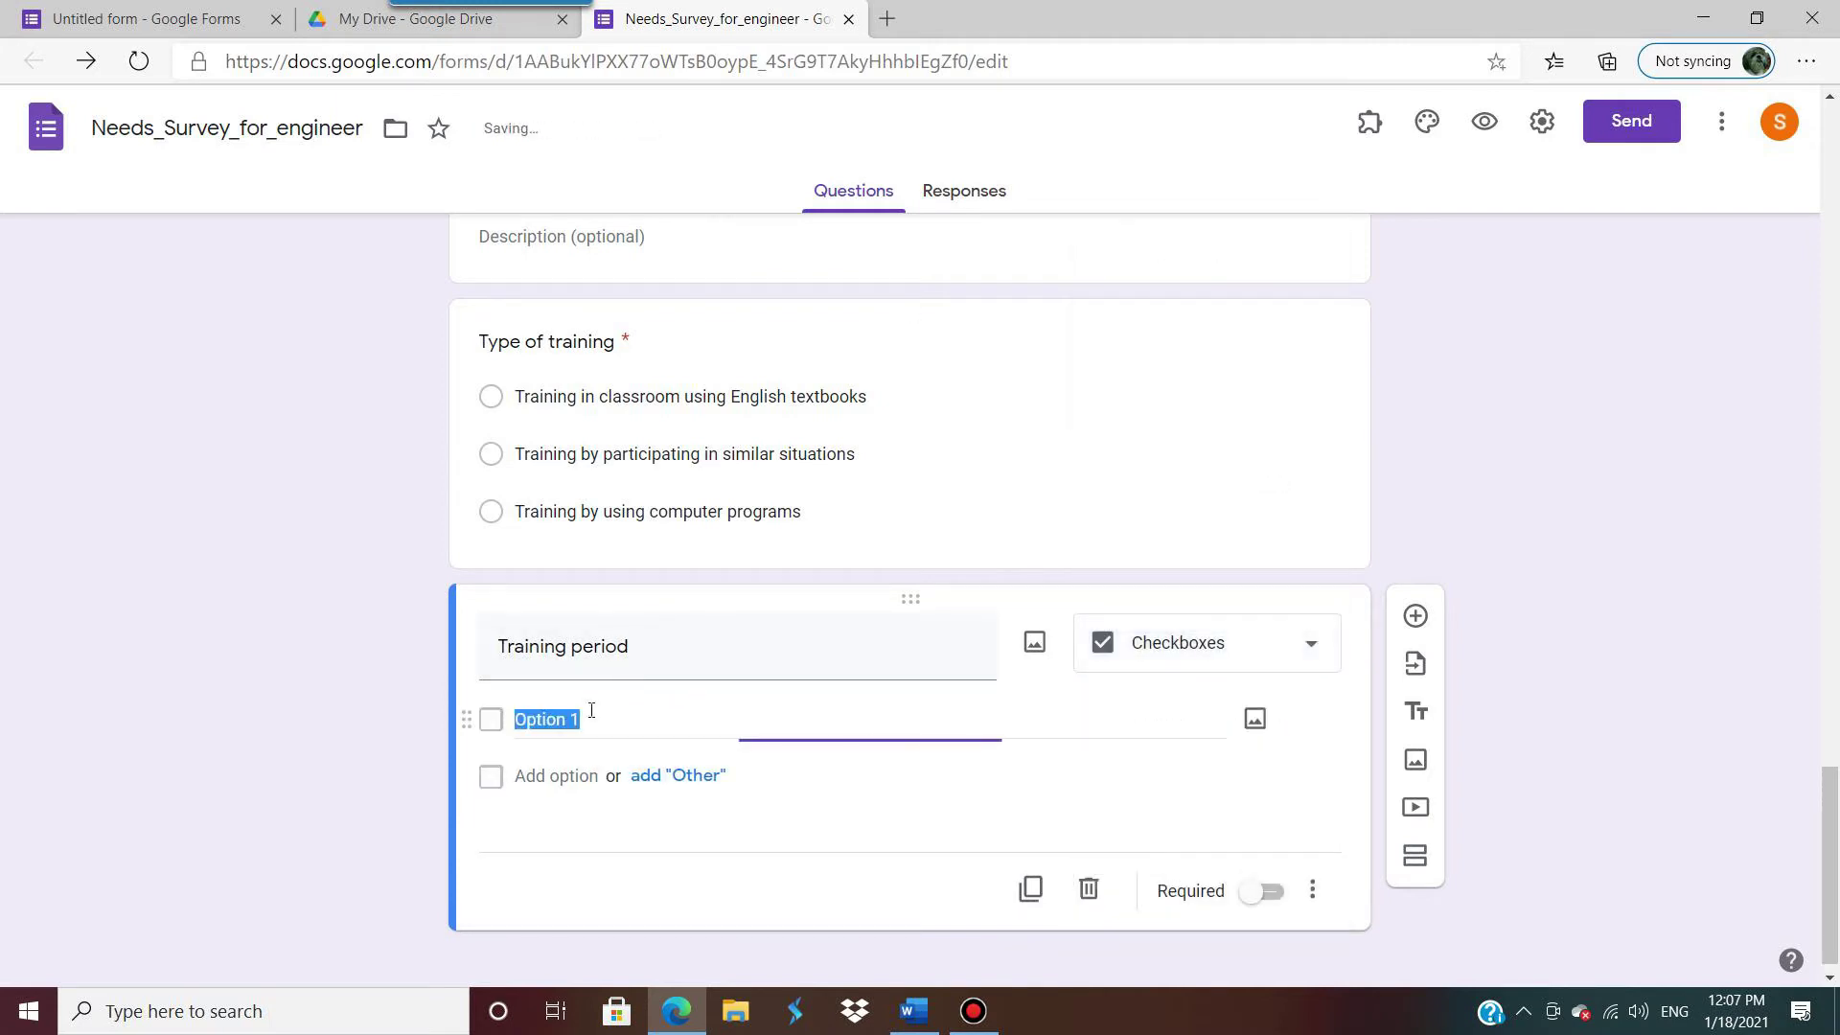
pyautogui.write('During lunchtime')
pyautogui.click(586, 771)
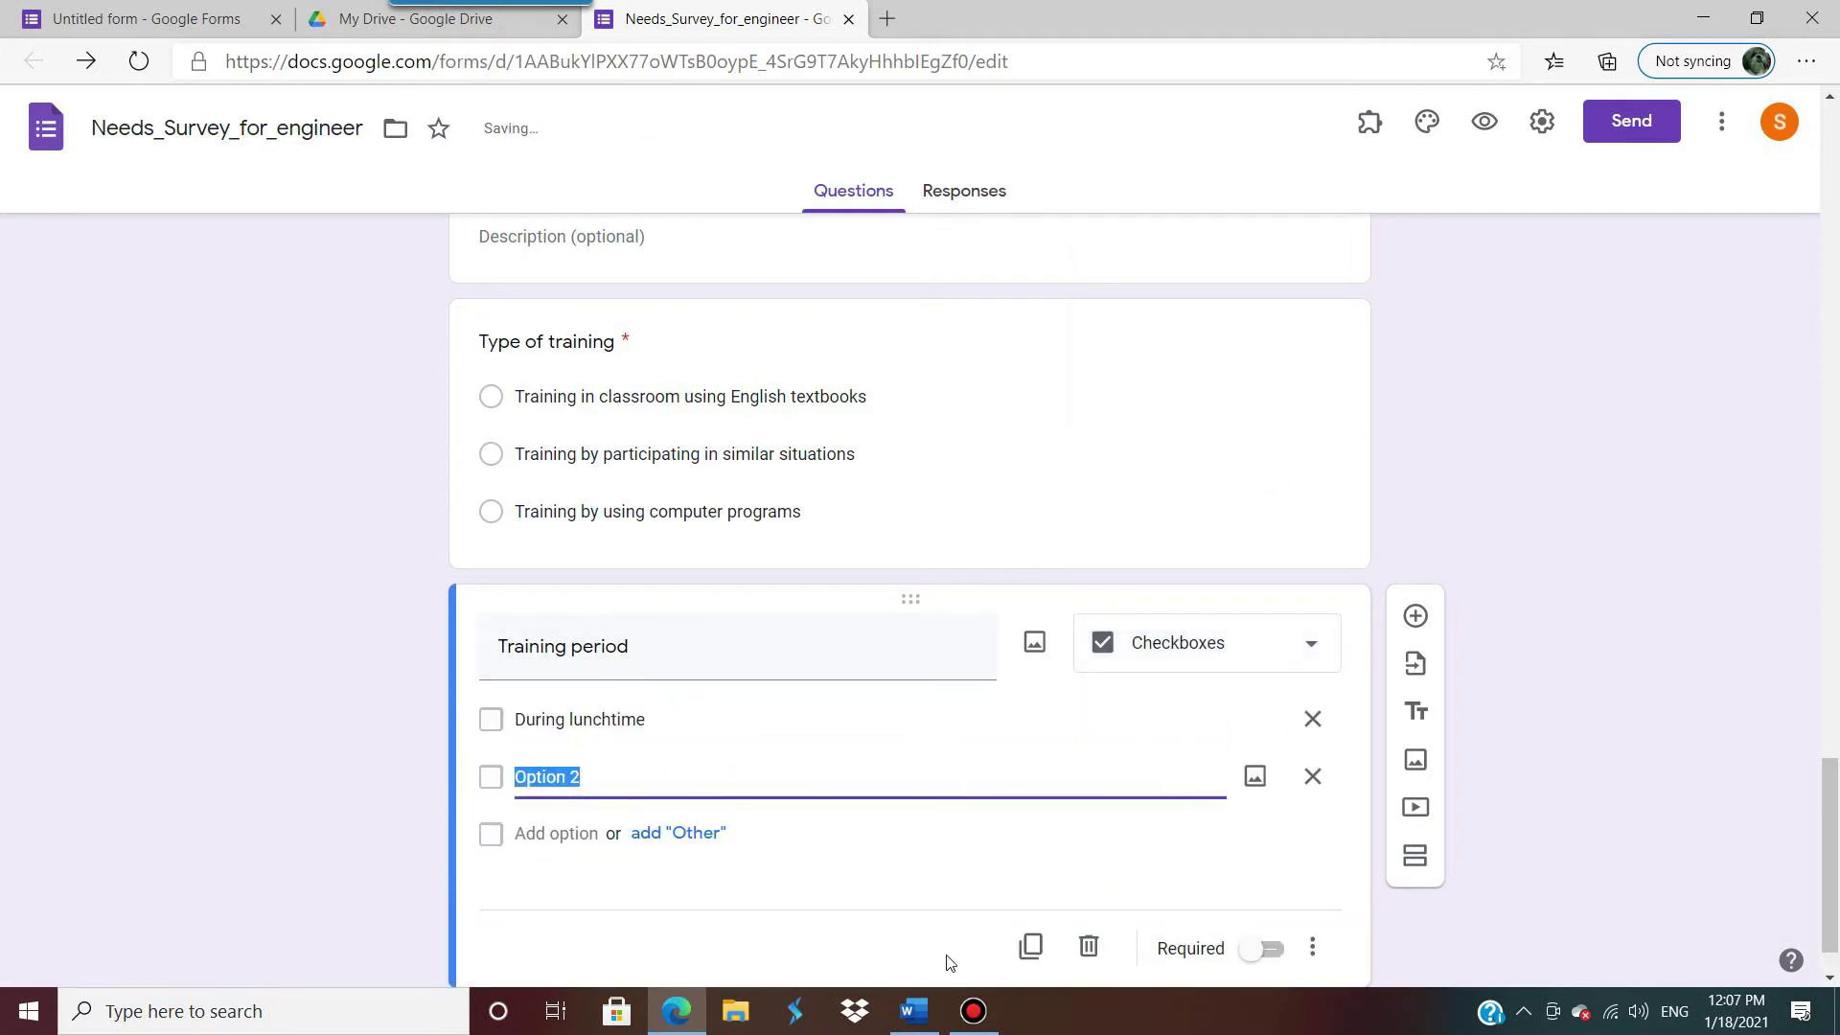
pyautogui.click(913, 1011)
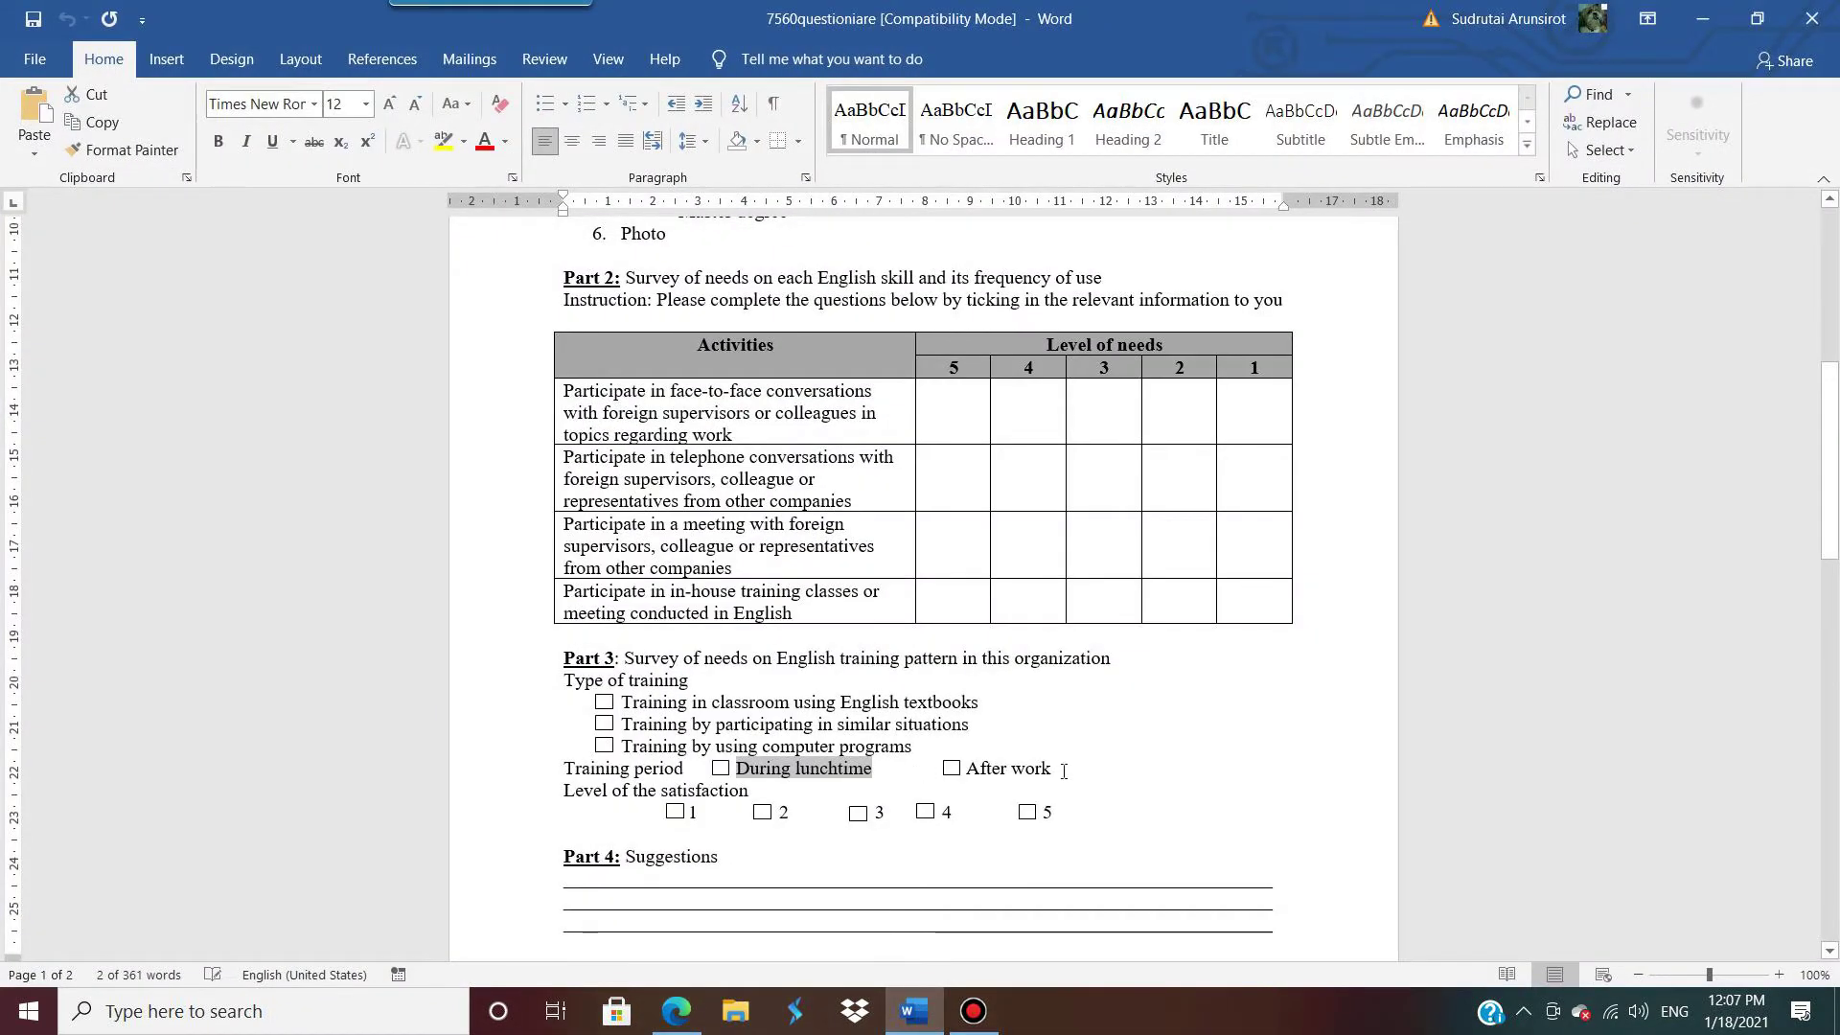
pyautogui.moveTo(1051, 767); pyautogui.dragTo(963, 768)
pyautogui.hotkey('ctrl', 'c')
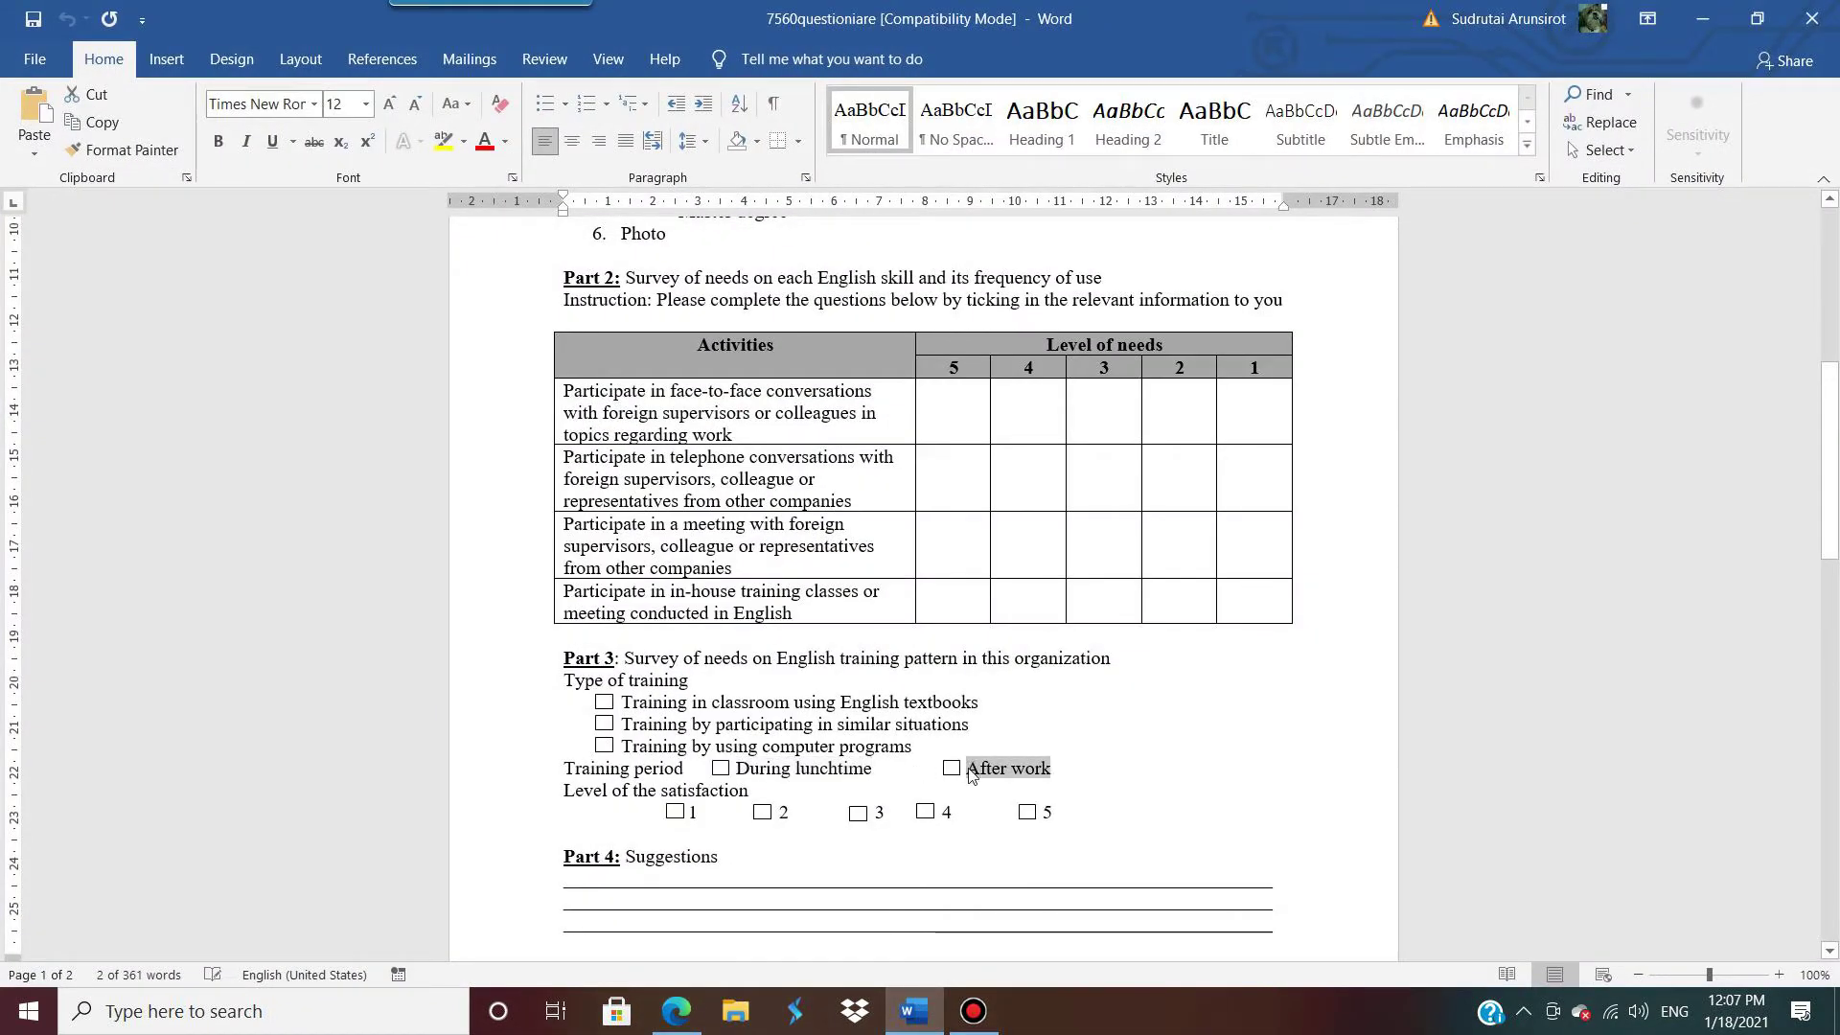
pyautogui.click(1703, 18)
pyautogui.hotkey('ctrl', 'v')
pyautogui.scroll(-1, 1096, 792)
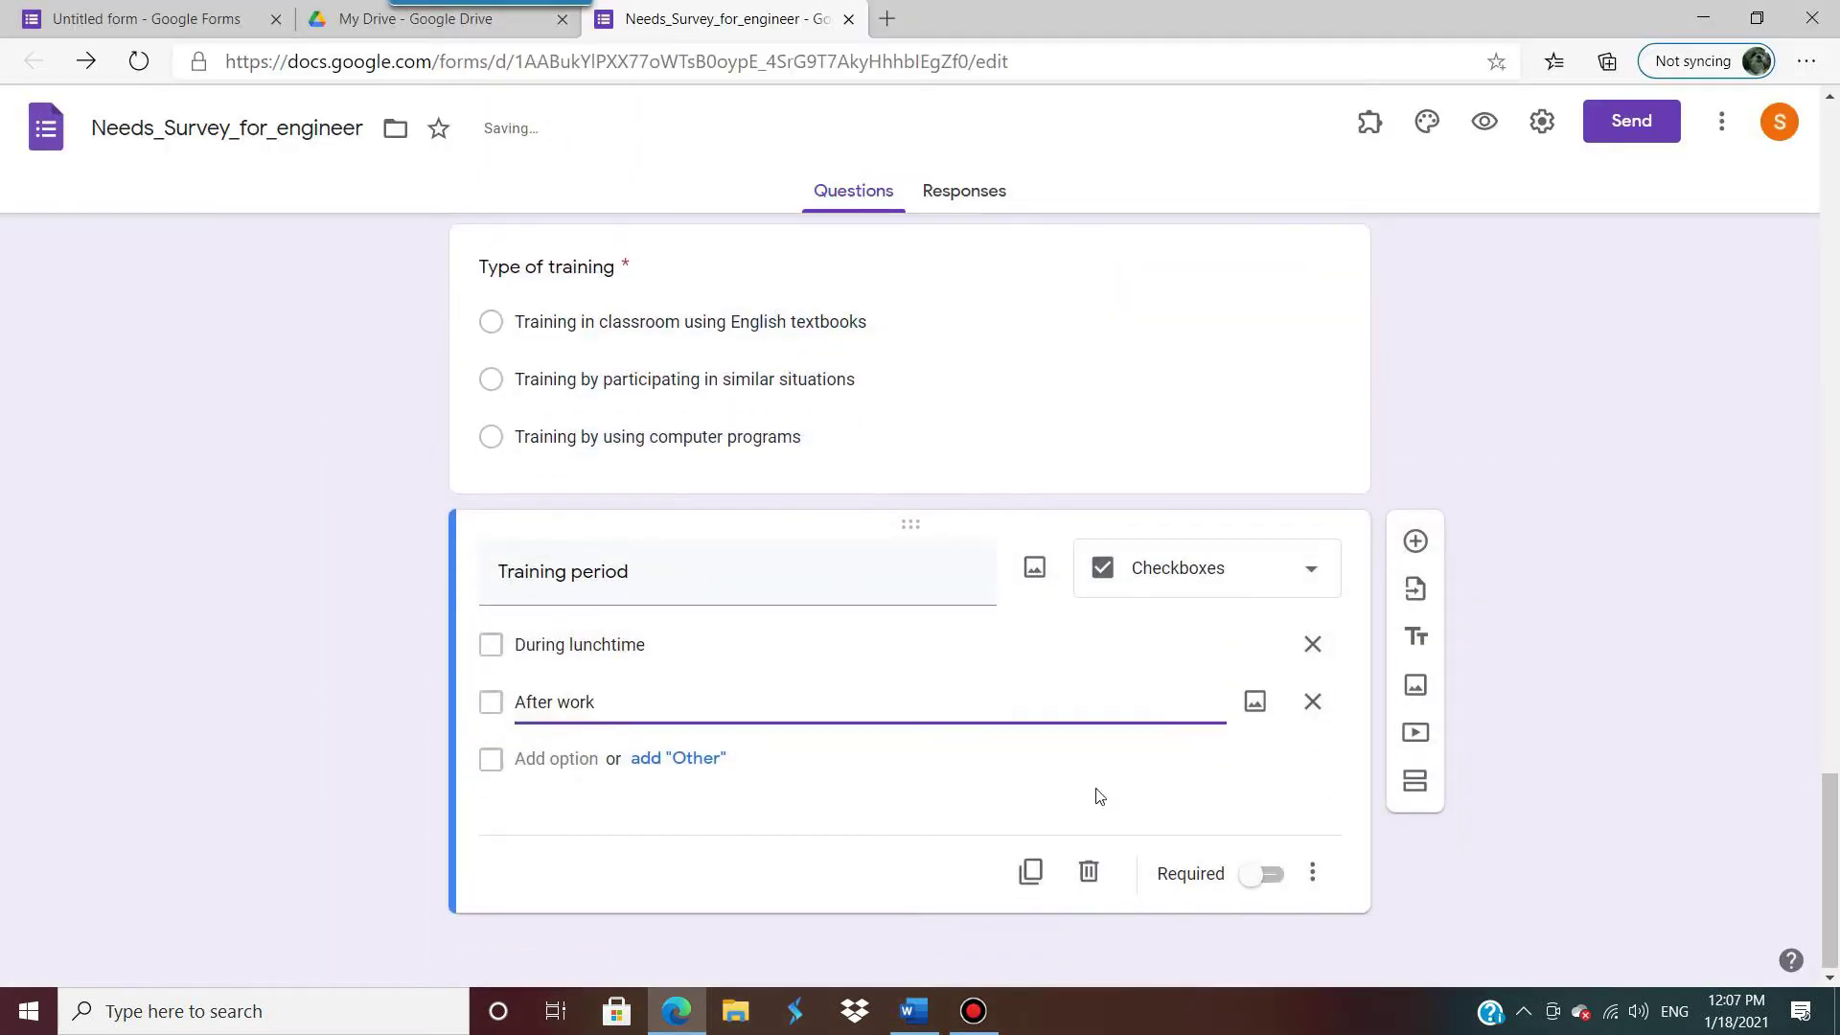
pyautogui.click(1273, 873)
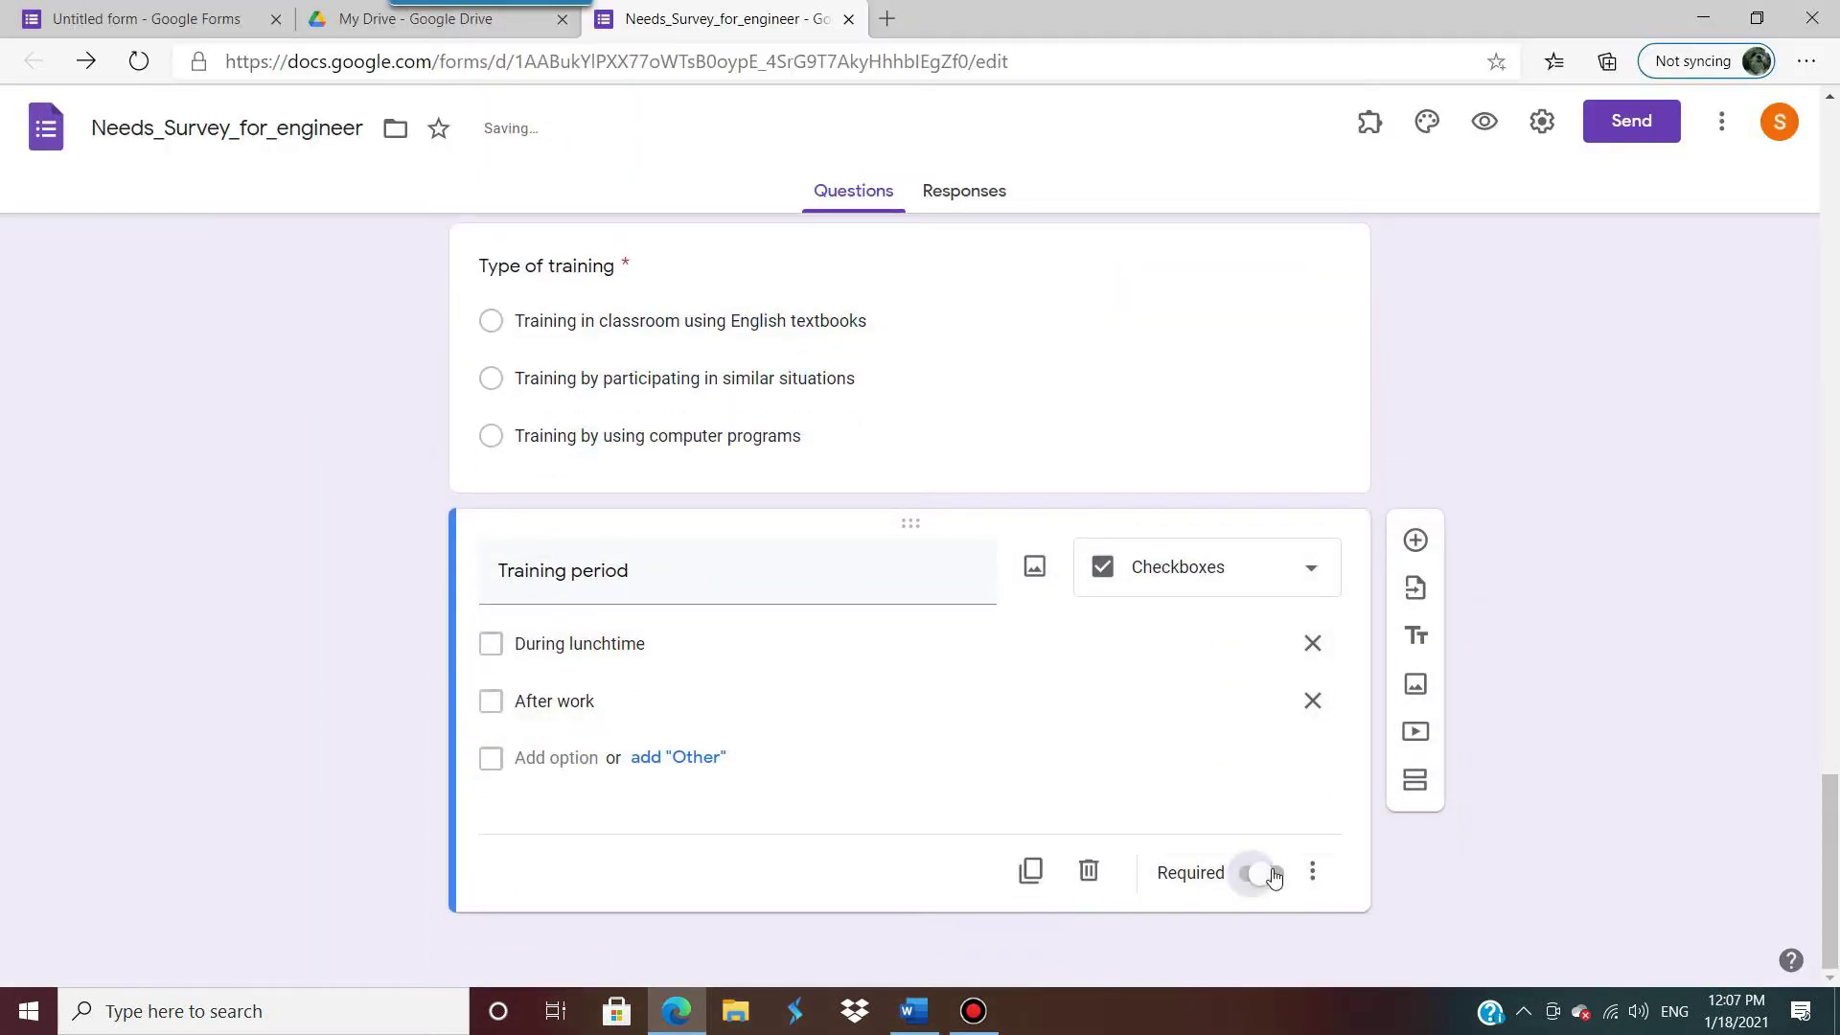
pyautogui.click(1414, 540)
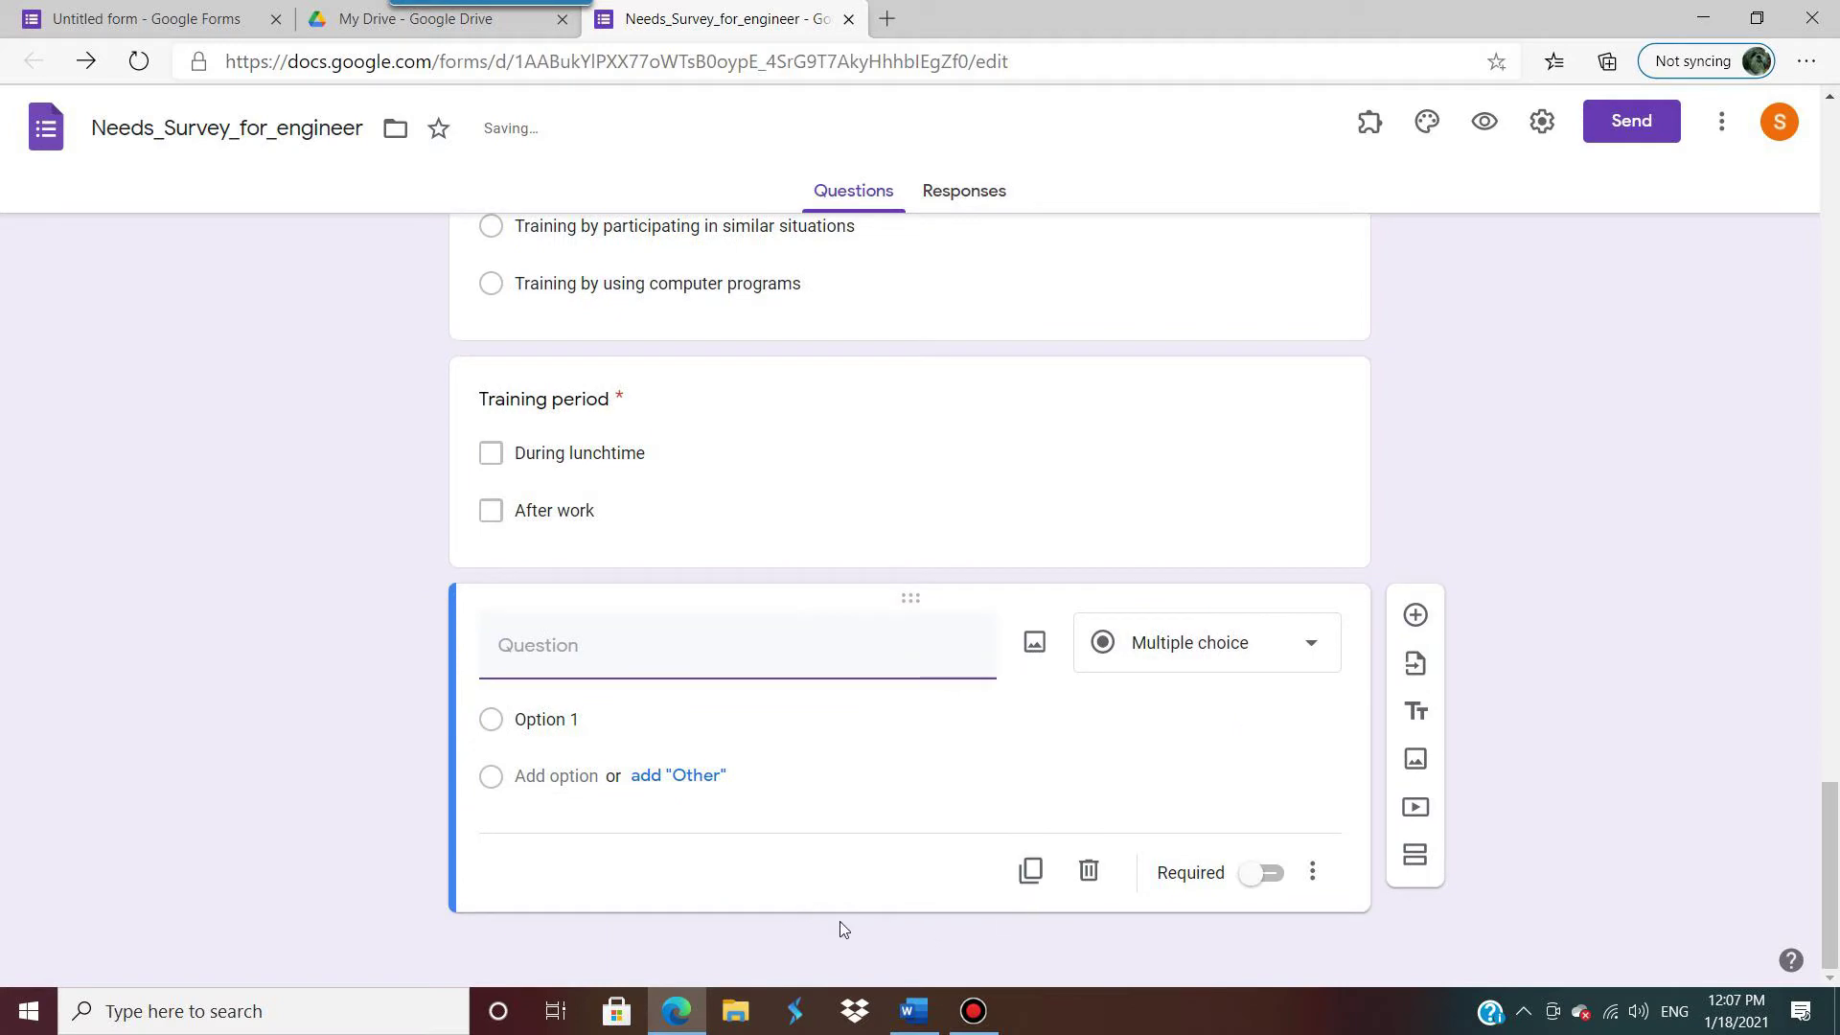
# Step: Title the question 'Level of the satisfaction' and set it to a Linear scale
pyautogui.click(913, 1011)
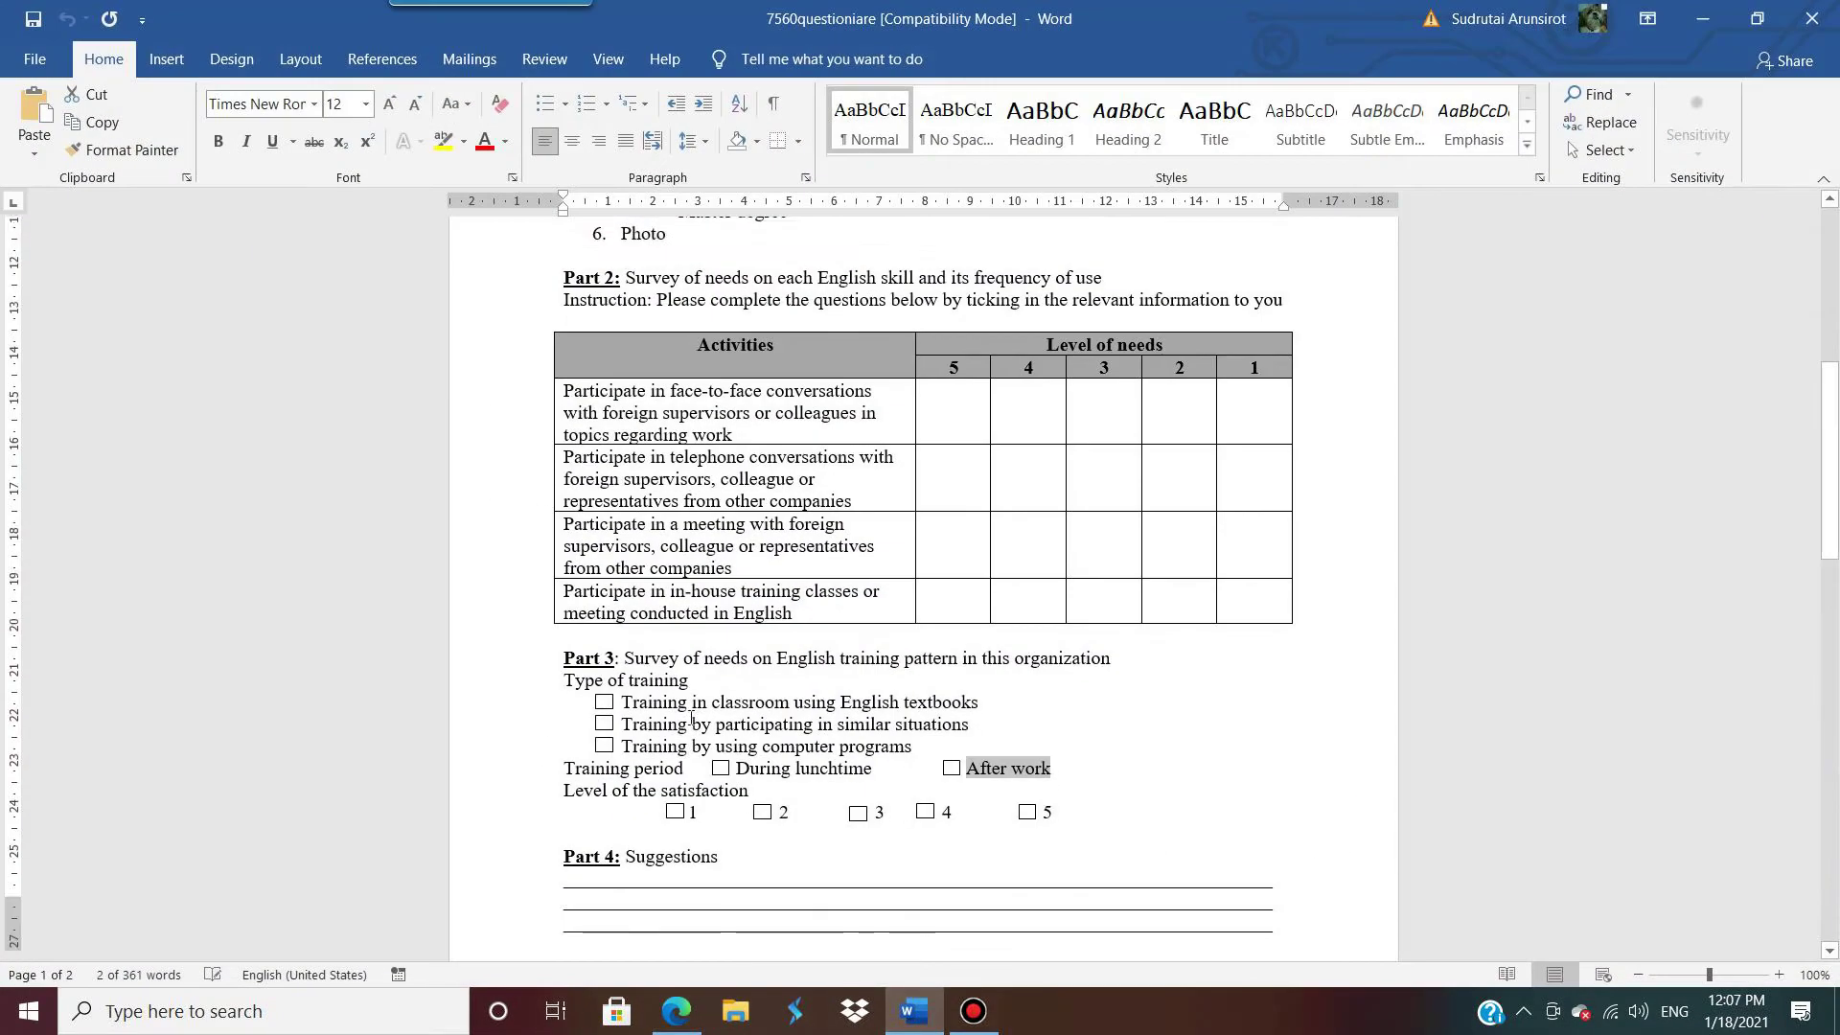
pyautogui.scroll(-2, 606, 709)
pyautogui.moveTo(565, 676); pyautogui.dragTo(726, 677)
pyautogui.hotkey('ctrl', 'c')
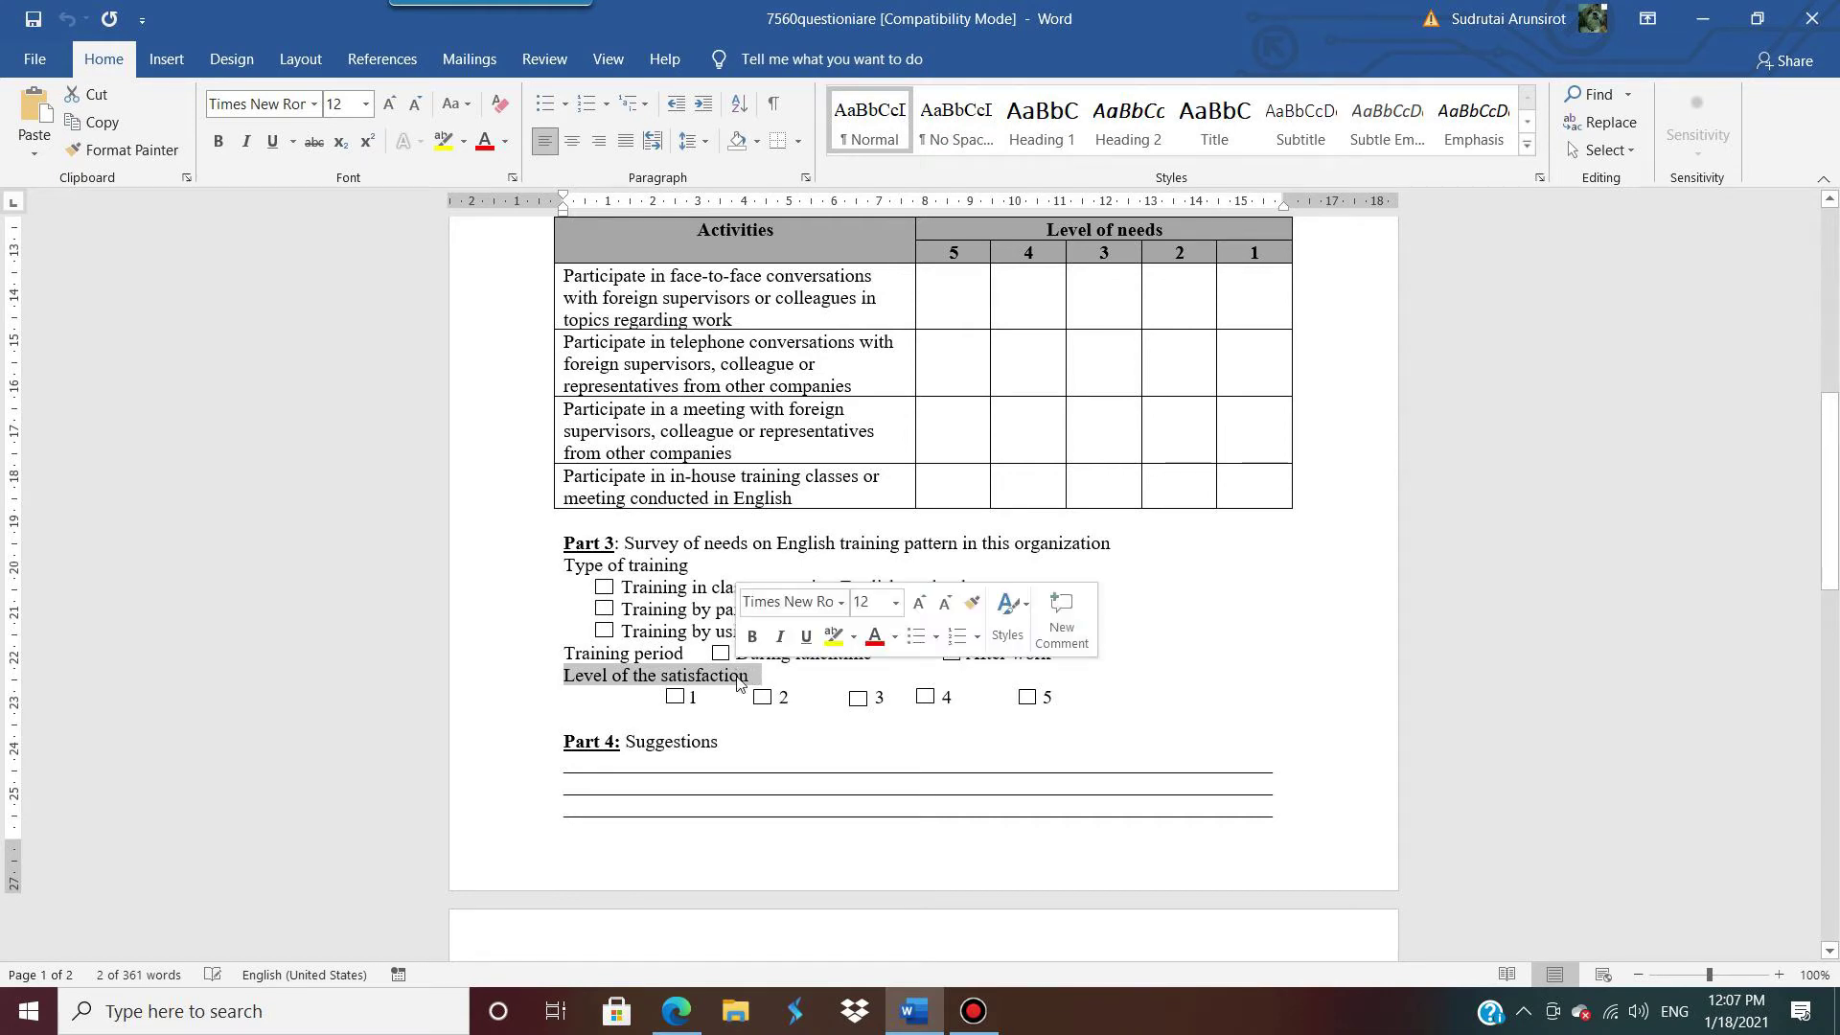
pyautogui.click(1701, 27)
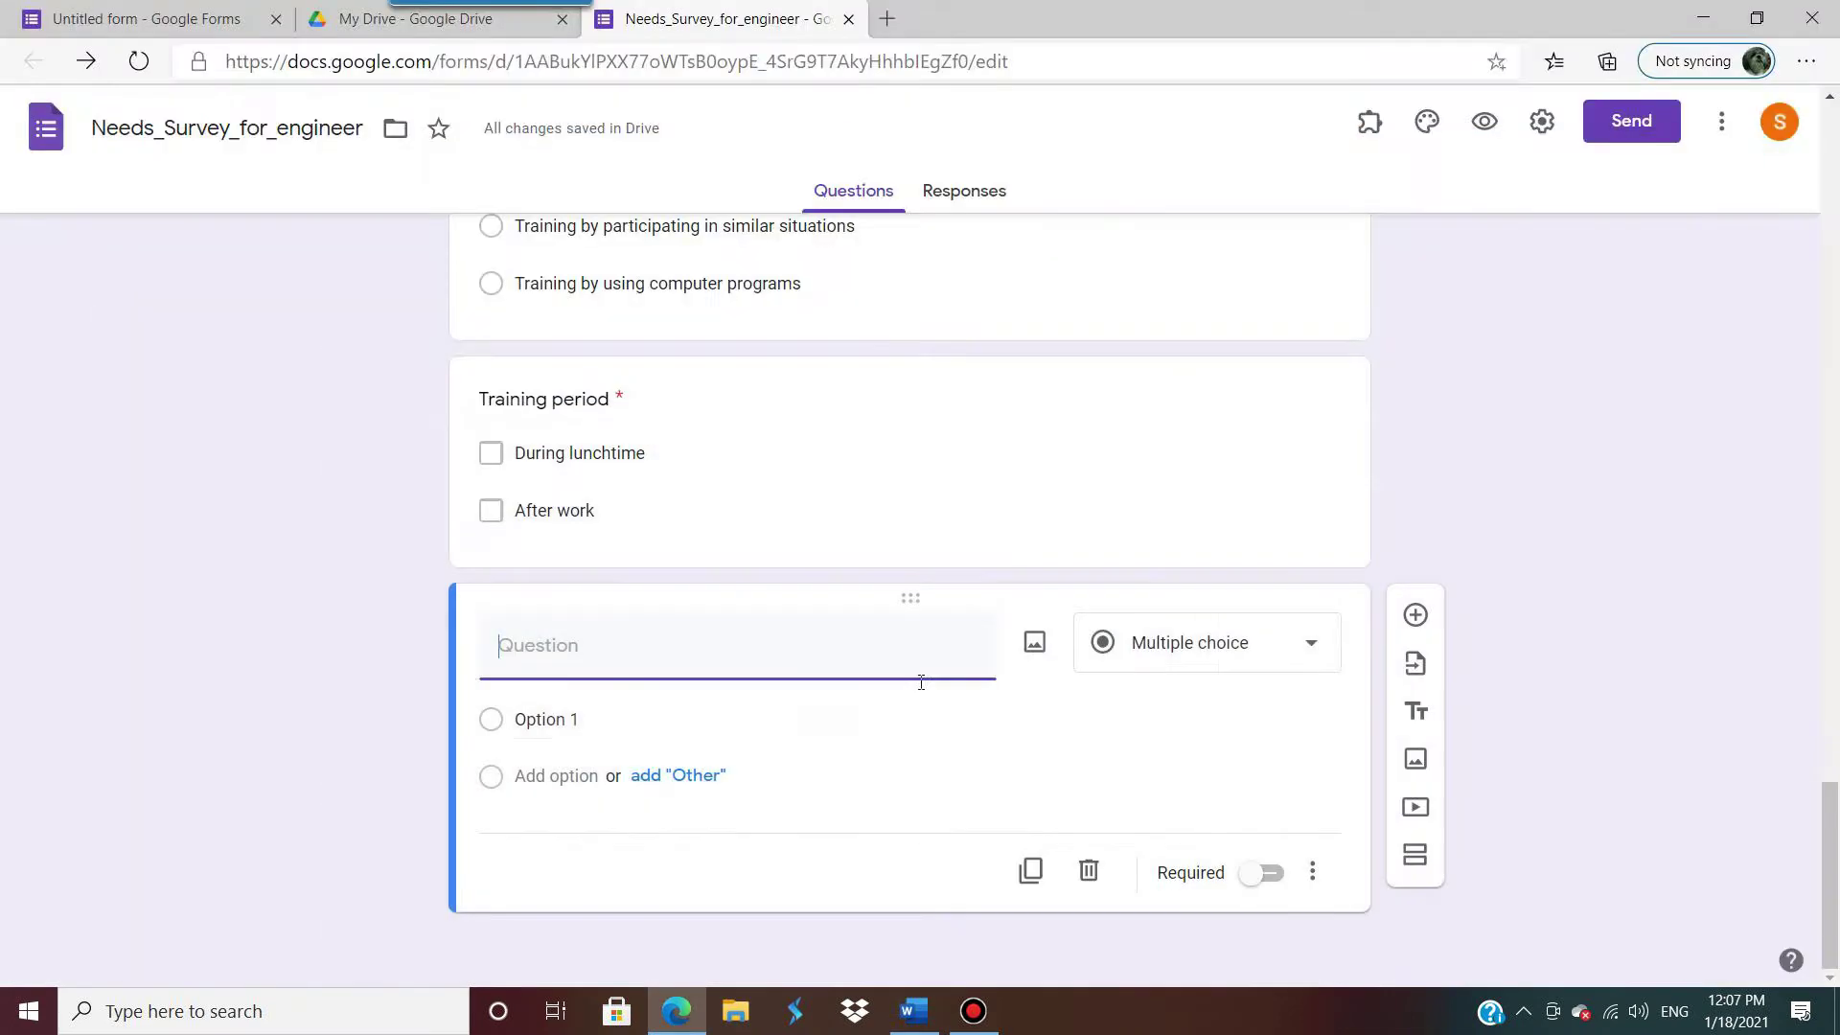
pyautogui.hotkey('ctrl', 'v')
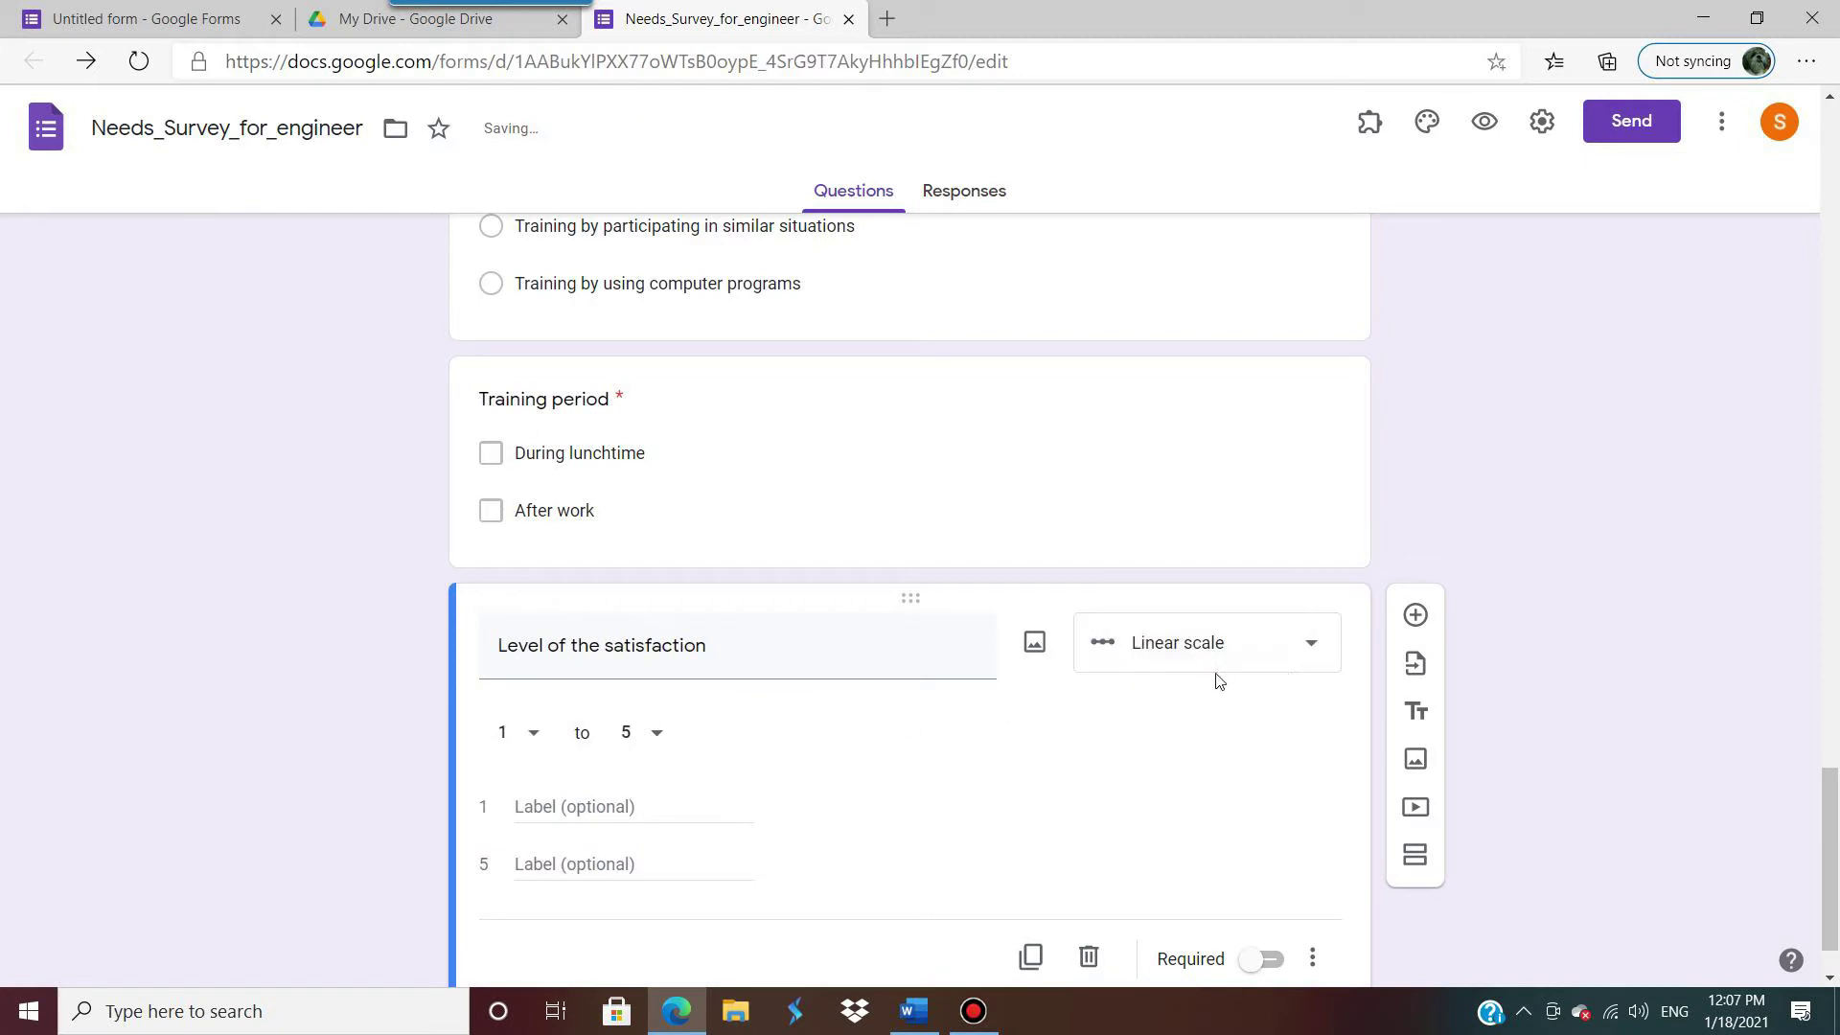
pyautogui.click(1308, 652)
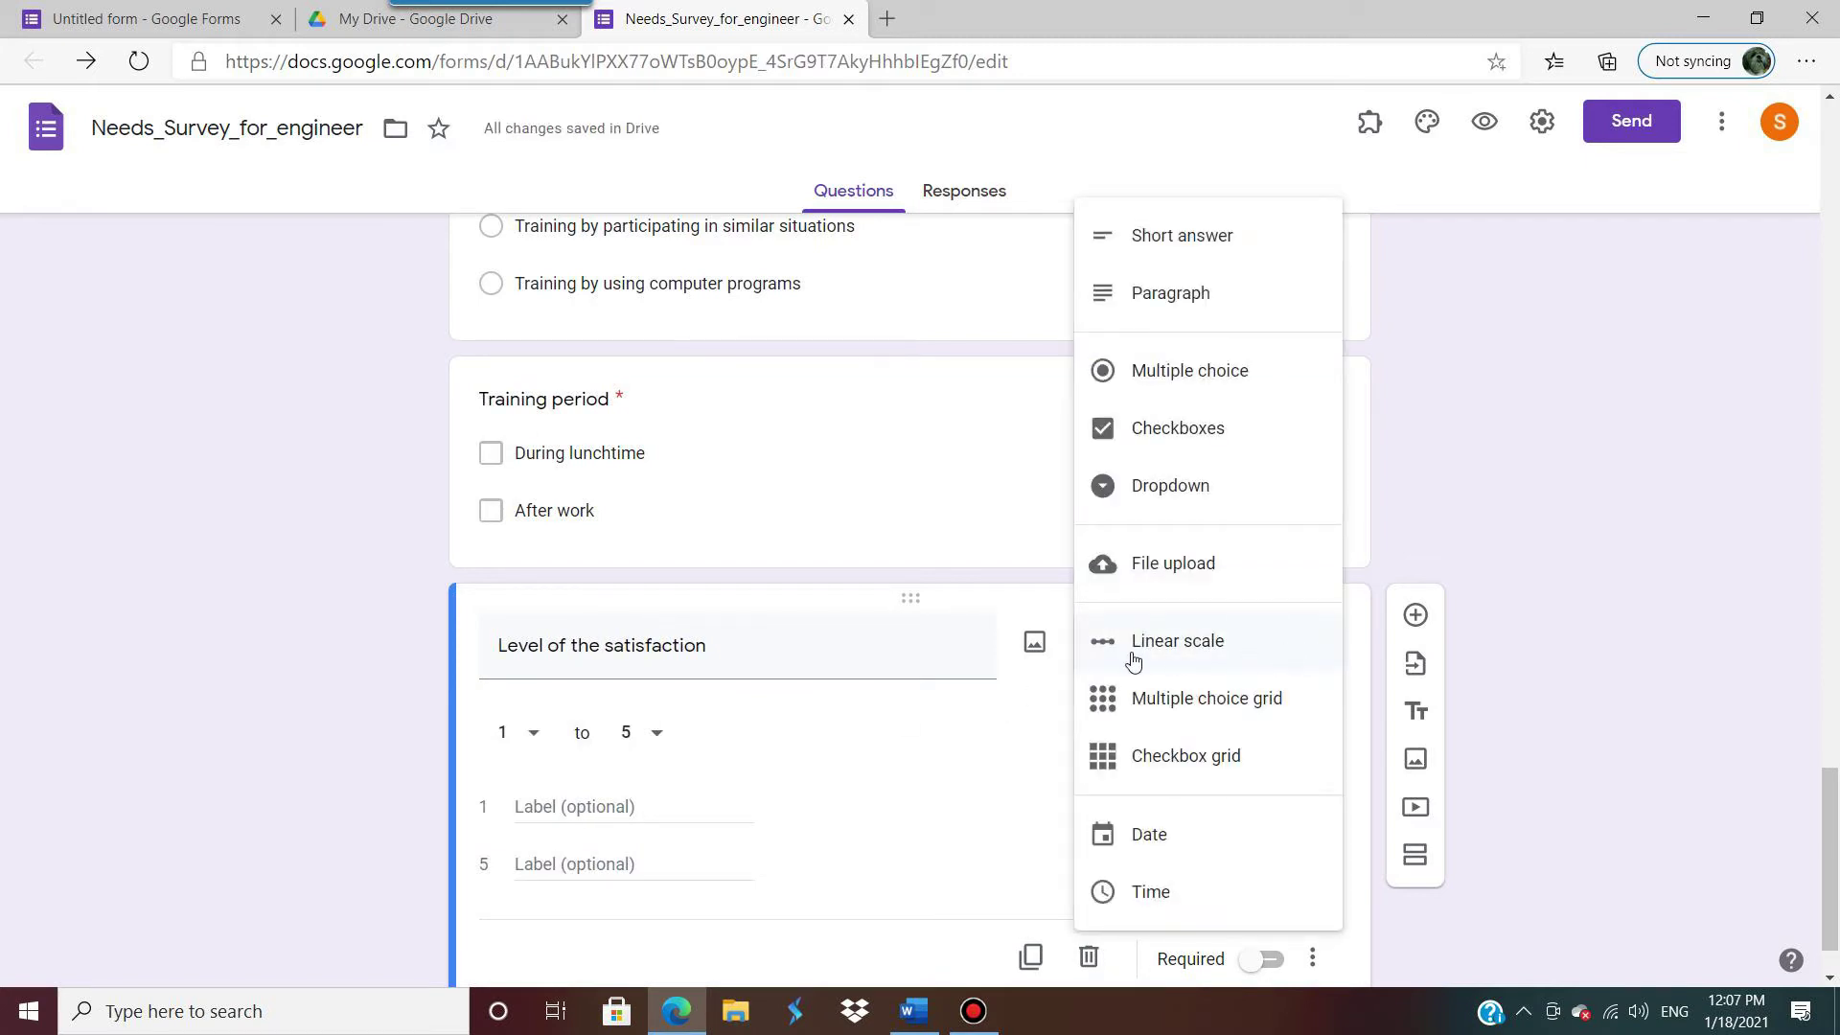
pyautogui.click(1175, 651)
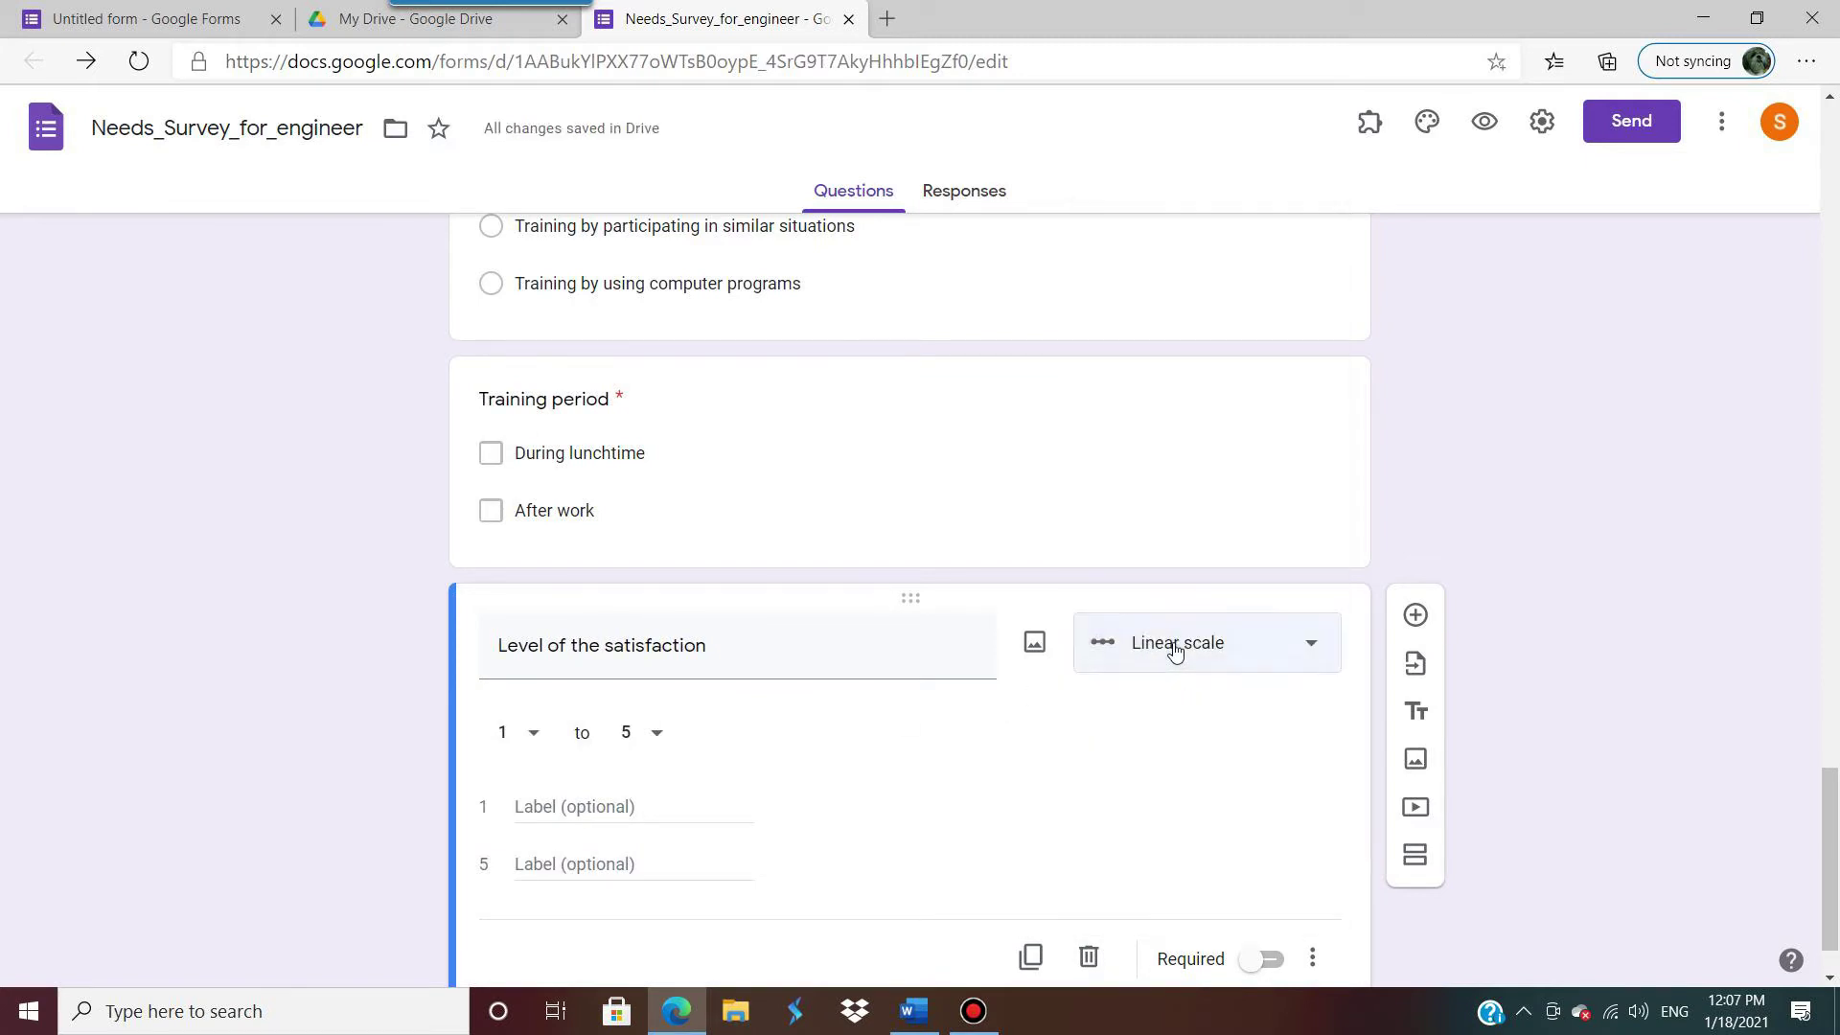
# Step: Label the 1–5 scale ends 'least' and 'most', make it required, and add a new section
pyautogui.click(547, 808)
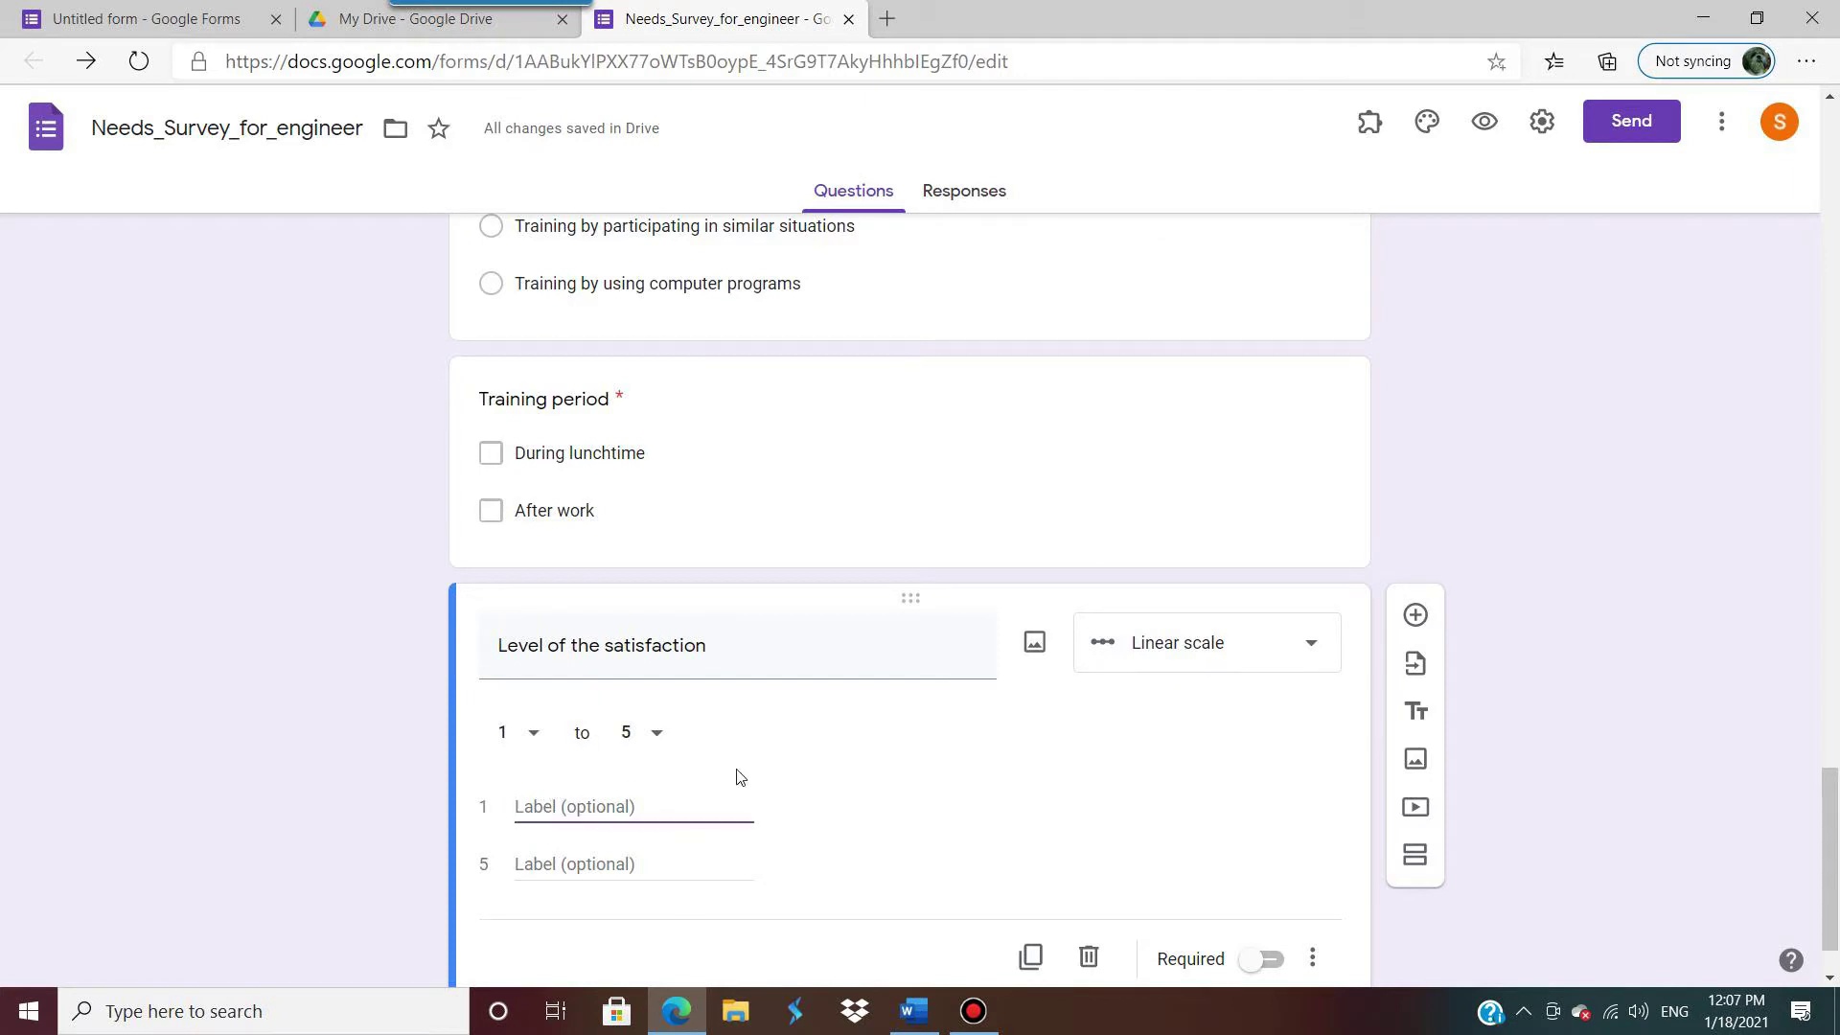
pyautogui.write('Ieas')
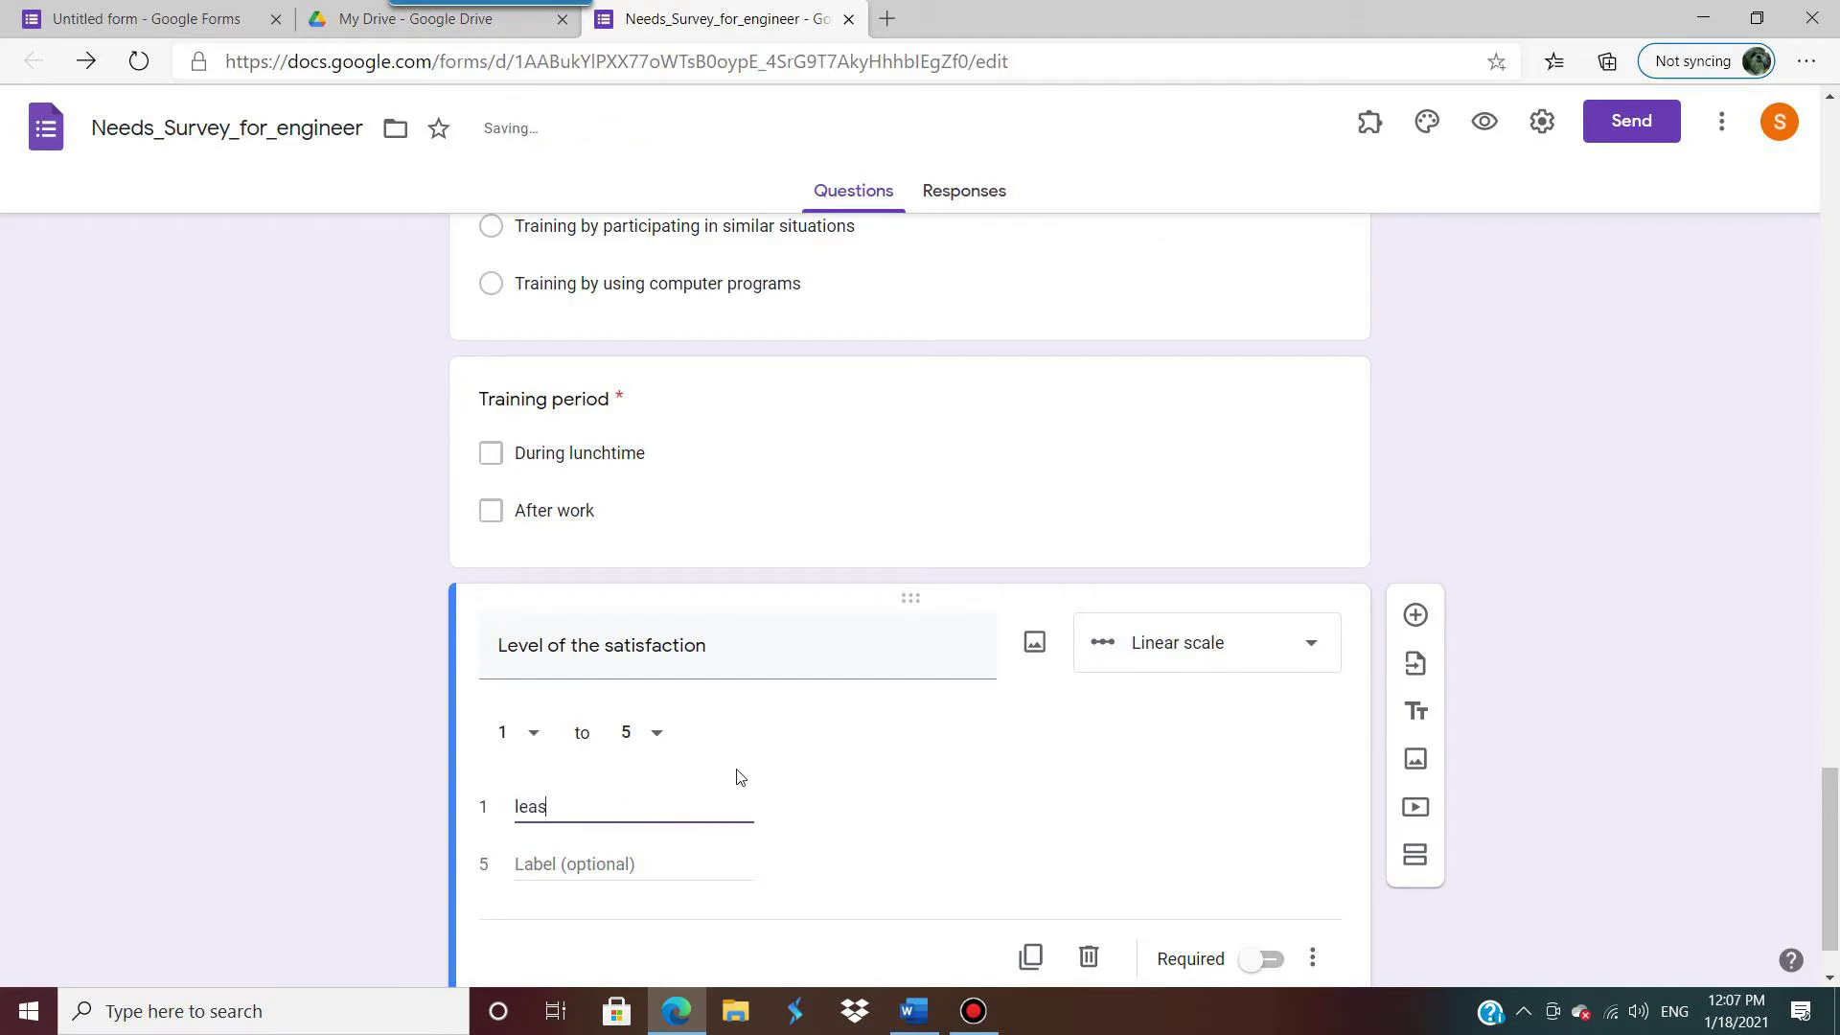
pyautogui.click(601, 873)
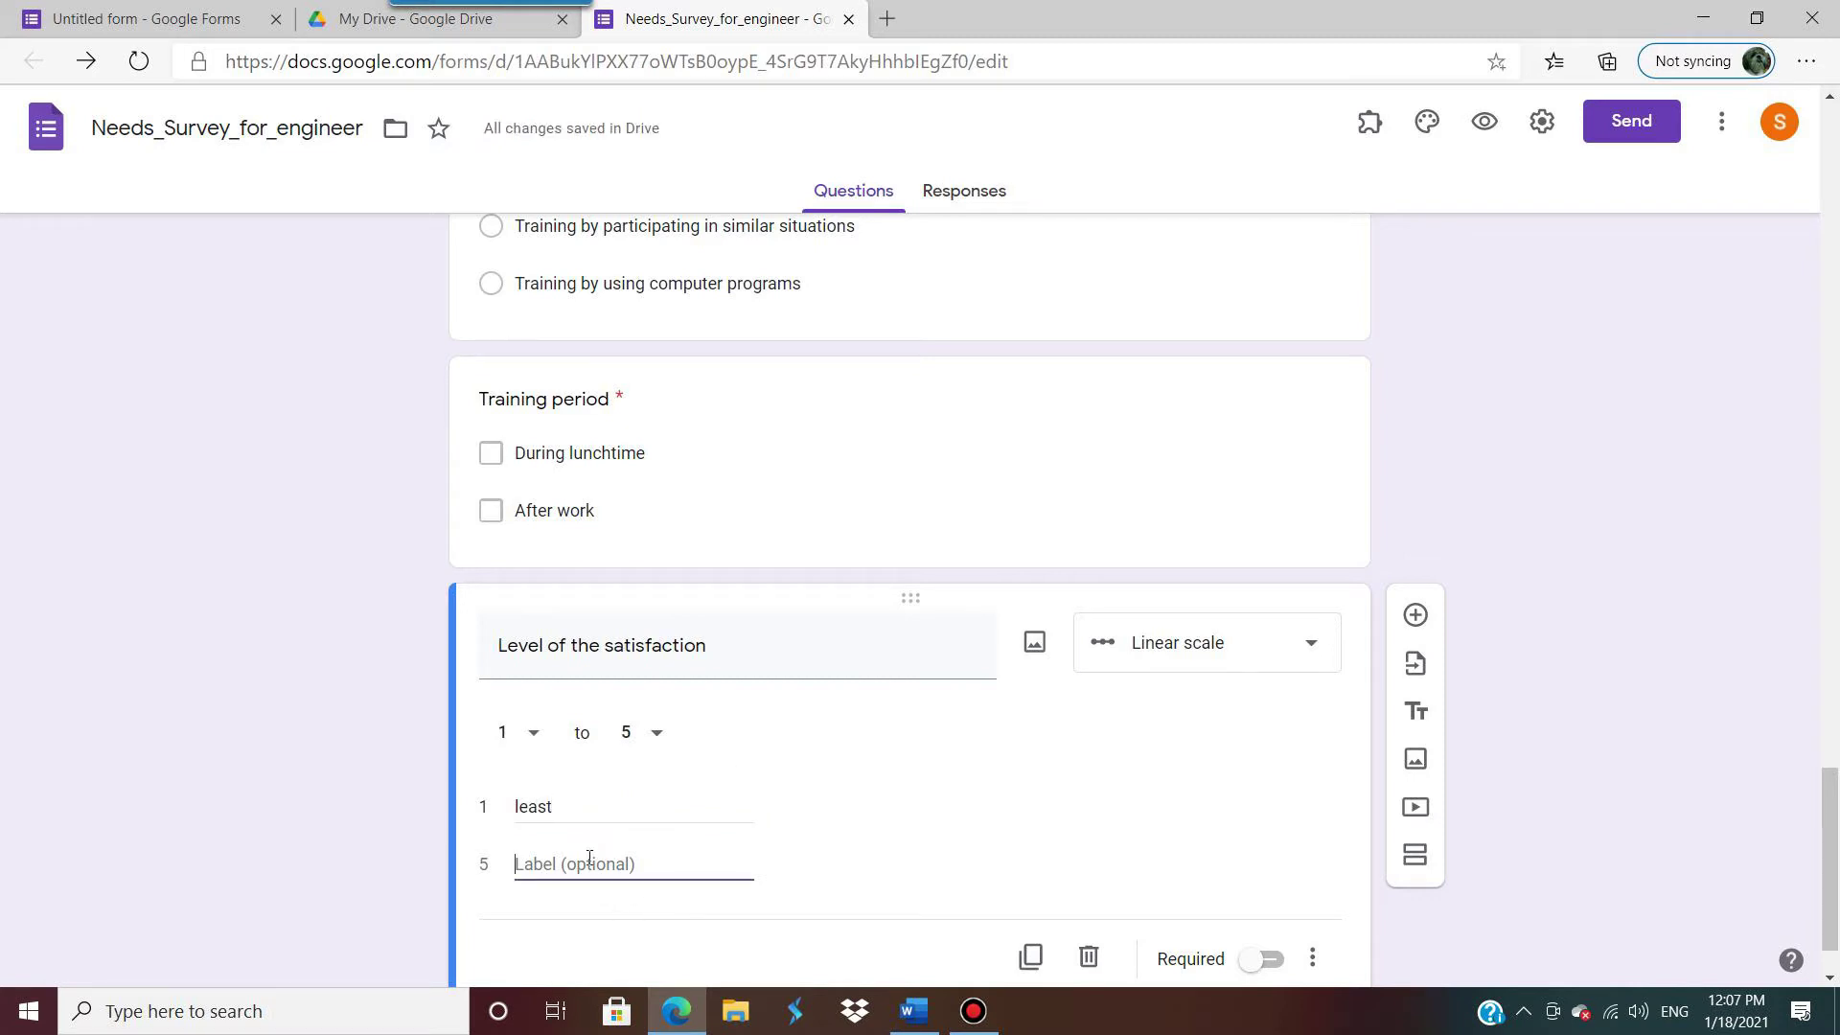
pyautogui.write('most')
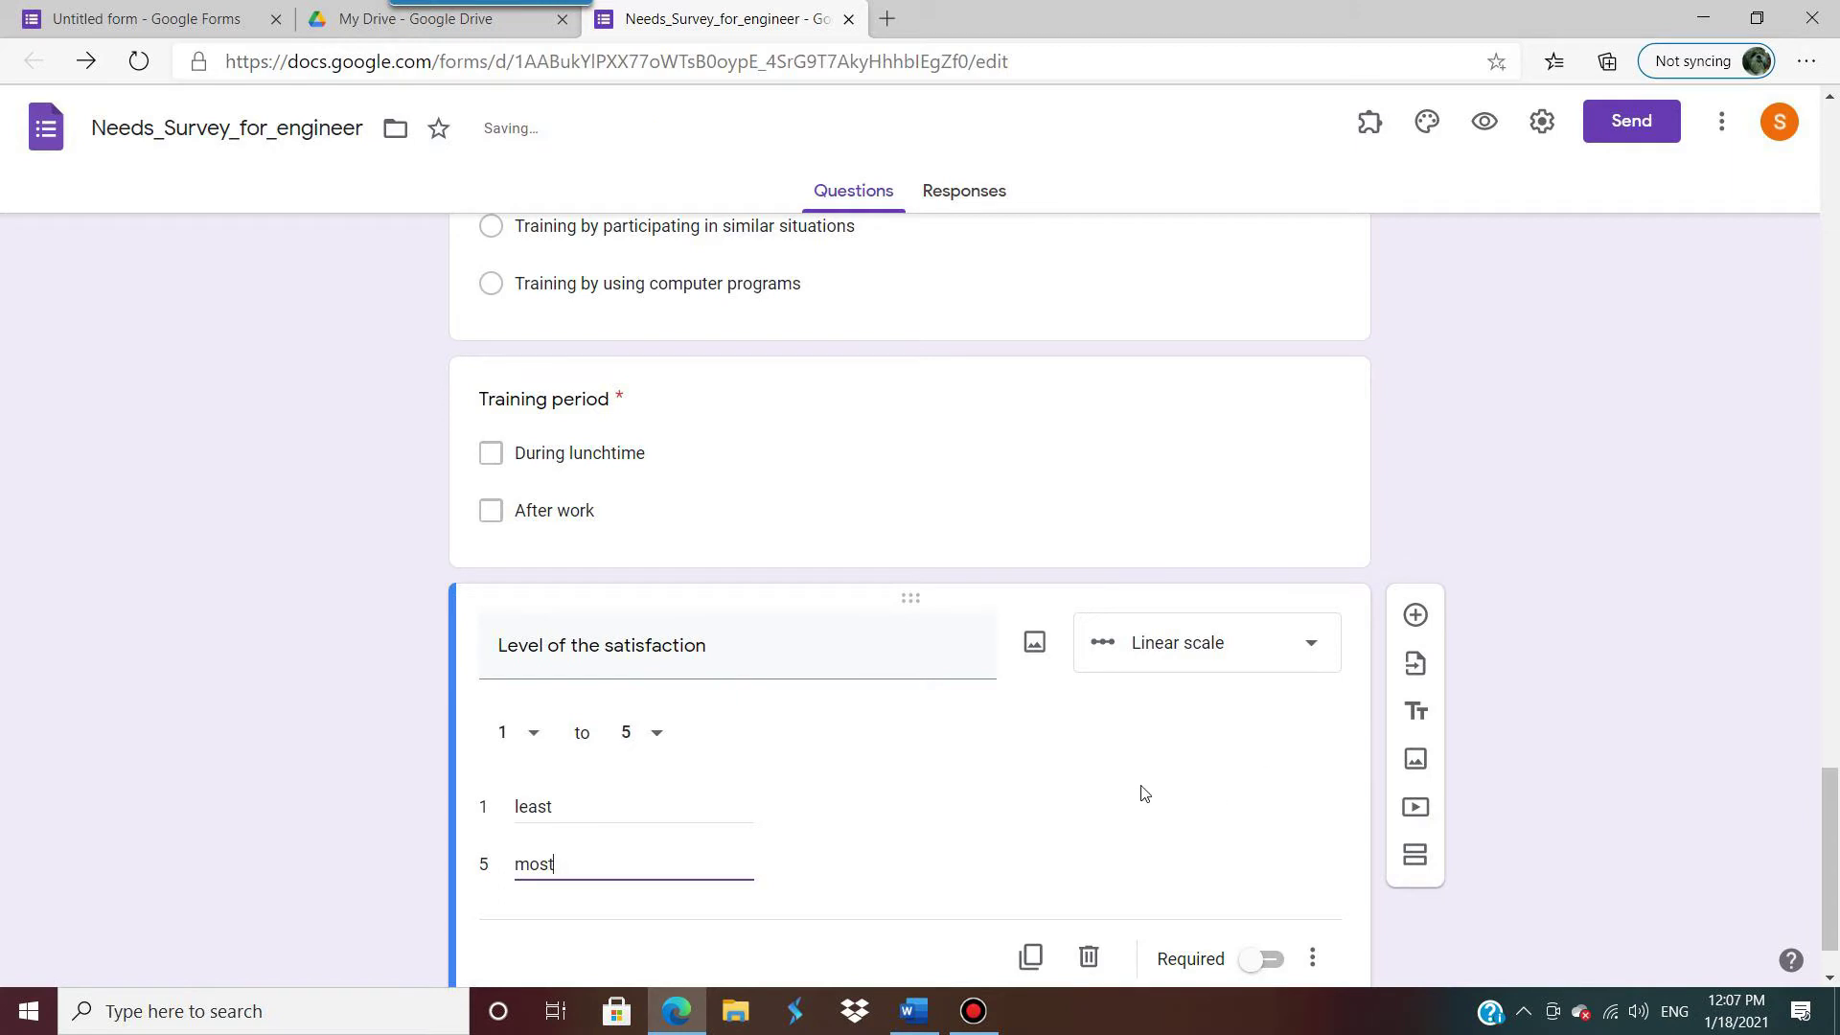
pyautogui.click(1143, 792)
pyautogui.scroll(-1, 863, 899)
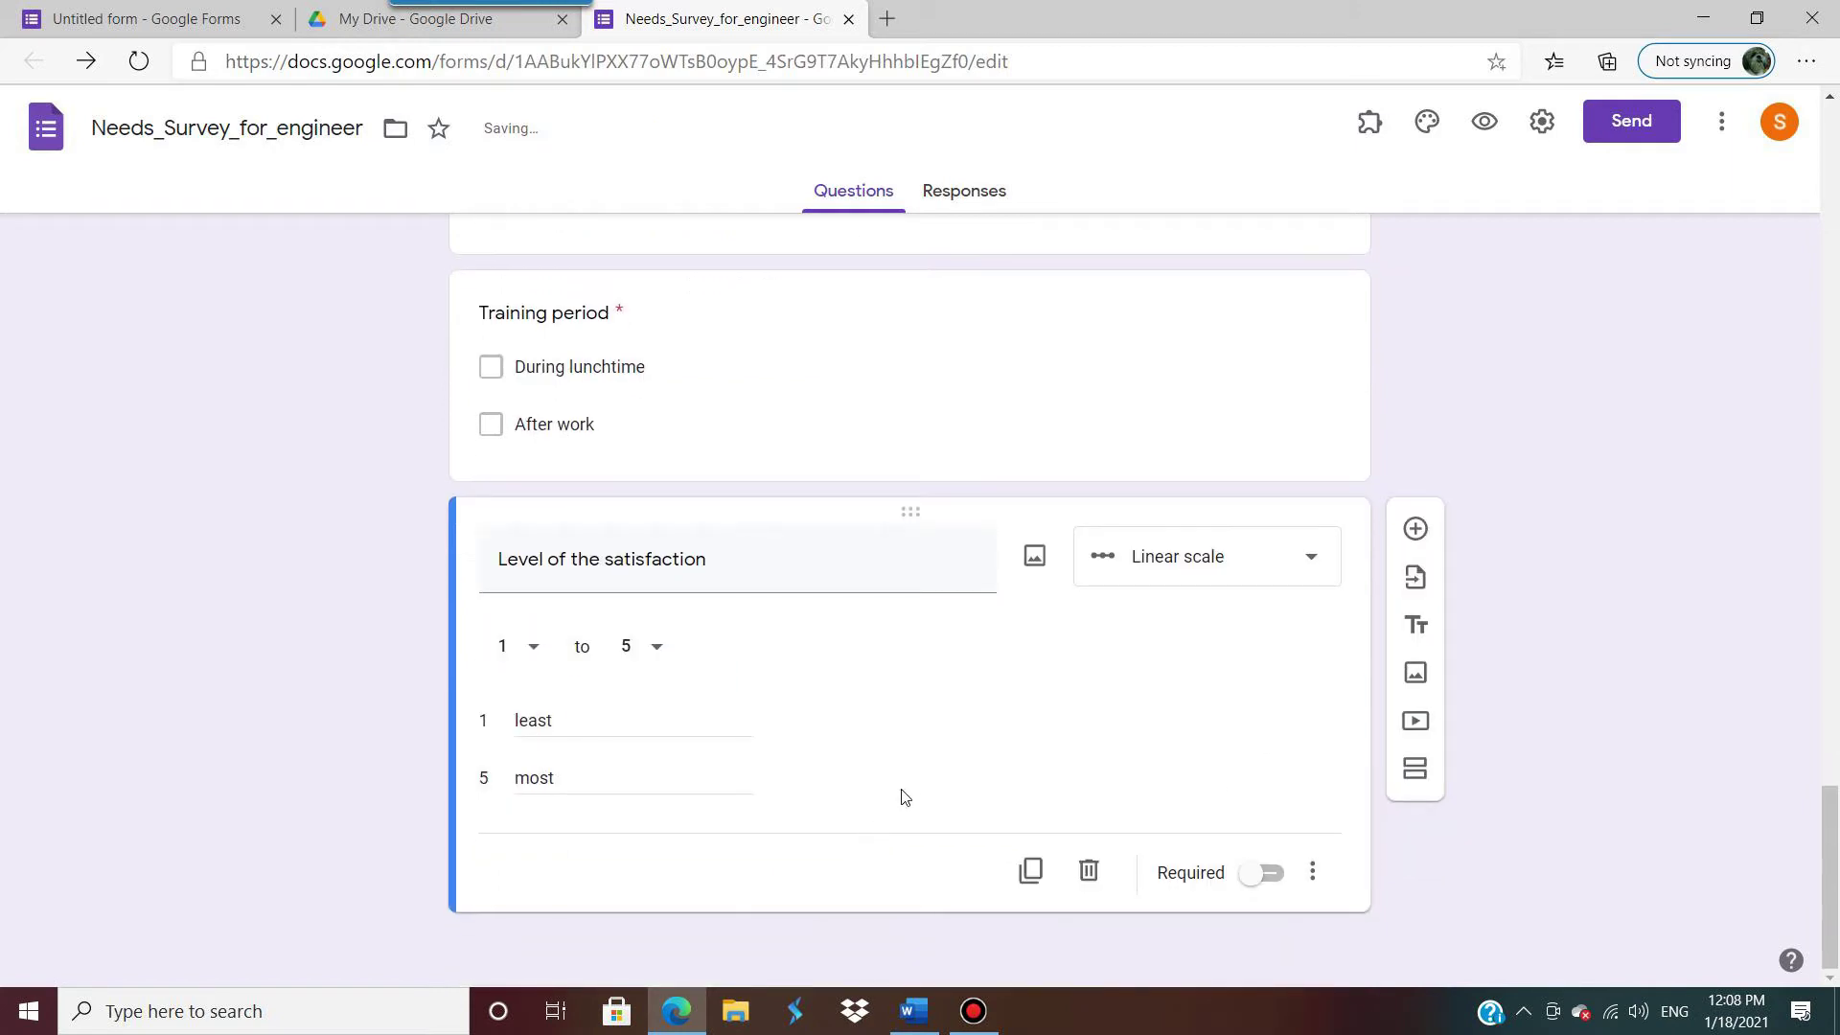
pyautogui.click(1265, 872)
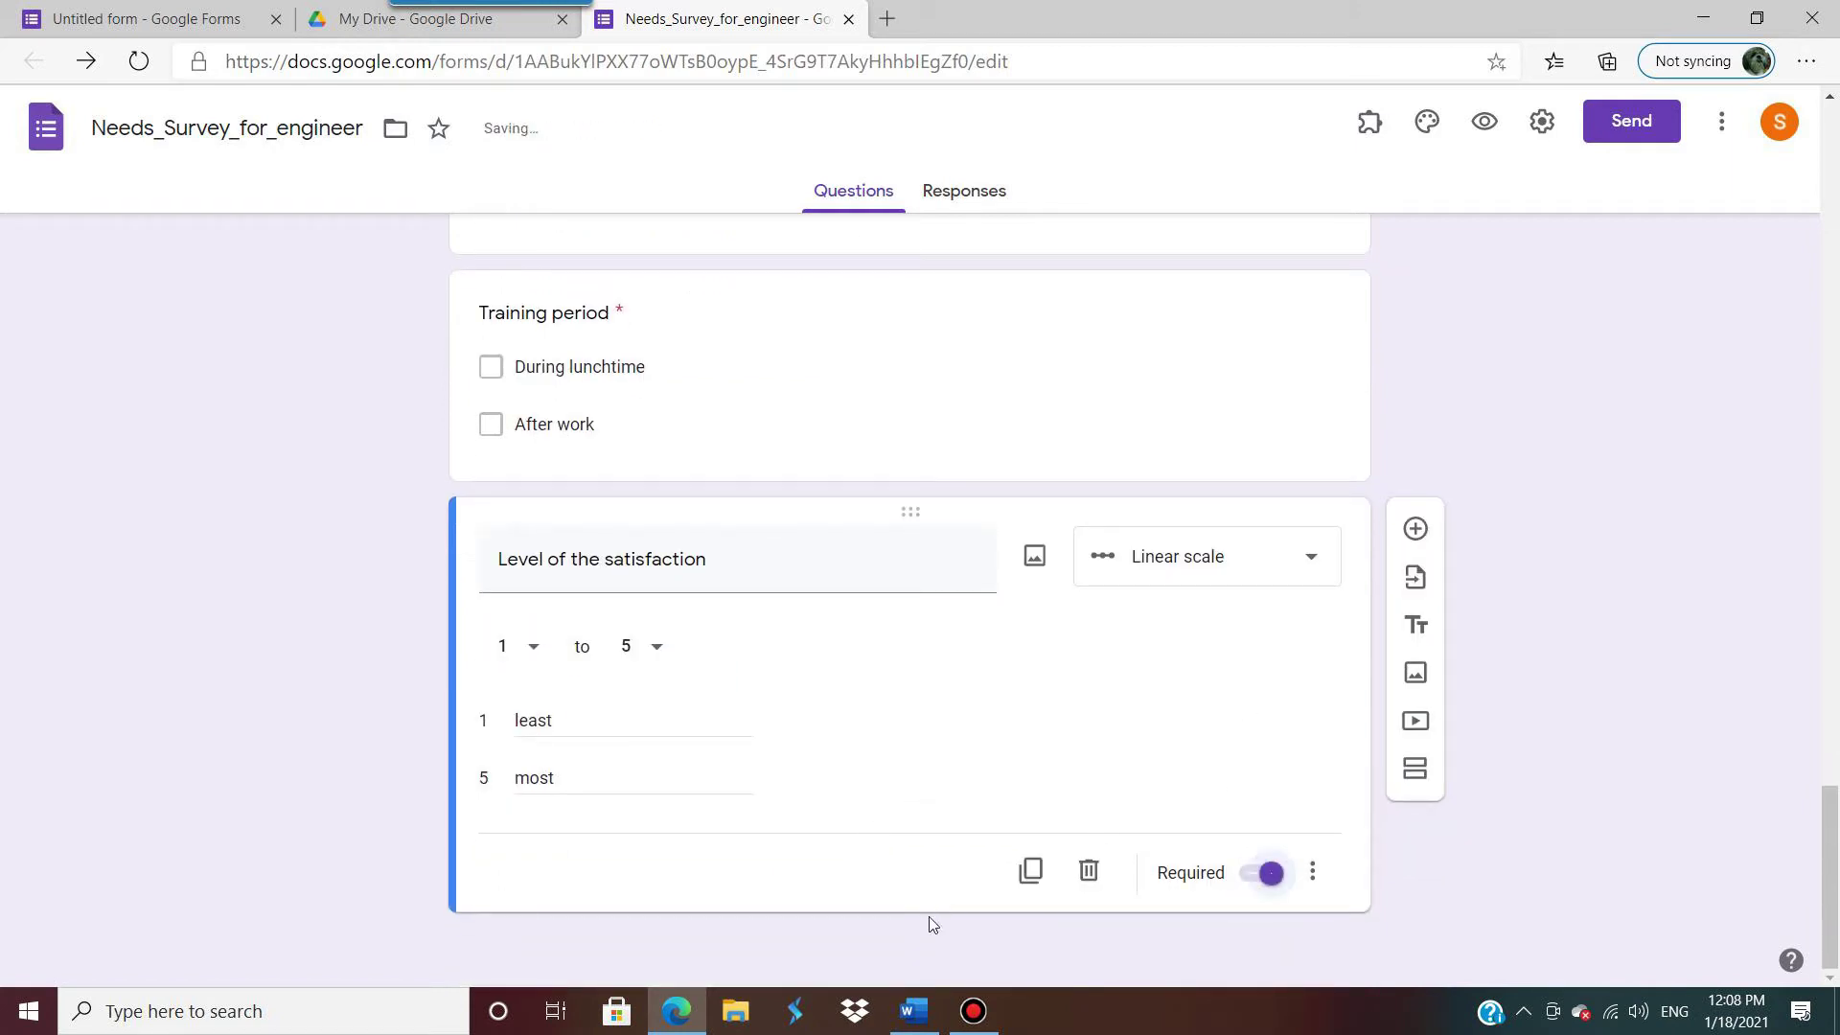
pyautogui.click(913, 1009)
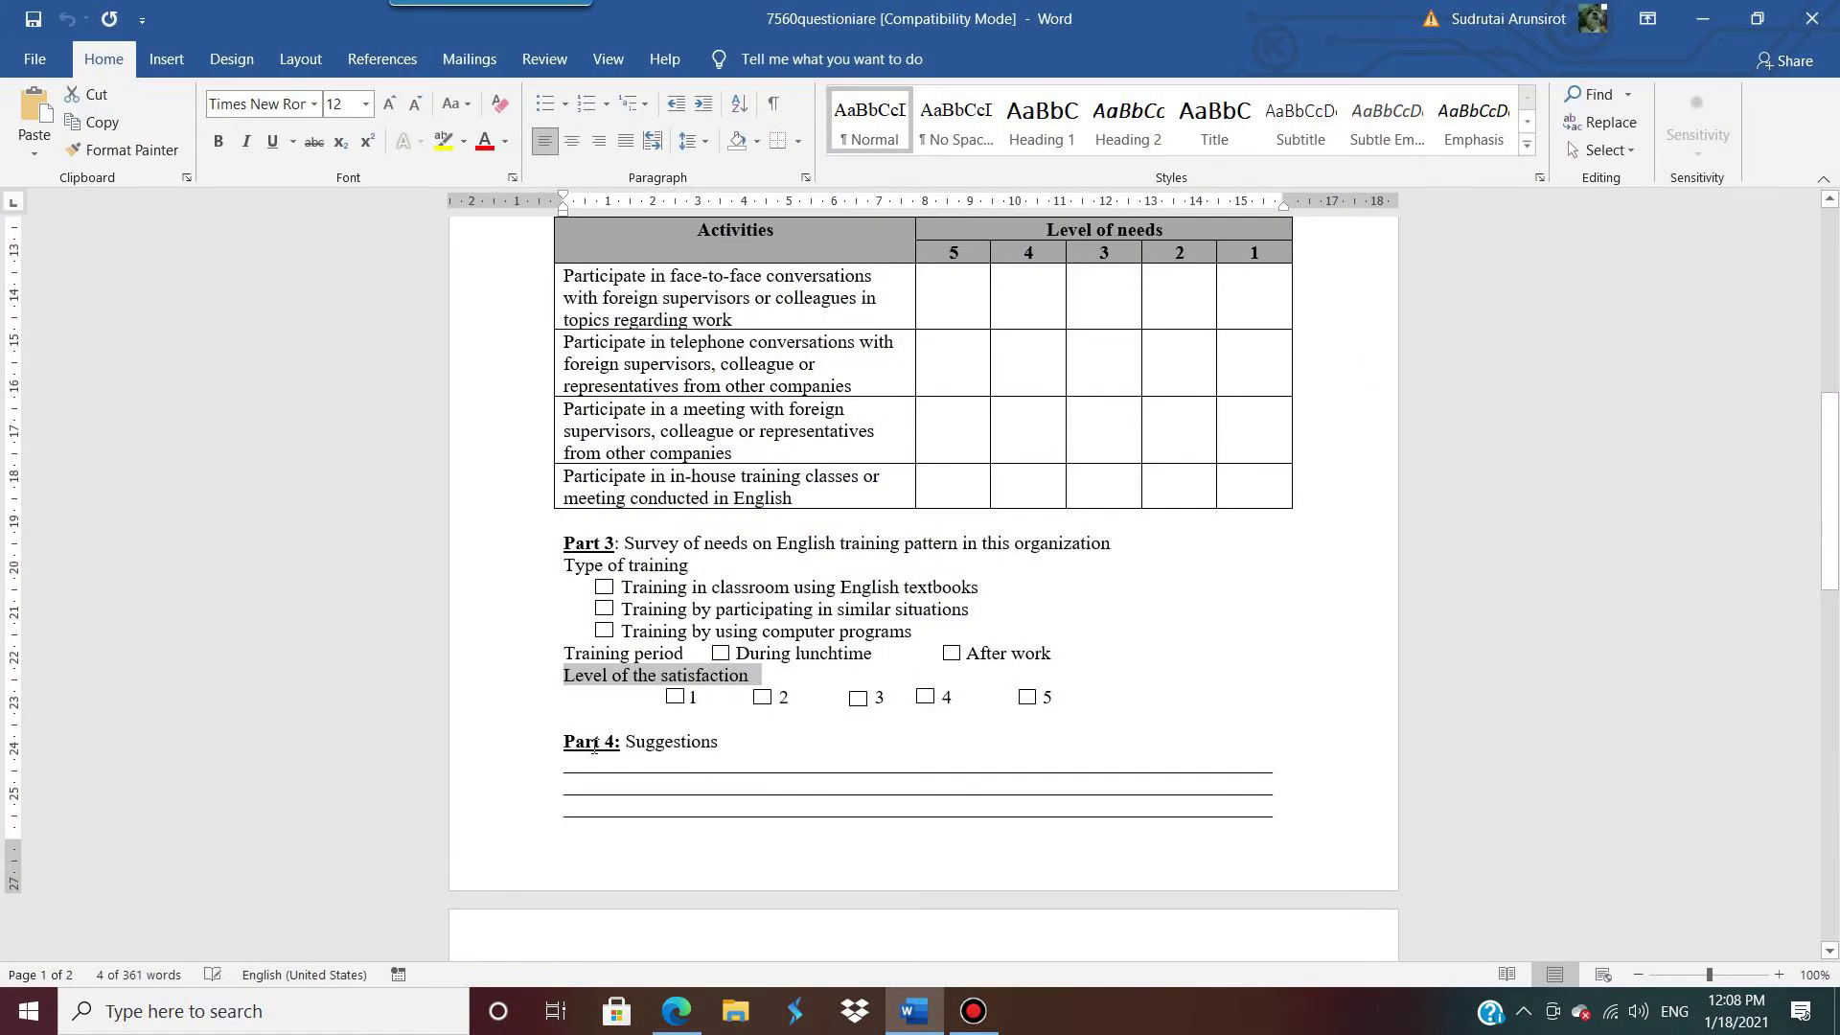
pyautogui.click(1702, 19)
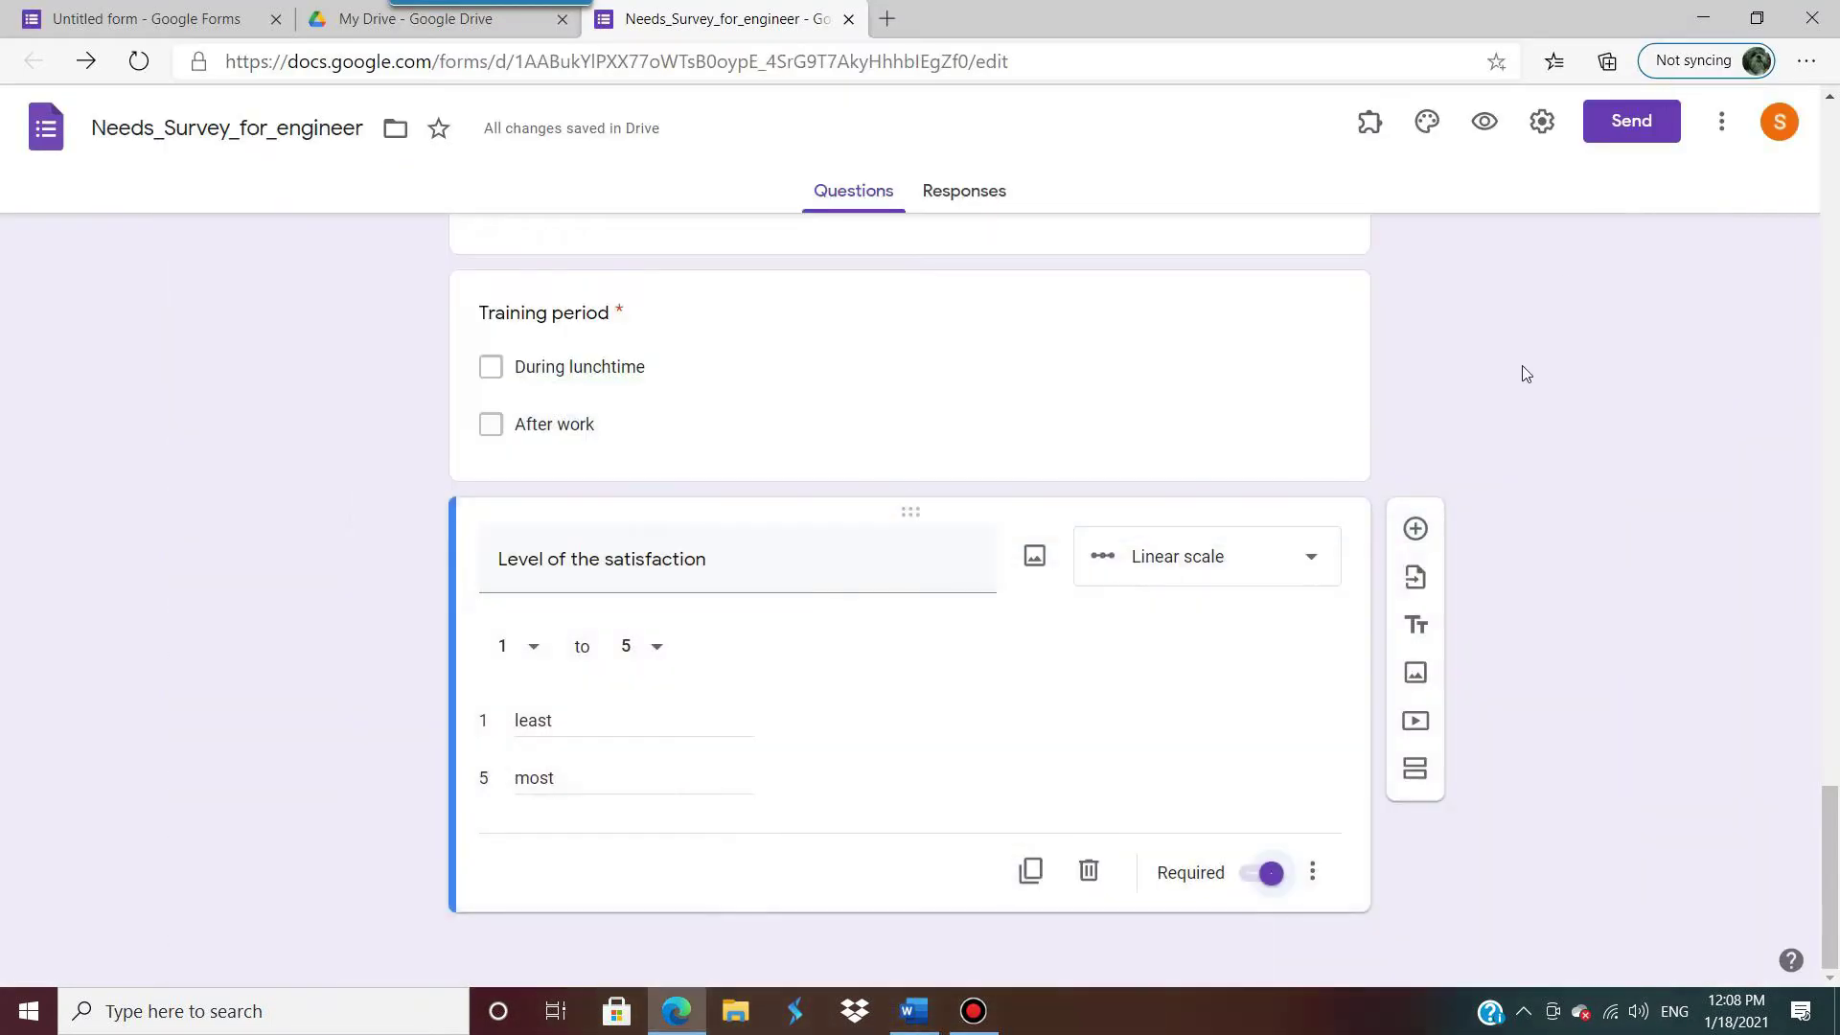
pyautogui.click(1415, 768)
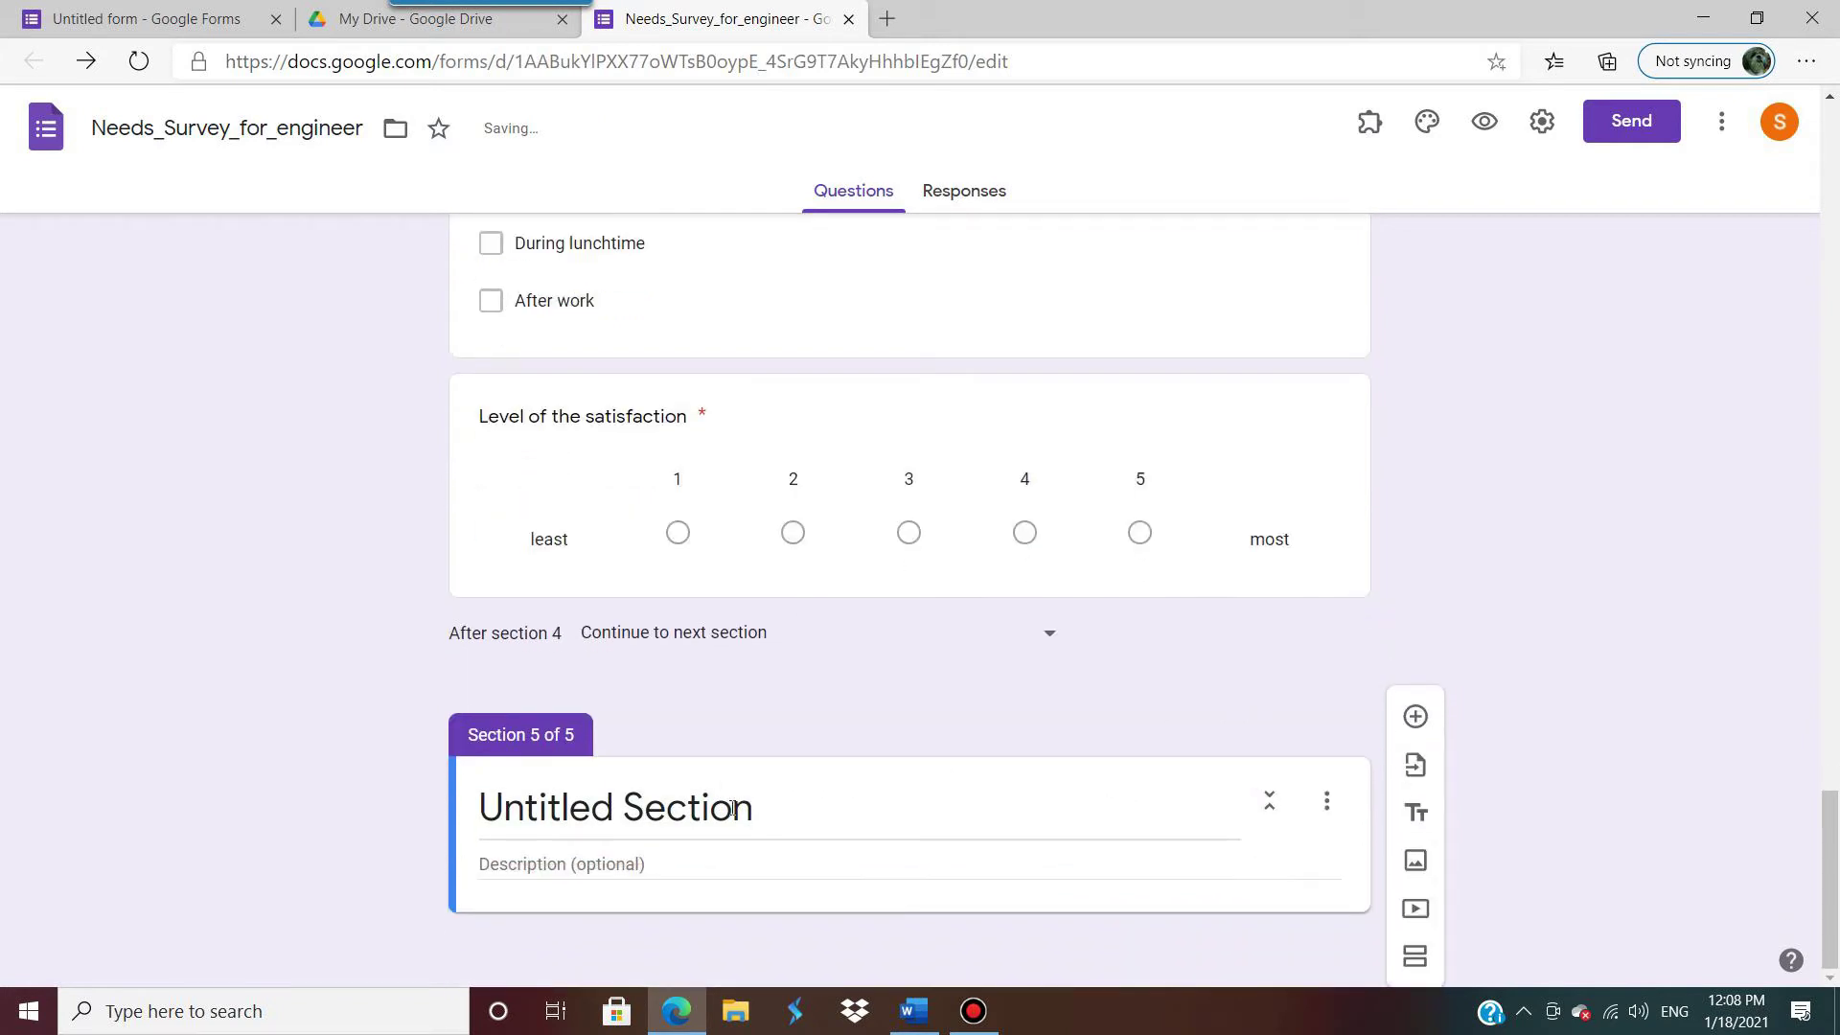
# Step: Title the fifth section 'Part 4: Suggestions' and begin a question titled 'Your suggestions'
pyautogui.click(1702, 18)
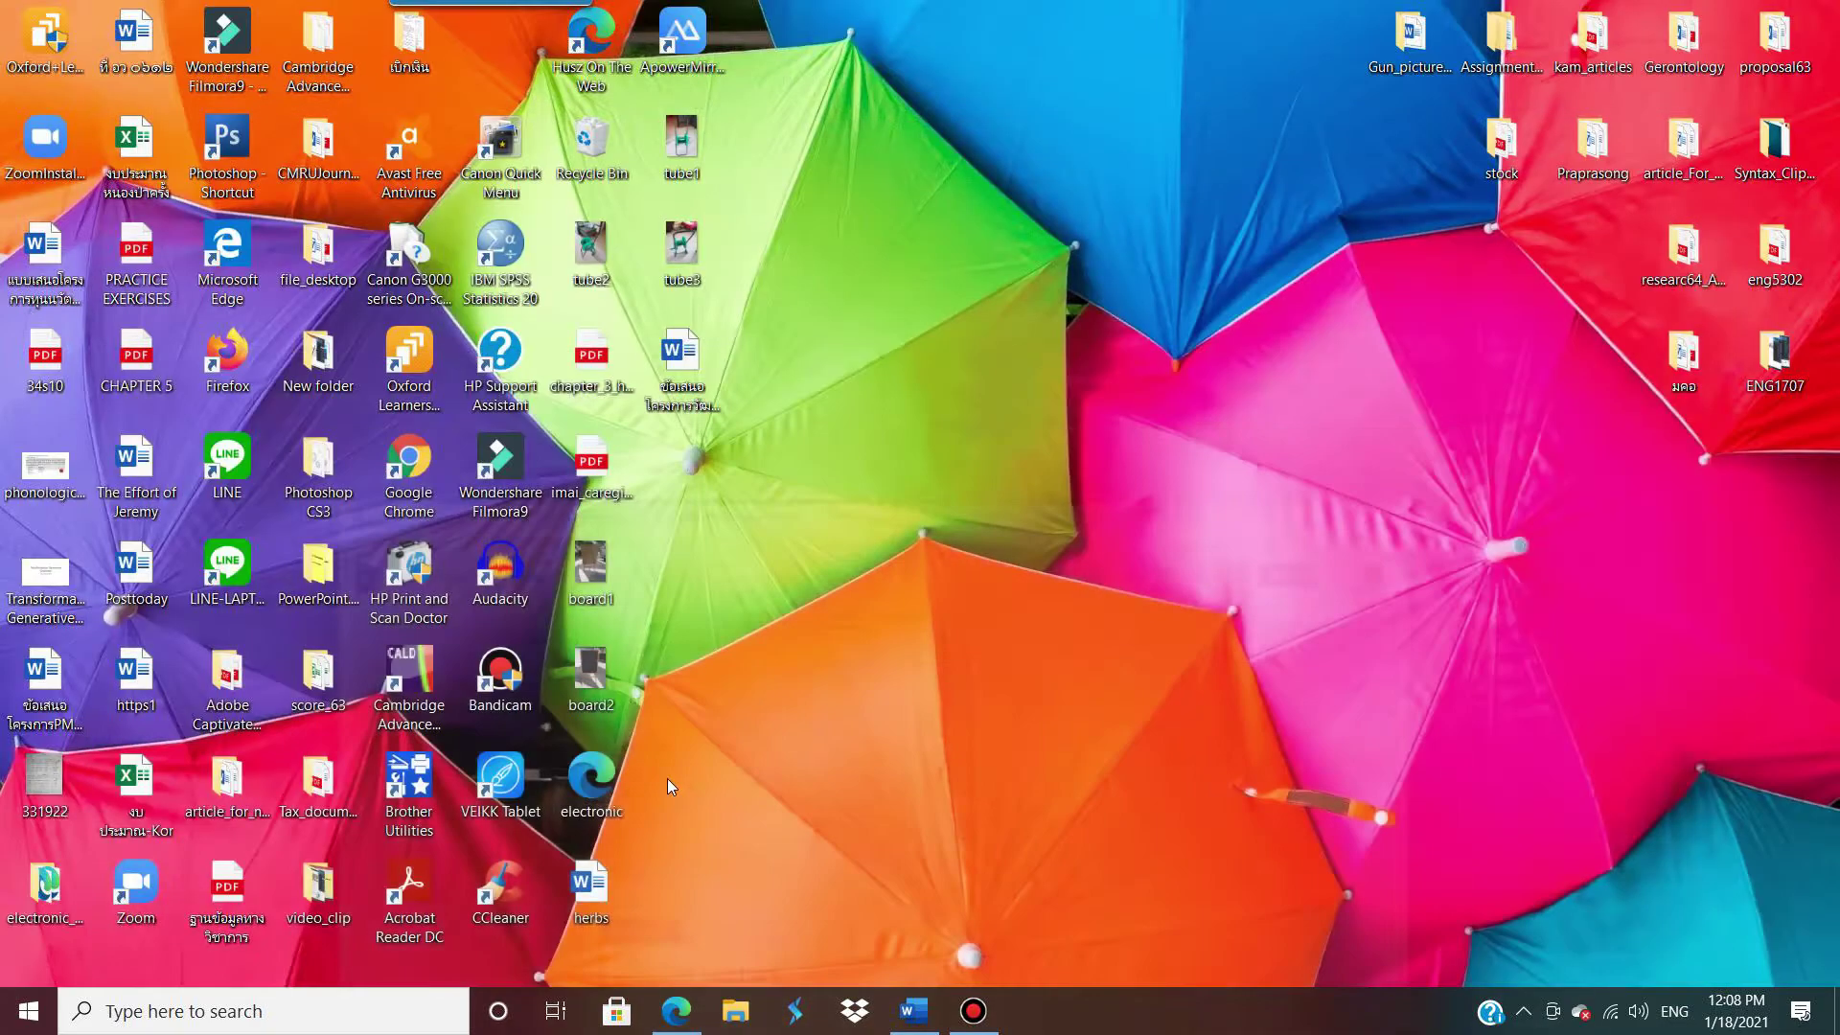
pyautogui.click(910, 1011)
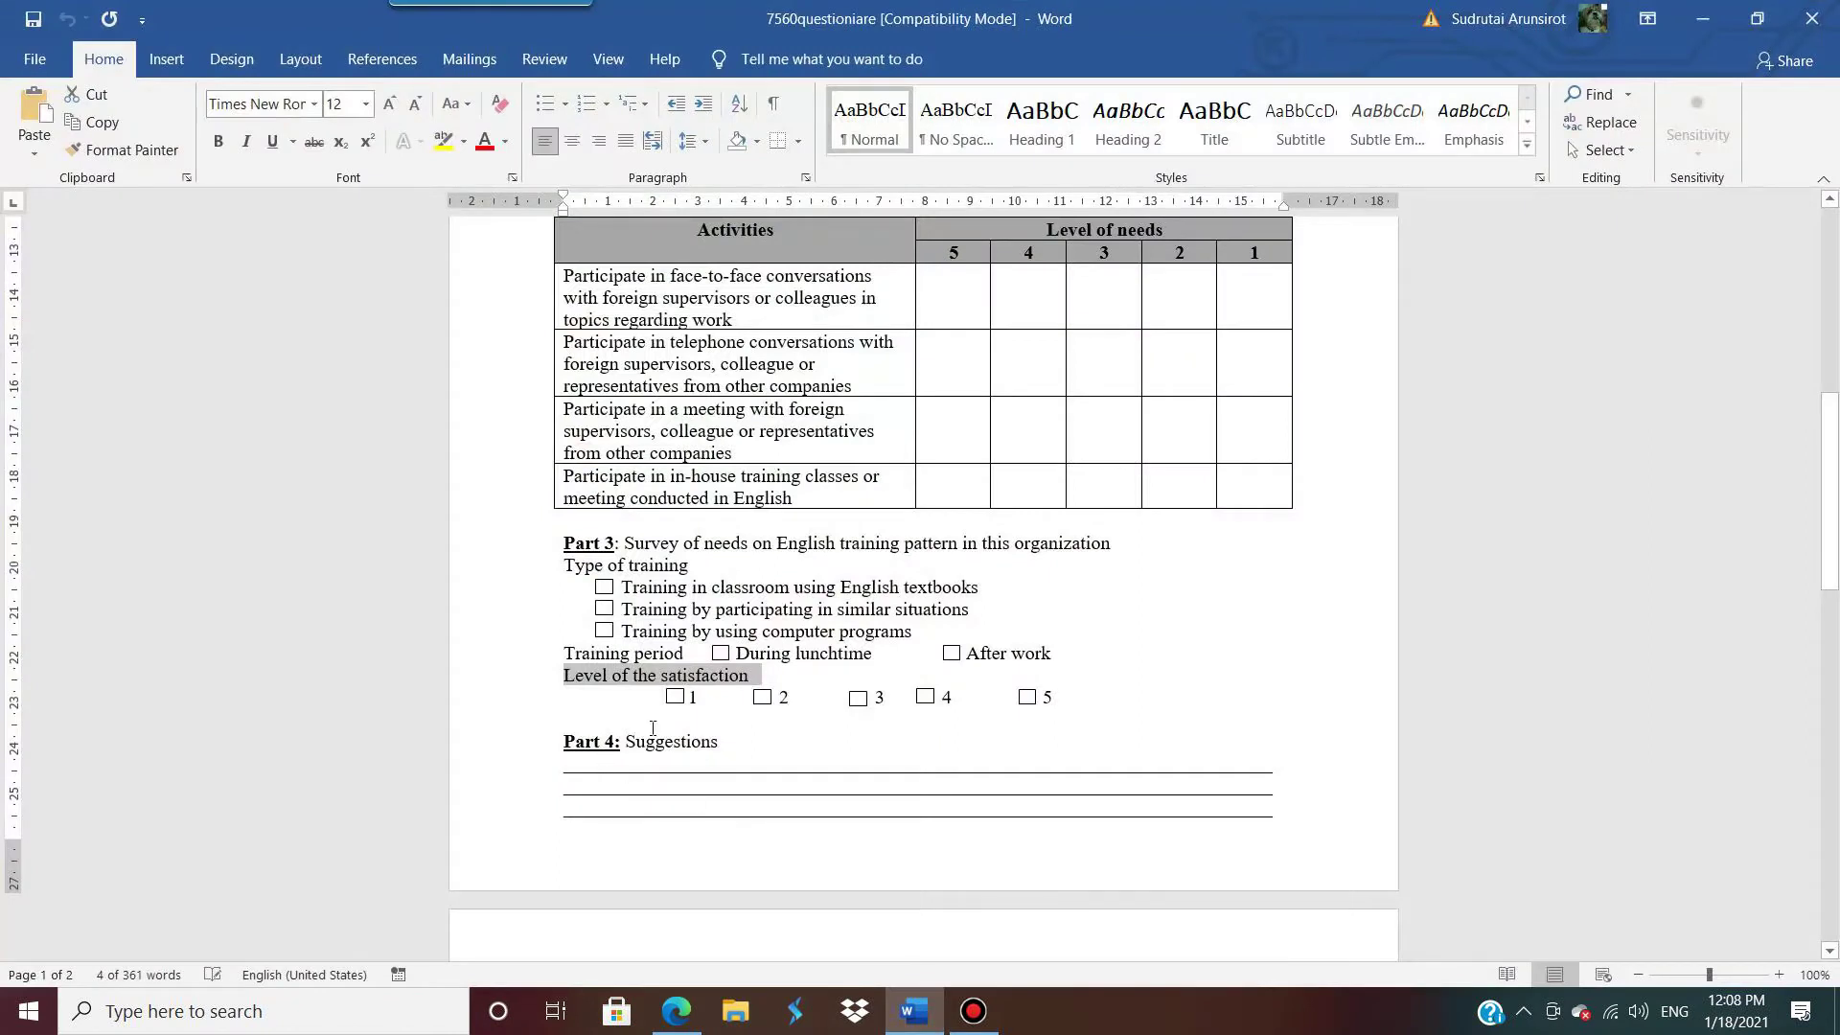
pyautogui.moveTo(744, 744); pyautogui.dragTo(568, 740)
pyautogui.hotkey('ctrl', 'c')
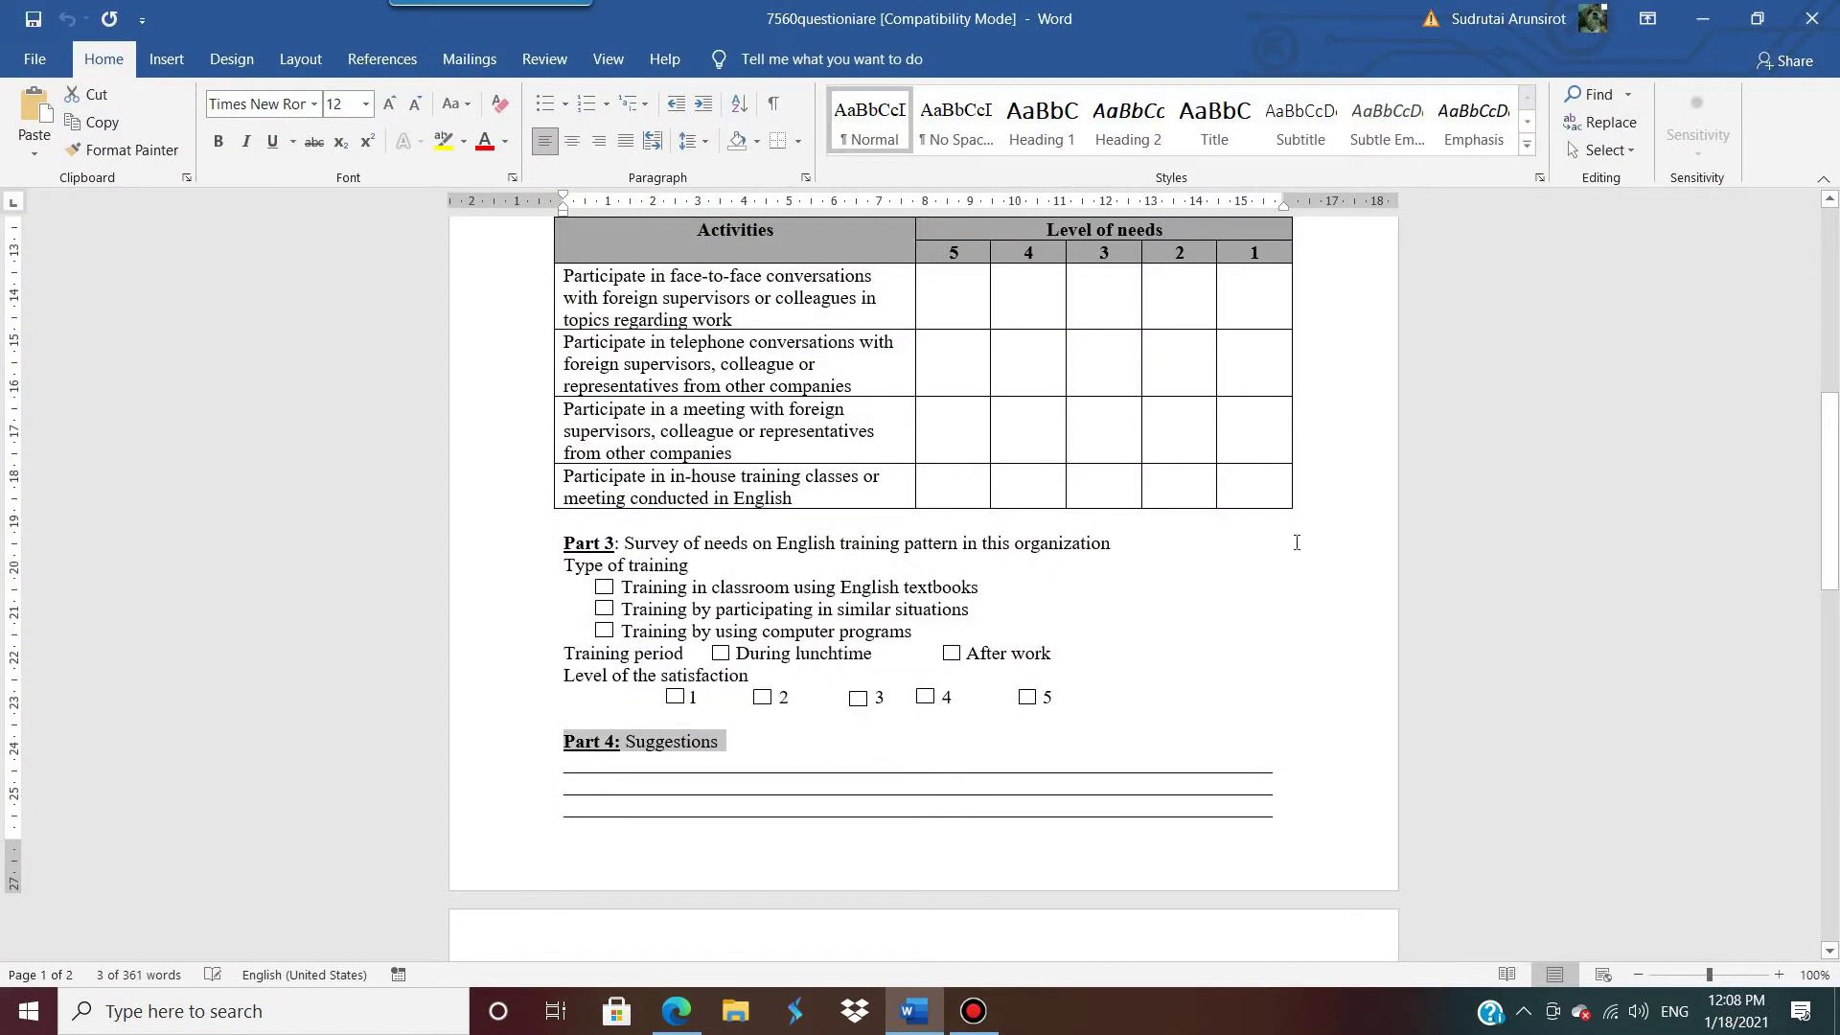
pyautogui.click(1702, 19)
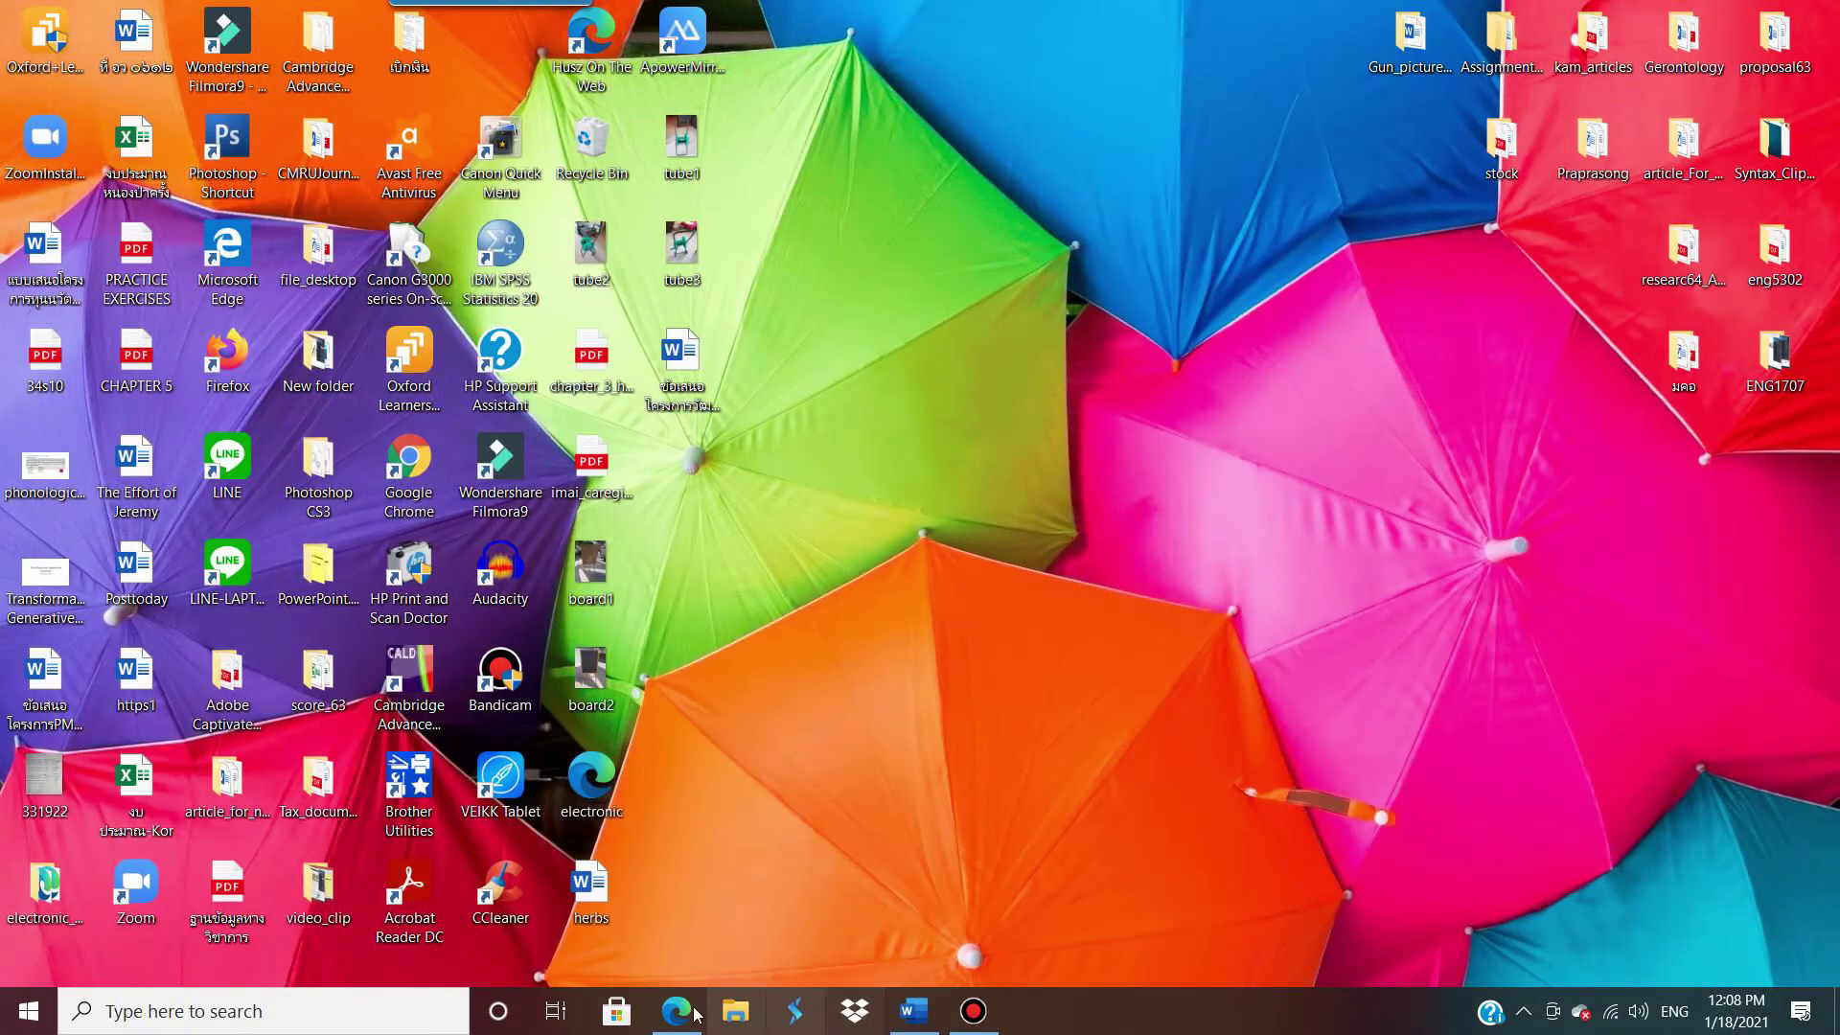
pyautogui.click(697, 1014)
pyautogui.click(681, 809)
pyautogui.hotkey('ctrl', 'v')
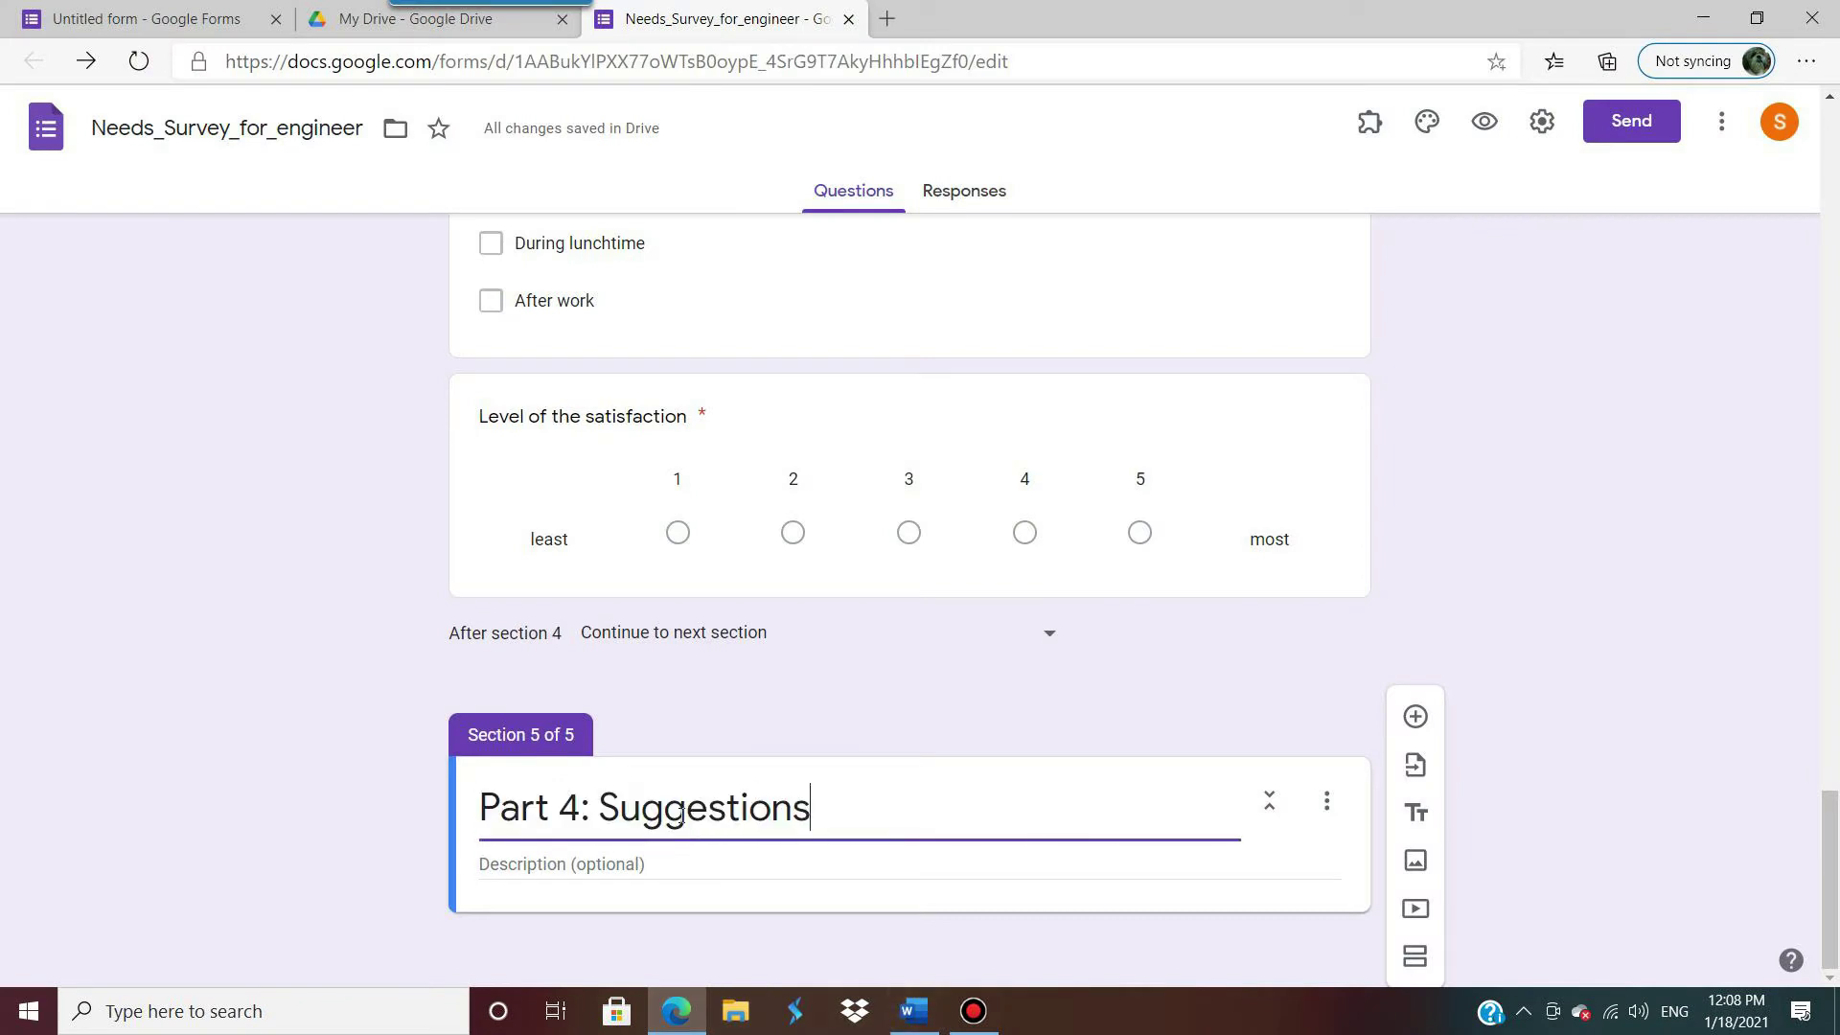
pyautogui.click(1414, 717)
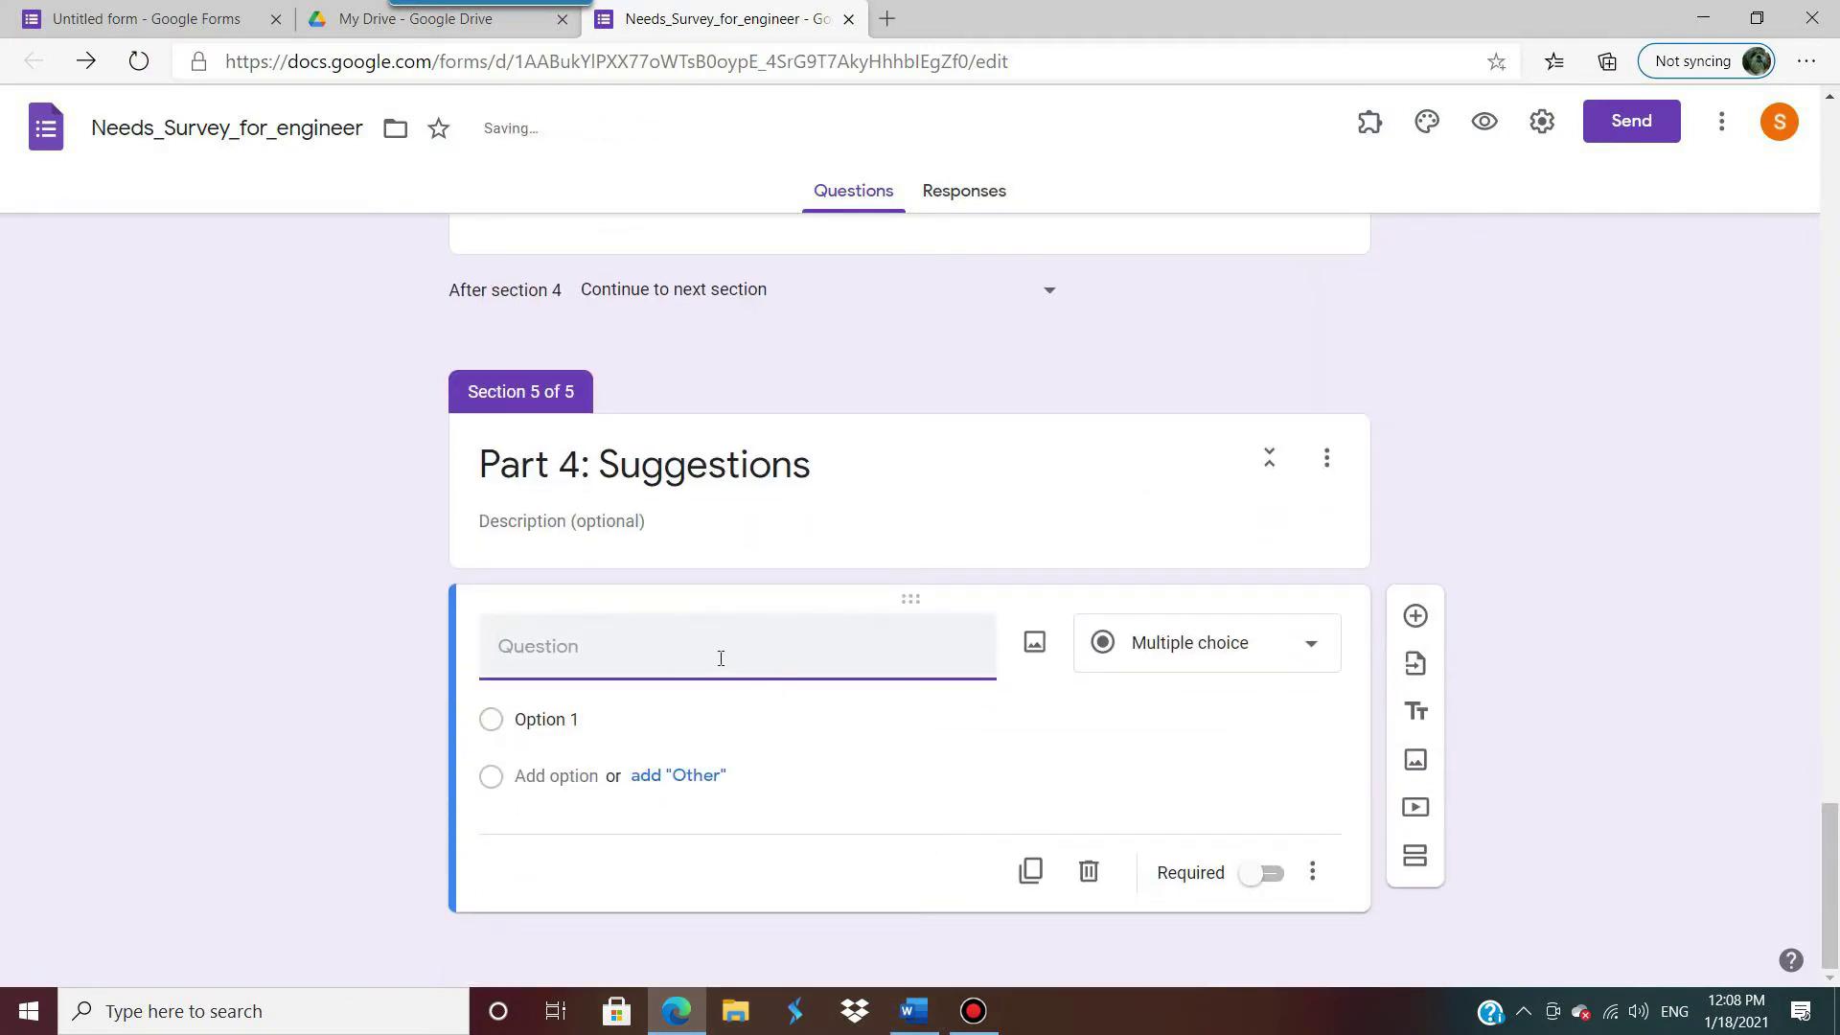
pyautogui.write('You')
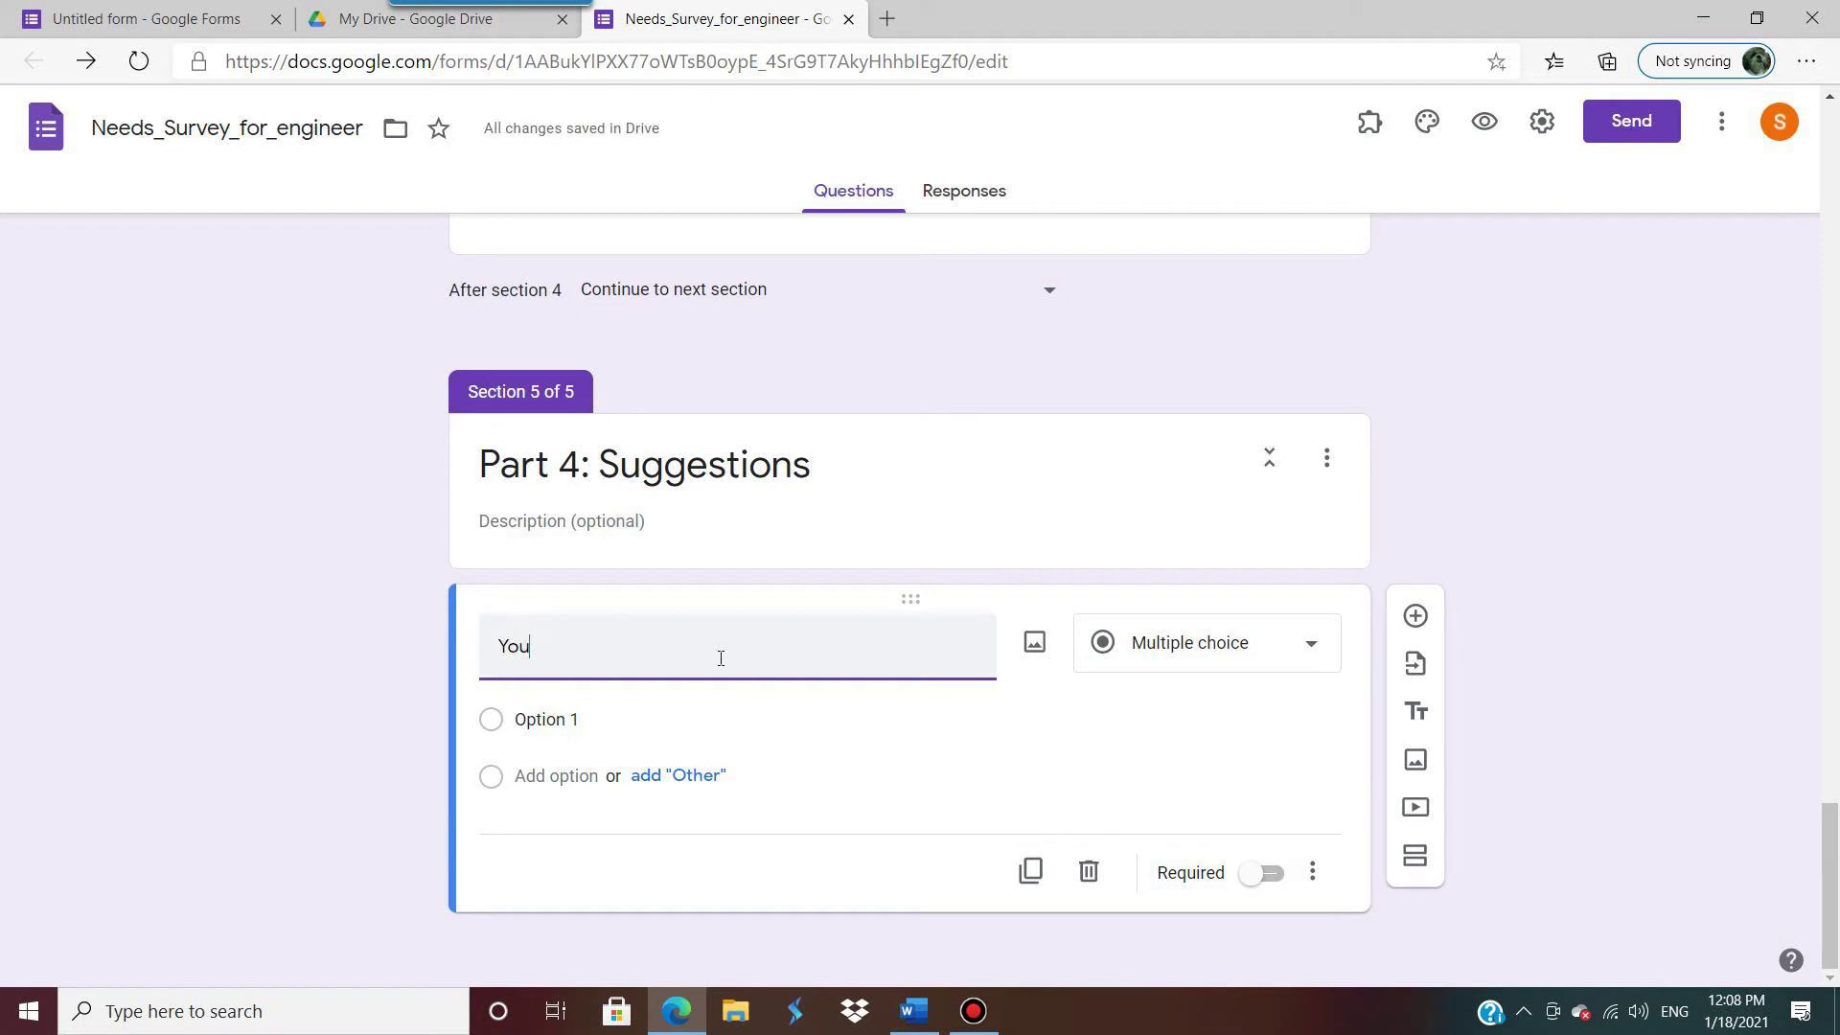
pyautogui.write('r suggestions')
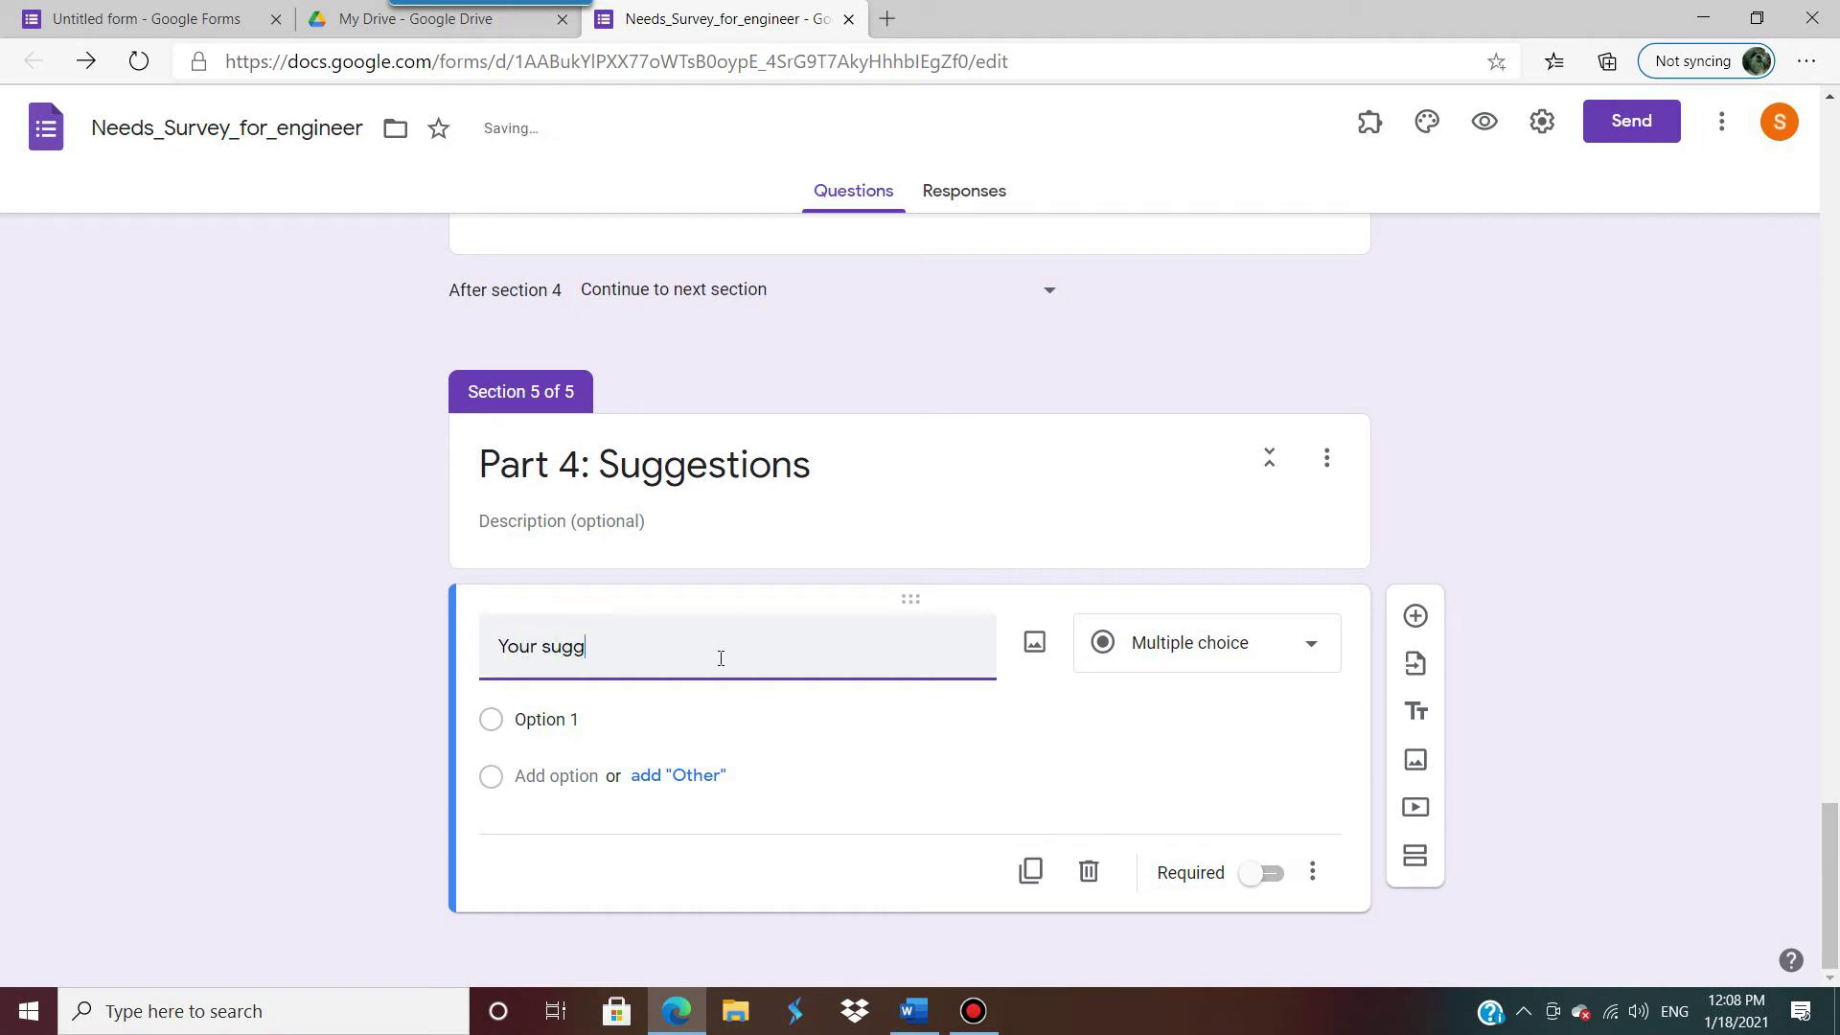
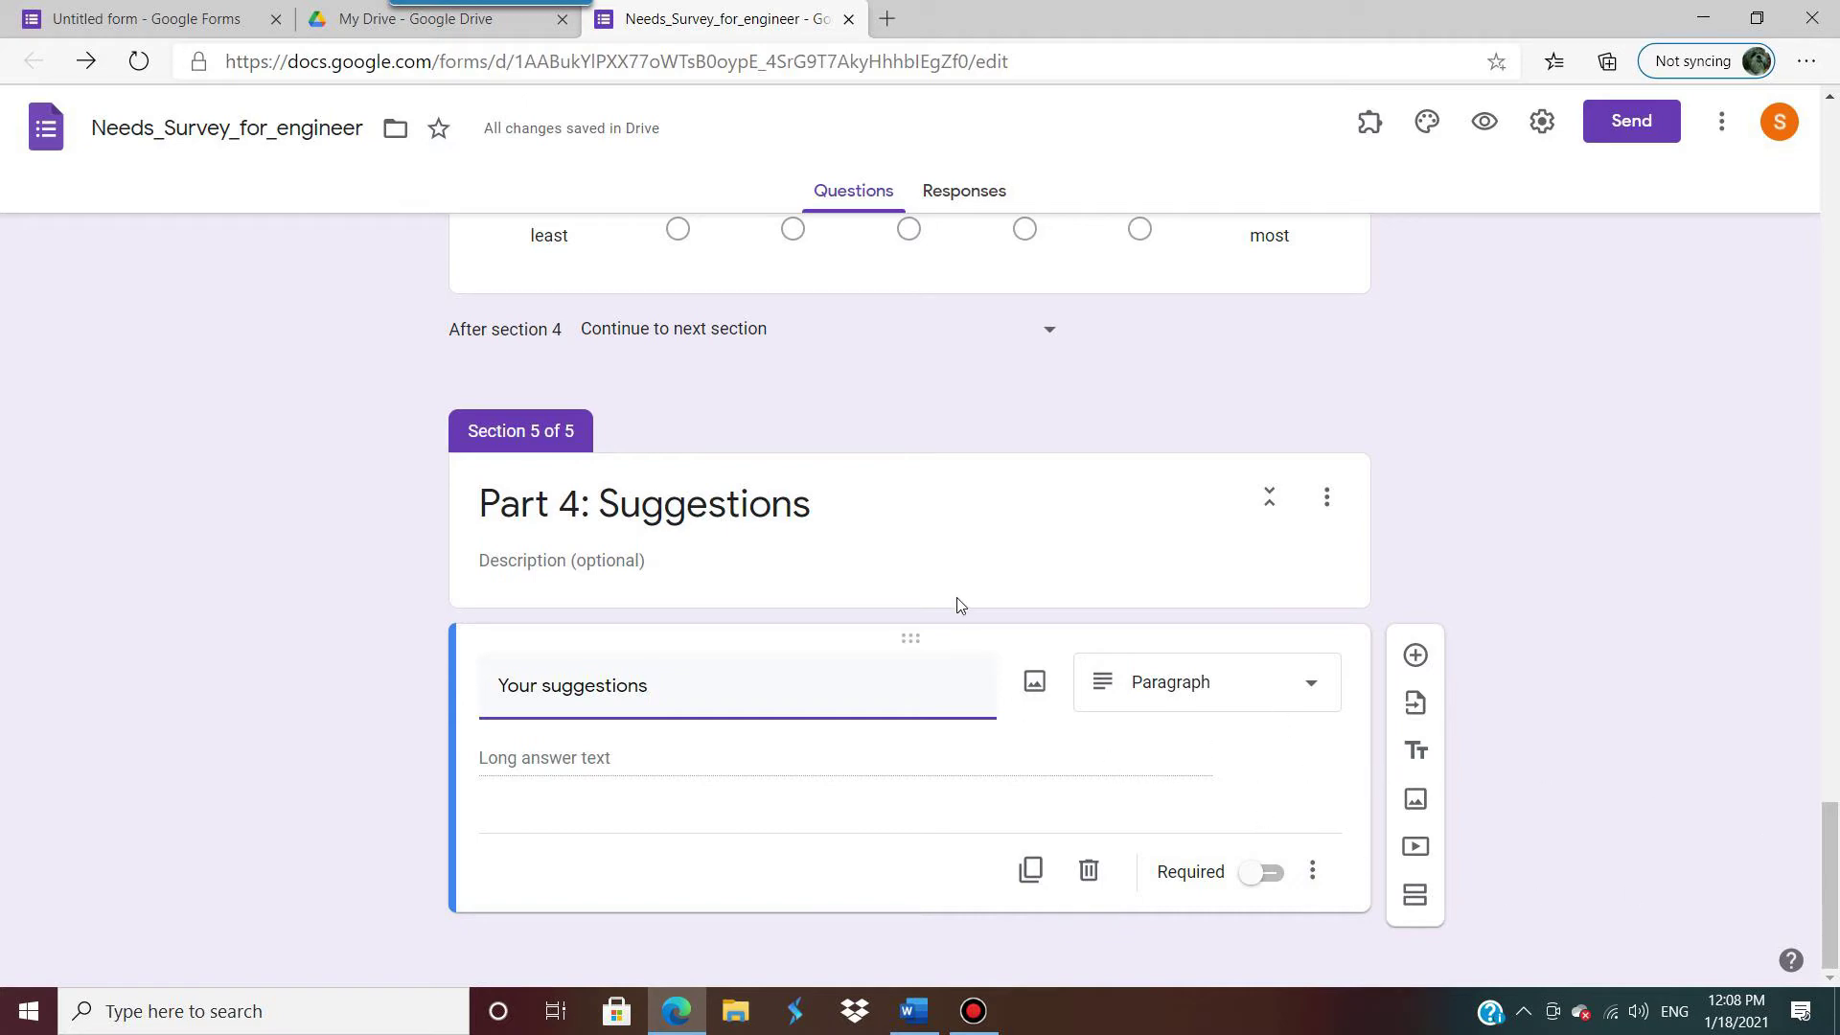
# Step: Scroll through the form and preview it as respondents will see it
pyautogui.scroll(15, 961, 605)
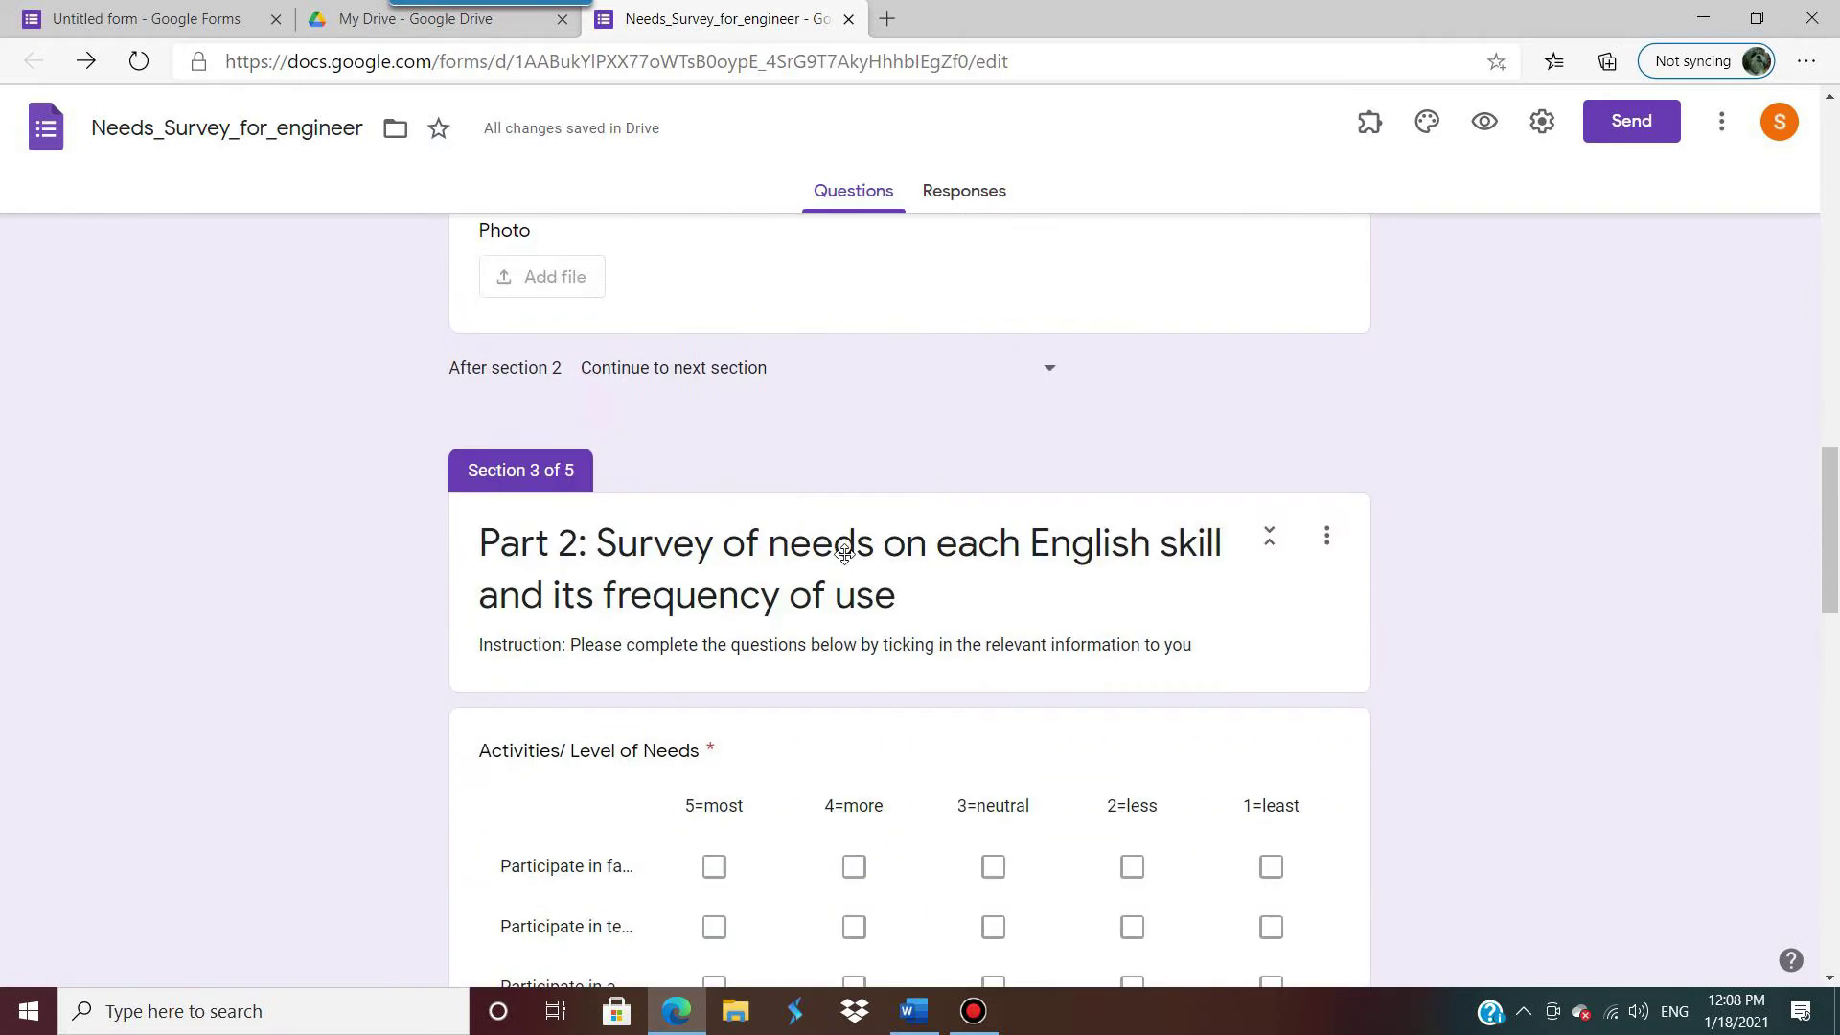
pyautogui.scroll(10, 845, 553)
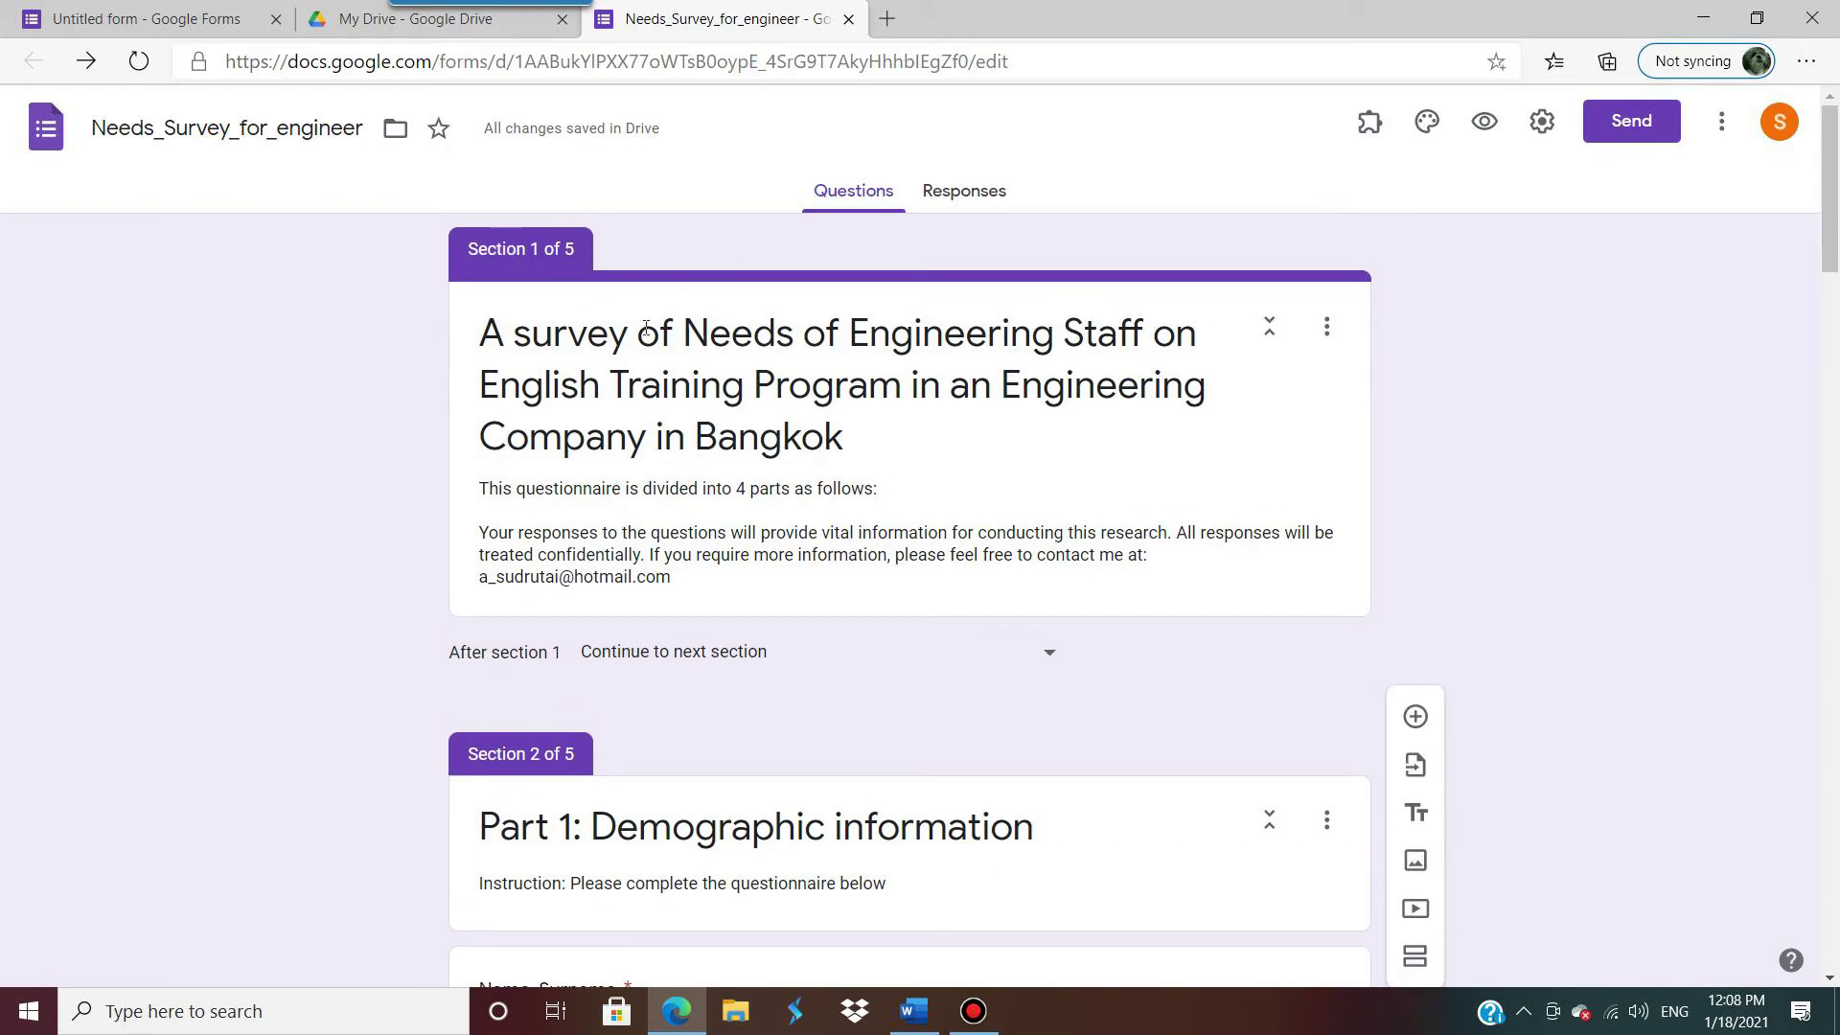
pyautogui.scroll(-5, 870, 500)
pyautogui.scroll(5, 774, 379)
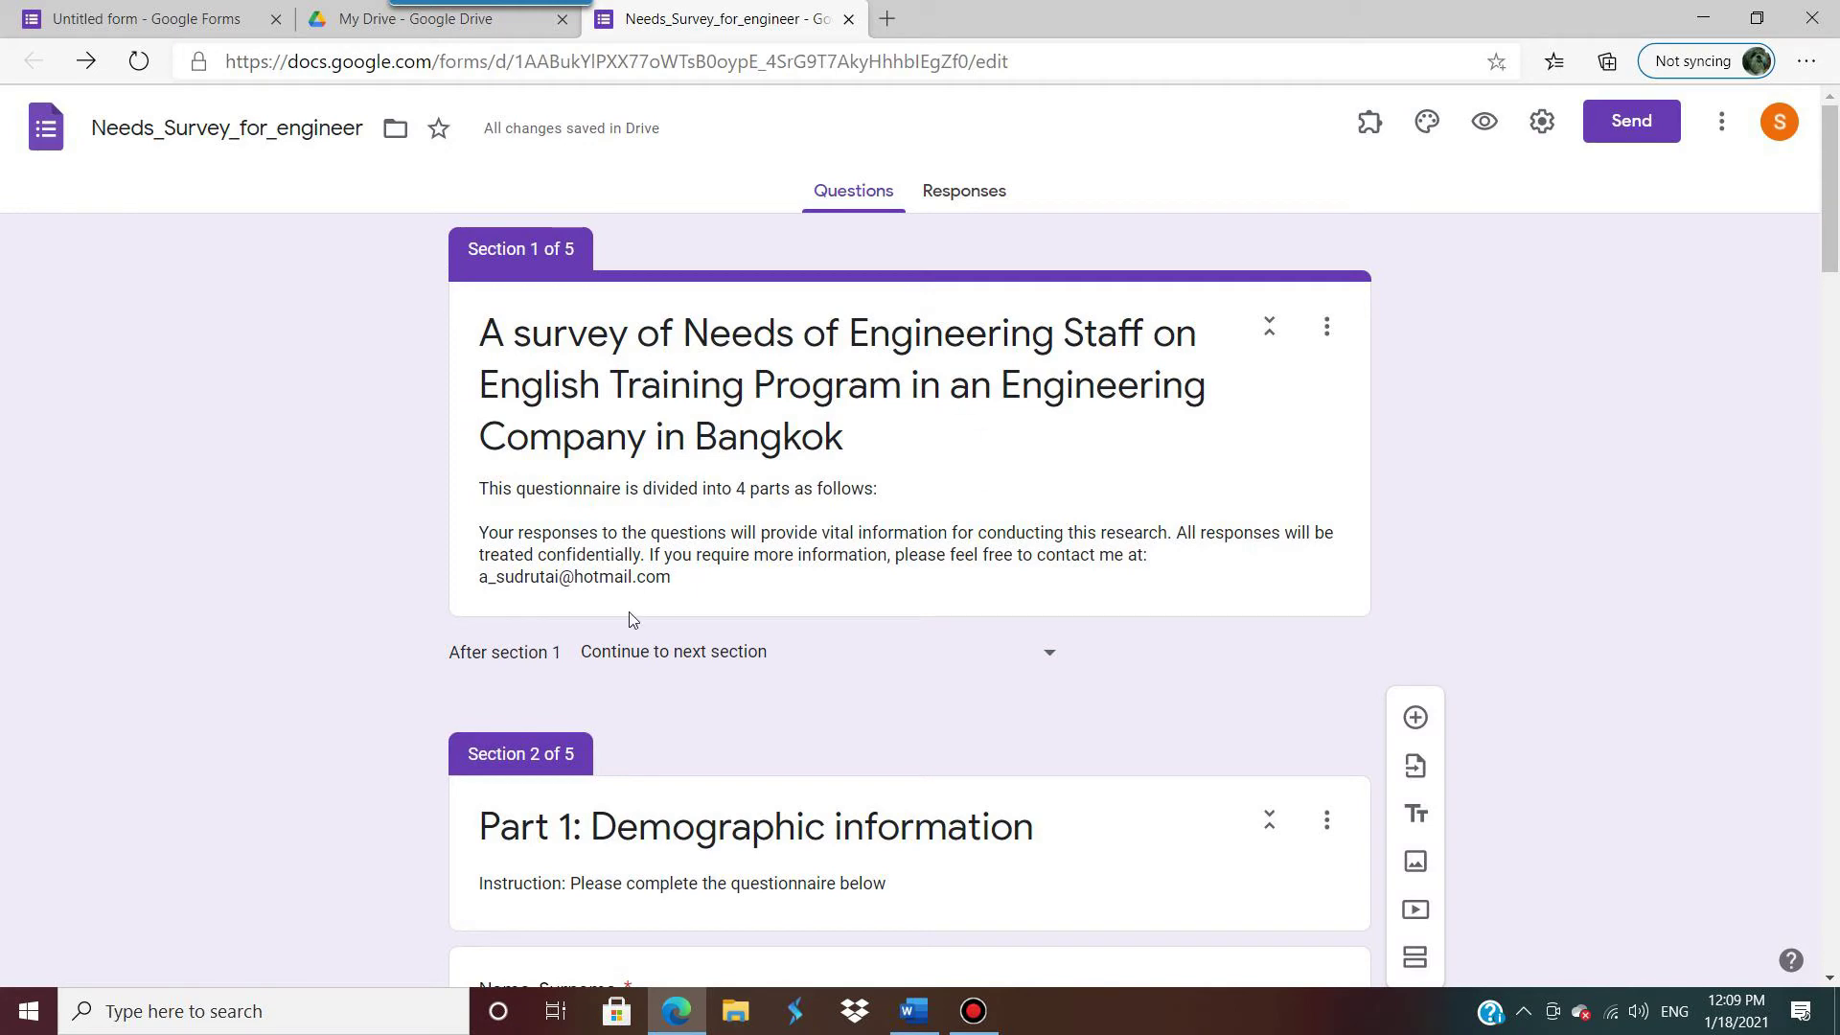
pyautogui.scroll(-5, 630, 619)
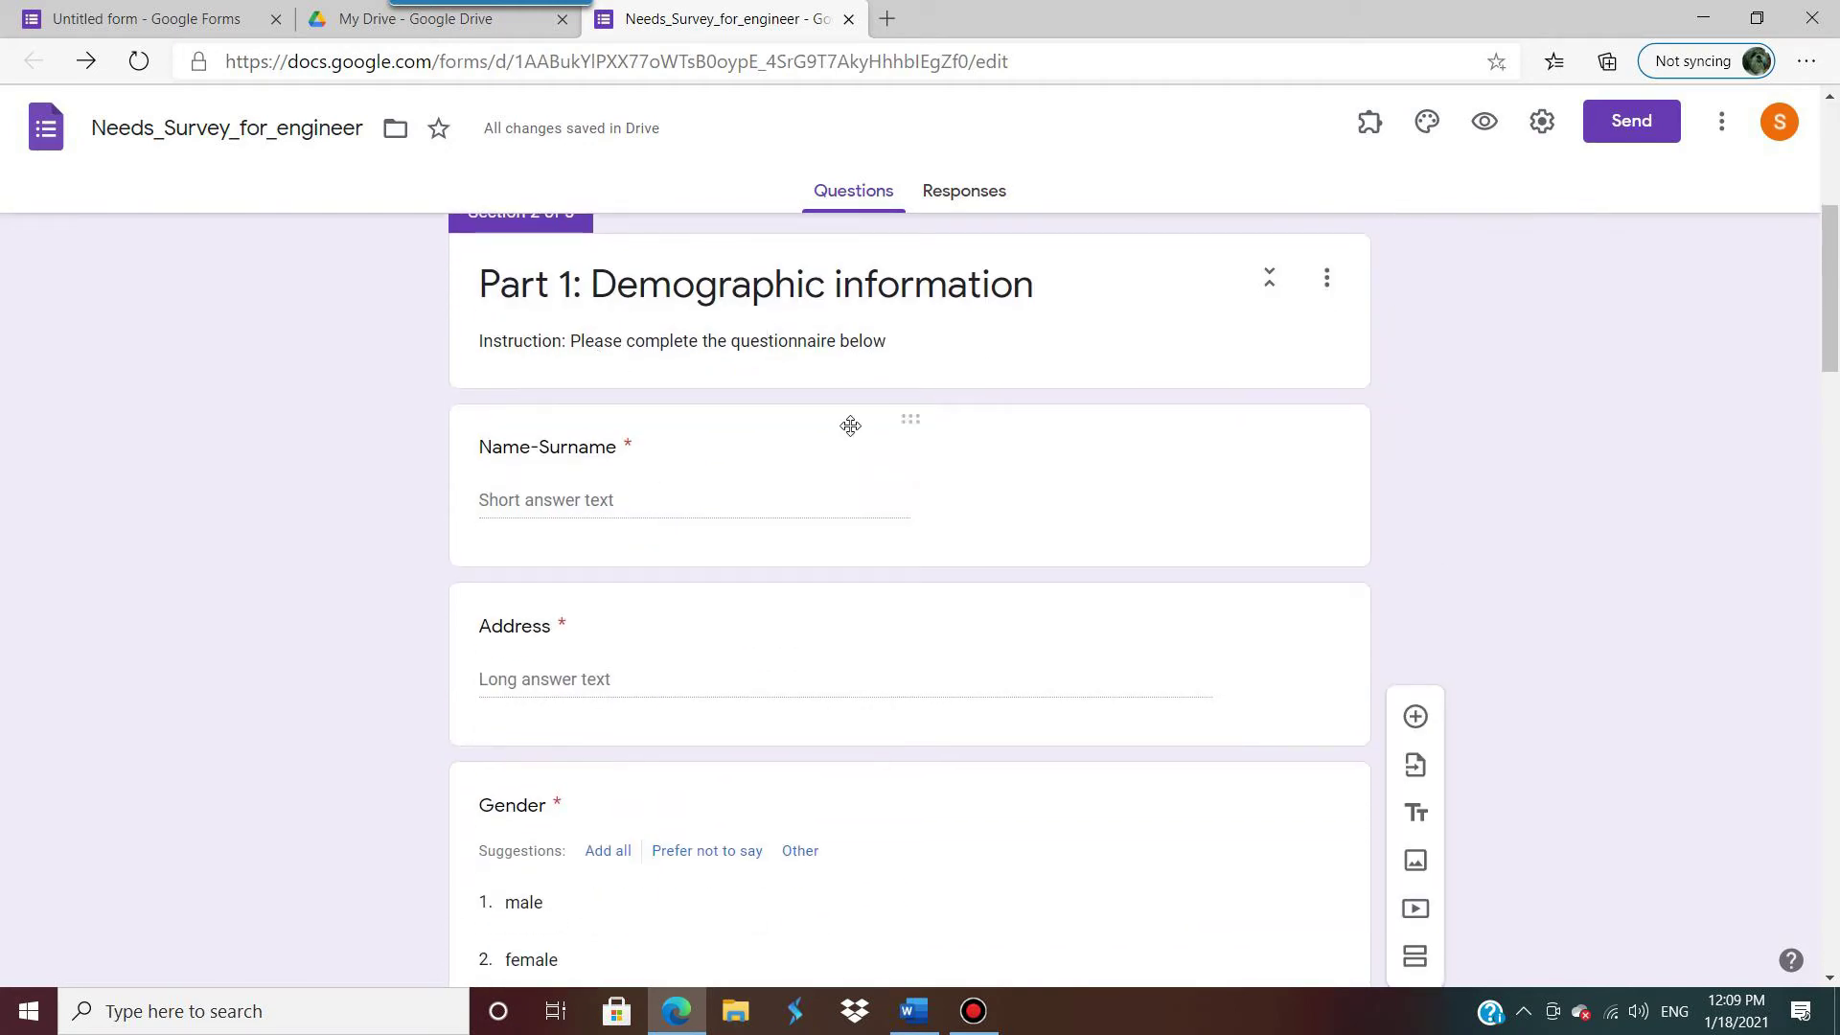
pyautogui.scroll(-15, 871, 665)
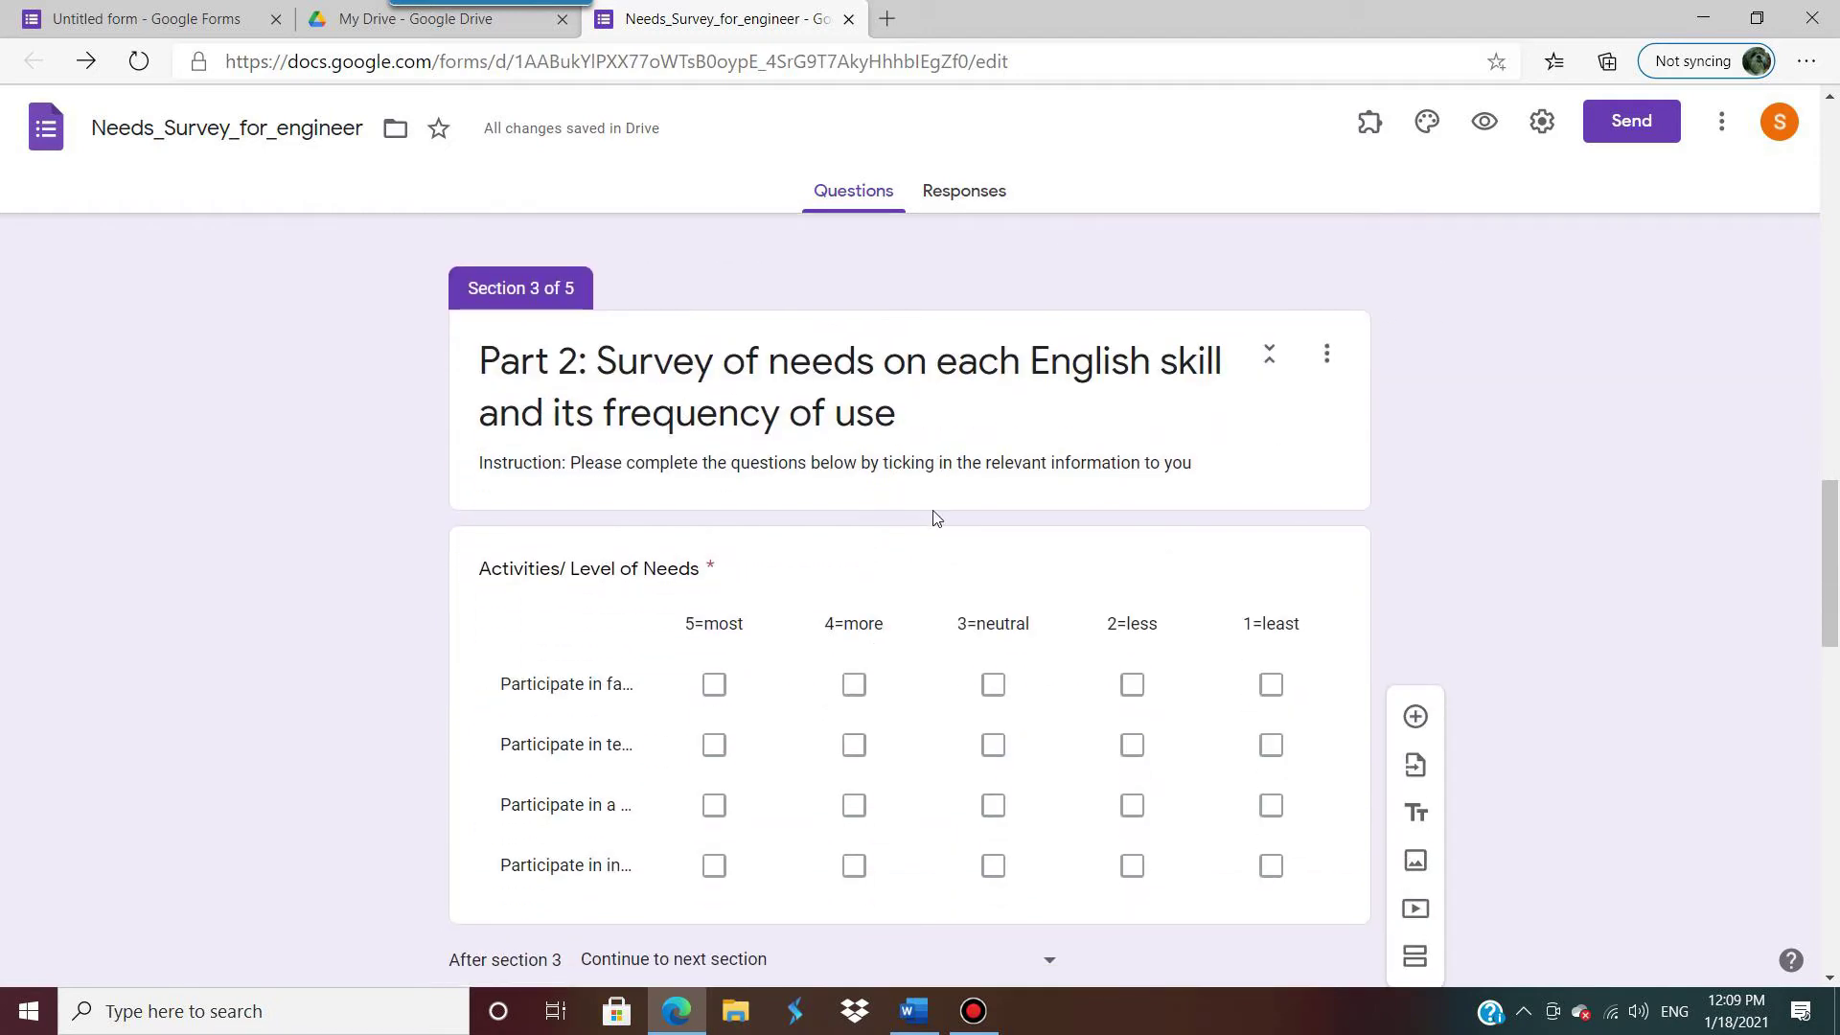
pyautogui.scroll(-7, 937, 517)
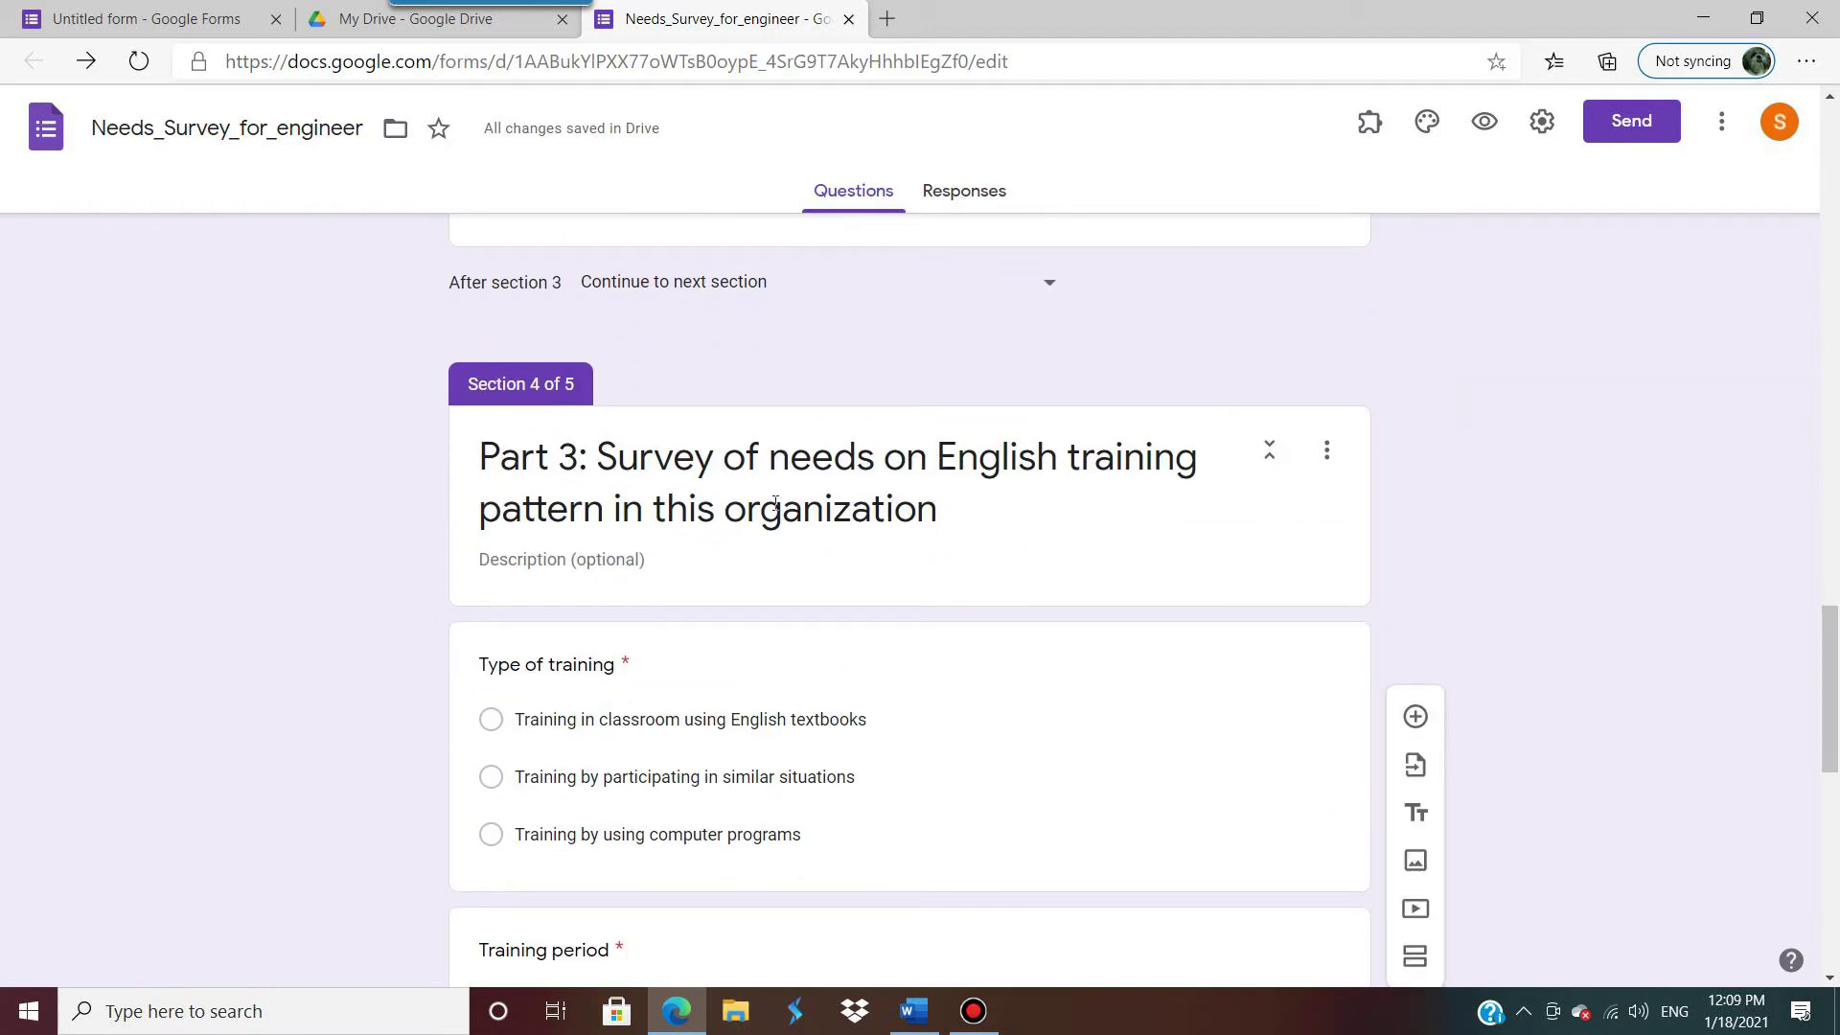
pyautogui.scroll(-11, 955, 541)
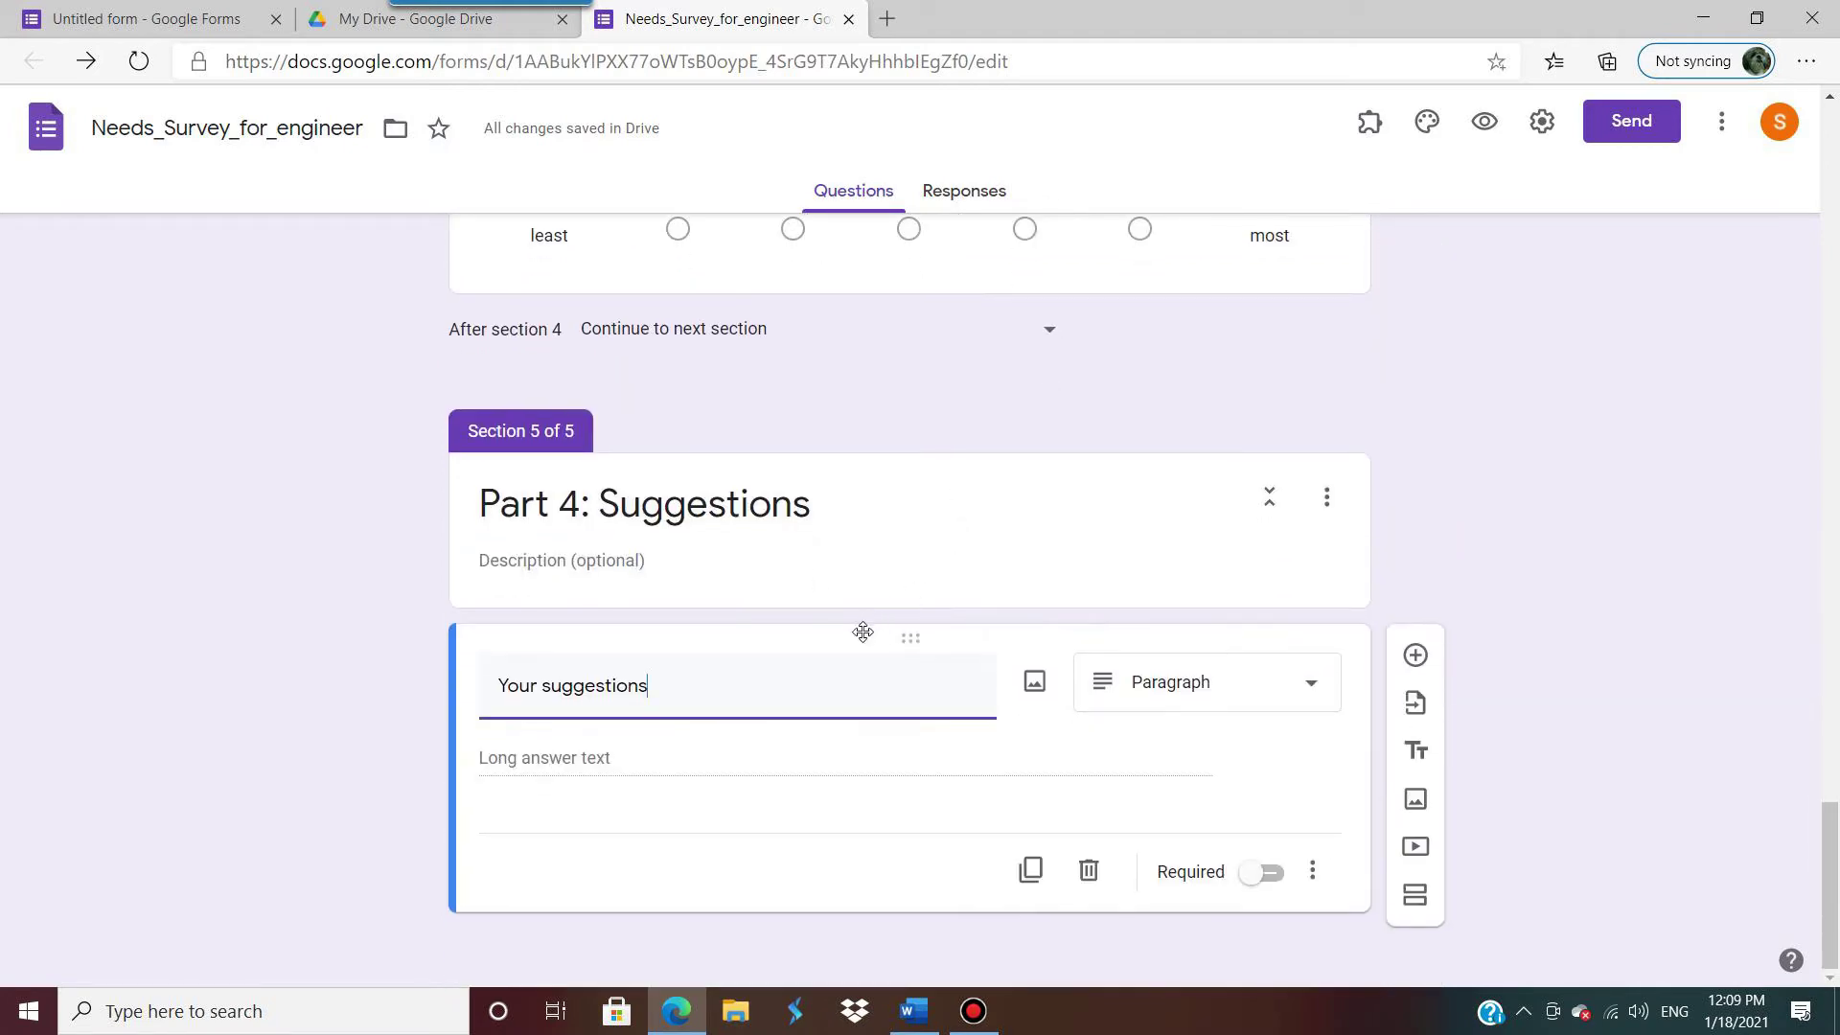
pyautogui.scroll(20, 1618, 509)
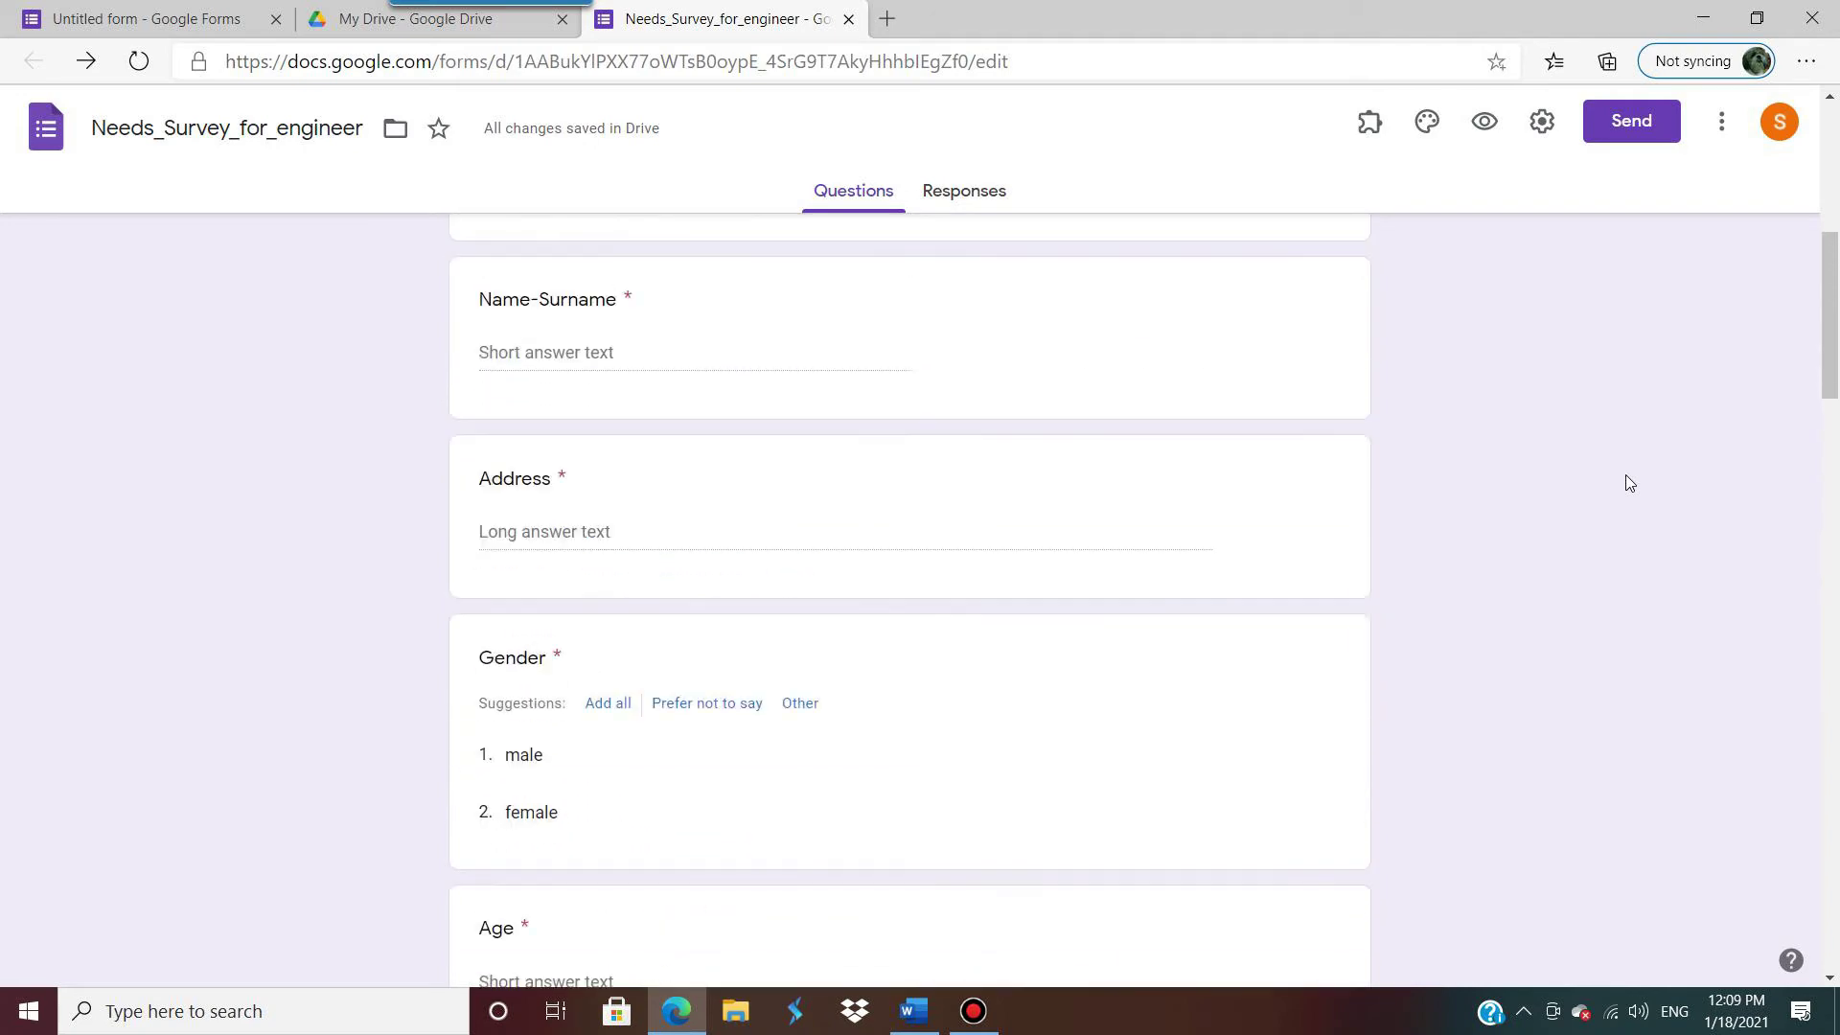
pyautogui.scroll(7, 1629, 482)
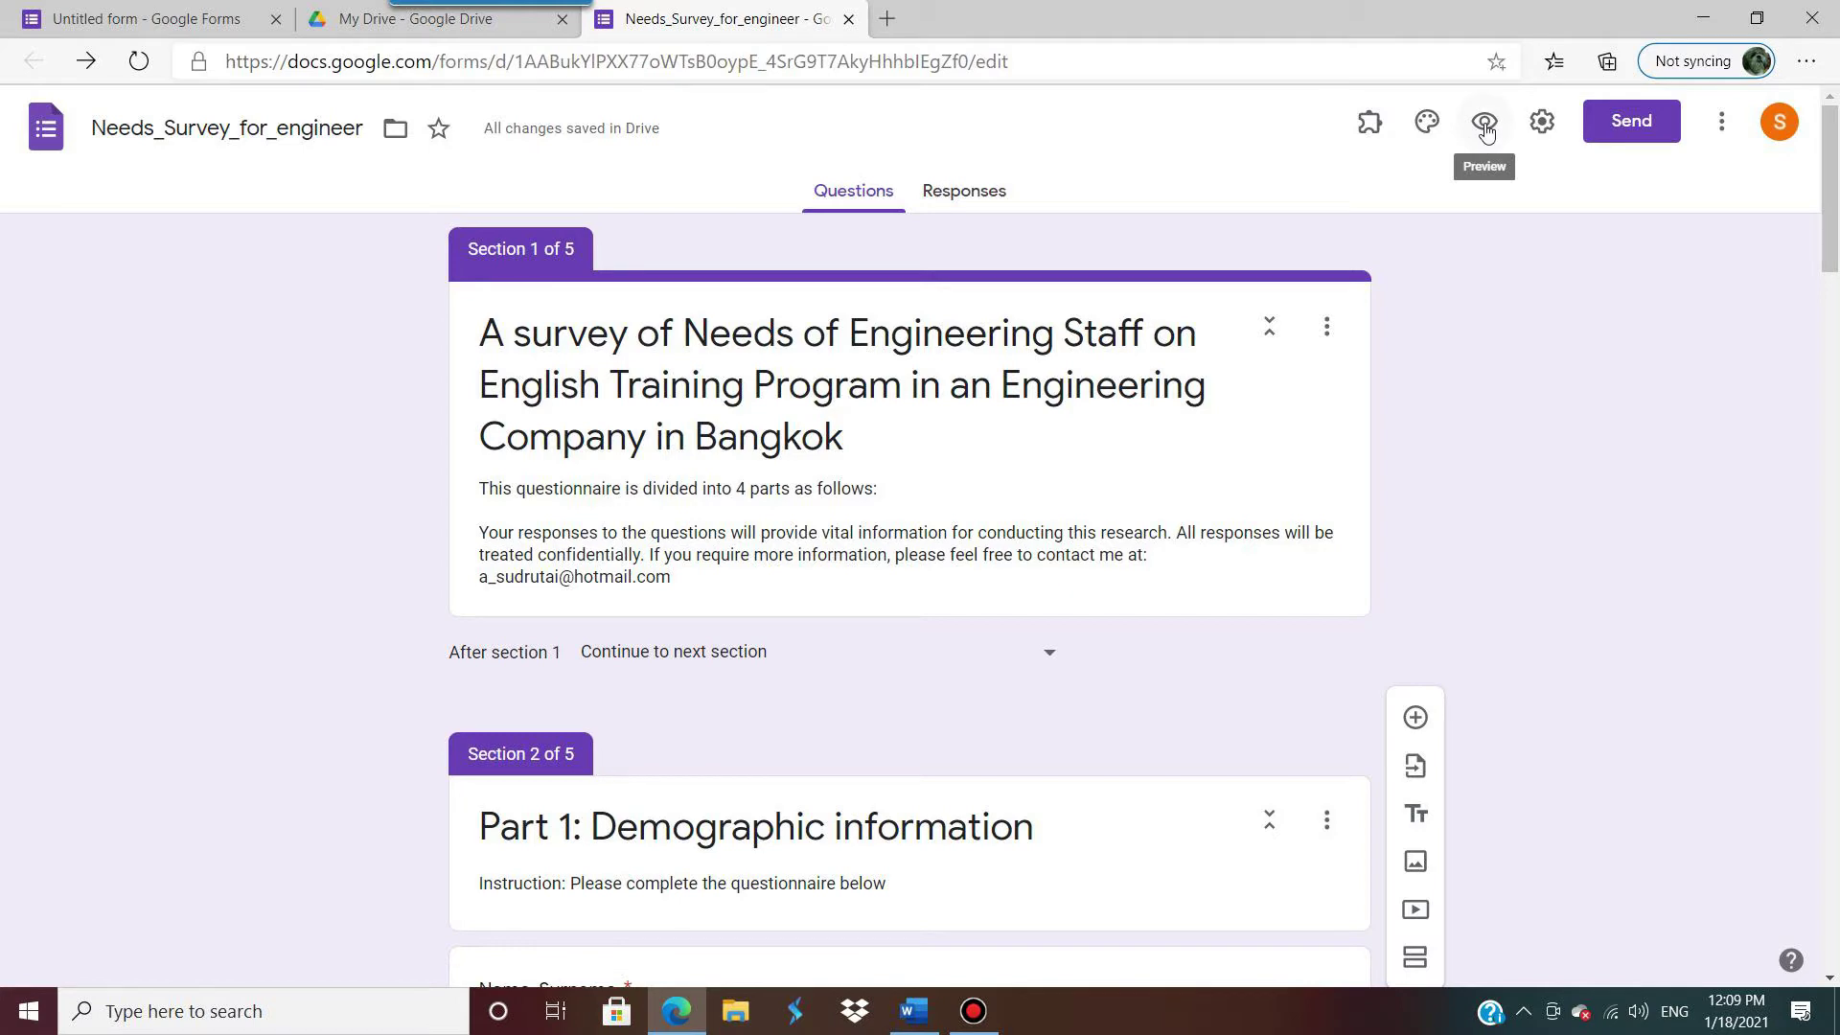
pyautogui.click(1485, 130)
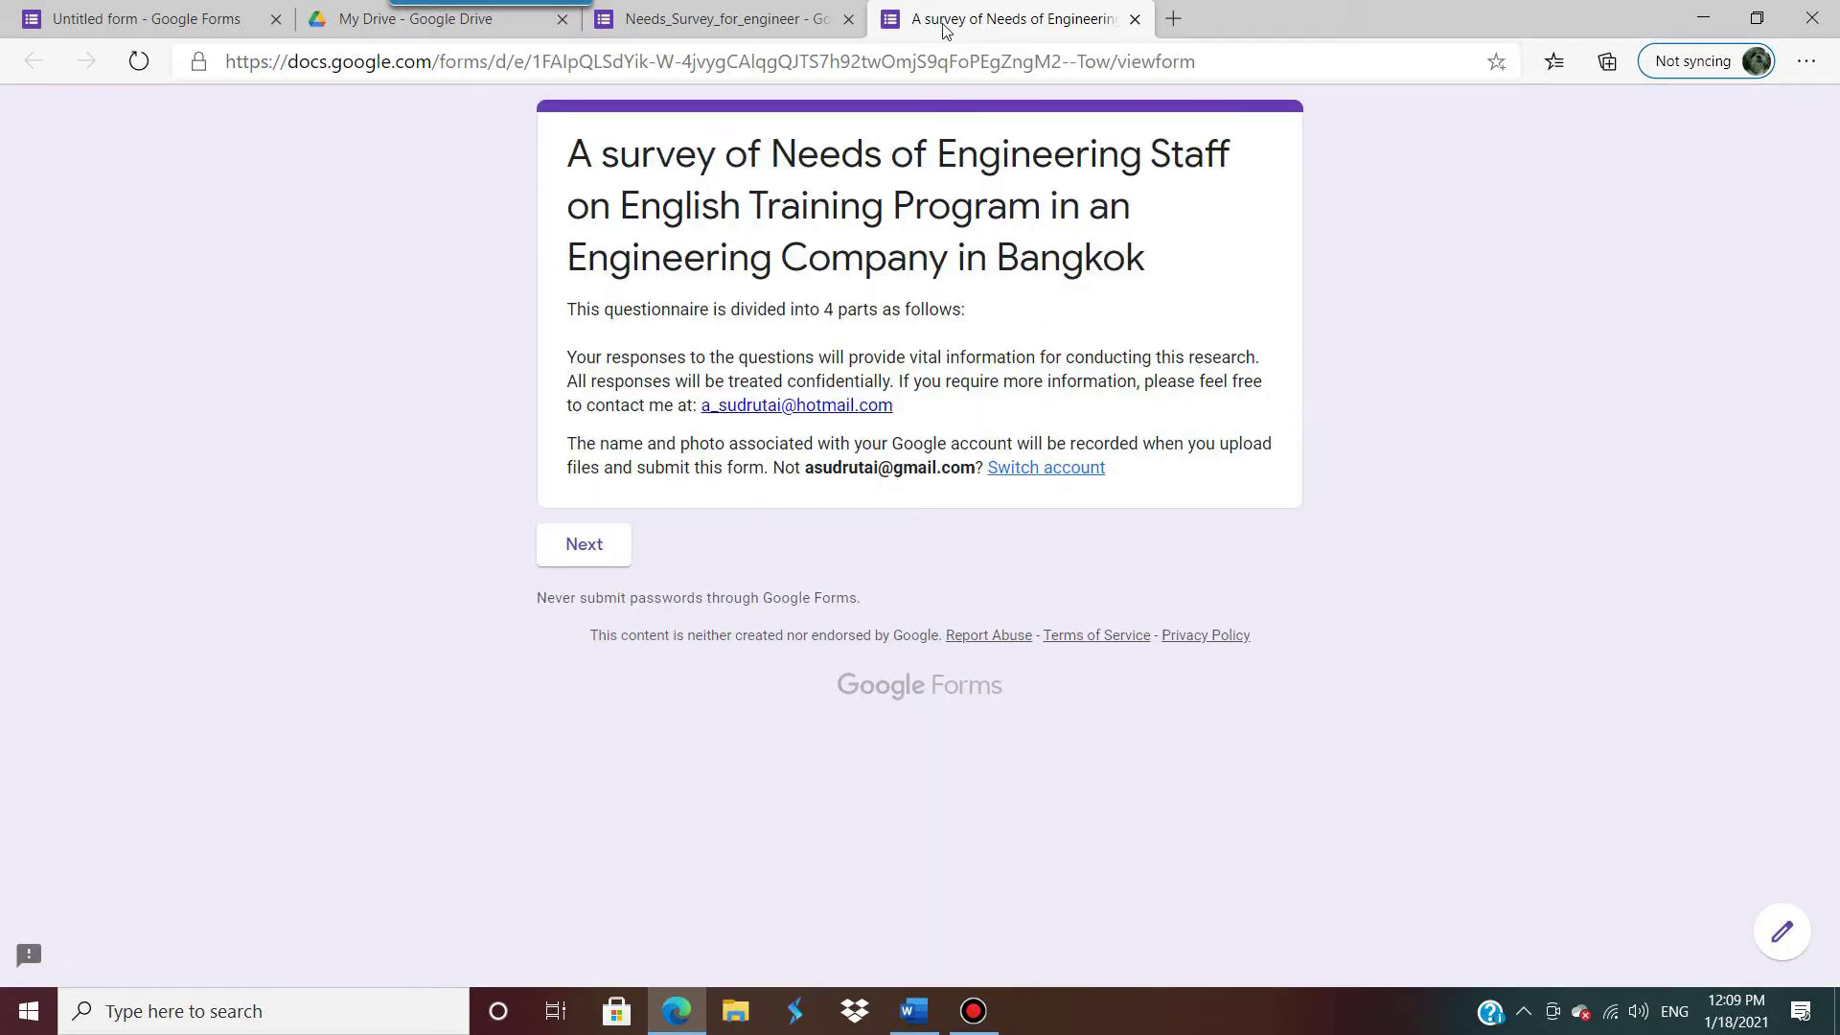
pyautogui.click(1134, 20)
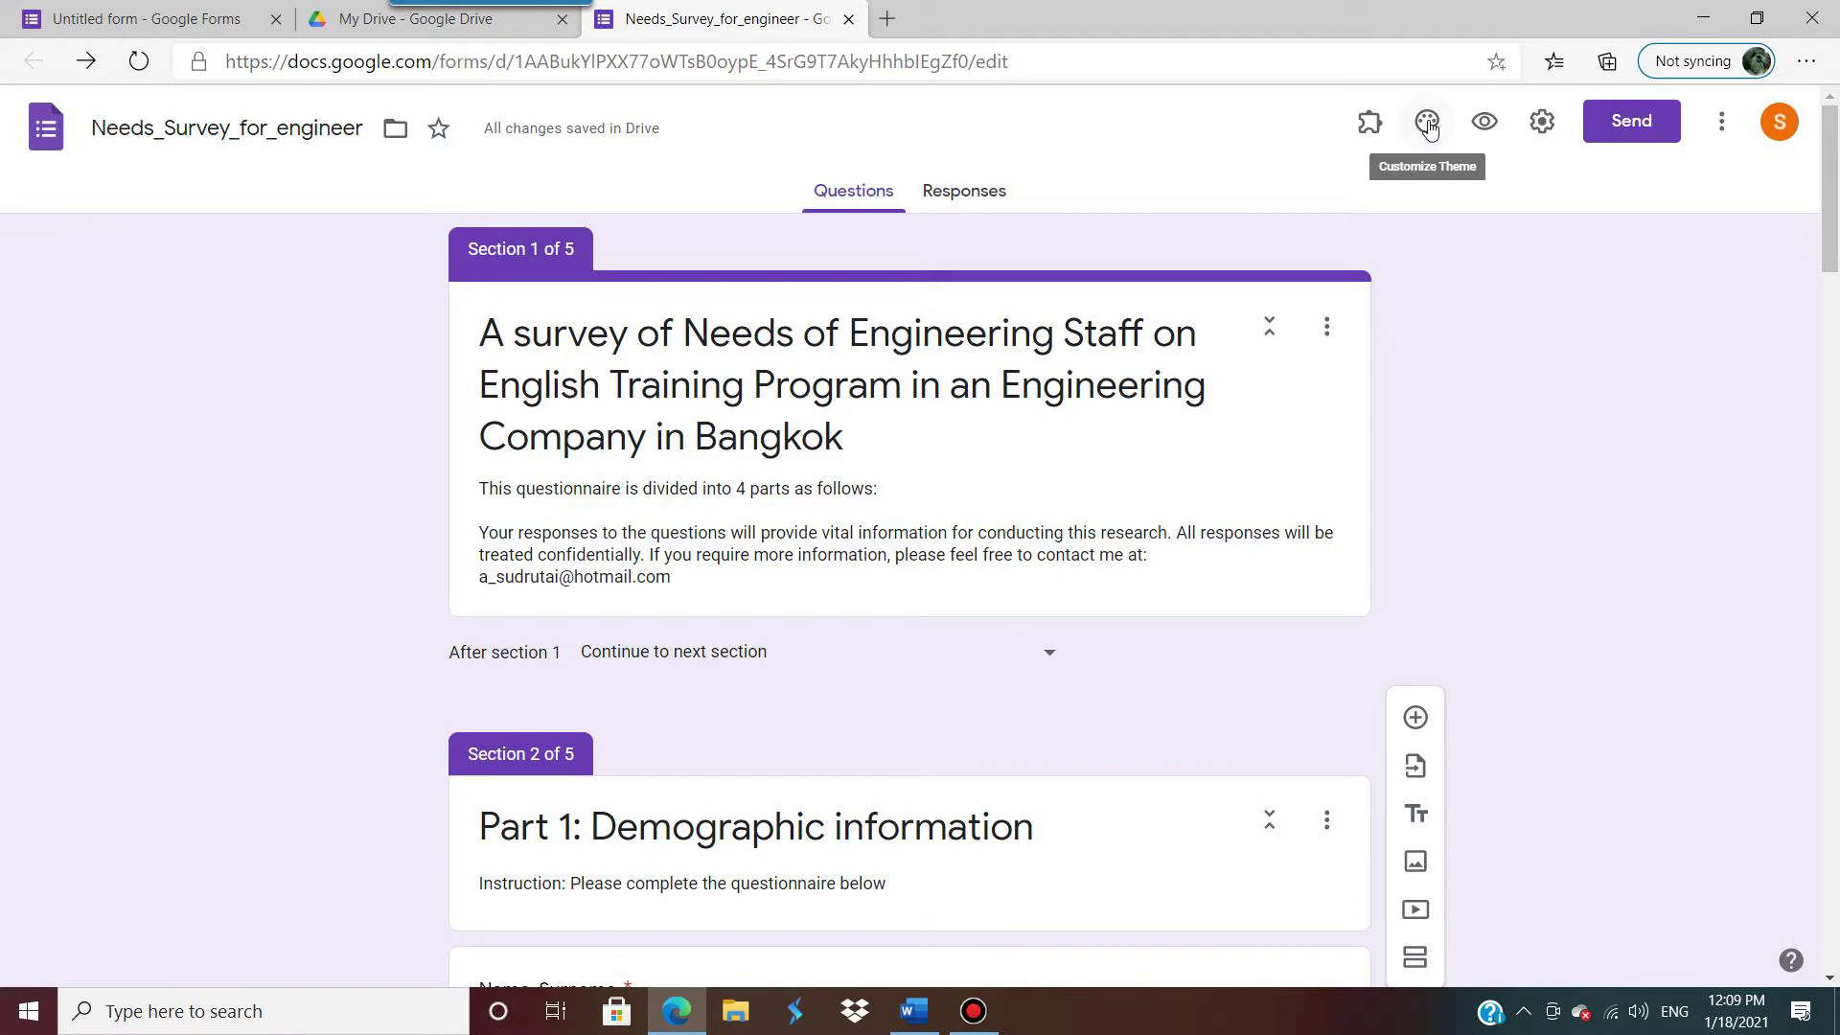
# Step: Change the theme colour from purple to cyan and bring up the header image choices
pyautogui.click(1427, 124)
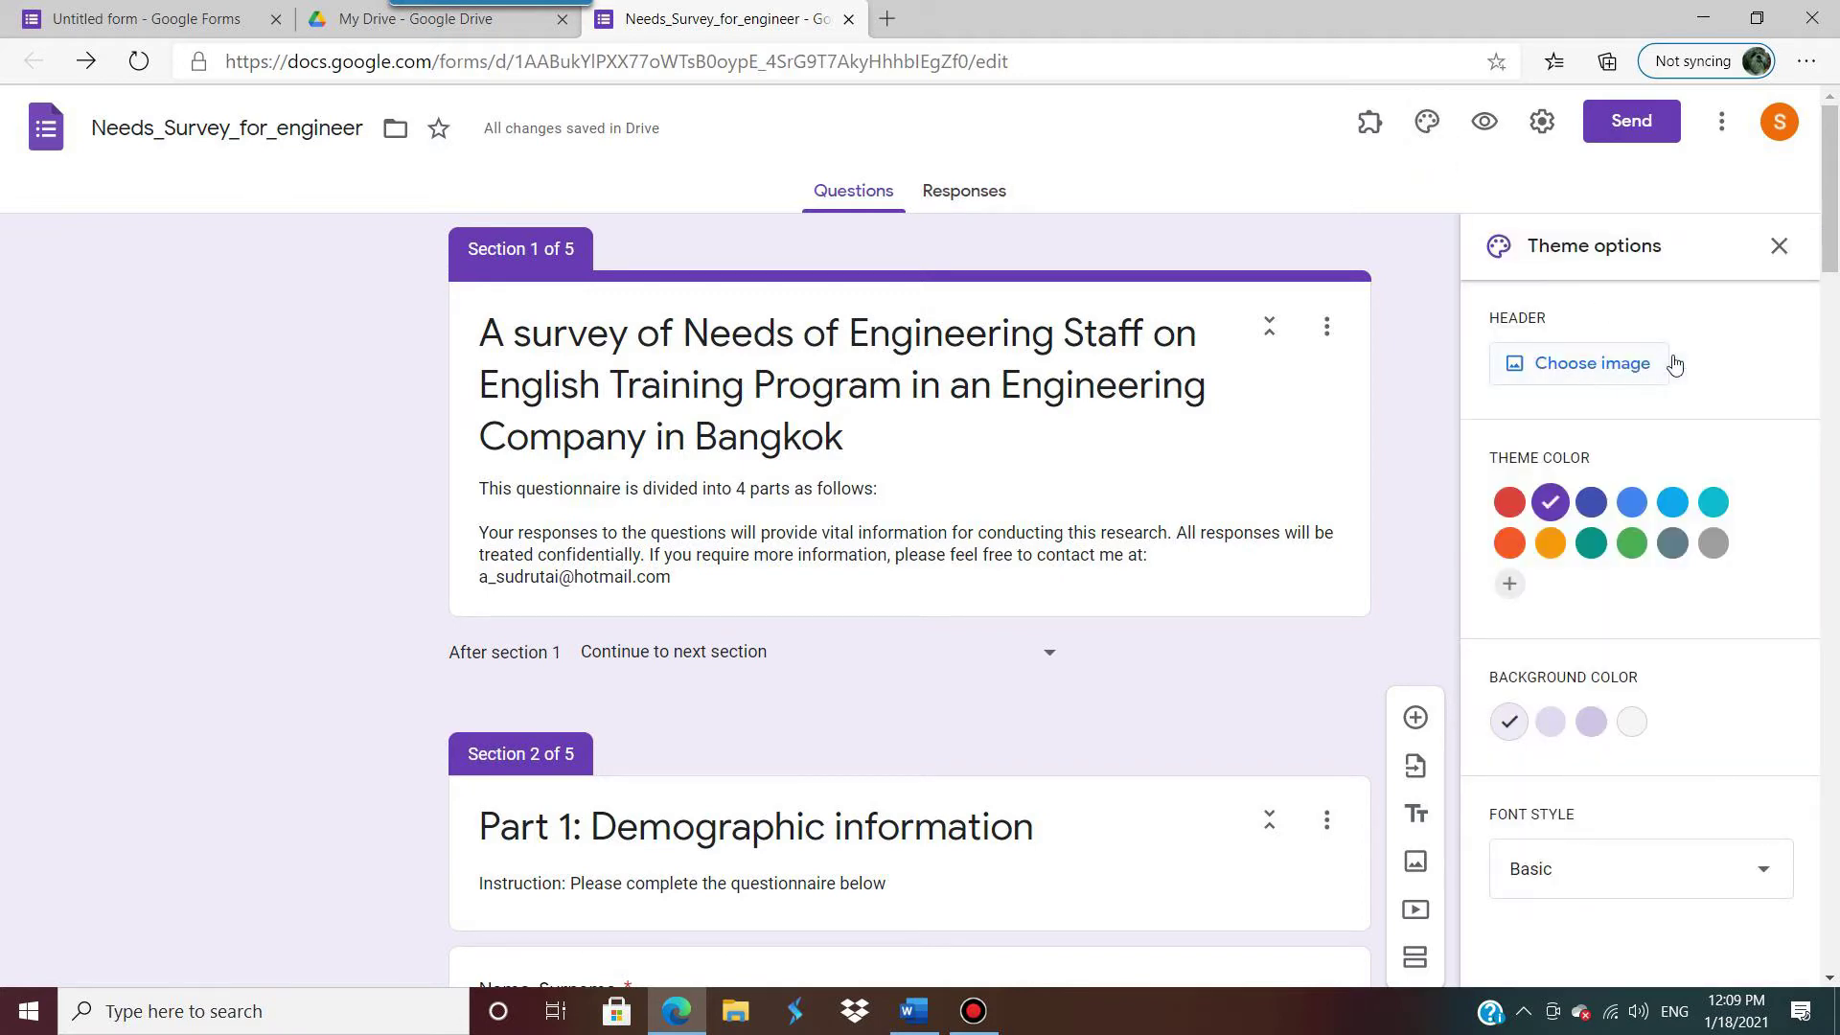
pyautogui.scroll(-1, 1676, 366)
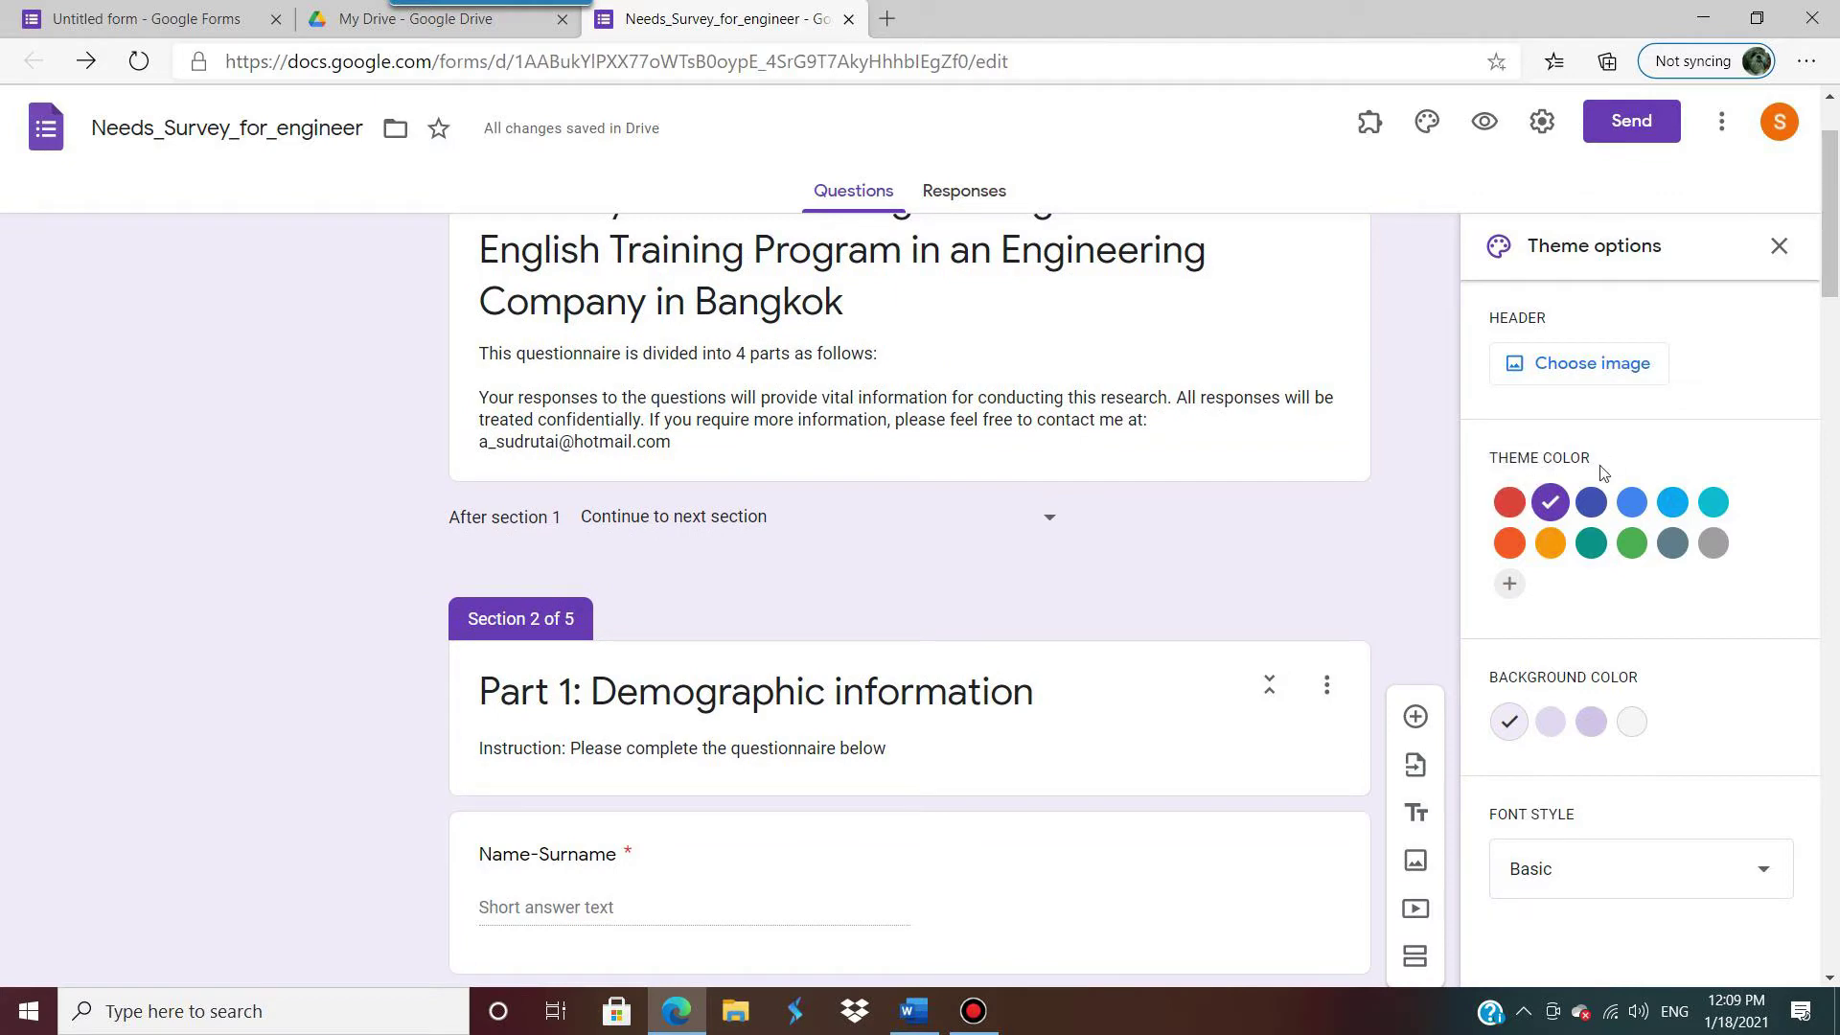
pyautogui.scroll(1, 1585, 525)
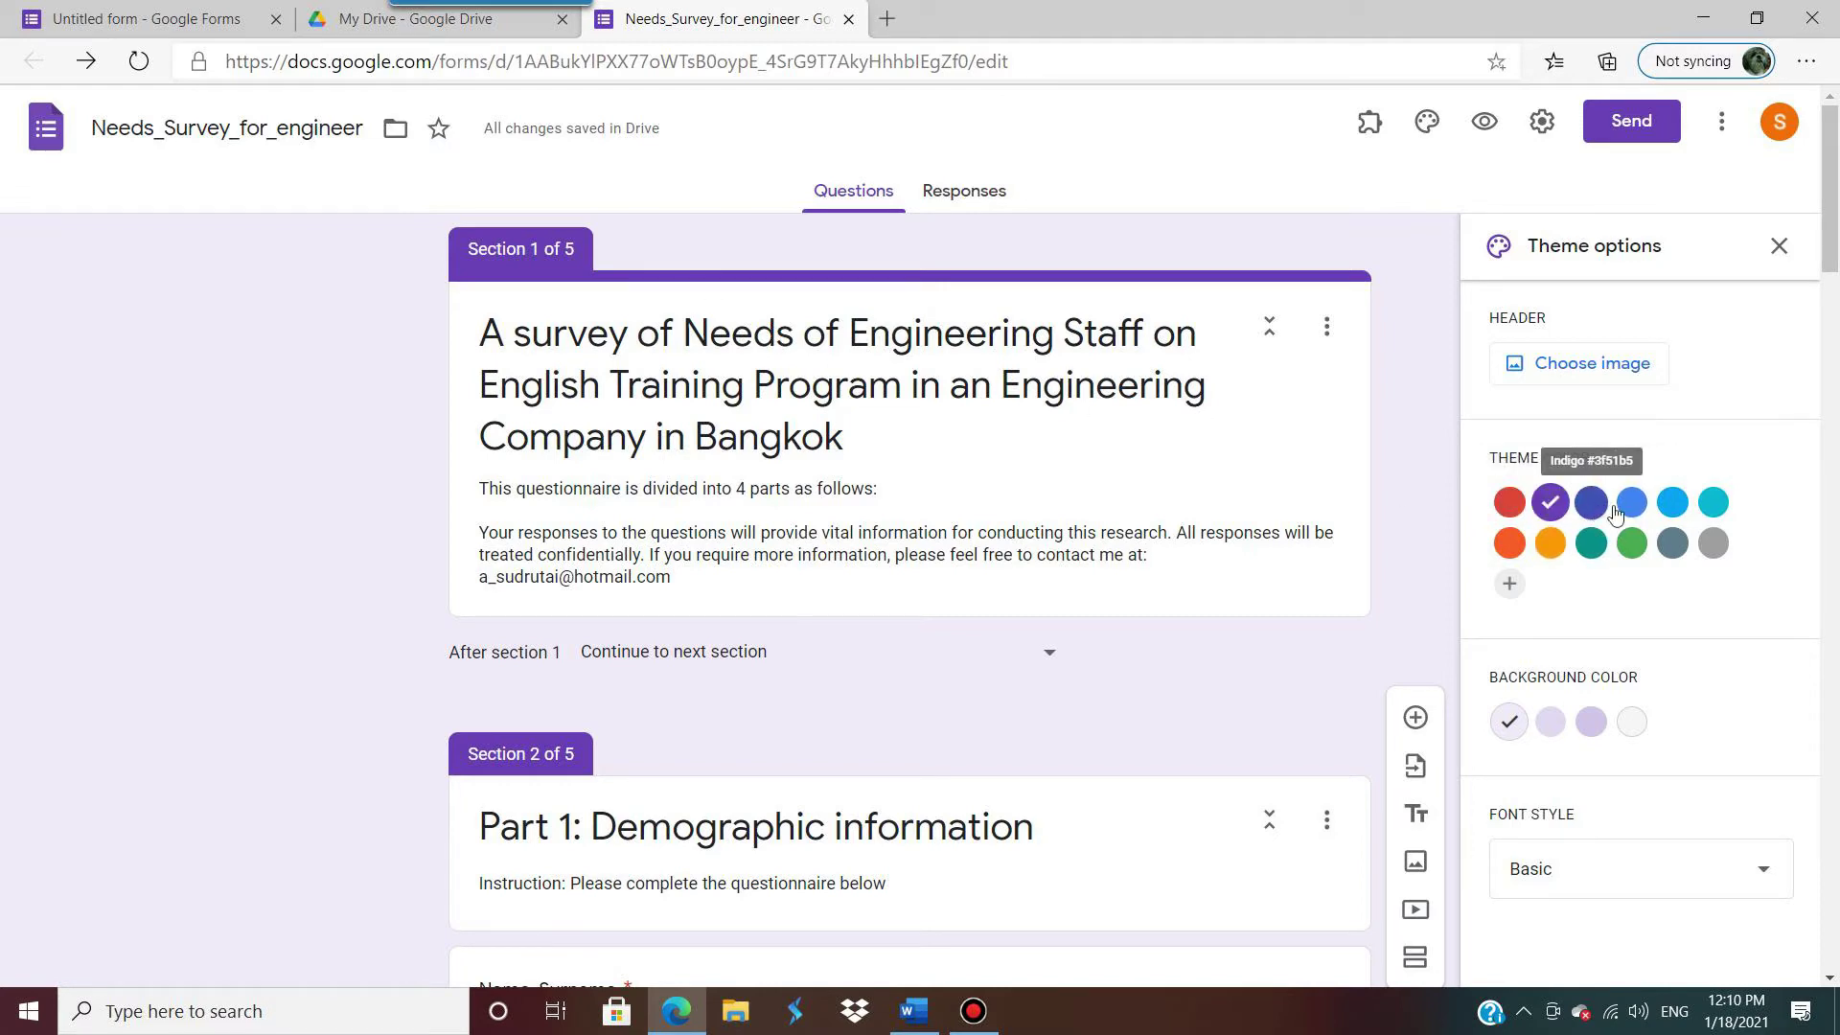
pyautogui.click(1619, 508)
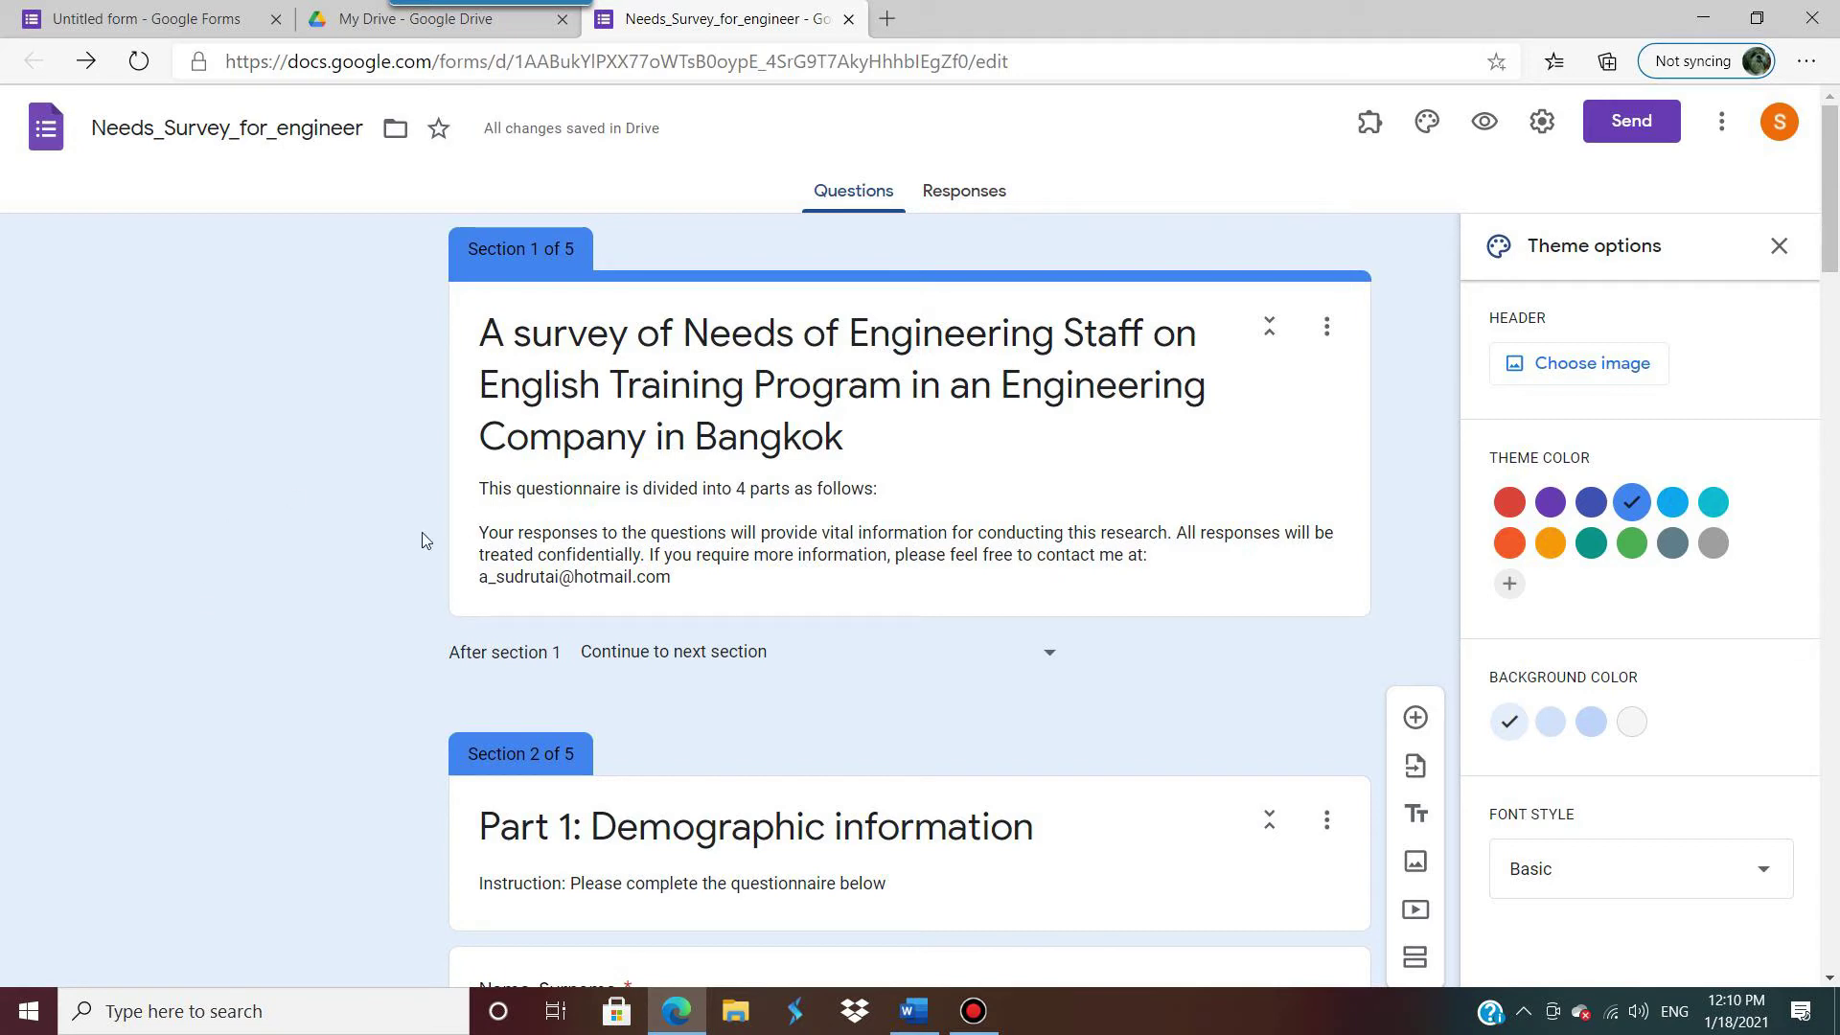
pyautogui.click(1713, 504)
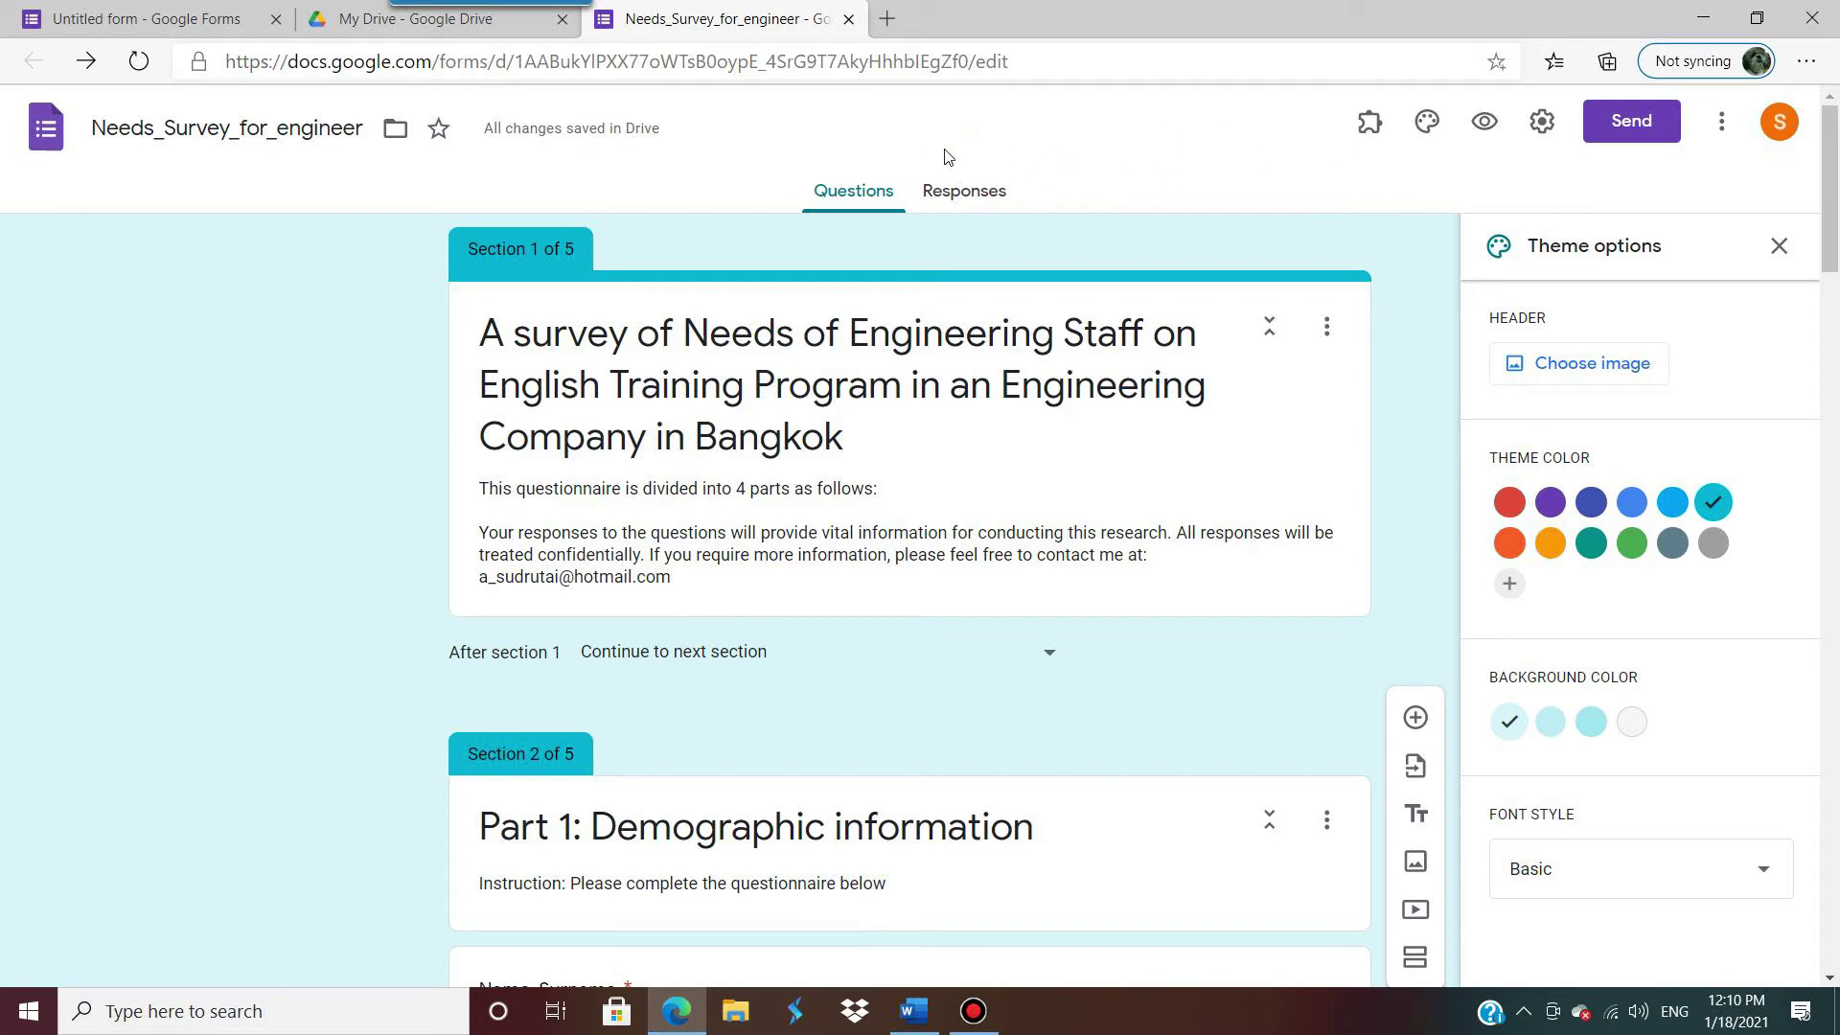
pyautogui.click(1579, 371)
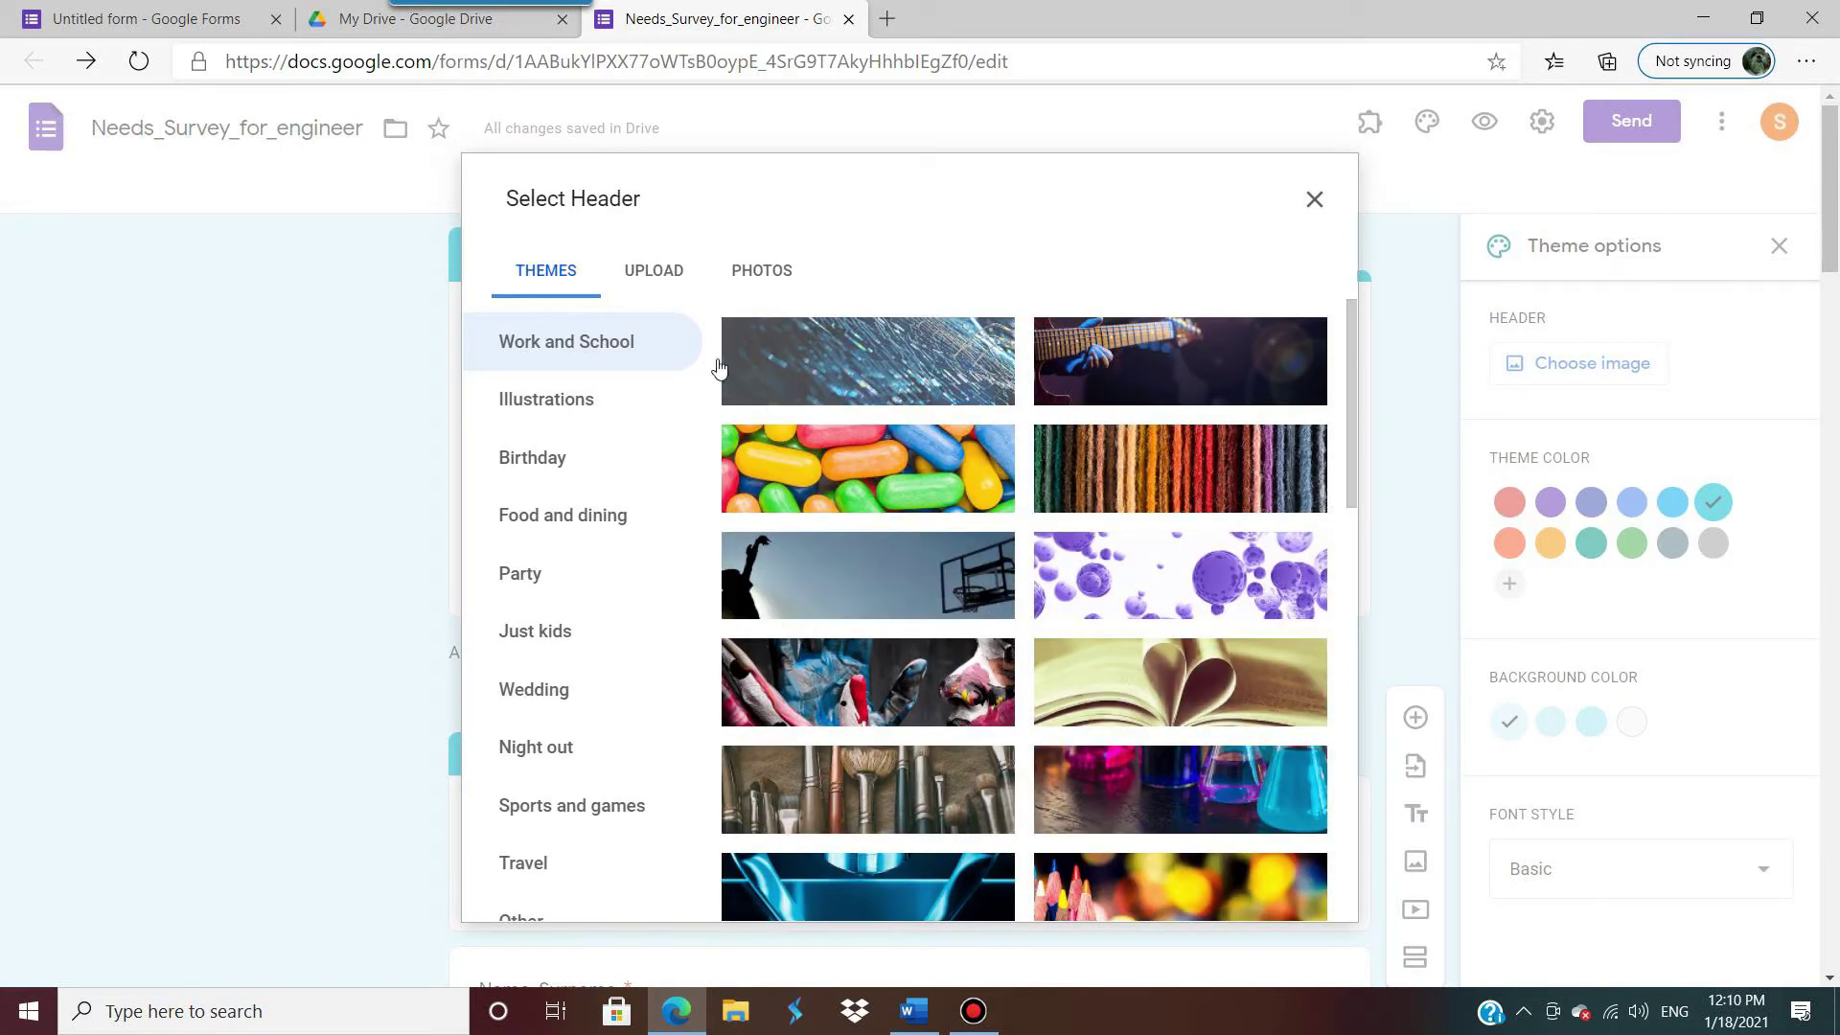
# Step: Look through the Upload and Photos tabs, then apply the coloured-pencils header from Themes
pyautogui.click(662, 276)
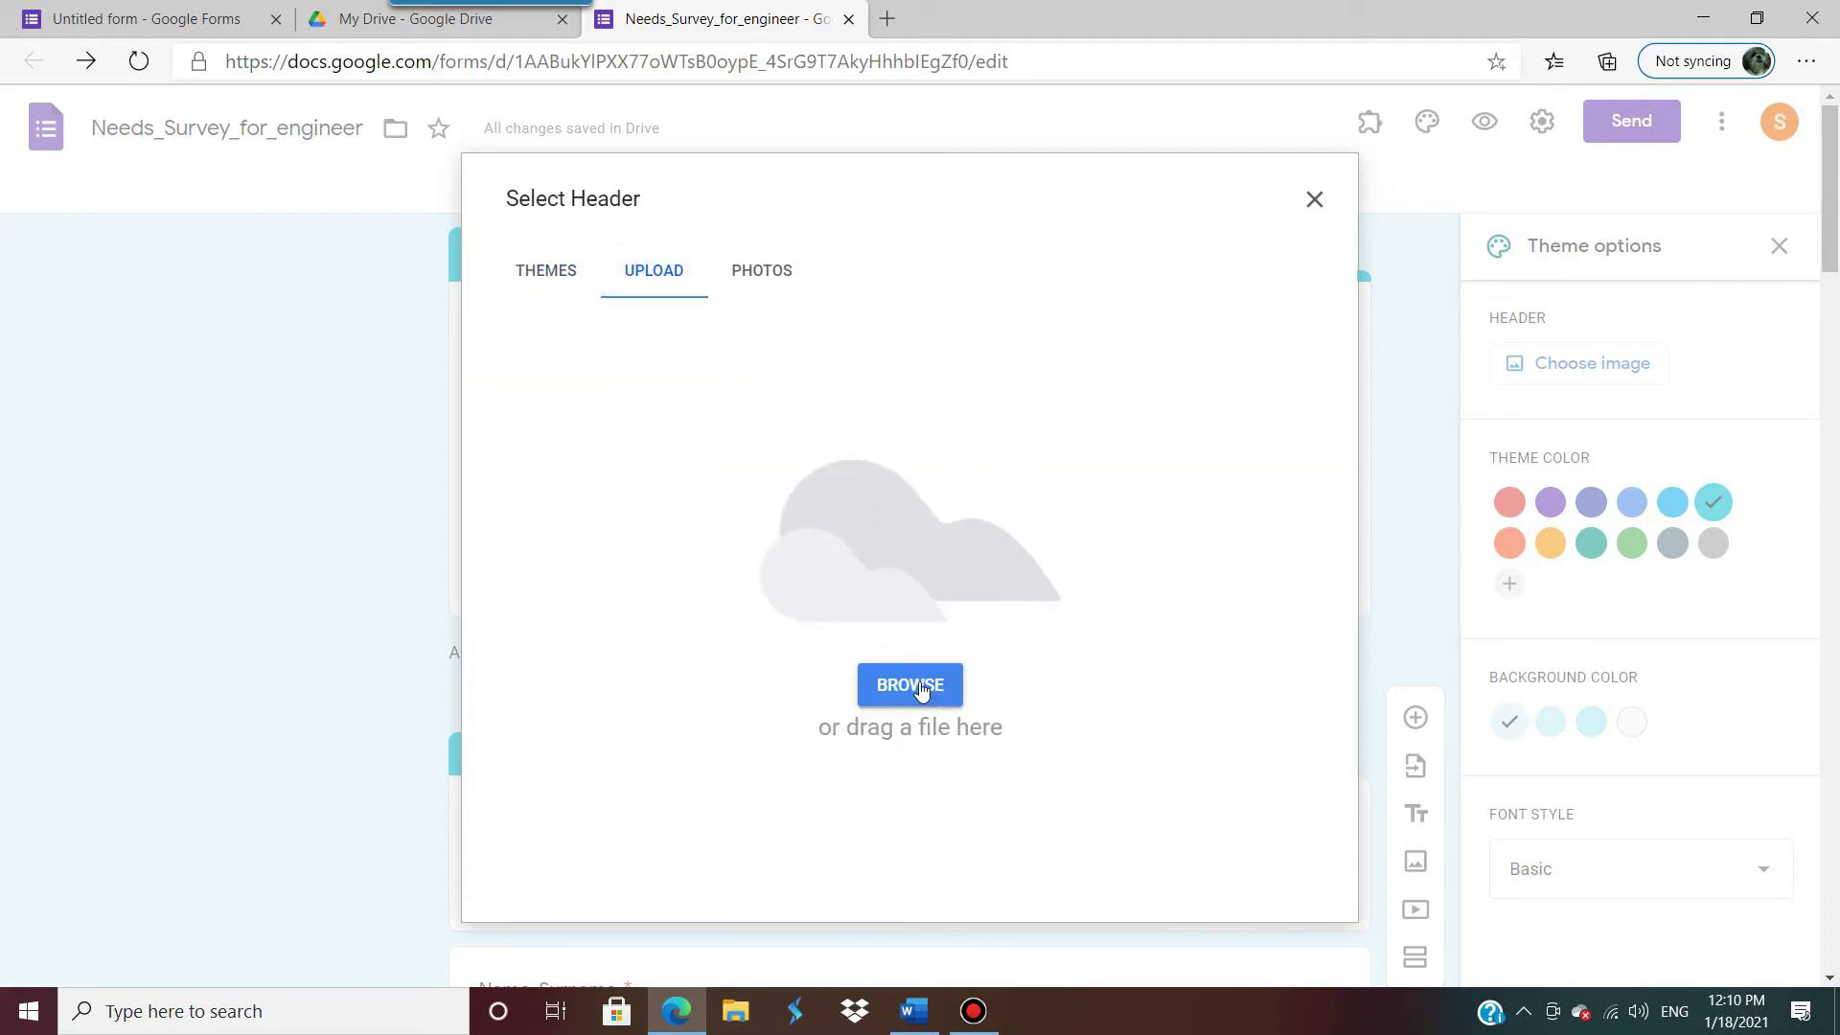
pyautogui.click(780, 270)
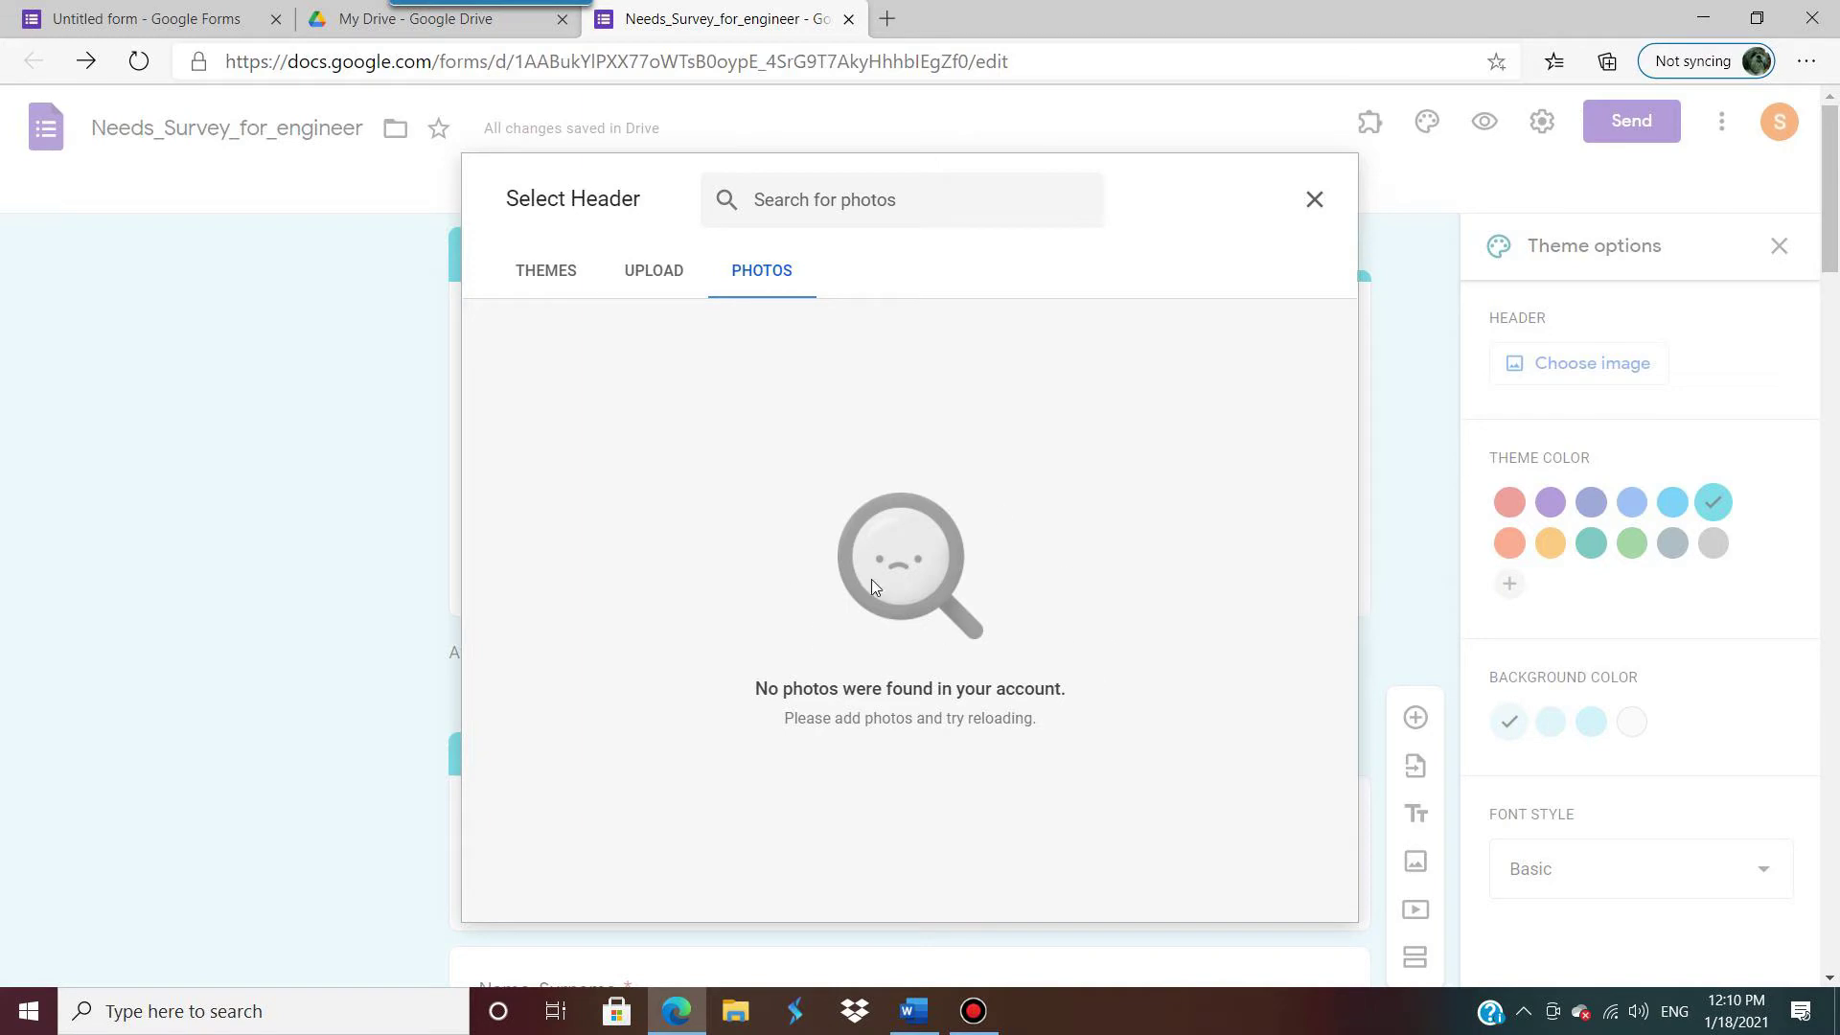
pyautogui.click(542, 273)
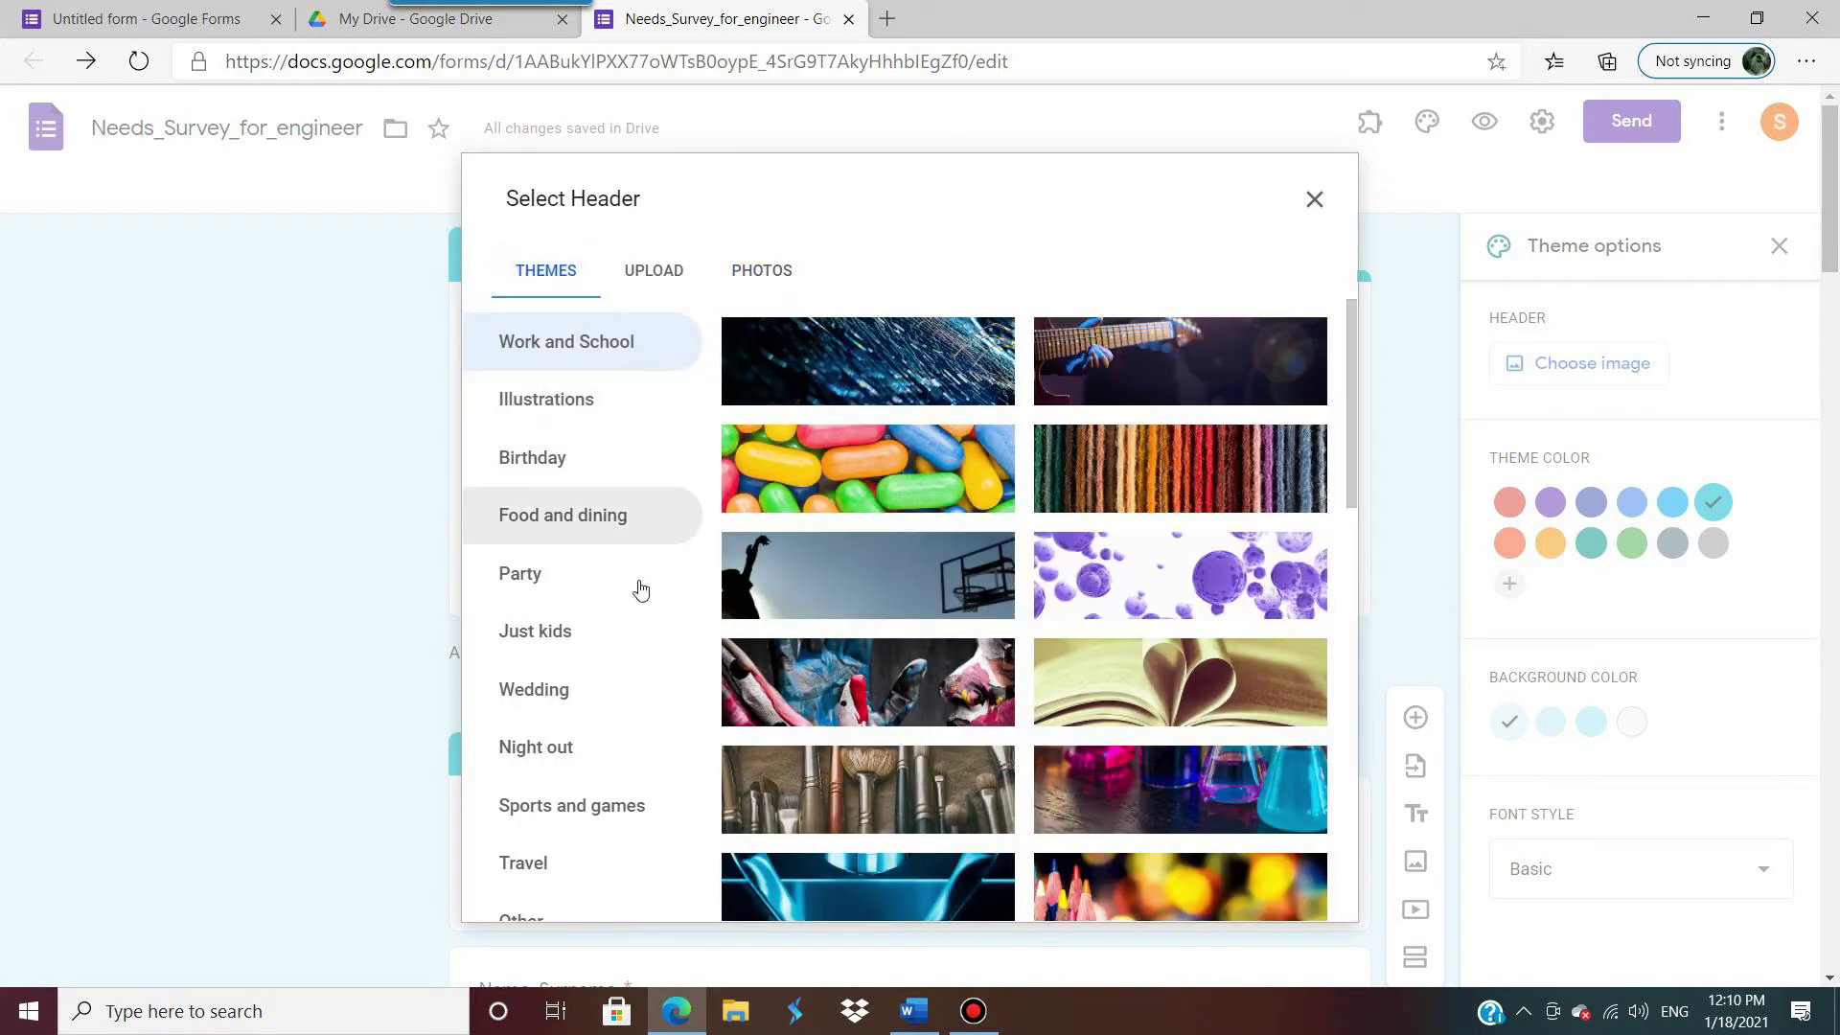
pyautogui.scroll(-5, 641, 589)
pyautogui.scroll(5, 657, 608)
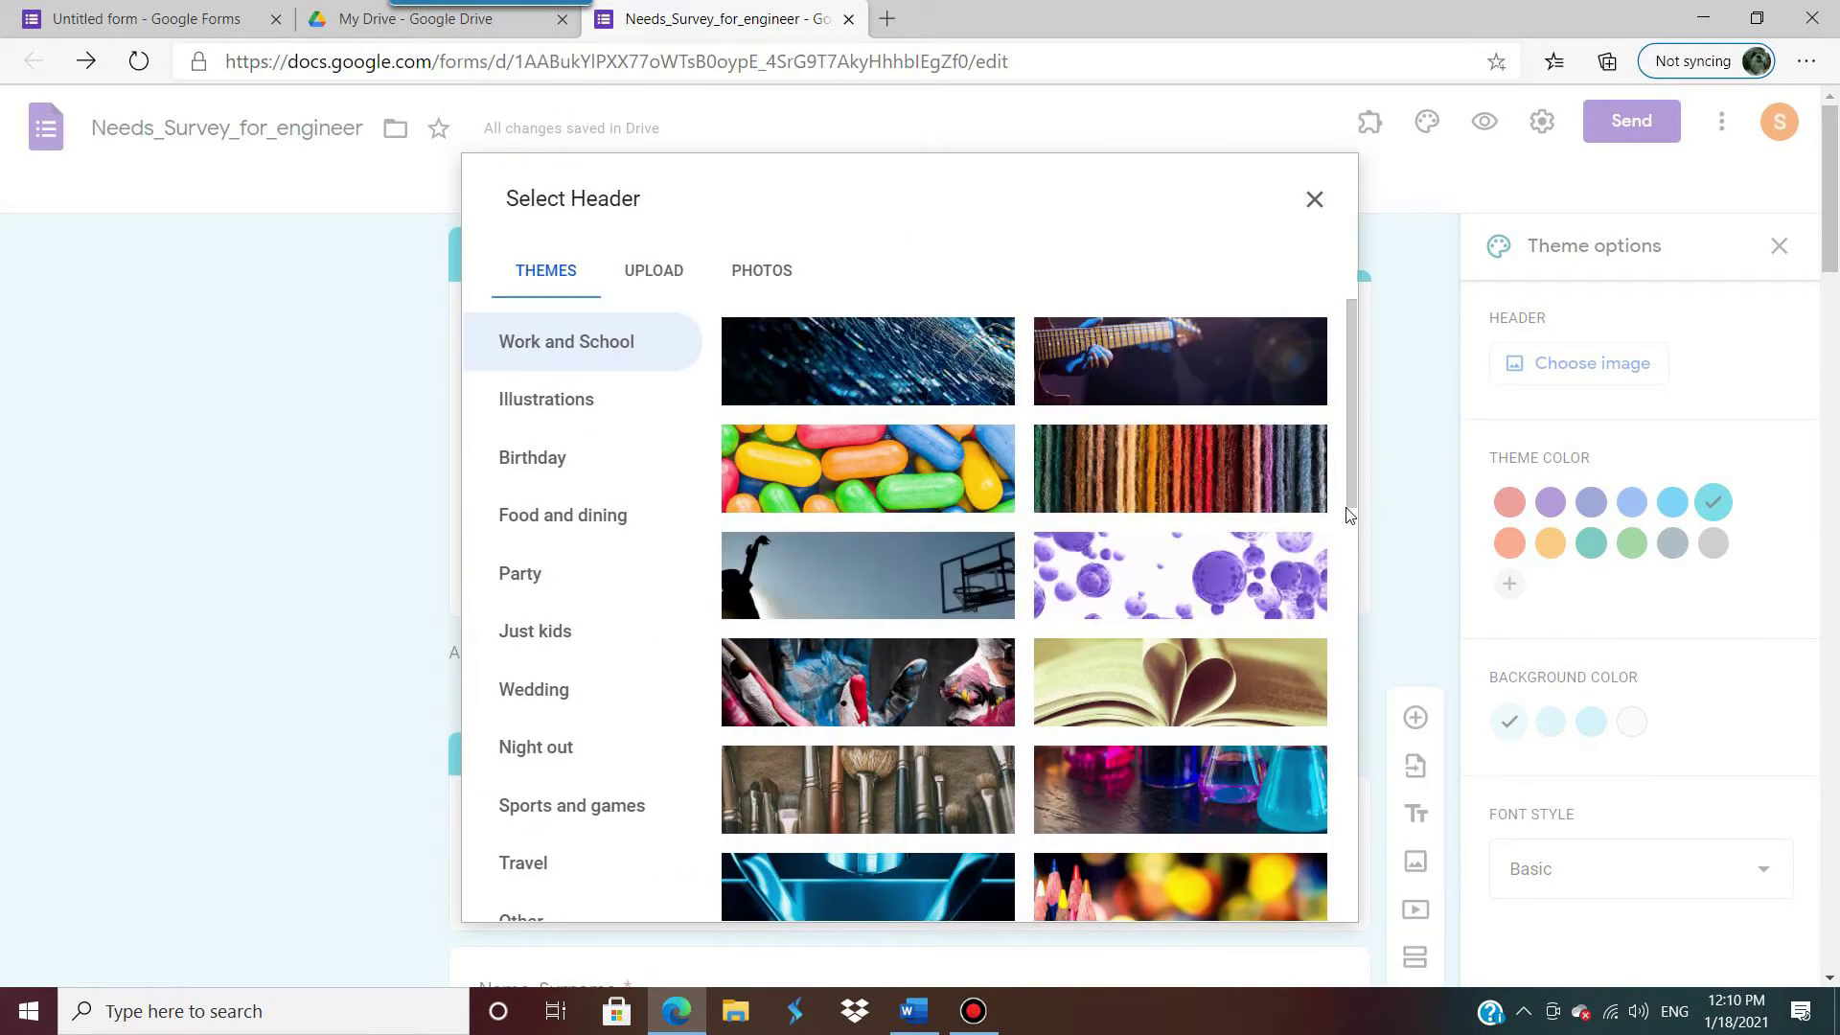
pyautogui.moveTo(1349, 515); pyautogui.dragTo(1395, 427)
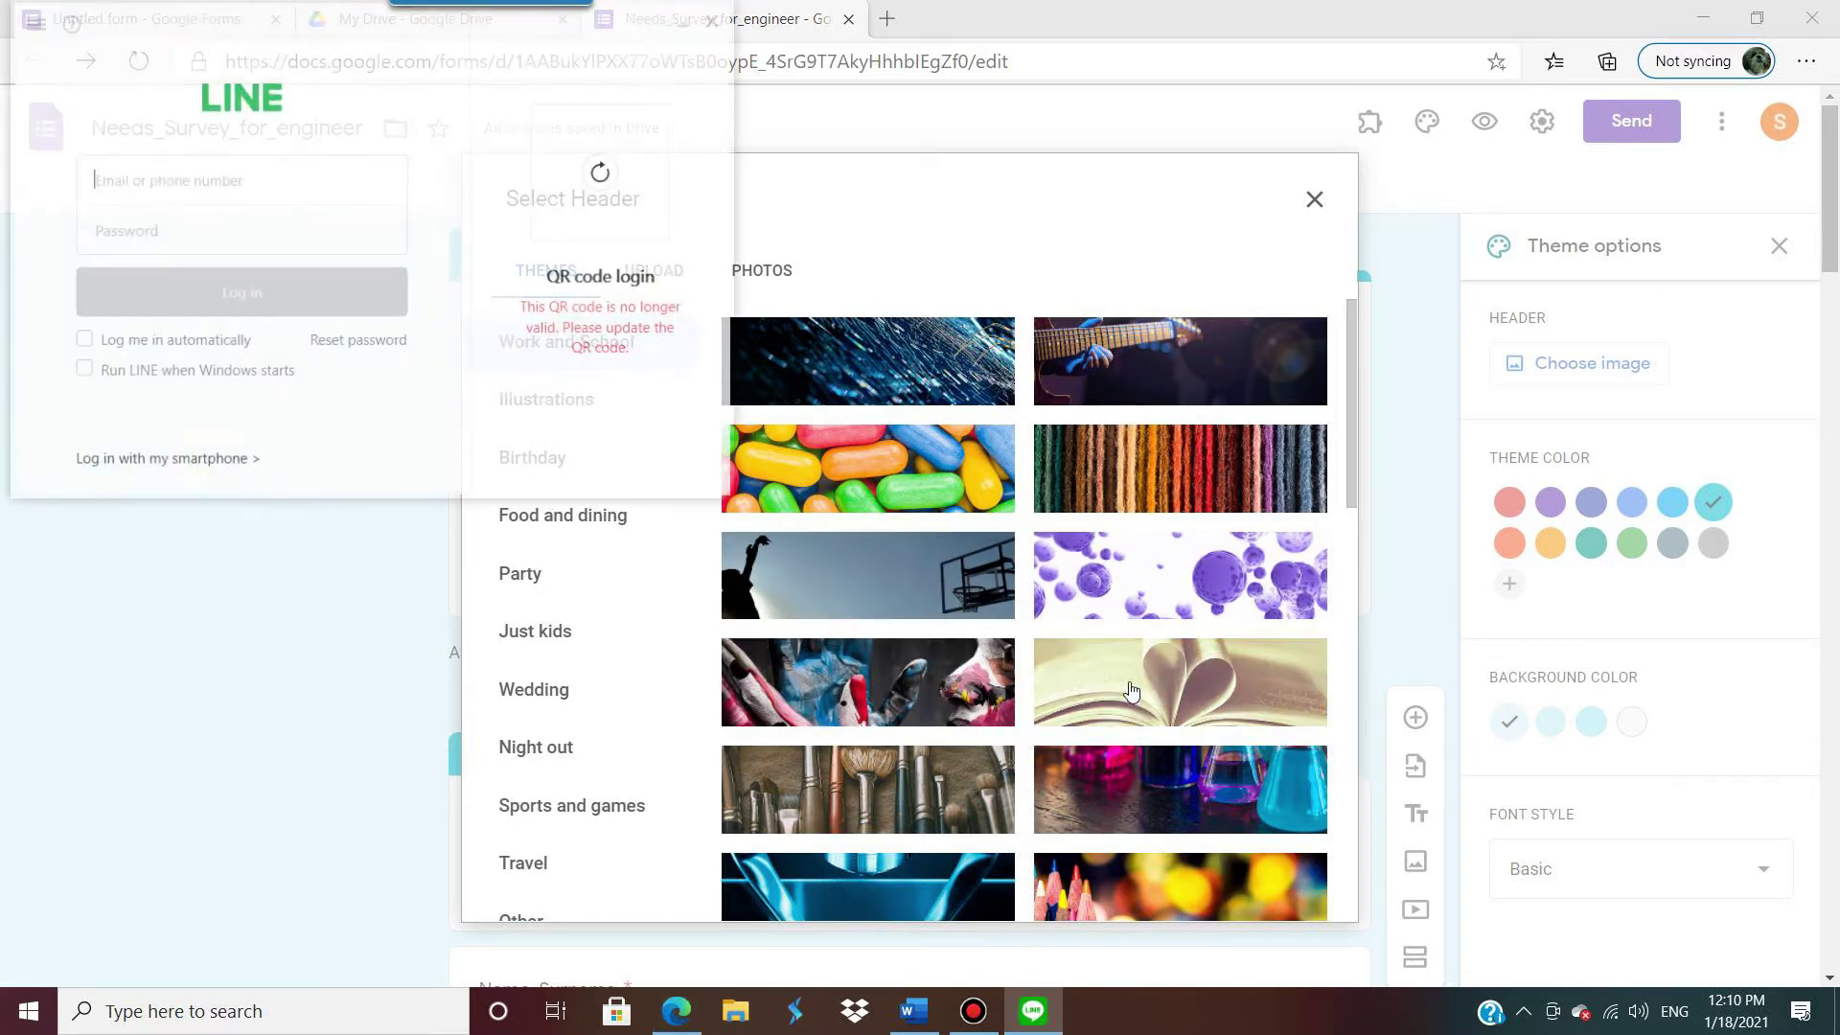
pyautogui.scroll(-5, 1132, 690)
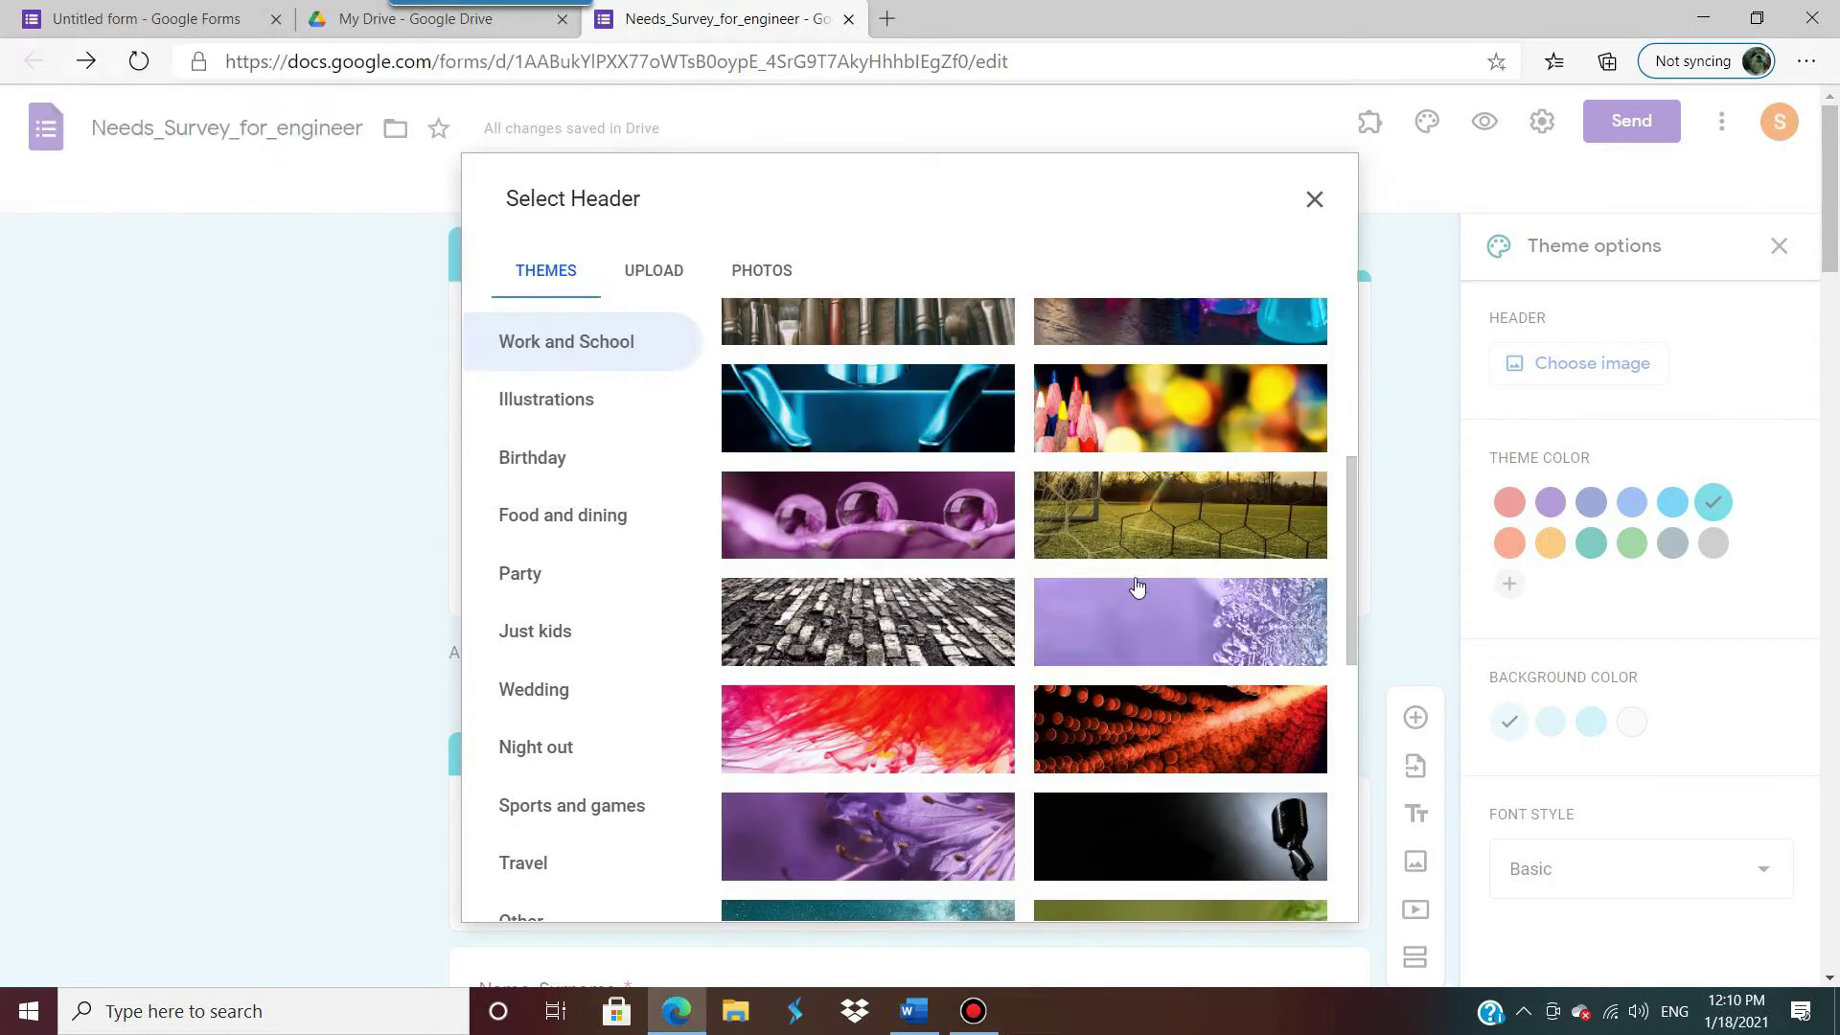
pyautogui.scroll(-5, 1135, 589)
pyautogui.scroll(-3, 1136, 589)
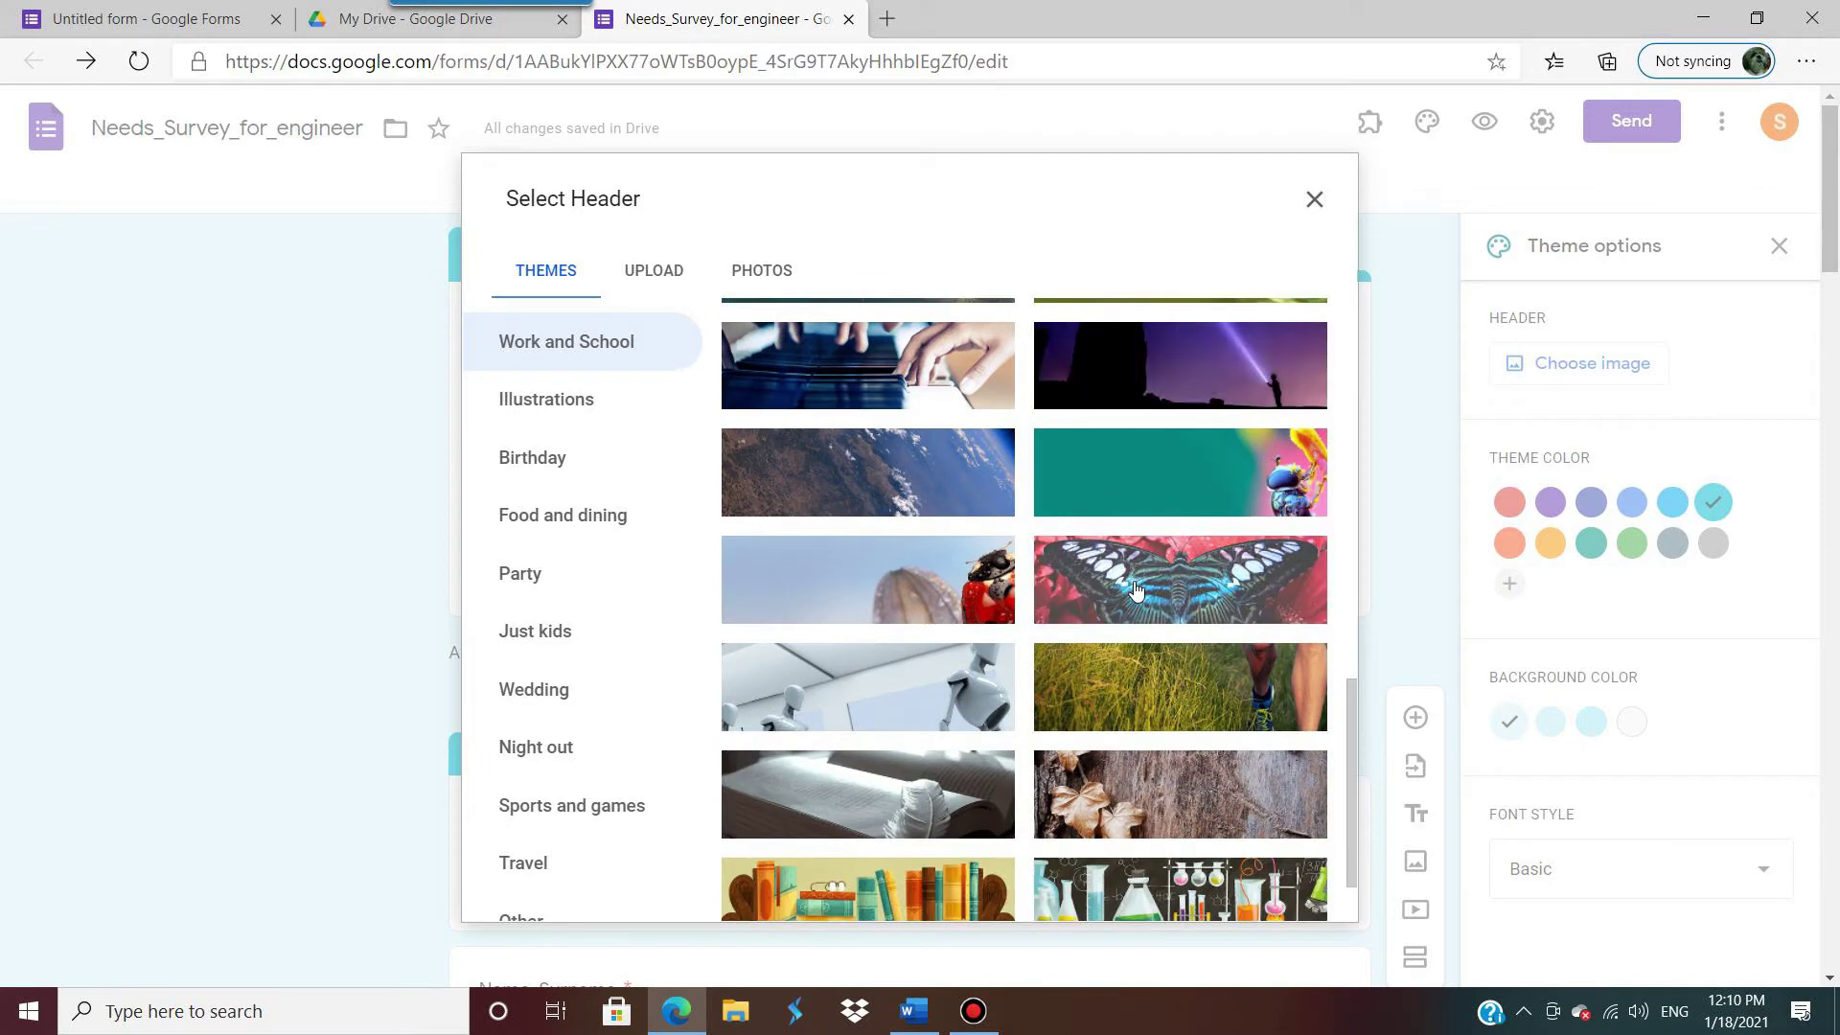
pyautogui.scroll(-1, 1171, 635)
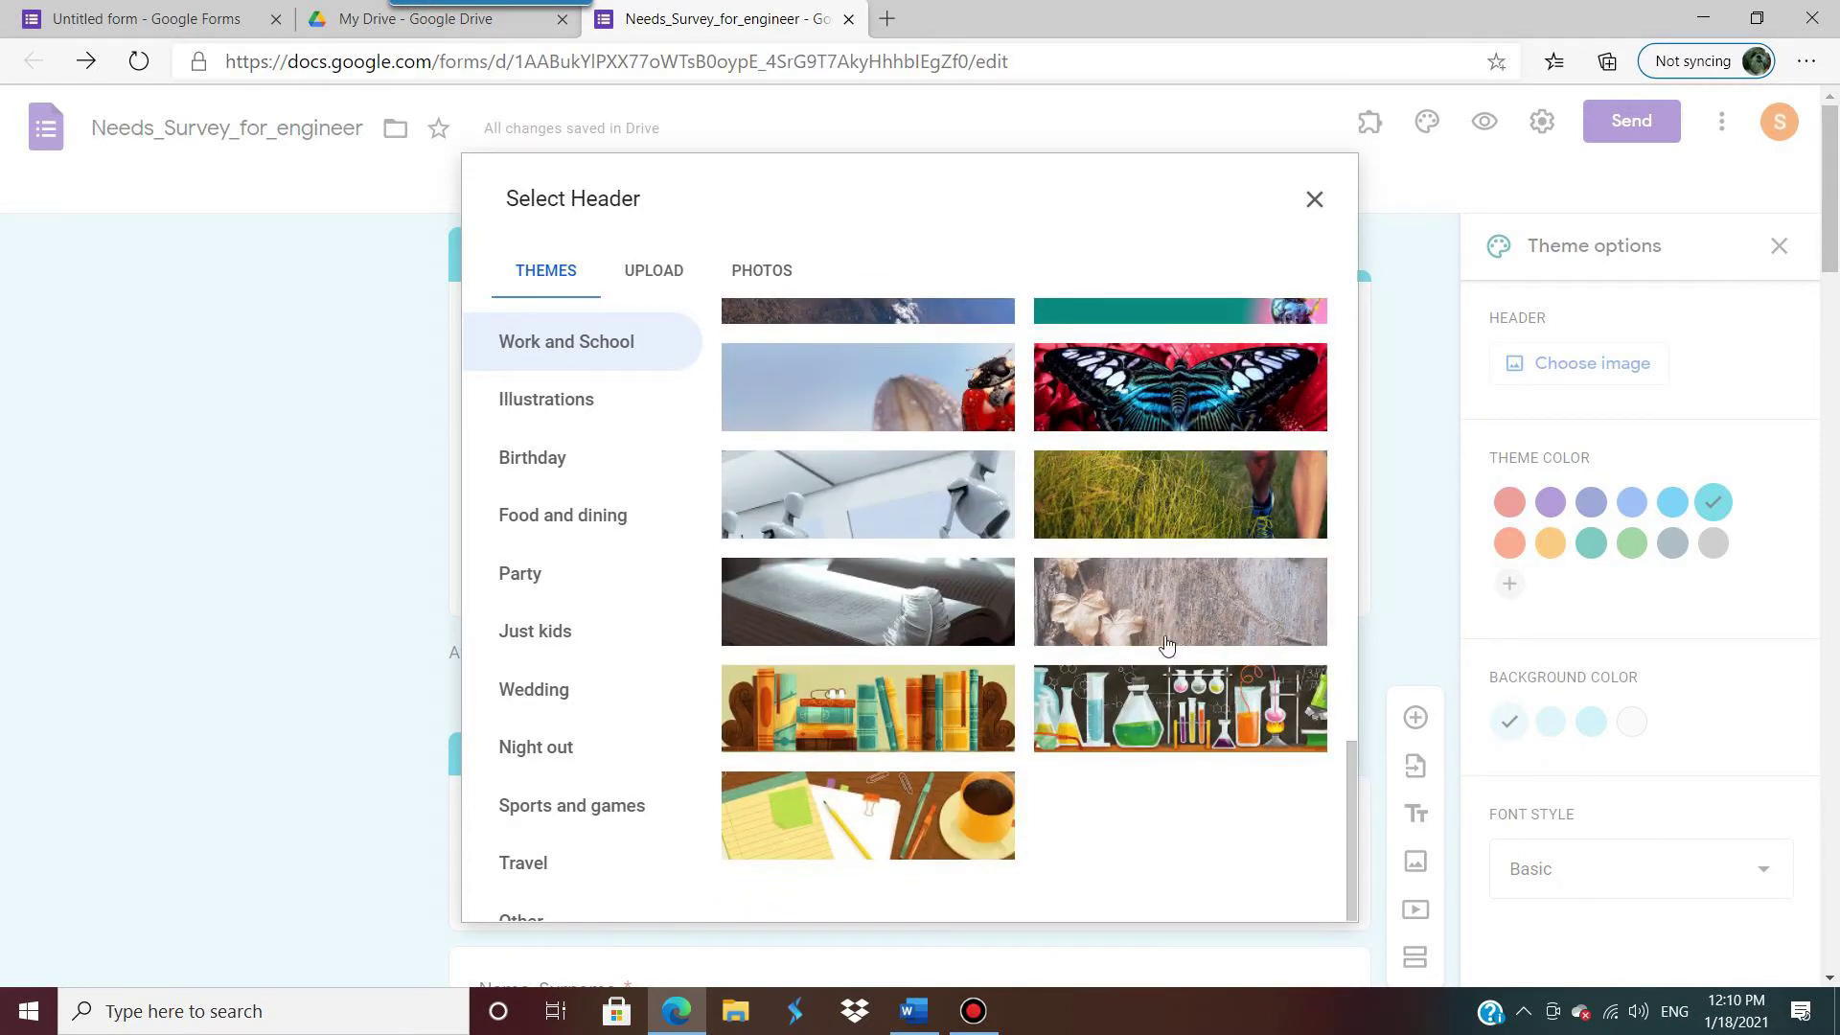
pyautogui.scroll(10, 1174, 570)
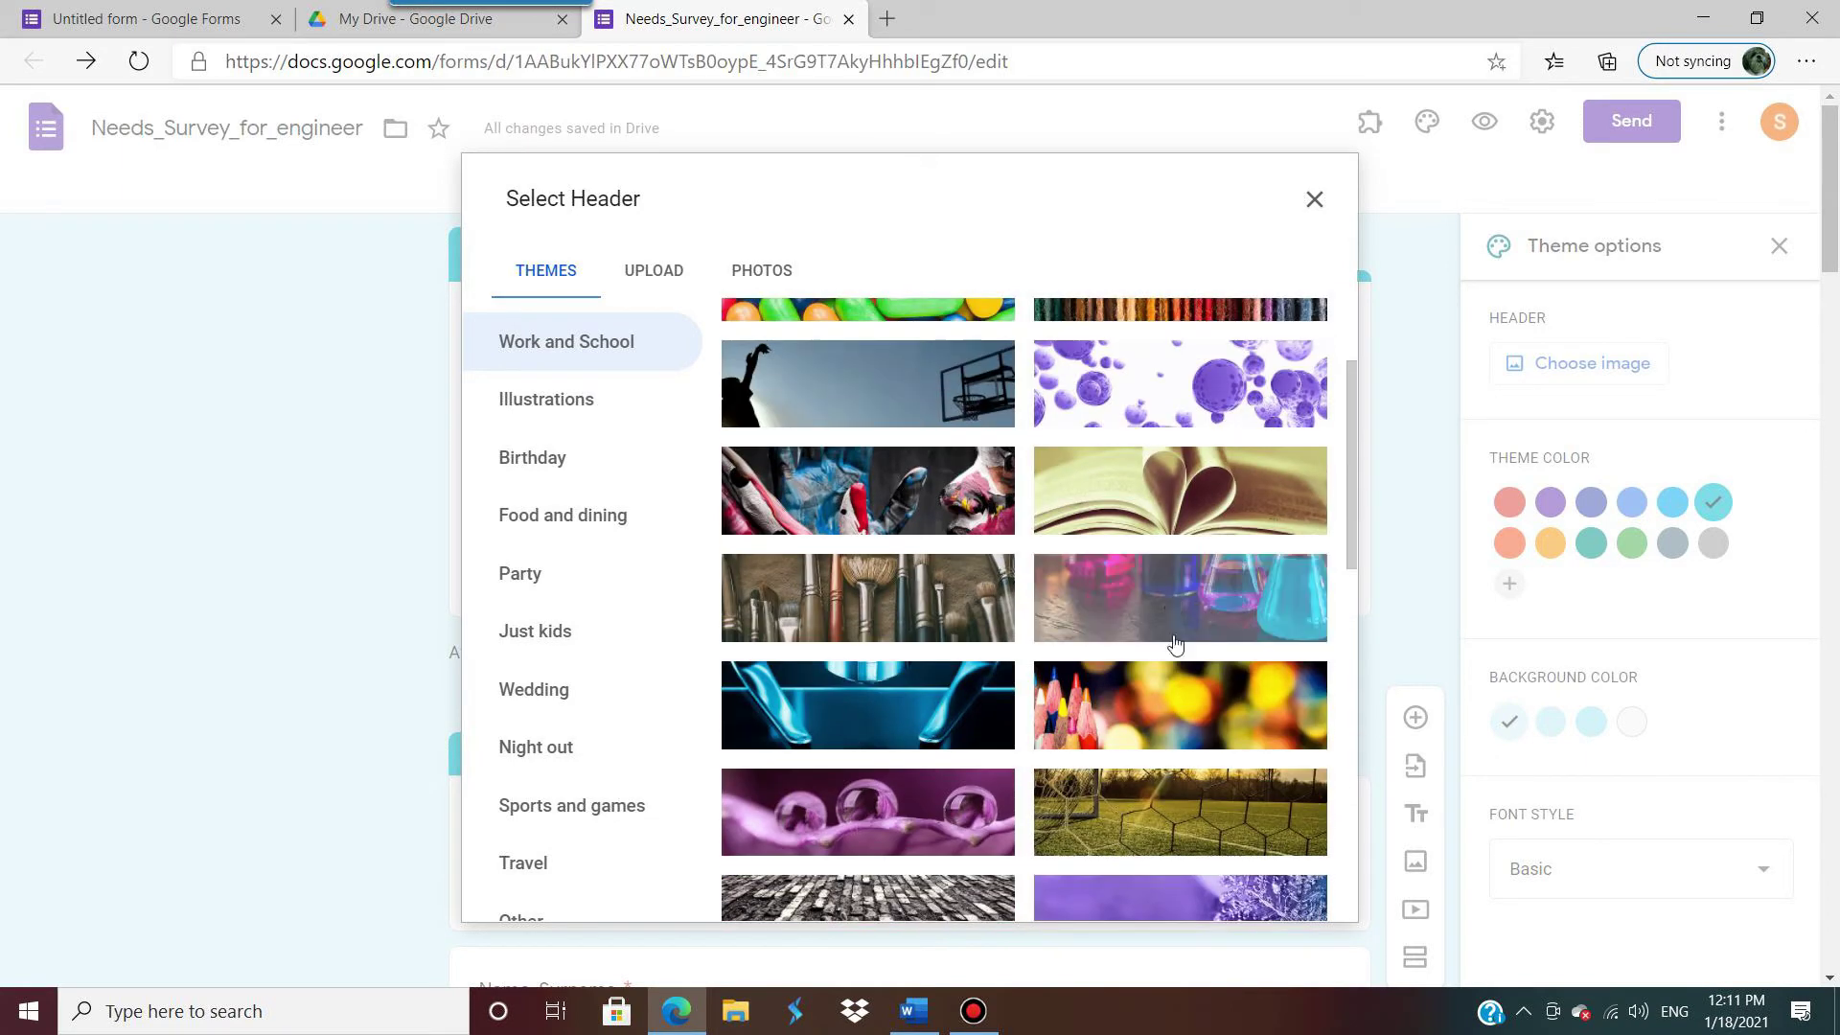
pyautogui.click(1148, 691)
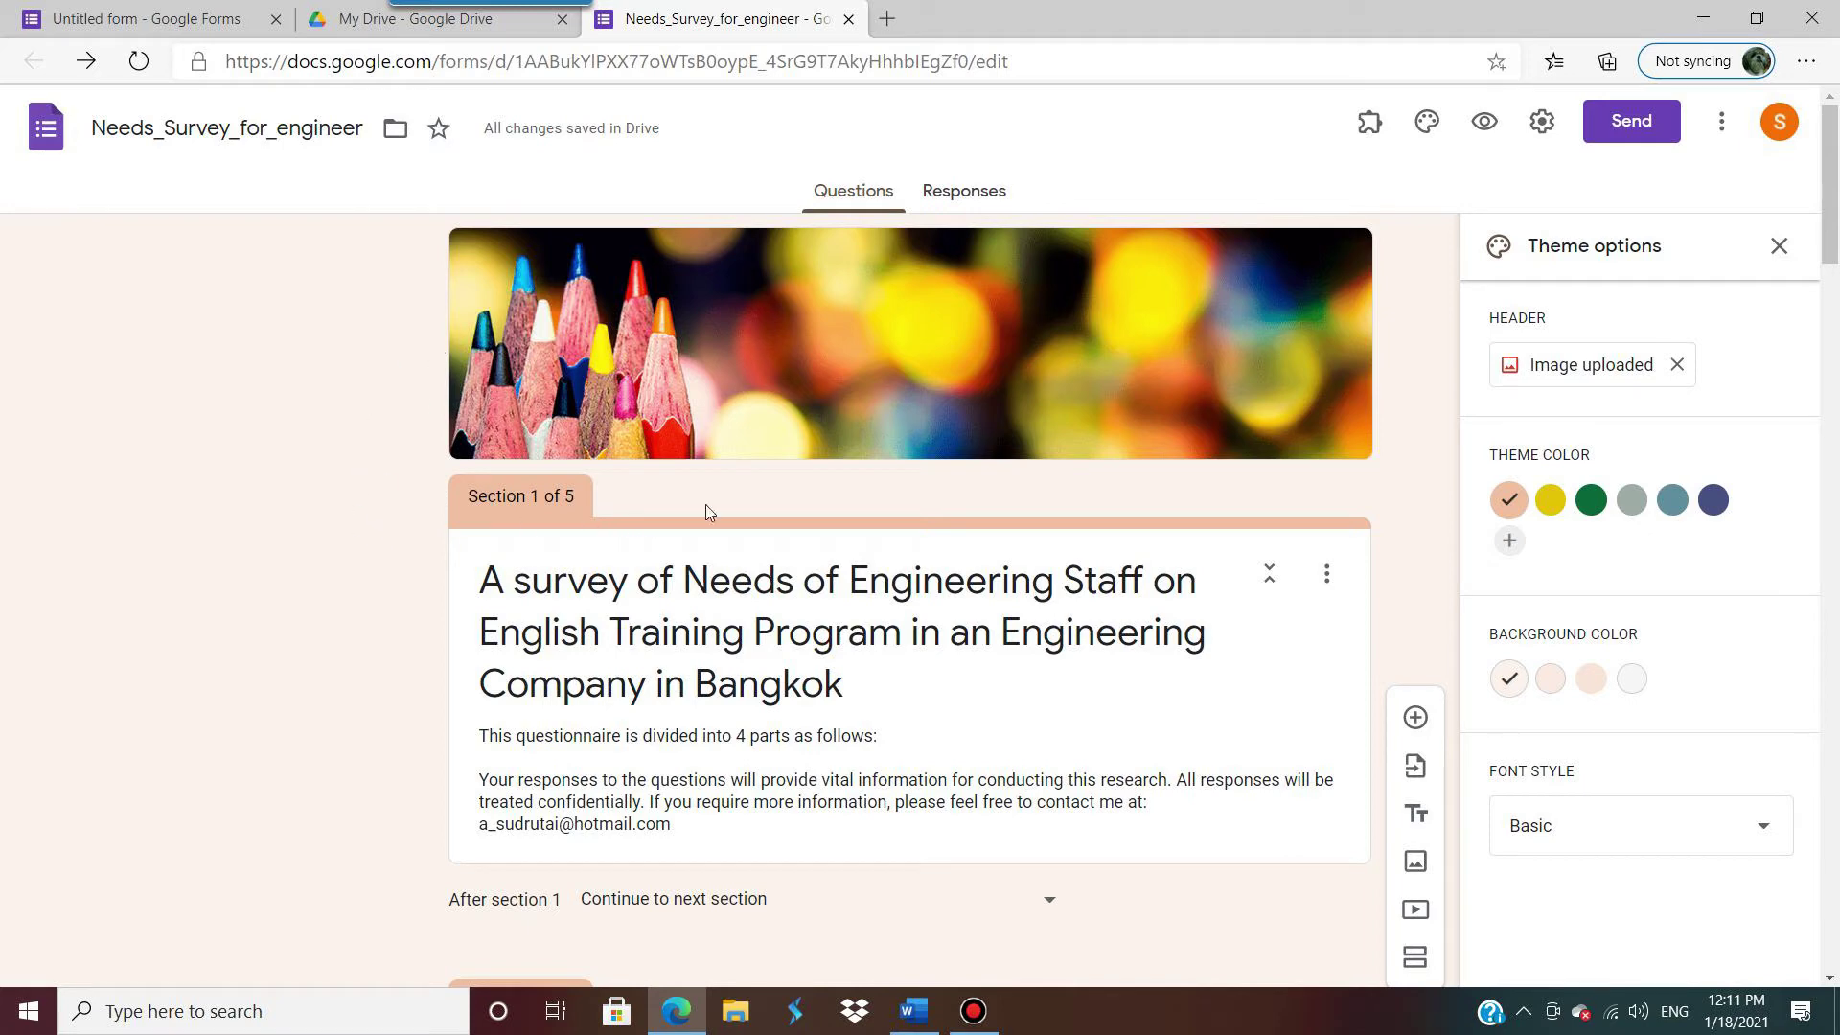
# Step: Preview the form with its new pencils header, then open the Send form dialog
pyautogui.click(1487, 124)
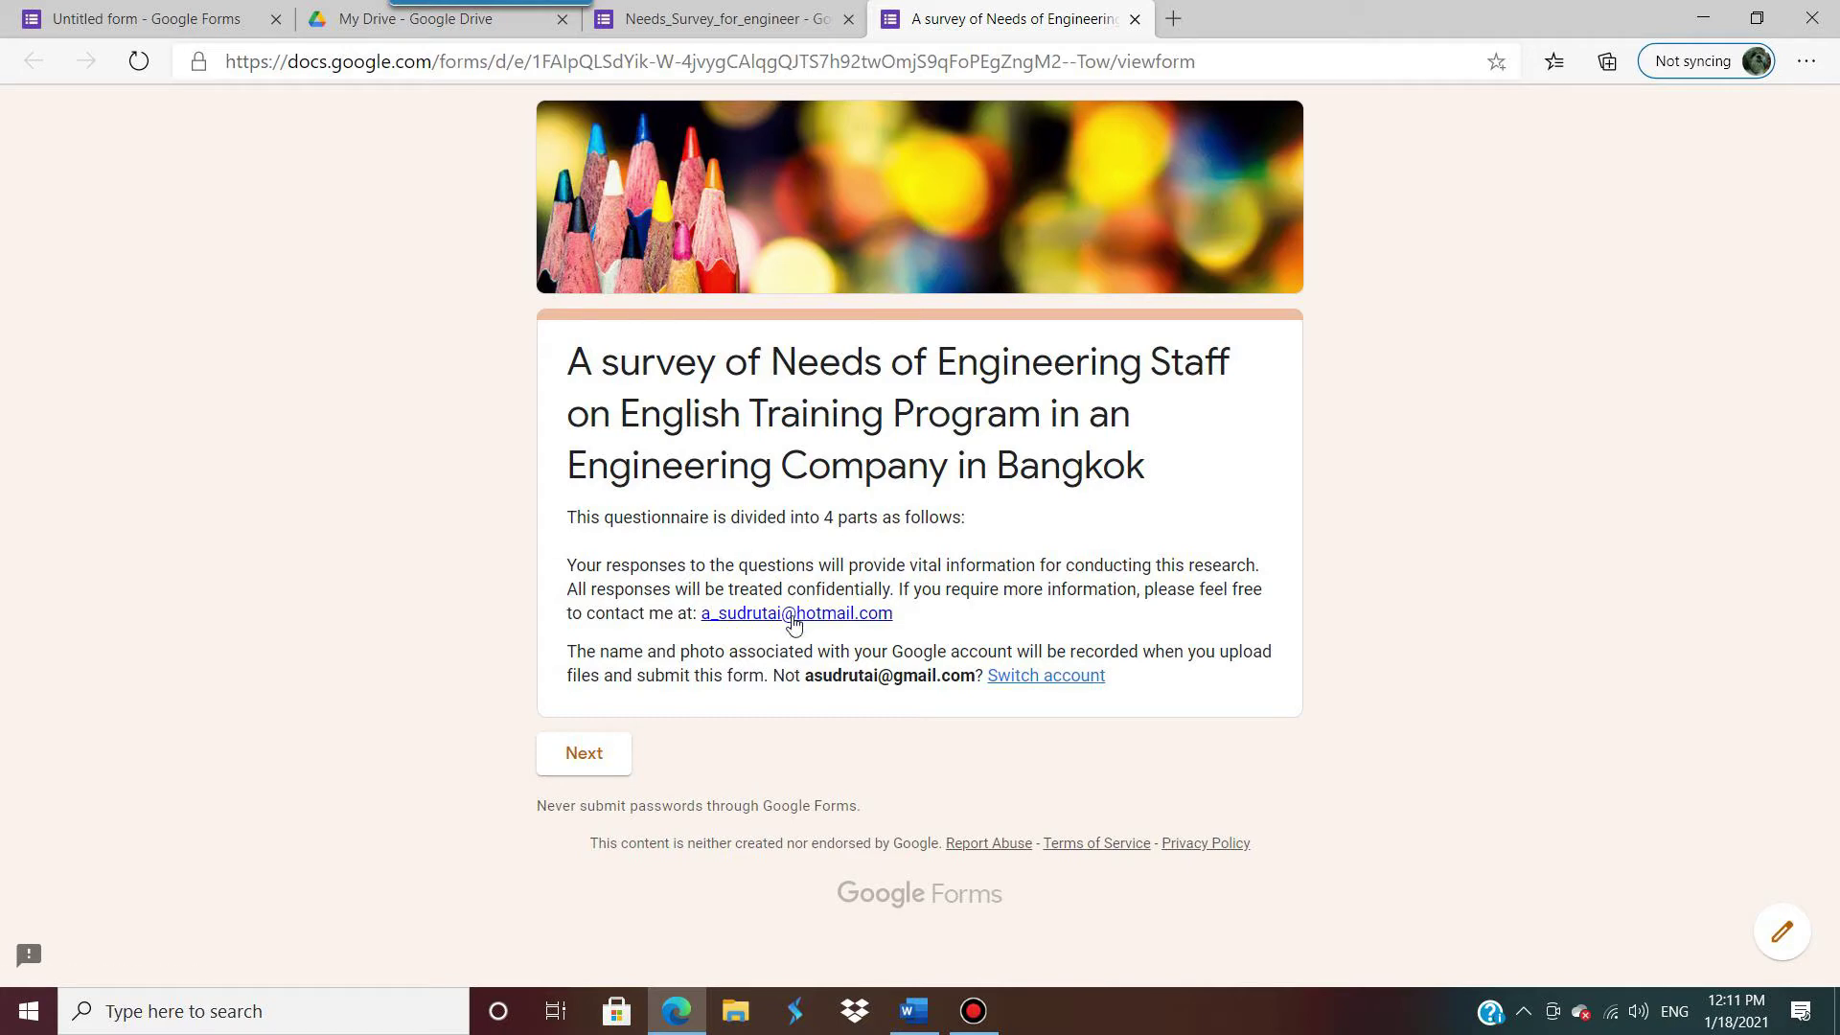
pyautogui.click(1135, 19)
pyautogui.scroll(-20, 1097, 629)
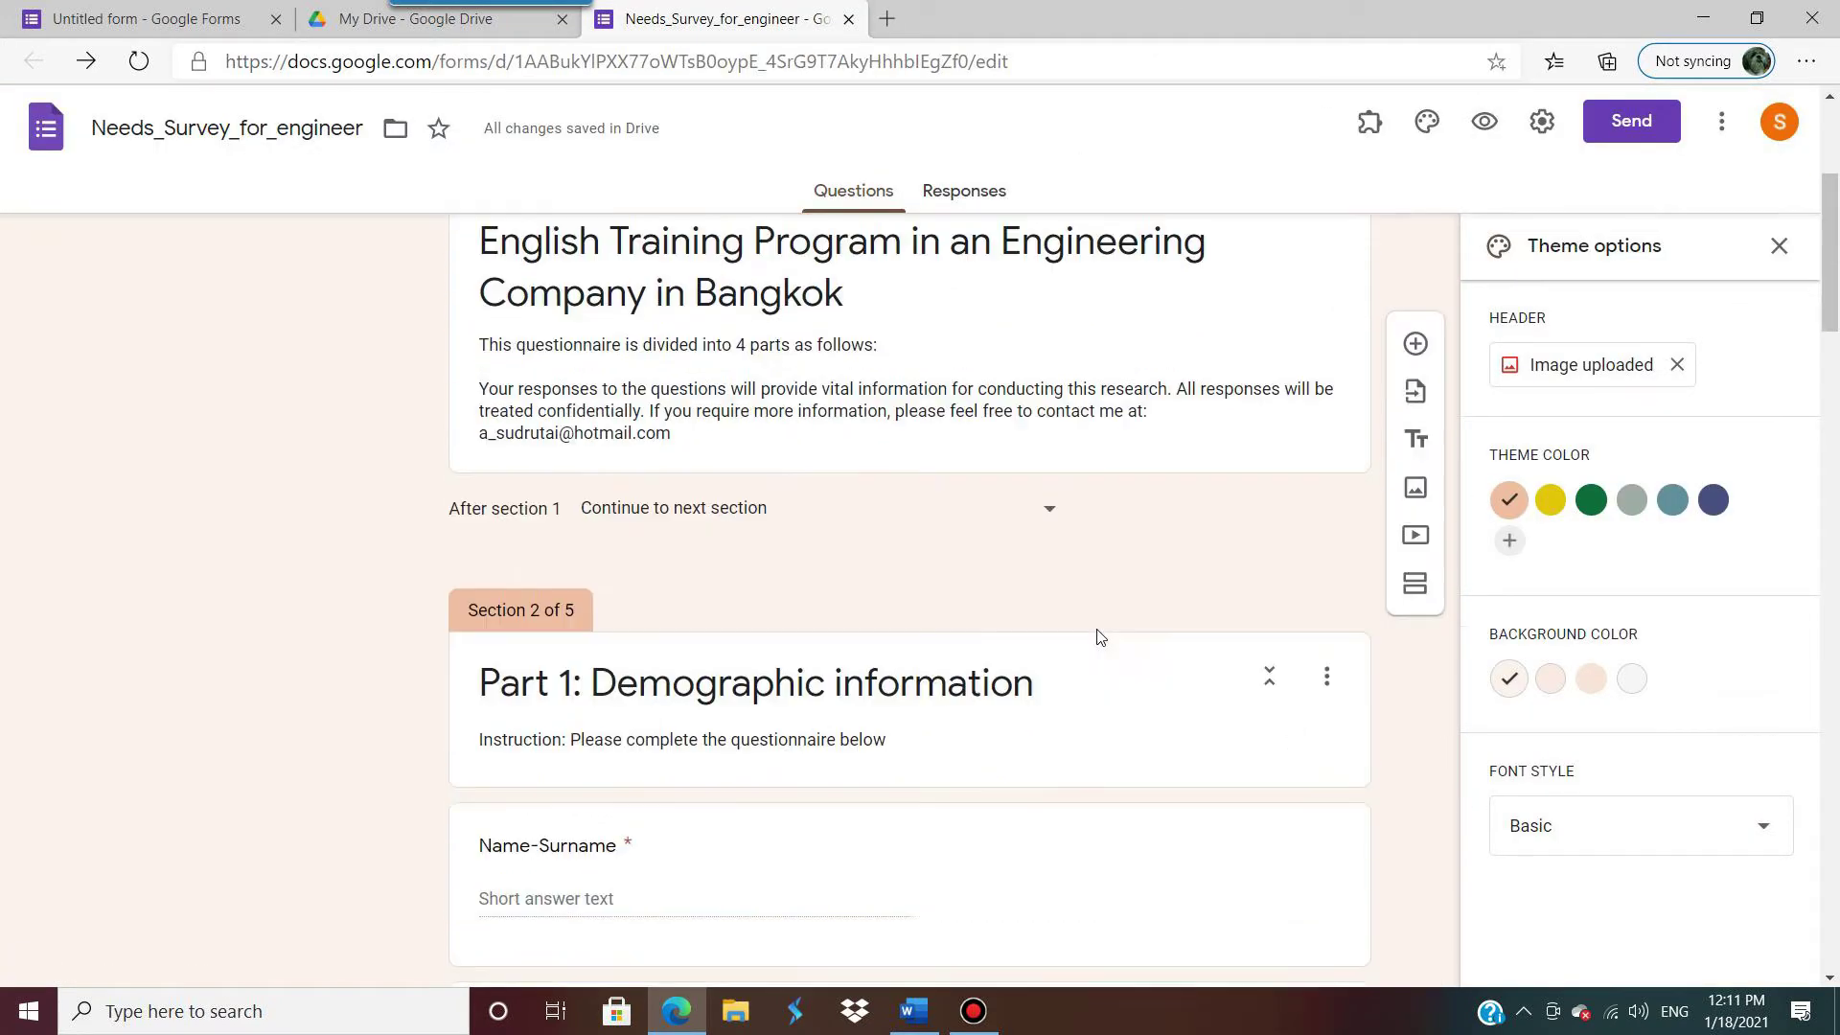
pyautogui.scroll(6, 1099, 629)
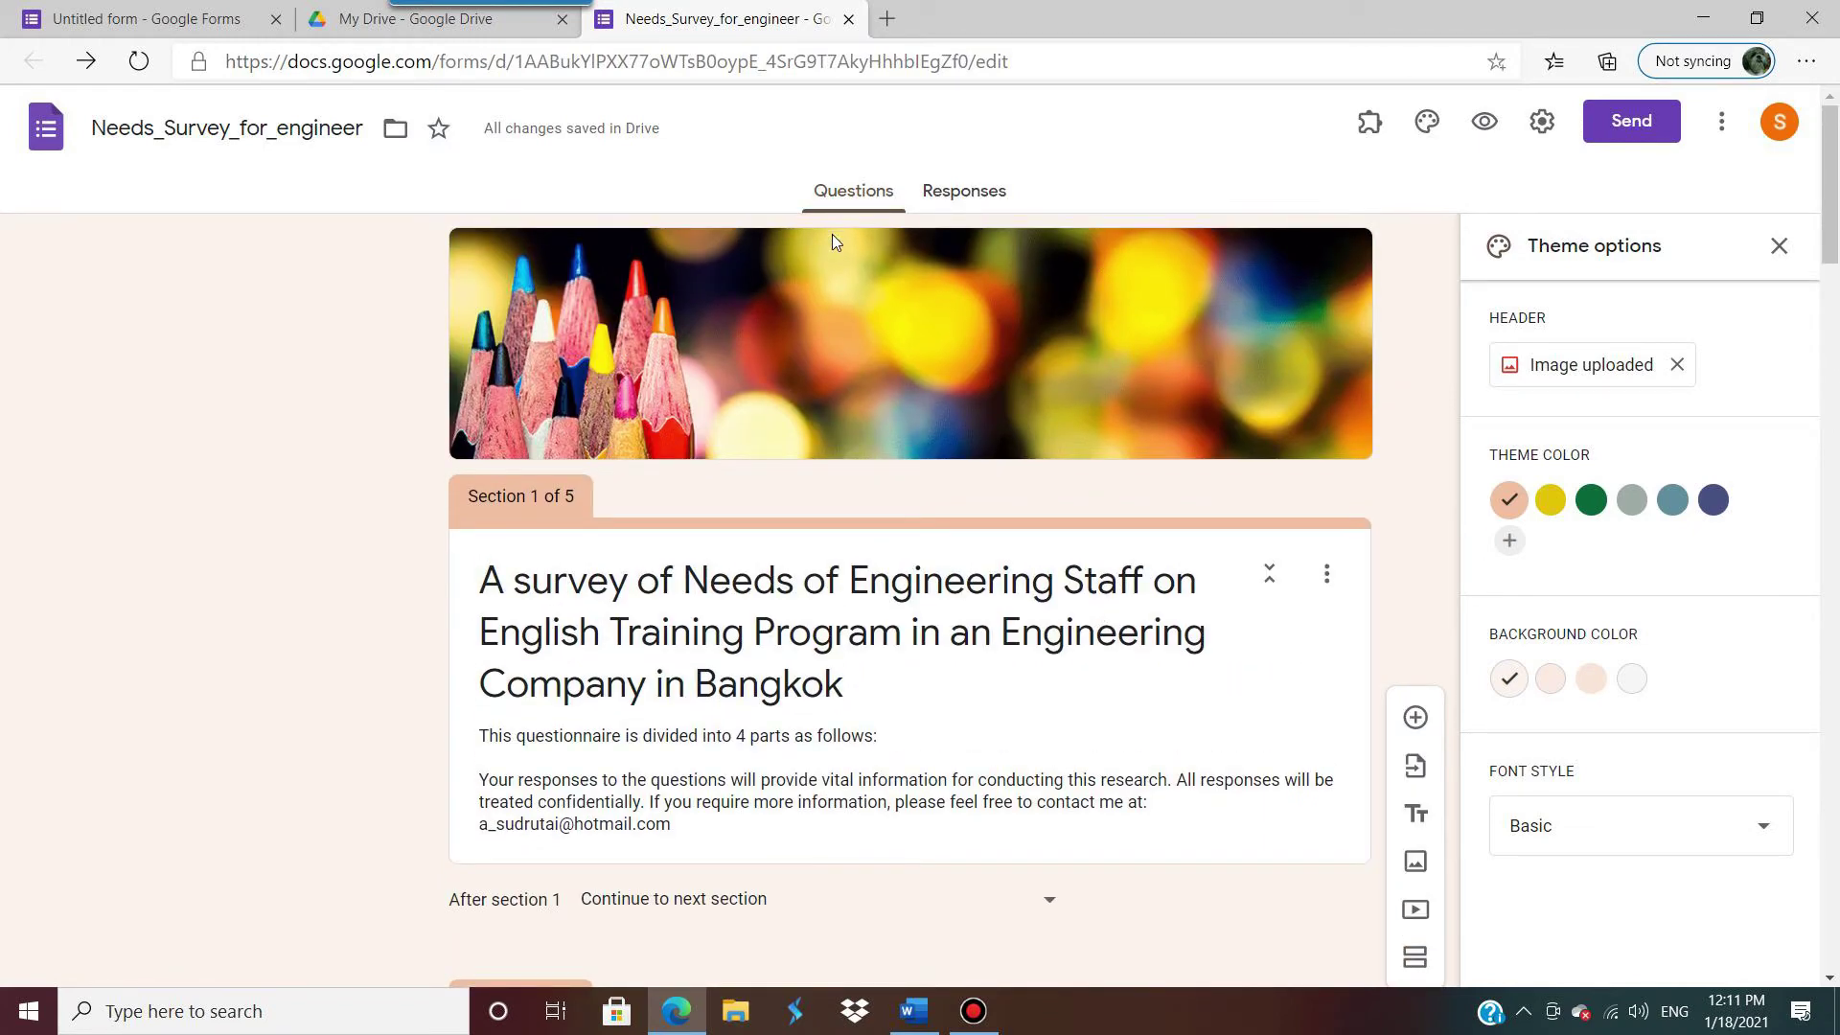
pyautogui.scroll(-4, 973, 552)
pyautogui.scroll(-20, 973, 553)
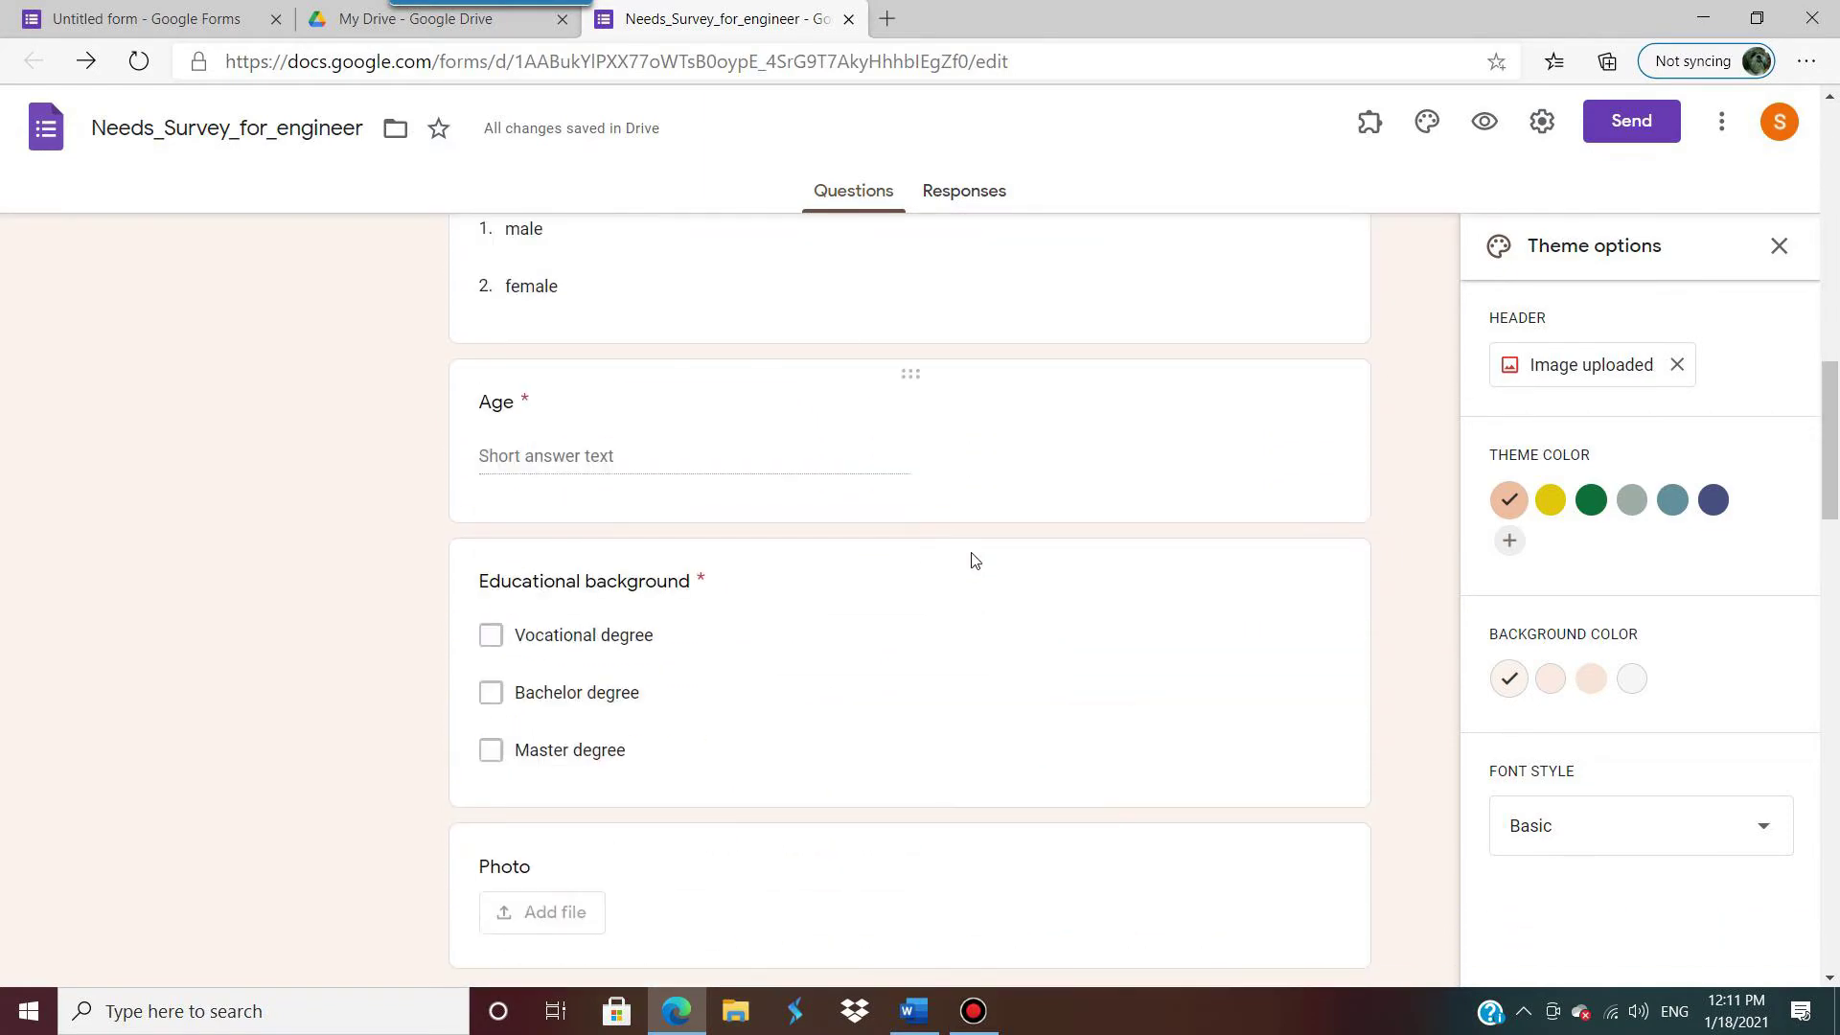
pyautogui.scroll(20, 972, 550)
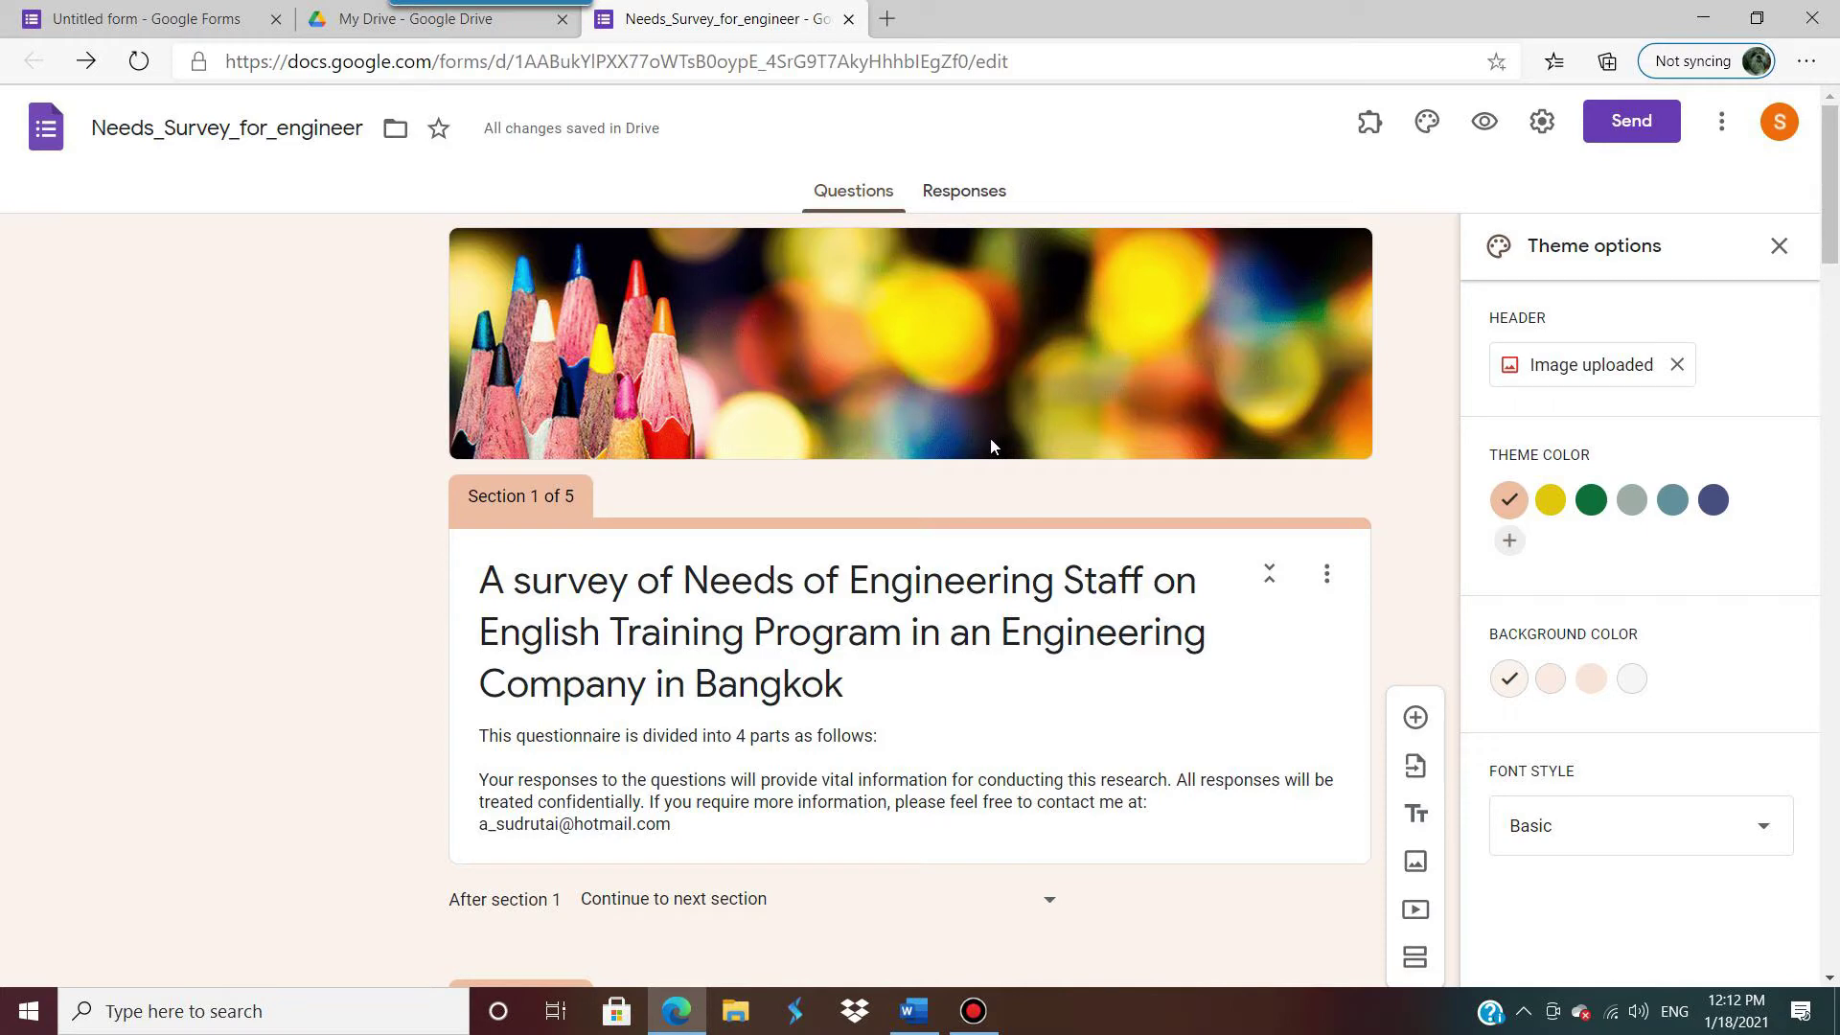
pyautogui.click(1626, 127)
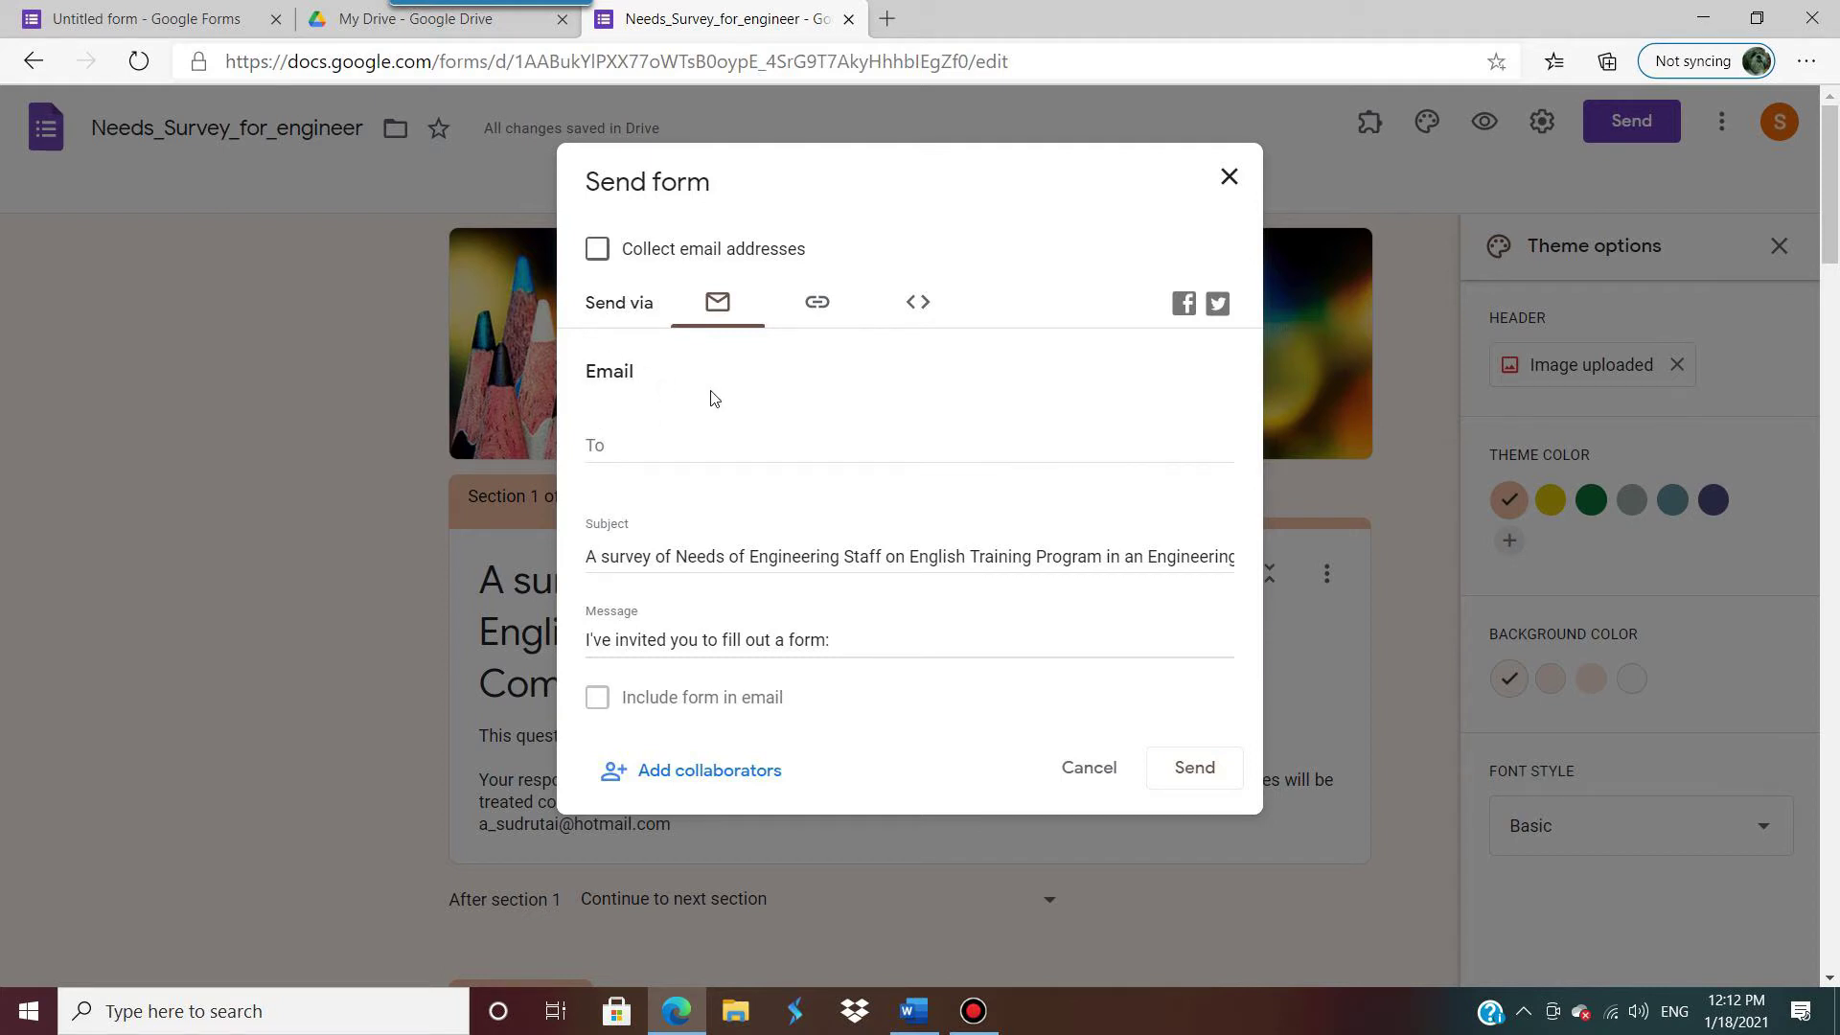
pyautogui.click(687, 434)
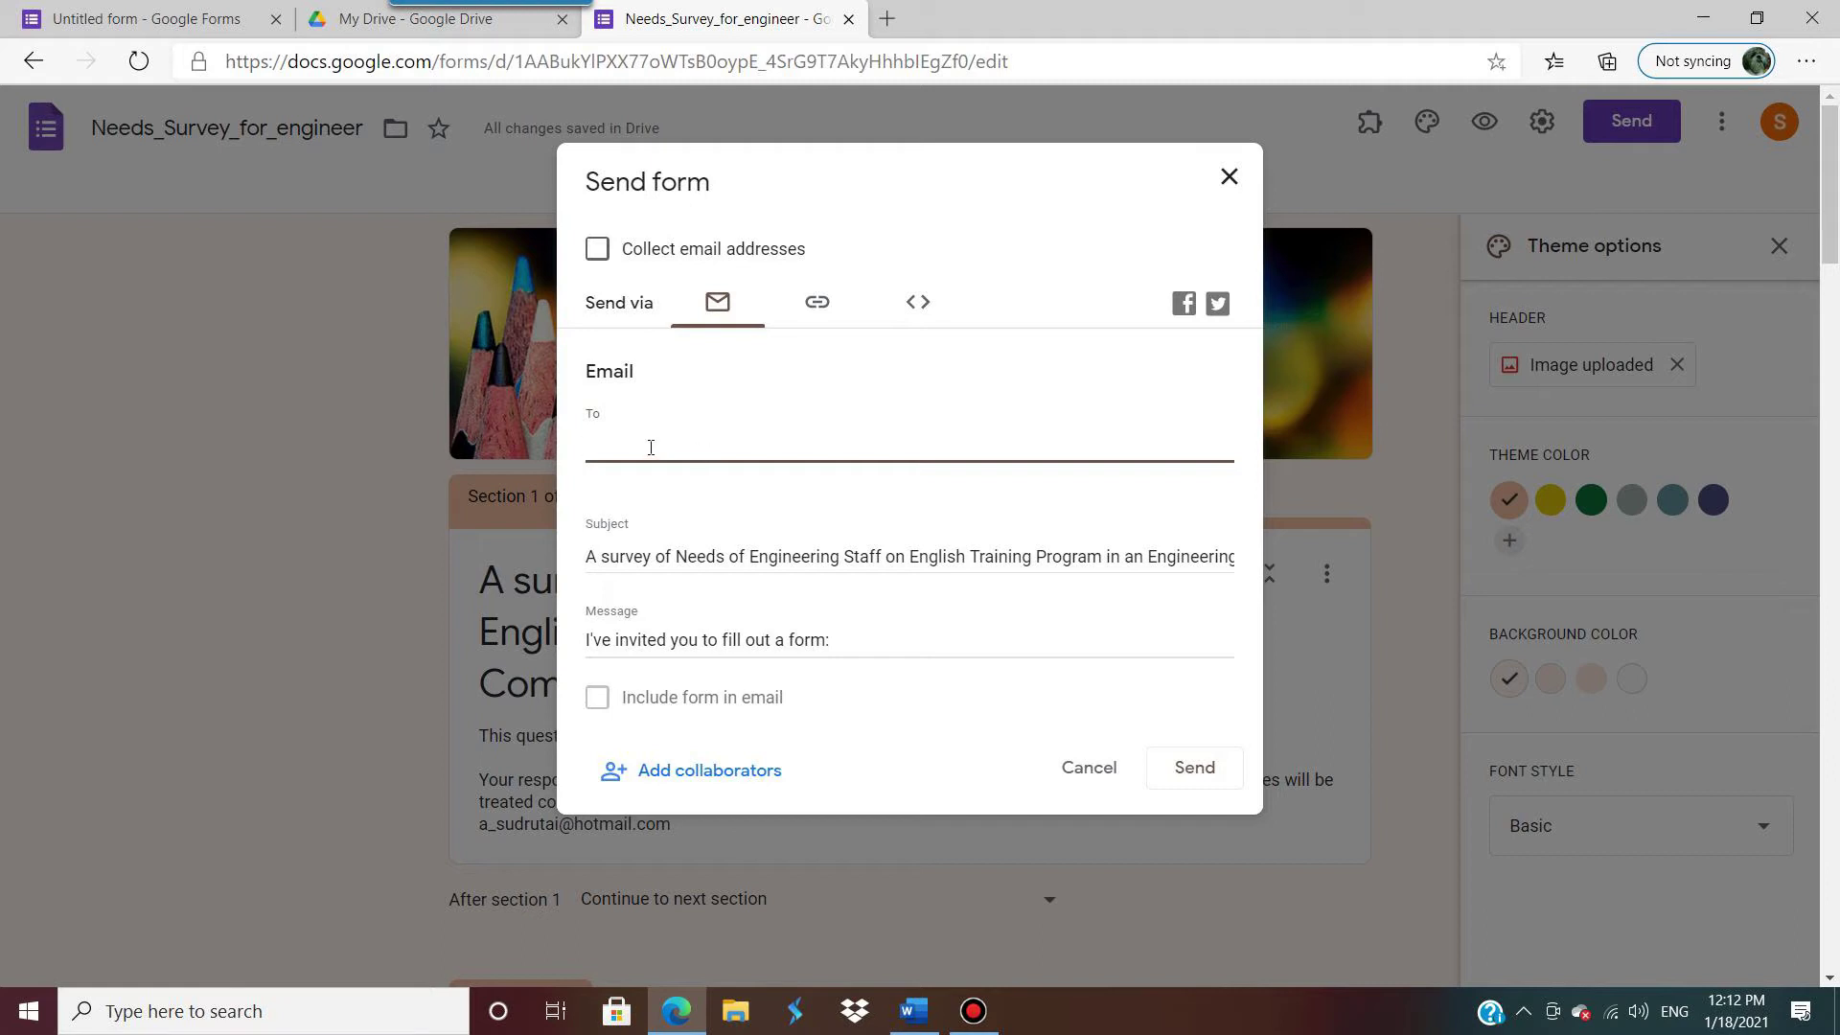
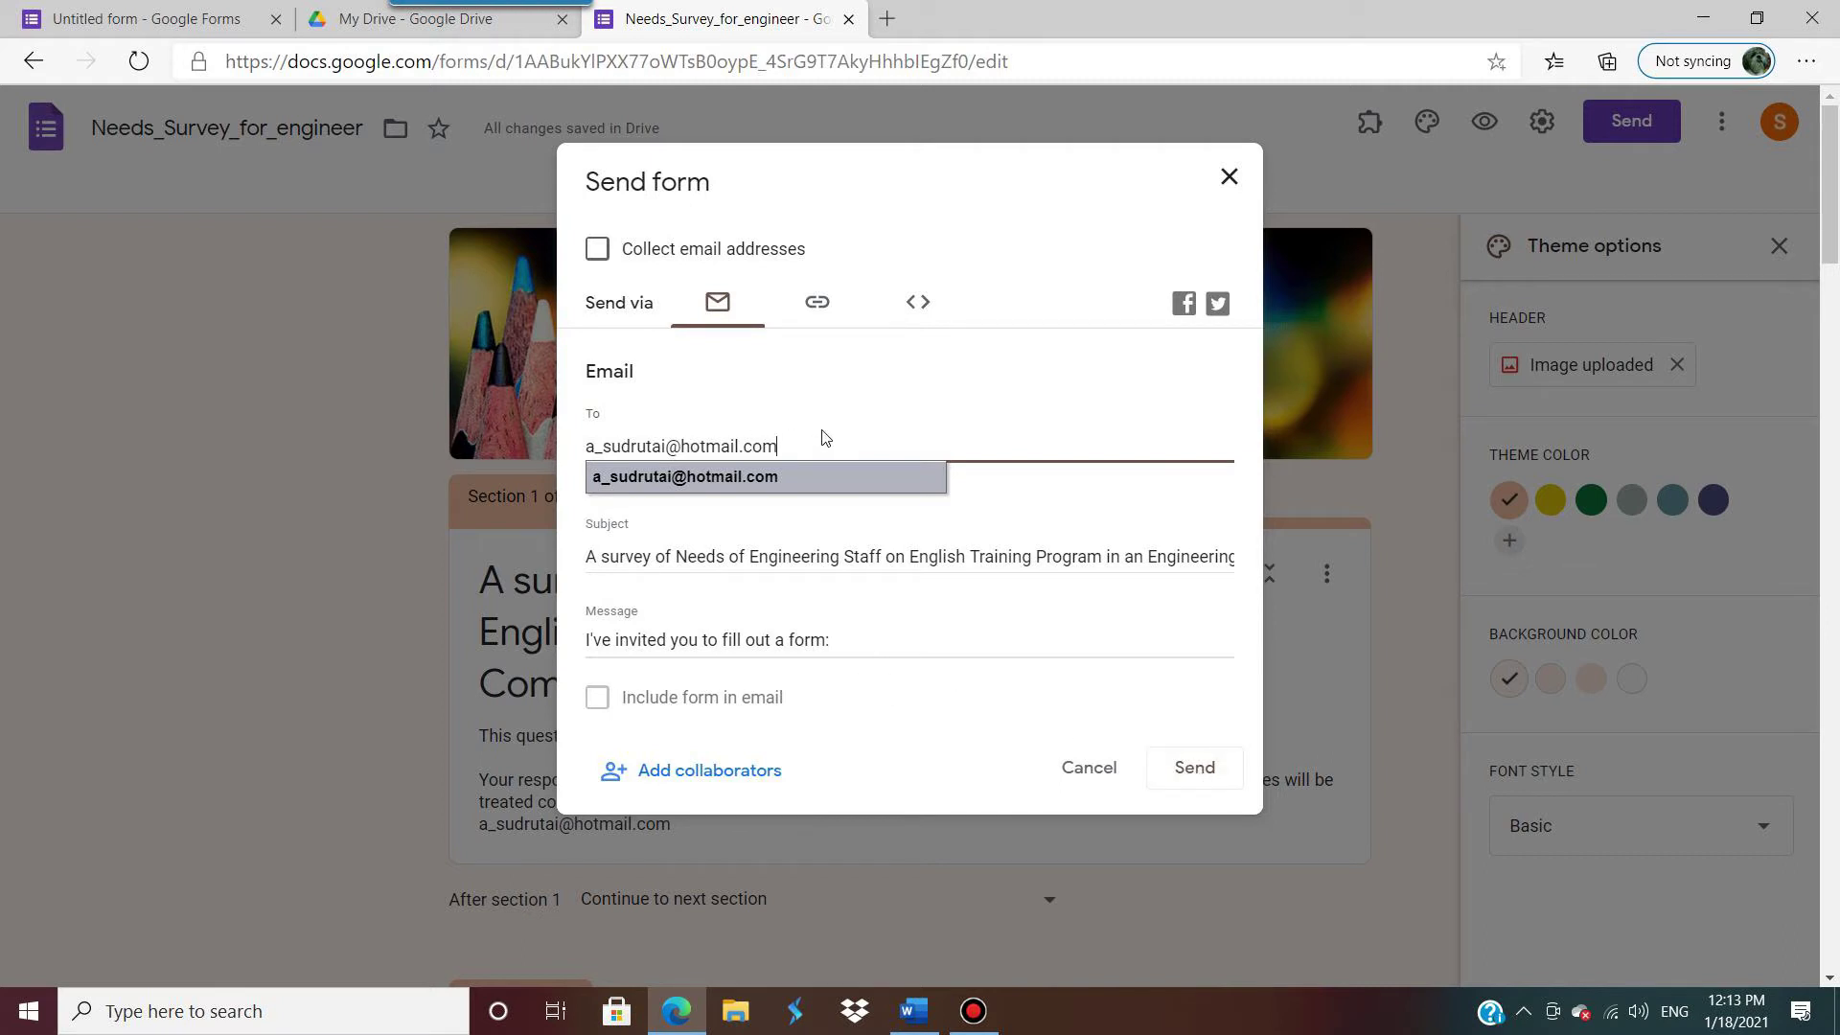
pyautogui.press('Return')
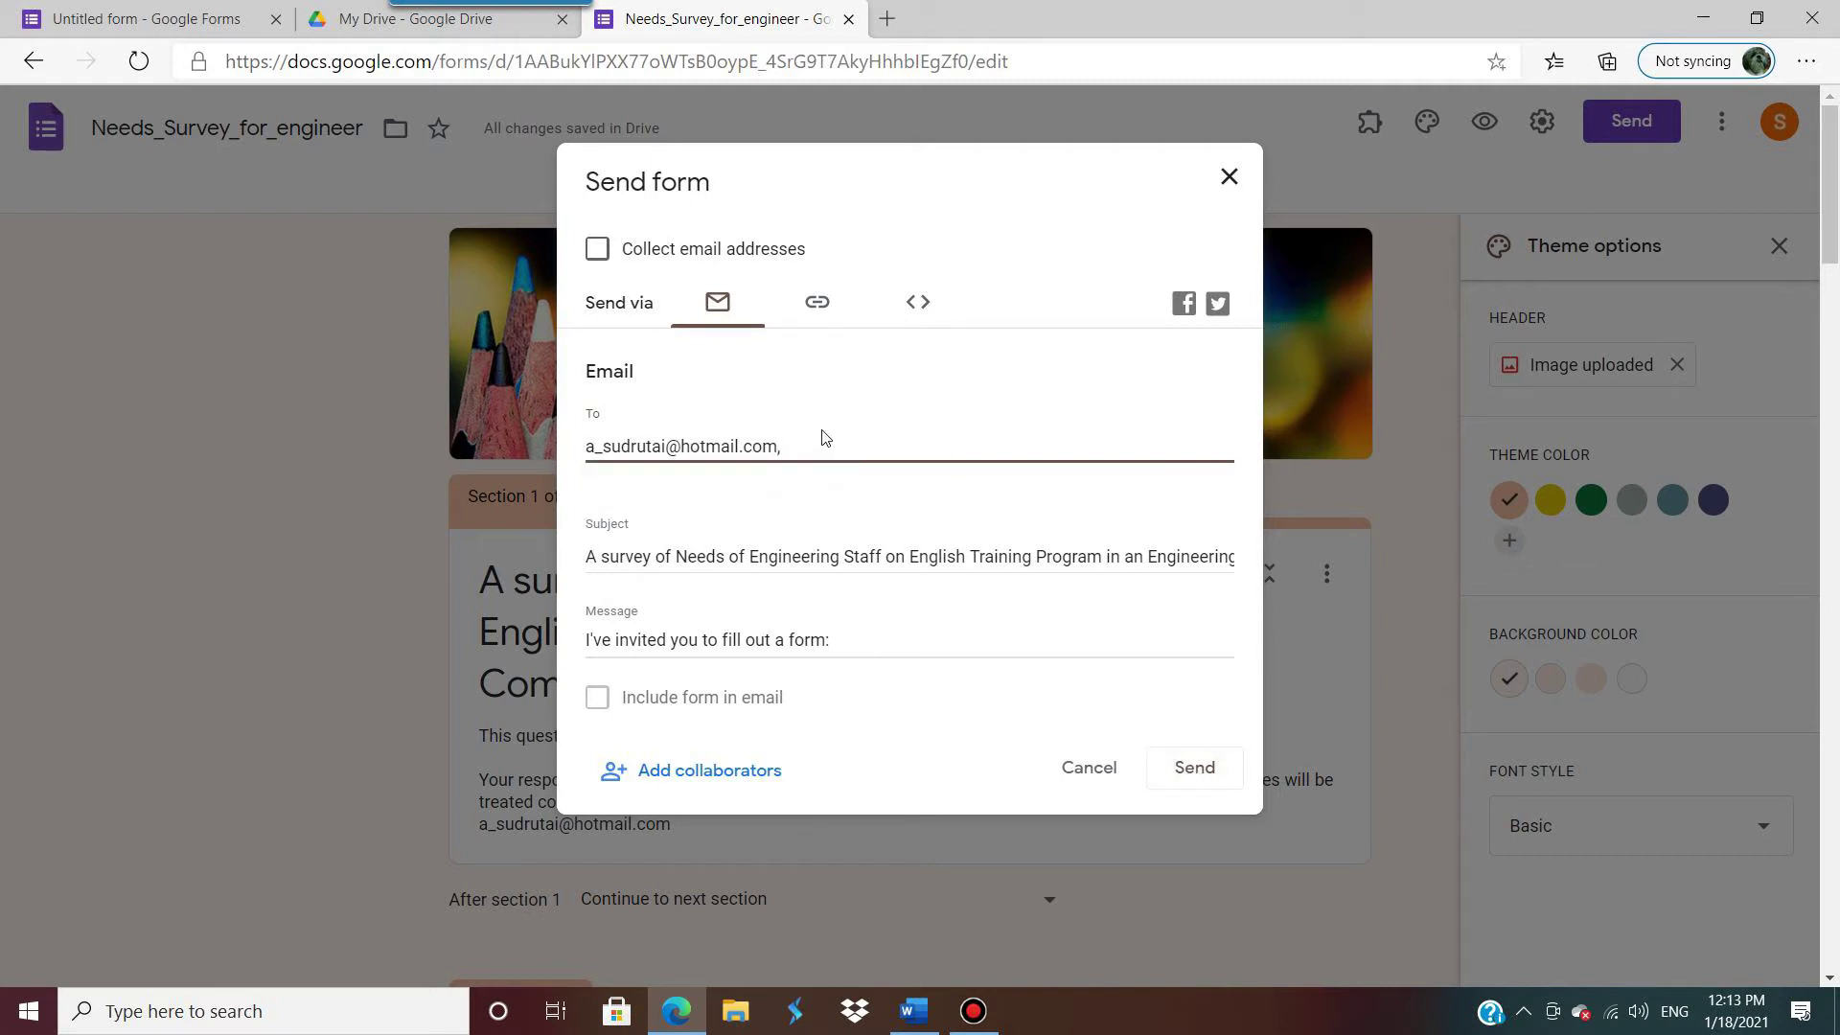
pyautogui.press('BackSpace')
pyautogui.press('BackSpace')
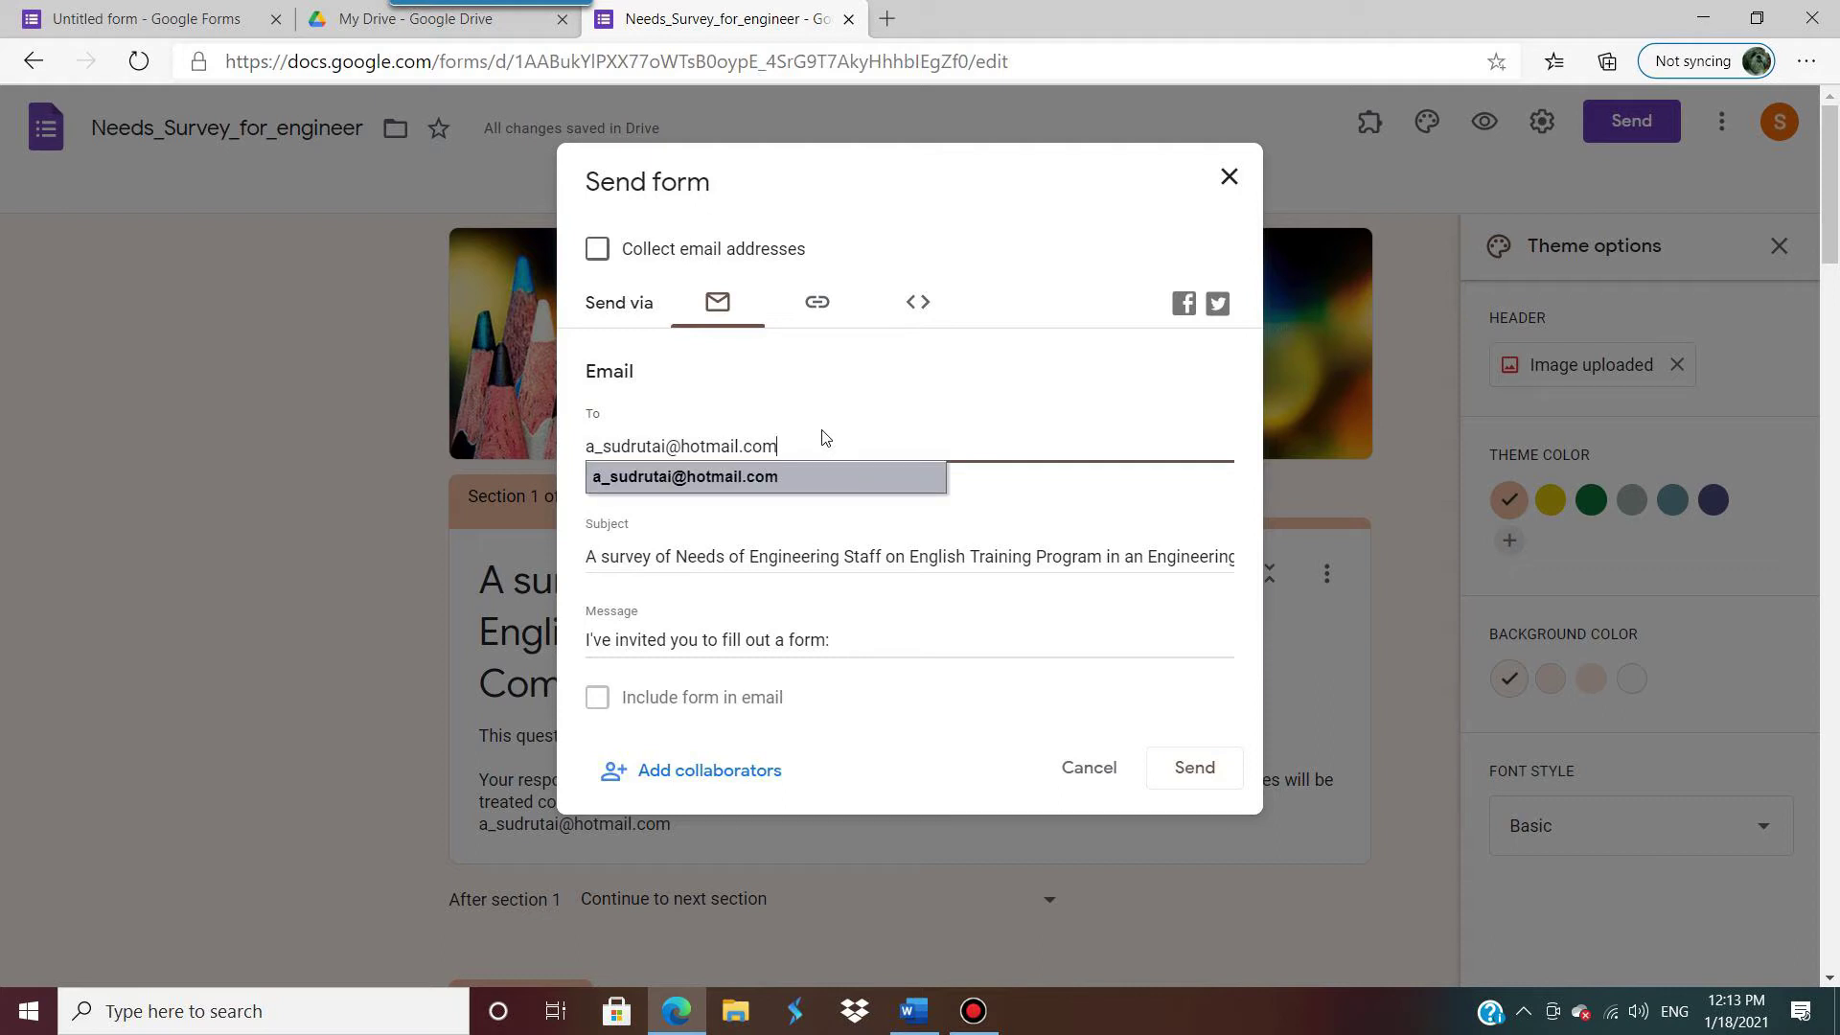
pyautogui.press('Return')
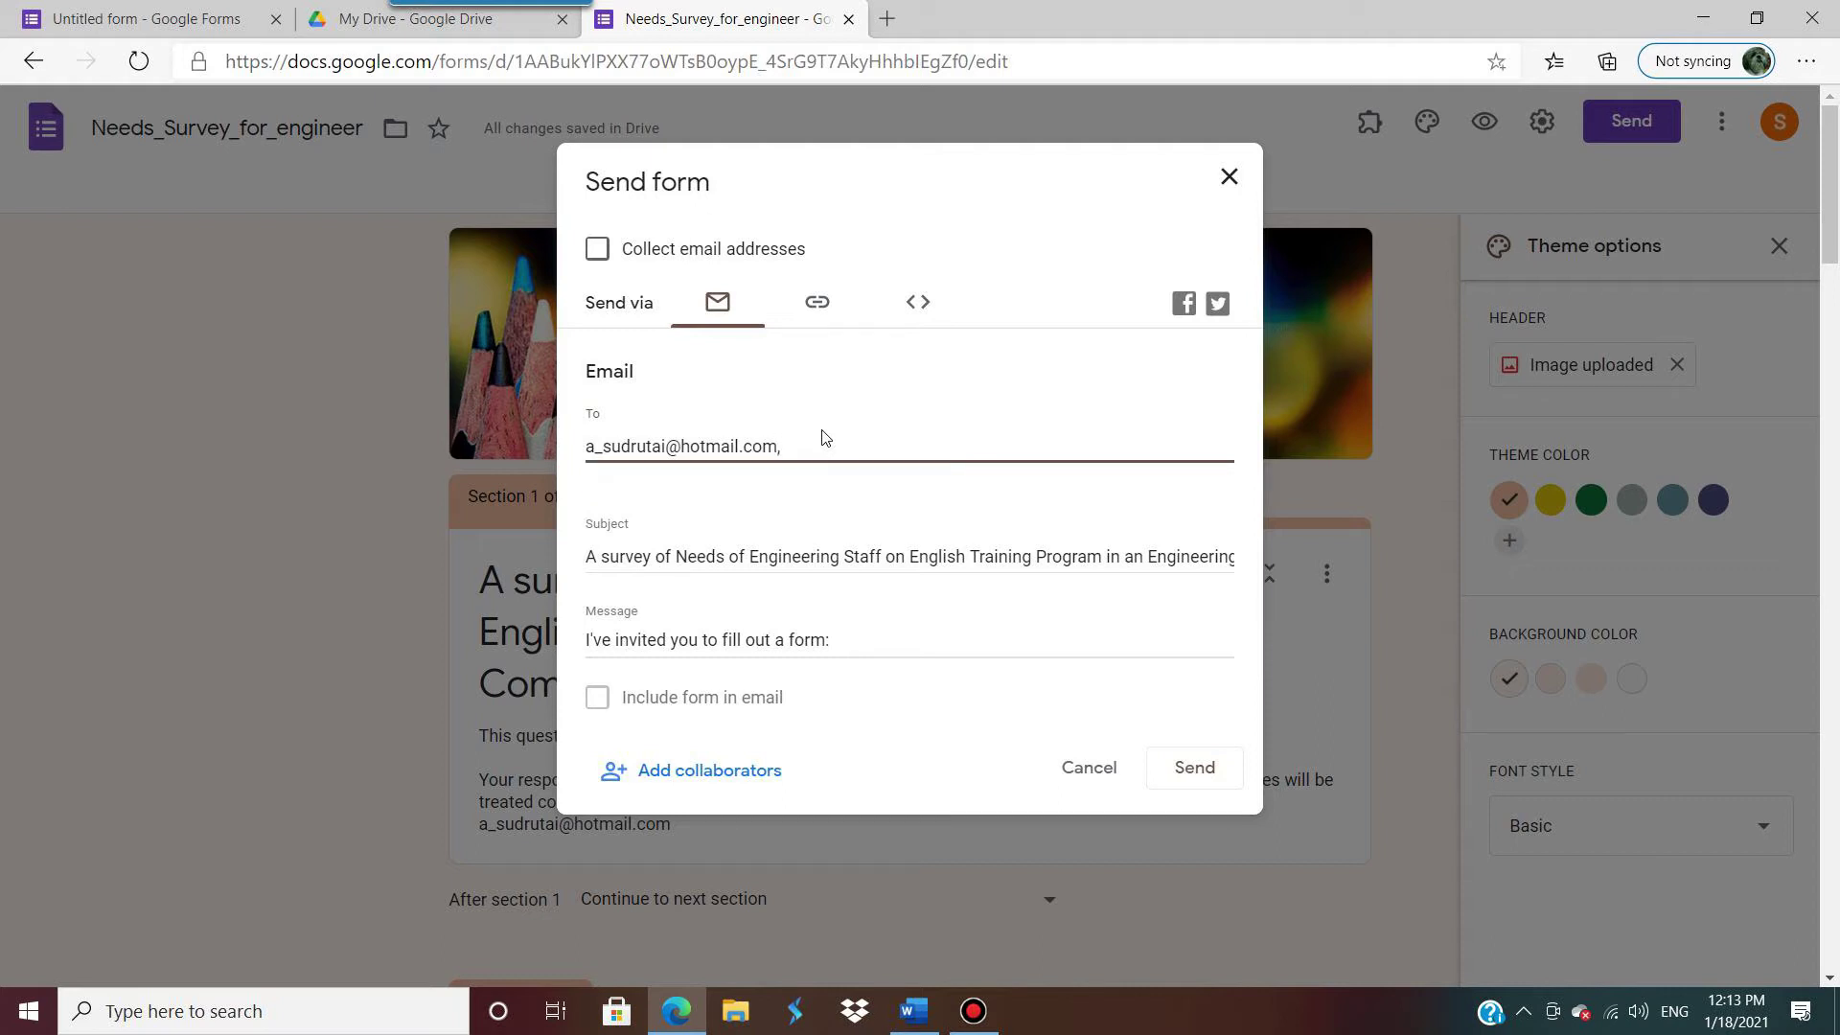
pyautogui.write('dfddf')
pyautogui.press('BackSpace')
pyautogui.press('BackSpace')
pyautogui.press('BackSpace')
pyautogui.press('BackSpace')
pyautogui.press('BackSpace')
pyautogui.press('BackSpace')
pyautogui.press('BackSpace')
pyautogui.press('BackSpace')
pyautogui.press('BackSpace')
pyautogui.press('BackSpace')
pyautogui.press('BackSpace')
pyautogui.press('BackSpace')
pyautogui.press('BackSpace')
pyautogui.press('BackSpace')
pyautogui.press('BackSpace')
pyautogui.press('BackSpace')
pyautogui.press('BackSpace')
pyautogui.press('BackSpace')
pyautogui.press('BackSpace')
pyautogui.press('BackSpace')
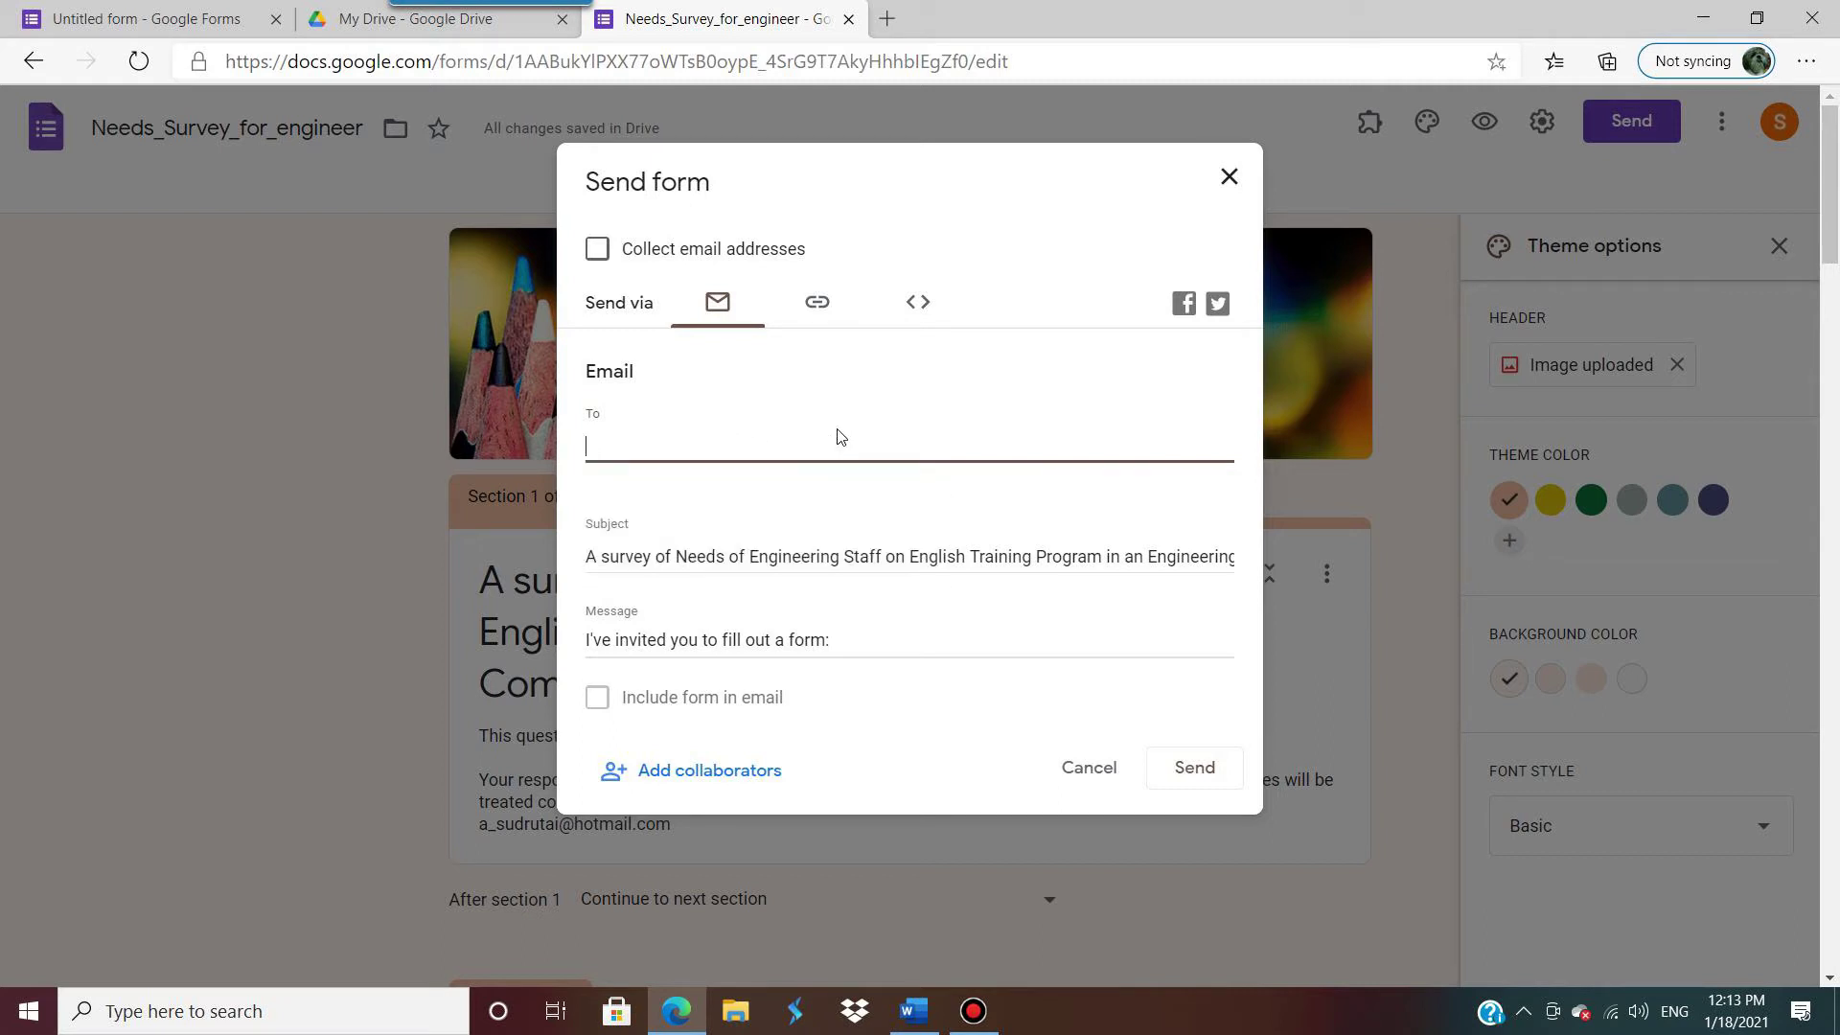
# Step: Shorten the form link on the Link tab, copy it, and close the Send dialog
pyautogui.click(818, 305)
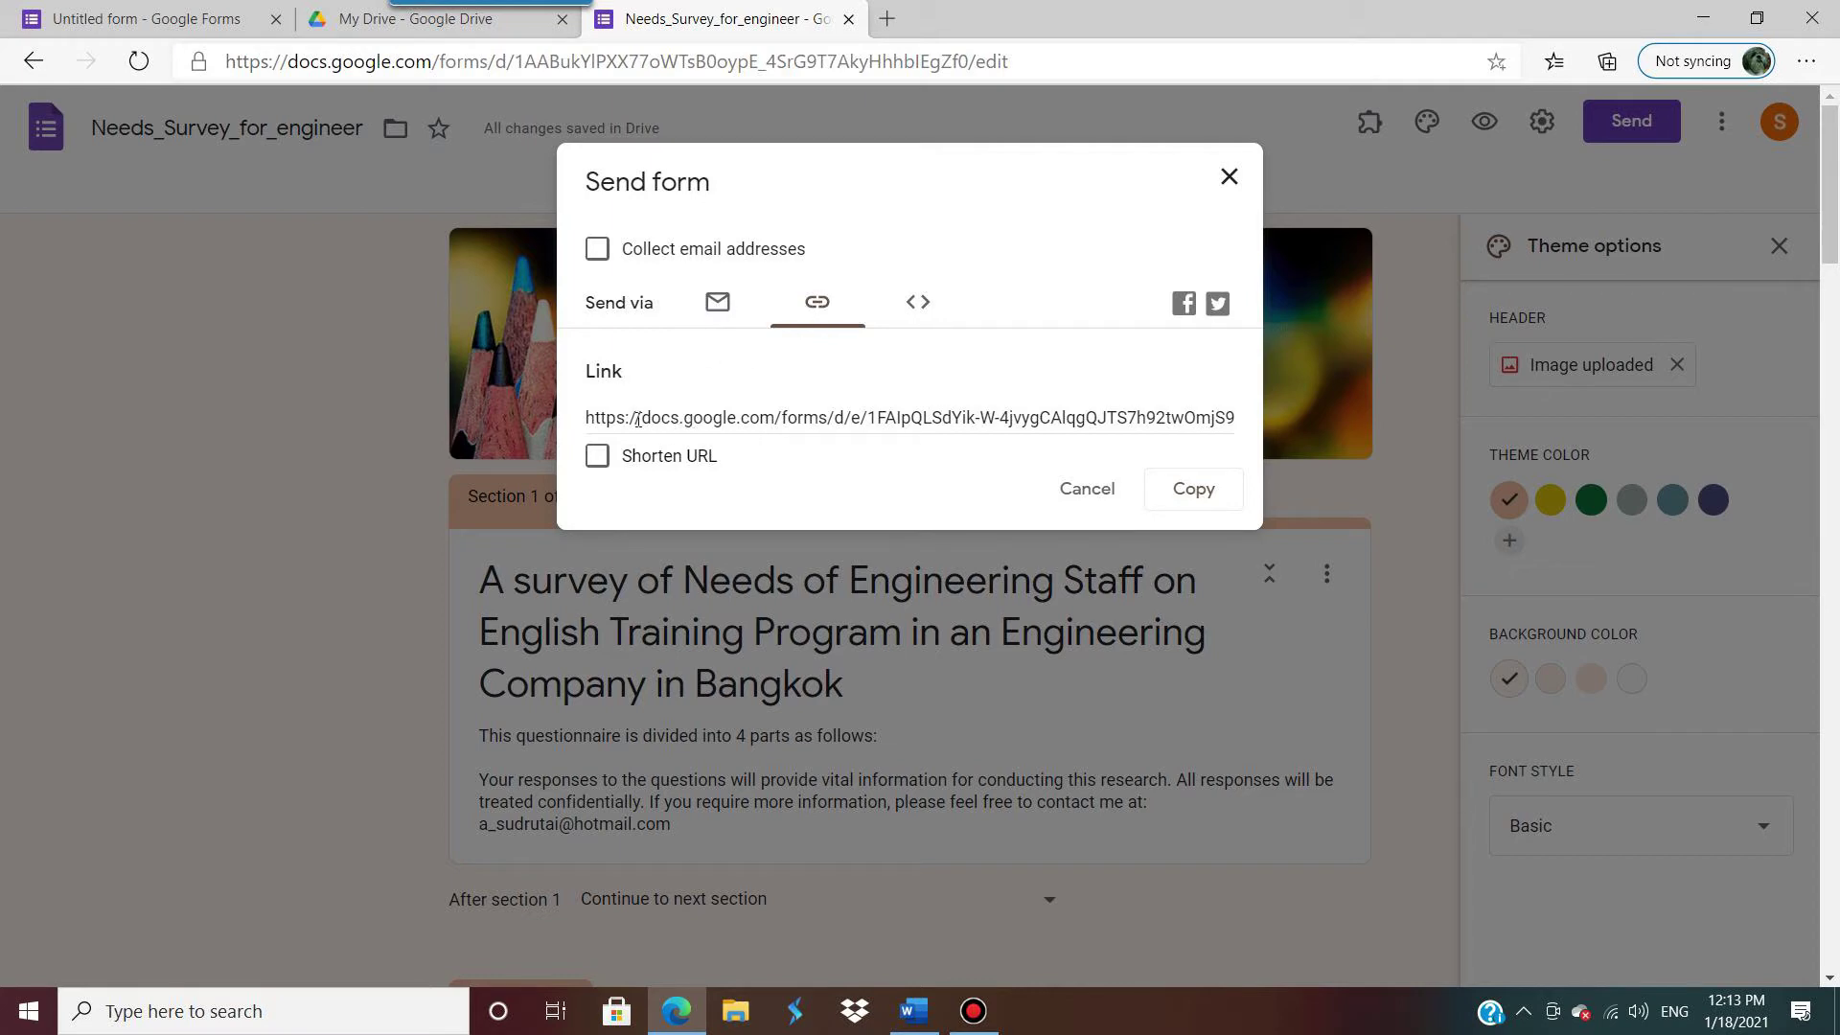
pyautogui.click(1235, 418)
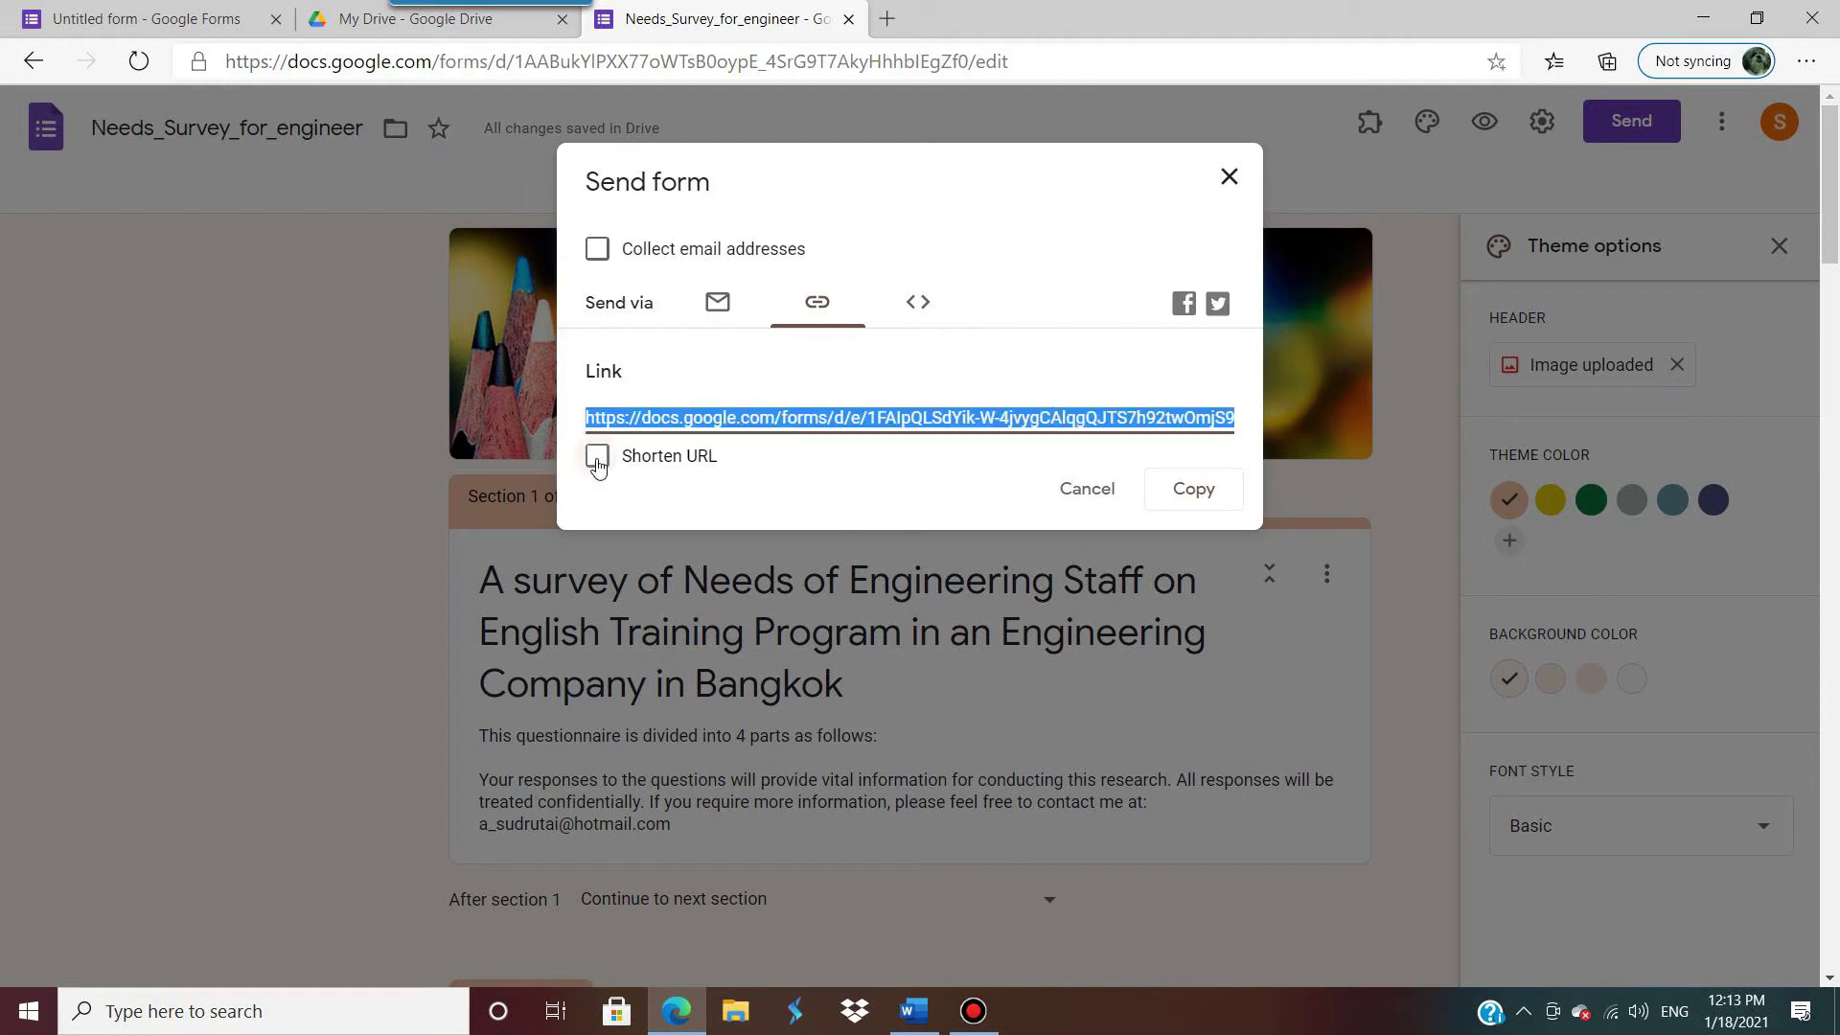
pyautogui.click(597, 458)
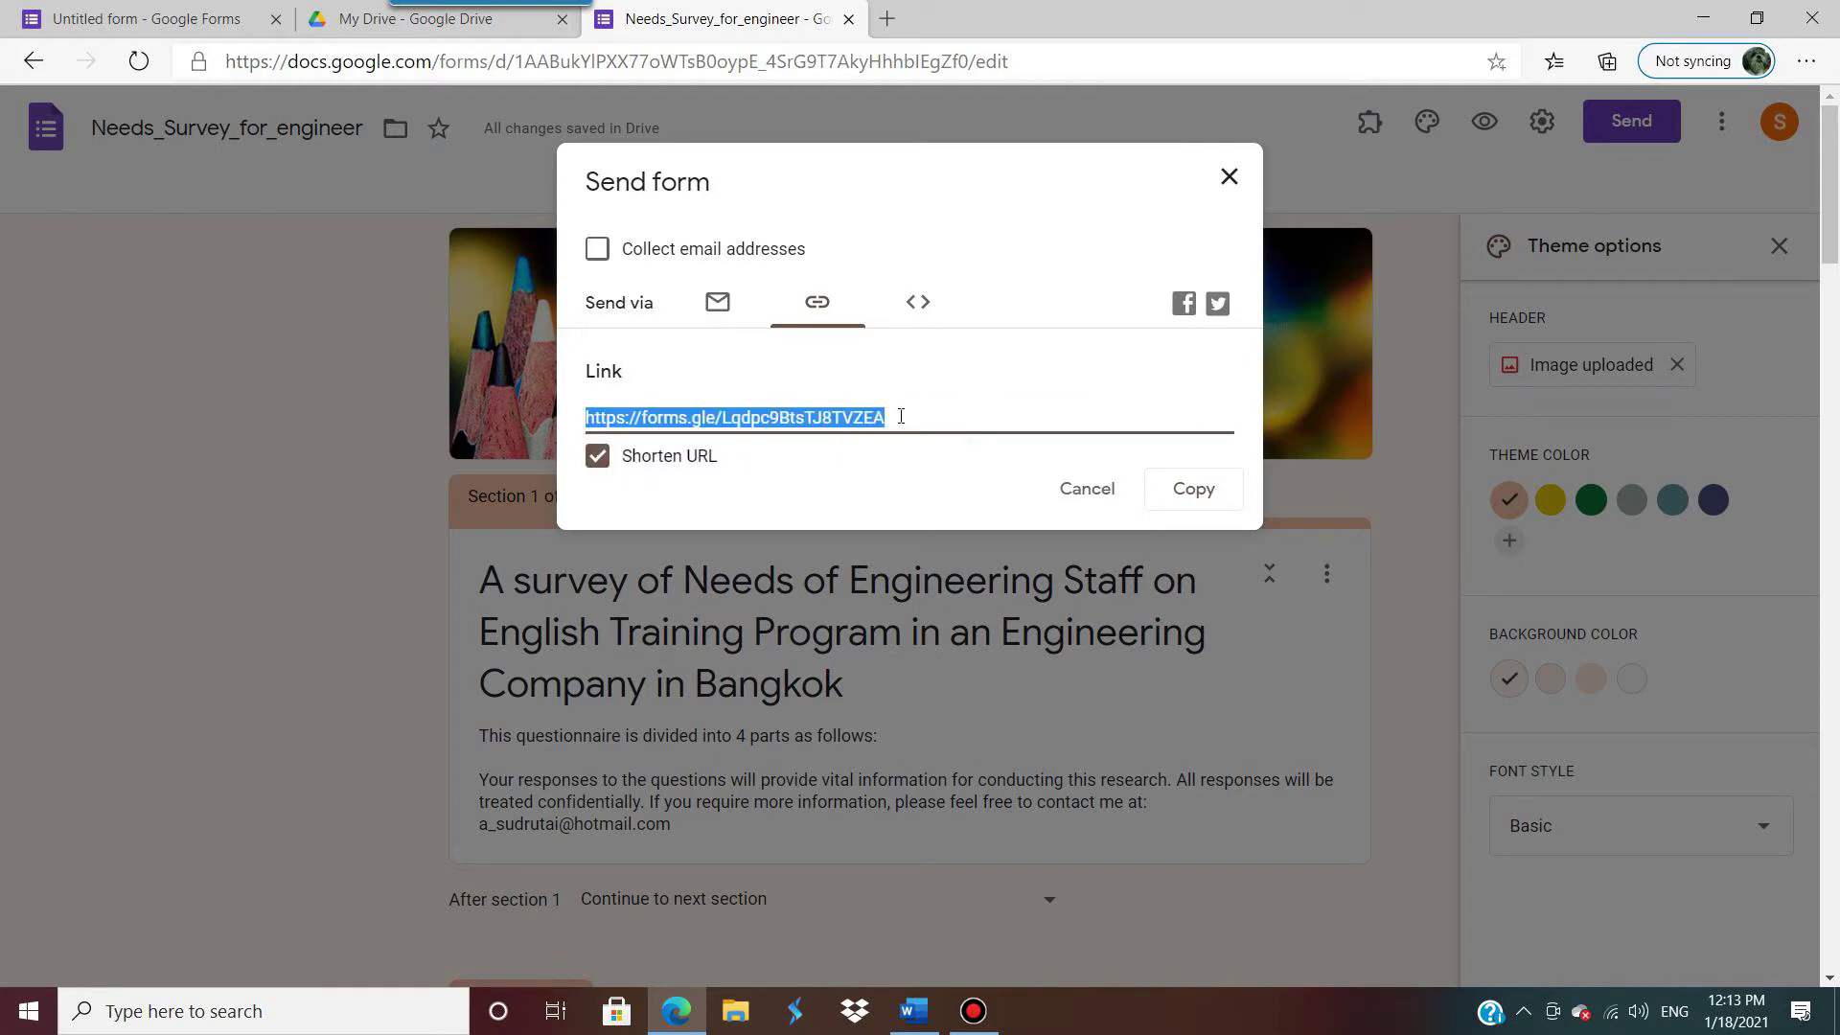
pyautogui.click(918, 380)
pyautogui.click(902, 418)
pyautogui.click(1189, 501)
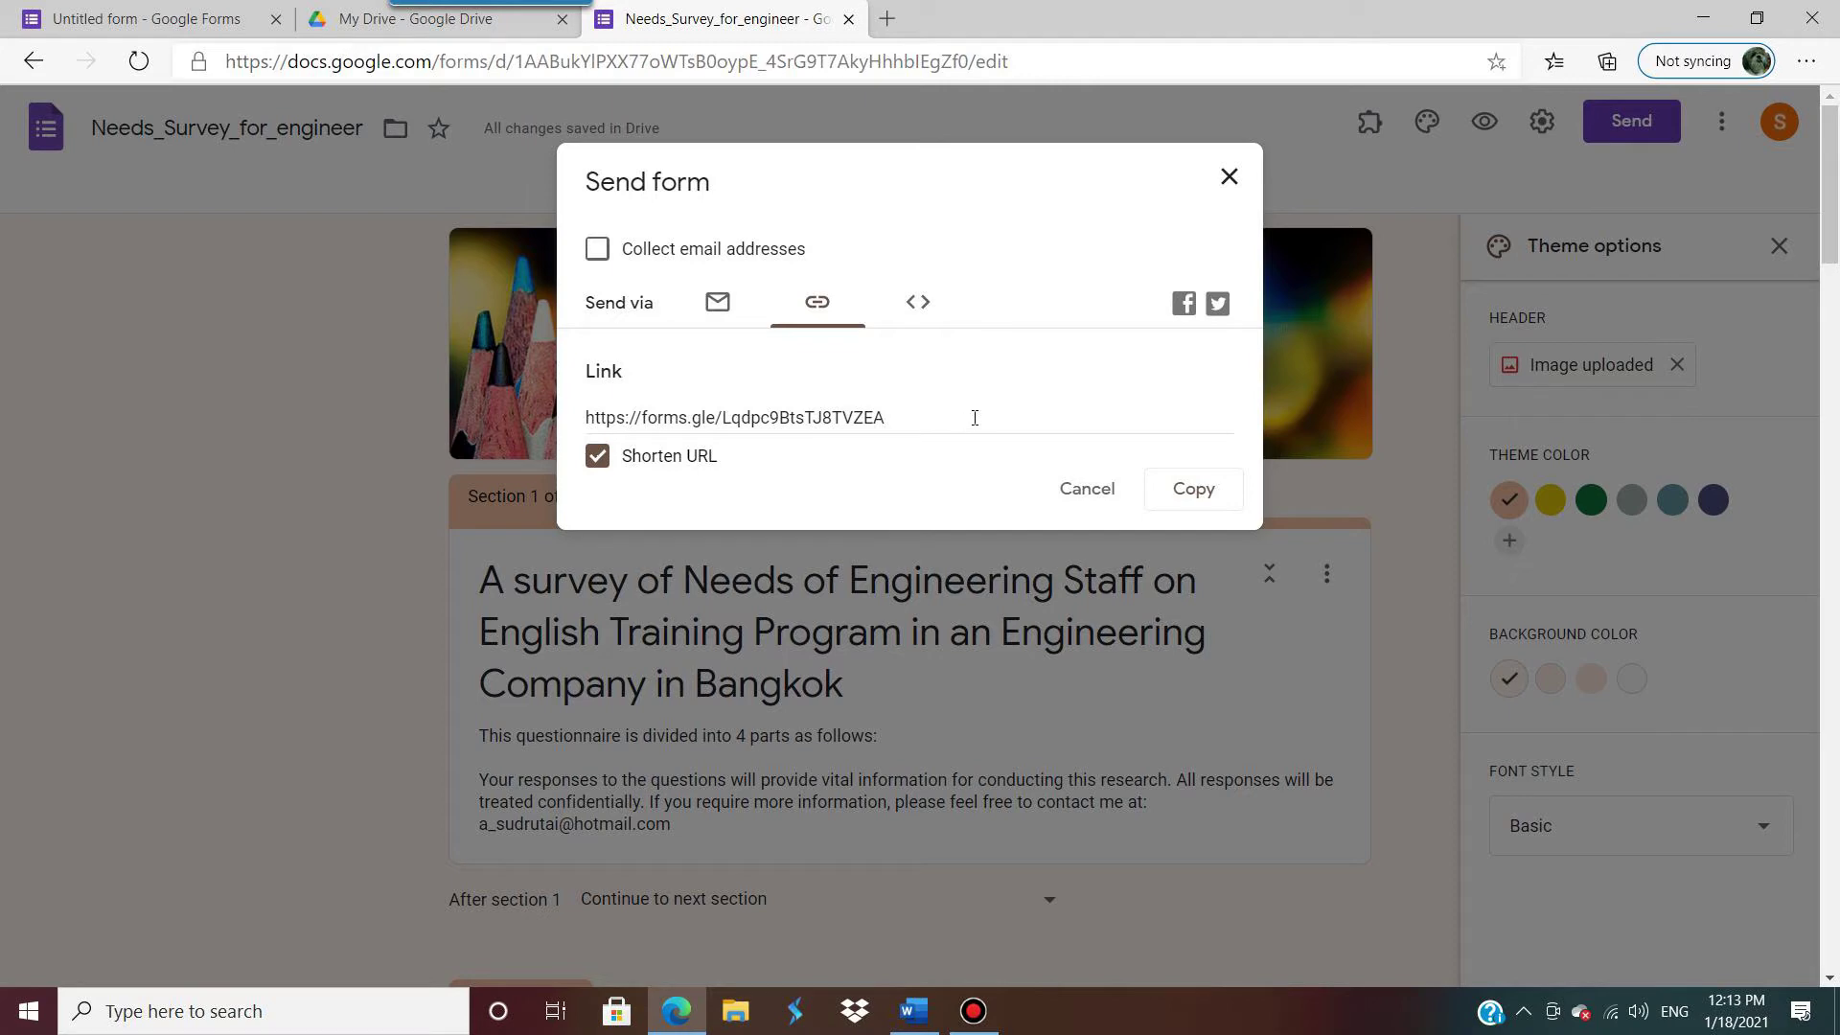
pyautogui.click(891, 422)
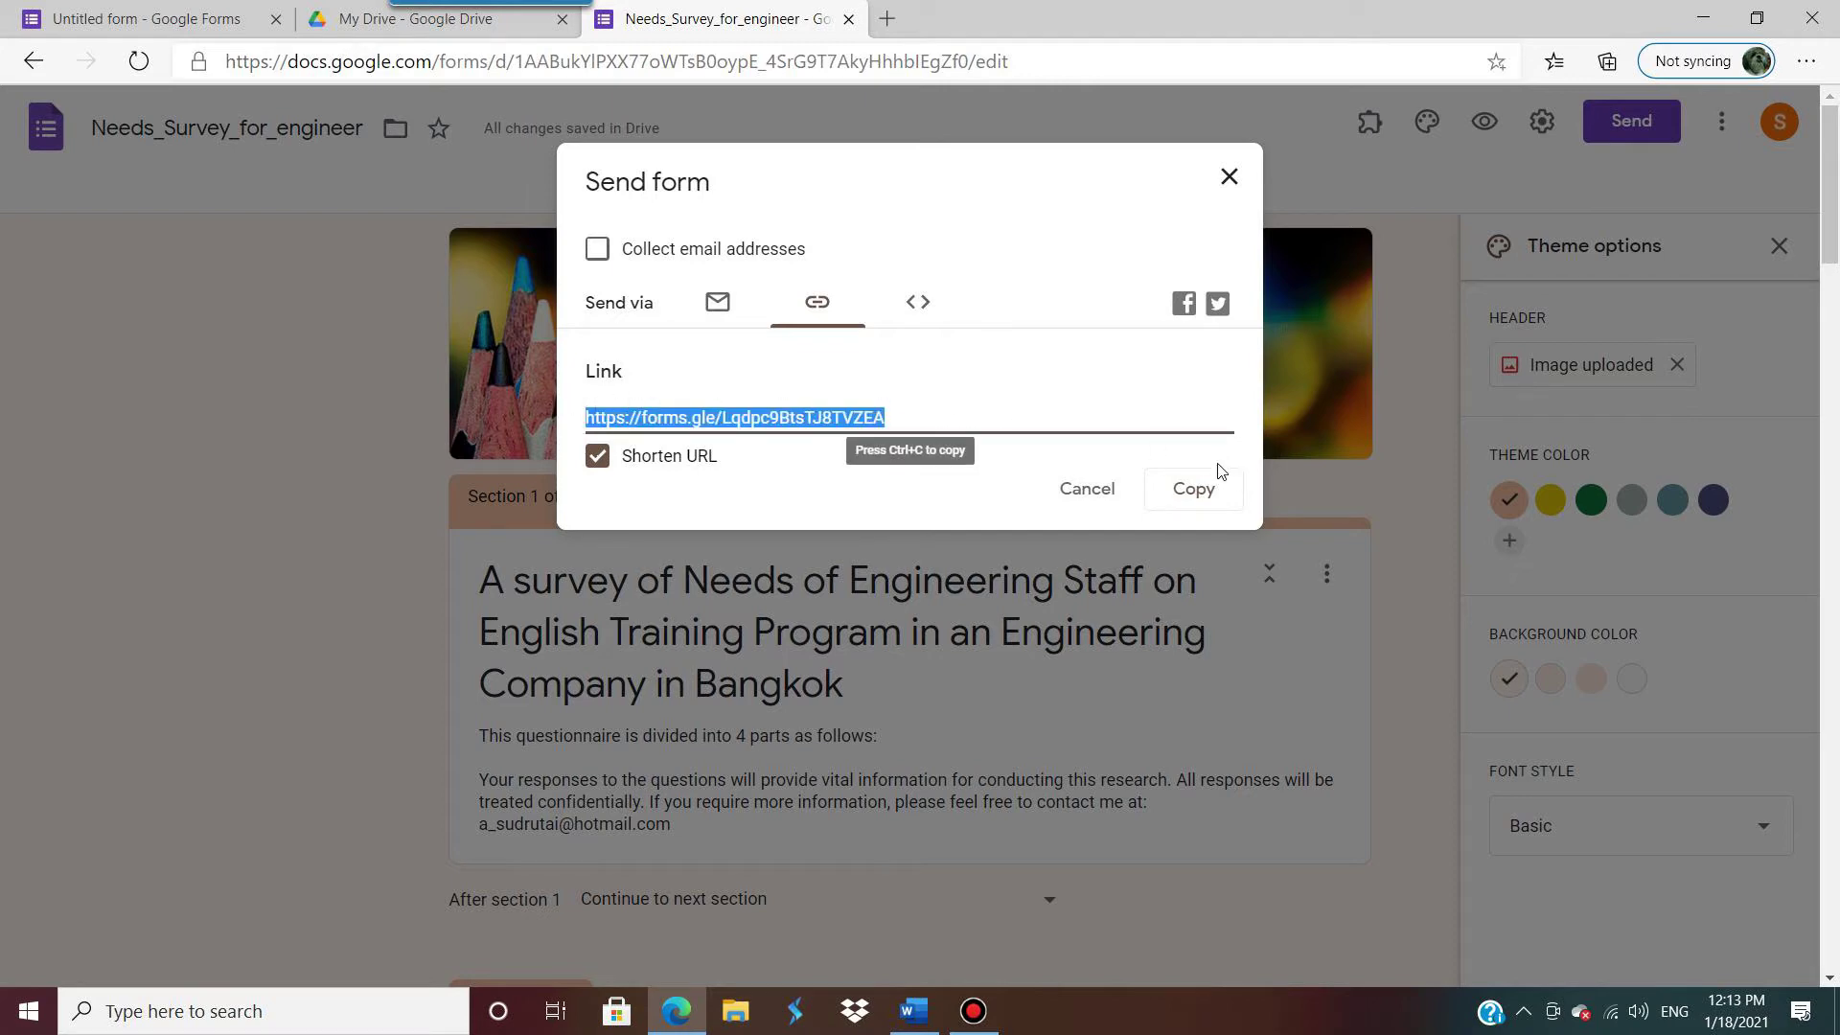
pyautogui.click(1198, 491)
pyautogui.click(1228, 176)
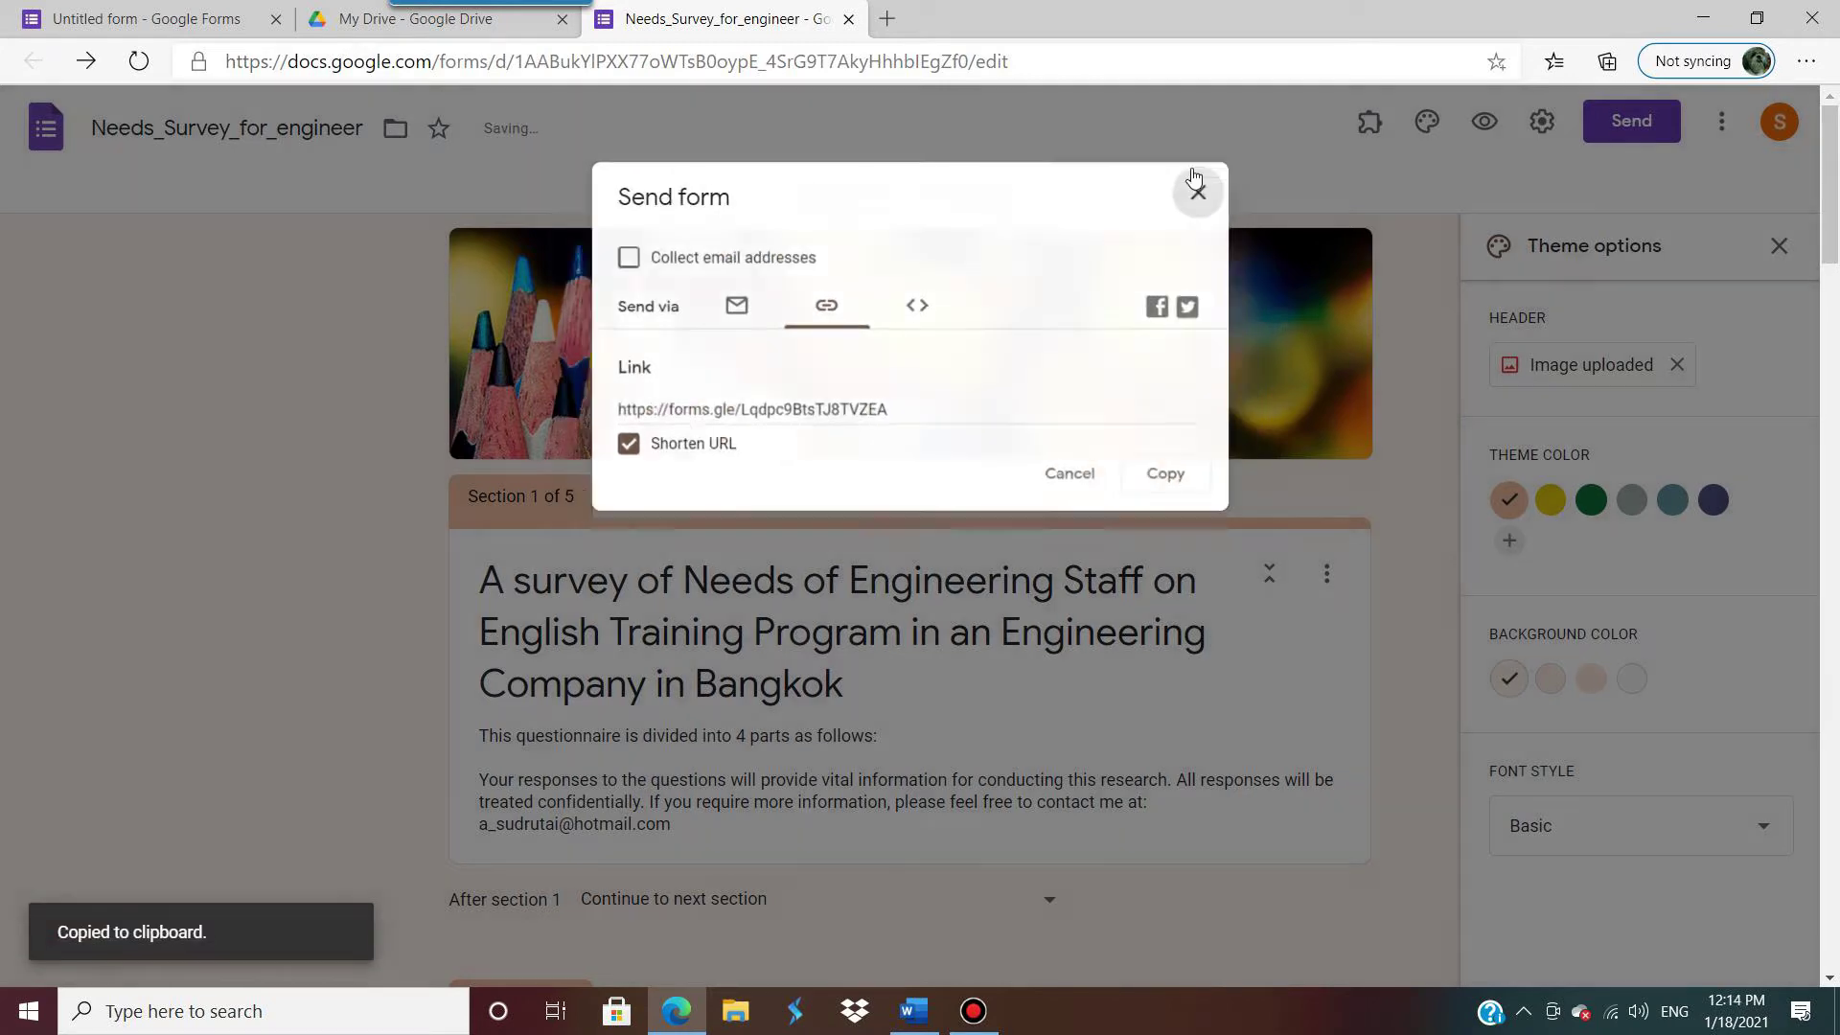
# Step: In a new tab, go to Google and search for 'สร้าง qr code'
pyautogui.click(887, 18)
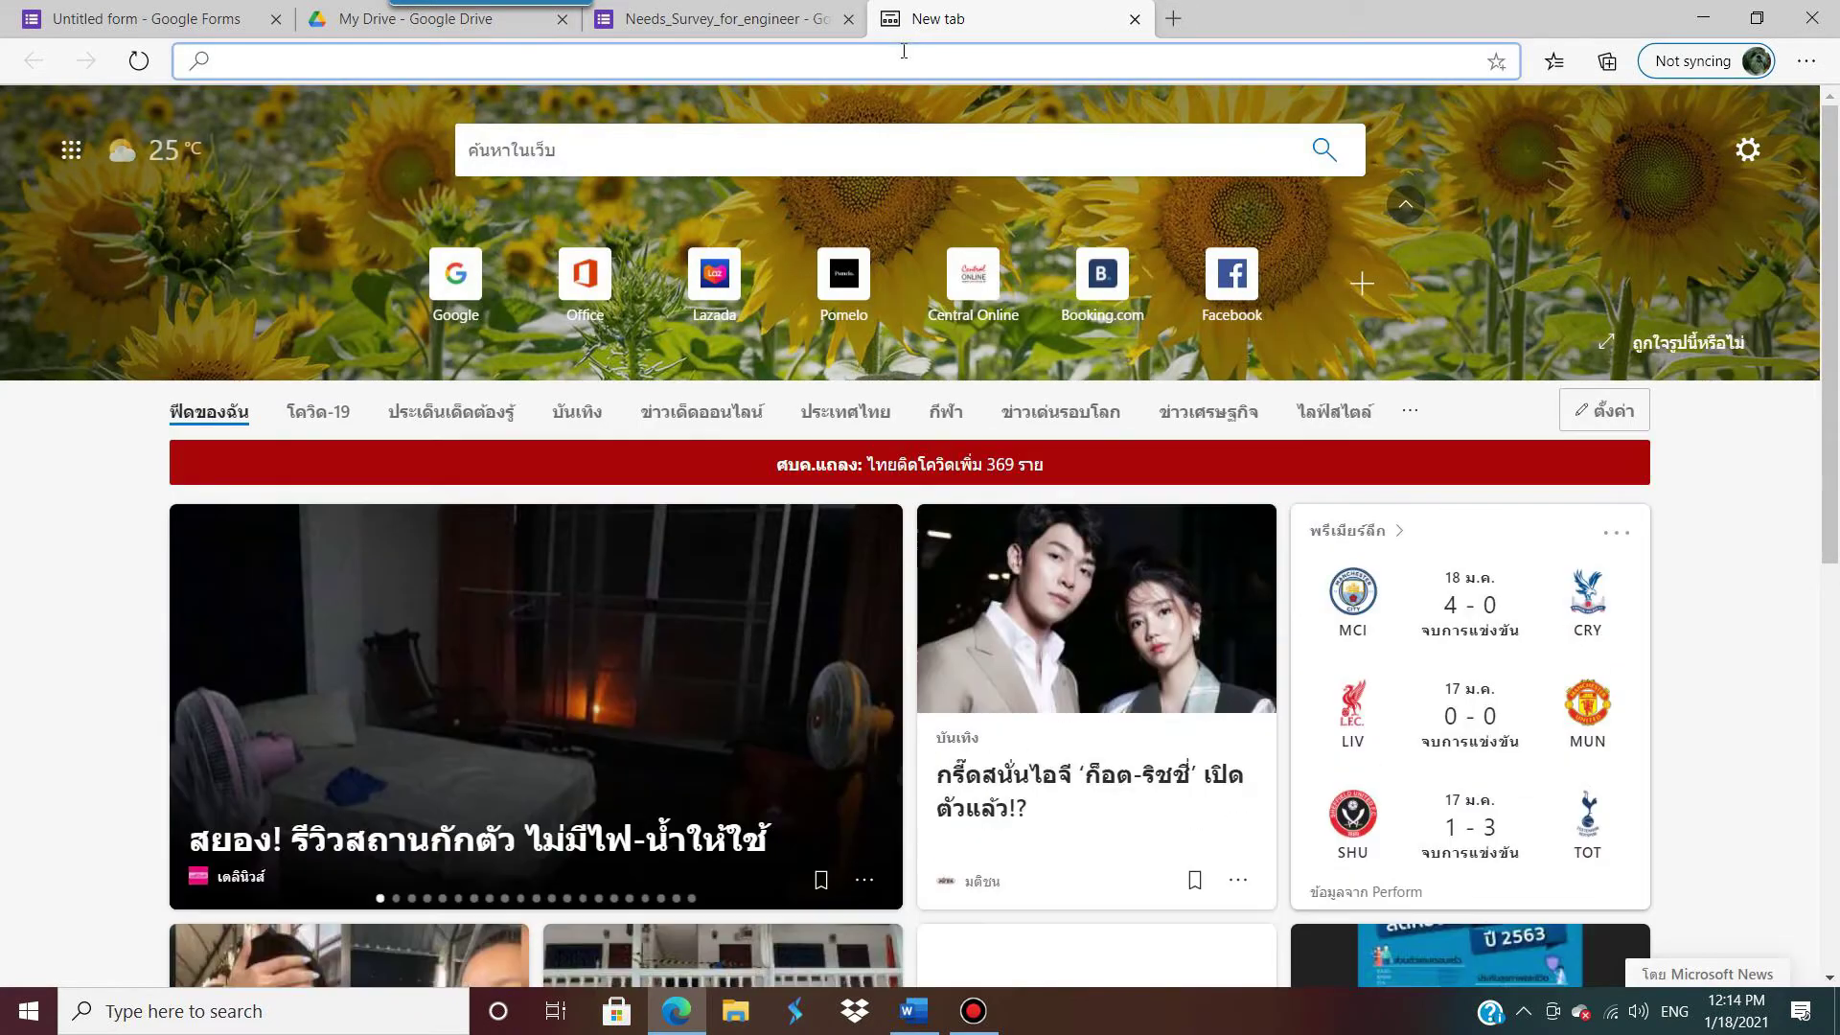
pyautogui.write('www.google.co.th')
pyautogui.press('Return')
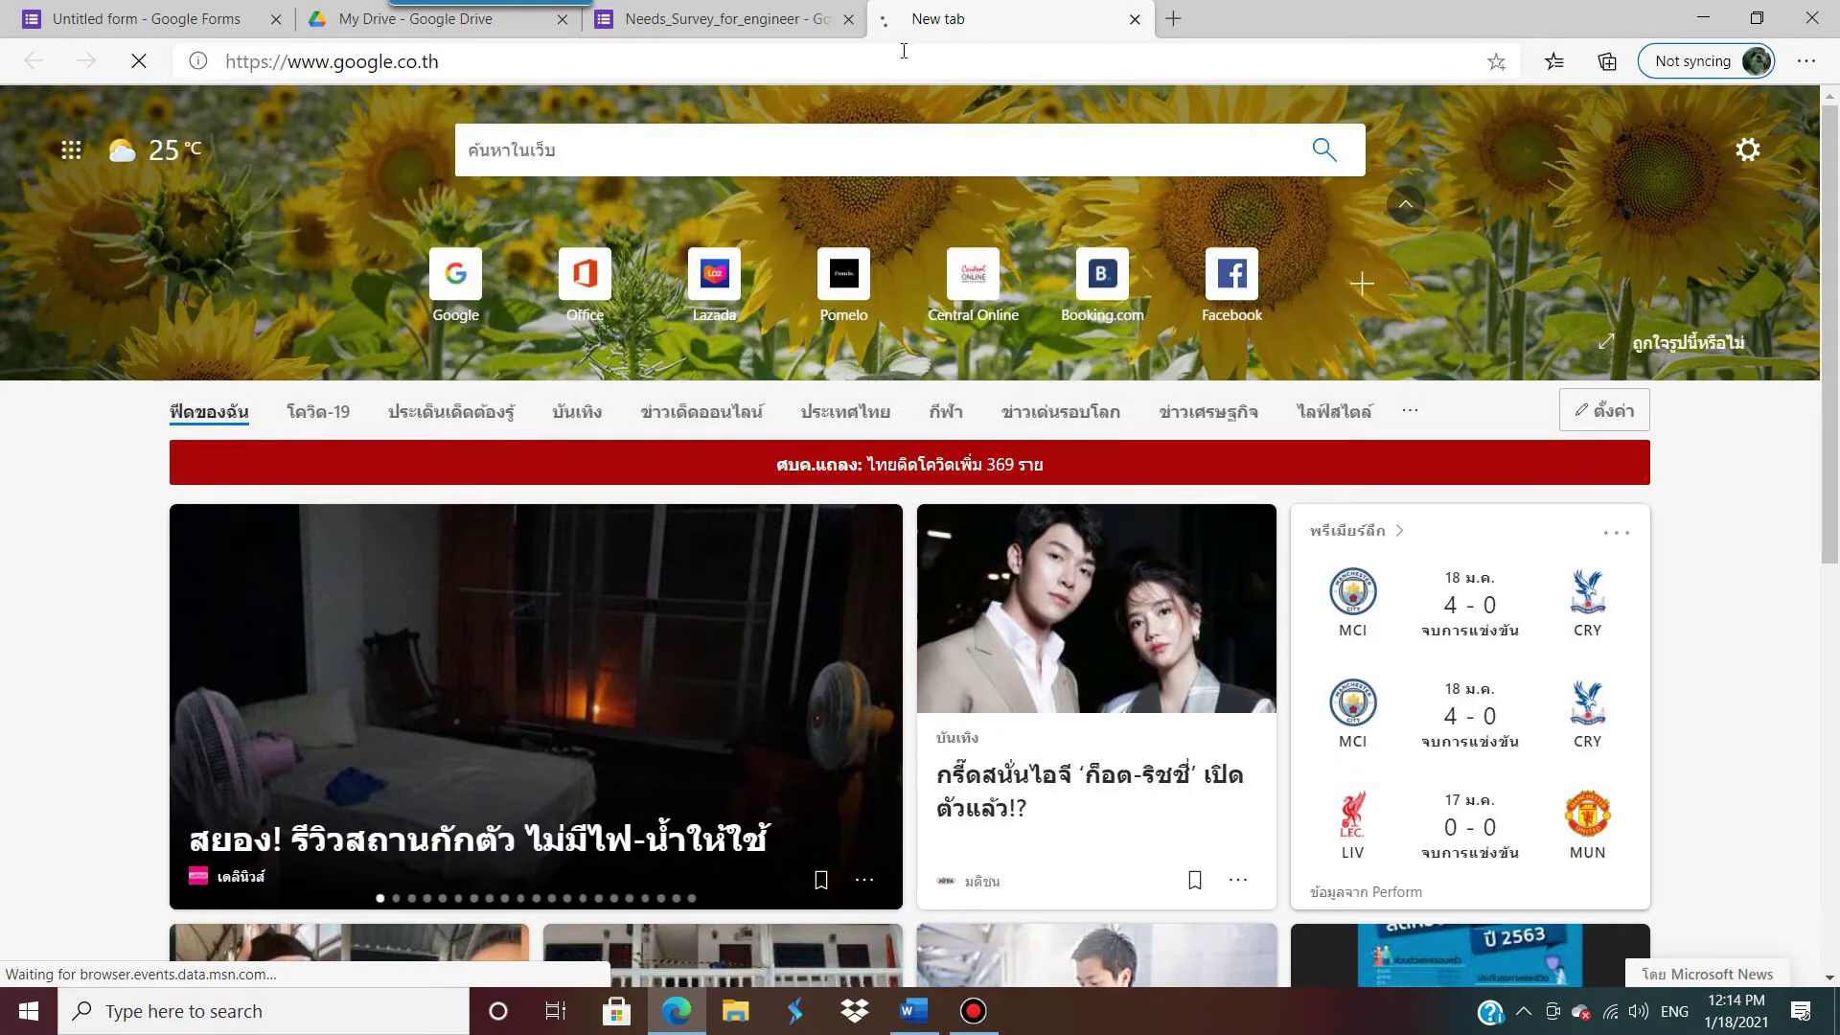
pyautogui.hotkey('alt', 'shift')
pyautogui.write('สร')
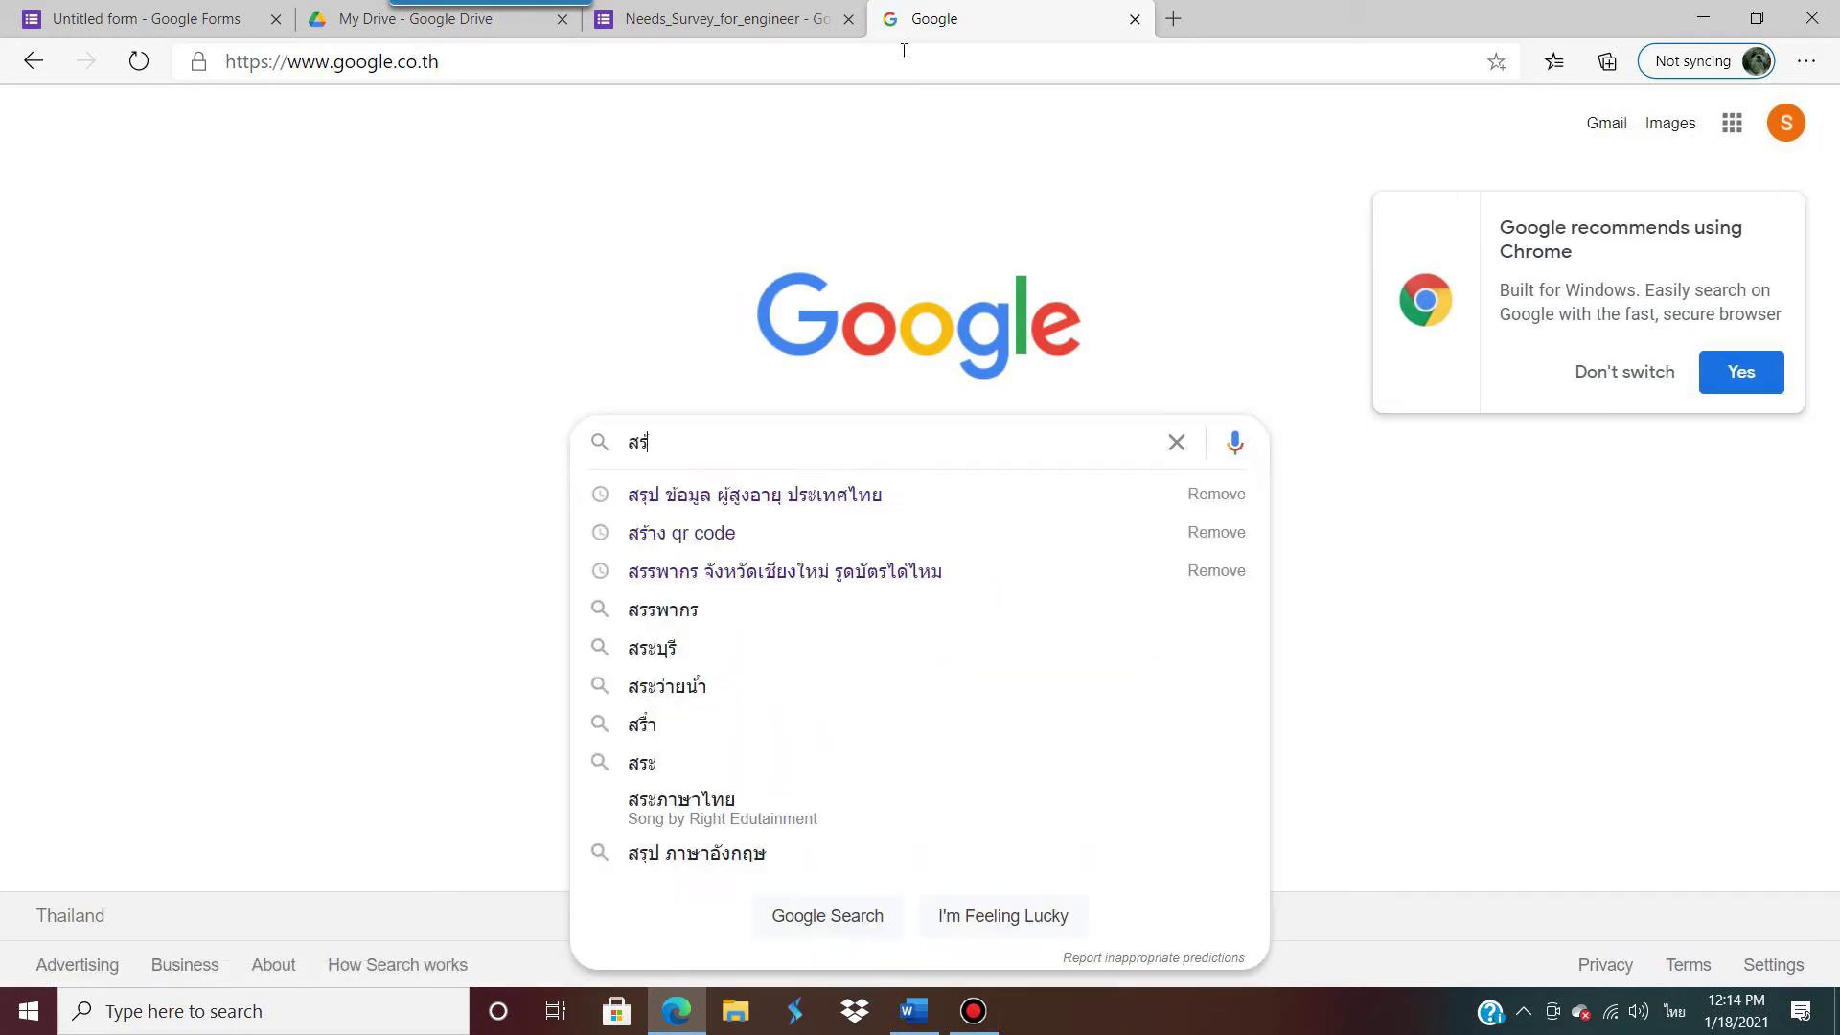
pyautogui.write('้าง')
pyautogui.press('Down')
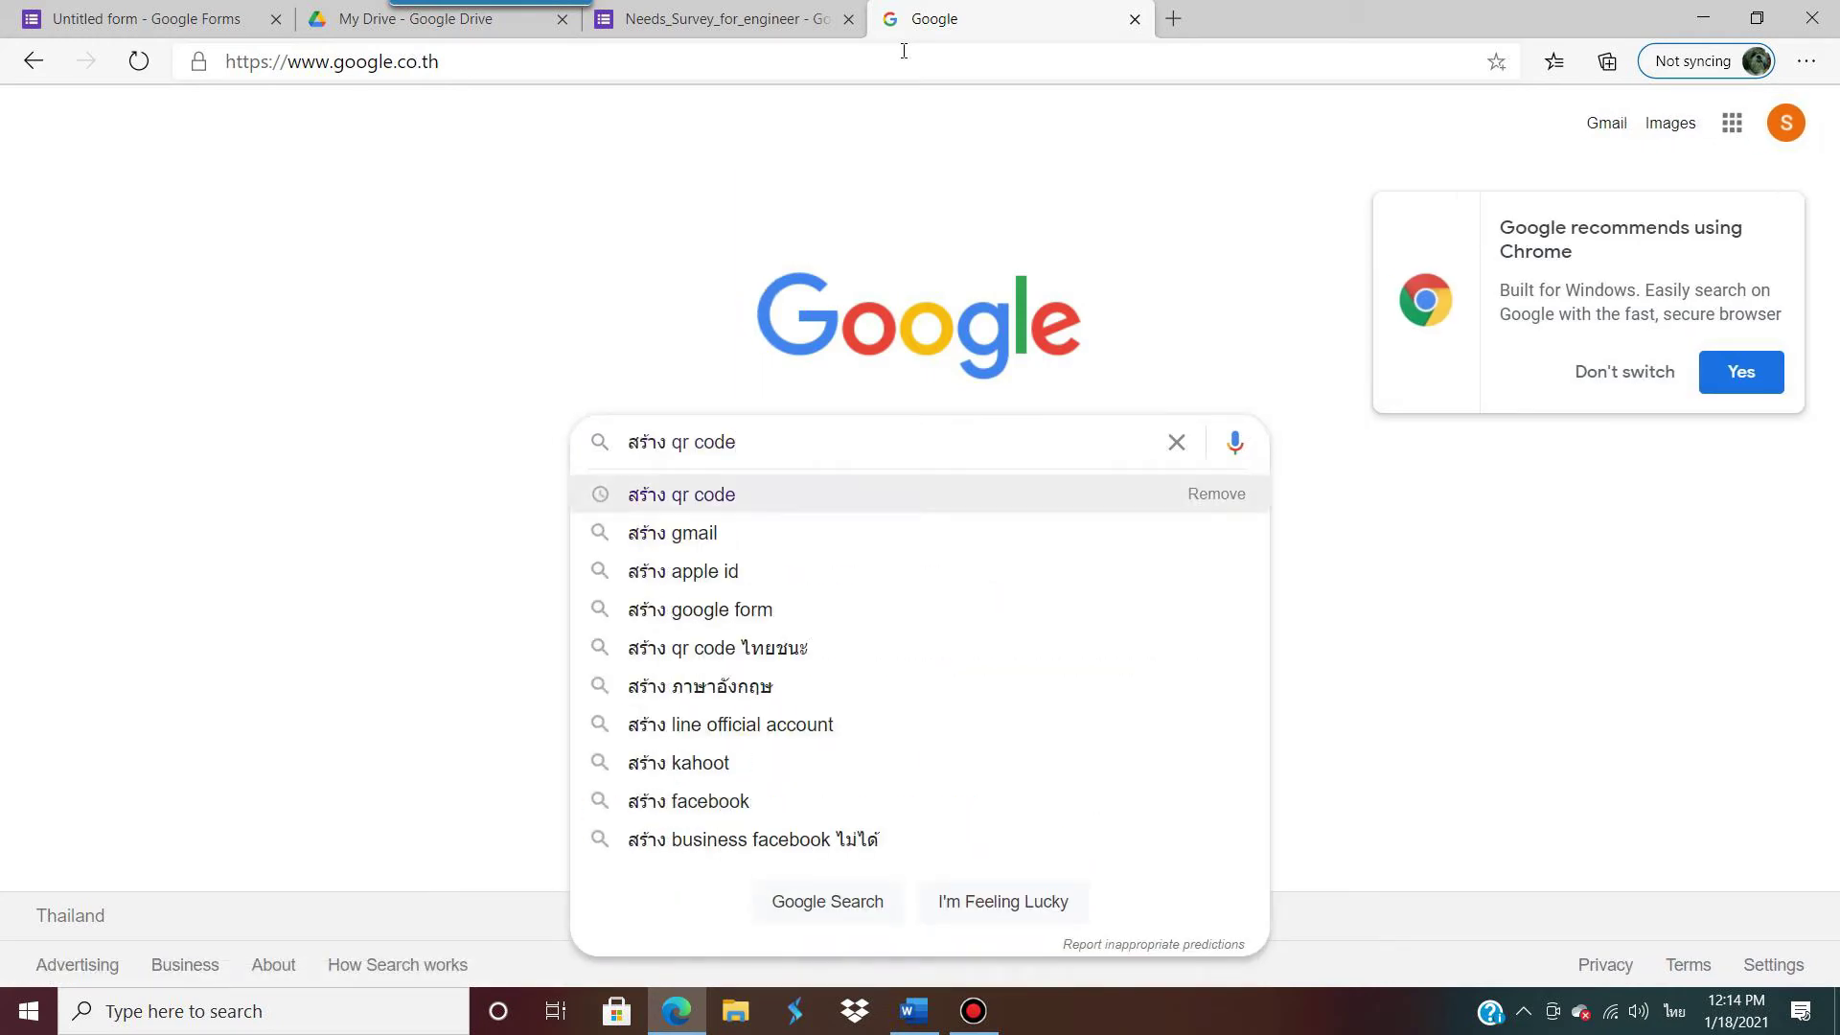
pyautogui.press('Return')
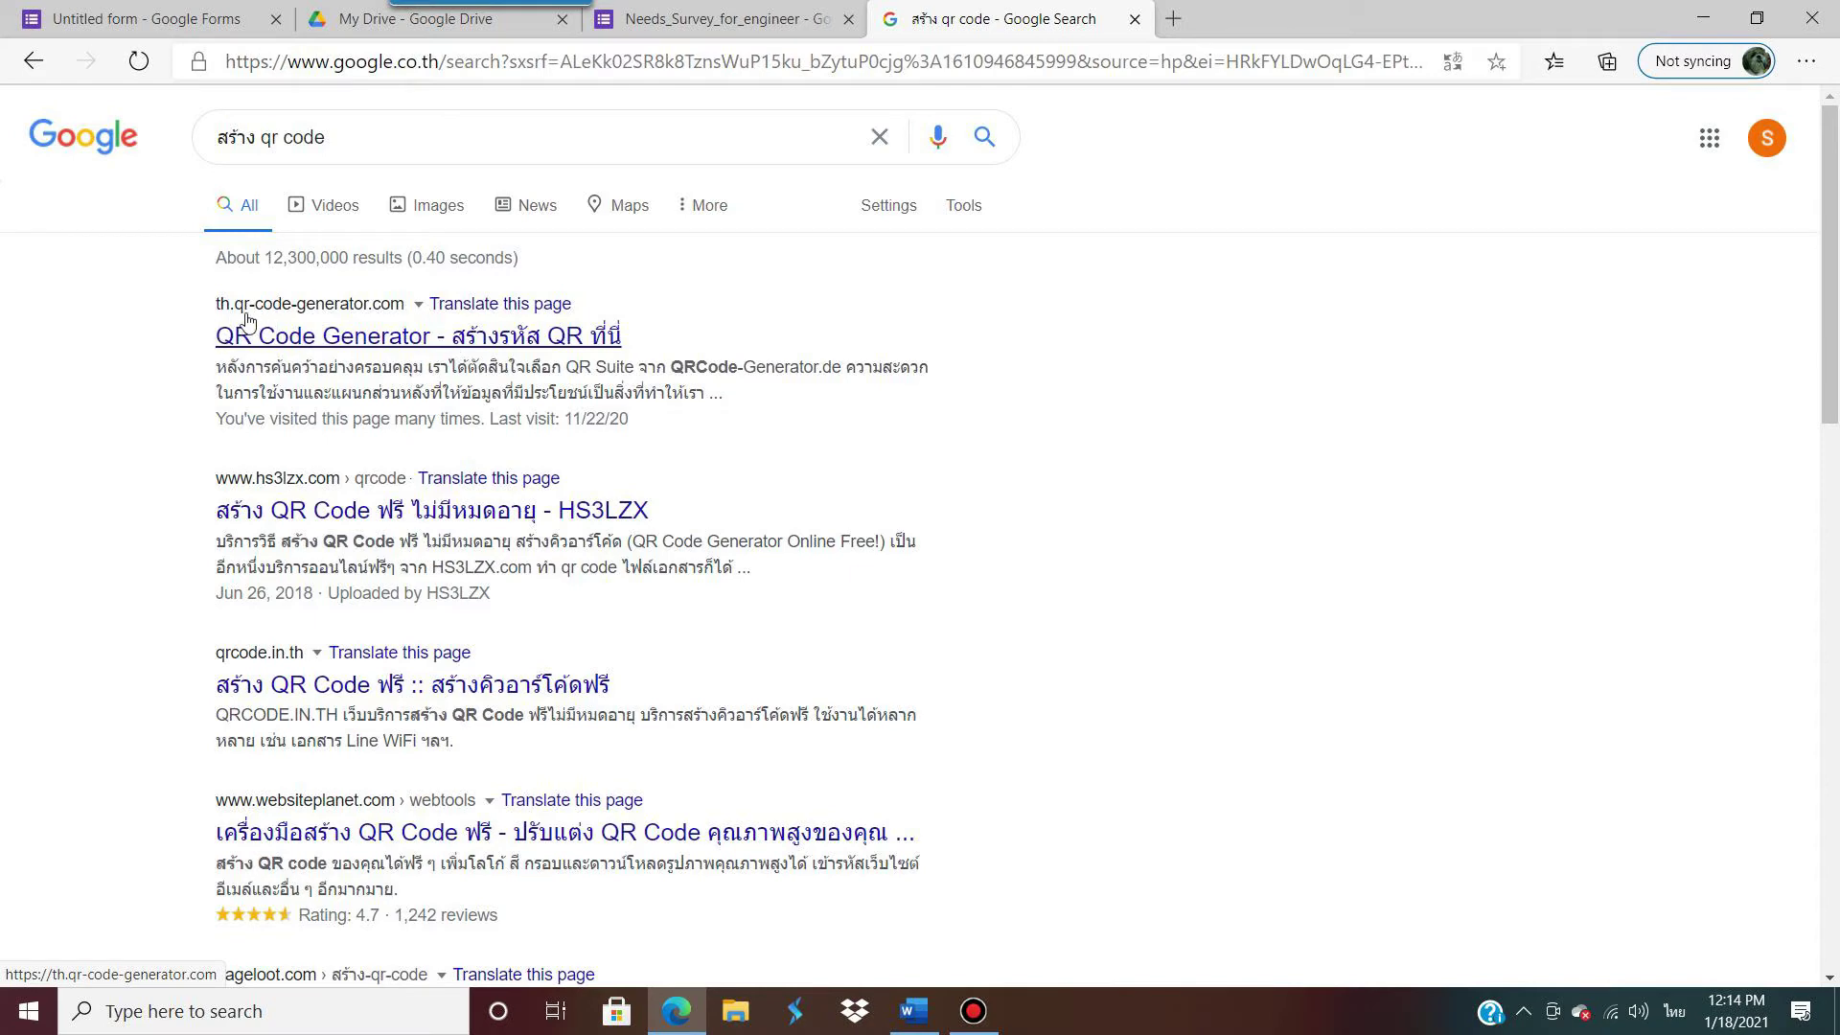
# Step: Paste the shortened link into QR Code Generator, generate the code, and download it as JPG
pyautogui.click(415, 343)
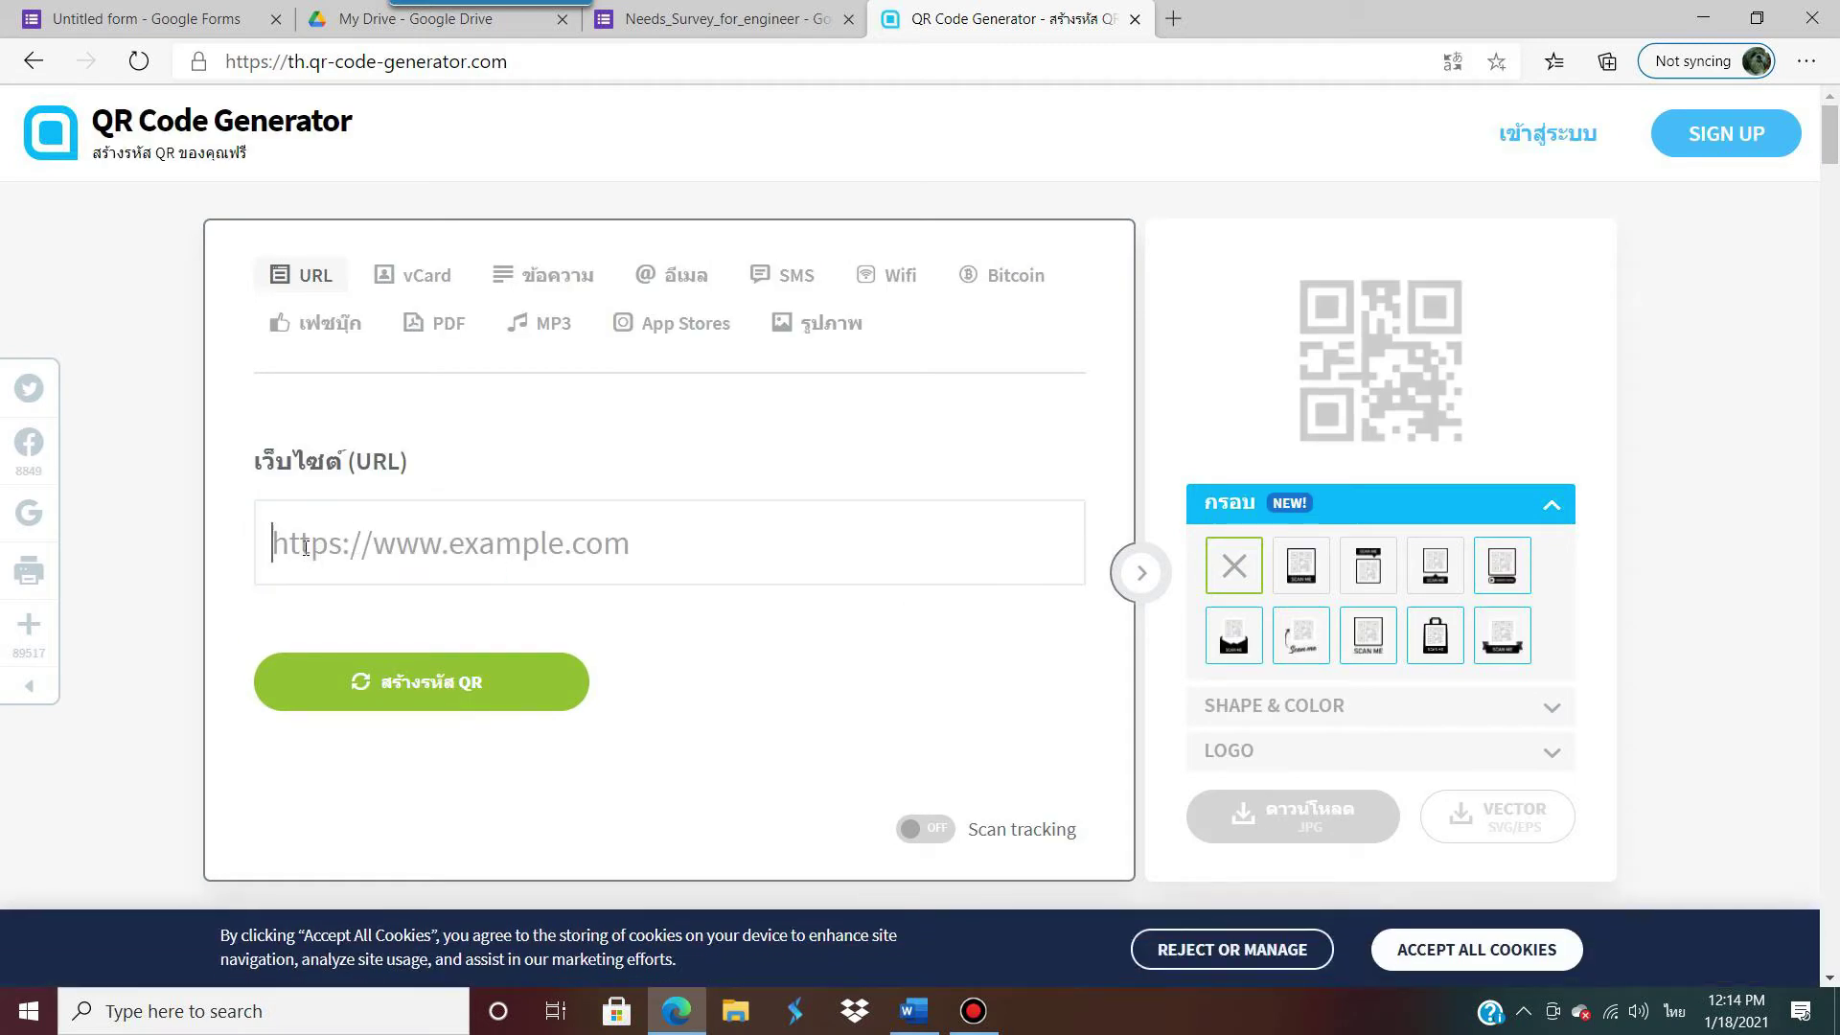
pyautogui.click(304, 546)
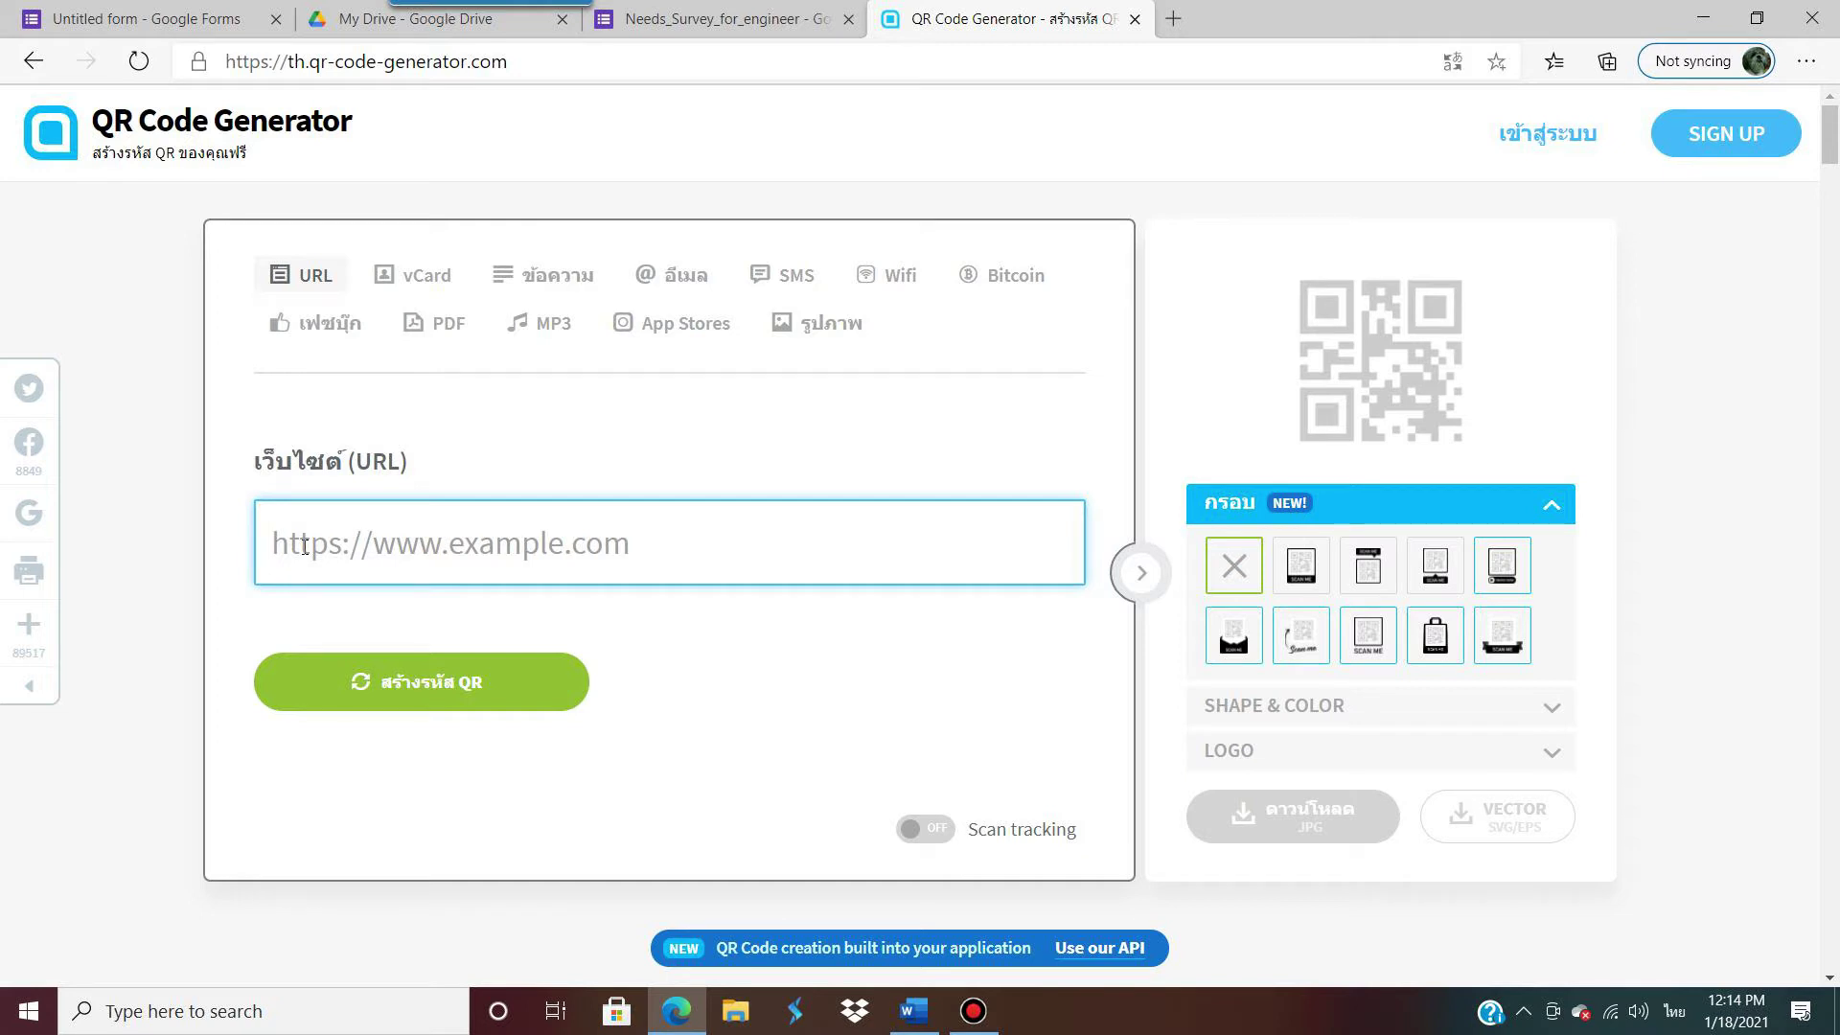
pyautogui.hotkey('ctrl', 'v')
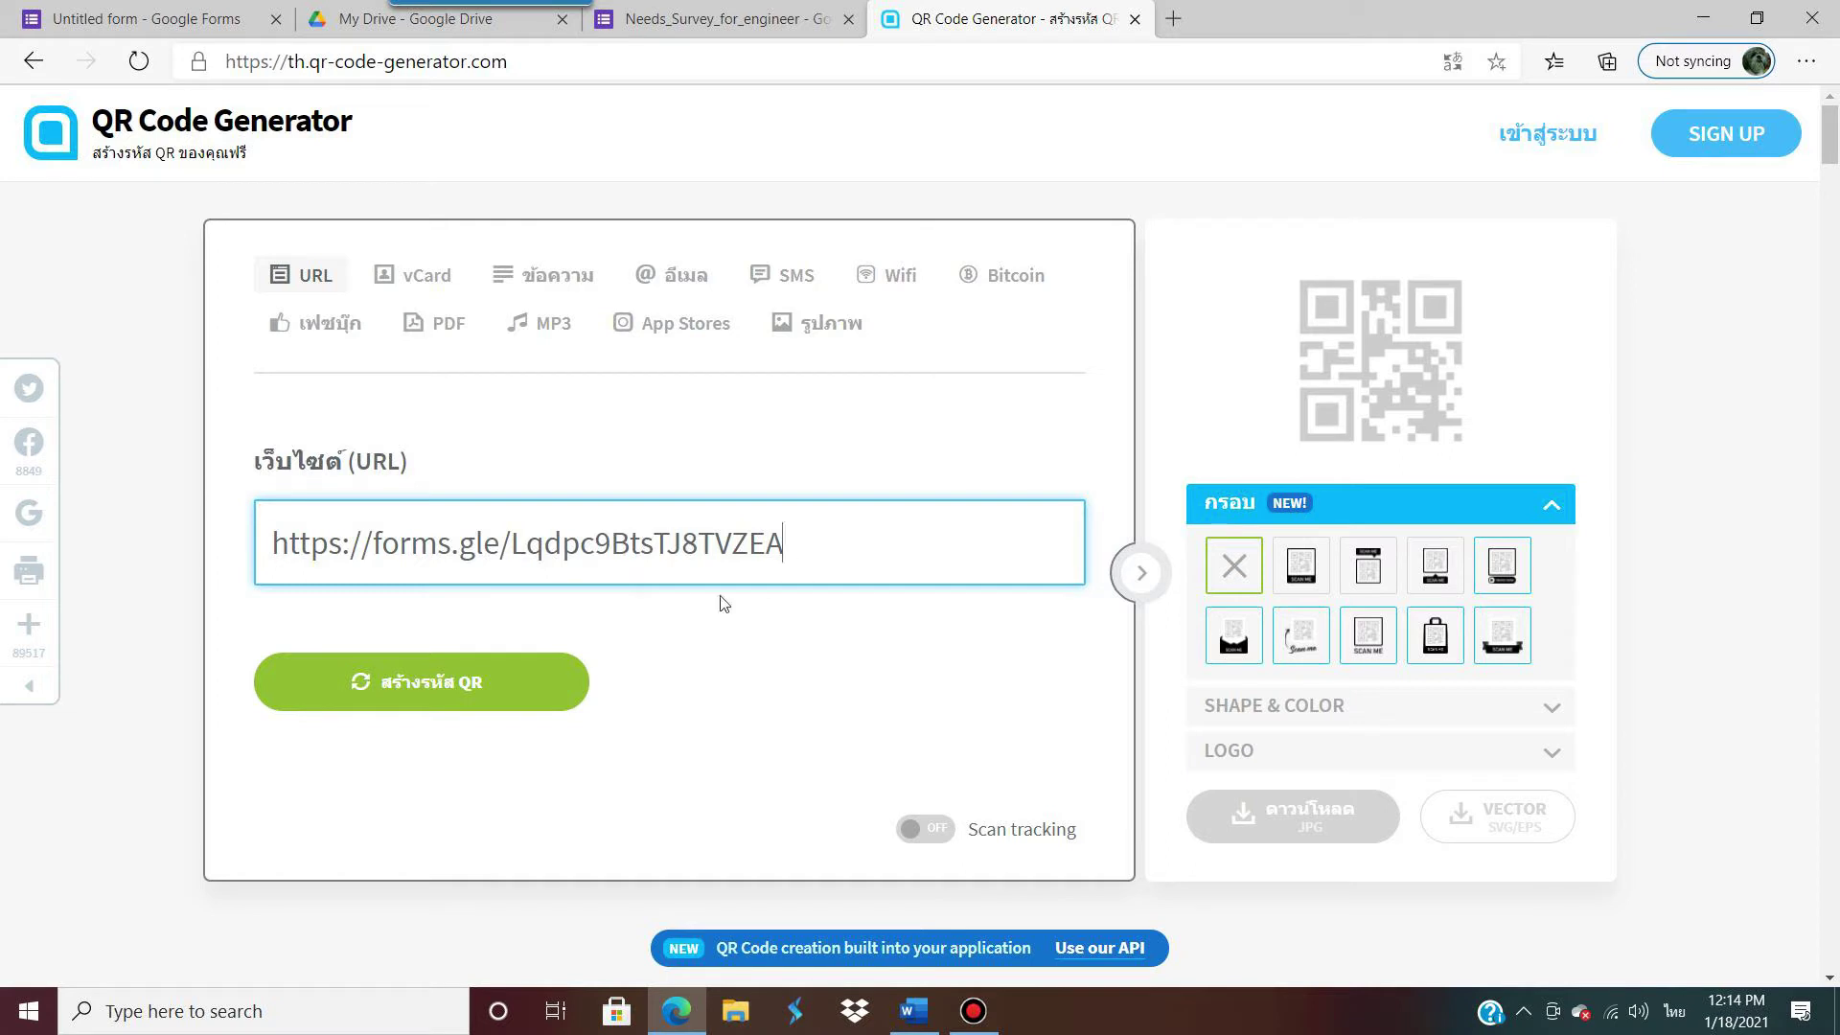
pyautogui.click(408, 700)
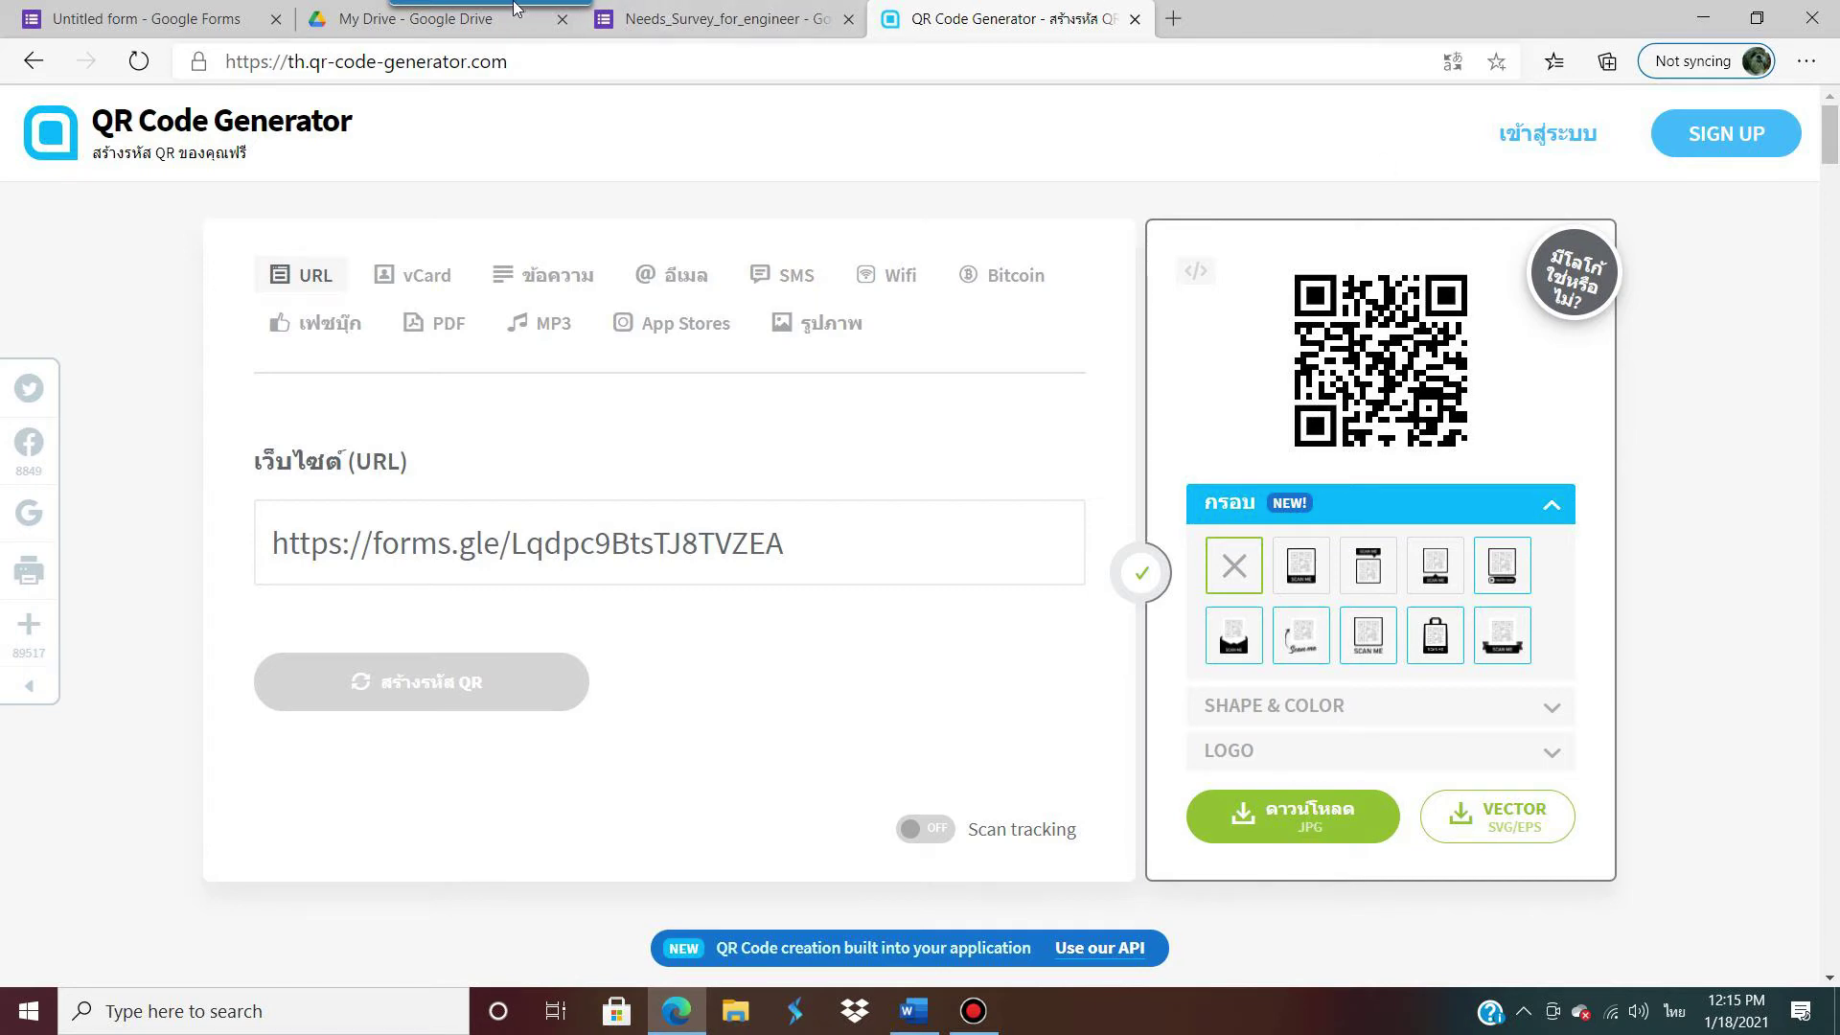
pyautogui.click(1303, 819)
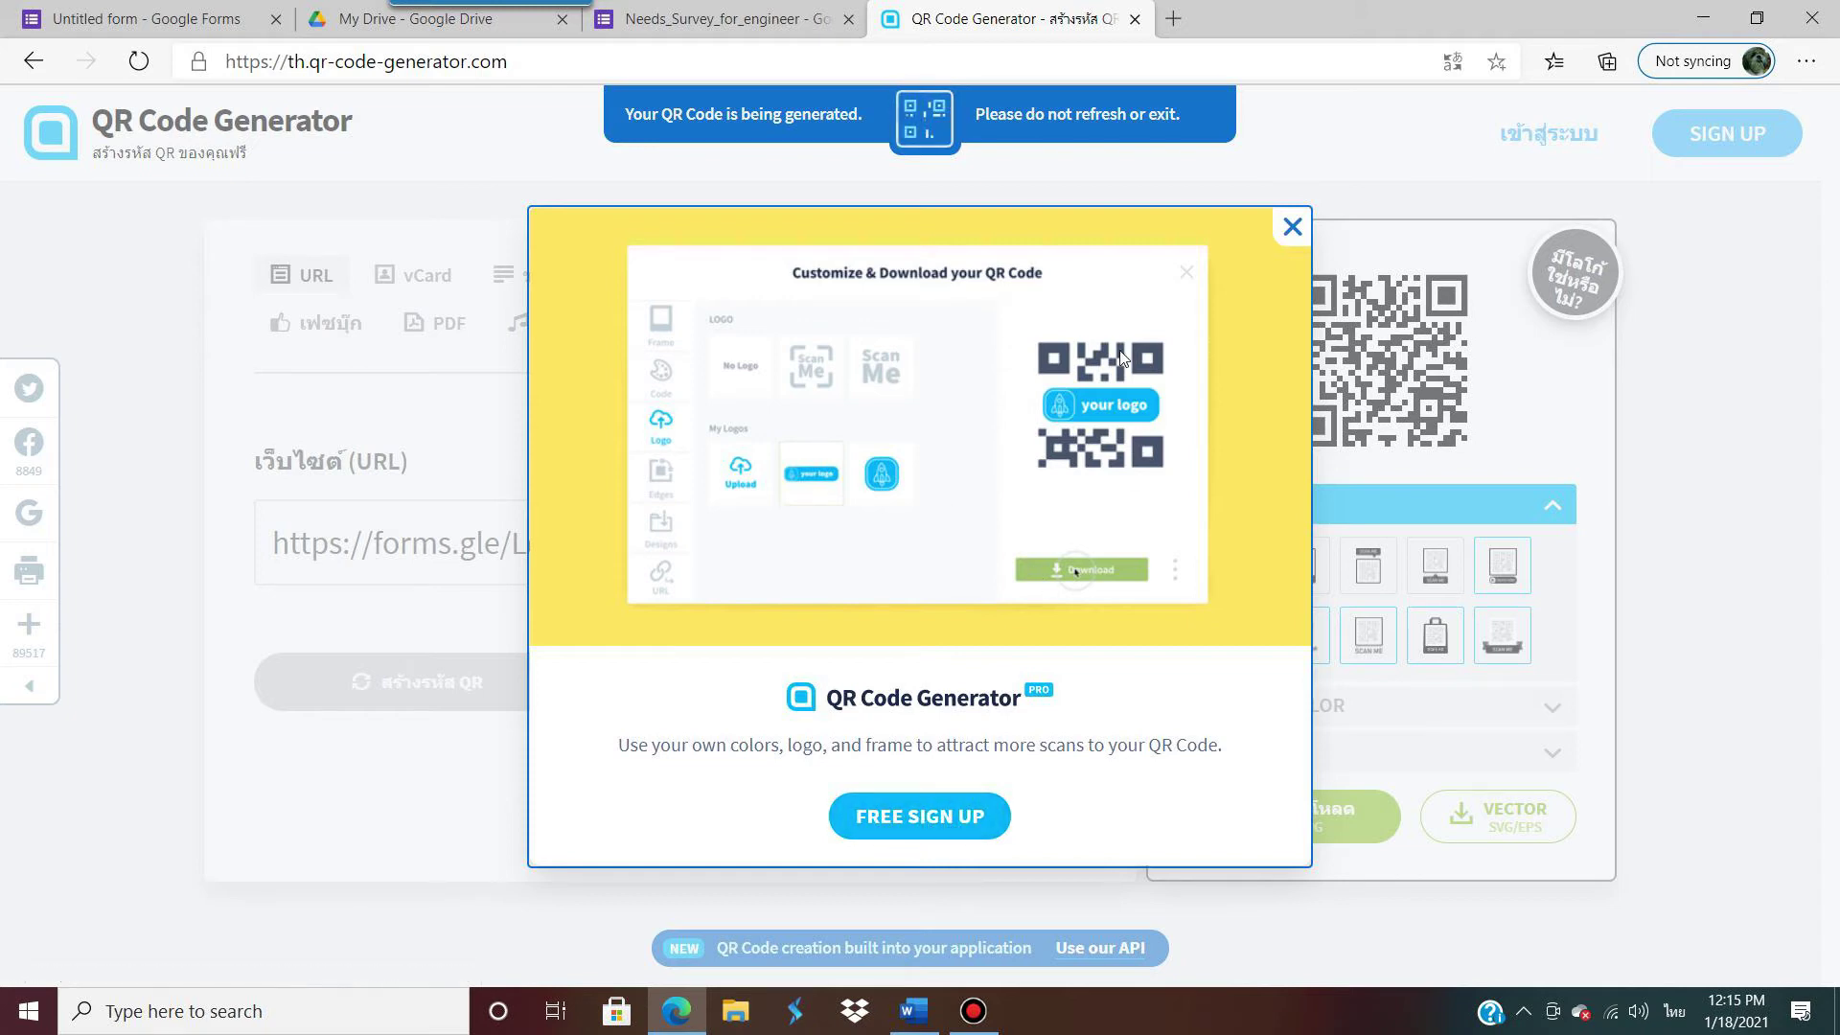
pyautogui.click(1292, 228)
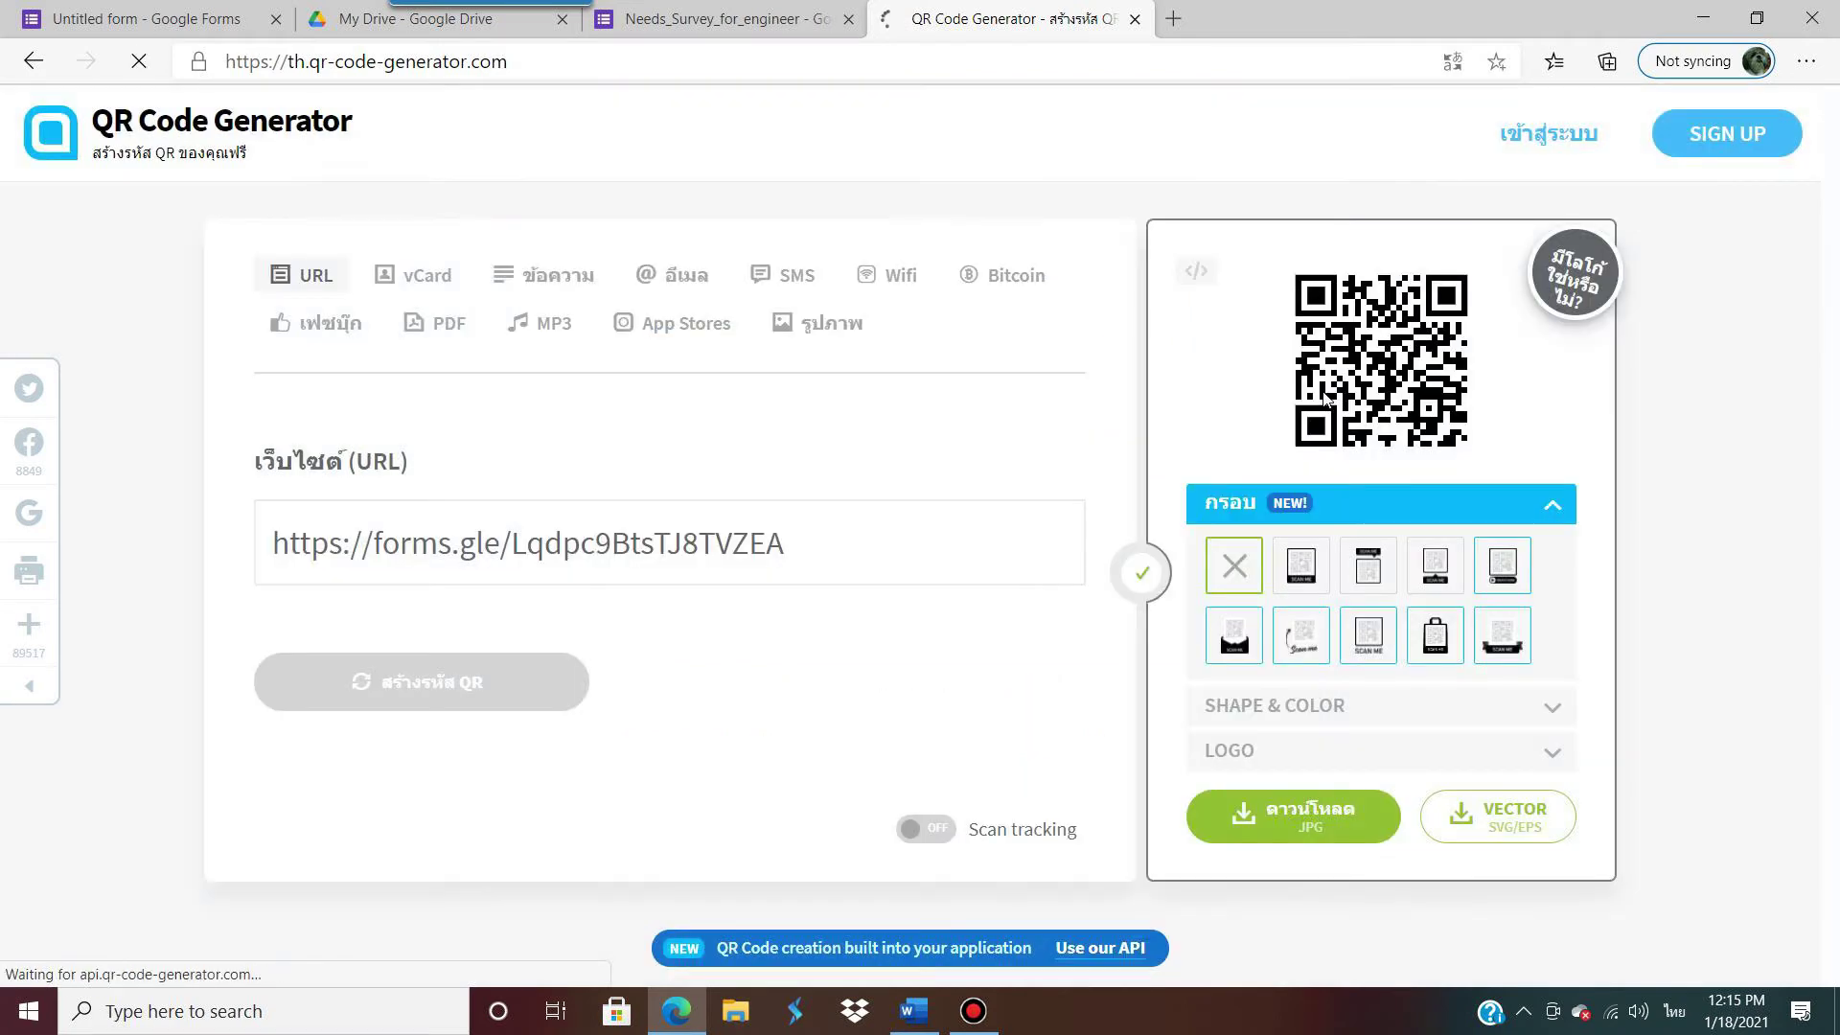
pyautogui.moveTo(491, 13)
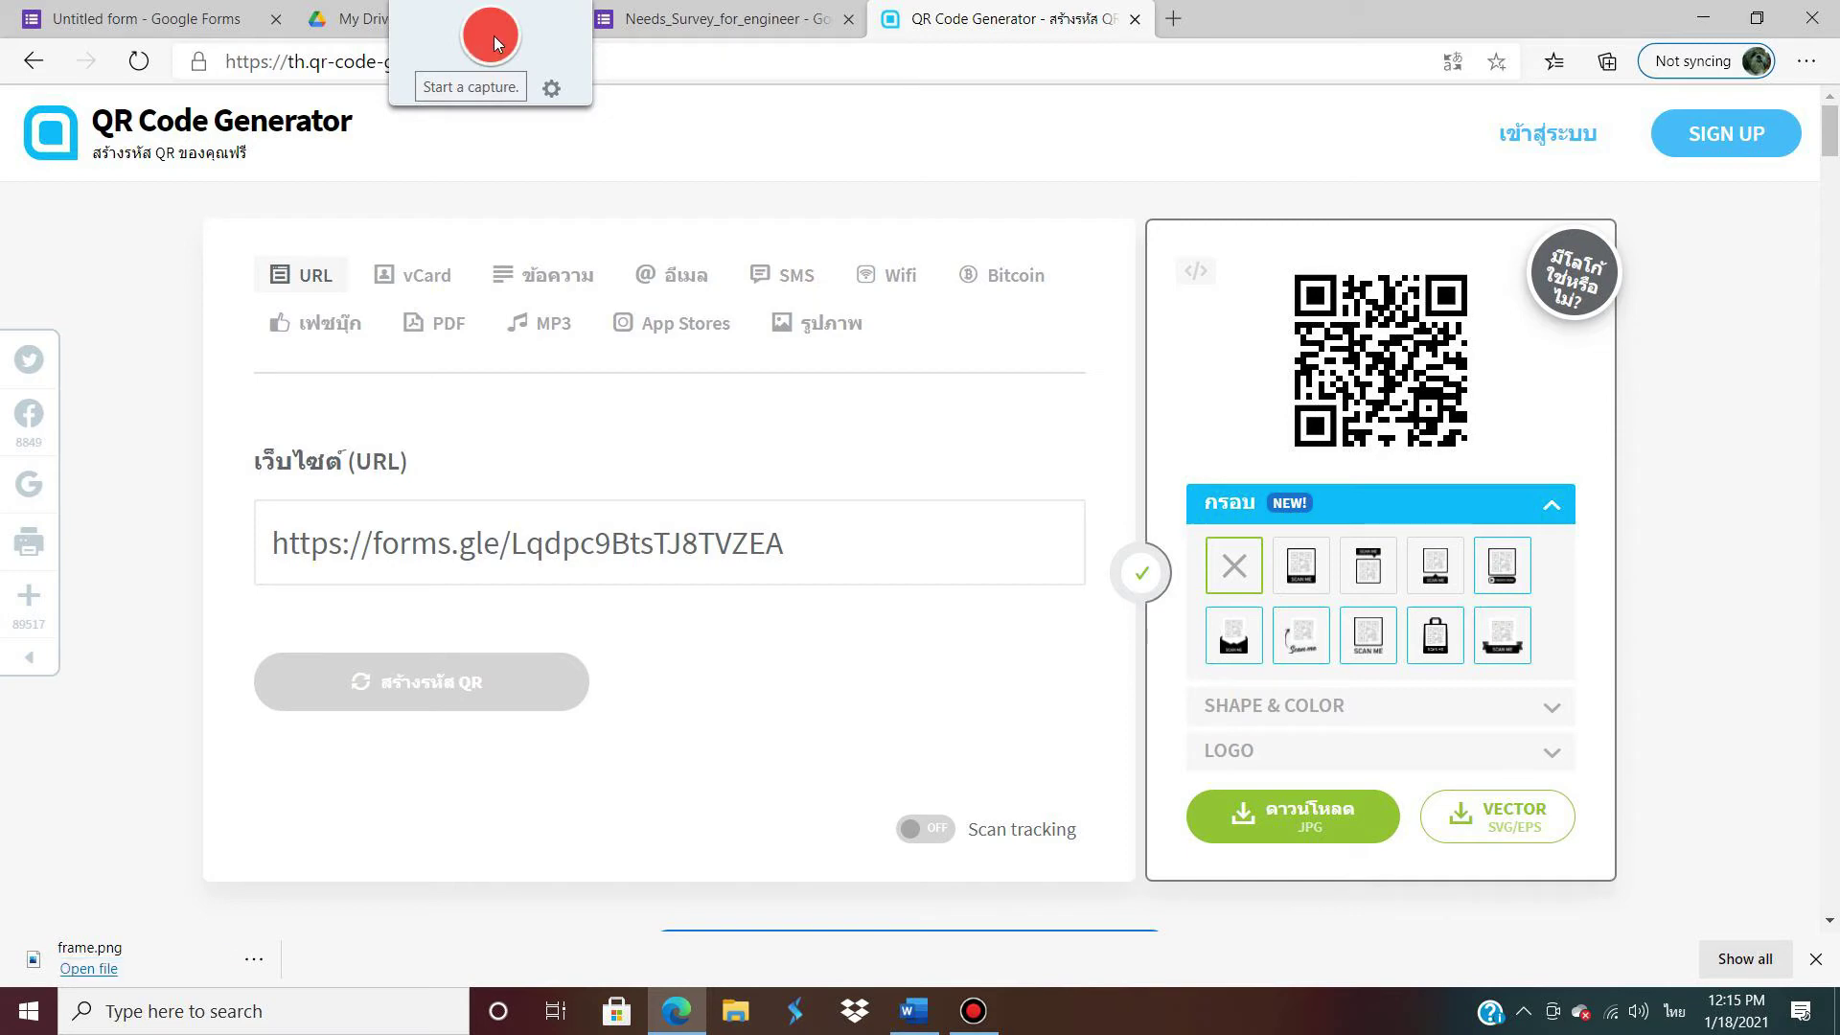
# Step: Capture the QR code region of the page with Snagit
pyautogui.click(493, 38)
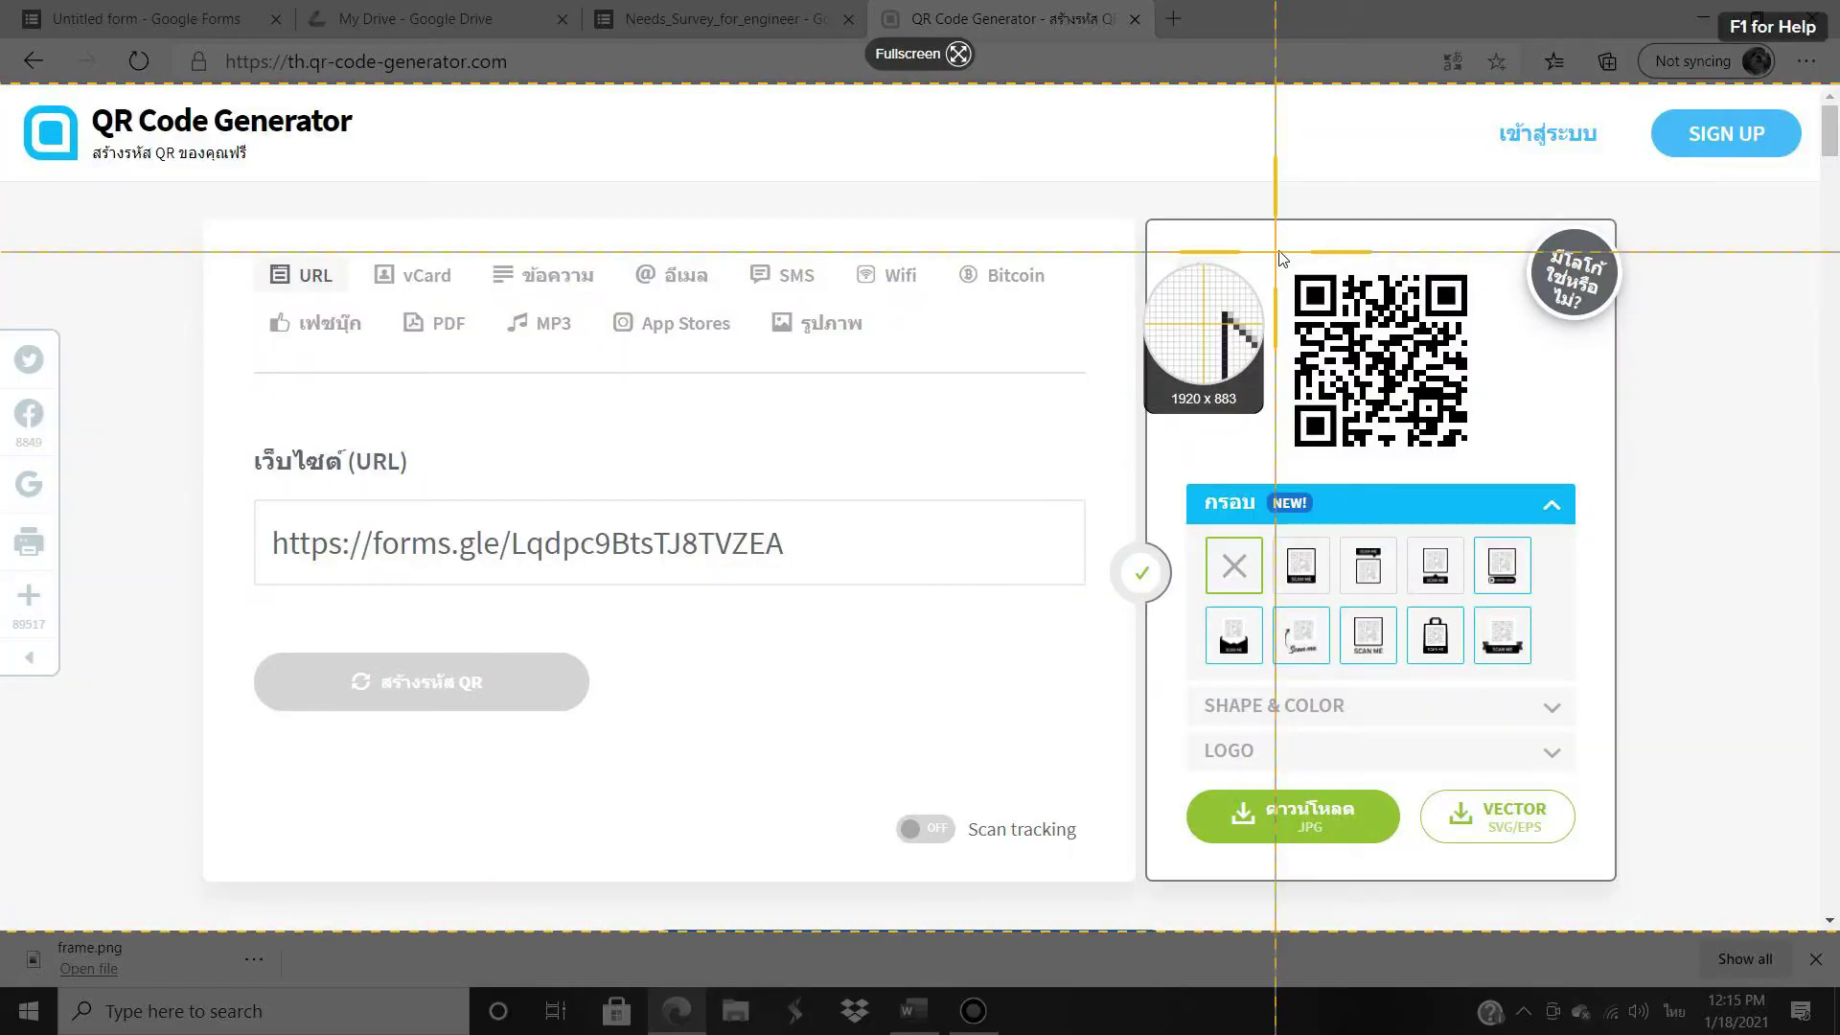
pyautogui.moveTo(1275, 252); pyautogui.dragTo(1491, 465)
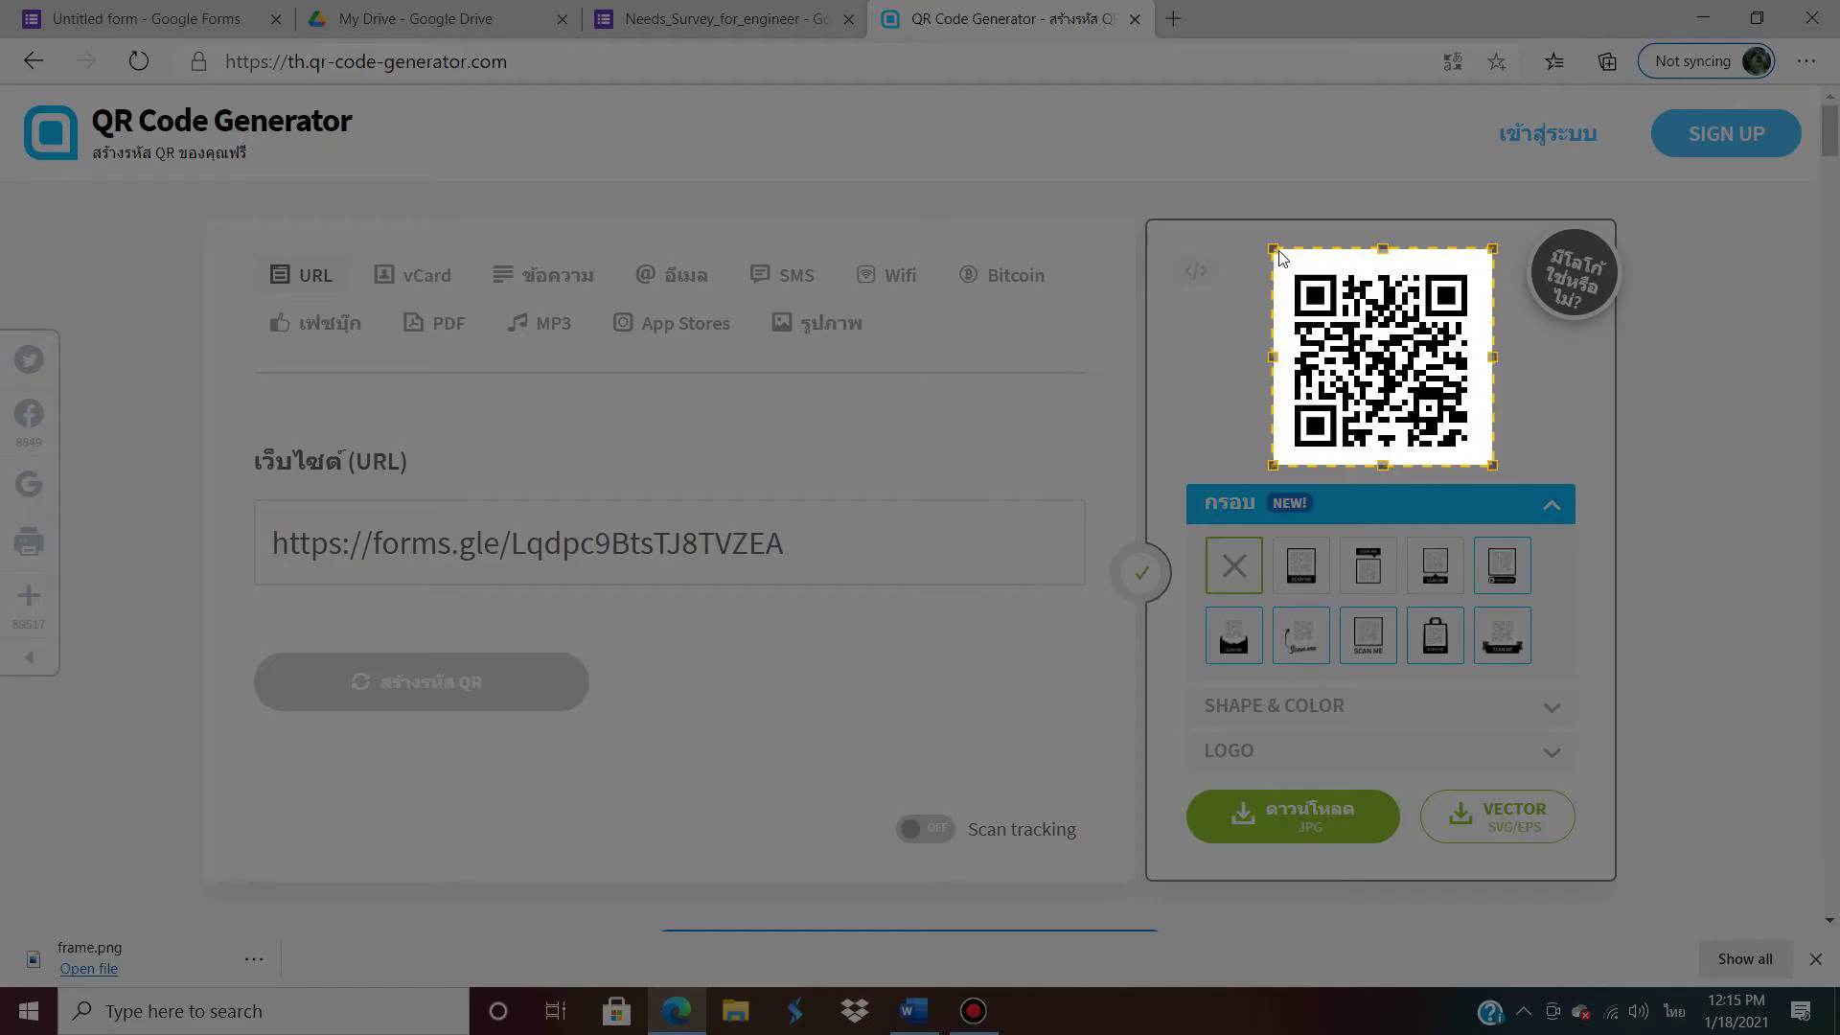
pyautogui.click(1102, 509)
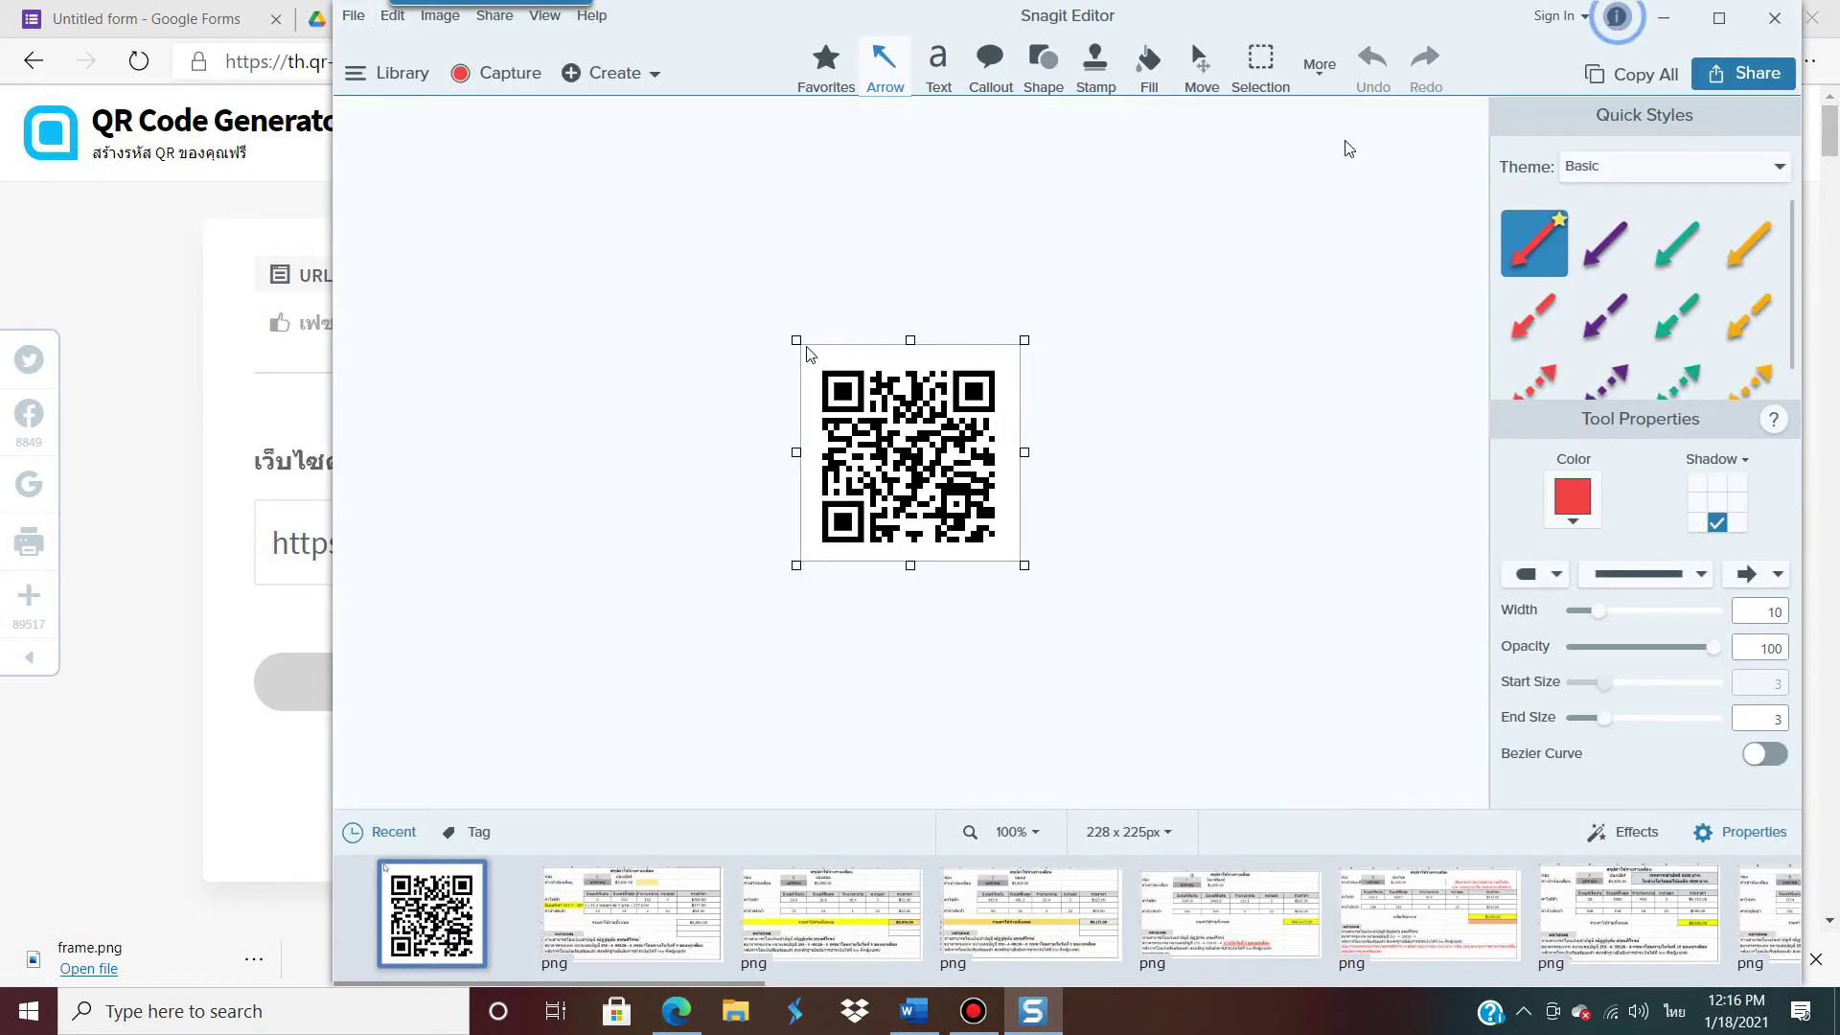
# Step: Save the capture to the Desktop as qr_code_needs_survery_for_engineer, then close Snagit and the browser
pyautogui.click(353, 15)
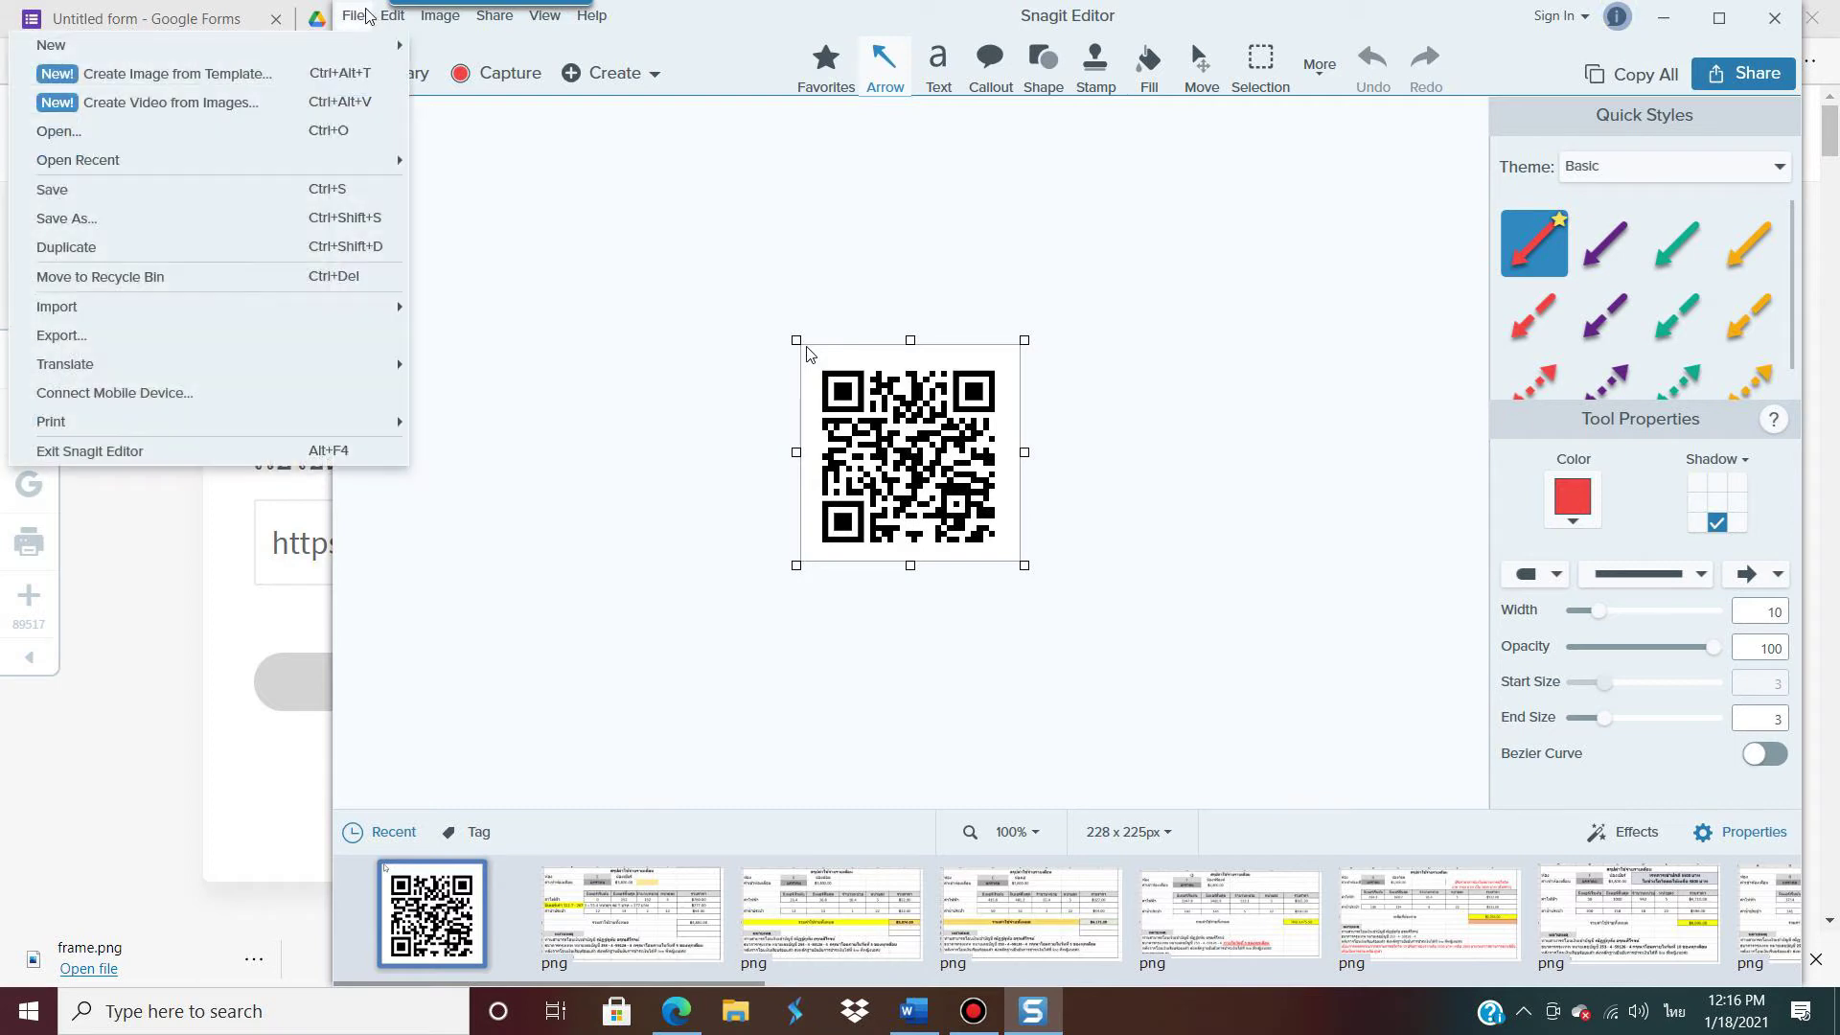
pyautogui.click(185, 215)
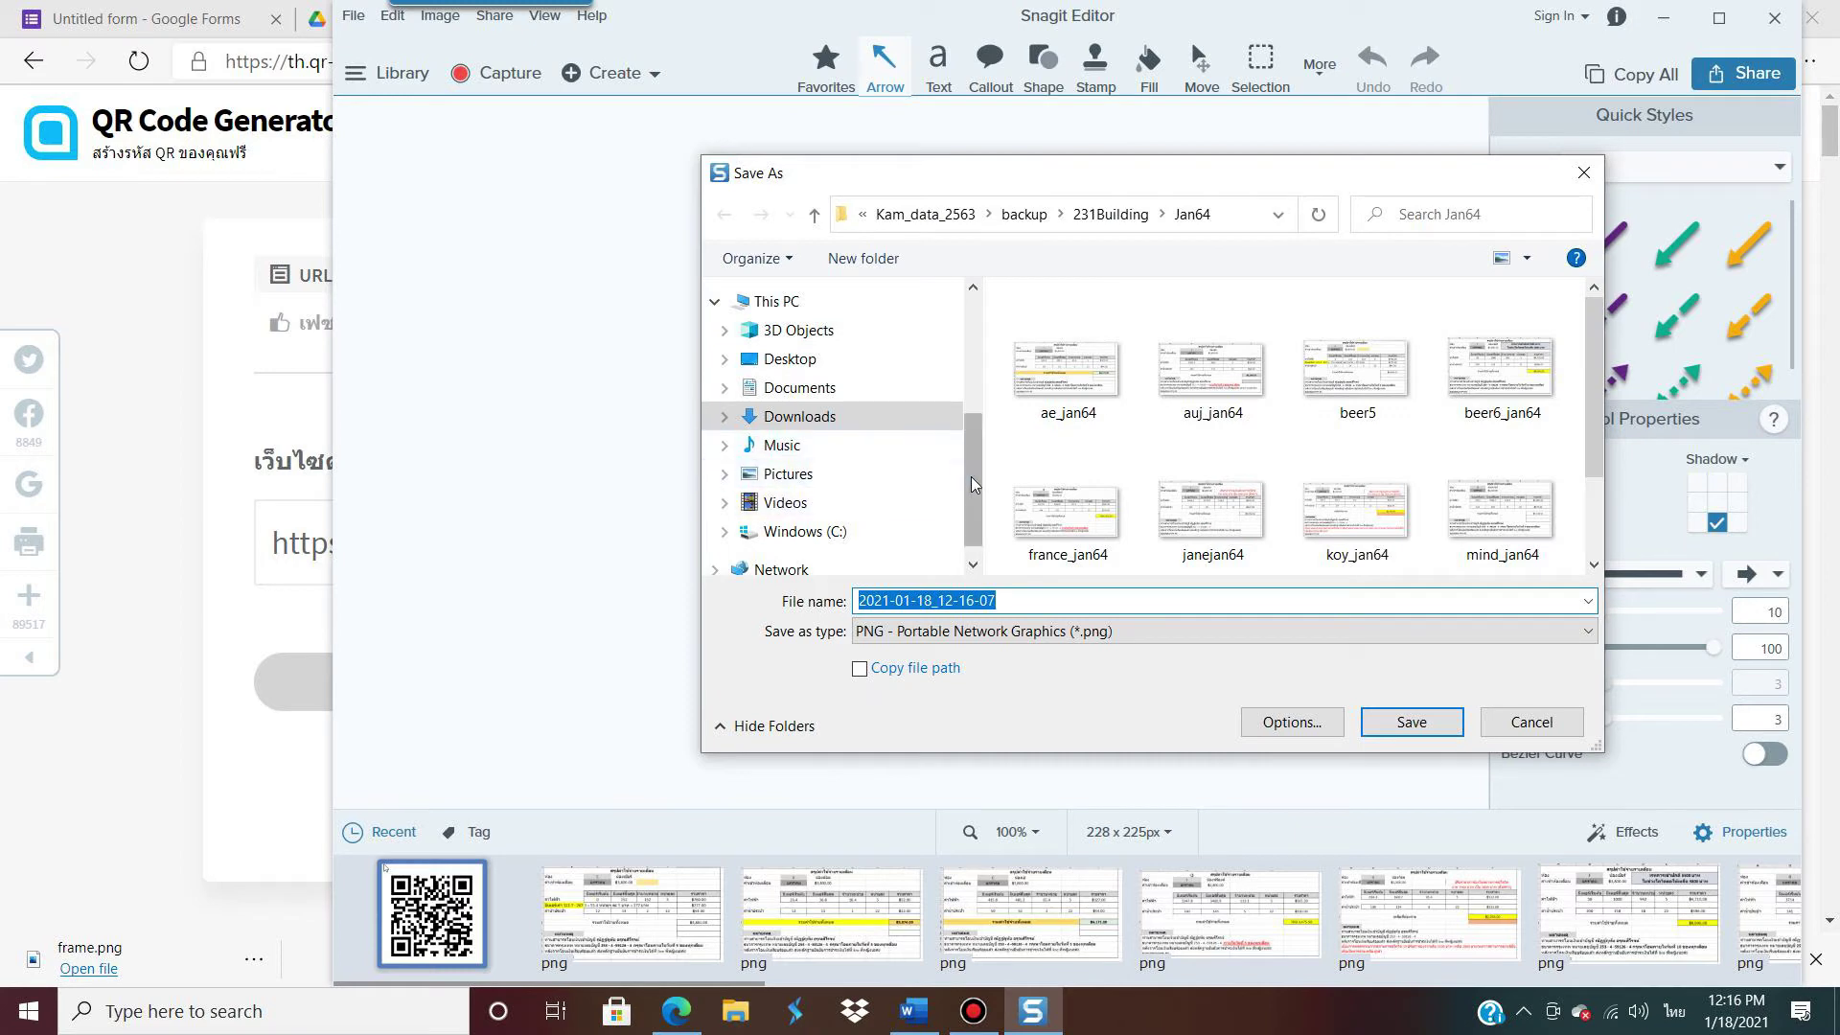
pyautogui.moveTo(972, 479); pyautogui.dragTo(991, 345)
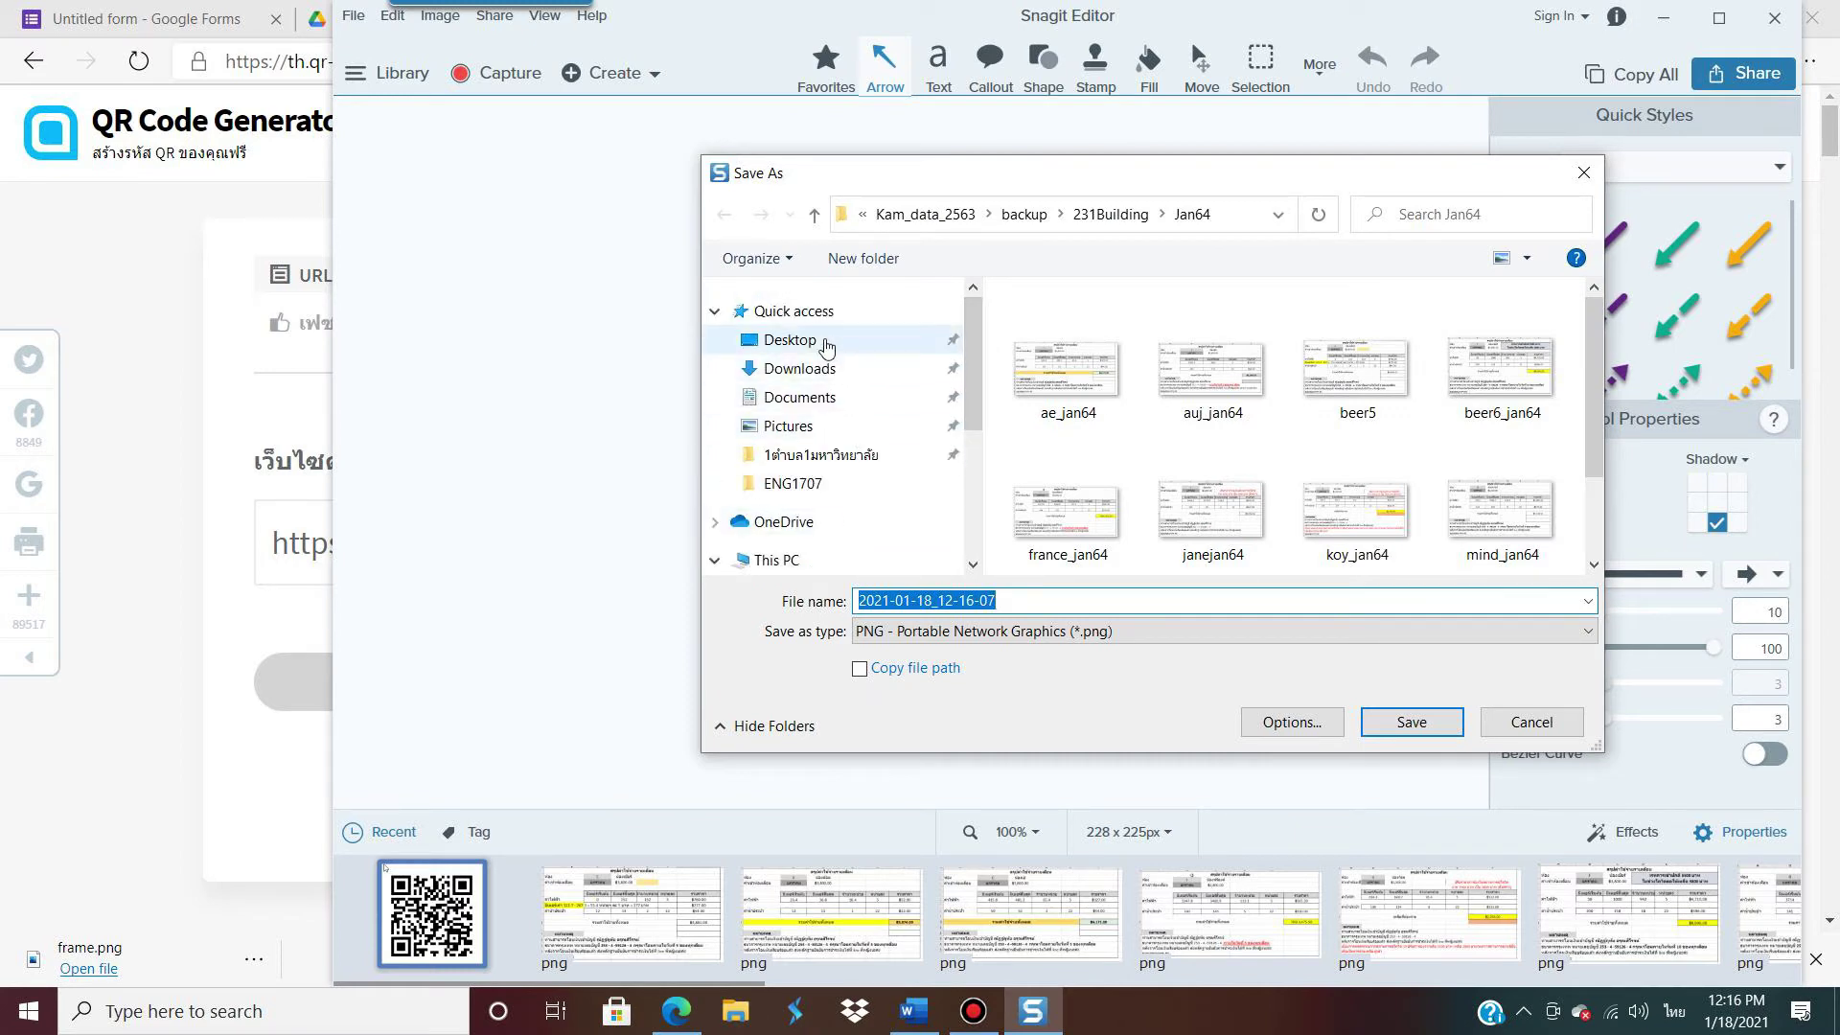
pyautogui.click(800, 341)
pyautogui.click(1057, 598)
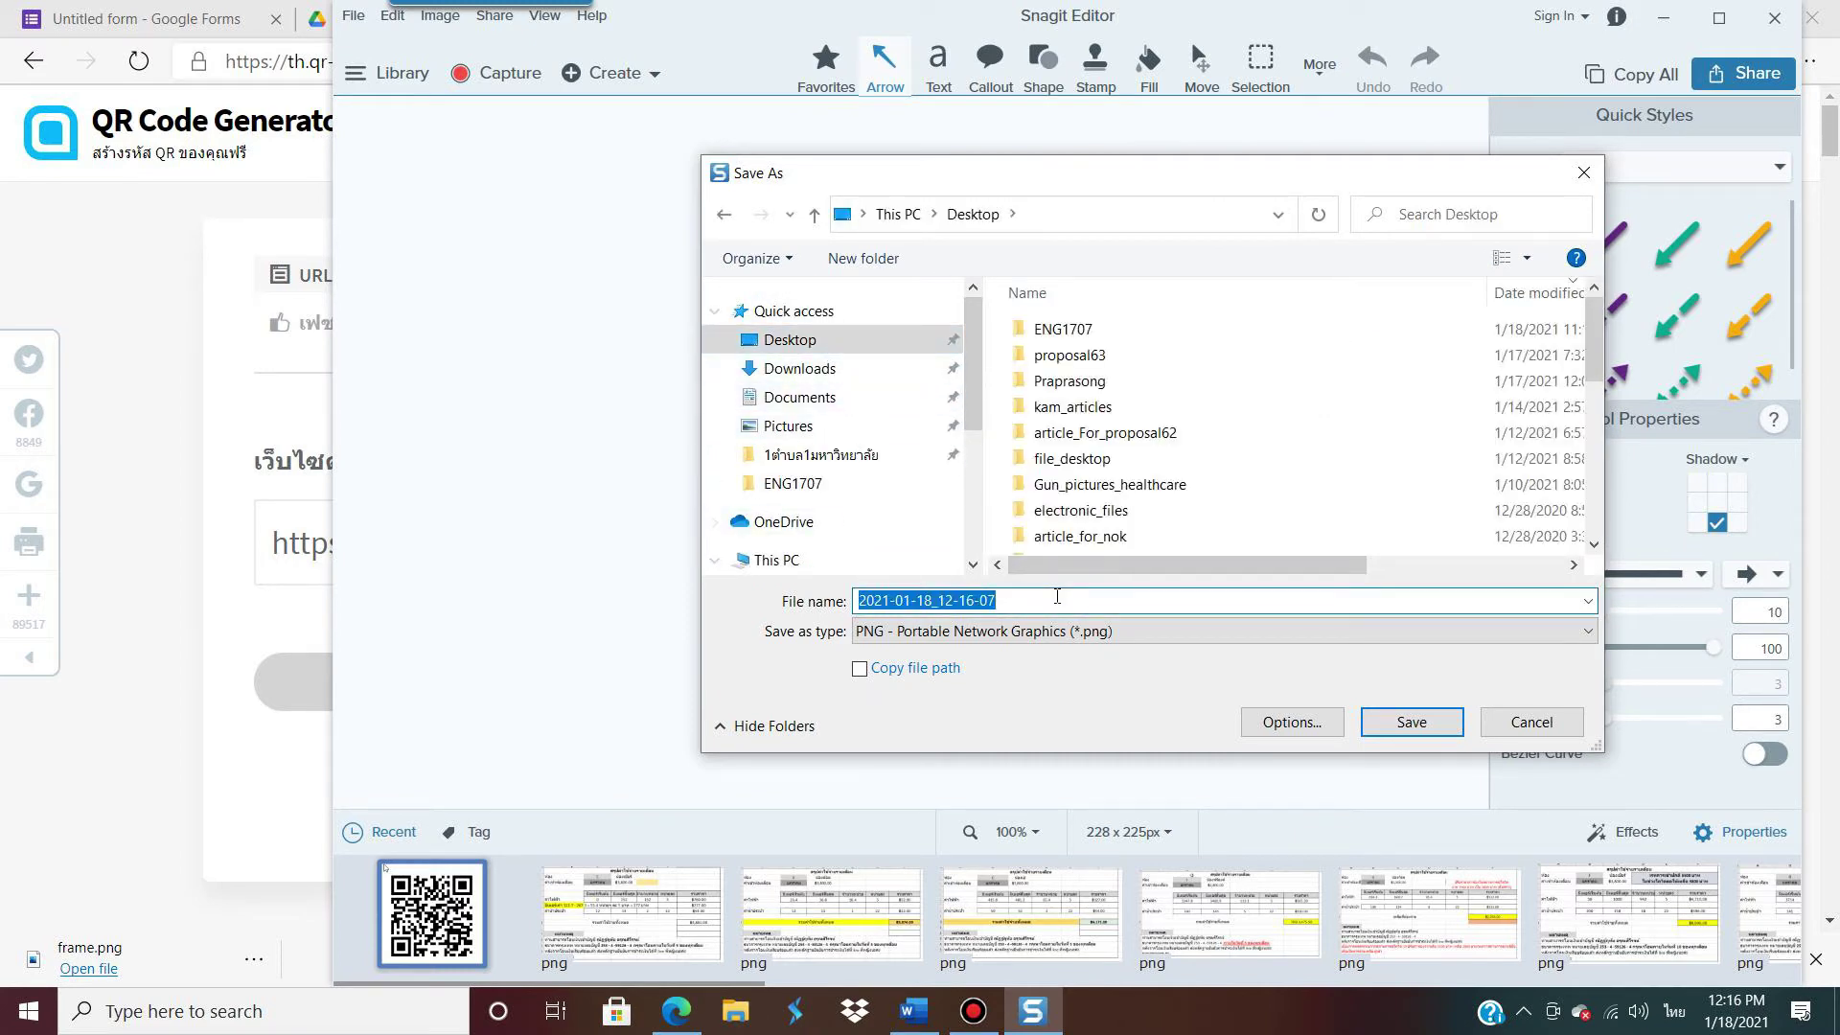
pyautogui.write('ป')
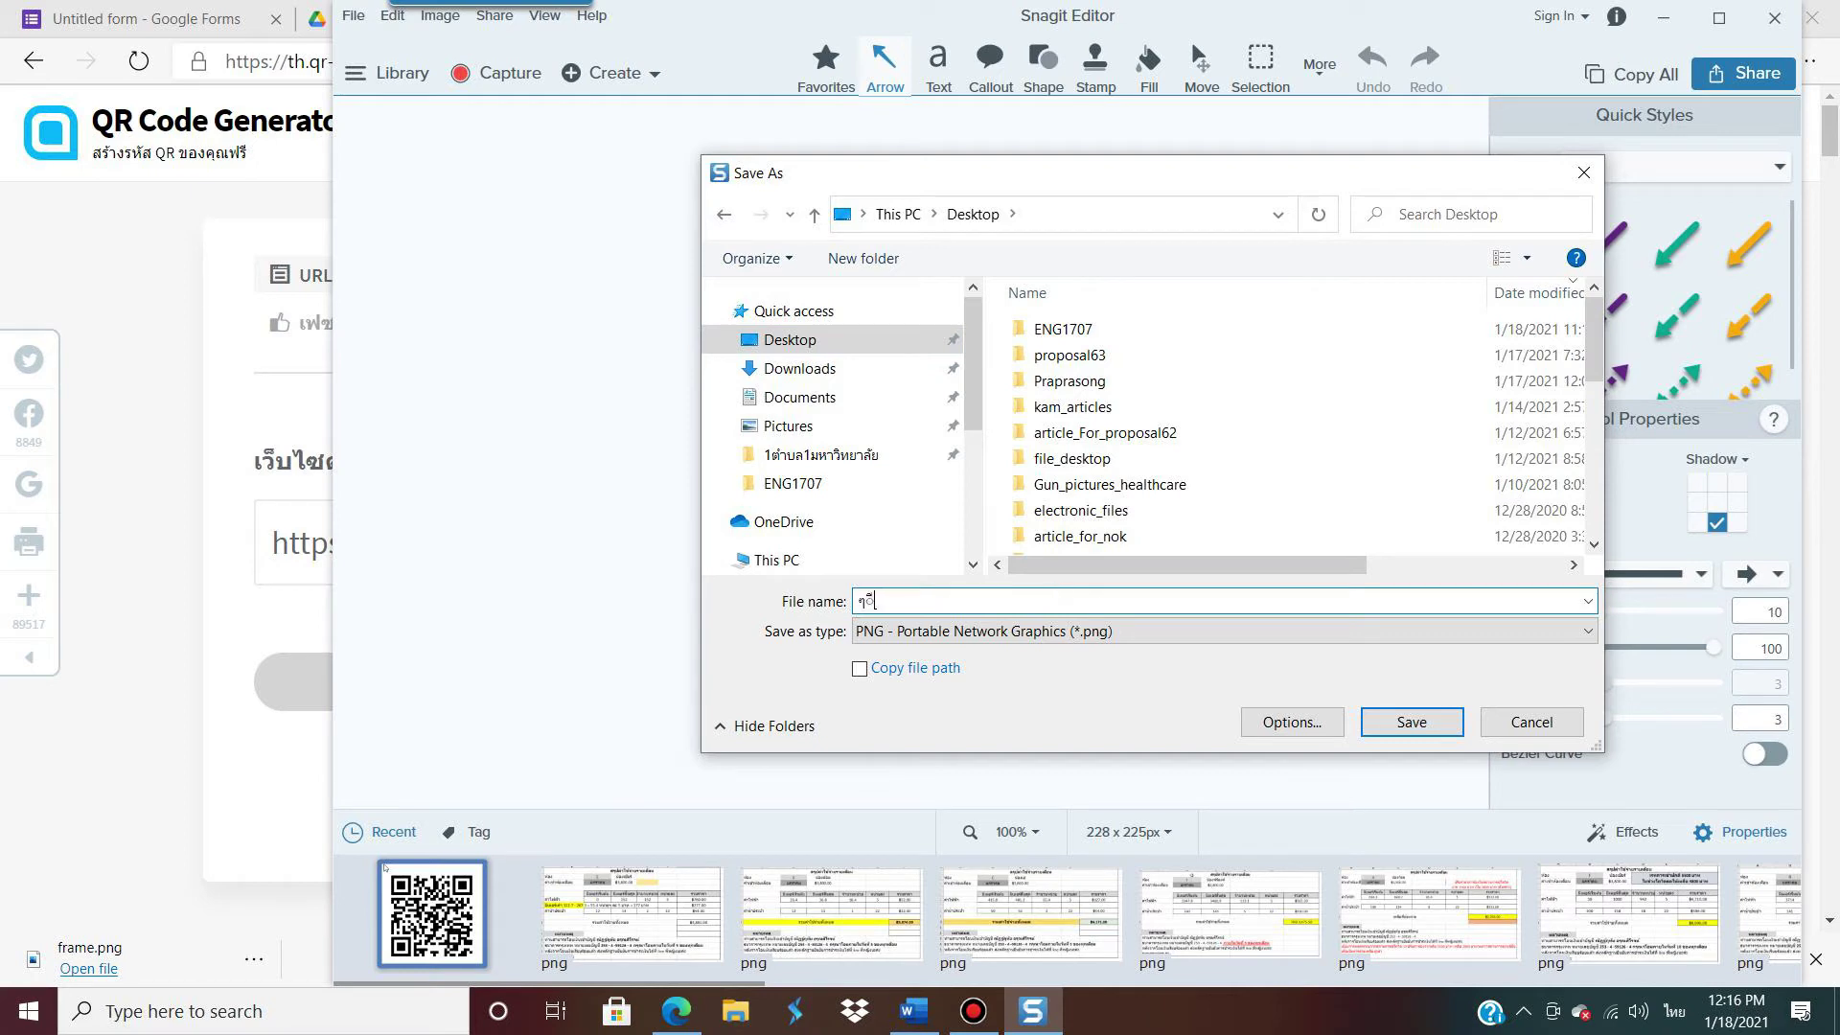
pyautogui.press('BackSpace')
pyautogui.press('`')
pyautogui.write('qr_code_needs_survery_for_engineers')
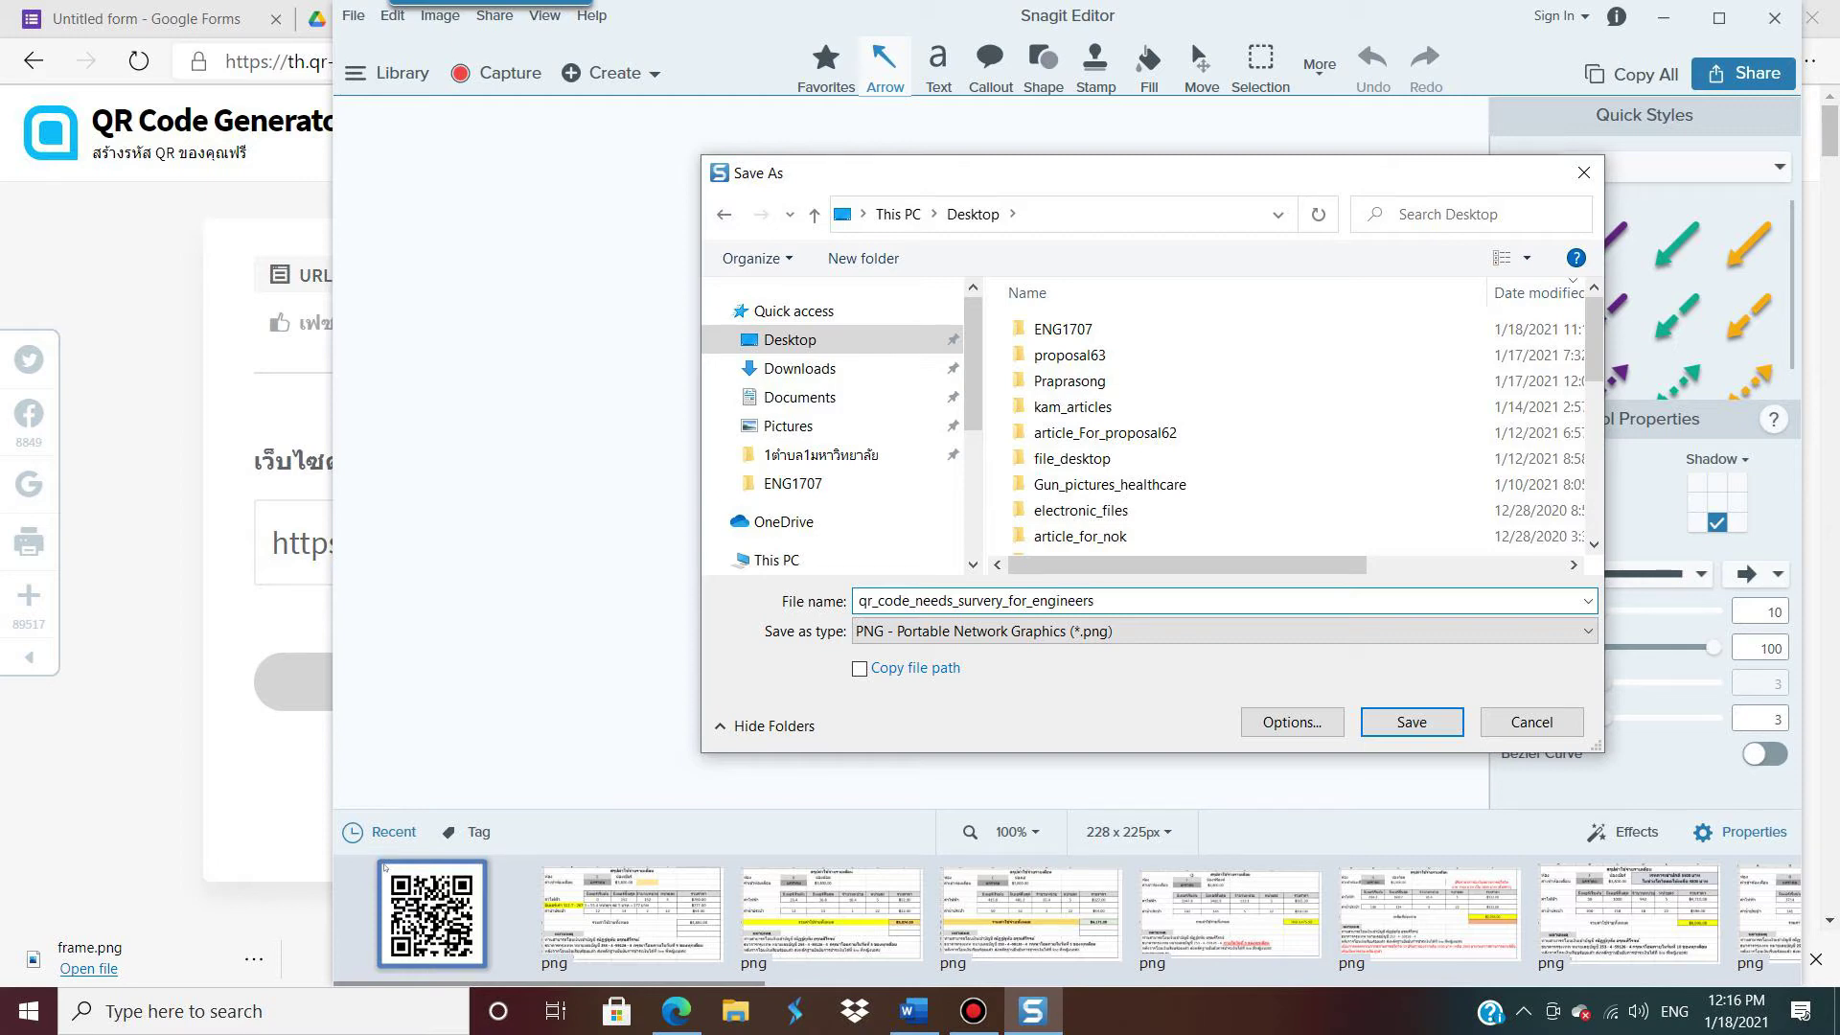
pyautogui.click(1410, 725)
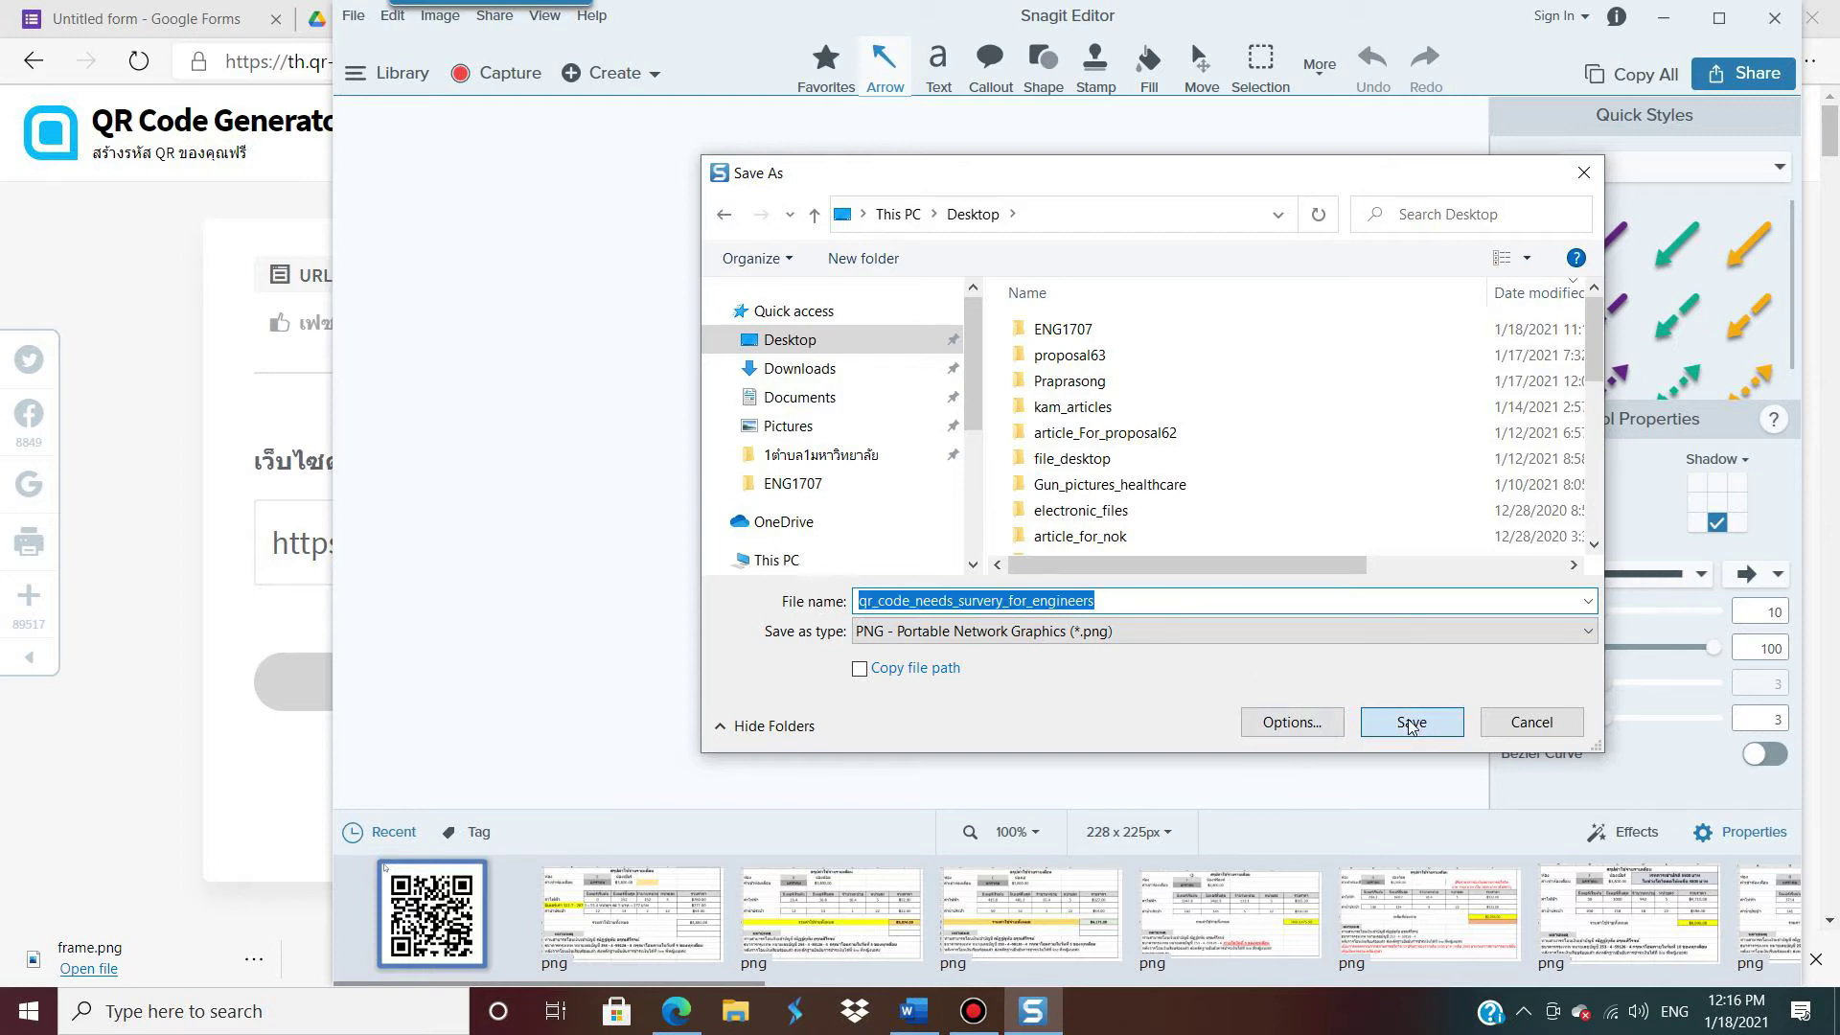
pyautogui.click(1775, 21)
pyautogui.click(1811, 14)
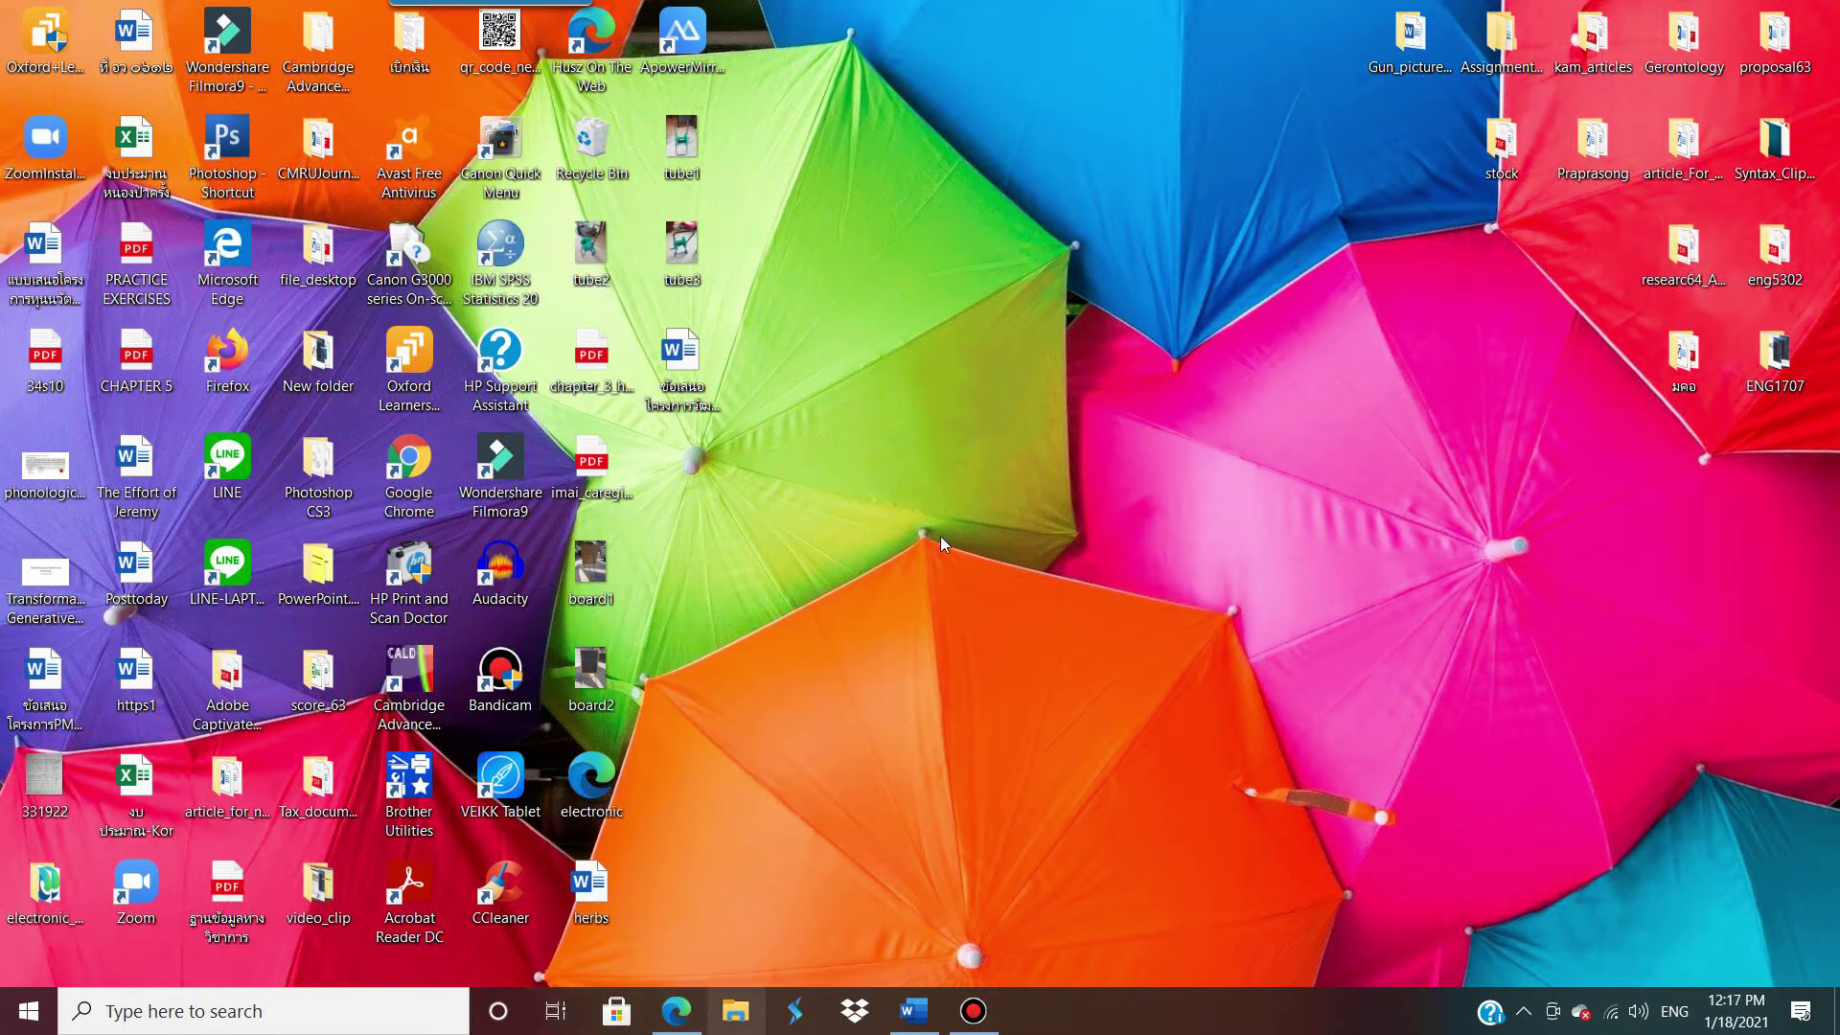
# Step: Open qr_code_needs_survery_for_engineers.png from the Desktop folder via File Explorer
pyautogui.press('super+e')
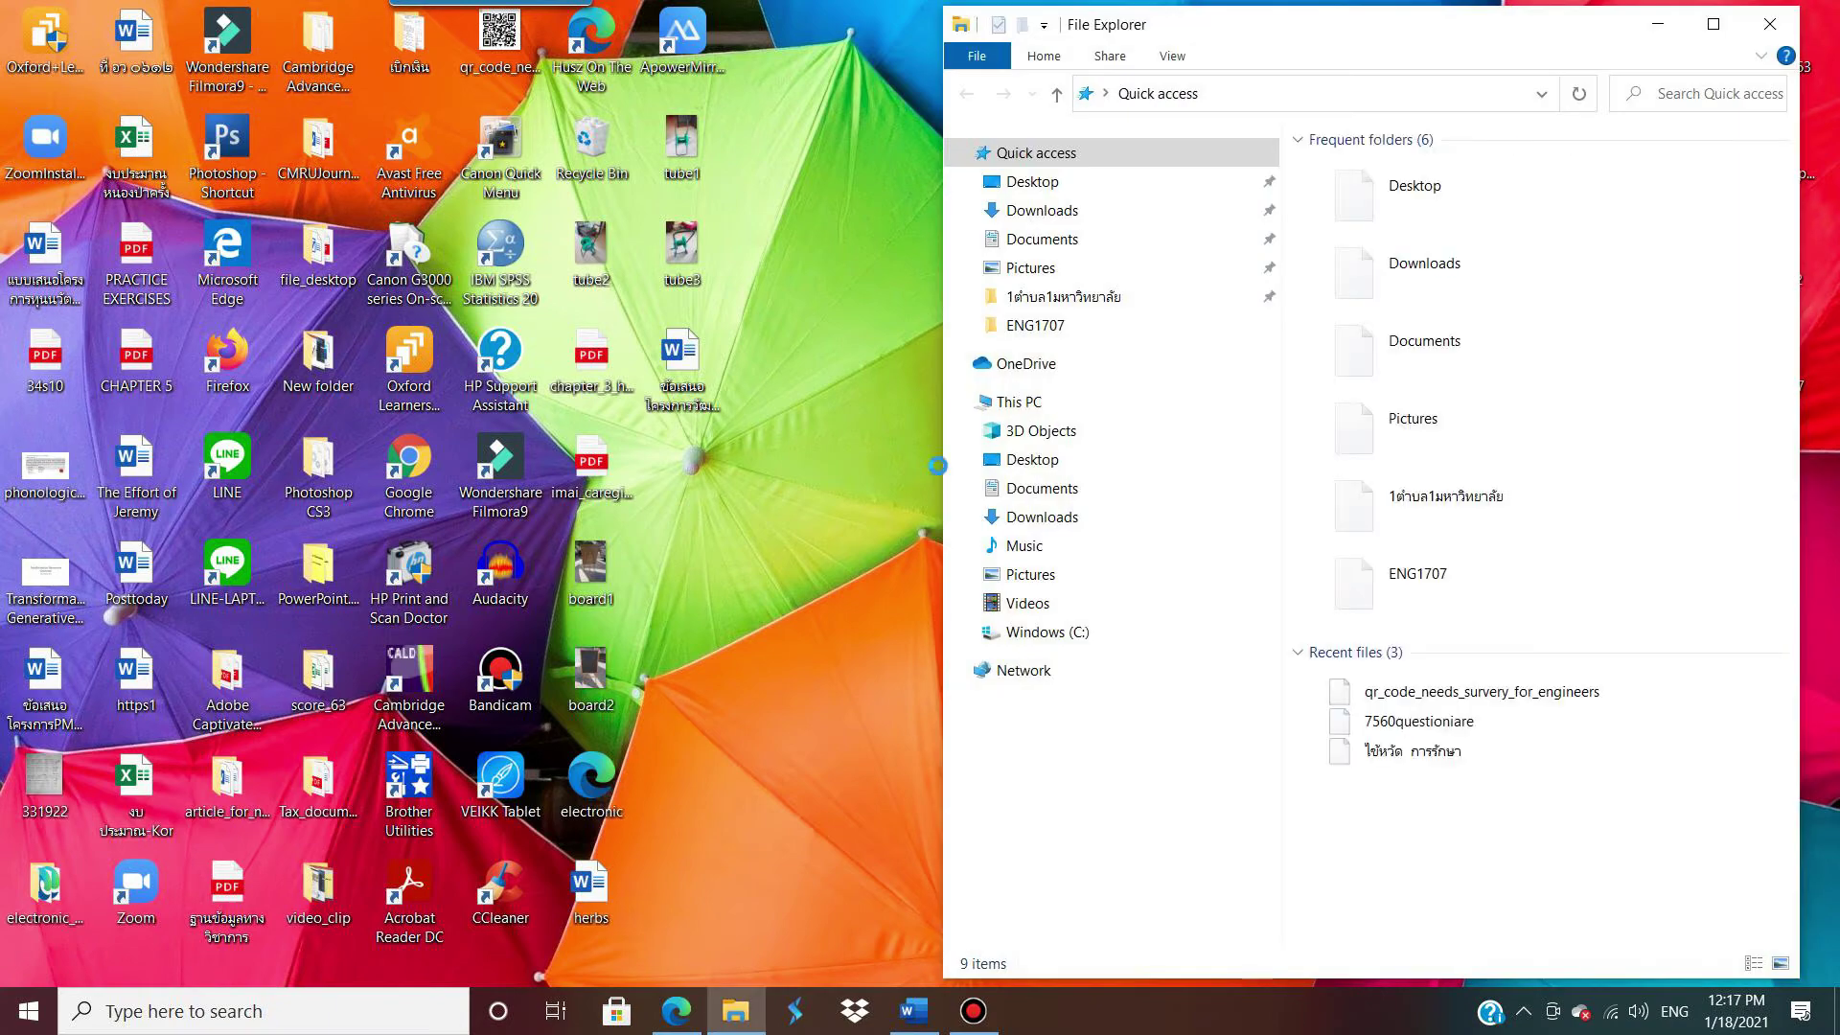
pyautogui.click(1715, 25)
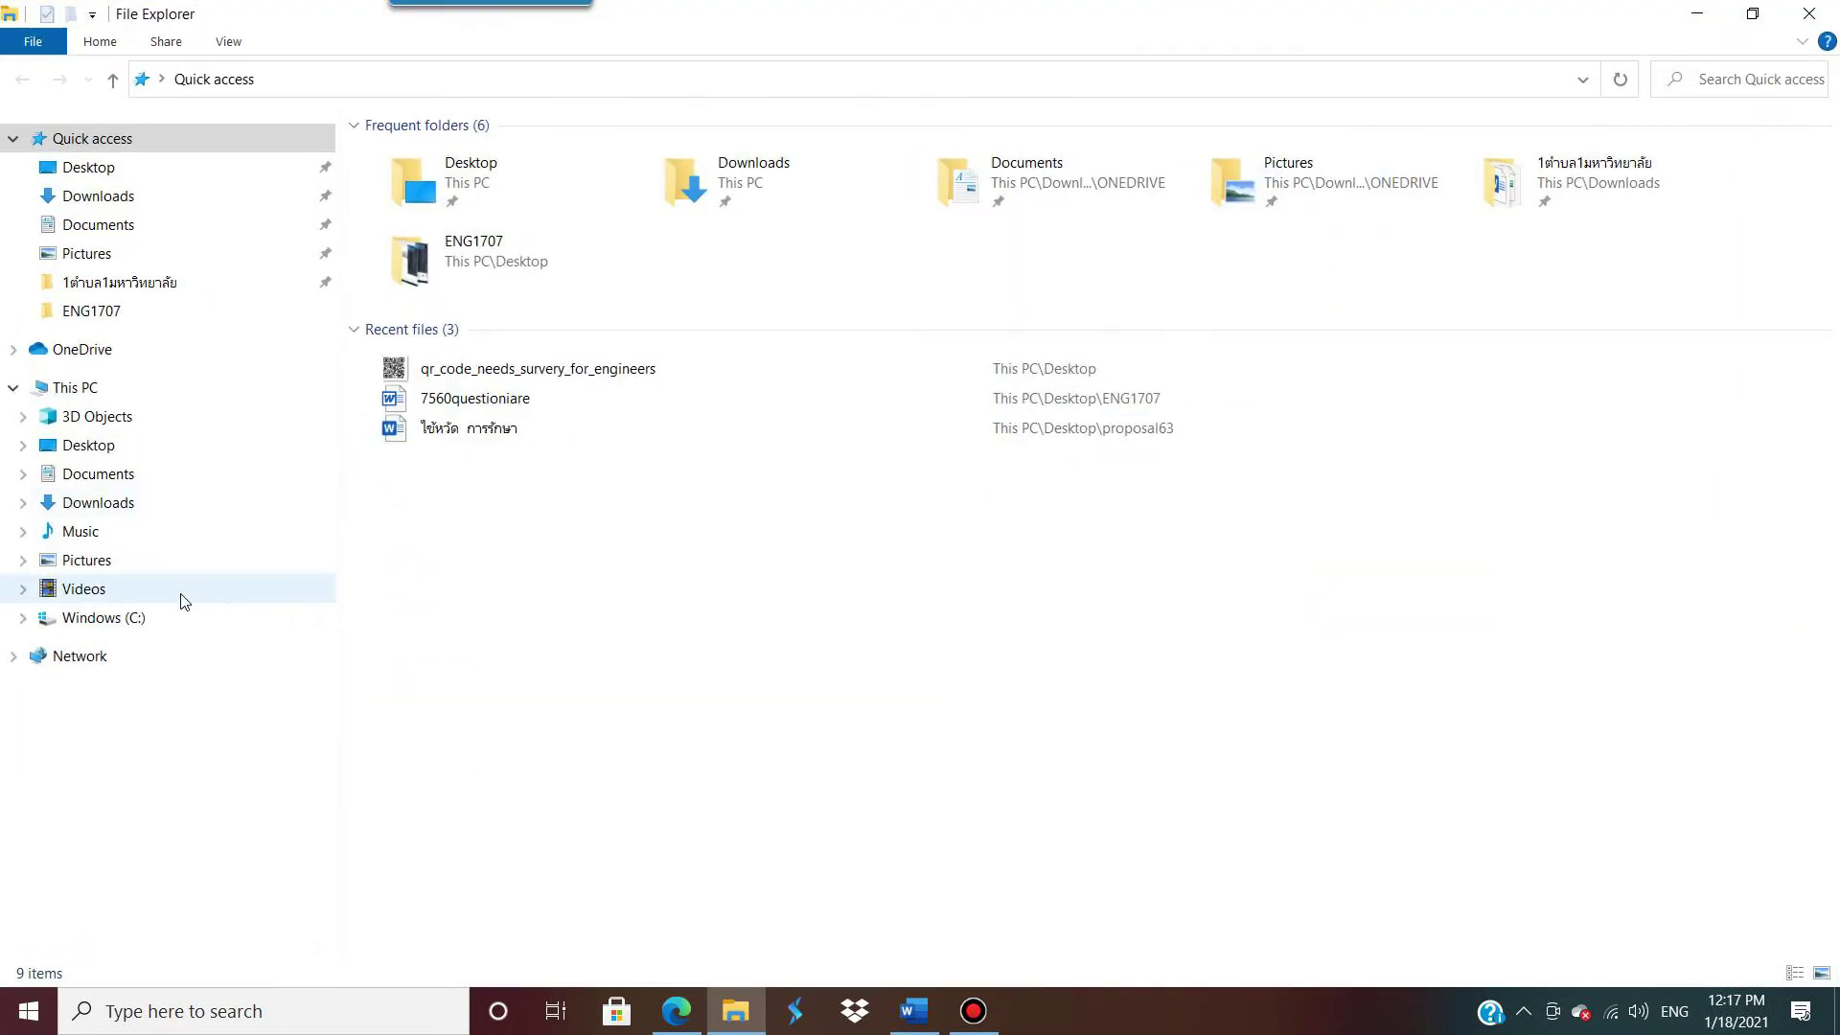
pyautogui.click(115, 446)
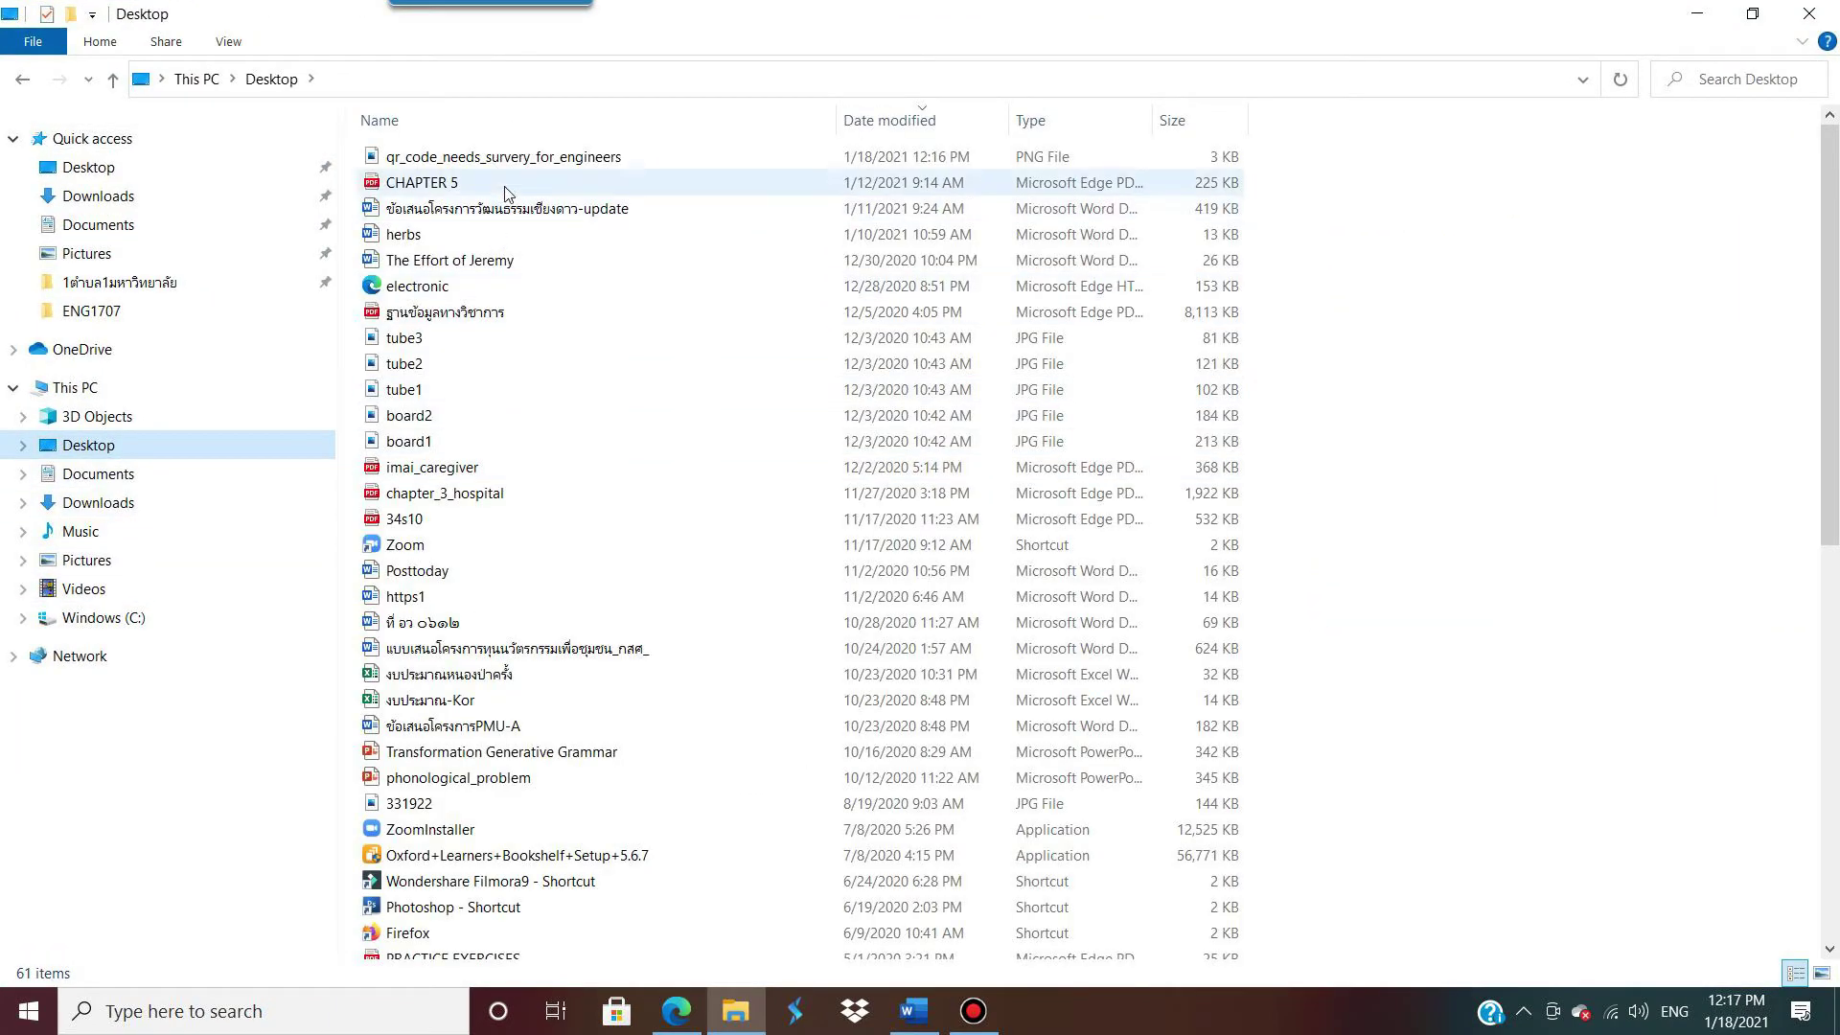
pyautogui.doubleClick(537, 158)
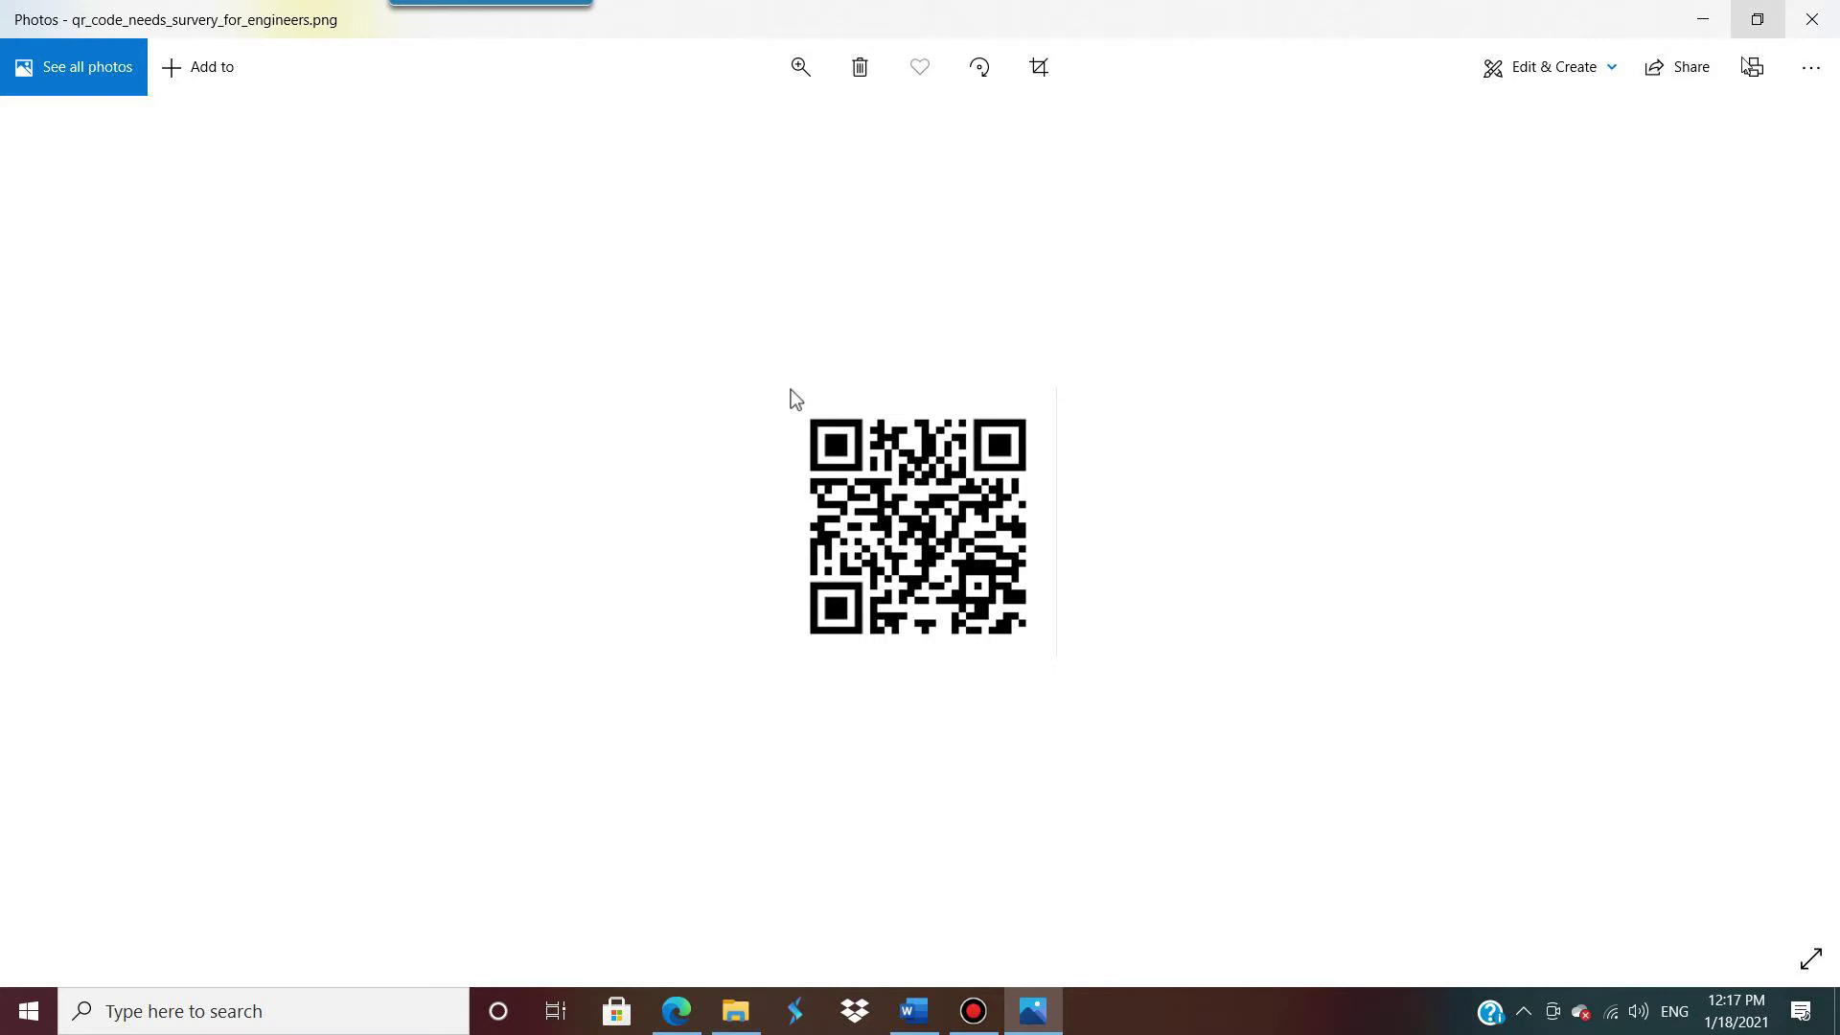
# Step: Bring up the Bandicam screen recorder window from the taskbar
pyautogui.click(973, 1011)
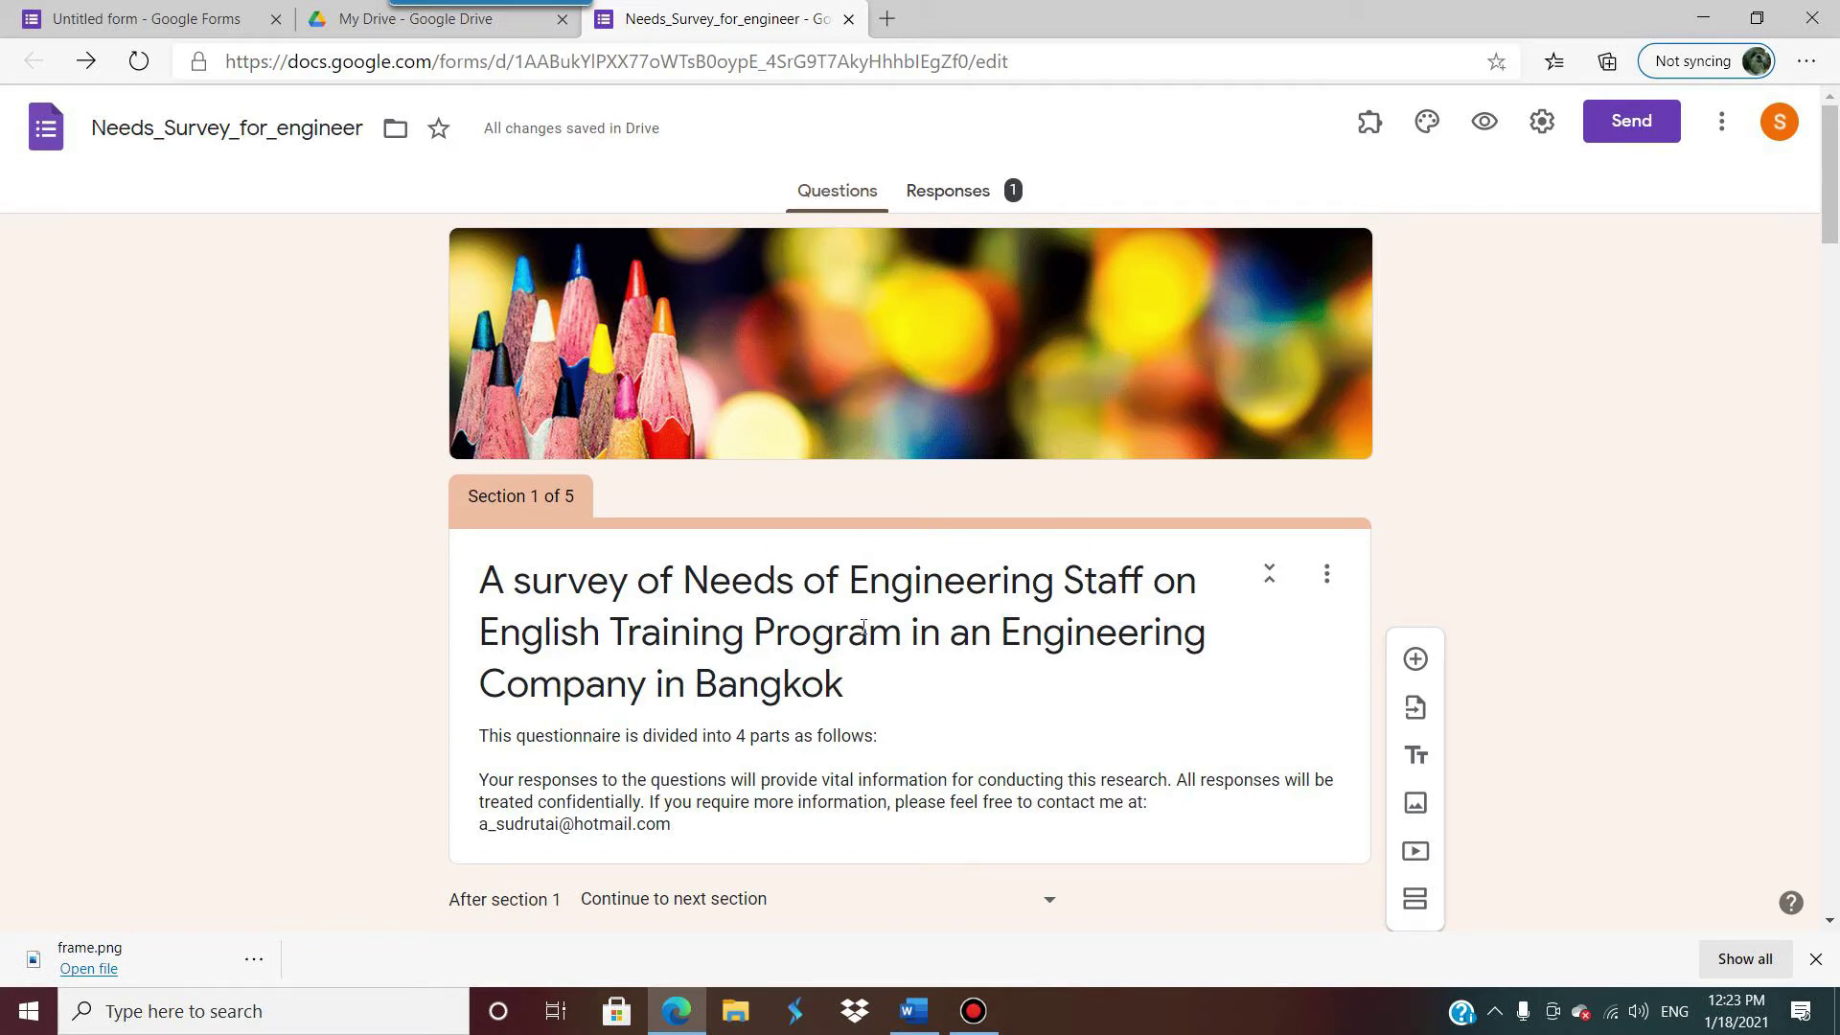
# Step: Scroll through the survey's sections, then view its Responses summary showing 1 response
pyautogui.scroll(-4, 865, 633)
pyautogui.scroll(-20, 865, 634)
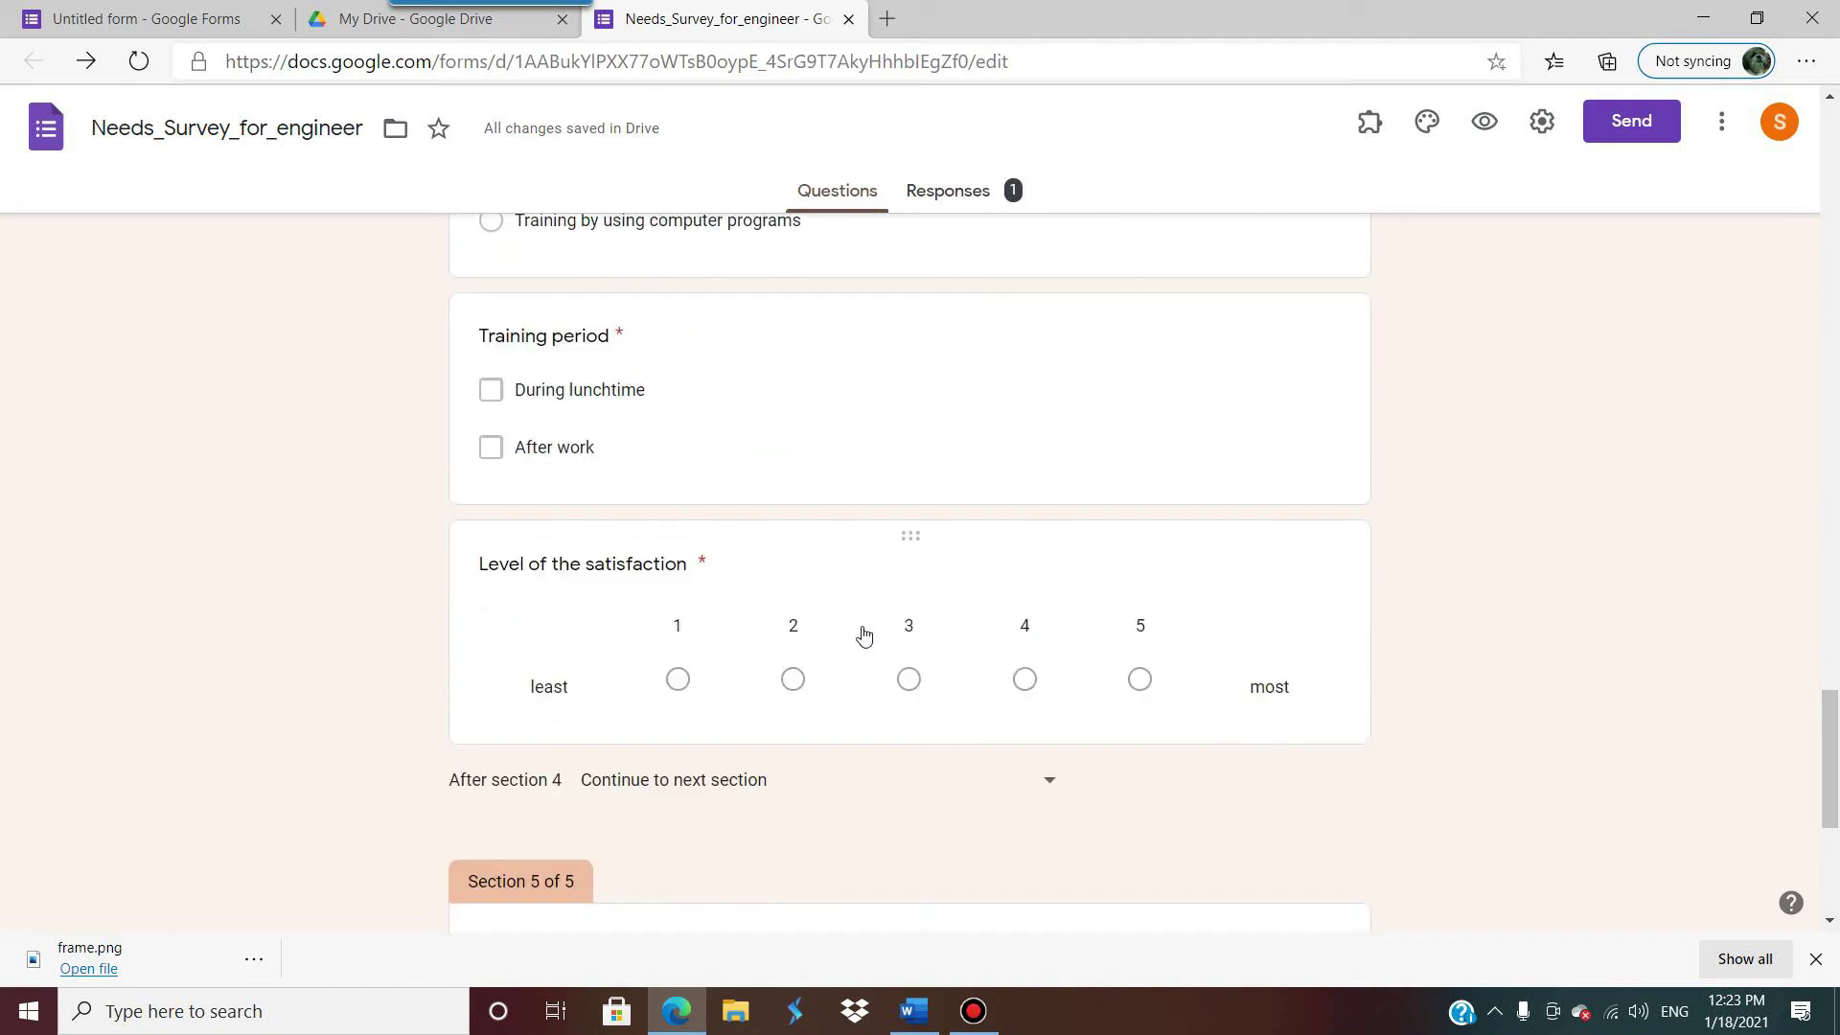
pyautogui.scroll(20, 865, 627)
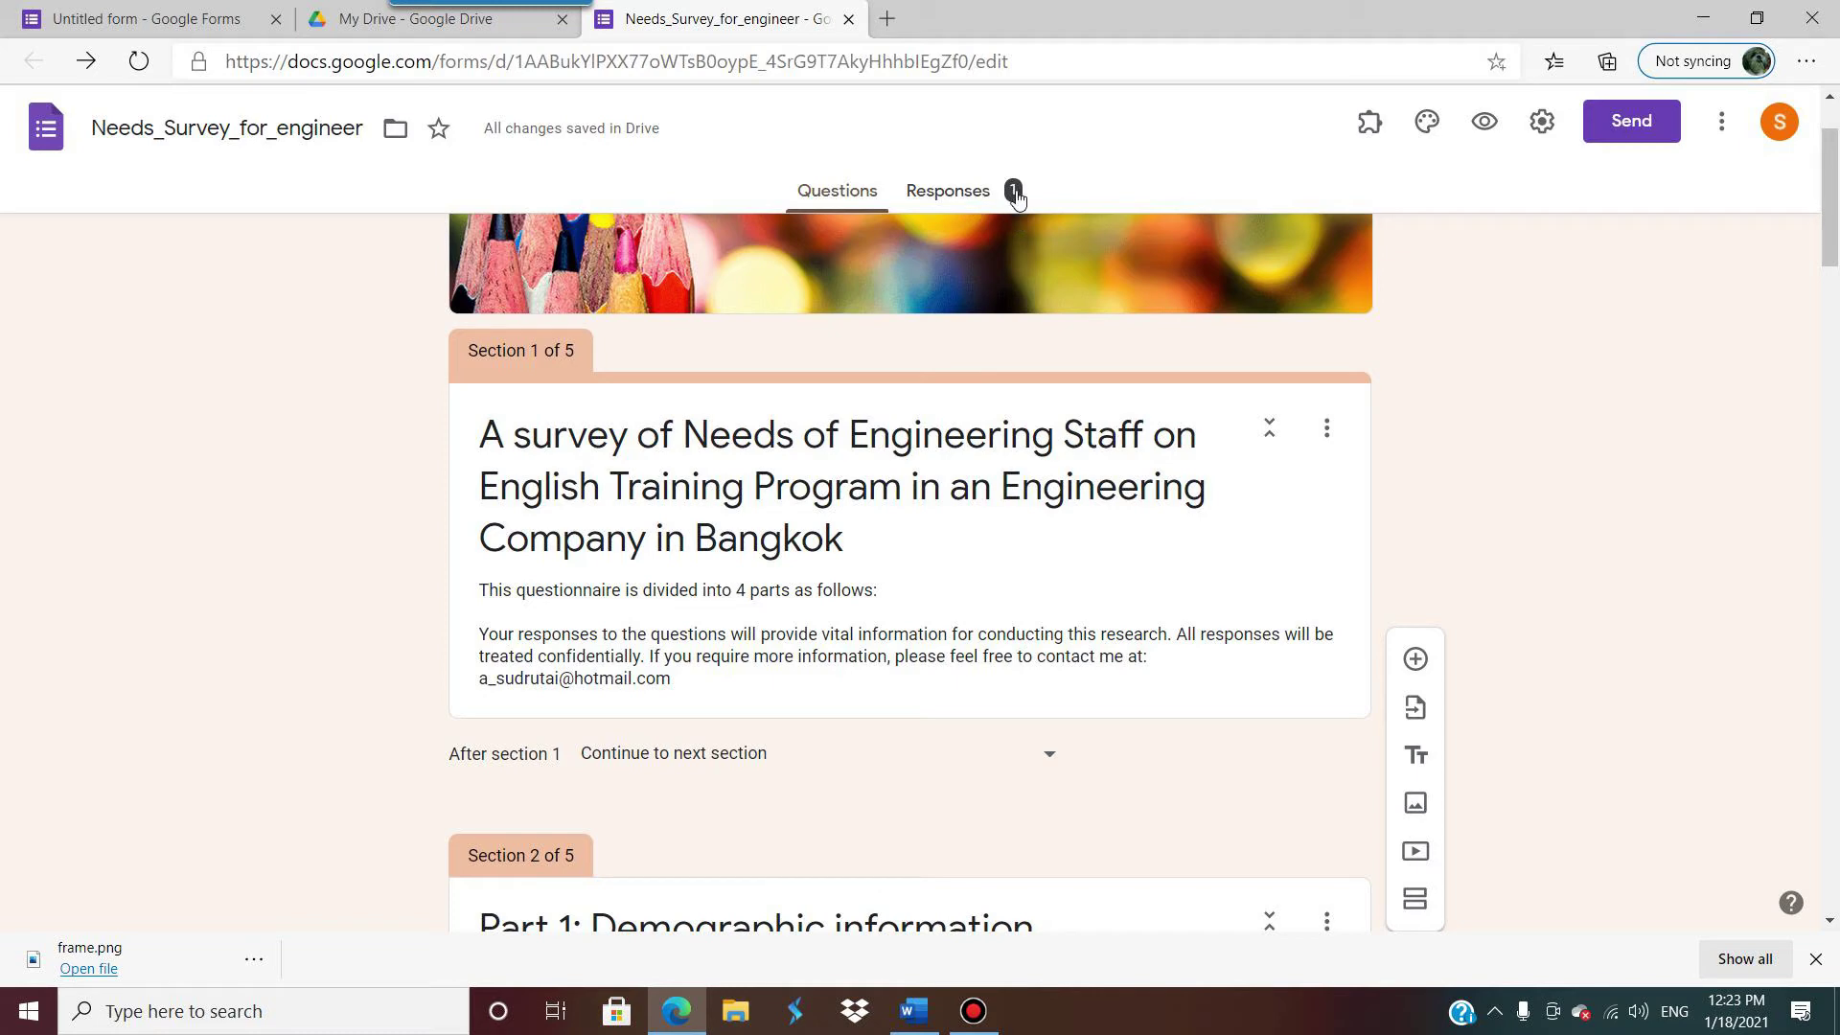
pyautogui.click(944, 197)
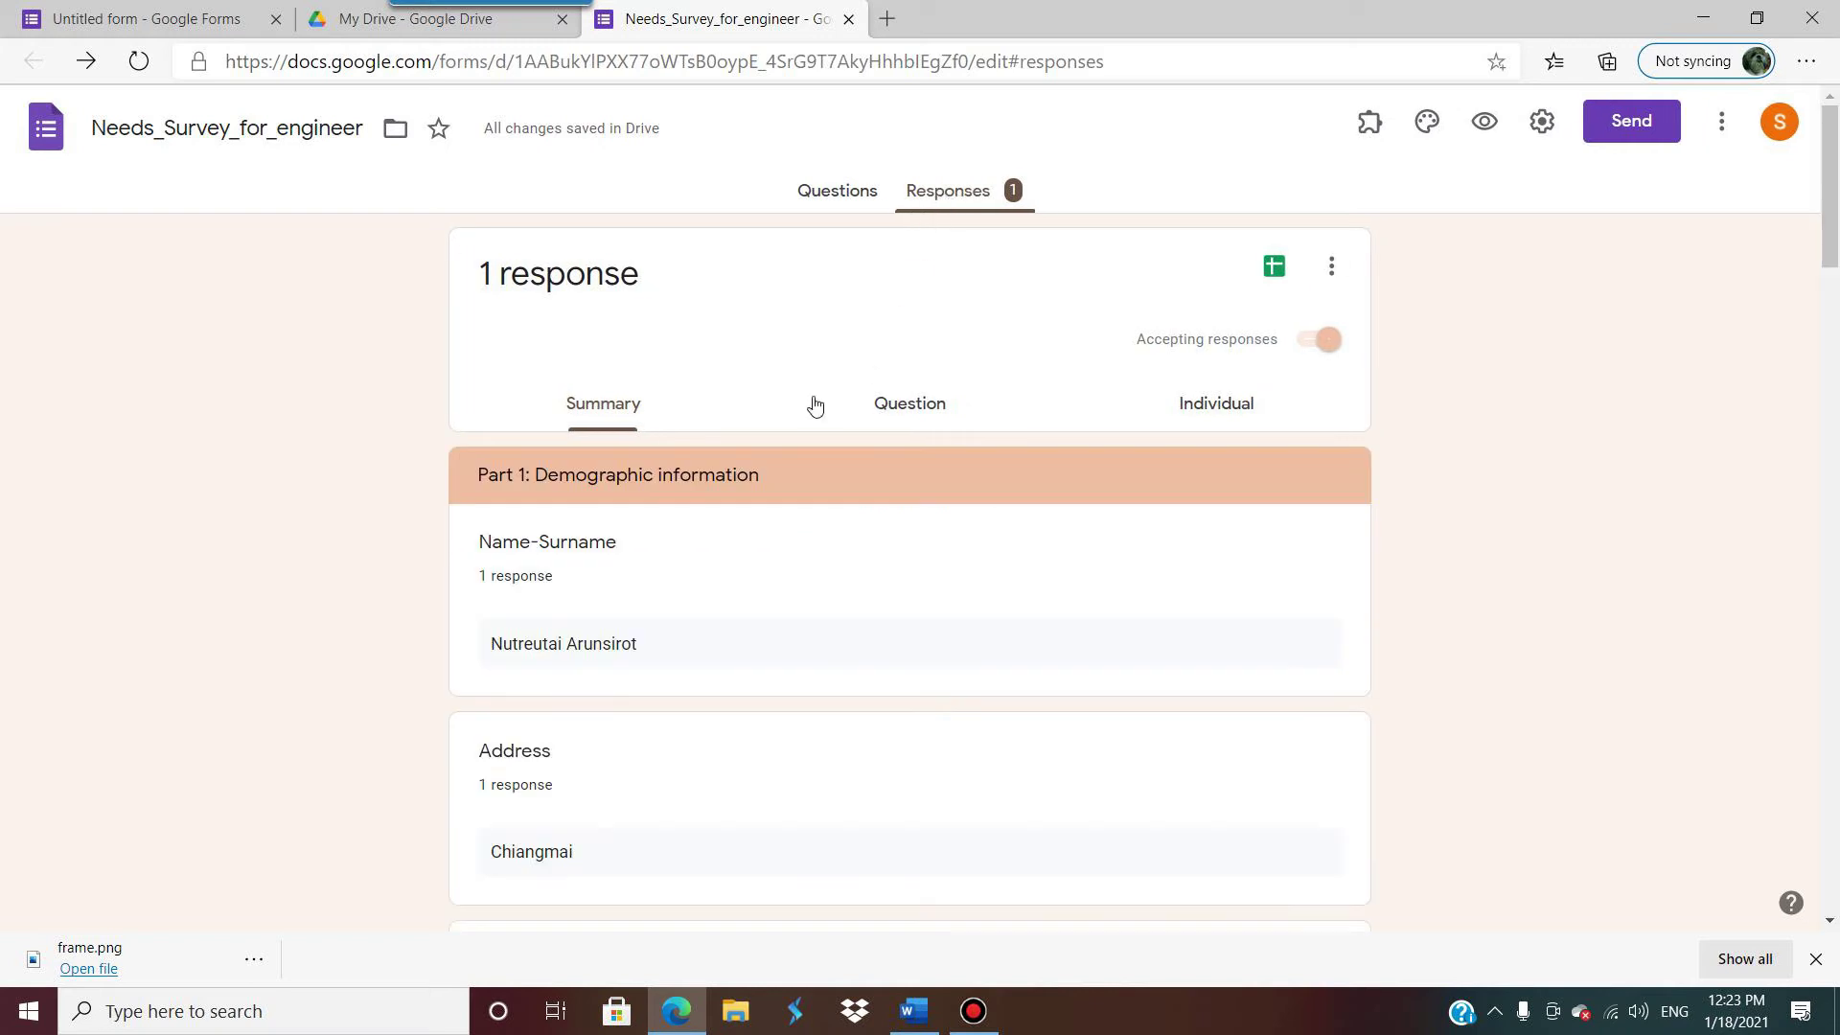
pyautogui.scroll(-1, 738, 482)
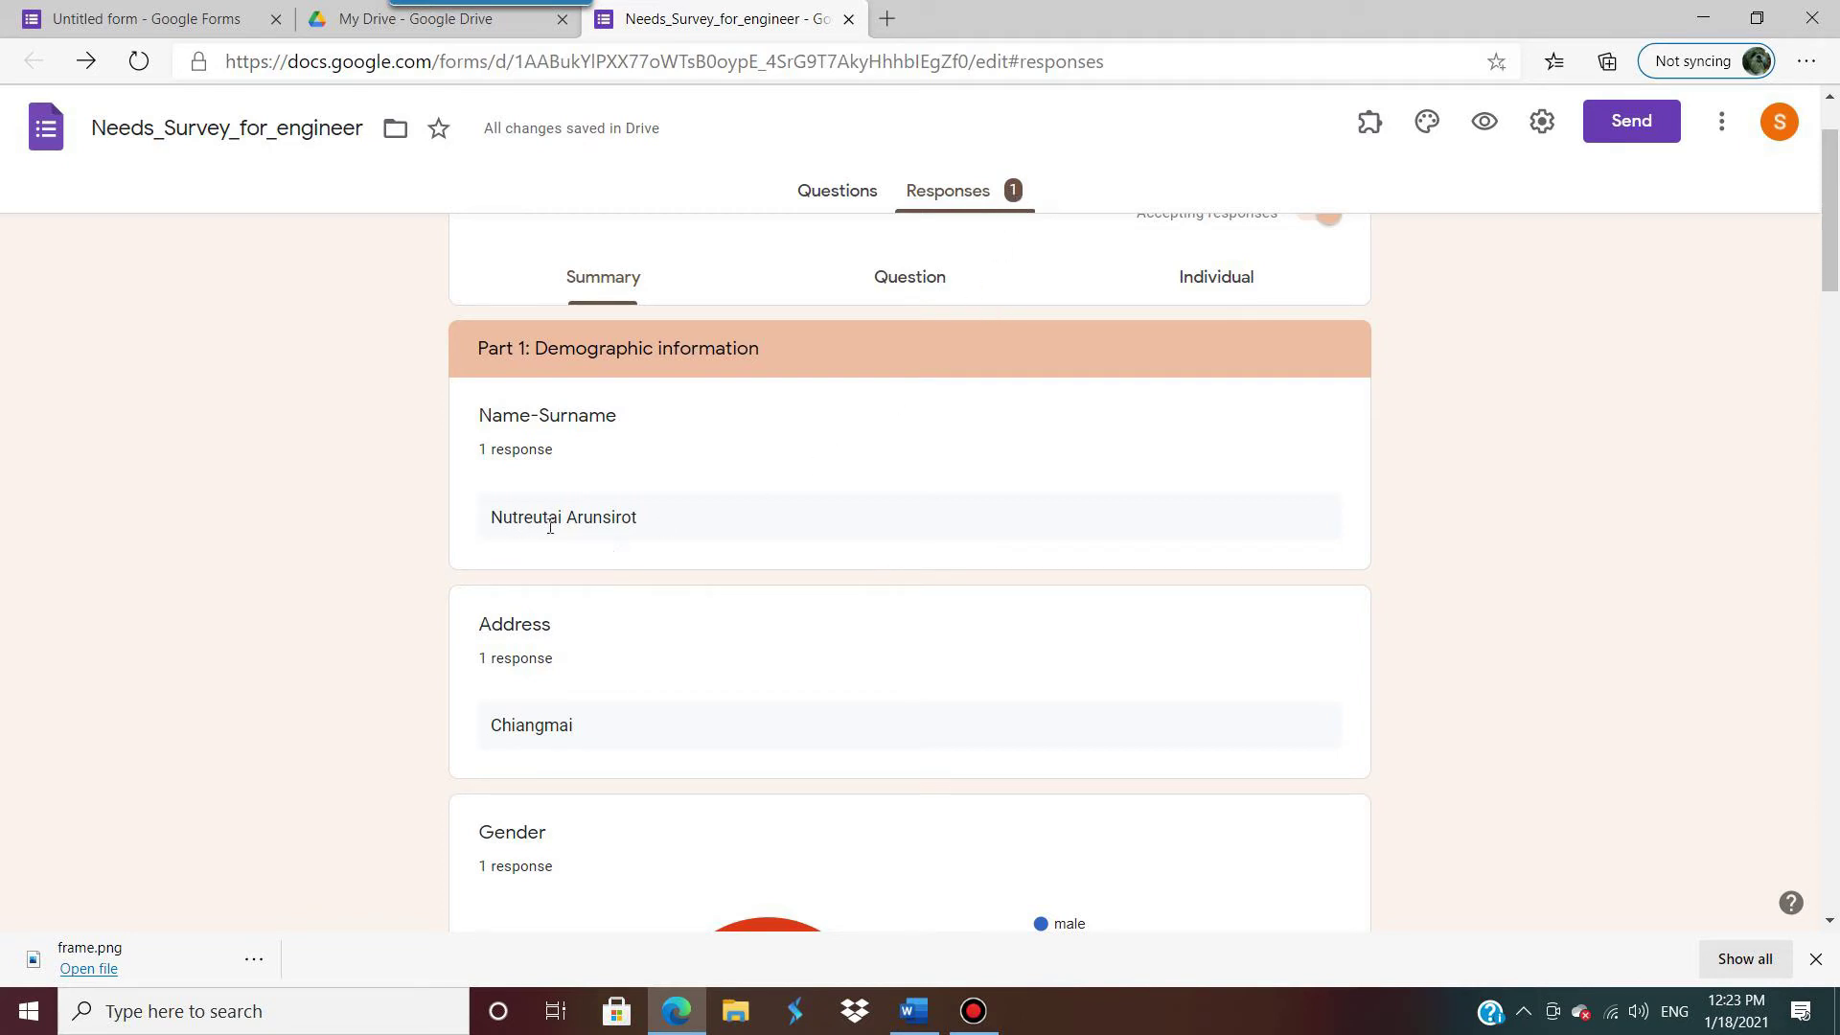
pyautogui.scroll(-2, 657, 573)
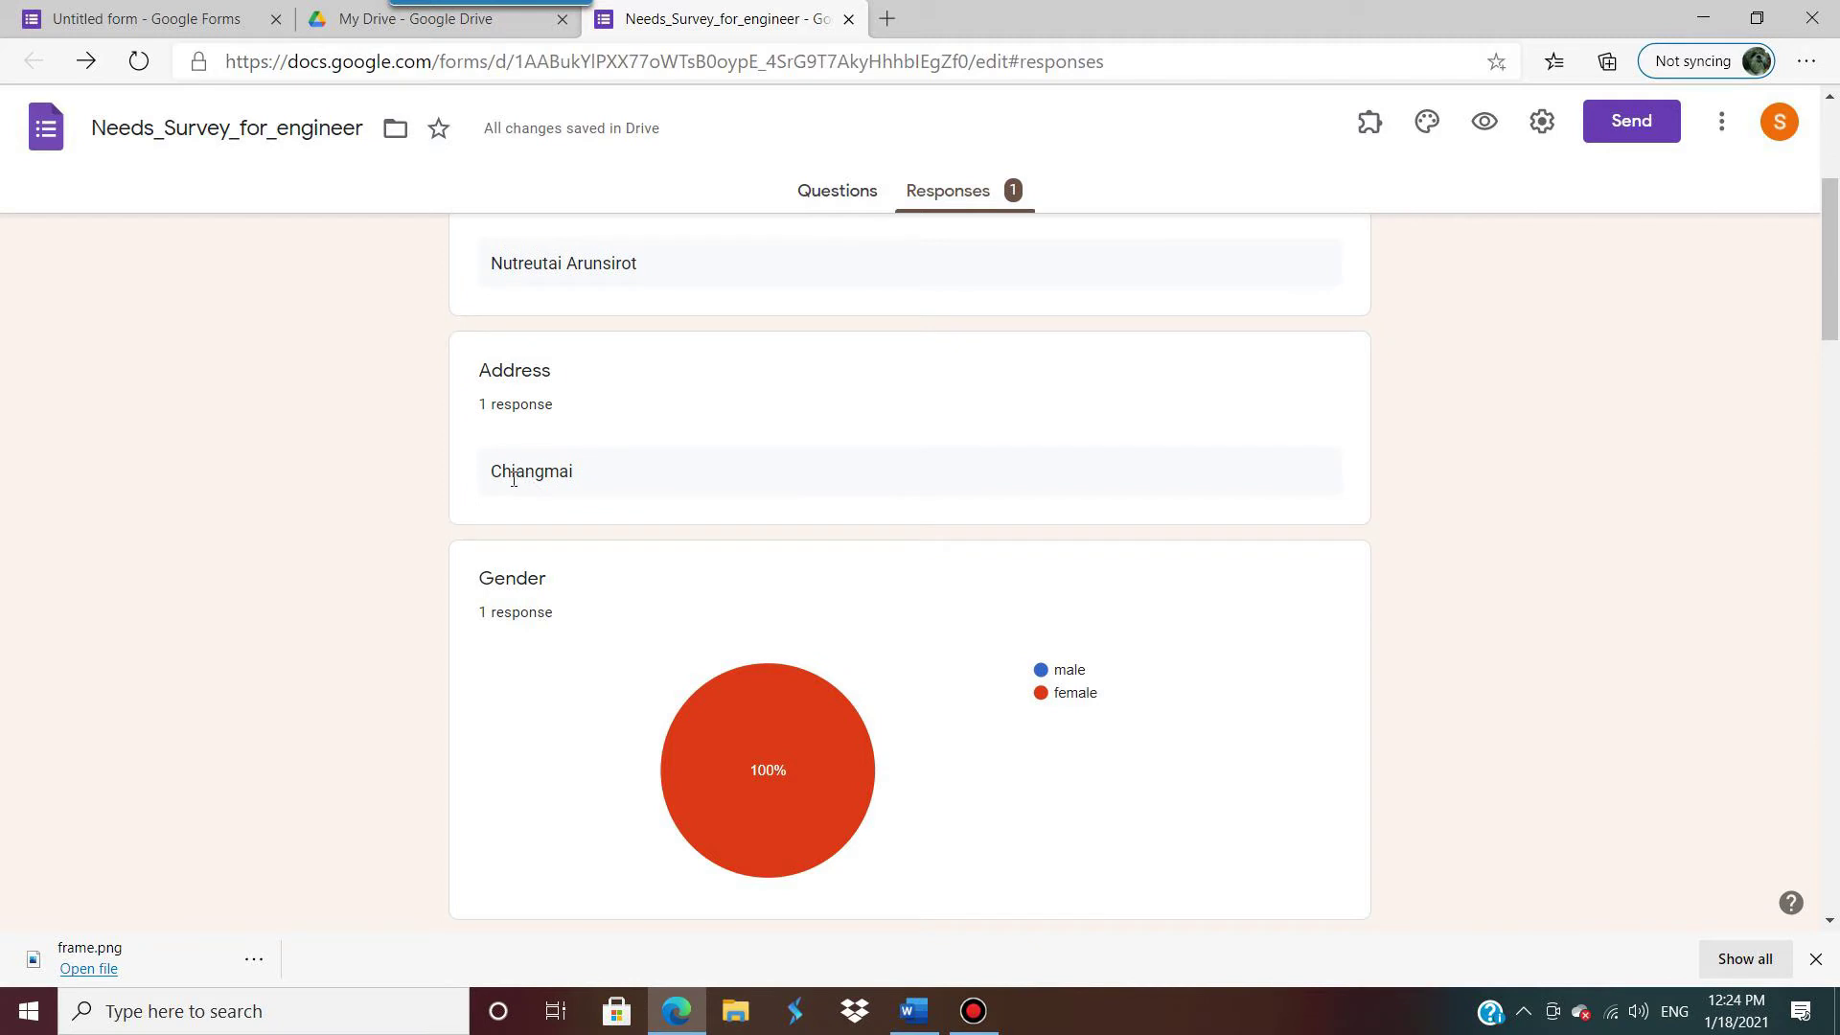
pyautogui.scroll(-1, 920, 594)
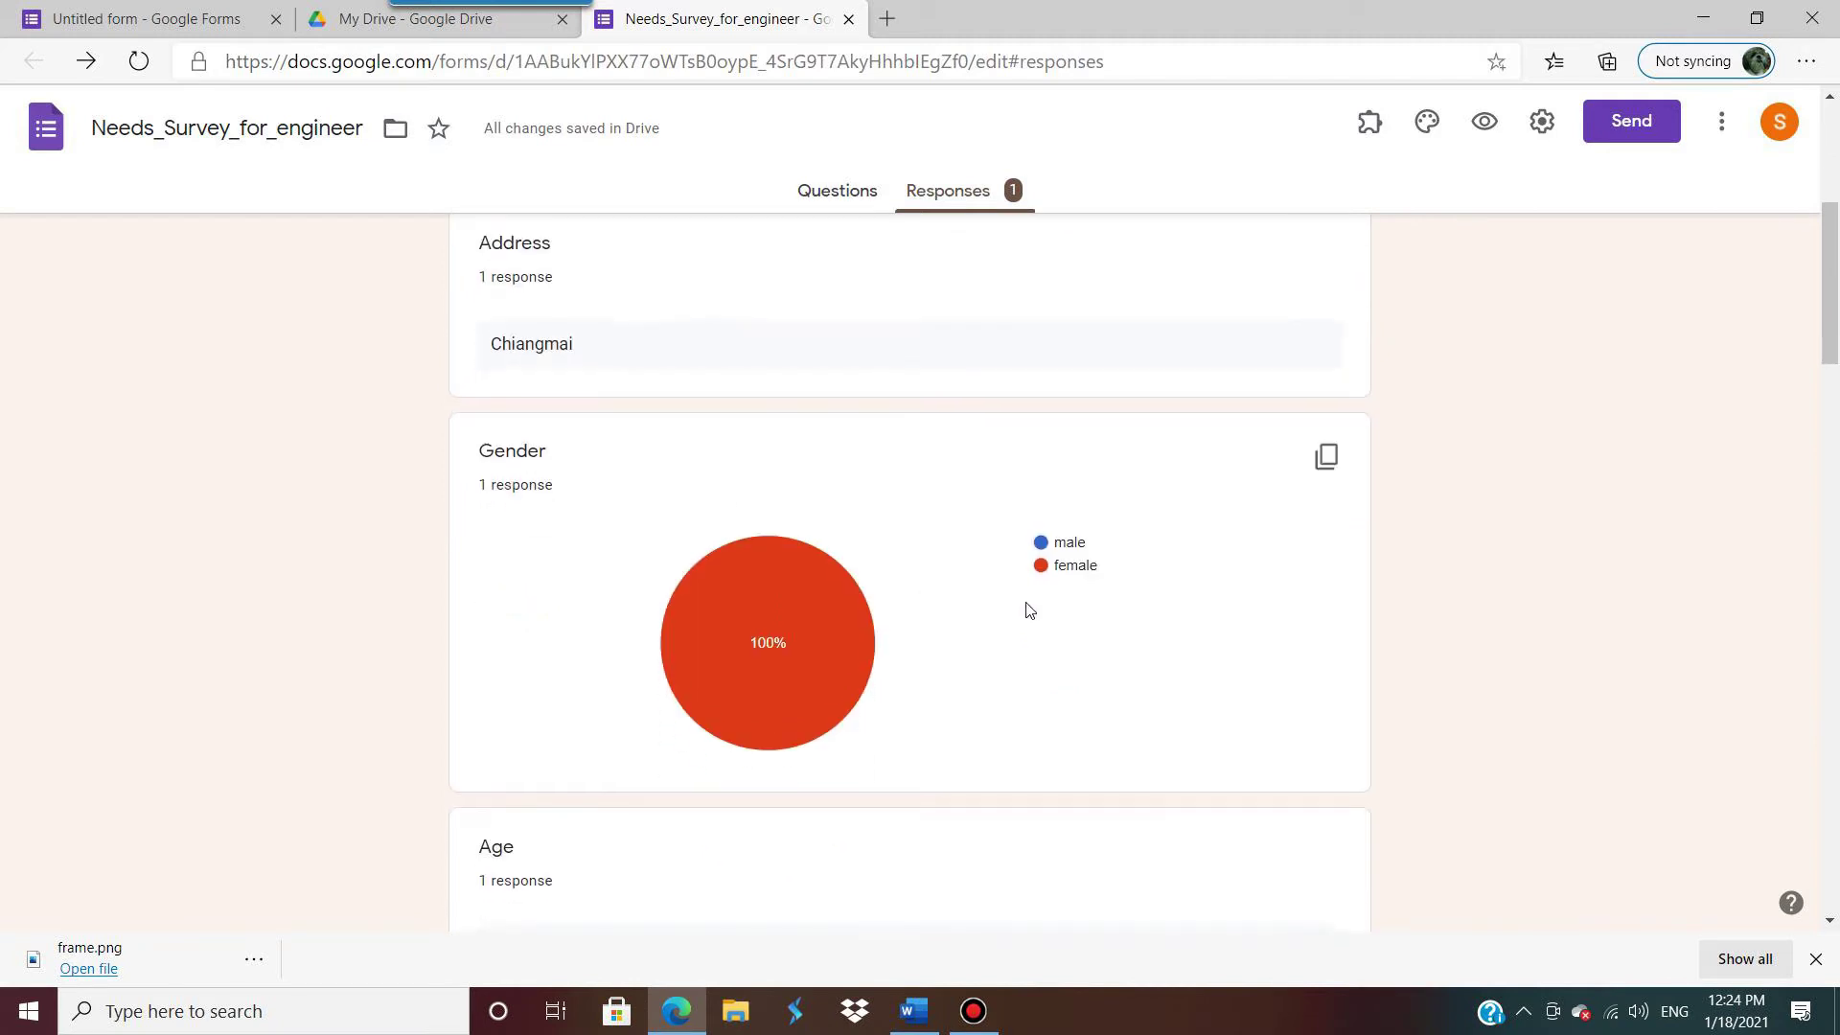
pyautogui.moveTo(778, 608)
pyautogui.scroll(4, 808, 538)
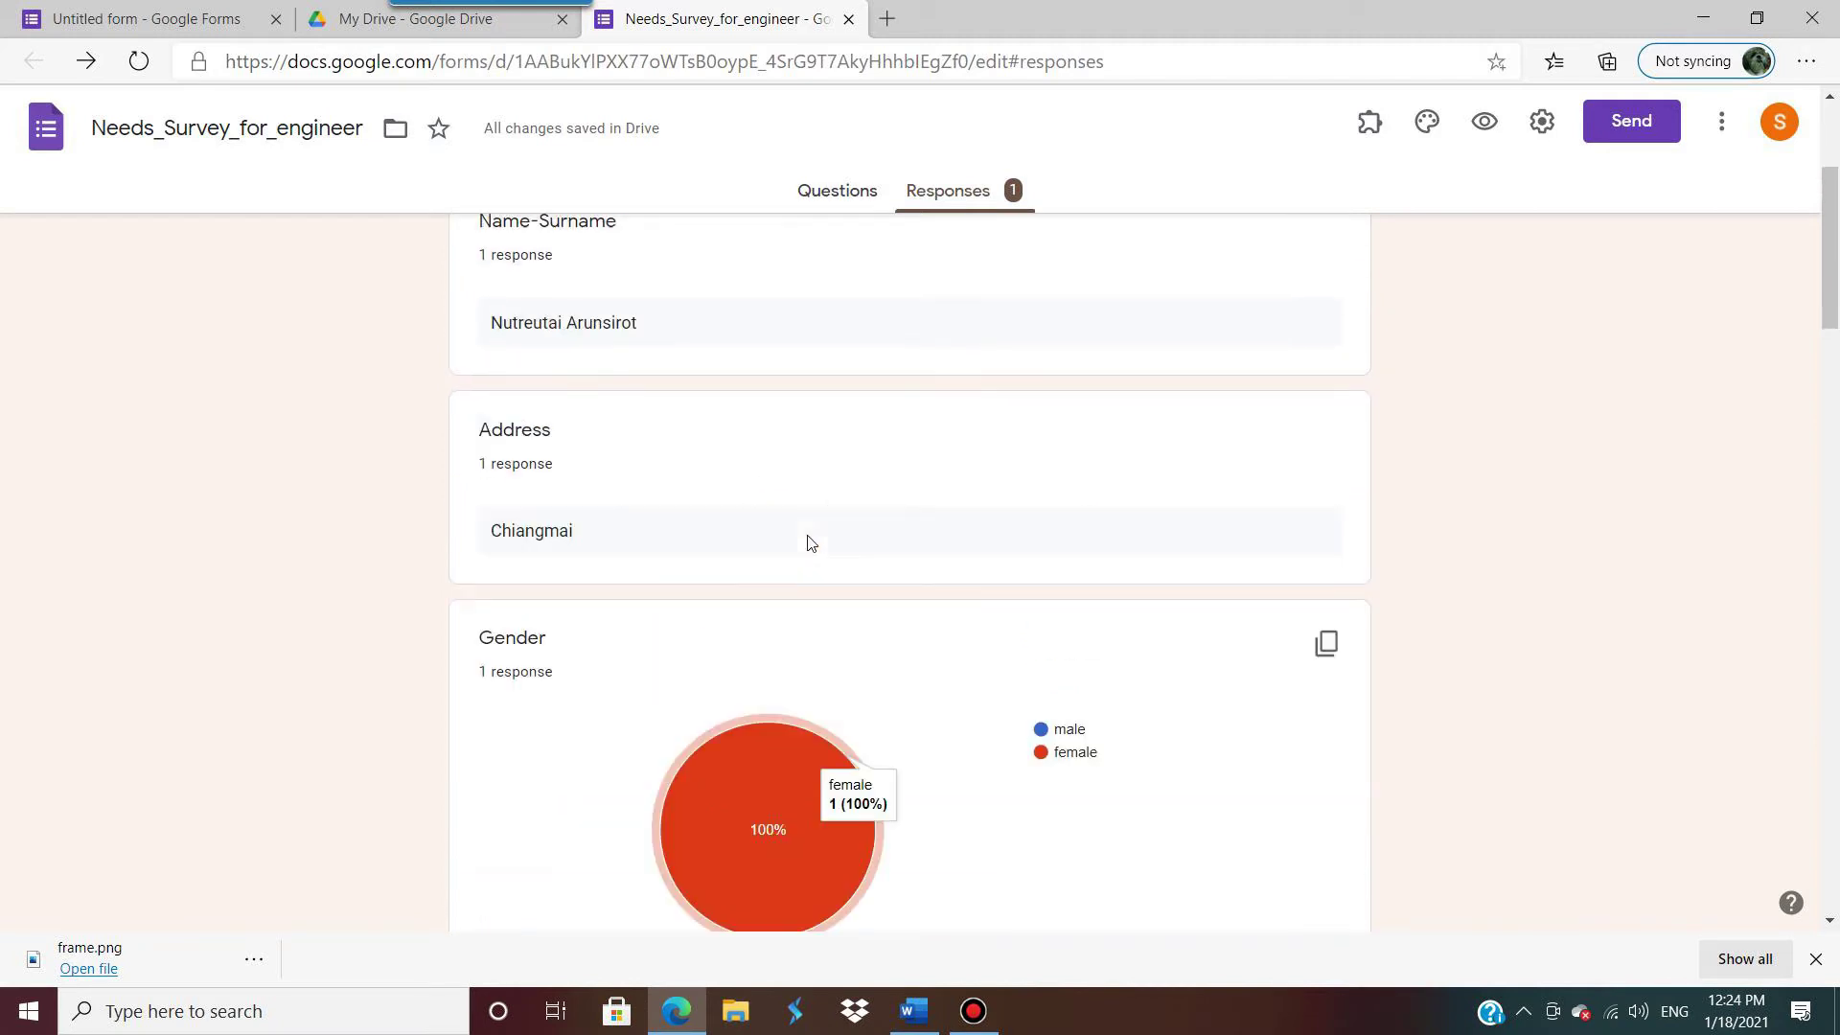
pyautogui.scroll(-4, 830, 595)
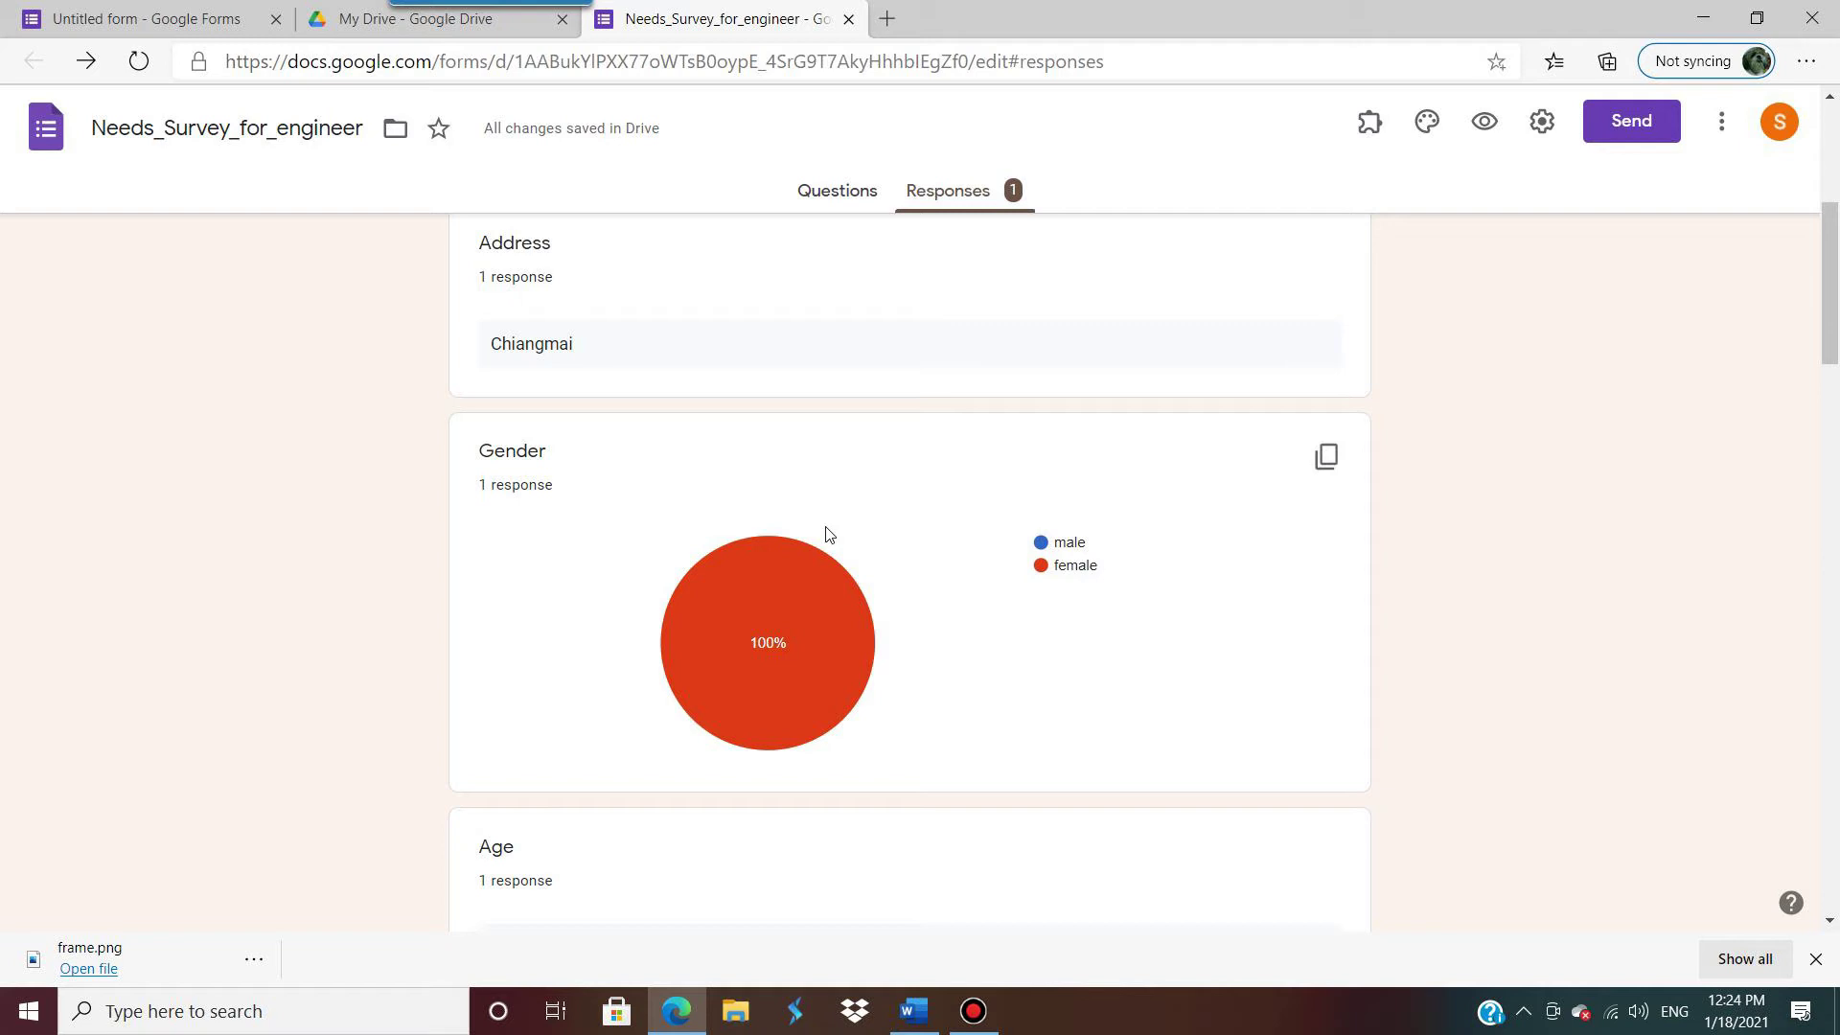
pyautogui.moveTo(794, 677)
pyautogui.moveTo(711, 644)
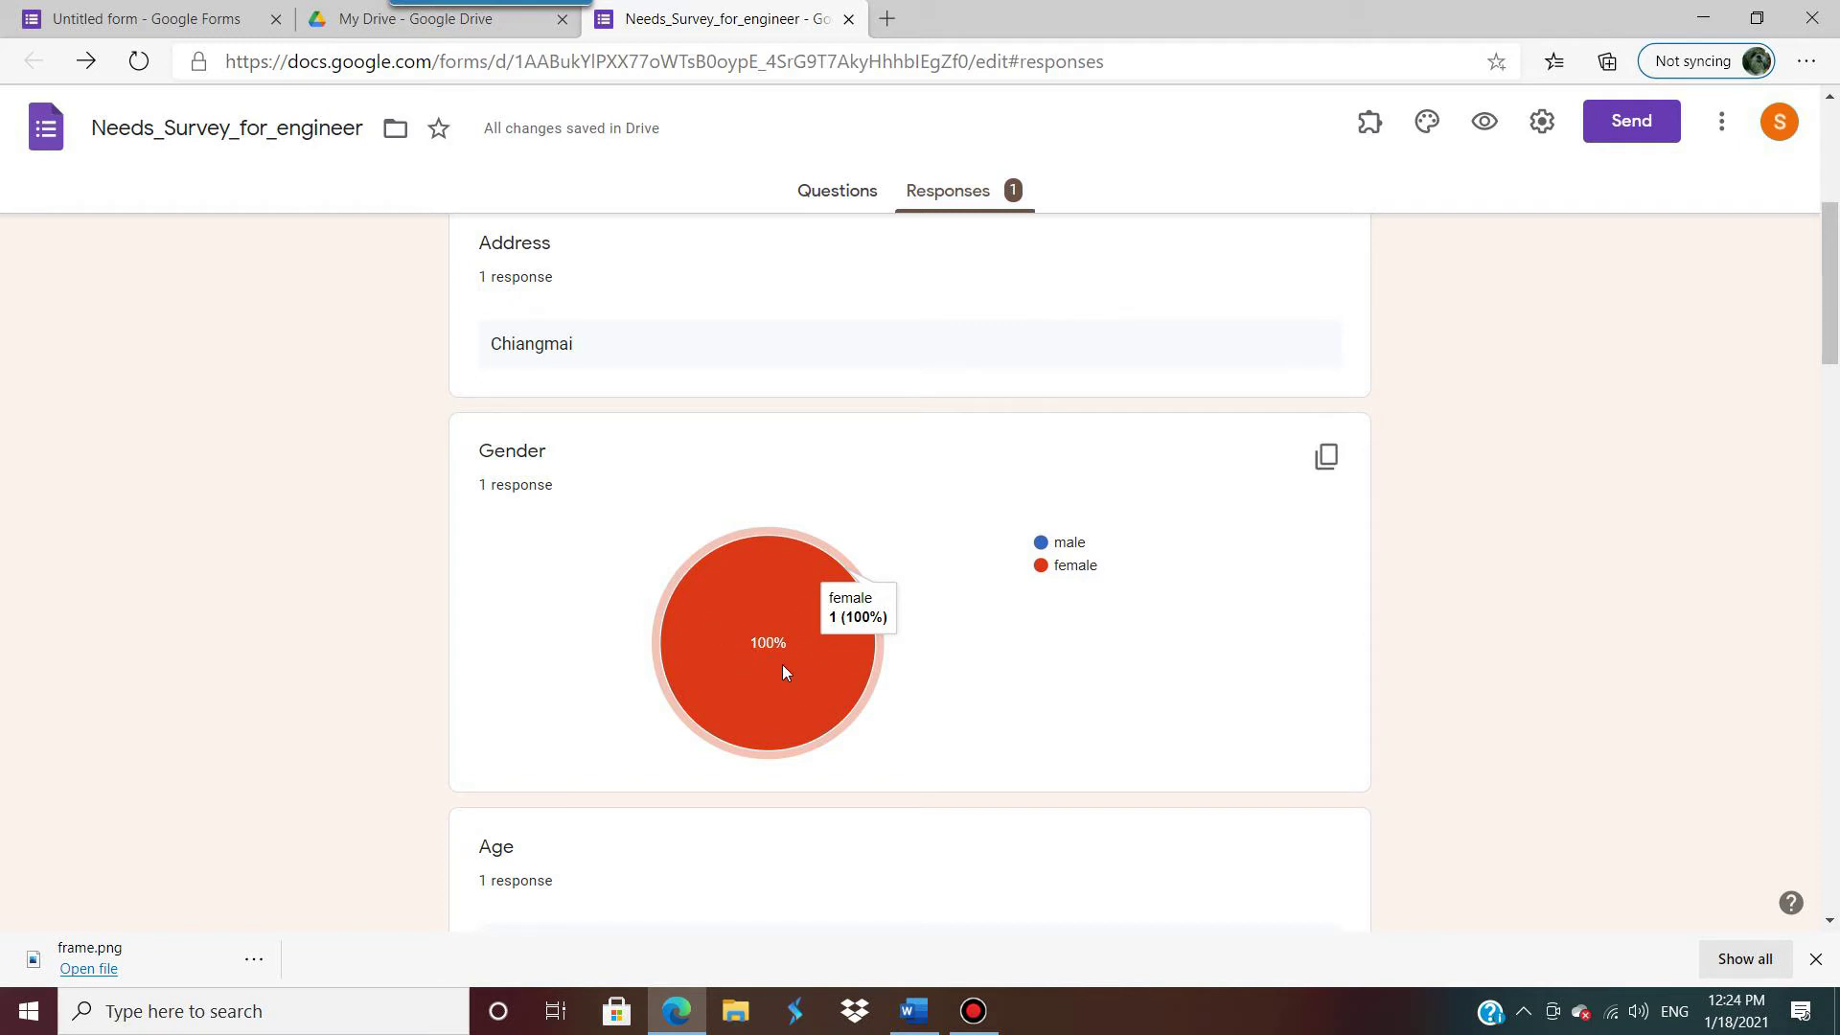
pyautogui.scroll(-8, 782, 670)
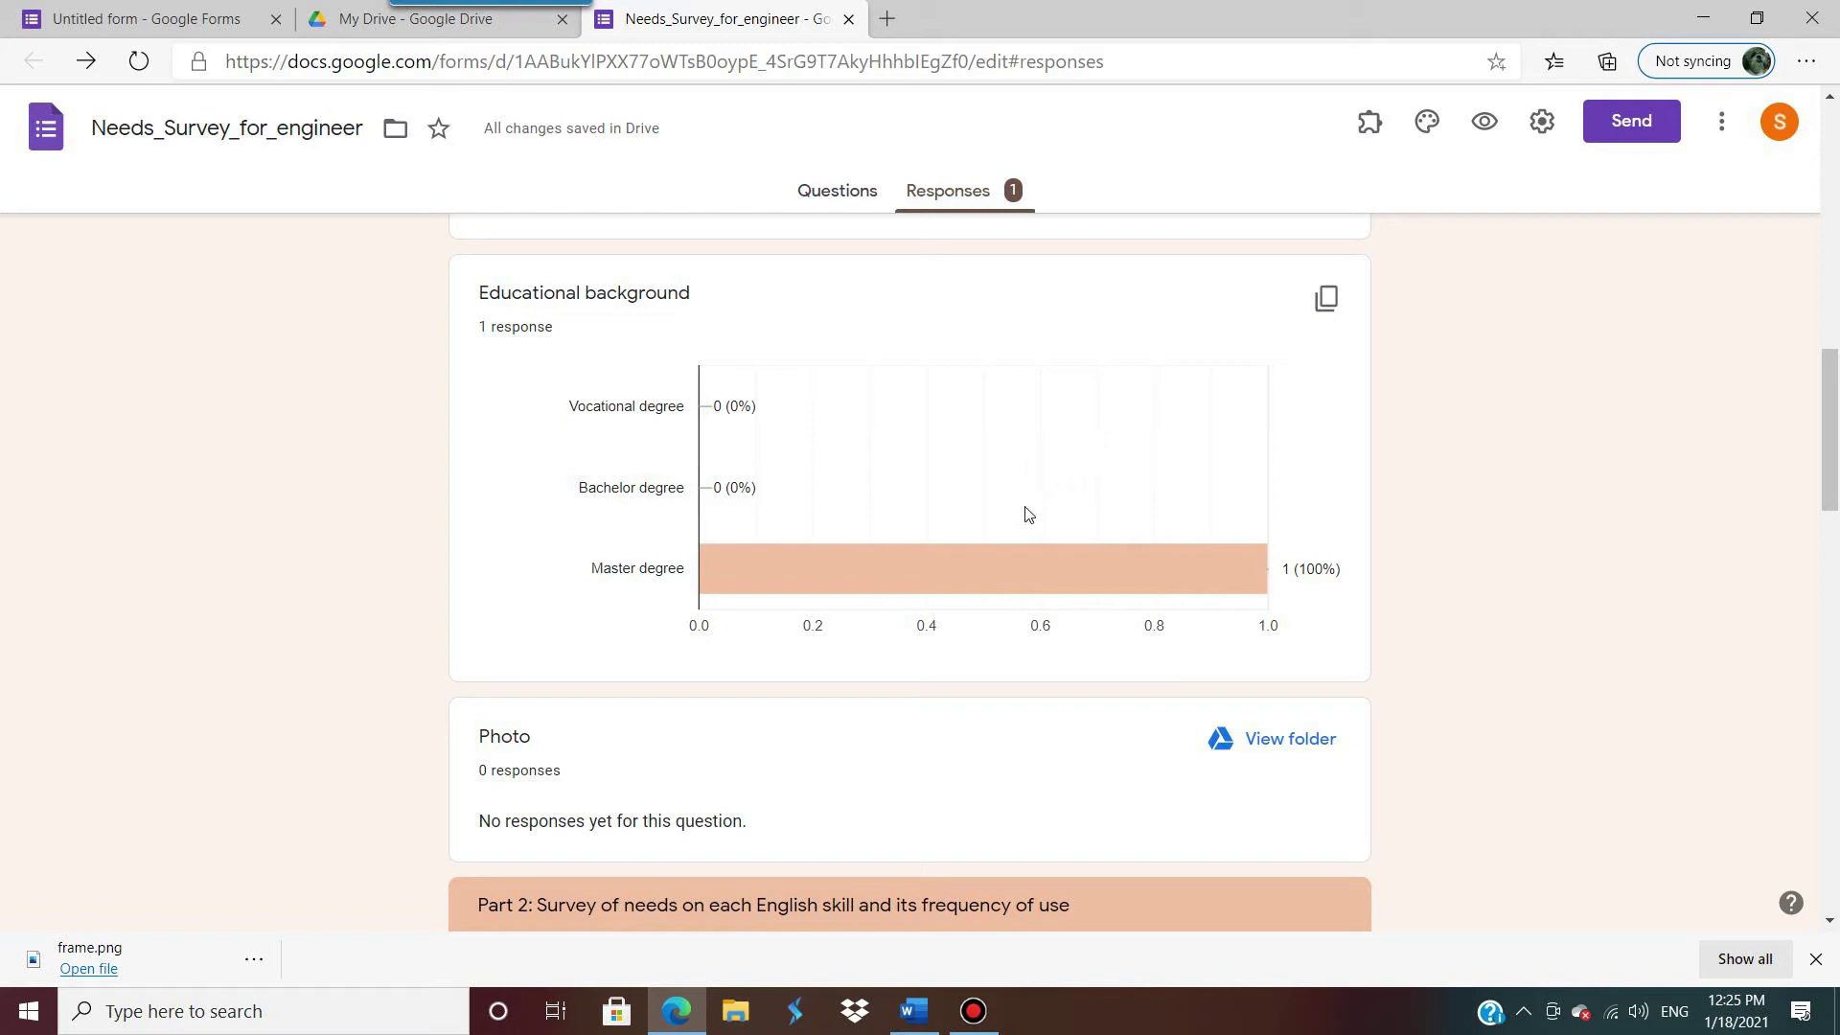
pyautogui.scroll(-7, 1032, 524)
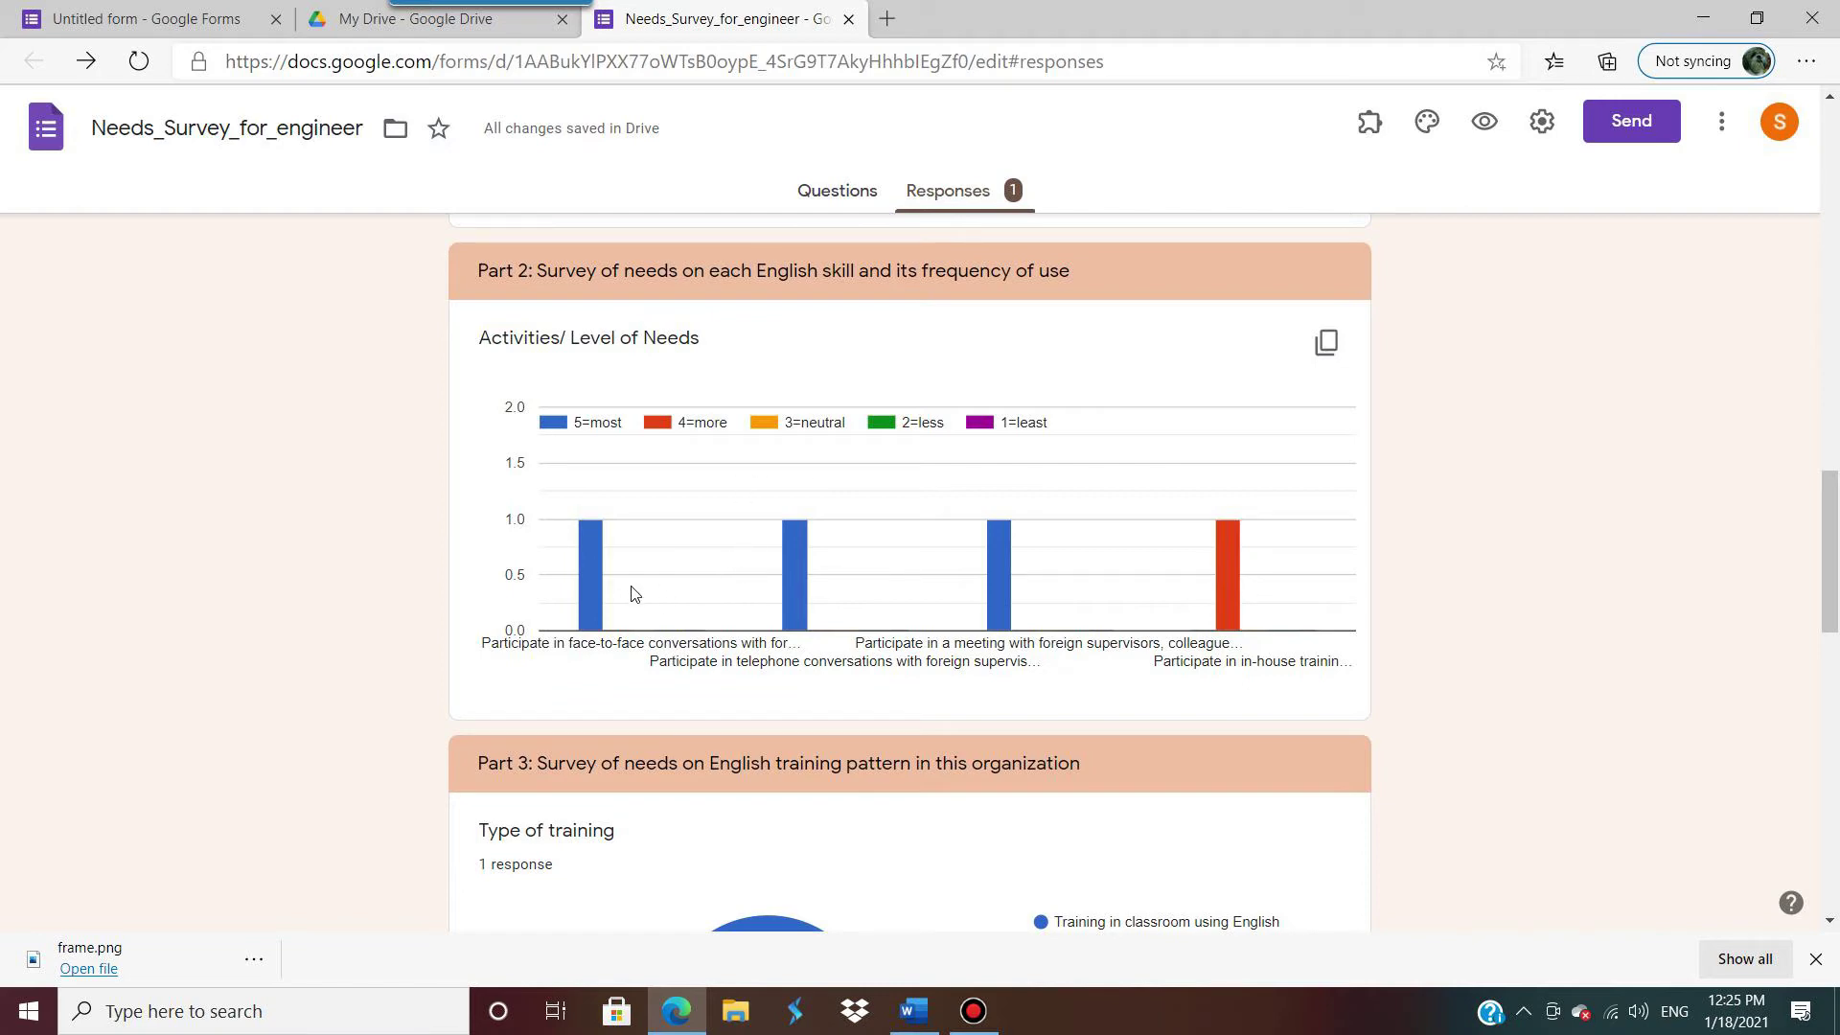
pyautogui.scroll(-4, 778, 577)
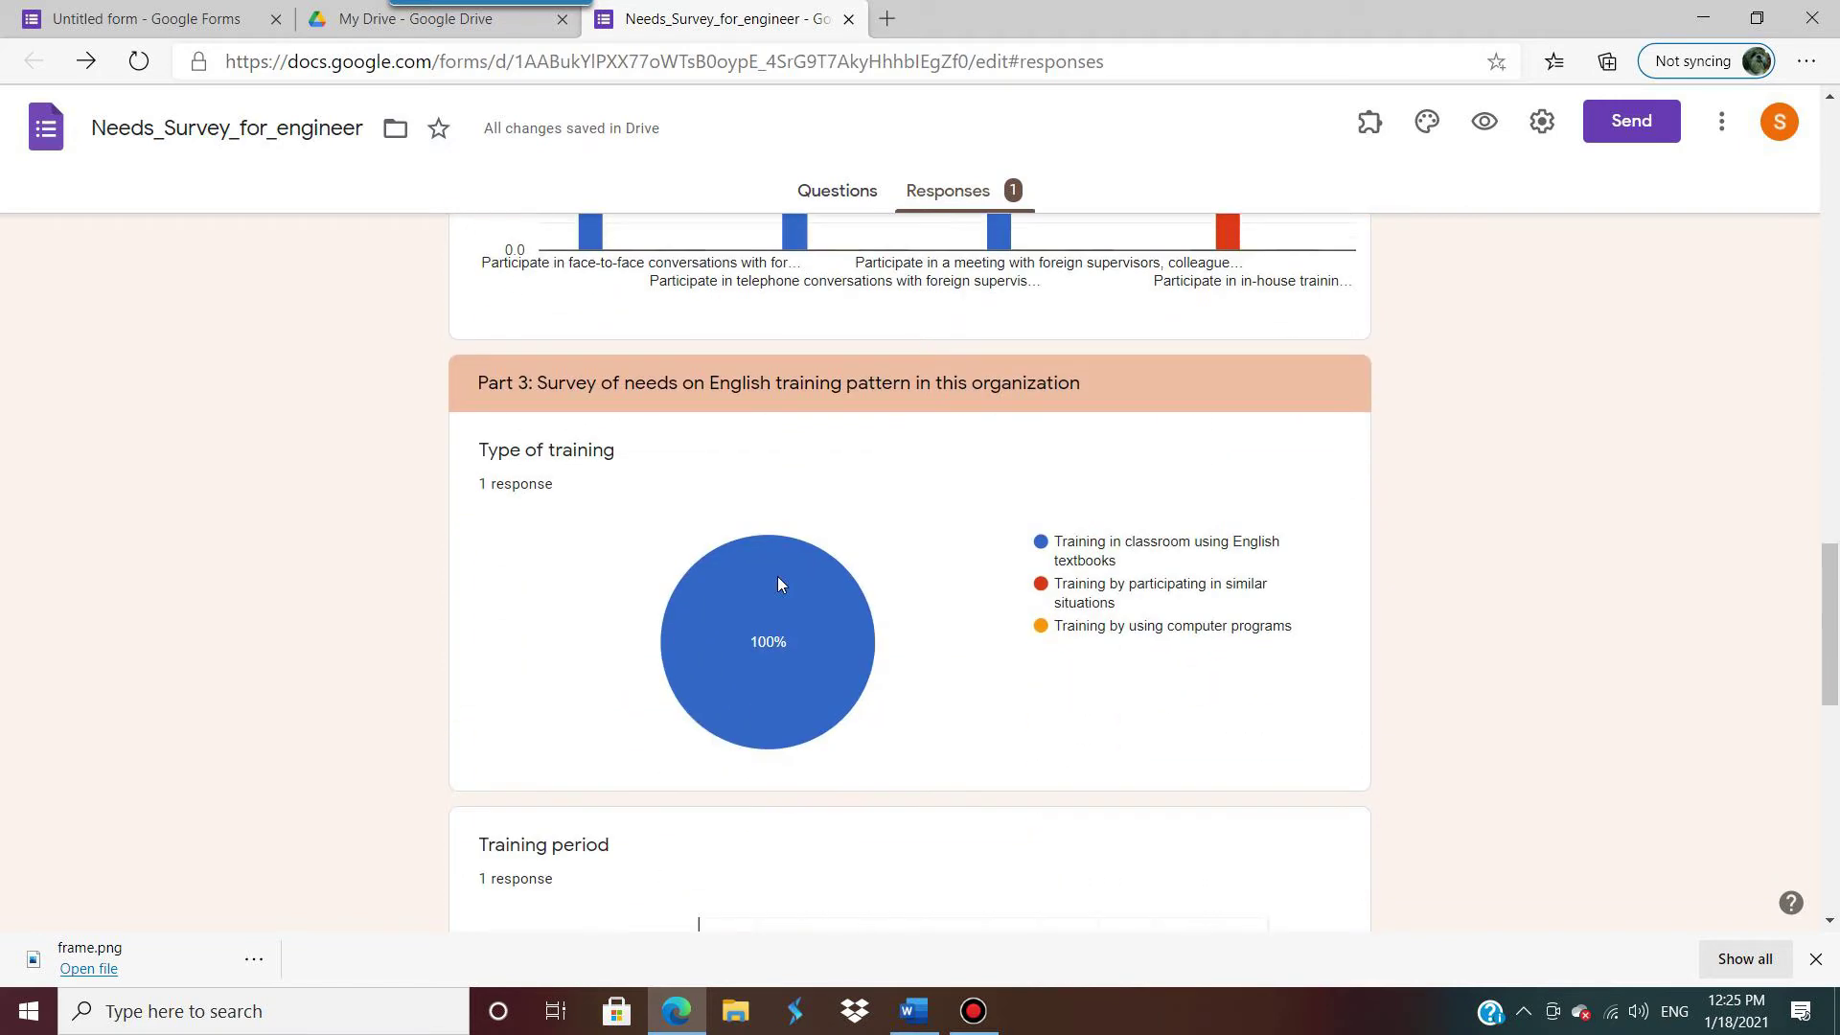
pyautogui.scroll(-4, 843, 634)
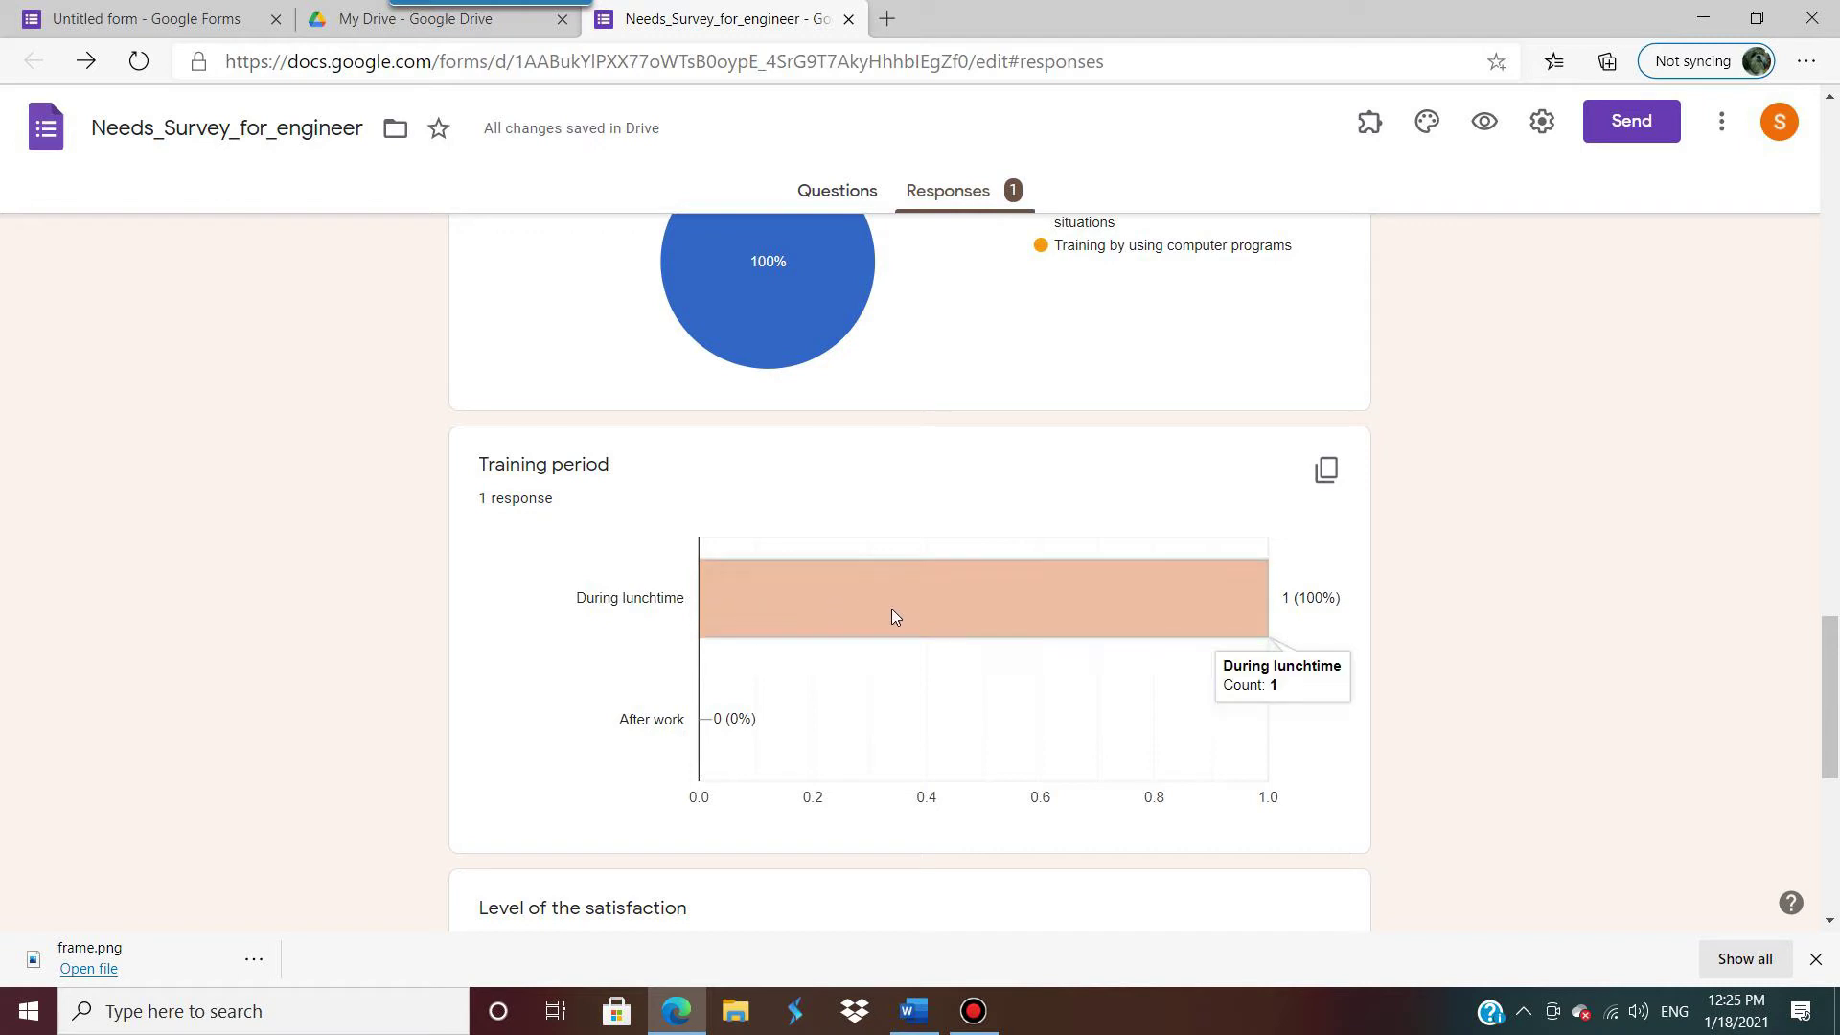
pyautogui.scroll(-7, 843, 720)
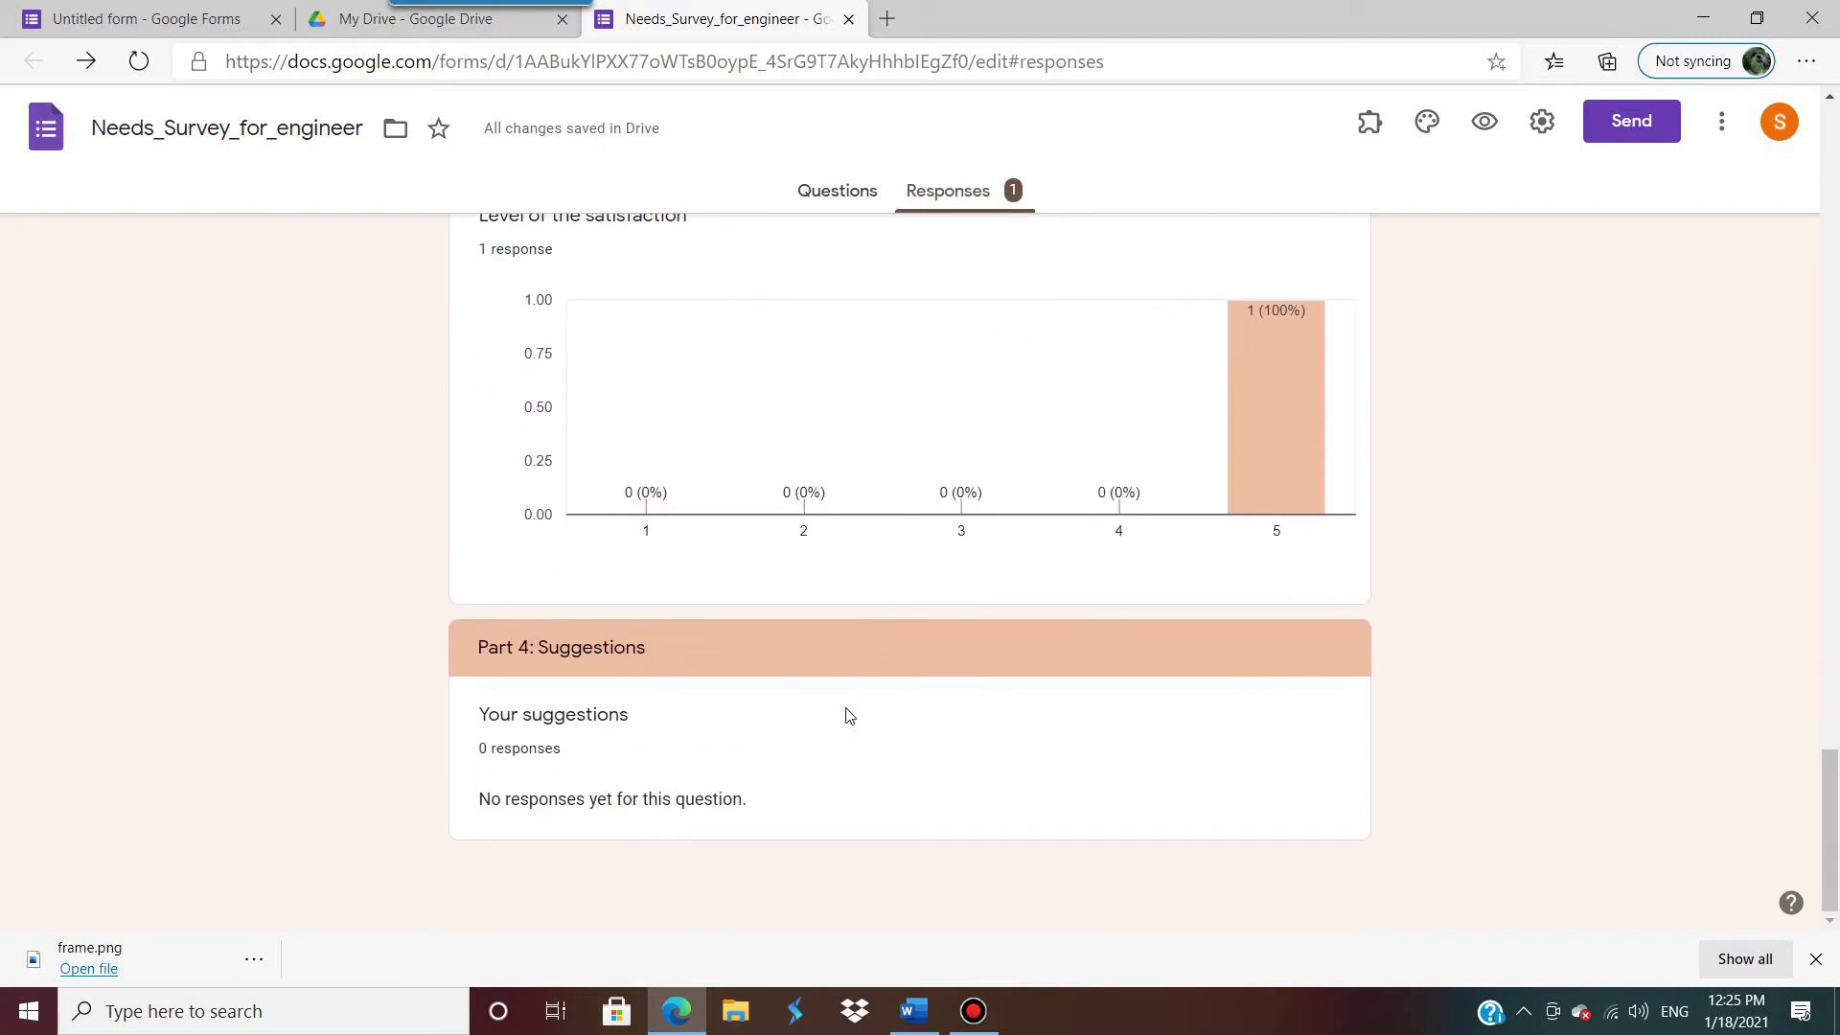
pyautogui.scroll(15, 987, 685)
pyautogui.scroll(15, 991, 676)
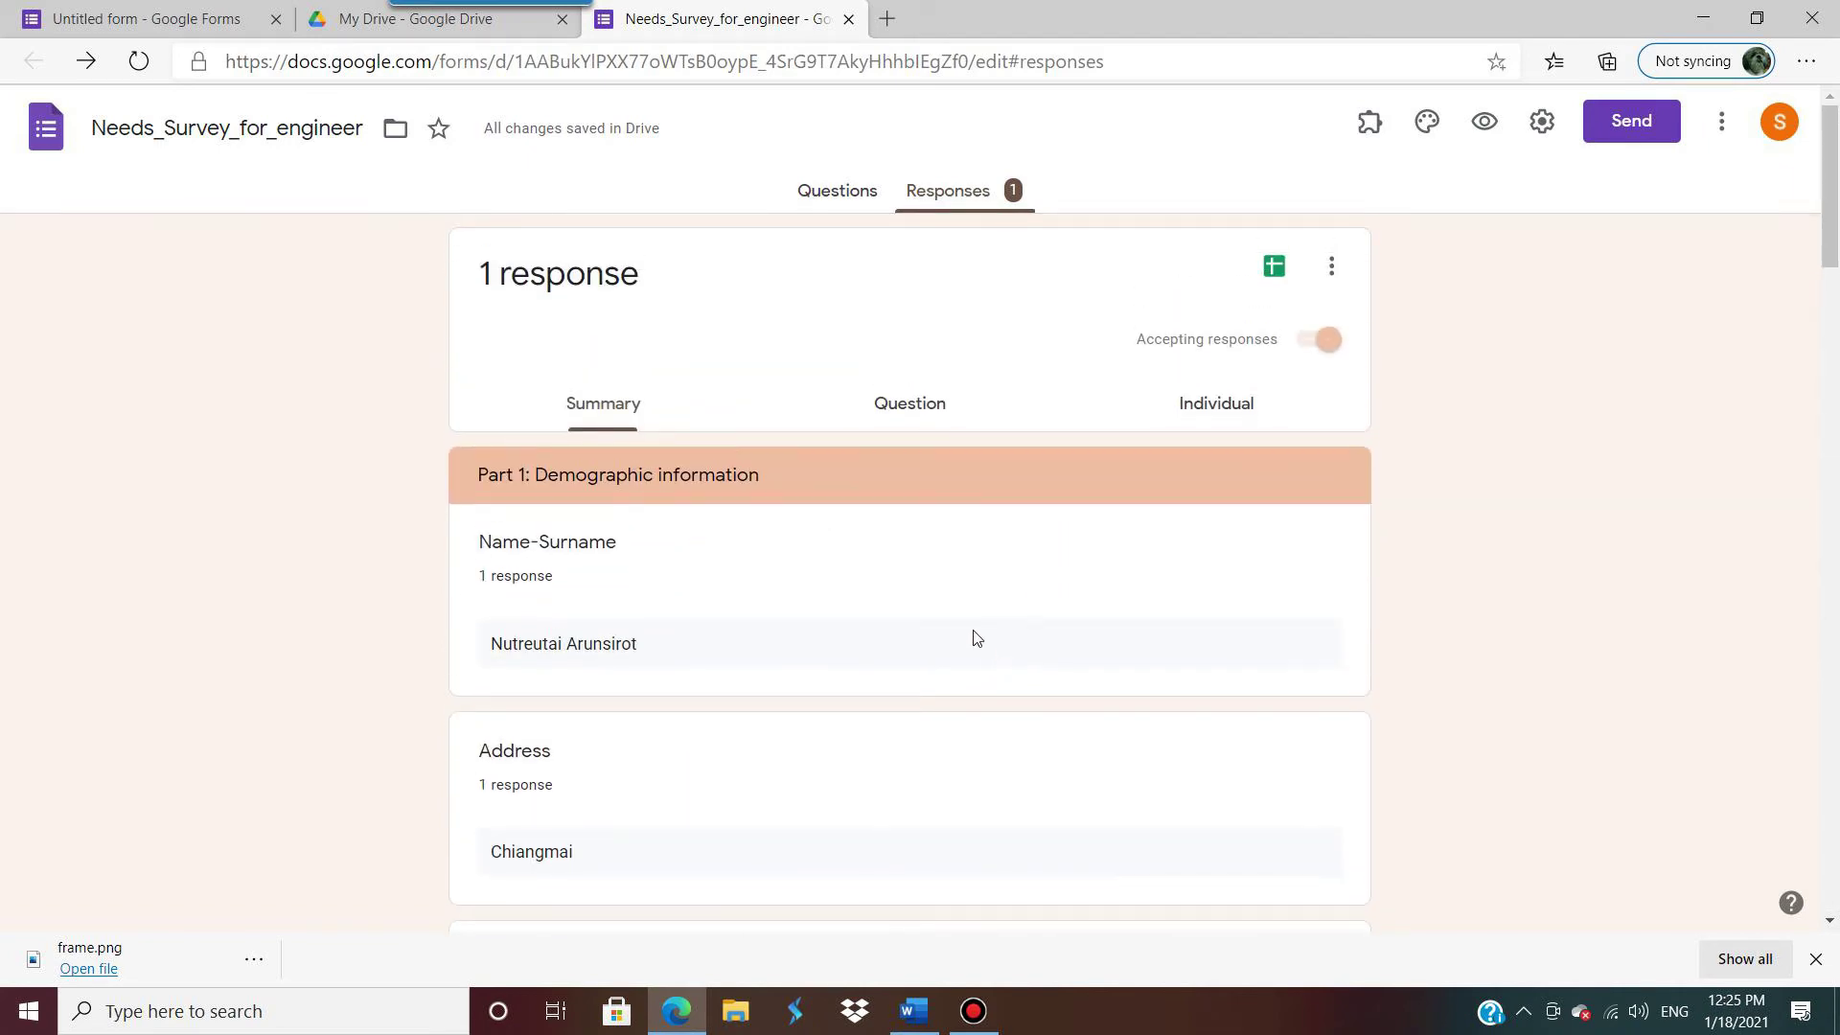
# Step: Switch to per-question responses and step from Name-Surname to the Address answer, Chiangmai
pyautogui.click(918, 413)
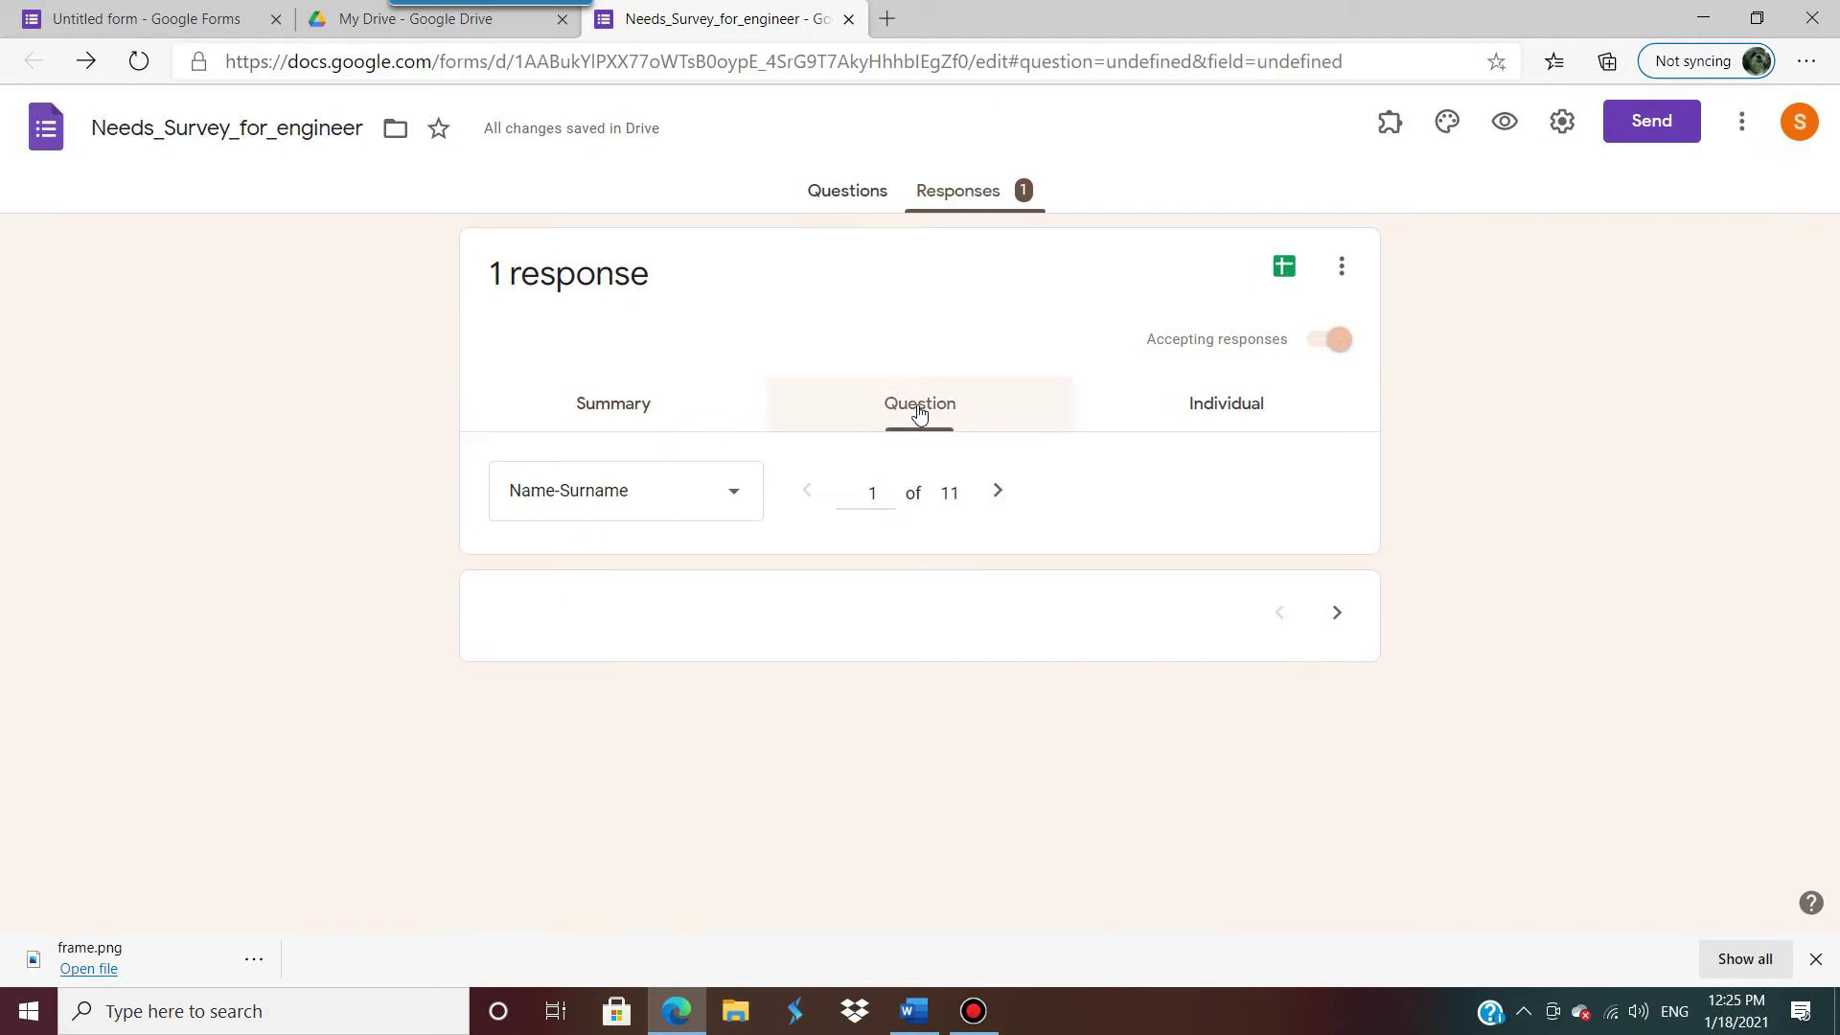
pyautogui.click(979, 495)
pyautogui.click(798, 493)
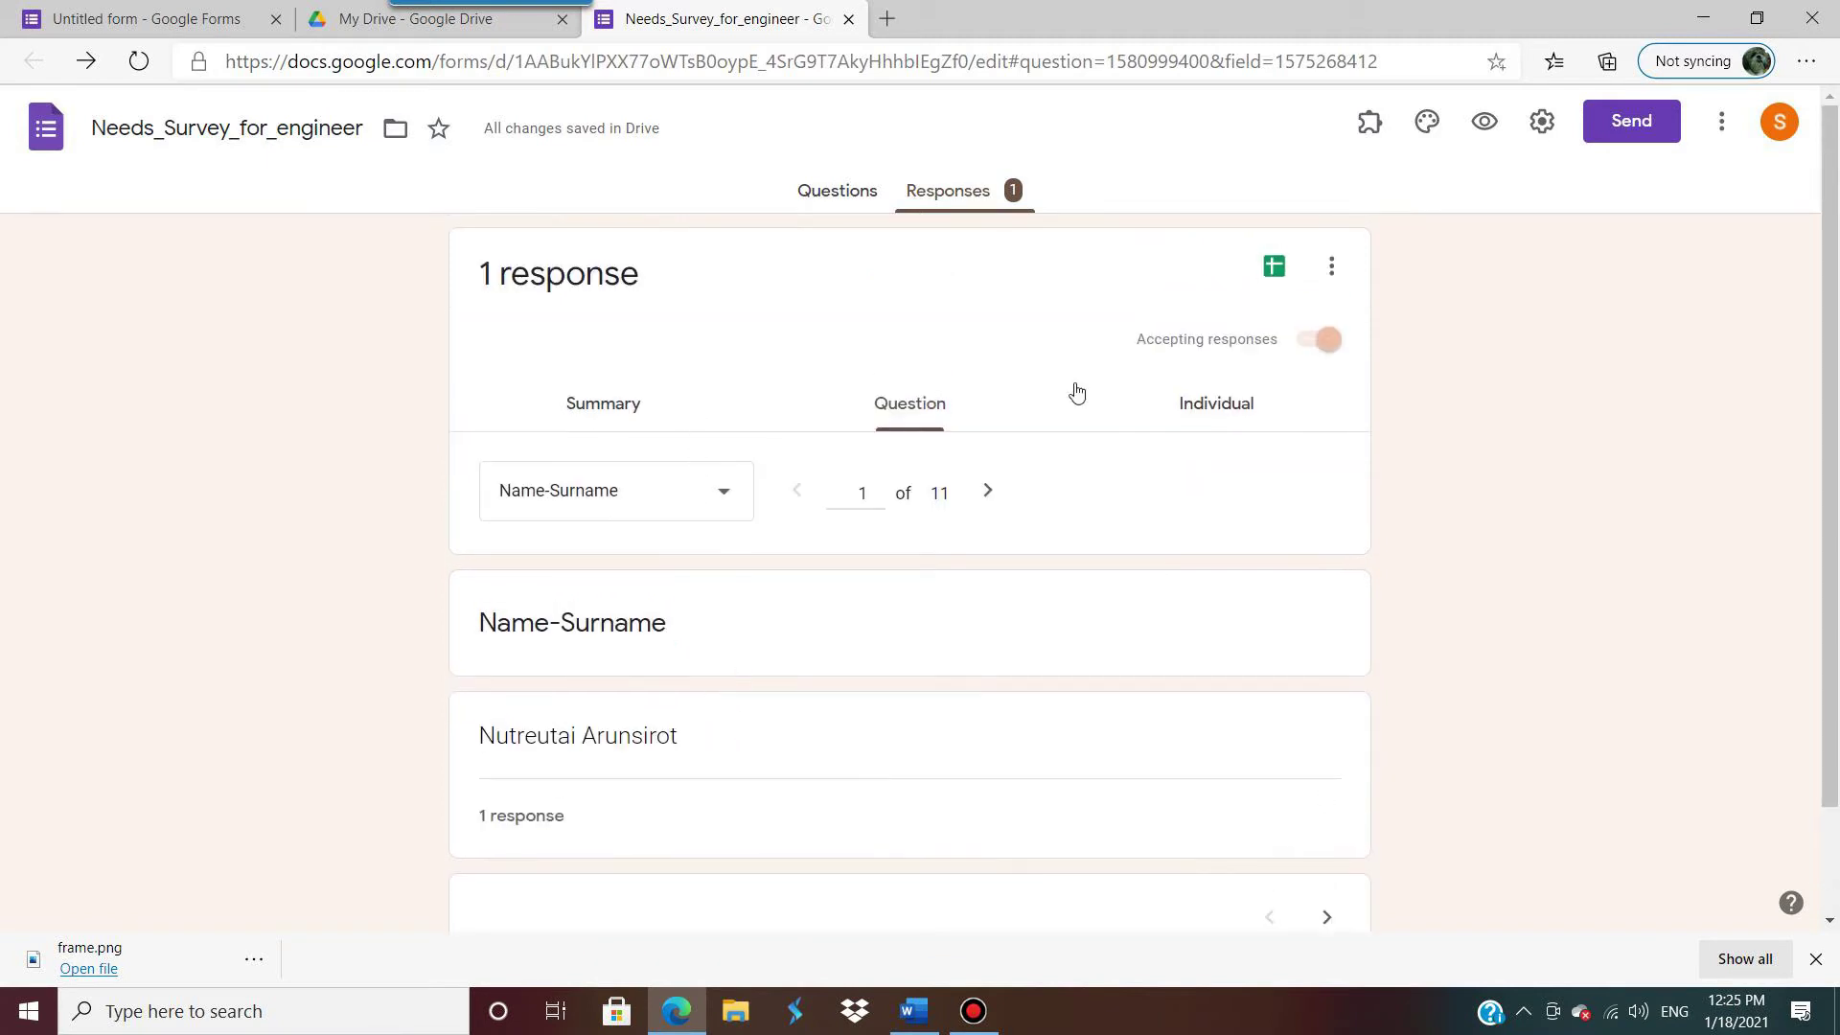
pyautogui.click(604, 403)
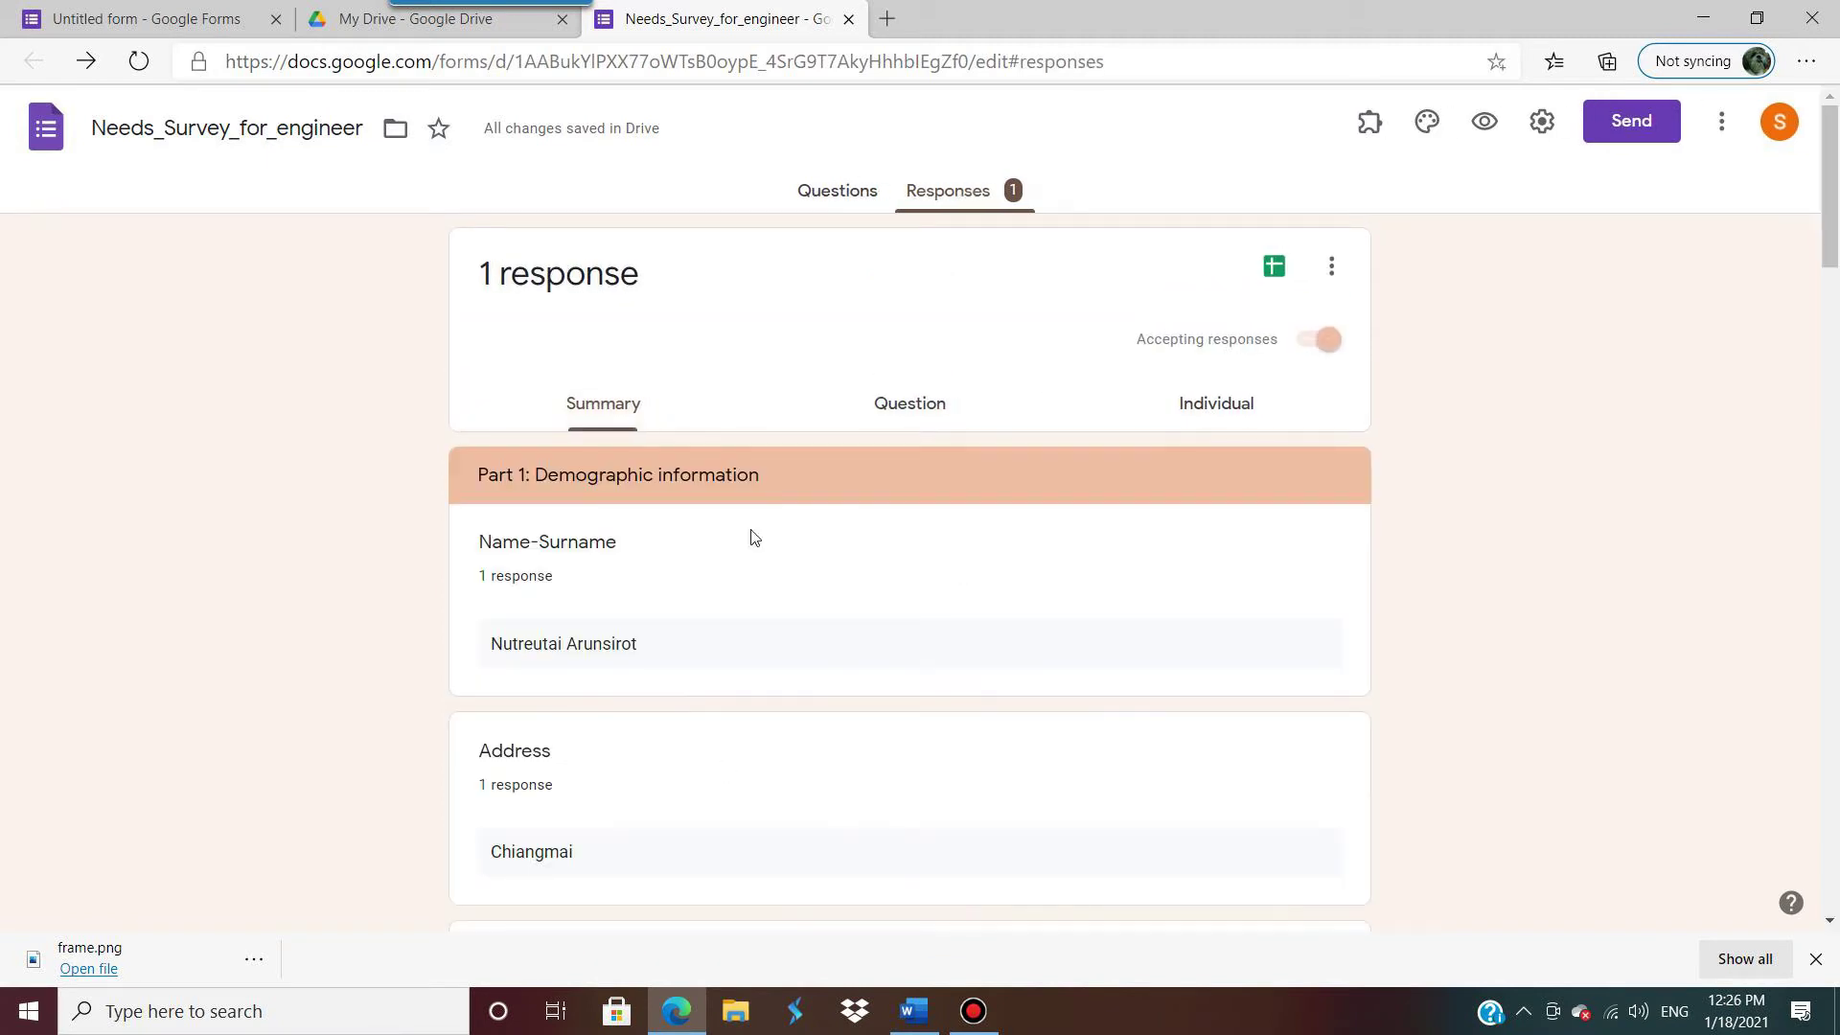
pyautogui.click(906, 411)
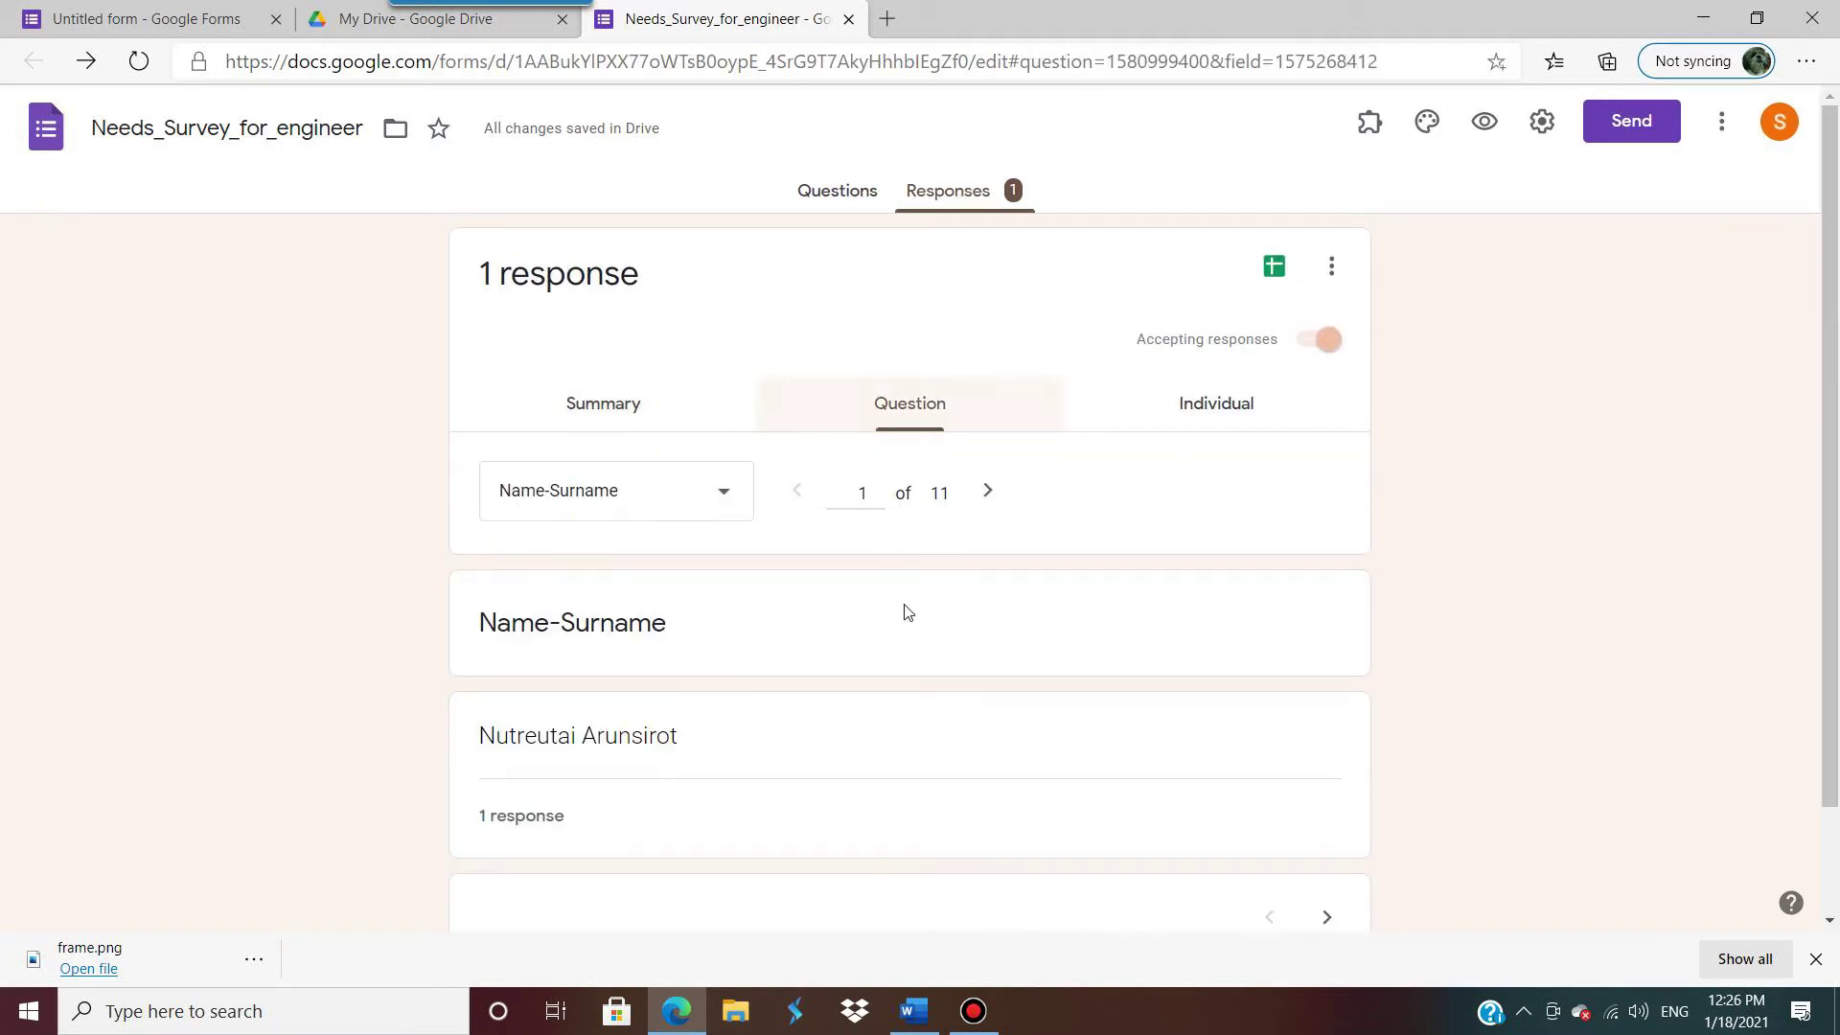
pyautogui.click(990, 493)
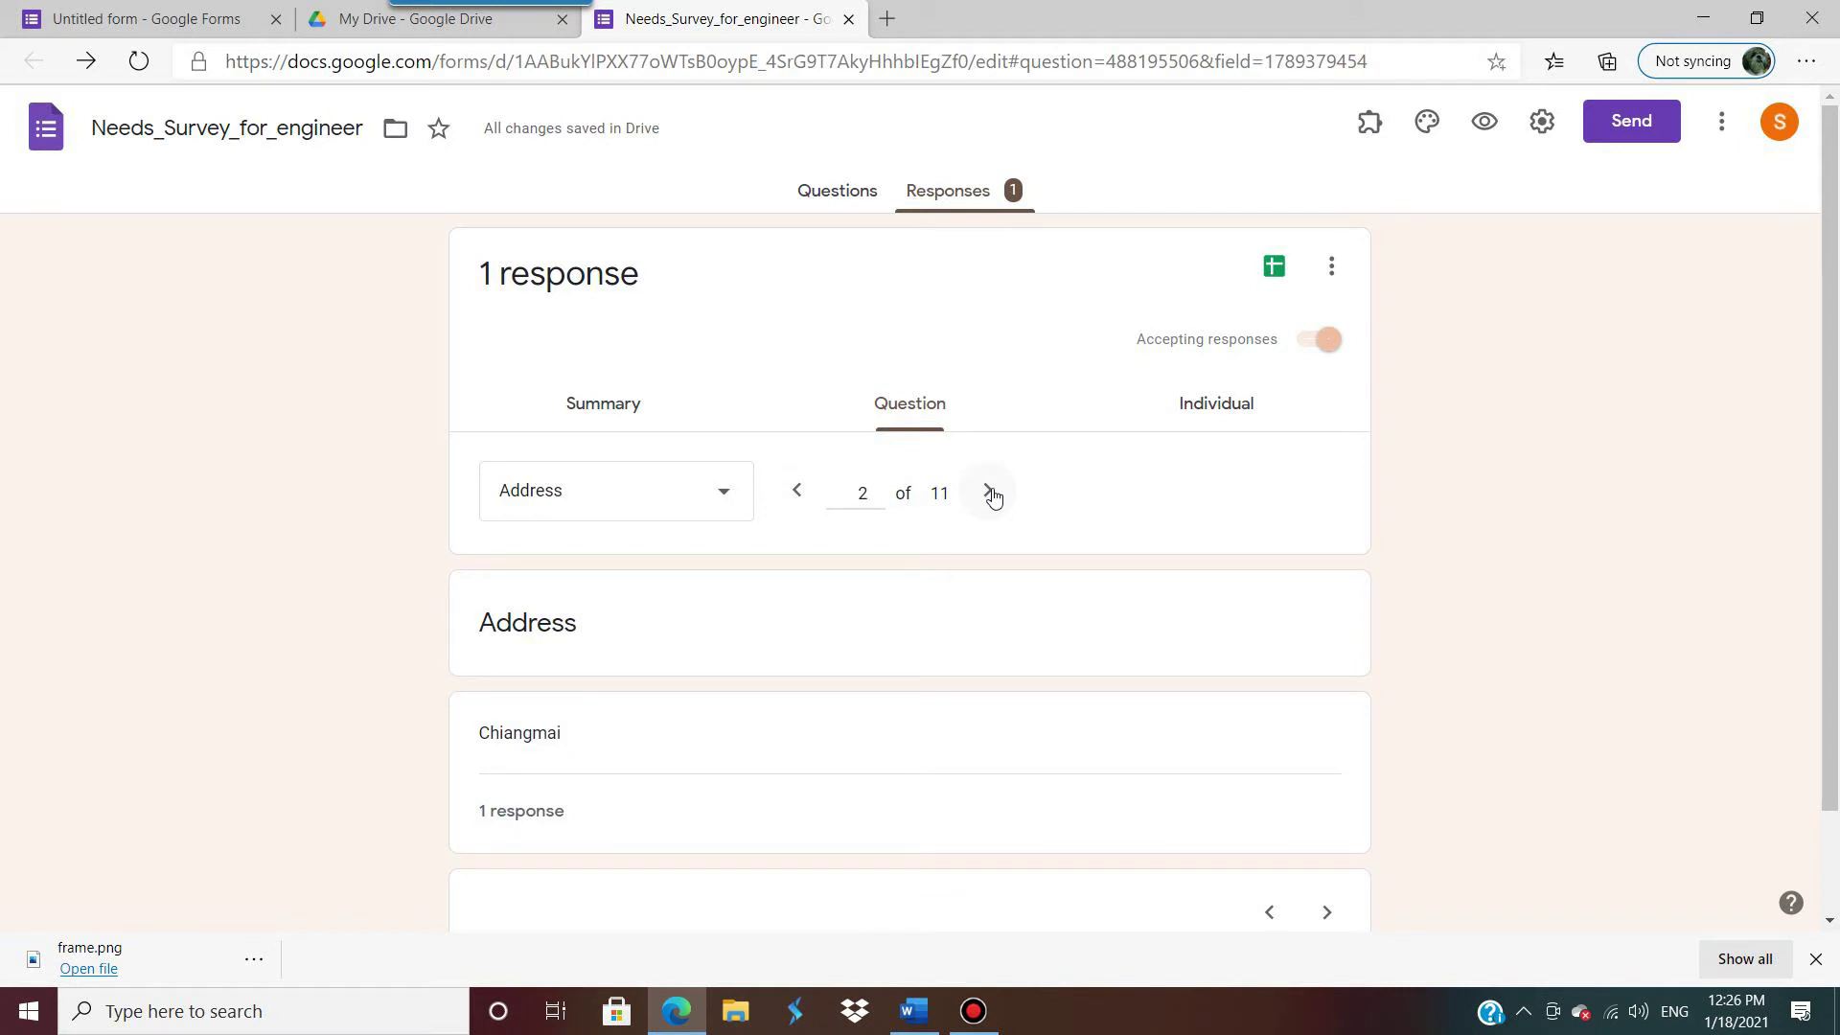
# Step: Browse the single submitted response in Individual view, then return to the Summary
pyautogui.click(1193, 420)
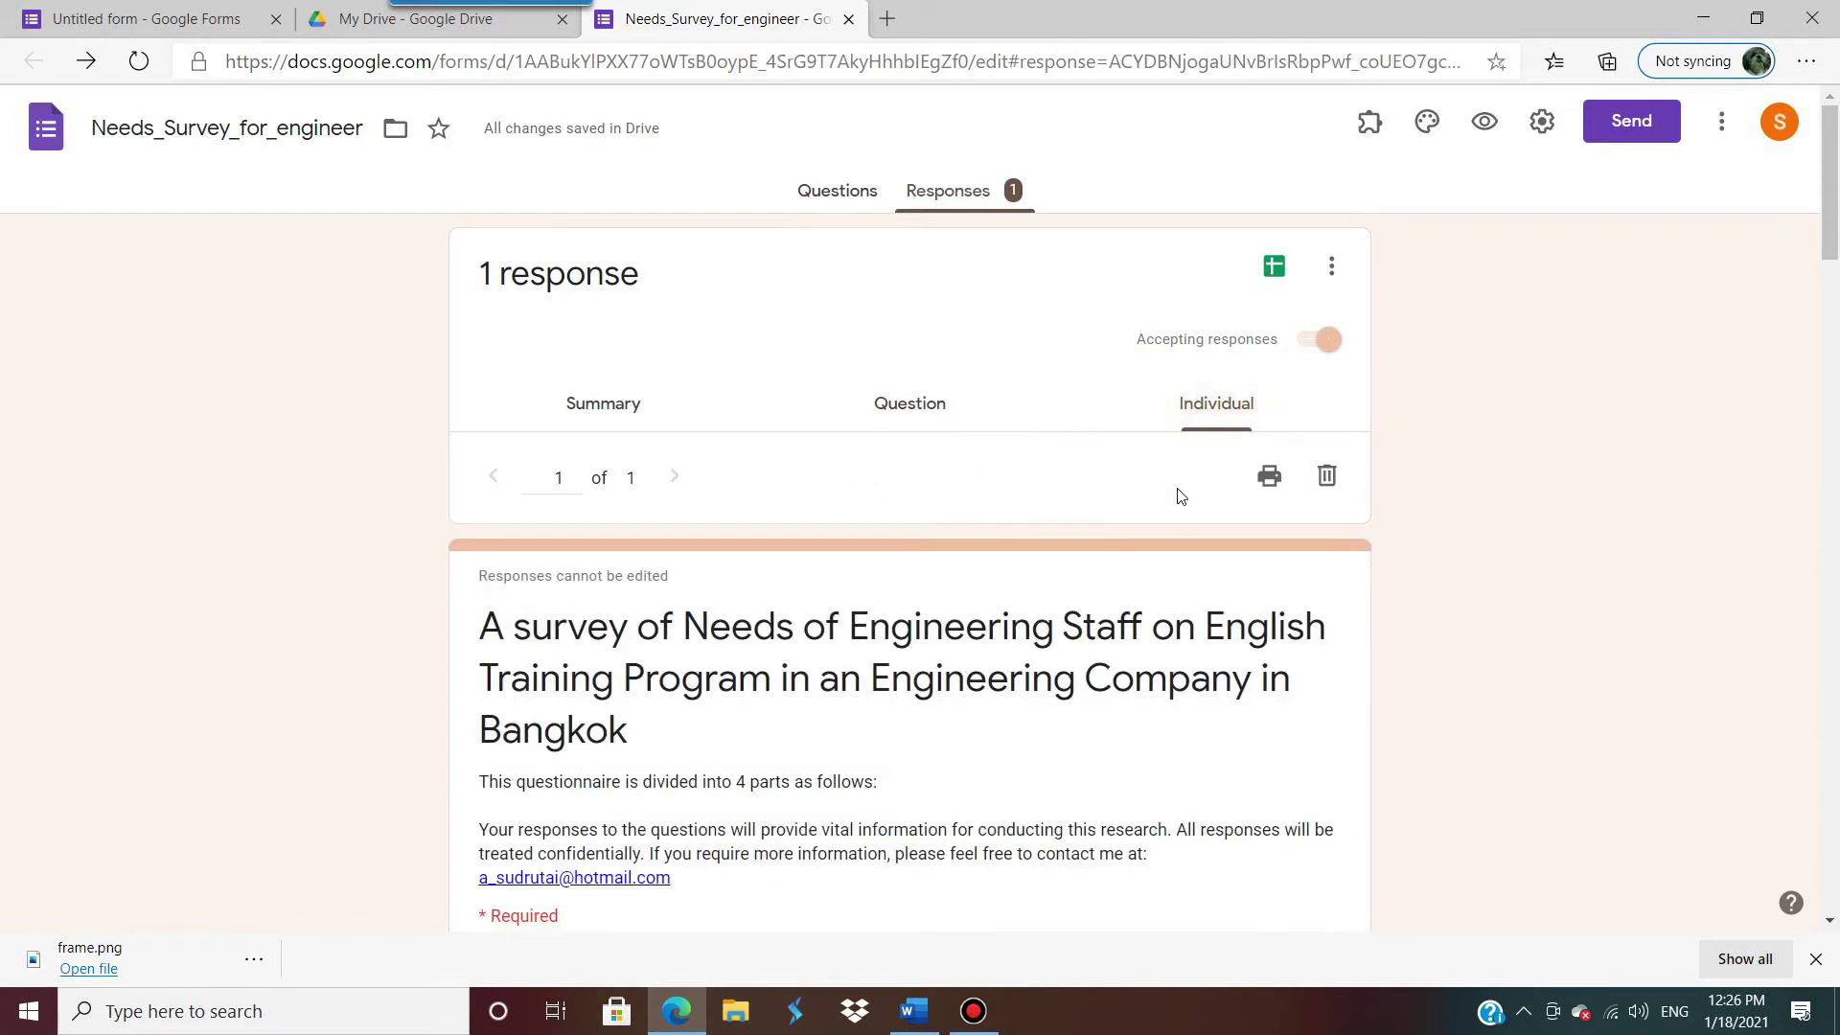
pyautogui.scroll(-3, 989, 682)
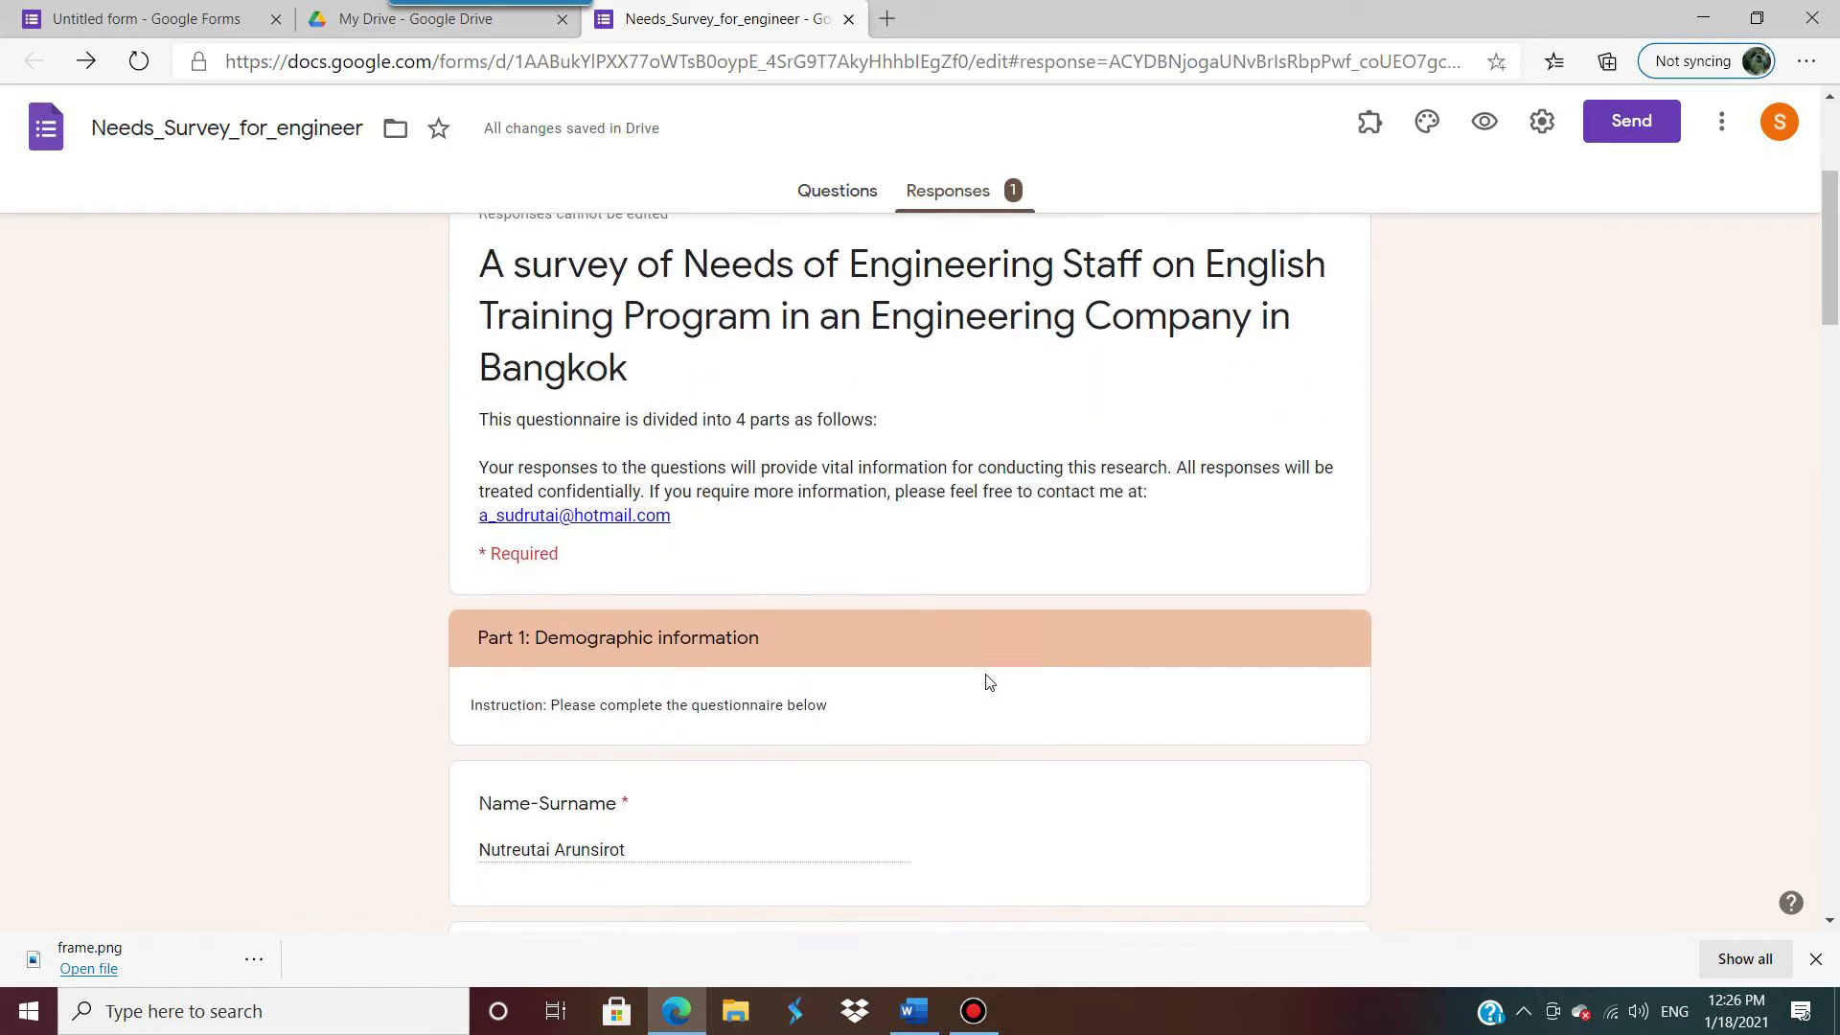
pyautogui.scroll(-3, 988, 683)
pyautogui.scroll(4, 986, 682)
pyautogui.scroll(-5, 986, 679)
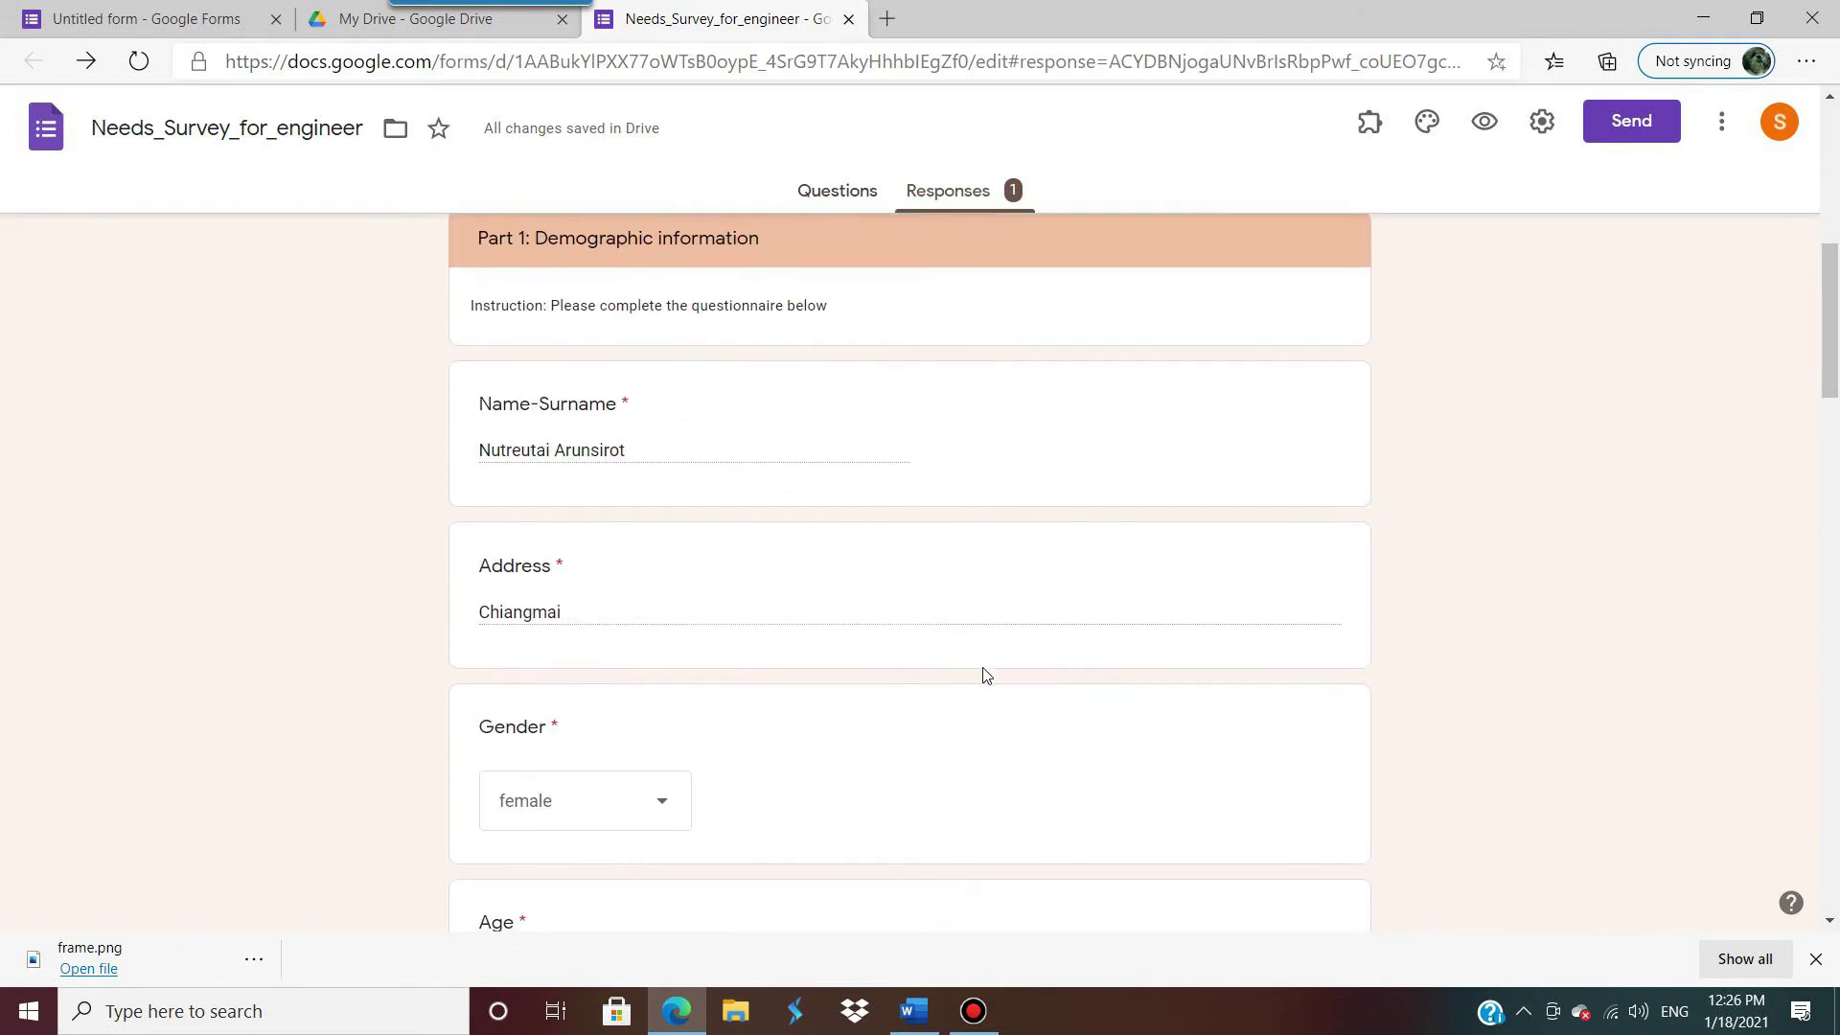
pyautogui.scroll(-20, 986, 676)
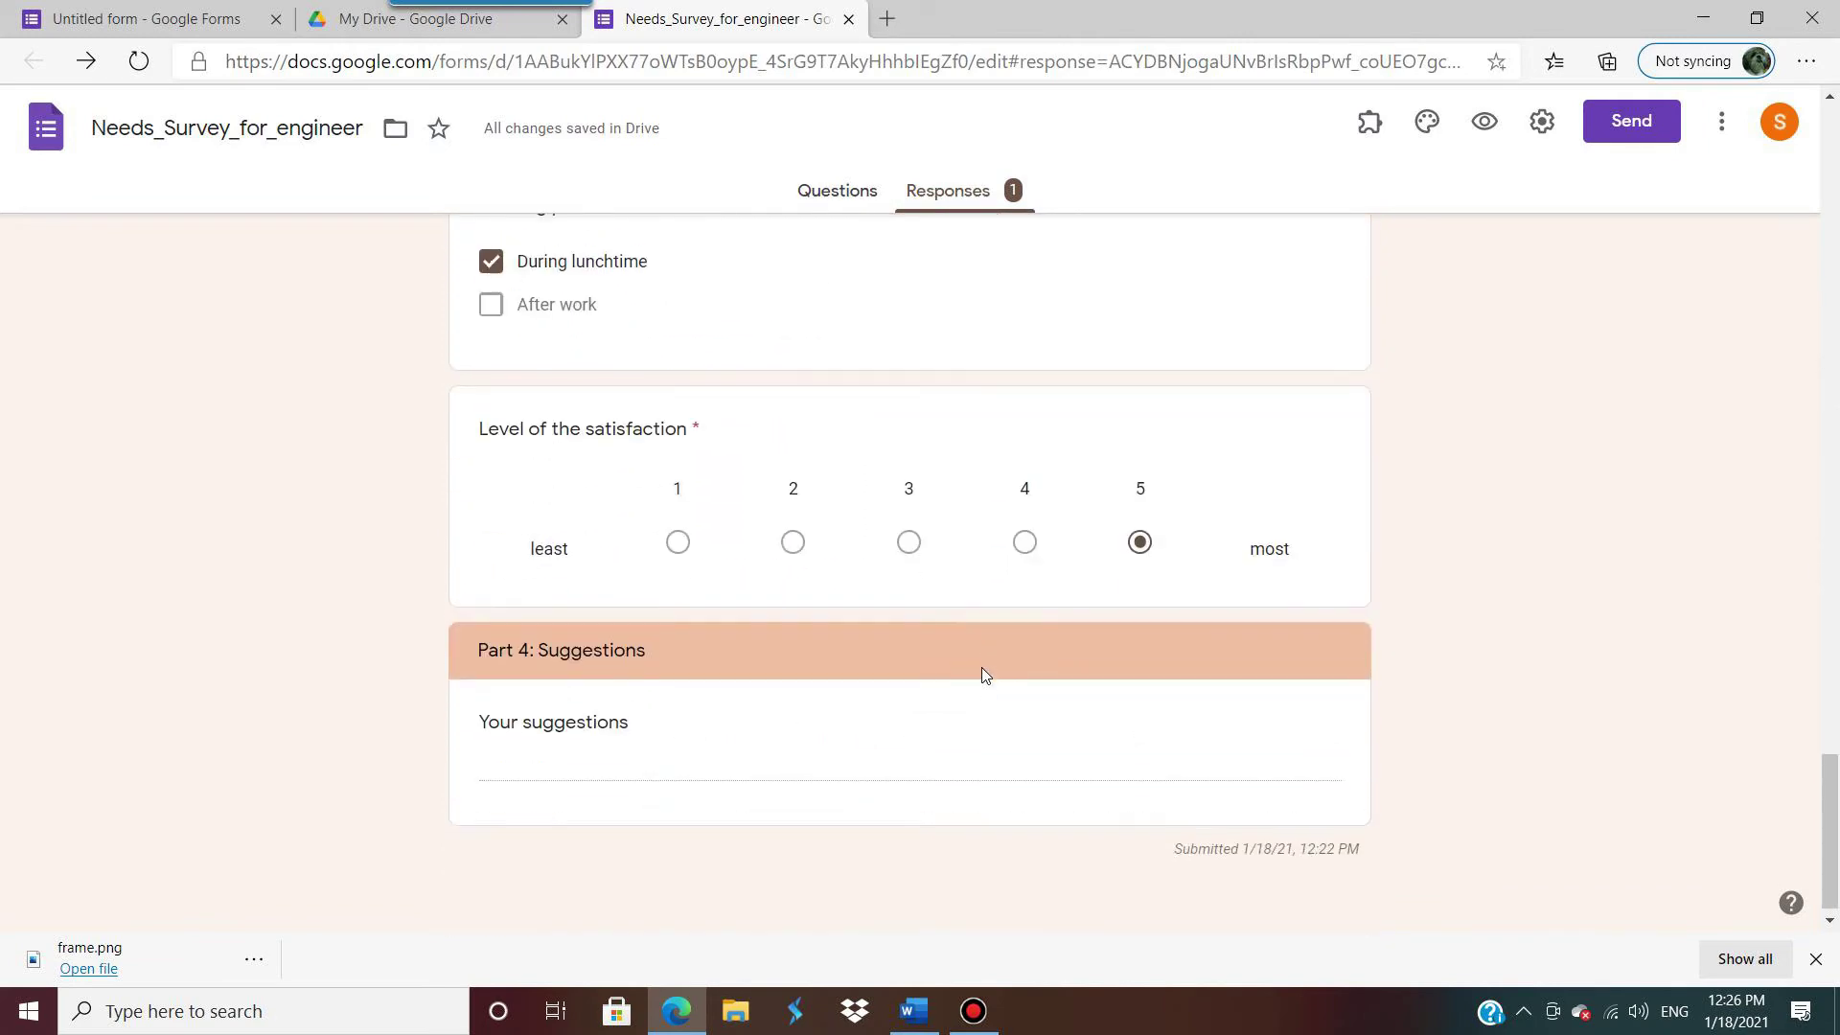
pyautogui.scroll(20, 983, 644)
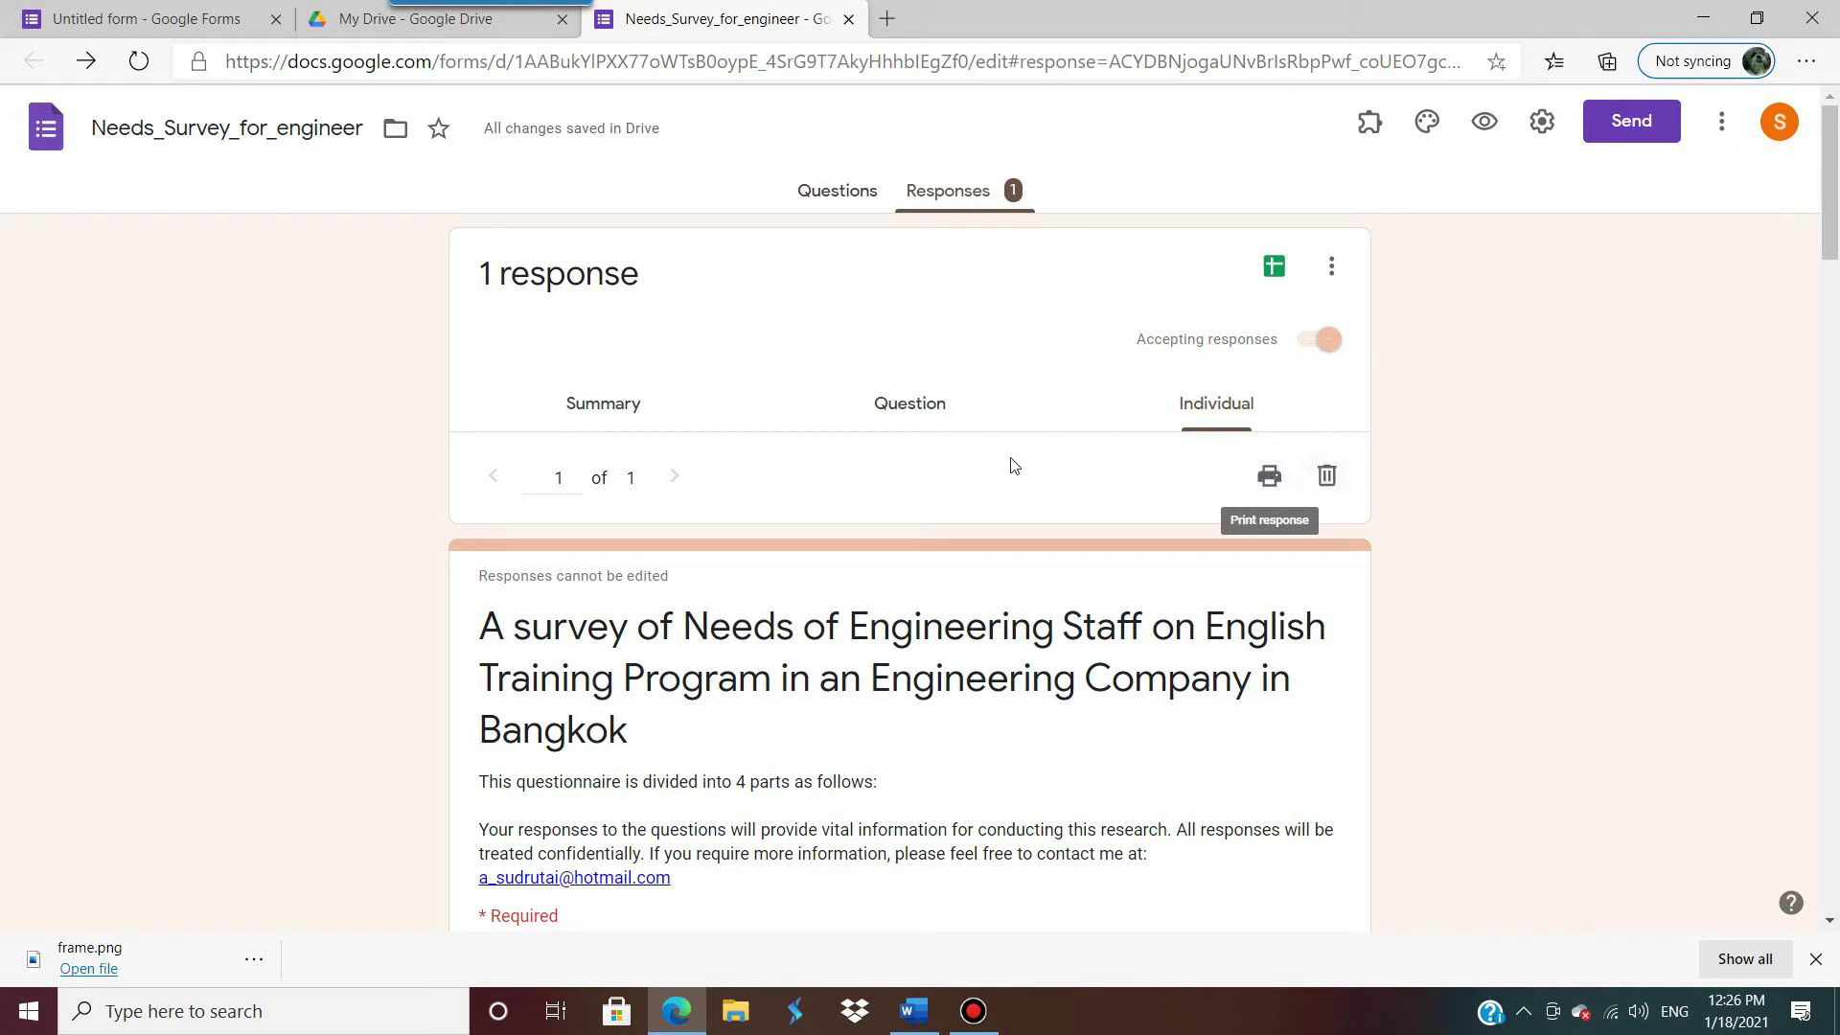
pyautogui.click(585, 404)
# Step: Scroll through the summary charts and copy the Gender pie chart
pyautogui.scroll(-5, 963, 679)
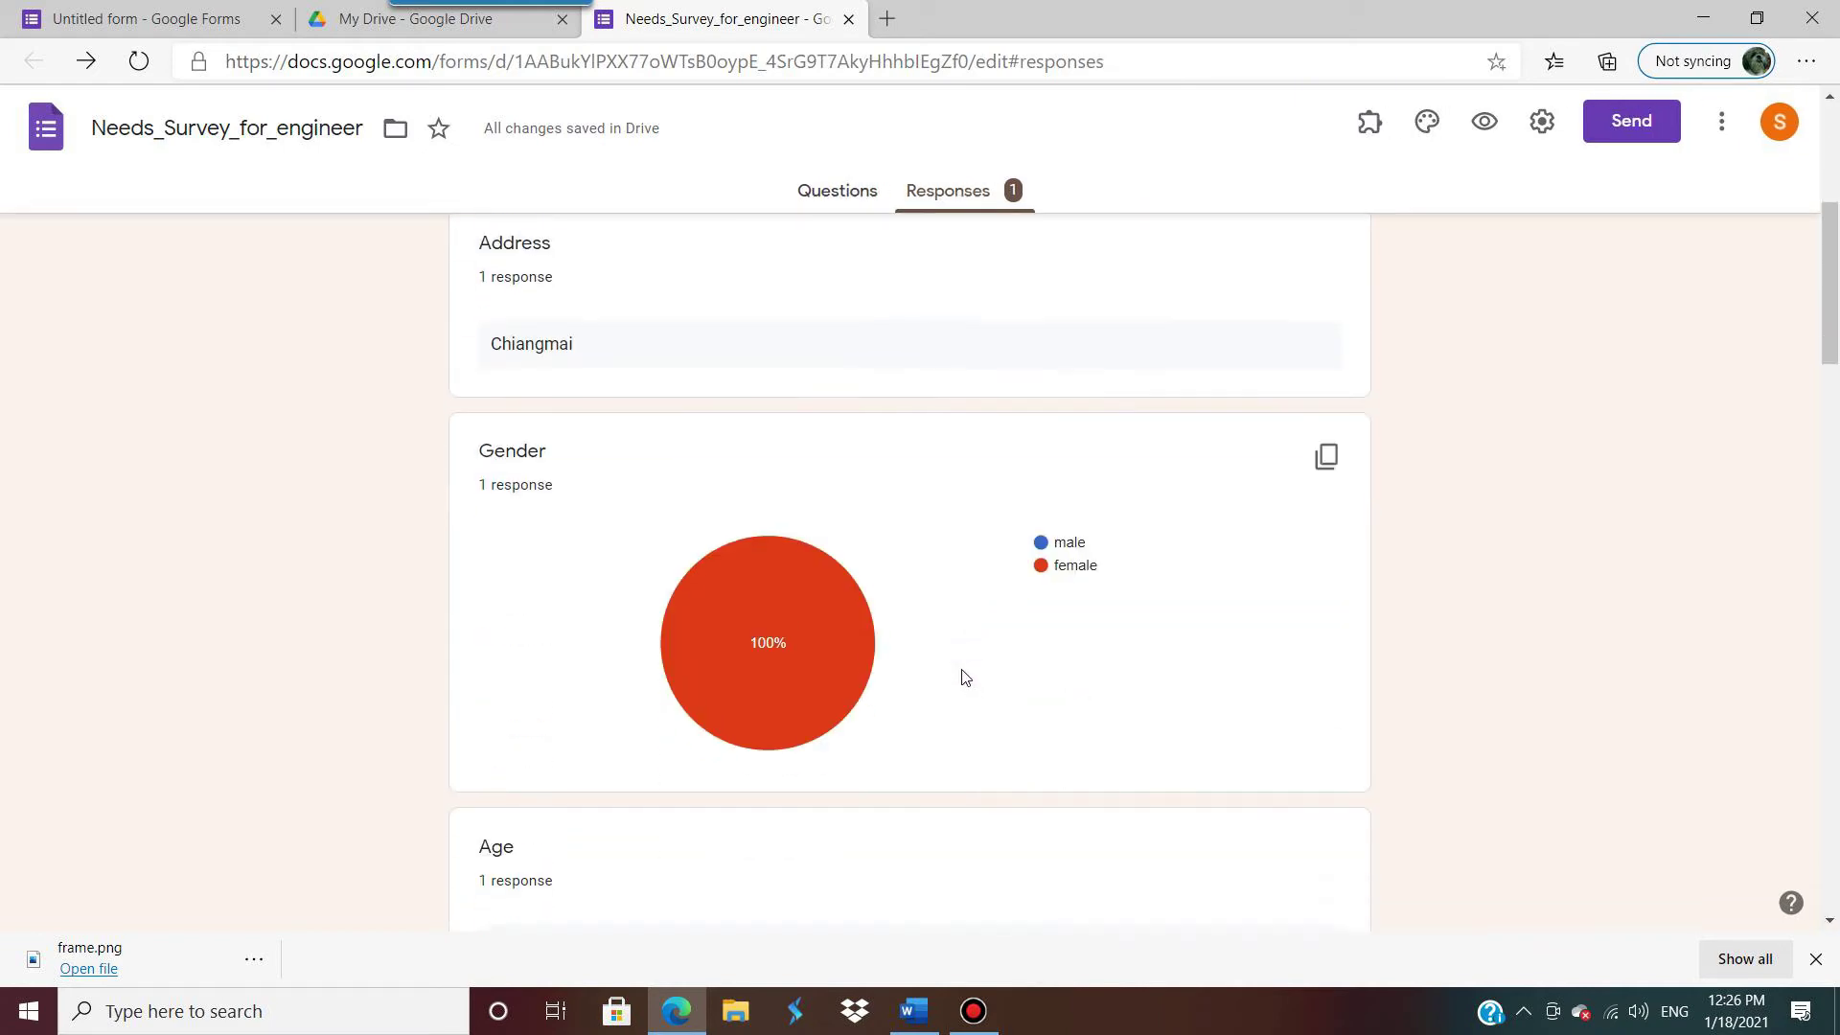
pyautogui.moveTo(780, 624)
pyautogui.click(1328, 466)
pyautogui.scroll(-3, 1187, 655)
pyautogui.scroll(-6, 1186, 654)
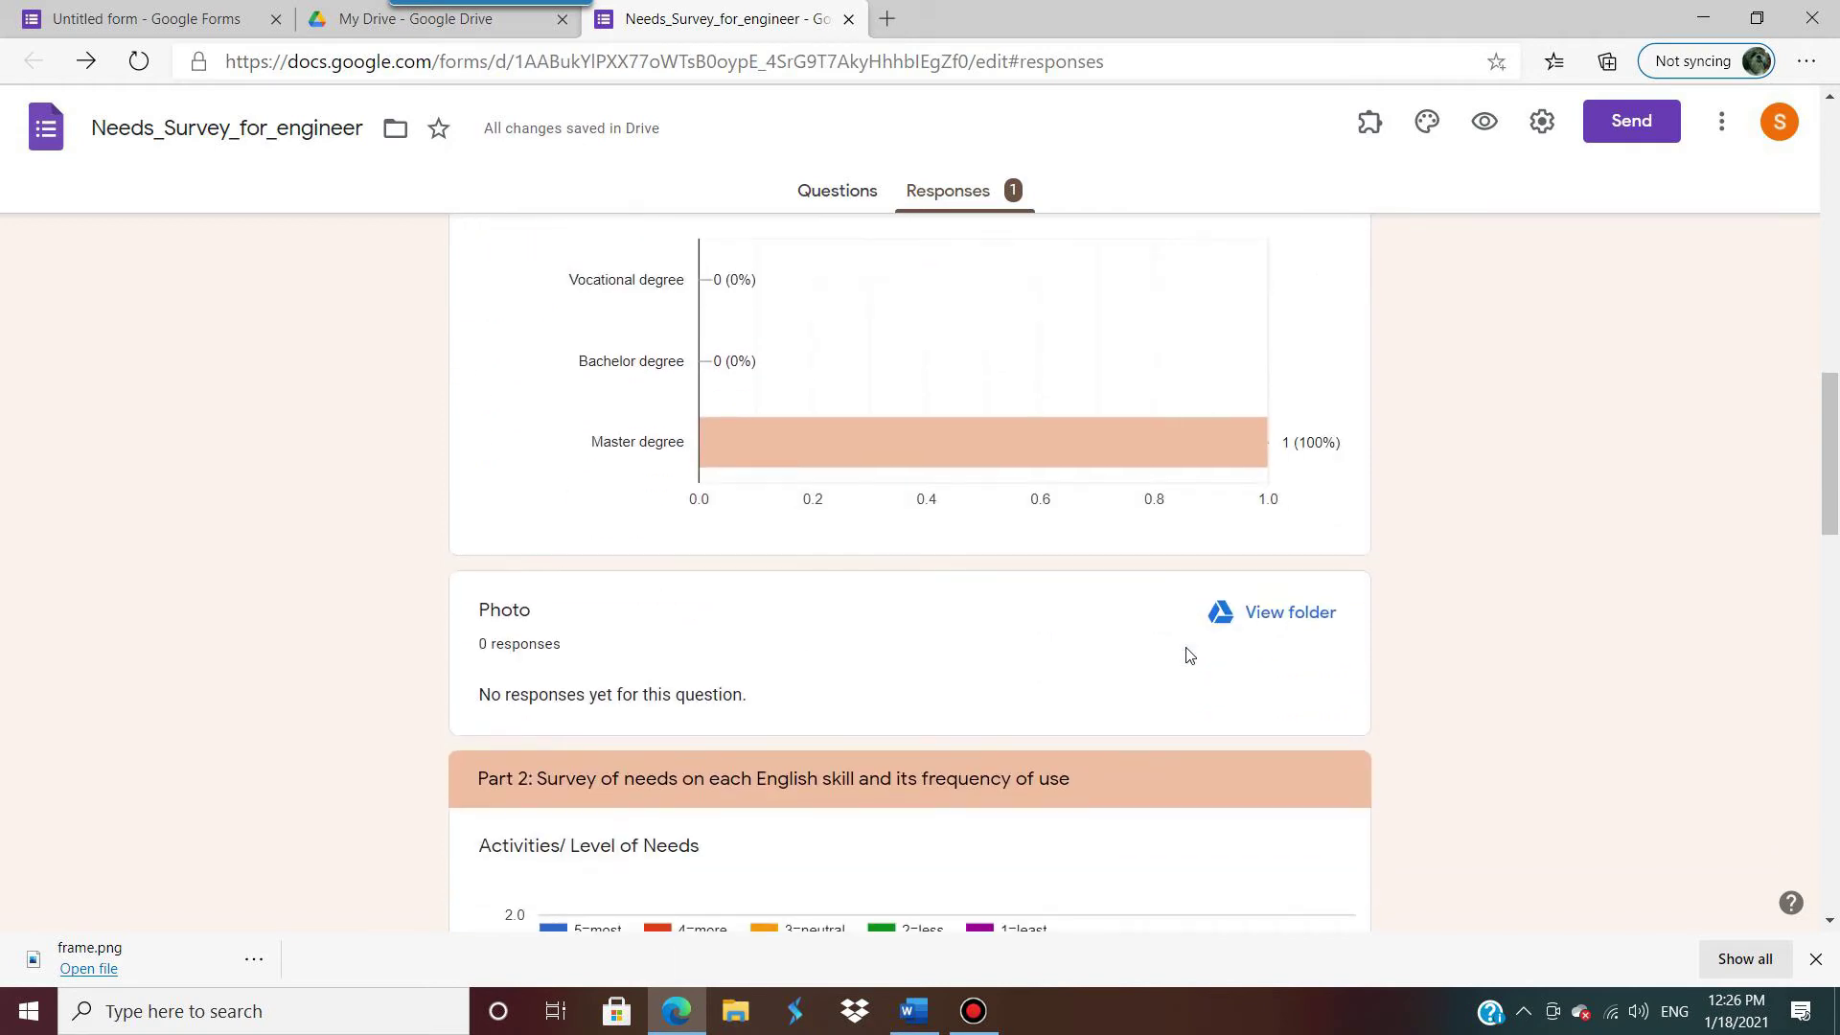
pyautogui.scroll(15, 1189, 666)
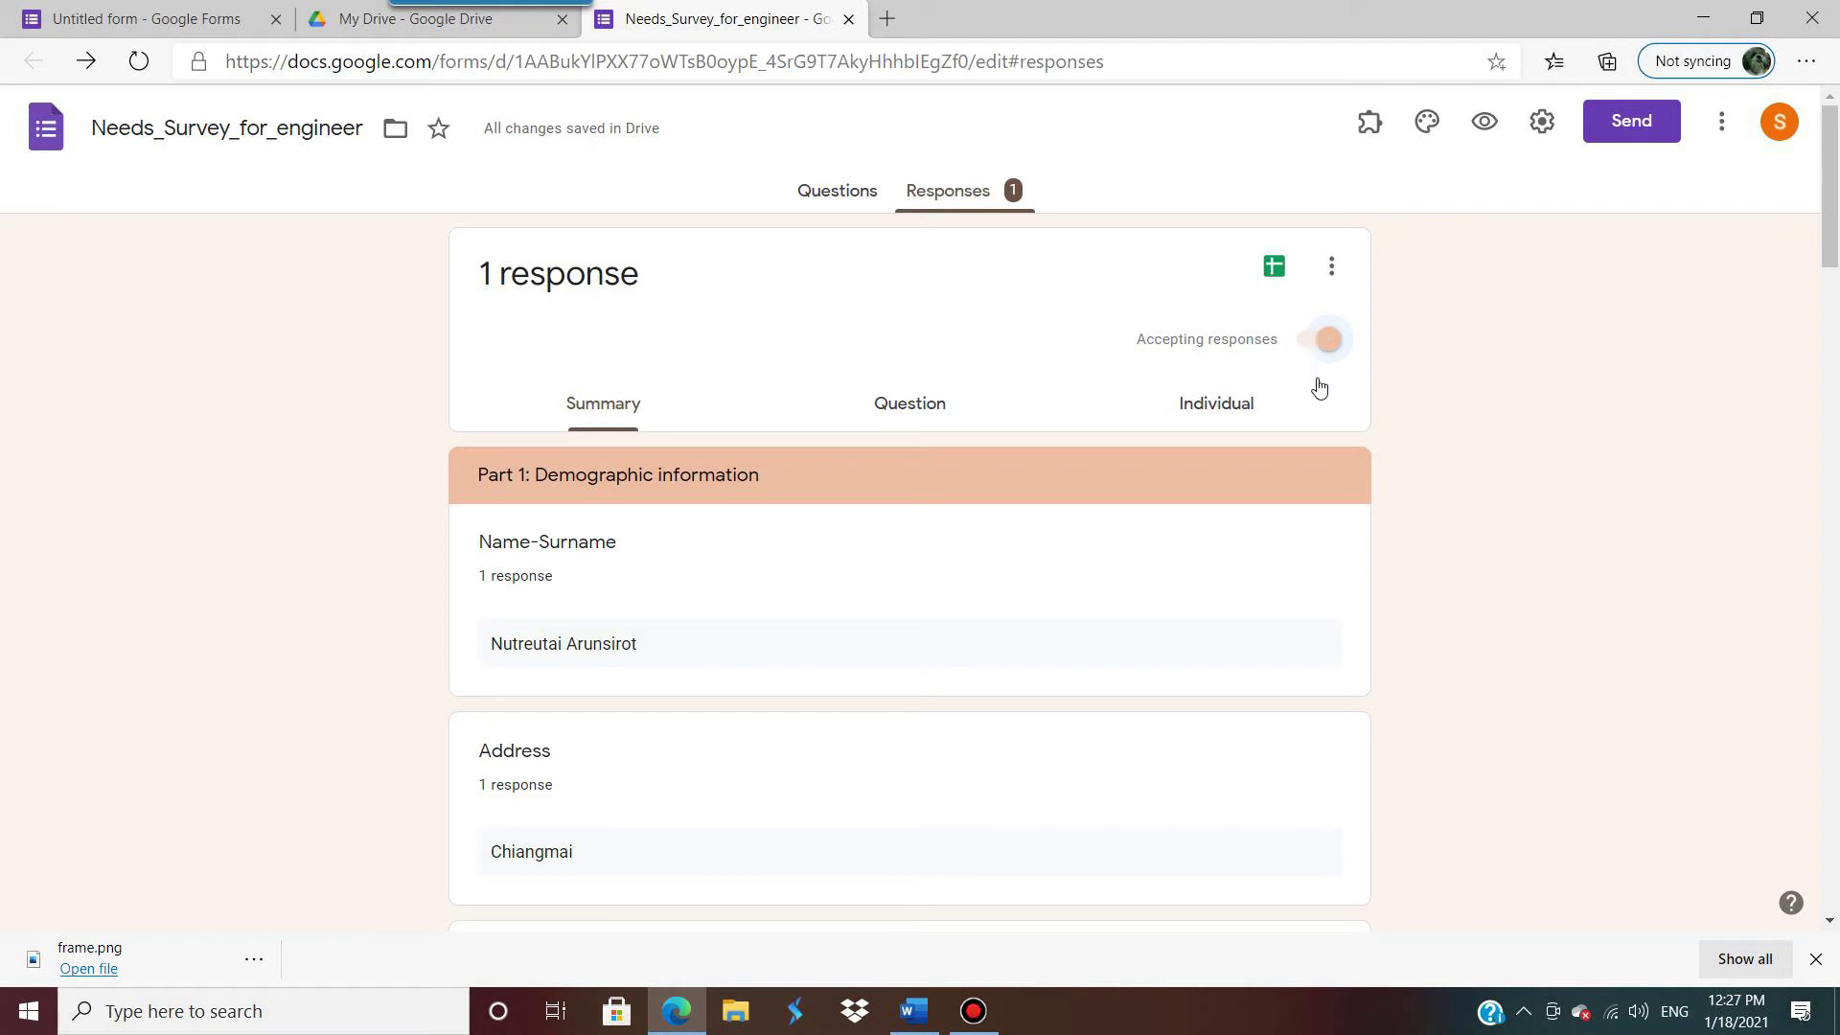
# Step: Turn Accepting responses off so the form shows it's no longer accepting responses
pyautogui.click(1303, 345)
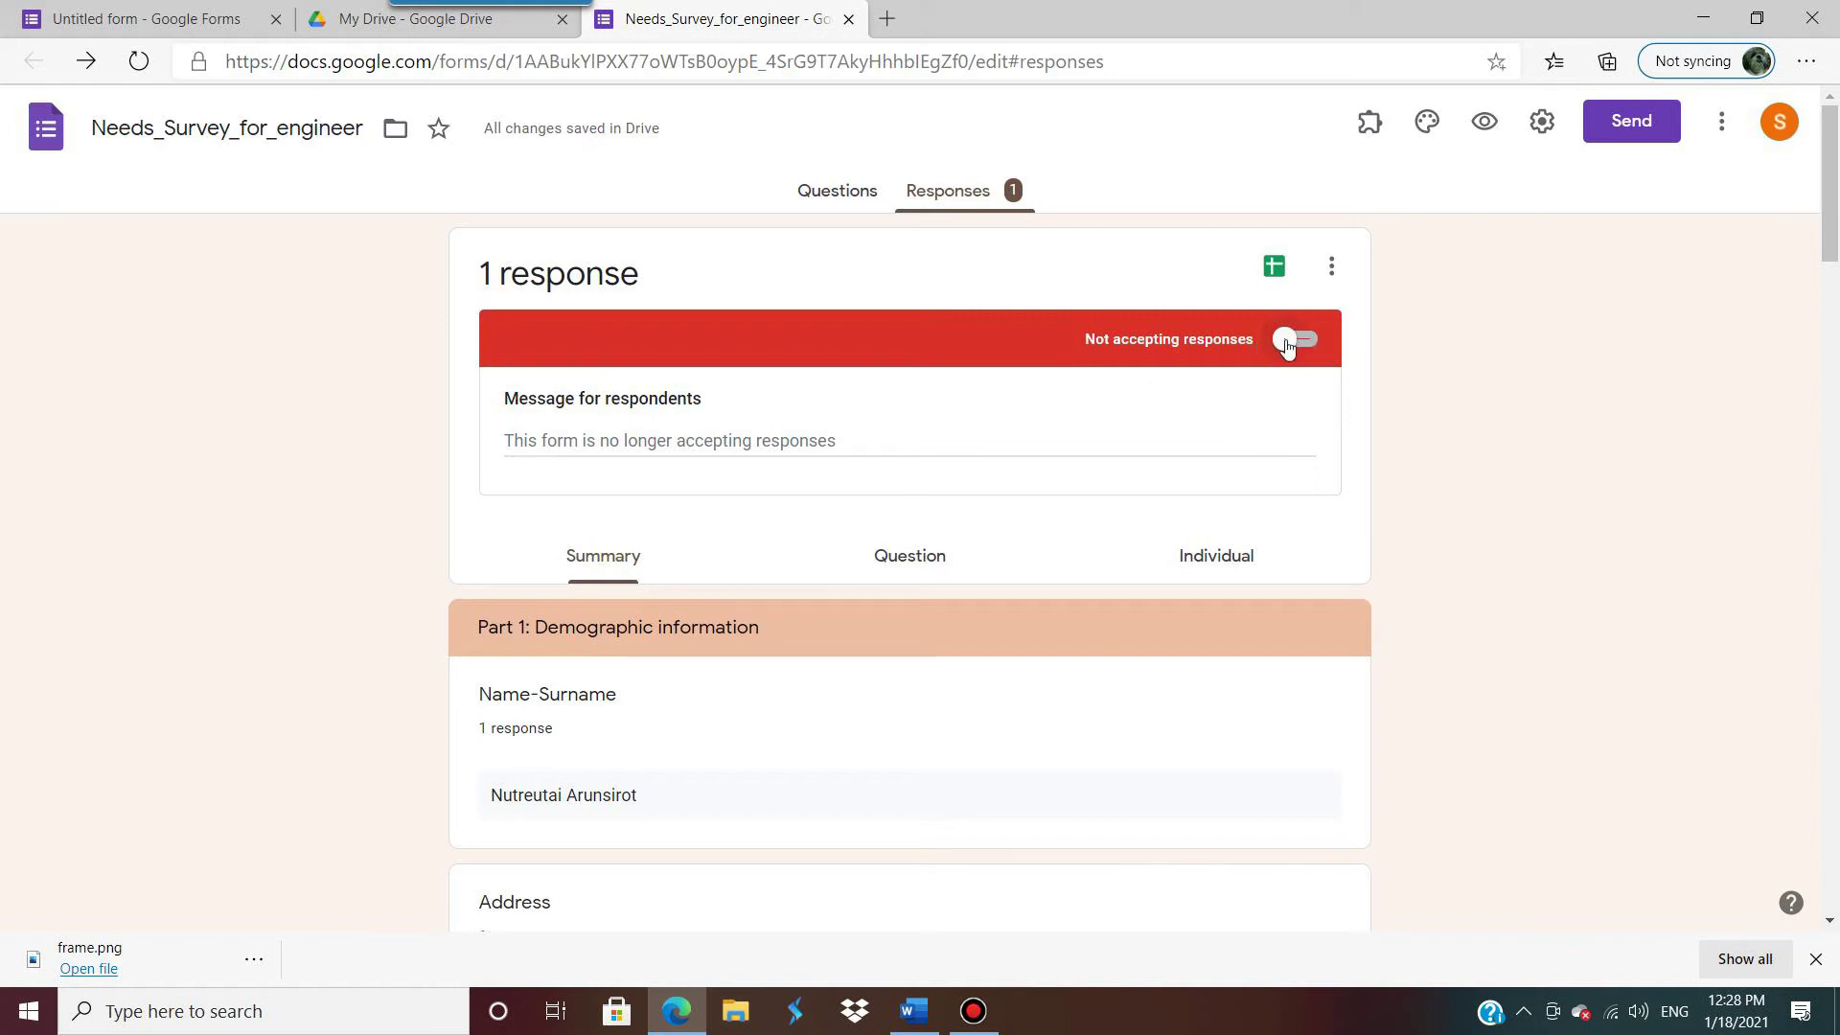
pyautogui.click(1316, 347)
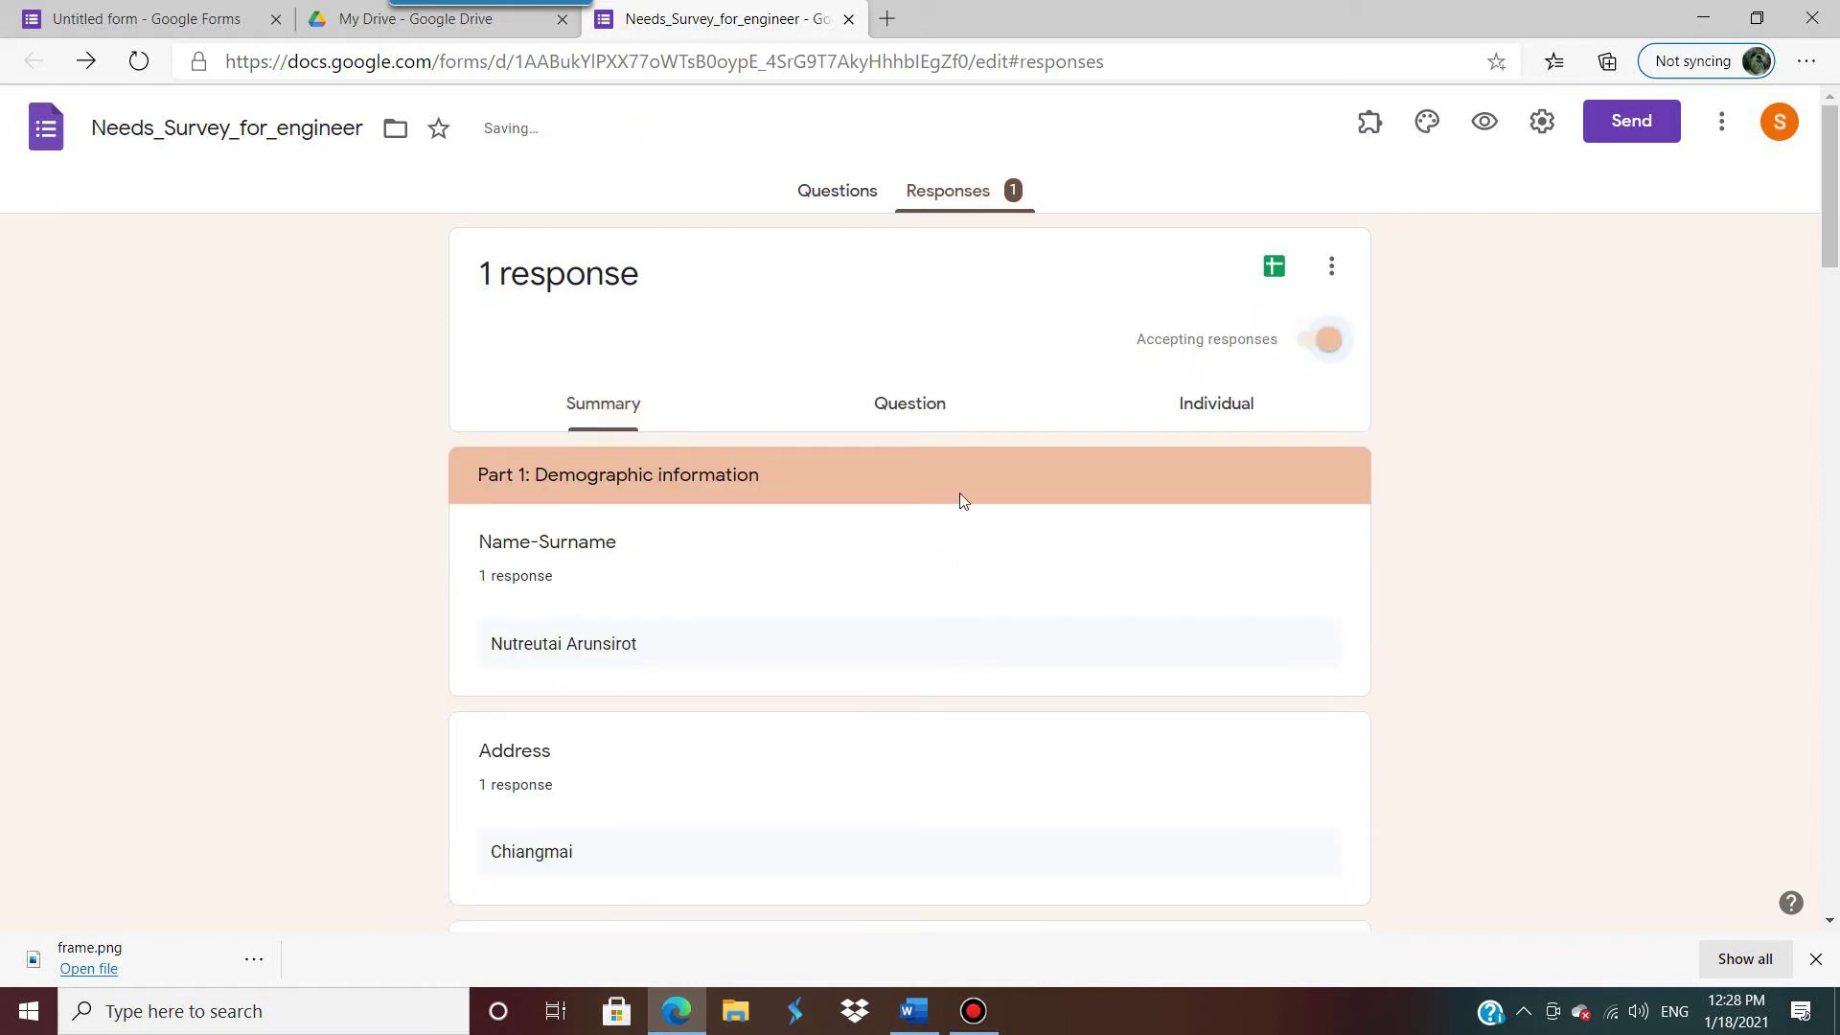
pyautogui.click(1310, 342)
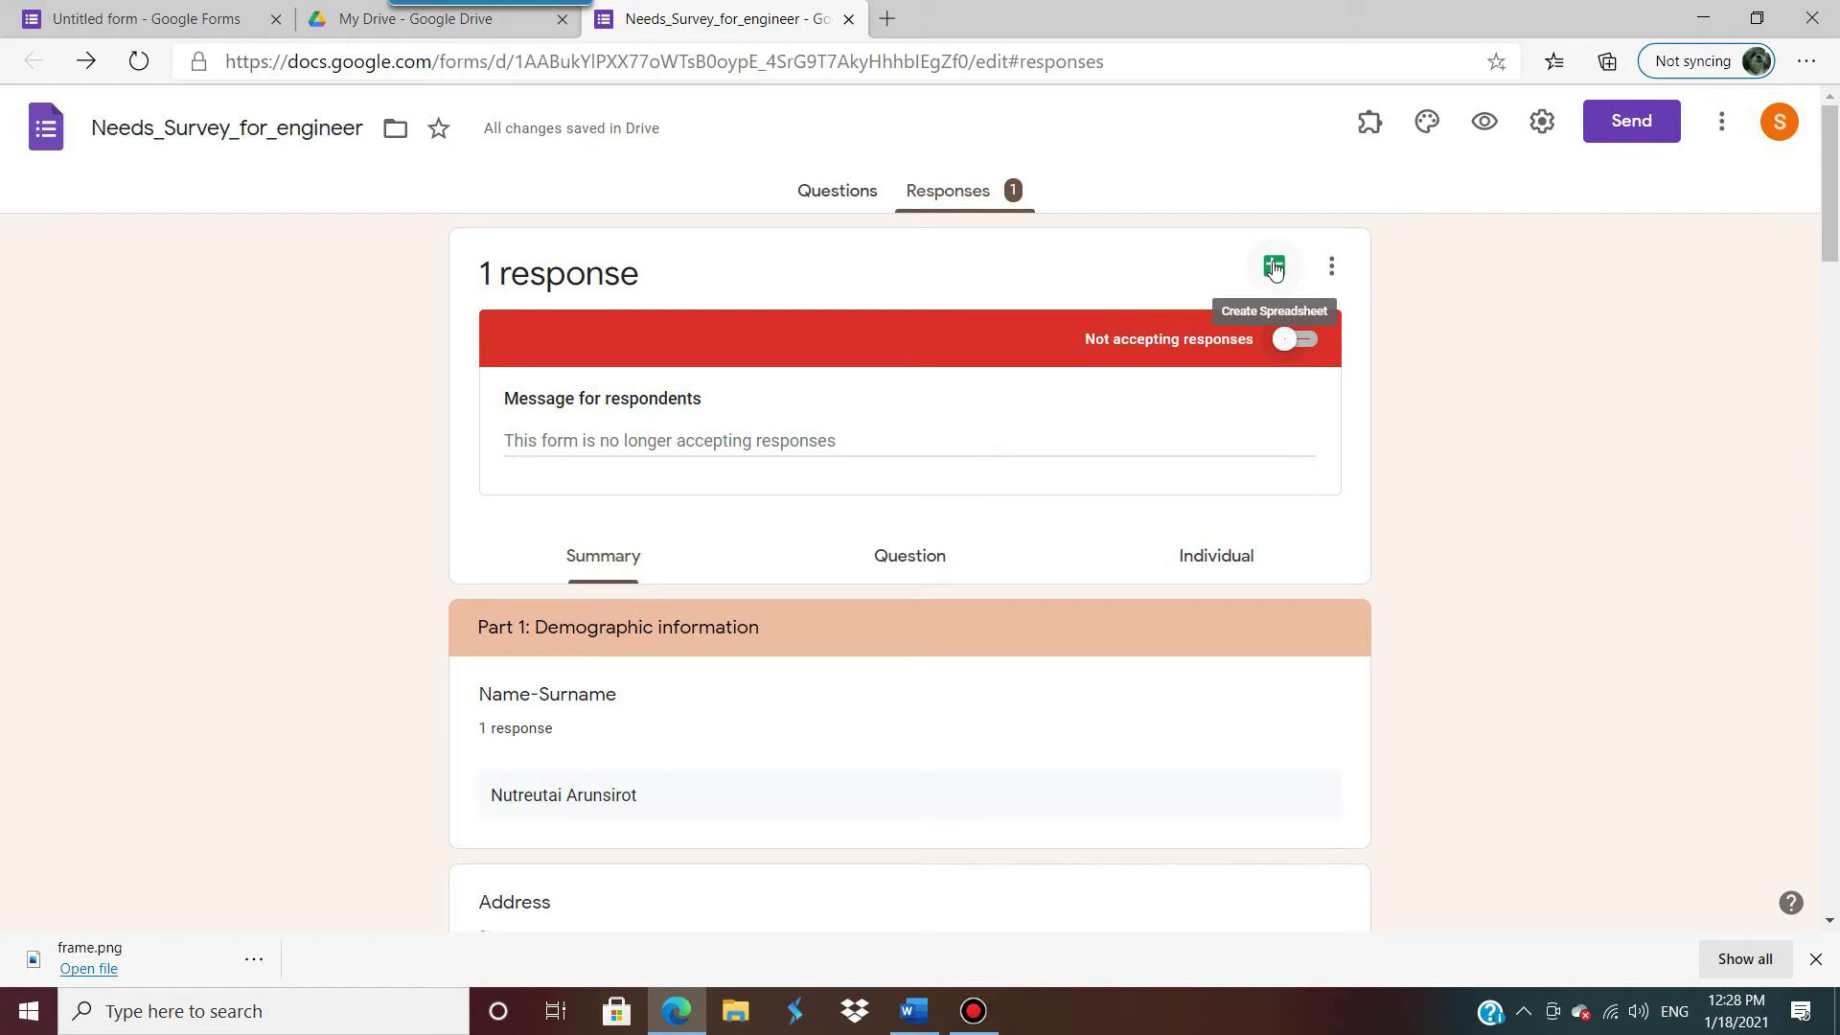
# Step: Link the responses to a new spreadsheet, Needs_Survey_for_engineer (Responses)
pyautogui.click(1274, 270)
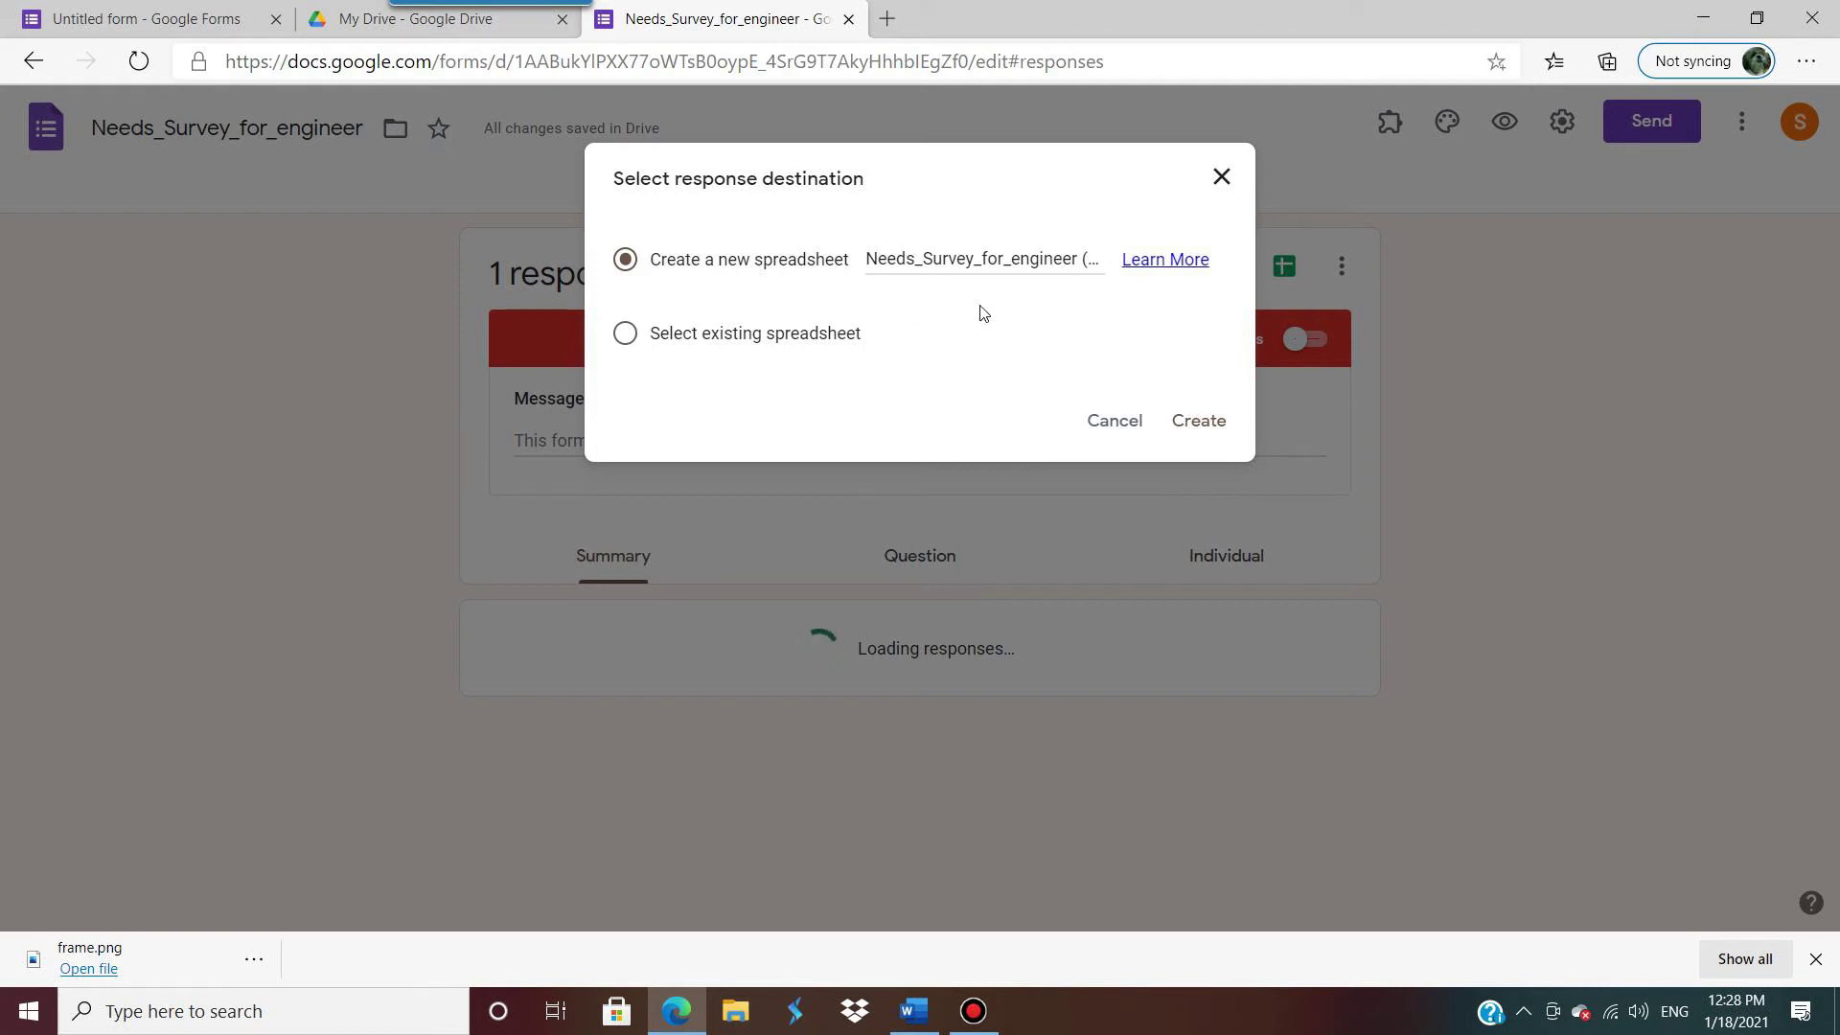
pyautogui.click(1199, 422)
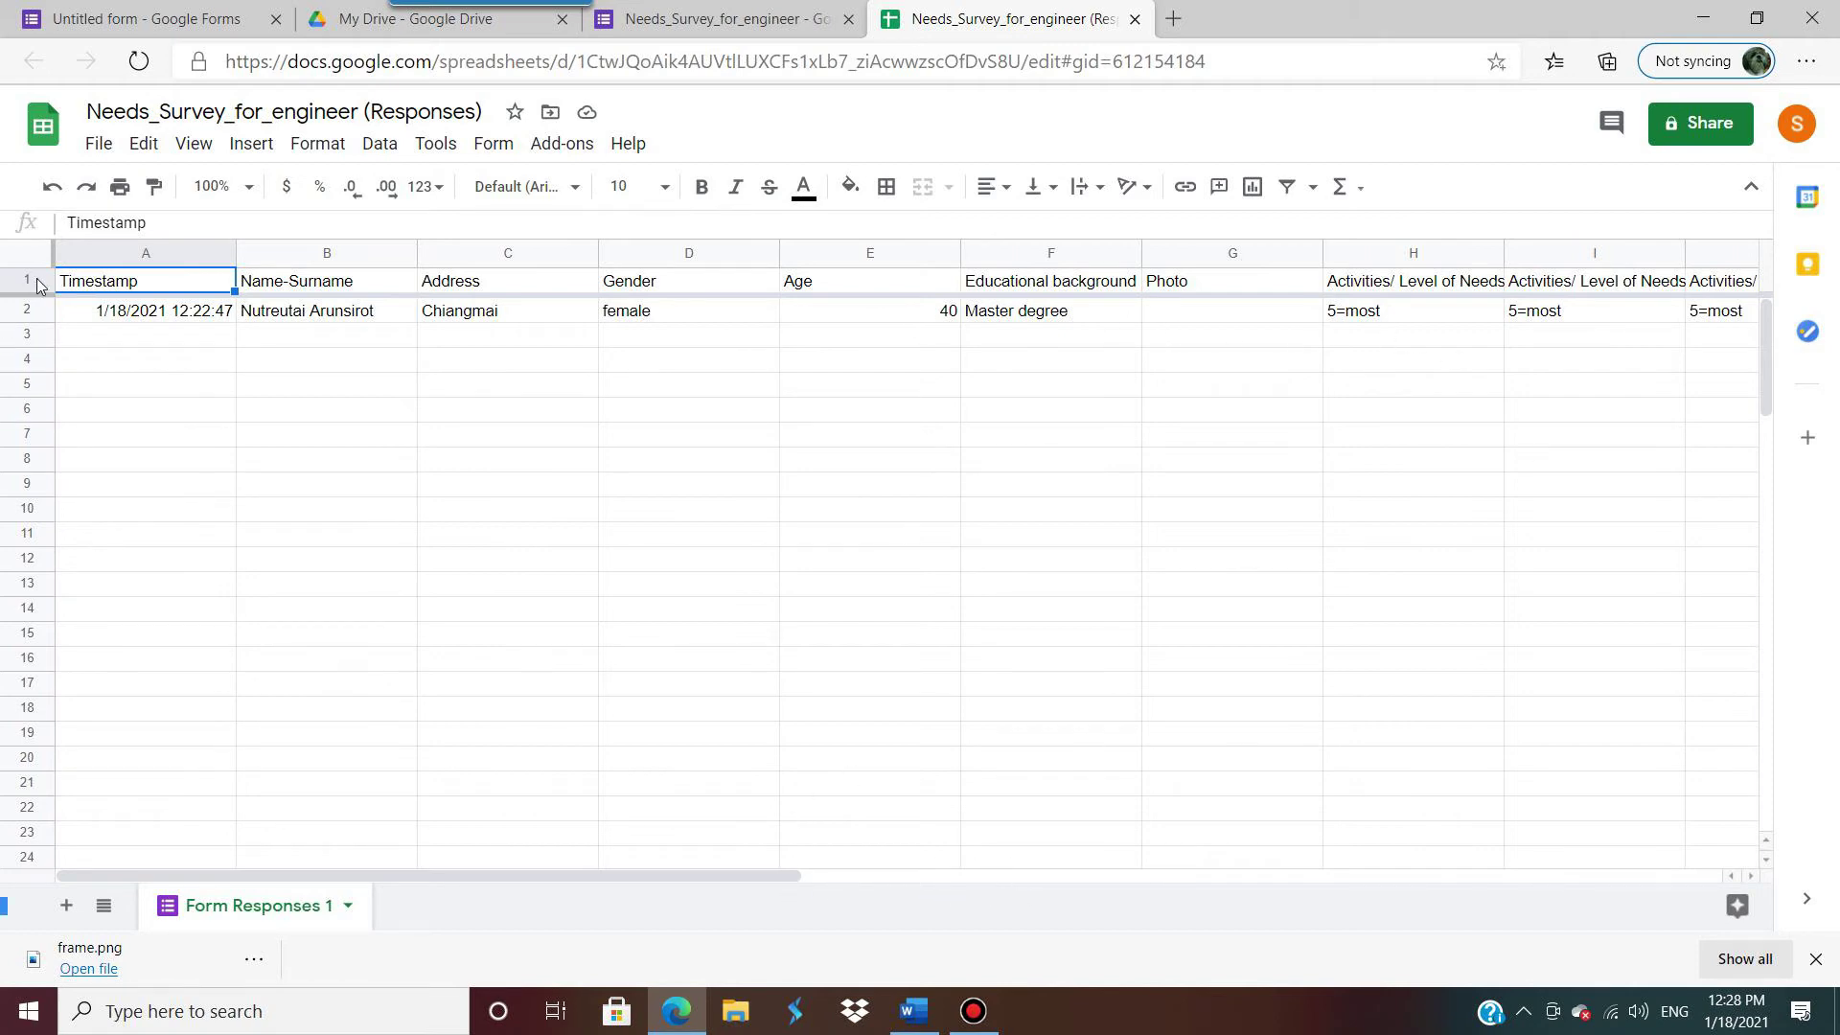
# Step: Check the File > Download export formats for the responses sheet, then dismiss the menu
pyautogui.moveTo(42, 293); pyautogui.dragTo(45, 533)
pyautogui.click(94, 148)
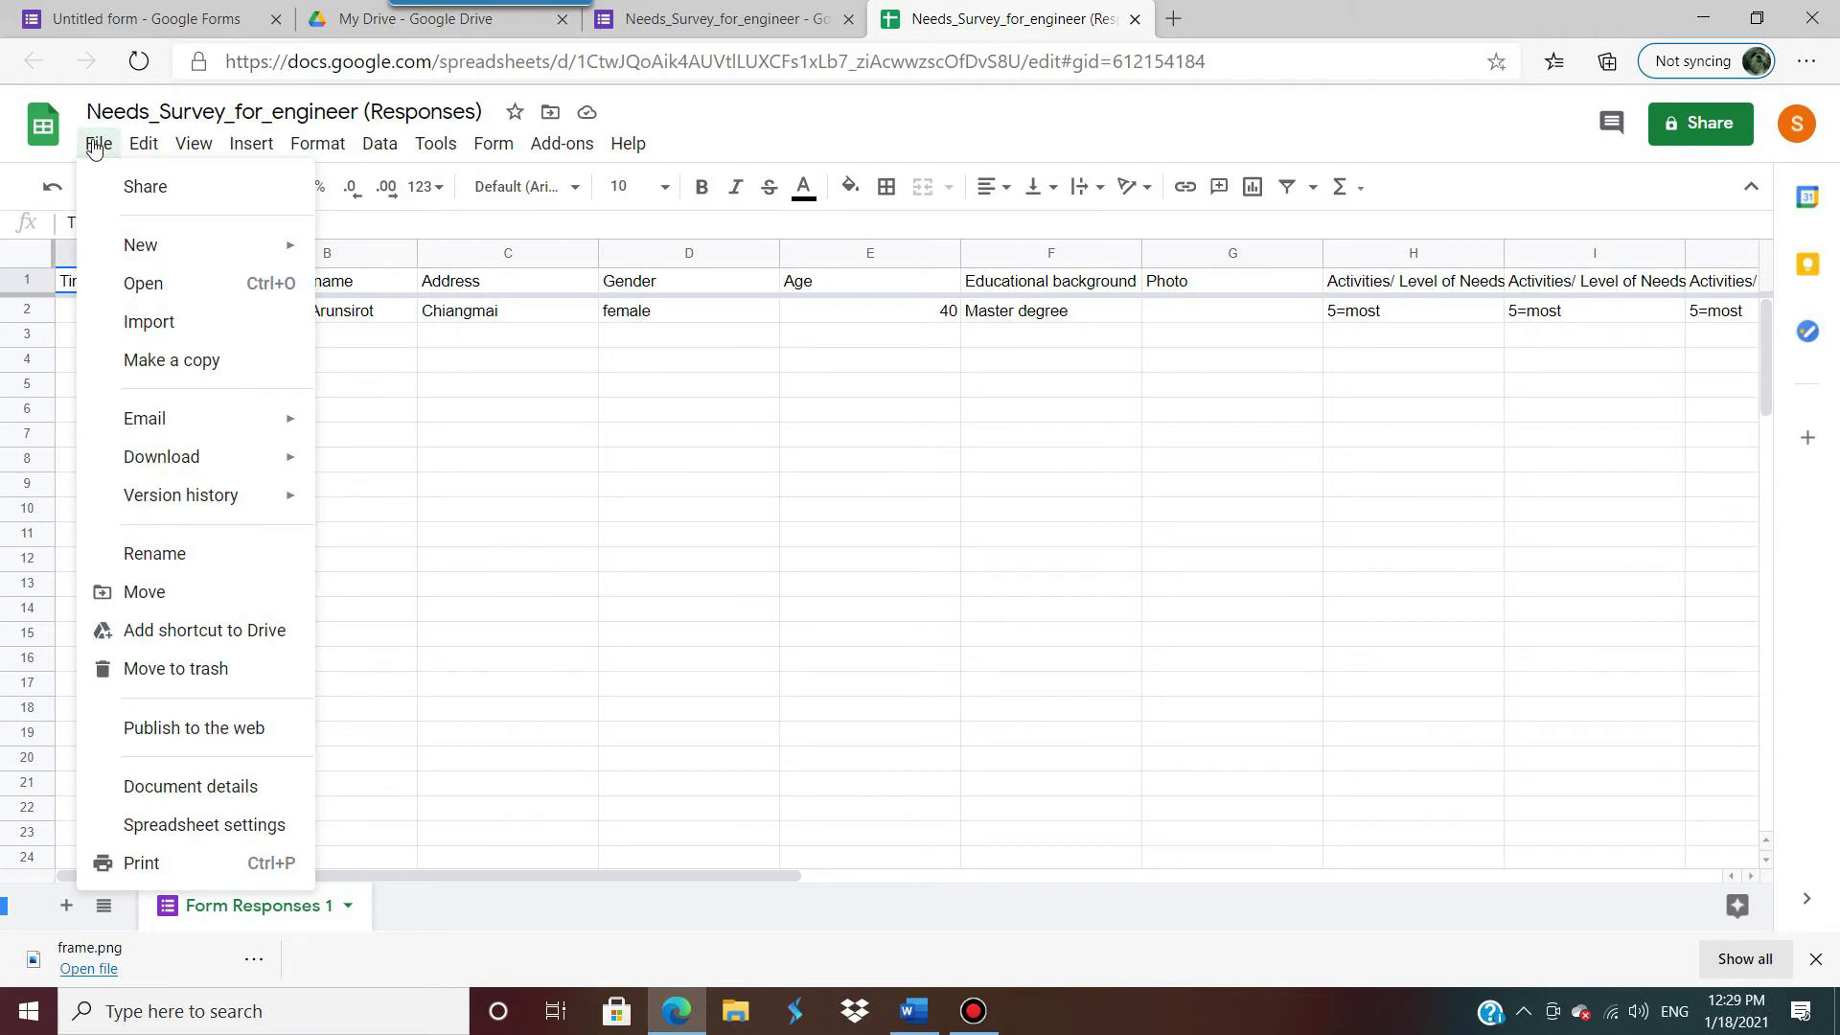
pyautogui.moveTo(296, 464)
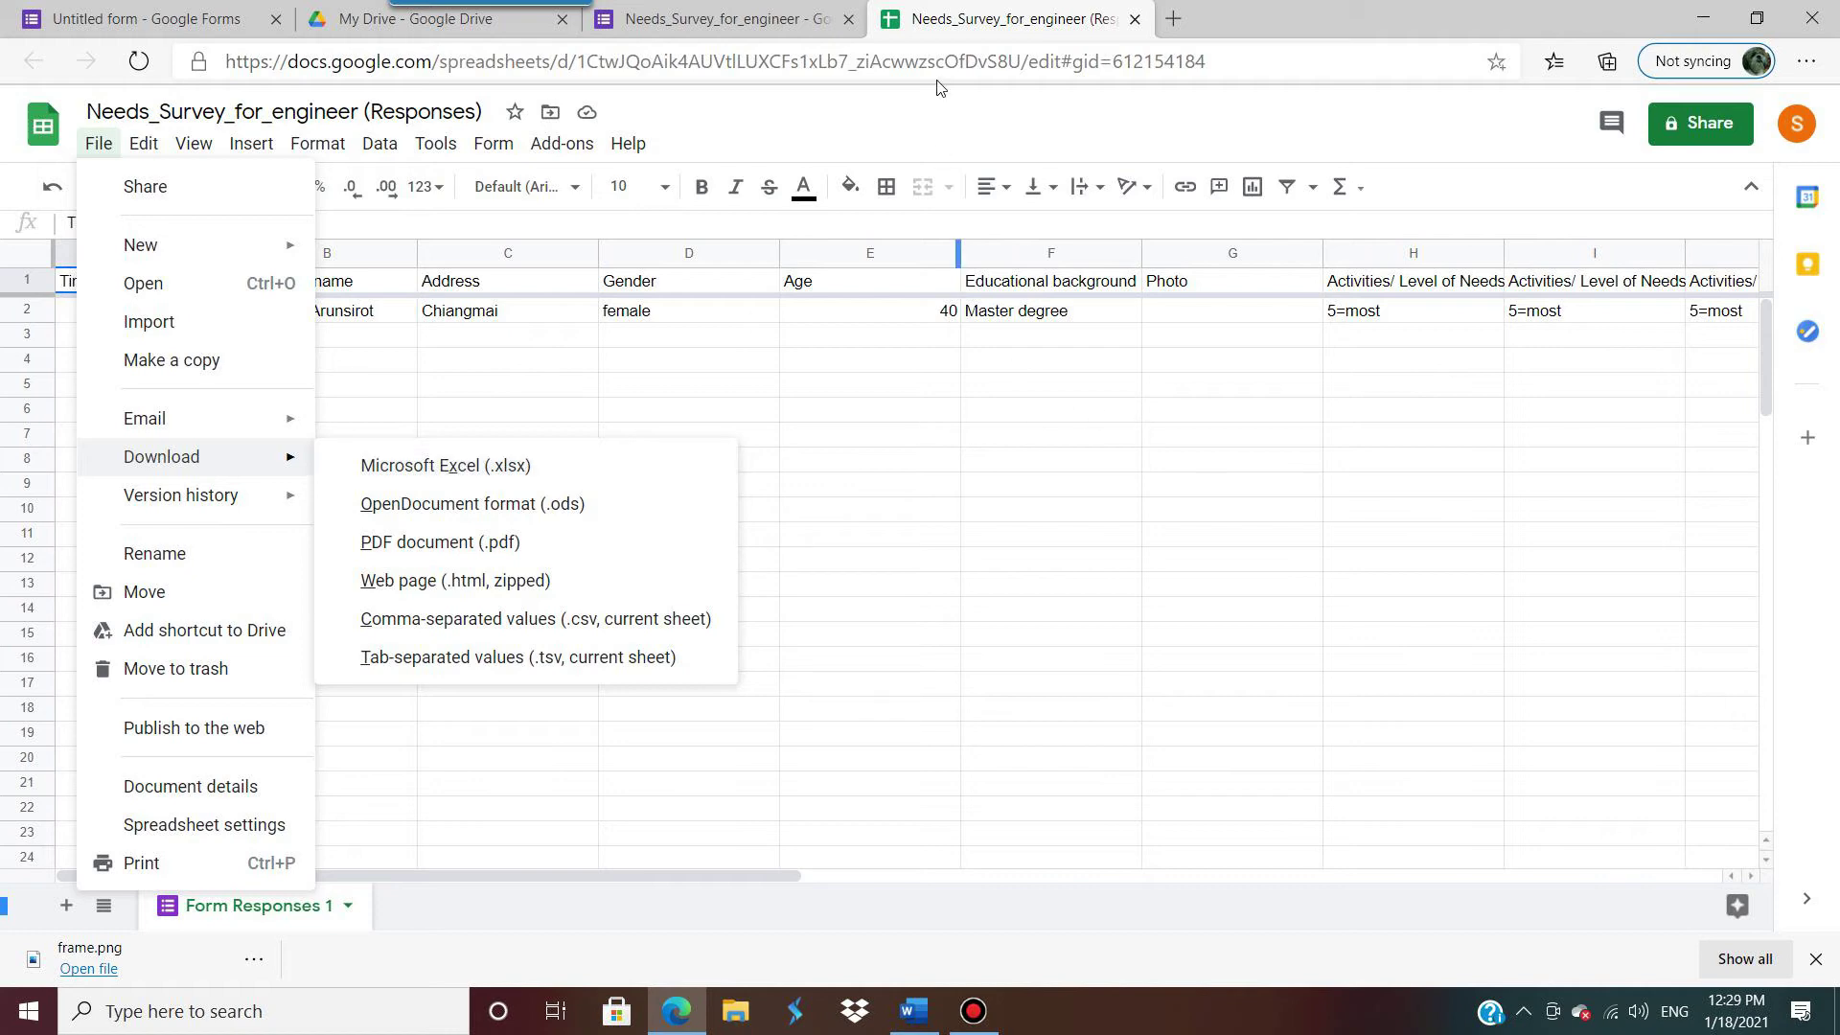
pyautogui.click(767, 19)
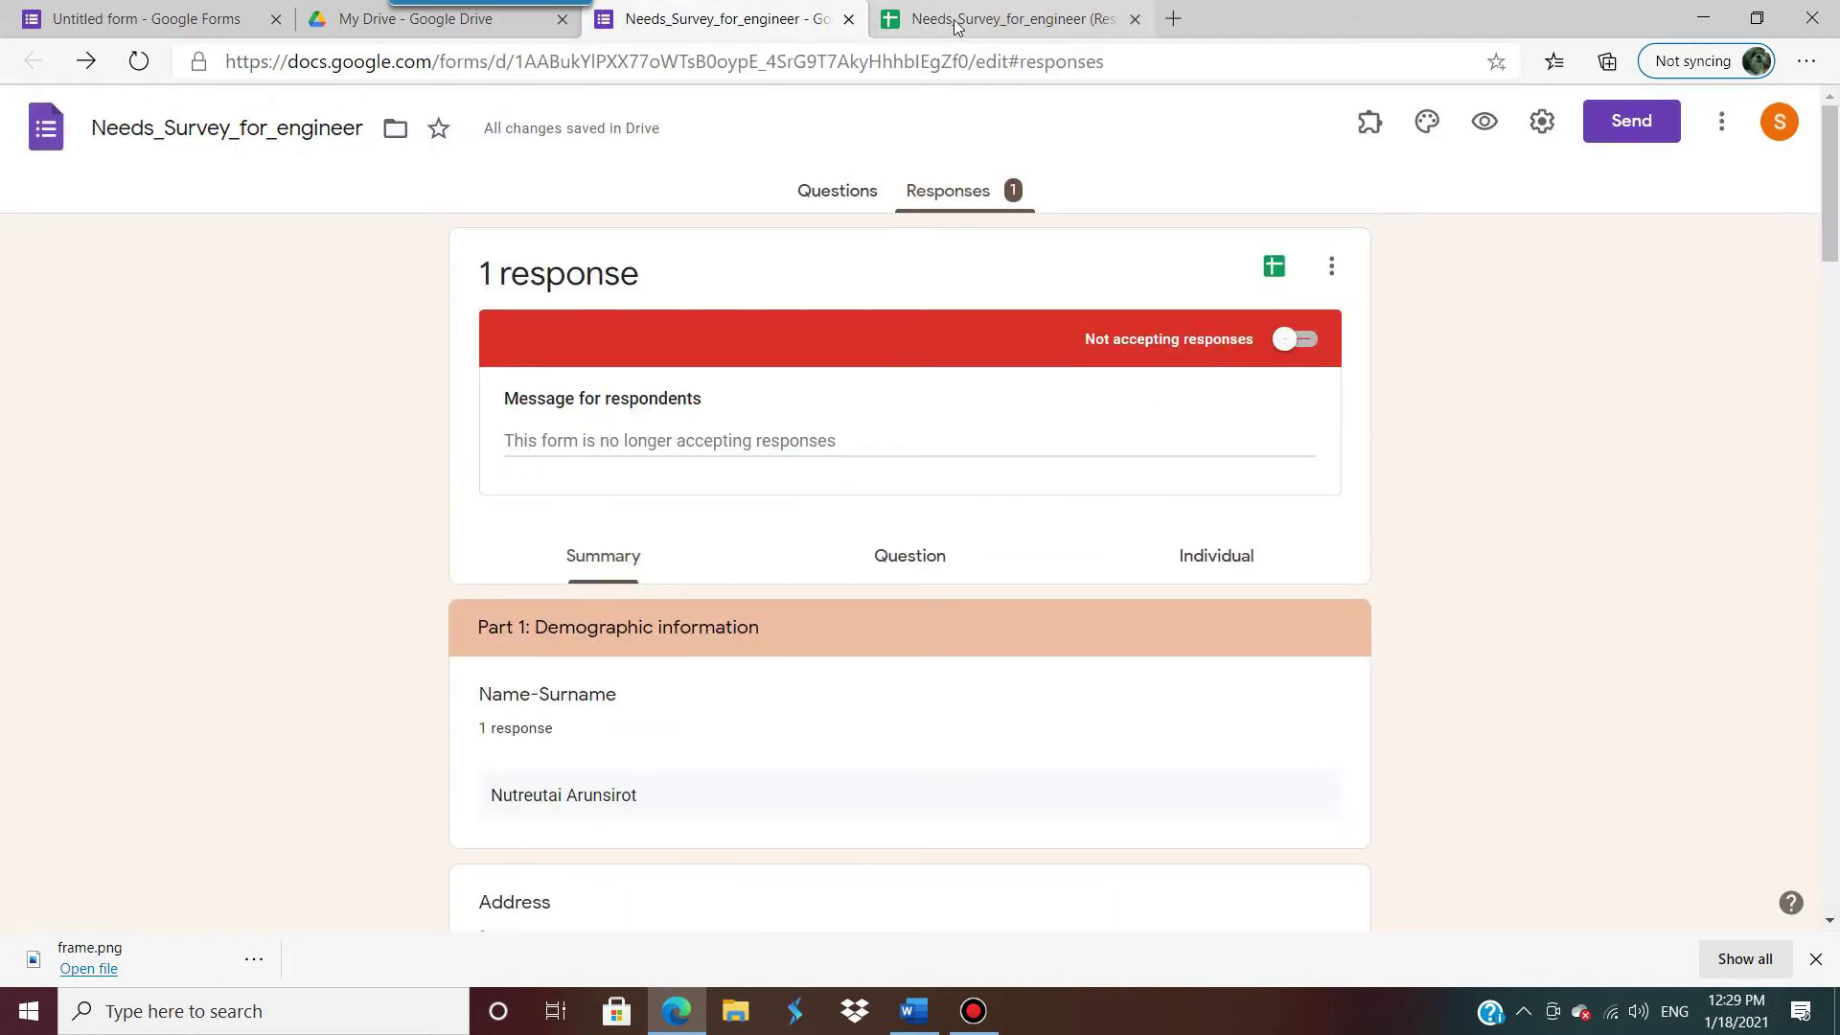
# Step: Close the responses spreadsheet tab and look over the responses' more-options menu
pyautogui.click(1121, 19)
pyautogui.click(1135, 19)
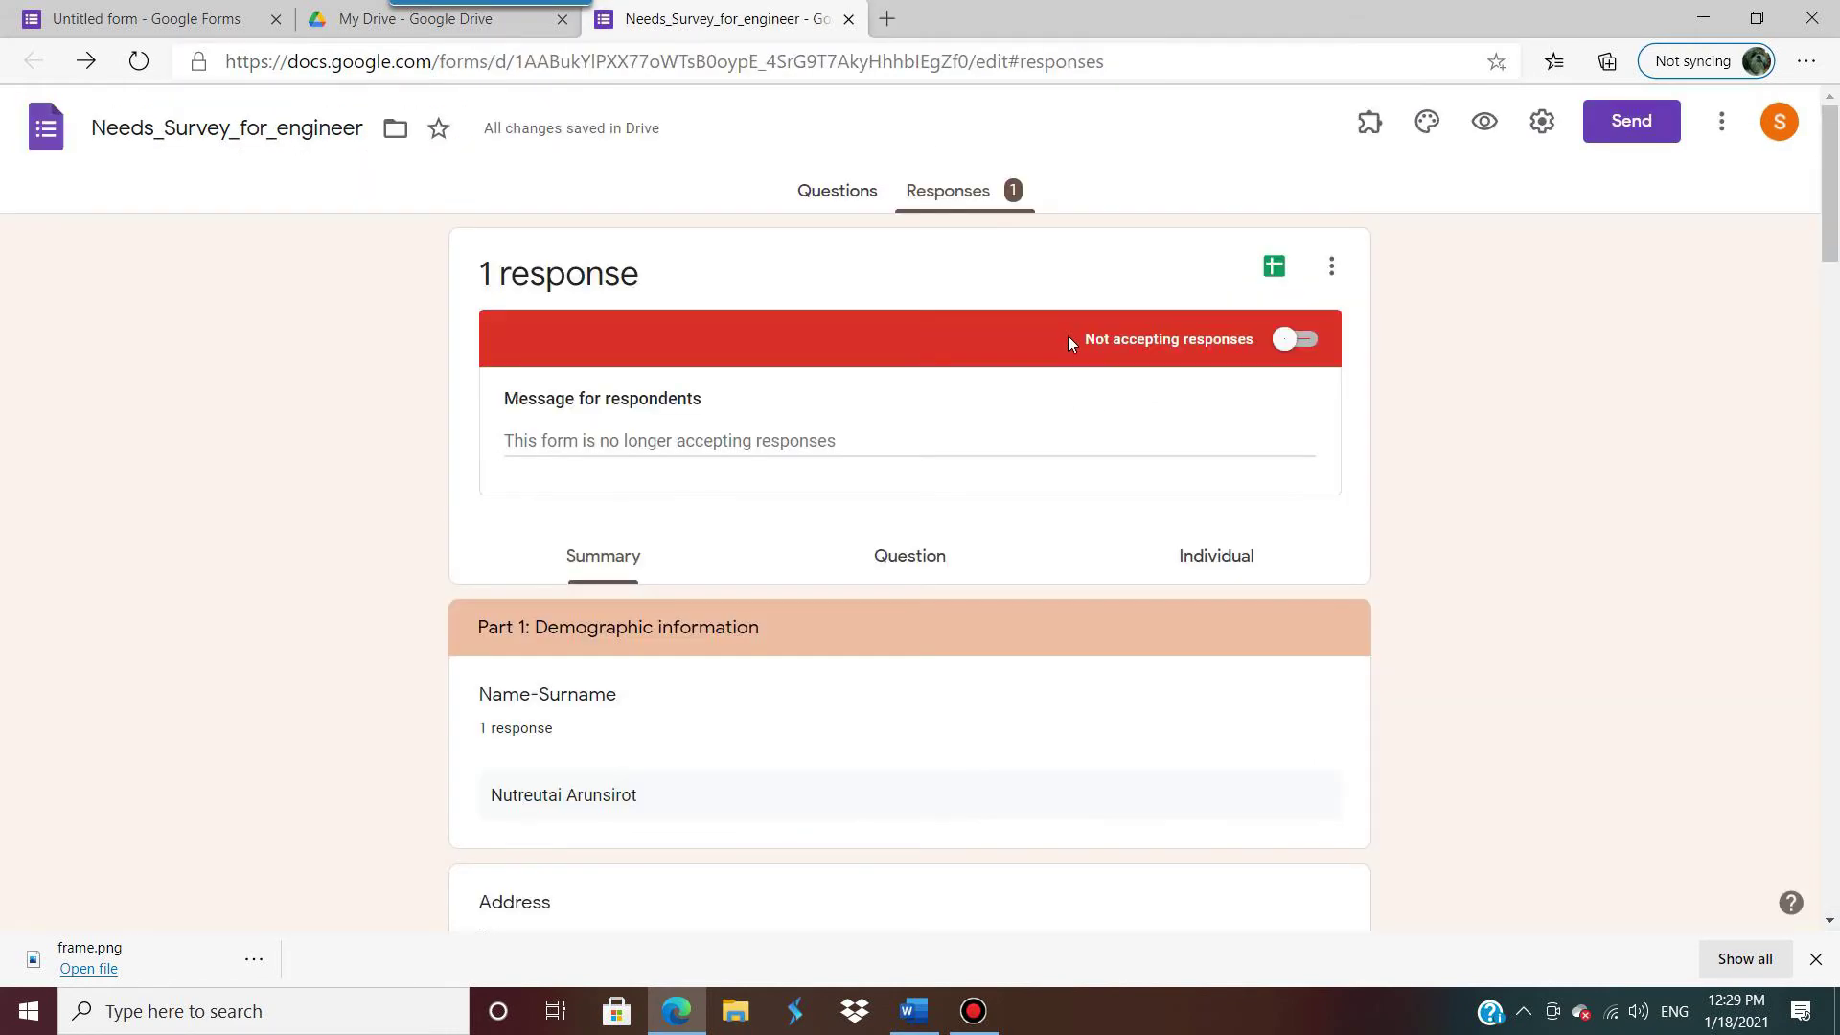
pyautogui.click(1332, 268)
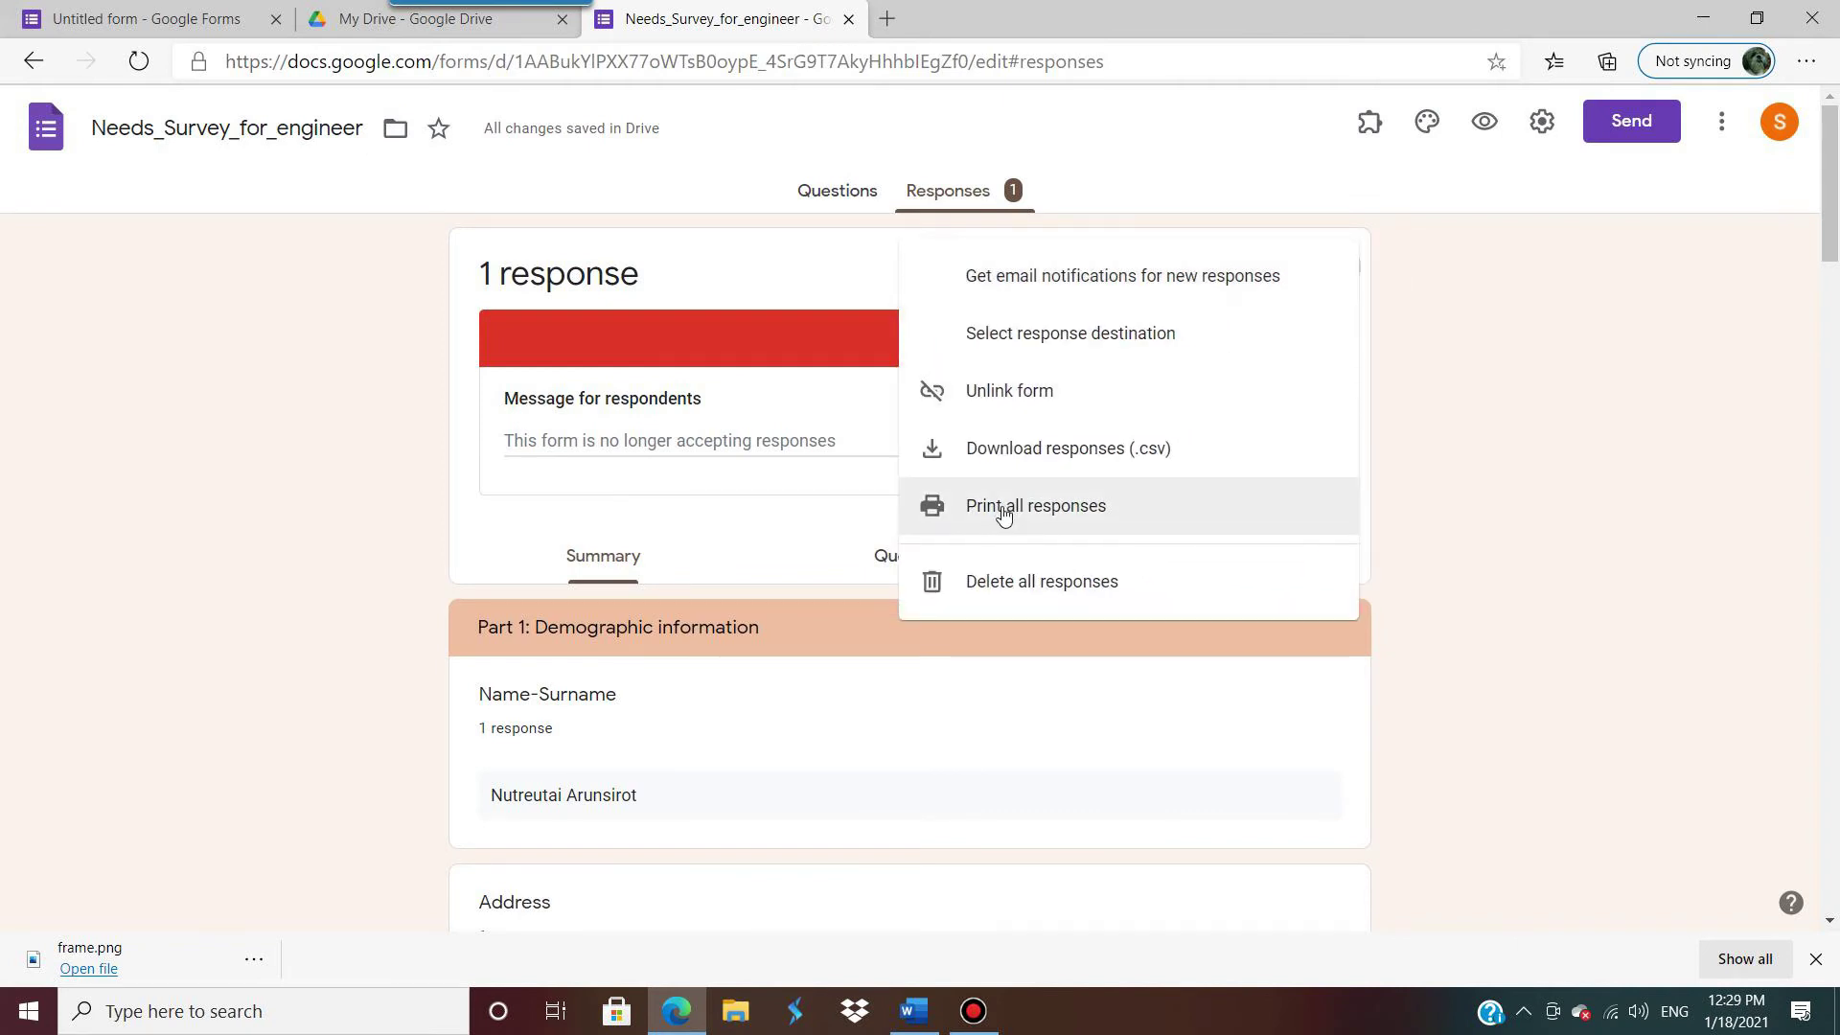
pyautogui.click(763, 537)
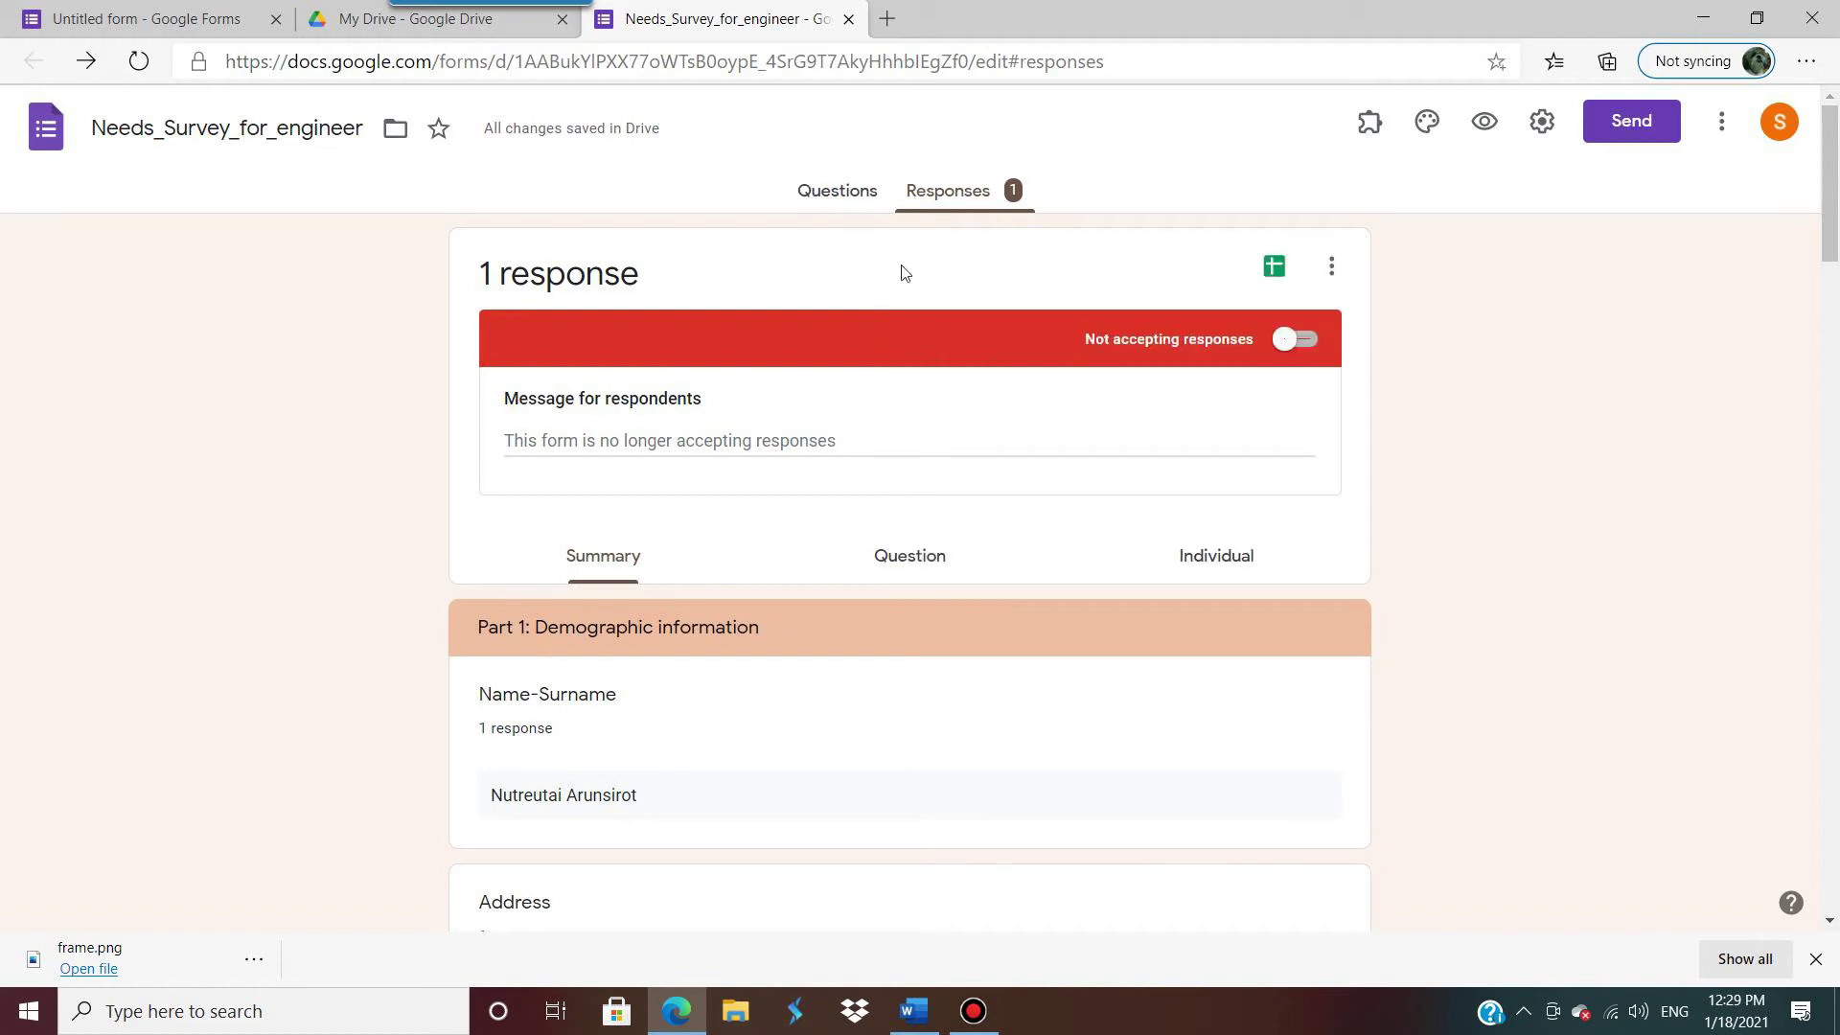
pyautogui.click(915, 1011)
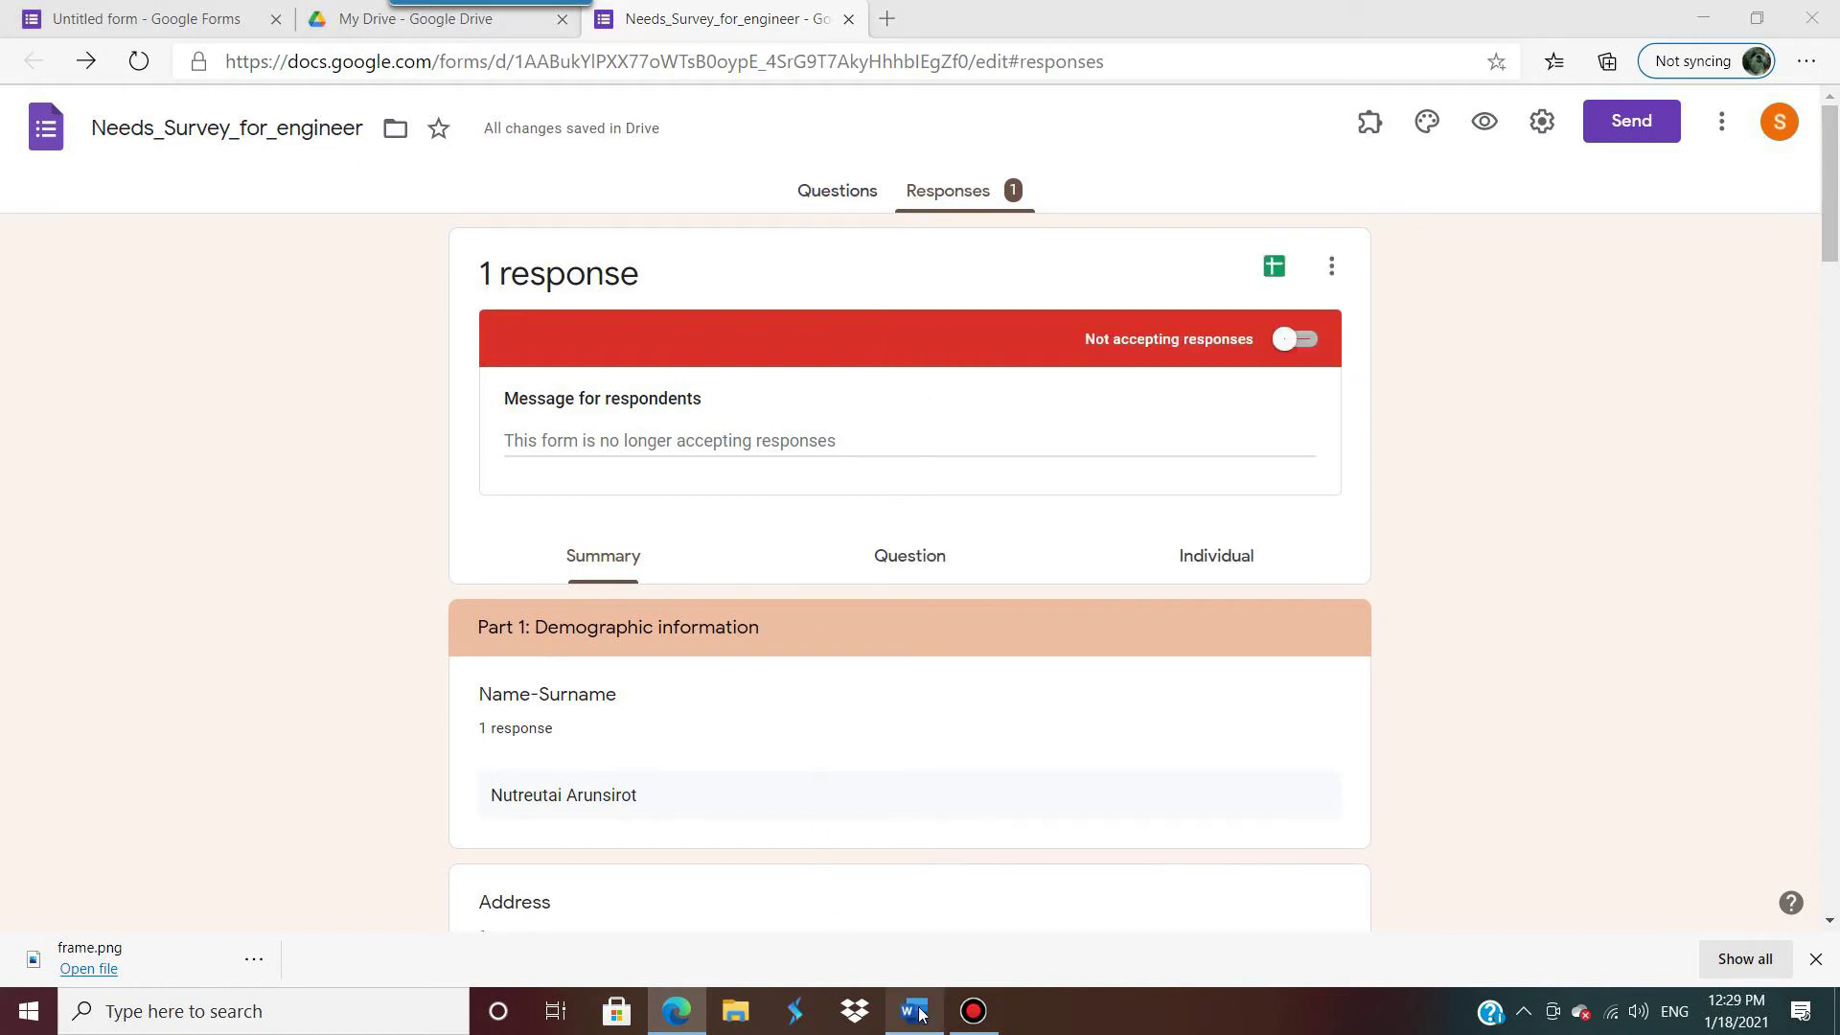
# Step: Scroll through the 7560questioniare grammar quiz questions in Word
pyautogui.scroll(10, 926, 526)
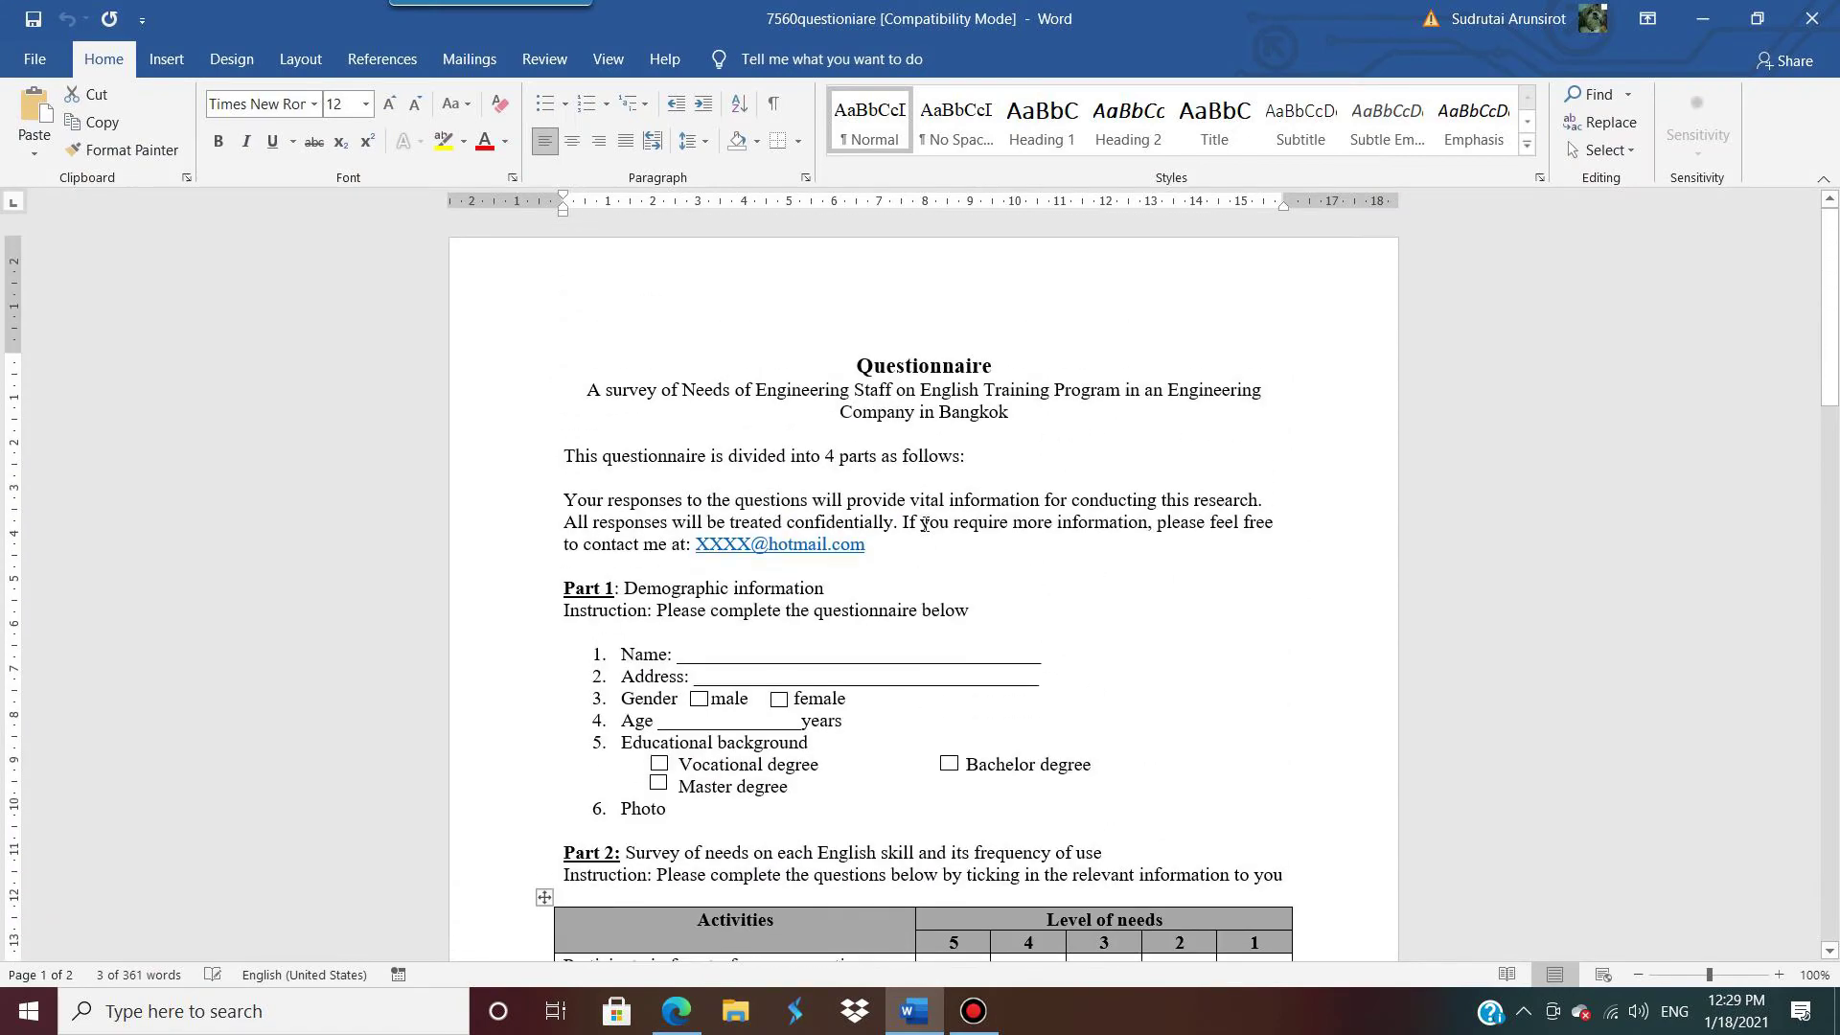
pyautogui.scroll(-8, 922, 526)
pyautogui.scroll(-1, 920, 526)
pyautogui.scroll(6, 923, 525)
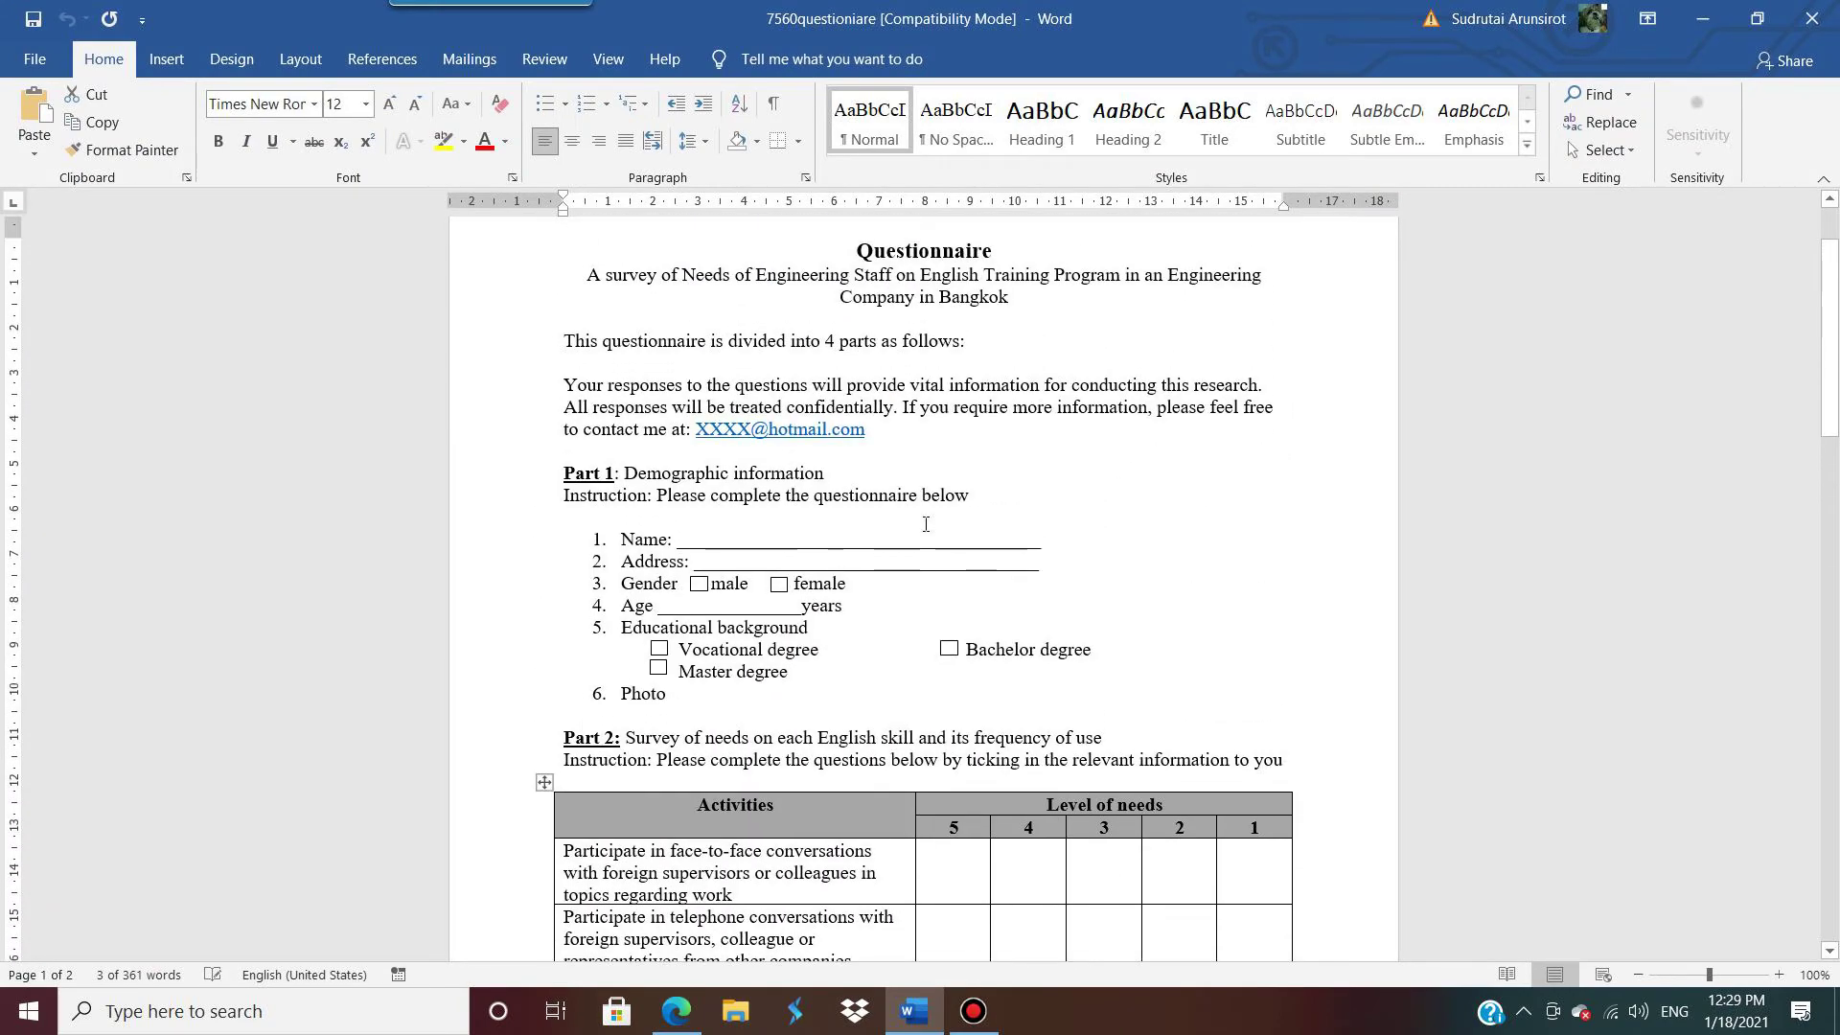
pyautogui.scroll(2, 926, 524)
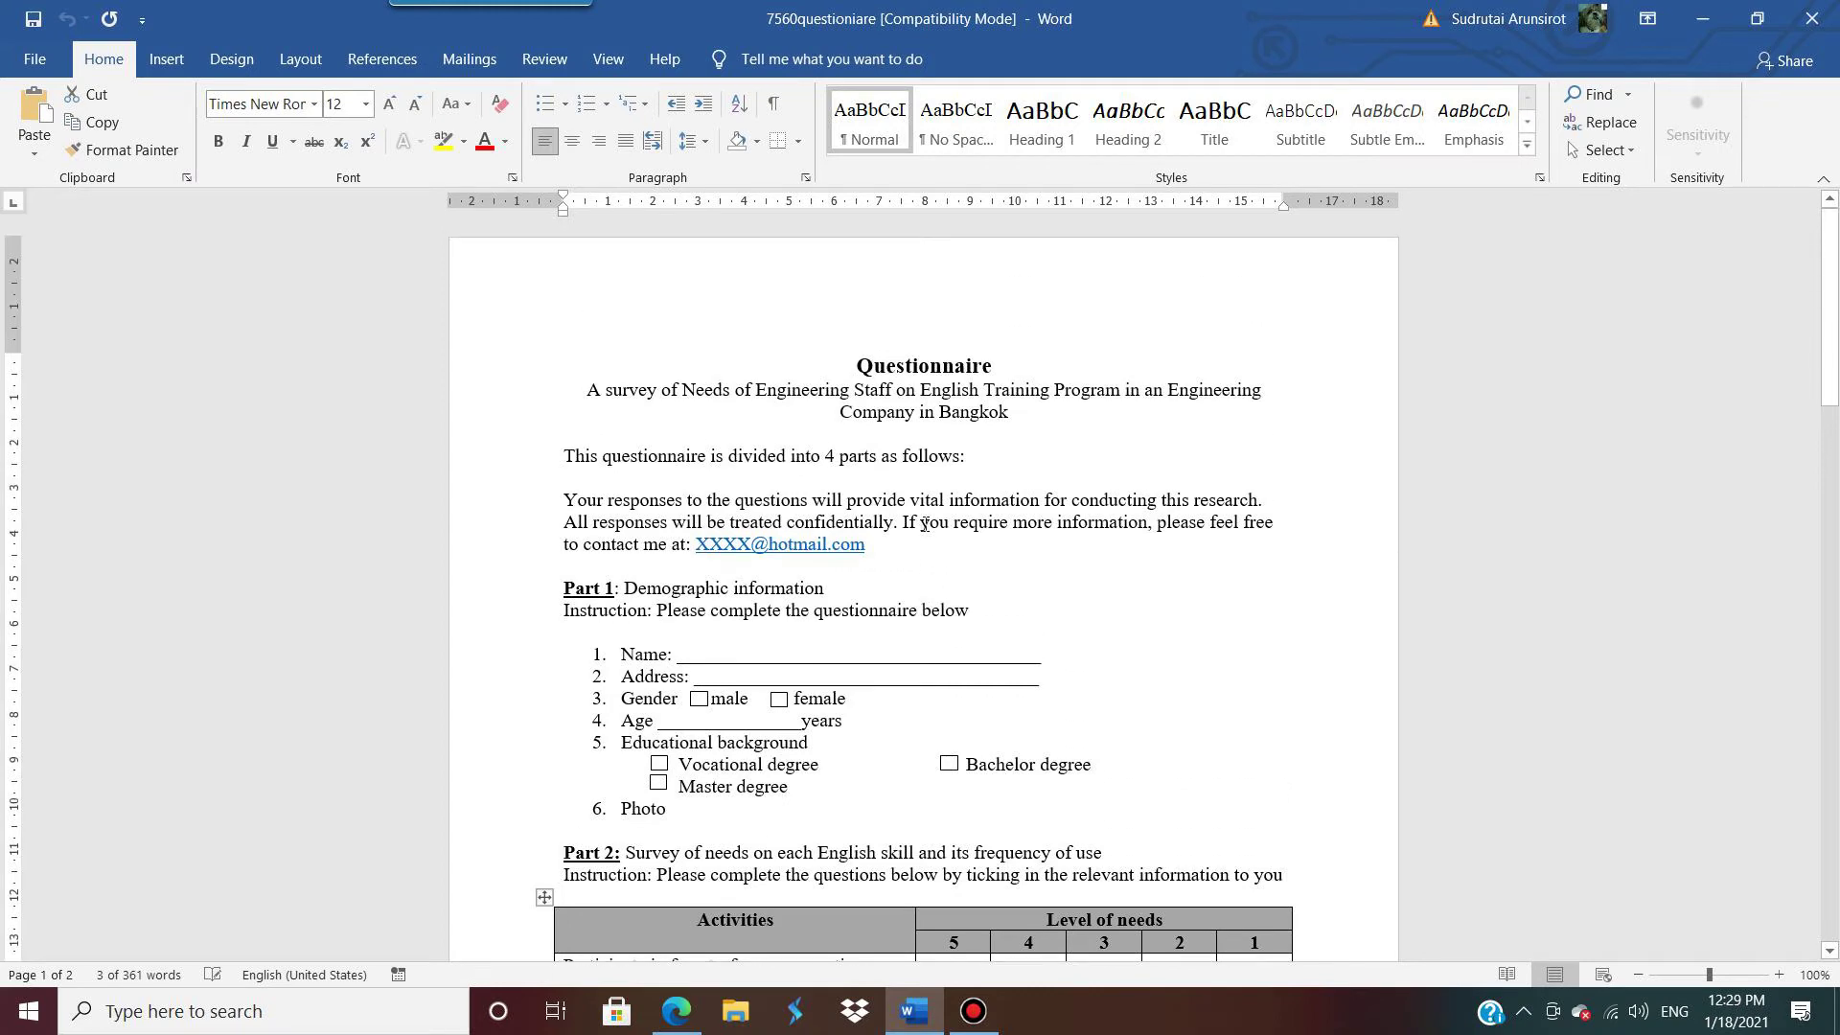
pyautogui.scroll(-20, 925, 524)
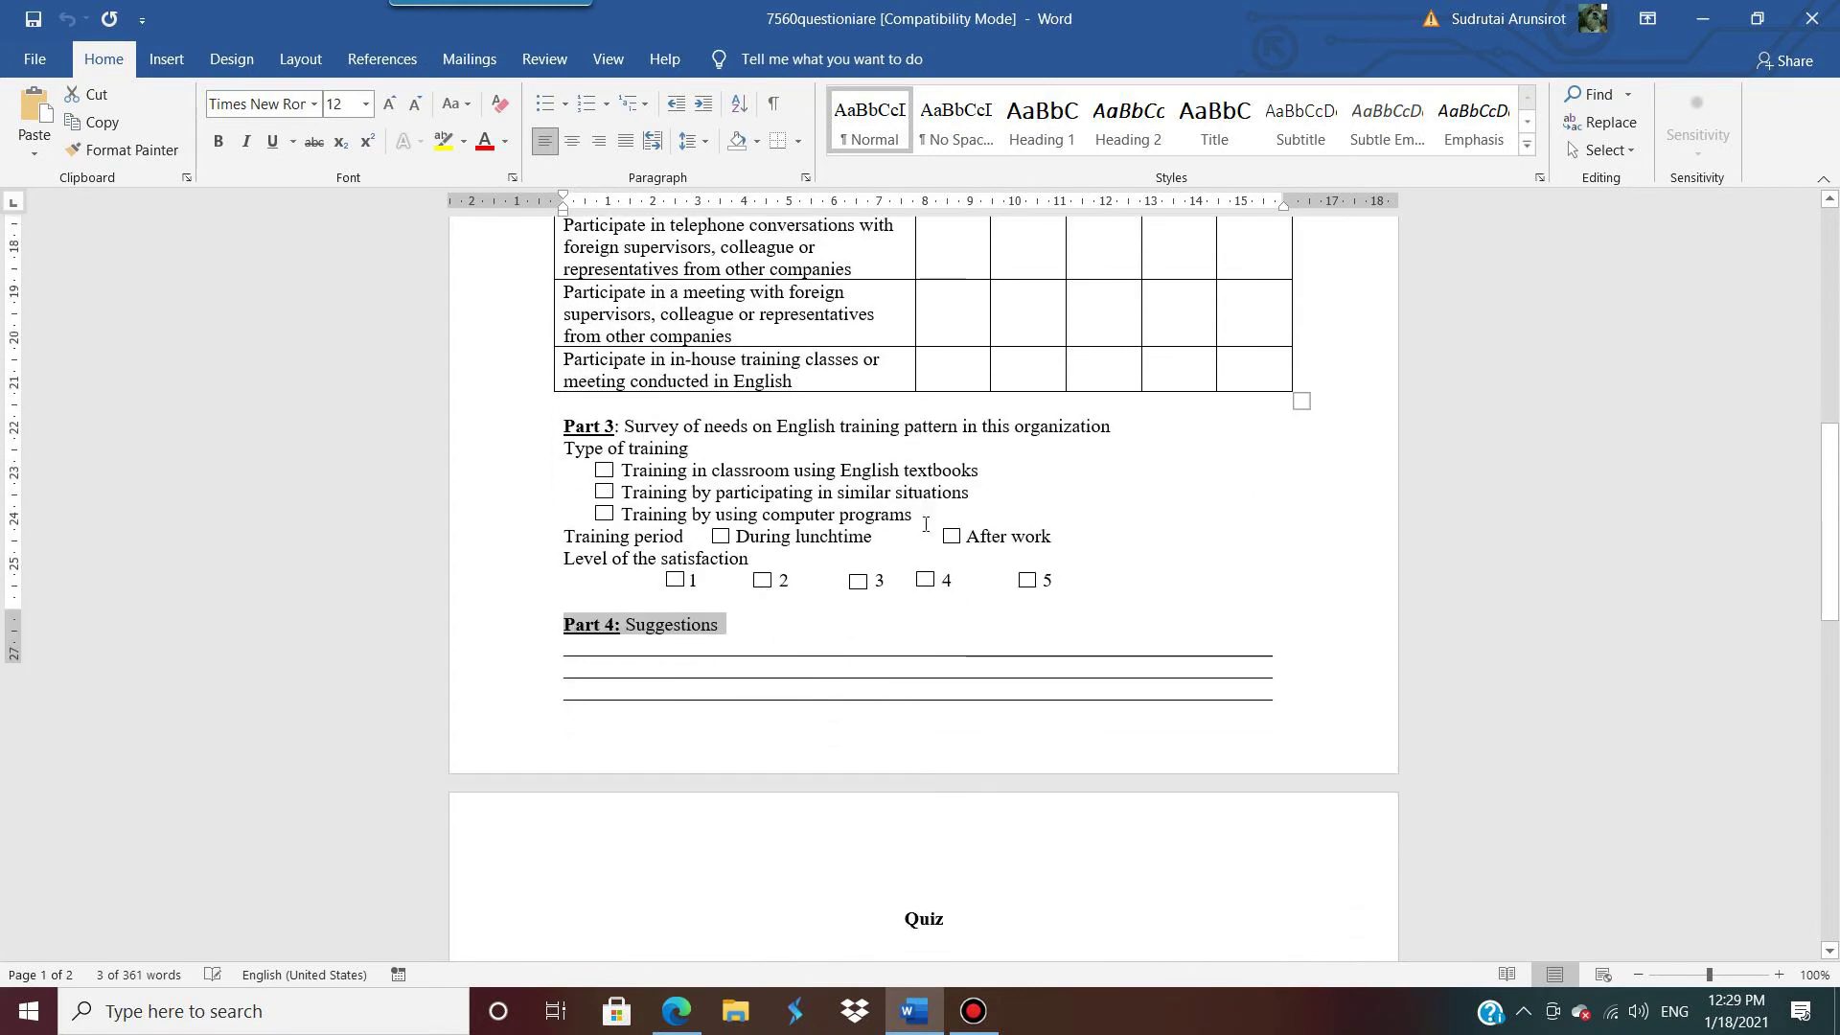
pyautogui.scroll(-3, 926, 525)
pyautogui.click(869, 602)
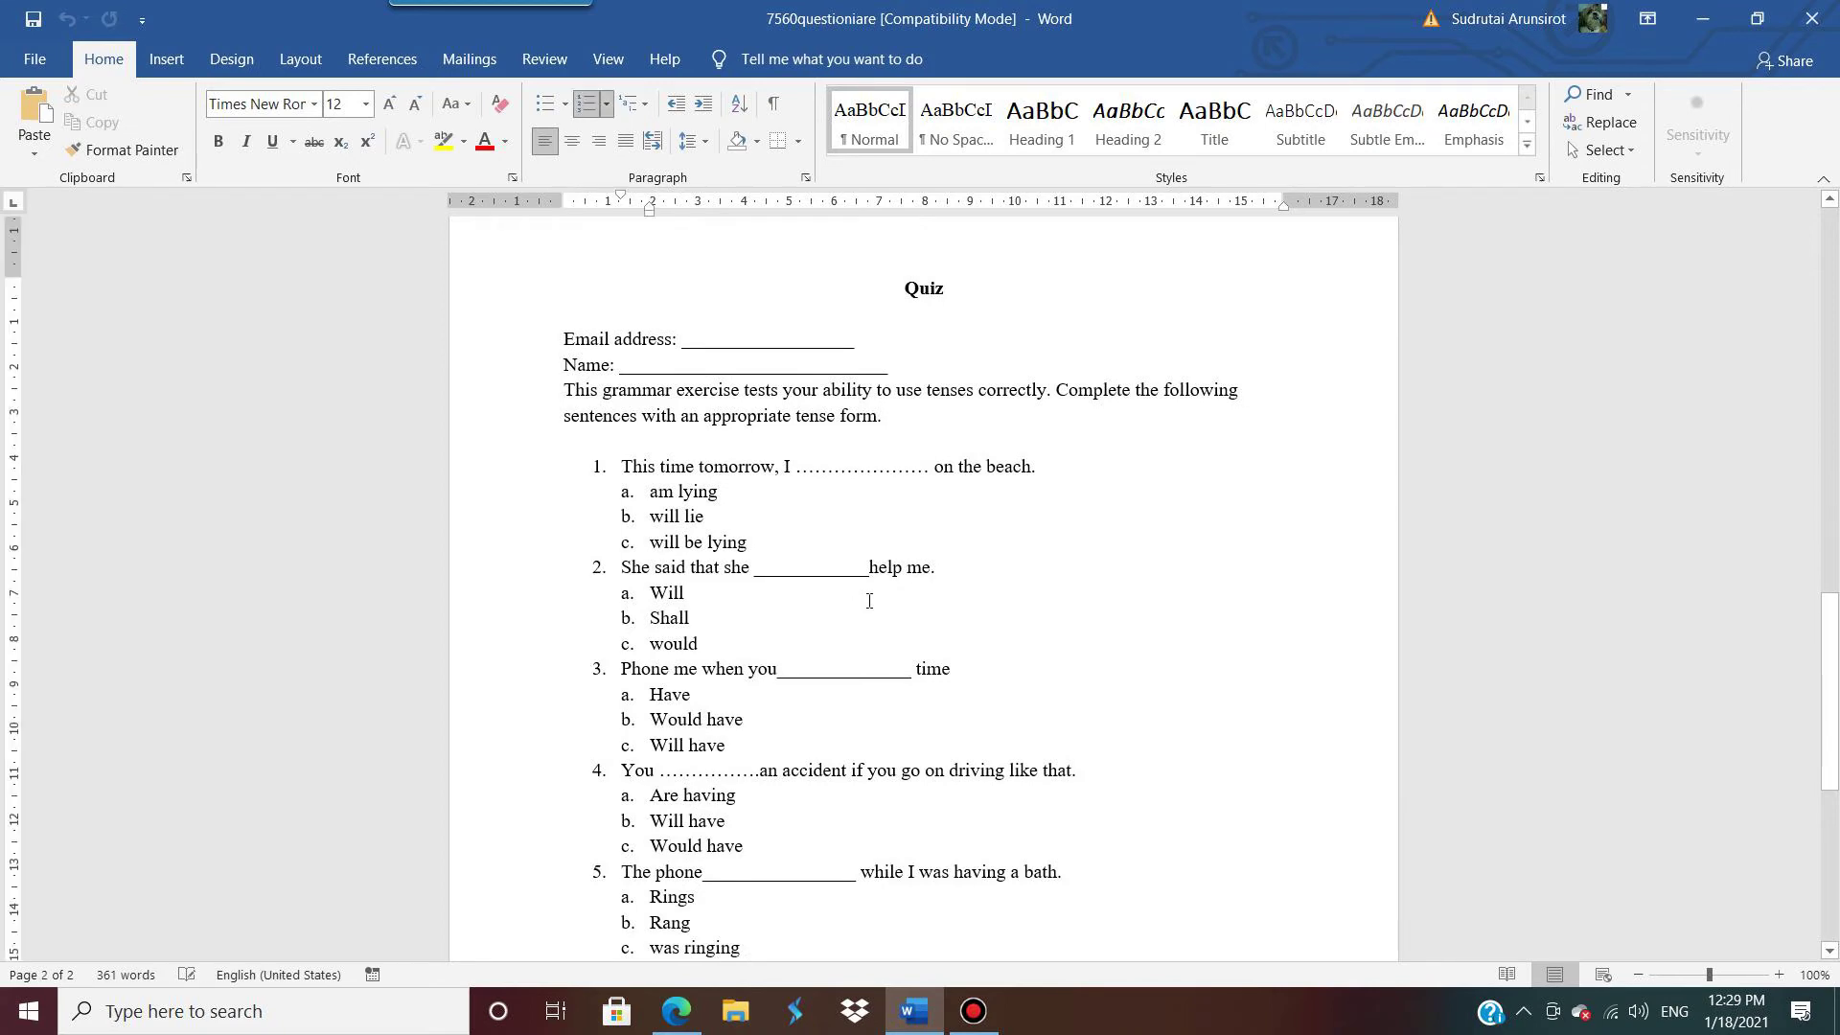
pyautogui.scroll(-5, 871, 600)
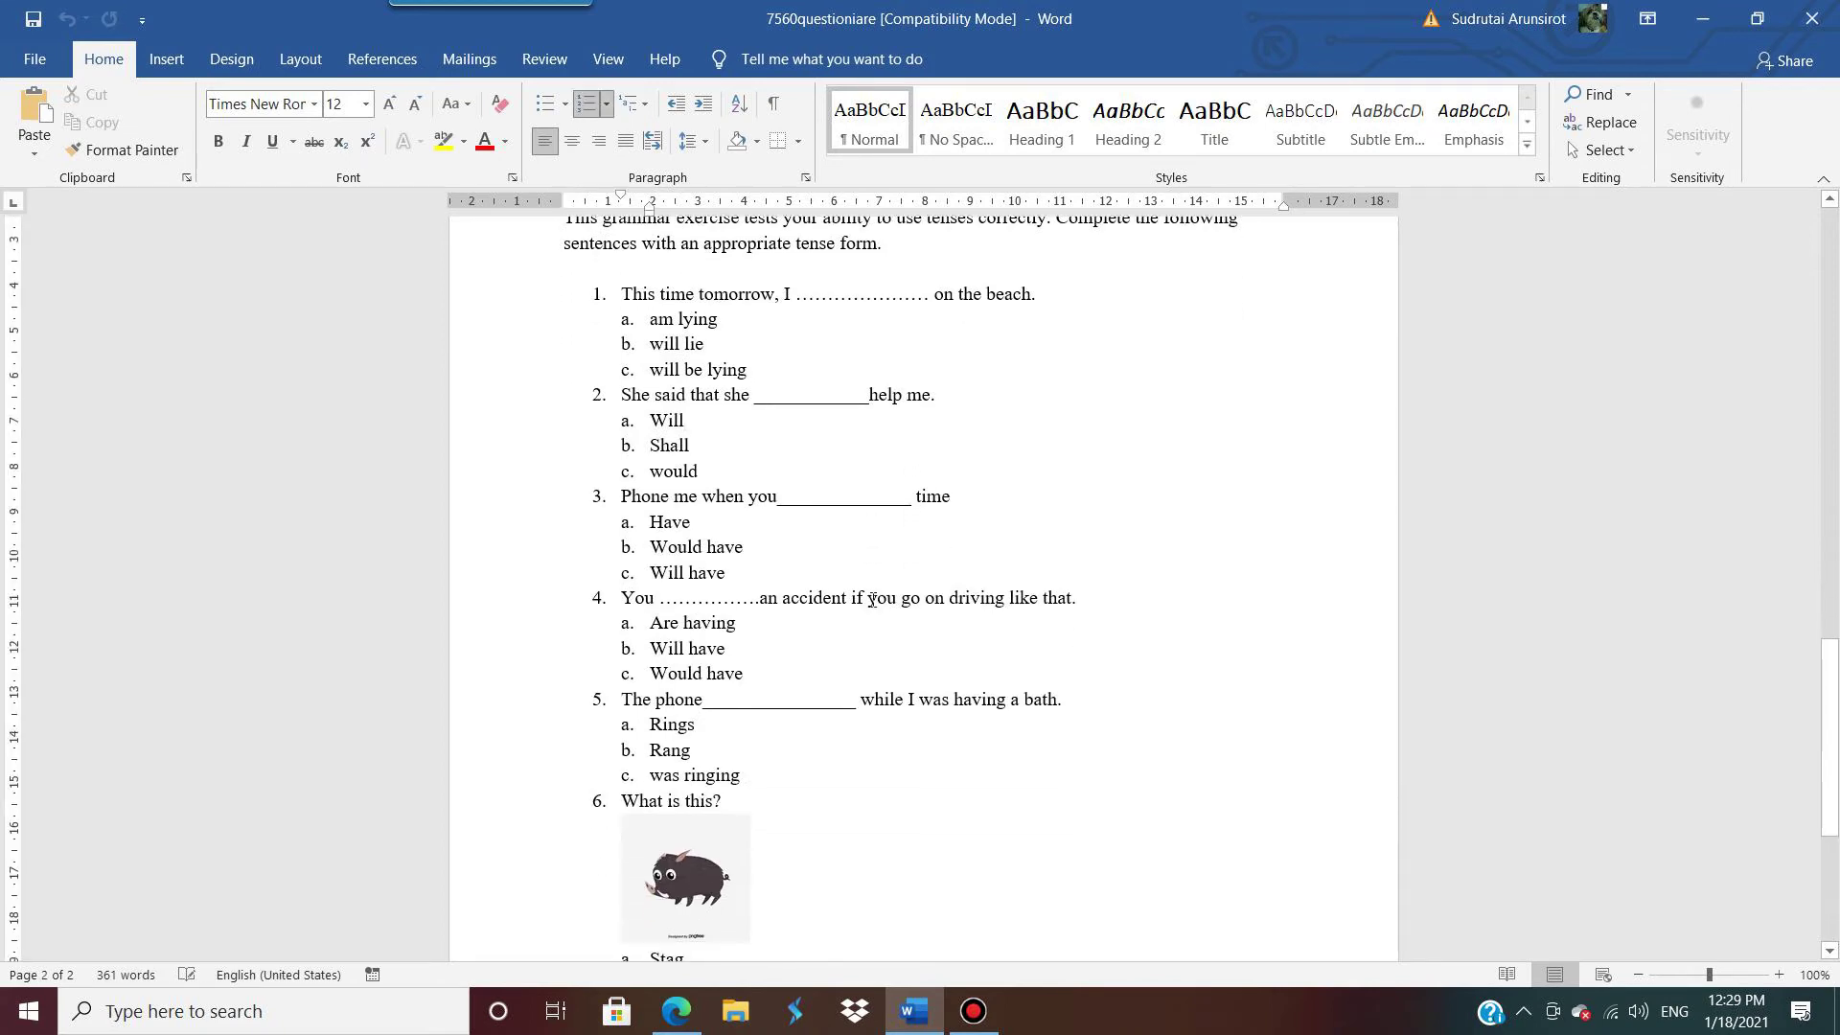
pyautogui.scroll(-2, 872, 601)
pyautogui.scroll(7, 873, 601)
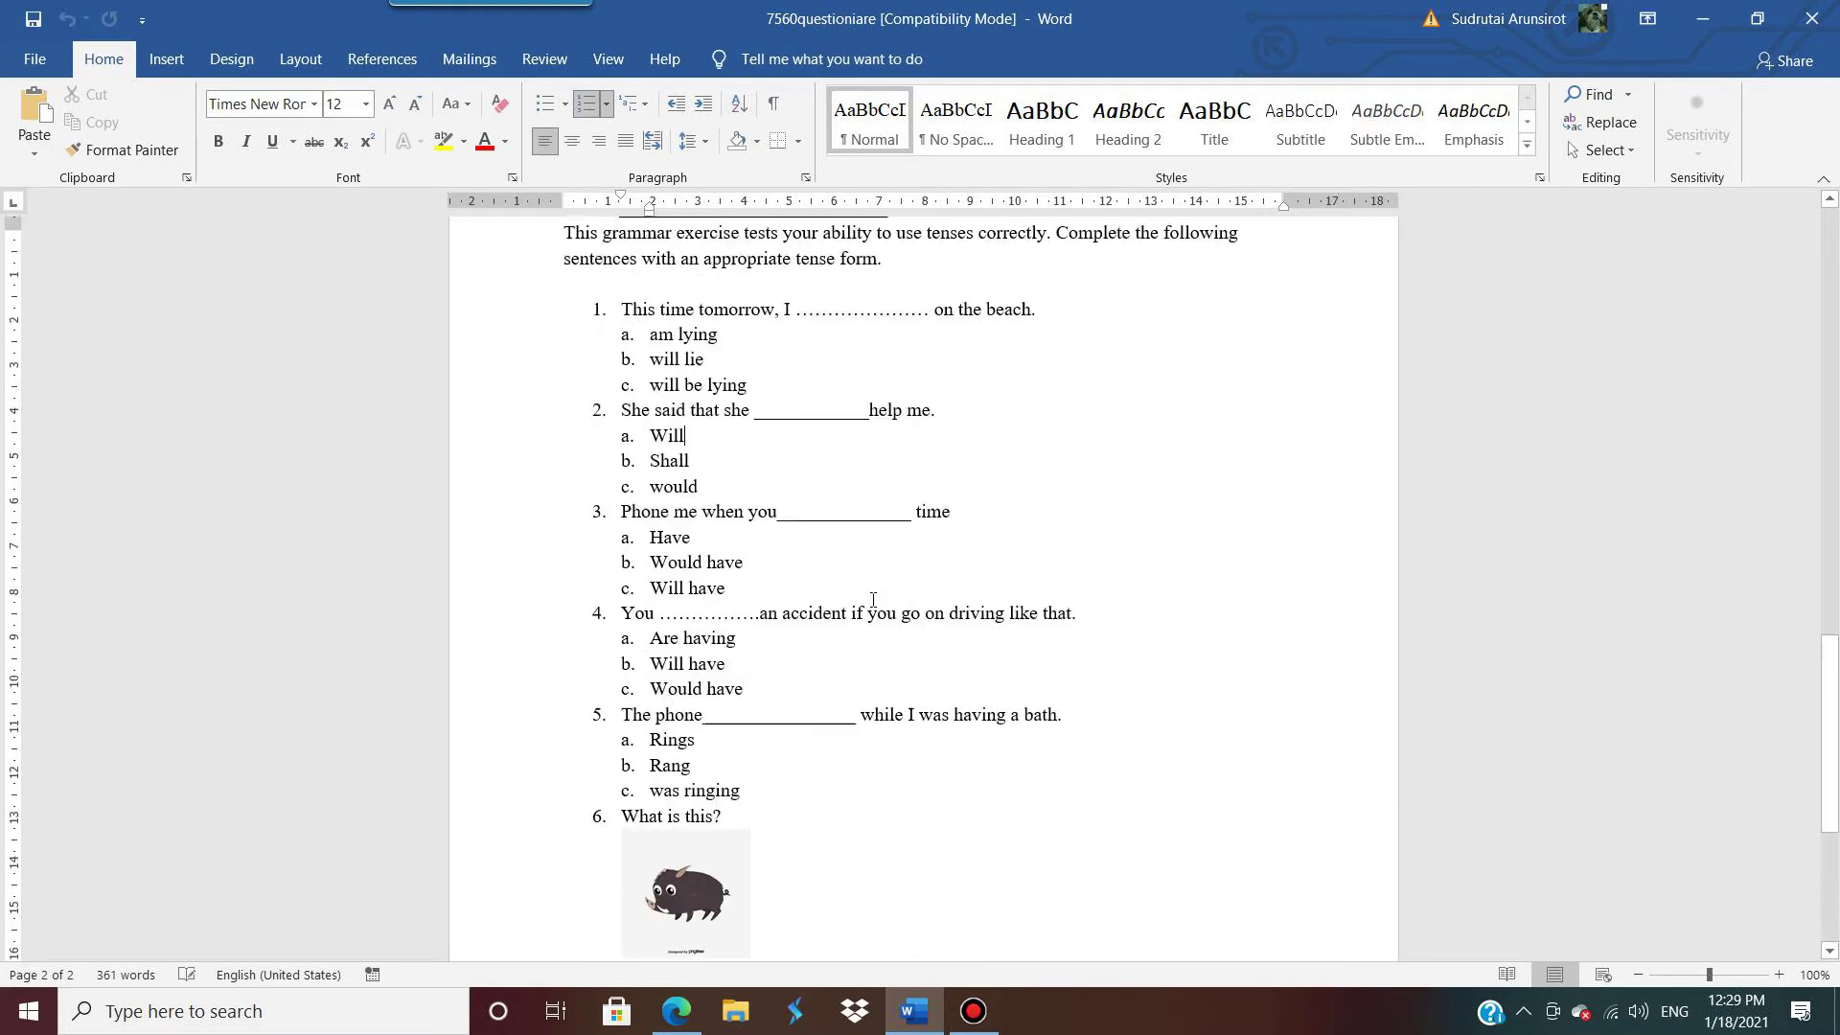
pyautogui.click(910, 333)
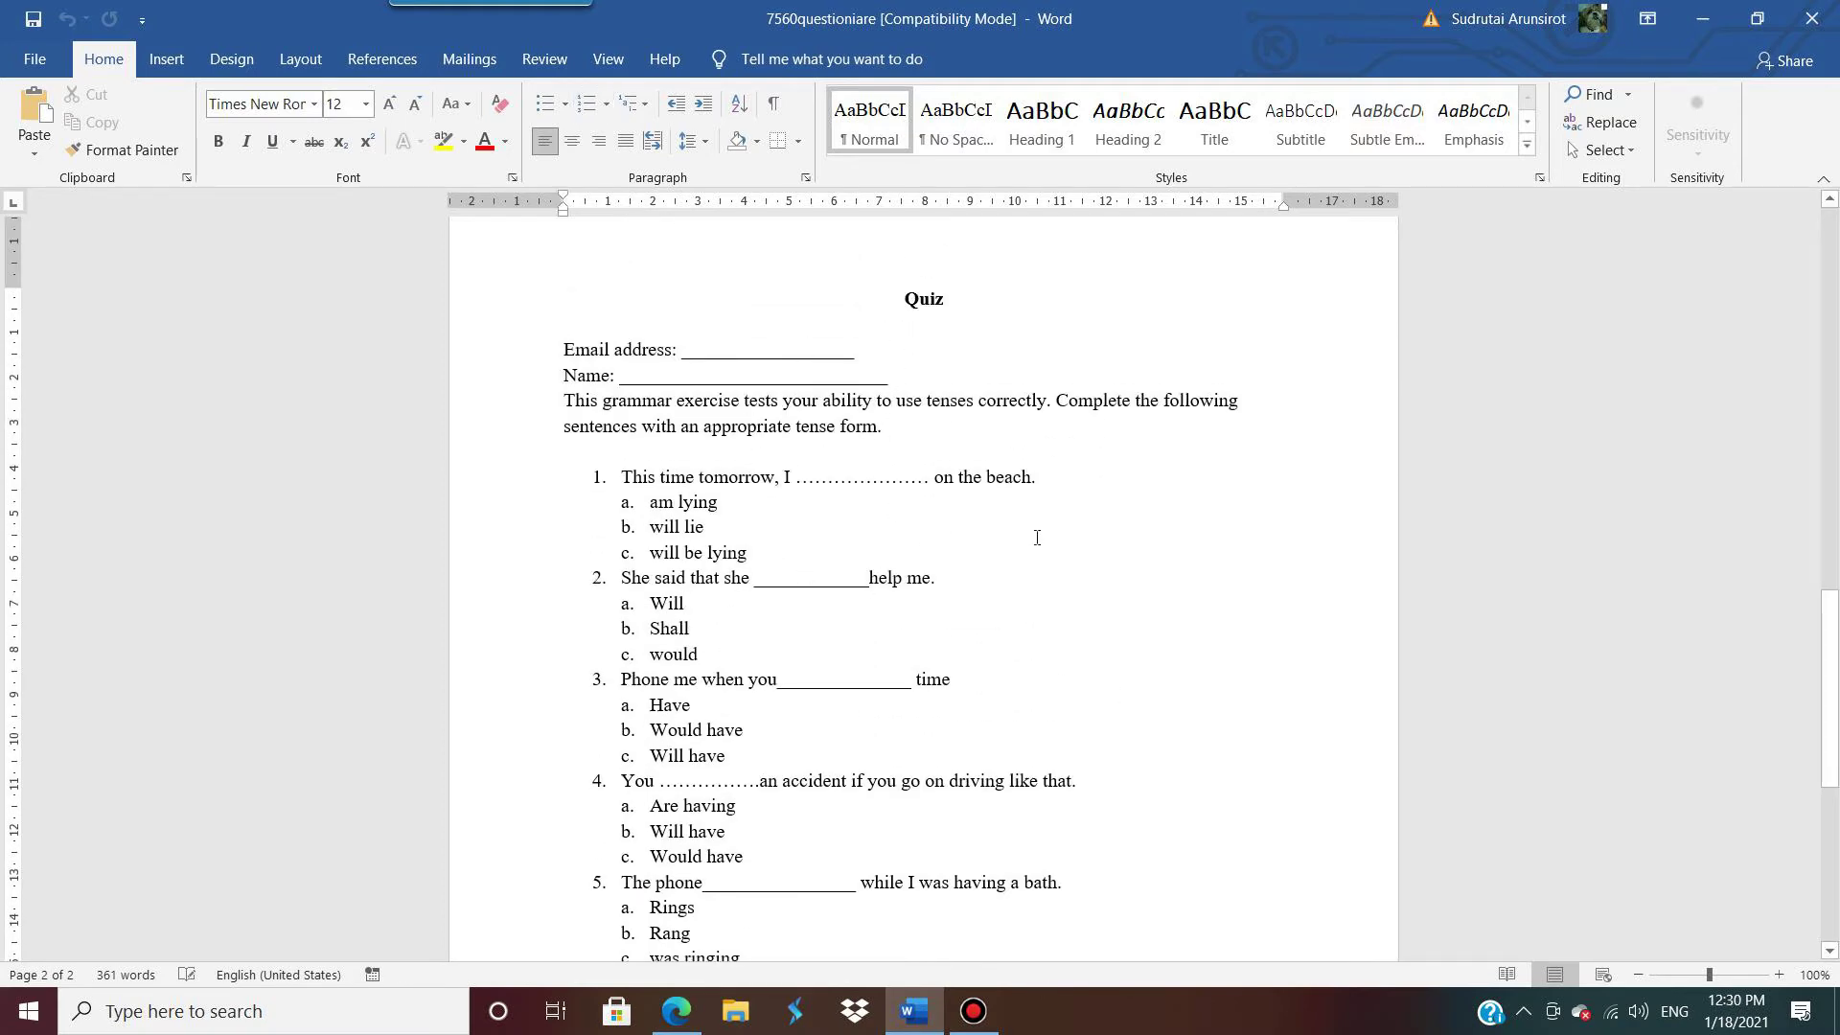
# Step: Place the cursor after option 'a. Will', then bring up the Untitled form in Edge
pyautogui.scroll(-10, 997, 690)
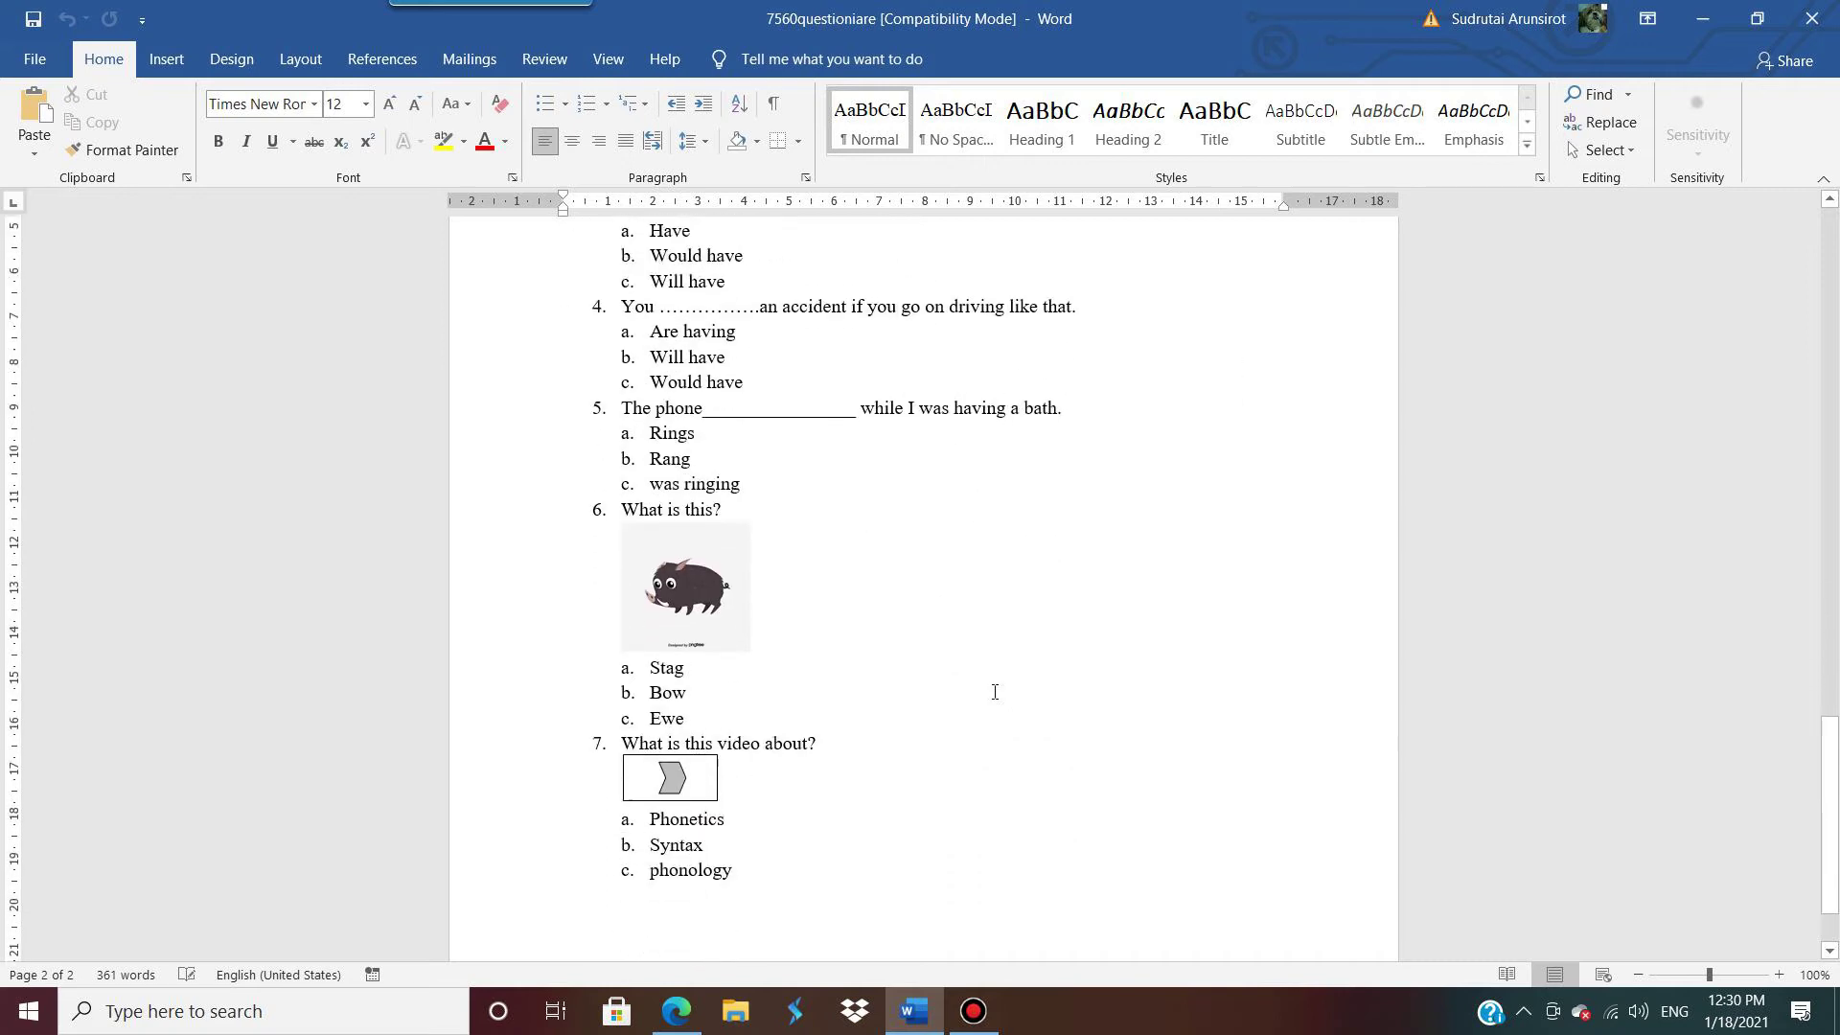
pyautogui.scroll(10, 998, 689)
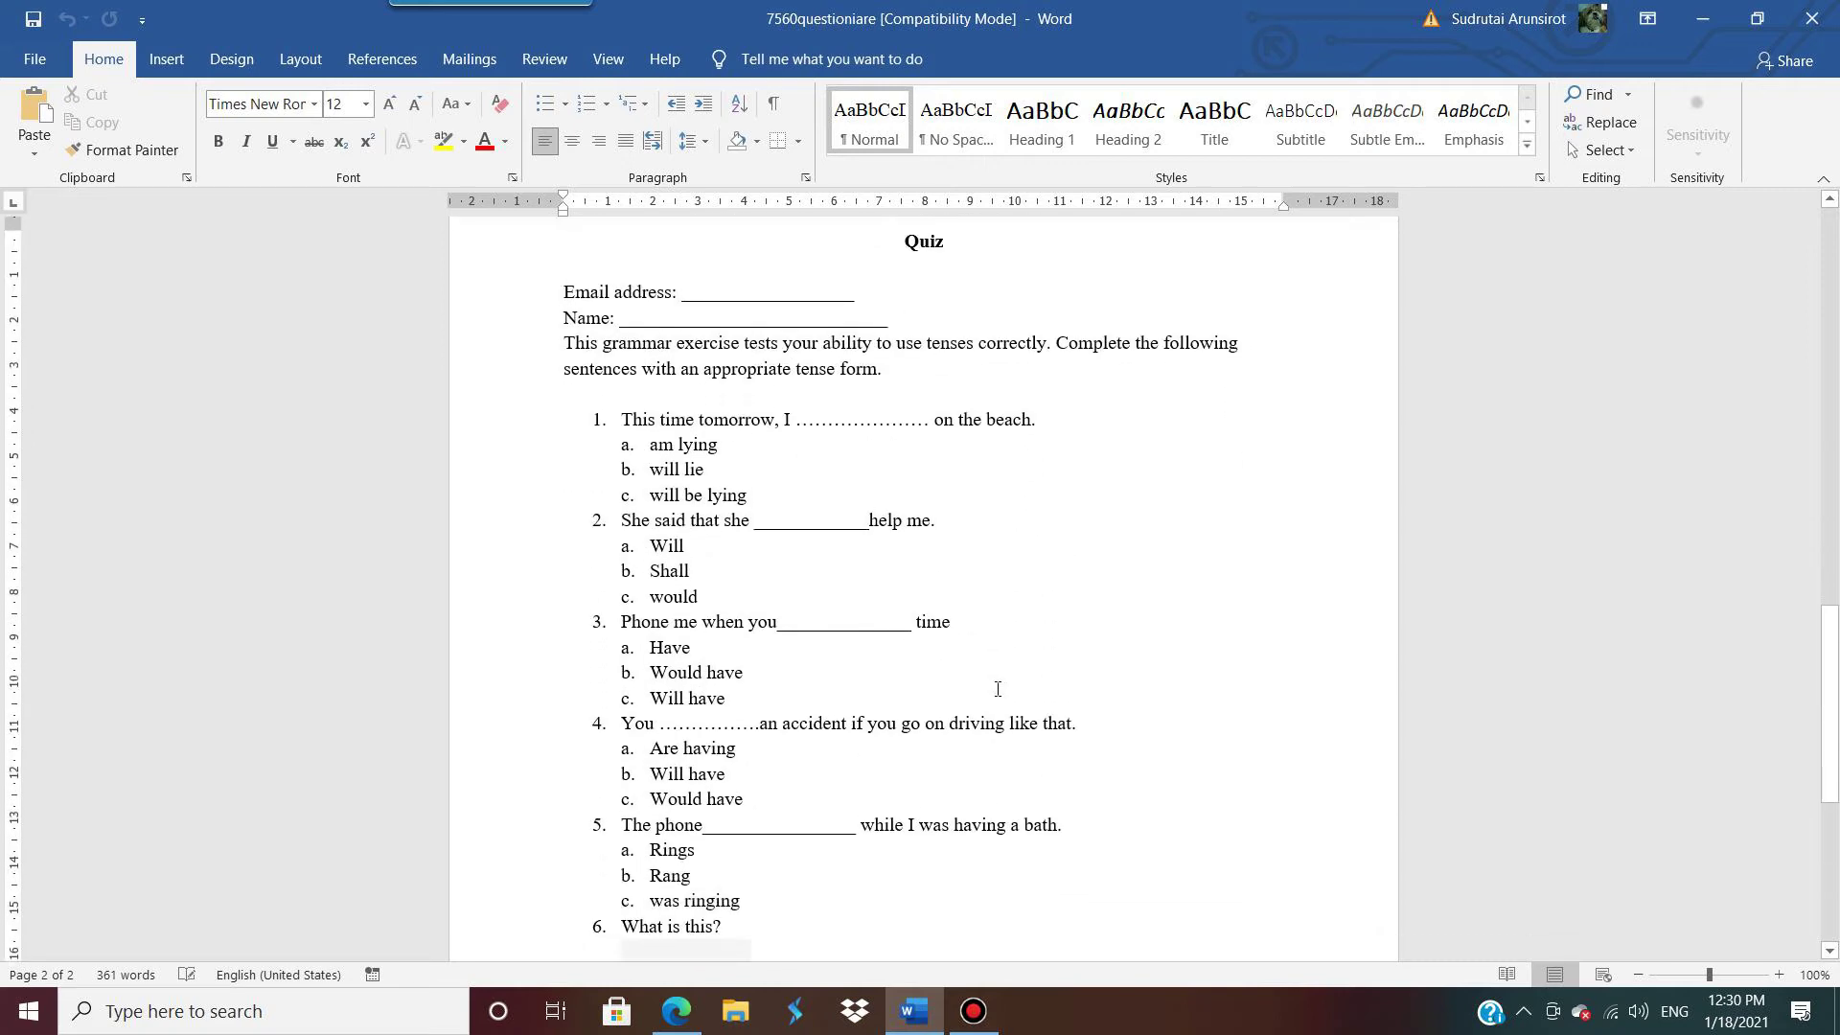
pyautogui.scroll(-6, 998, 689)
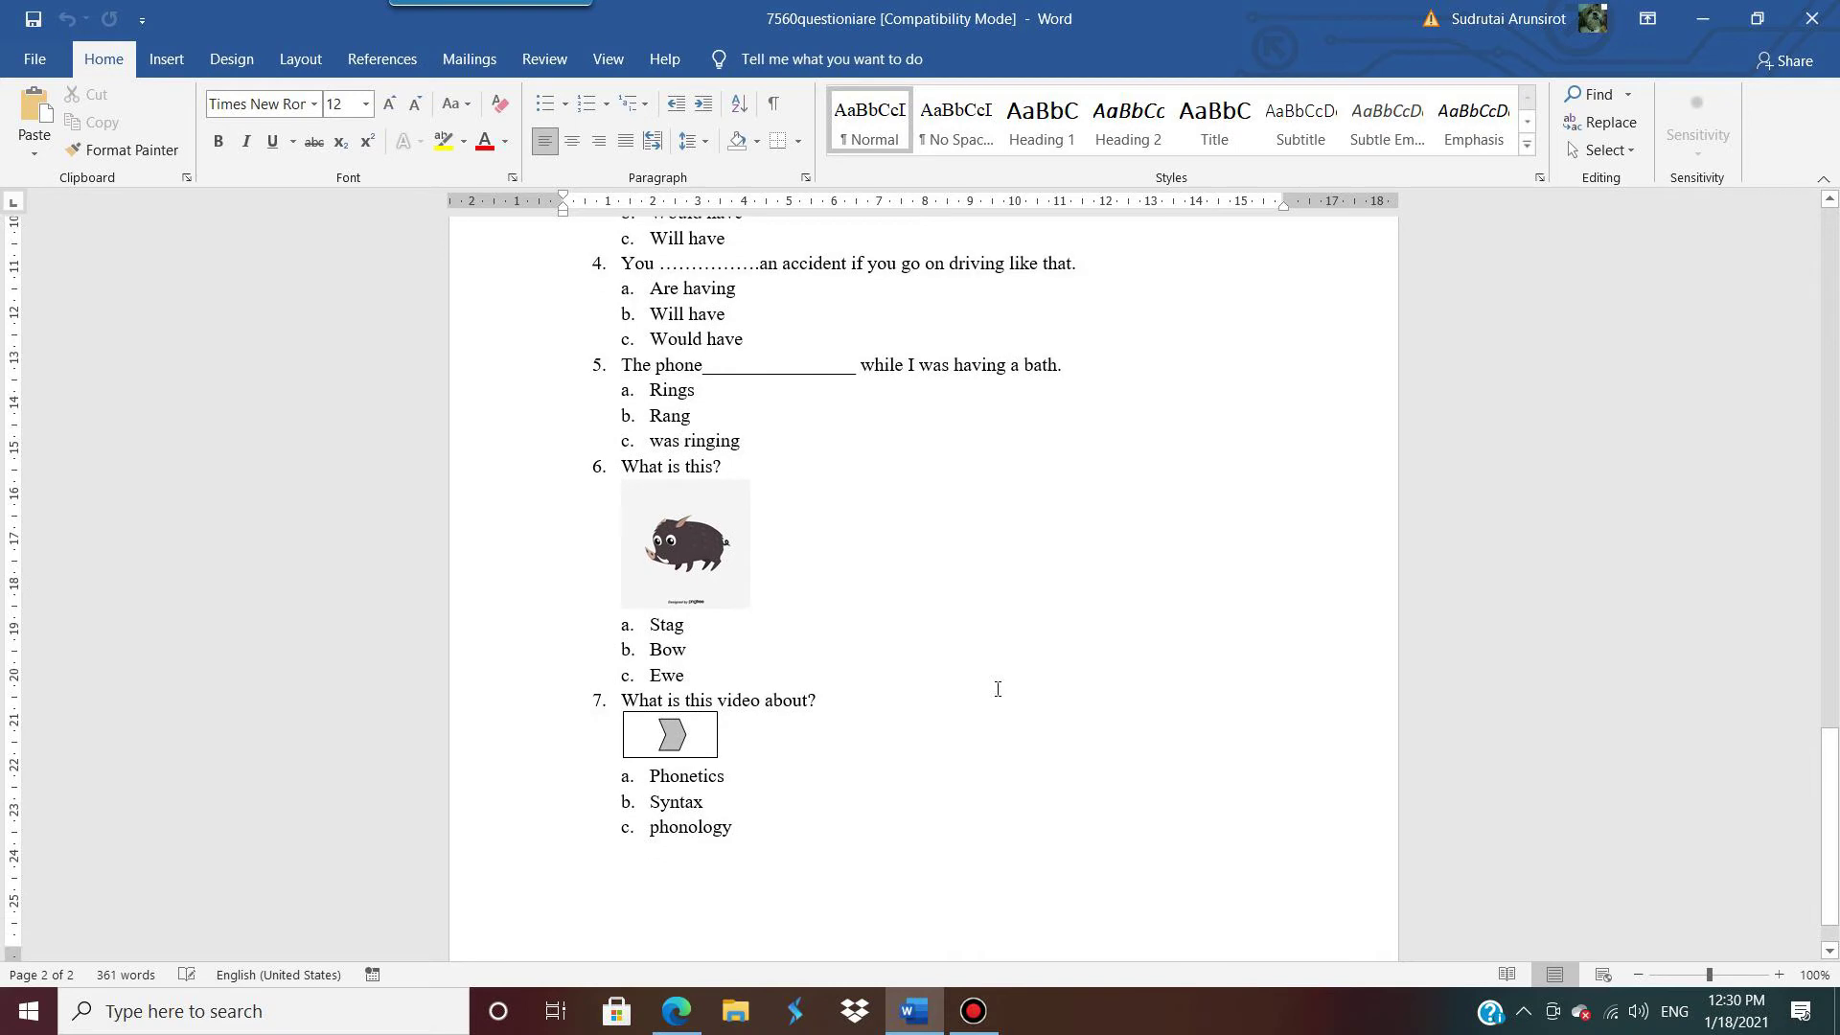
pyautogui.scroll(-1, 997, 689)
pyautogui.scroll(7, 894, 759)
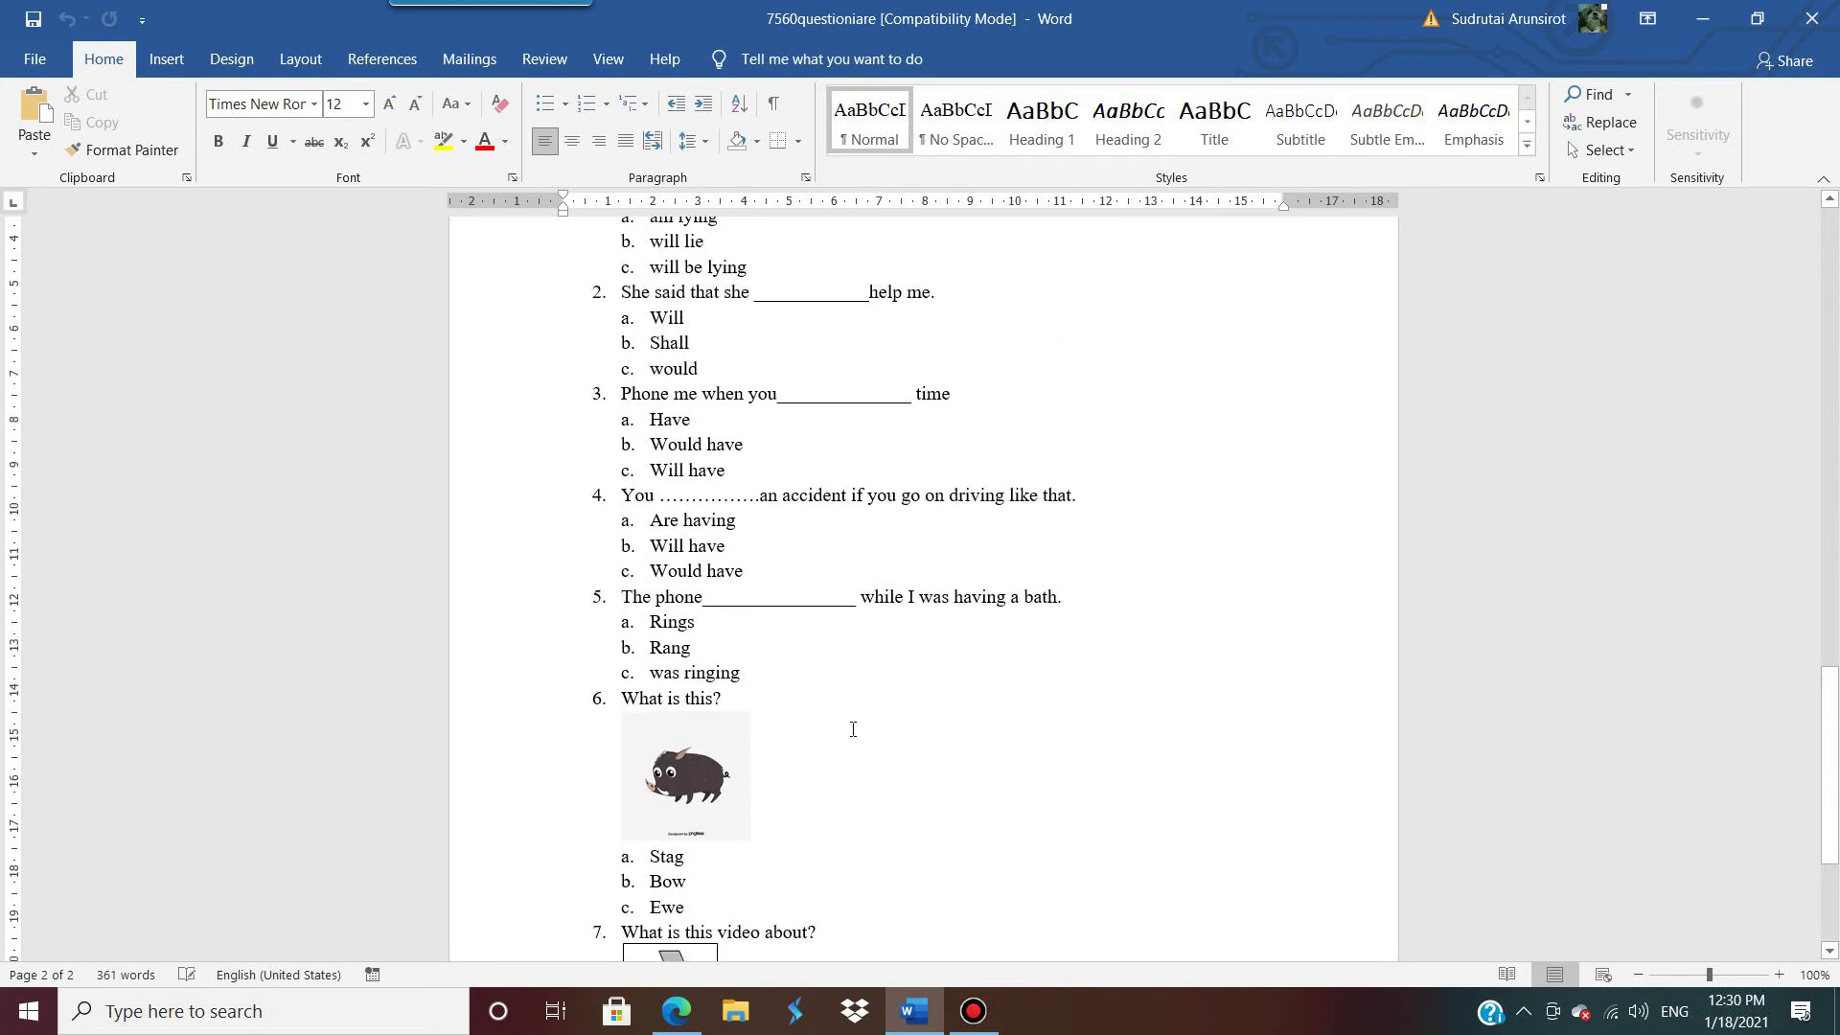
pyautogui.click(1061, 661)
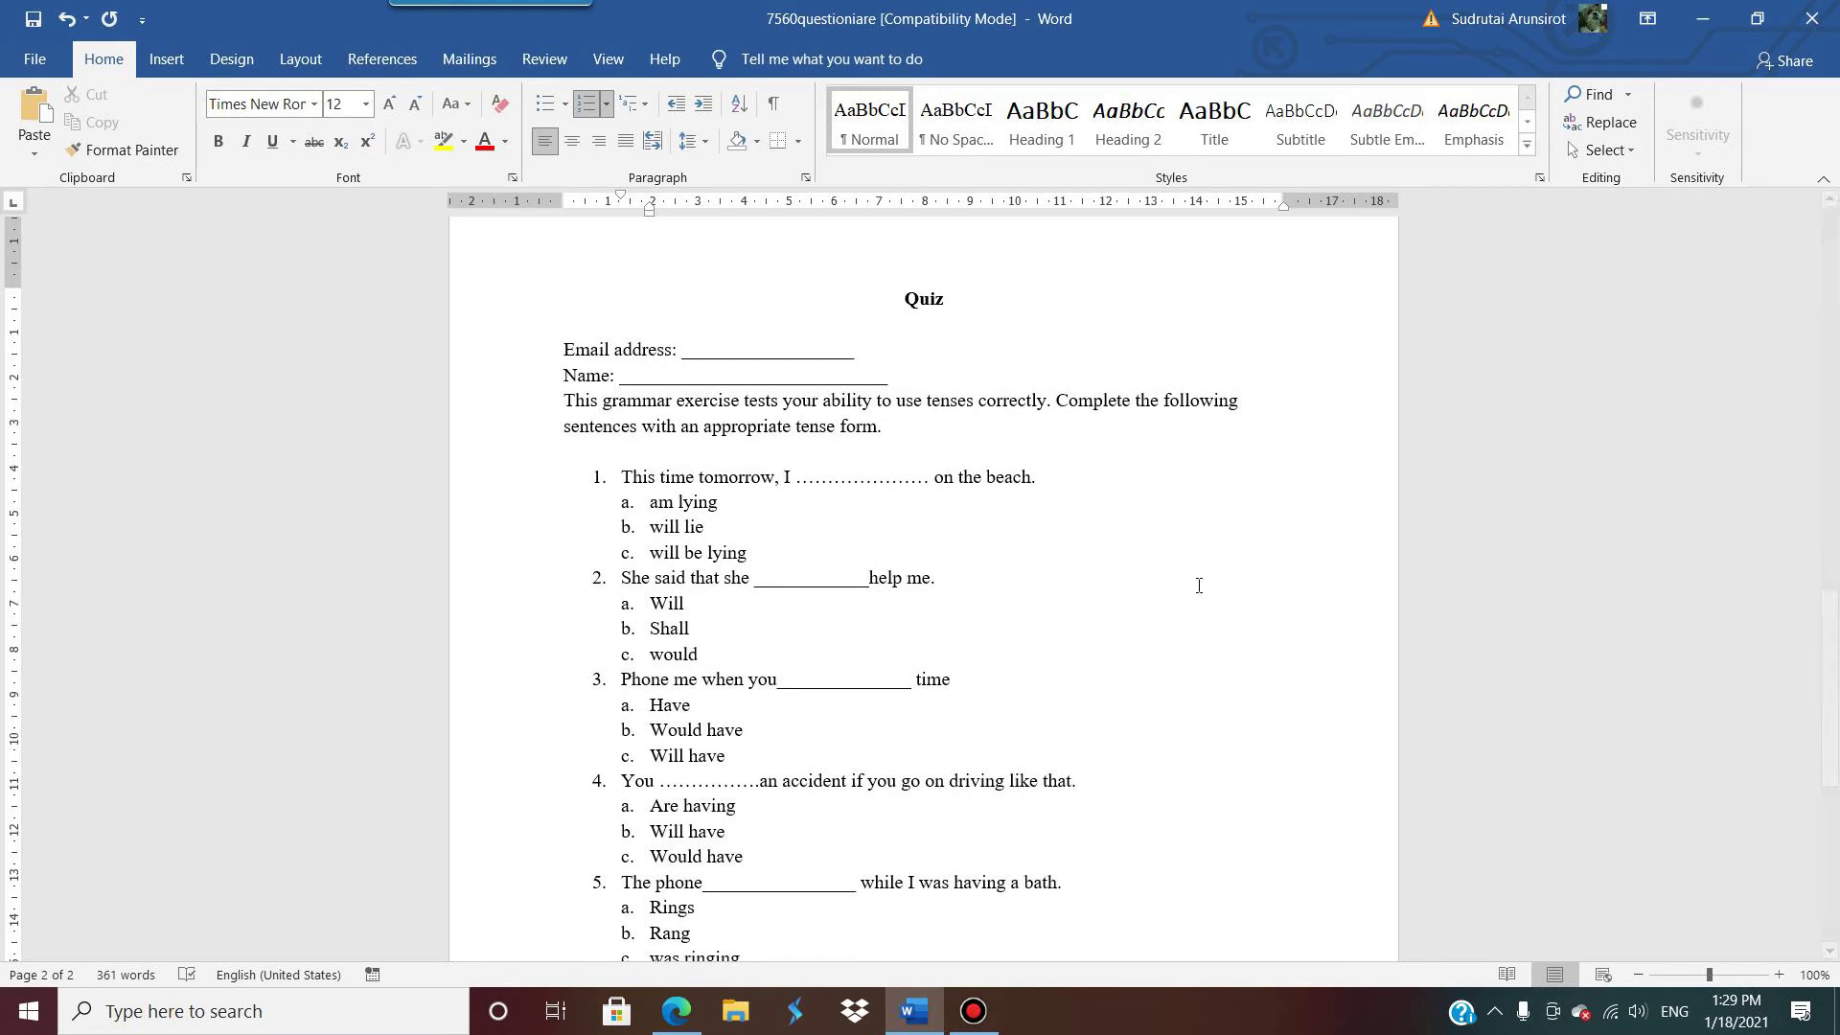
pyautogui.scroll(-5, 1079, 543)
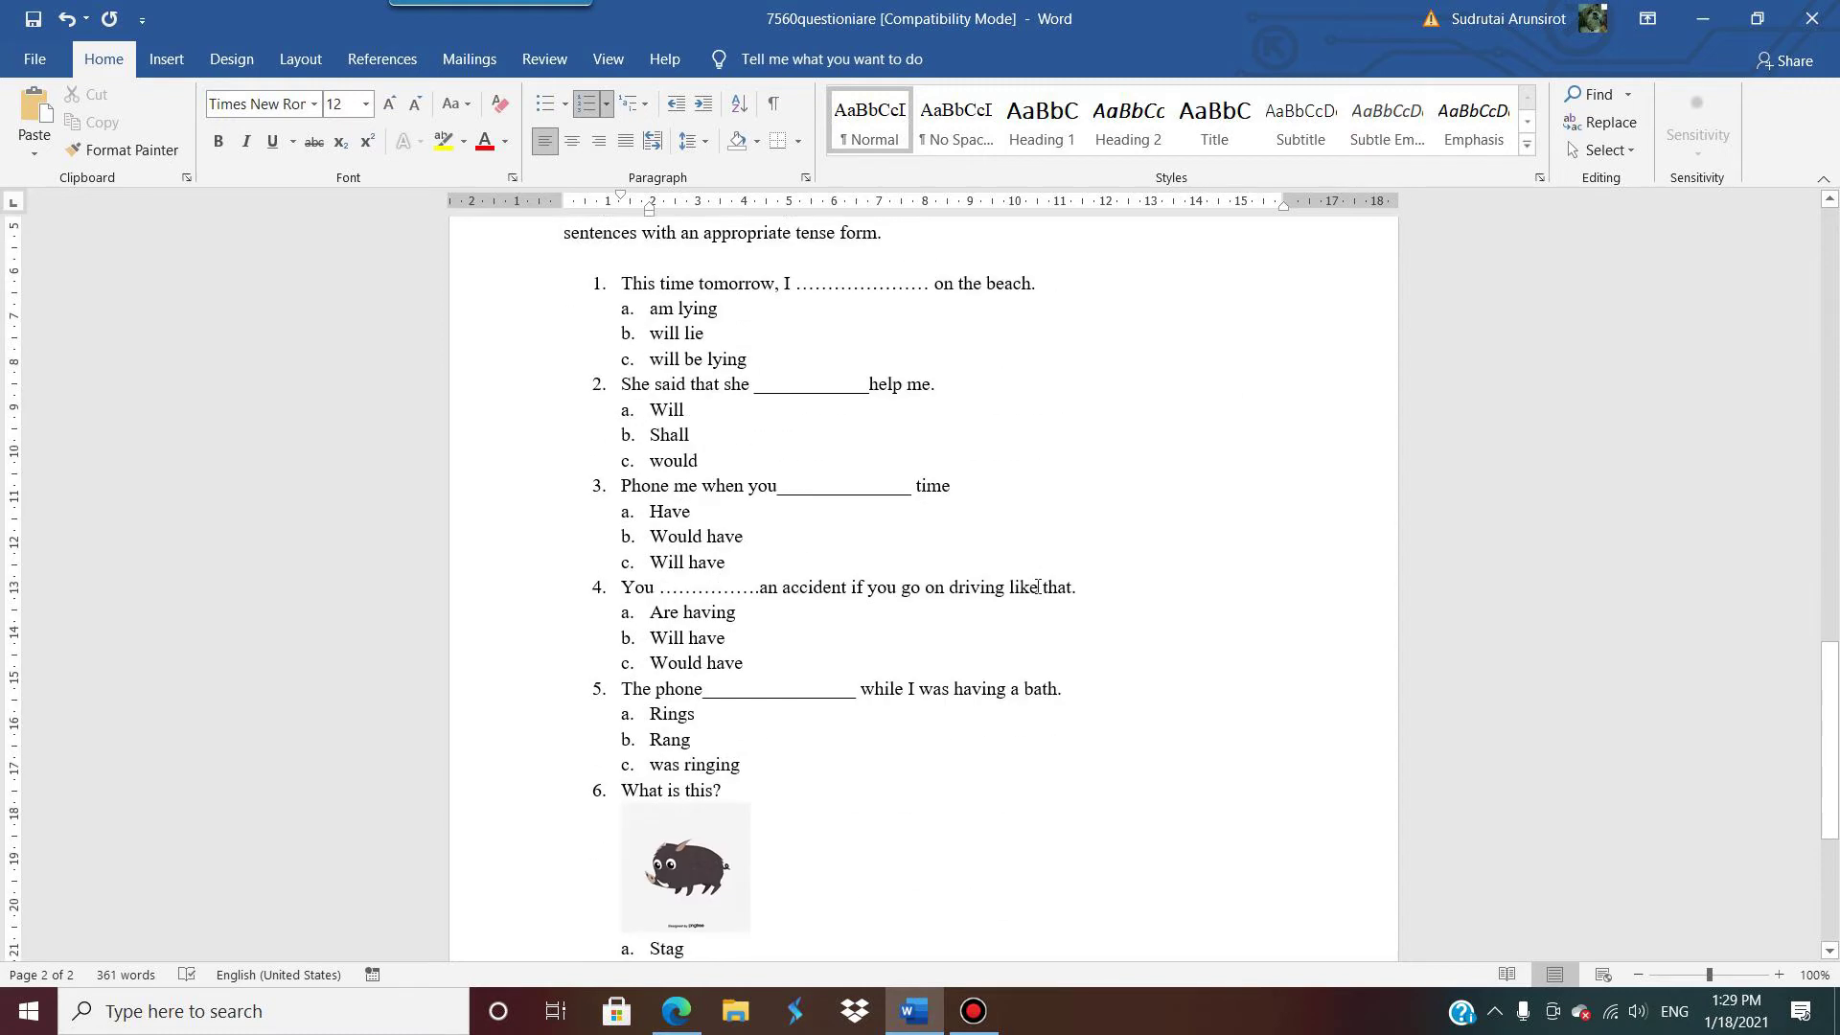
pyautogui.scroll(5, 1000, 611)
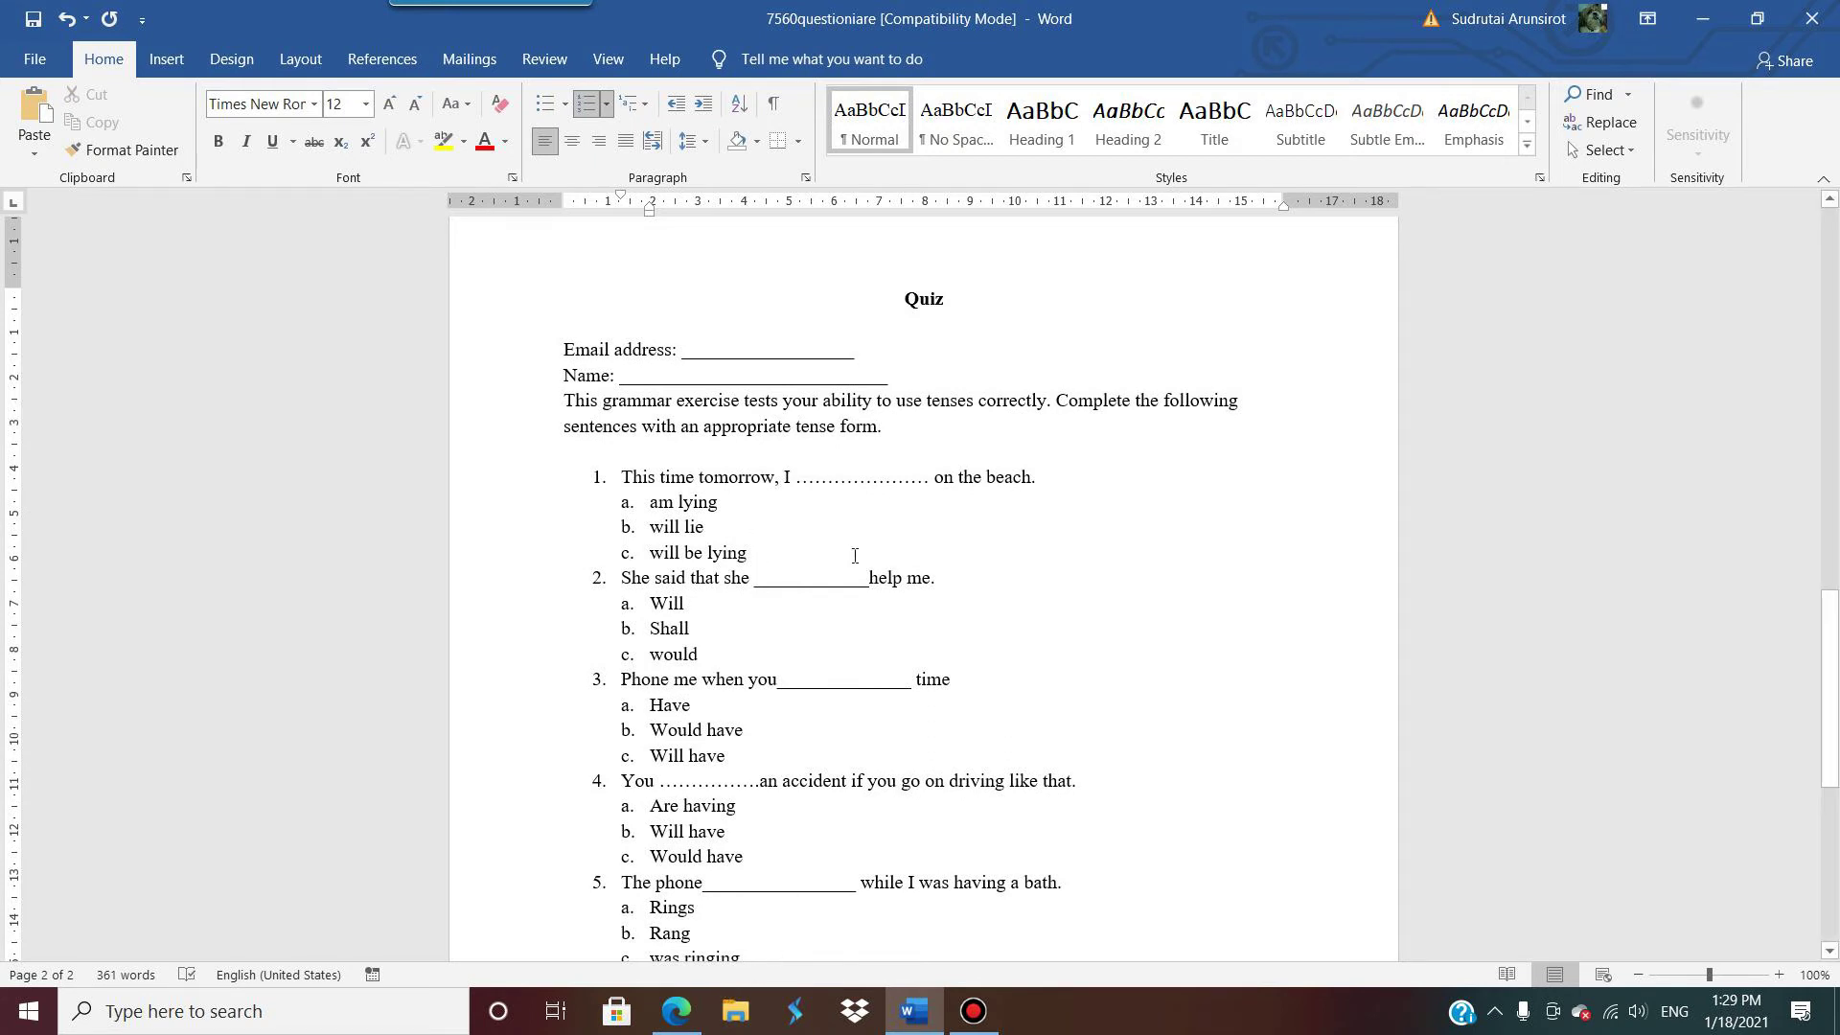
pyautogui.click(676, 1011)
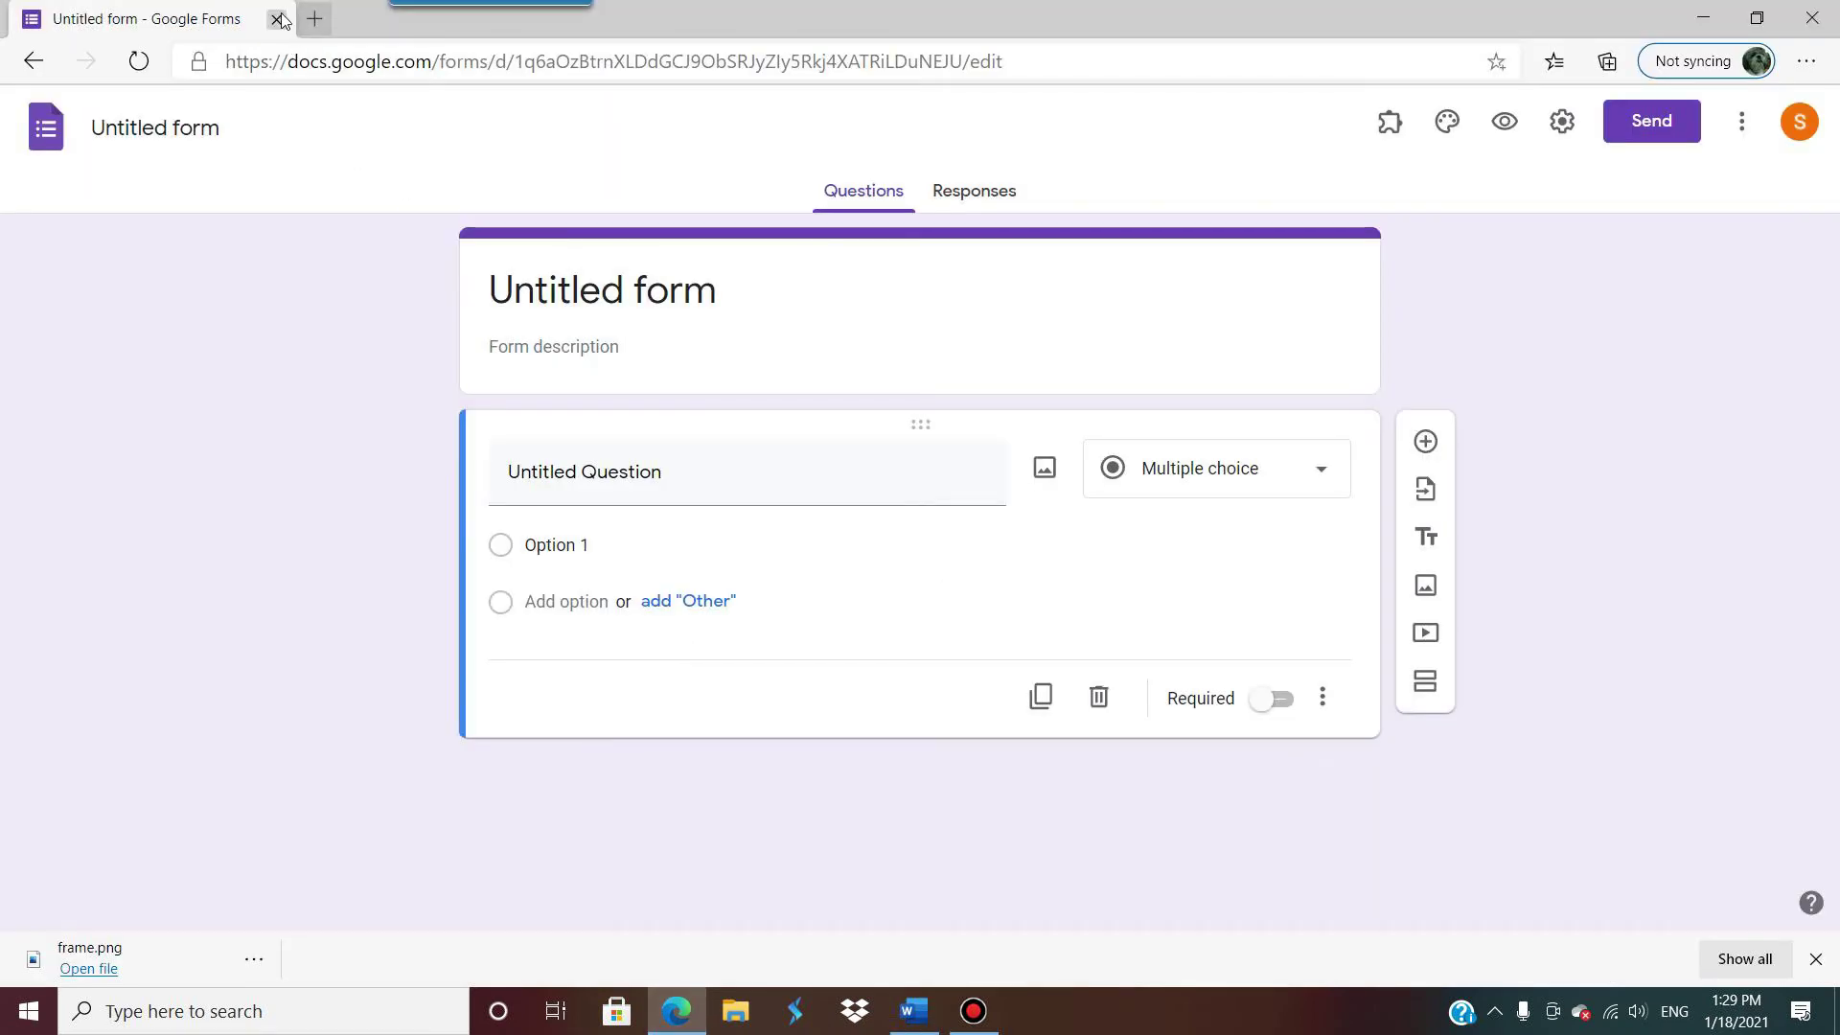
pyautogui.hotkey('alt', 'Tab')
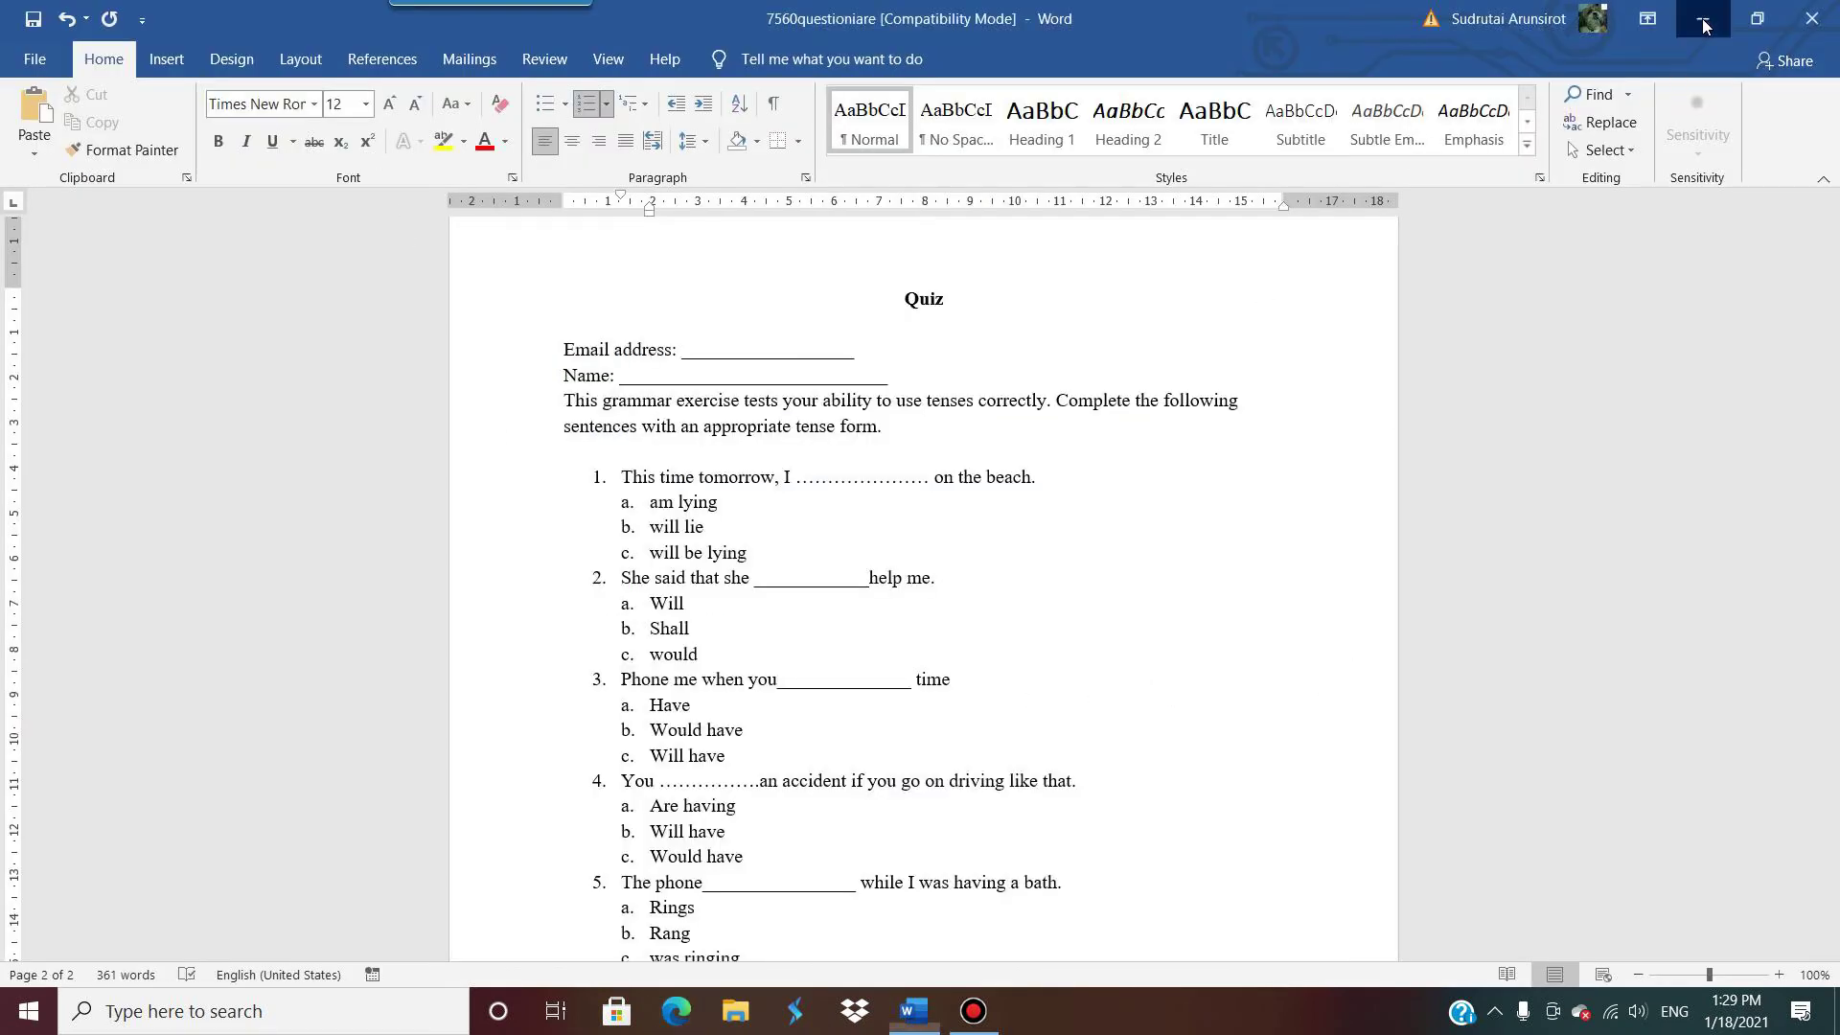
pyautogui.press('super+d')
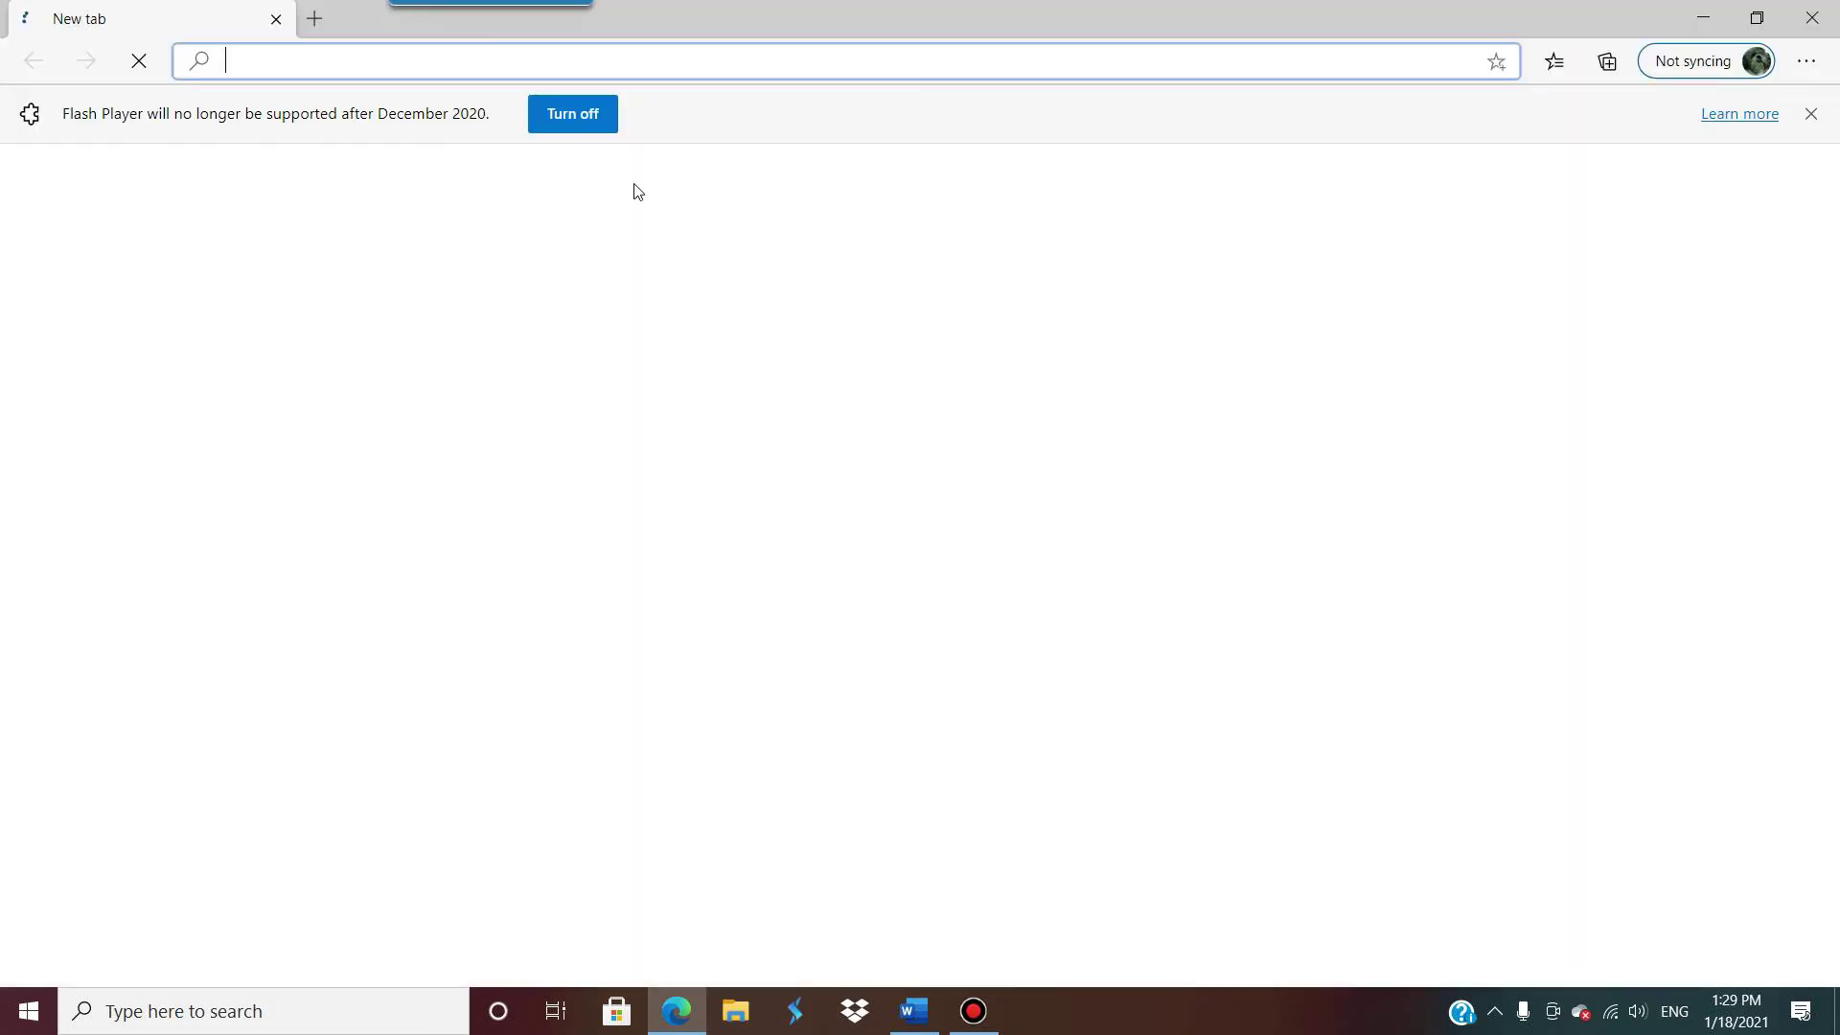
pyautogui.write('ww')
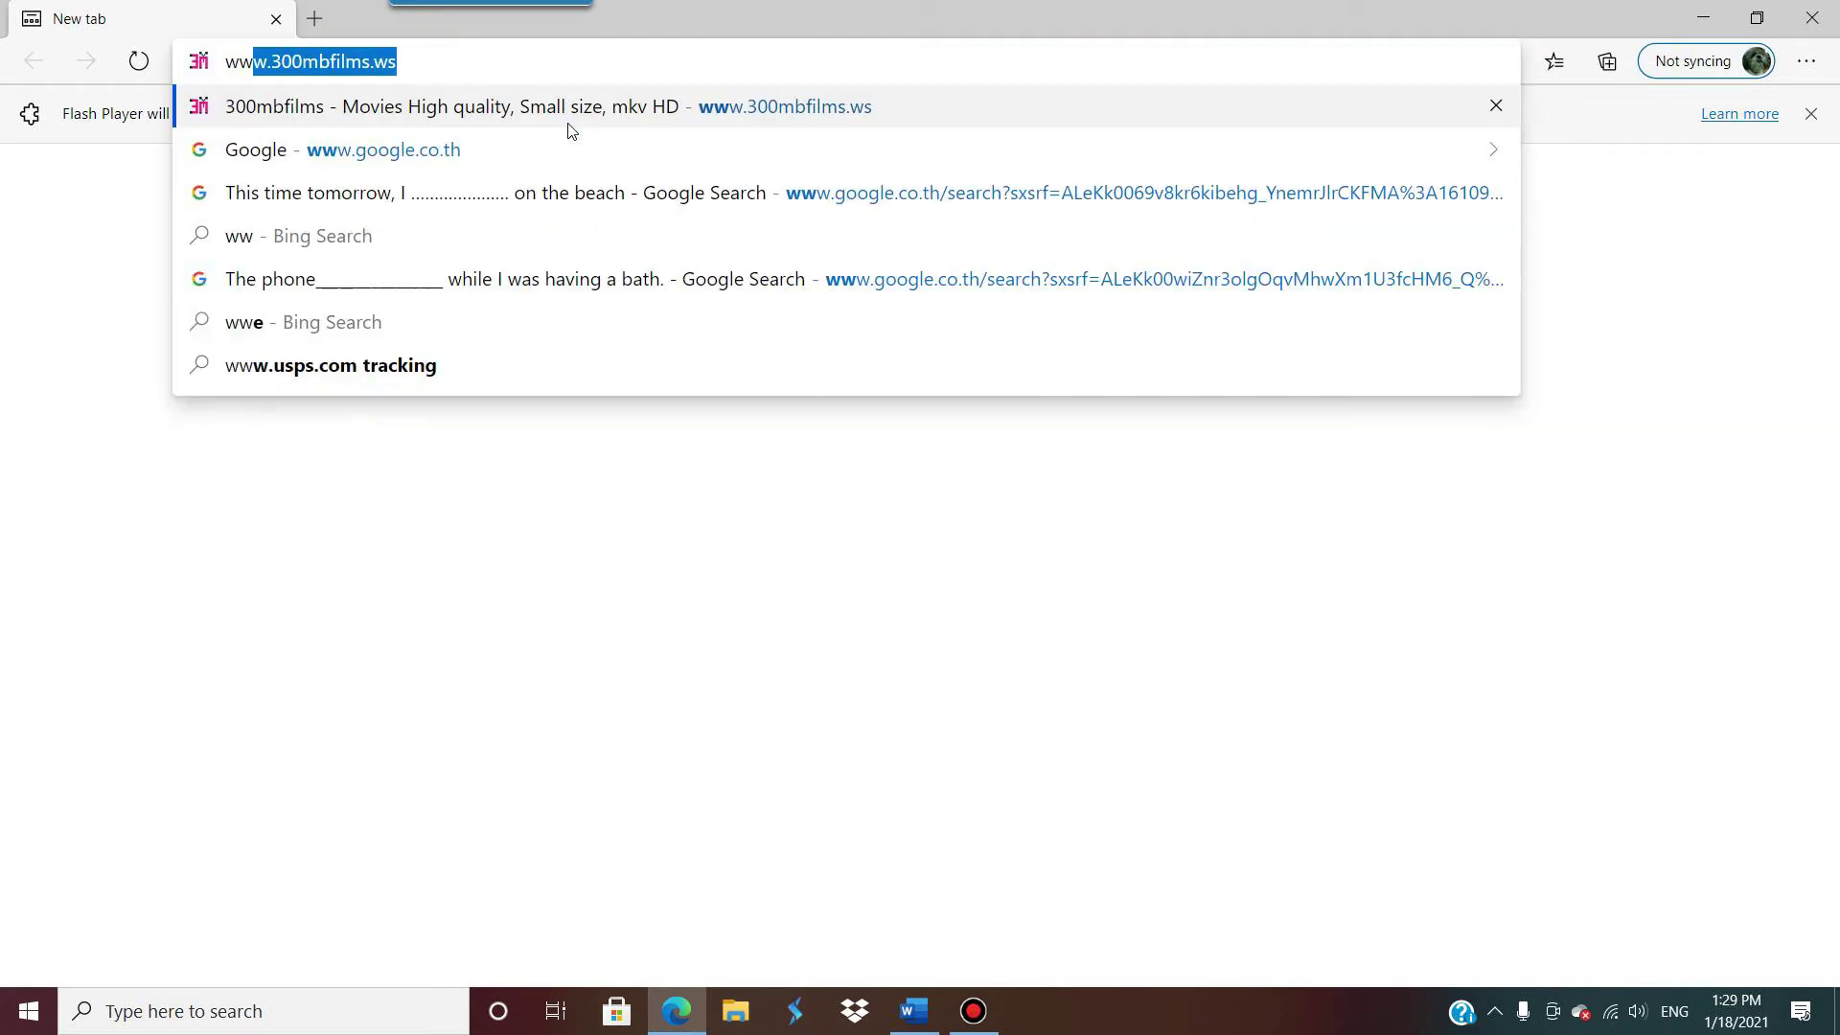
pyautogui.write('w.go')
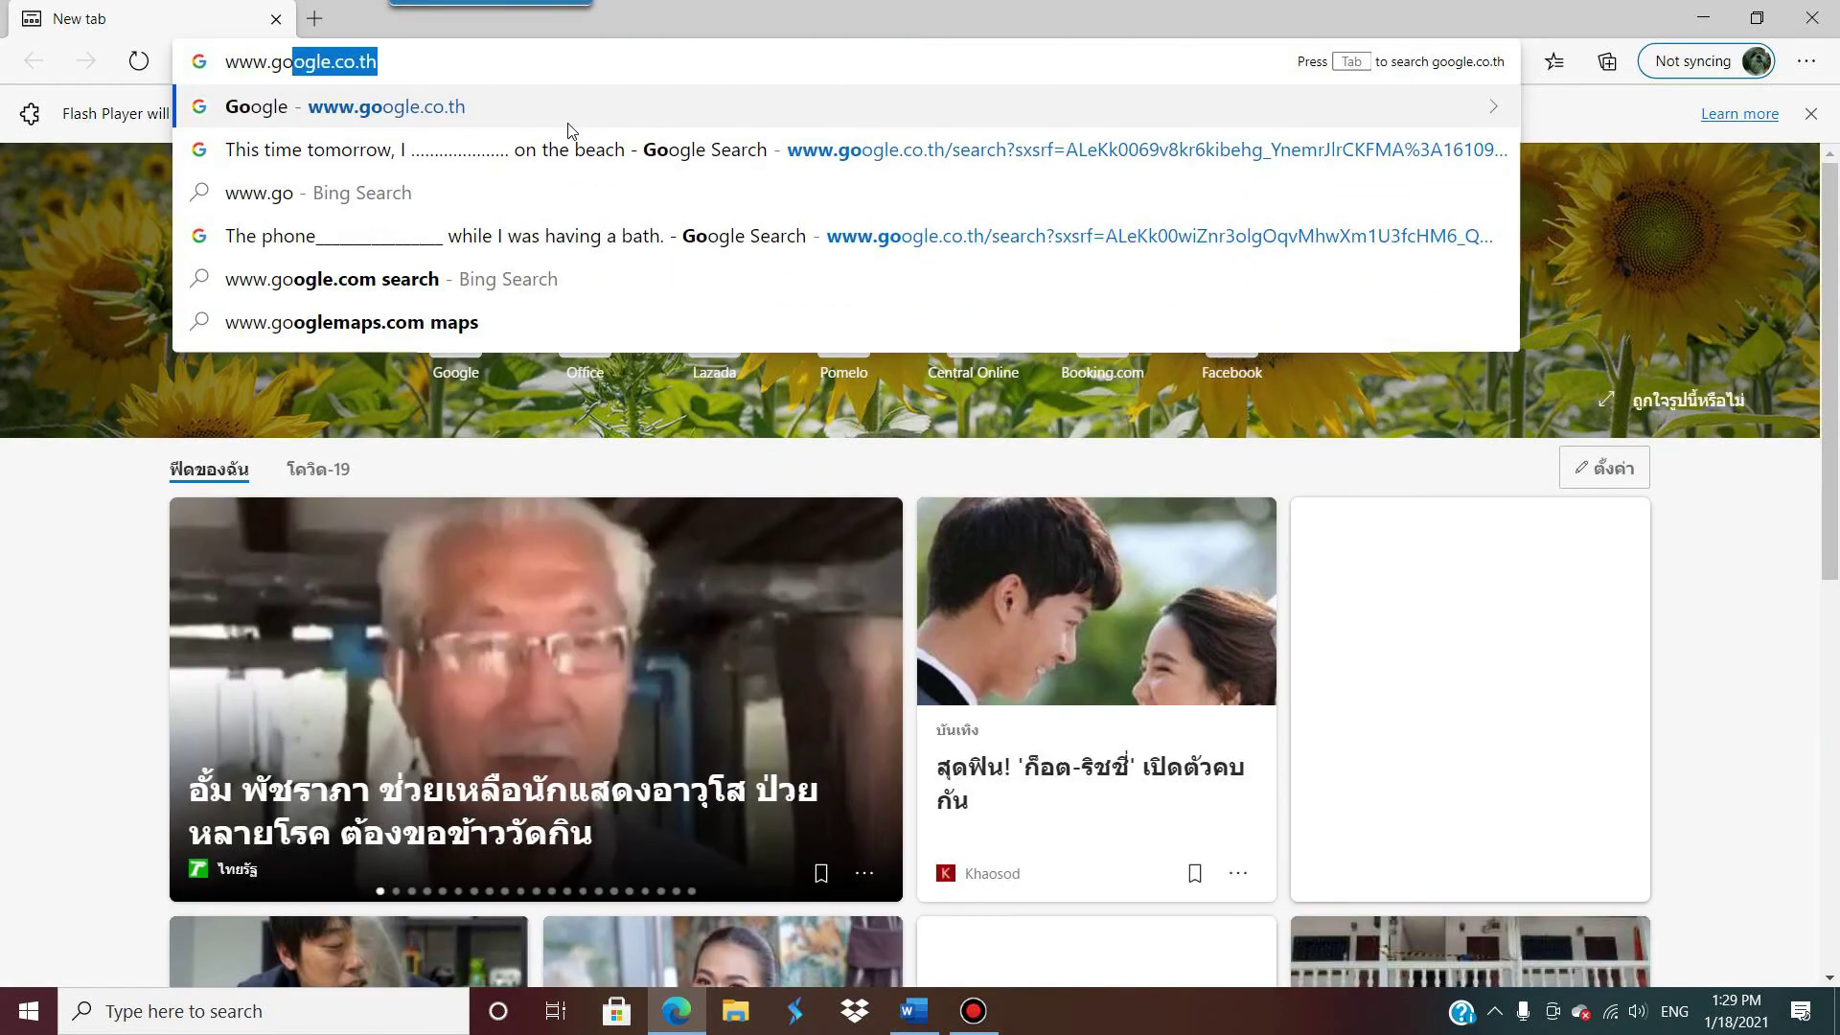
pyautogui.press('Return')
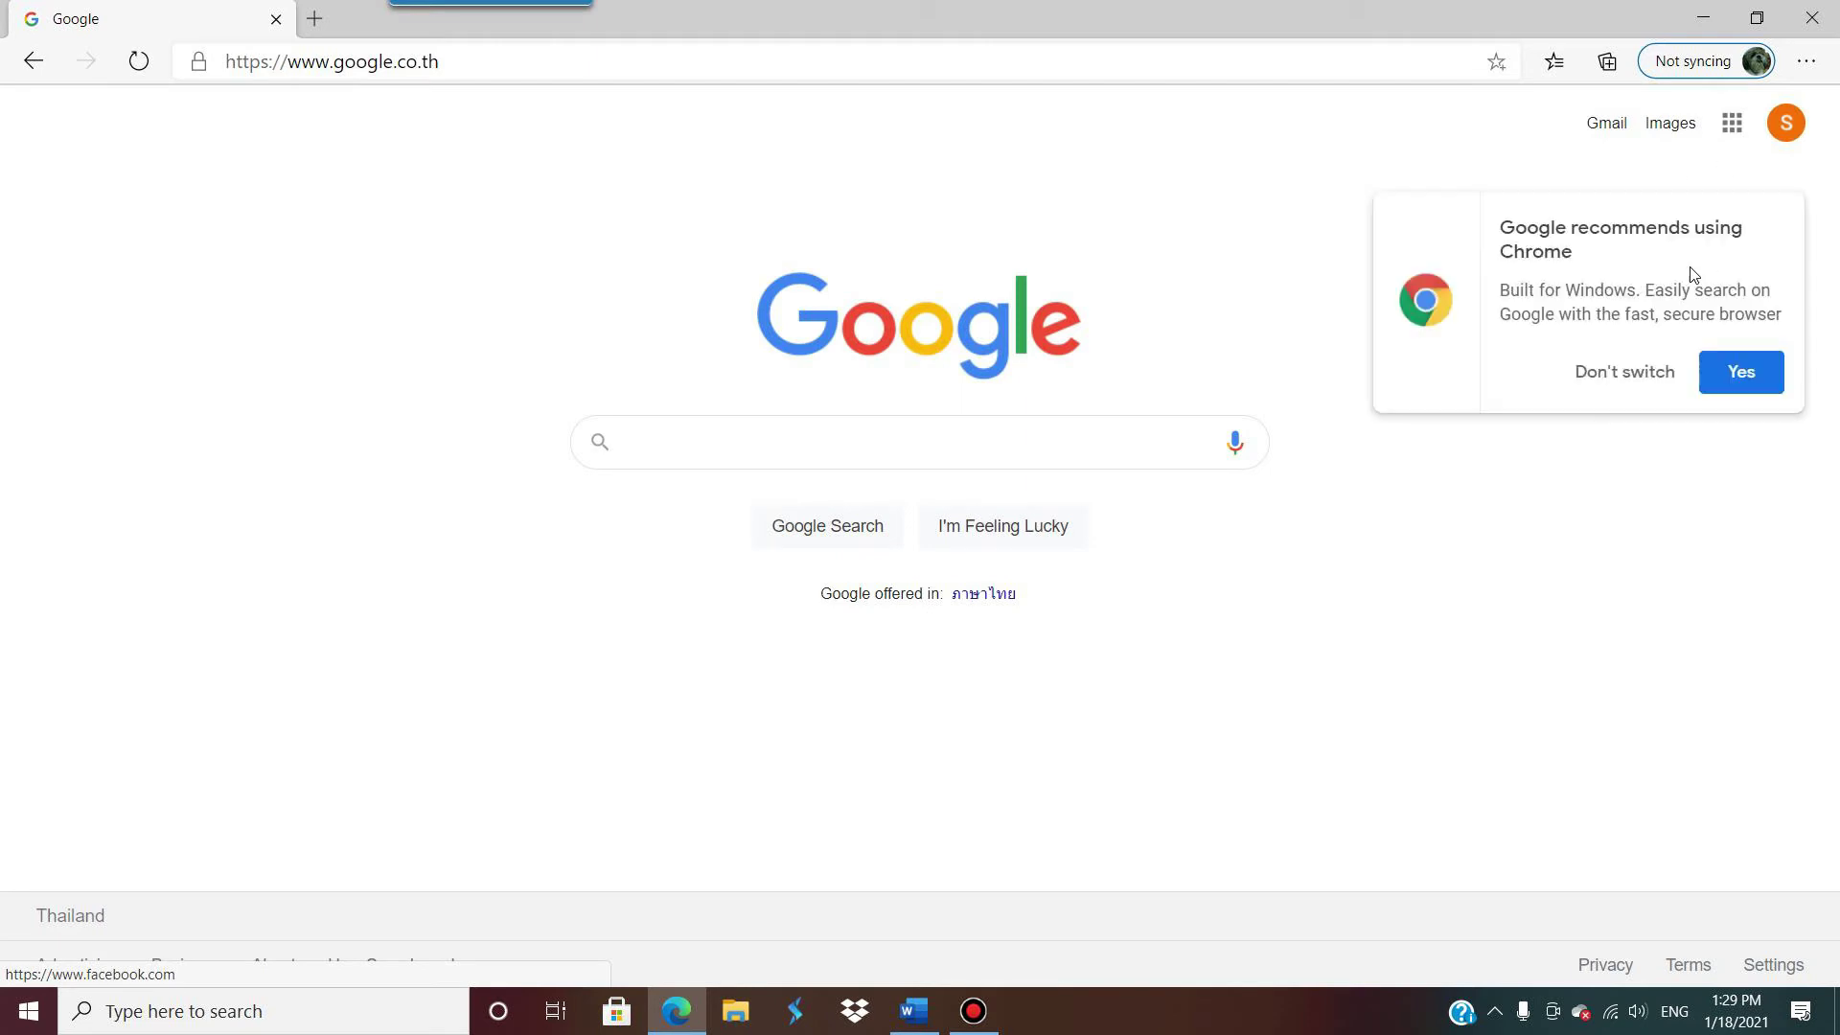
pyautogui.click(1744, 134)
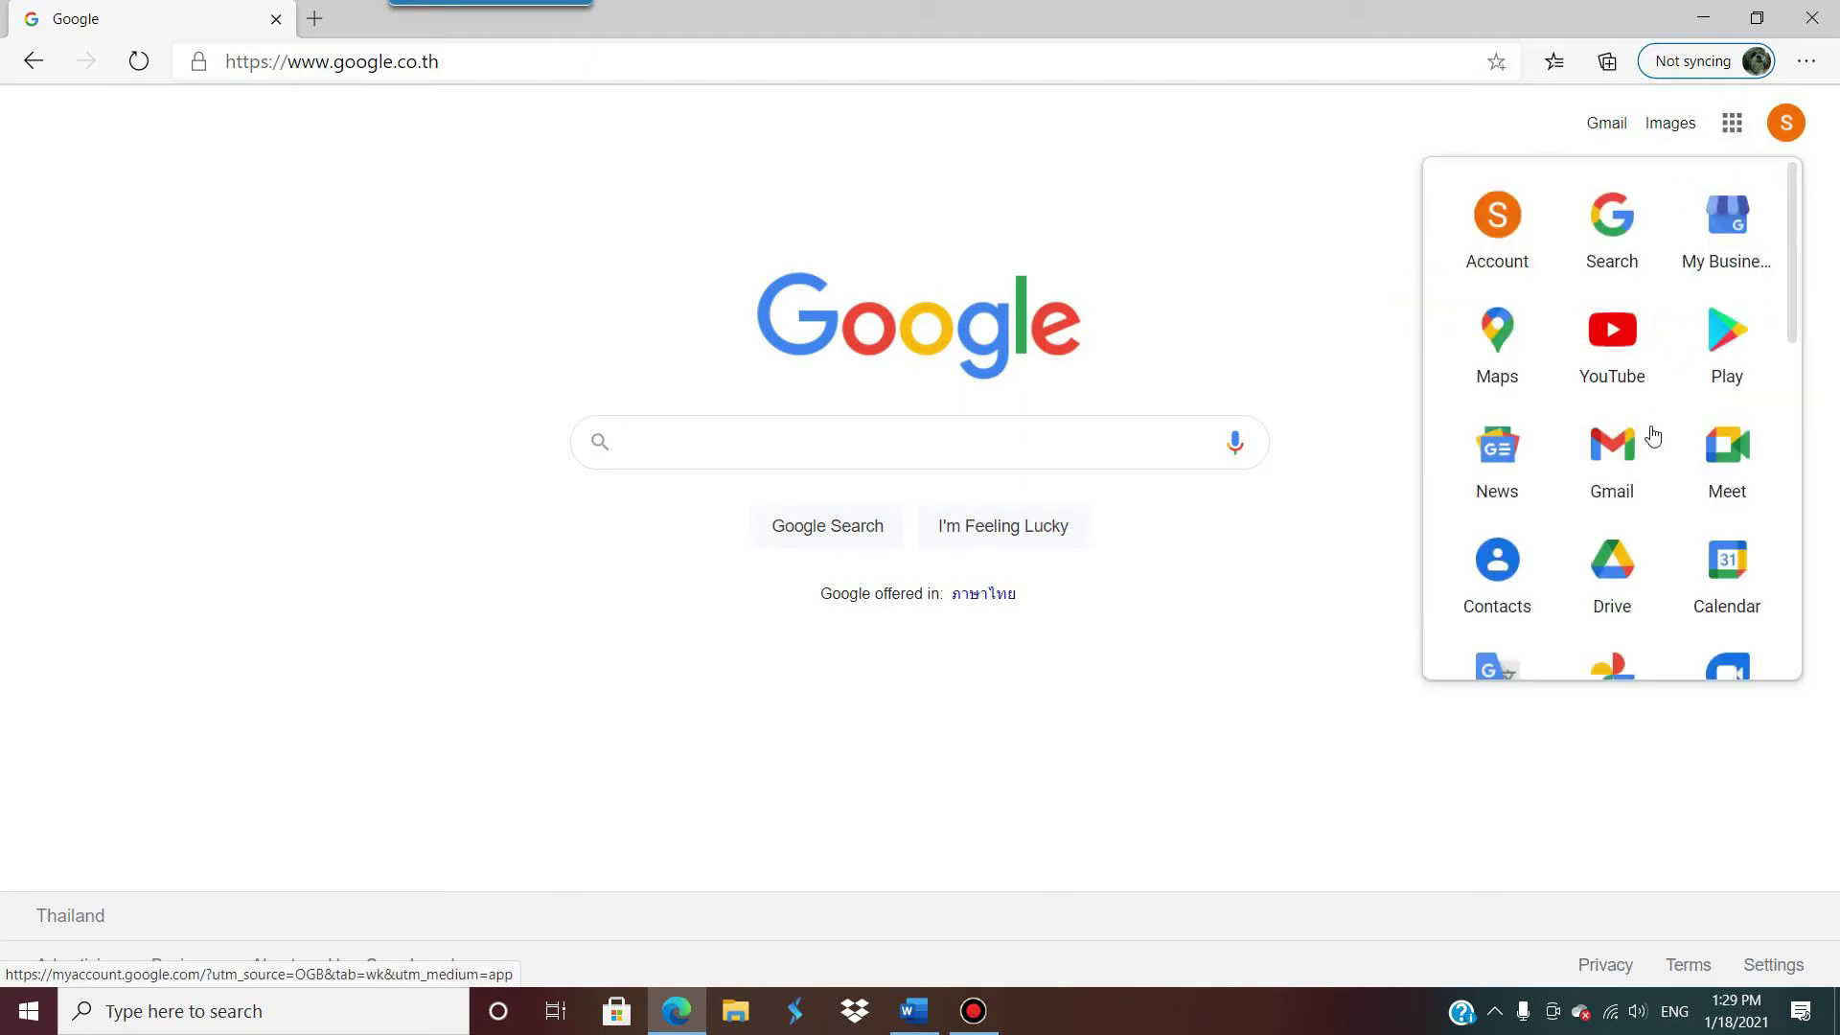
pyautogui.click(1612, 573)
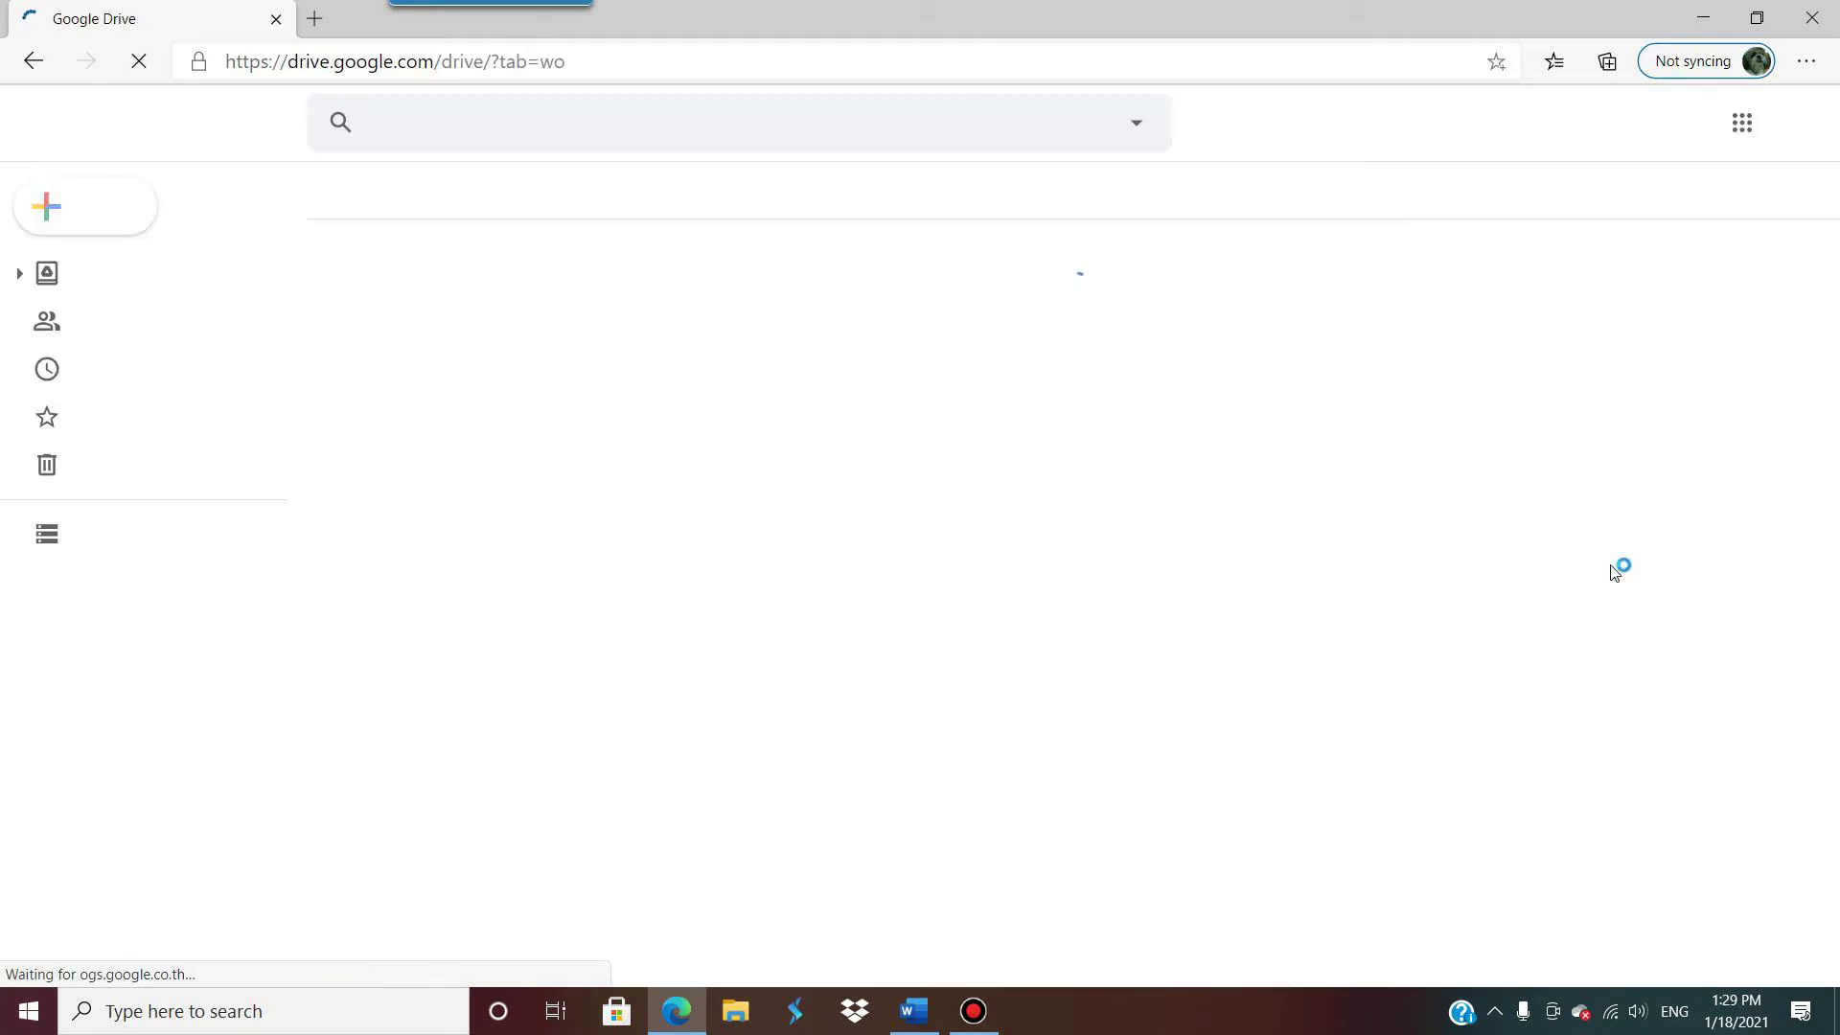
# Step: Create a blank form from Drive's New > More > Google Forms menu
pyautogui.click(83, 212)
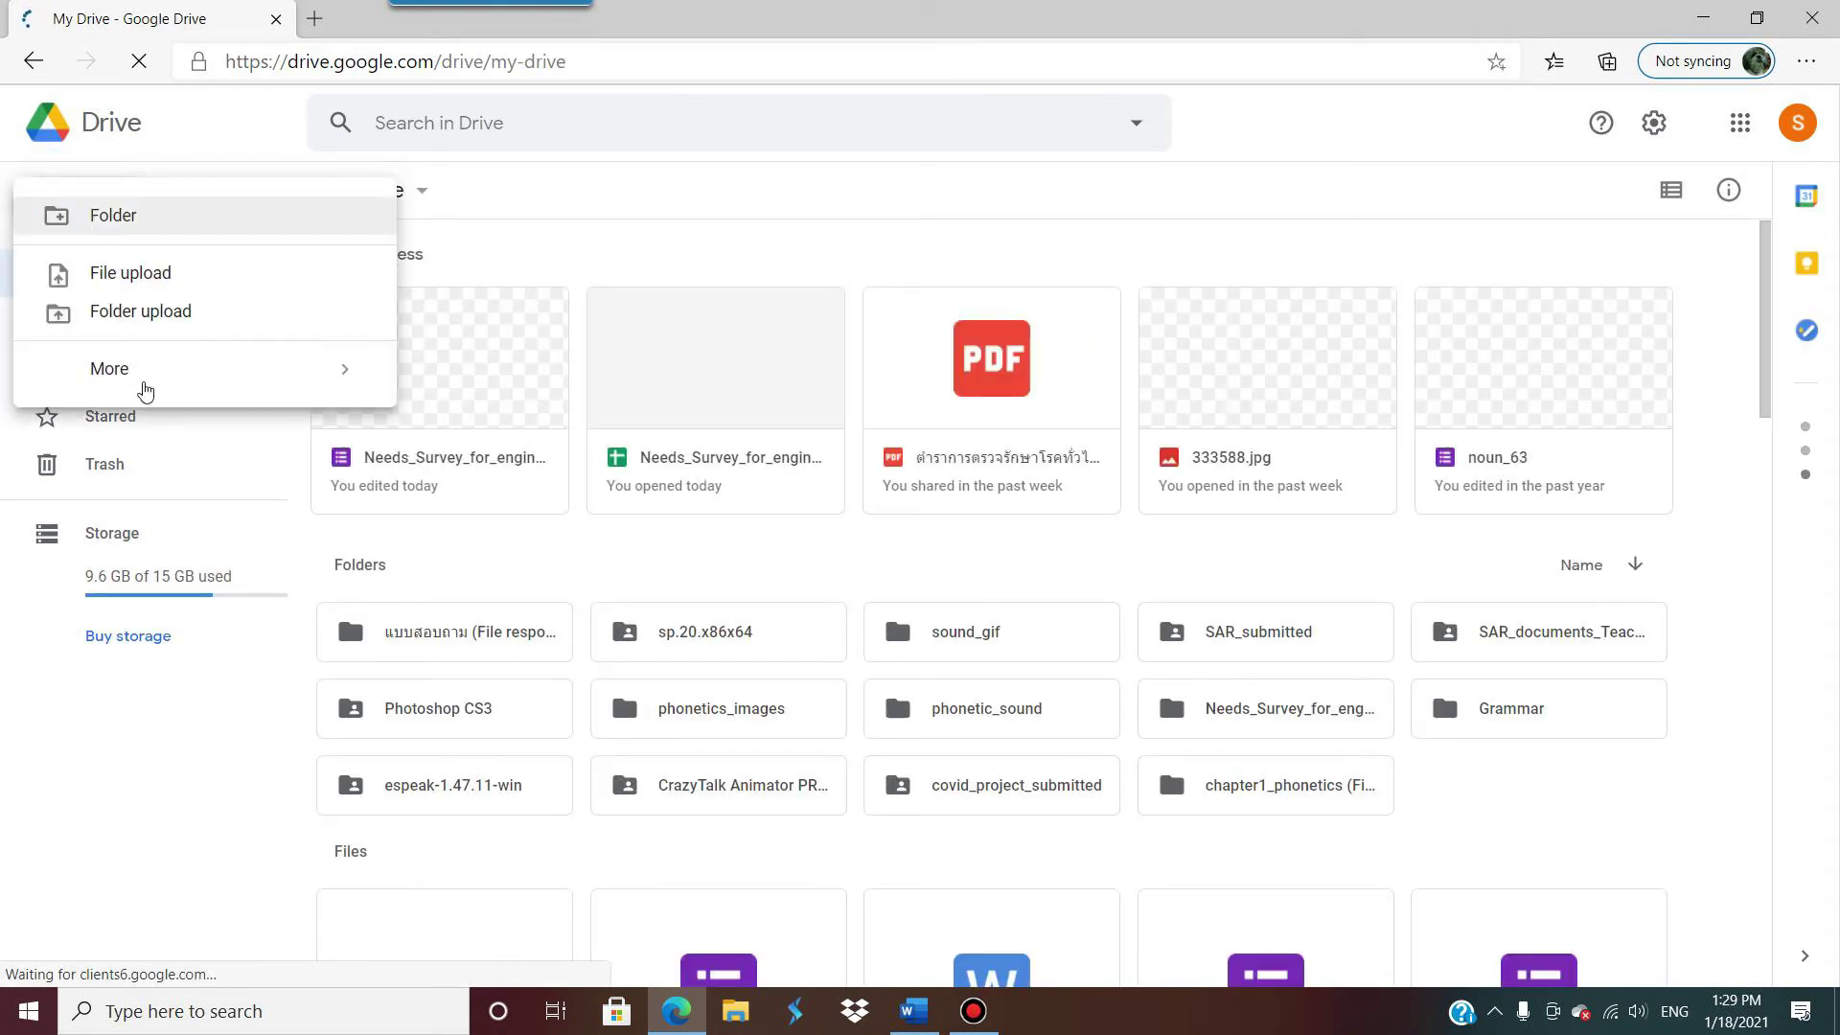
pyautogui.moveTo(287, 369)
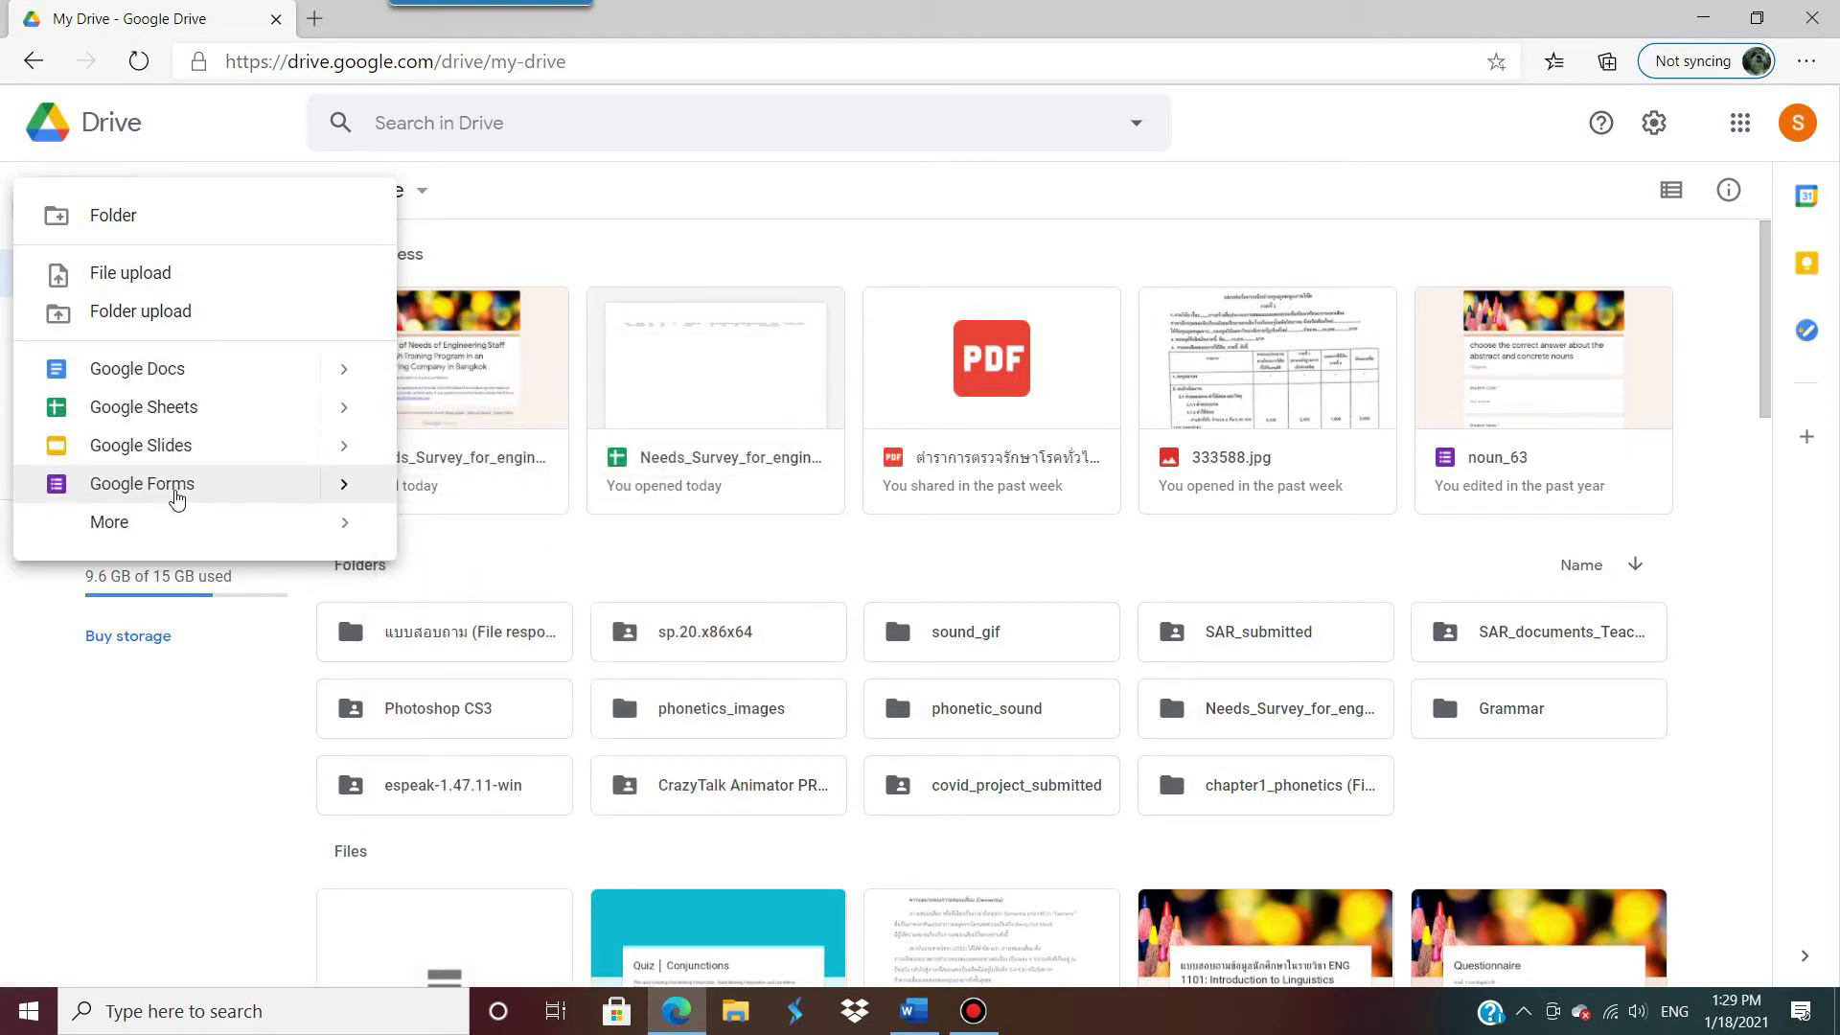
pyautogui.moveTo(343, 484)
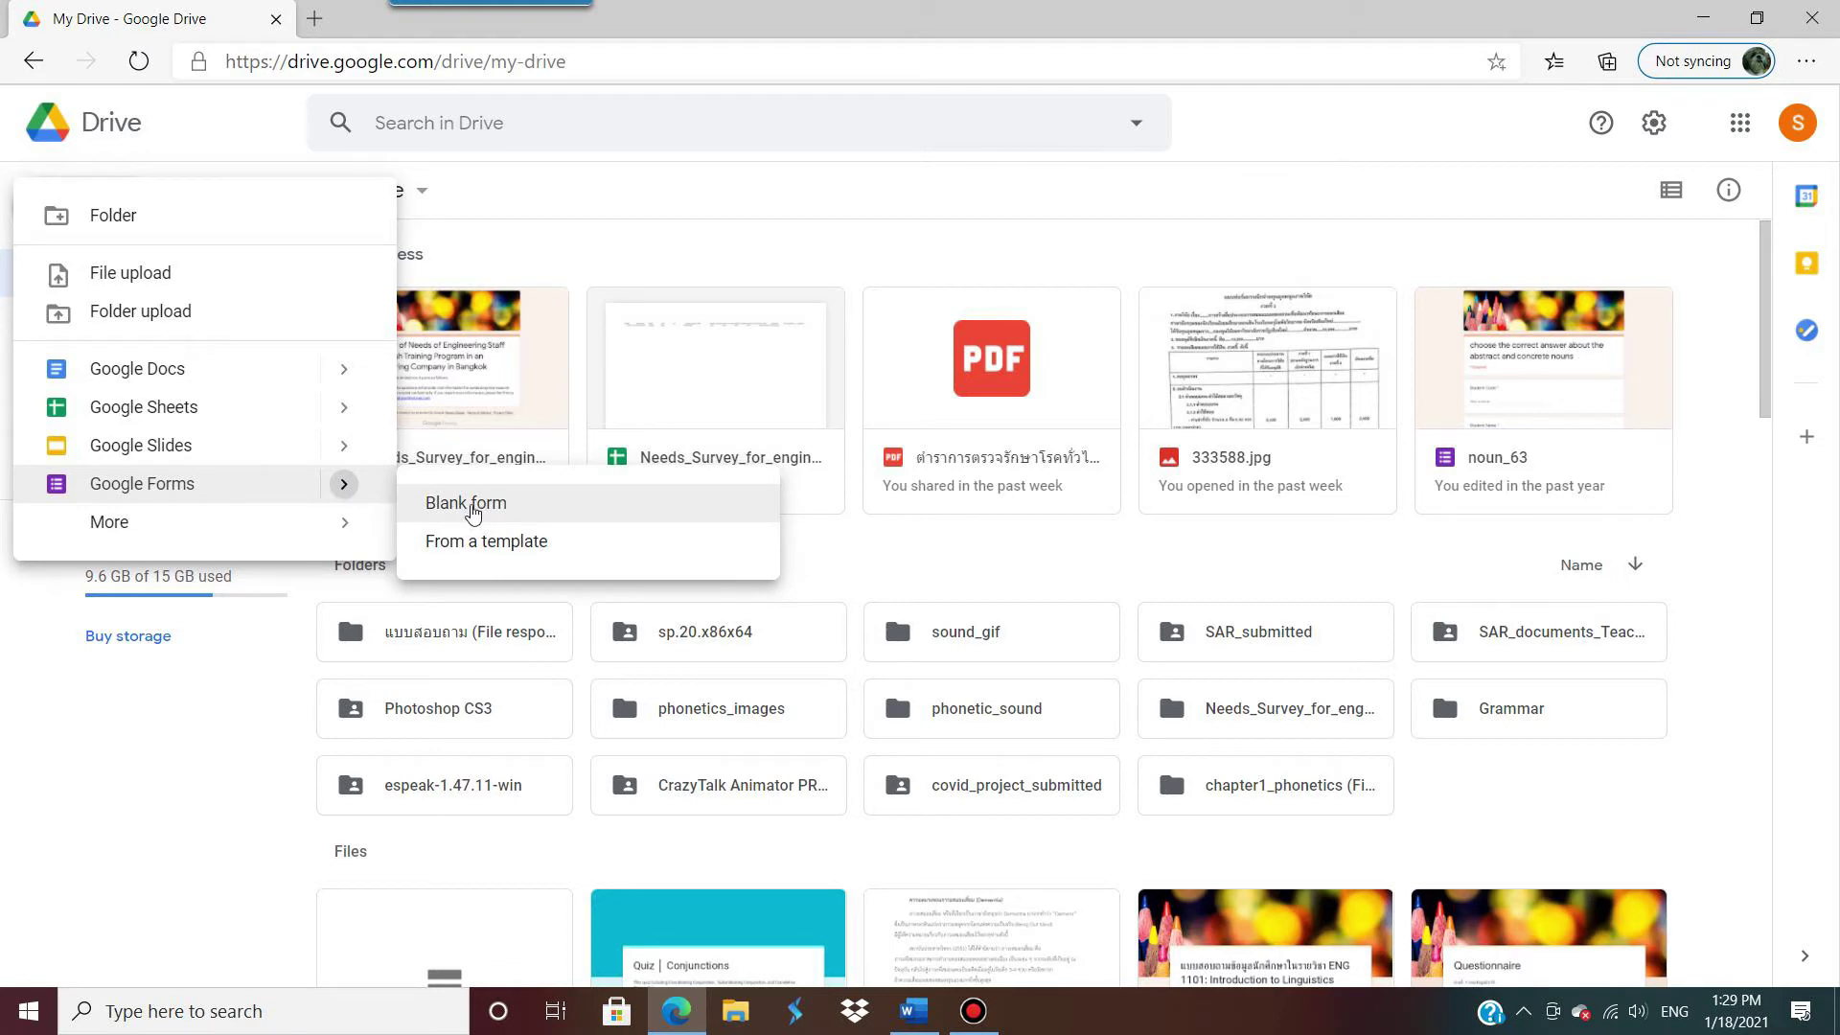
pyautogui.click(472, 513)
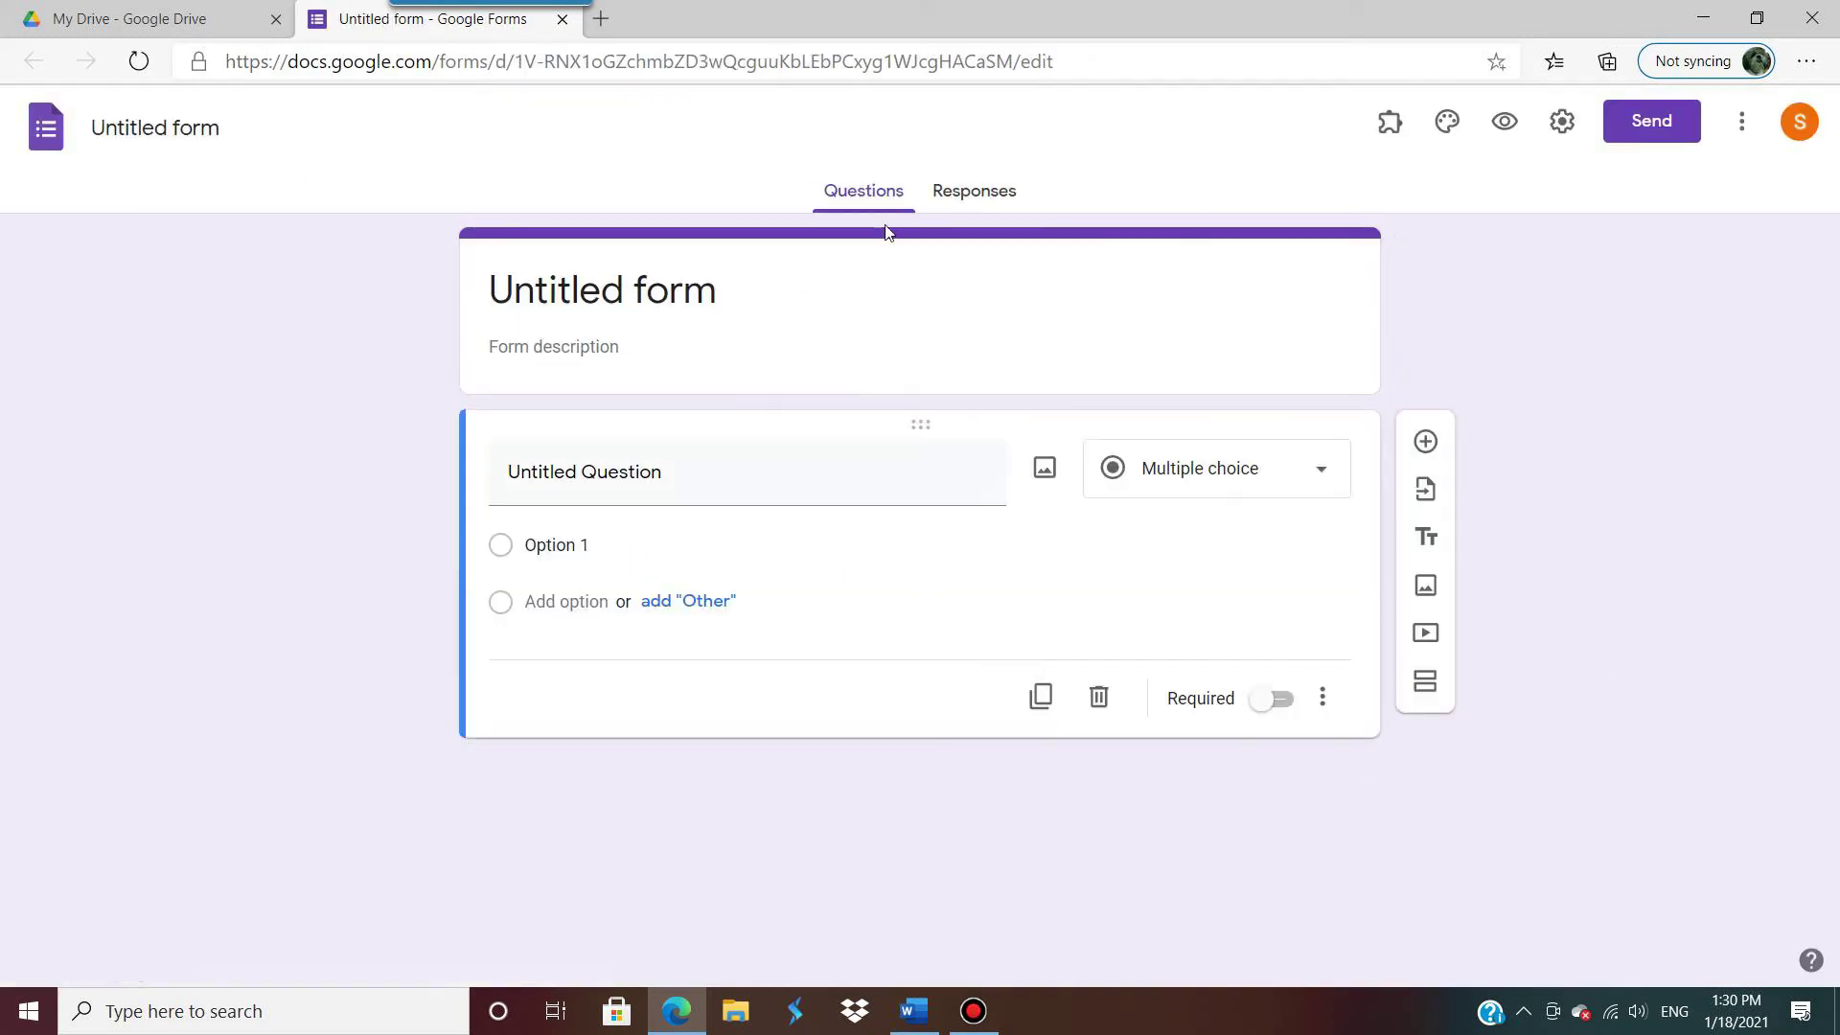
# Step: Rename the Untitled form to Grammar_Quiz1 so the title matches
pyautogui.click(213, 125)
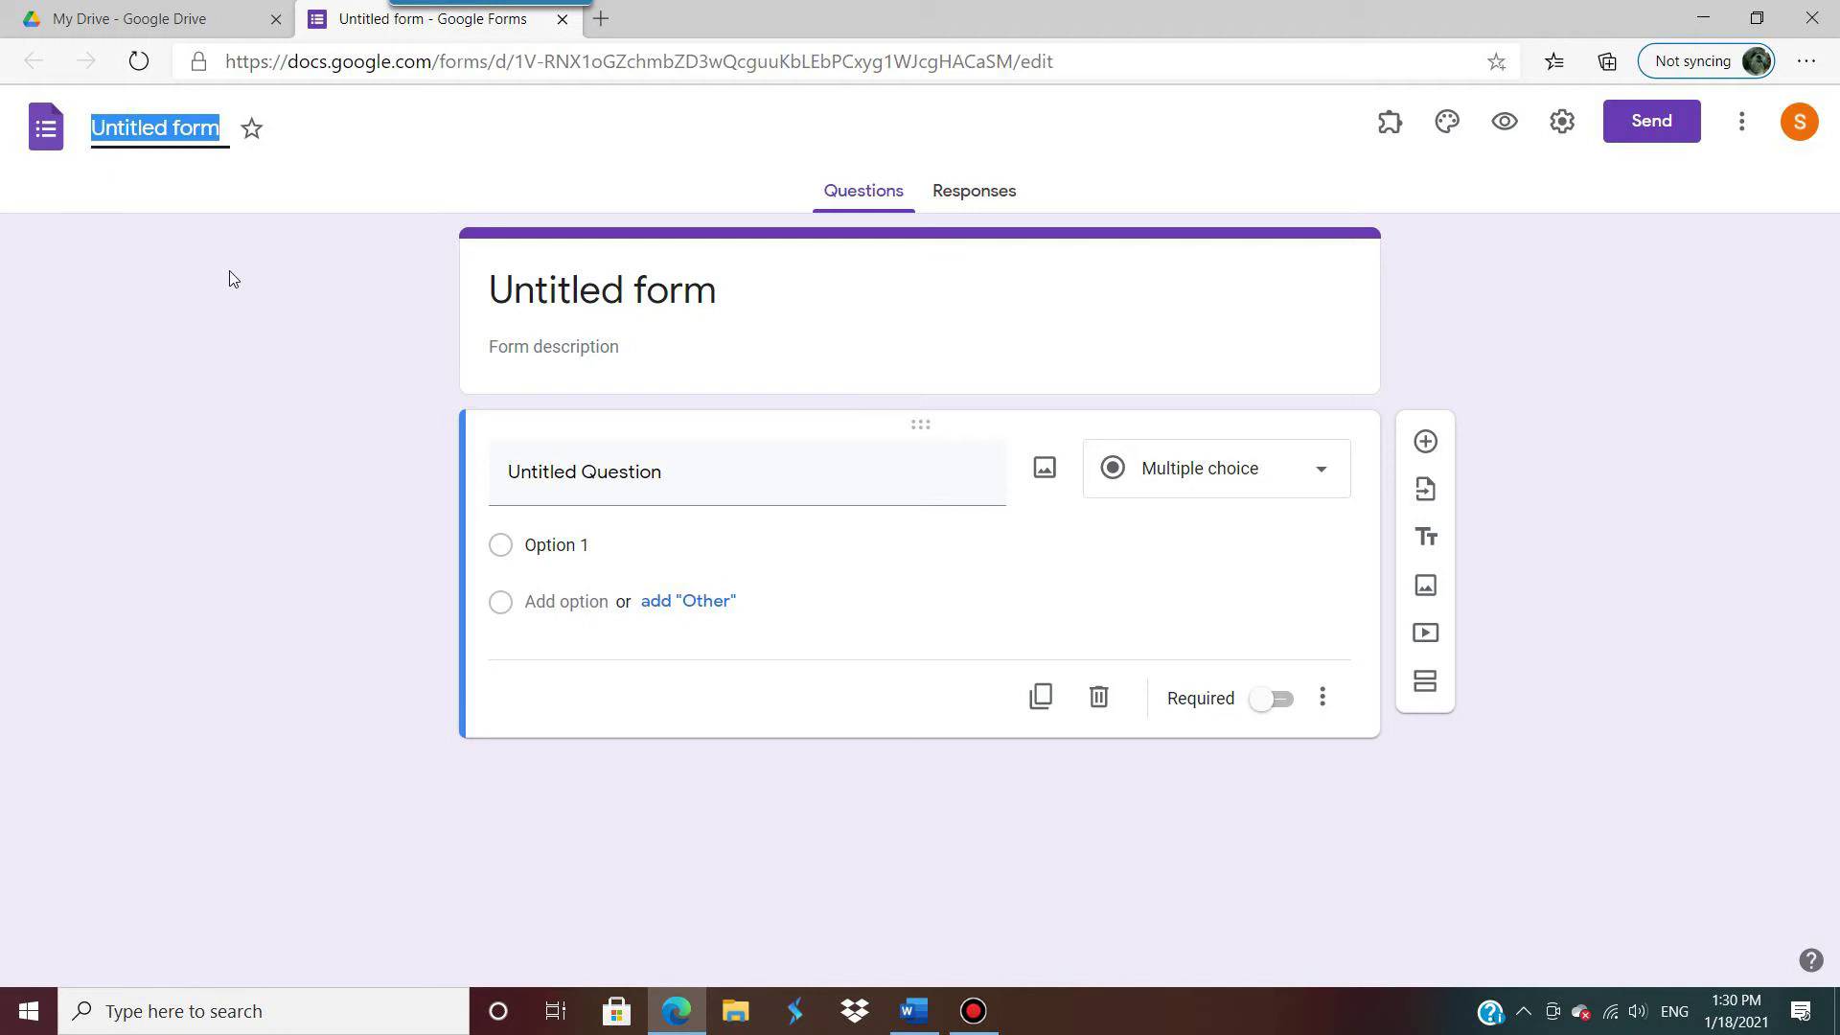
pyautogui.write('Quiz')
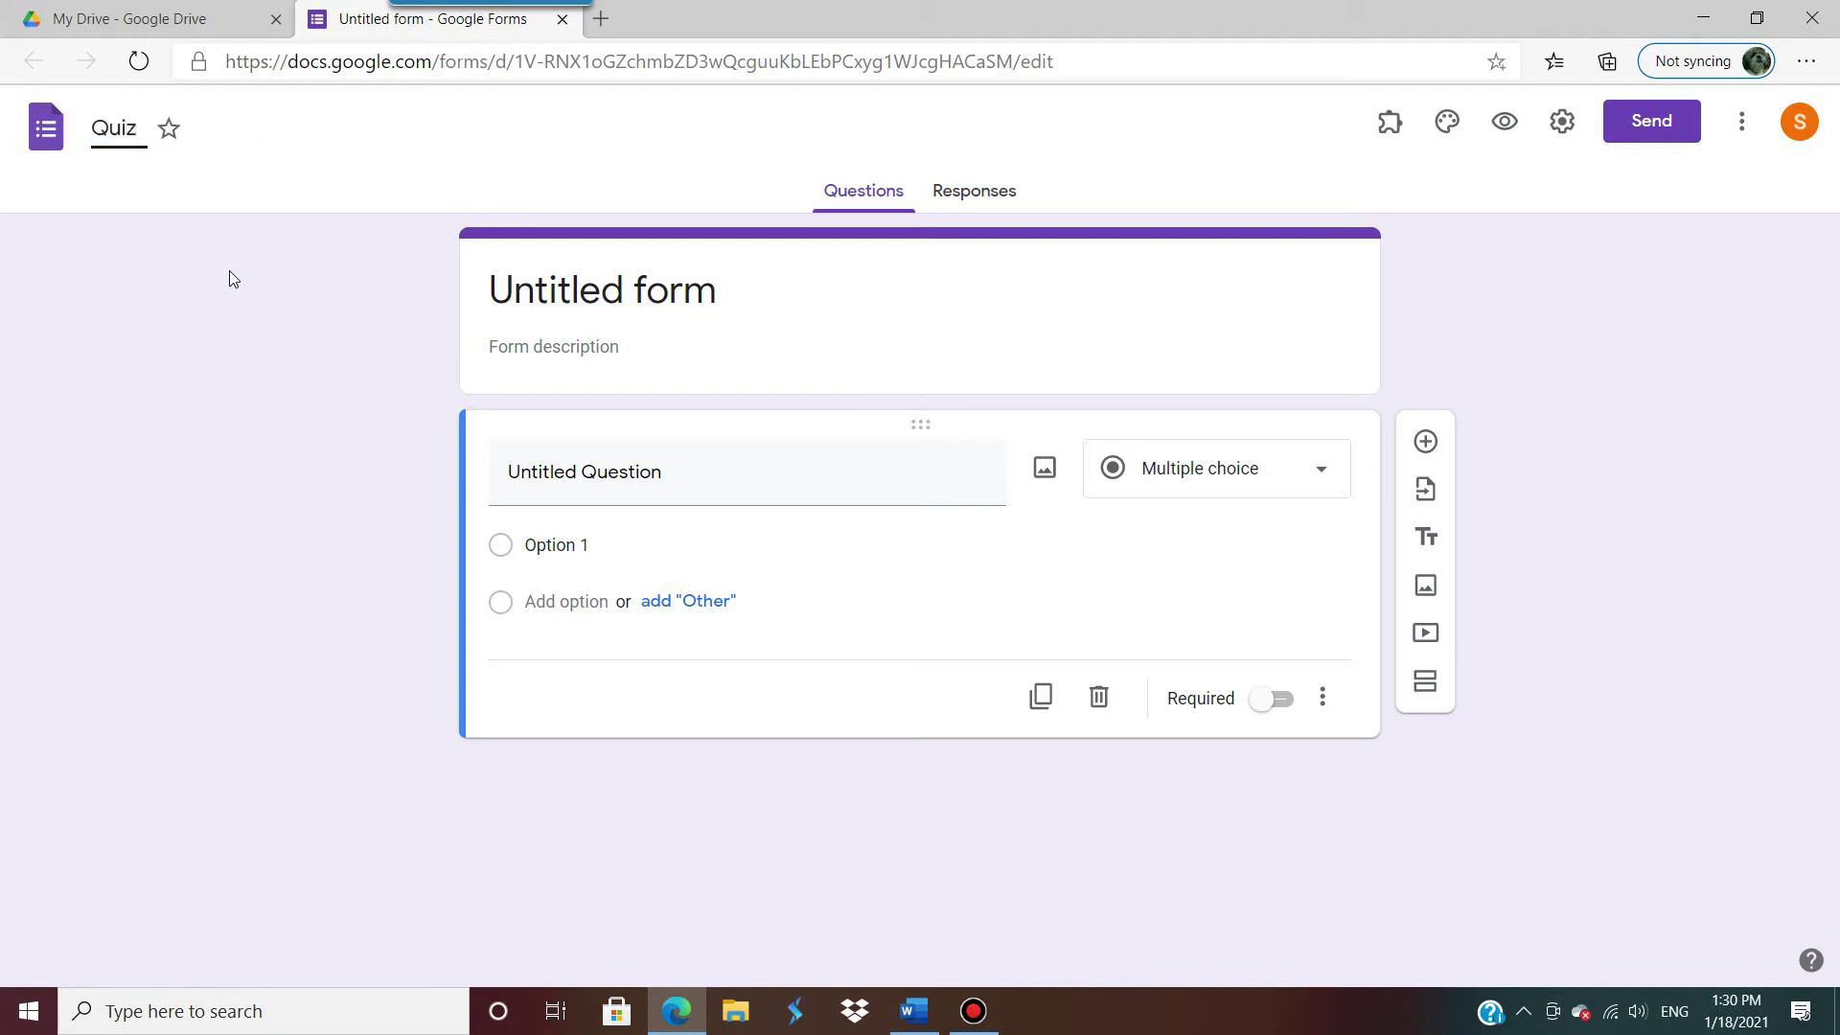
pyautogui.press('BackSpace')
pyautogui.press('BackSpace')
pyautogui.press('BackSpace')
pyautogui.press('BackSpace')
pyautogui.write('Gr')
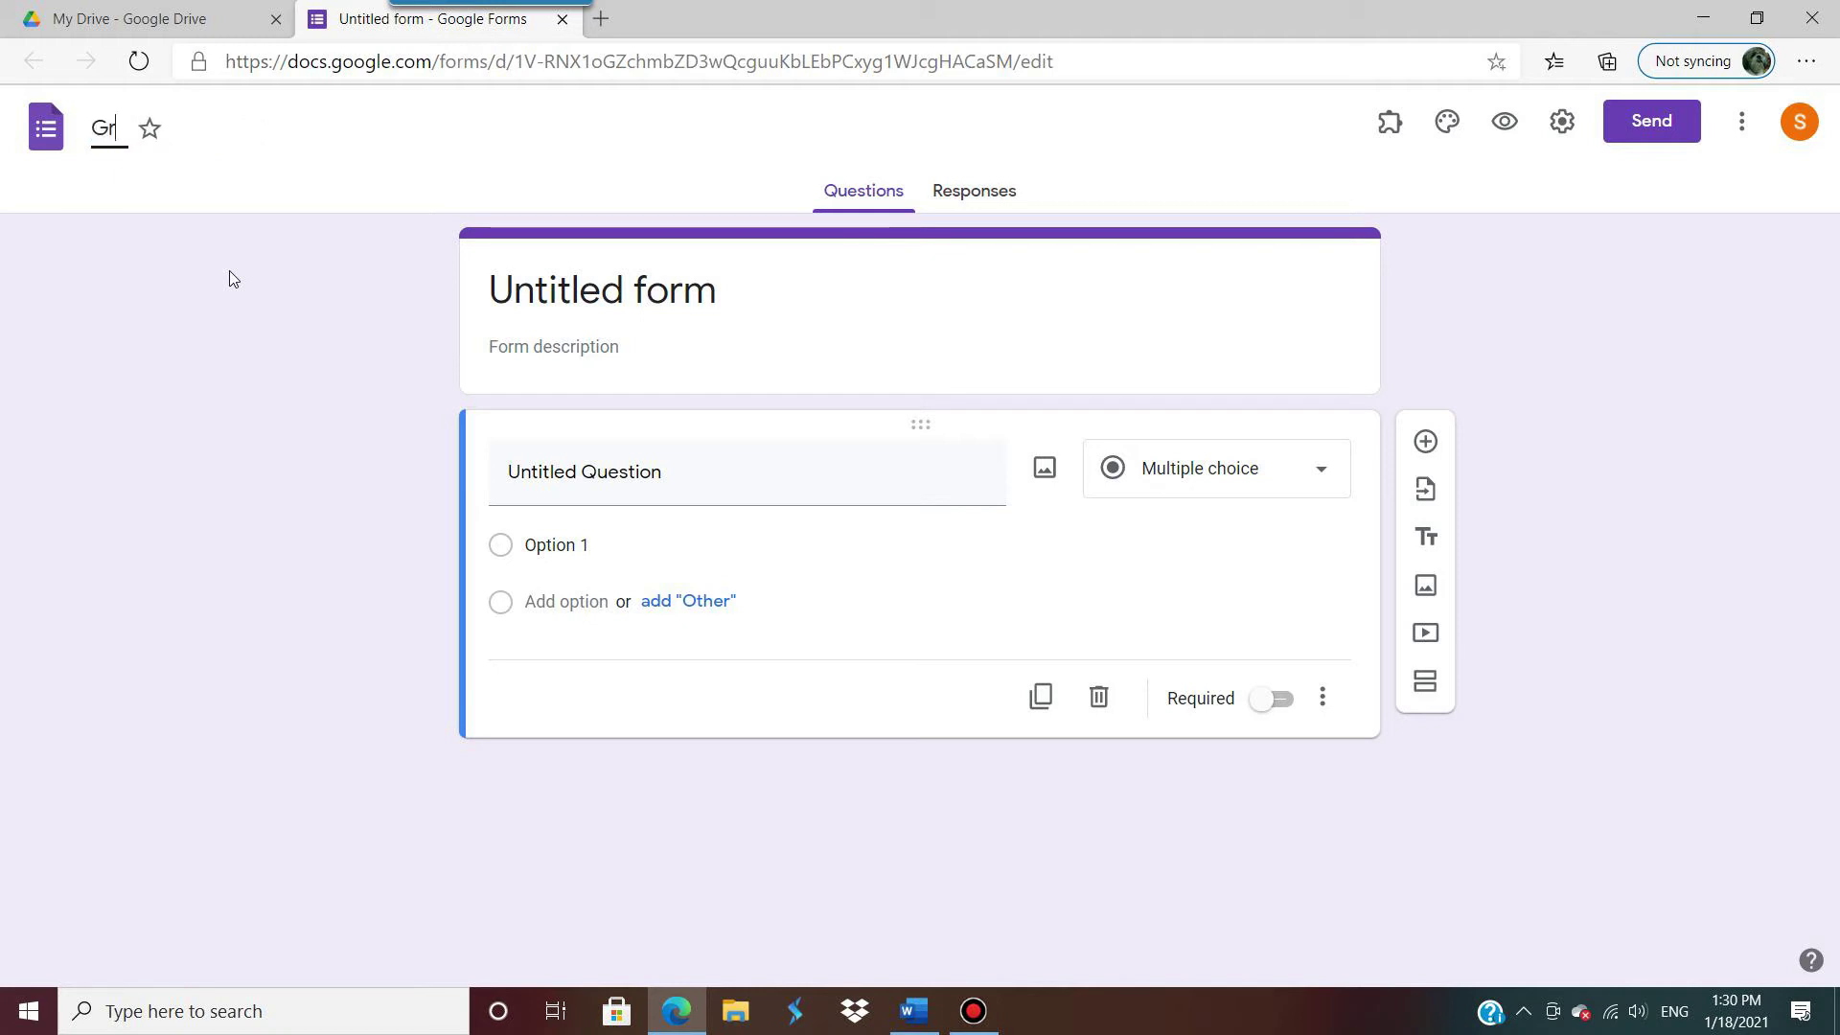
pyautogui.write('ammar ')
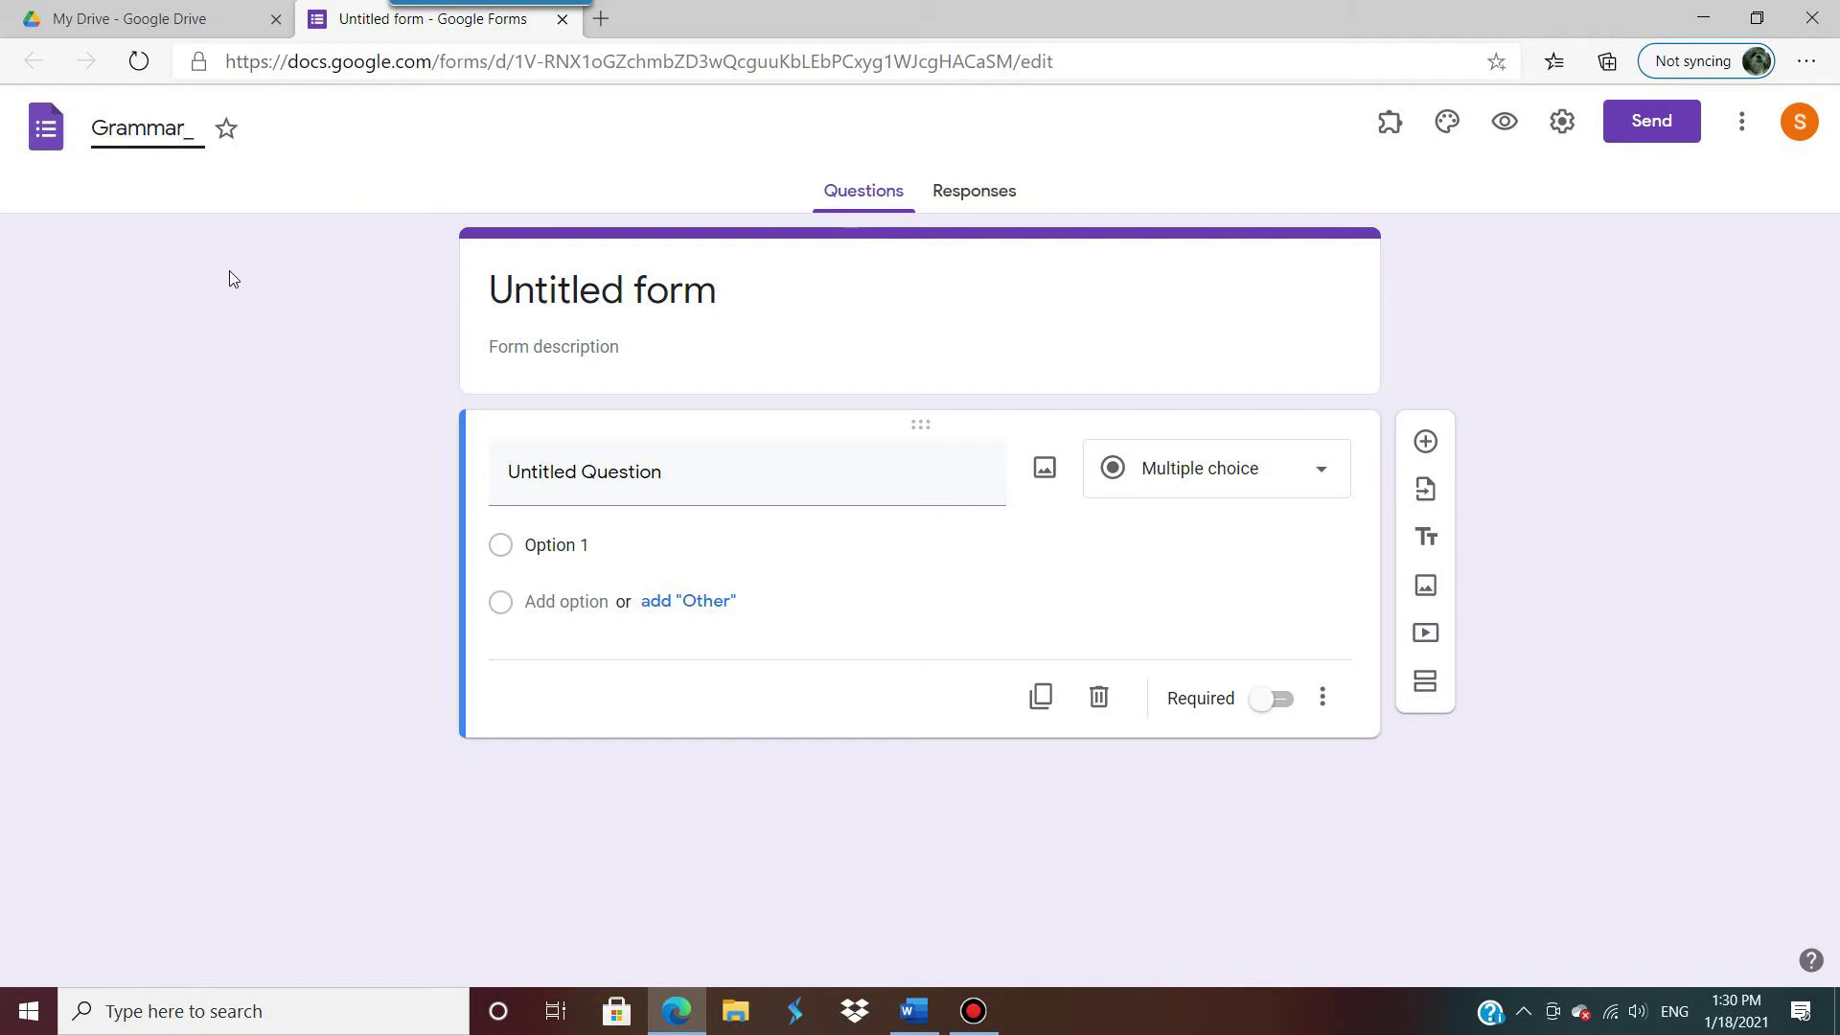
pyautogui.write('Quiz1')
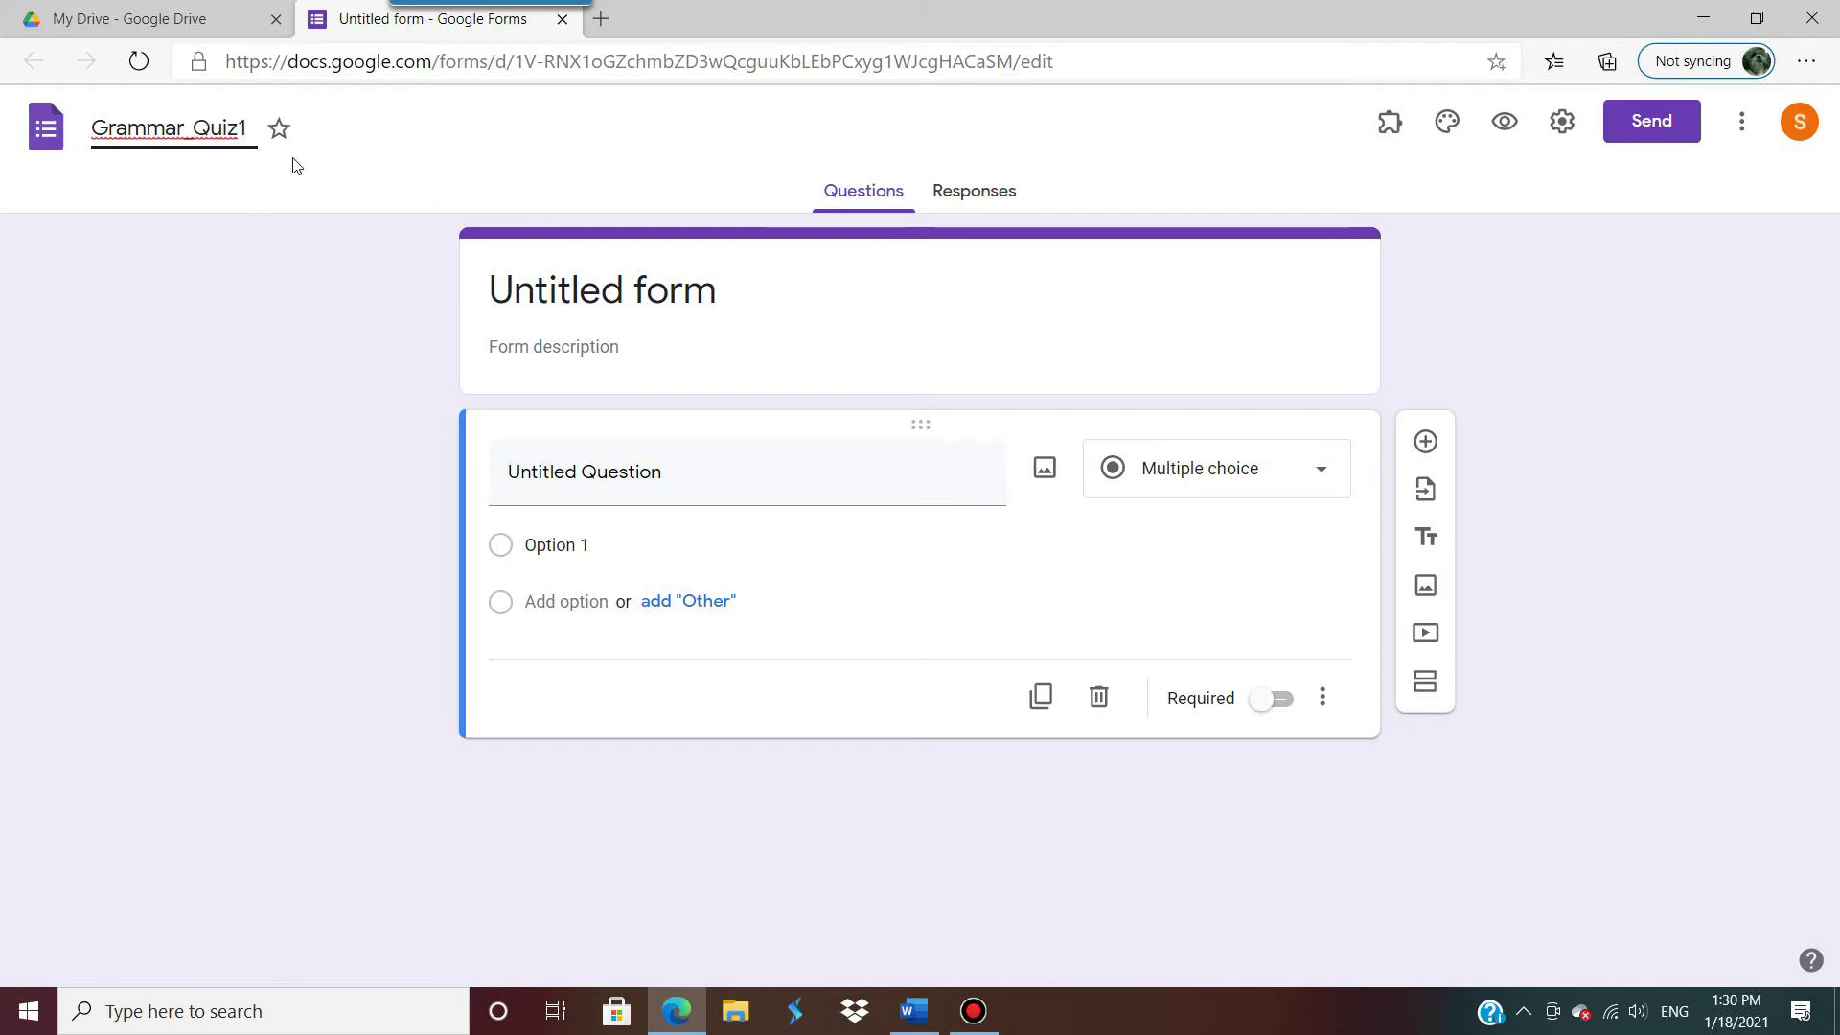
pyautogui.click(293, 165)
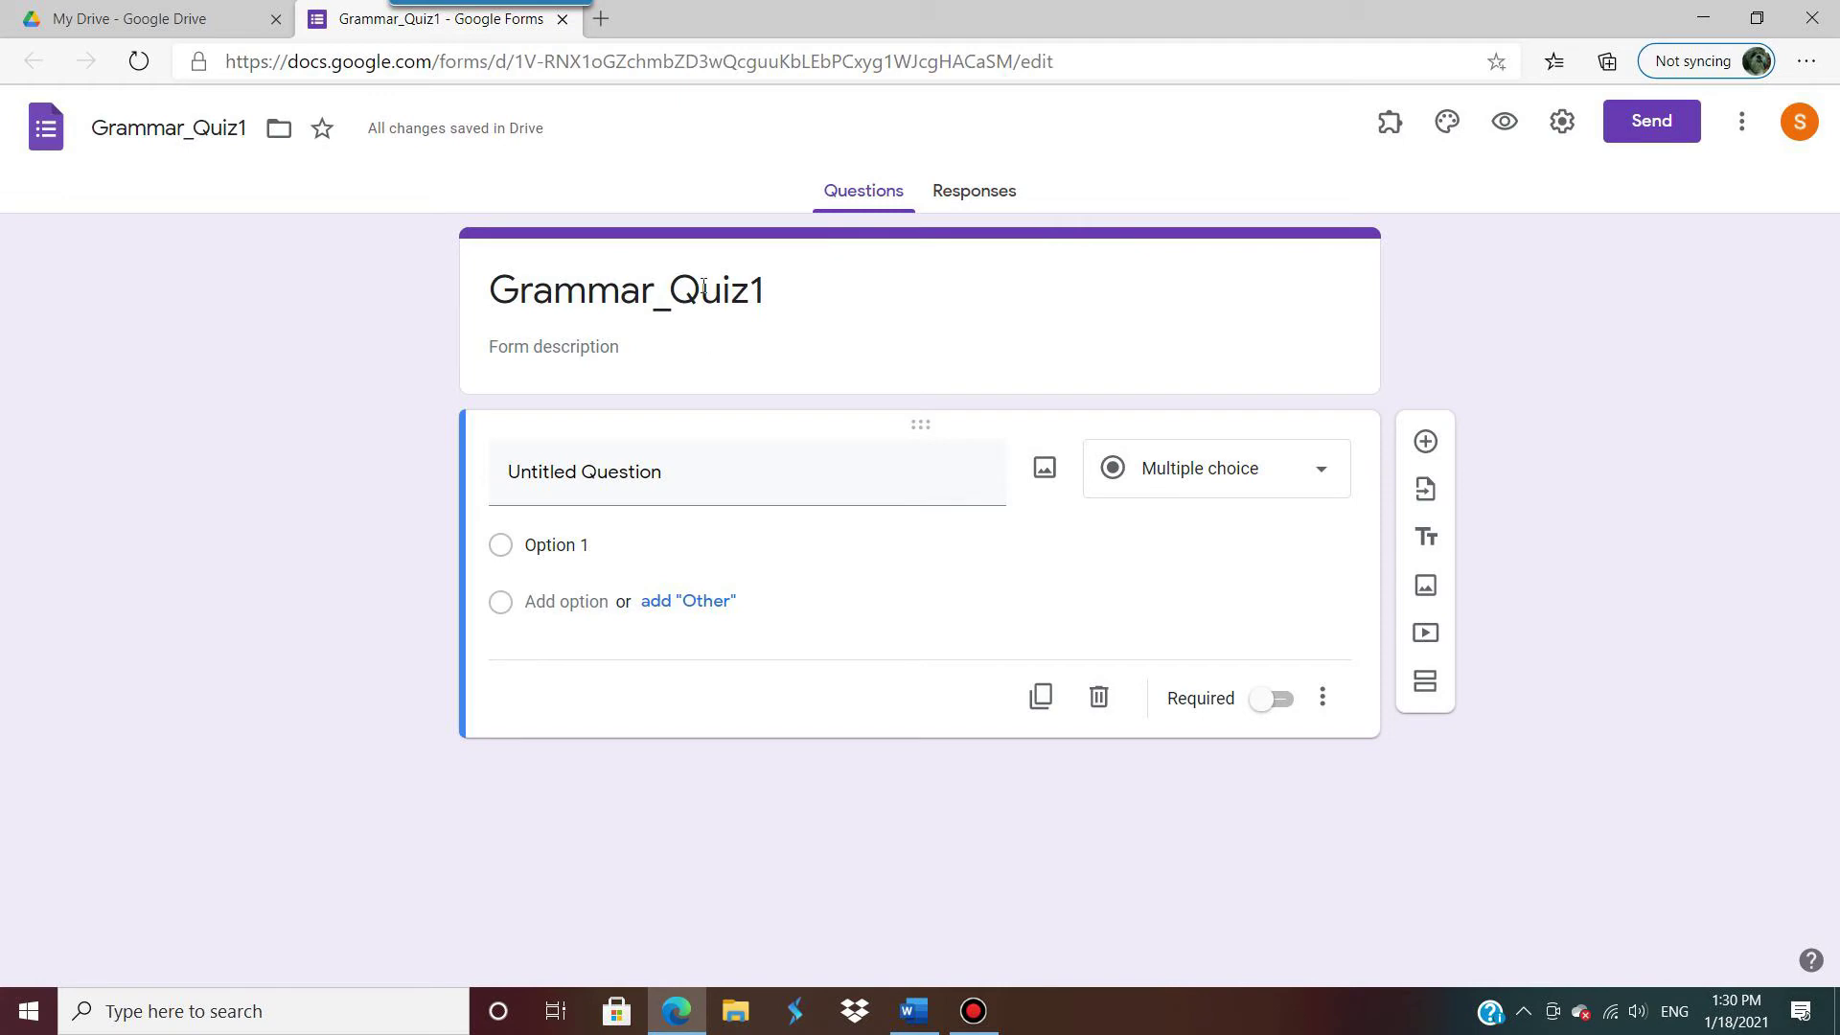
pyautogui.doubleClick(767, 287)
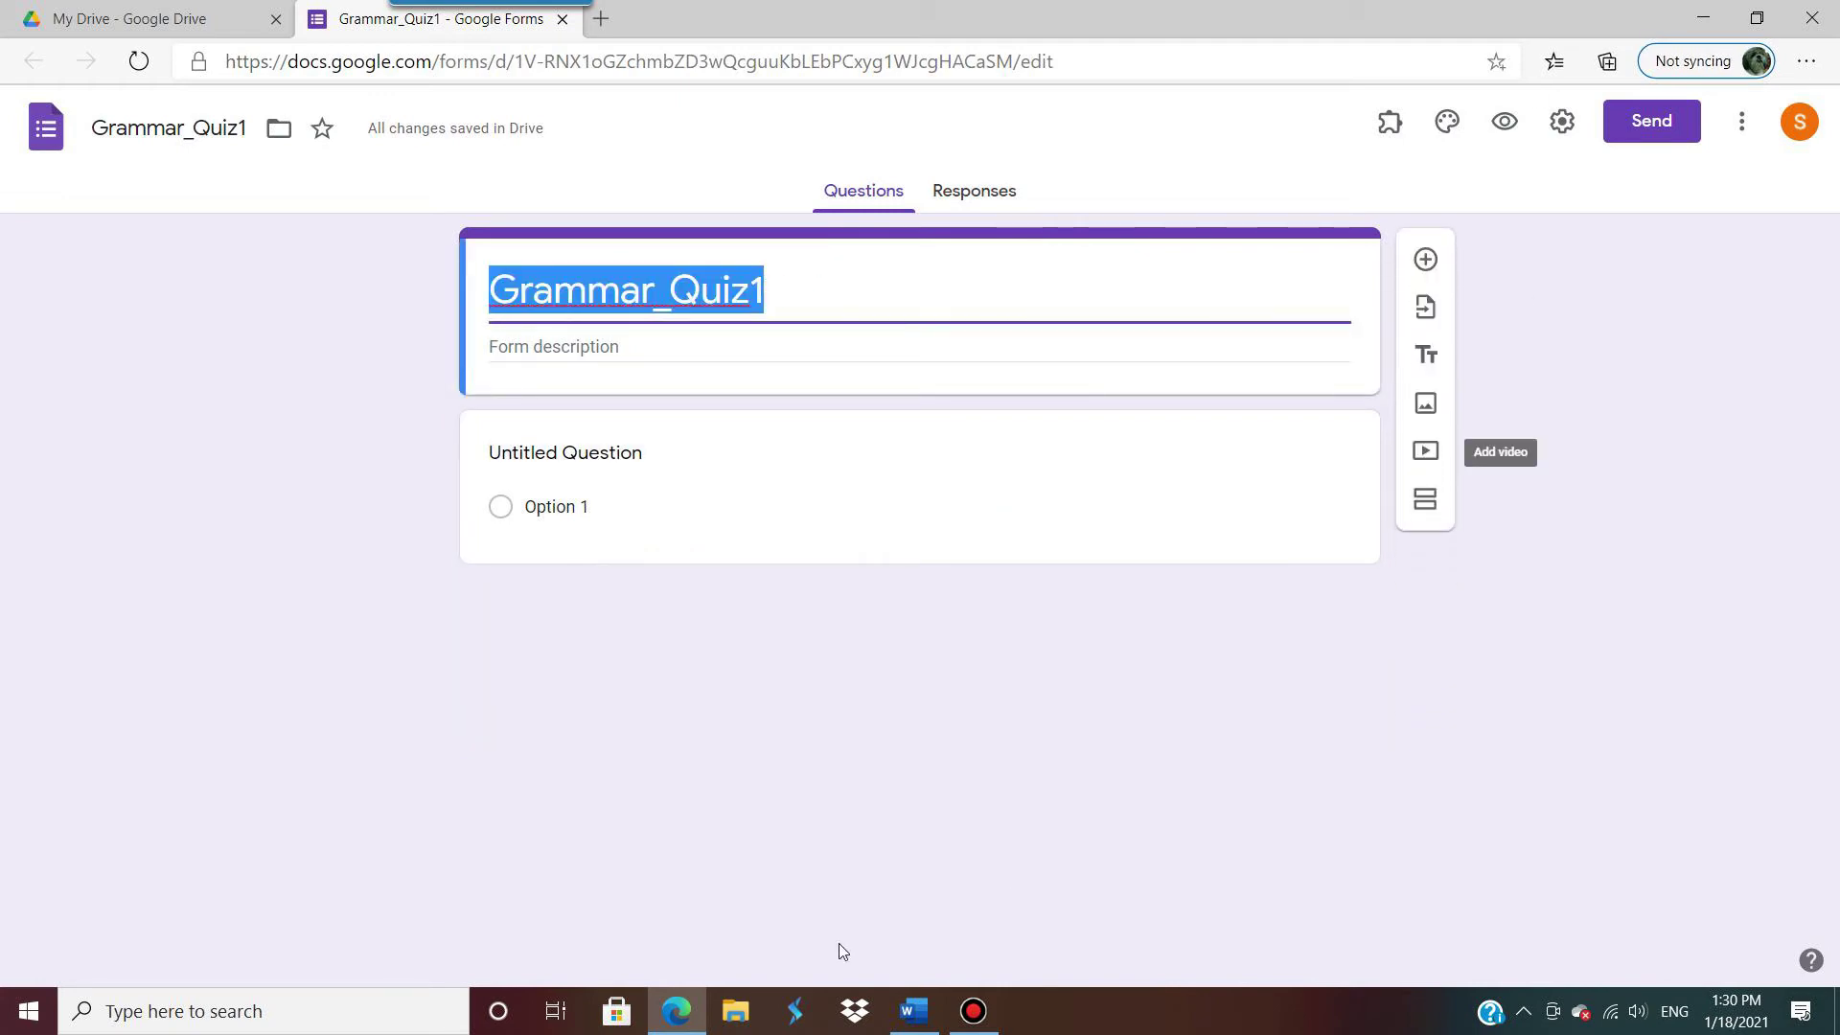
# Step: Replace the form title with the 'Quiz' heading copied from the Word document
pyautogui.click(912, 1012)
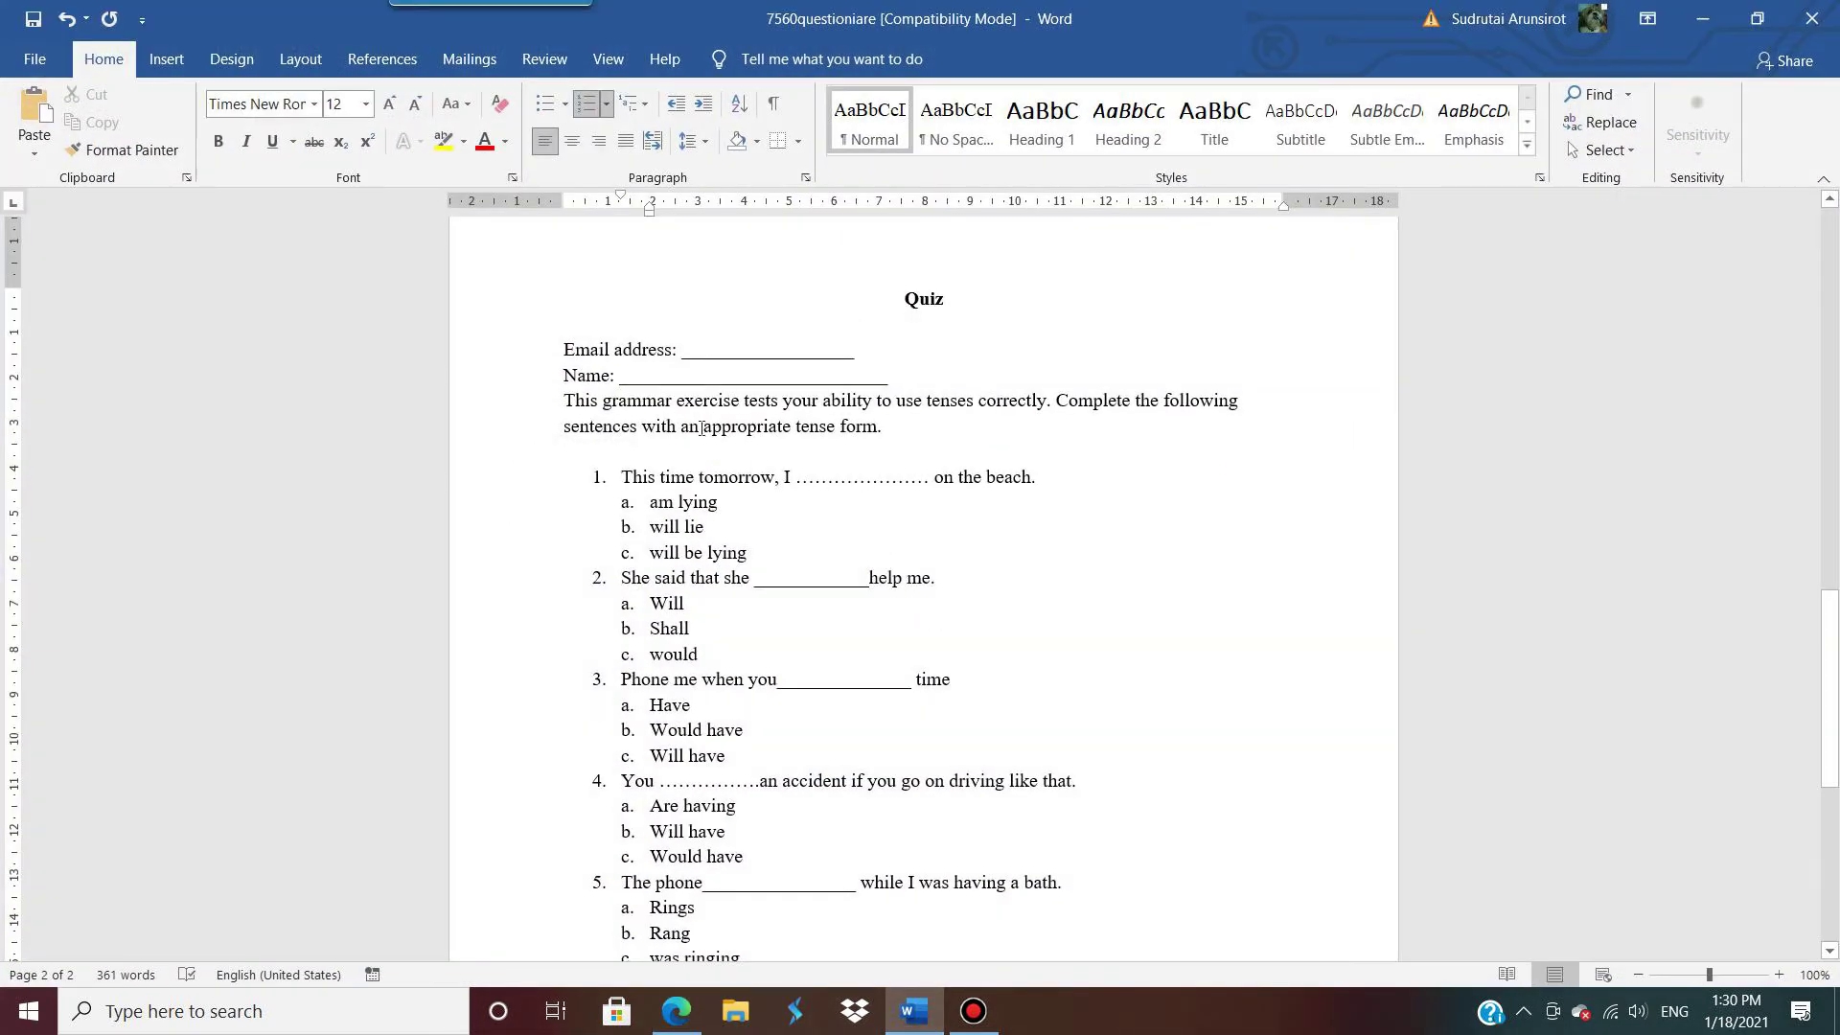
pyautogui.moveTo(901, 311); pyautogui.dragTo(953, 303)
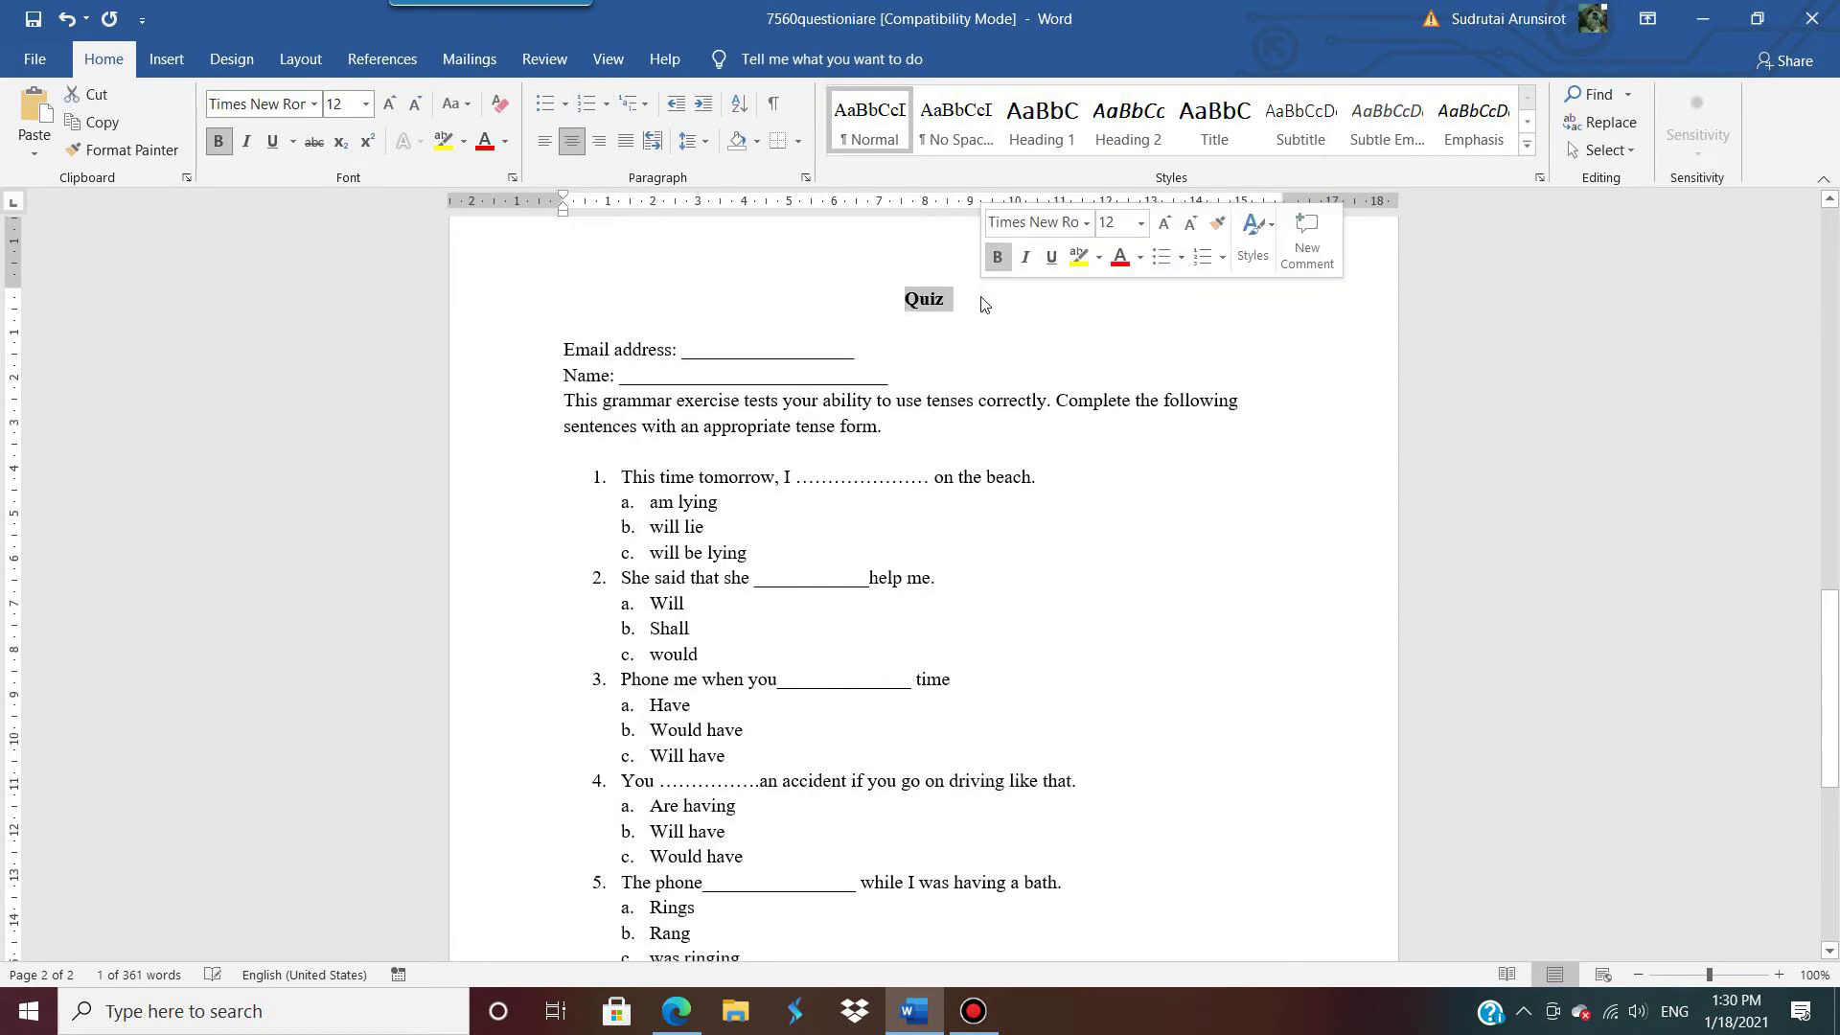
pyautogui.hotkey('ctrl', 'c')
pyautogui.click(1701, 18)
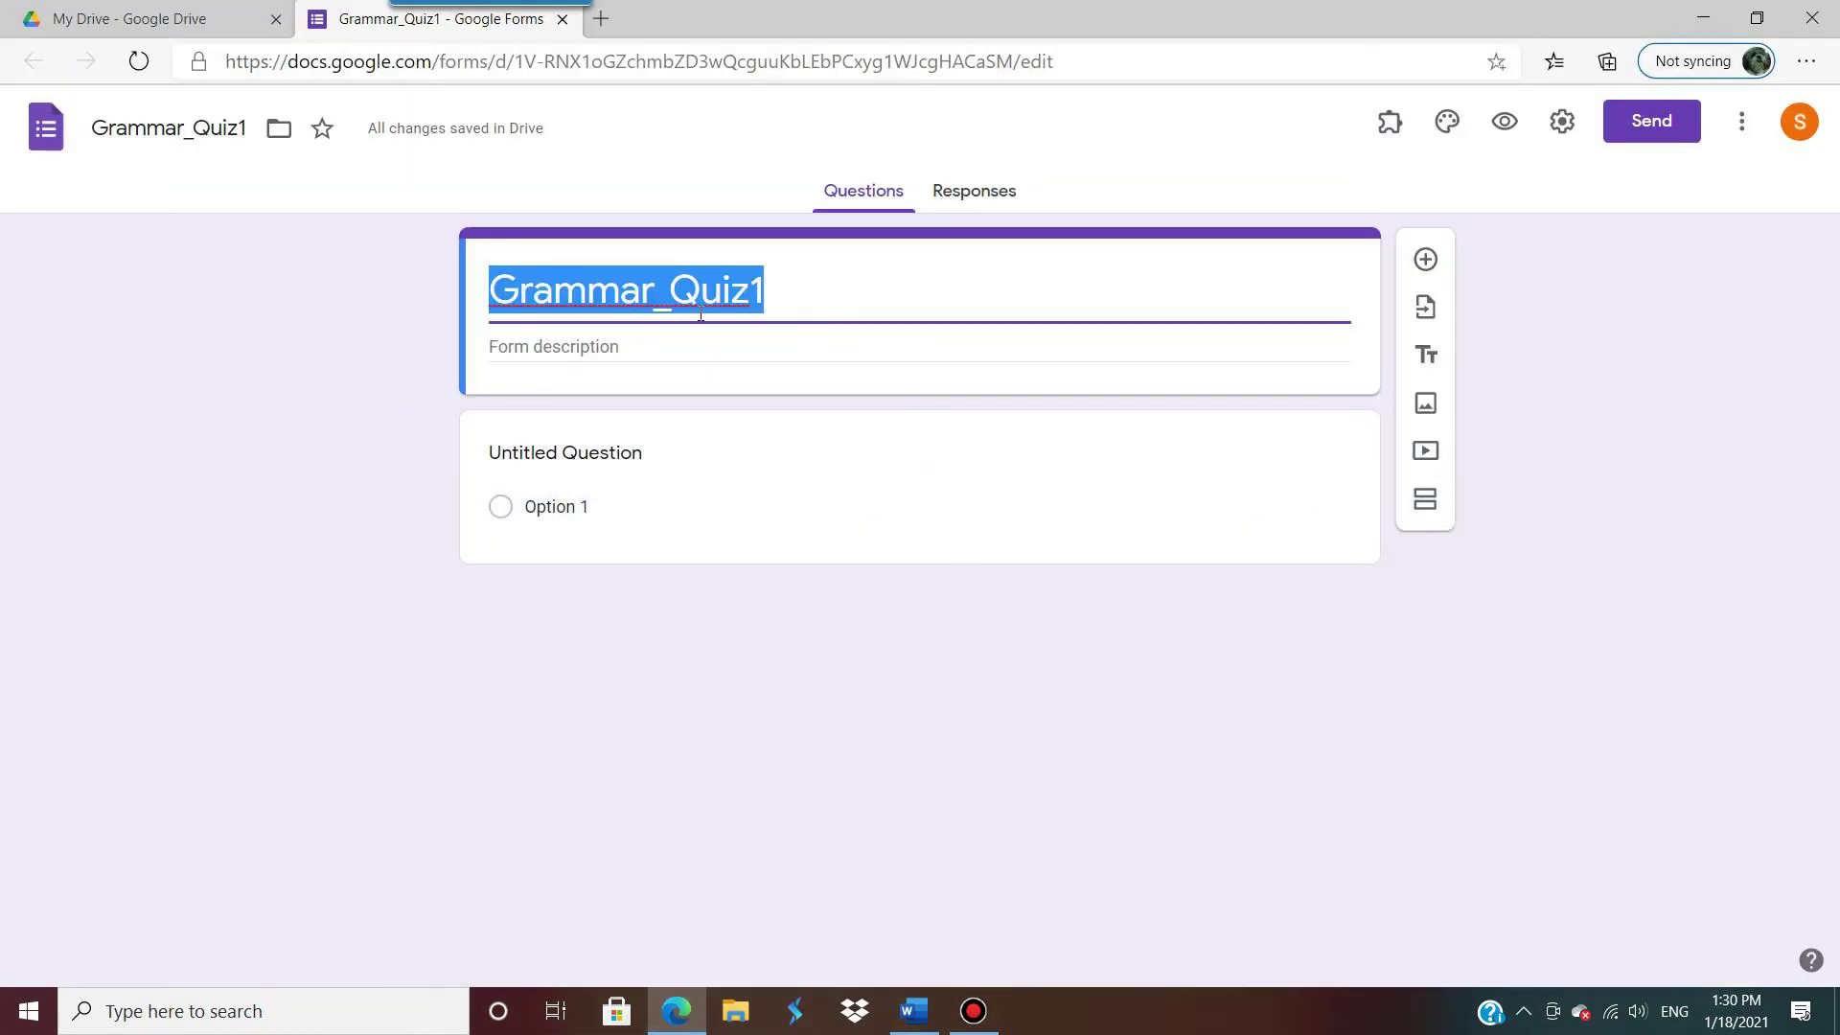
pyautogui.hotkey('ctrl', 'v')
# Step: Paste Word's intro paragraph about testing tenses as the form description
pyautogui.click(650, 343)
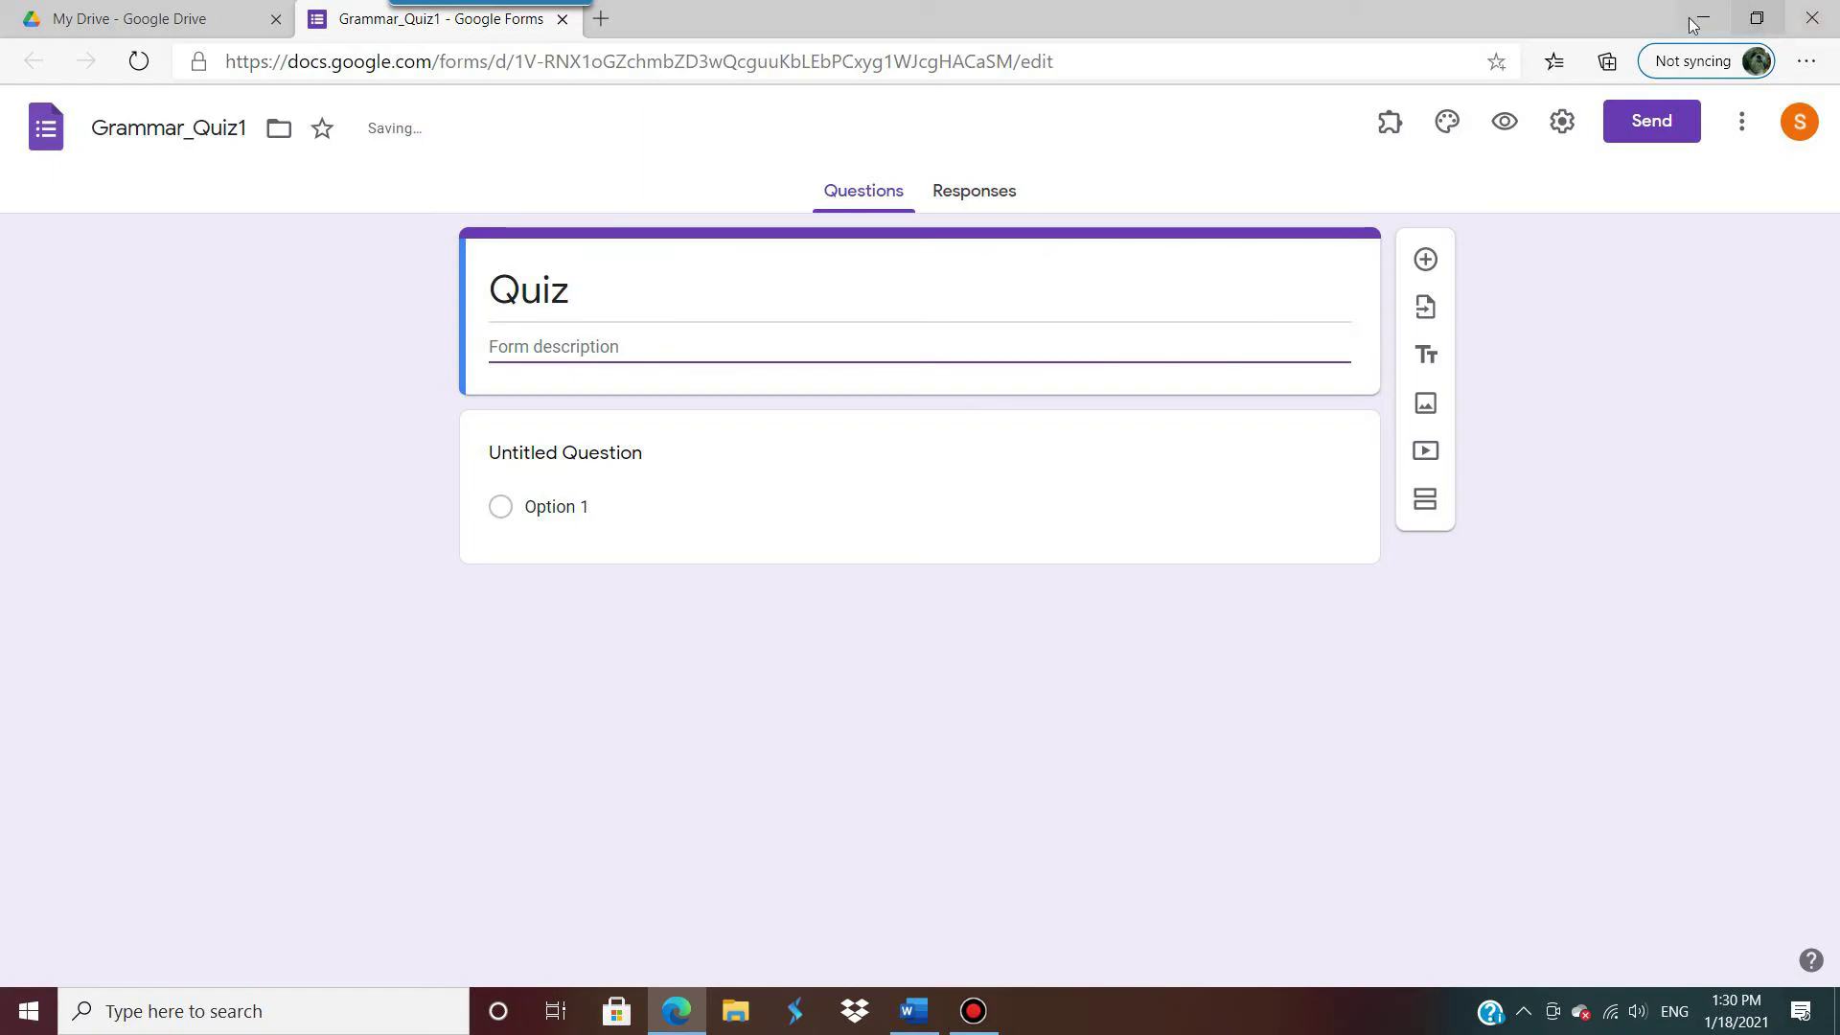
pyautogui.click(1702, 19)
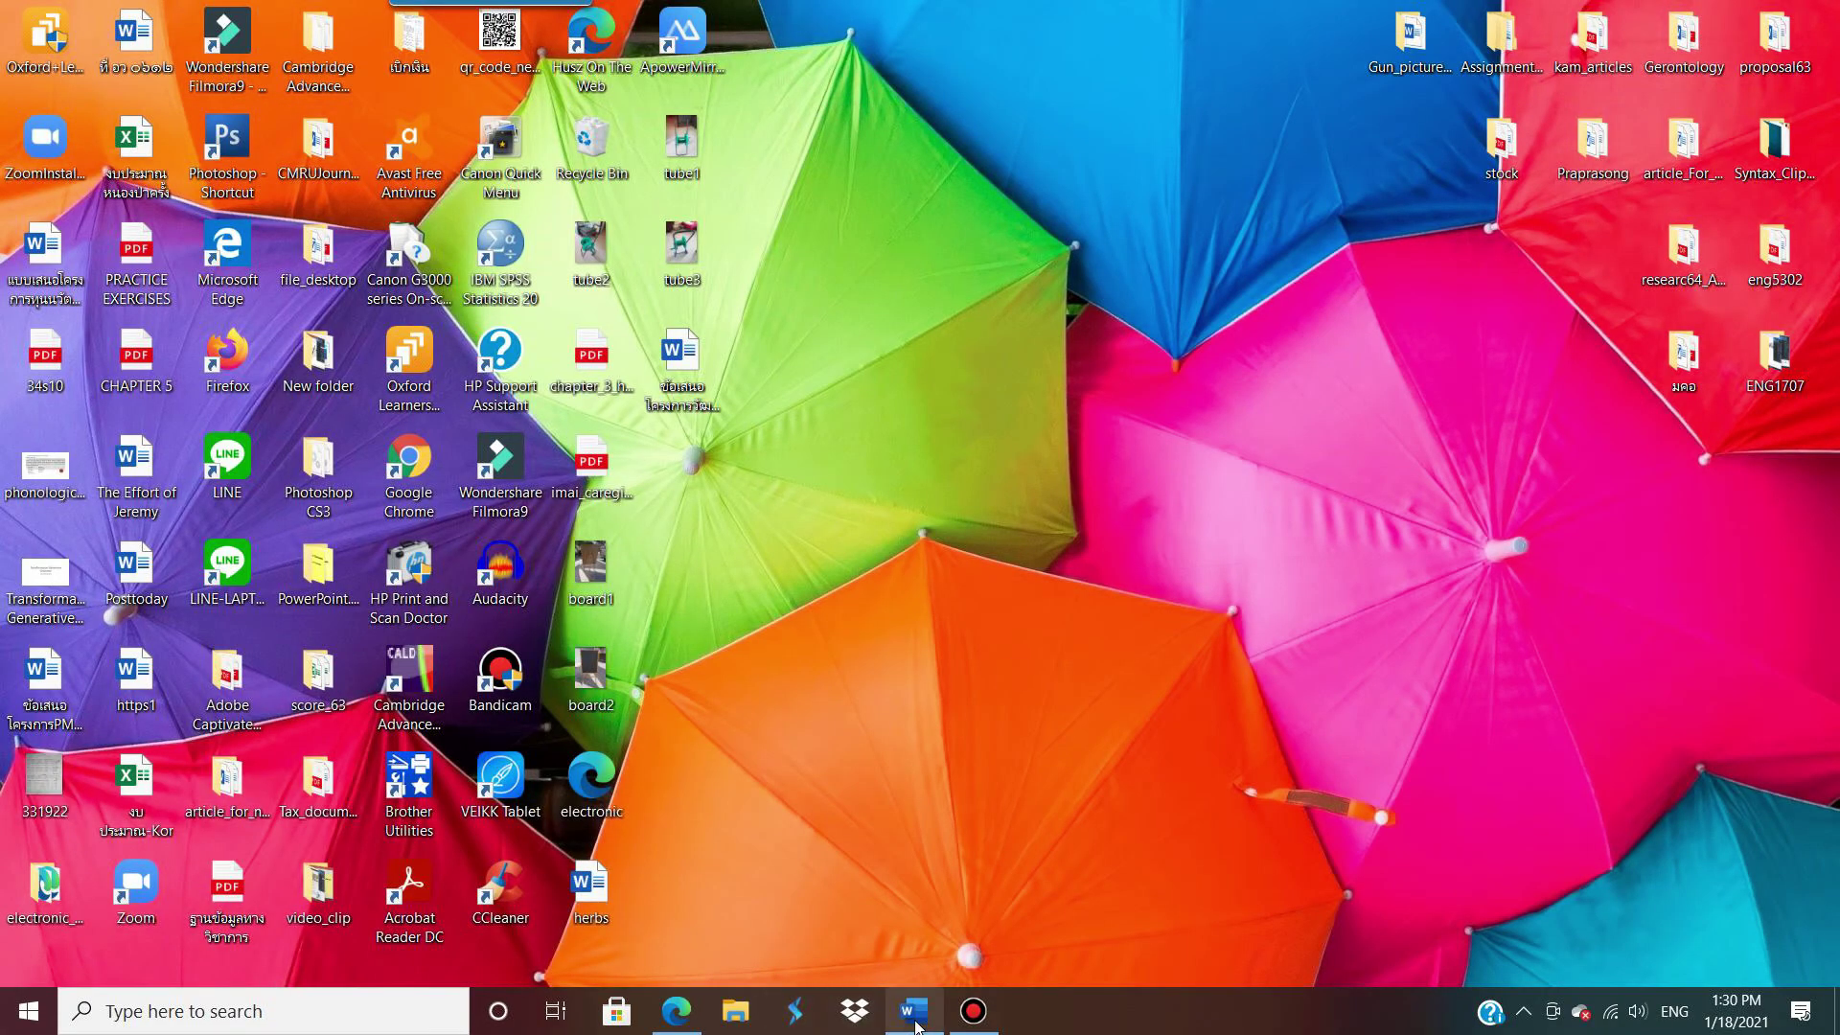
pyautogui.click(915, 1014)
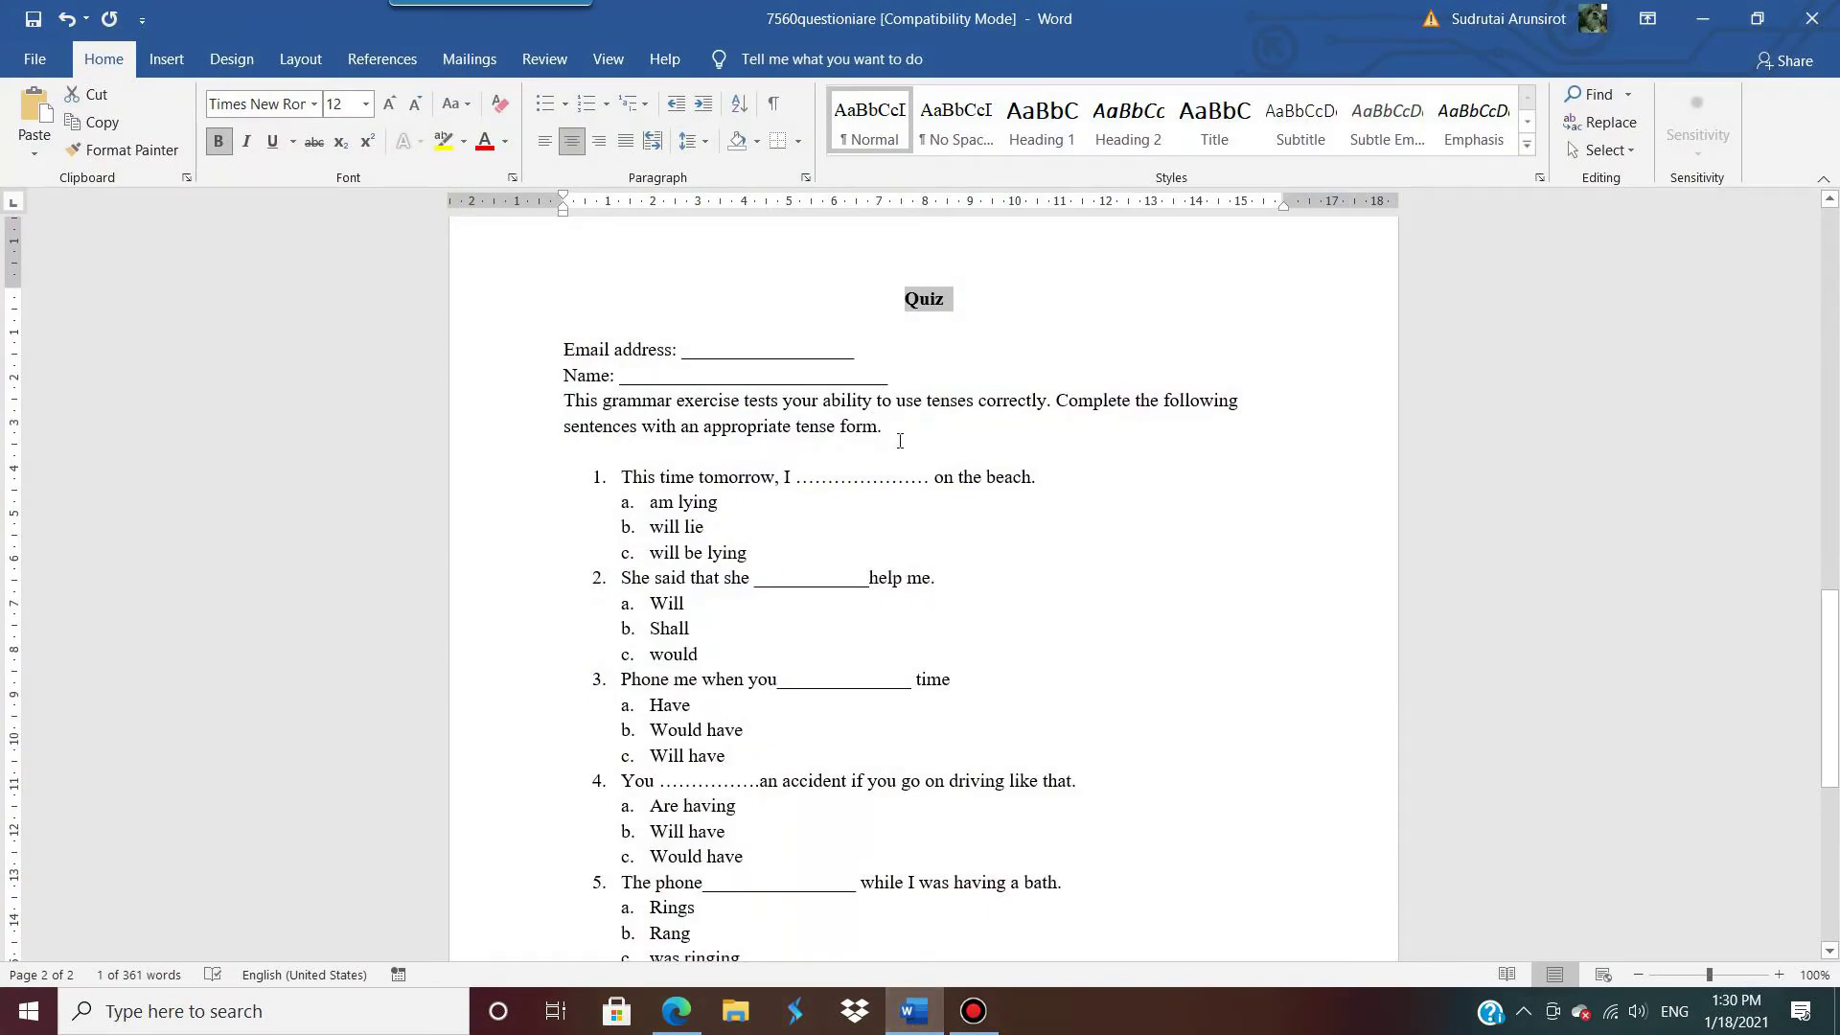
pyautogui.moveTo(900, 440); pyautogui.dragTo(526, 414)
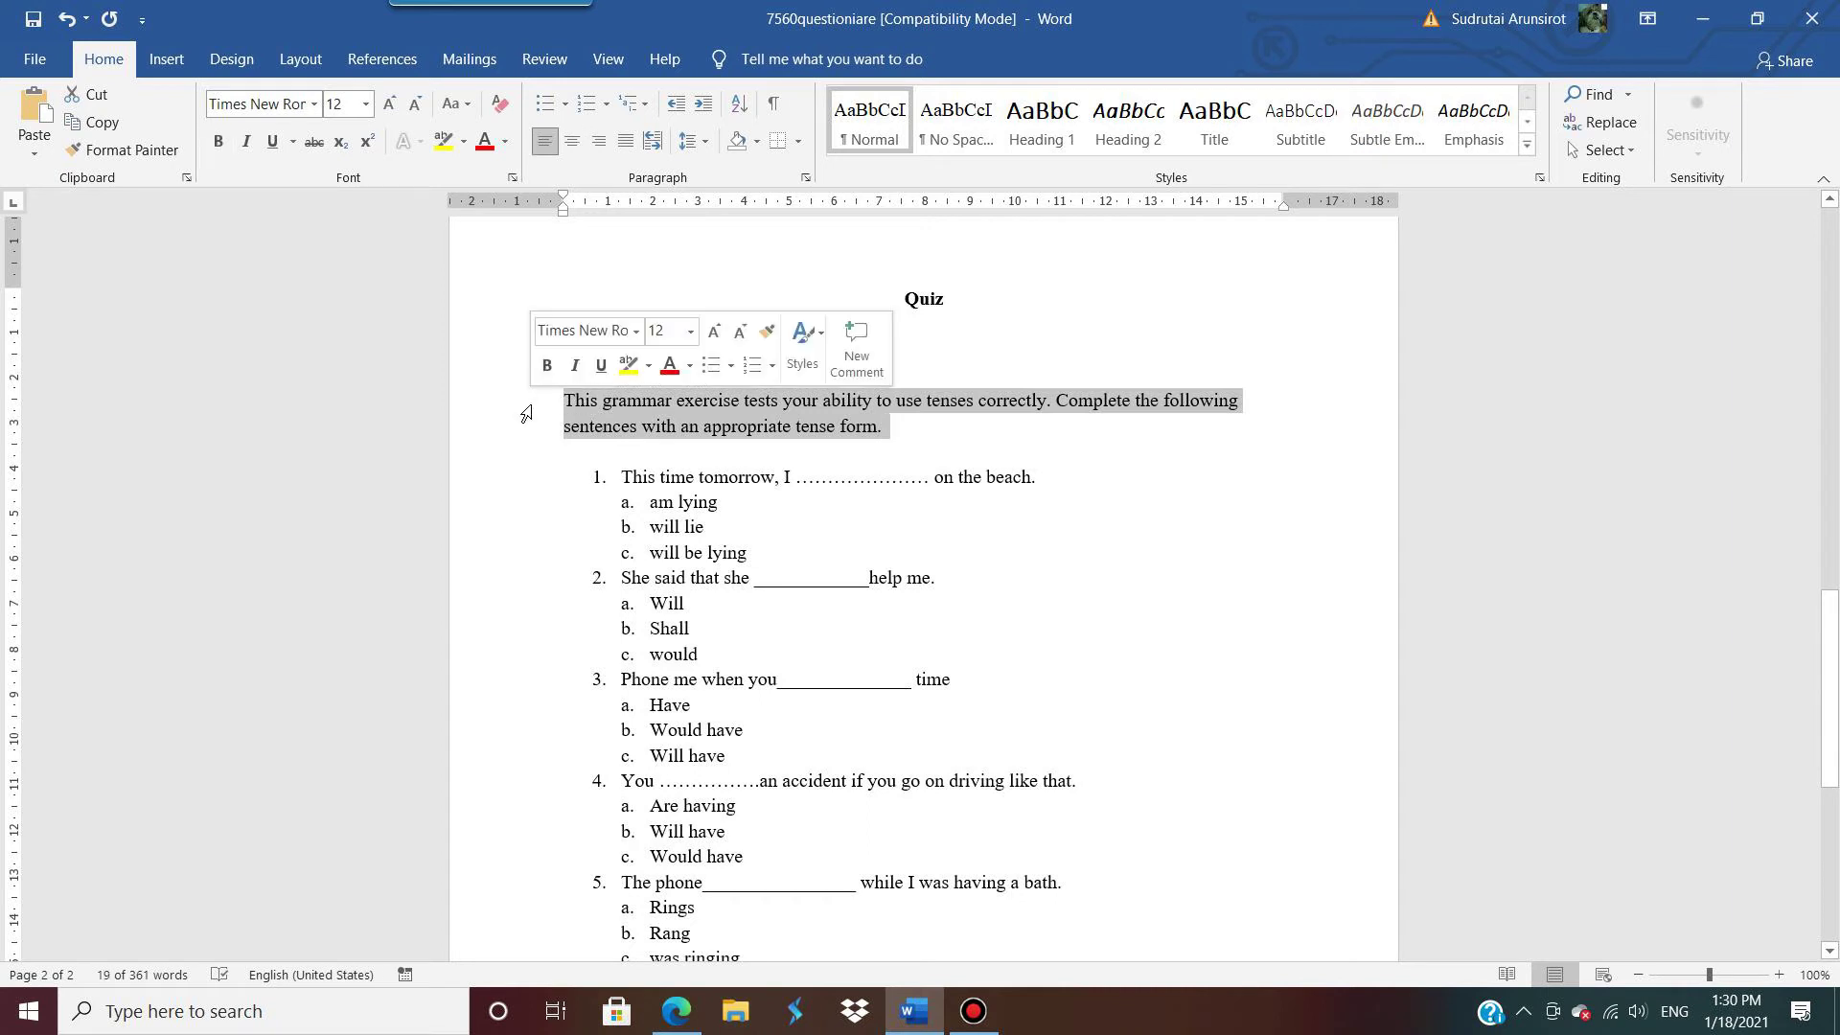
pyautogui.click(1702, 18)
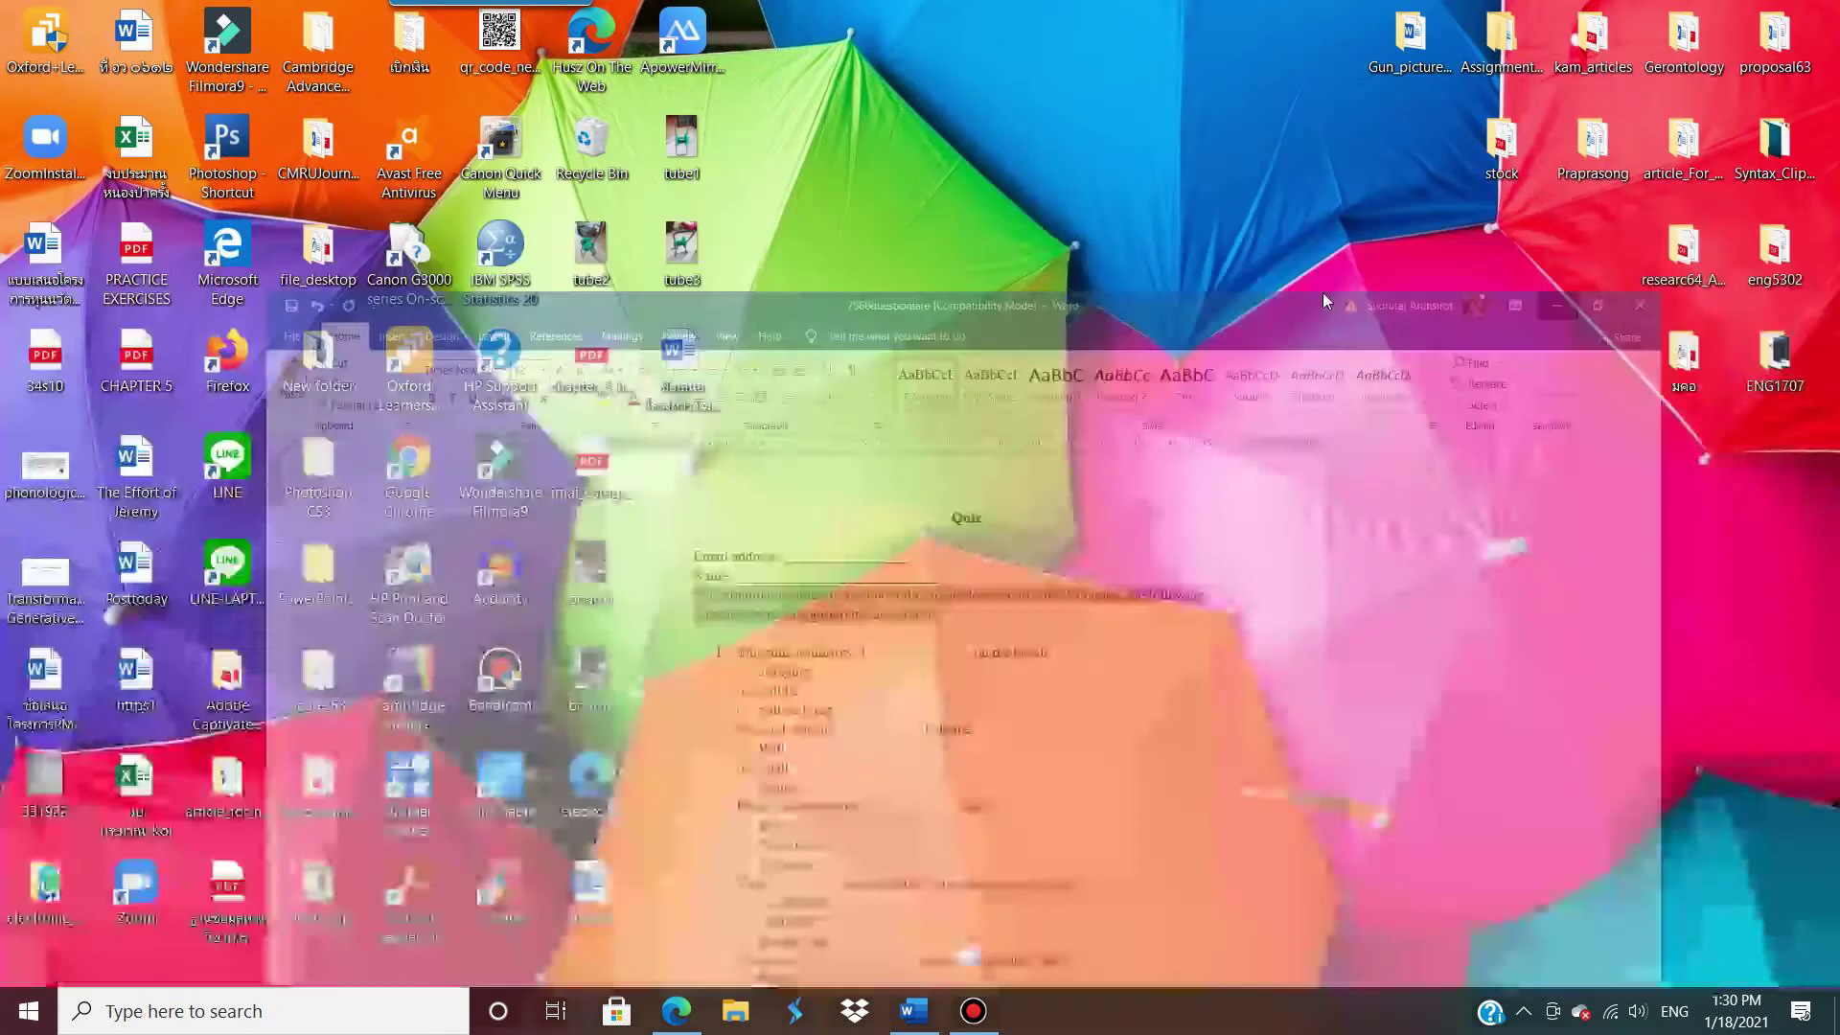
pyautogui.click(915, 1010)
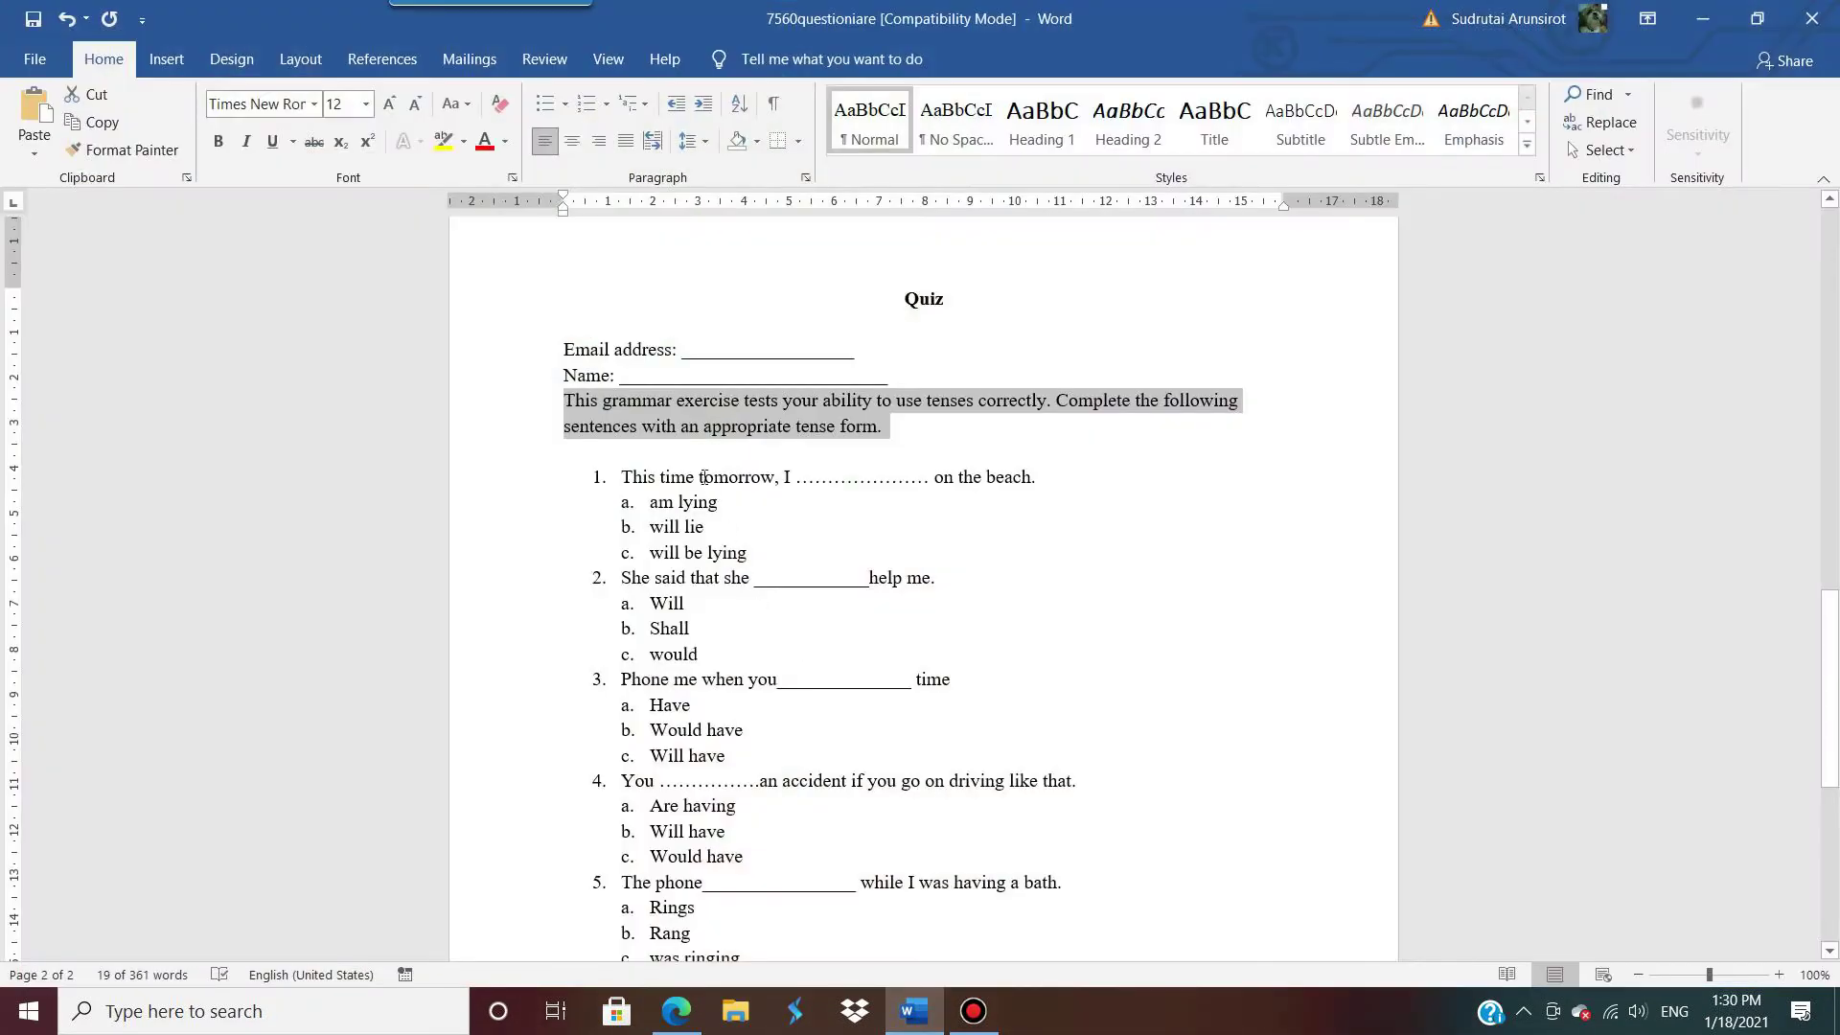
pyautogui.click(676, 1011)
pyautogui.click(671, 347)
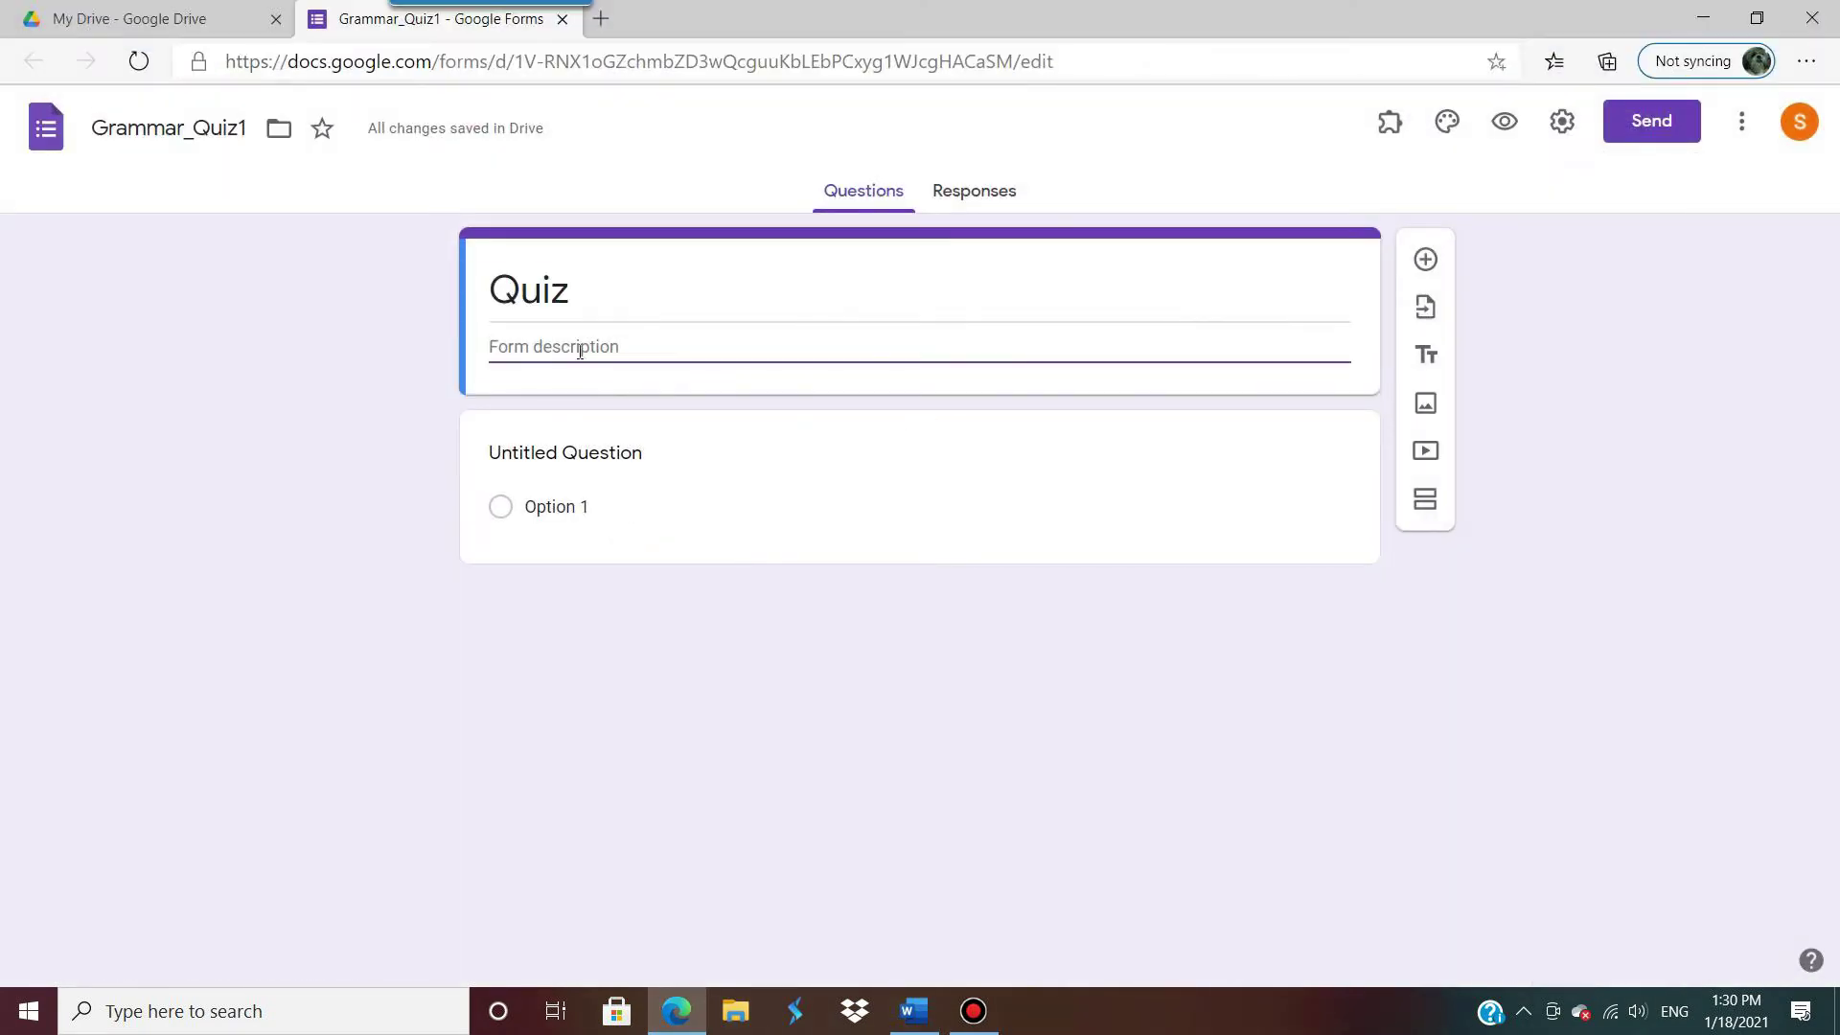
pyautogui.hotkey('ctrl', 'v')
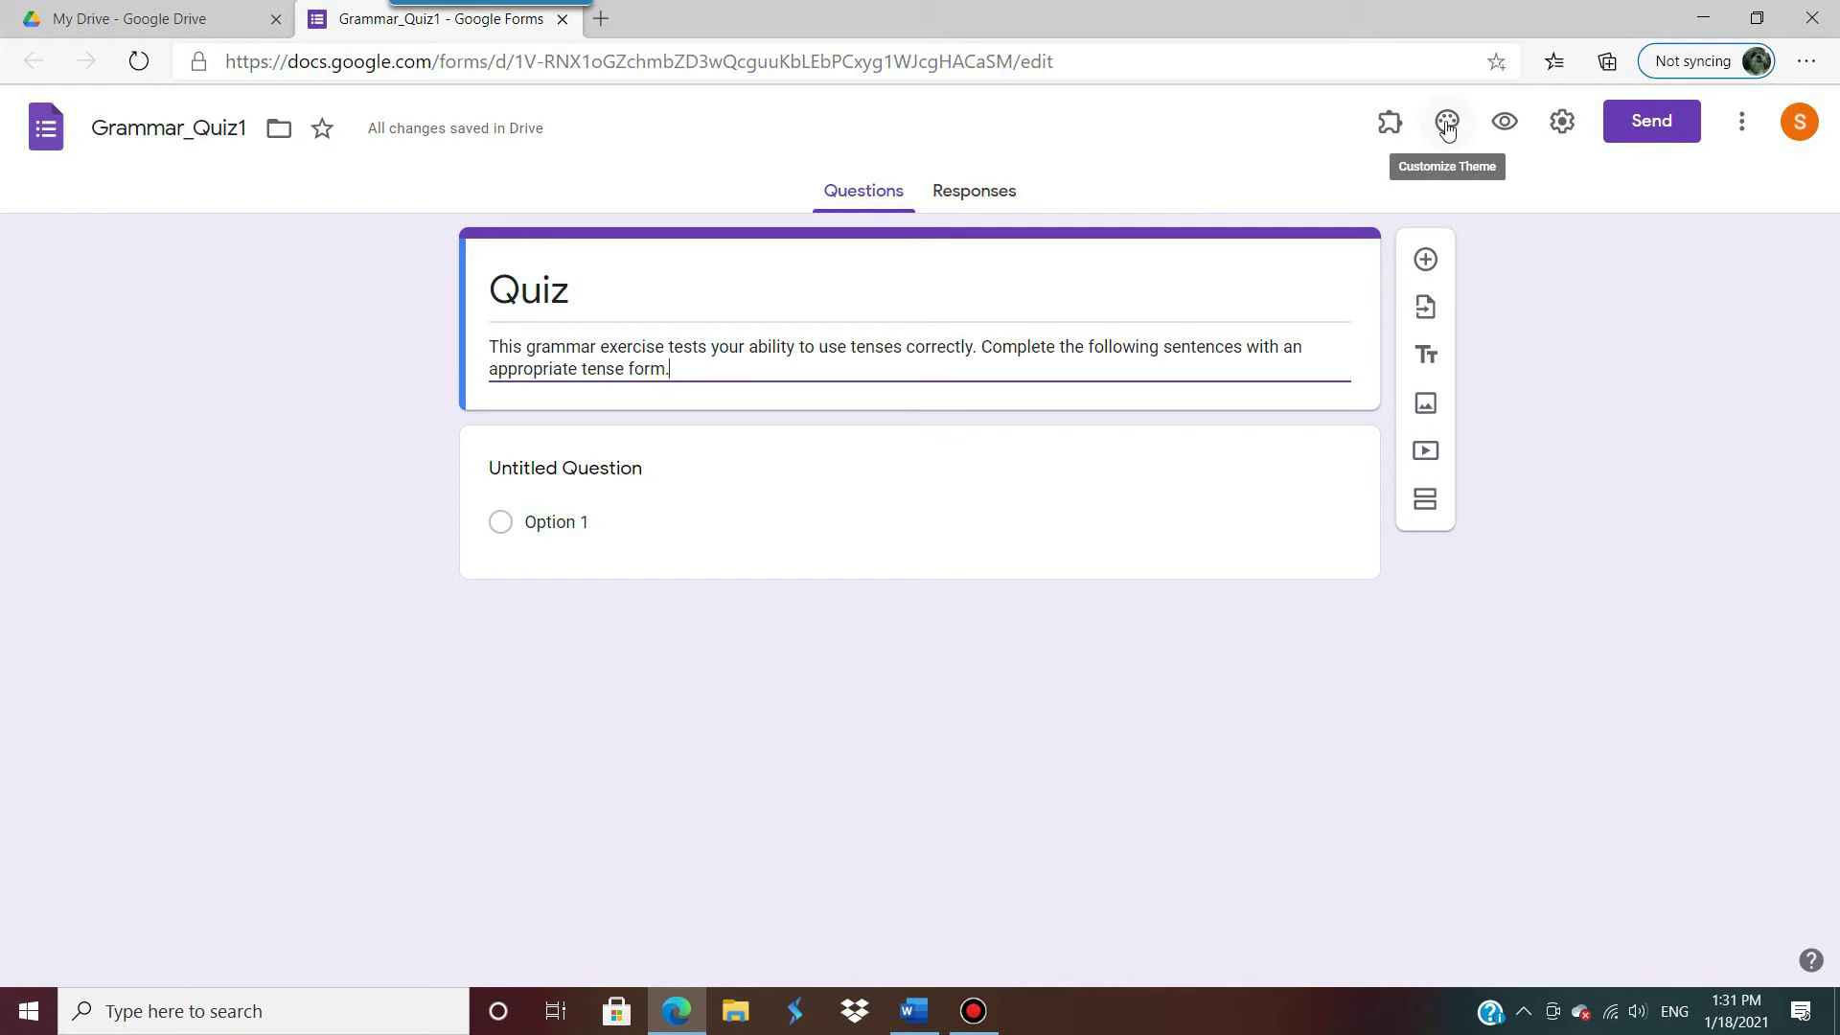
pyautogui.click(1448, 131)
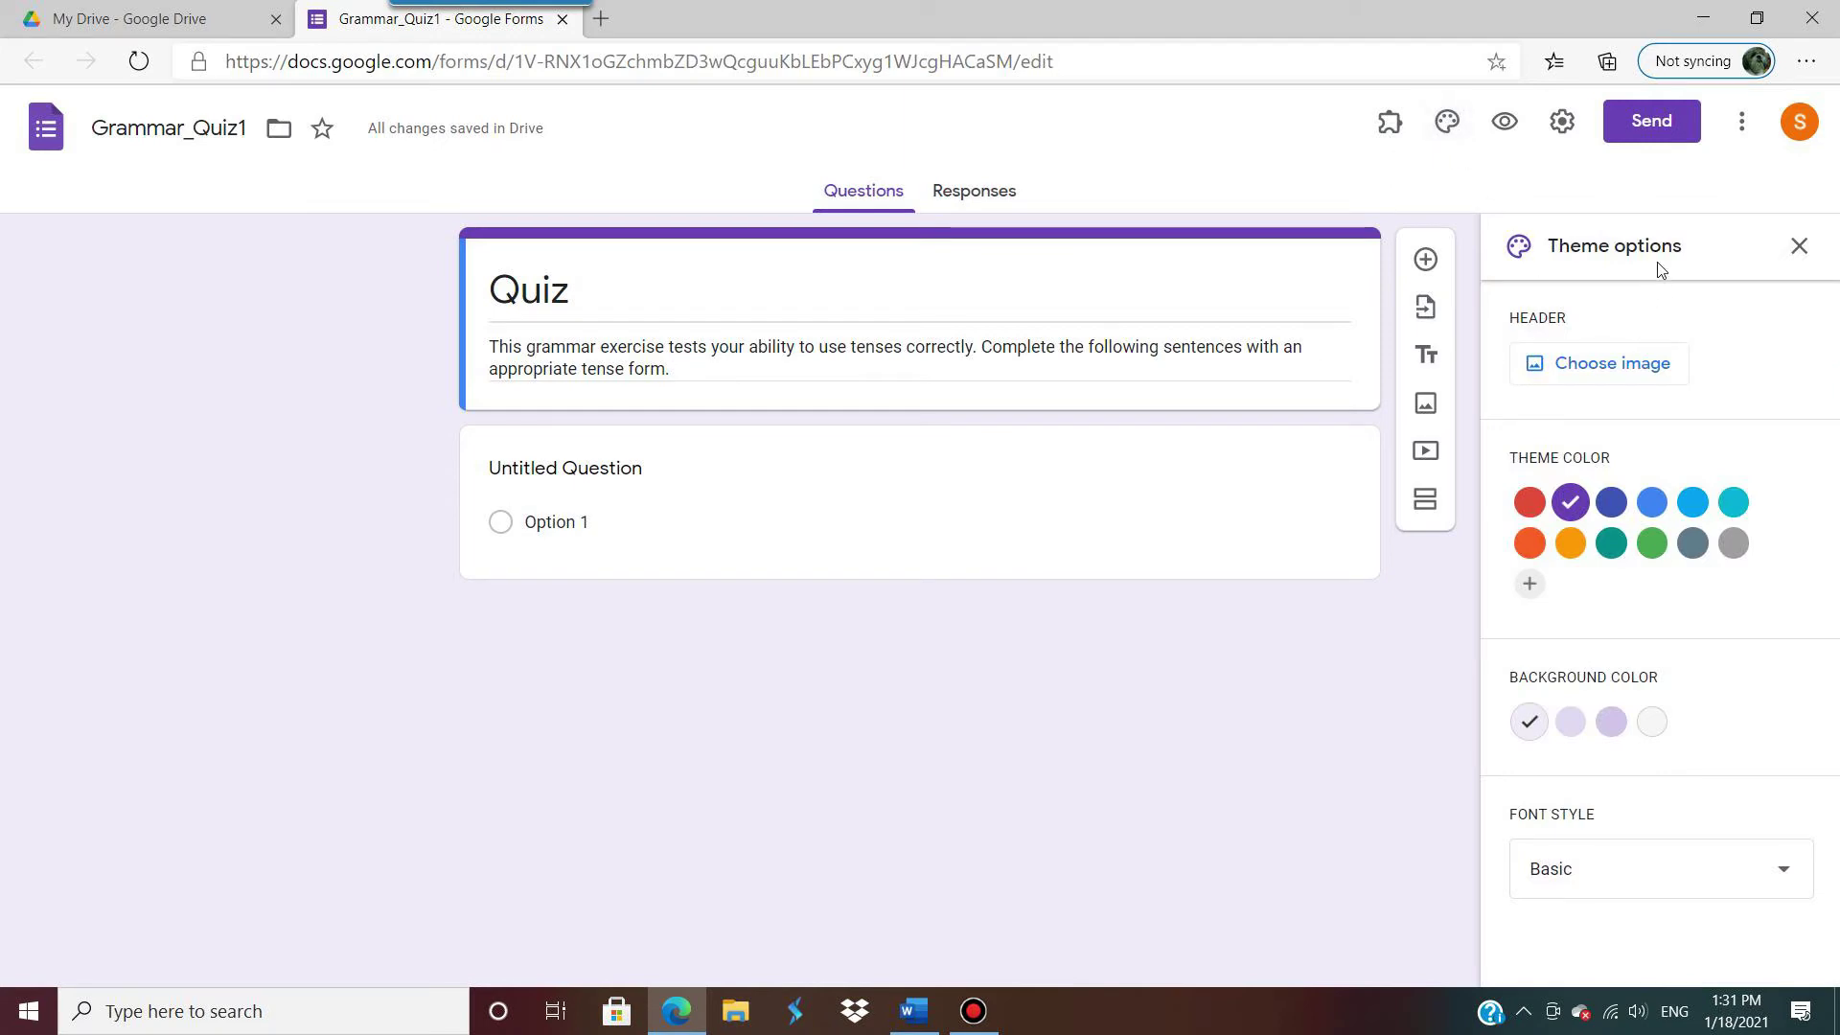
# Step: Pick the bookshelf illustration from the Themes gallery as the form's header image
pyautogui.click(1619, 364)
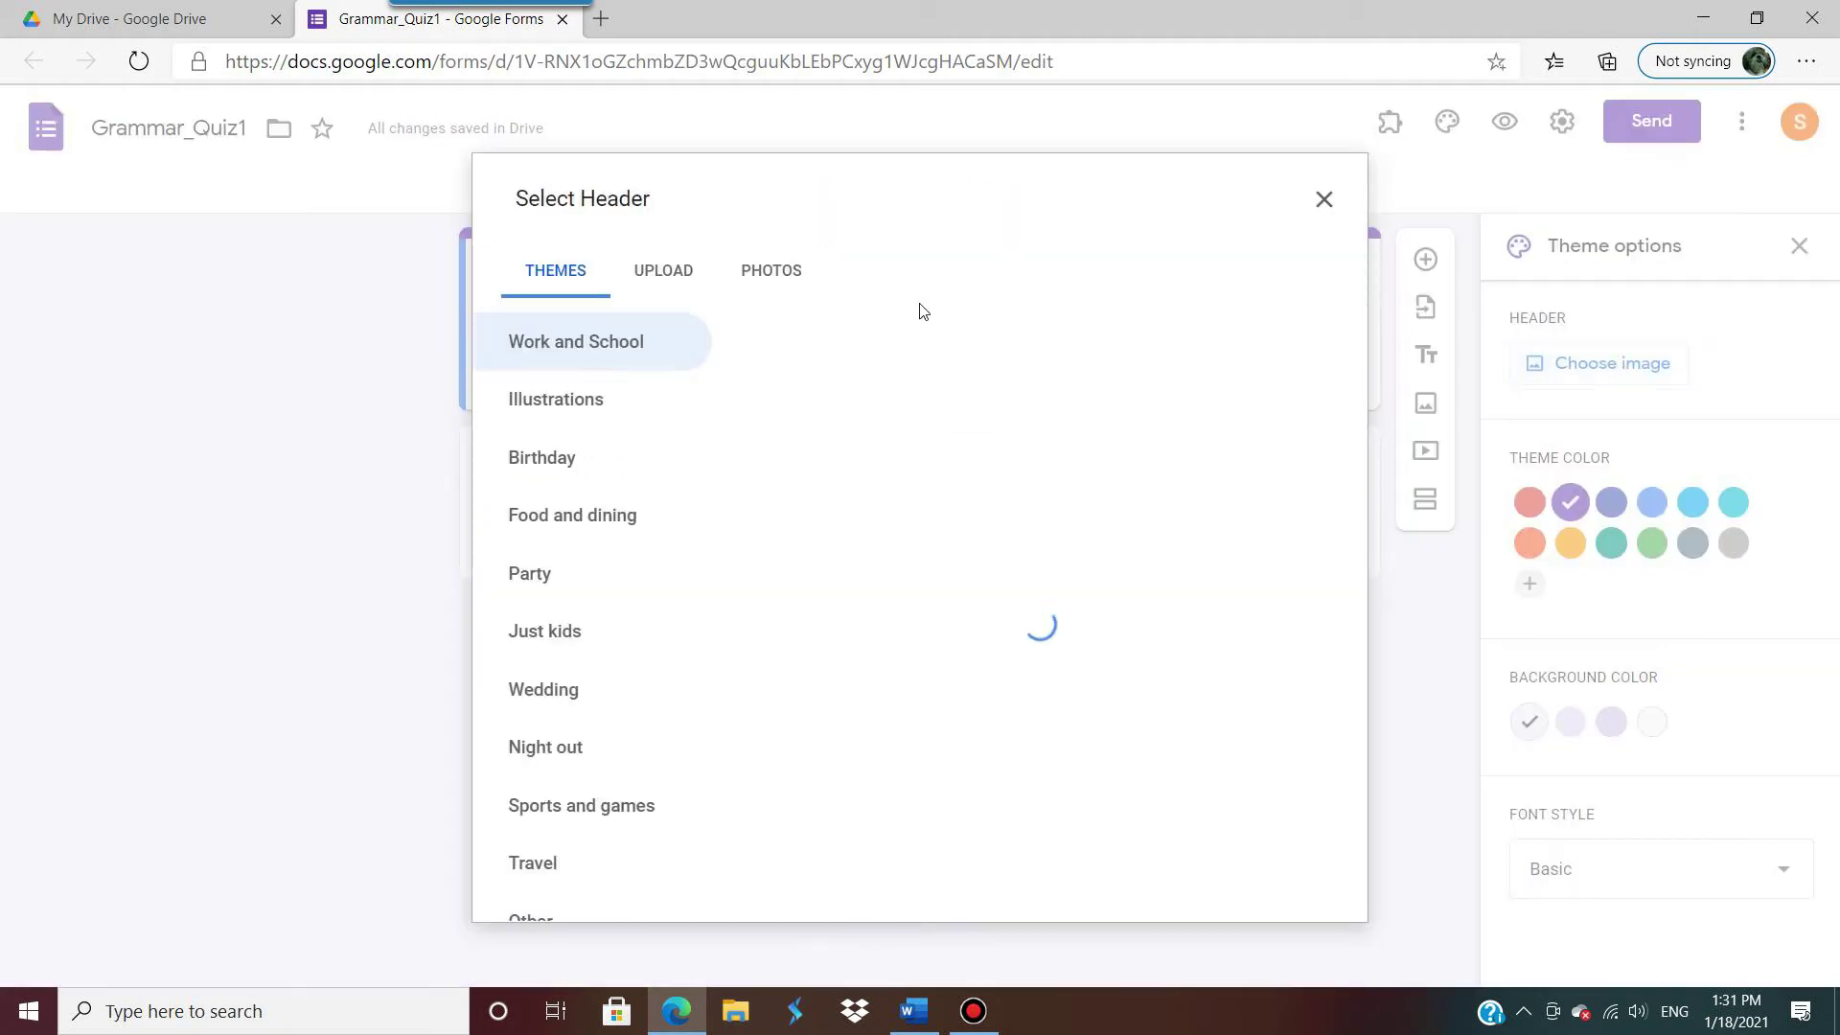
pyautogui.scroll(-5, 883, 624)
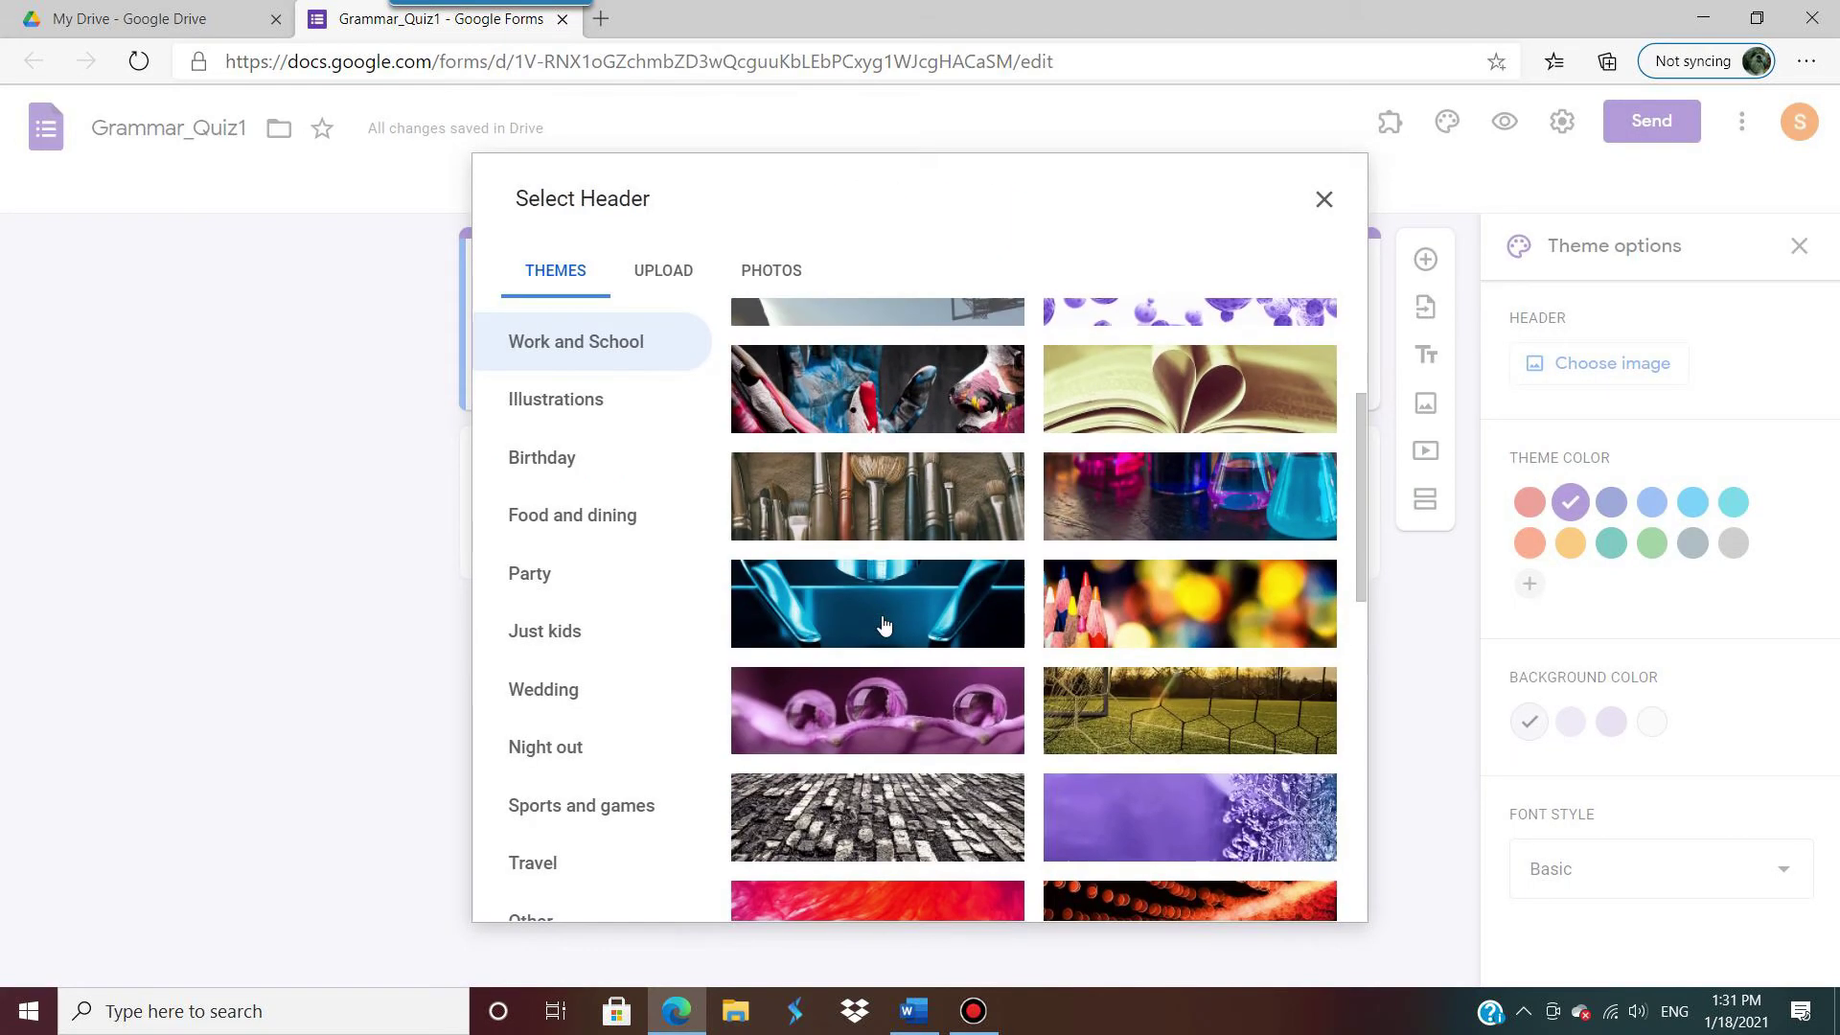
pyautogui.scroll(-8, 884, 624)
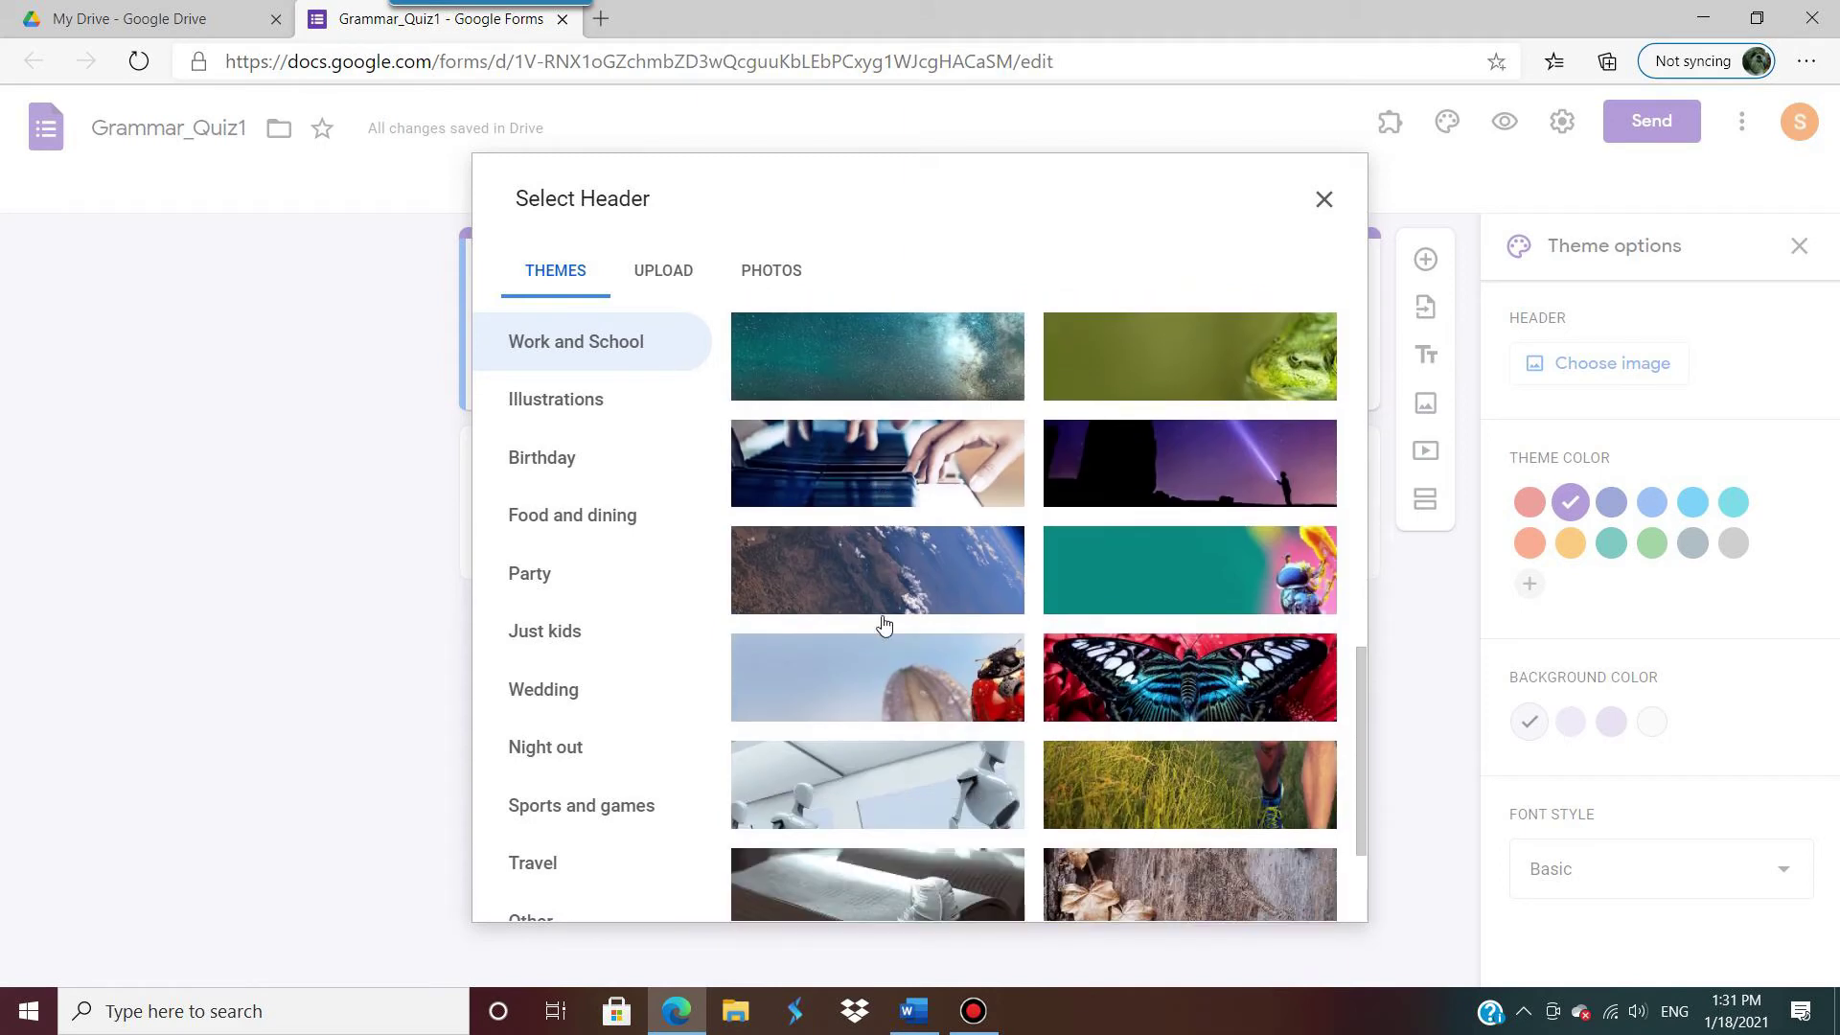
pyautogui.scroll(-1, 883, 624)
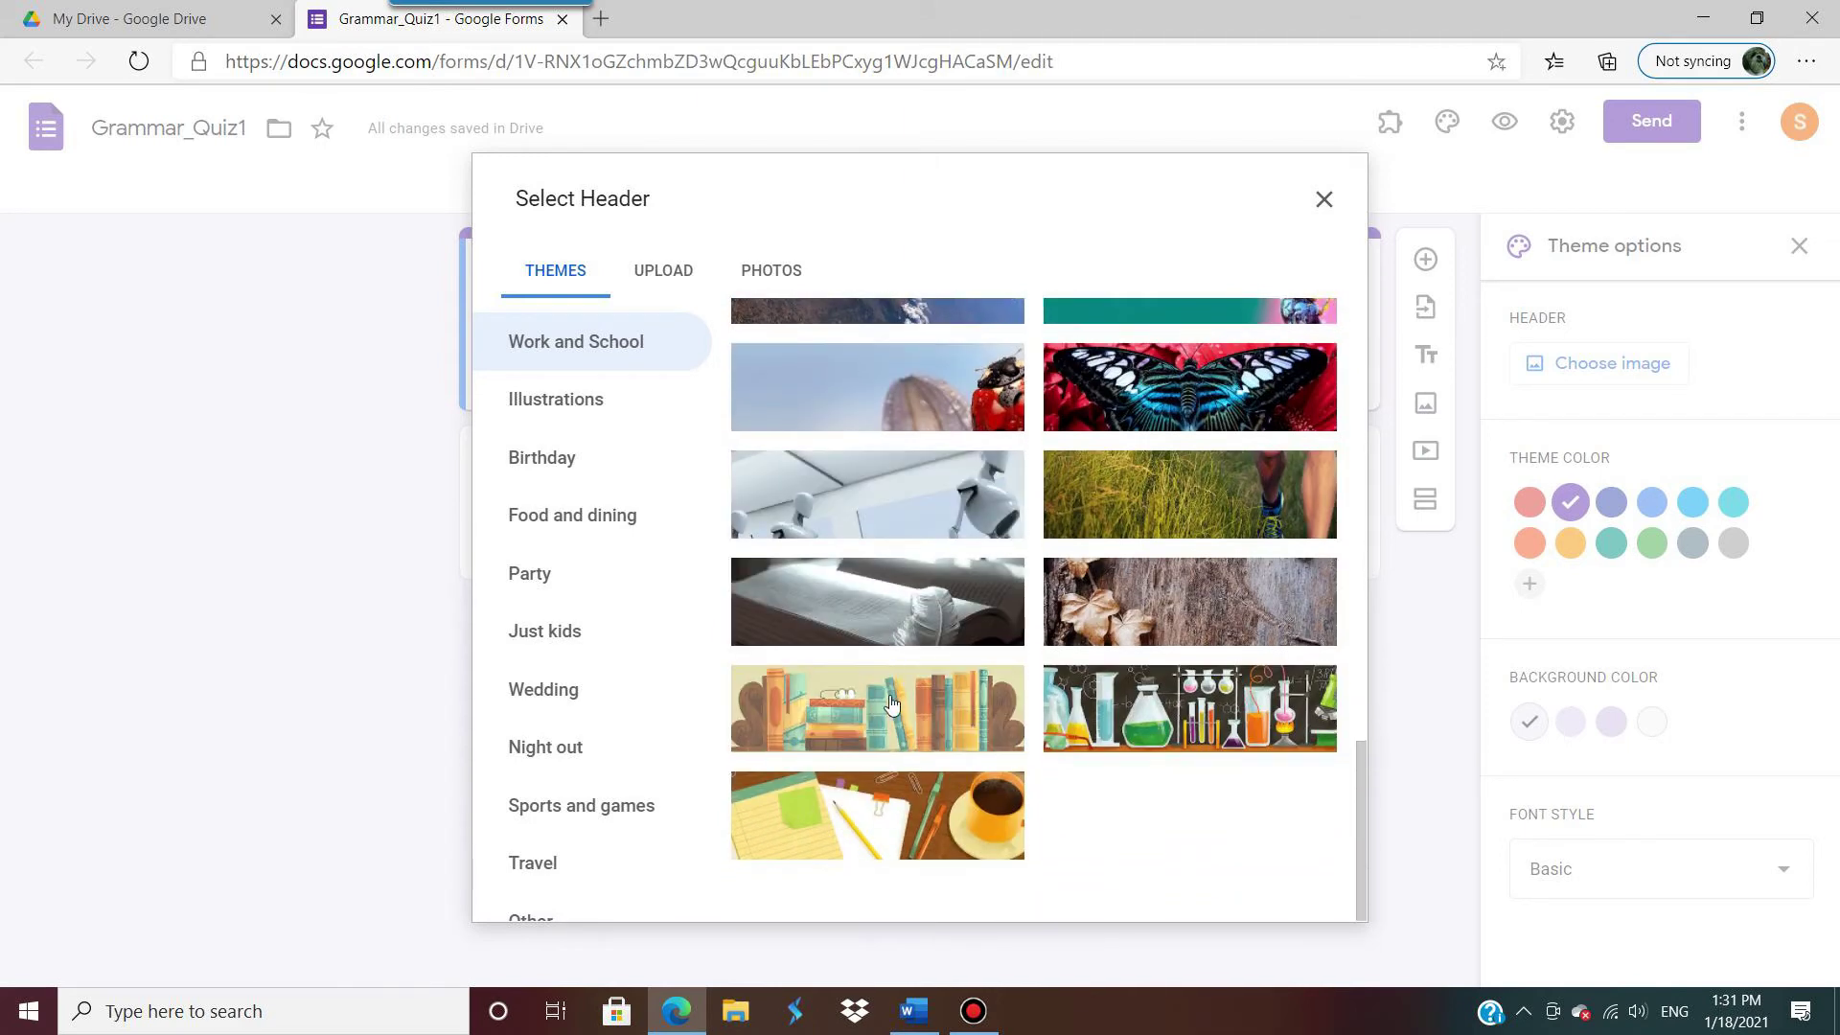
pyautogui.click(891, 707)
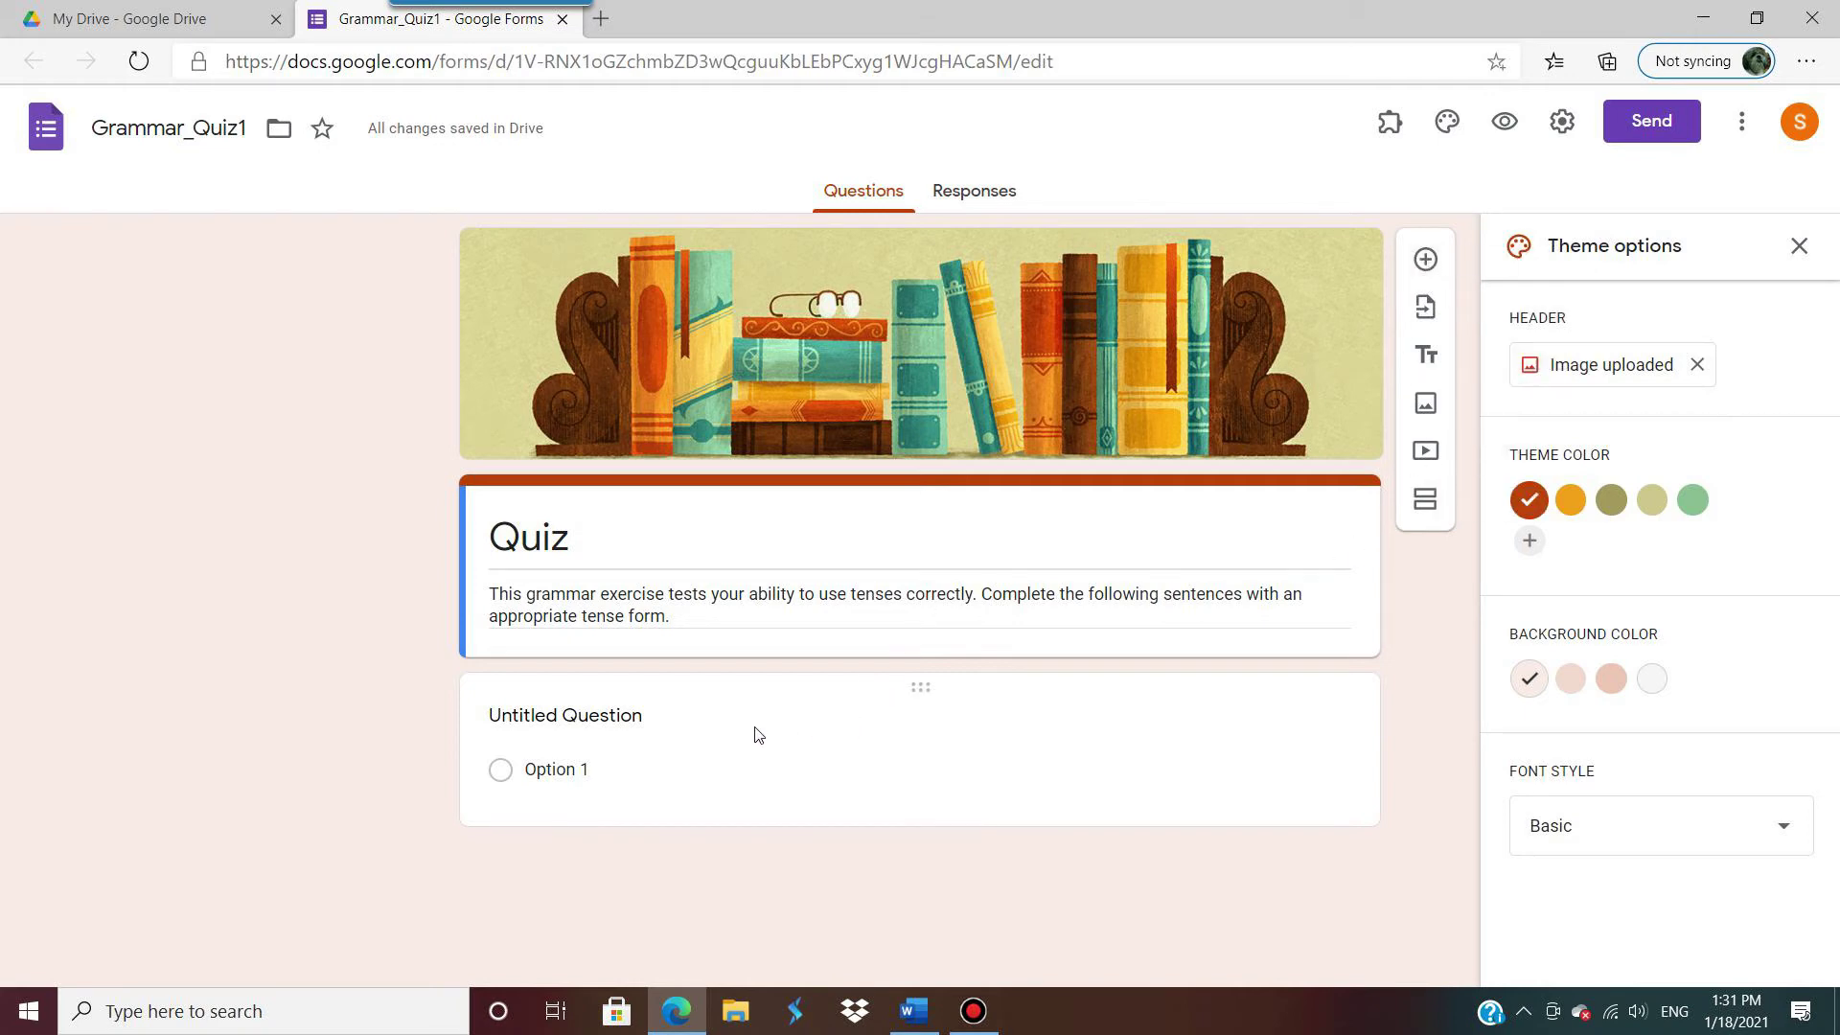
# Step: Select question 1's sentence in the Word quiz, then return to the form
pyautogui.click(905, 1008)
pyautogui.scroll(-5, 572, 555)
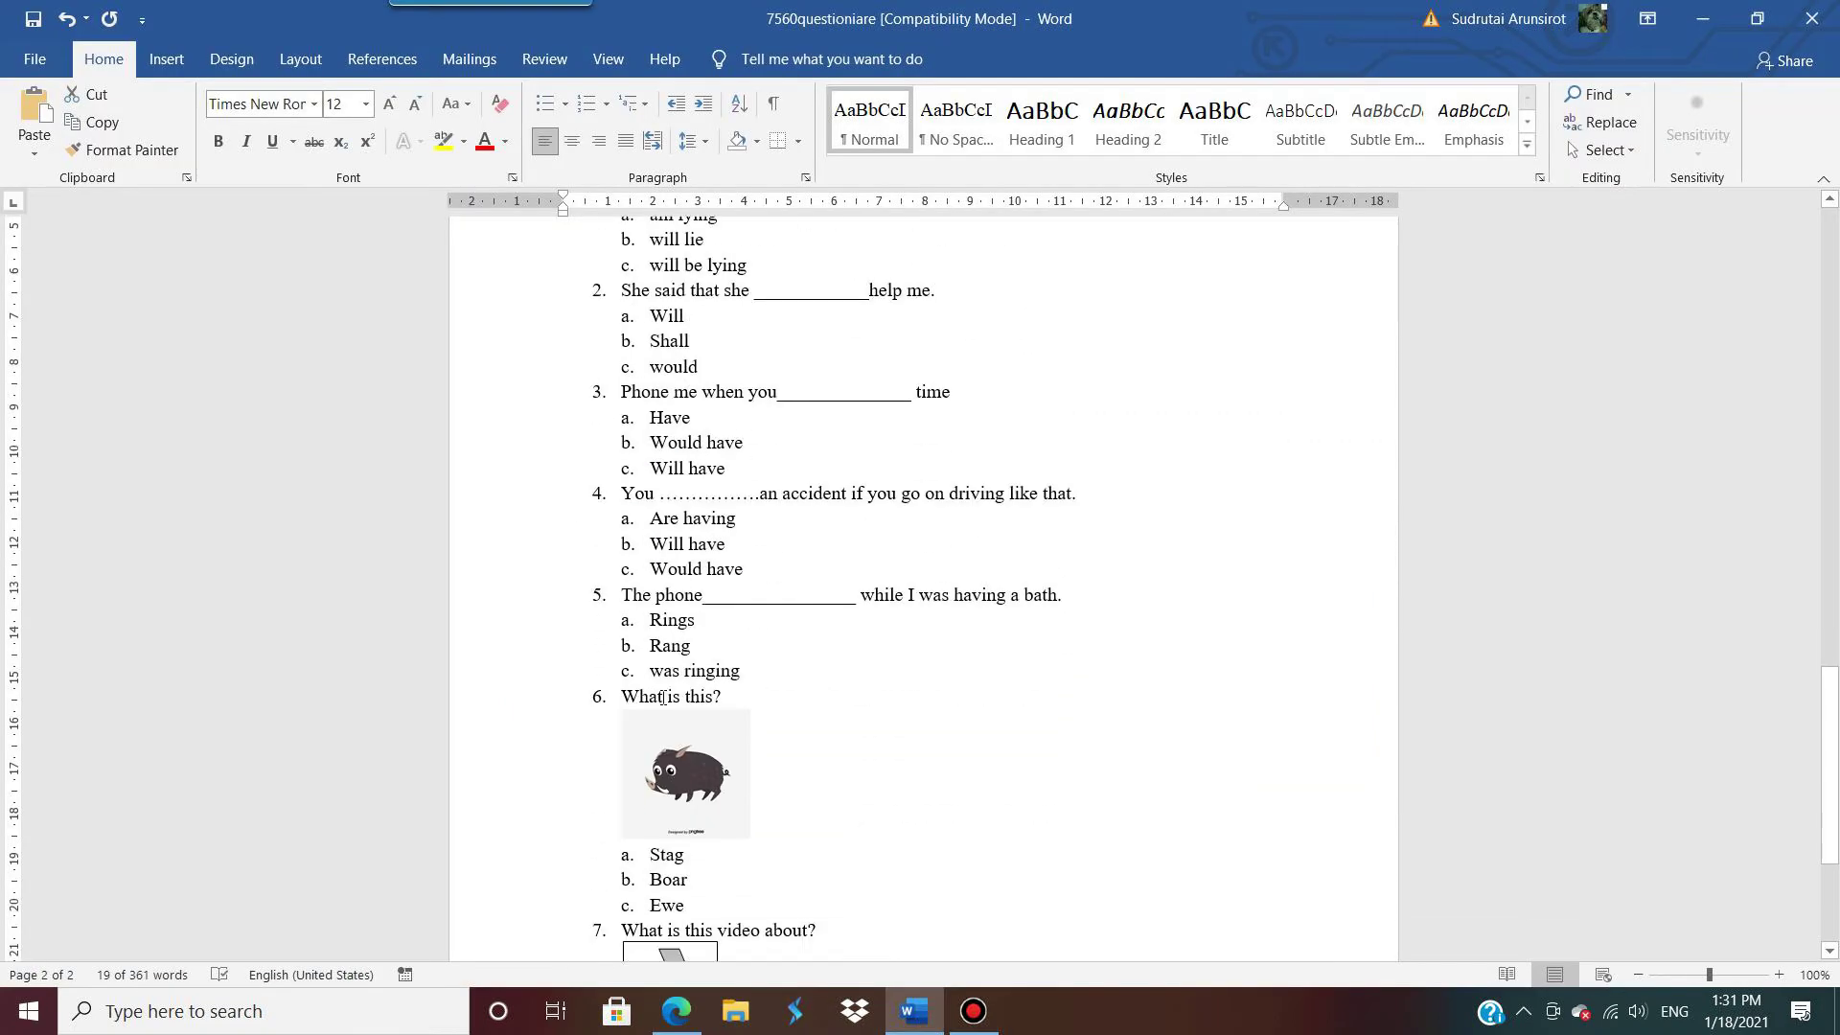
pyautogui.scroll(8, 589, 671)
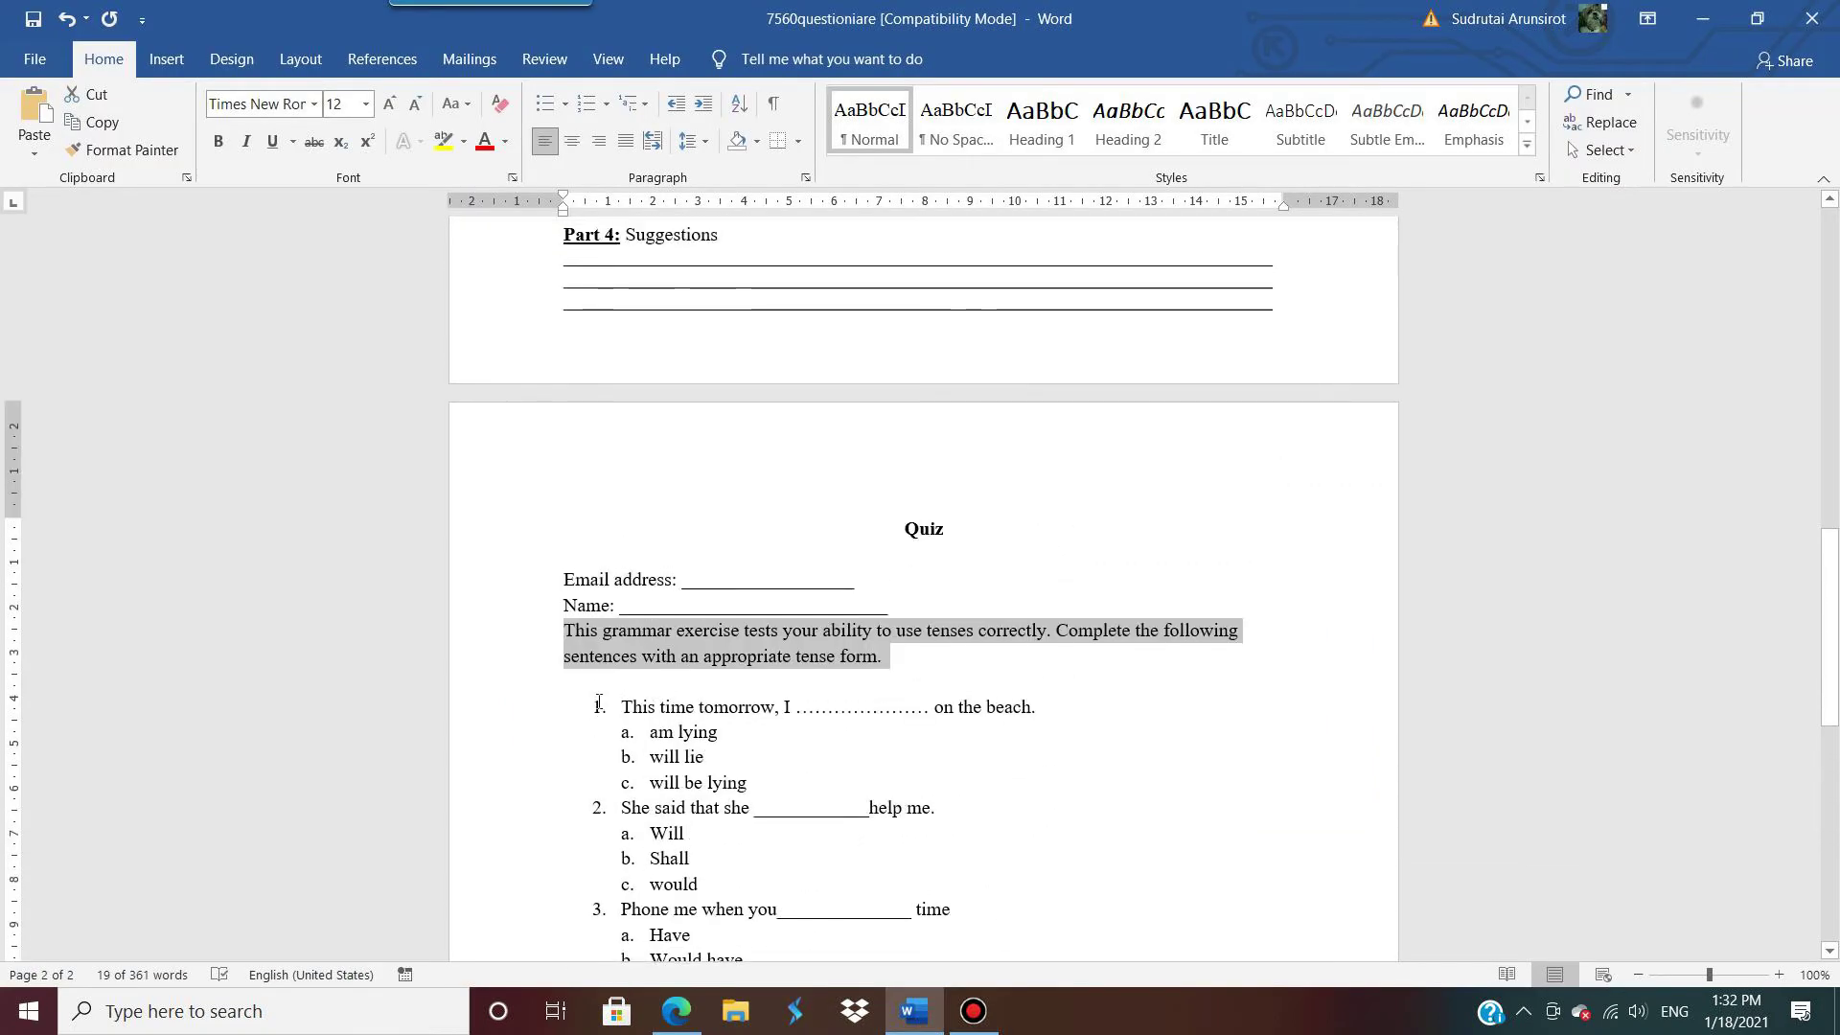
pyautogui.moveTo(624, 714); pyautogui.dragTo(642, 715)
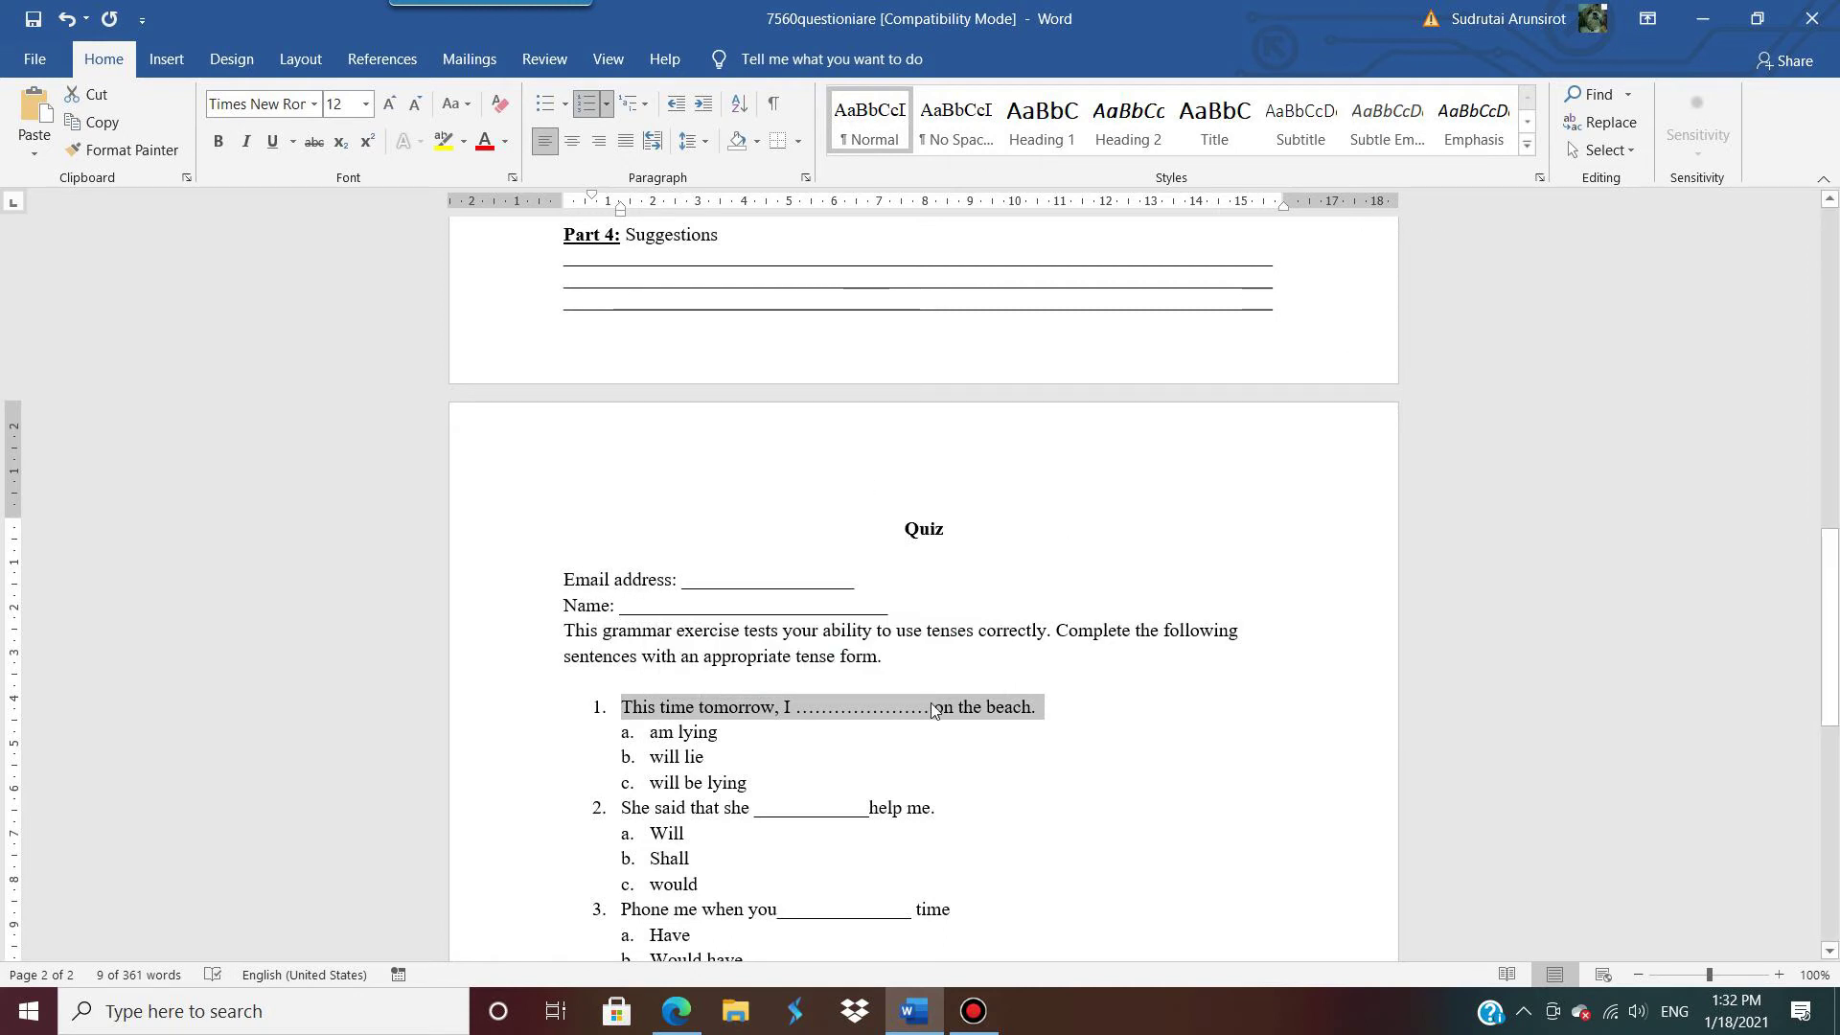
pyautogui.click(1702, 18)
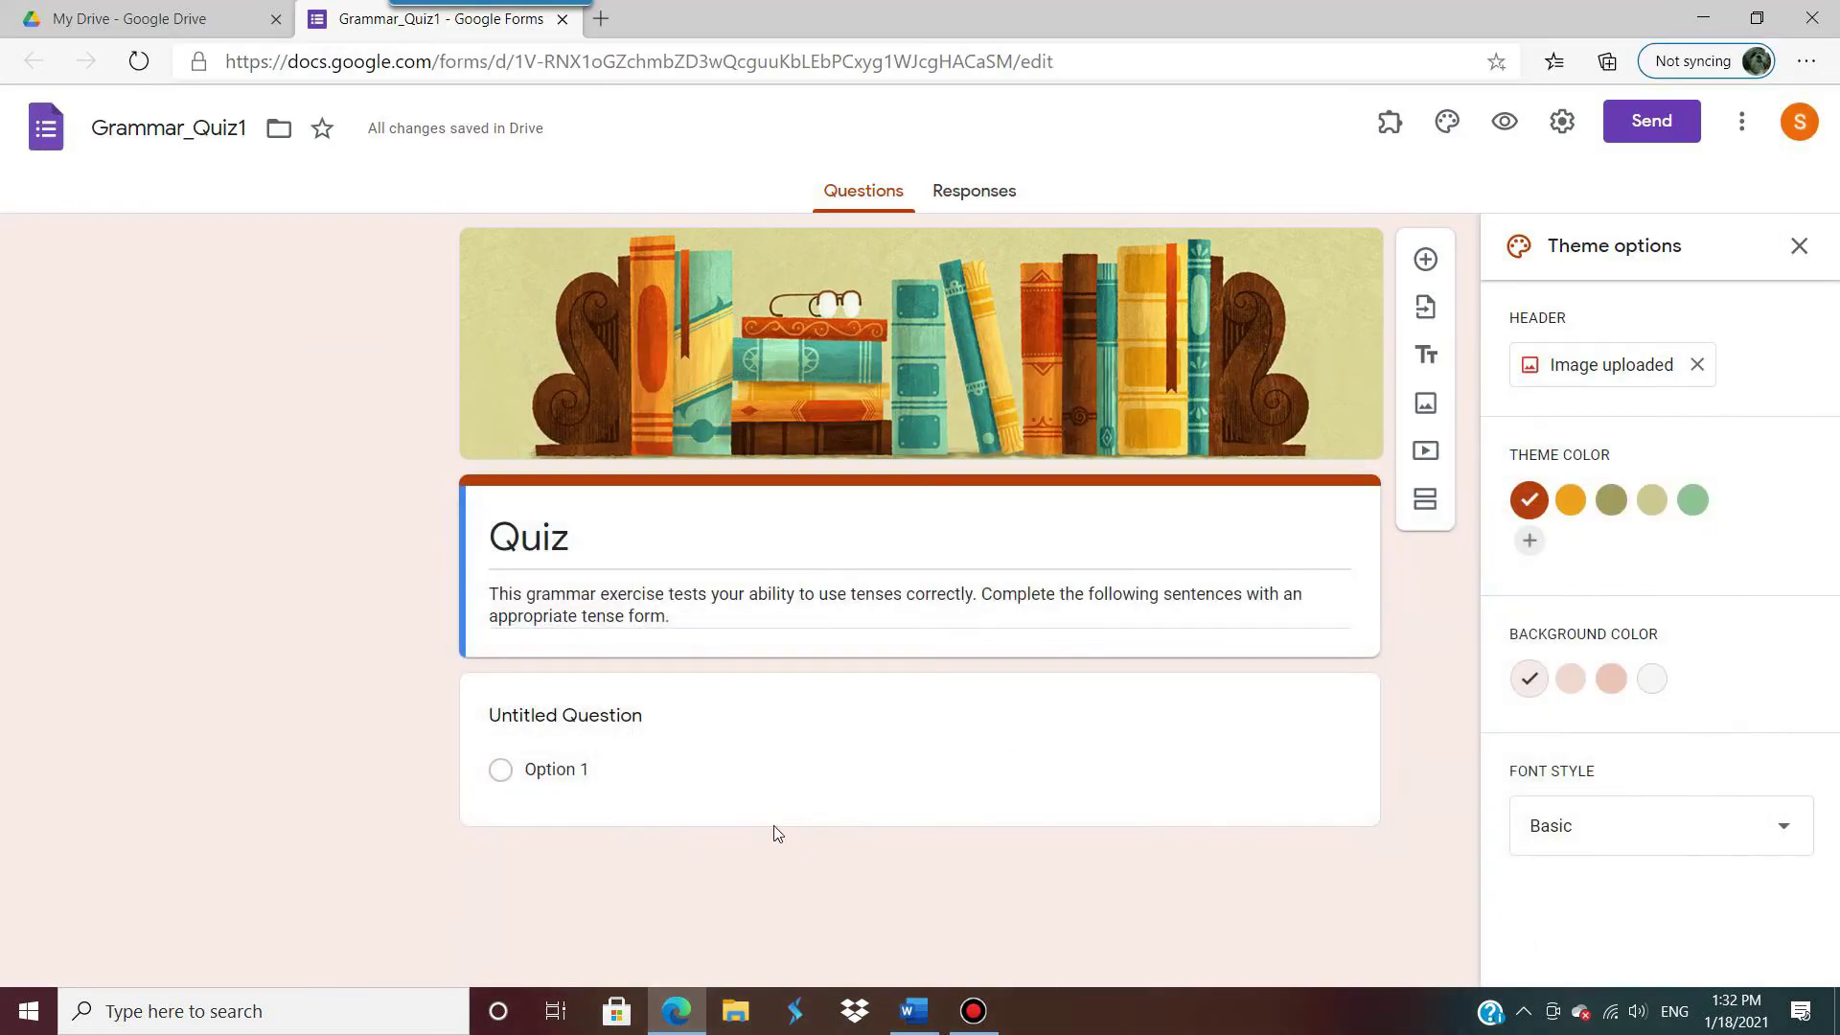
# Step: Title the first question 'Name-Surname' and make it required
pyautogui.click(587, 717)
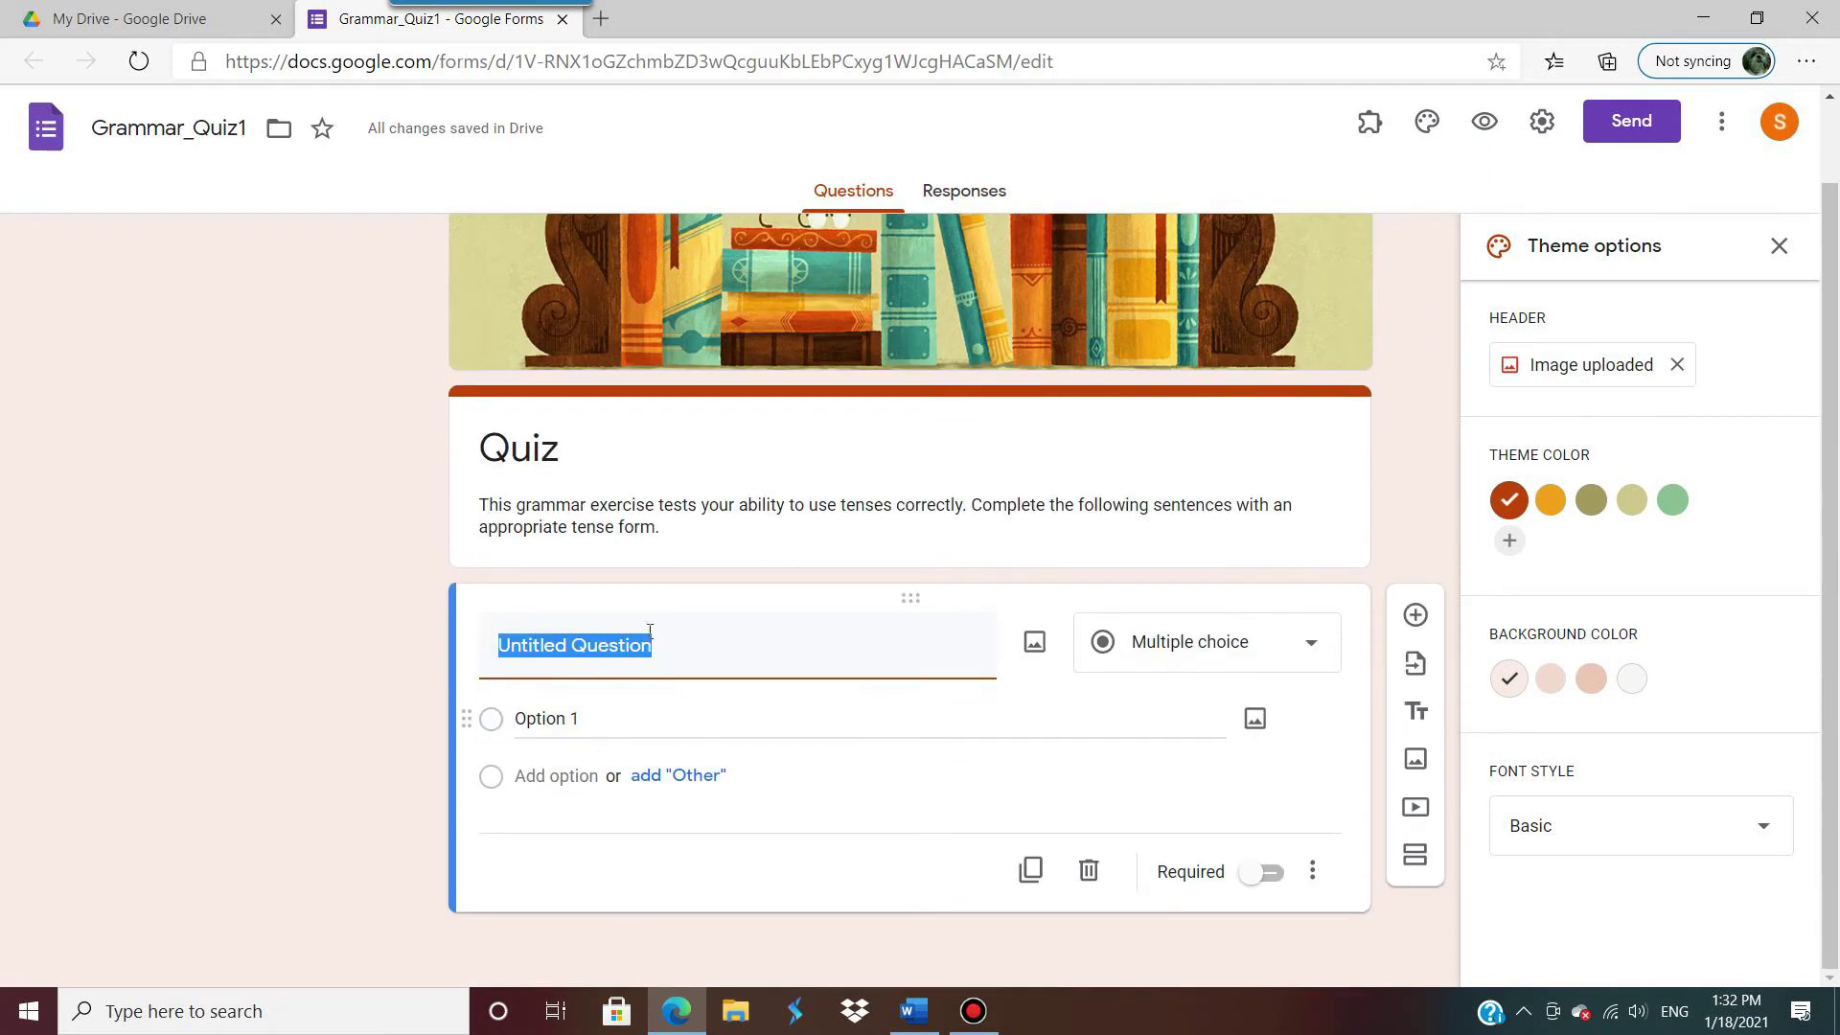
pyautogui.write('Name')
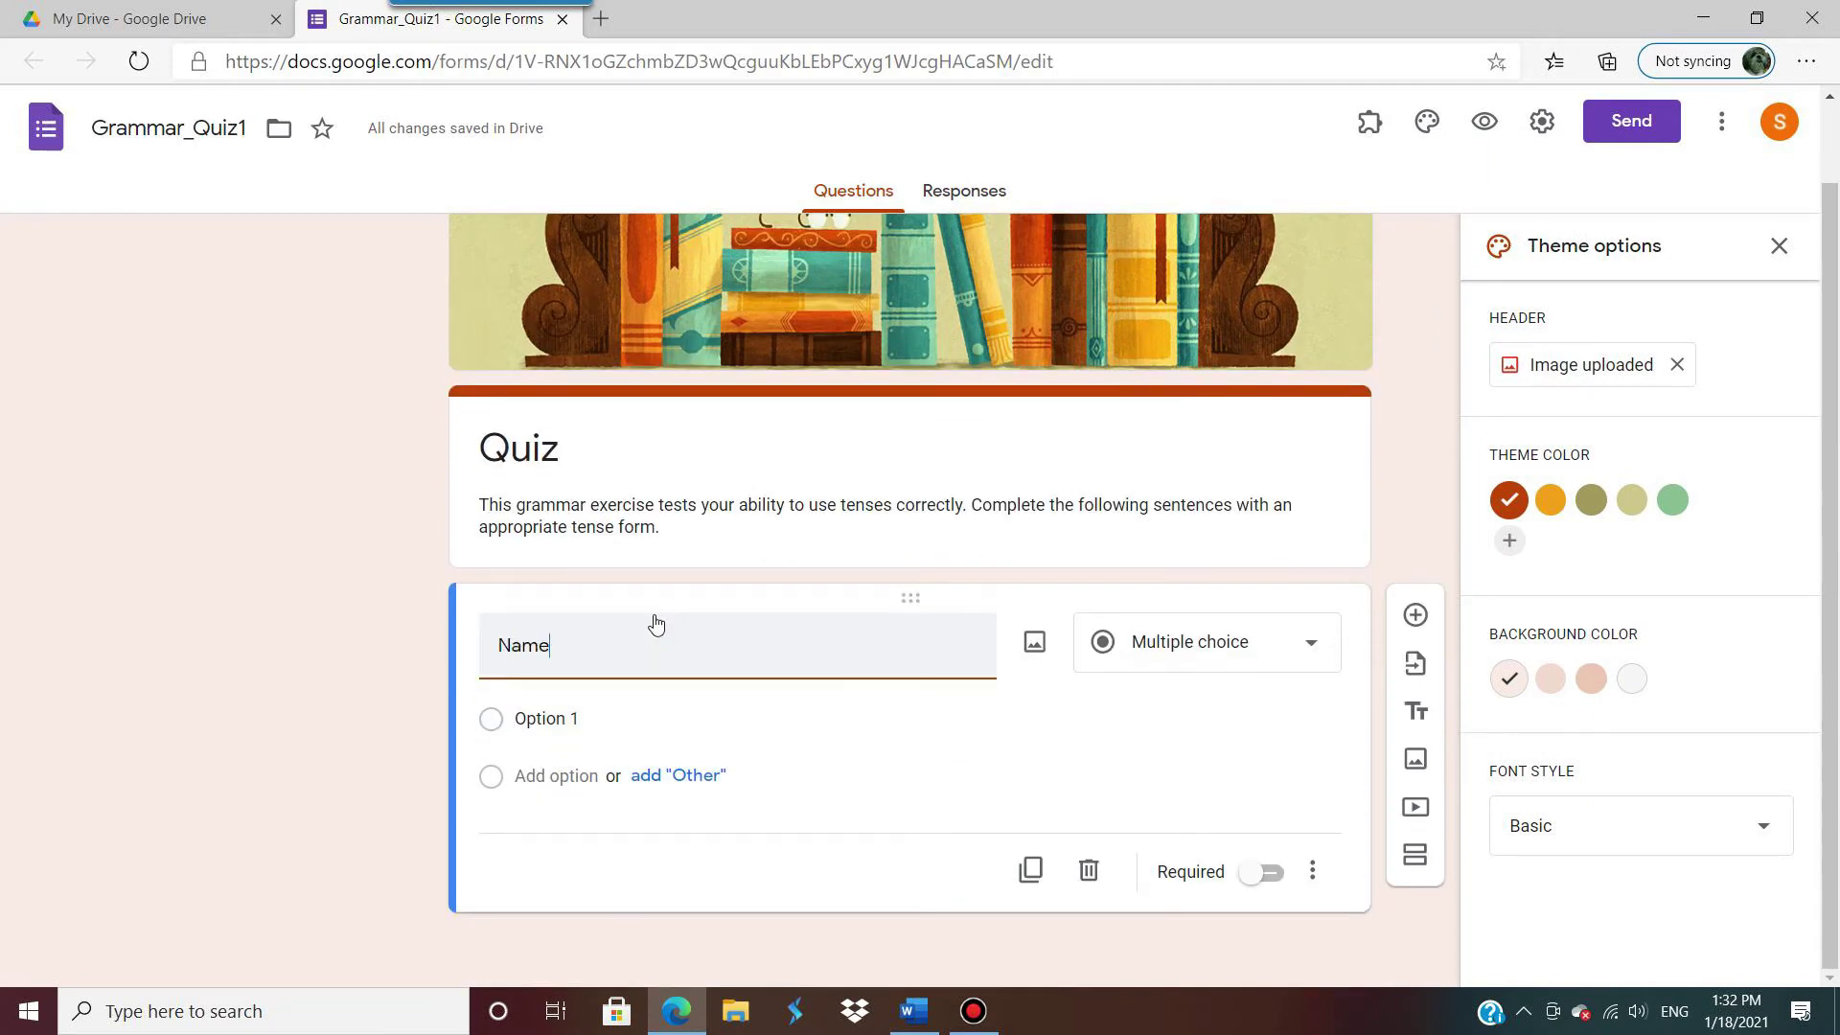
pyautogui.write('-Surname')
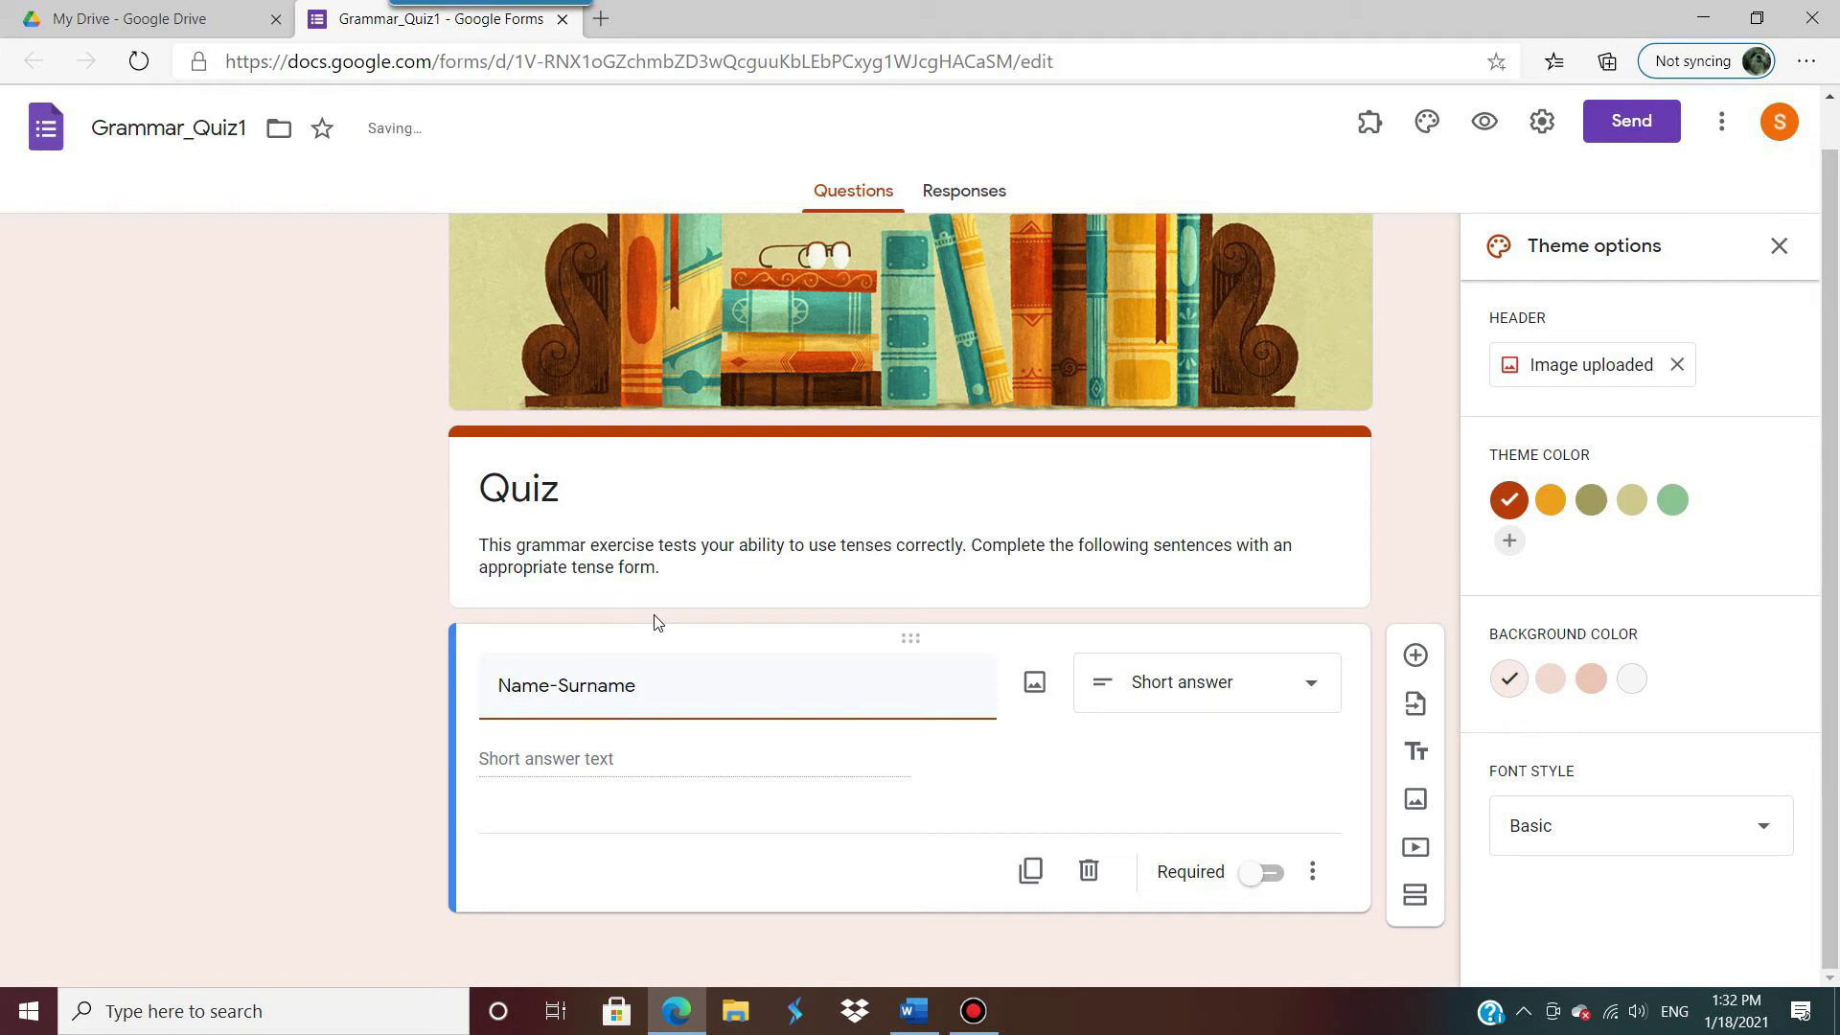
pyautogui.click(1205, 788)
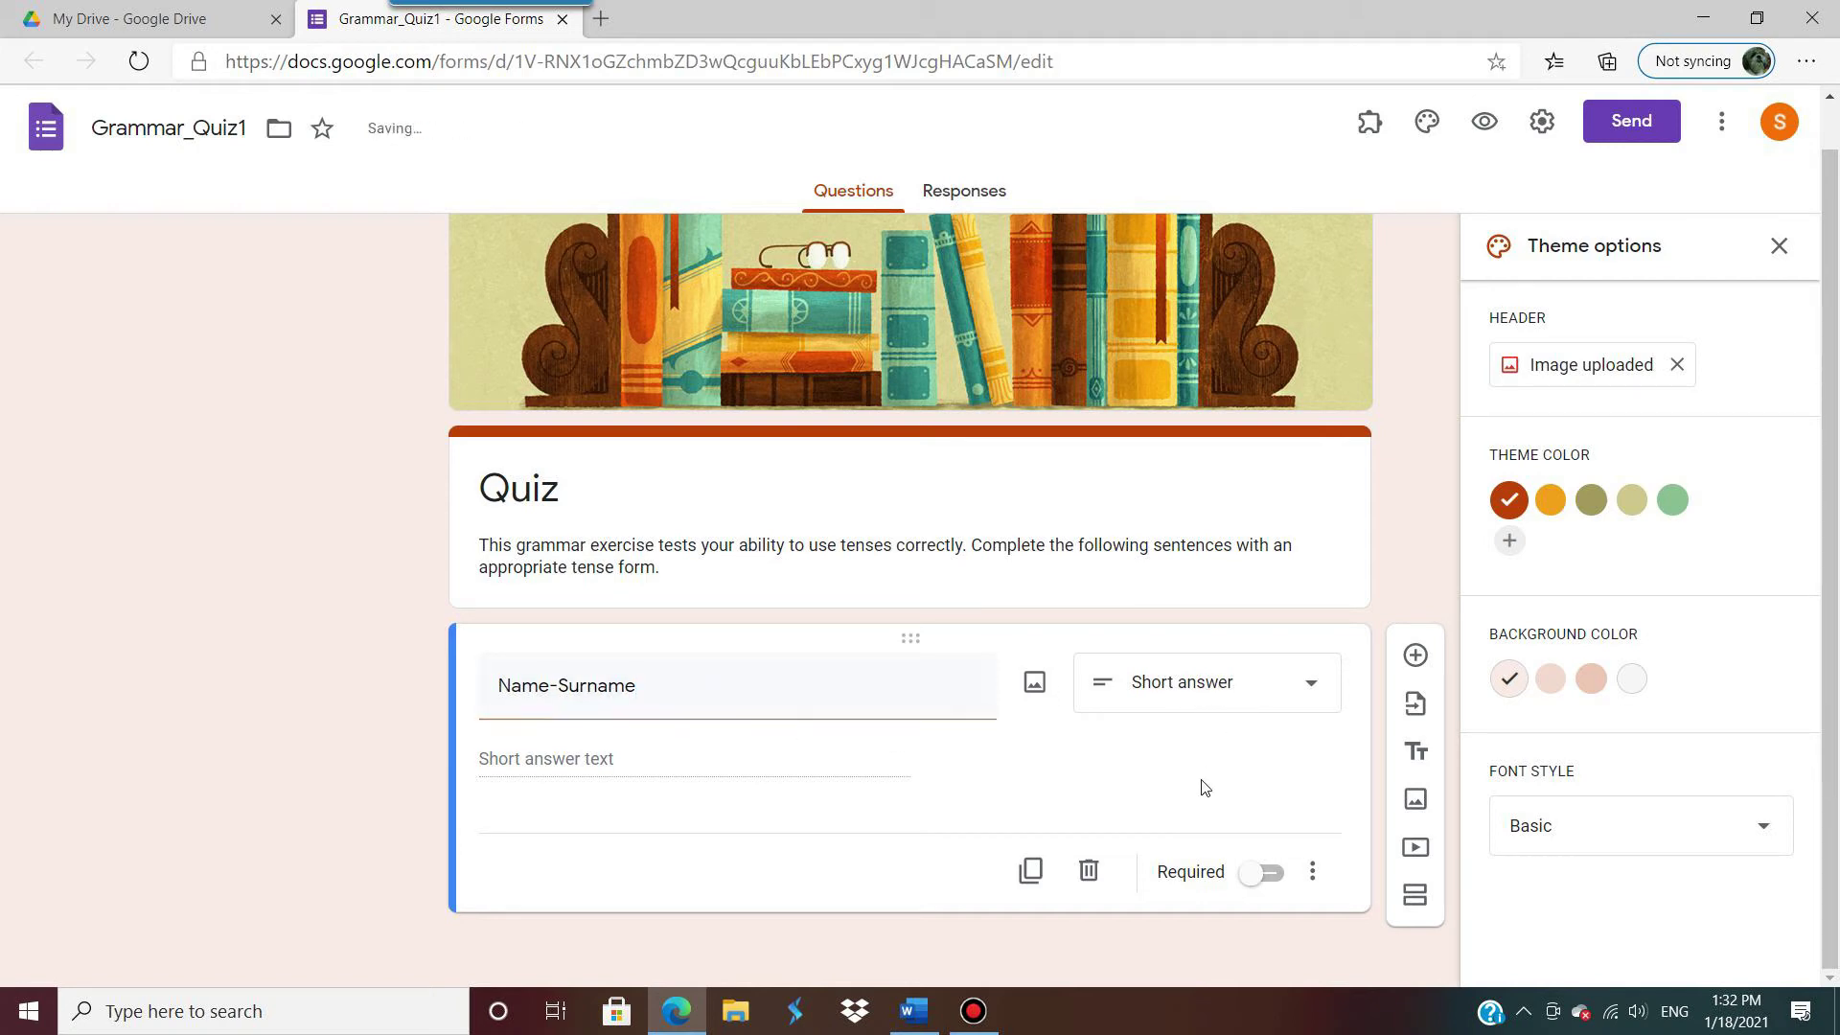
pyautogui.click(1275, 873)
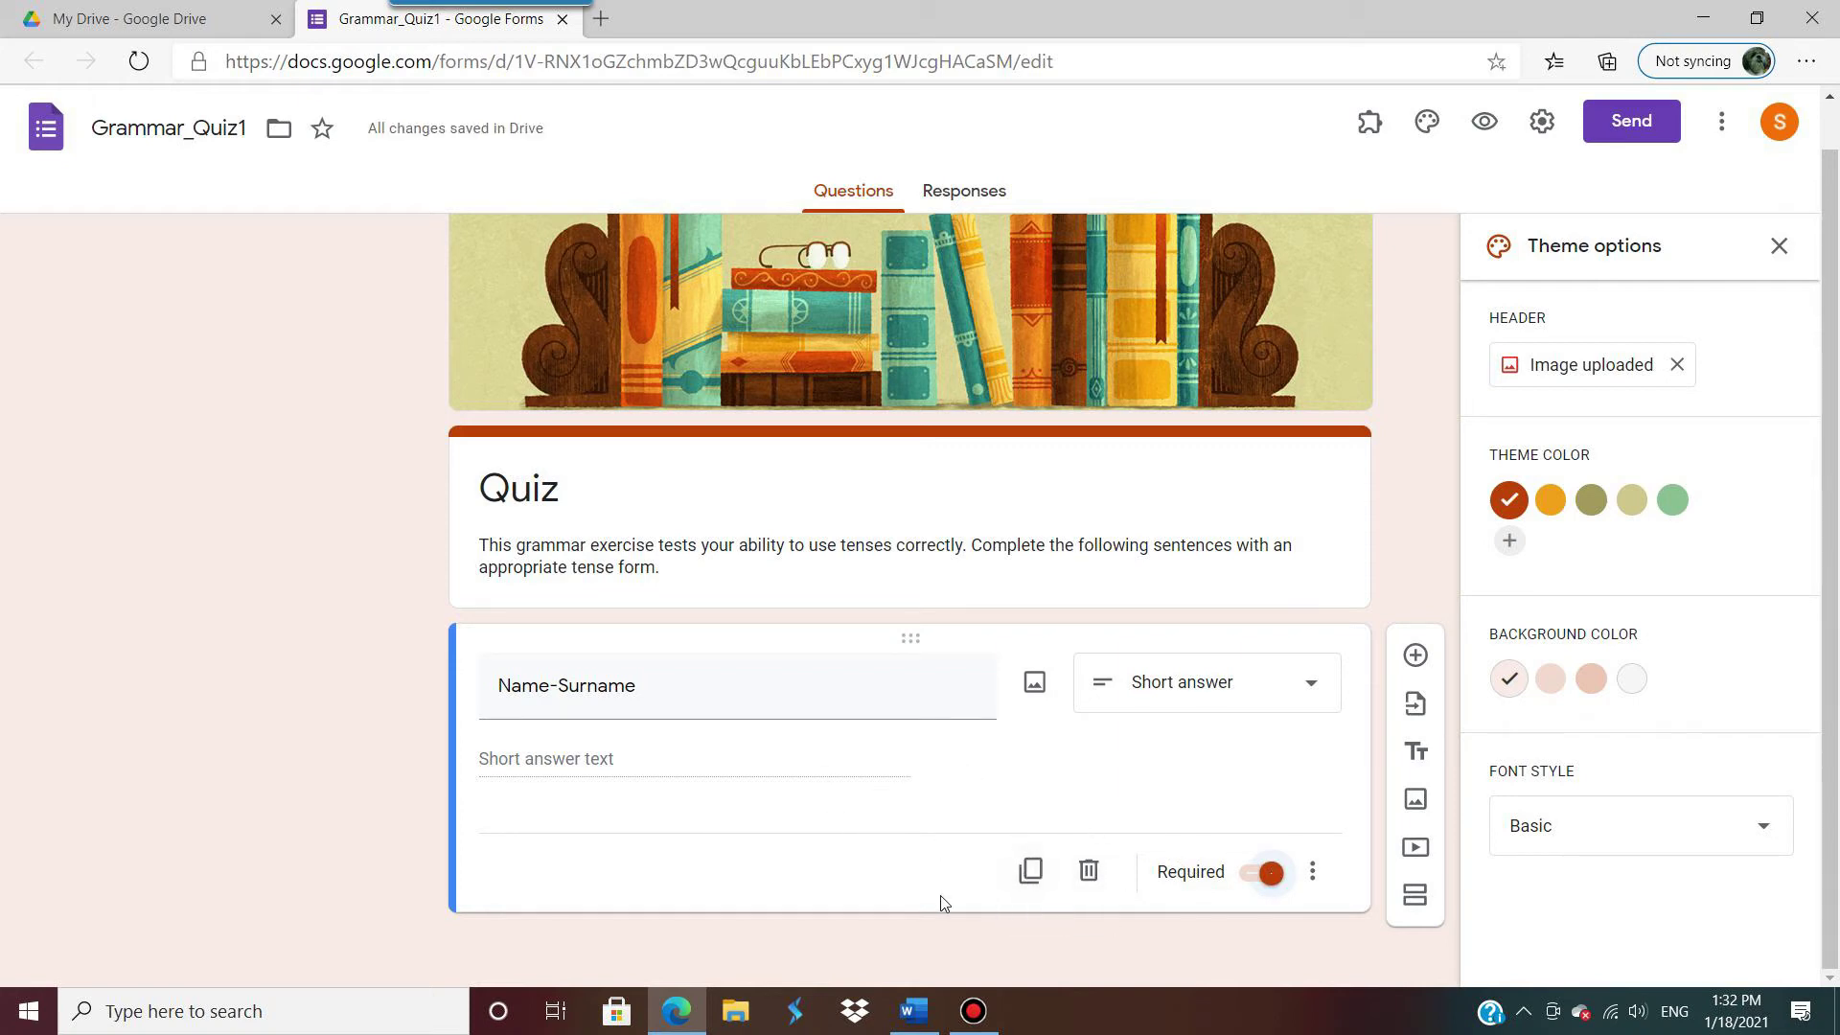
# Step: Duplicate it into required 'Student Code' and 'Email address' short-answer questions
pyautogui.click(1031, 871)
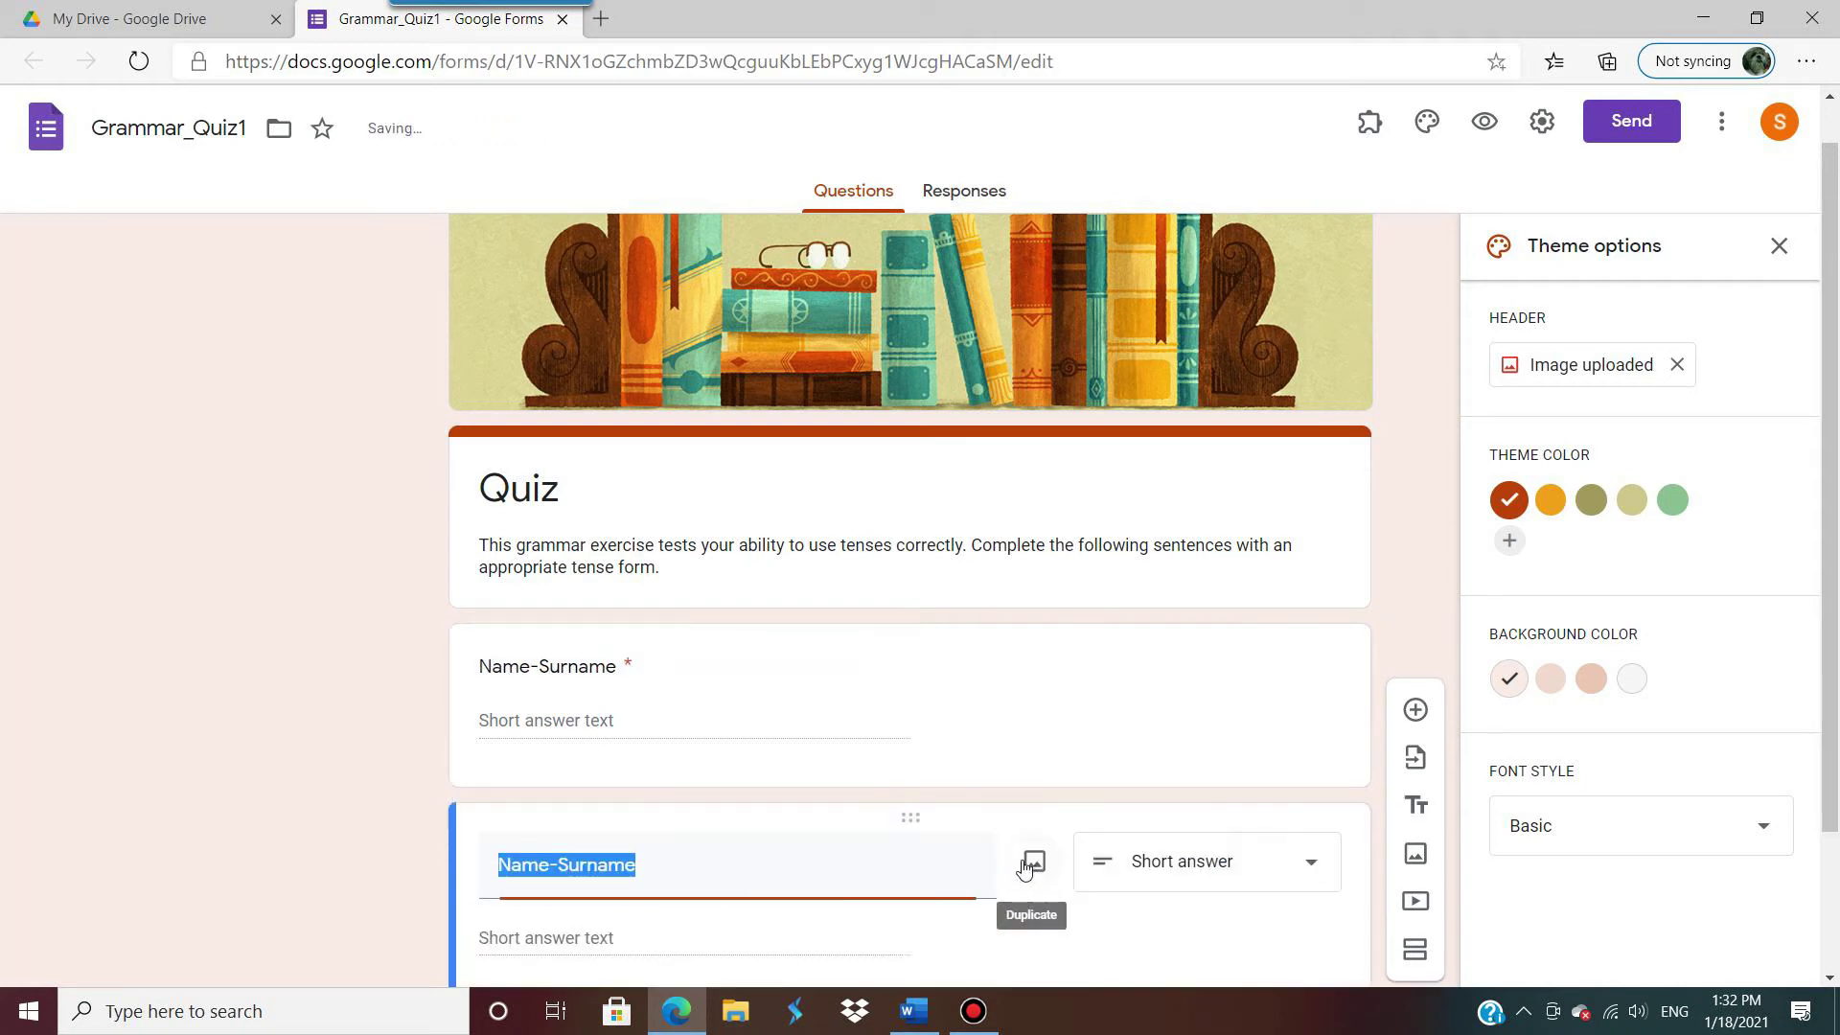
pyautogui.write('Stude')
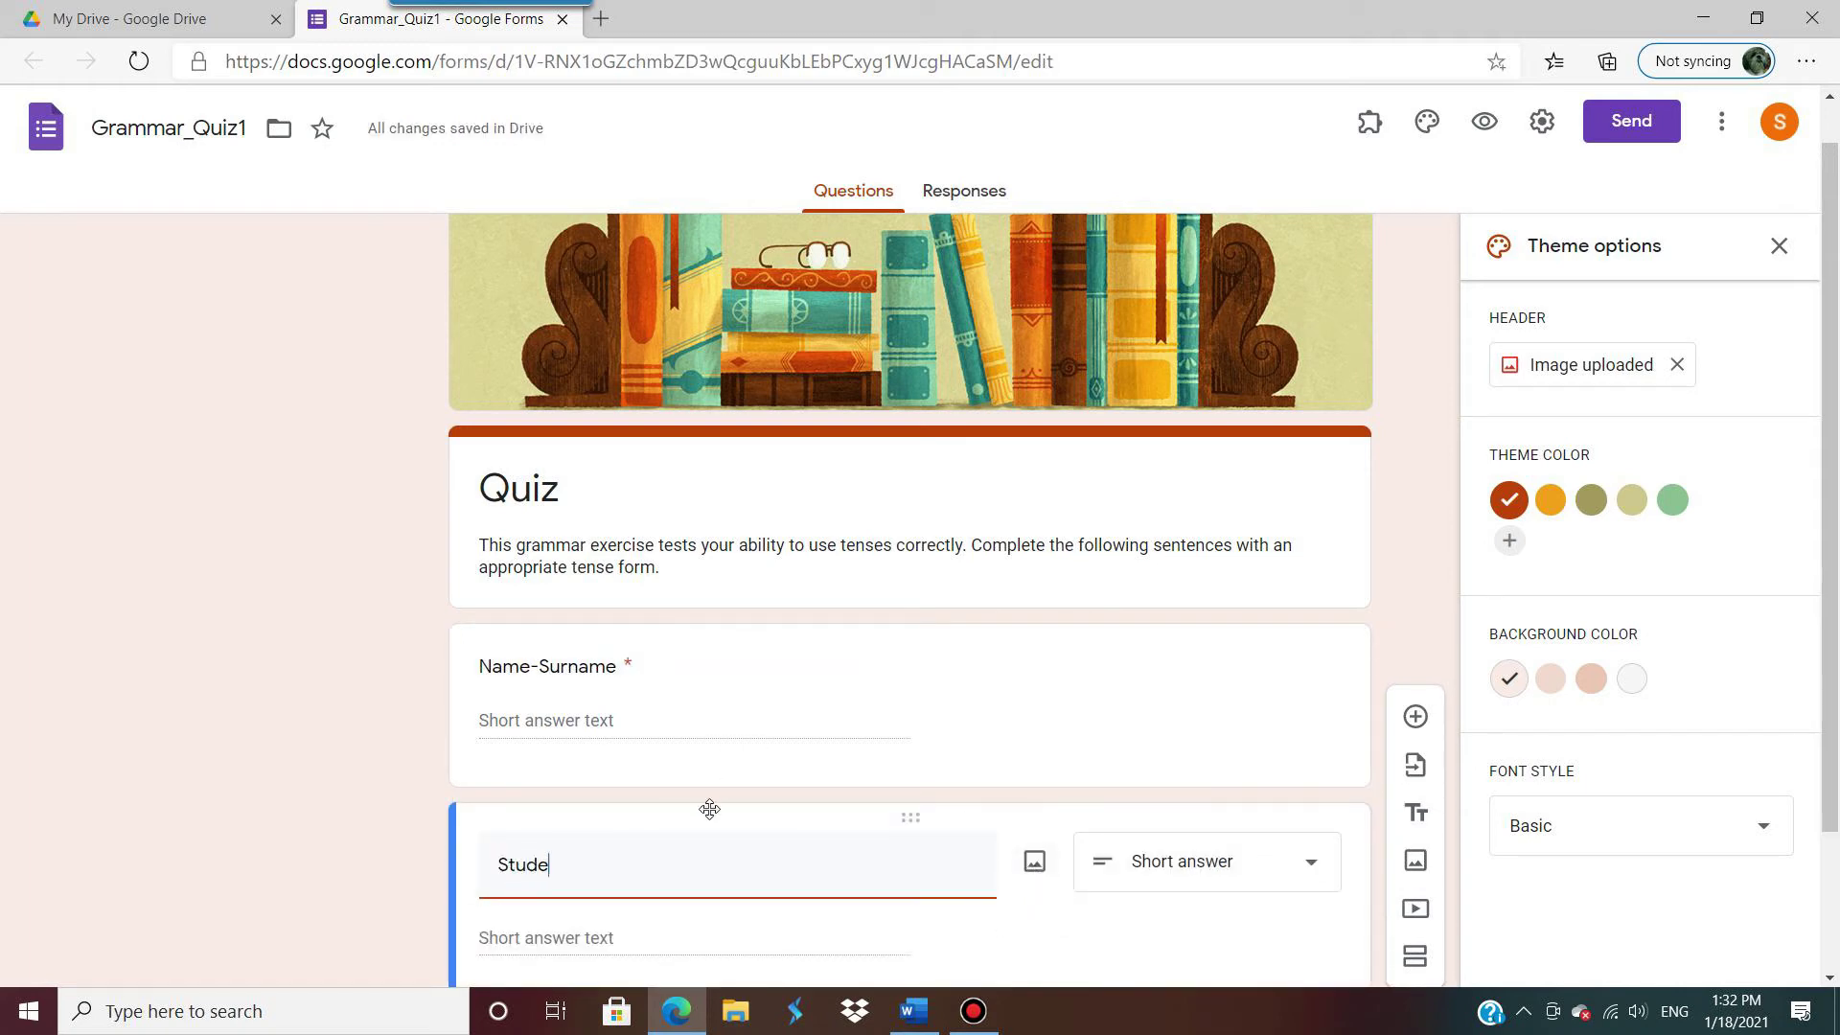
pyautogui.write('nt Code')
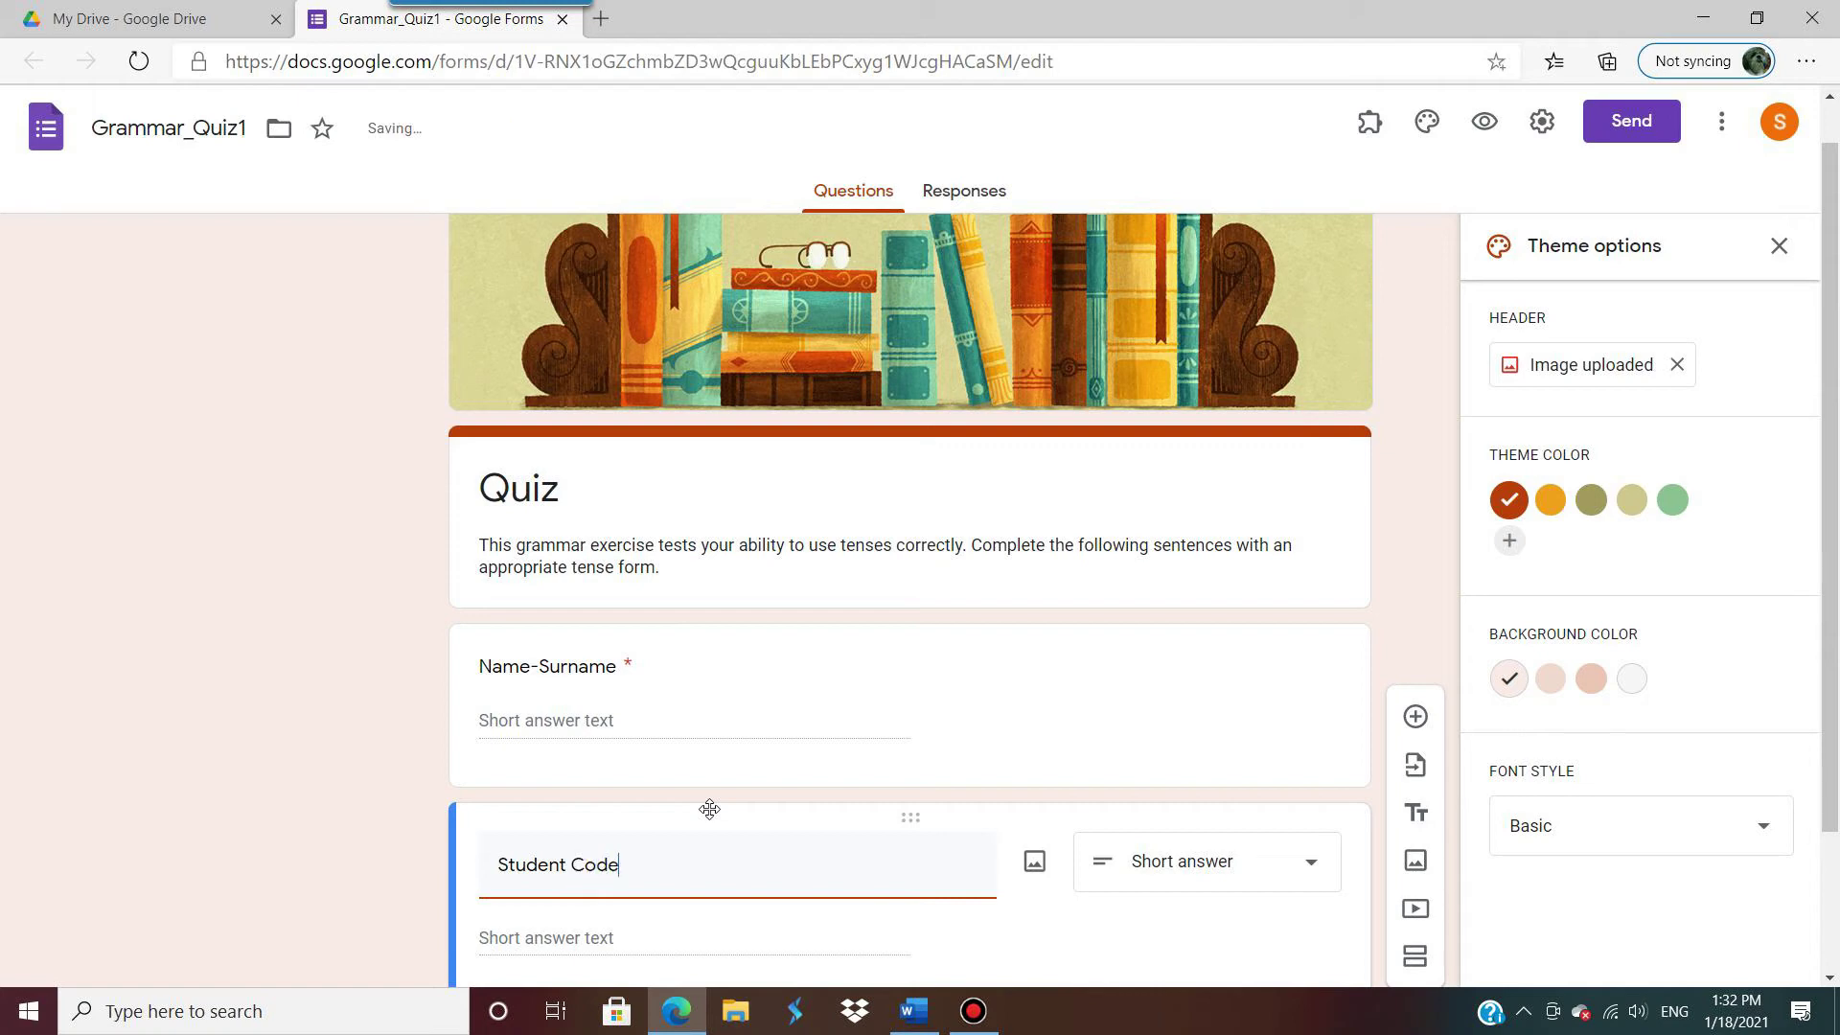
pyautogui.click(1035, 942)
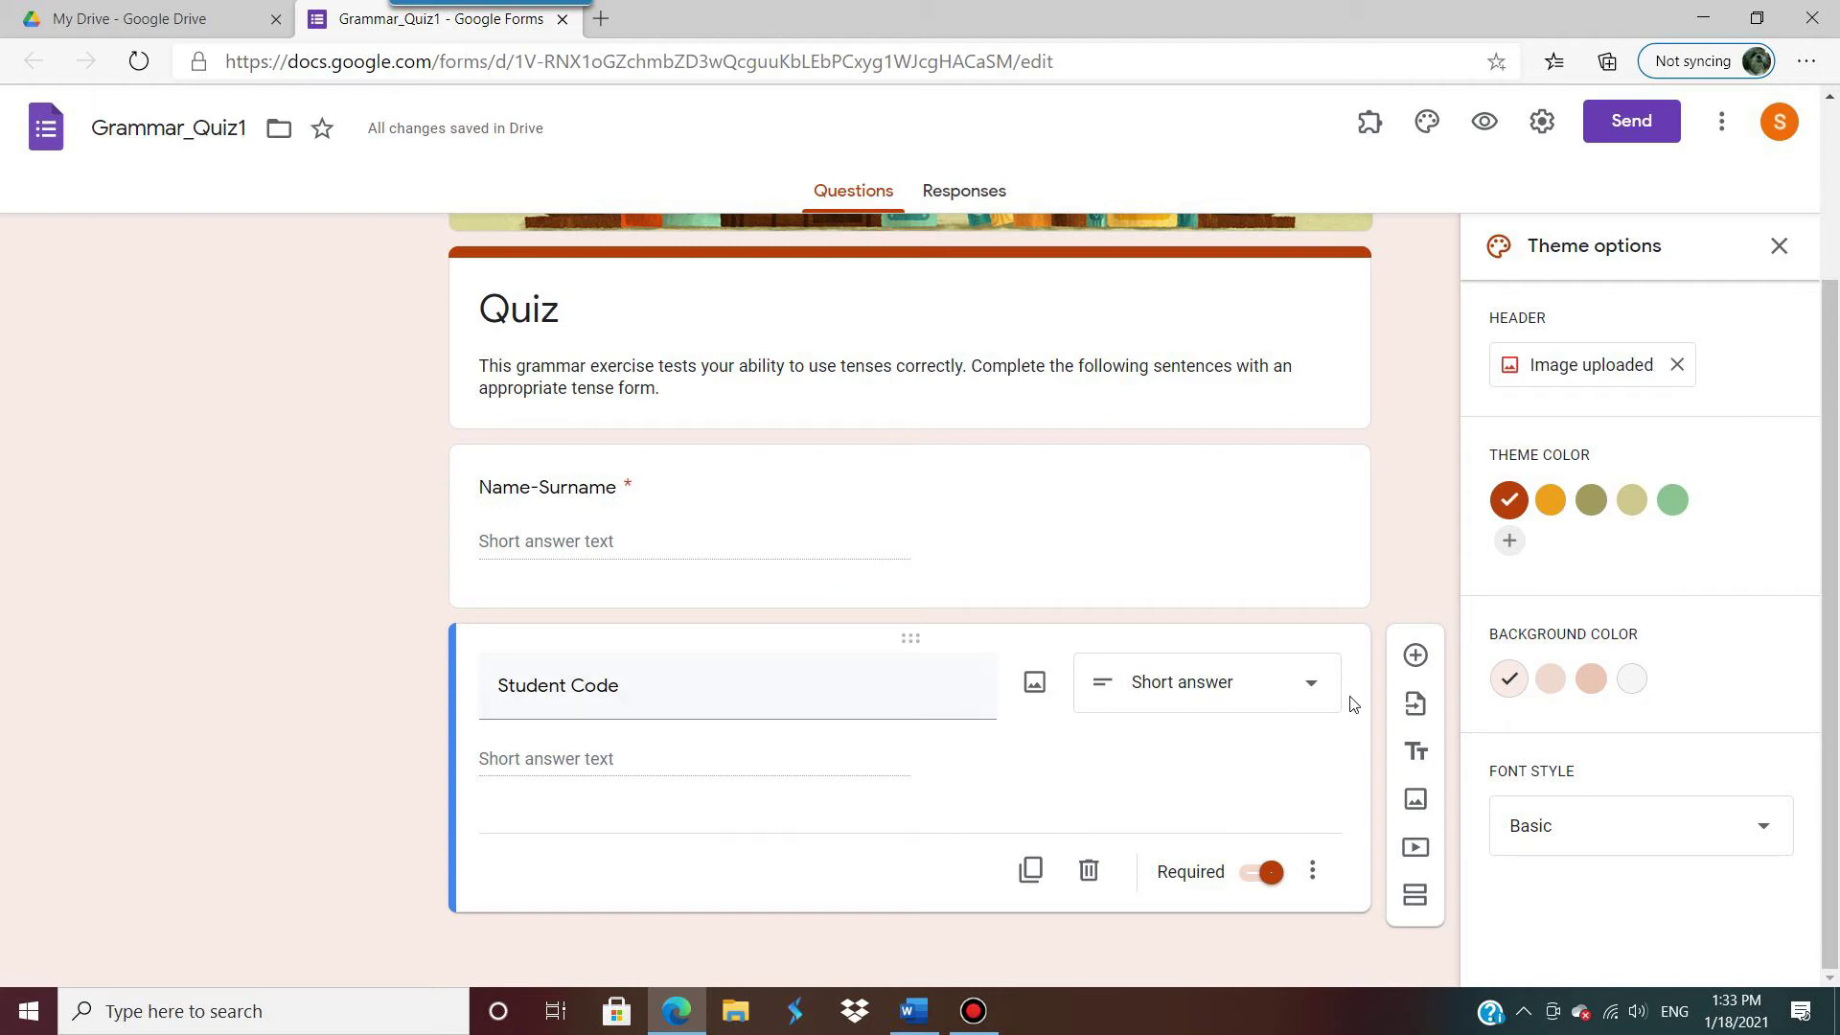
pyautogui.click(1030, 870)
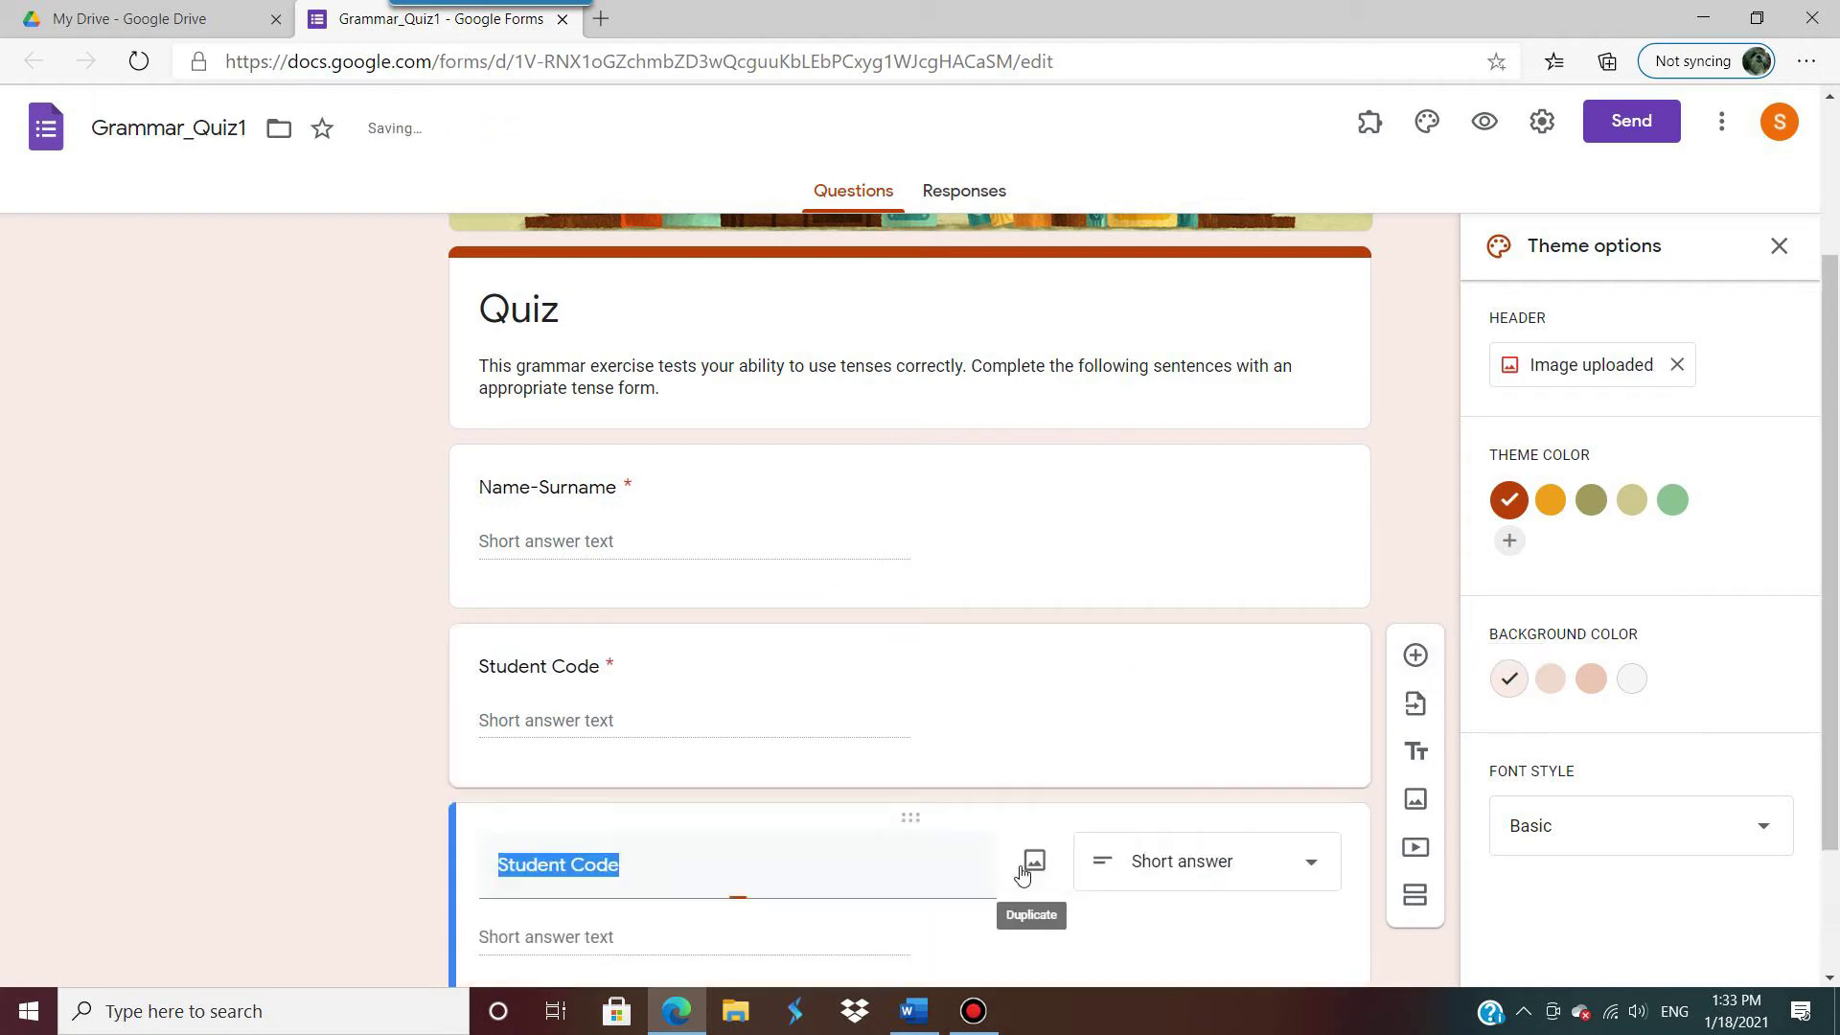
pyautogui.write('Email')
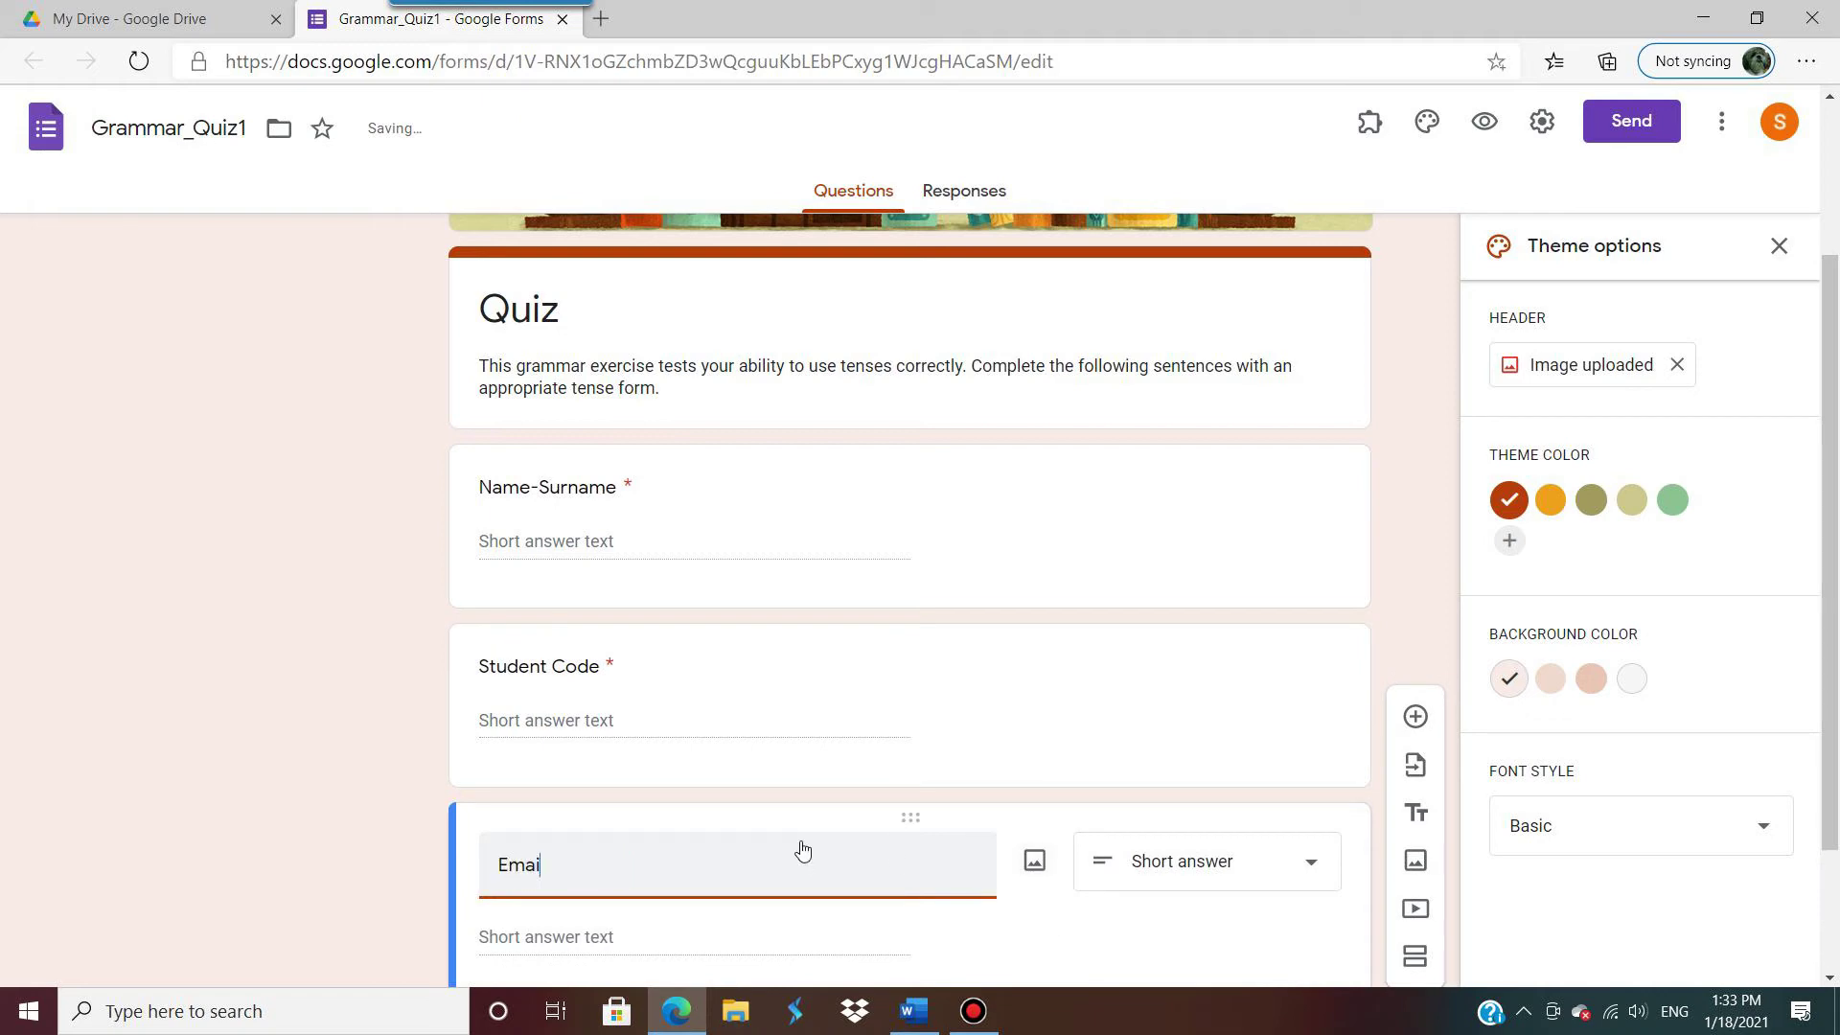
pyautogui.write(' address')
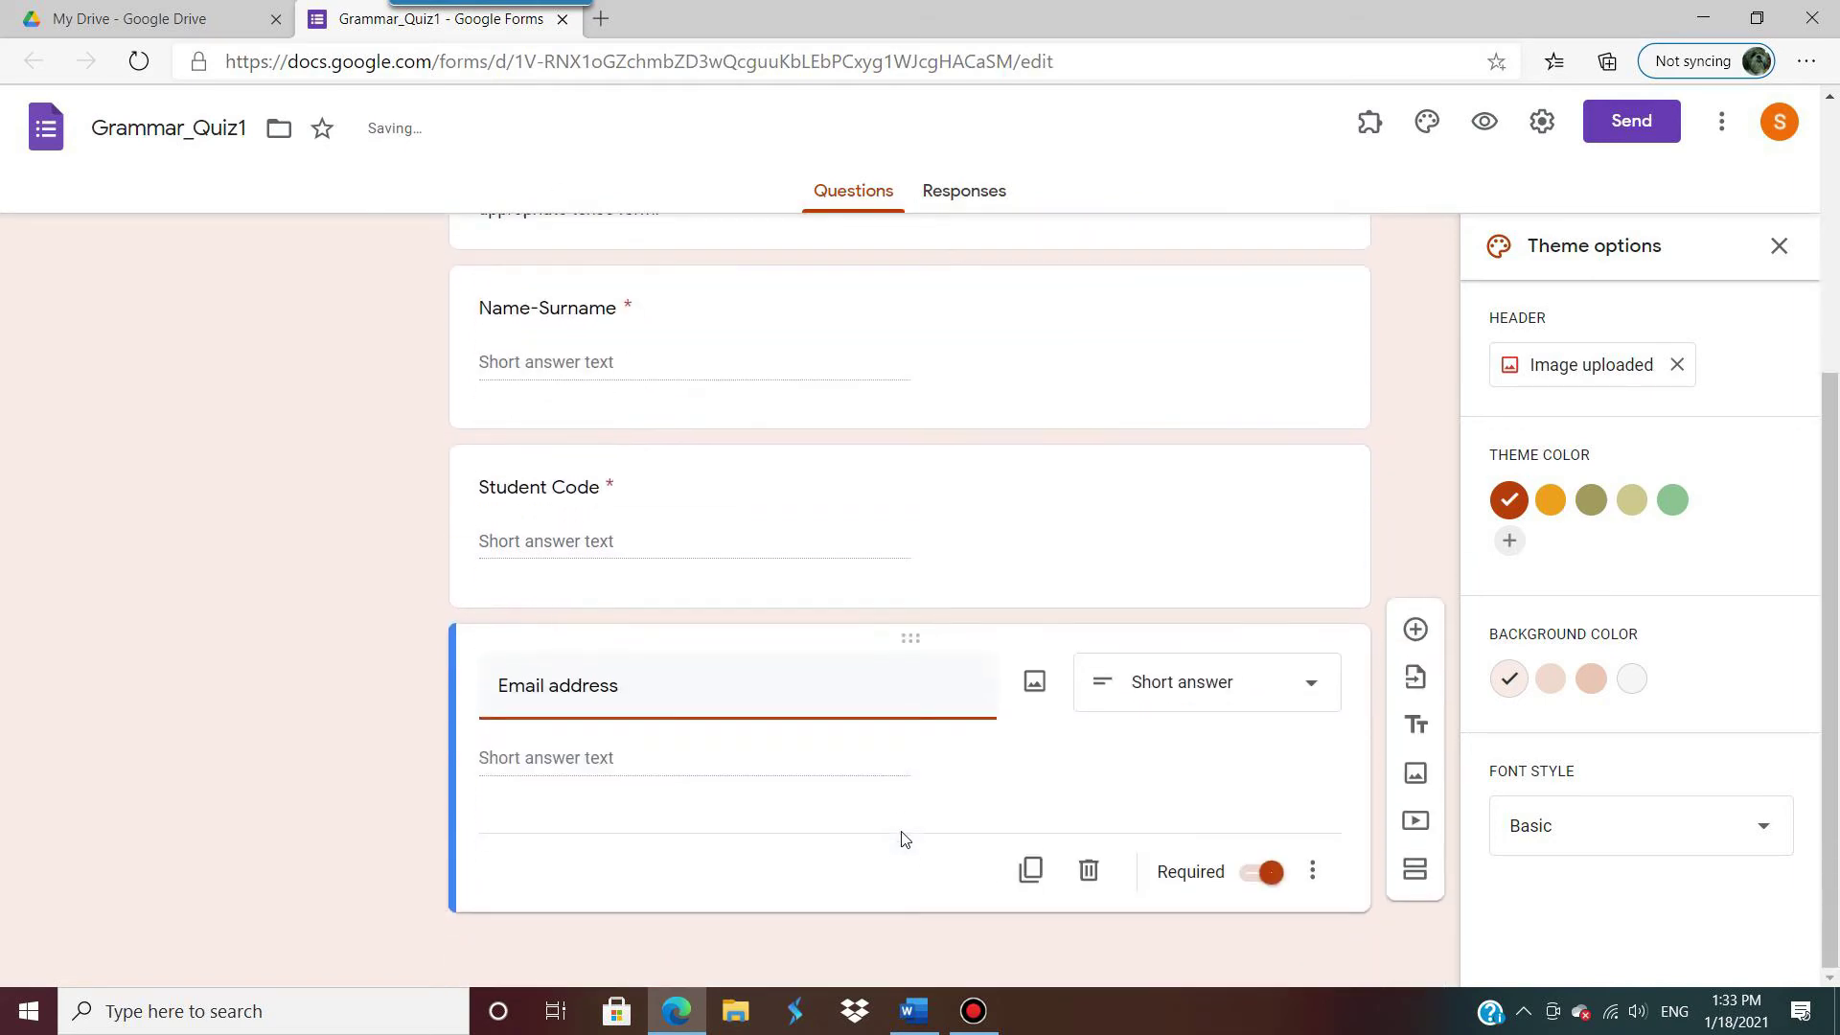
pyautogui.scroll(-2, 900, 839)
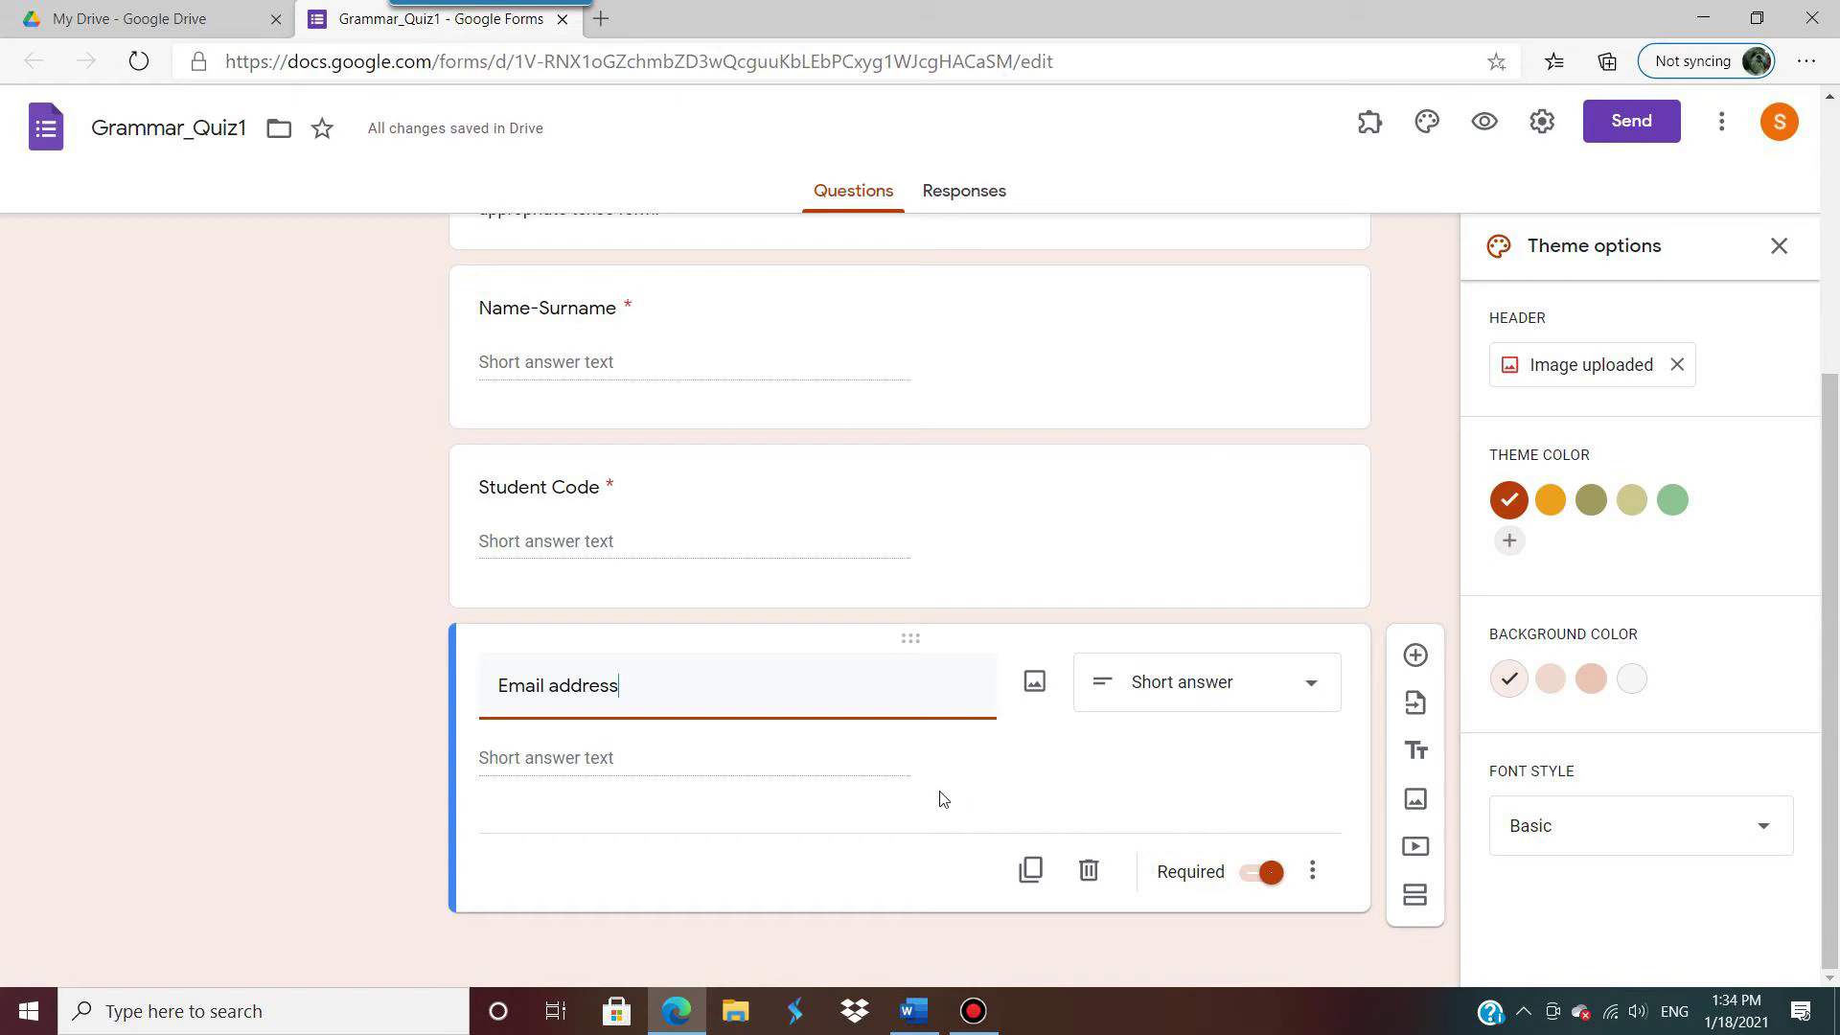
pyautogui.scroll(3, 1011, 719)
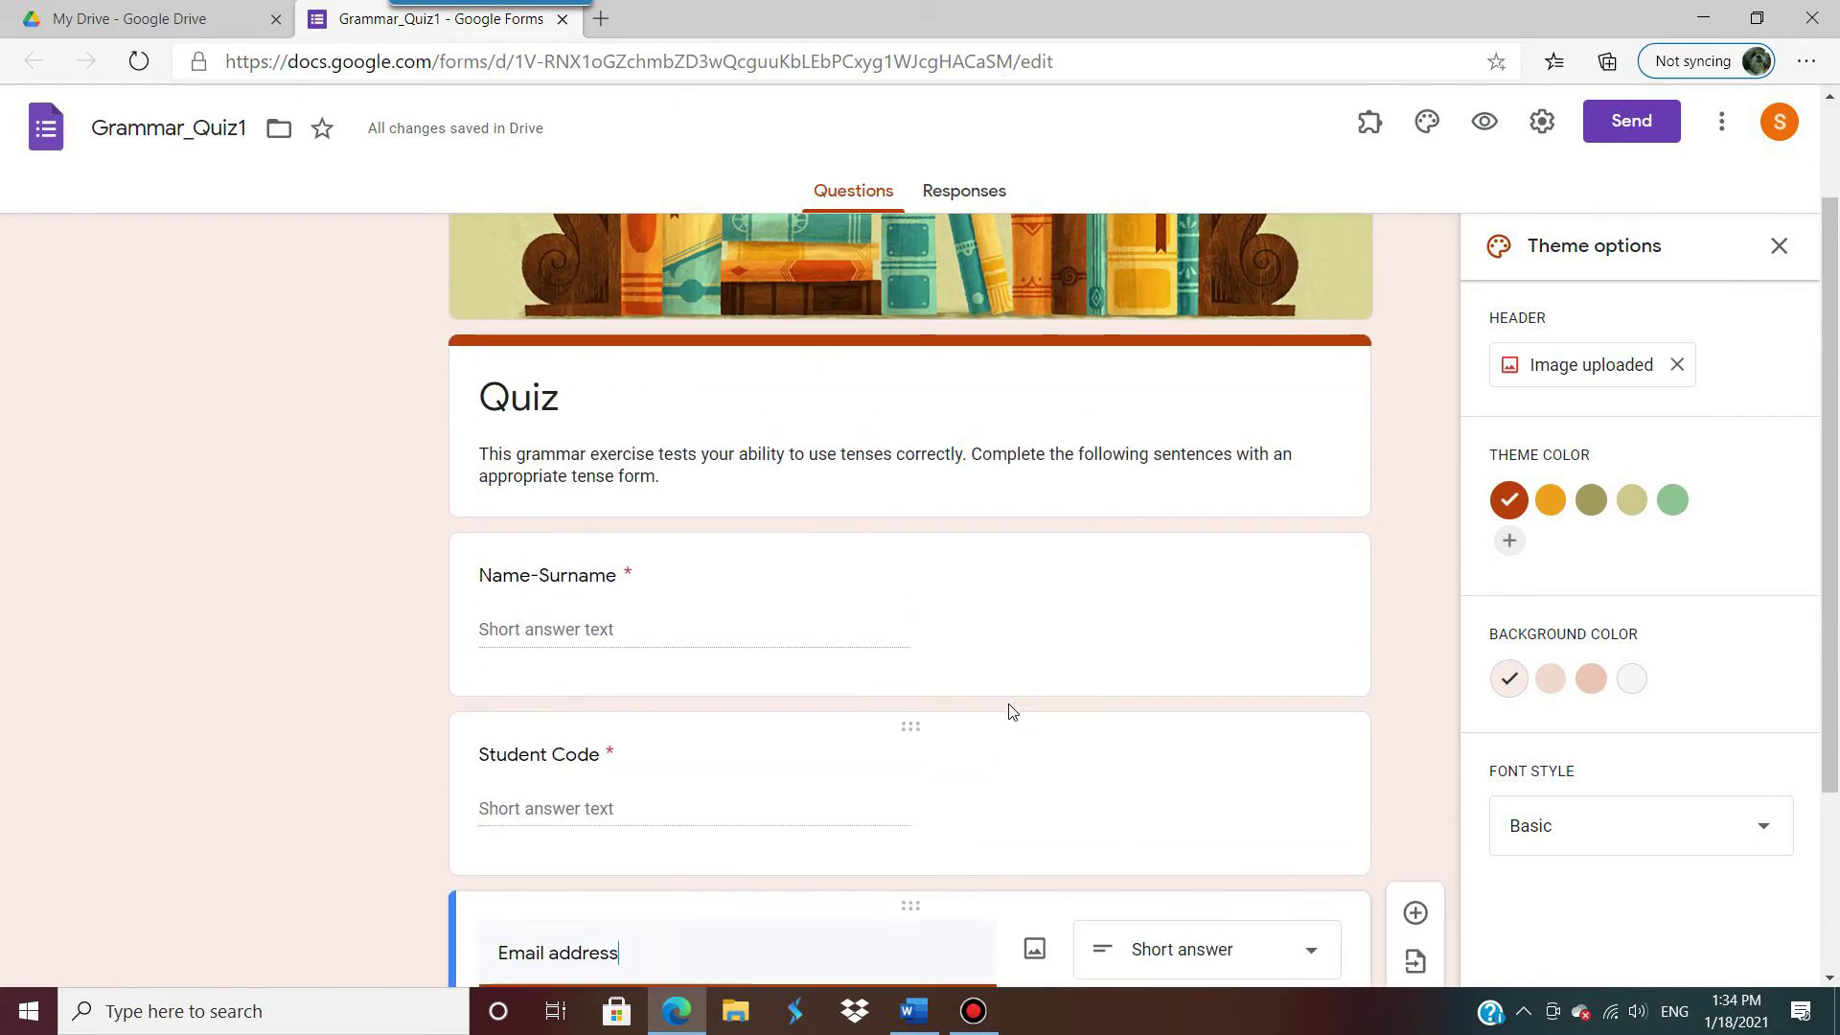
pyautogui.scroll(-3, 1008, 708)
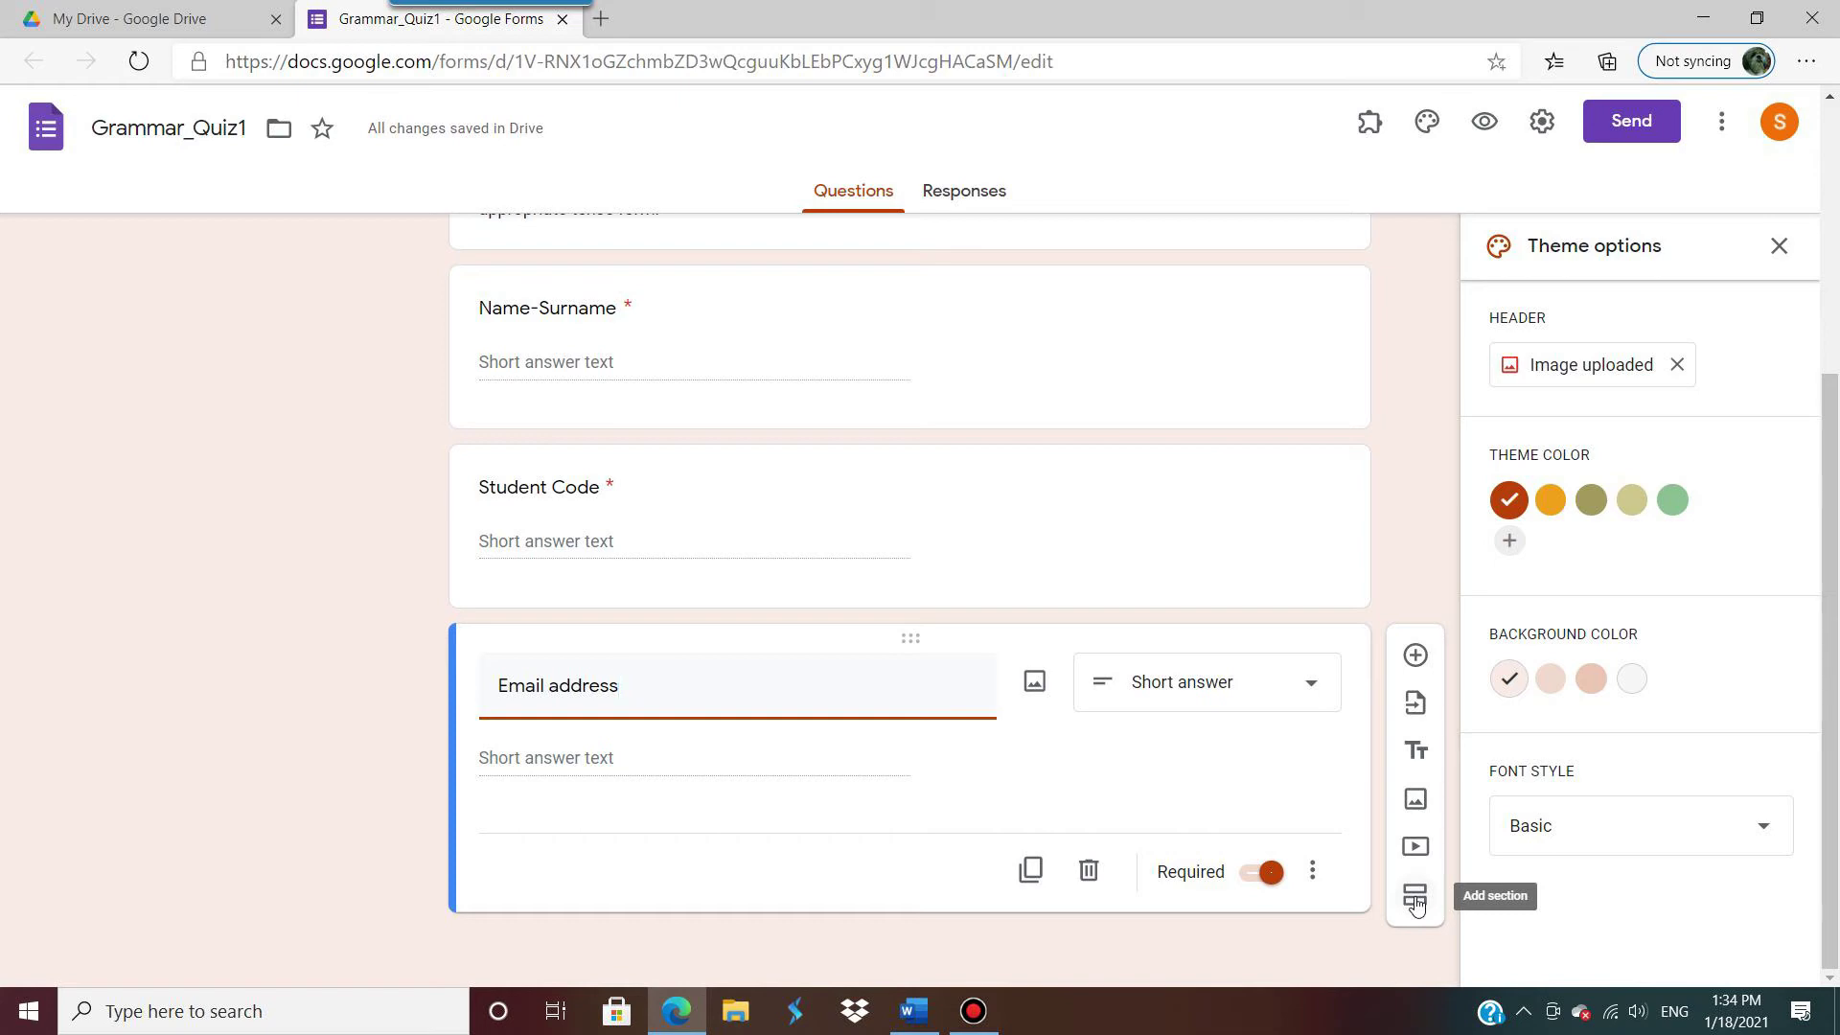
# Step: Add a section titled 'Grammar', described 'Choose the correct answers', with a new question
pyautogui.click(1415, 899)
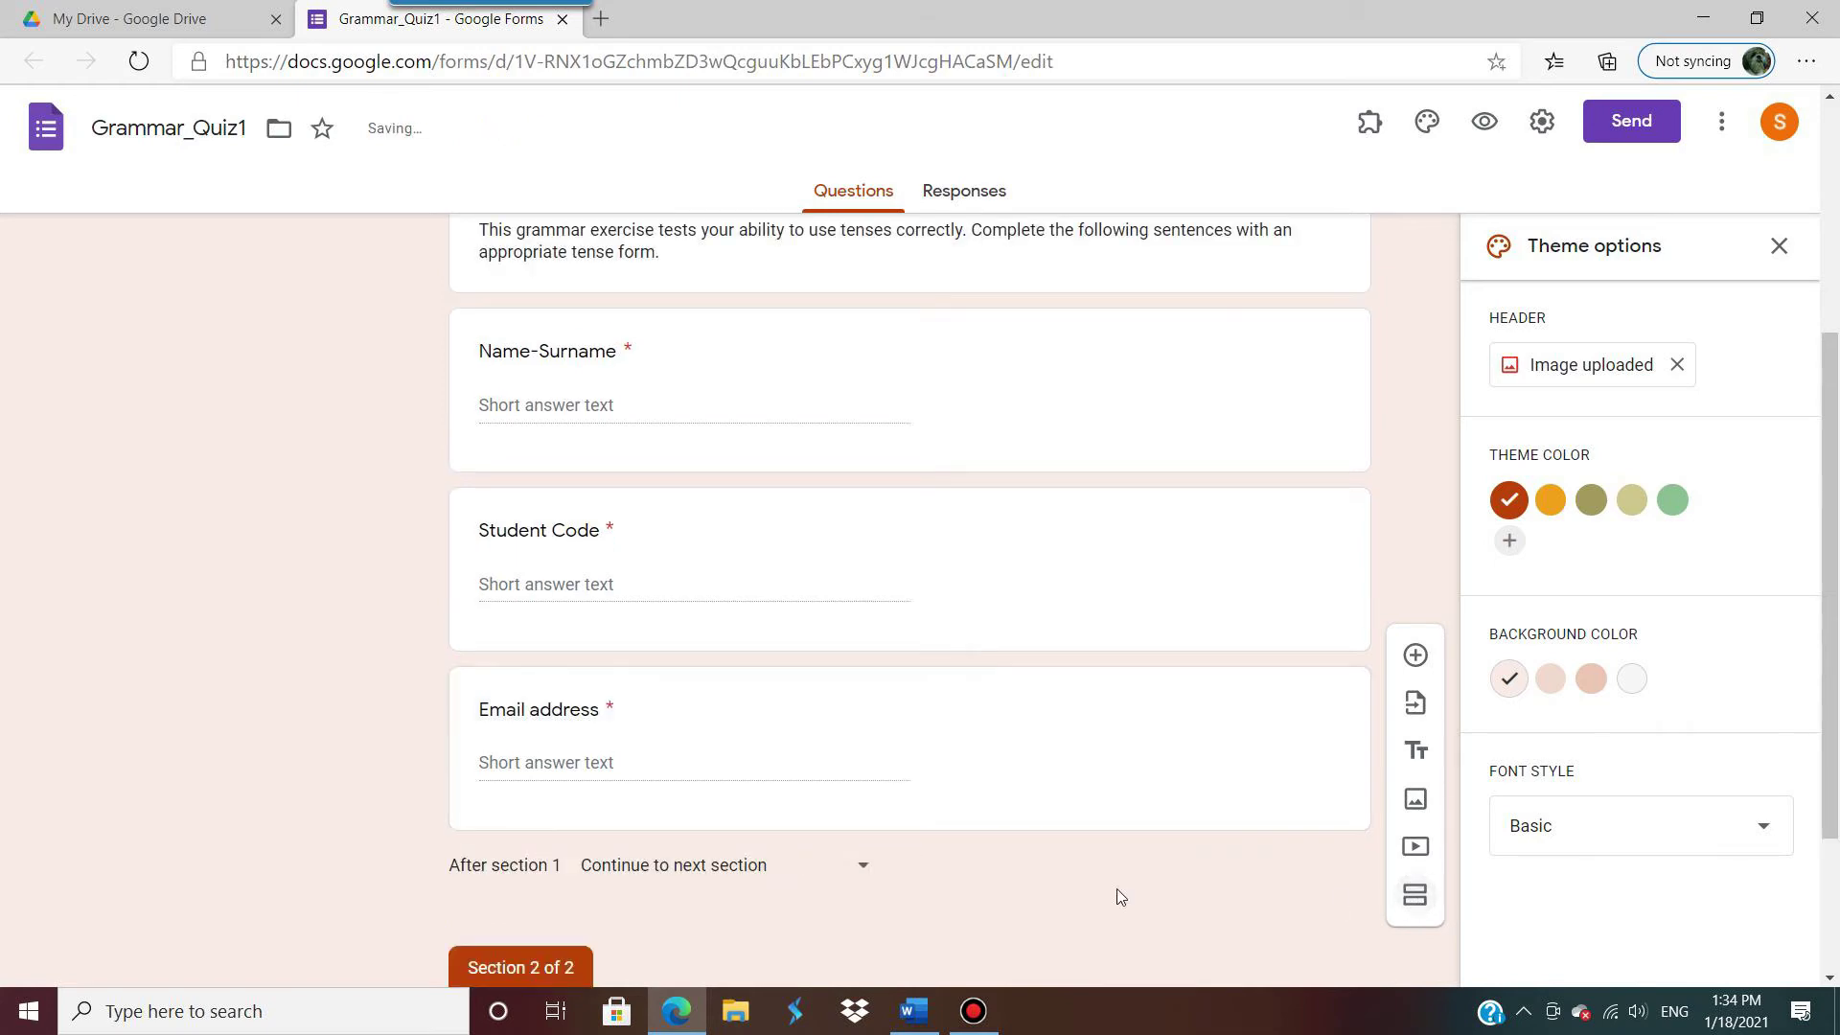
pyautogui.scroll(4, 1016, 729)
pyautogui.scroll(-6, 1012, 718)
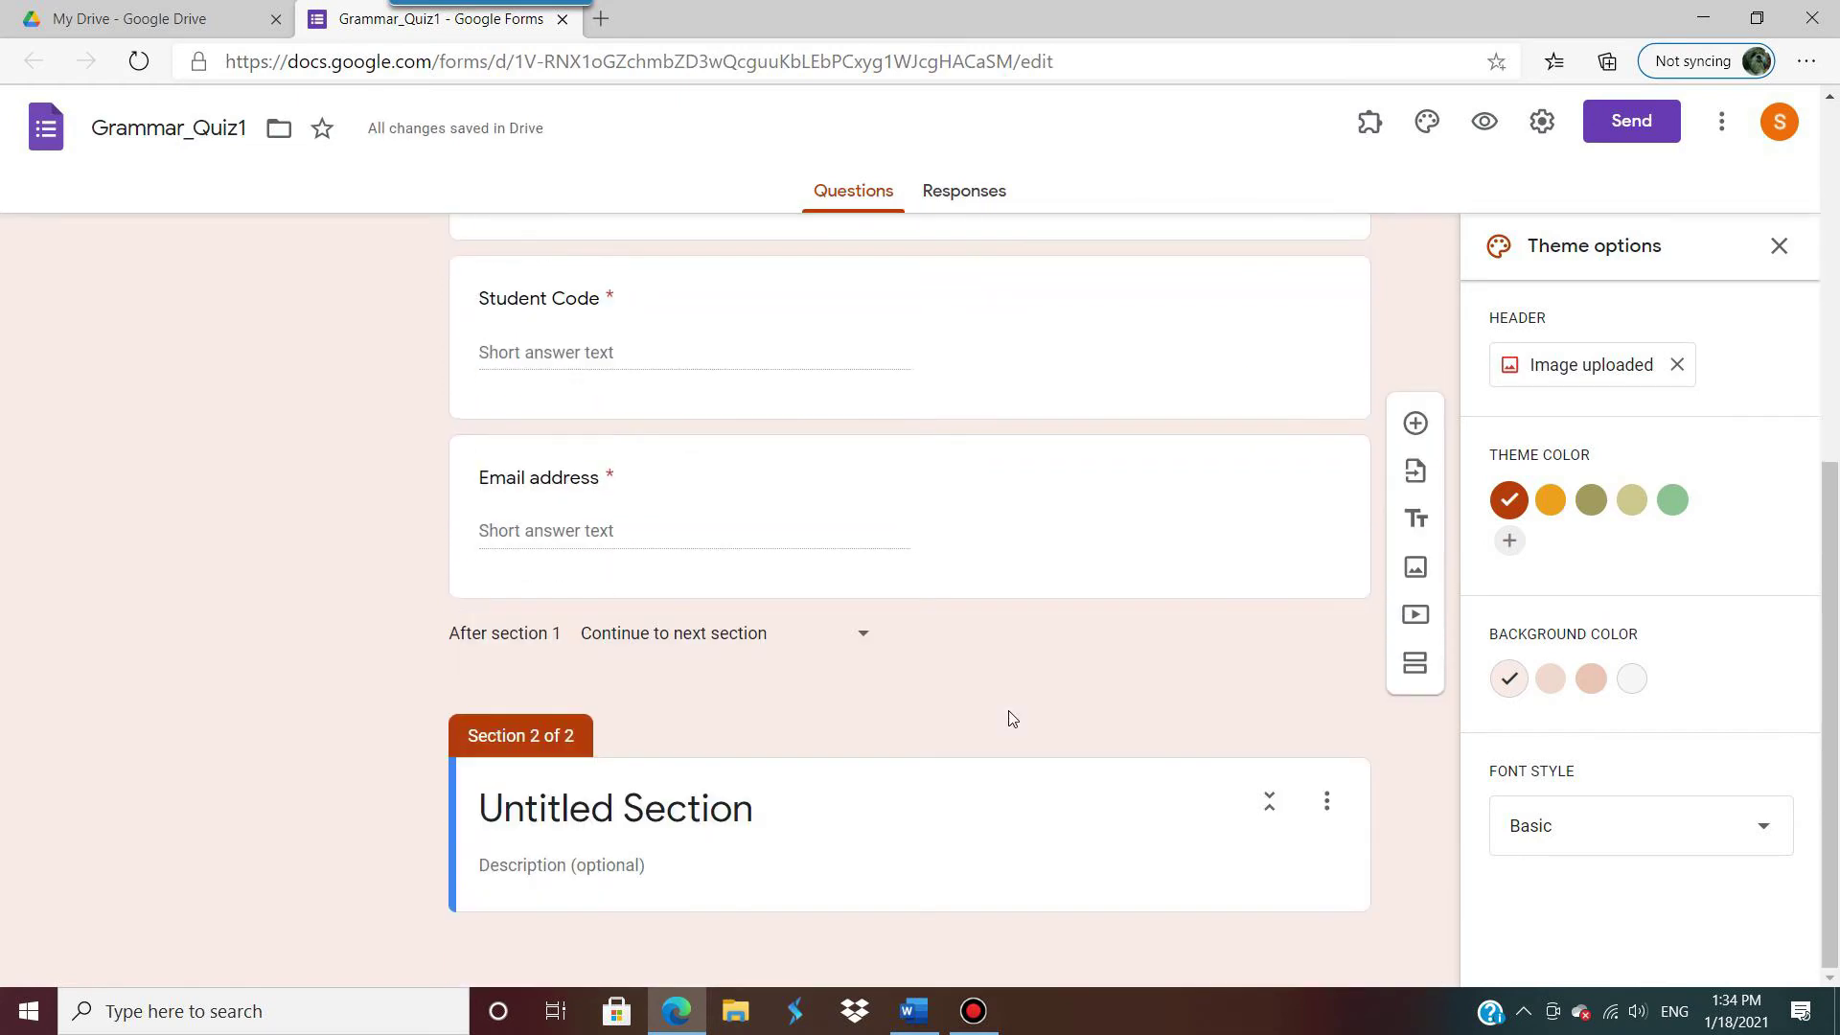
pyautogui.click(701, 814)
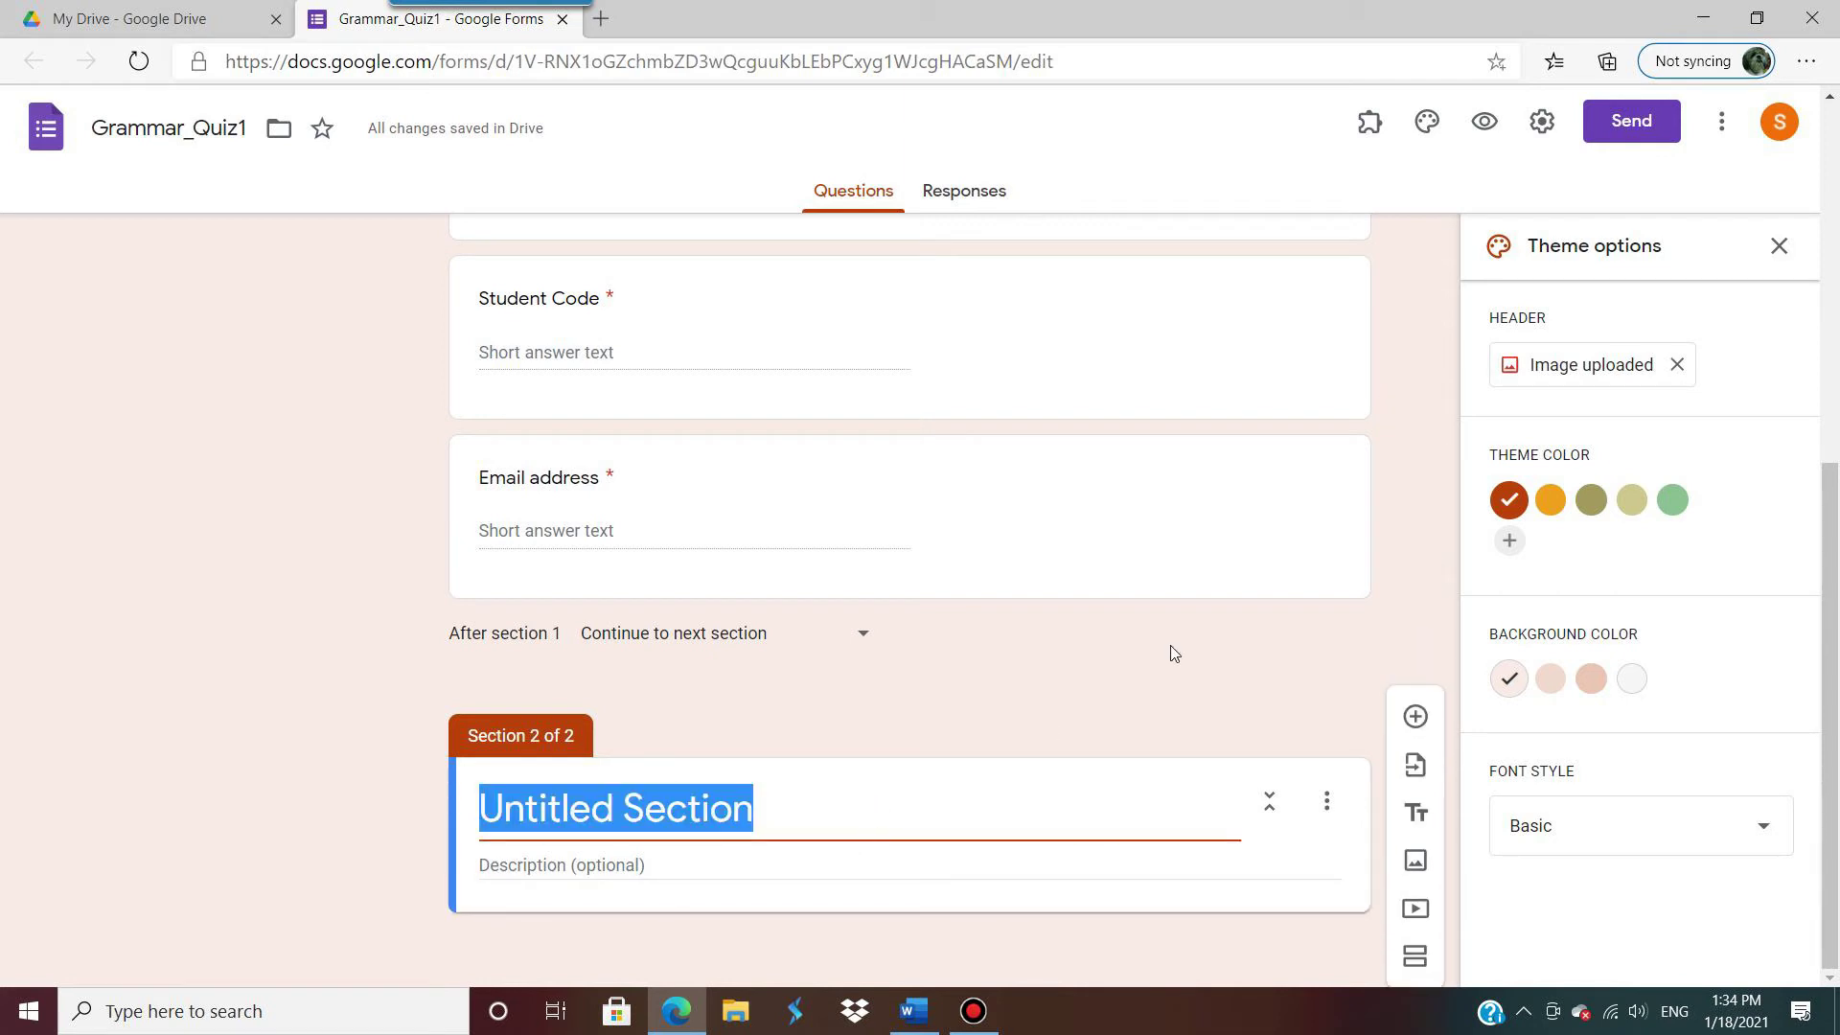
pyautogui.write('Grammar')
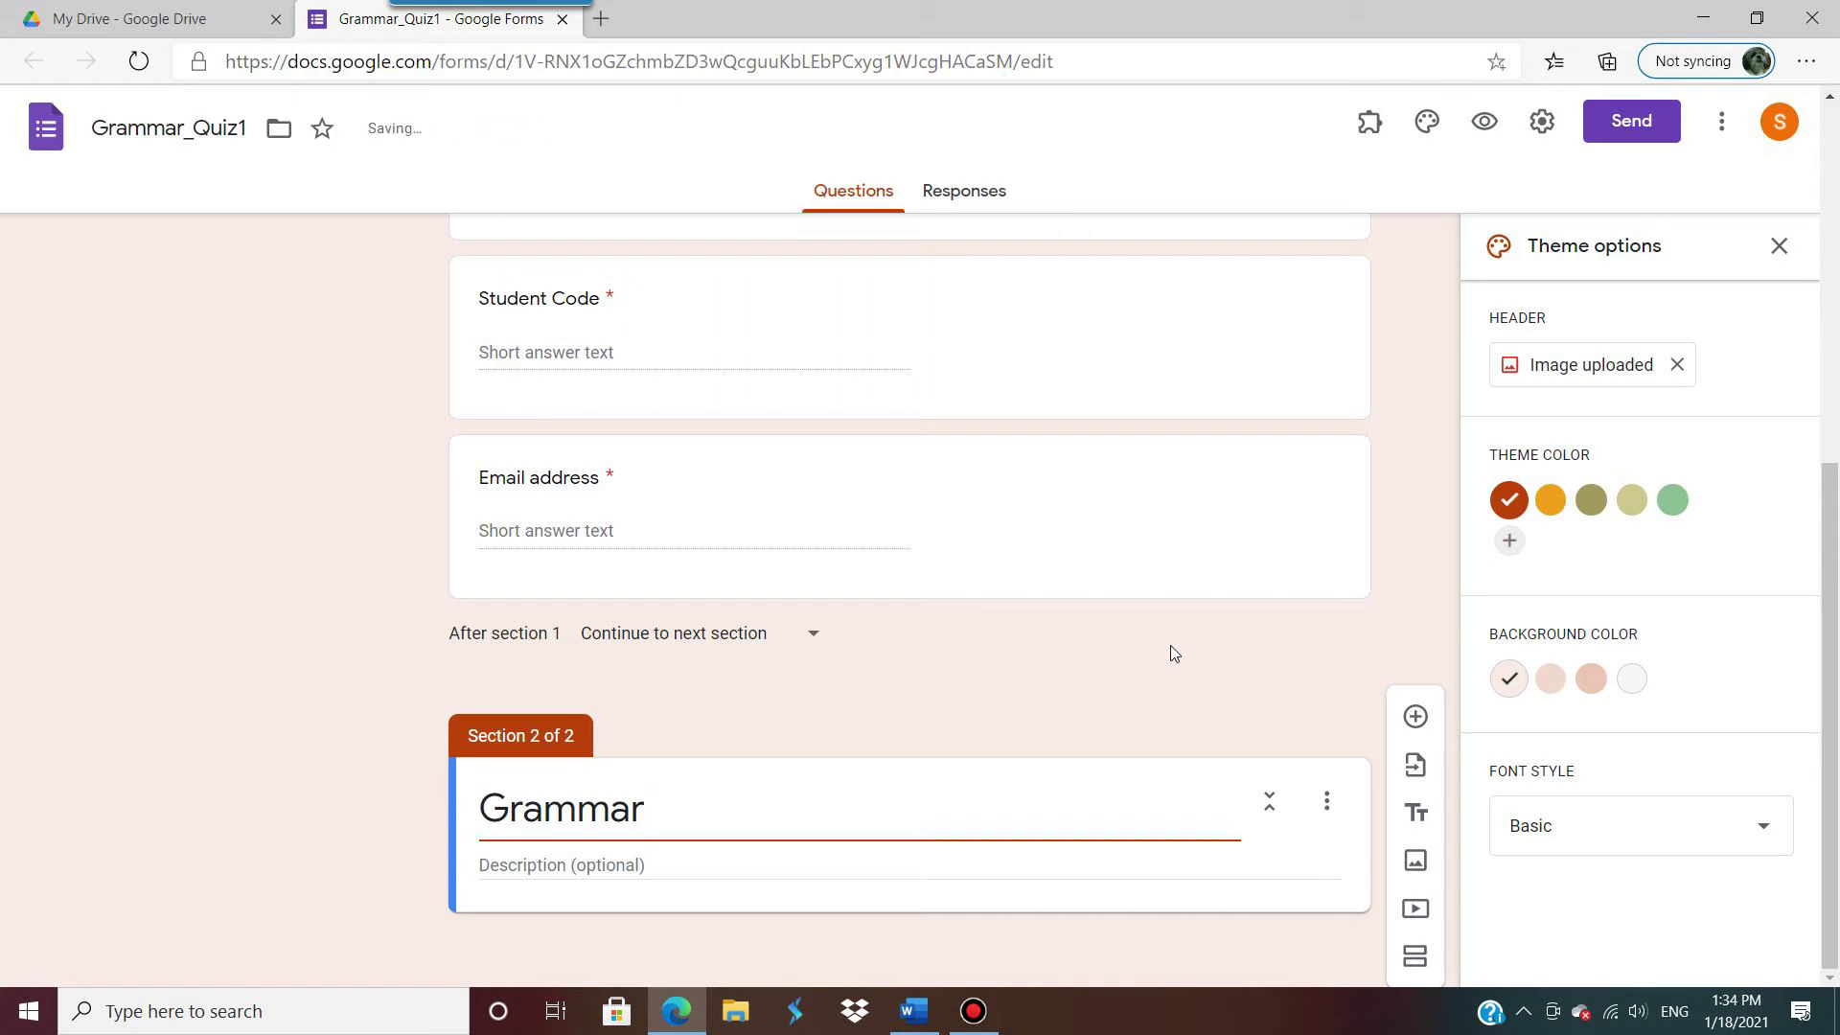
pyautogui.click(820, 859)
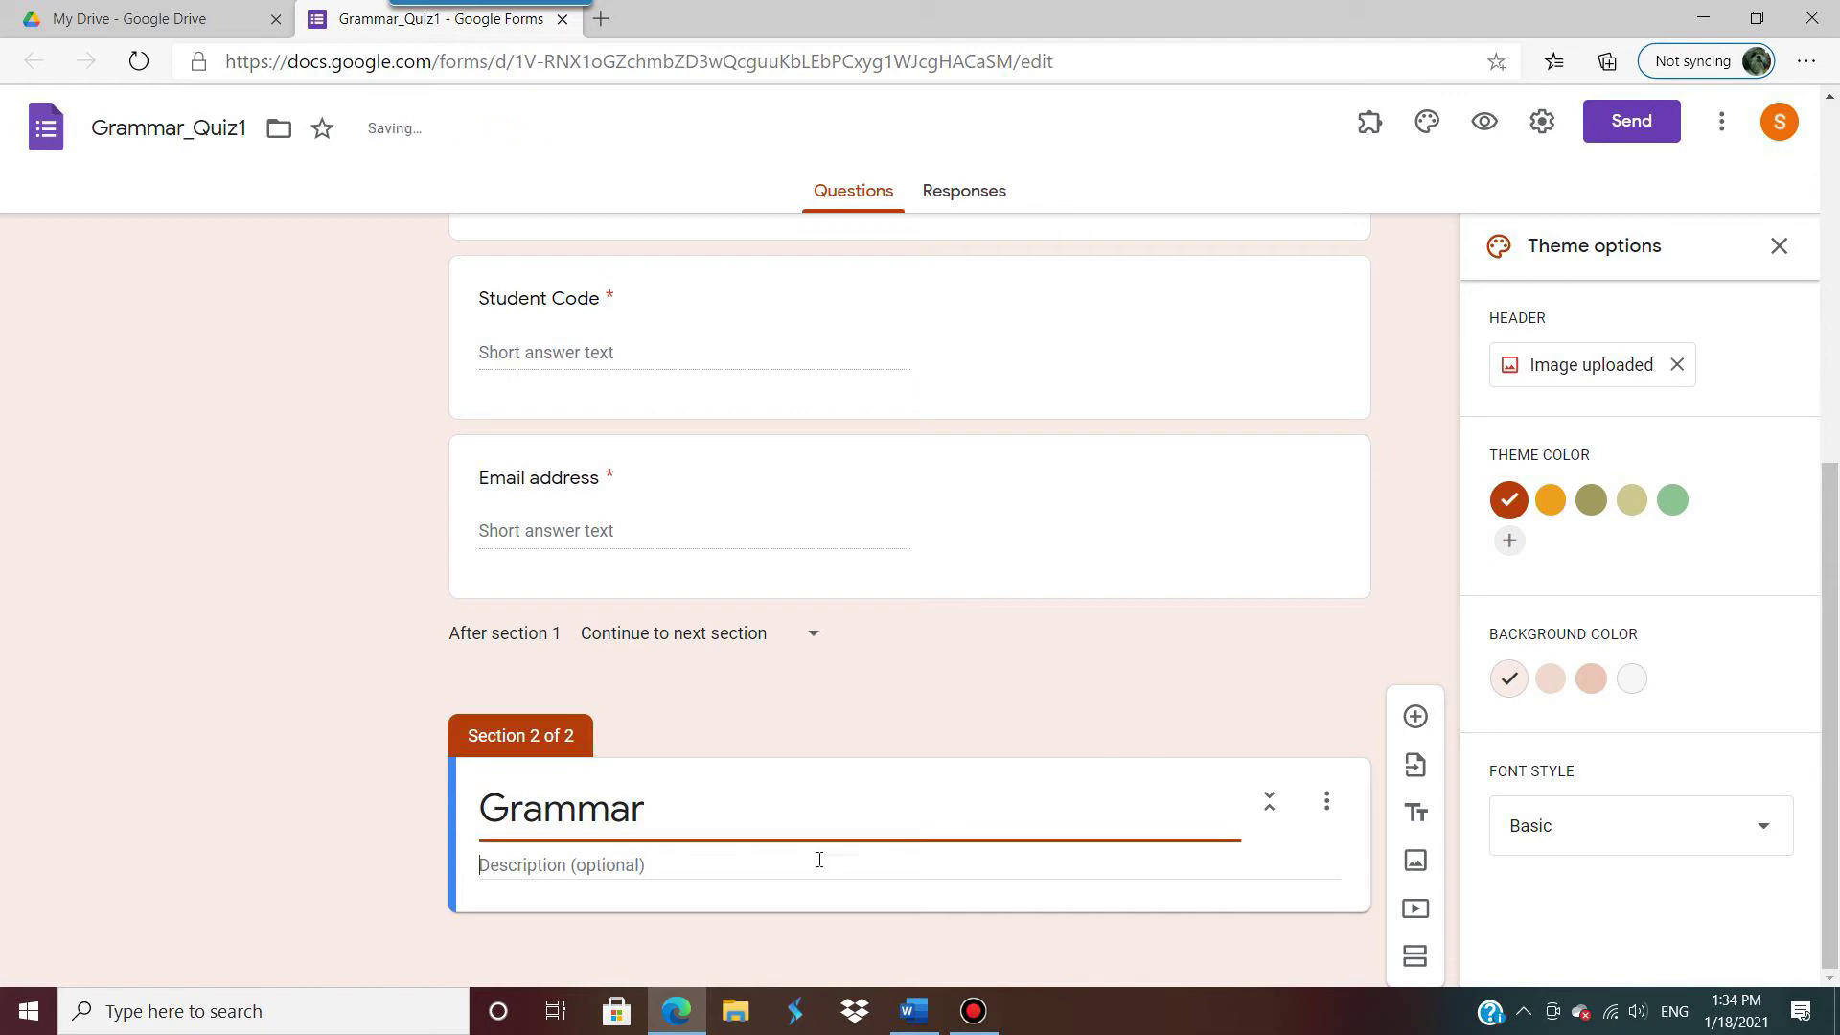
pyautogui.write('Choose')
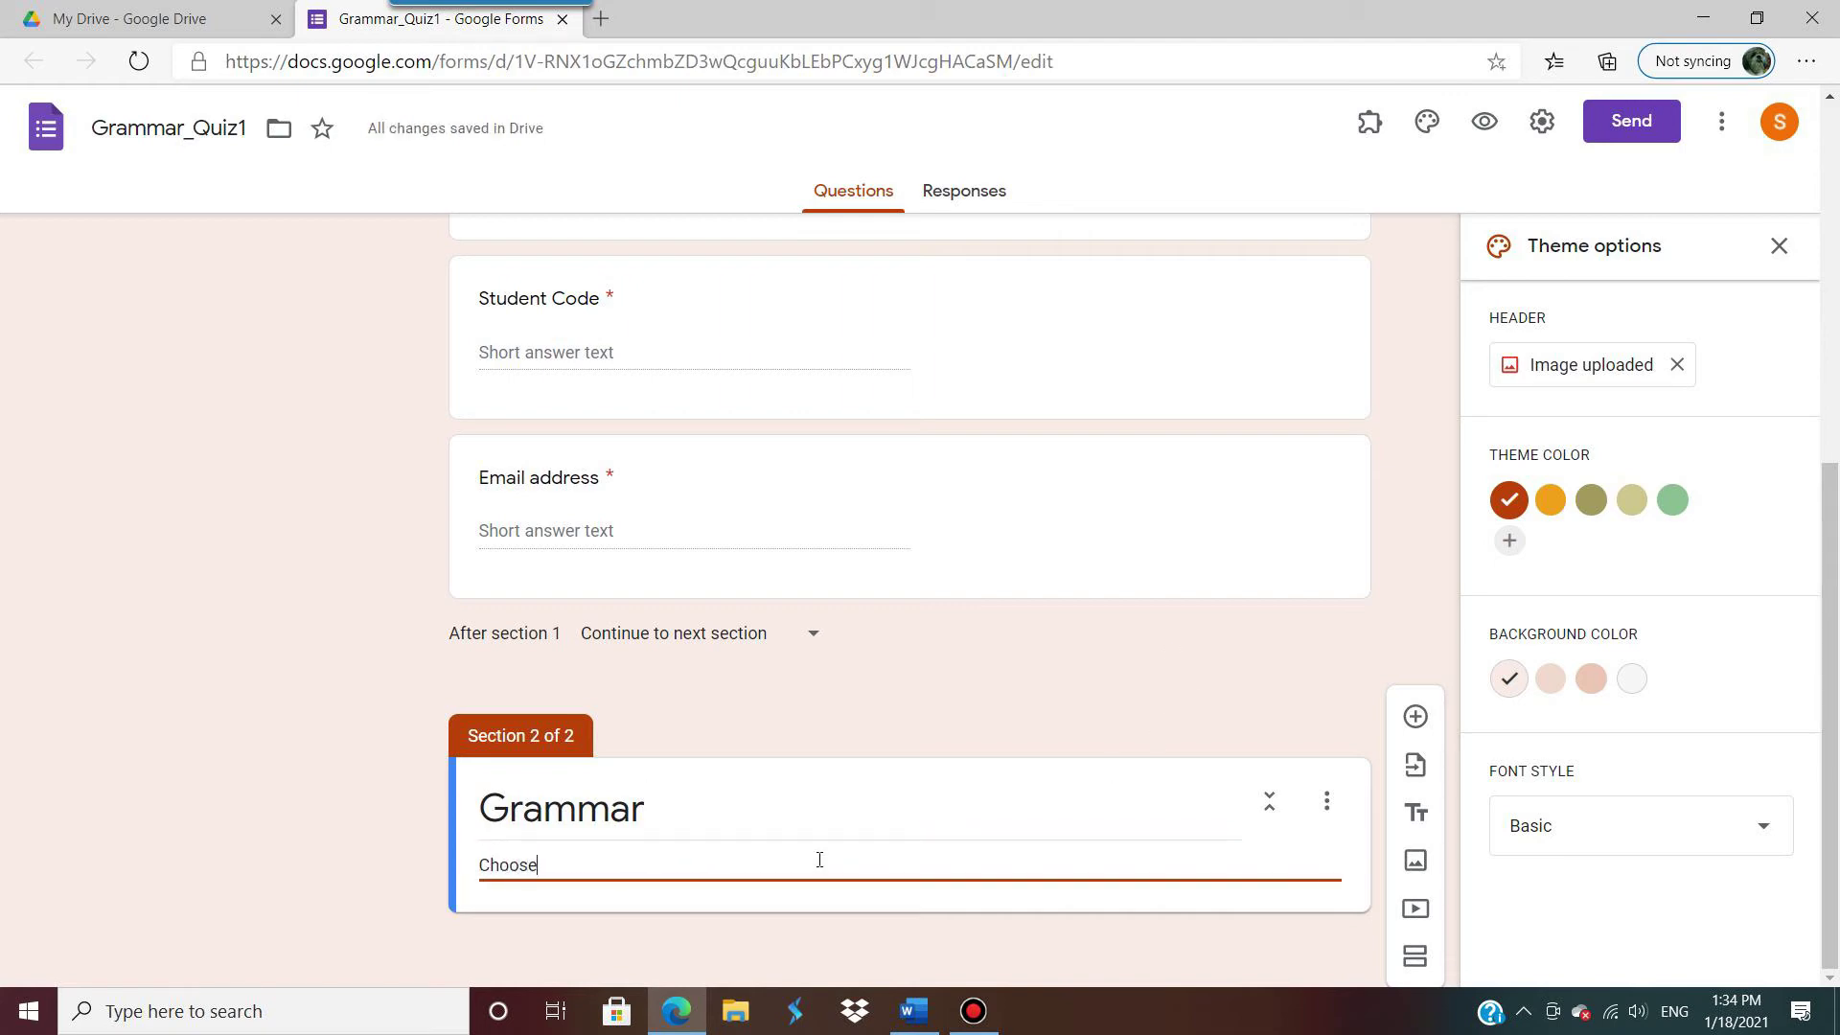
pyautogui.write(' the correct and')
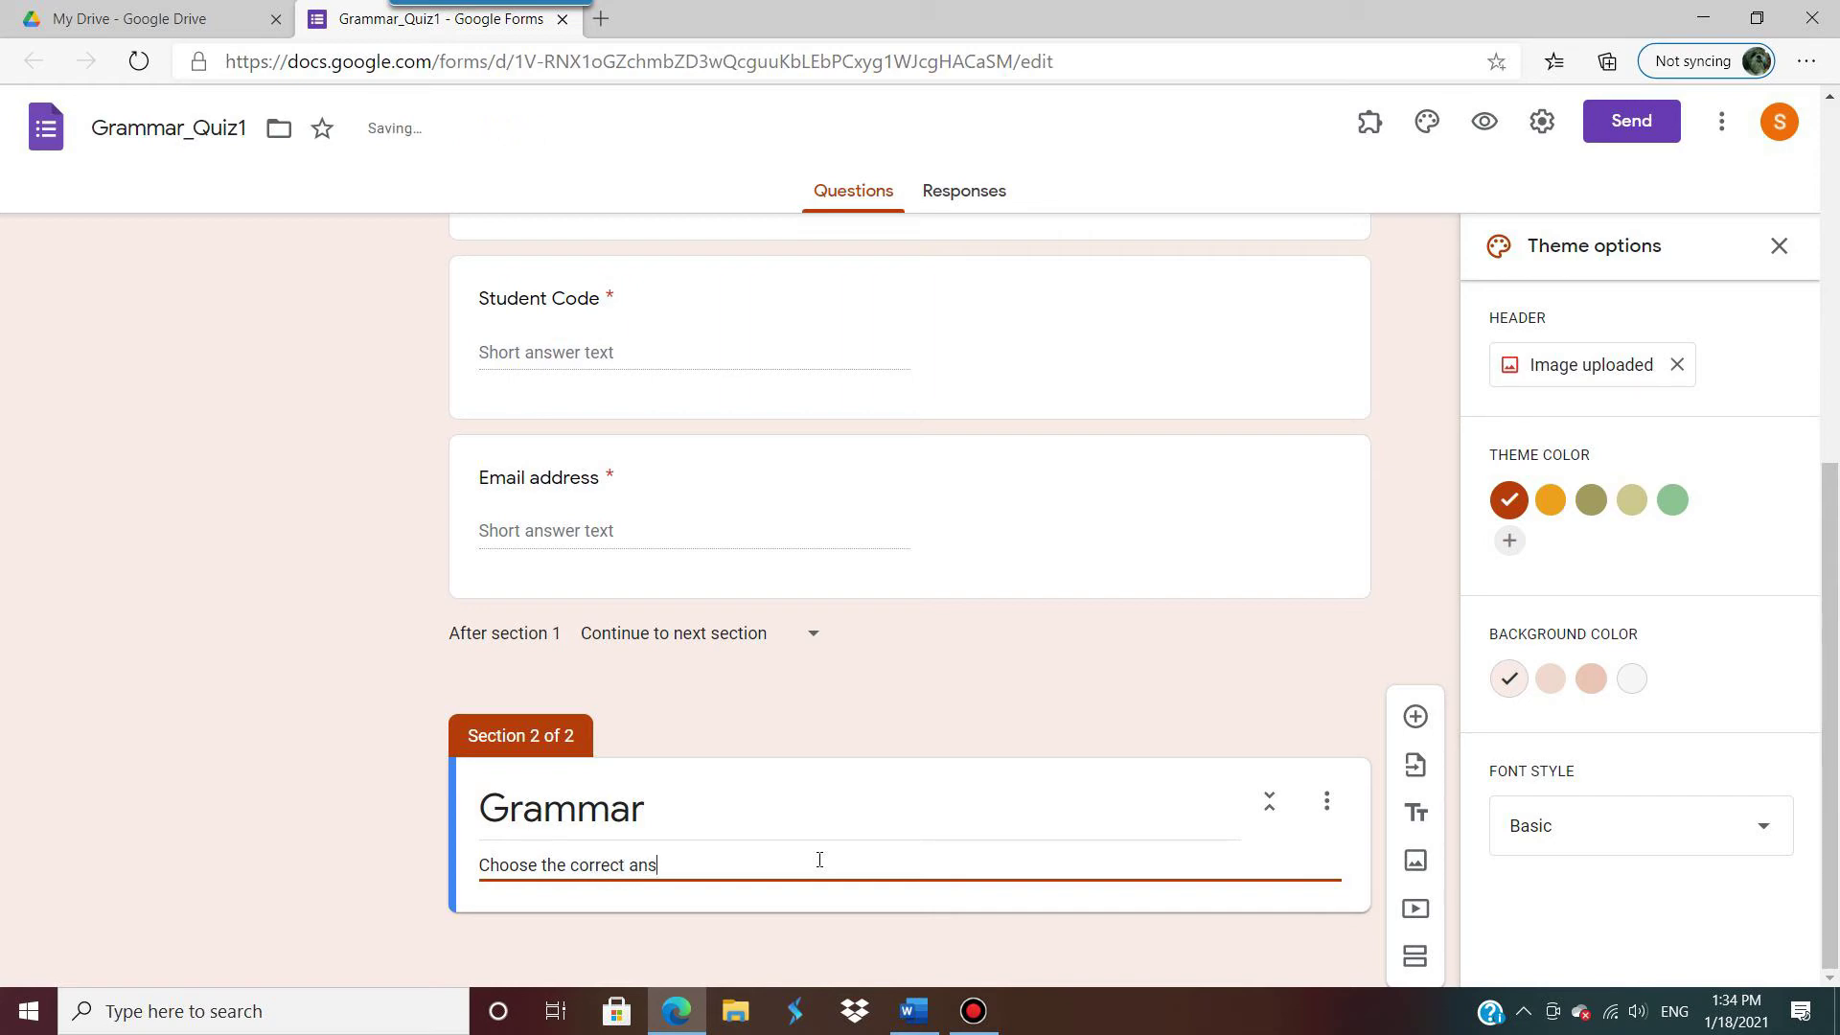
pyautogui.write('wers')
pyautogui.click(805, 912)
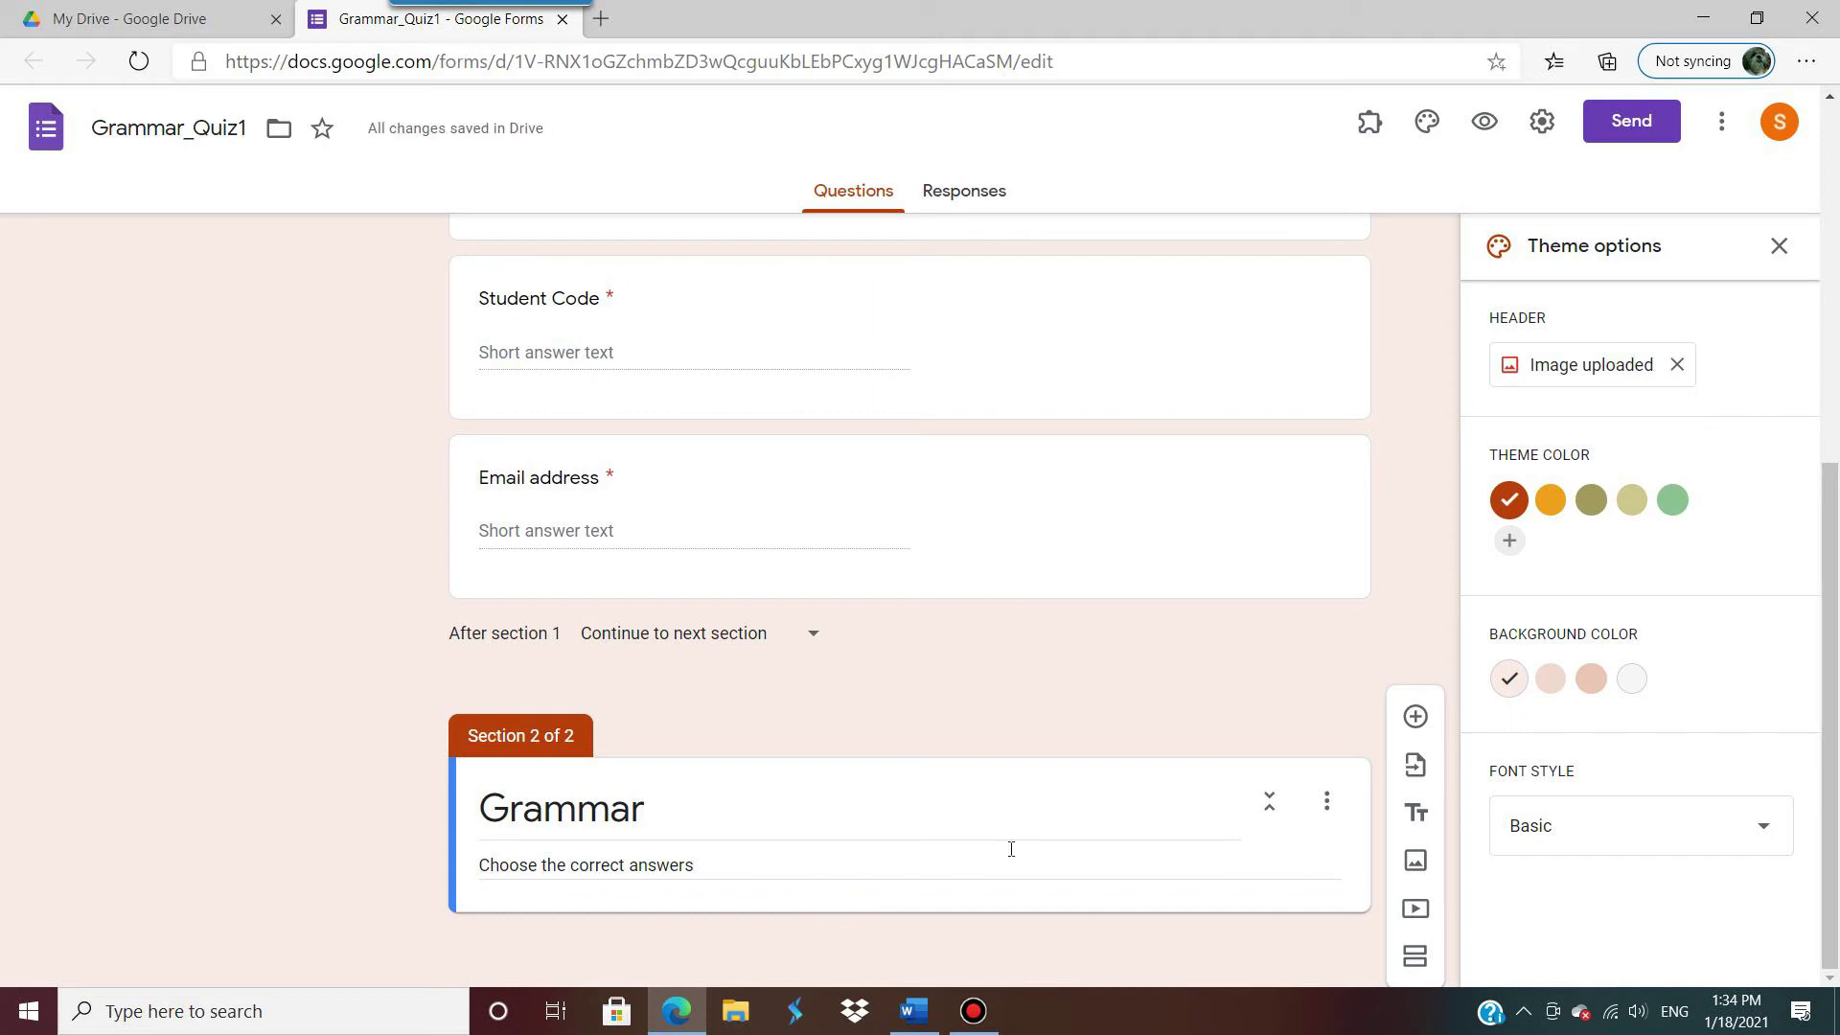
pyautogui.click(1415, 716)
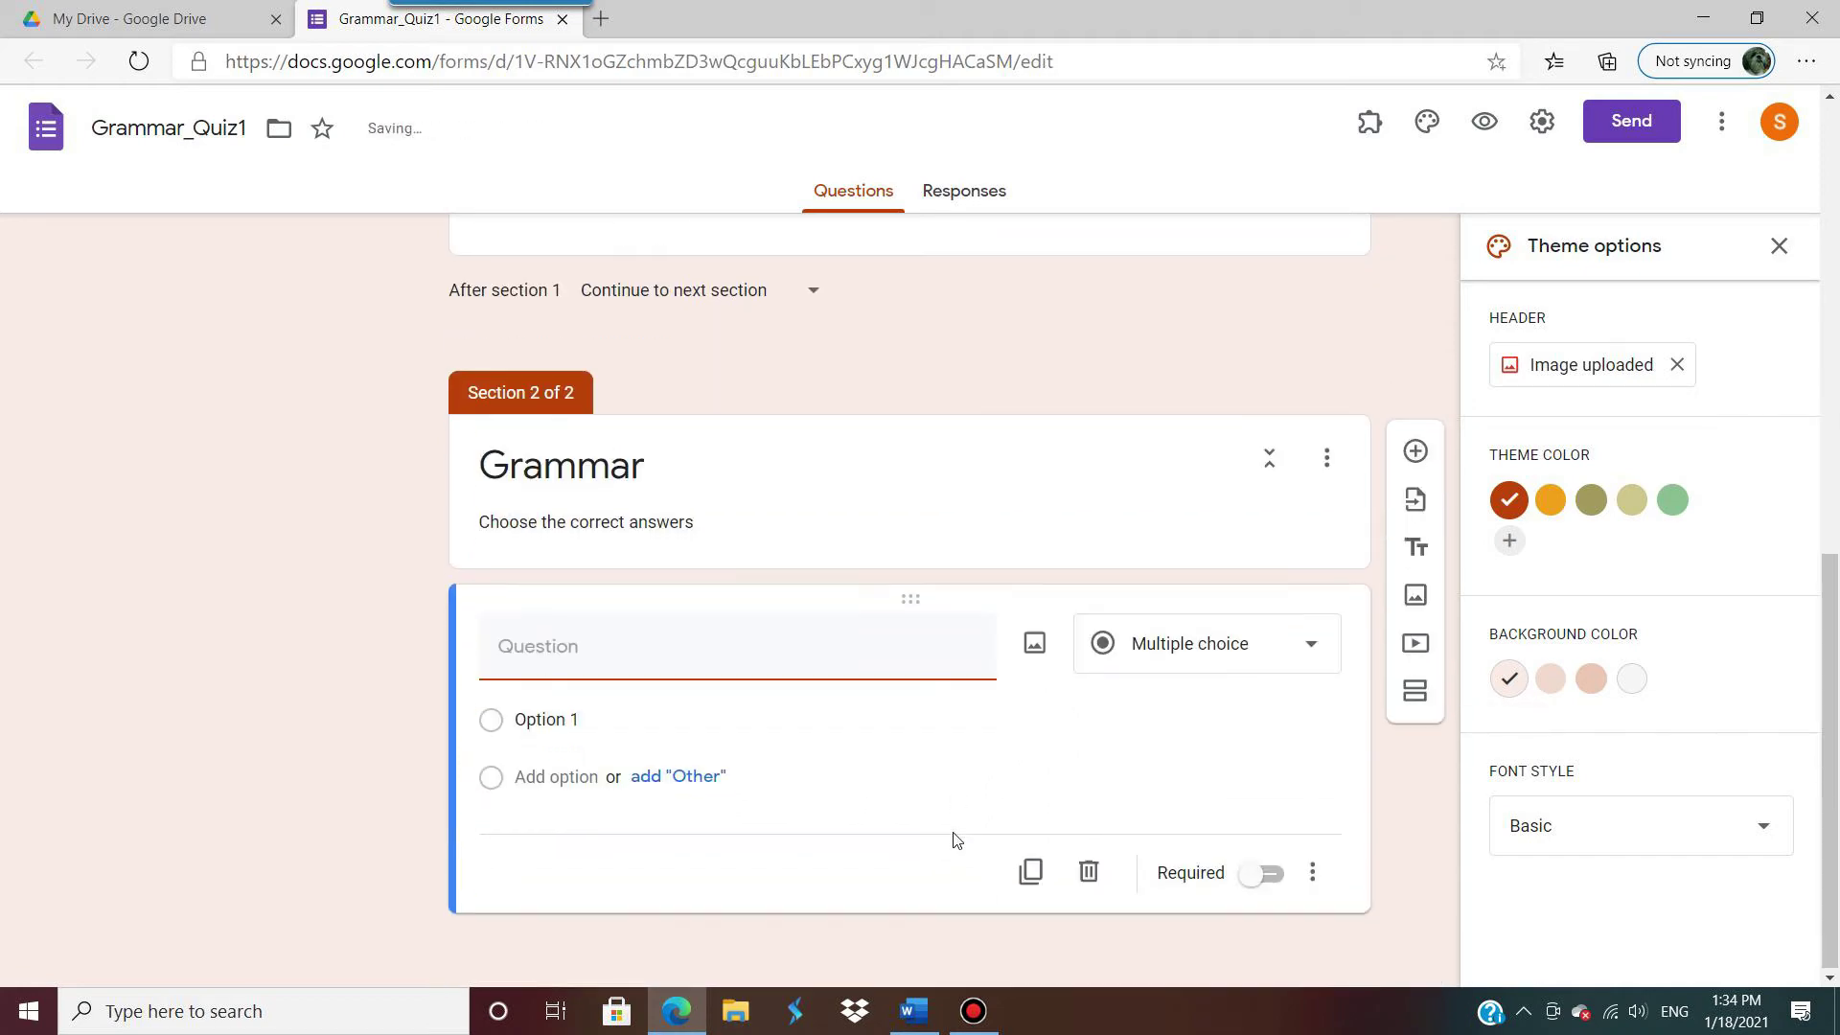
# Step: Paste Word's question 1 'This time tomorrow, I …… on the beach.' as a multiple-choice title, minus '1.'
pyautogui.click(913, 1011)
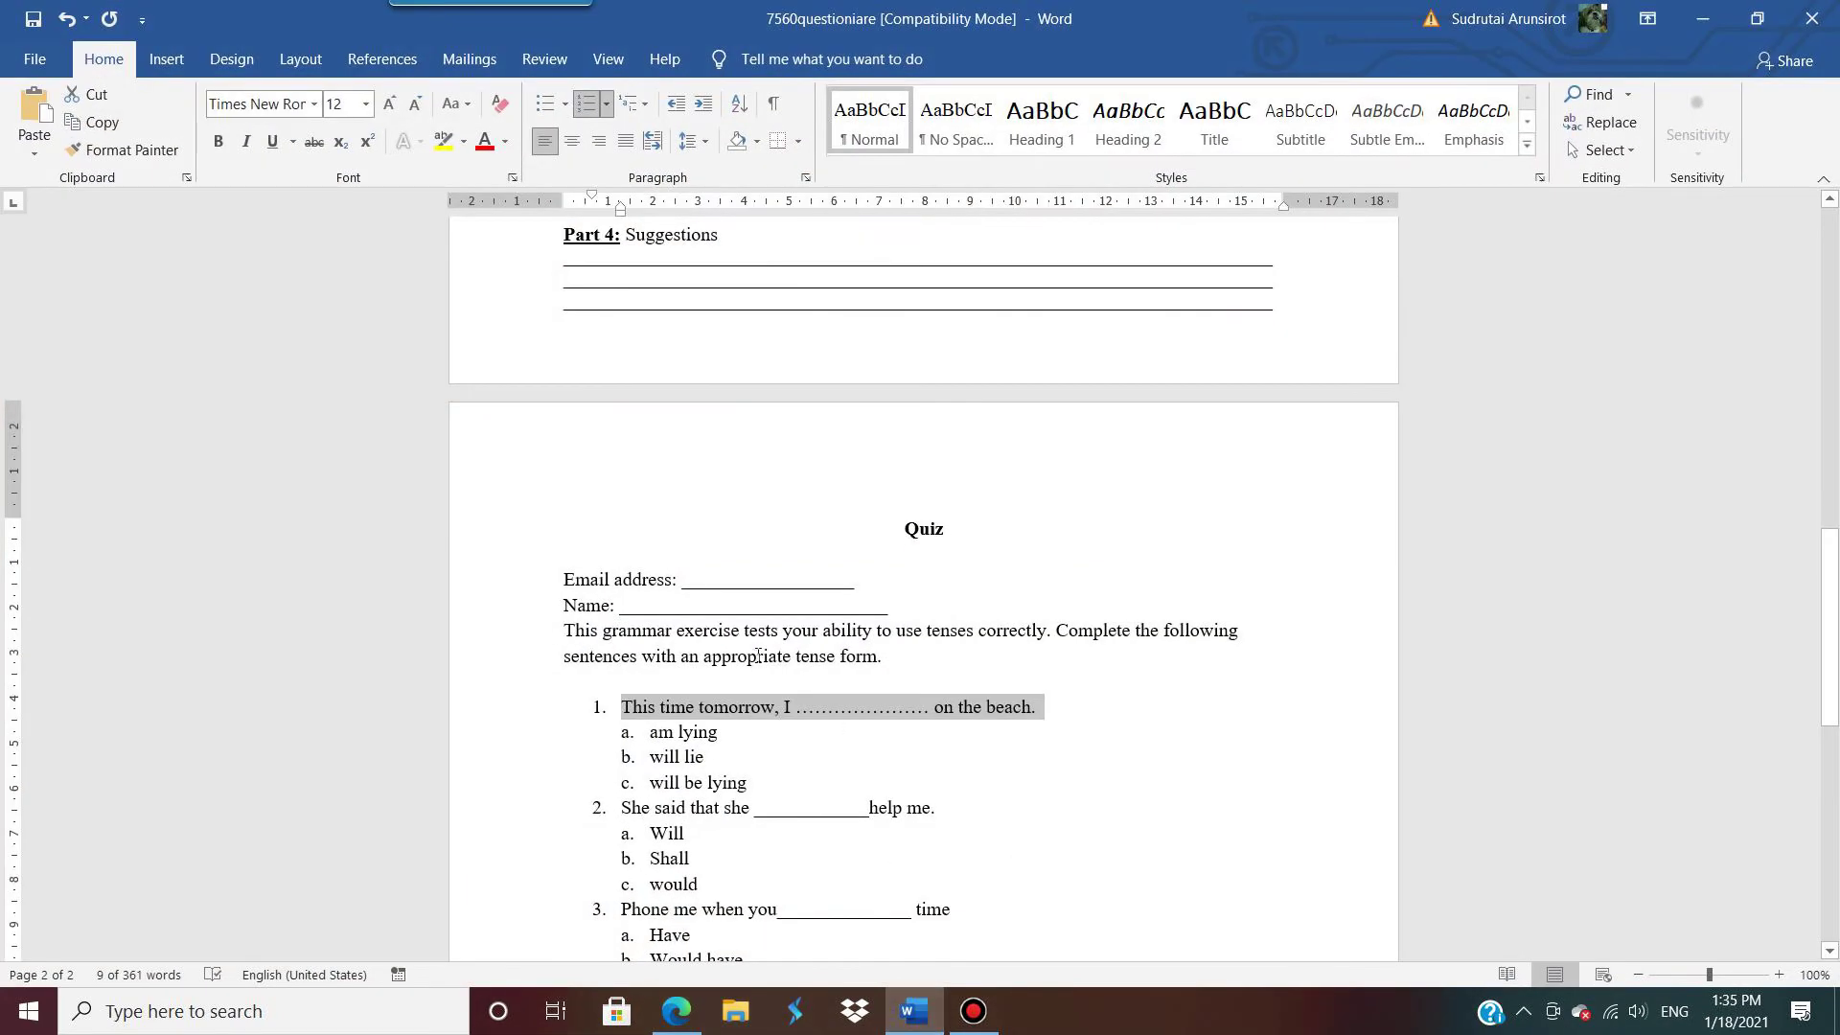
pyautogui.moveTo(1037, 710); pyautogui.dragTo(634, 711)
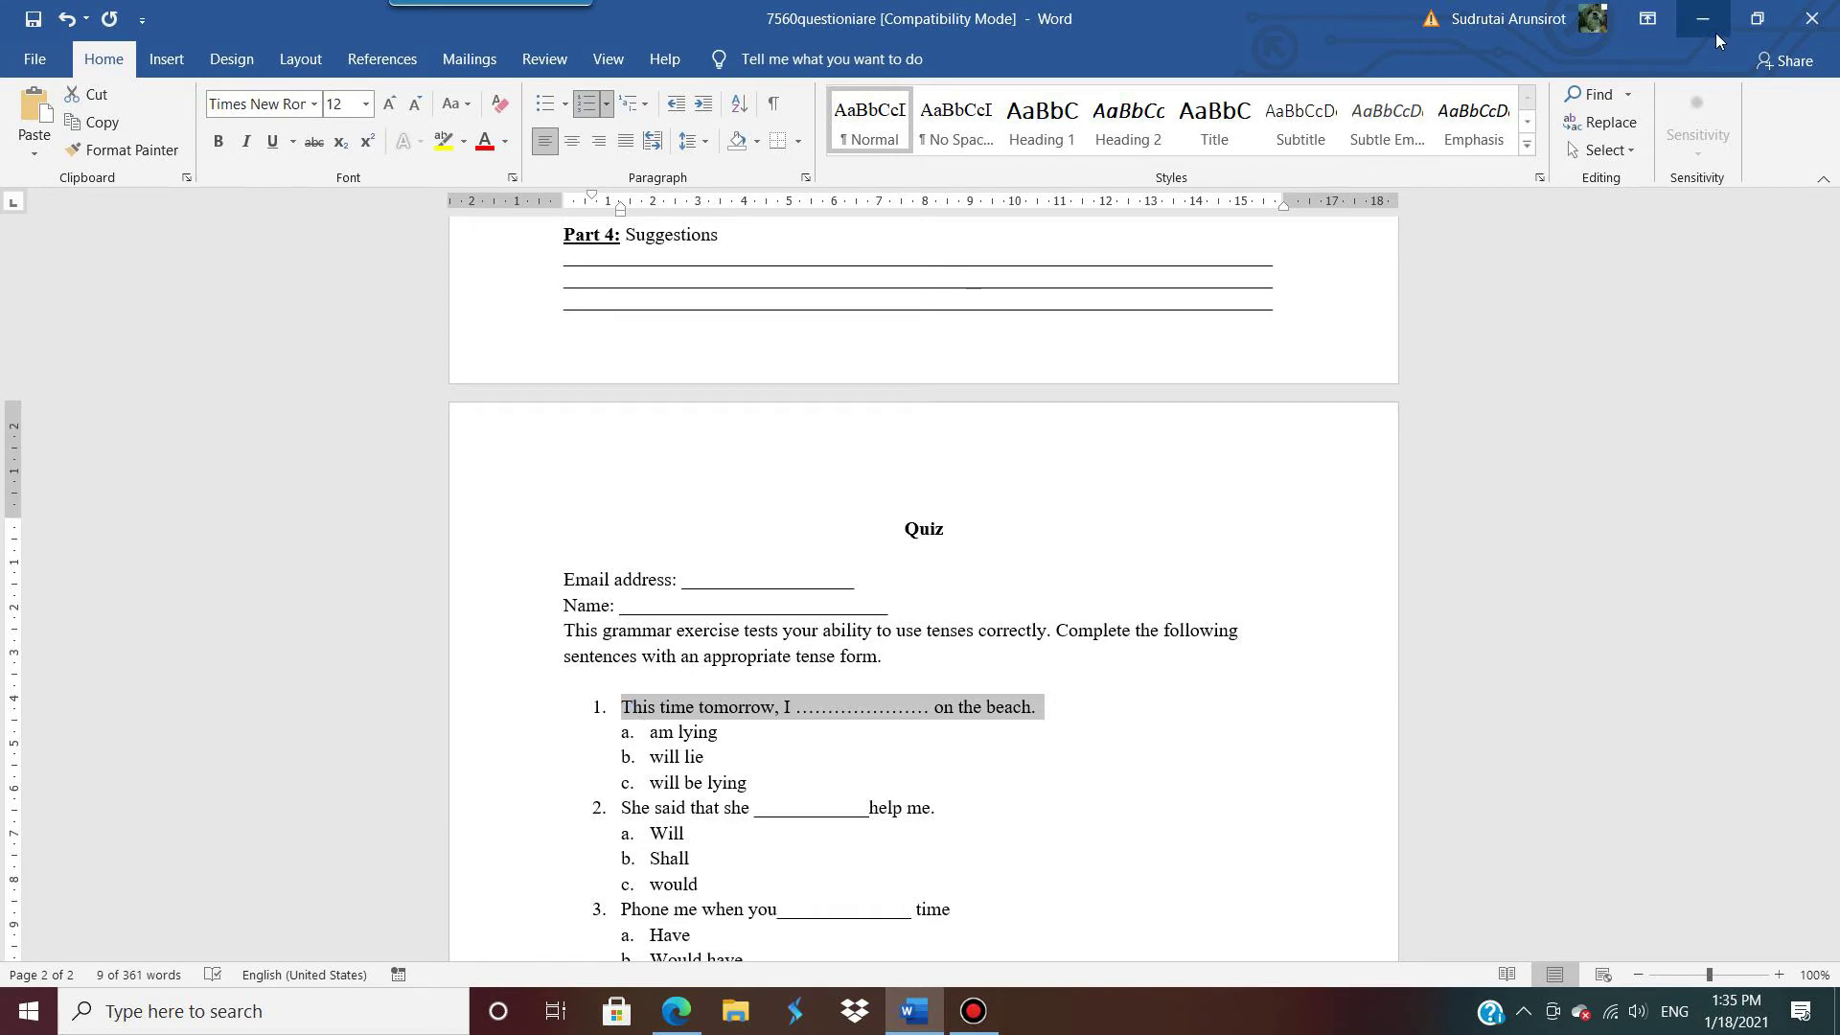
pyautogui.click(1703, 18)
pyautogui.write('1.\tThis time tomorrow, I .................... on the beach.')
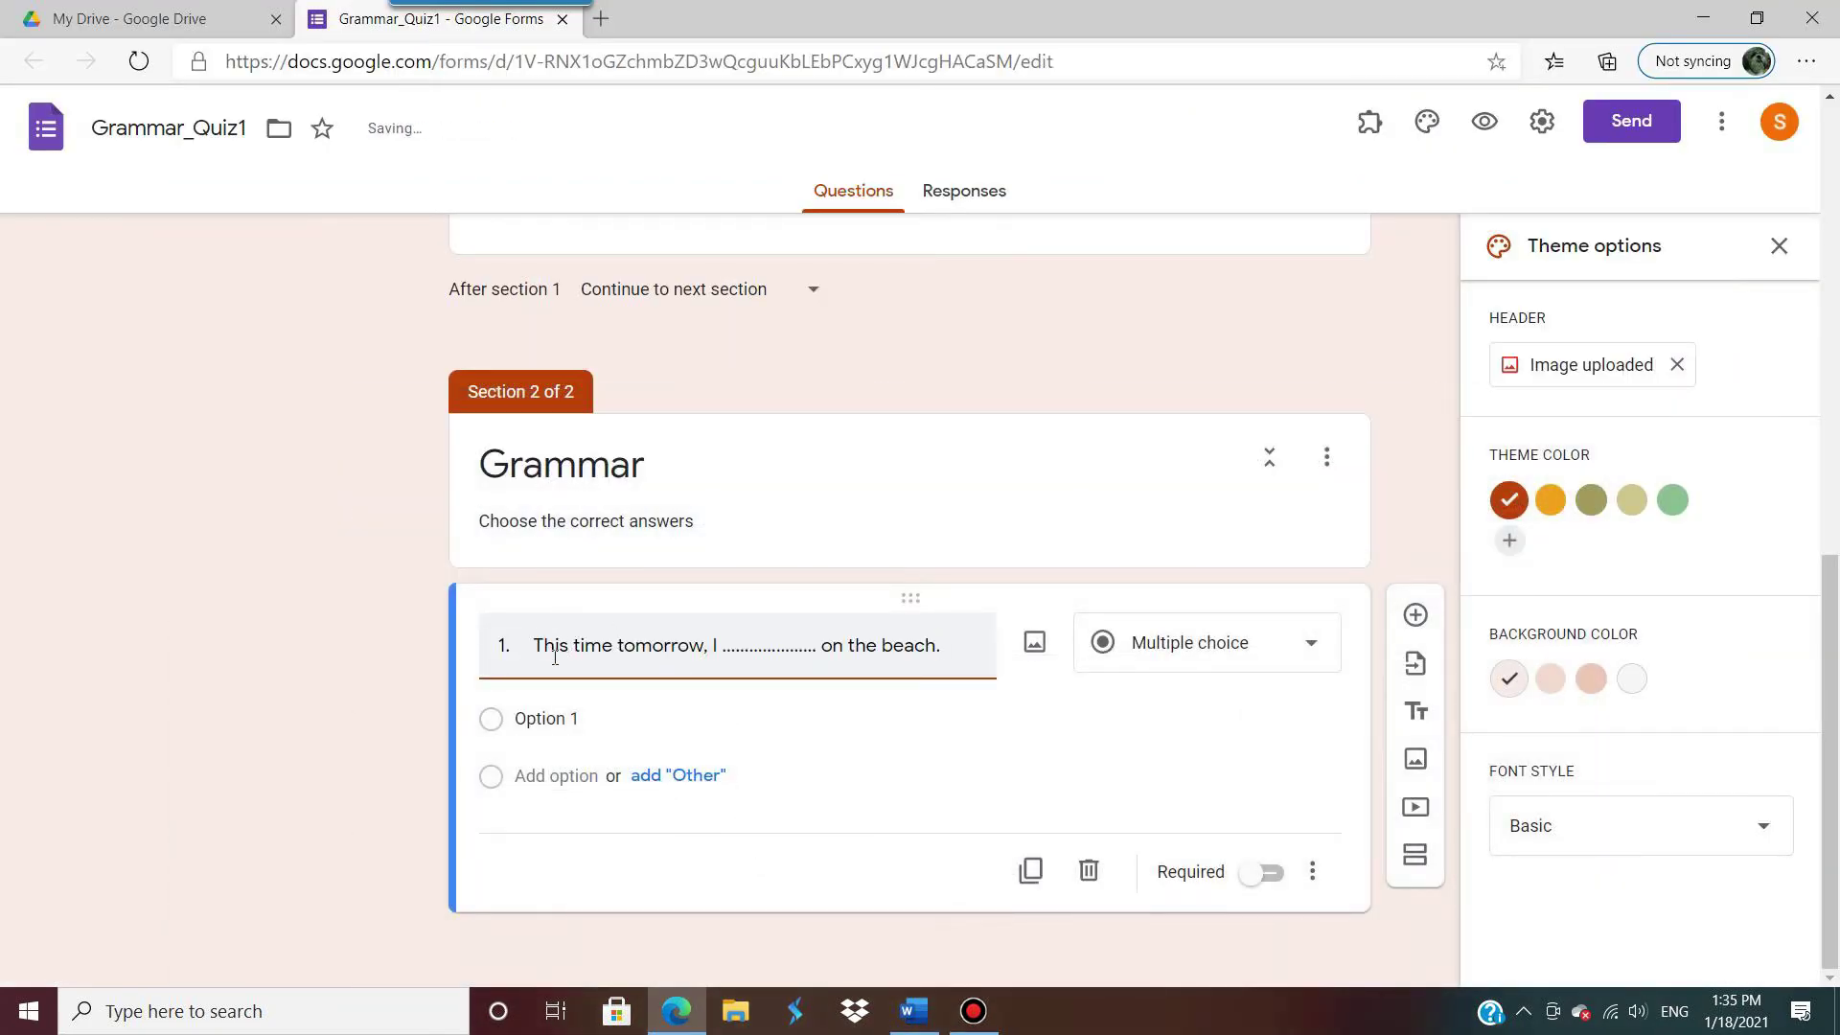
pyautogui.moveTo(533, 656); pyautogui.dragTo(374, 657)
pyautogui.press('BackSpace')
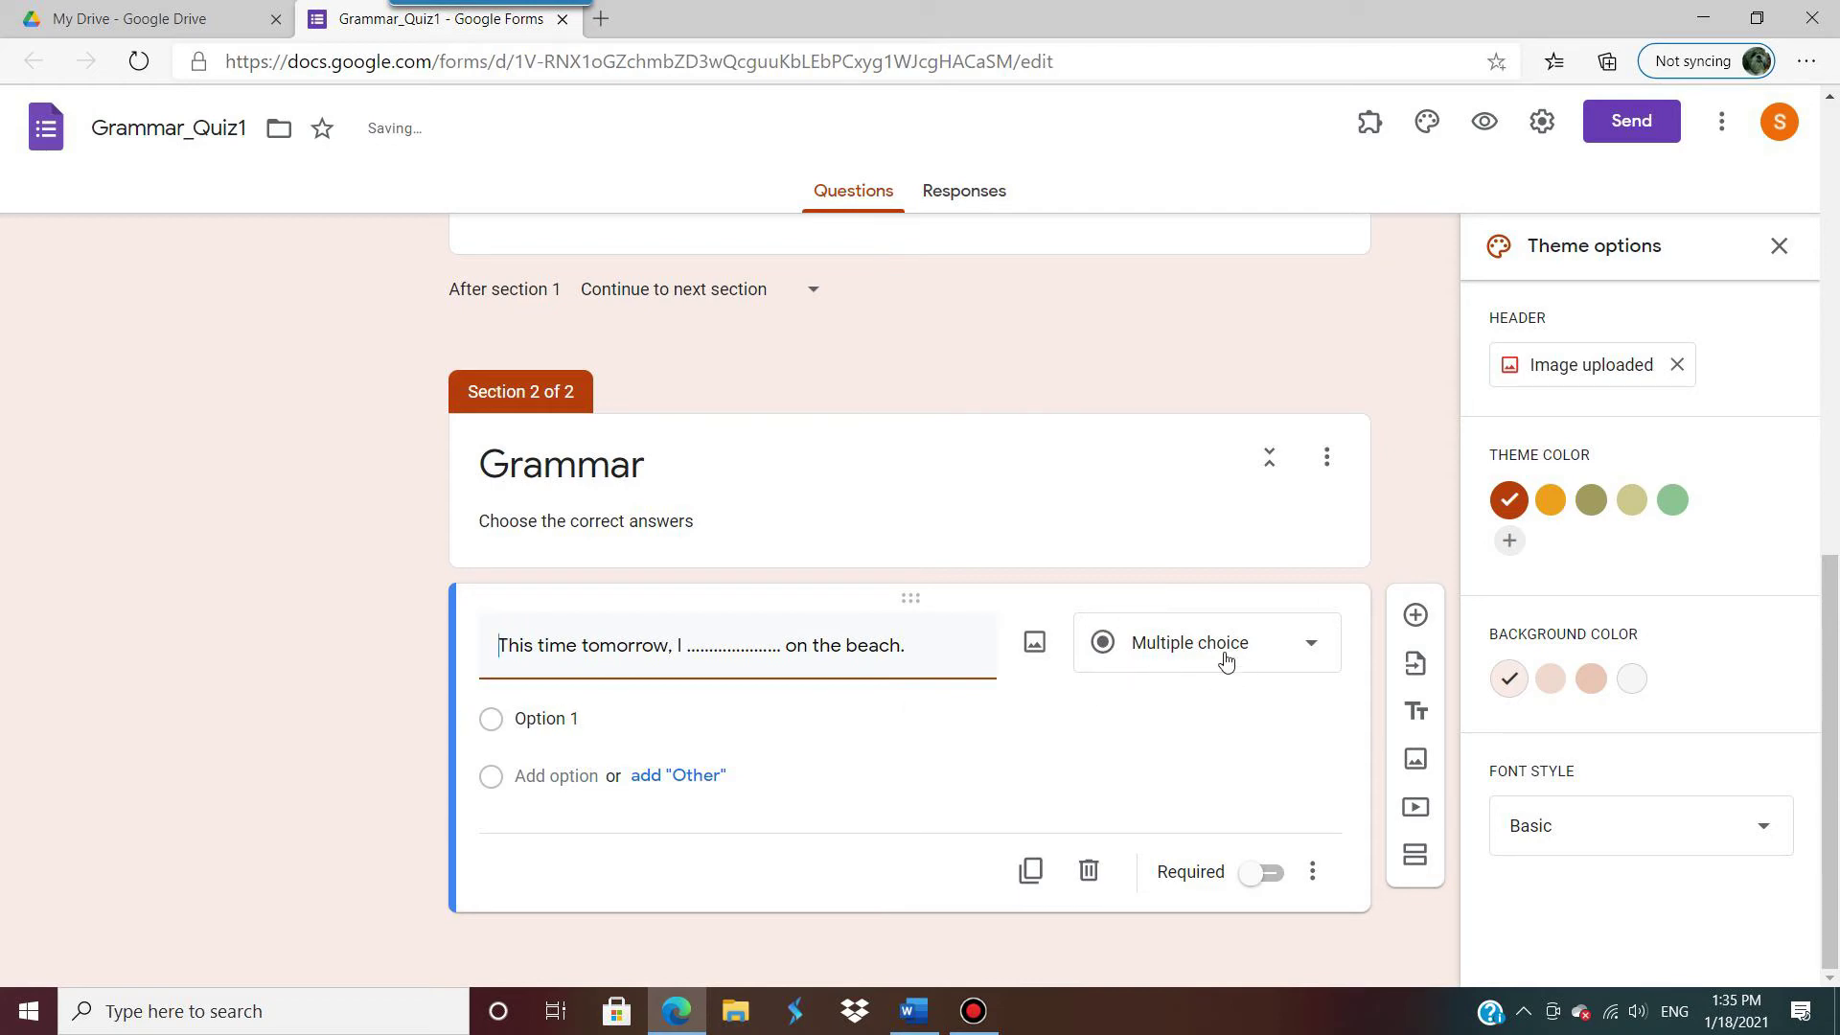
pyautogui.click(1311, 647)
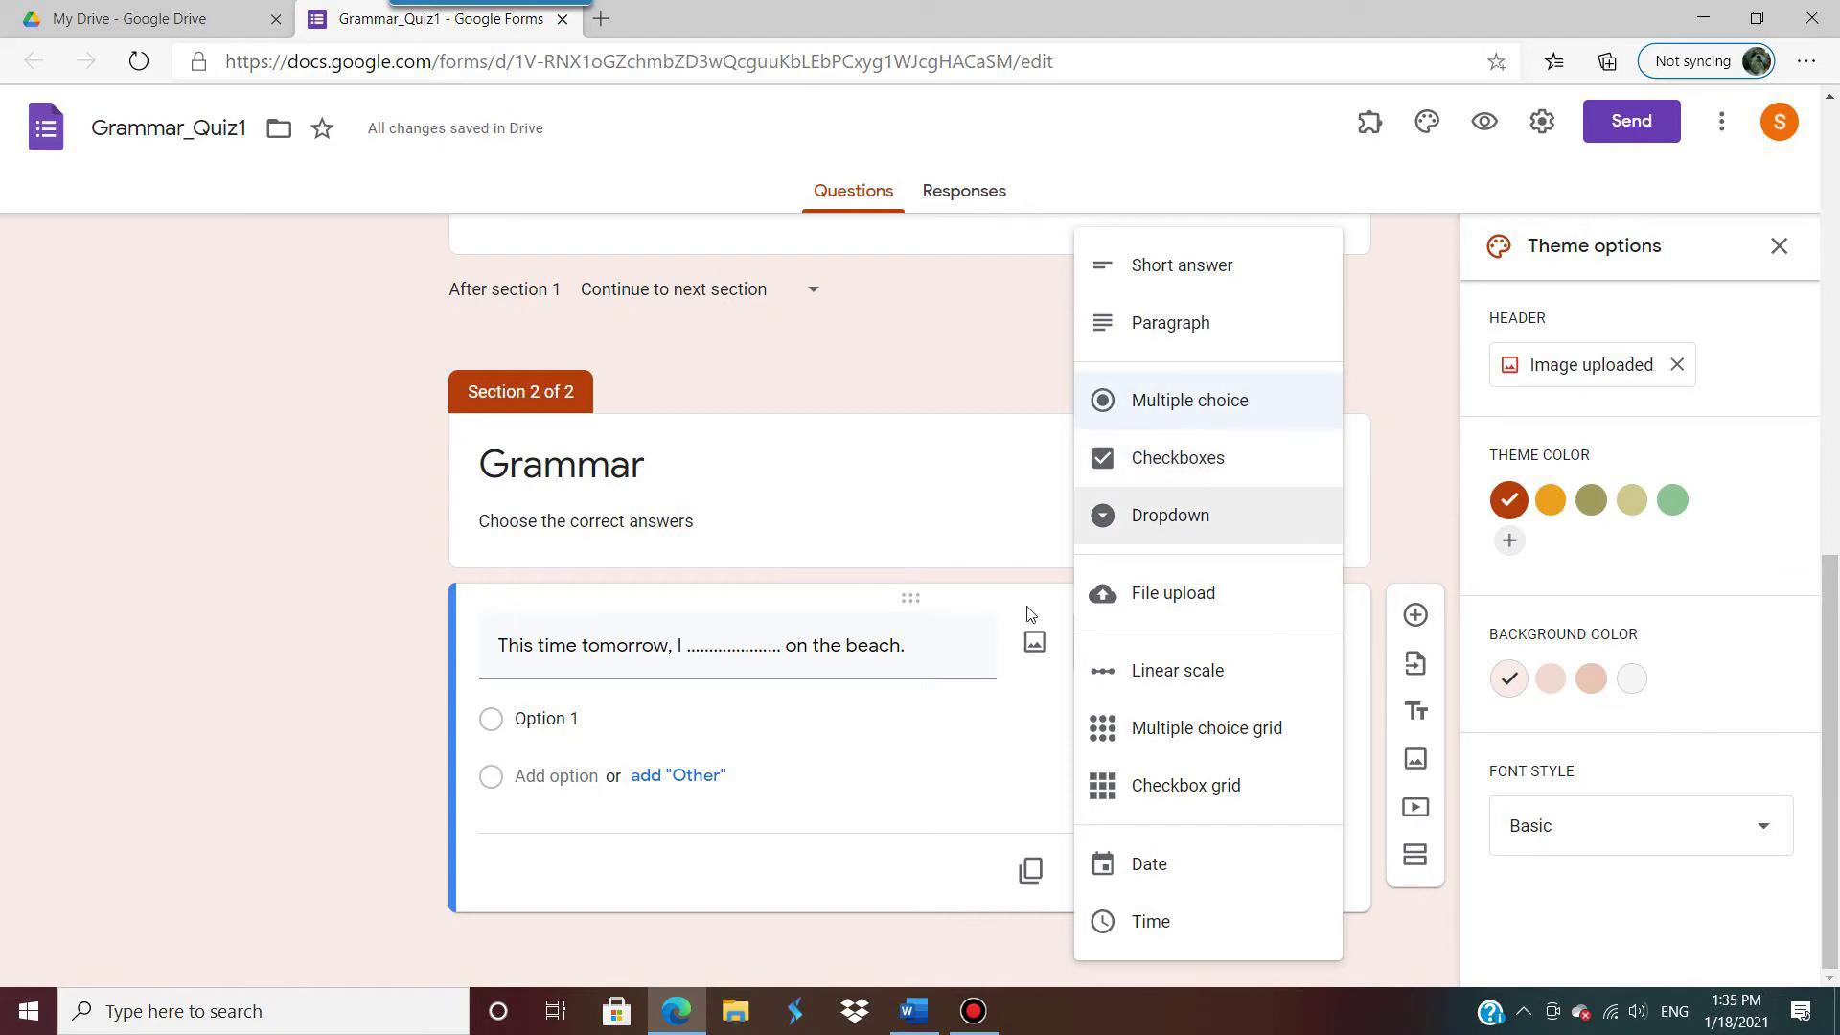
pyautogui.click(622, 720)
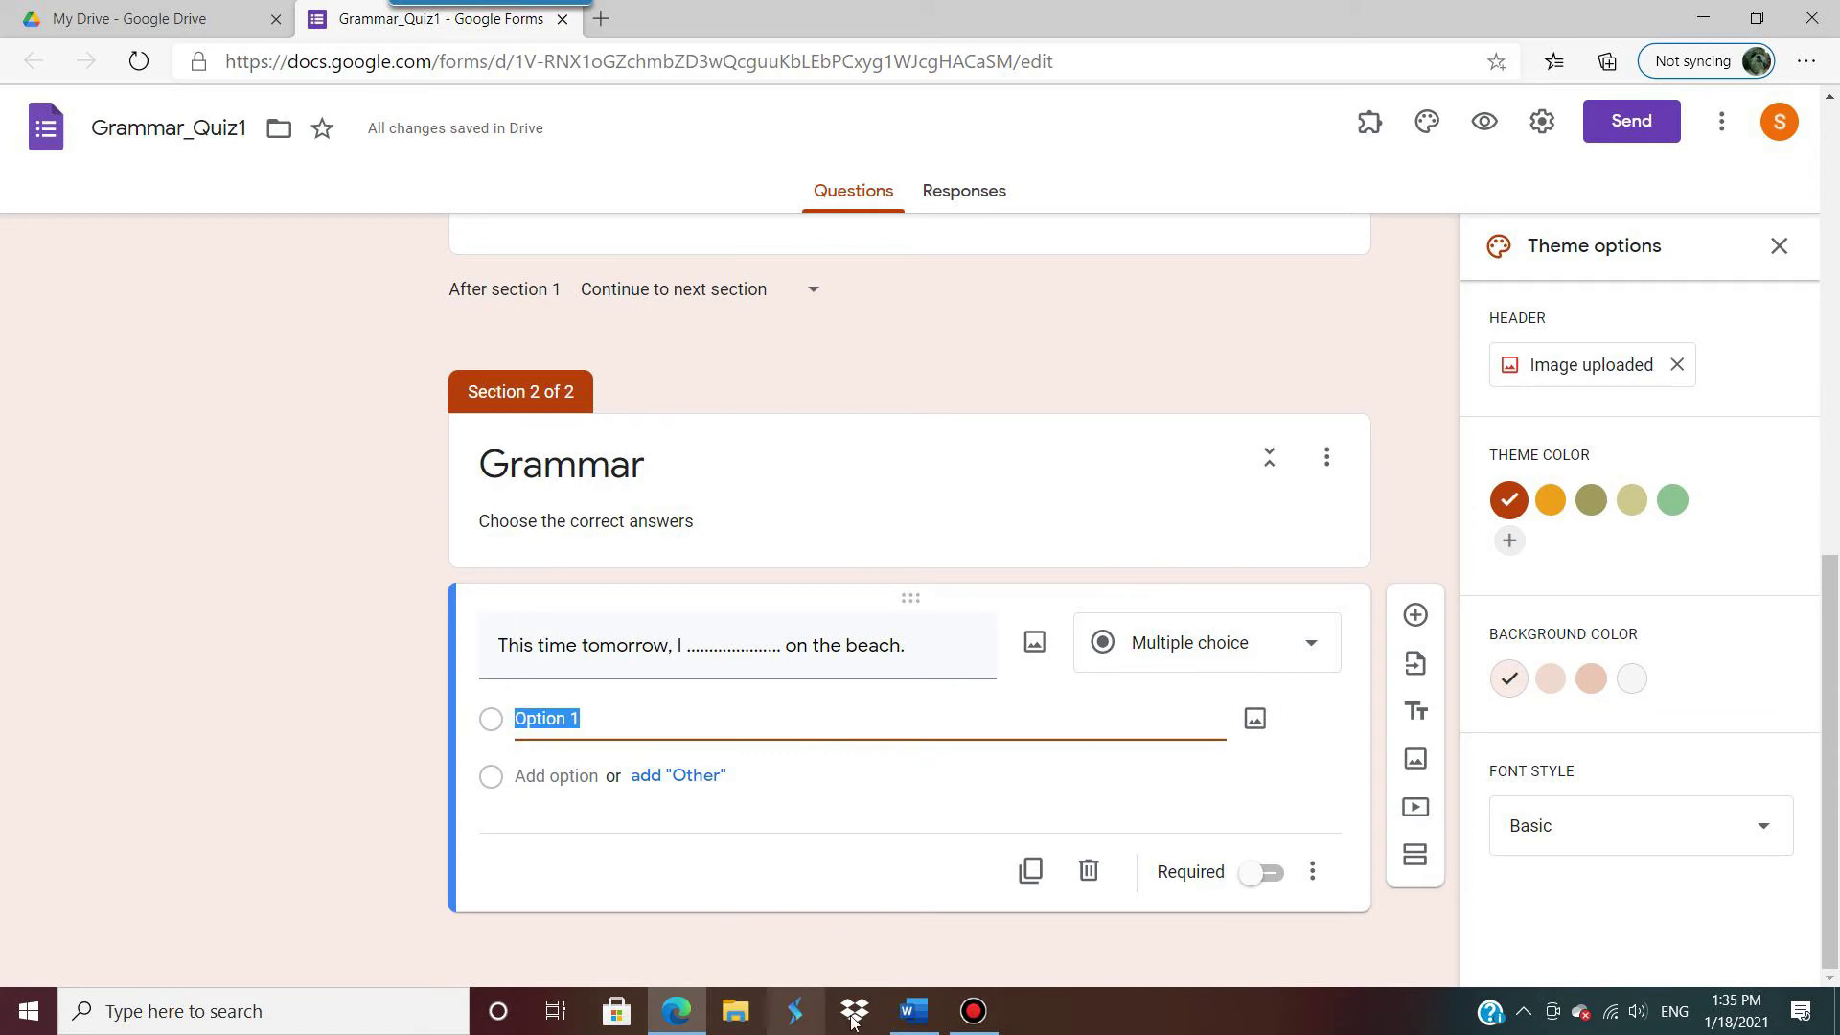
# Step: Paste 'am lying' from Word as the first option, removing the 'a.' prefix
pyautogui.click(912, 1018)
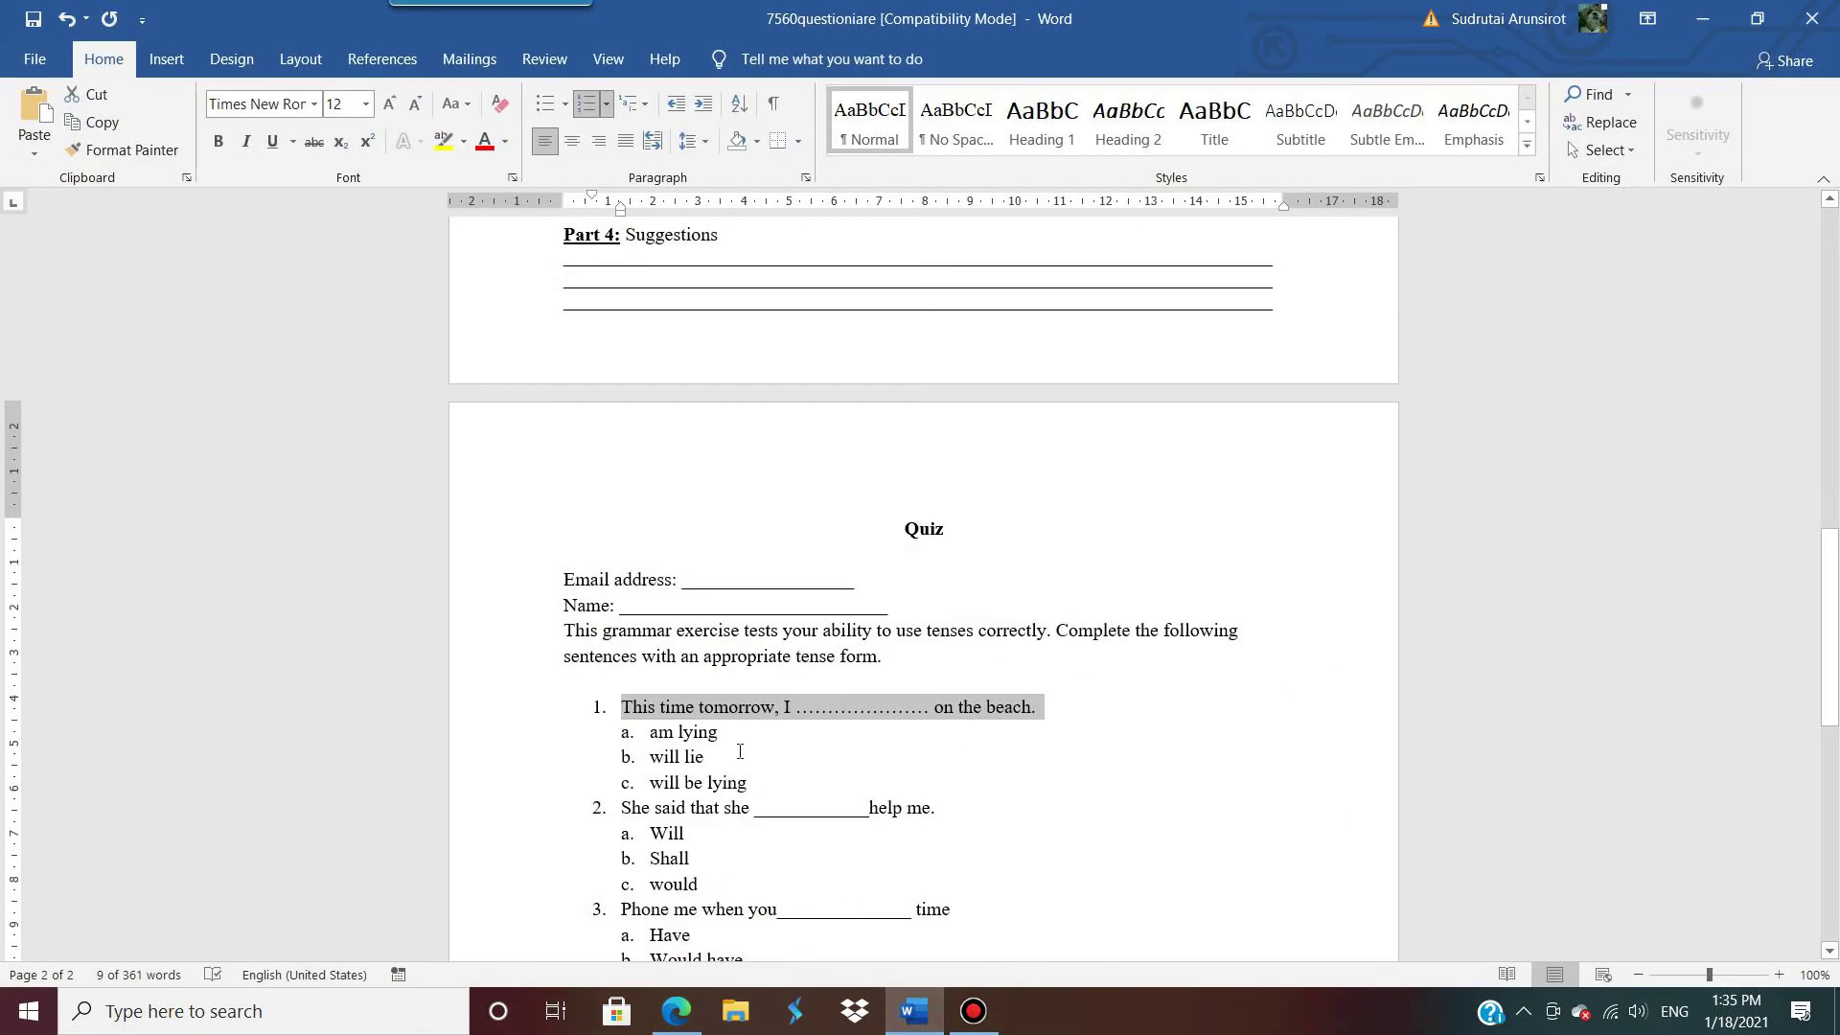
pyautogui.moveTo(651, 732); pyautogui.dragTo(710, 757)
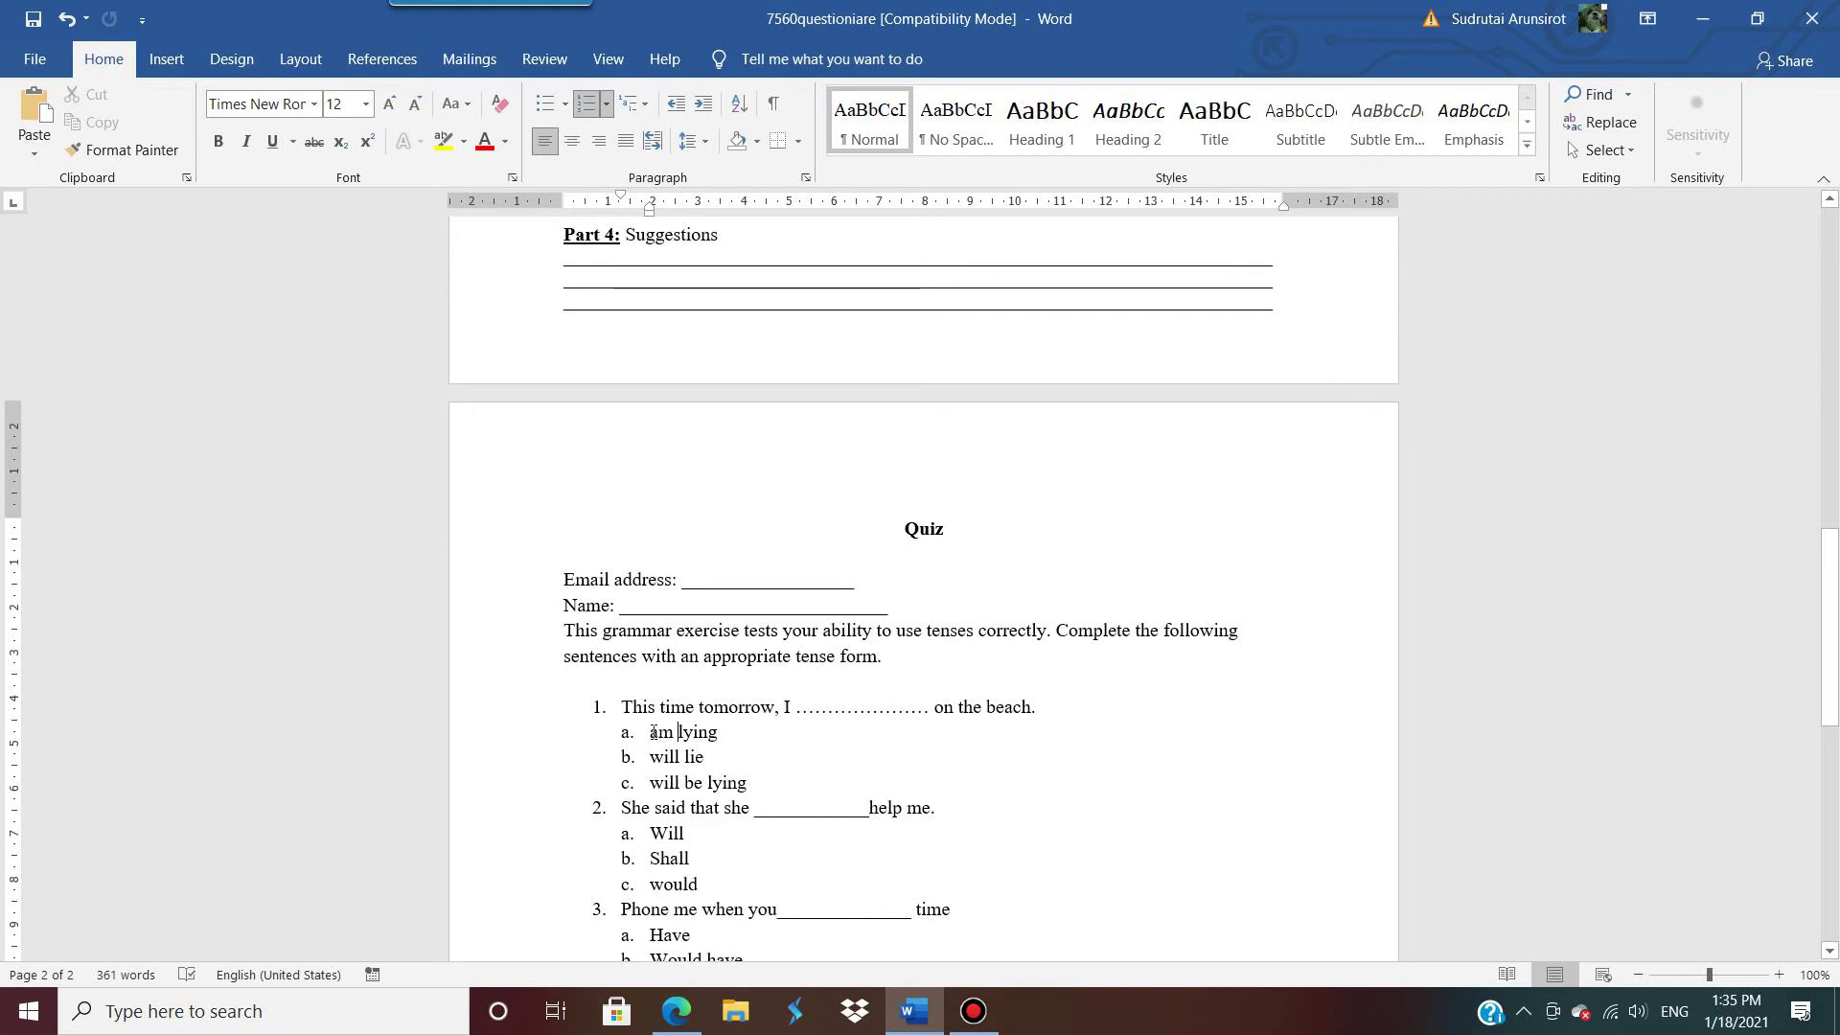
pyautogui.moveTo(651, 733); pyautogui.dragTo(718, 733)
pyautogui.hotkey('ctrl', 'c')
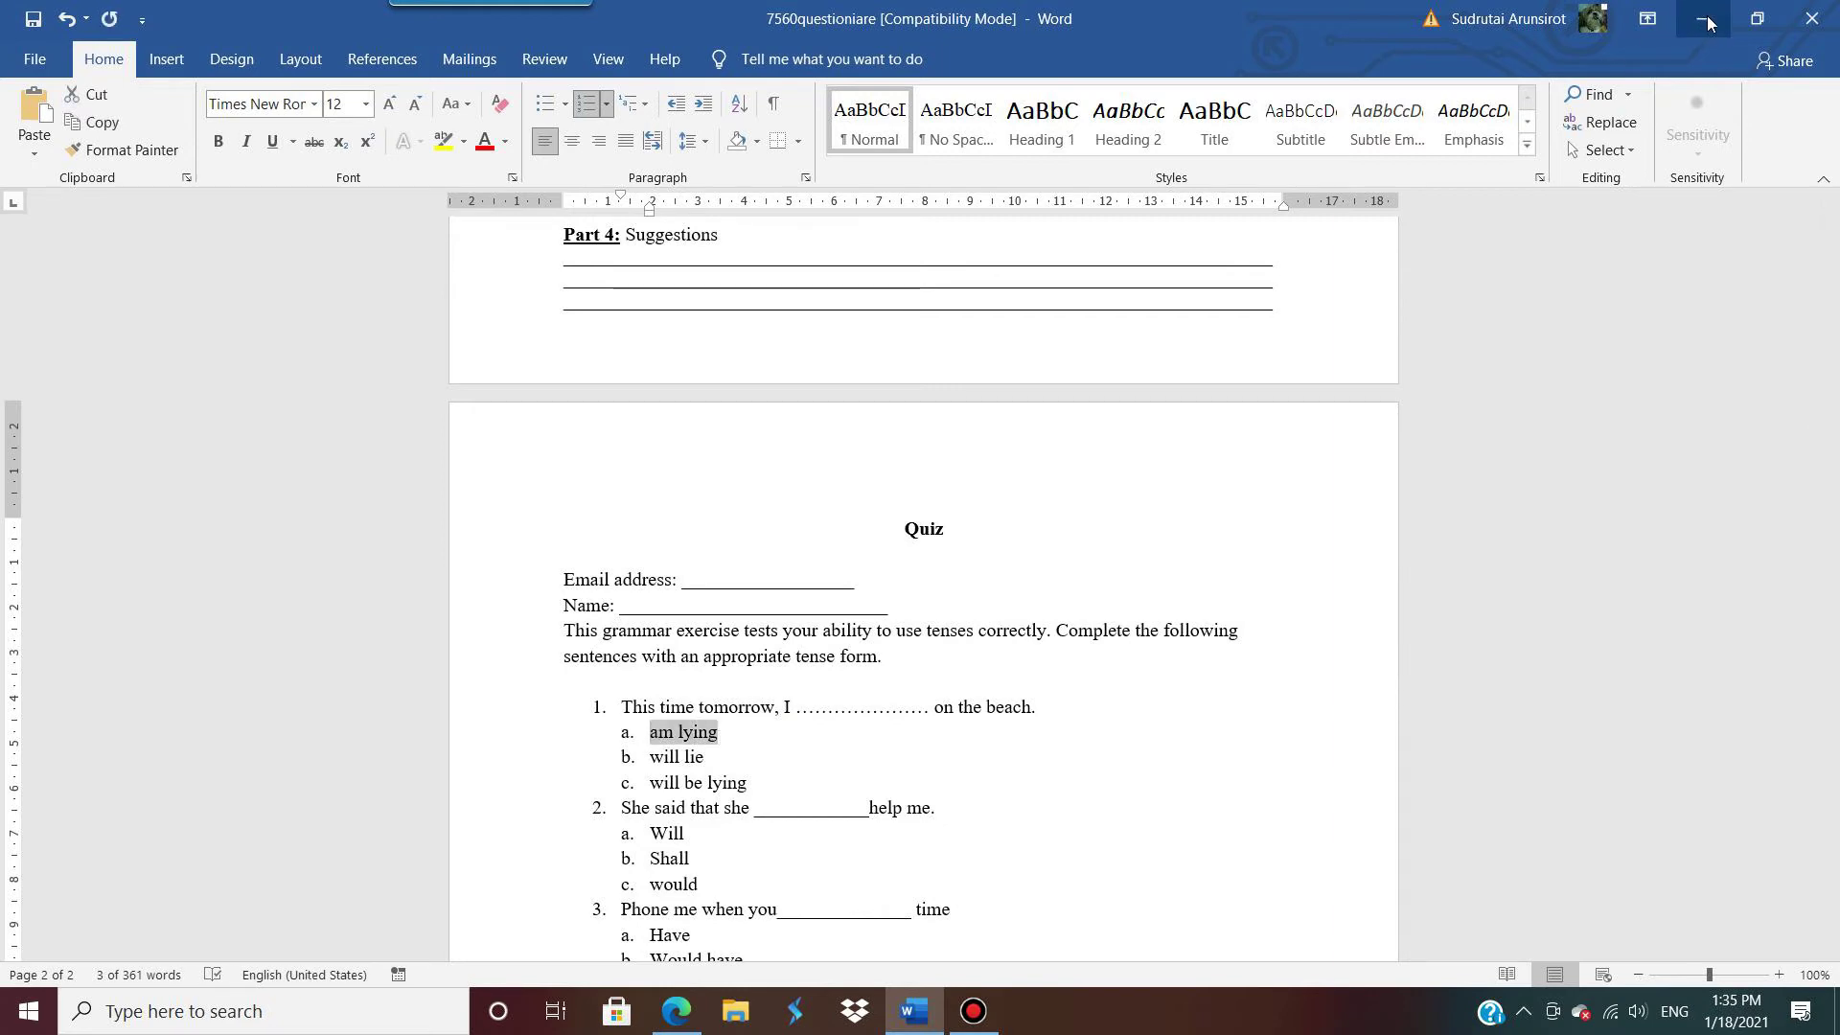
pyautogui.click(1703, 18)
pyautogui.hotkey('ctrl', 'v')
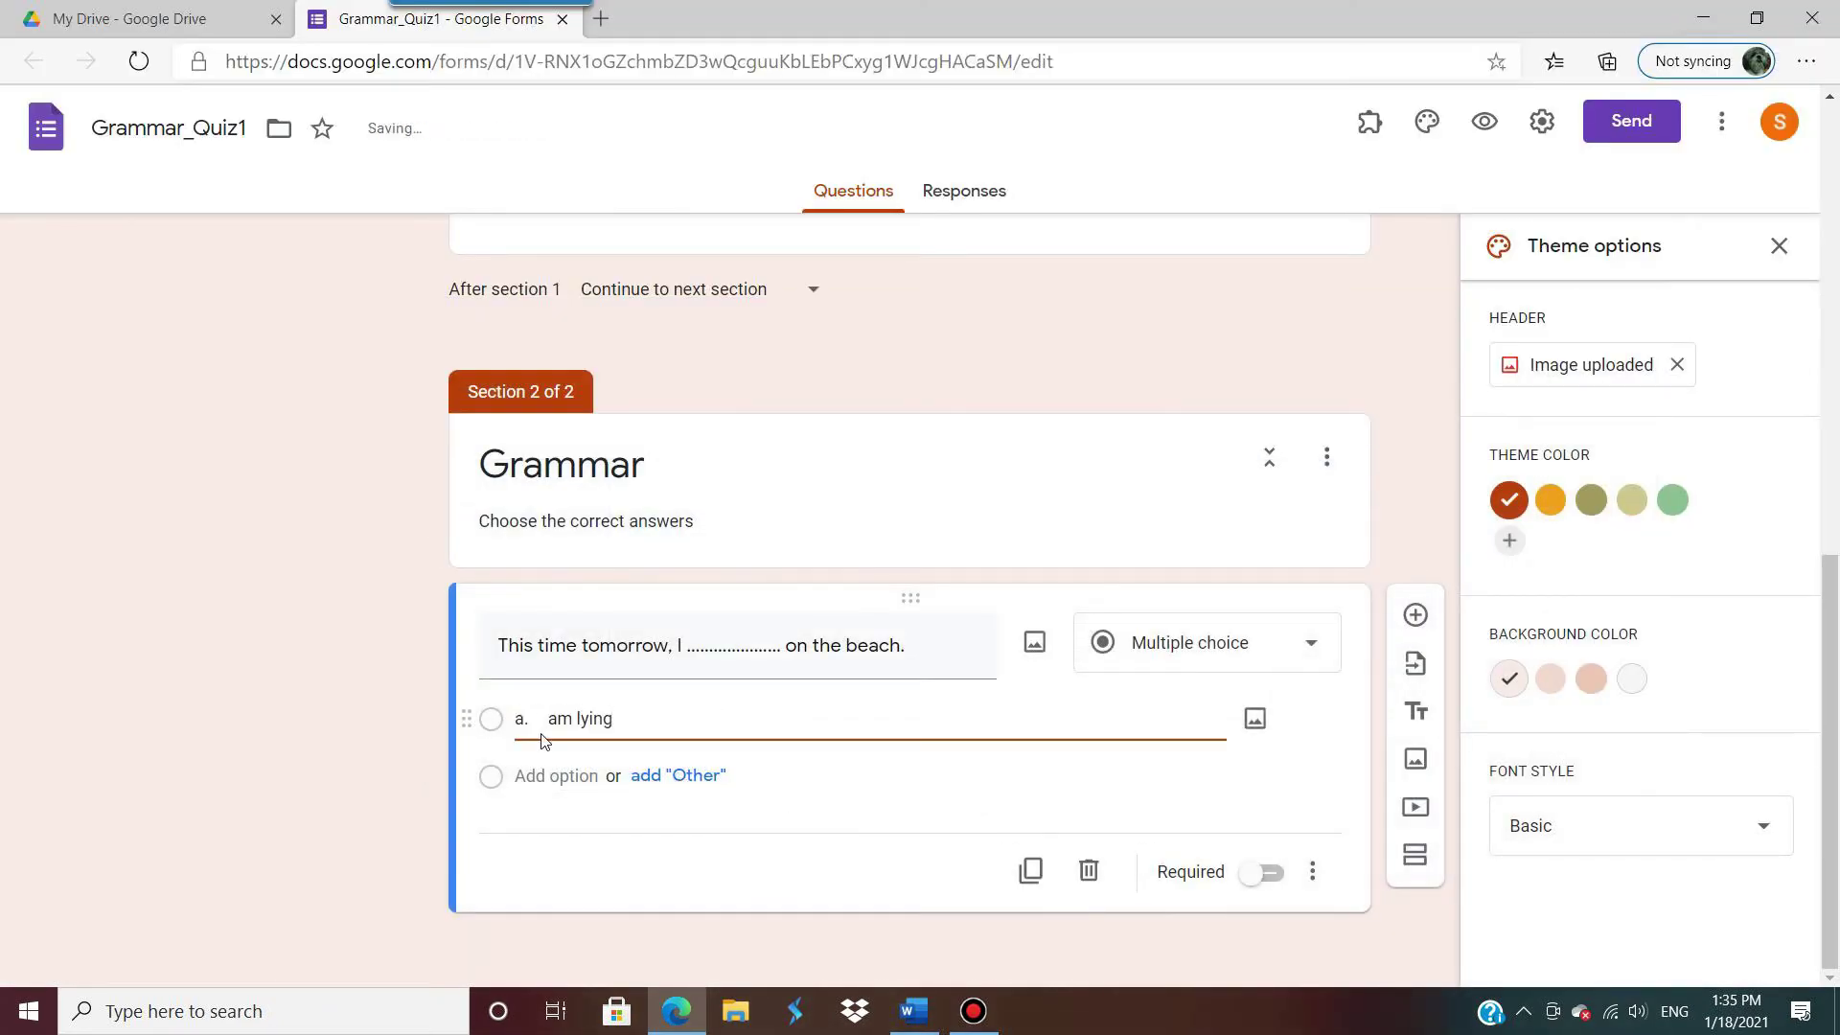
pyautogui.click(548, 718)
pyautogui.press('BackSpace')
pyautogui.press('BackSpace')
pyautogui.press('BackSpace')
# Step: Add 'will lie' from Word as the second option, removing the 'b.' prefix
pyautogui.click(556, 775)
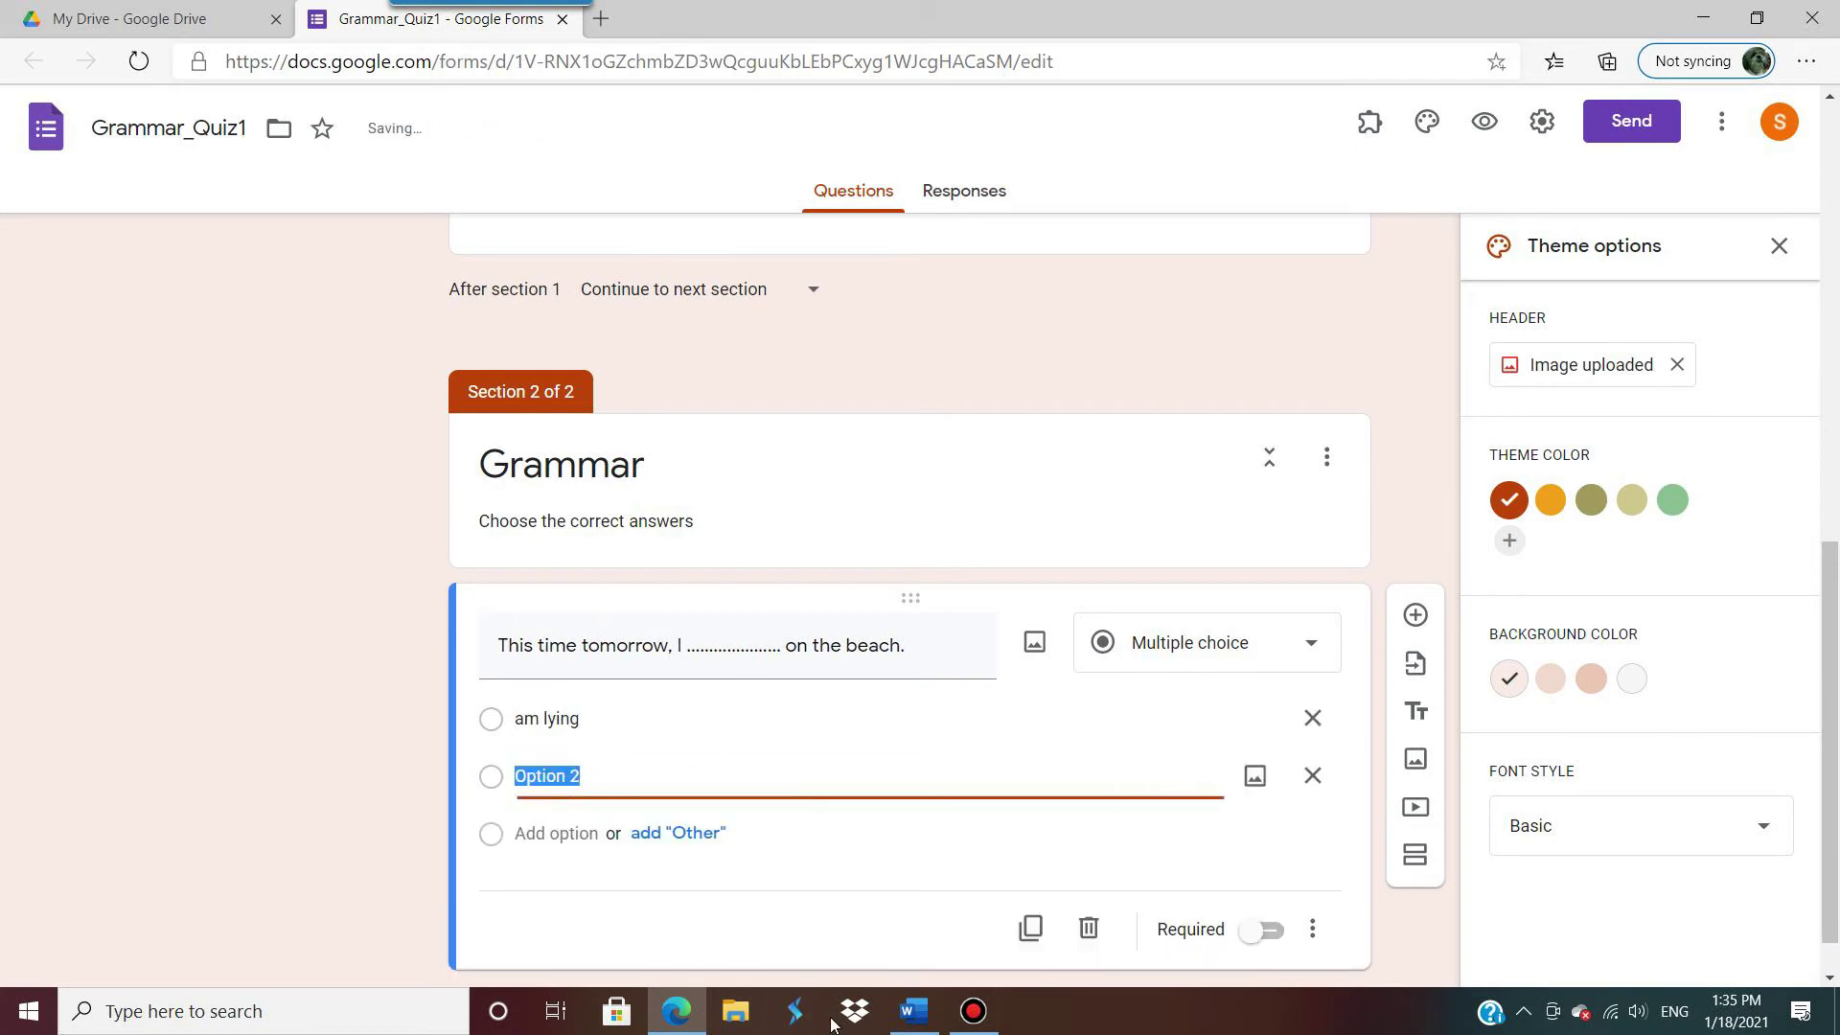
pyautogui.click(912, 1017)
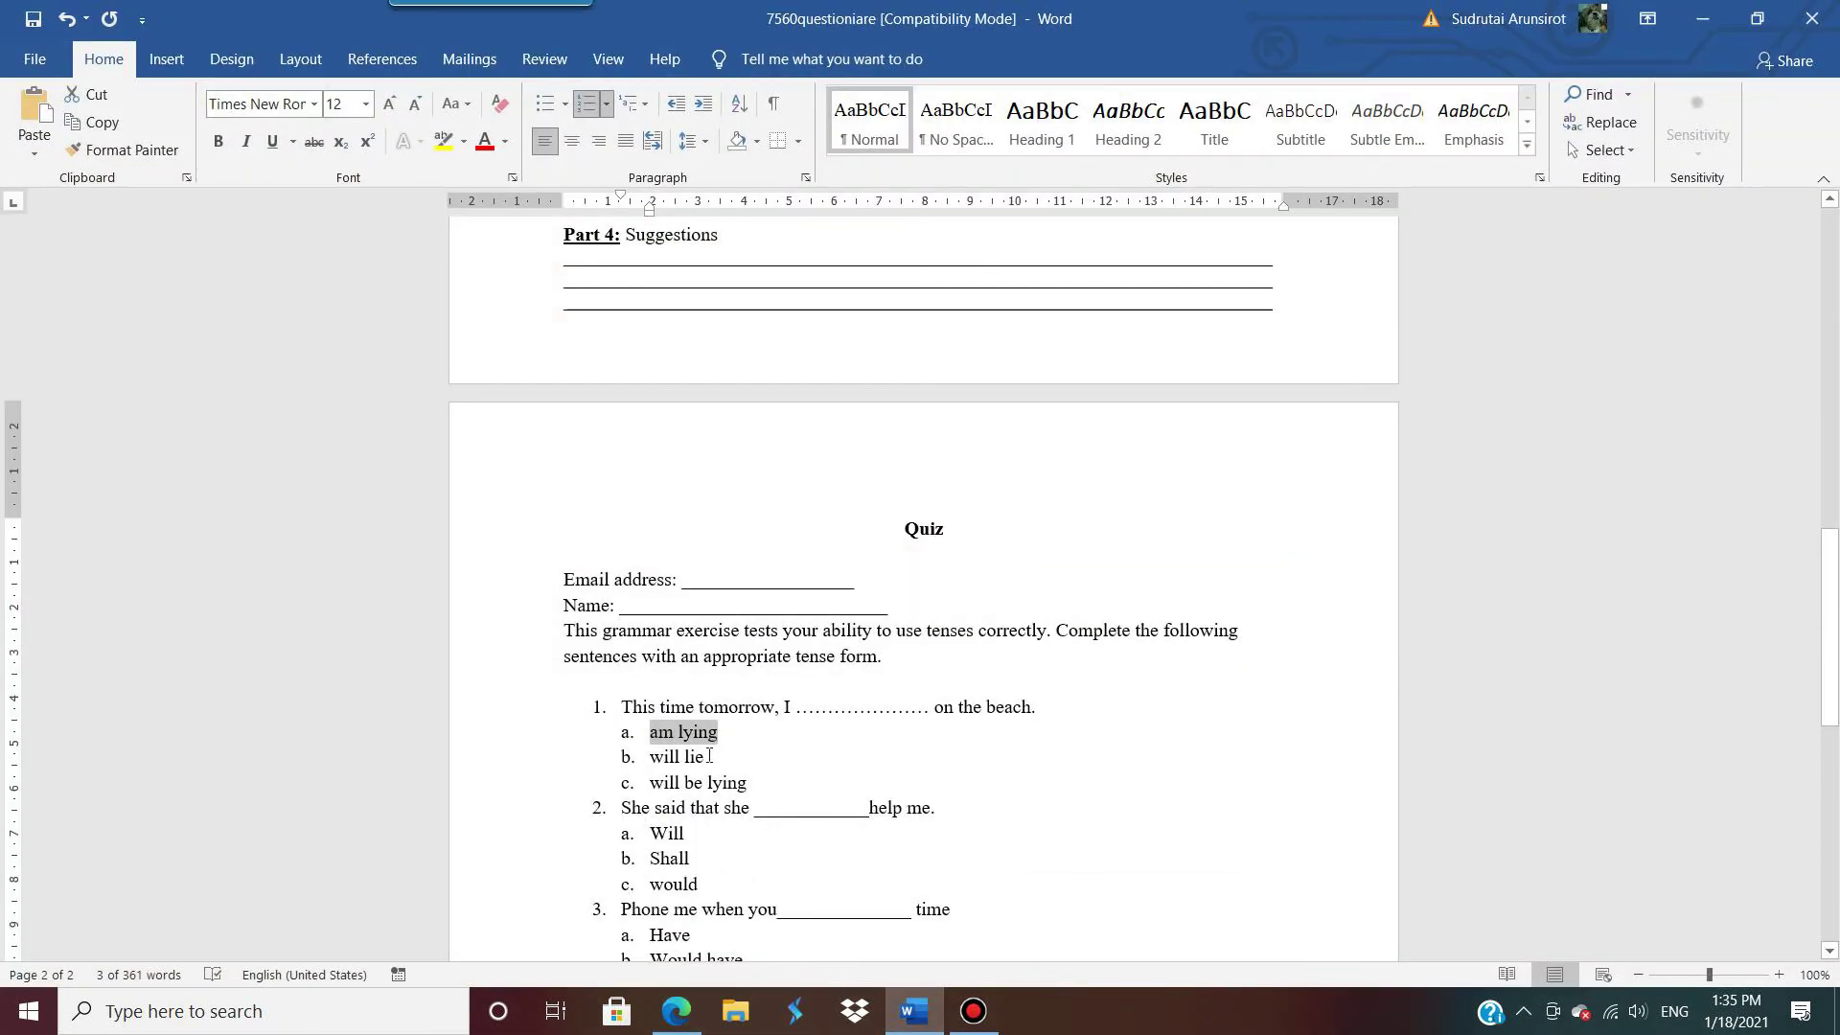
pyautogui.moveTo(709, 756); pyautogui.dragTo(658, 760)
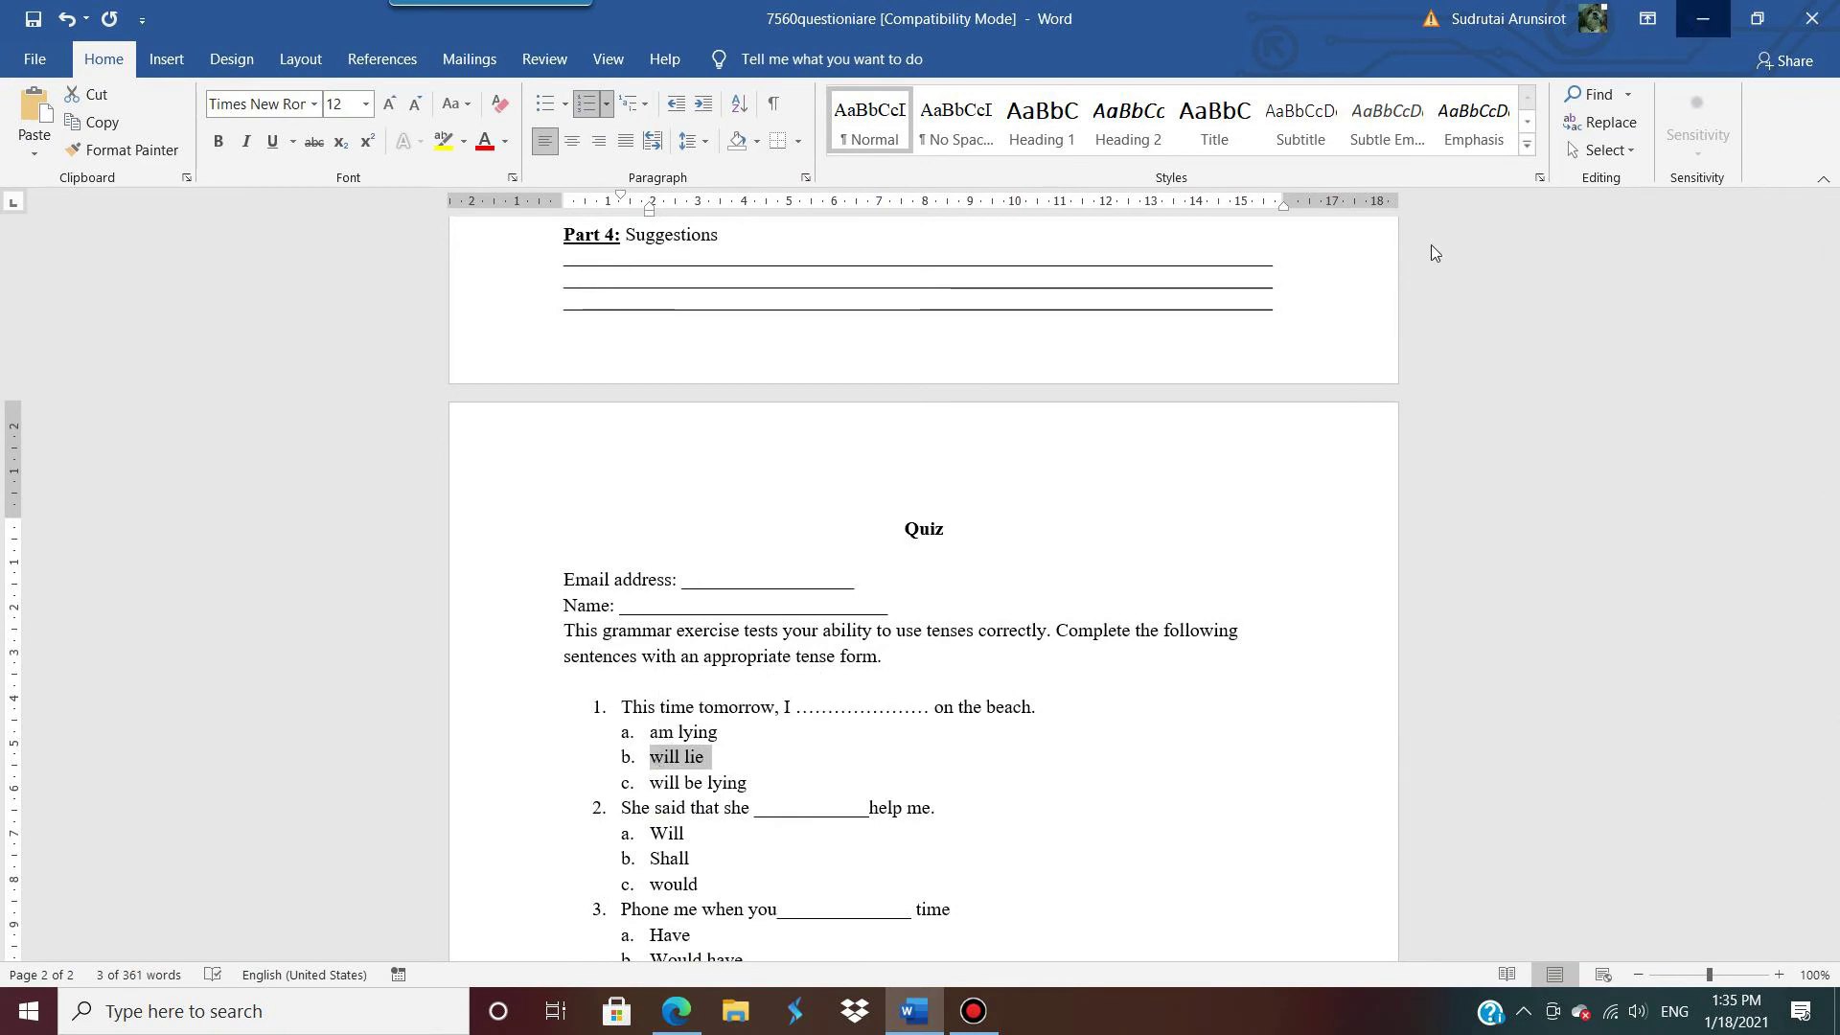
pyautogui.hotkey('alt', 'Tab')
pyautogui.write('b.\twill lie')
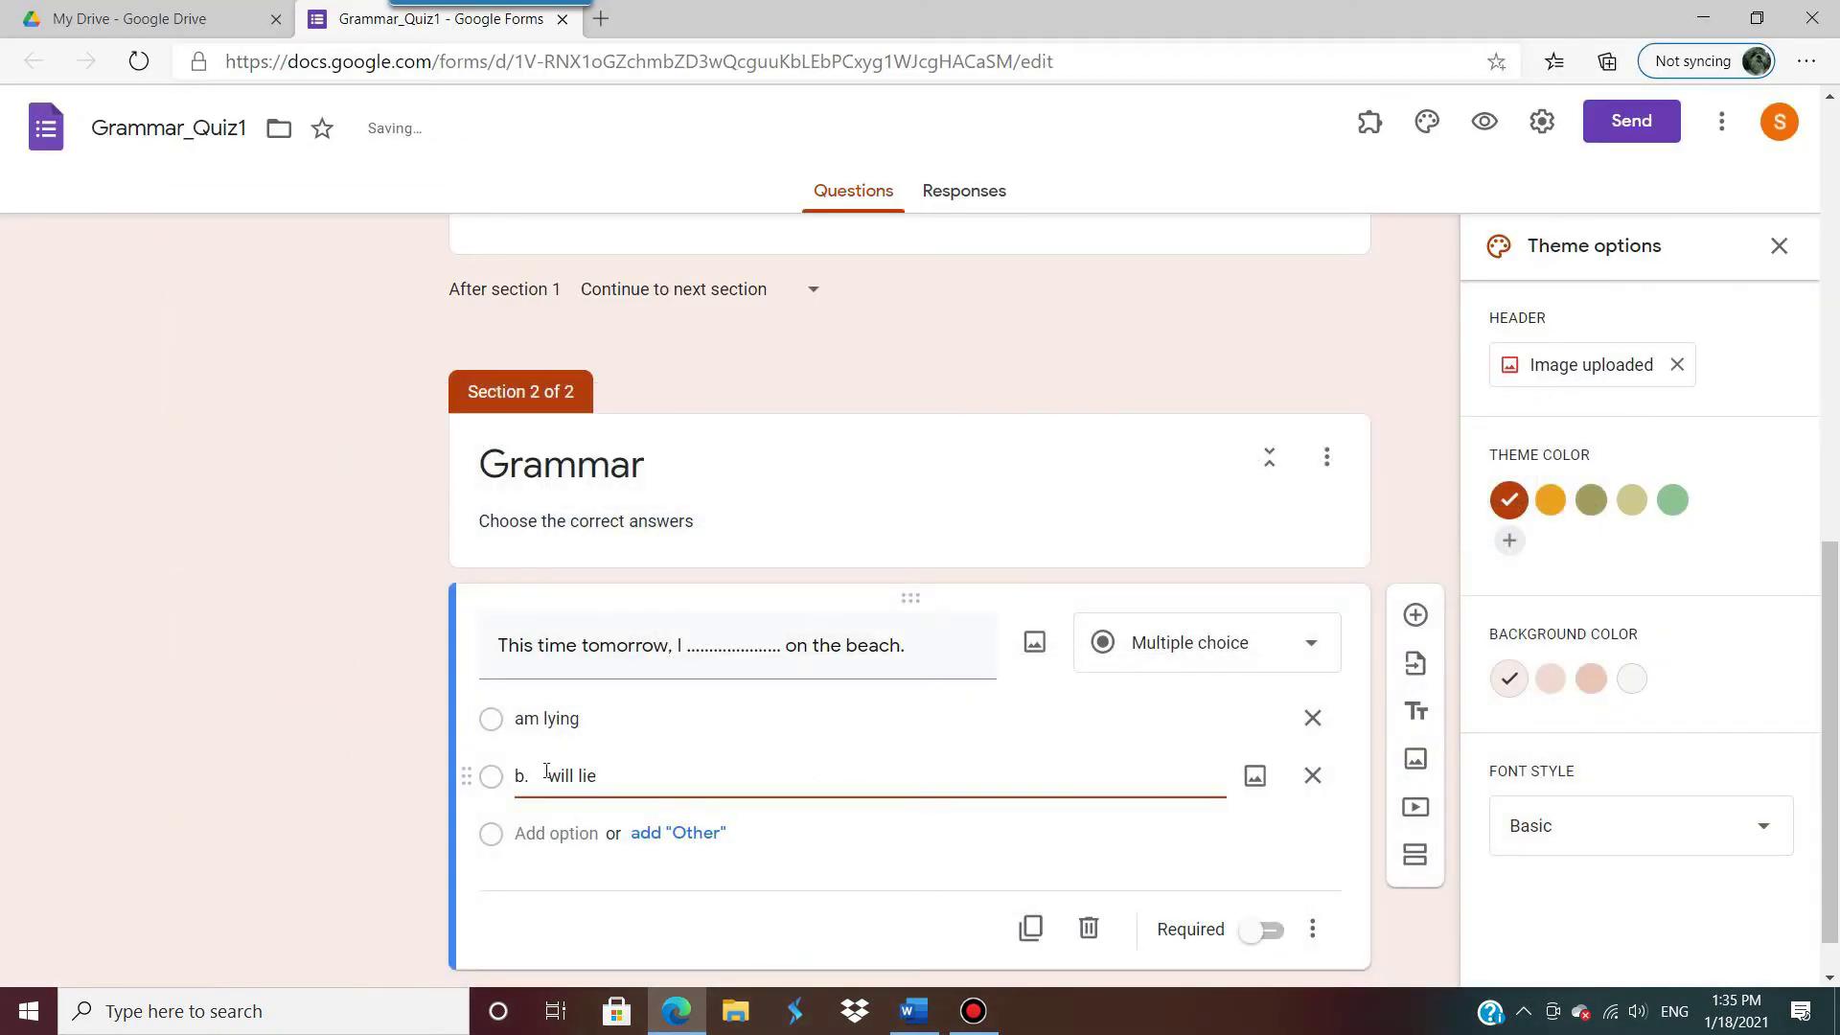
pyautogui.moveTo(546, 772); pyautogui.dragTo(480, 764)
pyautogui.press('BackSpace')
# Step: Add 'will be lying' as the third option and make the question required
pyautogui.click(556, 832)
pyautogui.click(911, 1018)
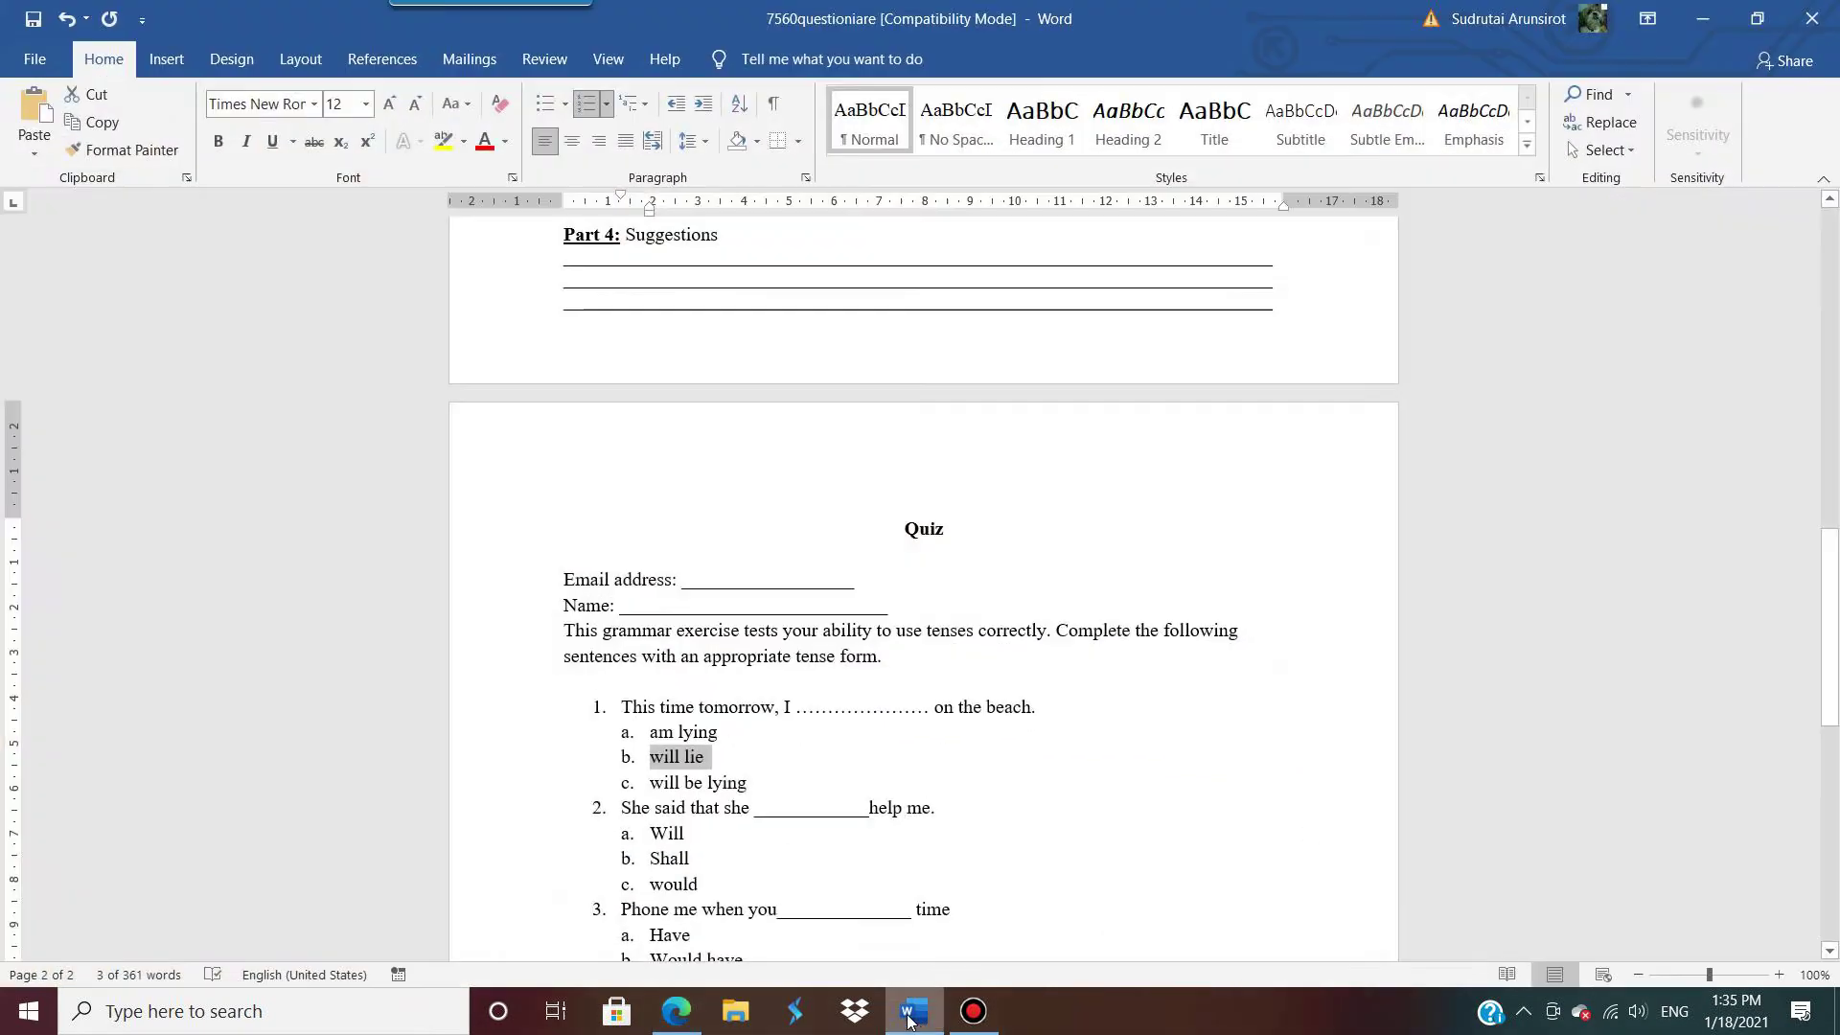
pyautogui.moveTo(755, 784); pyautogui.dragTo(659, 788)
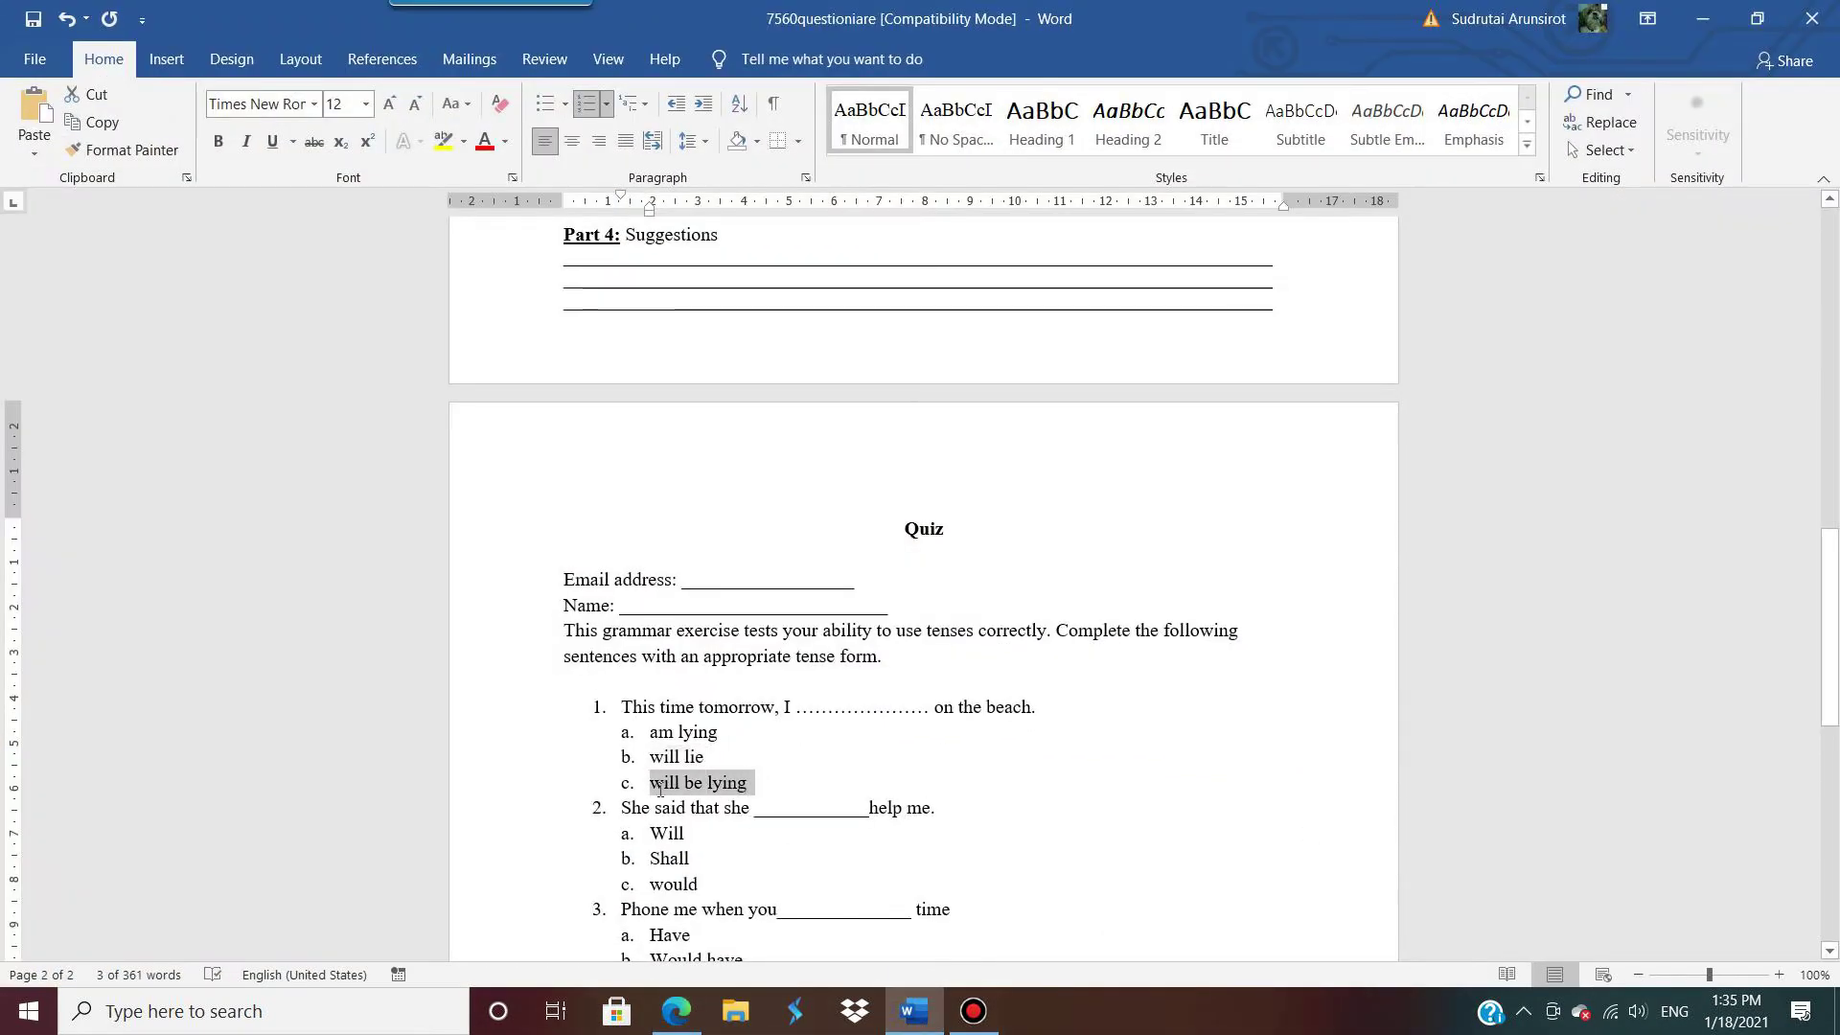
pyautogui.hotkey('alt', 'Tab')
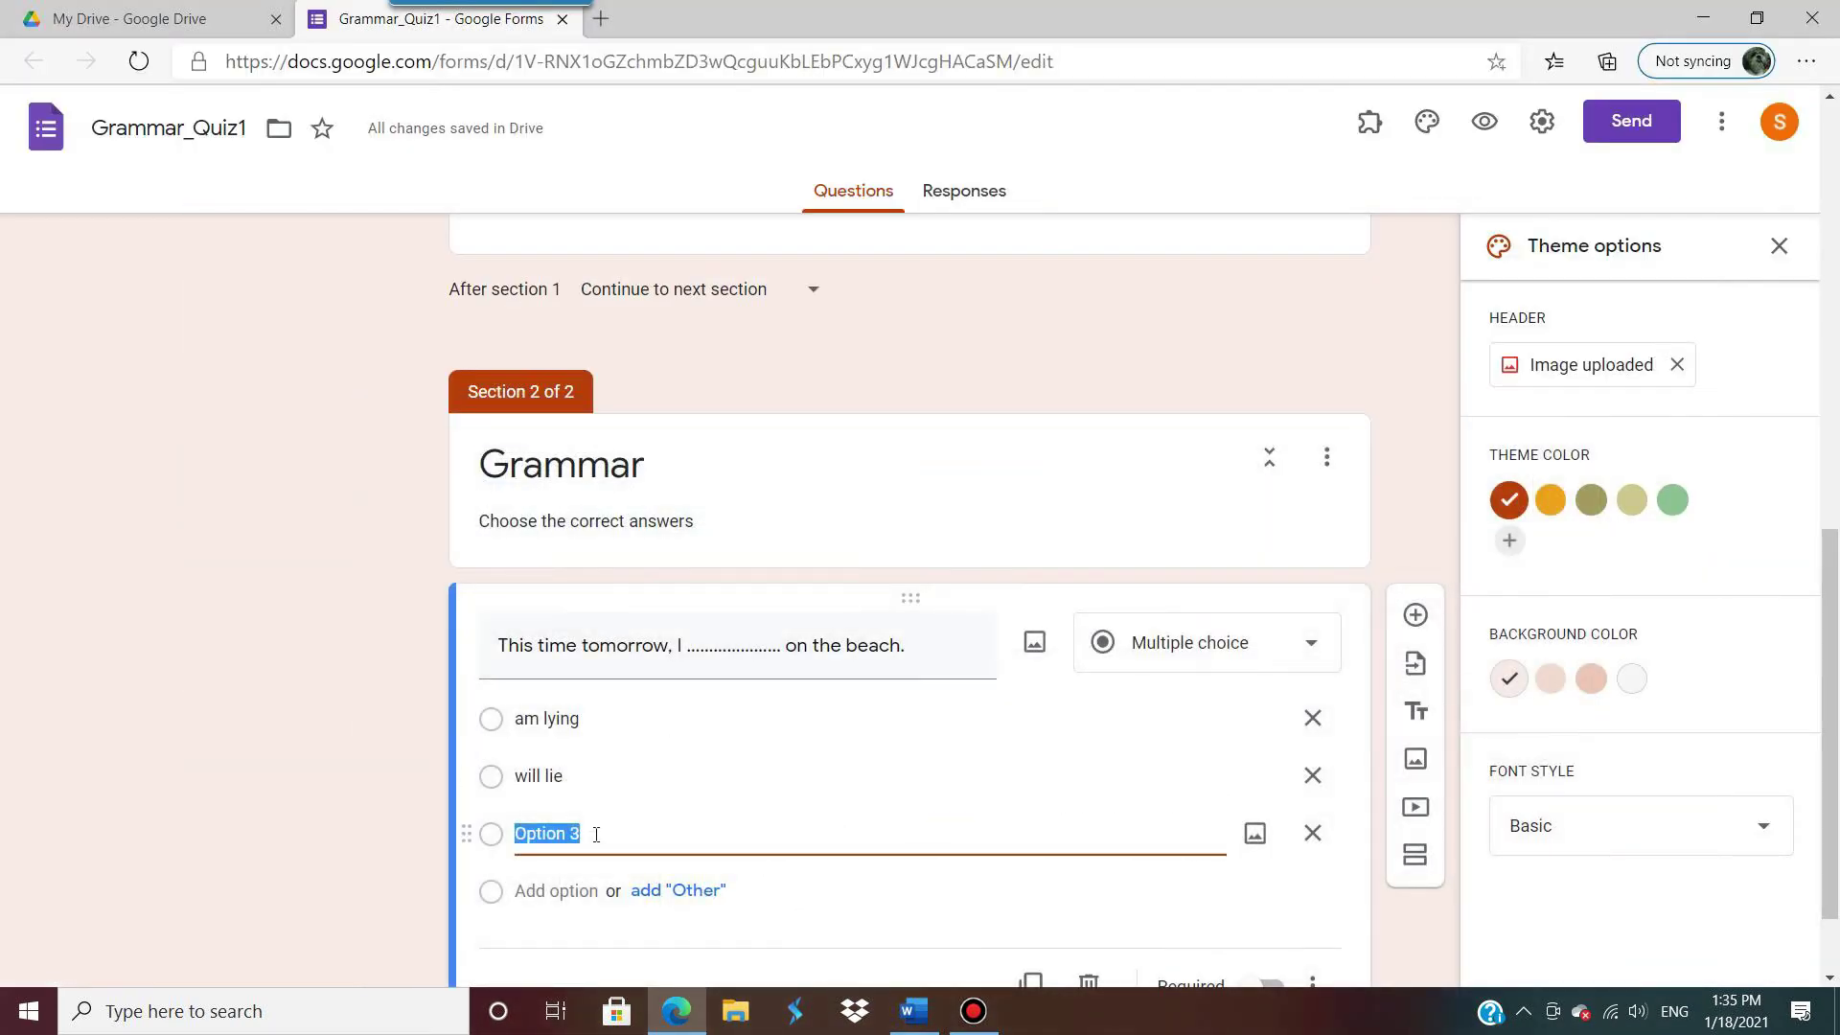
pyautogui.click(532, 827)
pyautogui.moveTo(617, 832); pyautogui.dragTo(471, 843)
pyautogui.write('c.\twill be lying')
pyautogui.press('BackSpace')
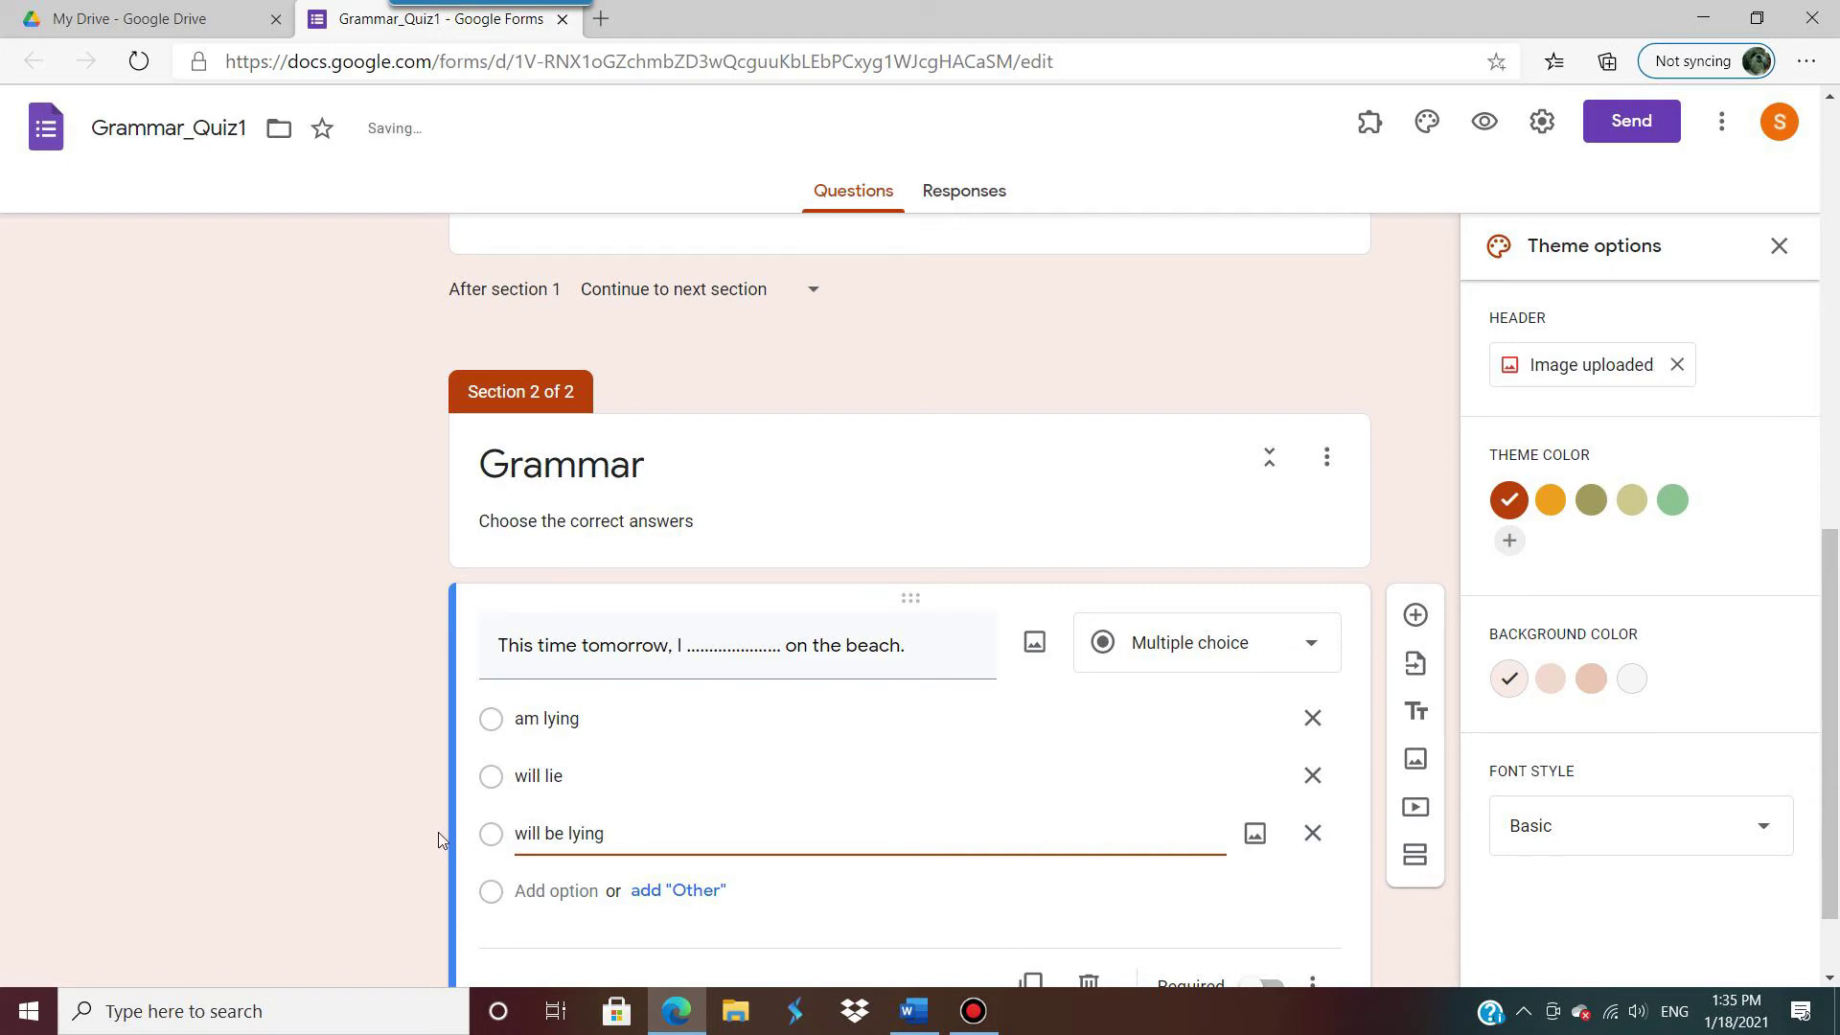
pyautogui.scroll(-1, 546, 824)
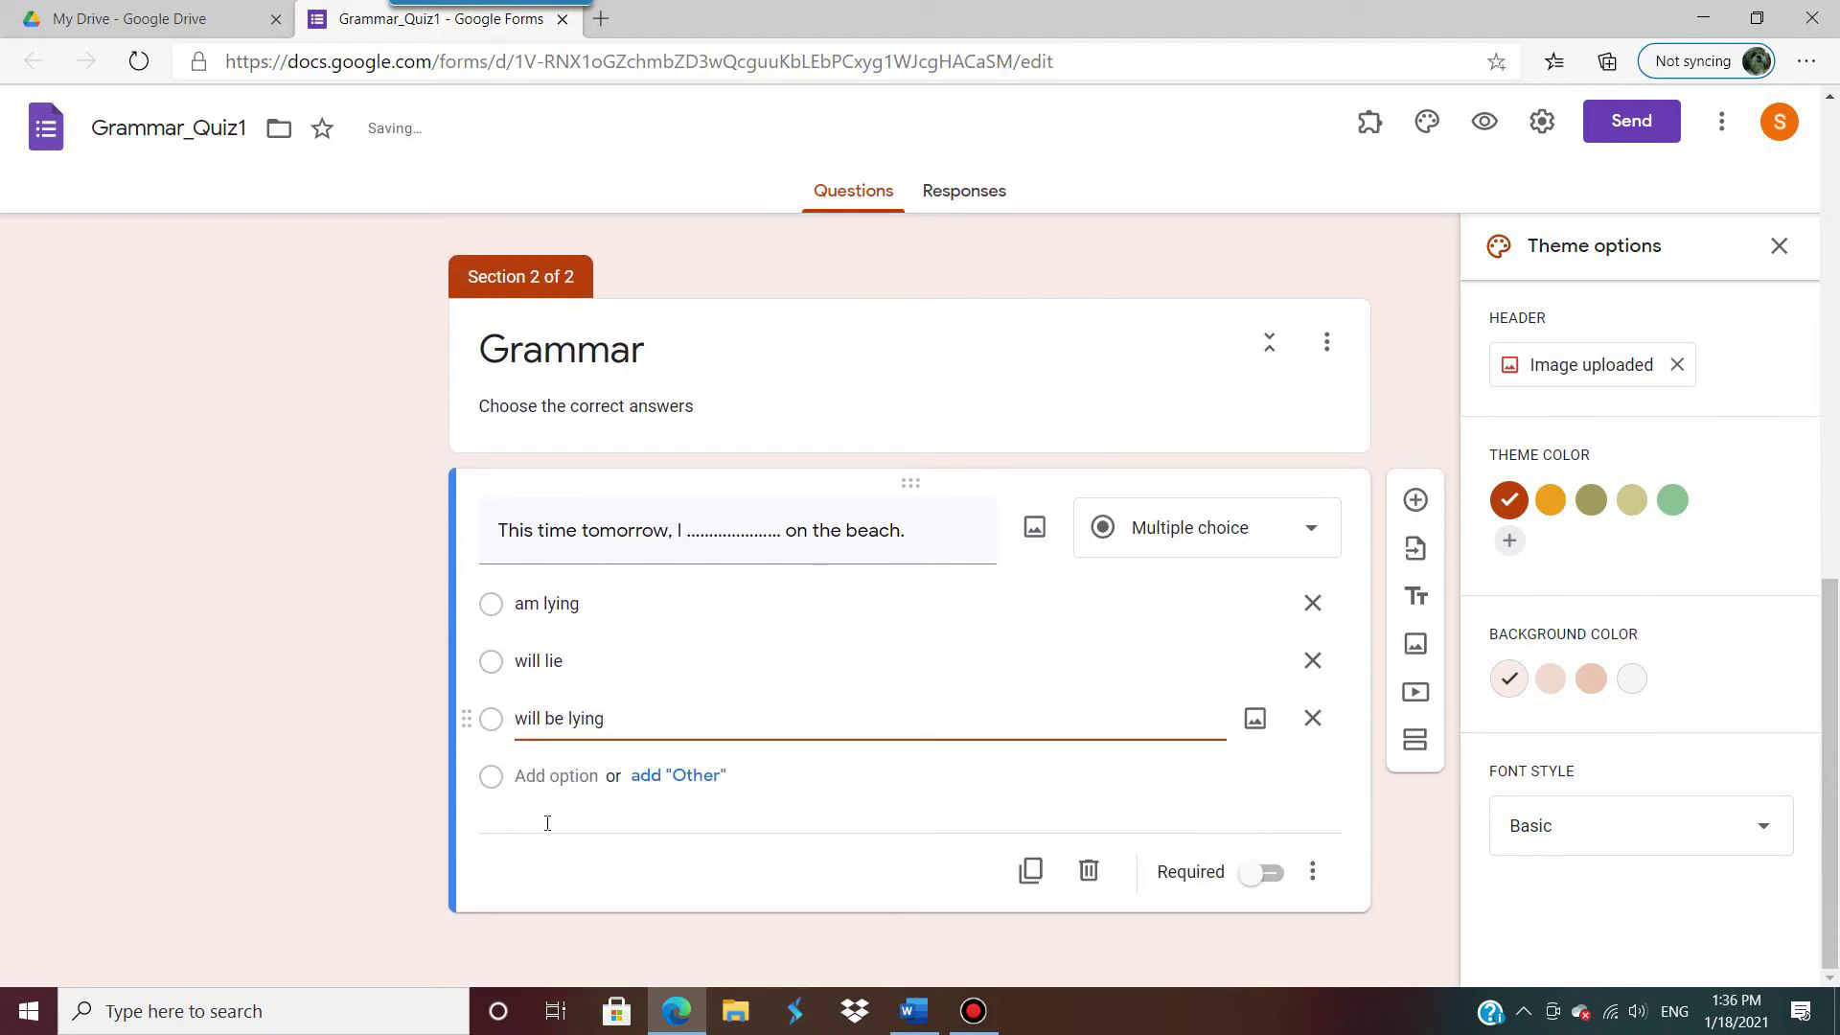
pyautogui.click(1281, 887)
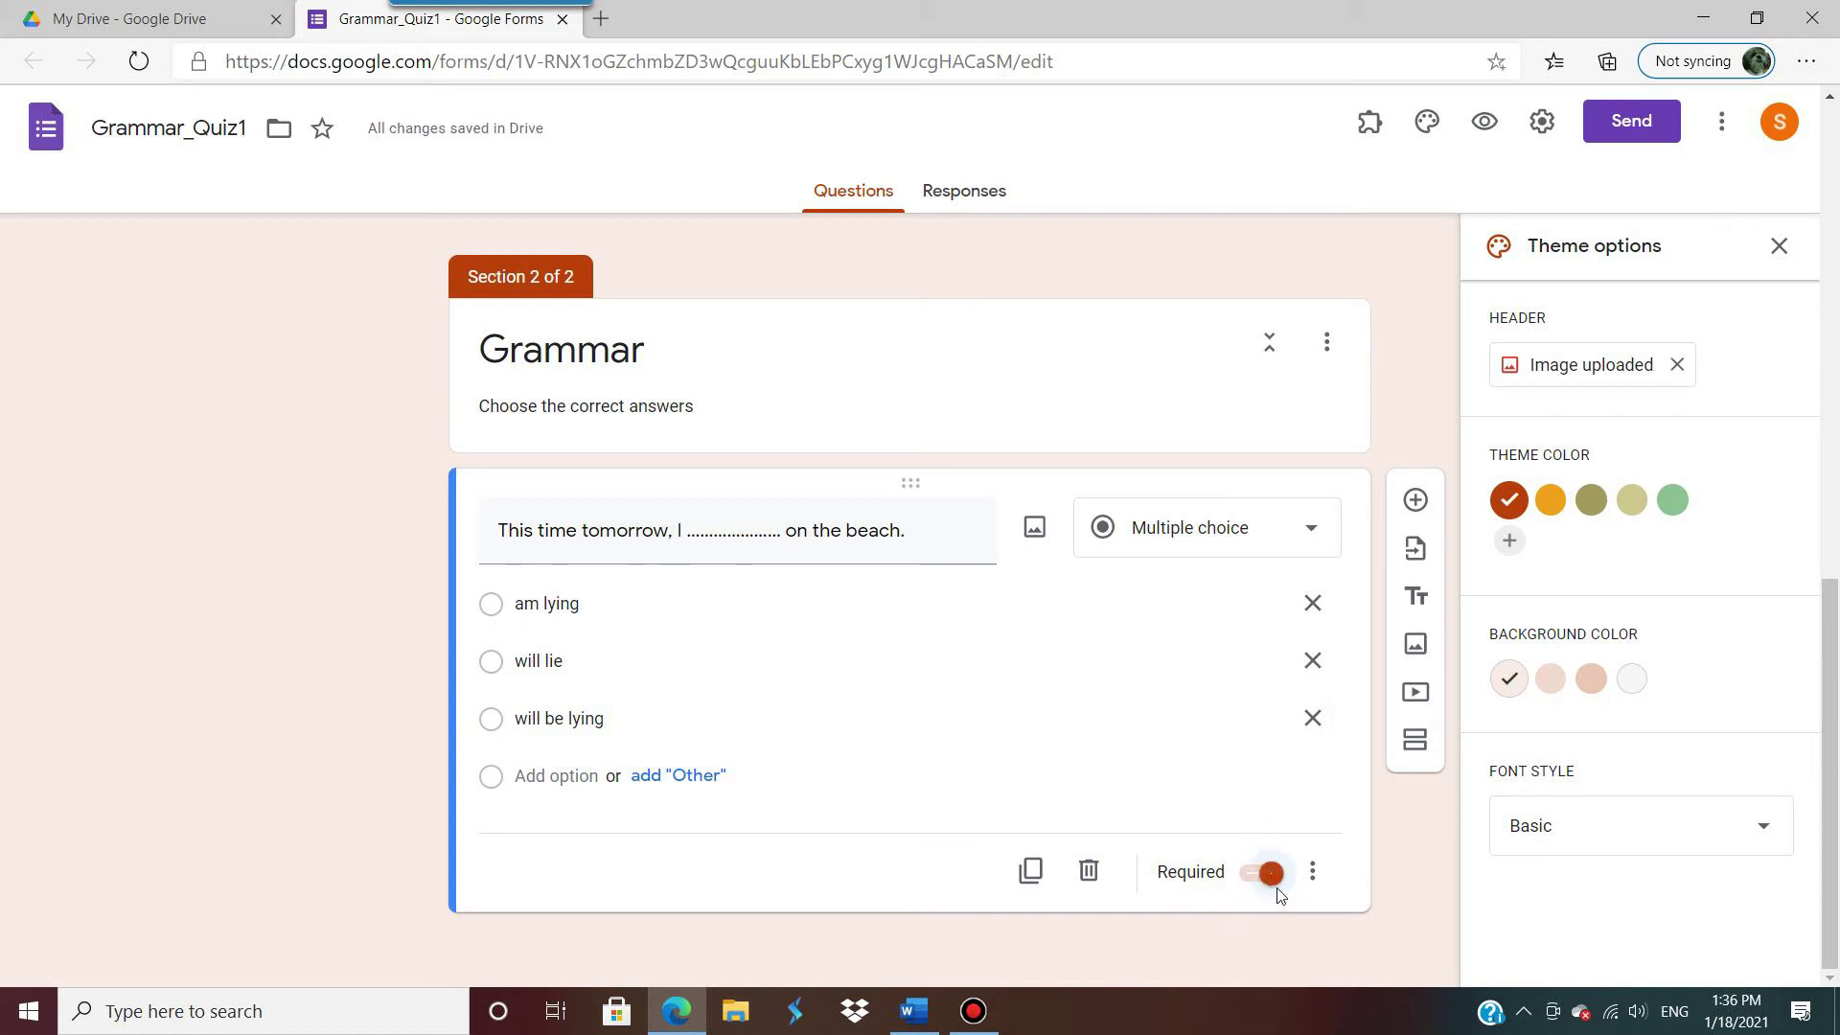
# Step: Duplicate the first question and retitle it with Word's item 2, 'She said that she ___ help me.'
pyautogui.click(1030, 871)
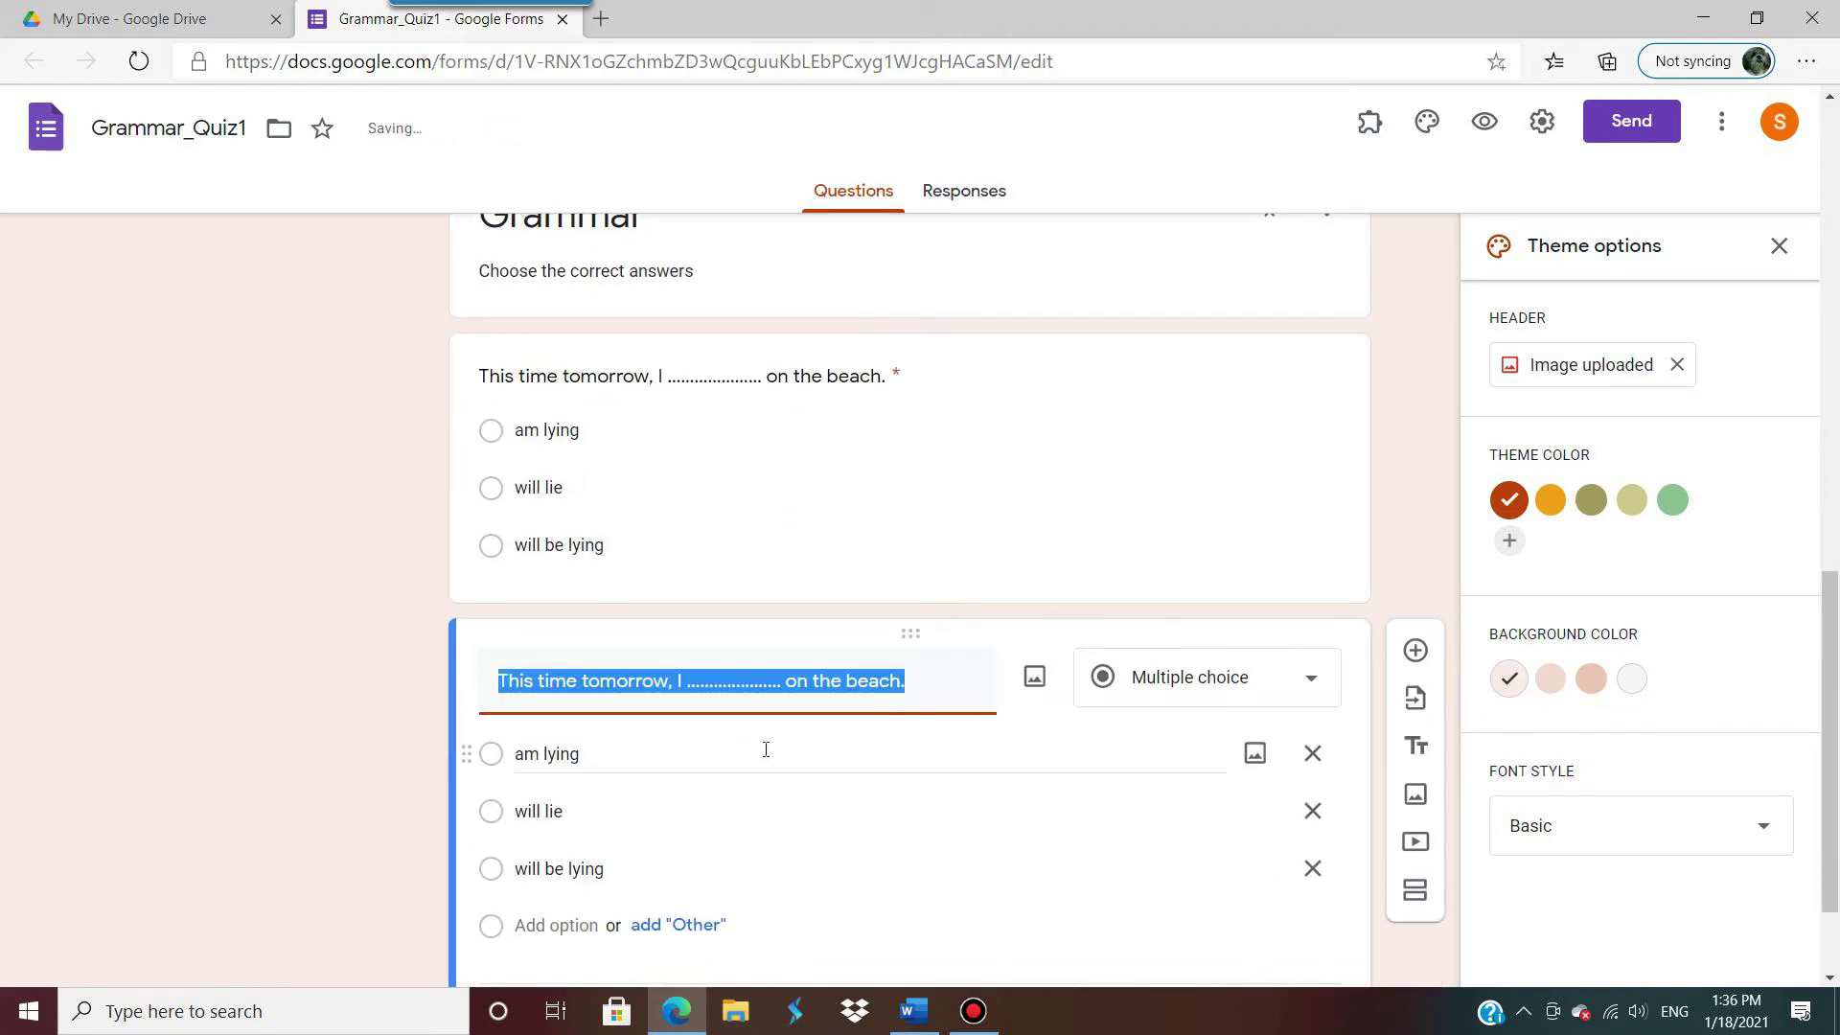
pyautogui.hotkey('alt', 'Tab')
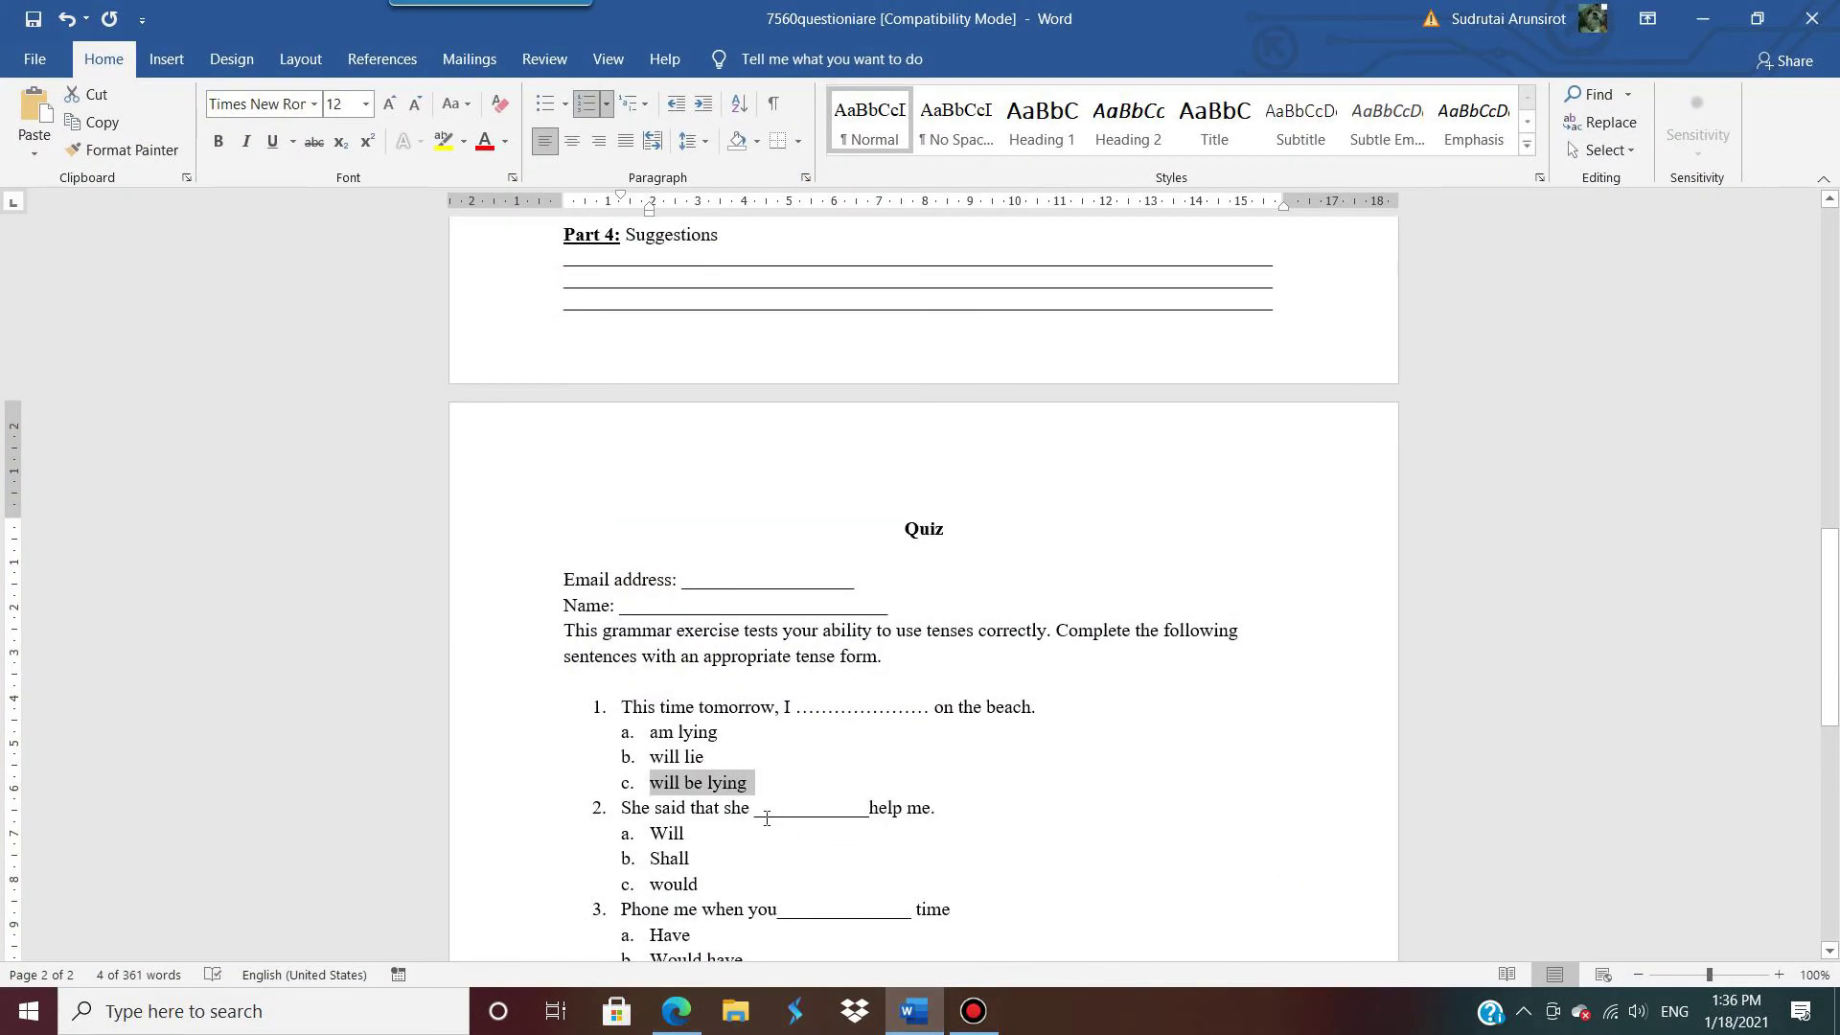
pyautogui.scroll(-2, 767, 820)
pyautogui.tripleClick(801, 696)
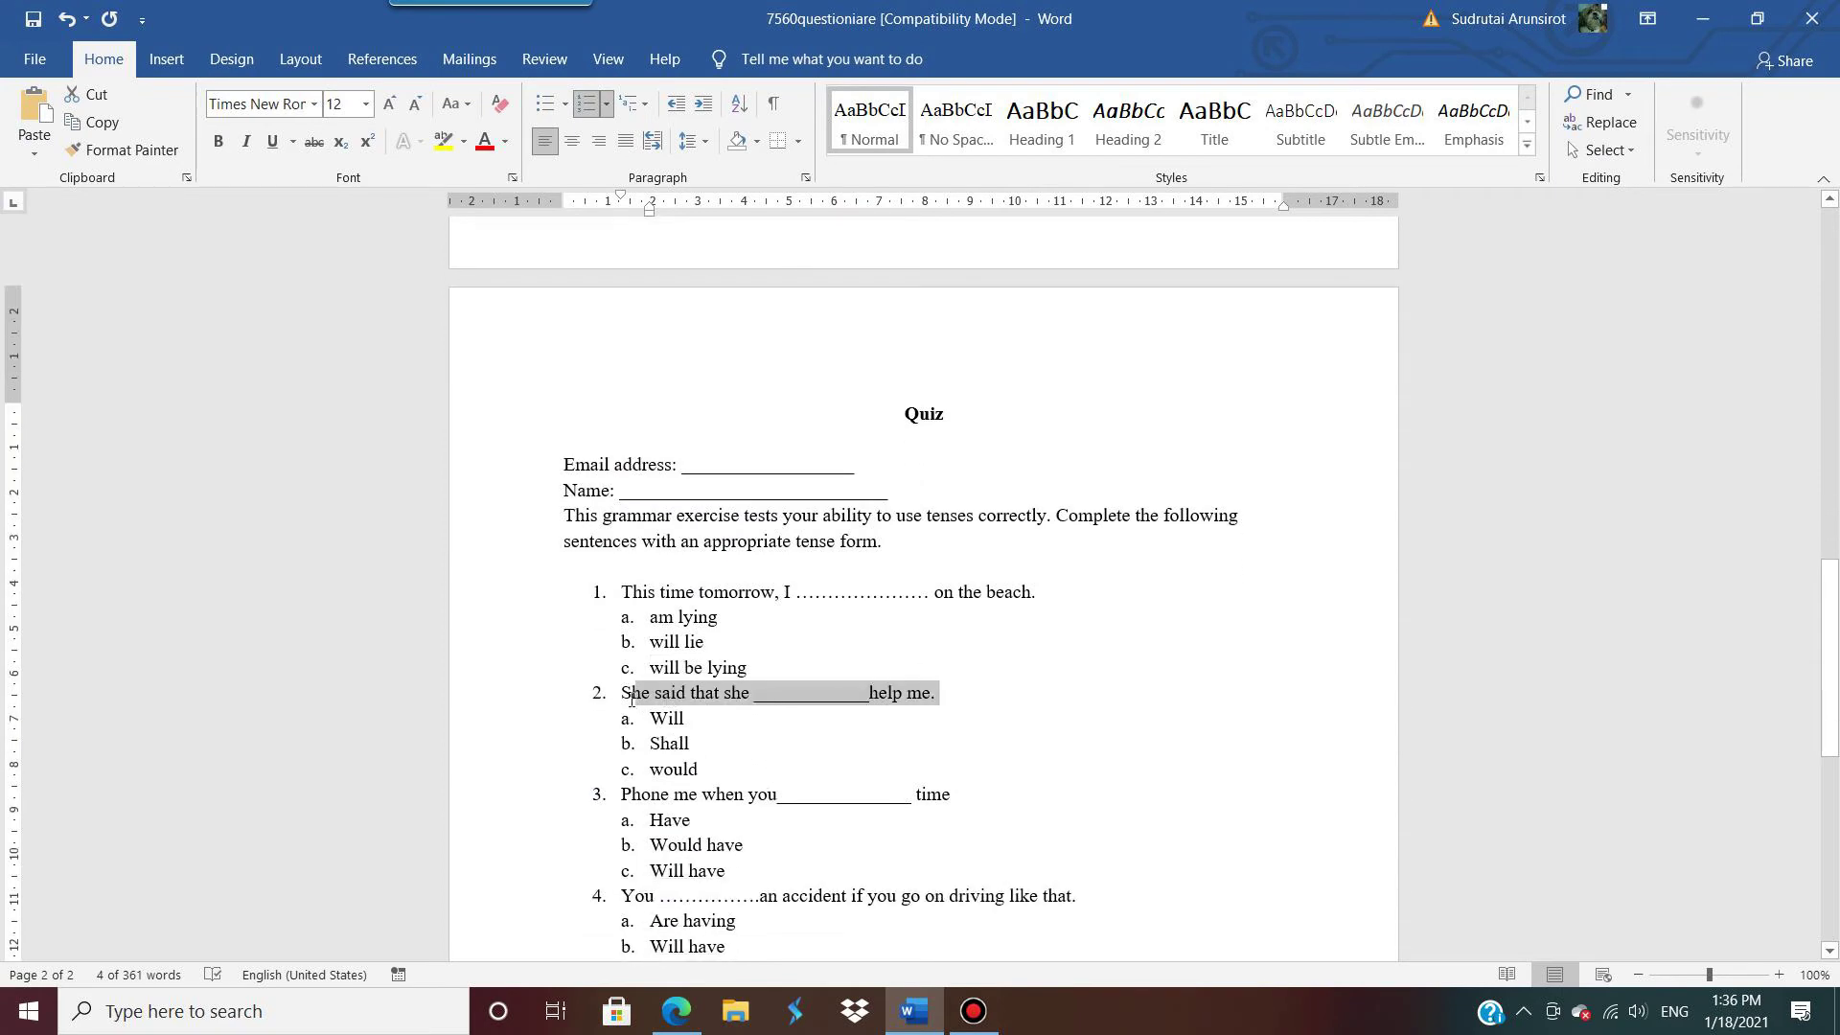
pyautogui.click(1724, 23)
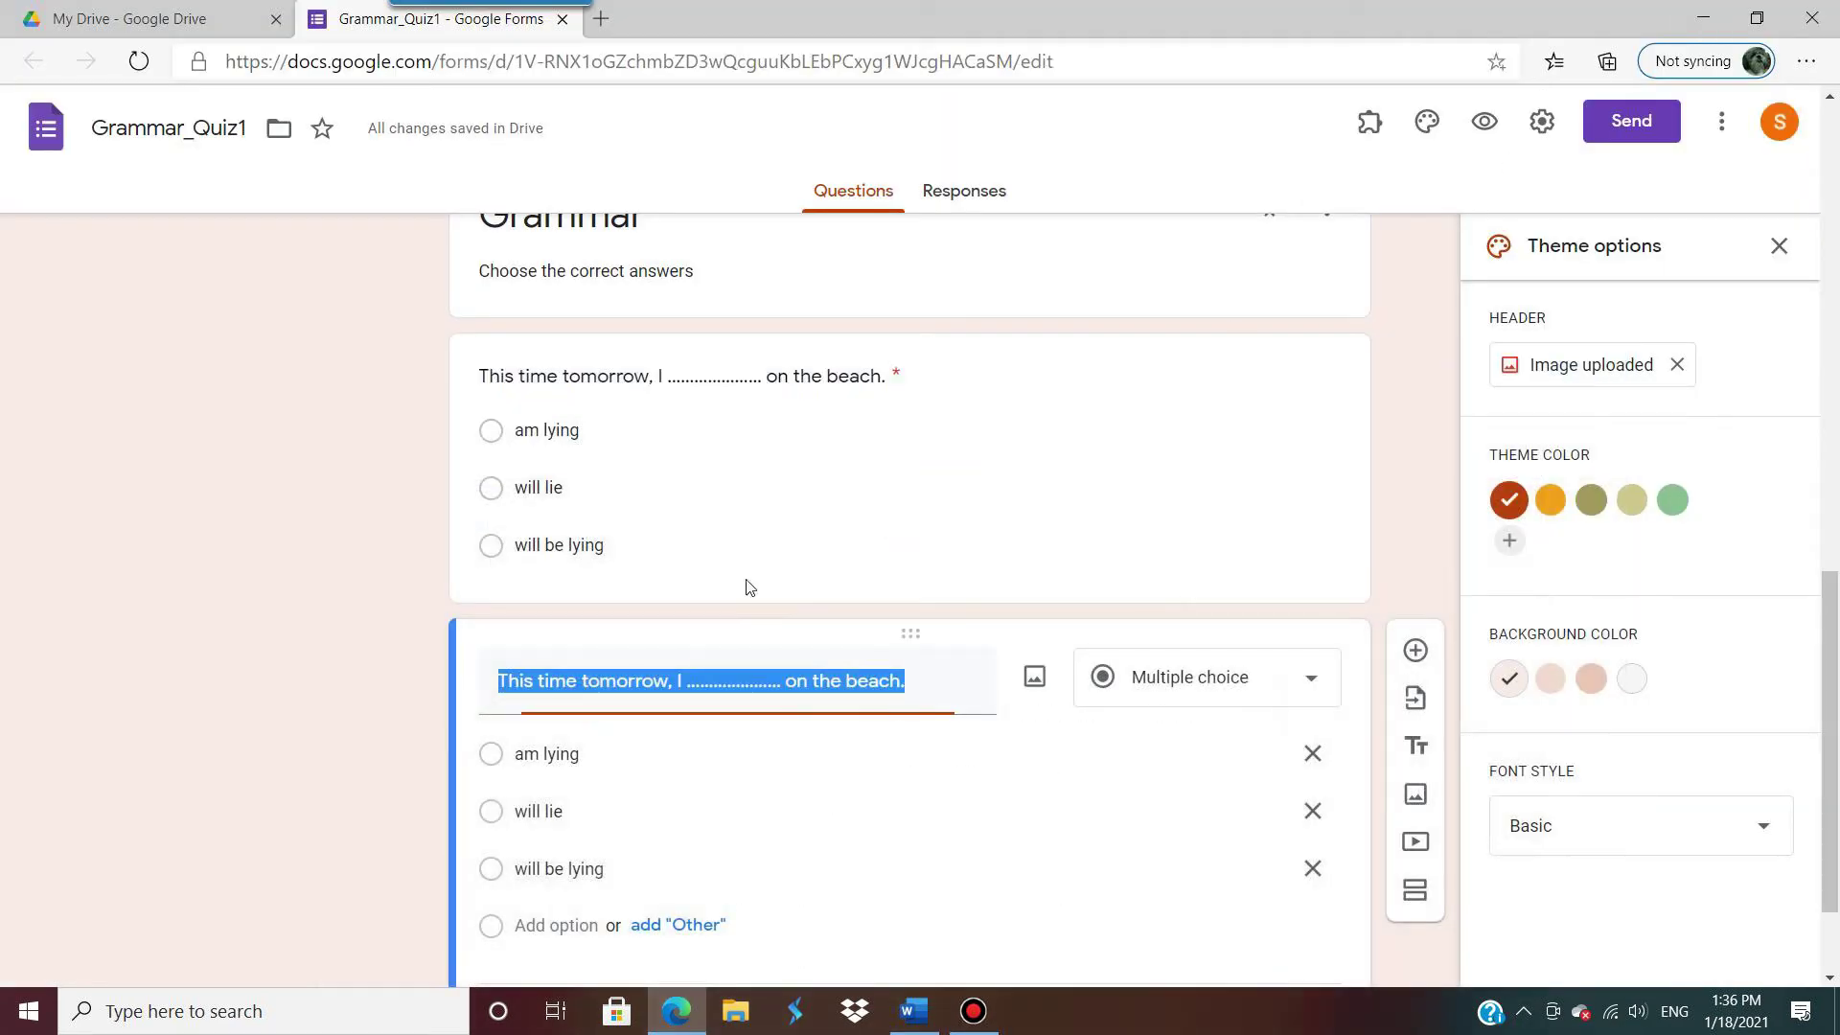
pyautogui.write('2. She said that she ___________help me.')
pyautogui.moveTo(534, 682); pyautogui.dragTo(383, 674)
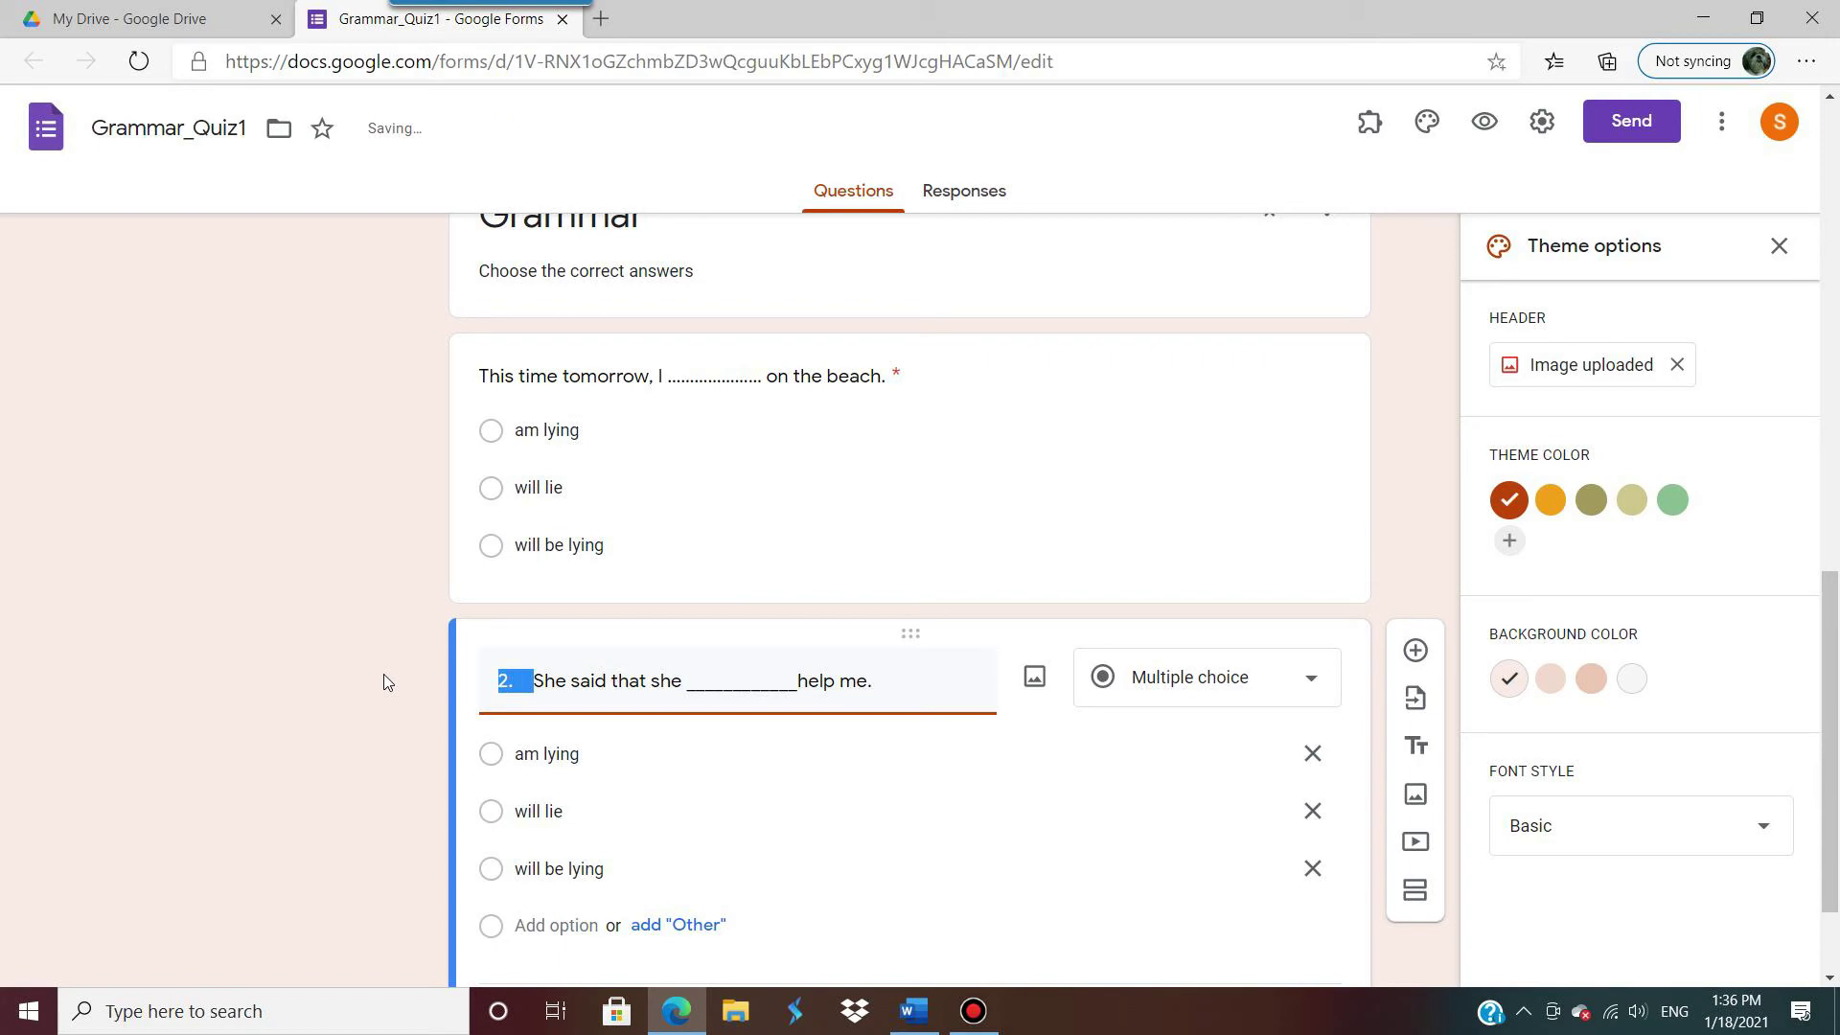
pyautogui.press('BackSpace')
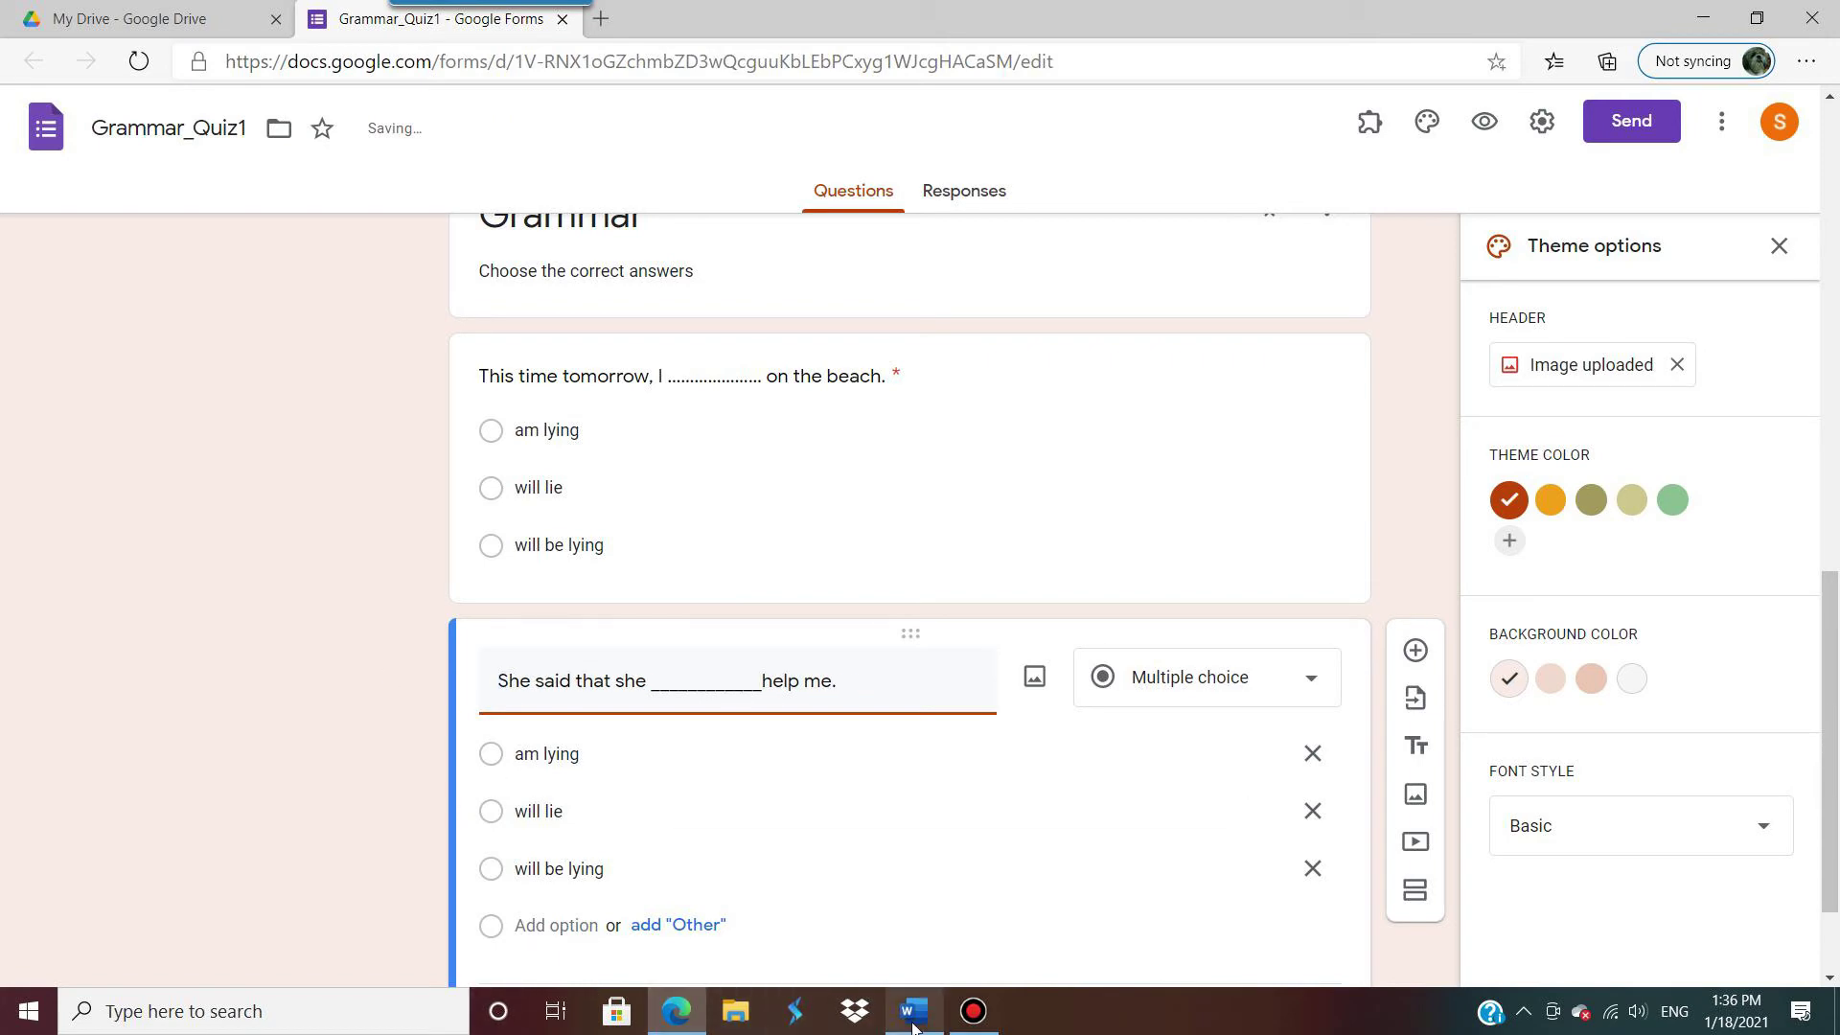
# Step: Change its options to will, shall and would, then duplicate the question
pyautogui.click(910, 1006)
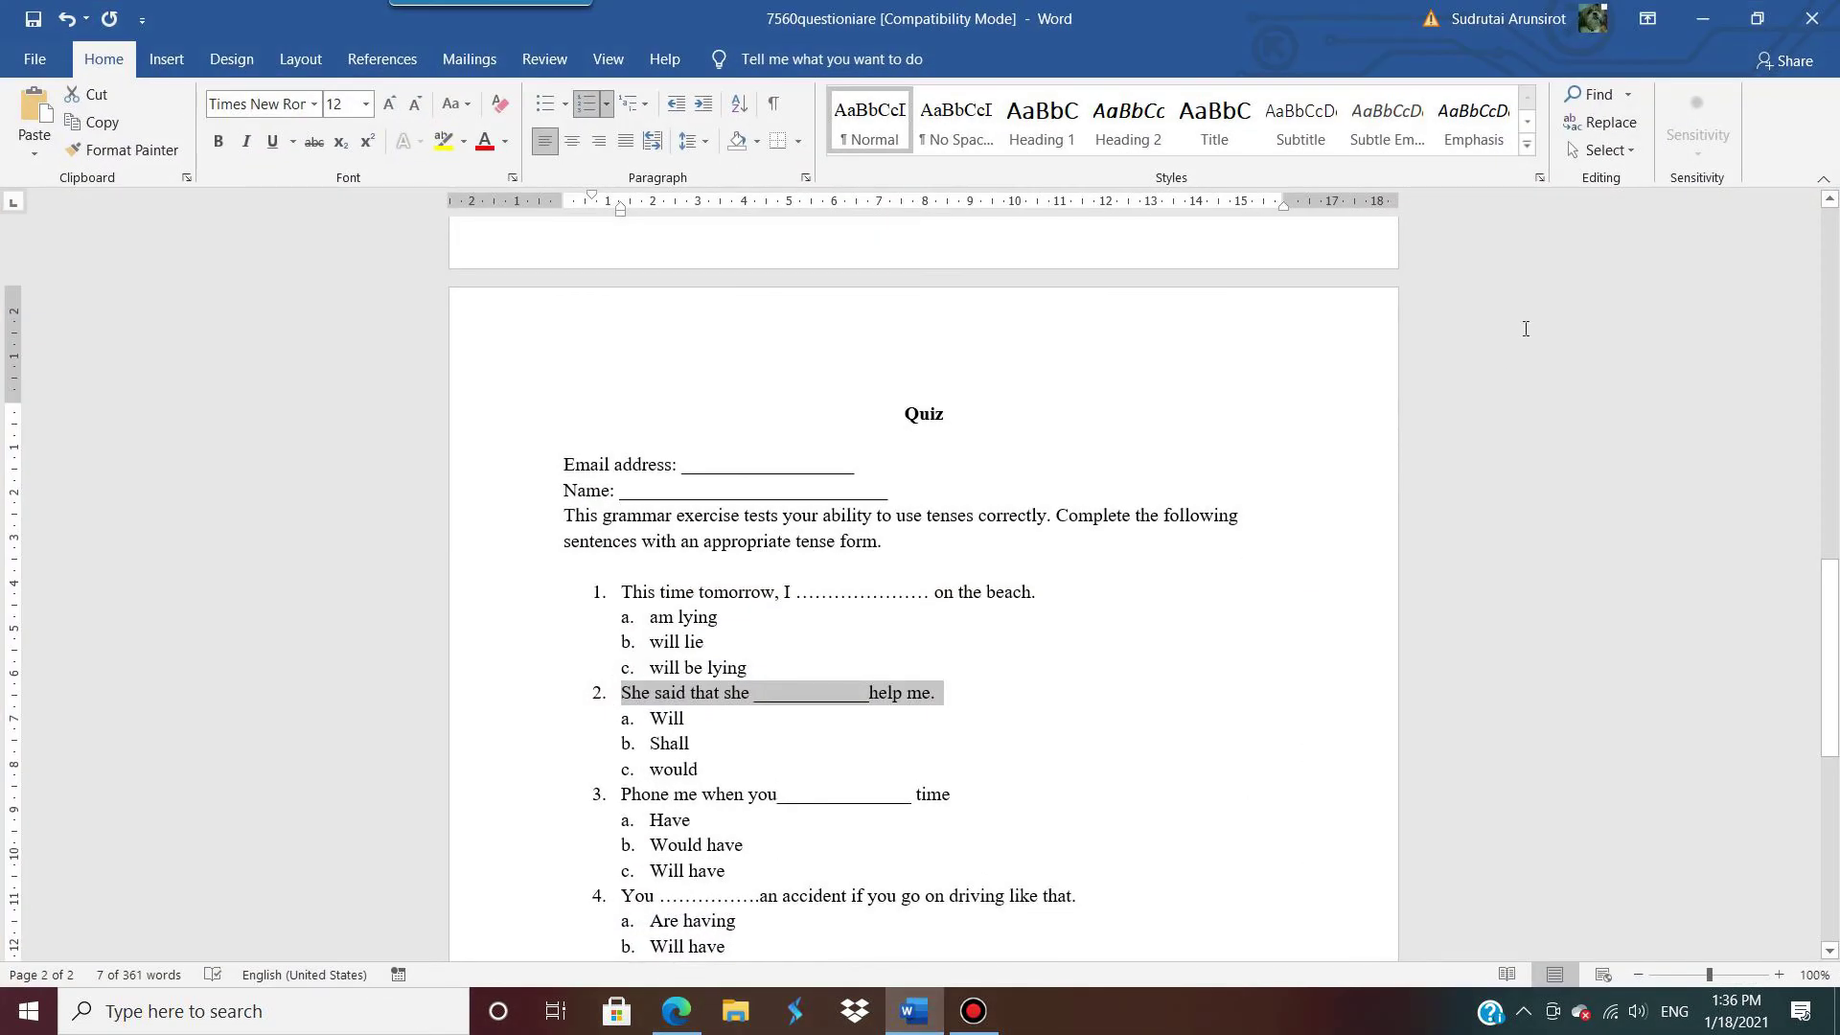
pyautogui.click(1702, 19)
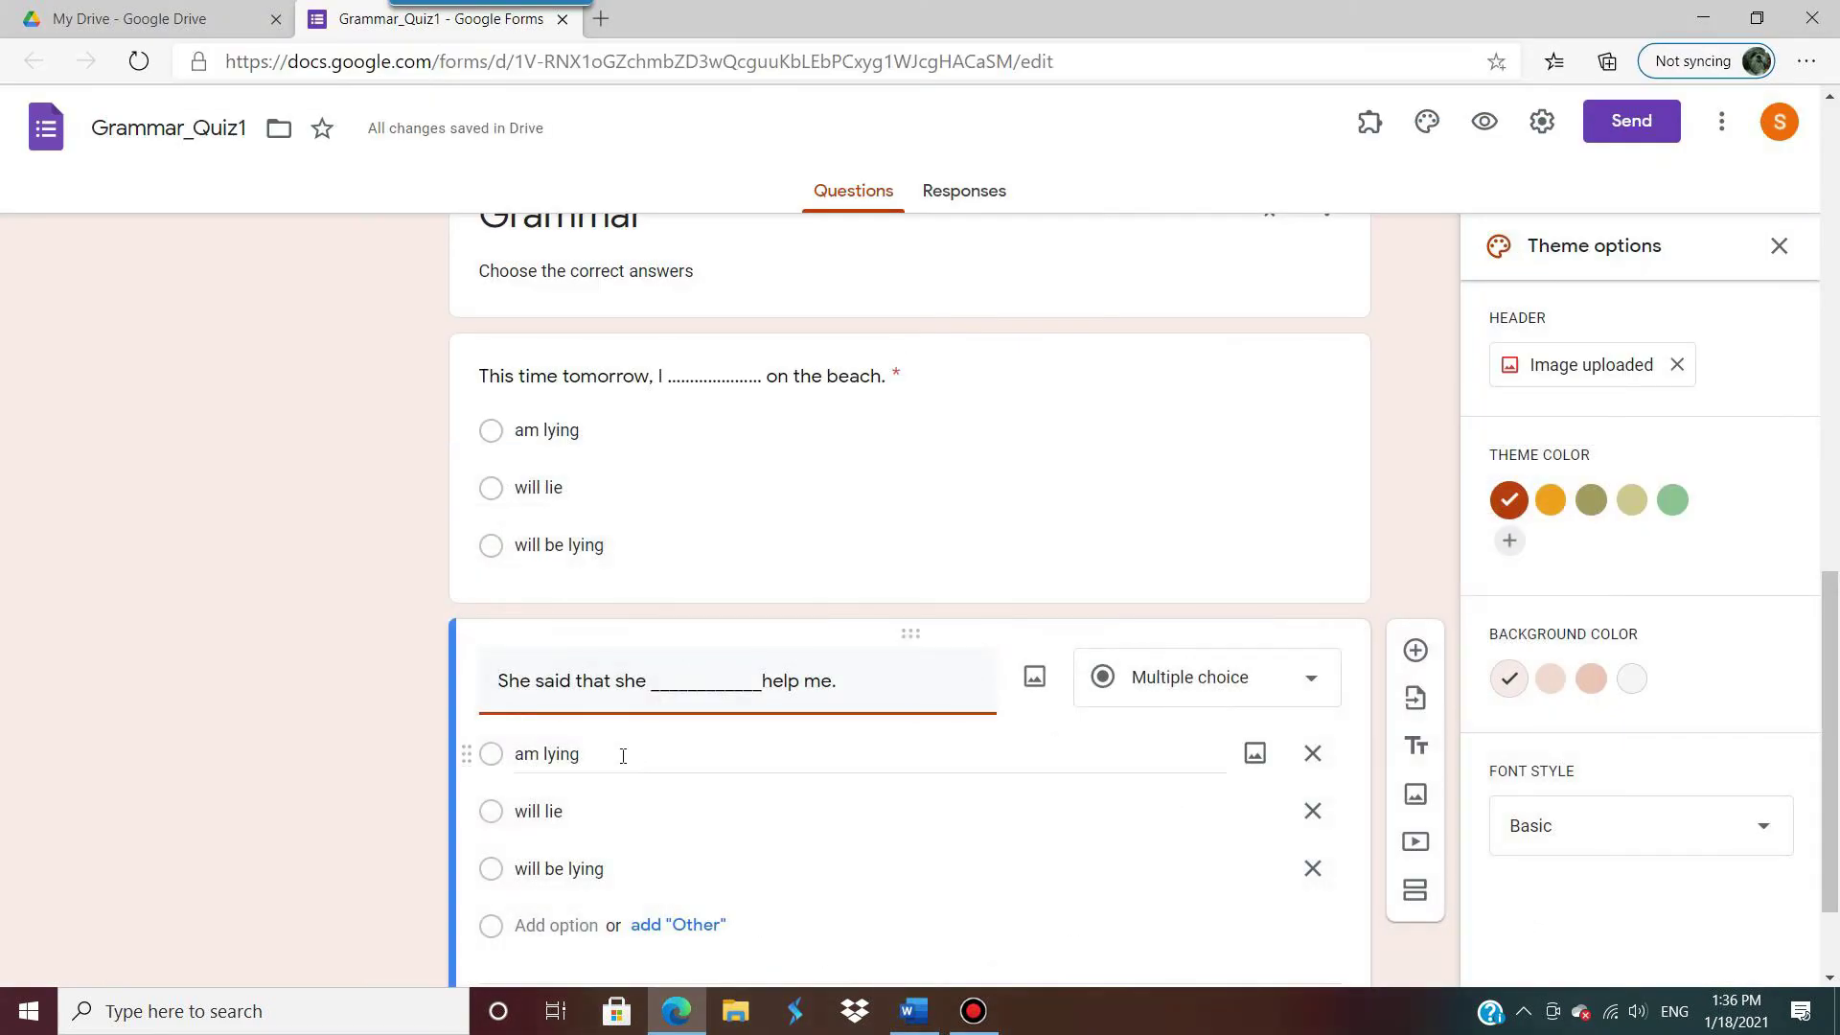
pyautogui.click(623, 756)
pyautogui.write('will')
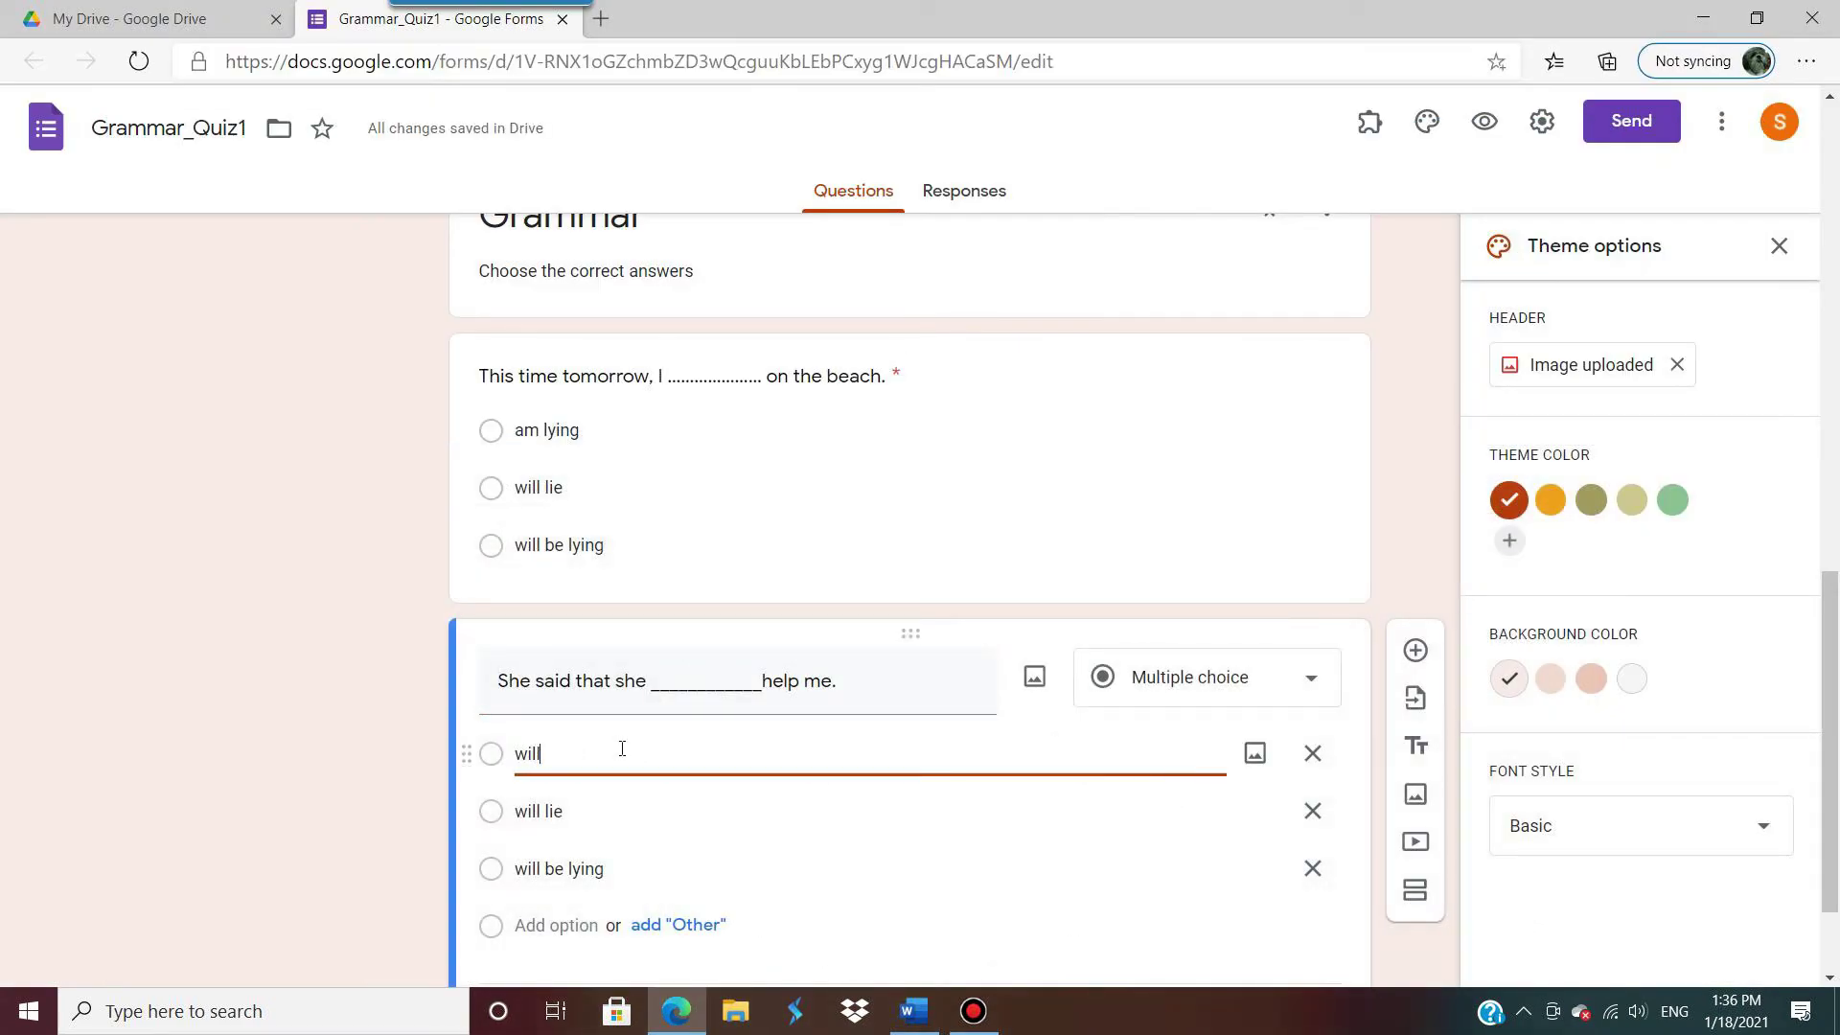
pyautogui.click(602, 811)
pyautogui.write('s')
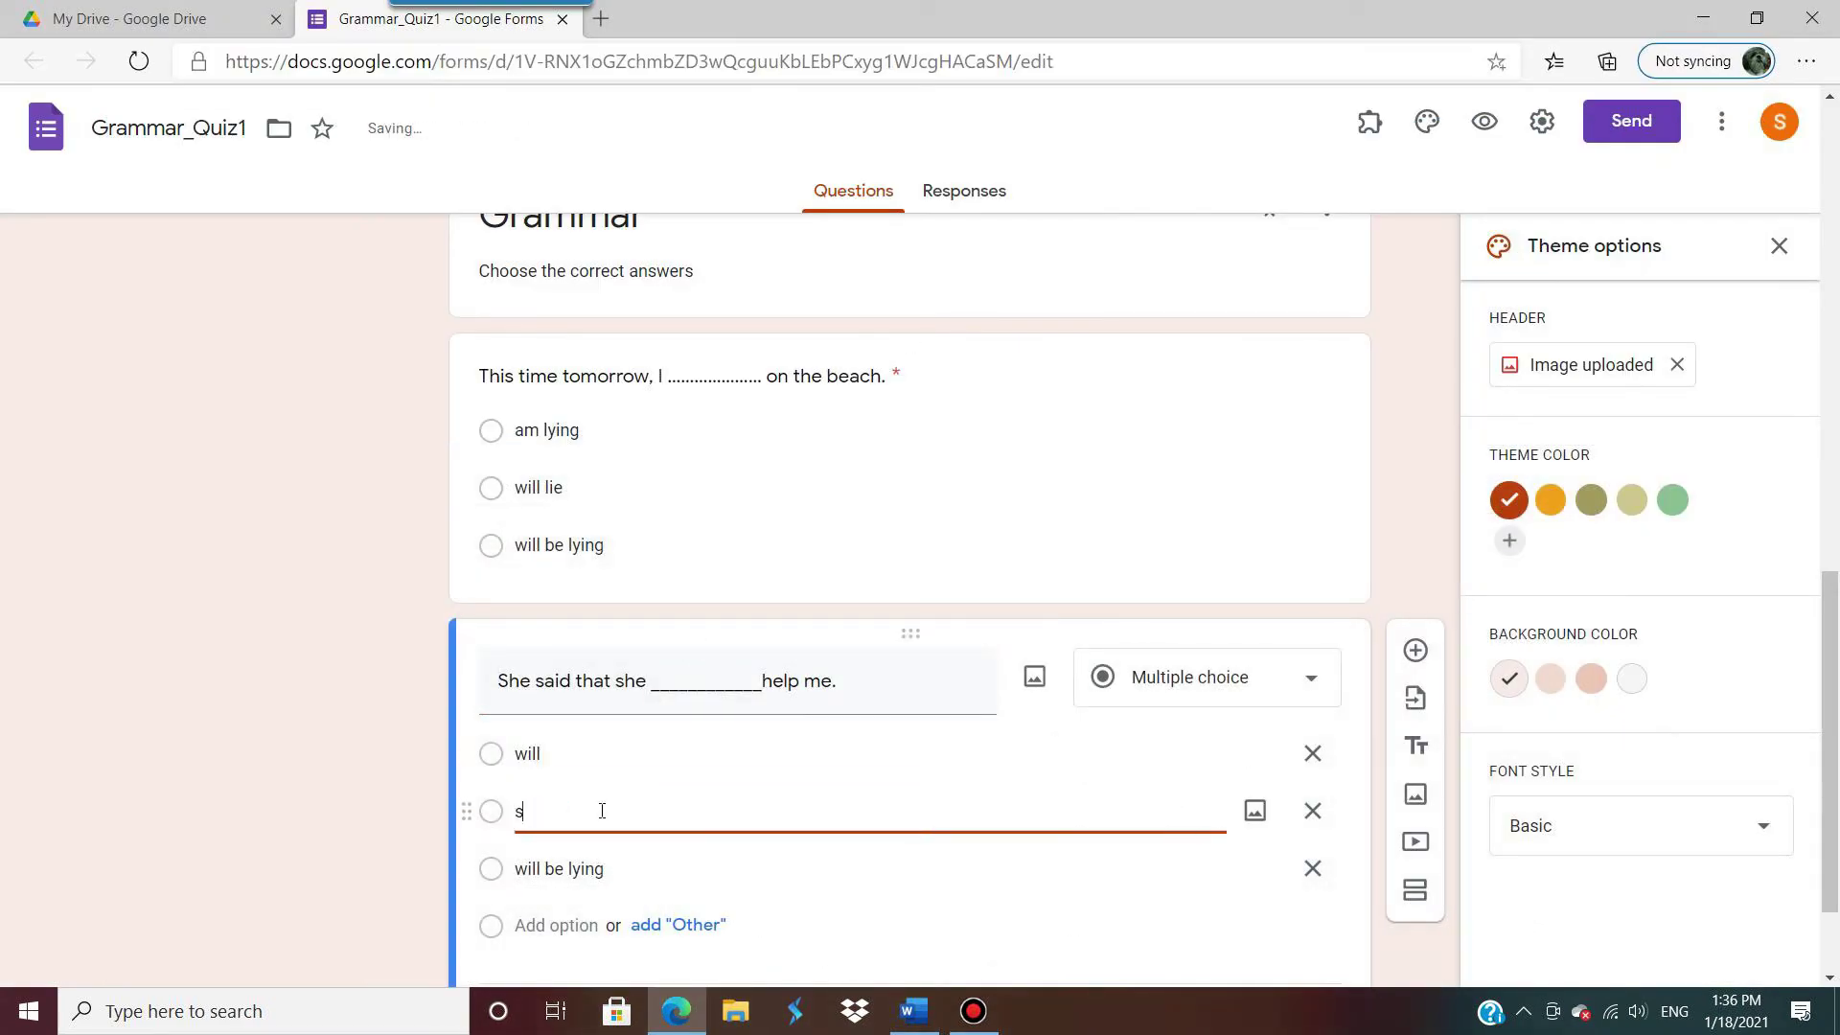
pyautogui.write('hall')
pyautogui.click(615, 868)
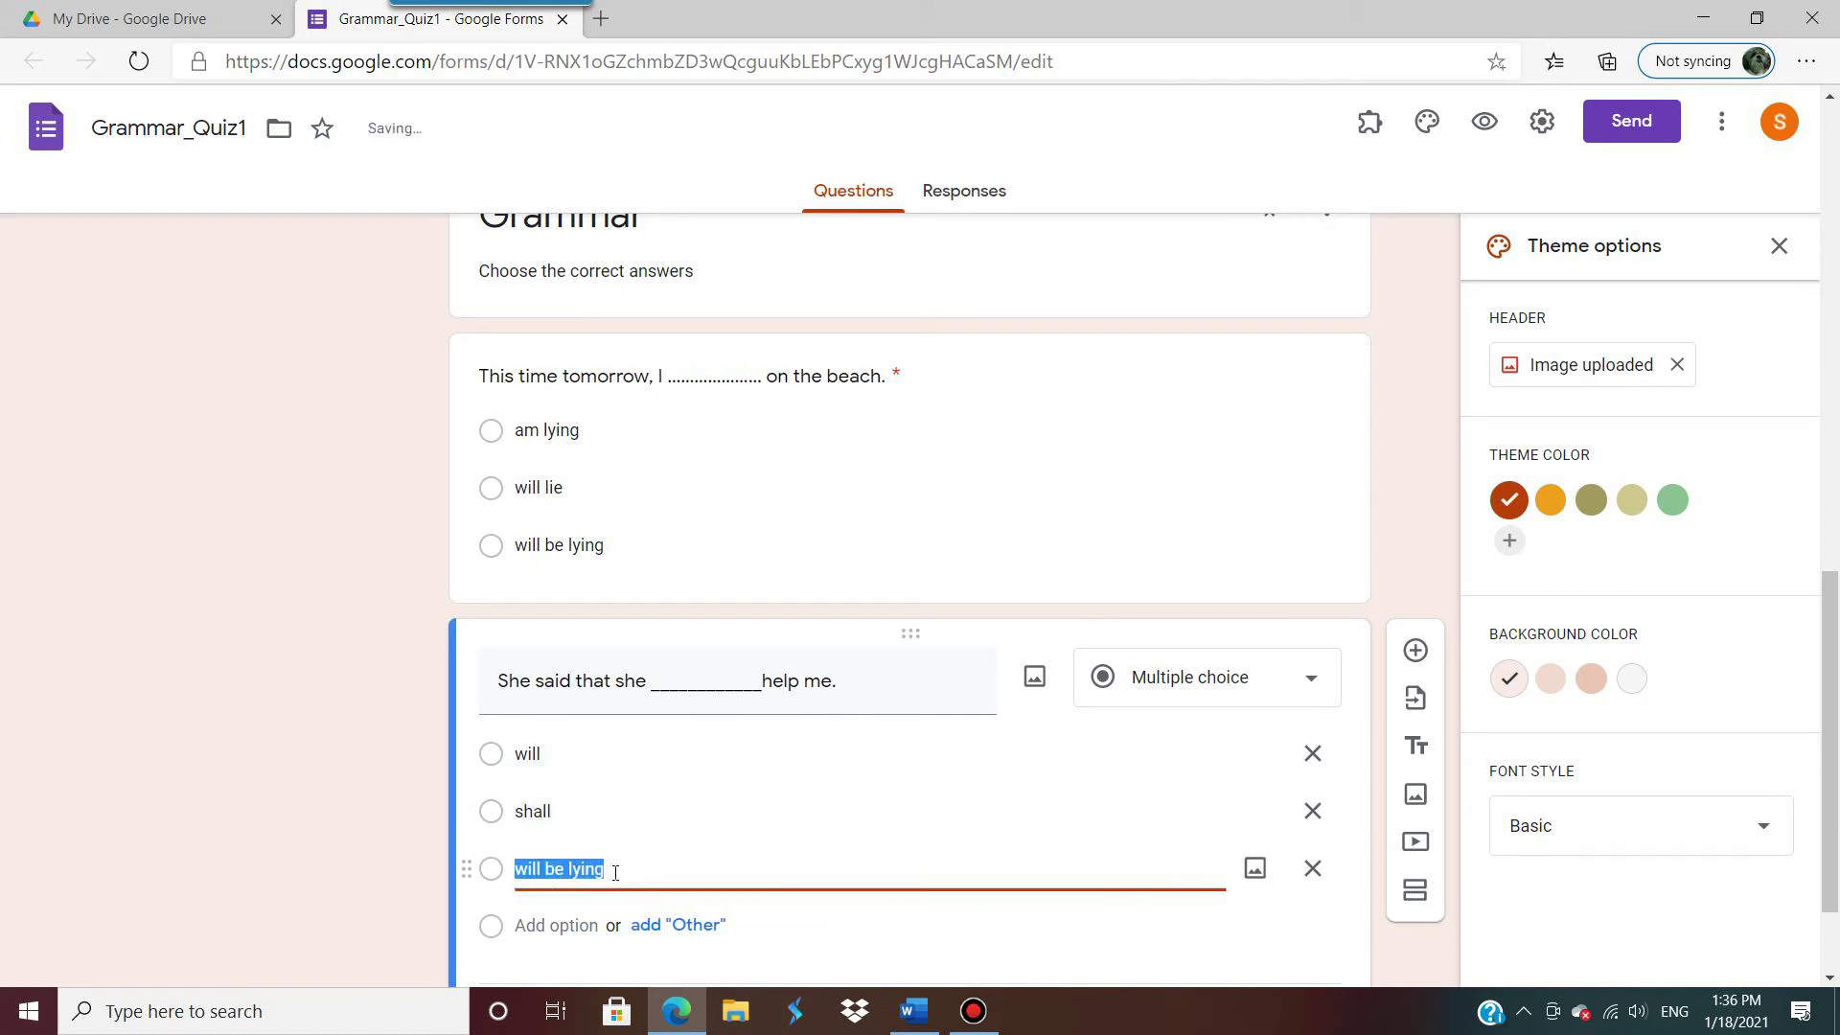
pyautogui.write('would')
pyautogui.scroll(-1, 671, 863)
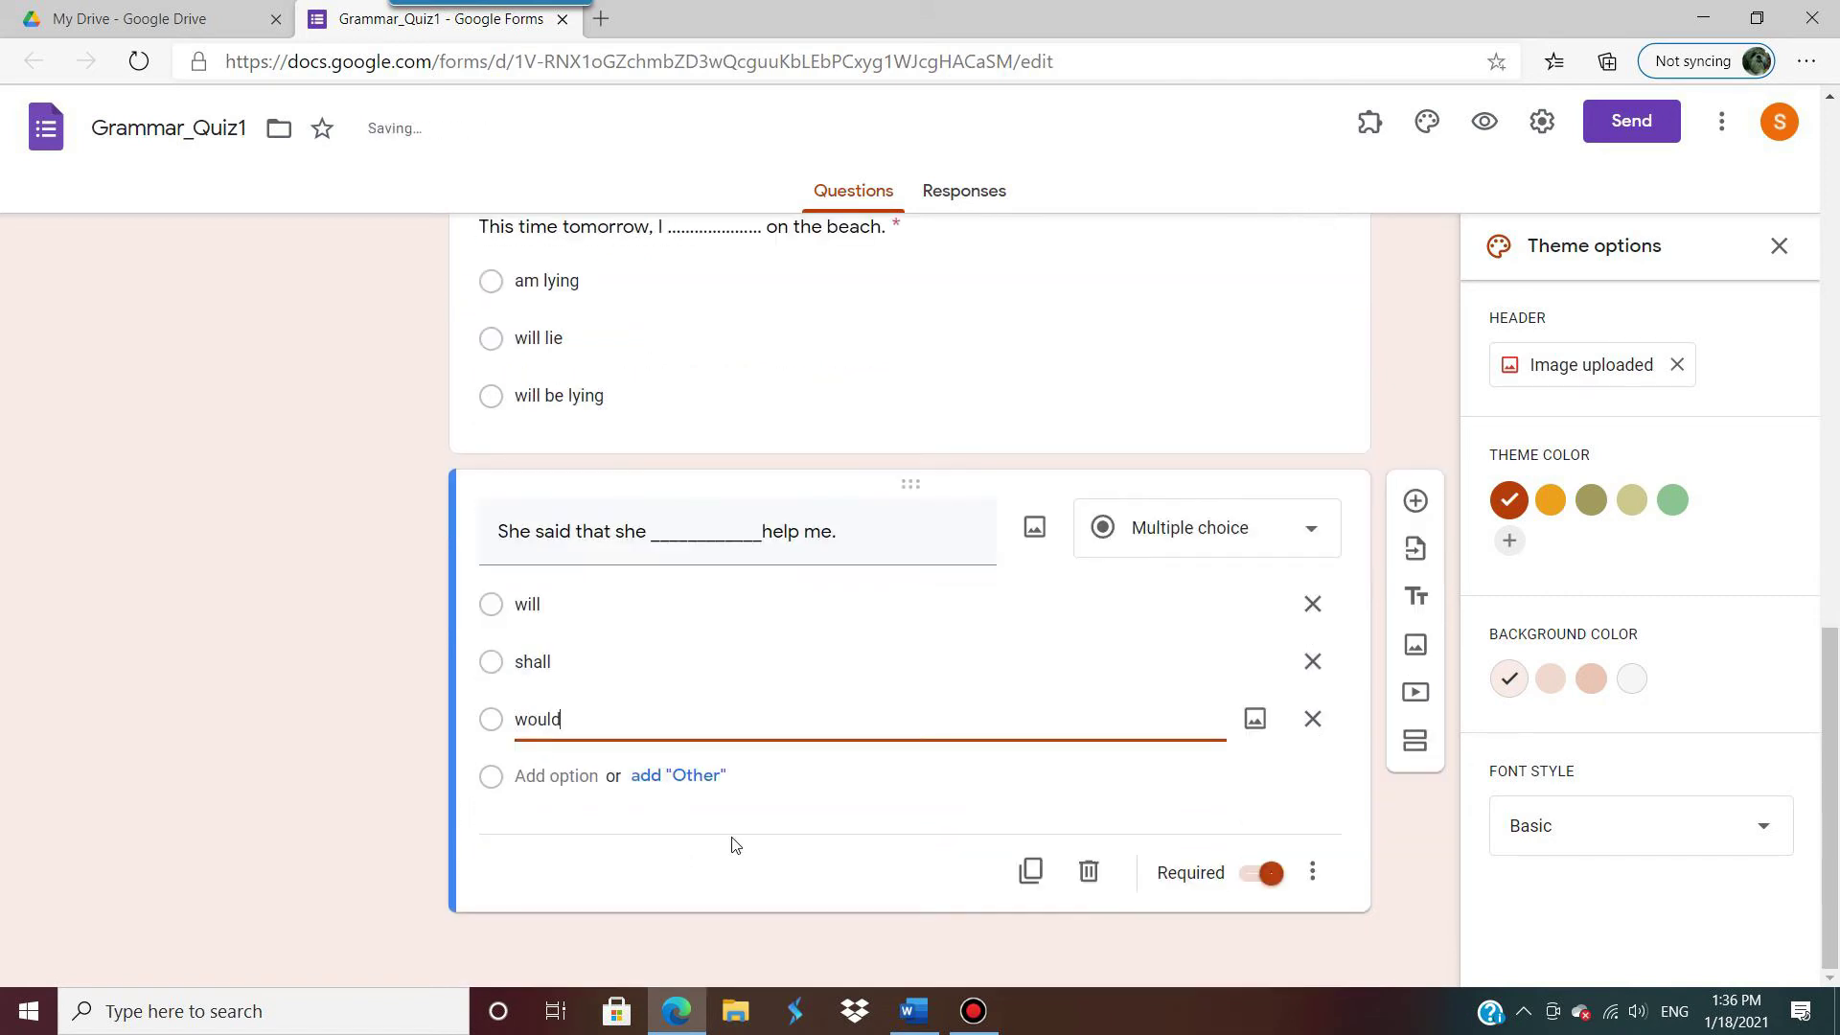
pyautogui.click(1028, 872)
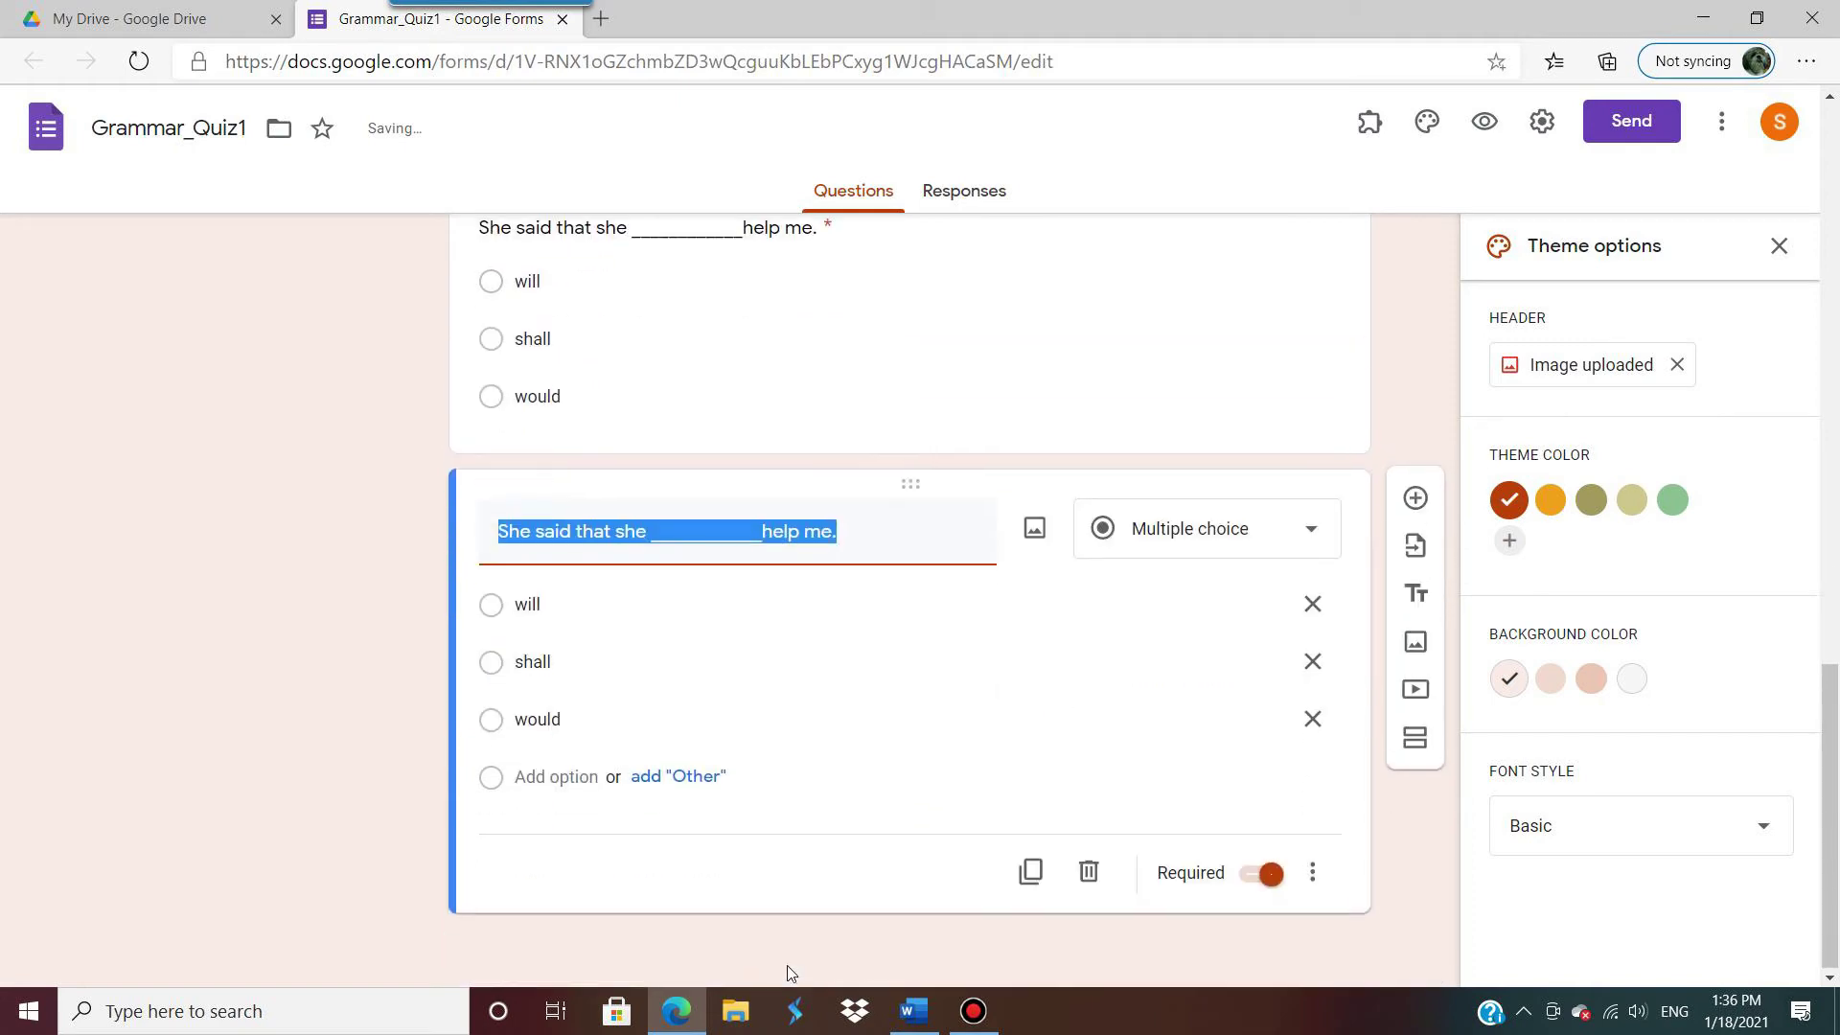
# Step: Retitle the copy with Word's item 3, 'Phone me when you ___ time', without the '3.'
pyautogui.click(913, 1011)
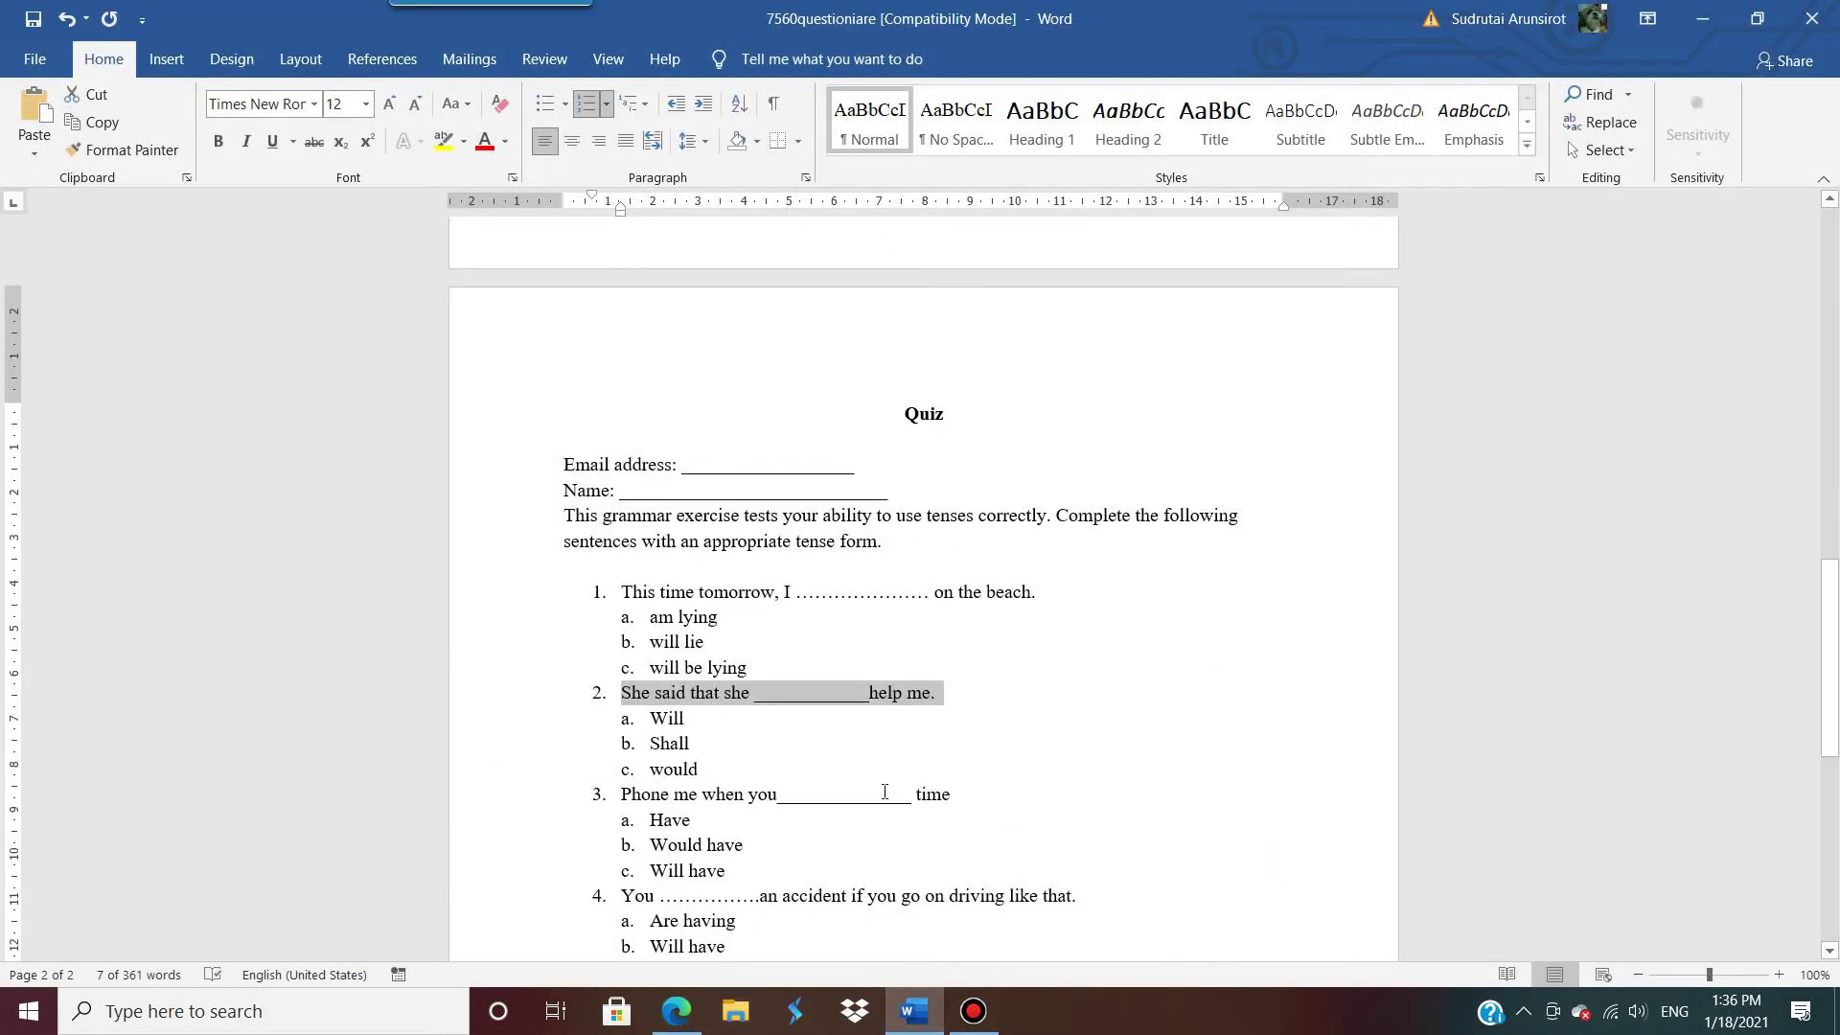
pyautogui.moveTo(974, 789); pyautogui.dragTo(657, 793)
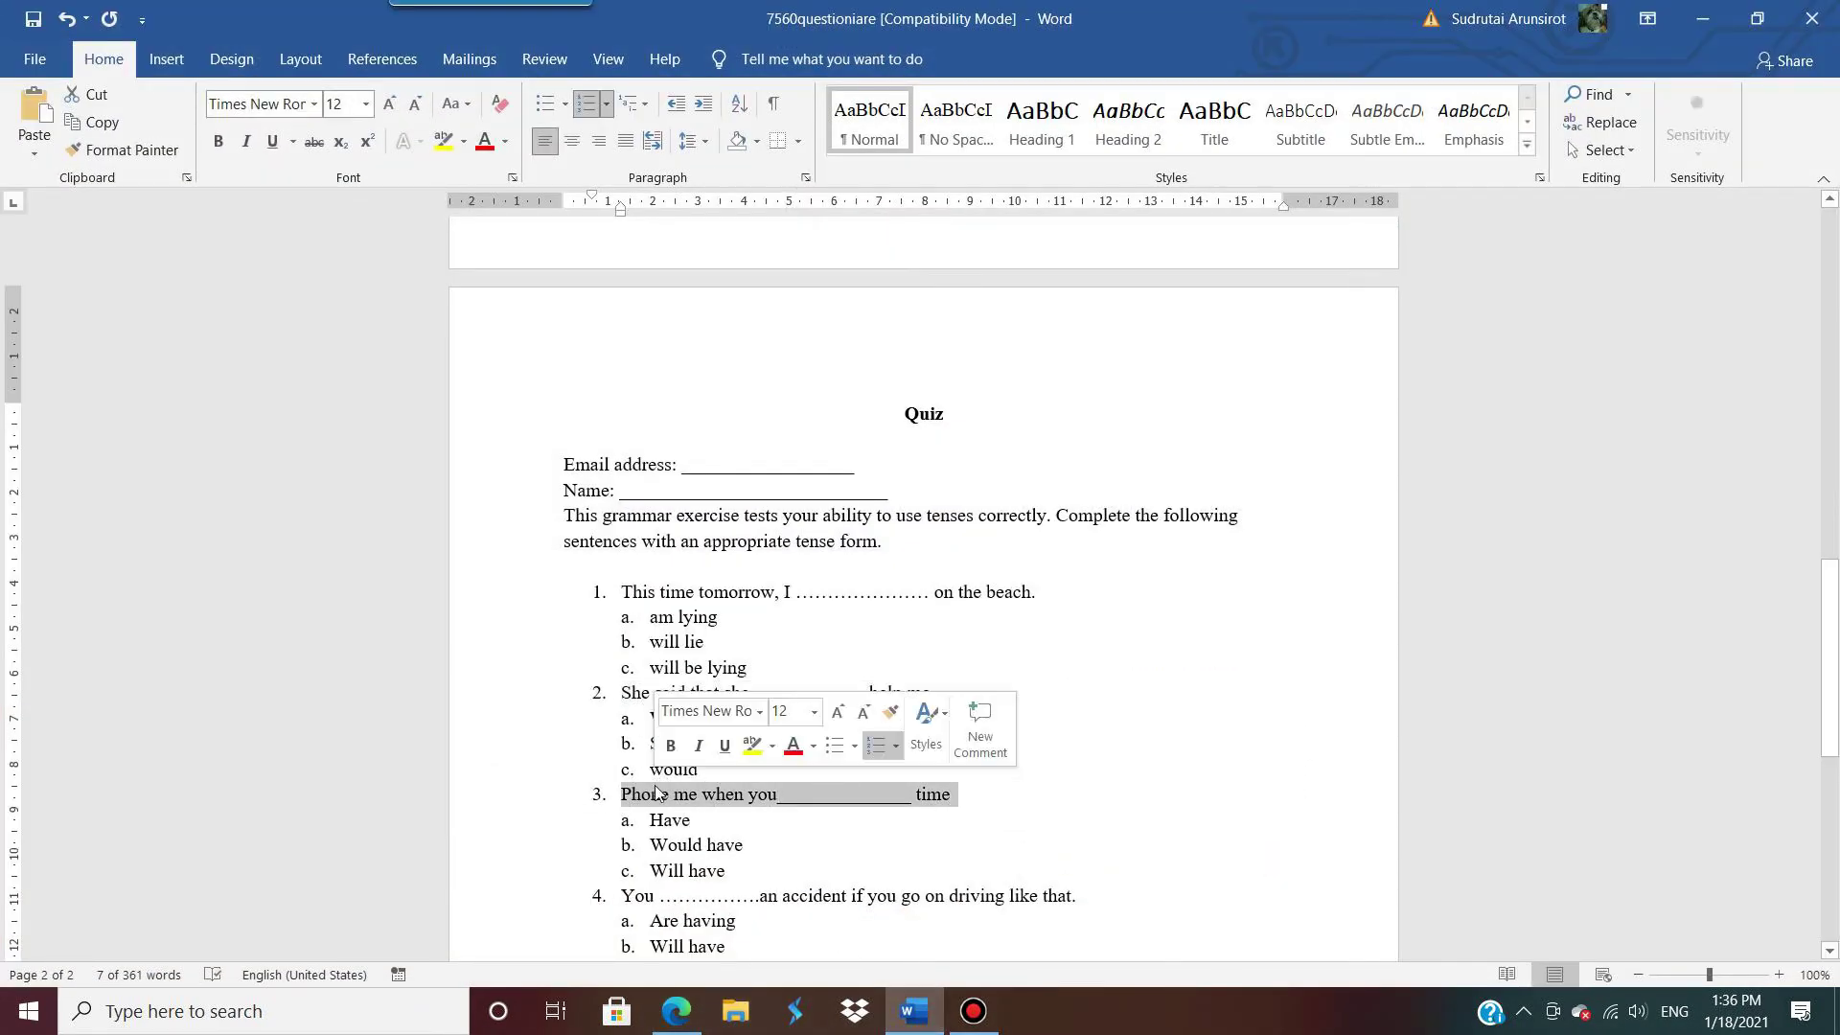
pyautogui.click(1702, 18)
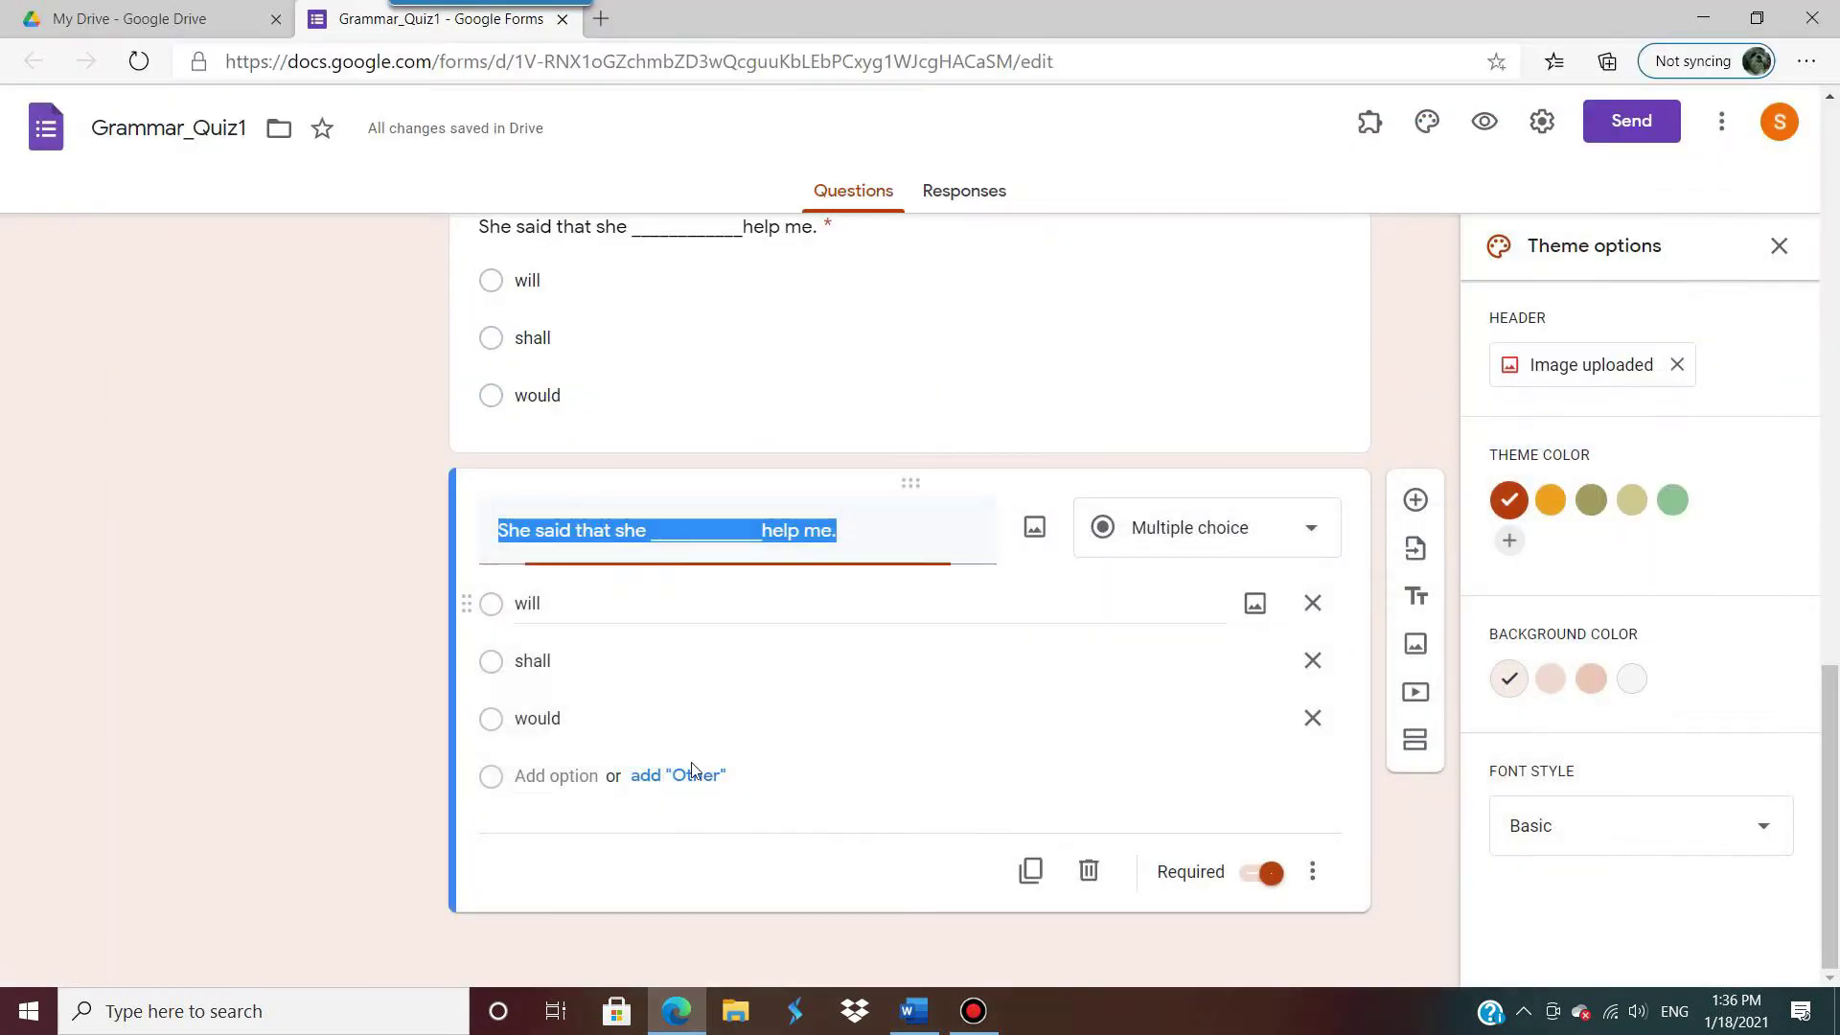
pyautogui.write('3. Phone me when you____________ time')
pyautogui.moveTo(533, 530); pyautogui.dragTo(434, 536)
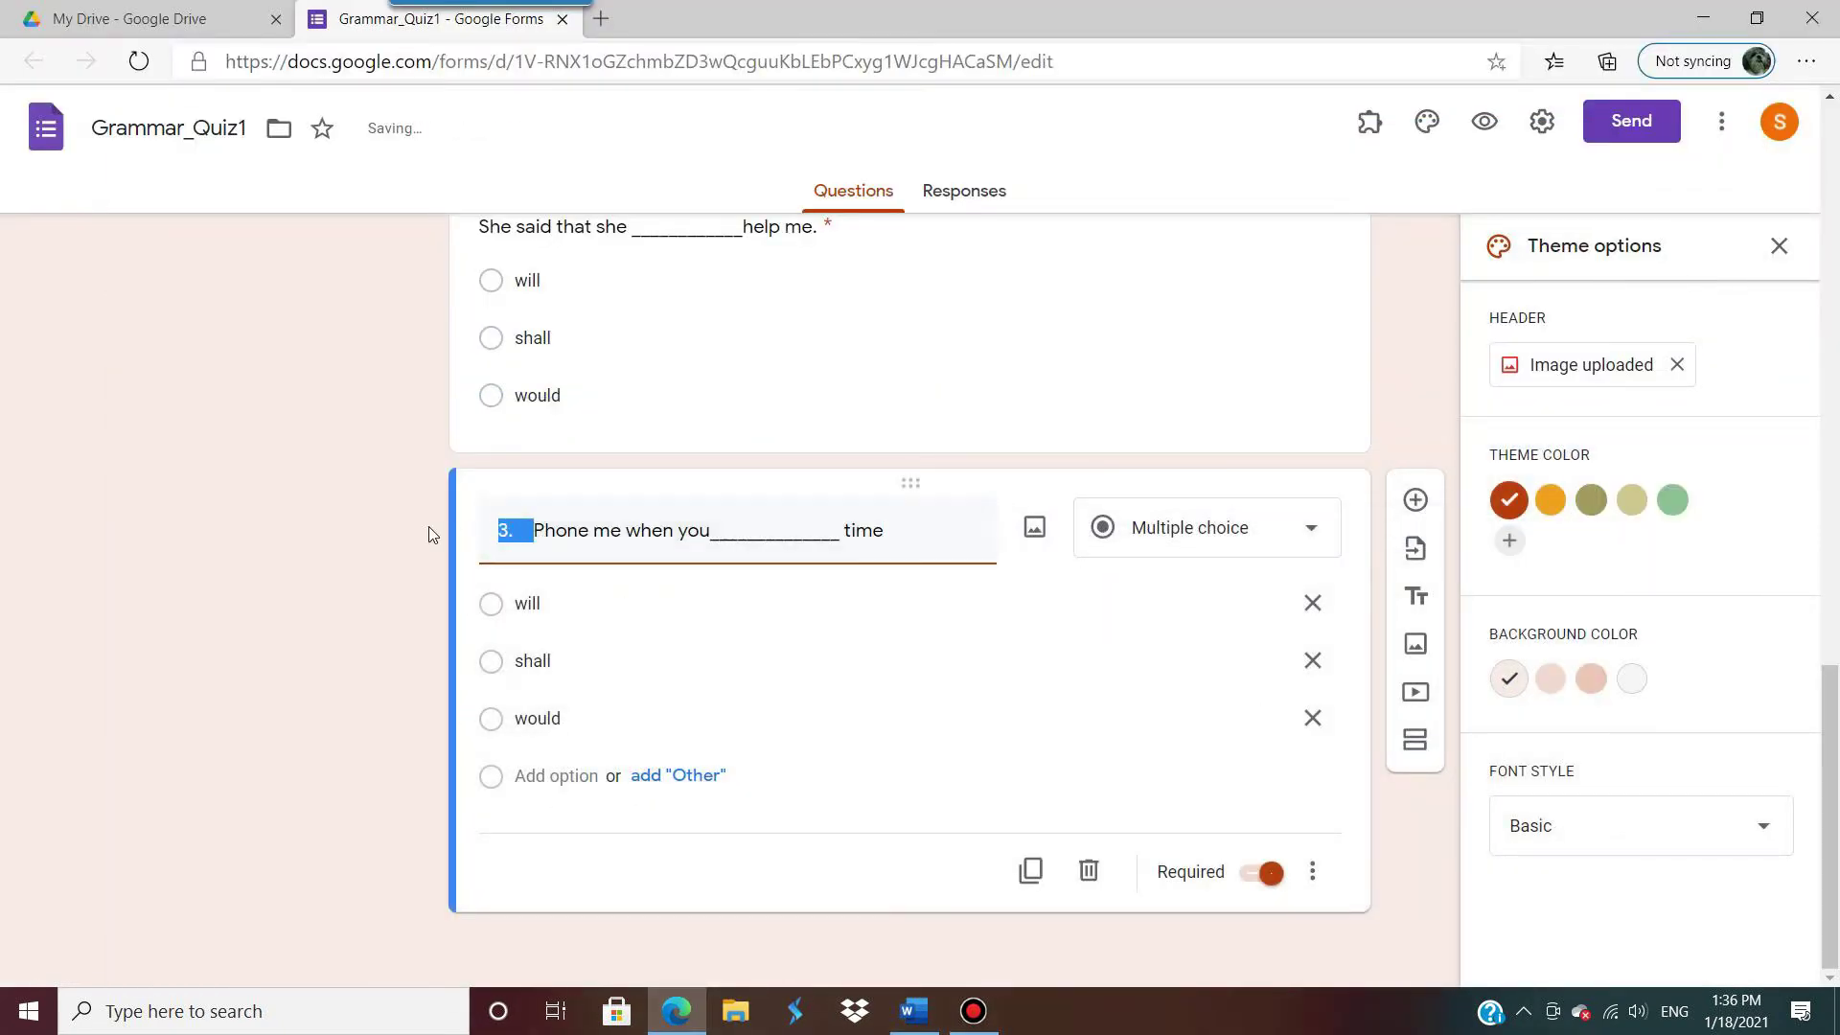
pyautogui.press('BackSpace')
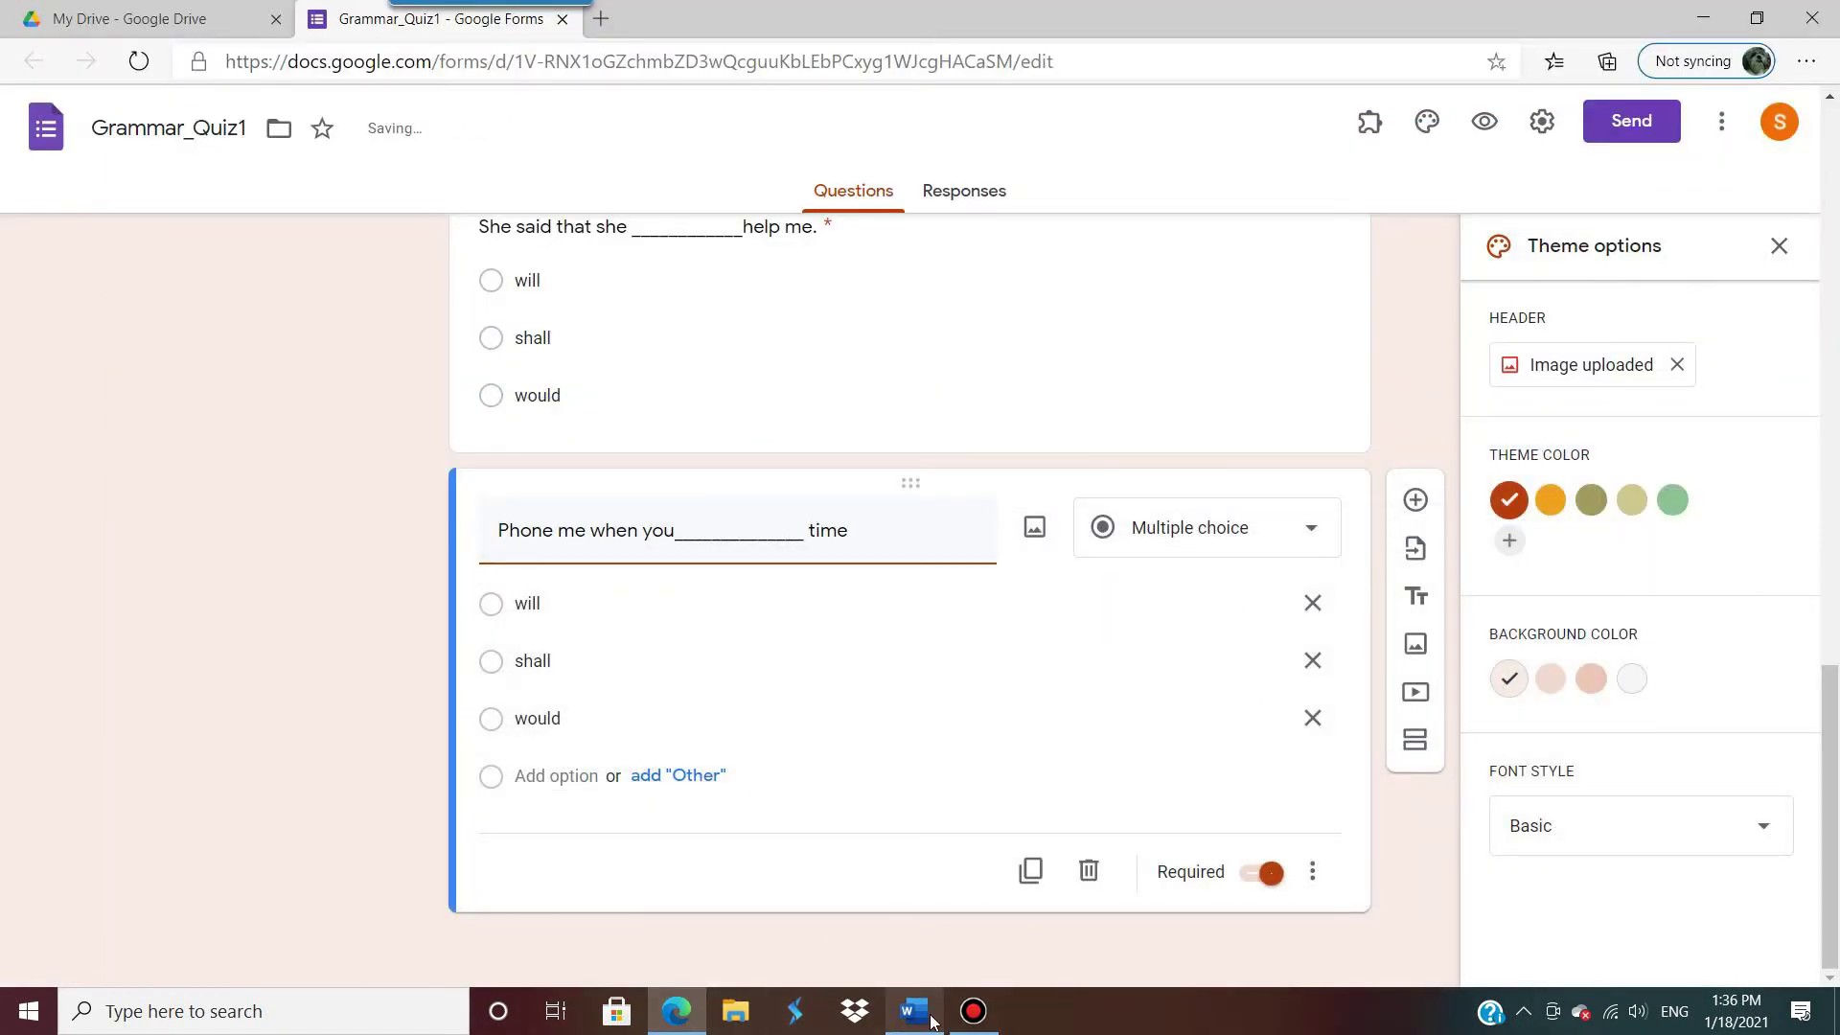
# Step: Change its options to have, would have and will have, then duplicate the question
pyautogui.click(910, 1008)
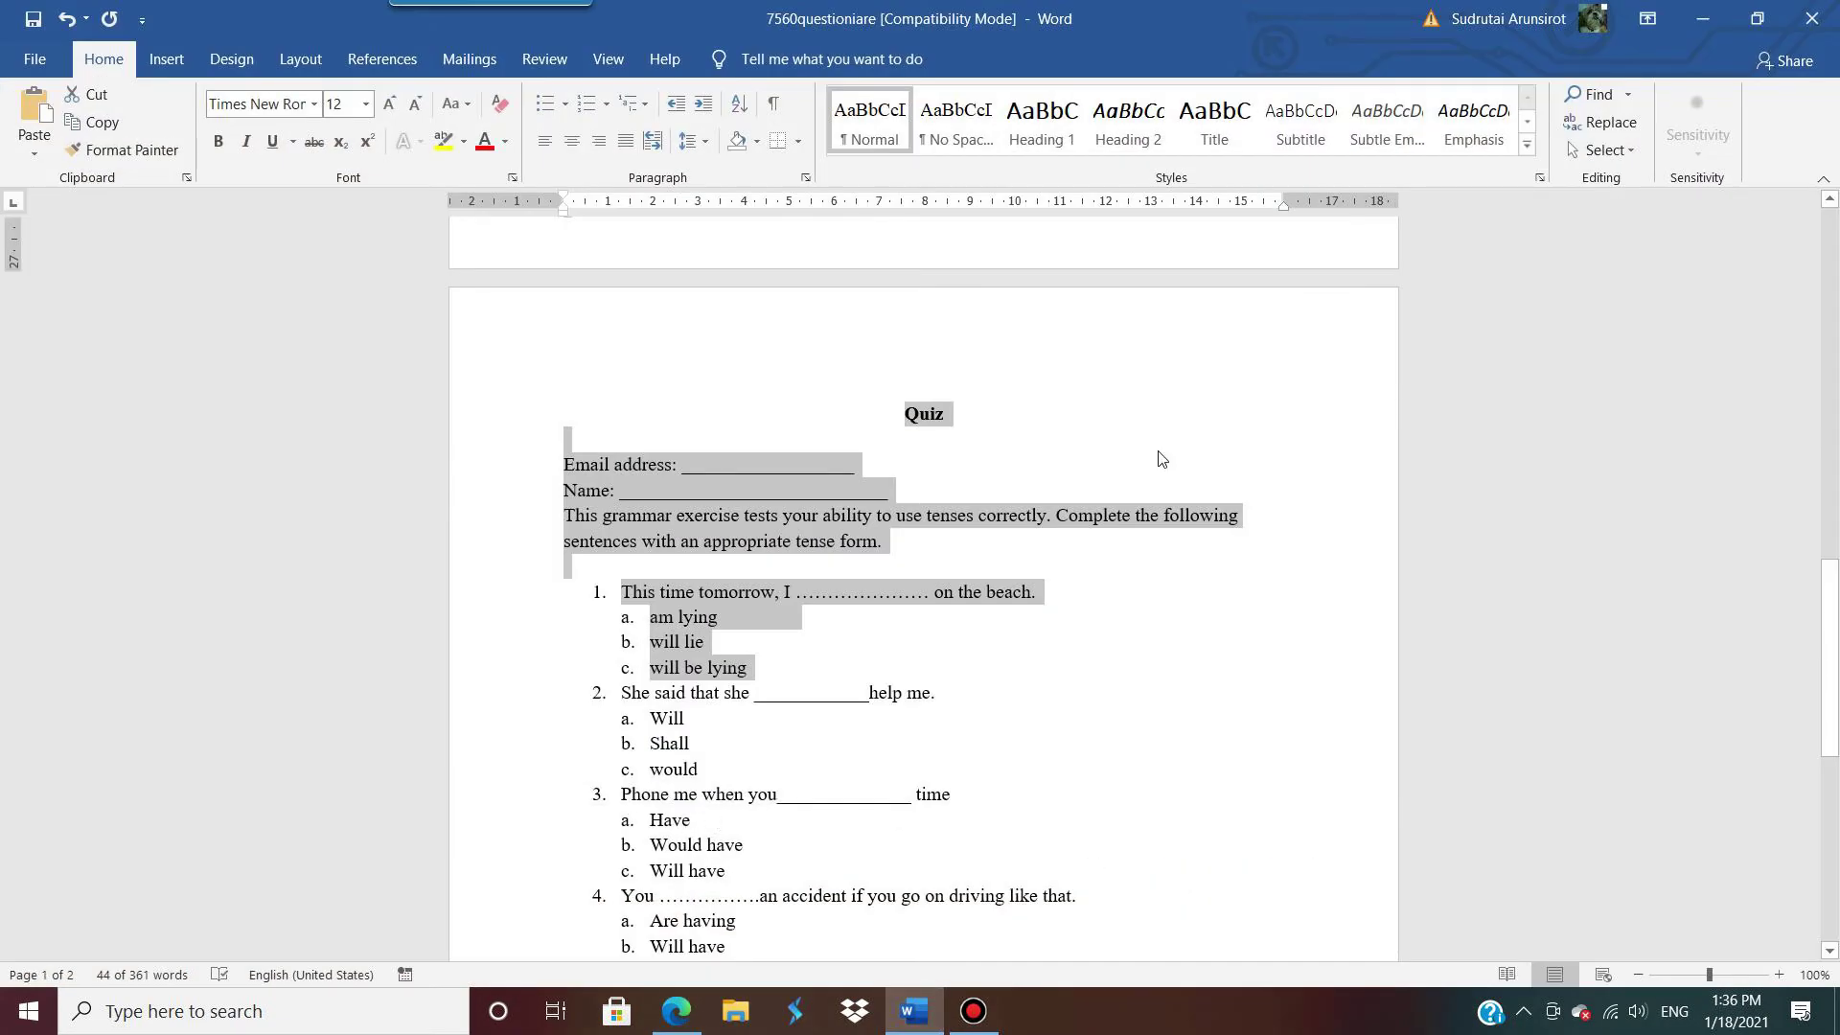
pyautogui.click(1705, 29)
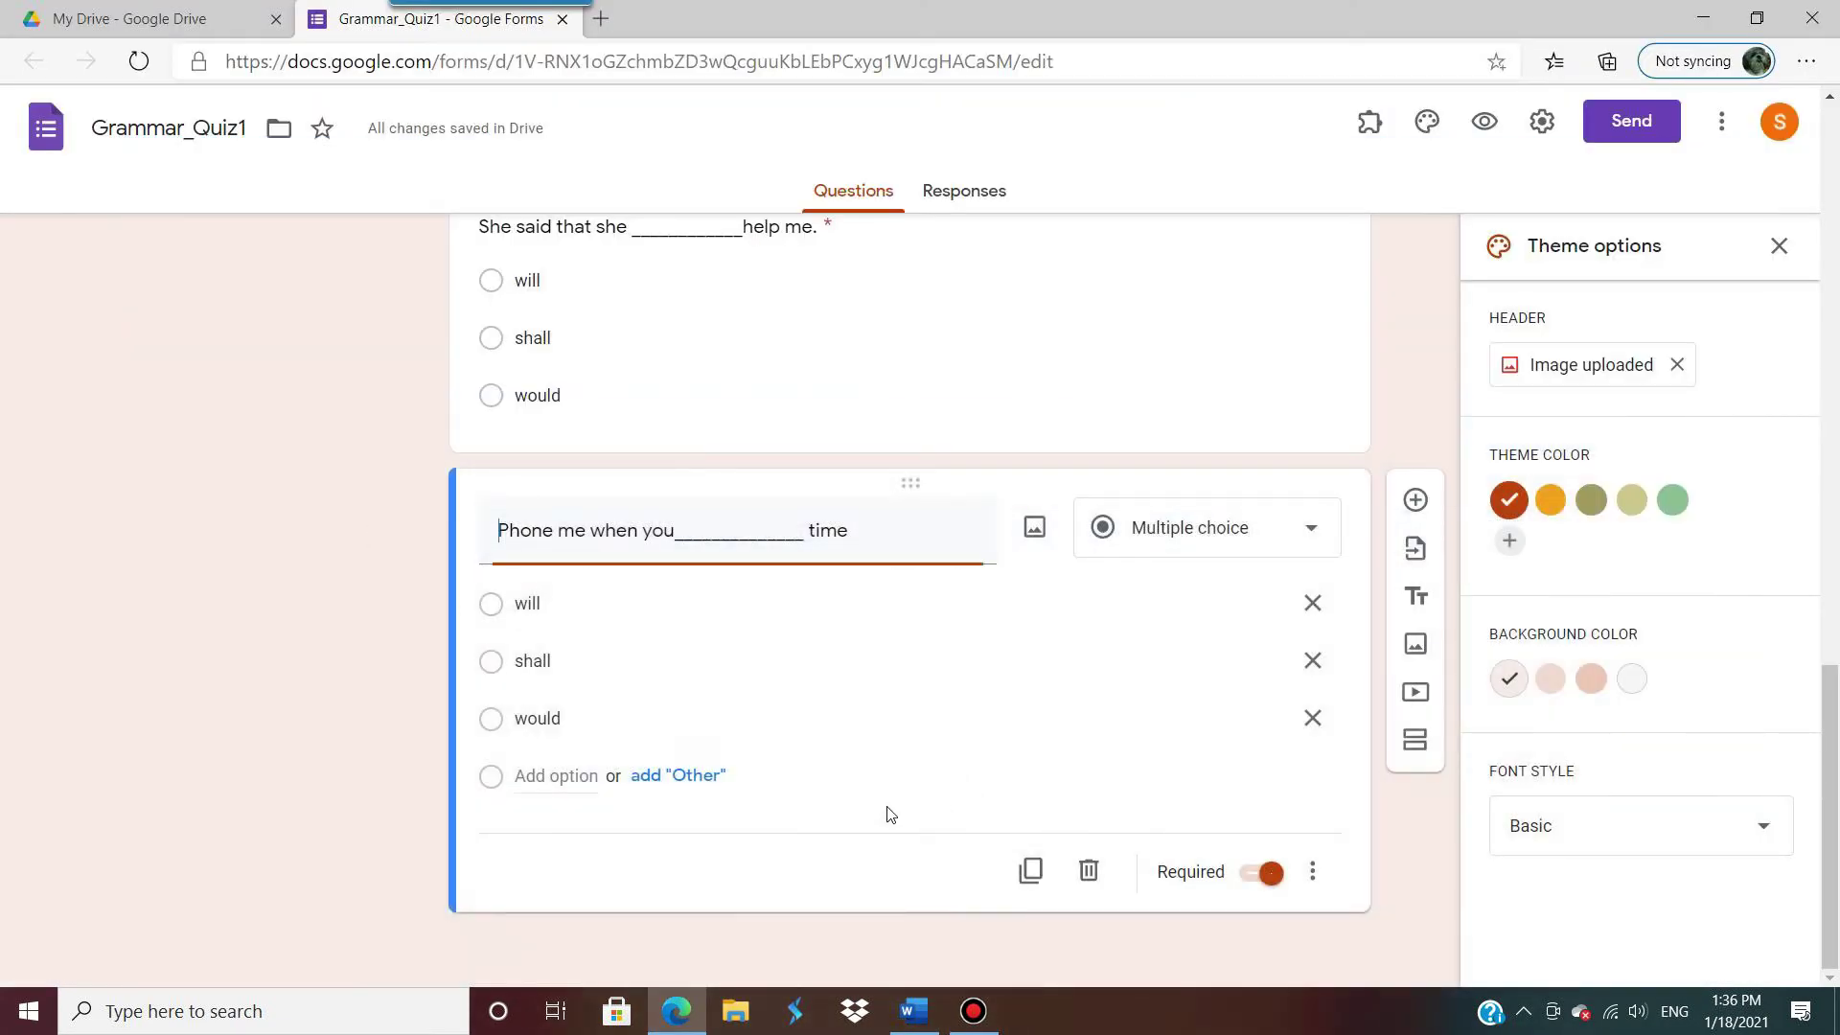
pyautogui.click(591, 601)
pyautogui.write('have')
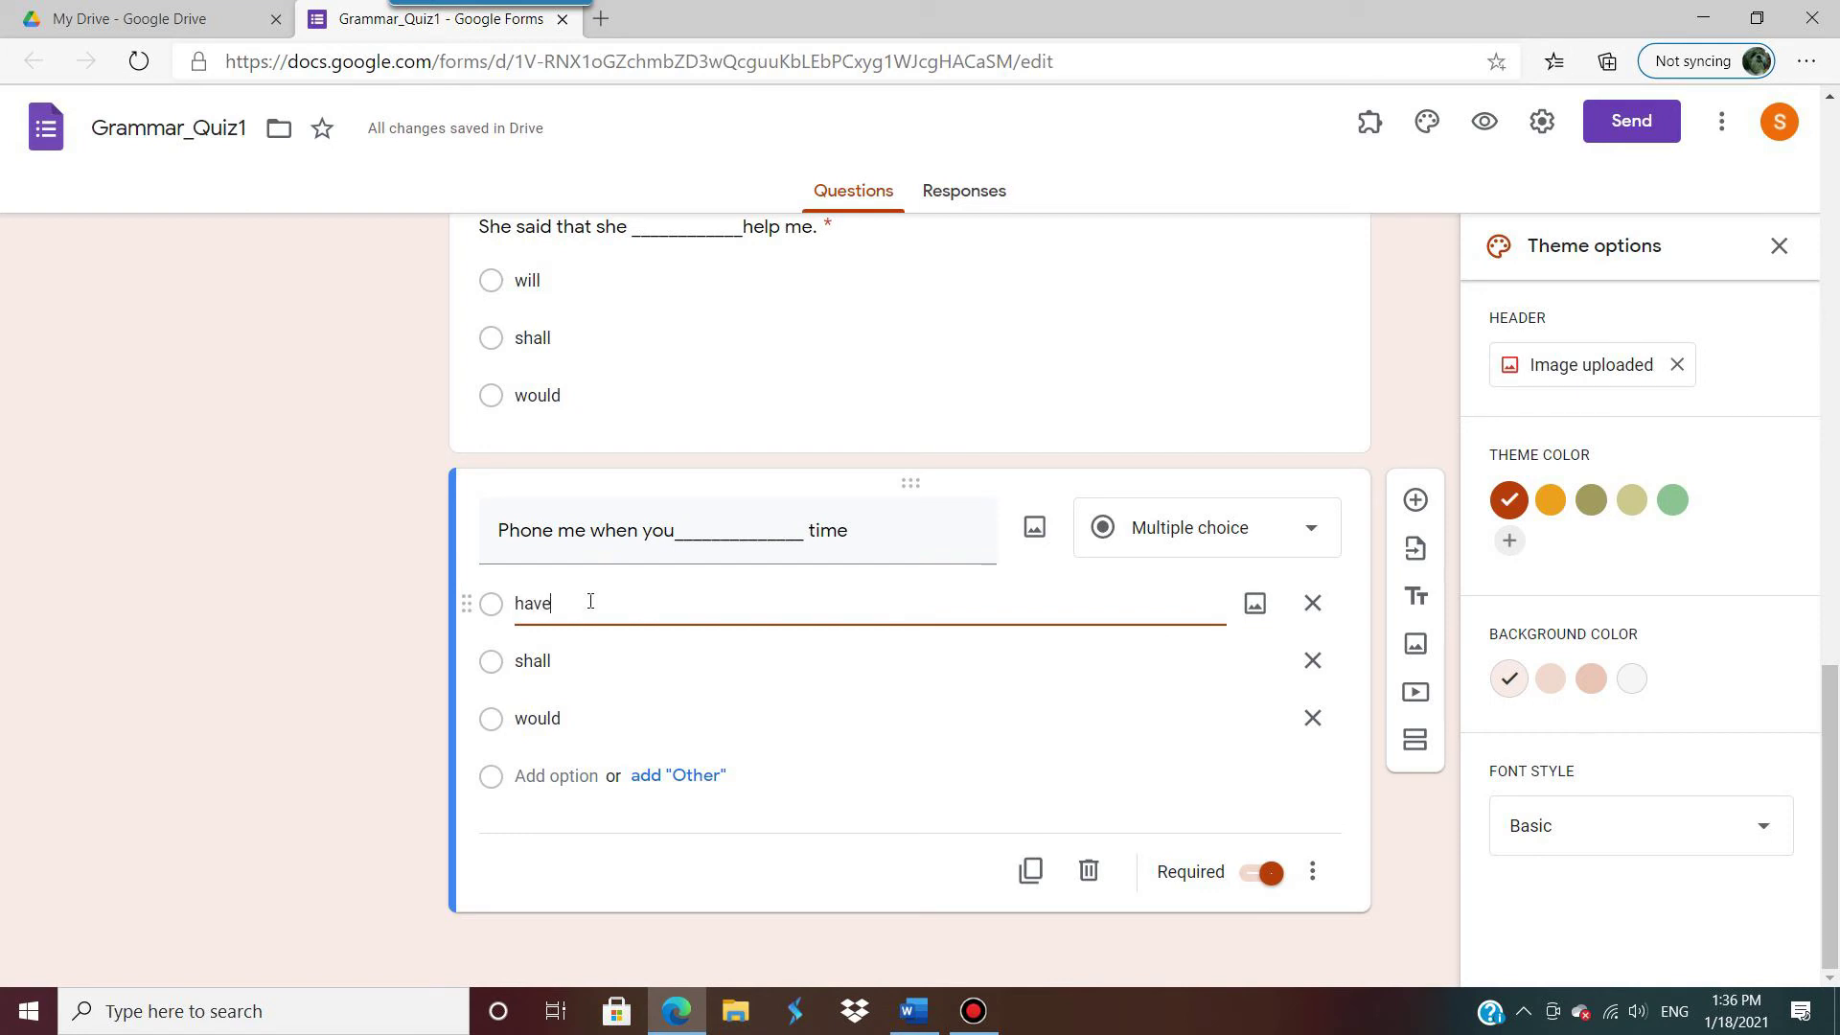
pyautogui.click(591, 668)
pyautogui.write('w')
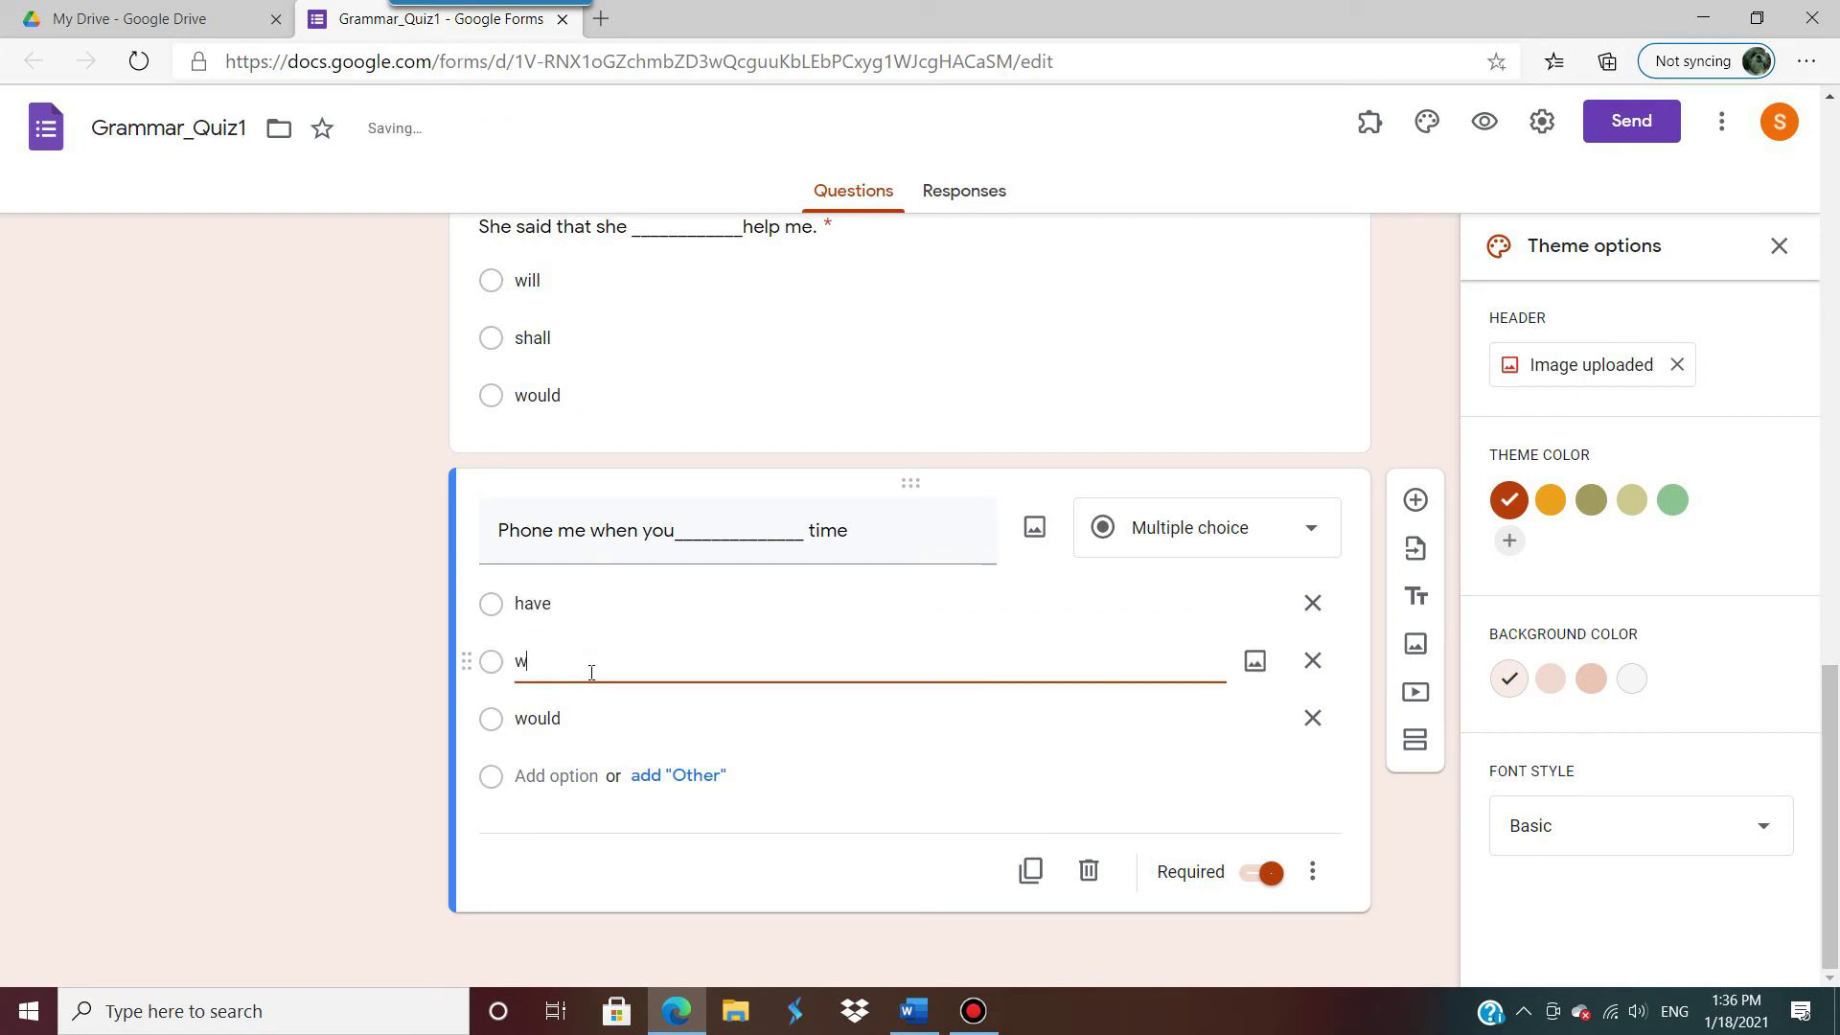
pyautogui.write('ould have')
pyautogui.click(593, 713)
pyautogui.write('will have')
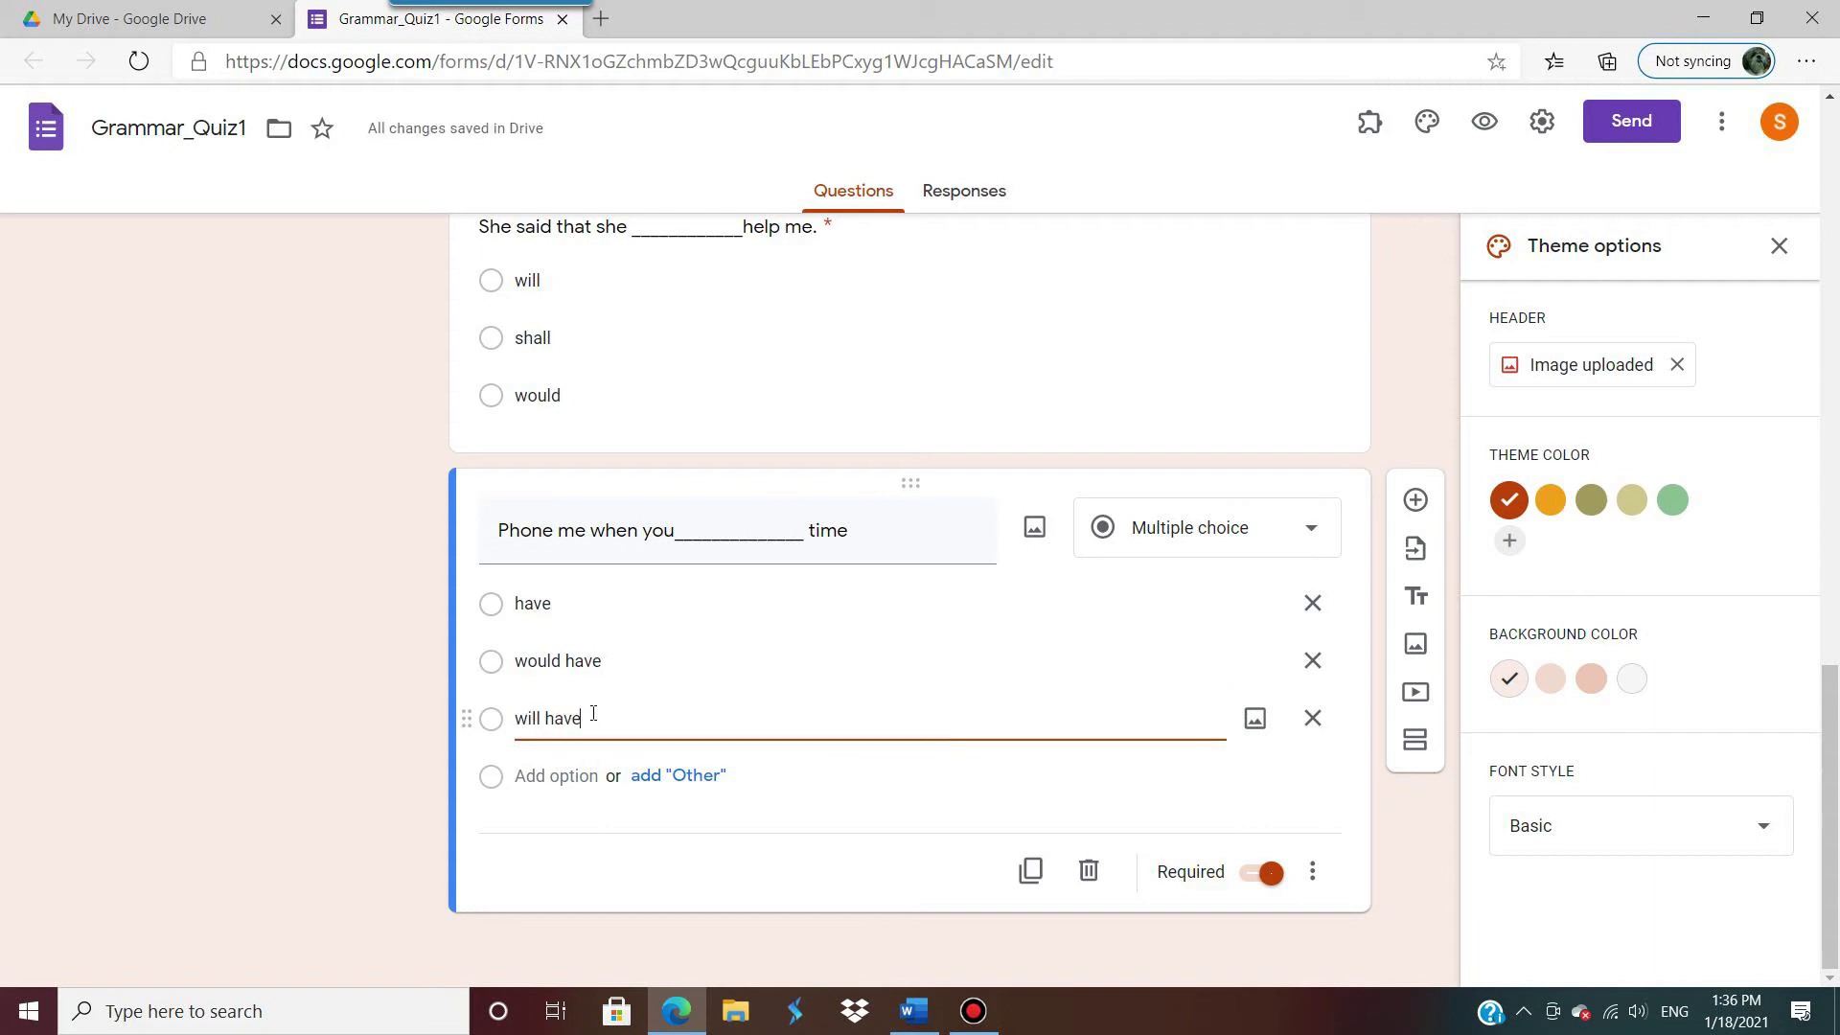
pyautogui.click(1031, 870)
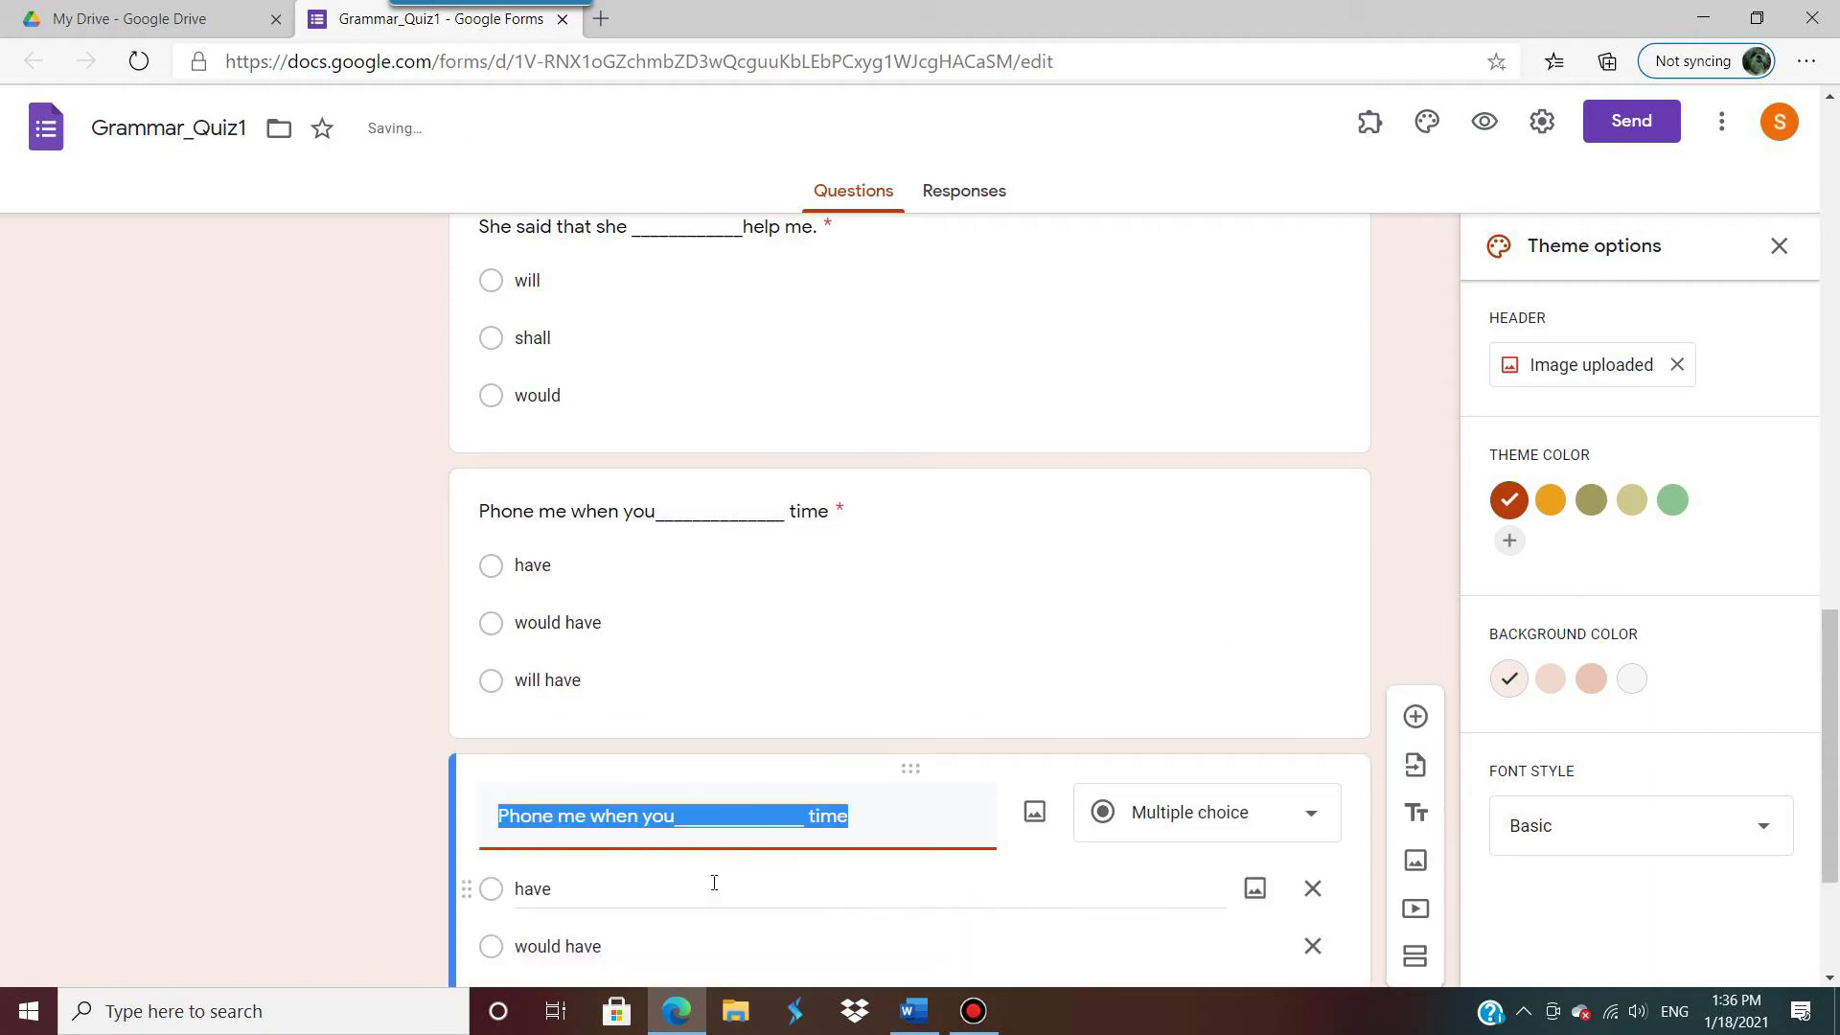
# Step: Paste question 4 from the Word quiz as the card's title, removing the leading '4. '
pyautogui.click(913, 1011)
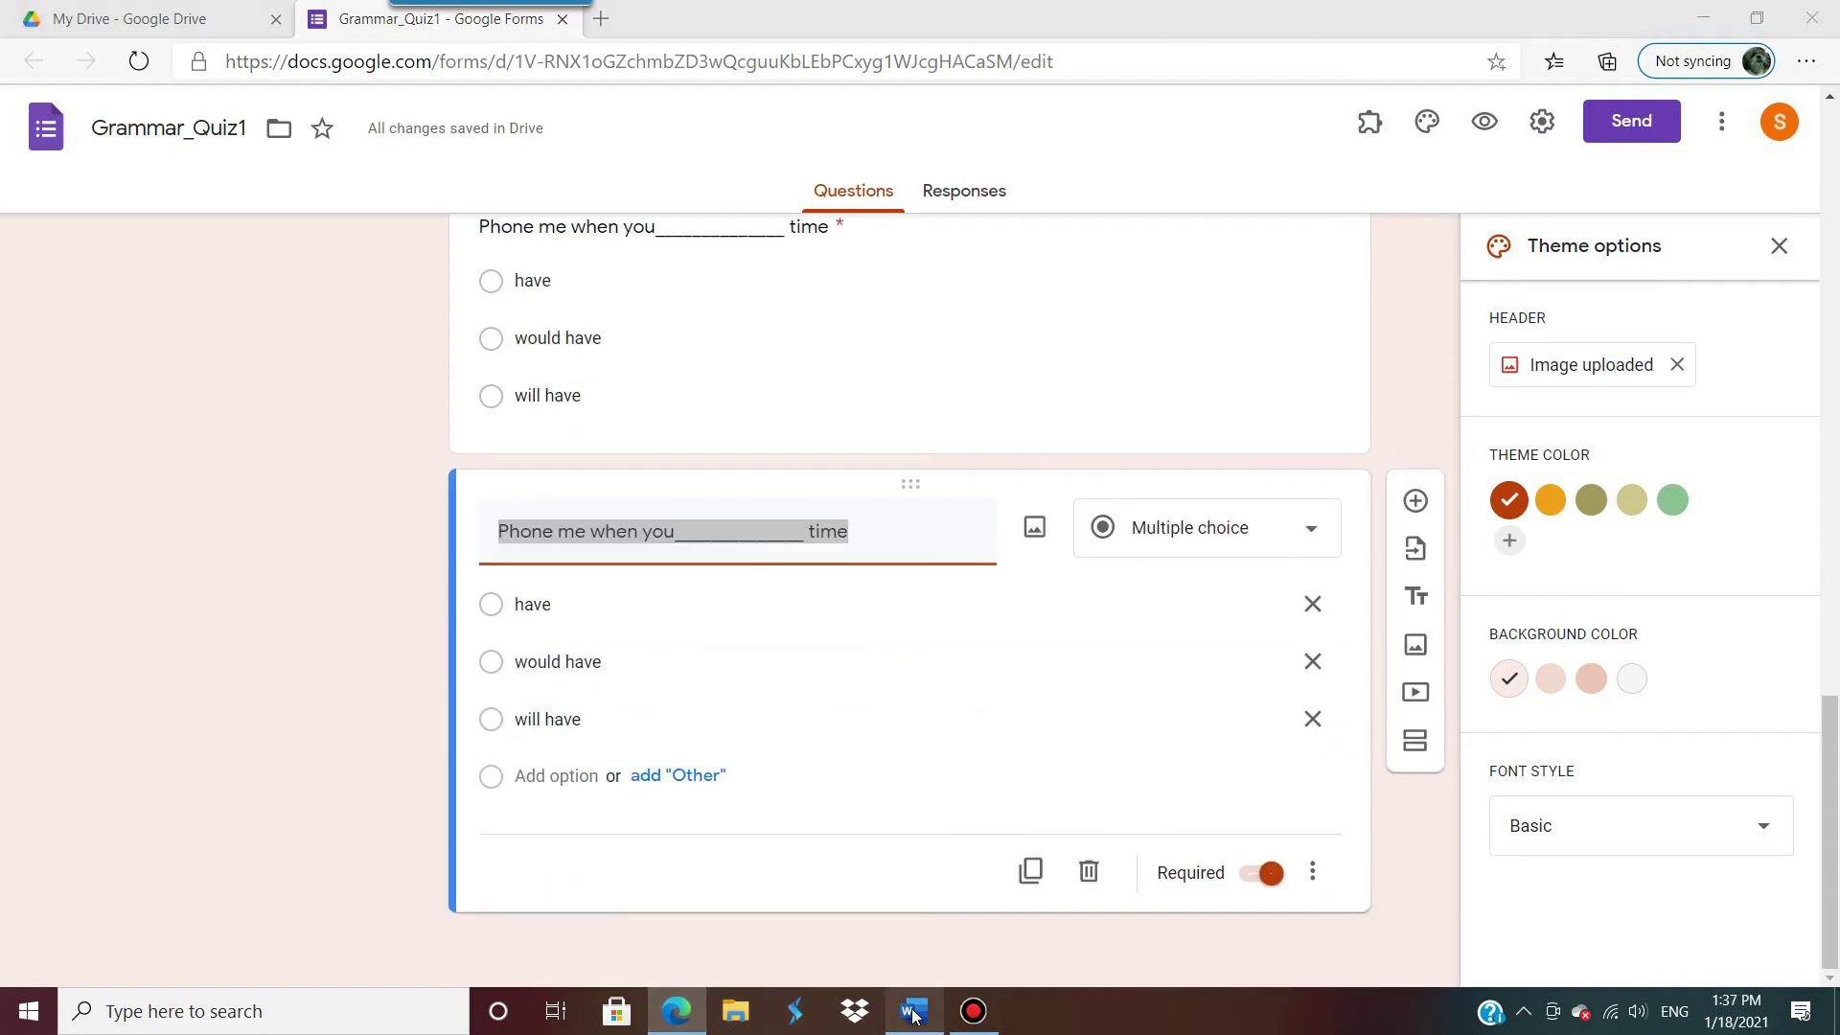
pyautogui.scroll(-3, 776, 792)
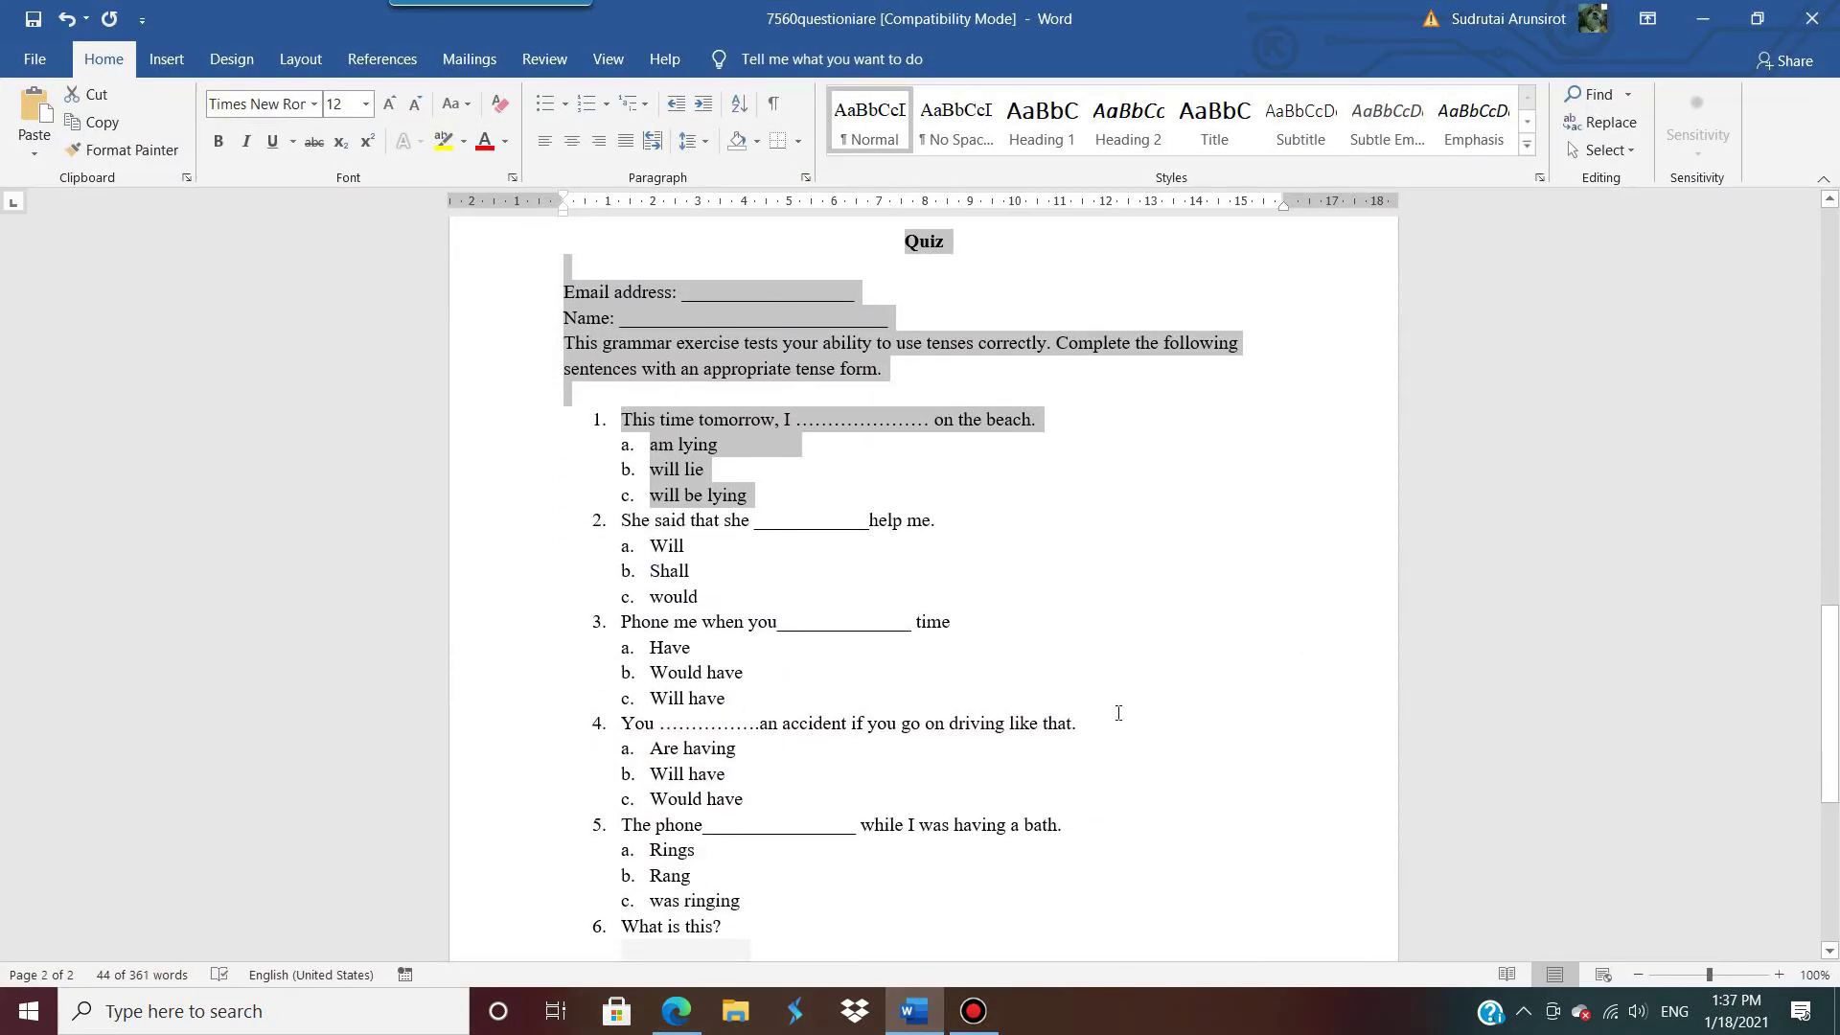
pyautogui.tripleClick(724, 726)
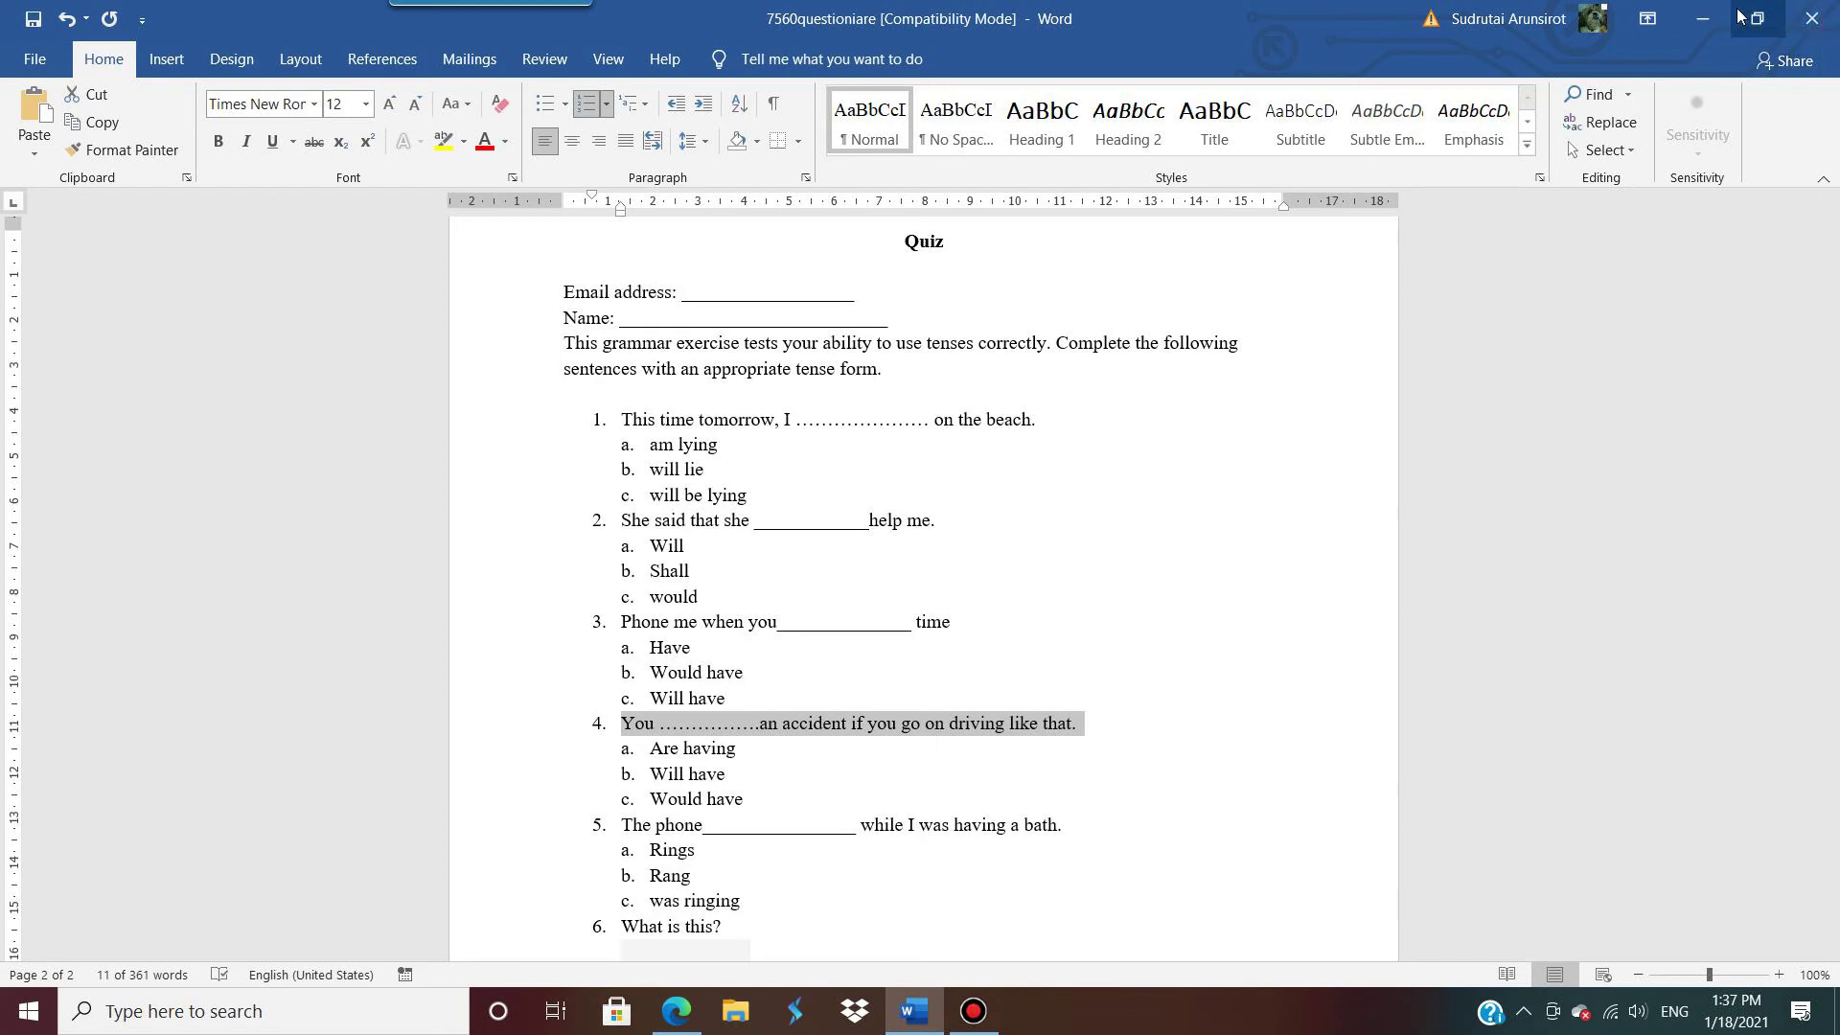
pyautogui.hotkey('alt', 'Tab')
pyautogui.write('4. You ...............an accident if you go on driving like that.')
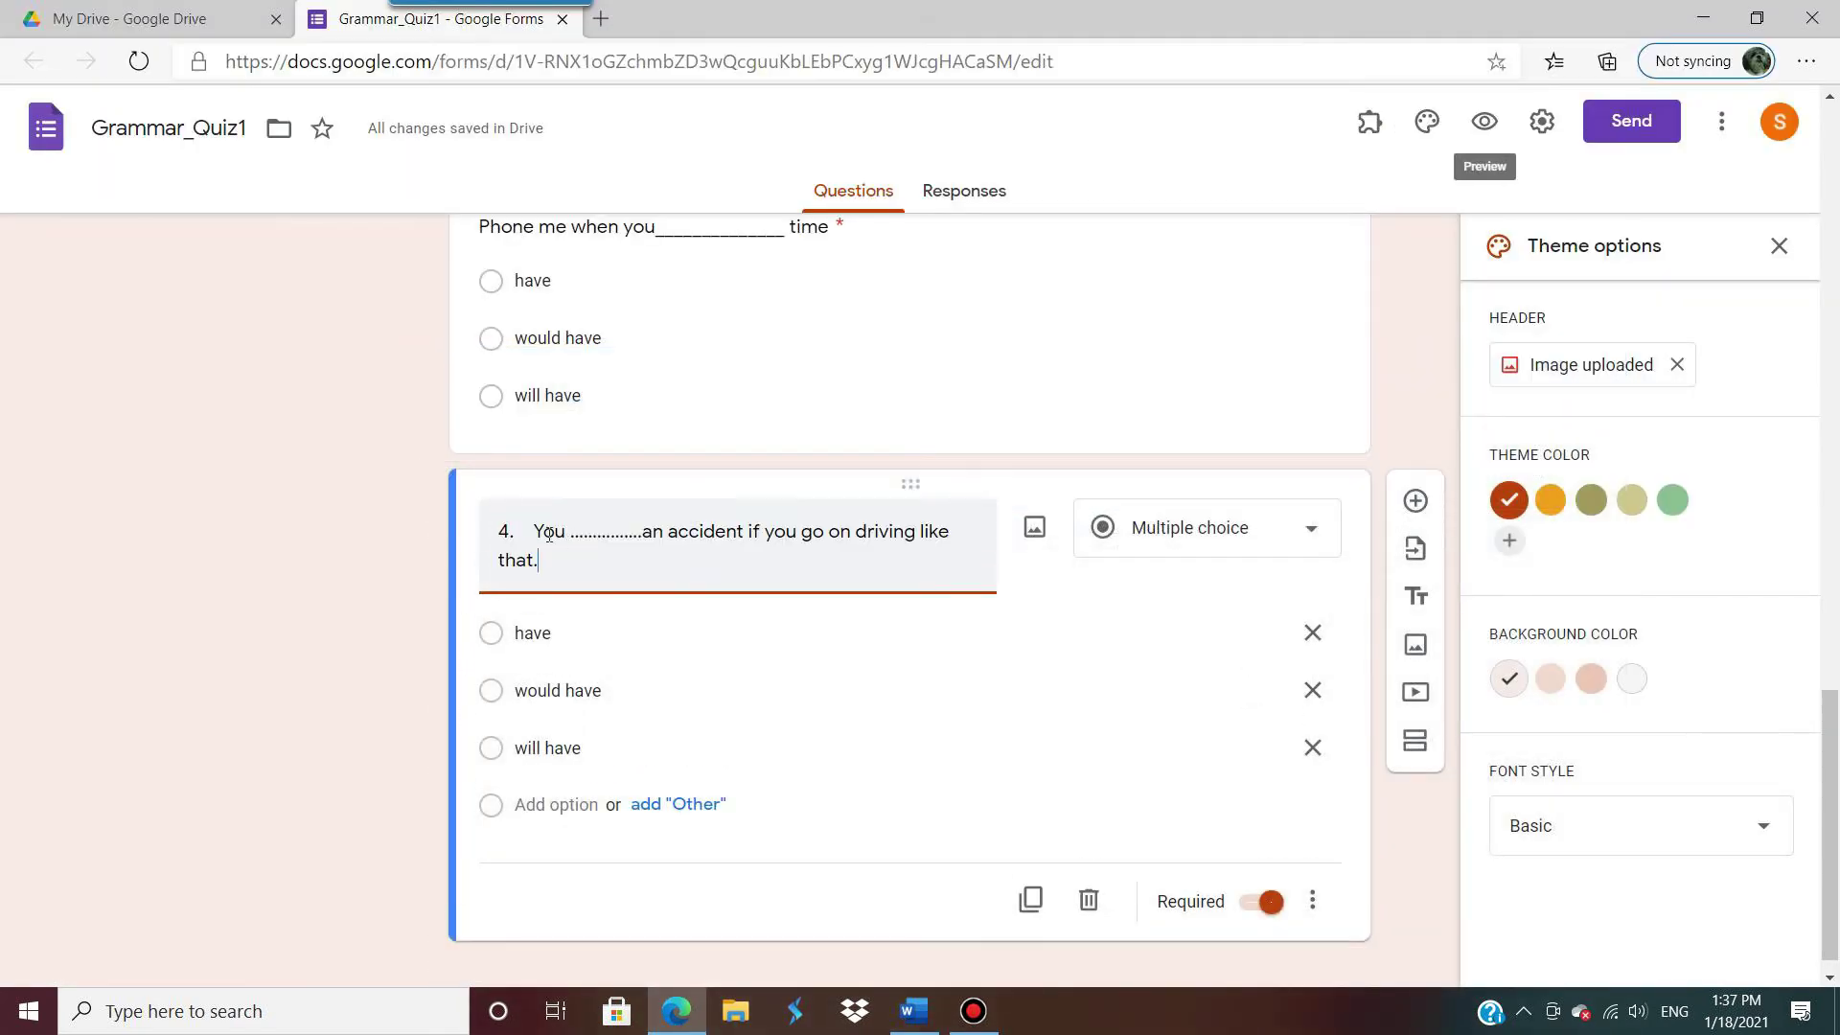
pyautogui.moveTo(534, 532); pyautogui.dragTo(343, 532)
pyautogui.press('BackSpace')
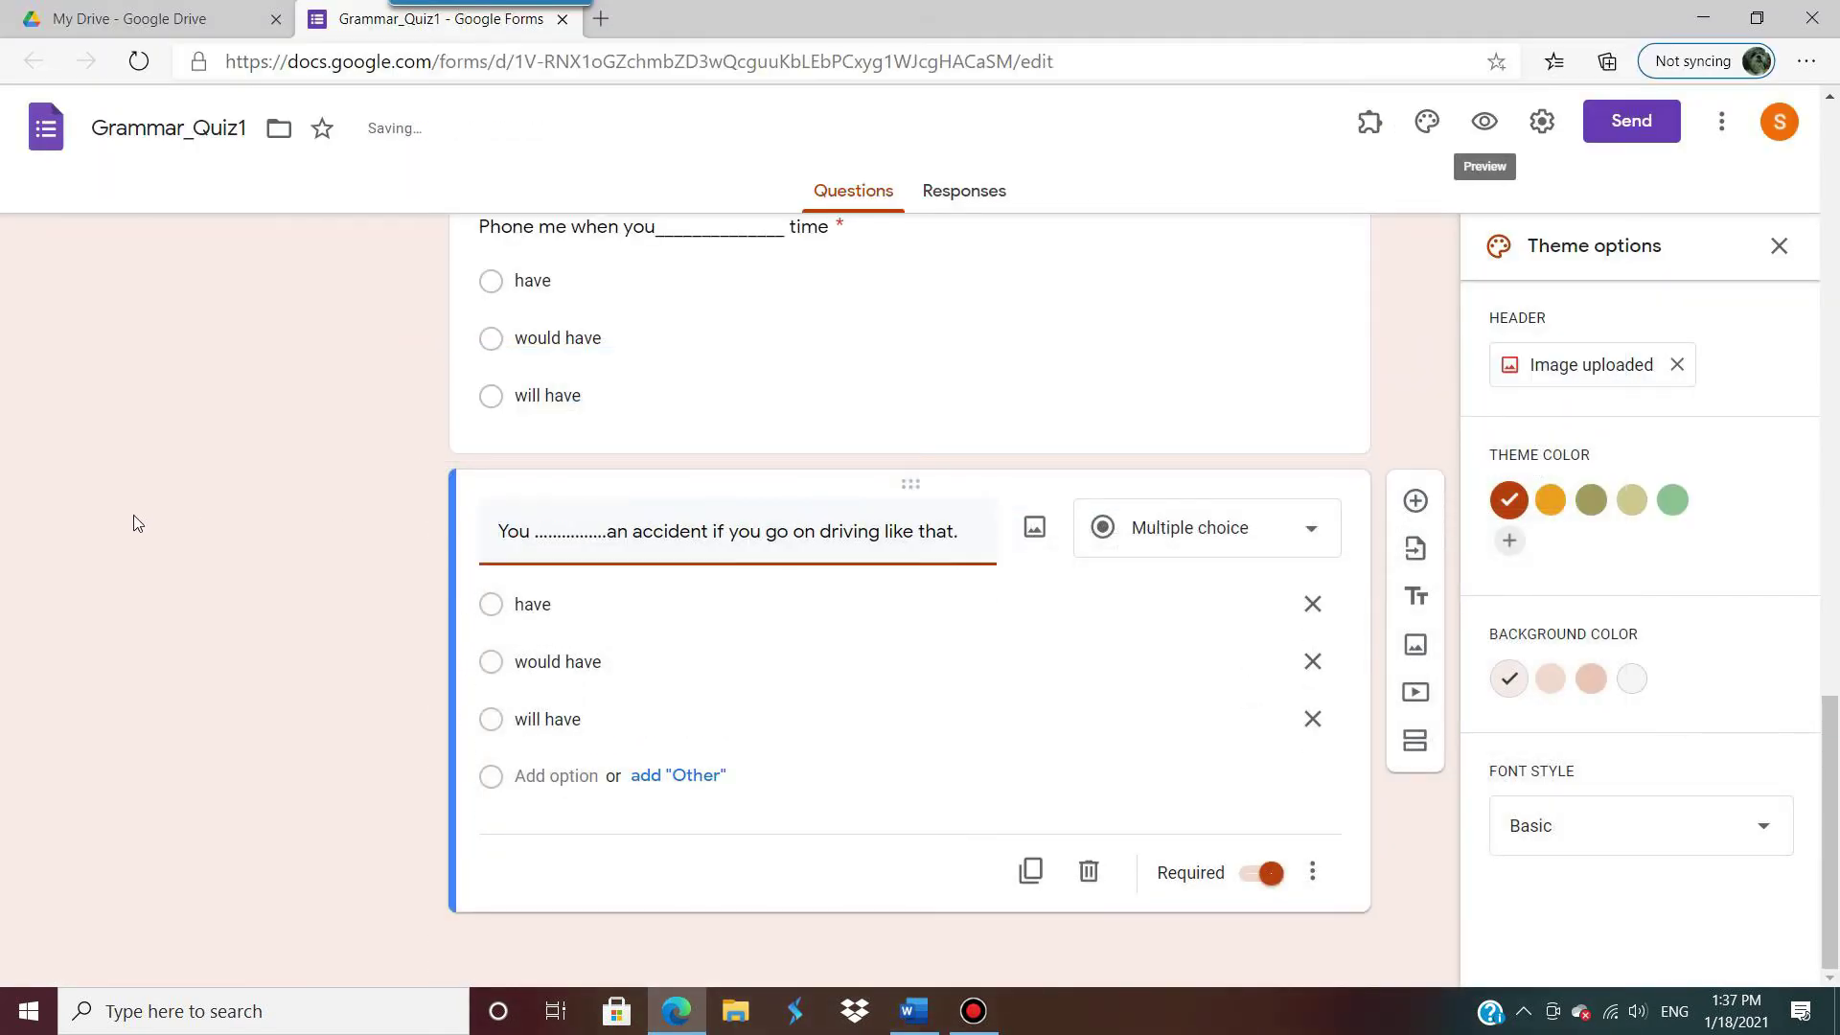
# Step: Set the first two answer options to 'are having' and 'will have'
pyautogui.click(533, 604)
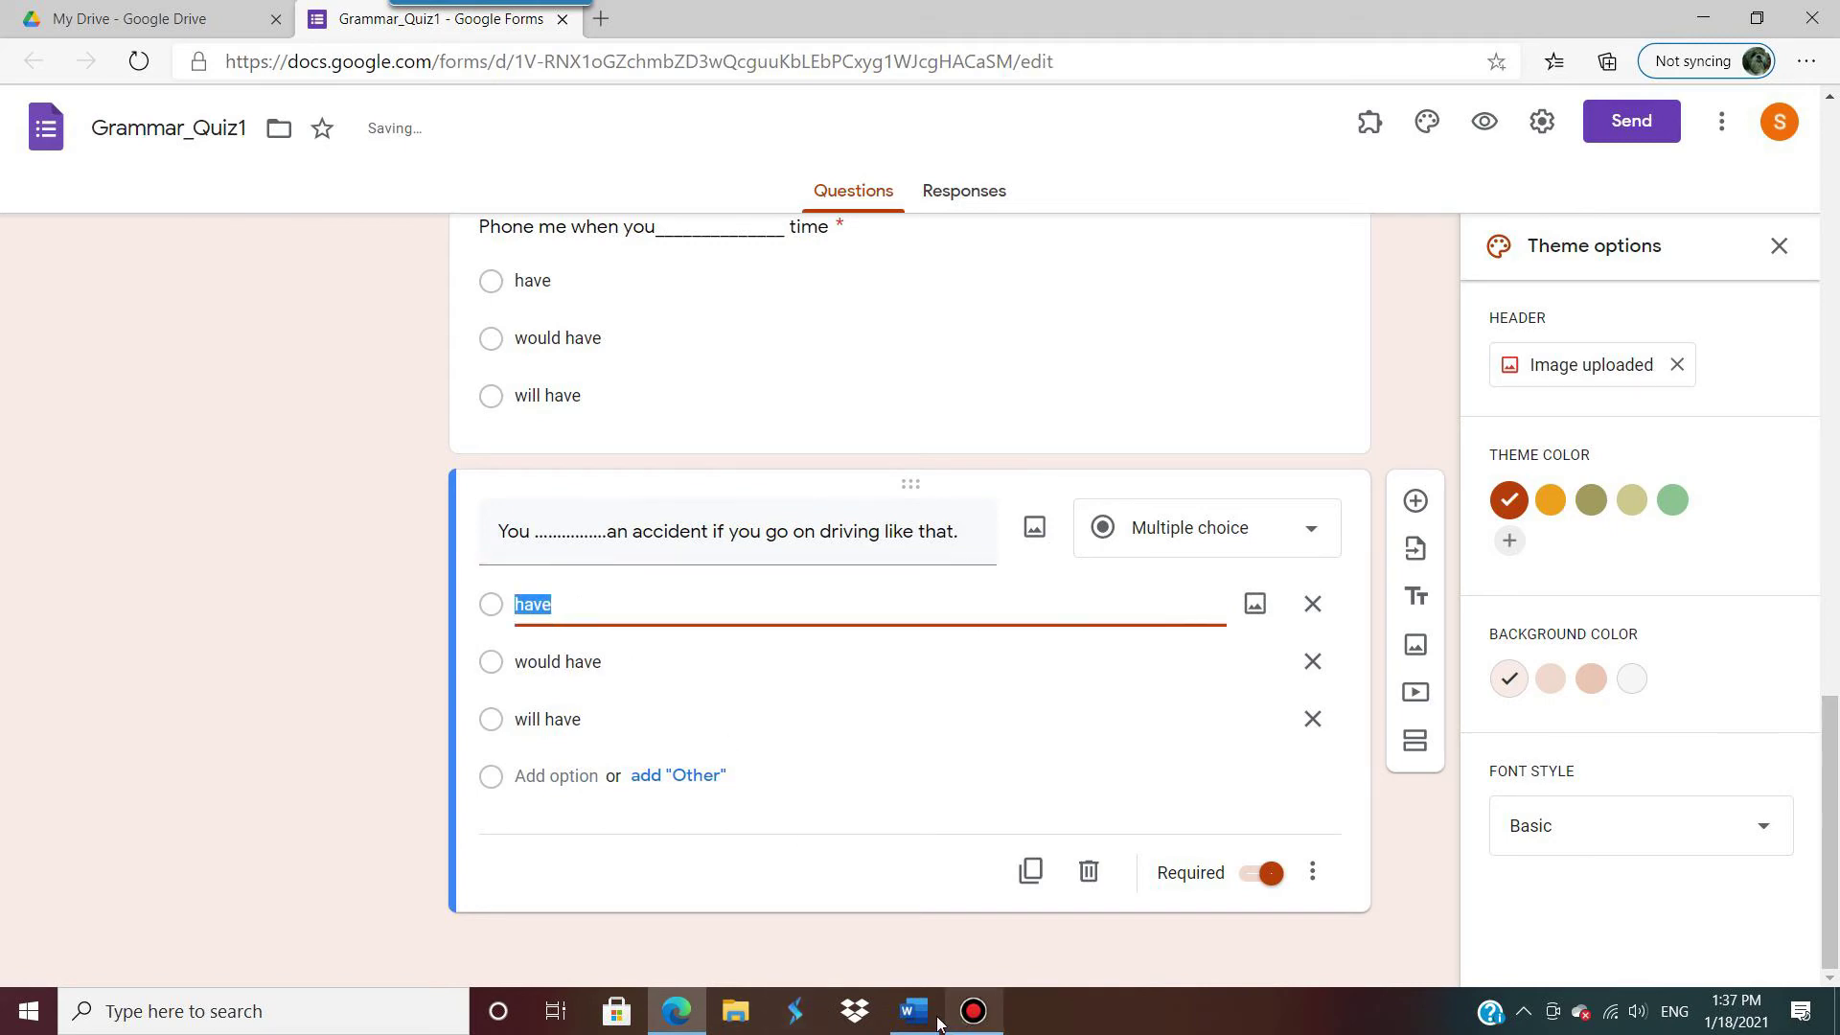
pyautogui.click(915, 1011)
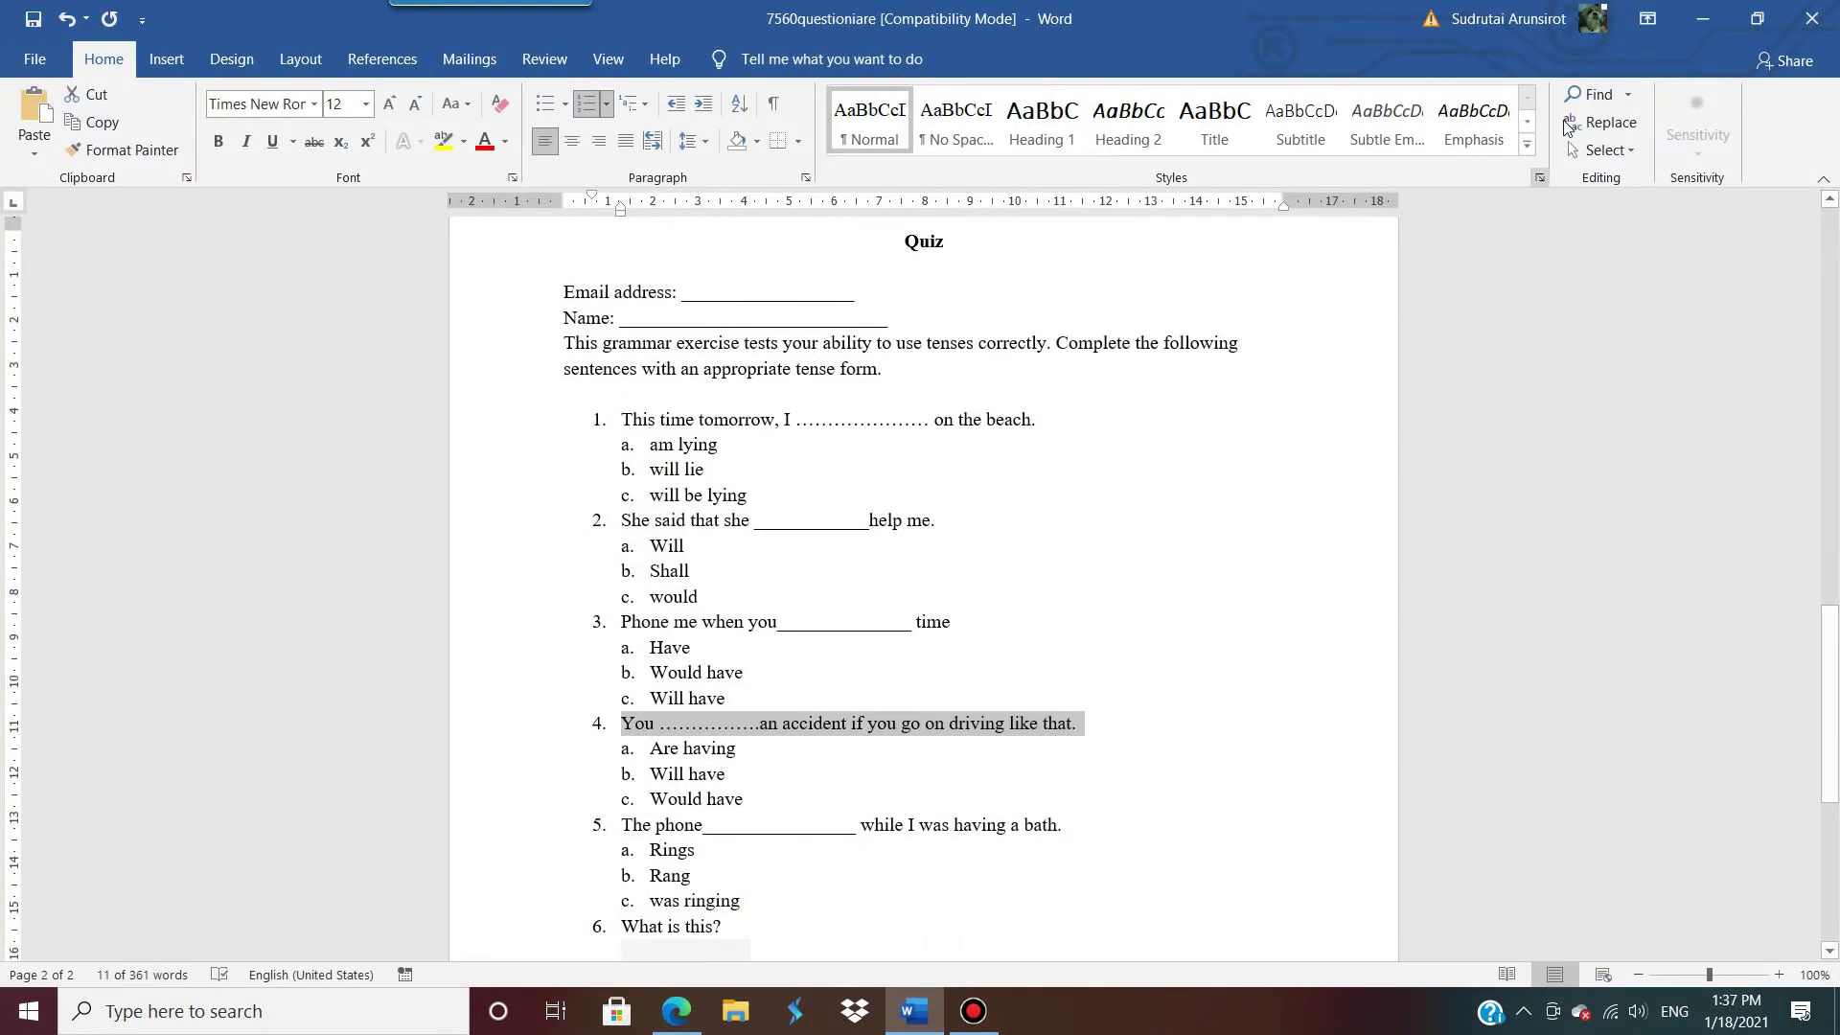
pyautogui.click(1702, 18)
pyautogui.write('are having')
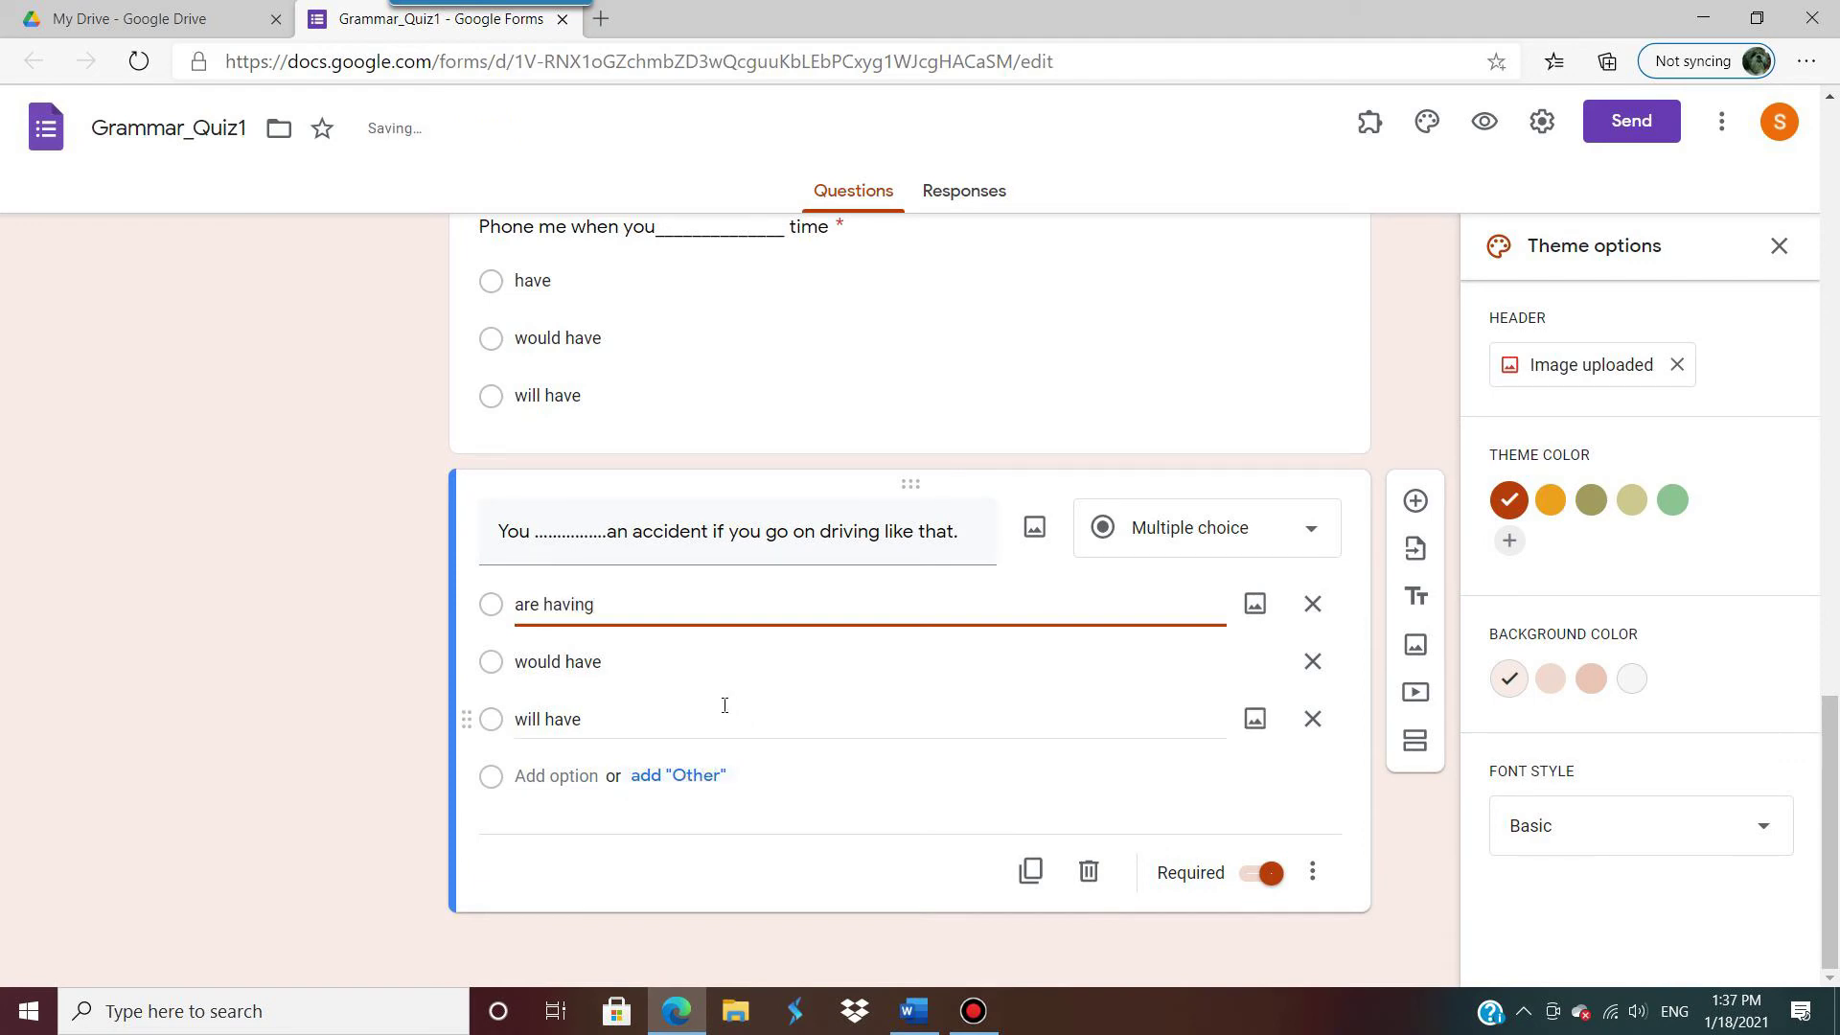
pyautogui.click(682, 670)
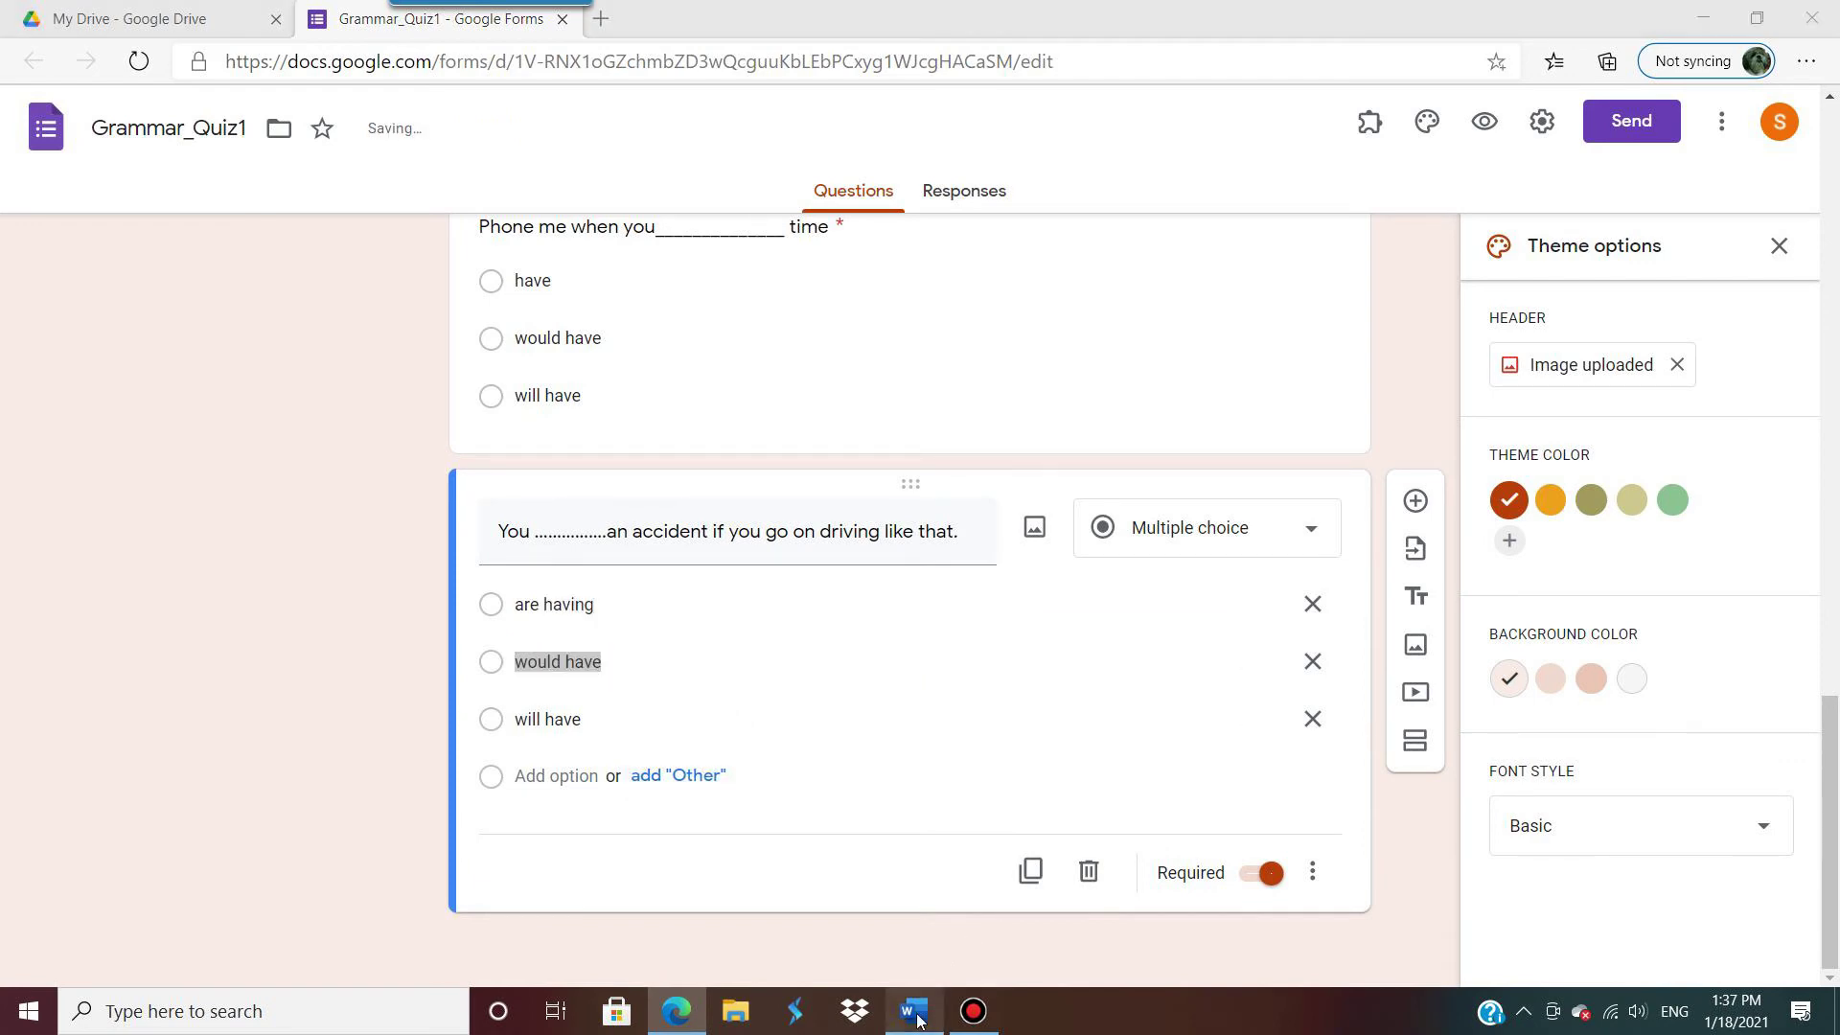
pyautogui.click(915, 1008)
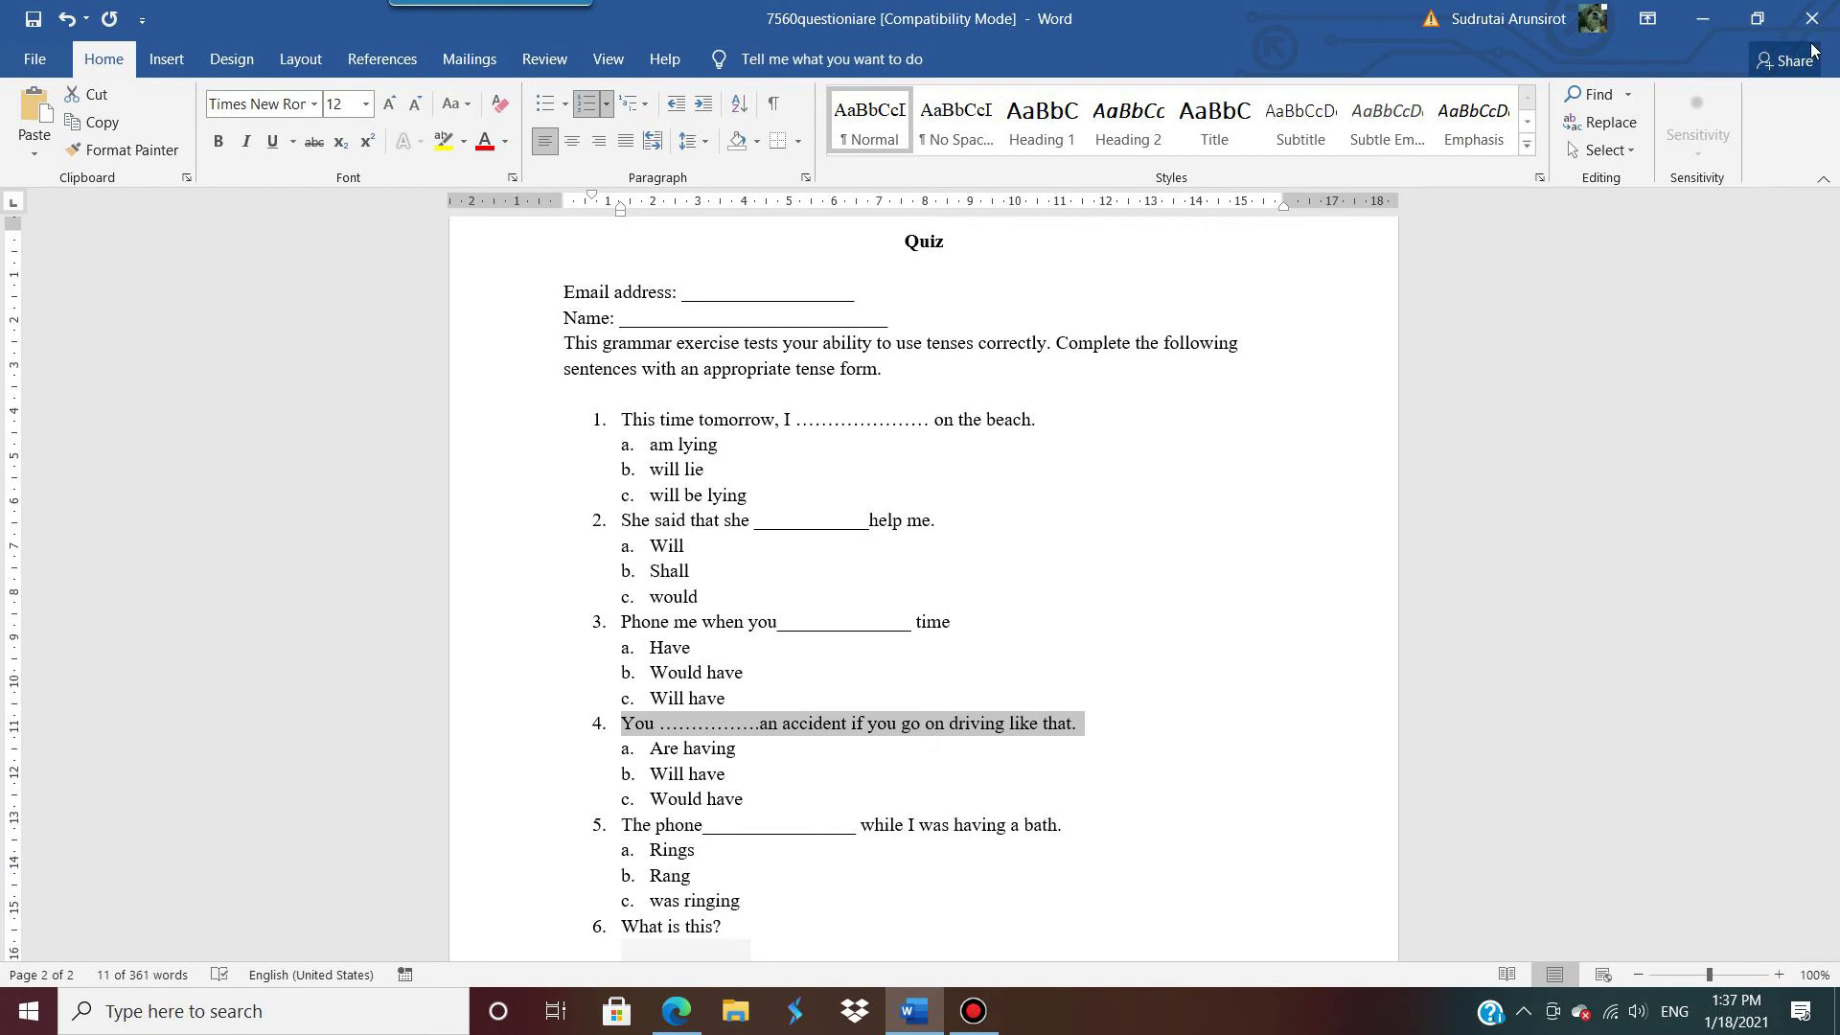
pyautogui.click(1702, 18)
pyautogui.write('will')
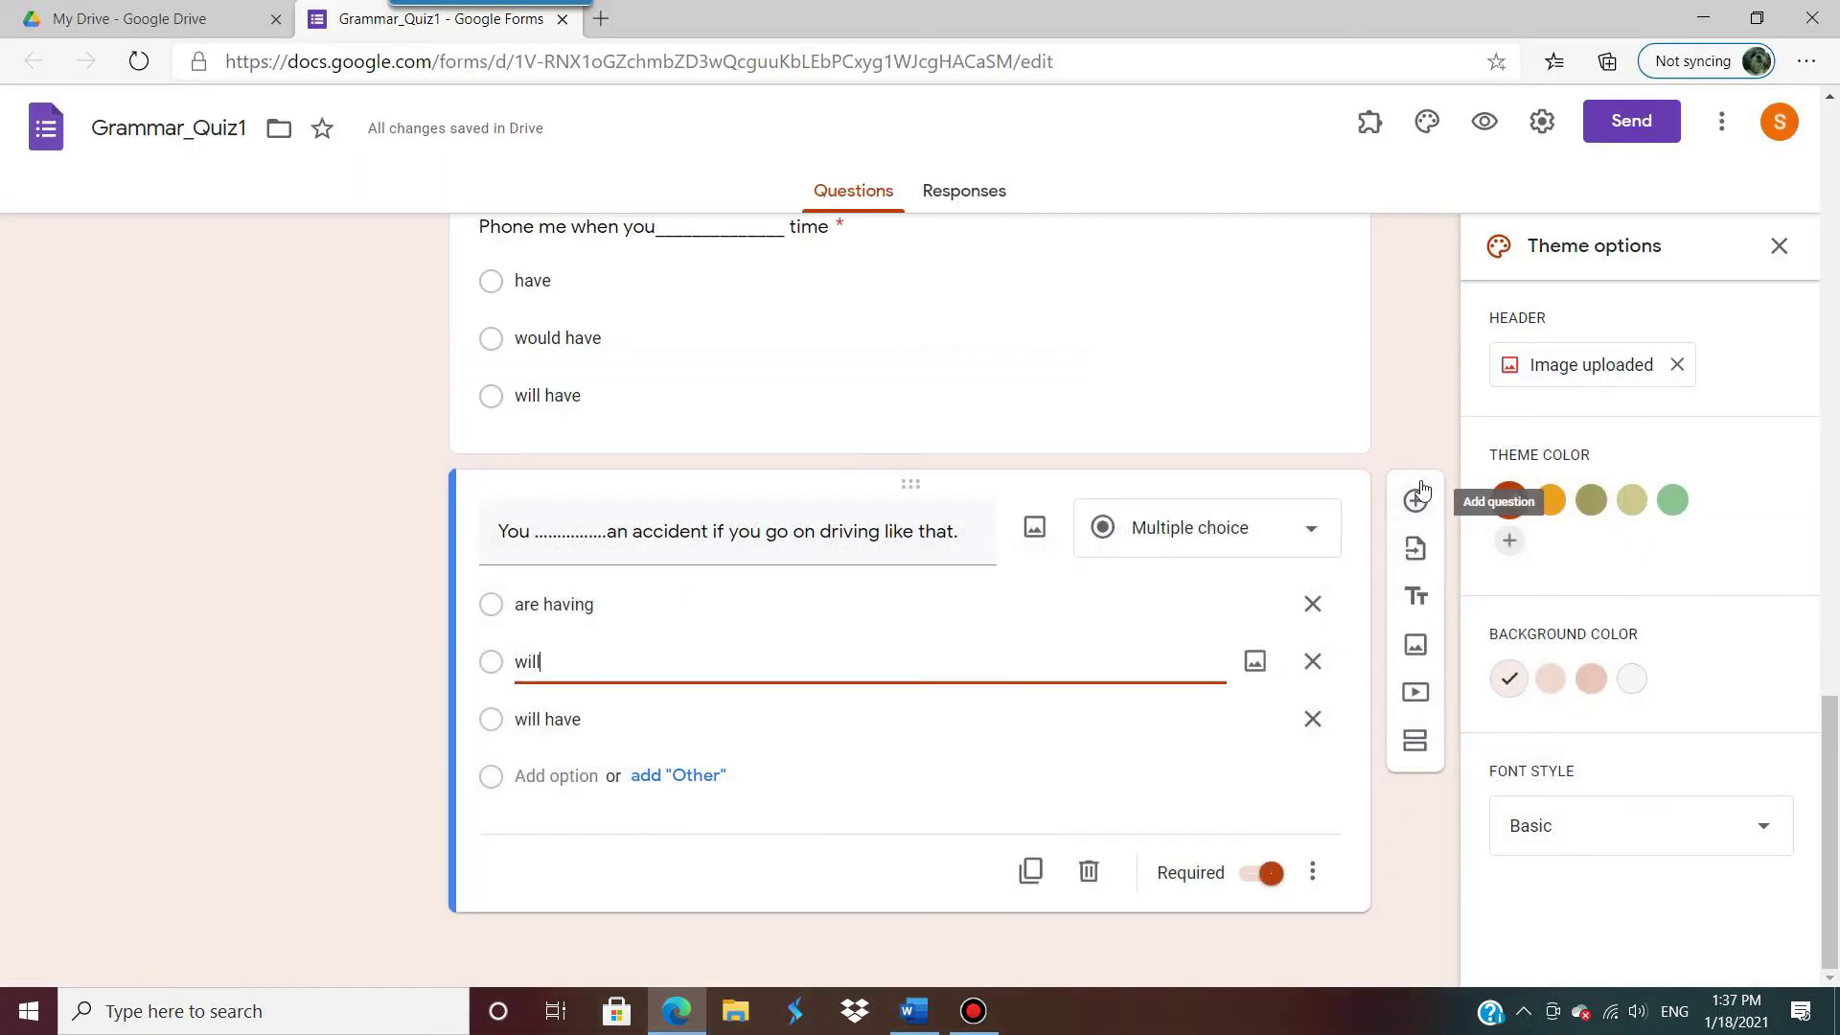
pyautogui.write(' have')
# Step: Make the third option 'would have', delete the extra option, and duplicate the question
pyautogui.tripleClick(811, 711)
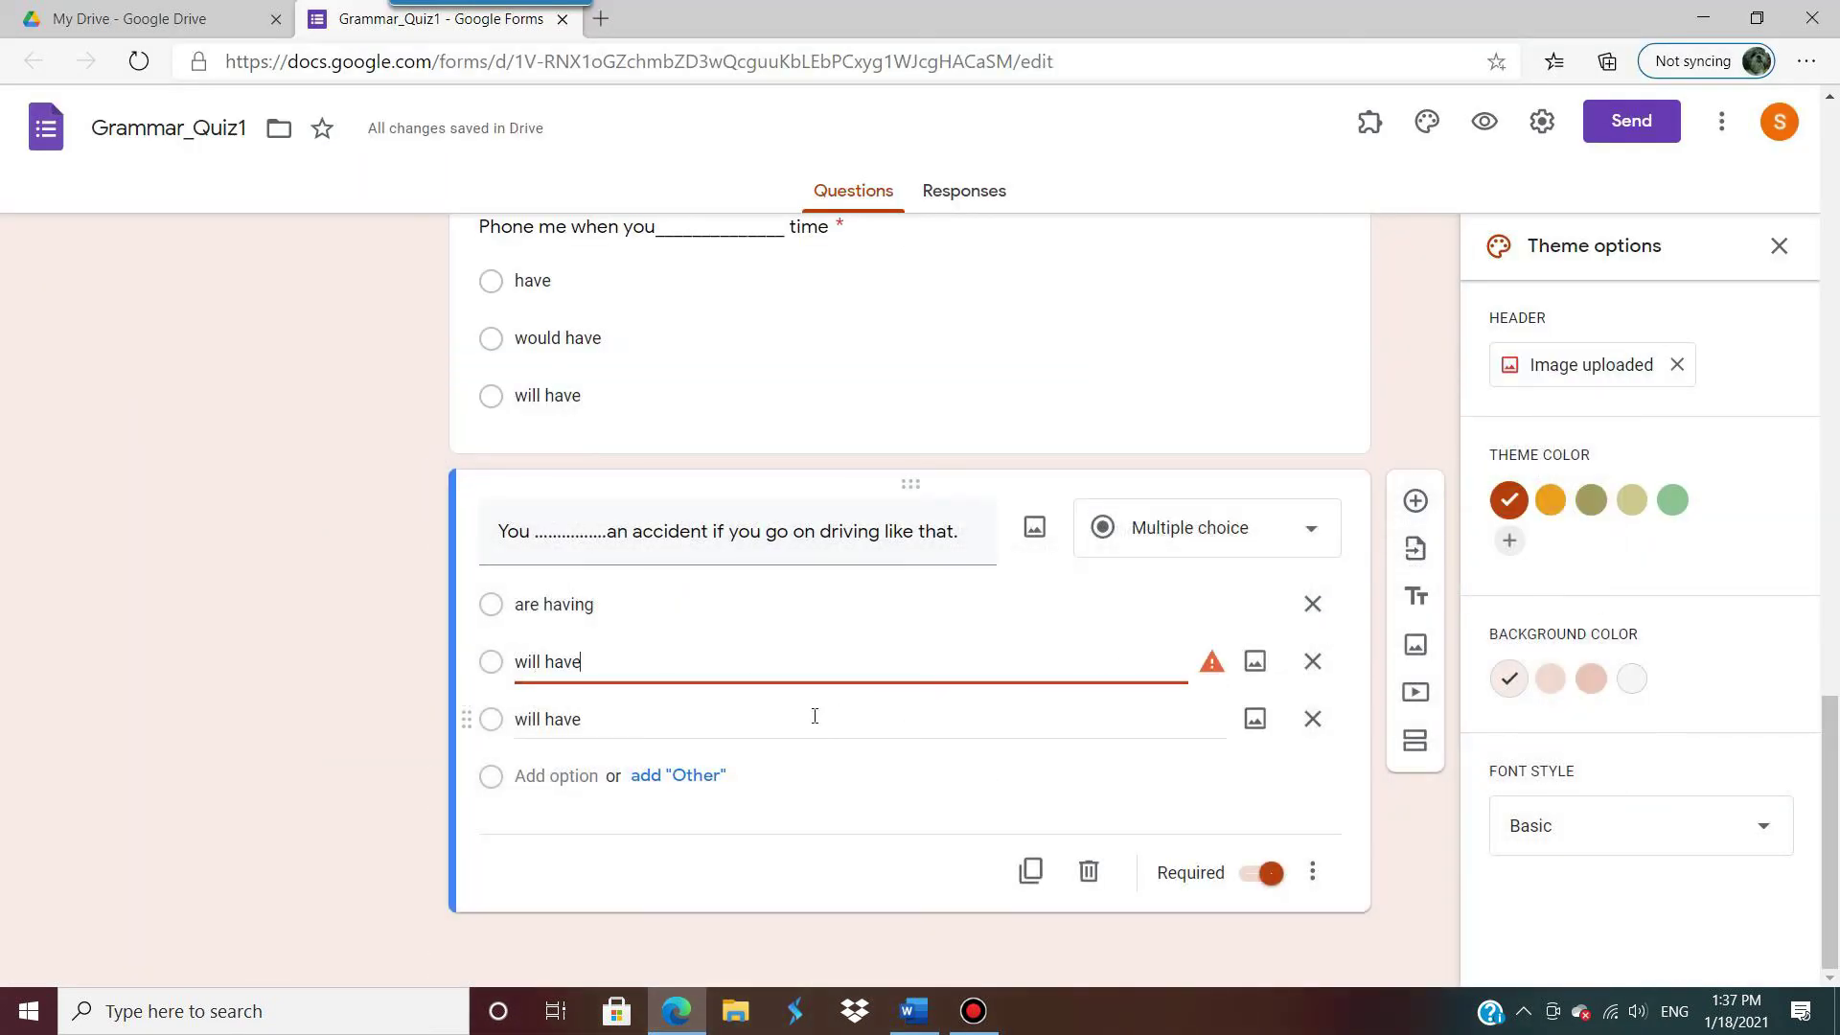
pyautogui.write('would hav')
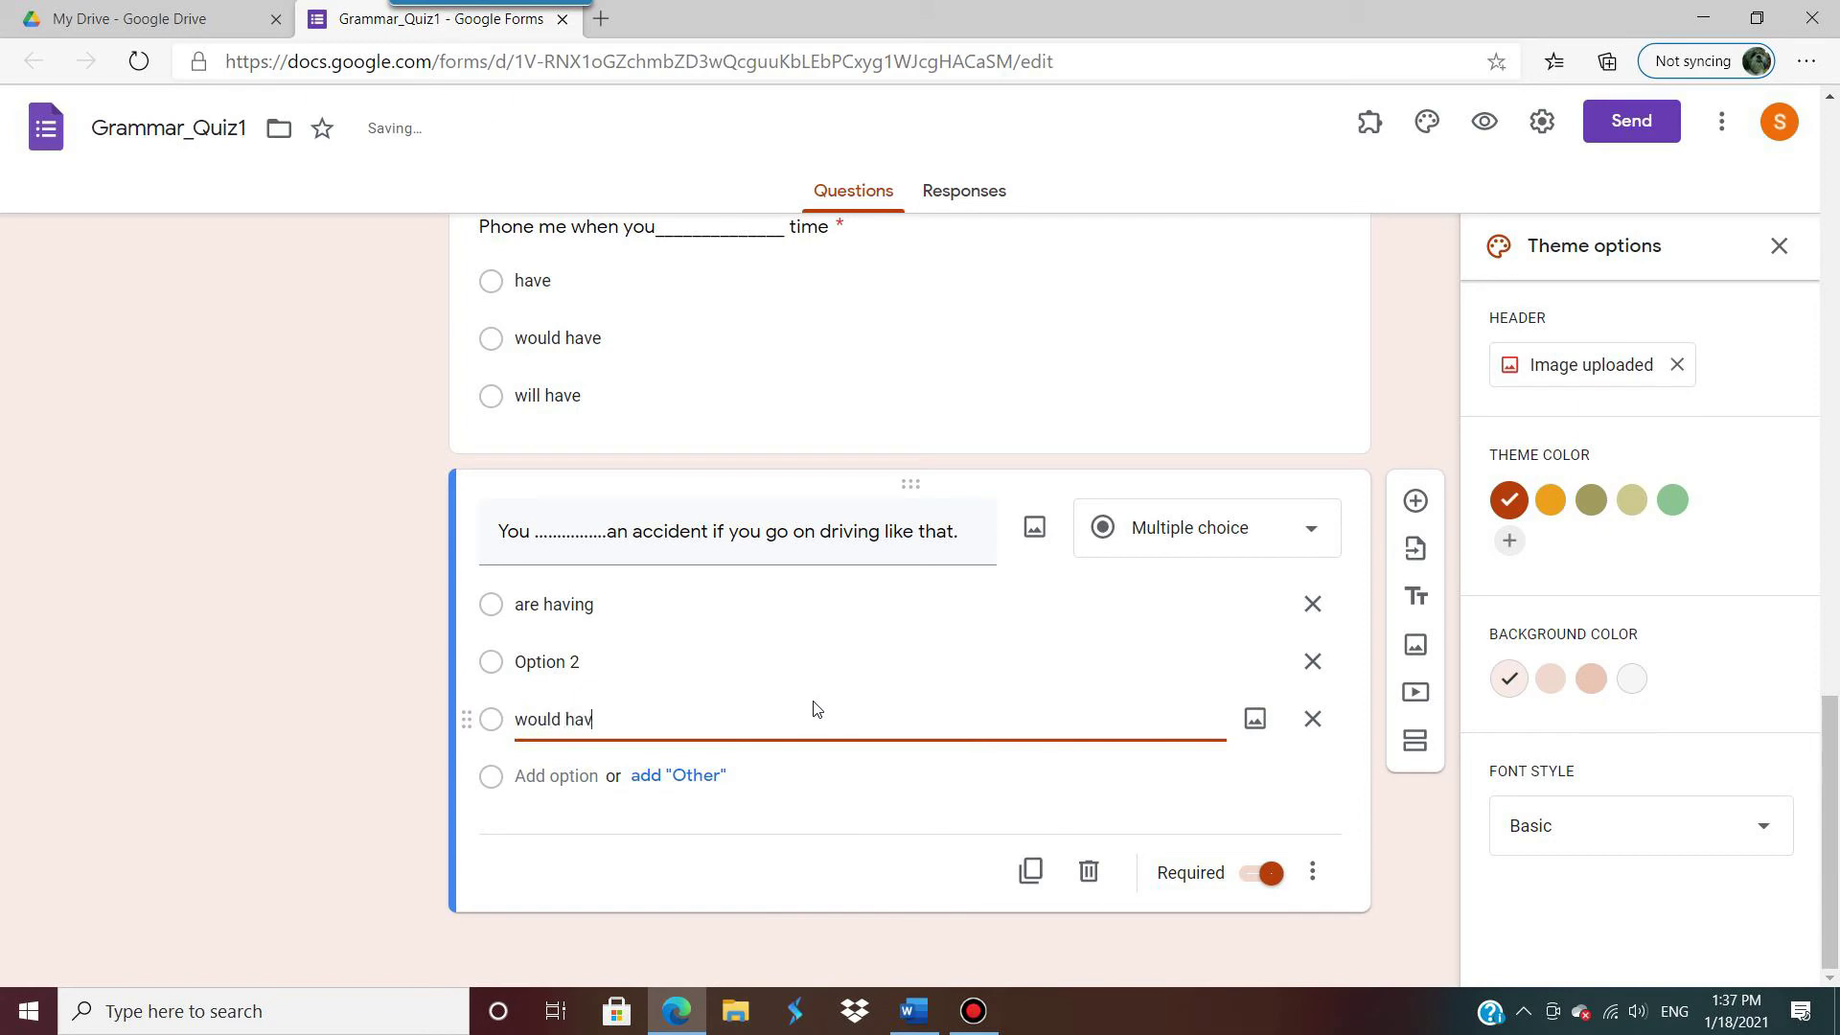
pyautogui.write('e')
pyautogui.click(696, 668)
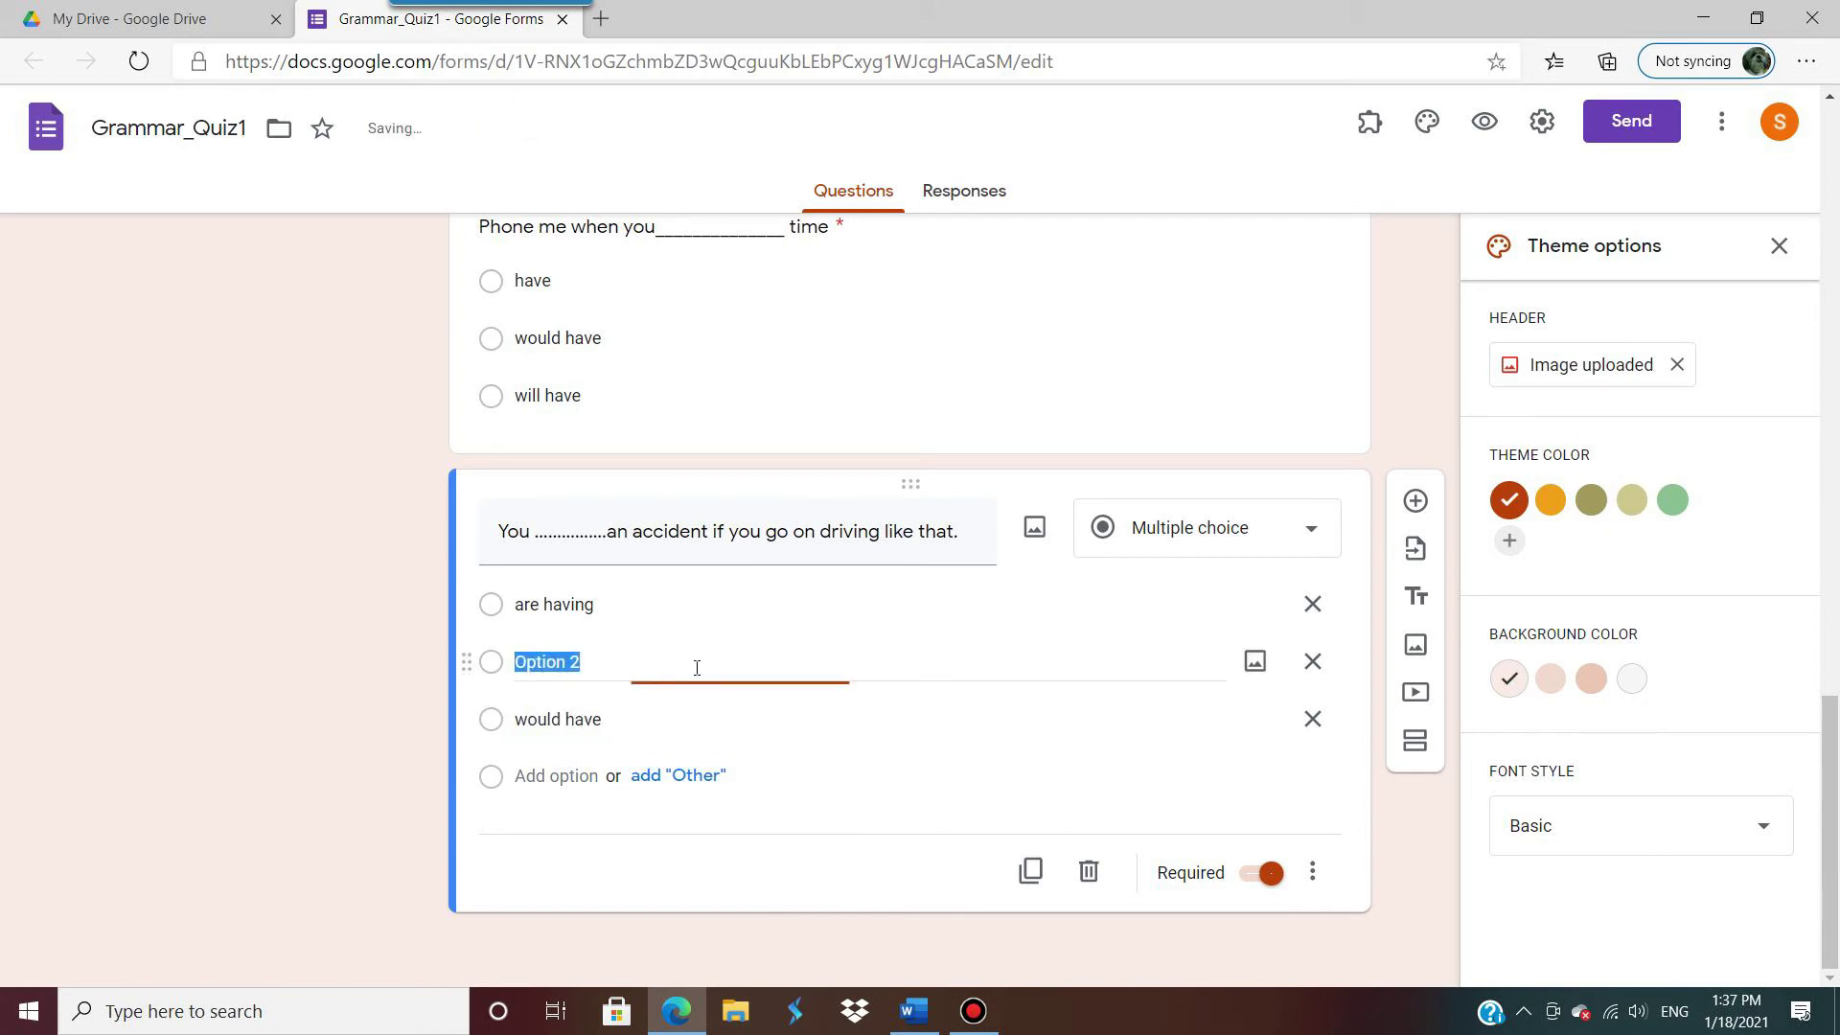
pyautogui.write('wil')
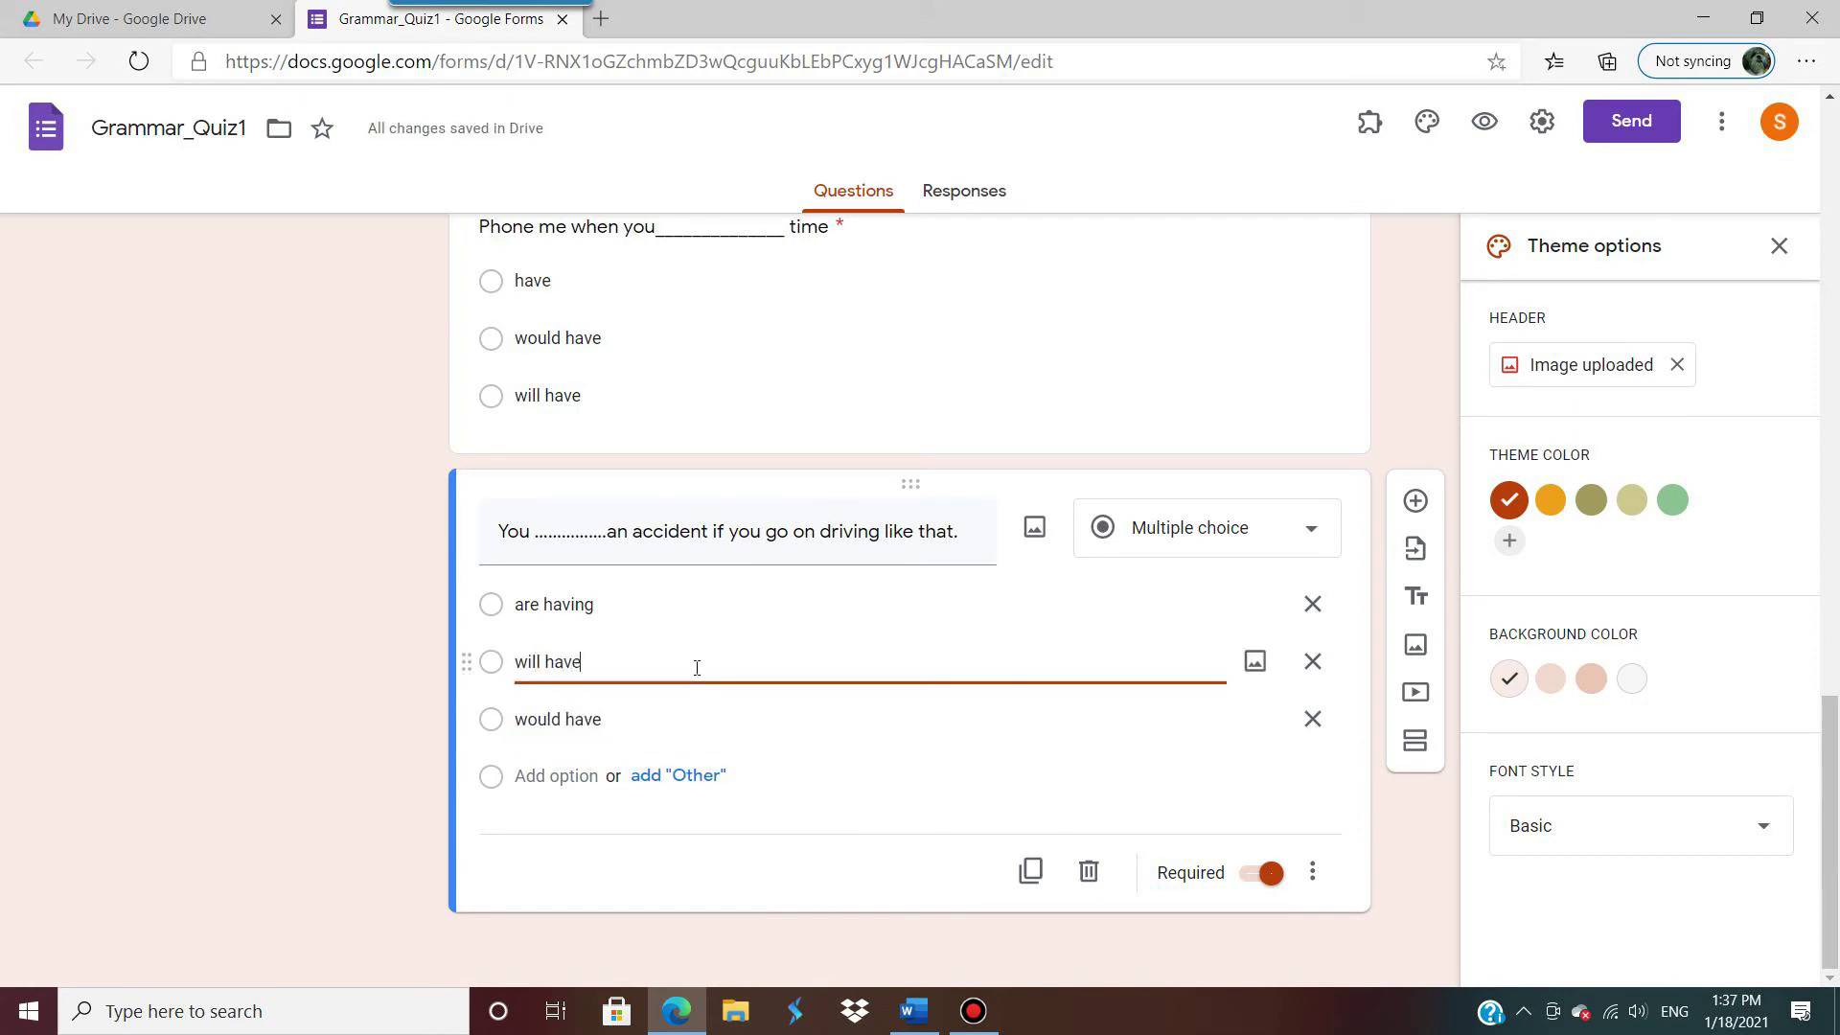
pyautogui.write('l have')
pyautogui.press('Return')
pyautogui.write('would')
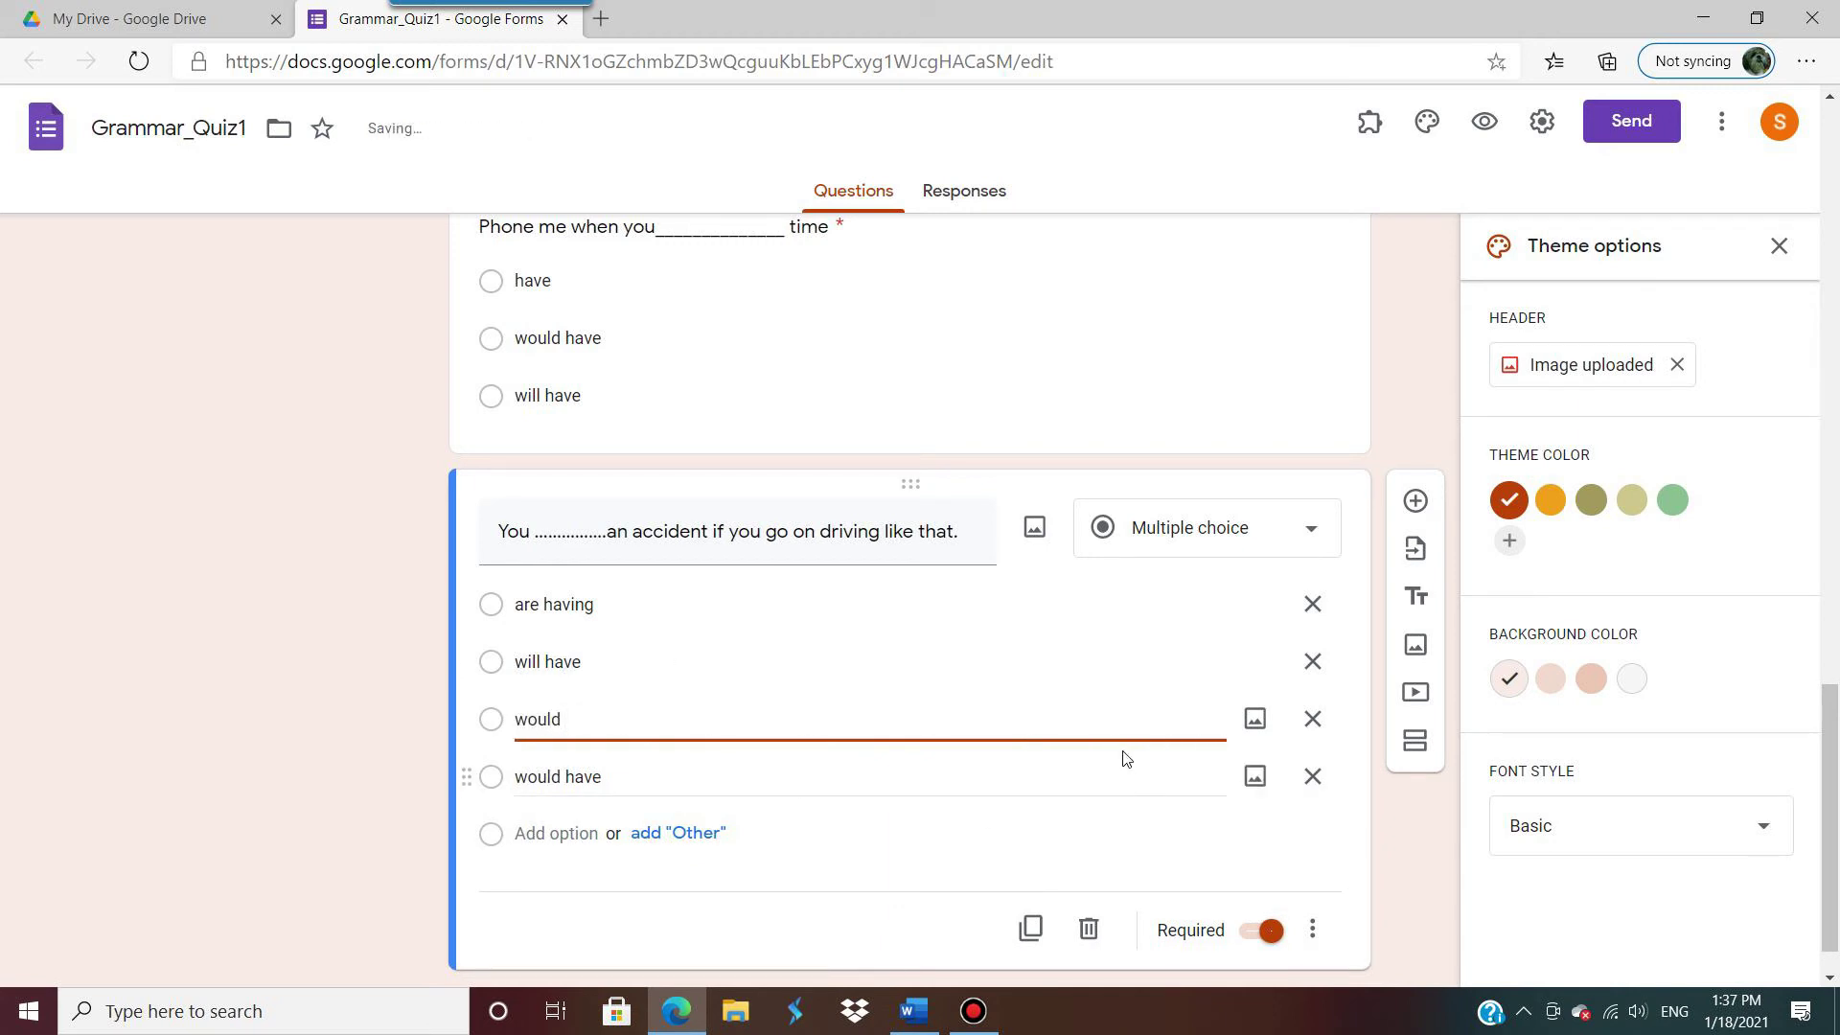
pyautogui.click(1312, 721)
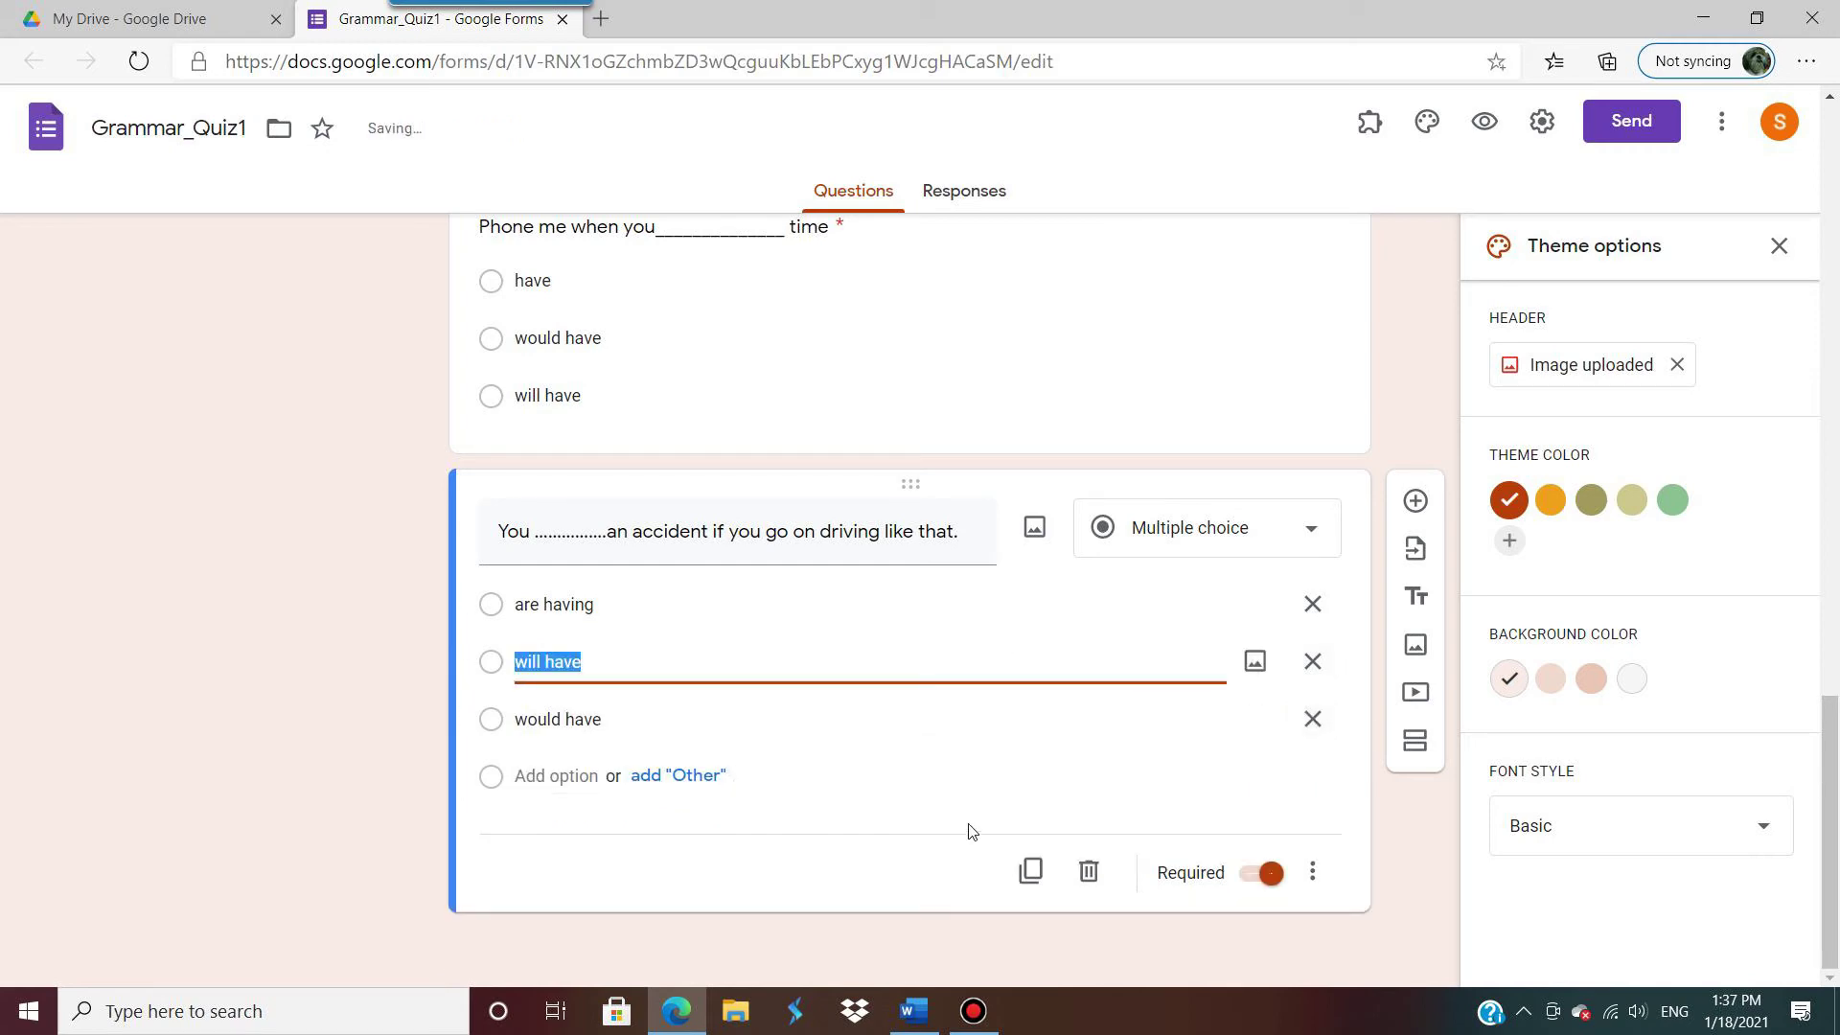
pyautogui.click(1030, 870)
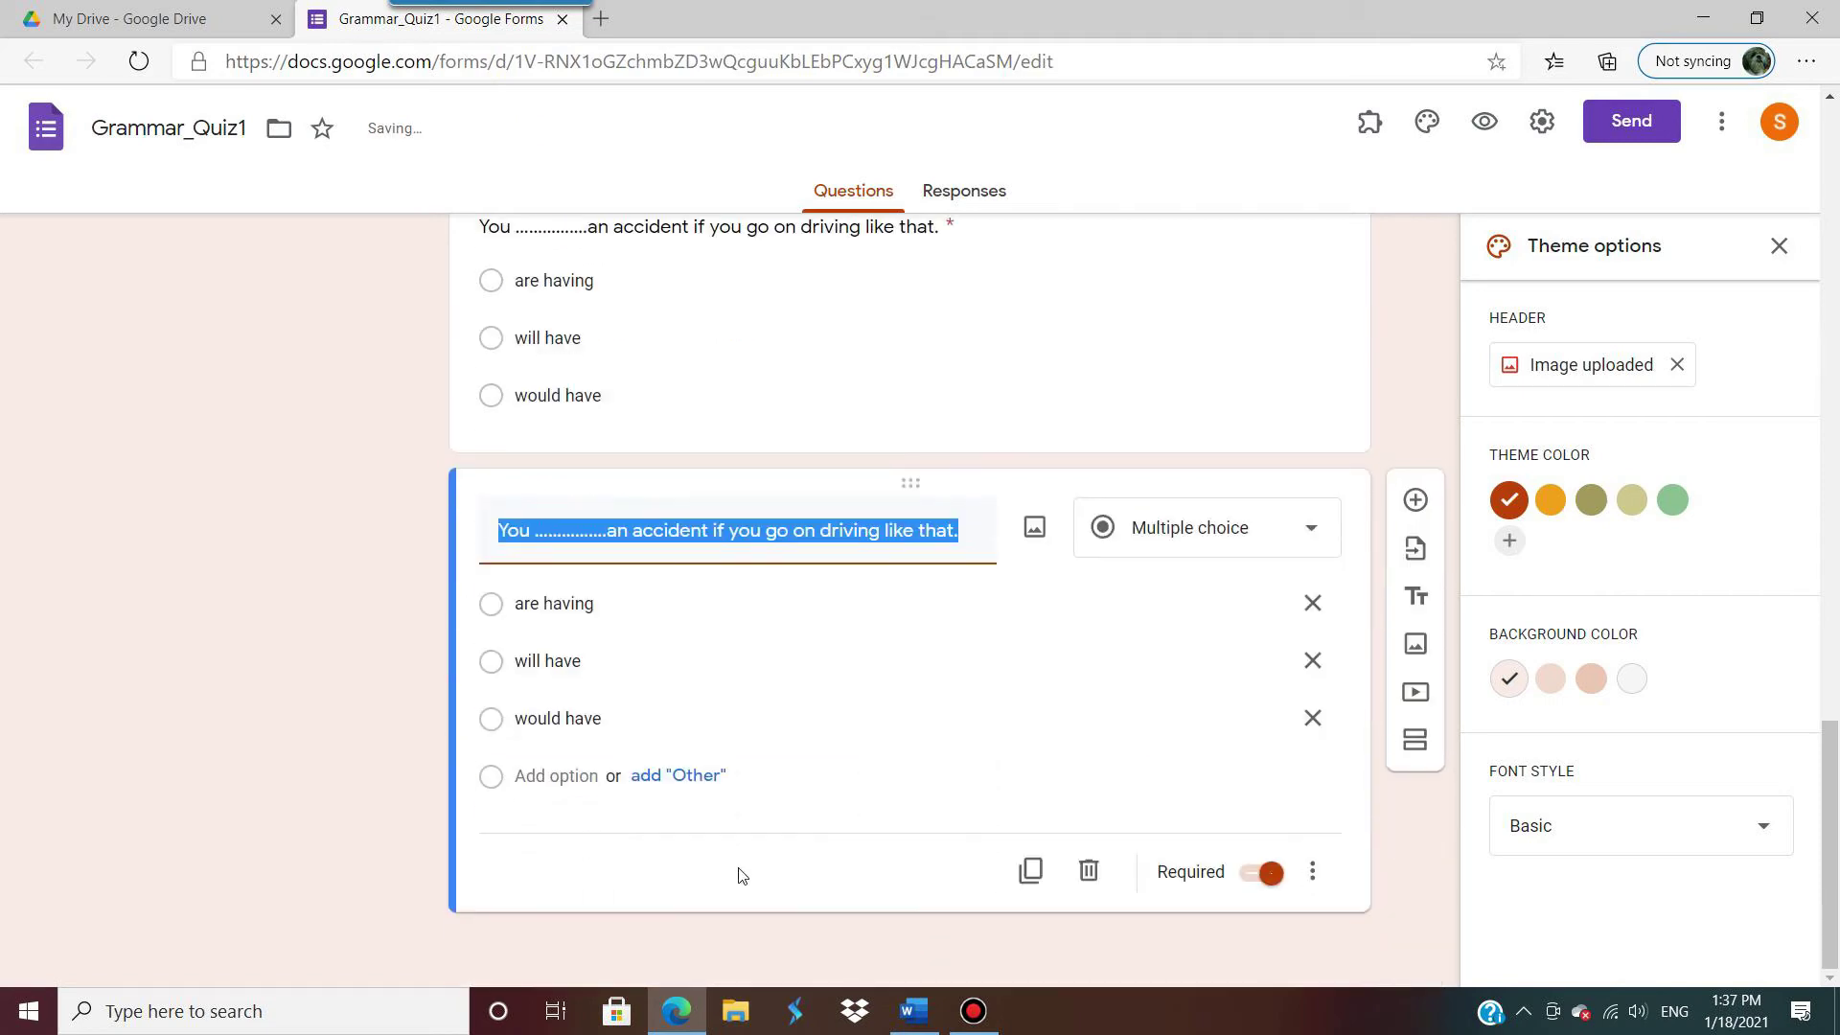
# Step: Paste question 5 'The phone ___ while I was having a bath.' as the duplicate's title, without '5. '
pyautogui.scroll(1, 832, 812)
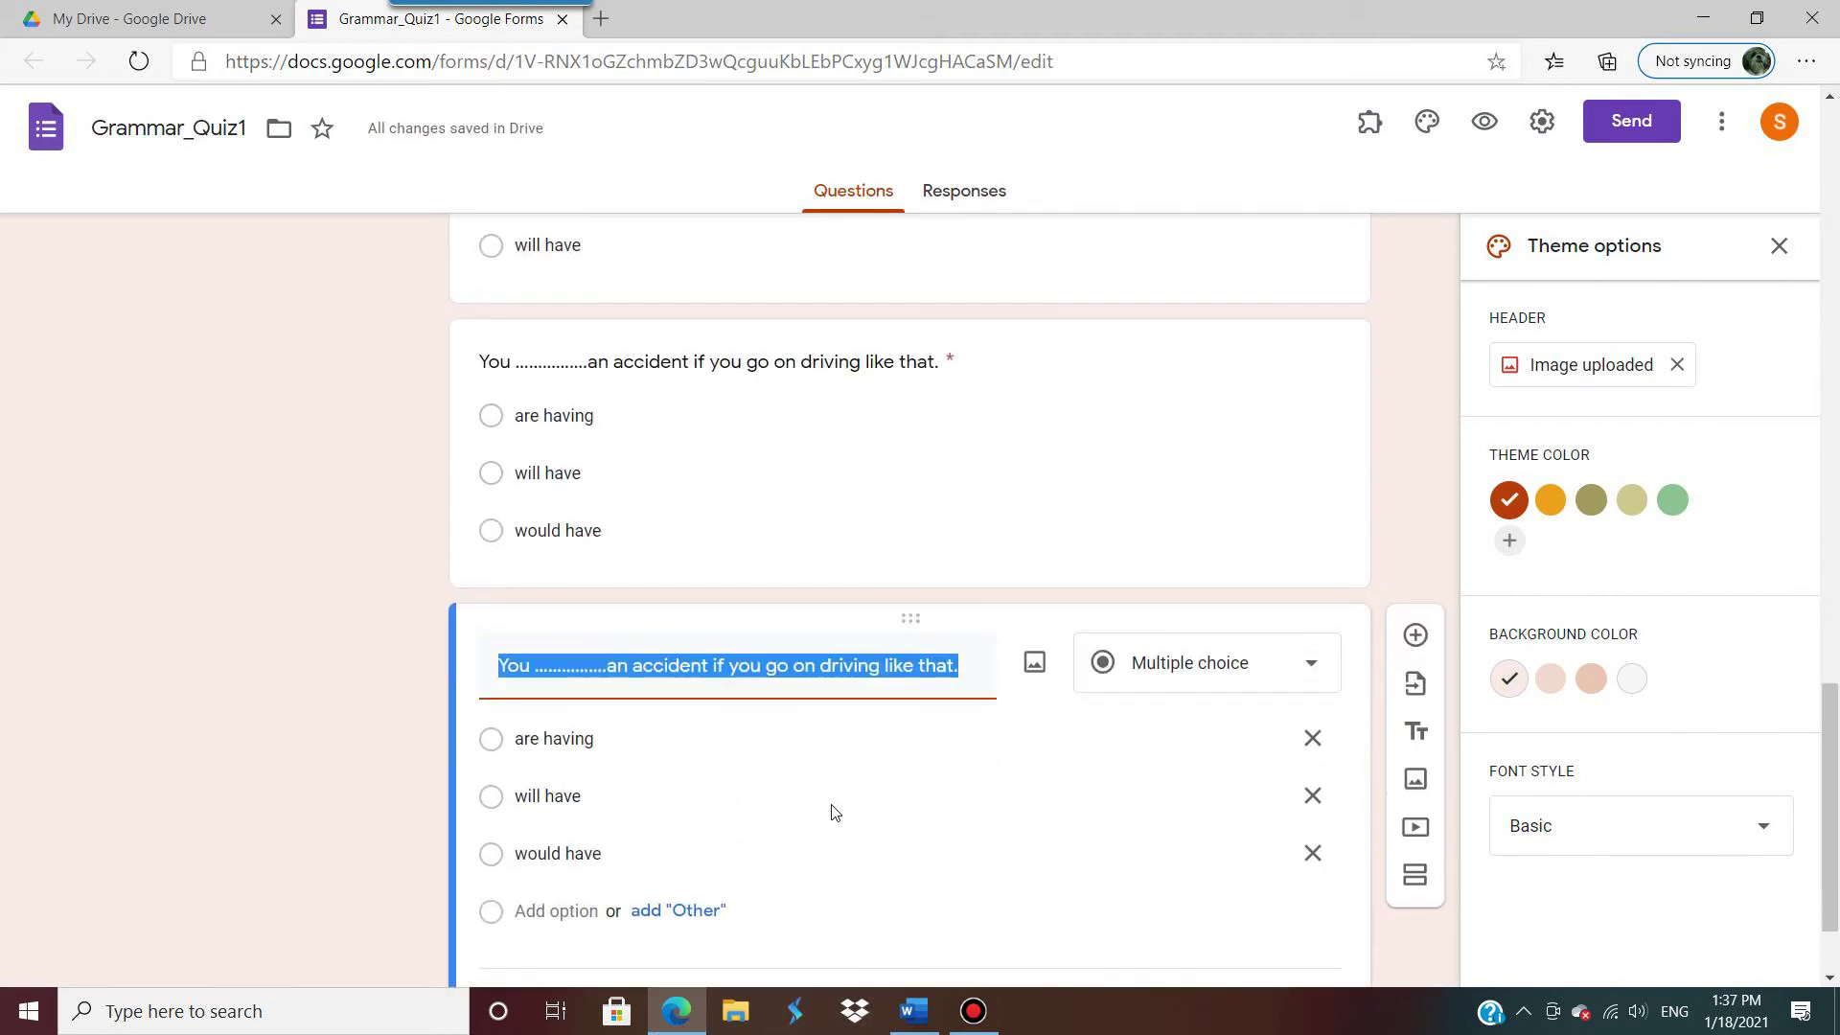
pyautogui.scroll(-1, 832, 813)
pyautogui.click(914, 1010)
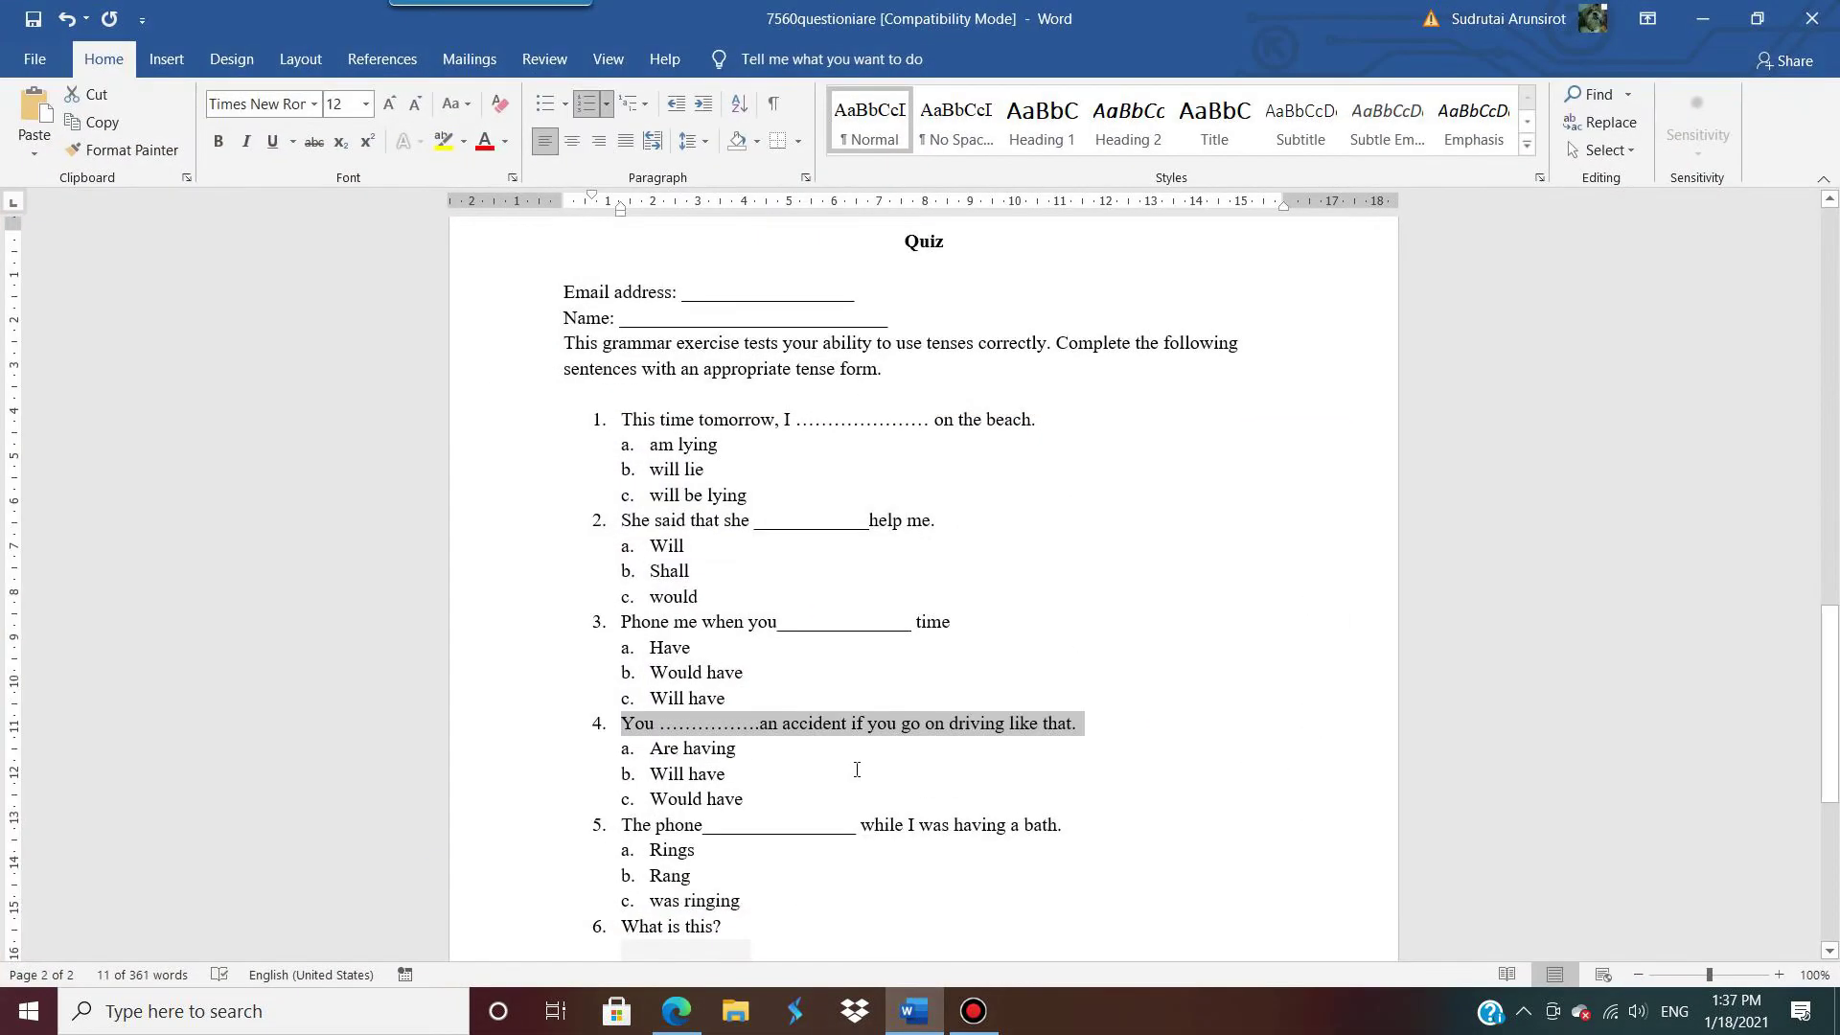
pyautogui.scroll(-3, 858, 757)
pyautogui.moveTo(1092, 652); pyautogui.dragTo(635, 662)
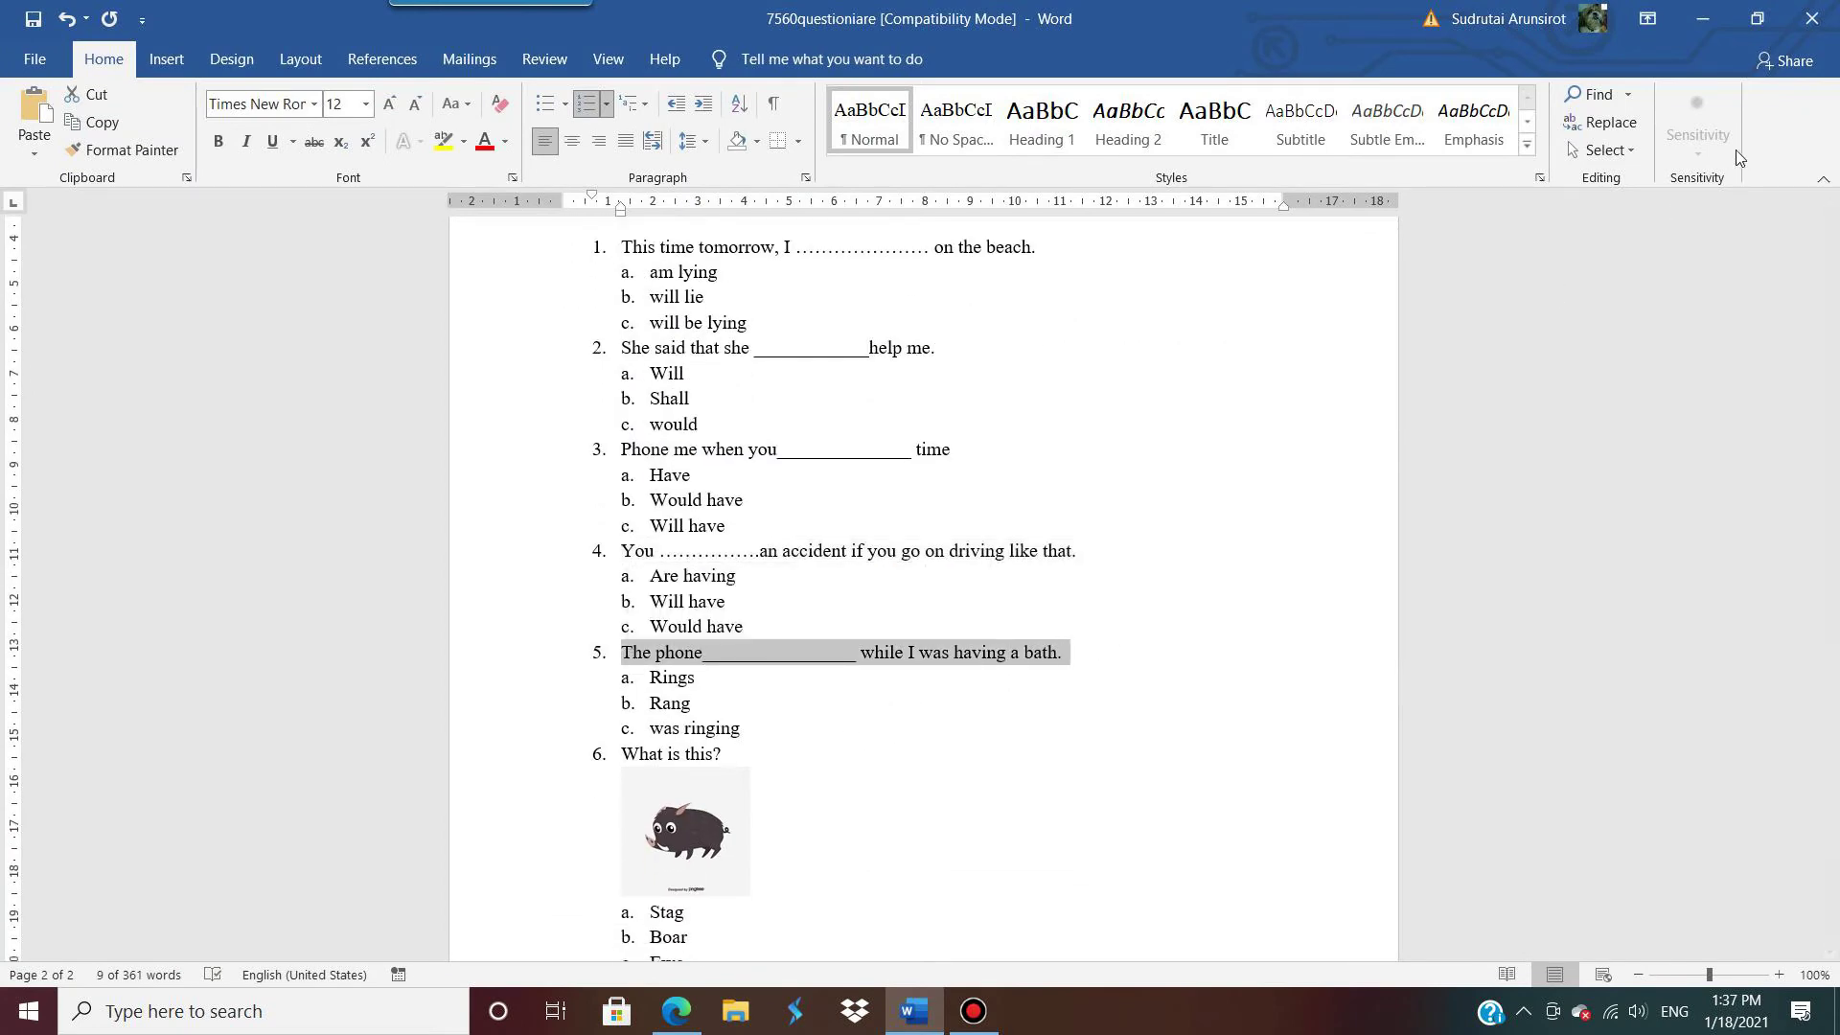
pyautogui.click(1700, 20)
pyautogui.write('5.\tThe phone_______________ while I was having a bath.')
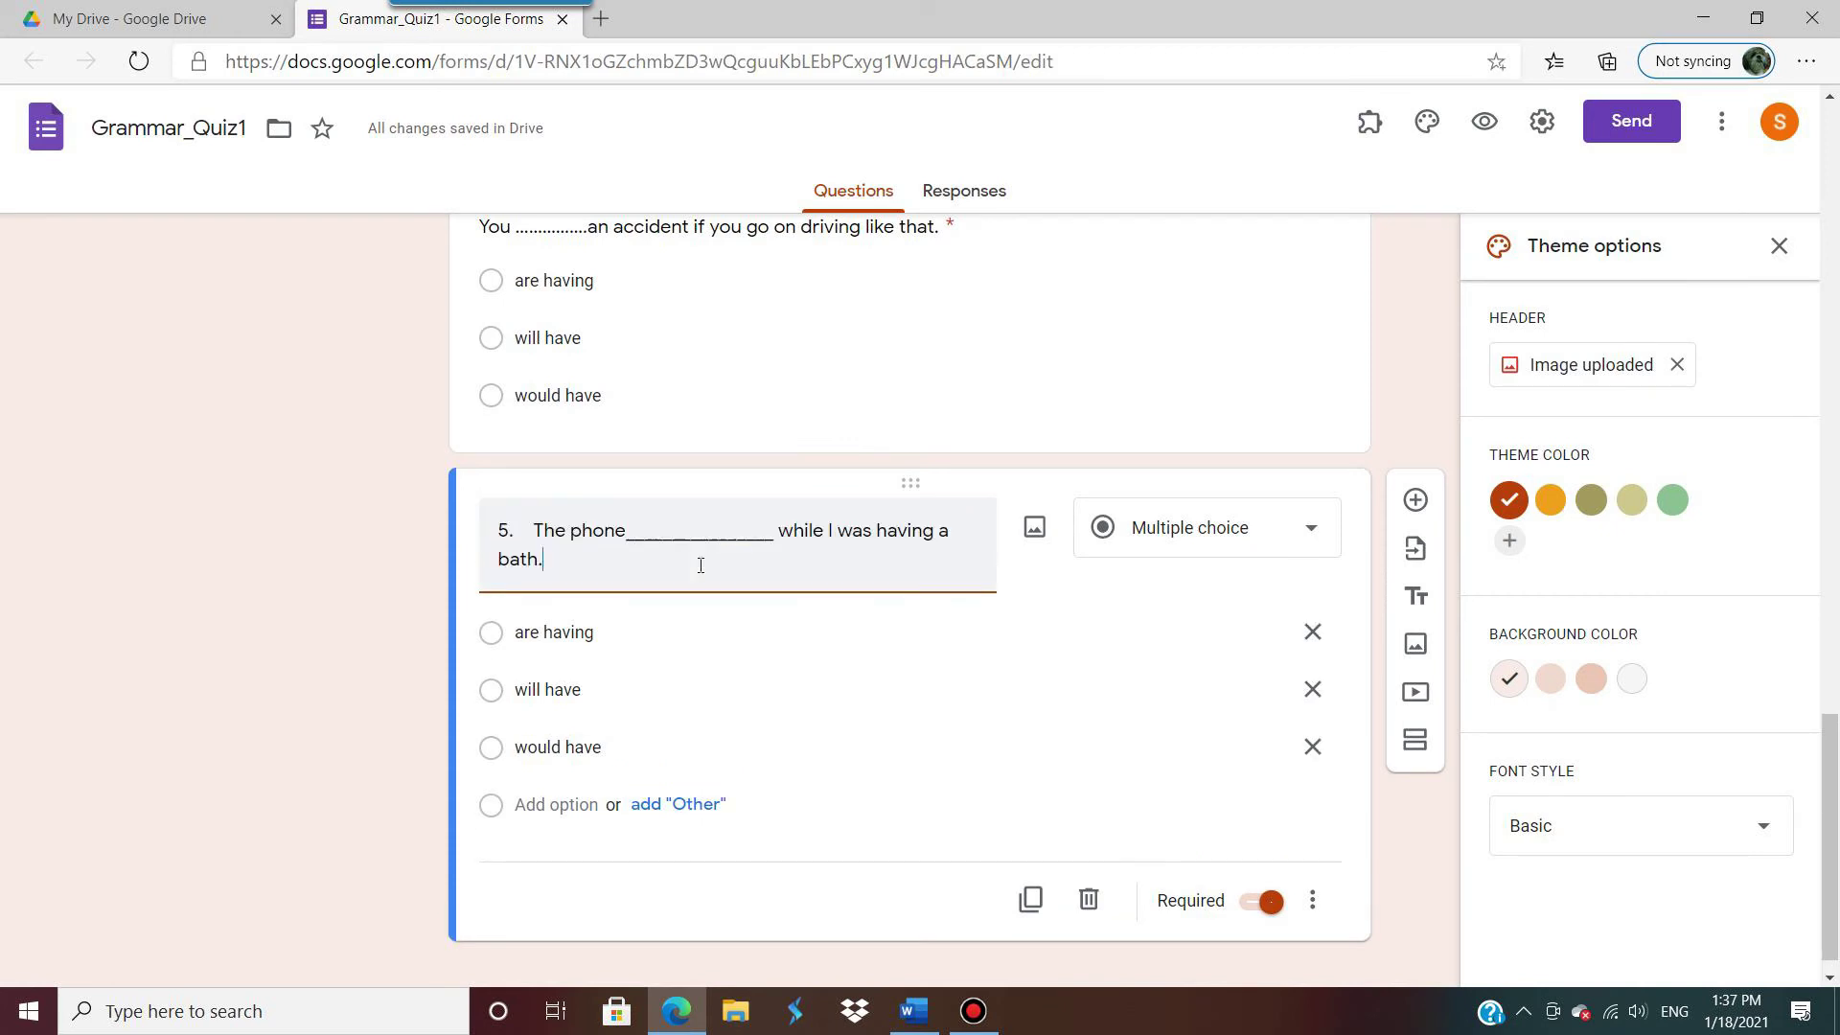
pyautogui.moveTo(529, 530); pyautogui.dragTo(173, 533)
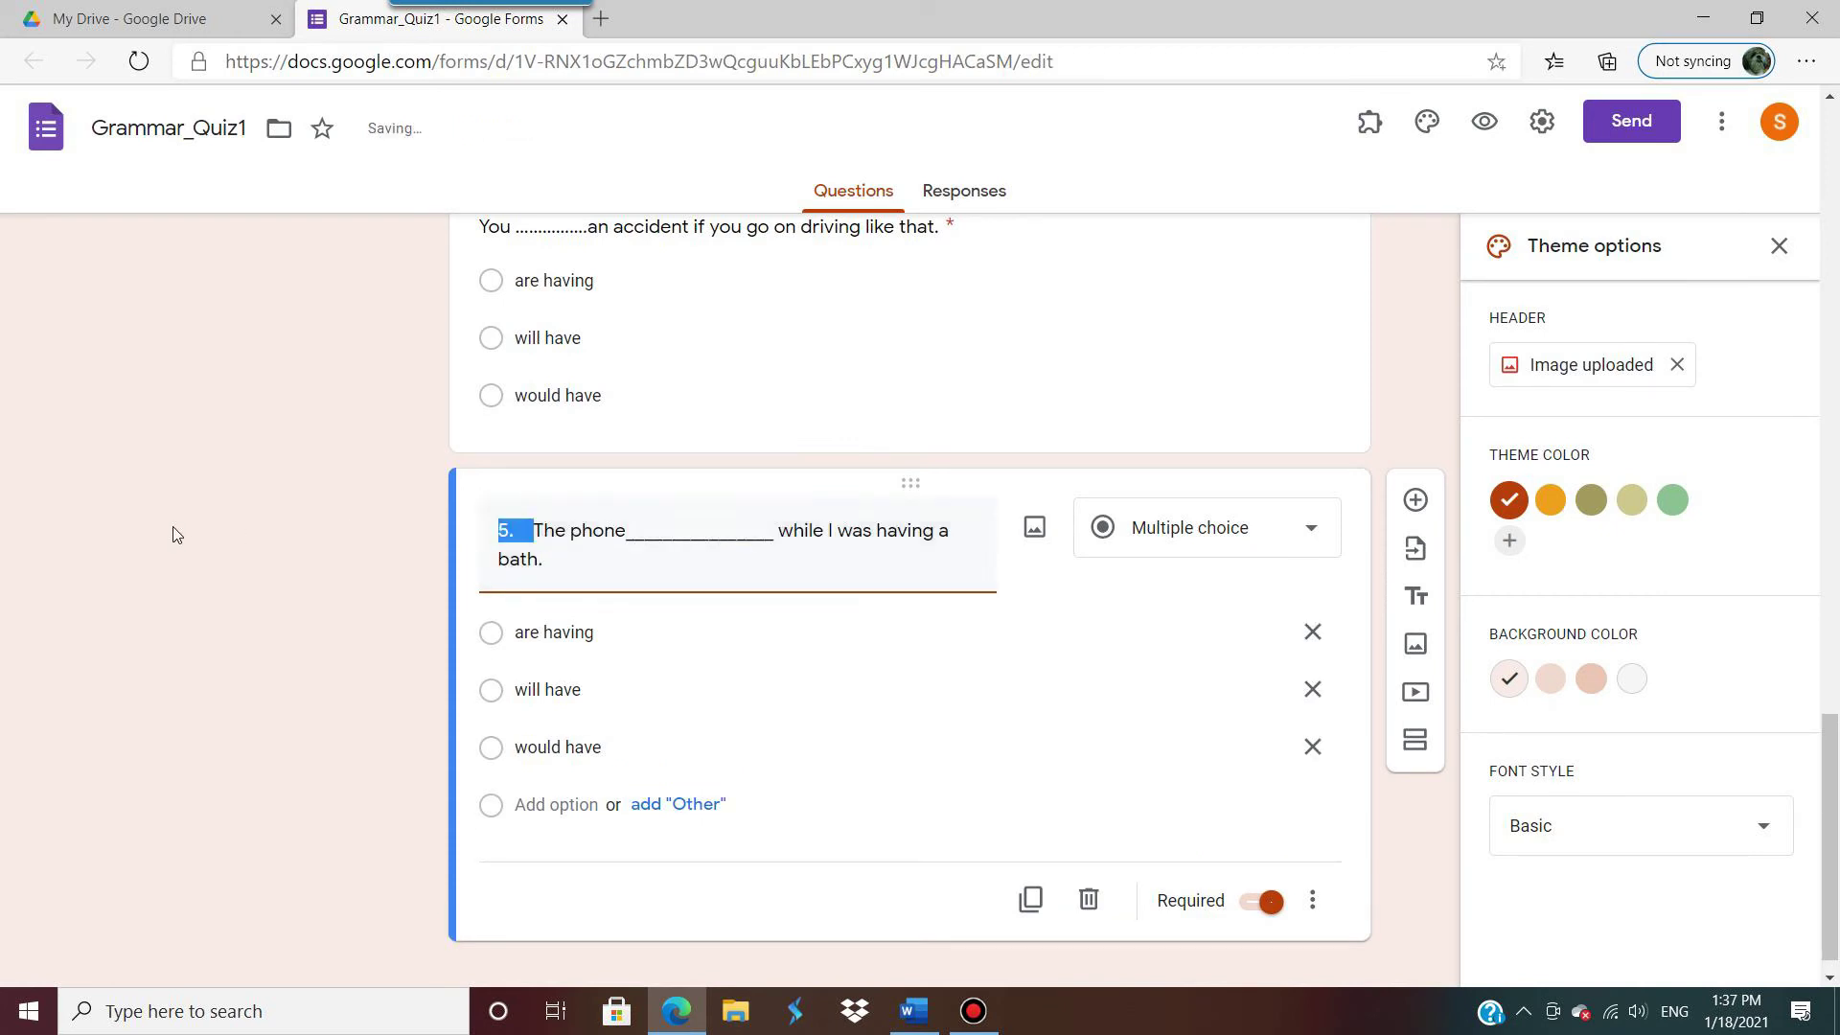
pyautogui.press('BackSpace')
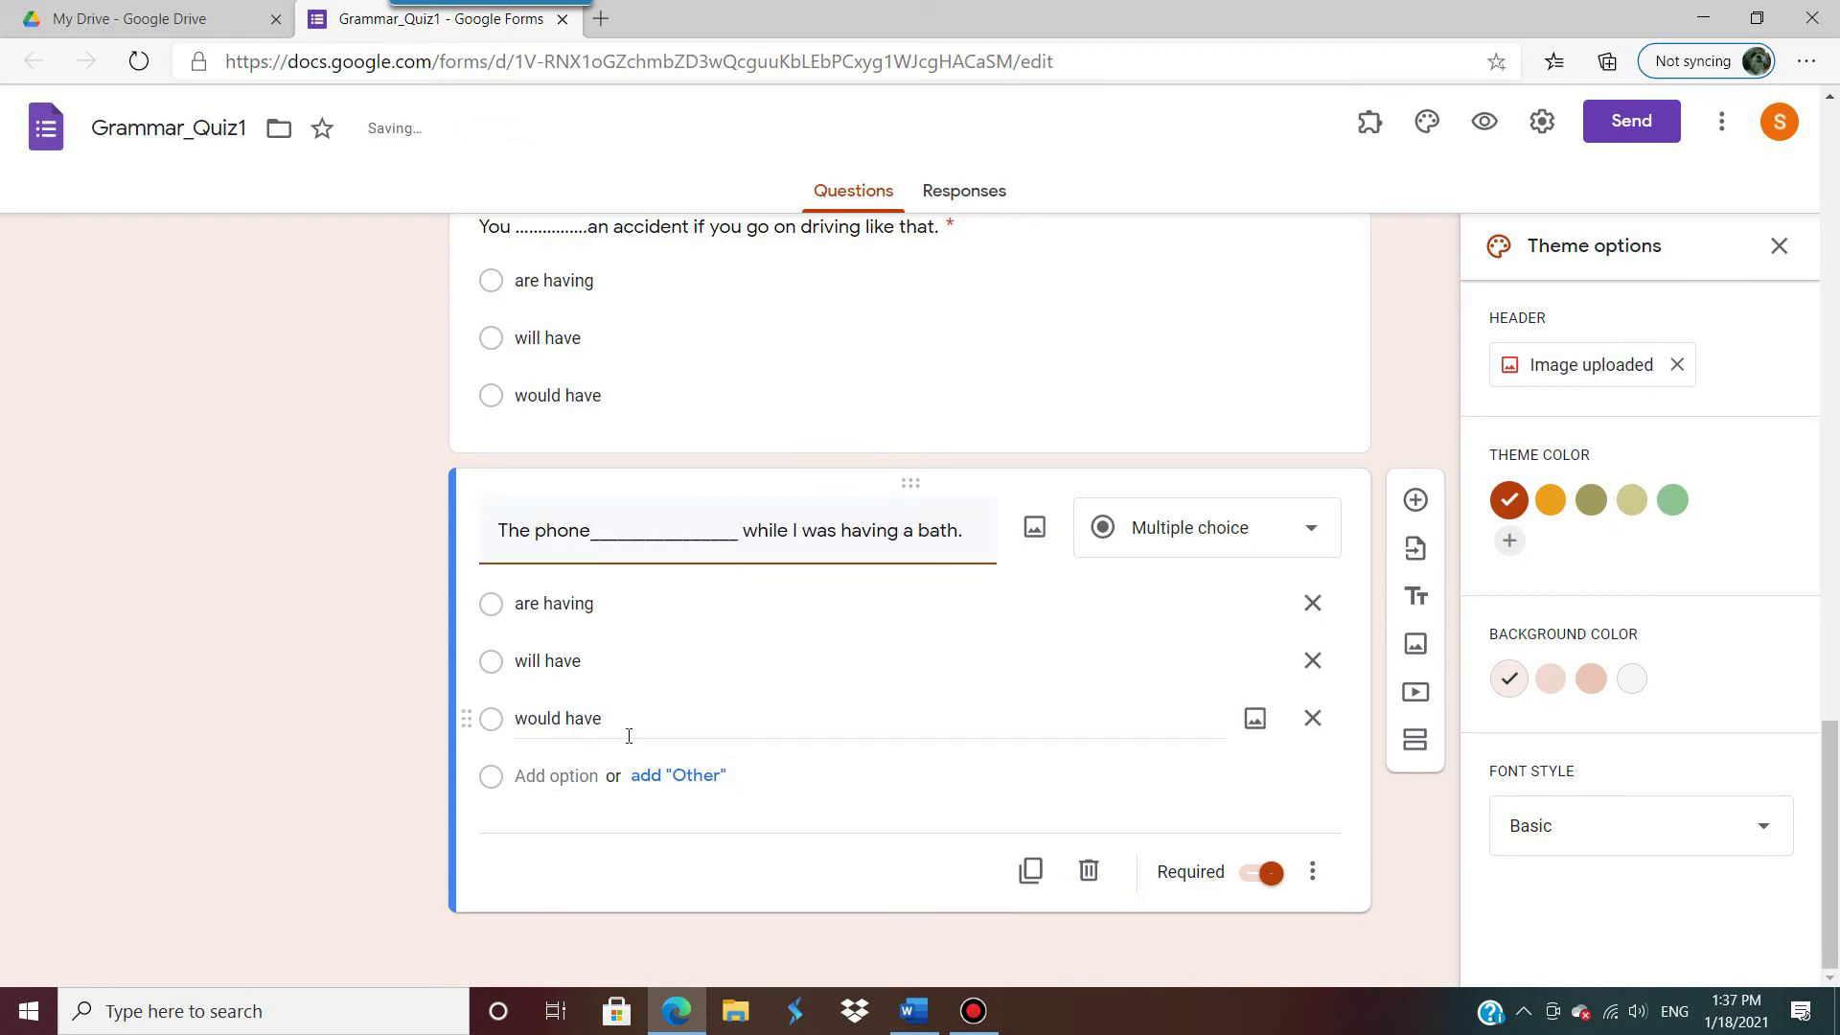
# Step: Replace the duplicate's options with 'rings', 'rang' and 'was ringing'
pyautogui.click(925, 1016)
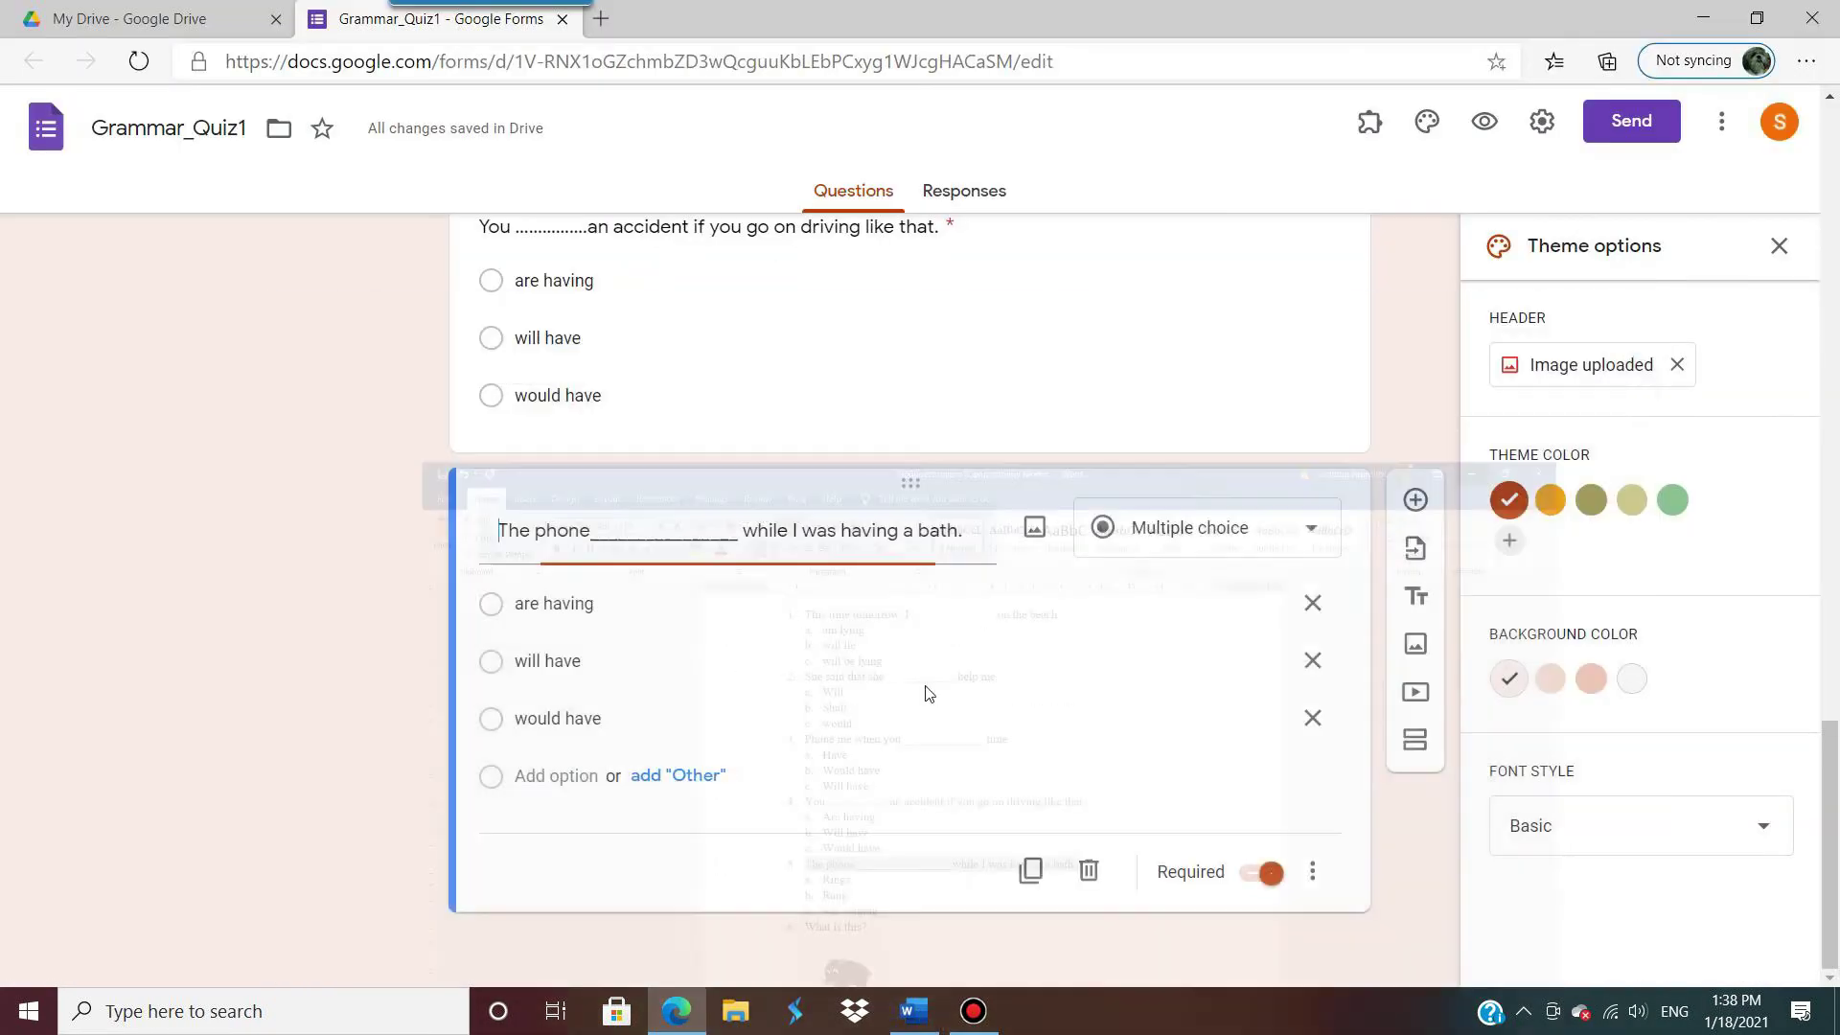
pyautogui.click(1702, 18)
pyautogui.tripleClick(665, 604)
pyautogui.write('ring')
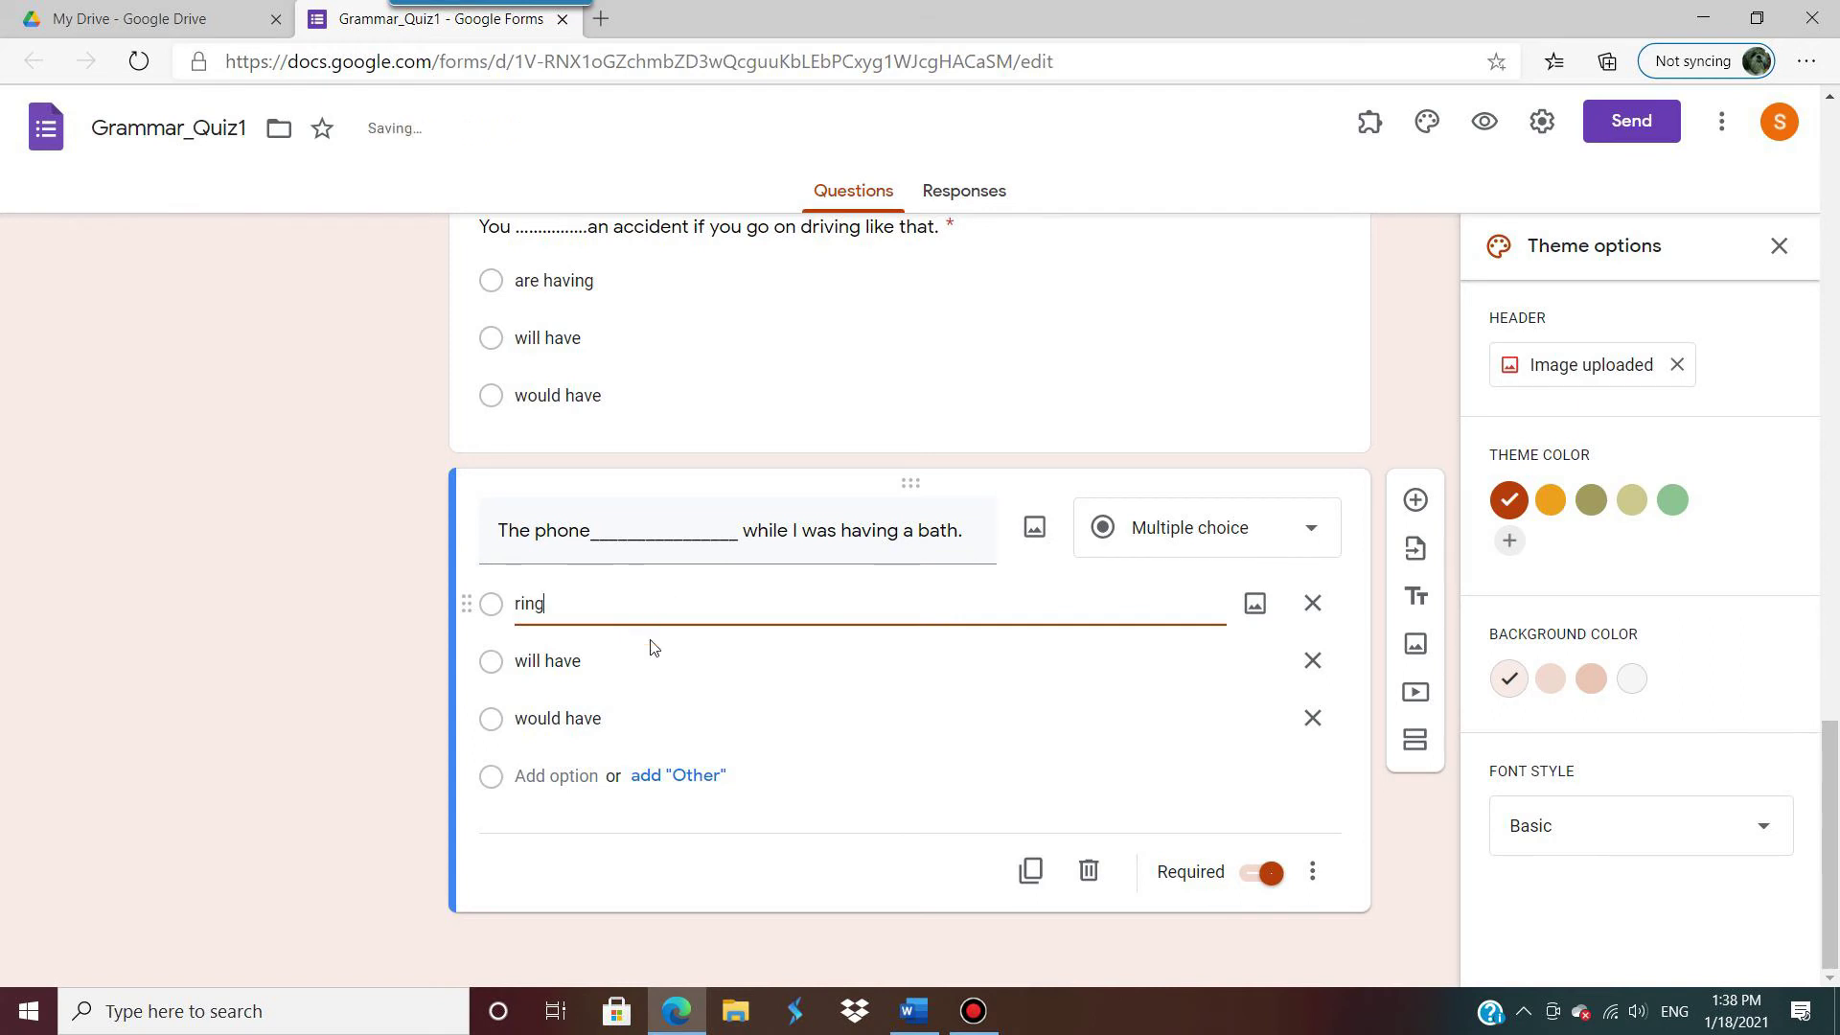
pyautogui.write('s')
pyautogui.tripleClick(618, 659)
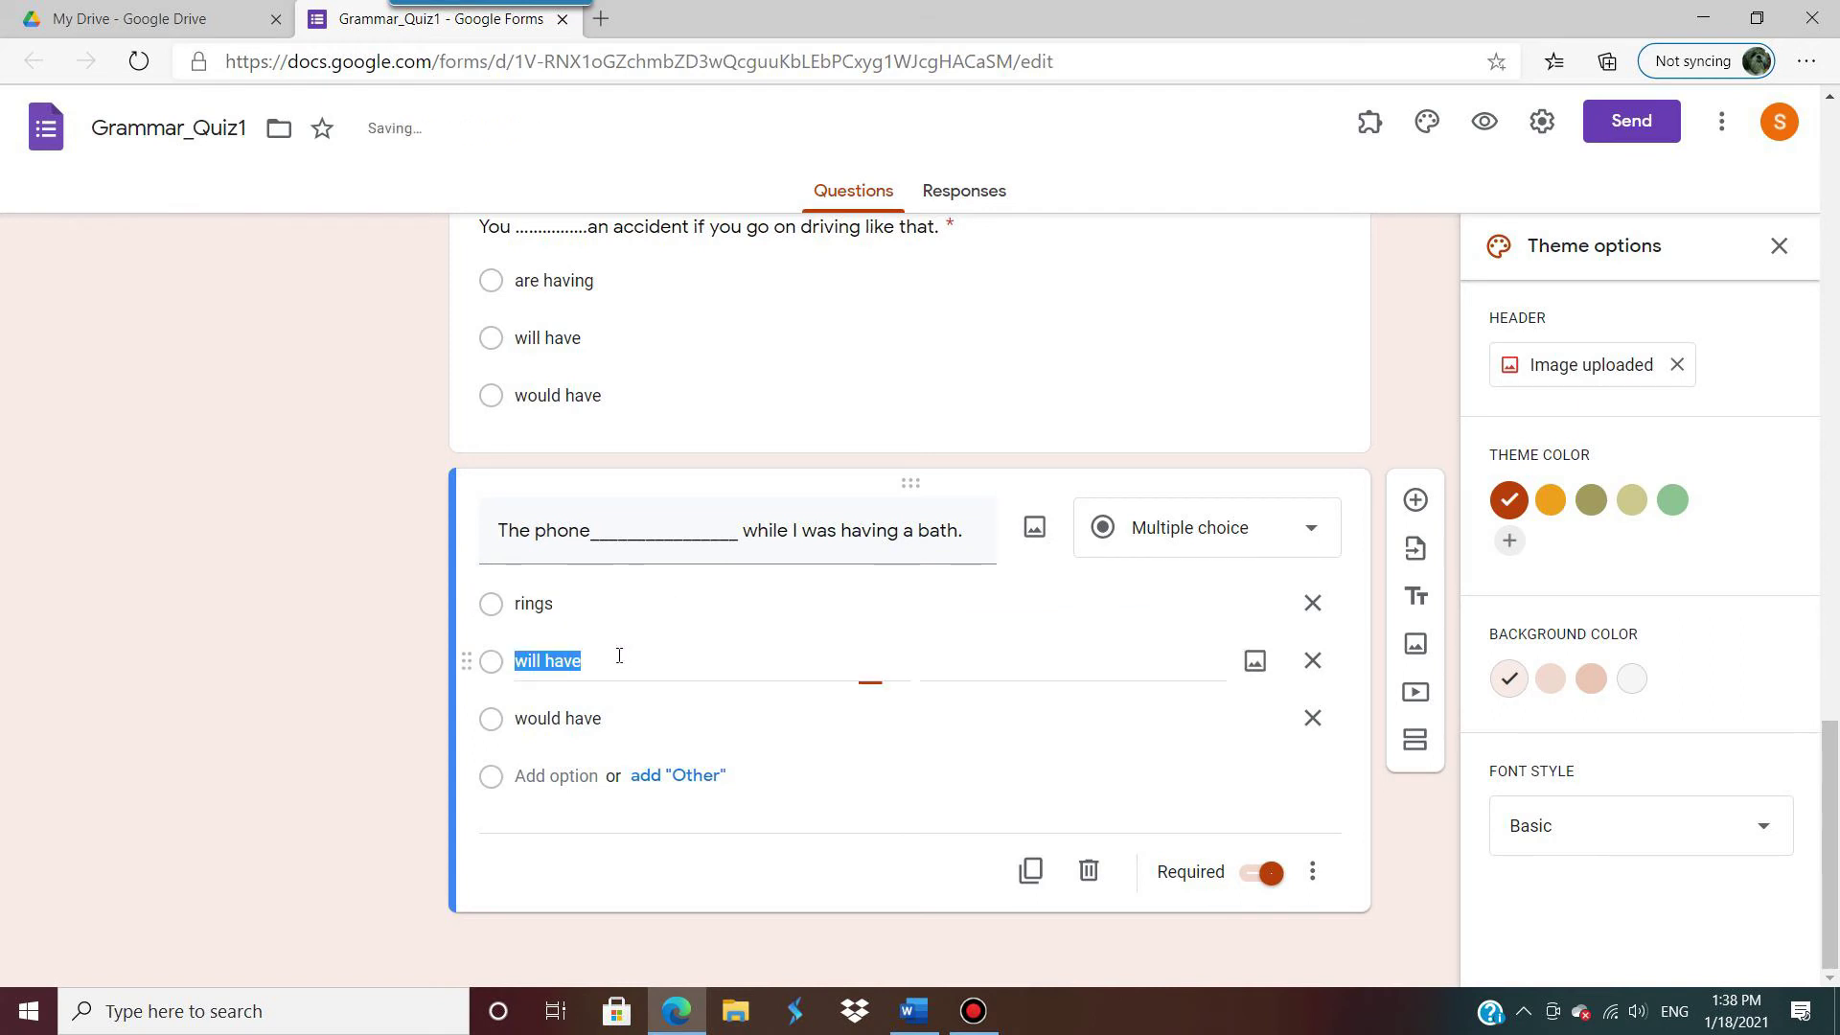
pyautogui.write('rang')
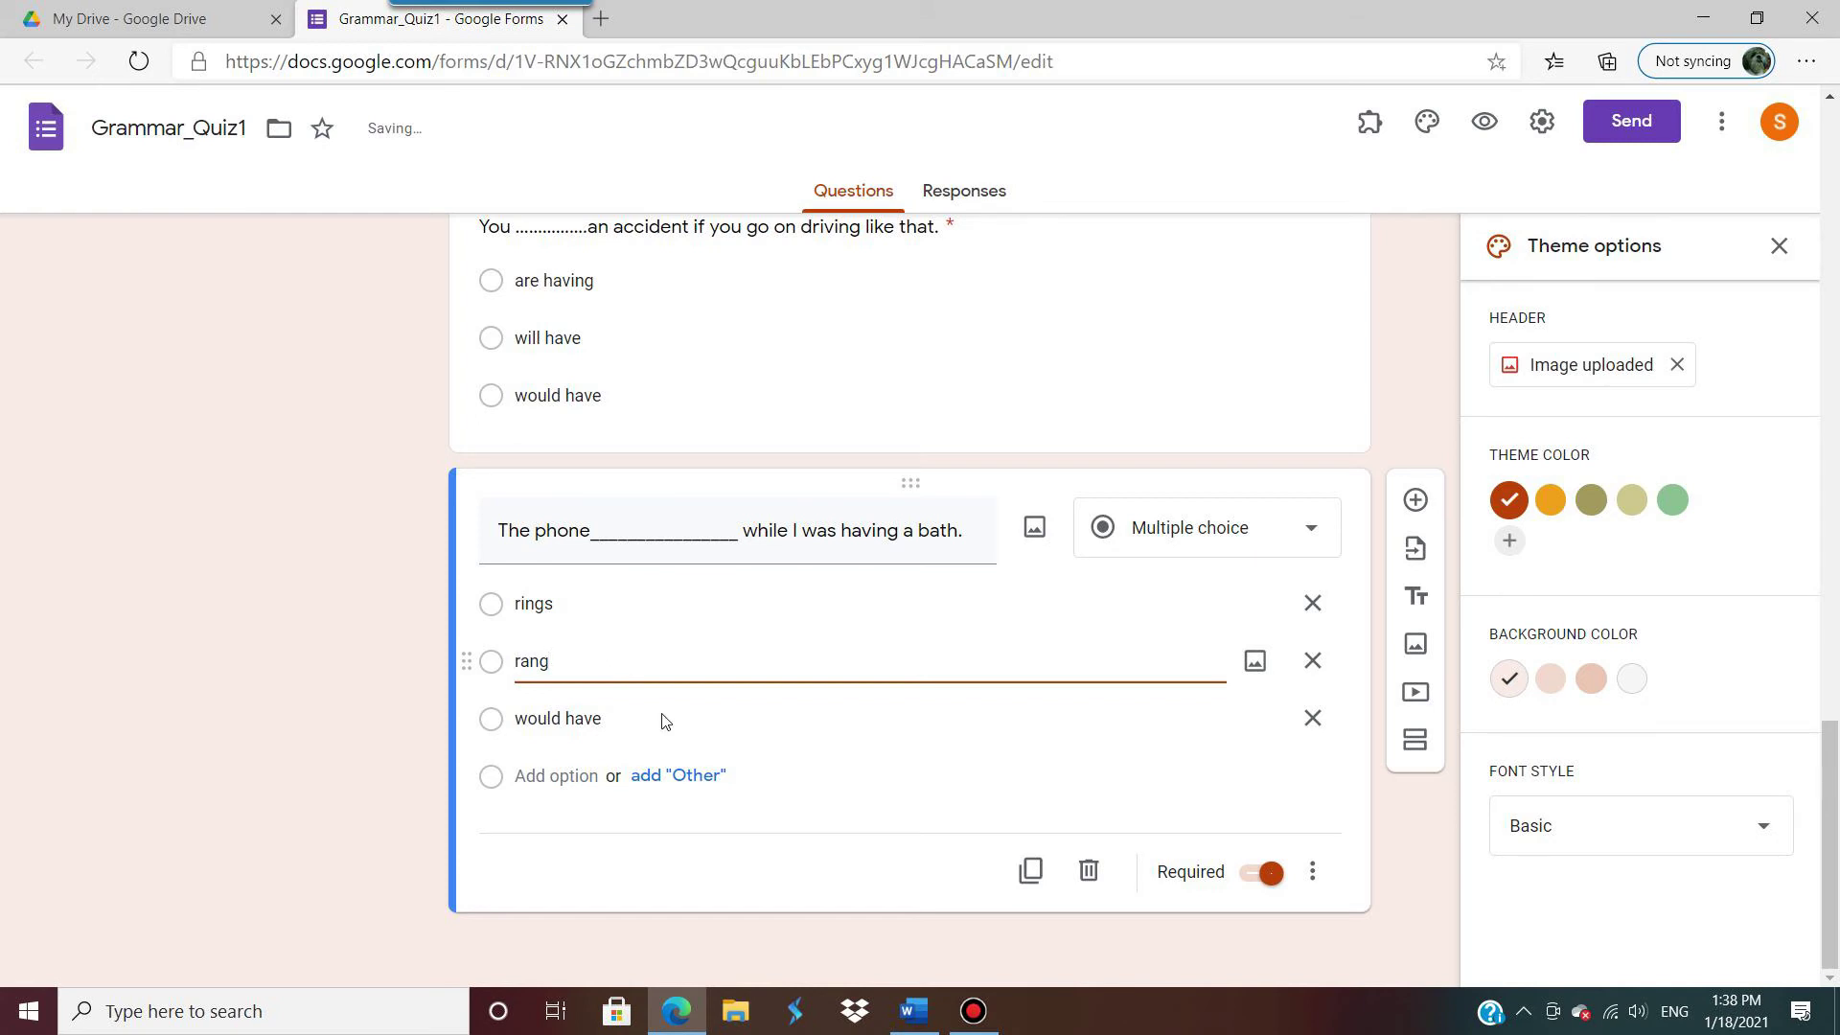
pyautogui.tripleClick(665, 720)
pyautogui.write('was ri')
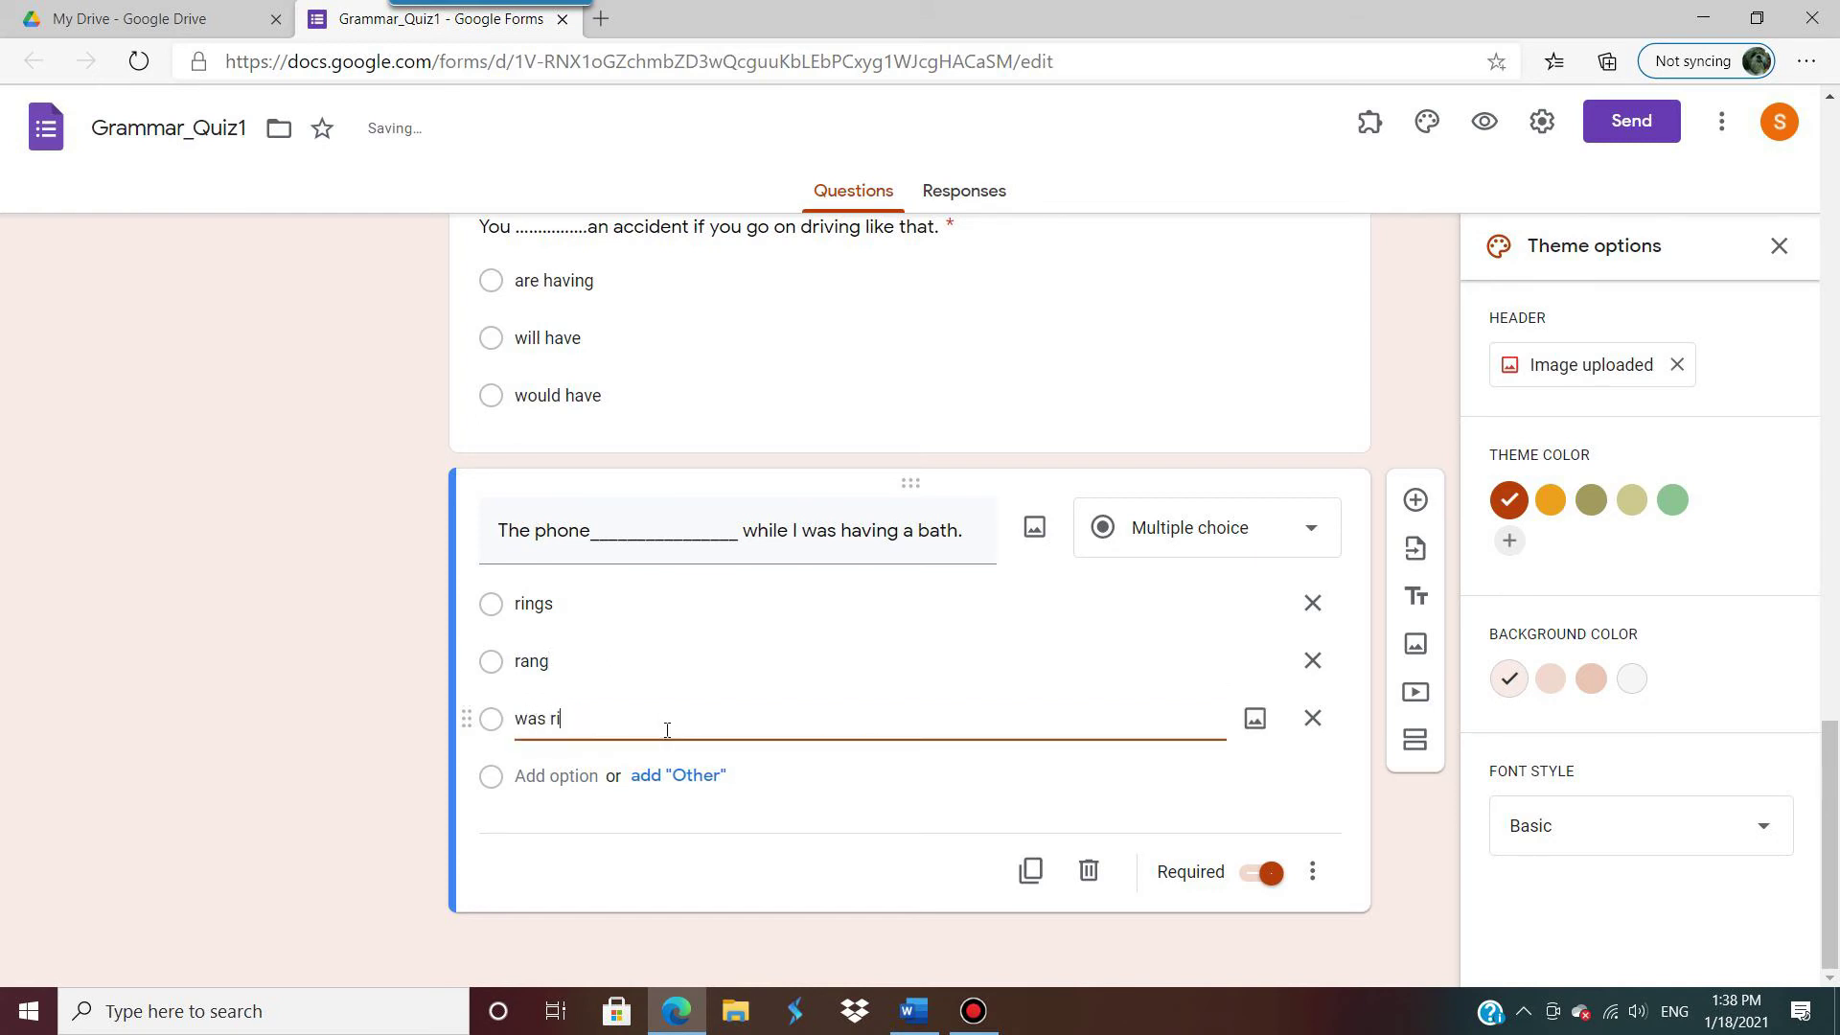
pyautogui.write('nging')
pyautogui.click(919, 908)
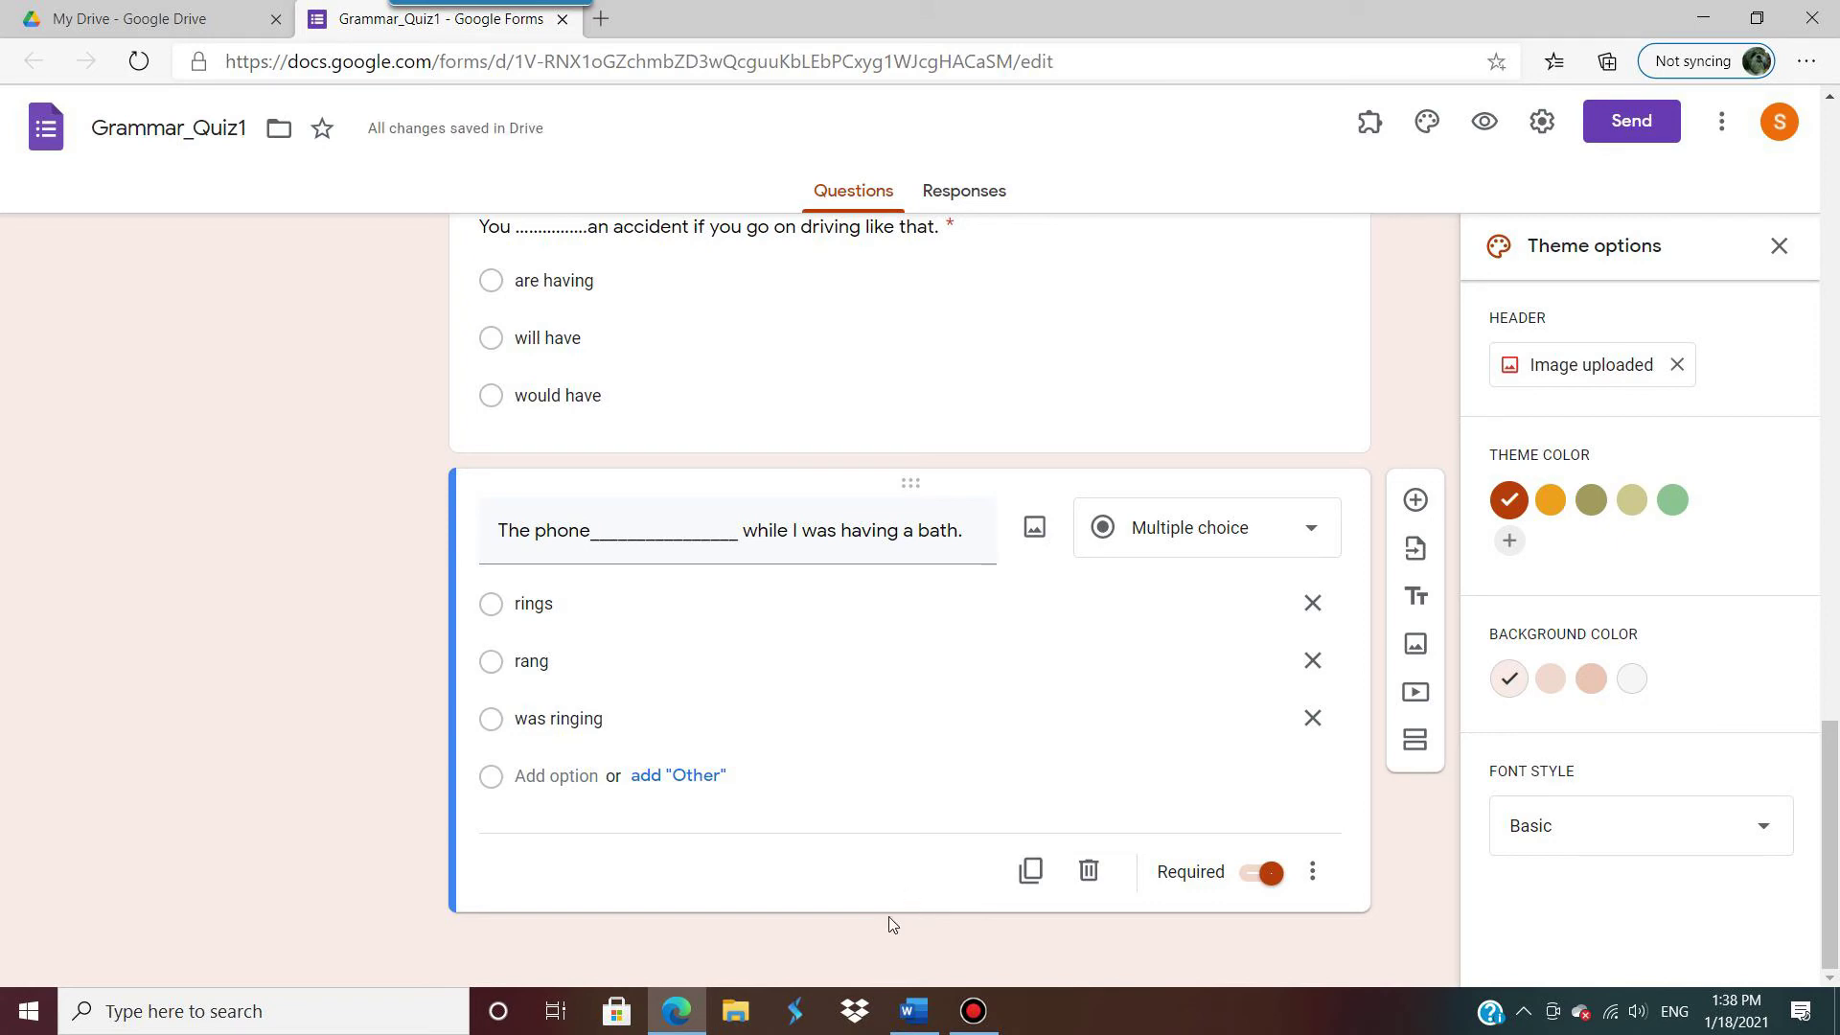
pyautogui.click(914, 1011)
pyautogui.scroll(-2, 770, 736)
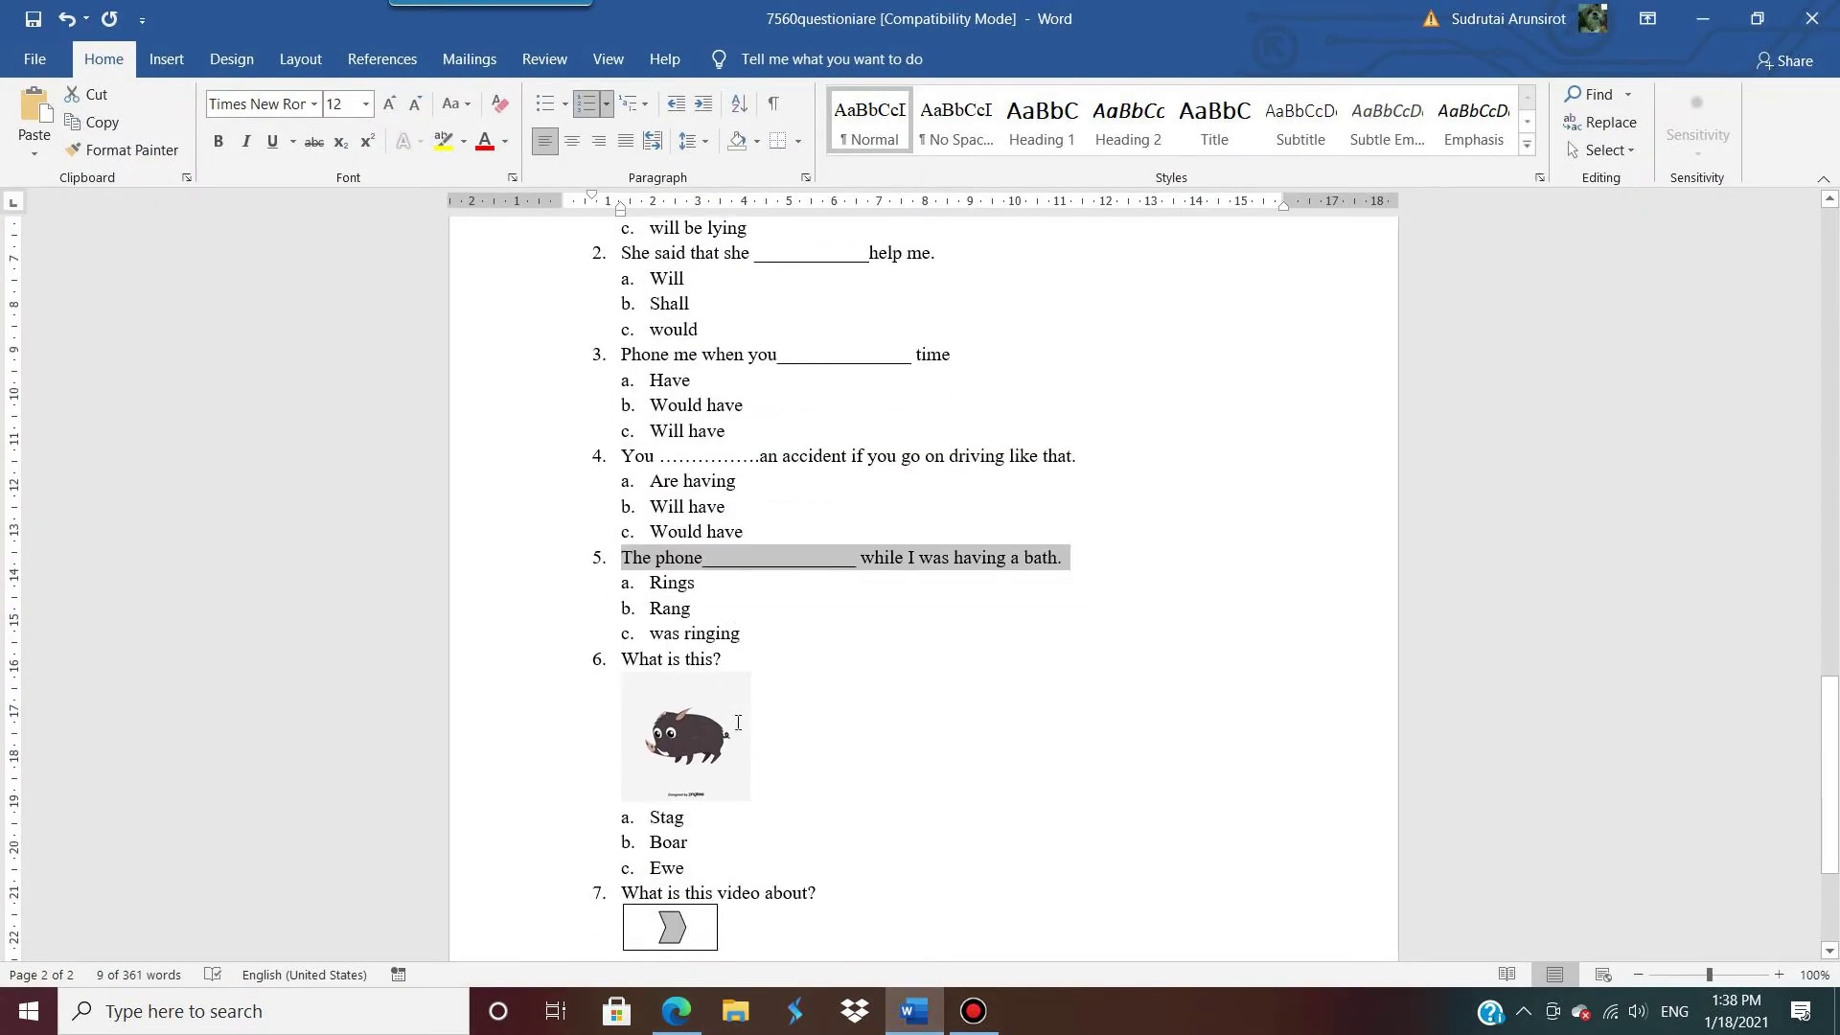
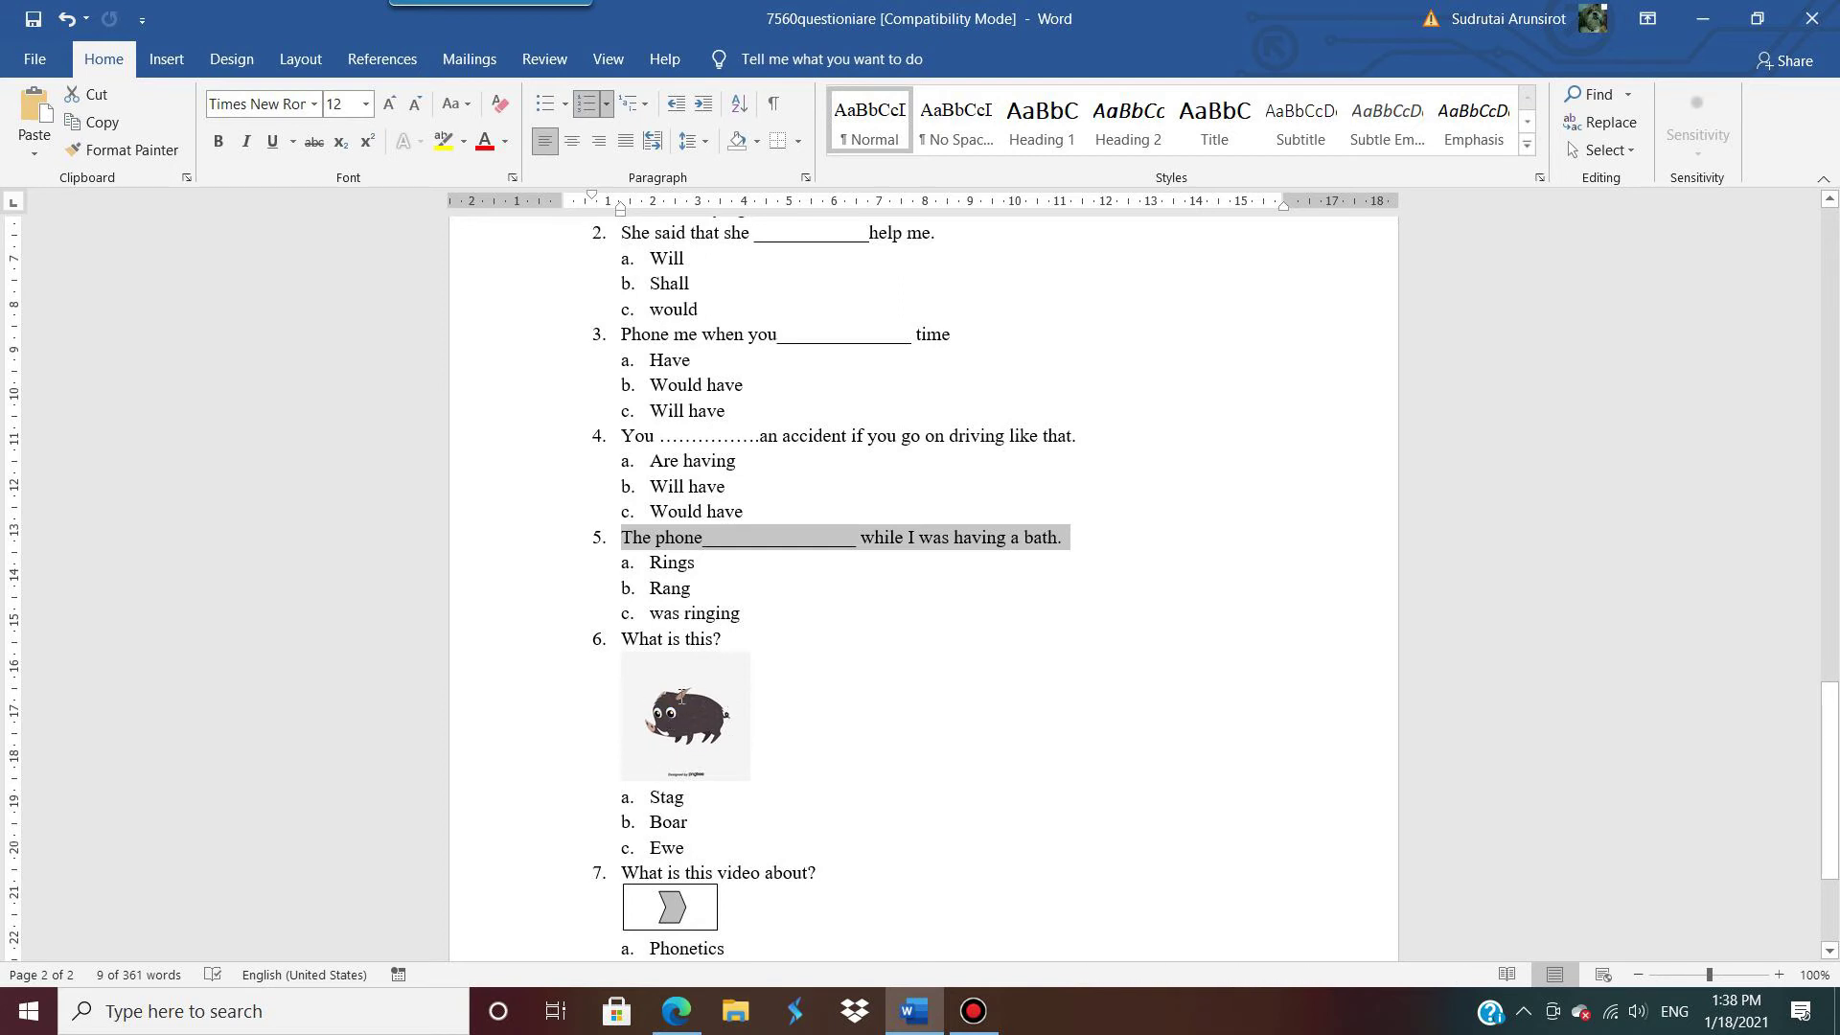
# Step: Add a question below the phone question and type 'What is this' as its text
pyautogui.click(1703, 19)
pyautogui.click(1415, 499)
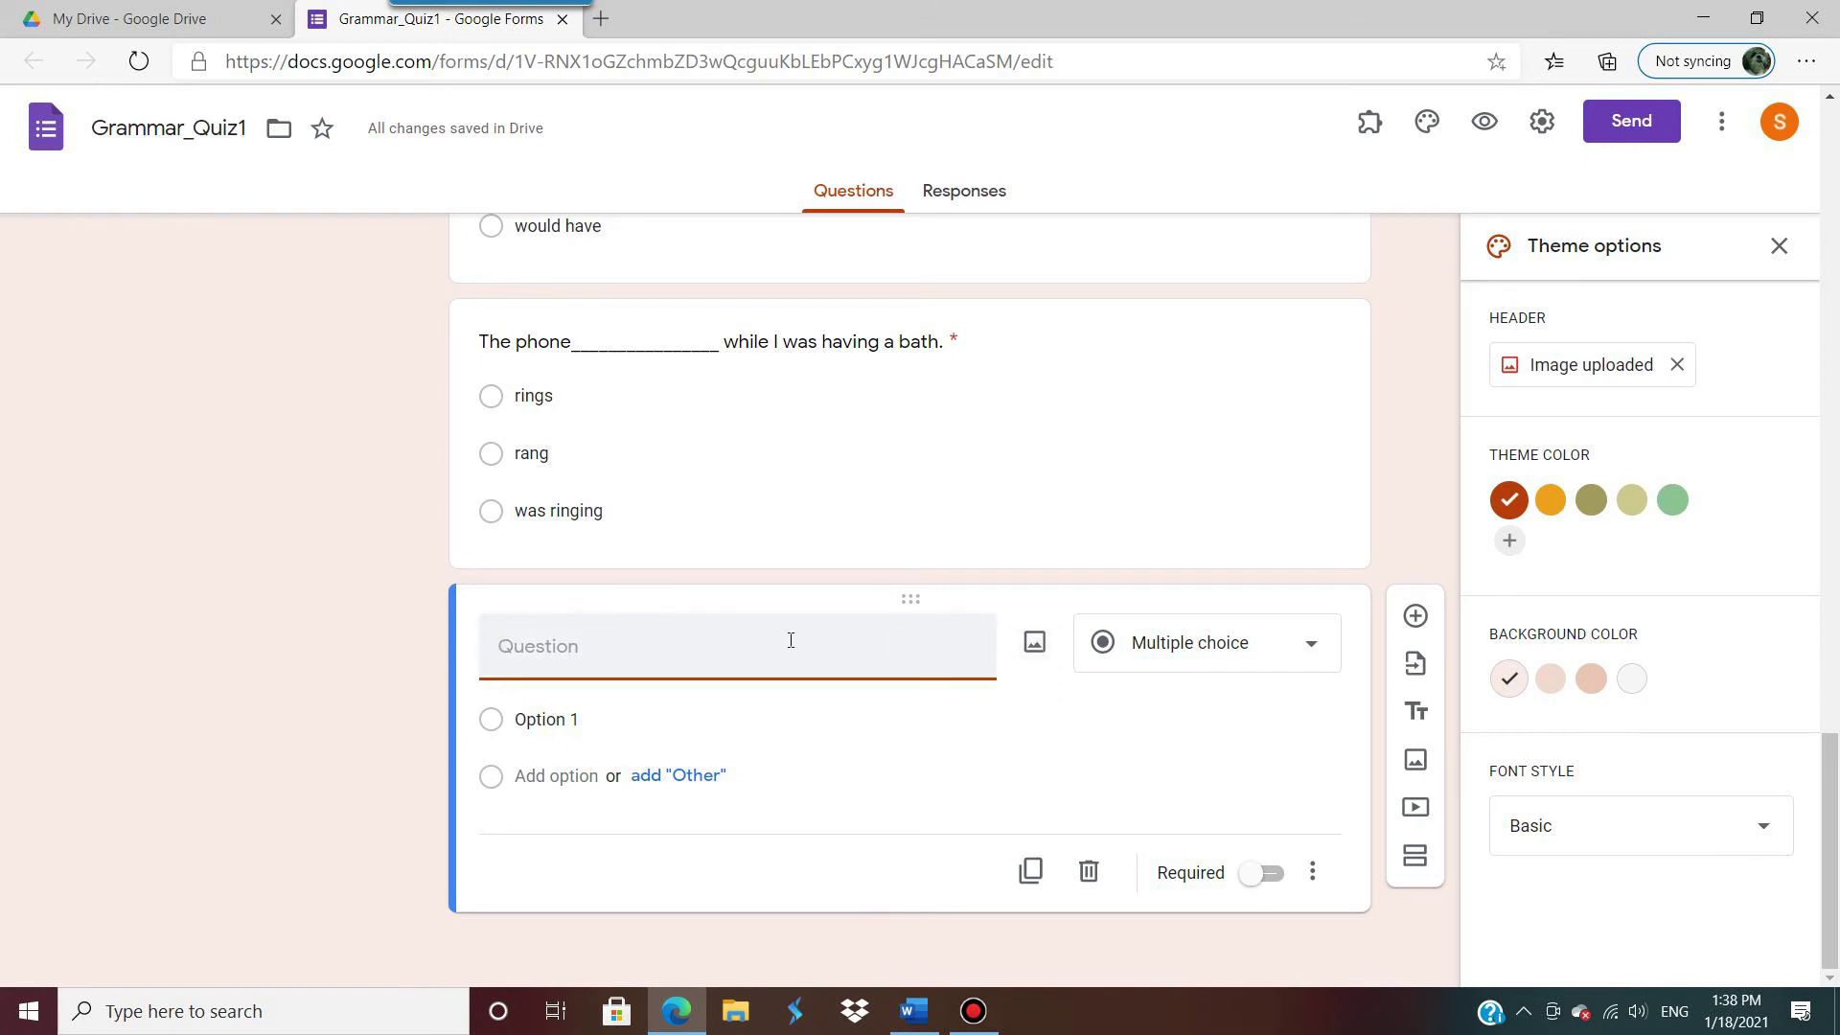
pyautogui.write('What is this?')
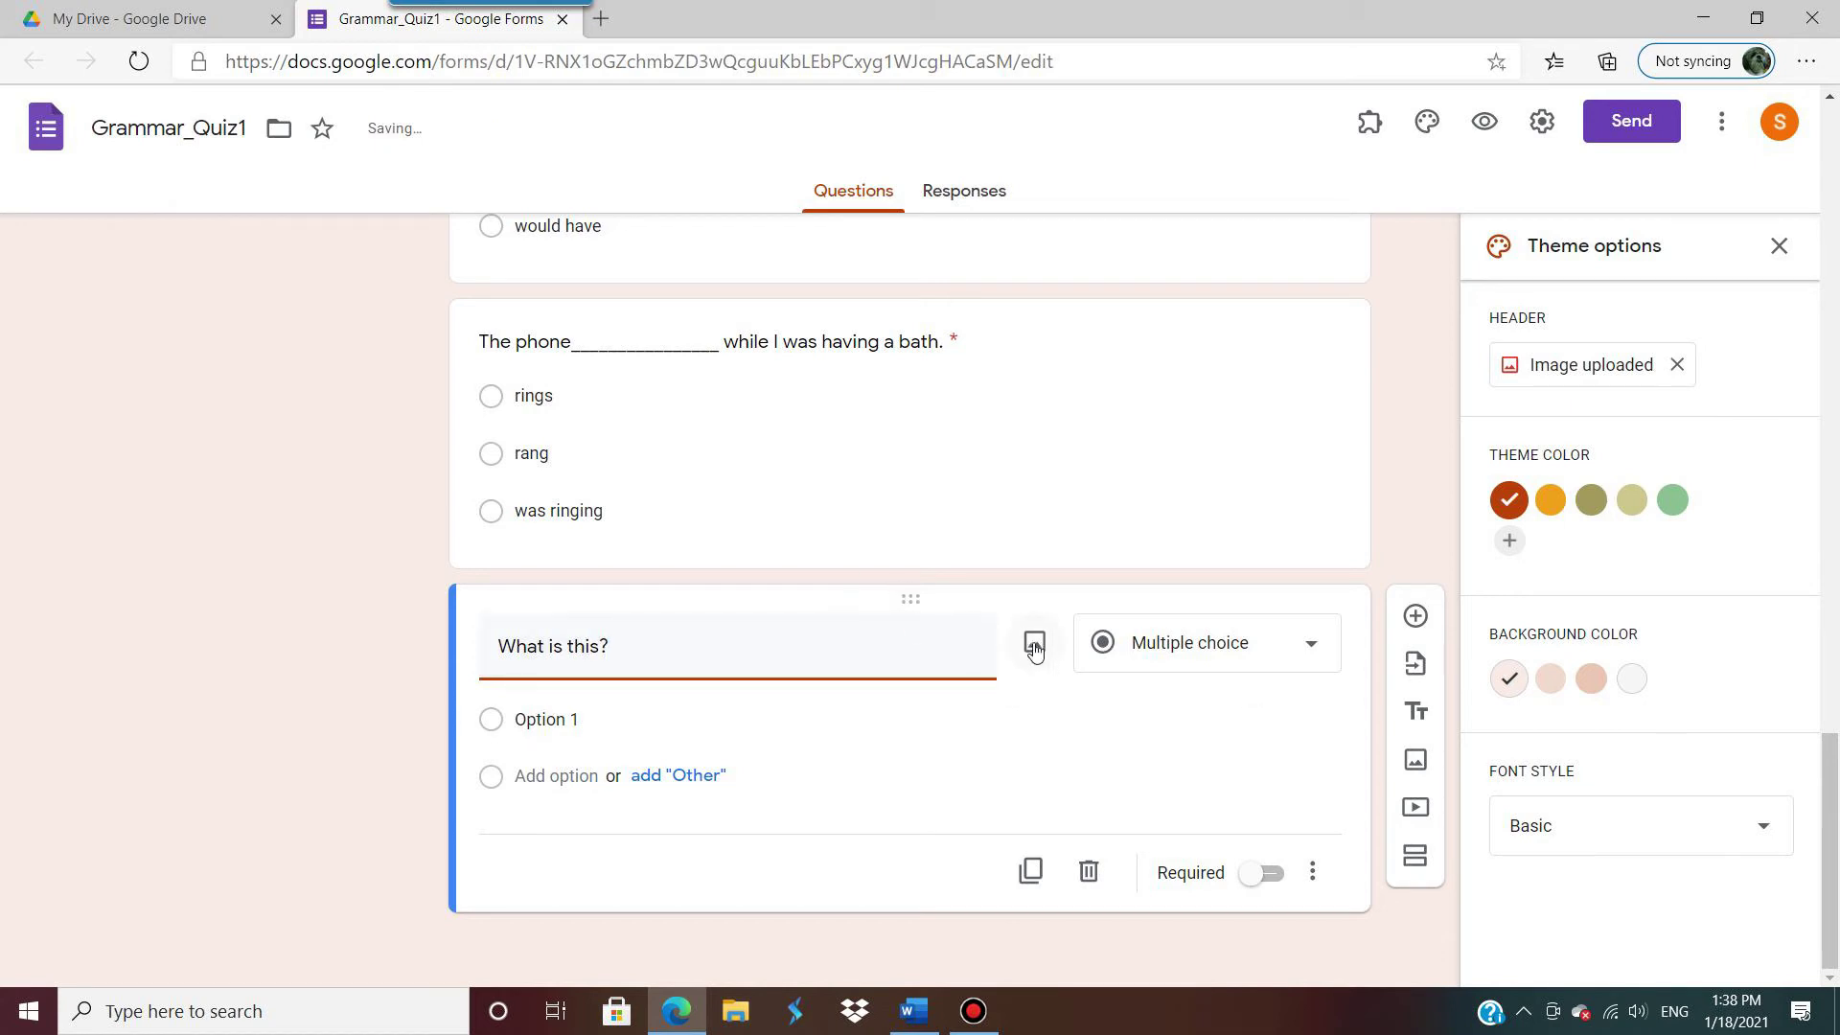
# Step: Open the question's image inserter and search the web for boar images
pyautogui.click(1034, 645)
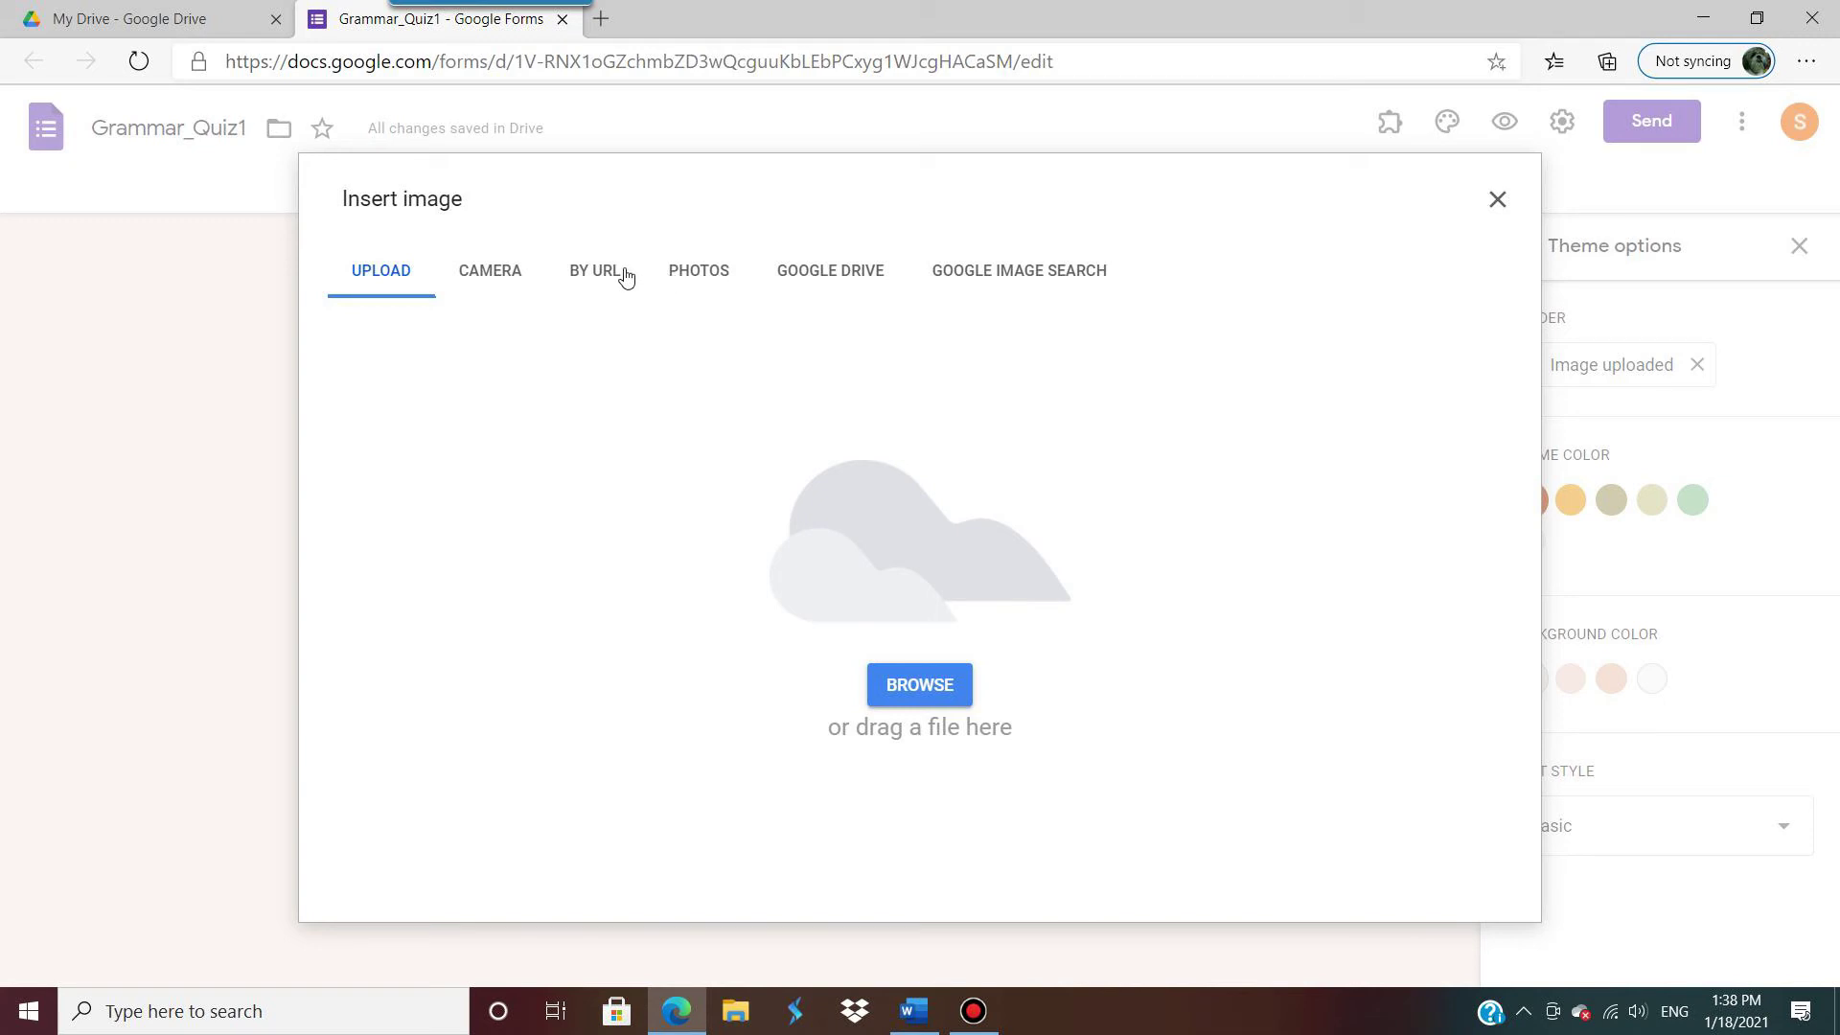
pyautogui.click(997, 276)
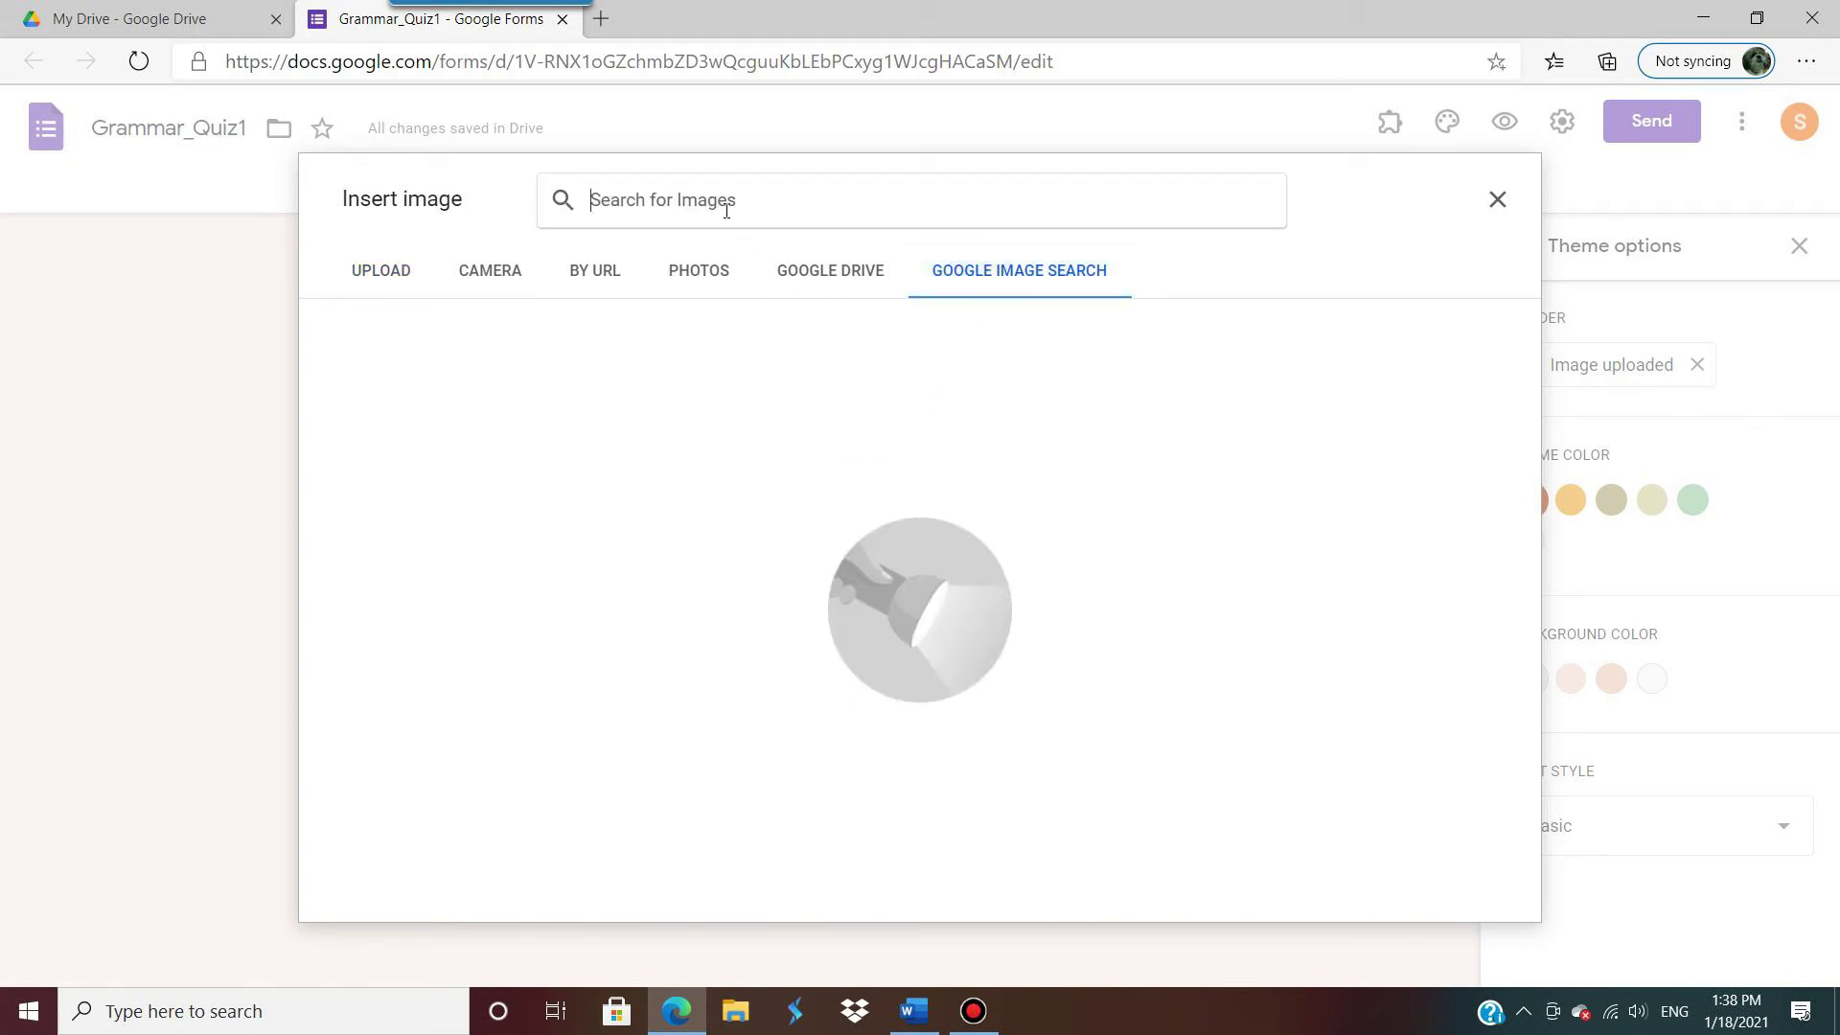
pyautogui.write('boar')
pyautogui.press('Return')
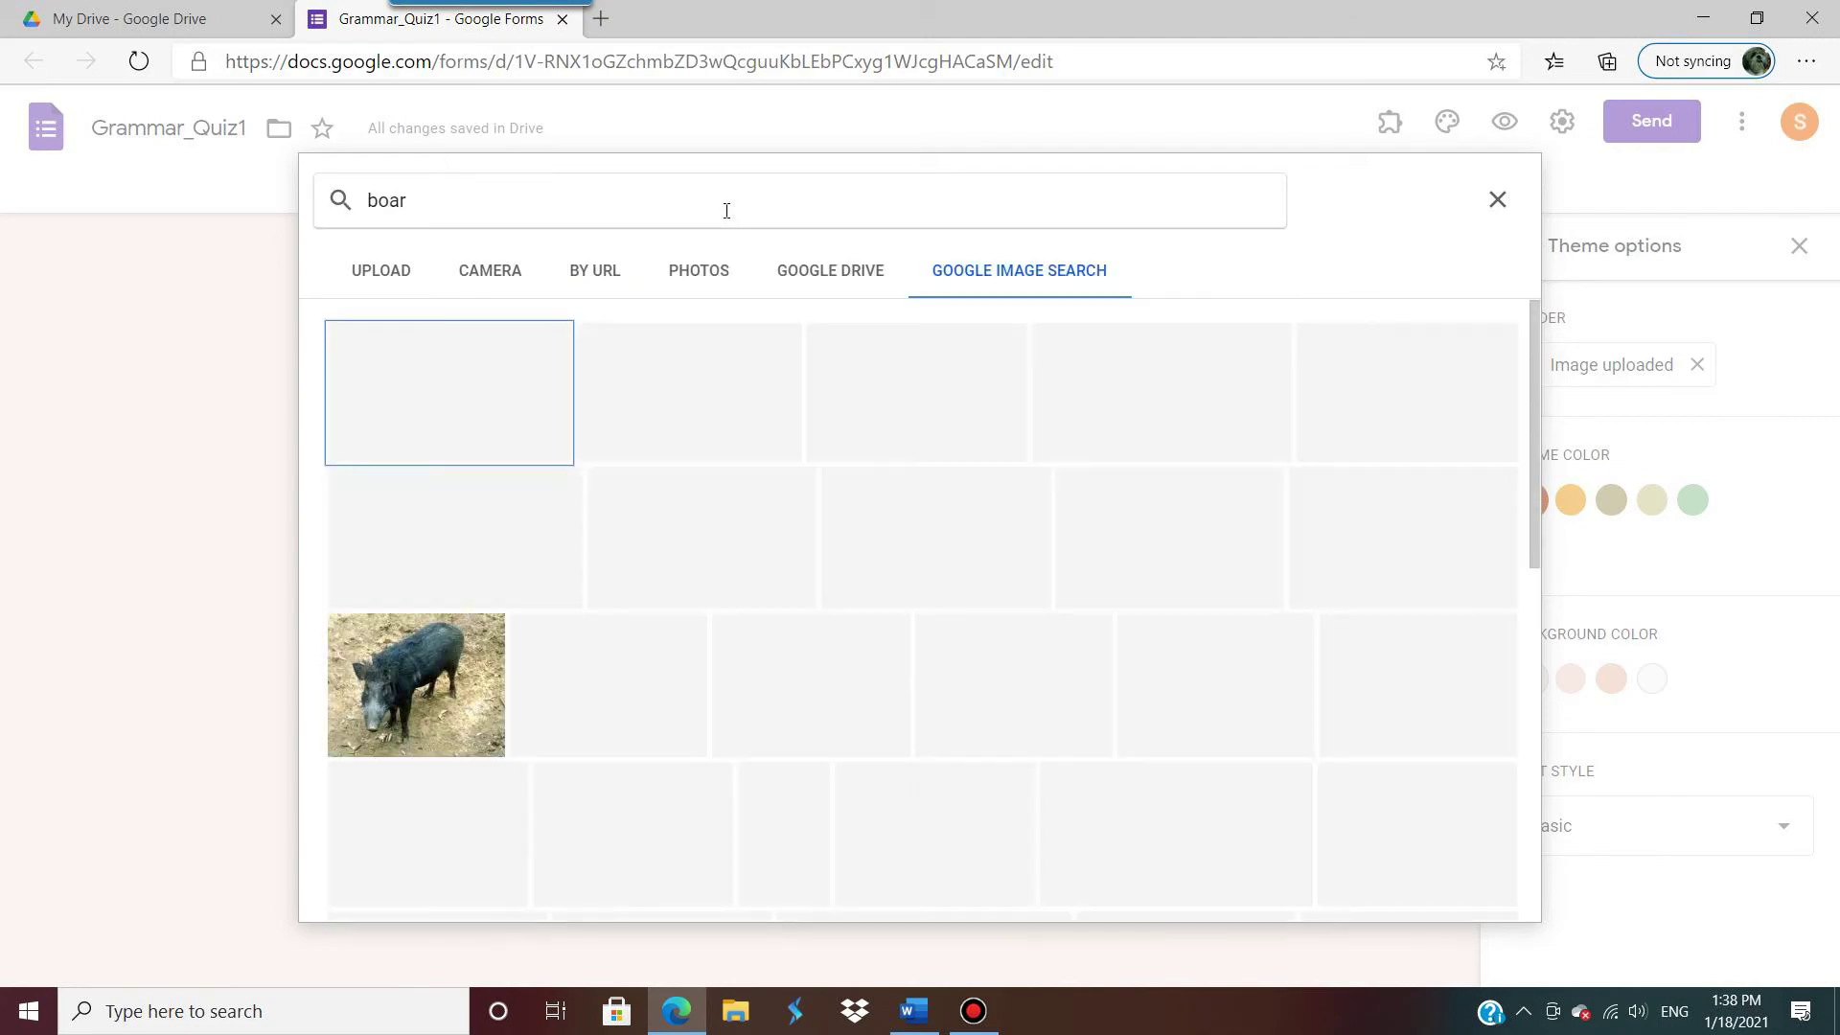
pyautogui.scroll(5, 978, 649)
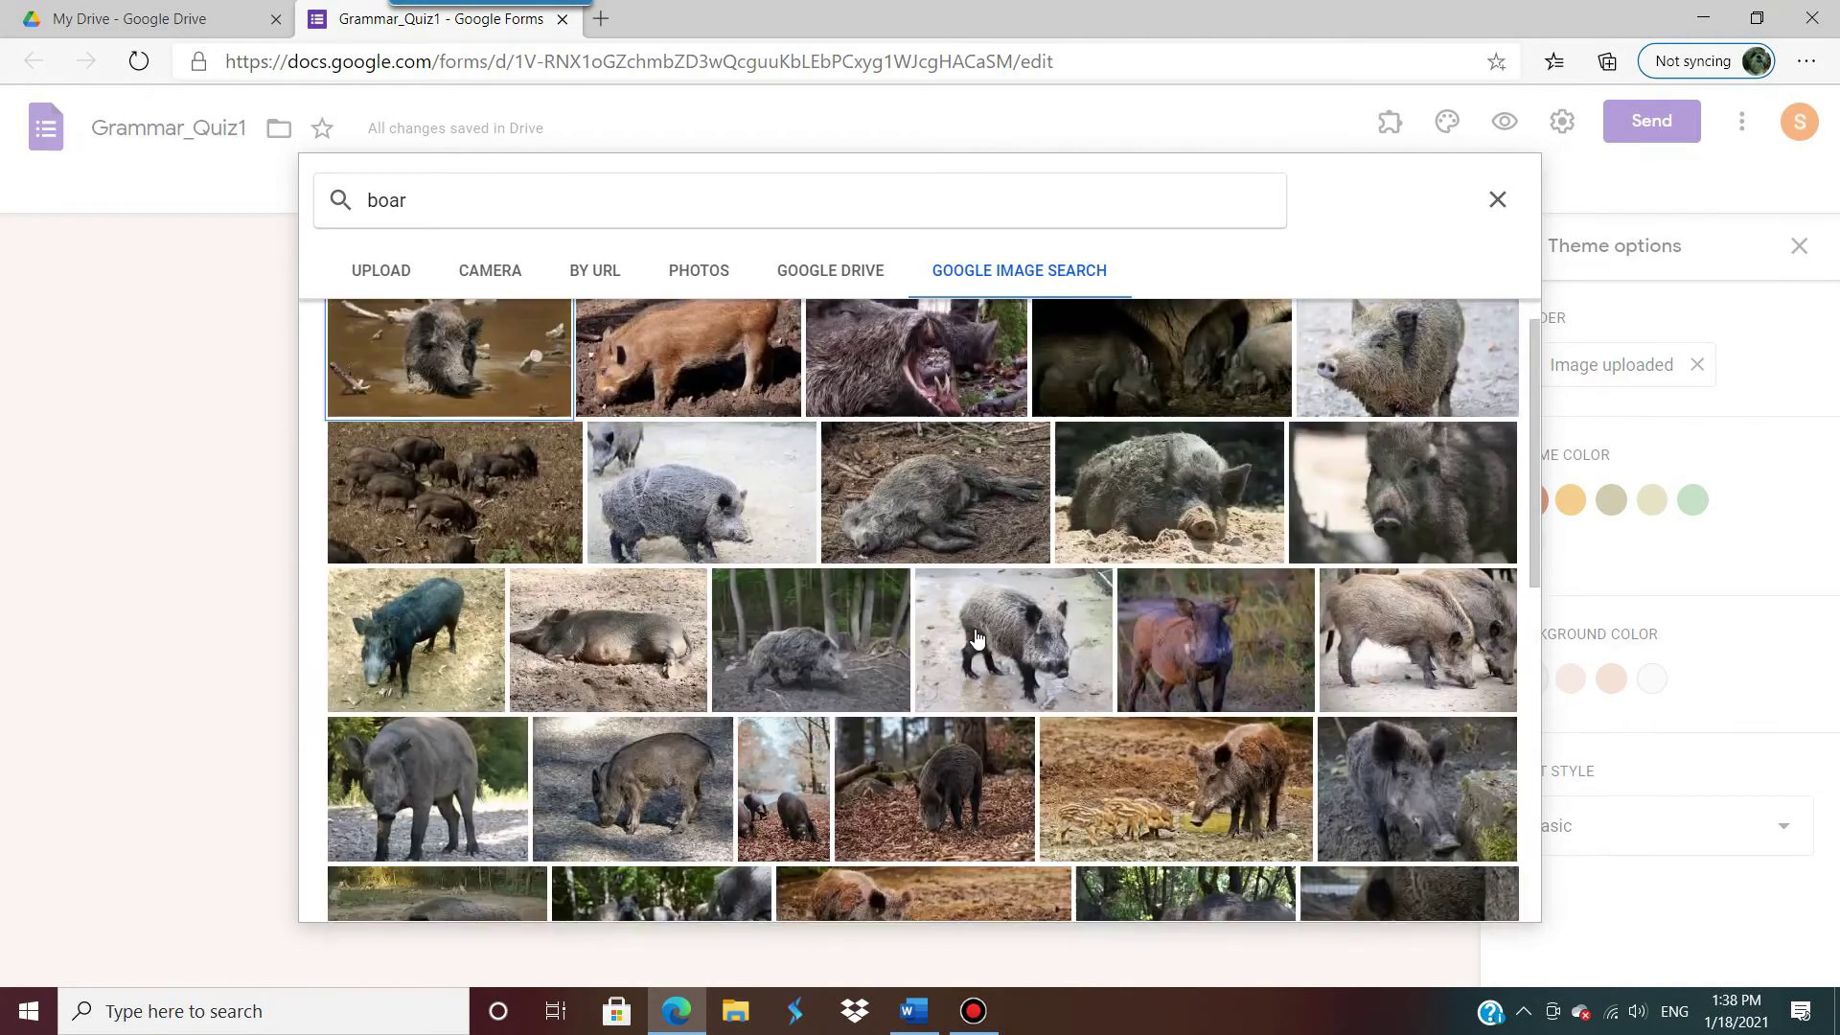
# Step: Refine the search to 'boar cartoon' and insert the black cartoon pig image
pyautogui.click(629, 190)
pyautogui.write('cae')
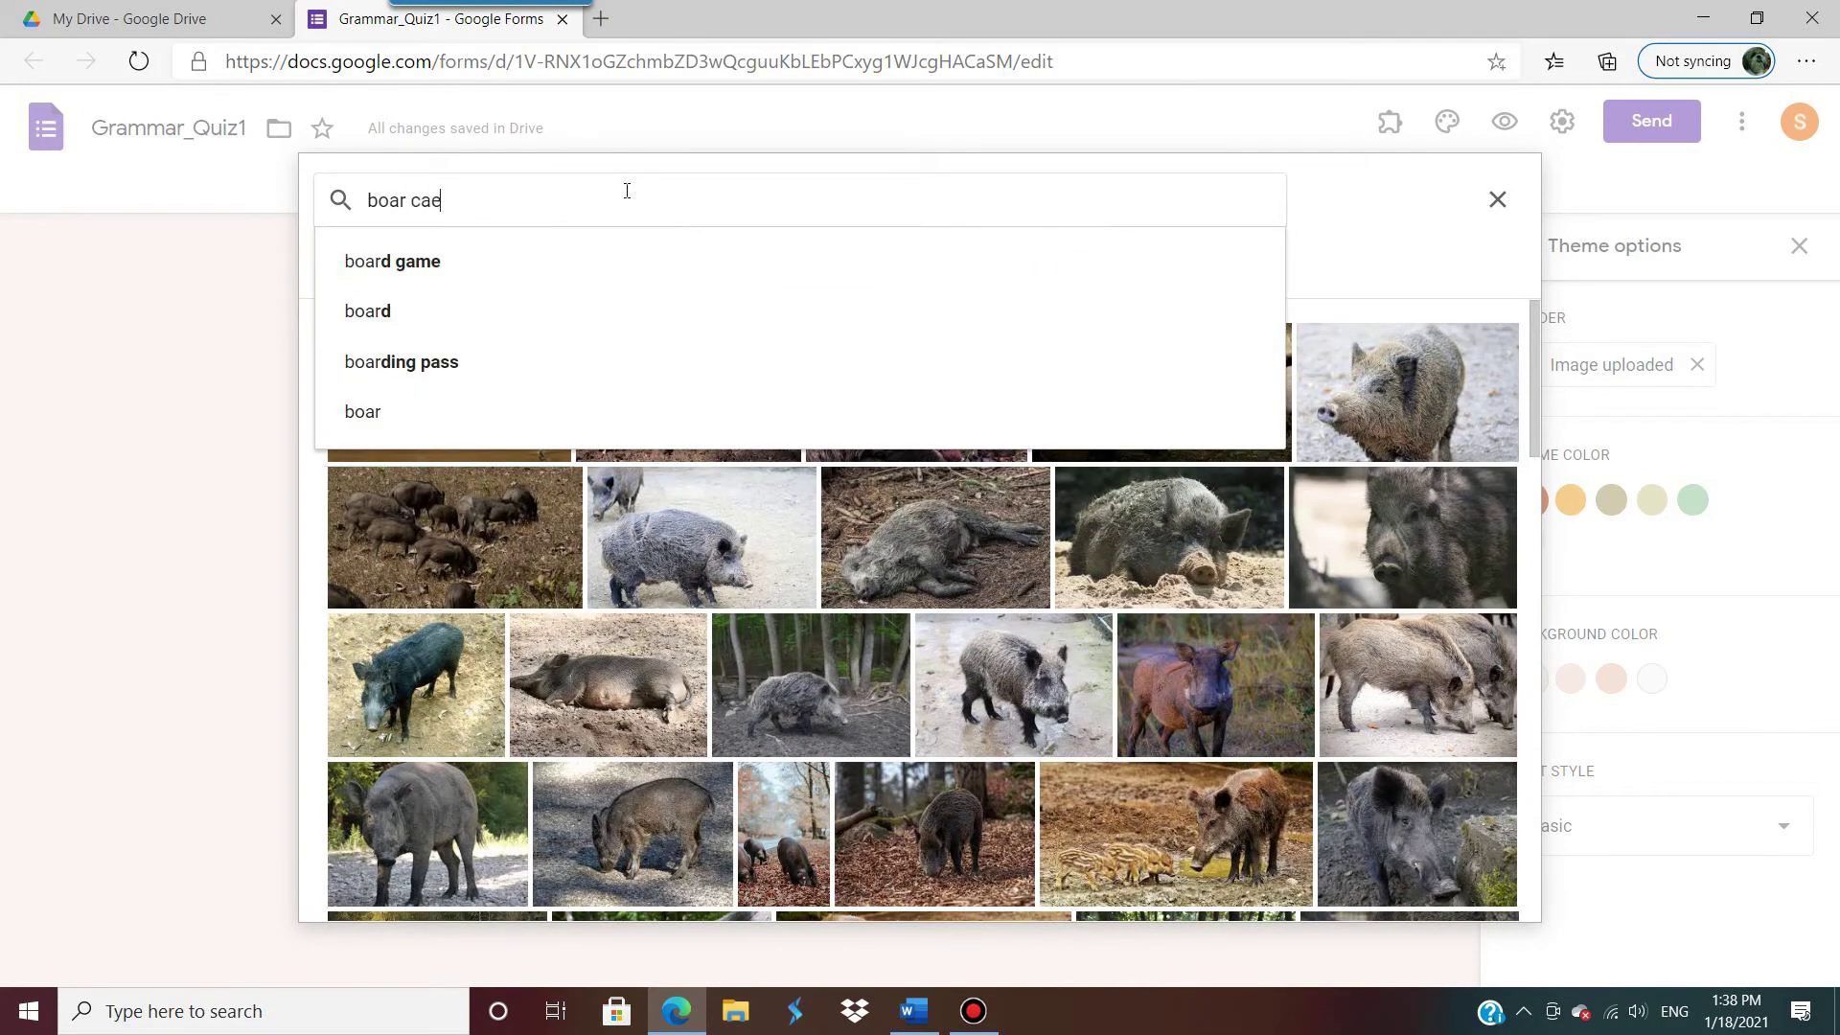
pyautogui.press('BackSpace')
pyautogui.write('rtoon')
pyautogui.press('Return')
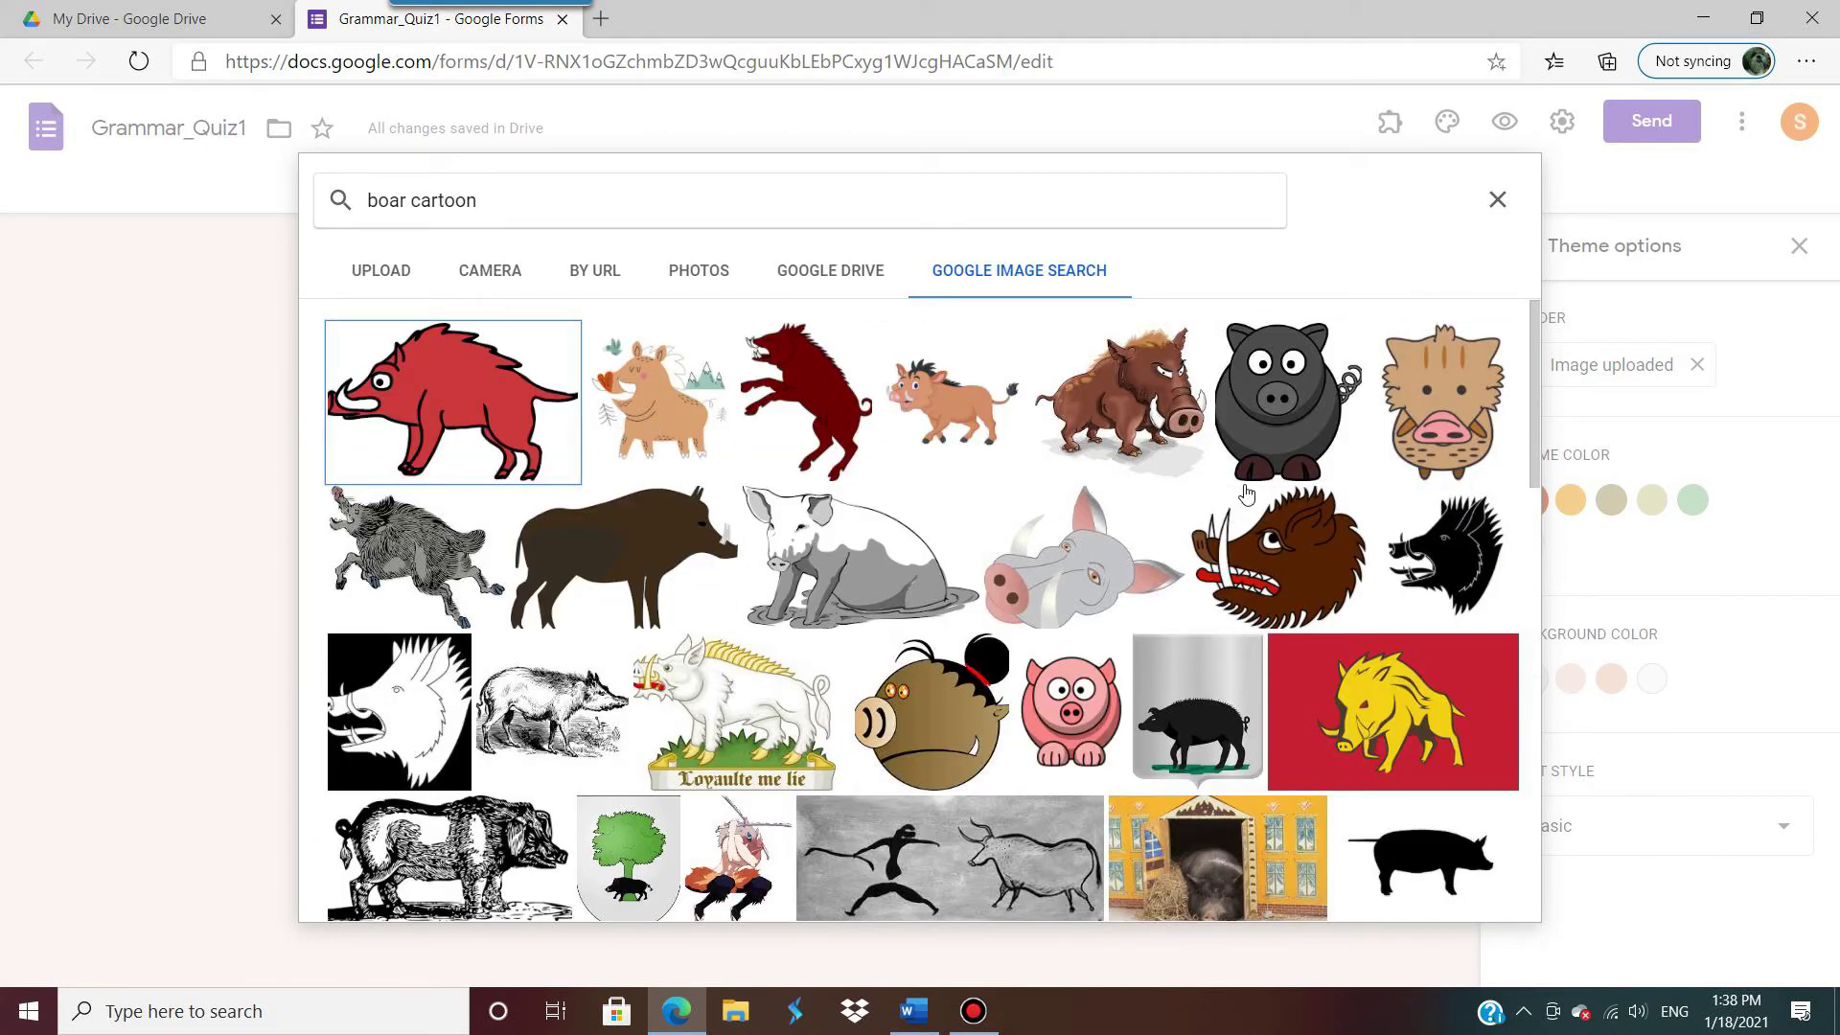
pyautogui.scroll(-2, 968, 532)
pyautogui.scroll(-6, 967, 533)
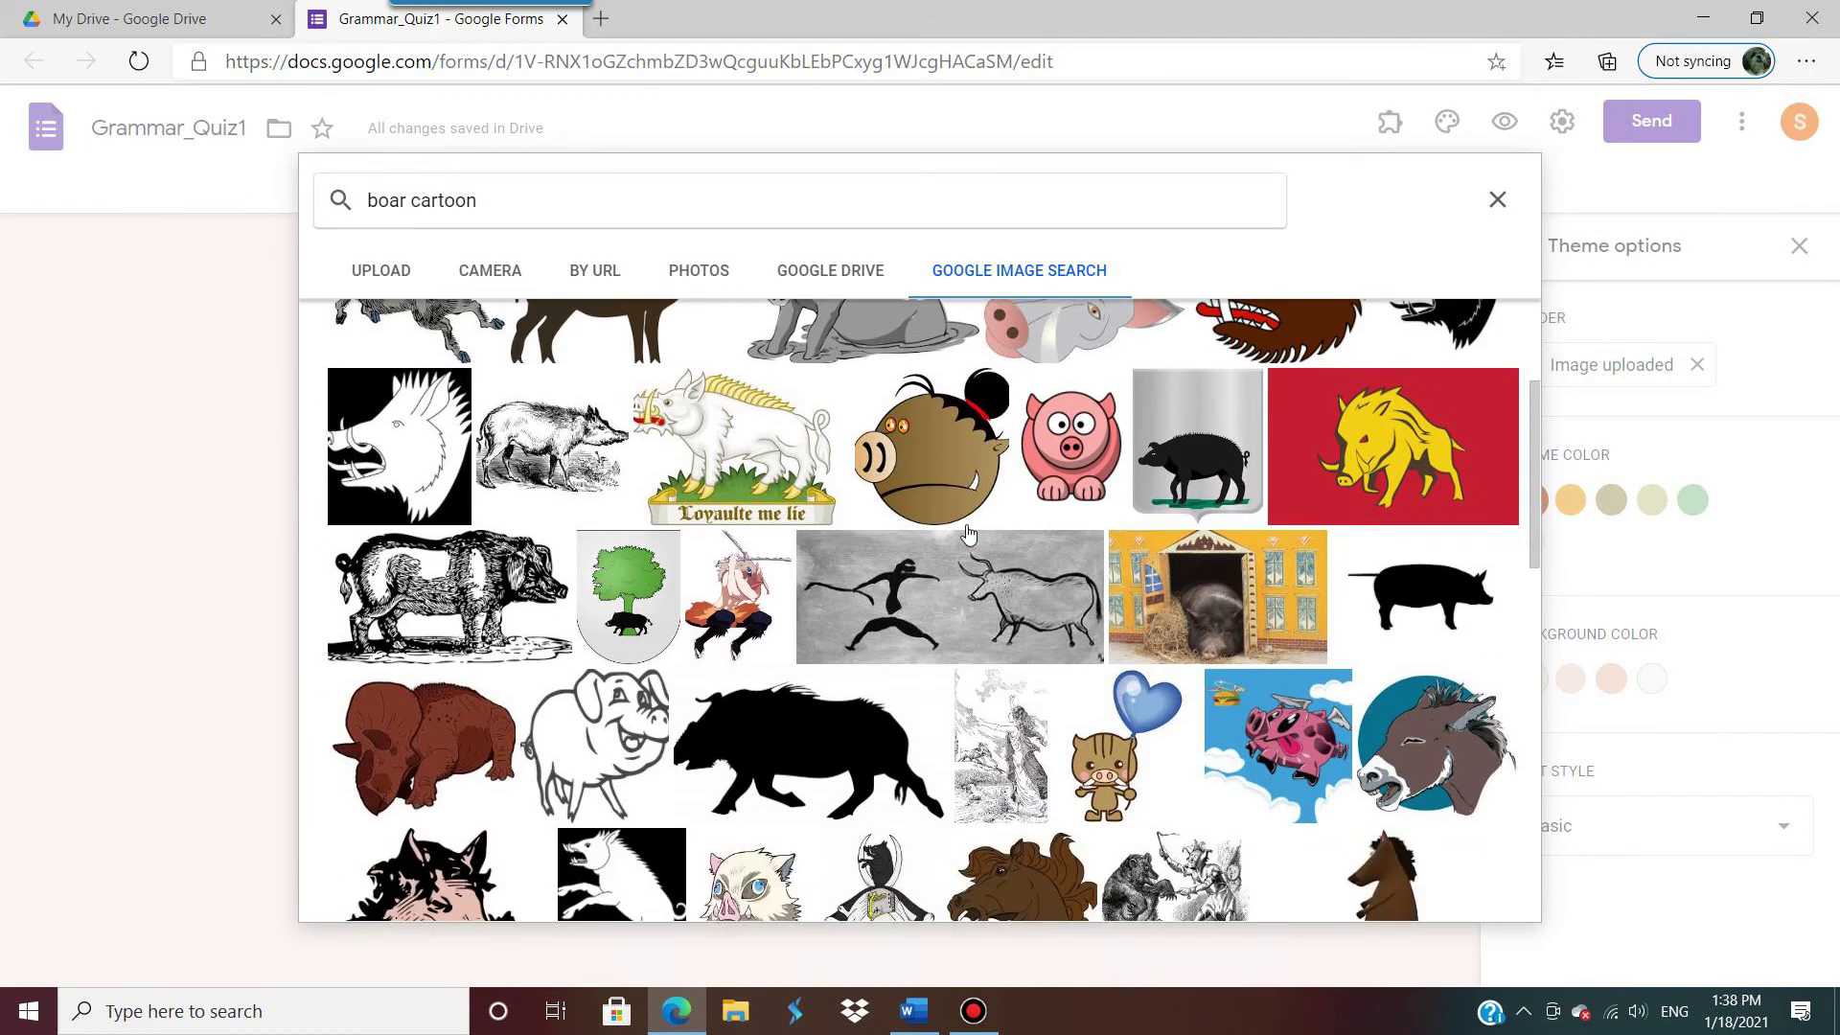
pyautogui.scroll(3, 1179, 549)
pyautogui.scroll(4, 1178, 549)
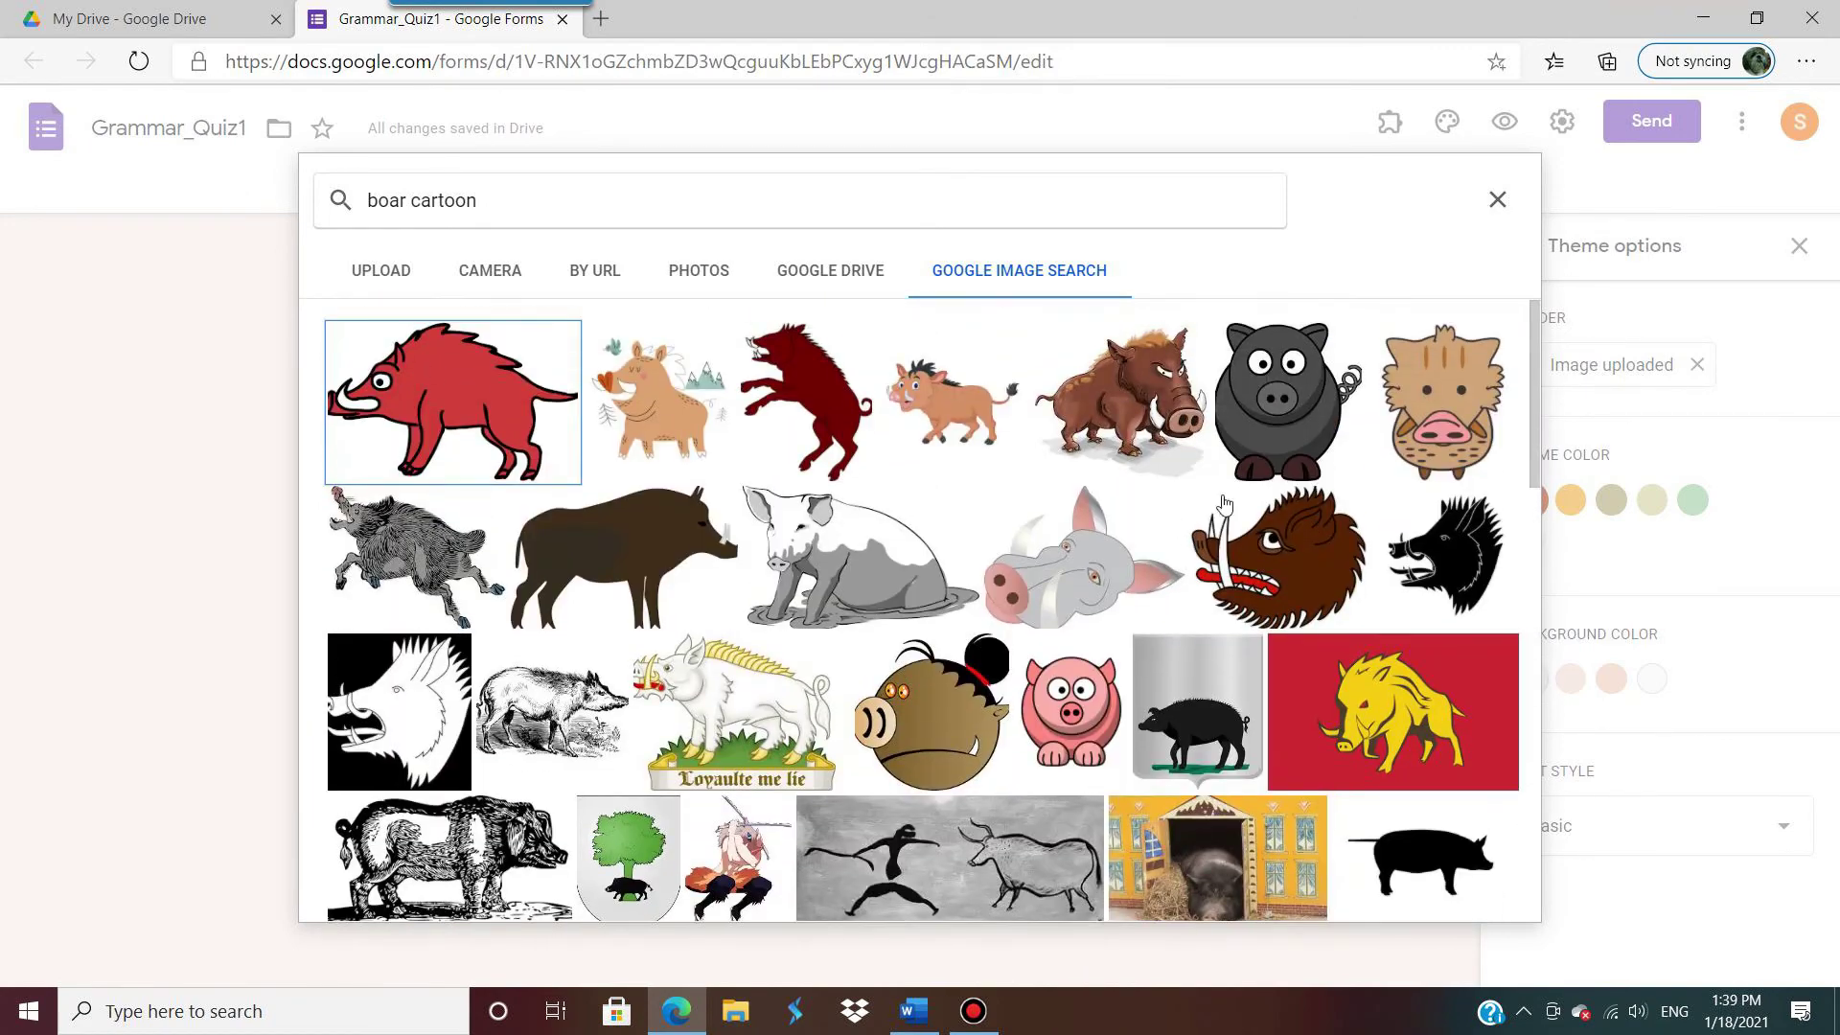
pyautogui.doubleClick(1296, 421)
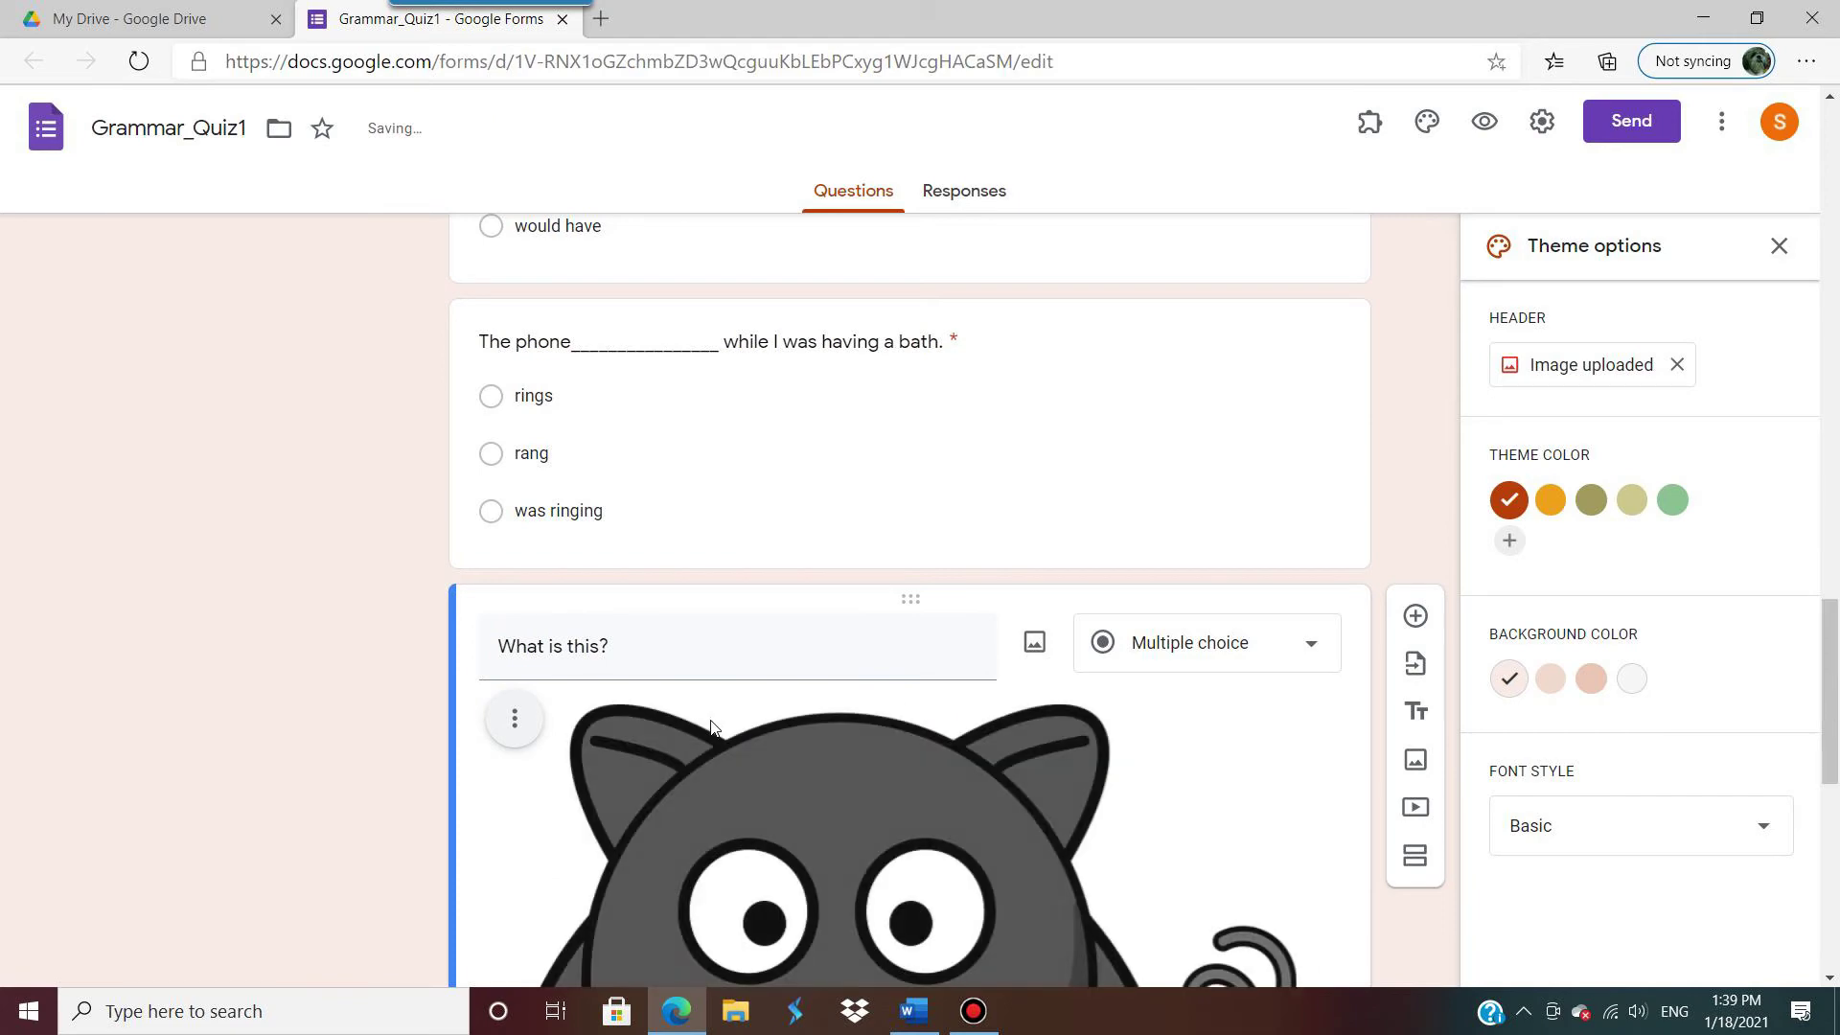
# Step: Resize the pig picture smaller by dragging its corner handle
pyautogui.scroll(-9, 710, 718)
pyautogui.scroll(5, 747, 651)
pyautogui.click(770, 599)
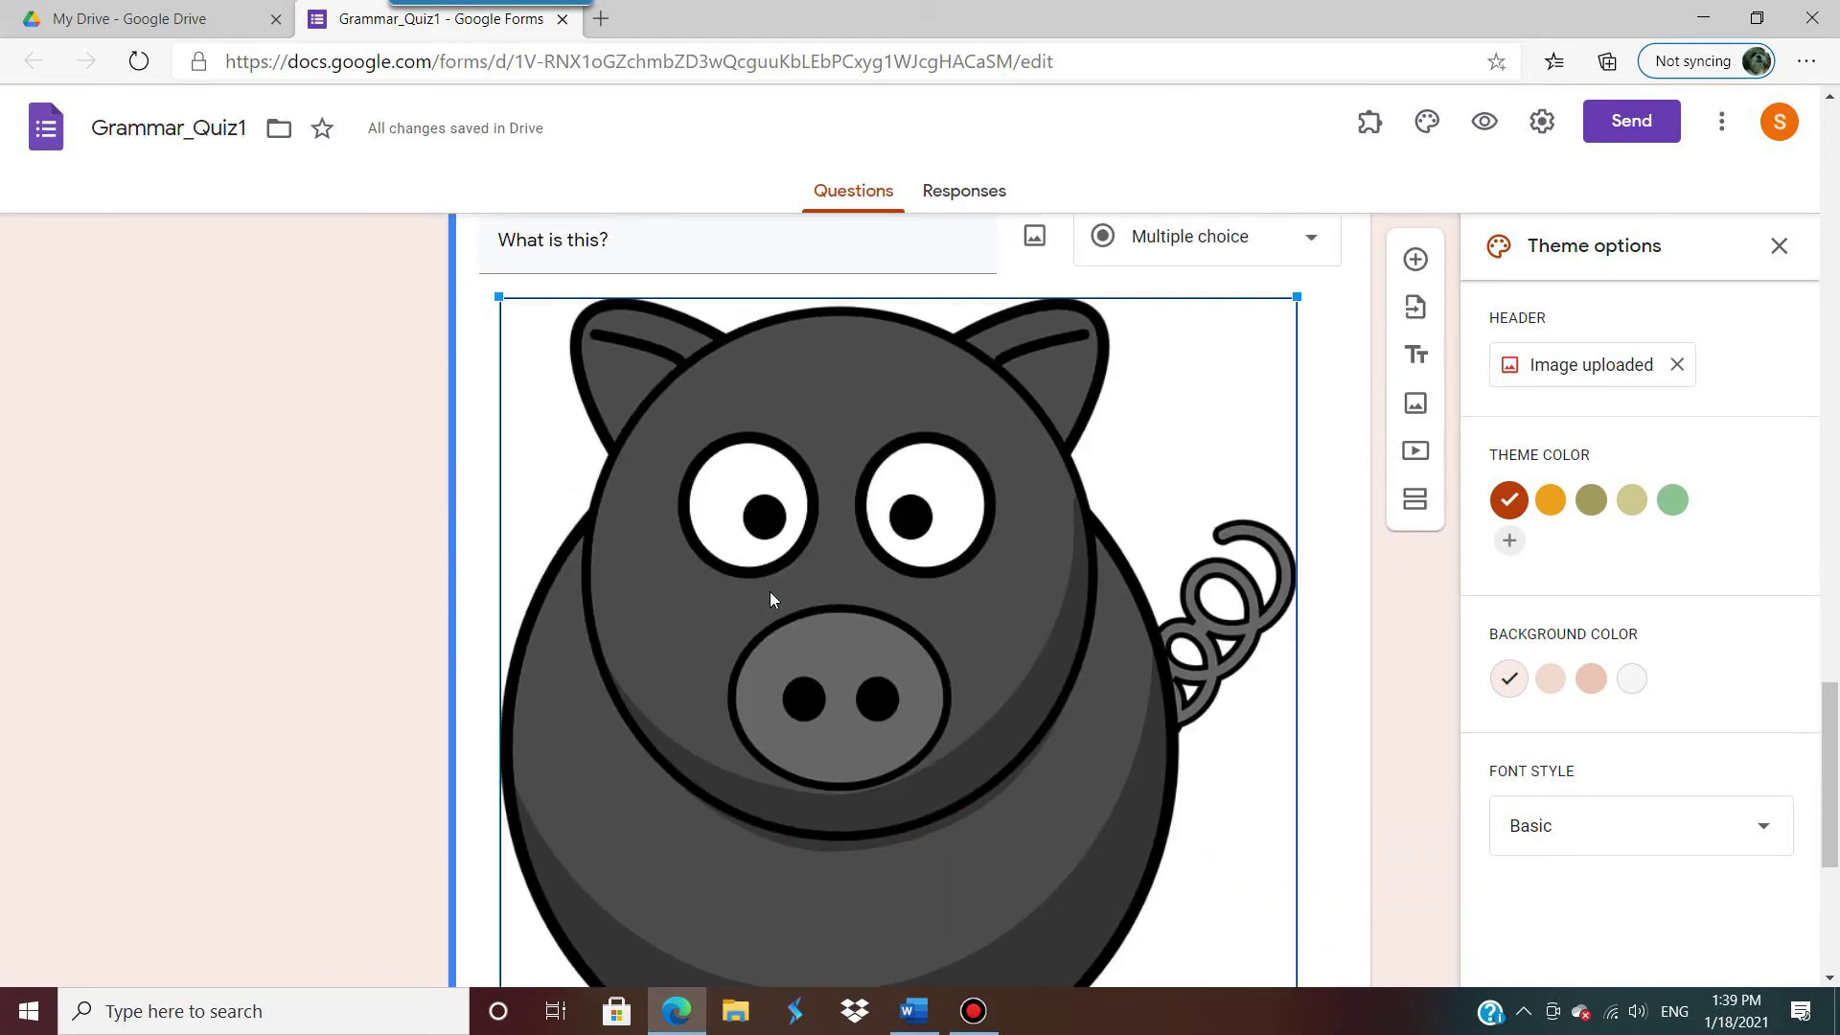
pyautogui.scroll(-5, 1035, 641)
pyautogui.scroll(6, 832, 464)
pyautogui.scroll(-8, 830, 464)
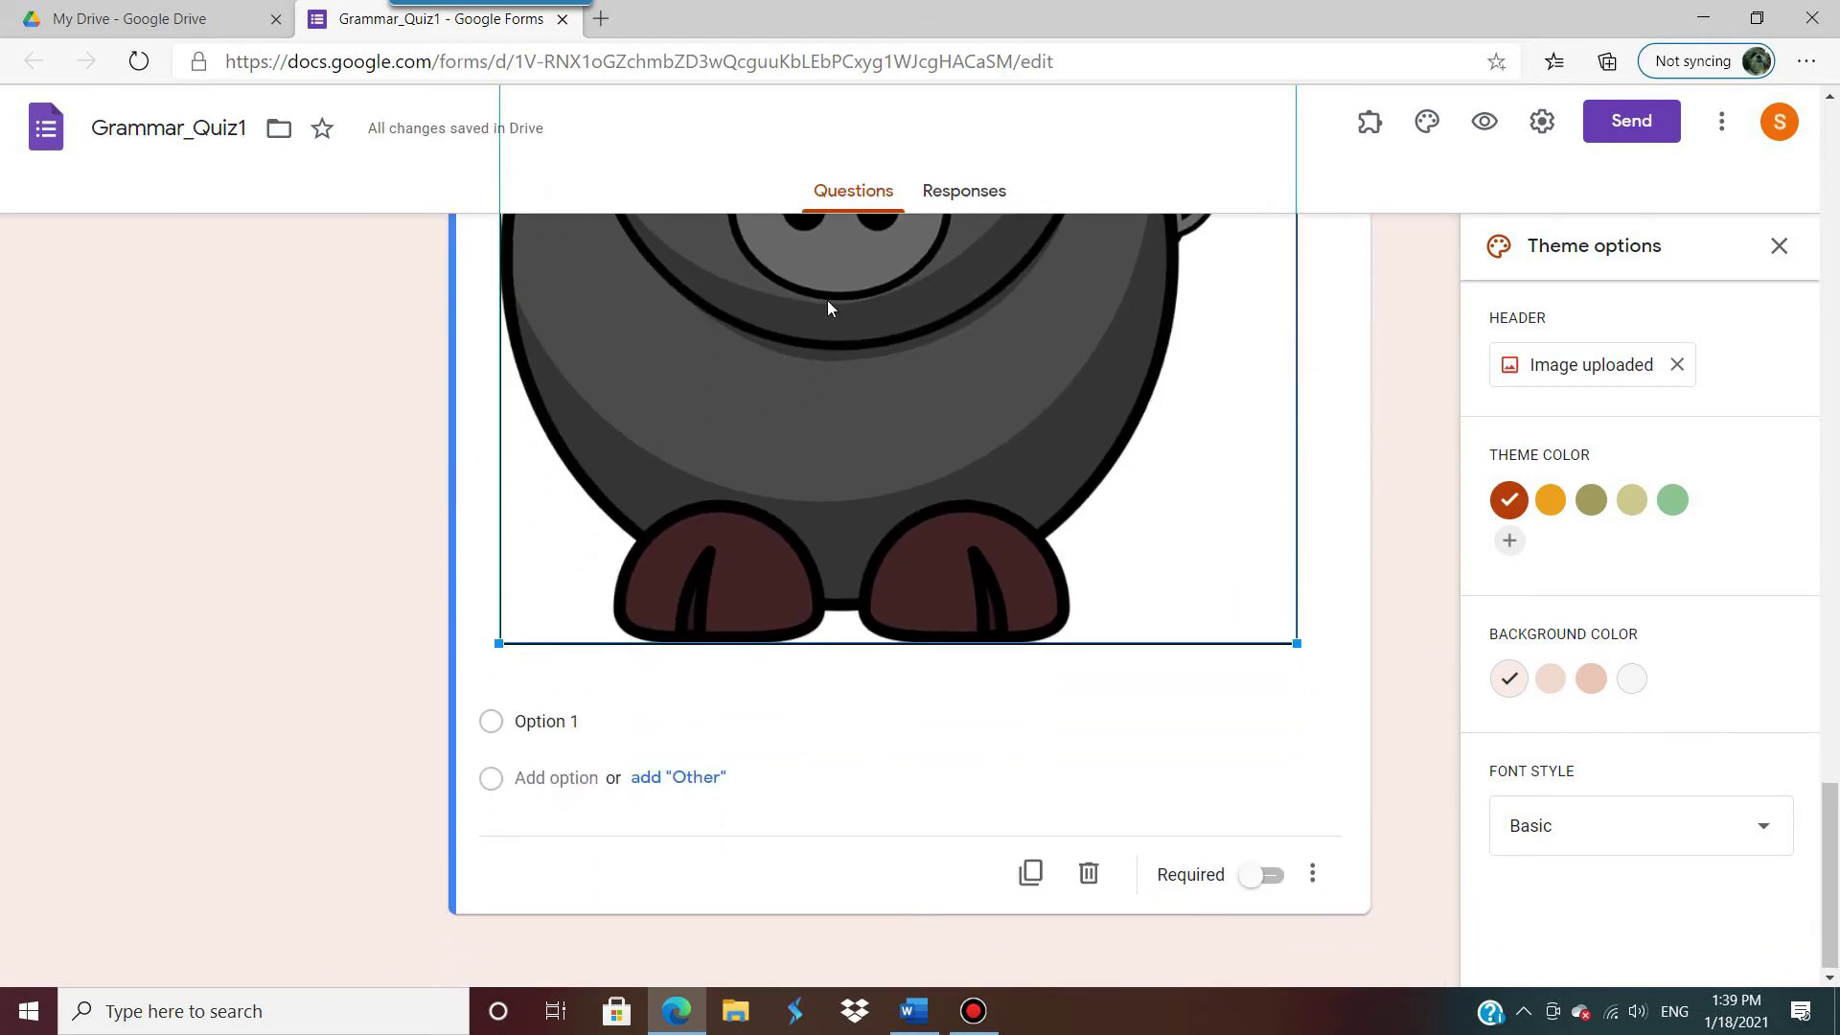
pyautogui.scroll(4, 981, 444)
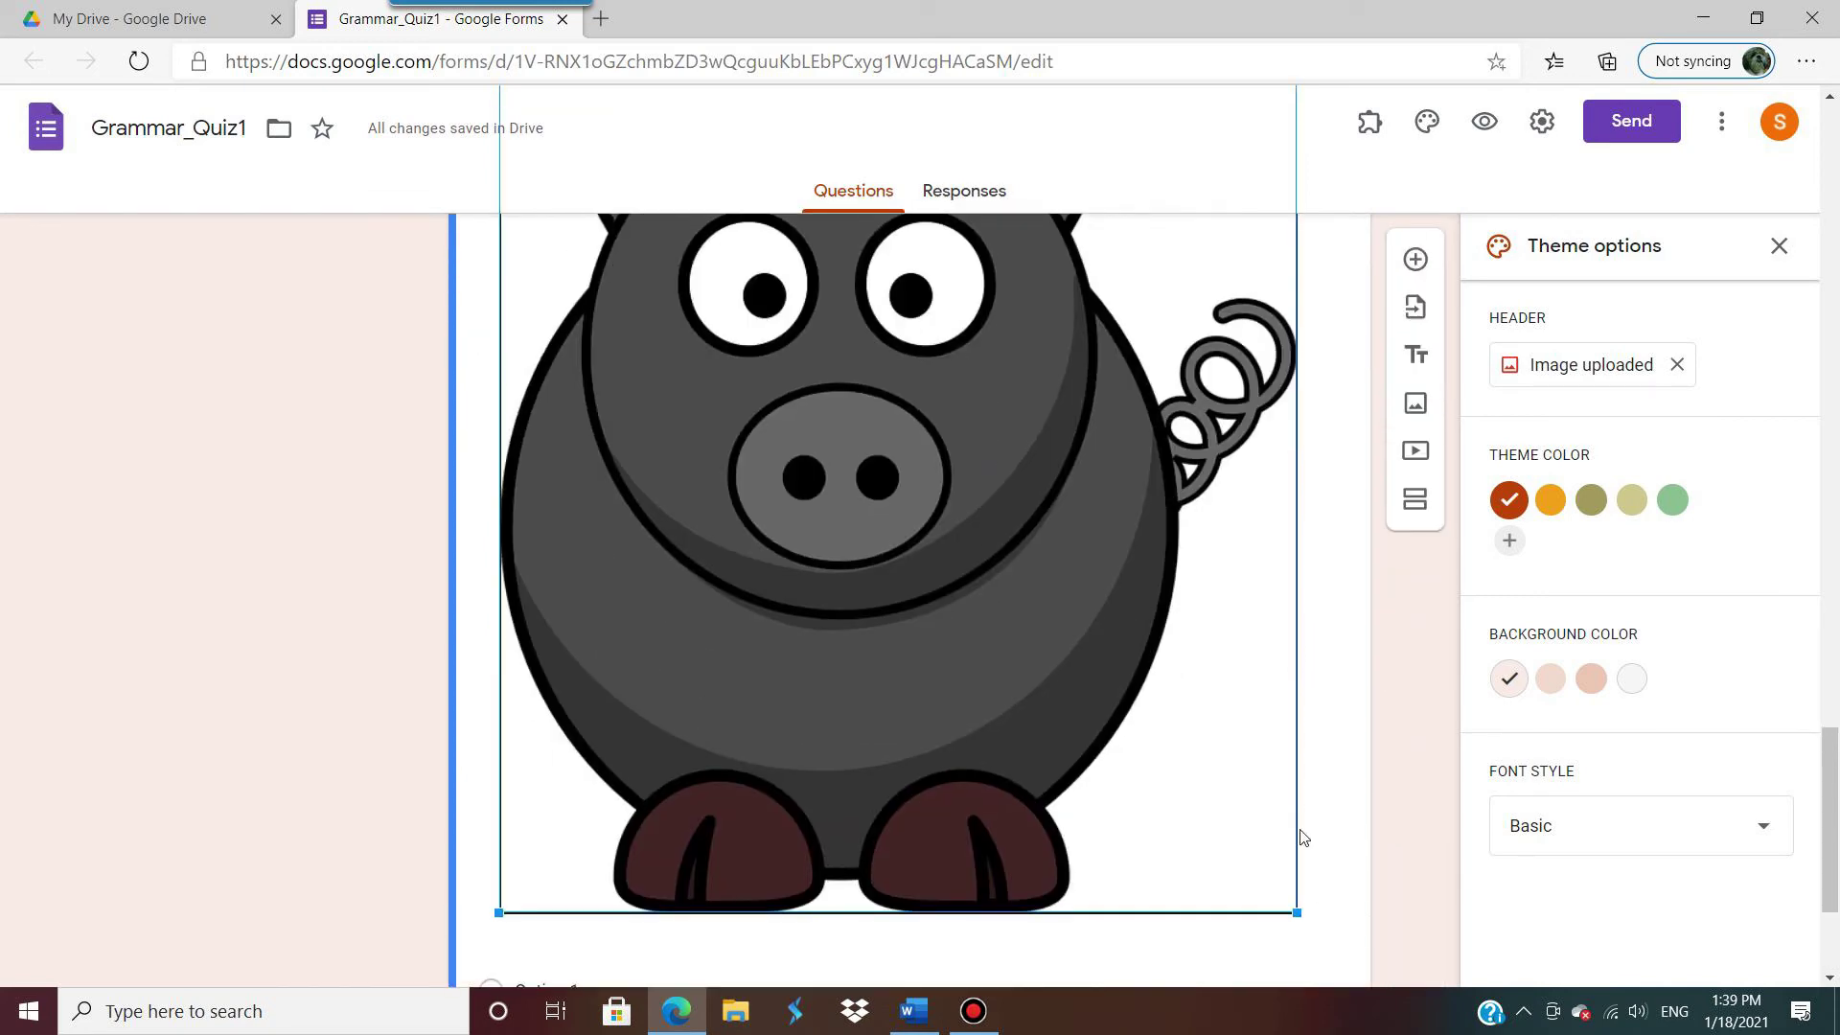
pyautogui.moveTo(1296, 913); pyautogui.dragTo(790, 393)
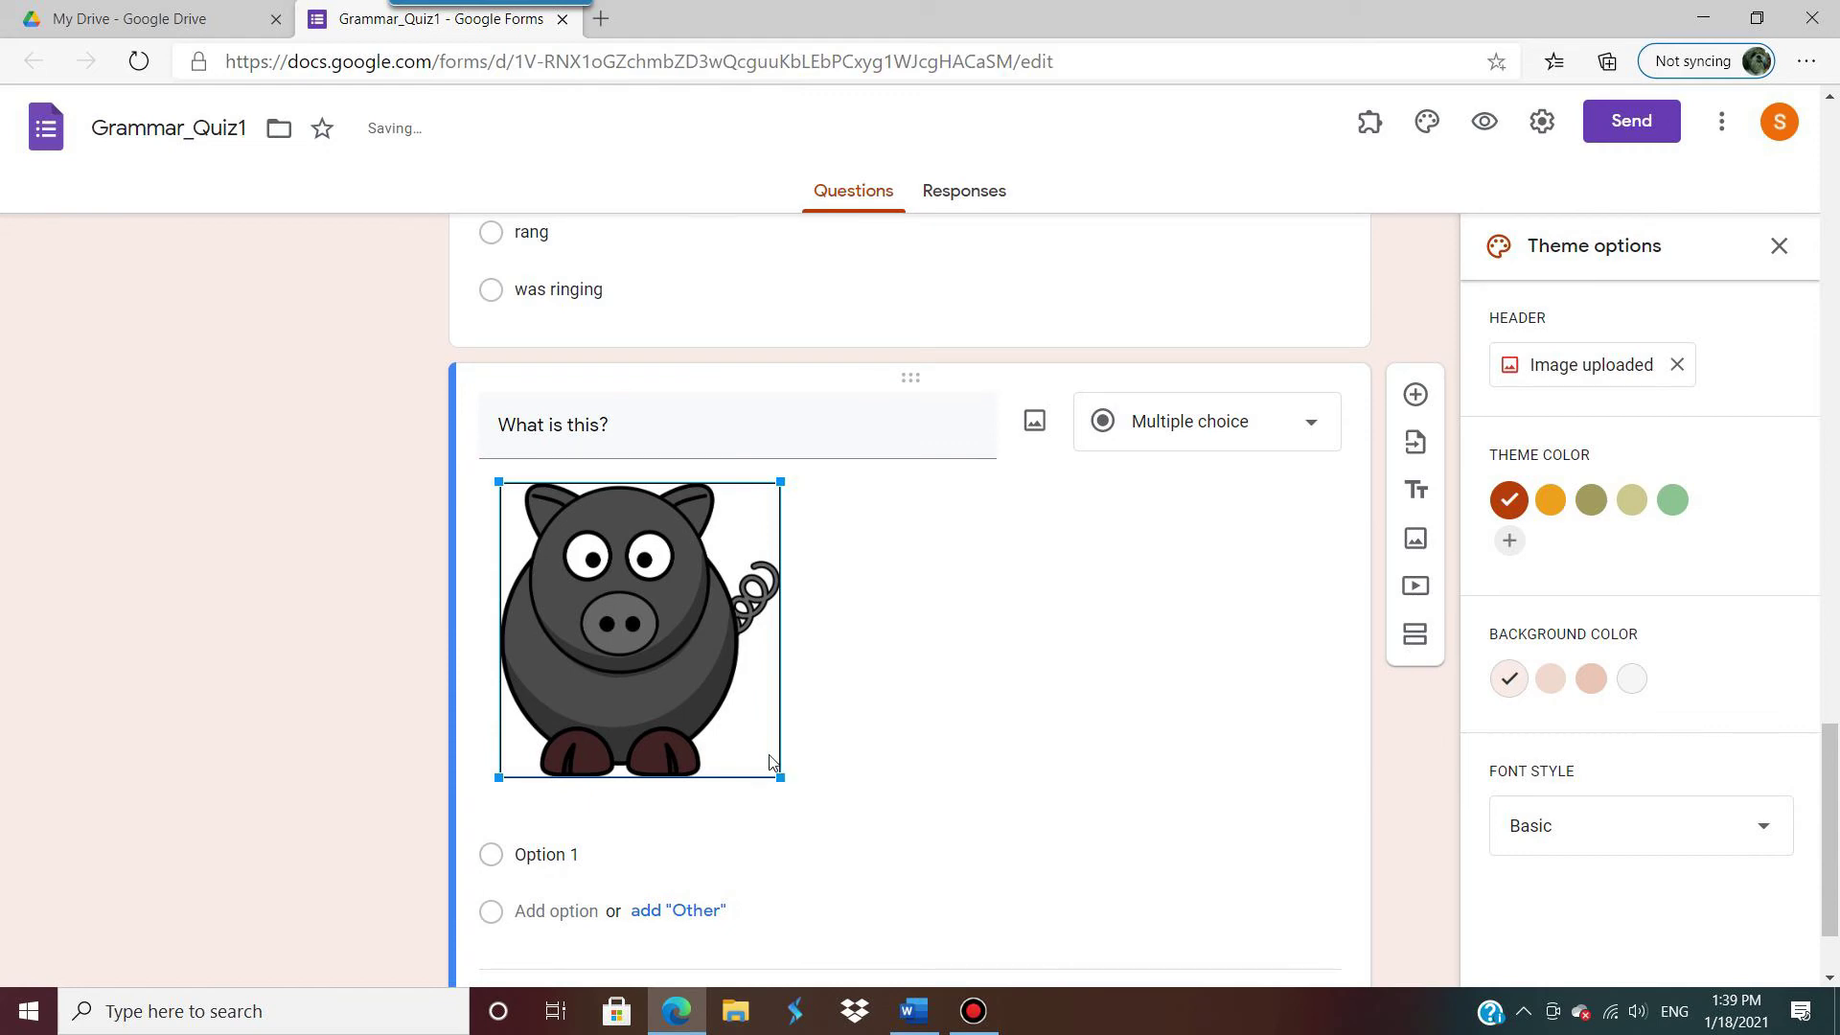
pyautogui.moveTo(779, 776); pyautogui.dragTo(734, 726)
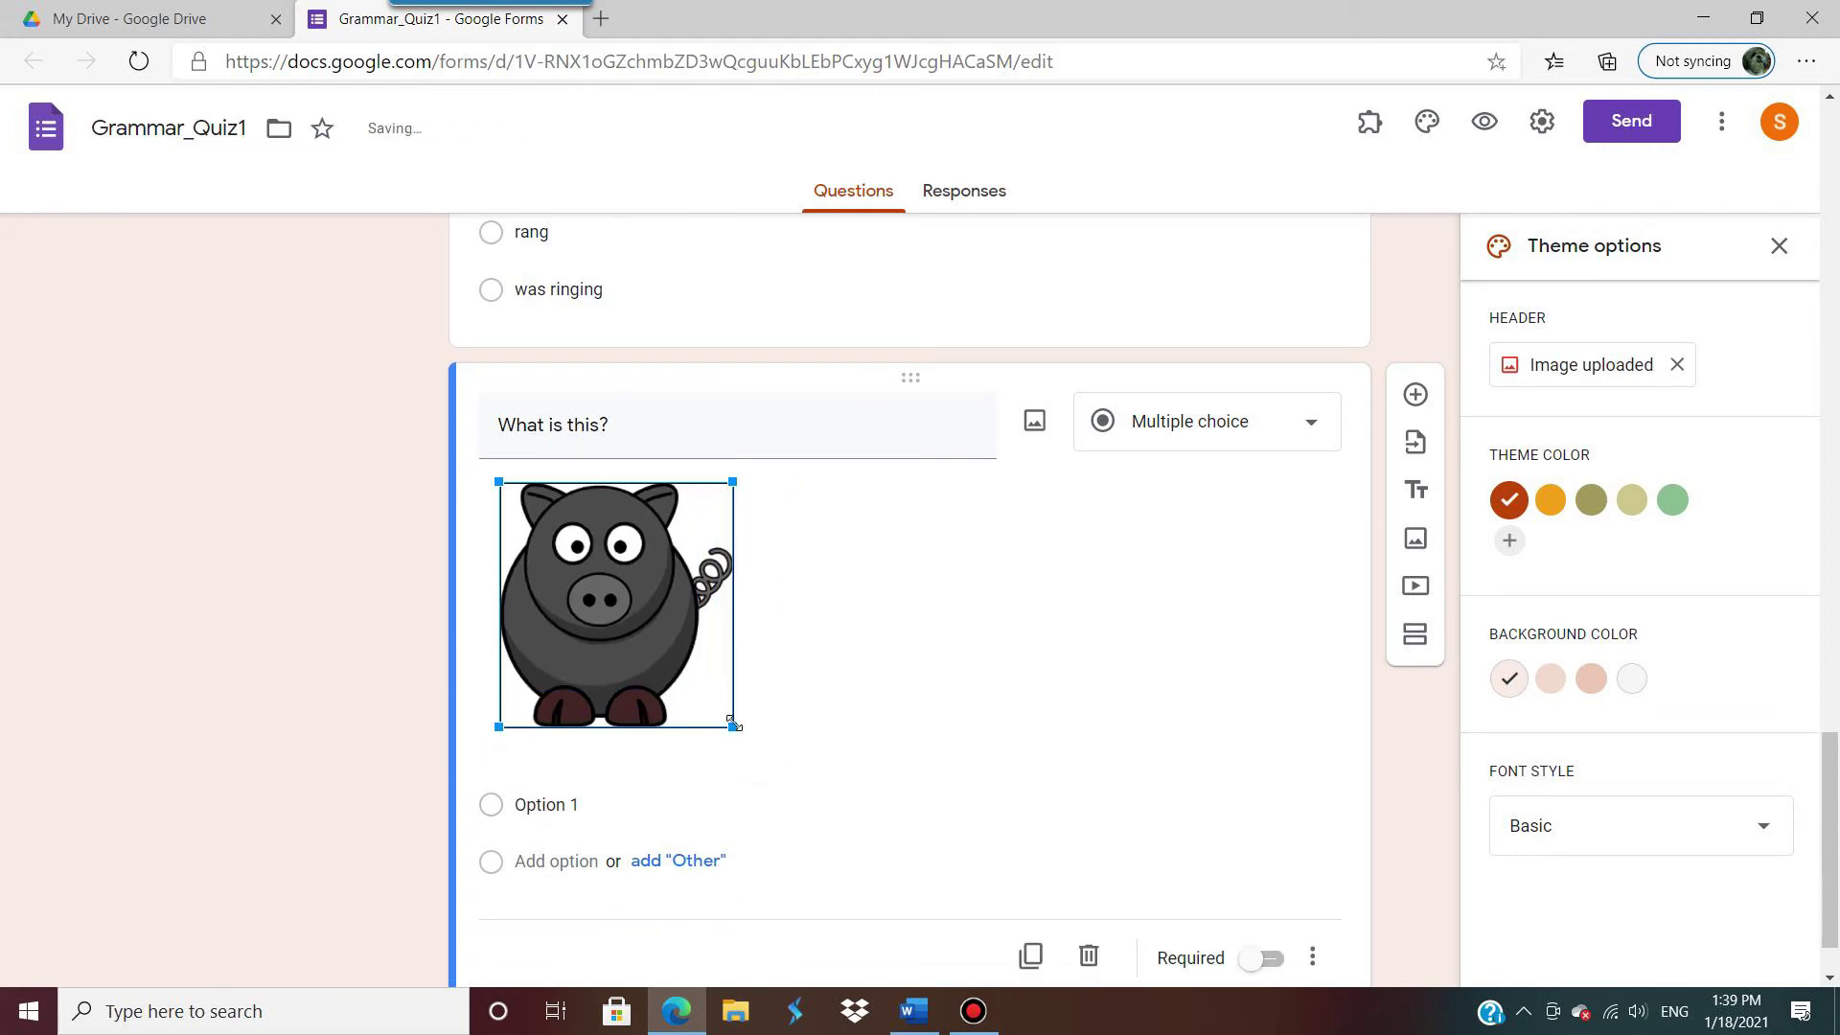
pyautogui.click(889, 638)
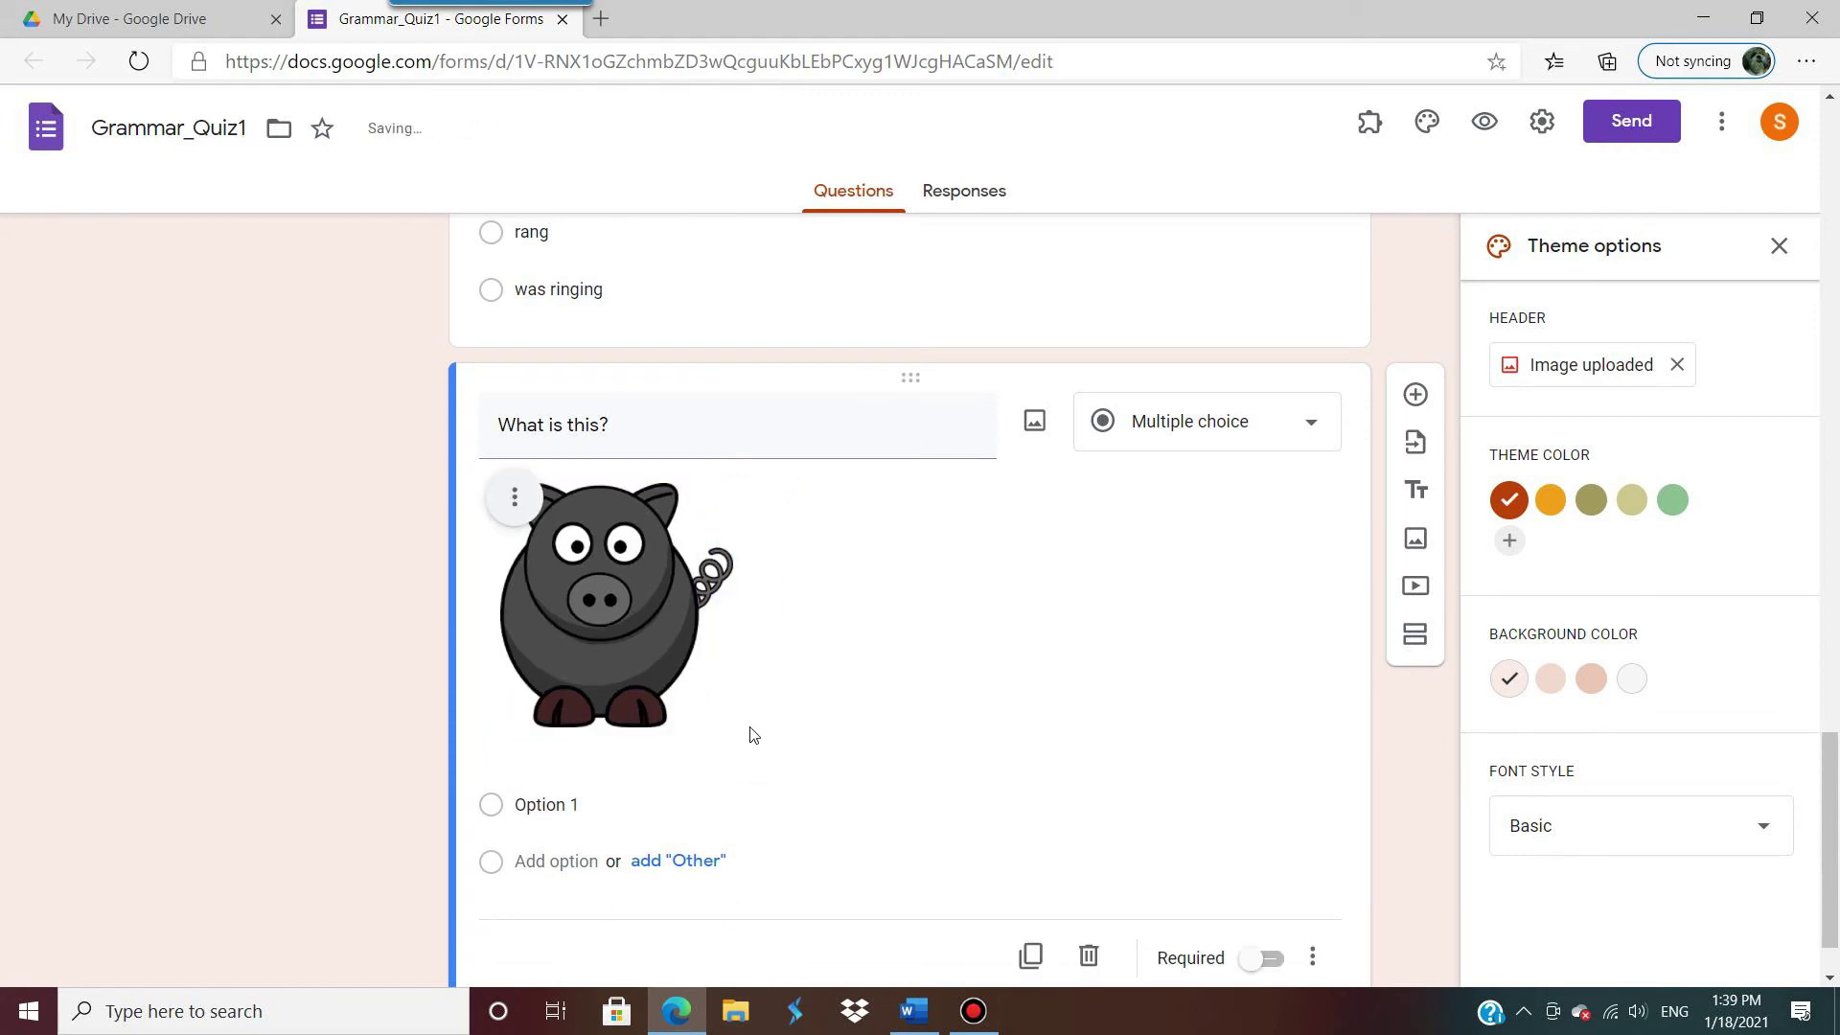
# Step: Enter the answer choices stag, boar and ewe
pyautogui.click(599, 803)
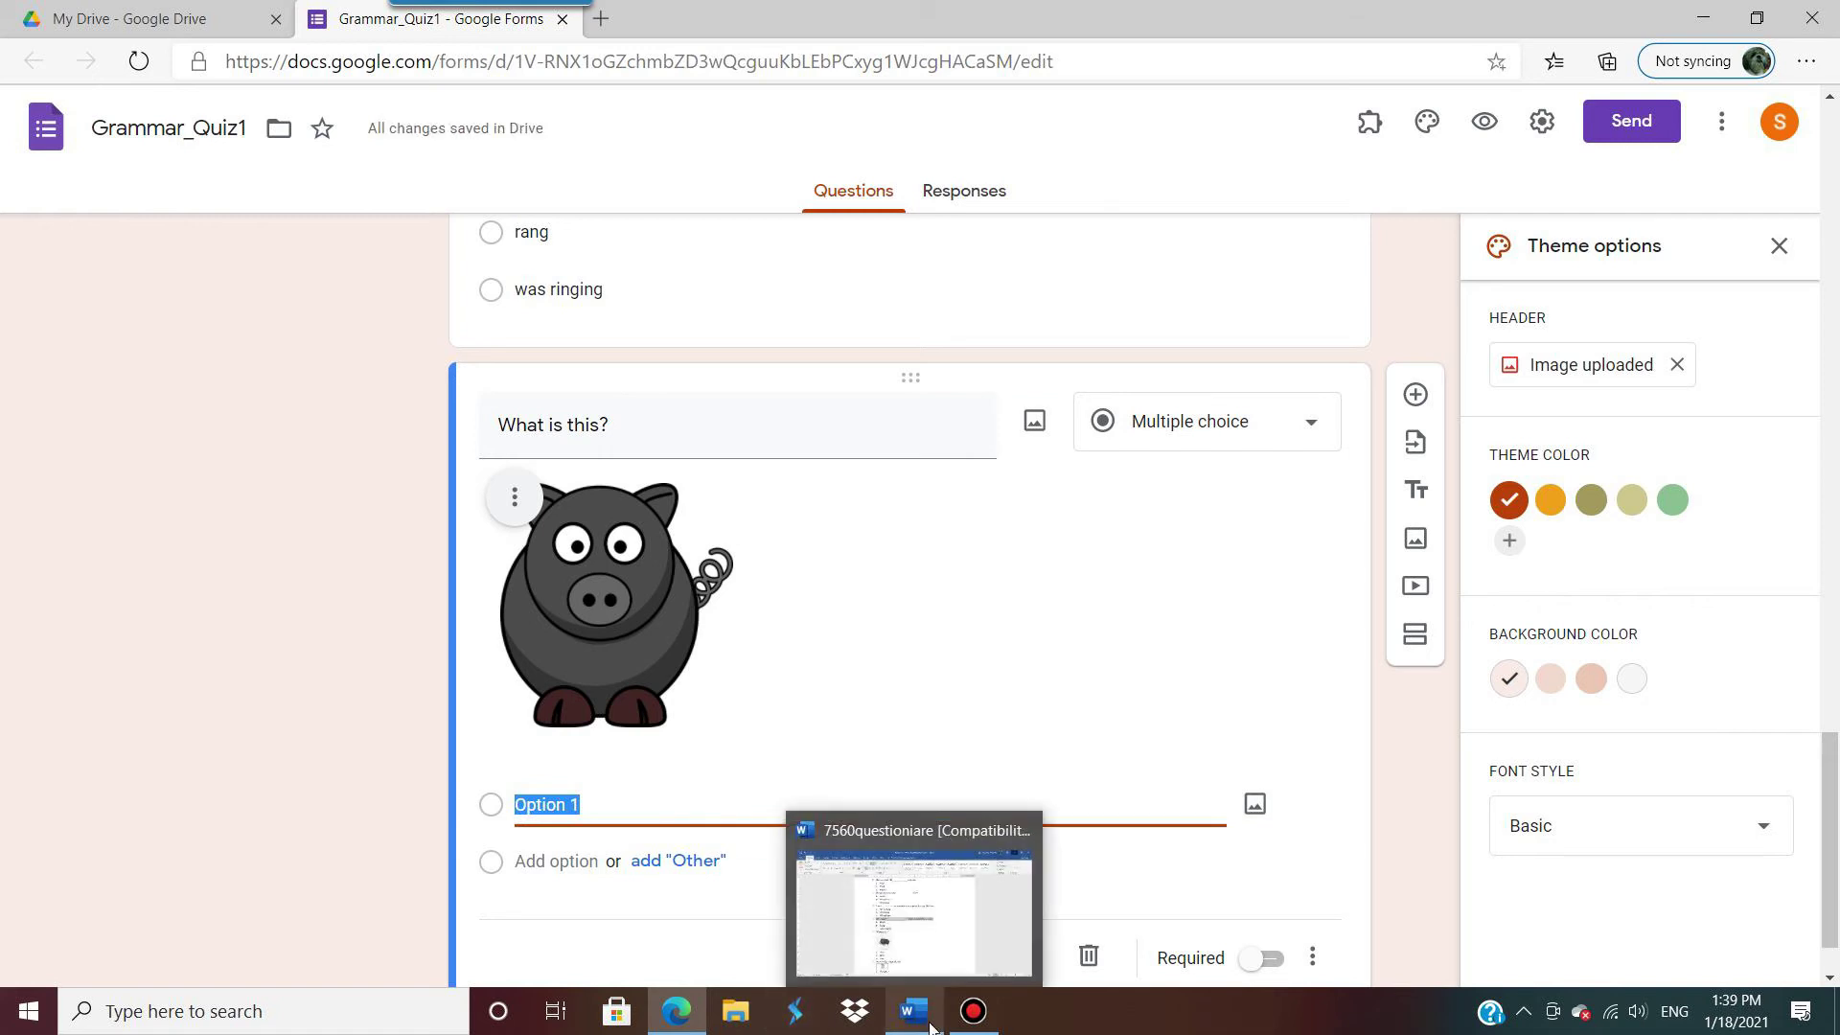
pyautogui.write('stag')
pyautogui.press('Return')
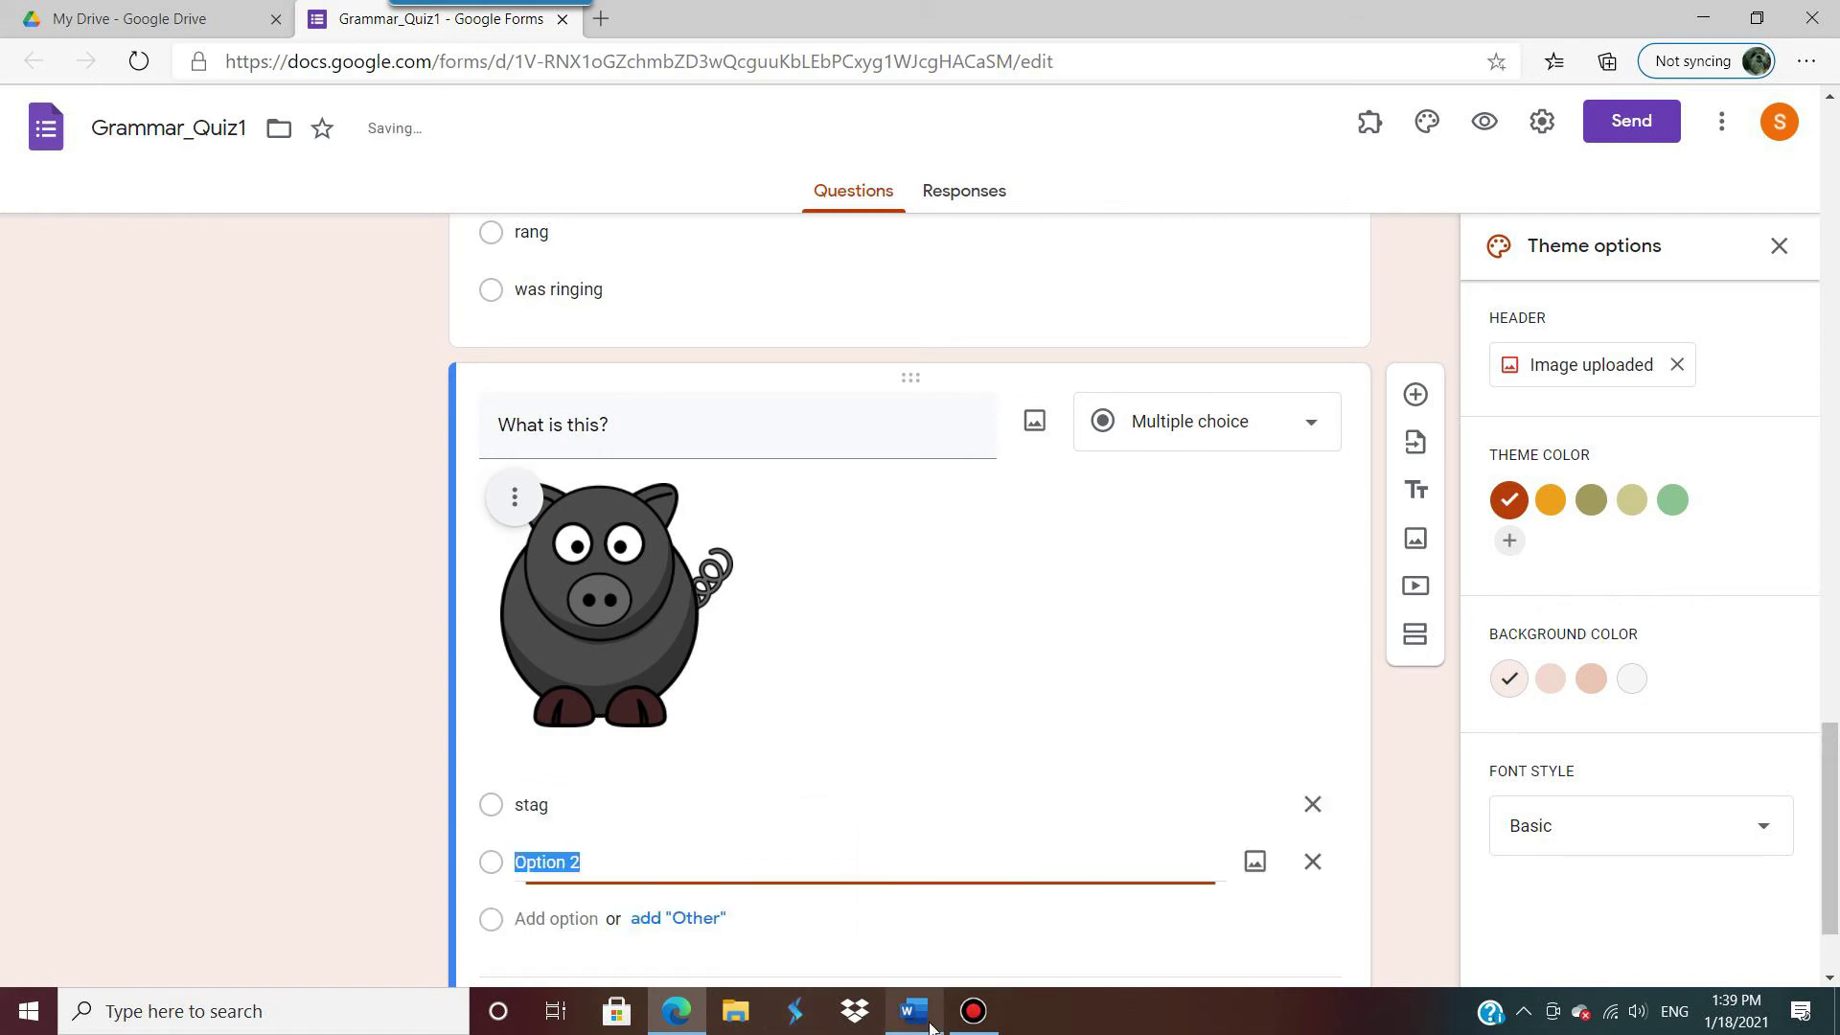
pyautogui.write('boar')
pyautogui.press('Return')
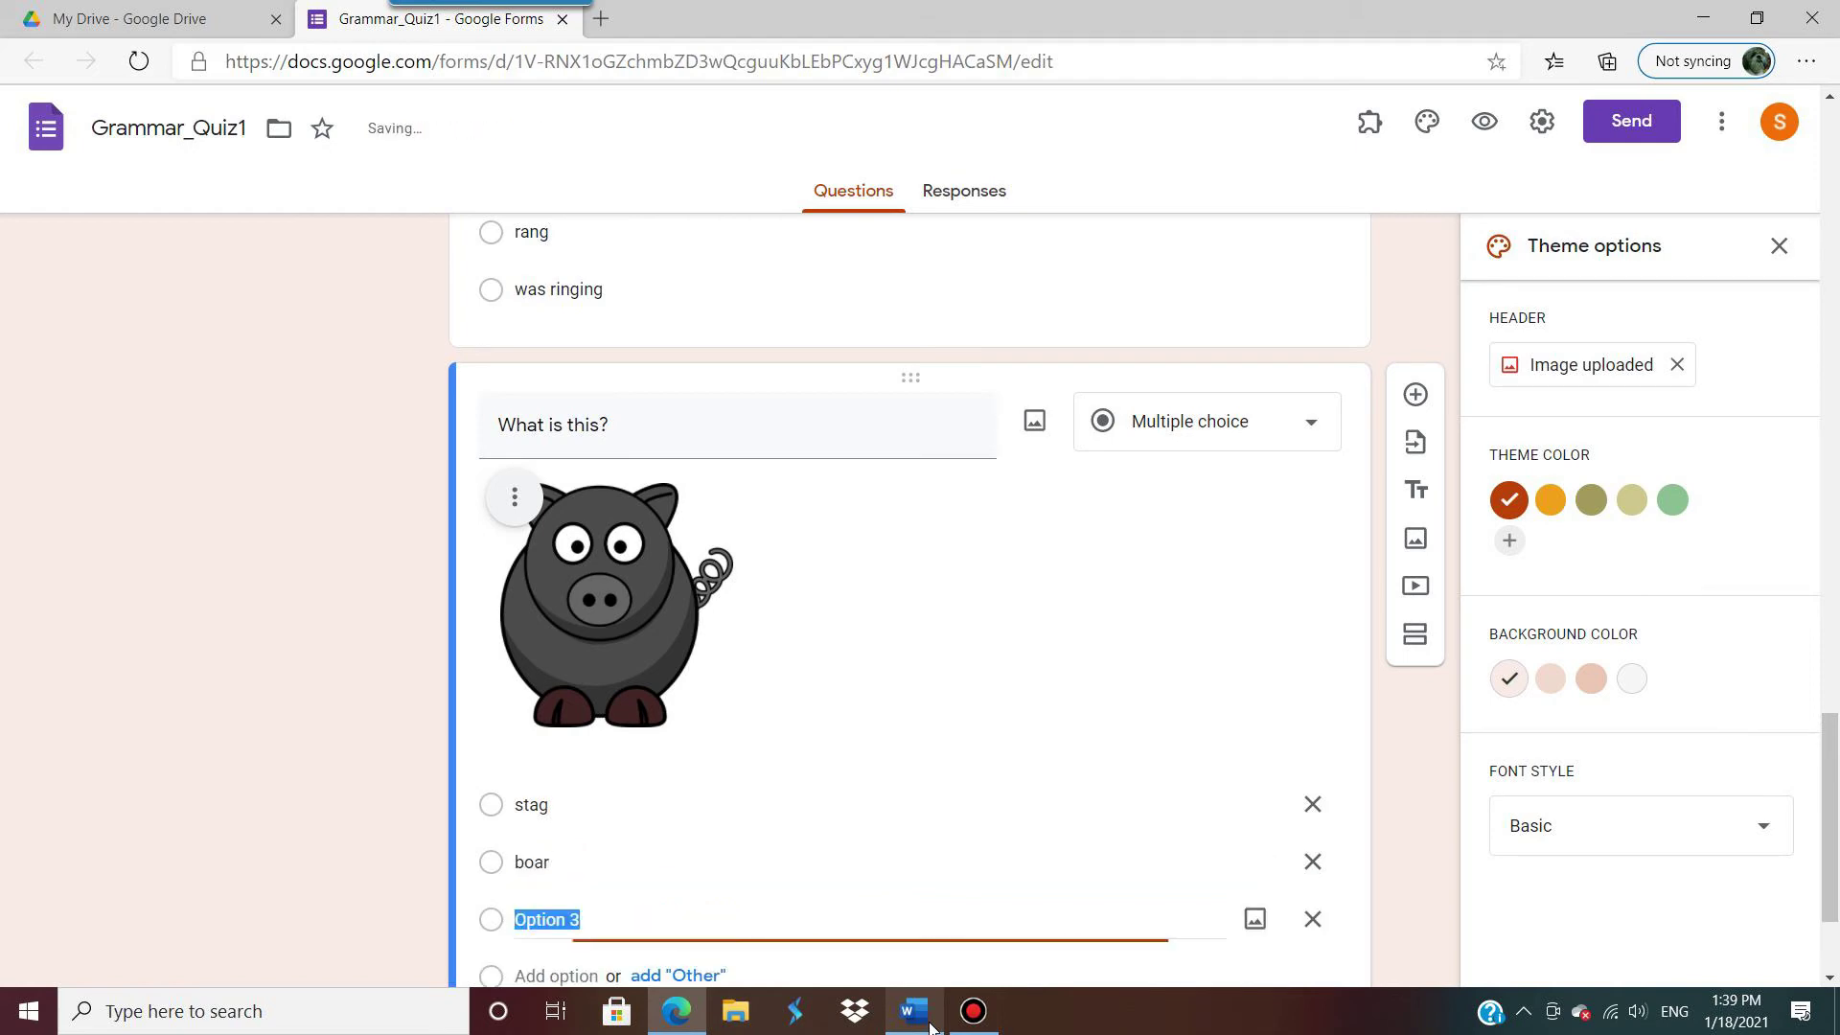
pyautogui.write('ewe')
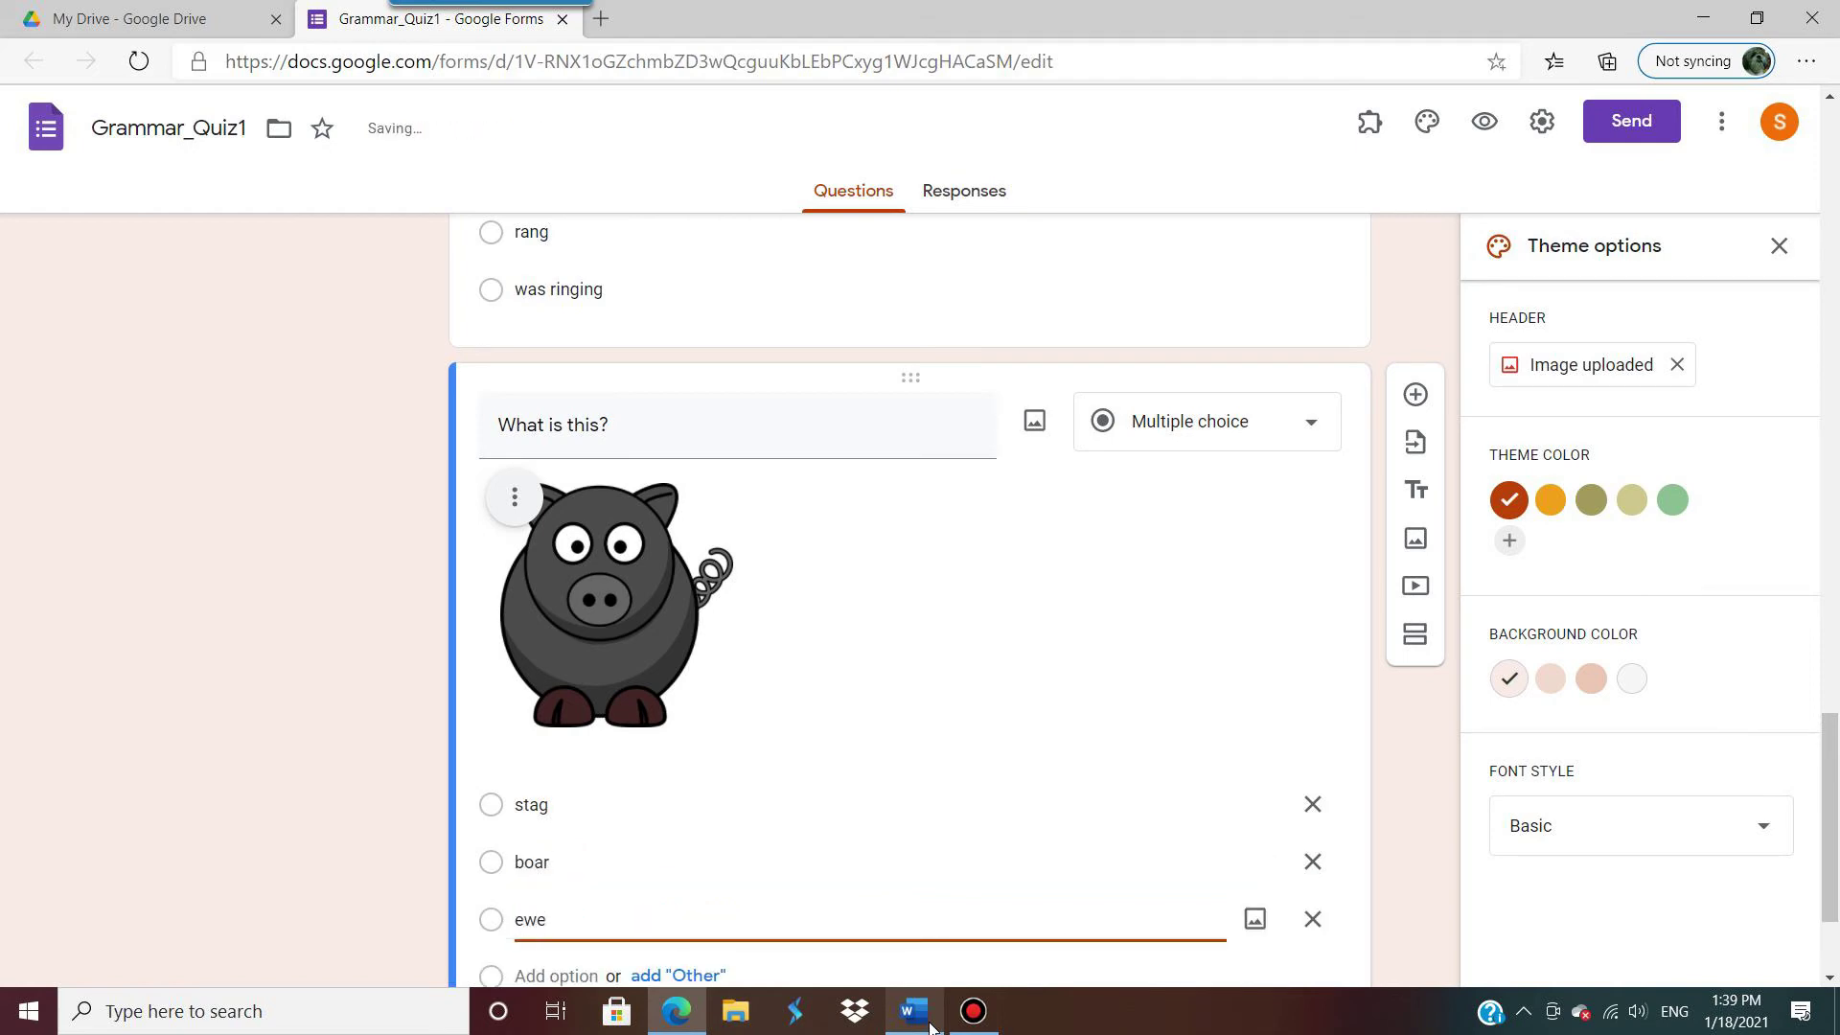
pyautogui.click(358, 793)
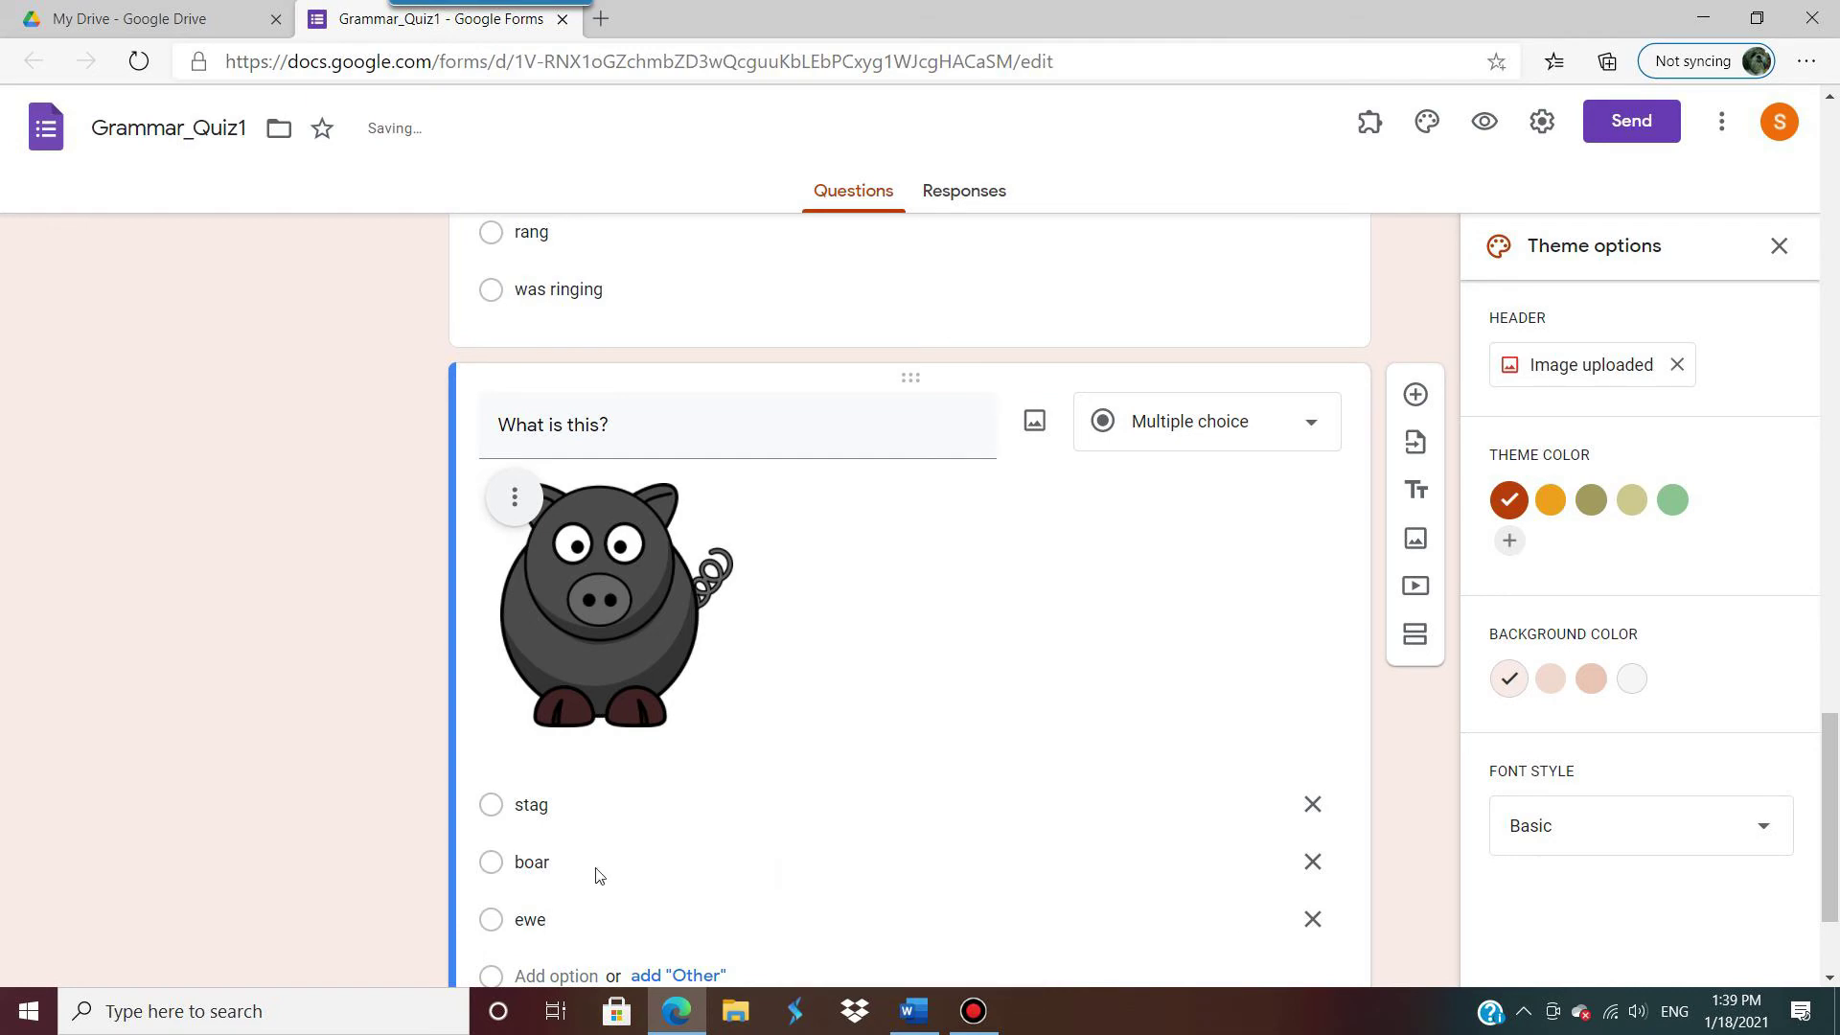
# Step: In Word, select question 7's wording 'What is this video about?' without the video placeholder
pyautogui.click(914, 1011)
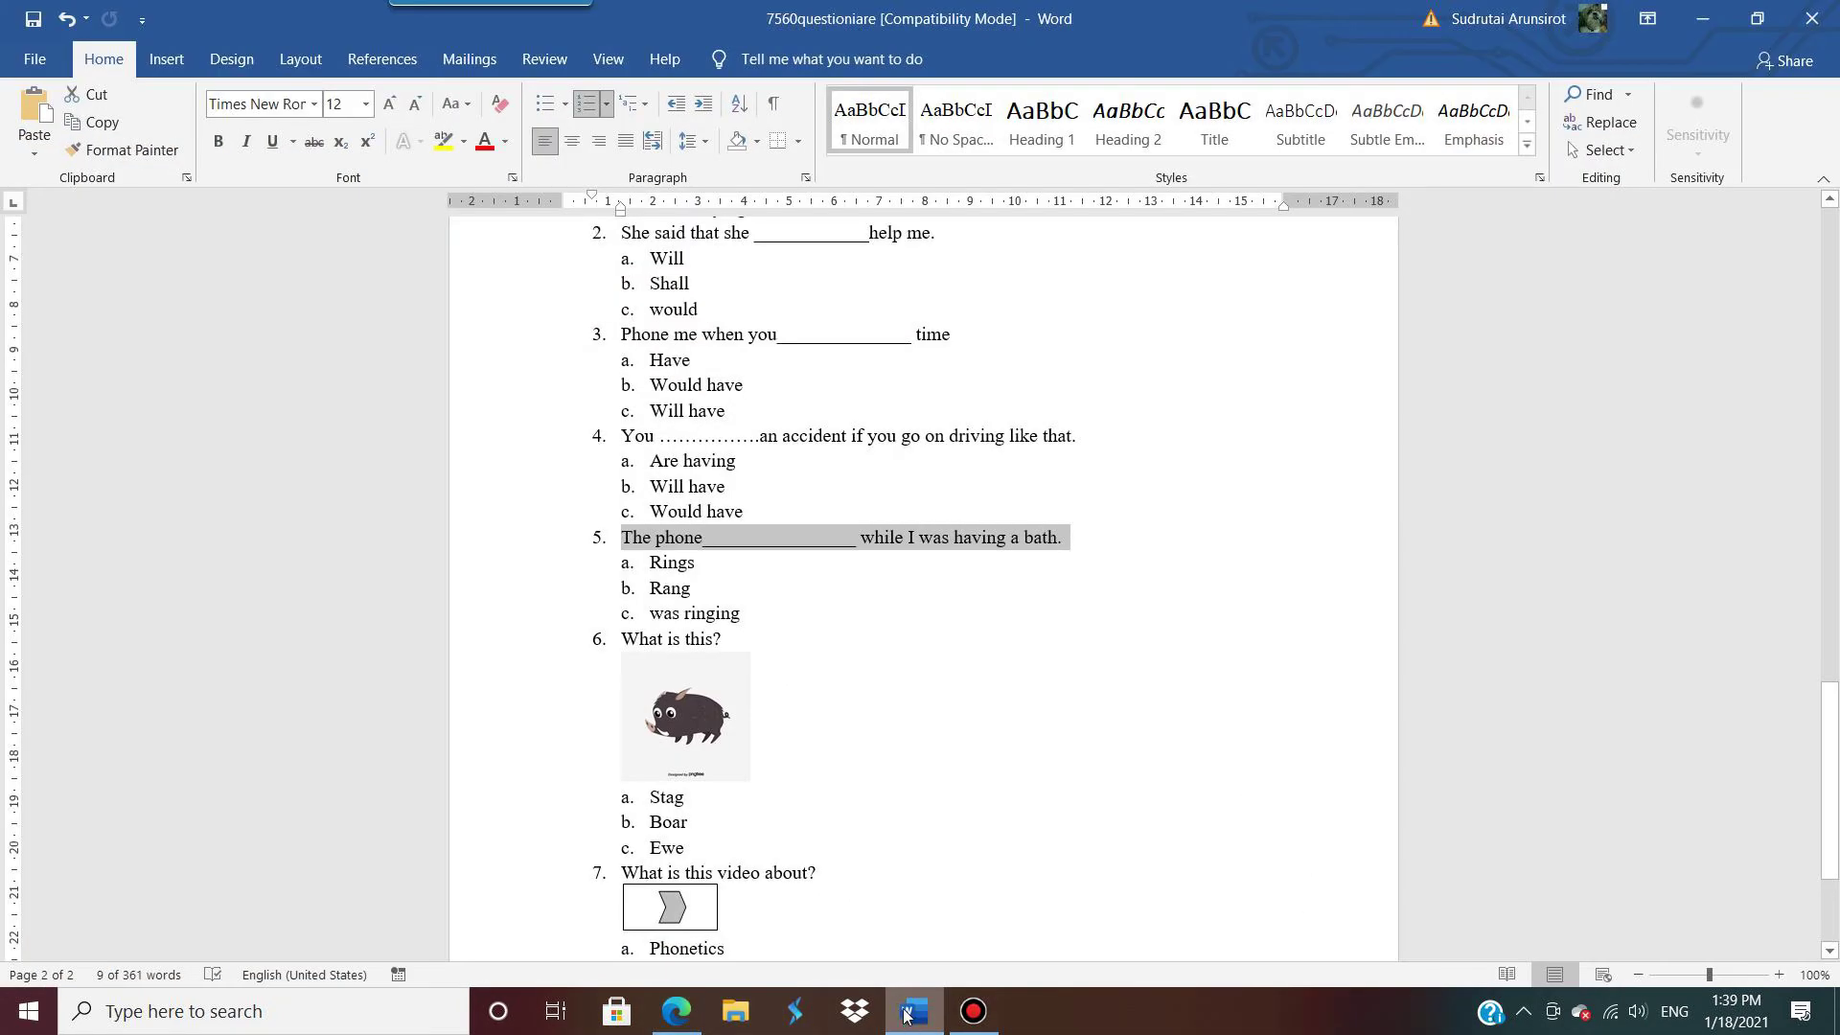
pyautogui.scroll(-2, 911, 833)
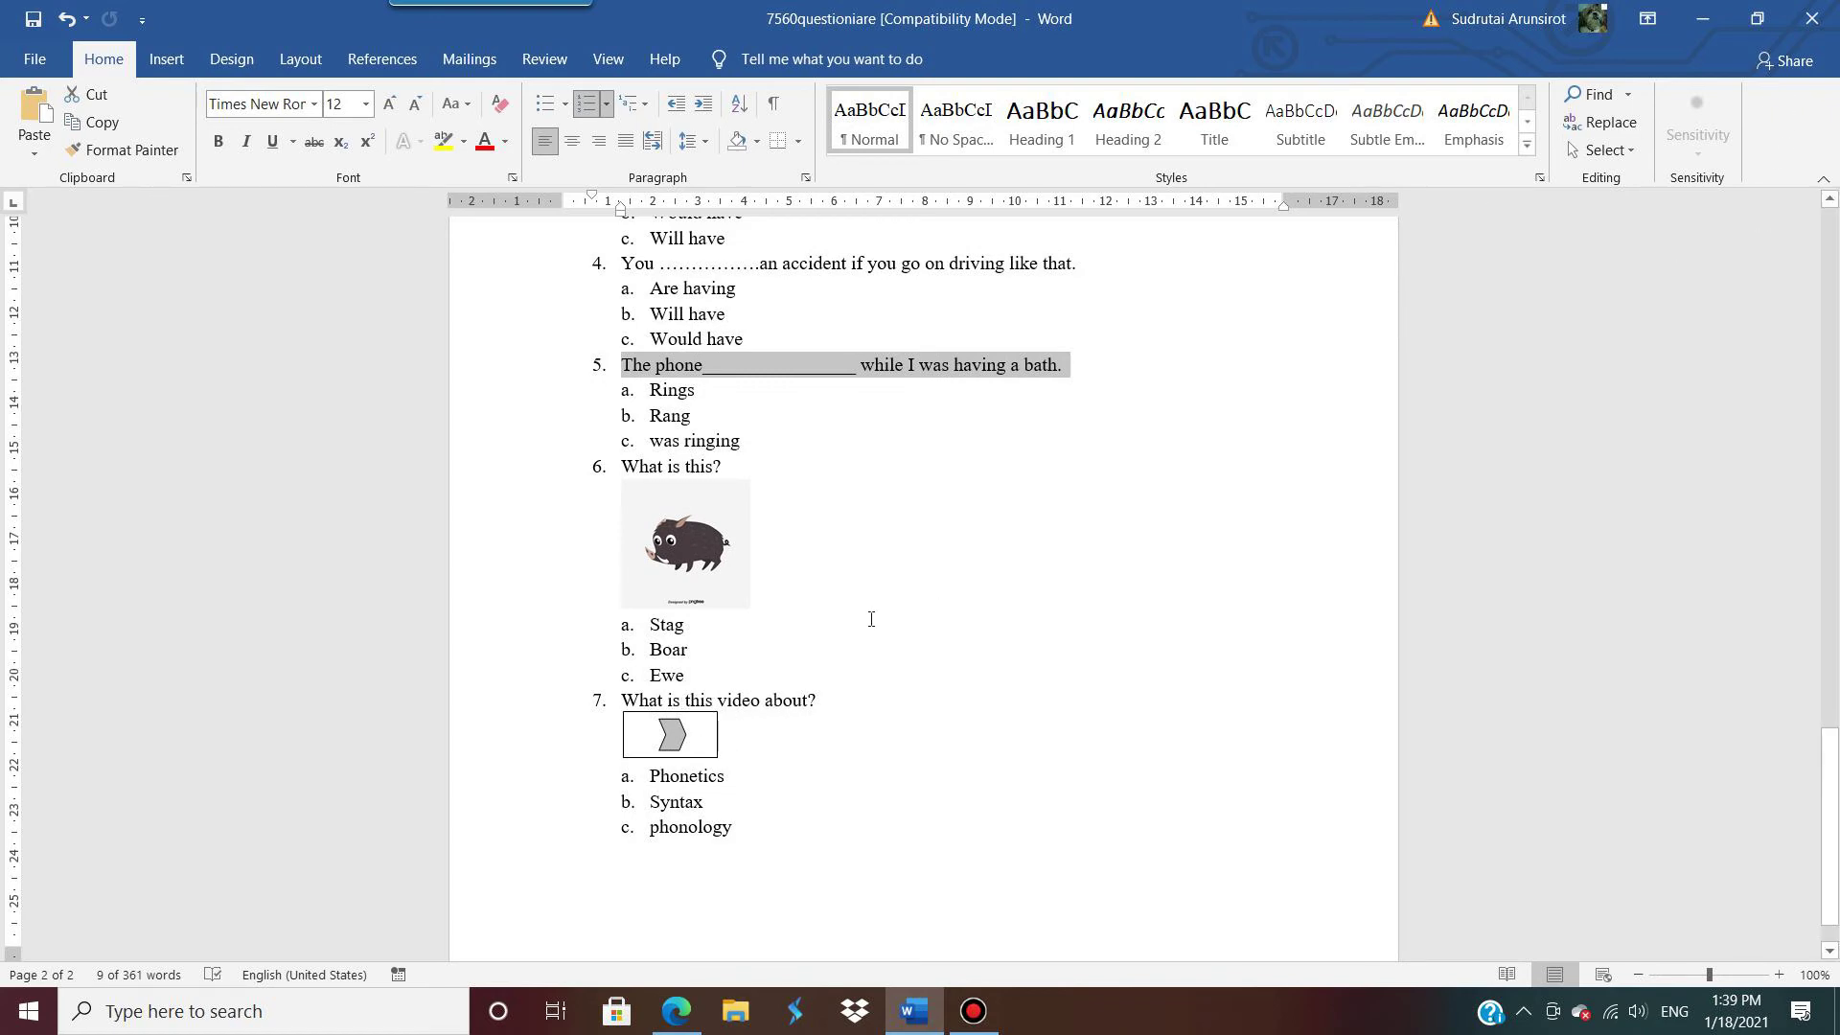
pyautogui.moveTo(825, 697); pyautogui.dragTo(534, 699)
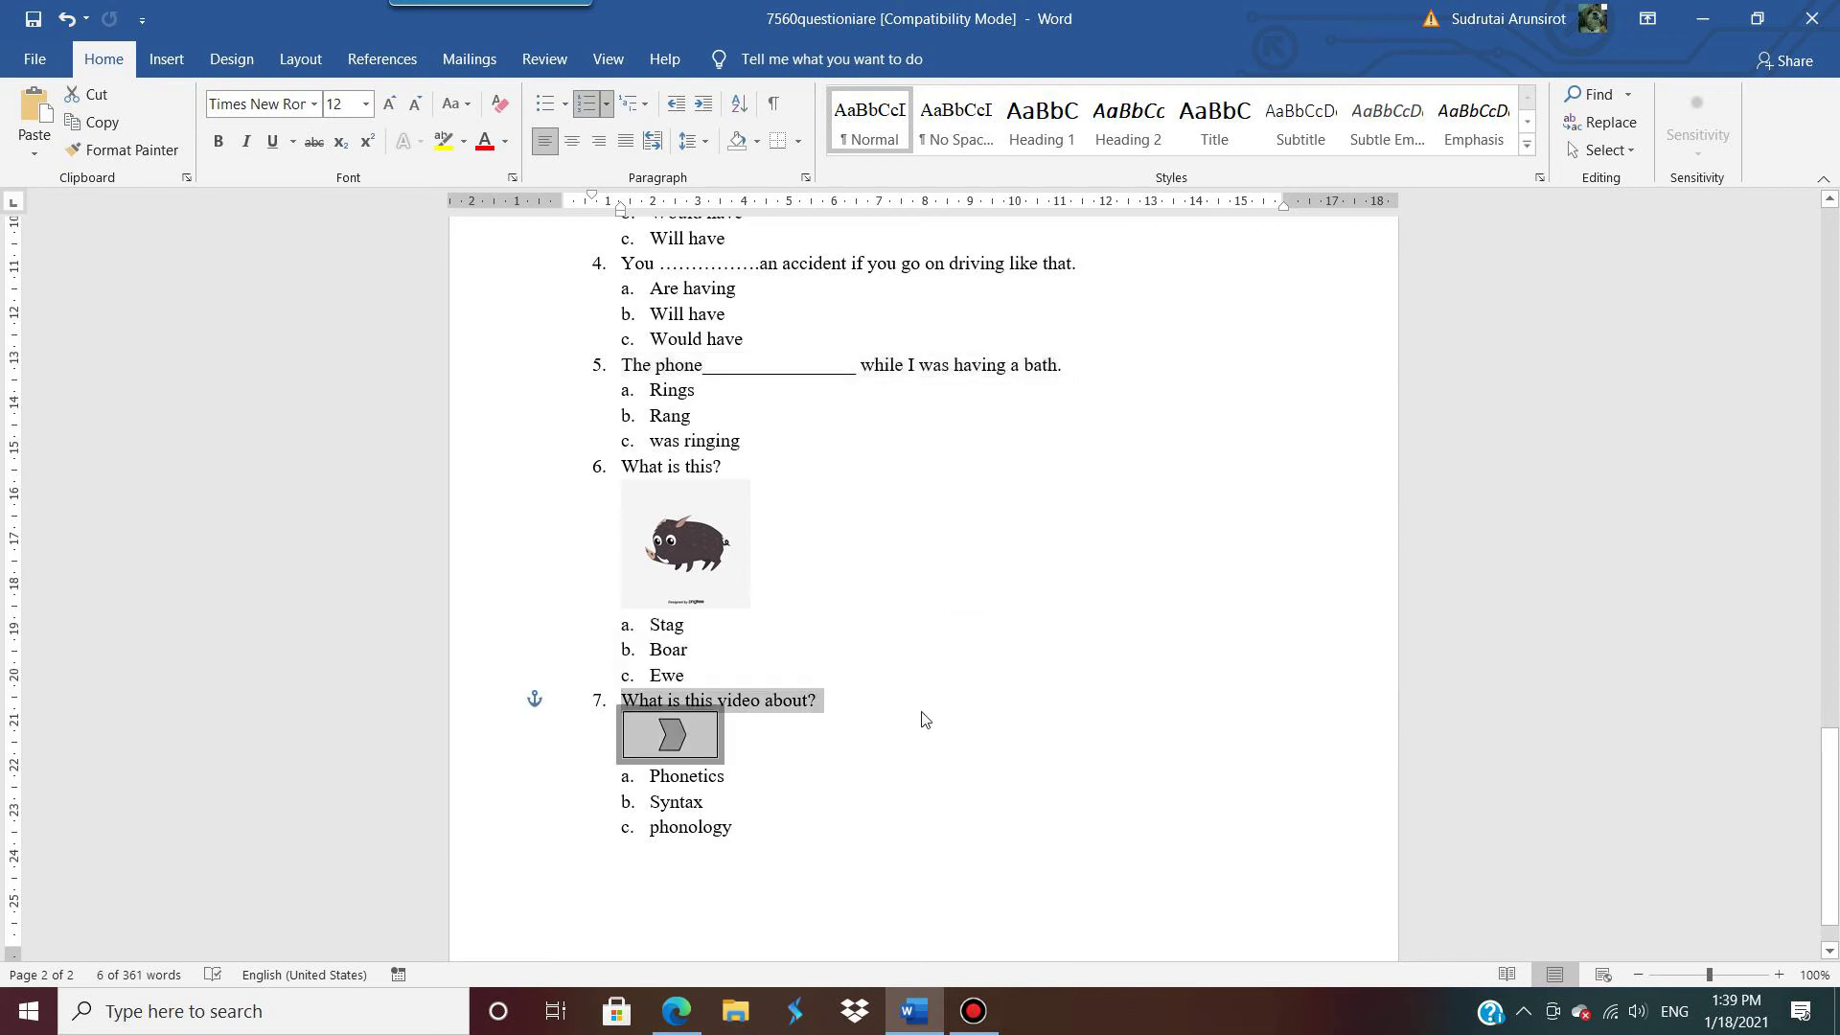
pyautogui.click(864, 707)
pyautogui.moveTo(864, 708); pyautogui.dragTo(534, 698)
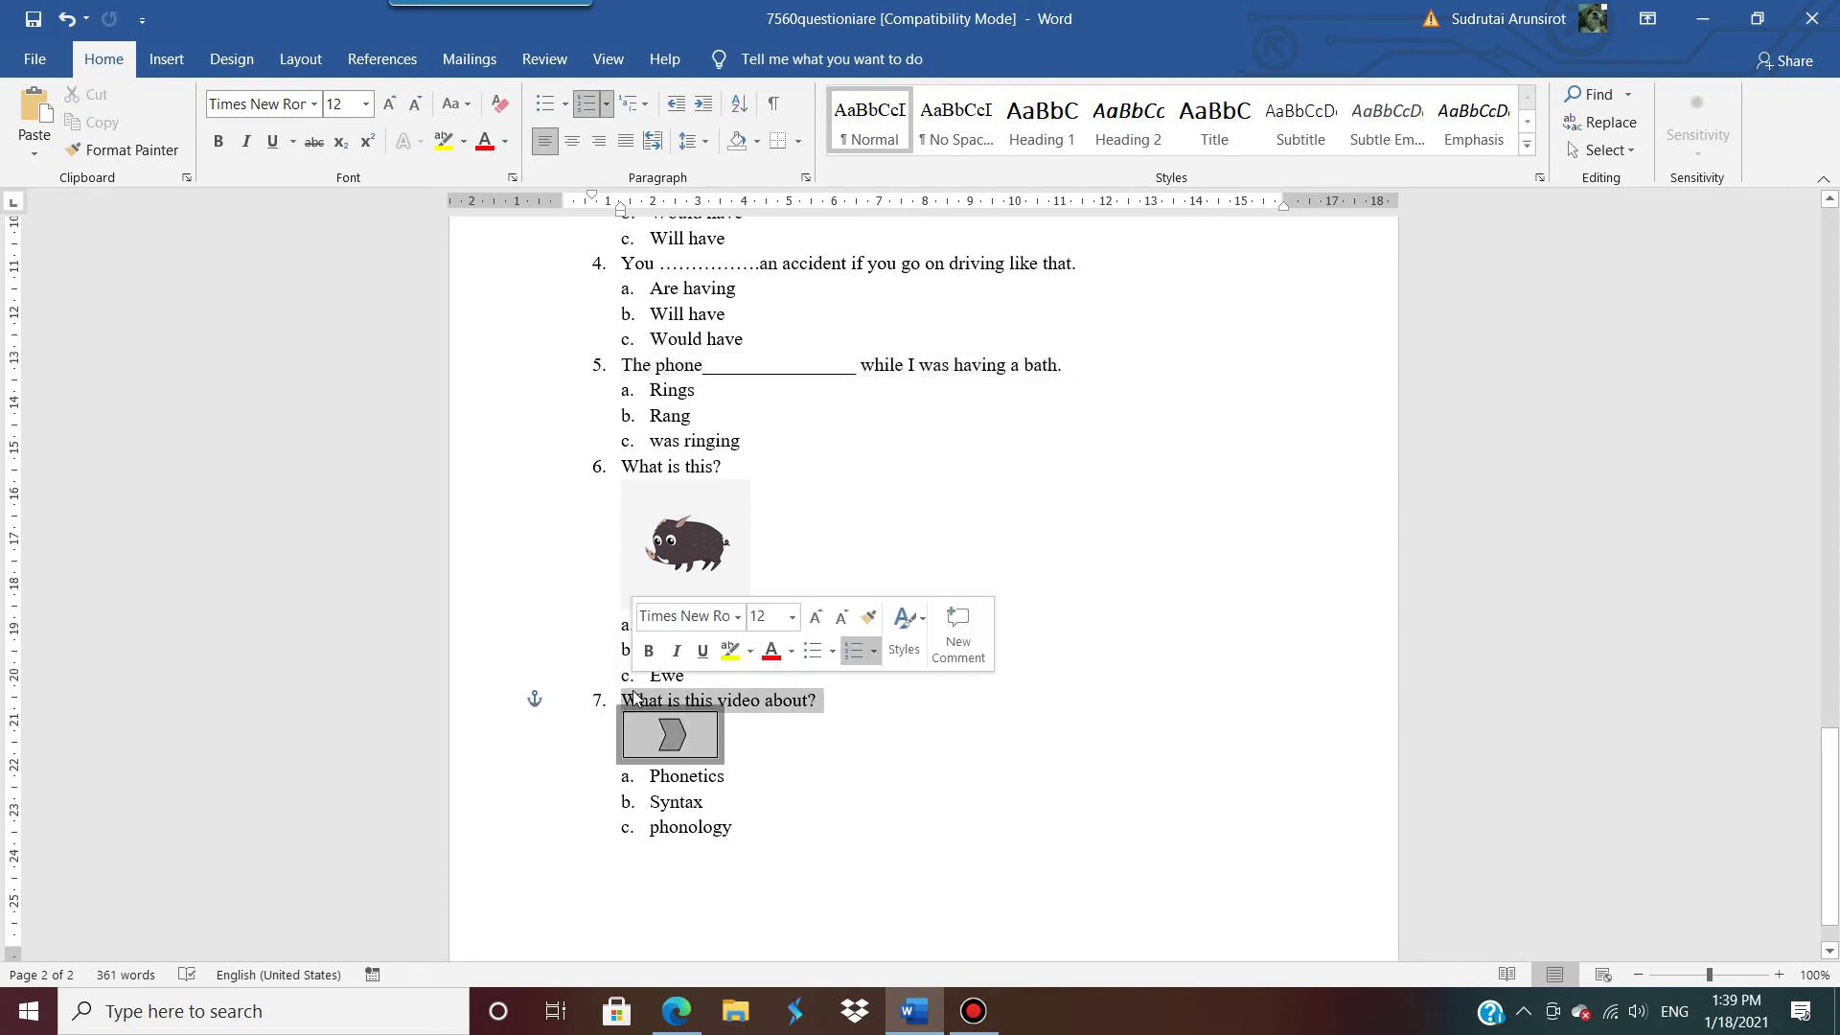
pyautogui.click(632, 699)
pyautogui.moveTo(679, 697); pyautogui.dragTo(808, 697)
pyautogui.keyDown('shift'); pyautogui.click(810, 705); pyautogui.keyUp('shift')
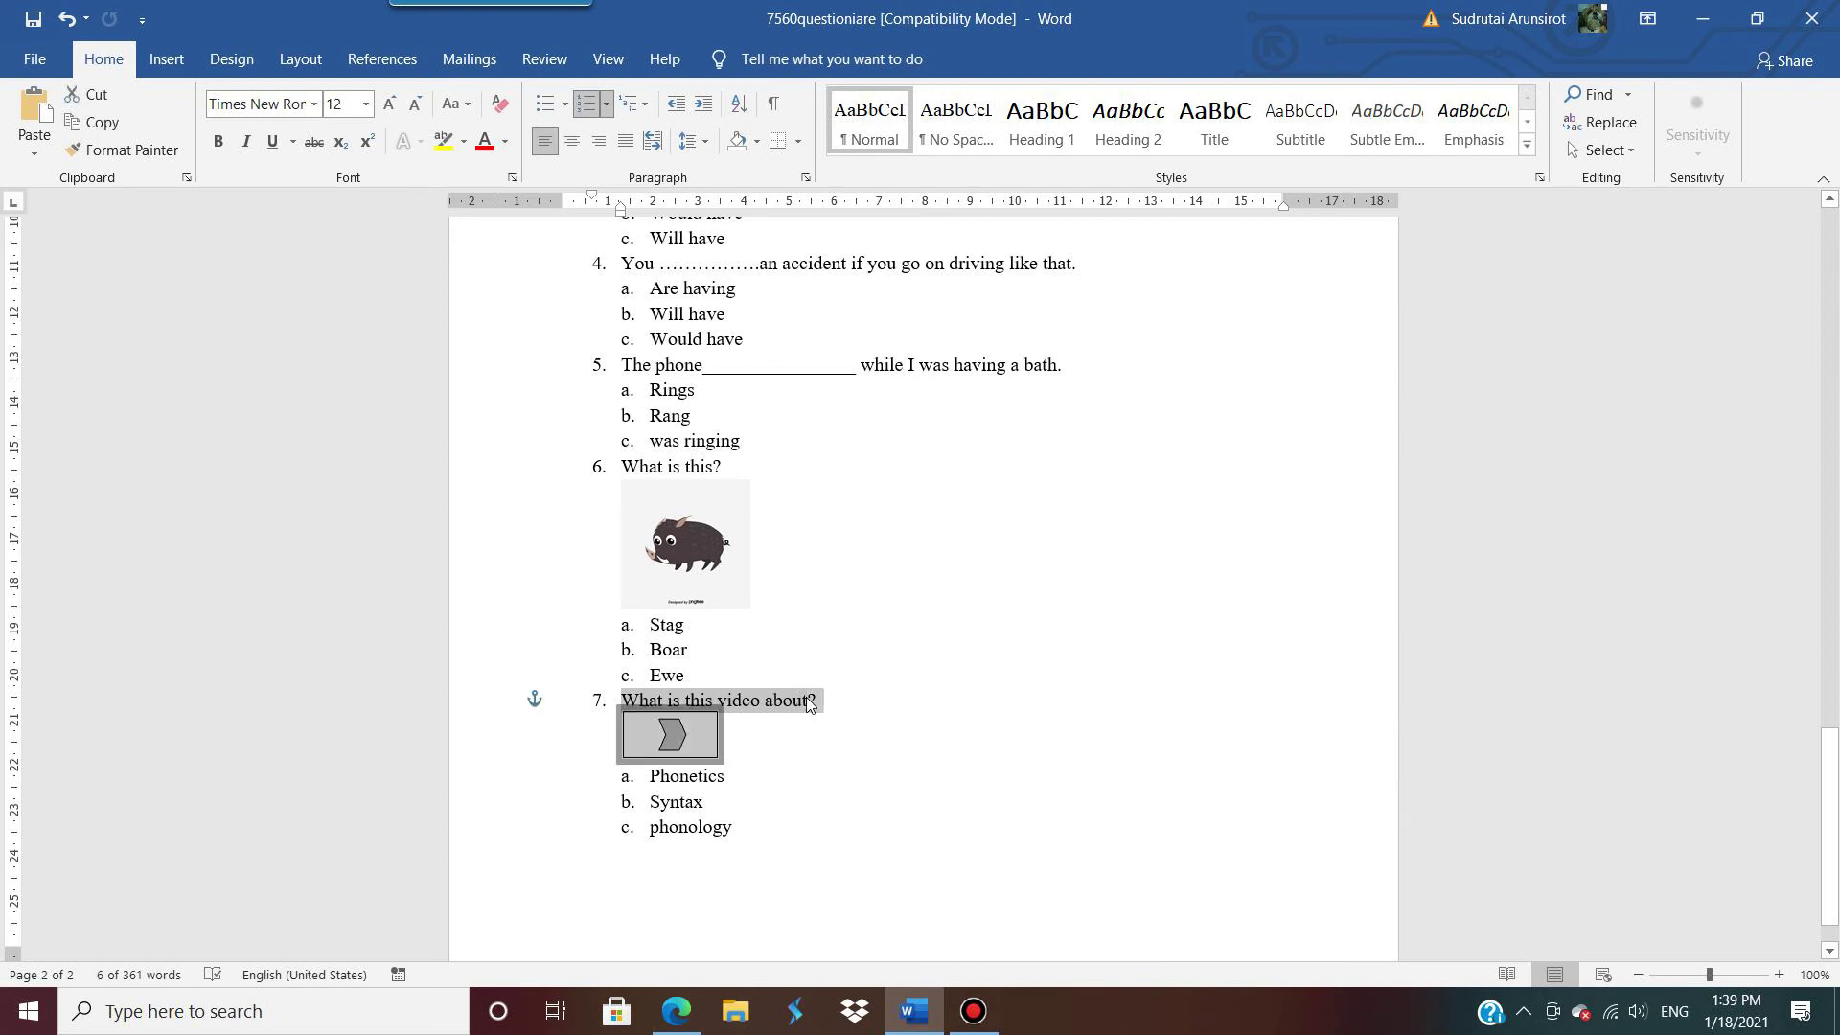
pyautogui.hotkey('shift', 'Left')
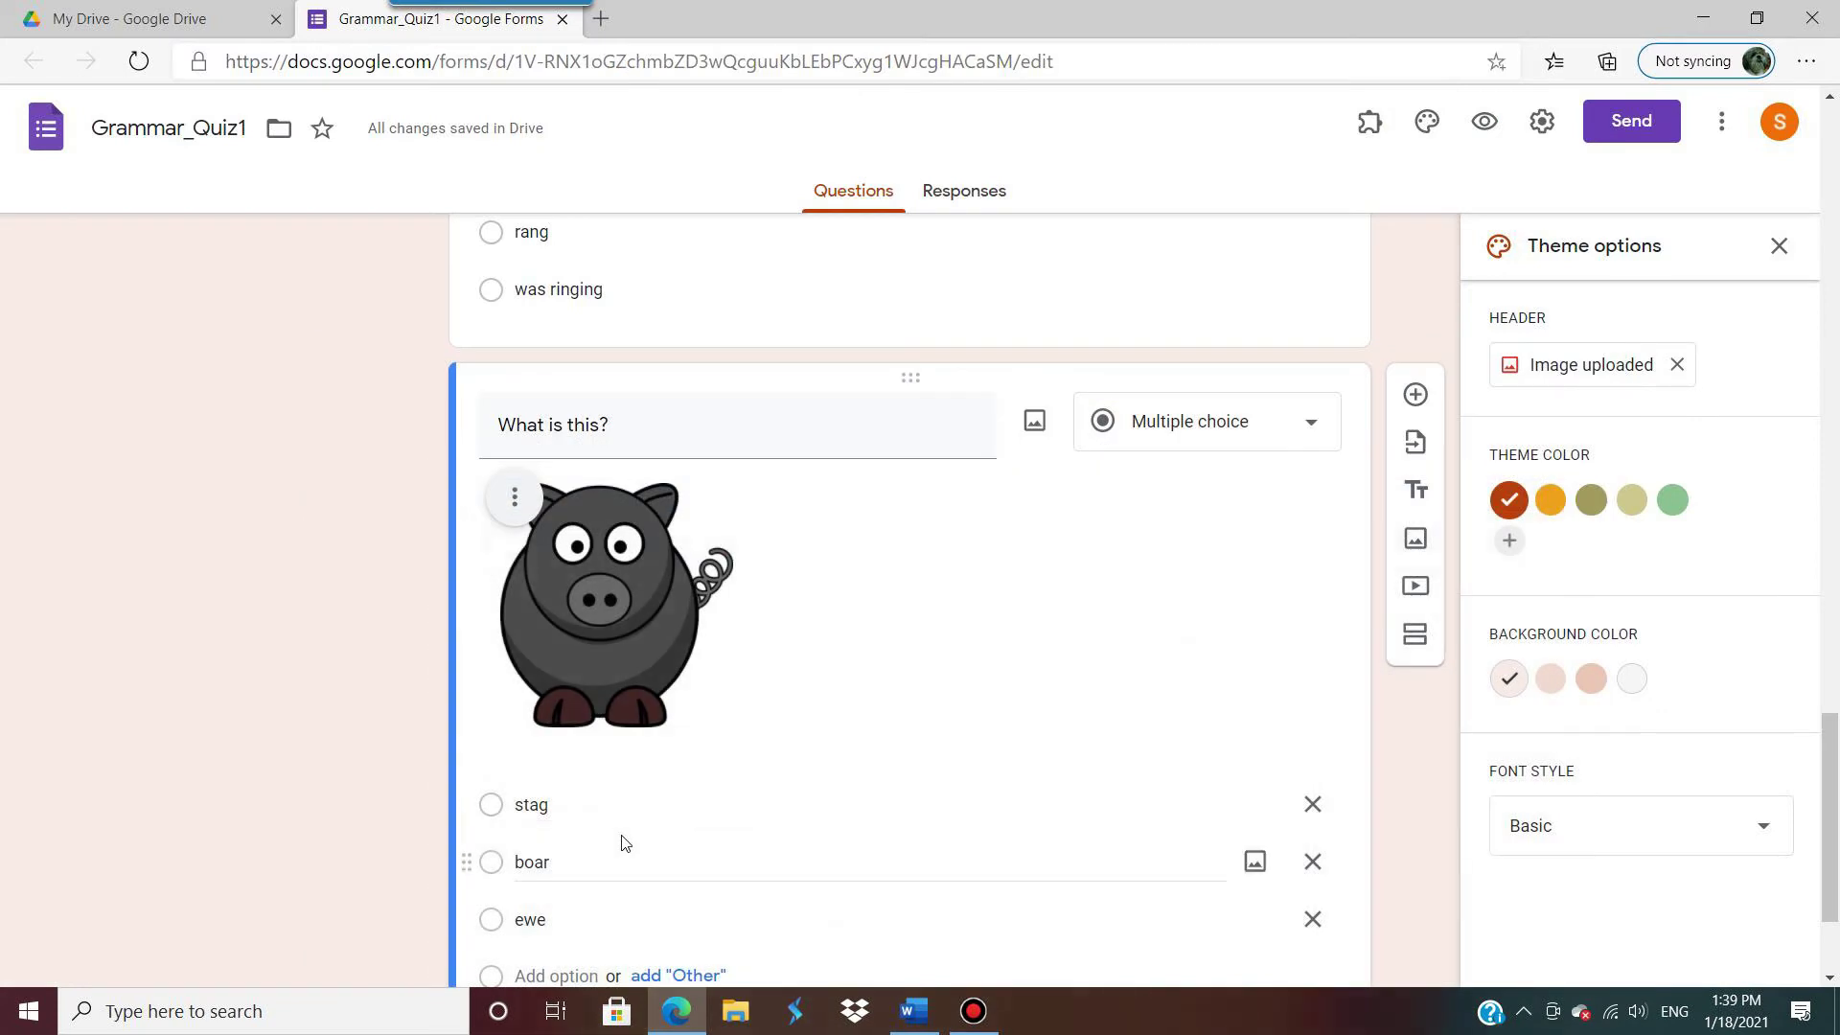
# Step: Back in Forms, mark the 'What is this?' pig question as required
pyautogui.click(1703, 18)
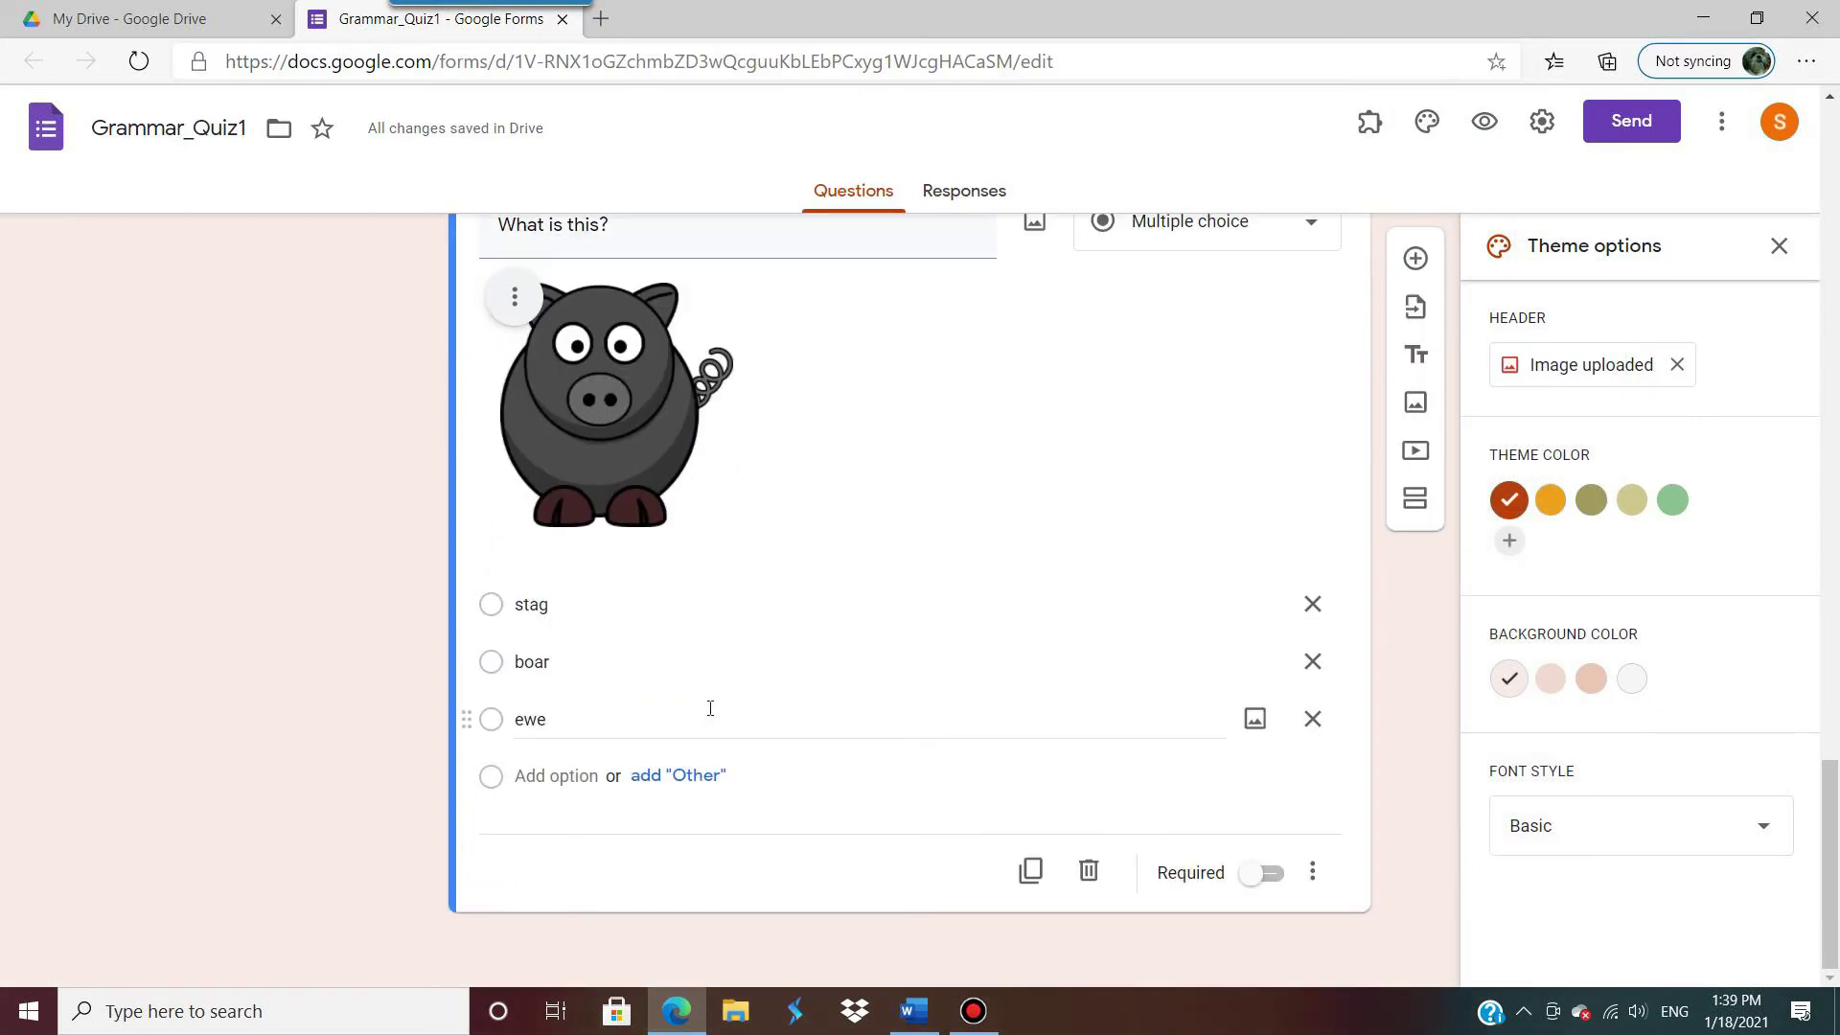
pyautogui.scroll(3, 1199, 760)
pyautogui.scroll(-3, 1334, 852)
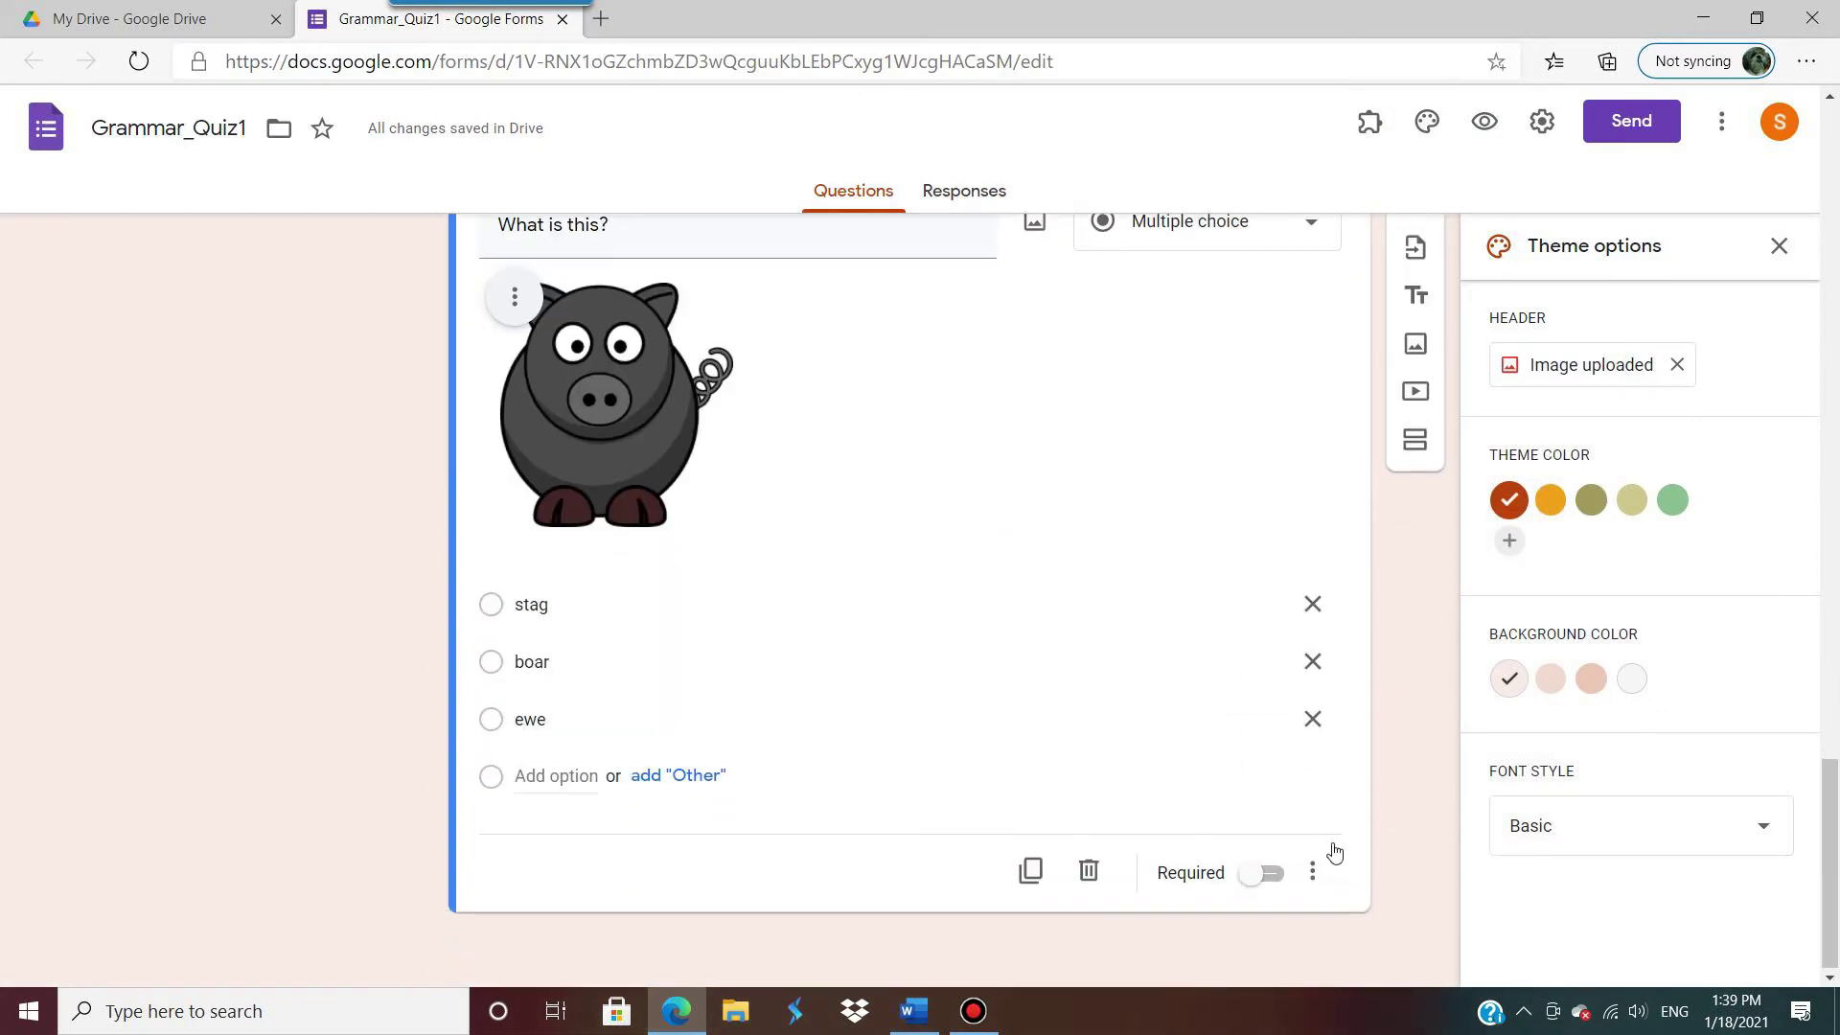
pyautogui.click(1267, 872)
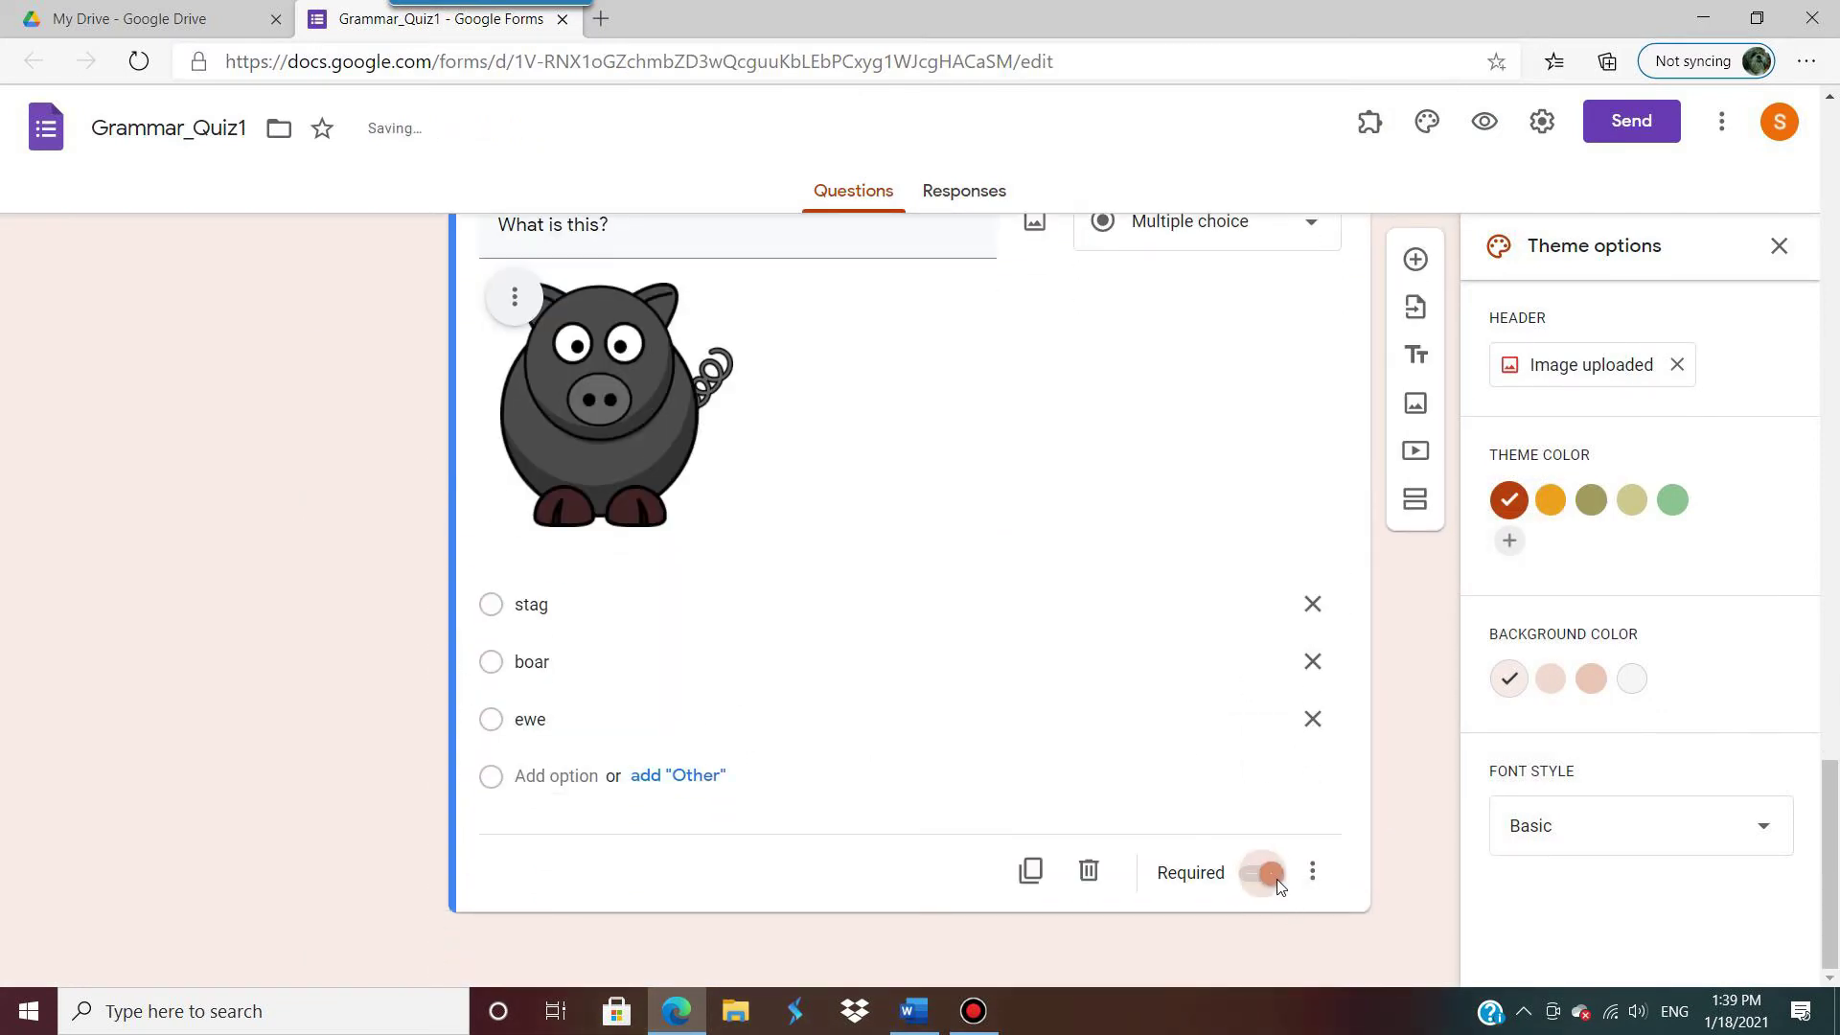
# Step: Add a new blank multiple-choice question below the pig question
pyautogui.click(1415, 260)
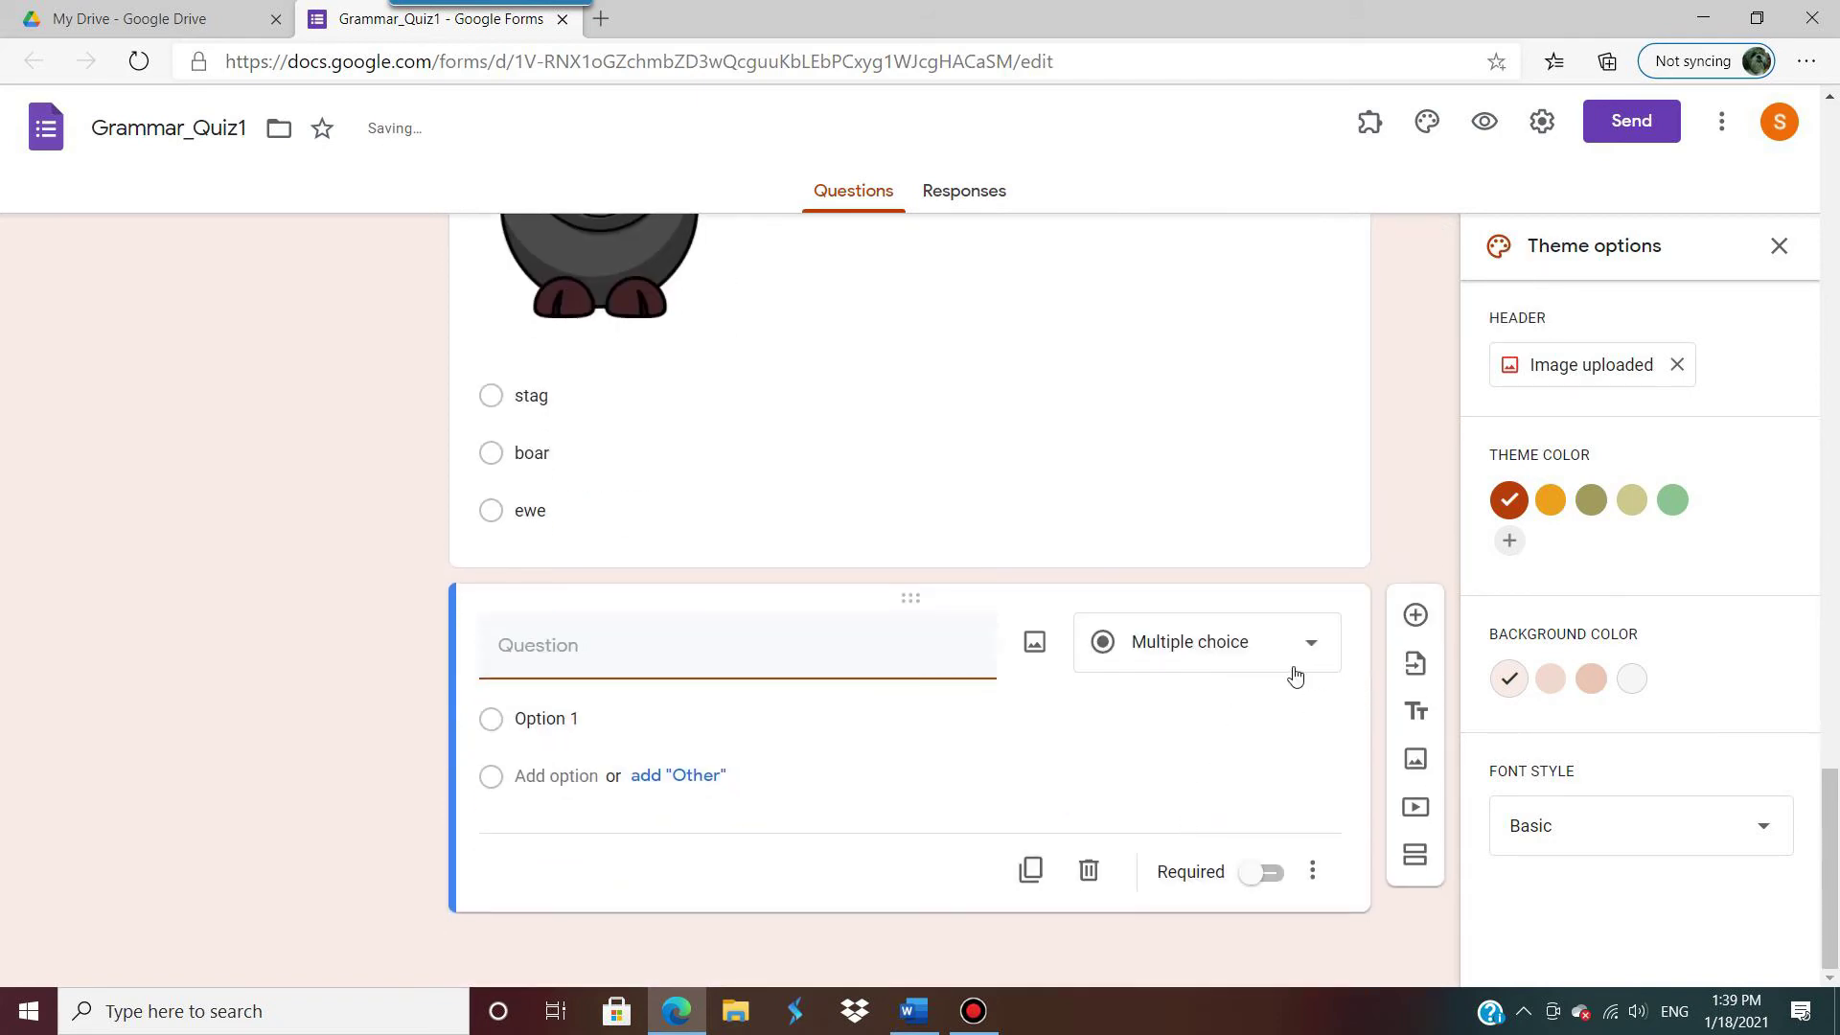
pyautogui.scroll(3, 1279, 709)
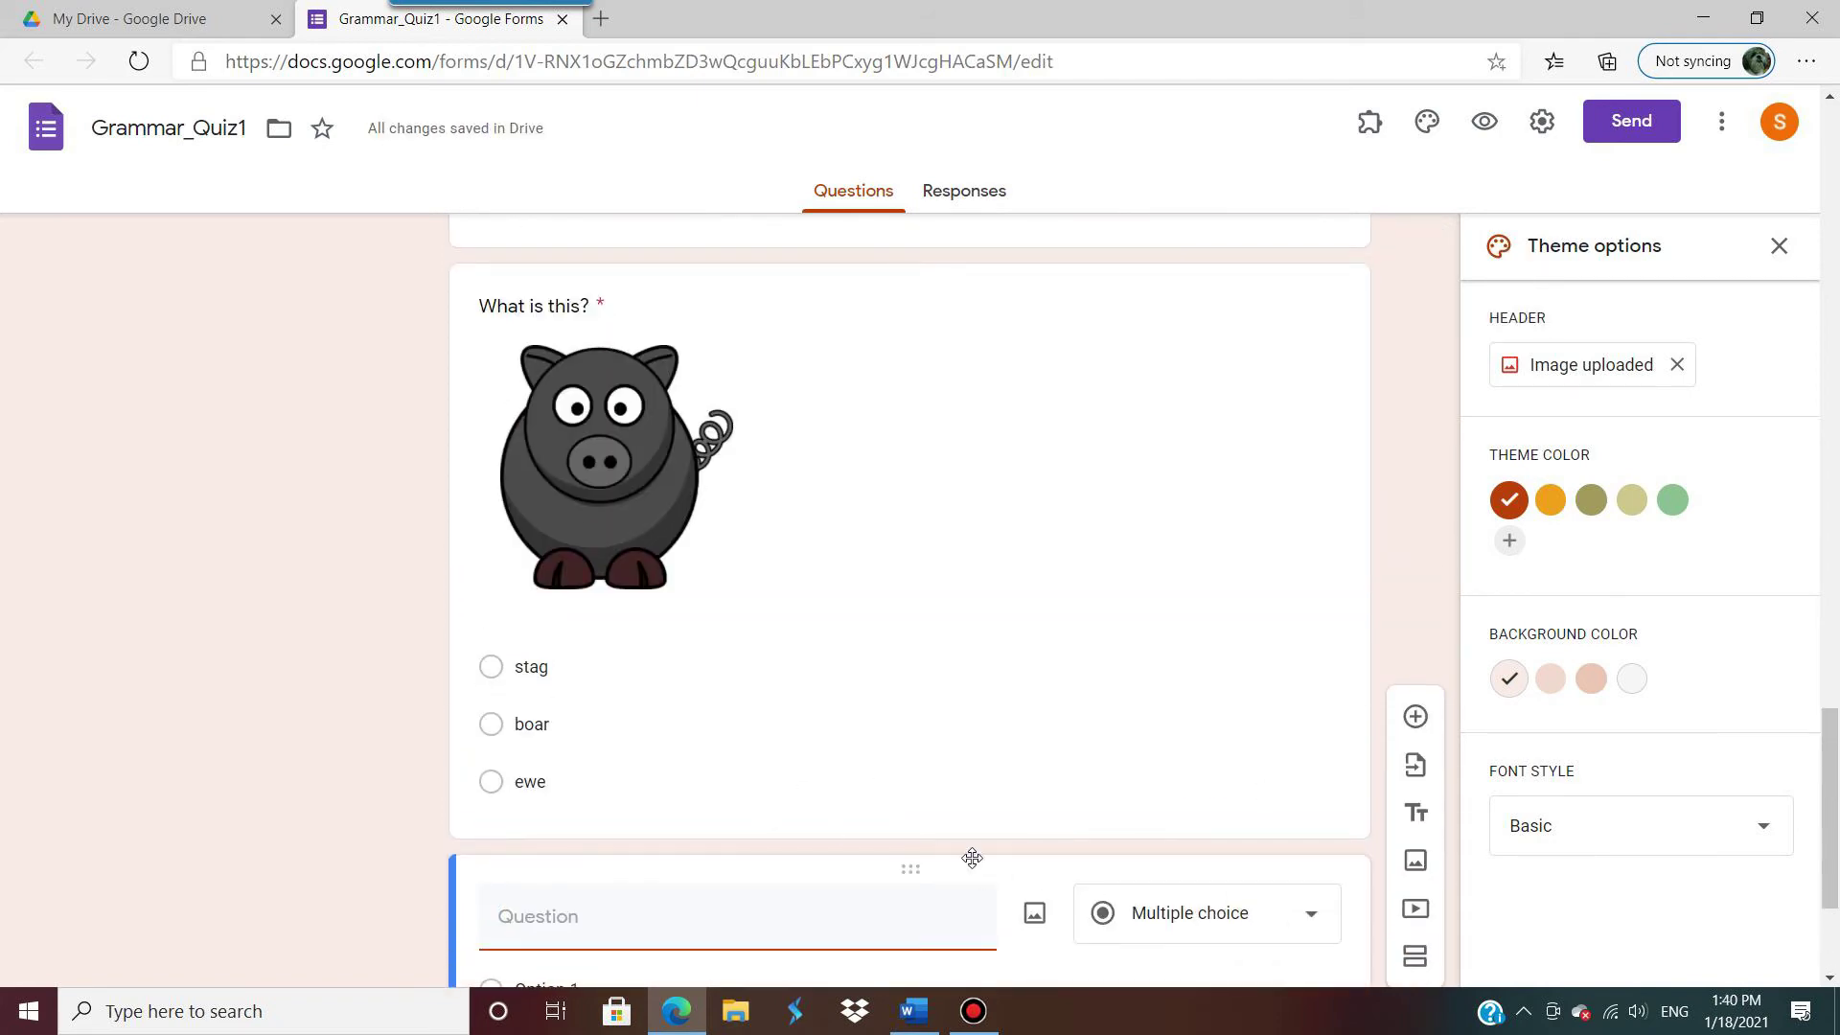
pyautogui.scroll(-2, 973, 818)
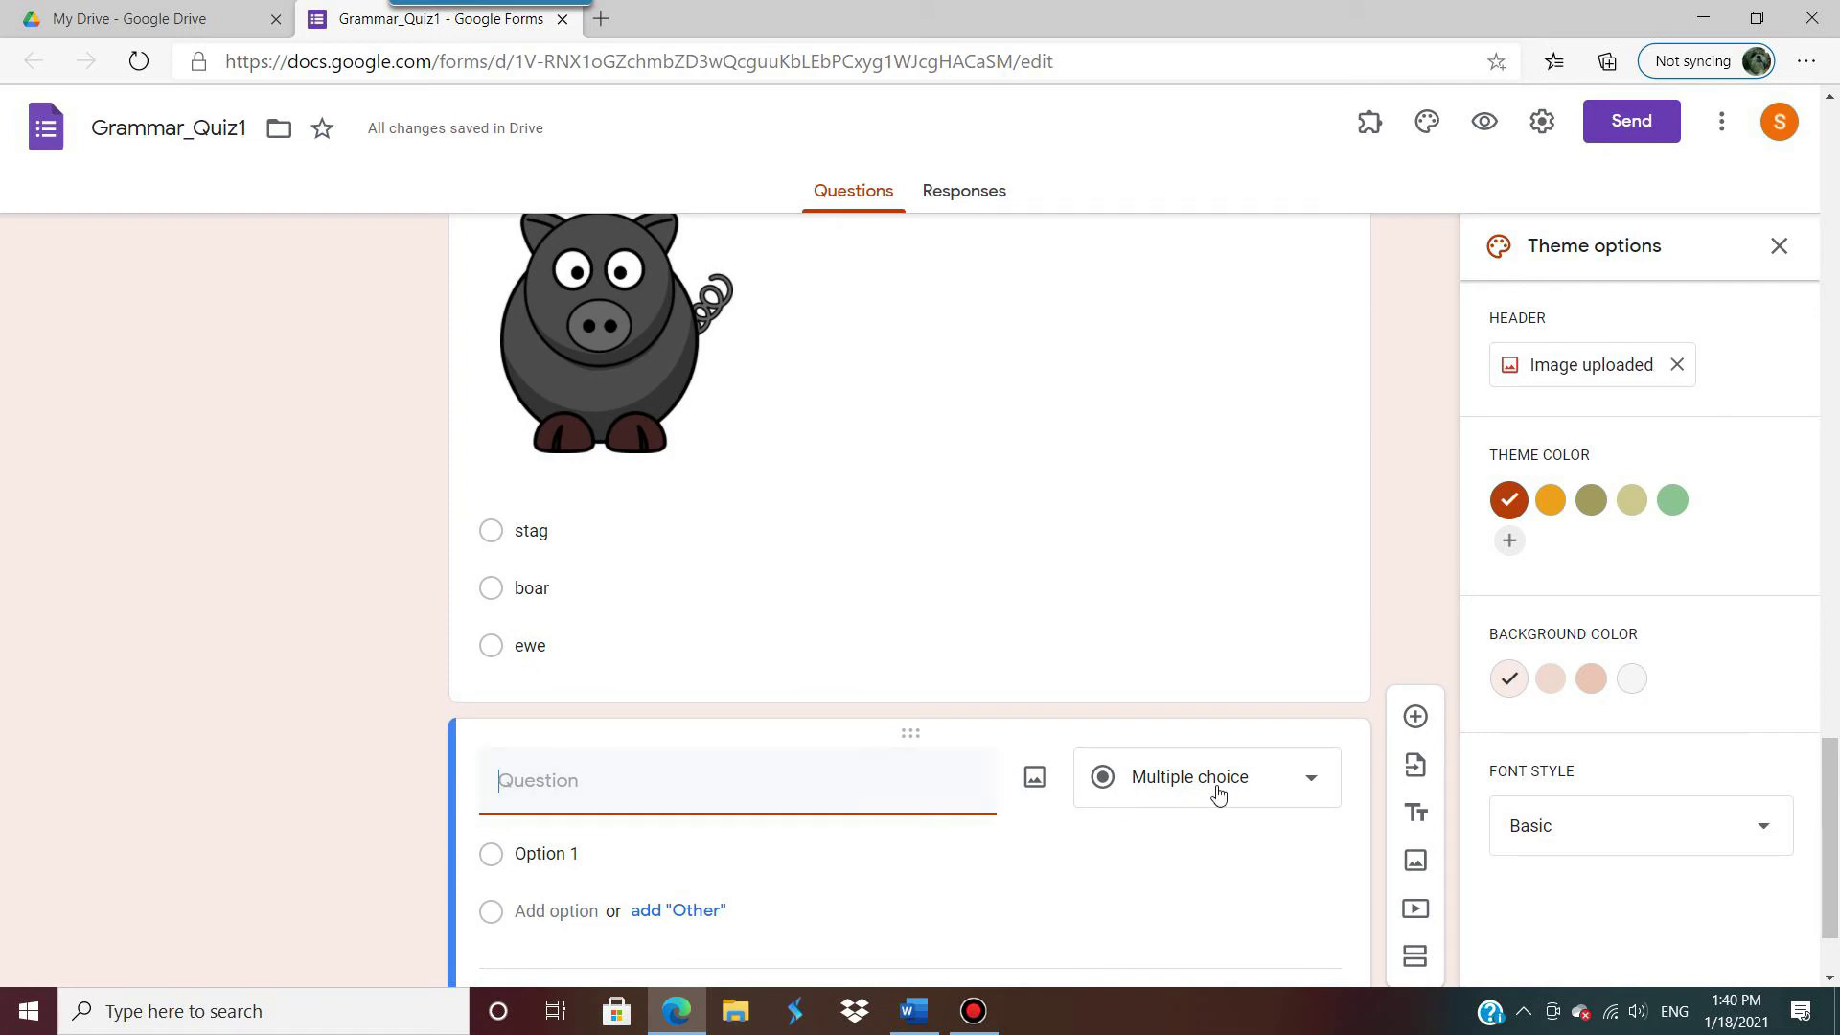
pyautogui.scroll(-2, 1220, 781)
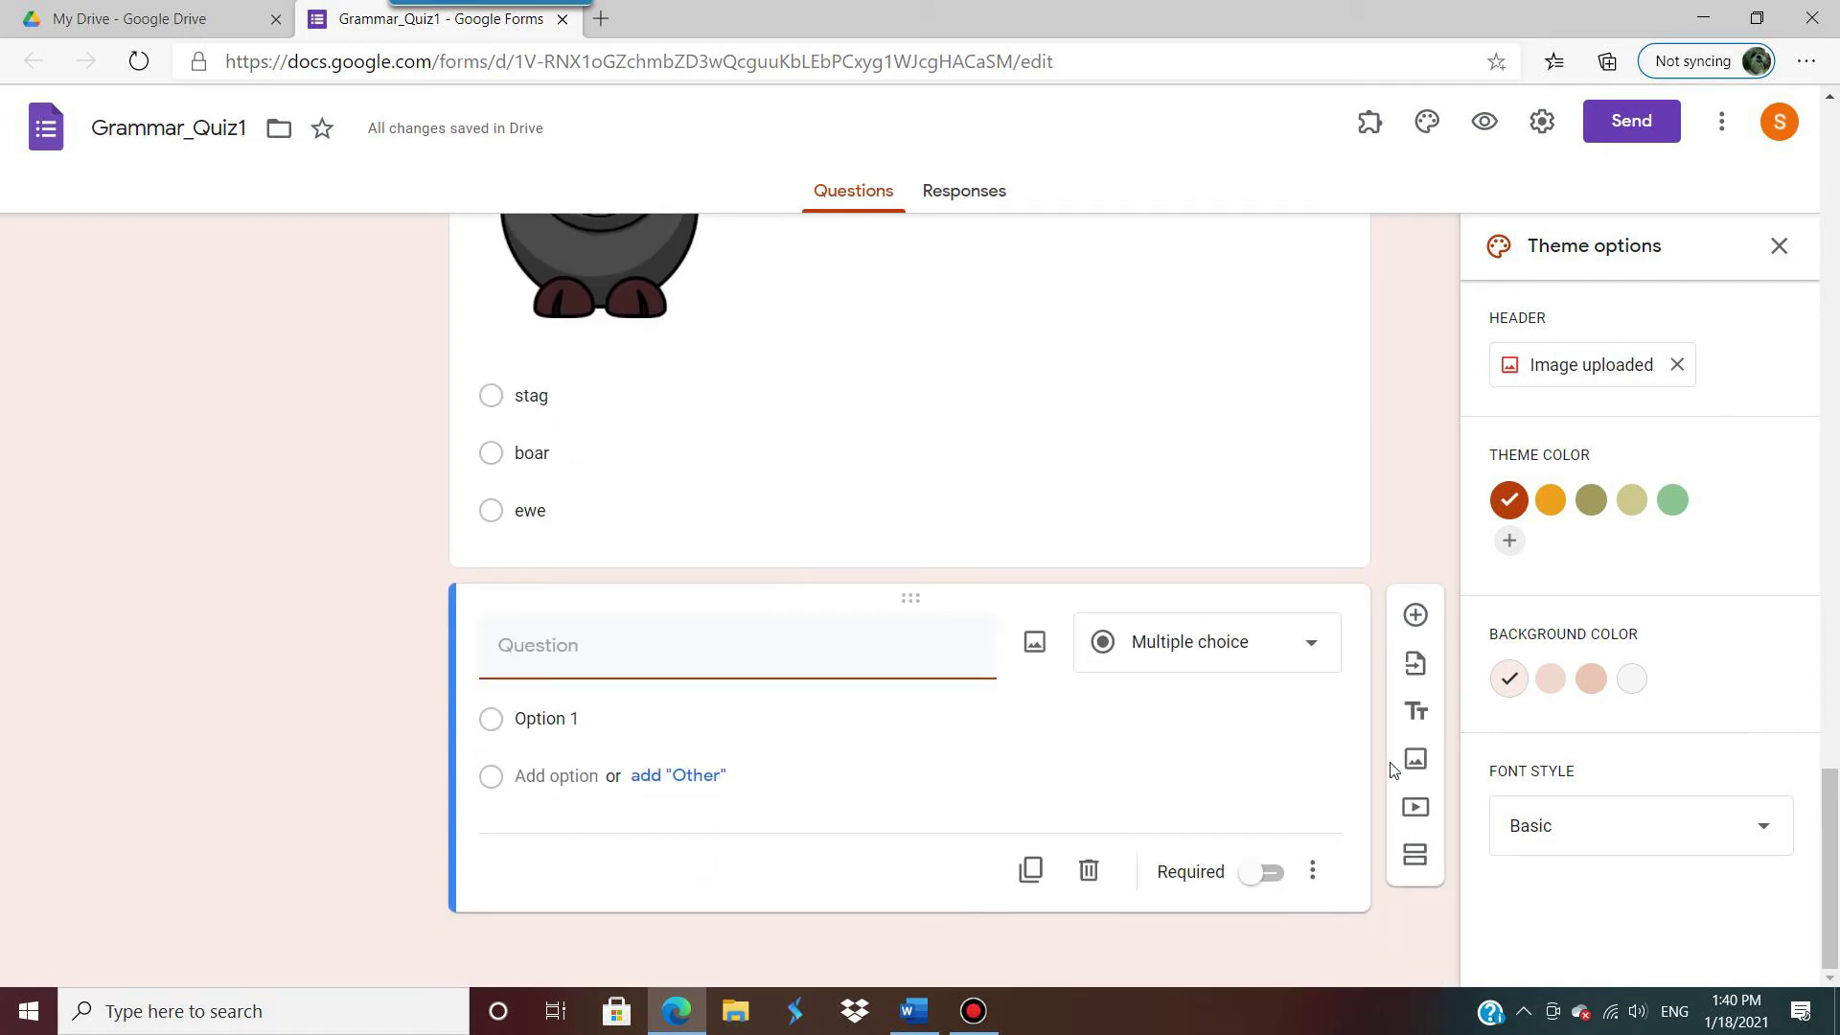
# Step: Start adding a video and search YouTube for 'phonetics'
pyautogui.click(1418, 810)
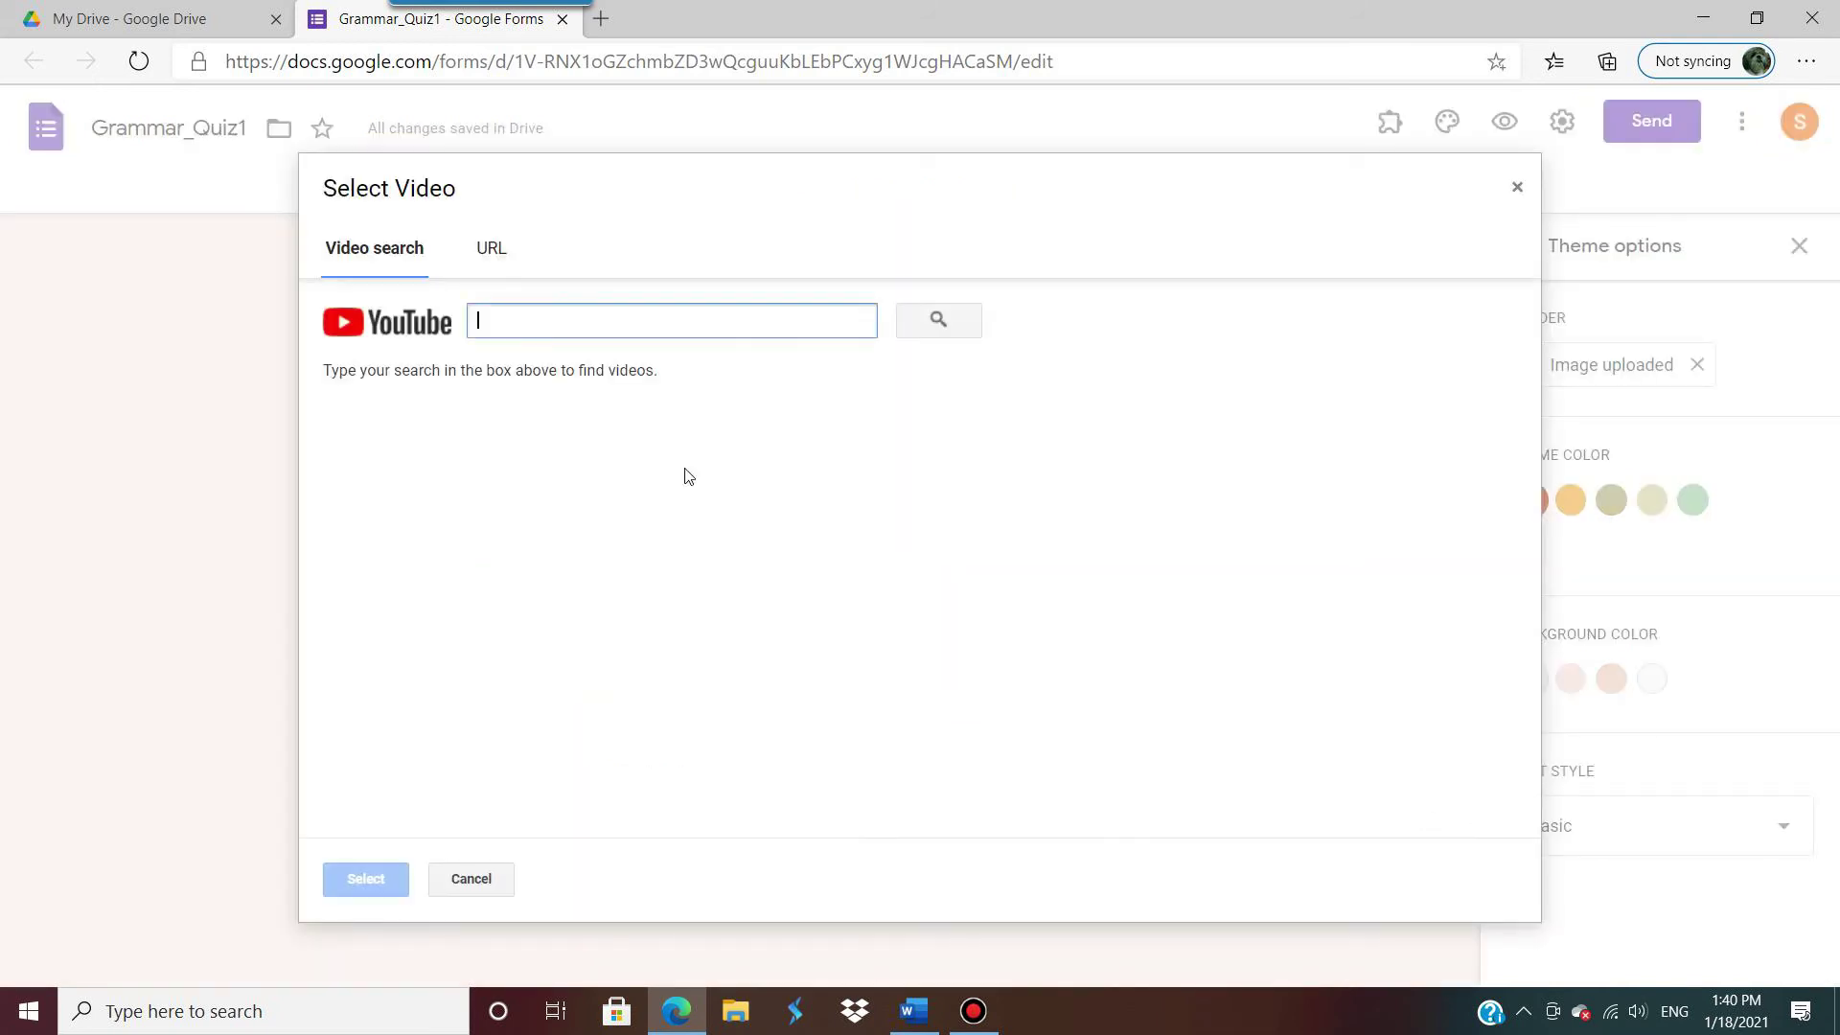
pyautogui.write('phonetics')
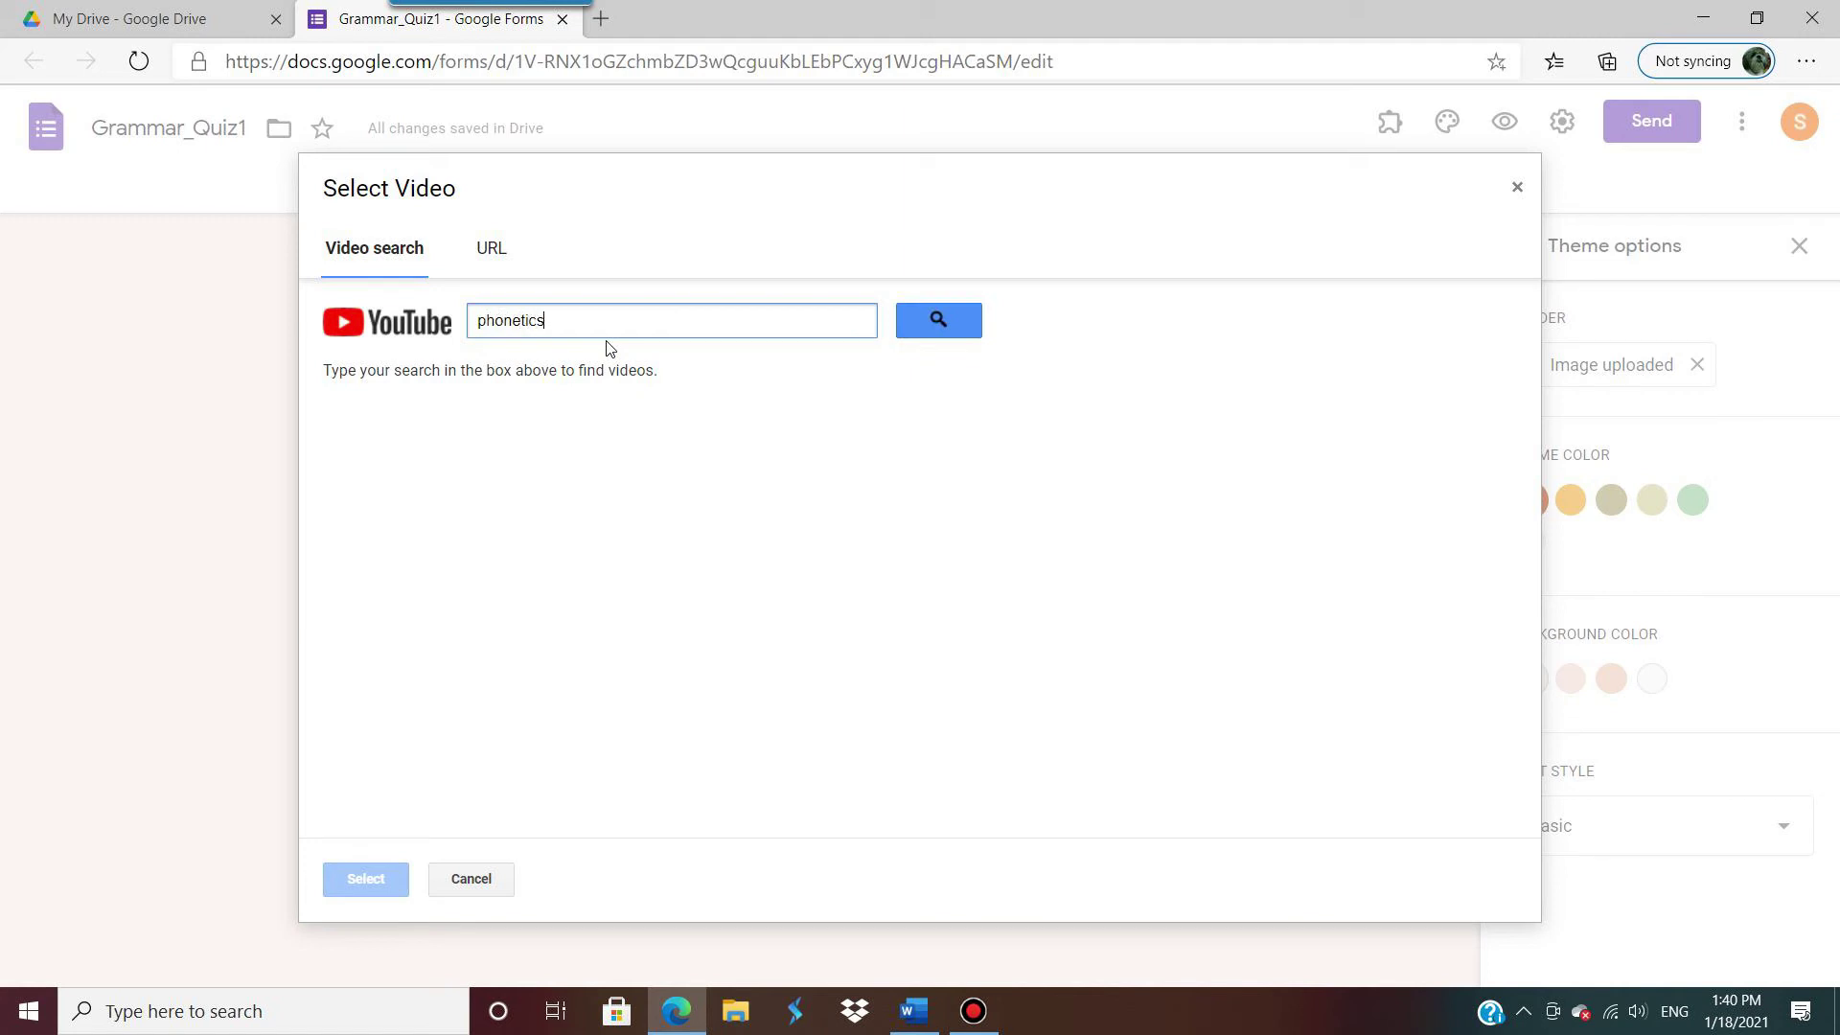
pyautogui.click(918, 316)
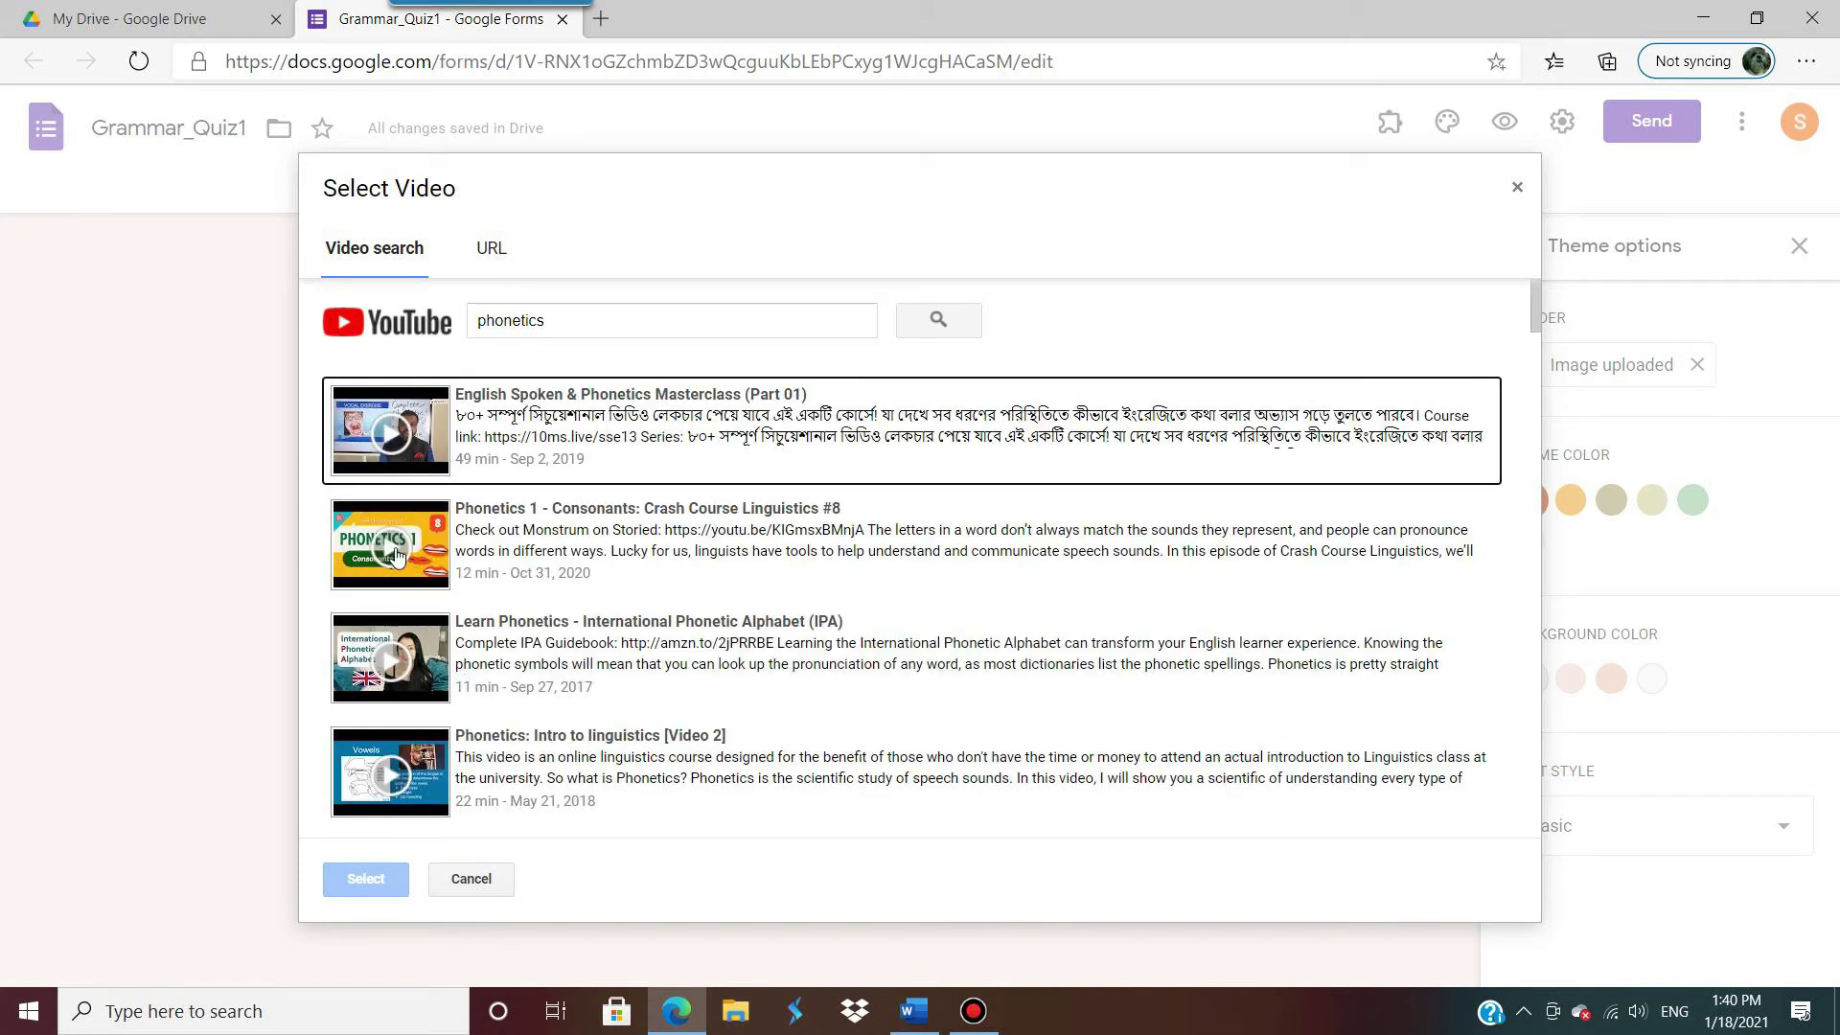
# Step: Insert the 'Phonetics 1 - Consonants: Crash Course Linguistics #8' video from the results
pyautogui.click(426, 548)
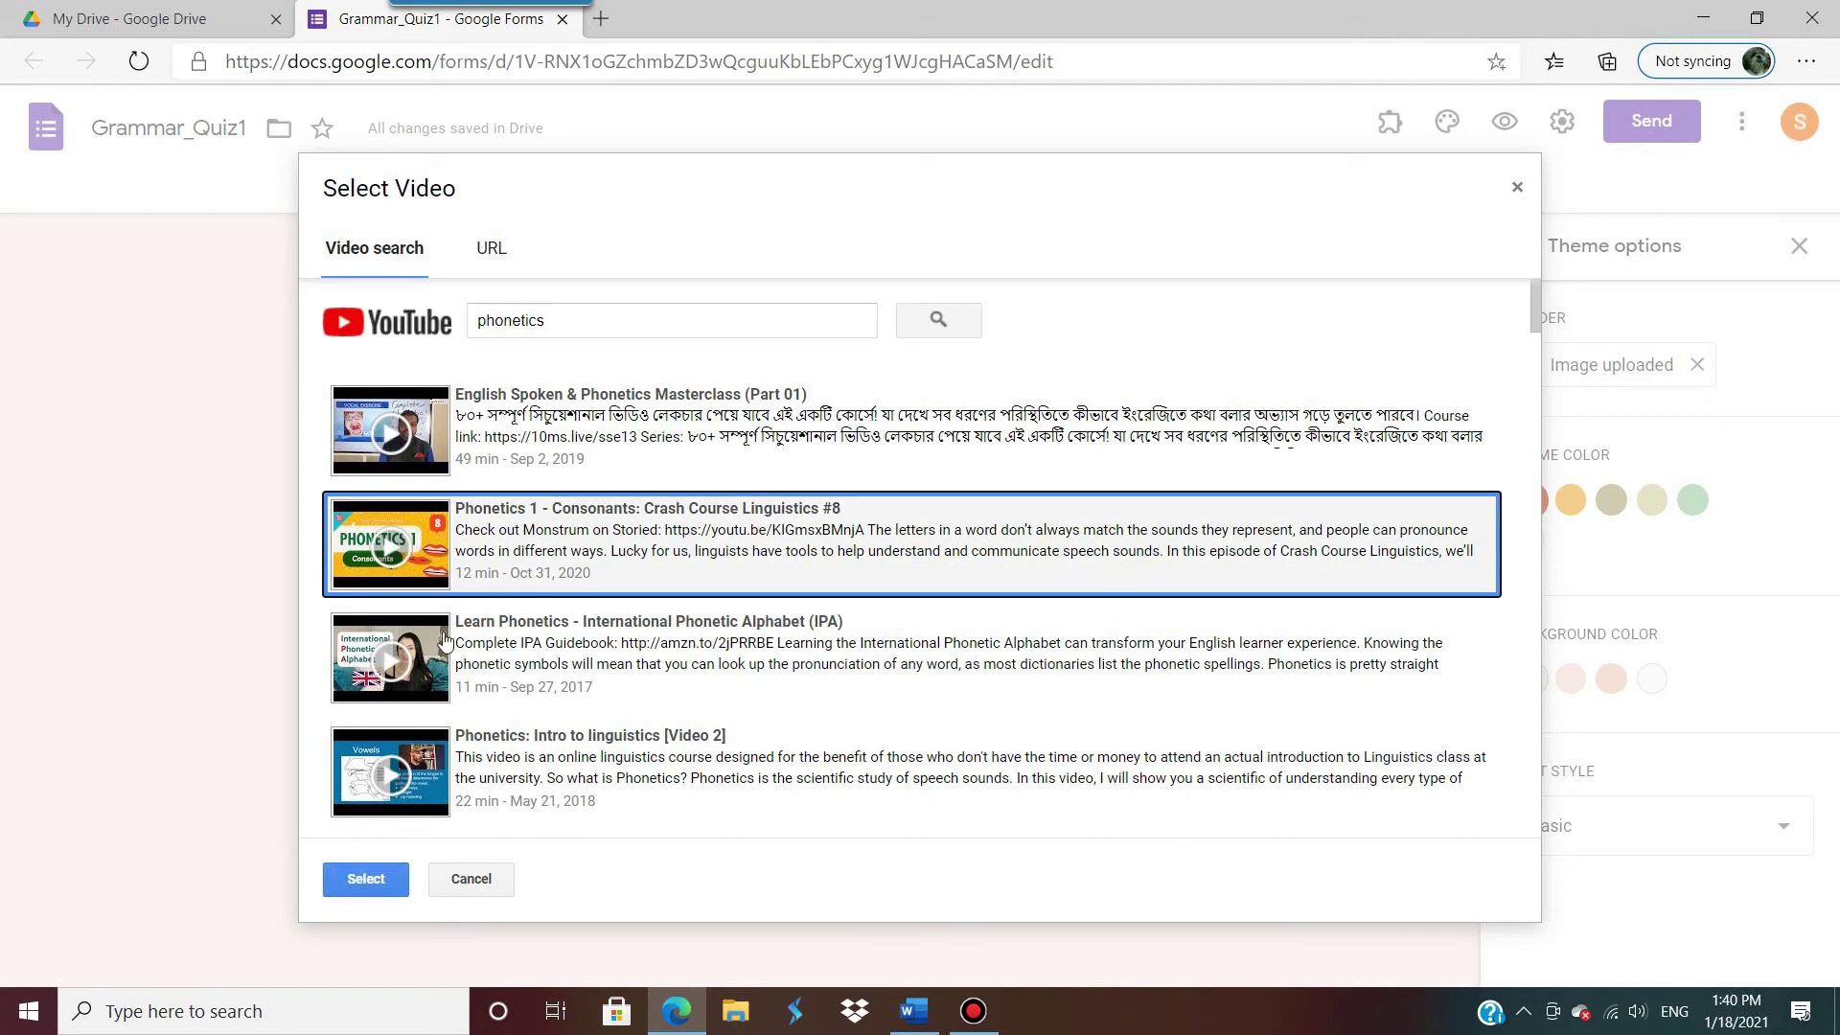
pyautogui.scroll(-3, 468, 683)
pyautogui.scroll(-3, 468, 683)
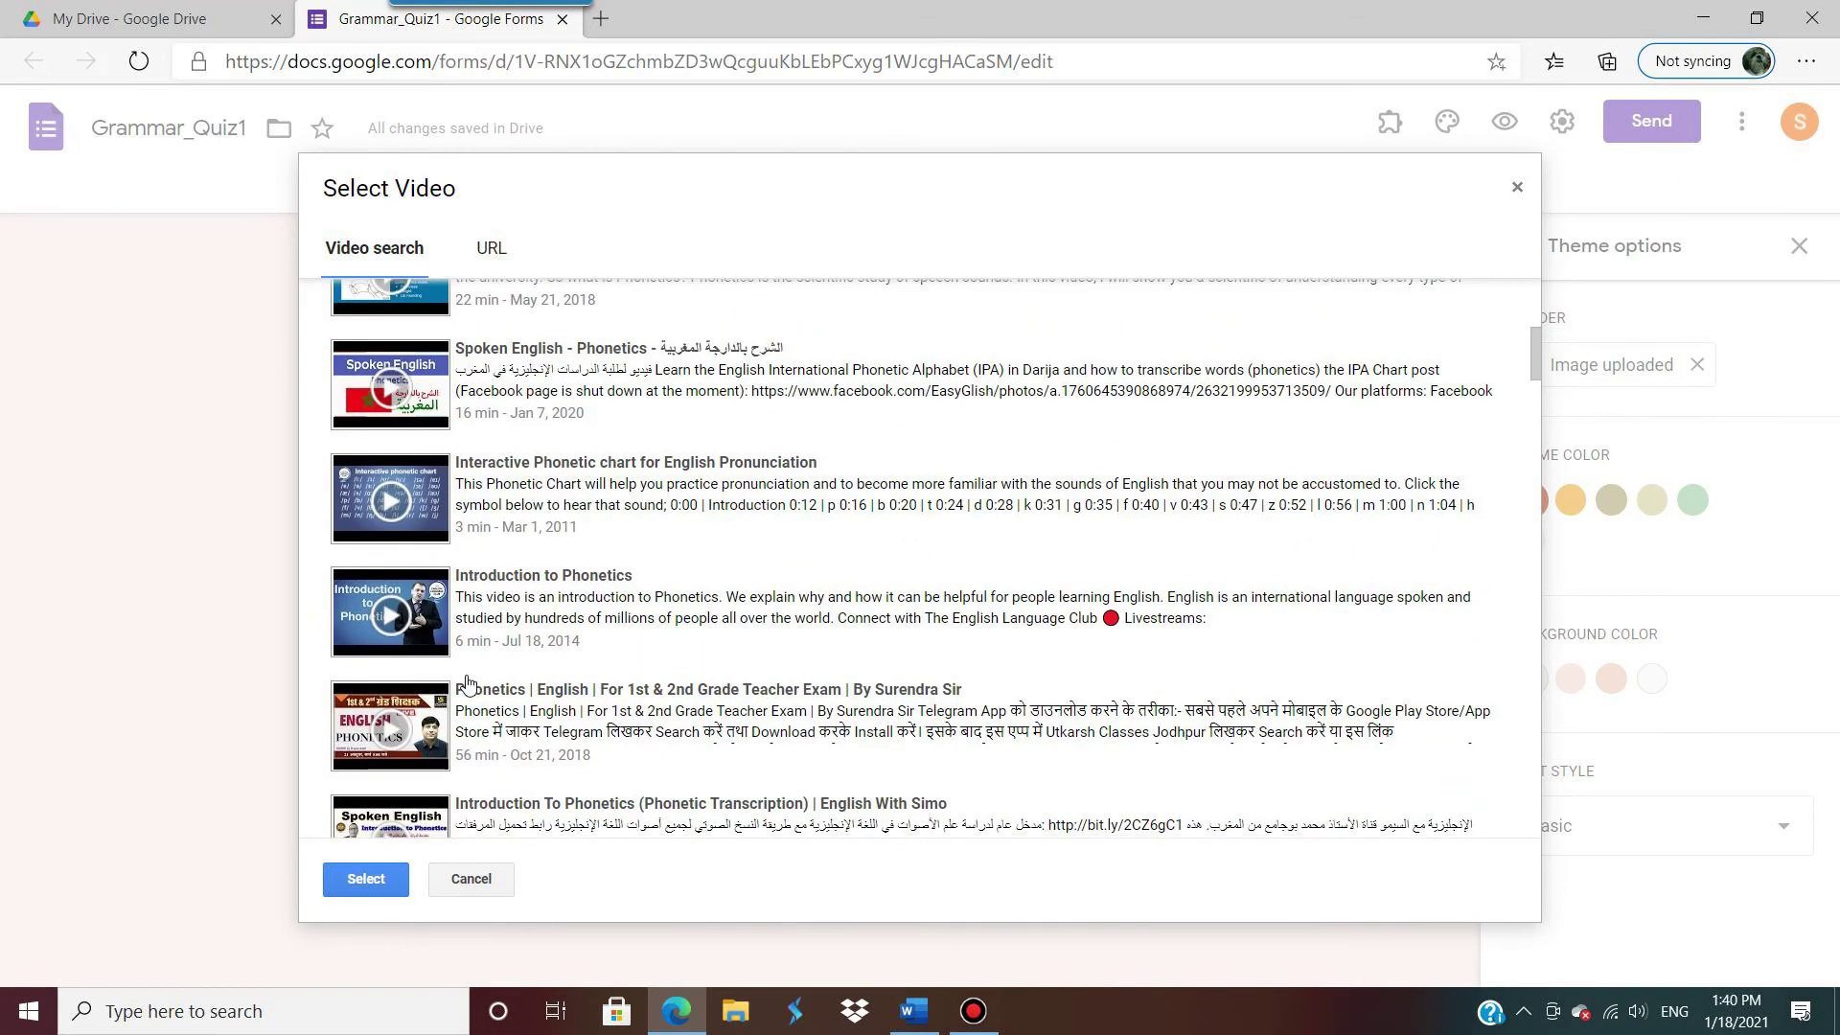
pyautogui.scroll(-8, 468, 682)
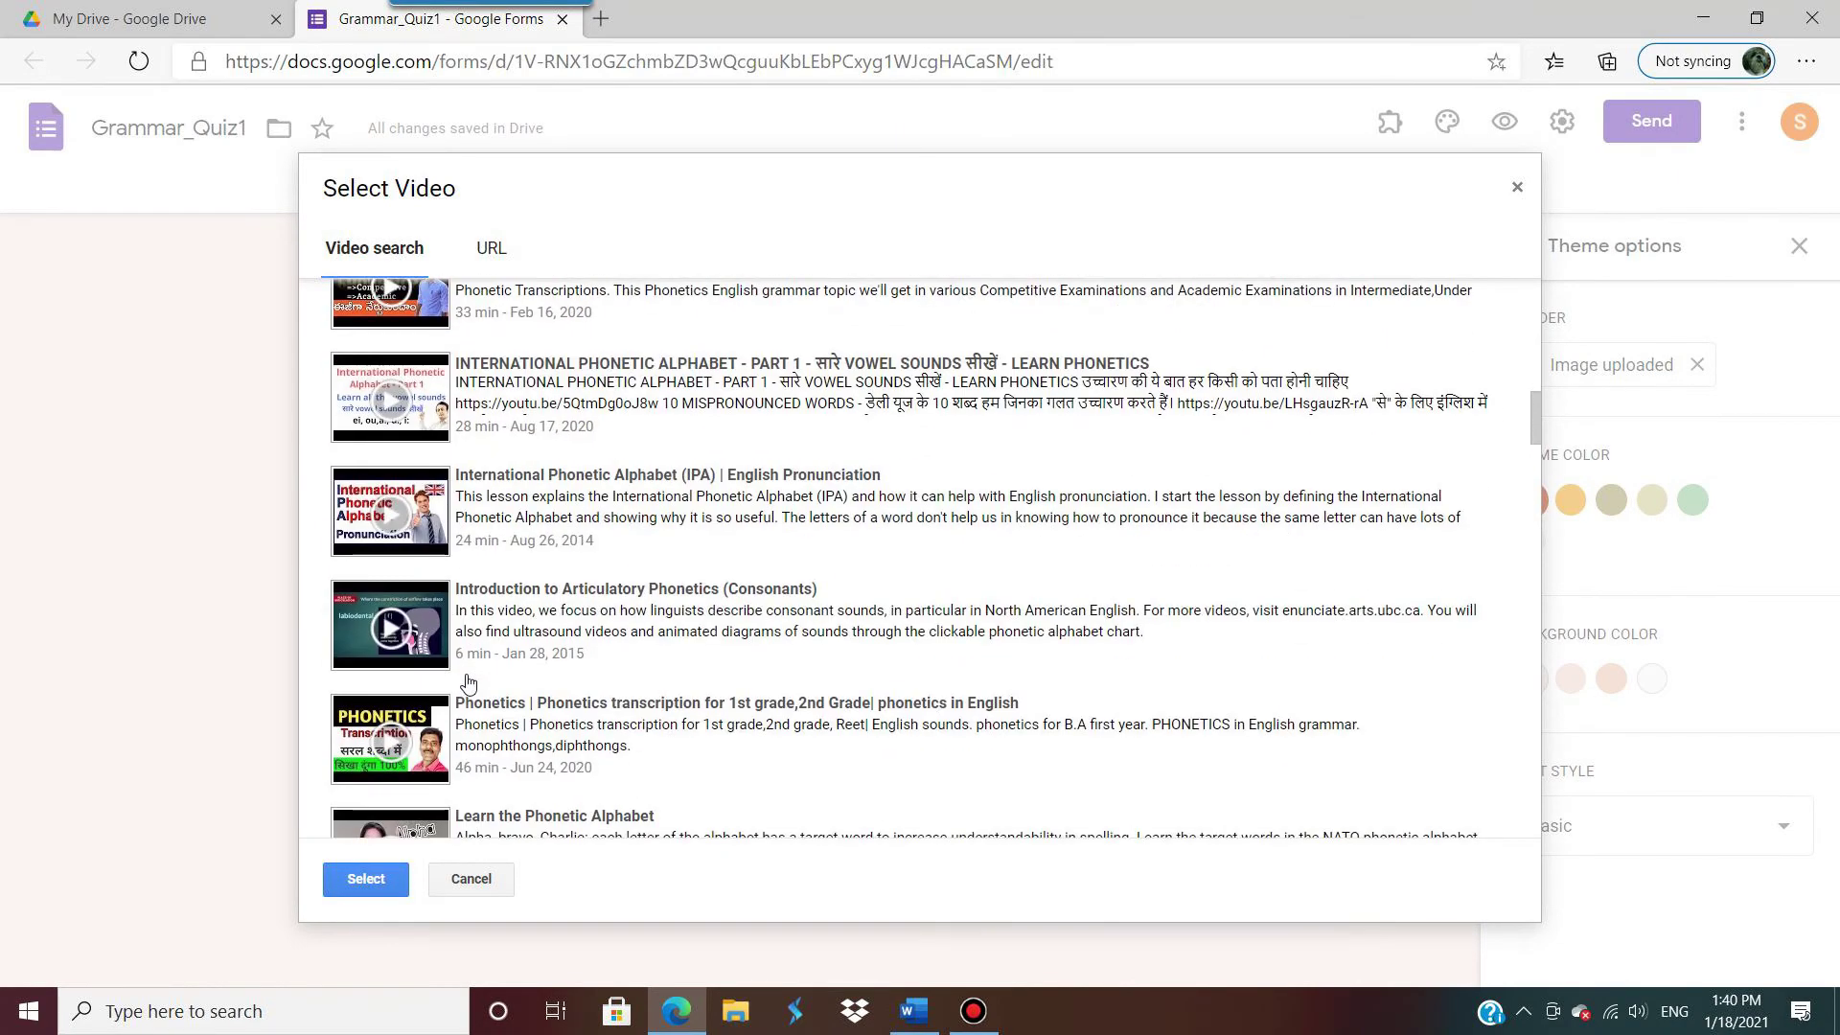
pyautogui.scroll(-3, 467, 682)
pyautogui.scroll(10, 469, 679)
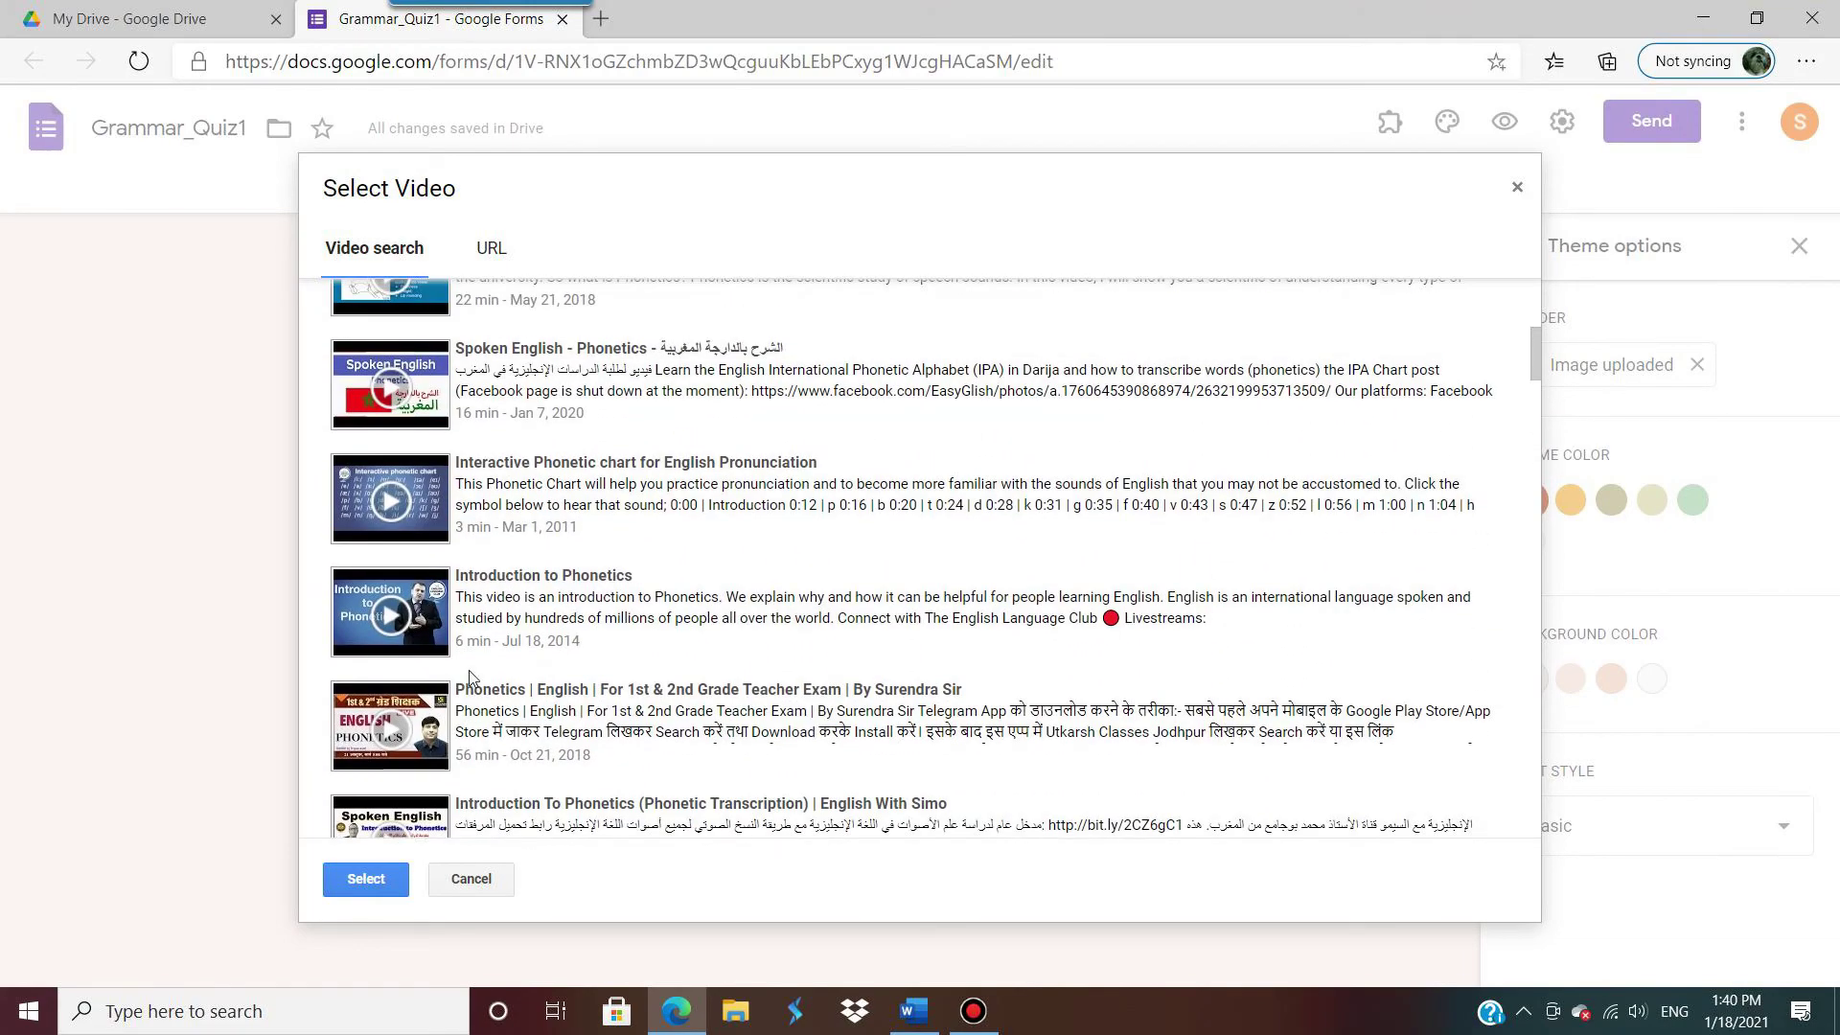
pyautogui.scroll(2, 458, 470)
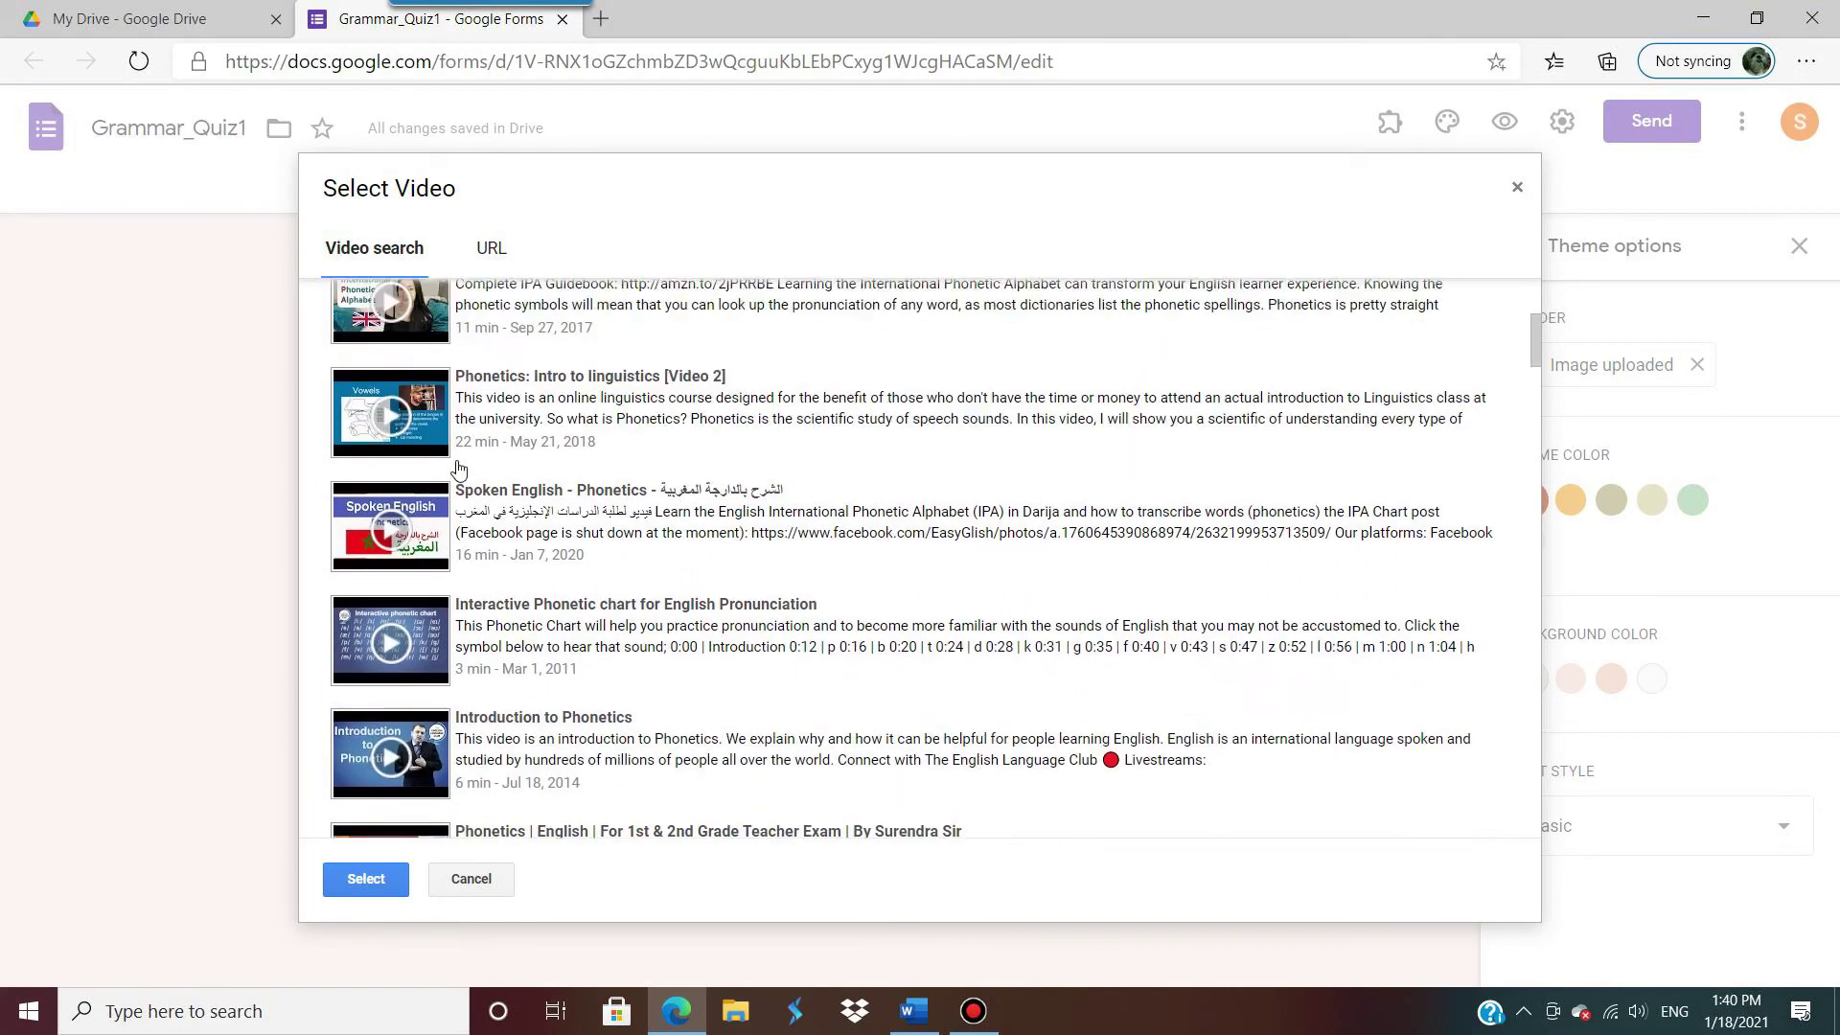
pyautogui.click(391, 457)
pyautogui.scroll(3, 391, 458)
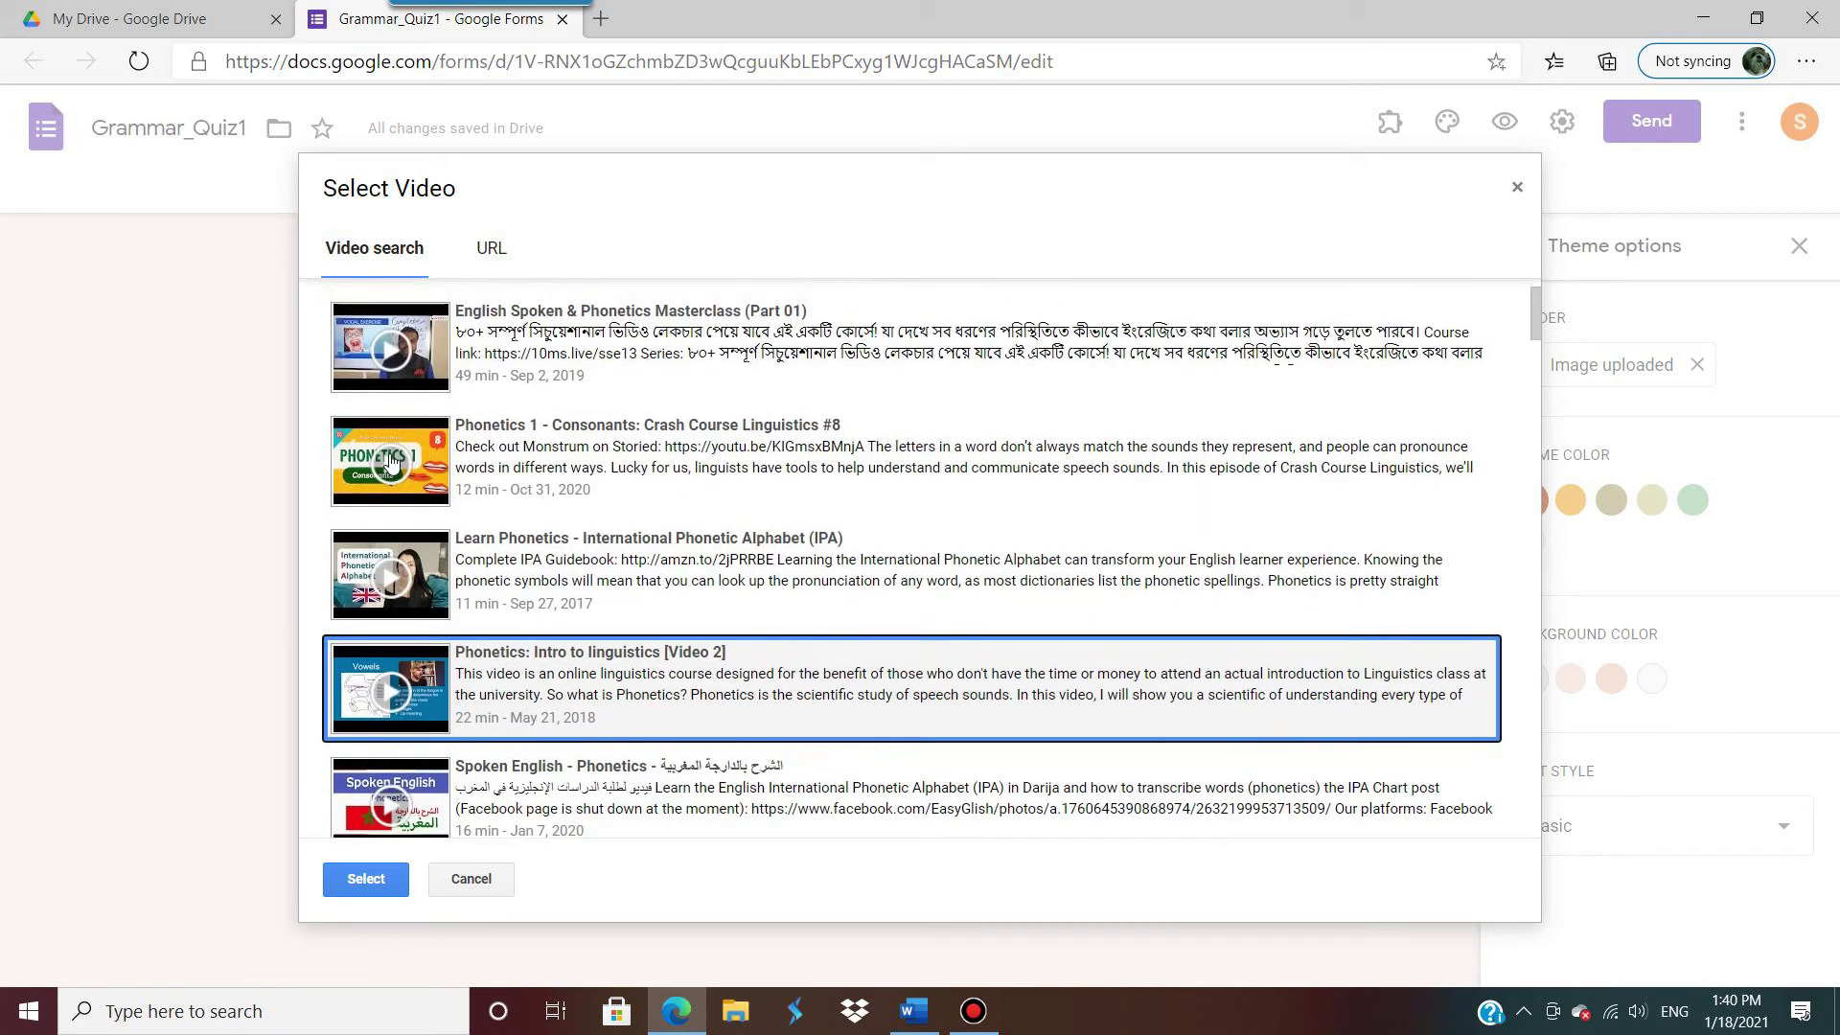
pyautogui.doubleClick(526, 492)
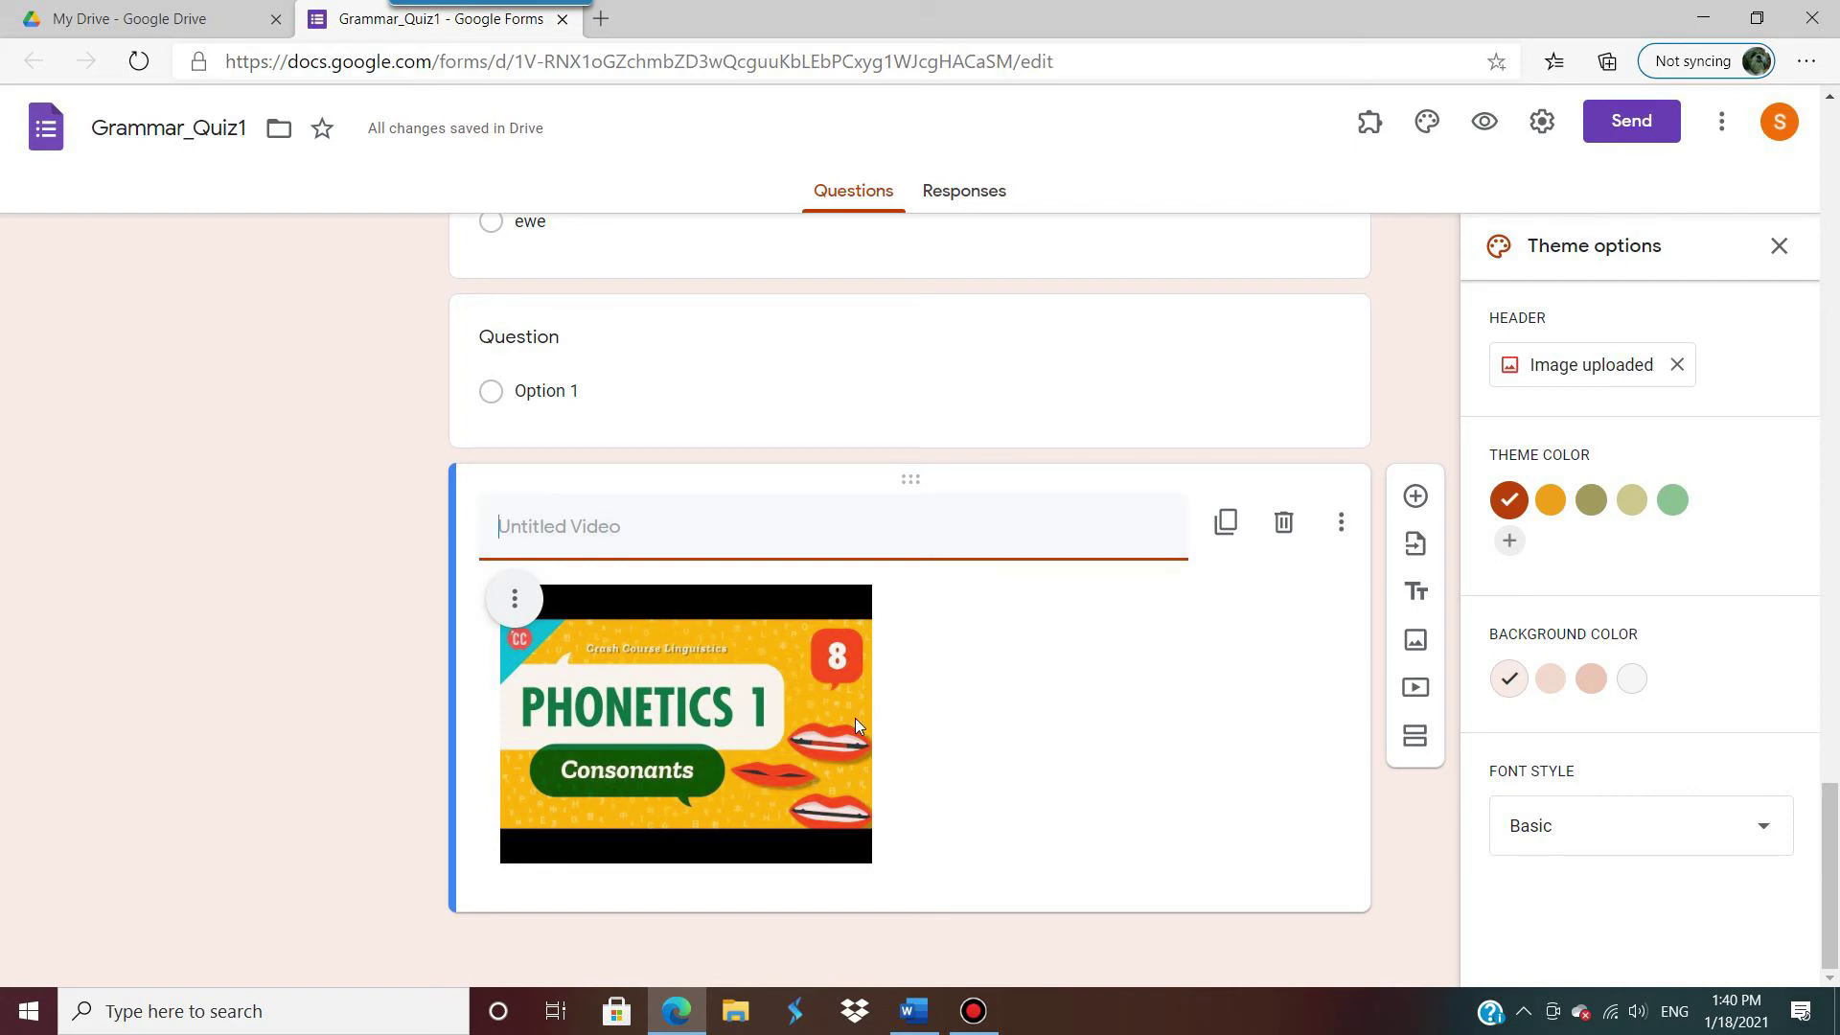
# Step: Move the video card above the blank question
pyautogui.scroll(5, 855, 716)
pyautogui.scroll(-4, 613, 676)
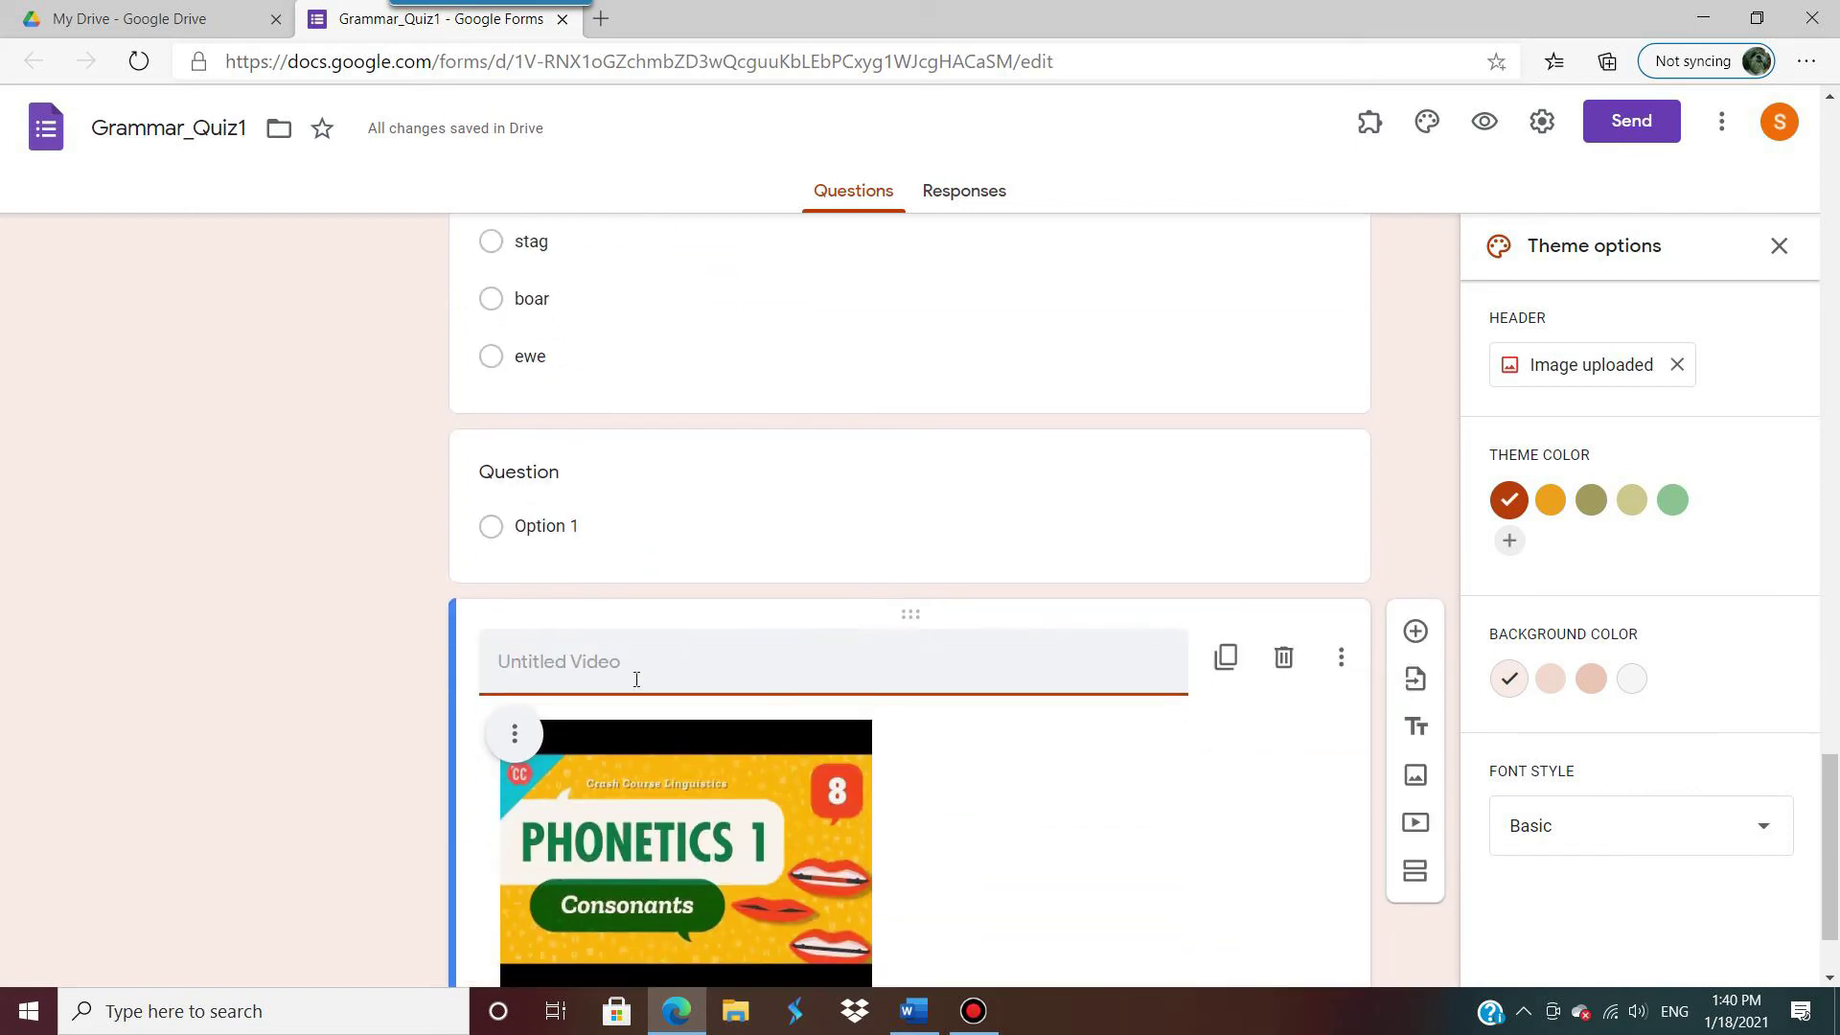
pyautogui.click(461, 673)
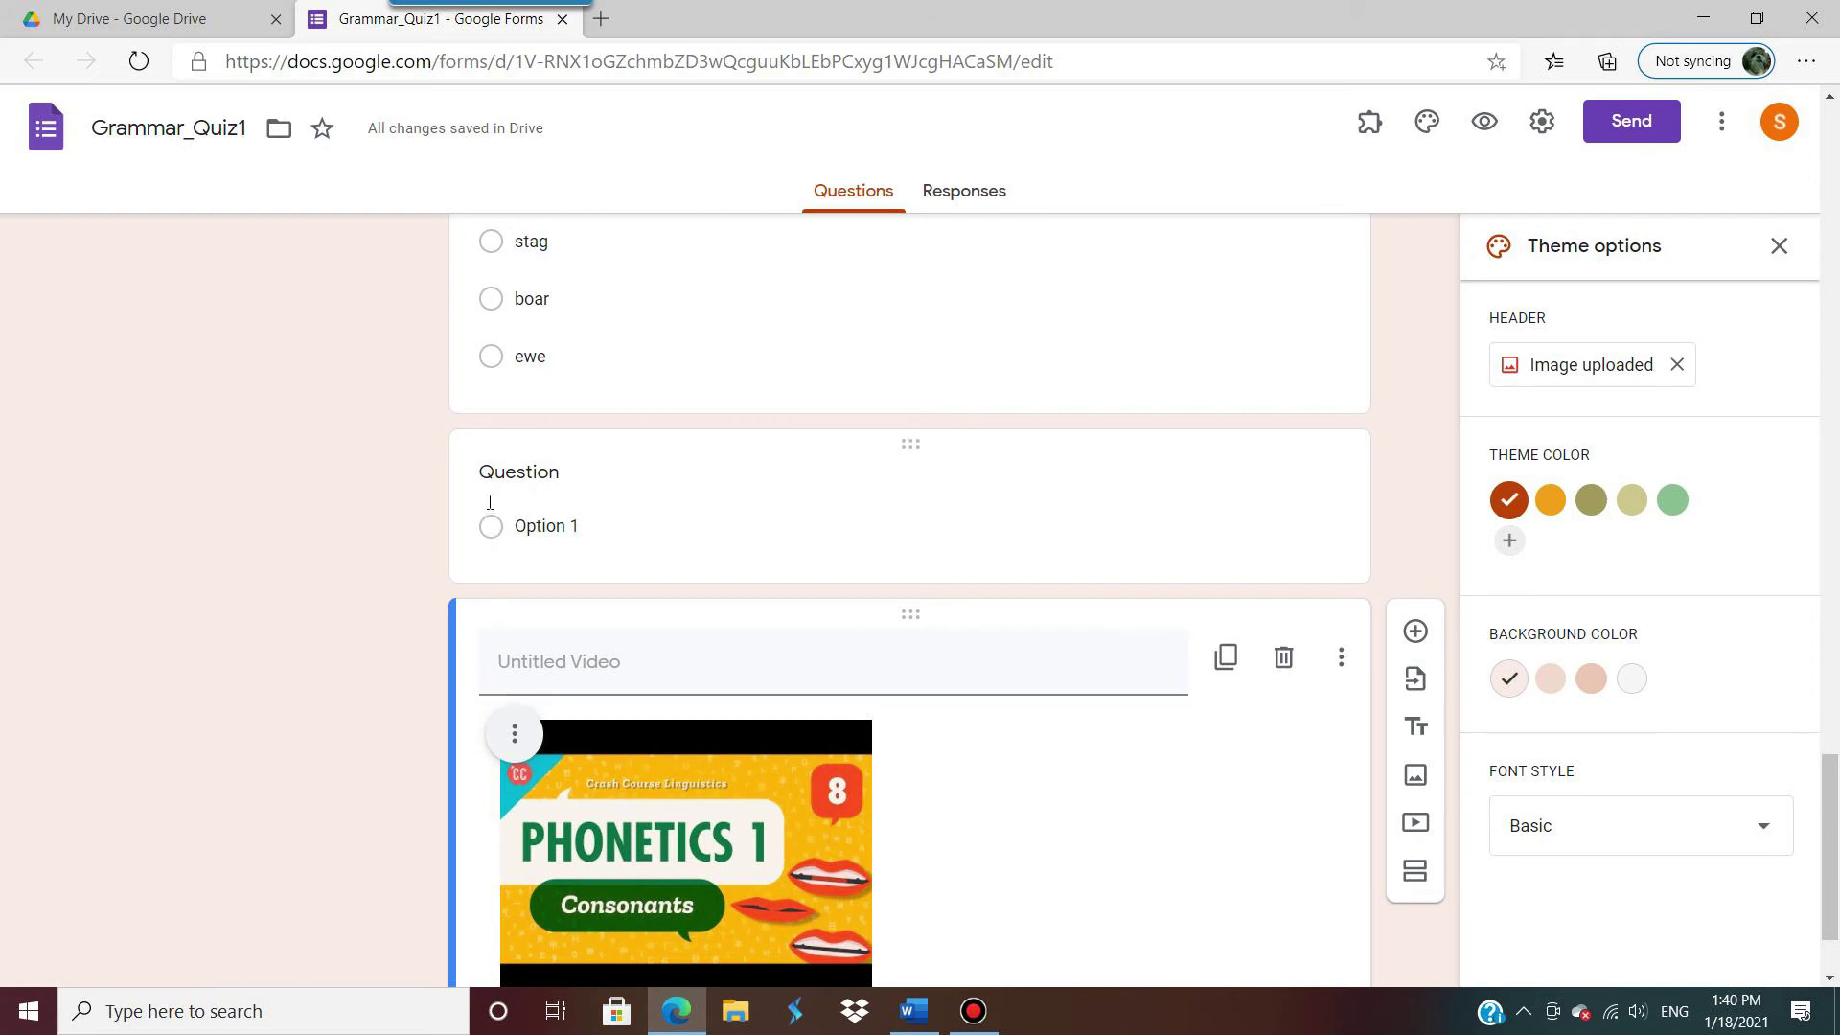
pyautogui.moveTo(904, 613); pyautogui.dragTo(866, 505)
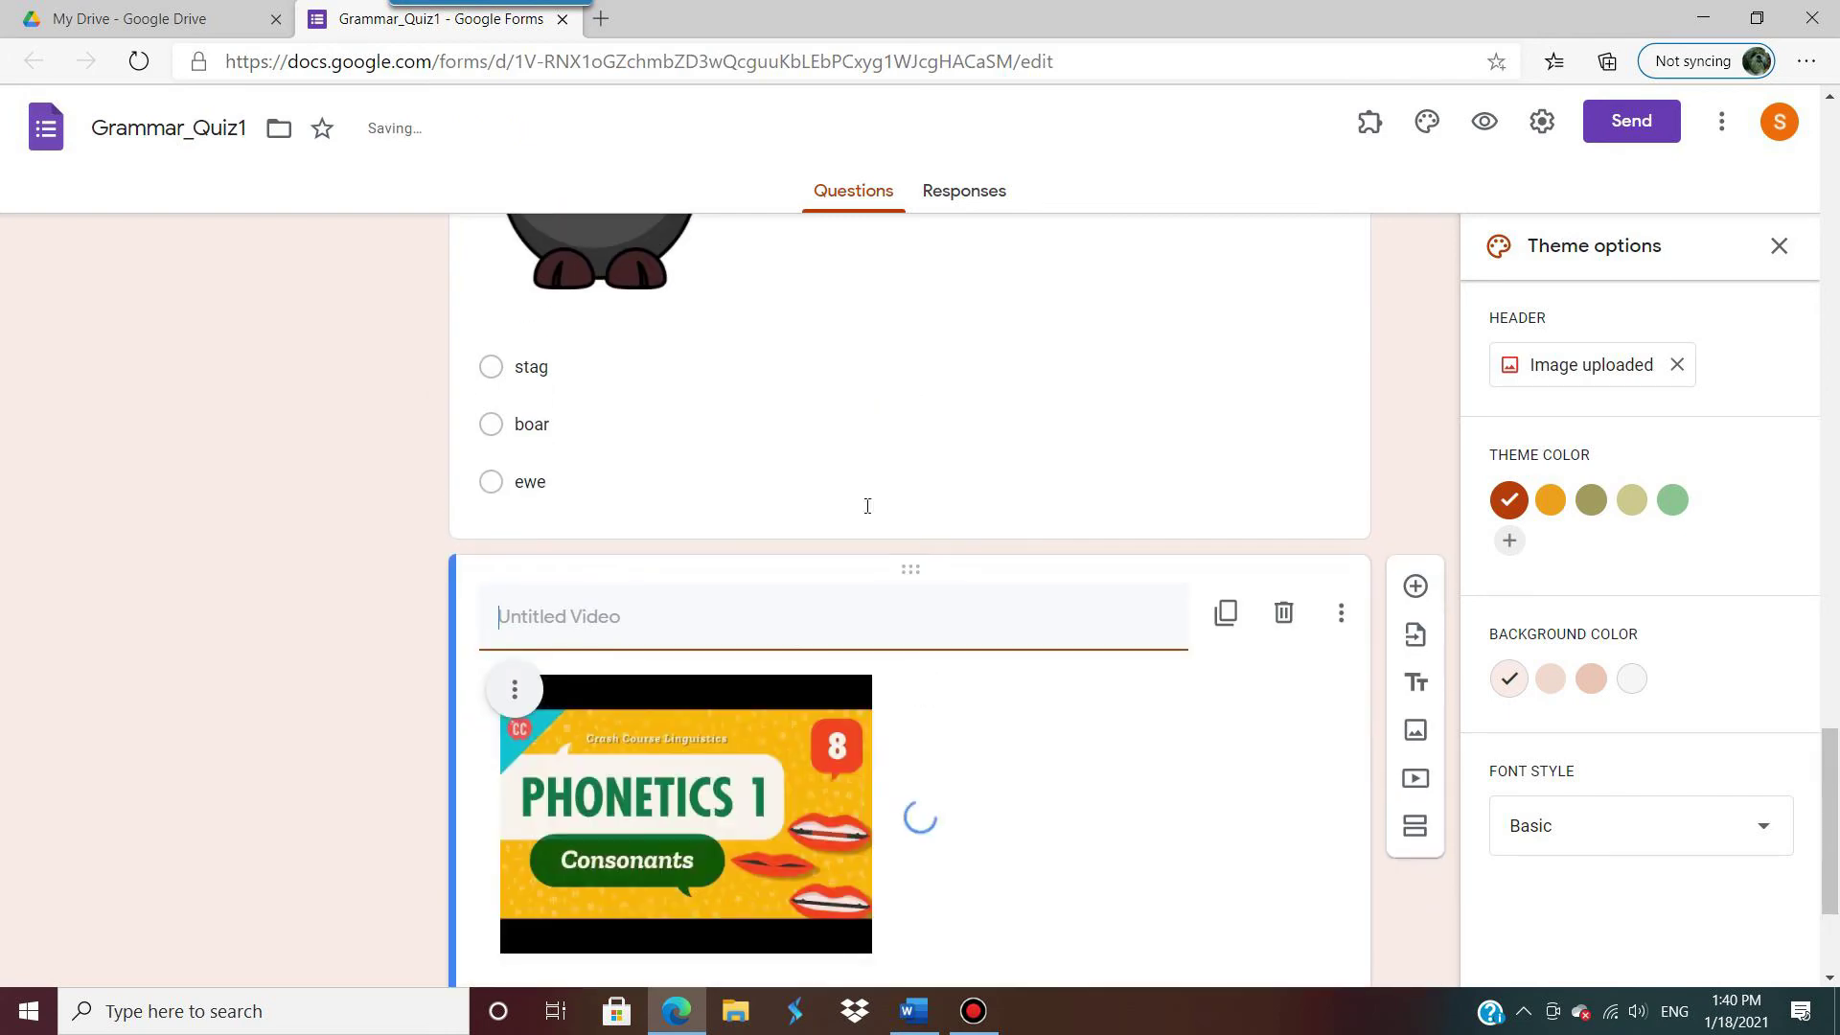
# Step: Paste 'What is this video about?' as the blank question's text
pyautogui.scroll(-3, 799, 644)
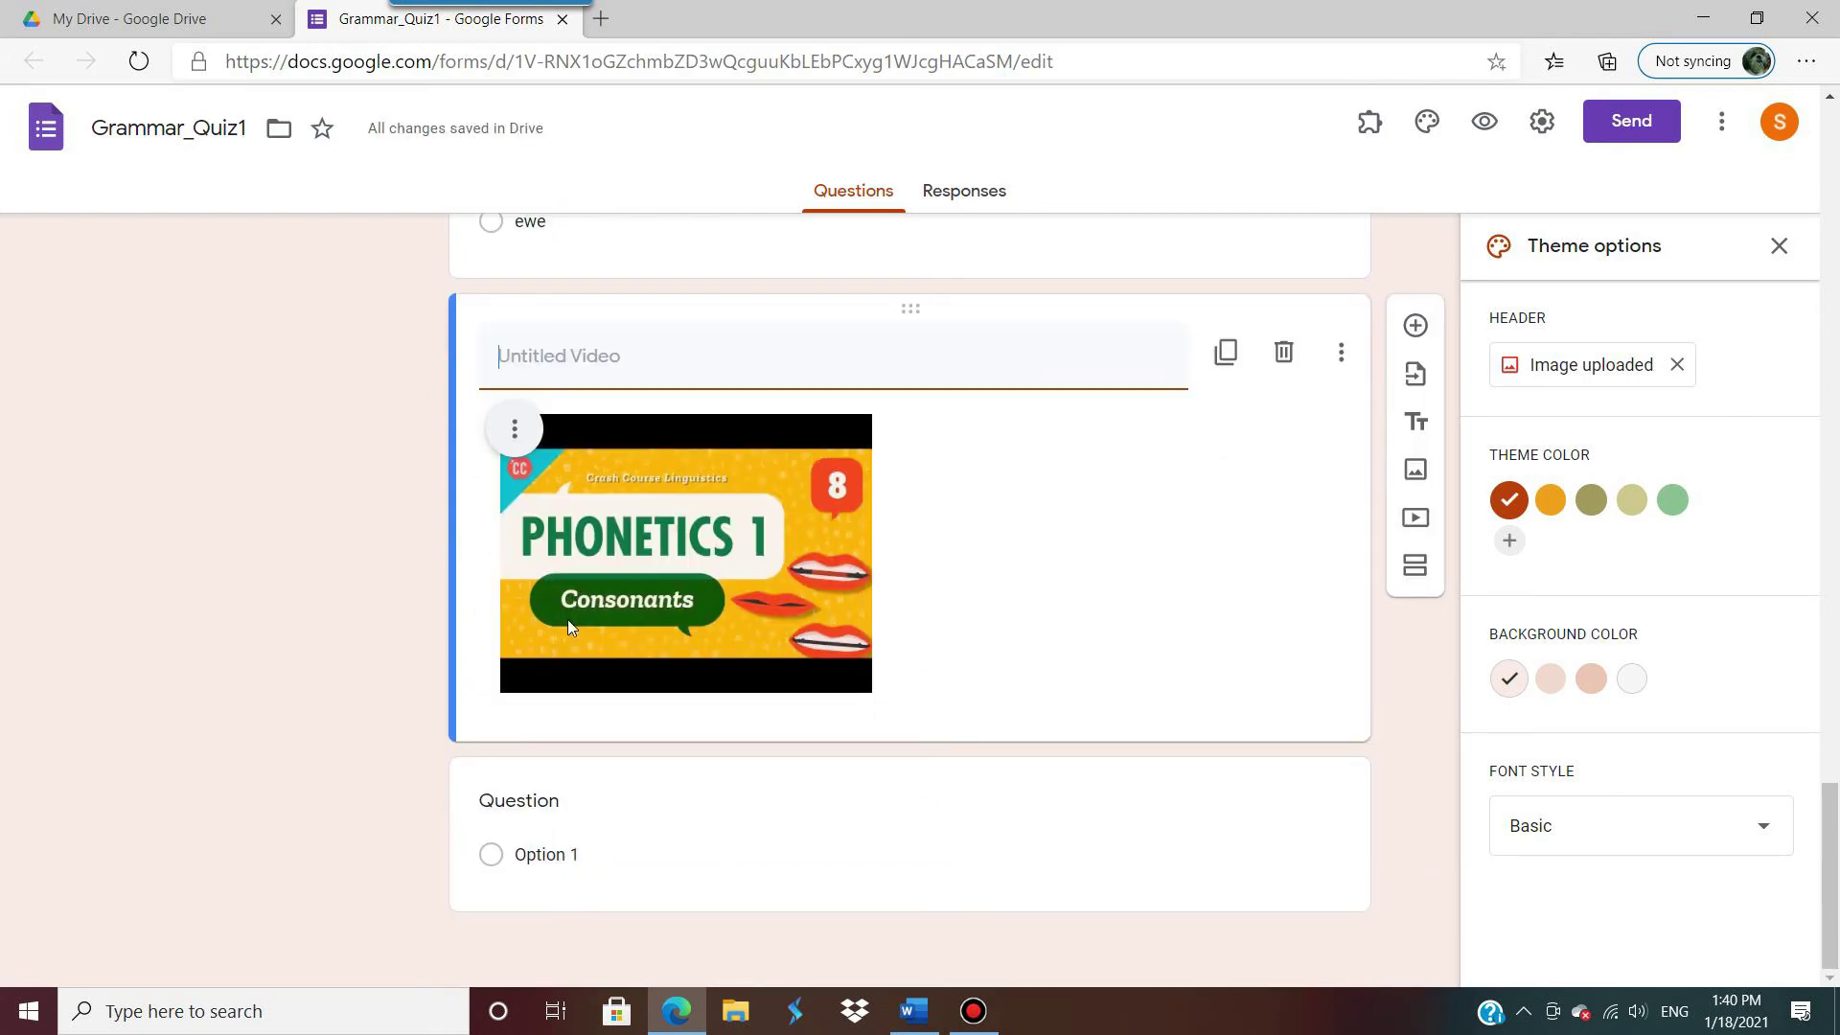
pyautogui.click(537, 811)
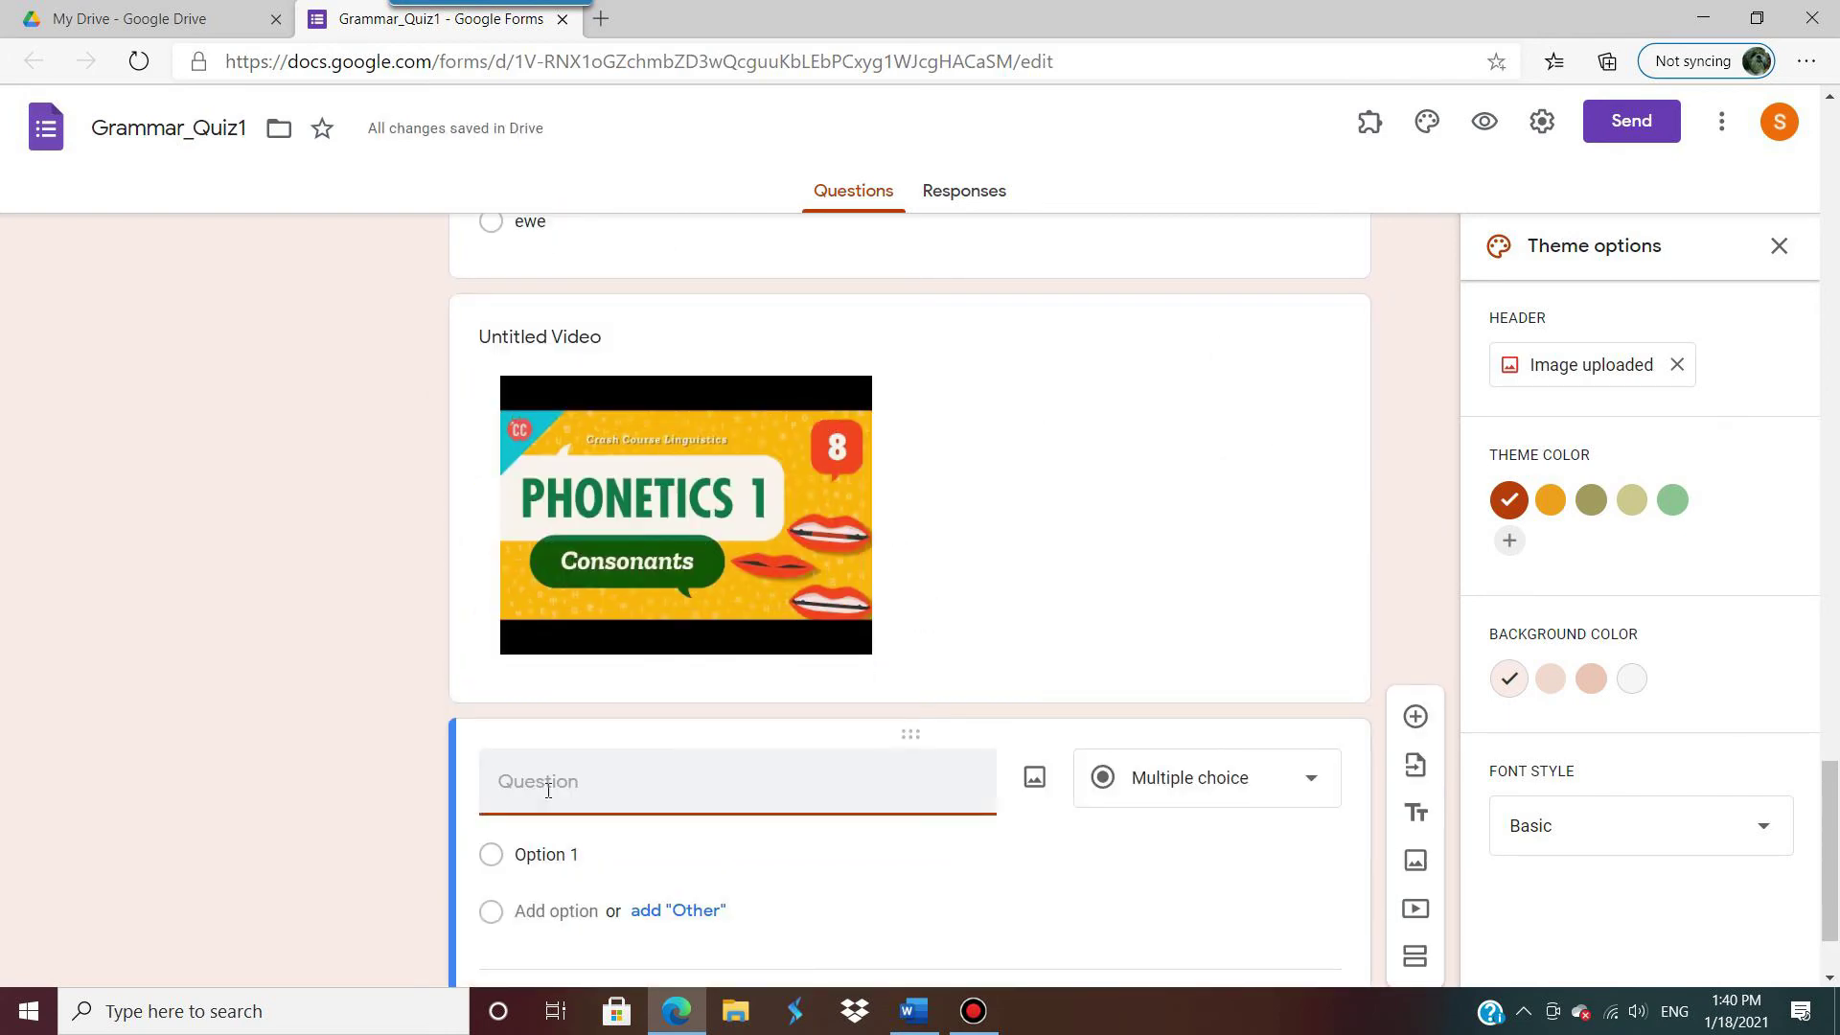
pyautogui.write('What is this video about?')
pyautogui.click(588, 343)
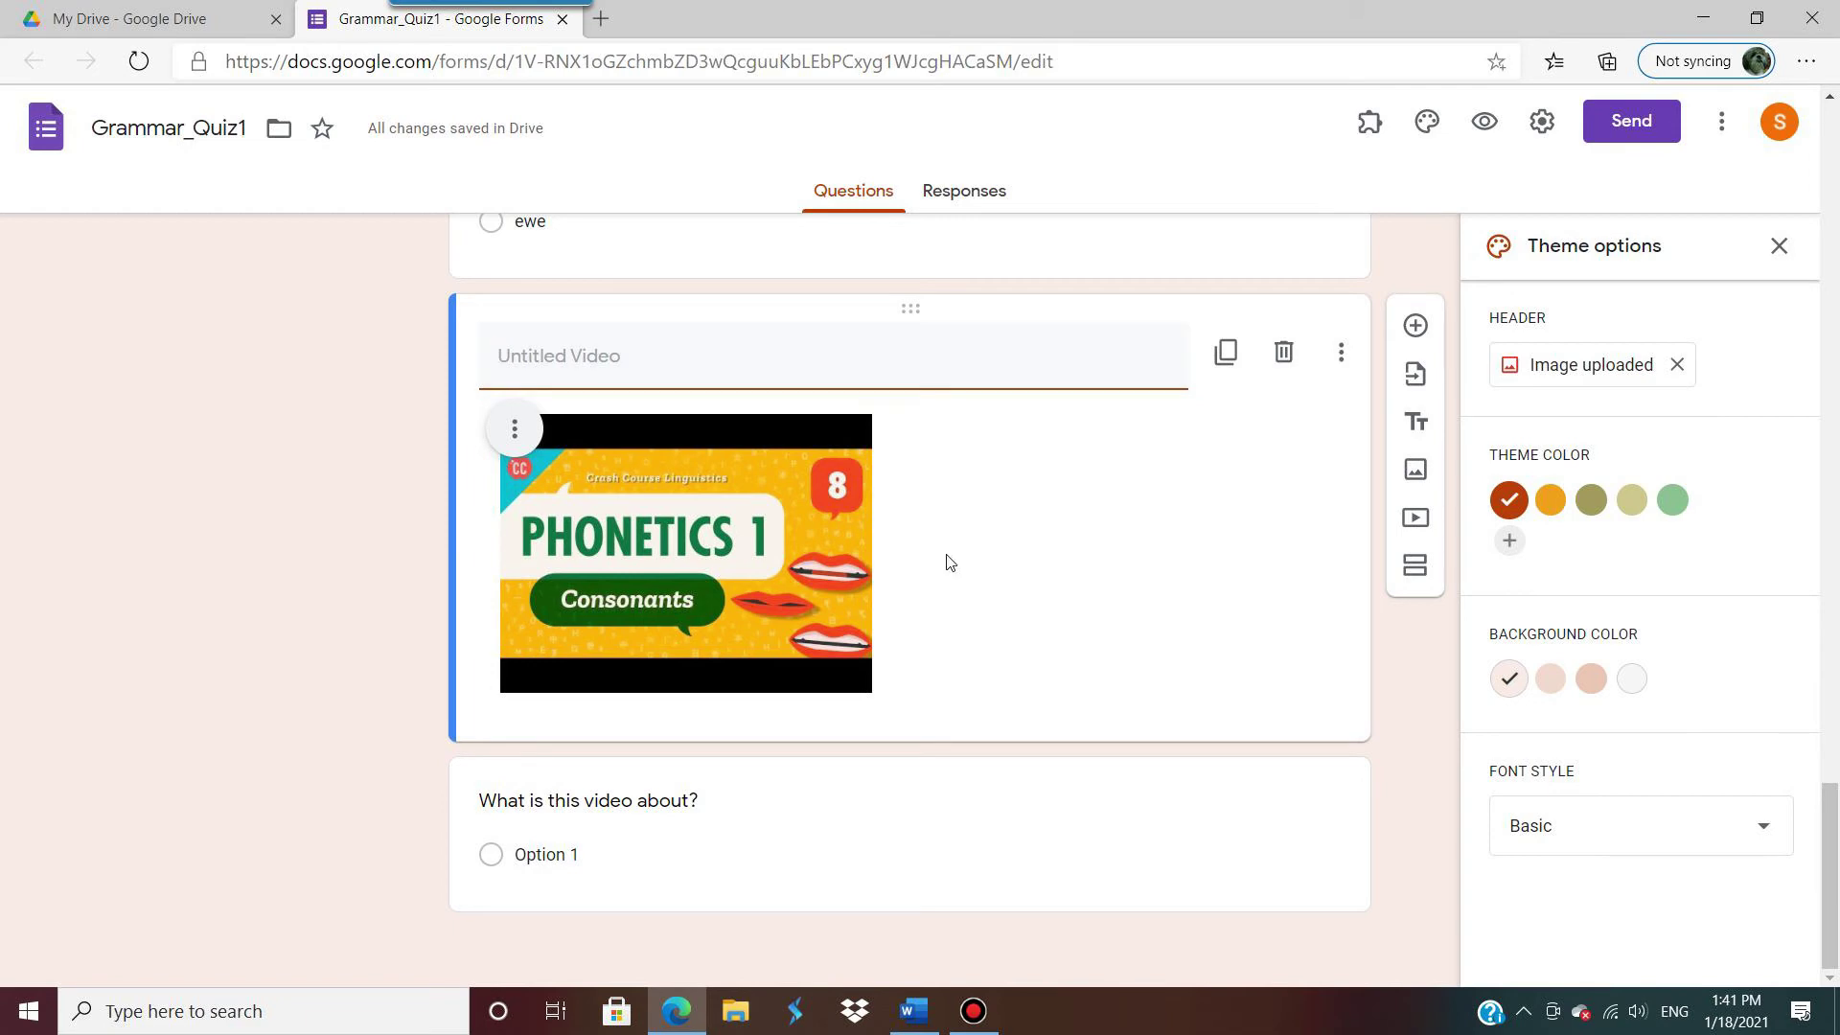
pyautogui.click(632, 534)
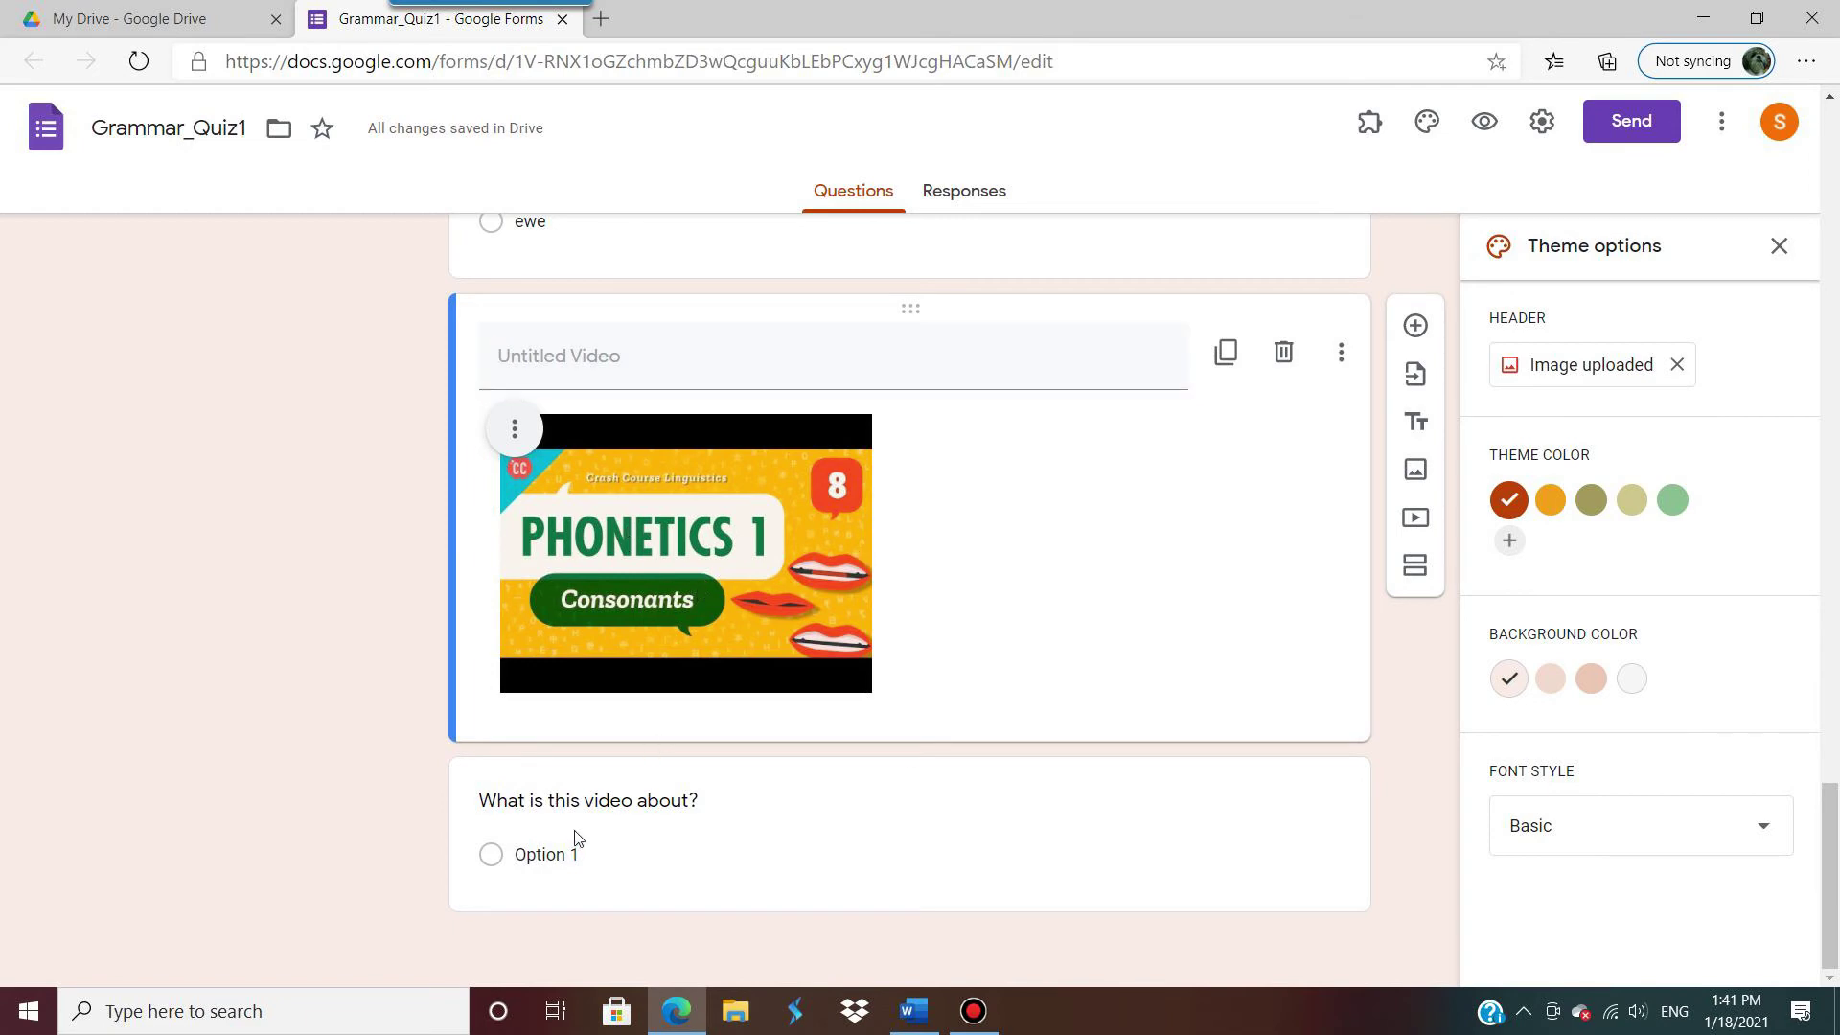
# Step: Give the question options phonetics, syntax and phonology and make it required
pyautogui.click(555, 856)
pyautogui.click(914, 1011)
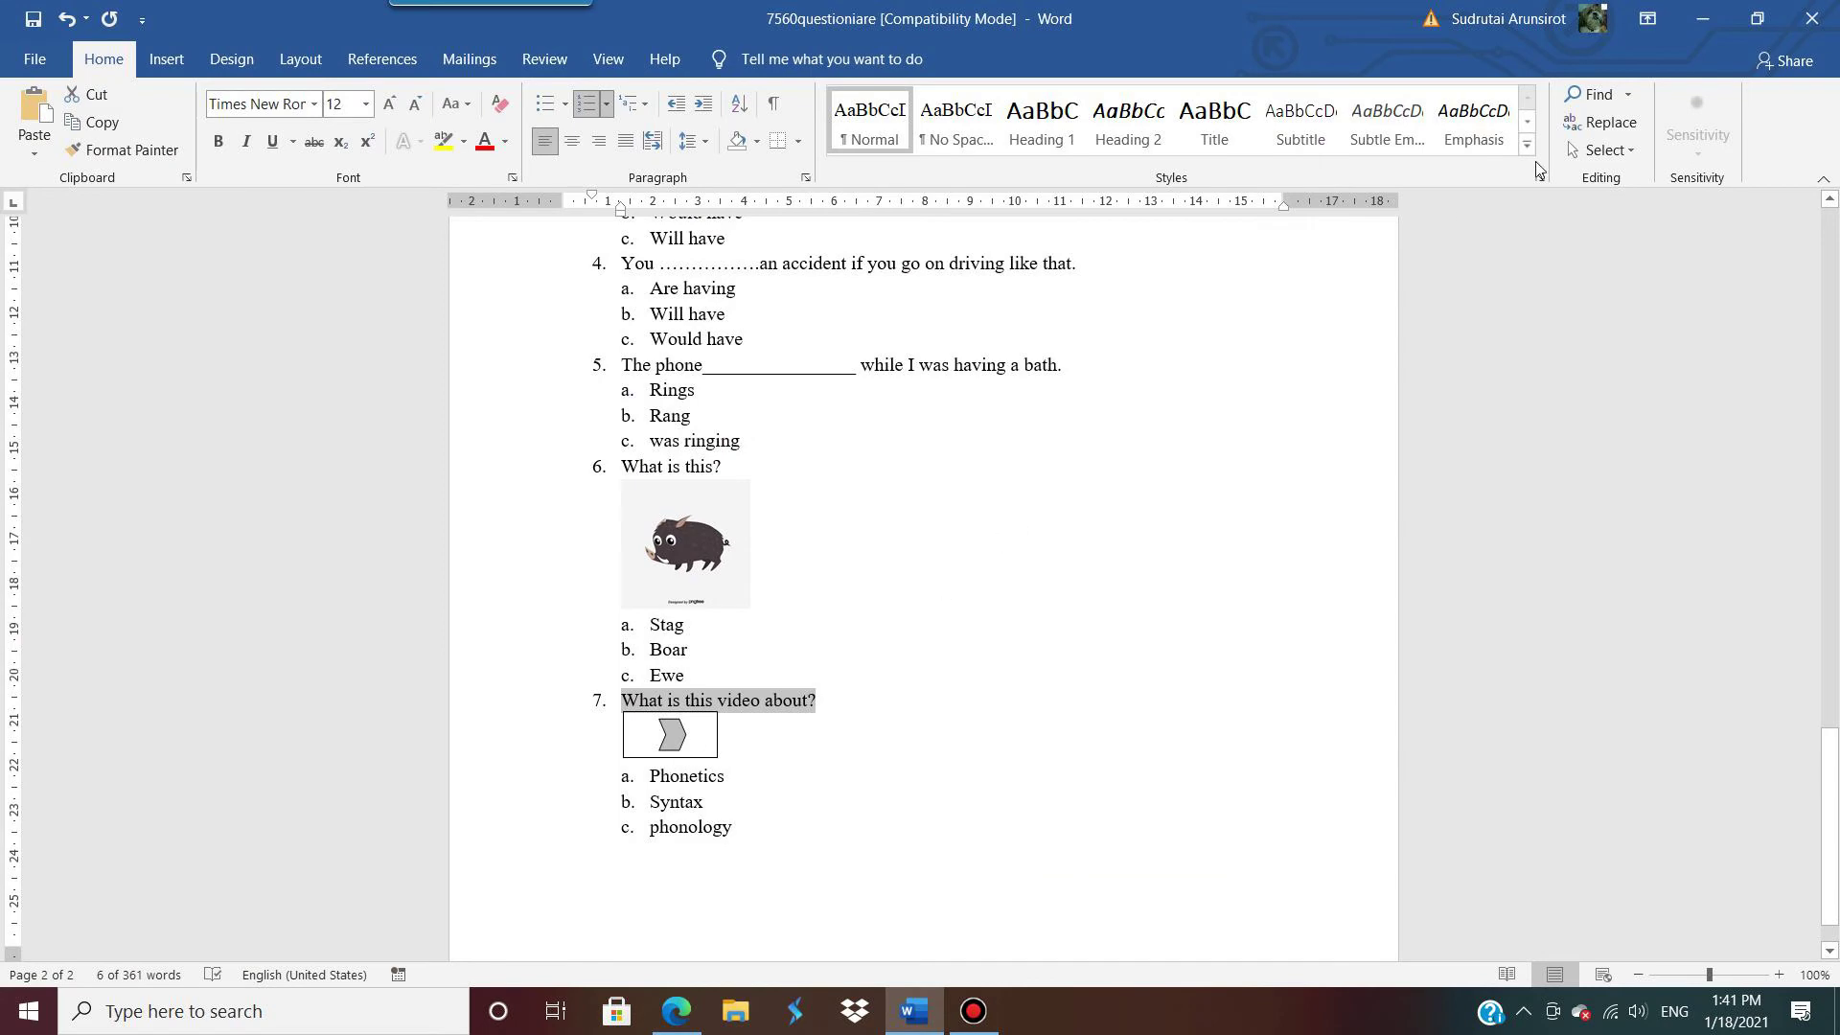
pyautogui.click(1702, 18)
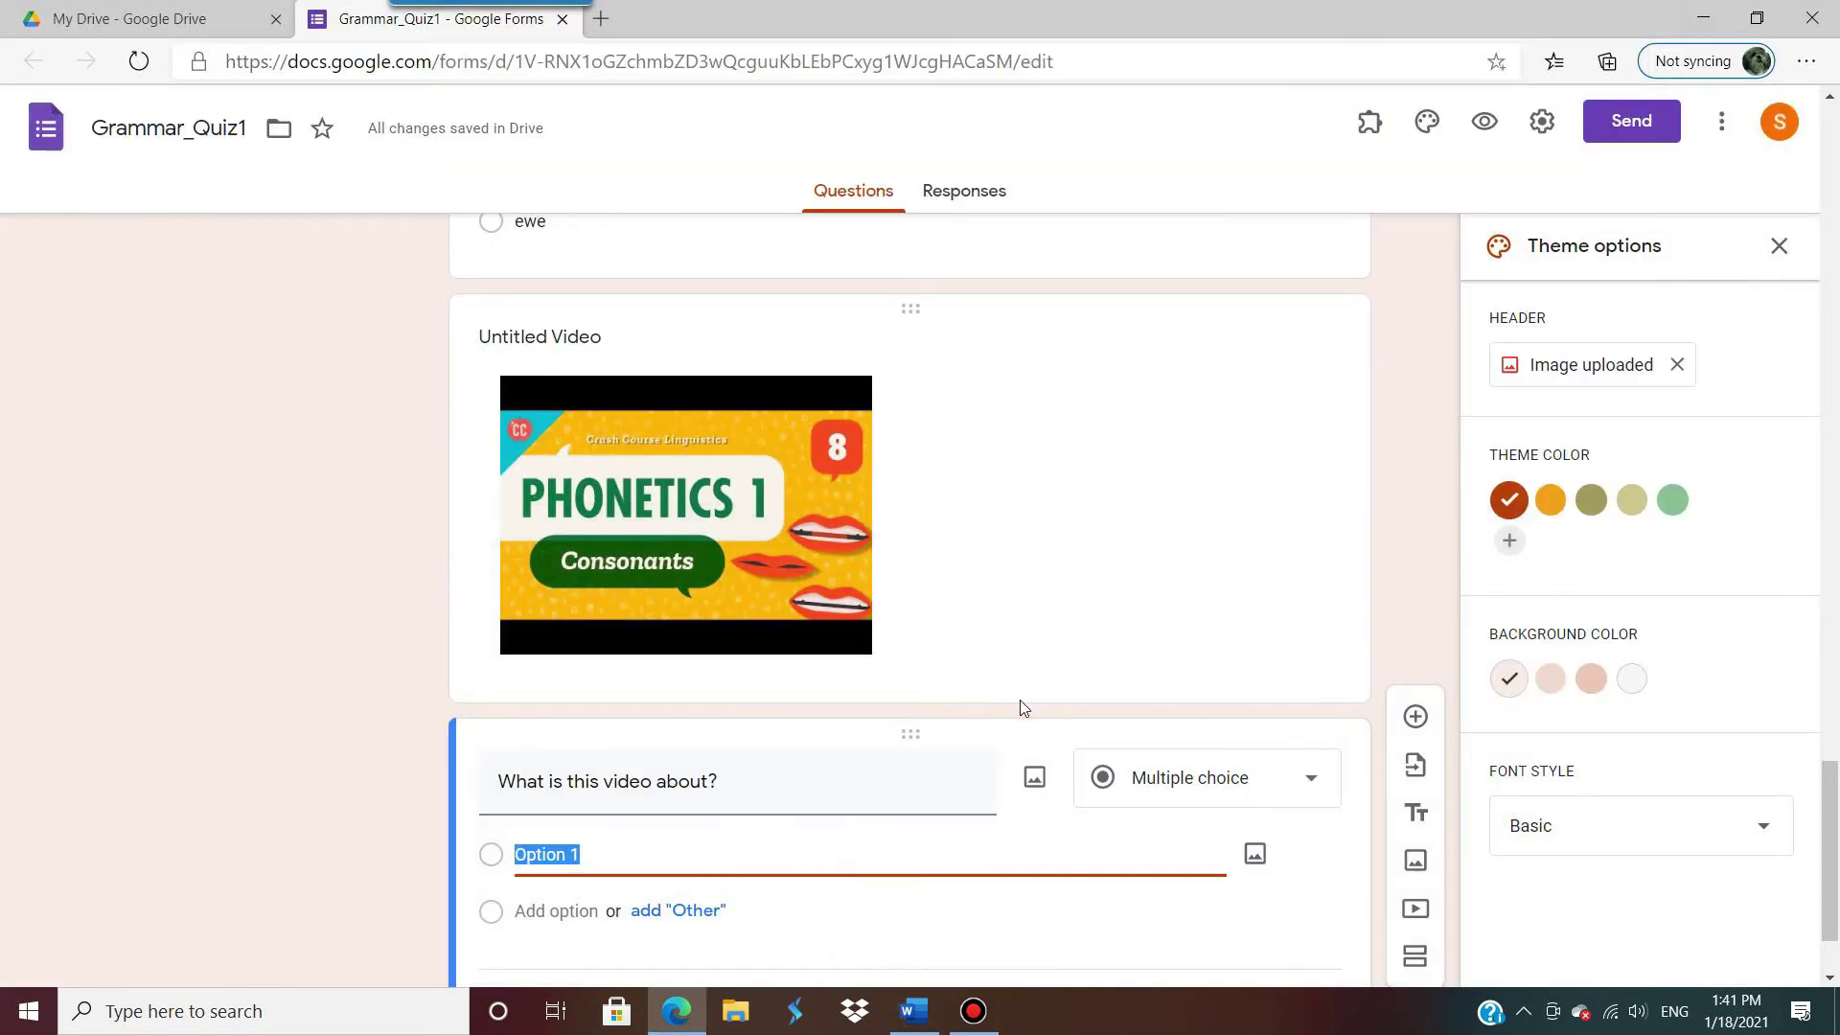
pyautogui.write('phonetics')
pyautogui.press('Return')
pyautogui.write('syntax')
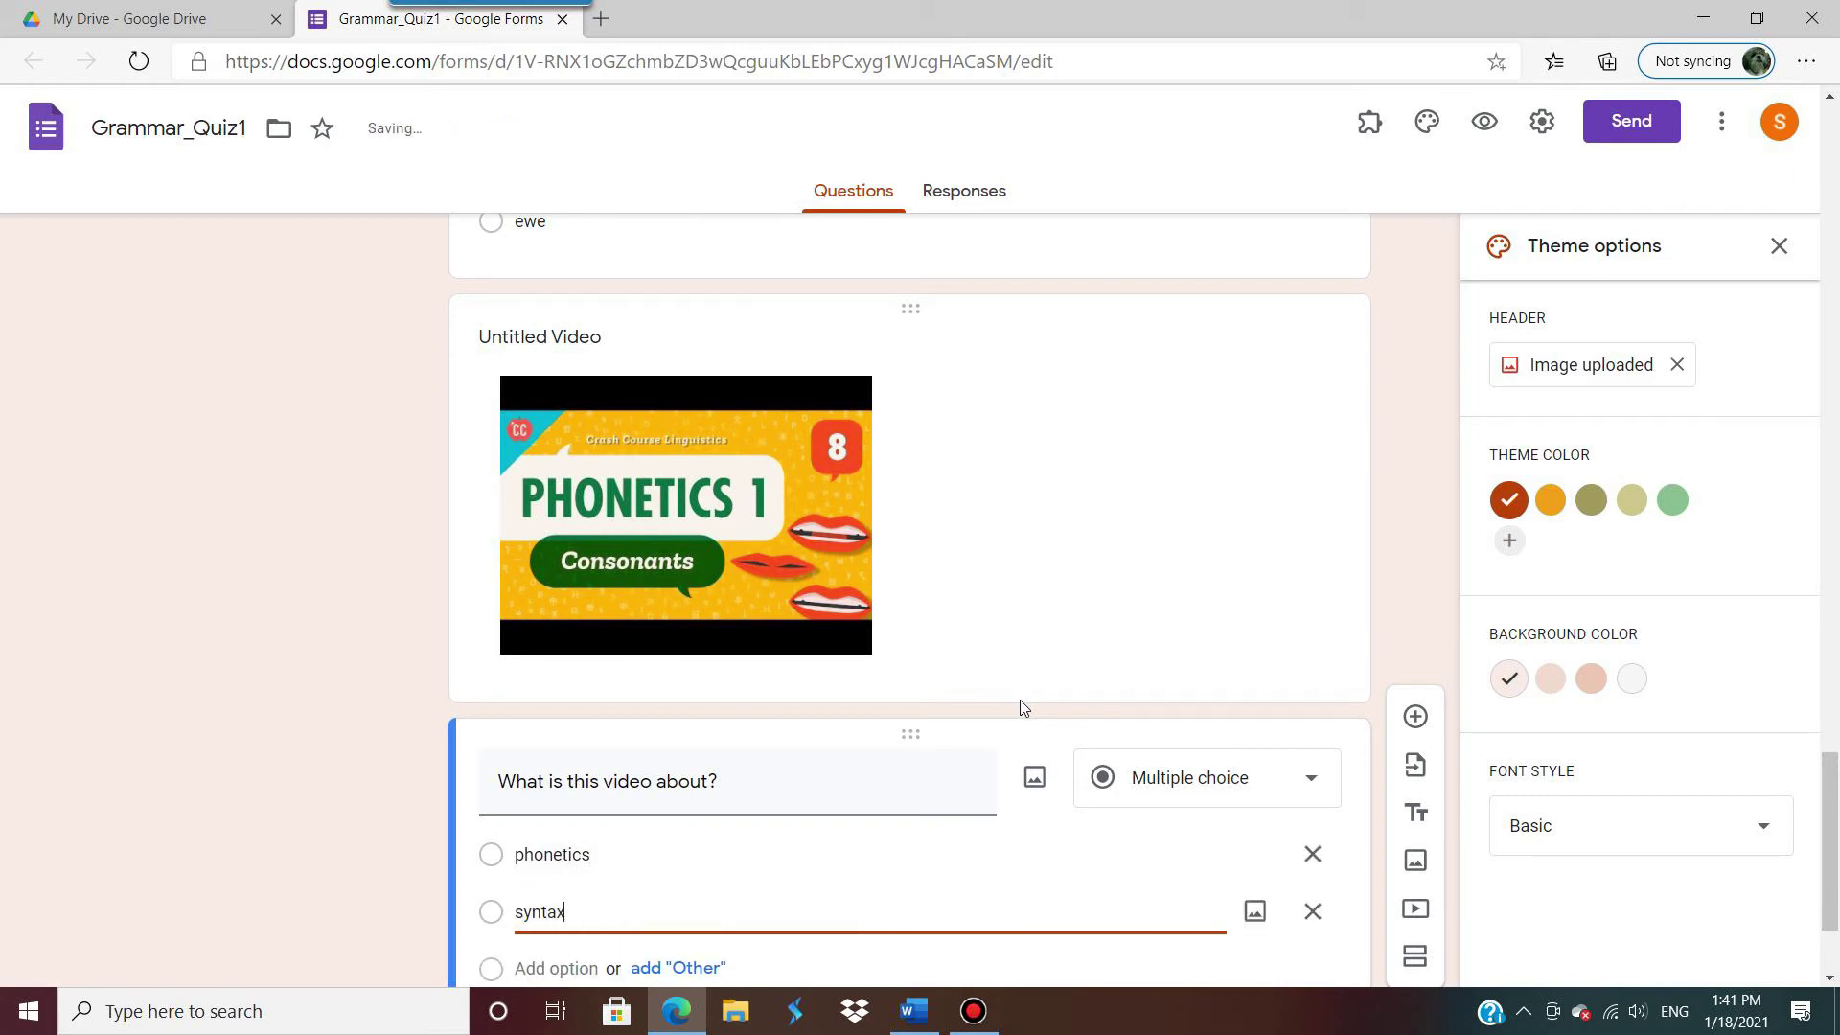
pyautogui.press('Return')
pyautogui.write('ph')
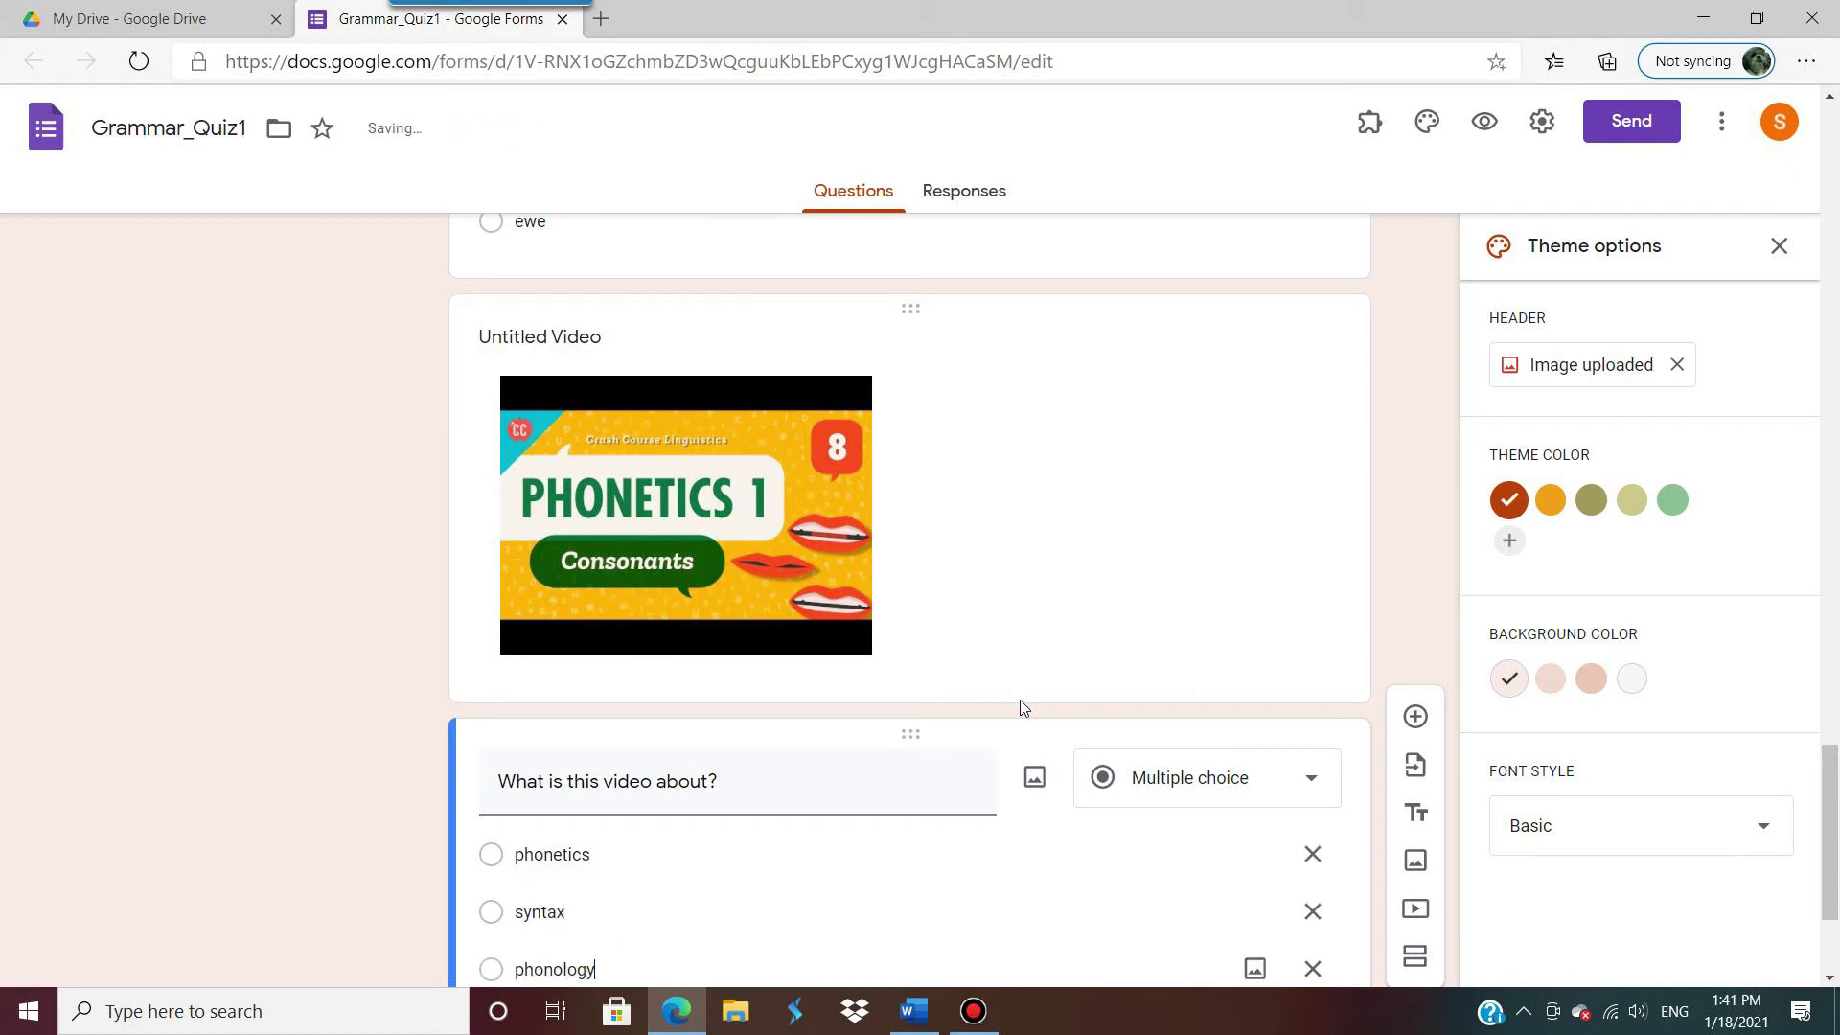
pyautogui.write('onology')
pyautogui.click(329, 869)
pyautogui.scroll(-3, 330, 868)
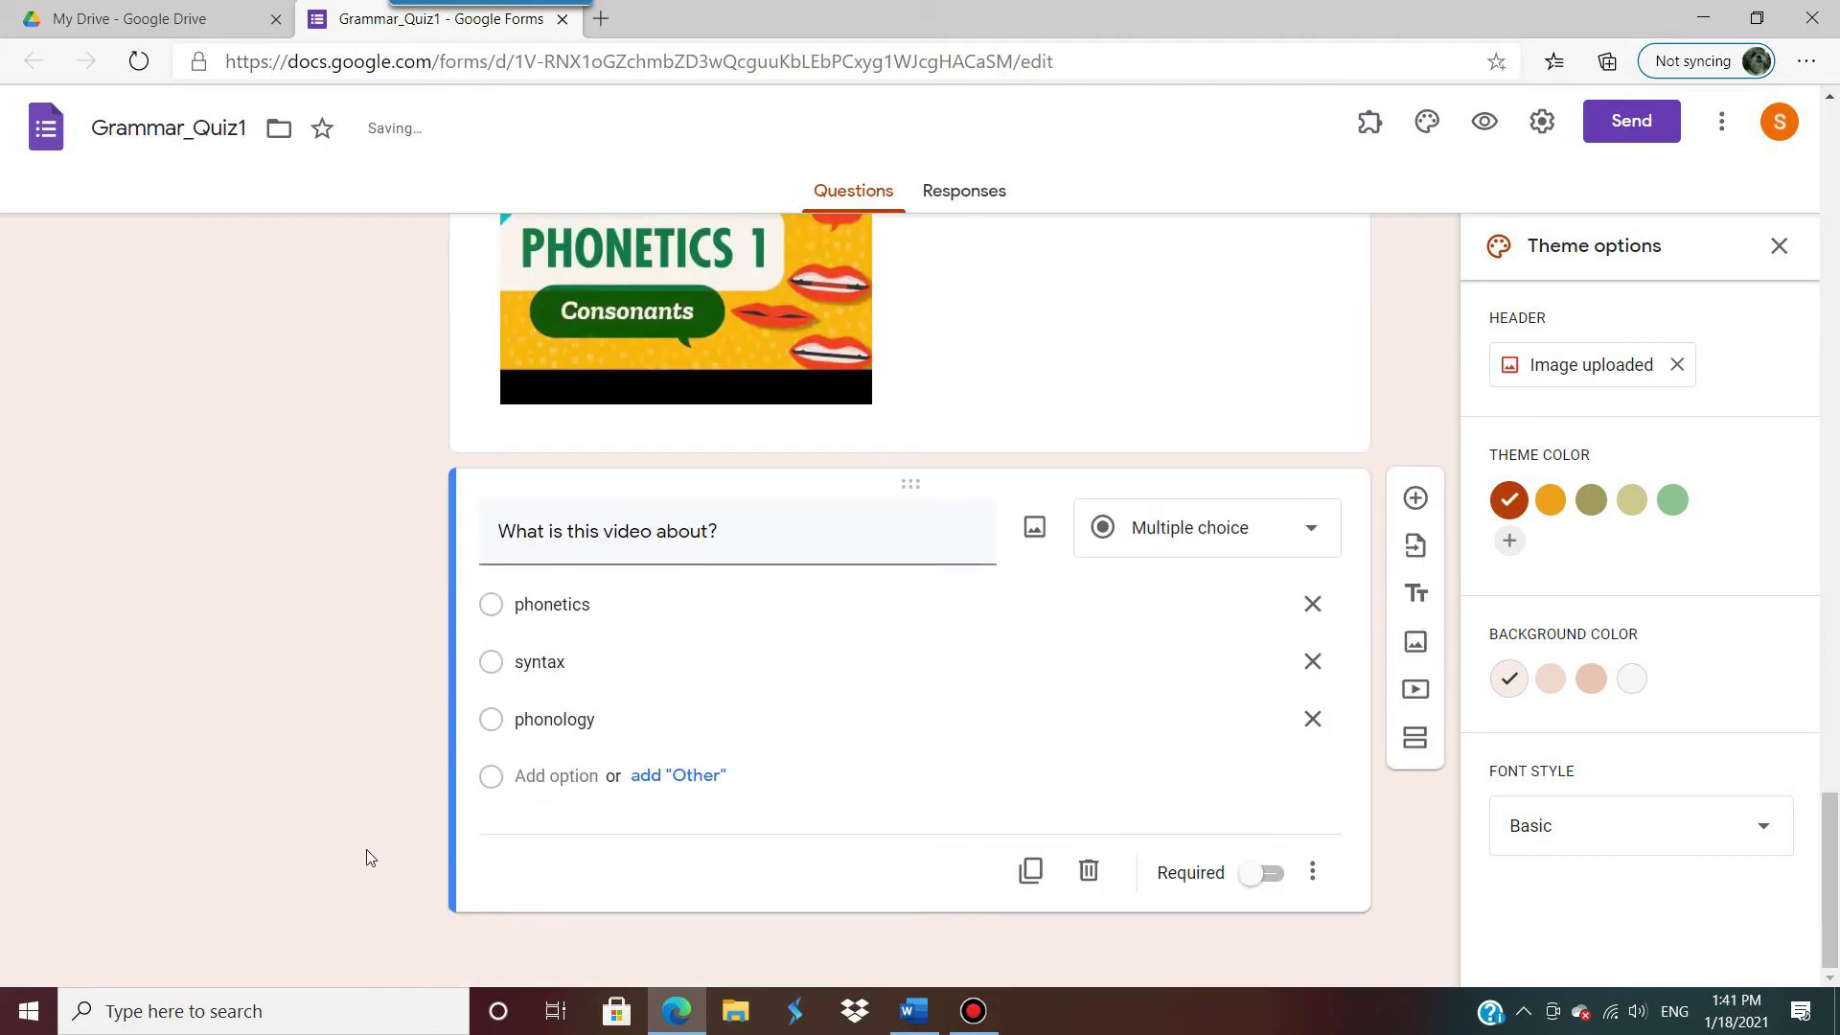
pyautogui.click(1276, 882)
pyautogui.scroll(7, 1202, 557)
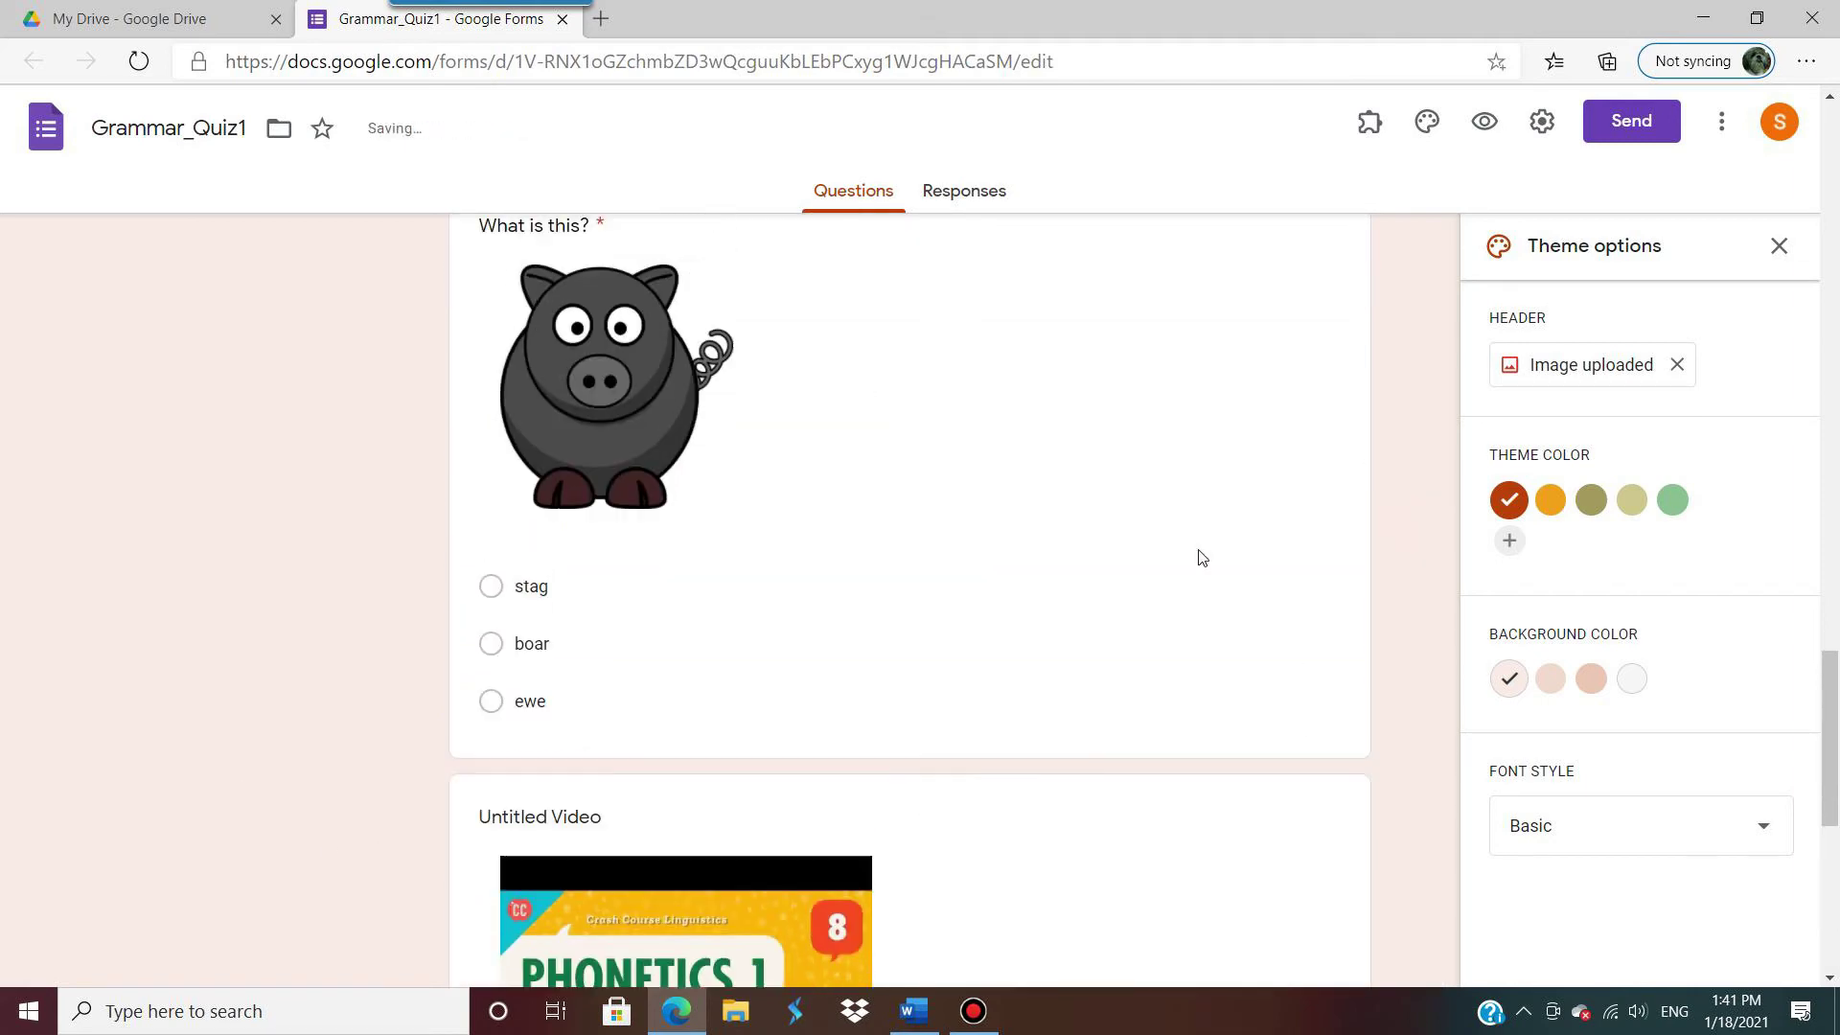
pyautogui.scroll(5, 1202, 556)
pyautogui.scroll(-7, 1201, 537)
pyautogui.scroll(1, 1150, 460)
pyautogui.click(1127, 438)
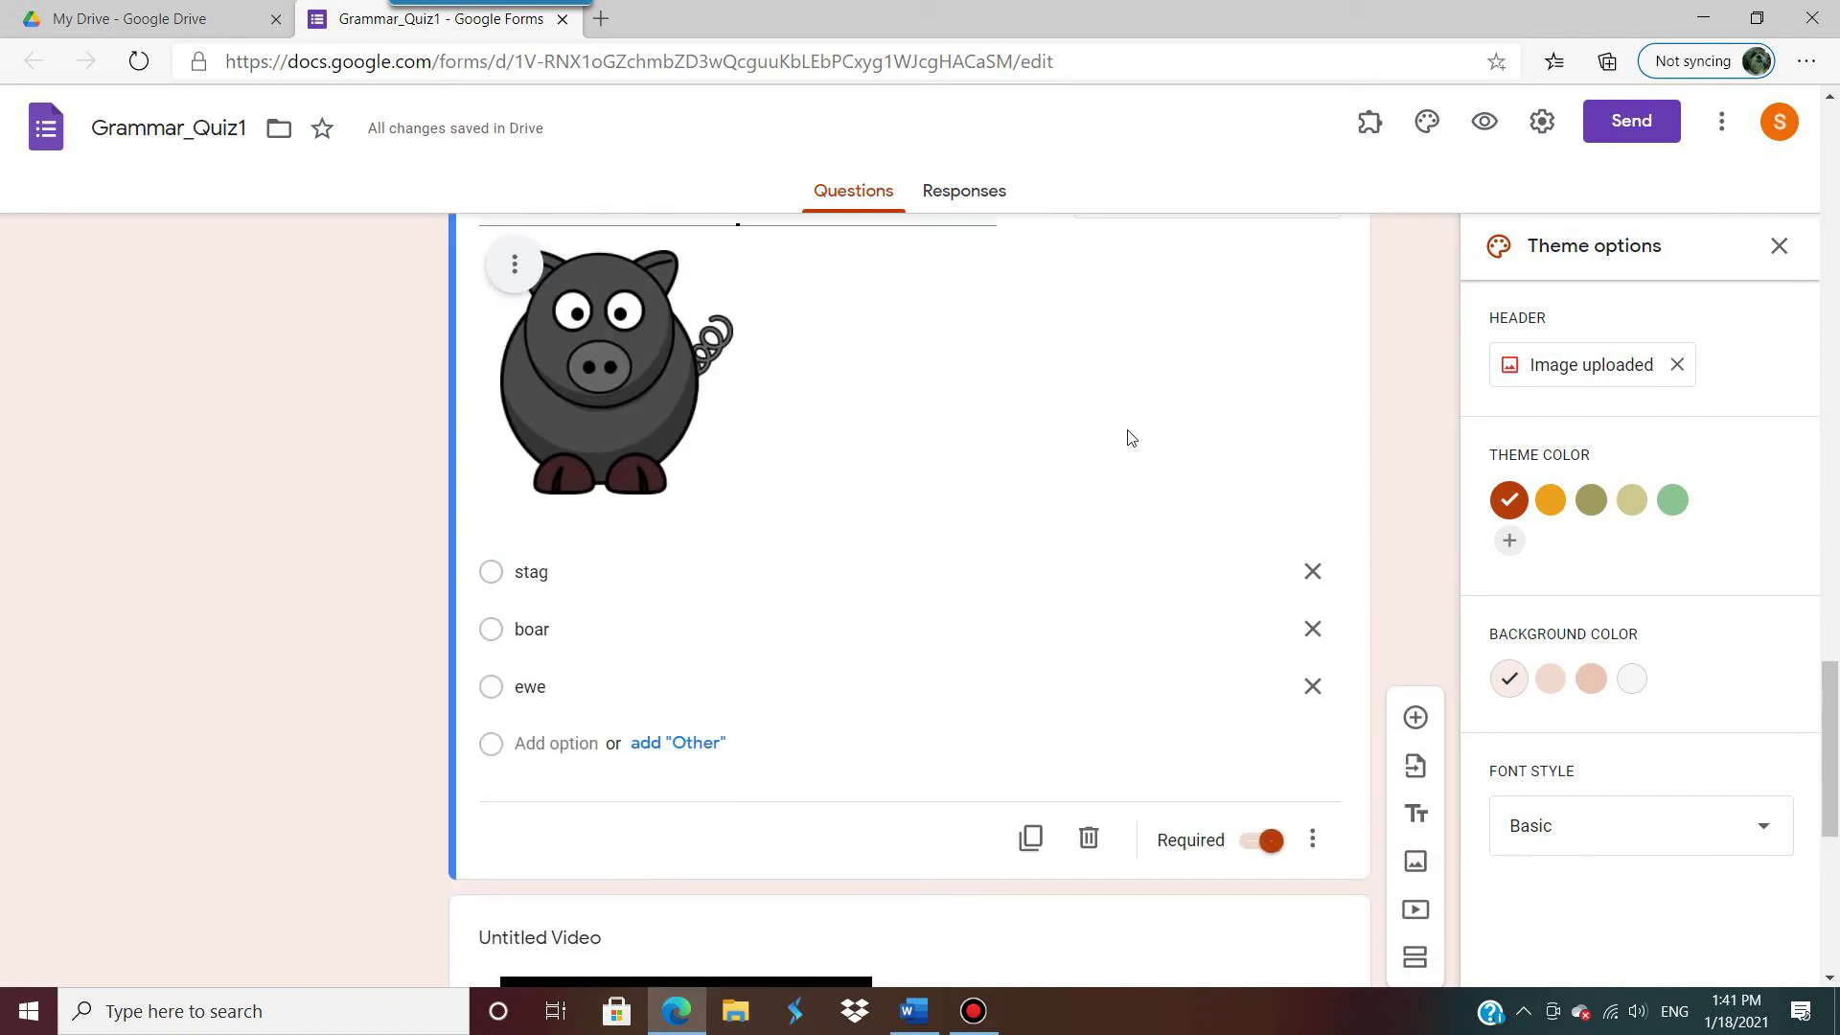
pyautogui.scroll(5, 1128, 438)
pyautogui.click(1129, 610)
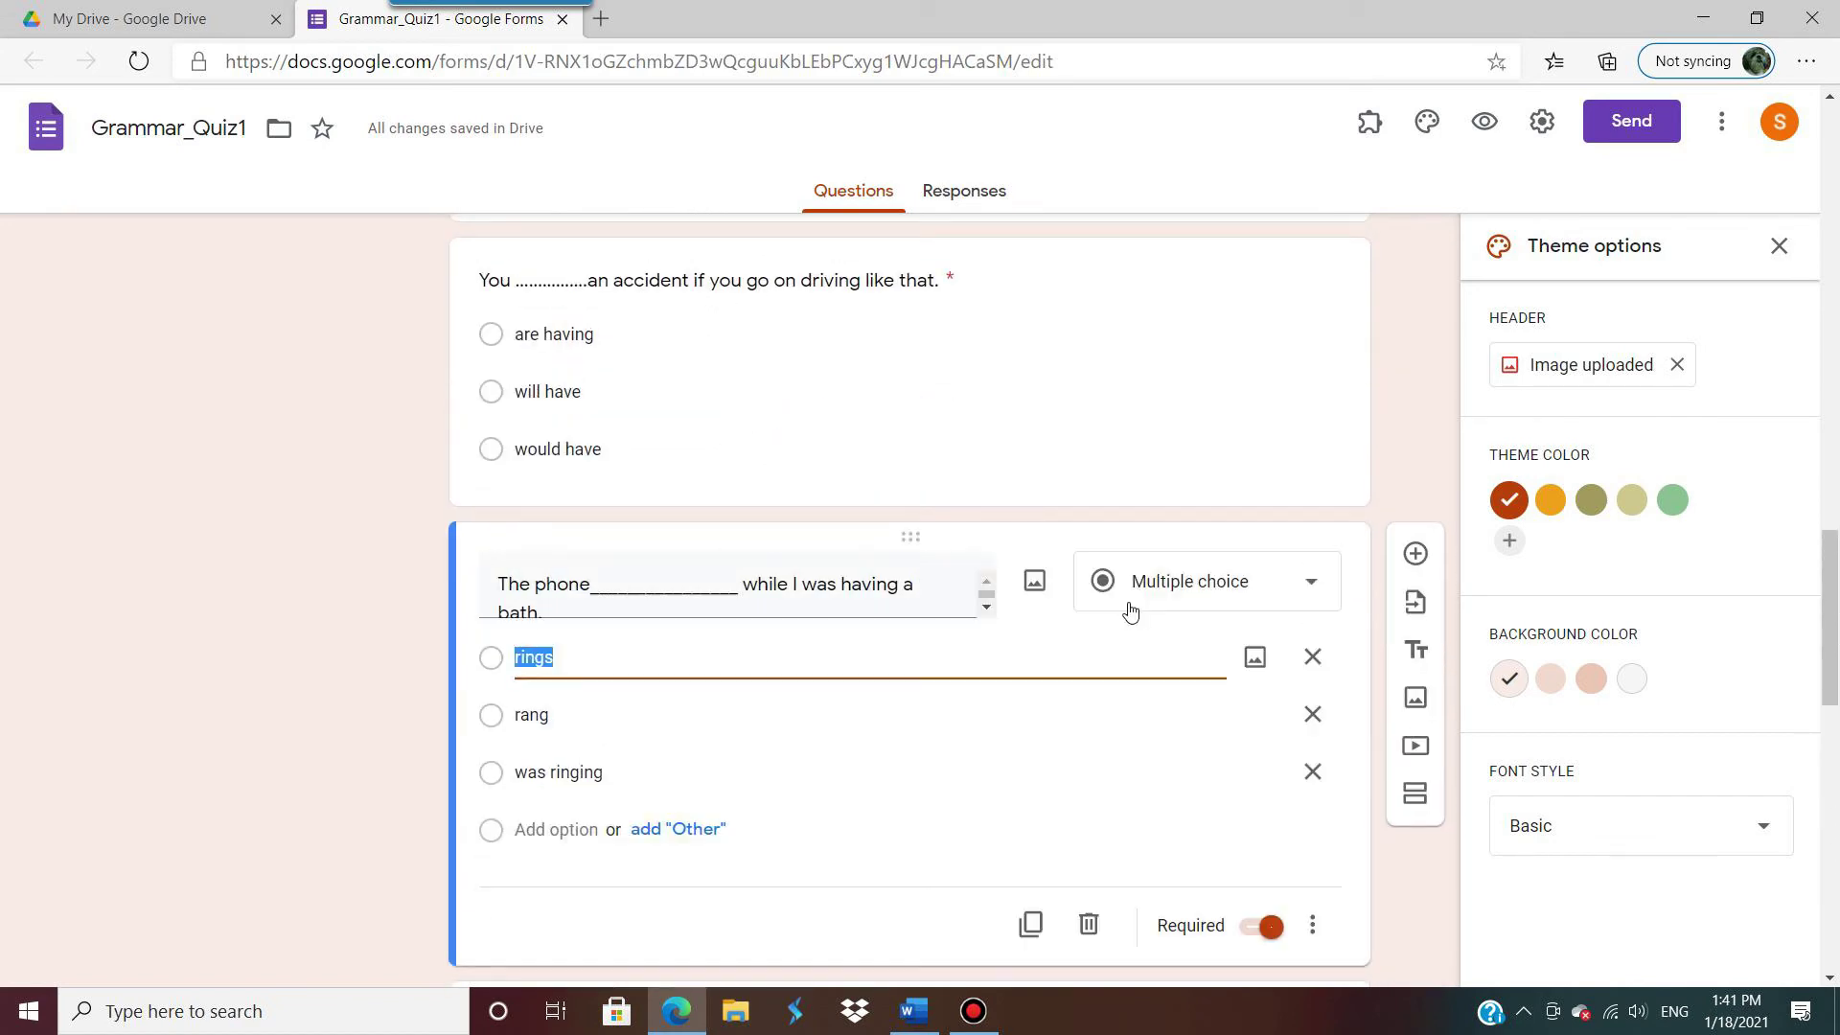
pyautogui.scroll(-7, 1135, 594)
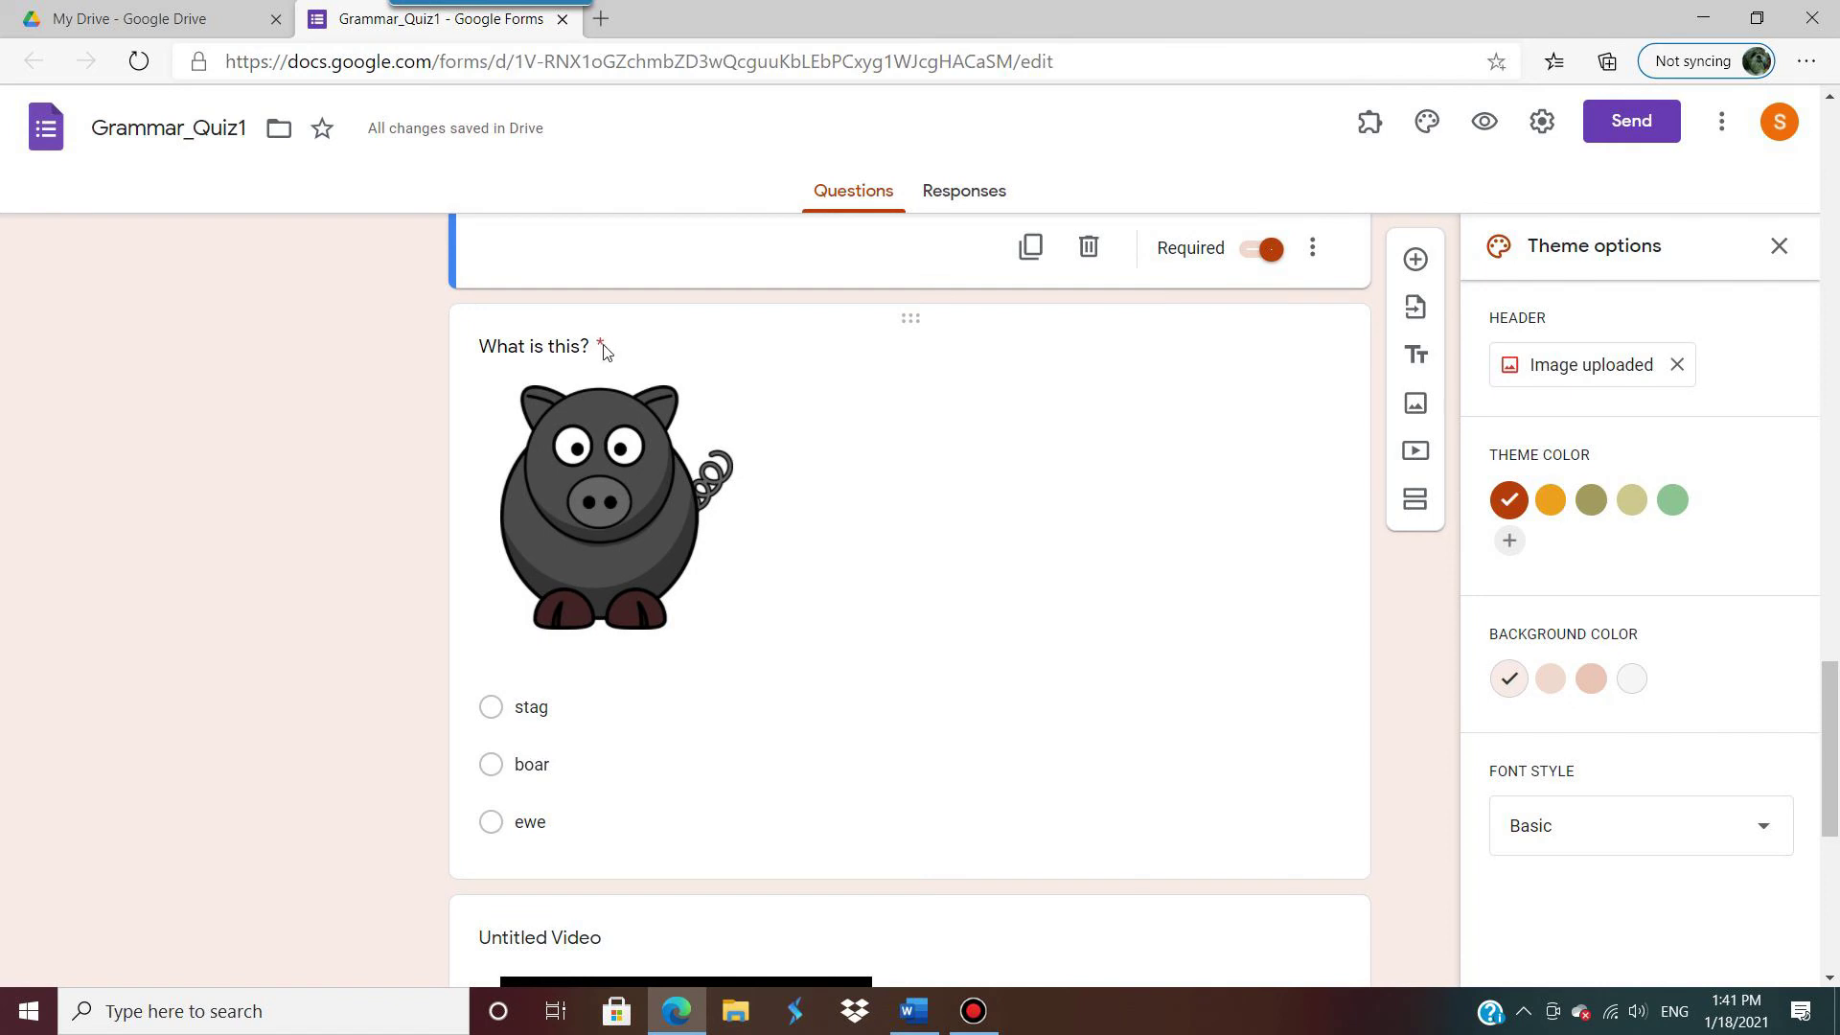
pyautogui.scroll(-7, 792, 572)
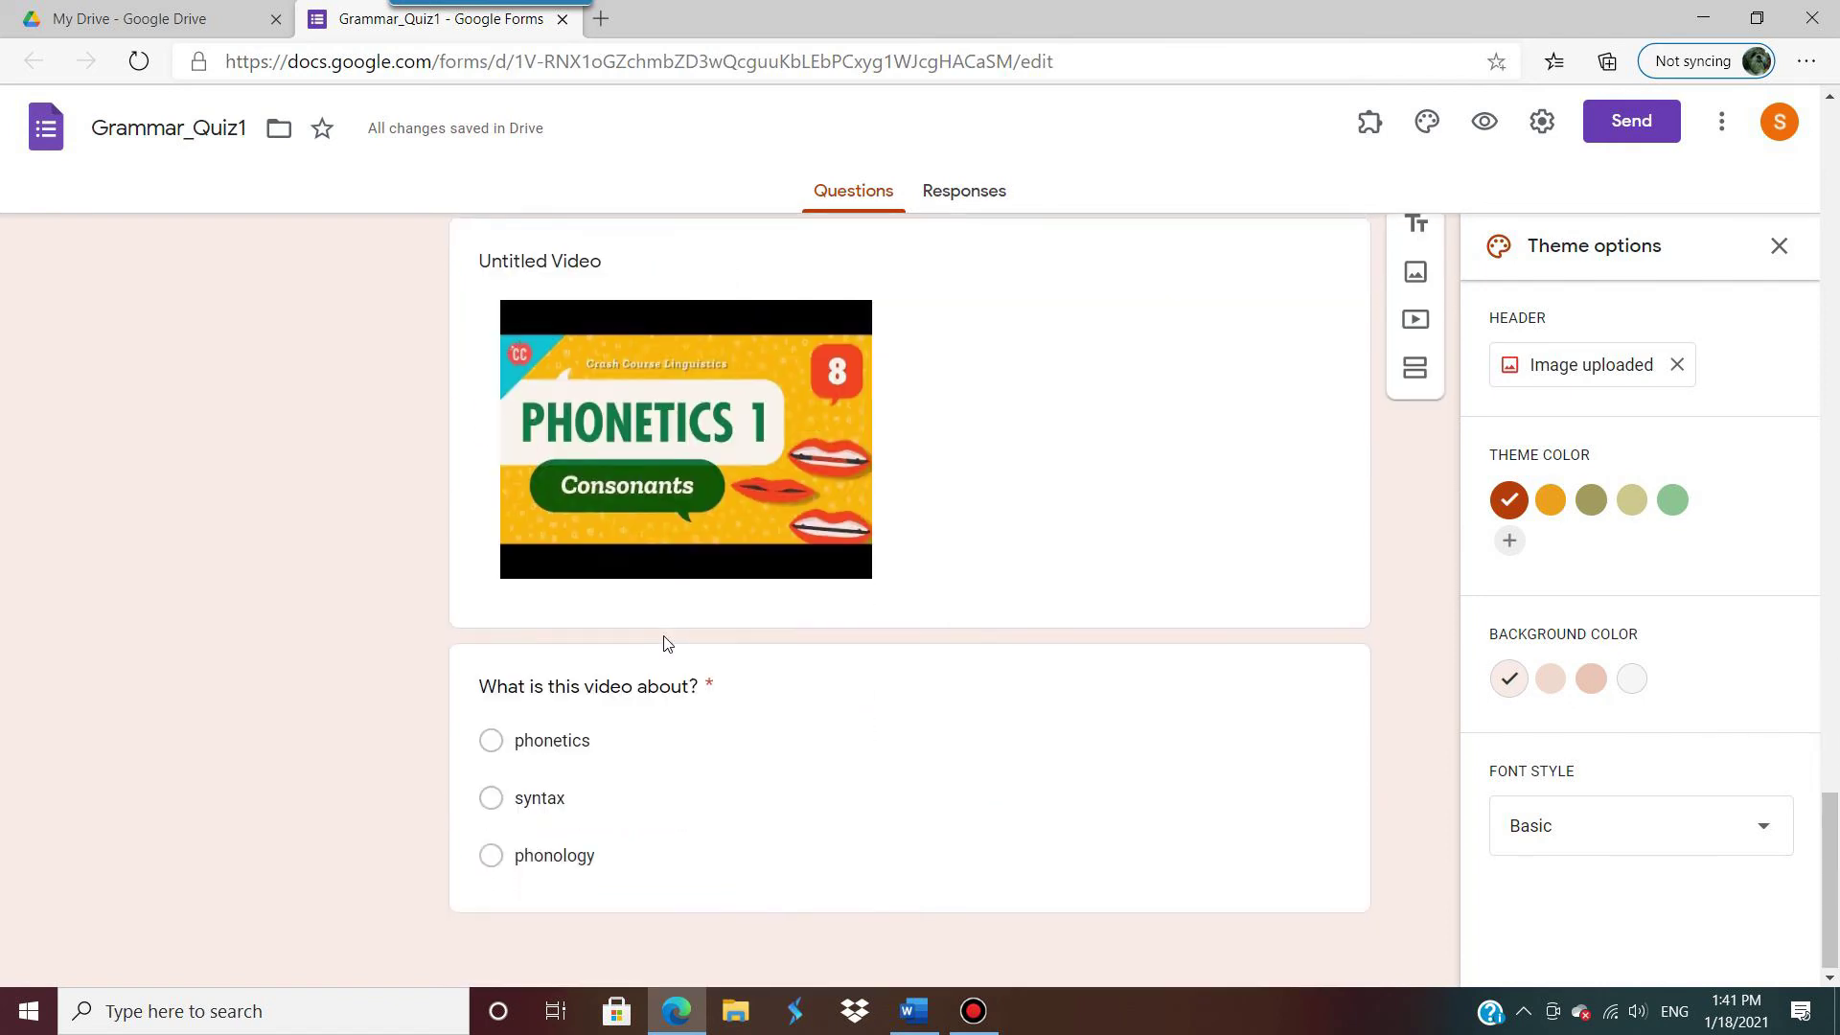
pyautogui.scroll(20, 920, 531)
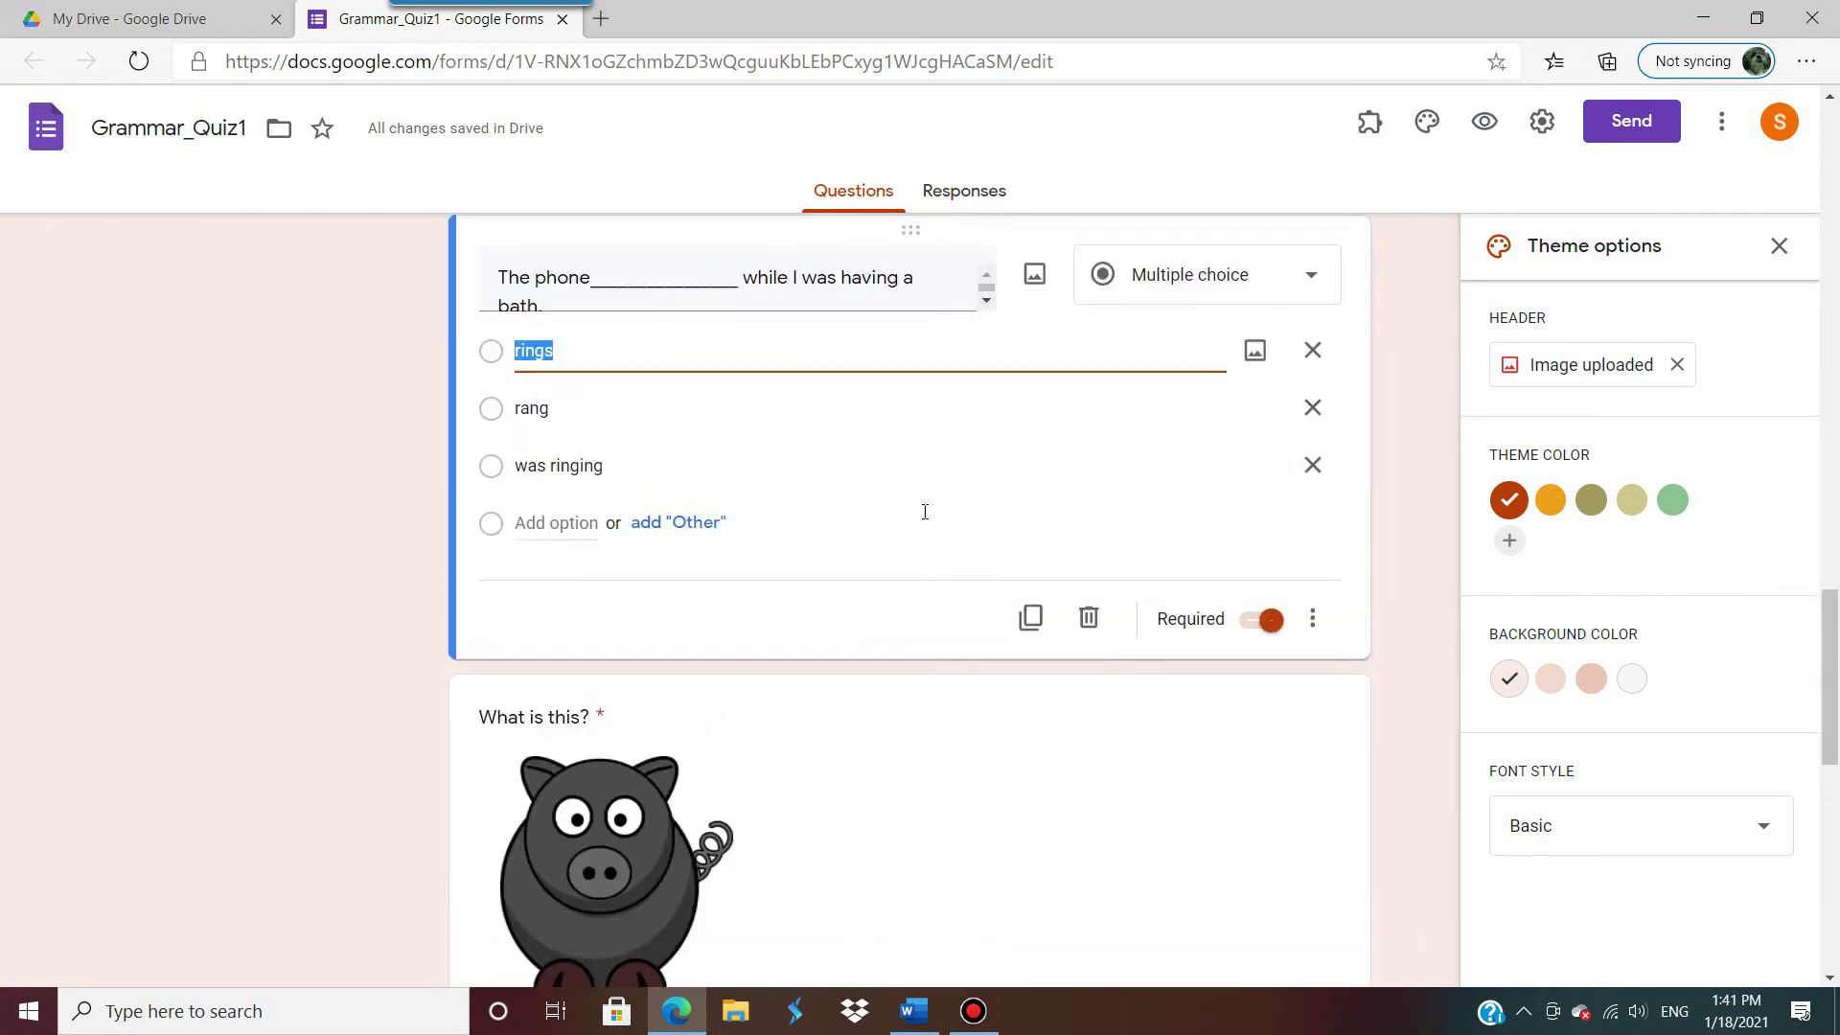
pyautogui.scroll(6, 926, 518)
pyautogui.scroll(-18, 925, 512)
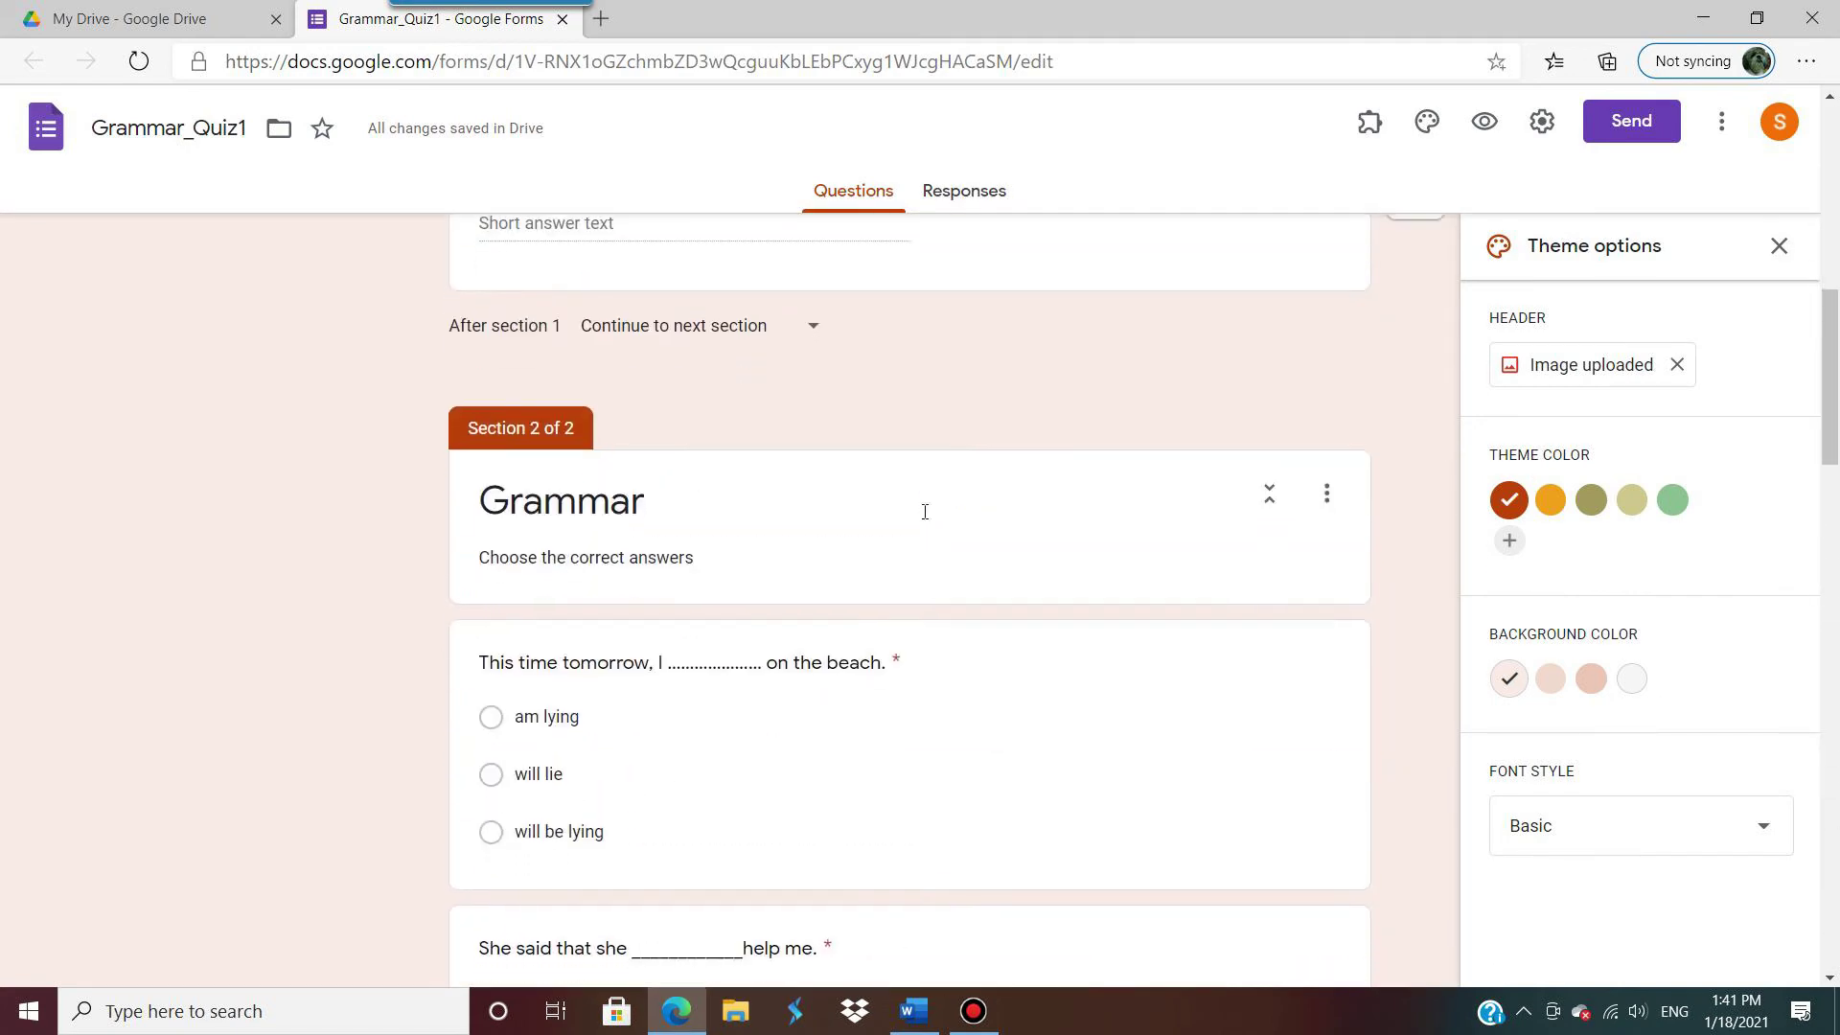
pyautogui.scroll(4, 926, 508)
pyautogui.scroll(3, 926, 508)
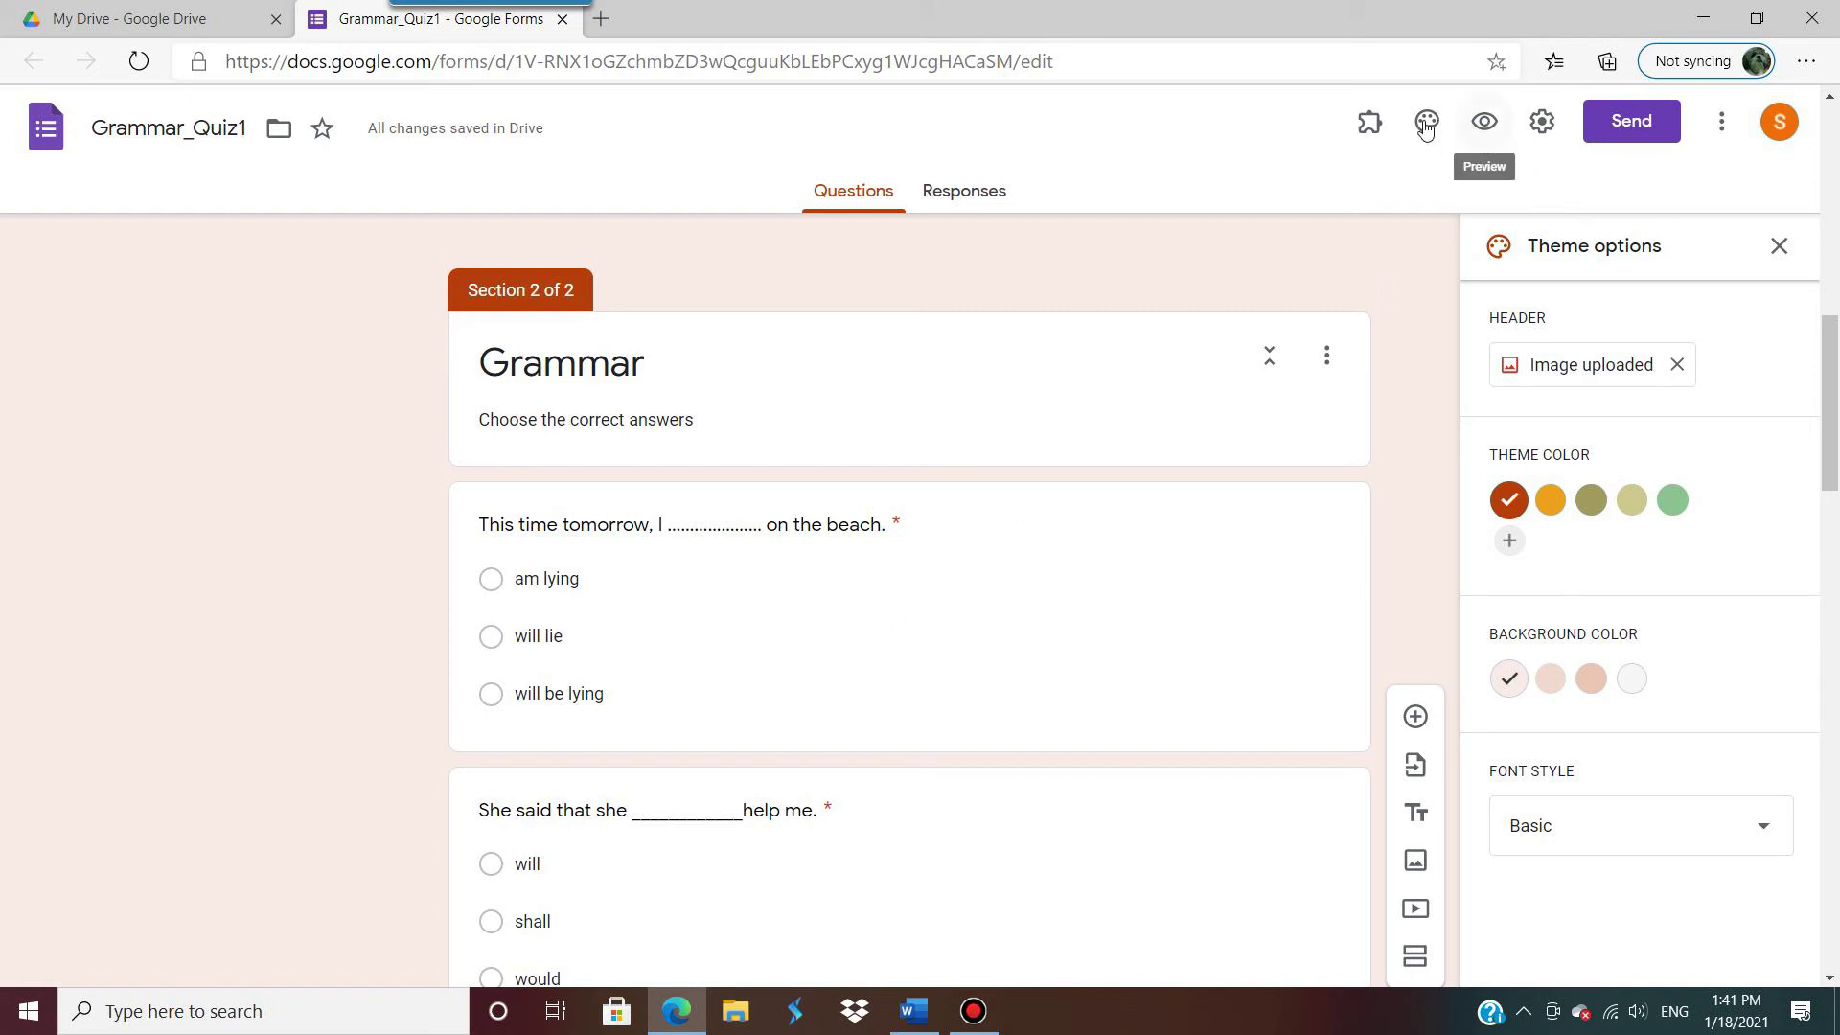
# Step: In Presentation settings, uncheck 'Show link to submit another response' and keep question shuffling off
pyautogui.click(1542, 122)
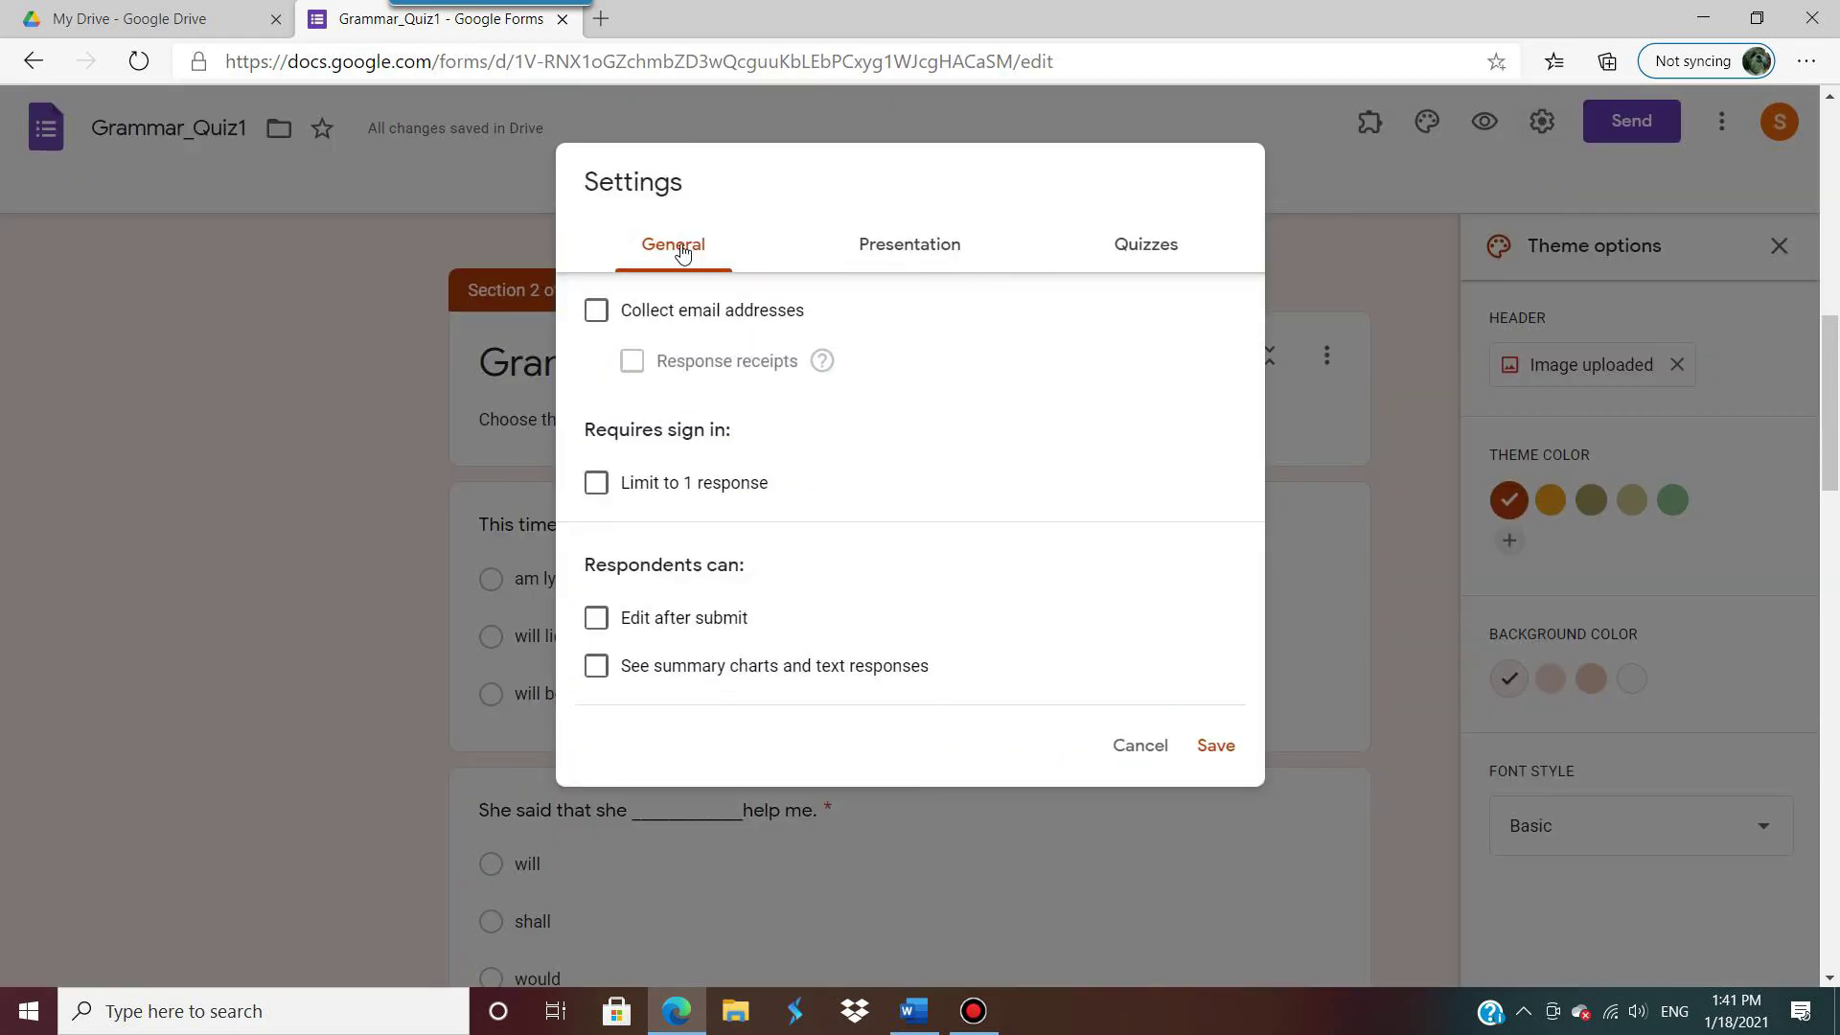
pyautogui.click(908, 254)
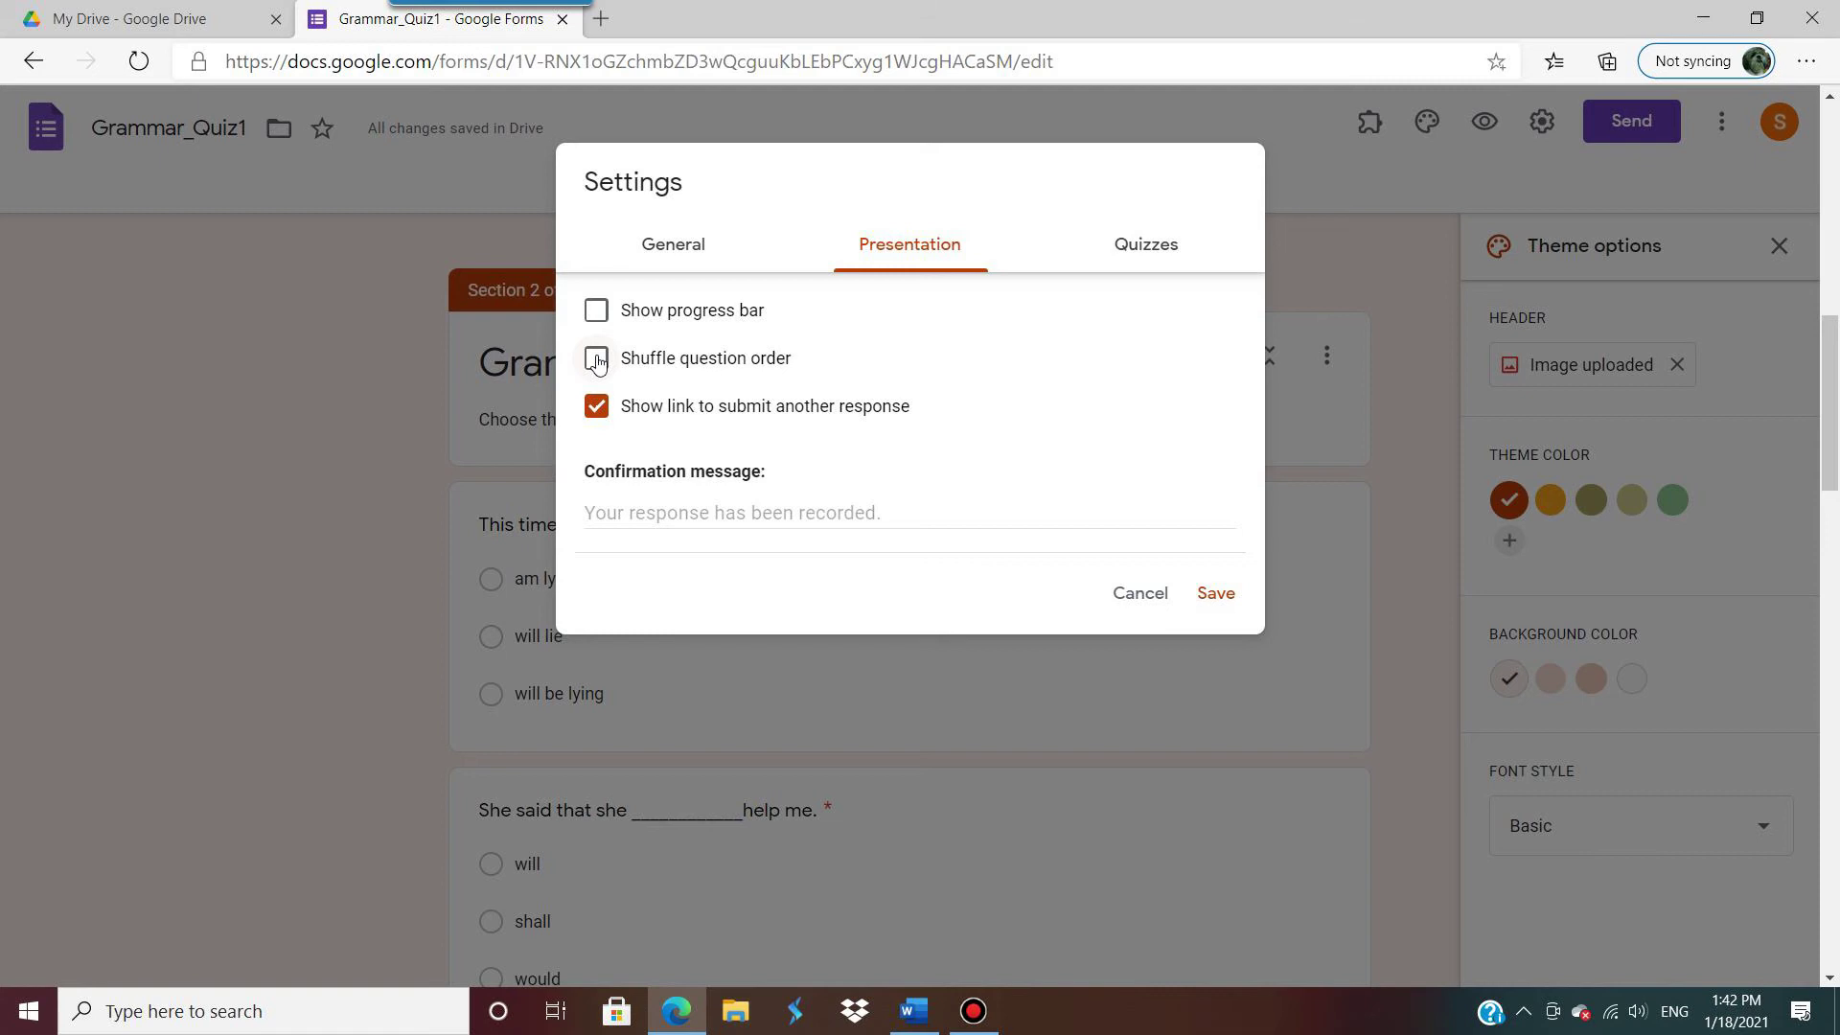
pyautogui.click(597, 360)
pyautogui.click(602, 408)
pyautogui.click(600, 361)
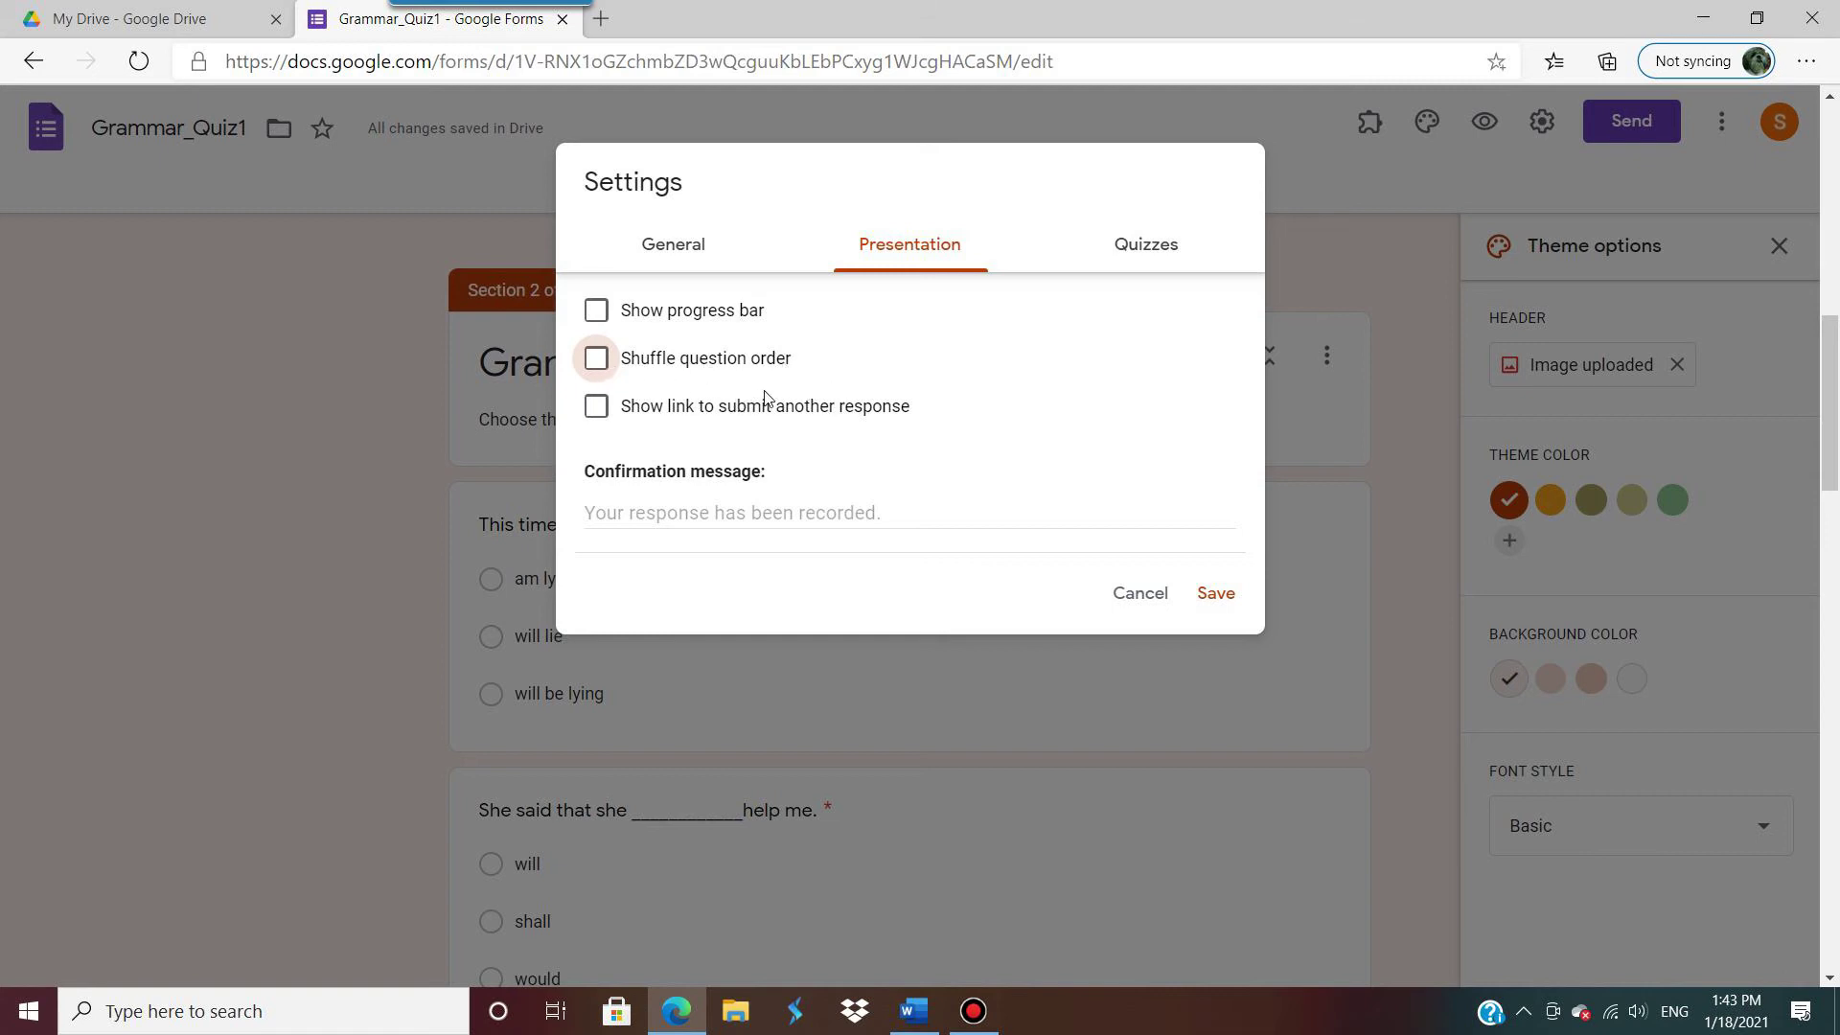
pyautogui.click(1141, 254)
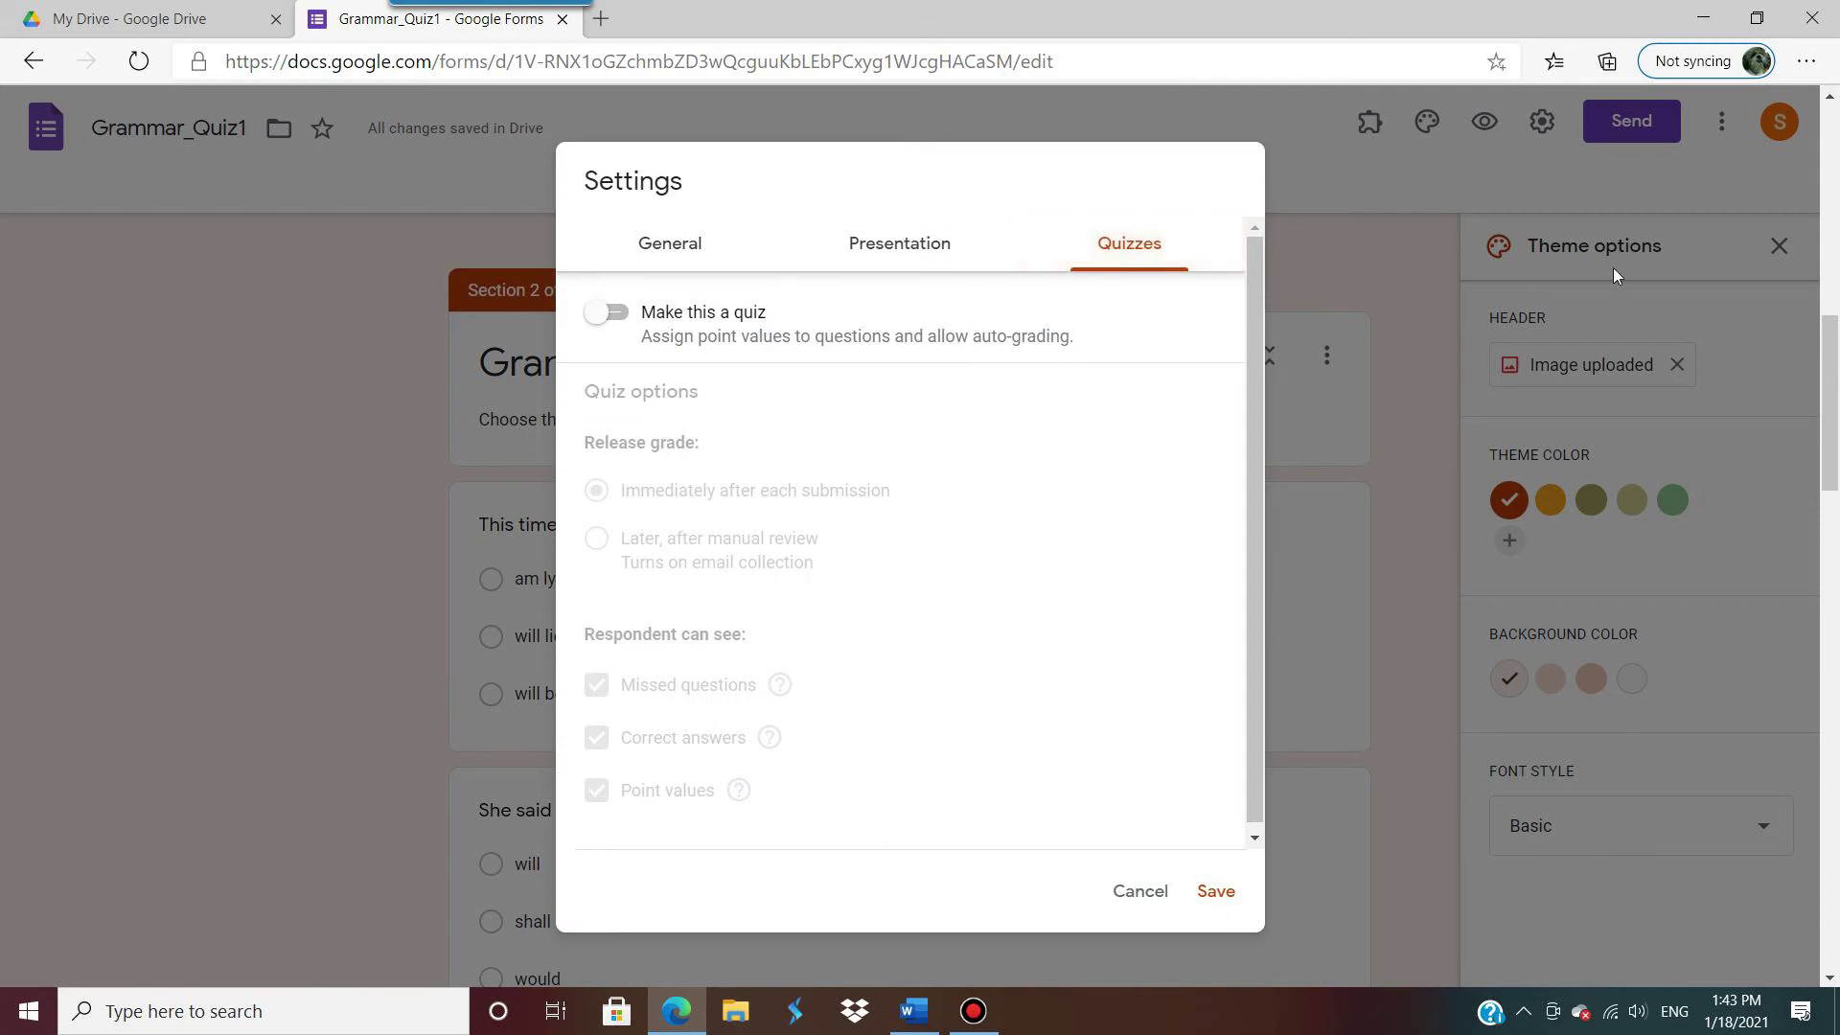
# Step: Turn on quiz mode with immediate grade release, hide missed questions and correct answers, and save
pyautogui.click(626, 319)
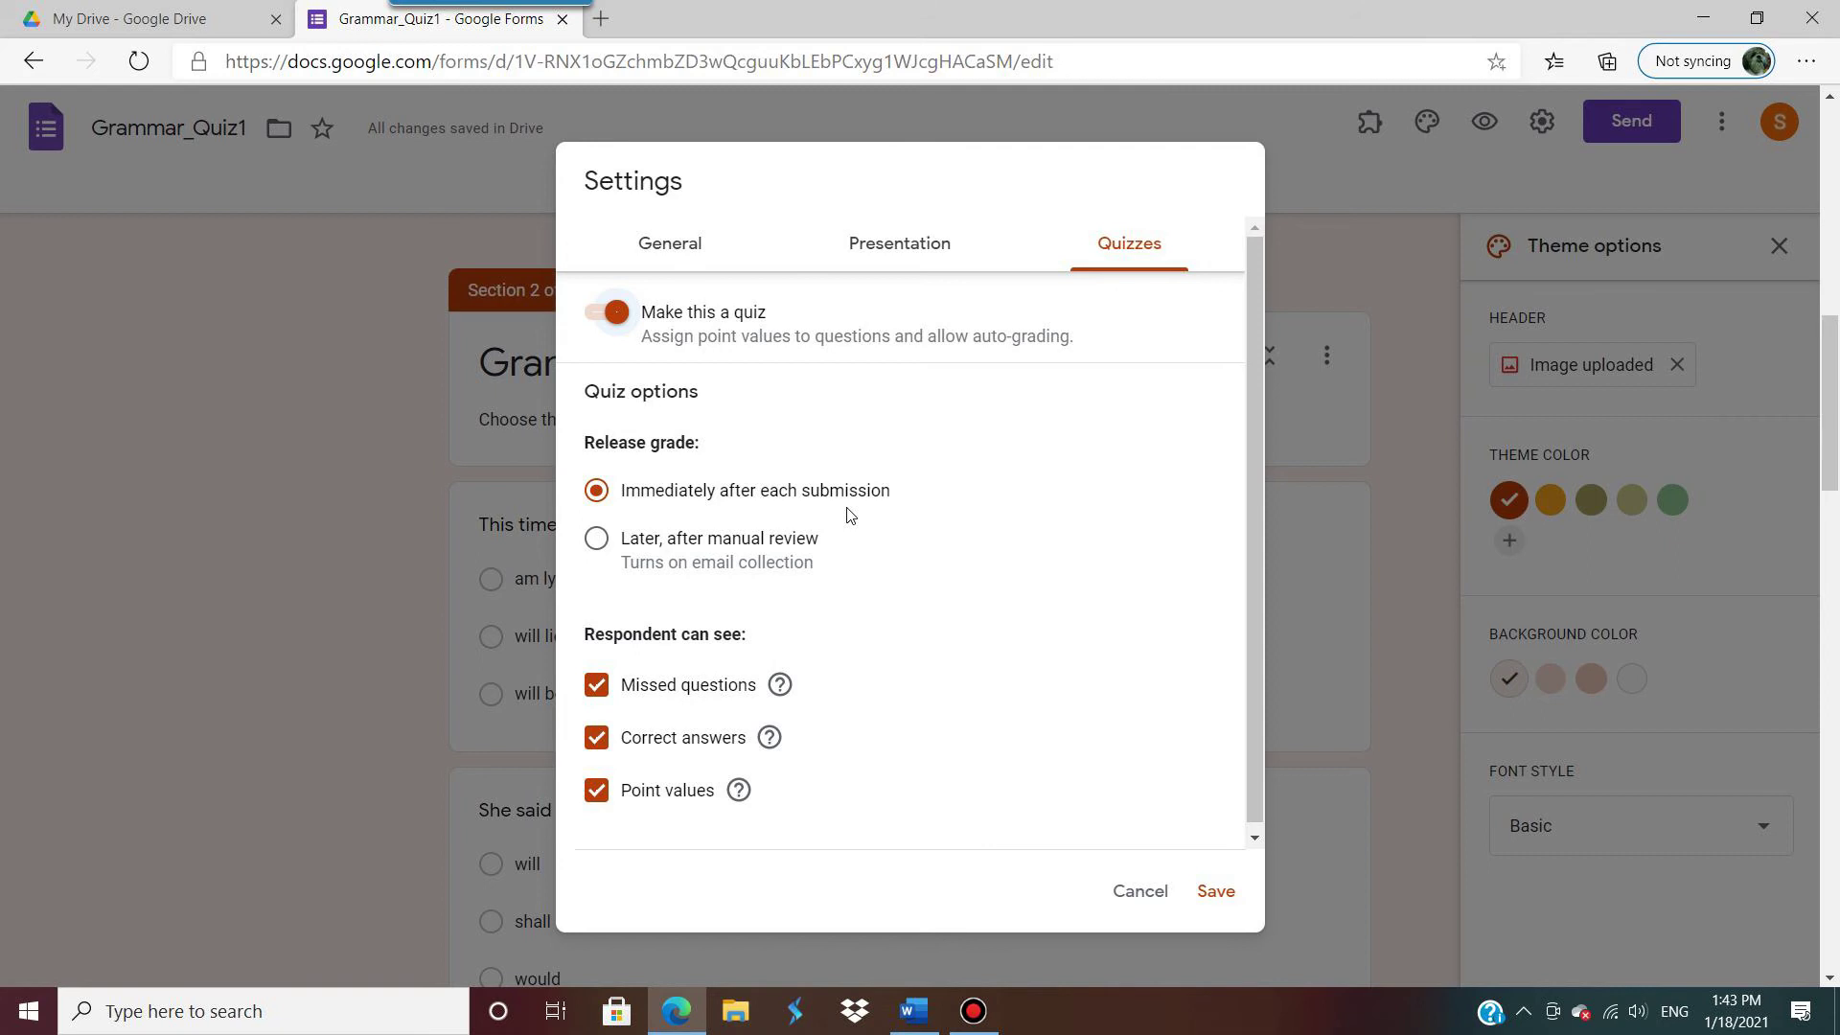
pyautogui.click(596, 539)
pyautogui.click(600, 491)
pyautogui.click(617, 698)
pyautogui.click(603, 740)
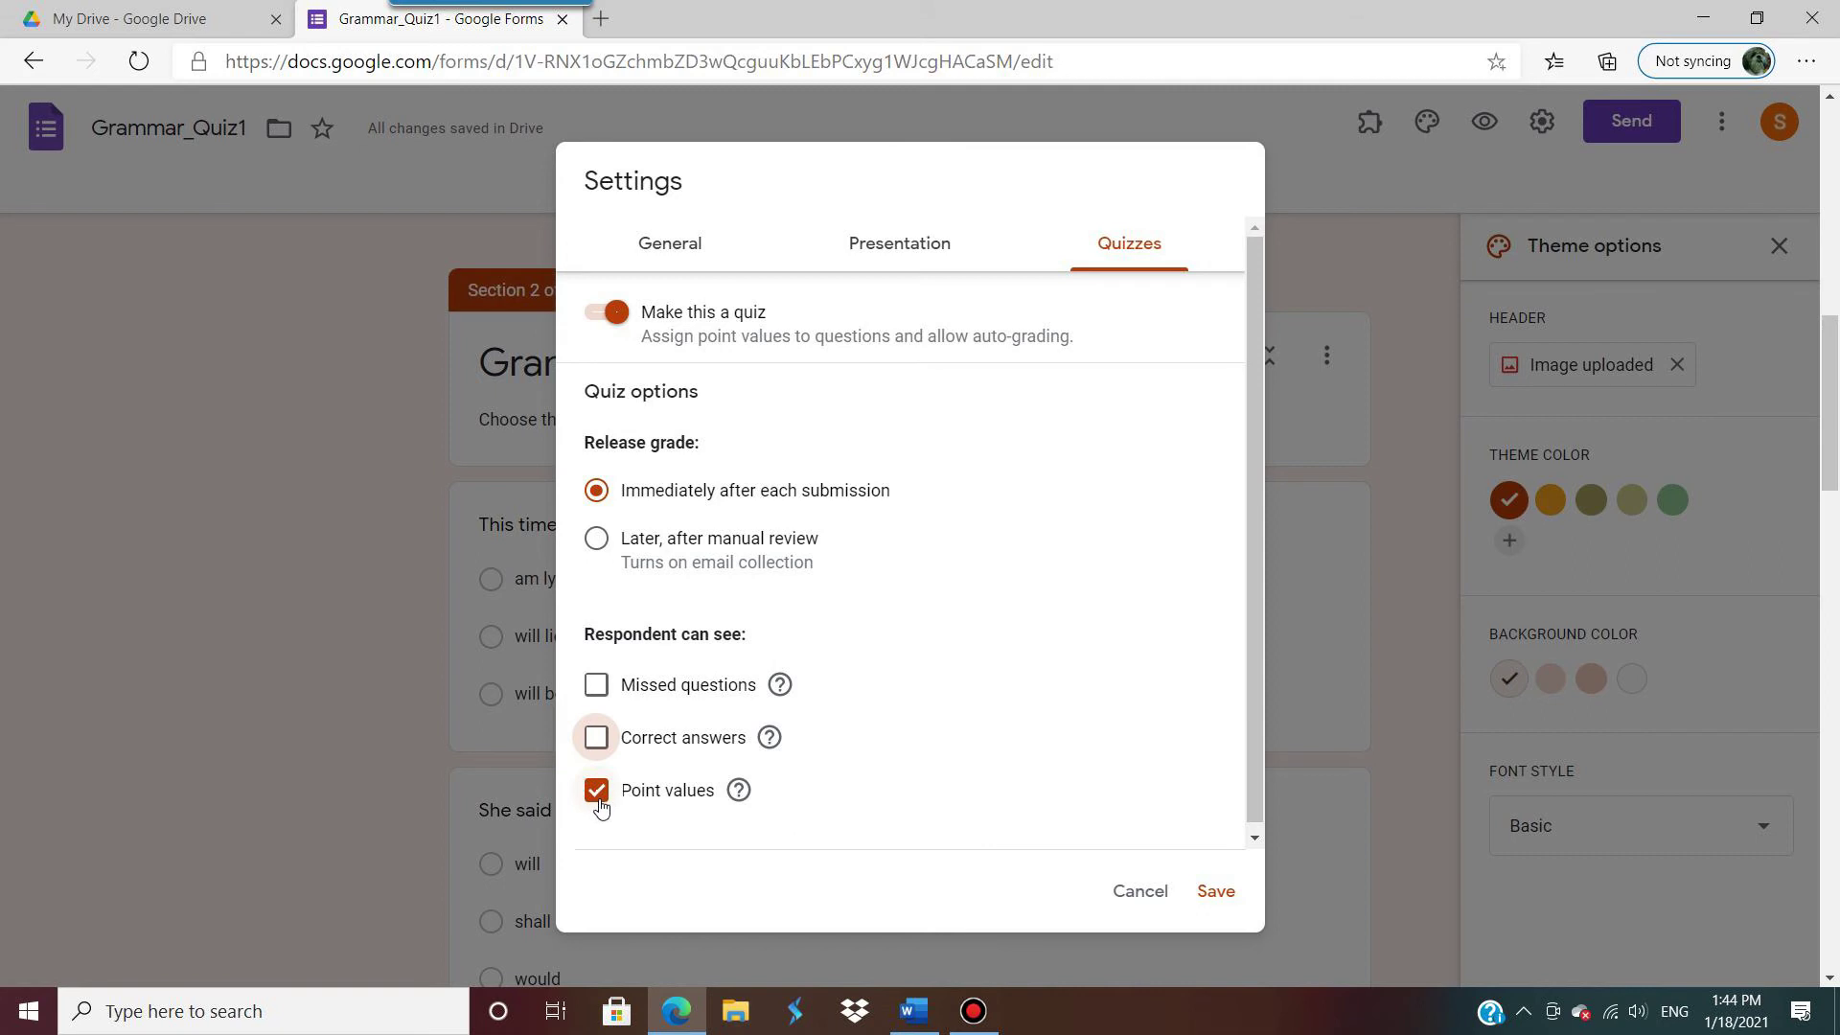
pyautogui.click(1219, 898)
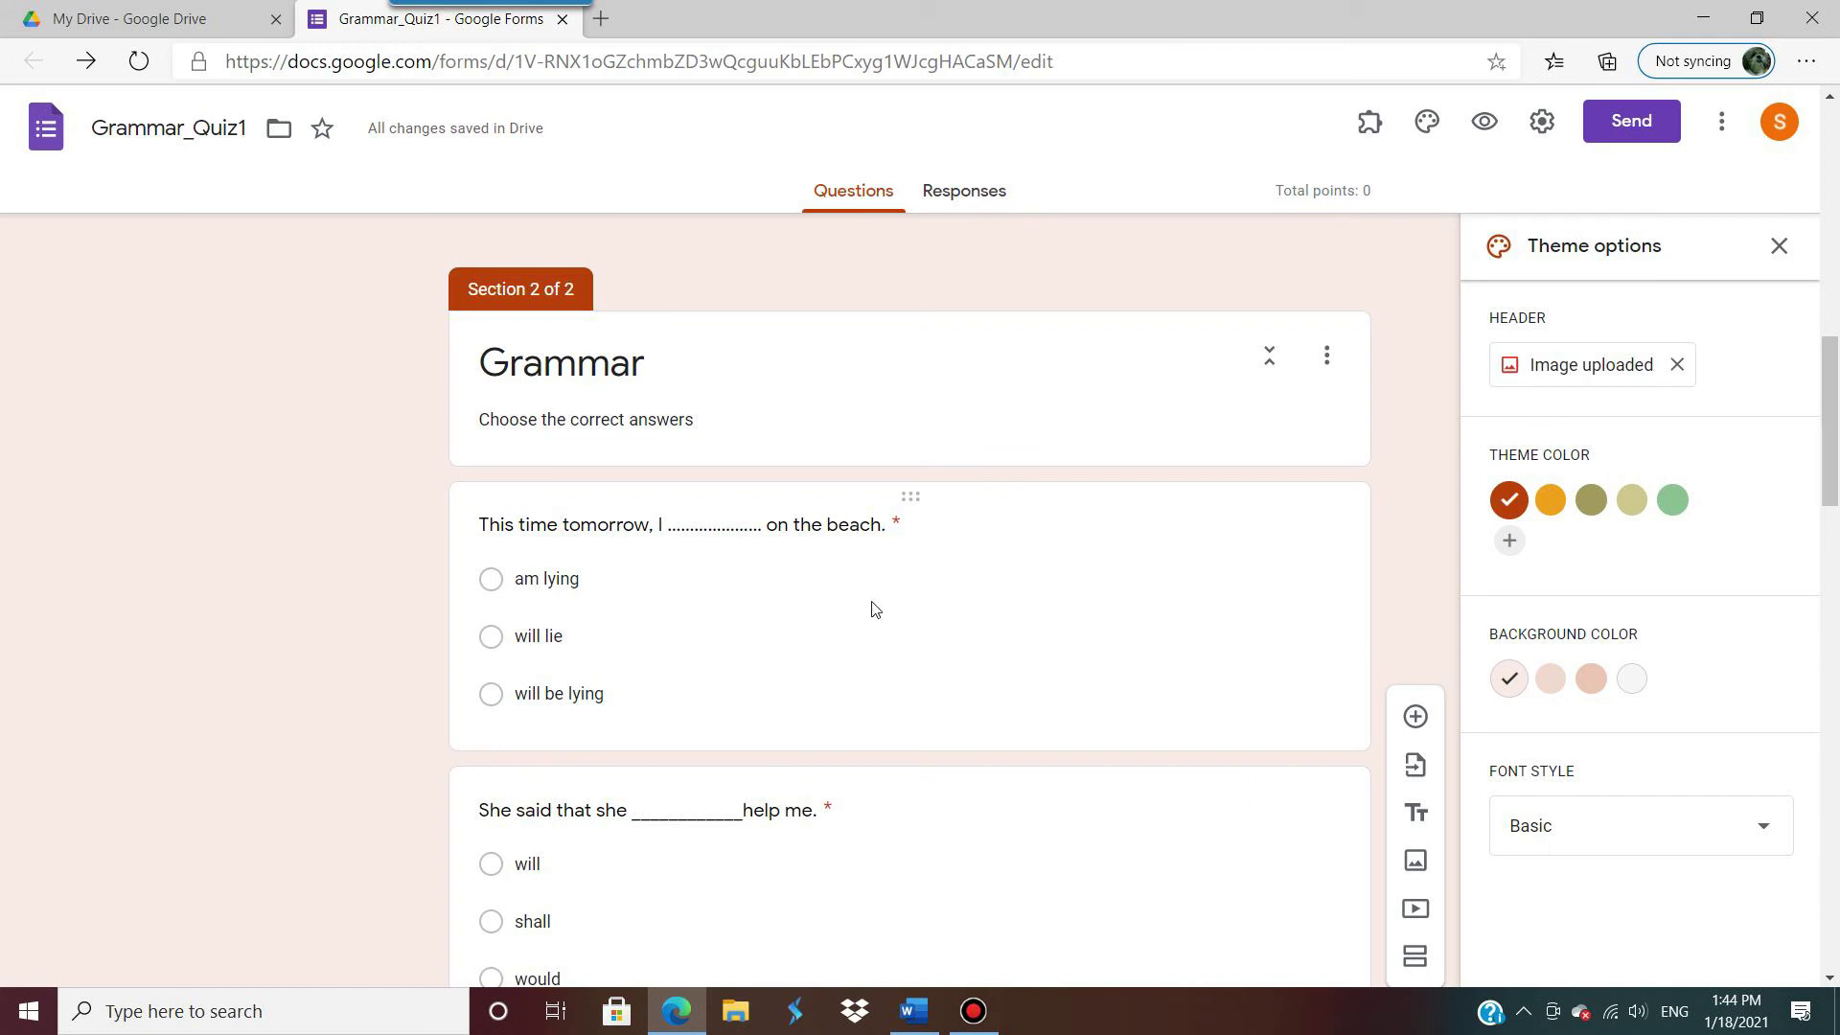
# Step: Make 'will be lying' the correct answer to 'This time tomorrow', worth 1 point
pyautogui.click(952, 665)
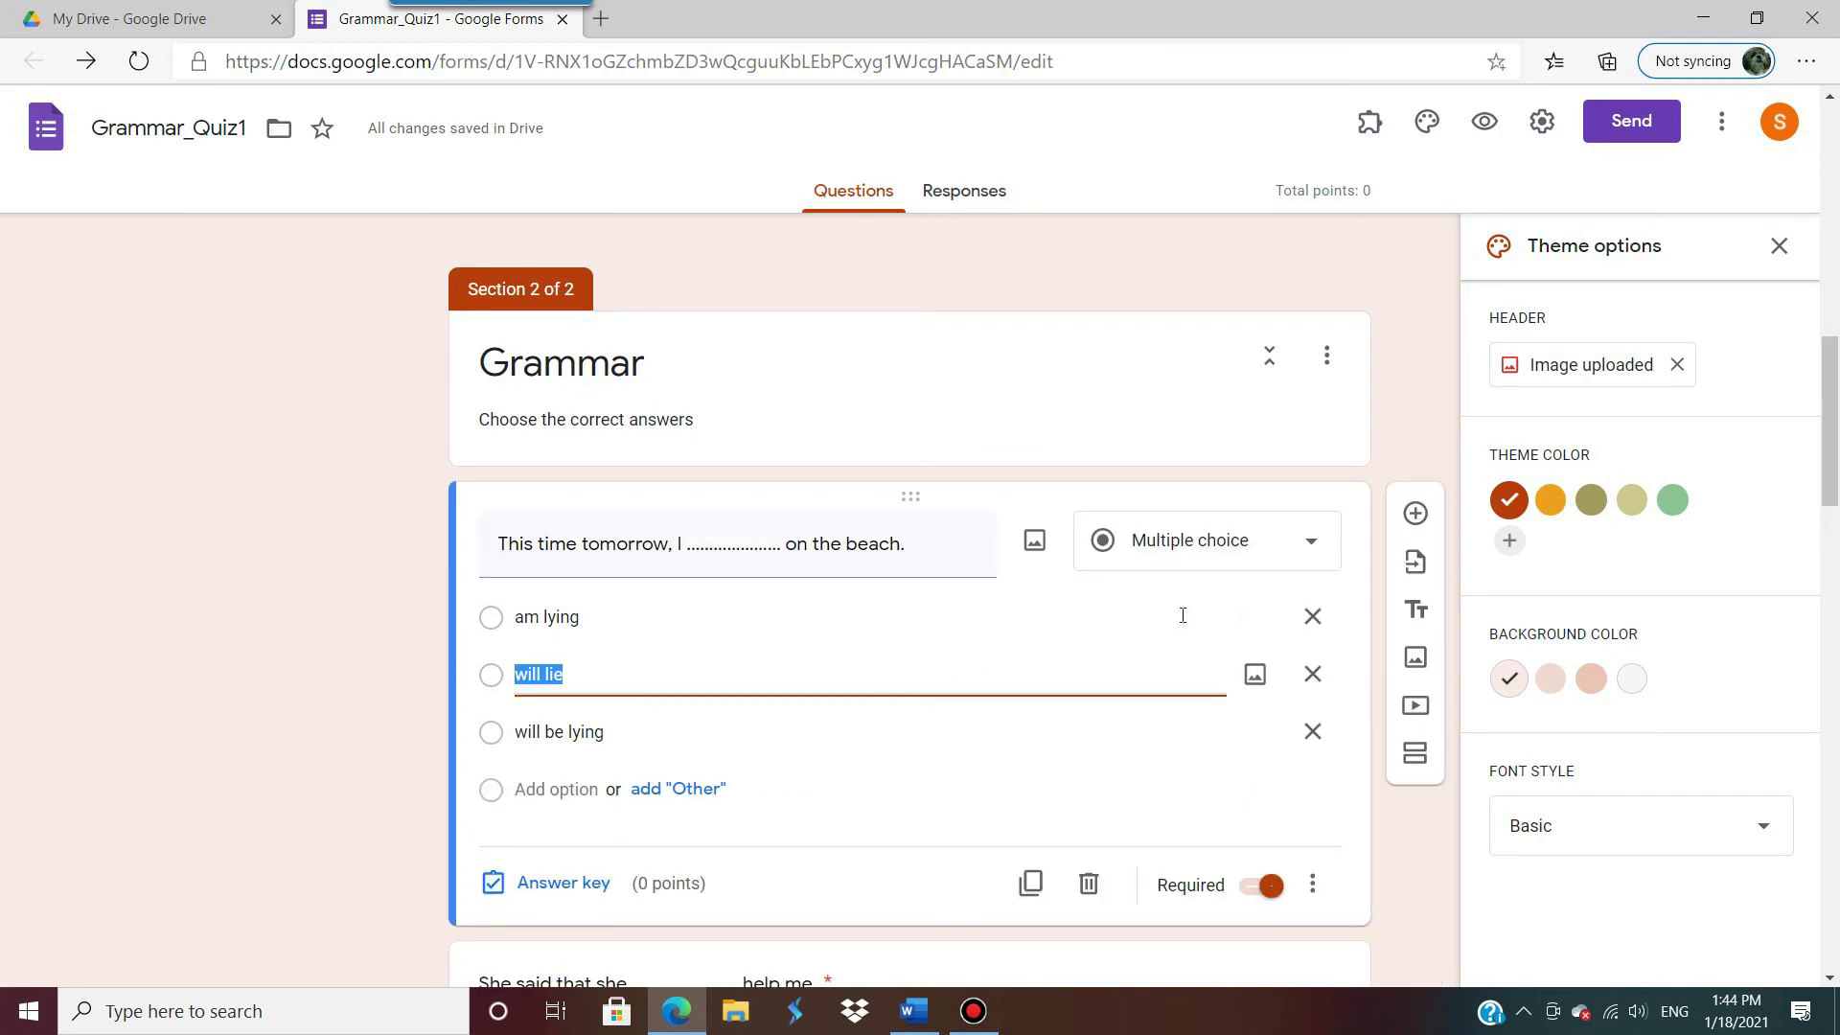
pyautogui.scroll(-3, 1047, 561)
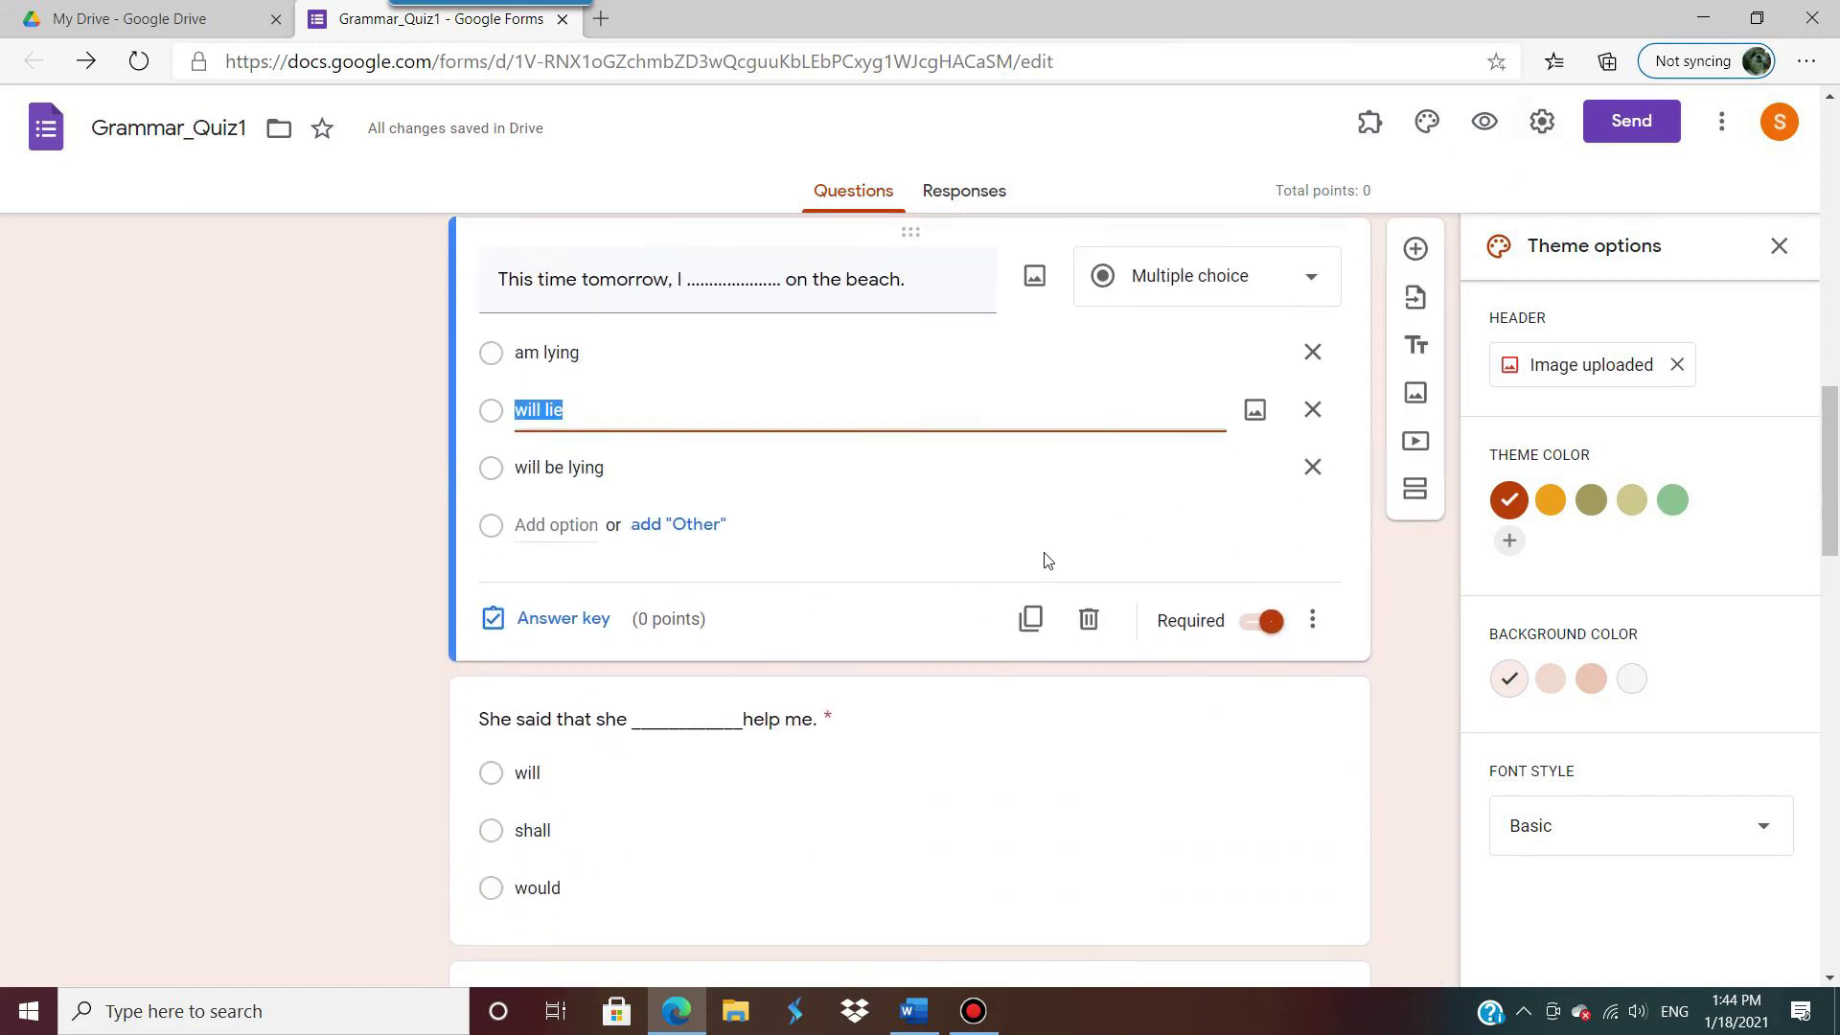
pyautogui.click(556, 623)
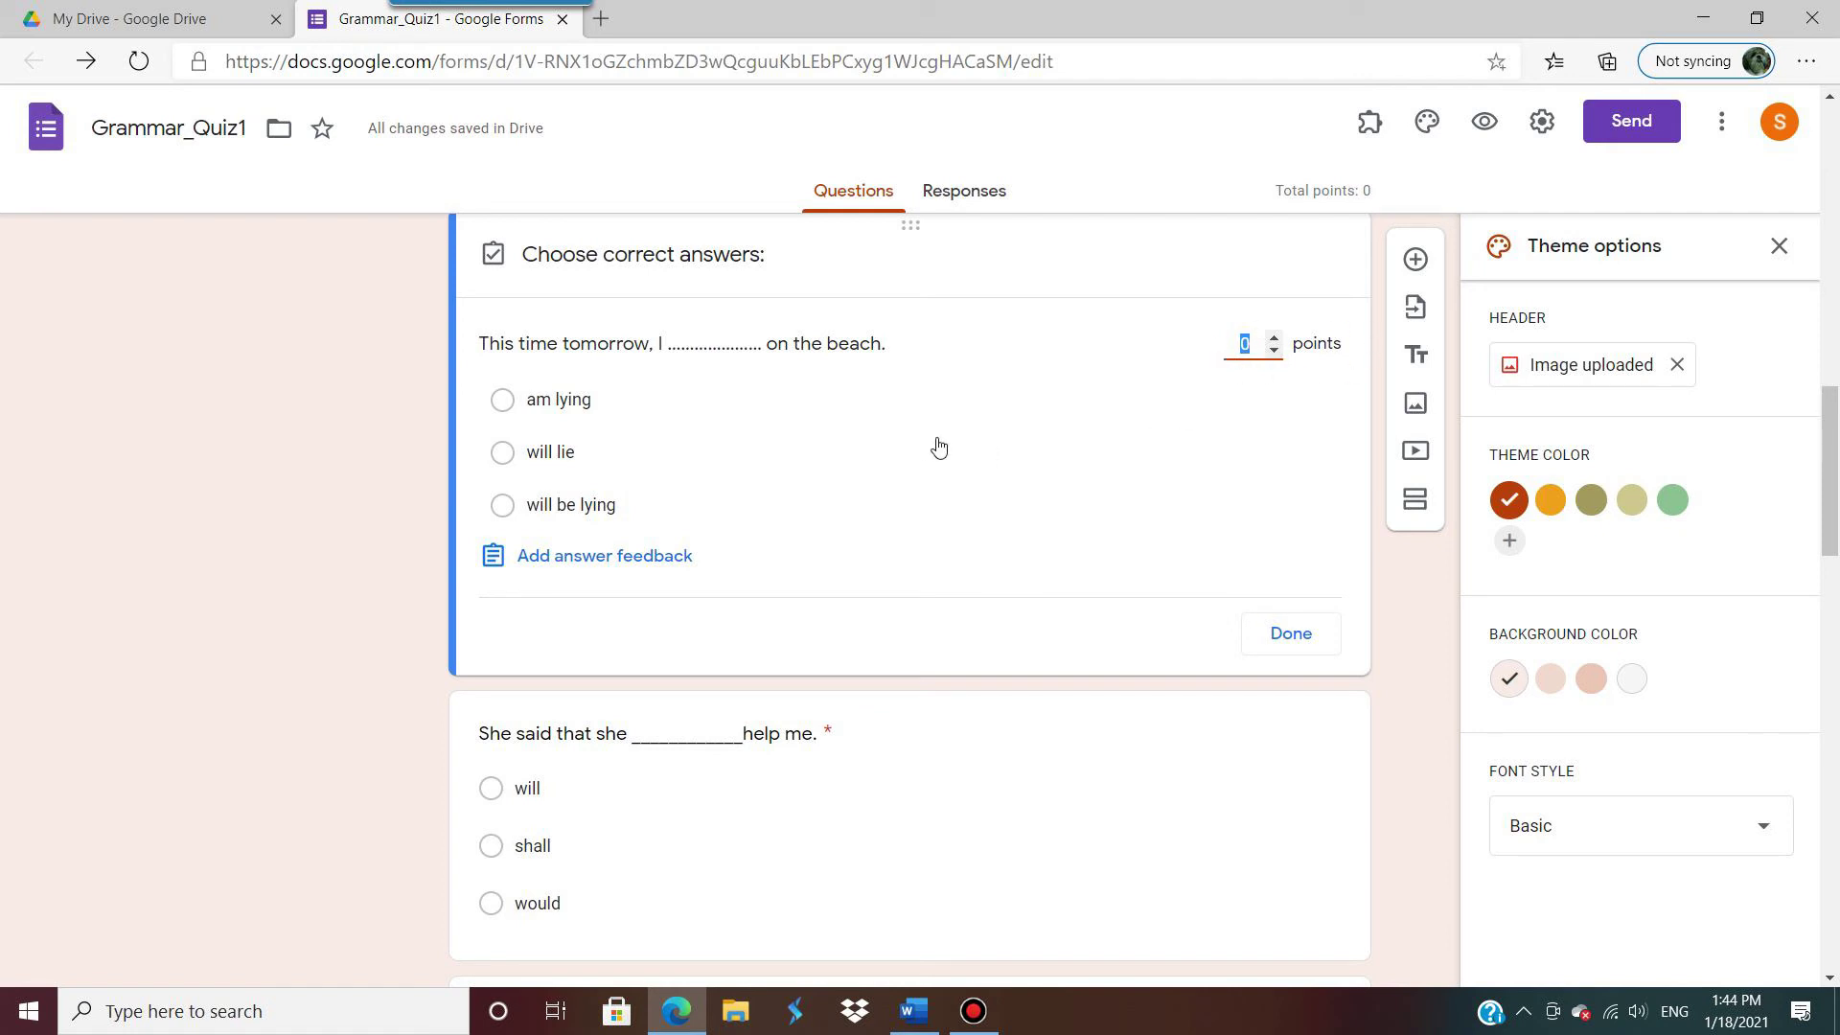
pyautogui.click(1275, 340)
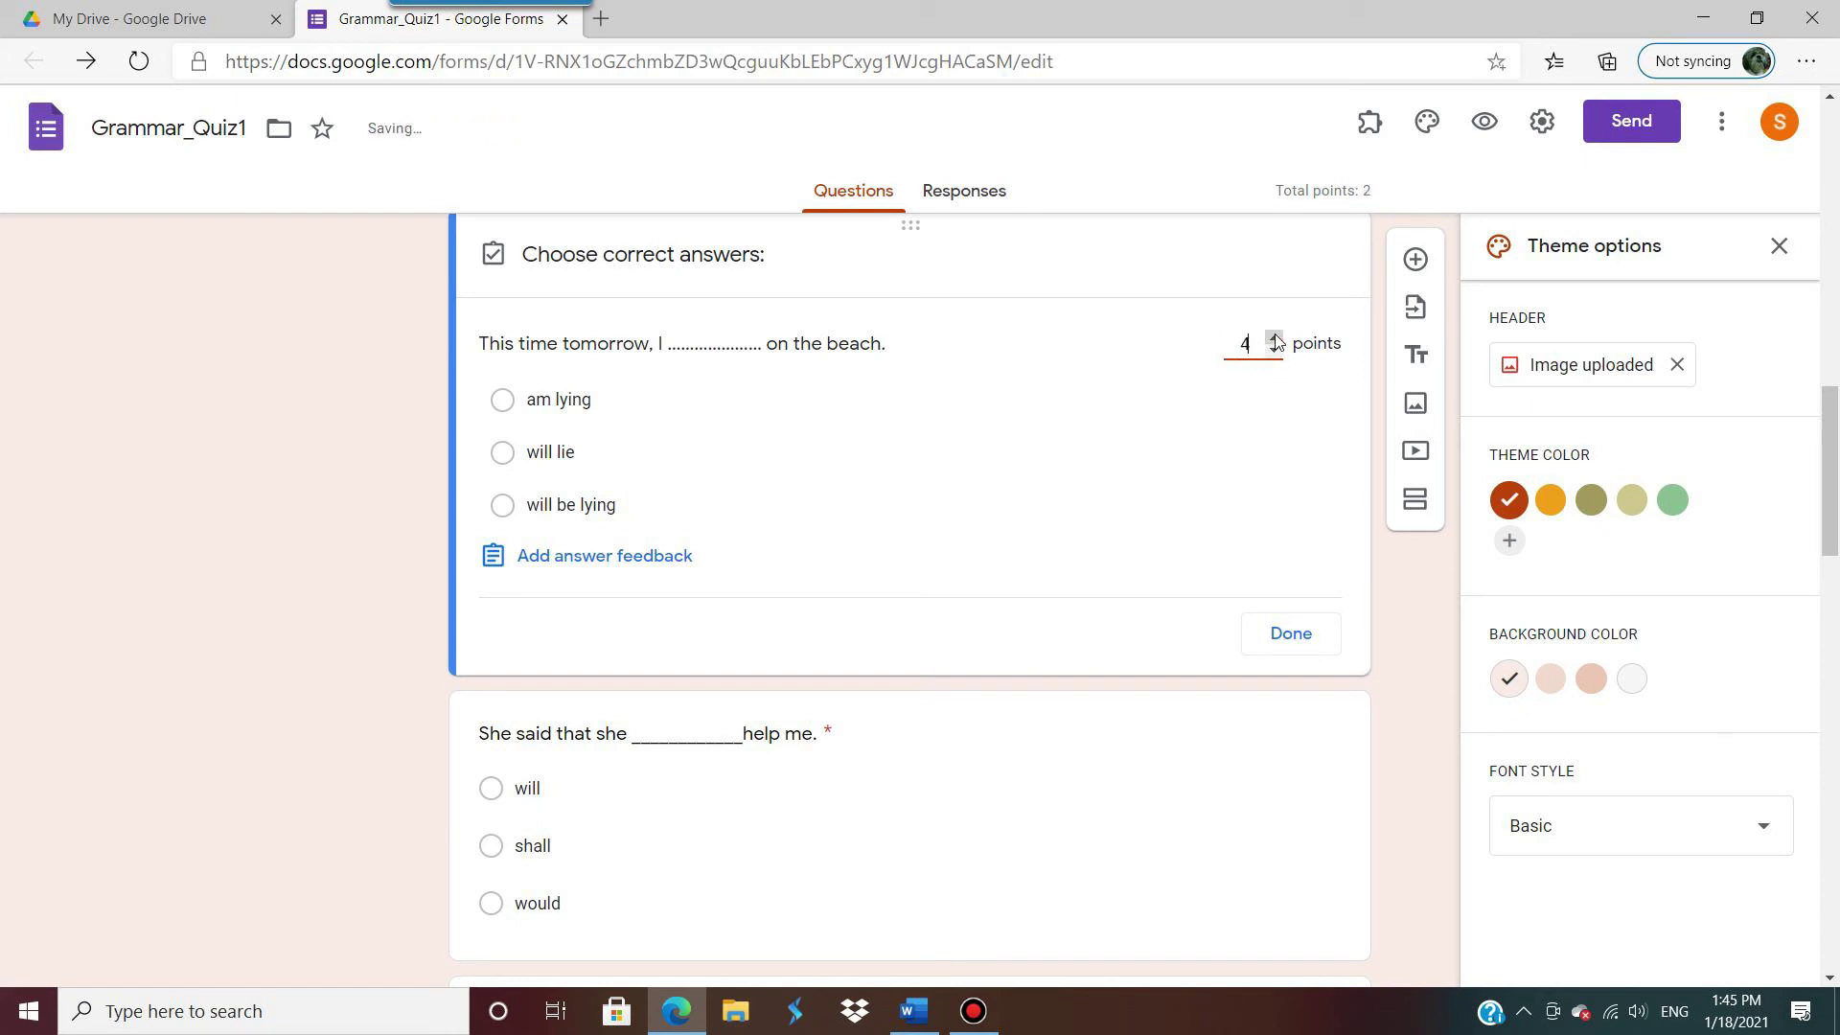
pyautogui.doubleClick(1275, 353)
pyautogui.click(1276, 353)
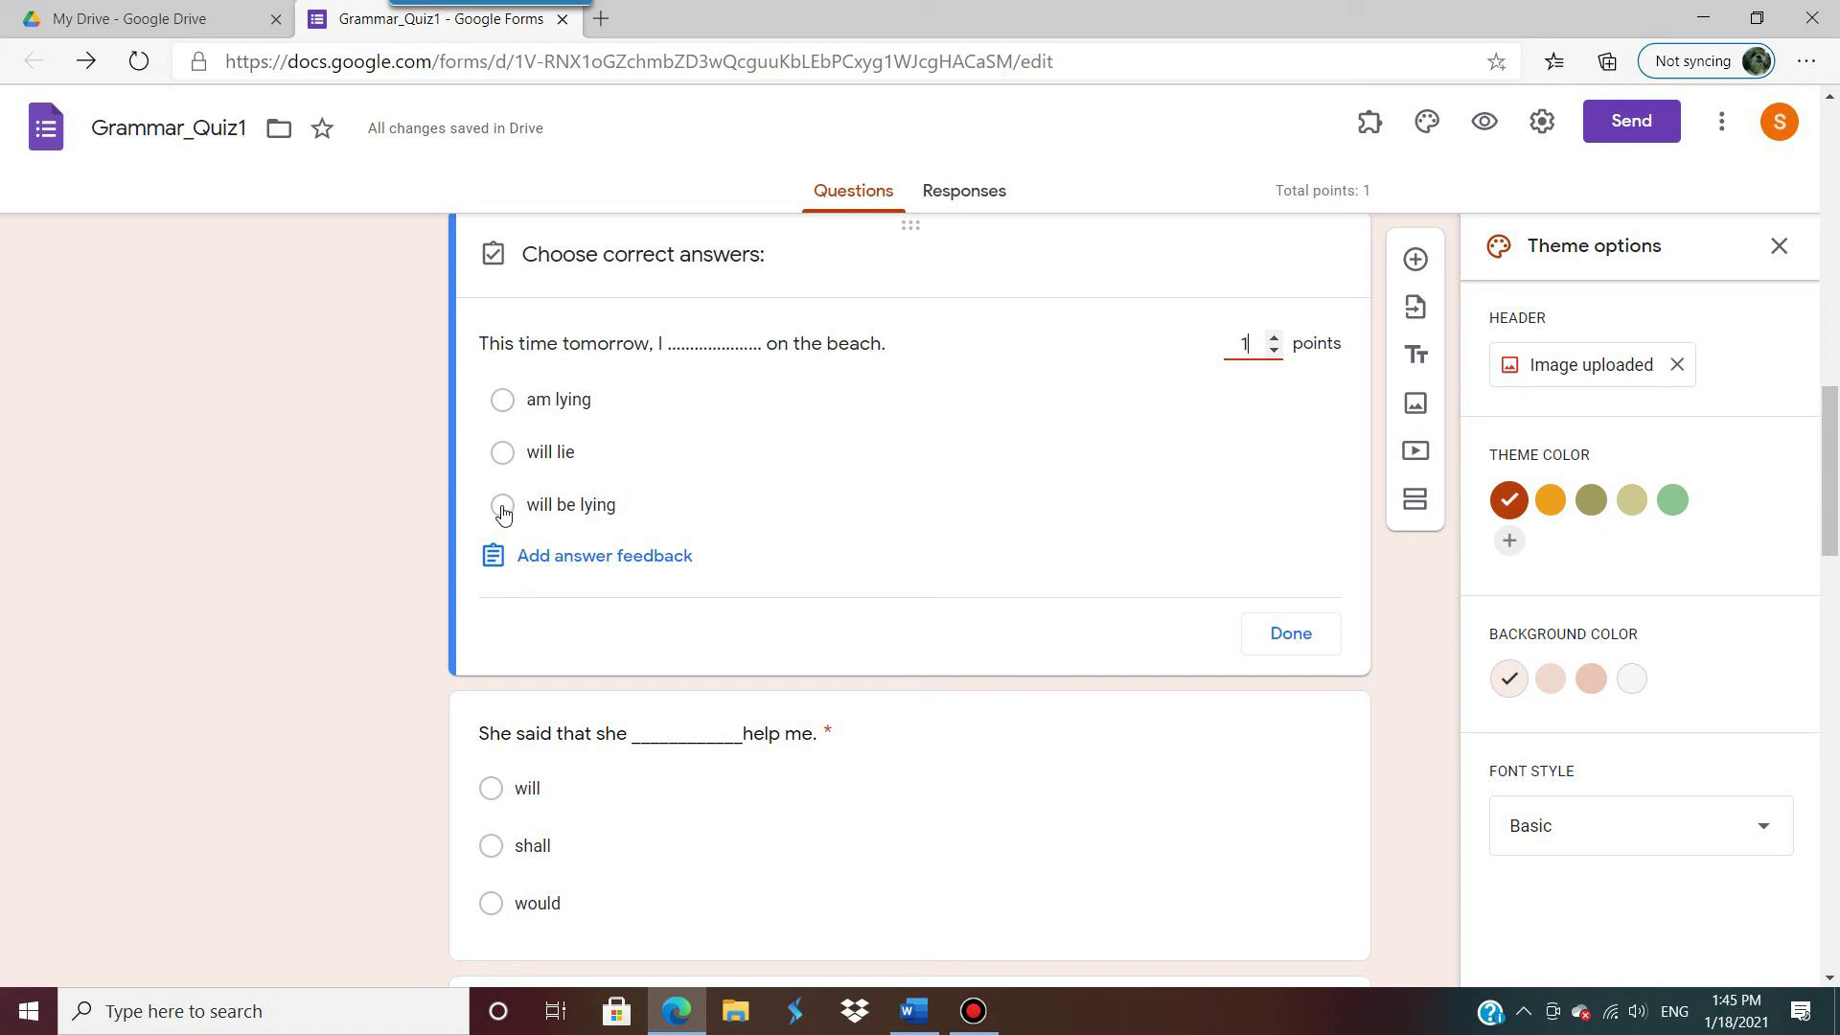
pyautogui.click(502, 508)
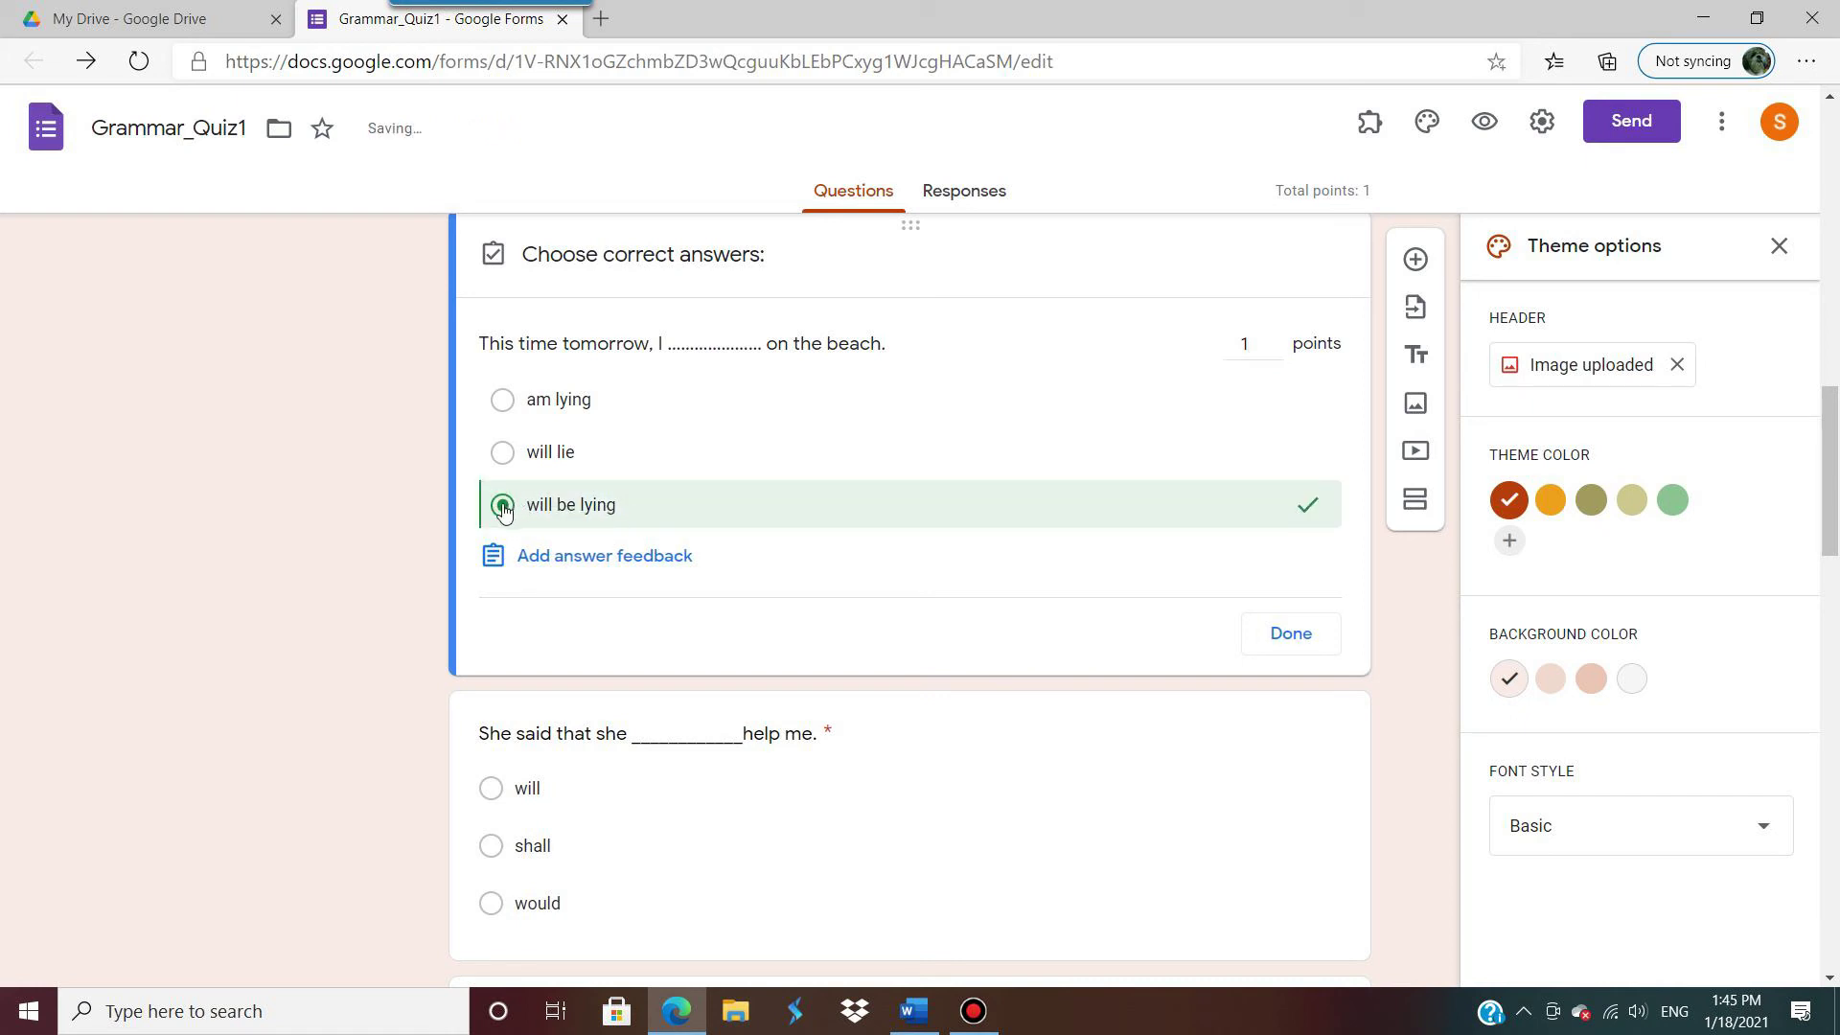
pyautogui.click(1311, 637)
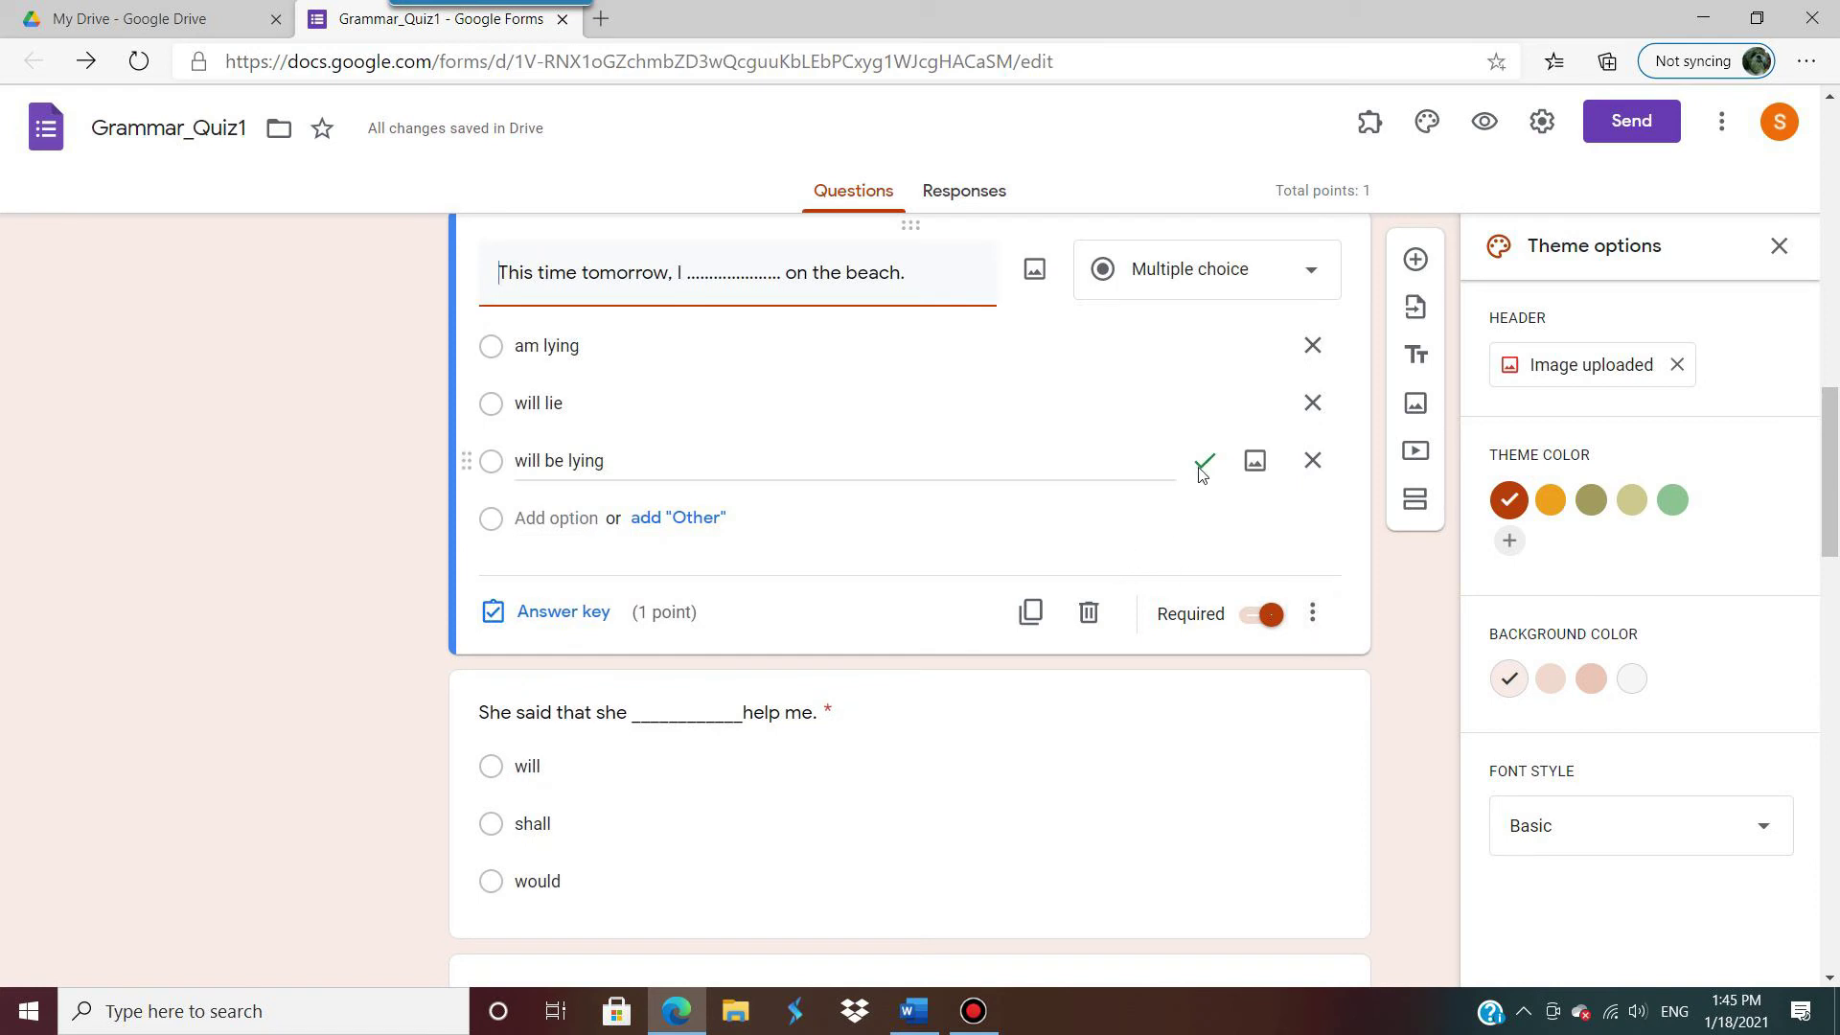
# Step: Make 'will' the correct answer to the 'She said' question, worth 1 point
pyautogui.scroll(-4, 1054, 547)
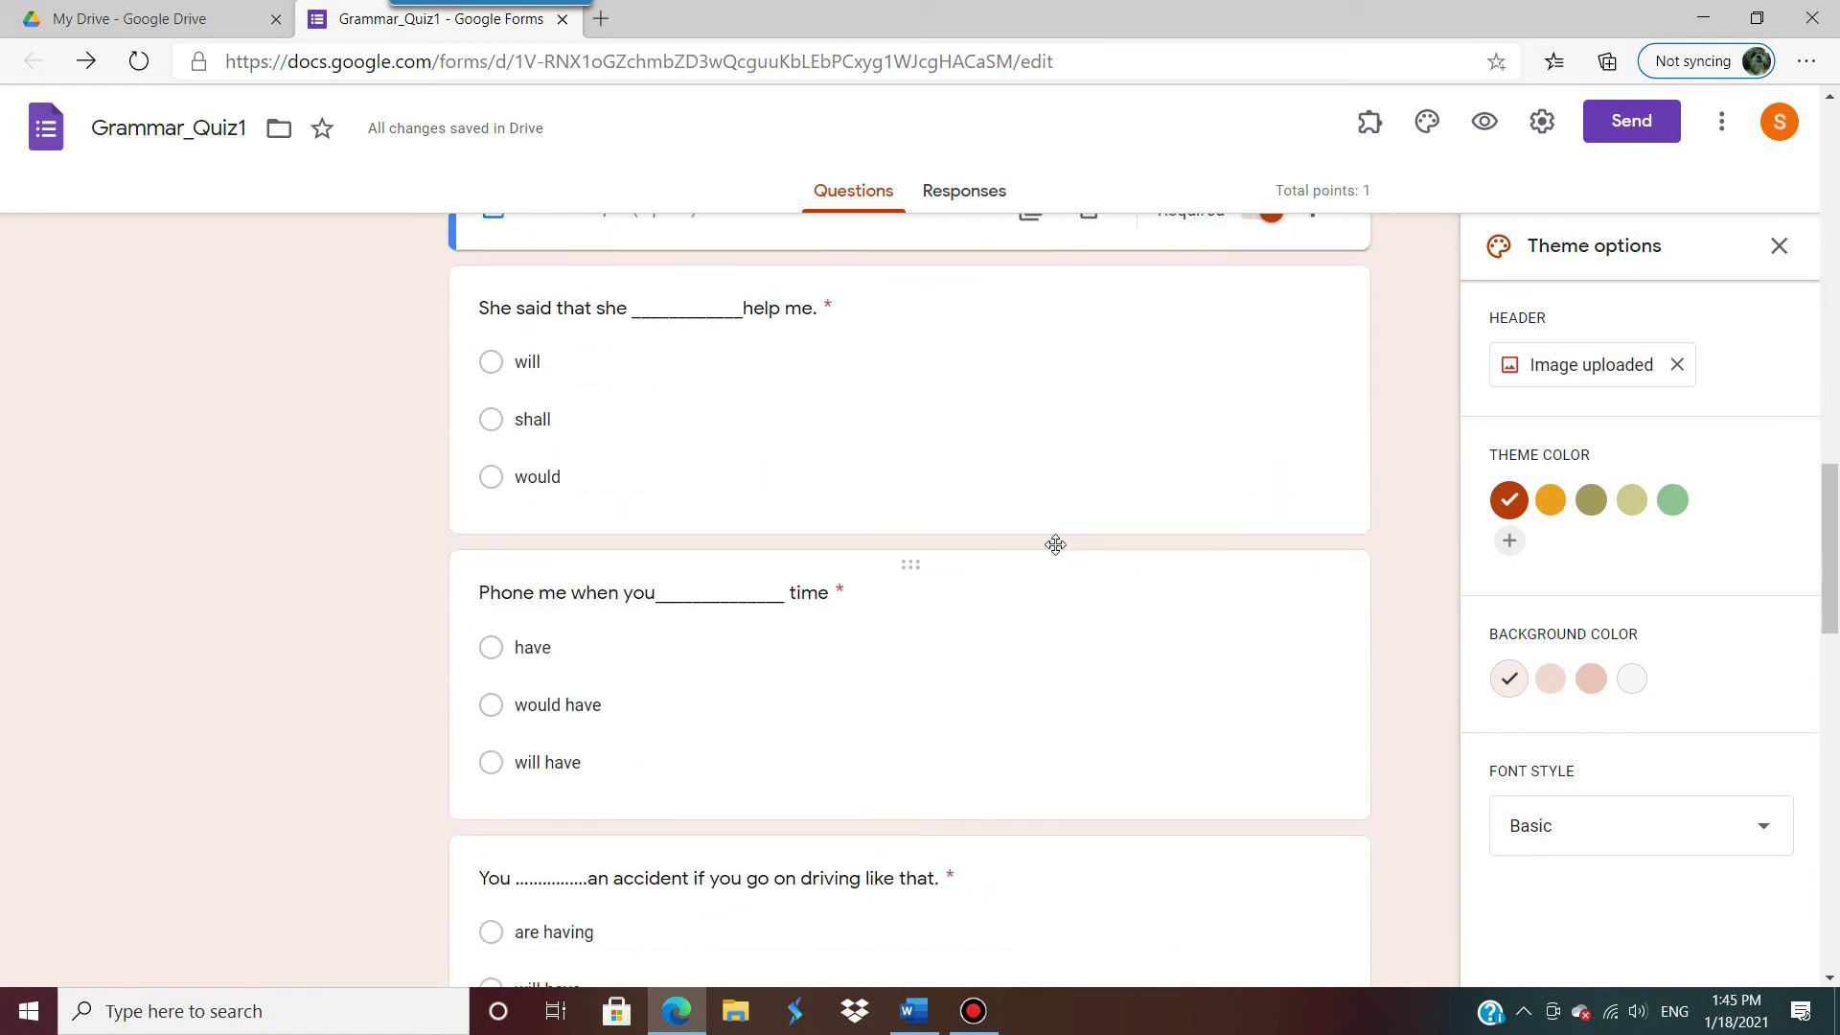
pyautogui.click(802, 479)
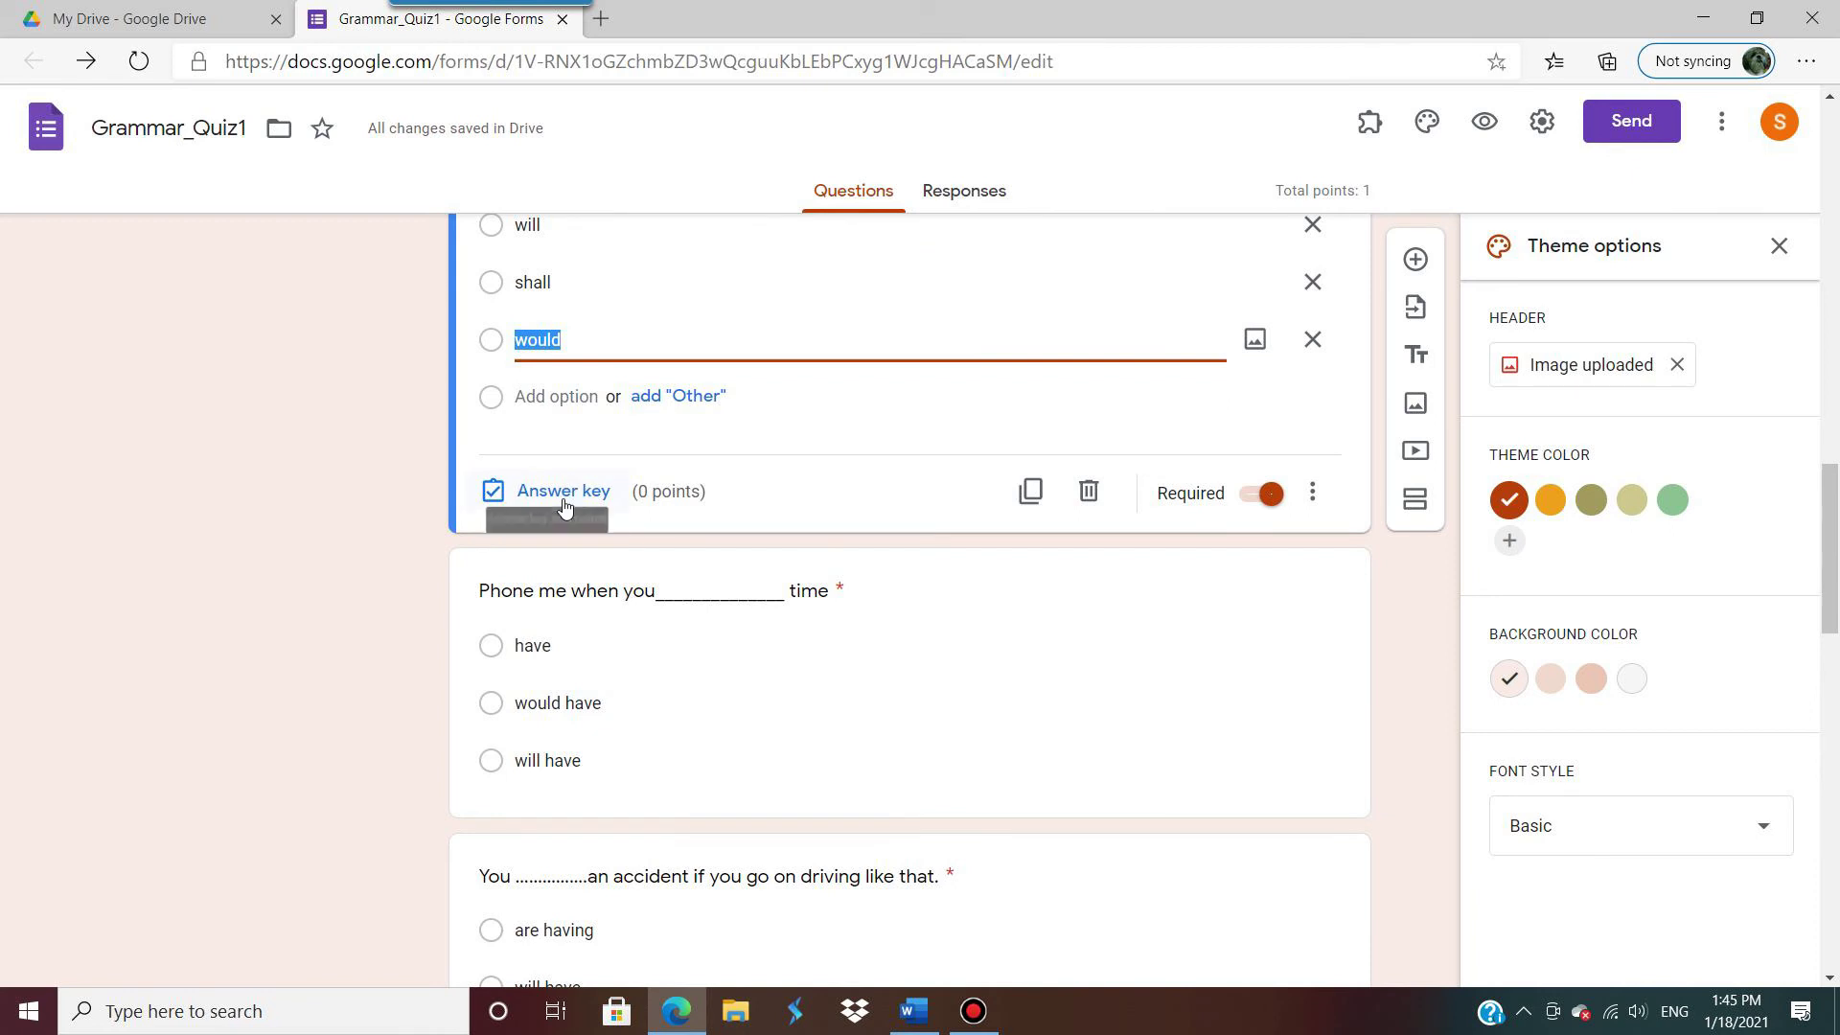
pyautogui.click(564, 493)
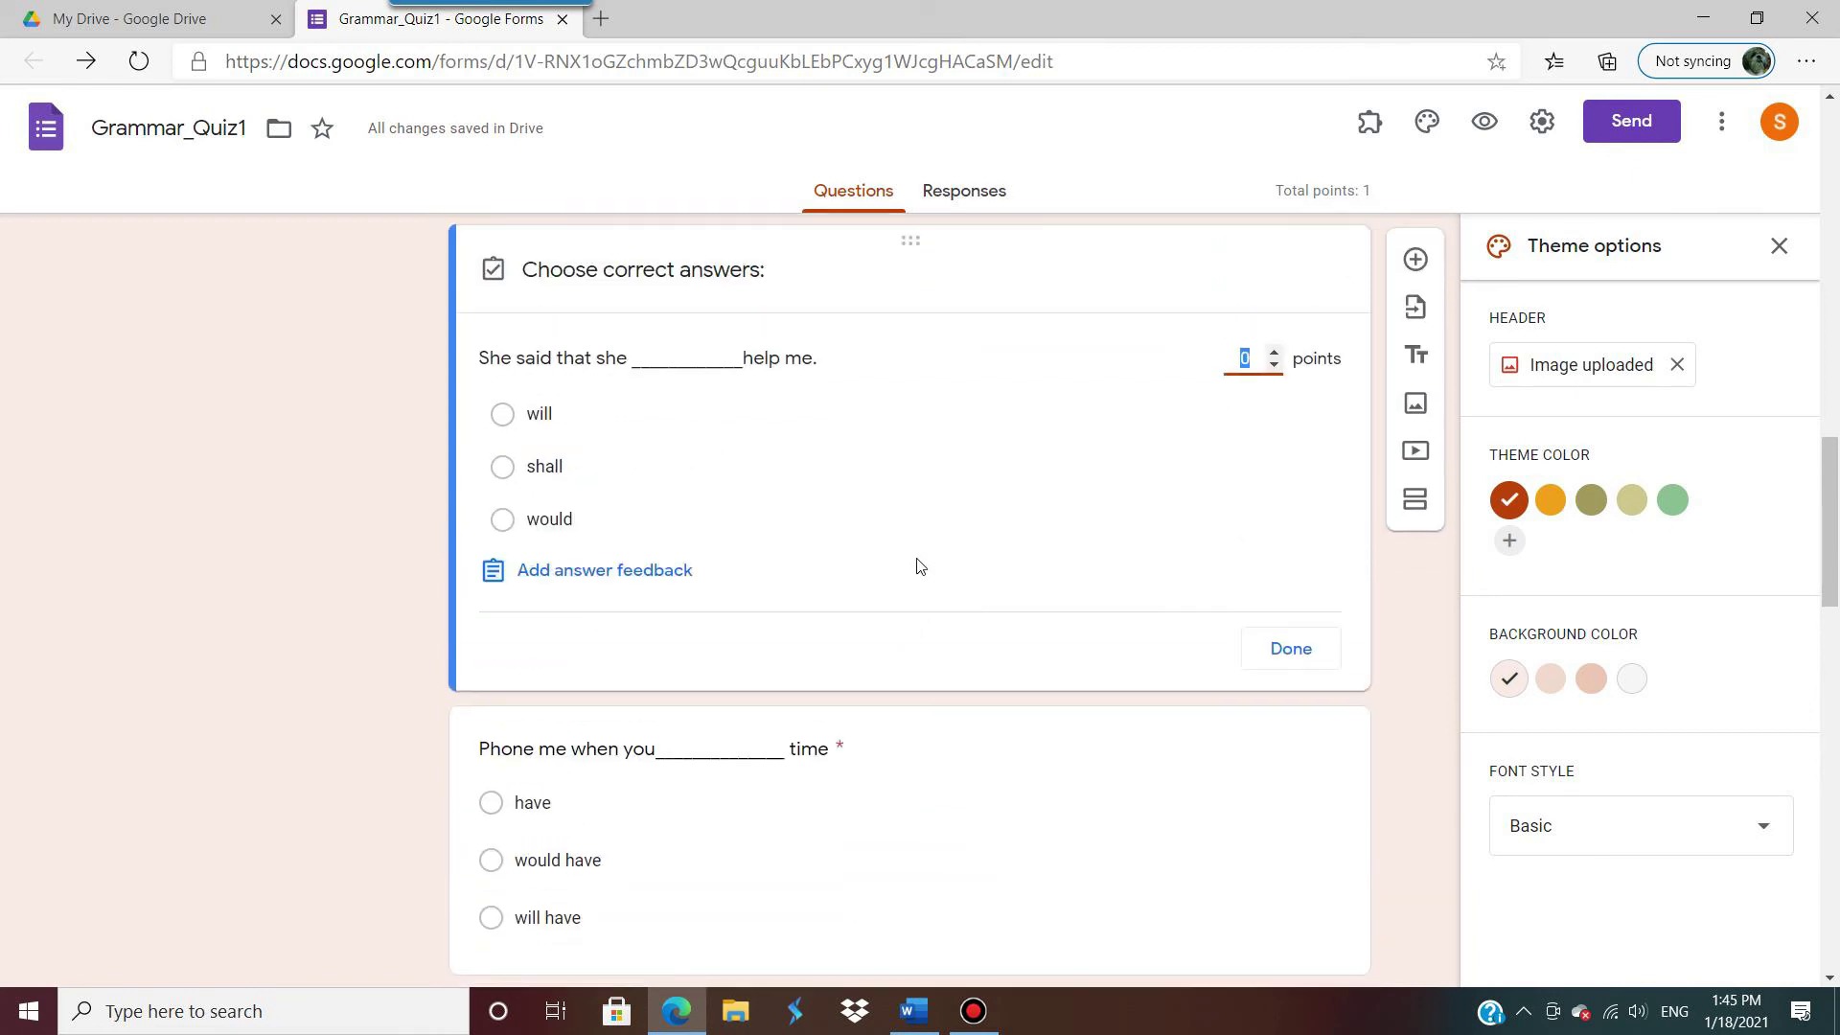
pyautogui.scroll(1, 917, 566)
pyautogui.click(1274, 487)
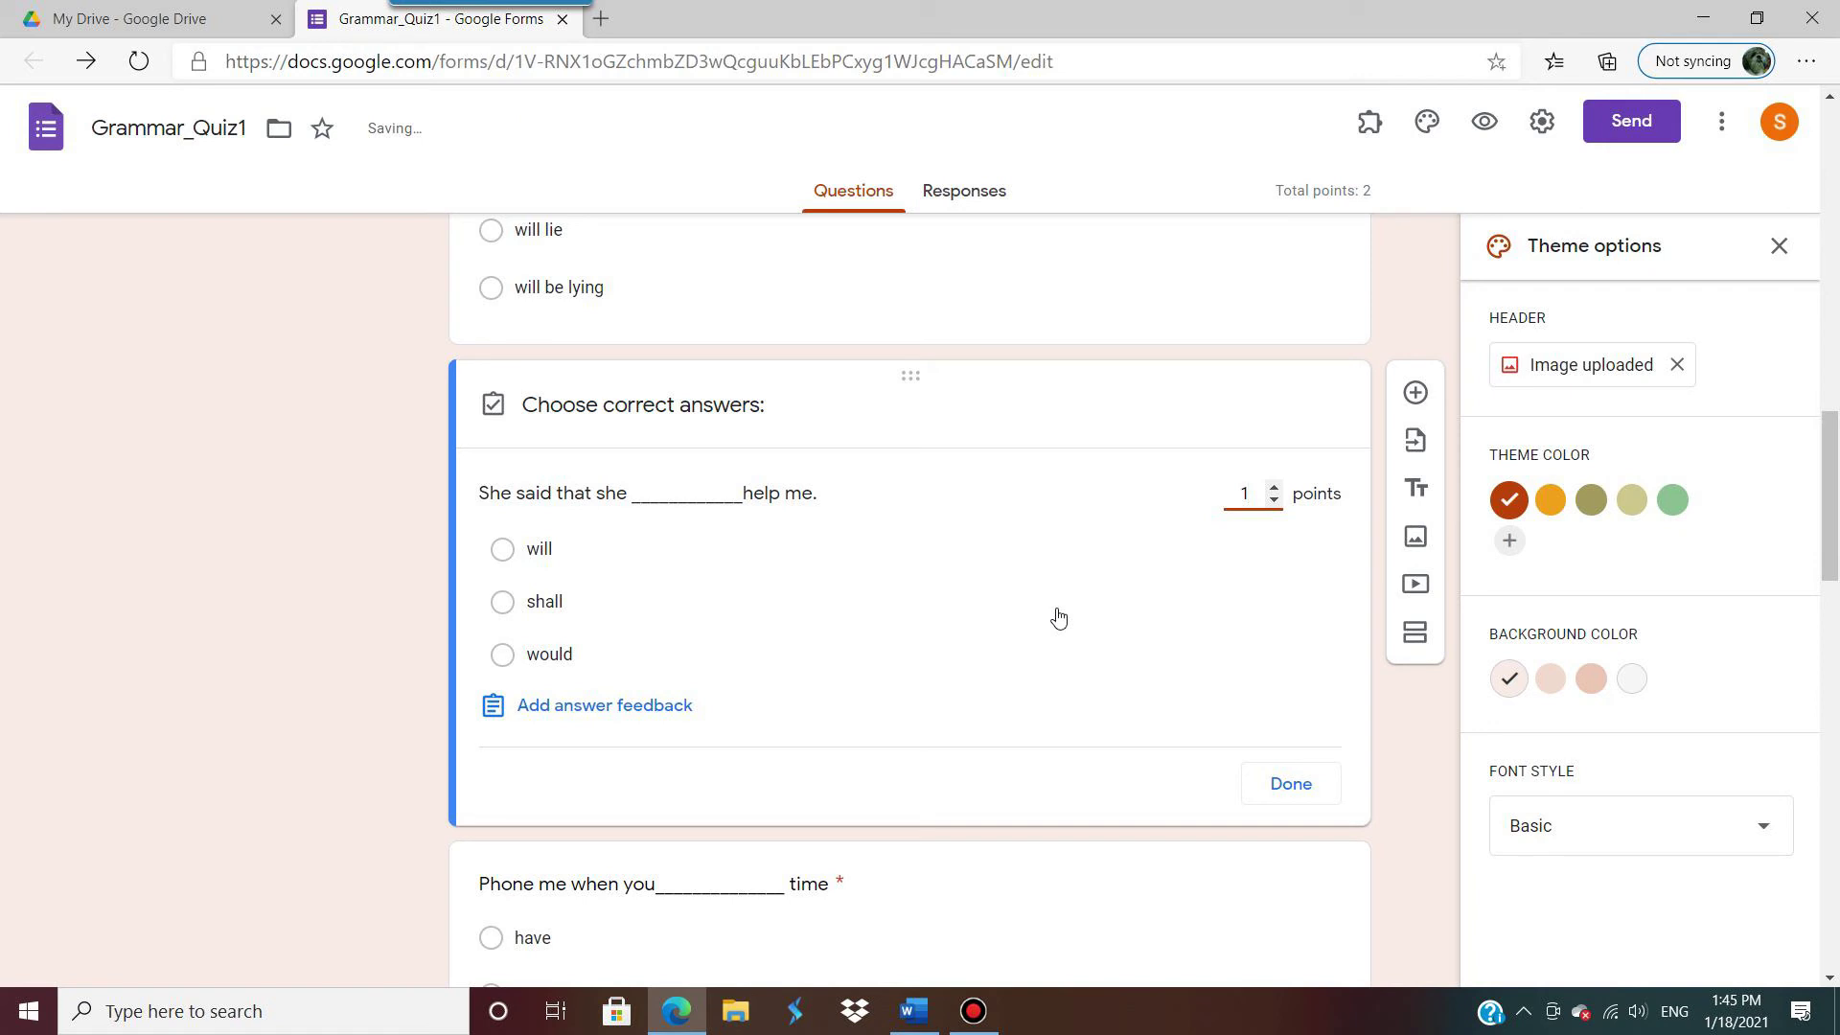
pyautogui.click(509, 554)
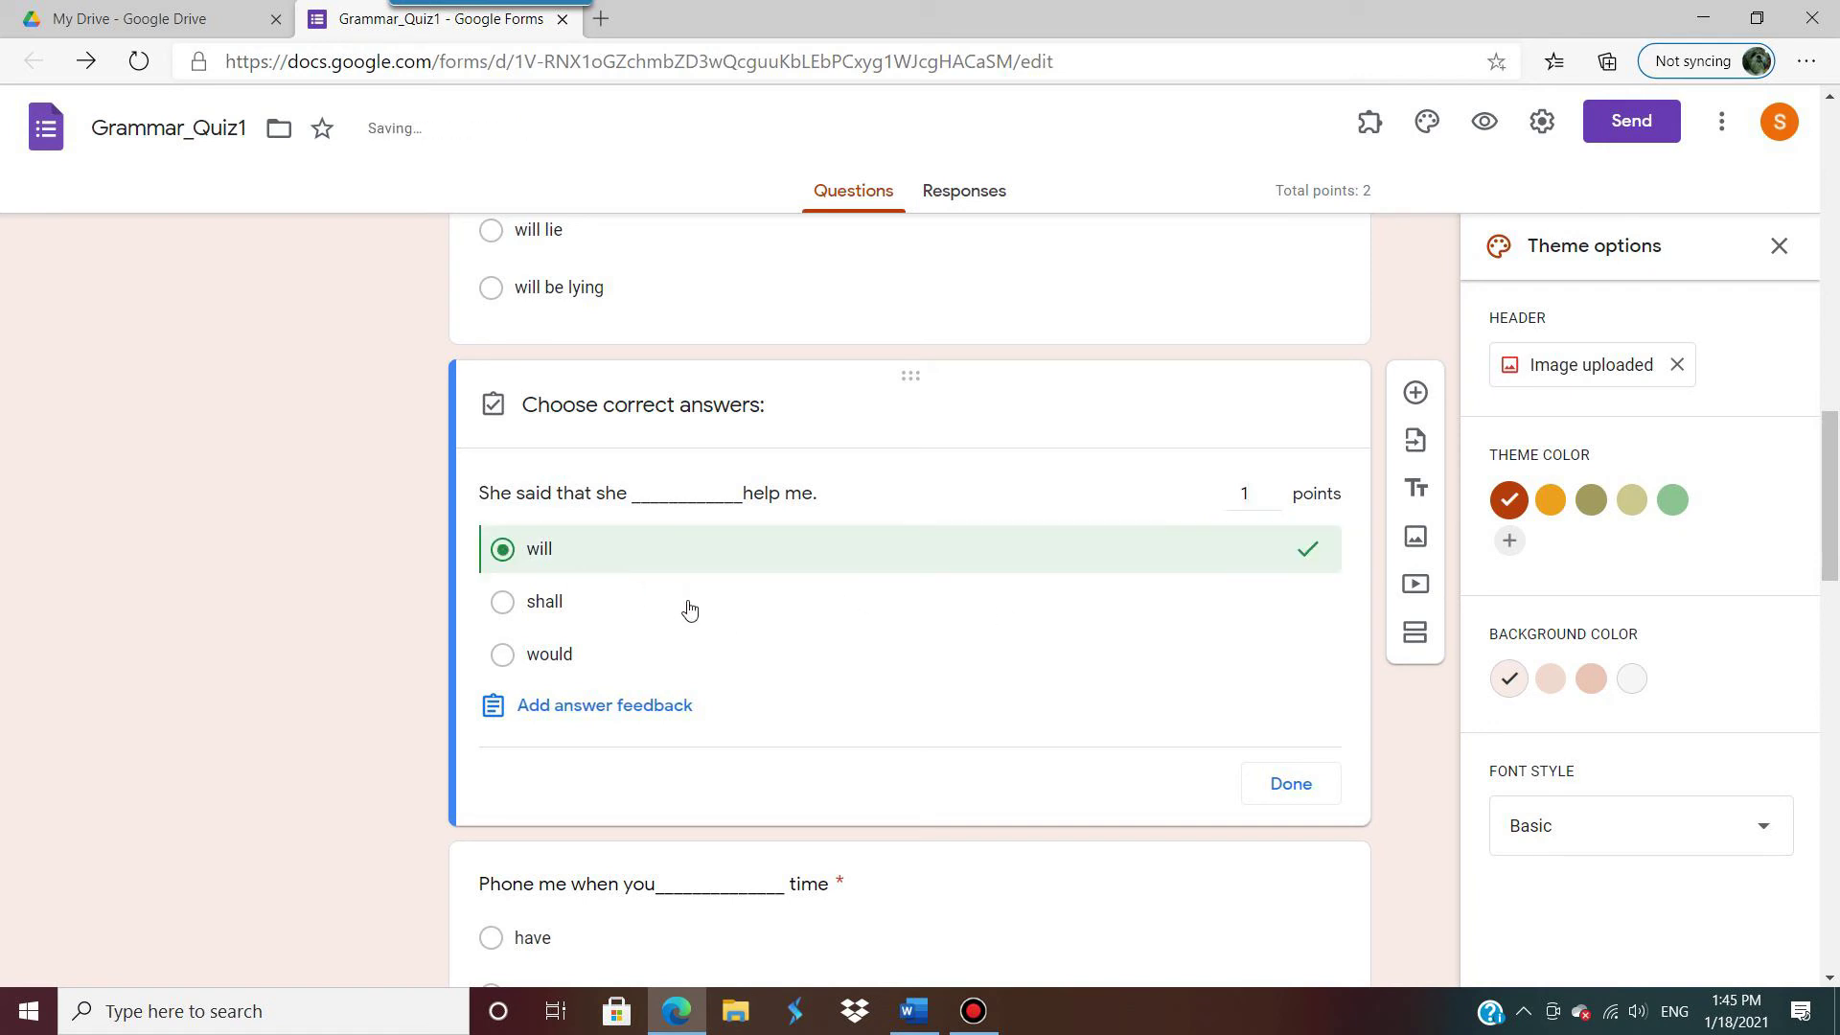
pyautogui.click(1287, 796)
# Step: Make 'have' the correct answer to the 'Phone me' question
pyautogui.scroll(-4, 952, 810)
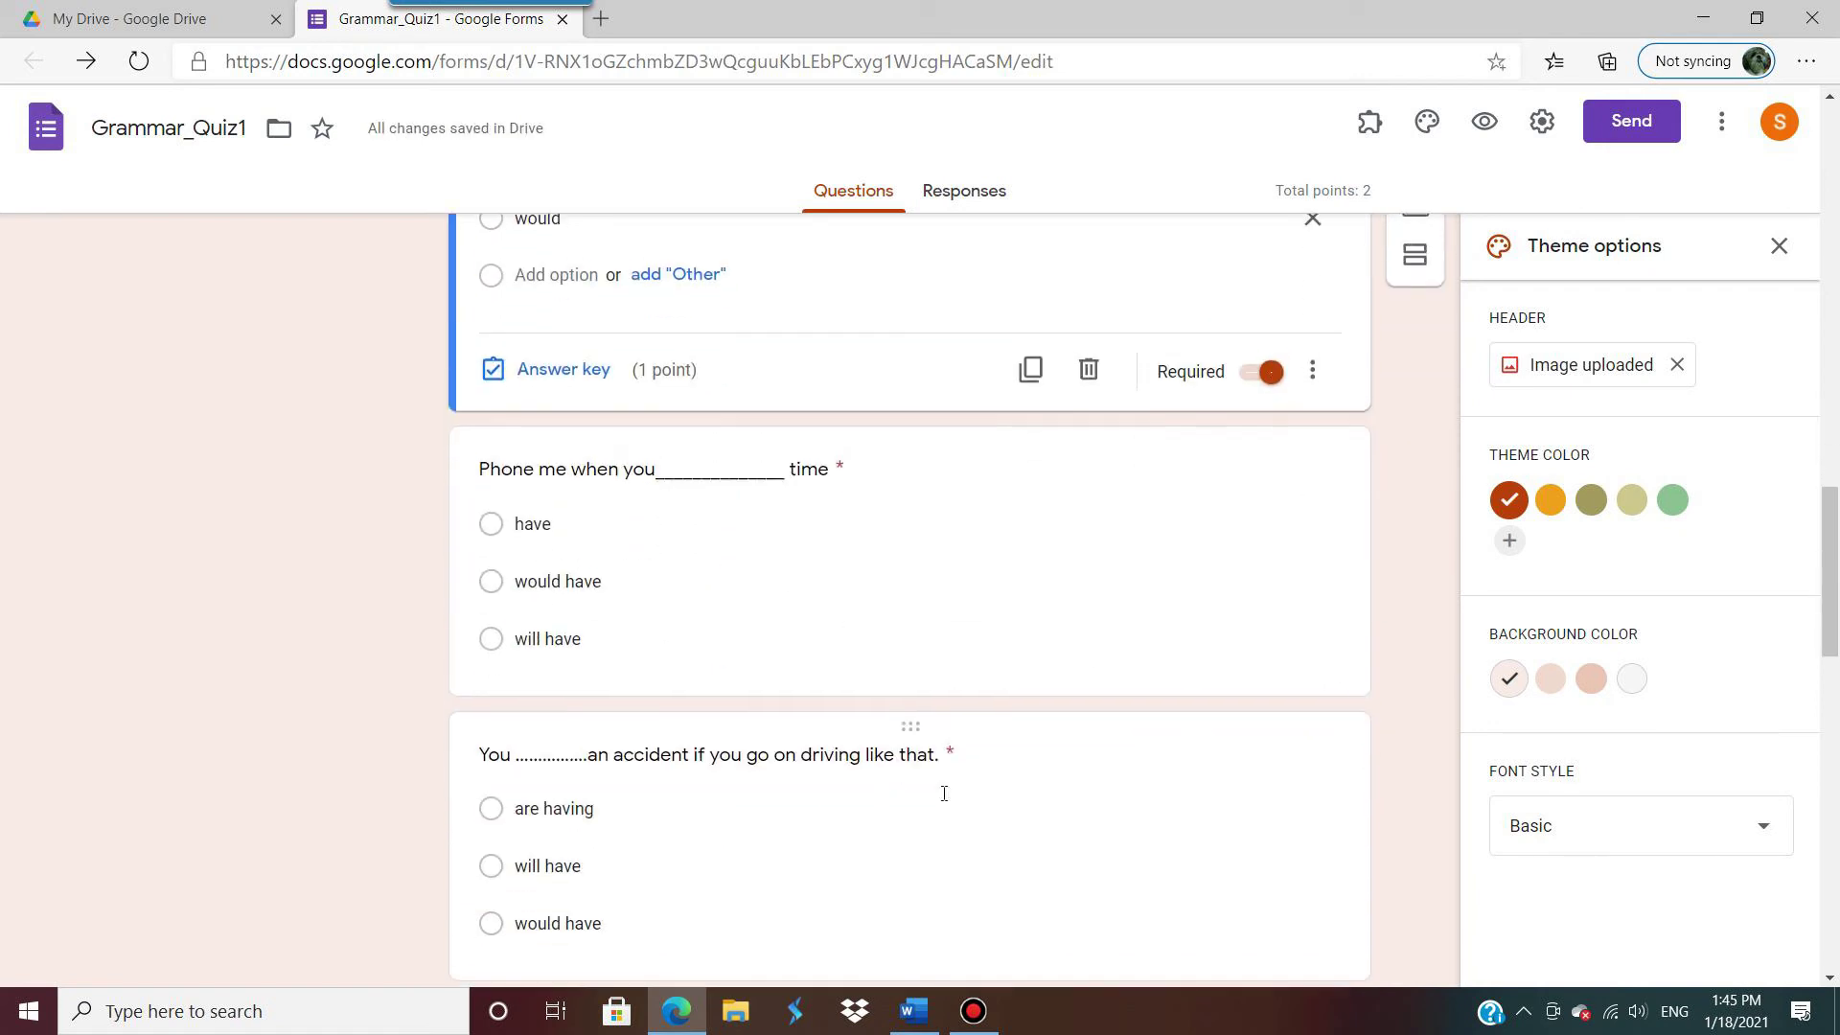
pyautogui.click(743, 570)
pyautogui.click(539, 648)
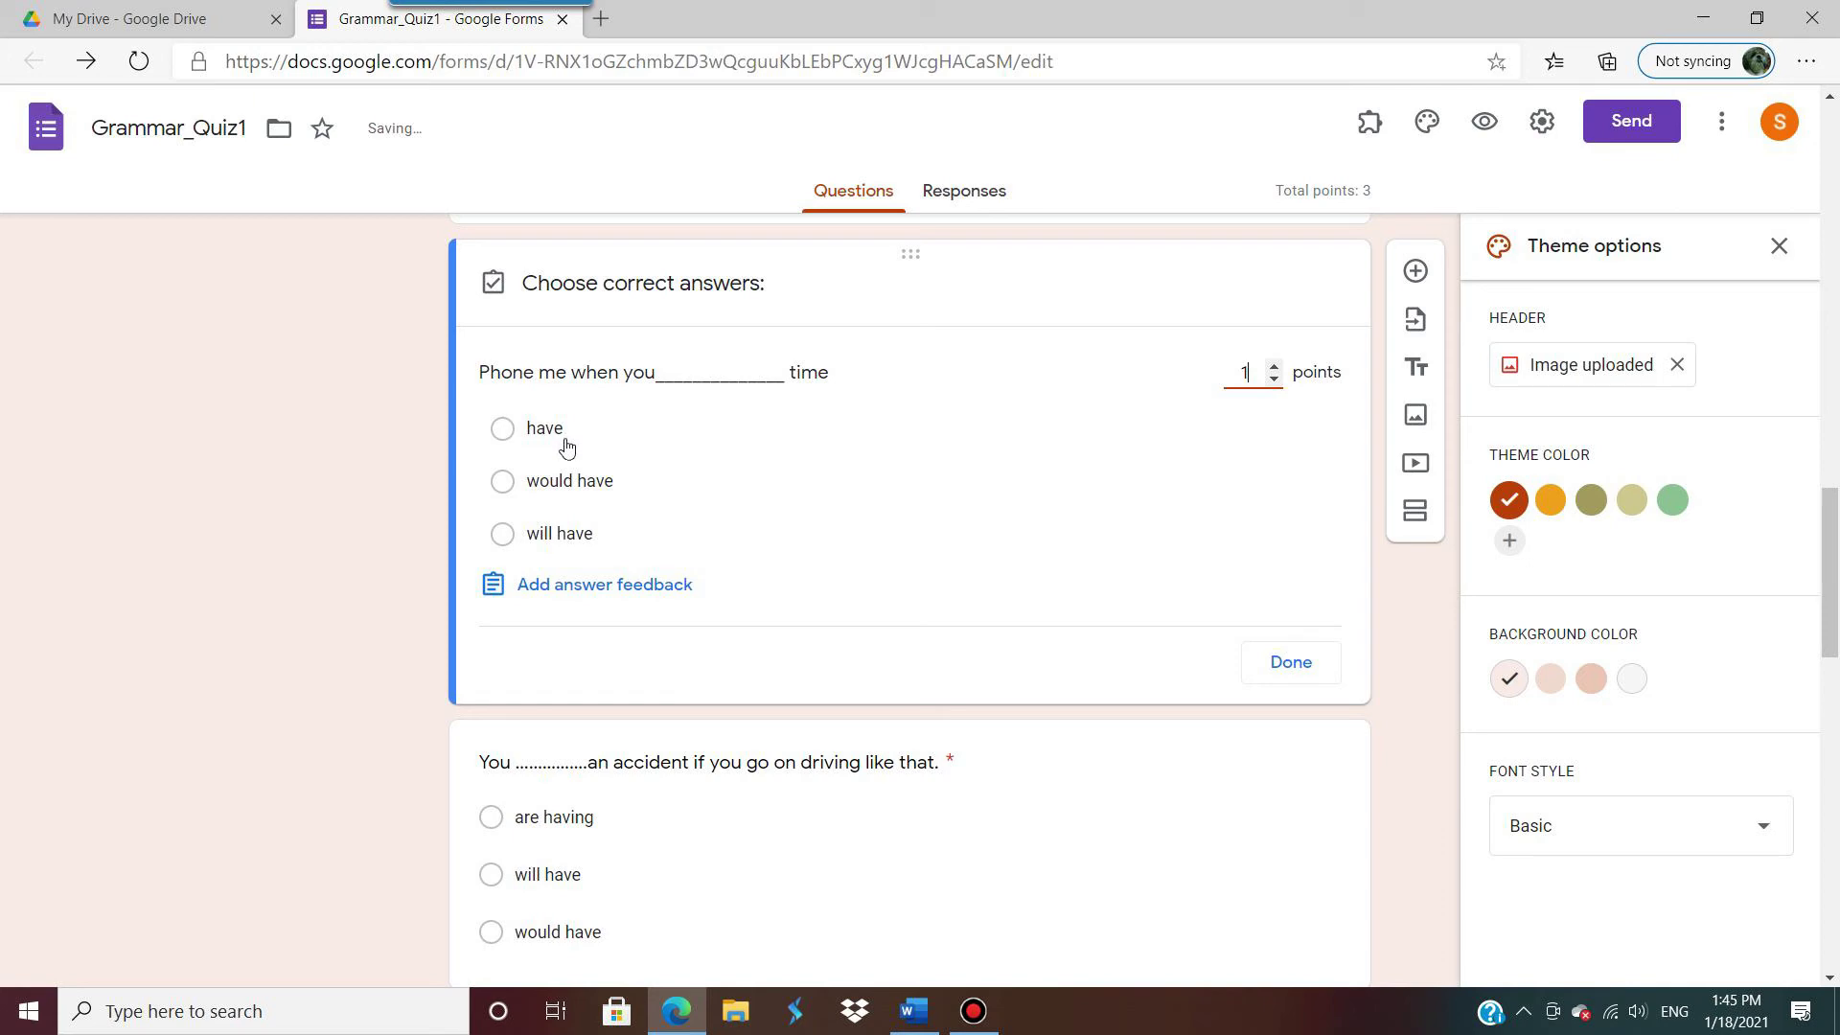
pyautogui.click(508, 431)
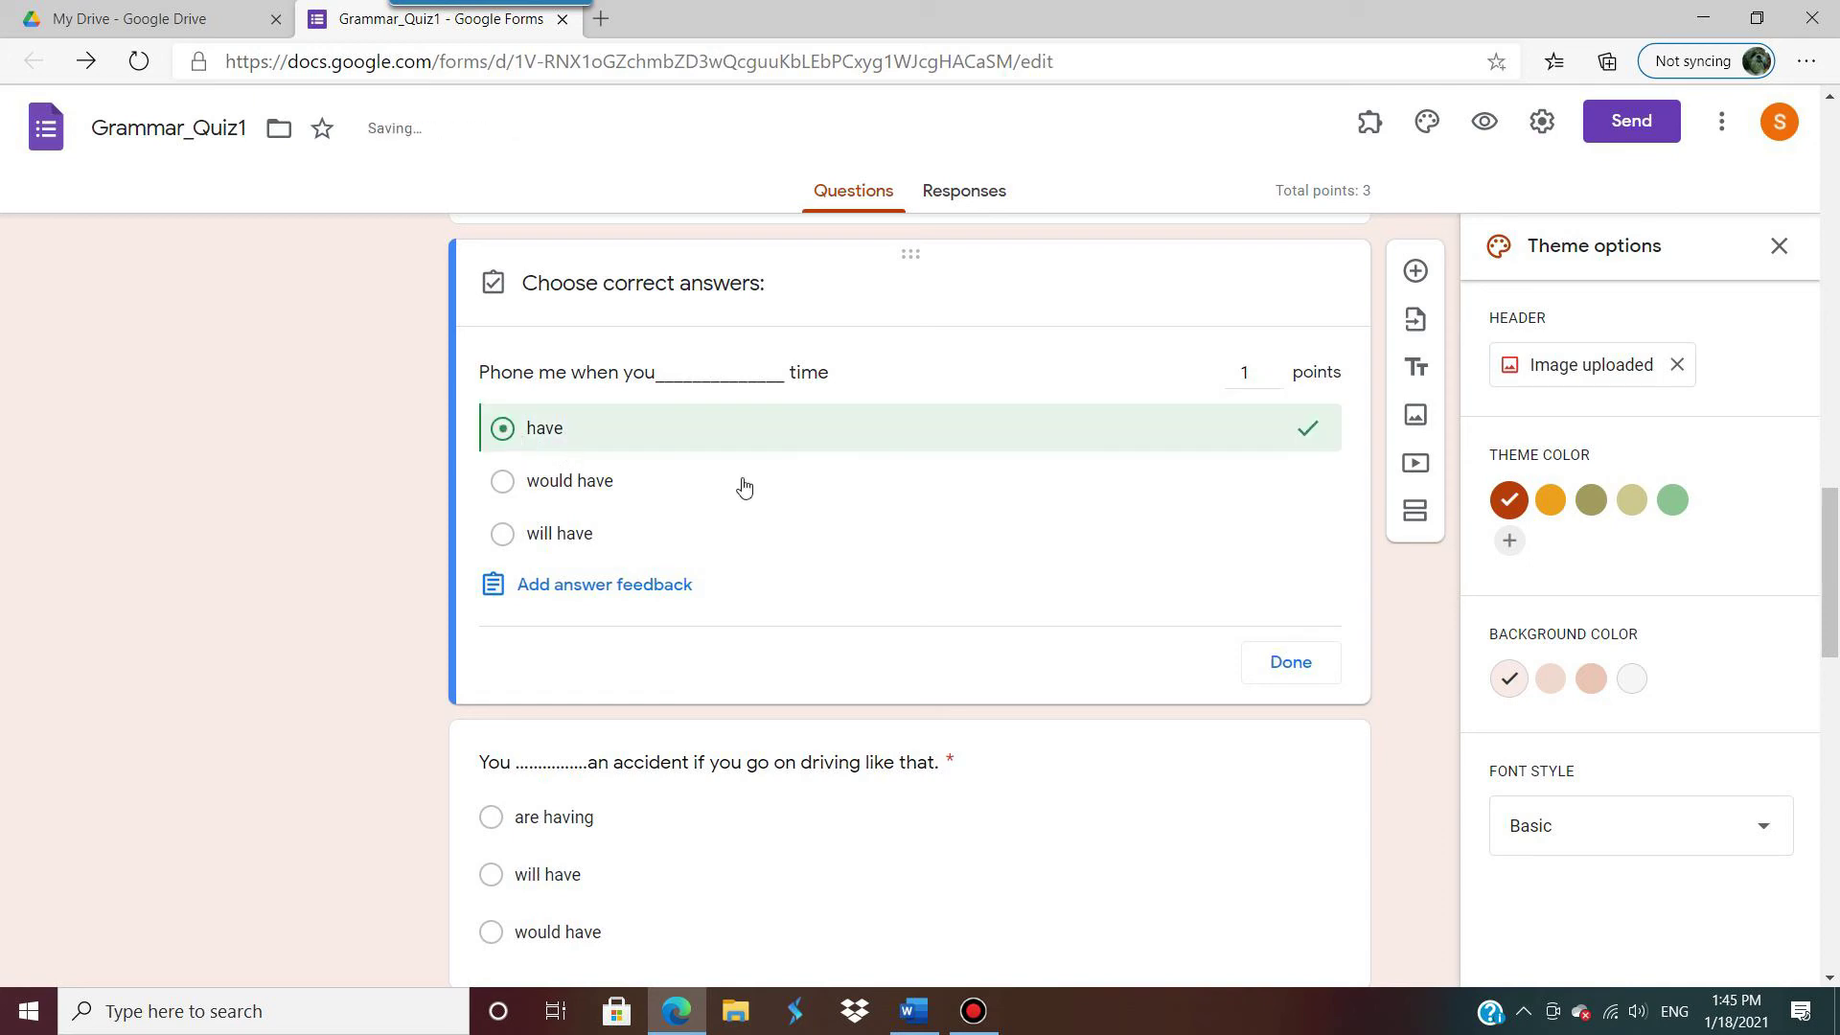
pyautogui.click(1291, 662)
# Step: Make 'will have' the correct answer to the accident question, worth 1 point
pyautogui.click(927, 505)
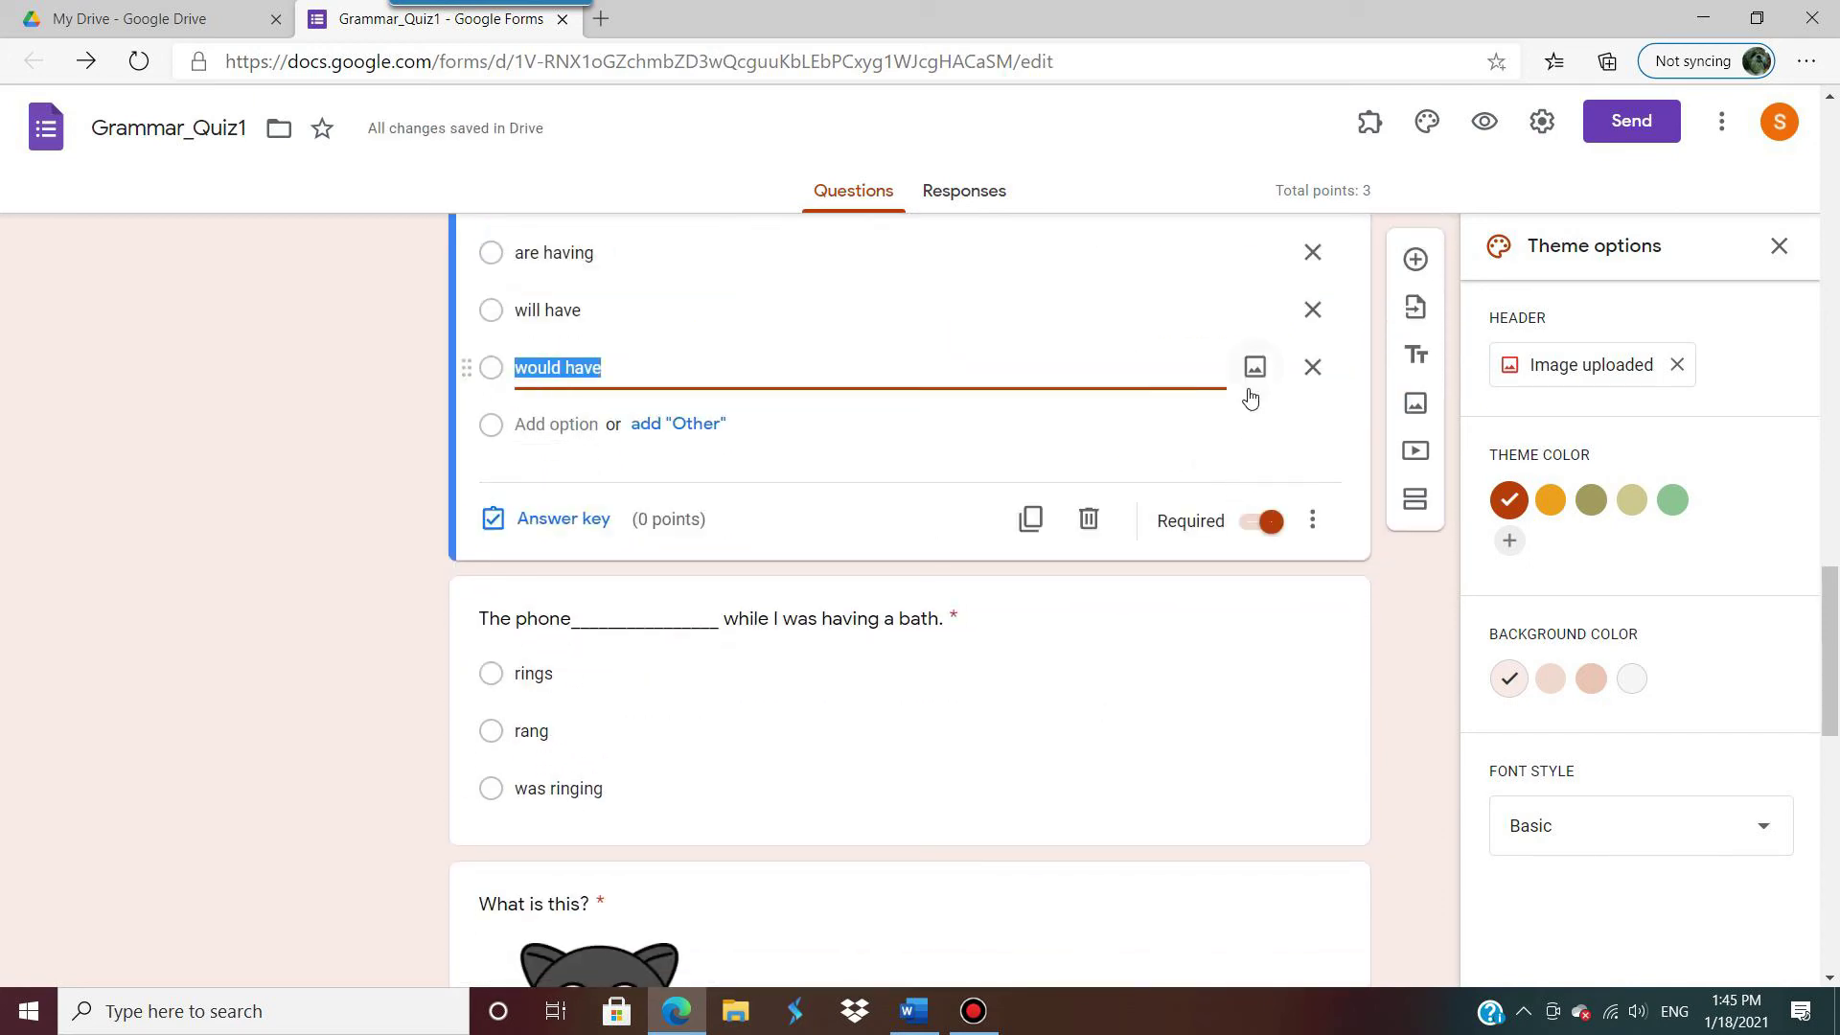
pyautogui.click(564, 789)
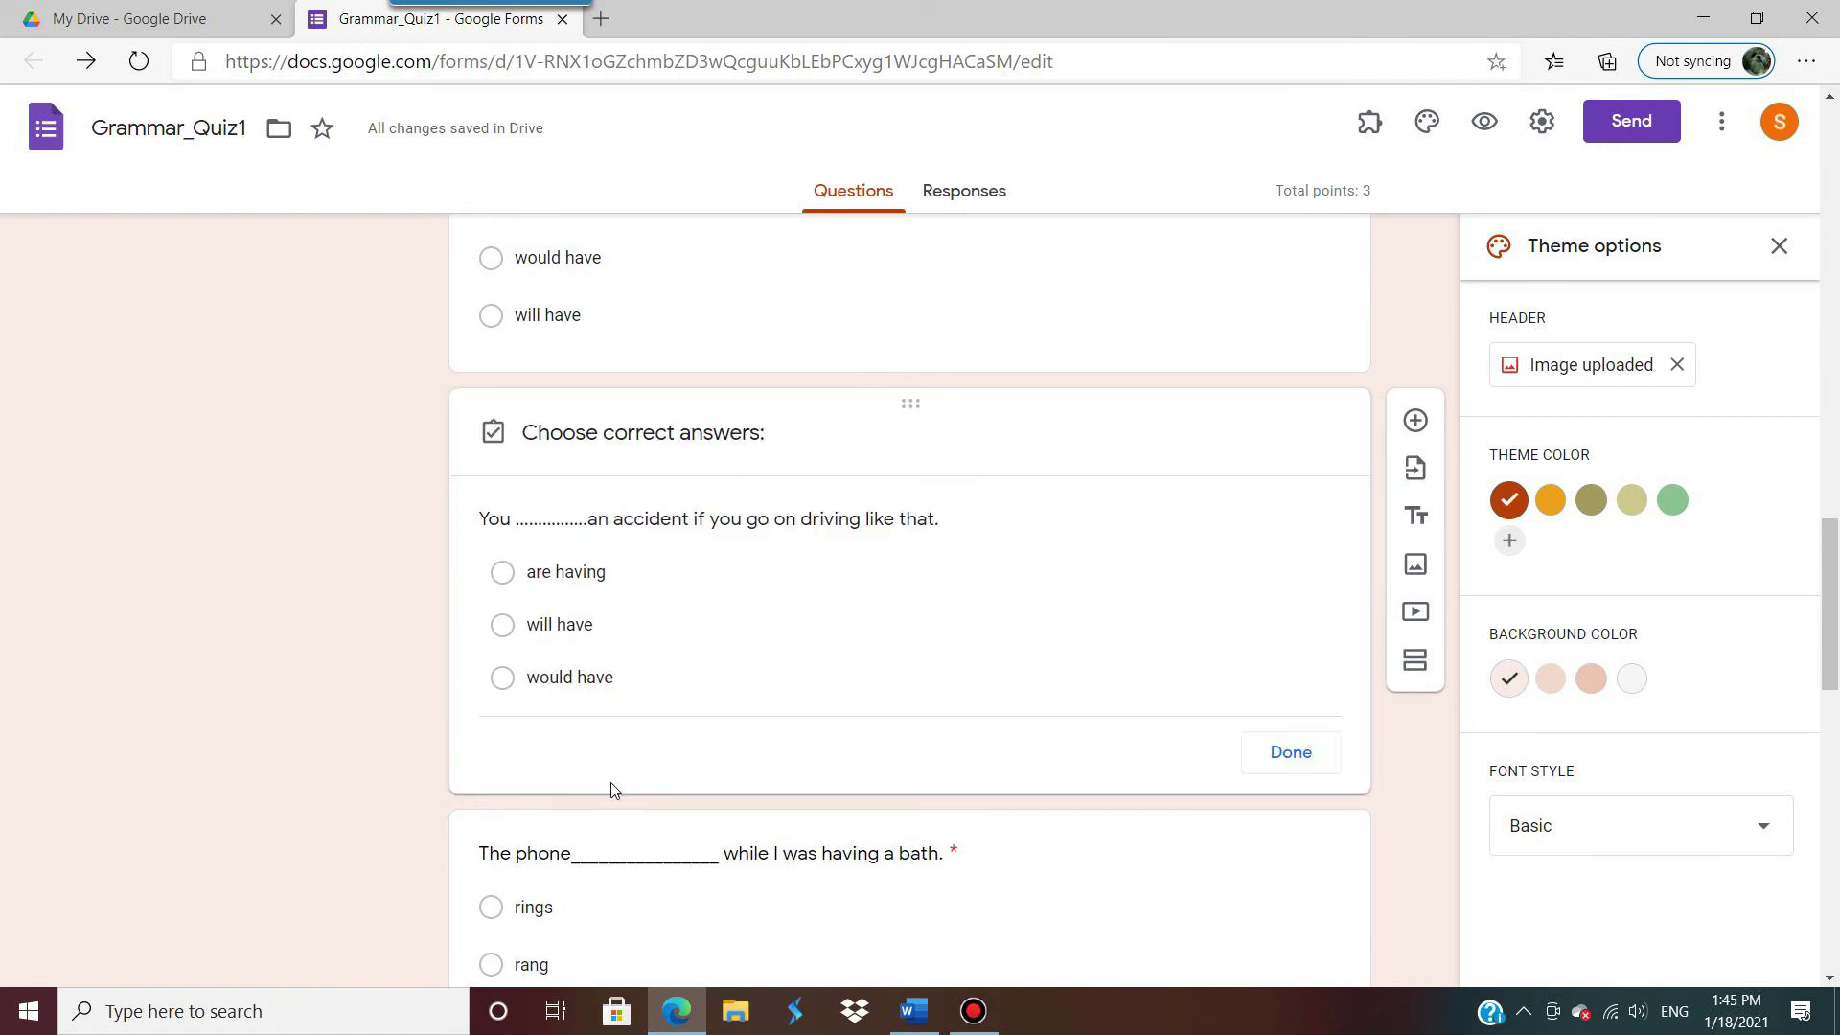
pyautogui.click(1273, 514)
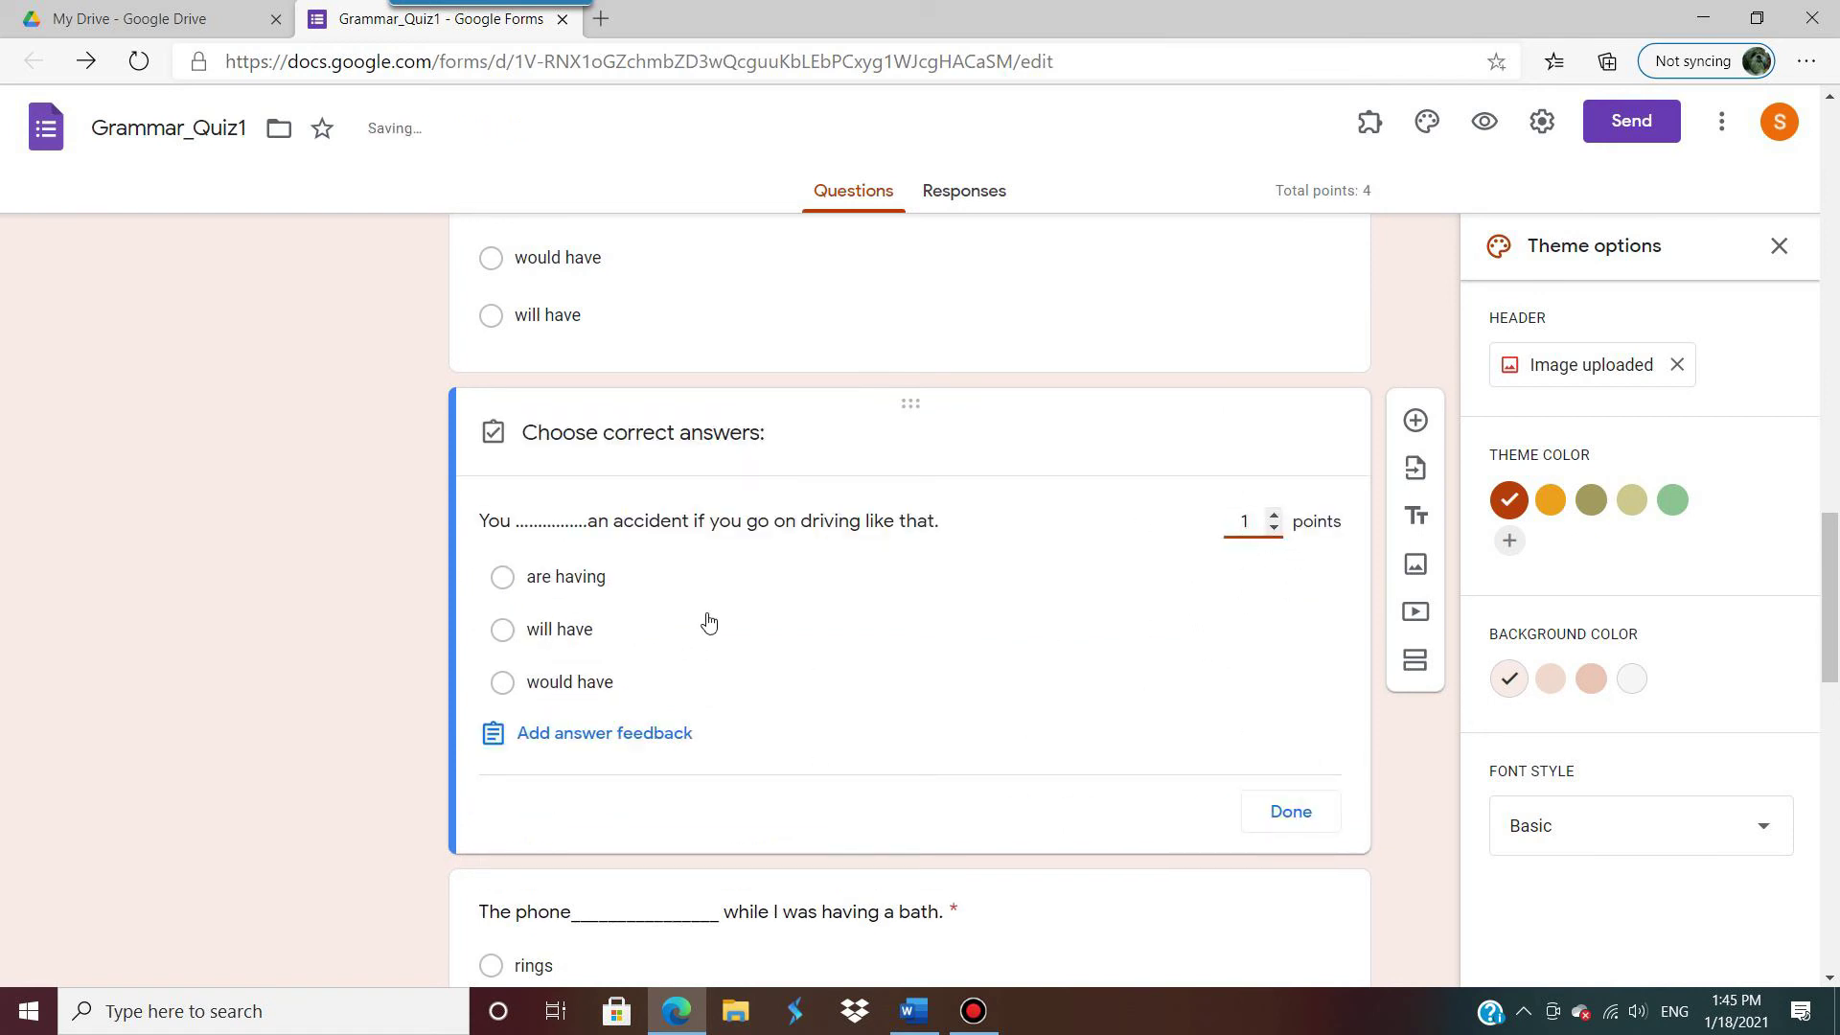
pyautogui.click(506, 633)
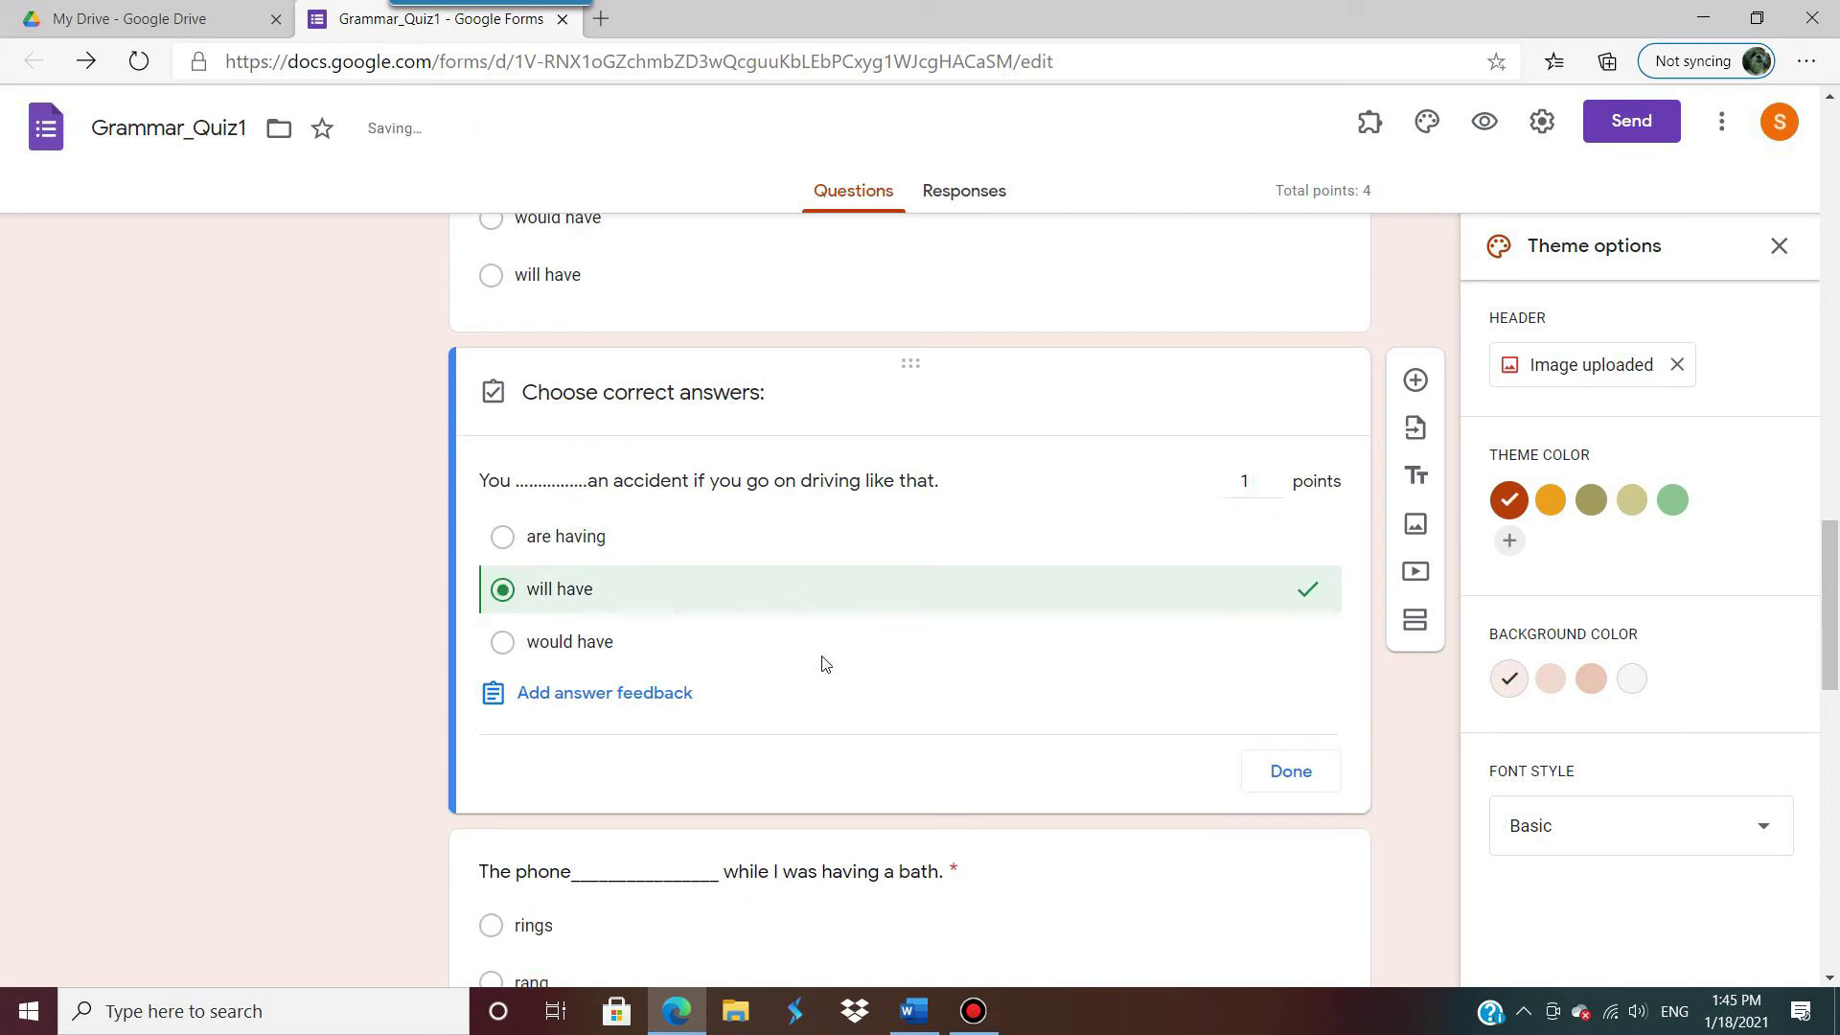
pyautogui.scroll(-3, 821, 659)
pyautogui.click(1299, 544)
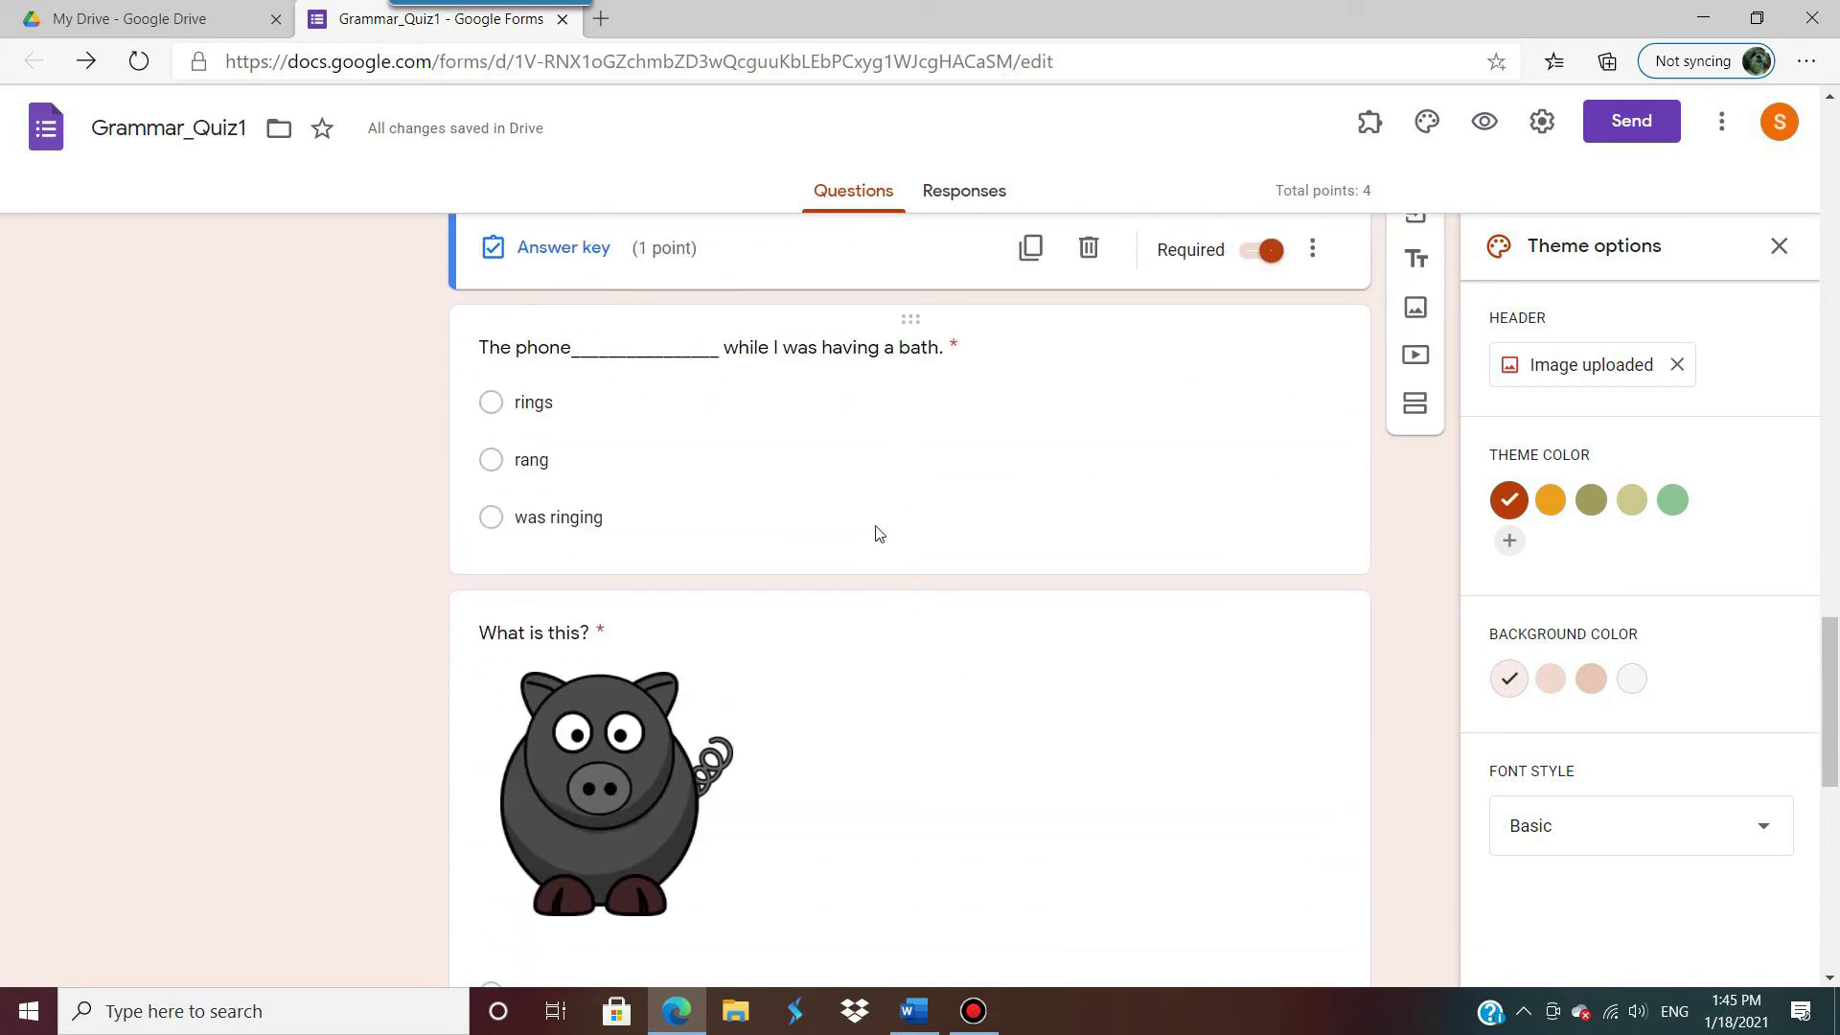
# Step: Make 'rang' the correct answer to the phone question, worth 1 point
pyautogui.click(874, 530)
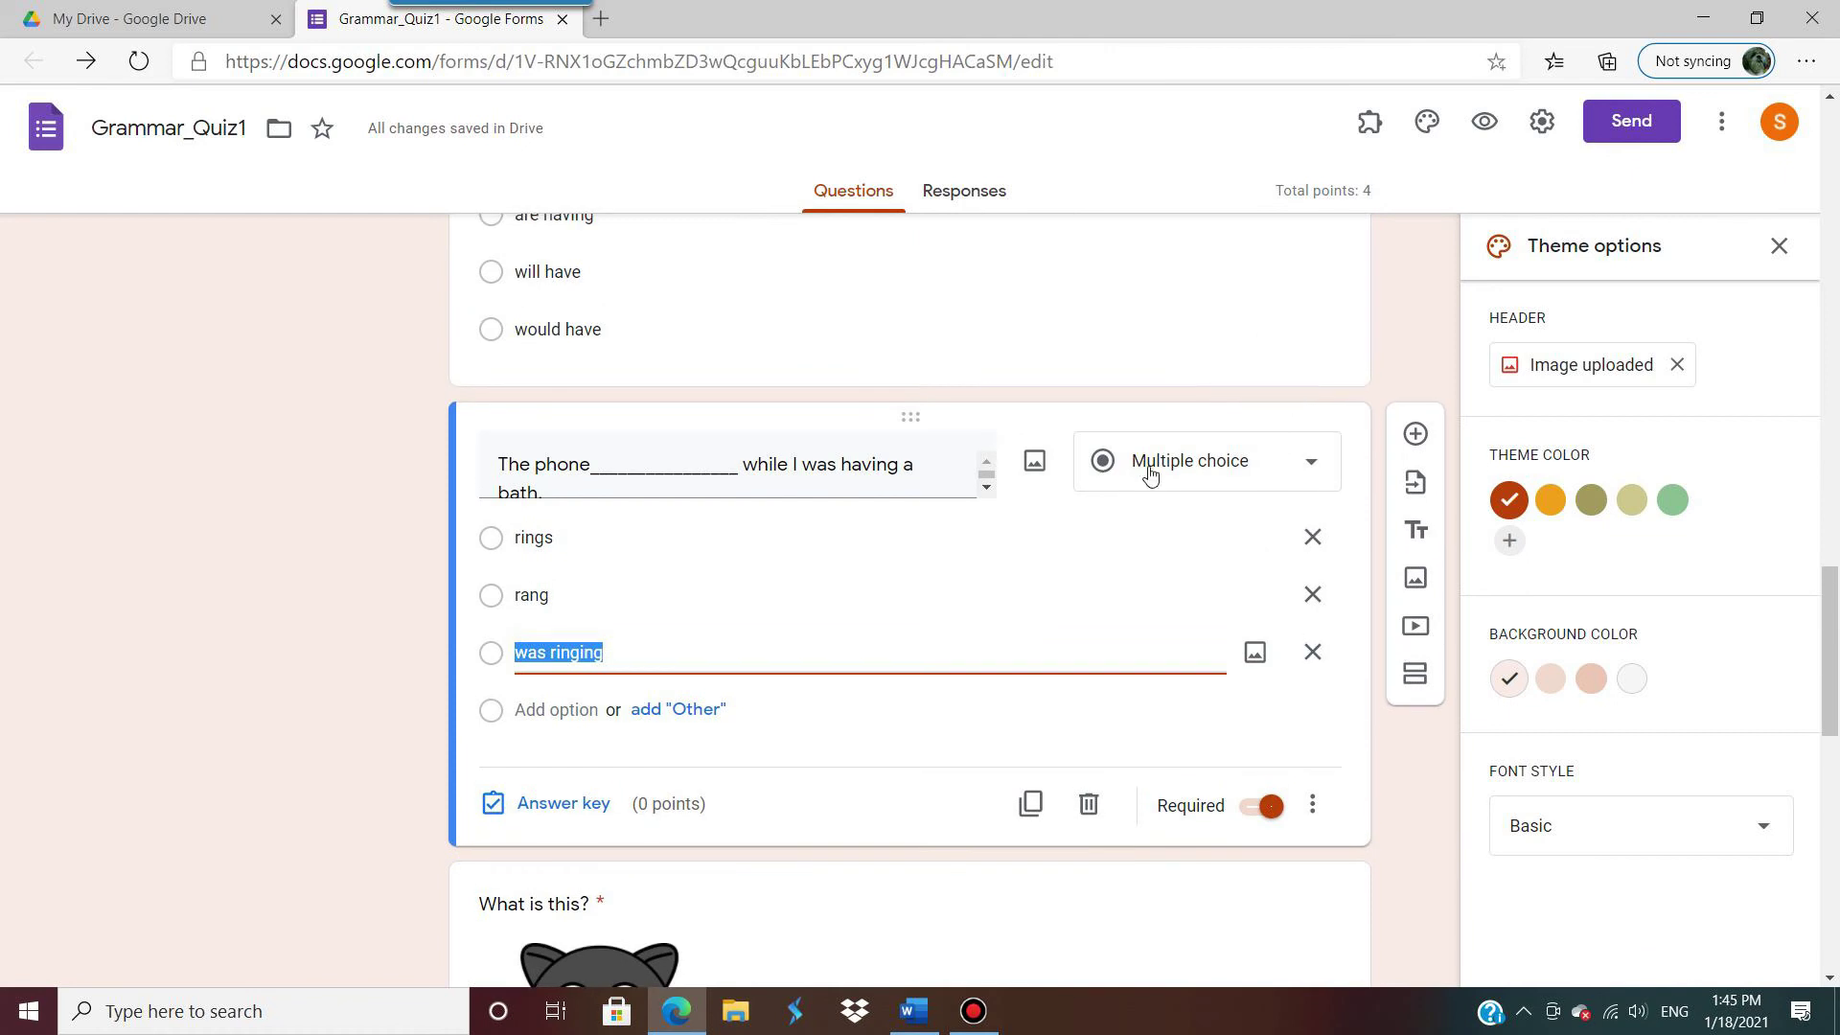
pyautogui.click(541, 804)
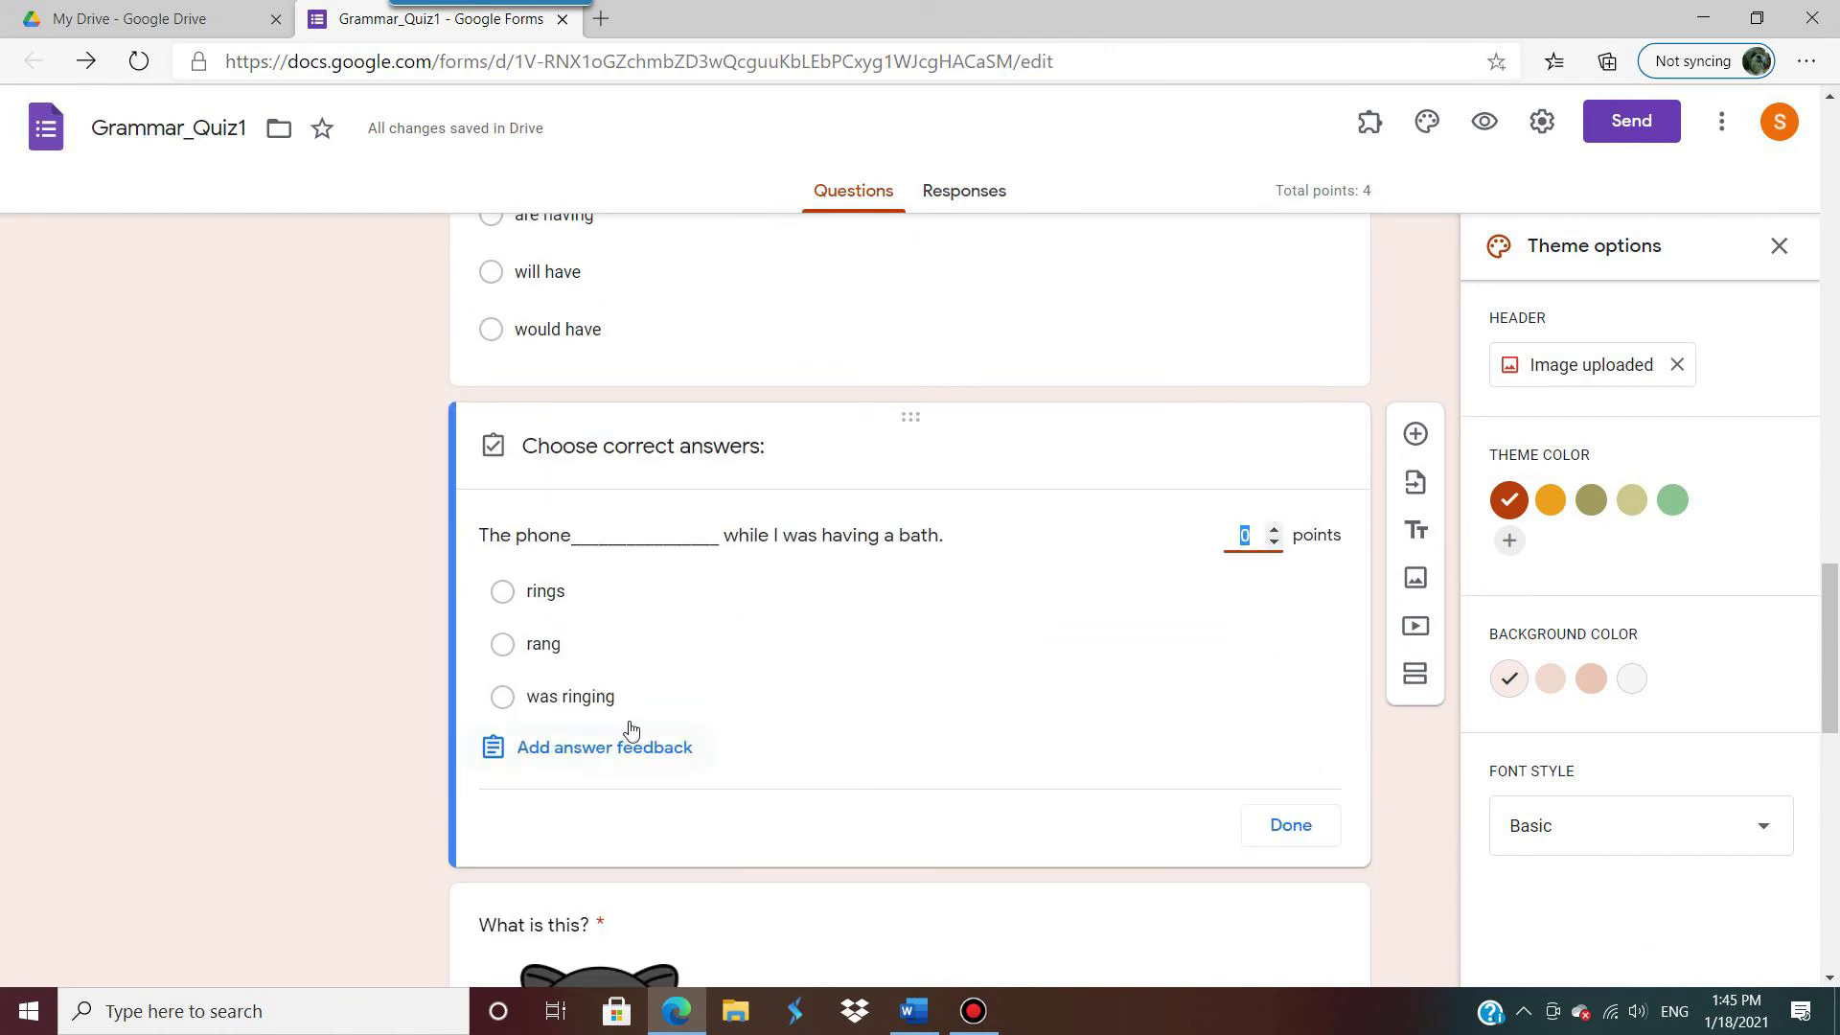
pyautogui.click(504, 649)
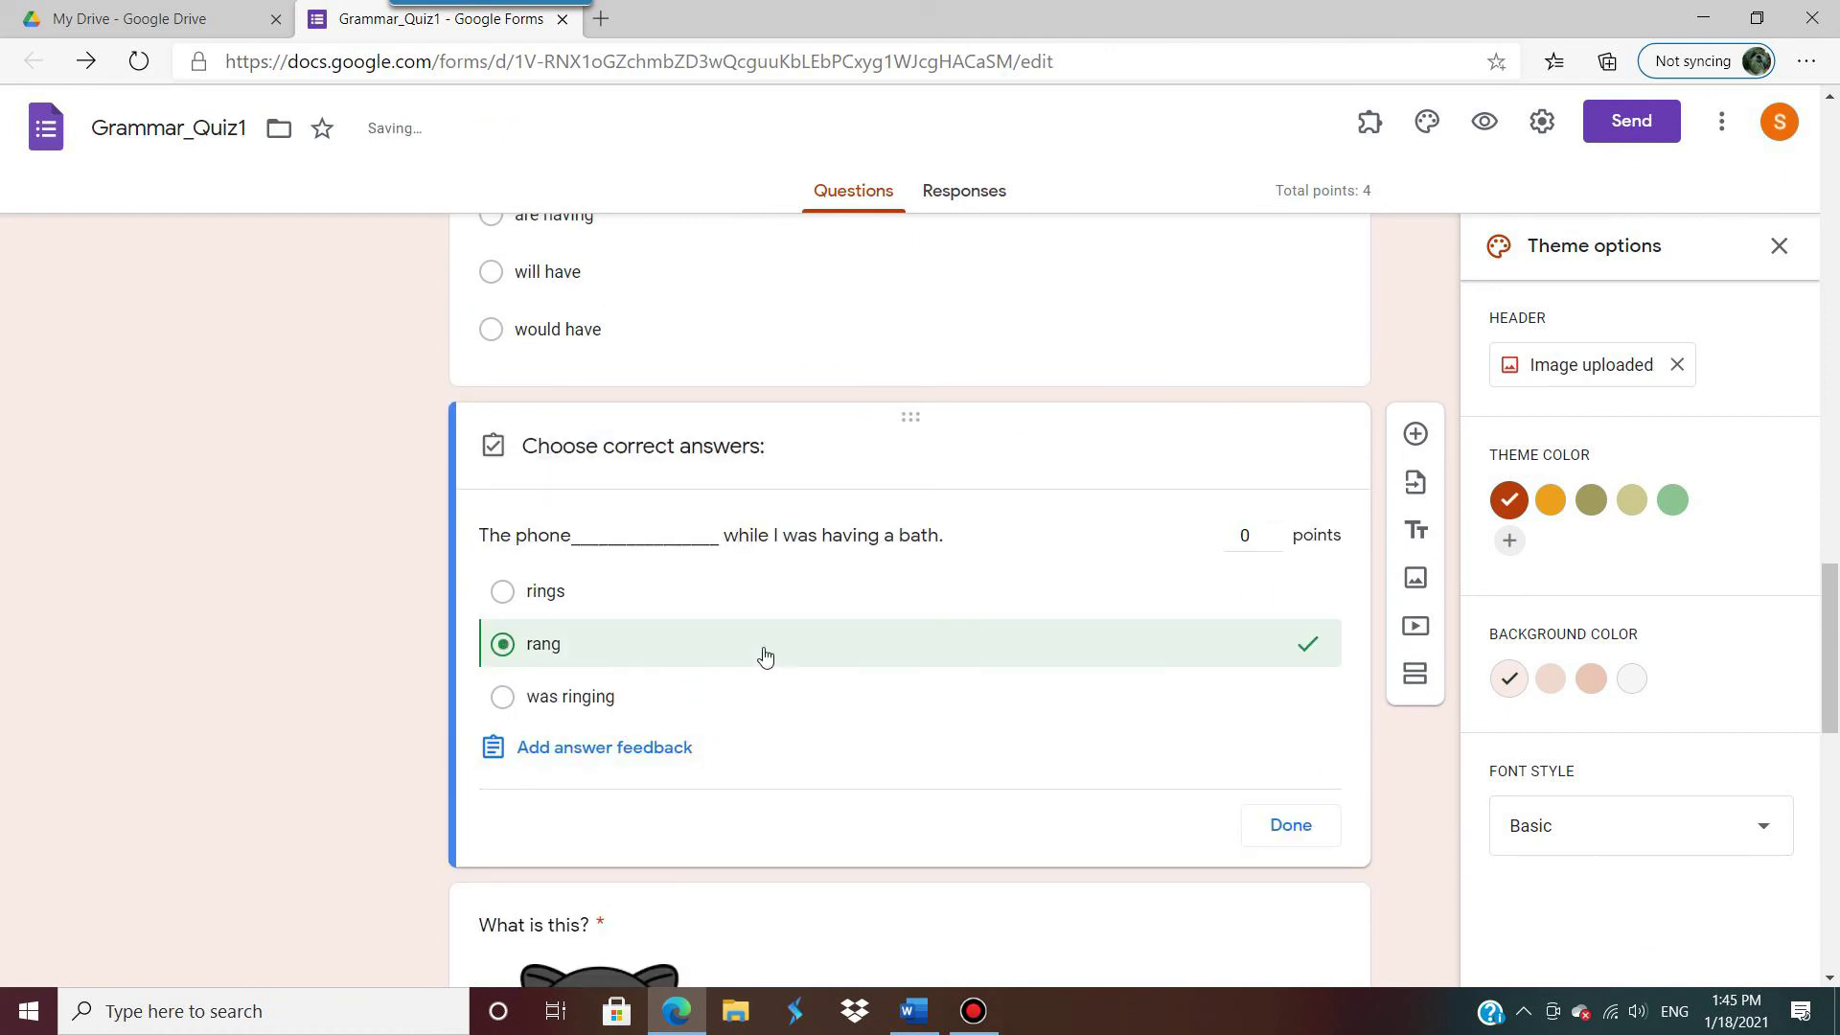
pyautogui.click(1274, 529)
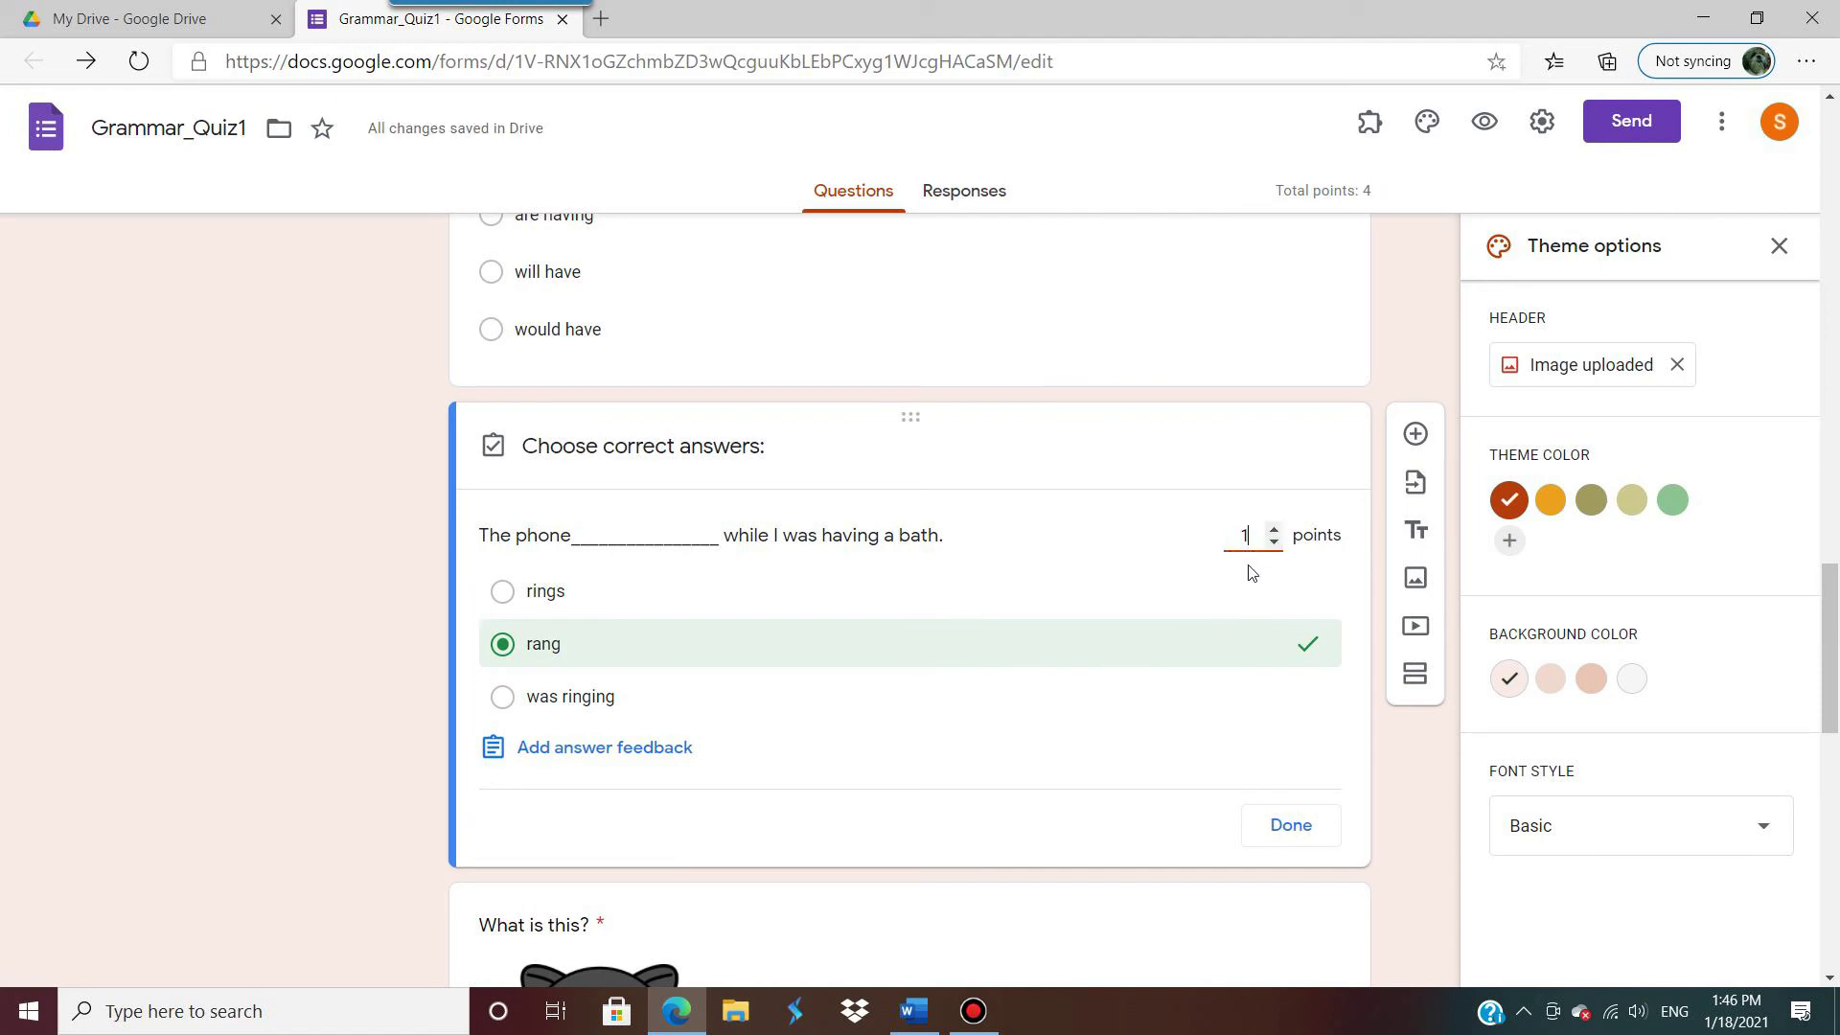
pyautogui.click(1285, 825)
pyautogui.scroll(-5, 871, 555)
# Step: Make 'boar' the correct answer to the pig picture question, worth 1 point
pyautogui.scroll(3, 884, 561)
pyautogui.click(883, 561)
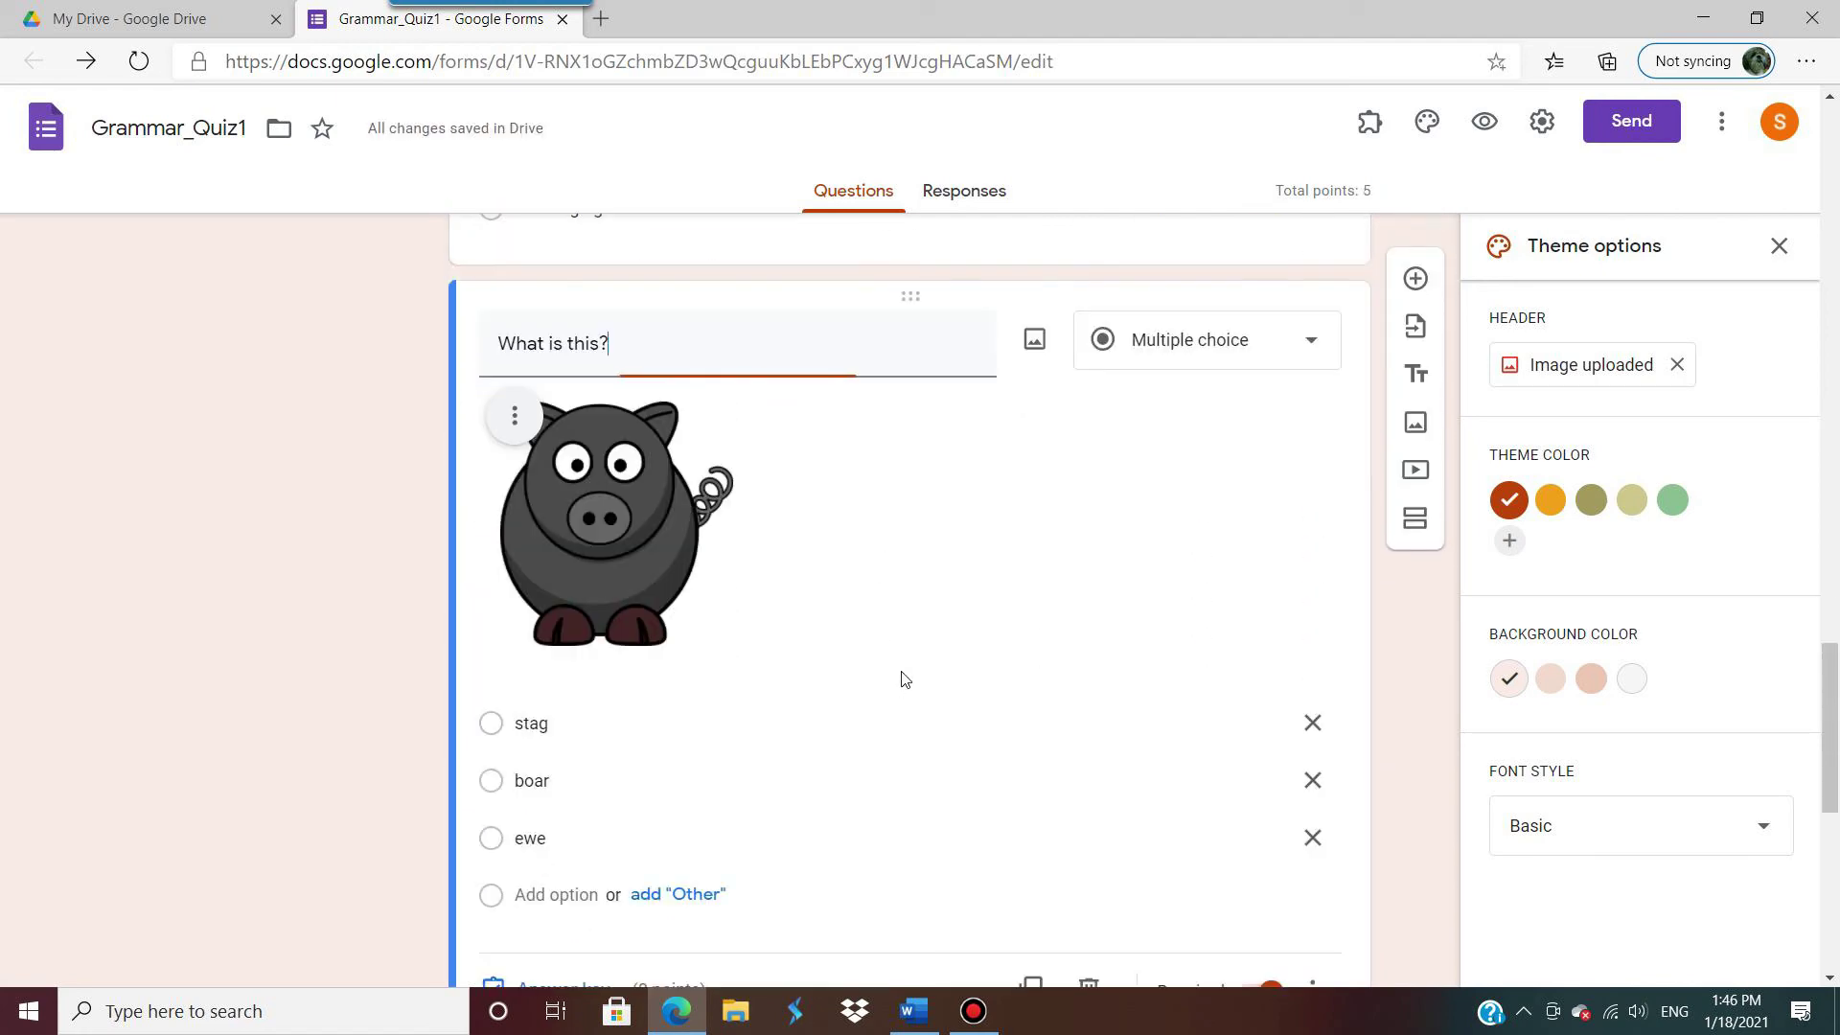
pyautogui.scroll(-2, 903, 671)
pyautogui.scroll(2, 903, 671)
pyautogui.scroll(-2, 862, 680)
pyautogui.click(607, 726)
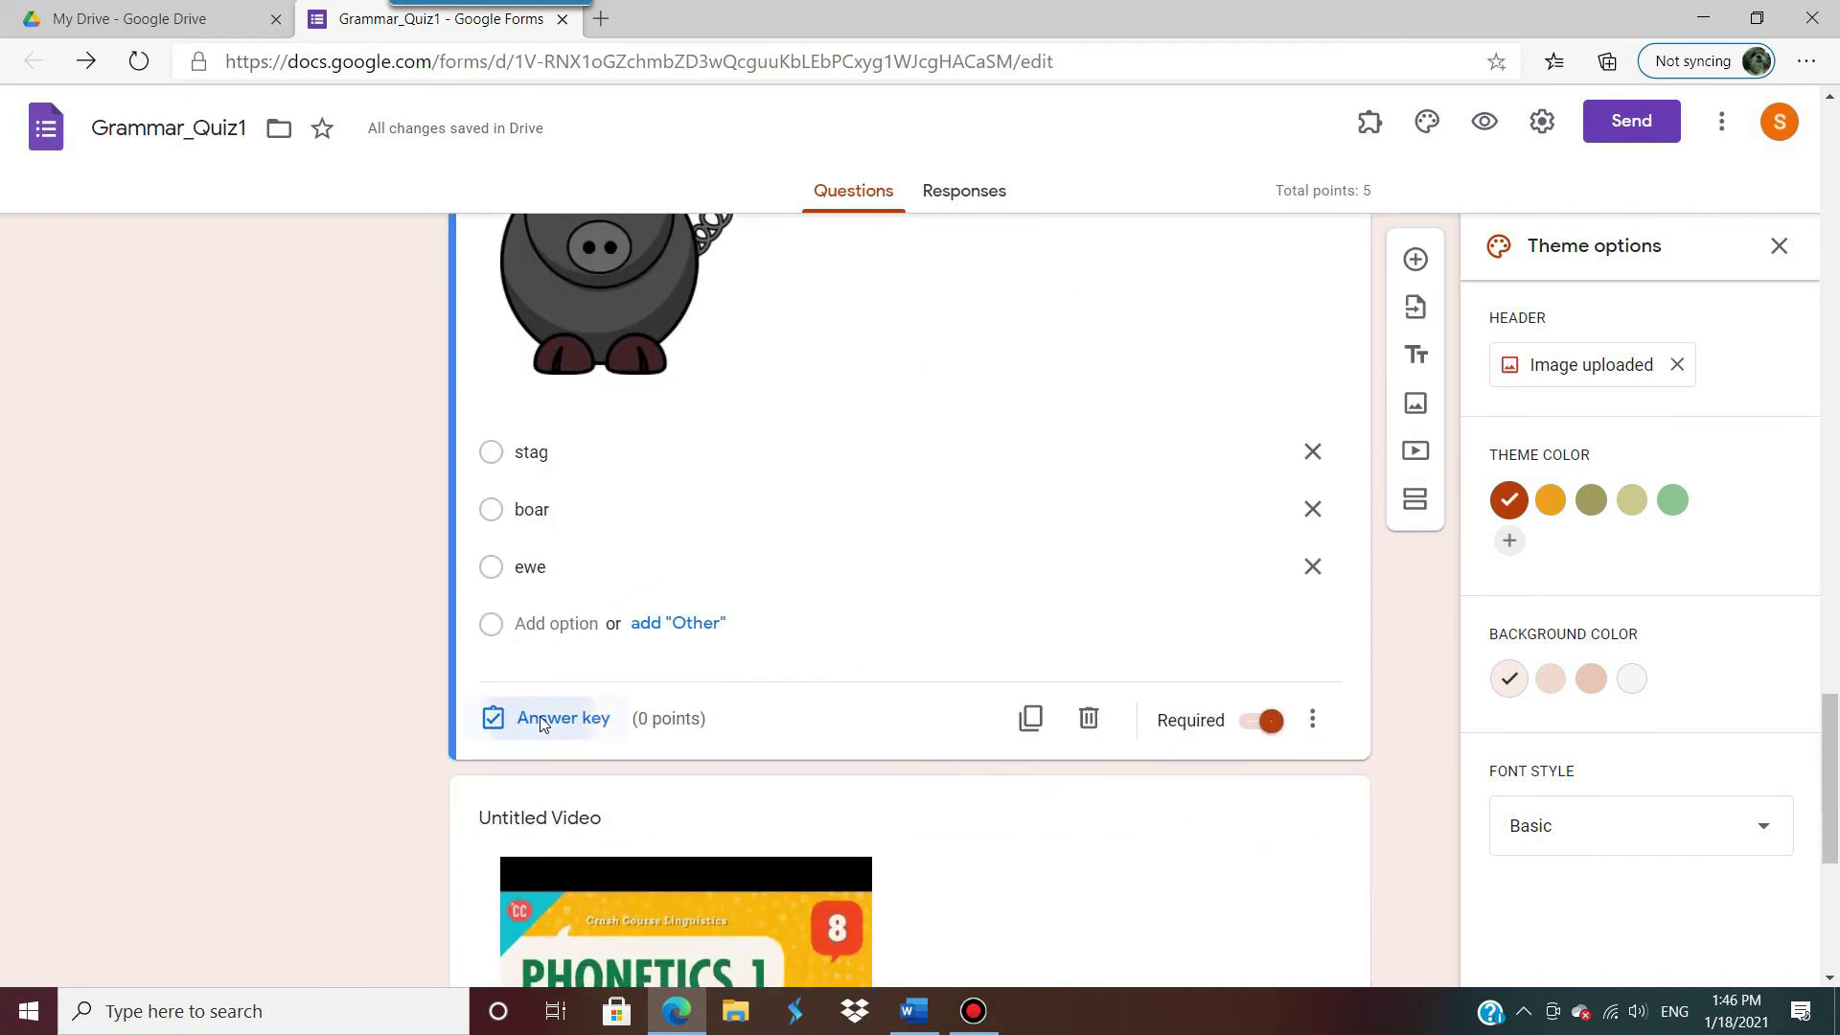
pyautogui.scroll(-1, 728, 584)
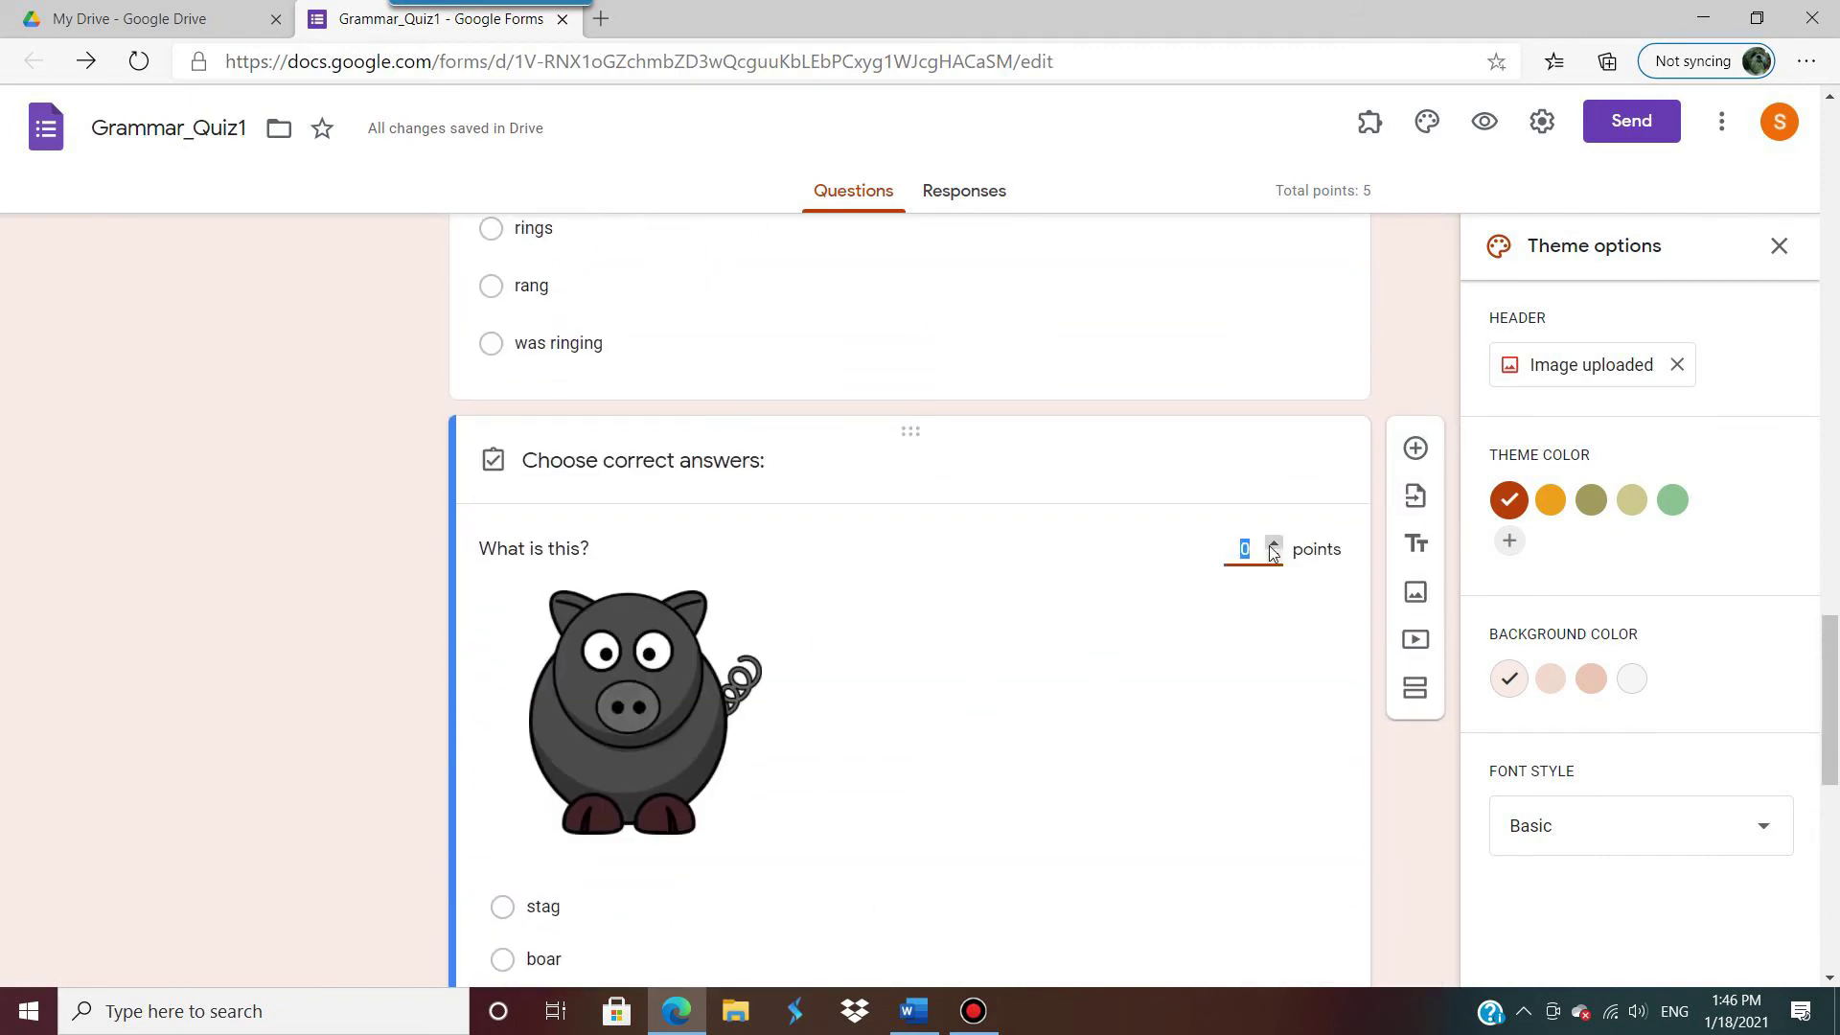
pyautogui.write('1')
pyautogui.scroll(-3, 1059, 694)
pyautogui.click(502, 690)
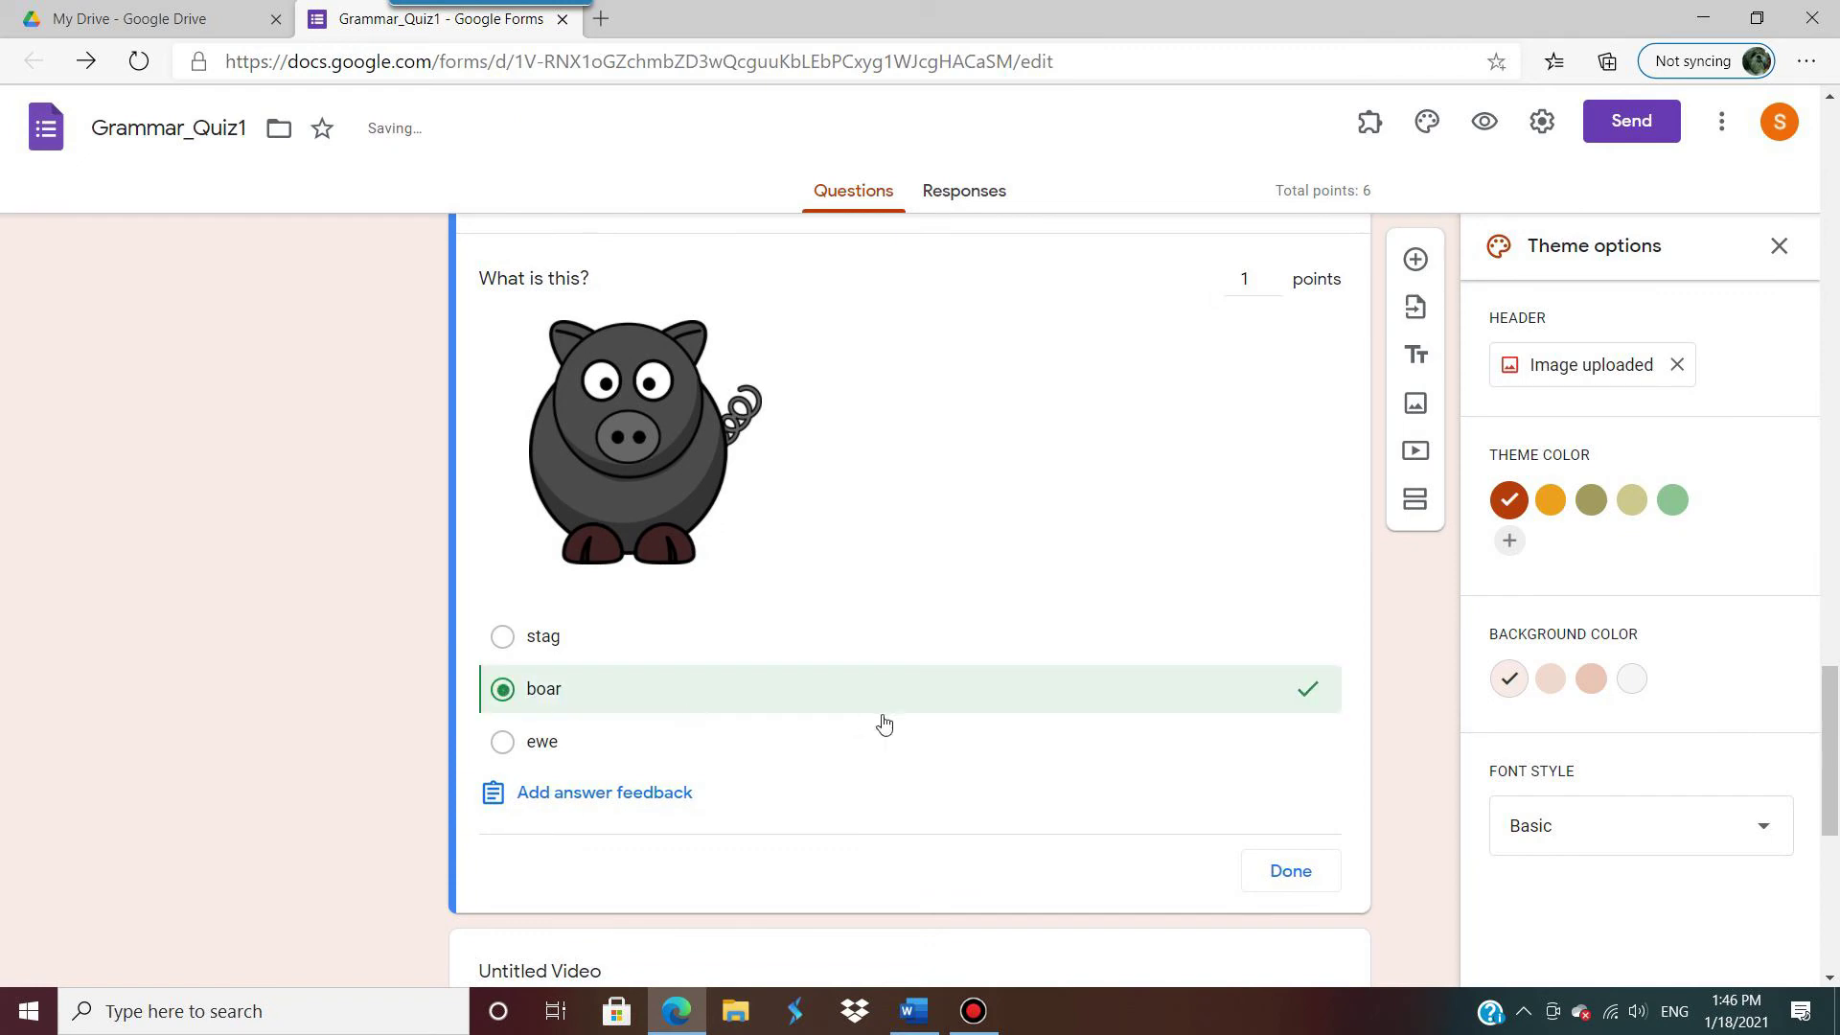
pyautogui.scroll(-5, 1129, 608)
pyautogui.click(1285, 333)
pyautogui.scroll(-10, 977, 627)
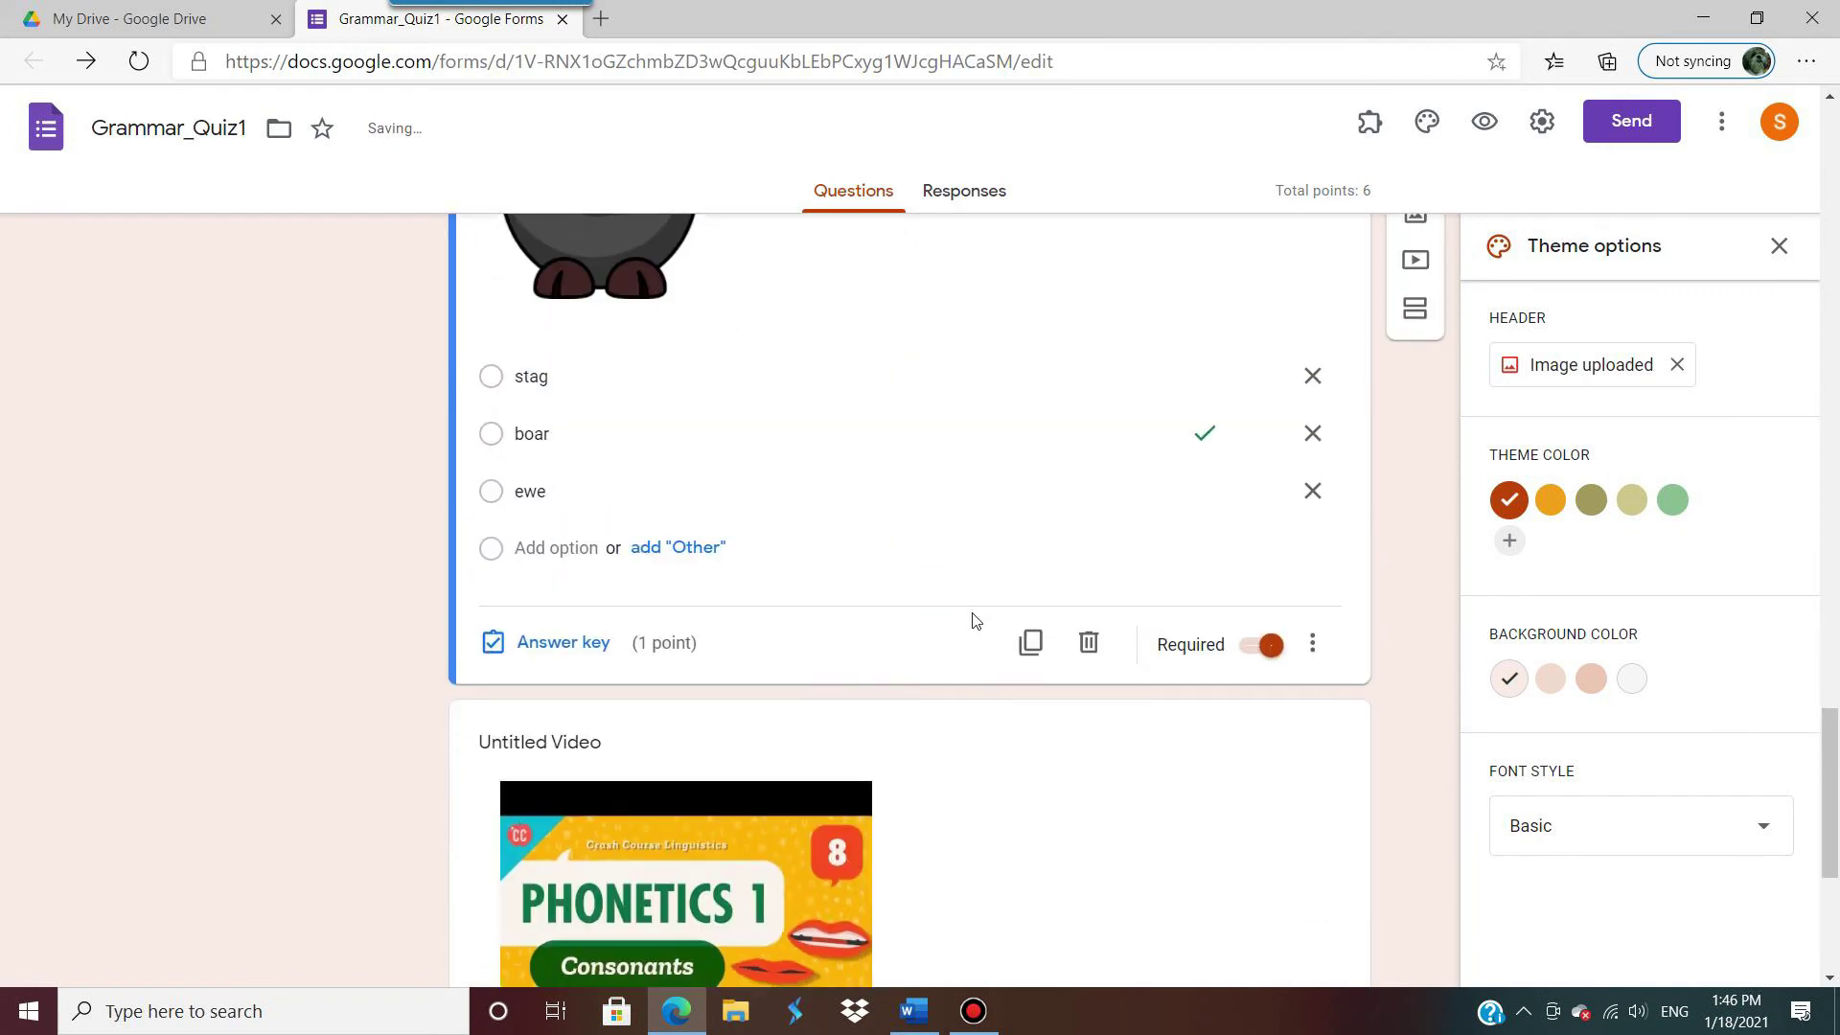
# Step: Make 'phonetics' the correct answer to the video question, worth 1 point
pyautogui.click(805, 739)
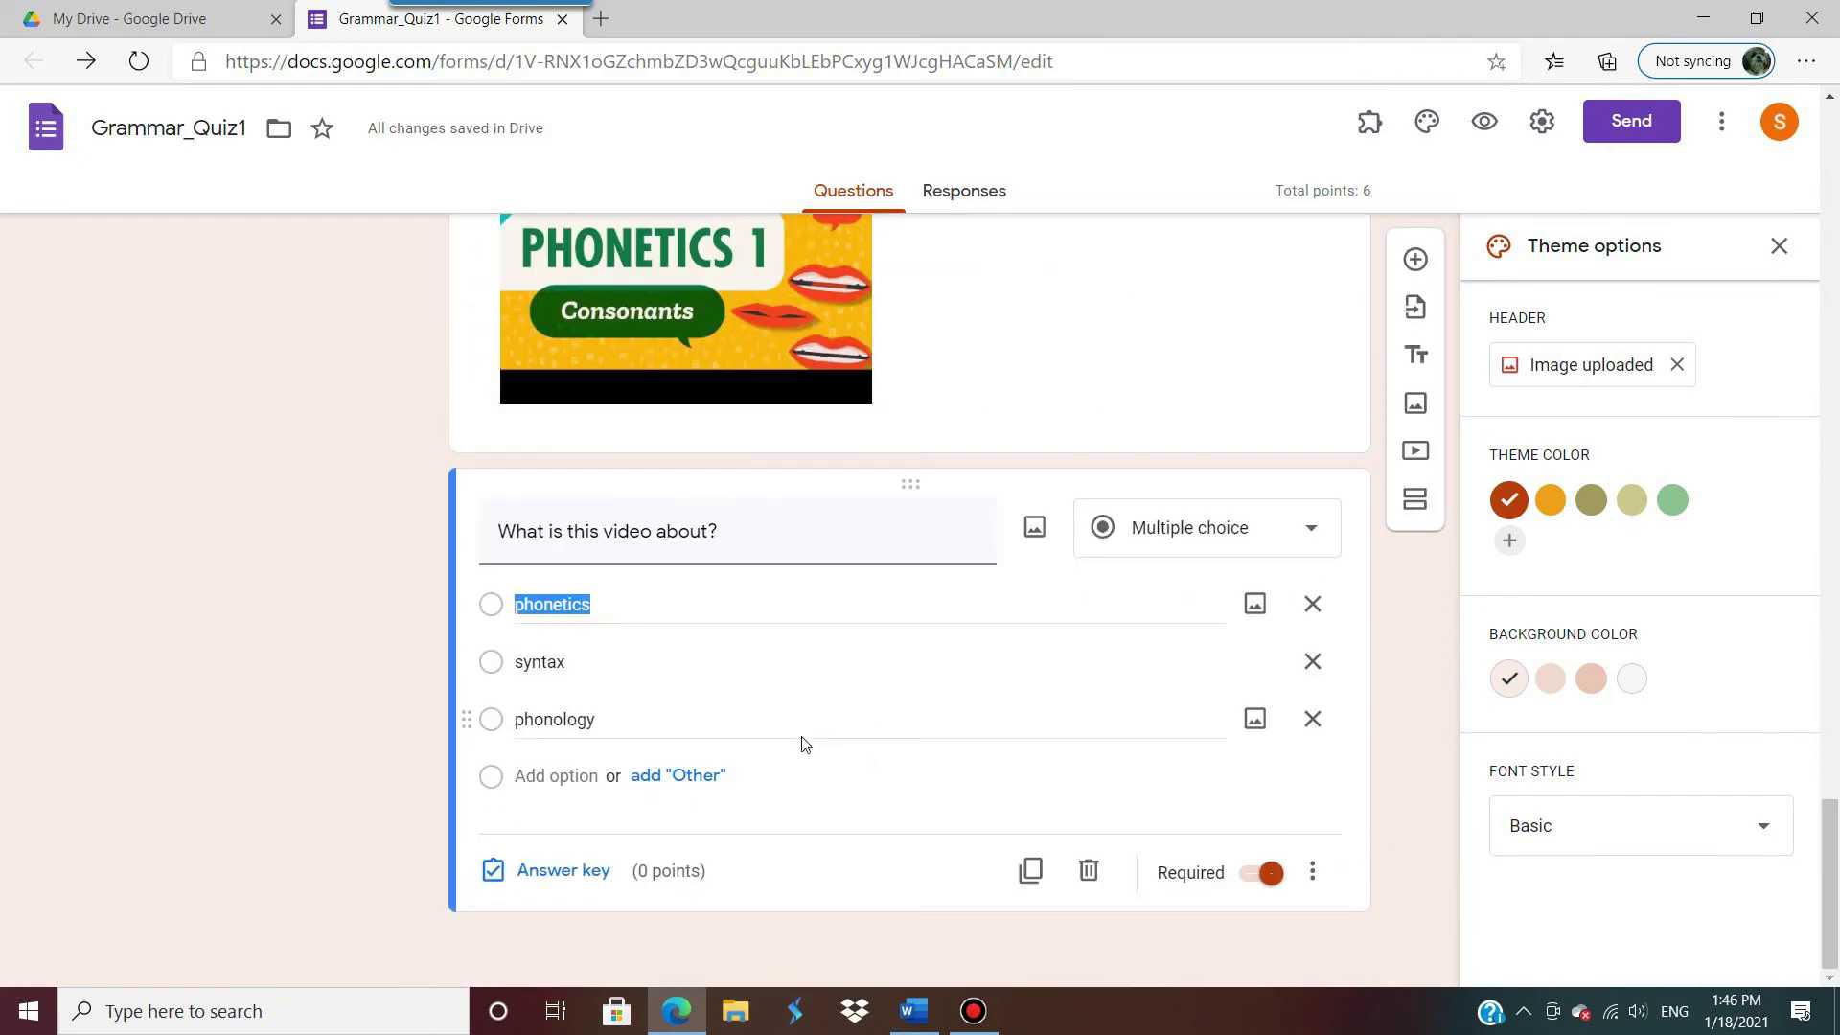
pyautogui.click(539, 884)
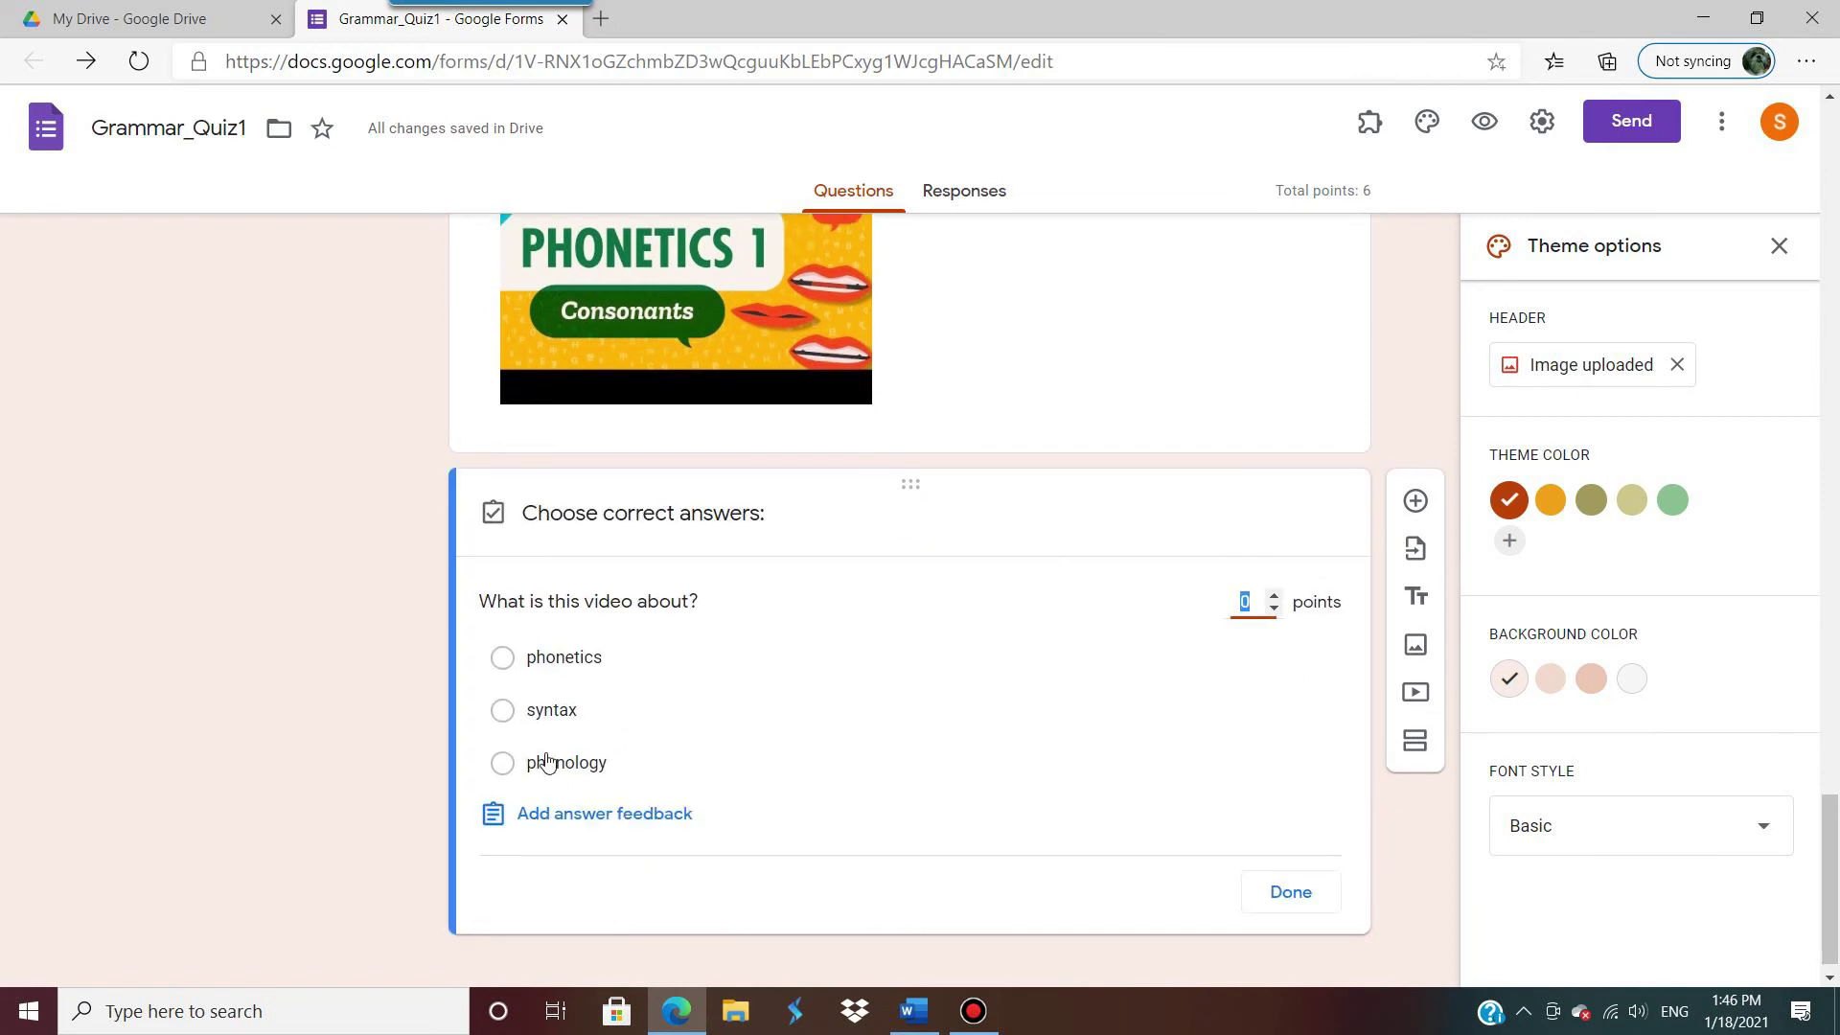
pyautogui.click(502, 657)
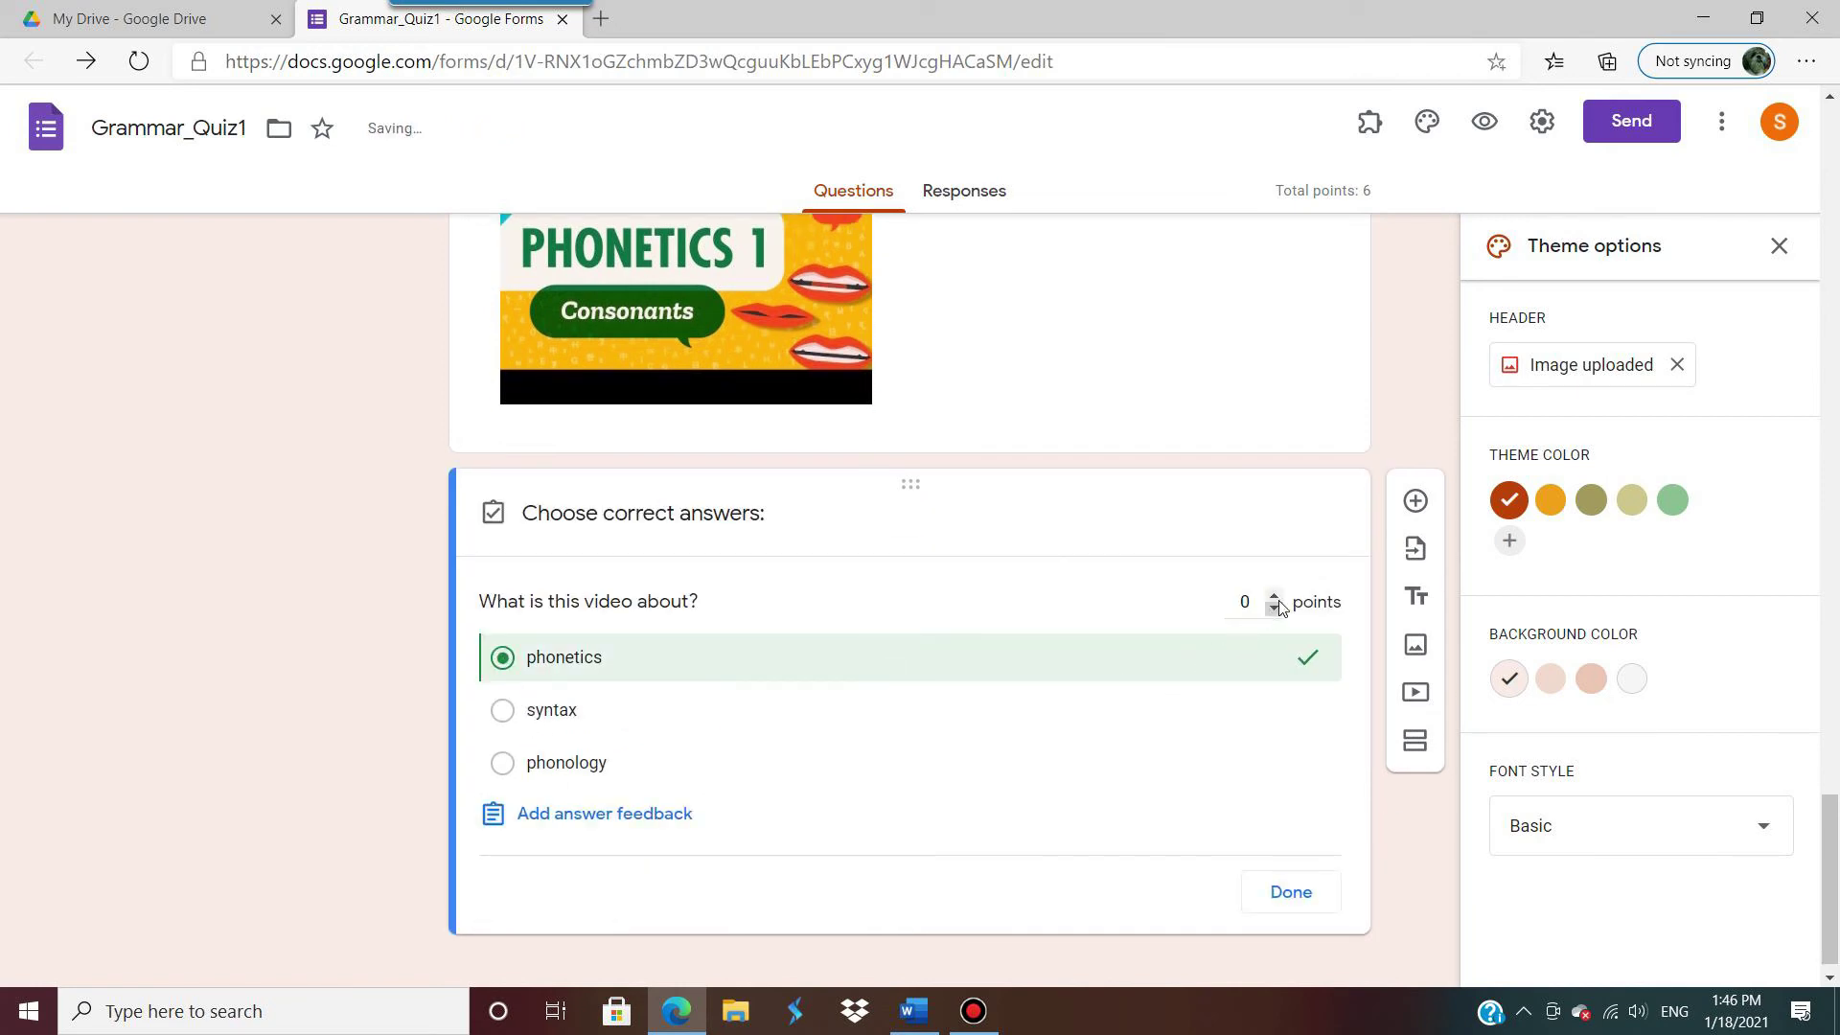
pyautogui.click(1274, 595)
pyautogui.click(1298, 901)
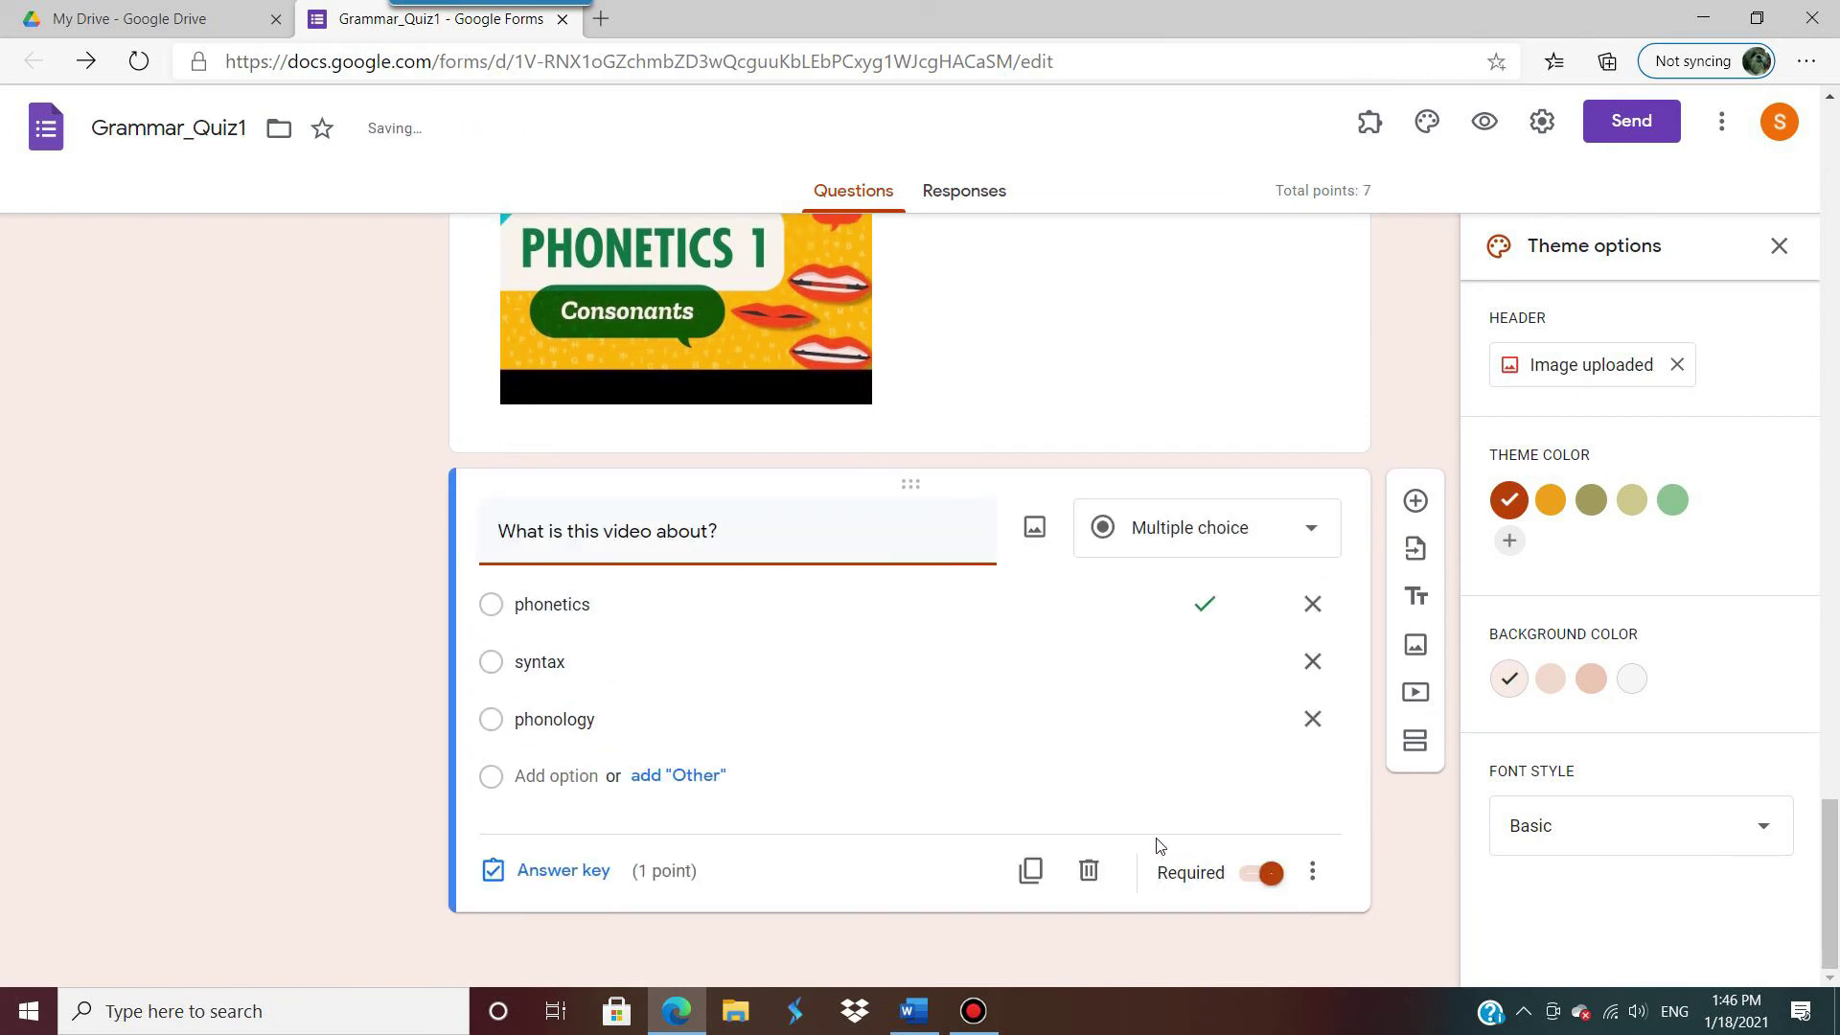
pyautogui.scroll(8, 1161, 753)
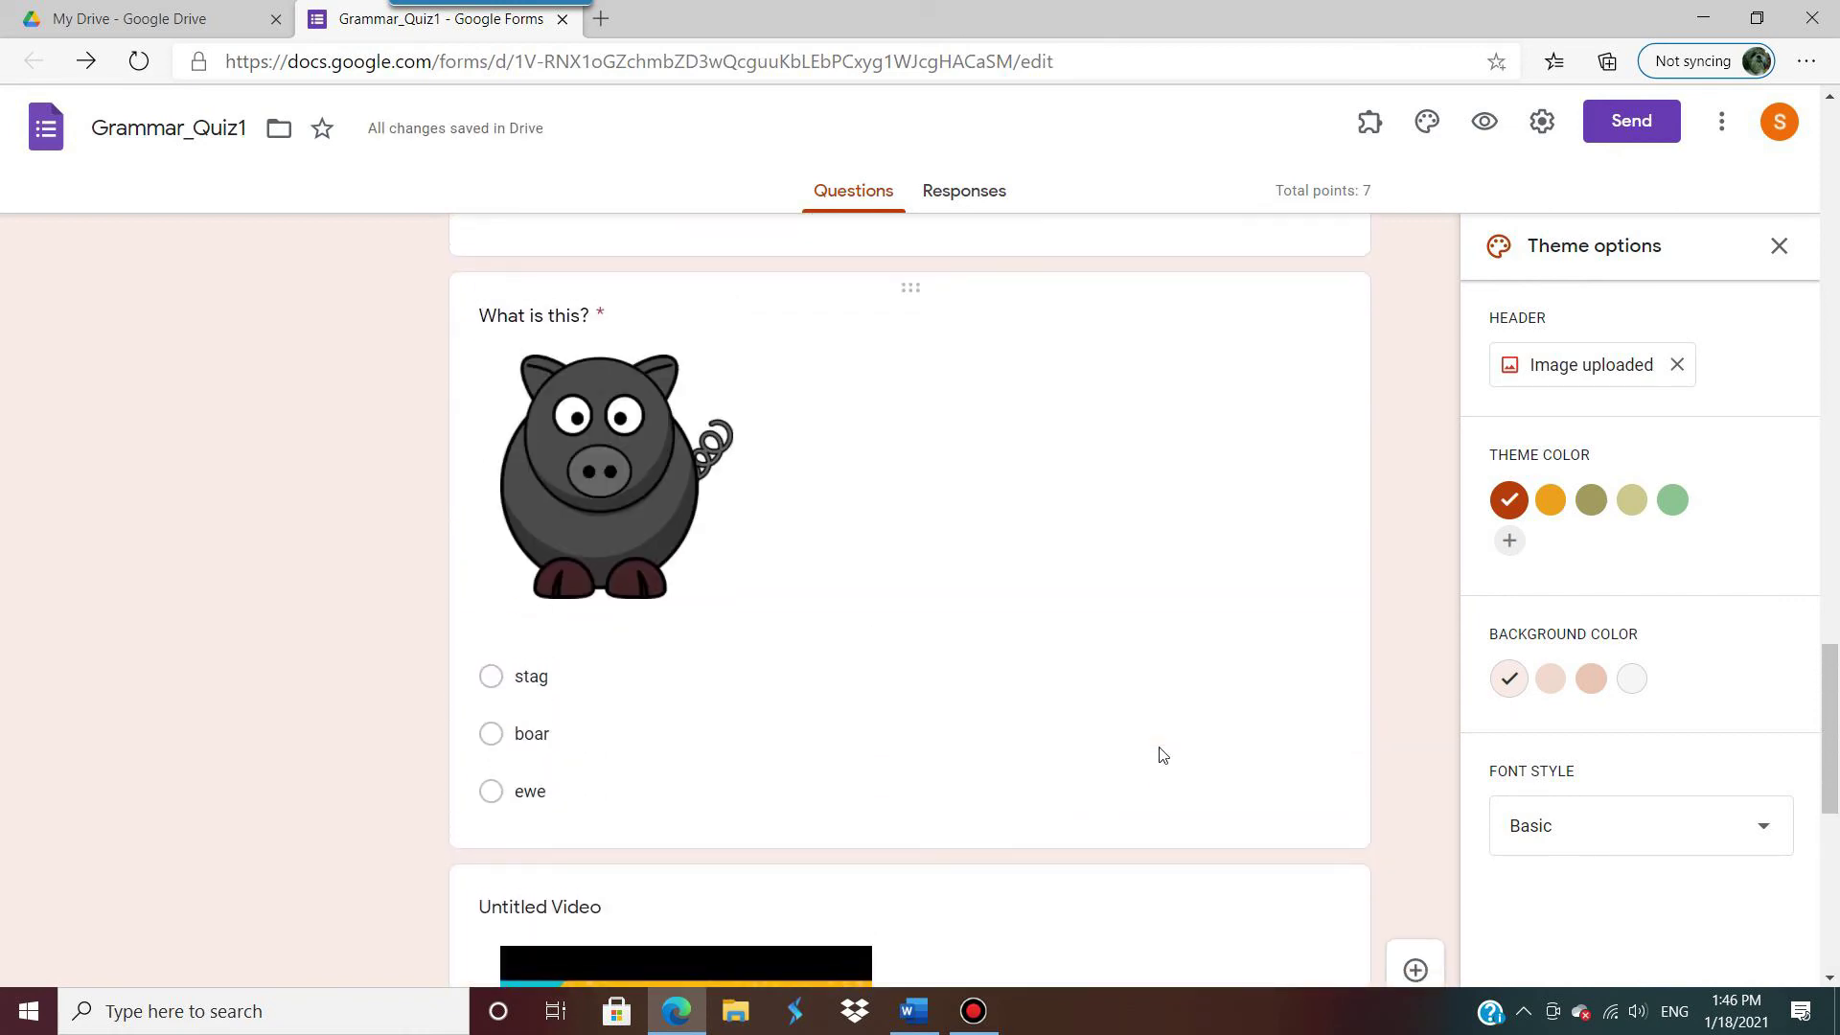
pyautogui.scroll(-2, 1068, 575)
pyautogui.click(1067, 575)
pyautogui.scroll(10, 1070, 579)
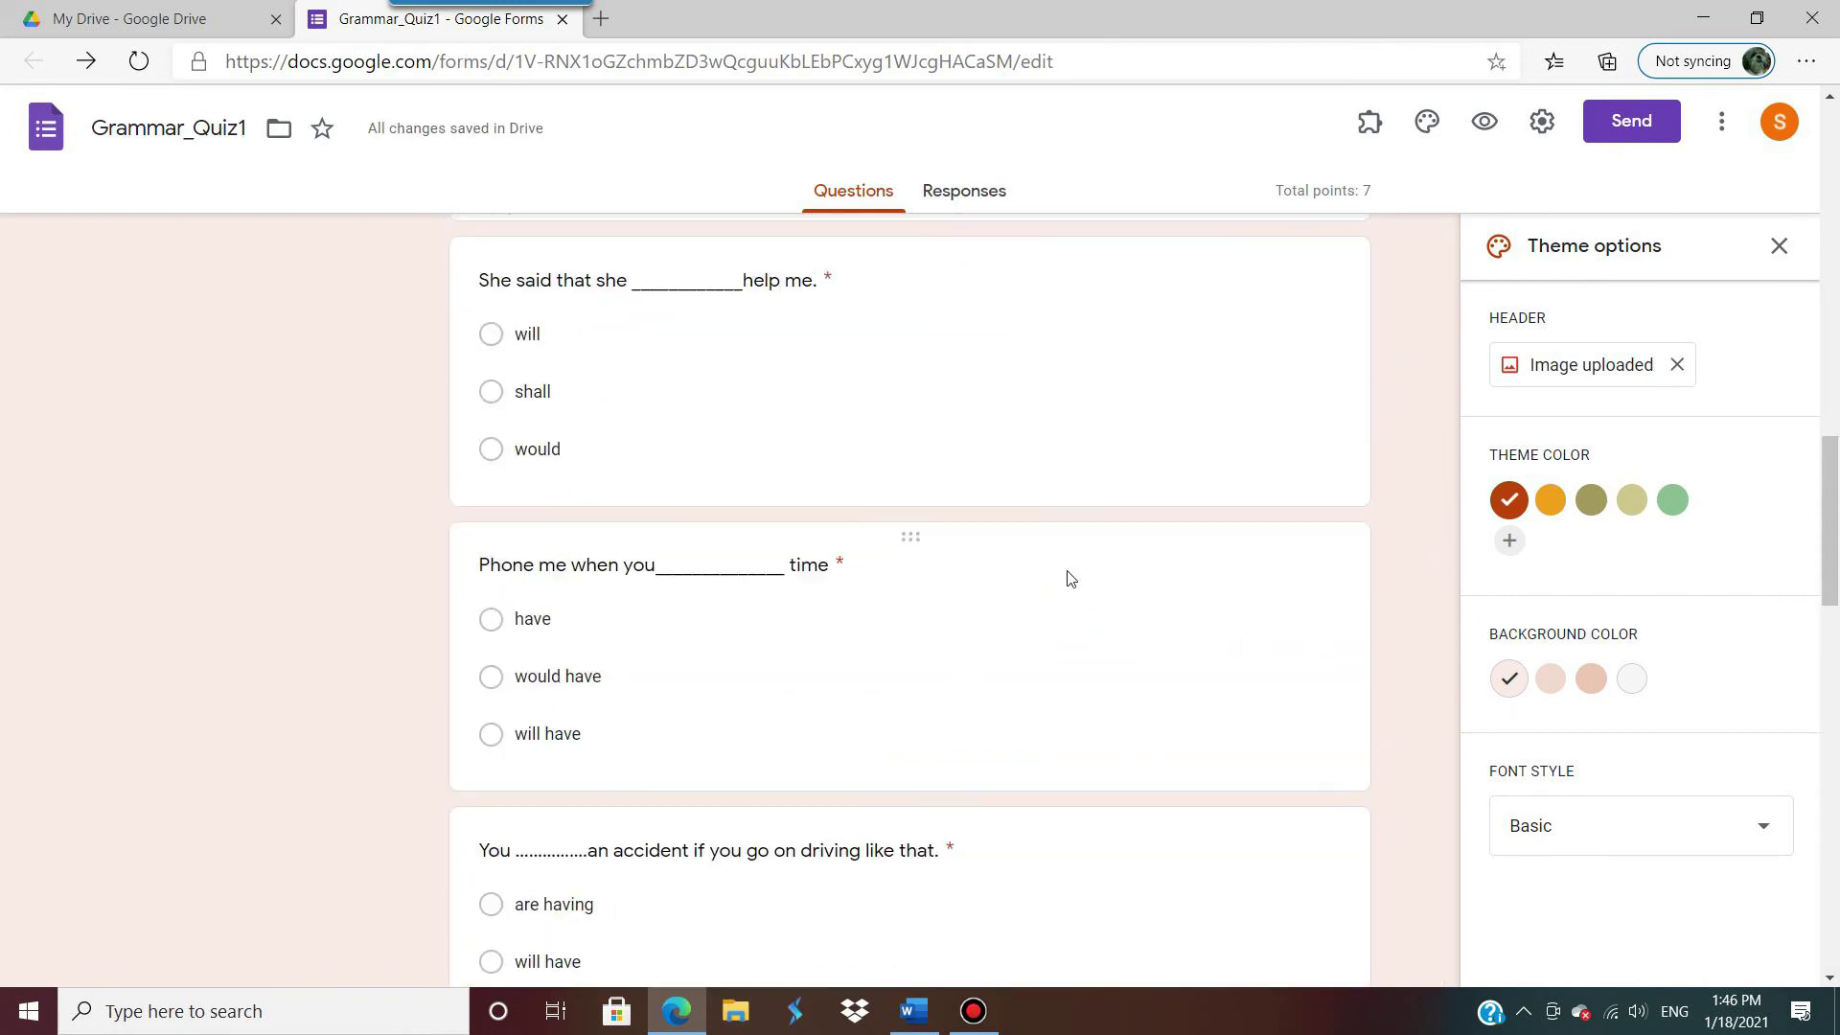
pyautogui.scroll(10, 1069, 578)
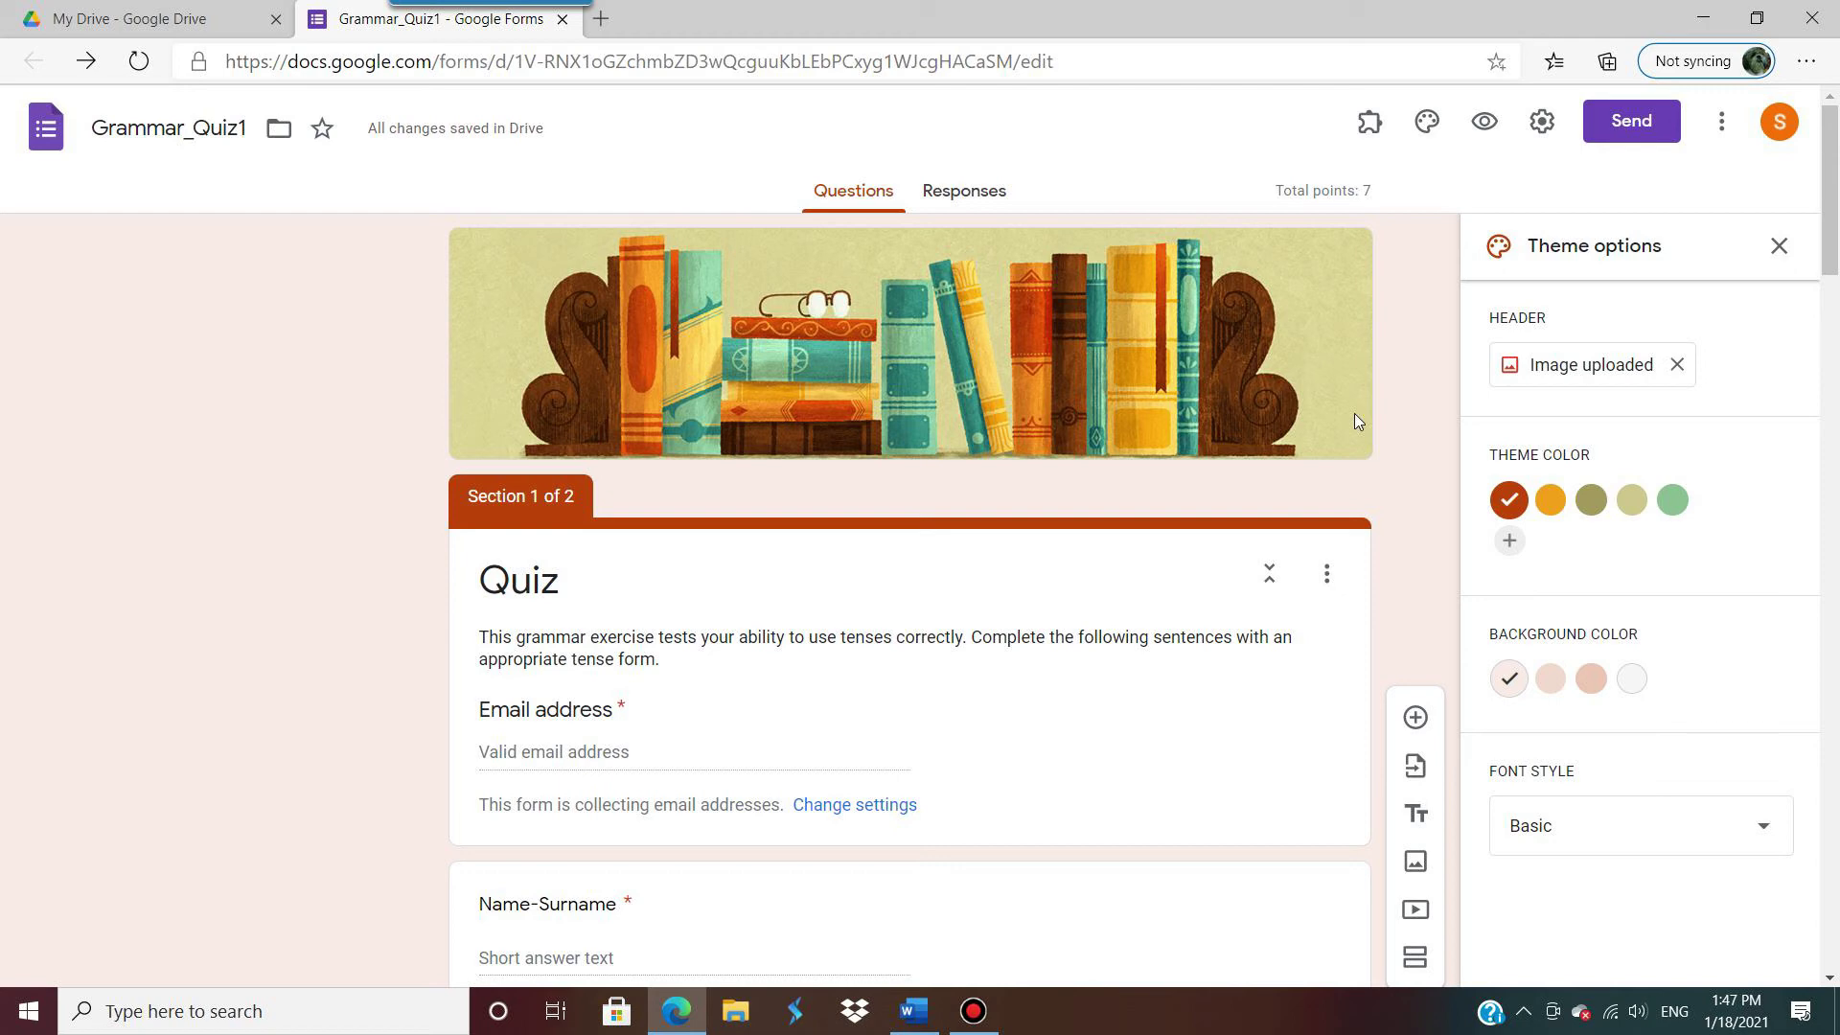
# Step: Uninstall formLimiter from the Forms add-ons and reopen its Marketplace listing
pyautogui.click(1723, 128)
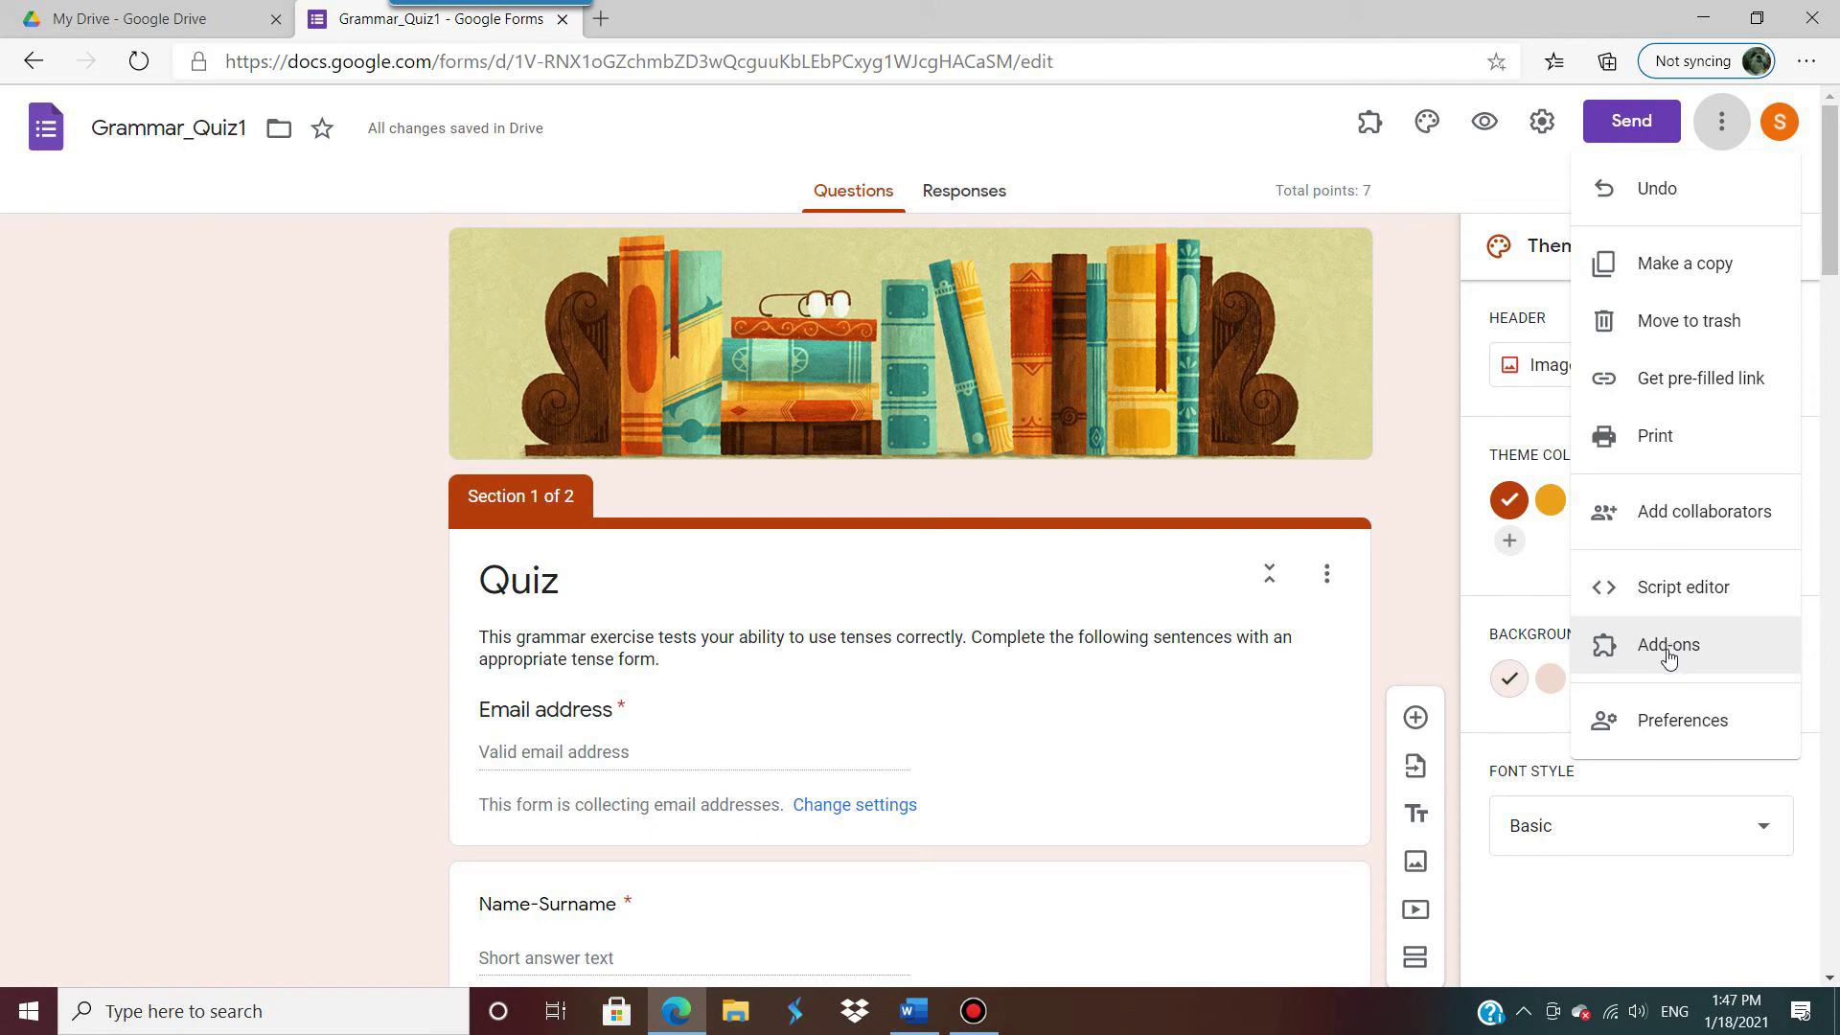
pyautogui.click(1668, 647)
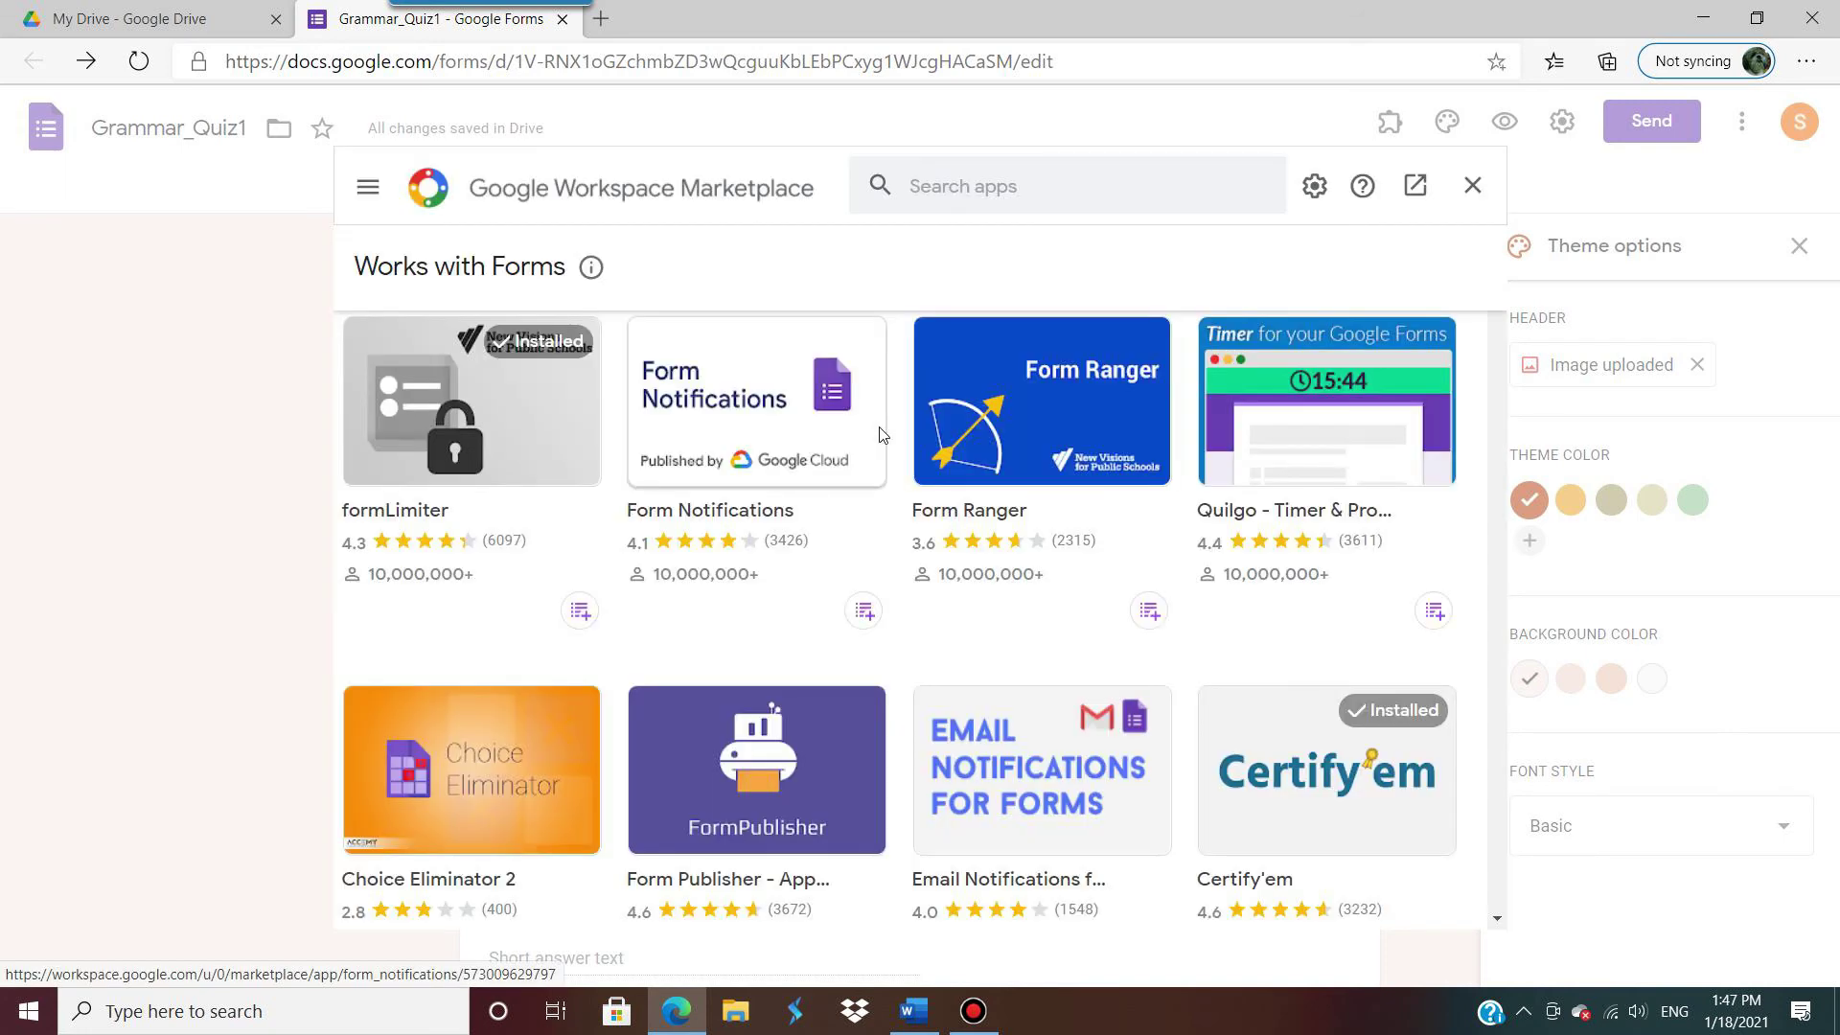
pyautogui.click(967, 185)
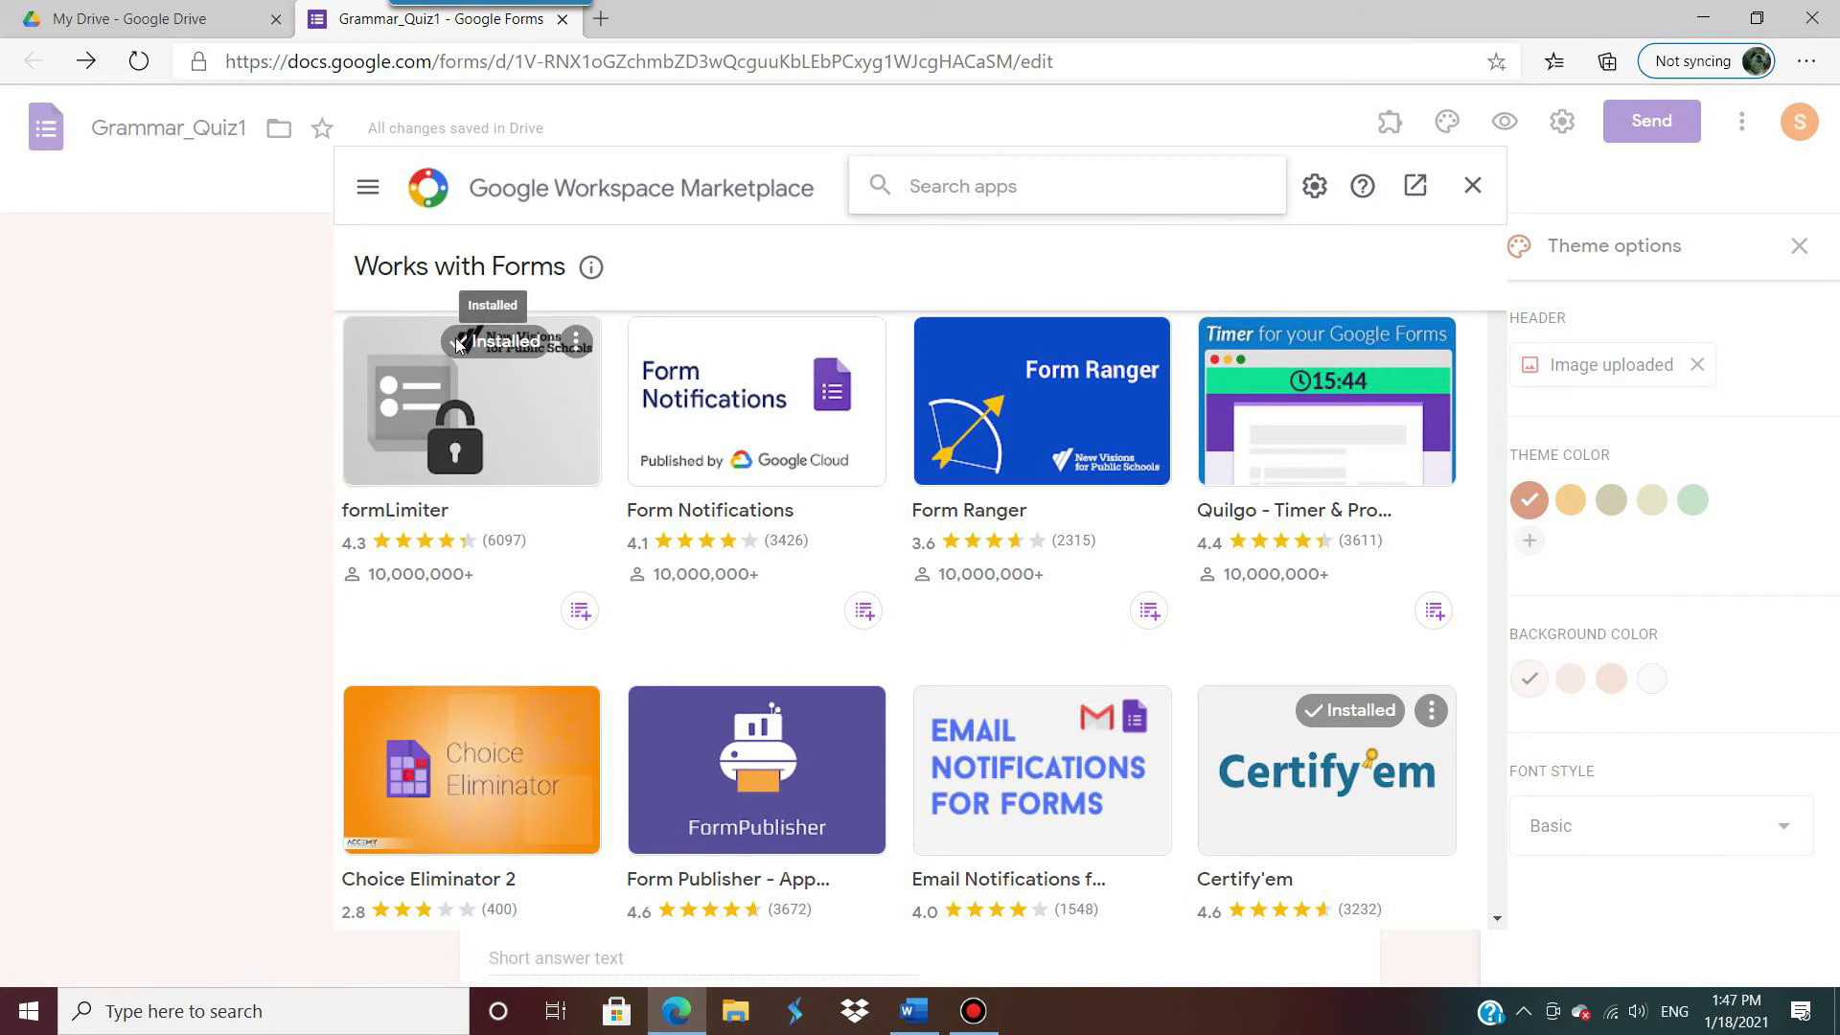
pyautogui.click(576, 342)
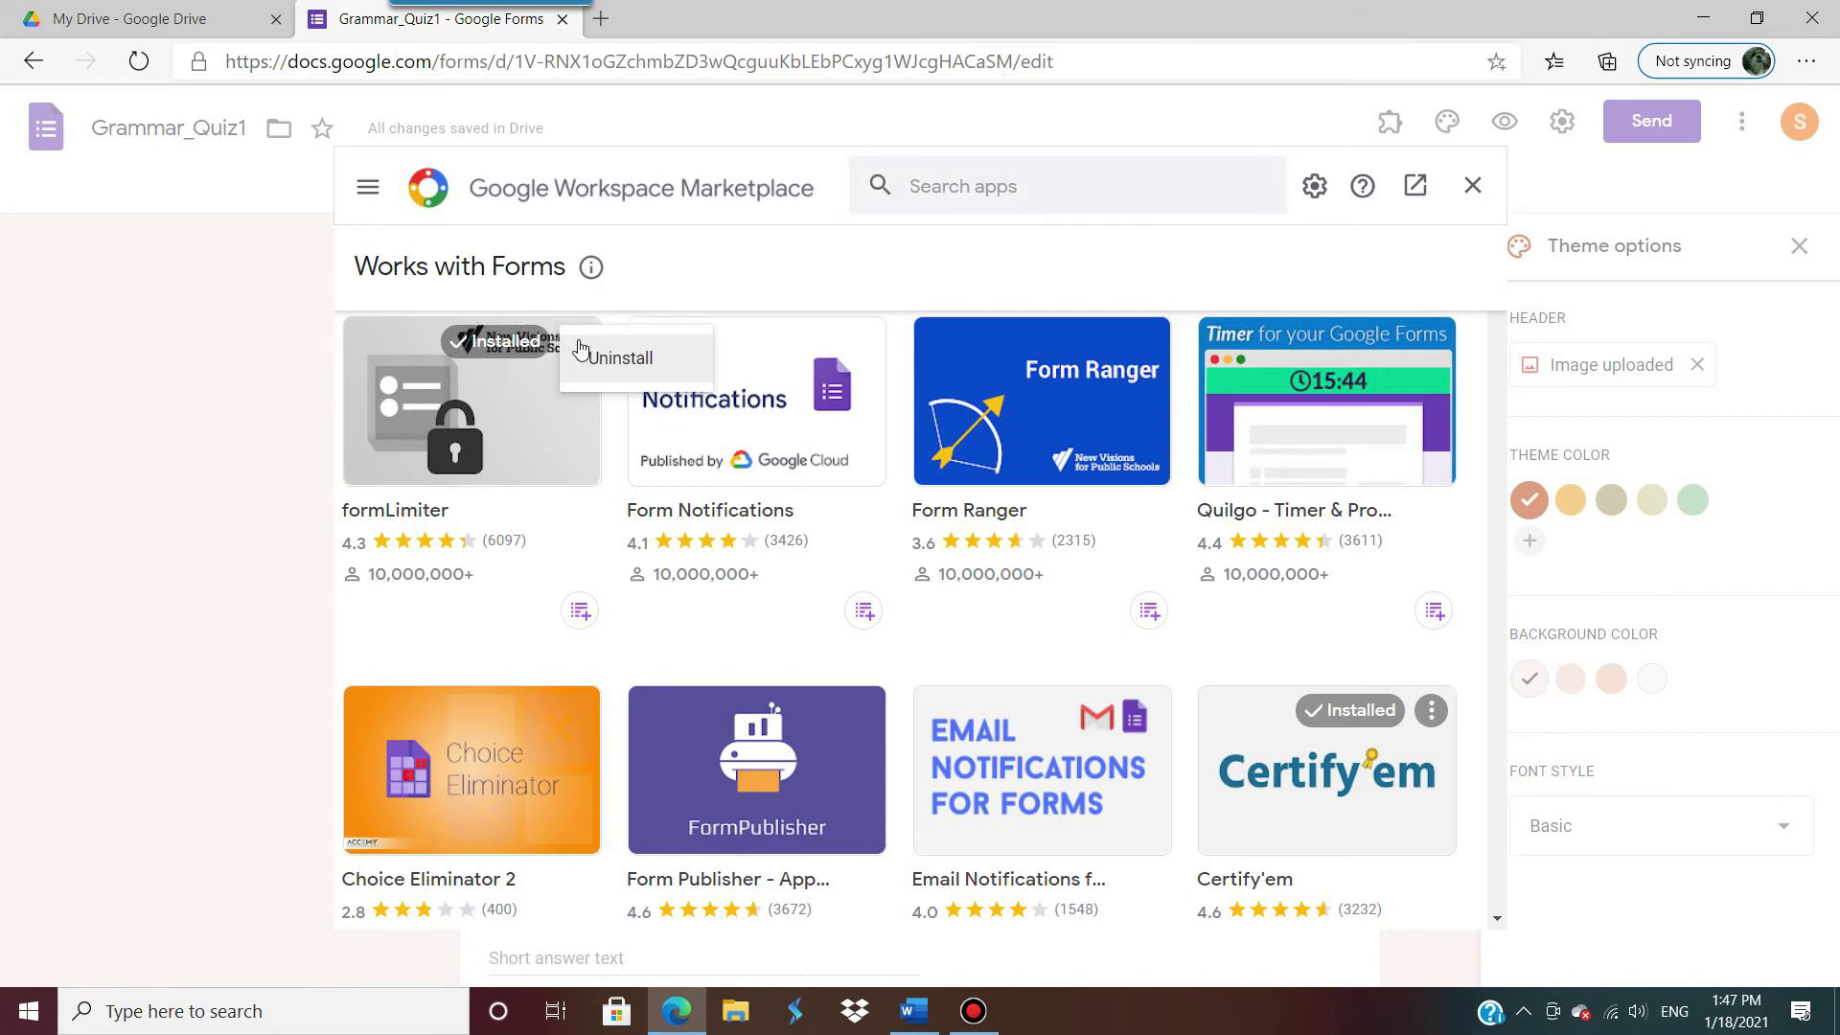
pyautogui.click(620, 357)
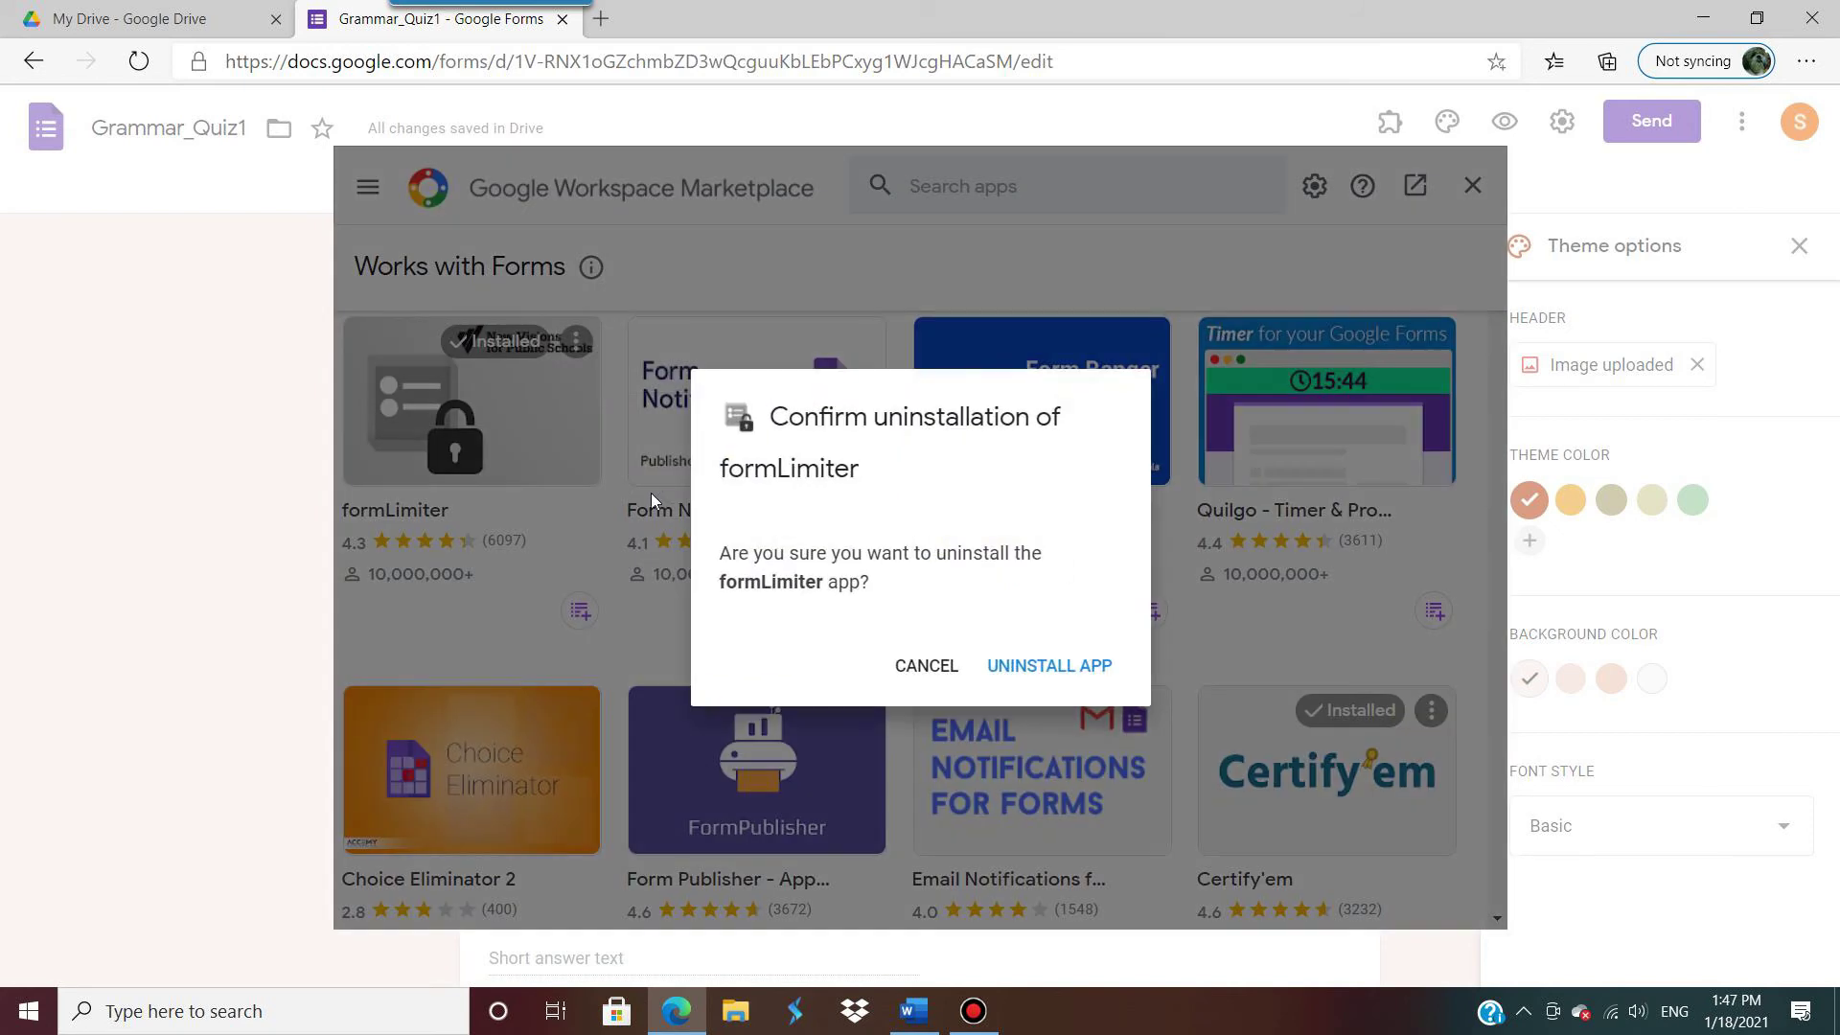
pyautogui.click(1030, 659)
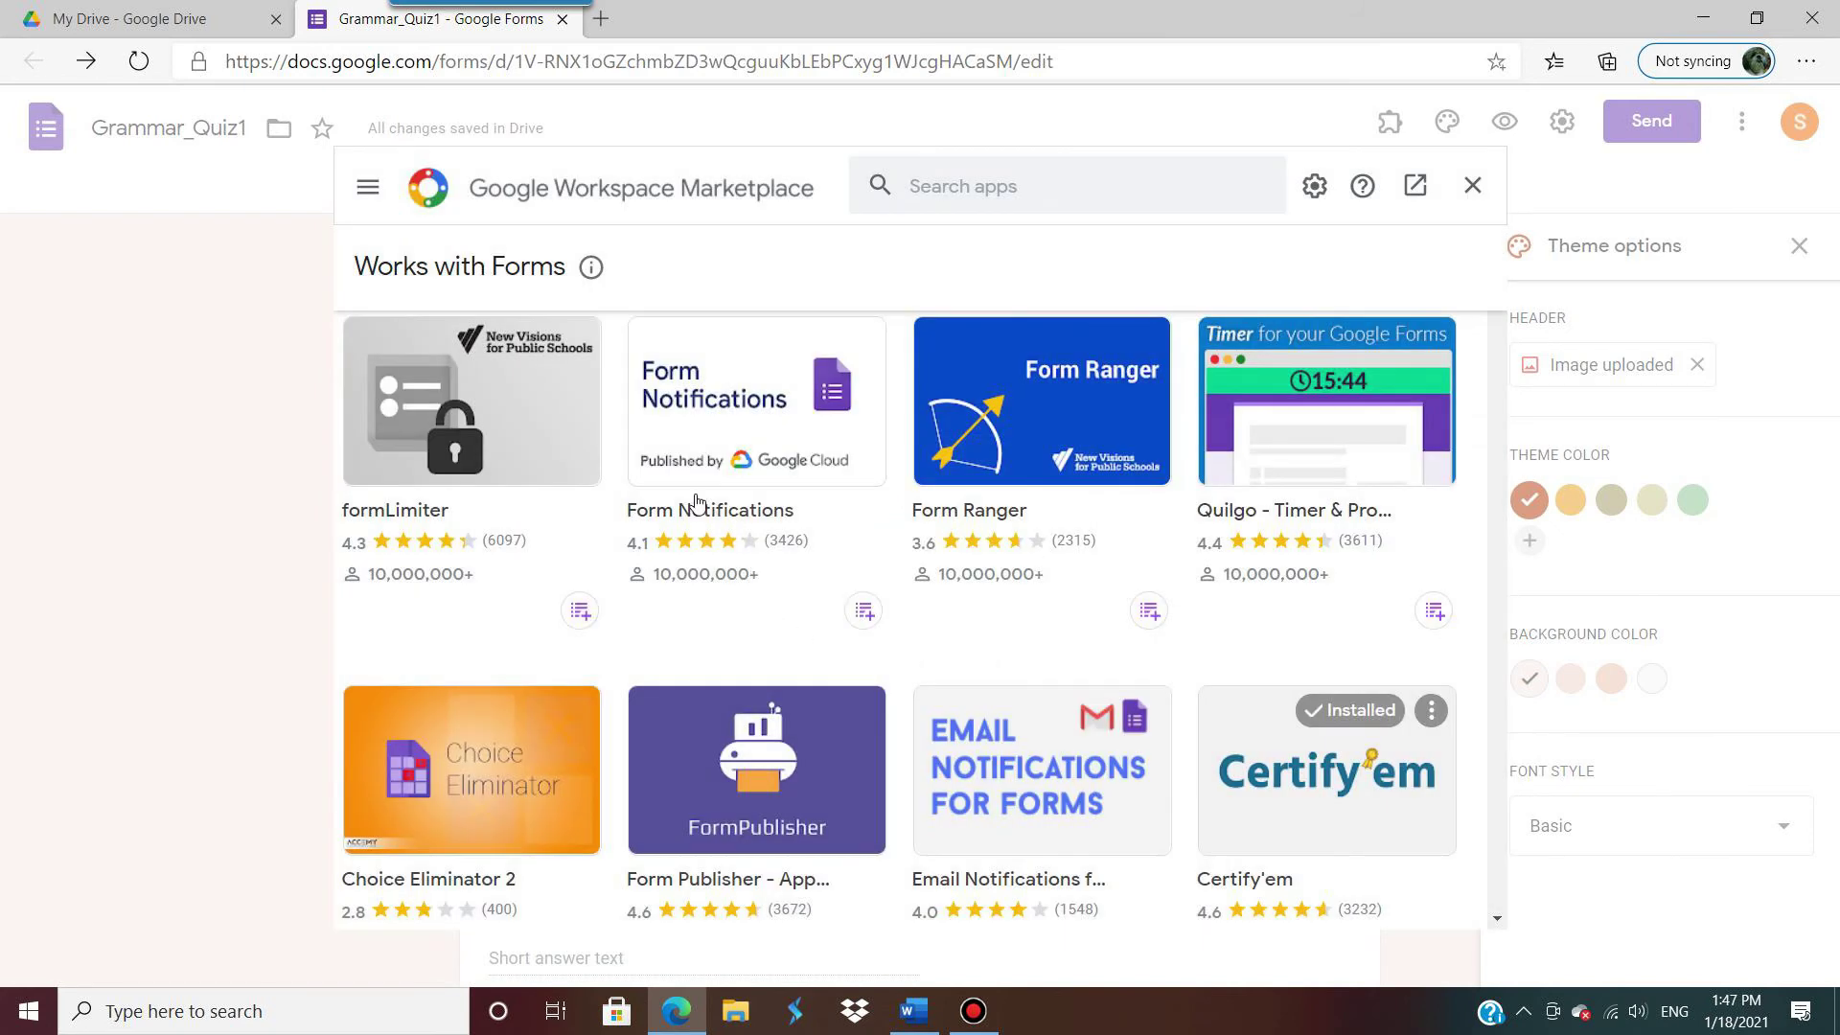
pyautogui.click(488, 410)
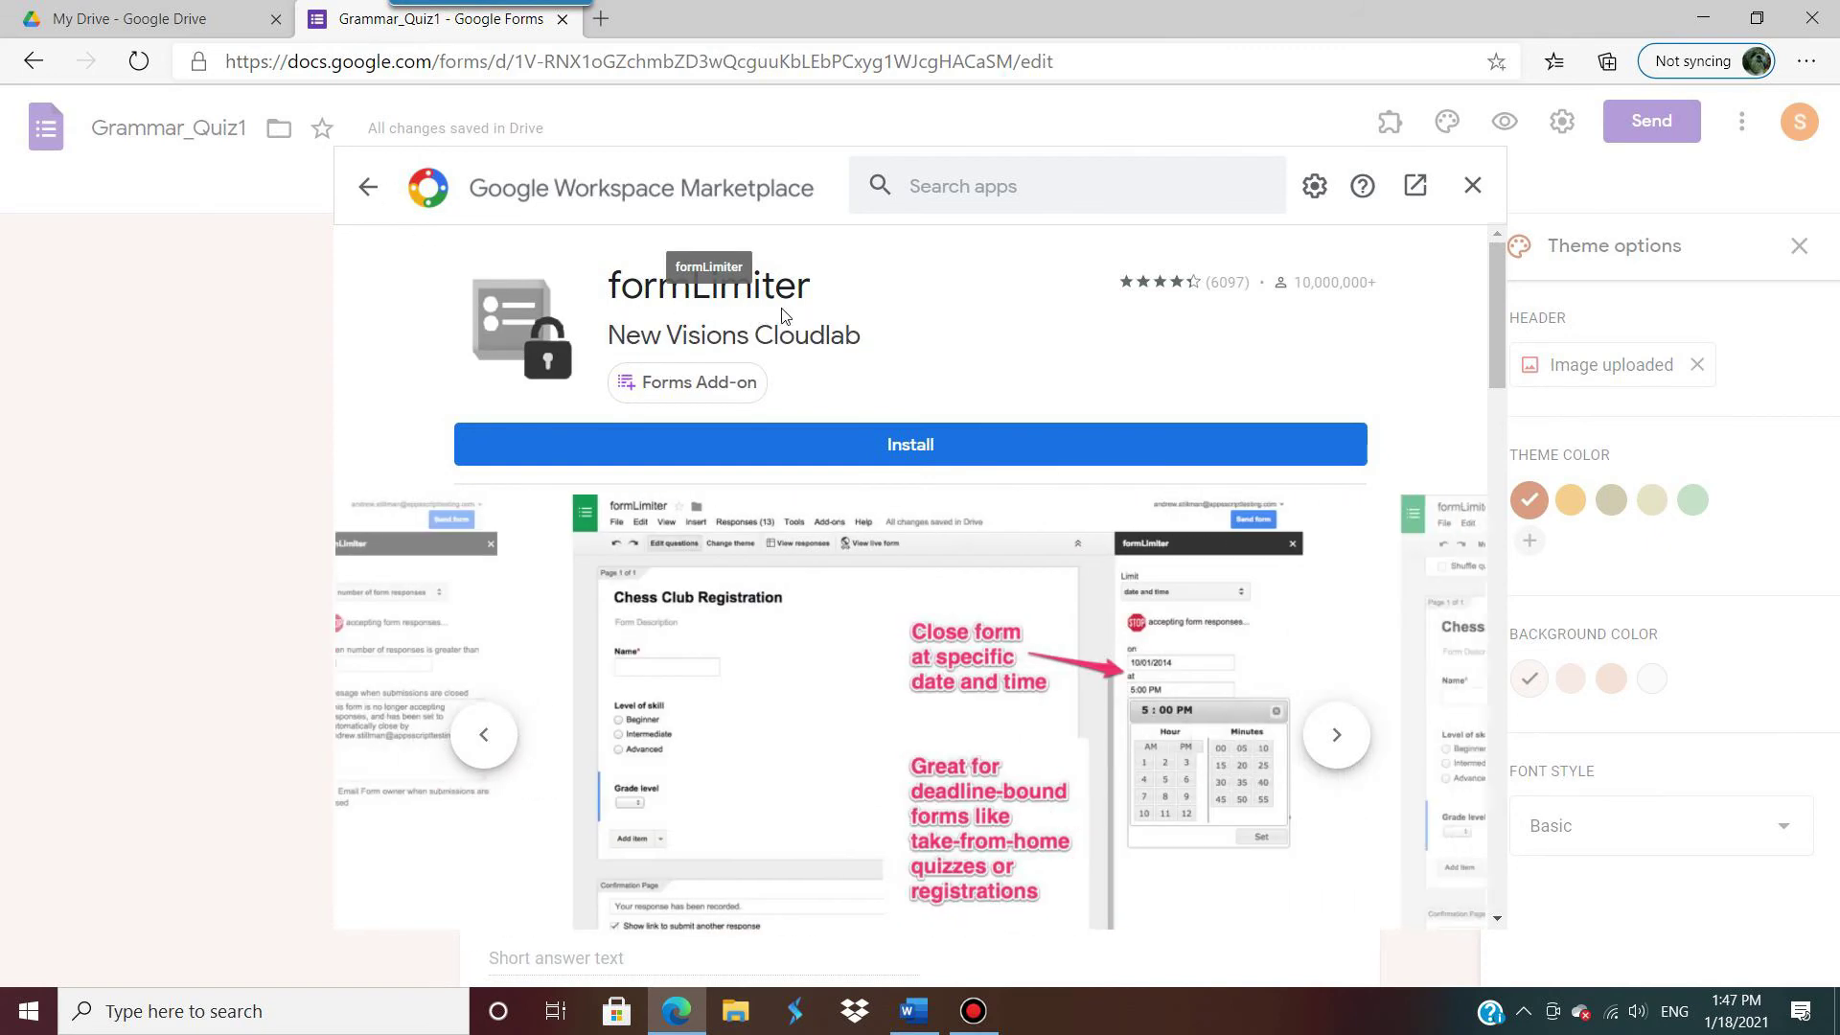
# Step: Install formLimiter, signing in with the Google account and granting its requested permissions
pyautogui.click(909, 447)
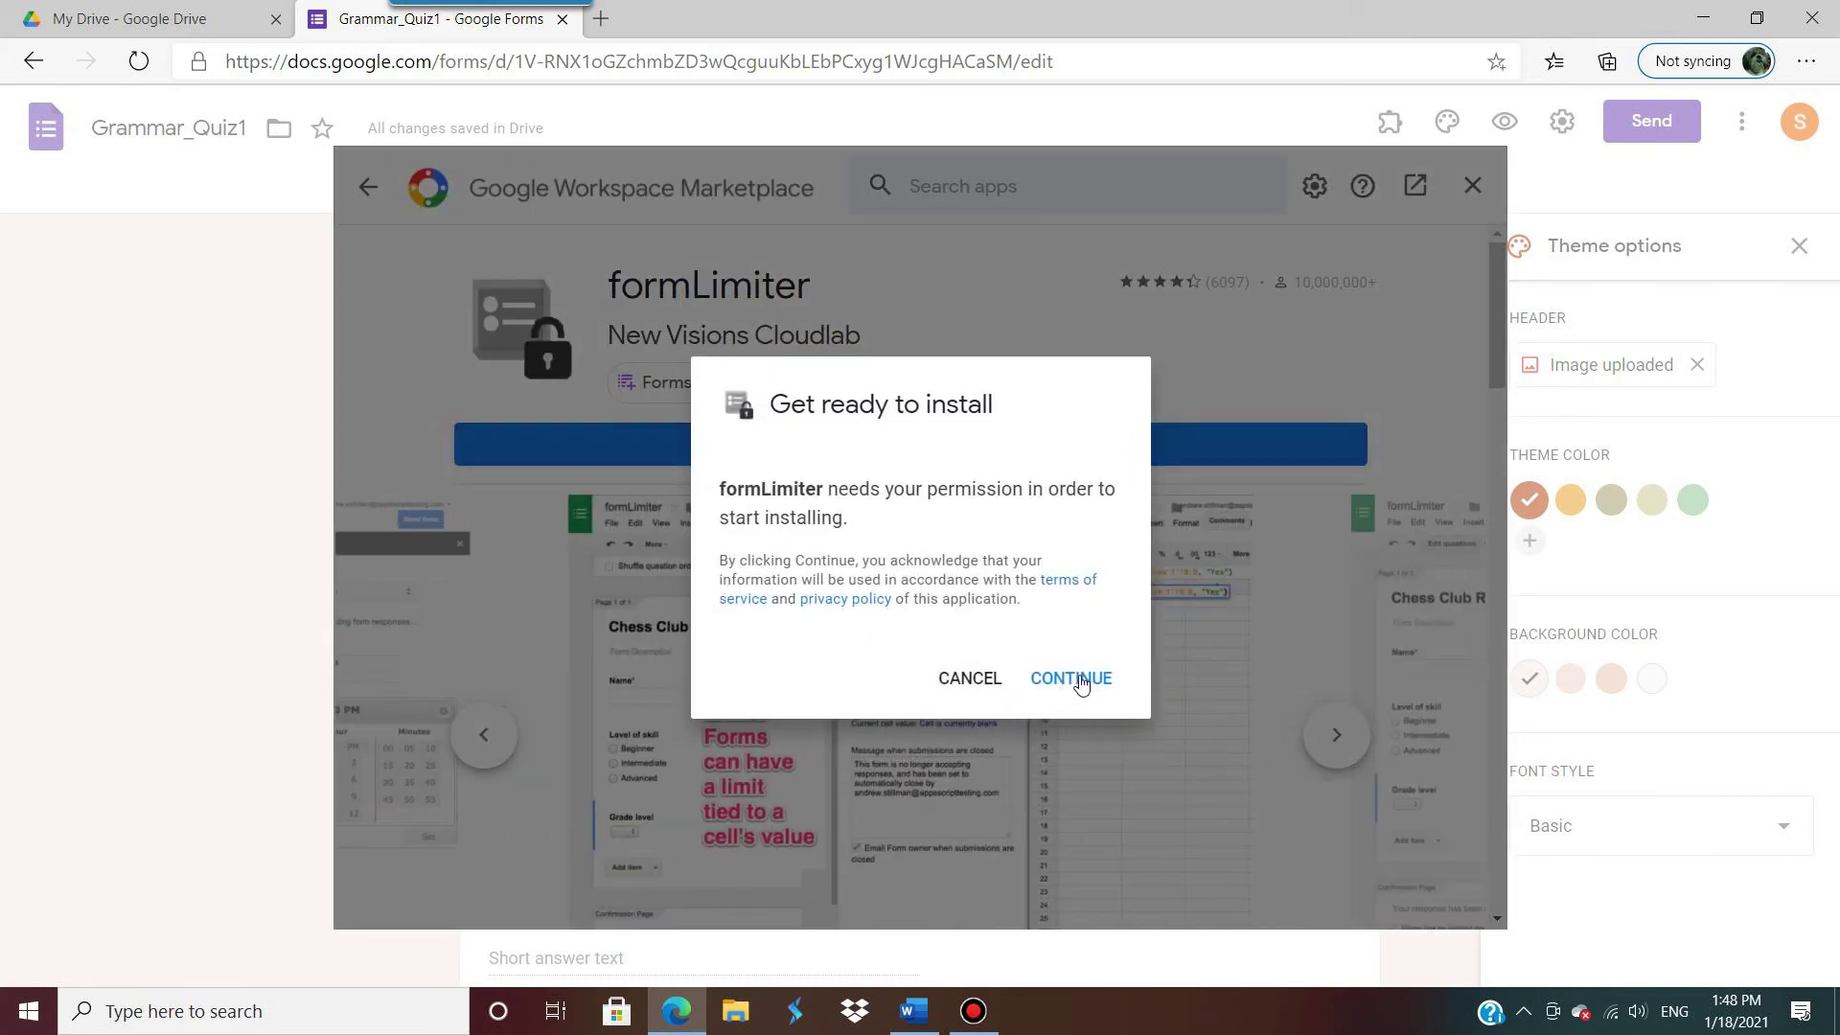
pyautogui.click(1080, 680)
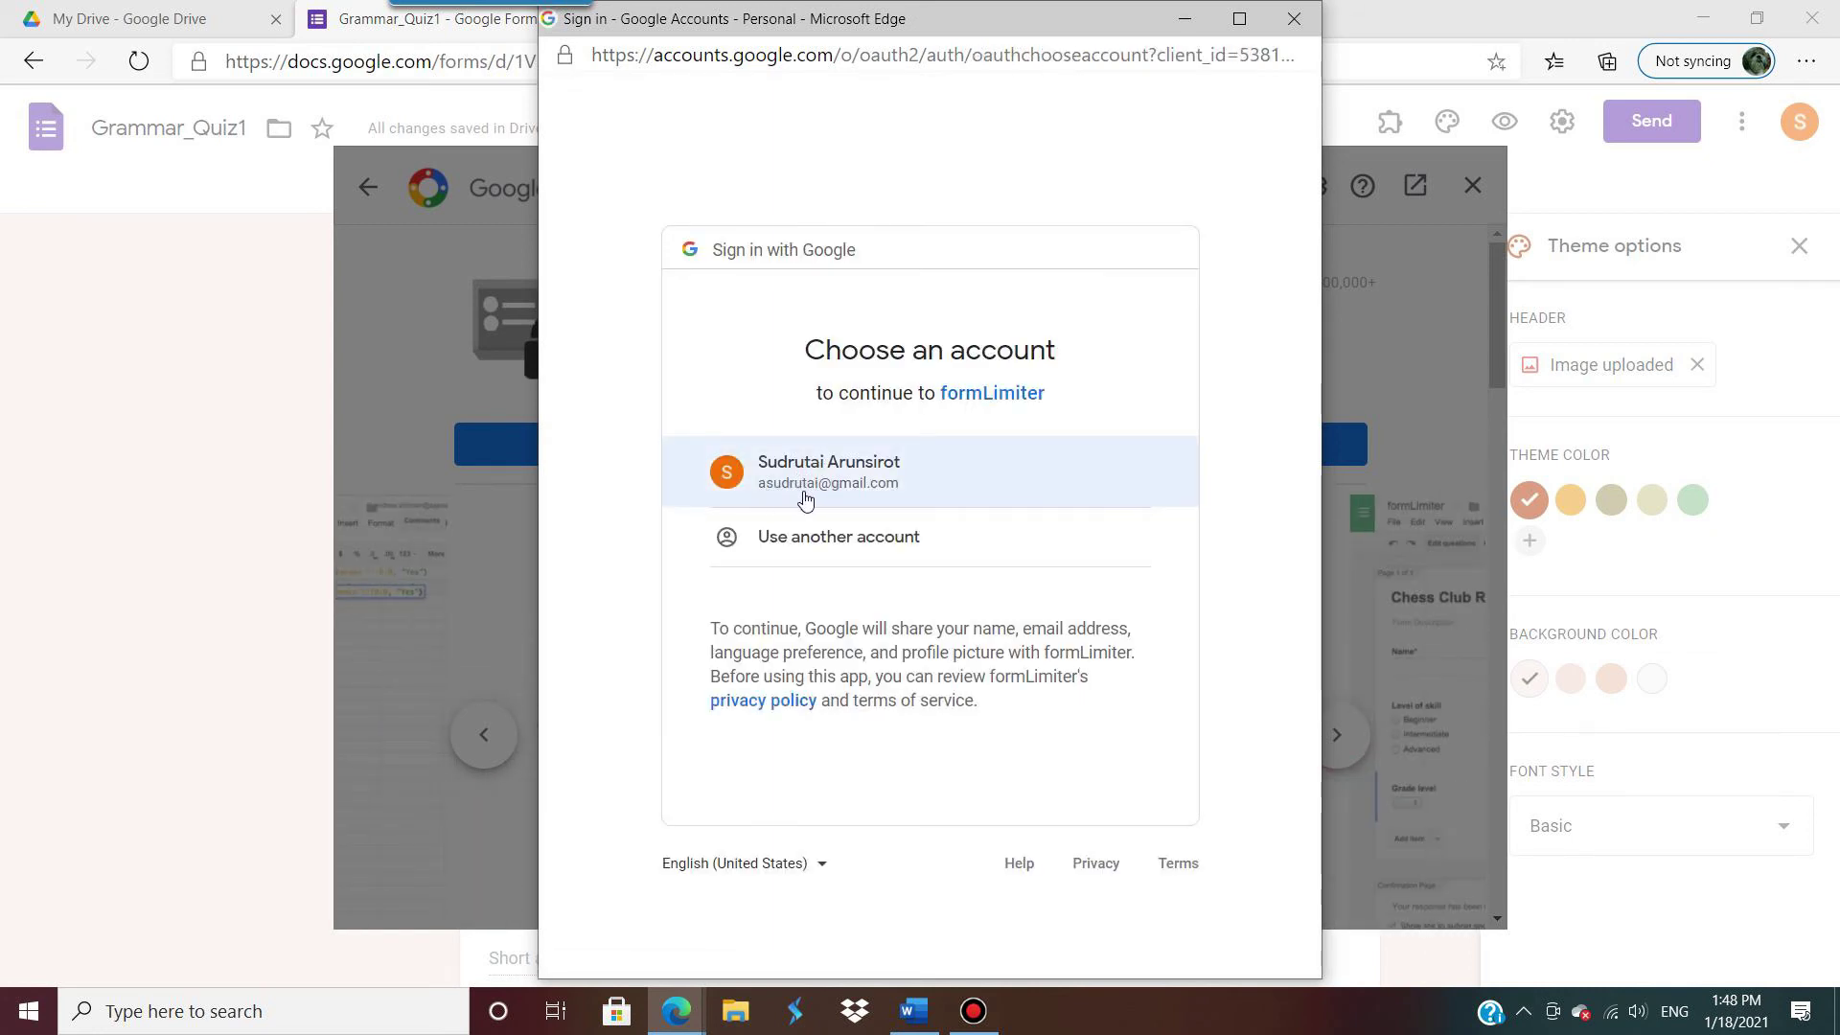
pyautogui.click(845, 475)
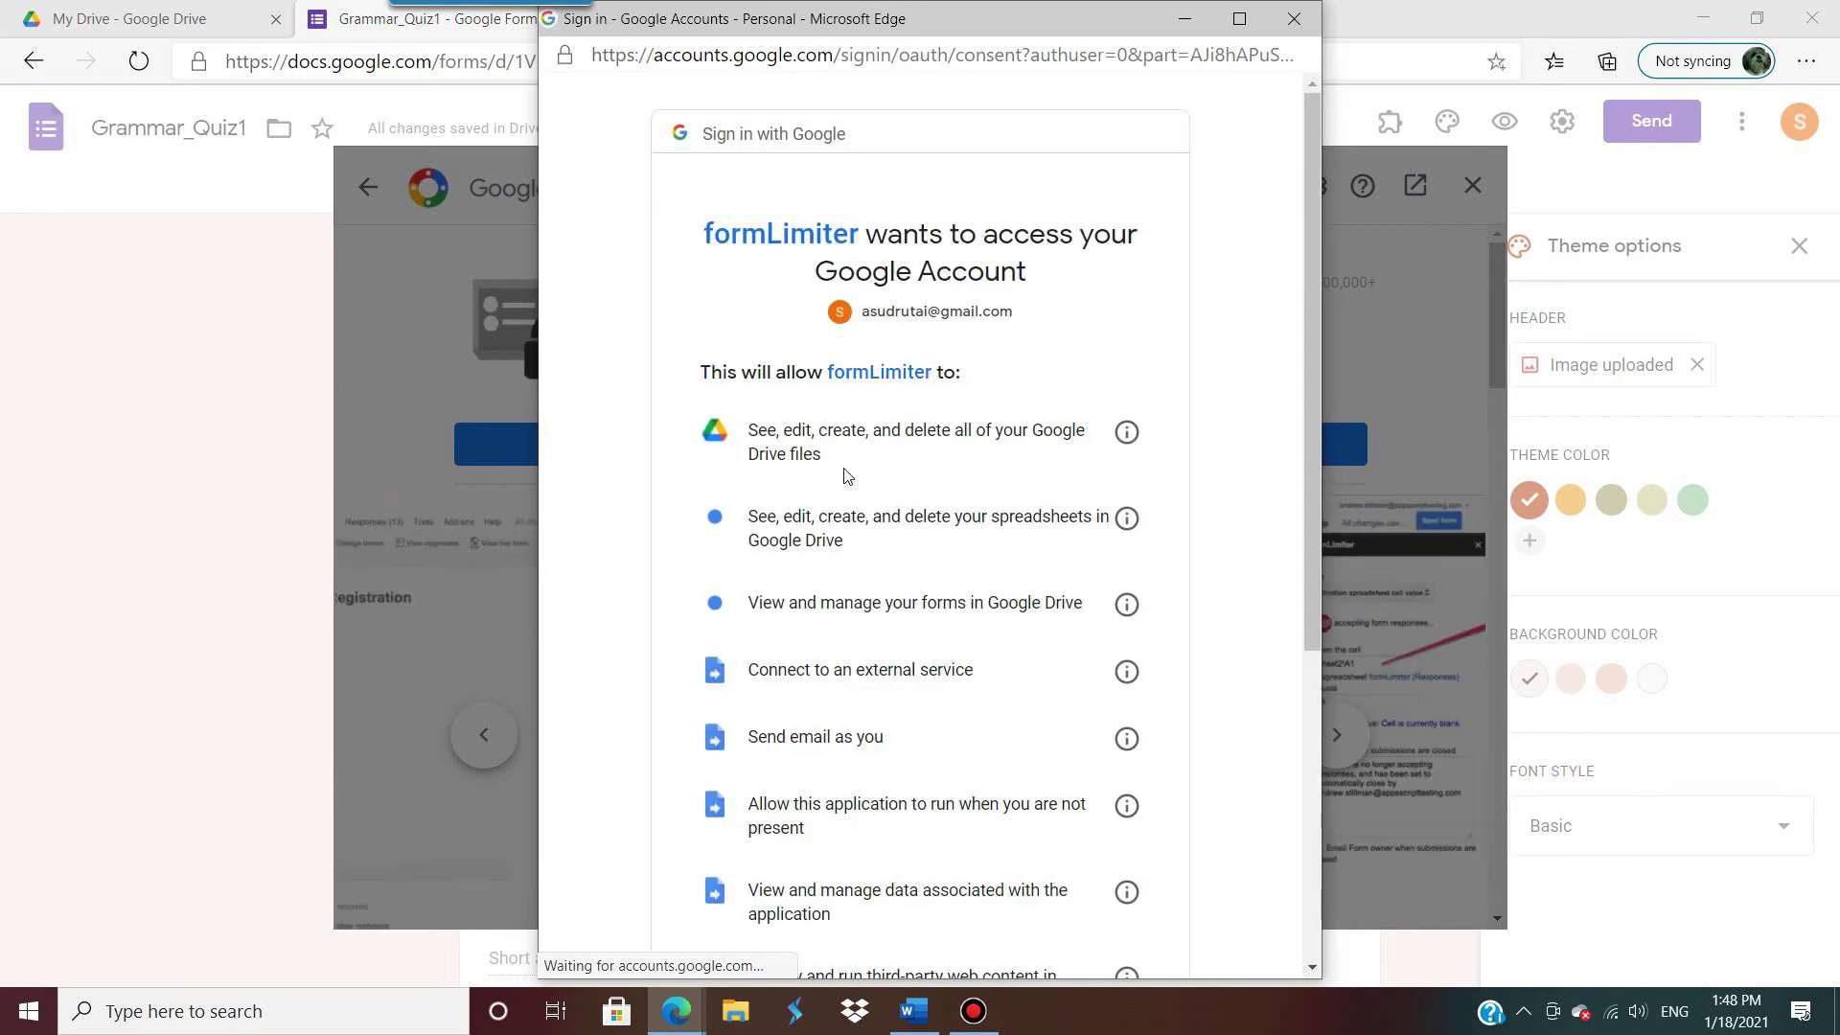
pyautogui.scroll(-5, 994, 476)
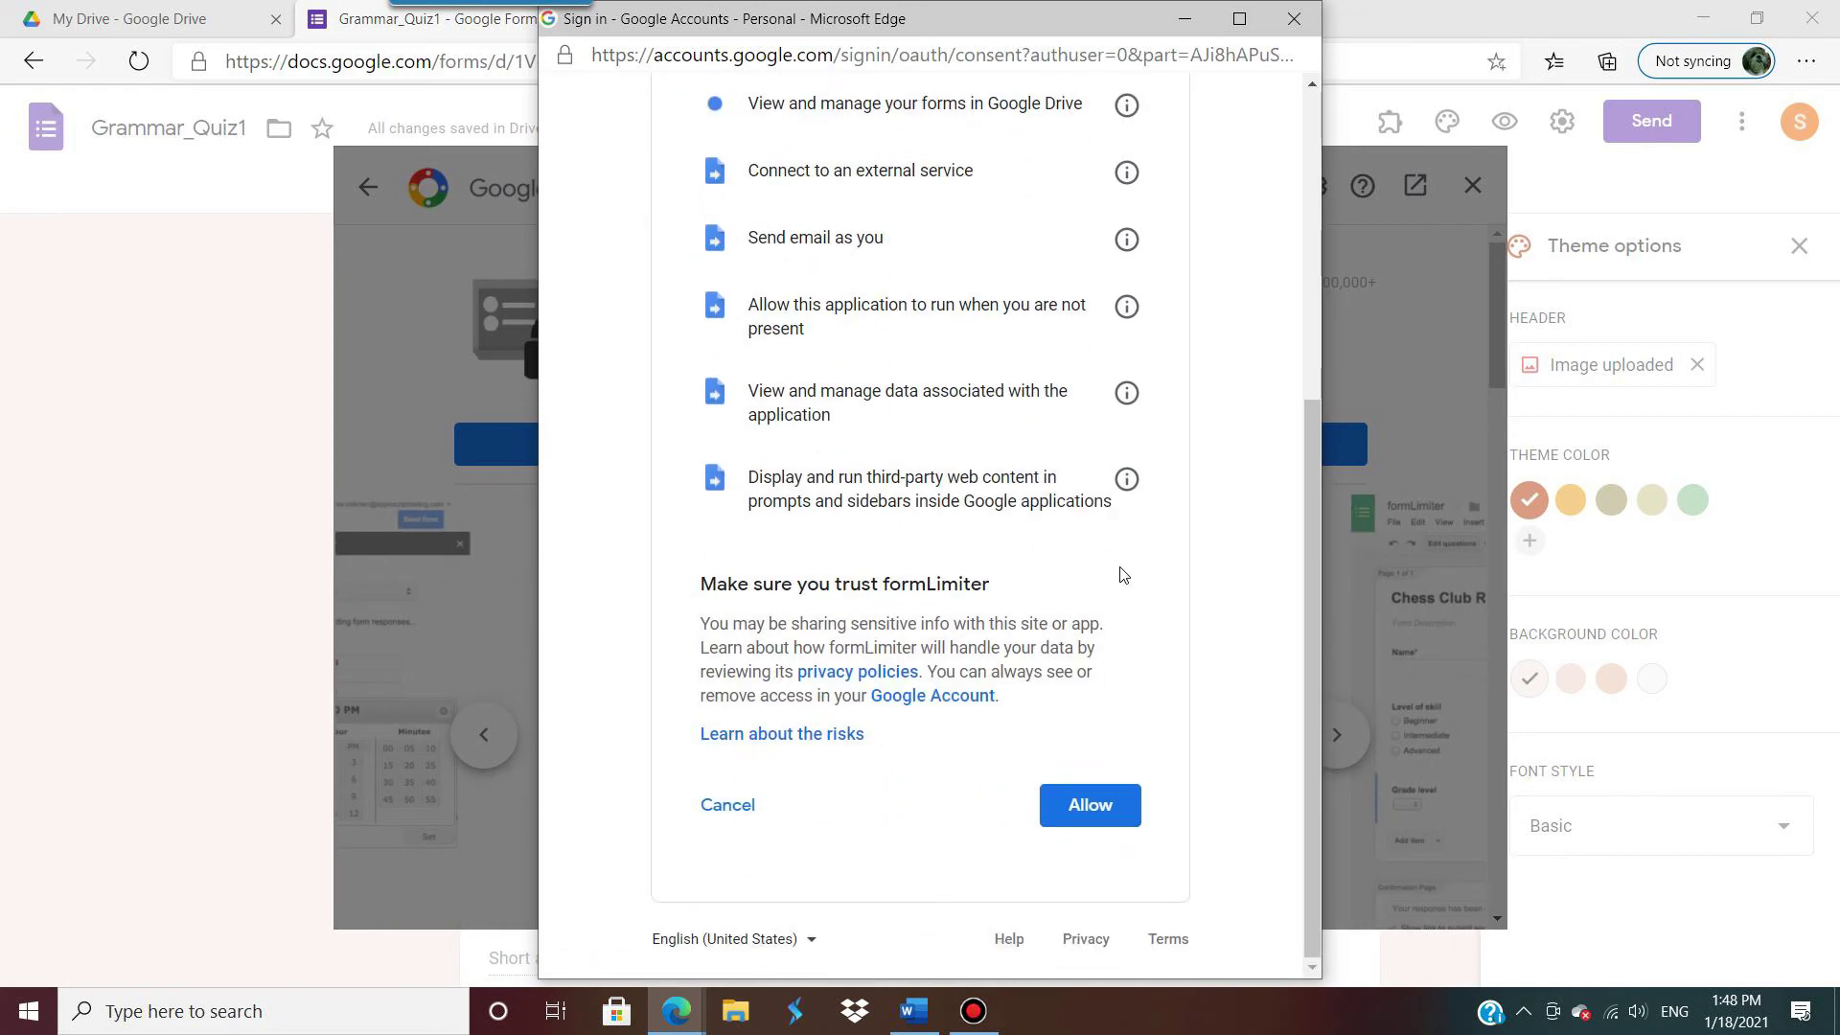
pyautogui.click(1090, 805)
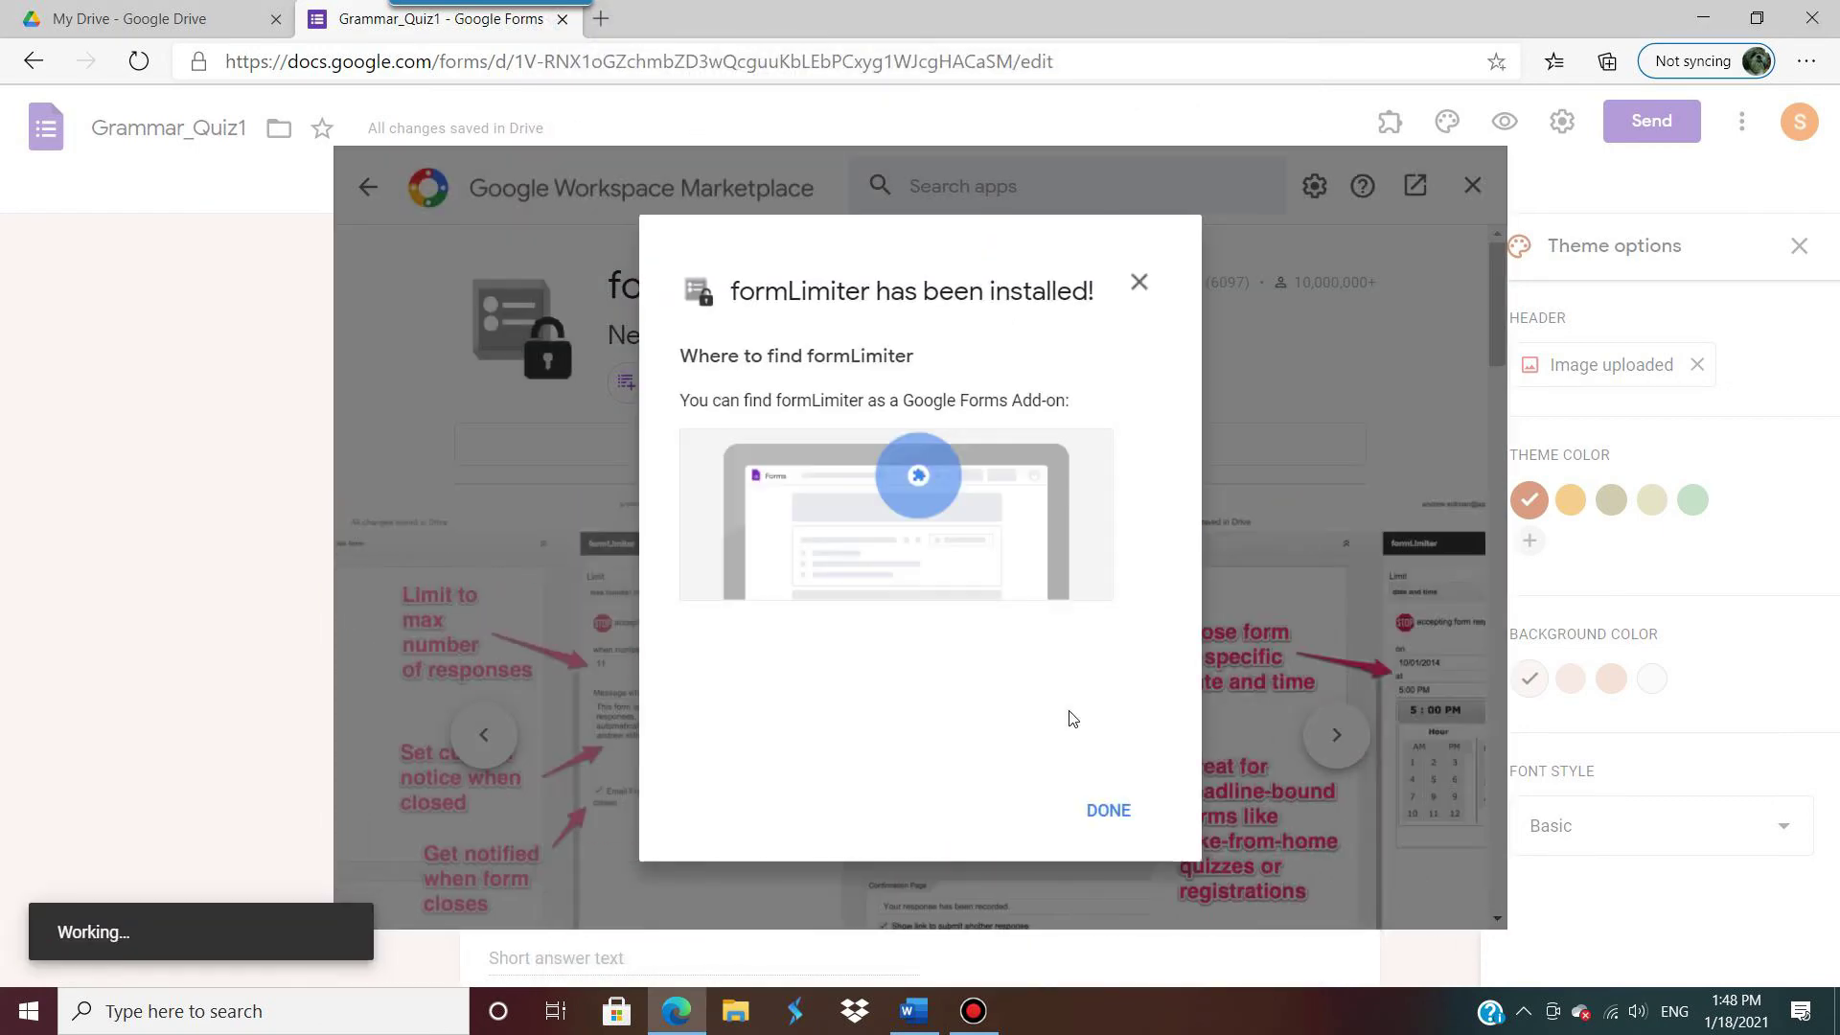
pyautogui.click(1109, 811)
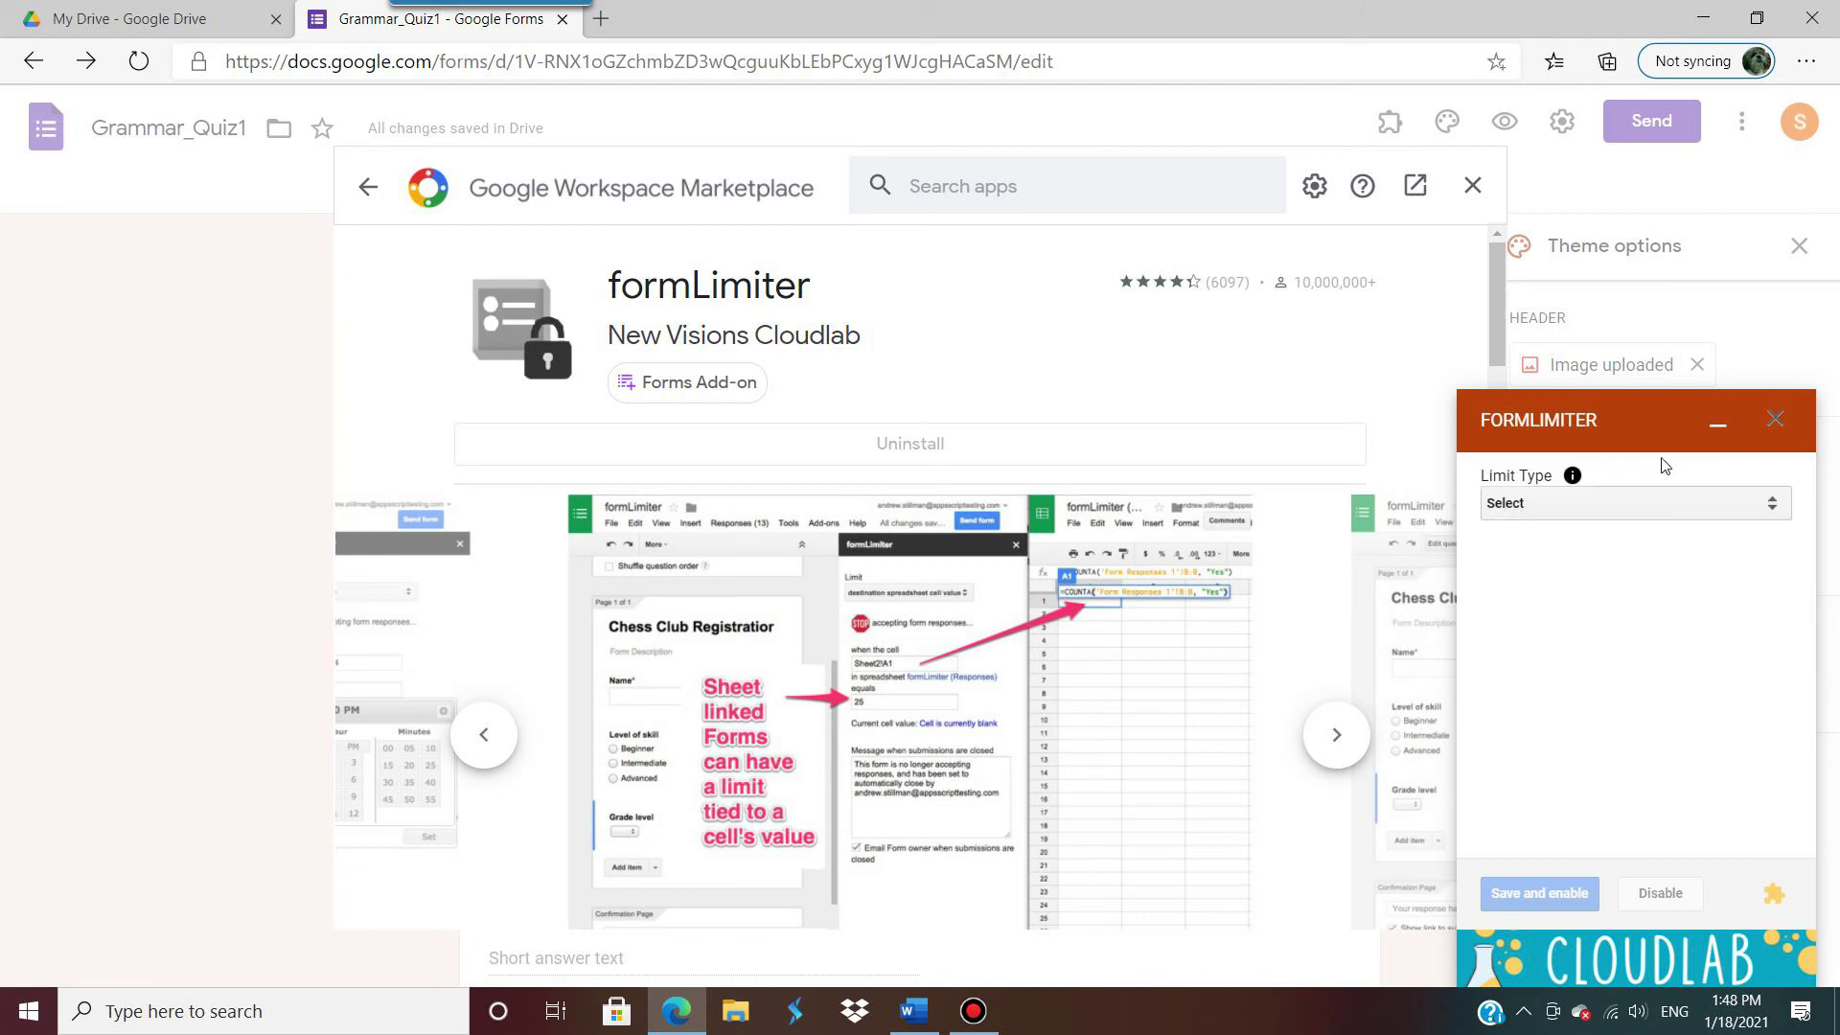
# Step: Close the Marketplace, launch formLimiter from the Add-ons menu, and begin setting a limit
pyautogui.click(1473, 189)
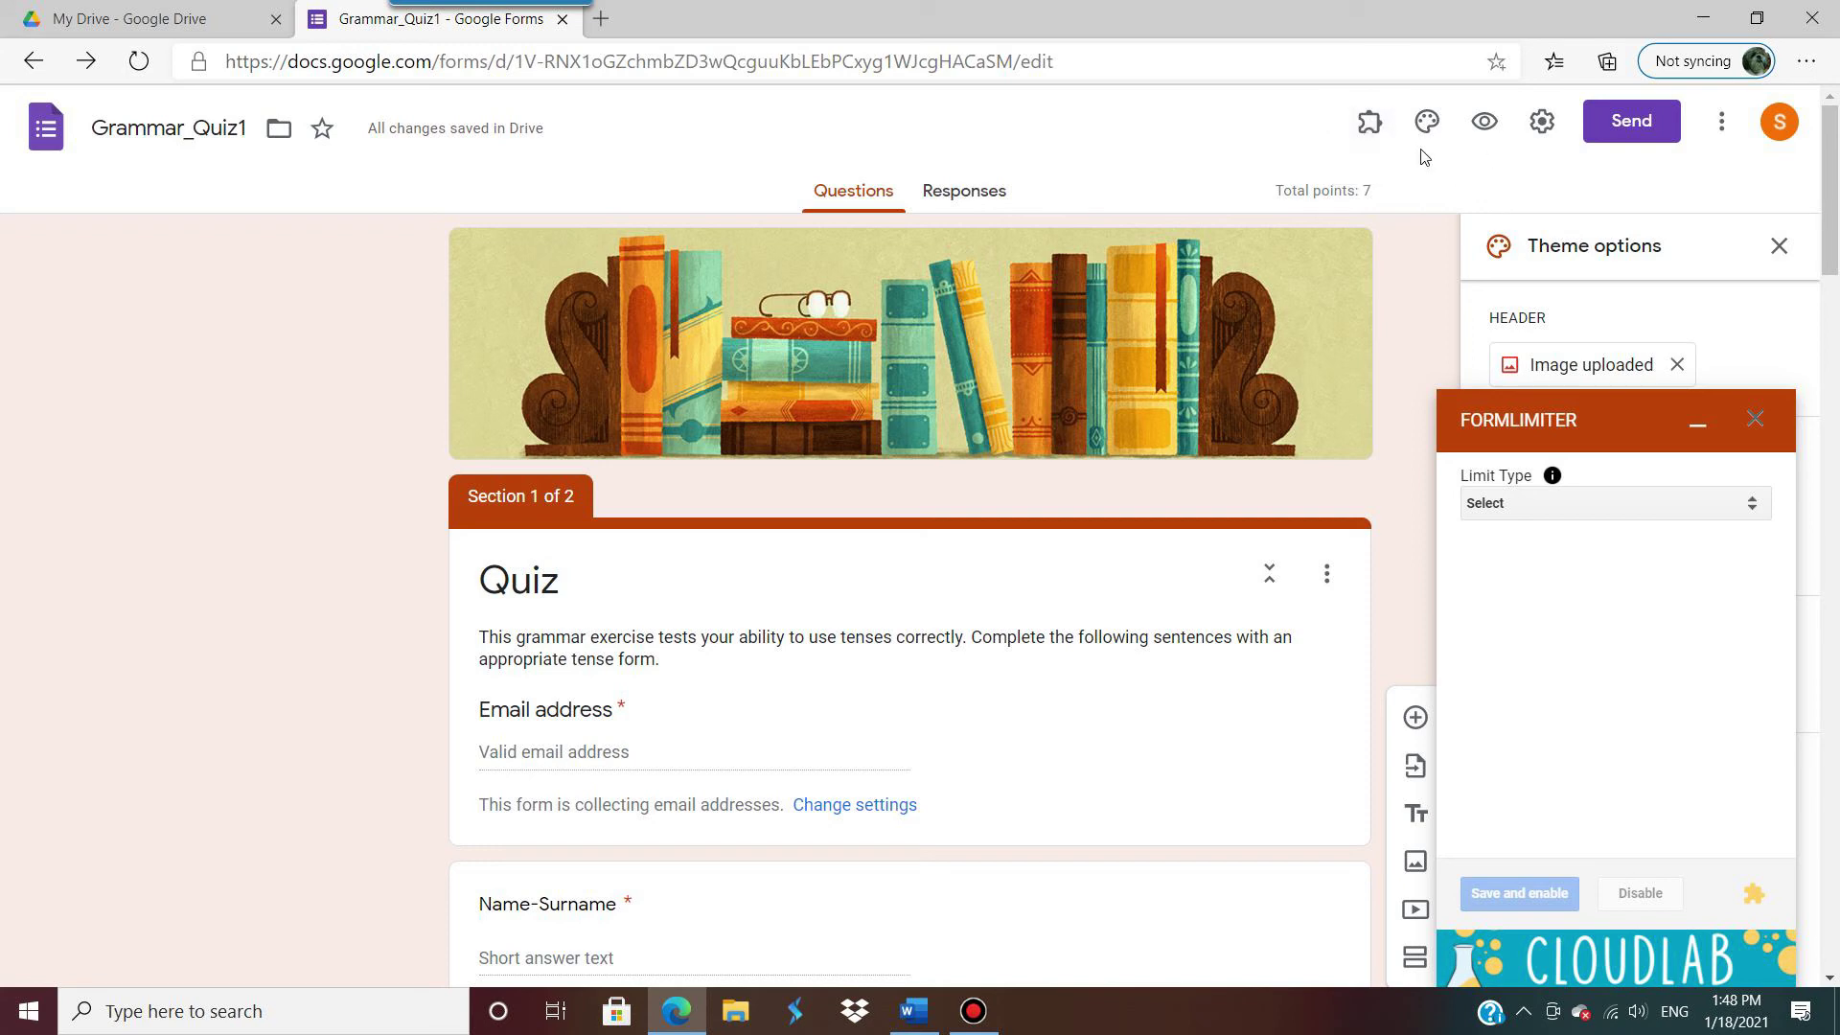
pyautogui.click(1370, 124)
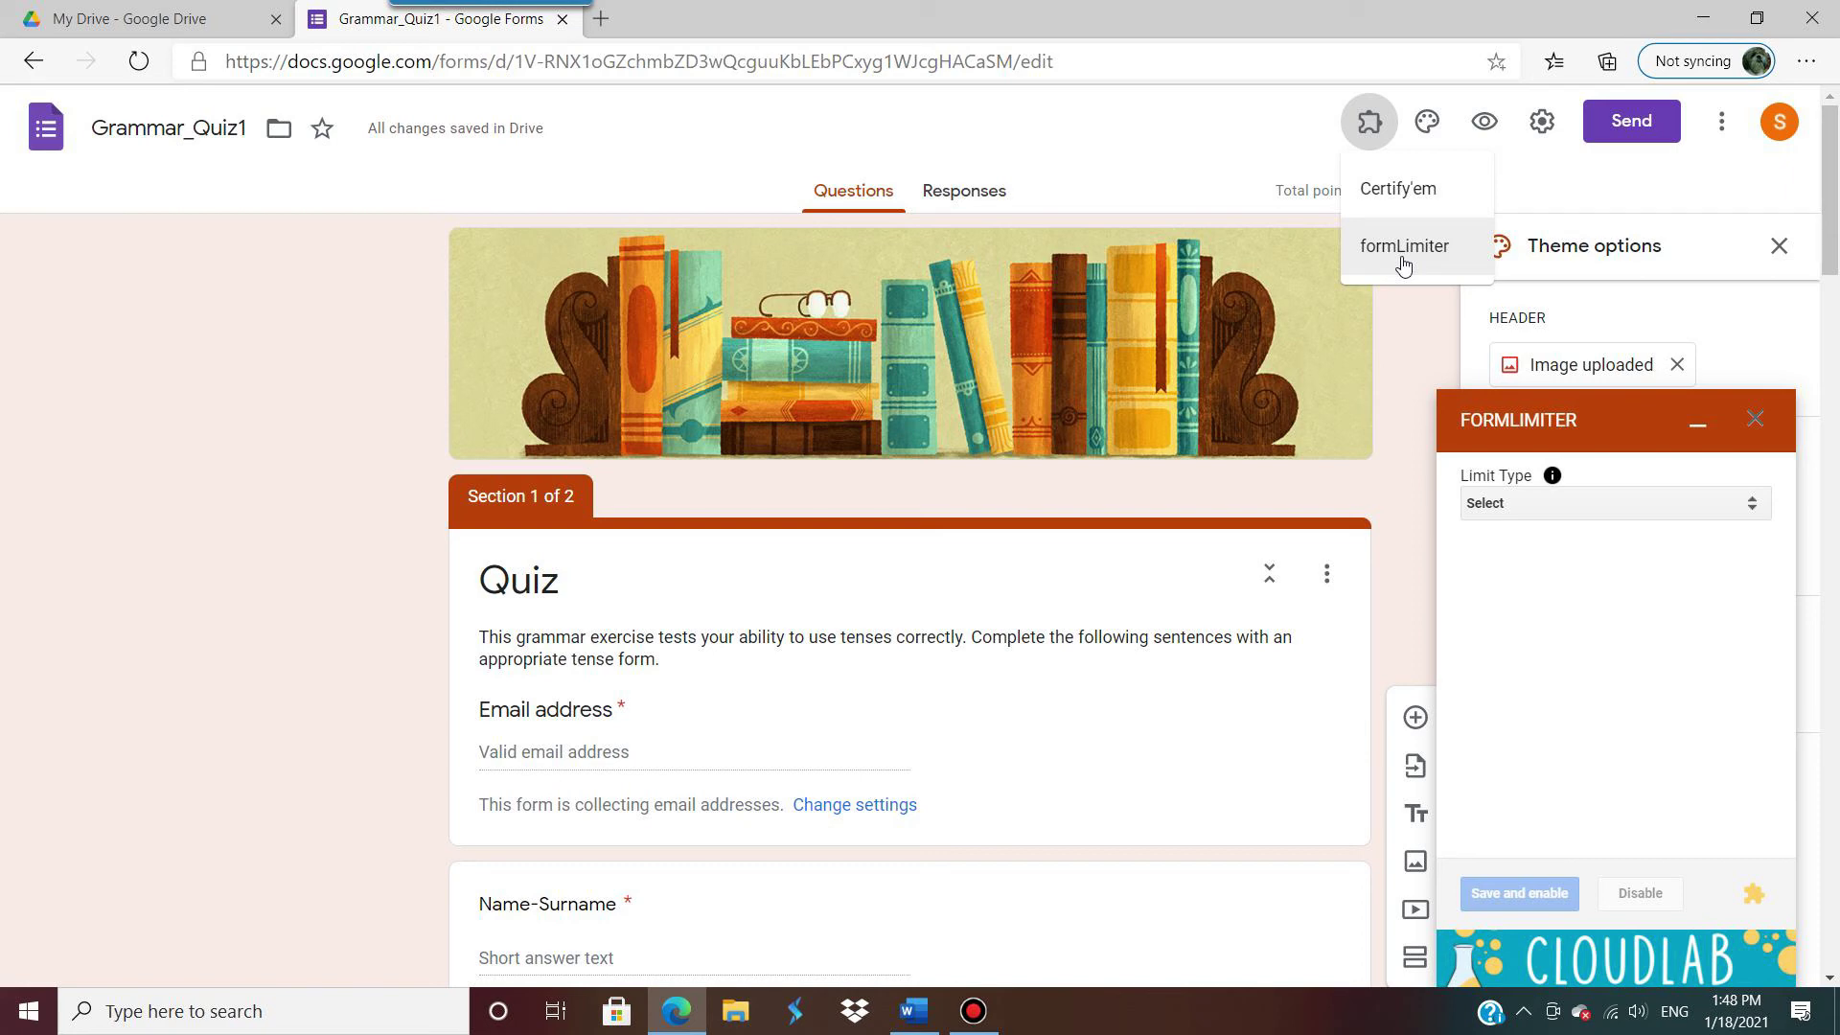
pyautogui.click(1185, 165)
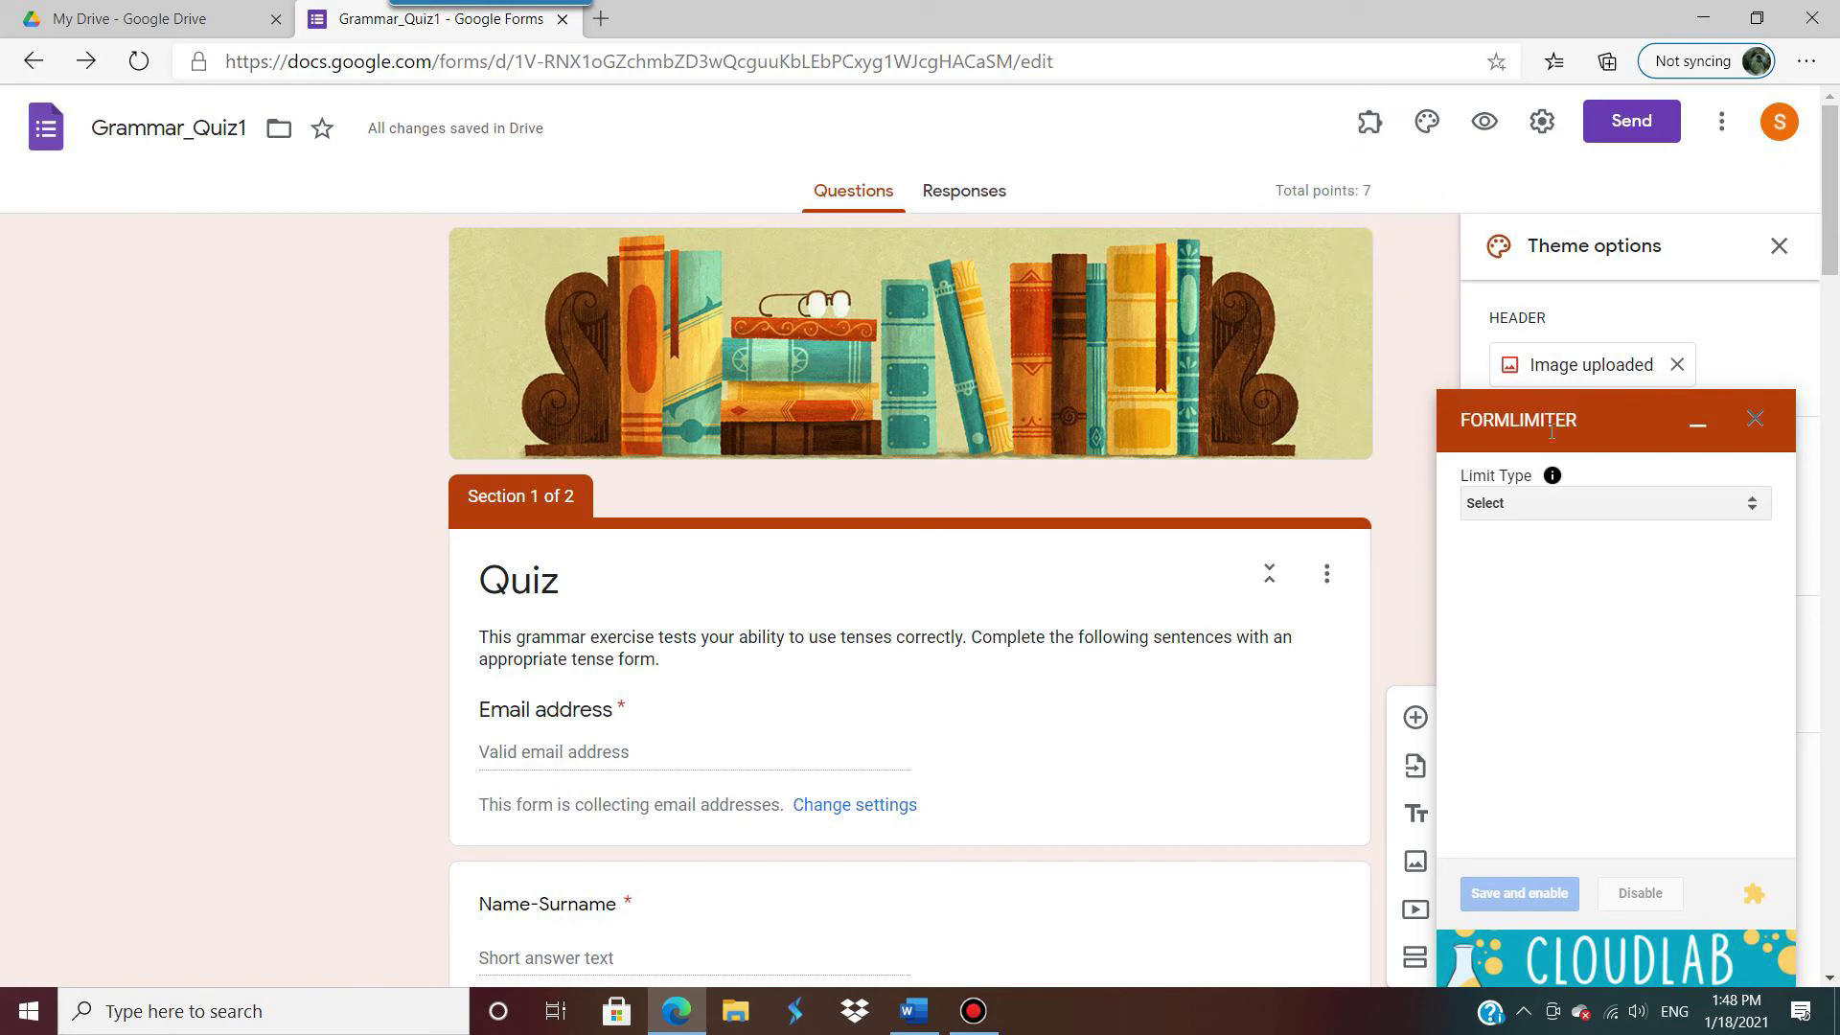
pyautogui.click(1369, 122)
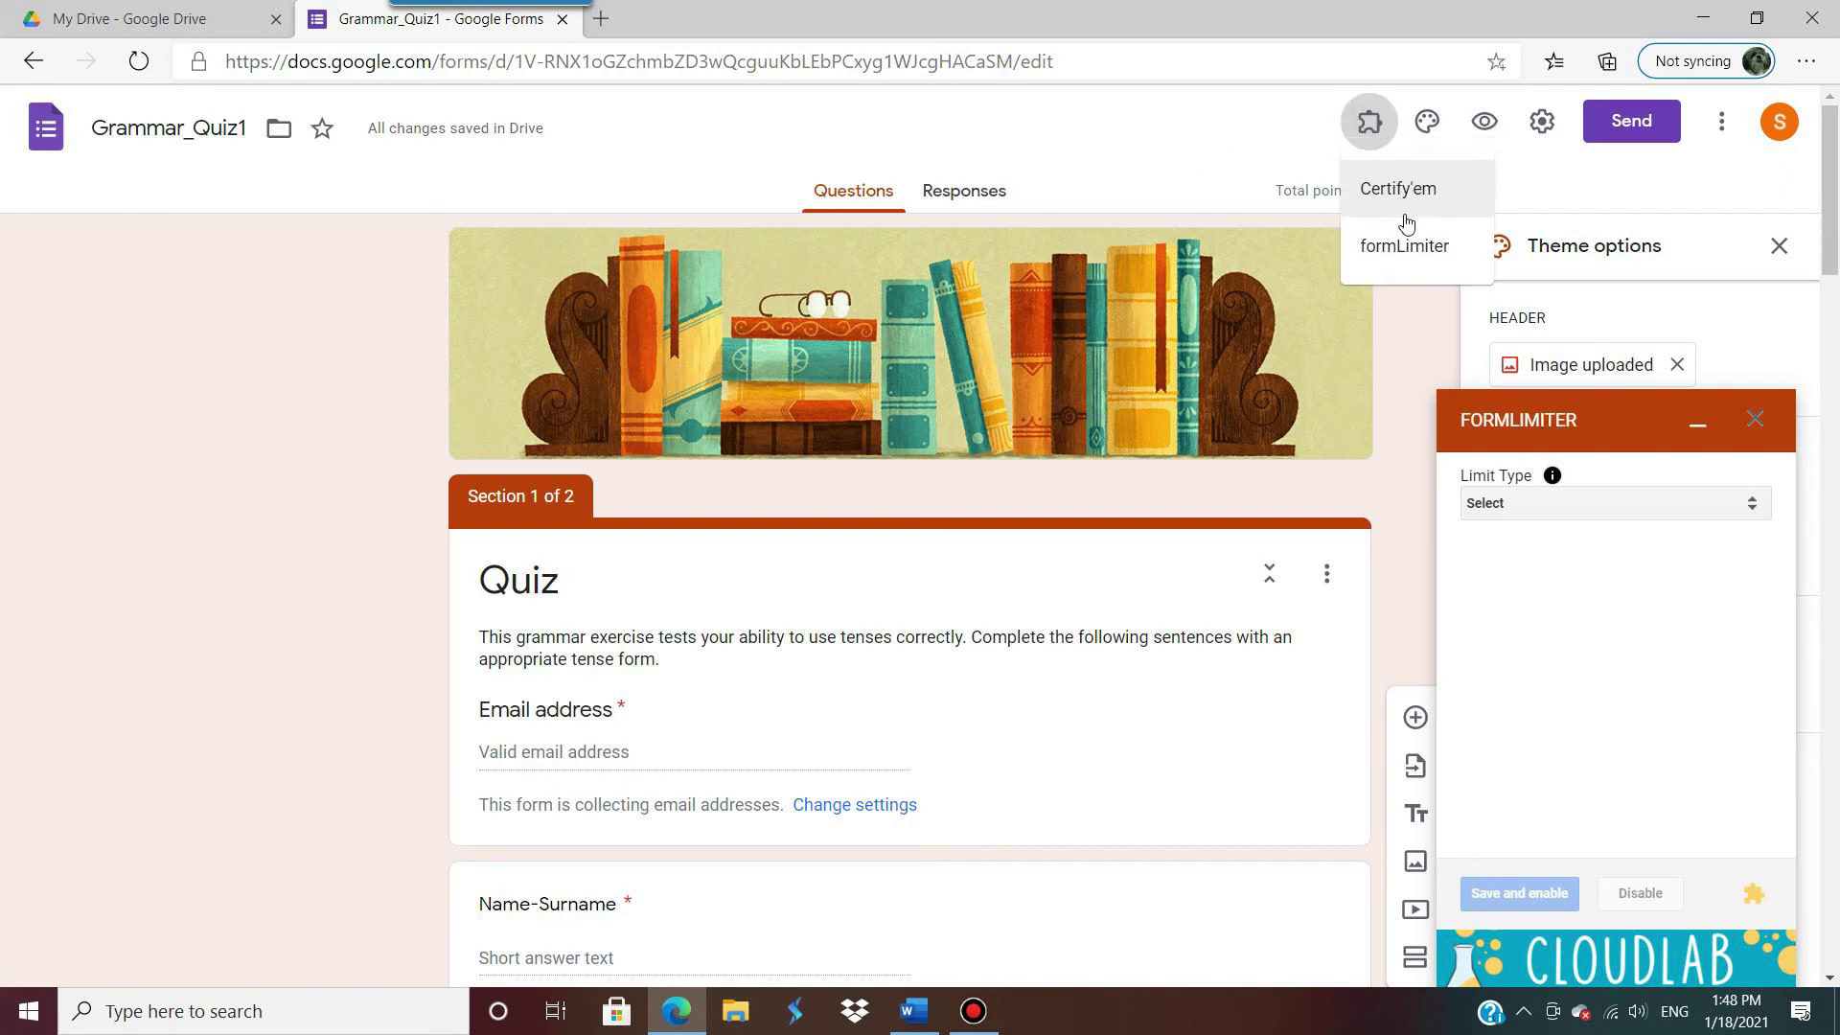
pyautogui.click(1405, 248)
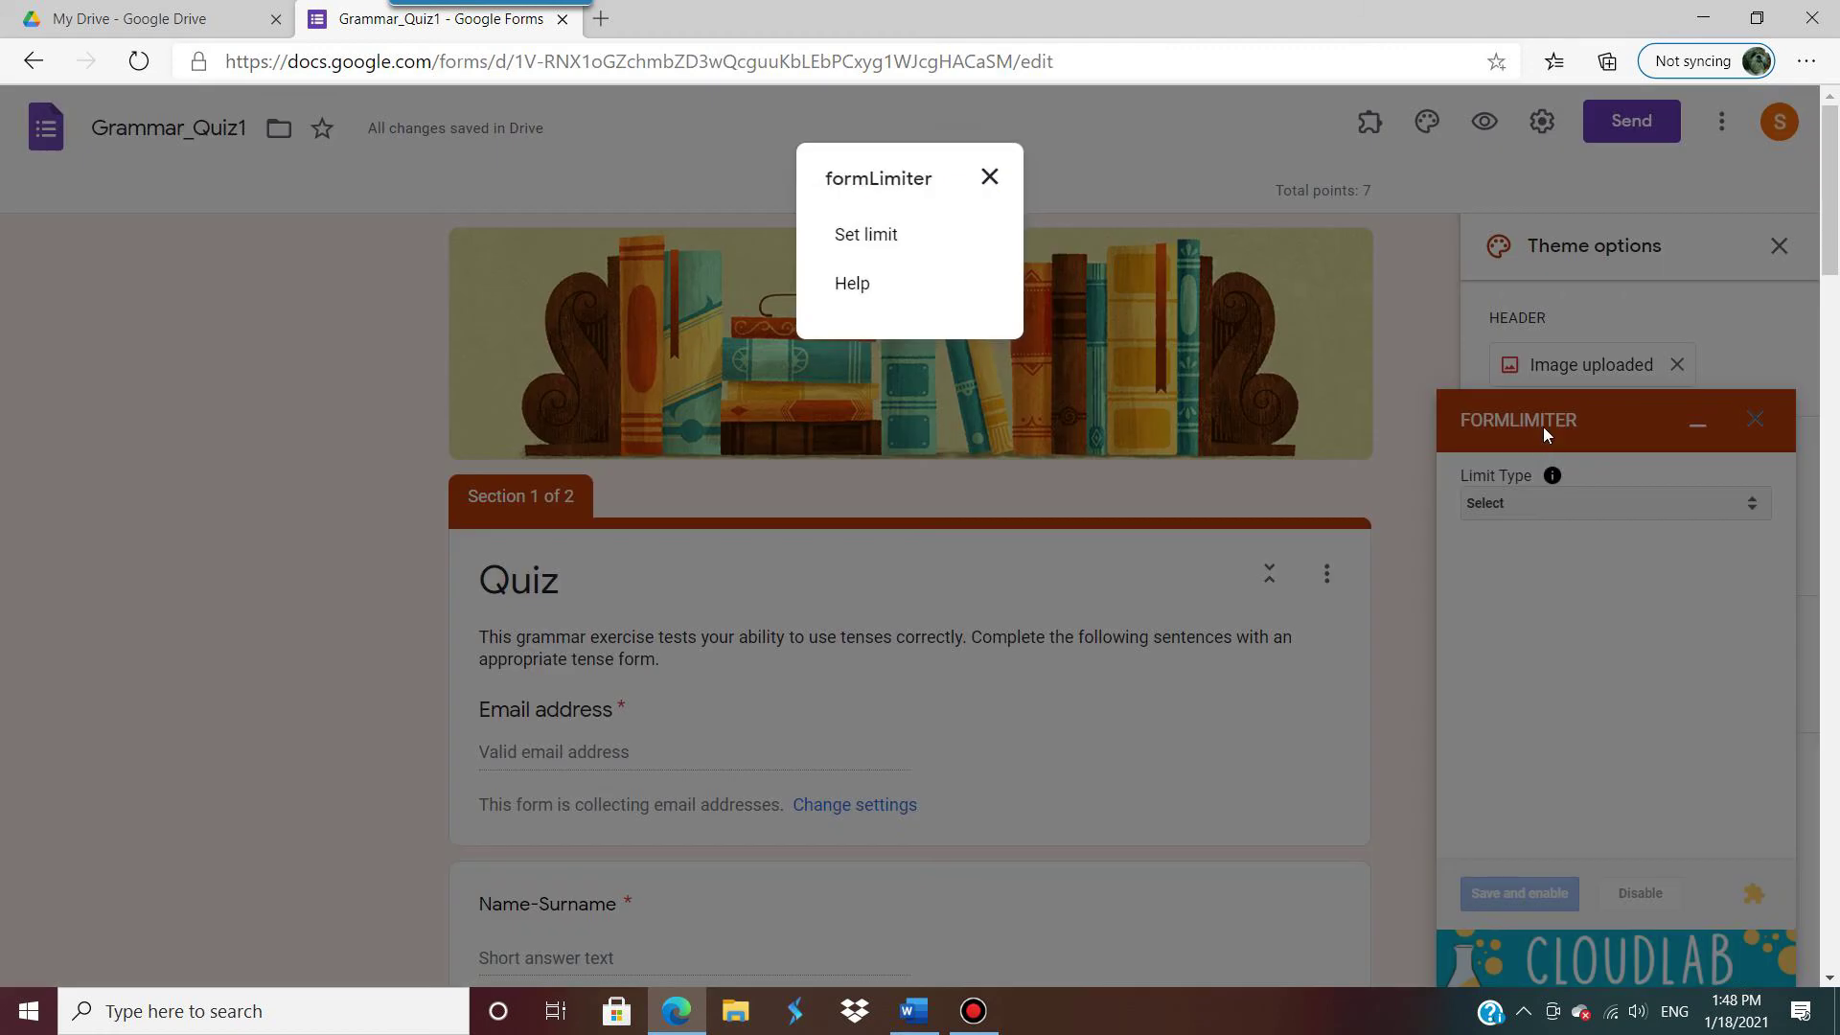
pyautogui.click(872, 235)
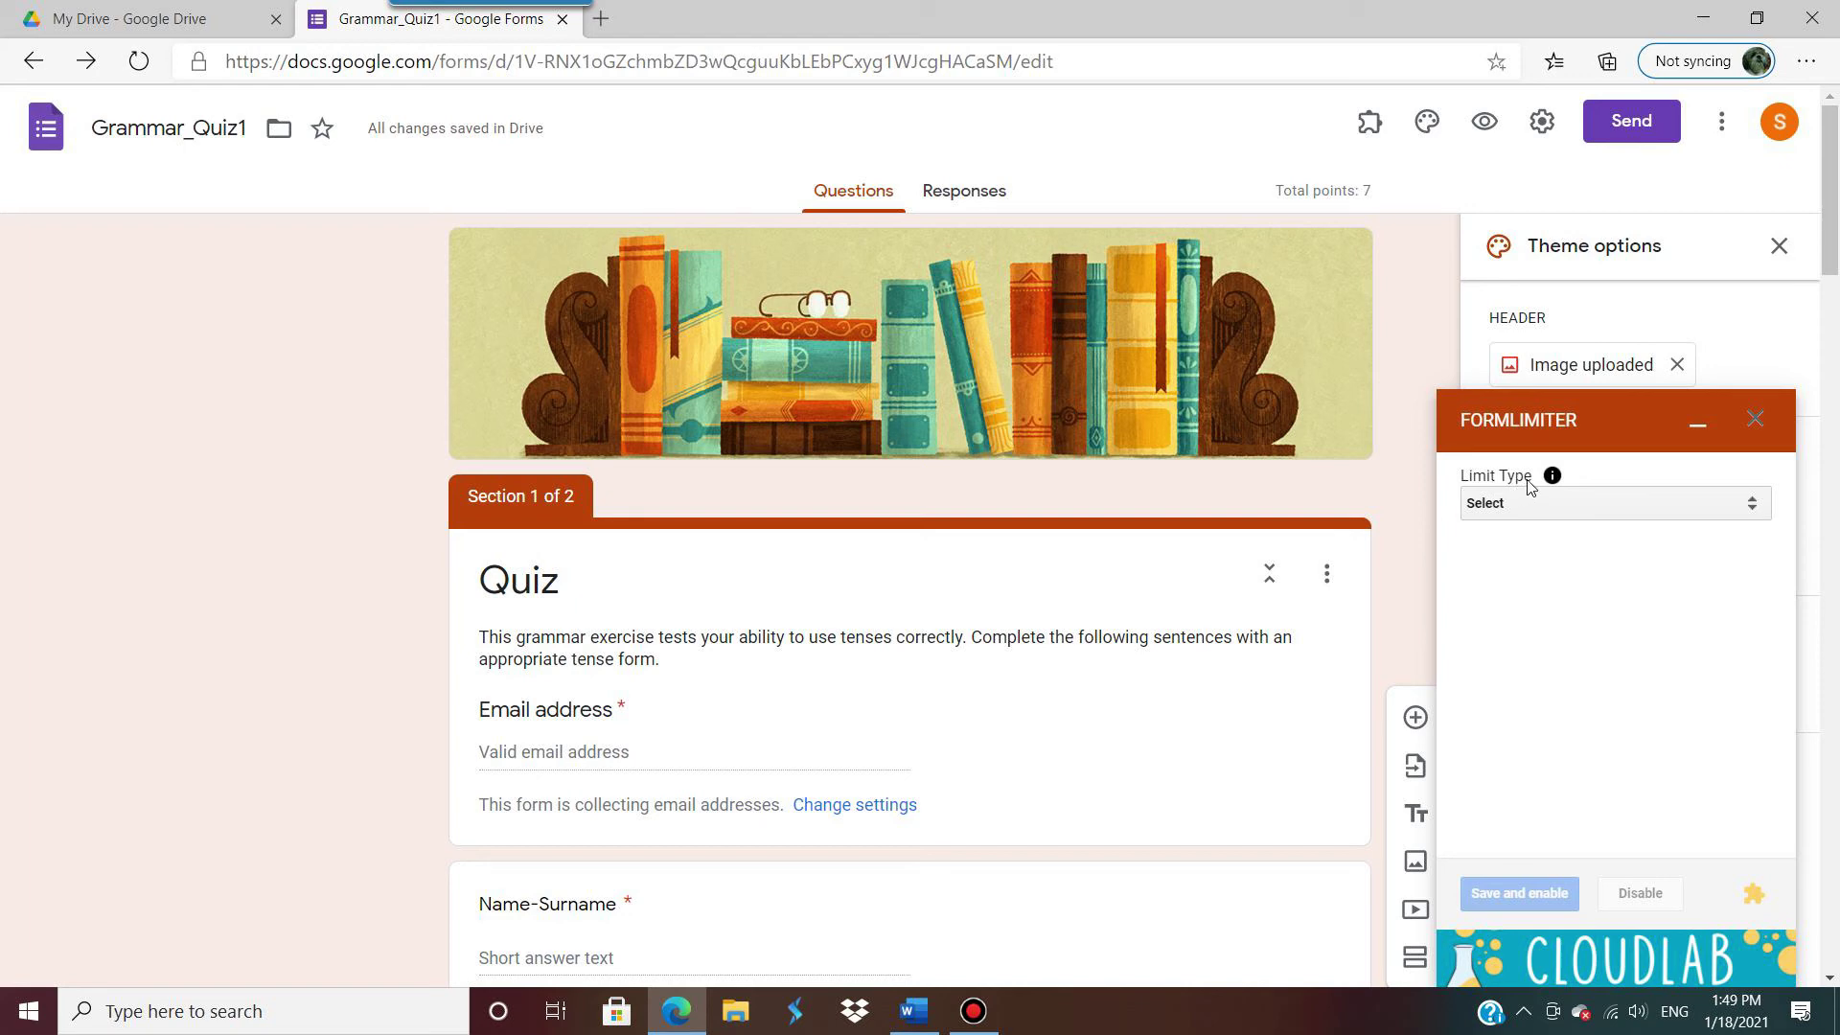
# Step: Set formLimiter's Limit Type to date and time with due date 01/18/2021
pyautogui.click(1754, 514)
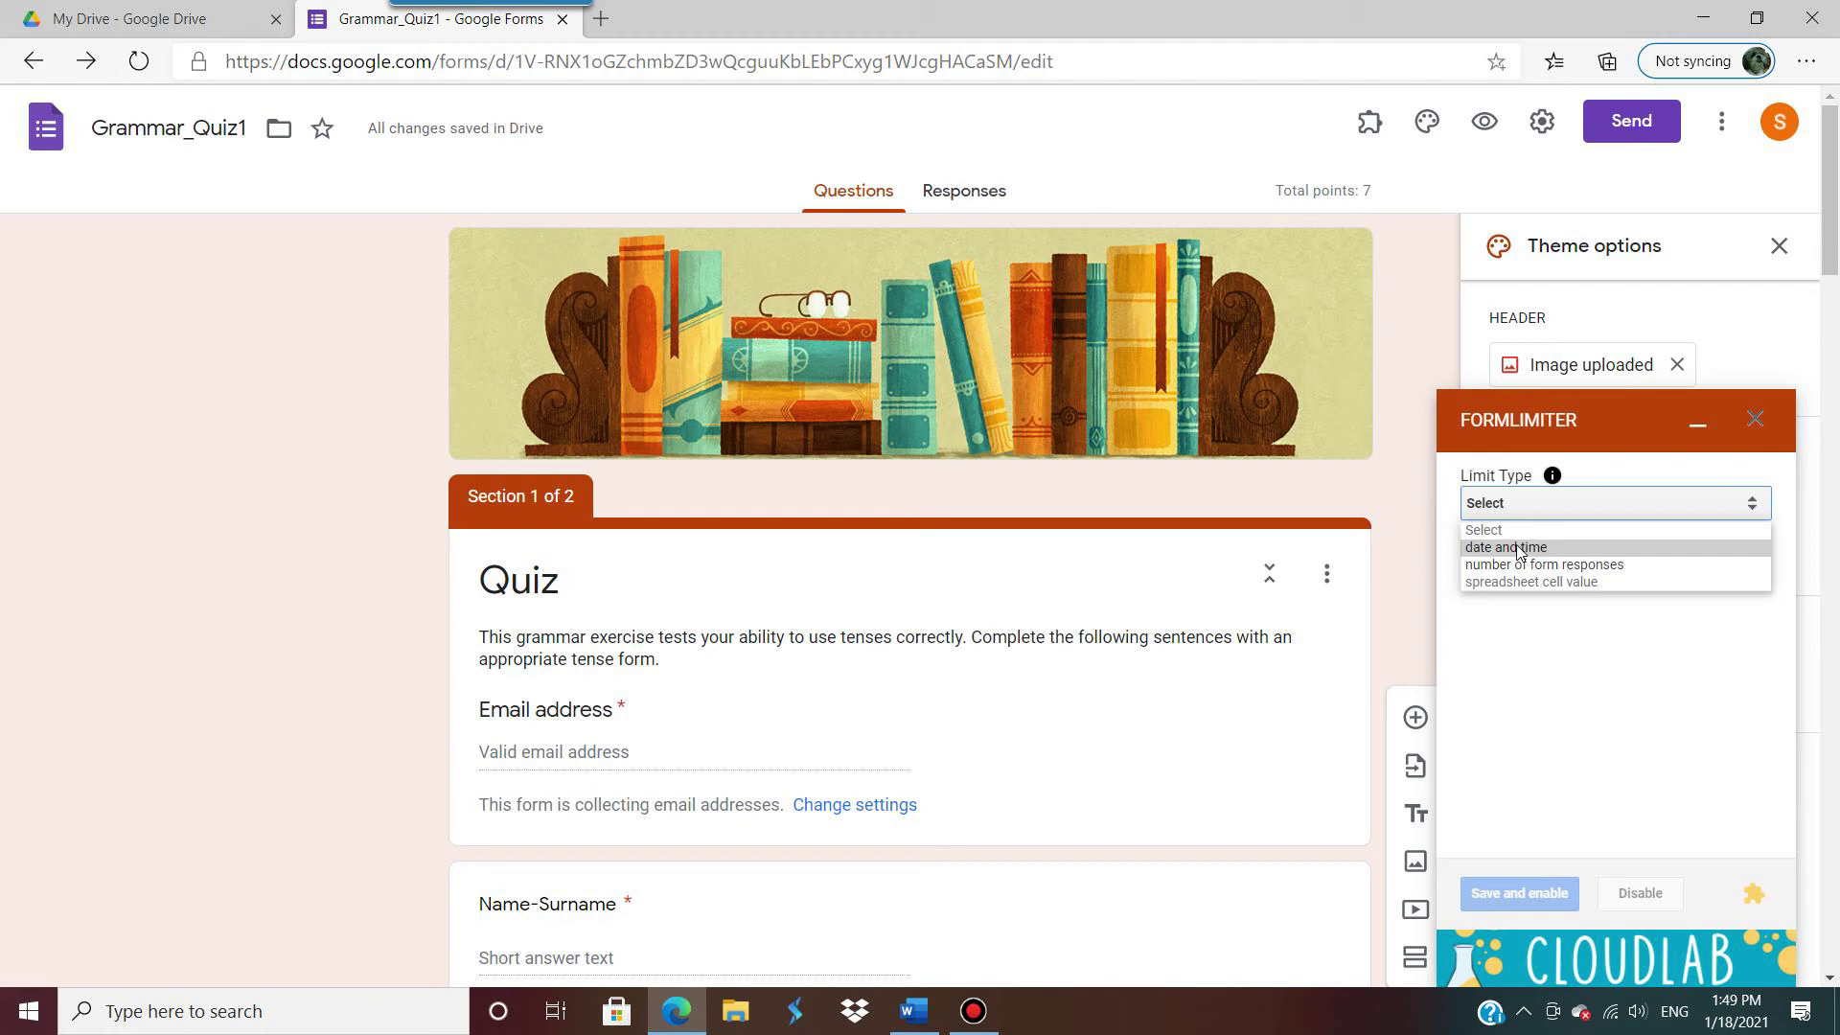
pyautogui.click(1518, 549)
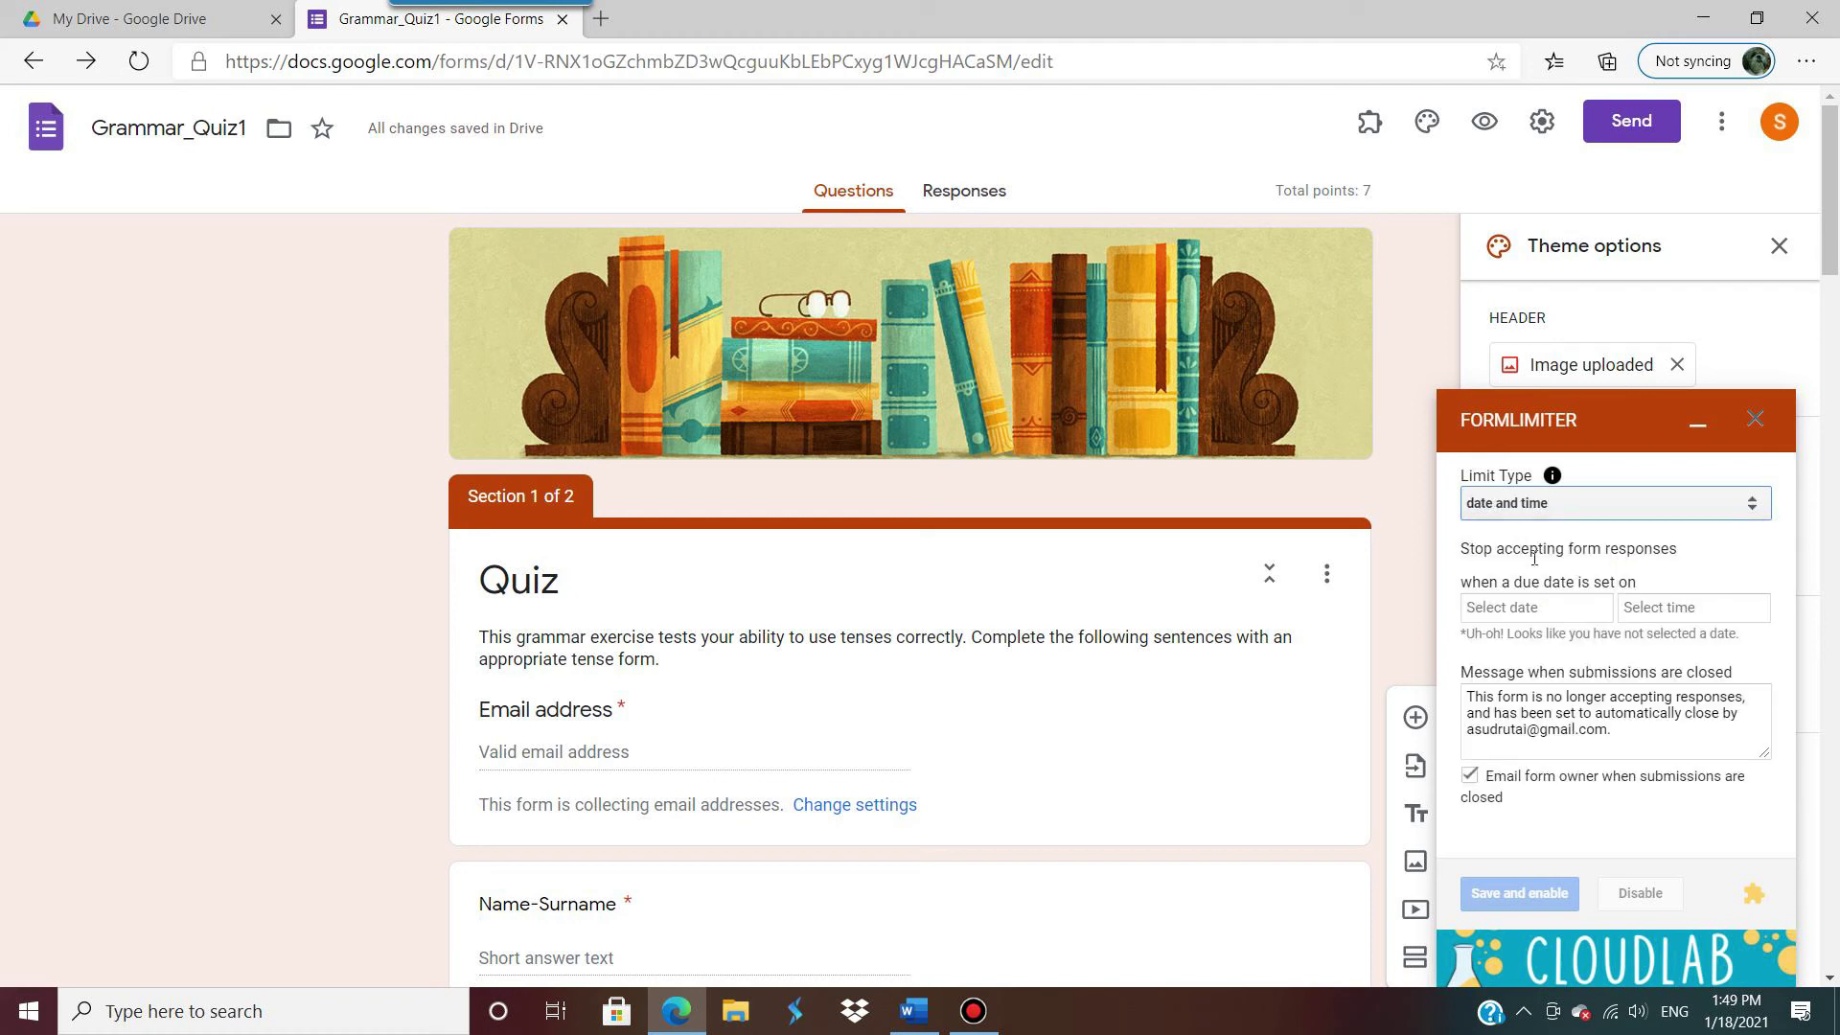
pyautogui.click(1523, 609)
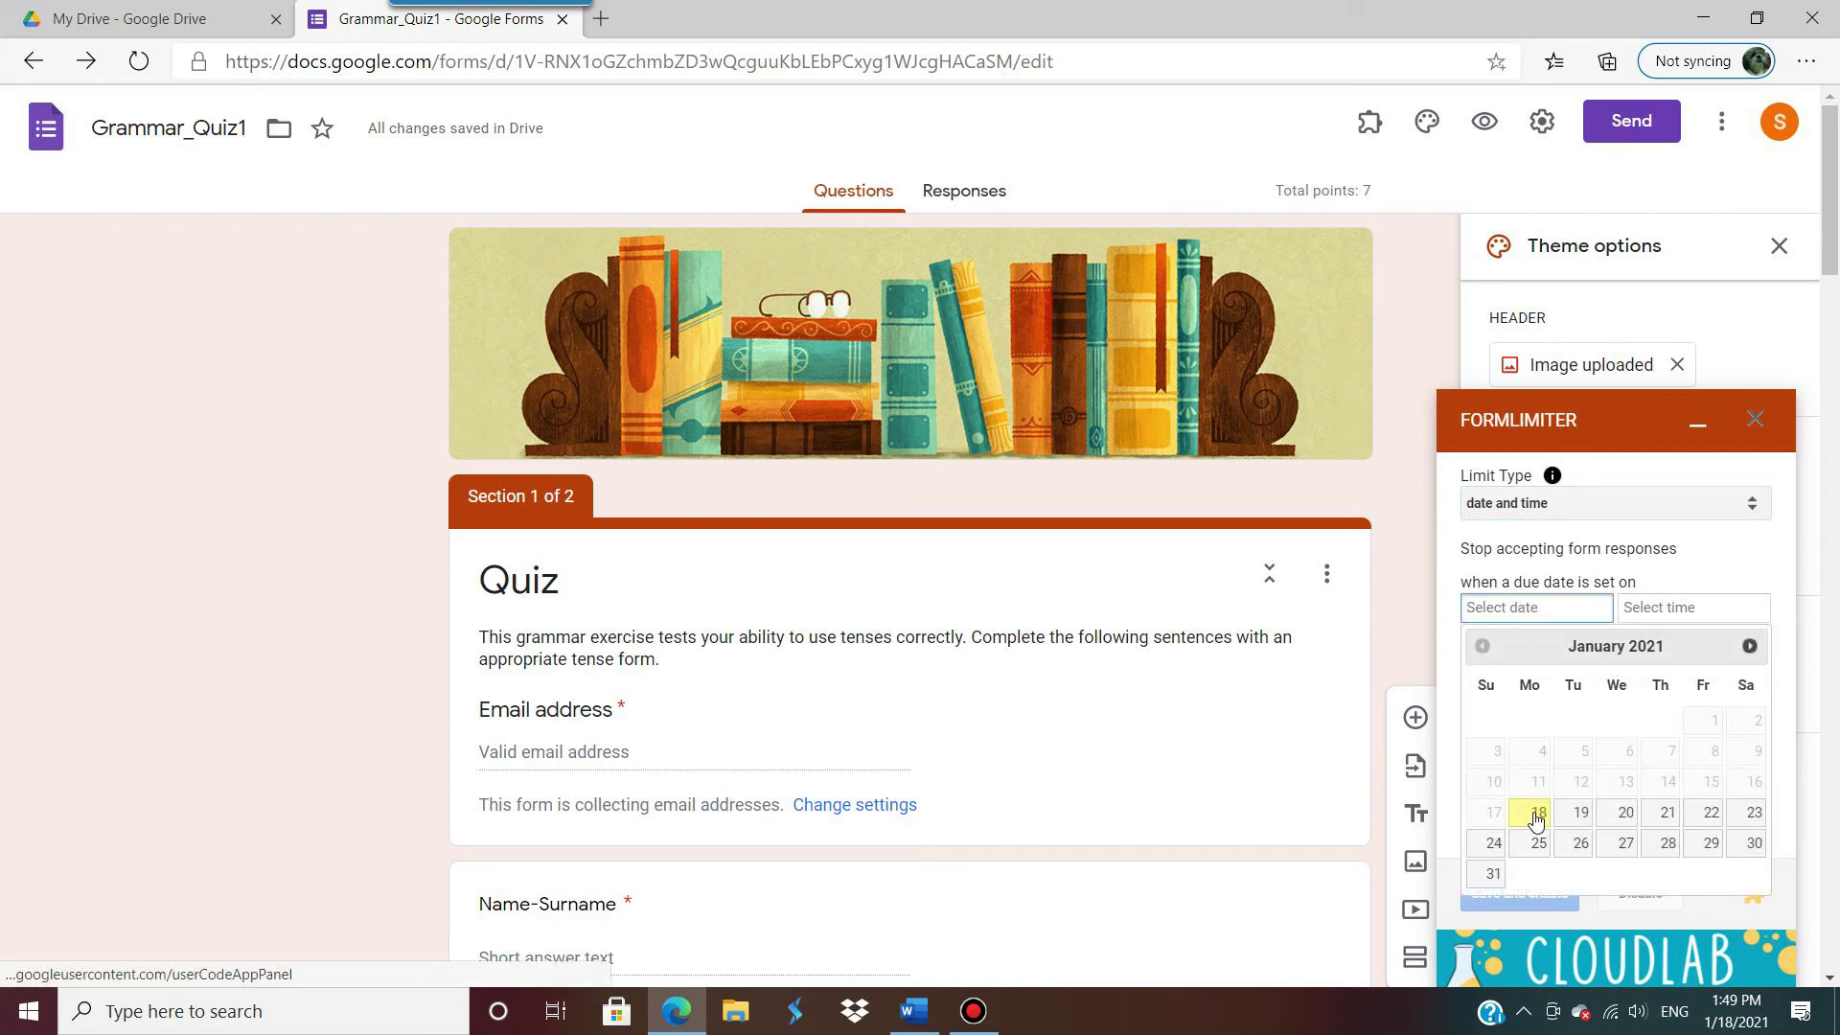
pyautogui.click(1536, 816)
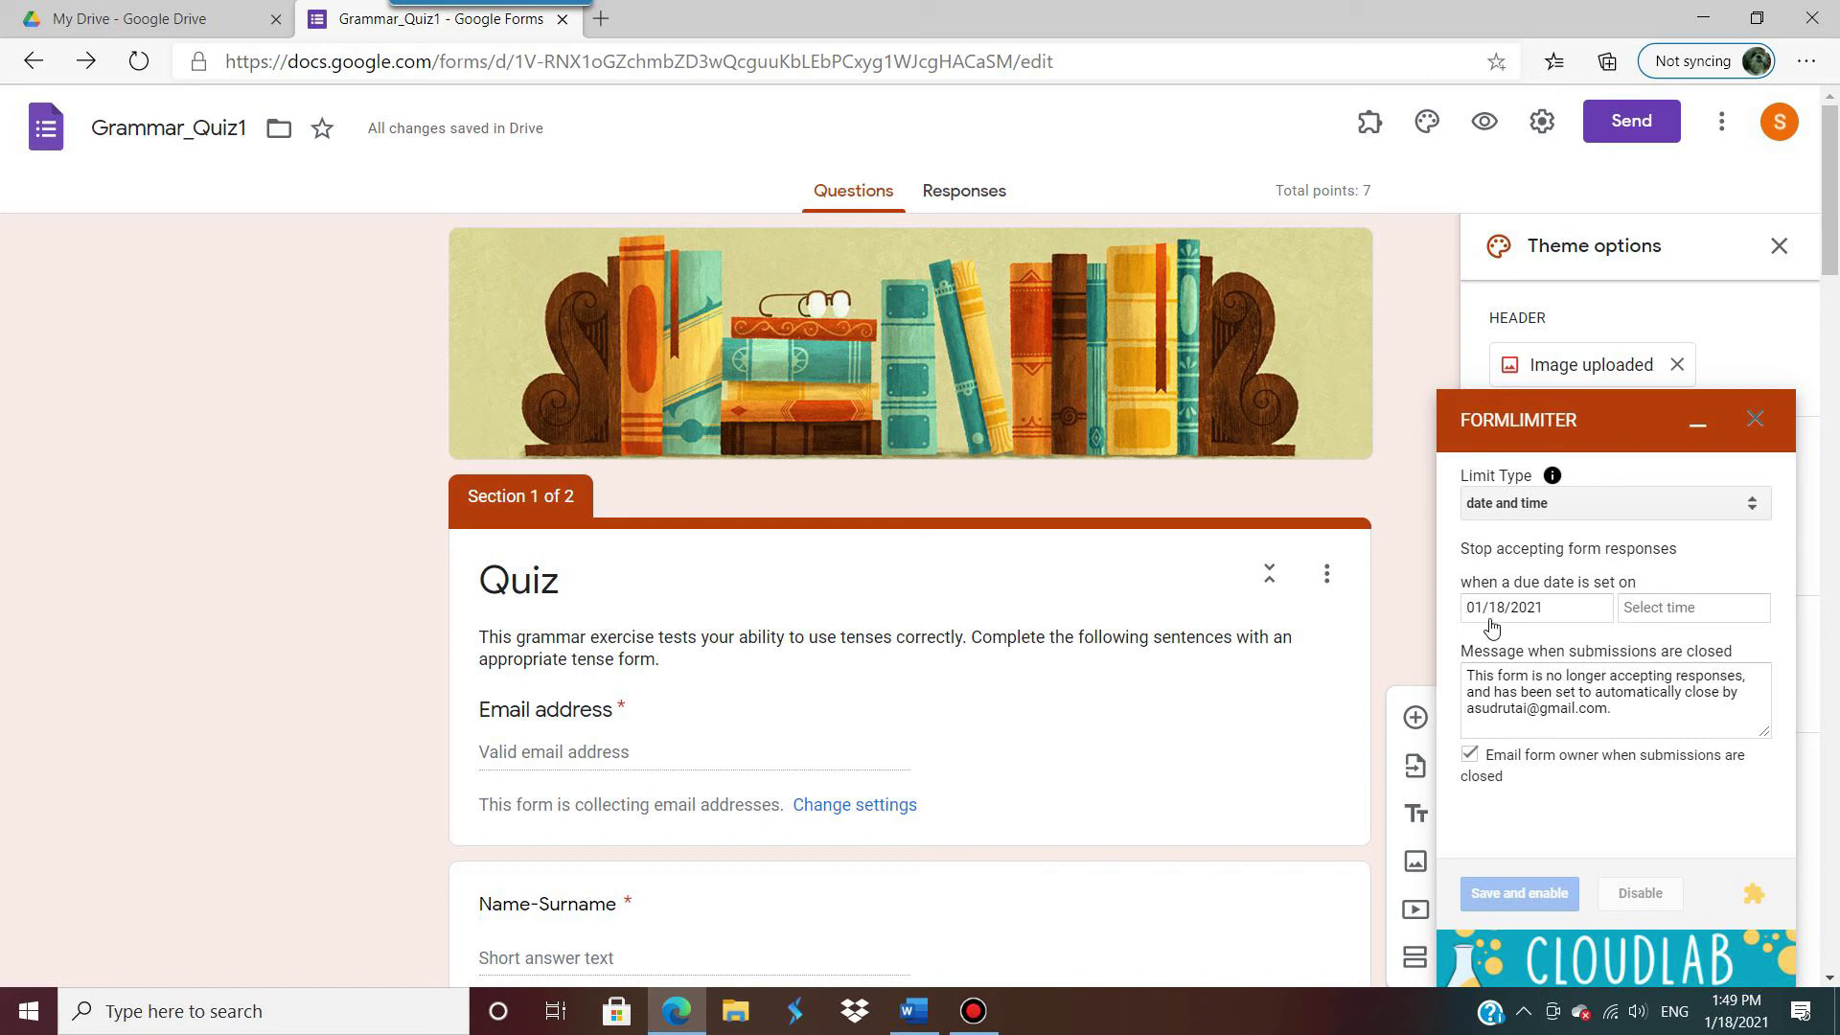
pyautogui.click(1664, 613)
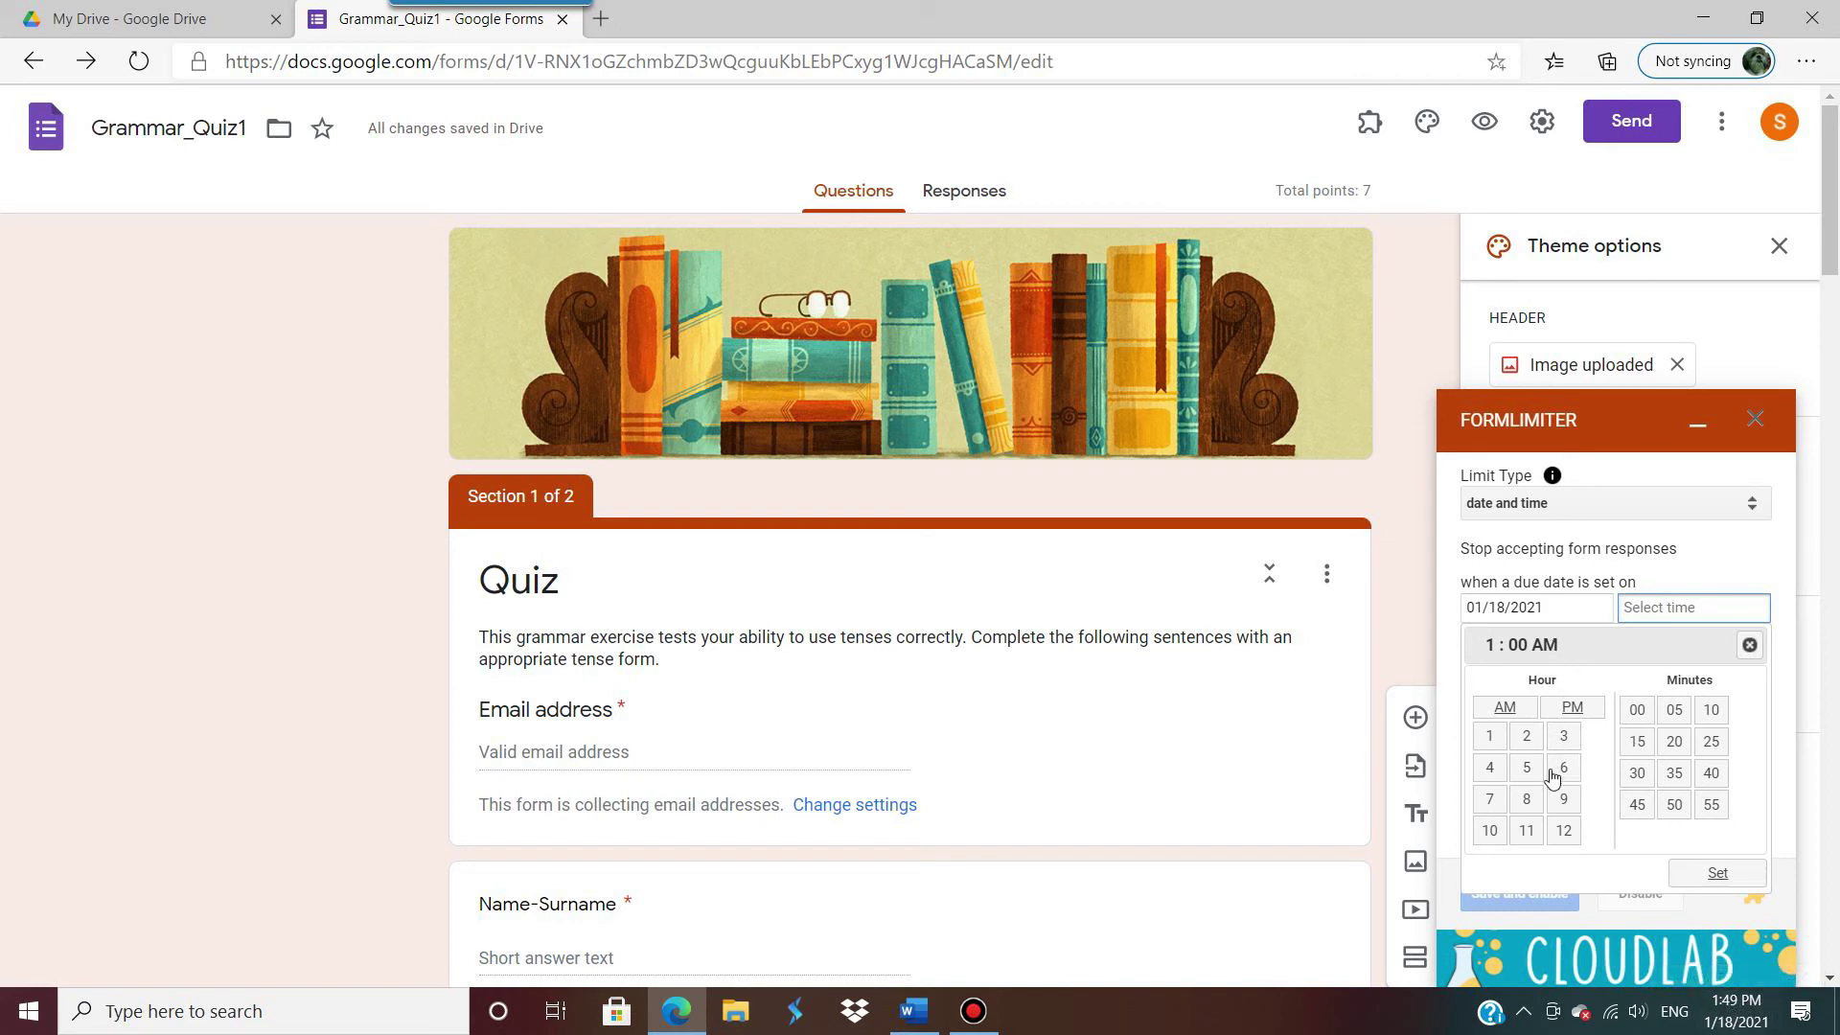
# Step: Set formLimiter's closing time to 2:45 PM
pyautogui.click(1579, 717)
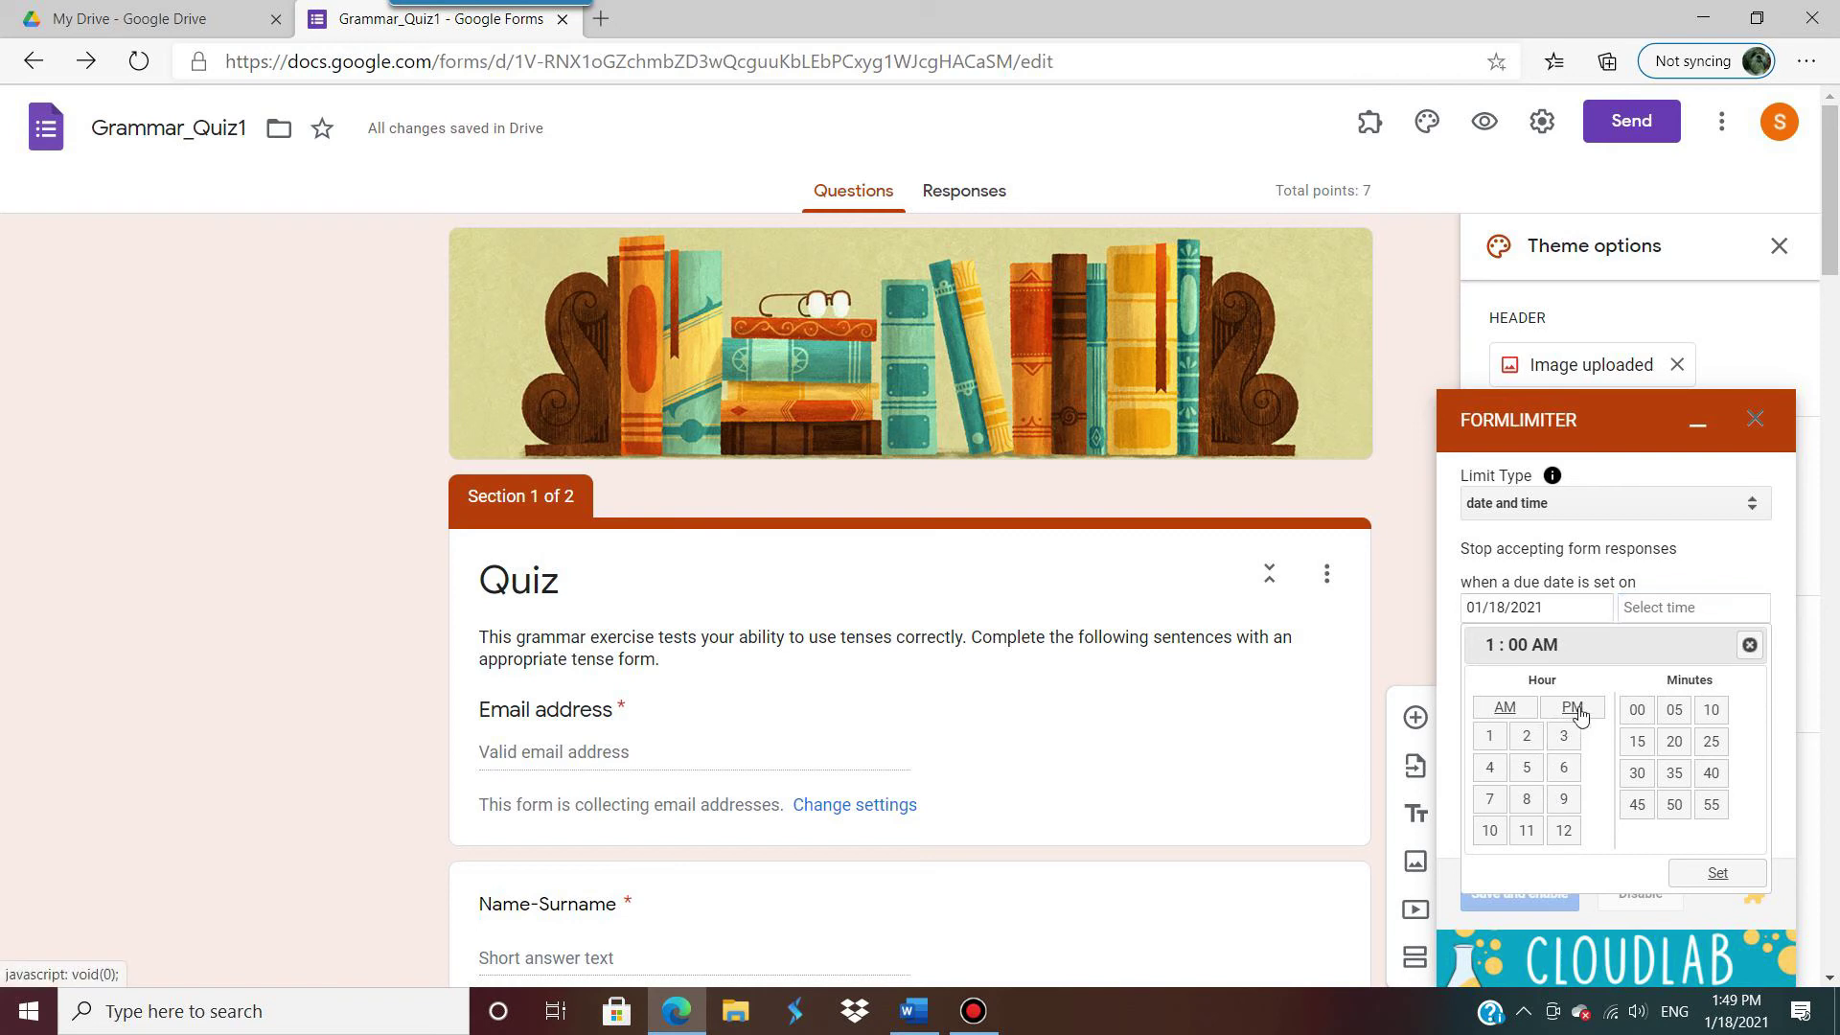
pyautogui.click(1579, 717)
pyautogui.click(1717, 876)
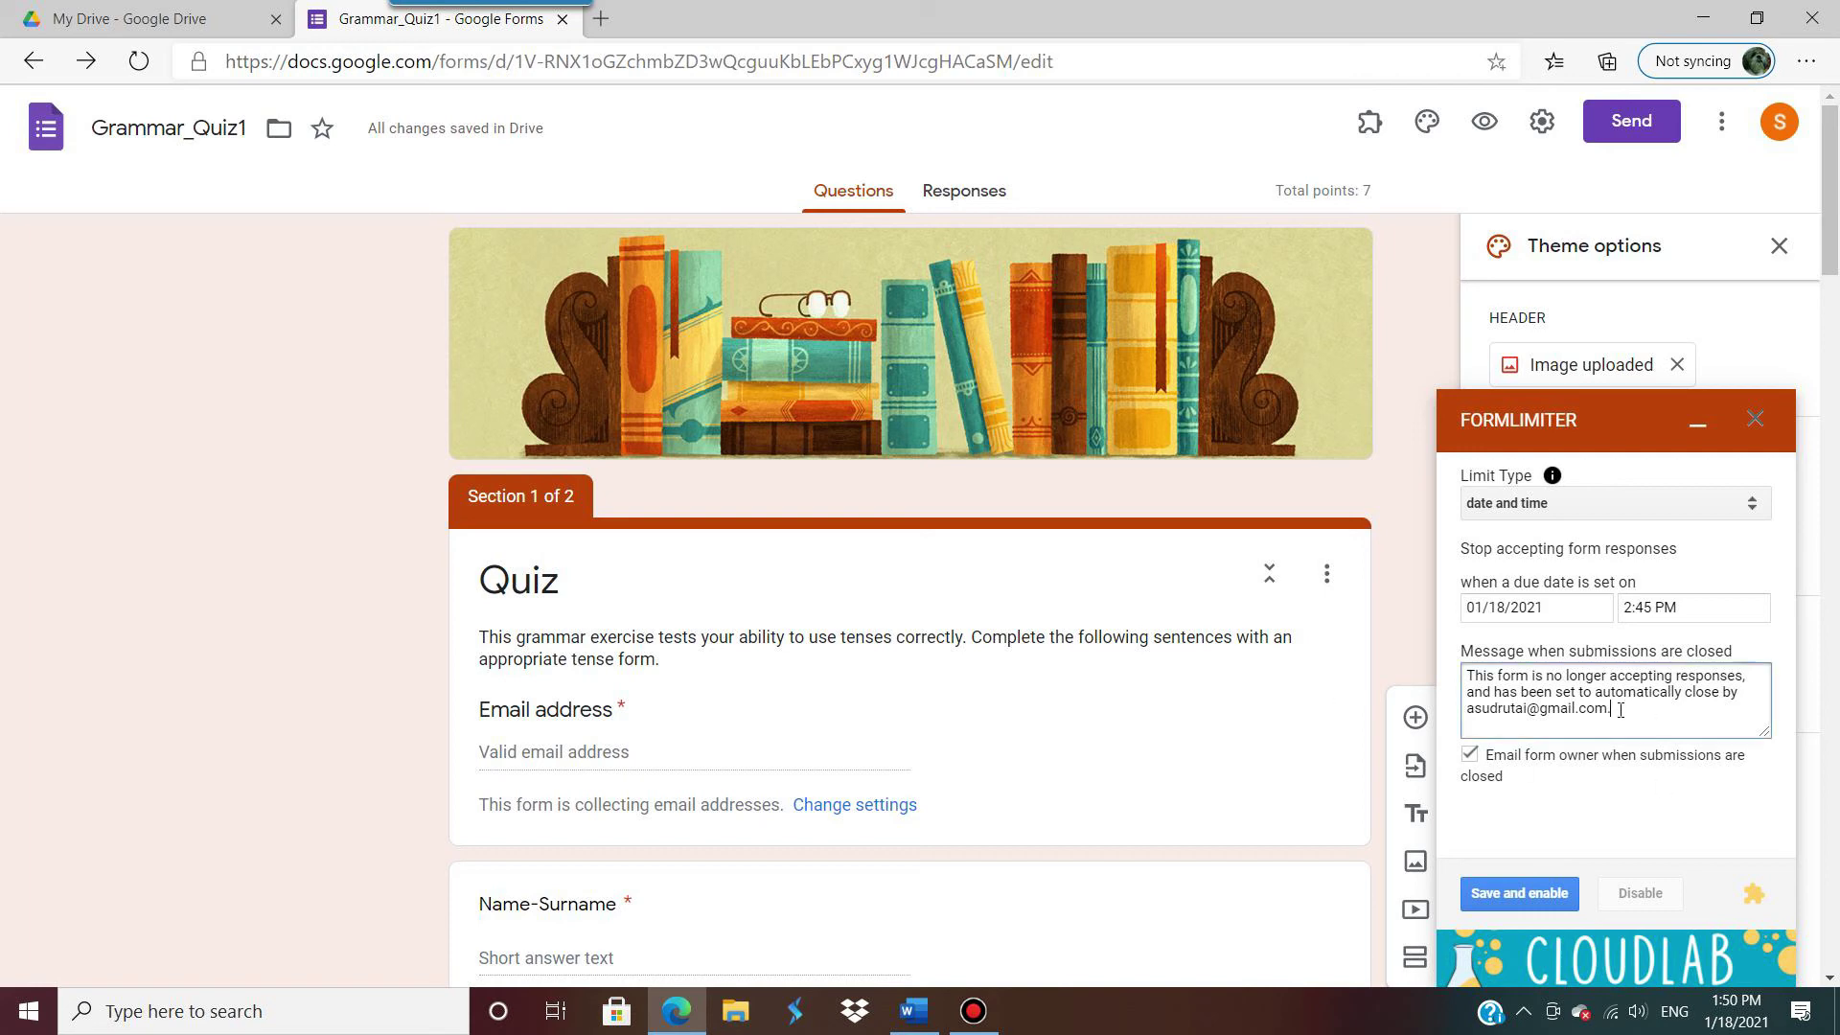
# Step: Replace the closing message with 'Time is up', save and enable the limit, and close the sidebar
pyautogui.hotkey('ctrl', 'a')
pyautogui.write('Tim')
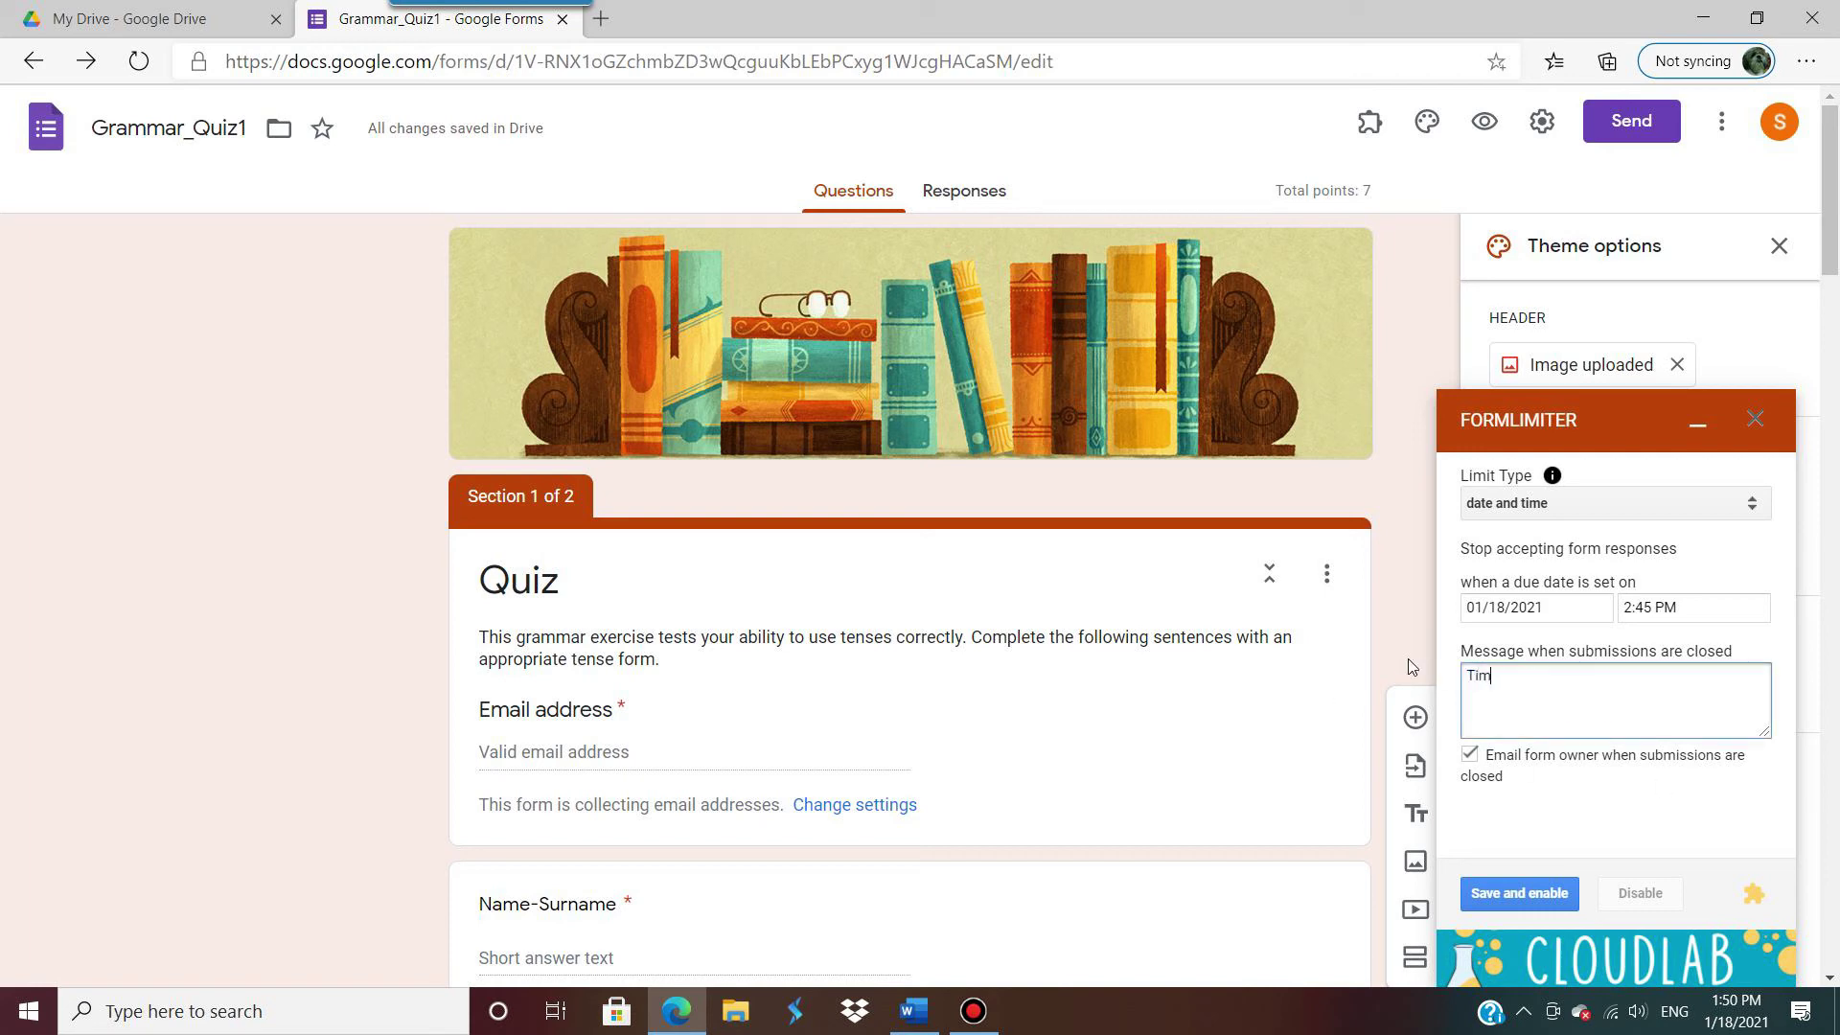
pyautogui.write('e is up.')
pyautogui.click(1514, 902)
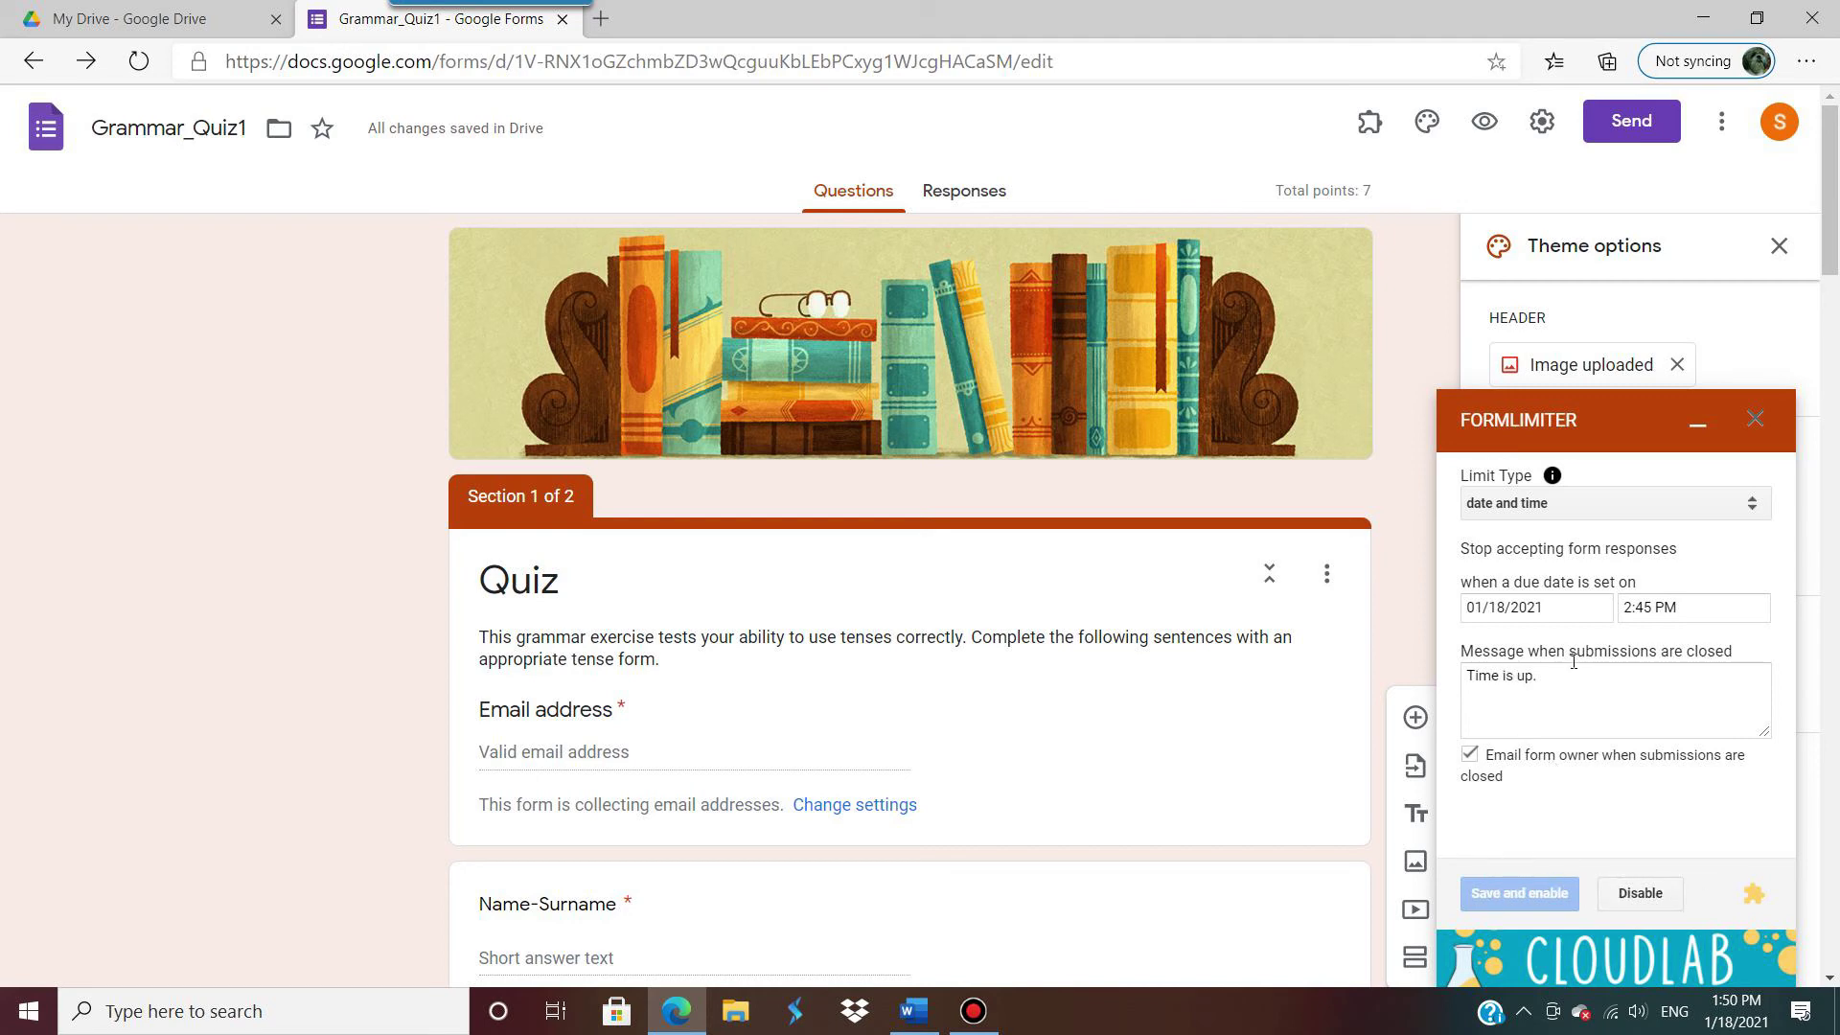
pyautogui.click(1759, 422)
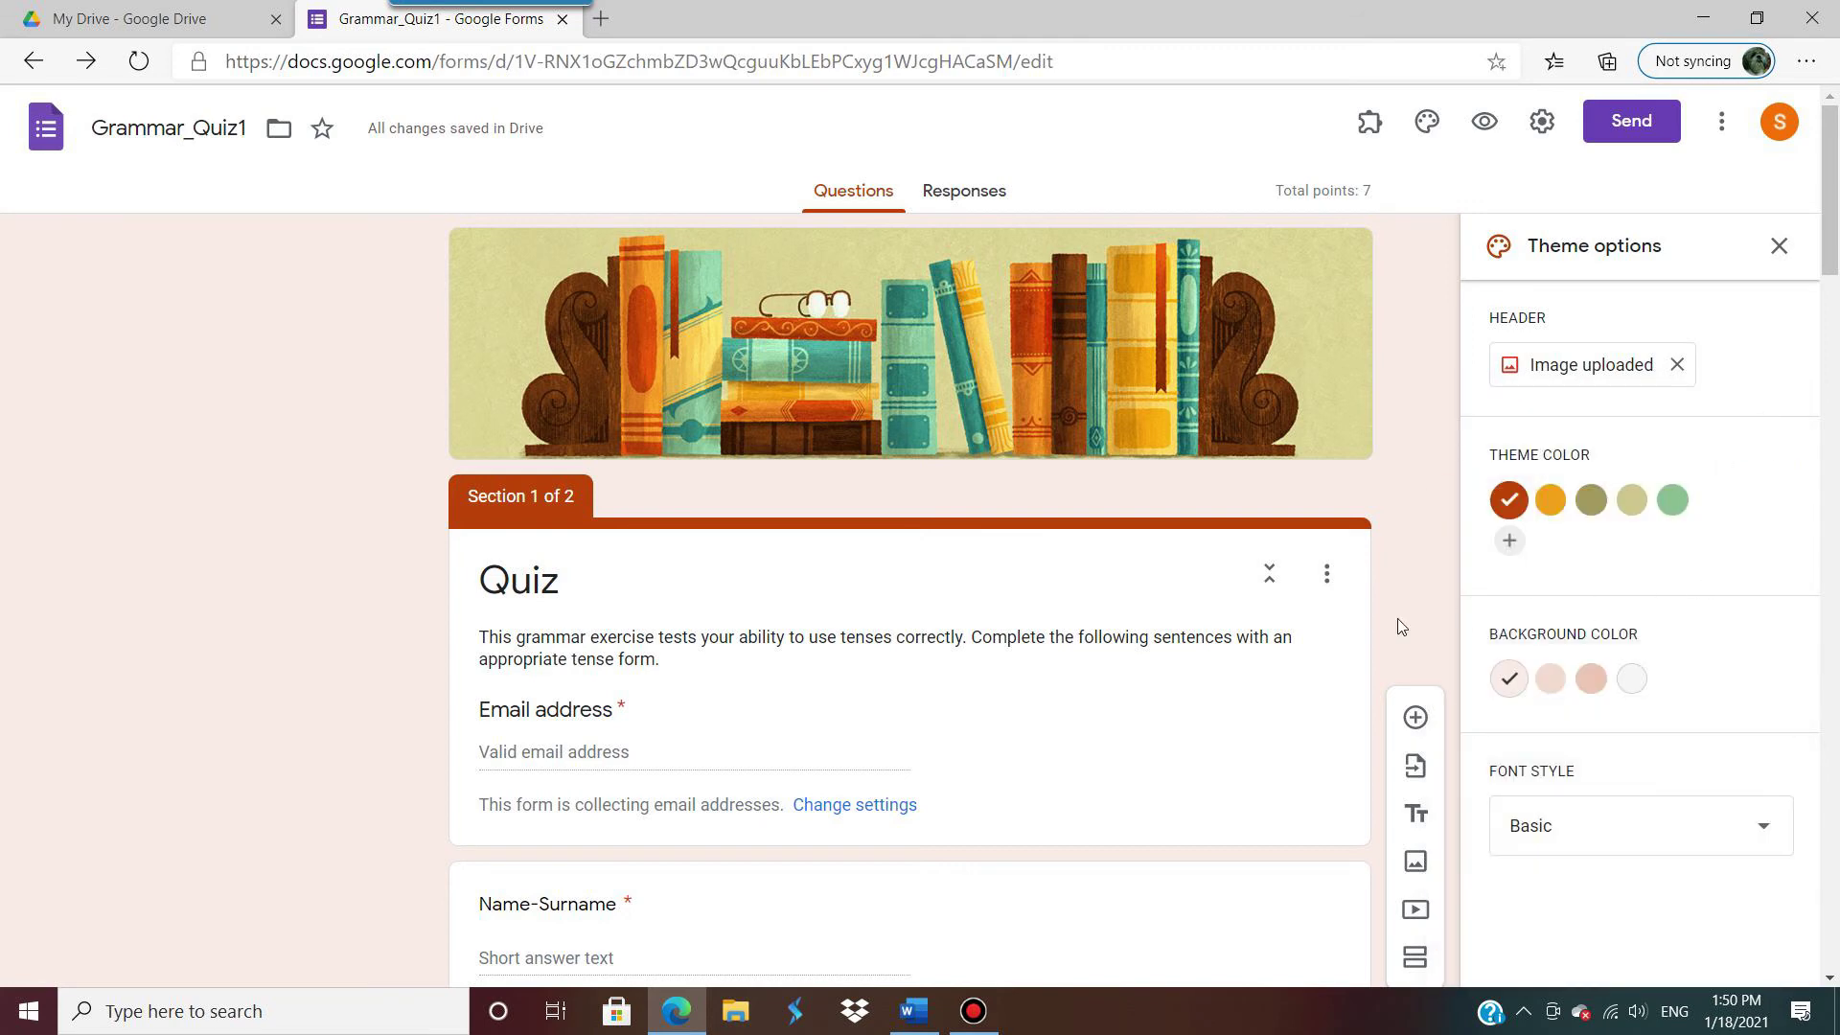
pyautogui.scroll(-8, 1128, 671)
pyautogui.scroll(-5, 1128, 664)
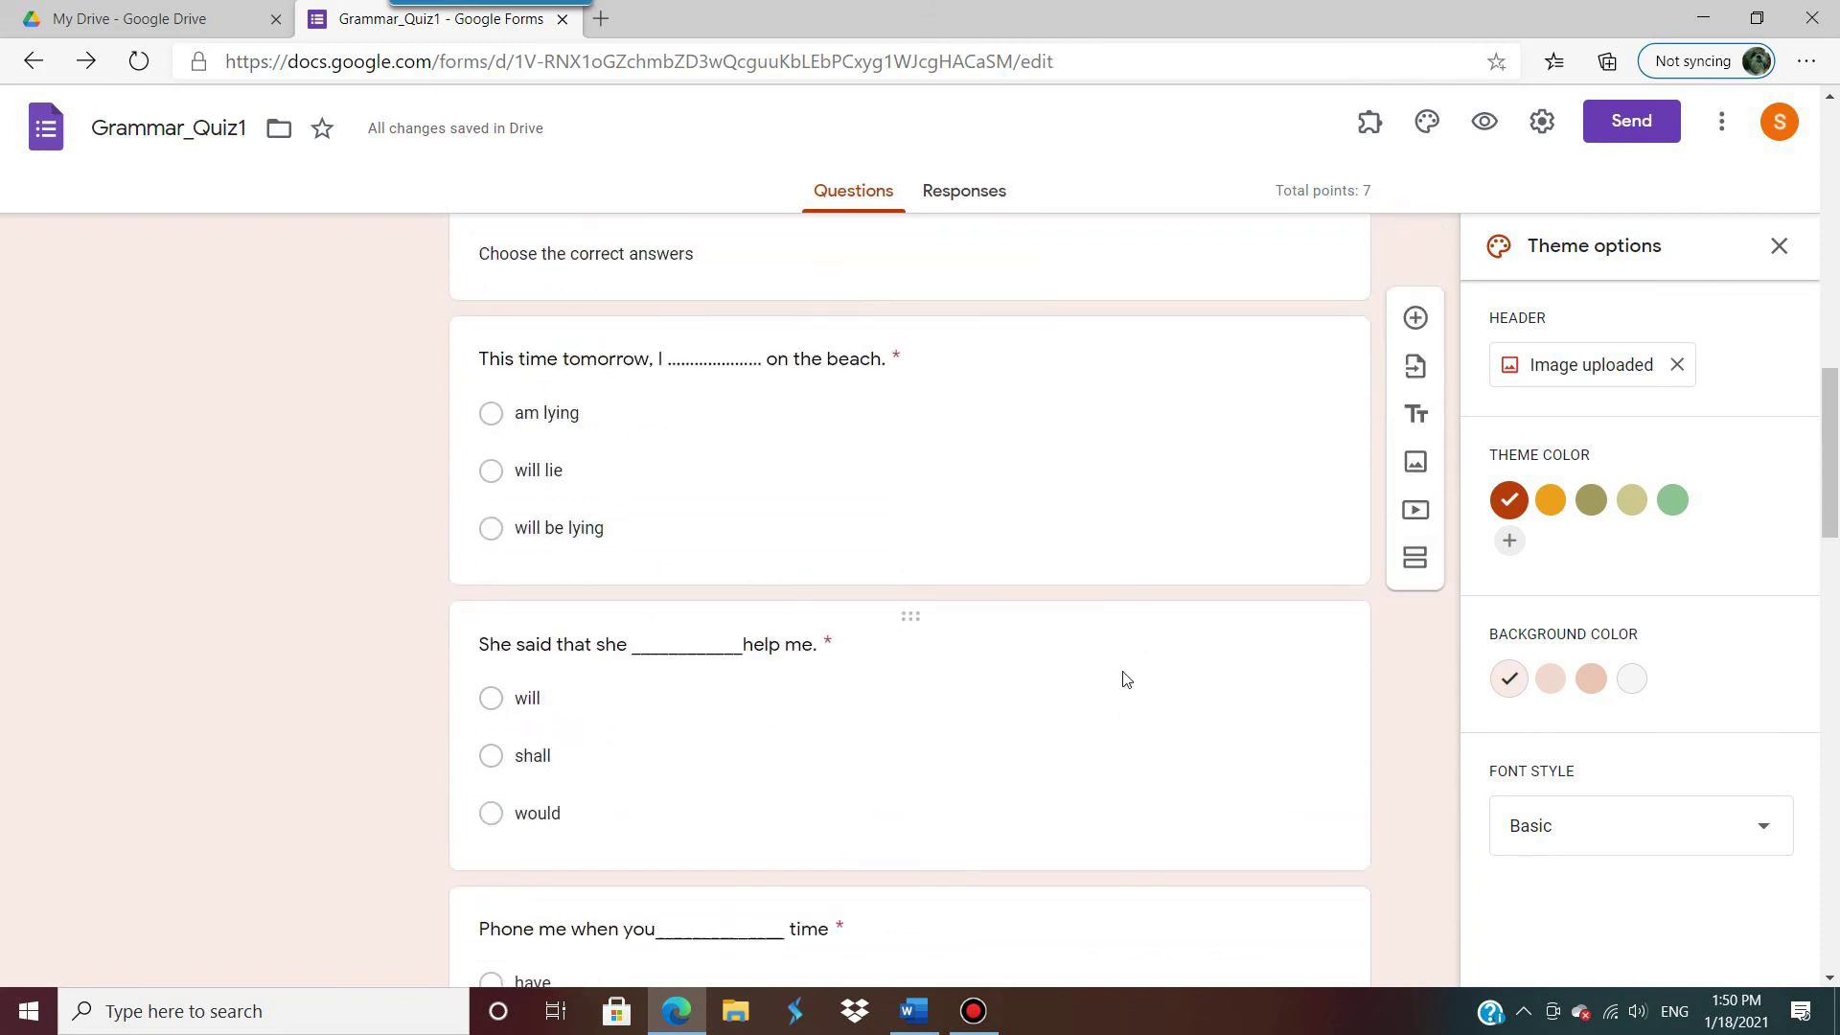
pyautogui.scroll(13, 1123, 666)
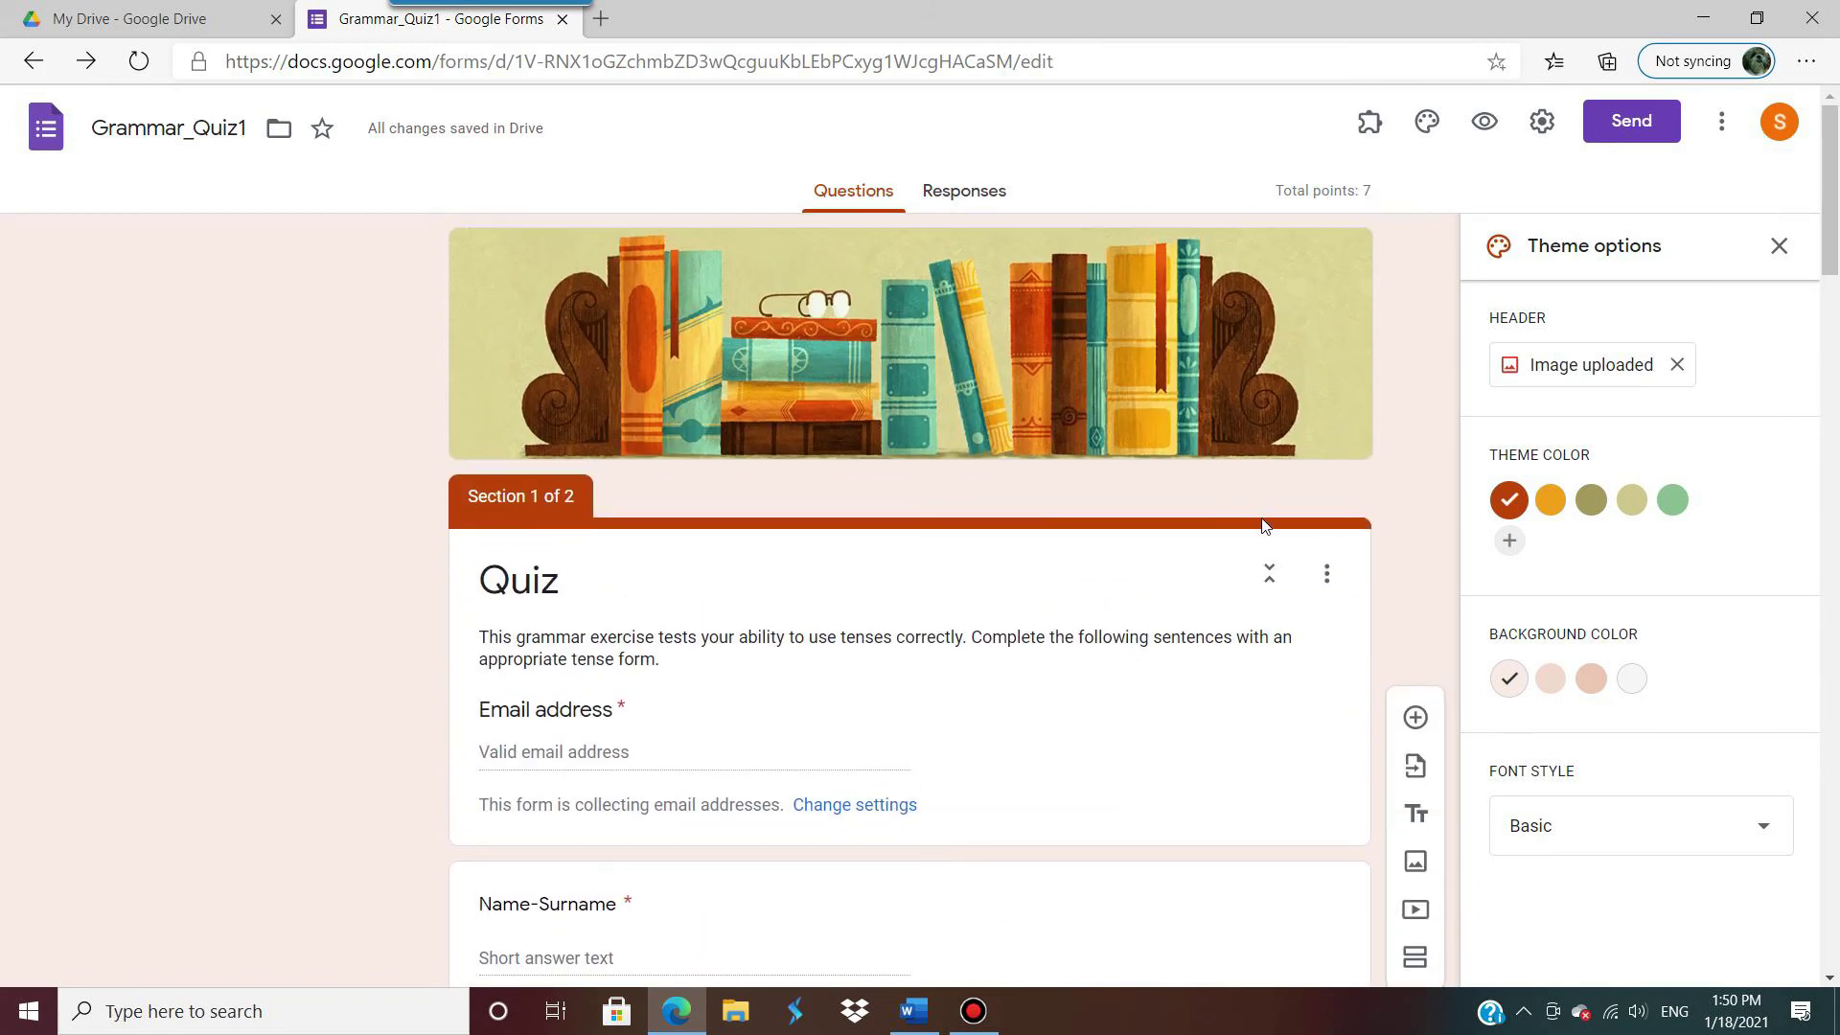
pyautogui.click(1641, 134)
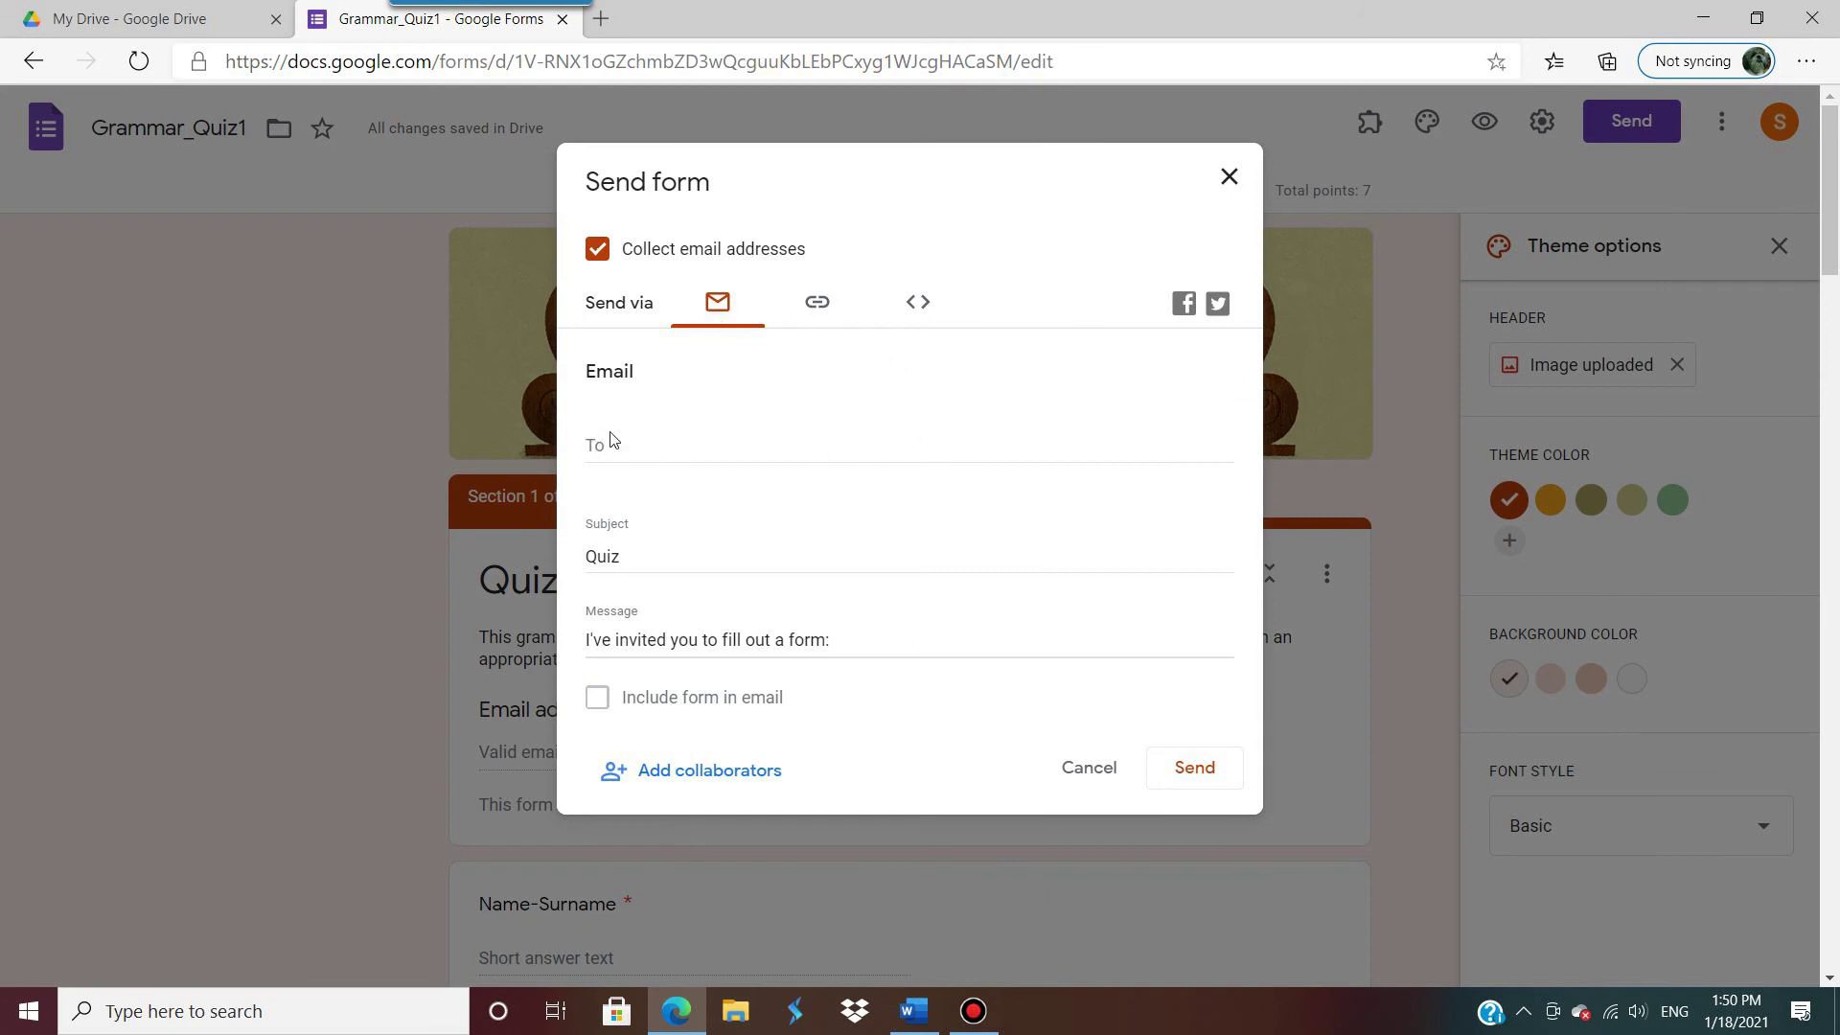
pyautogui.click(818, 305)
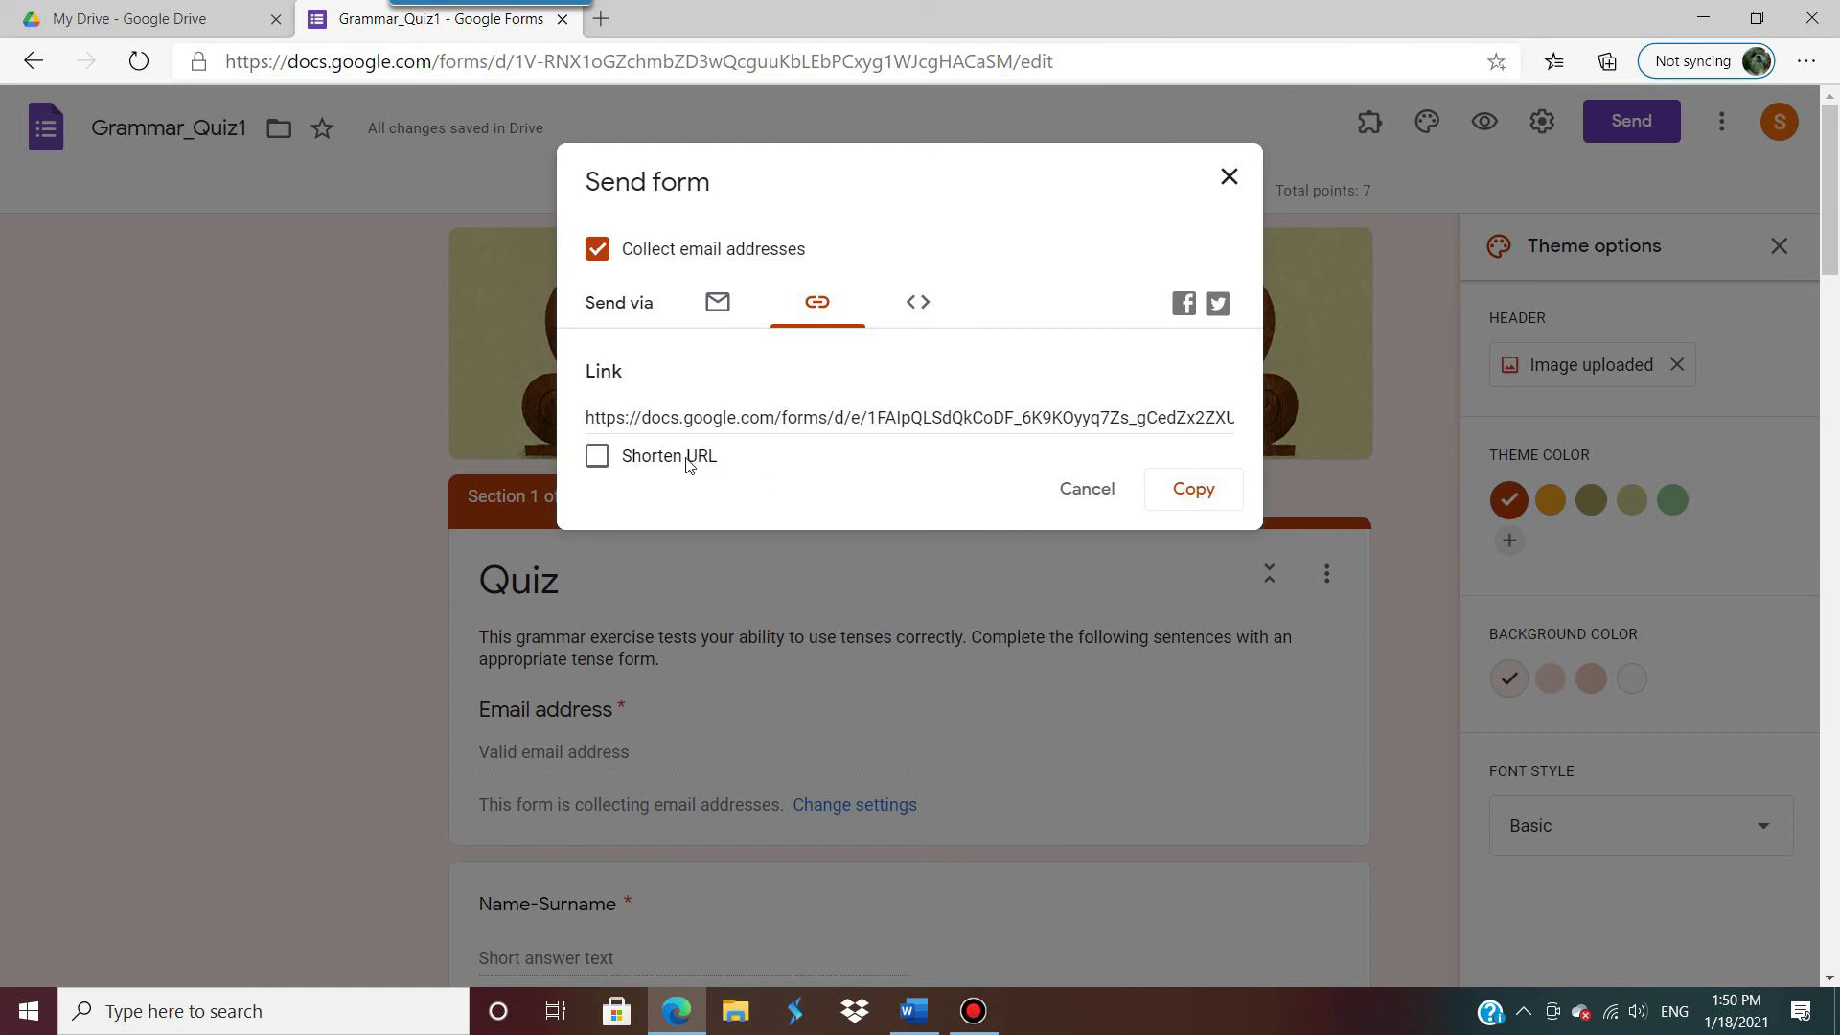
pyautogui.click(599, 456)
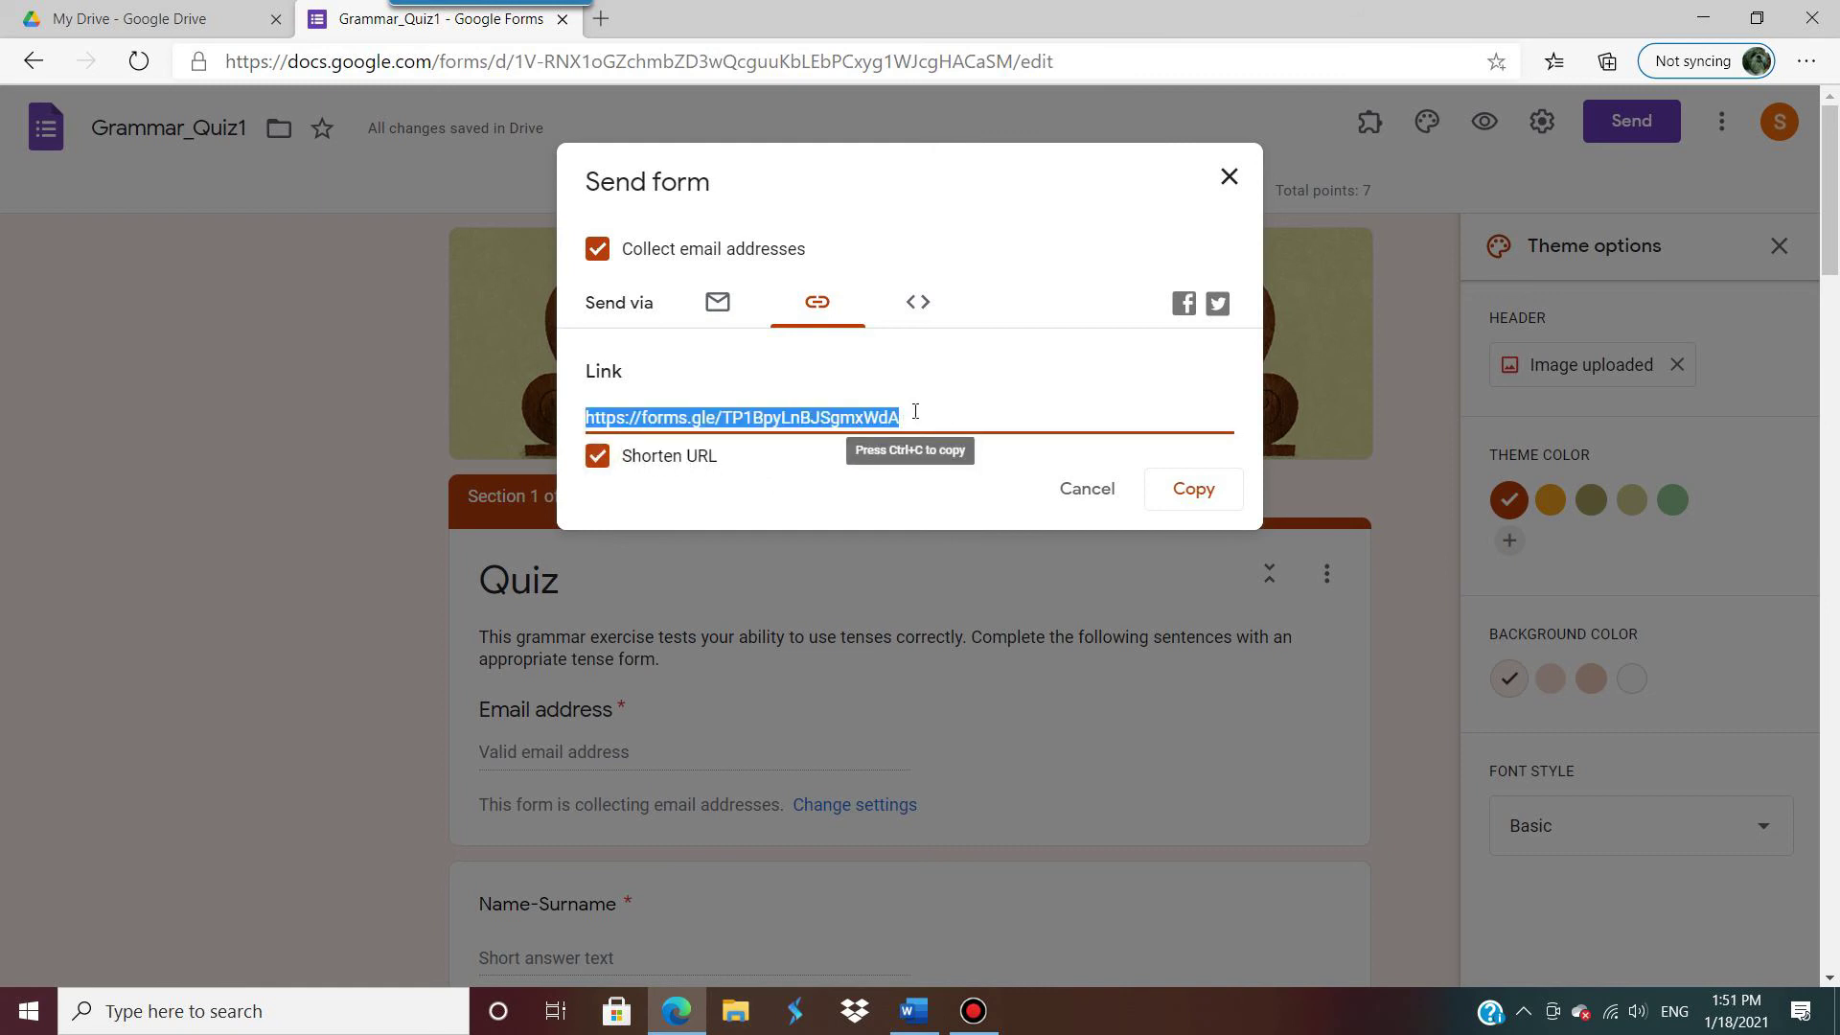
pyautogui.click(589, 416)
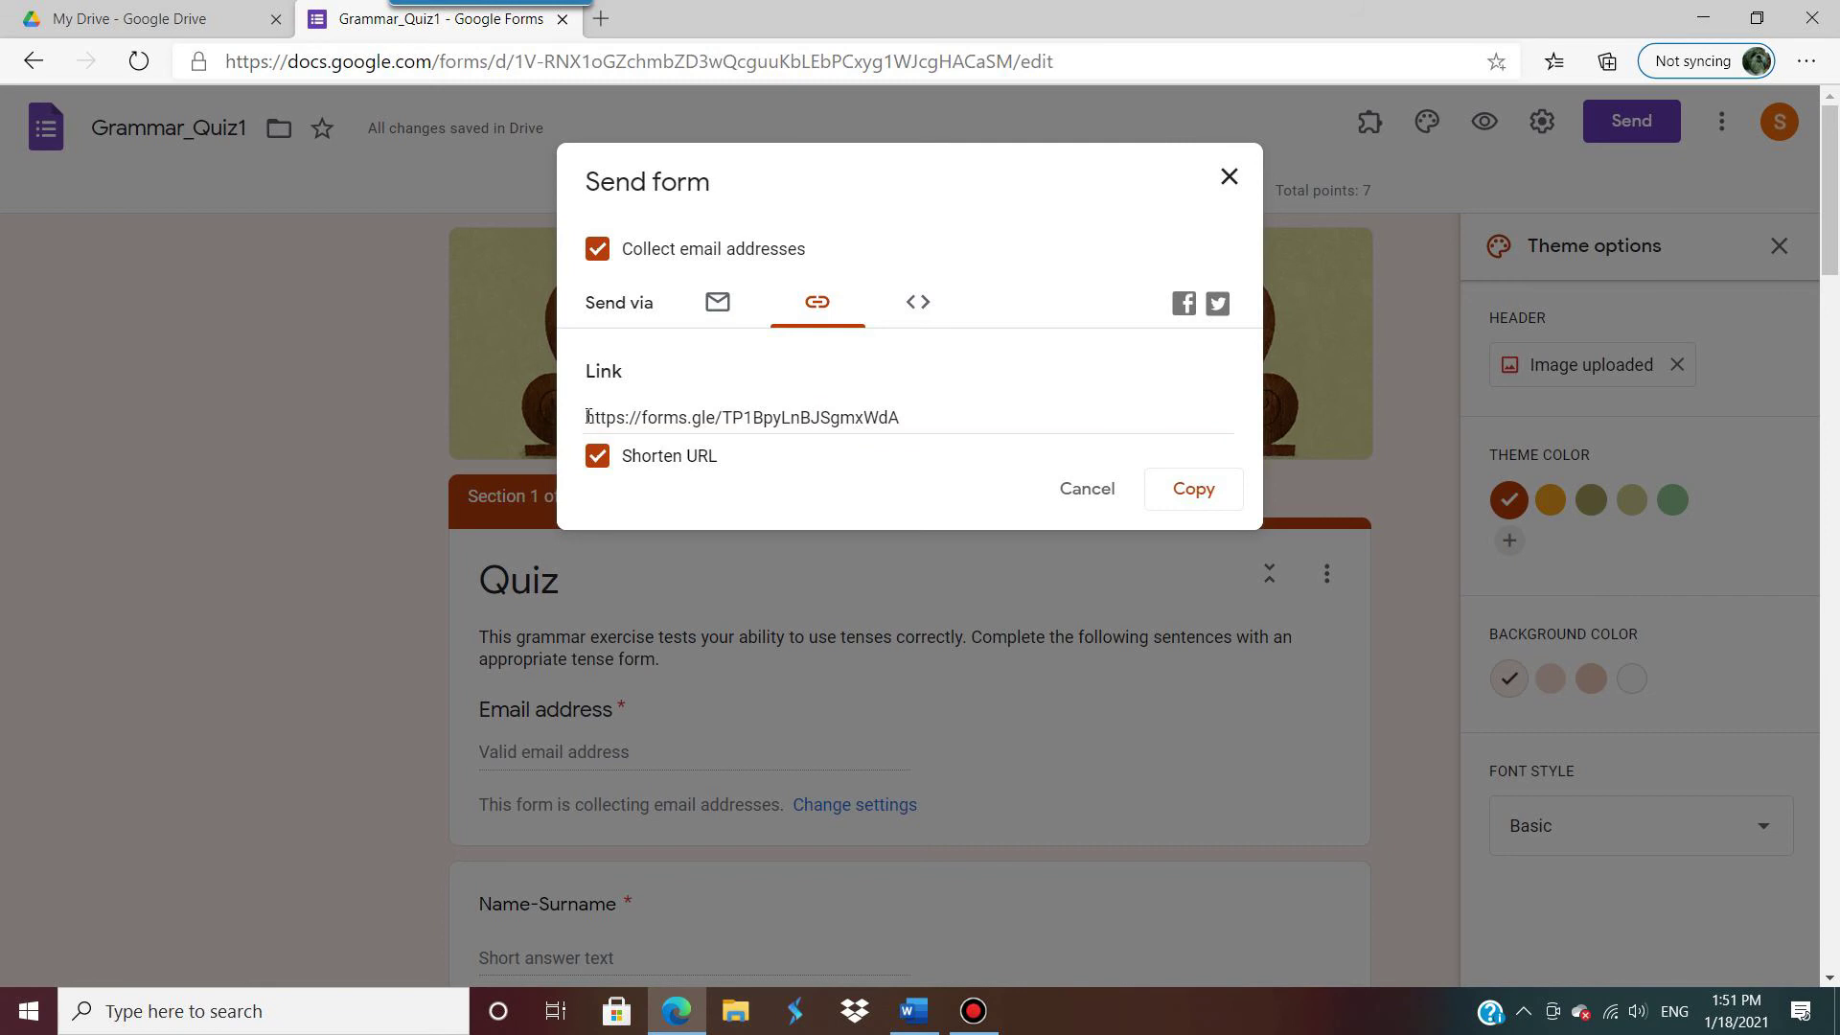
pyautogui.moveTo(588, 416); pyautogui.dragTo(937, 416)
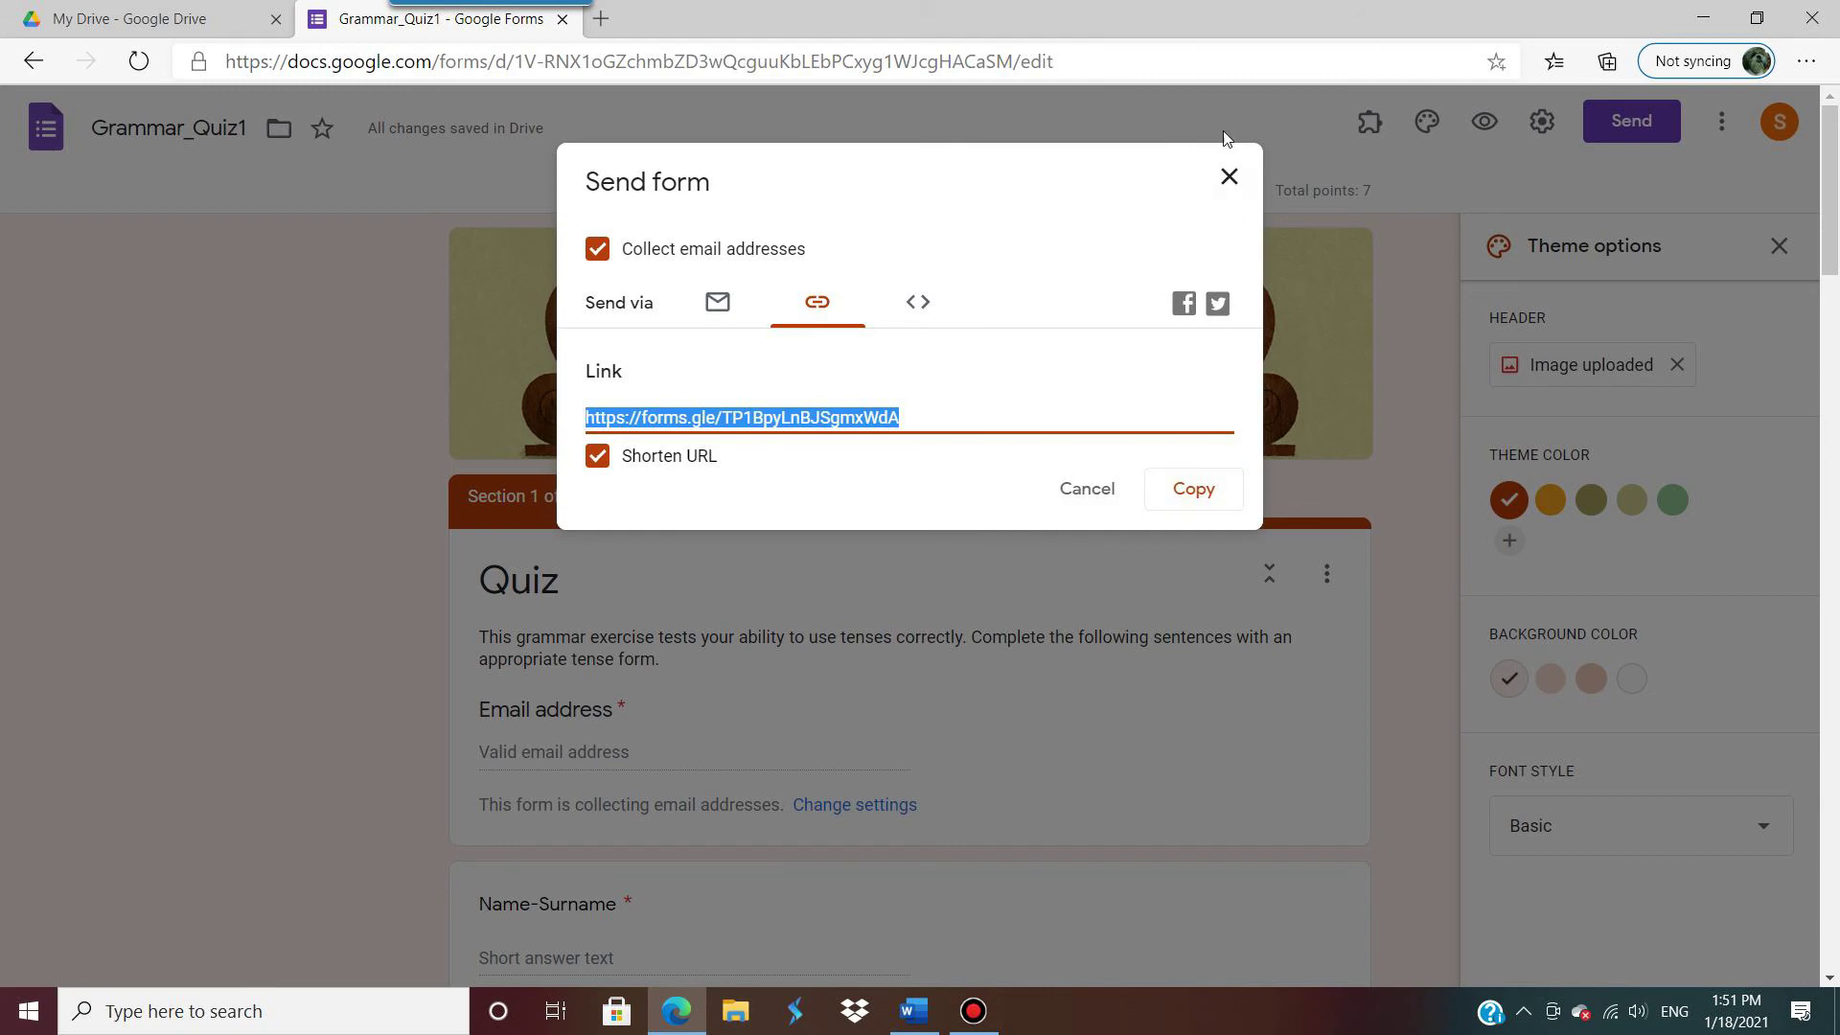
pyautogui.click(1228, 177)
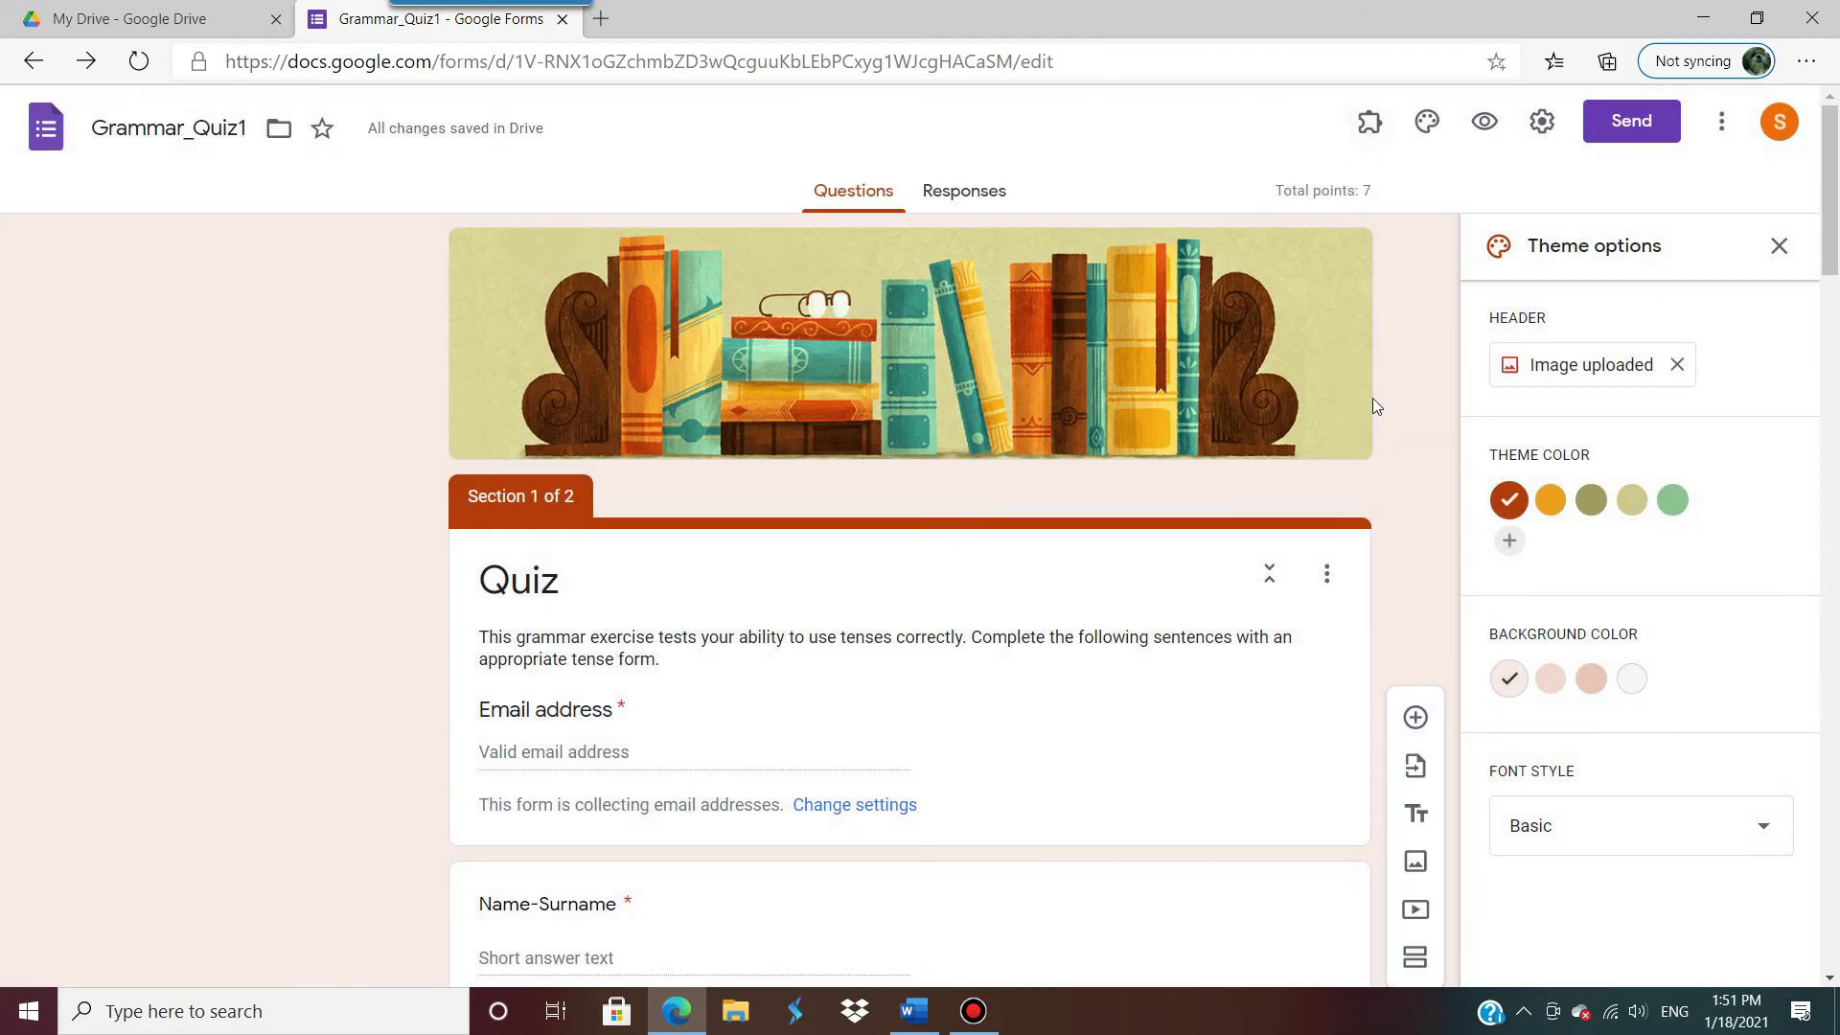
# Step: Scroll through the Grammar_Quiz1 questions and back up, then show the installed add-ons list
pyautogui.scroll(-15, 1014, 733)
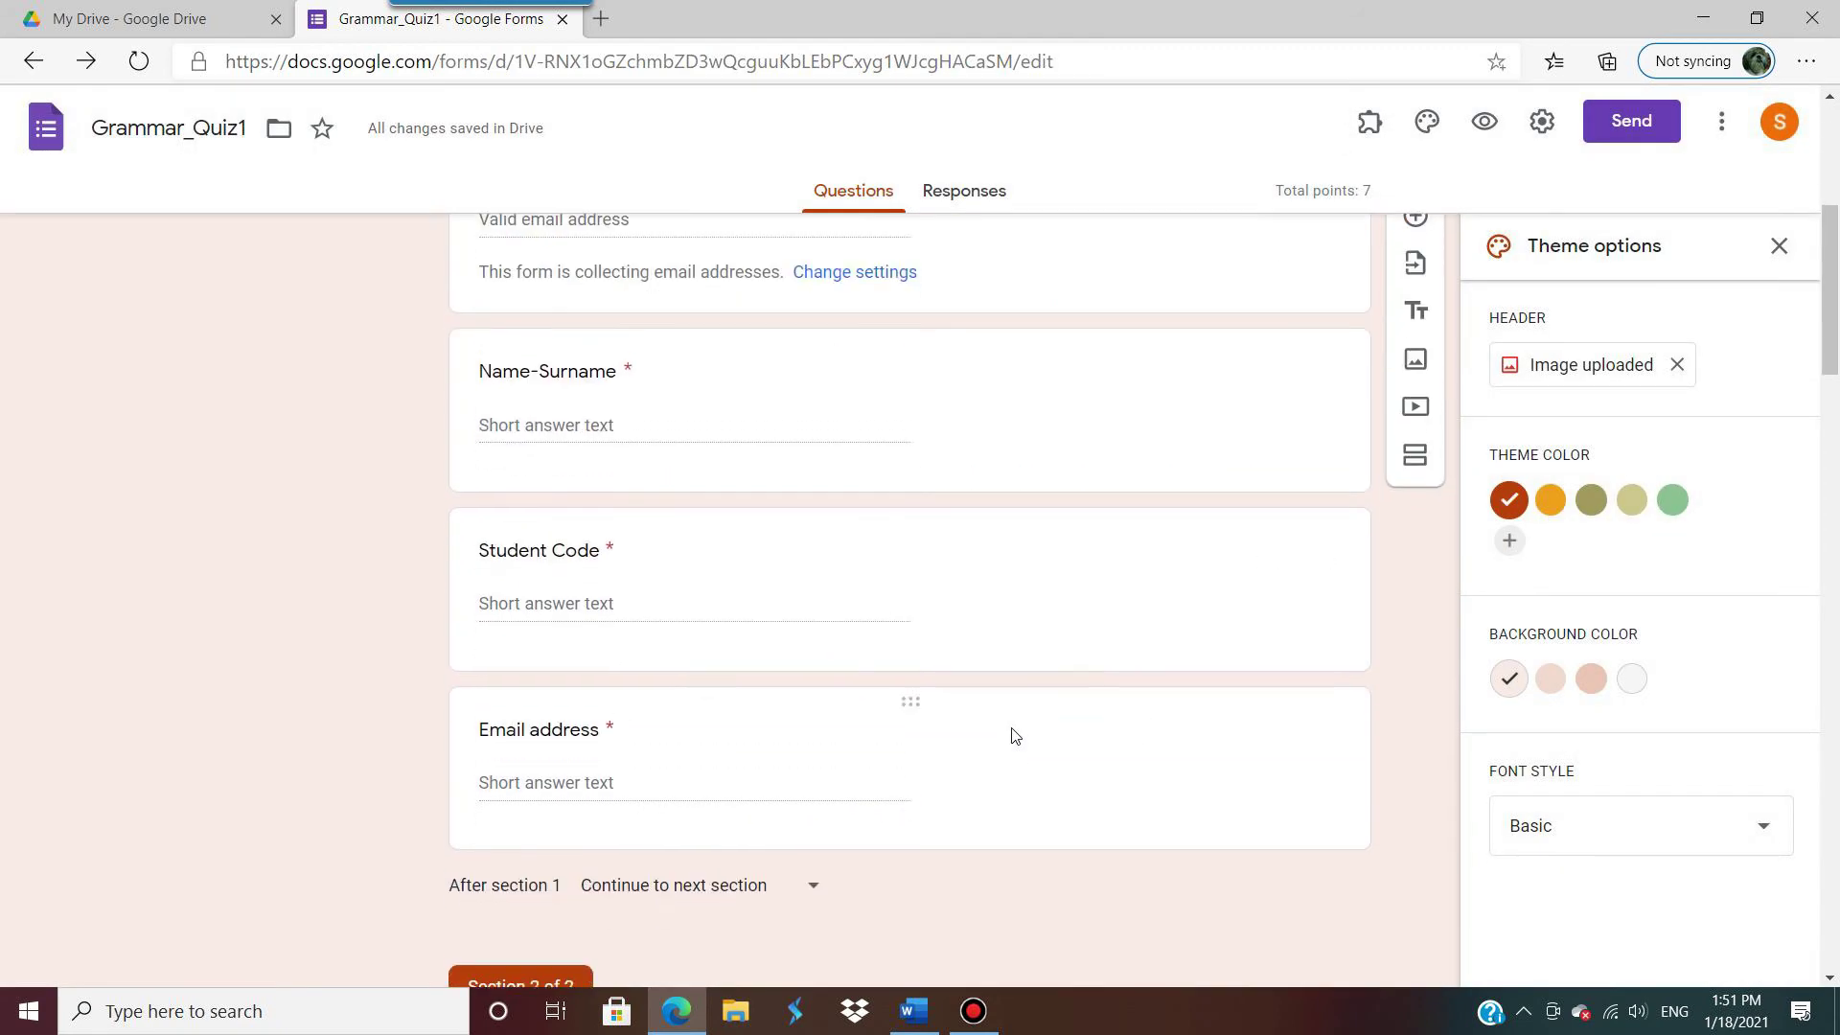
pyautogui.scroll(-14, 1013, 730)
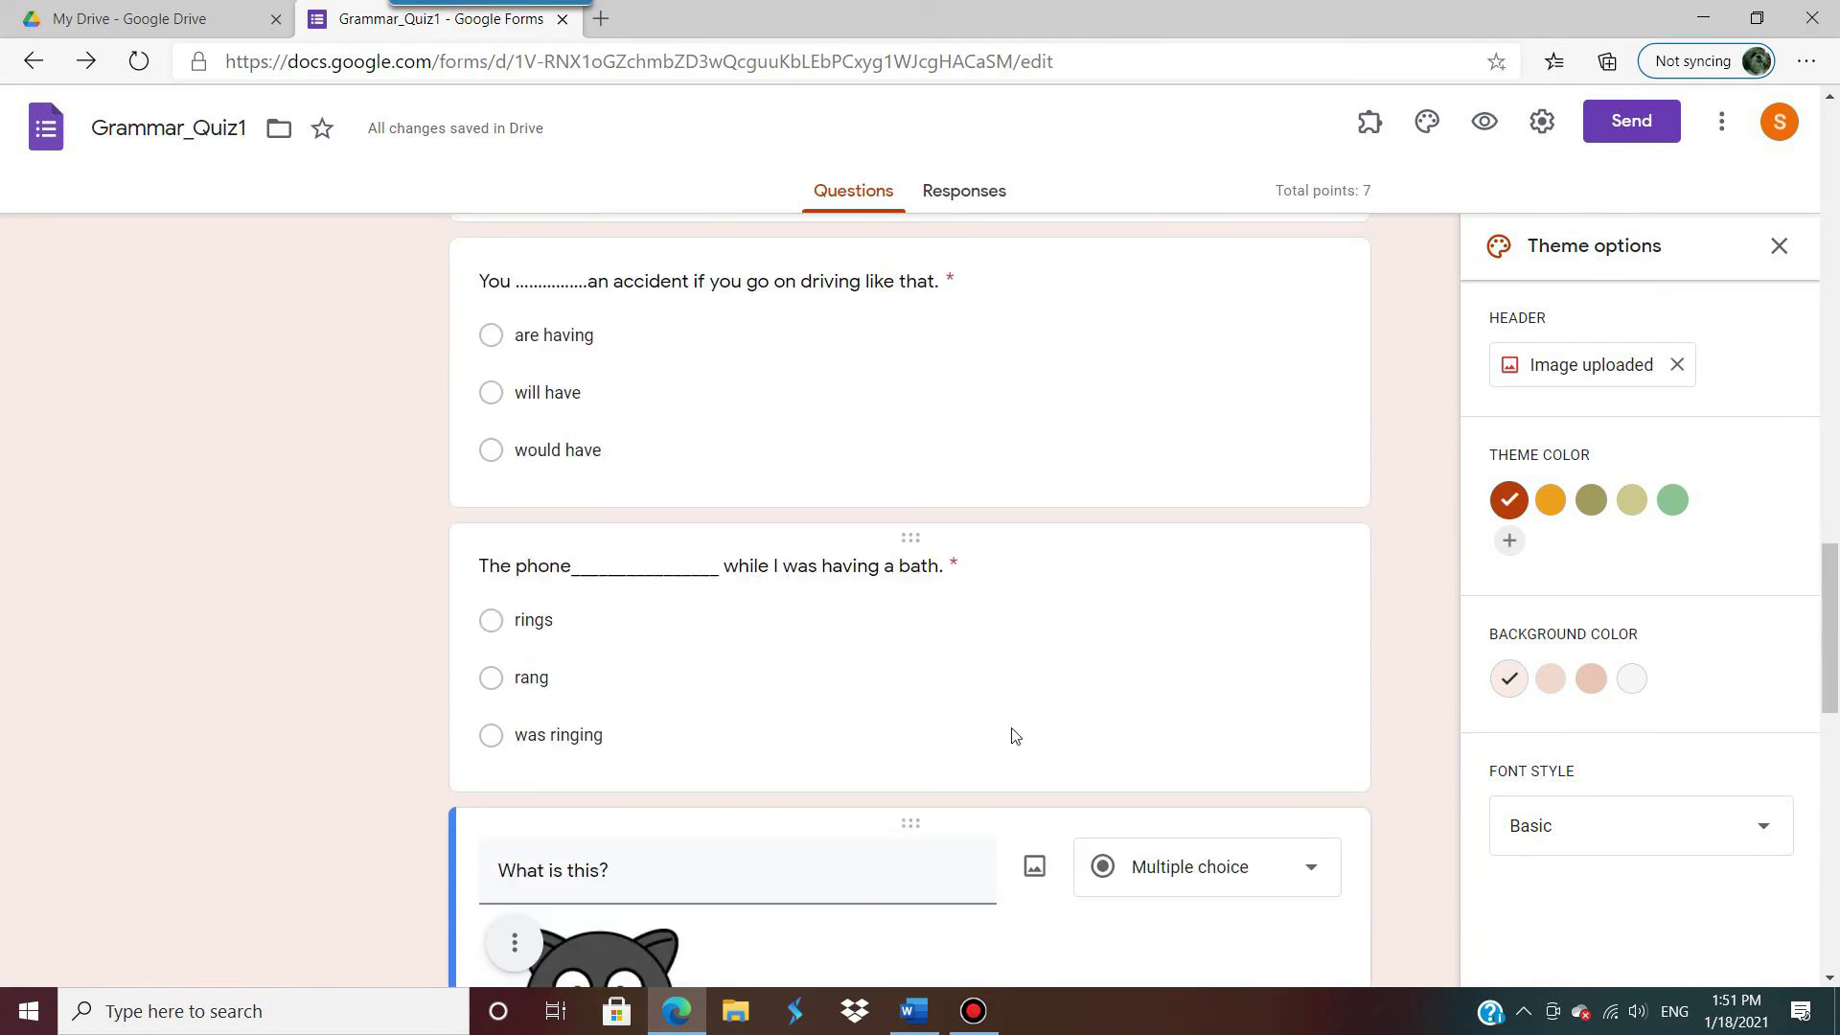
pyautogui.scroll(20, 1014, 735)
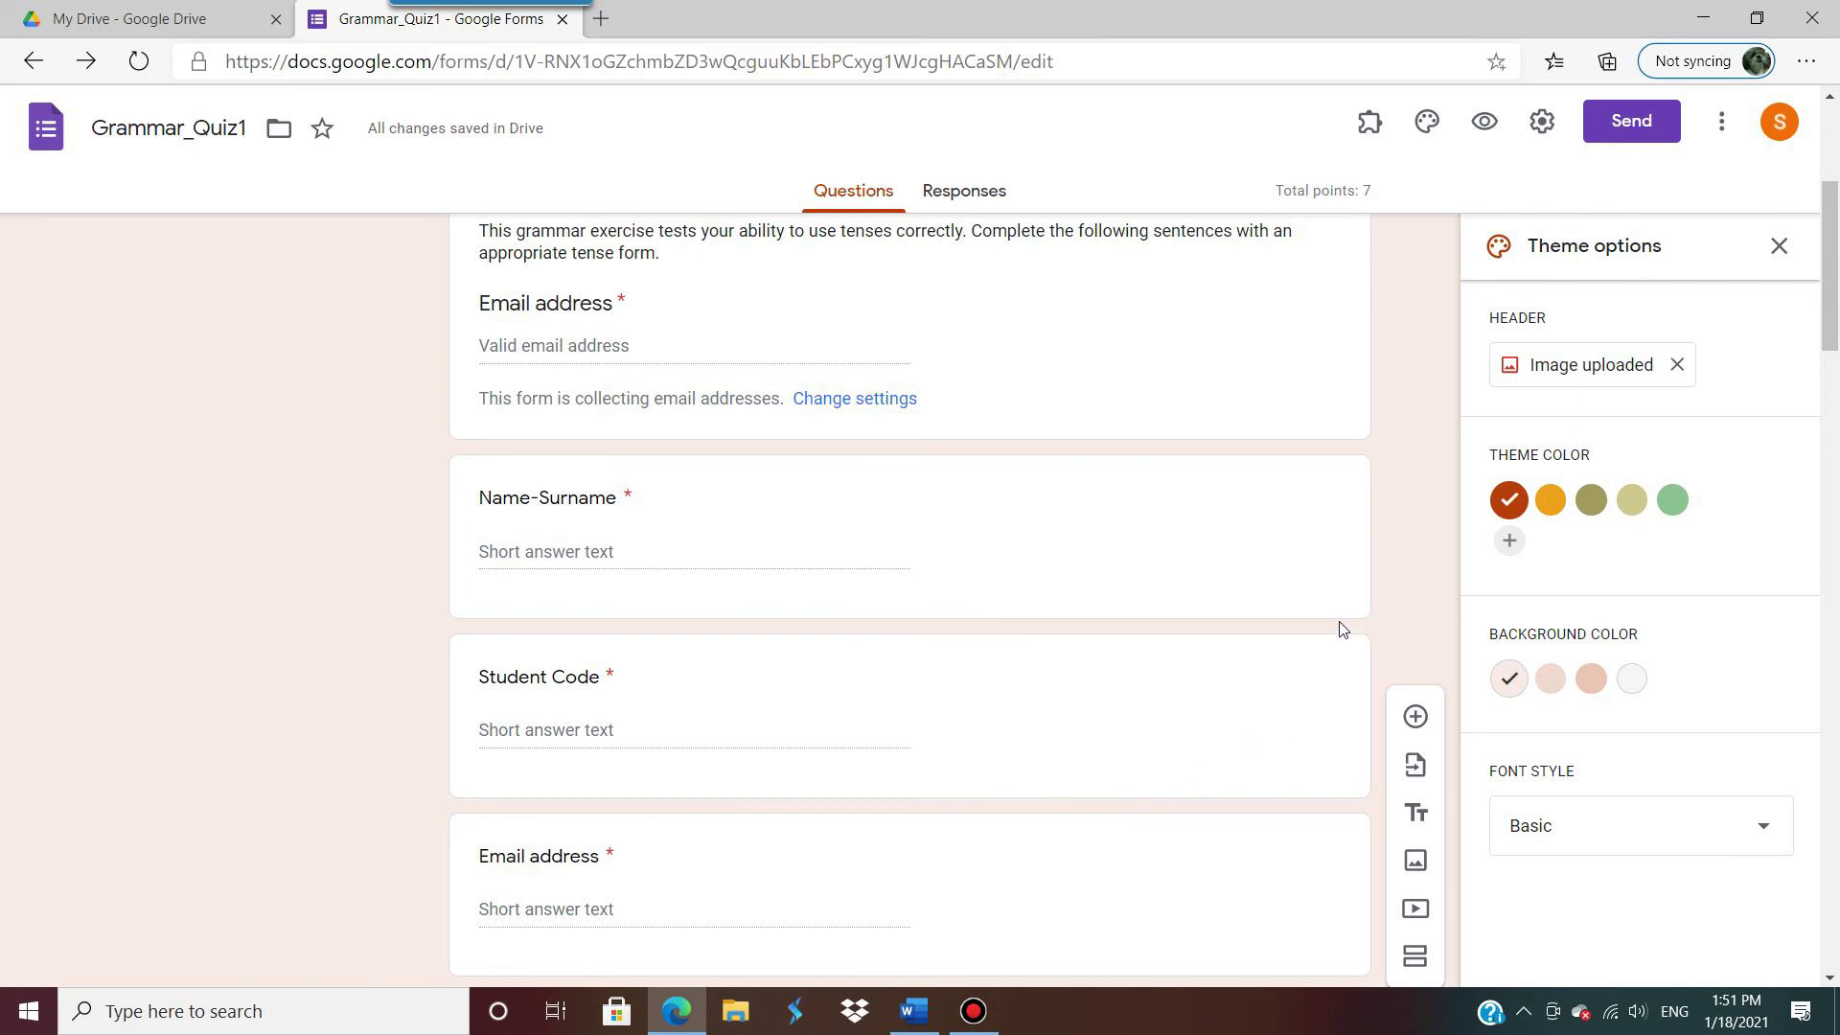
pyautogui.scroll(5, 1341, 629)
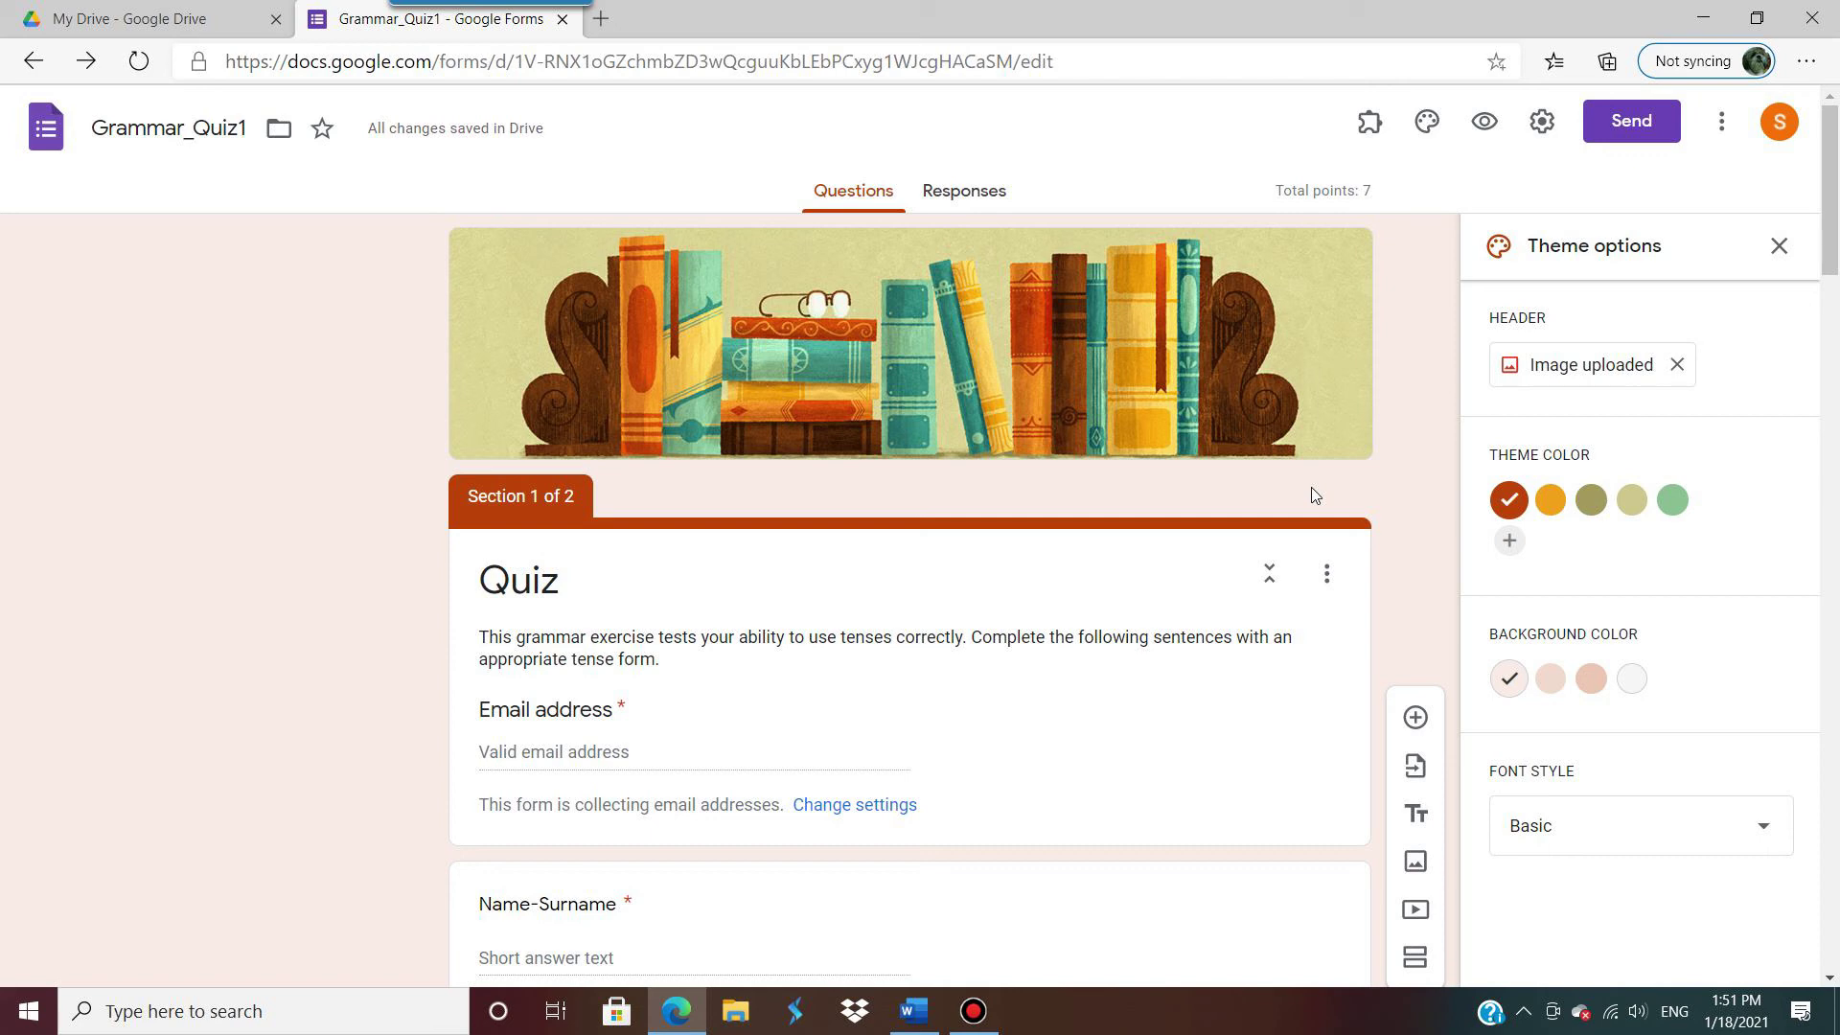
pyautogui.click(1375, 123)
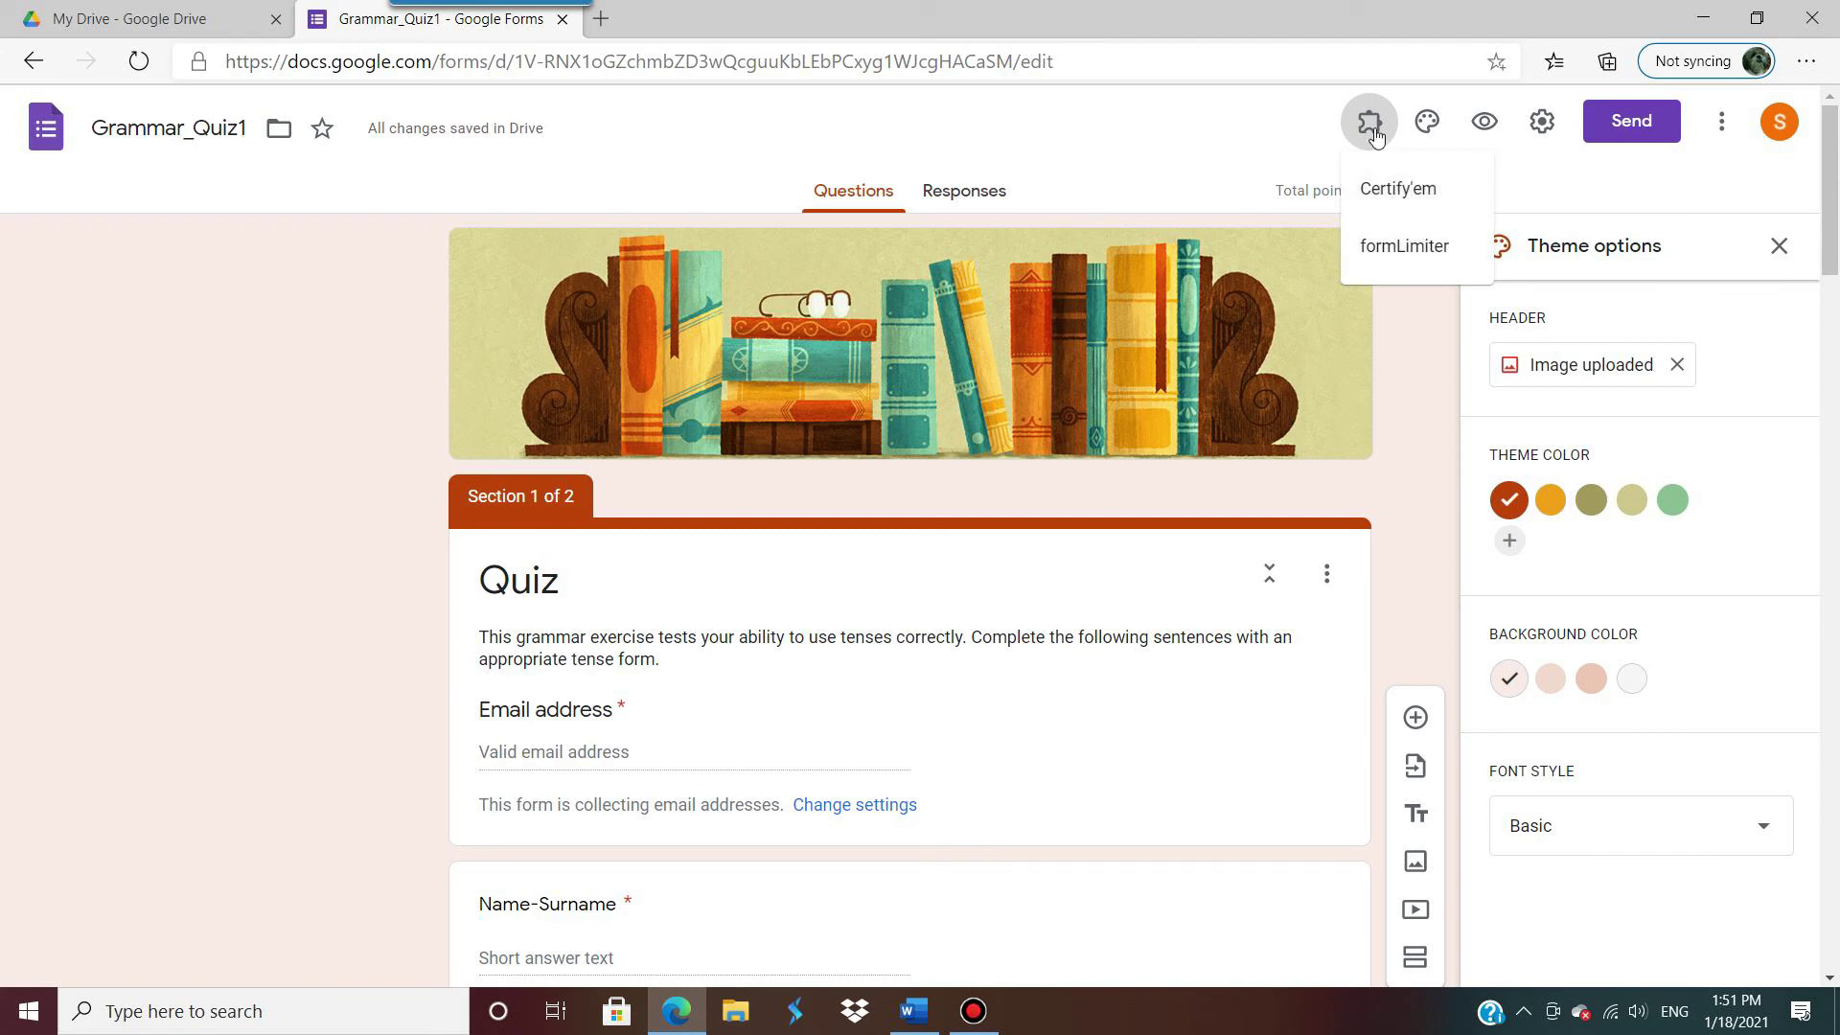
# Step: Remove Certify'em via the Forms Marketplace, keeping formLimiter, and return to the quiz editor
pyautogui.click(1722, 134)
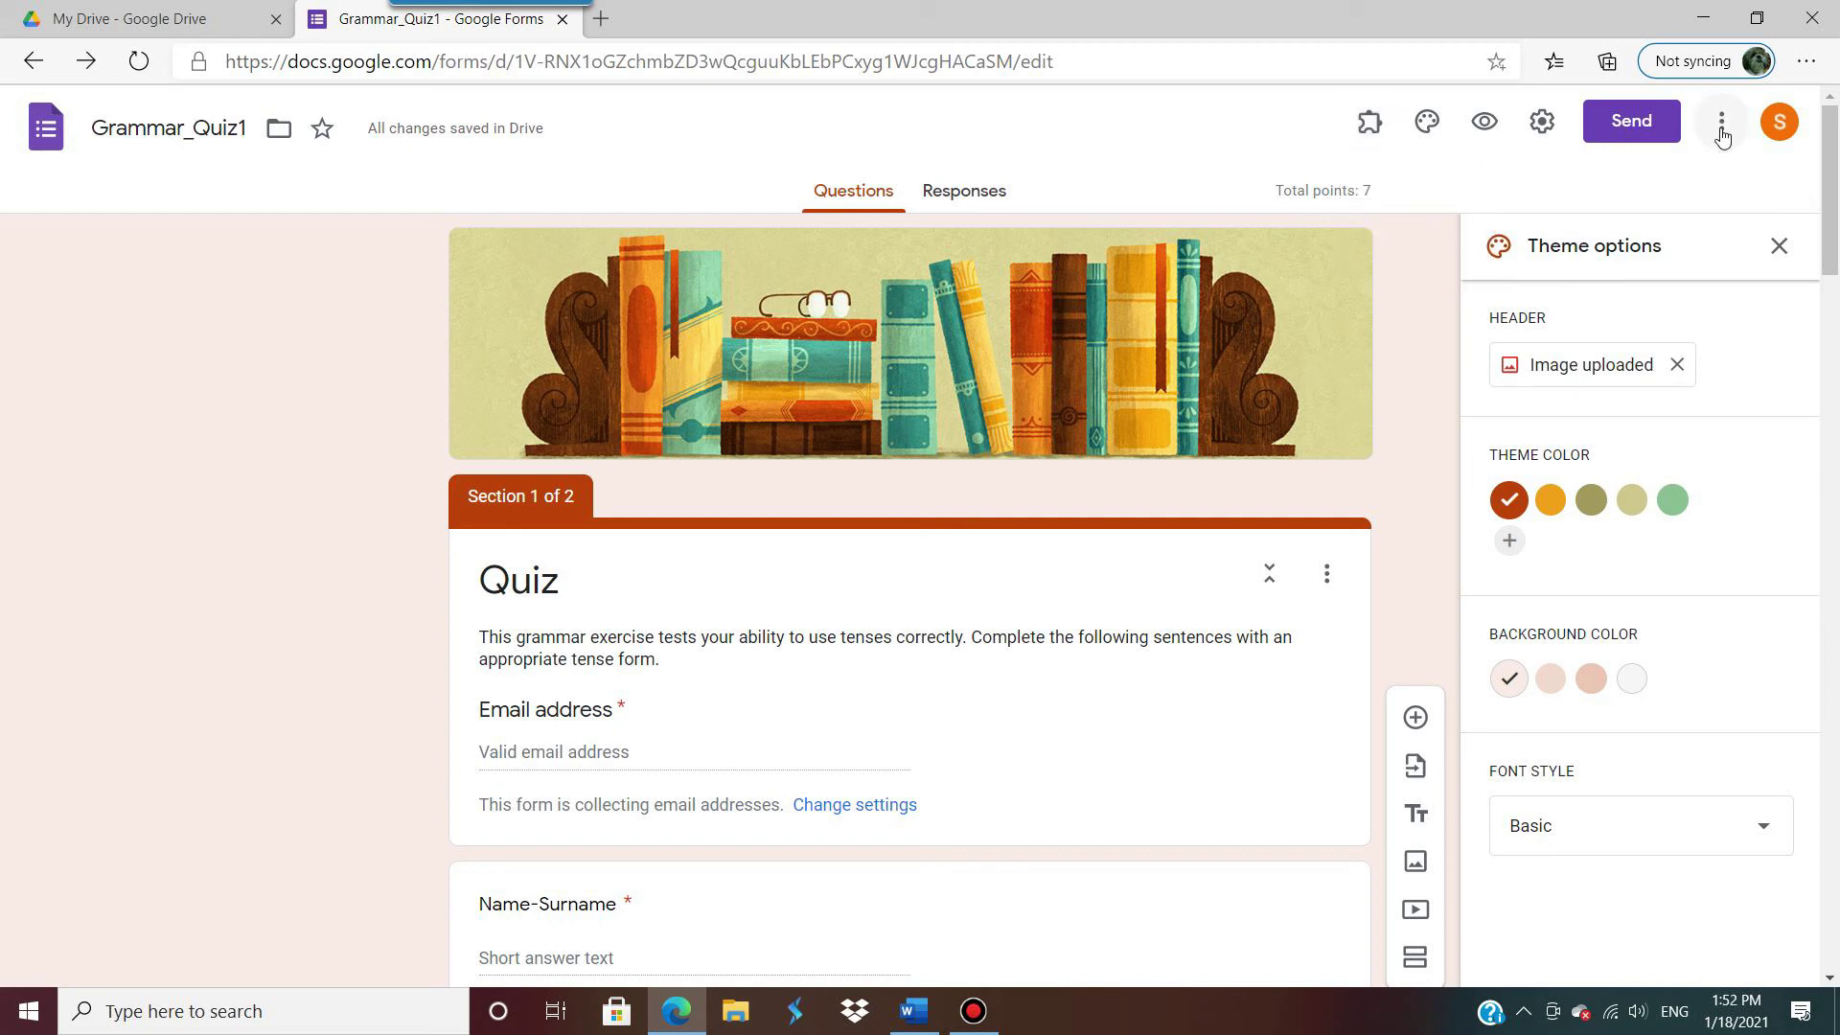
pyautogui.click(1722, 134)
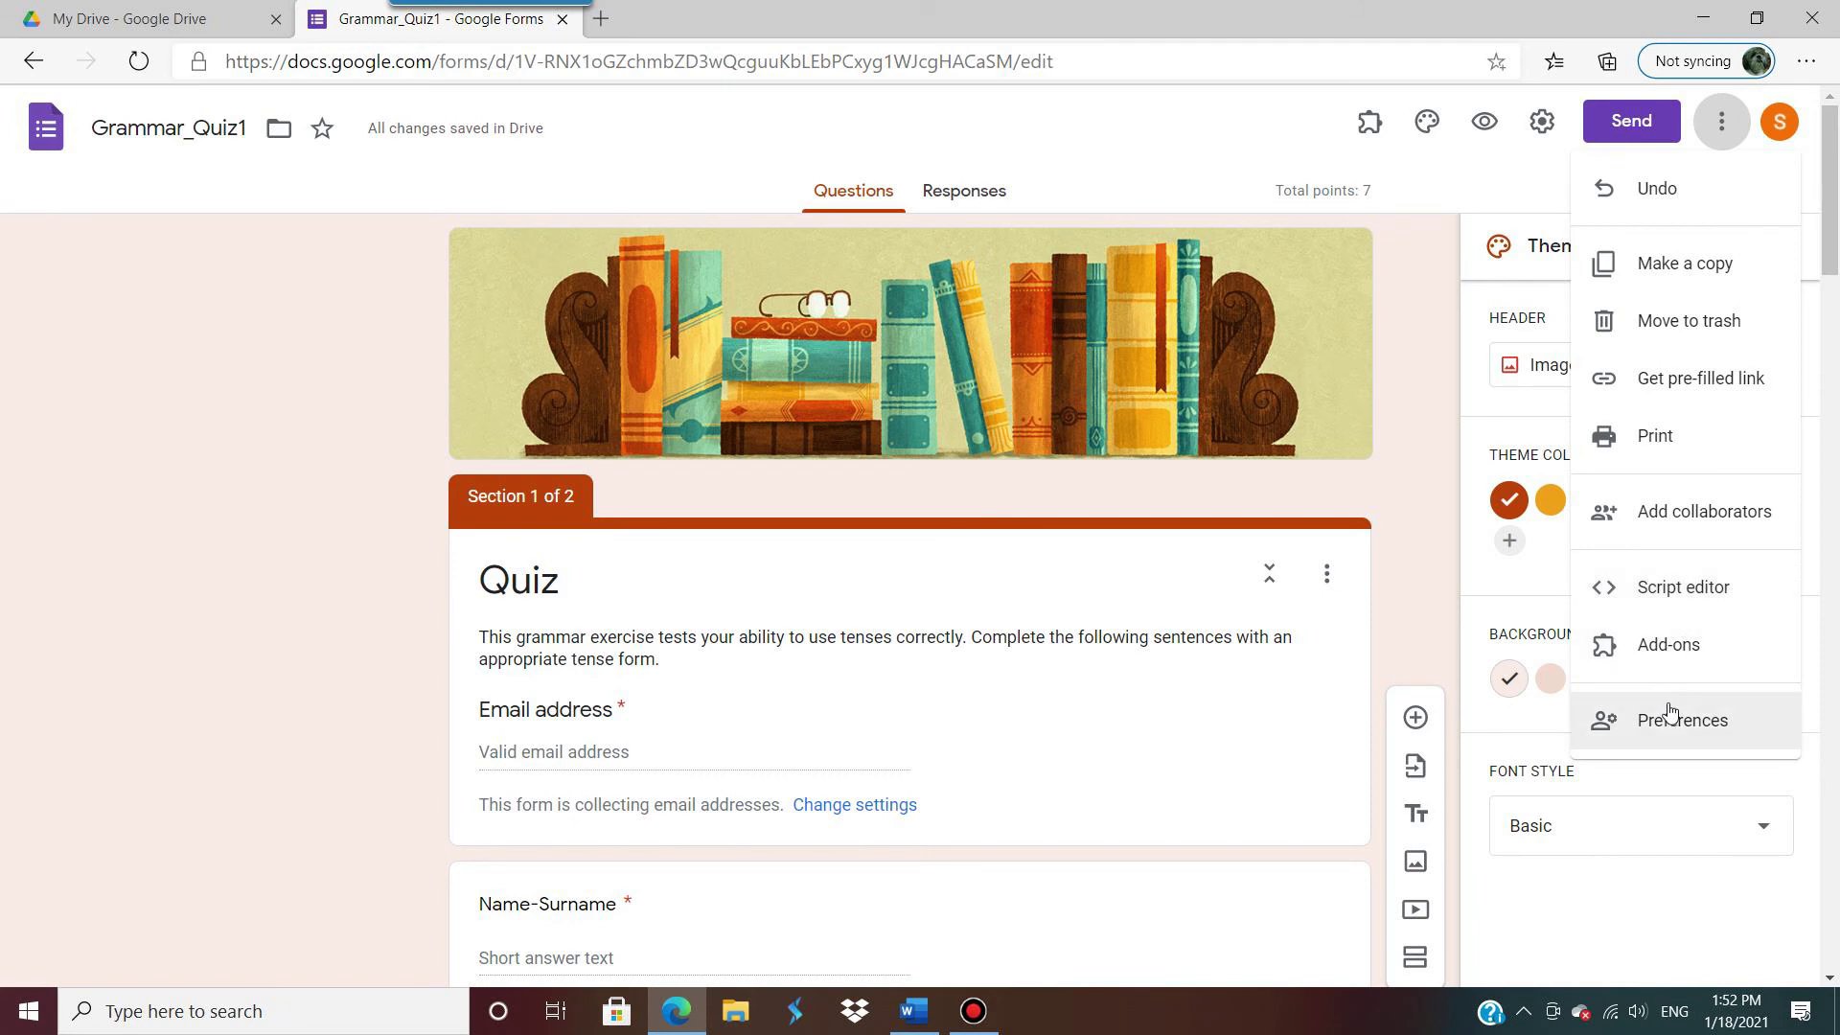
pyautogui.click(1666, 651)
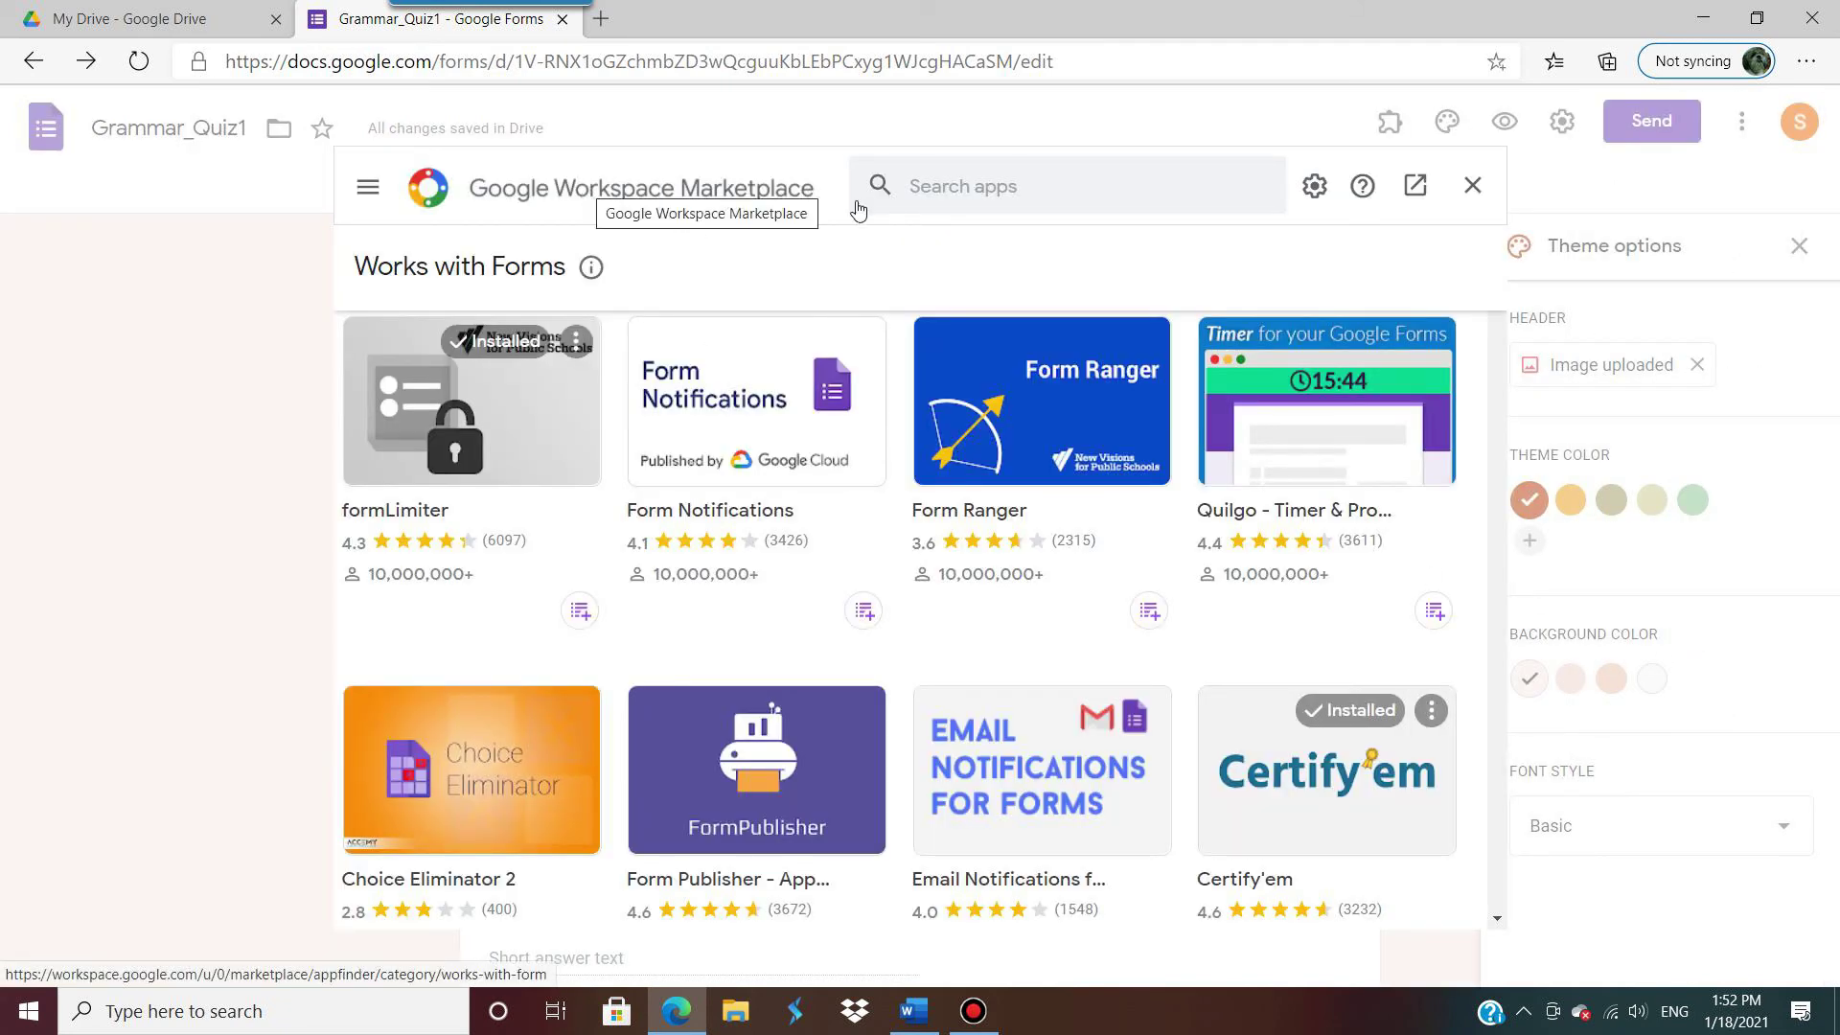
pyautogui.click(974, 179)
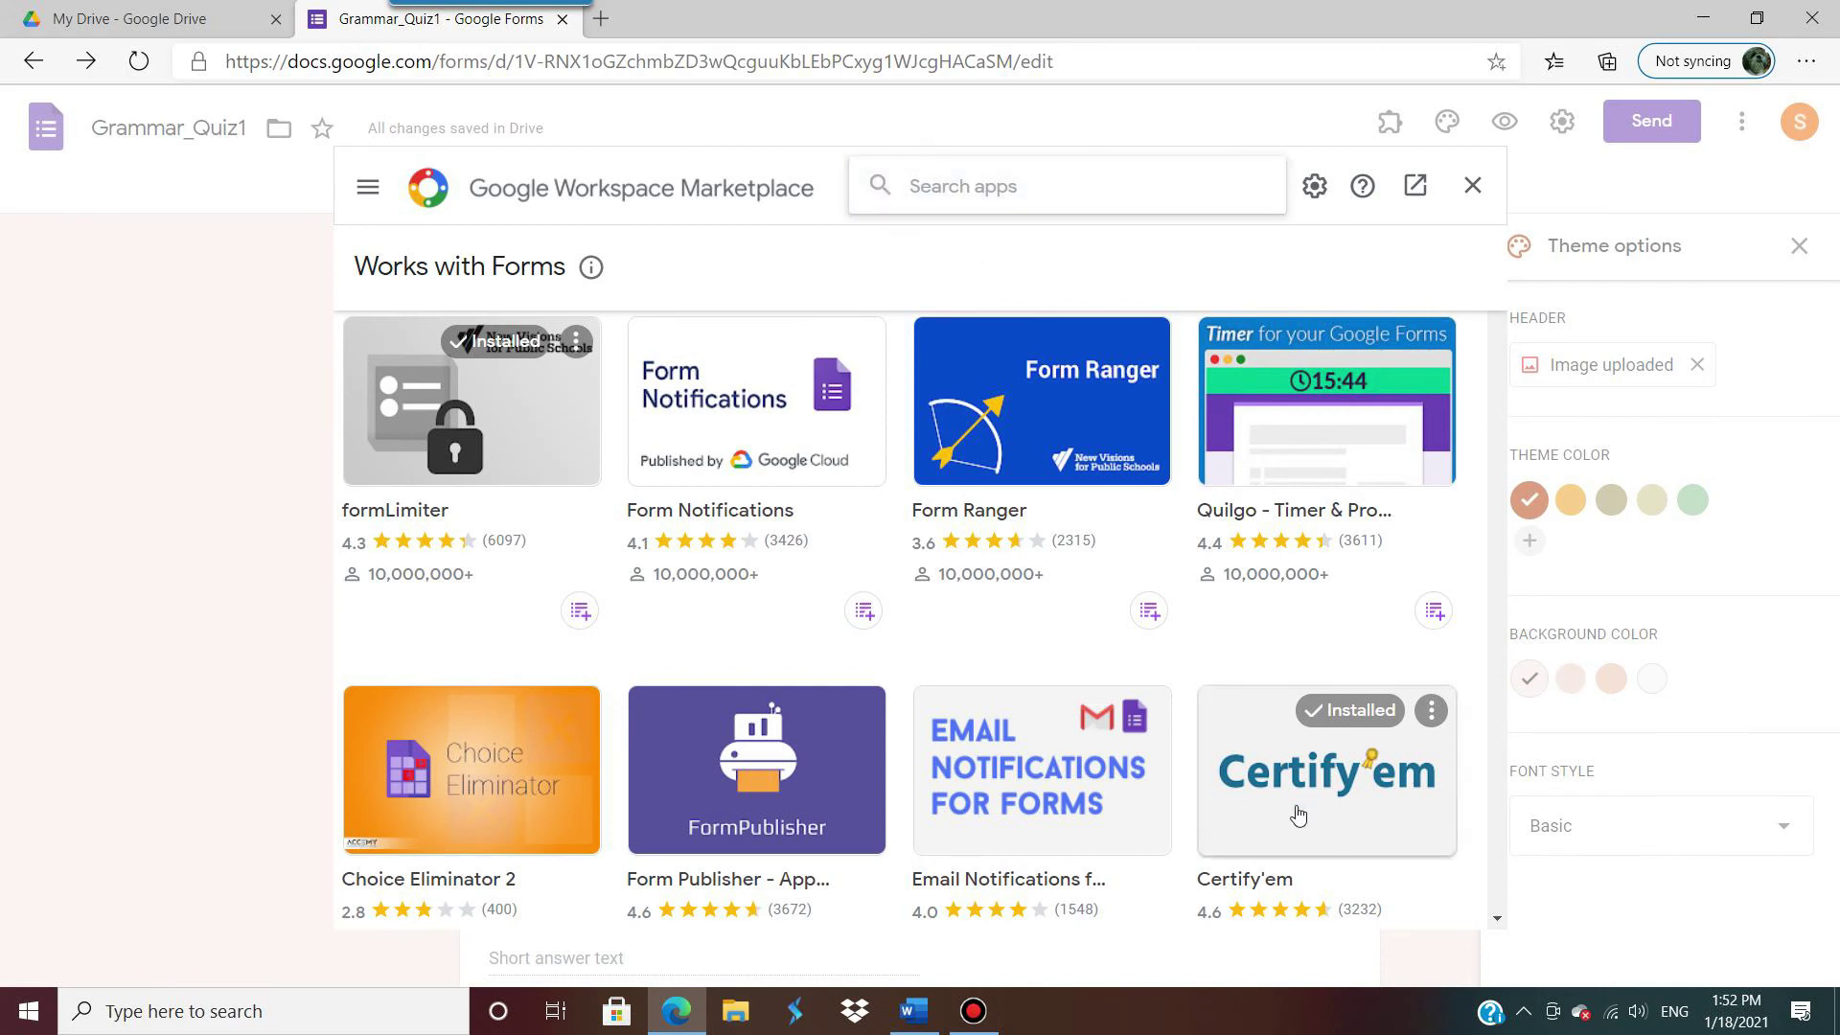
pyautogui.click(1430, 710)
pyautogui.click(1376, 729)
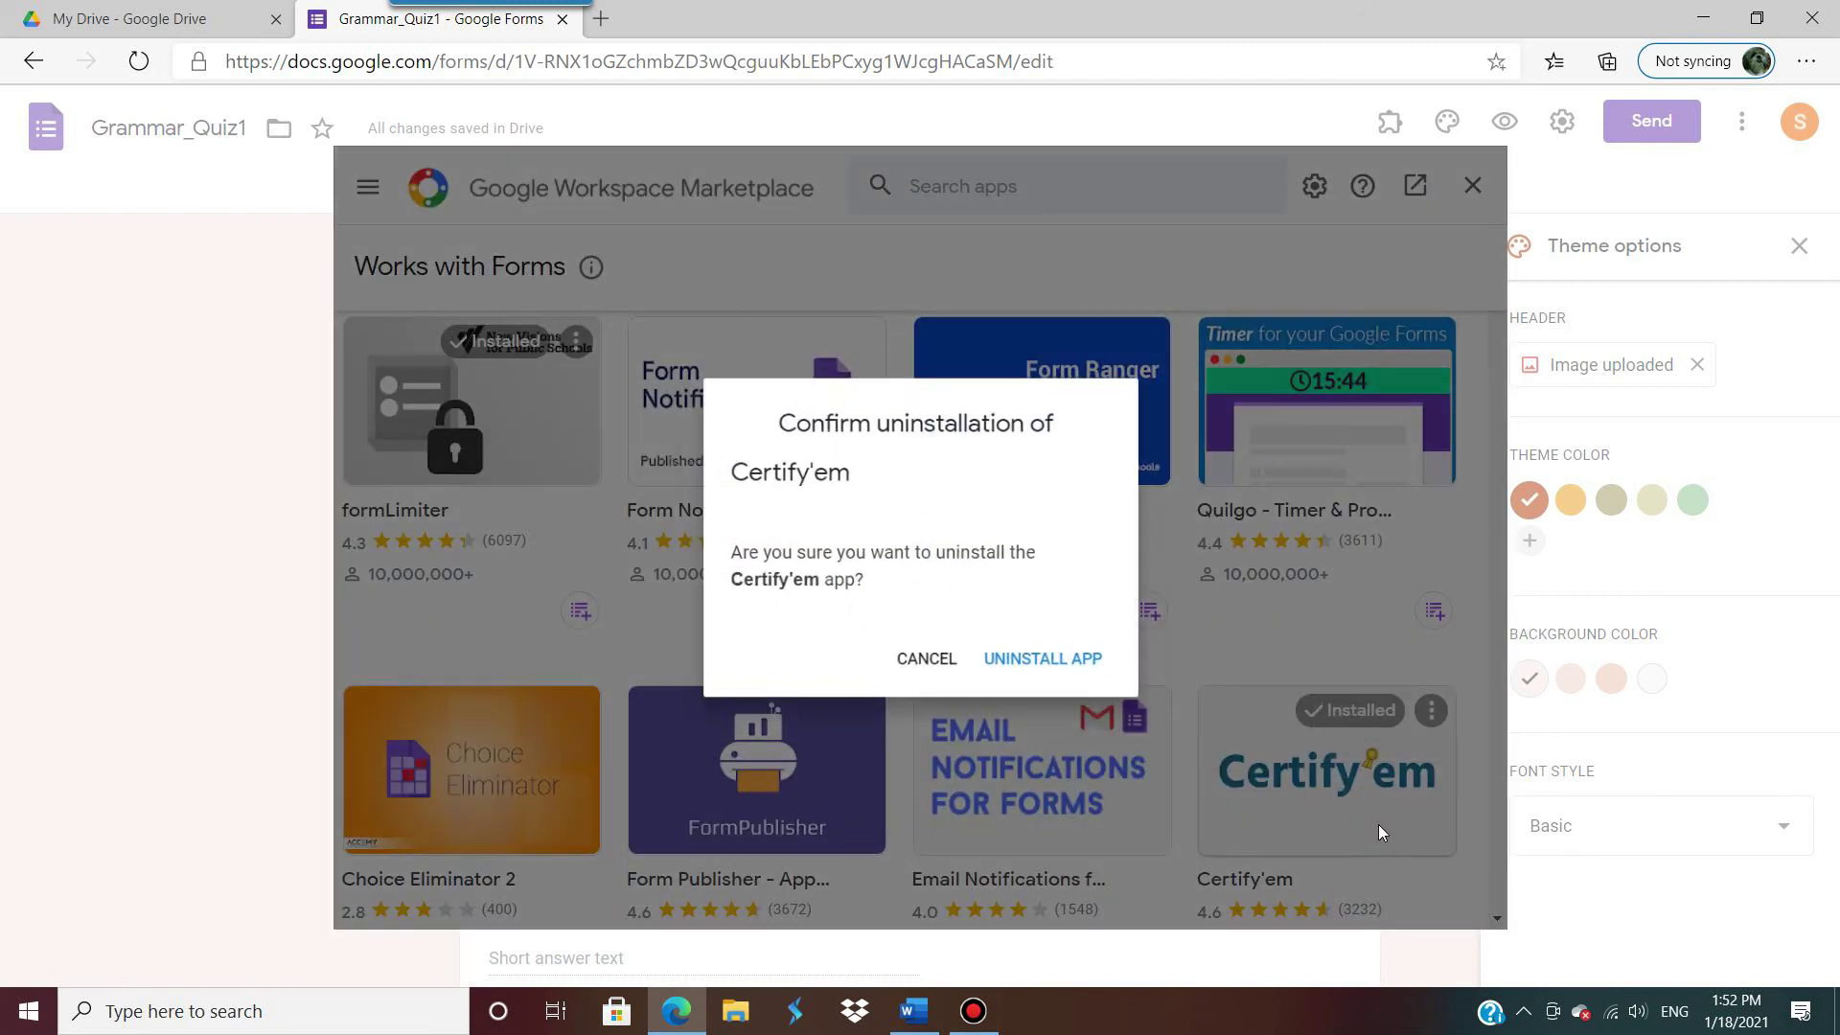
pyautogui.click(1073, 671)
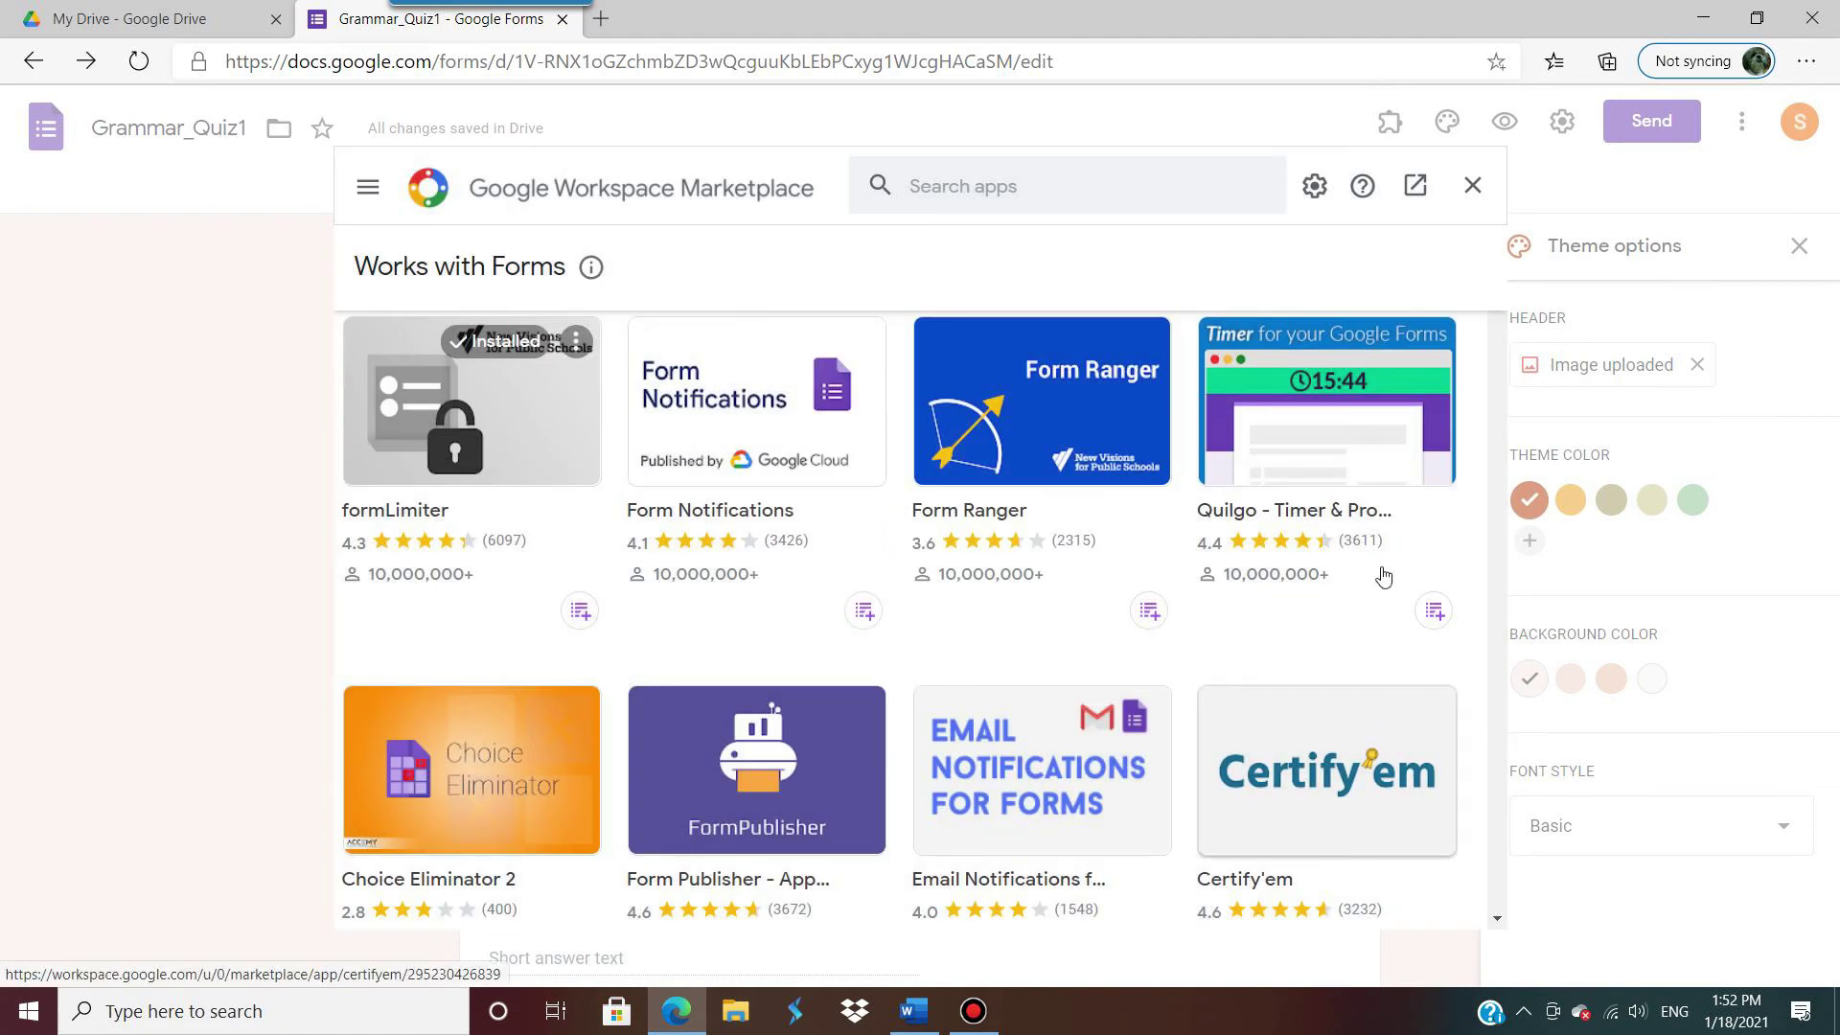
pyautogui.click(1474, 188)
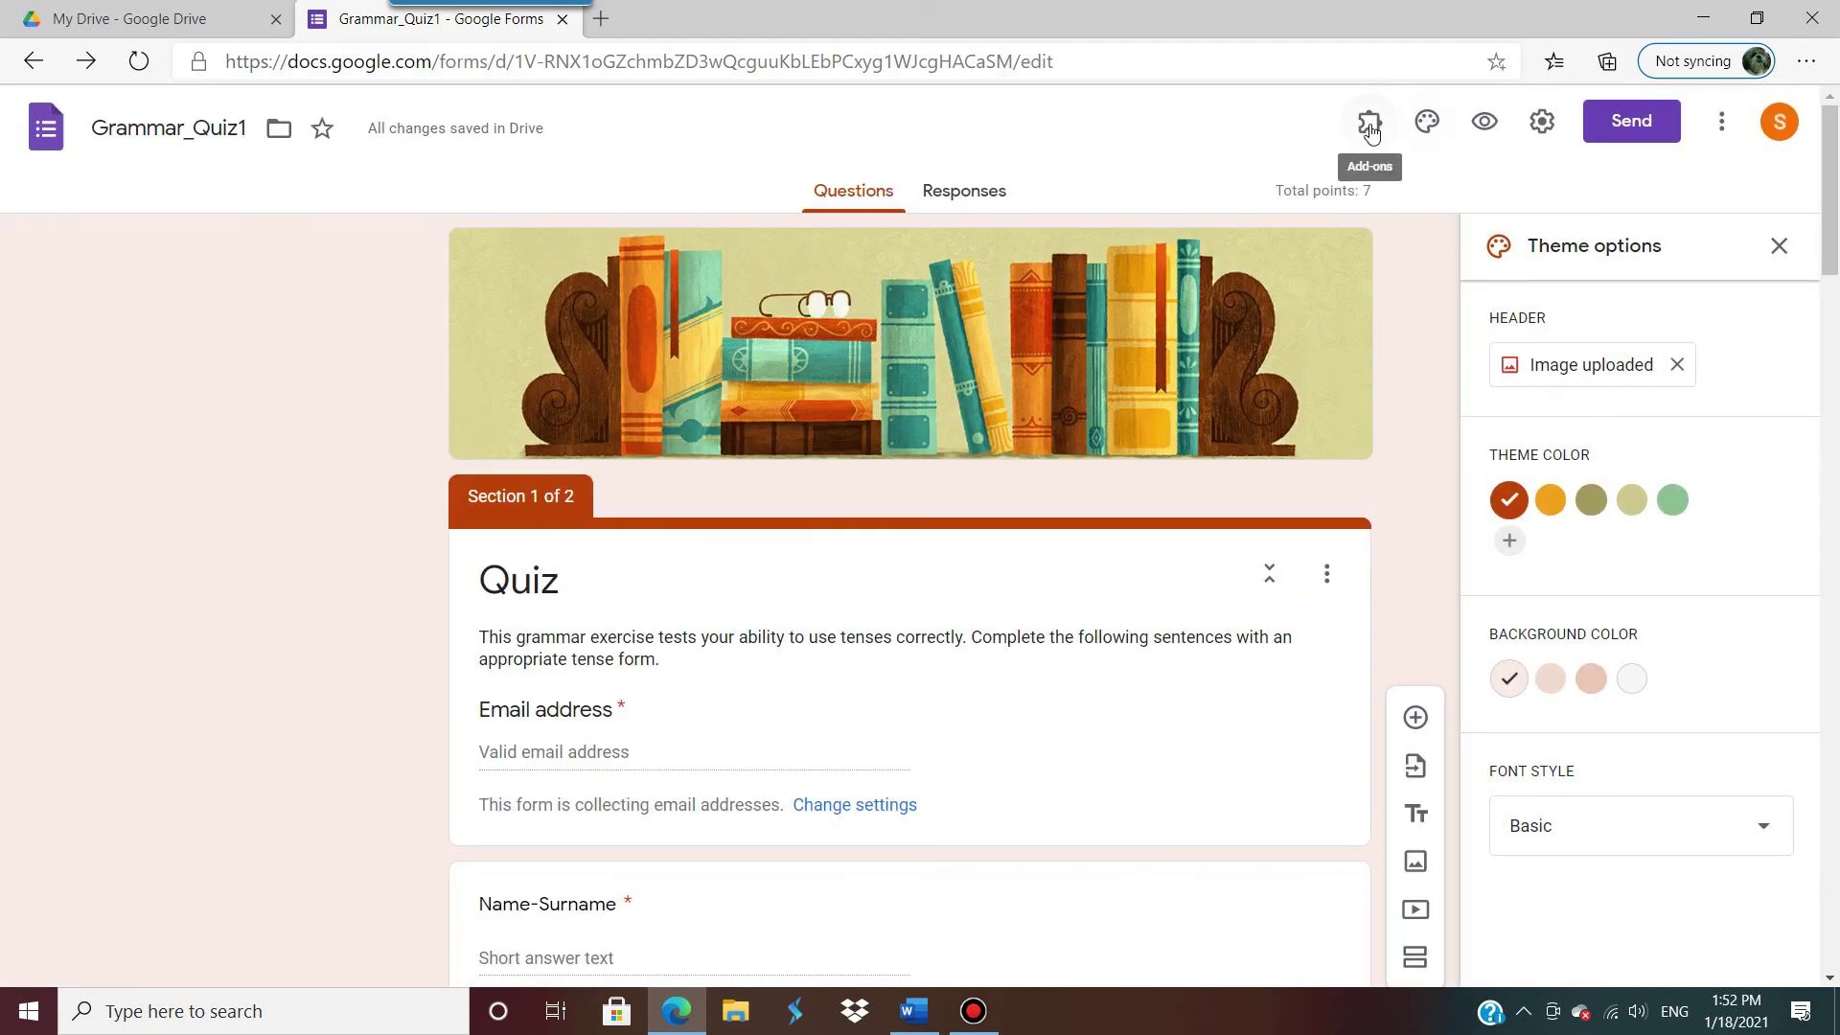
# Step: Check the installed add-ons, then find Certify'em in the add-ons Marketplace
pyautogui.click(1369, 121)
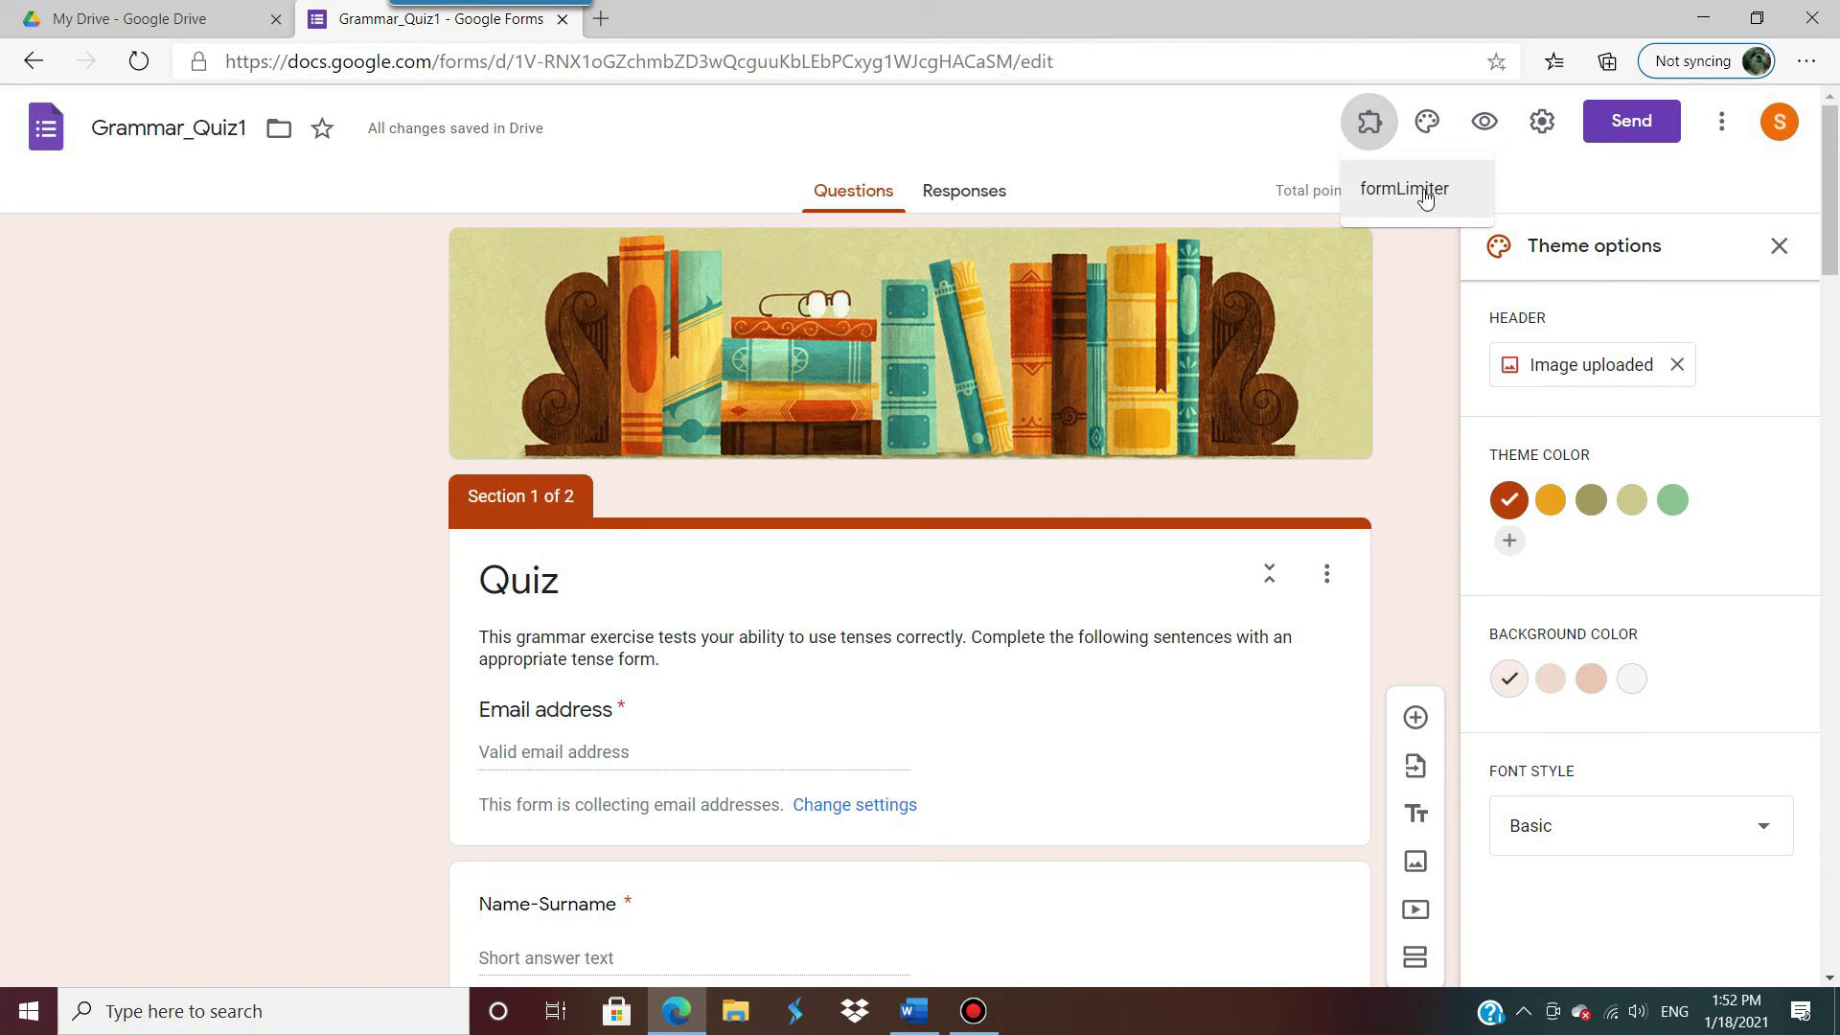
pyautogui.click(1721, 125)
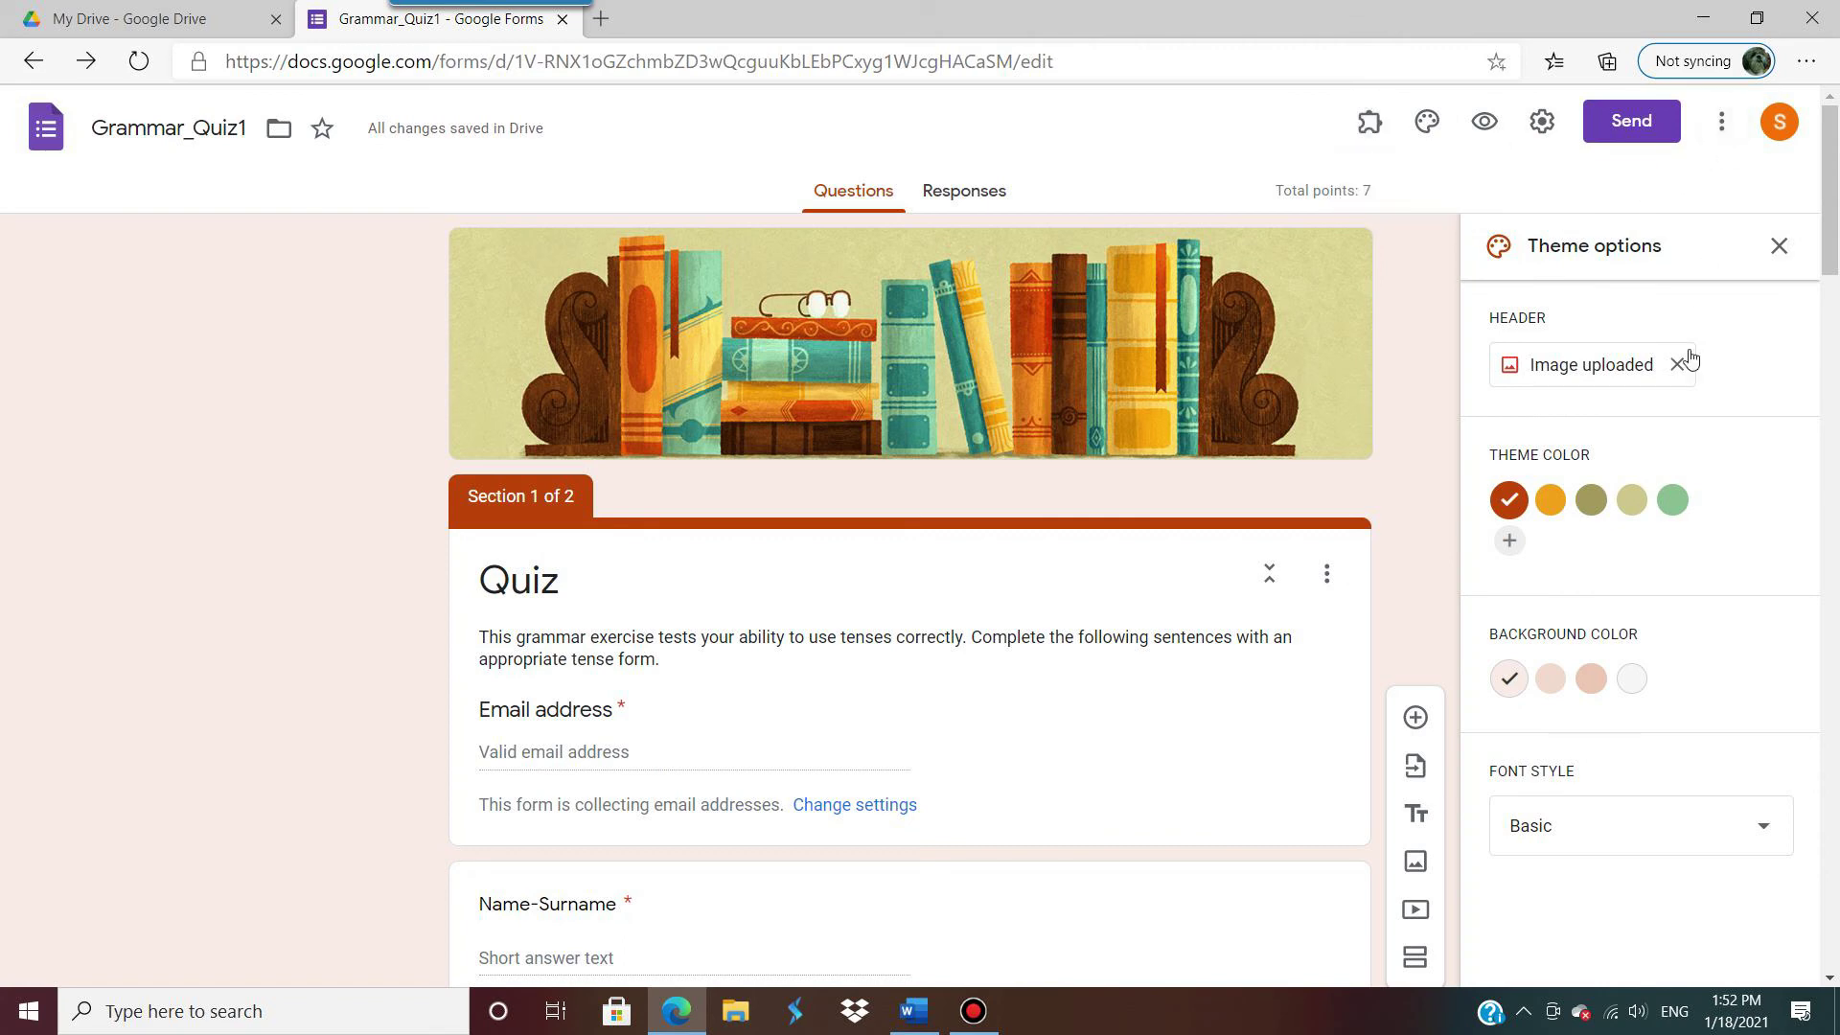
pyautogui.click(1721, 121)
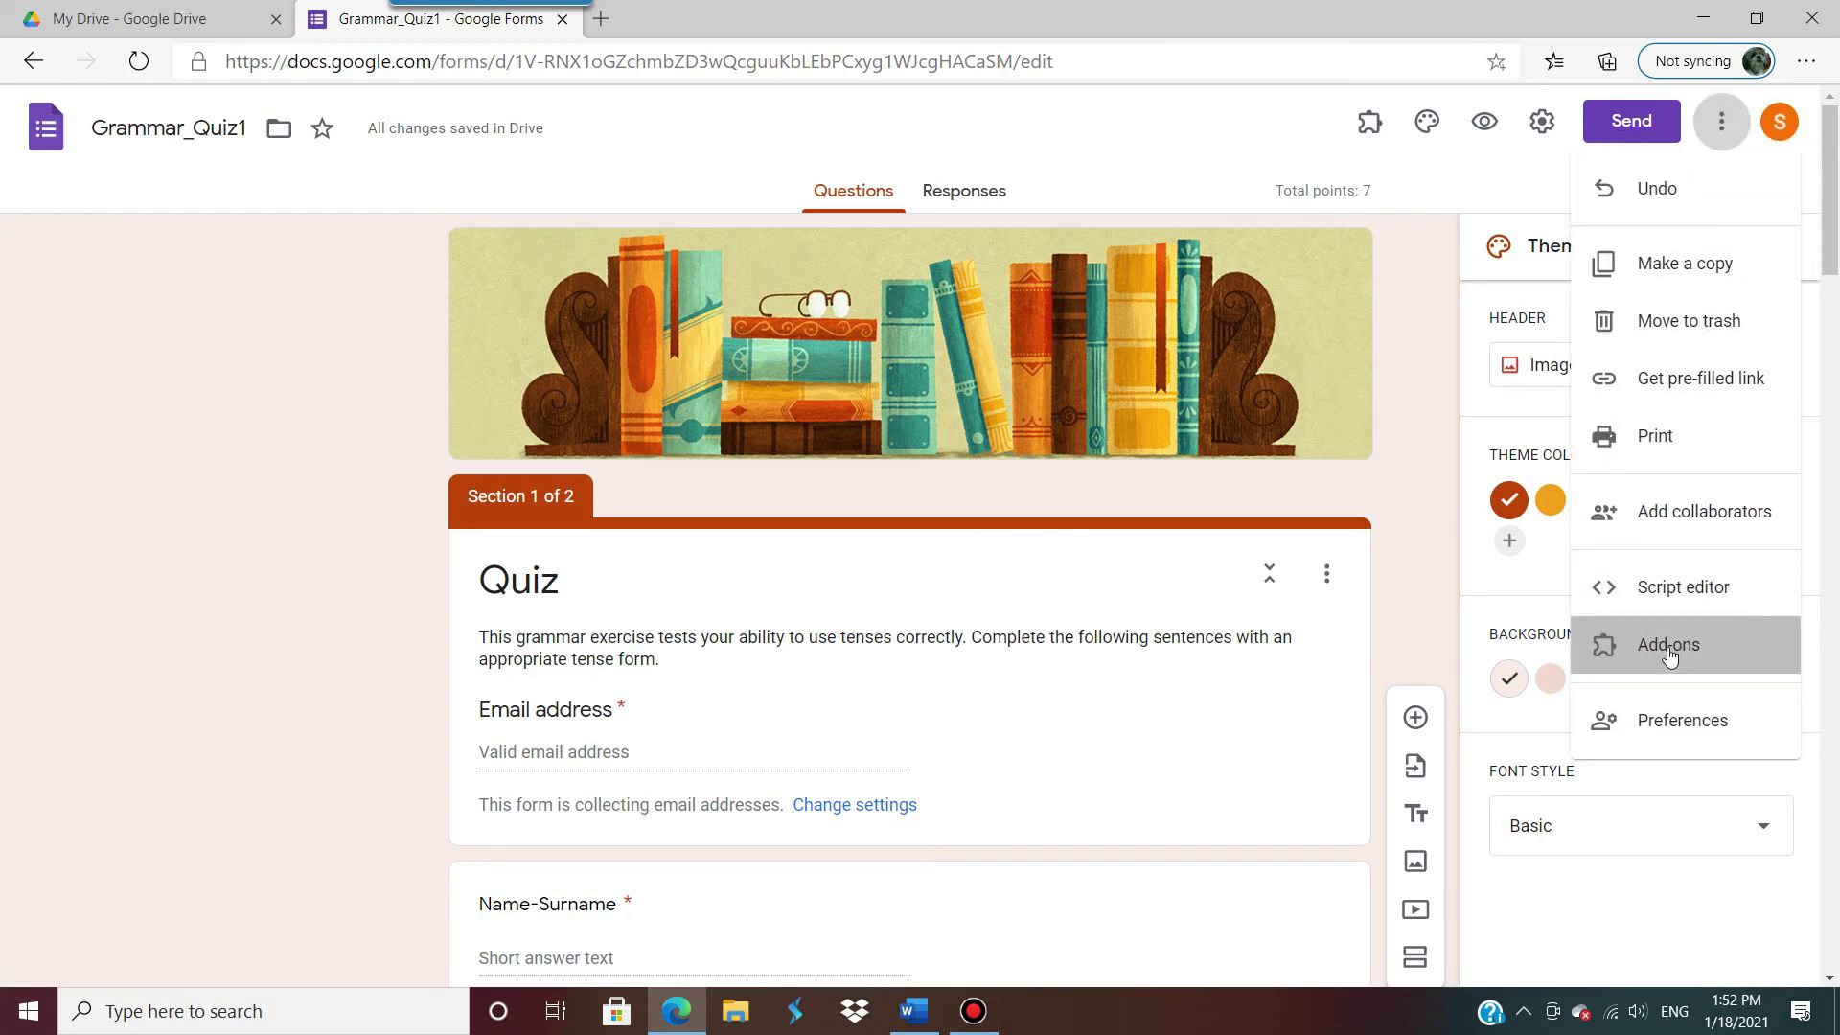
pyautogui.click(1668, 648)
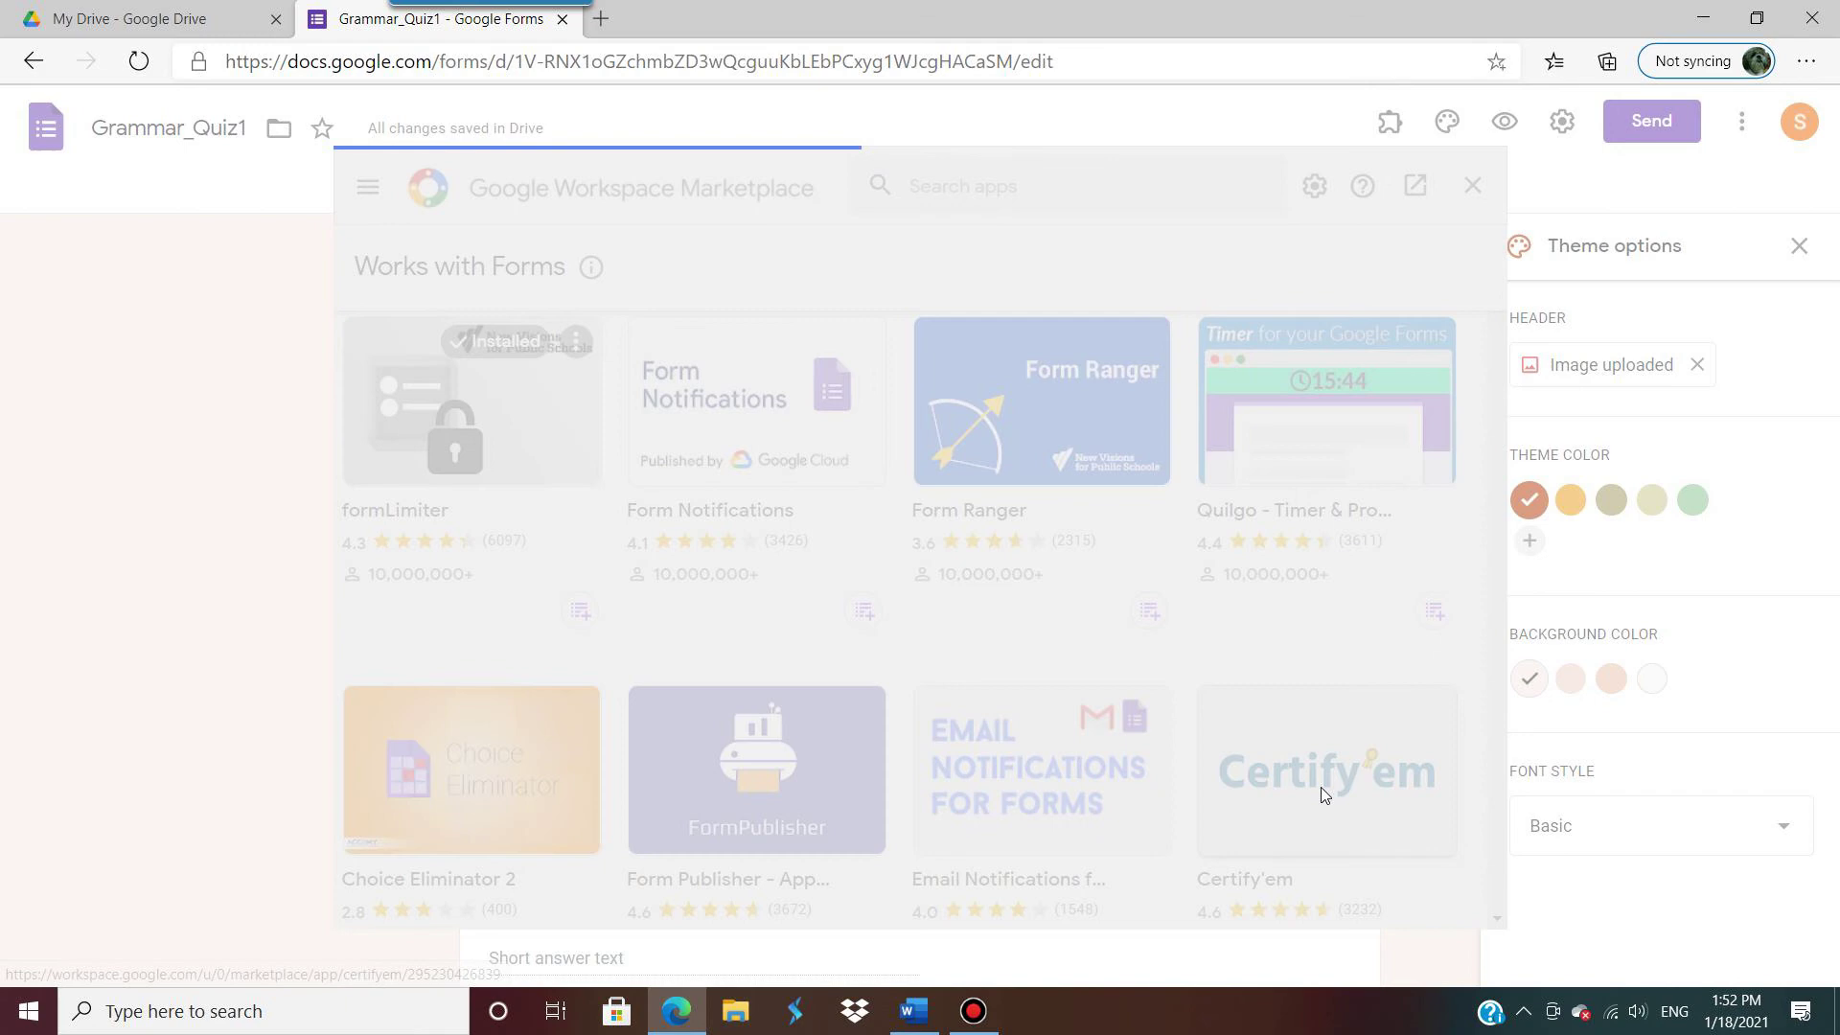
pyautogui.click(1321, 794)
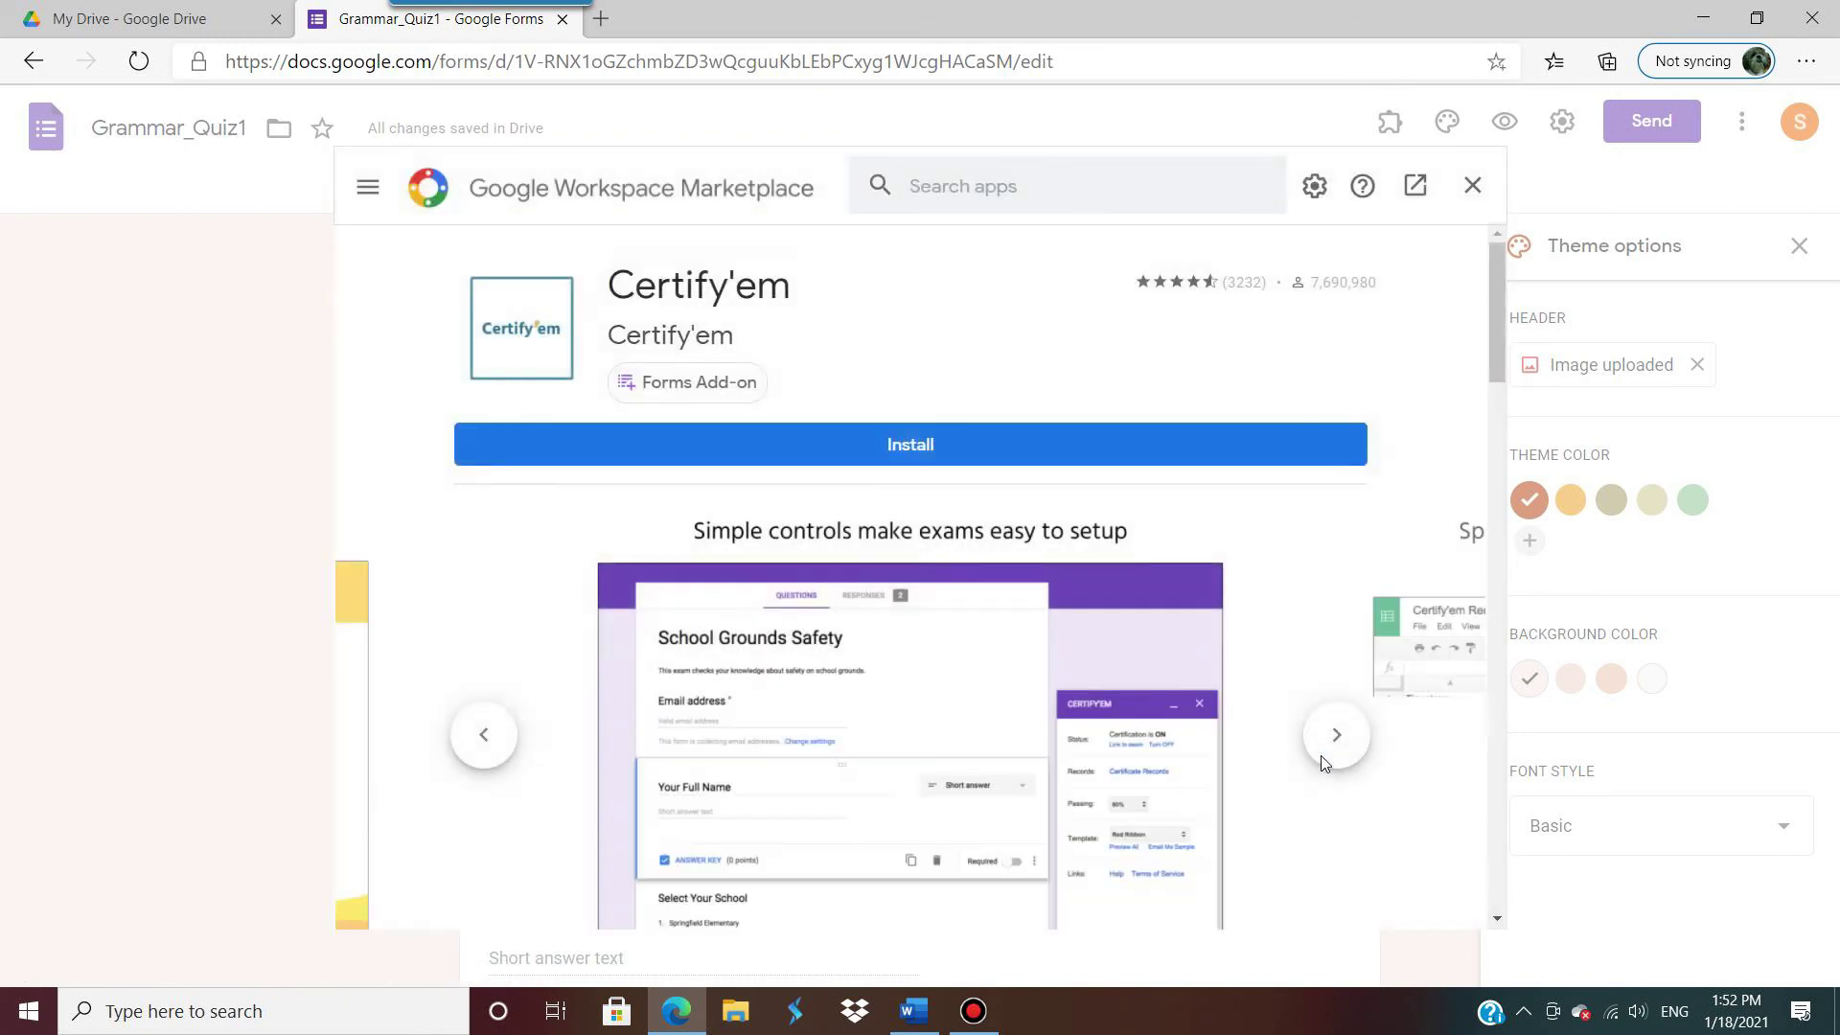
# Step: Install Certify'em and allow it access to the chosen Google account
pyautogui.click(820, 436)
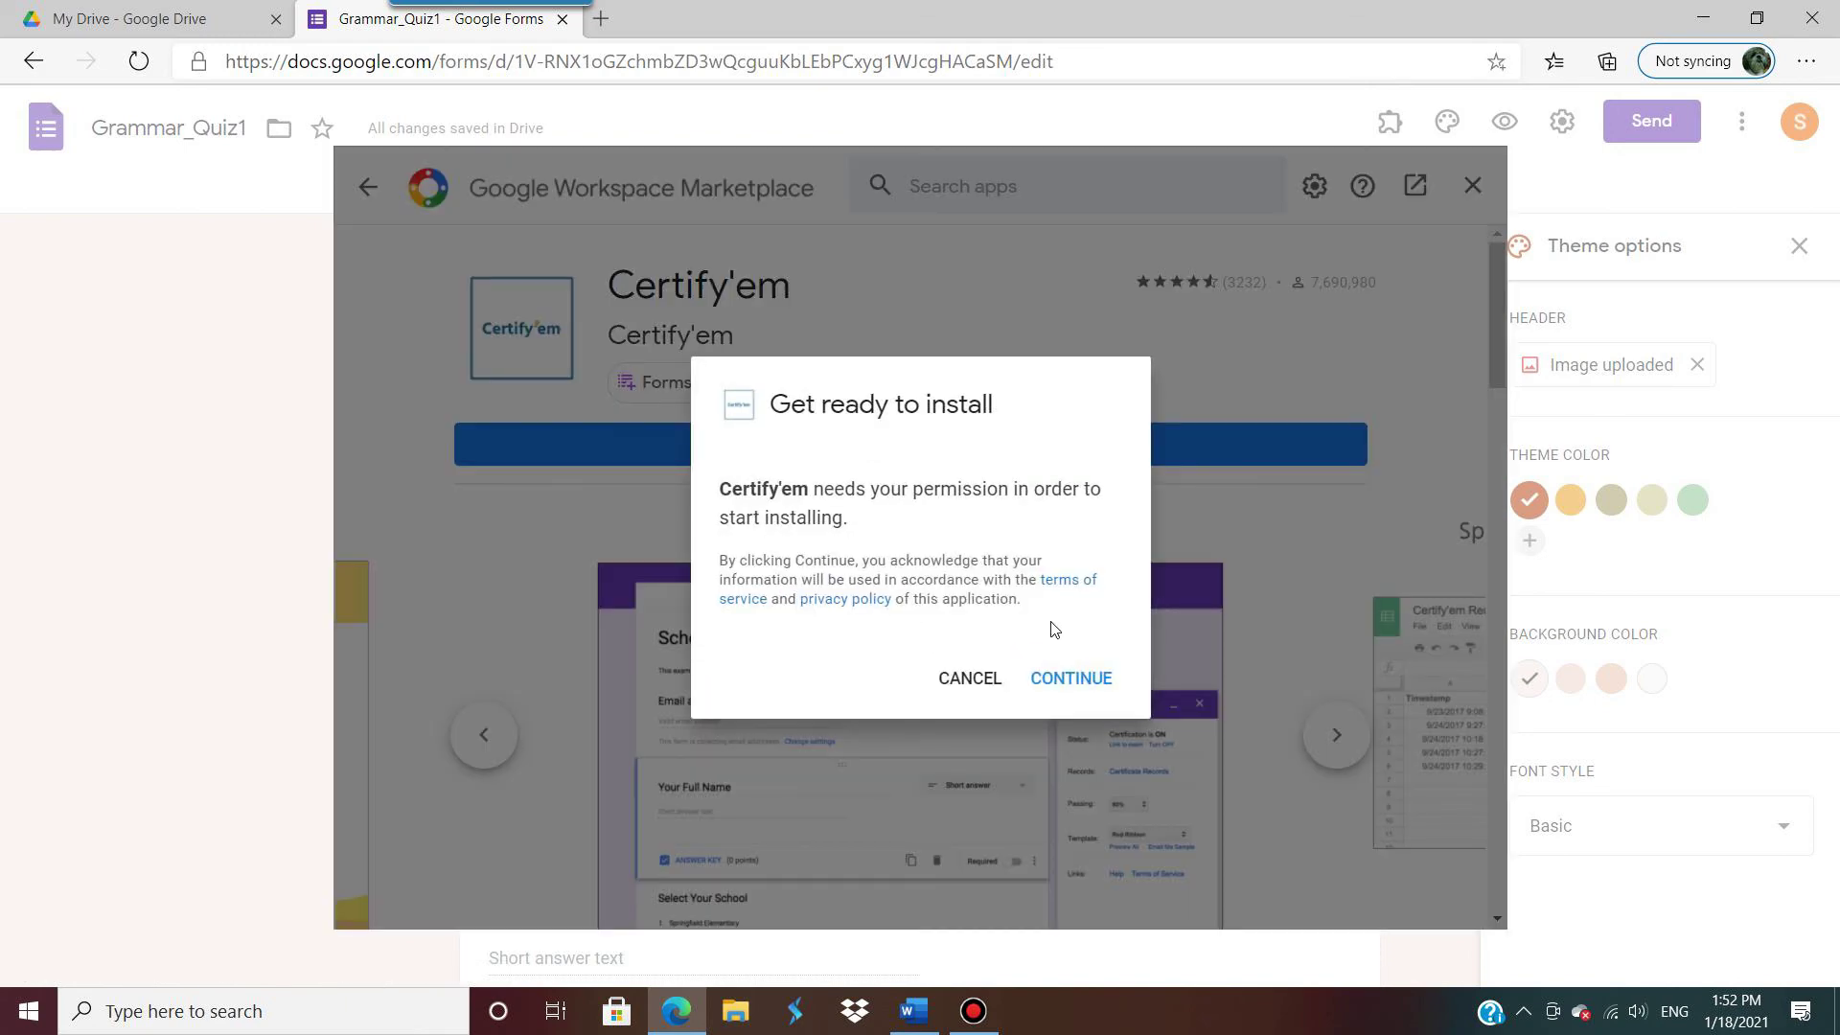
pyautogui.click(1060, 686)
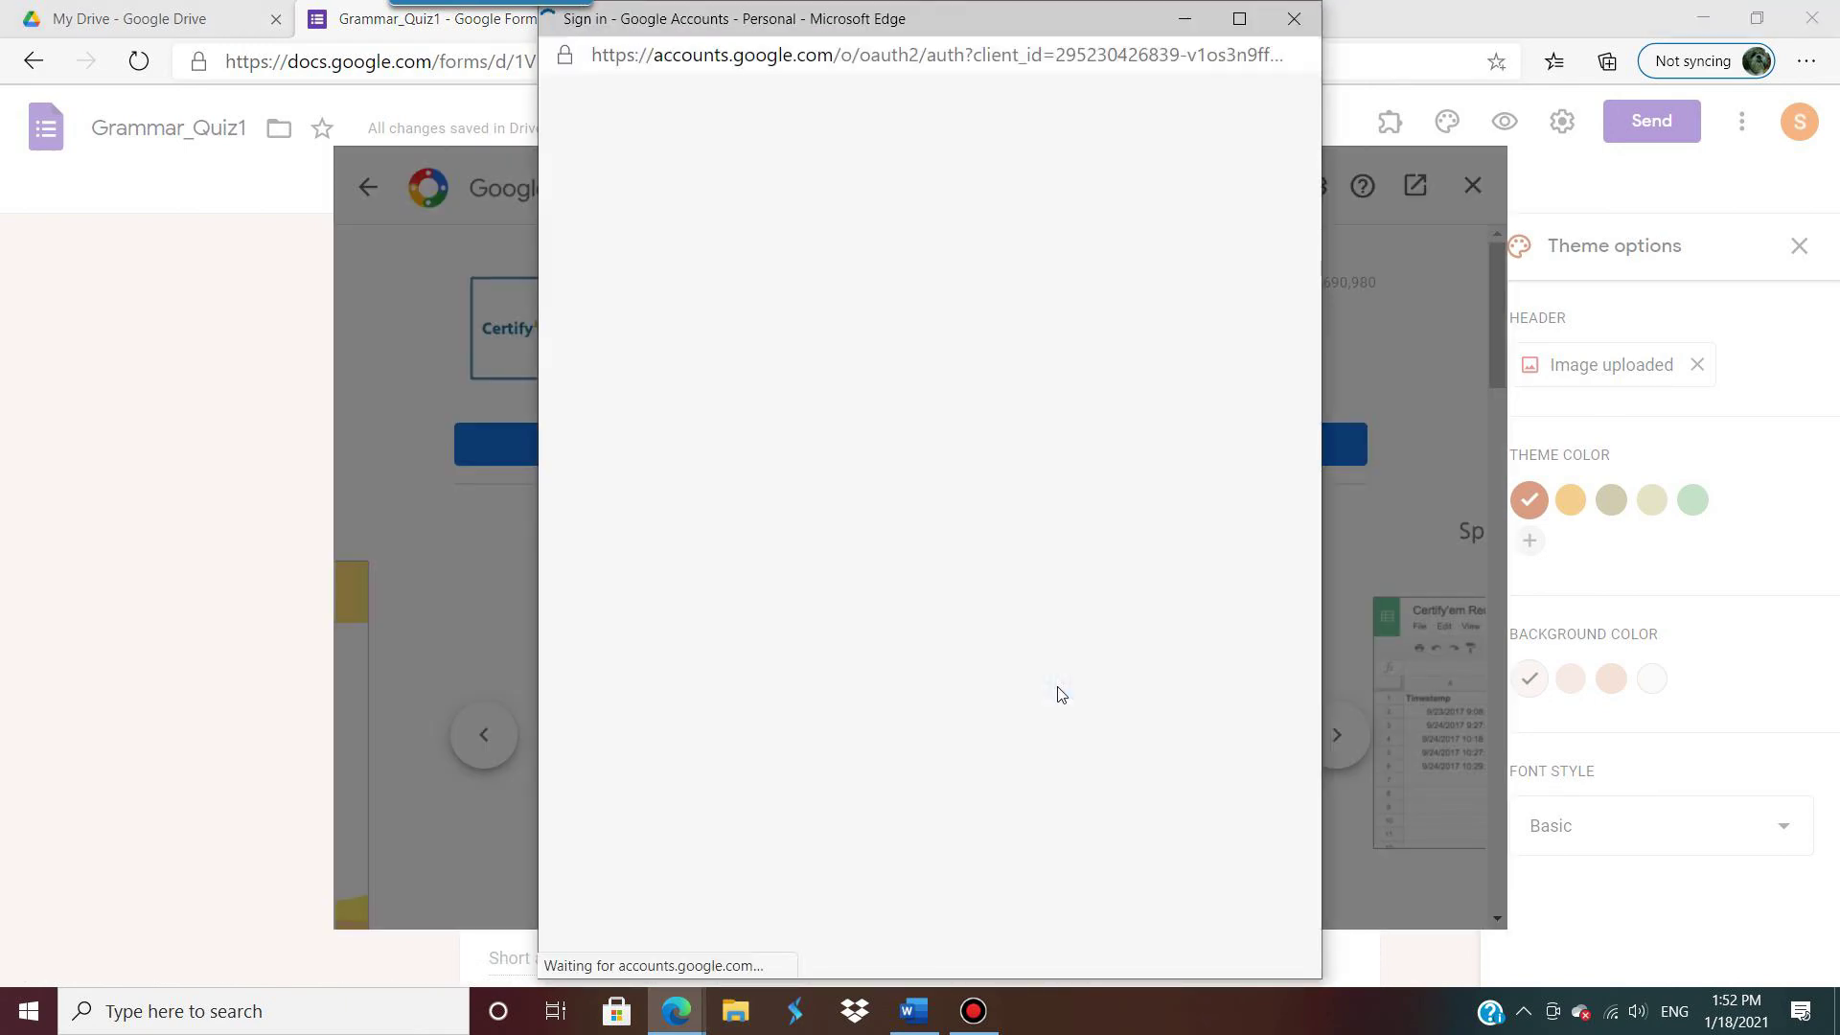
pyautogui.click(856, 481)
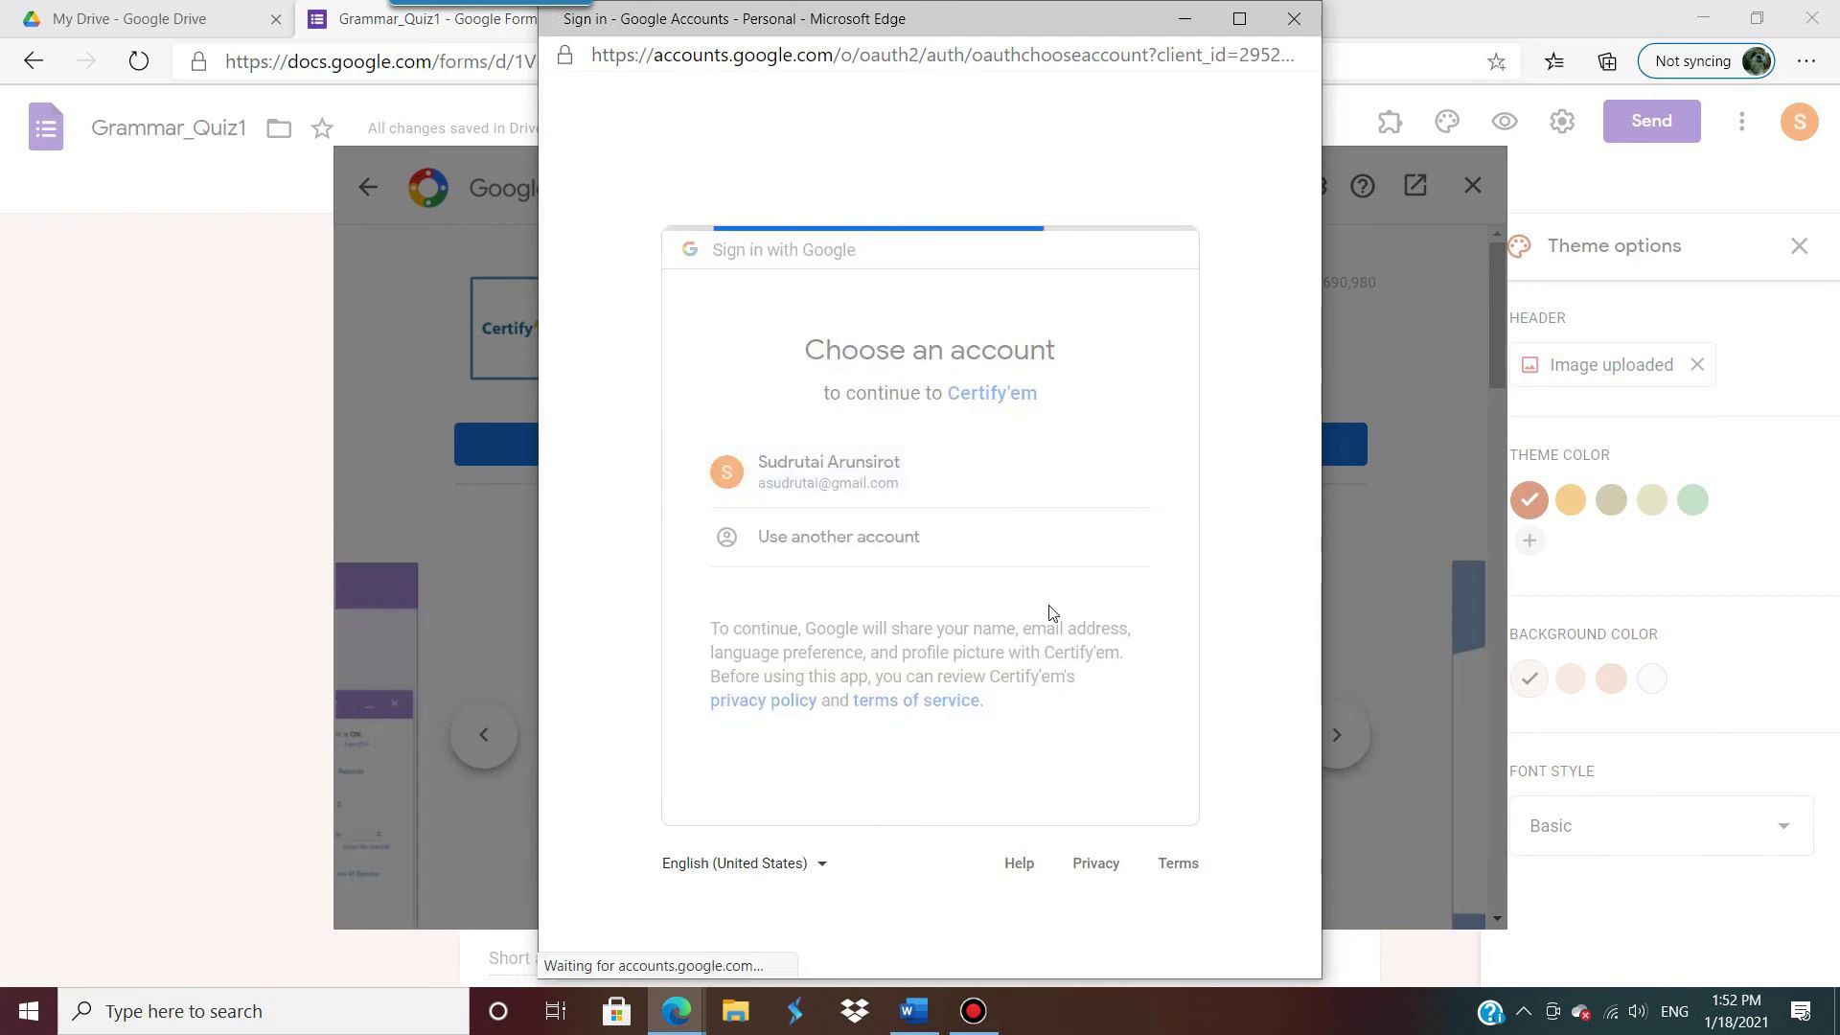
pyautogui.scroll(-5, 1048, 607)
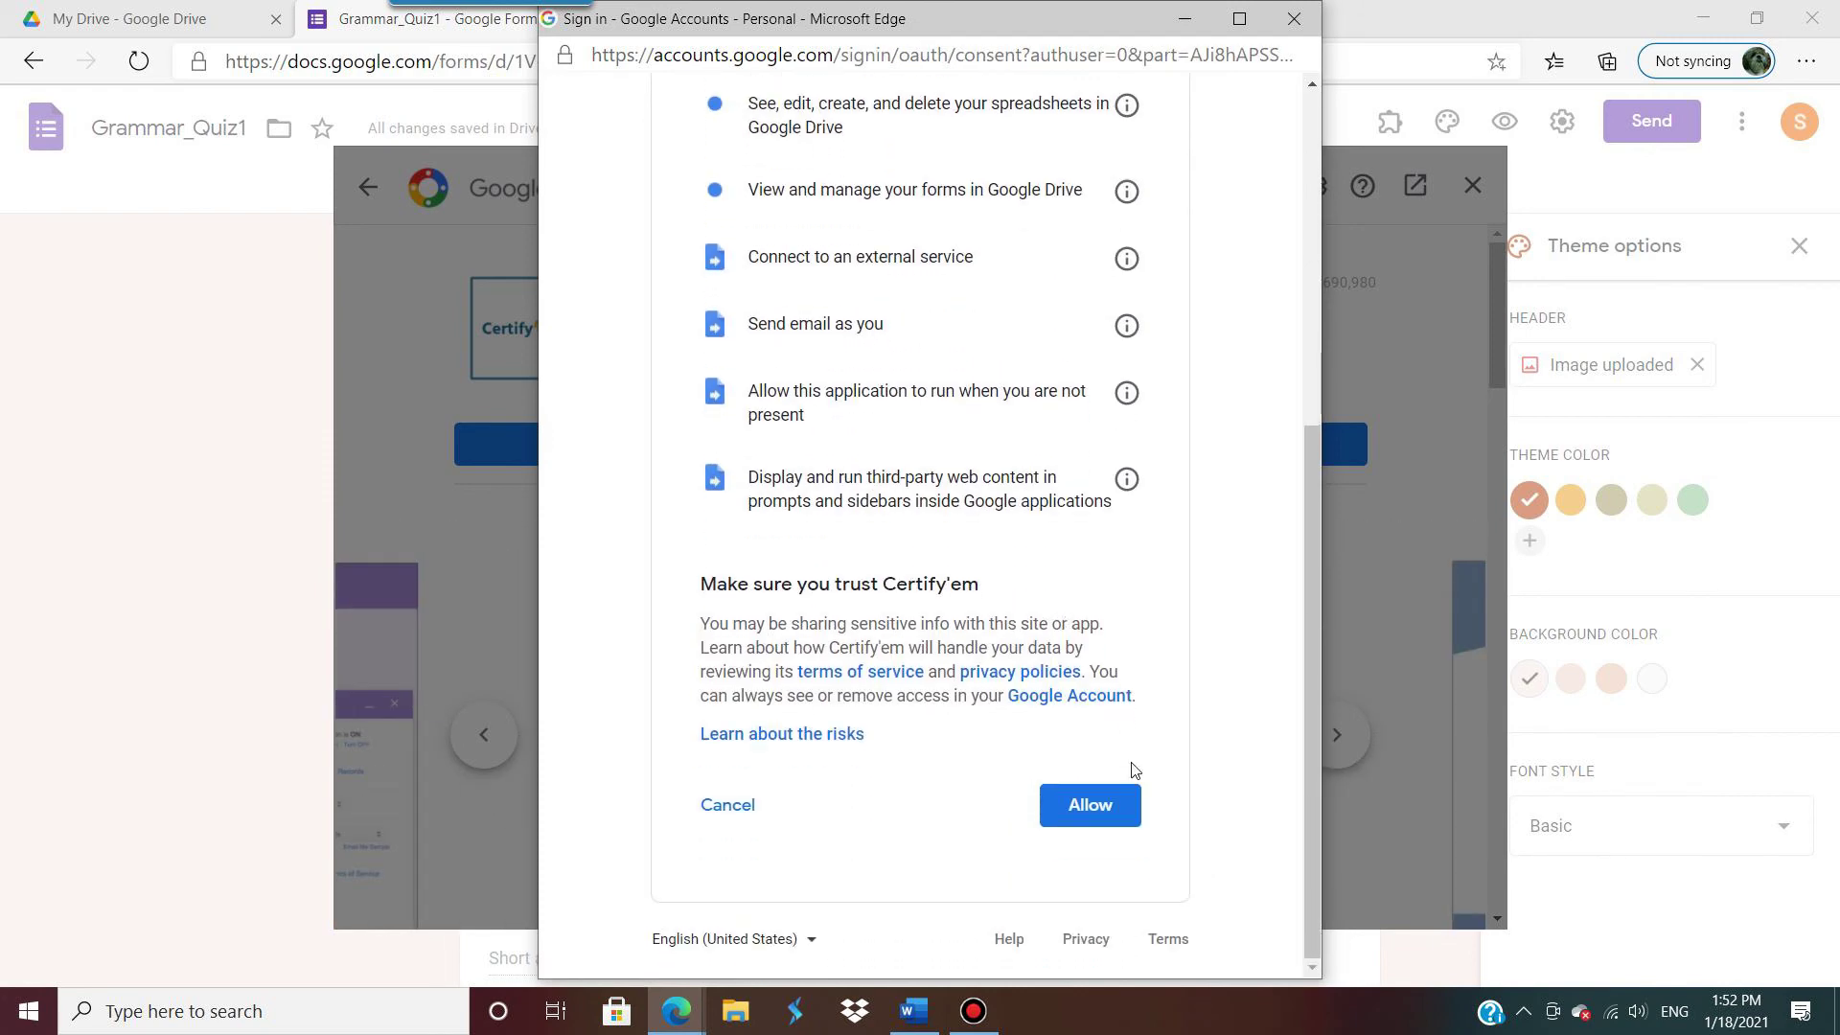
pyautogui.click(1101, 813)
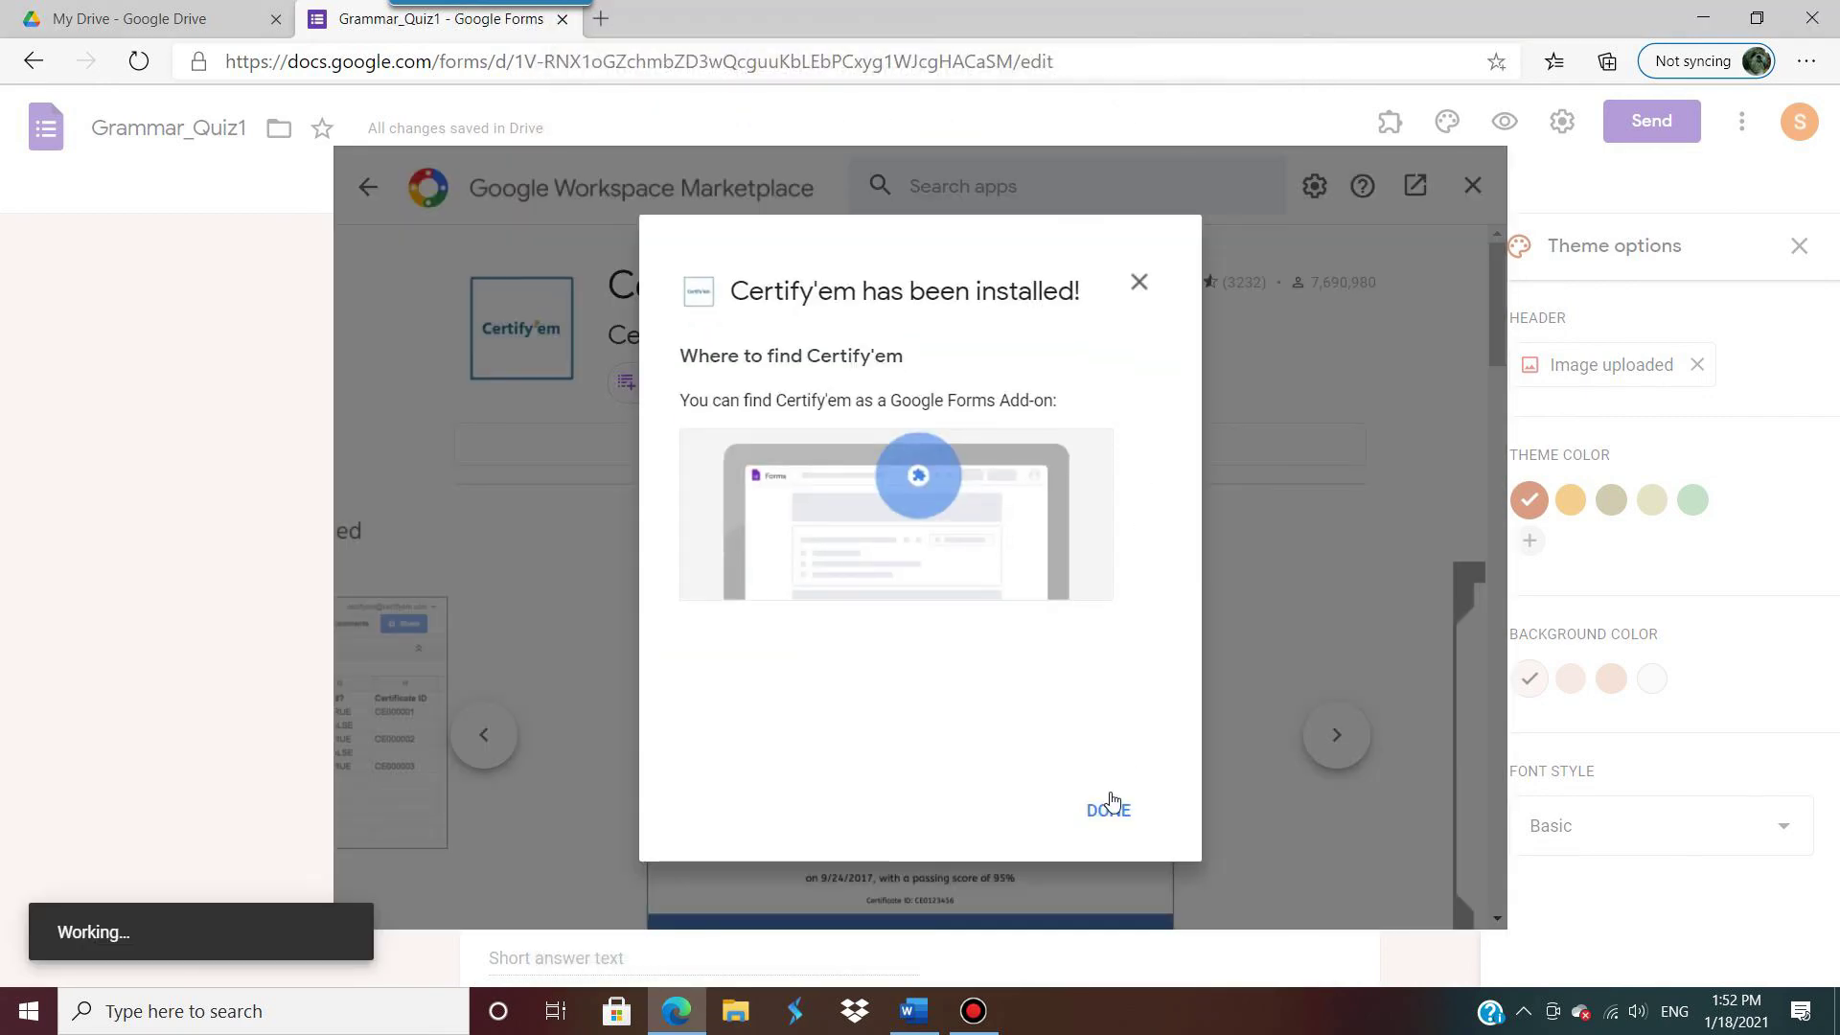
pyautogui.click(1110, 807)
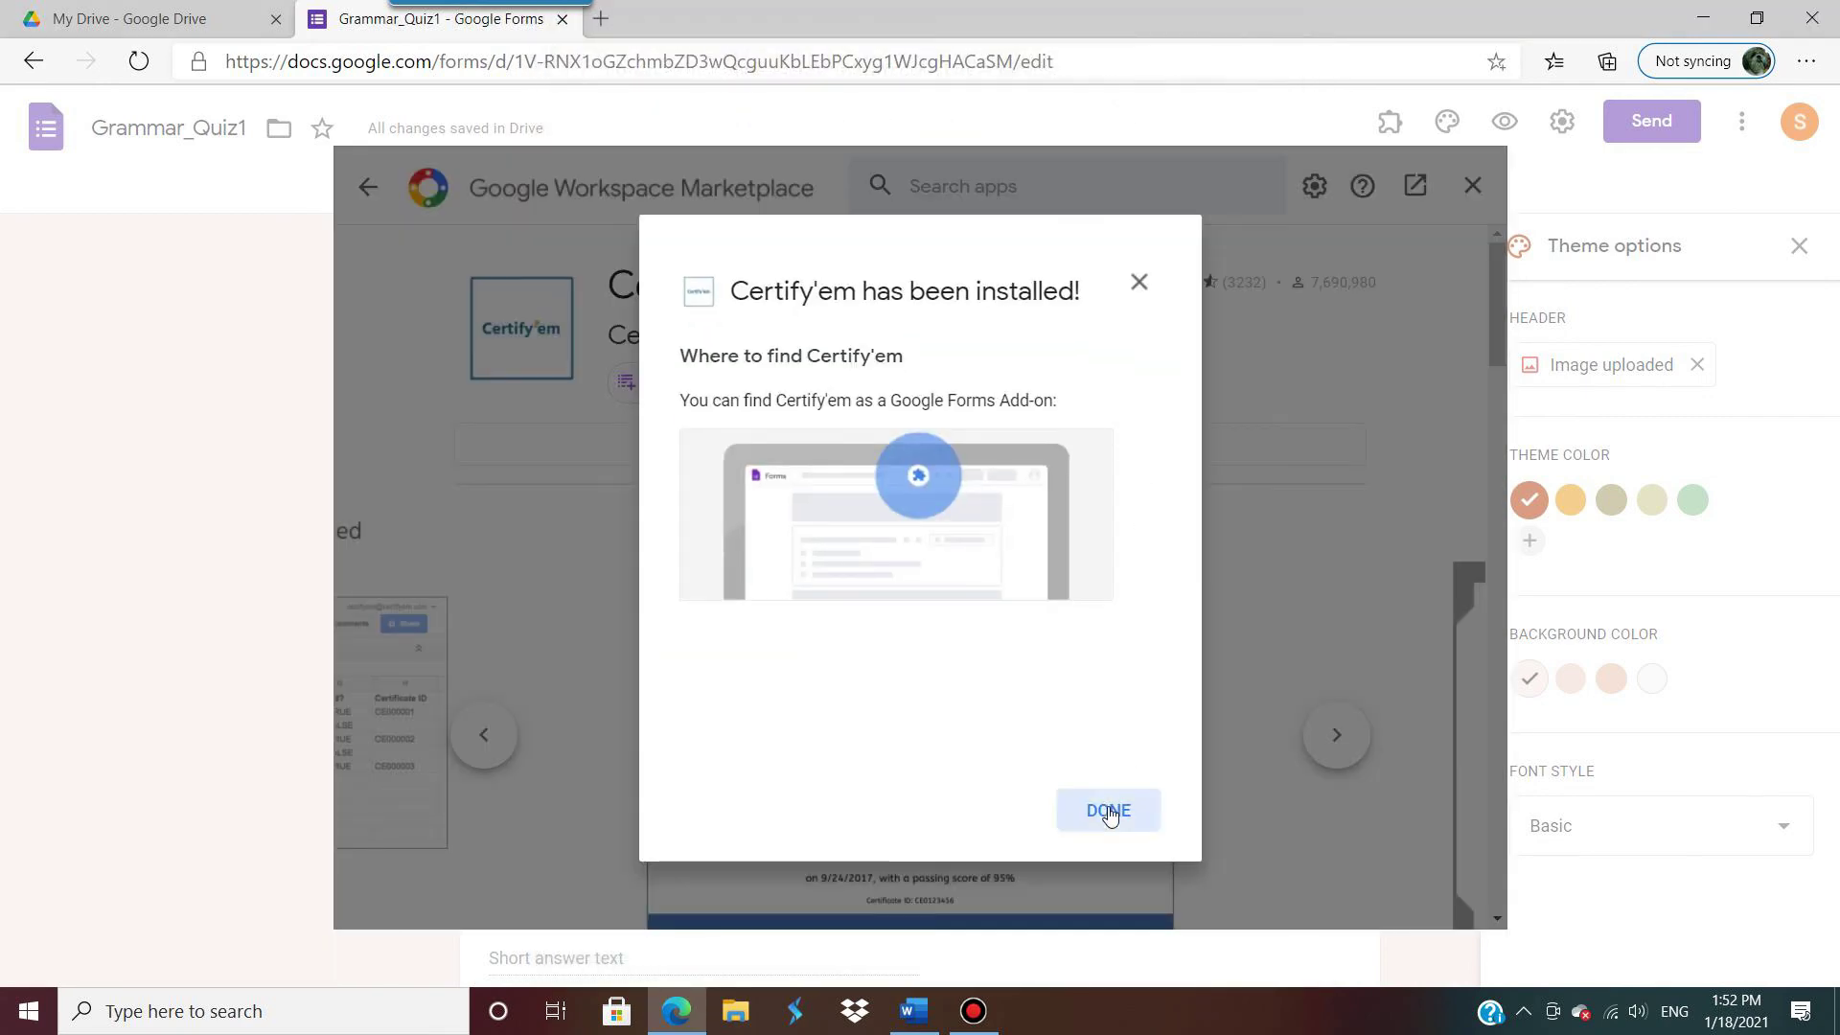
# Step: Leave the Marketplace and open the Certify'em menu from the installed add-ons list
pyautogui.click(1472, 187)
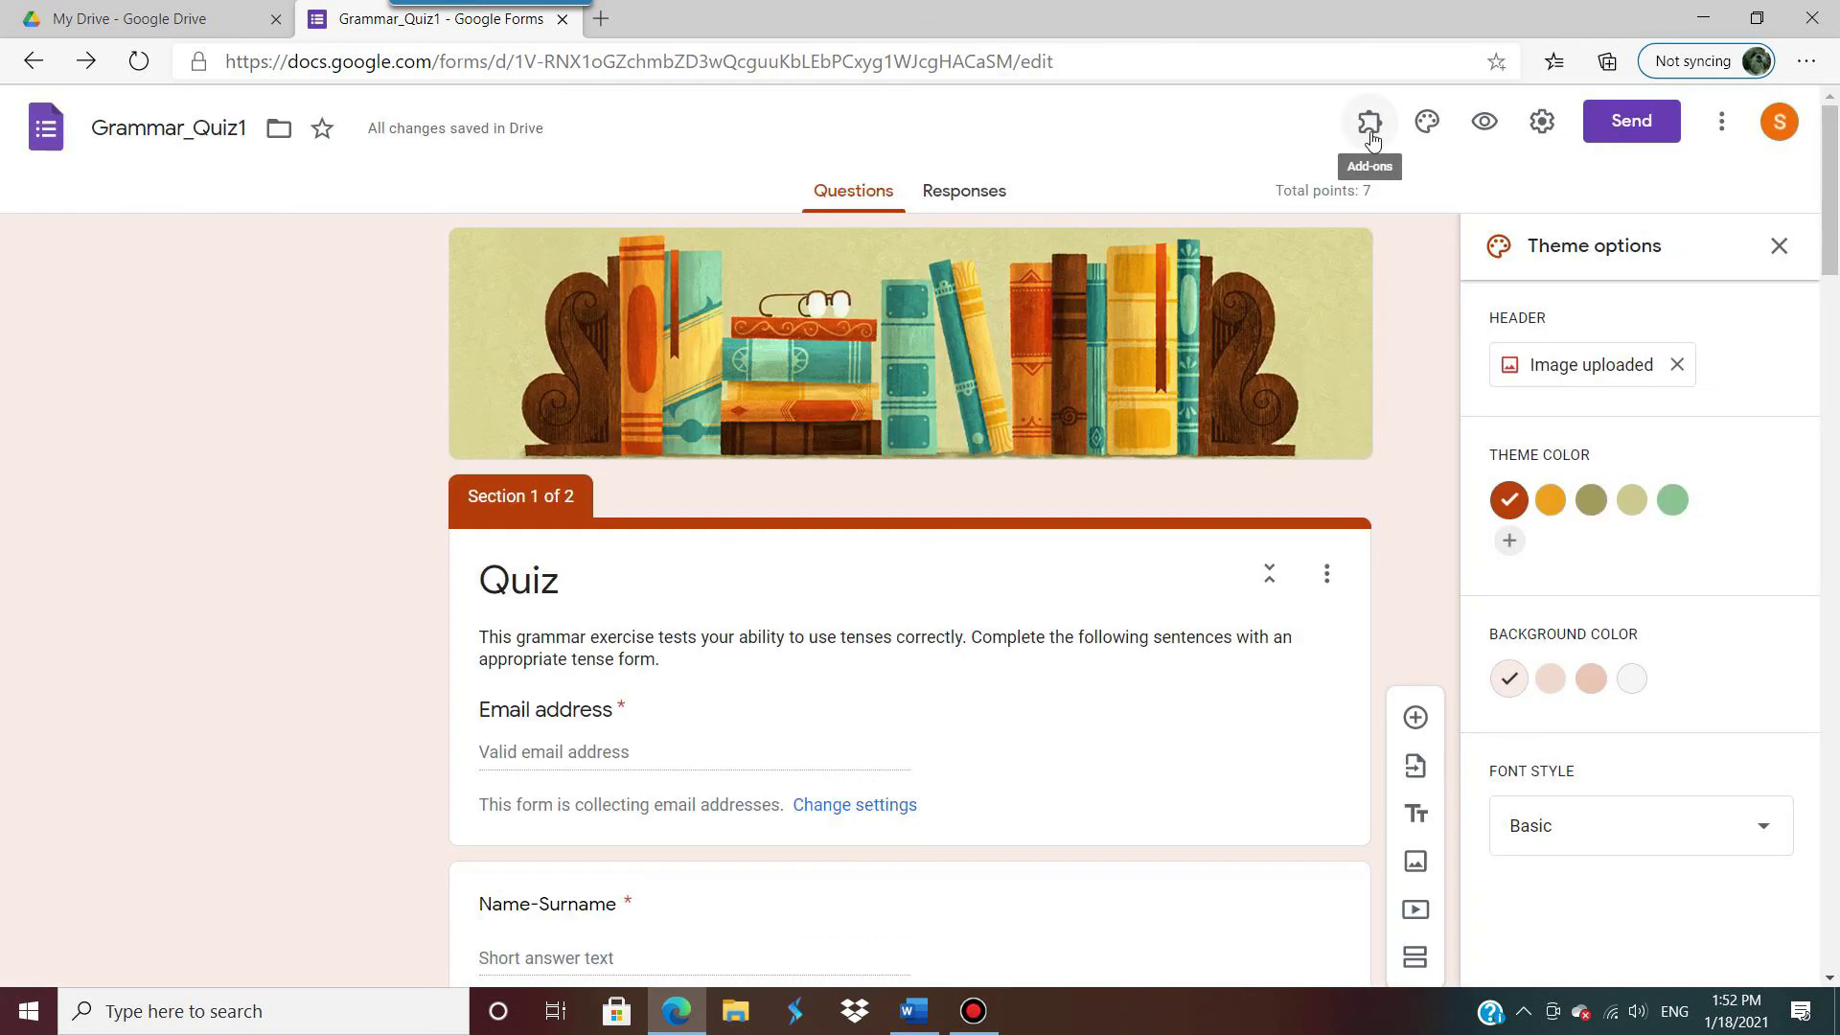
pyautogui.click(1370, 121)
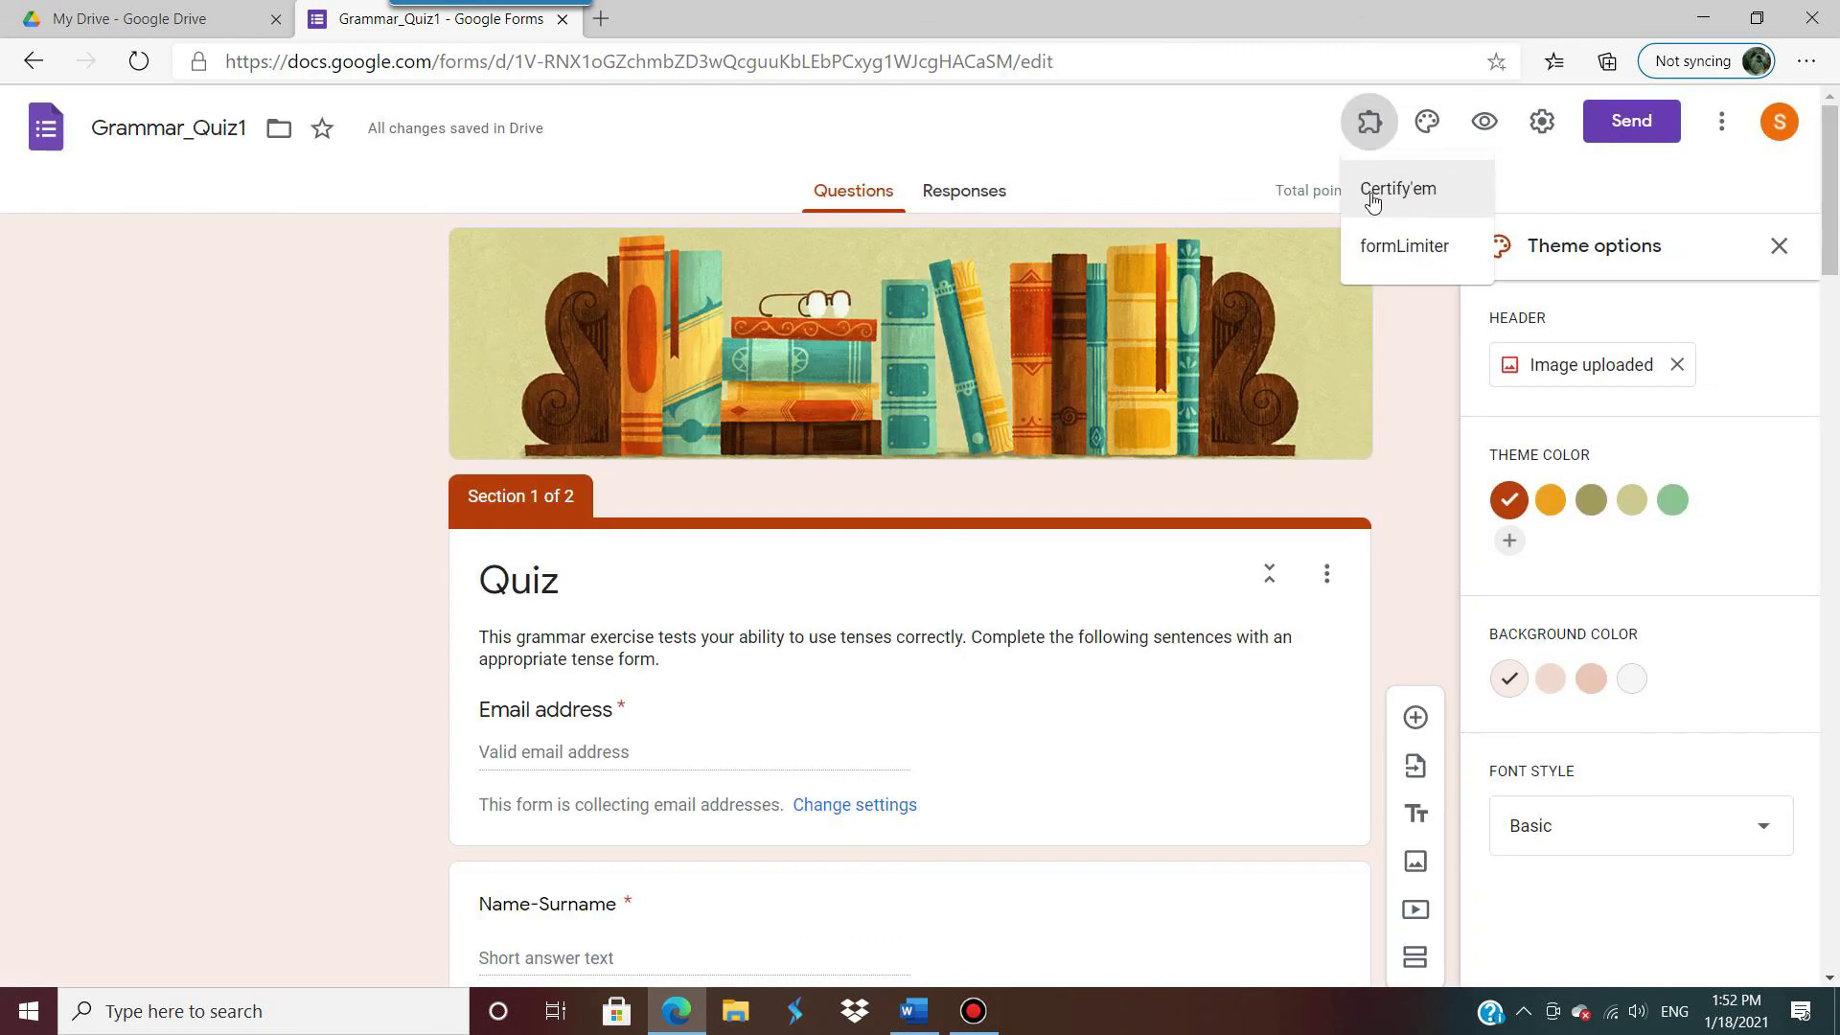
pyautogui.click(1373, 127)
pyautogui.click(1373, 127)
pyautogui.click(1389, 192)
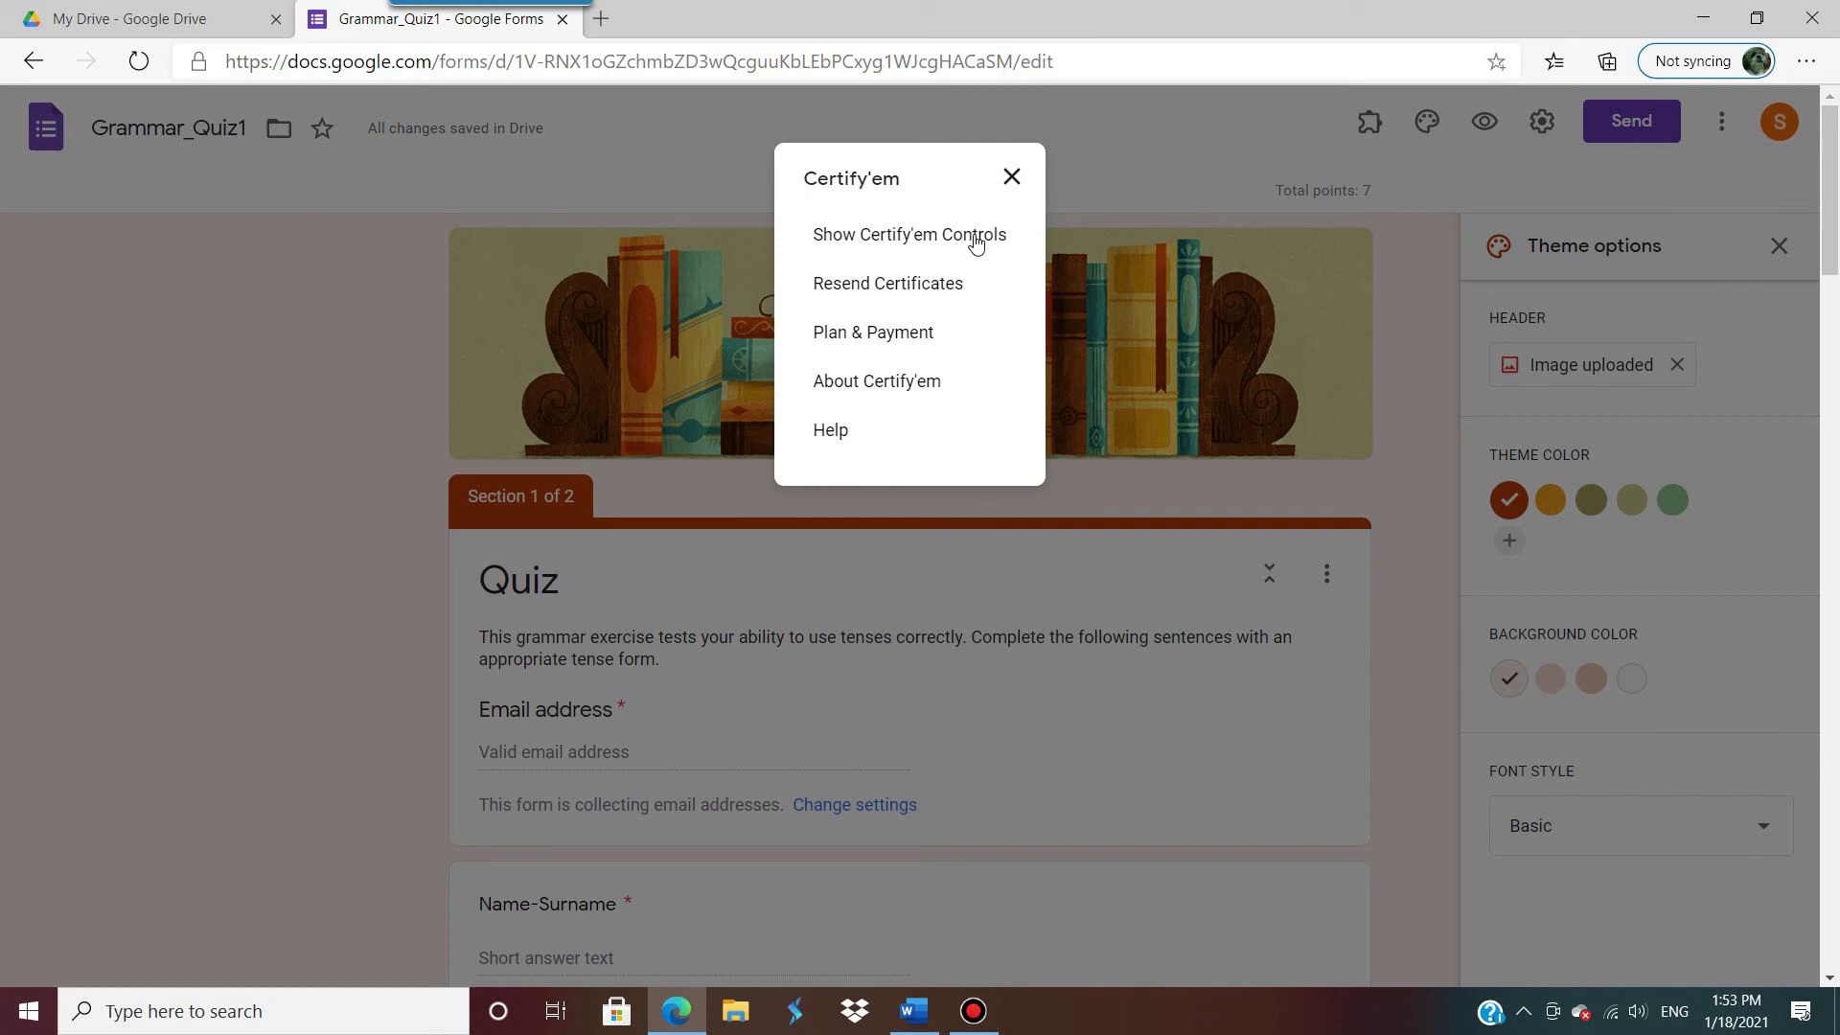
# Step: Show the Certify'em controls, turn certification ON, and set the passing score to 50%
pyautogui.click(975, 240)
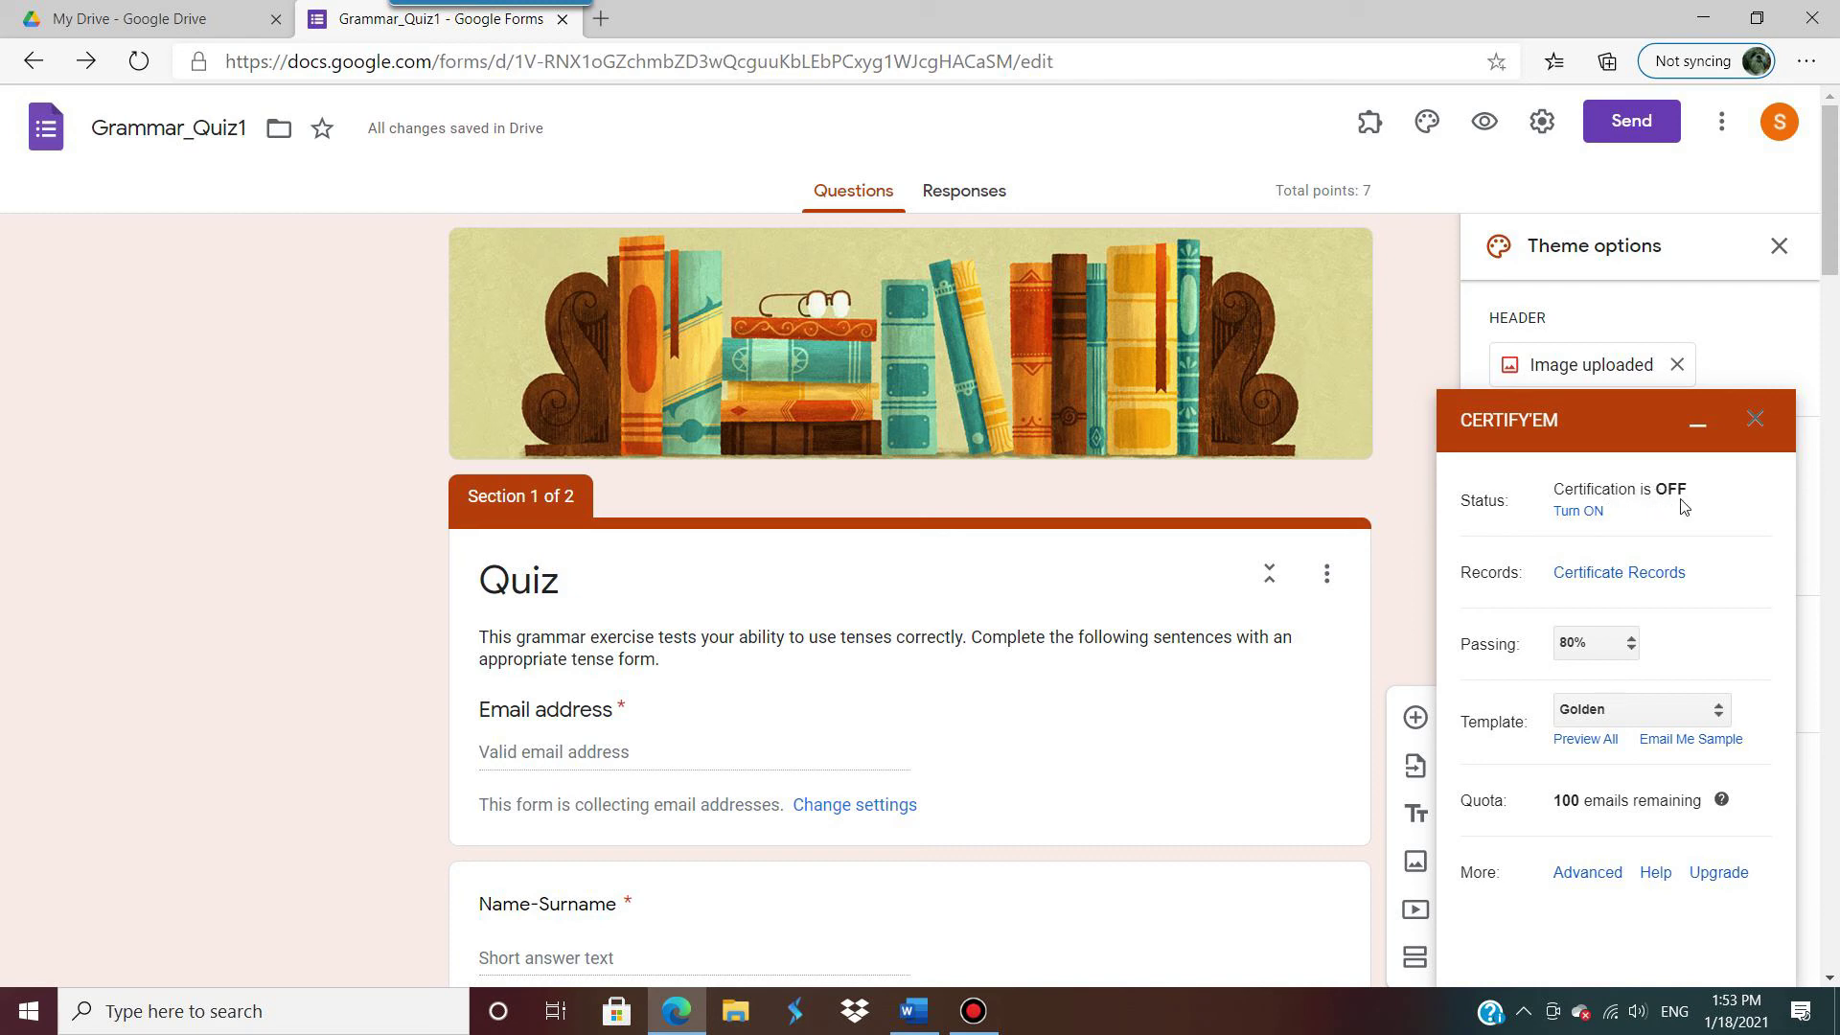
pyautogui.click(1576, 511)
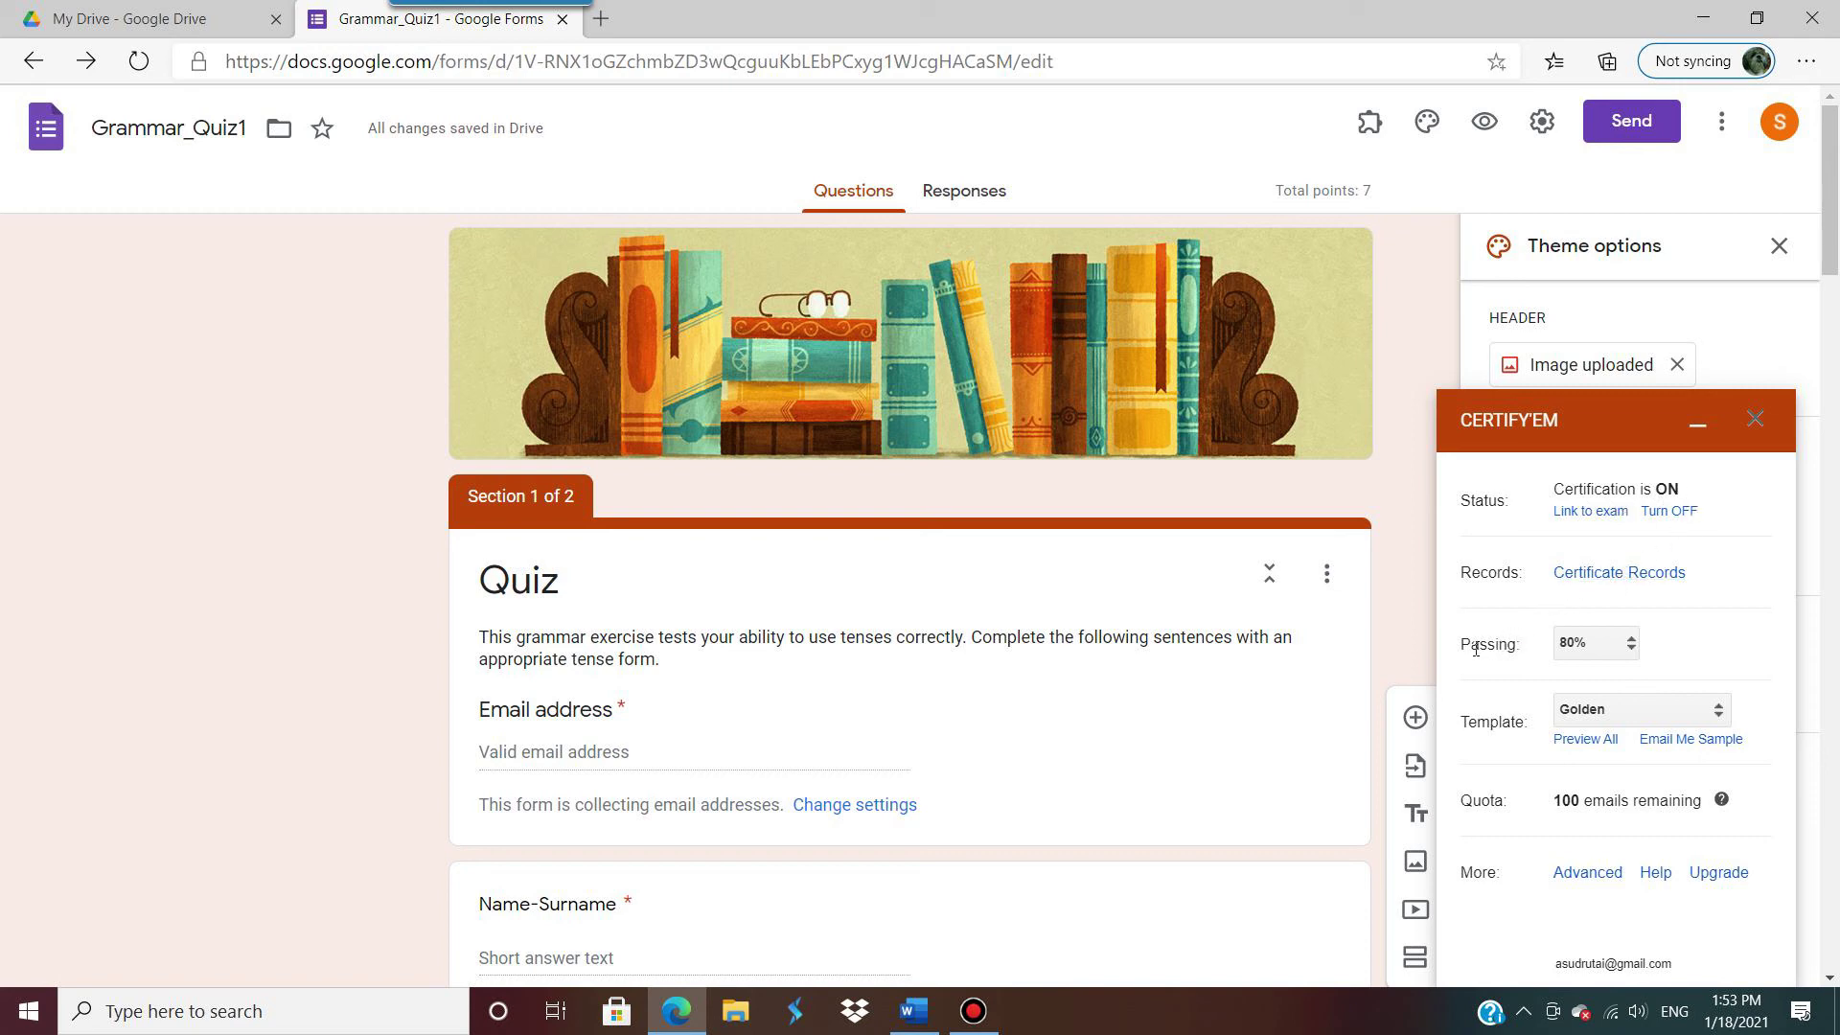
pyautogui.click(1631, 643)
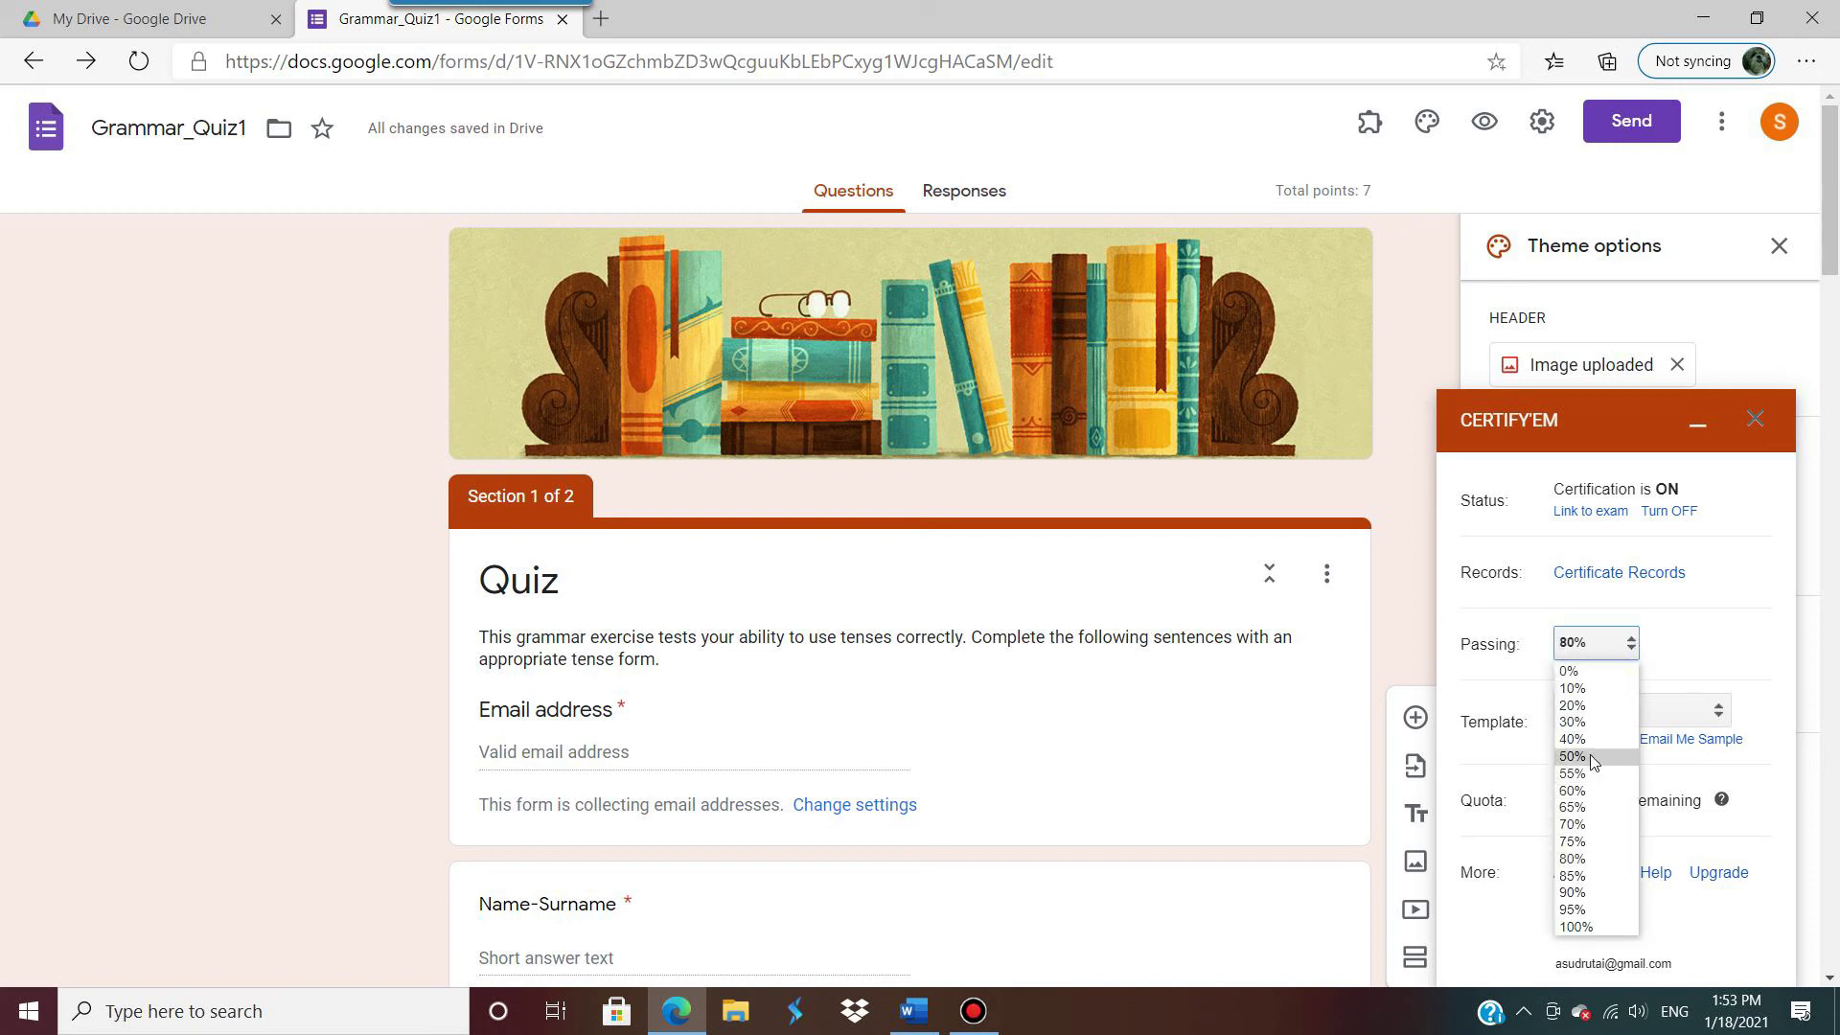
pyautogui.click(1573, 756)
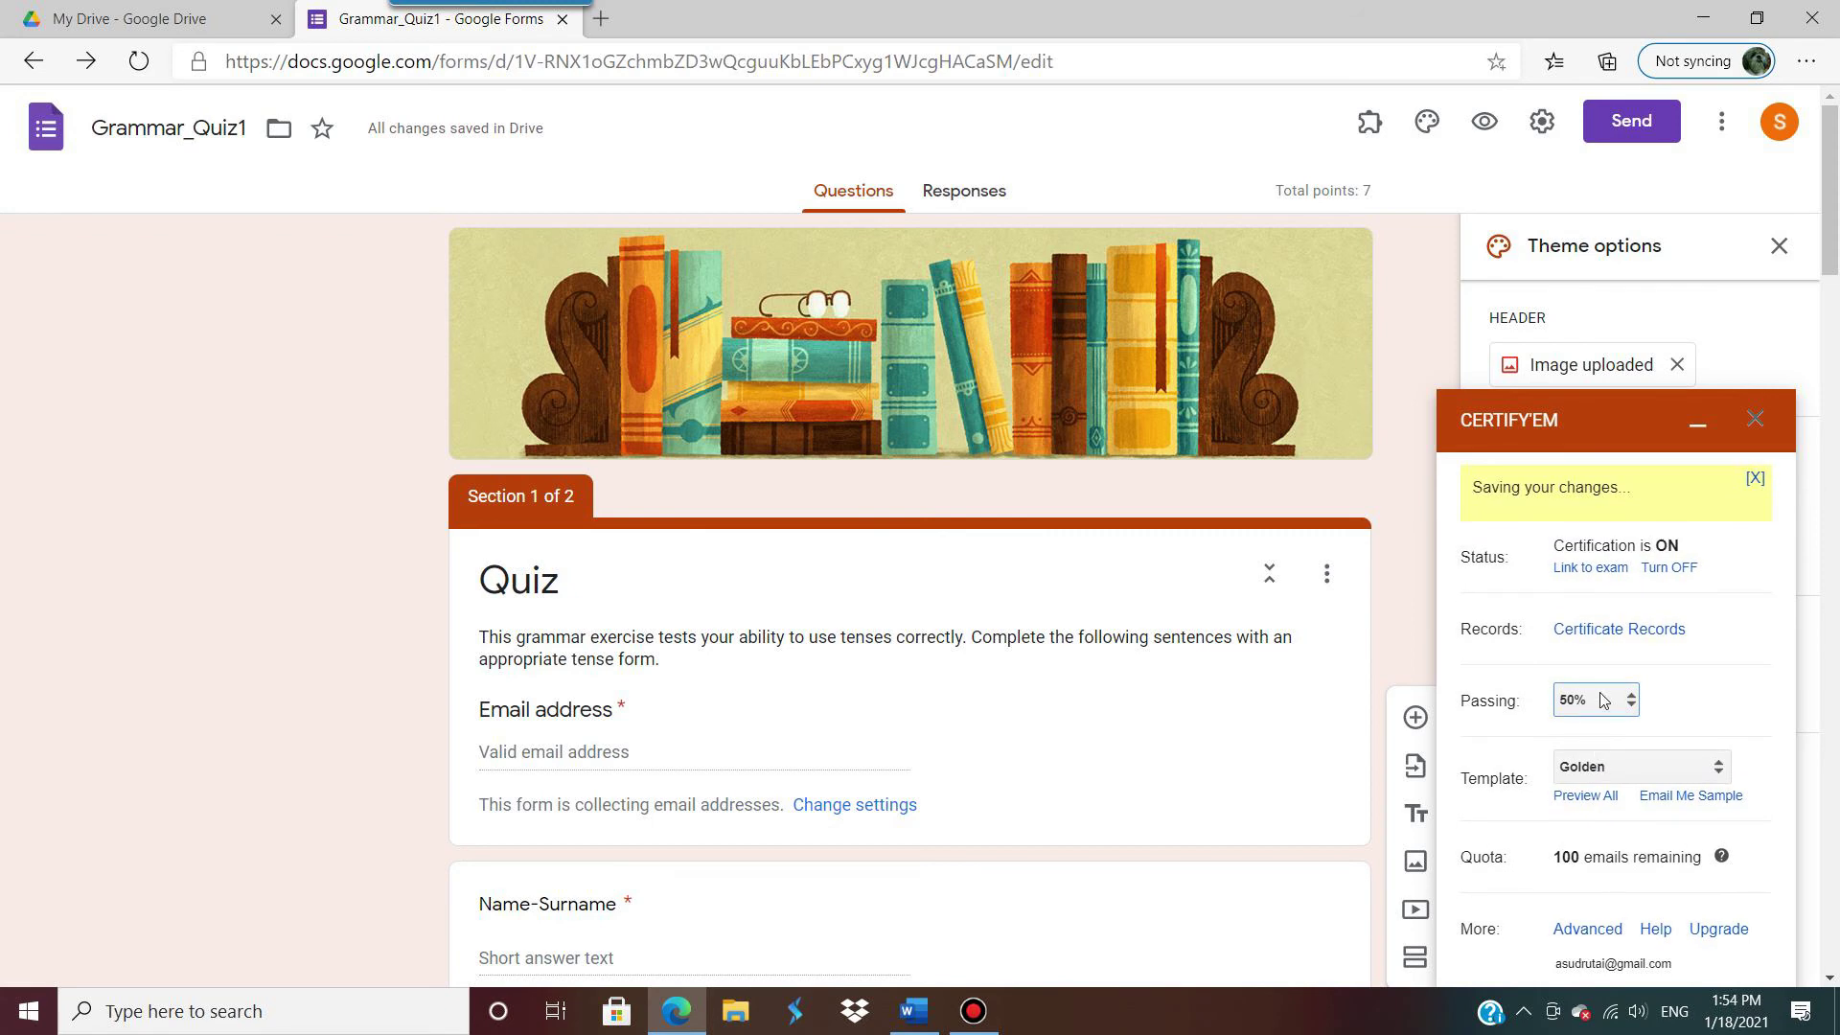
pyautogui.scroll(-1, 1685, 703)
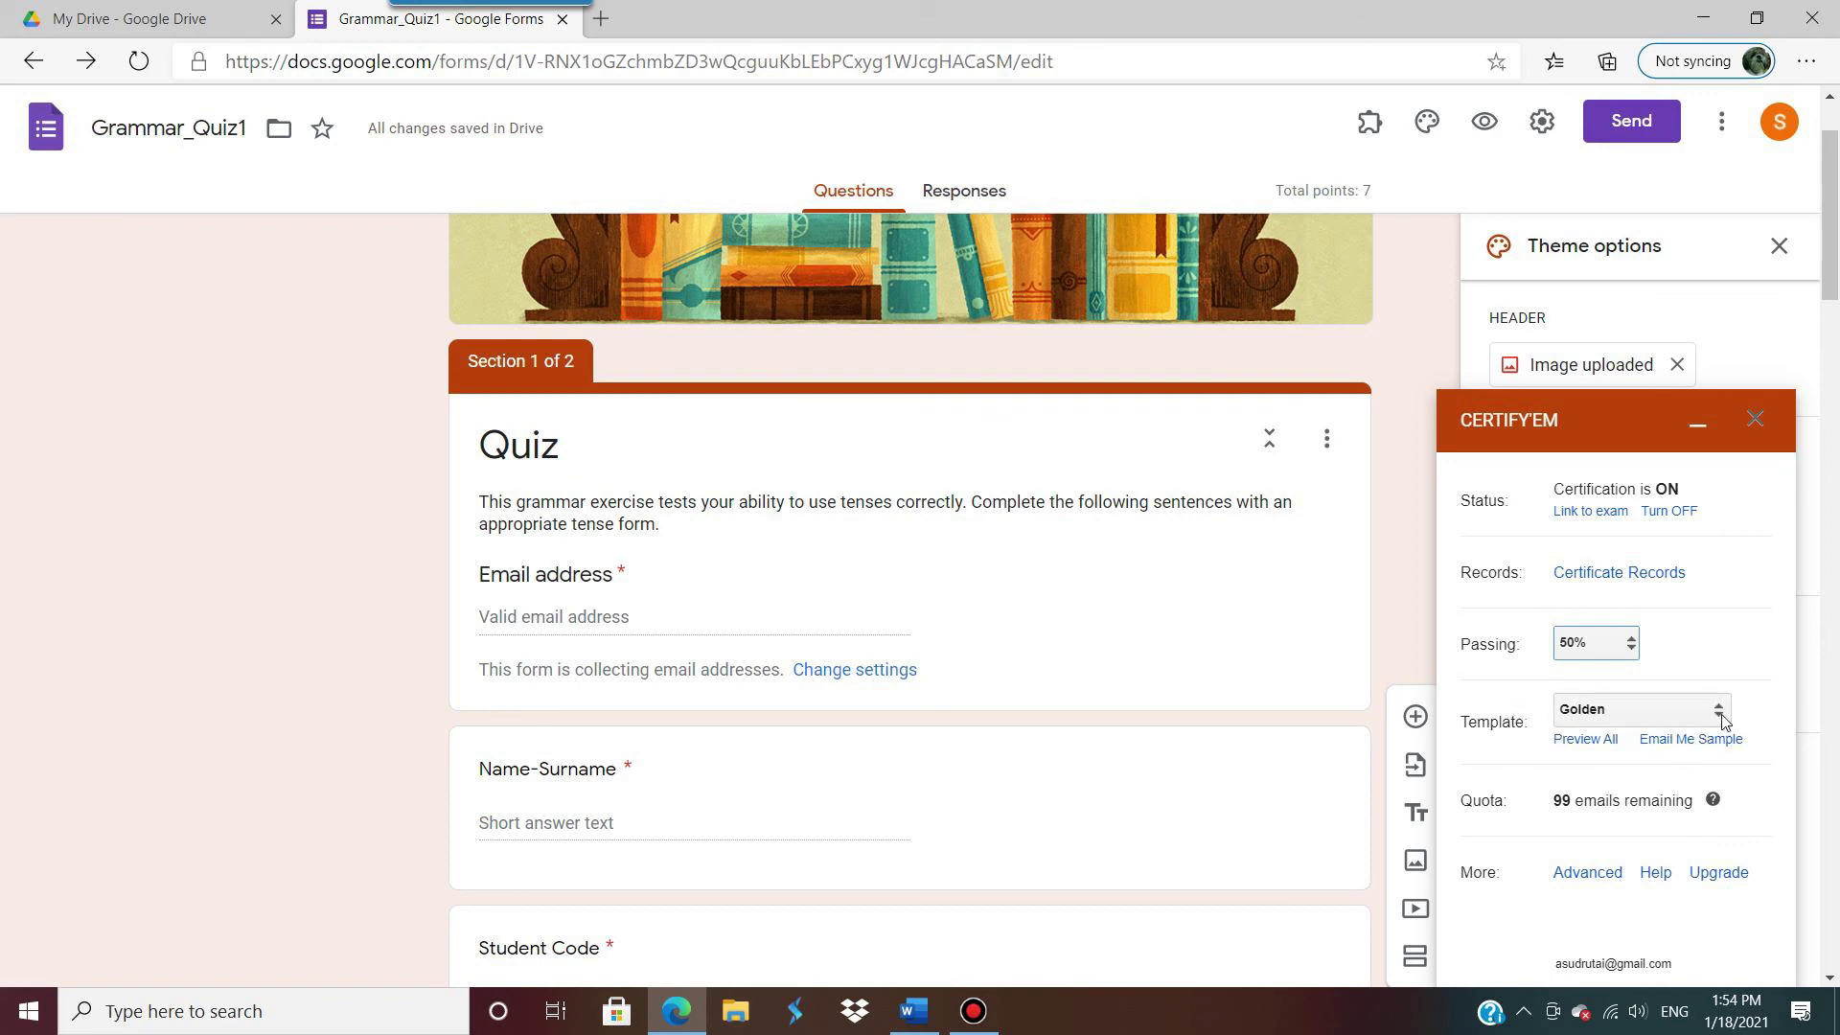
# Step: Open the Certificate Templates page and browse the designs from Golden through Zigzag
pyautogui.click(1580, 746)
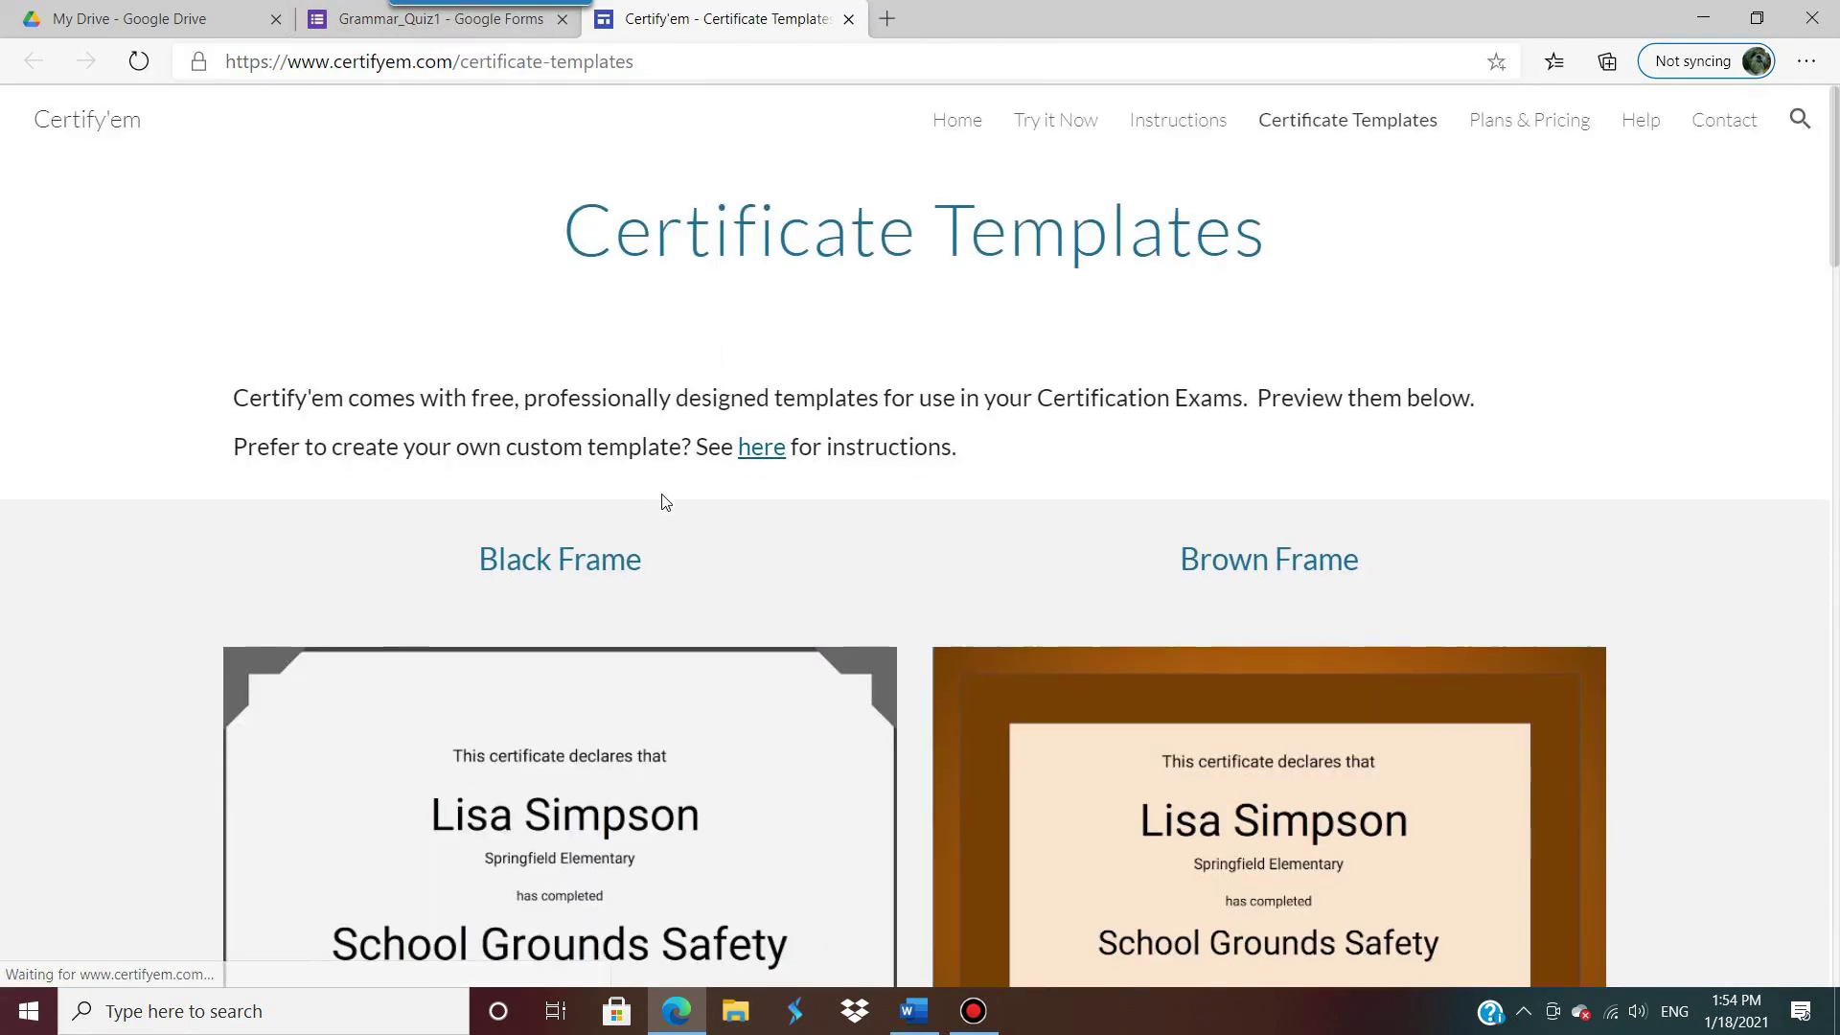
pyautogui.scroll(-4, 665, 500)
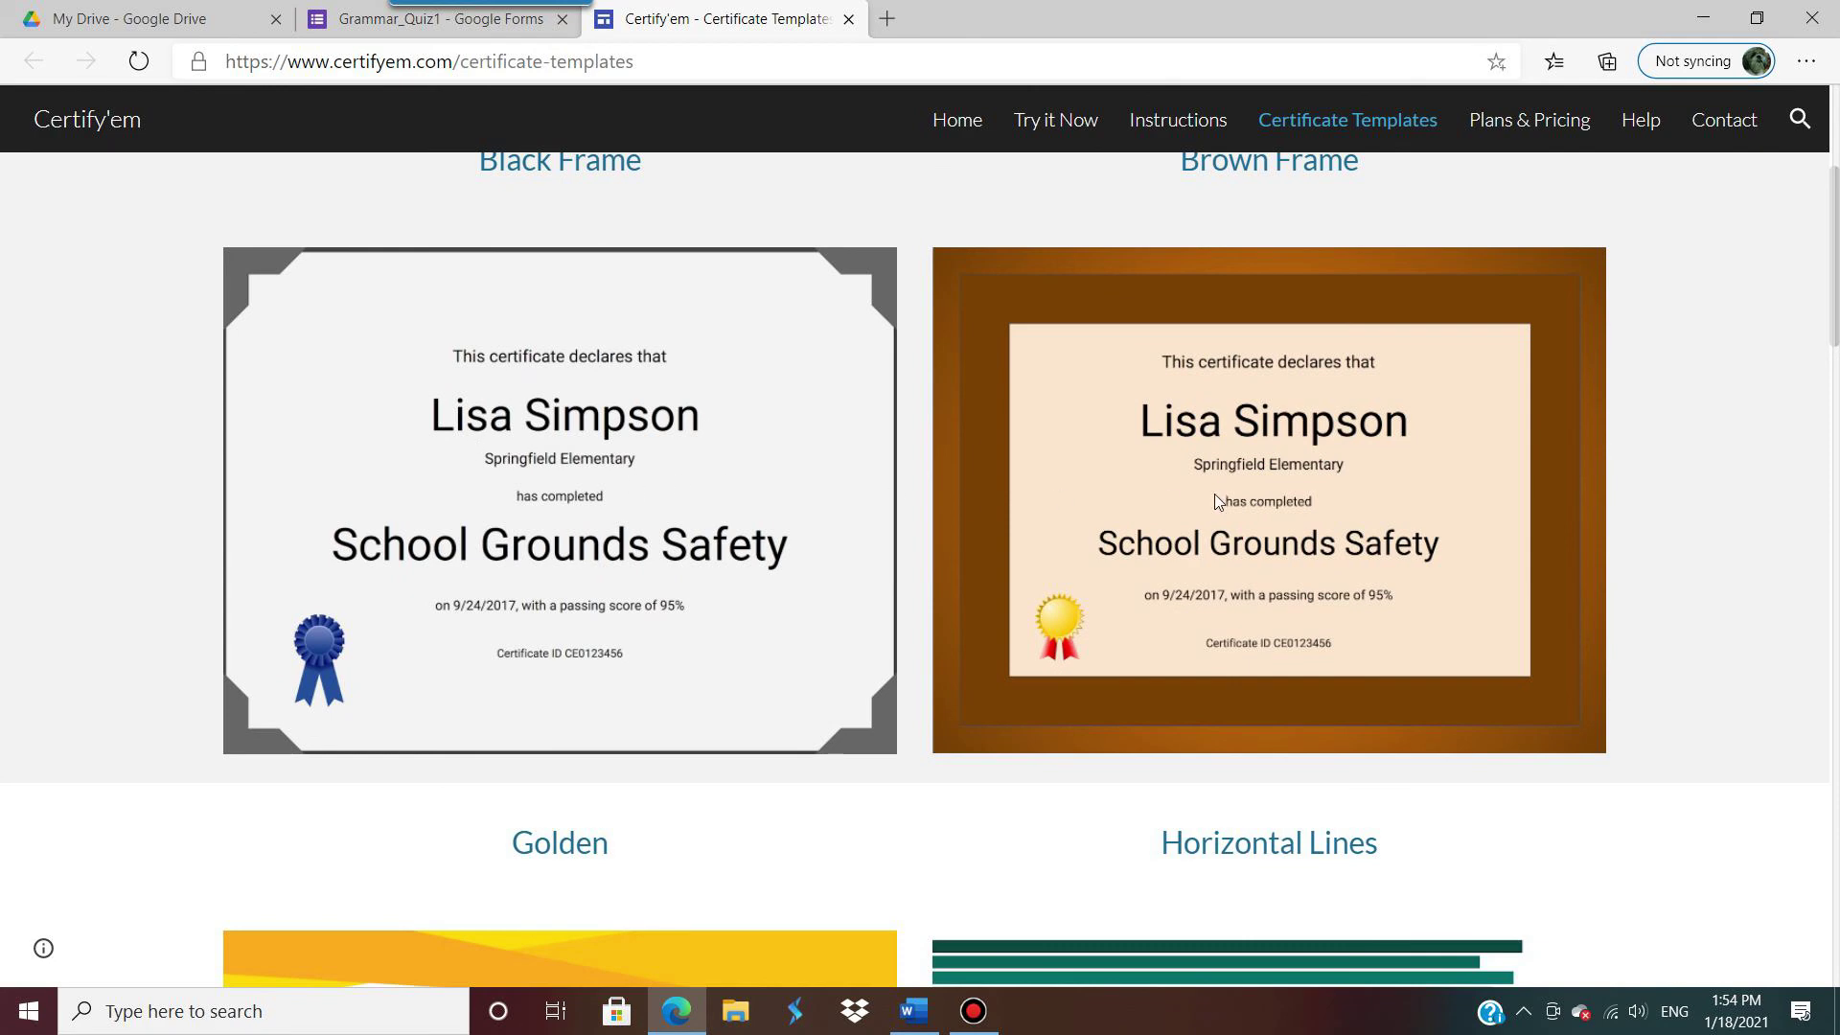
pyautogui.scroll(-7, 1215, 498)
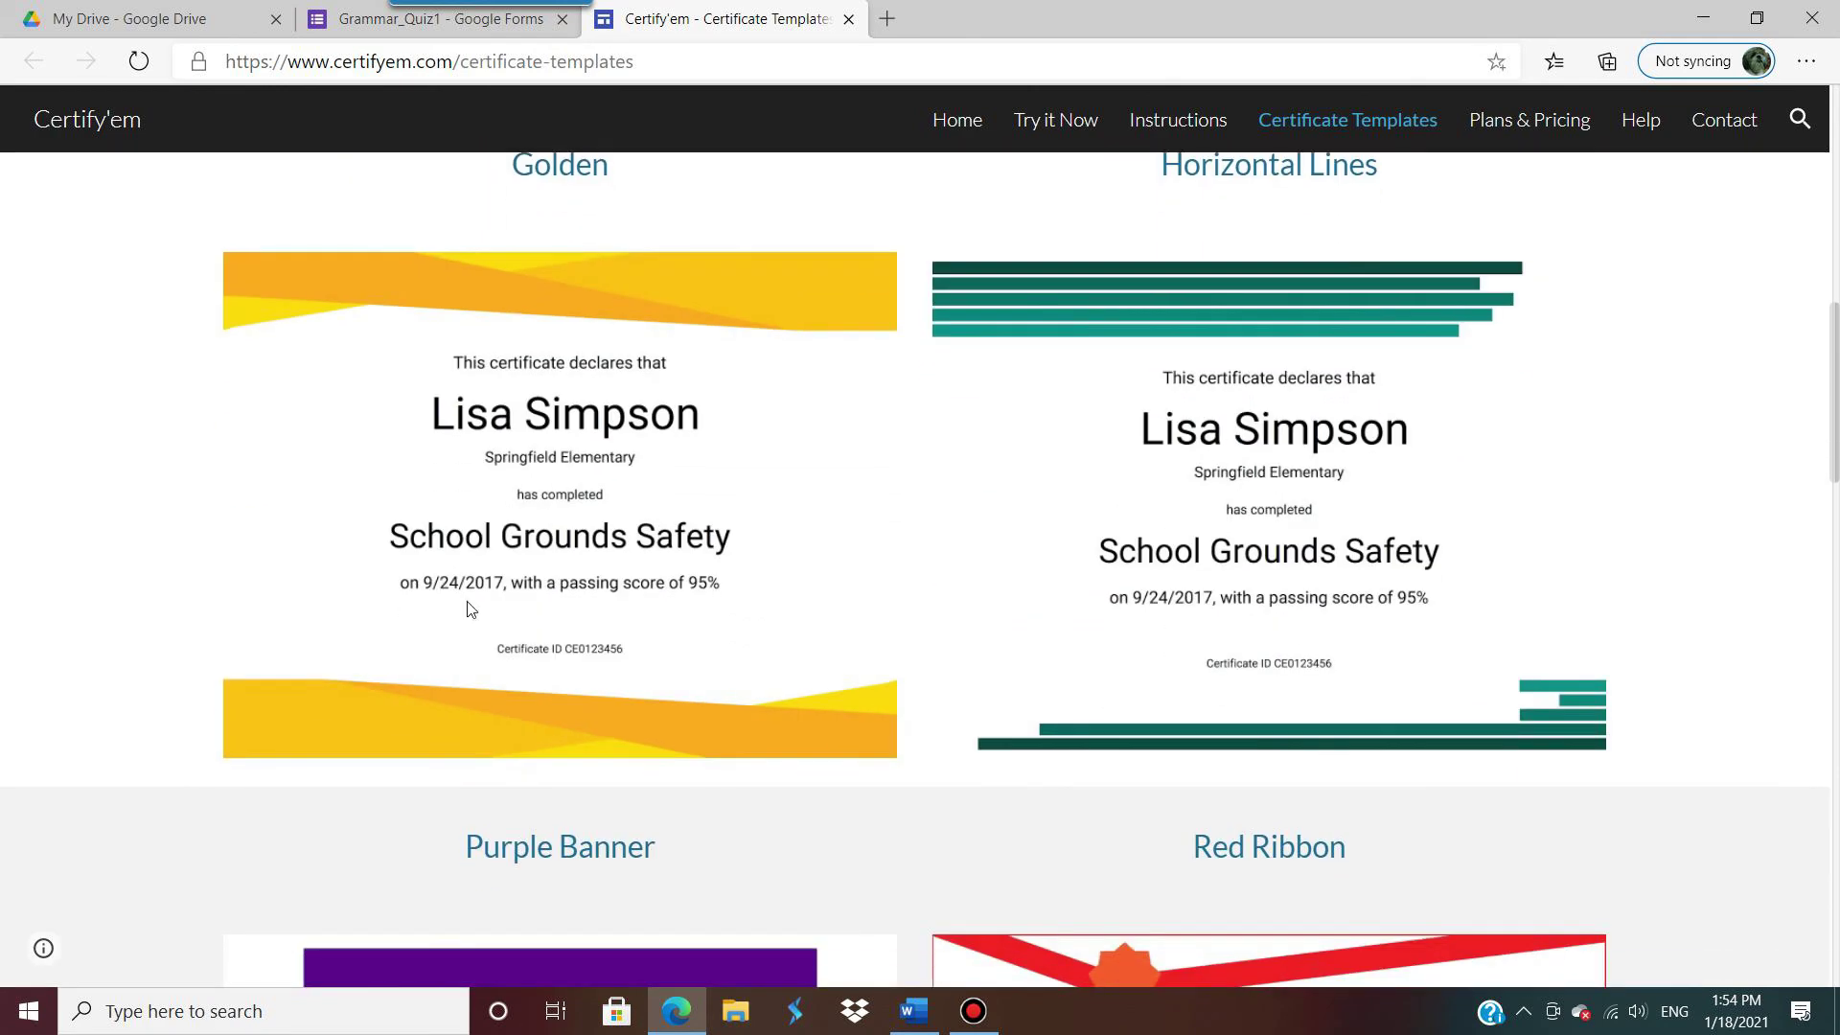
pyautogui.scroll(1, 560, 357)
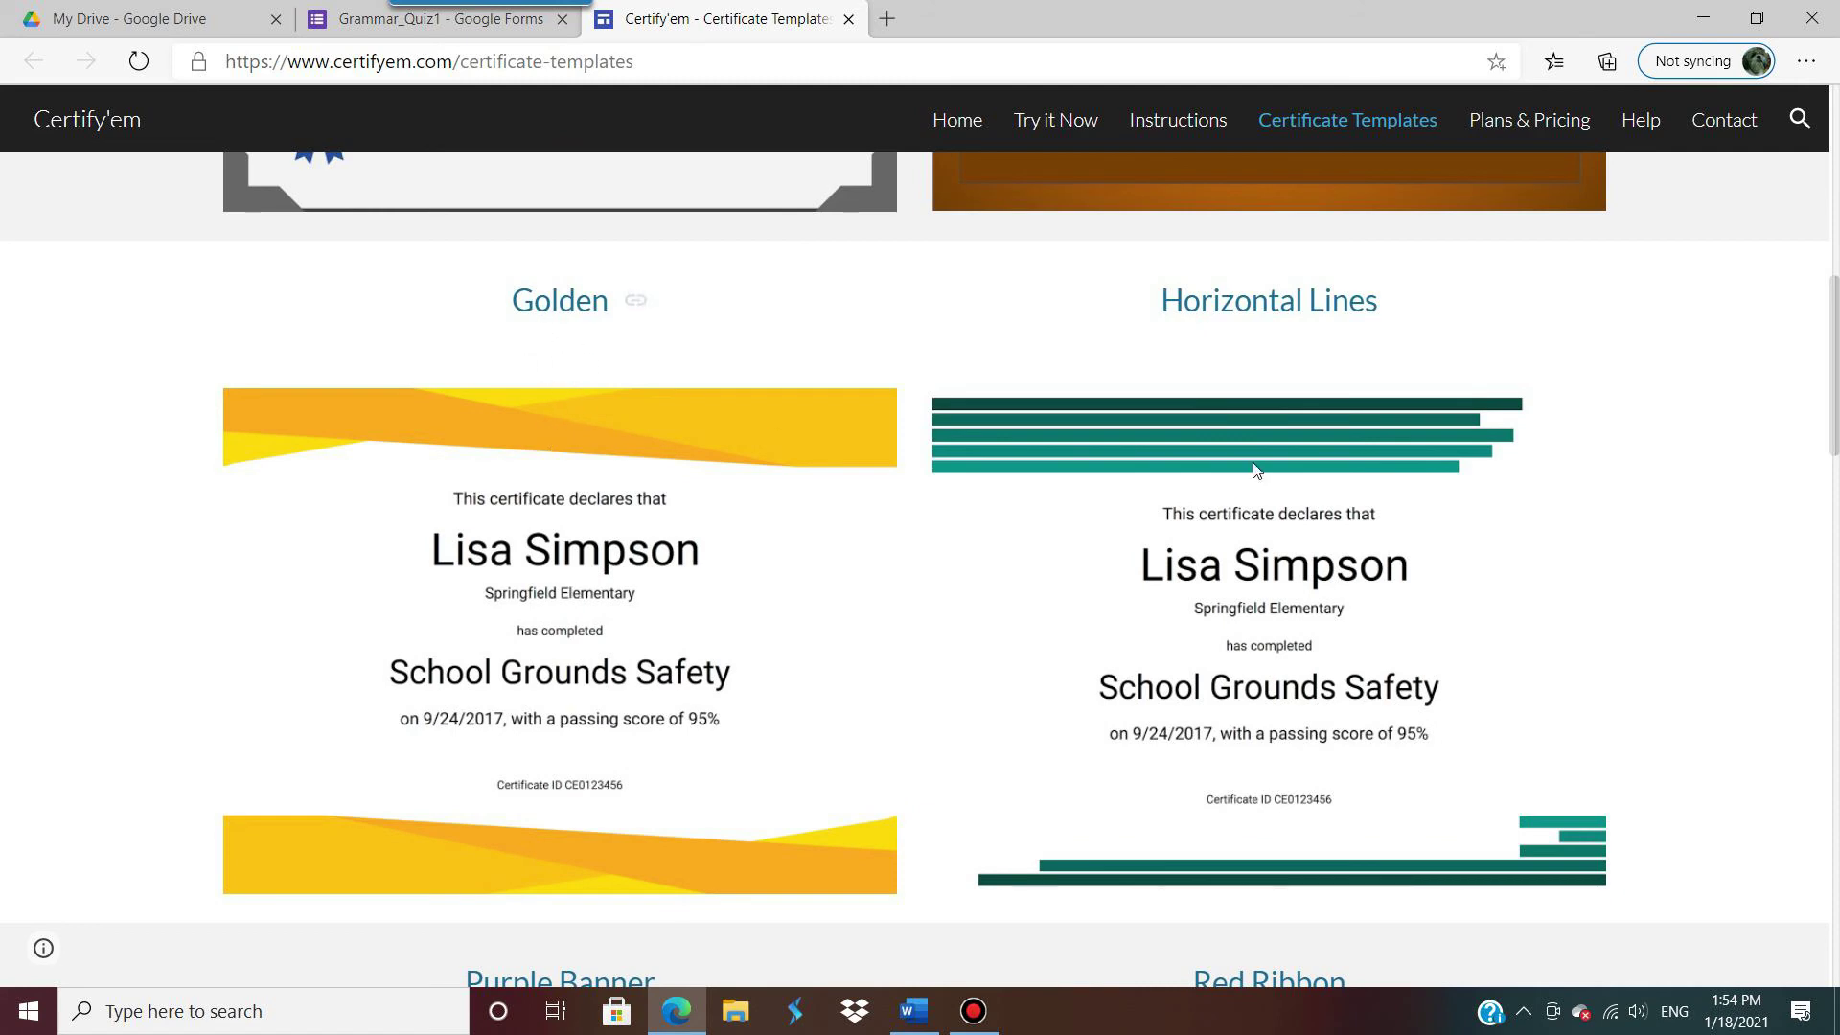
pyautogui.scroll(-7, 1261, 492)
pyautogui.scroll(1, 1261, 492)
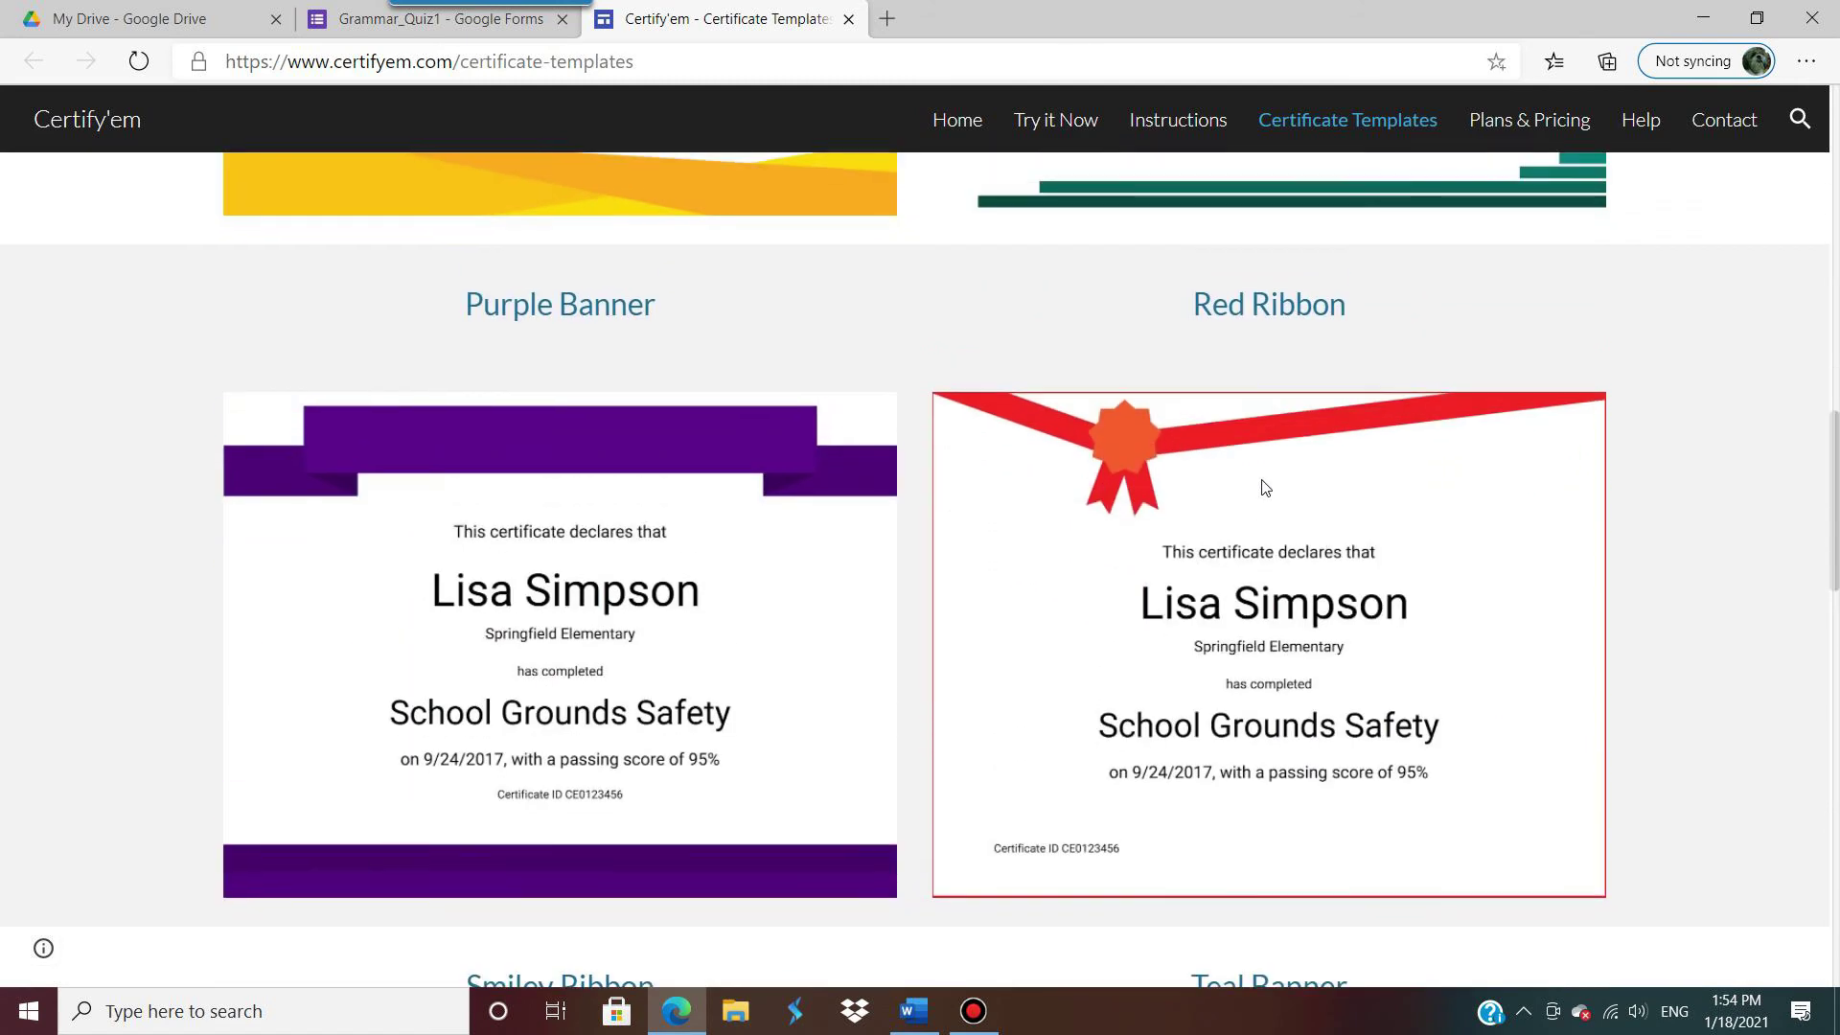
pyautogui.scroll(-6, 1295, 592)
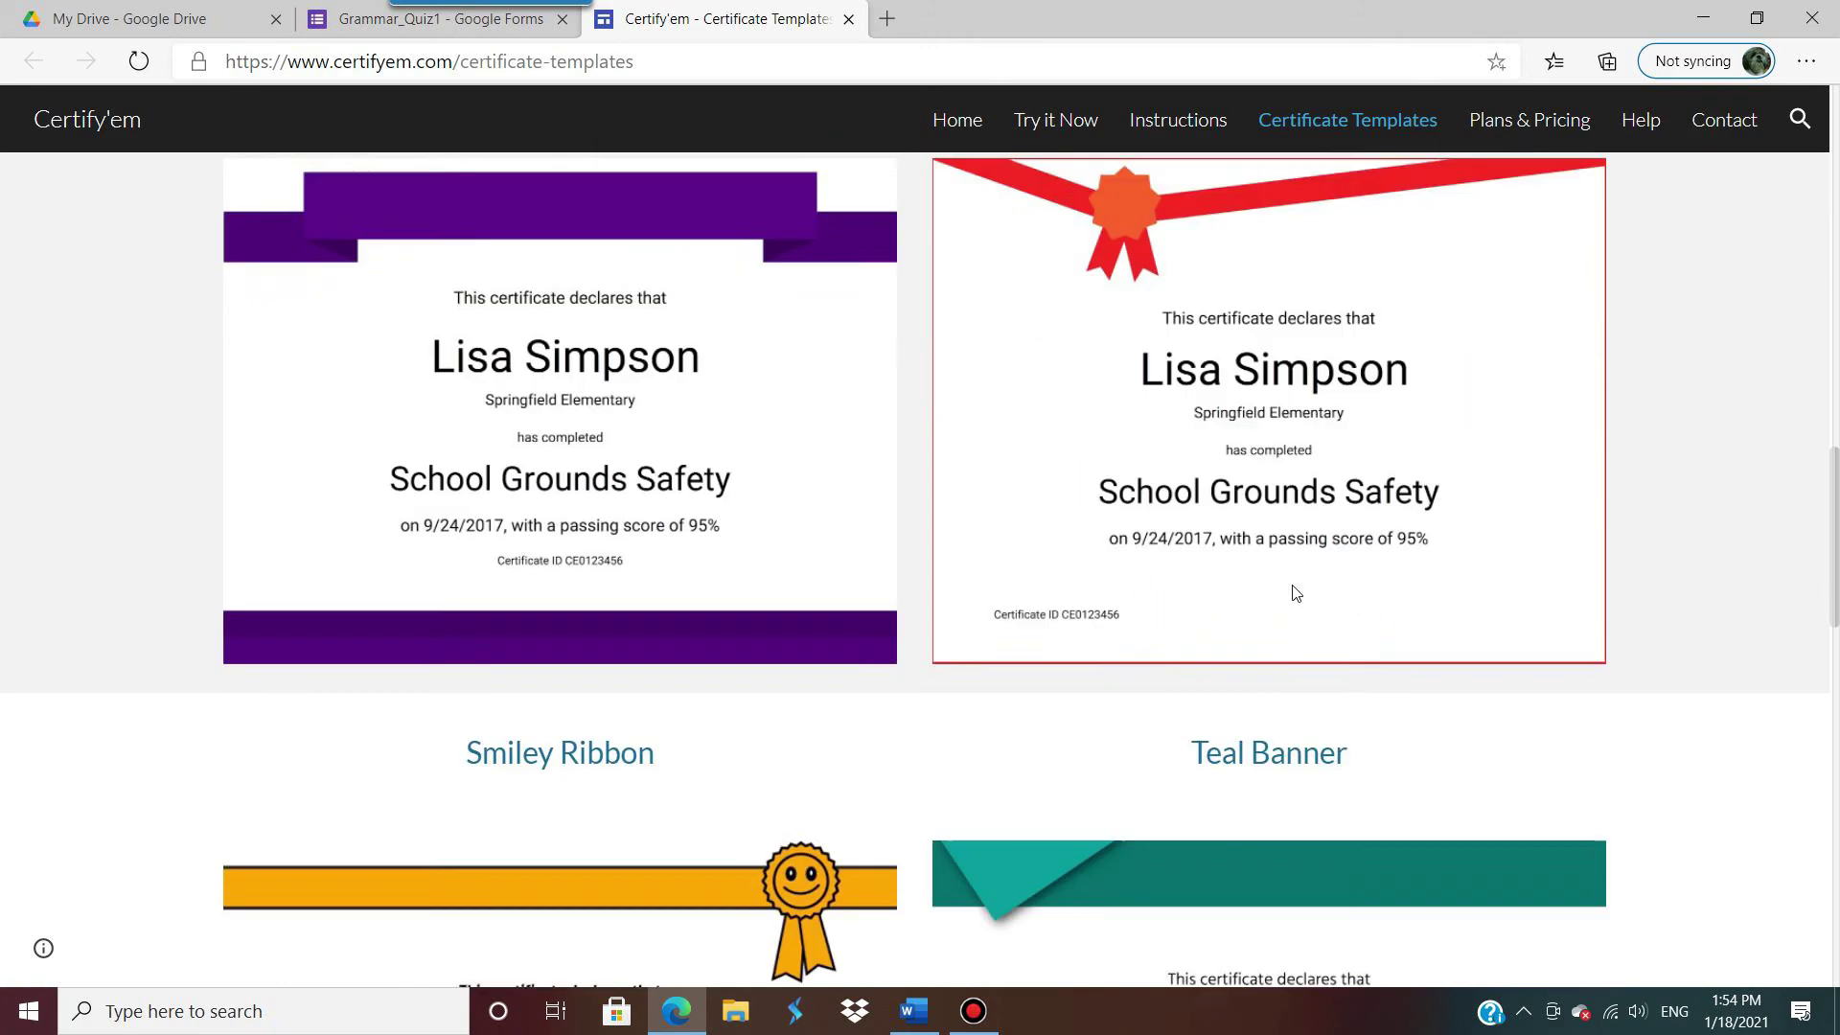
pyautogui.scroll(-1, 1295, 592)
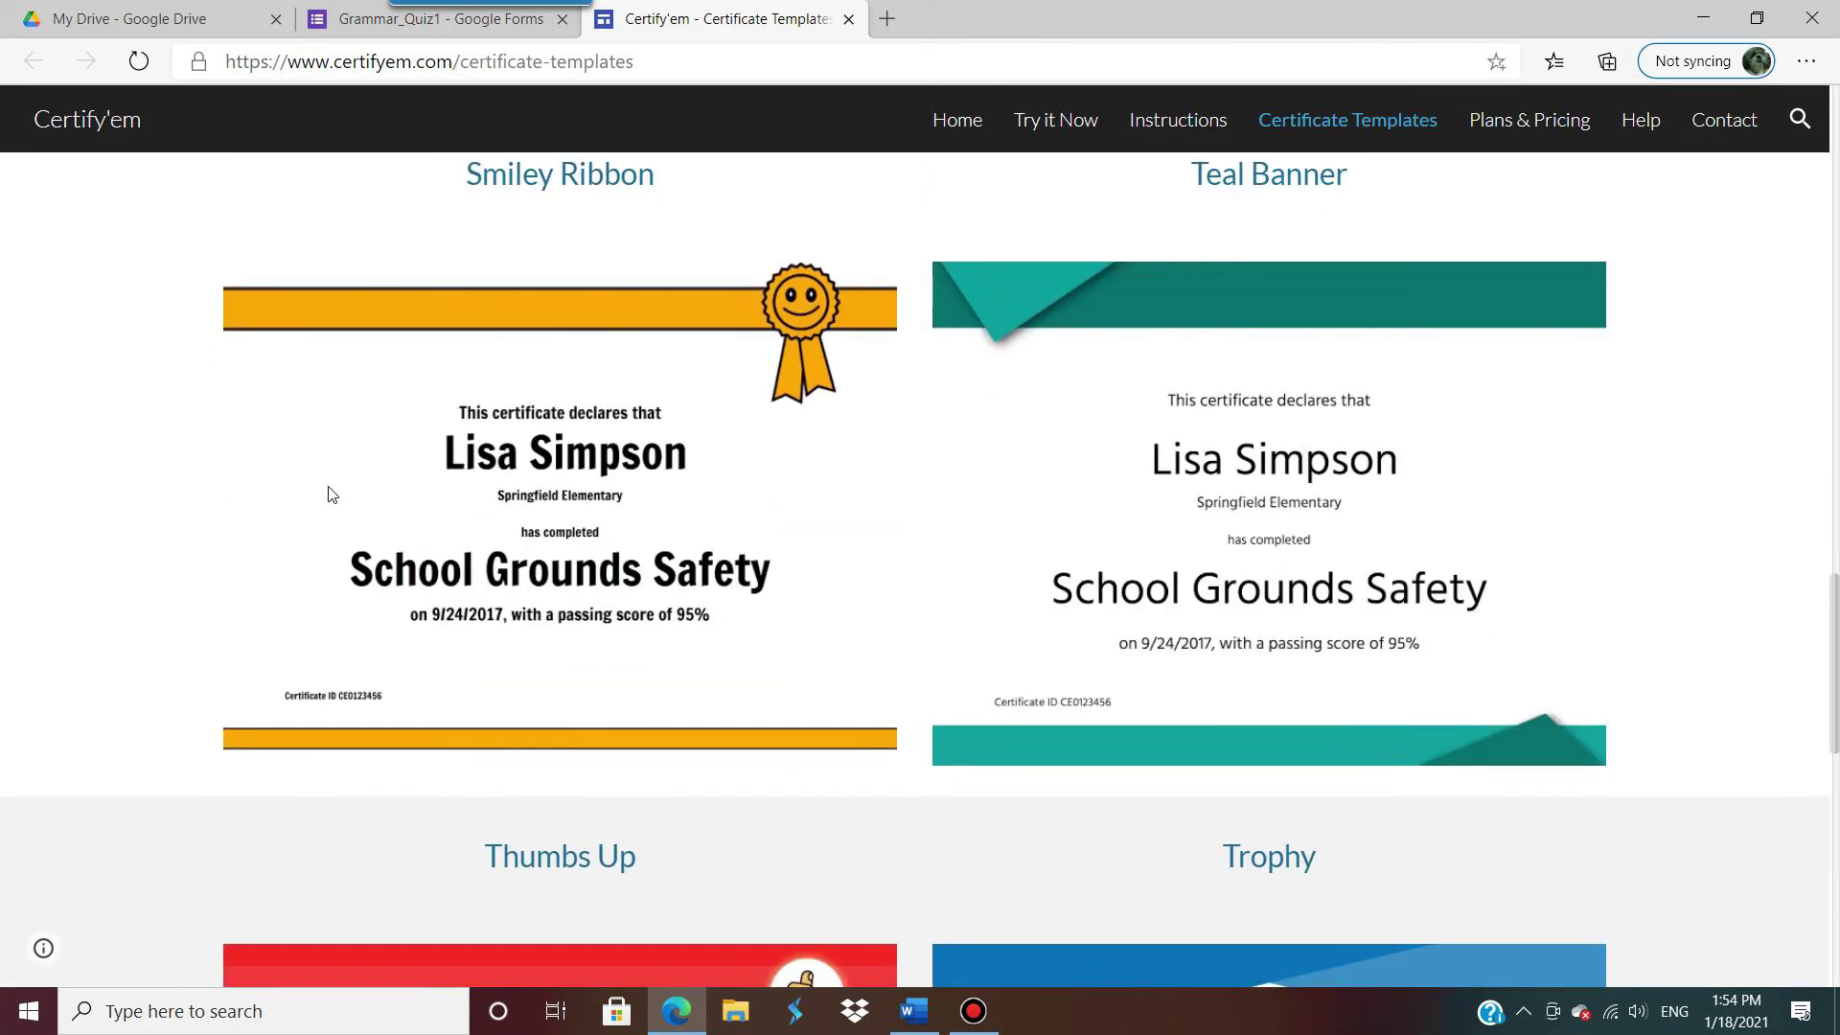
pyautogui.scroll(-9, 584, 532)
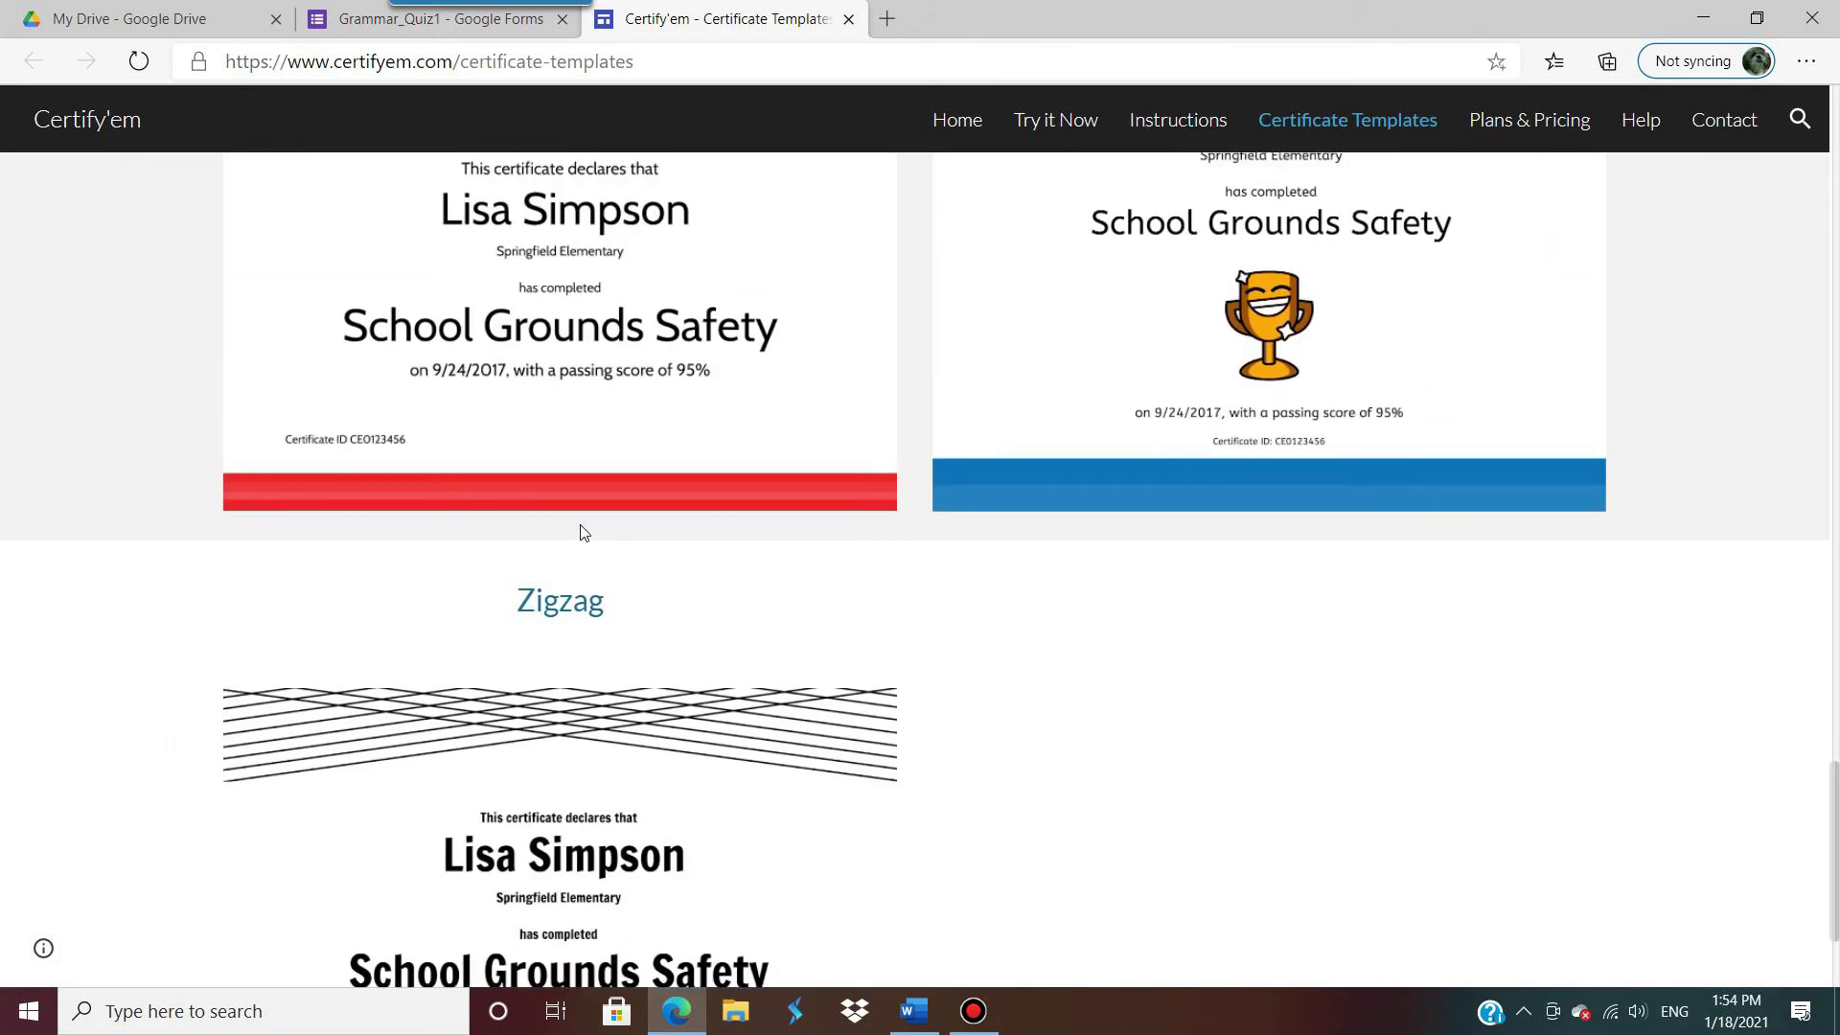
pyautogui.scroll(7, 587, 532)
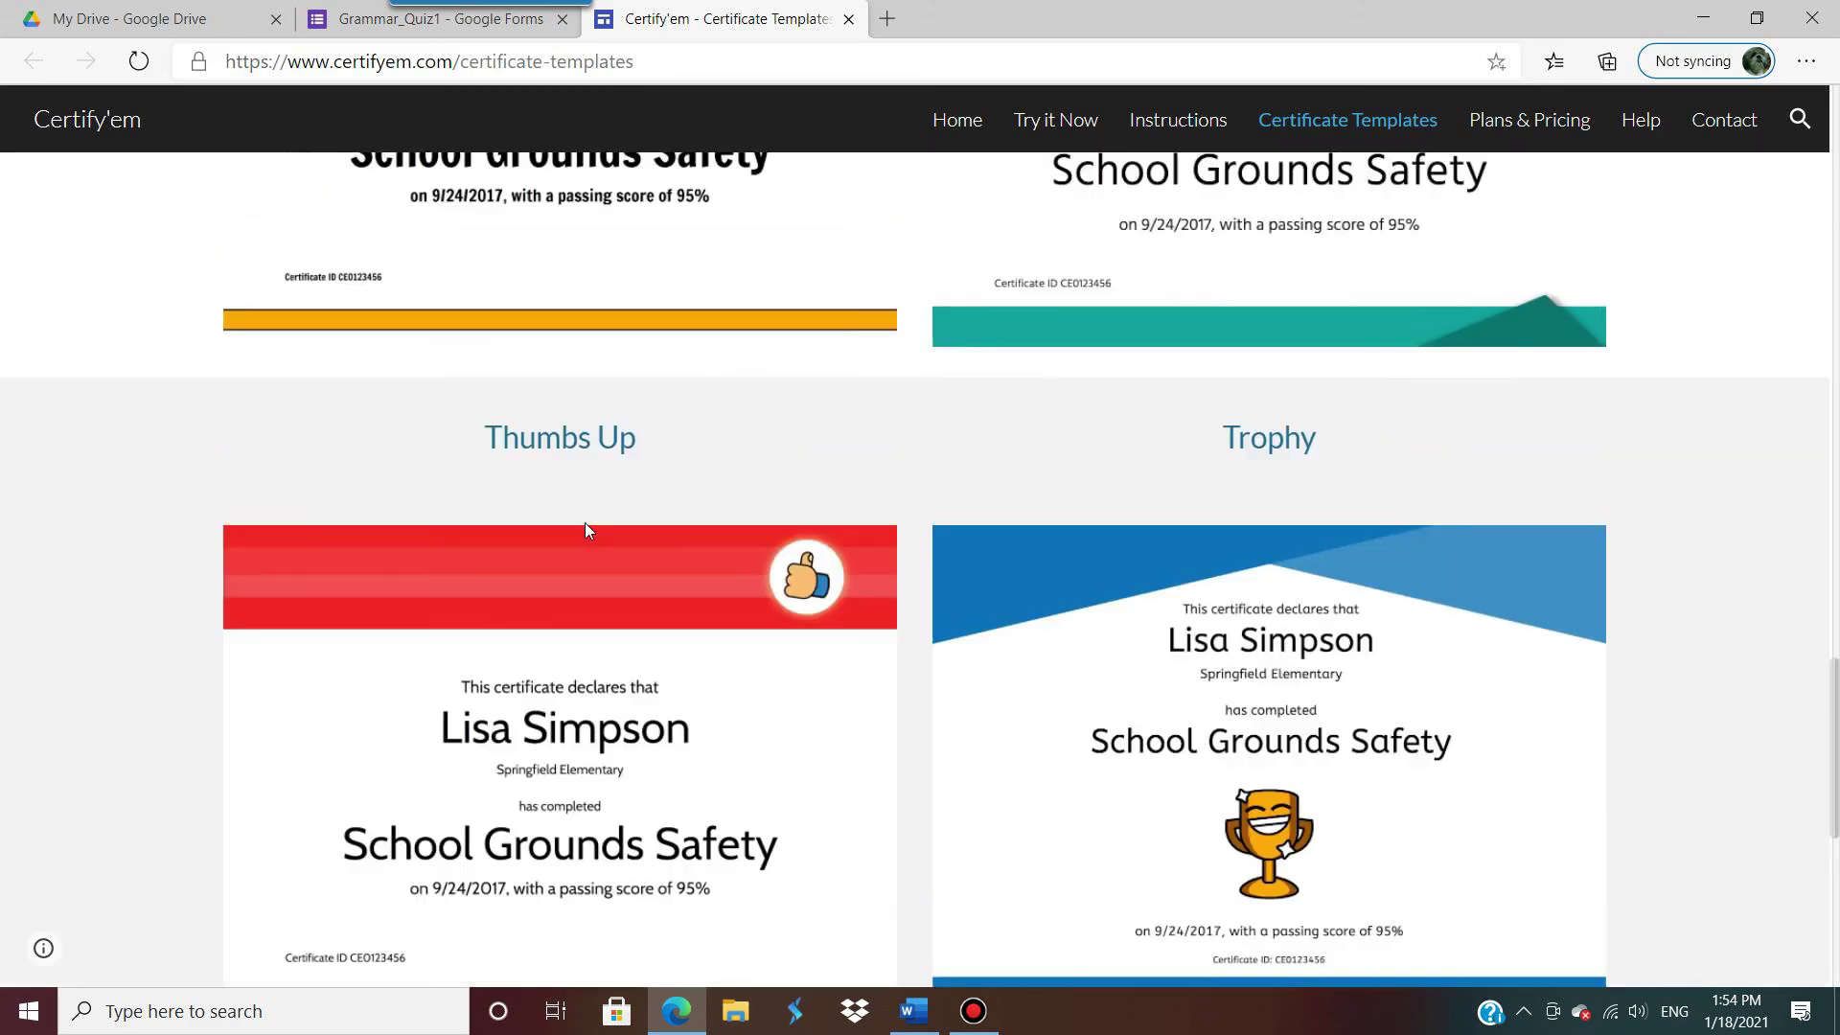
pyautogui.scroll(-5, 588, 533)
pyautogui.scroll(-15, 588, 533)
pyautogui.scroll(9, 585, 542)
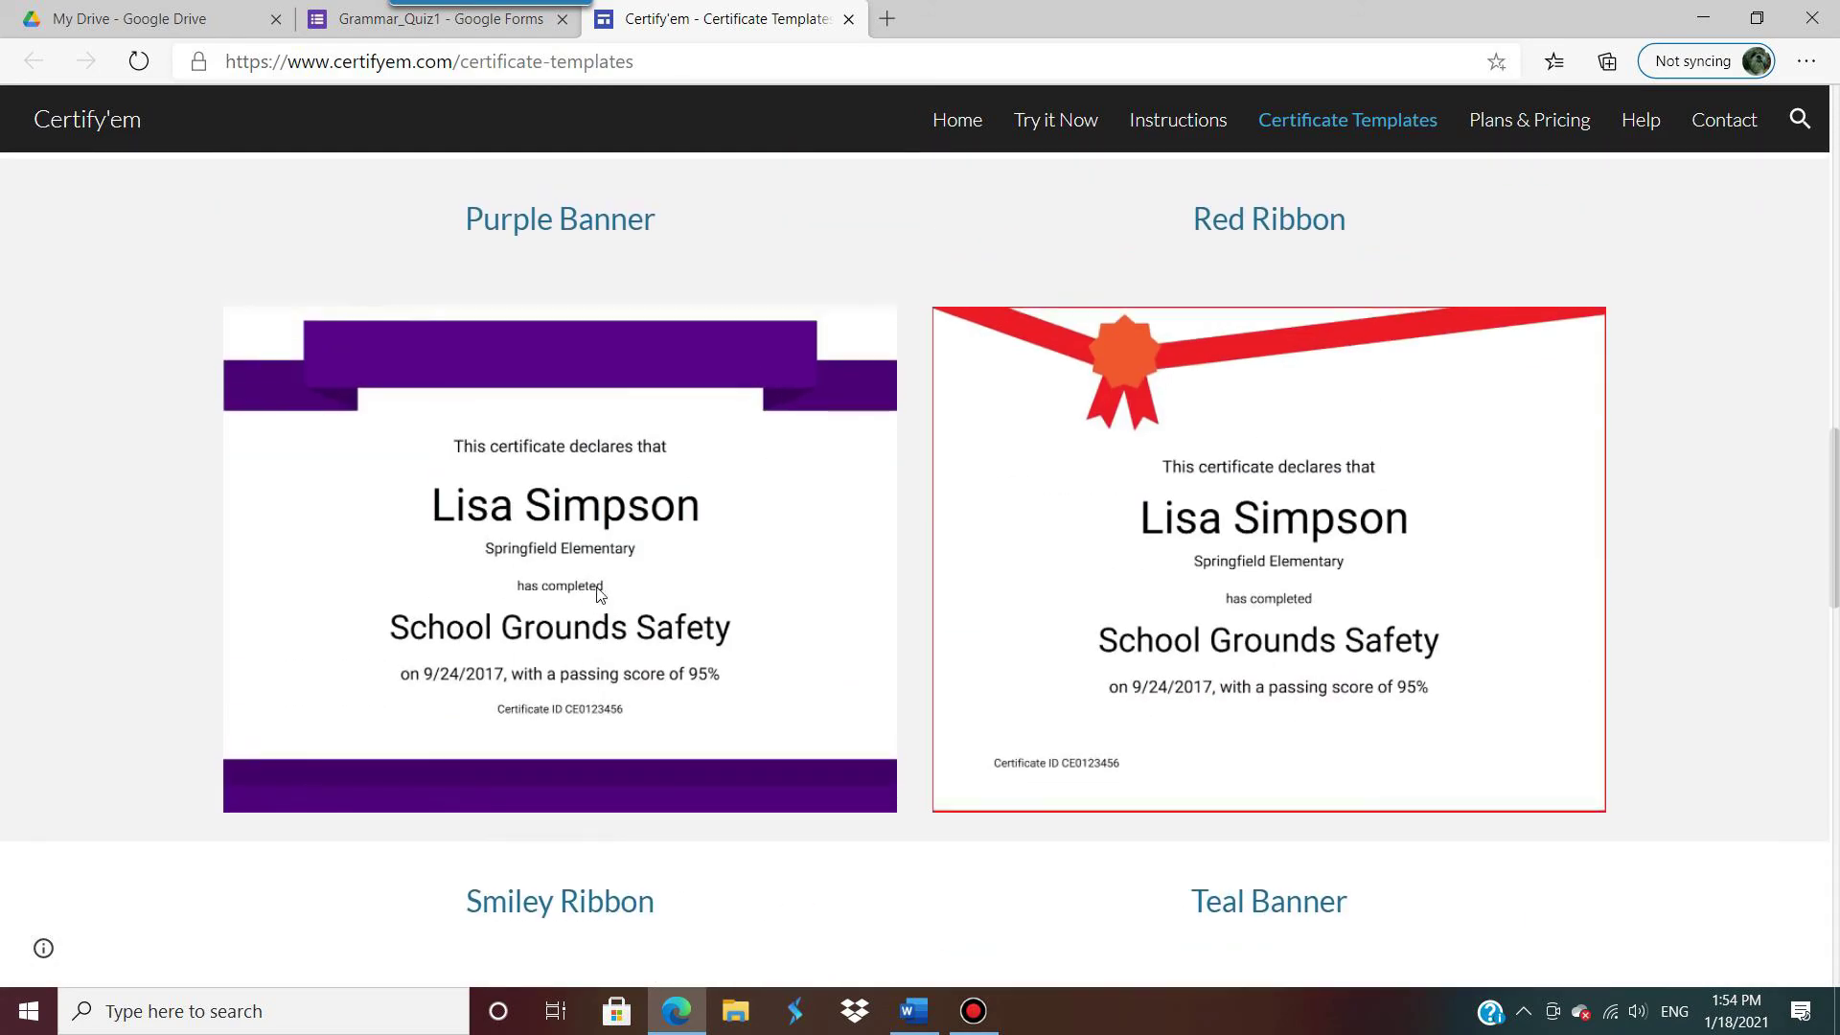
pyautogui.scroll(1, 579, 548)
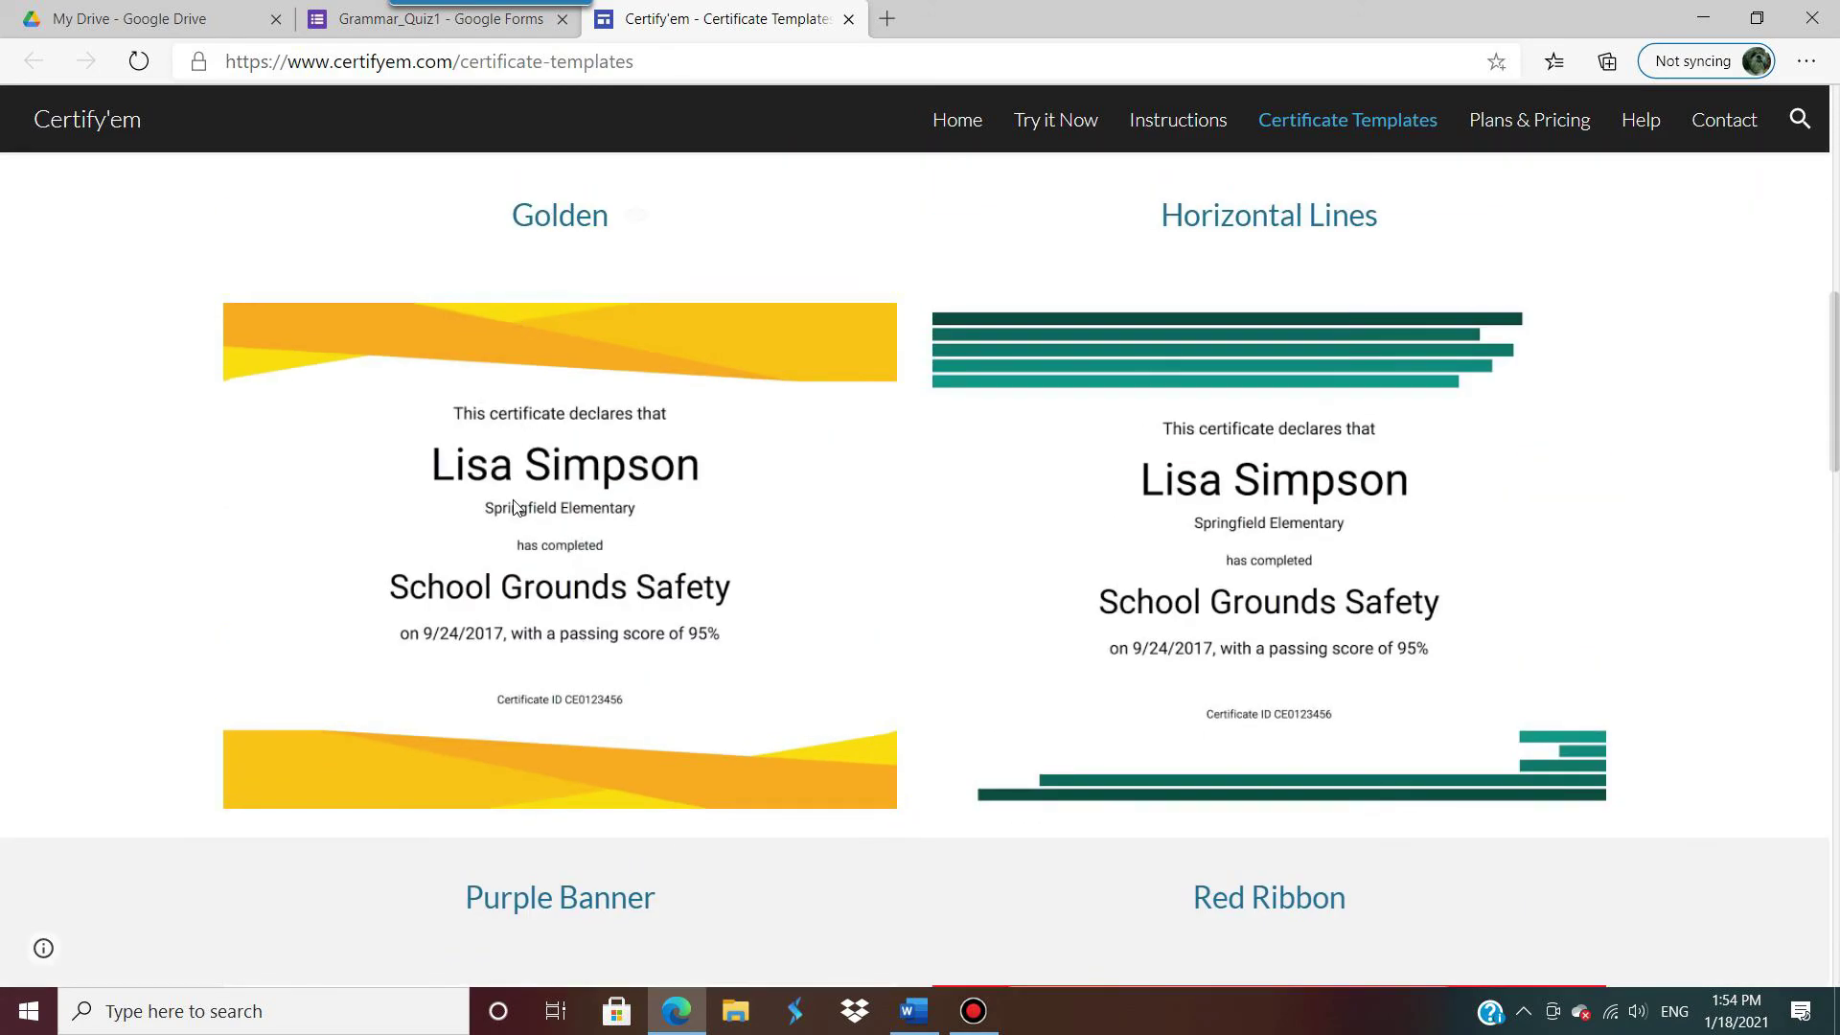
# Step: On Grammar_Quiz1, keep the Golden certificate template and close the Certify'em panel
pyautogui.click(438, 29)
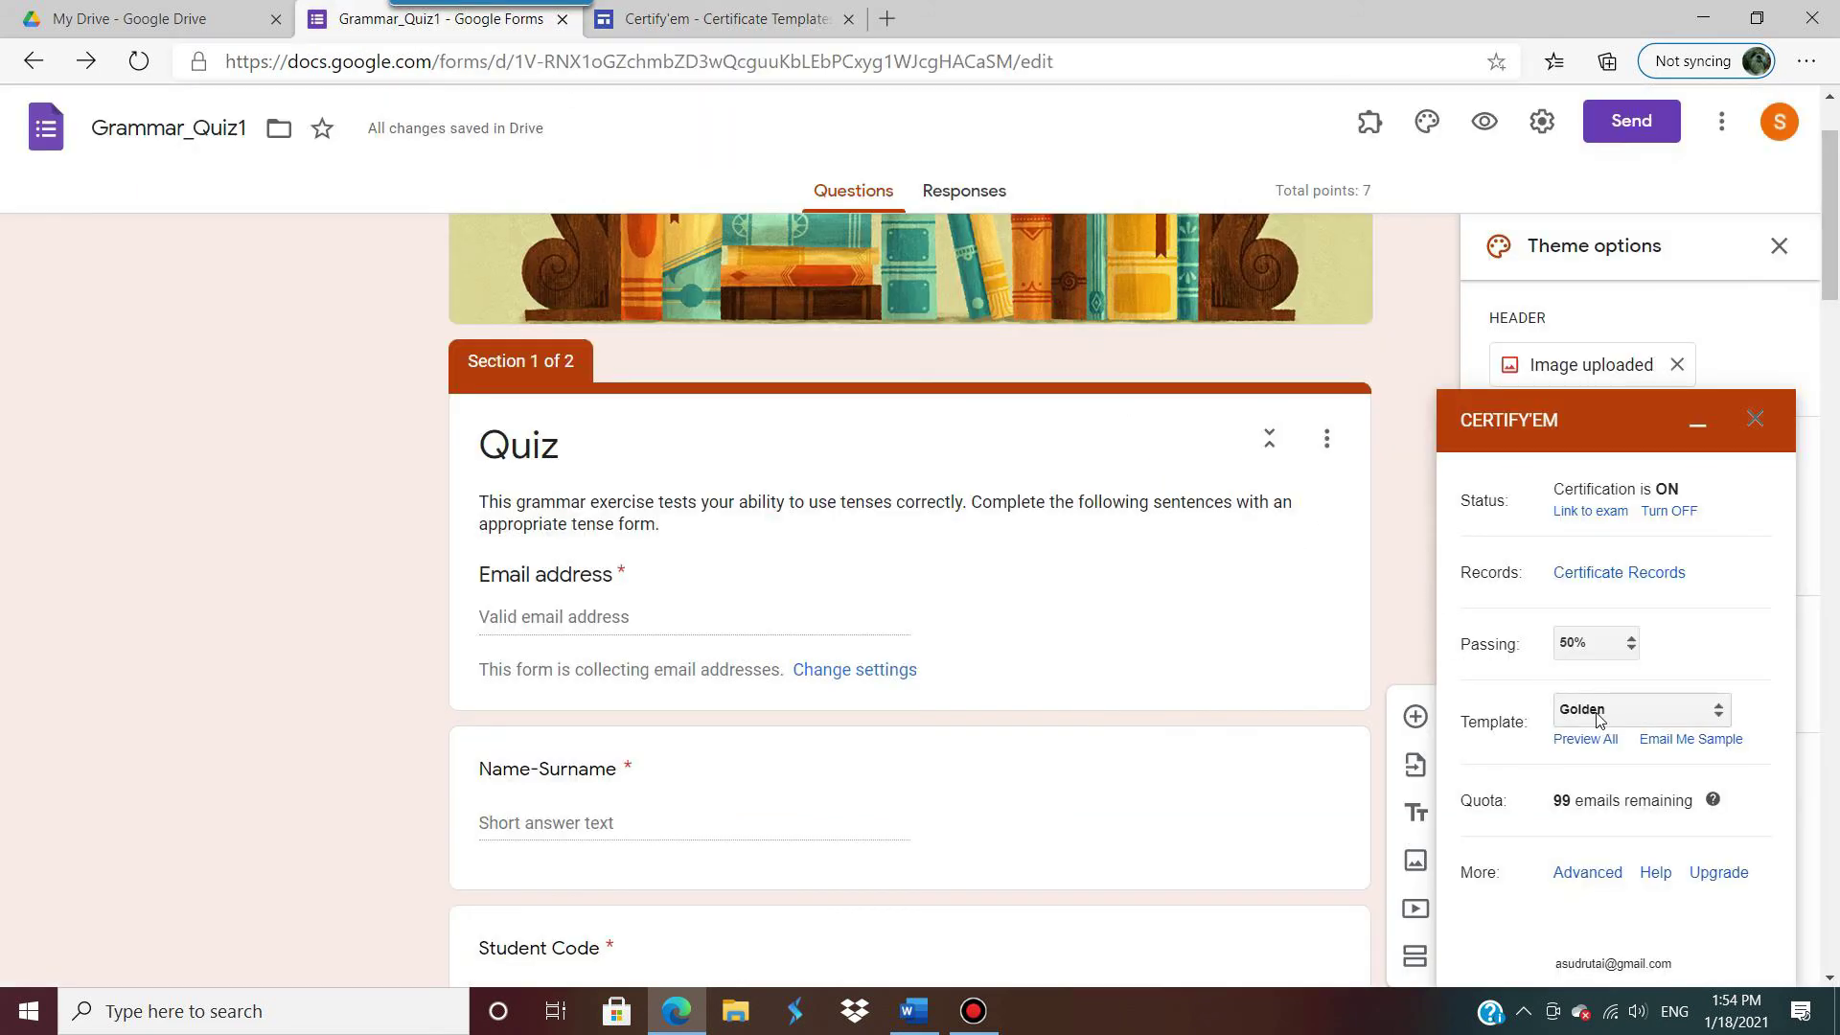
pyautogui.click(1718, 718)
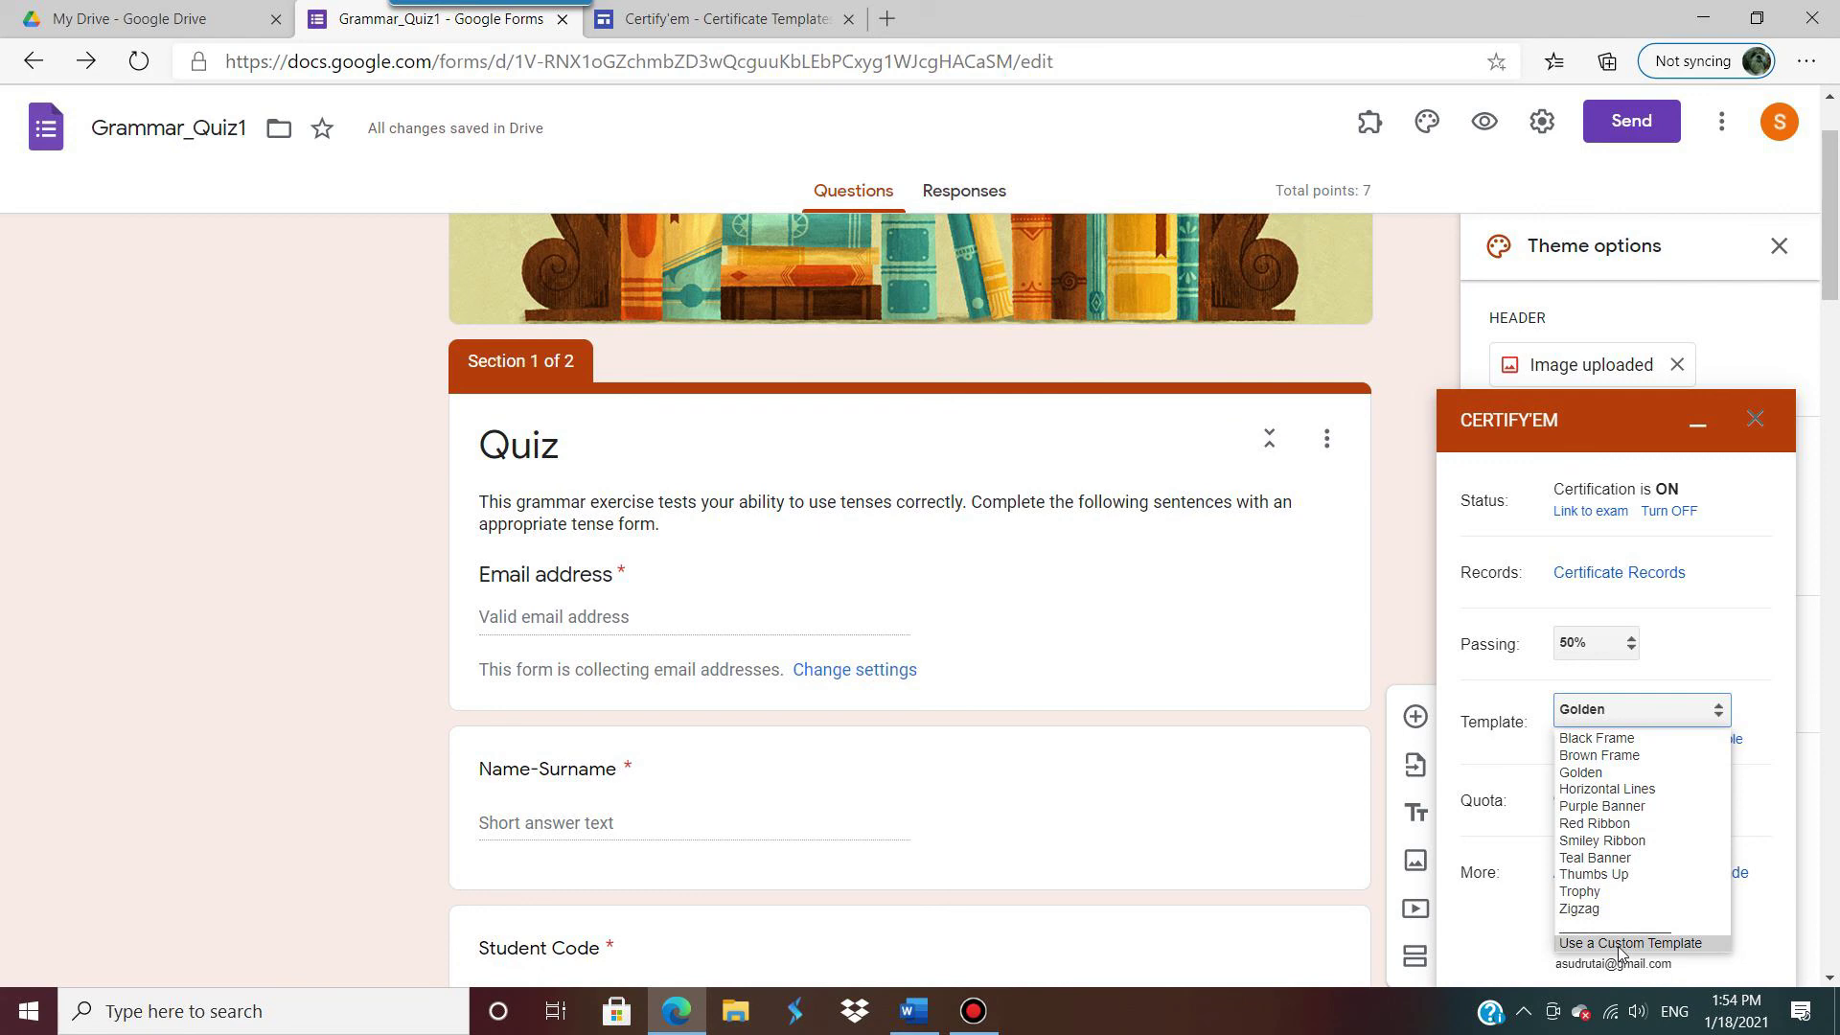
pyautogui.click(1736, 674)
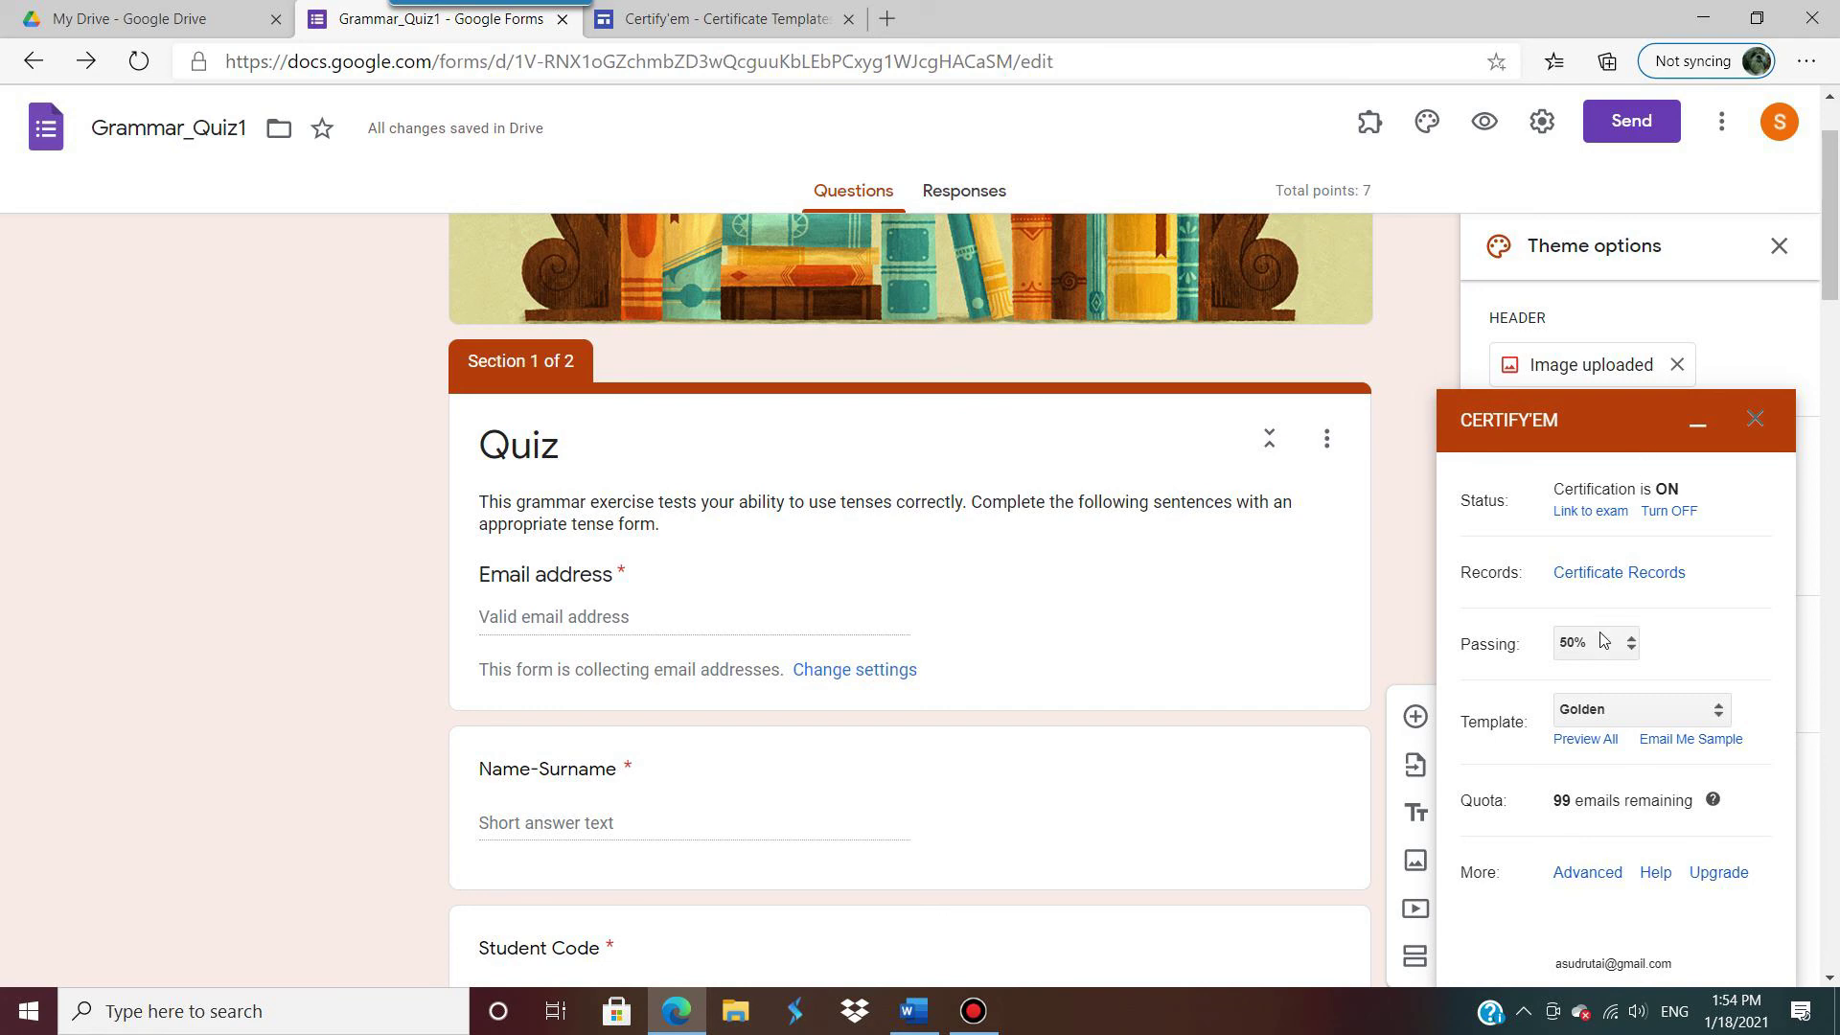
pyautogui.click(1755, 418)
pyautogui.scroll(-9, 1171, 668)
pyautogui.scroll(-5, 1169, 662)
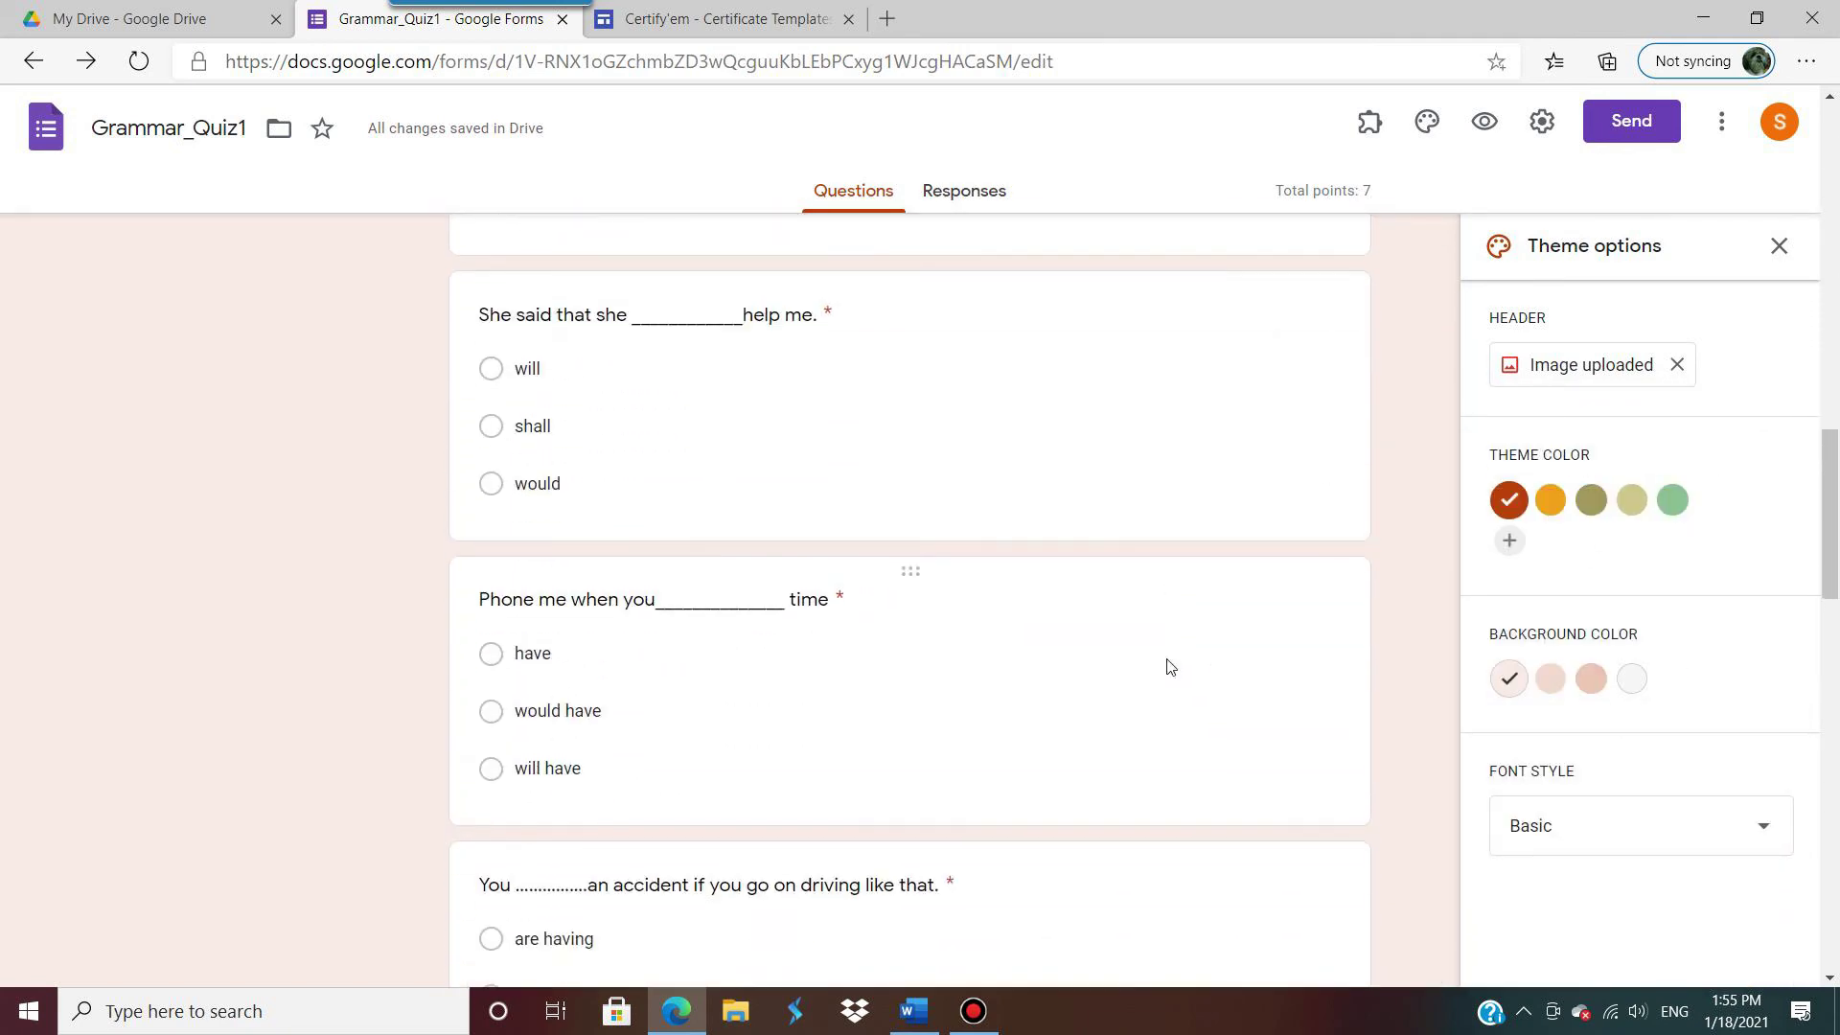
pyautogui.scroll(15, 1150, 652)
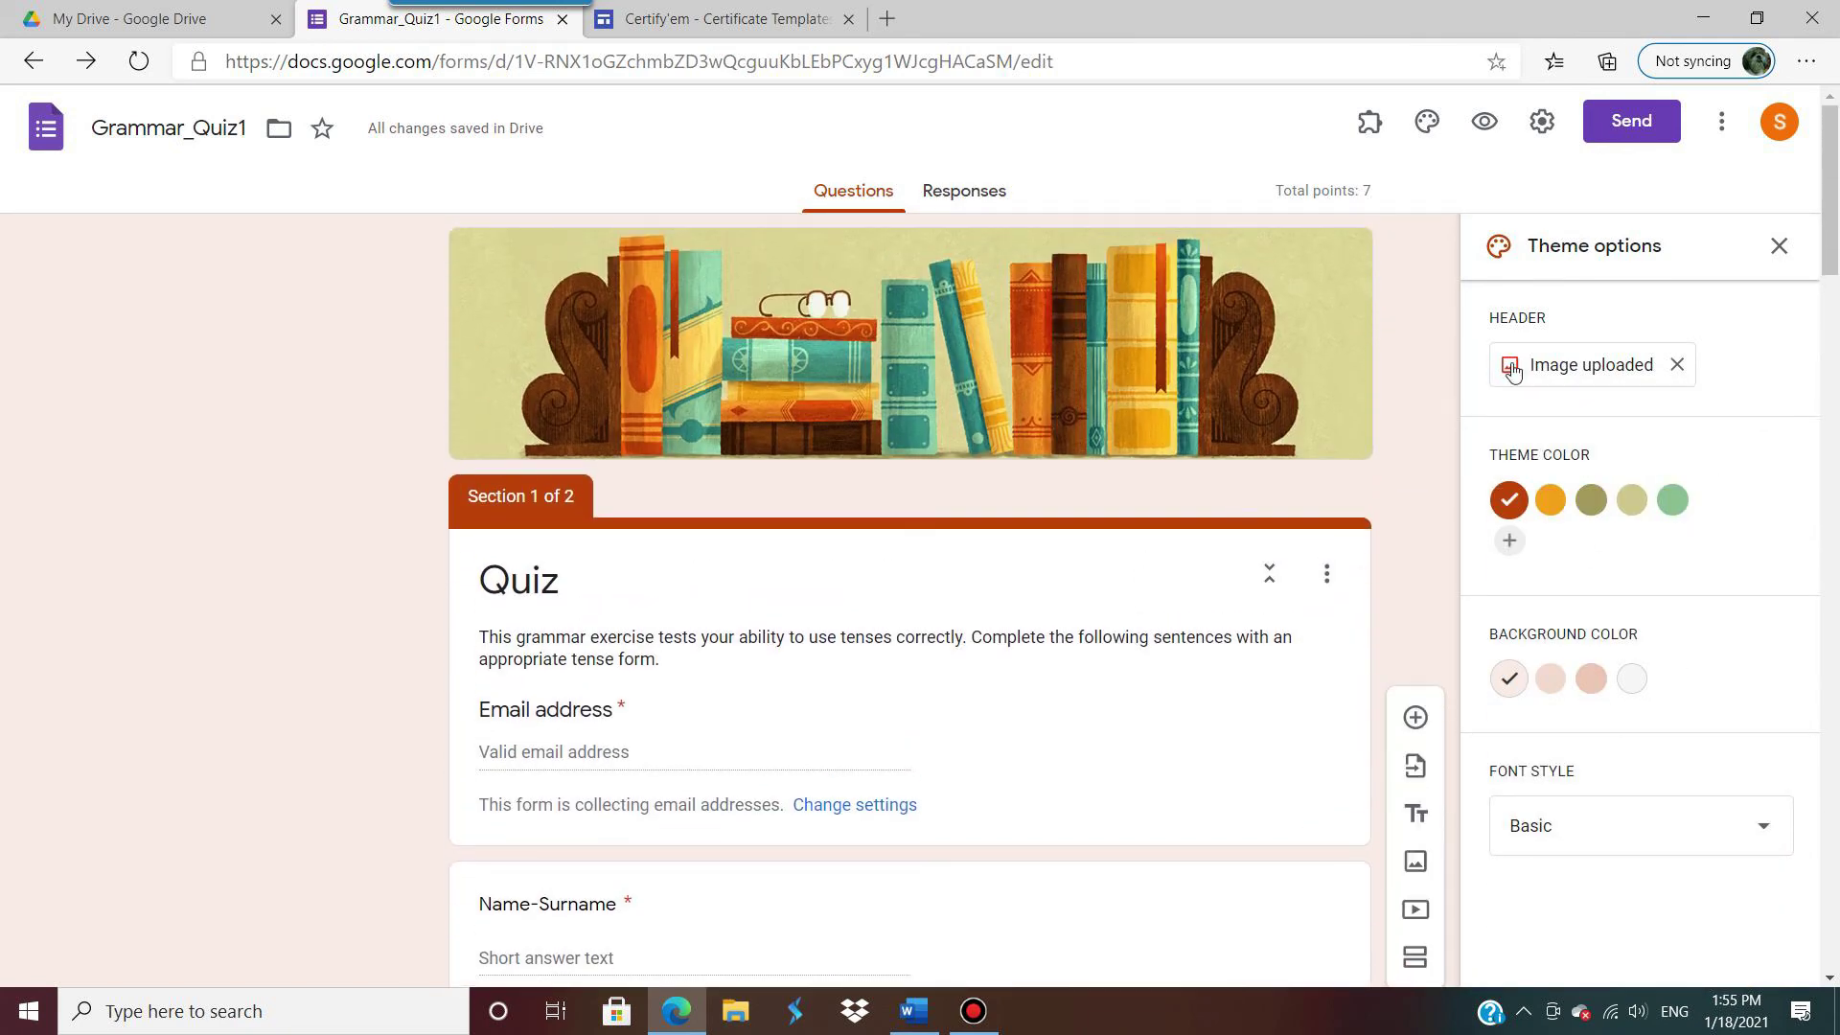
# Step: Generate the quiz's shortened forms.gle link and copy it to the clipboard
pyautogui.click(1627, 132)
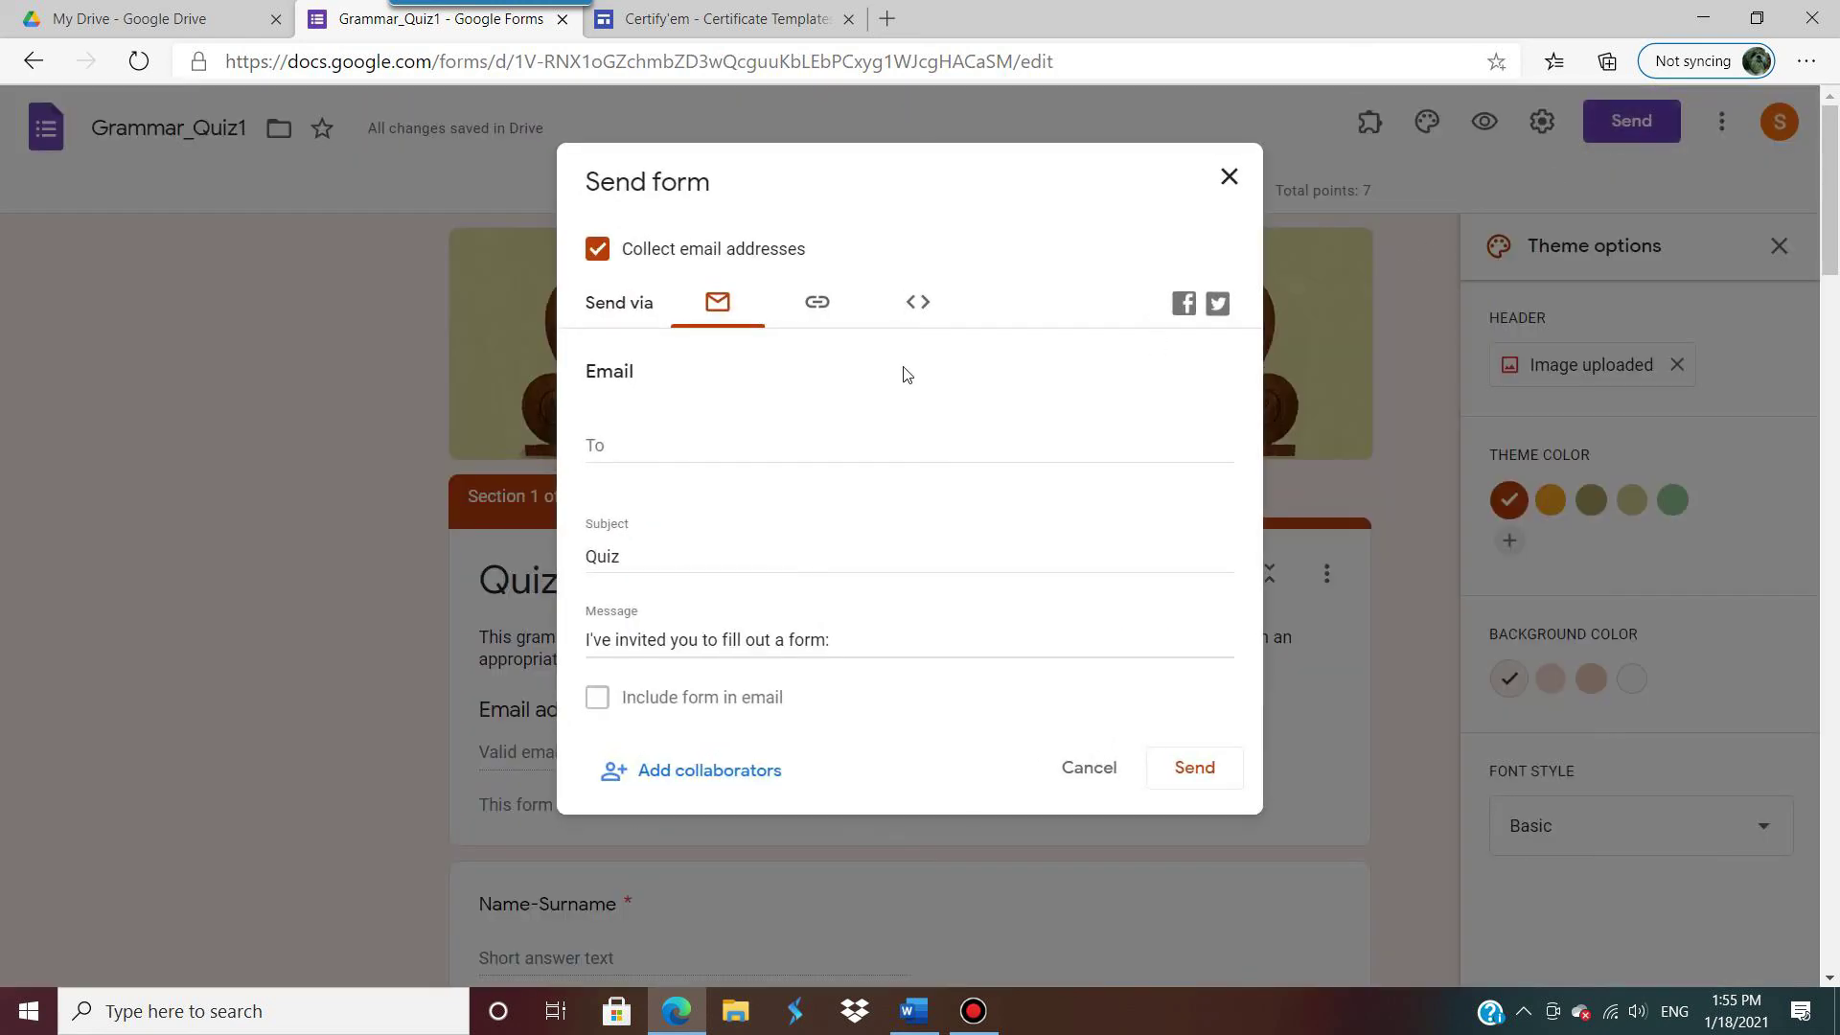
pyautogui.click(832, 303)
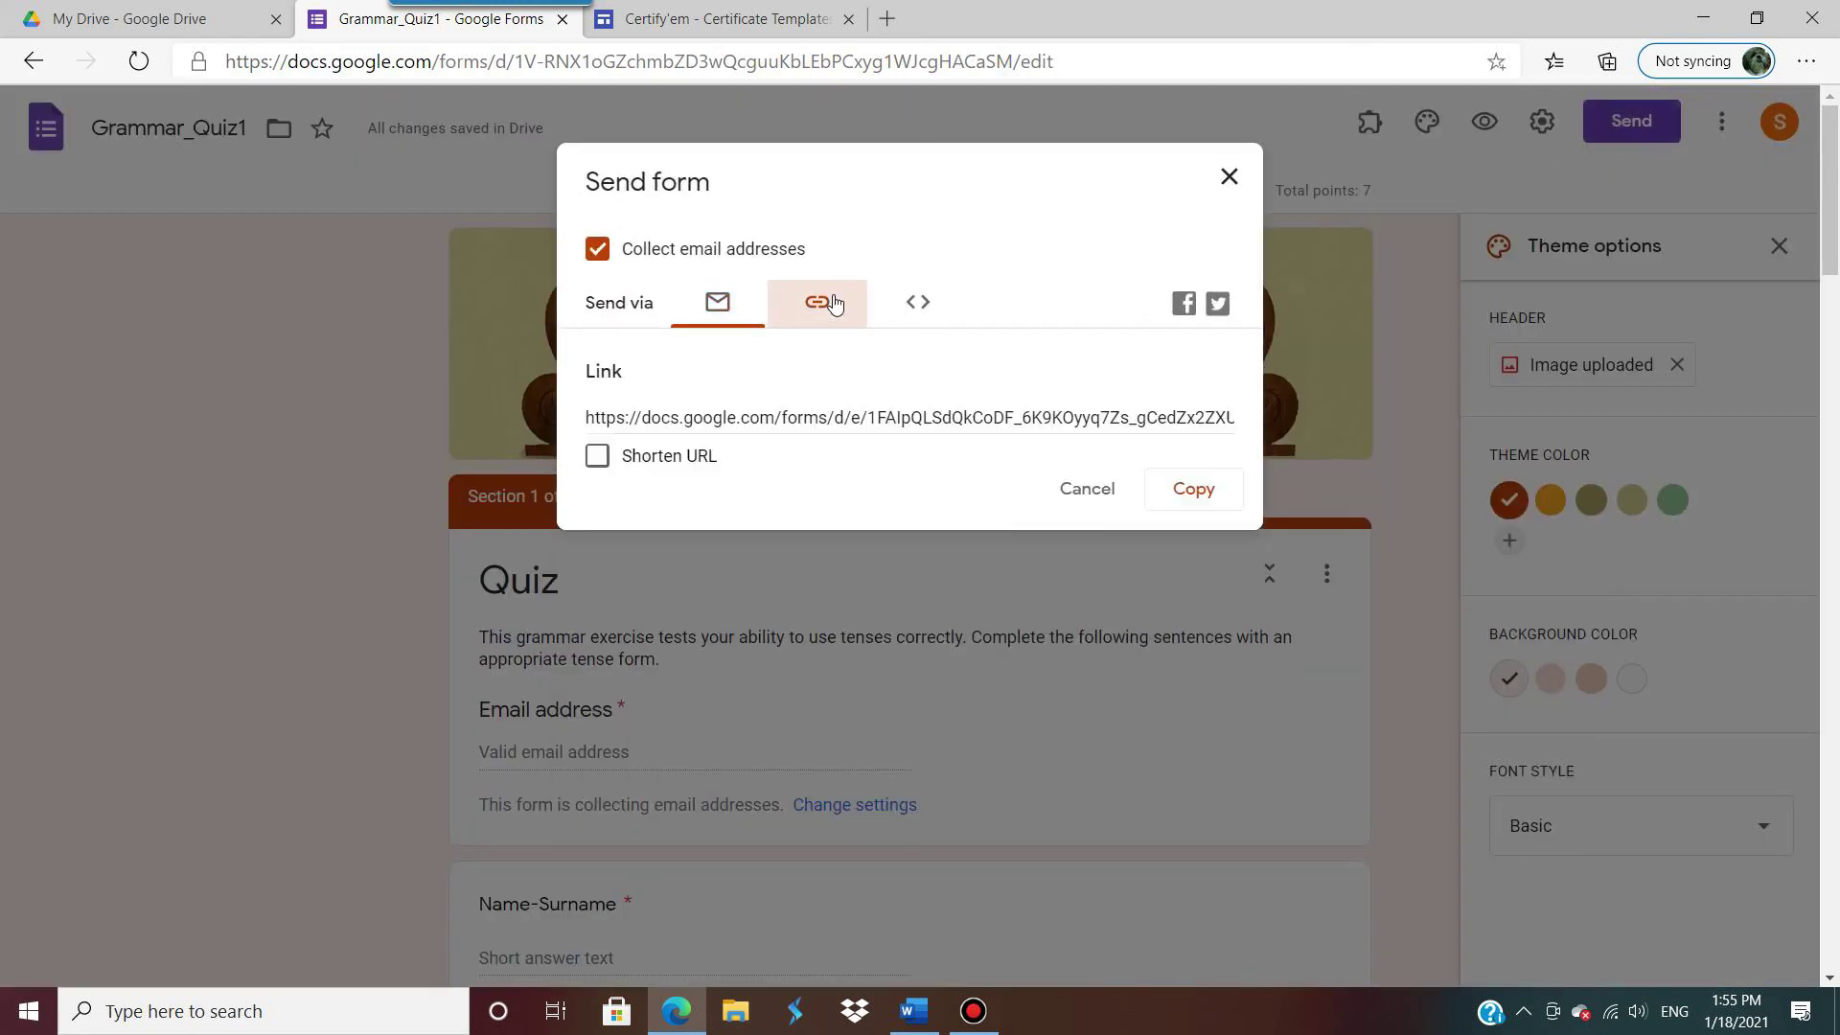
pyautogui.click(598, 457)
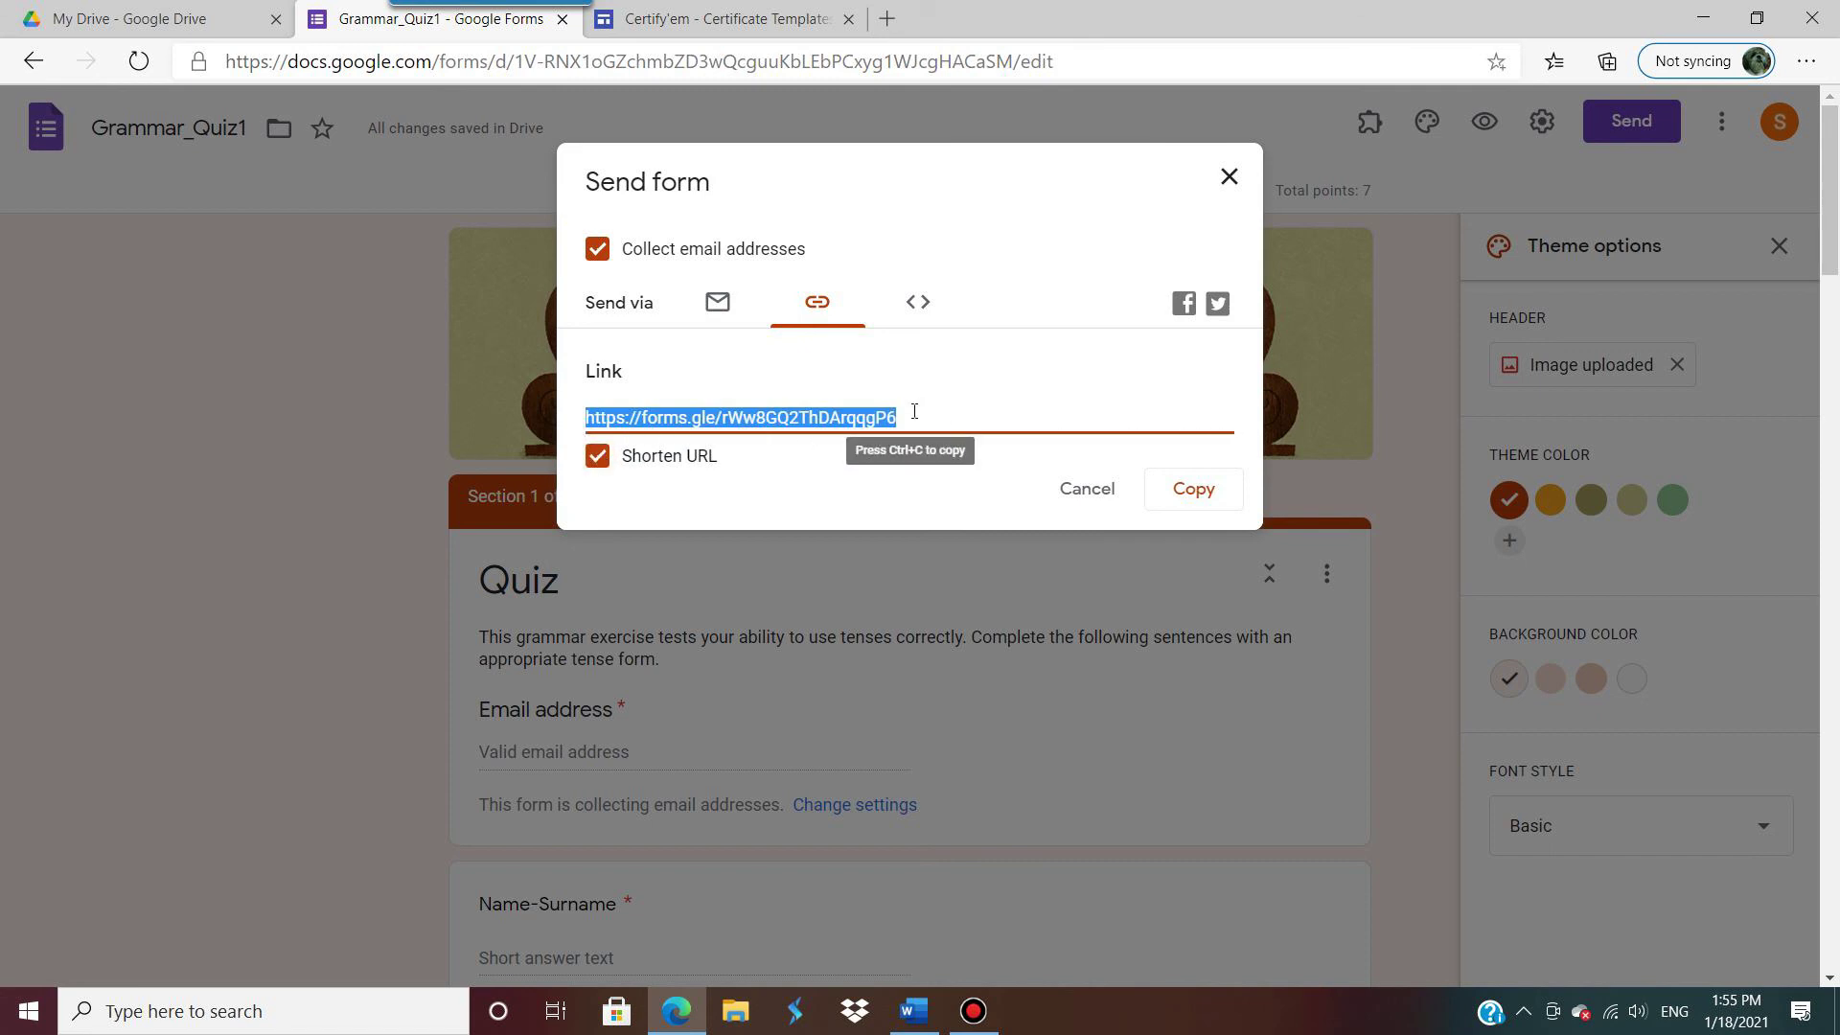
pyautogui.hotkey('ctrl', 'c')
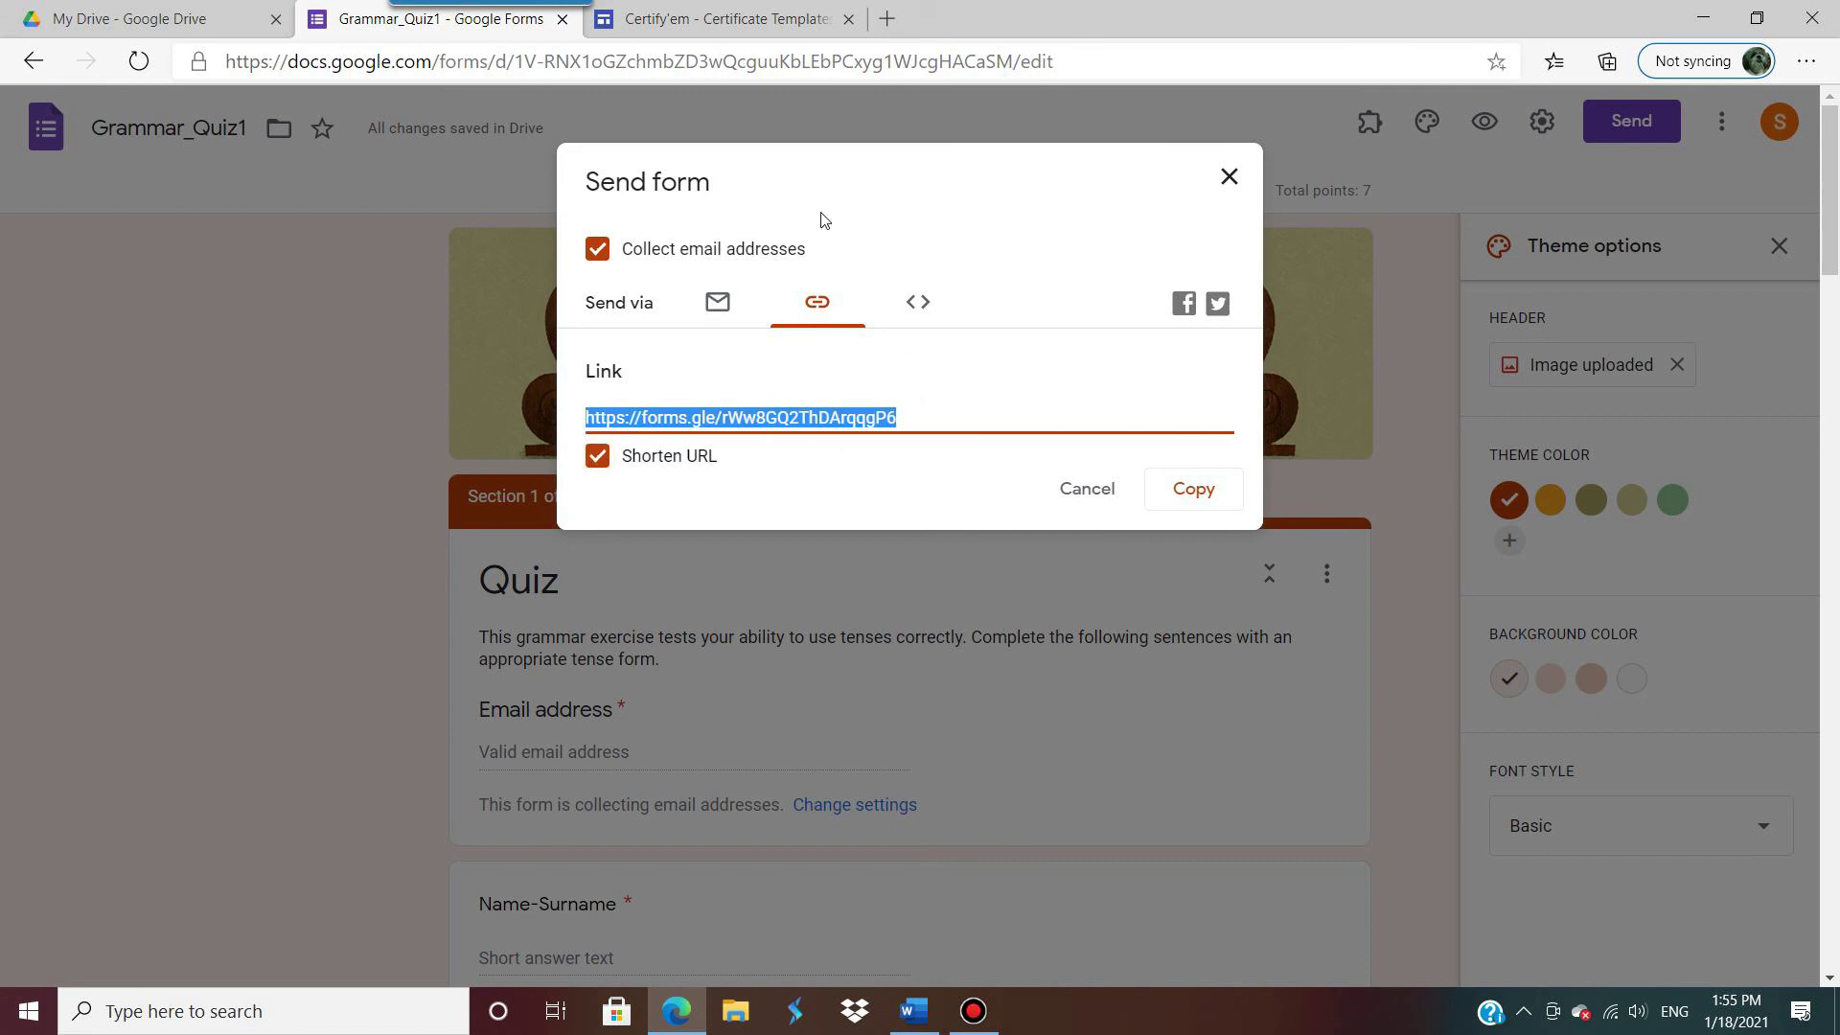
pyautogui.click(742, 19)
# Step: Search Google for 'qr code generator' and open the QR Code Generator site
pyautogui.click(750, 66)
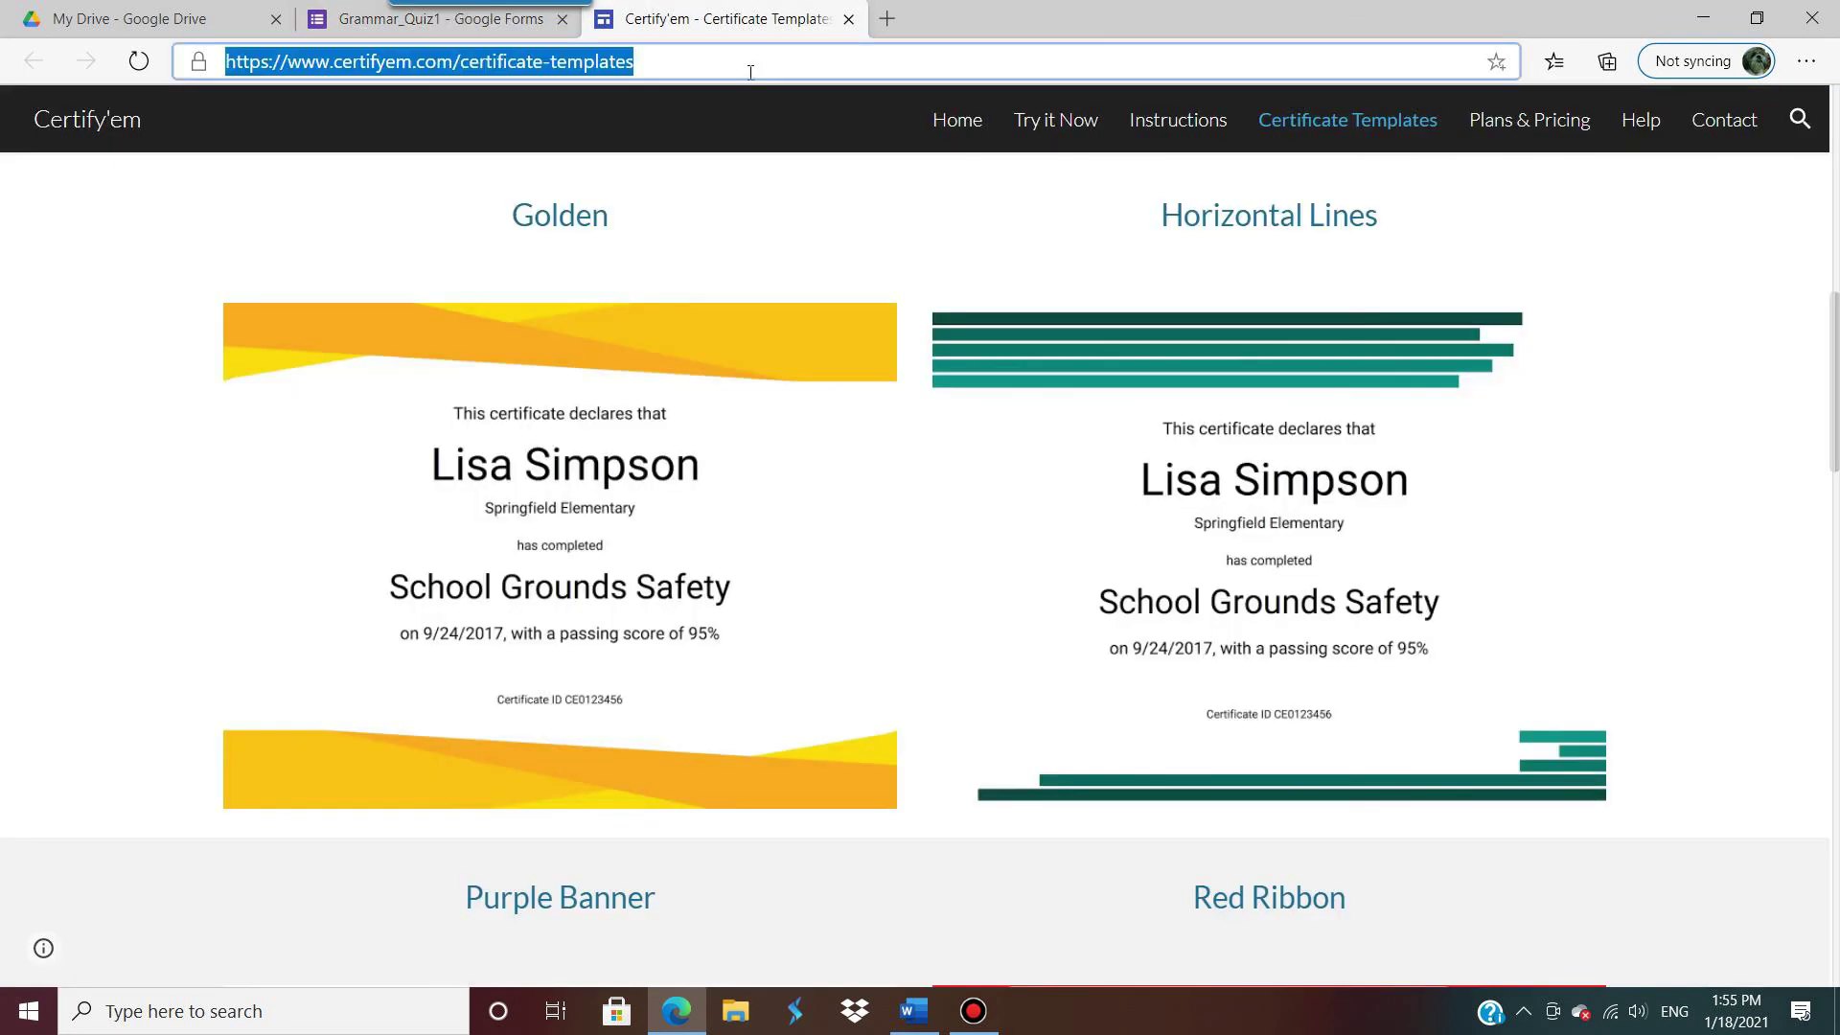
pyautogui.write('www.google.co.th')
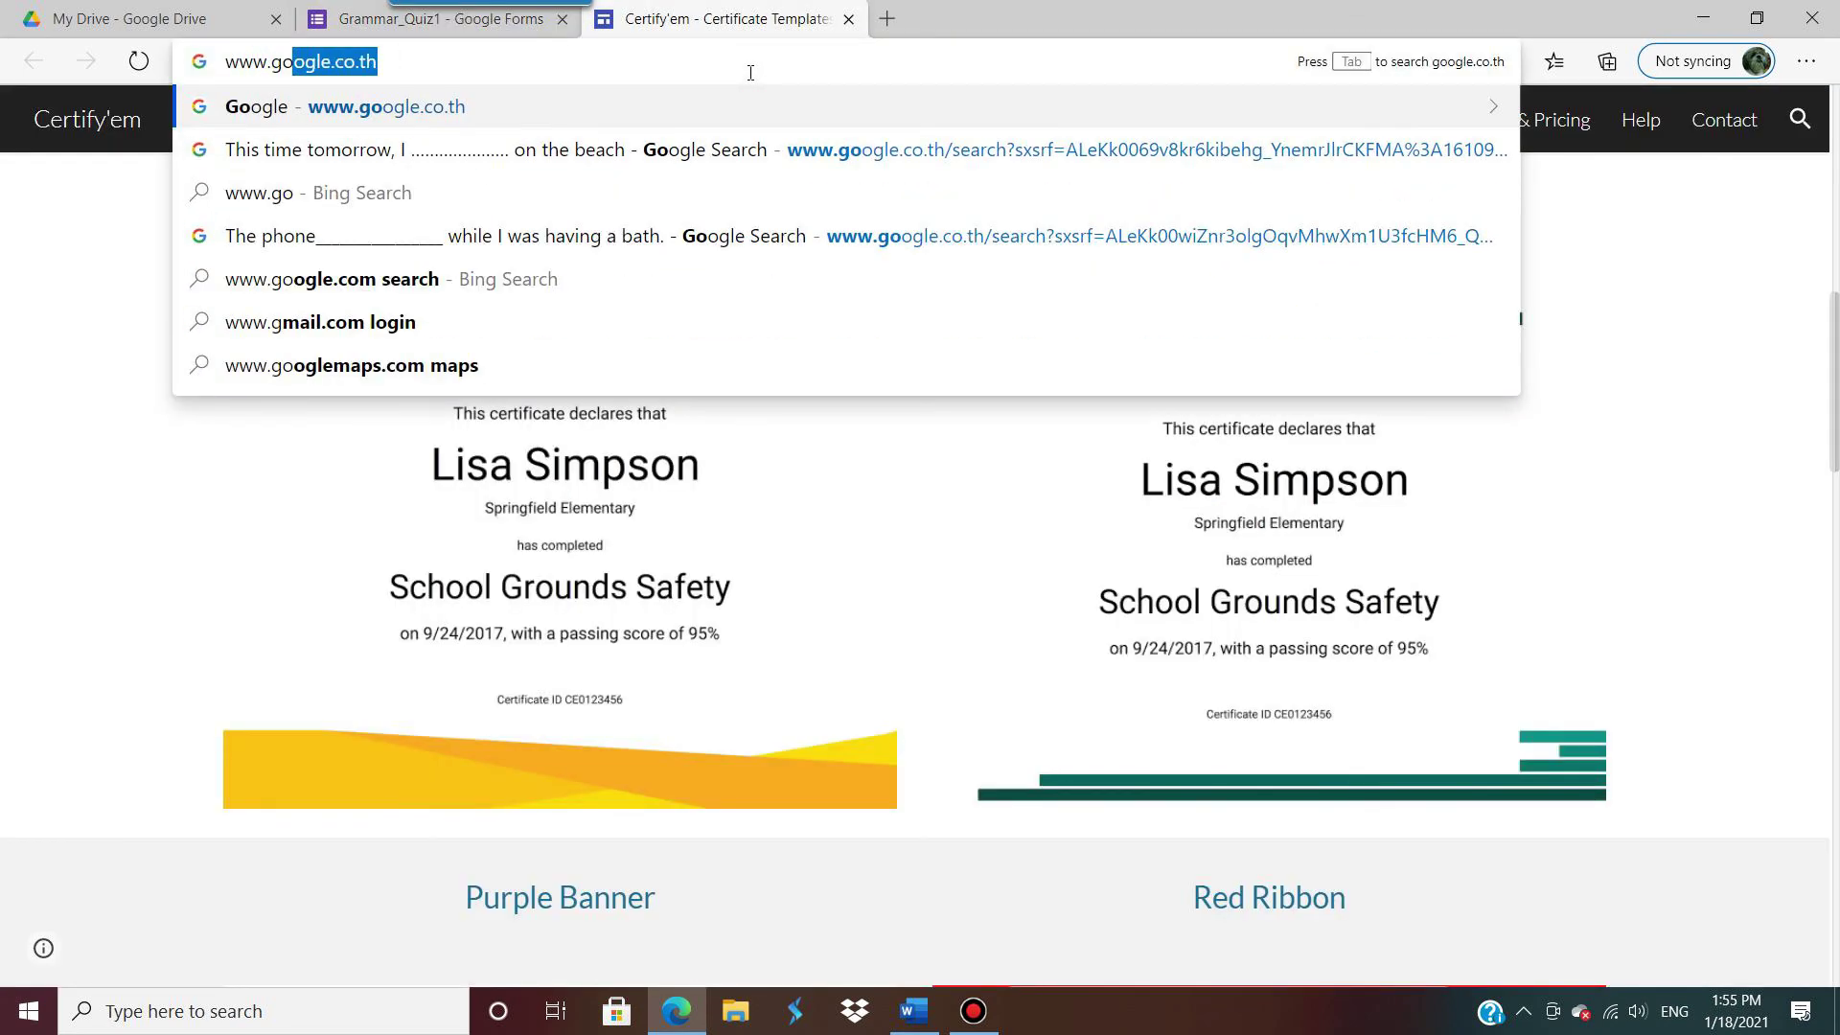
pyautogui.press('Return')
pyautogui.write('q')
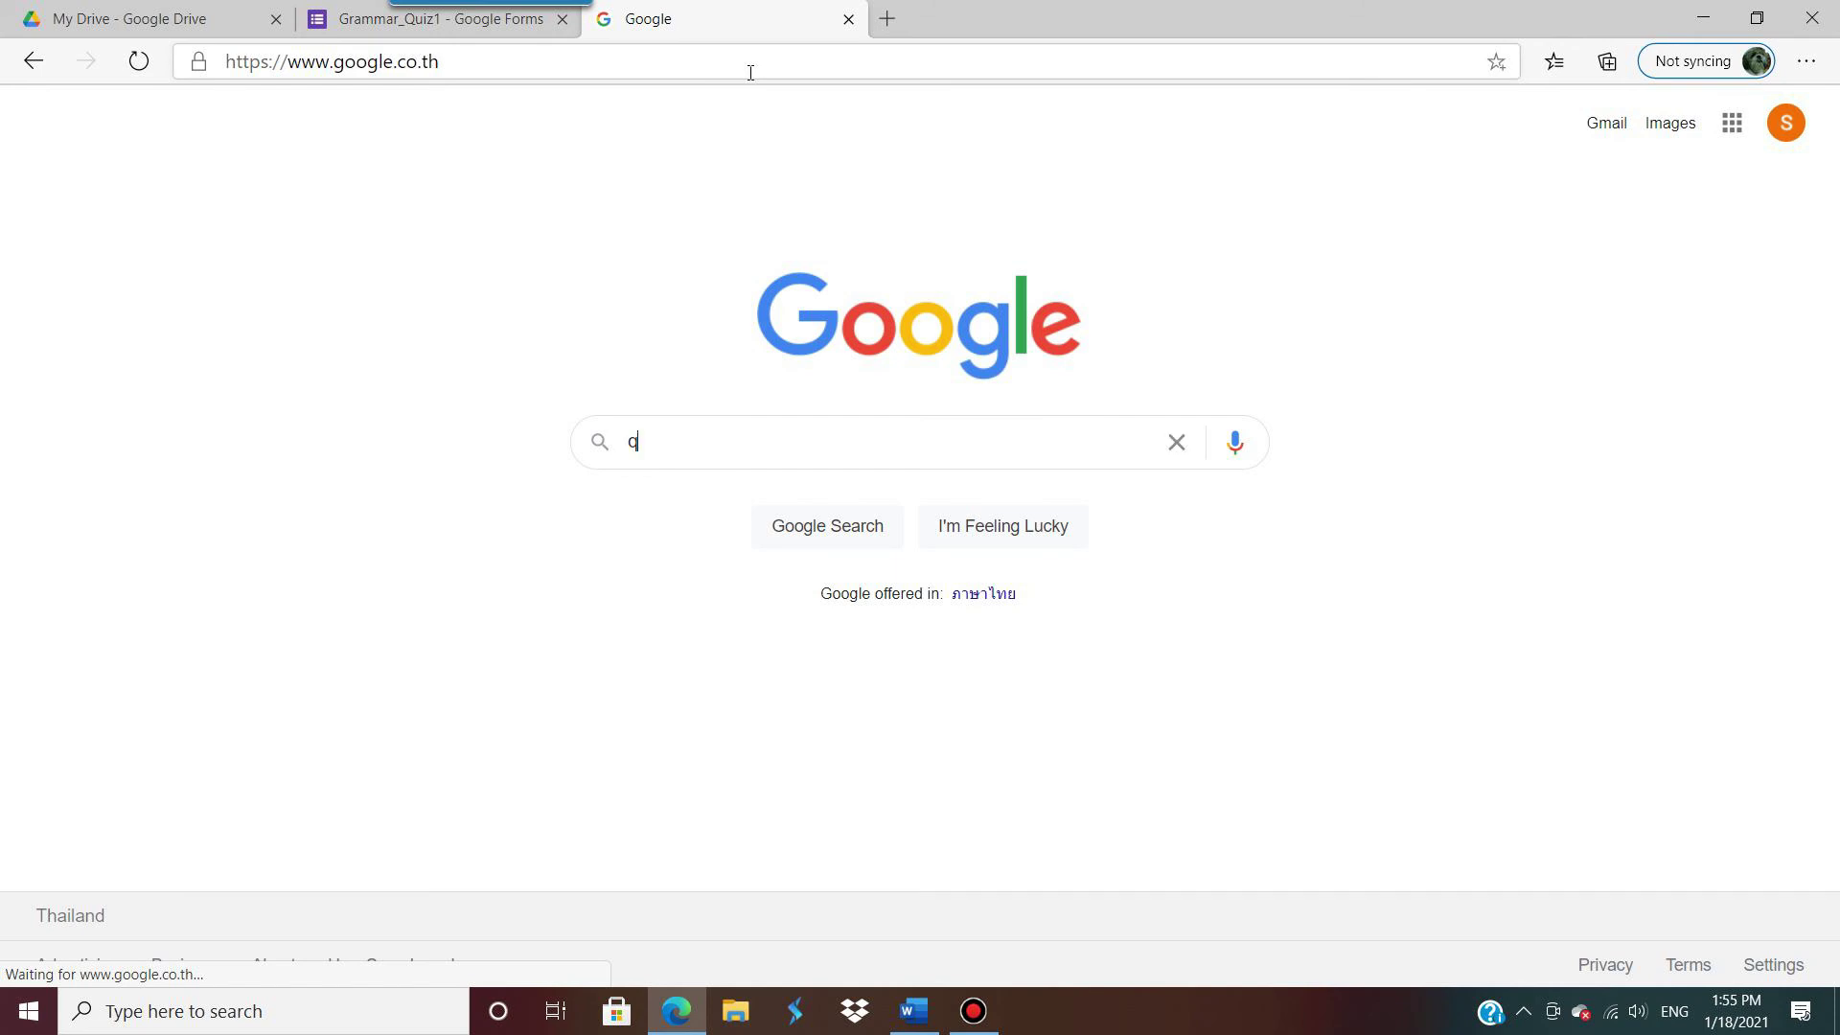
pyautogui.write('r code ')
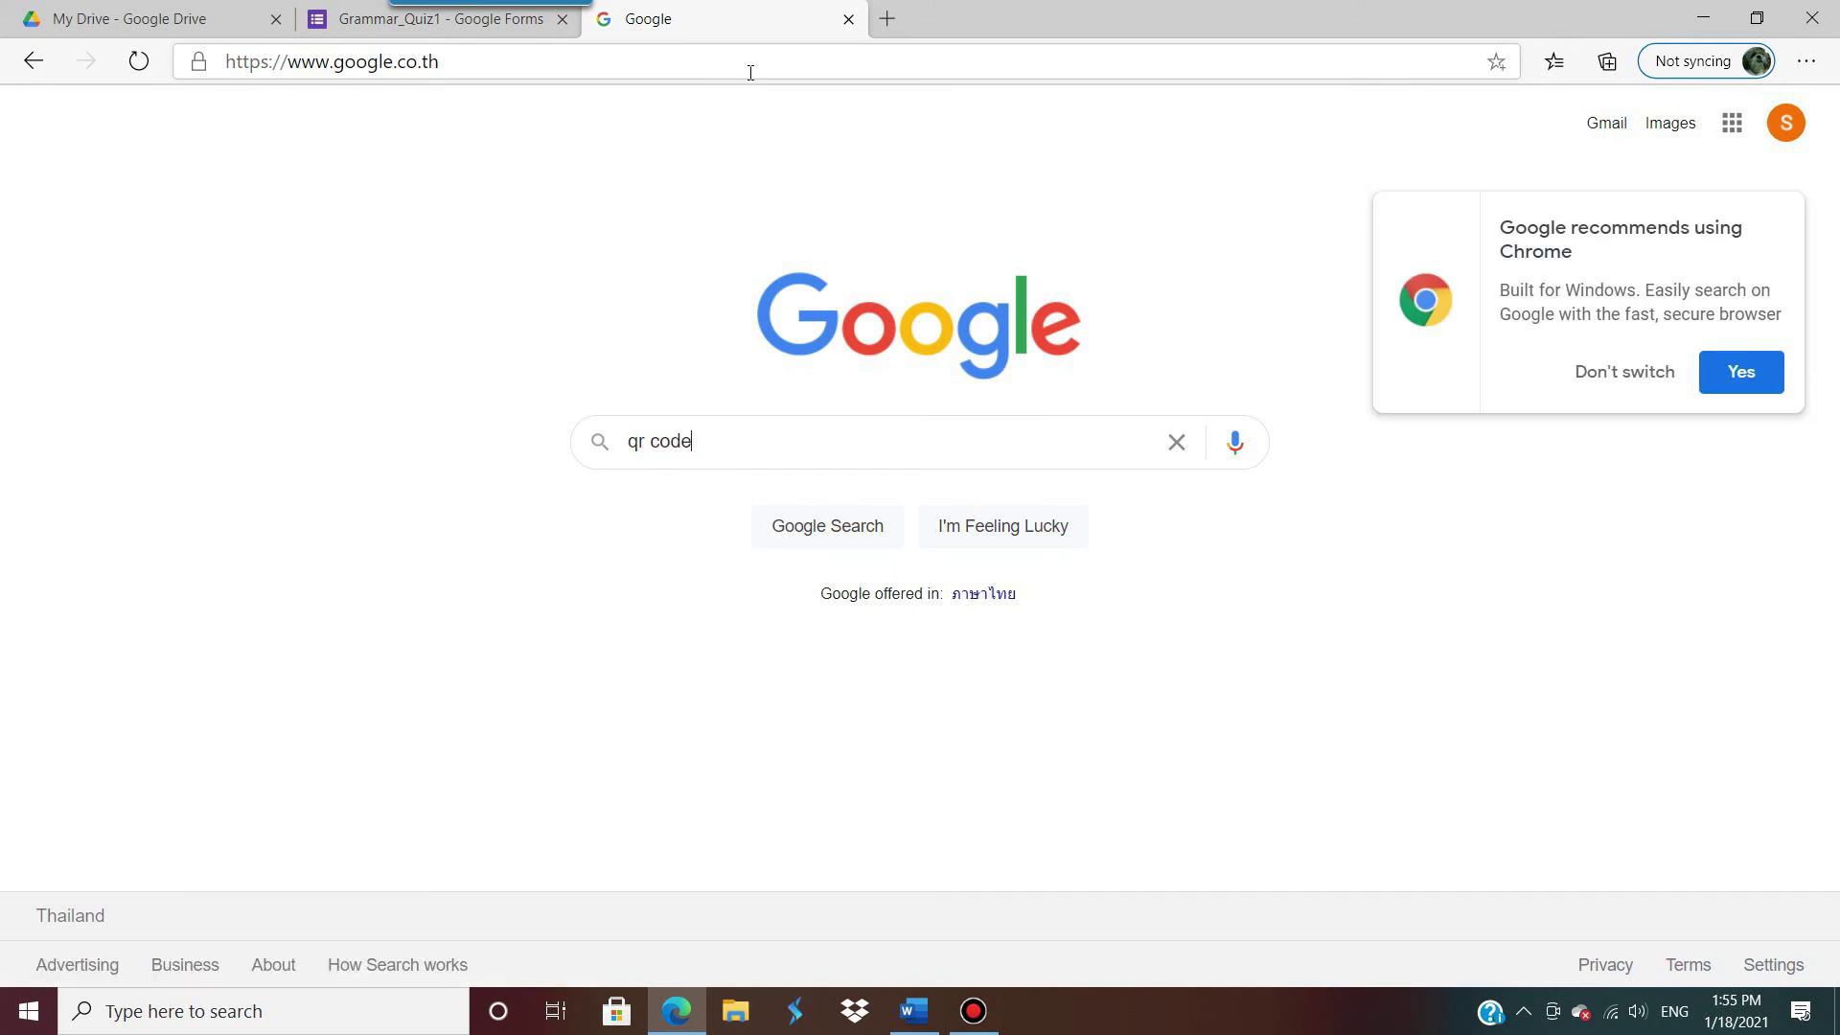
pyautogui.write('gene')
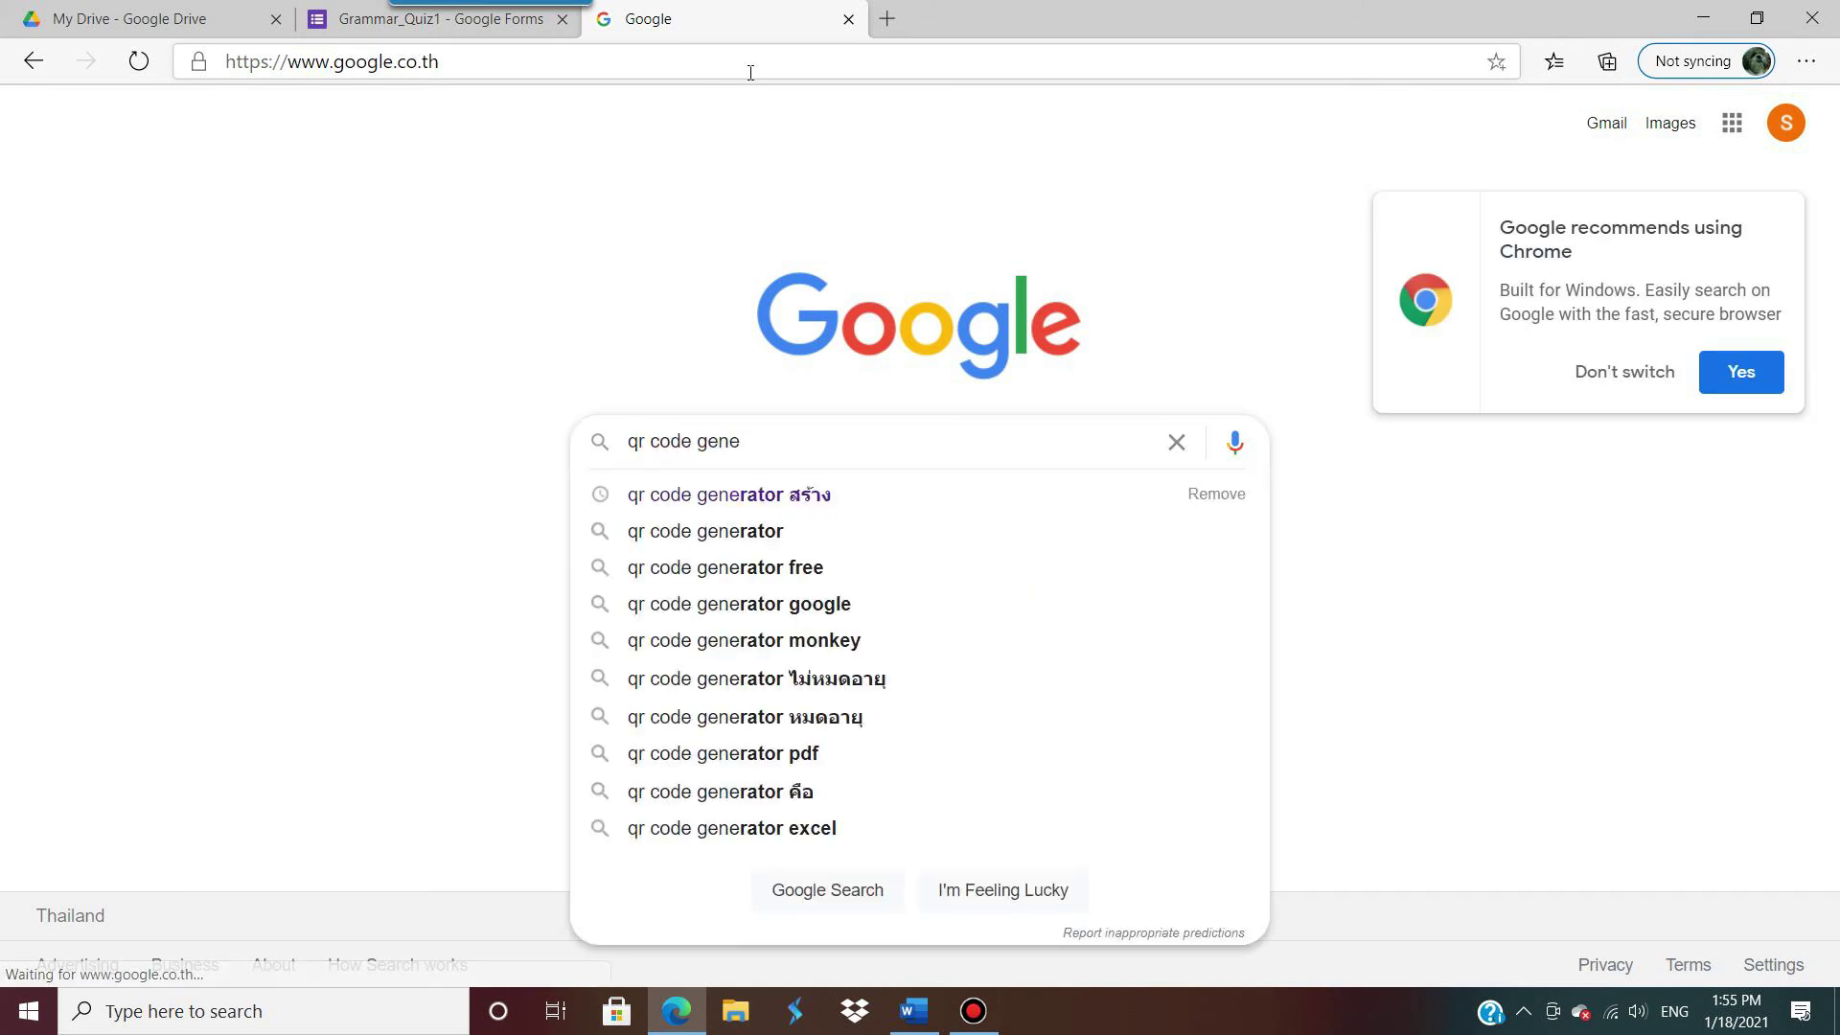
pyautogui.press('Down')
pyautogui.press('Return')
pyautogui.scroll(-1, 426, 203)
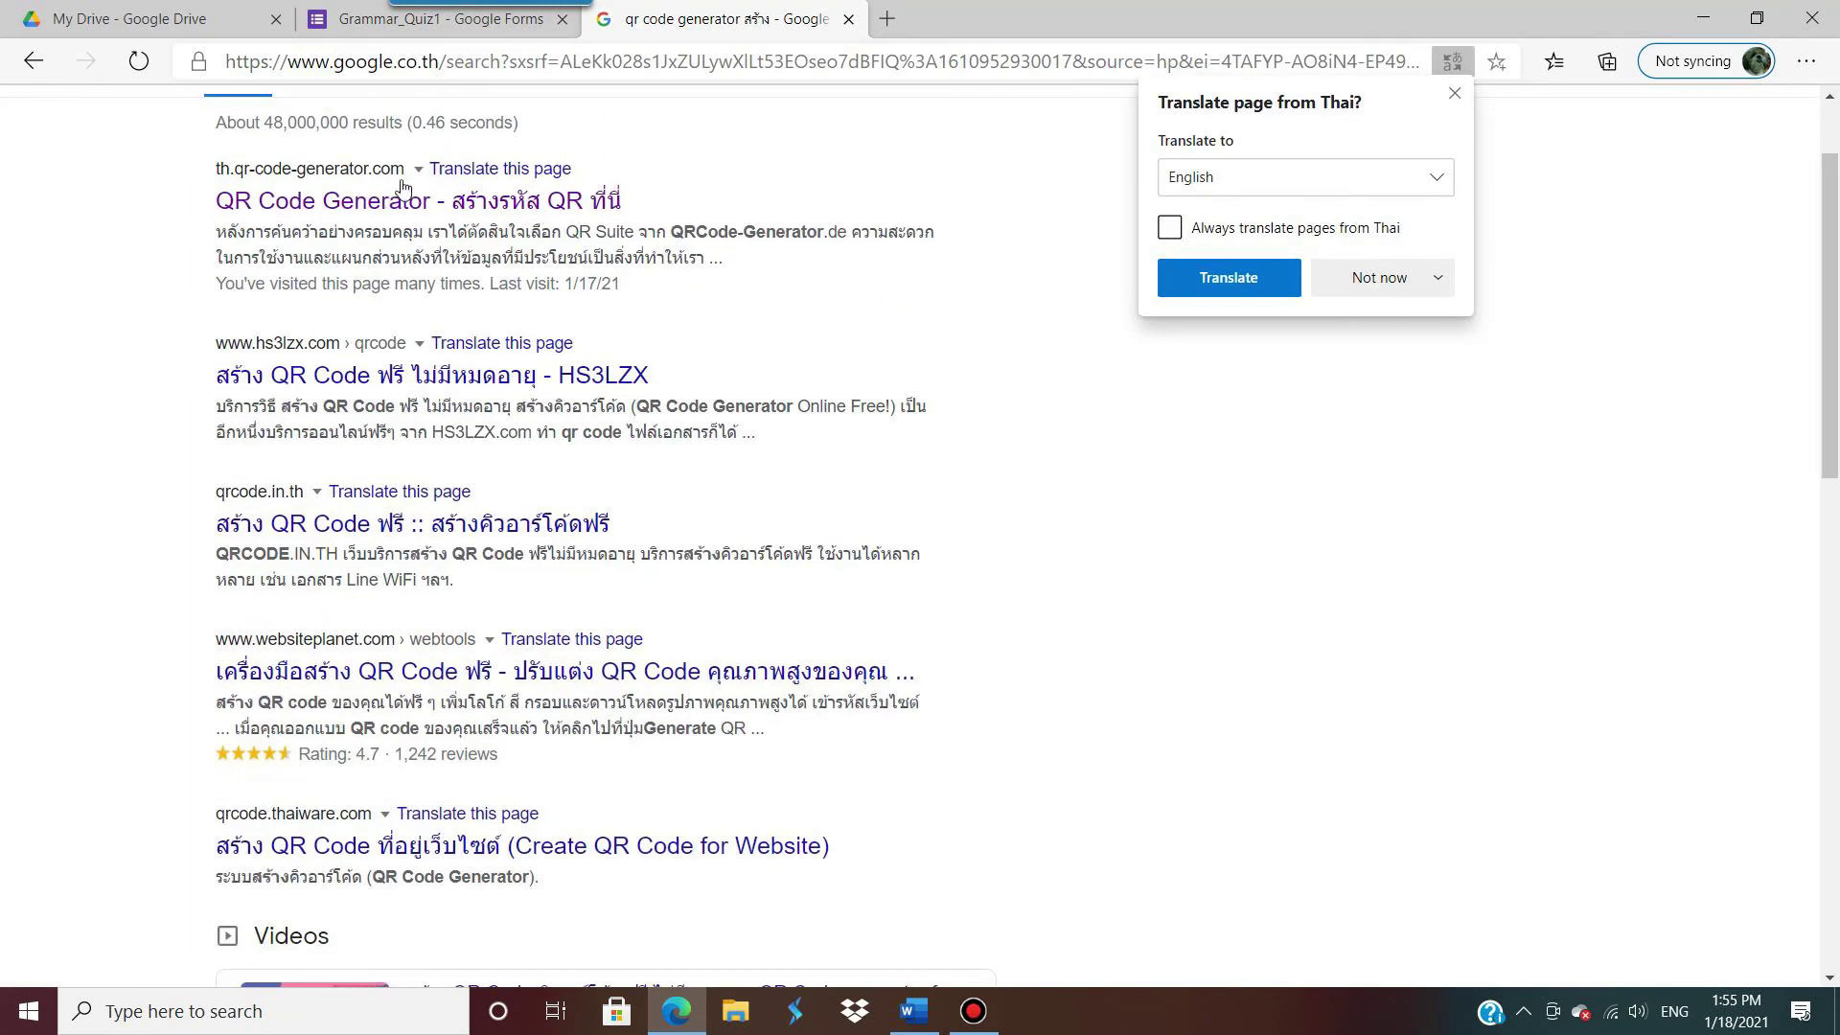
pyautogui.click(427, 203)
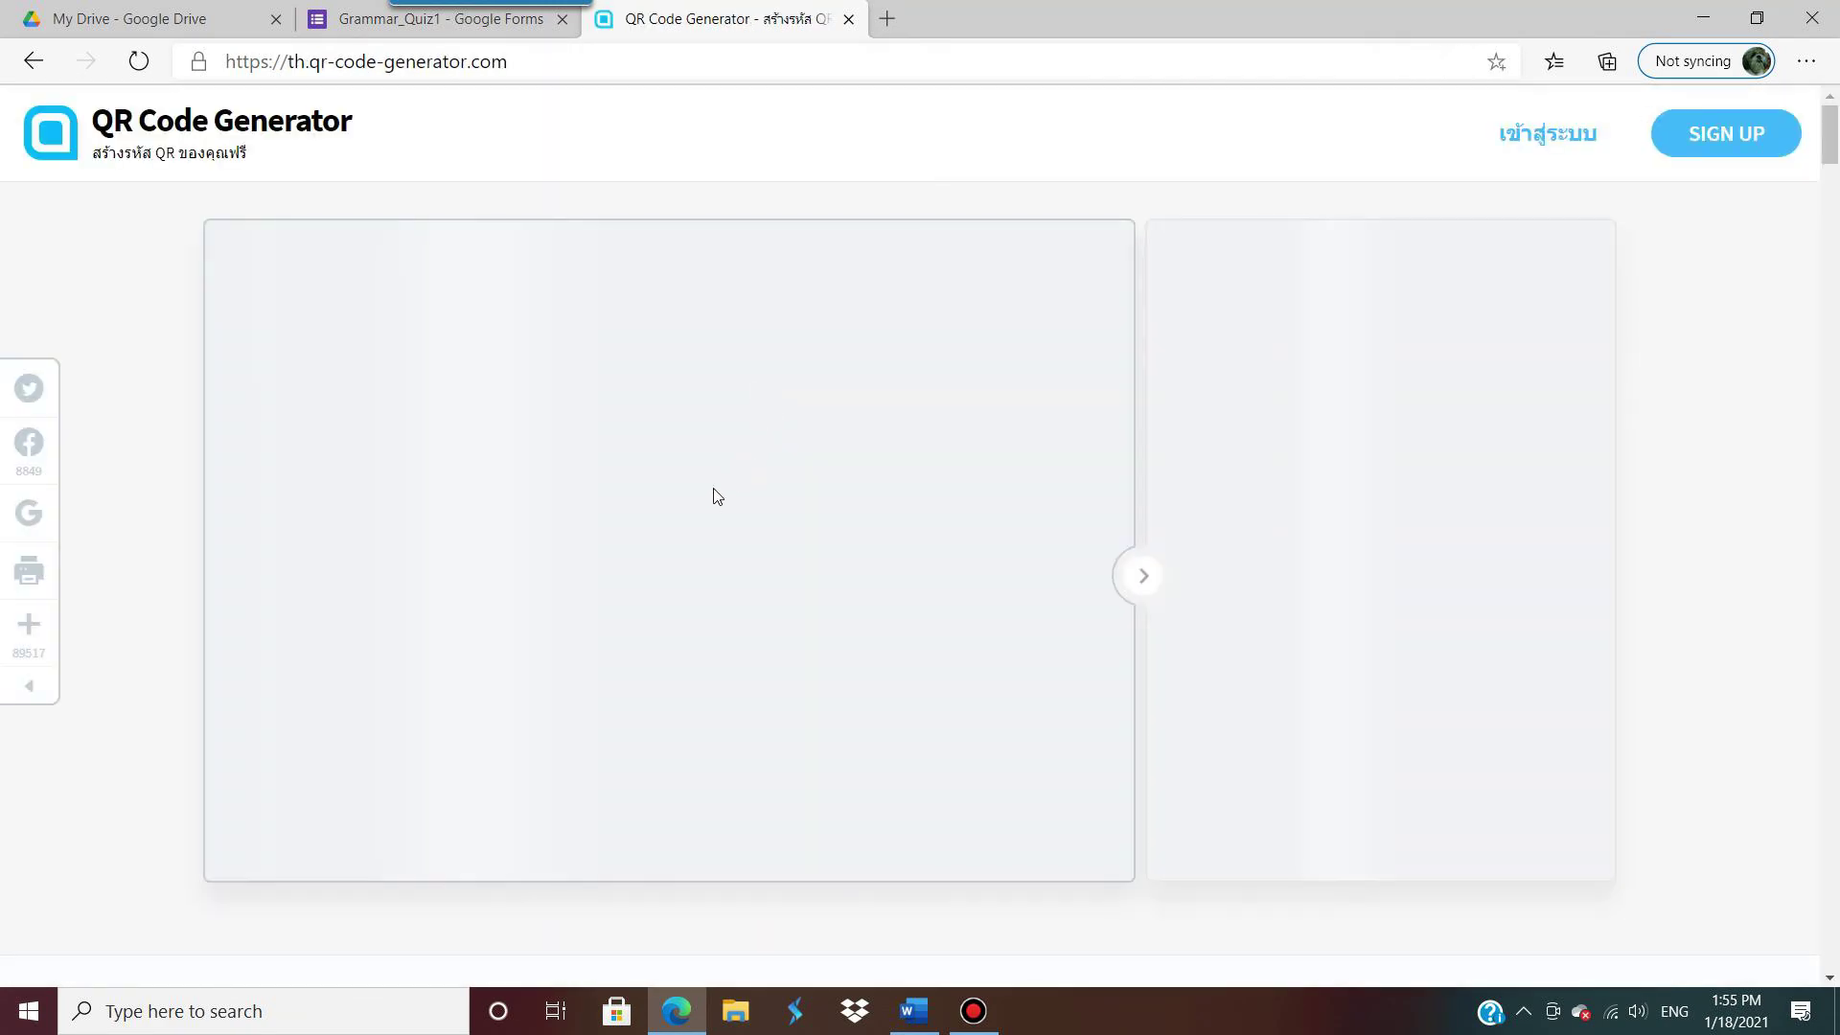
pyautogui.hotkey('ctrl', 'v')
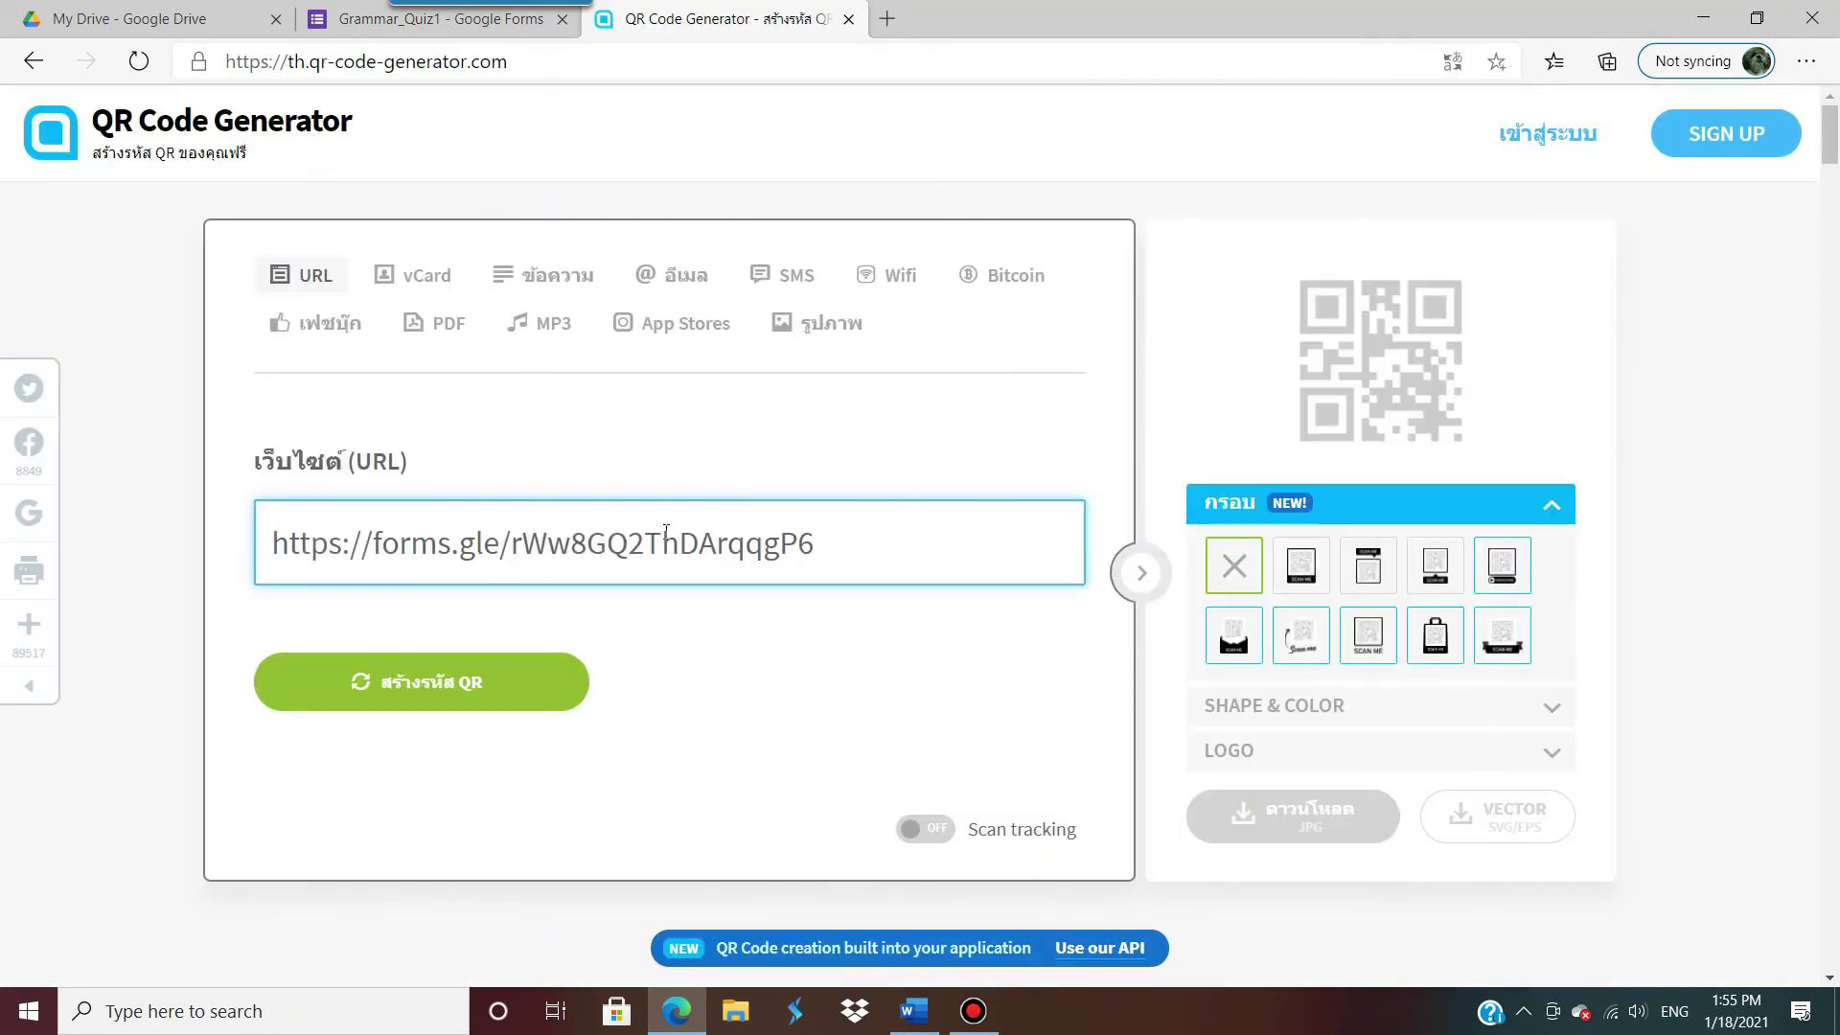
pyautogui.click(467, 662)
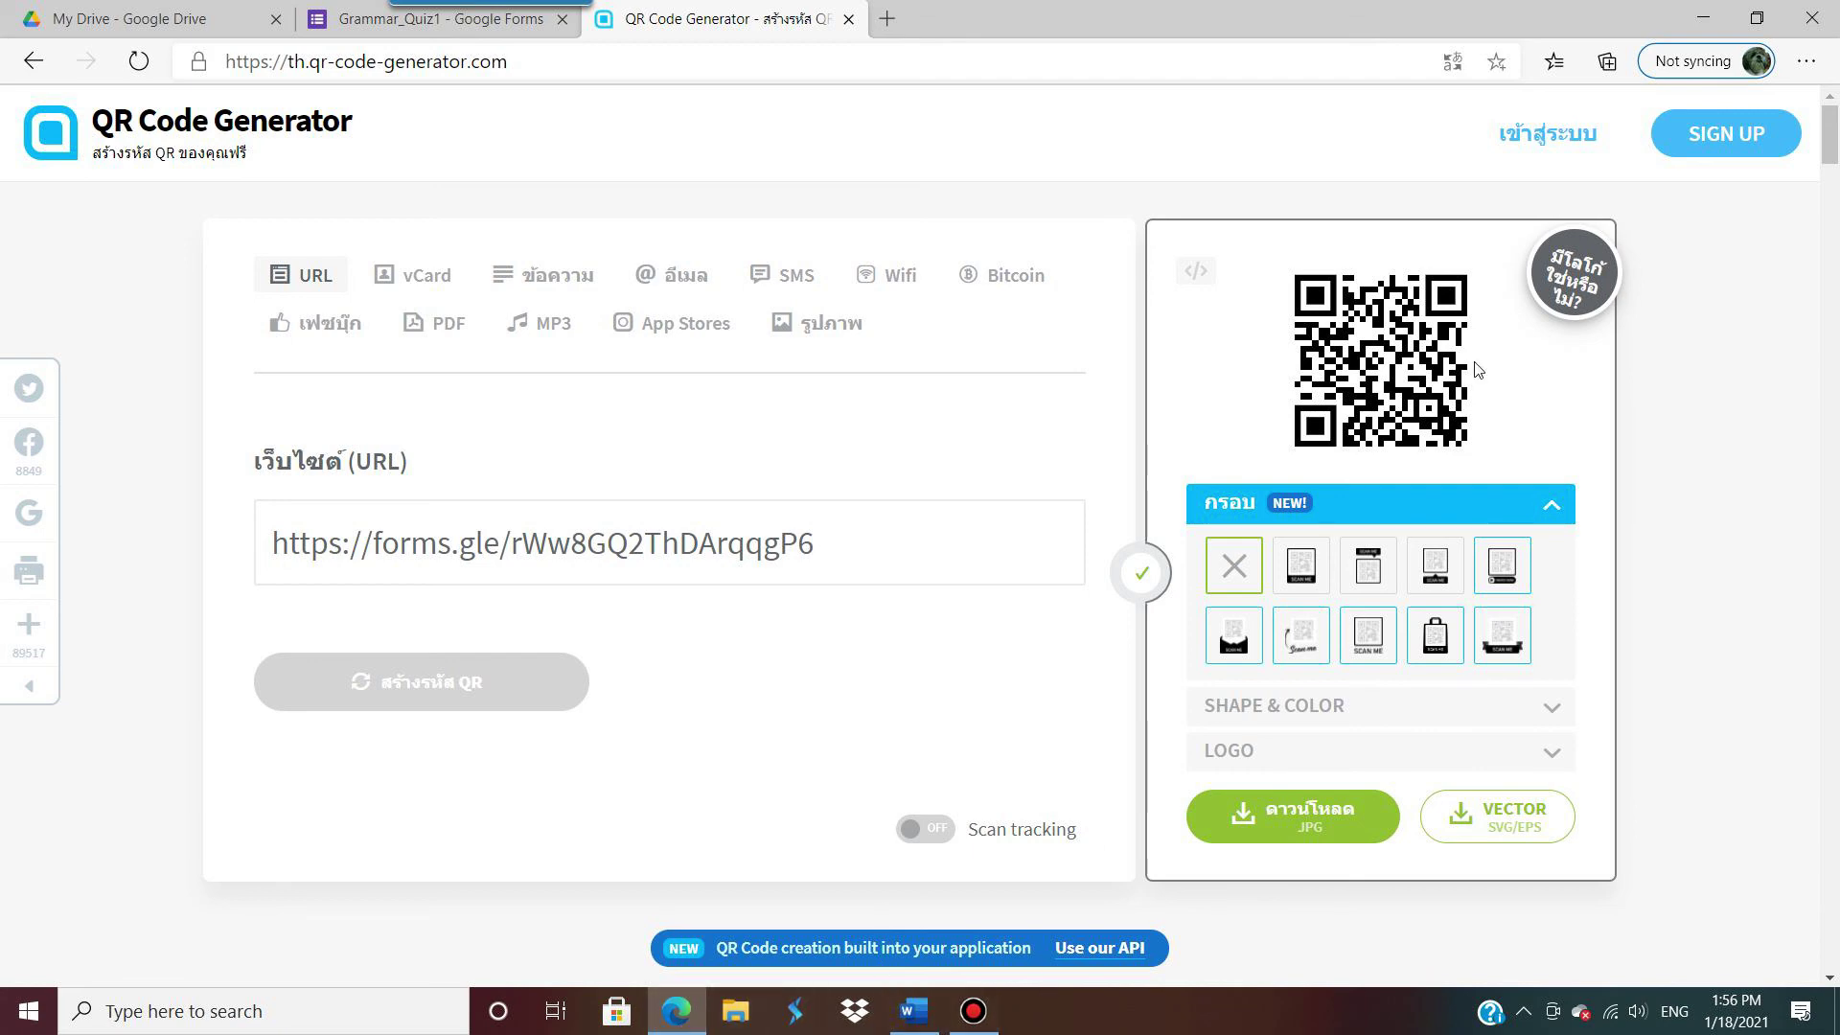
pyautogui.click(973, 1011)
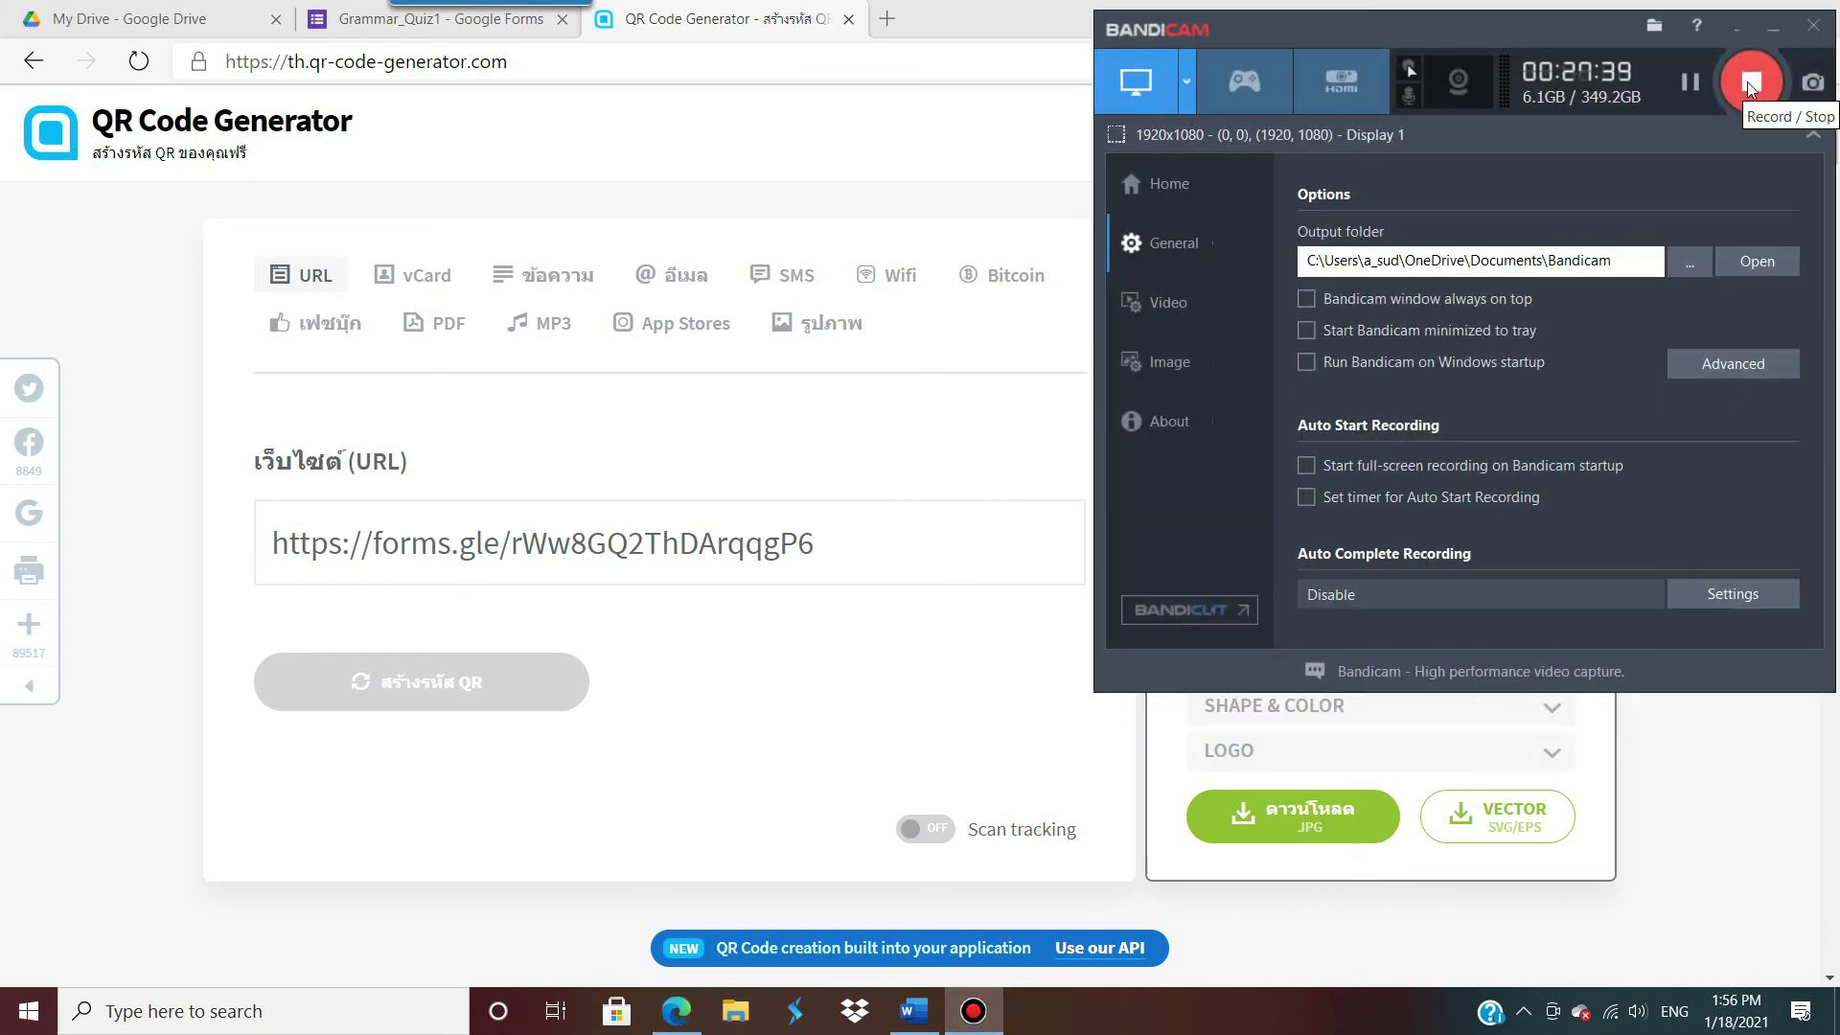
pyautogui.click(1754, 82)
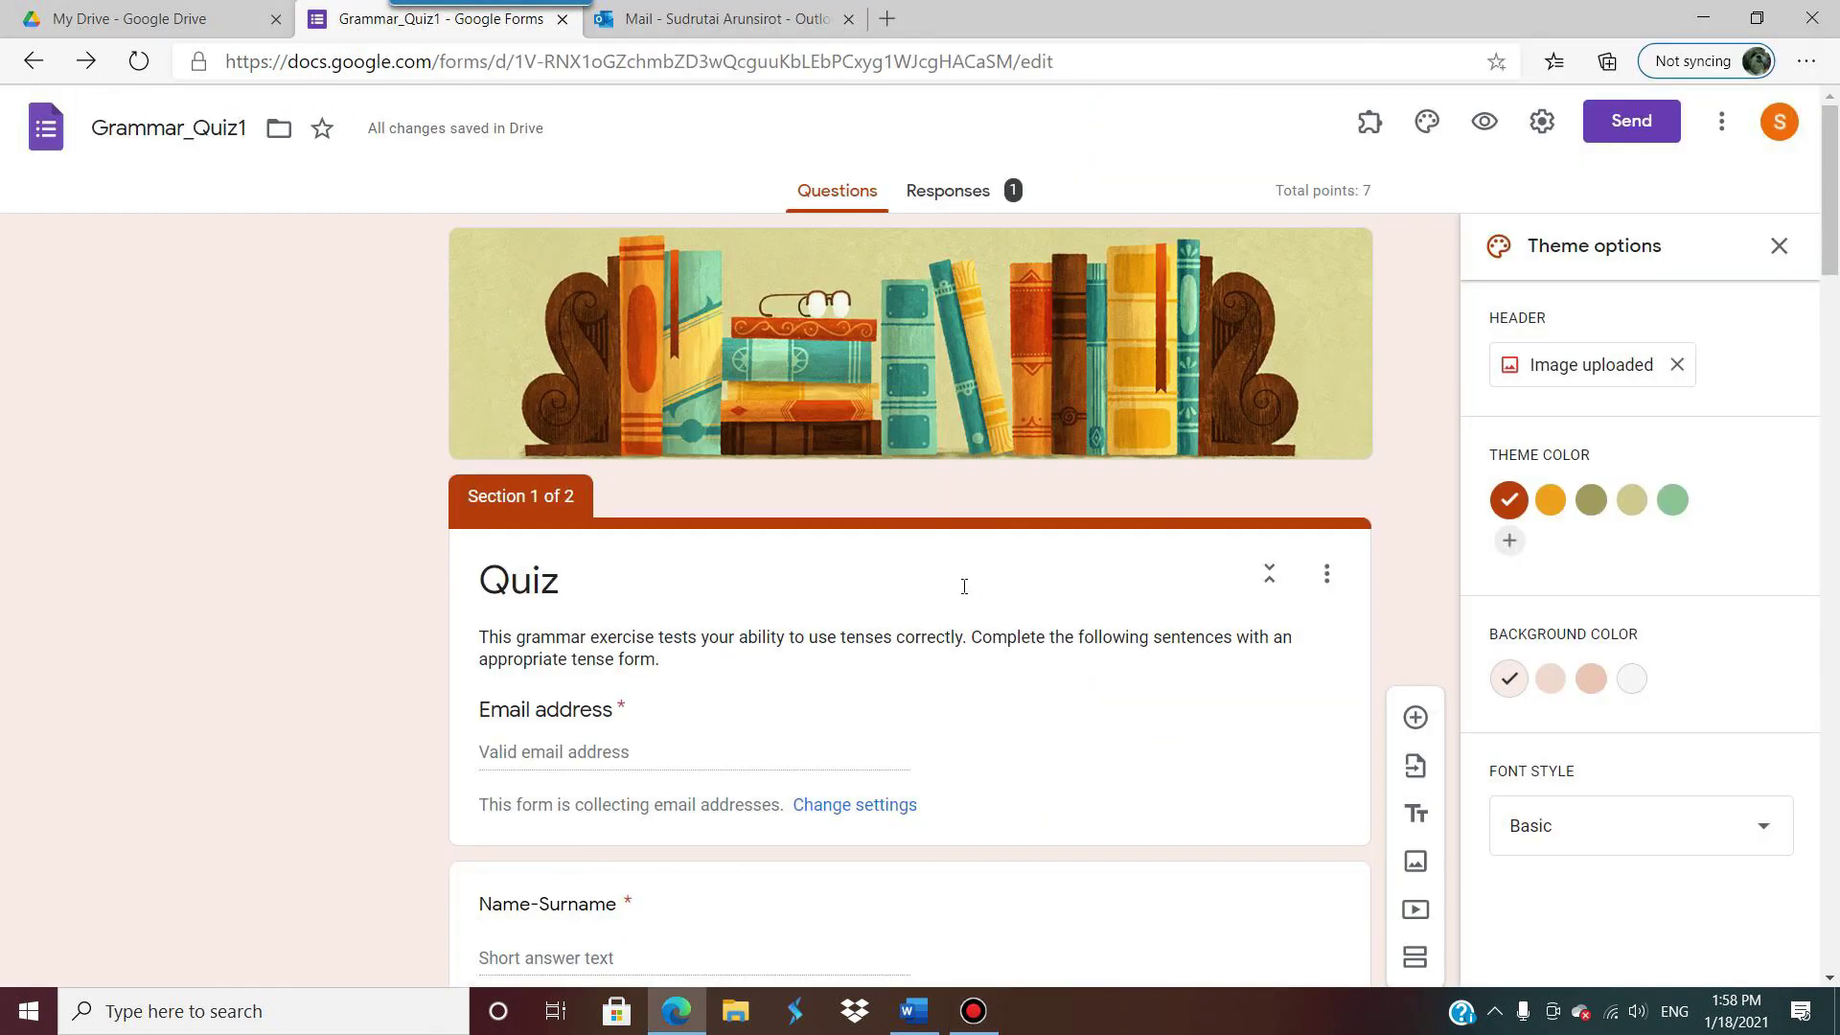